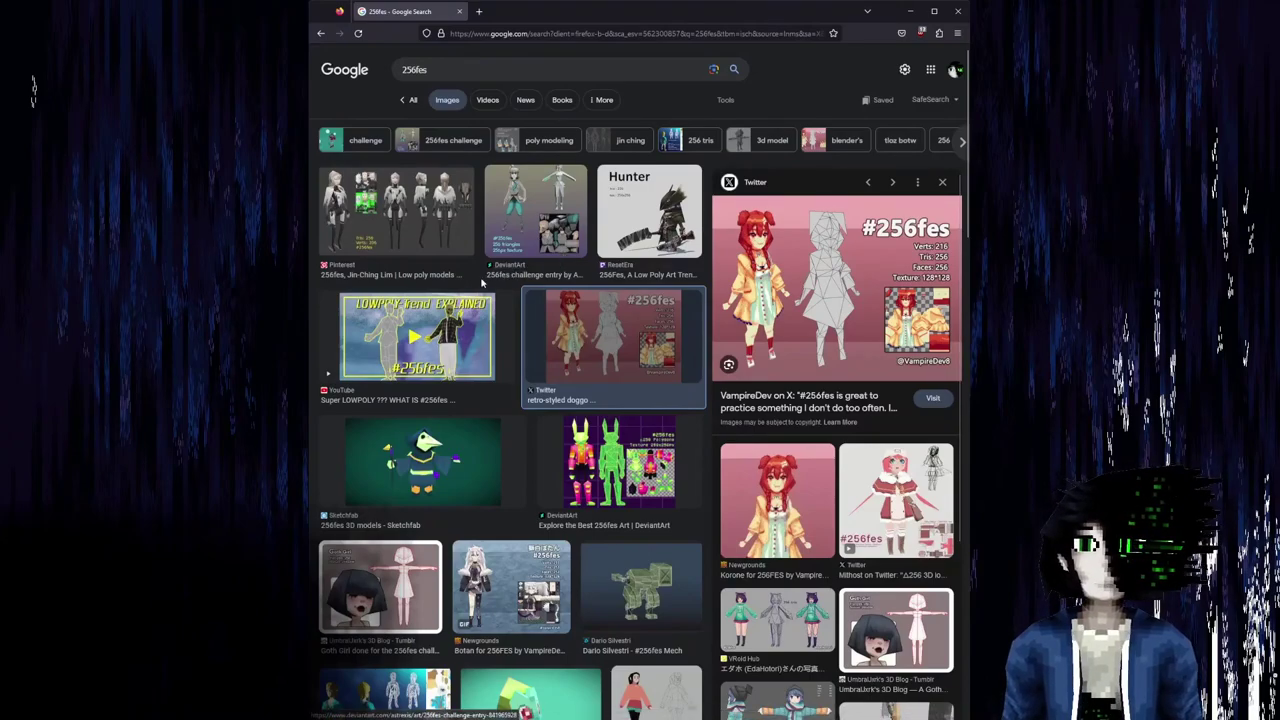
Browse the 256fes image results and open the preview of the Basic Low poly 128tris mesh.
scroll(483, 400, "down", 3)
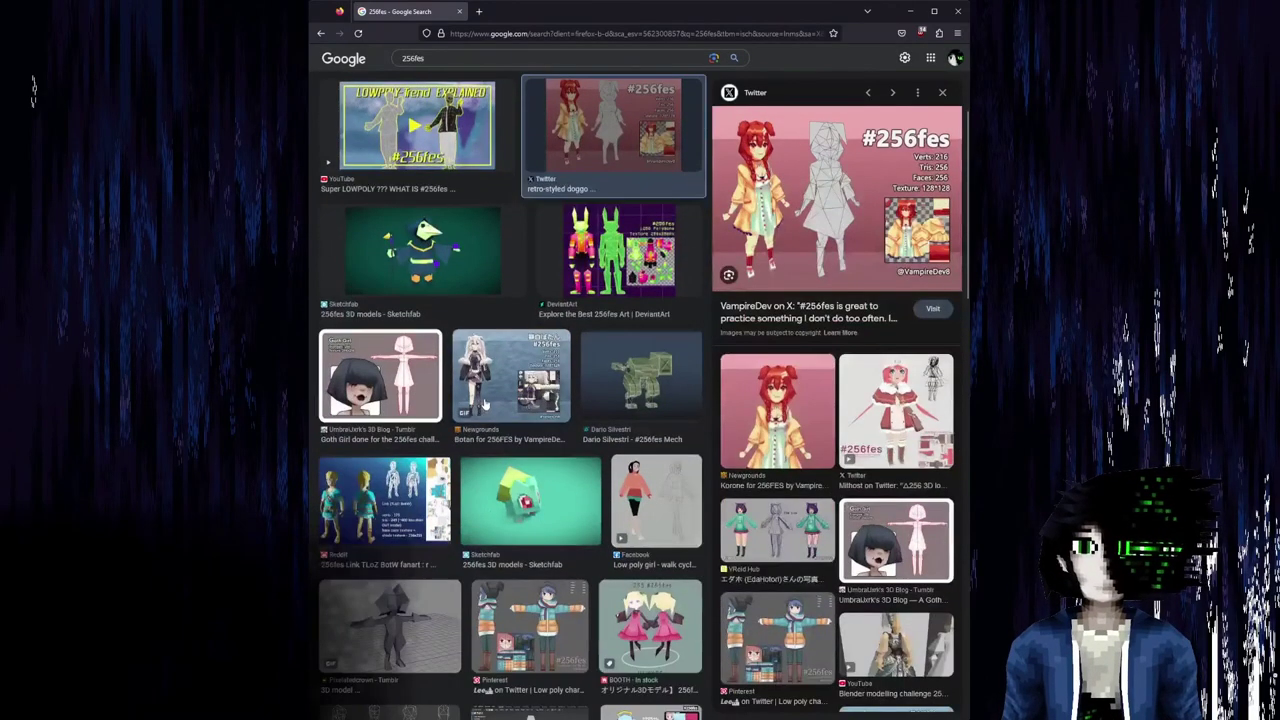
scroll(483, 403, "down", 4)
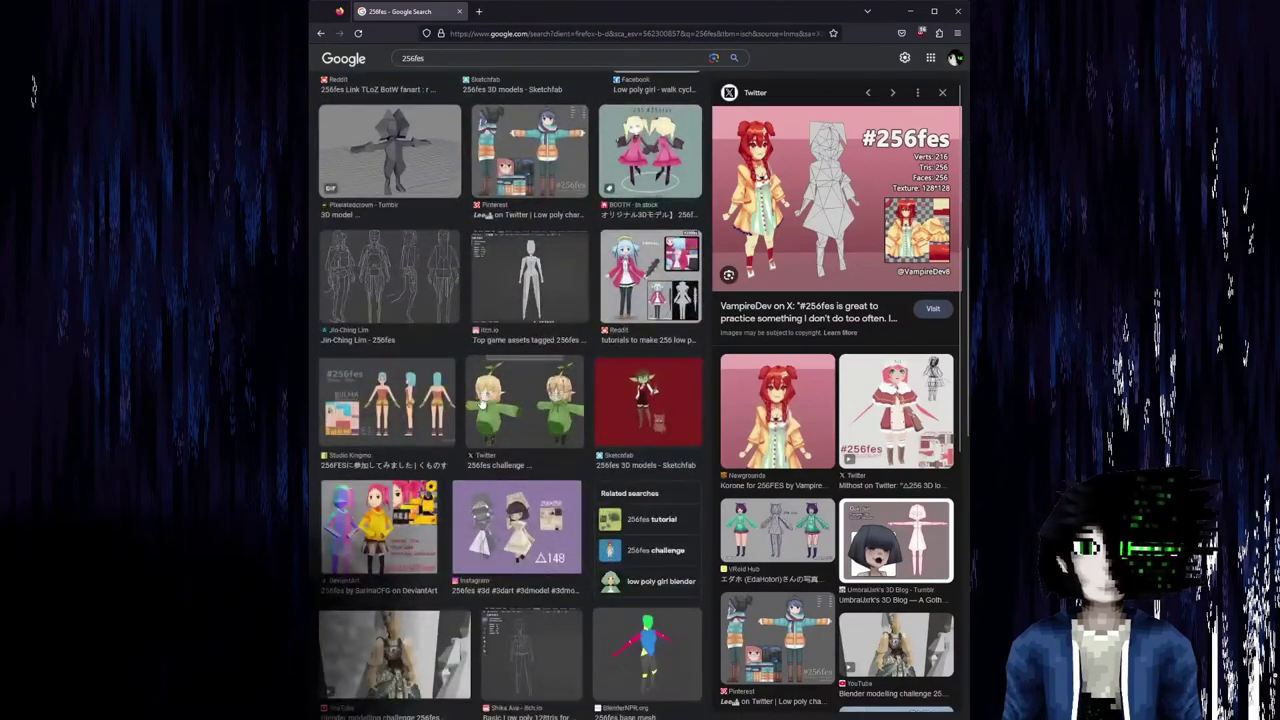
scroll(490, 412, "down", 2)
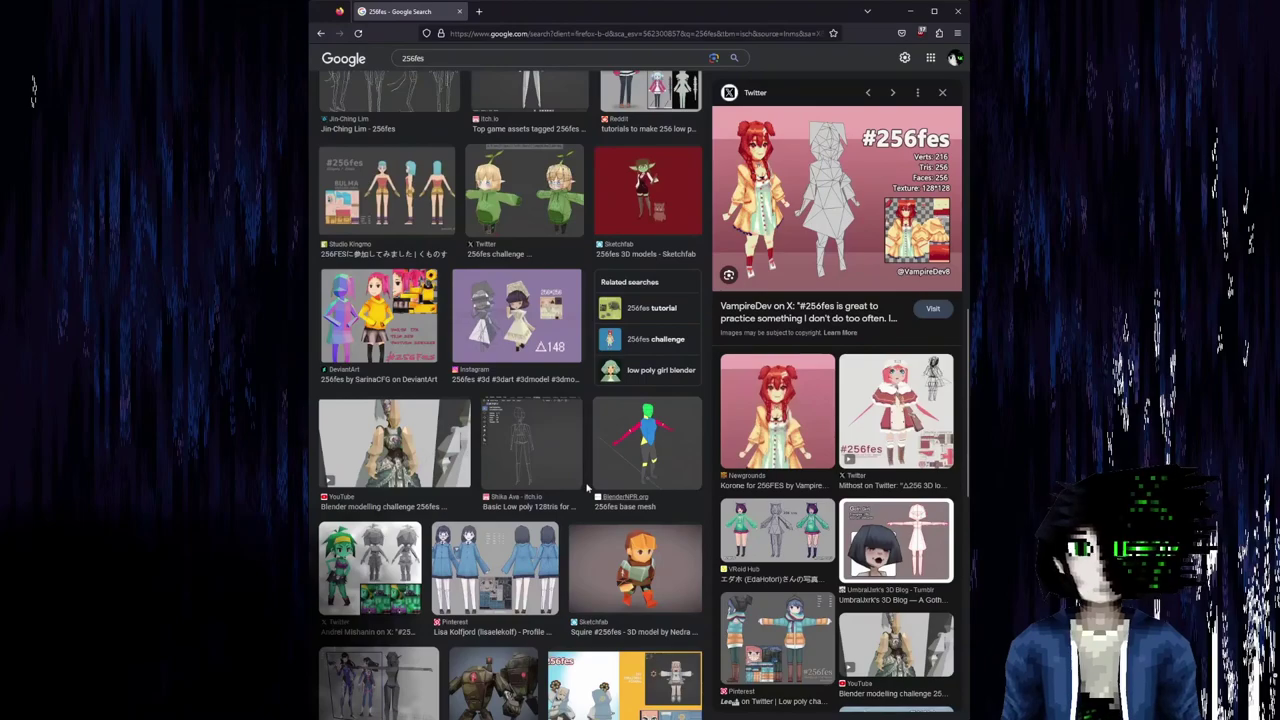
left_click(533, 459)
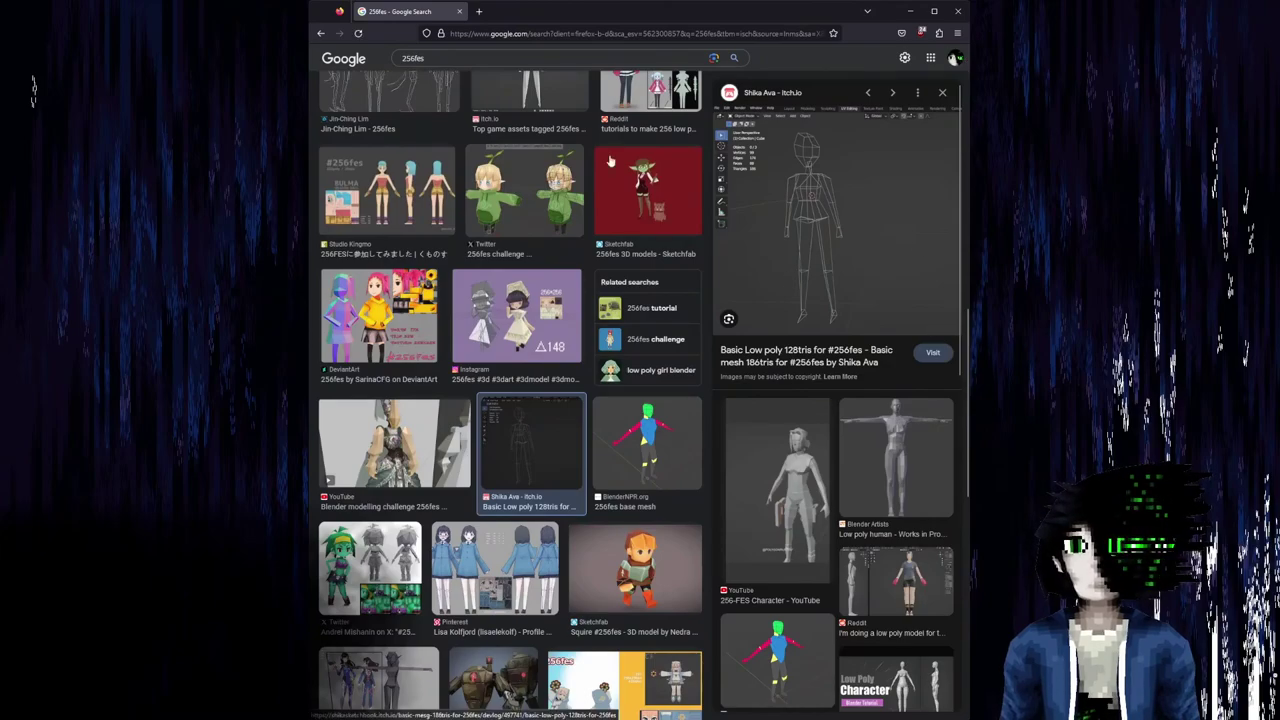
Search the web for polycount character joint.
left_click(551, 33)
type("polycount")
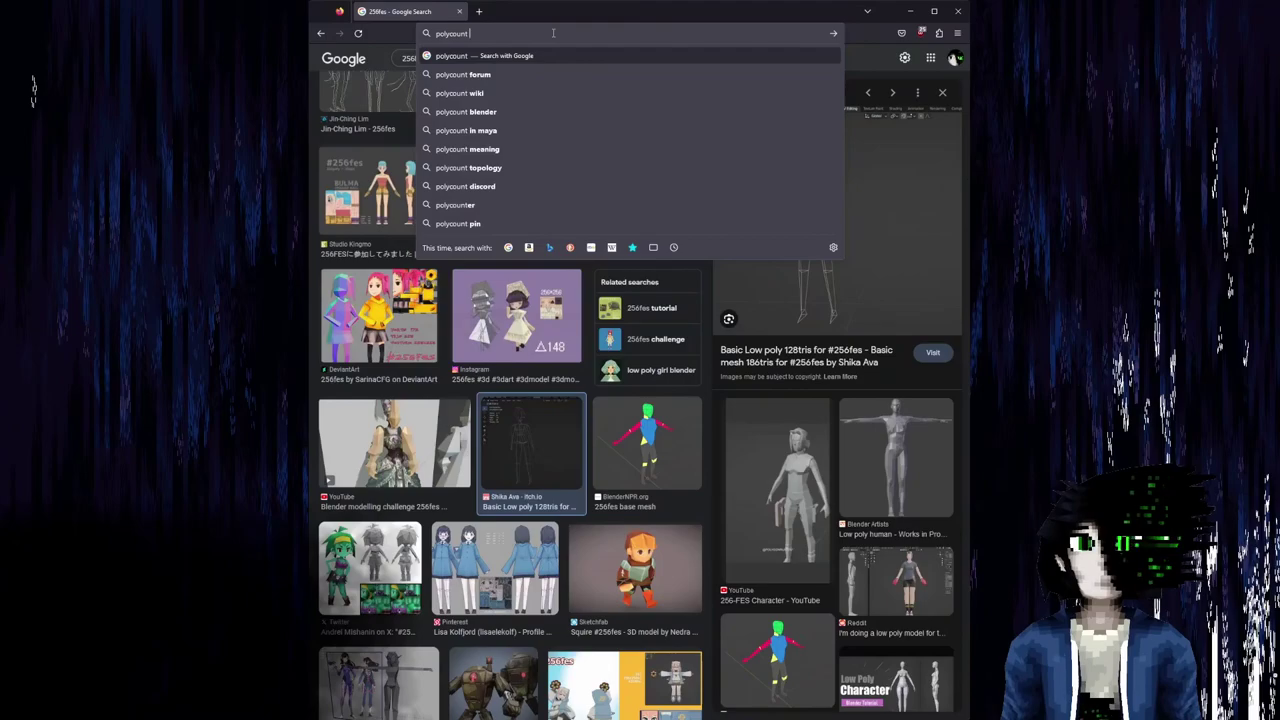
type(" character")
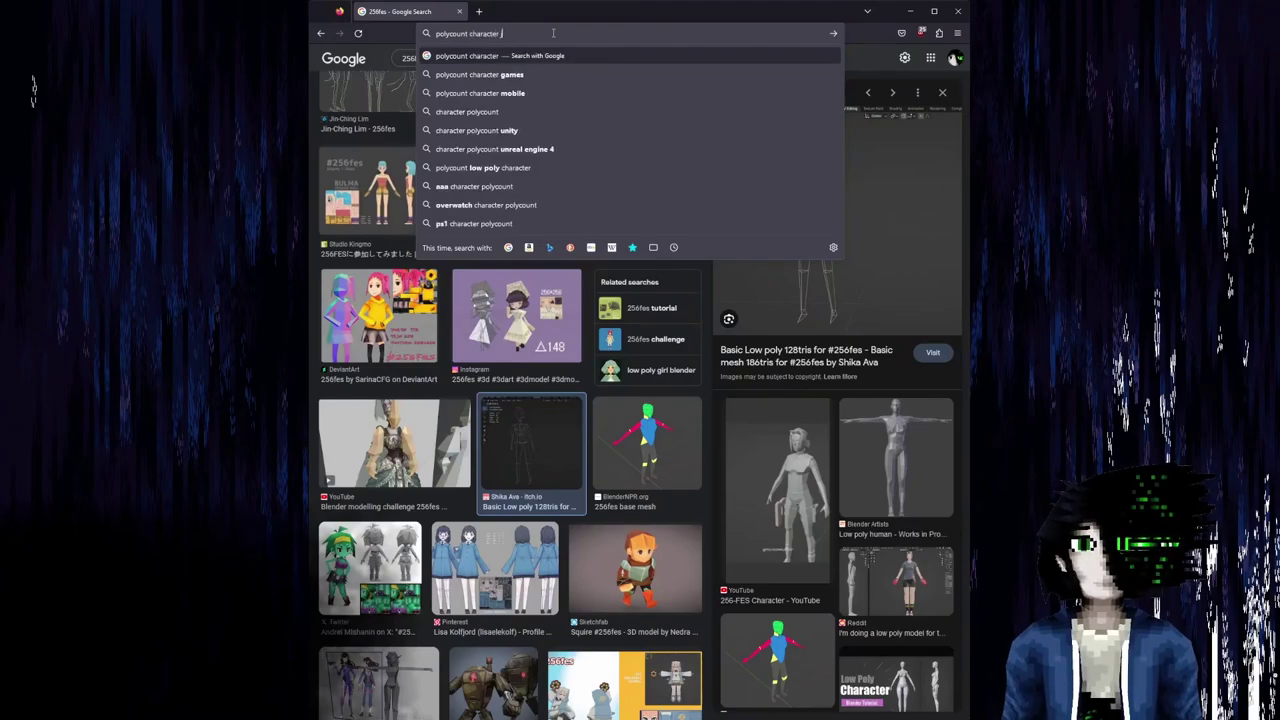
type(" joint")
key("Return")
Open the Limbs, Body Parts, and Joints thread, skim its posts and return to the search results.
left_click(468, 176)
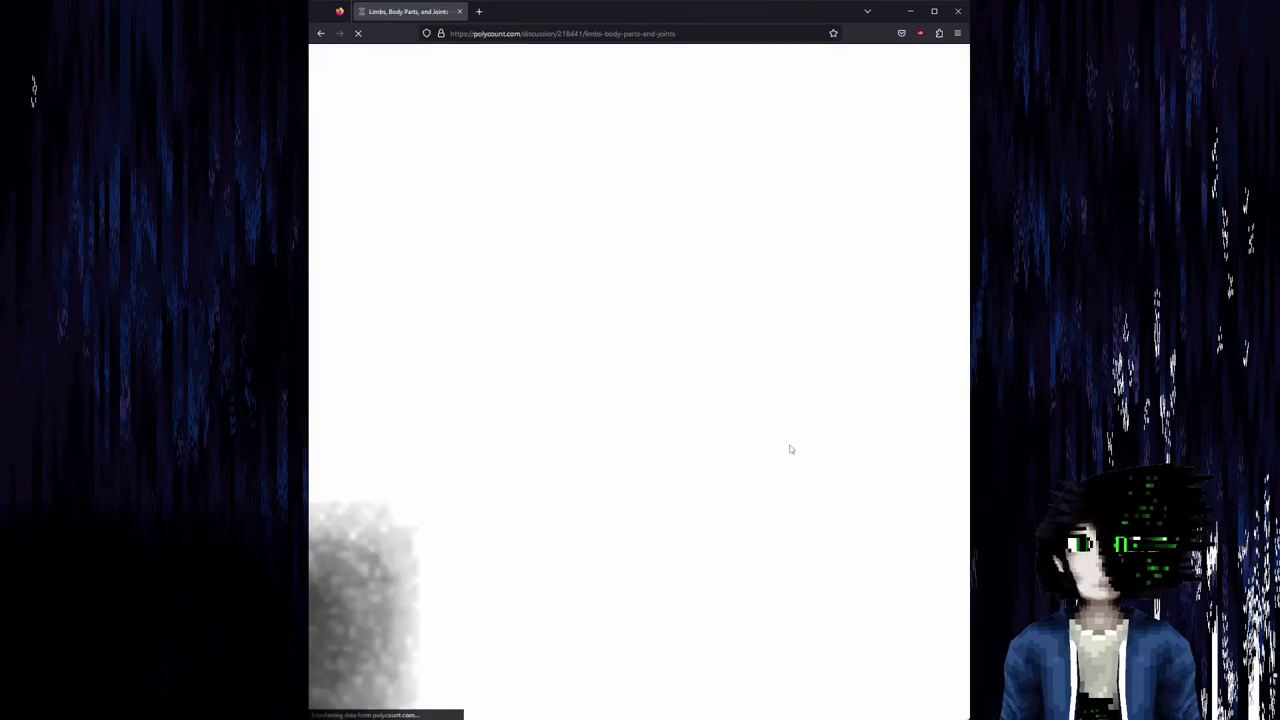
scroll(672, 430, "down", 3)
scroll(669, 415, "up", 3)
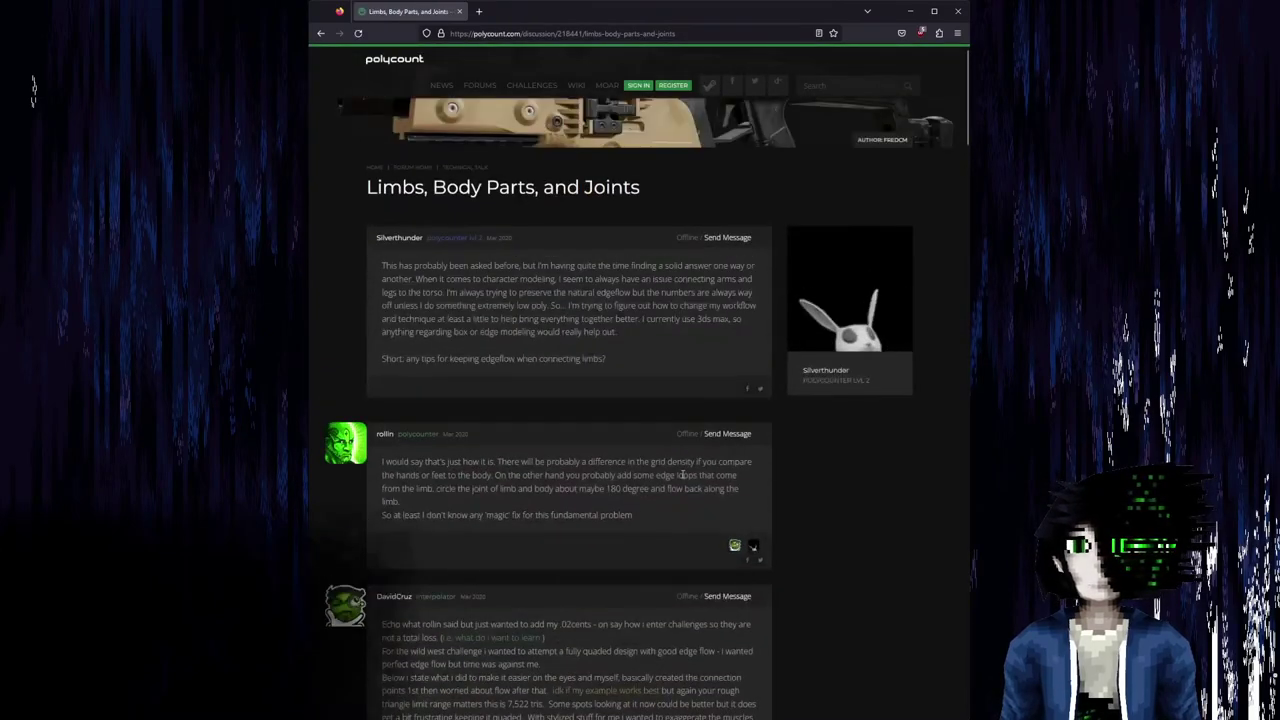
key("alt+Left")
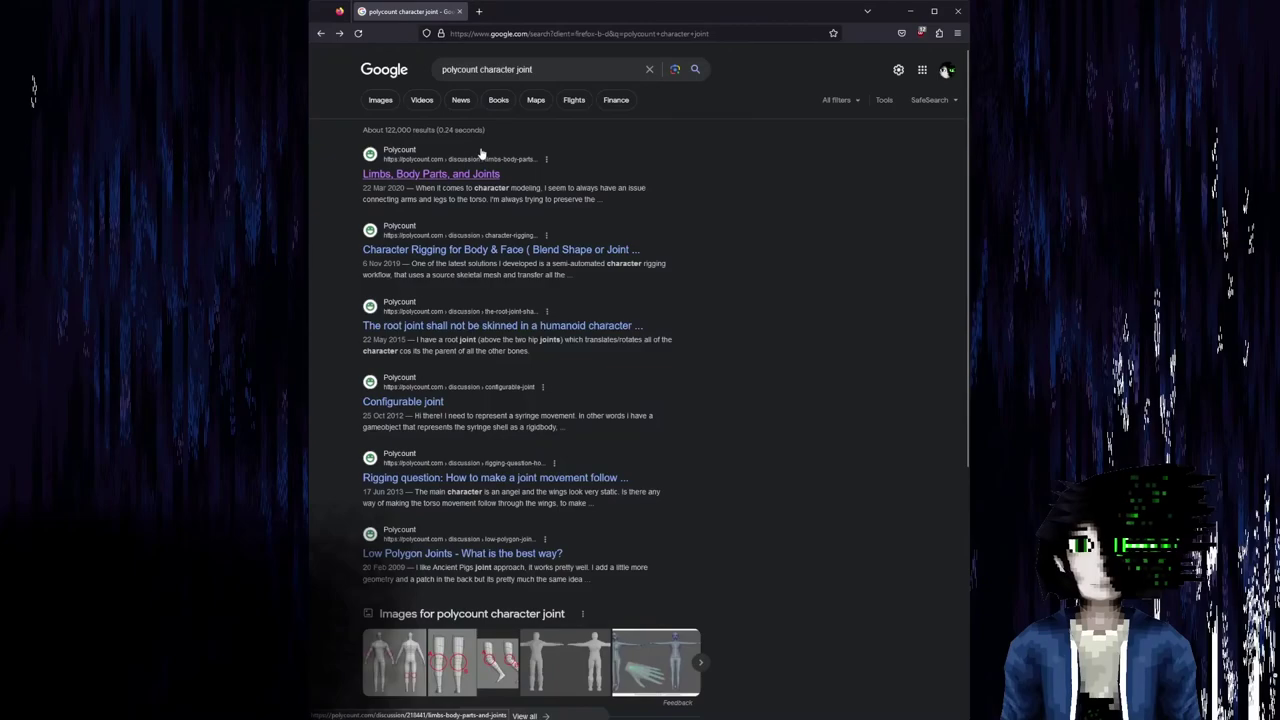
Refine the search to polycount character joint topology and open the bending-joint diagram among the image results.
left_click(550, 70)
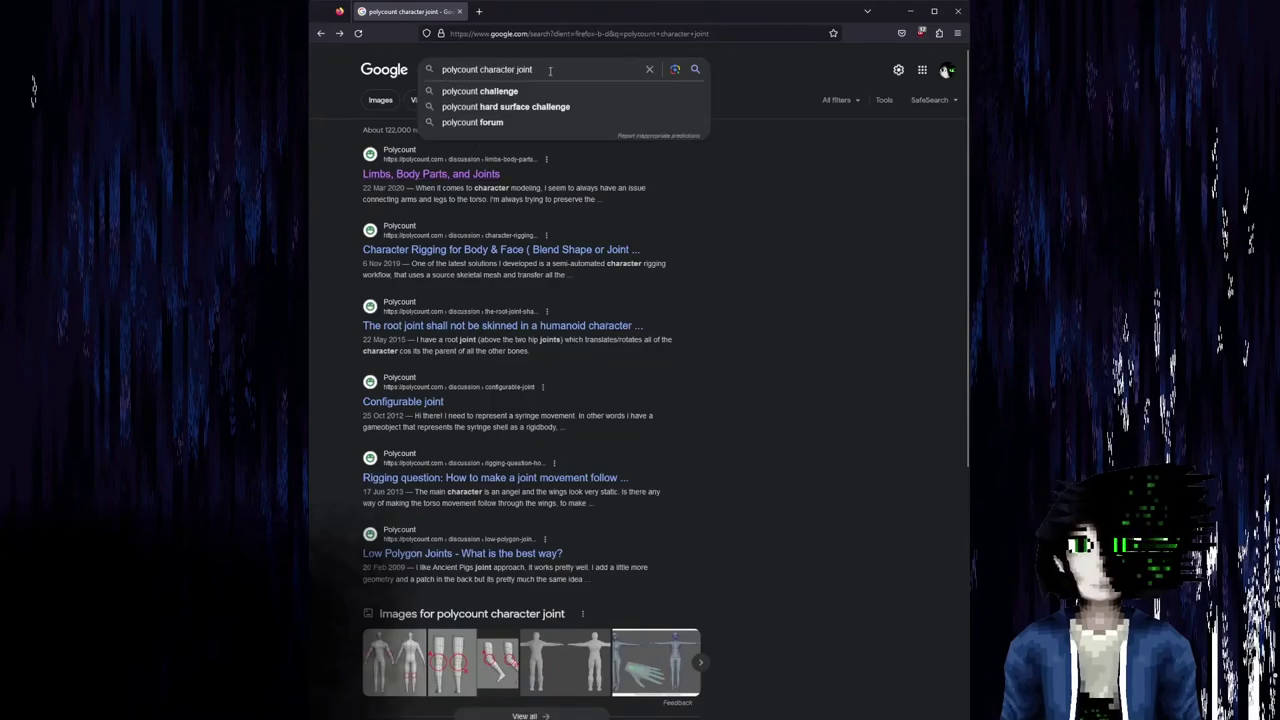
type("topology")
key("Return")
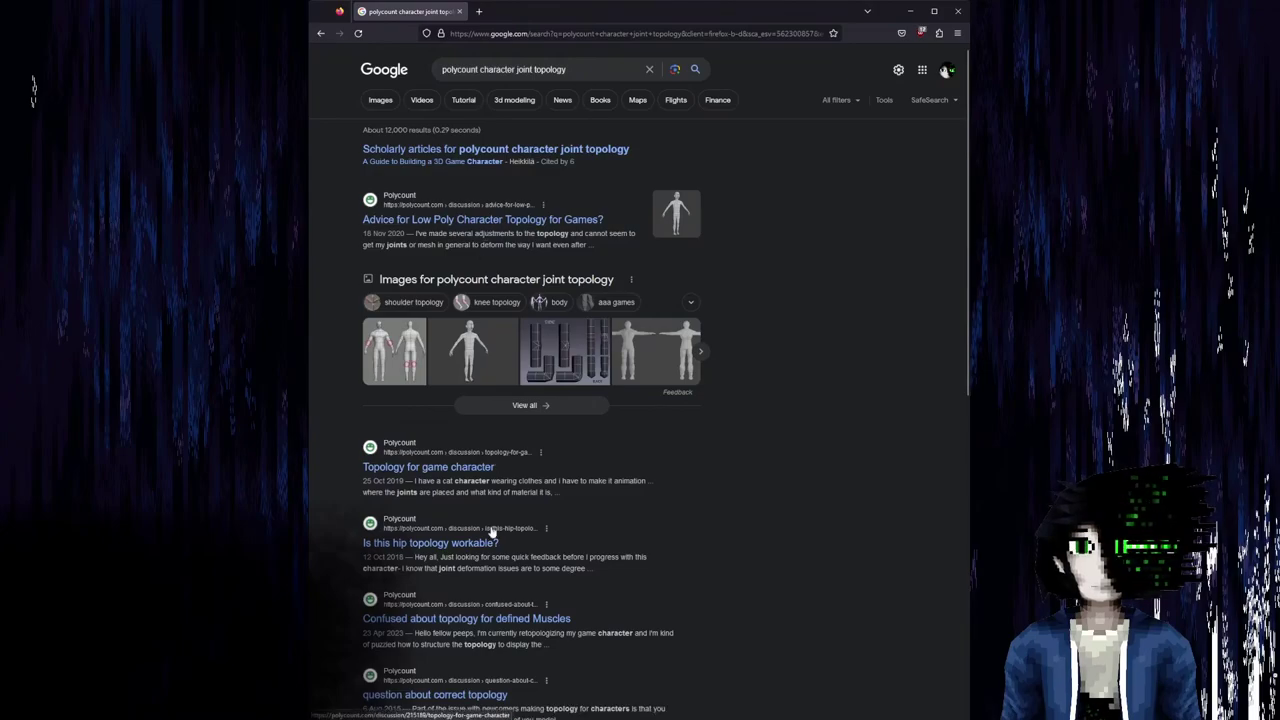
left_click(575, 381)
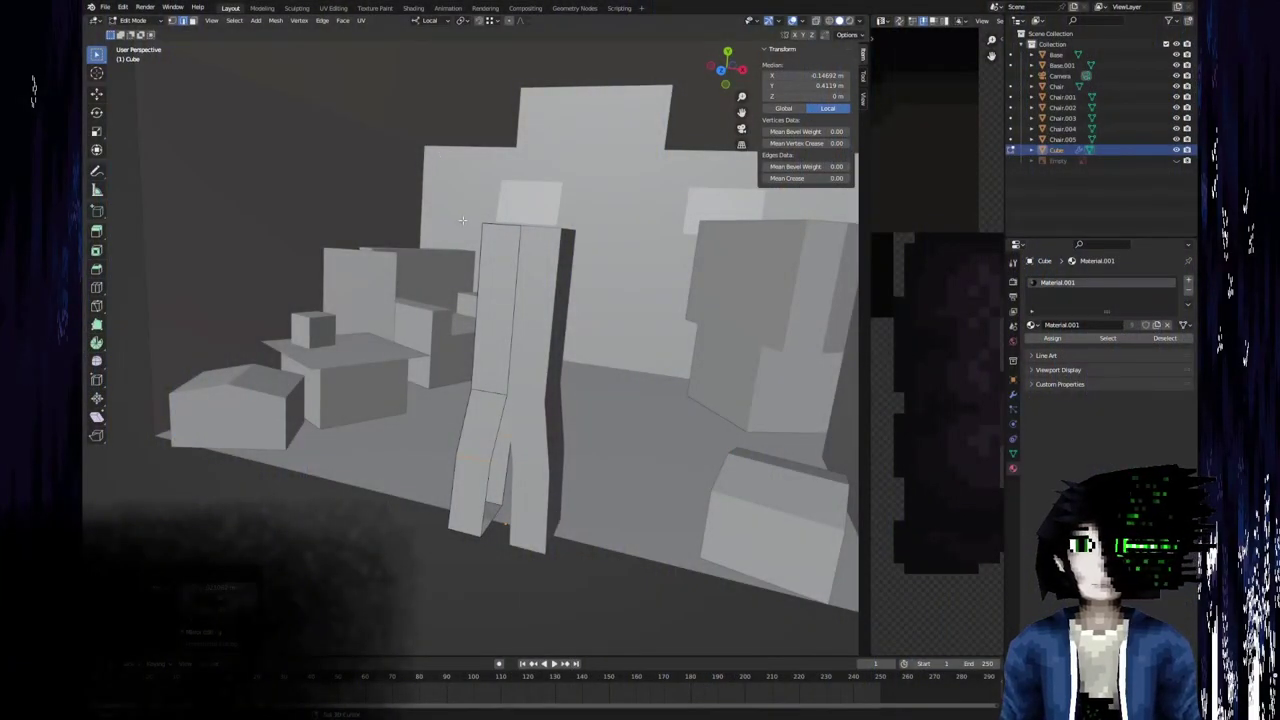
middle_click_drag(463, 221, 437, 291)
scroll(432, 298, "up", 7)
scroll(439, 330, "down", 4)
key("1")
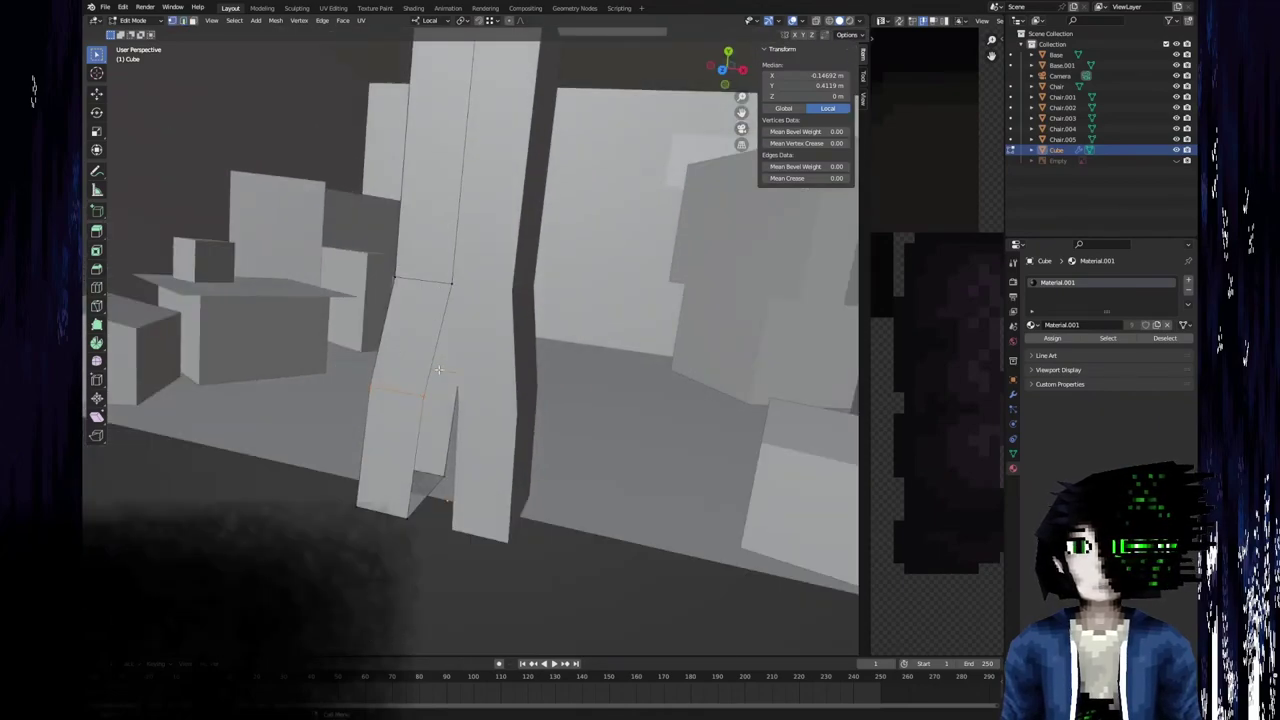
left_click(425, 395)
left_click(458, 373, "shift")
middle_click_drag(458, 375, 460, 364)
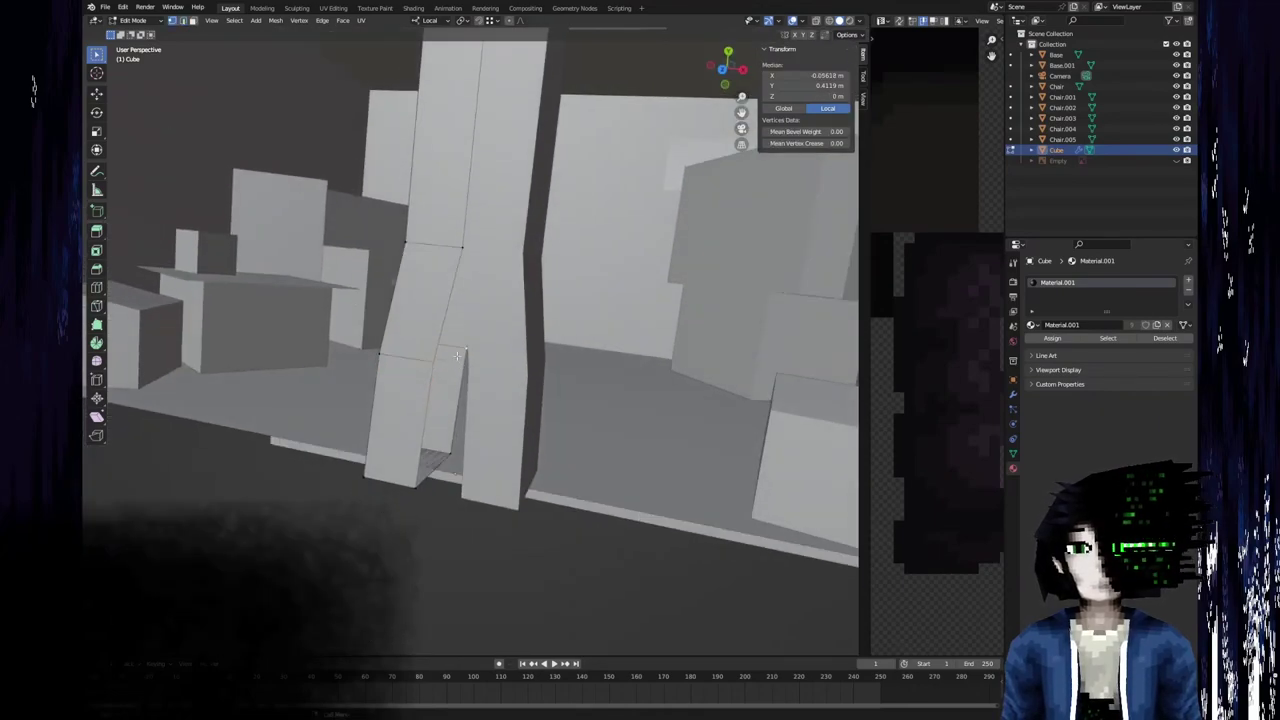
left_click(399, 325)
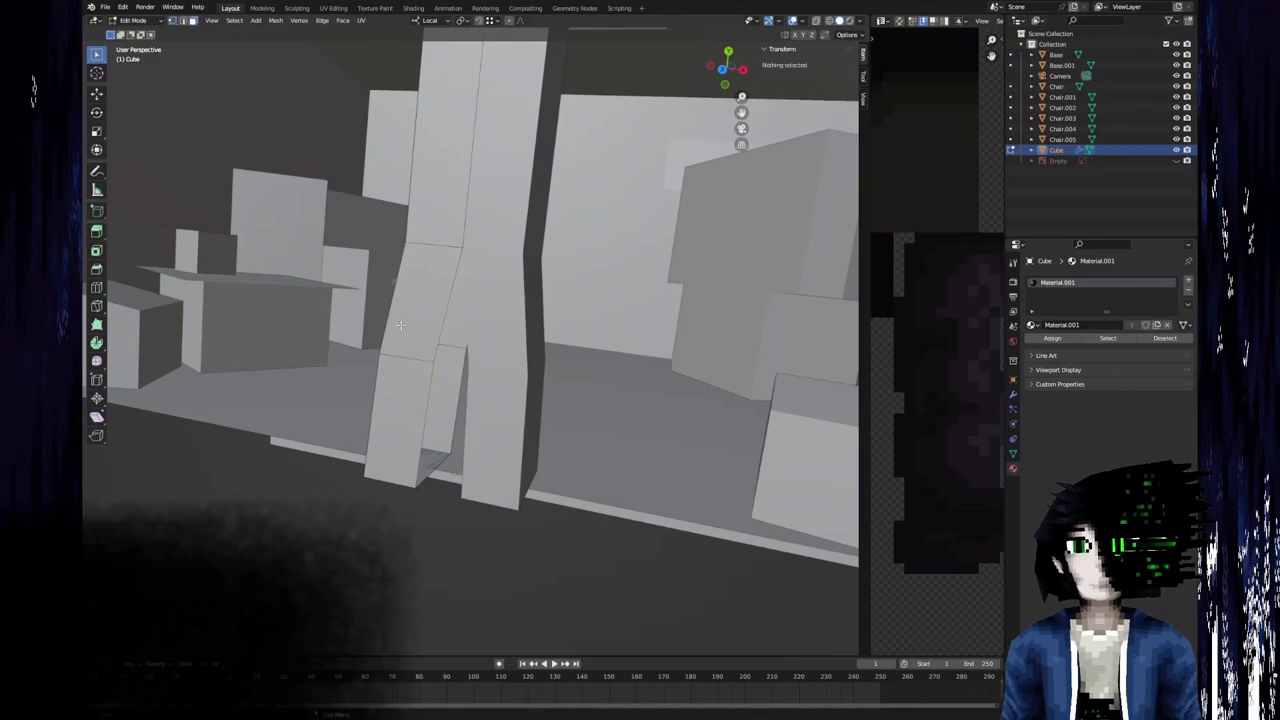
left_click(397, 356)
left_click(376, 406, "shift")
middle_click_drag(376, 406, 408, 425)
left_click(402, 451, "shift")
right_click(403, 452)
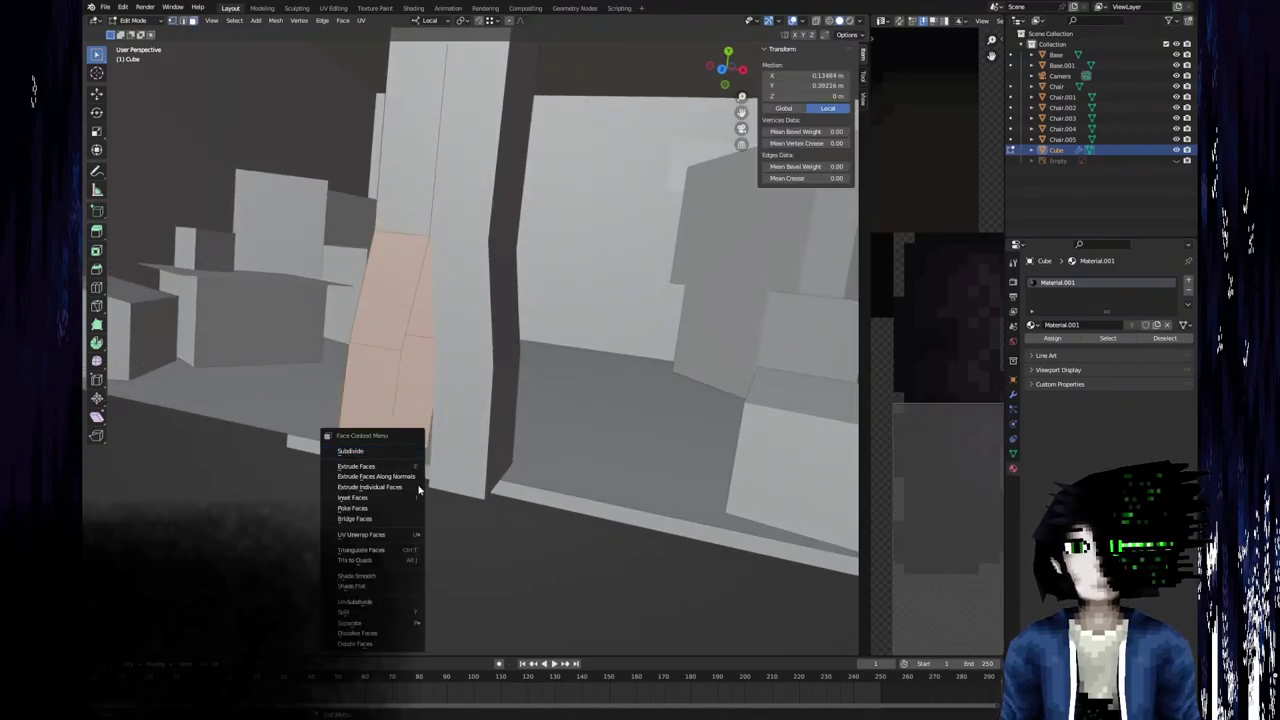
key("ctrl+z")
key("2")
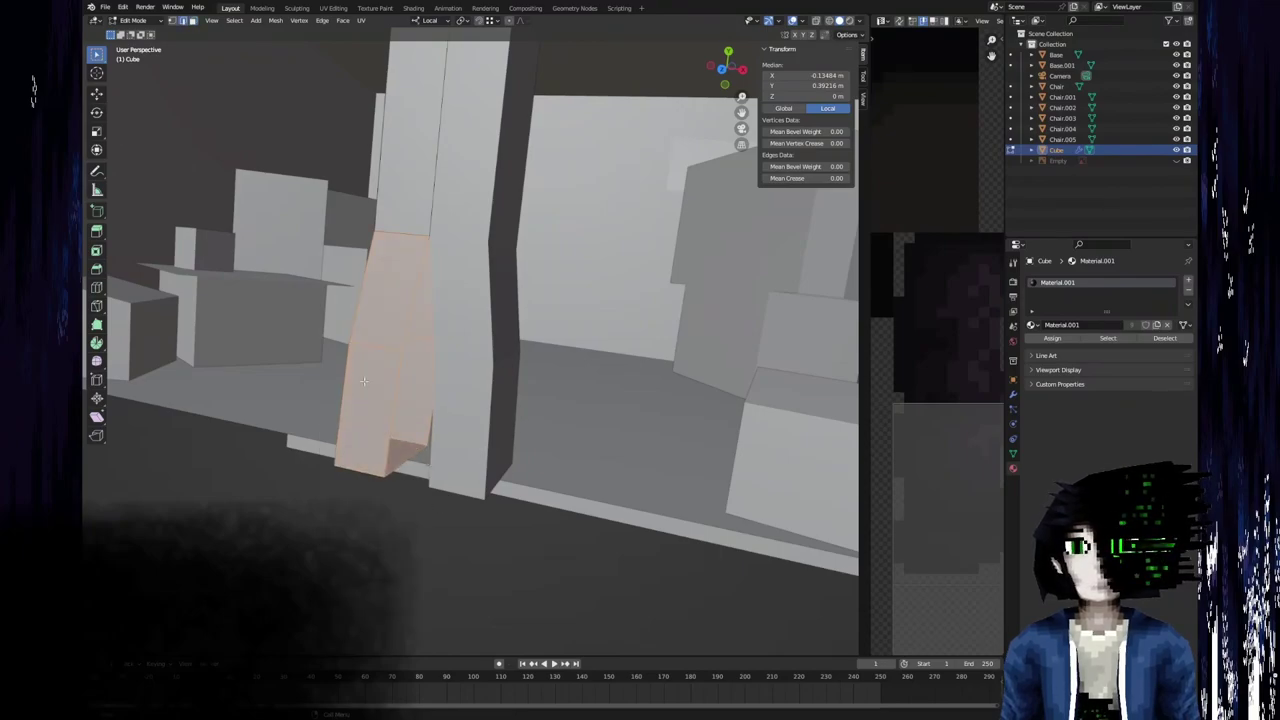
Collapse the inner bottom edge of the character's leg into a single vertex with Collapse Edges & Faces.
key("1")
left_click(401, 473)
key("x")
left_click(403, 473)
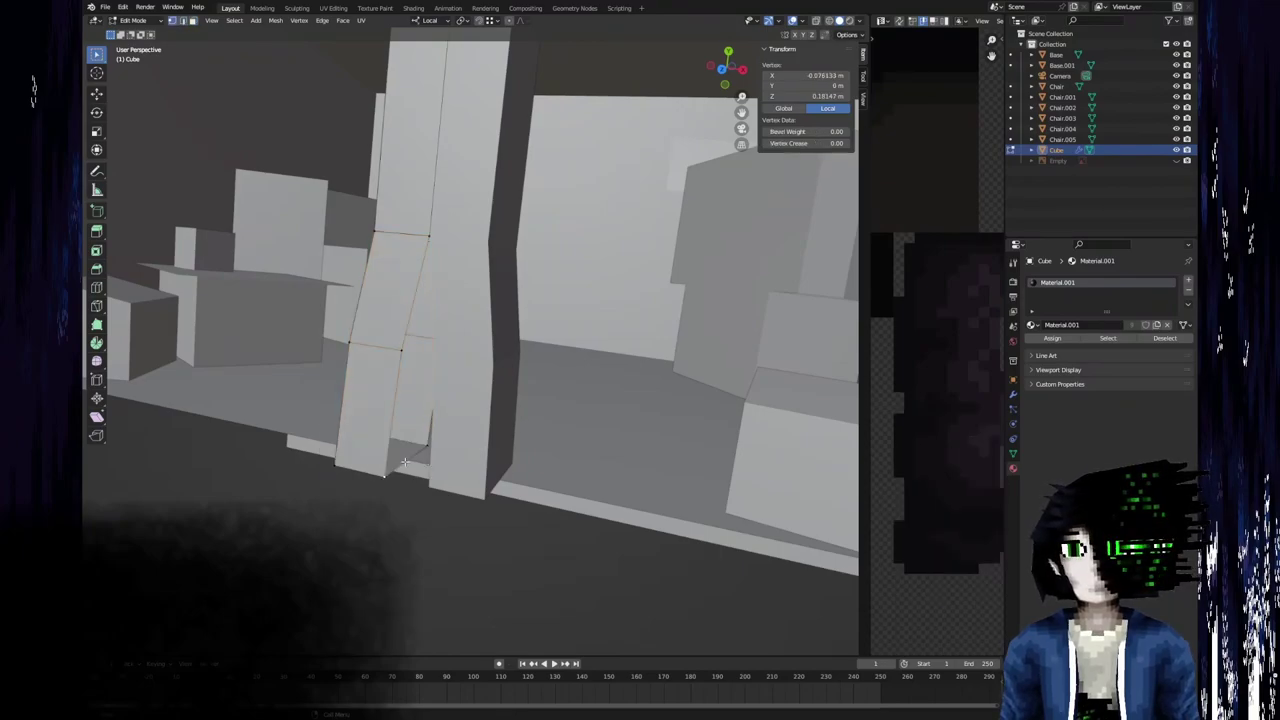
key("2")
left_click(408, 458)
key("x")
key("Escape")
key("x")
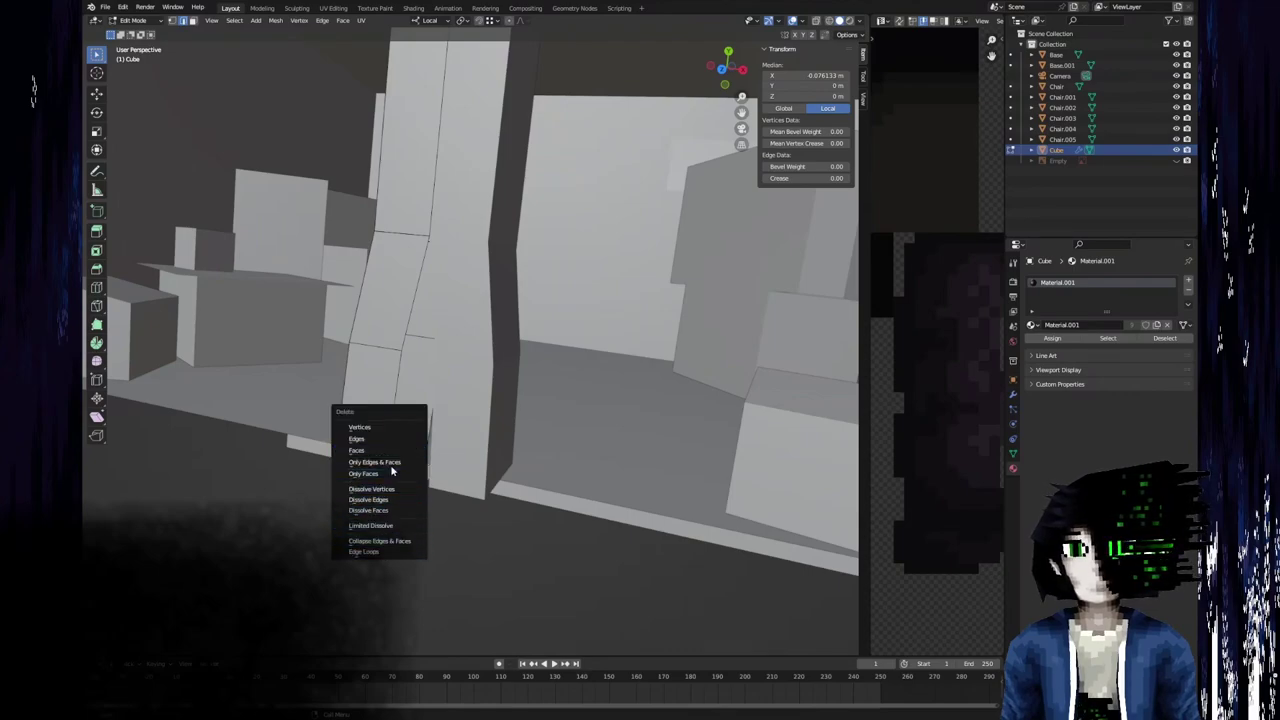
left_click(387, 540)
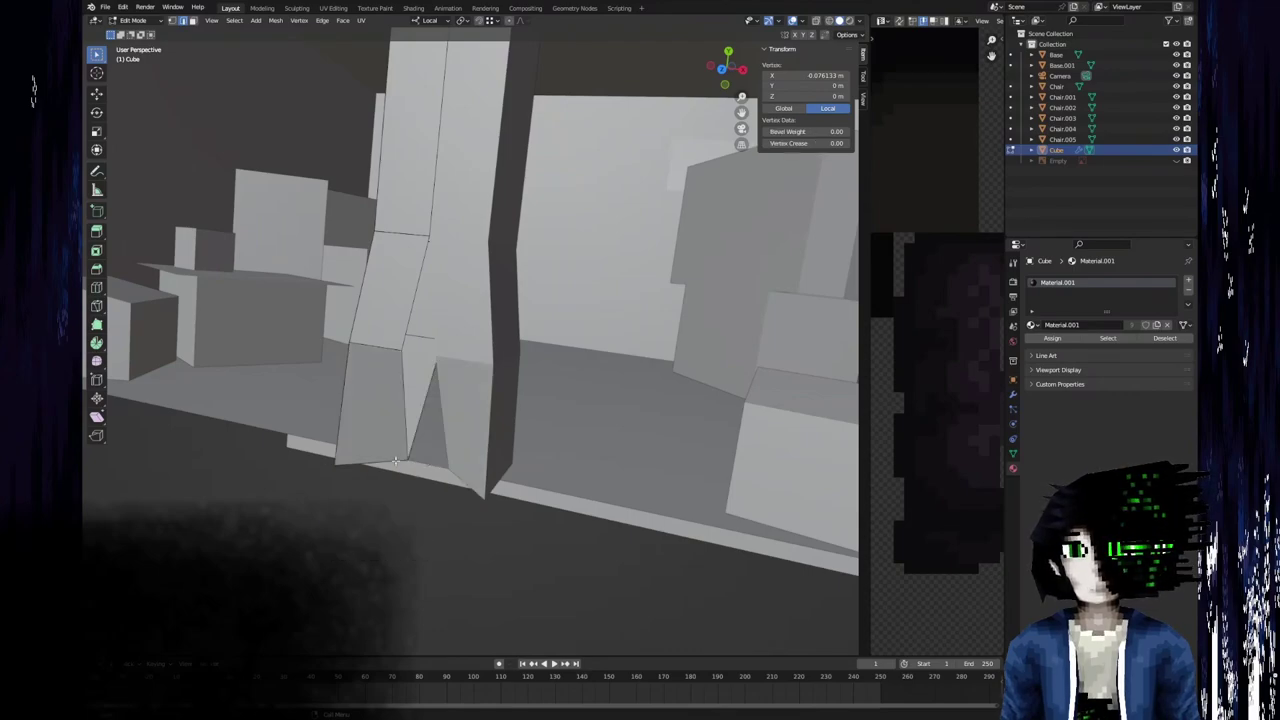
Merge the two vertices on the inner side of the knee into one.
middle_click_drag(416, 418, 429, 397)
key("1")
left_click(455, 332)
left_click(482, 327, "shift")
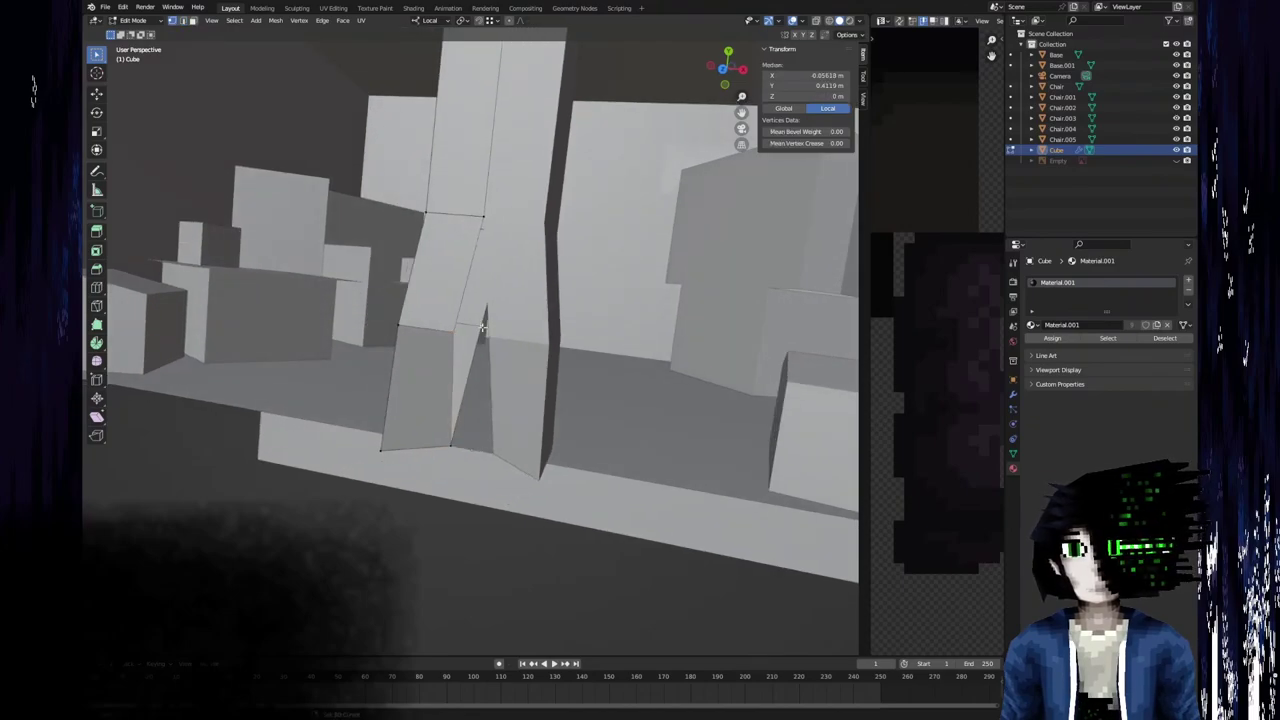
key("m")
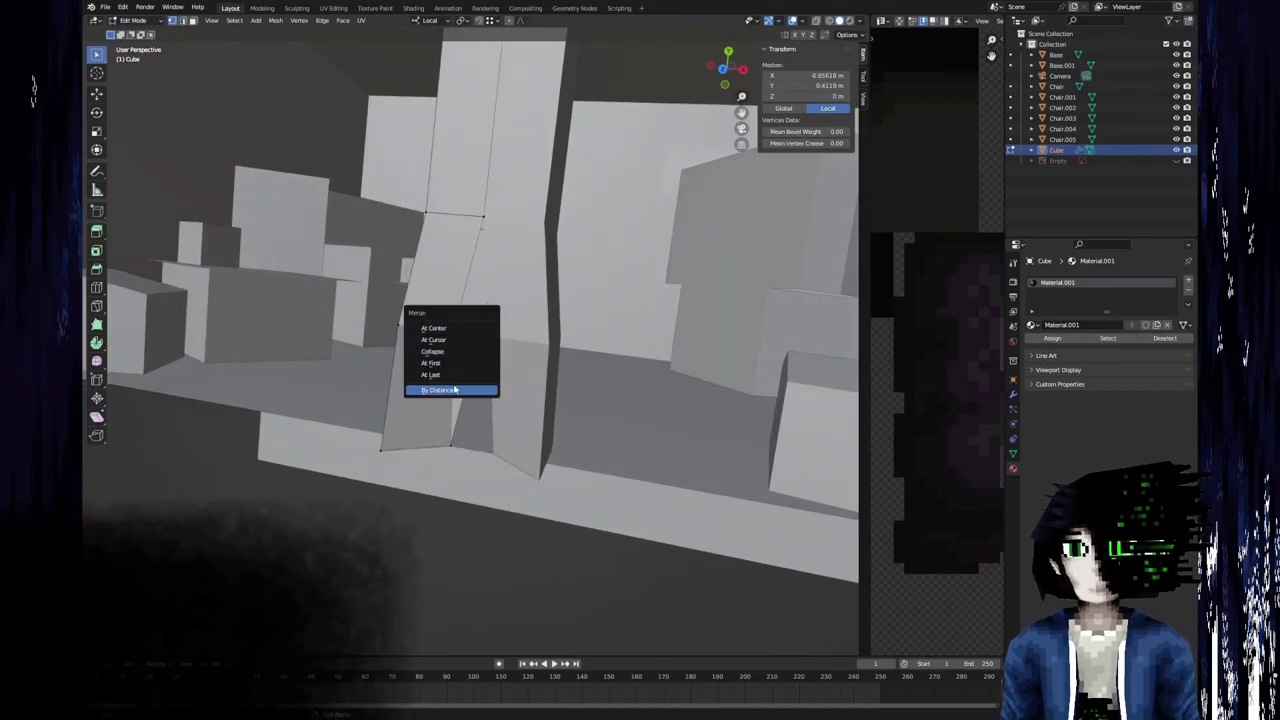
left_click(455, 341)
Select the connected leg faces and hide the rest of the character mesh.
middle_click_drag(455, 341, 499, 269)
key("3")
left_click(495, 287)
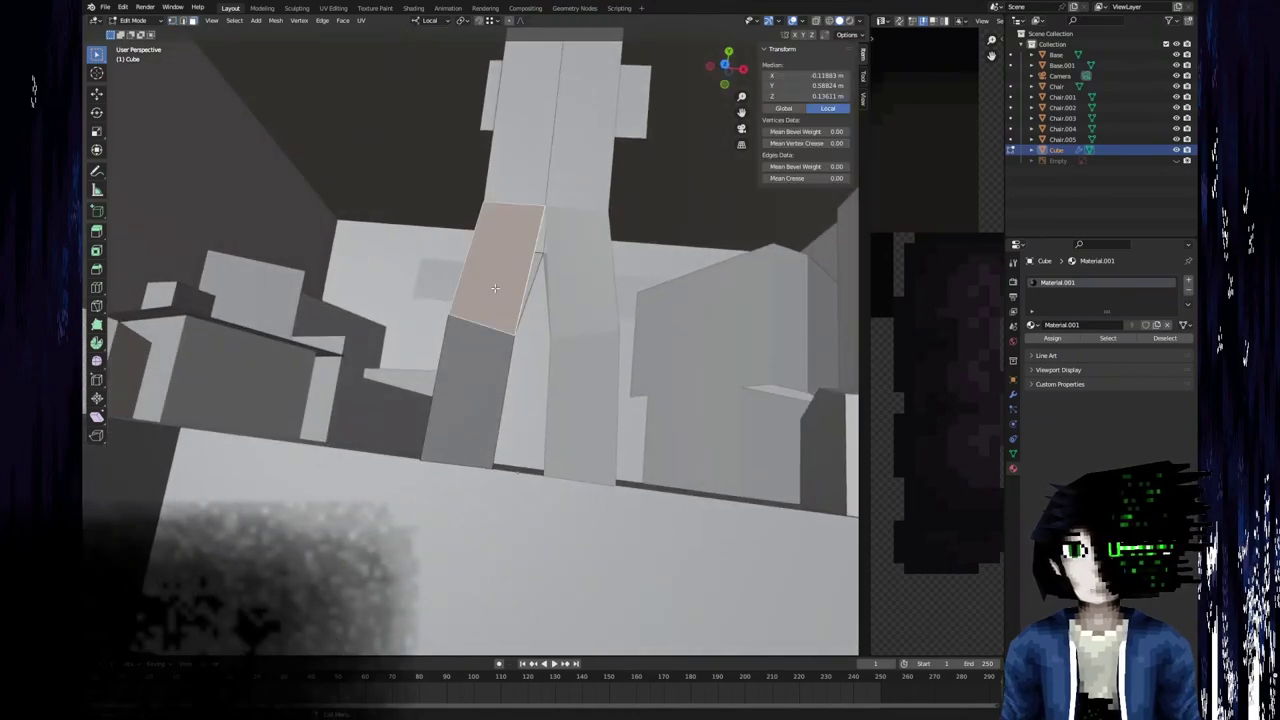
key("l")
key("shift+h")
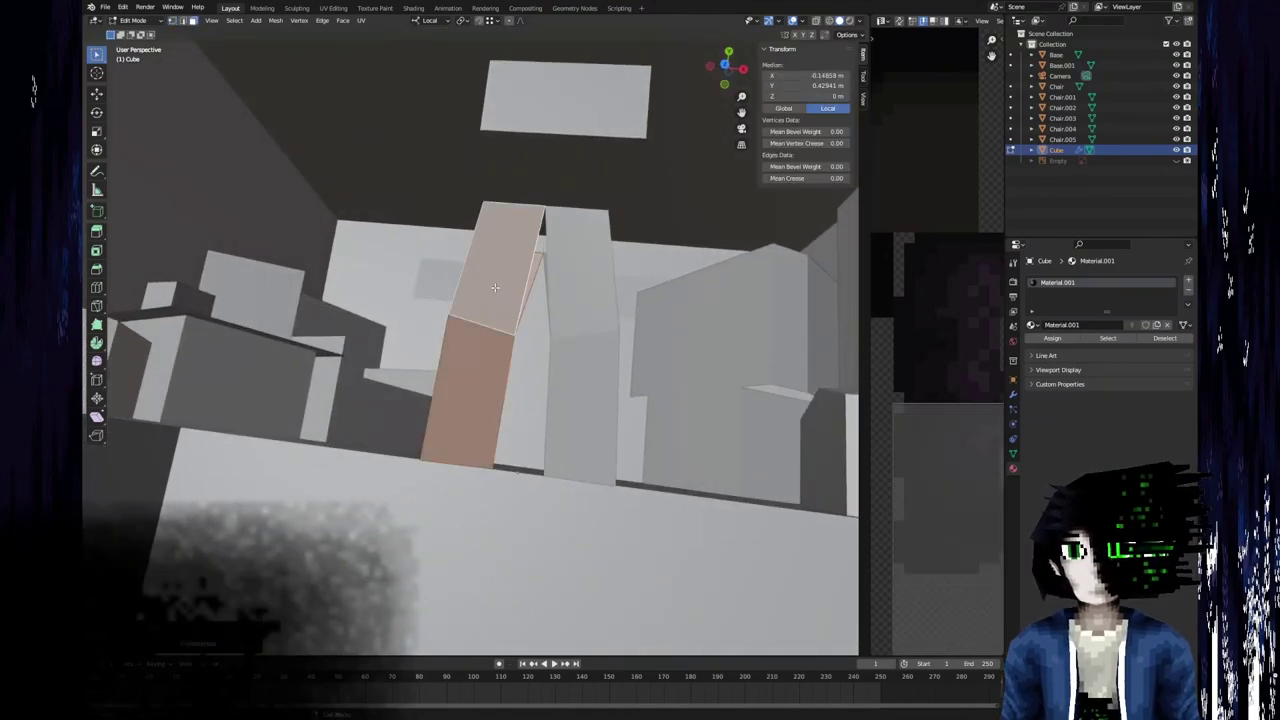
Merge the two inner vertices at the top of the isolated leg at their center.
key("1")
left_click(546, 247)
left_click(546, 208, "shift")
right_click(546, 209)
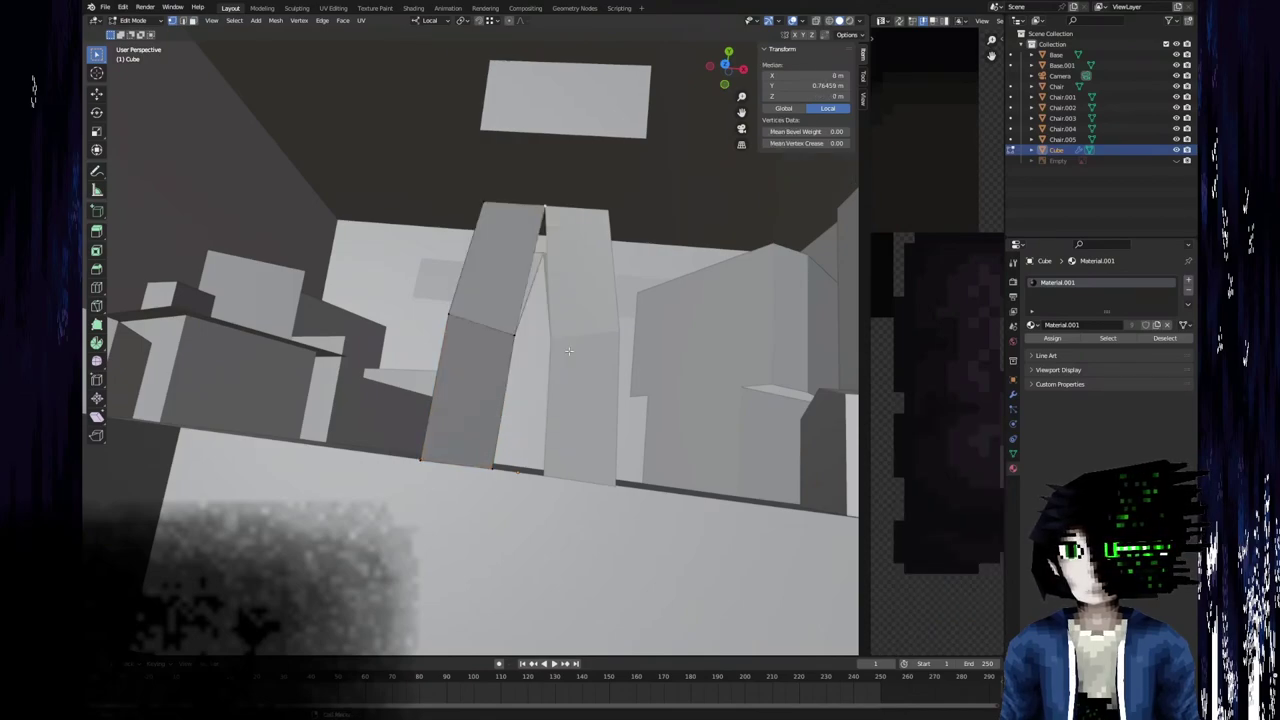
key("m")
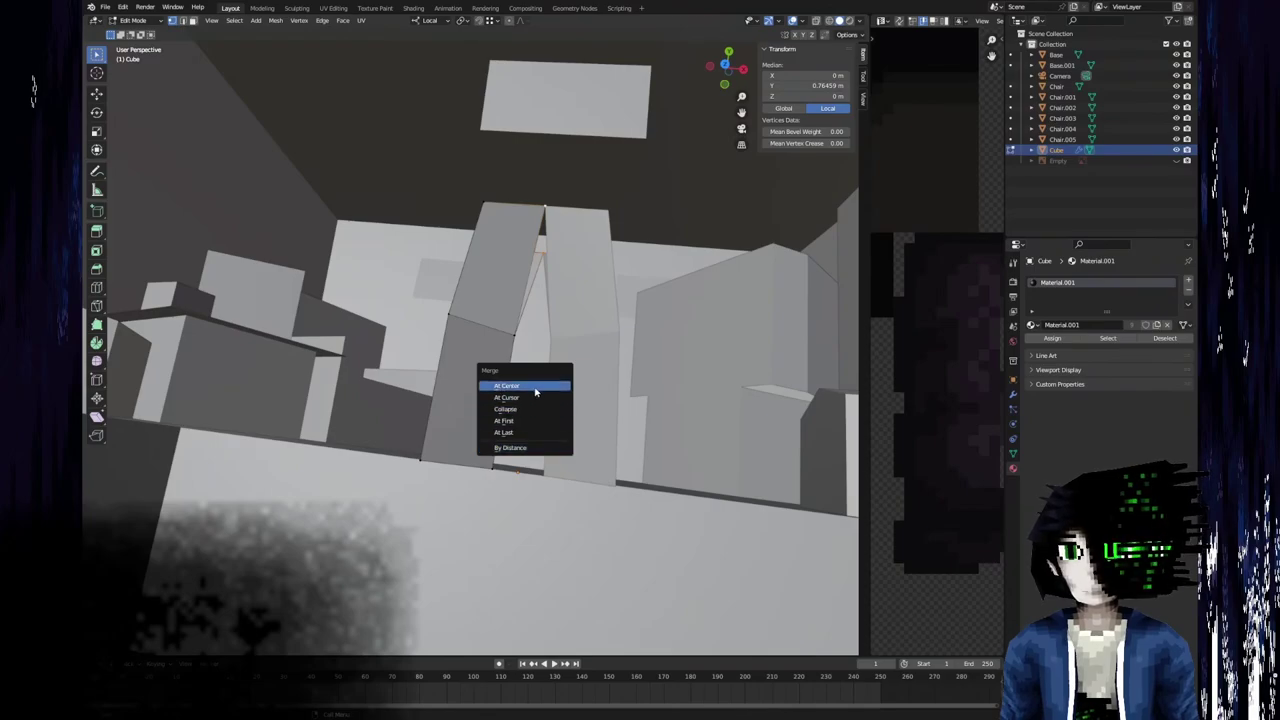
left_click(536, 386)
middle_click_drag(536, 386, 475, 417)
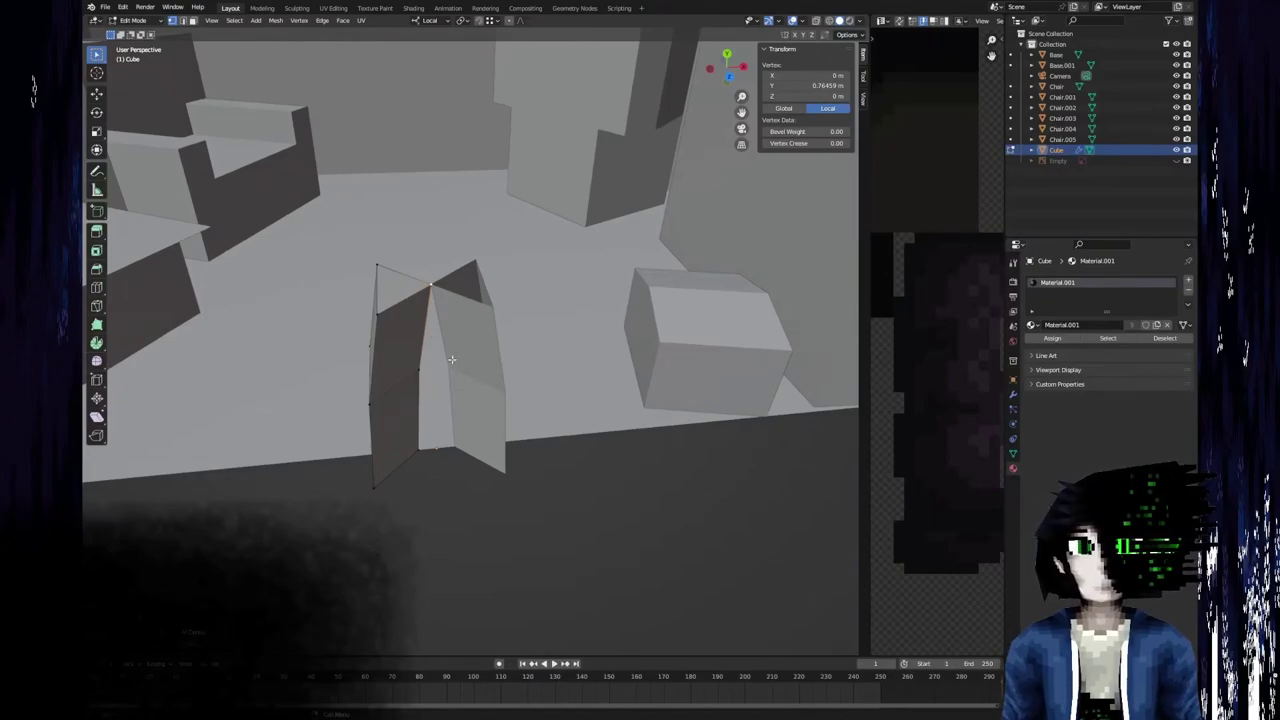
middle_click_drag(459, 421, 451, 565)
middle_click_drag(457, 483, 450, 585)
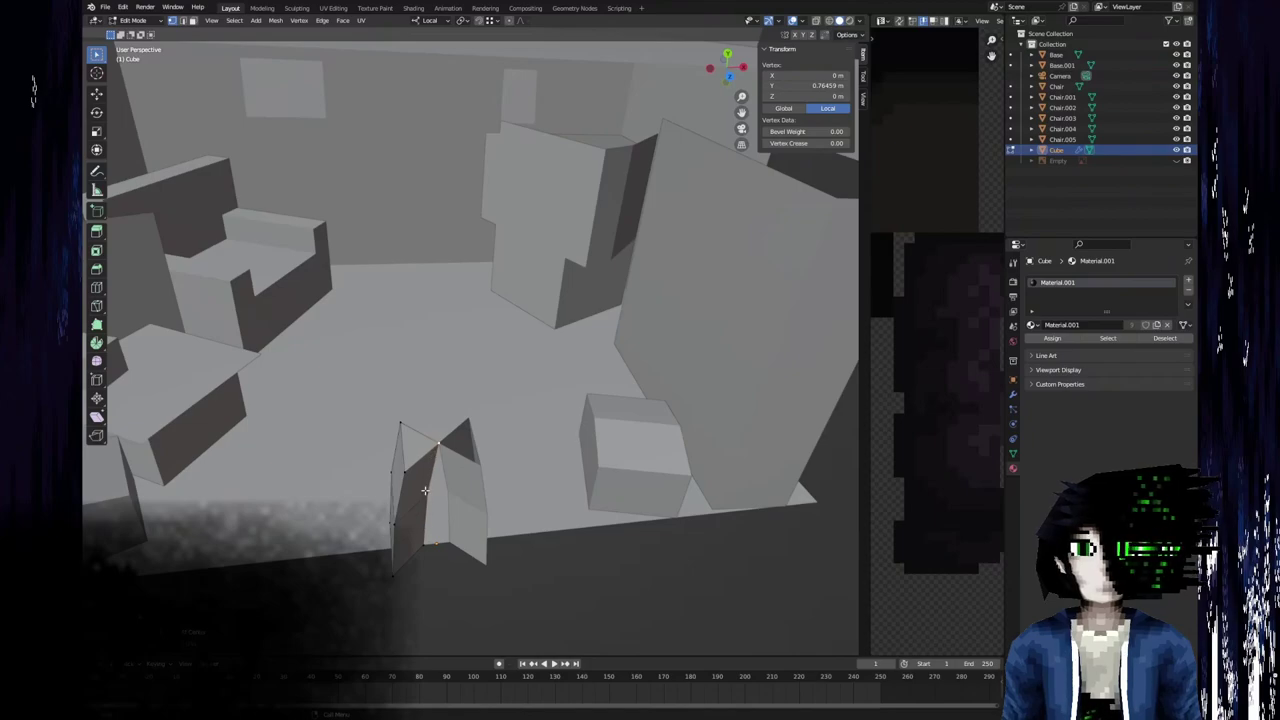
middle_click_drag(382, 490, 440, 578, "shift")
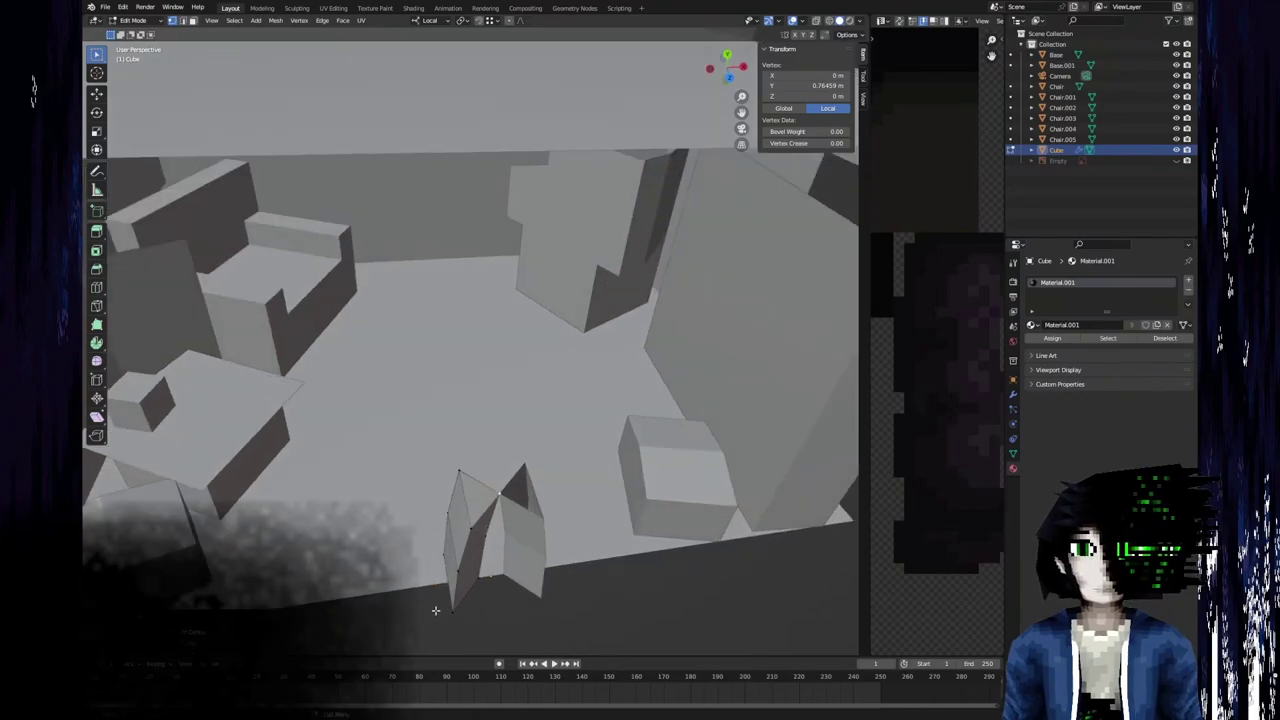
middle_click_drag(436, 605, 395, 576)
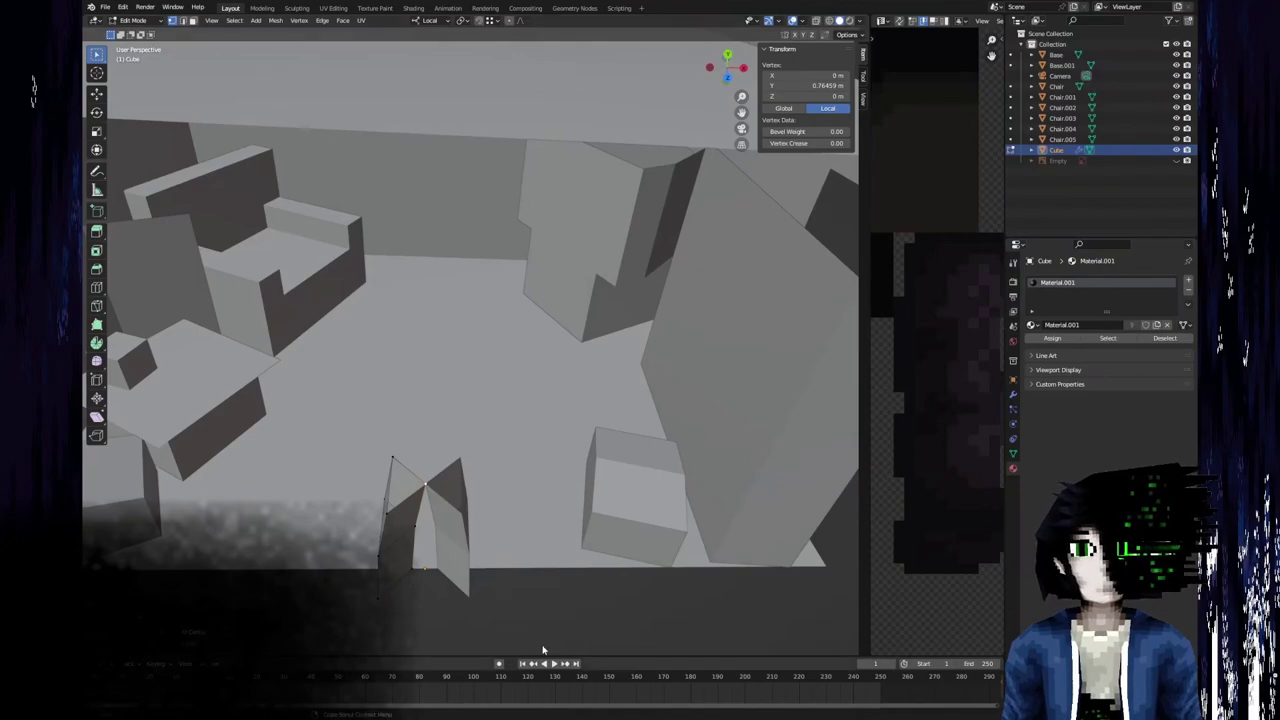
middle_click_drag(462, 546, 497, 490)
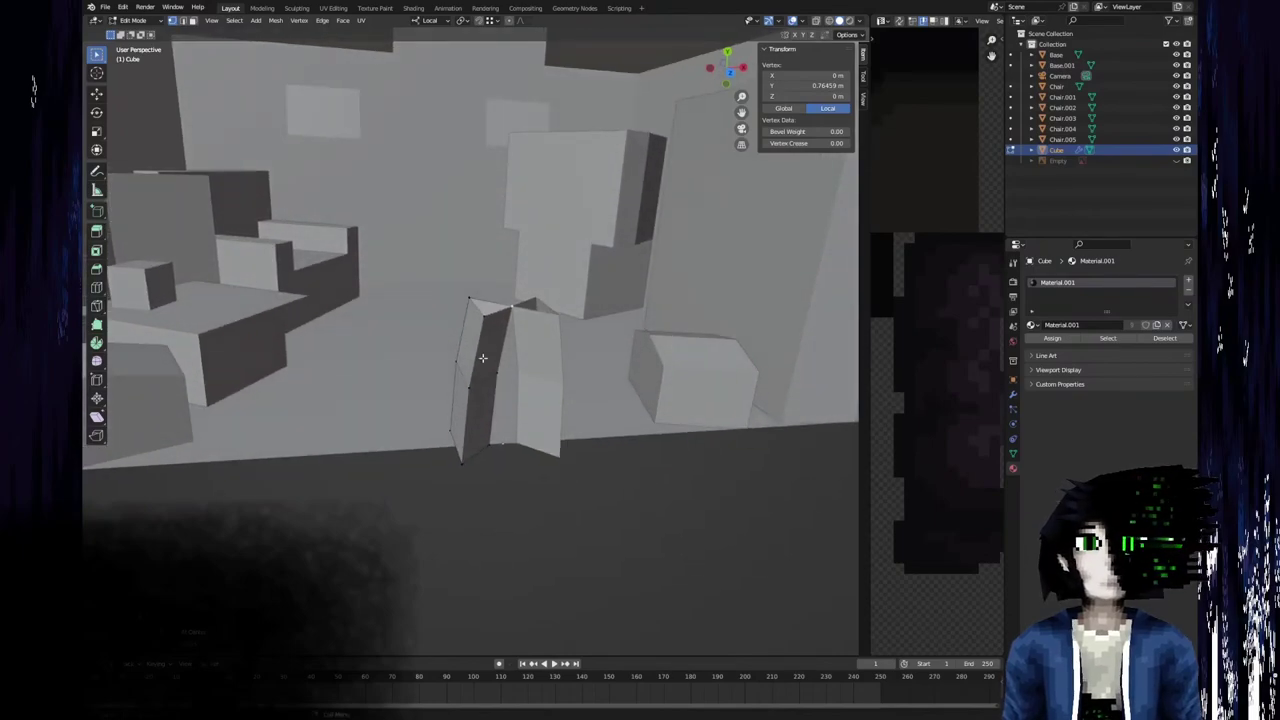
Examine the room and the isolated legs in rendered shading, and return the viewport to solid shading.
left_click(850, 21)
middle_click_drag(511, 185, 536, 228)
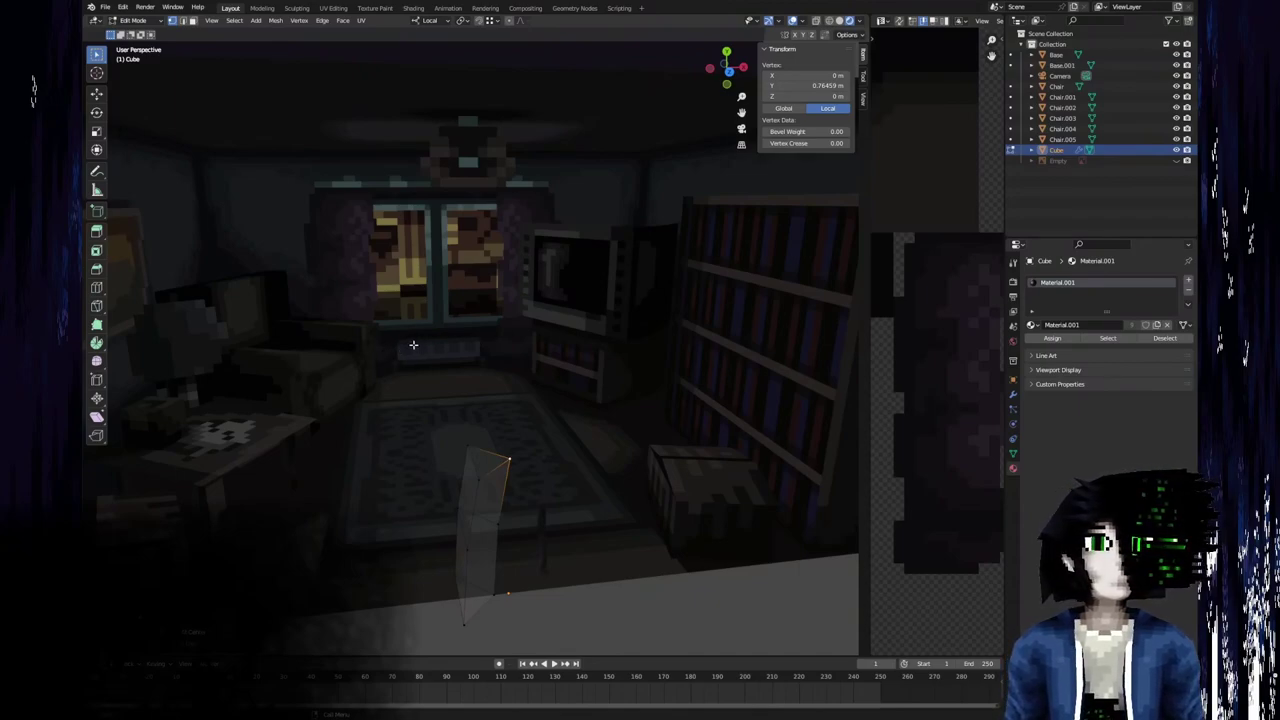
scroll(509, 296, "down", 3)
middle_click_drag(509, 296, 482, 312, "shift")
scroll(478, 345, "up", 4)
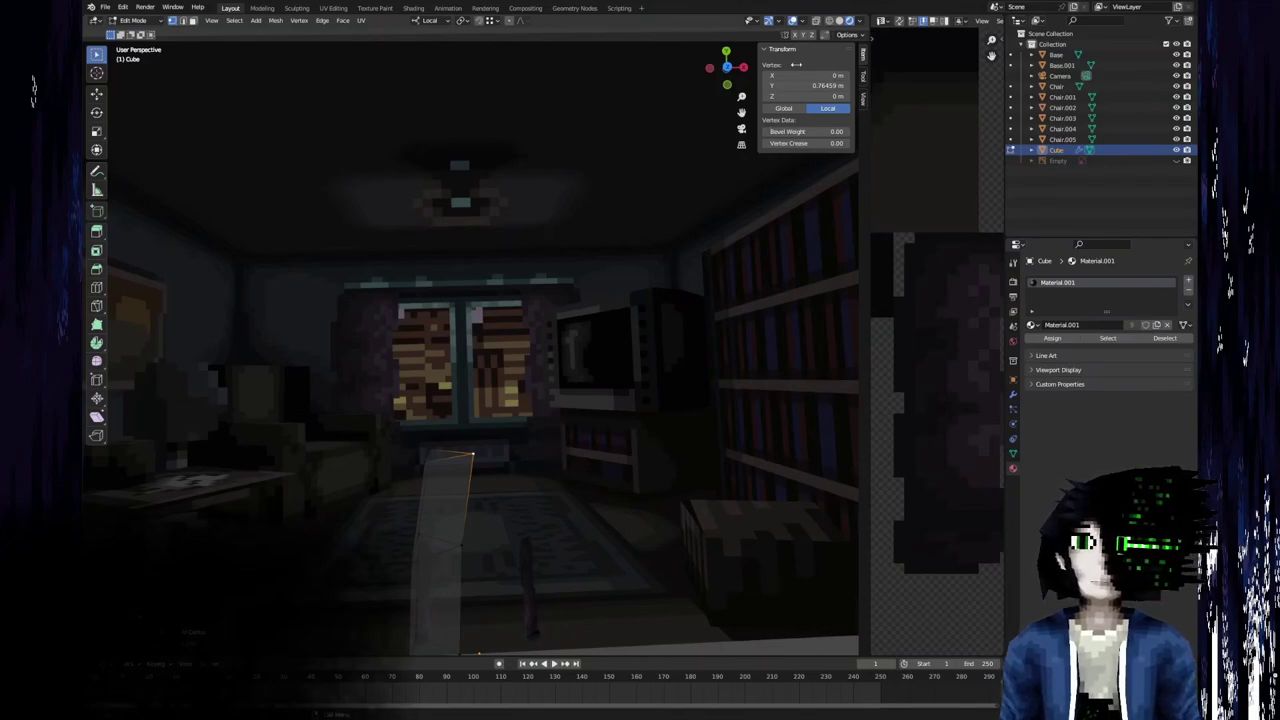
left_click(840, 21)
mouse_move(455, 337)
middle_mouse_down()
mouse_move(456, 318)
mouse_move(432, 297)
middle_mouse_up()
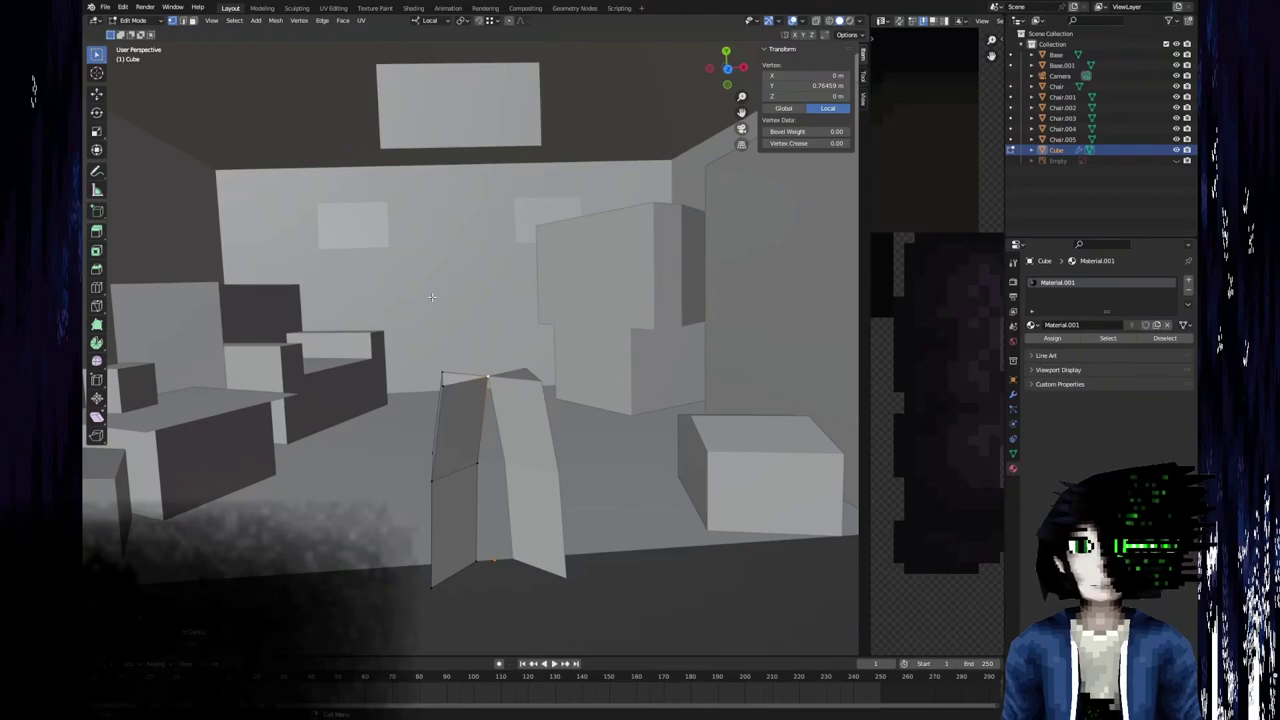
middle_click_drag(463, 374, 455, 394)
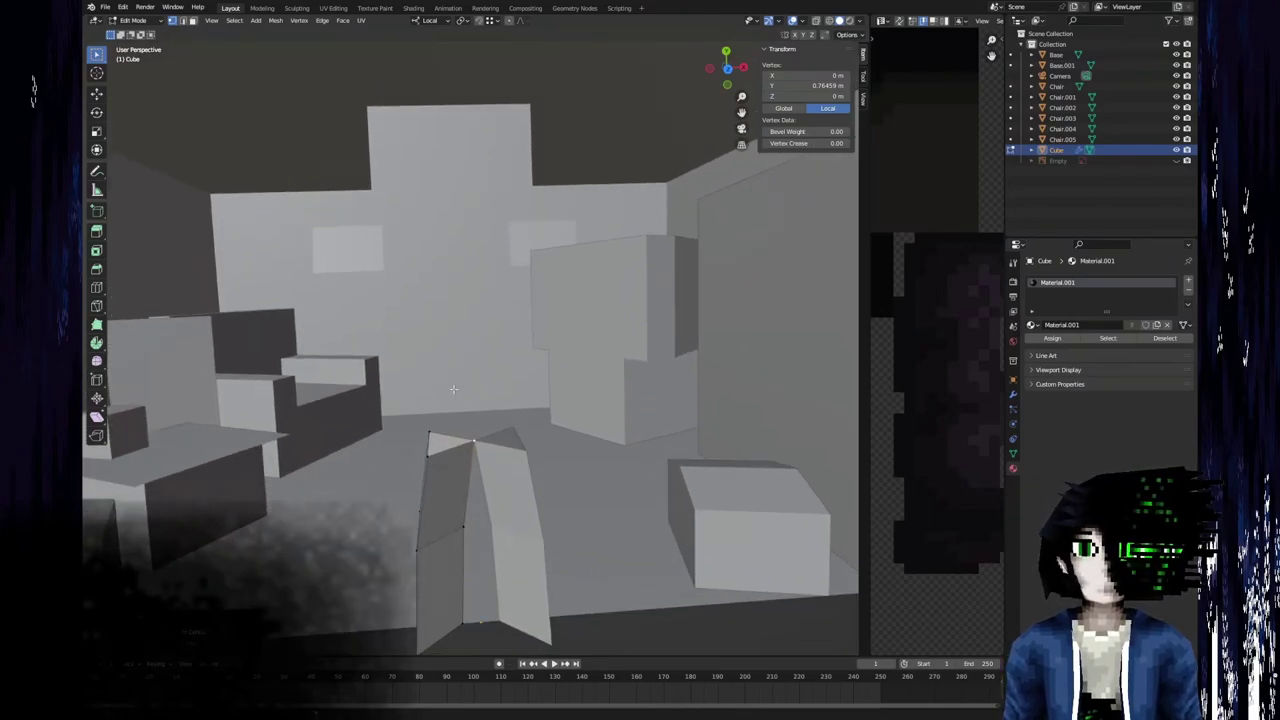
Reveal the hidden parts of the character mesh around the isolated legs.
key("F3")
type("reveal")
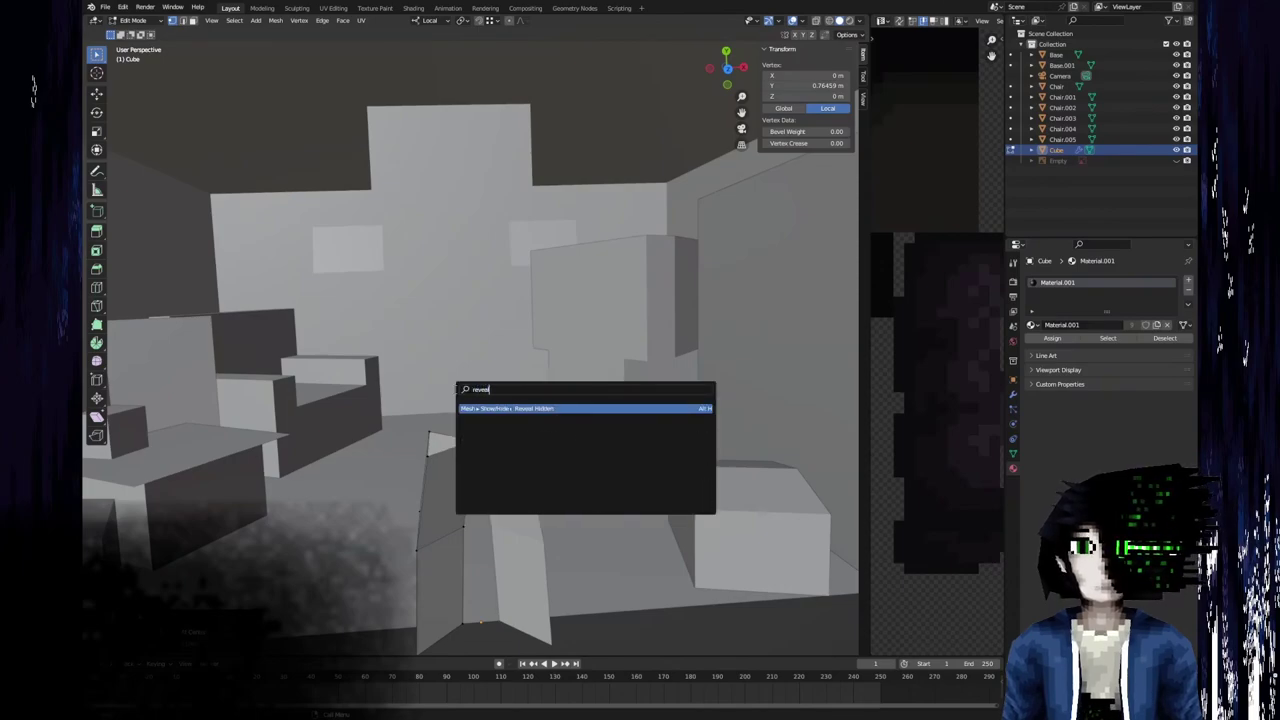
key("Return")
Add a horizontal loop cut around the upper torso to mark the shoulder height.
mouse_move(454, 389)
middle_mouse_down()
mouse_move(458, 345)
mouse_move(472, 380)
middle_mouse_up()
scroll(470, 378, "up", 4)
scroll(469, 377, "down", 4)
middle_click_drag(444, 332, 551, 366)
scroll(464, 370, "down", 1)
key("ctrl+r")
left_click(491, 376)
left_click(491, 328)
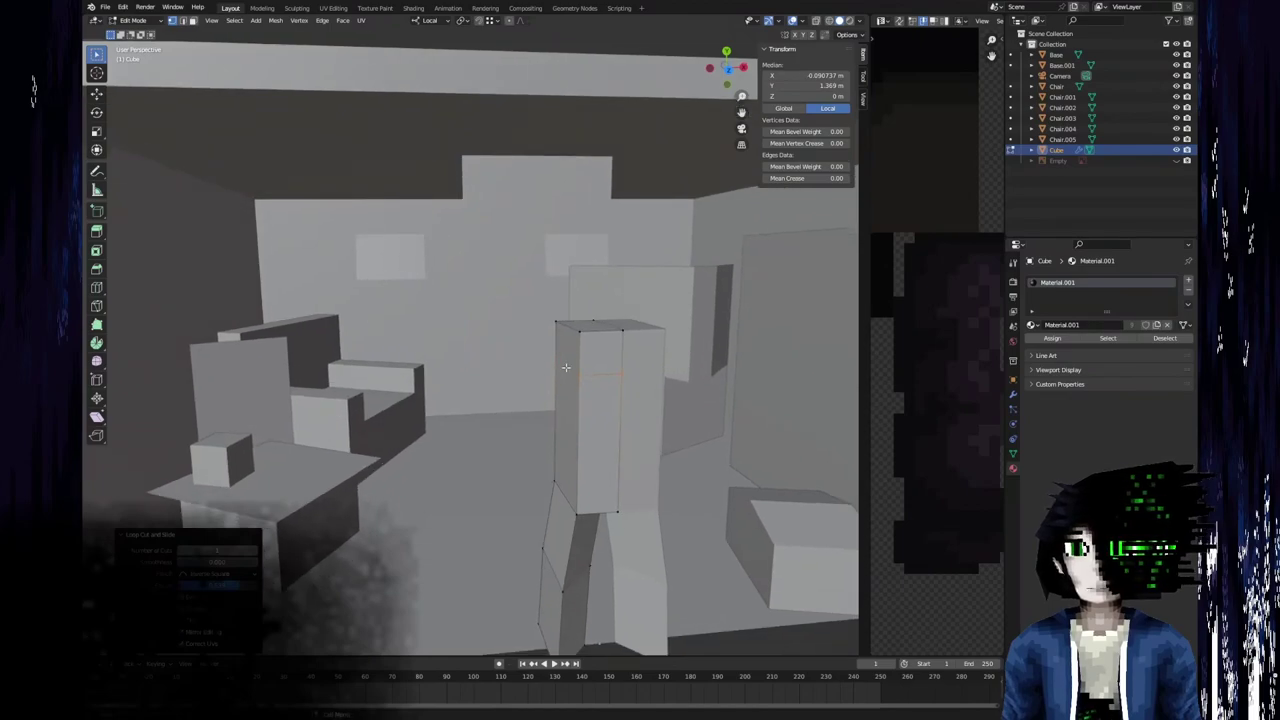
Extrude the torso's upper side face outward about 0.32 m along local X to form an arm.
left_click(555, 320)
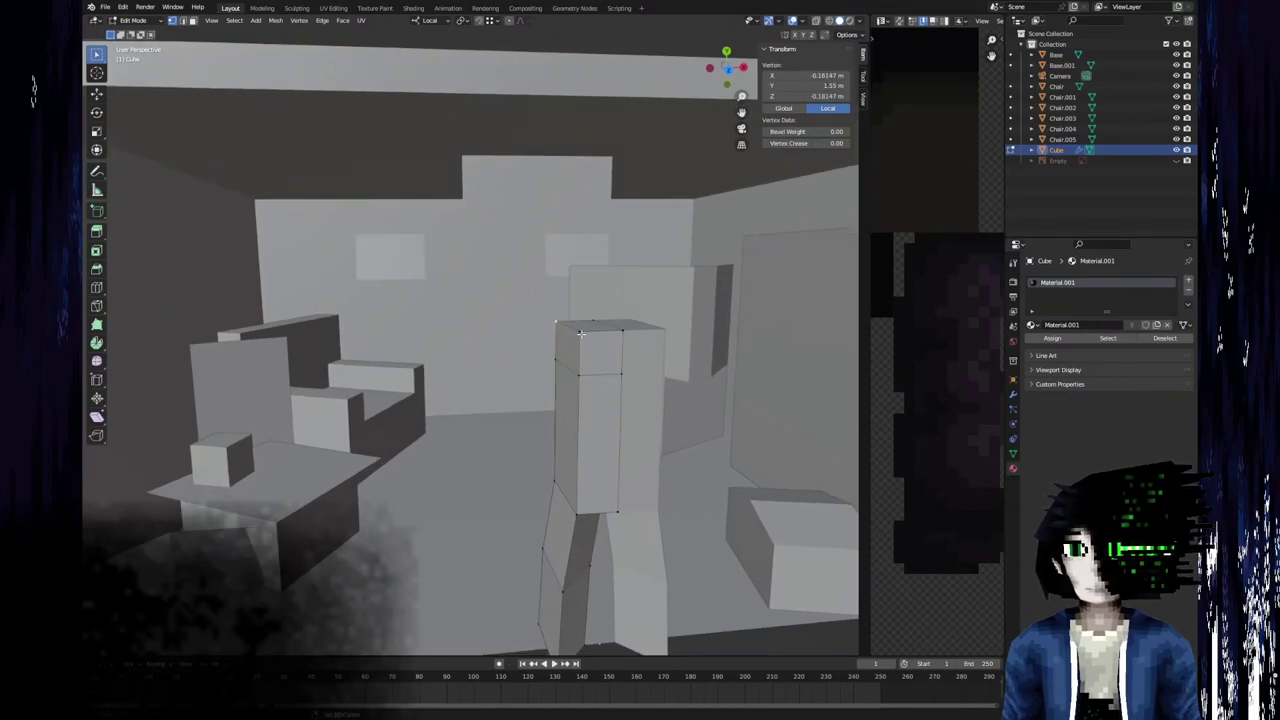
key("3")
left_click(567, 346)
middle_click_drag(567, 346, 543, 336)
key("e")
key("x")
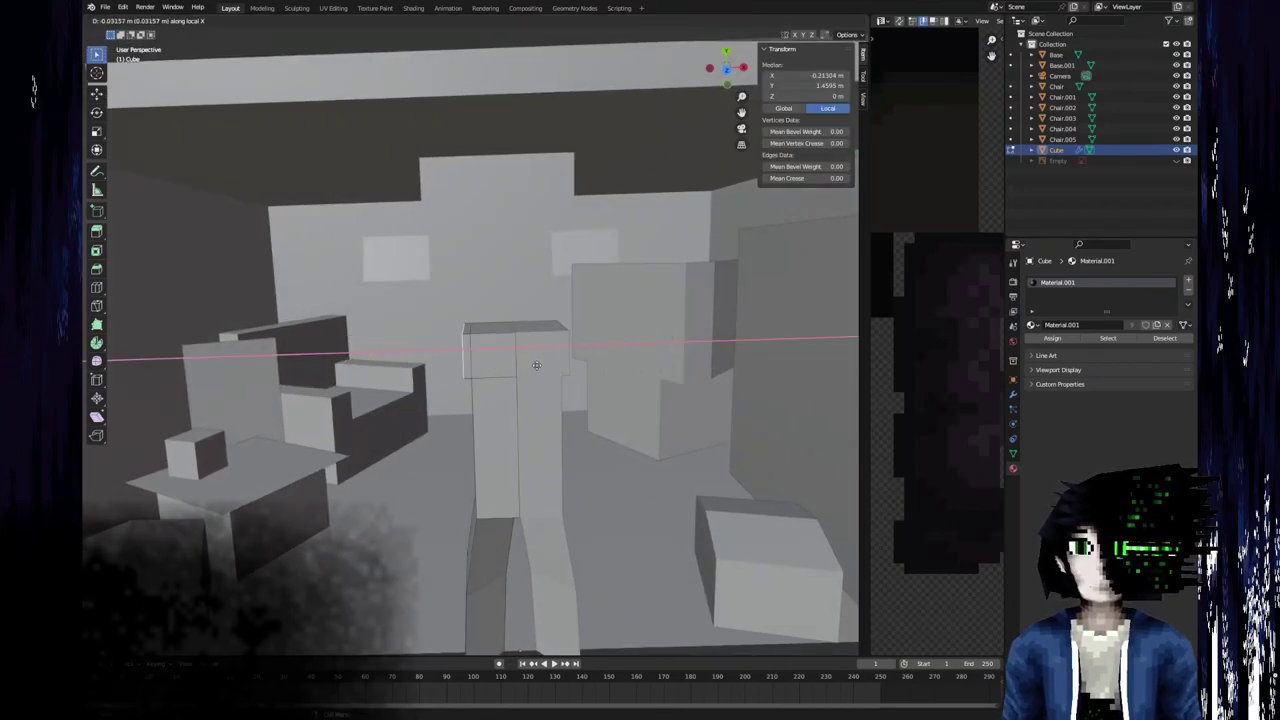
left_click(484, 365)
middle_click_drag(485, 365, 523, 346)
Select the ring of arm faces and hide the rest of the character mesh.
scroll(491, 363, "up", 3)
key("1")
key("3")
left_click(631, 230)
left_click(635, 218, "alt")
key("F3")
key("Return")
Try to collapse two edges of the isolated arm and bring back the hidden mesh.
key("2")
left_click(718, 202)
key("x")
left_click(697, 230)
left_click(597, 214)
key("x")
left_click(576, 226)
middle_click_drag(748, 277, 645, 319)
key("F3")
type("reveal")
key("Return")
Undo the arm edge edits and the reveal of the hidden mesh.
middle_click_drag(644, 314, 434, 440)
key("ctrl+z")
key("ctrl+z")
key("ctrl+z")
key("ctrl+z")
Collapse the two lower depth edges at the arm's inner and outer ends to give it a triangular cross-section.
key("3")
key("l")
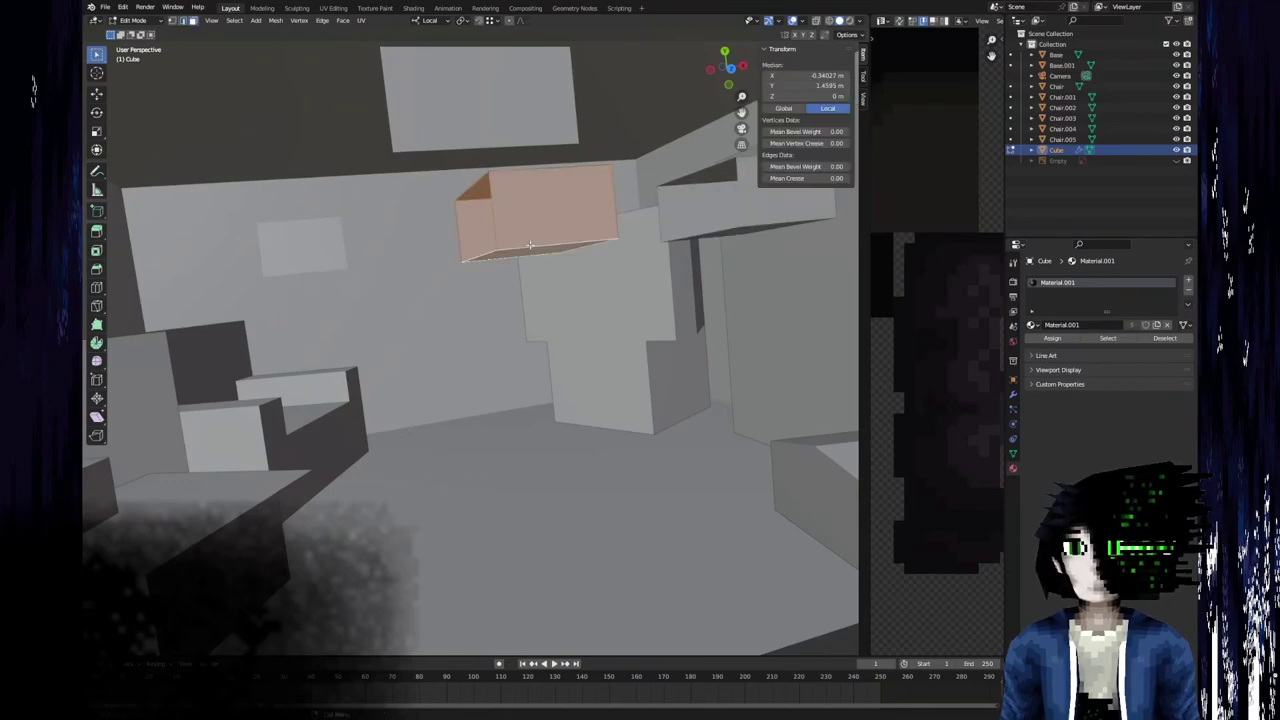
left_click(600, 249)
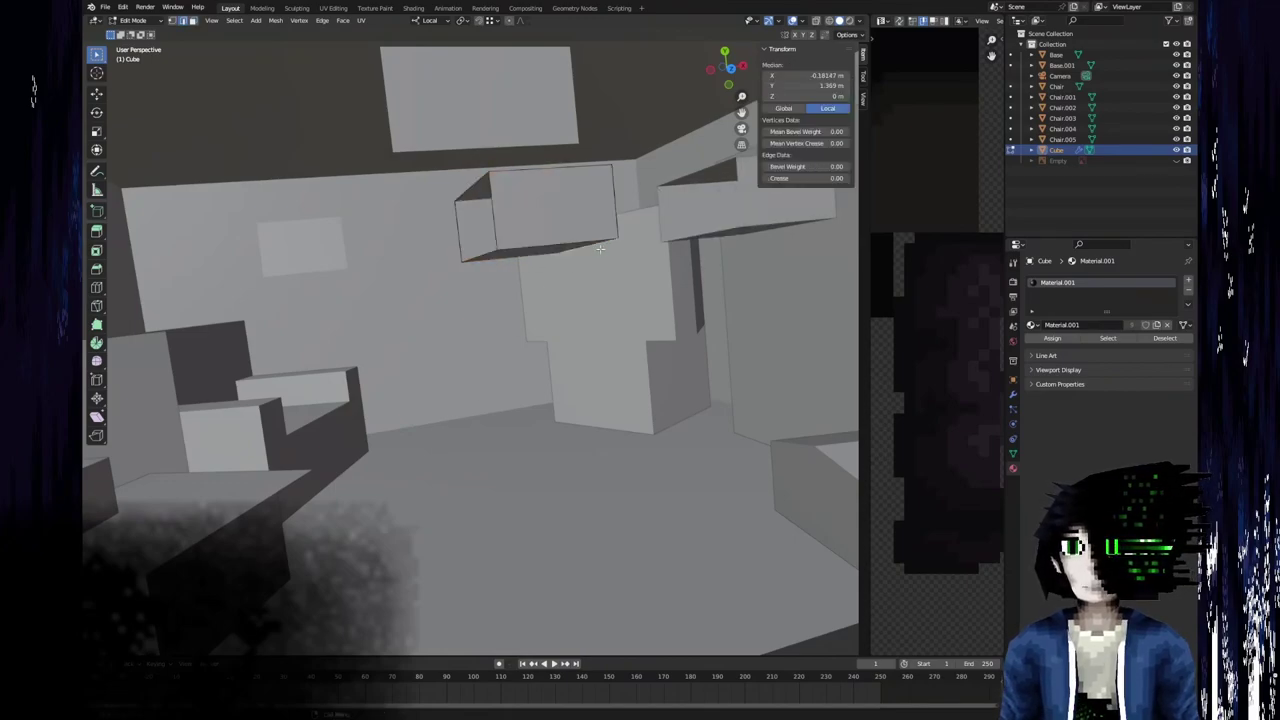
key("x")
left_click(485, 262)
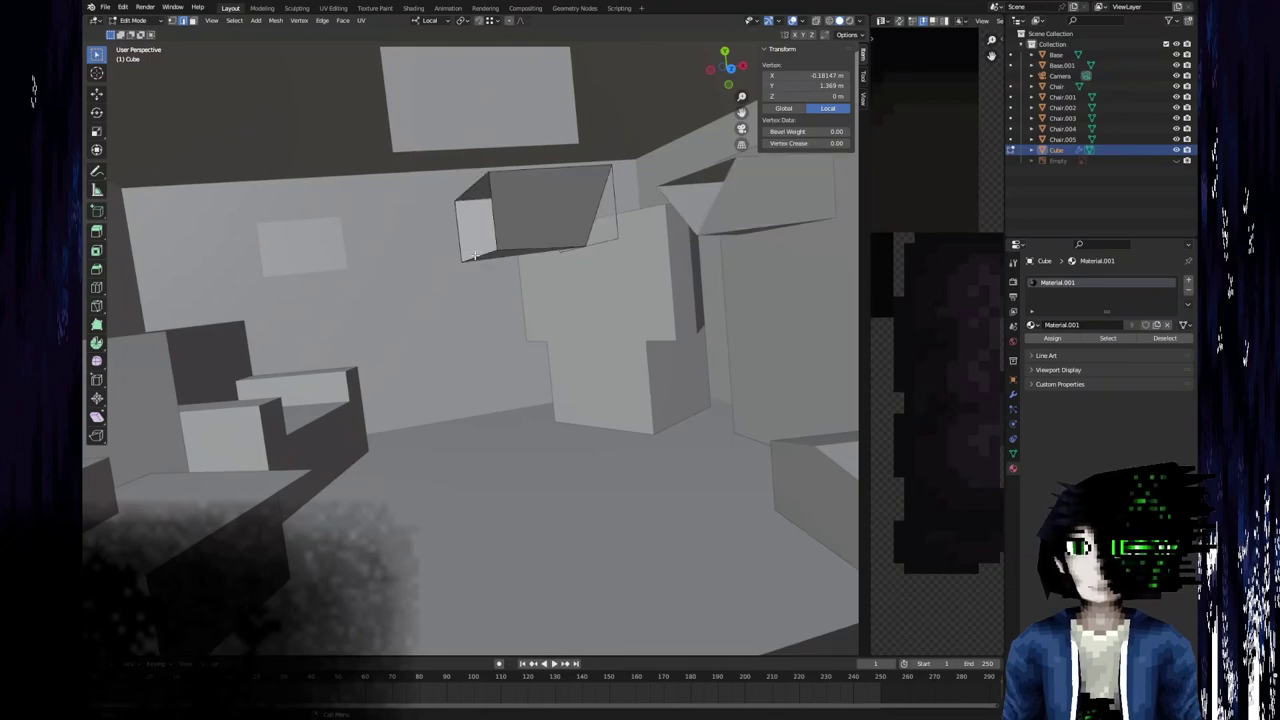
key("x")
left_click(475, 257)
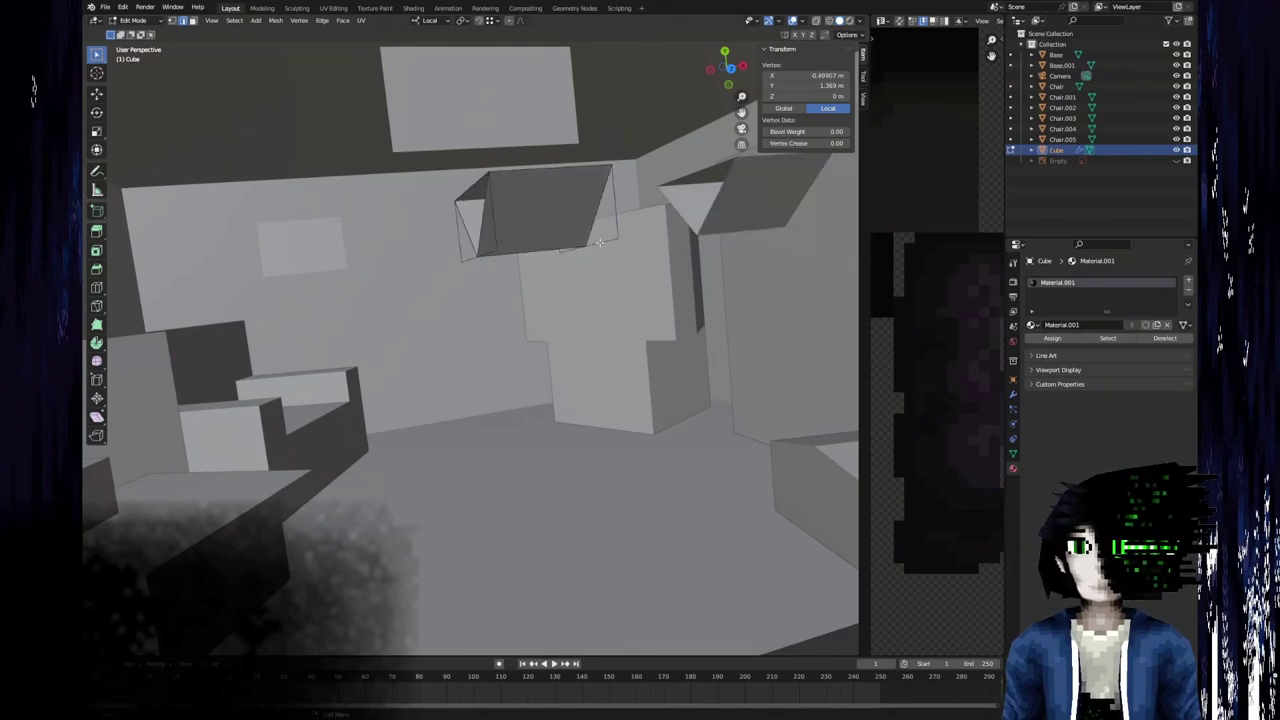
Select the whole arm and reveal the hidden character mesh.
key("a")
key("F3")
type("reveal h")
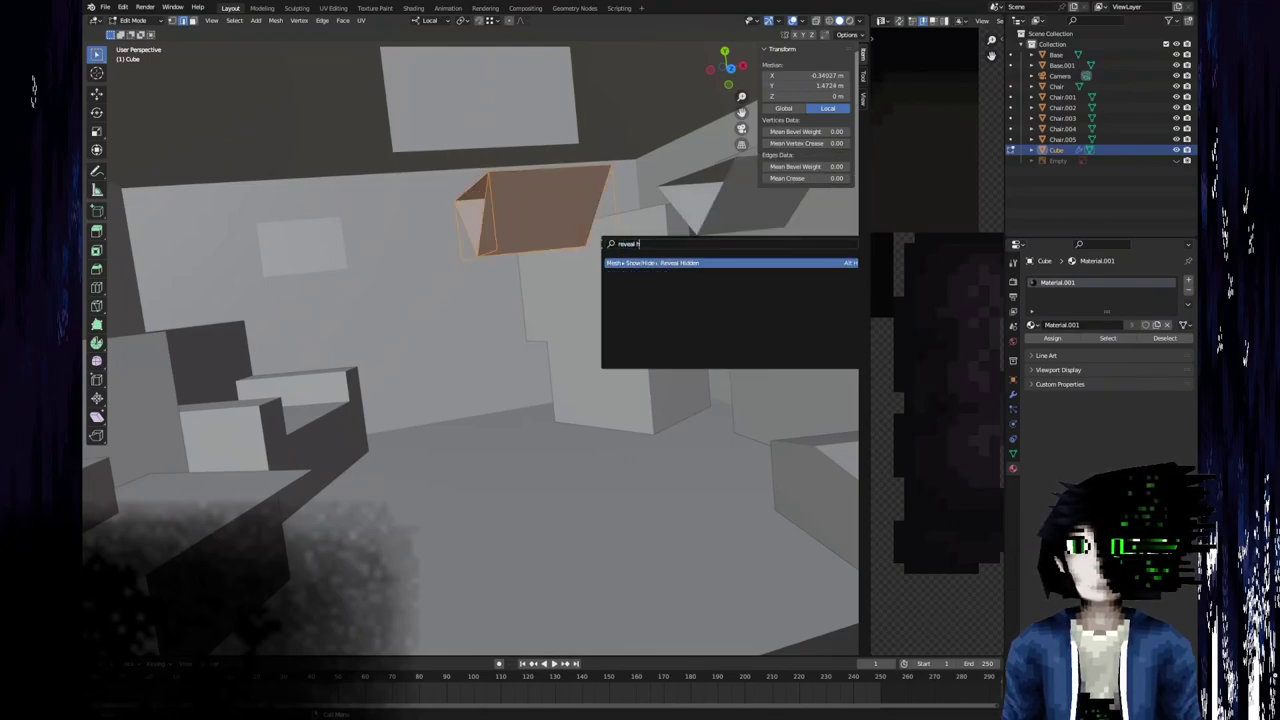
key("Return")
Delete the torso face visible through the shoulder opening and the leftover face on the arm.
left_click(602, 229)
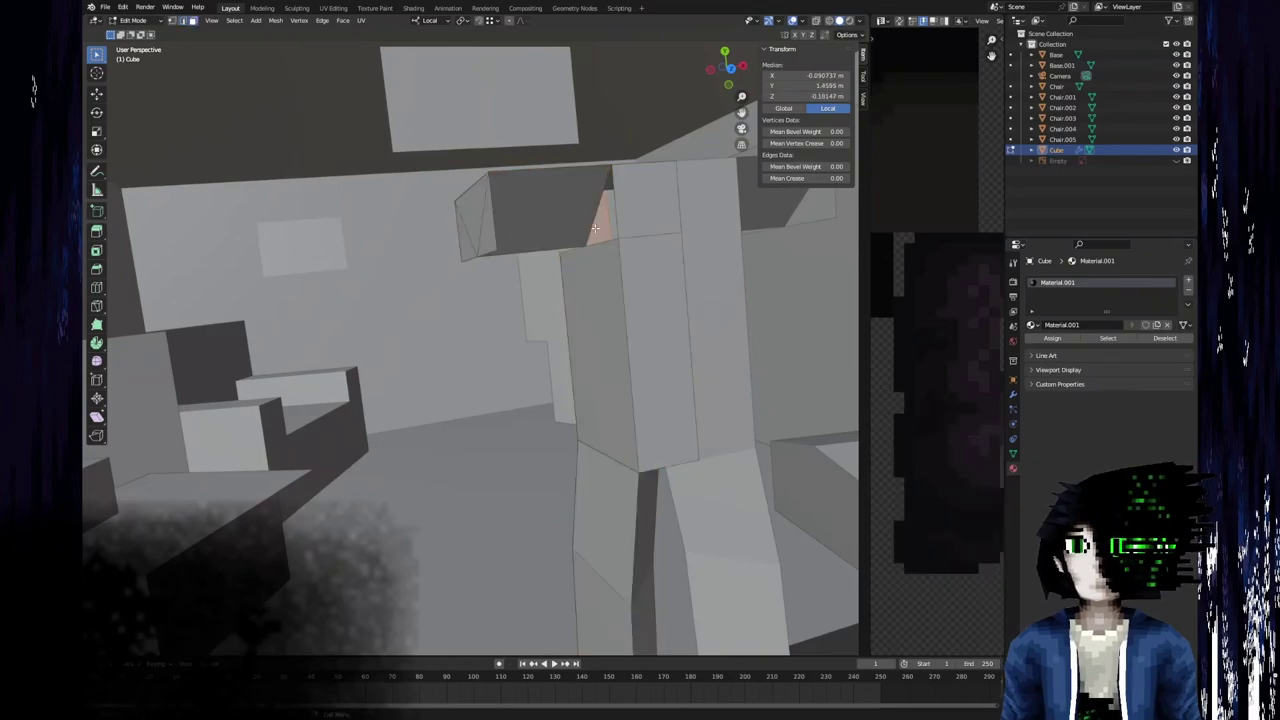
key("x")
left_click(580, 137)
left_click(485, 236)
key("x")
left_click(487, 238)
middle_click_drag(505, 240, 433, 389)
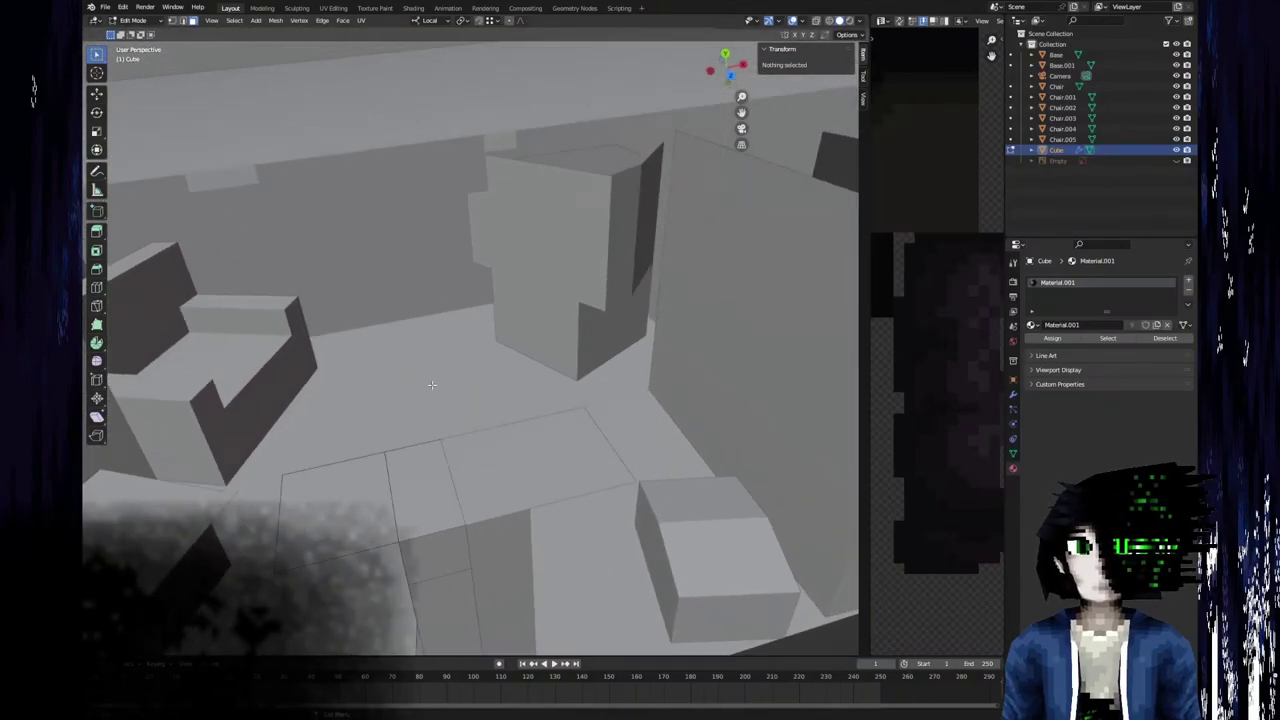
middle_click_drag(449, 515, 432, 397)
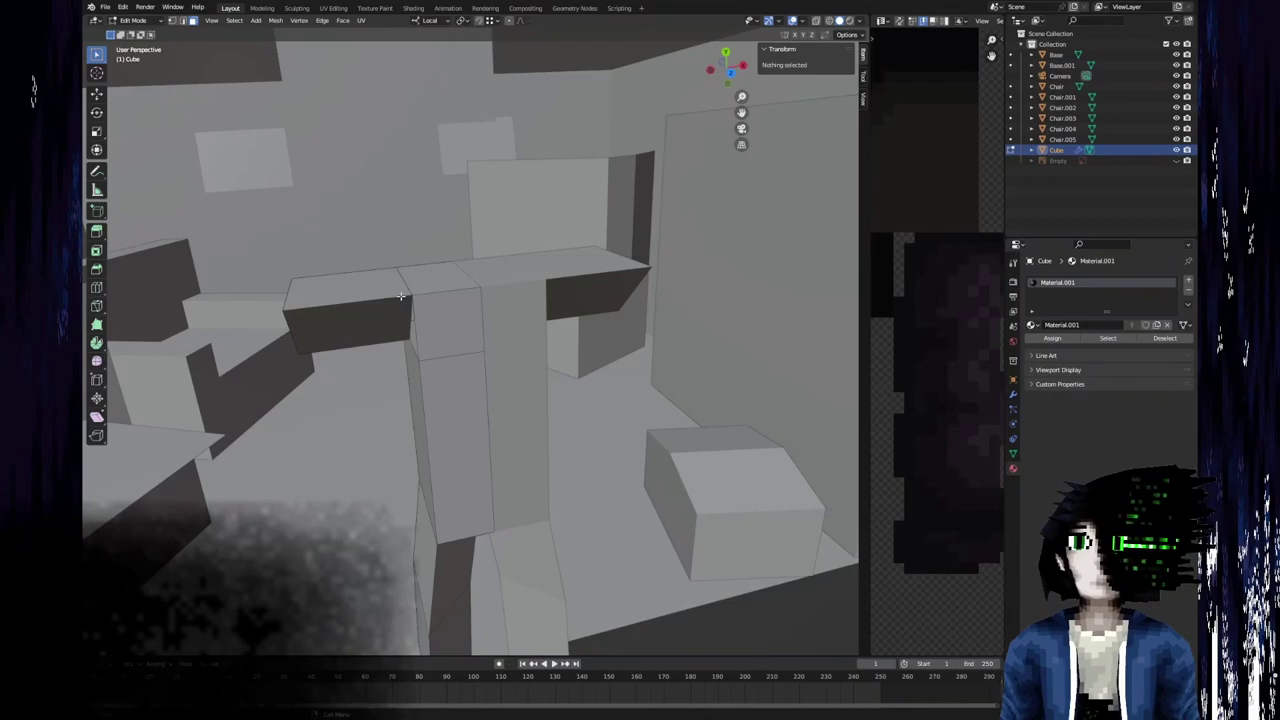
Duplicate the torso's top face upward along local Y and extrude the copy down about 0.28 m to form a box head.
left_click(450, 278)
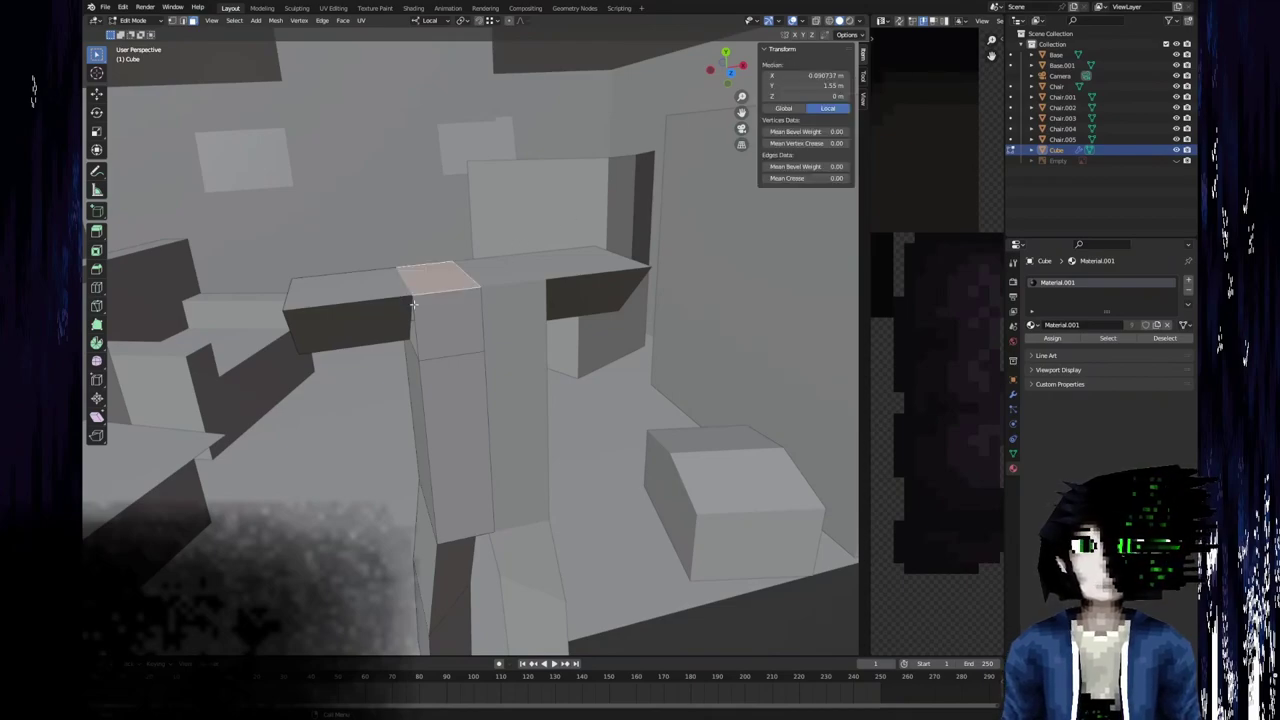
key("g")
key("z")
key("y")
left_click(414, 173)
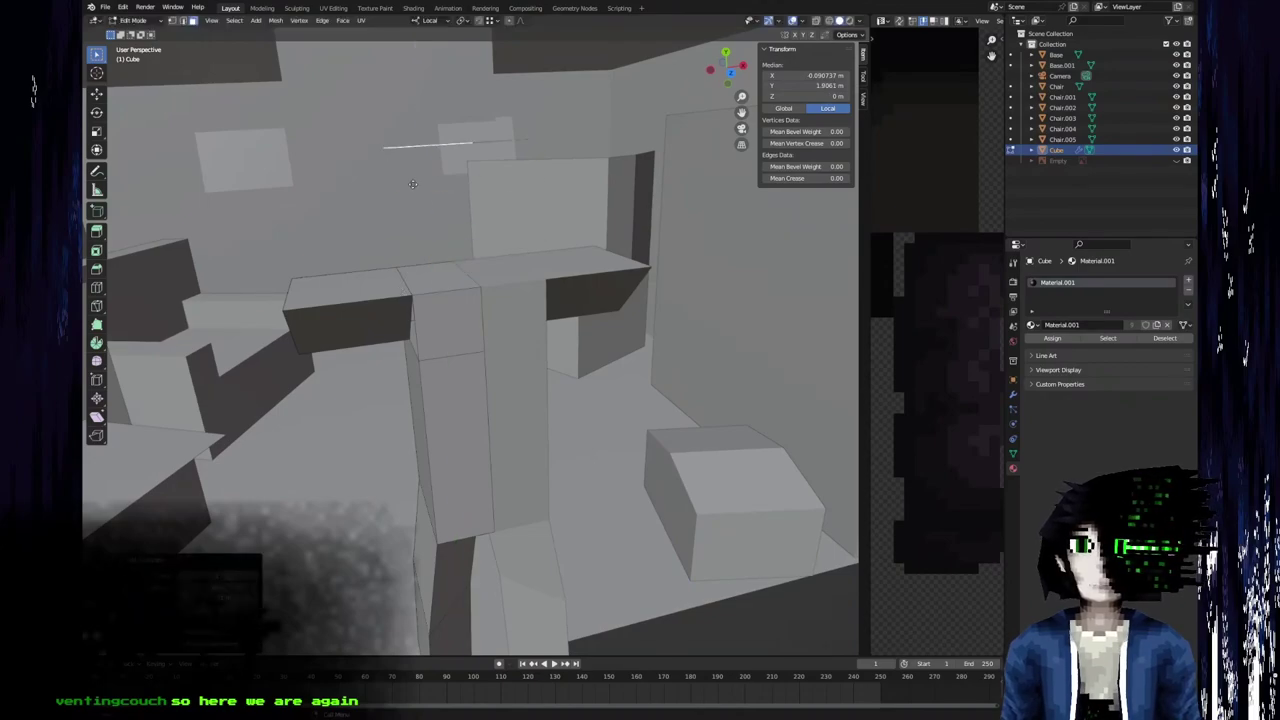
key("e")
key("y")
left_click(450, 286)
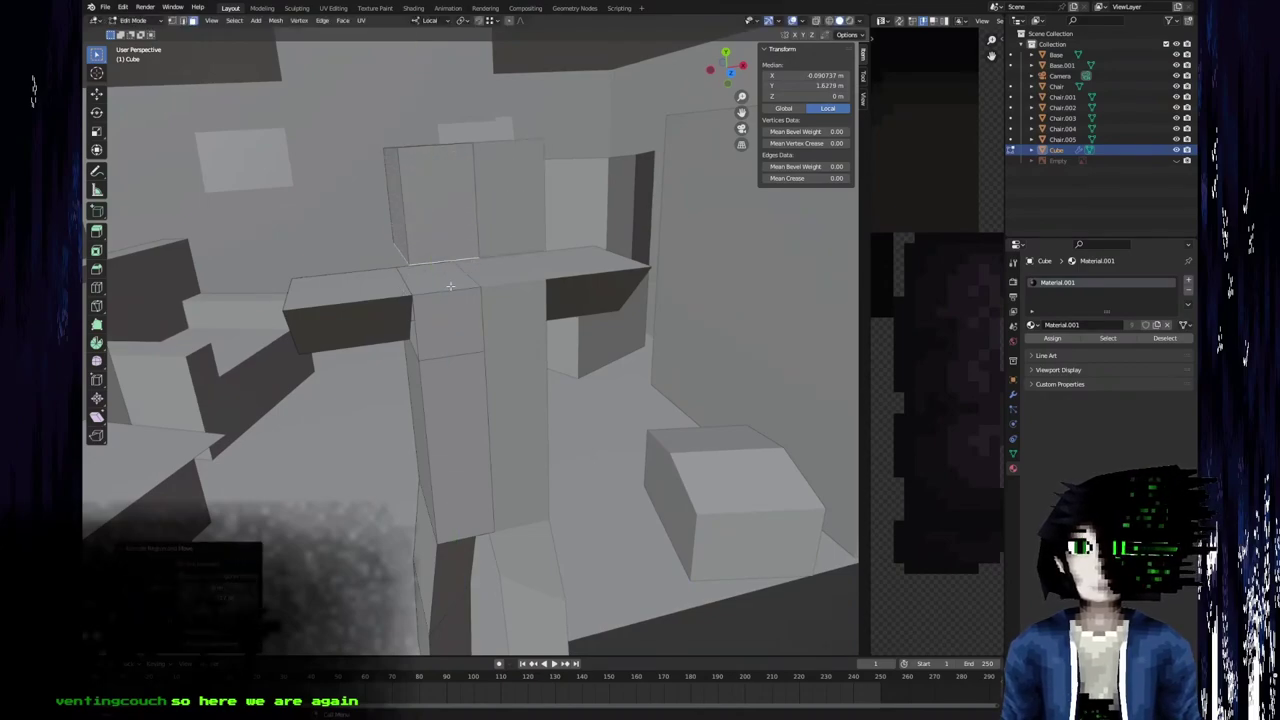
mouse_move(440, 221)
middle_mouse_down()
mouse_move(434, 232)
mouse_move(457, 229)
middle_mouse_up()
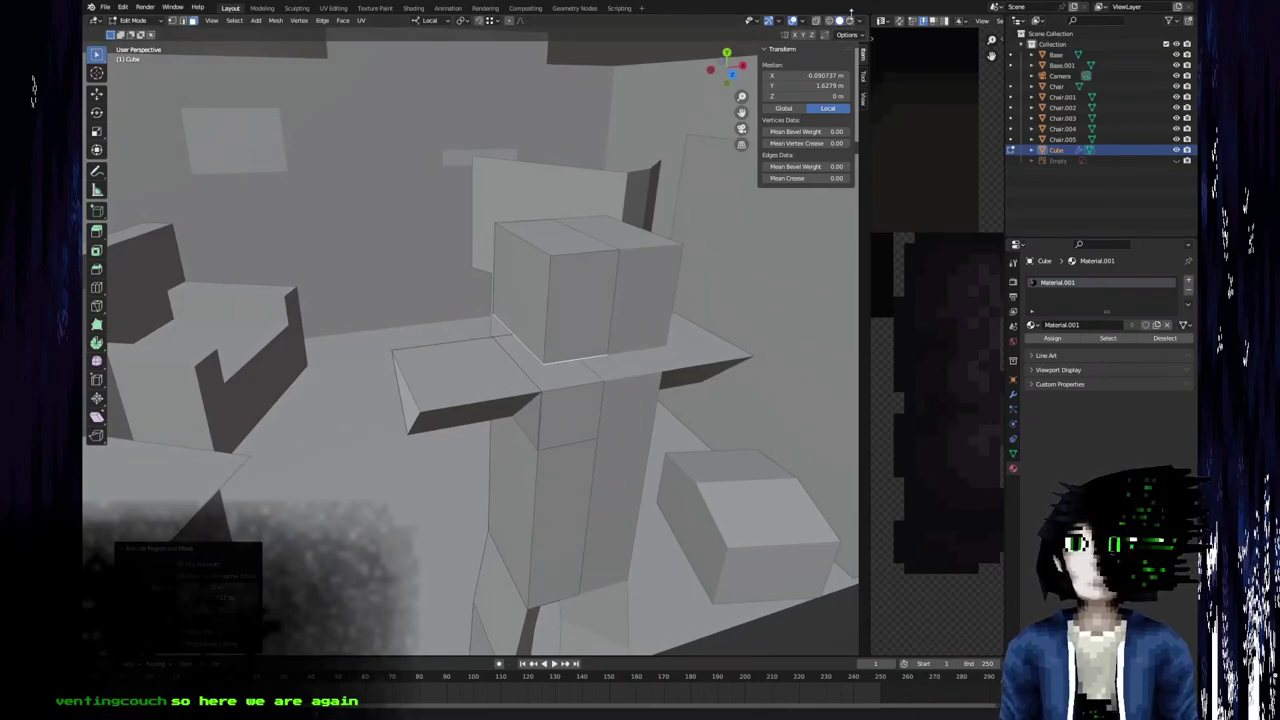
Turn on the Statistics overlay, check the counts in Object Mode, and return to Edit Mode.
left_click(806, 21)
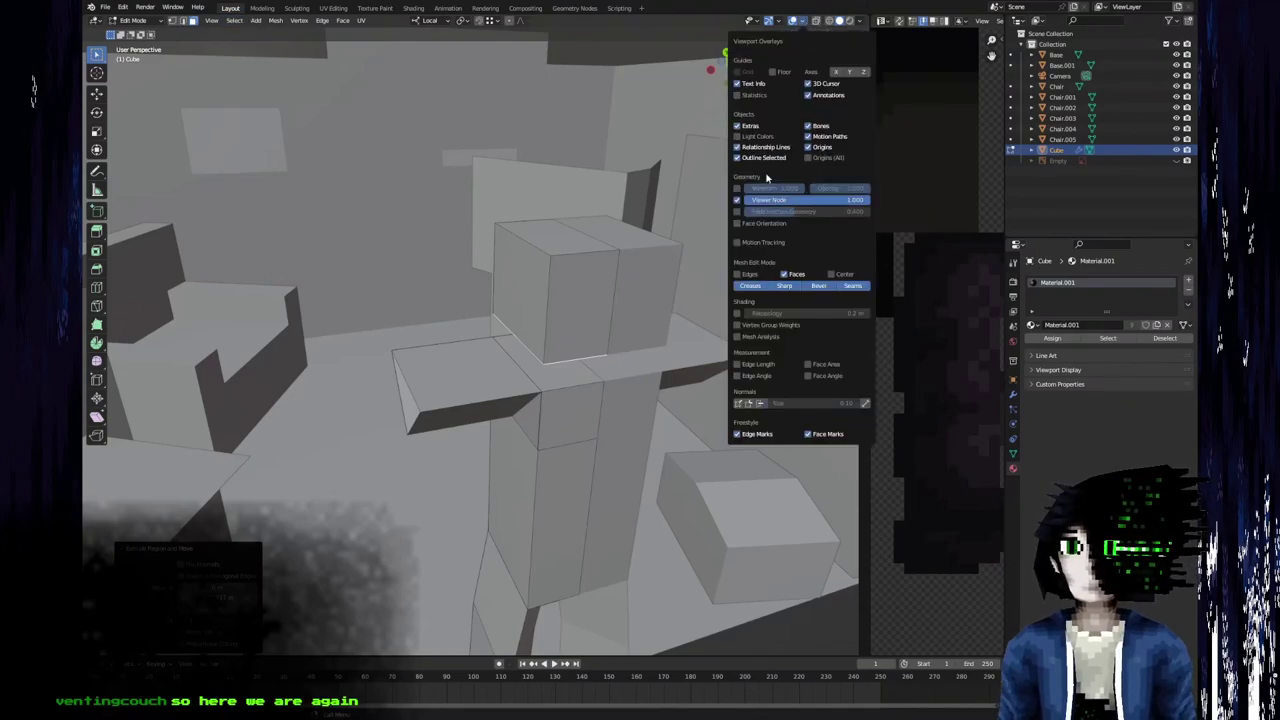
left_click(762, 97)
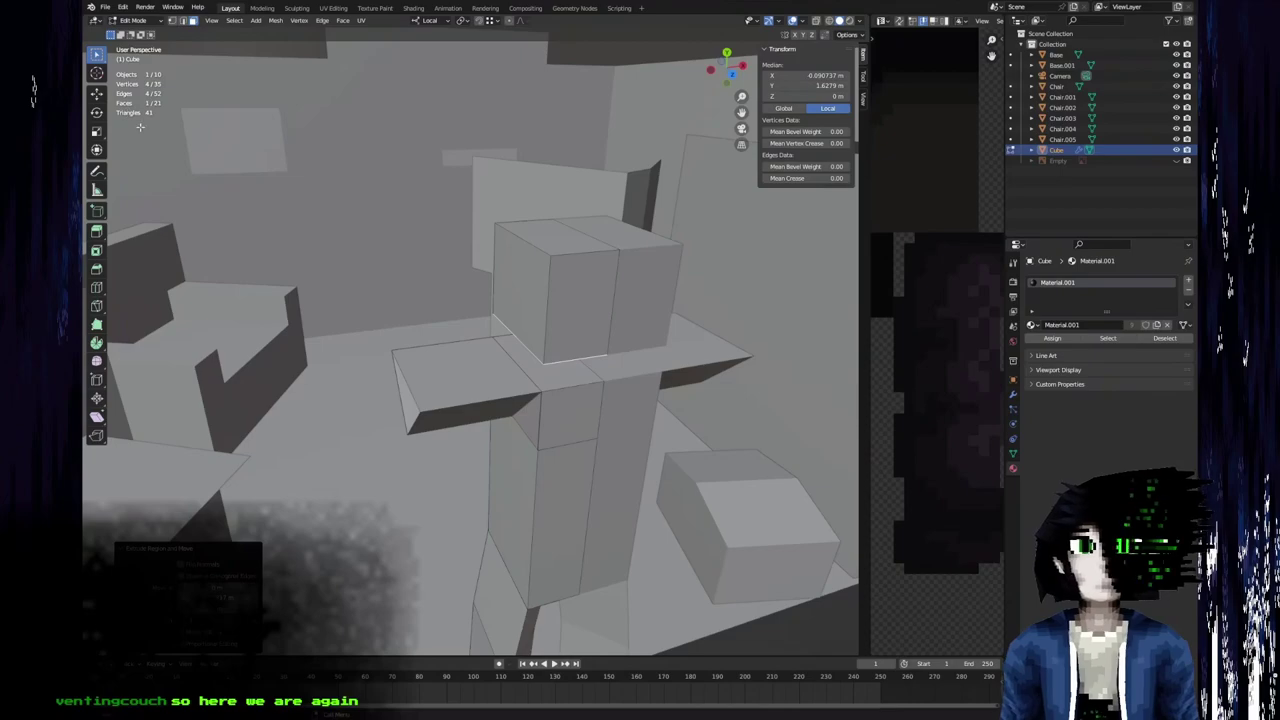
middle_click_drag(409, 226, 346, 206, "shift")
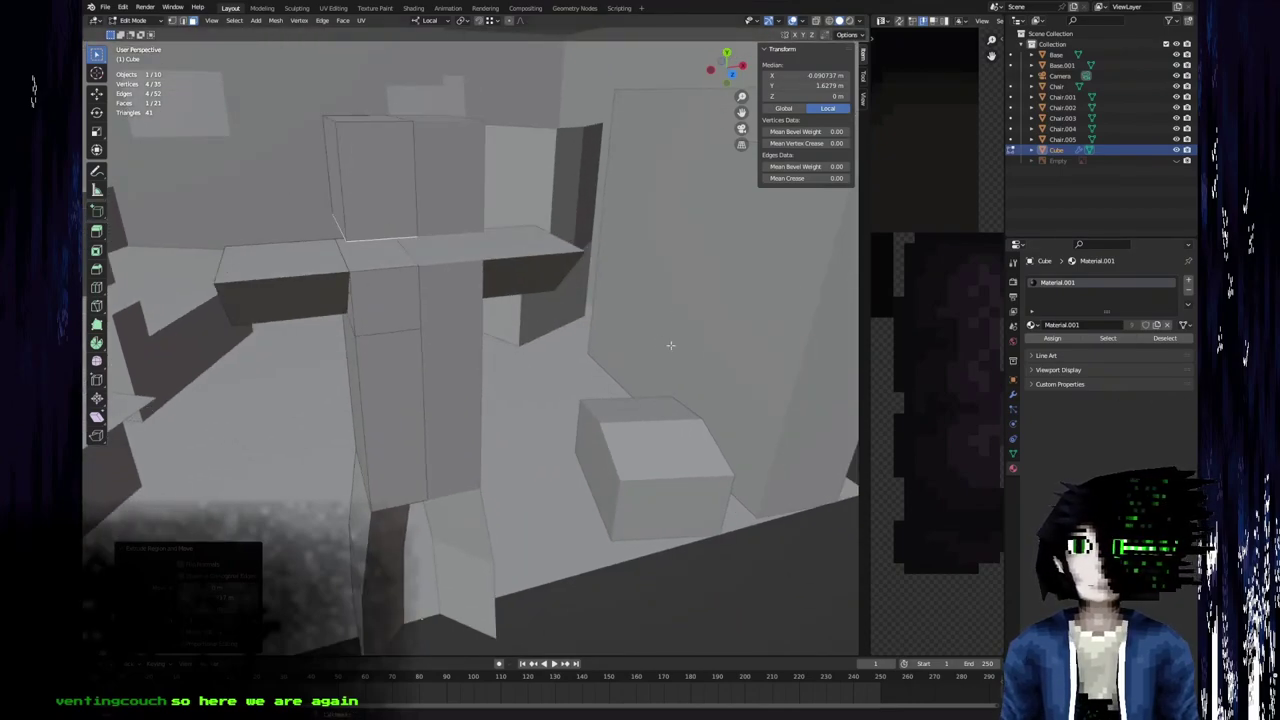
key("Tab")
scroll(483, 353, "down", 5)
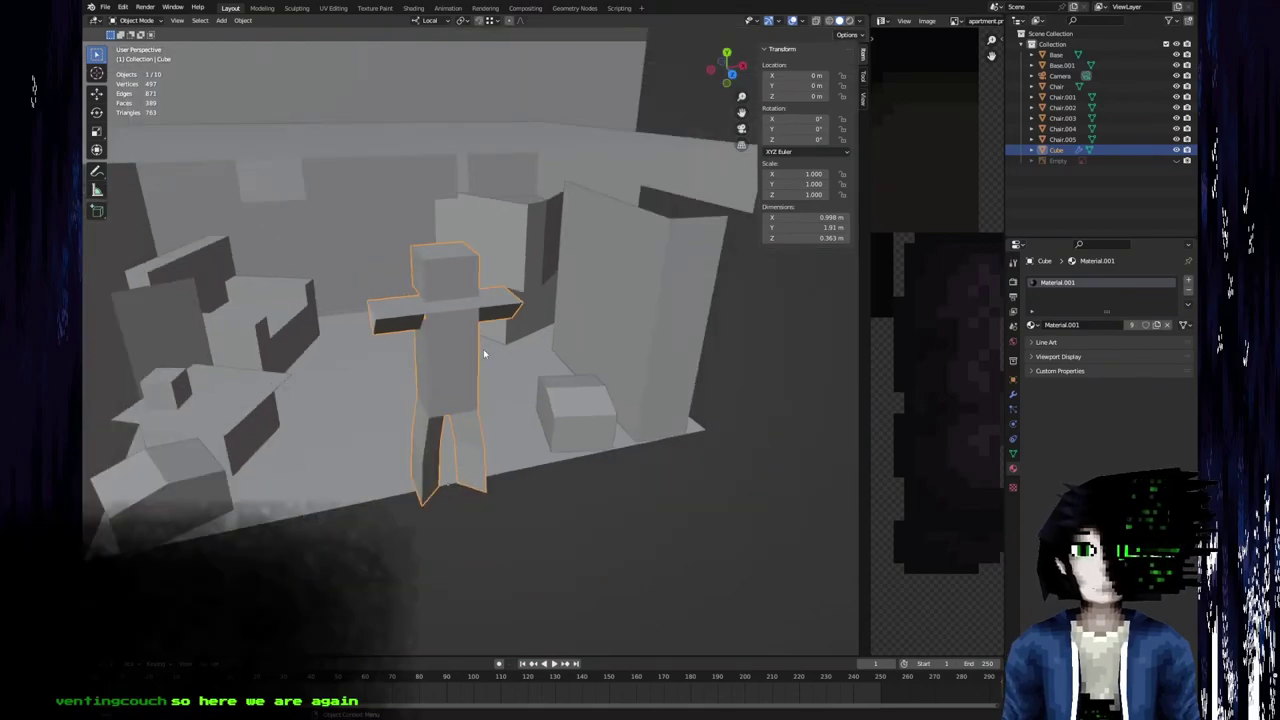
key("Tab")
Examine the character's head, arms, torso and legs from several angles.
scroll(483, 350, "up", 6)
scroll(478, 353, "down", 4)
middle_click_drag(478, 354, 529, 398, "shift")
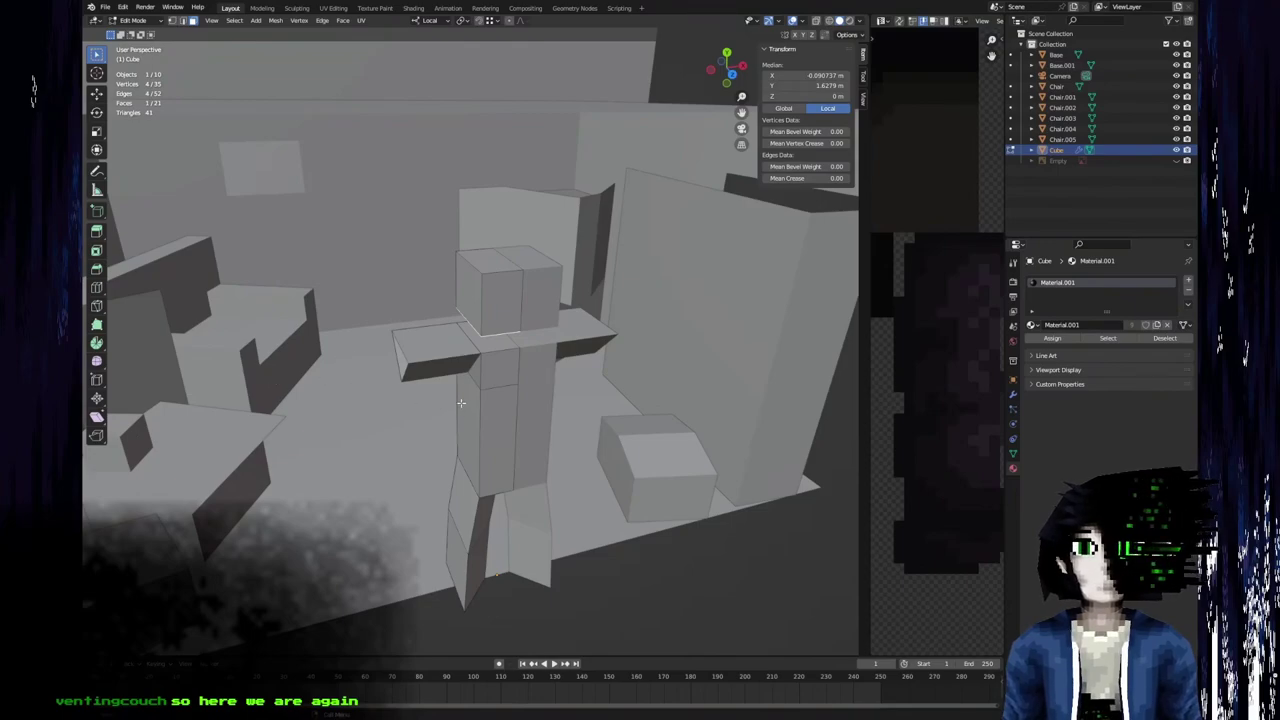
mouse_move(448, 402)
middle_mouse_down()
mouse_move(490, 405)
mouse_move(448, 407)
middle_mouse_up()
scroll(448, 407, "up", 5)
middle_click_drag(492, 369, 477, 395)
scroll(485, 397, "down", 5)
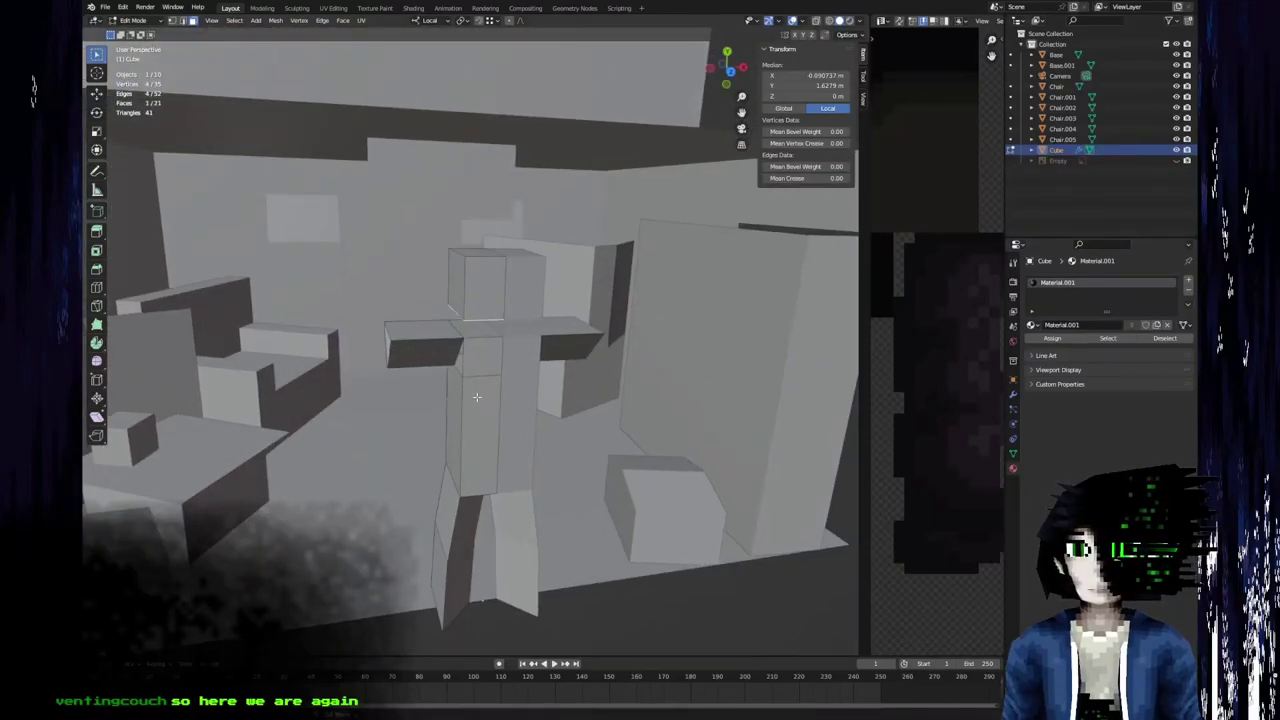
scroll(478, 403, "up", 3)
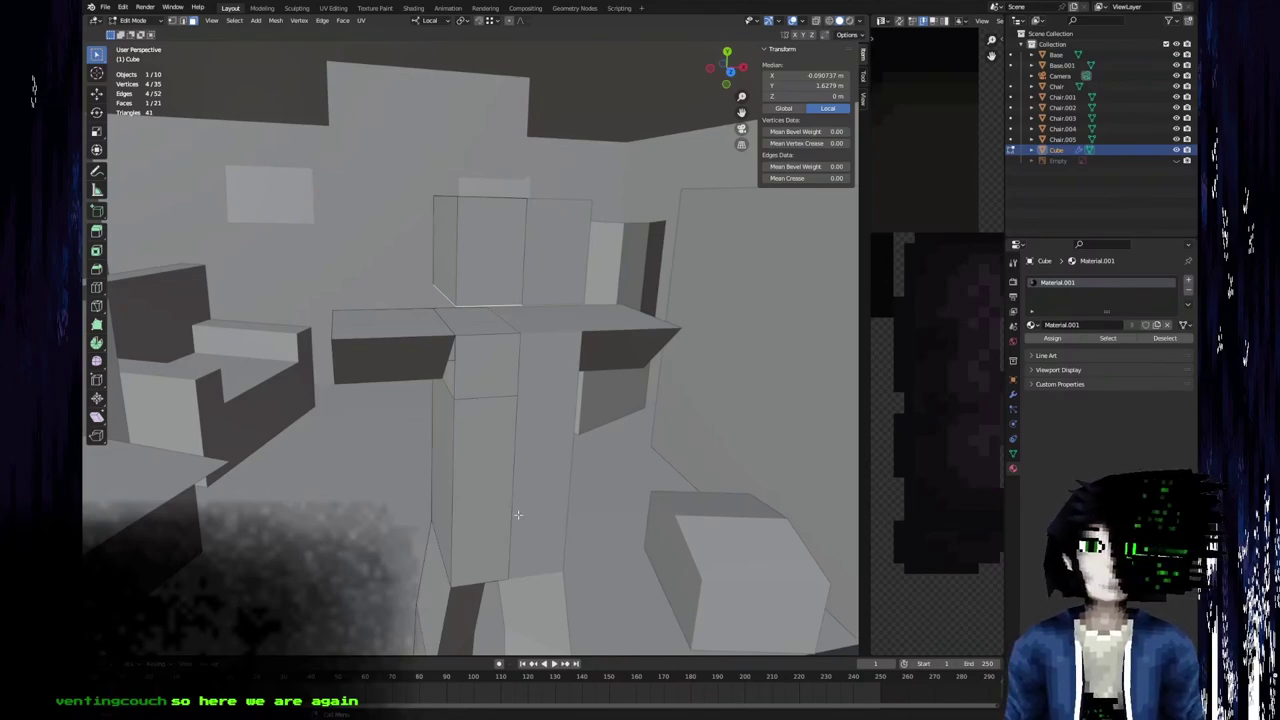
middle_click_drag(545, 310, 491, 353)
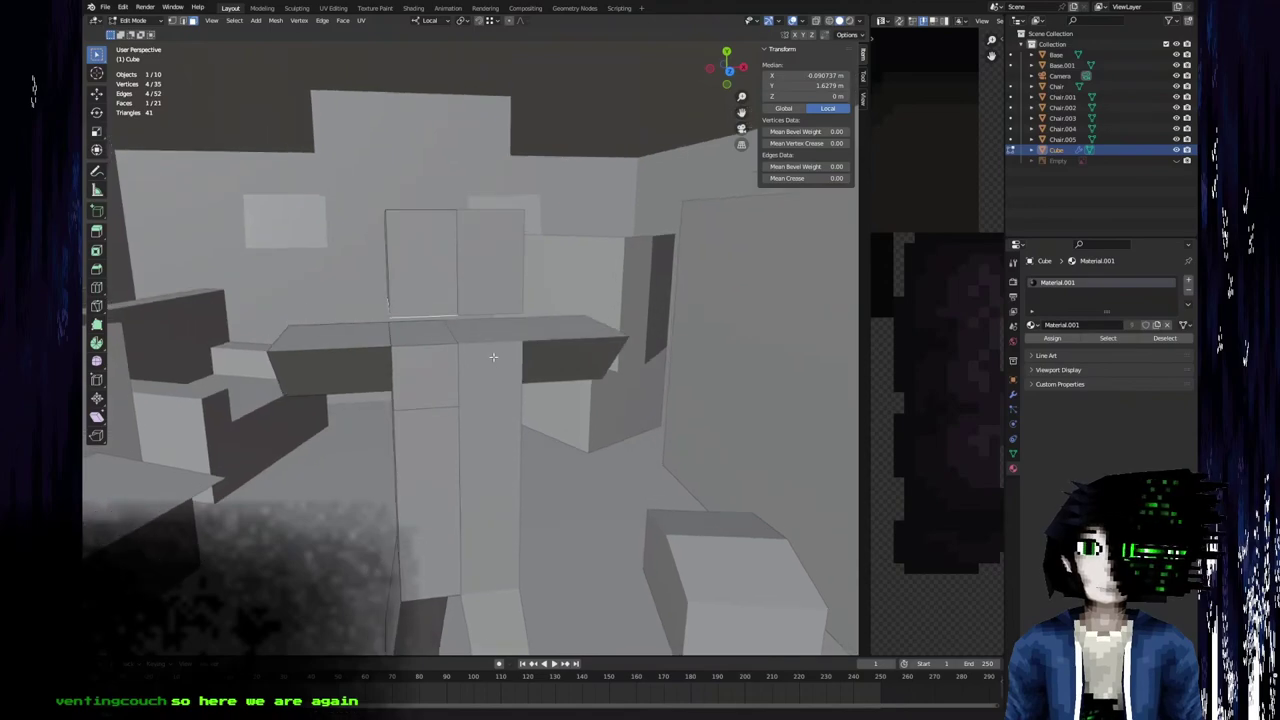
Add a horizontal loop cut around the lower torso just above the legs.
middle_click_drag(404, 363, 445, 429)
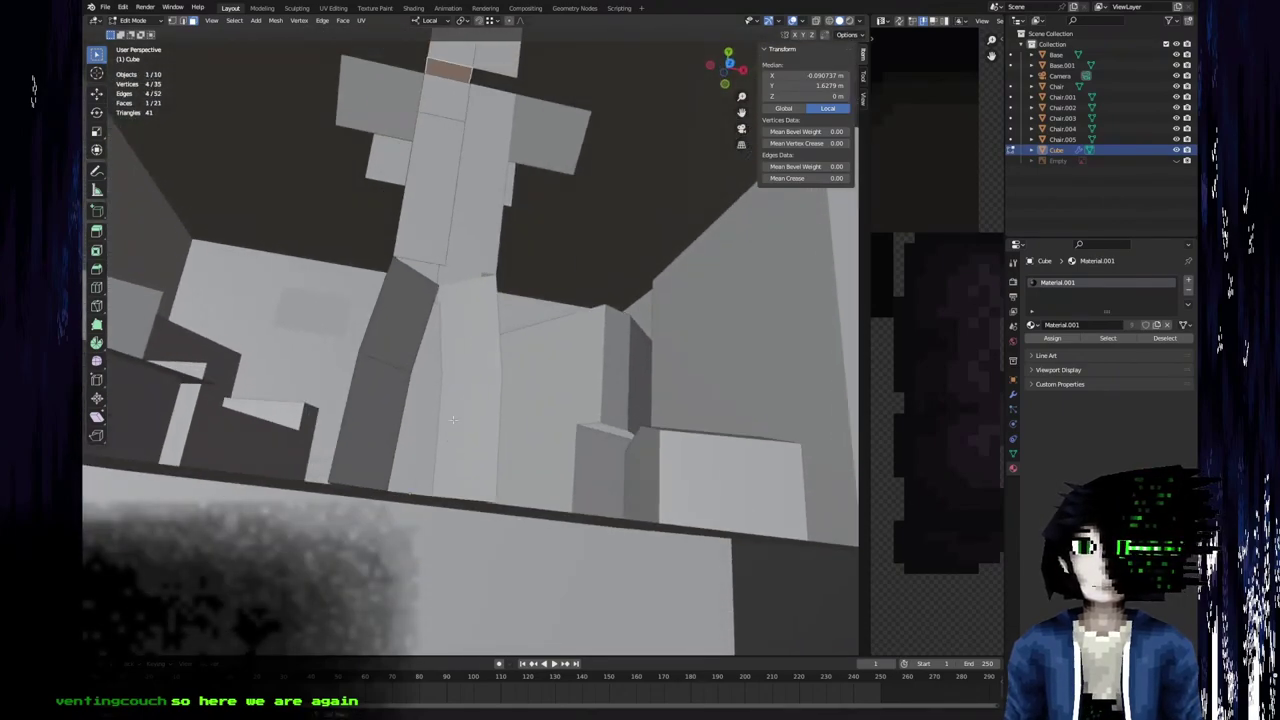
middle_click_drag(429, 289, 477, 293)
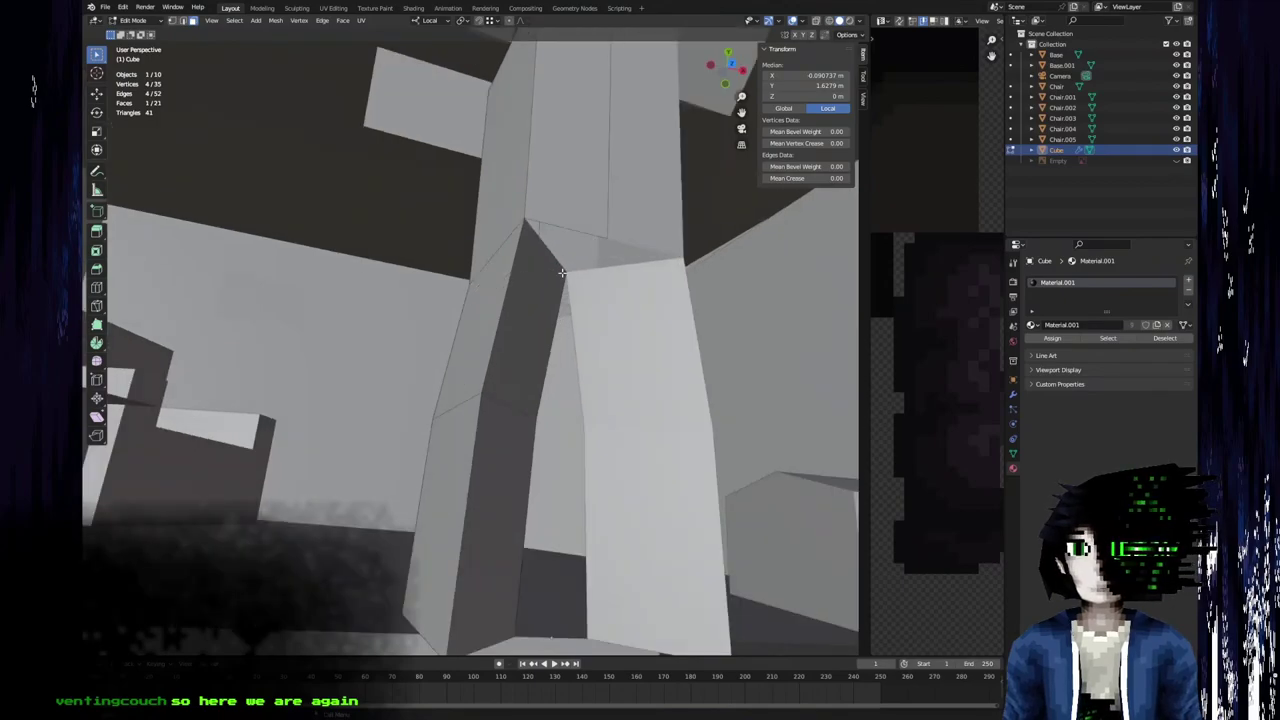
middle_click_drag(594, 237, 518, 194, "shift")
key("ctrl+r")
left_click(454, 358)
left_click(454, 360)
Delete the stray vertex at the bottom centre of the torso.
key("1")
left_click(511, 199)
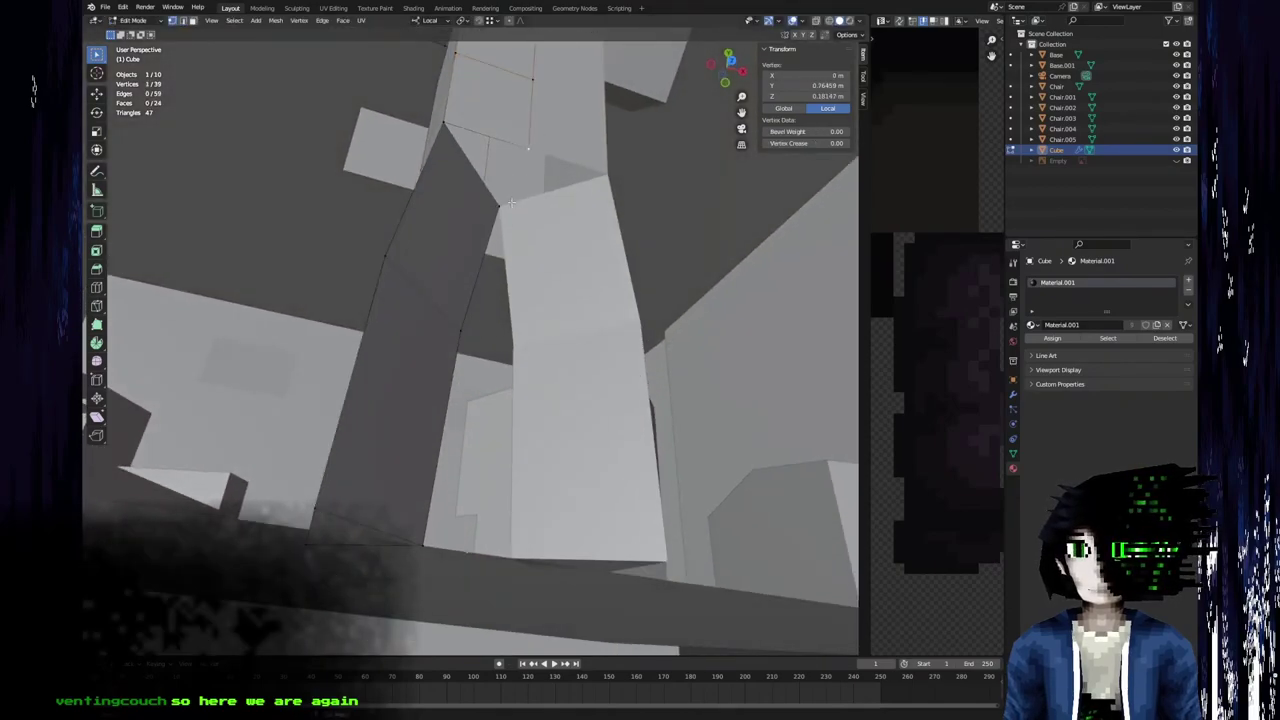
key("x")
left_click(484, 258)
middle_click_drag(486, 223, 527, 331)
middle_click_drag(485, 383, 395, 285)
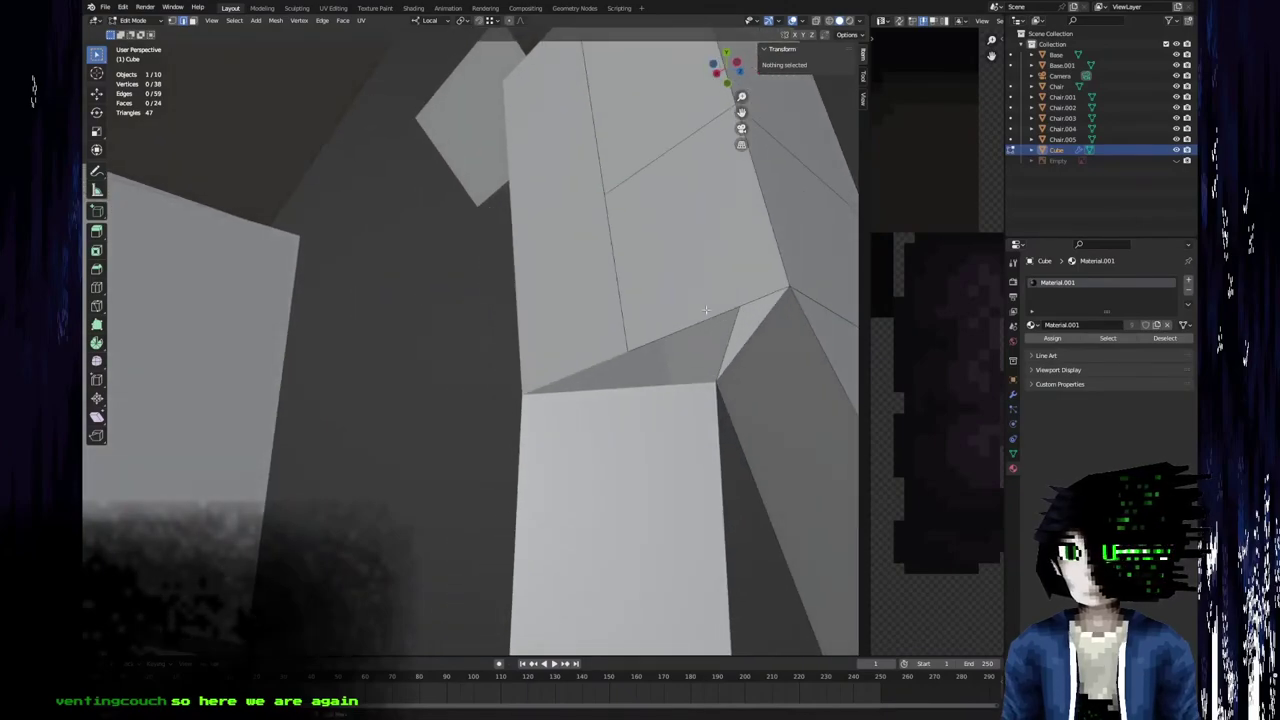
Try to fill the gap under the torso beside the leg with a face from two edges.
left_click(703, 323)
left_click(752, 341, "shift")
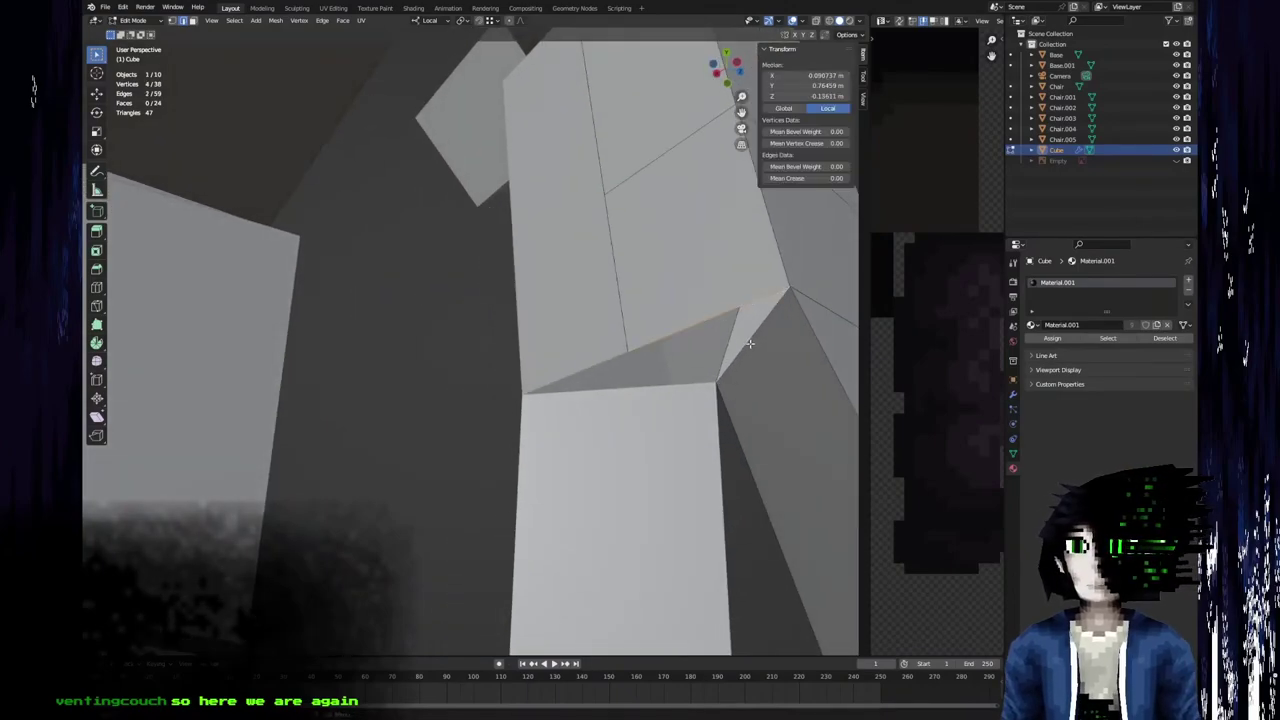
key("f")
key("1")
left_click(633, 354)
middle_click_drag(714, 380, 543, 255)
key("3")
left_click(534, 287)
Undo the gap fill under the torso.
key("ctrl+z")
key("ctrl+z")
key("ctrl+z")
Fill the two gaps where the leg meets the torso's underside, each with a face from a pair of edges.
key("2")
left_click(305, 337)
left_click(338, 329, "shift")
key("f")
middle_click_drag(323, 333, 490, 352)
middle_click_drag(591, 334, 562, 468)
left_click(572, 300)
left_click(549, 292, "shift")
key("f")
Scale the entire character mesh along local Z to about 0.51 of its depth.
key("a")
key("s")
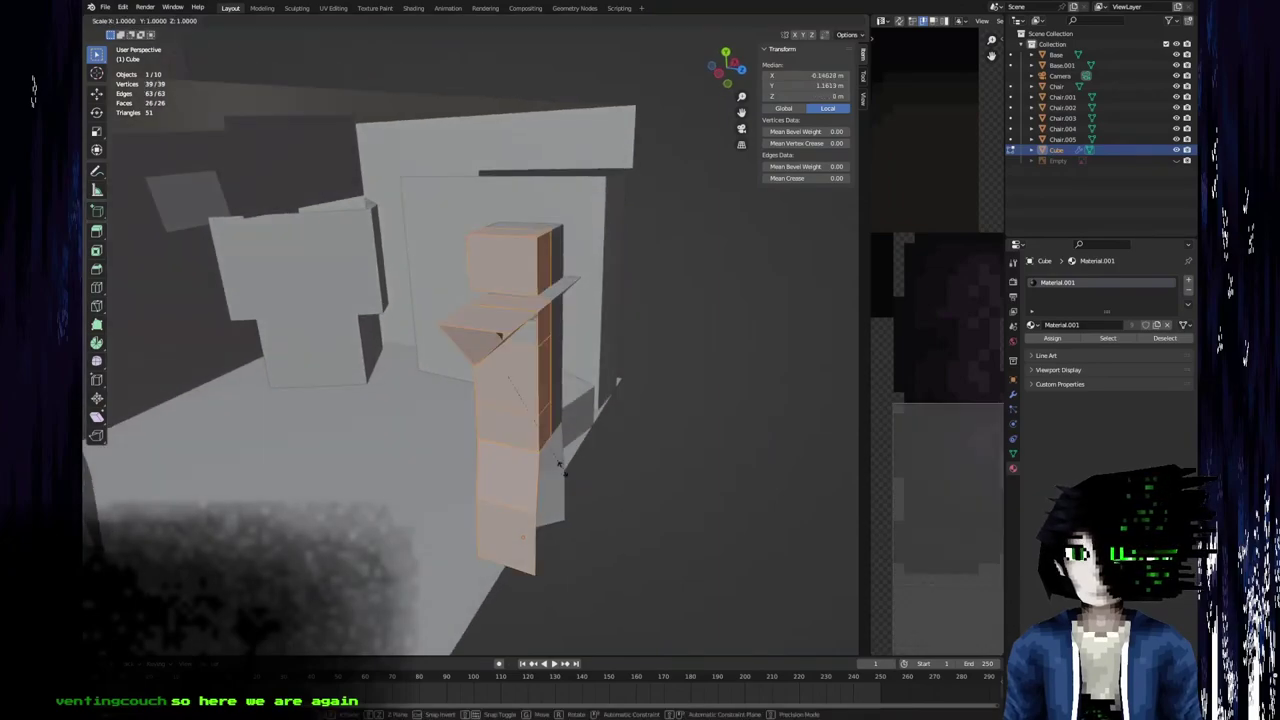
key("z")
left_click(538, 424)
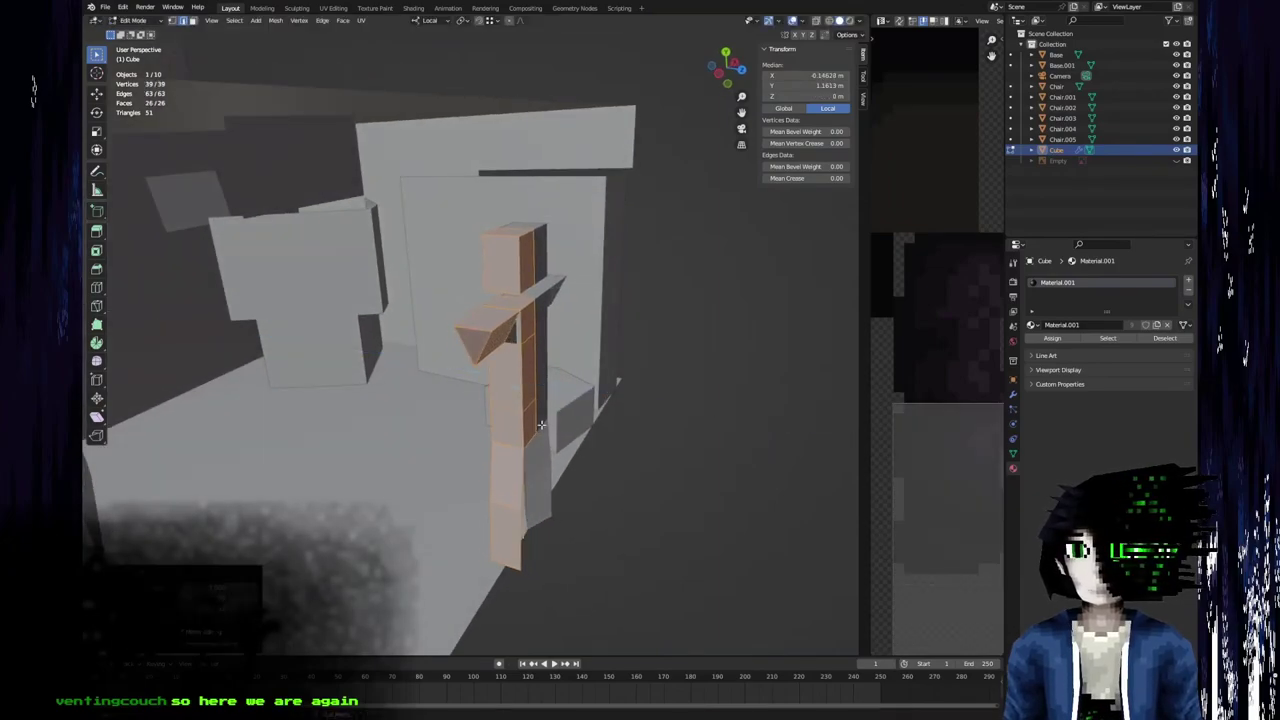
middle_click_drag(538, 424, 386, 366)
scroll(386, 366, "up", 3)
Select the three vertical centre edges of the torso and move them outward about 0.037 m along local Z.
left_click(489, 443)
left_click(481, 374, "shift")
left_click(475, 261, "shift")
middle_click_drag(476, 266, 578, 388)
key("g")
key("z")
key("x")
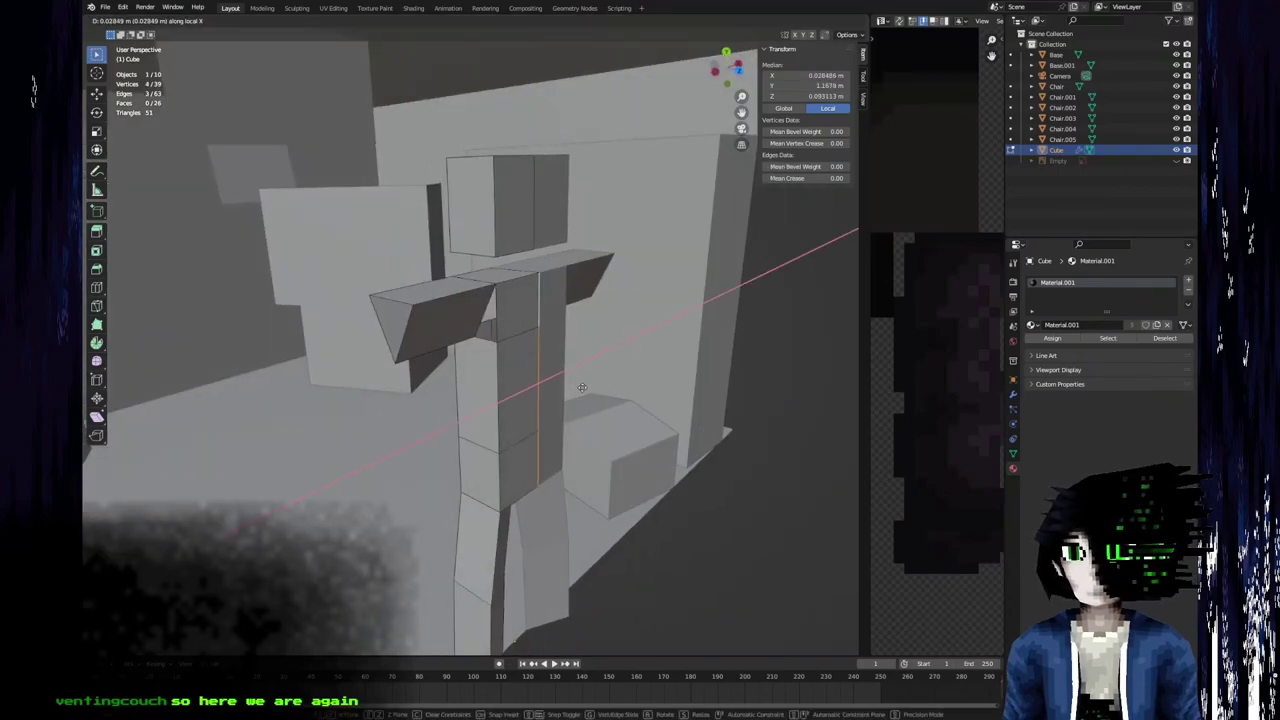
key("z")
left_click(585, 391)
Examine the torso and legs from the side and from below.
middle_click_drag(585, 391, 535, 458)
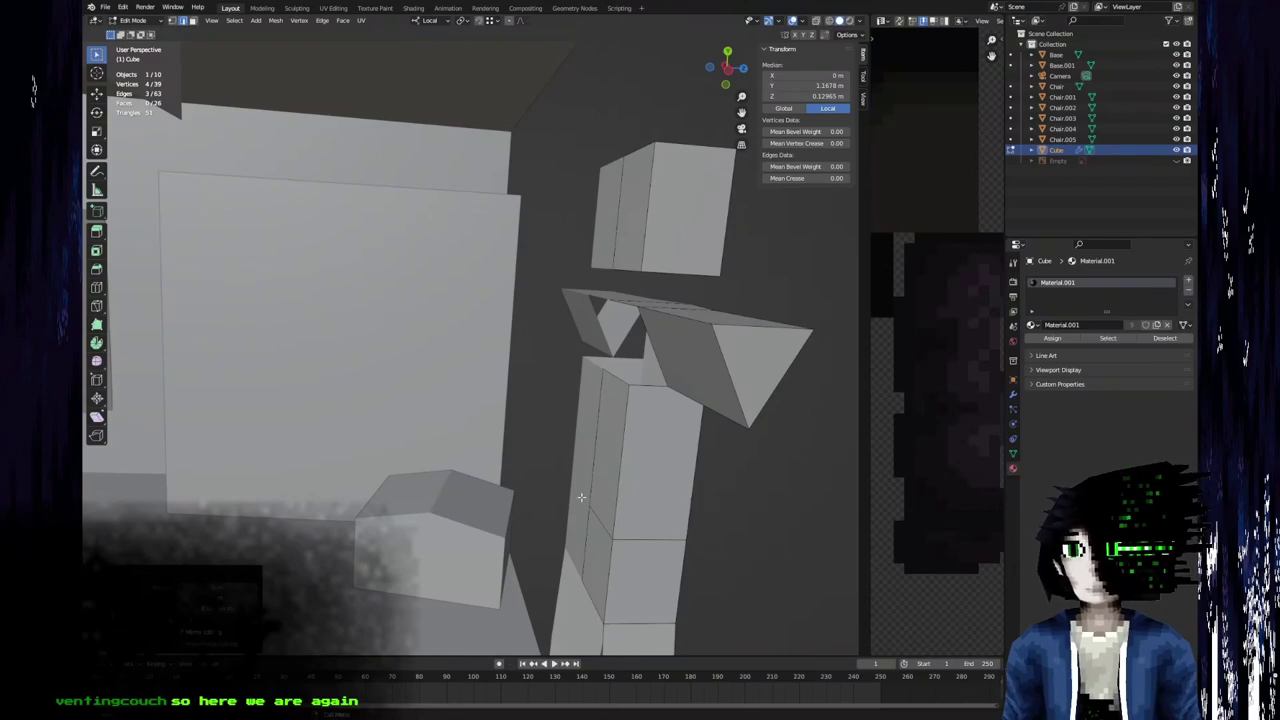
middle_click_drag(594, 480, 541, 418)
left_click(541, 418)
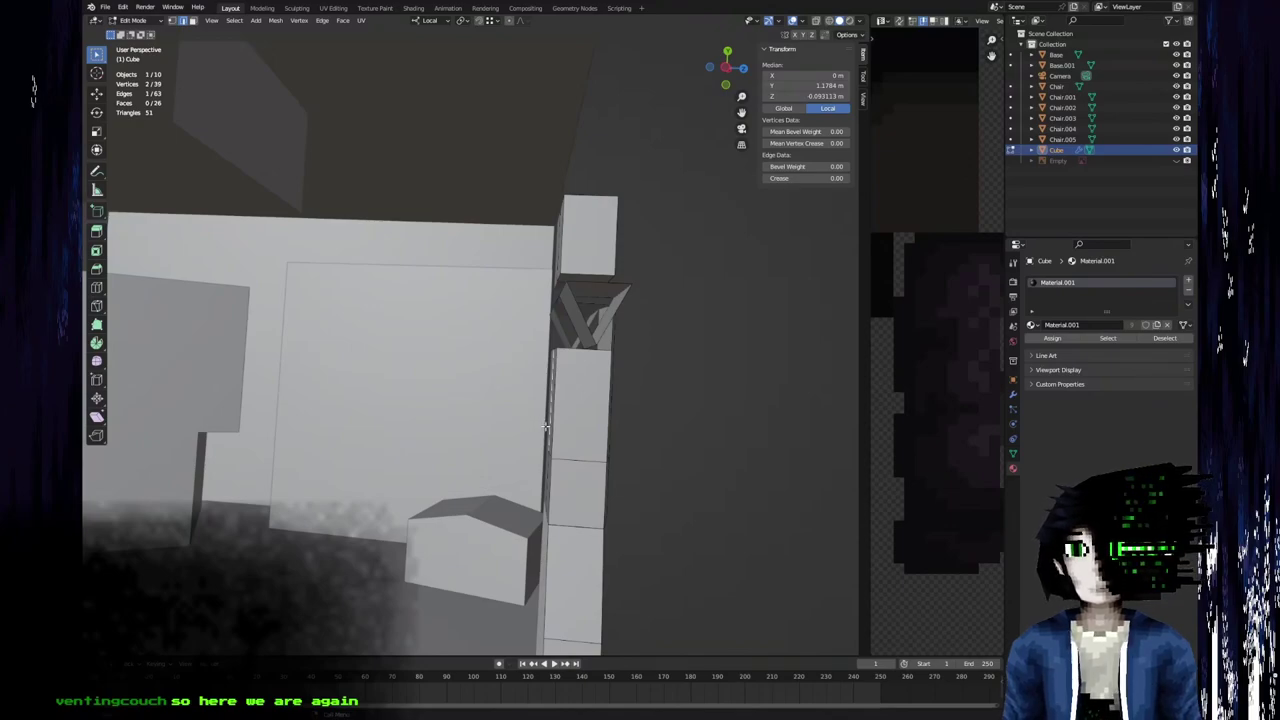
middle_click_drag(546, 424, 529, 356)
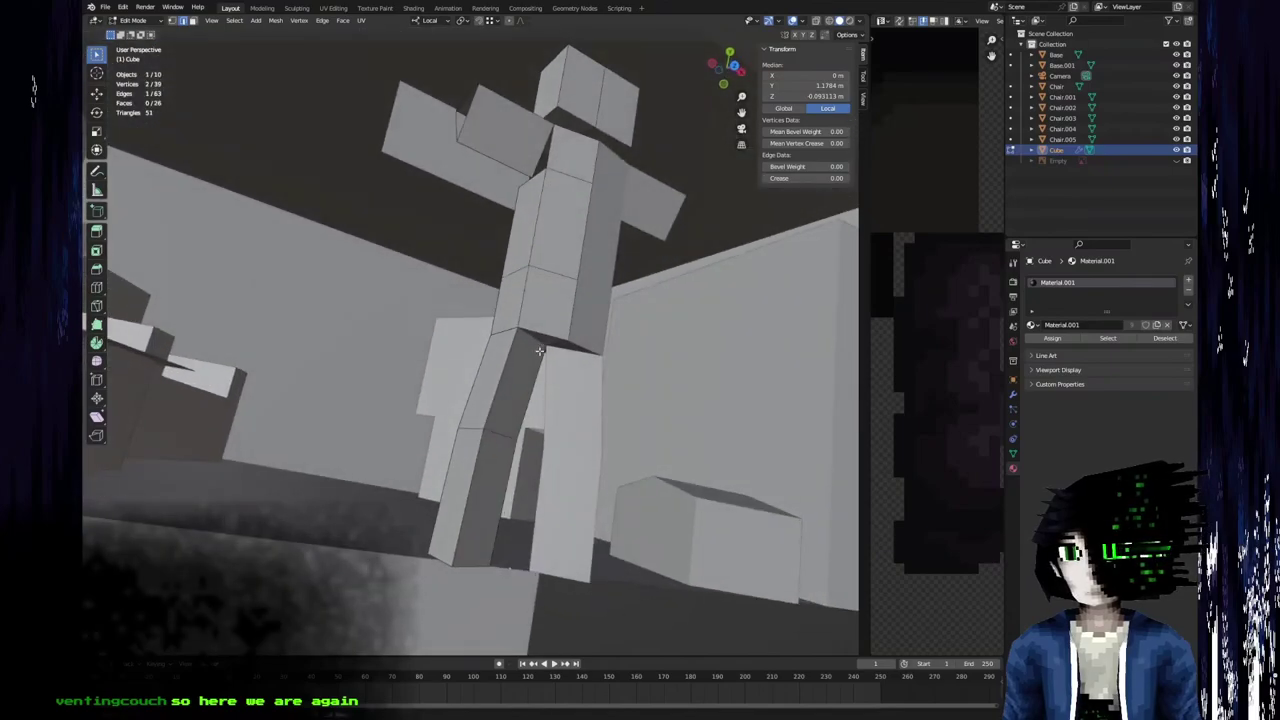
key("3")
key("2")
key("1")
key("grave")
key("Escape")
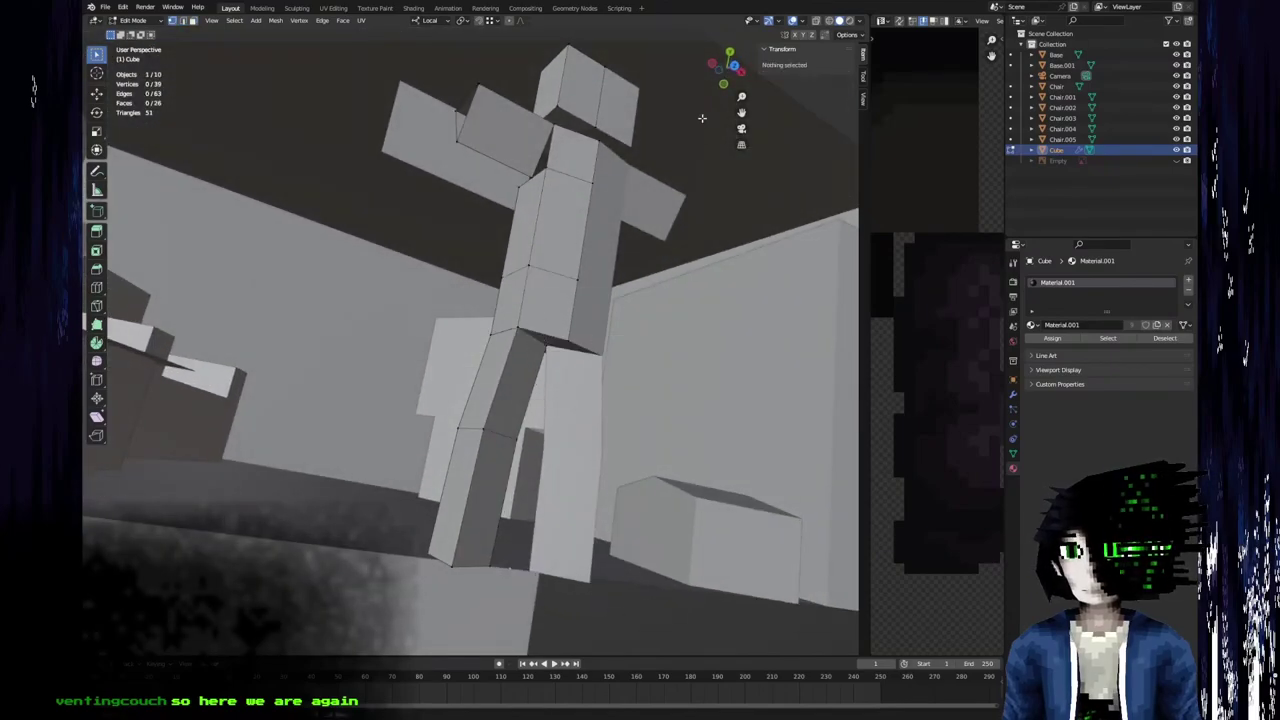
Turn on X-ray display and raise the edge loop between torso and leg about 0.077 m along local Y.
left_click(817, 22)
middle_click_drag(394, 278, 440, 325)
left_click(512, 358)
middle_click_drag(512, 355, 503, 367)
key("c")
left_click(506, 362, "alt")
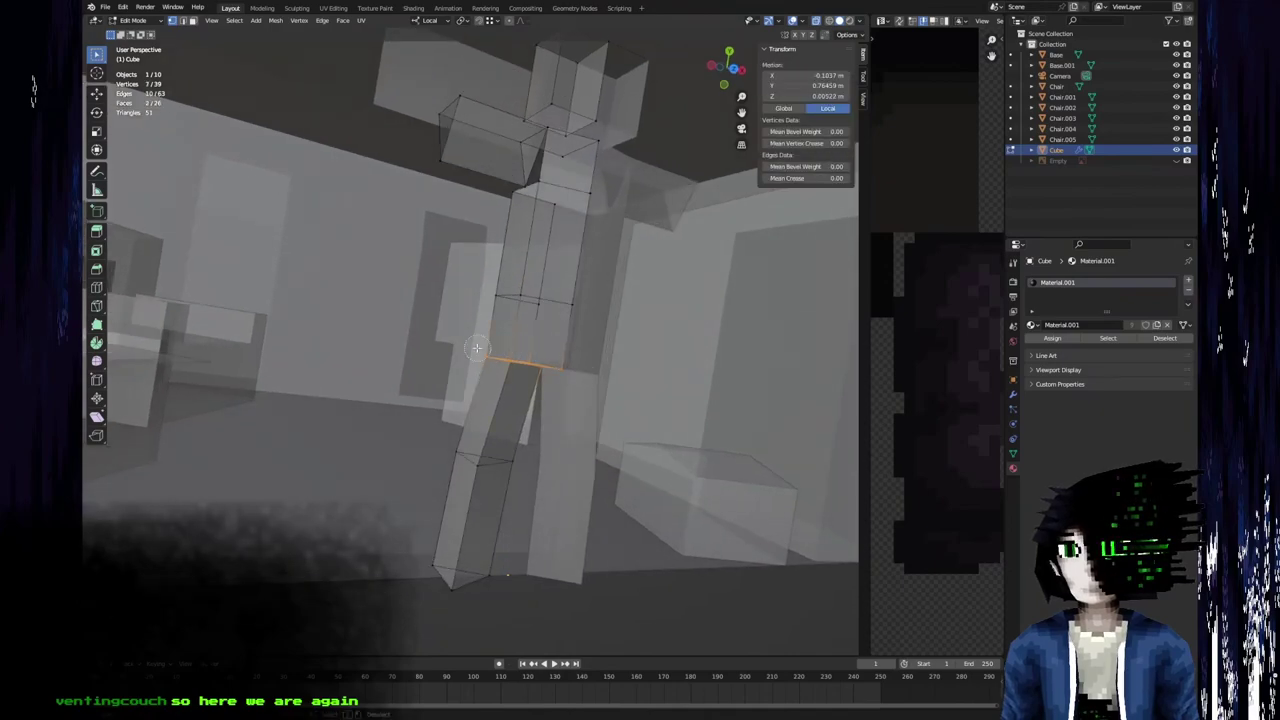
key("g")
key("y")
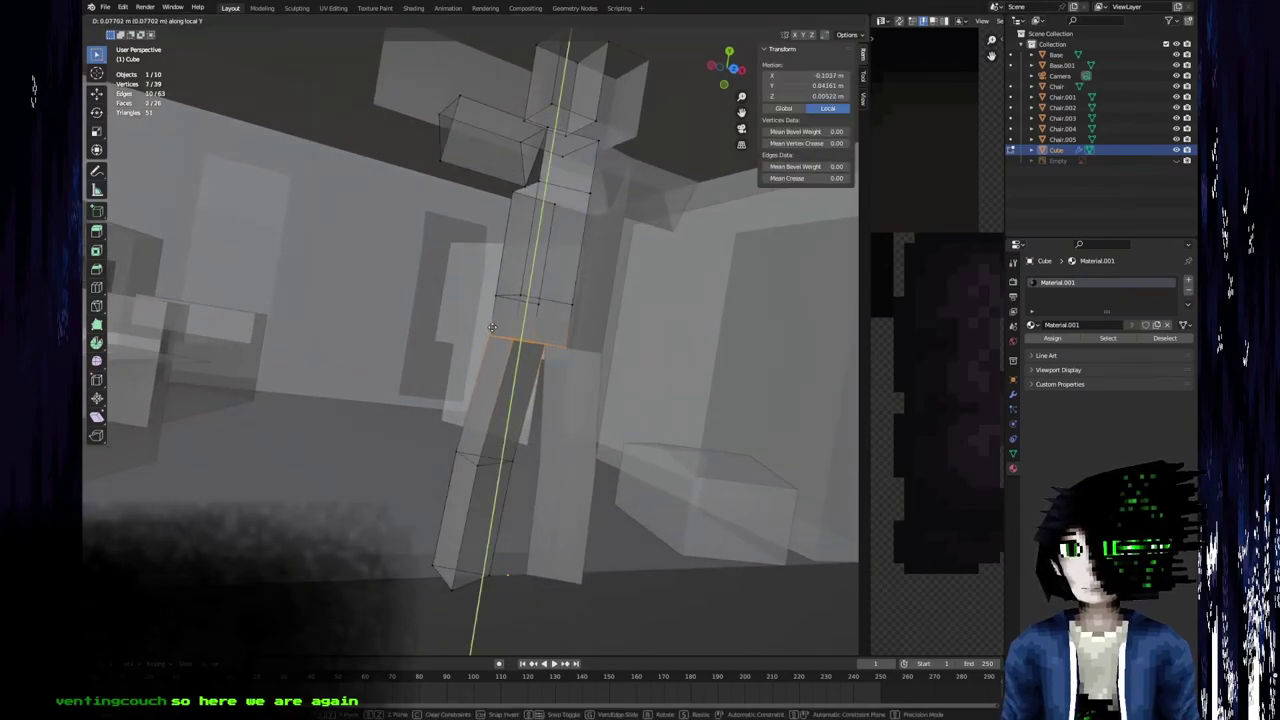
left_click(490, 328)
Raise the knee edge loop of the leg to a local Y of about 0.477 m.
left_click(470, 463, "alt")
key("g")
key("z")
left_click(498, 455)
middle_click_drag(498, 455, 556, 443)
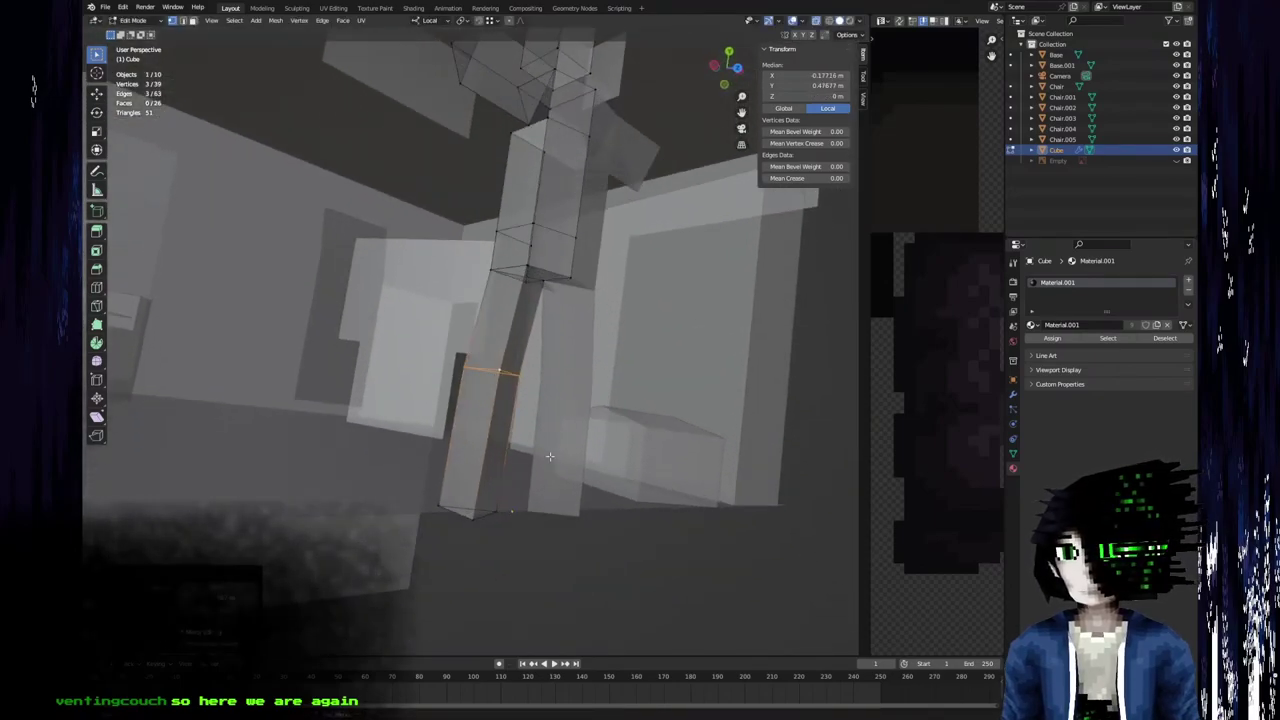
Raise the front outer and inner vertices at the leg's lower end along local Y to about 0.129 m and 0.093 m.
left_click(471, 522)
key("g")
key("y")
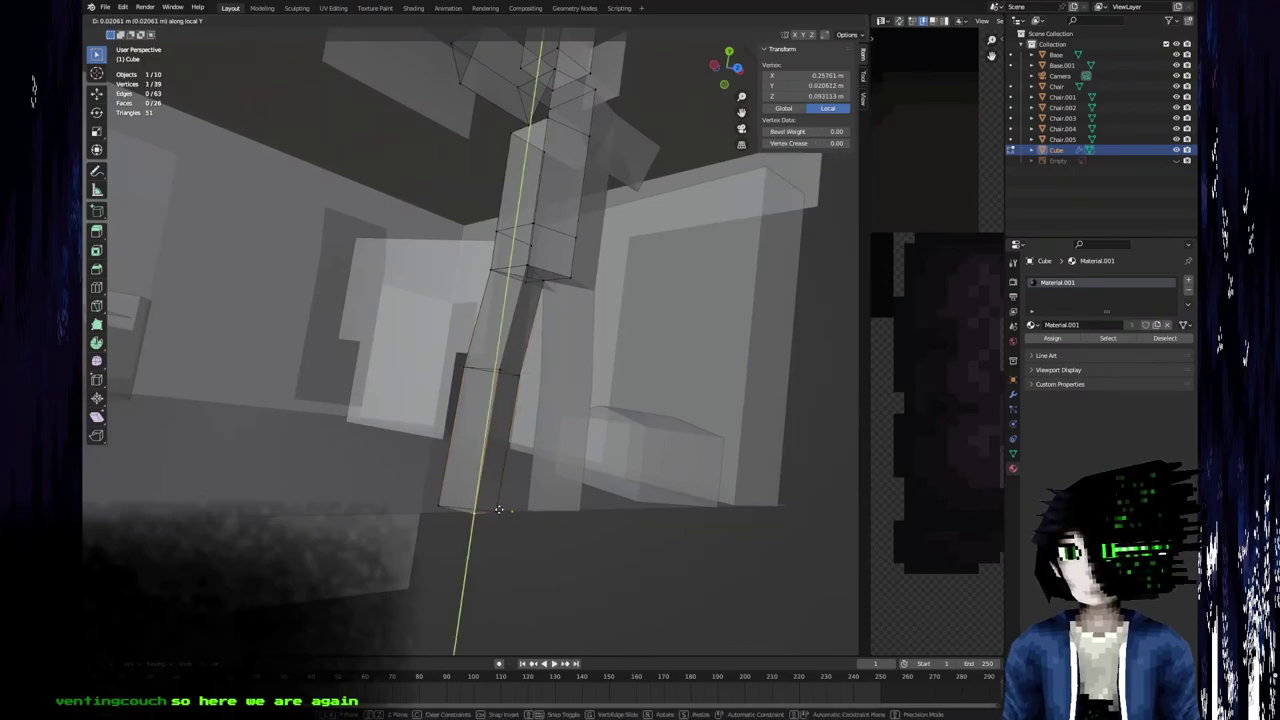
left_click(470, 539)
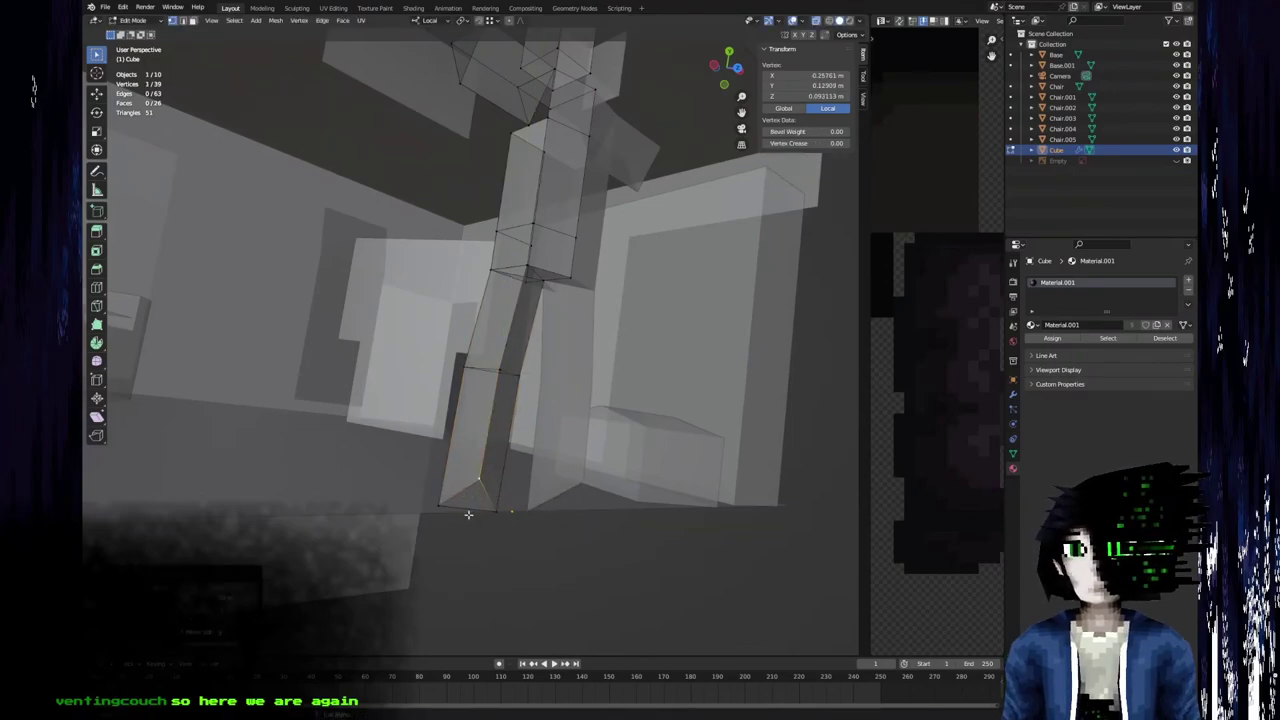
key("3")
left_click(498, 510)
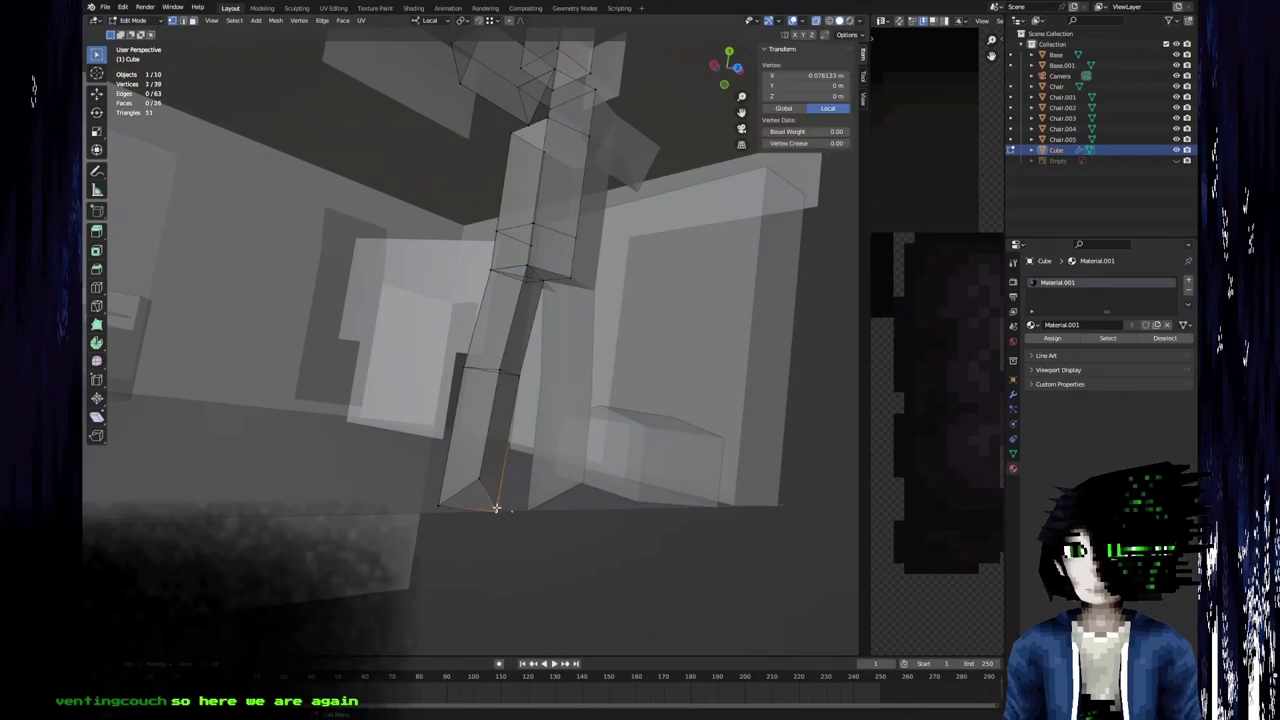
key("g")
key("y")
left_click(488, 442)
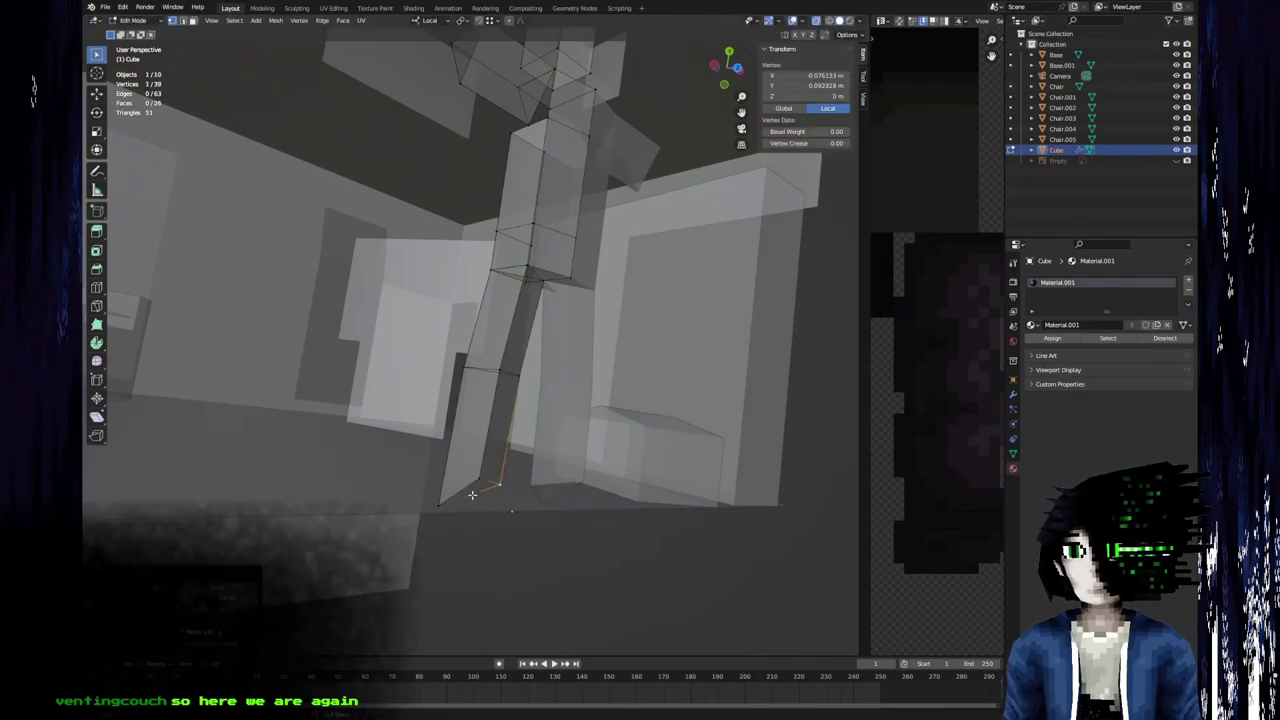
Extrude the slanted triangular face at the leg's lower end about 0.23 m along local Z to form a foot.
key("3")
left_click(474, 492)
middle_click_drag(476, 492, 498, 583)
scroll(498, 583, "down", 6)
middle_click_drag(503, 453, 498, 379)
scroll(520, 426, "up", 3)
scroll(497, 378, "up", 3)
key("e")
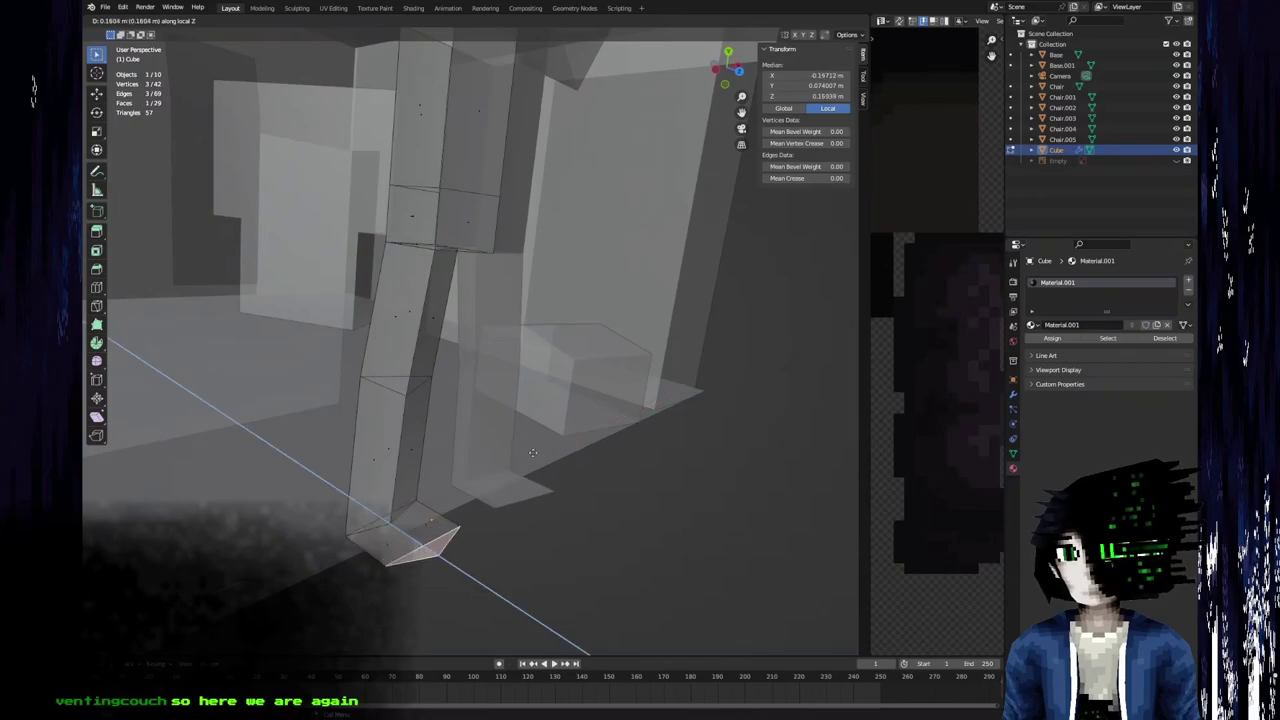
left_click(543, 463)
Merge the foot's upper outer toe vertex into the inner toe vertex using At Last.
middle_click_drag(543, 463, 514, 394)
key("1")
left_click(451, 453)
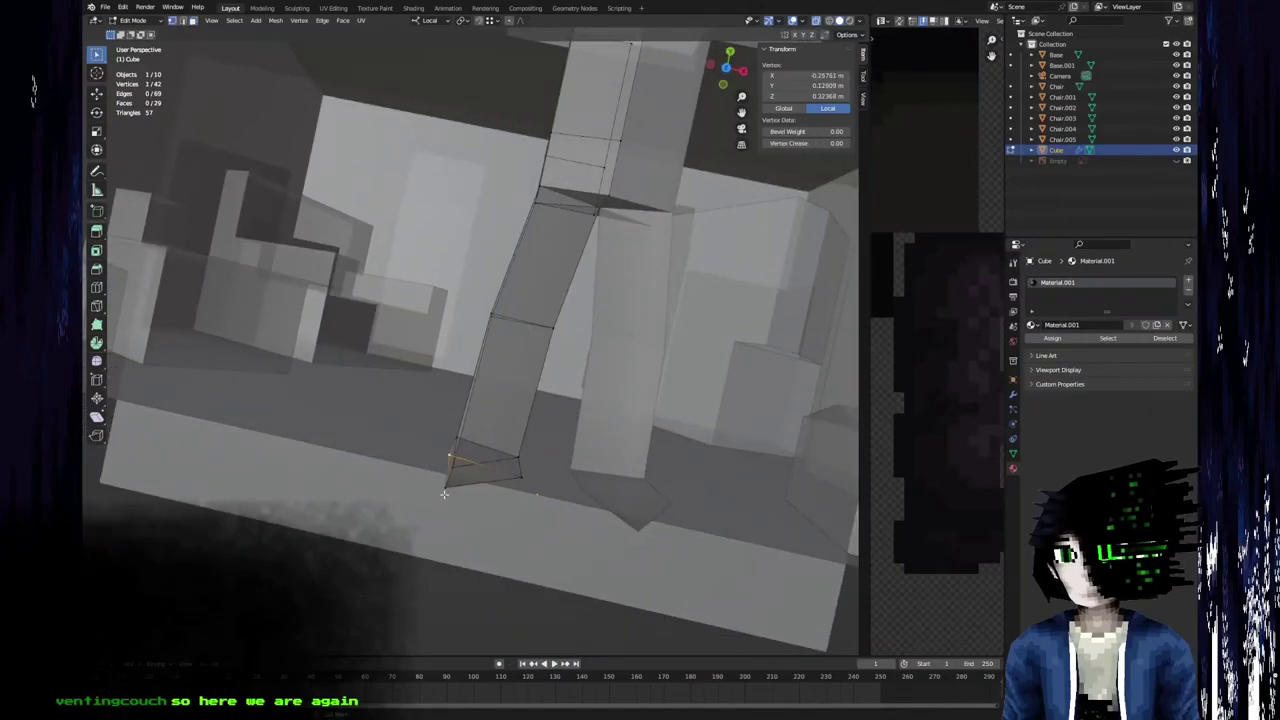
left_click(503, 478, "shift")
key("m")
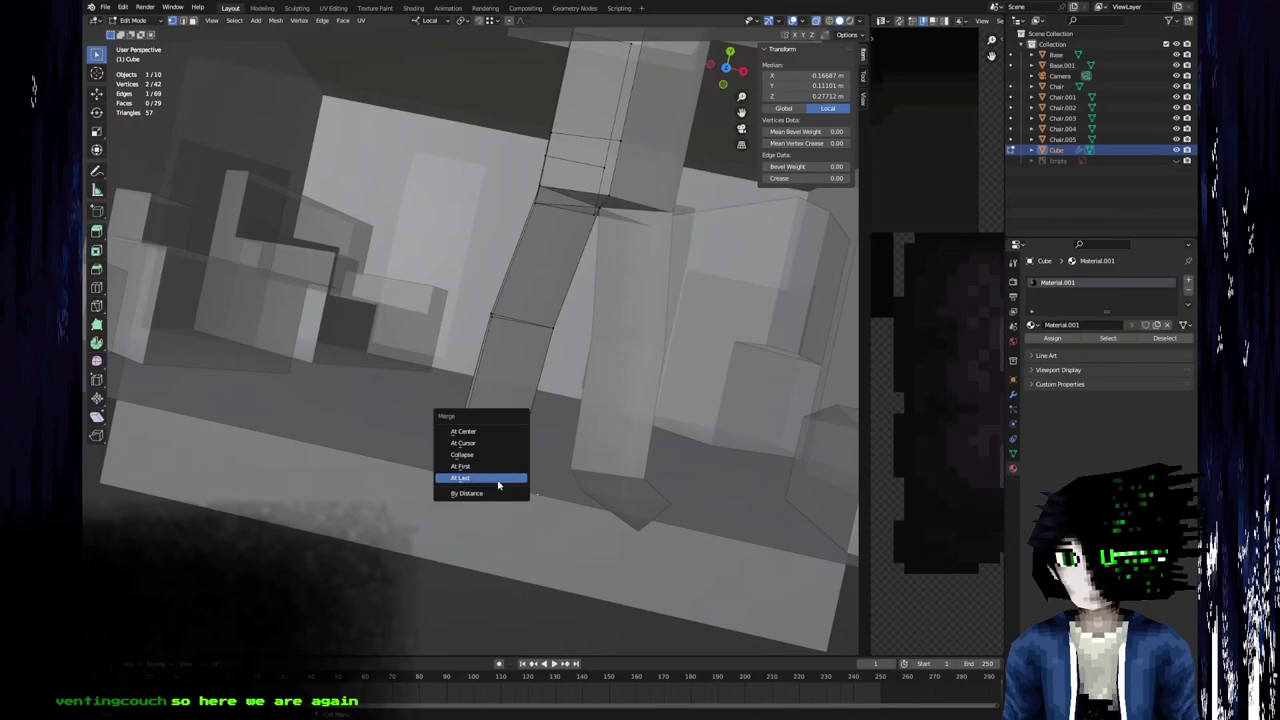
left_click(498, 481)
middle_click_drag(498, 481, 552, 479)
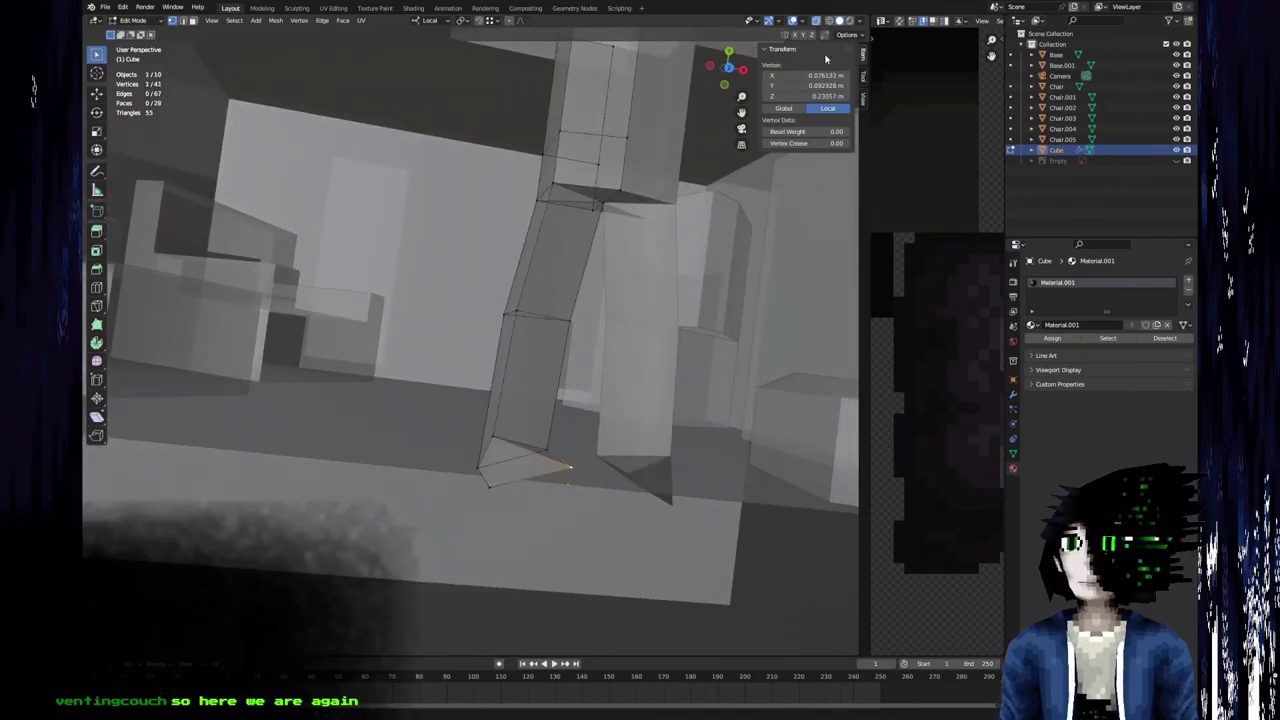
Set the merged toe vertex's local Y to 0 and move the outer toe vertex along local Z to about 0.177 m.
left_click(810, 85)
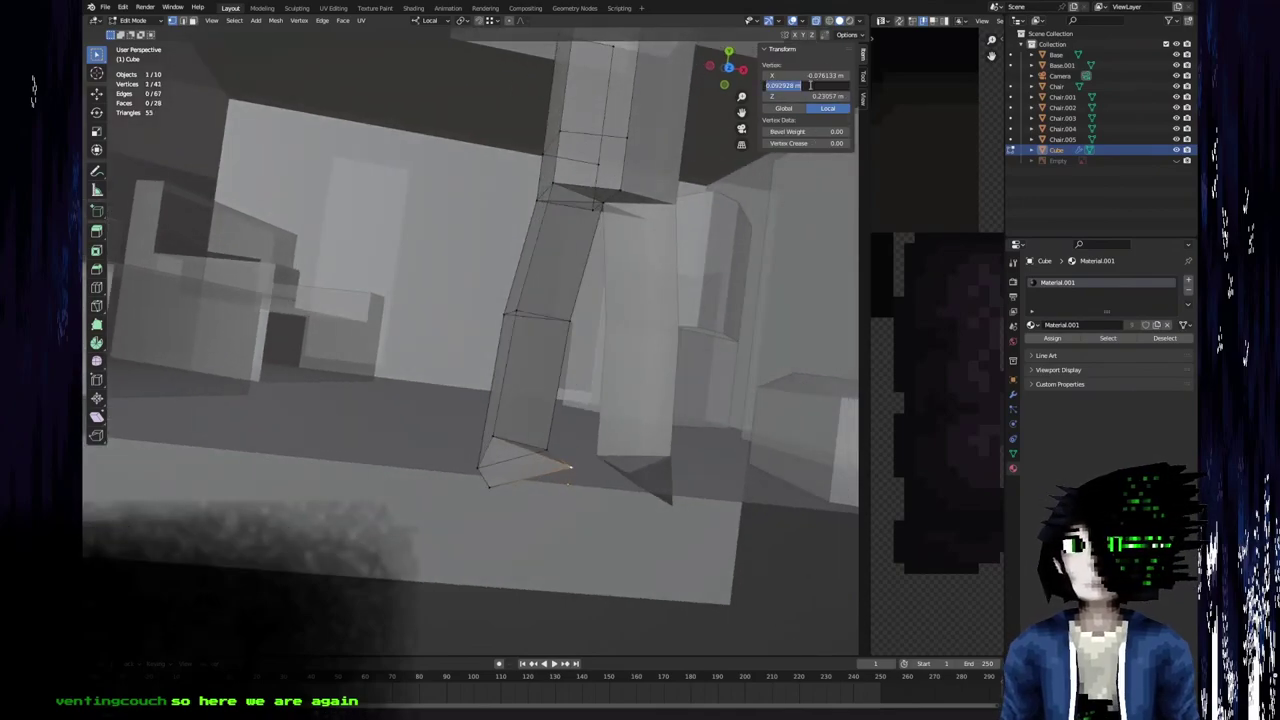
type("0")
key("Return")
middle_click_drag(566, 334, 594, 511)
left_click(613, 491)
key("g")
key("z")
left_click(620, 494)
Move the inner toe vertex within the local XZ plane to about X -0.101 m, Z 0.295 m.
key("3")
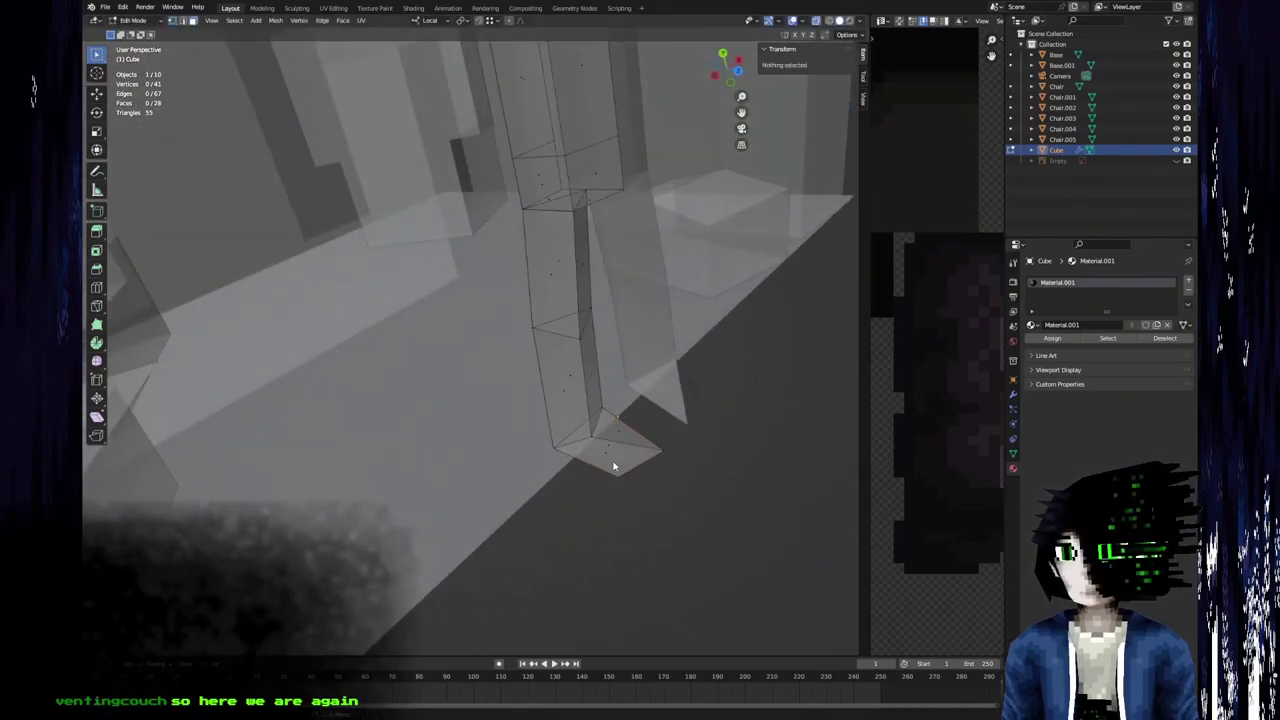
left_click(603, 457)
middle_click_drag(520, 407, 366, 352)
key("1")
left_click(457, 466)
key("g")
key("shift+y")
left_click(414, 553)
Extrude the inner ankle vertex down along local Y to about floor level.
key("3")
middle_click_drag(352, 397, 421, 397)
left_click(423, 380)
key("e")
key("y")
left_click(411, 434)
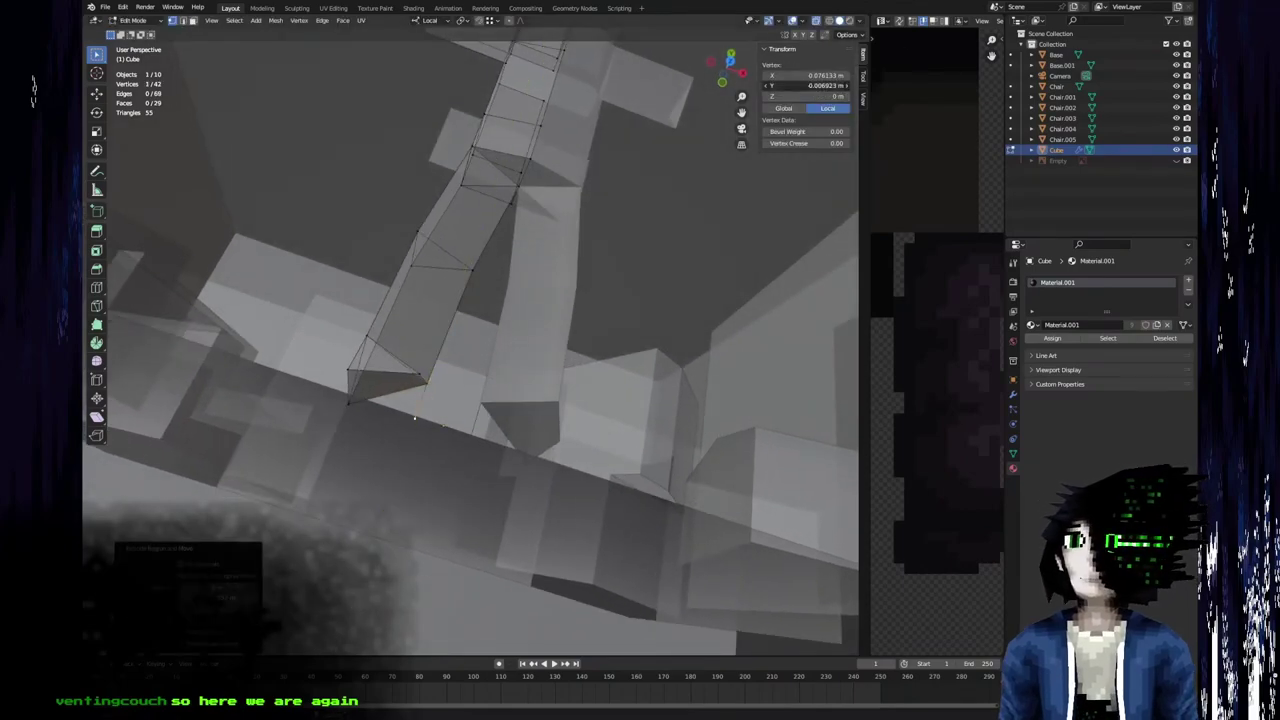
Delete the face on the foot's underside.
key("3")
left_click(384, 391)
key("x")
left_click(379, 394)
Connect the heel vertices with an edge and fill the foot's open areas with new faces.
key("1")
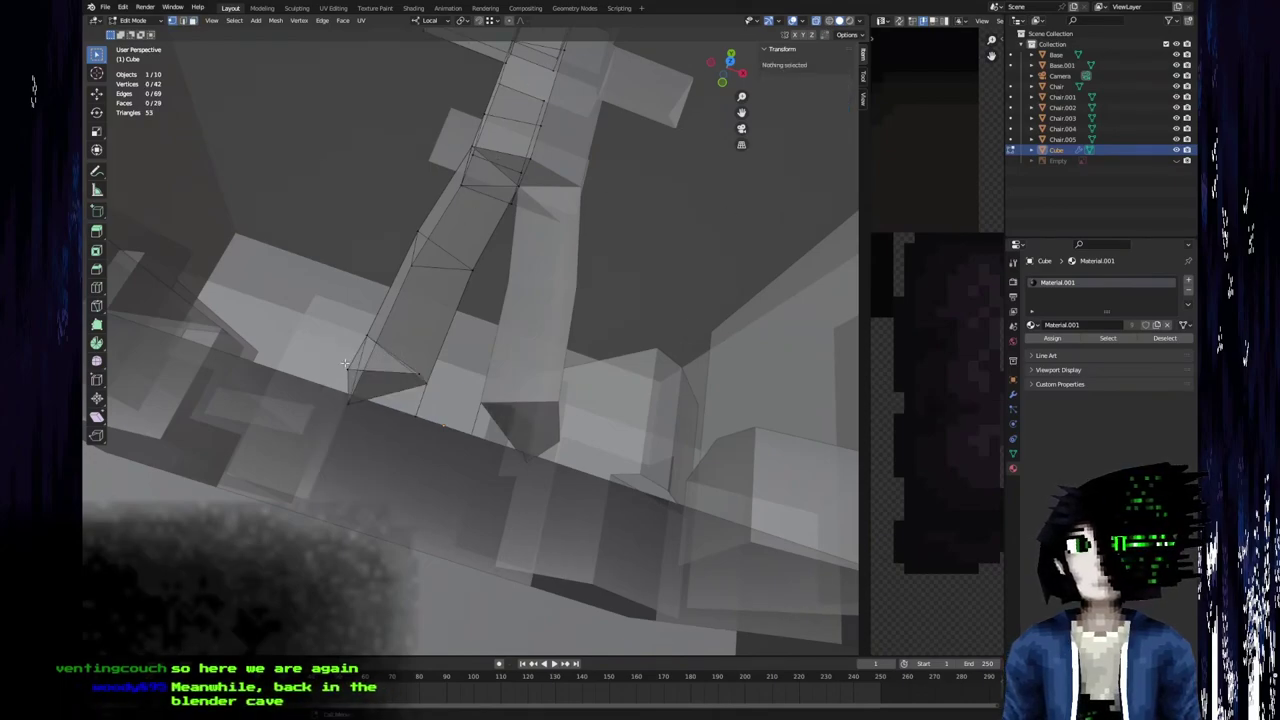
left_click(346, 369)
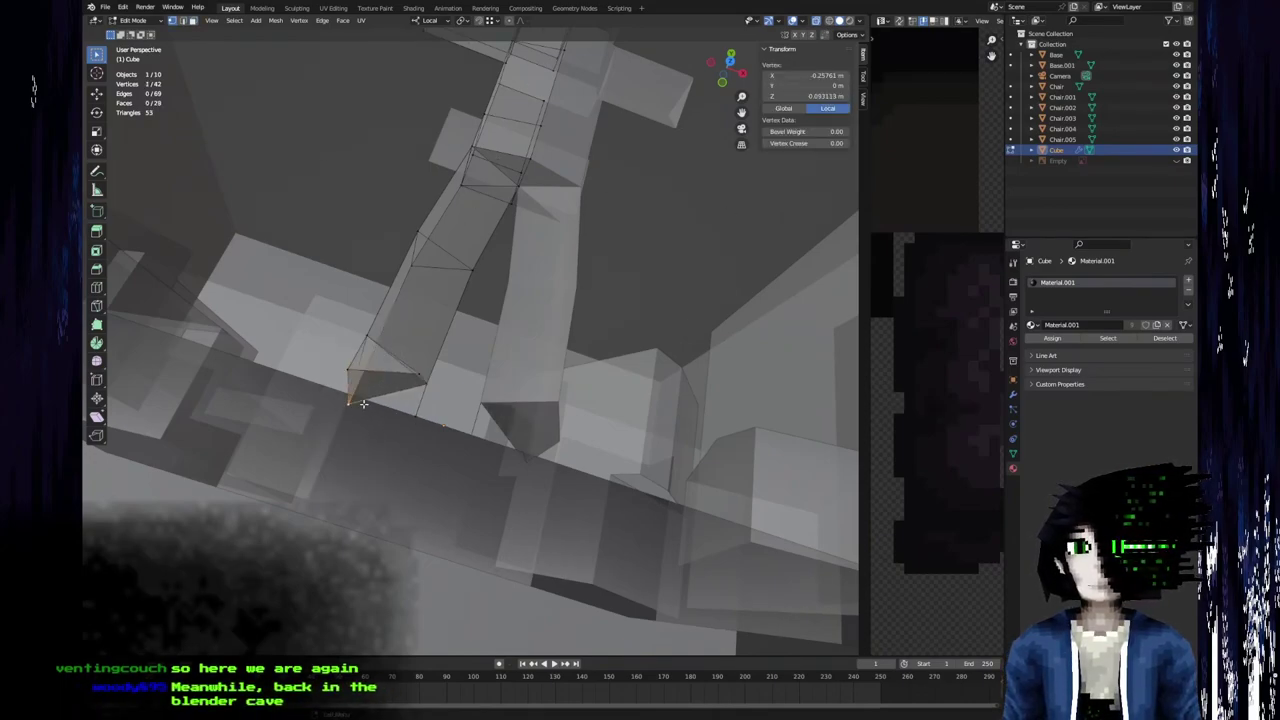
left_click(420, 421, "shift")
middle_click_drag(420, 421, 467, 523)
key("f")
left_click(391, 448, "shift")
key("f")
left_click(459, 428)
left_click(484, 374, "shift")
key("f")
Adjust both toe vertices within the local XZ plane, placing the outer one at about X -0.25 m, Z 0.21 m.
left_click(455, 587)
key("g")
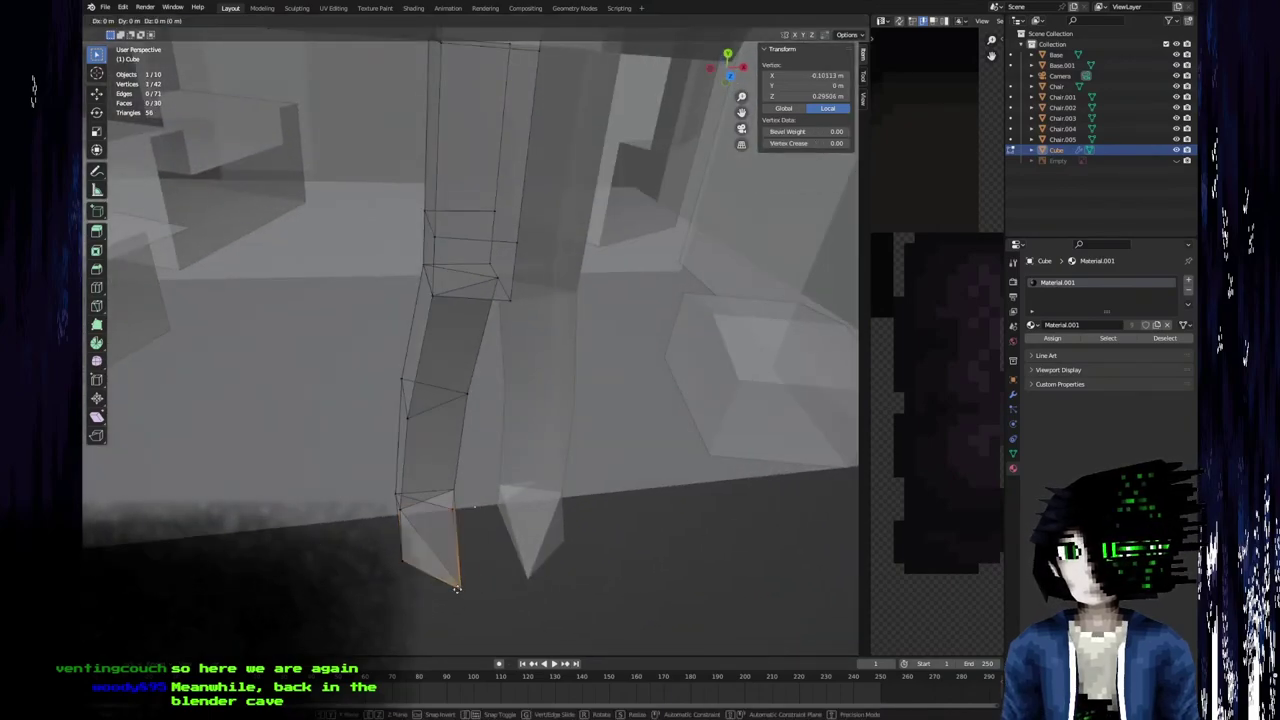
key("shift+y")
left_click(411, 567)
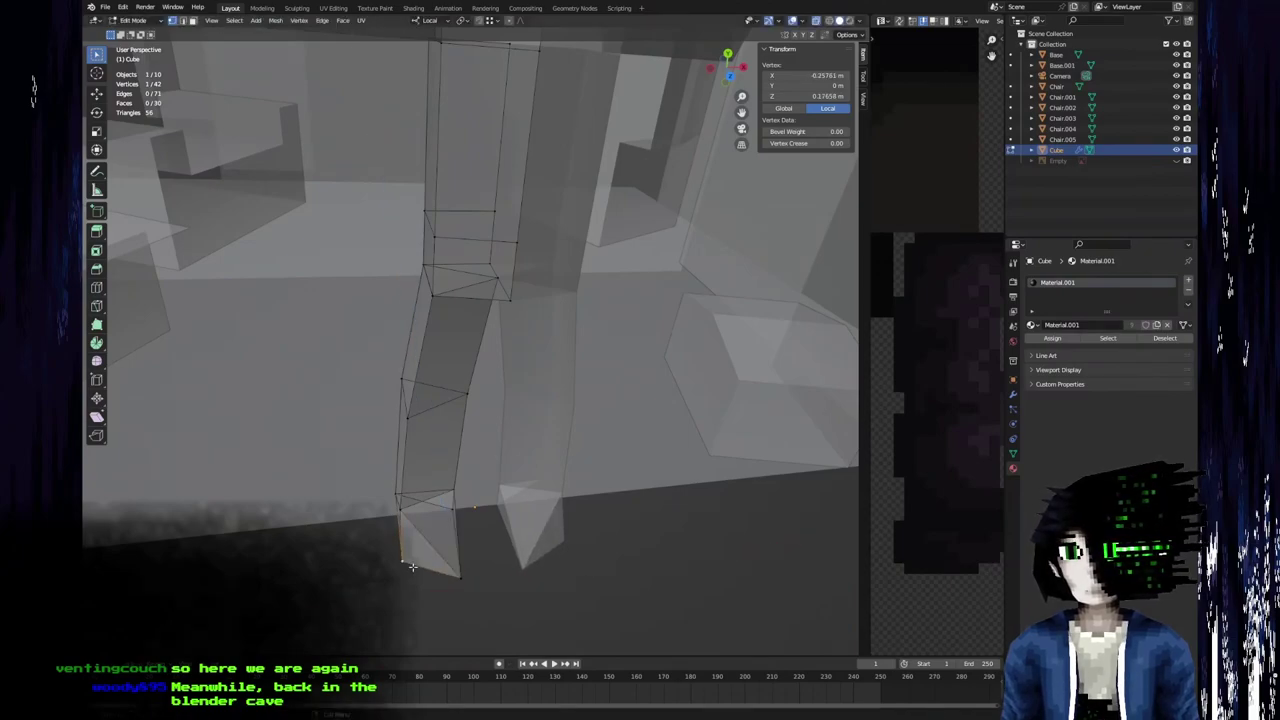
key("g")
key("shift+y")
left_click(416, 576)
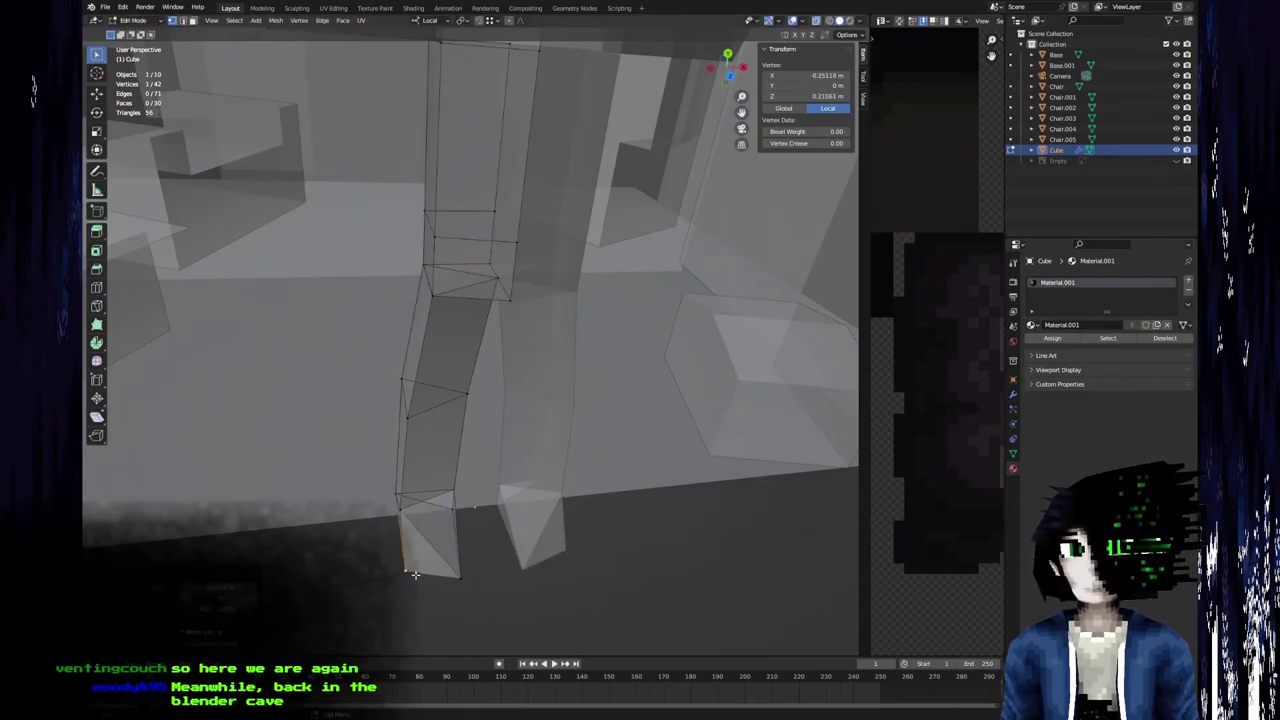
Examine the new foot and the whole figure from several angles.
middle_click_drag(376, 420, 345, 221)
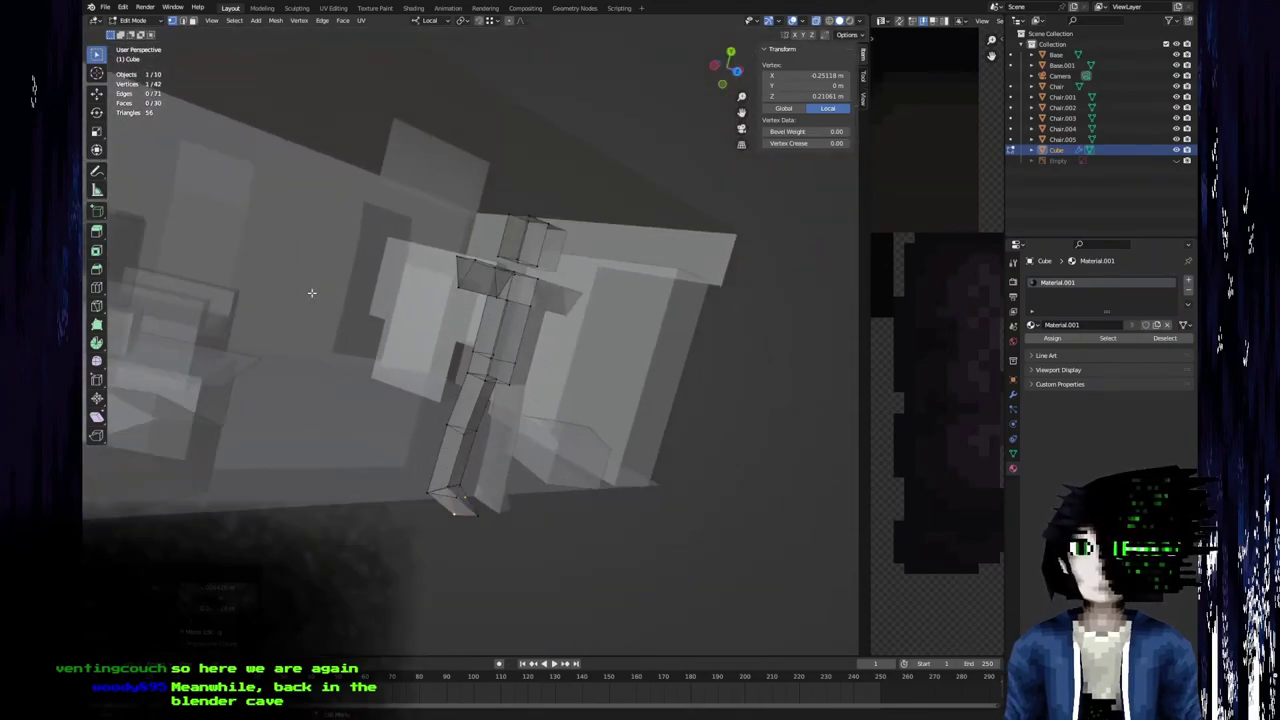
middle_click_drag(311, 293, 566, 285)
middle_click_drag(496, 347, 463, 369)
middle_click_drag(544, 278, 530, 263)
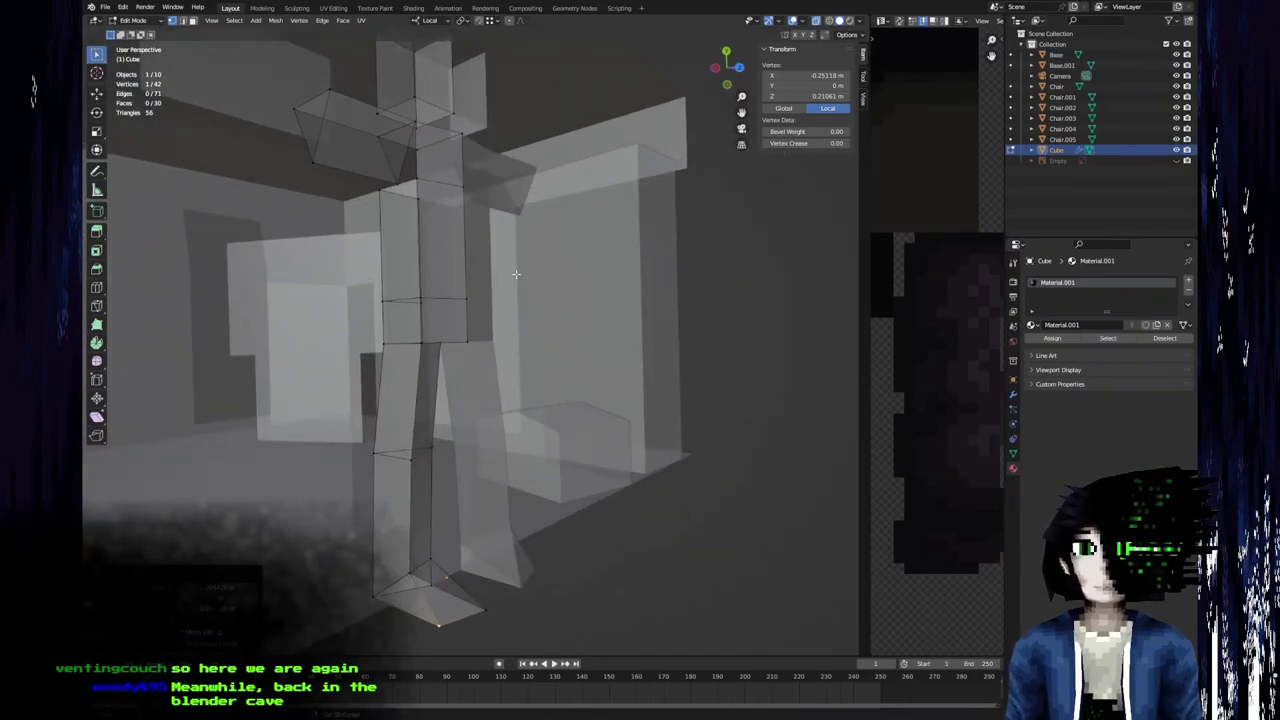
scroll(516, 272, "up", 5)
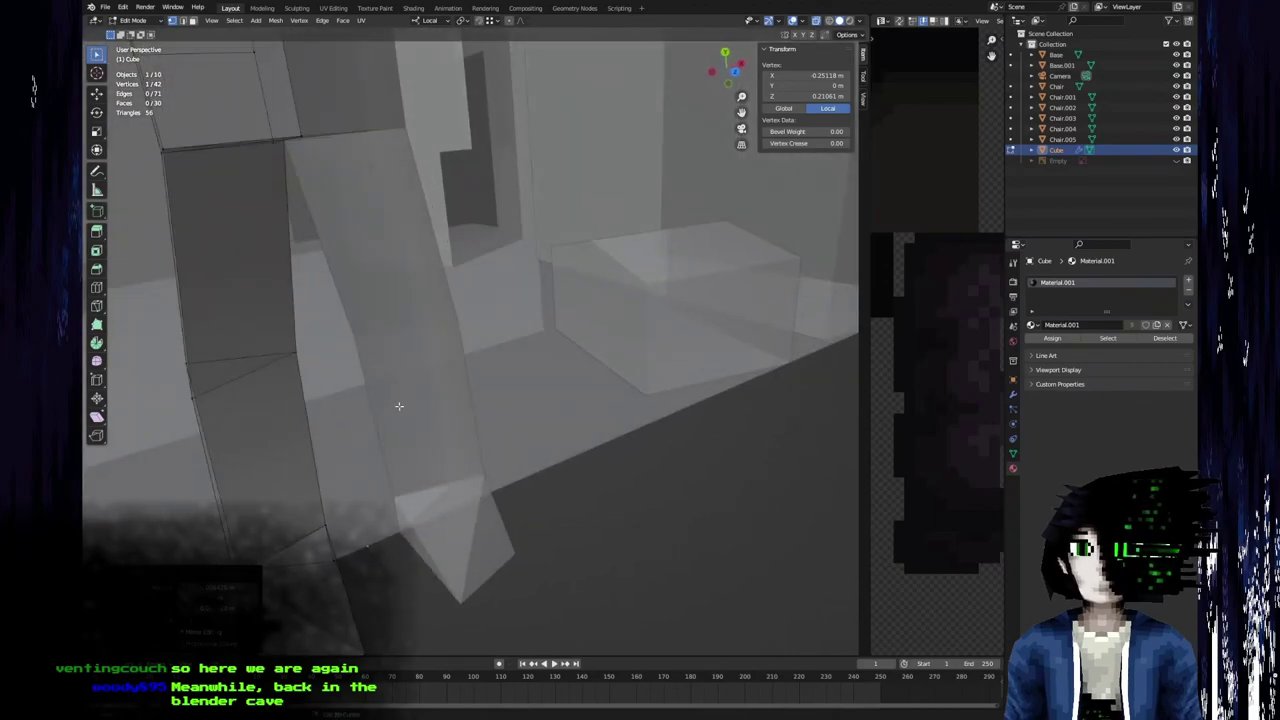
middle_click_drag(399, 406, 517, 411, "shift")
scroll(530, 424, "down", 3)
Move the front centre vertex of the waist outward and down within the local YZ plane.
middle_click_drag(488, 237, 552, 382)
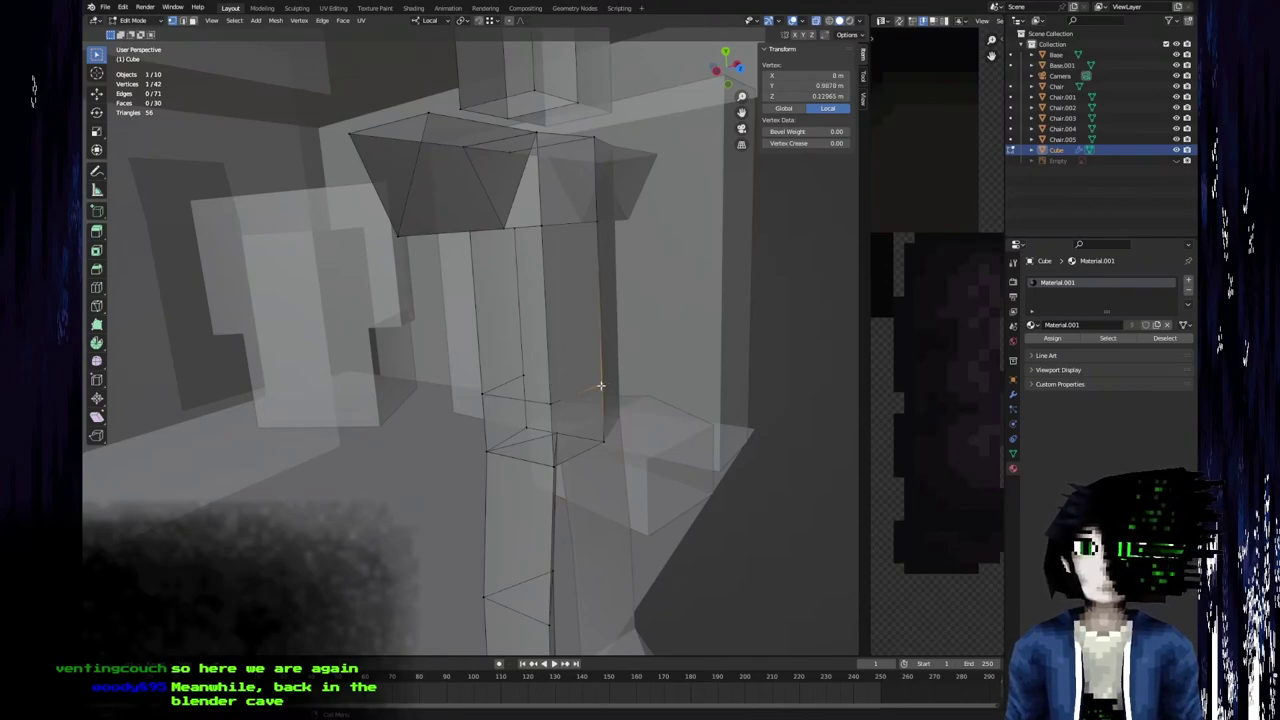
left_click(601, 385)
key("g")
key("shift+x")
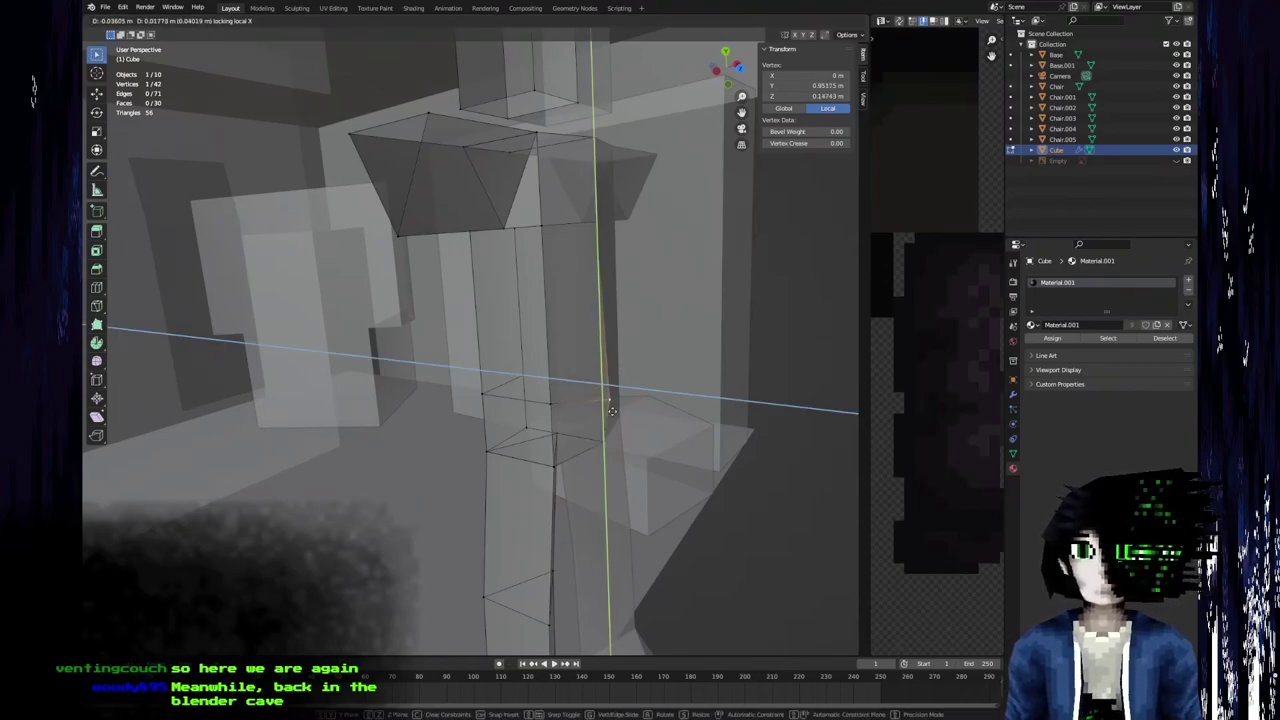
left_click(622, 408)
Move the two outer side vertices of the waist outward about 0.018 m along local X.
left_click(552, 402)
middle_click_drag(548, 402, 359, 391)
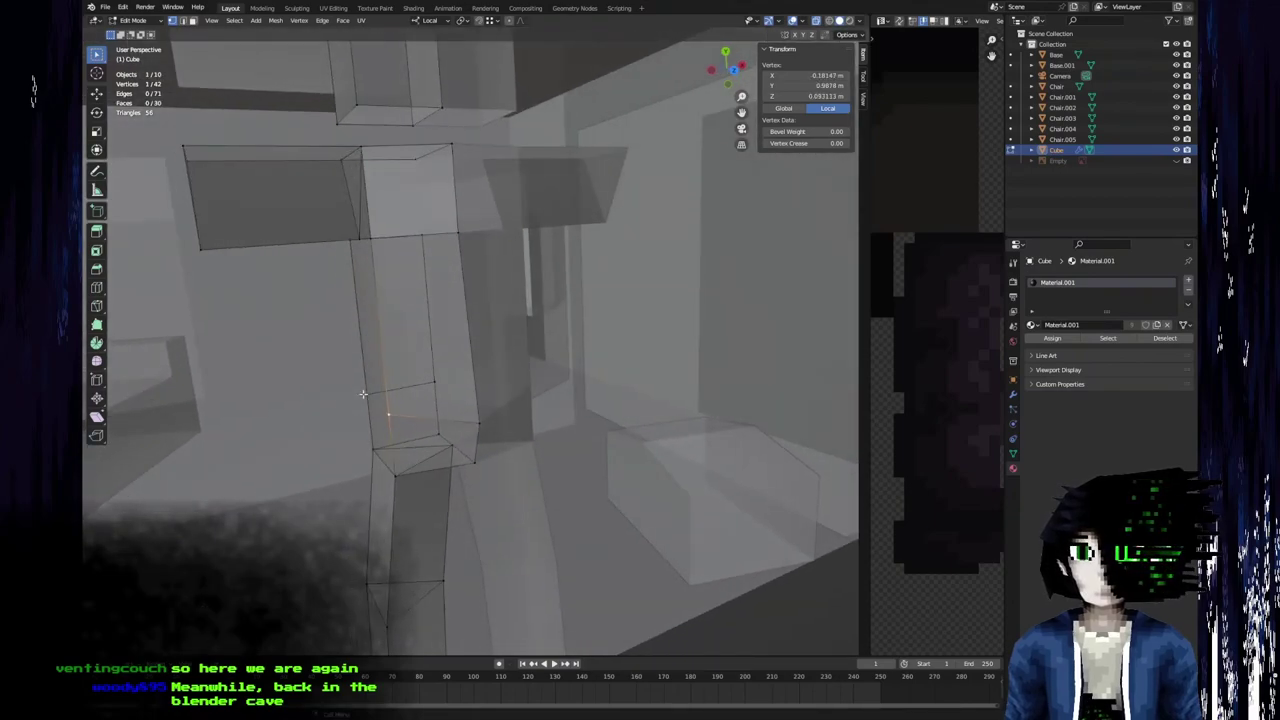
left_click(393, 418, "shift")
key("g")
key("x")
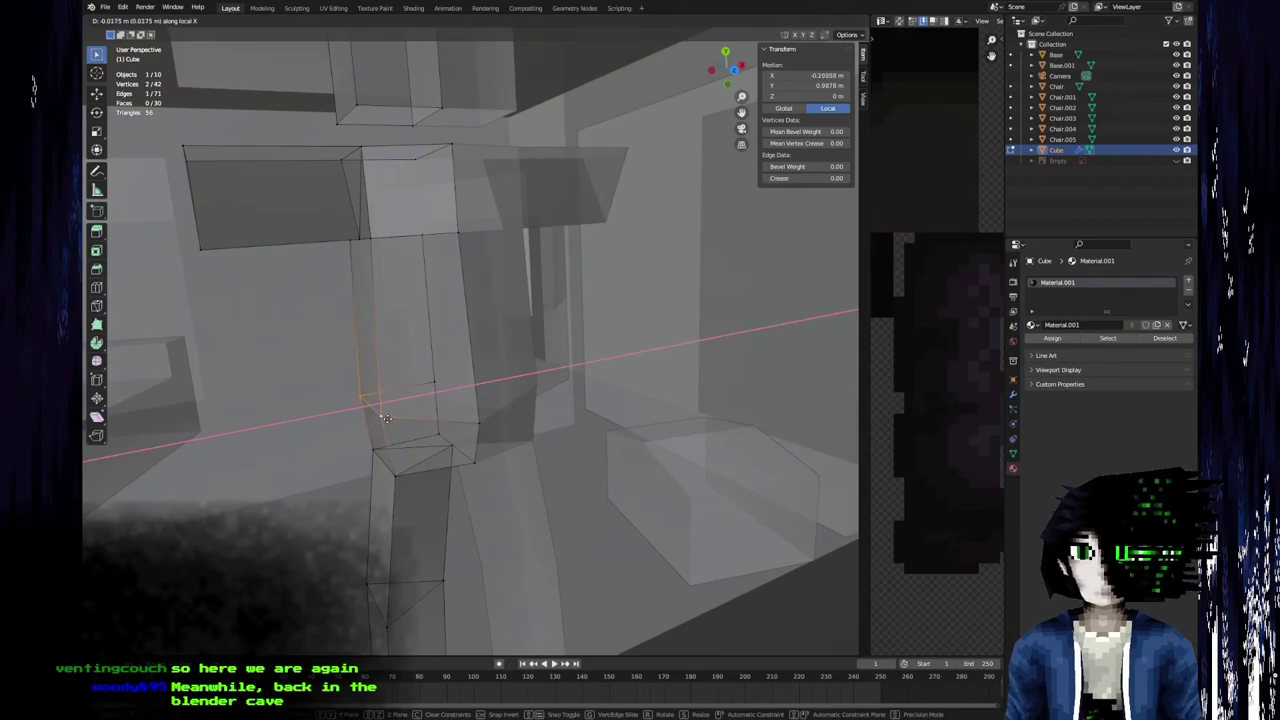
left_click(391, 480)
Merge all of the character mesh's duplicate vertices by distance.
key("a")
key("m")
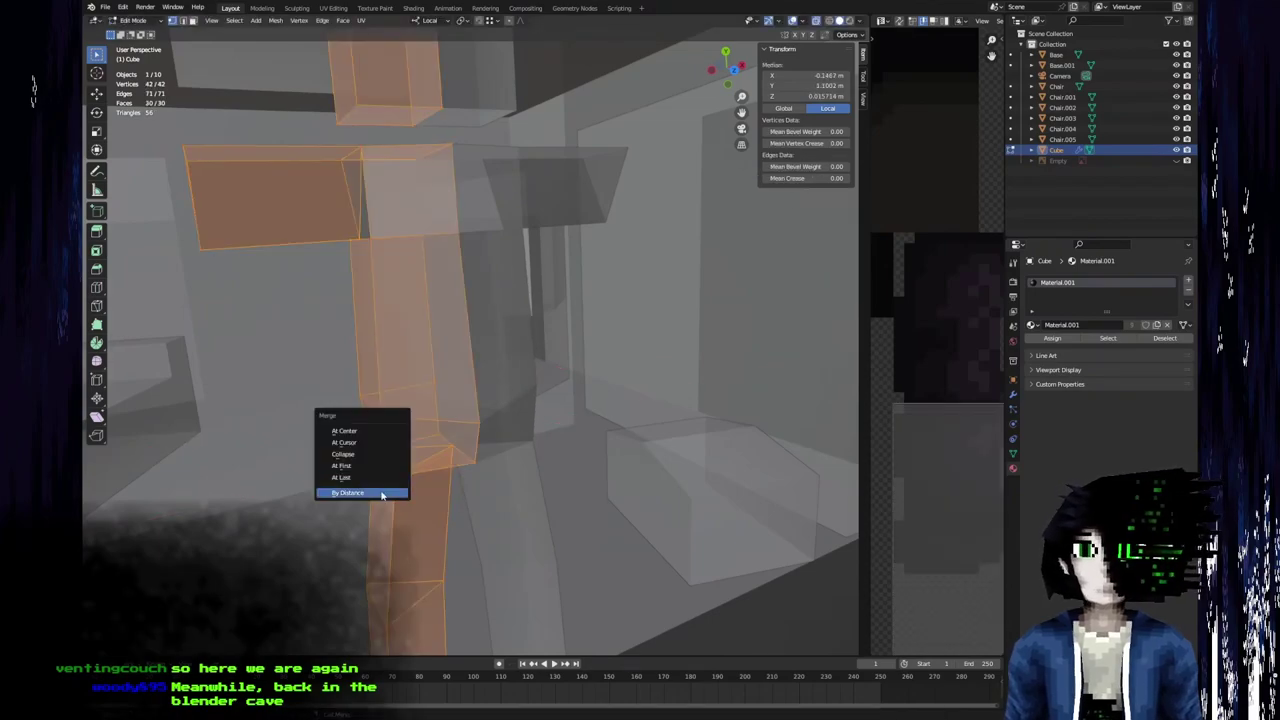
left_click(381, 494)
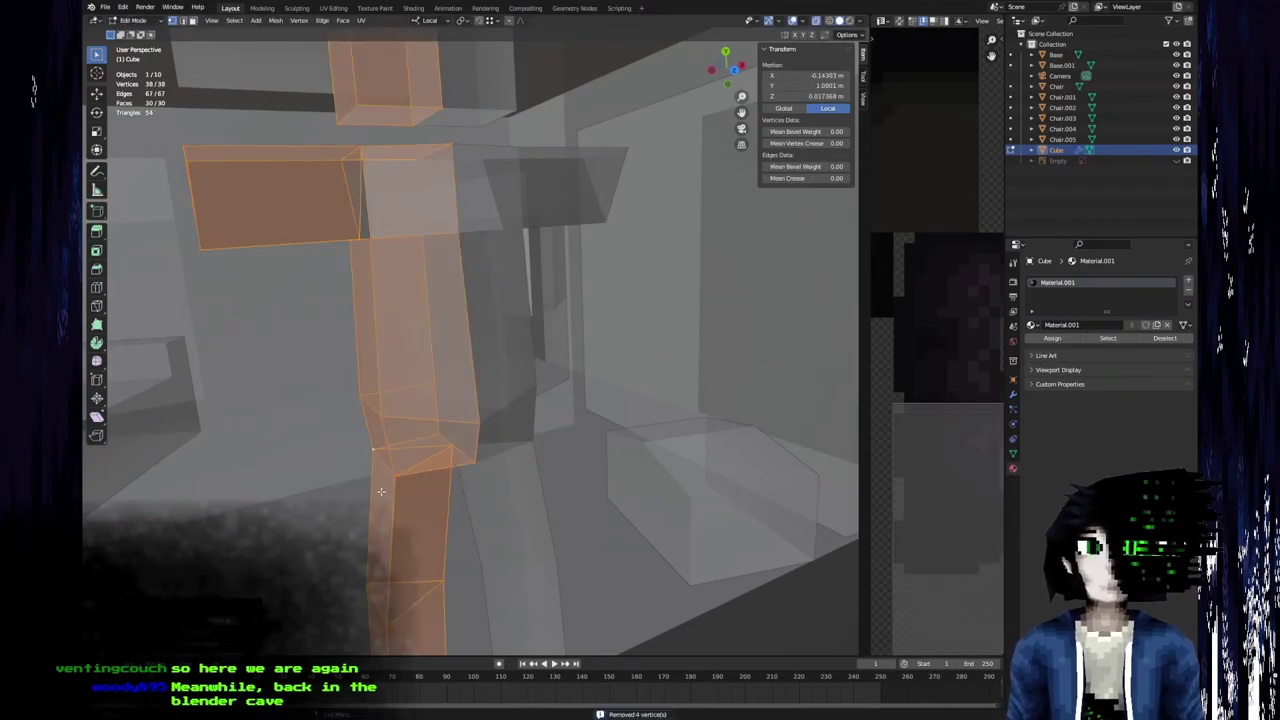
Move the two outer hip vertices slightly outward along local X.
left_click(348, 453)
left_click(372, 451)
key("g")
key("x")
left_click(392, 466)
Move the two outer waist vertices about 0.018 m outward and 0.039 m up within the local XY plane, then deselect everything.
left_click(352, 398)
left_click(381, 416)
key("g")
key("shift+y")
key("shift+y")
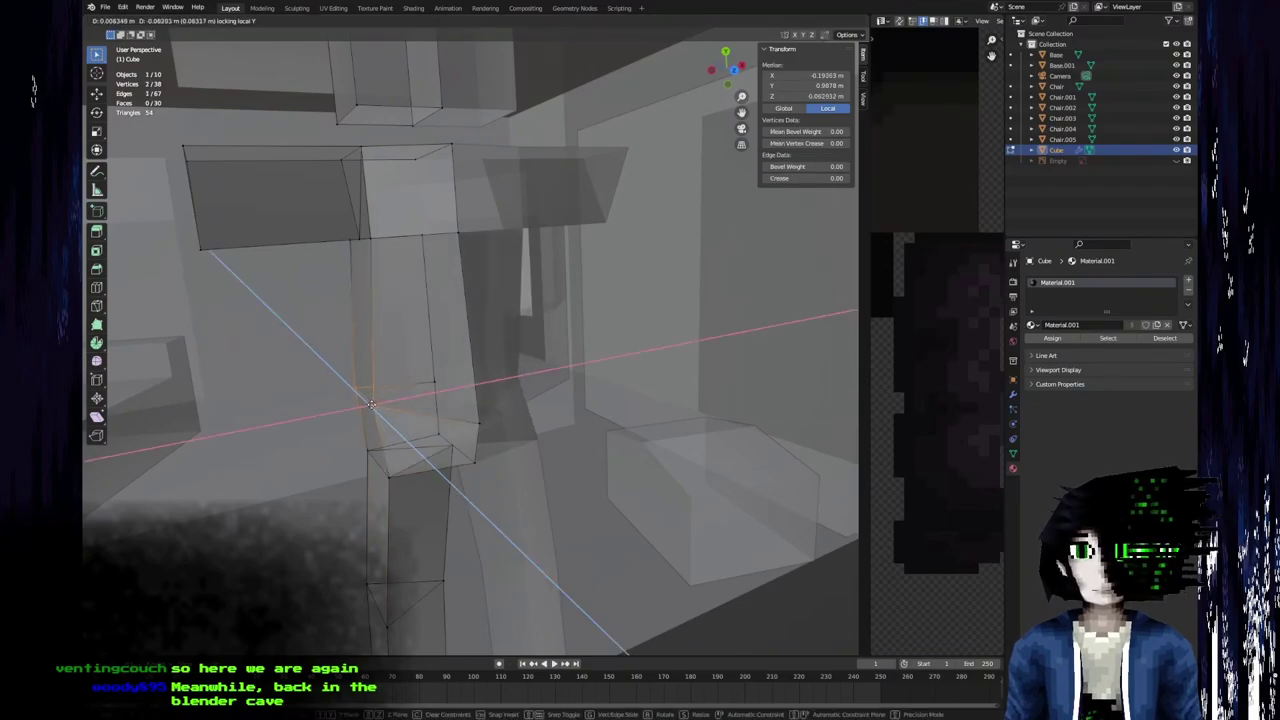
key("shift+z")
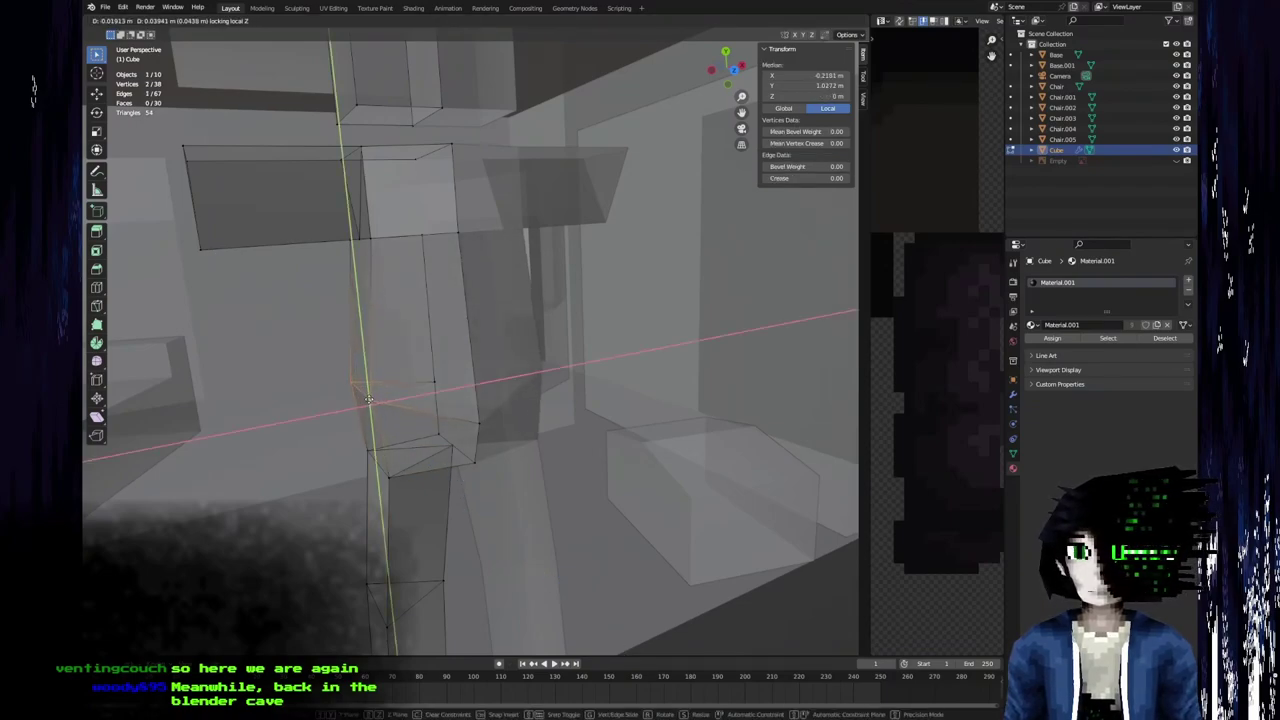
left_click(369, 401)
middle_click_drag(451, 420, 643, 306)
key("alt+a")
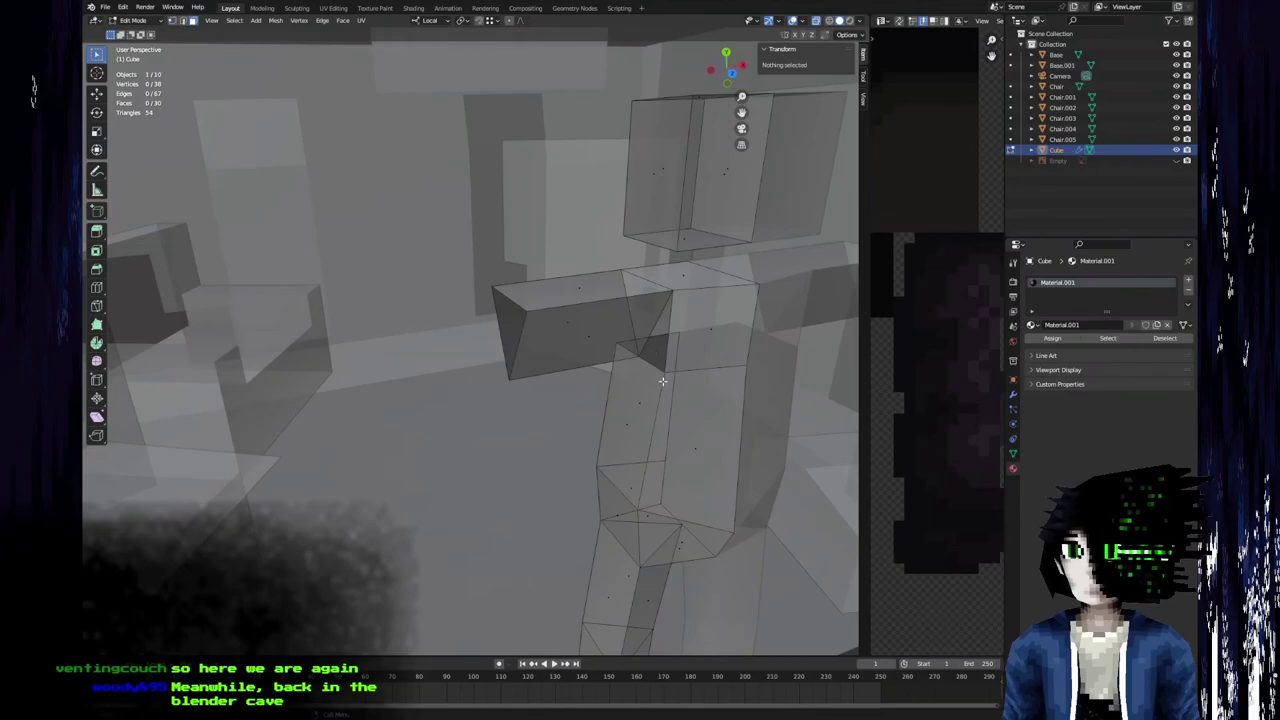
Lower the two side torso vertices under the arm about 0.03 m and fill the armpit gap with faces.
left_click(666, 373)
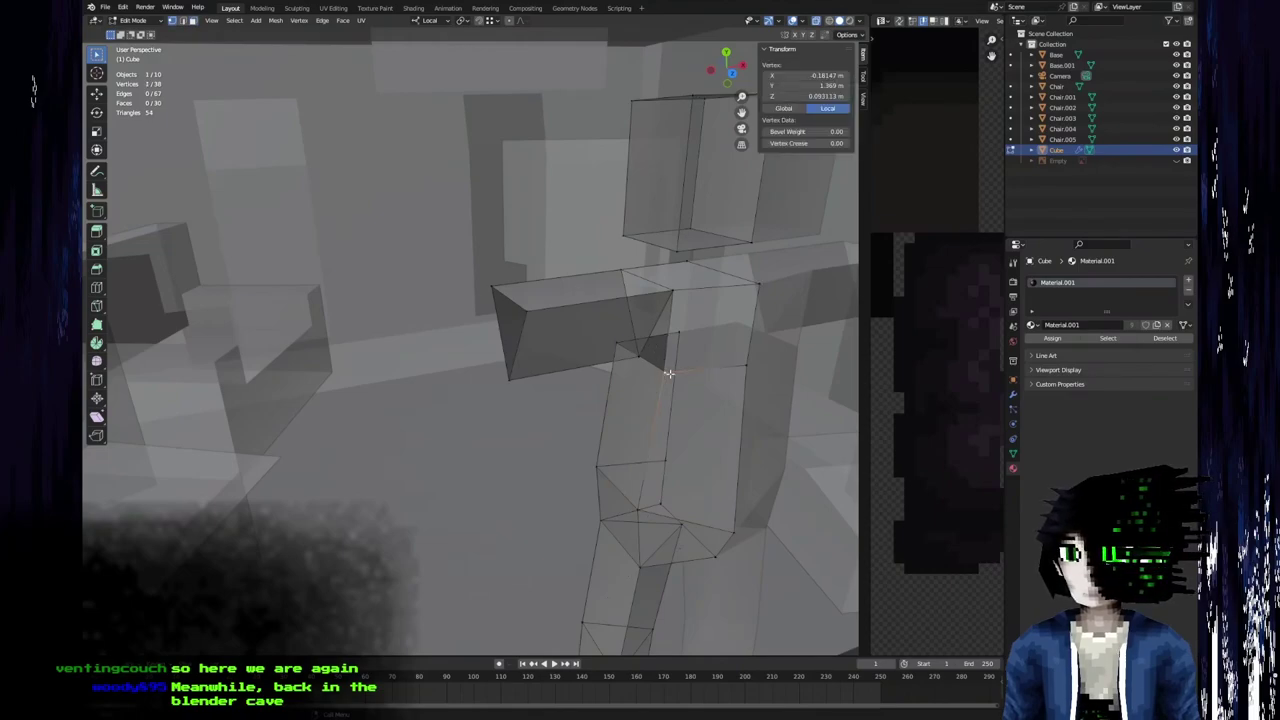
left_click(621, 349, "shift")
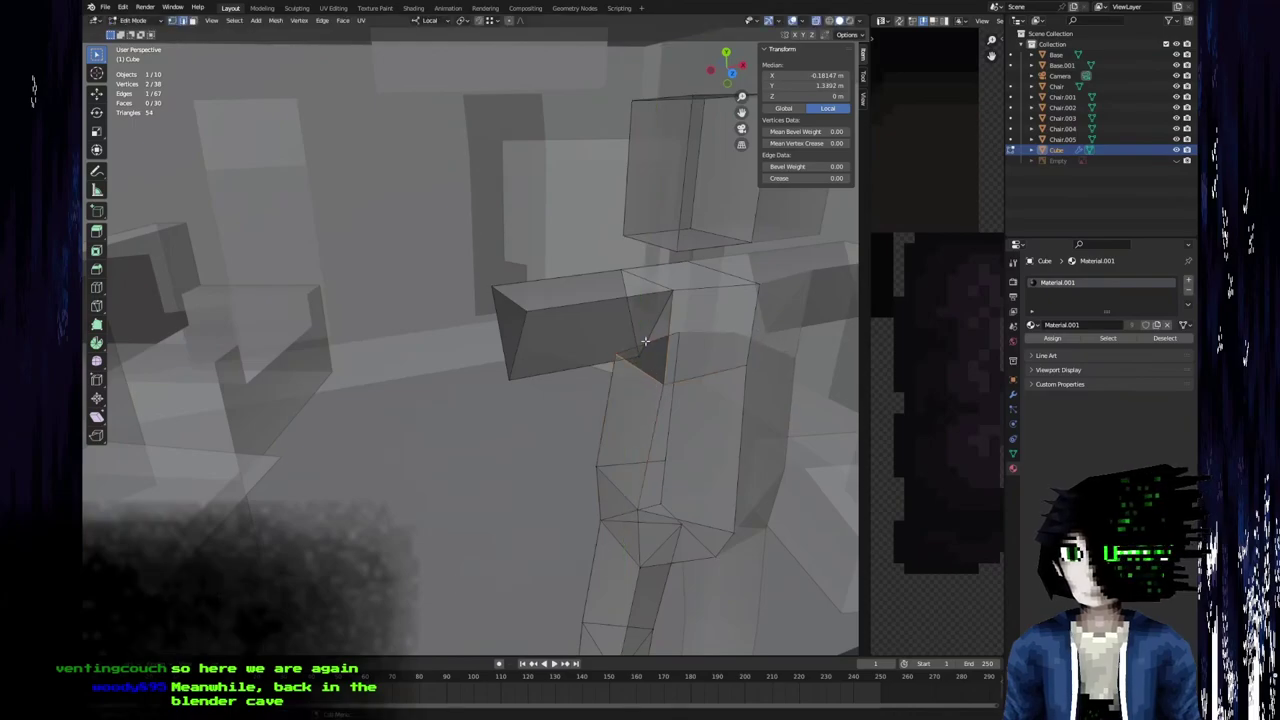
middle_click_drag(617, 371, 663, 419)
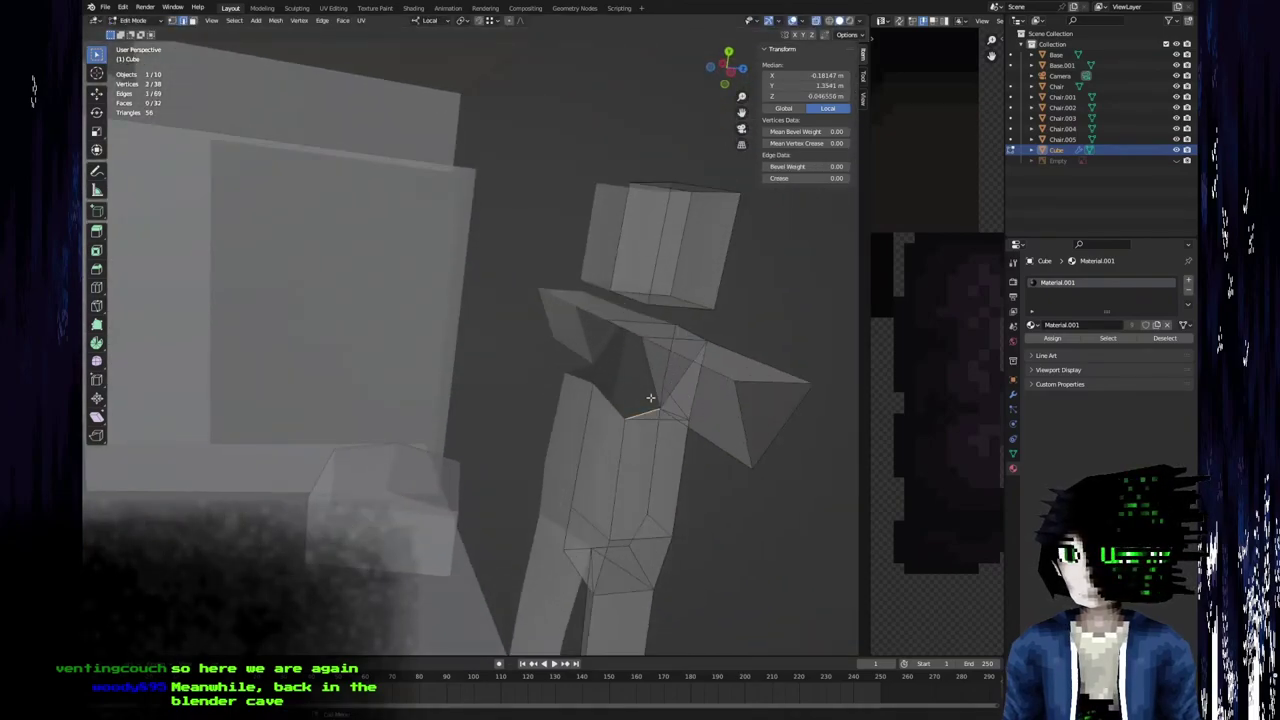
key("f")
middle_click_drag(628, 337, 541, 420)
scroll(515, 372, "up", 3)
key("3")
key("alt+a")
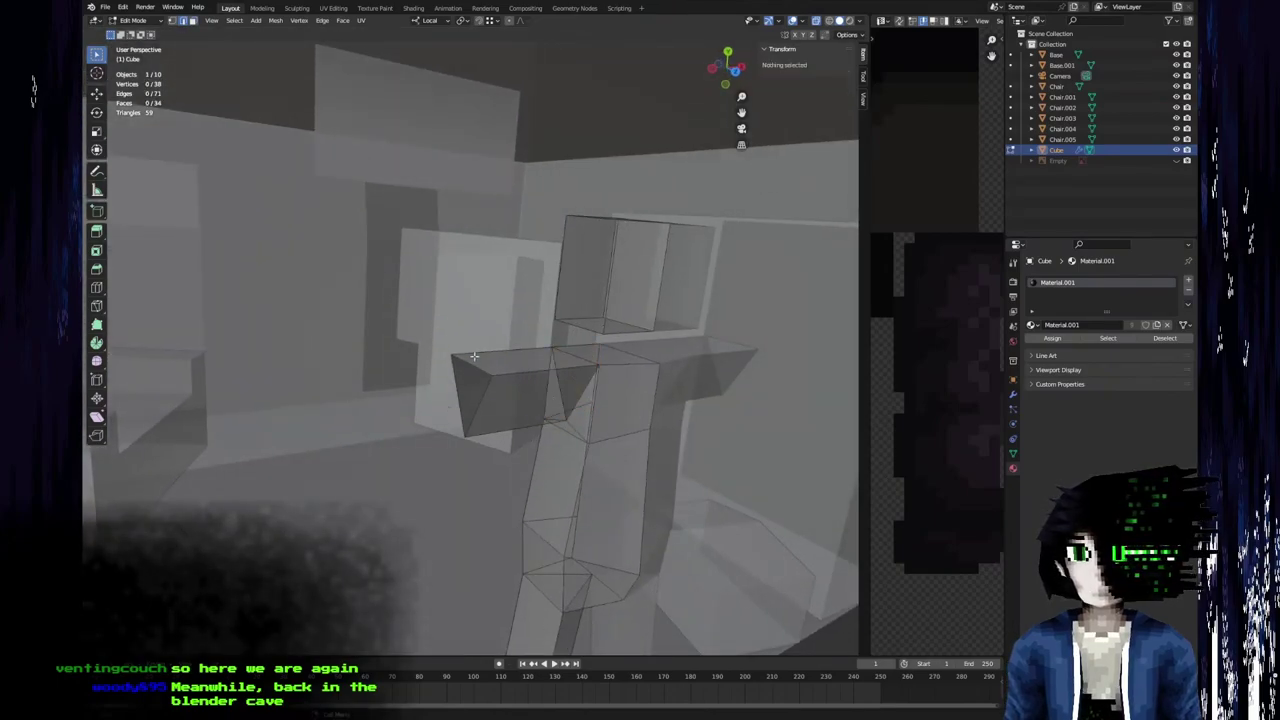
Extrude the arm's open end outward about 0.26 m along local X to form the forearm.
left_click(474, 356)
middle_click_drag(474, 356, 556, 342)
key("e")
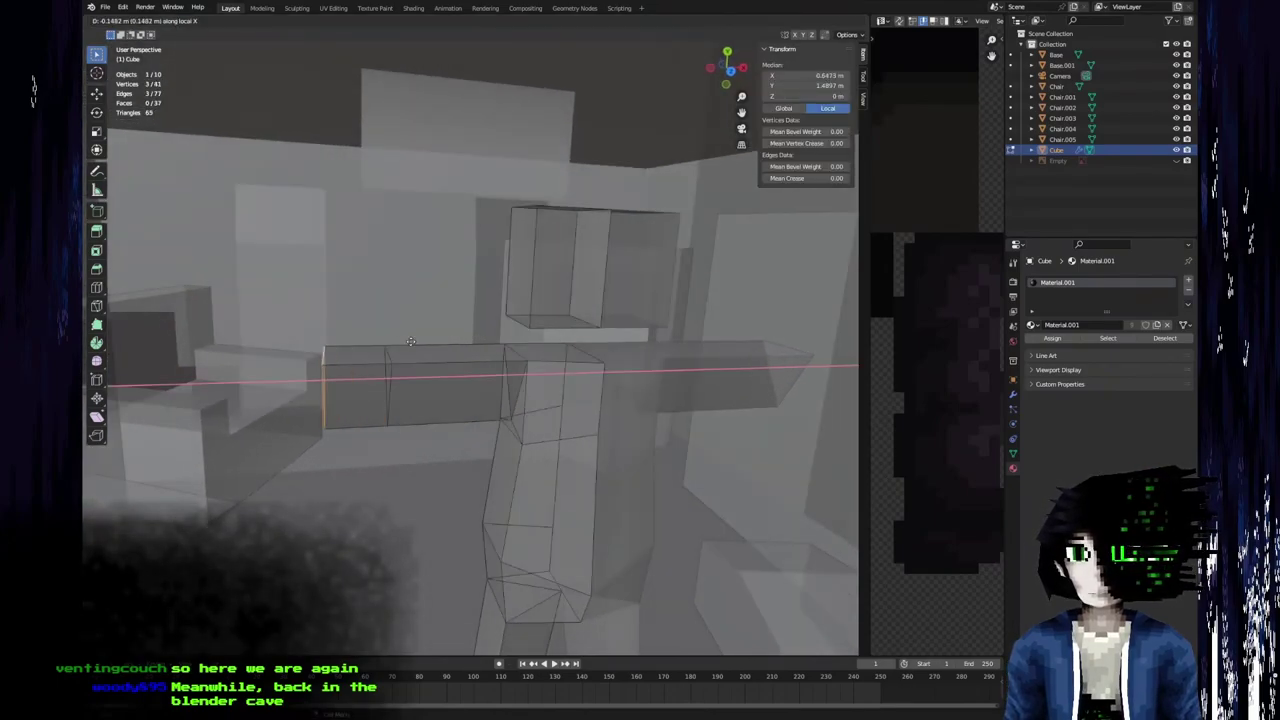
left_click(428, 409)
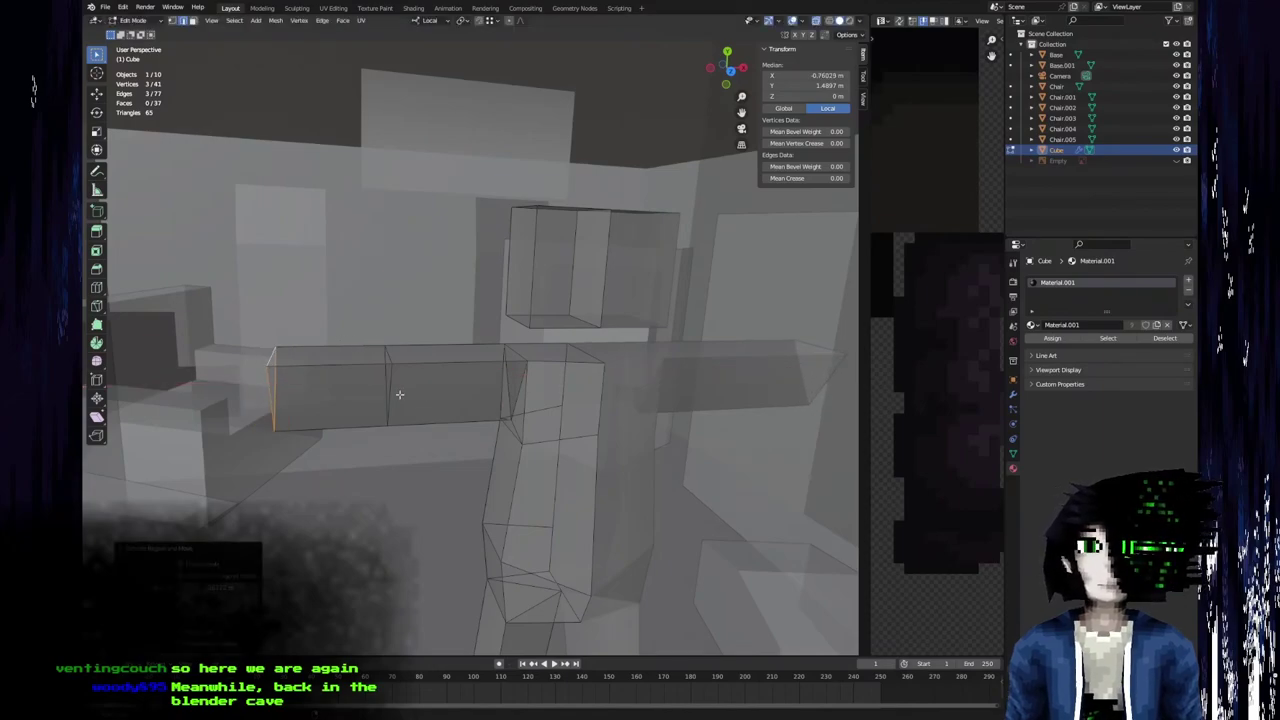
Move the elbow edge loop about 0.03 m toward the body along local X.
left_click(399, 394)
key("g")
key("x")
left_click(404, 390)
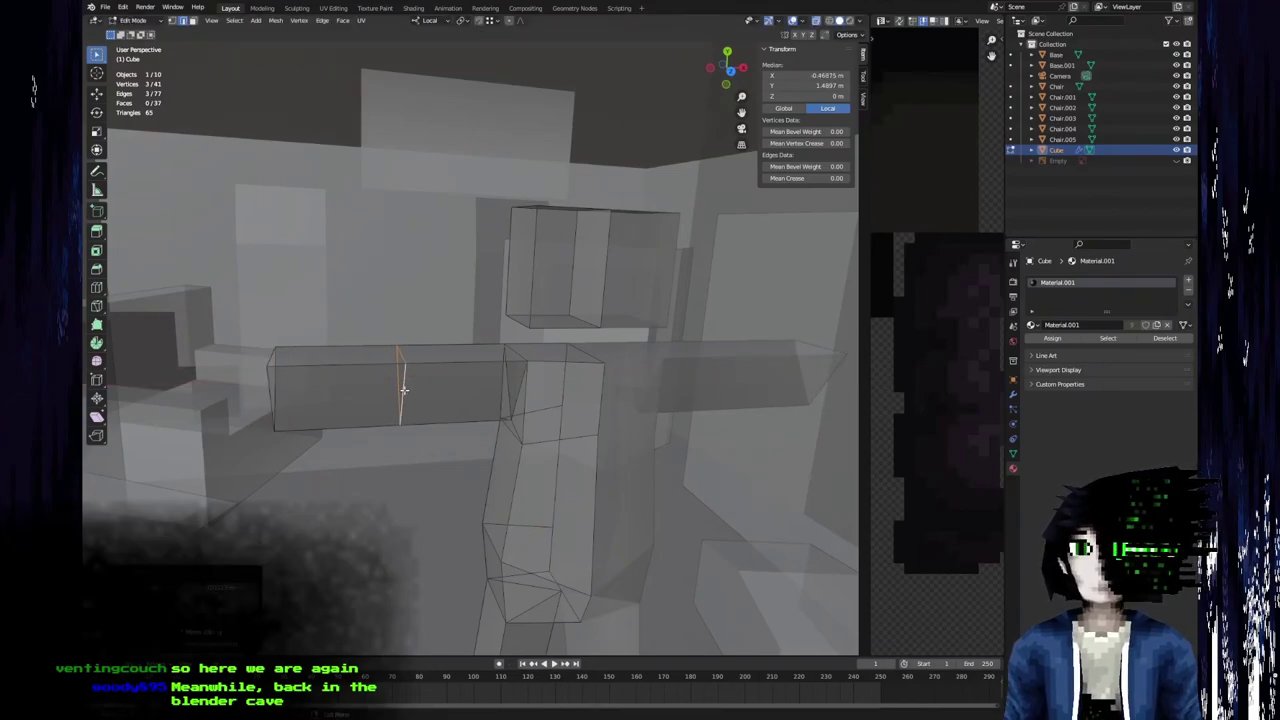
Raise the bottom edges of the upper arm and forearm about 0.042 m along local Y.
scroll(404, 389, "down", 5)
middle_click_drag(404, 388, 400, 353)
scroll(400, 353, "up", 4)
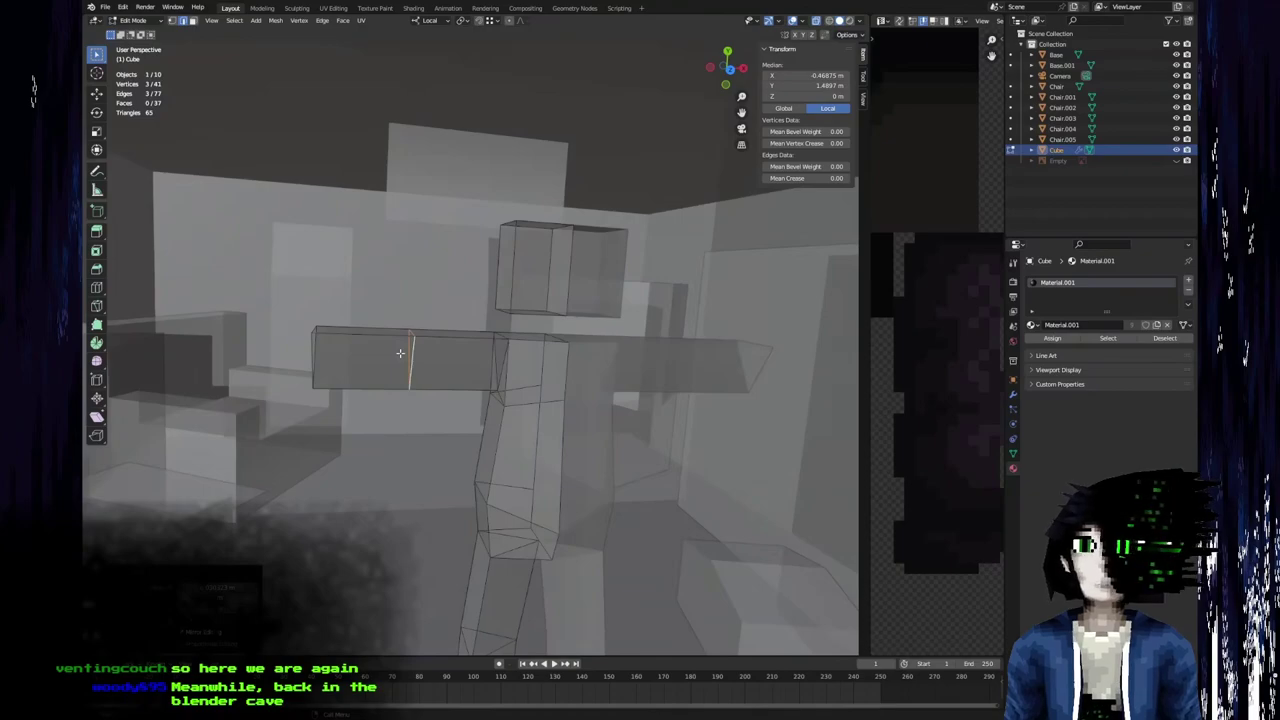
scroll(435, 409, "up", 2)
middle_click_drag(437, 413, 444, 374)
left_click(438, 373)
key("g")
key("Escape")
key("g")
key("y")
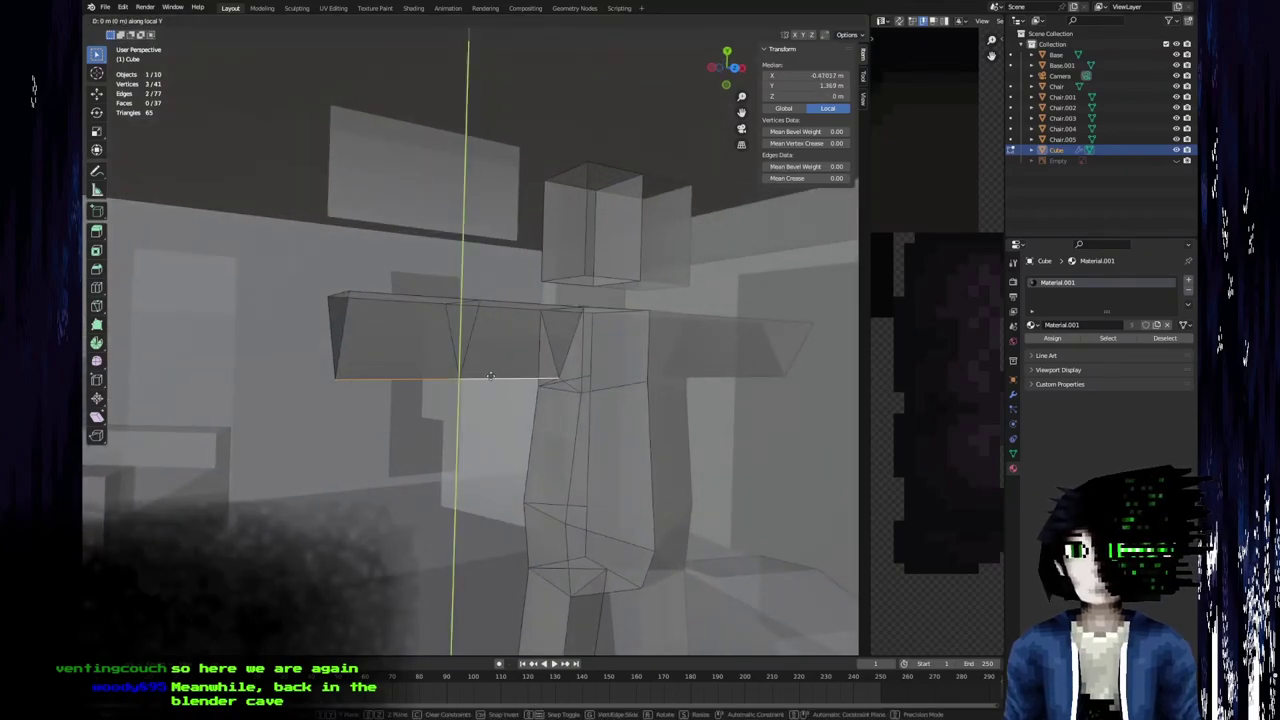
left_click(485, 360)
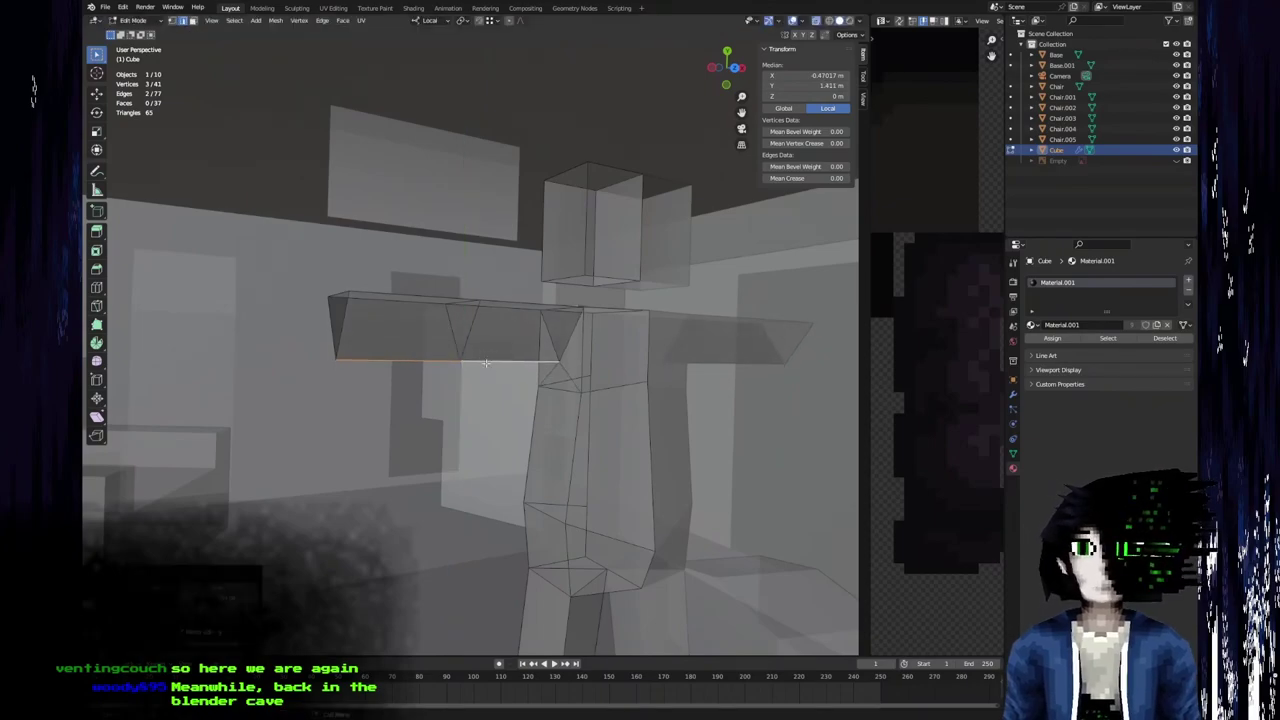
Extrude the forearm's open end about 0.13 m outward to form the hand.
middle_click_drag(490, 366, 486, 431)
key("3")
middle_click_drag(421, 480, 443, 420, "shift")
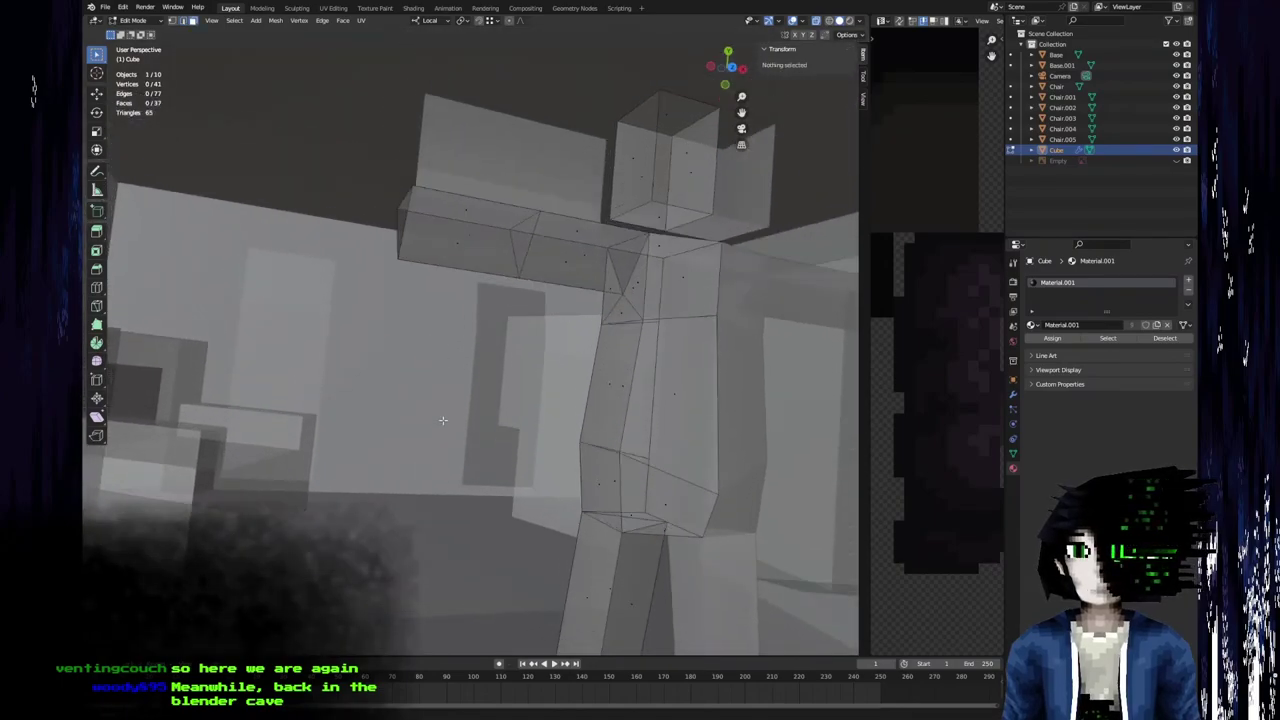
middle_click_drag(416, 306, 422, 364)
middle_click_drag(366, 334, 394, 351)
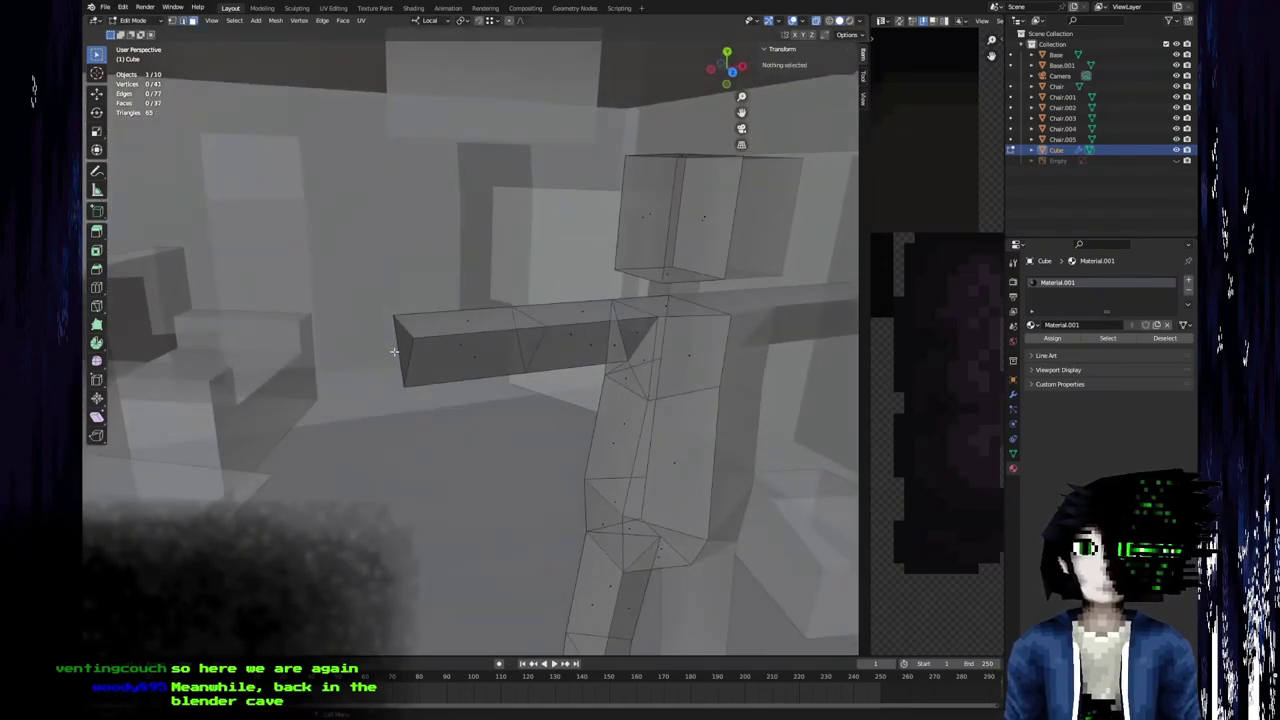
left_click(406, 343)
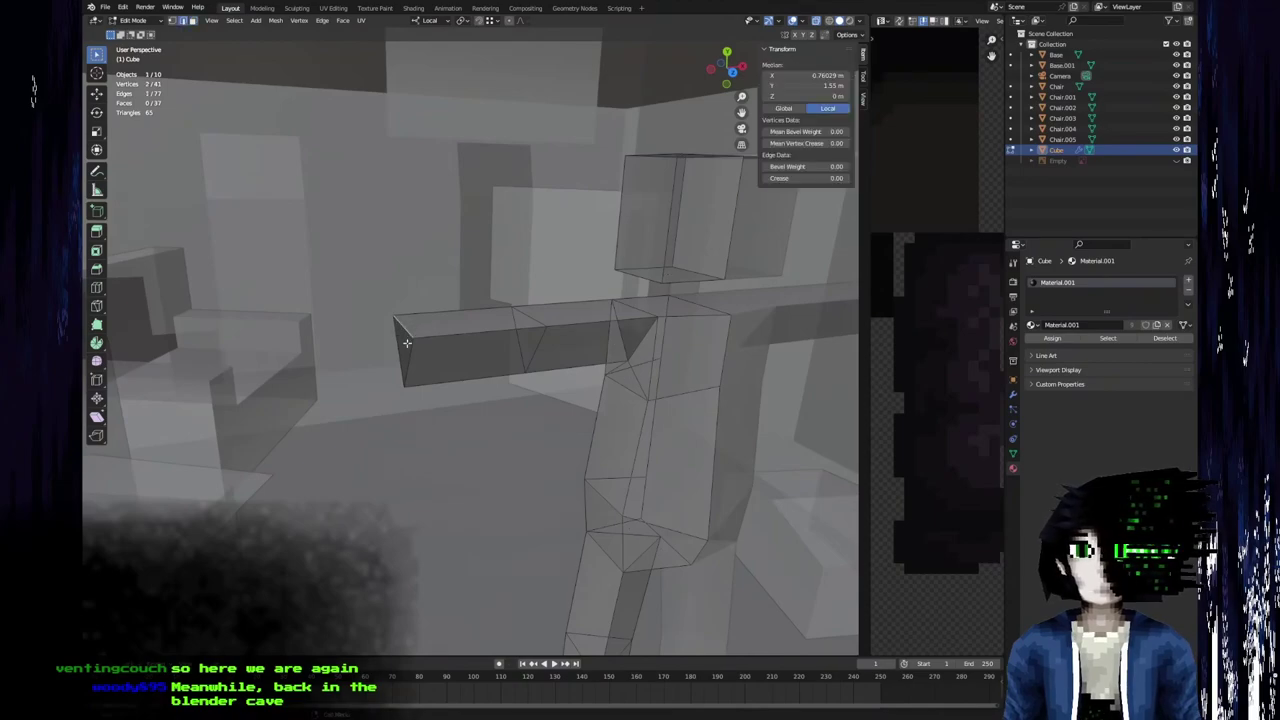
key("e")
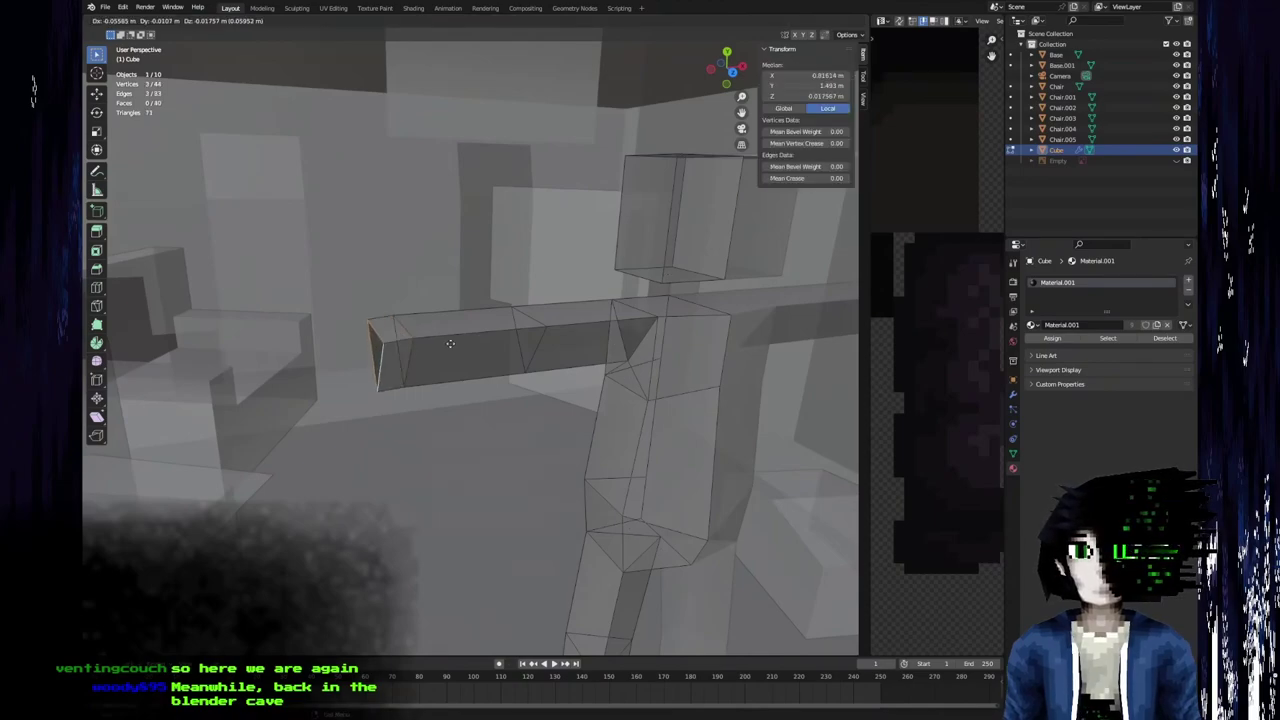
left_click(421, 340)
middle_click_drag(421, 340, 478, 407)
Reshape the wrist by repositioning its vertices, including an adjustment of the lower part along local Y.
key("1")
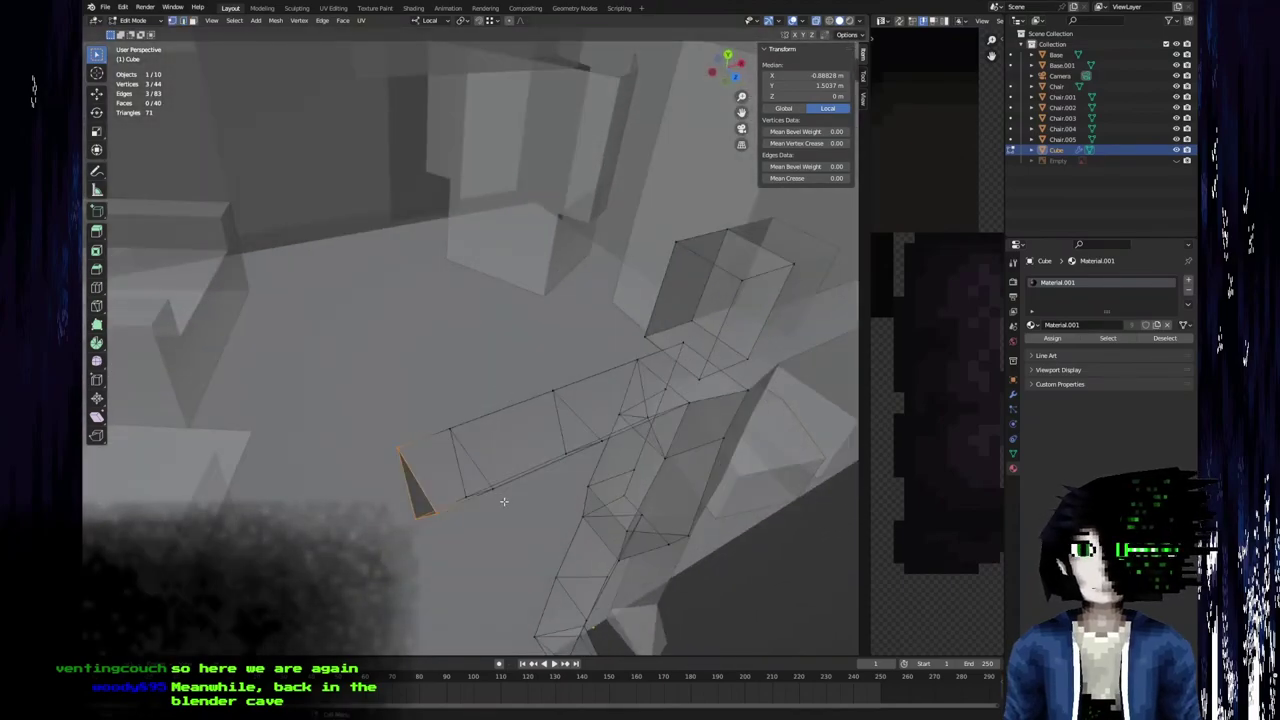
left_click(493, 488)
middle_click_drag(534, 487, 532, 508)
key("g")
key("y")
key("x")
key("z")
left_click(460, 460)
middle_click_drag(474, 463, 366, 354)
key("g")
key("y")
left_click(399, 340)
Lower the three armpit vertices along local Y and move the elbow's bottom vertex slightly down.
middle_click_drag(517, 323, 578, 335)
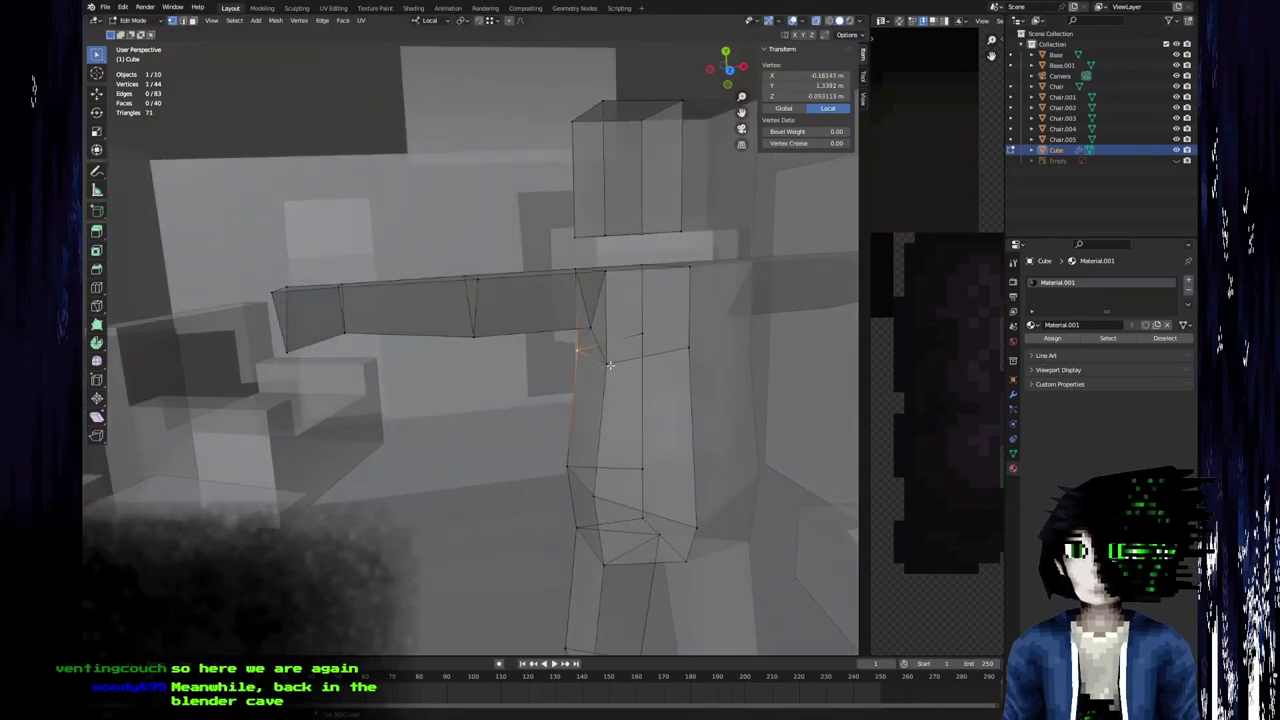
left_click(609, 364)
key("g")
key("y")
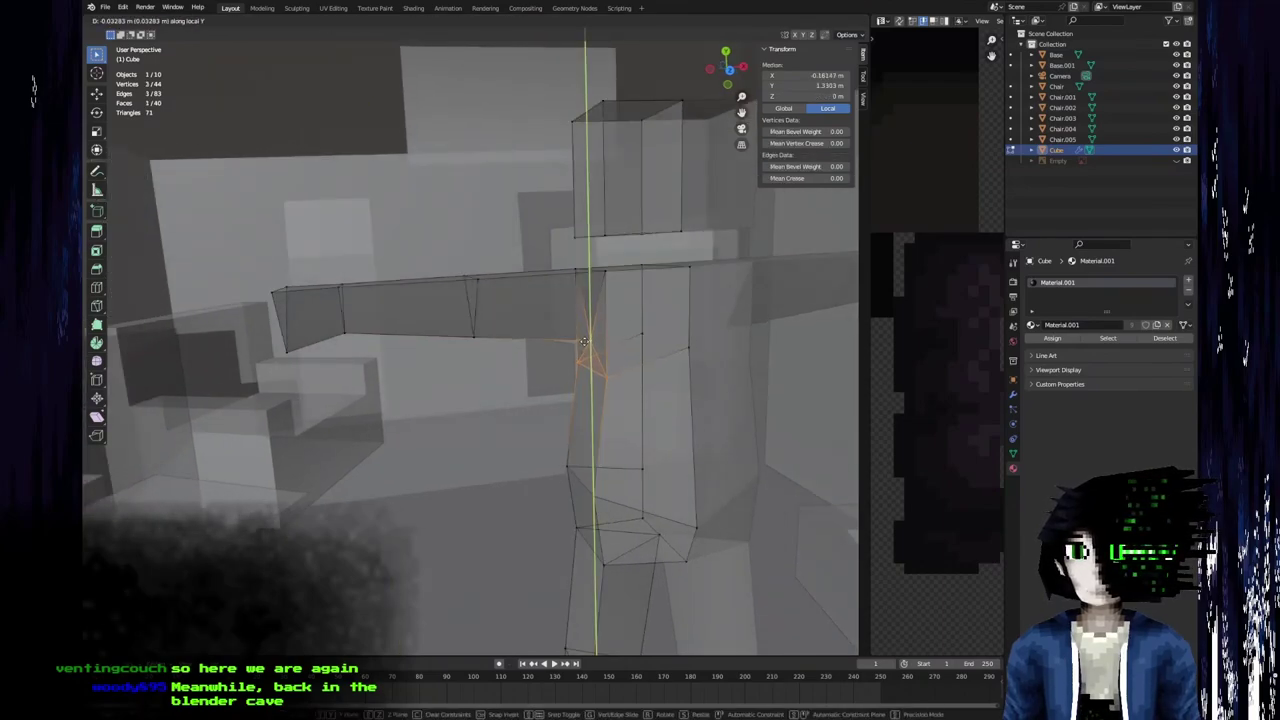
left_click(584, 363)
left_click(477, 332)
key("g")
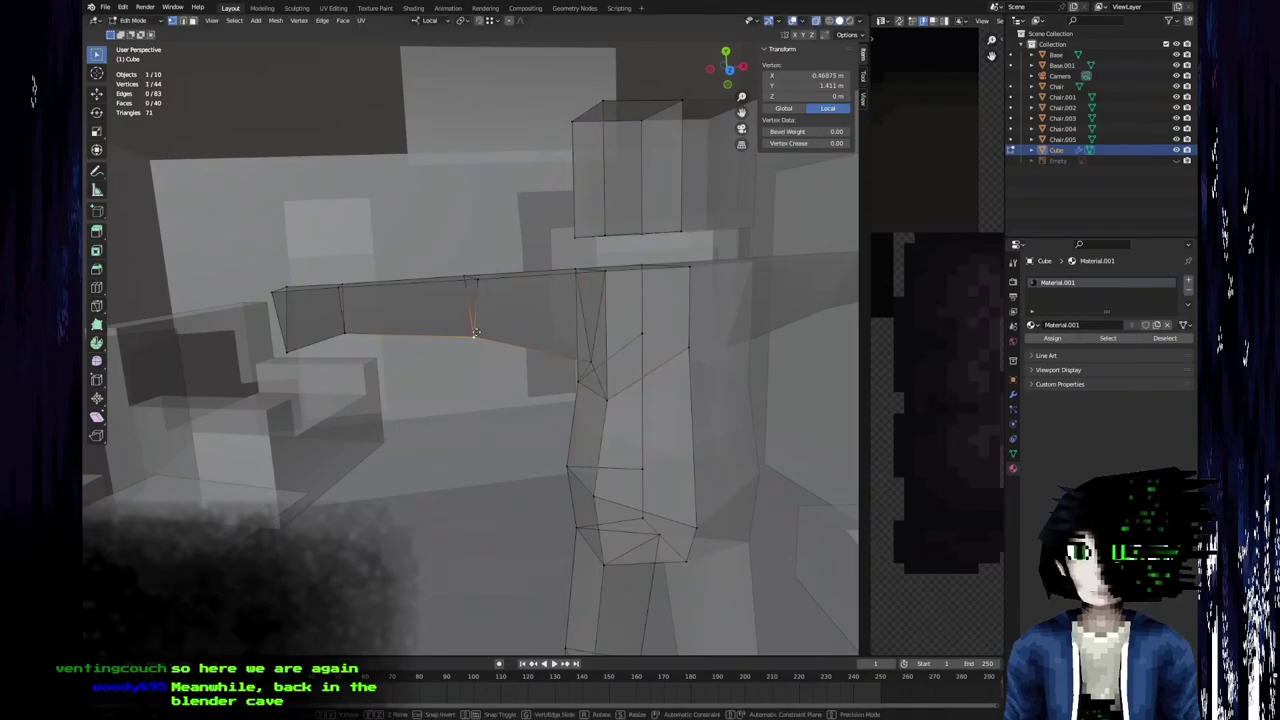
left_click(476, 341)
Narrow the arm's depth by scaling the upper vertices at the wrist and elbow along local Z.
middle_click_drag(597, 351, 486, 389)
left_click(486, 389, "shift")
key("s")
key("y")
key("x")
key("z")
left_click(396, 415)
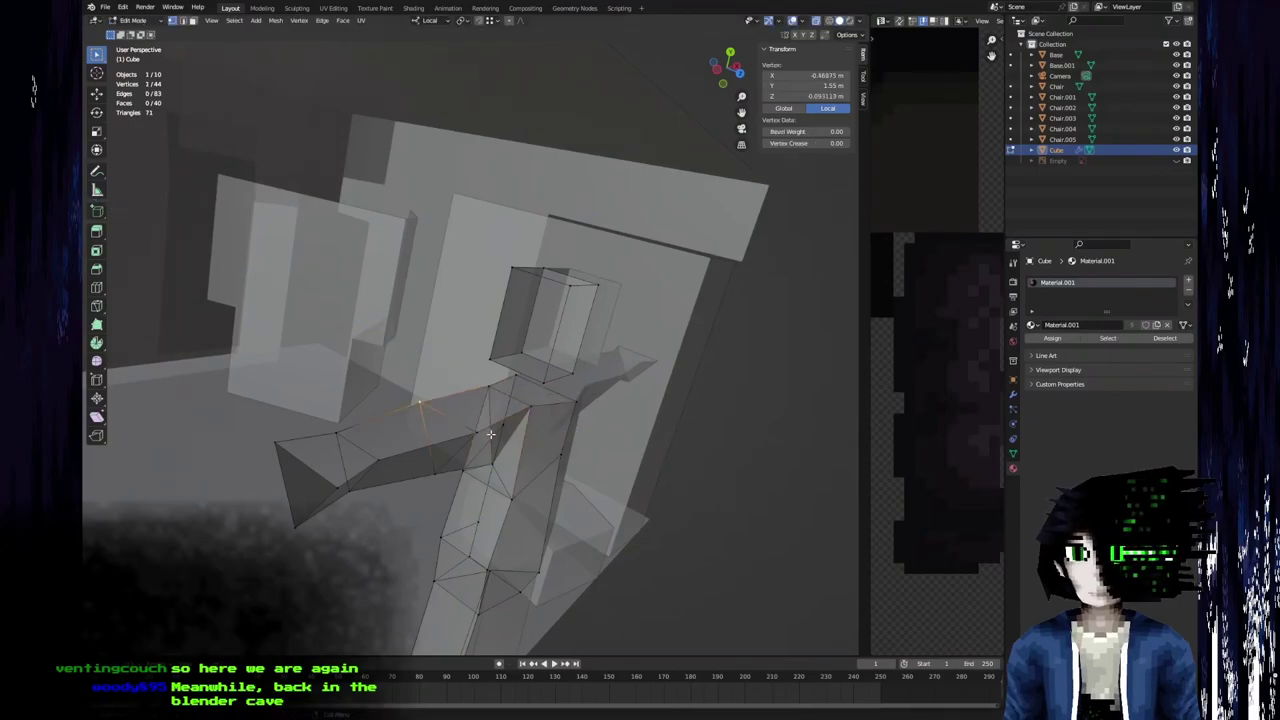
key("s")
key("z")
key("z")
left_click(521, 428)
middle_click_drag(521, 428, 614, 349)
Check the whole character in Object Mode and delete one quad face from its mesh in Edit Mode.
key("Tab")
scroll(612, 350, "down", 5)
middle_click_drag(529, 361, 492, 356)
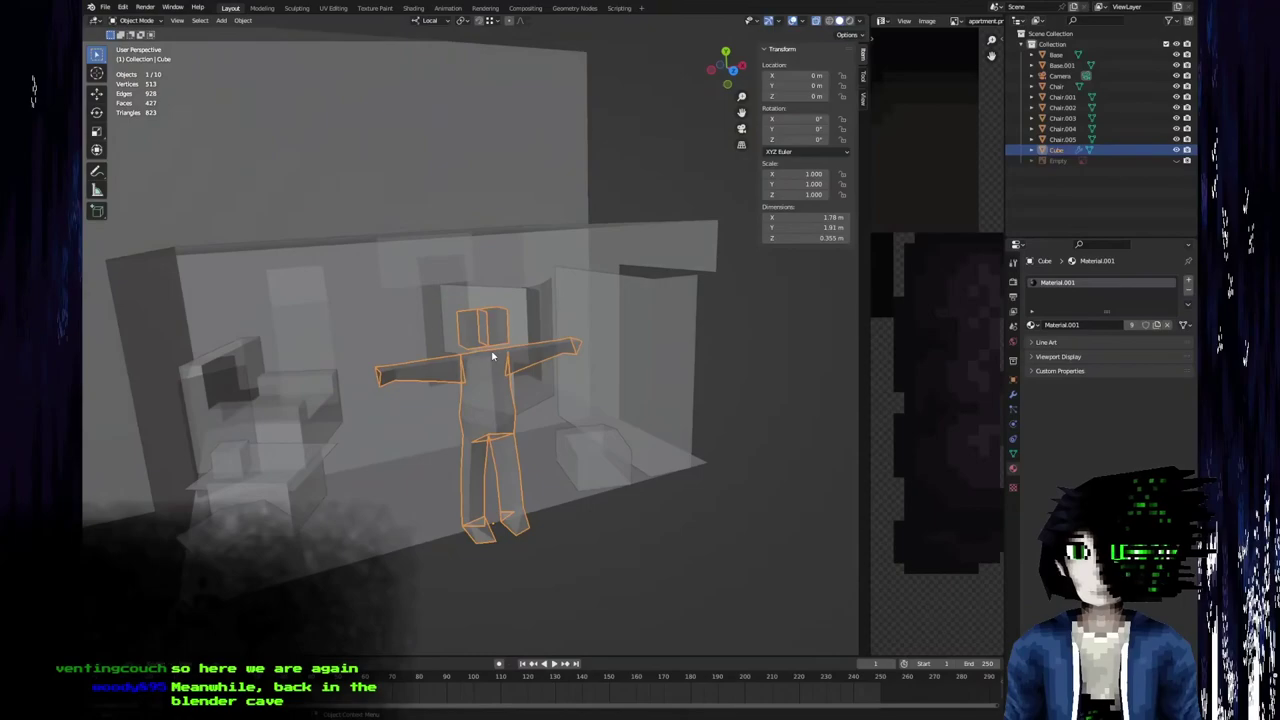
scroll(492, 356, "up", 5)
middle_click_drag(369, 383, 498, 449)
scroll(431, 413, "up", 3)
key("Tab")
left_click(309, 471)
key("x")
left_click(312, 470)
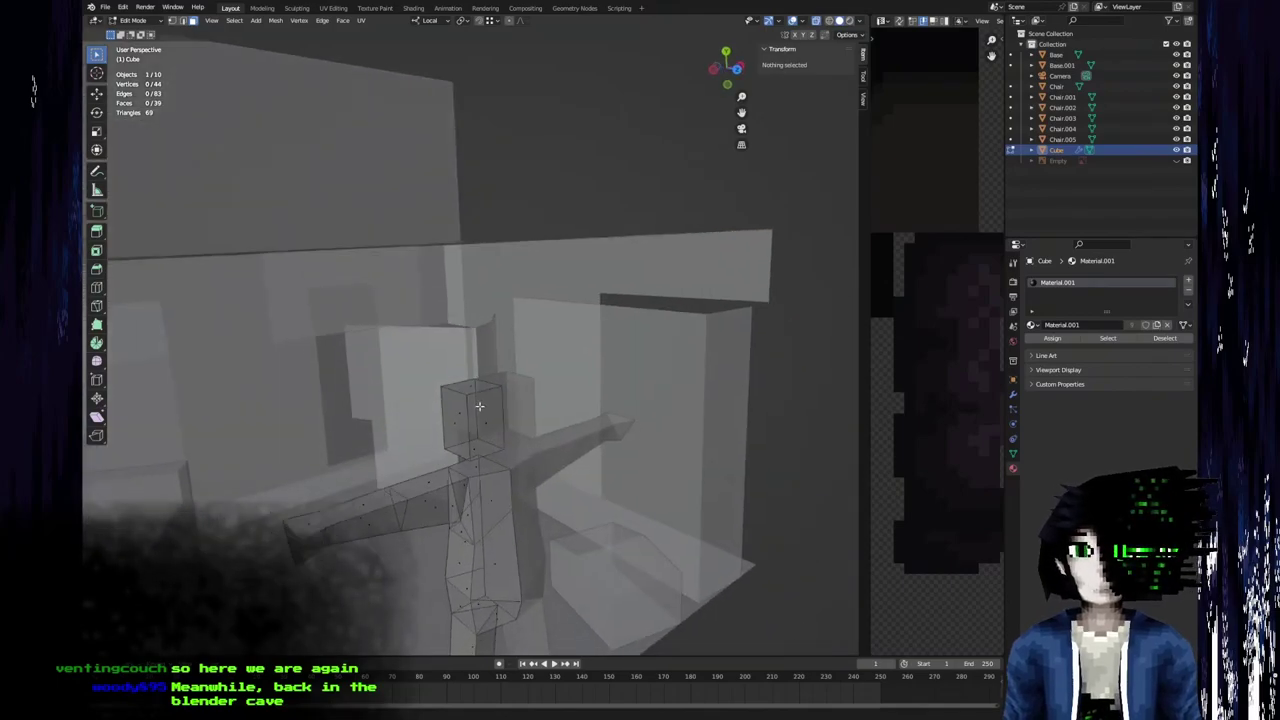
scroll(455, 366, "up", 4)
middle_click_drag(452, 369, 443, 401)
middle_click_drag(387, 443, 382, 397)
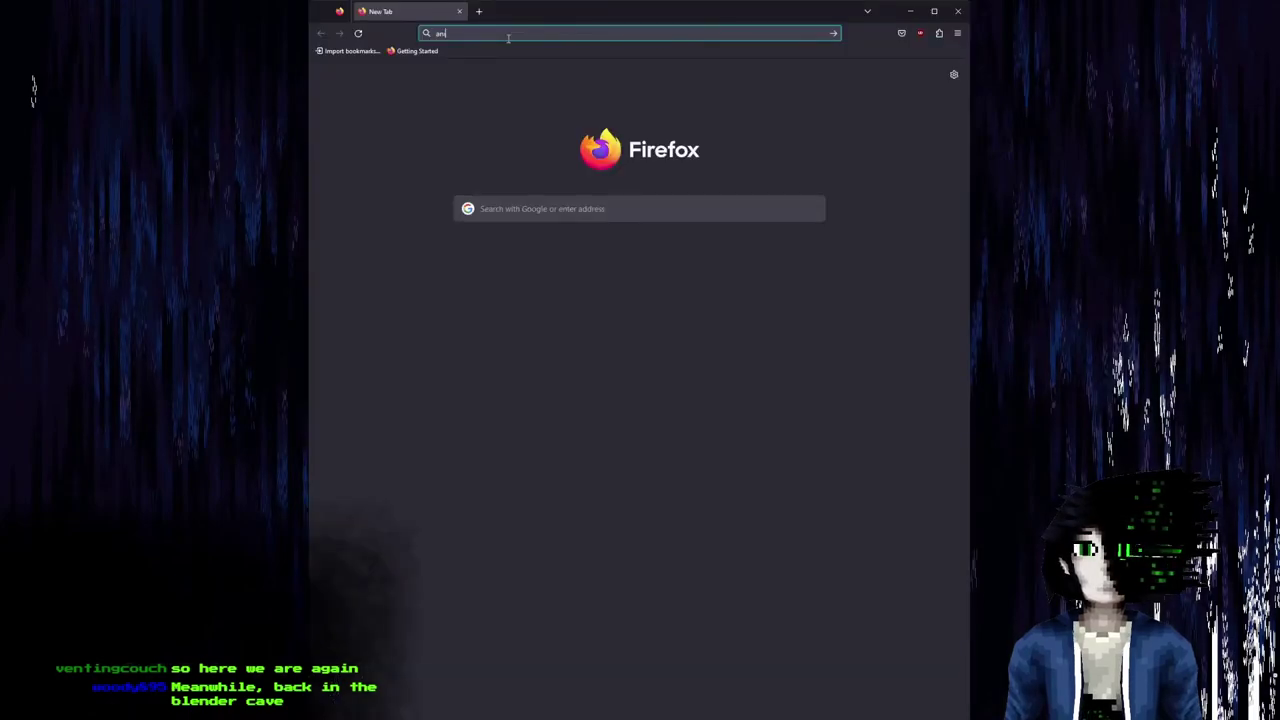
Search Google in Firefox for "animal crossing head topology" and show the image results.
type("imal crossing head tip")
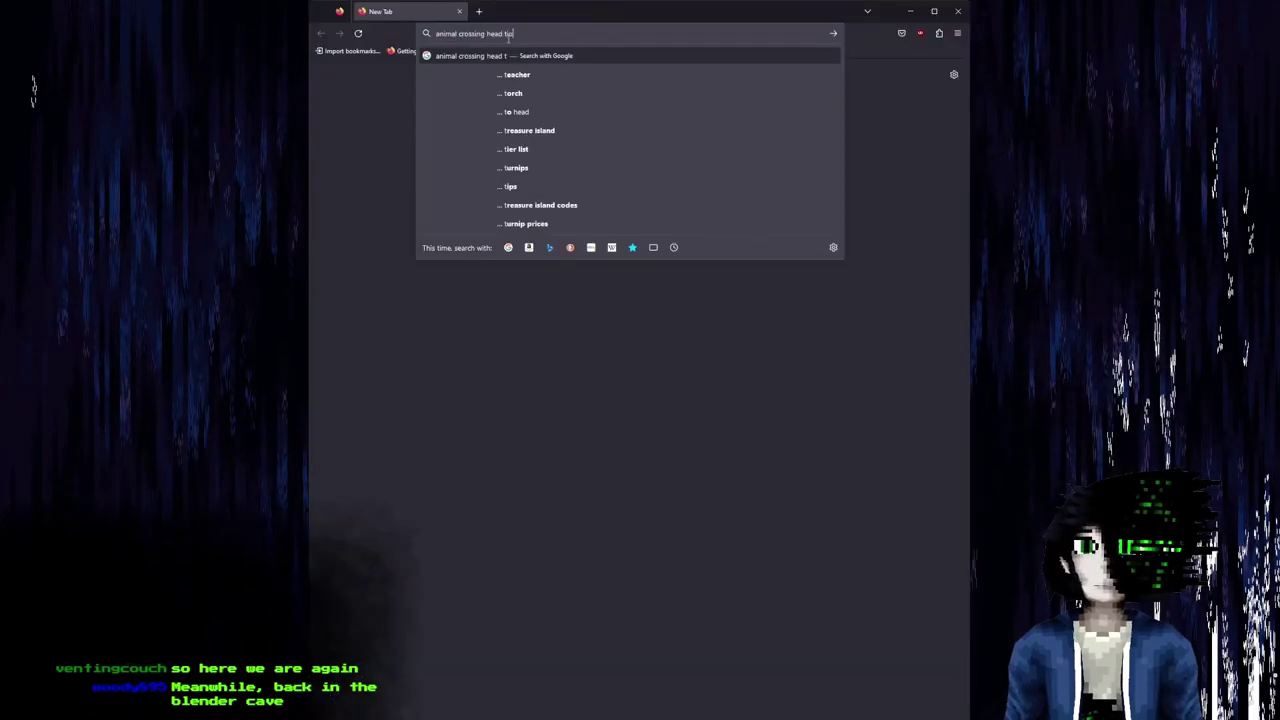
key("BackSpace")
type("pology")
key("Return")
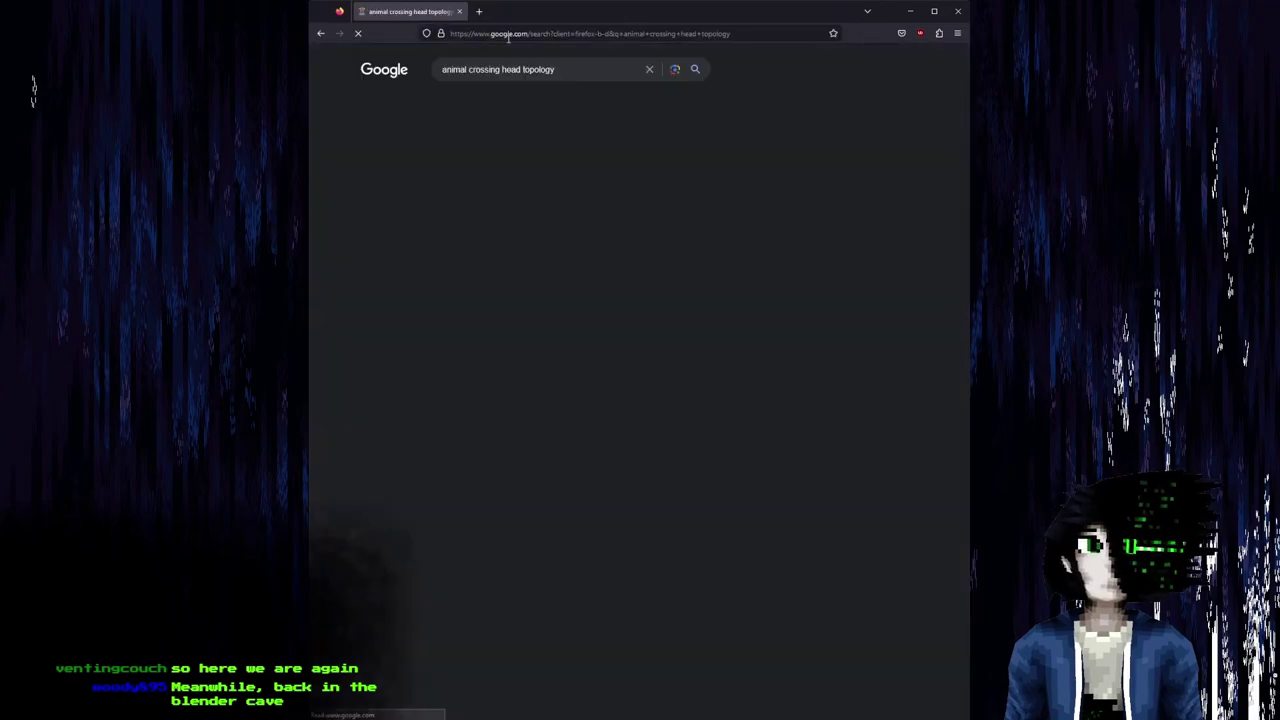
left_click(380, 102)
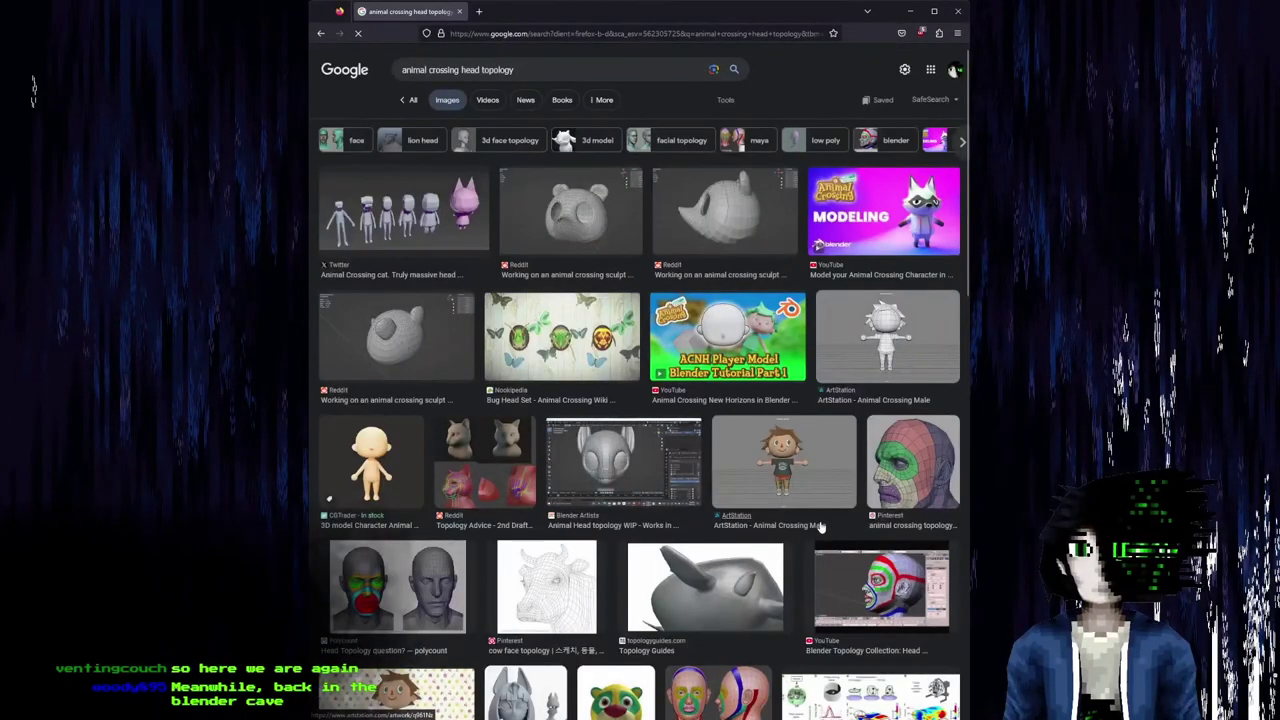
Browse the head topology images, refine the search to "animal crossing head topology n64" and look through those results.
scroll(591, 328, "down", 3)
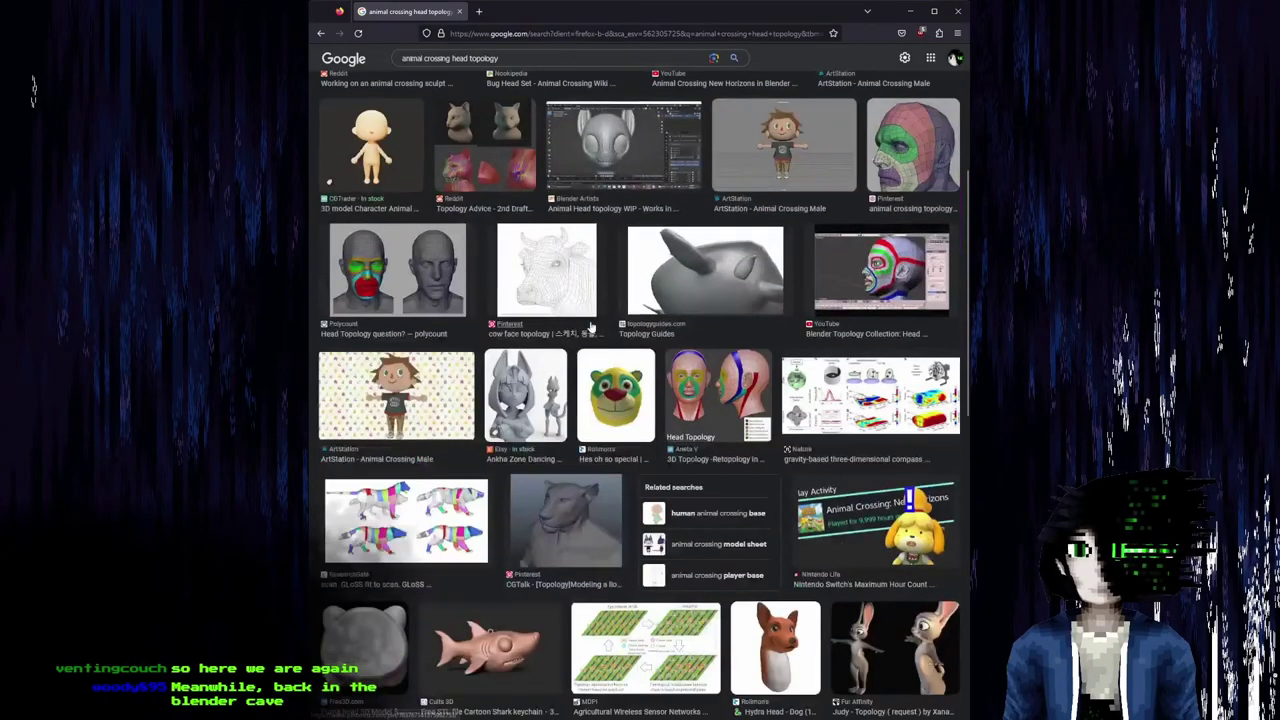
scroll(591, 328, "down", 2)
scroll(591, 328, "down", 3)
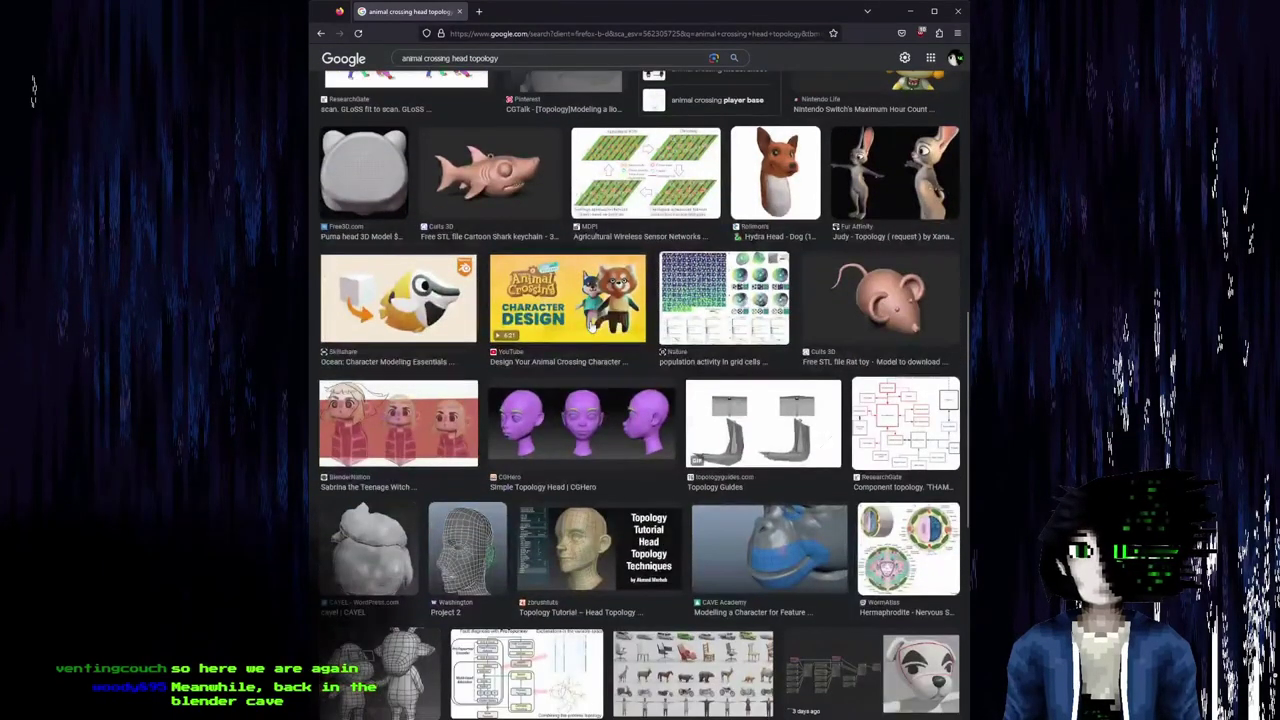
scroll(773, 327, "up", 5)
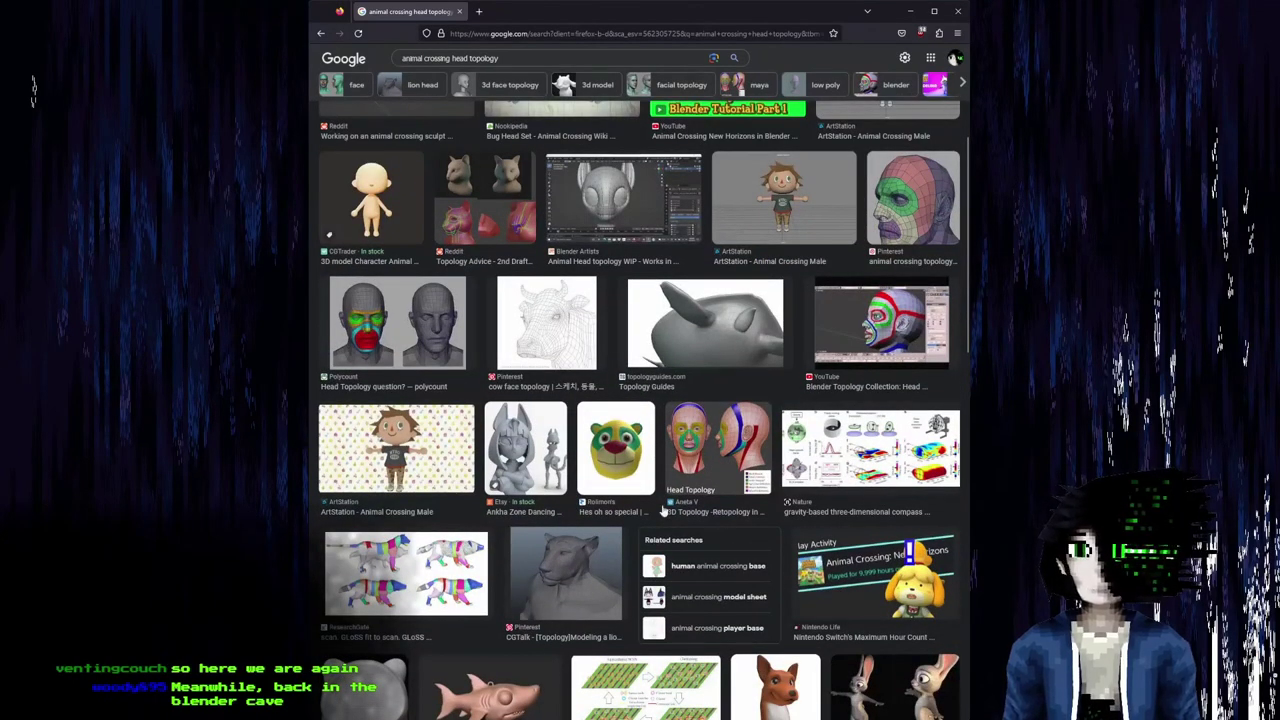
scroll(819, 481, "up", 3)
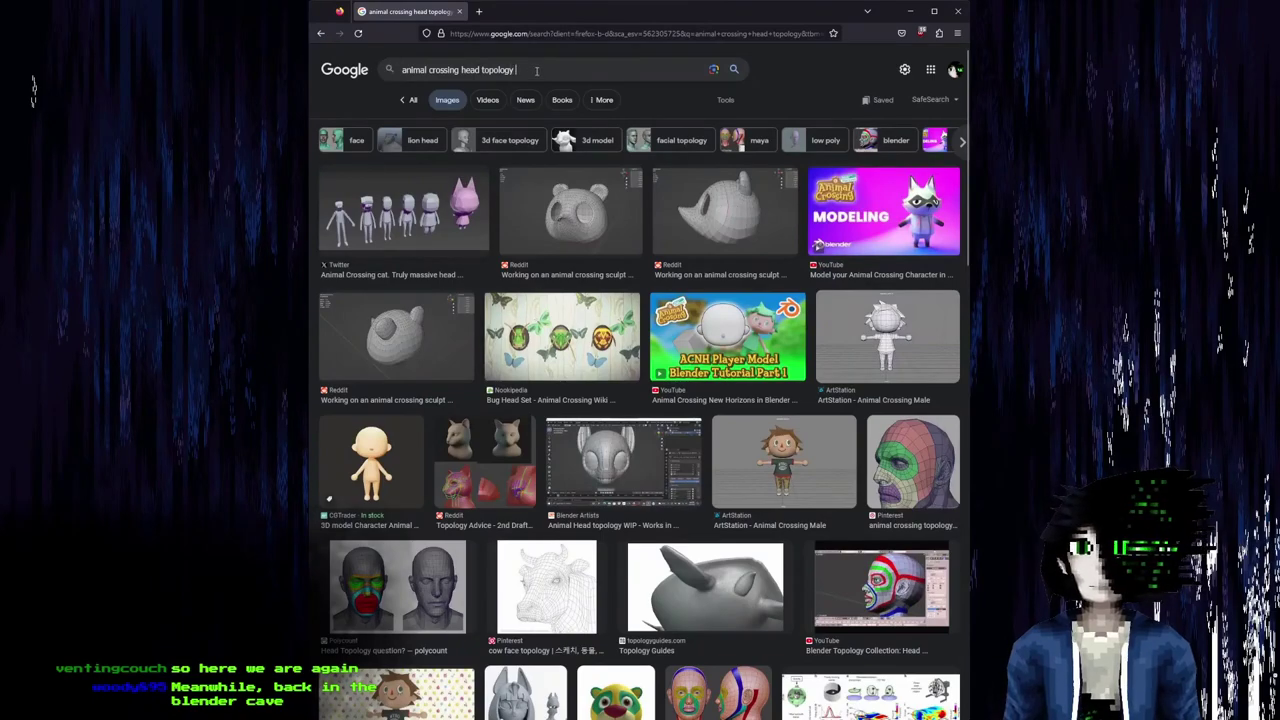
key("Return")
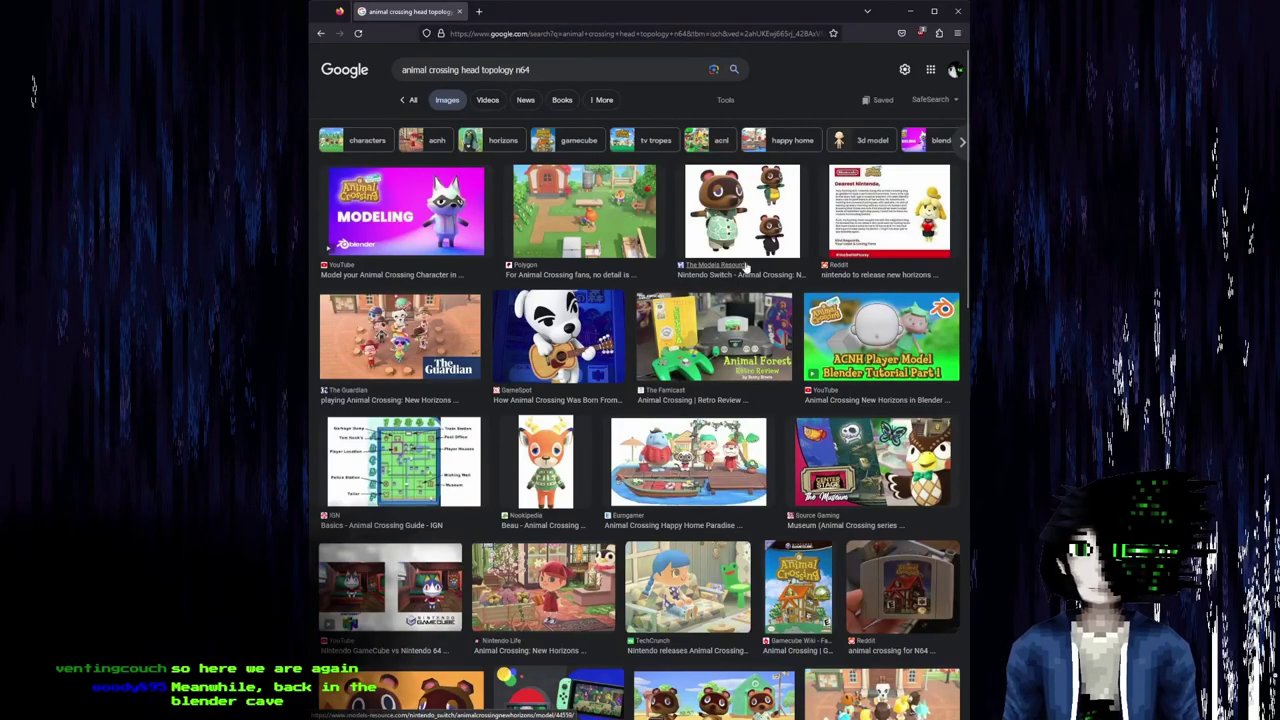
scroll(689, 388, "down", 5)
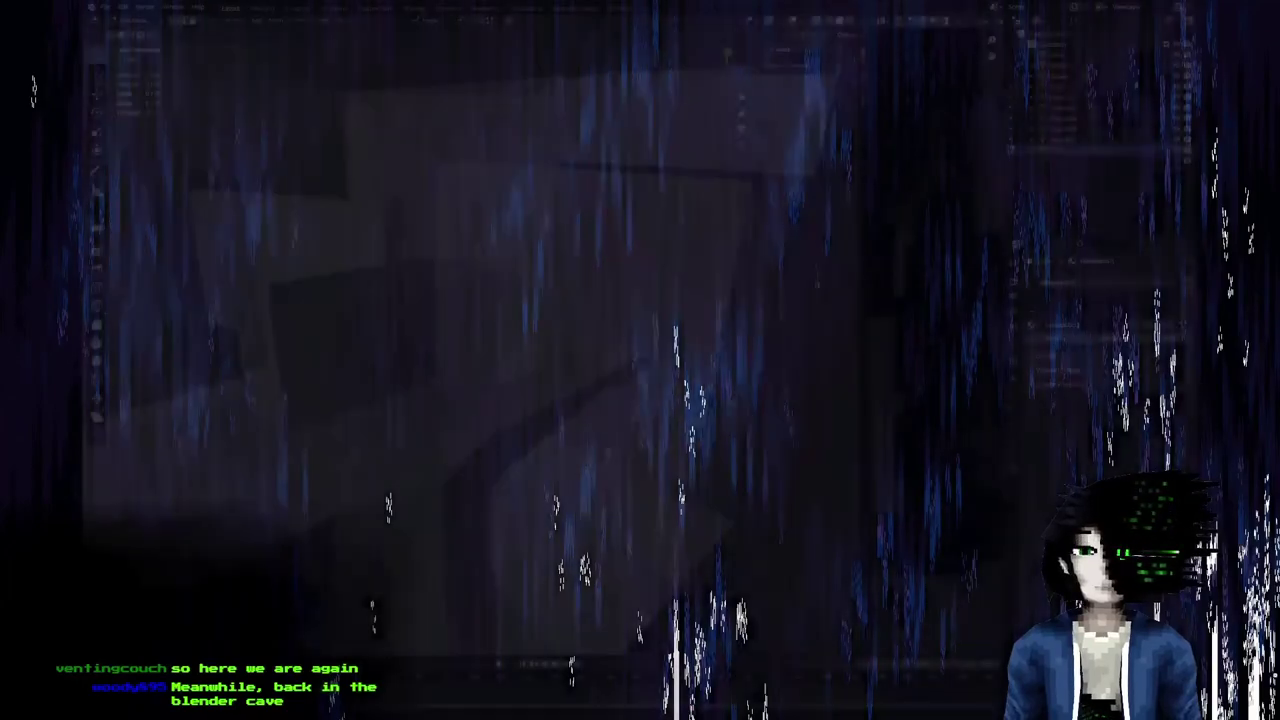
Switch back to Blender and move the head's negative-Z centre vertical edge to a local Z of about -0.163 m.
middle_click_drag(606, 424, 526, 380)
left_click(506, 369)
key("g")
key("y")
key("y")
key("y")
key("x")
key("z")
left_click(486, 400)
mouse_move(486, 400)
middle_mouse_down()
mouse_move(477, 377)
mouse_move(477, 407)
middle_mouse_up()
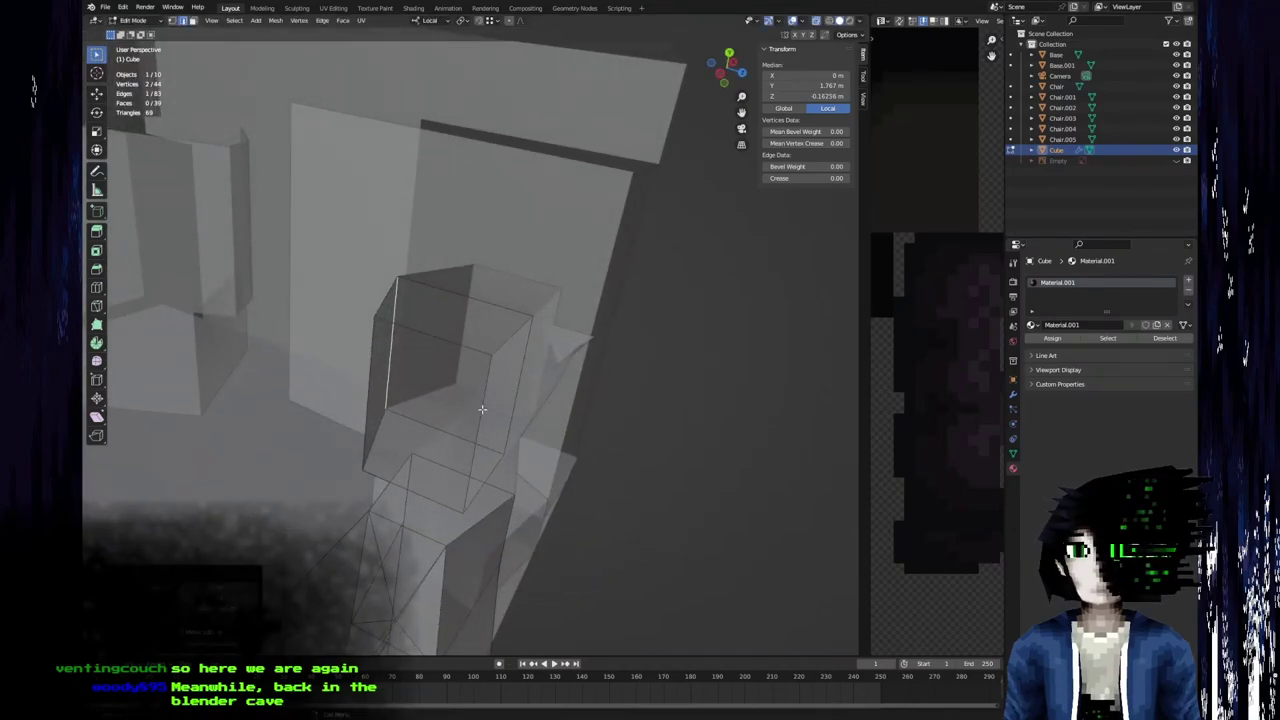
Move the head's opposite centre edge and outer side edge along local Z, bringing the side edge to about 0.06 m.
left_click(482, 409)
left_click(520, 391)
key("g")
key("z")
left_click(533, 396)
left_click(468, 420)
key("g")
key("z")
left_click(471, 414)
middle_click_drag(471, 414, 335, 330)
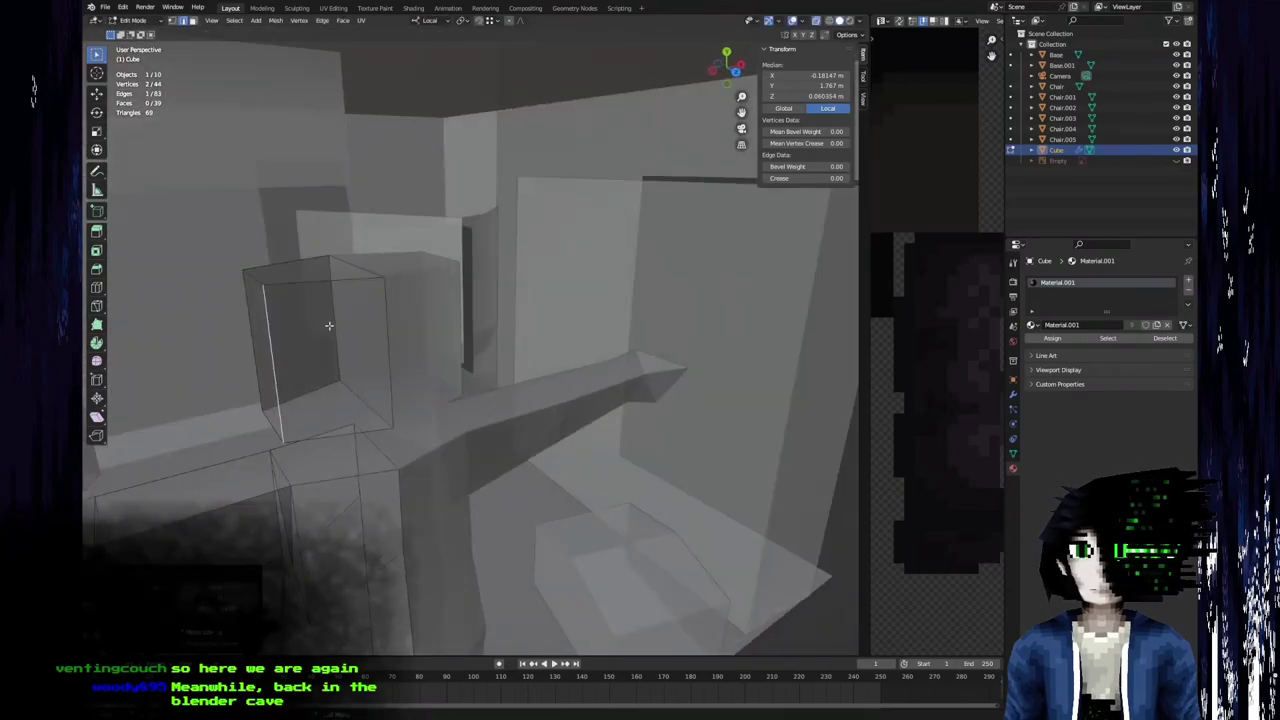
Select the head's two outer vertical side edges and move them inward along local X to about -0.147 m.
left_click(285, 370)
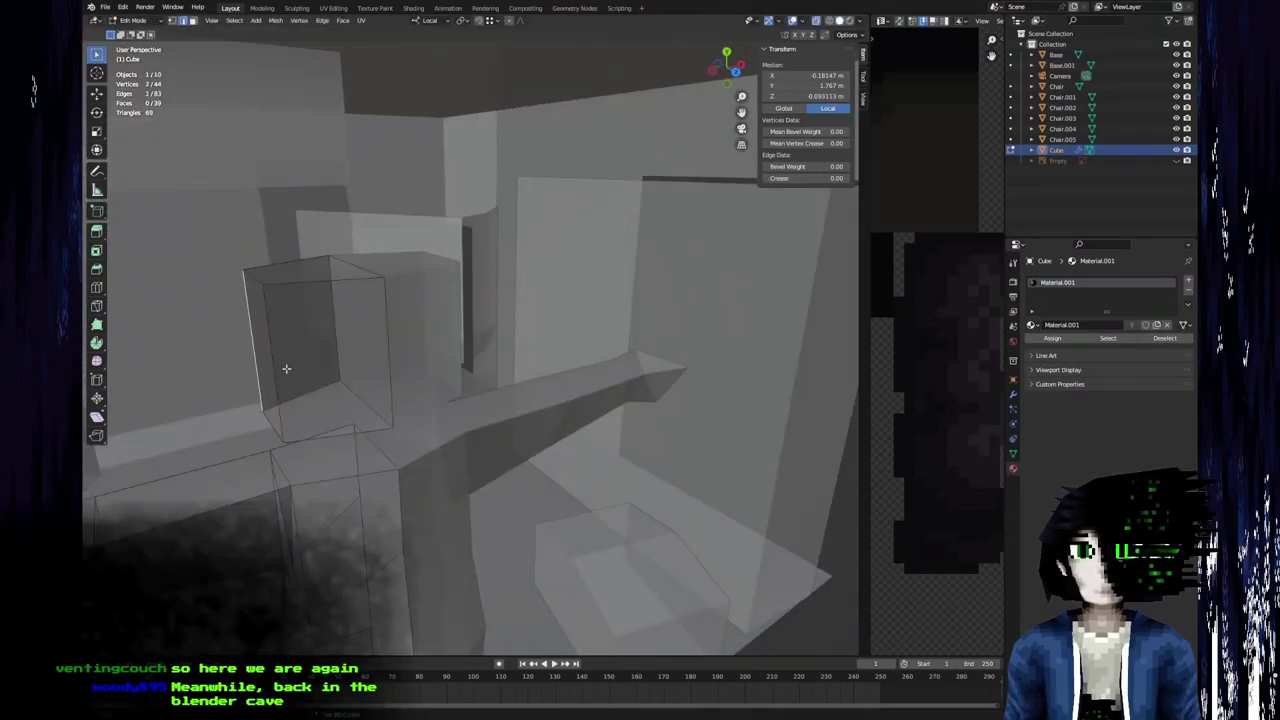
left_click(273, 346)
middle_click_drag(273, 346, 391, 333)
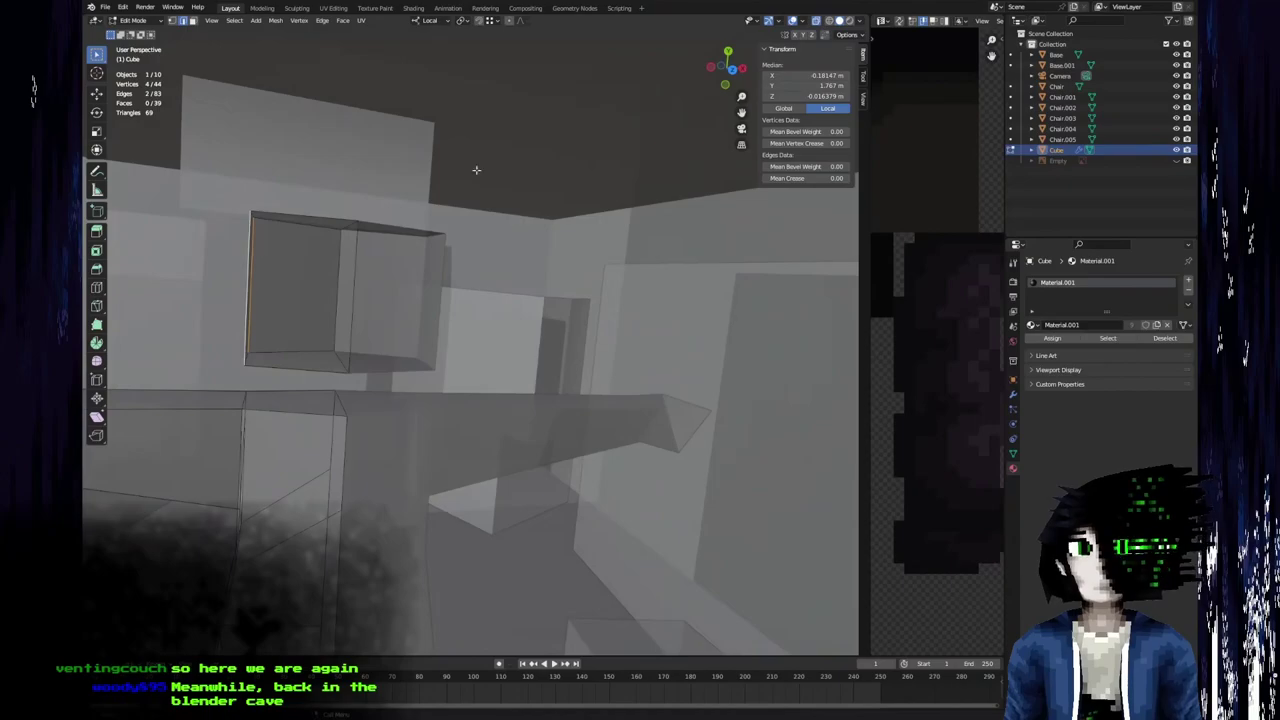
key("g")
key("x")
left_click(500, 317)
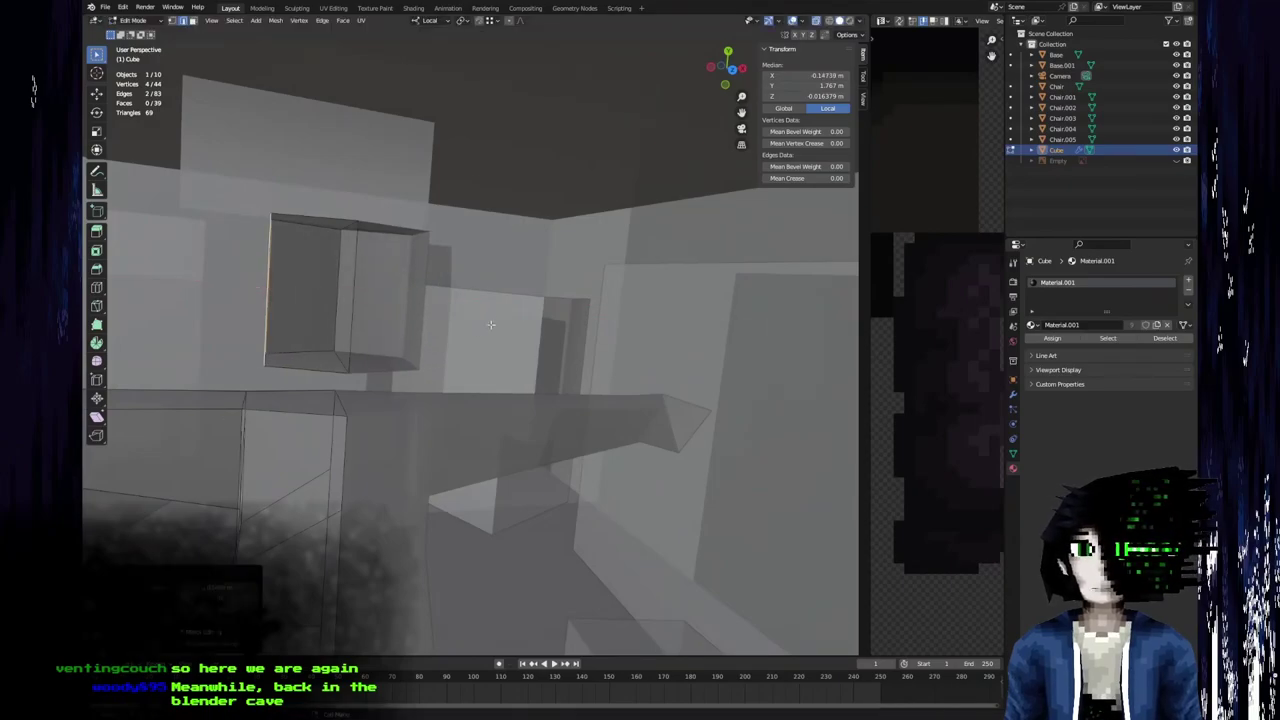
Subdivide the centreline edge on top of the torso, below the head.
scroll(476, 332, "down", 4)
middle_click_drag(474, 334, 529, 426)
scroll(445, 350, "up", 4)
middle_click_drag(443, 349, 491, 353)
left_click(579, 524)
middle_click_drag(579, 524, 565, 497)
right_click(565, 497)
key("Escape")
key("m")
left_click(572, 490)
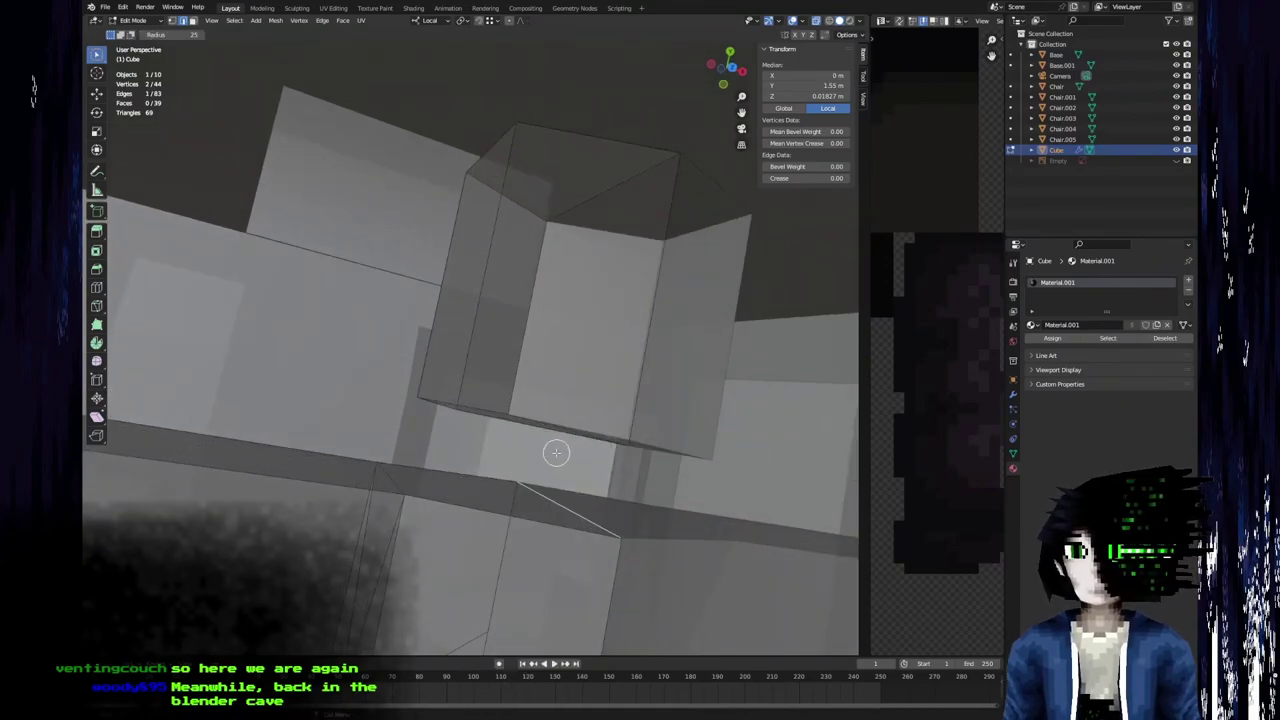
right_click(556, 452)
left_click(558, 455)
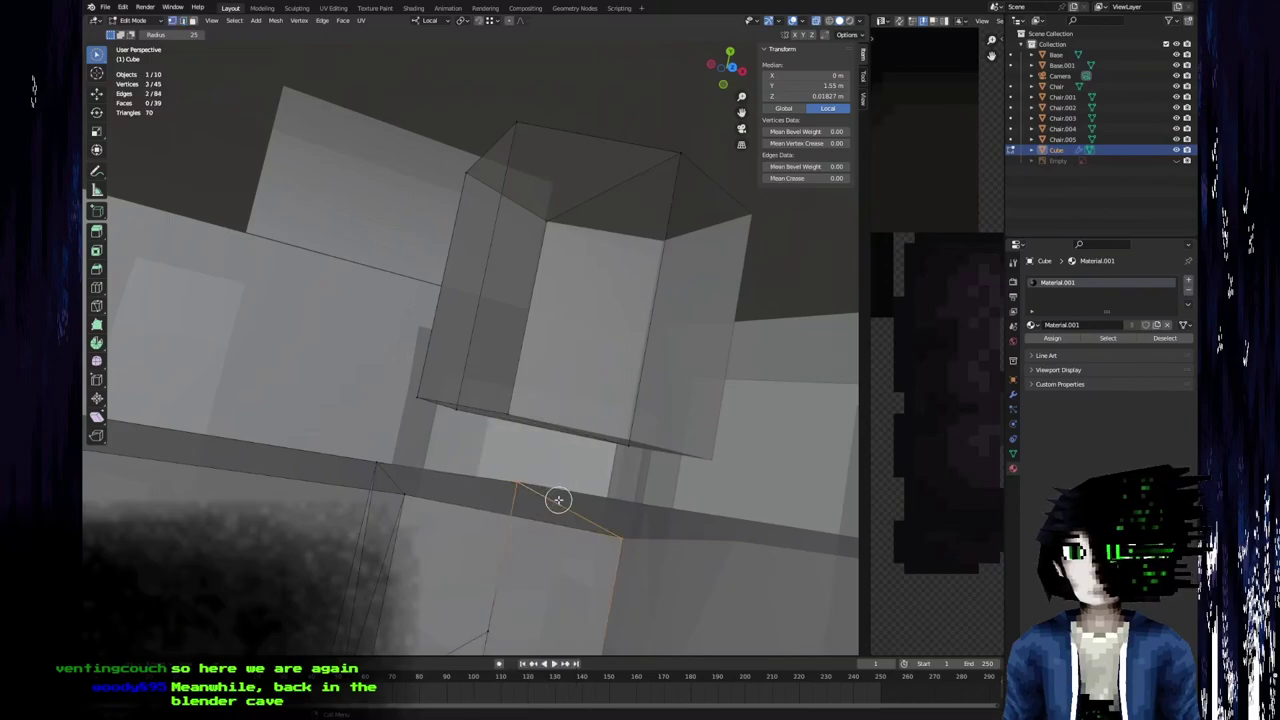
Raise the new midpoint on top of the torso along local Y into a neck peak and triangulate the adjoining shoulder face.
left_click(565, 507)
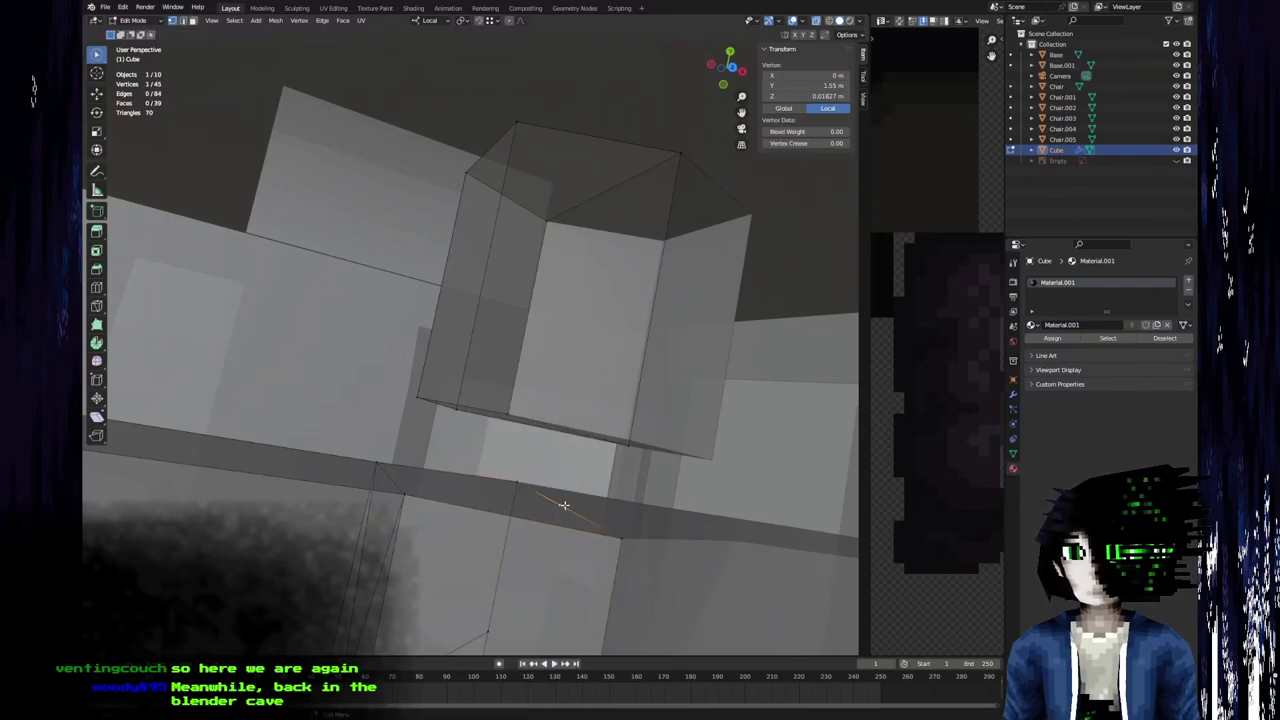
key("g")
key("z")
key("z")
key("y")
left_click(574, 458)
middle_click_drag(519, 501, 454, 325)
key("3")
left_click(630, 483)
key("ctrl+t")
Subdivide the centreline edge on the underside of the head.
middle_click_drag(553, 383, 536, 355)
key("2")
left_click(548, 387)
right_click(548, 389)
right_click(548, 390)
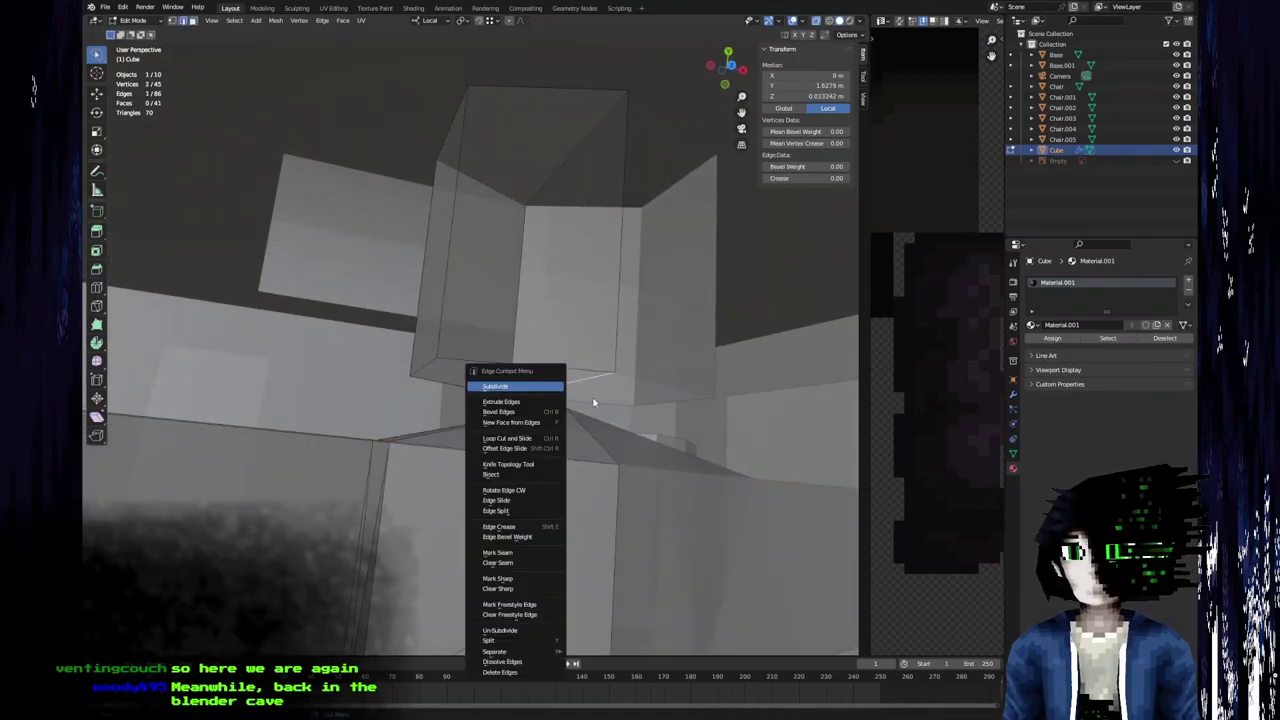
right_click(592, 399)
left_click(592, 399)
left_click(555, 385)
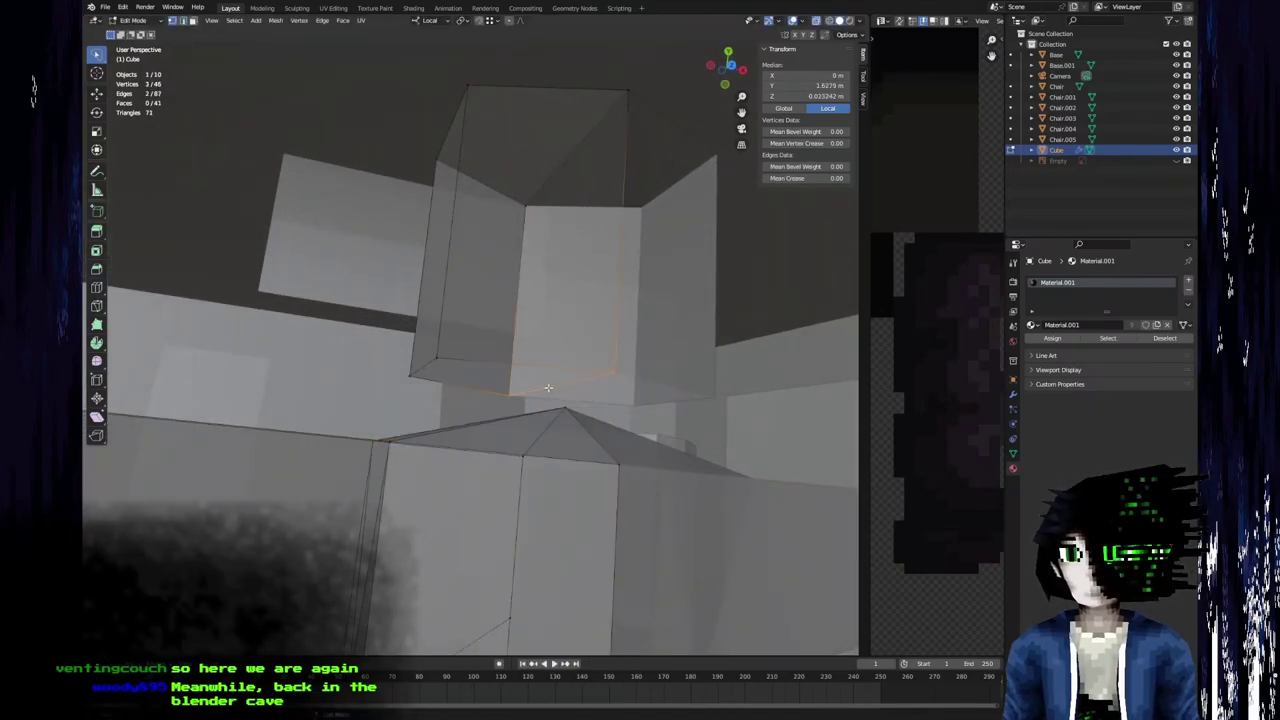
Move the new midpoint under the head along local Y toward the neck and triangulate the head's bottom face.
key("g")
key("y")
left_click(567, 457)
middle_click_drag(567, 455, 538, 370)
key("3")
left_click(622, 387)
Check the whole figure in Object Mode, return to mesh editing and move the head's side face inward along local X to about -0.117 m.
scroll(544, 362, "down", 3)
key("Tab")
scroll(583, 365, "down", 4)
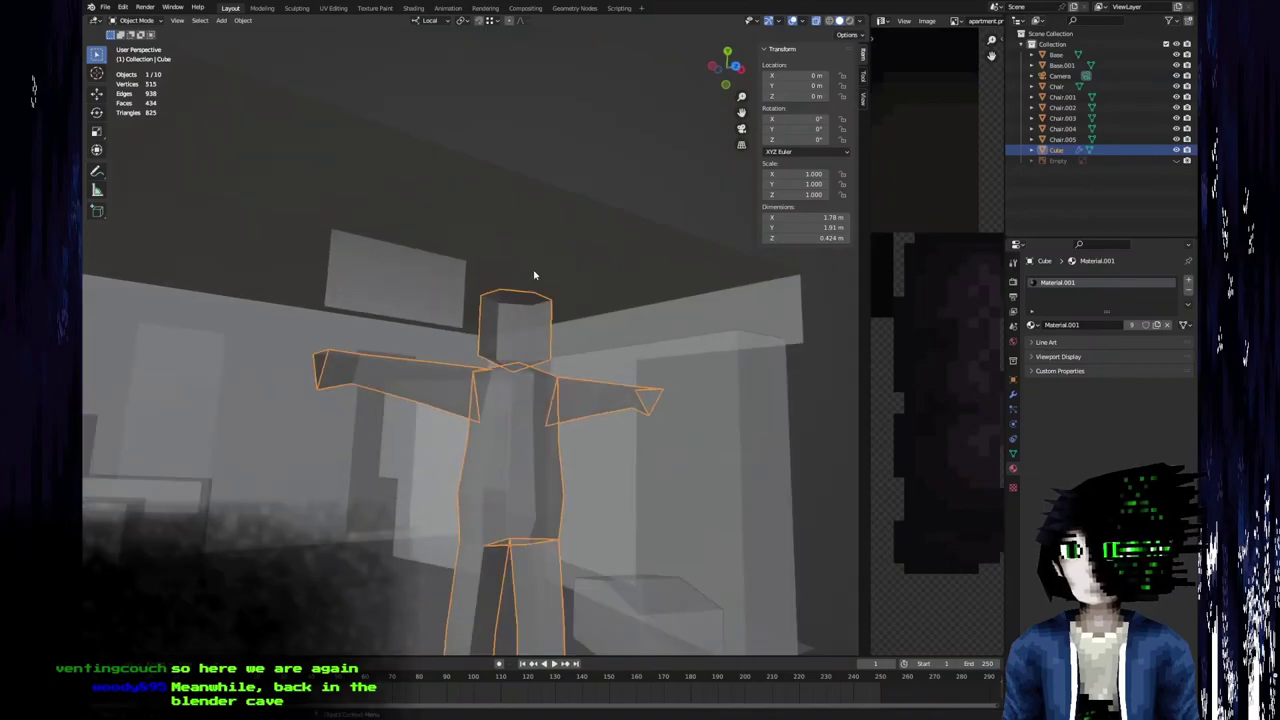
middle_click_drag(438, 326, 449, 471)
scroll(446, 383, "up", 3)
scroll(475, 522, "up", 3)
key("Tab")
left_click(316, 500)
key("g")
key("x")
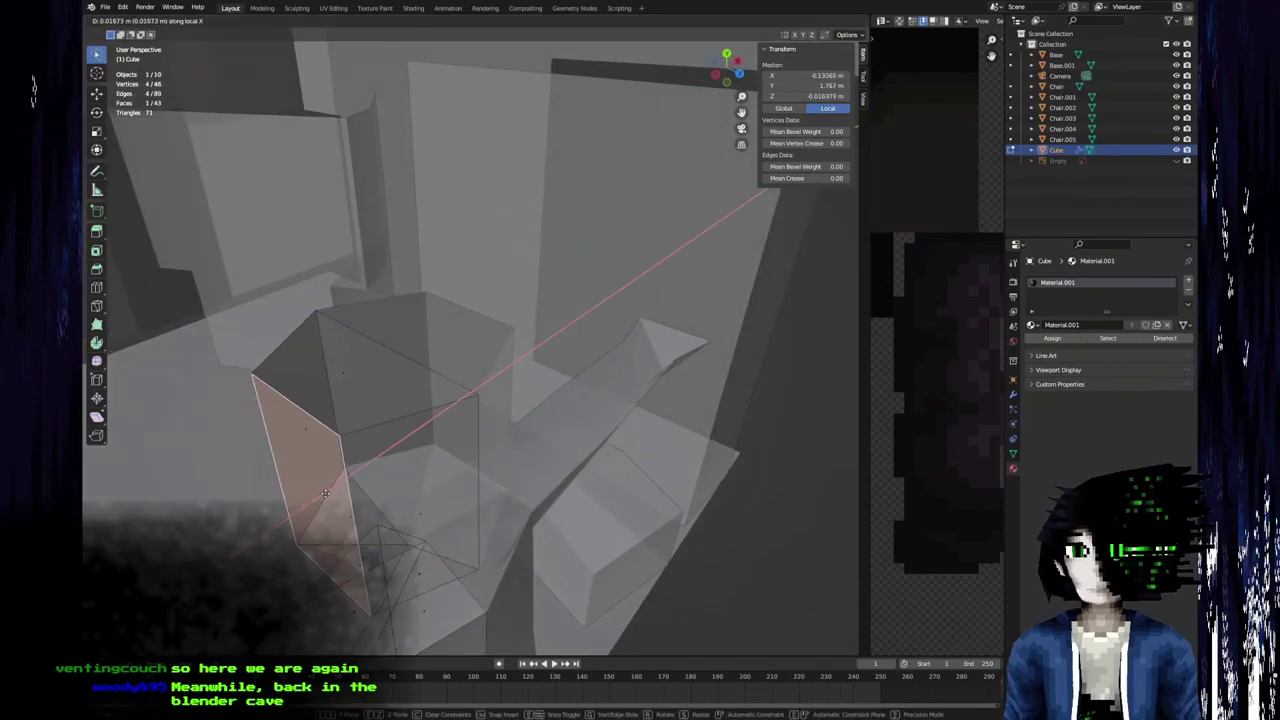
left_click(342, 488)
Select the ring of four vertical edges around the head and subdivide it to add a horizontal loop at mid-height.
middle_click_drag(342, 488, 396, 427)
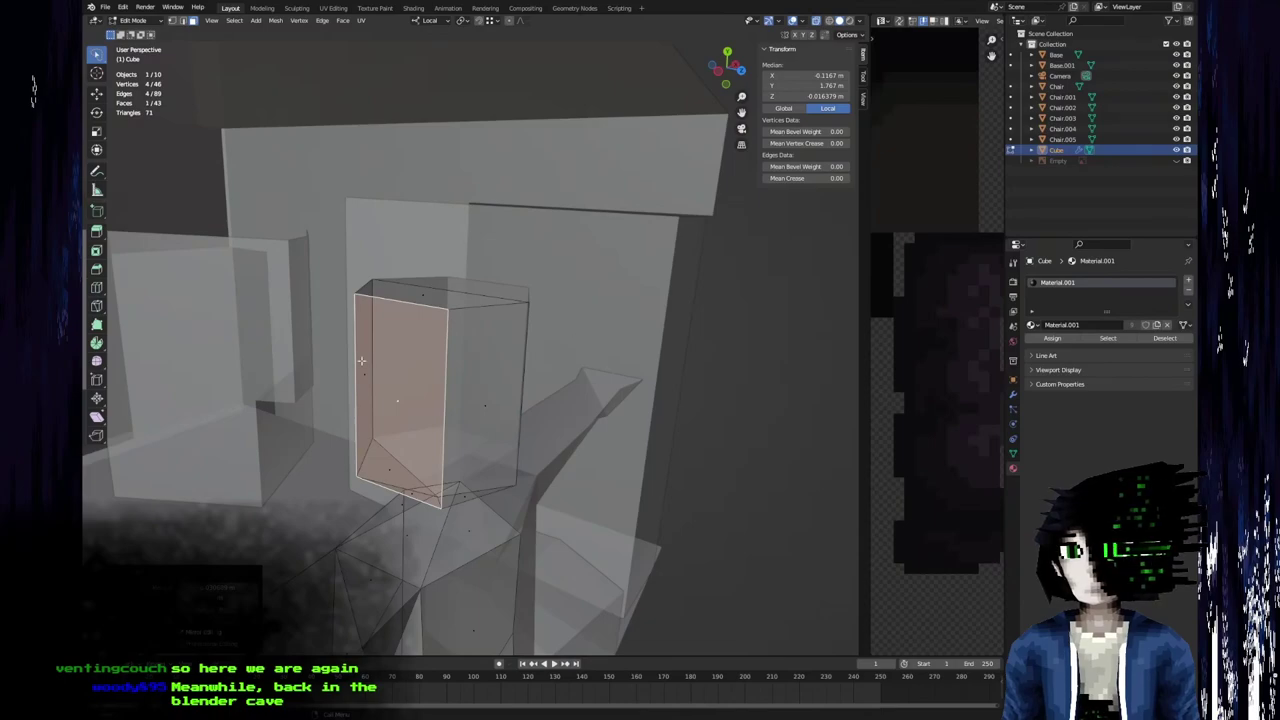
left_click(440, 402)
left_click(441, 402, "ctrl+alt")
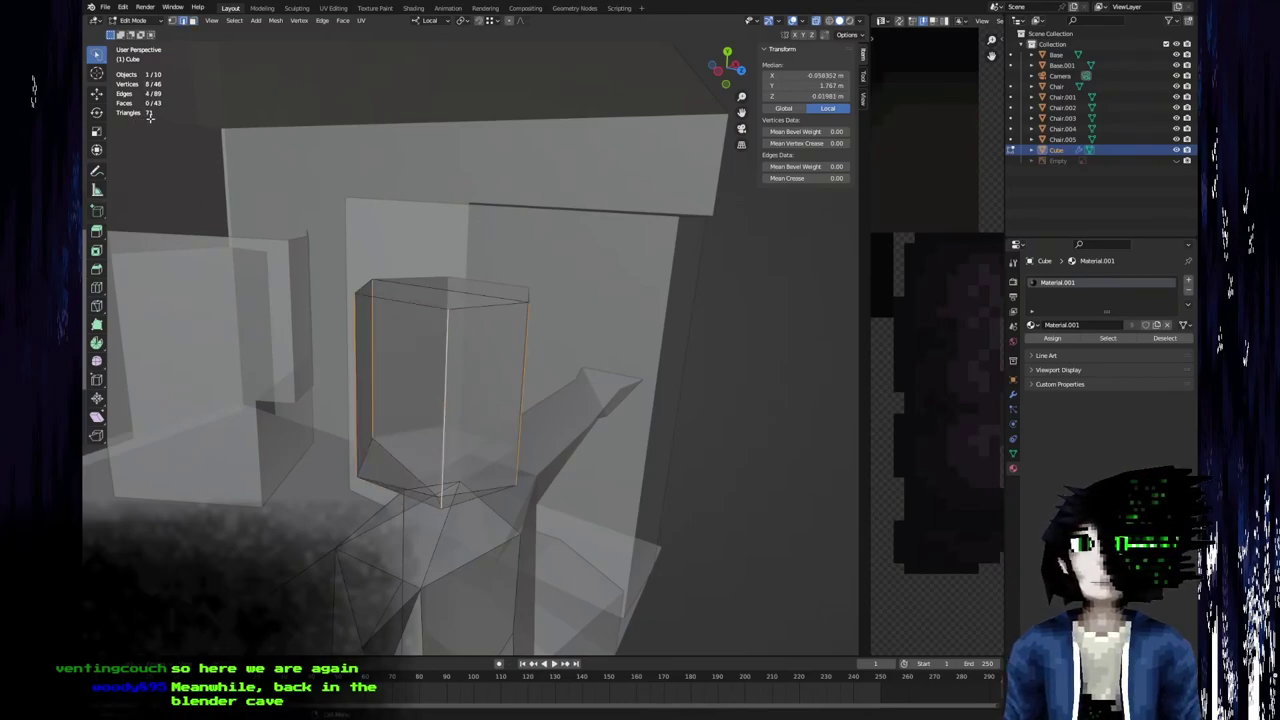
right_click(245, 214)
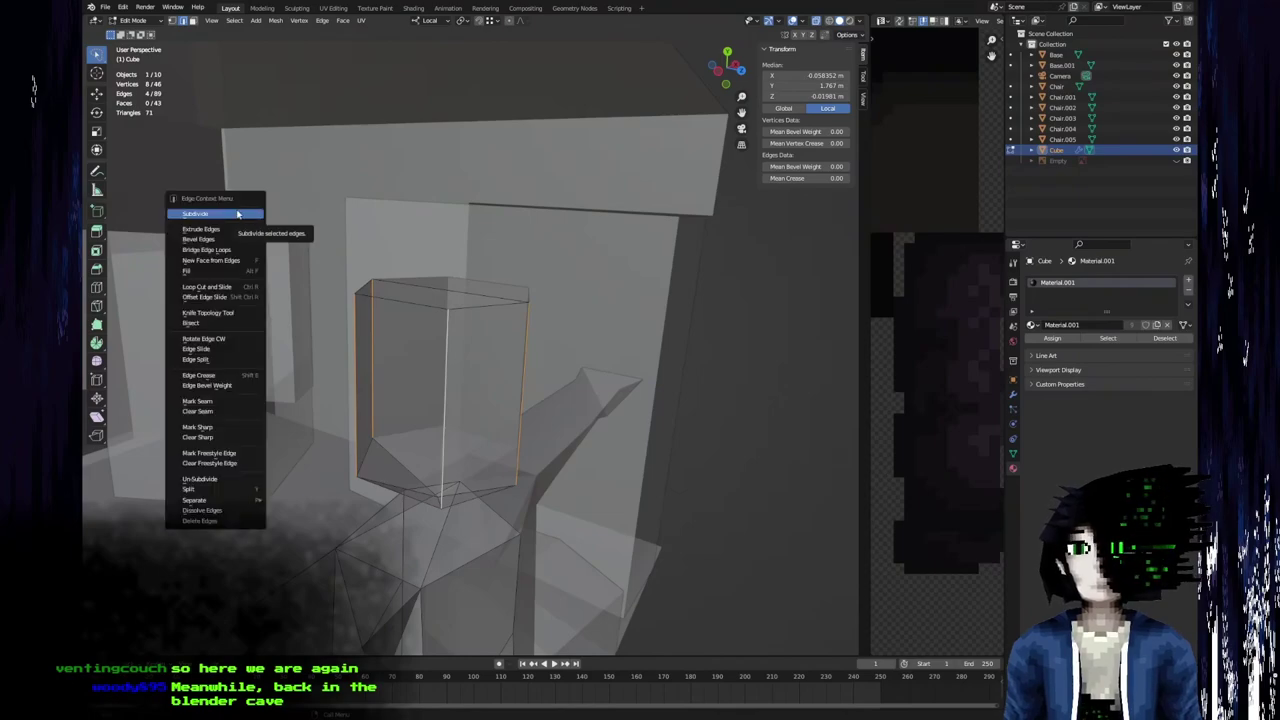
left_click(237, 214)
Move the head's top rear centre vertex along local Z to about 0.079 m and pull the neighbouring top corner inward.
scroll(398, 330, "down", 6)
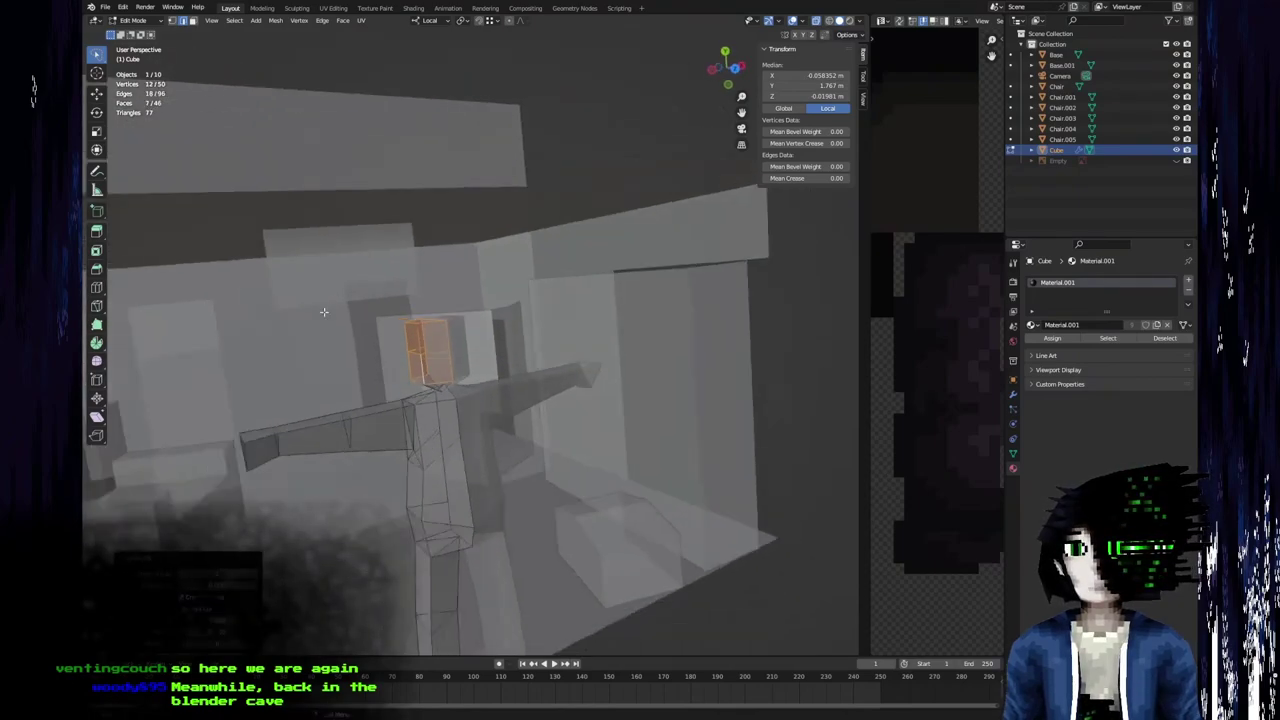
middle_click_drag(398, 330, 428, 332)
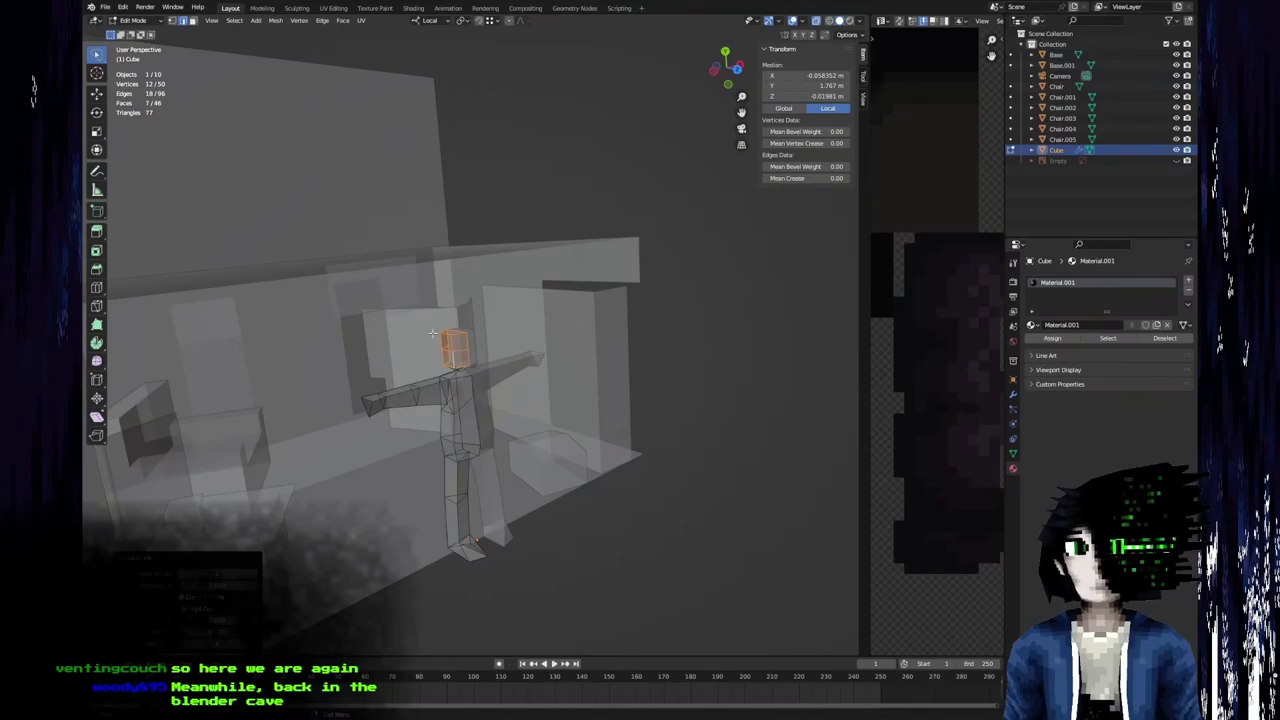
scroll(491, 382, "up", 8)
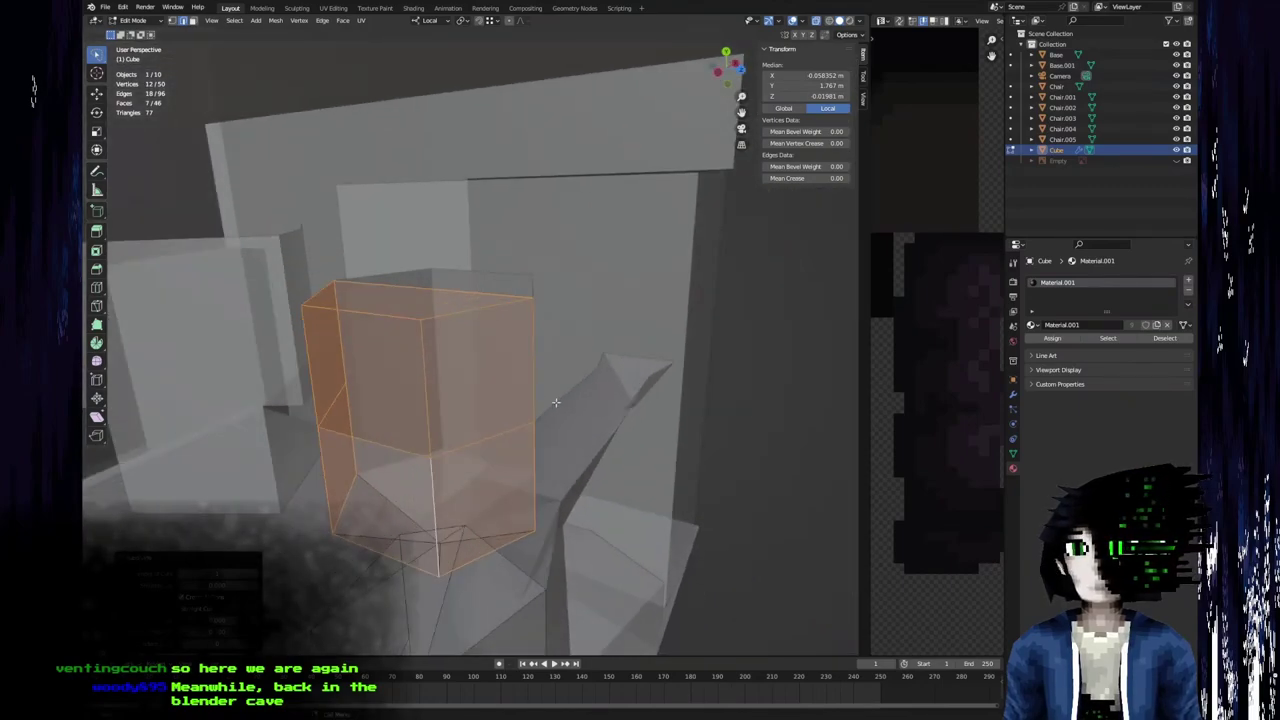
left_click(533, 306)
key("g")
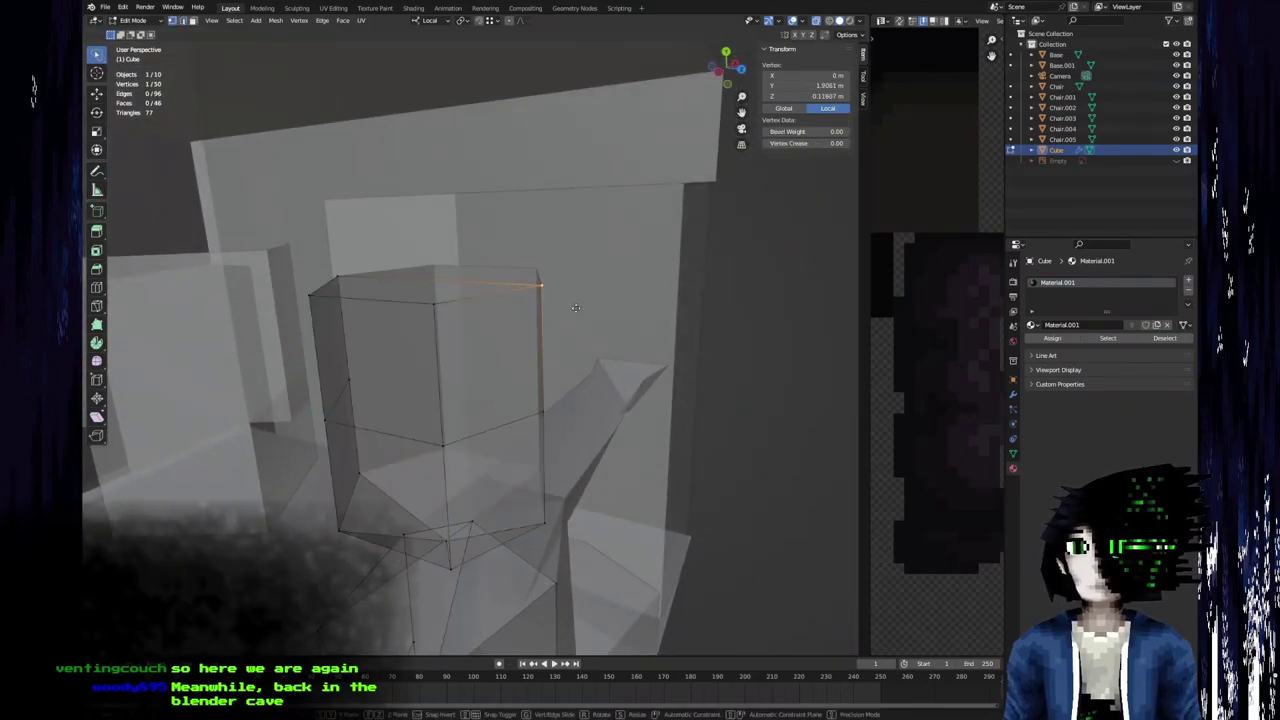
key("y")
key("y")
key("z")
left_click(537, 400)
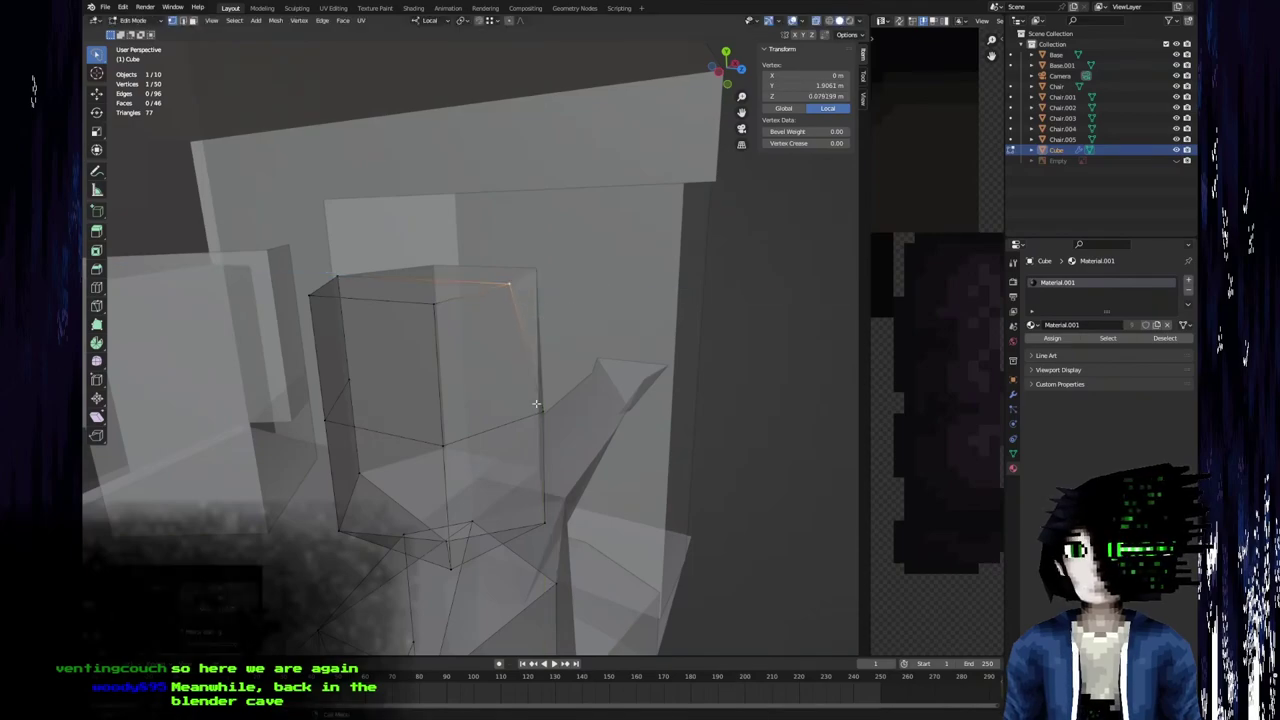
middle_click_drag(449, 300, 517, 309)
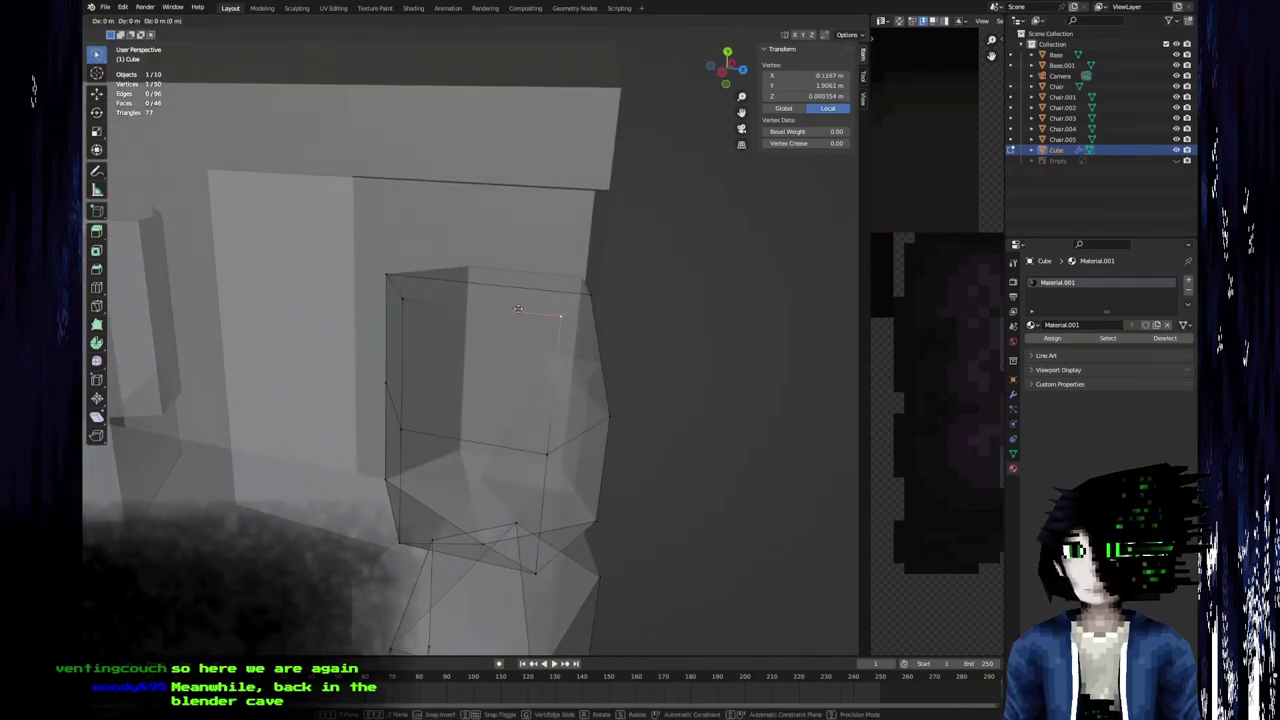
left_click(395, 277)
Push the face's two mid-height vertices out along local Z to about -0.167 m and pull the top front side corner inward.
left_click(389, 386)
left_click(403, 430, "shift")
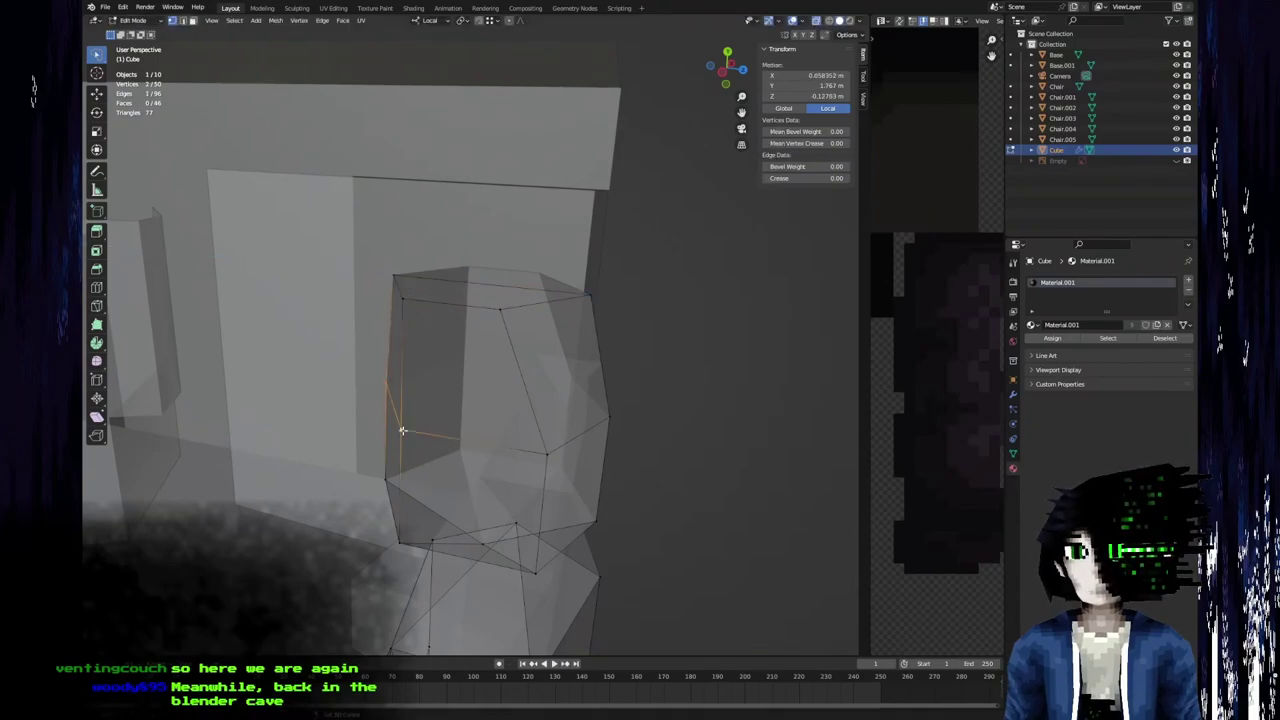
key("g")
key("z")
left_click(372, 421)
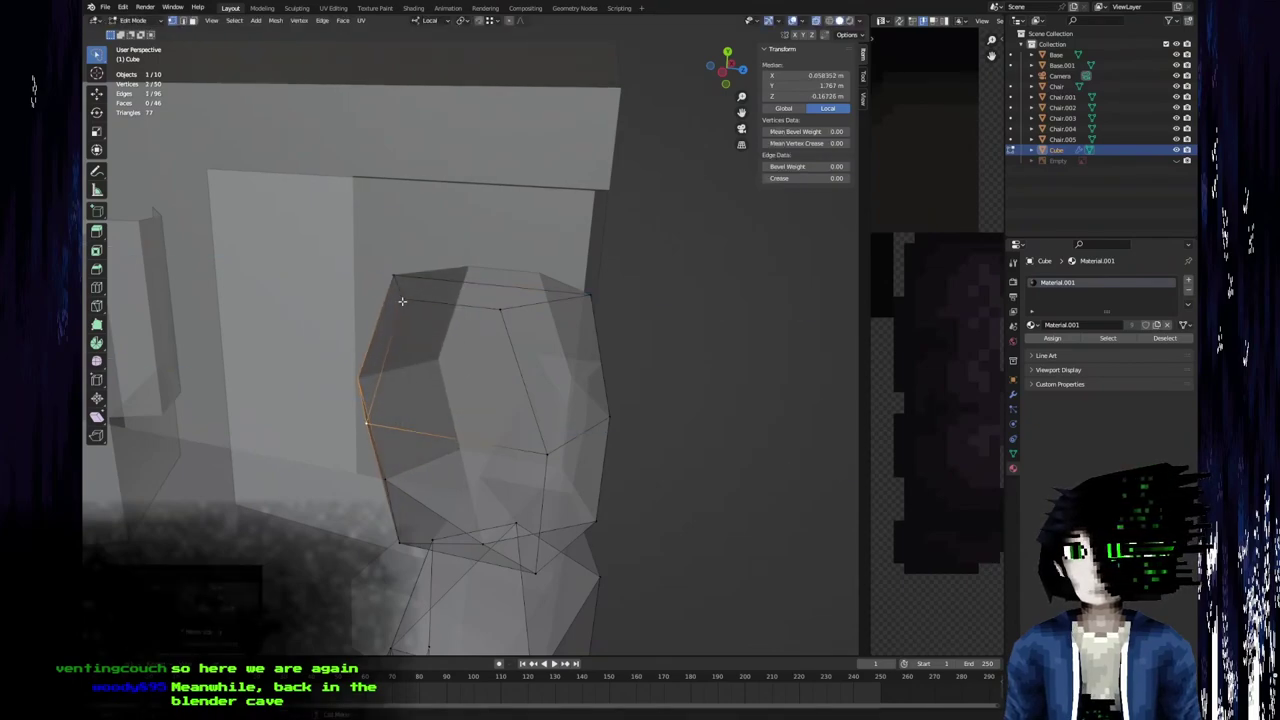
left_click(402, 301)
key("g")
key("z")
left_click(414, 303)
Select the head's two lower side vertices and move them inward along local X to about -0.096 m.
middle_click_drag(525, 308, 428, 391)
left_click(370, 453)
left_click(358, 439, "shift")
middle_click_drag(358, 439, 412, 410)
key("g")
key("y")
key("x")
left_click(382, 434)
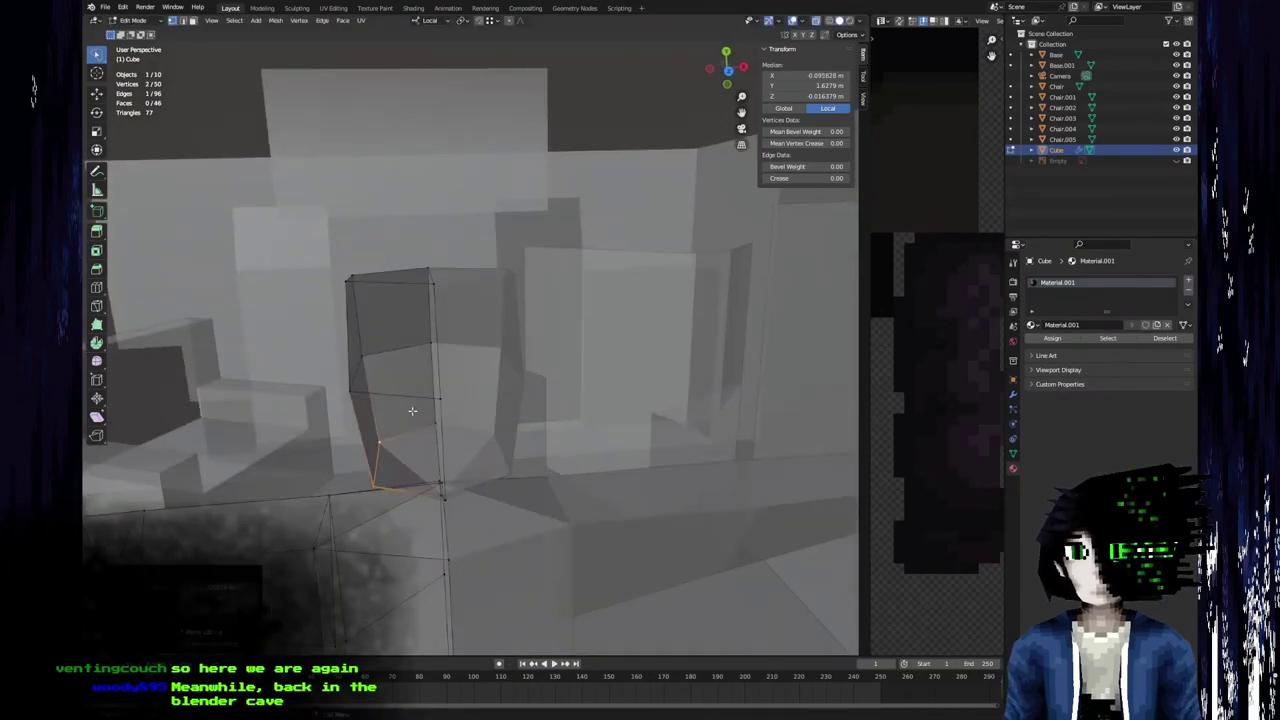
Move the head's top side edge inward along local X to about -0.095 m.
left_click(344, 292)
key("g")
key("x")
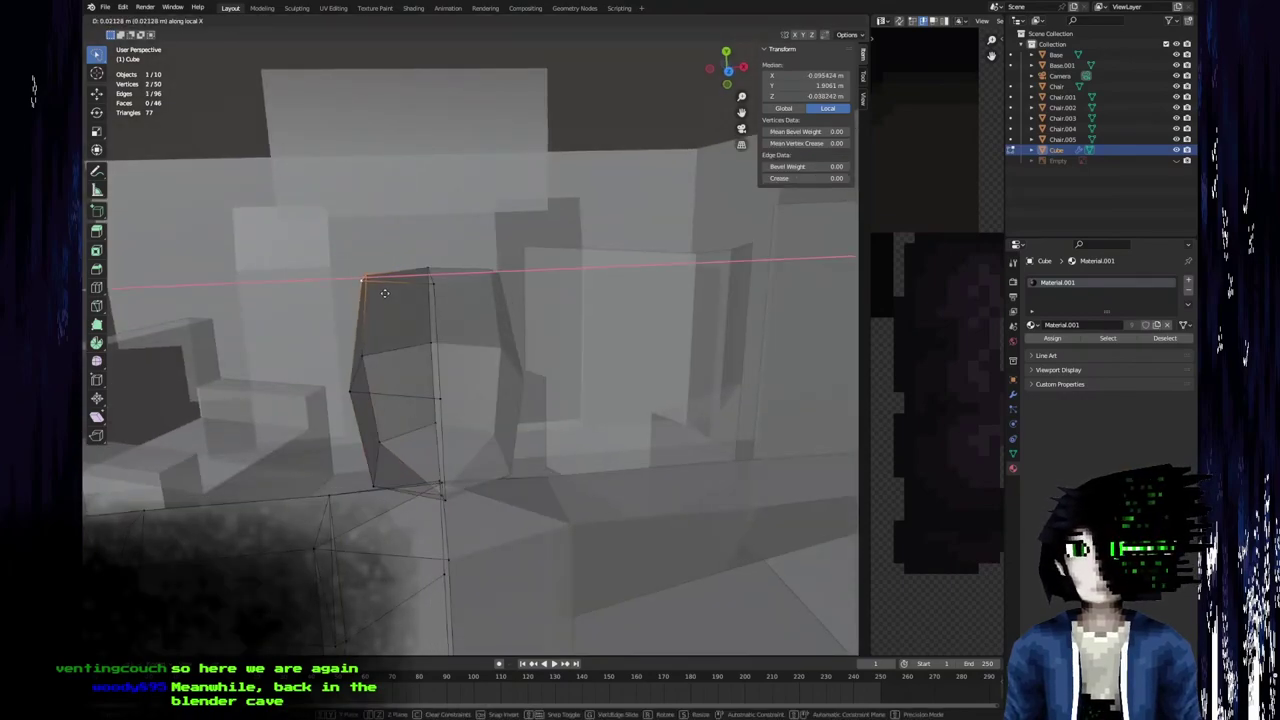
left_click(384, 293)
Move the head's top rear centre vertex further inward along local Z to about 0.056 m.
middle_click_drag(384, 293, 493, 263)
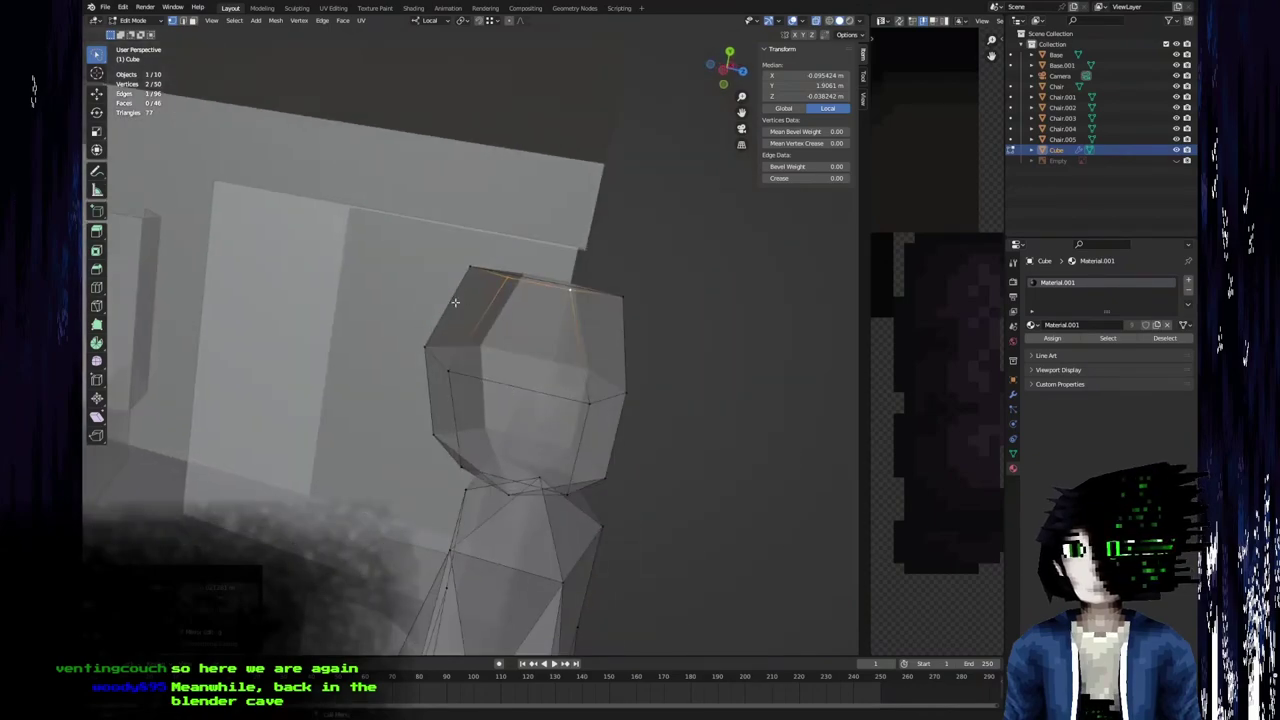
middle_click_drag(461, 444, 590, 352)
left_click(606, 330)
key("g")
key("y")
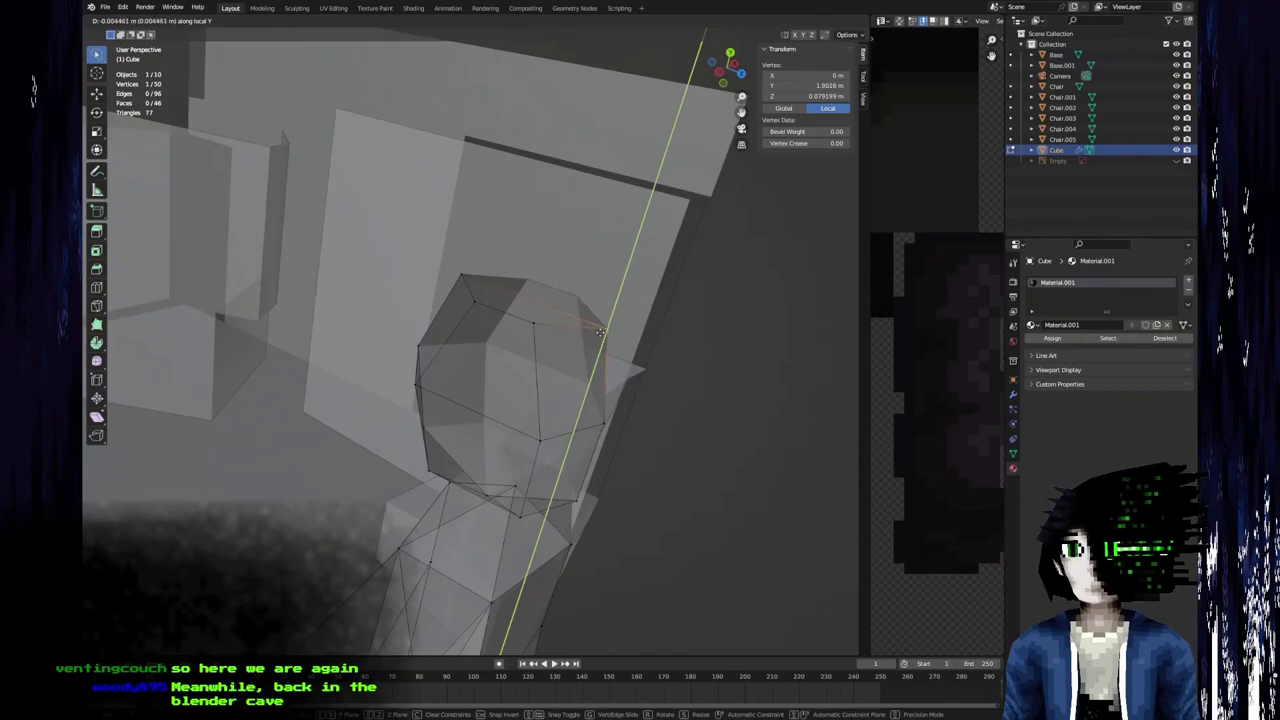
key("z")
left_click(593, 334)
middle_click_drag(617, 370, 655, 326)
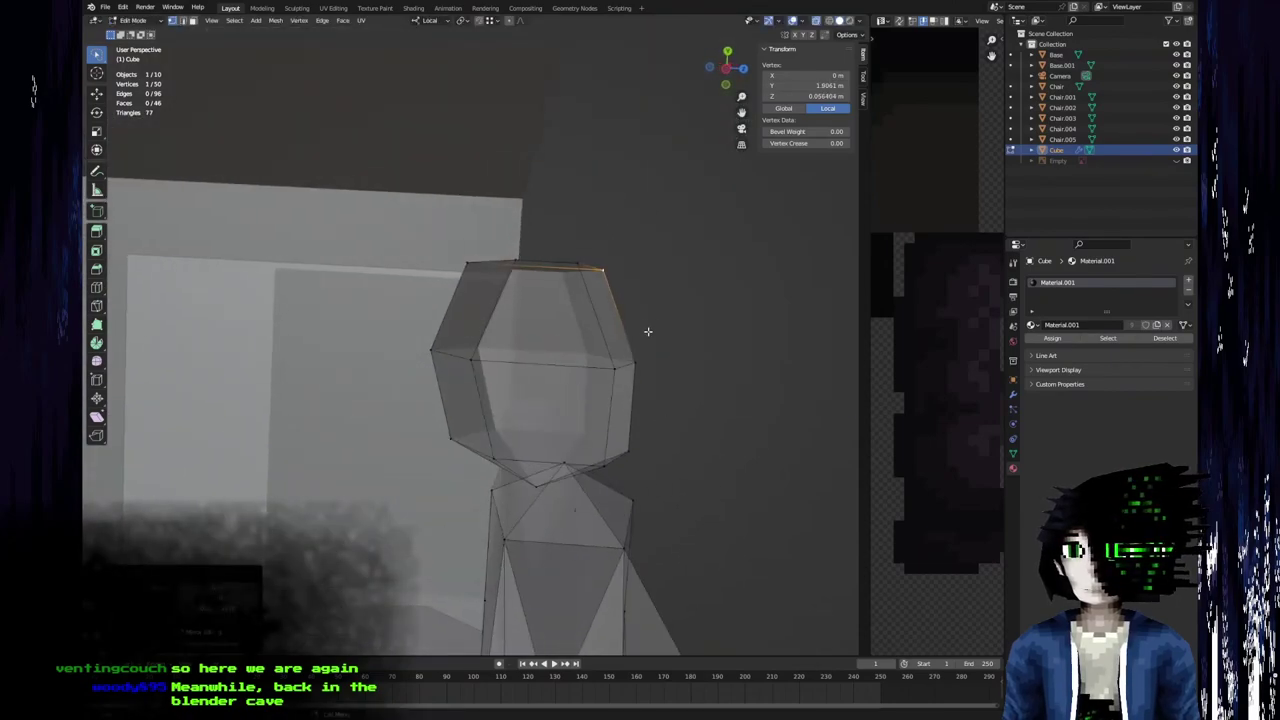
Move the head's bottom front centre vertex inward along local Z and select the mid-height front side vertex.
left_click(446, 441)
key("g")
key("x")
key("z")
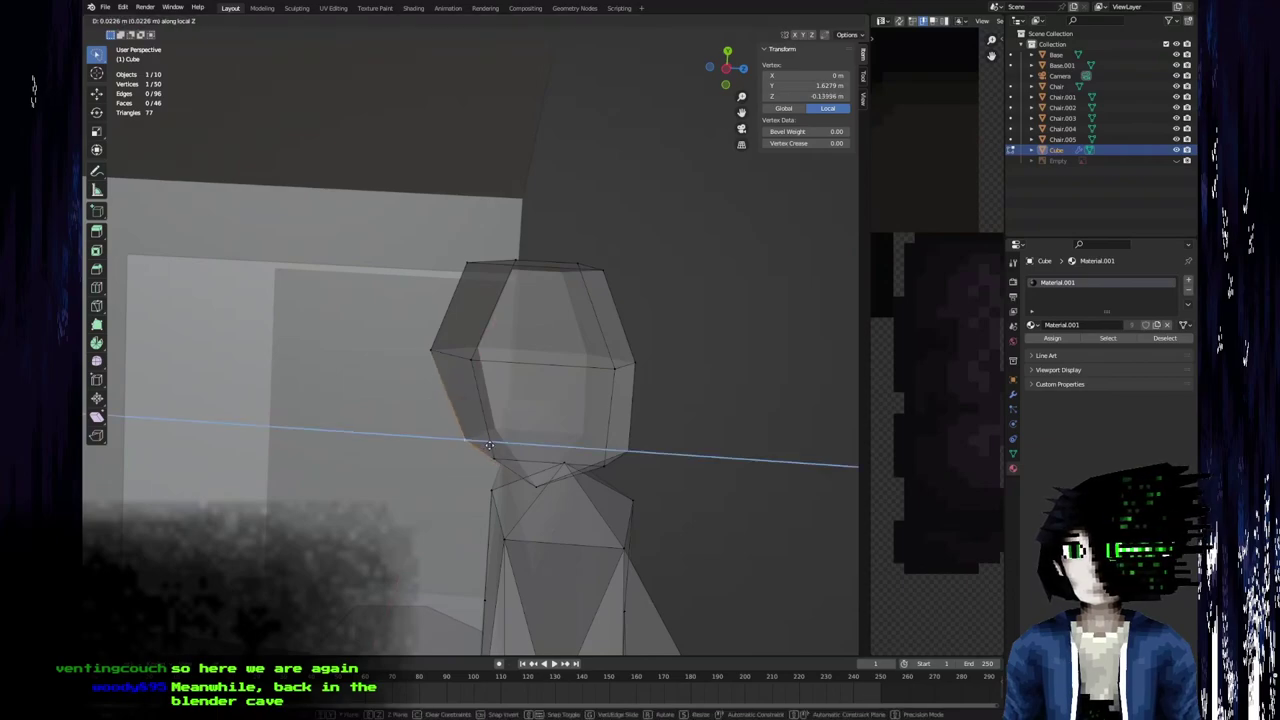
left_click(482, 445)
left_click(473, 362)
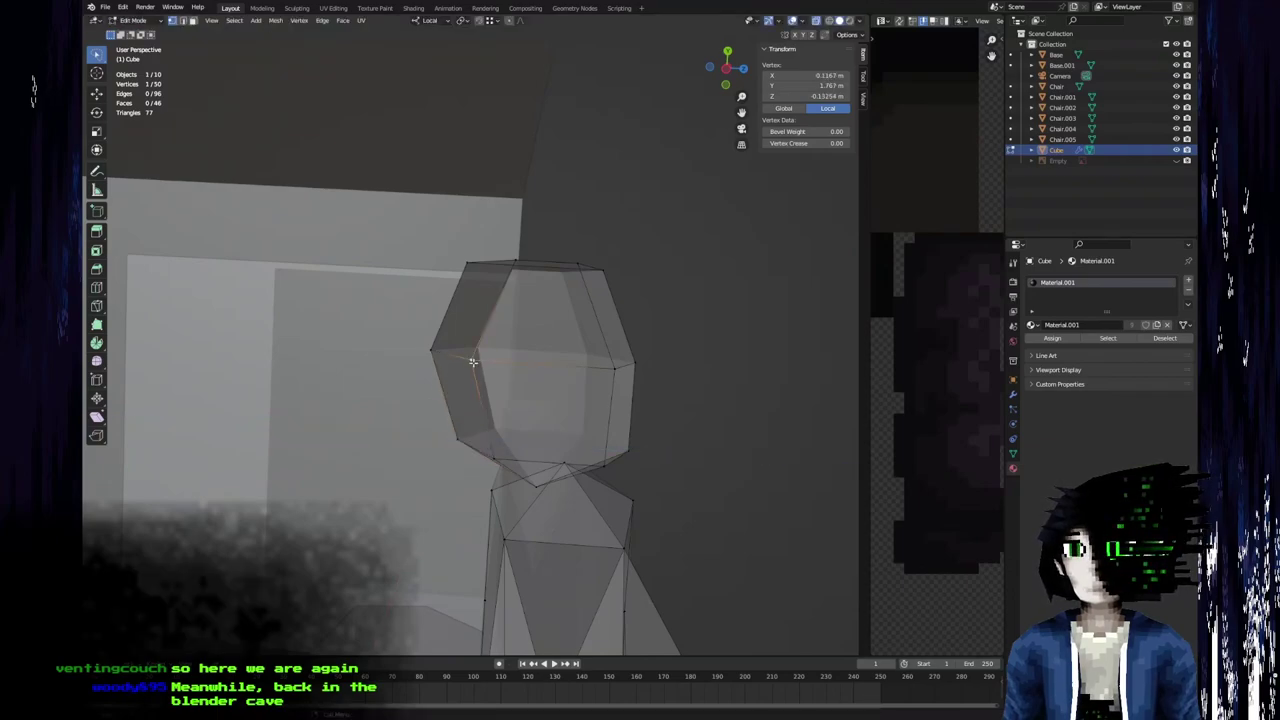
middle_click_drag(612, 453, 557, 353)
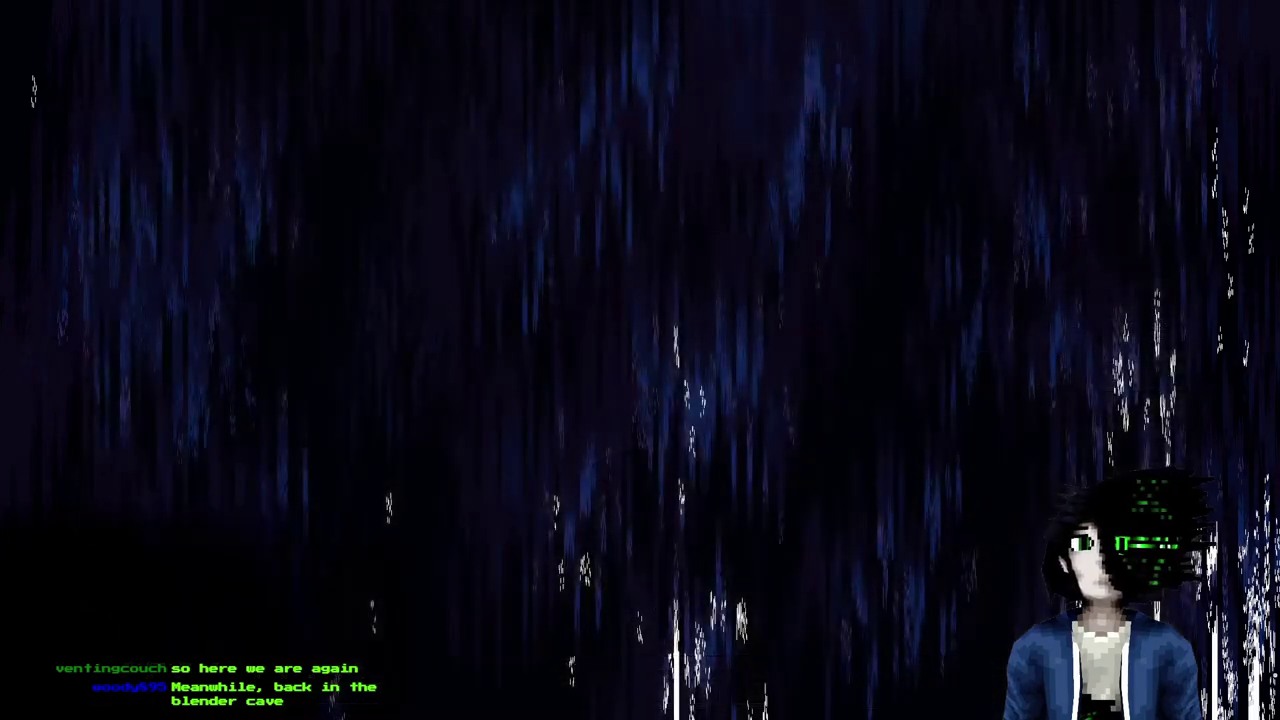
Switch to Firefox, search Google for "human head whilstle drawing" and browse the image results.
type("huma")
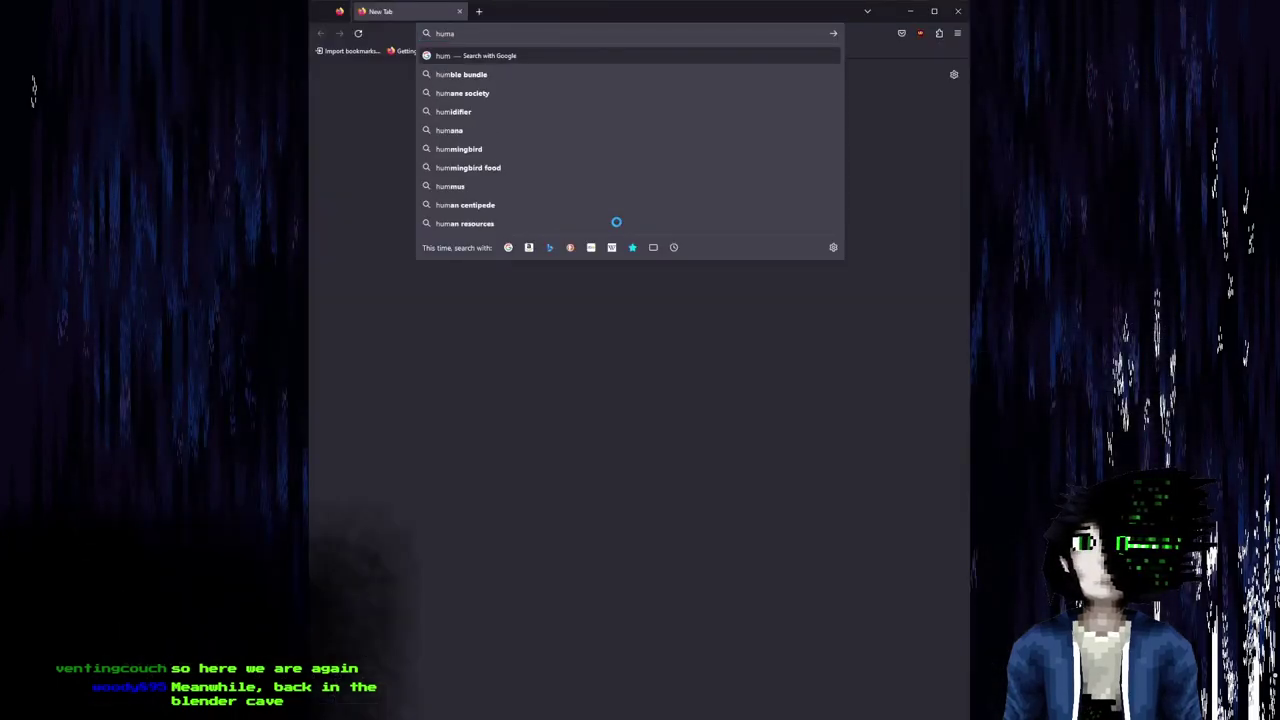
type("n head swhilst")
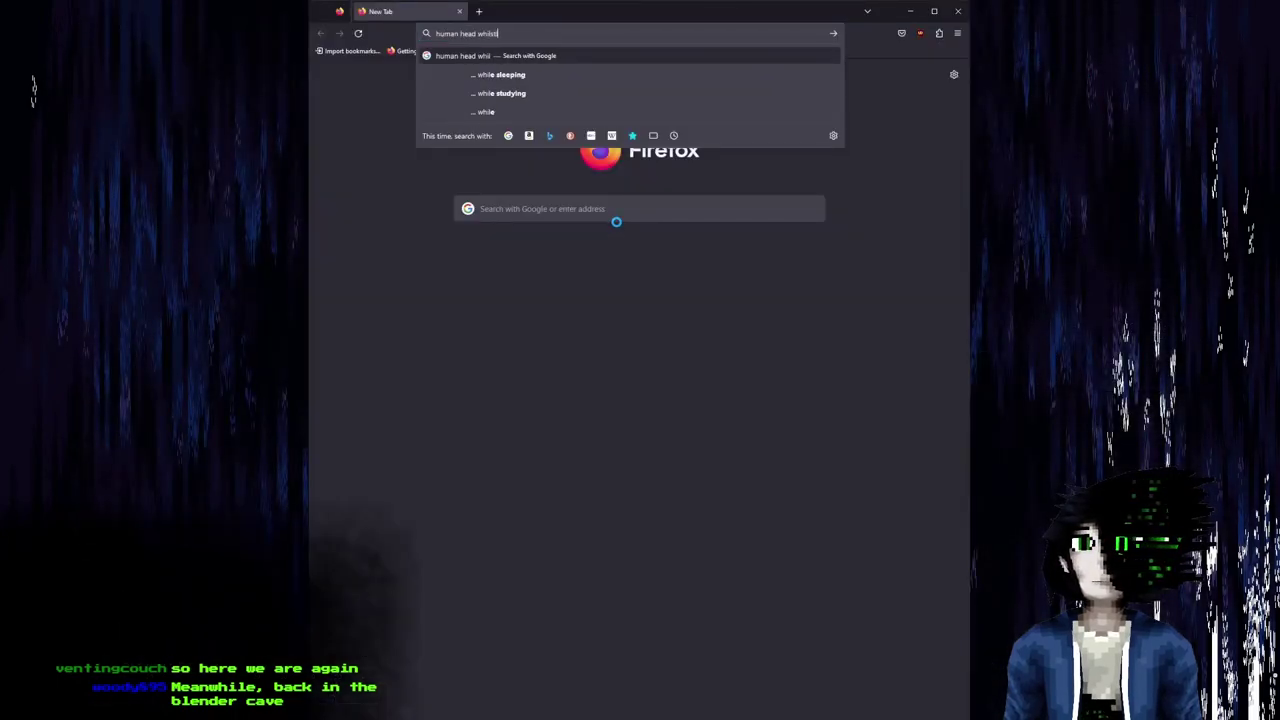
type("le drawing")
key("Return")
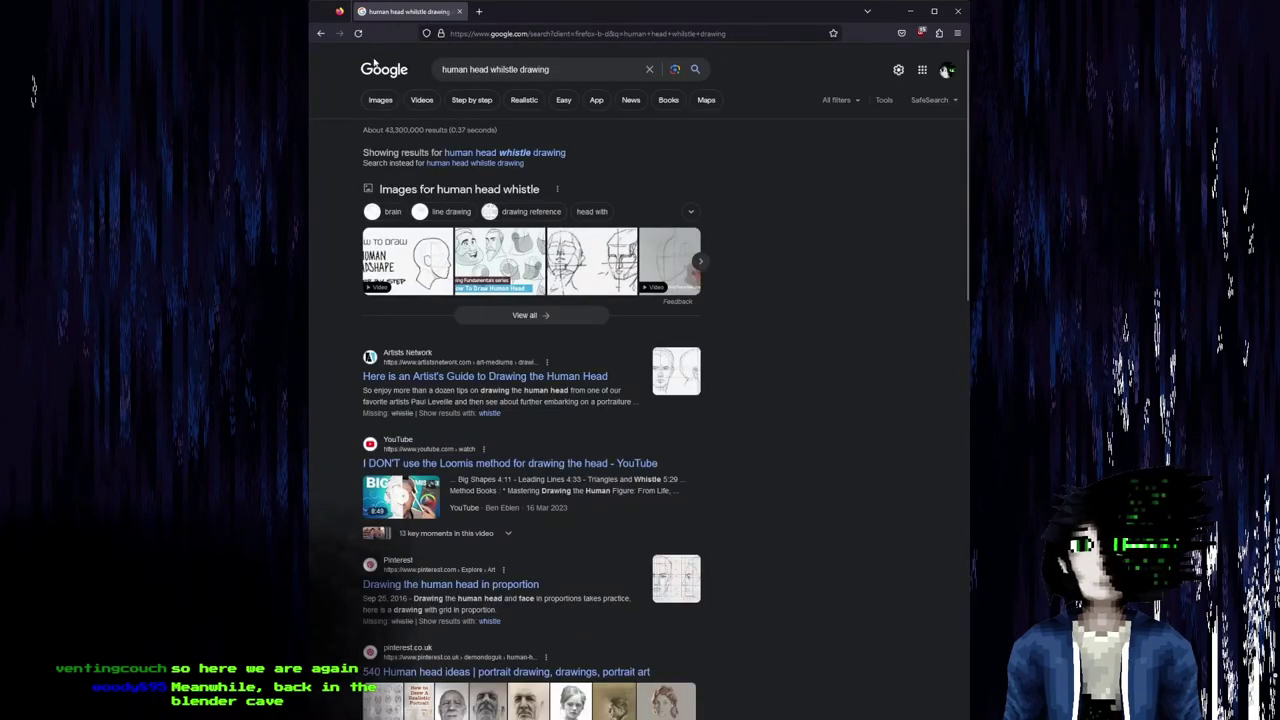
left_click(381, 104)
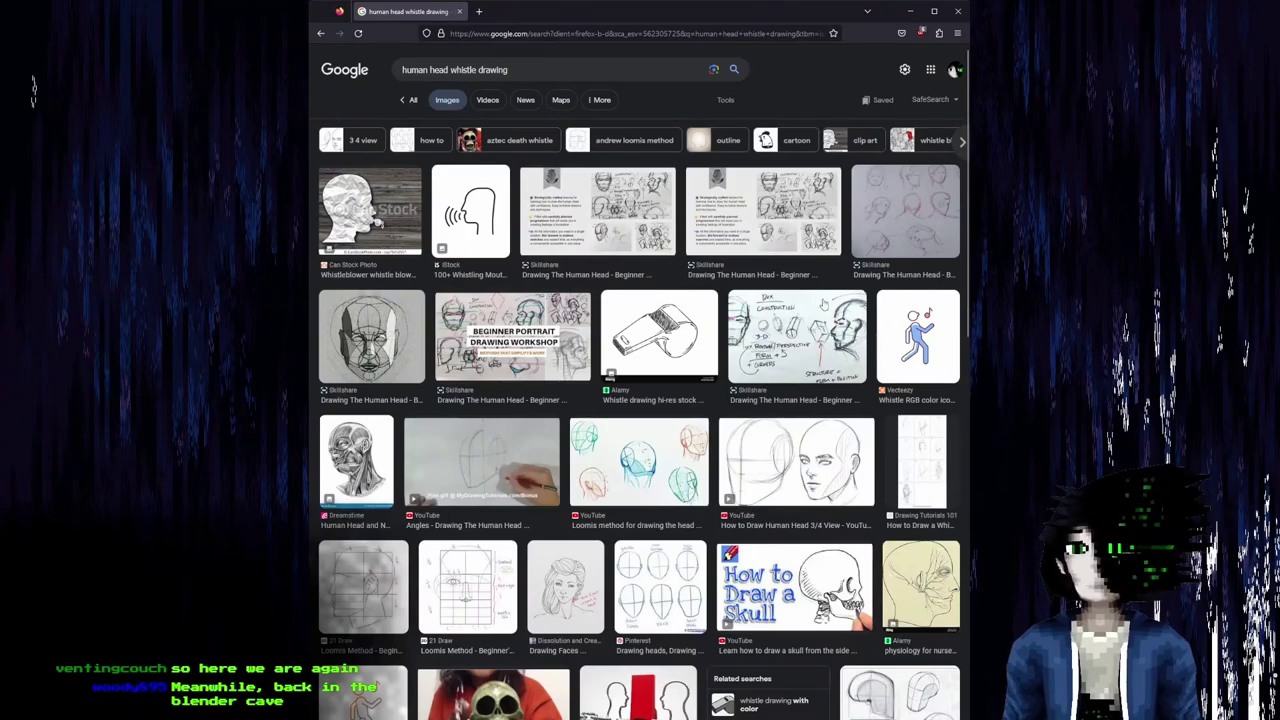
scroll(745, 362, "down", 3)
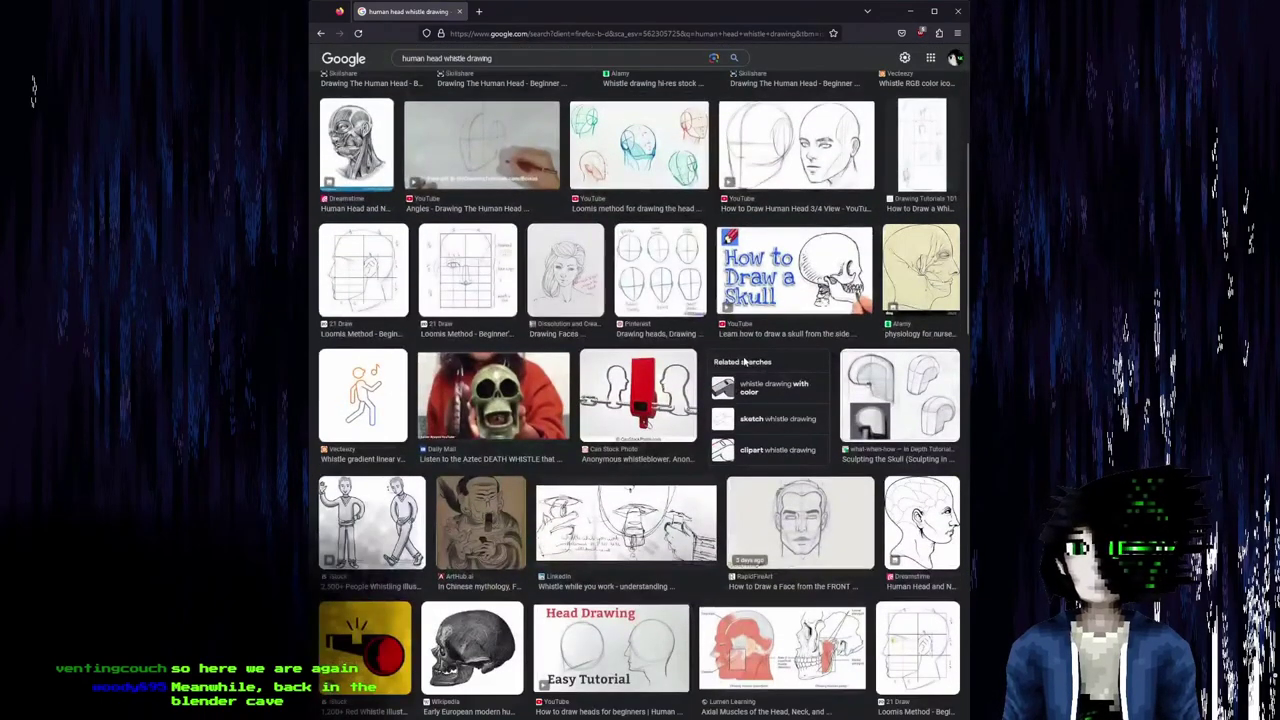
scroll(747, 466, "up", 3)
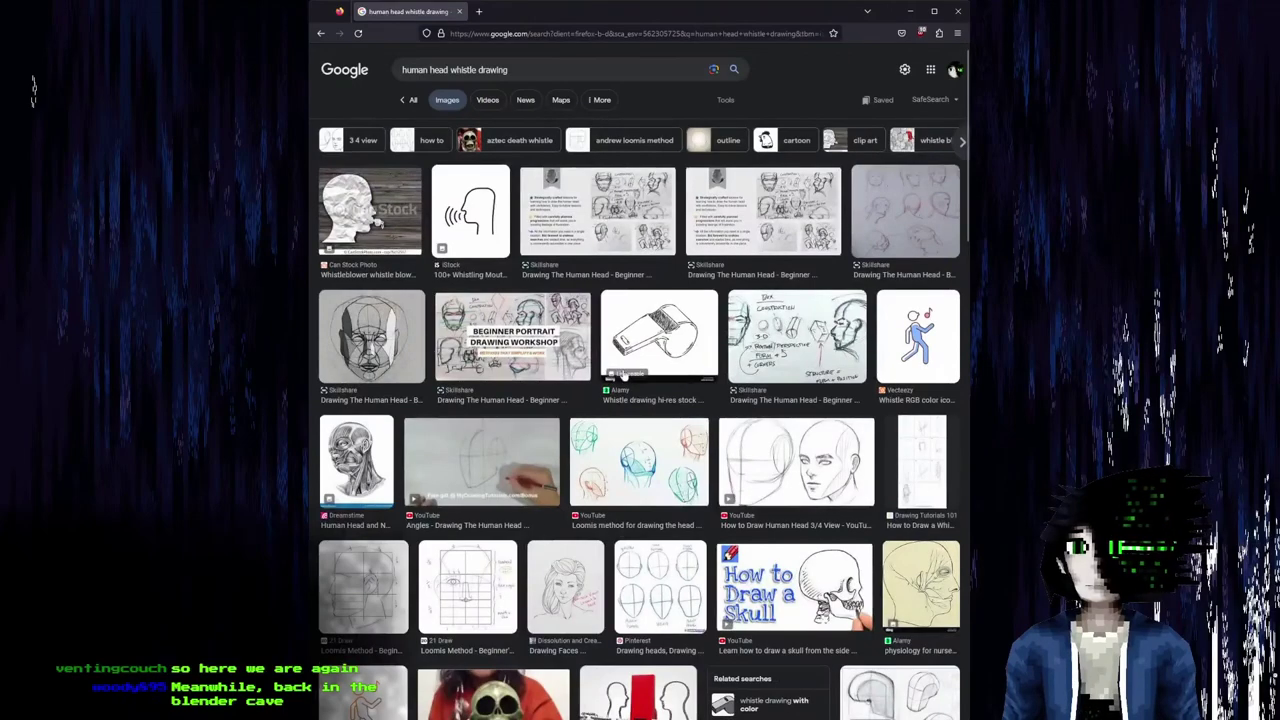
Switch back to Blender and move the edge at the lower back of the head along local Z to about -0.113 m.
key("alt+Tab")
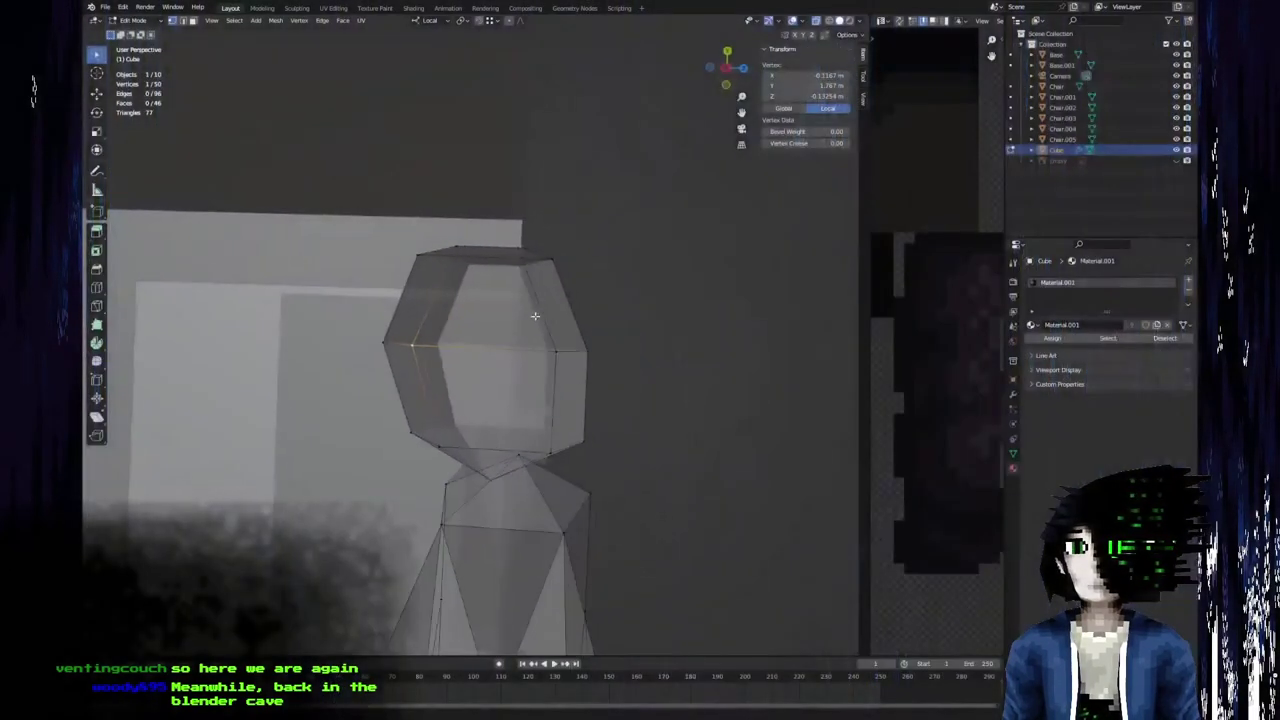
middle_click_drag(536, 317, 543, 212)
left_click(411, 430)
middle_click_drag(416, 430, 451, 457)
left_click(508, 429, "shift")
key("g")
key("y")
key("z")
left_click(455, 472)
Adjust the height of the head's lower back edge along local Y to about 1.633 m.
key("g")
key("y")
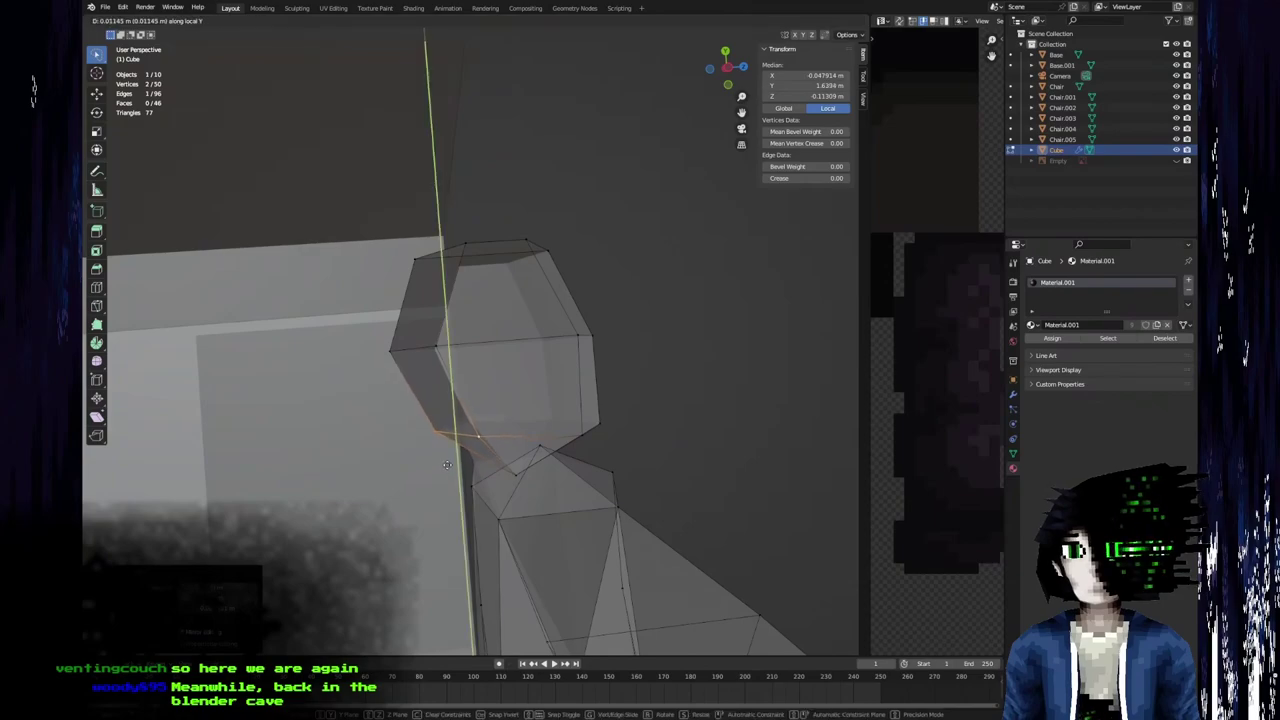
left_click(447, 465)
key("g")
key("y")
left_click(444, 469)
key("g")
key("z")
key("x")
key("y")
left_click(448, 431)
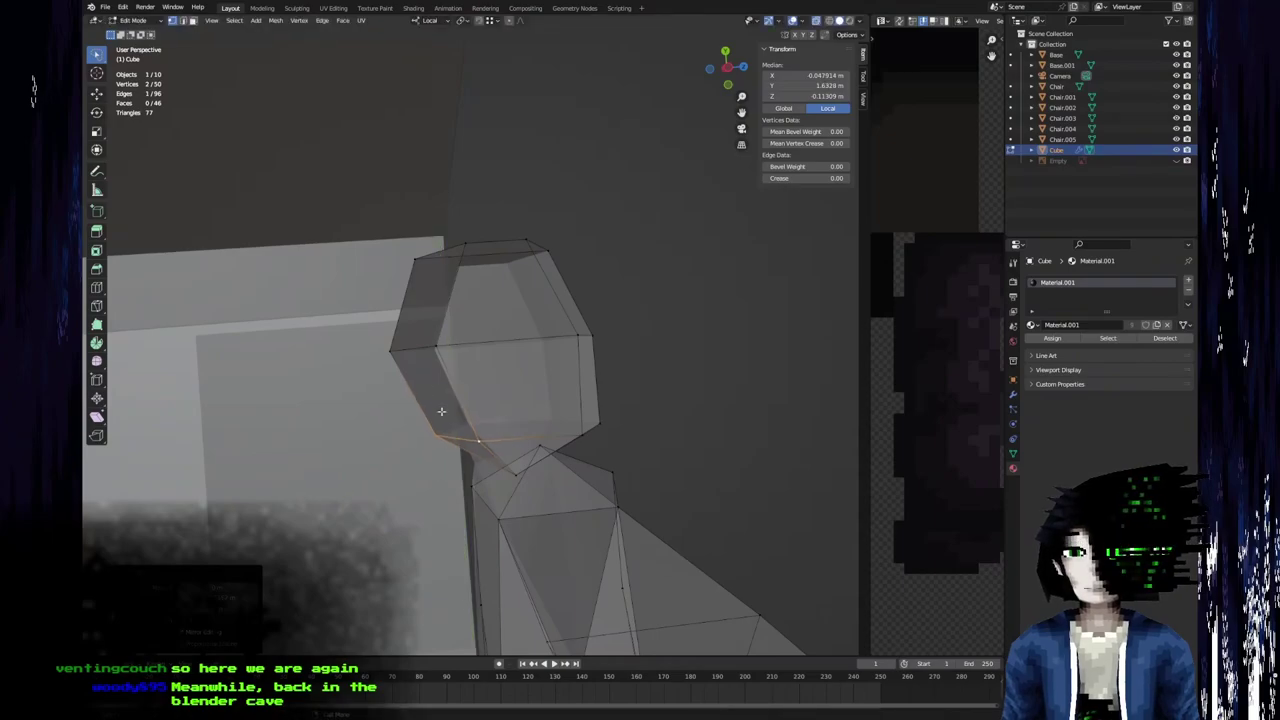
Adjust the head's width at mid-height by moving its rear side vertex along local X.
left_click(425, 350)
middle_click_drag(425, 352, 354, 258)
key("g")
key("x")
left_click(376, 278)
left_click(368, 262)
key("g")
key("x")
left_click(377, 266)
Select the two vertices of the lower side edge of the face.
middle_click_drag(382, 285, 399, 434)
left_click(387, 450)
left_click(409, 383, "shift")
key("g")
key("y")
key("y")
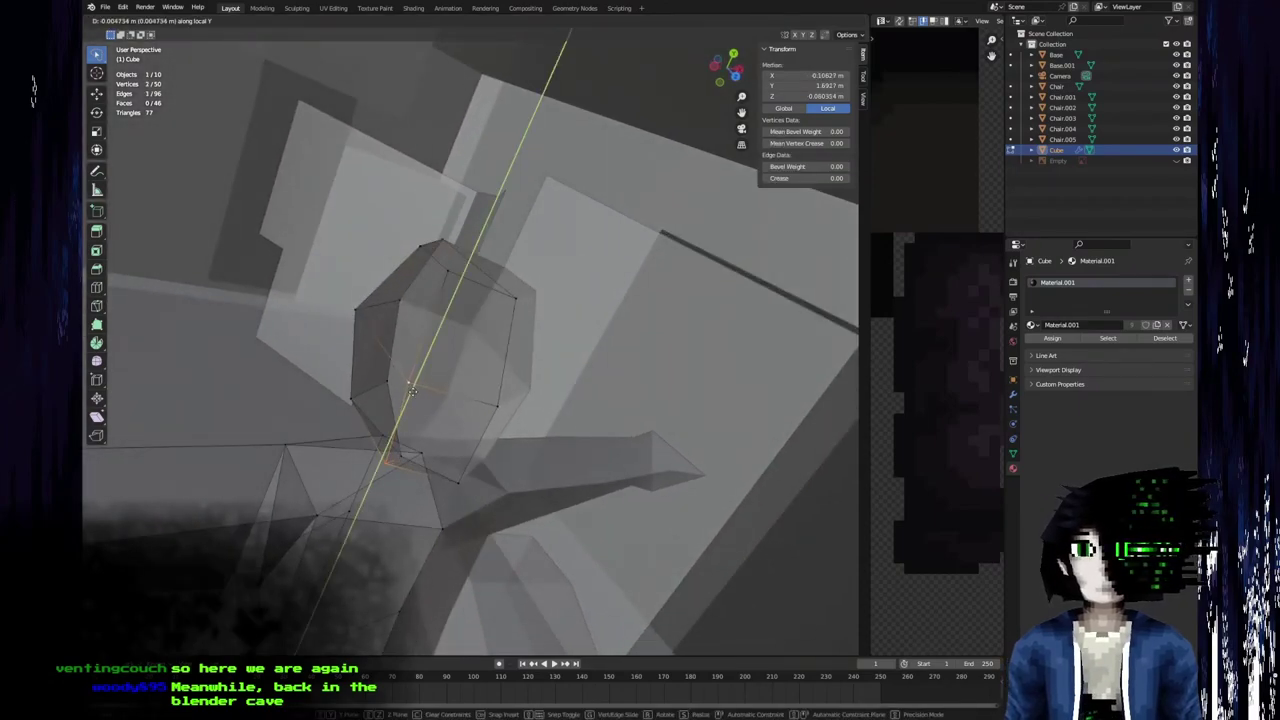
right_click(414, 392)
Move the face's selected lower side edge along local X and then along local Z.
key("g")
key("x")
key("x")
left_click(424, 392)
key("g")
key("z")
key("z")
left_click(427, 397)
Examine the whole character's proportions in the room from several angles, in Object Mode and Edit Mode.
key("Tab")
middle_click_drag(427, 397, 418, 350)
scroll(480, 270, "down", 6)
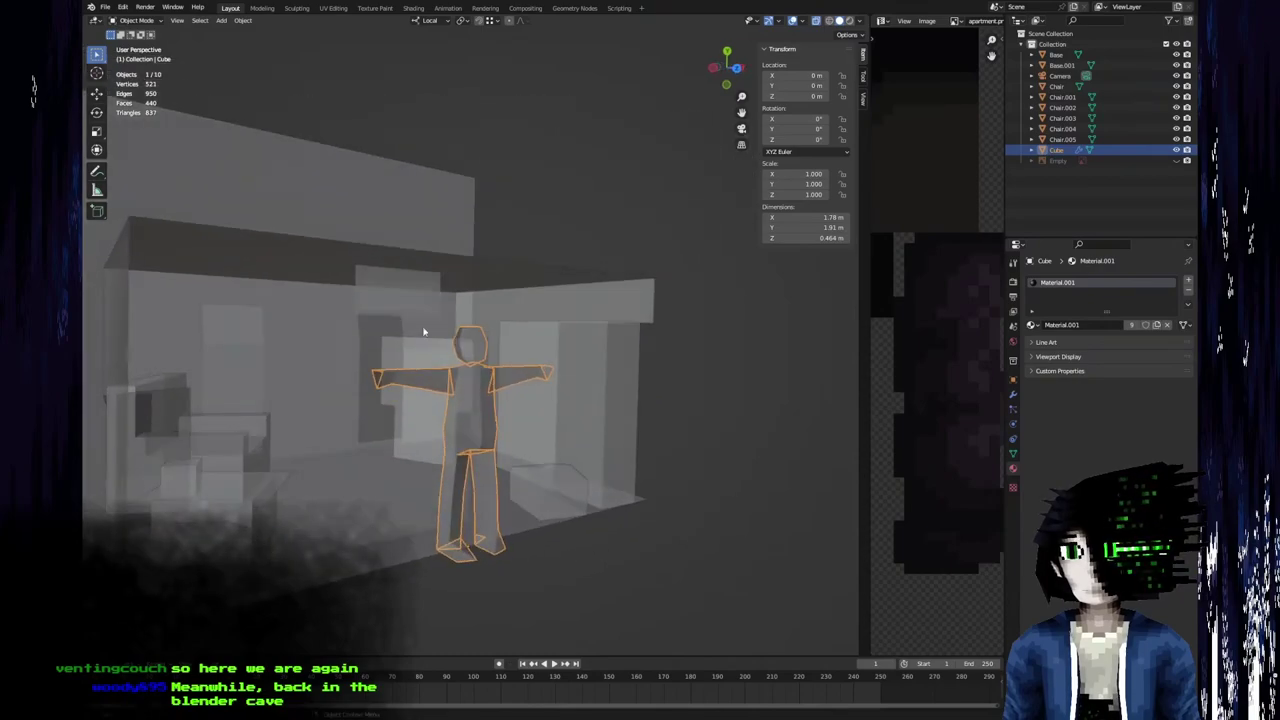
scroll(514, 415, "up", 5)
middle_click_drag(514, 415, 557, 392)
key("Tab")
middle_click_drag(455, 413, 468, 300)
left_click(391, 410)
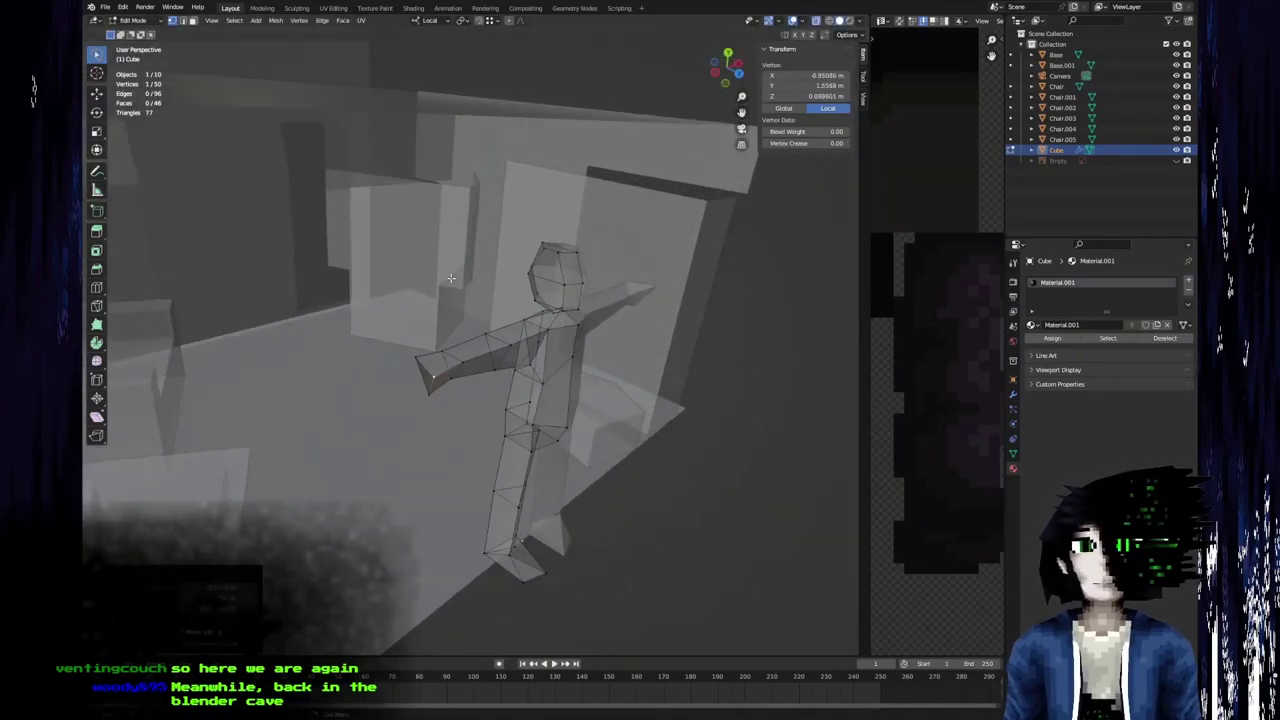
key("Tab")
middle_click_drag(469, 373, 565, 361)
scroll(462, 390, "down", 5)
scroll(463, 341, "up", 5)
middle_click_drag(328, 530, 783, 371)
Widen the image editor, show the whole apartment.png texture and return the character to Edit Mode.
left_click_drag(868, 313, 457, 320)
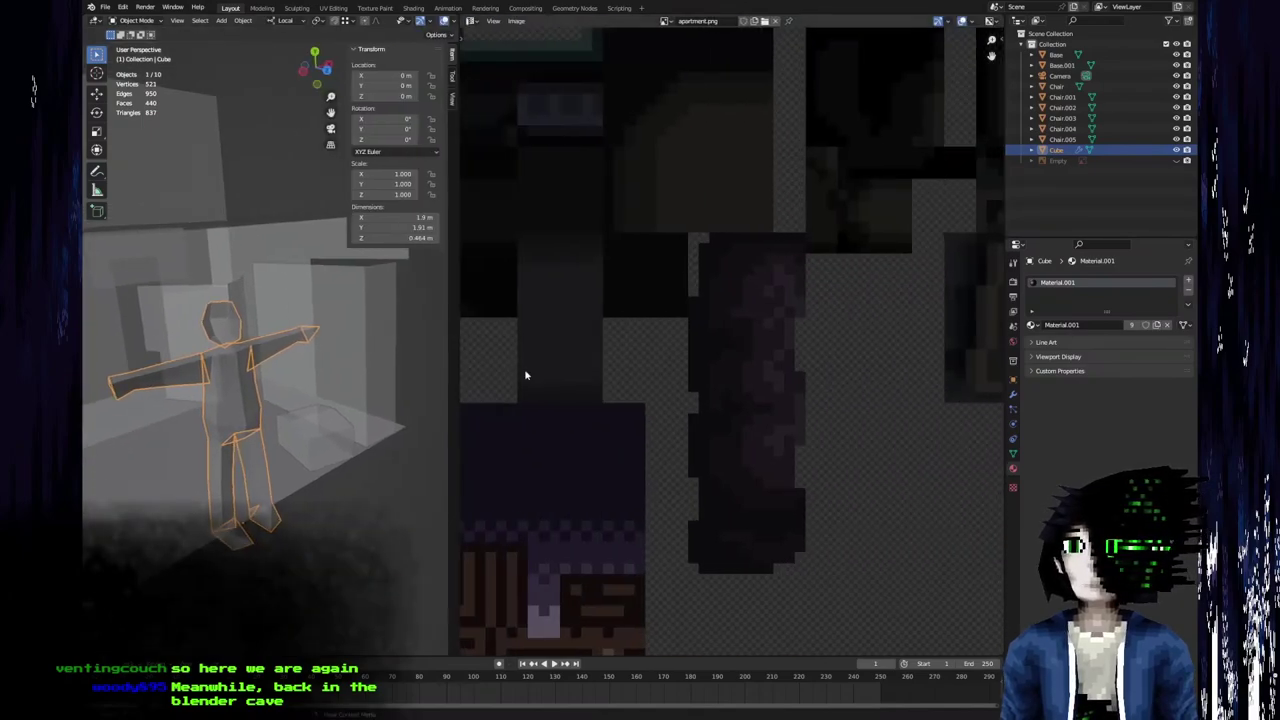
scroll(646, 451, "down", 5)
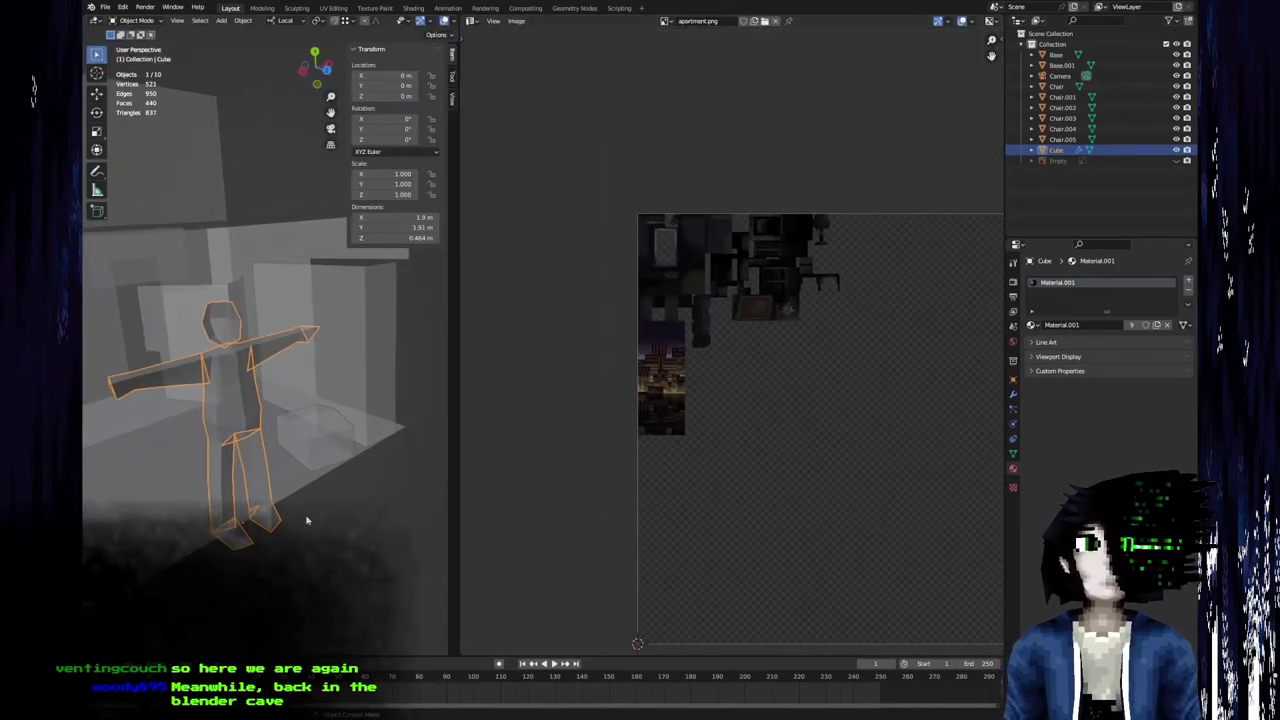
key("Tab")
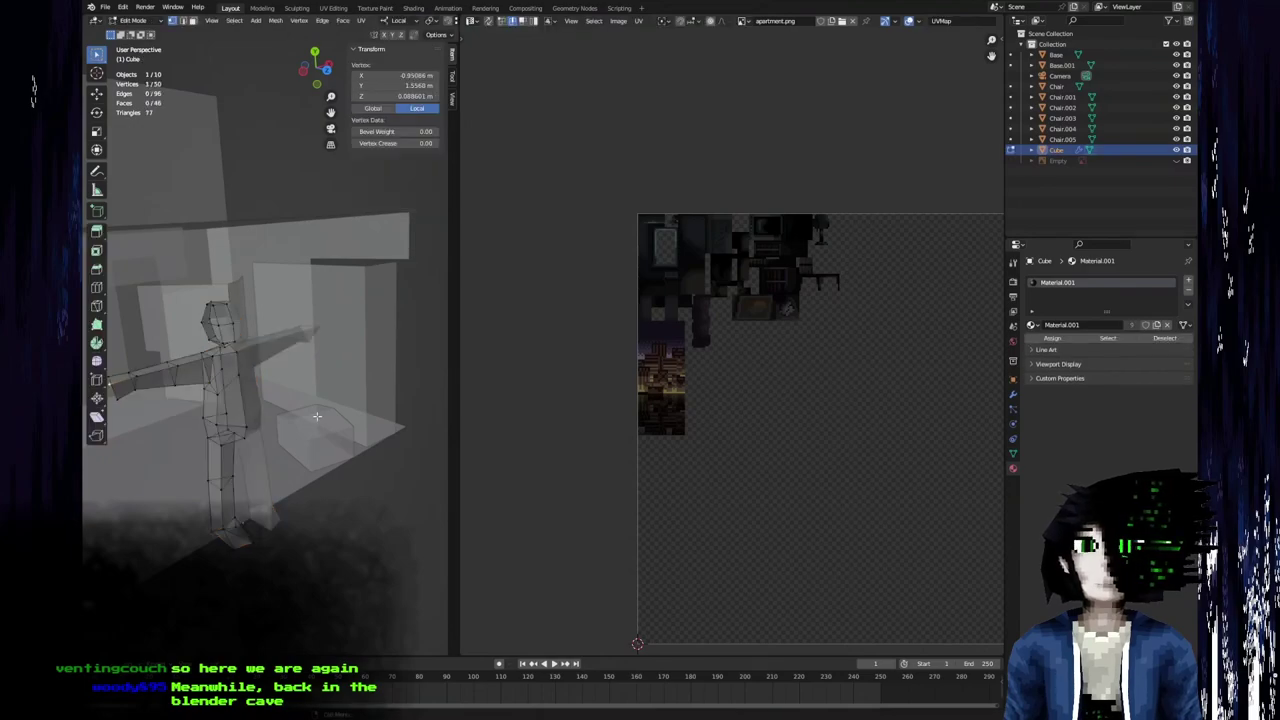
Move the centre chest vertex within the local YZ plane to about Y 1.308 m, Z 0.165 m.
scroll(396, 431, "up", 4)
scroll(397, 431, "up", 2)
middle_click_drag(363, 437, 283, 409)
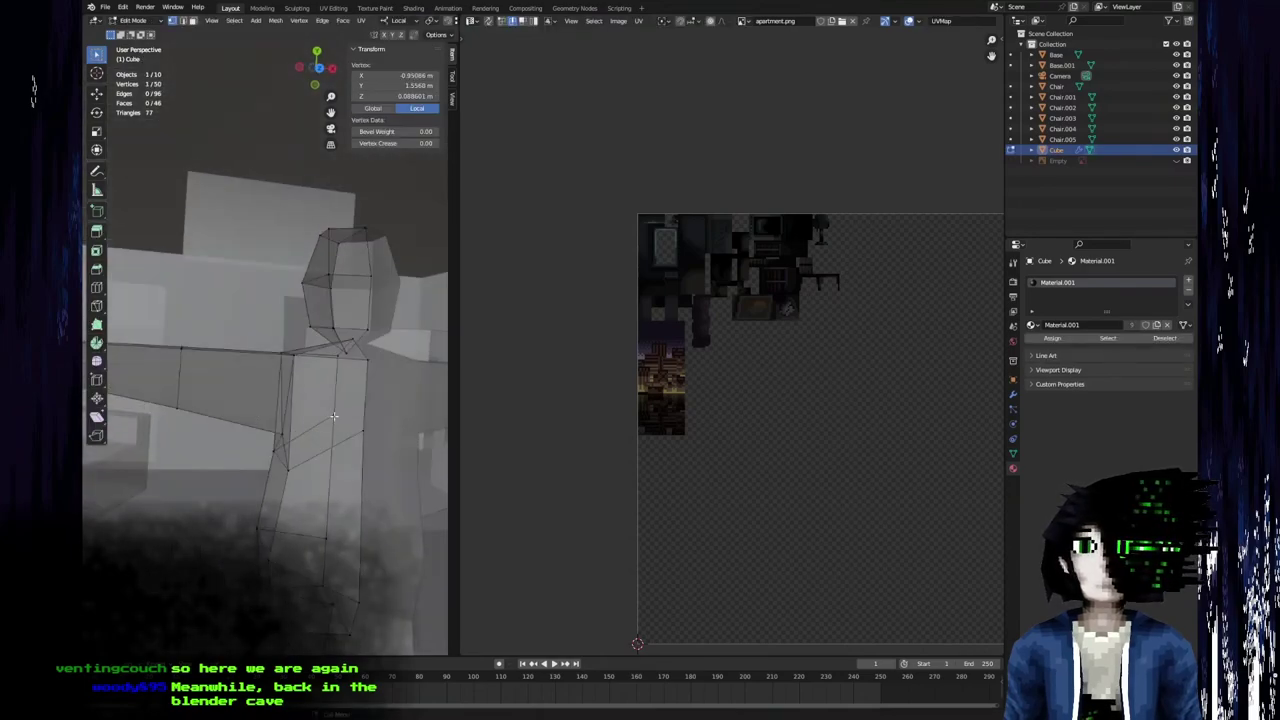
middle_click_drag(373, 430, 260, 405)
key("g")
key("shift+x")
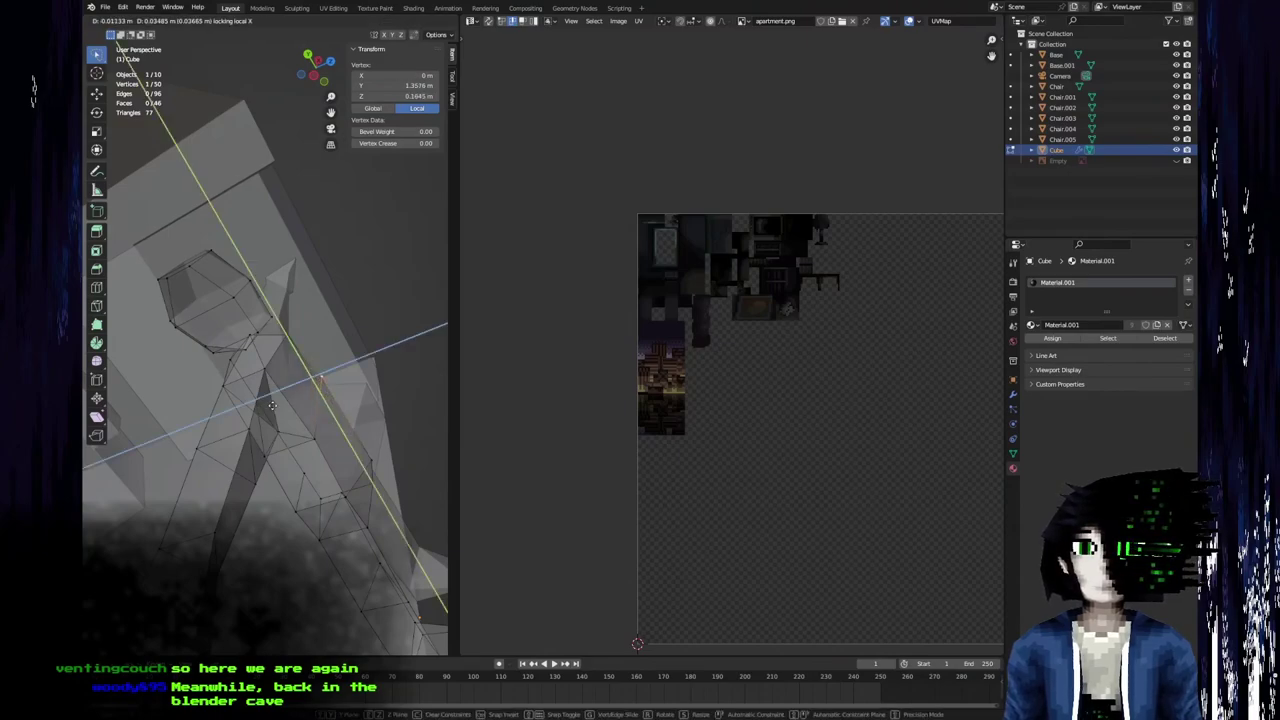
left_click(273, 405)
Move the torso's side vertex below the armpit outward and up to about X -0.21 m, Y 1.35 m.
middle_click_drag(273, 405, 240, 408)
left_click(219, 412)
middle_click_drag(300, 380, 252, 338)
key("g")
key("x")
key("x")
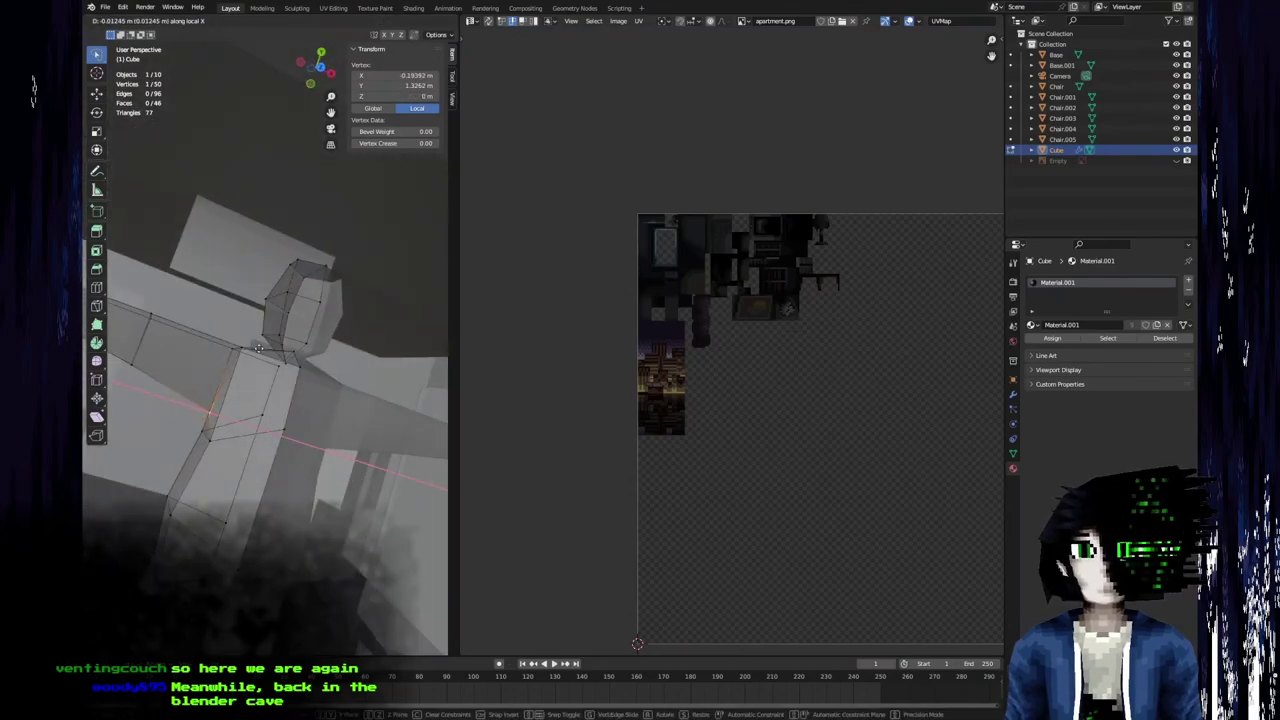
left_click(252, 347)
key("g")
key("shift+y")
key("y")
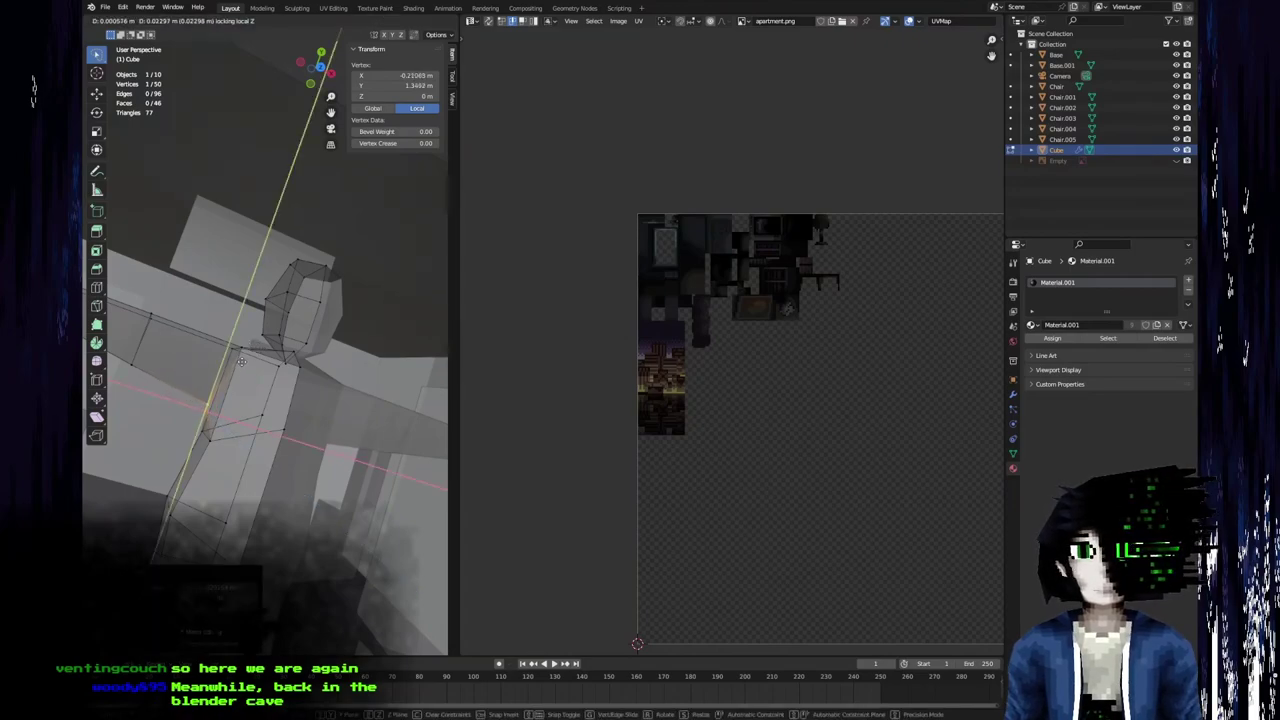
left_click(240, 362)
Adjust the torso's profile by moving a centre-line vertex within the local YZ plane.
scroll(257, 376, "down", 3)
middle_click_drag(257, 376, 238, 486)
key("Tab")
key("Tab")
left_click(257, 415)
middle_click_drag(257, 415, 270, 492)
key("g")
key("shift+x")
left_click(428, 442)
Move the lower back's centre-line vertex within the local YZ plane to about Y 0.988 m, Z -0.093 m.
left_click(229, 434)
key("g")
key("shift+x")
left_click(207, 435)
key("g")
left_click(283, 485)
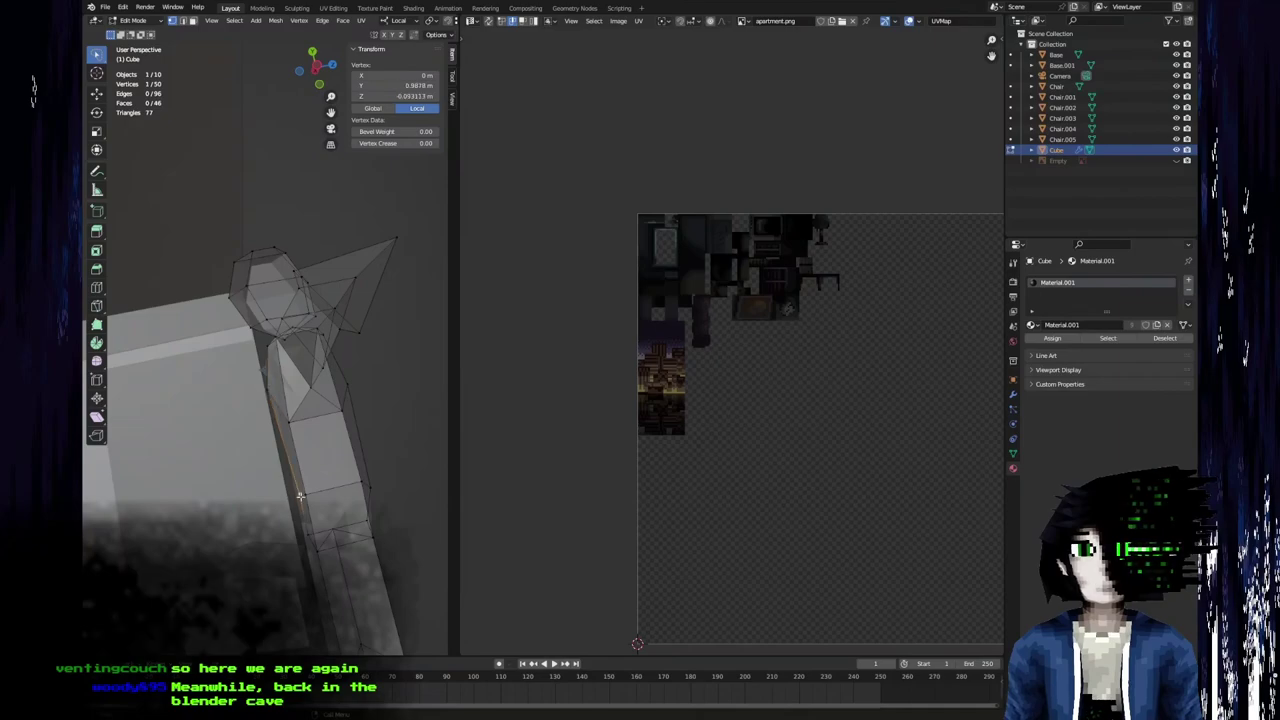
Add the neighbouring side vertex to the selection and move the lower back edge inward along local Z.
left_click(304, 492, "shift")
key("g")
key("y")
key("y")
key("z")
key("z")
left_click(309, 484)
Move the side vertex at the upper back inward along local Z to about -0.079 m.
middle_click_drag(309, 484, 294, 430)
left_click(294, 430)
key("g")
key("x")
key("x")
key("y")
key("z")
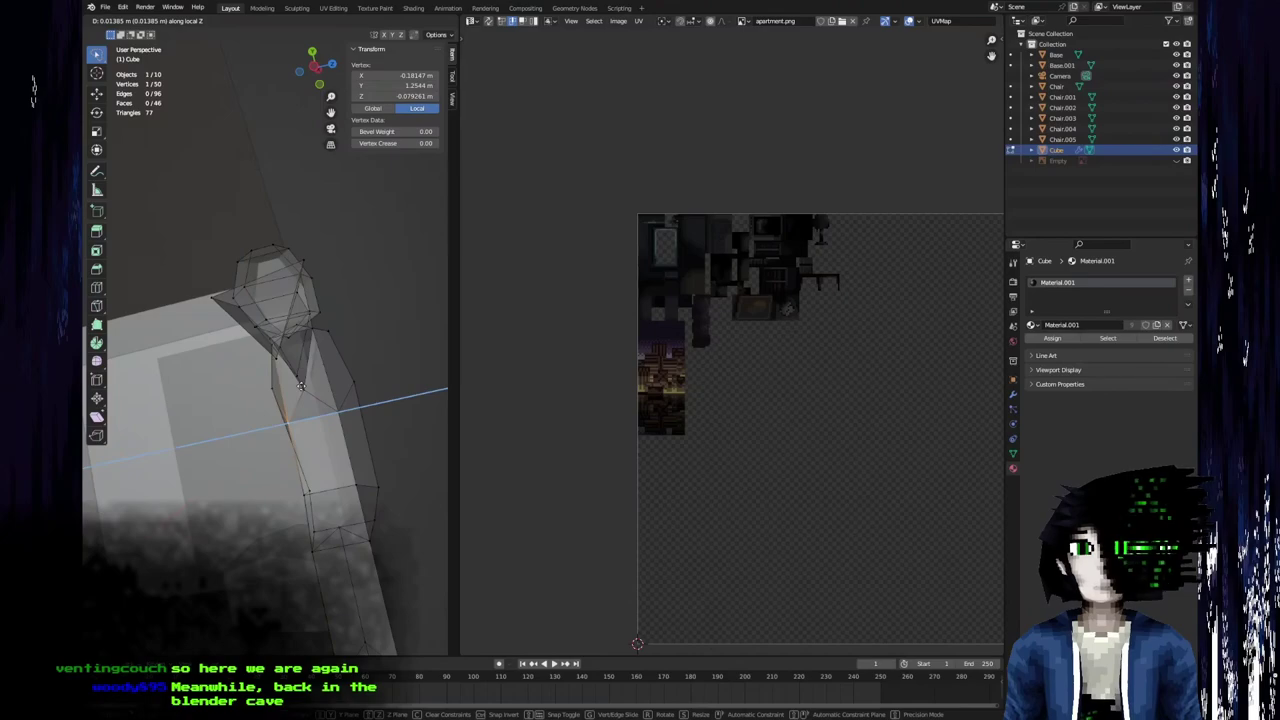
left_click(303, 388)
Move the edge at the back of the hips outward along local Z to about -0.100 m.
middle_click_drag(304, 401, 277, 382)
left_click(310, 481)
left_click(298, 474, "shift")
key("g")
key("y")
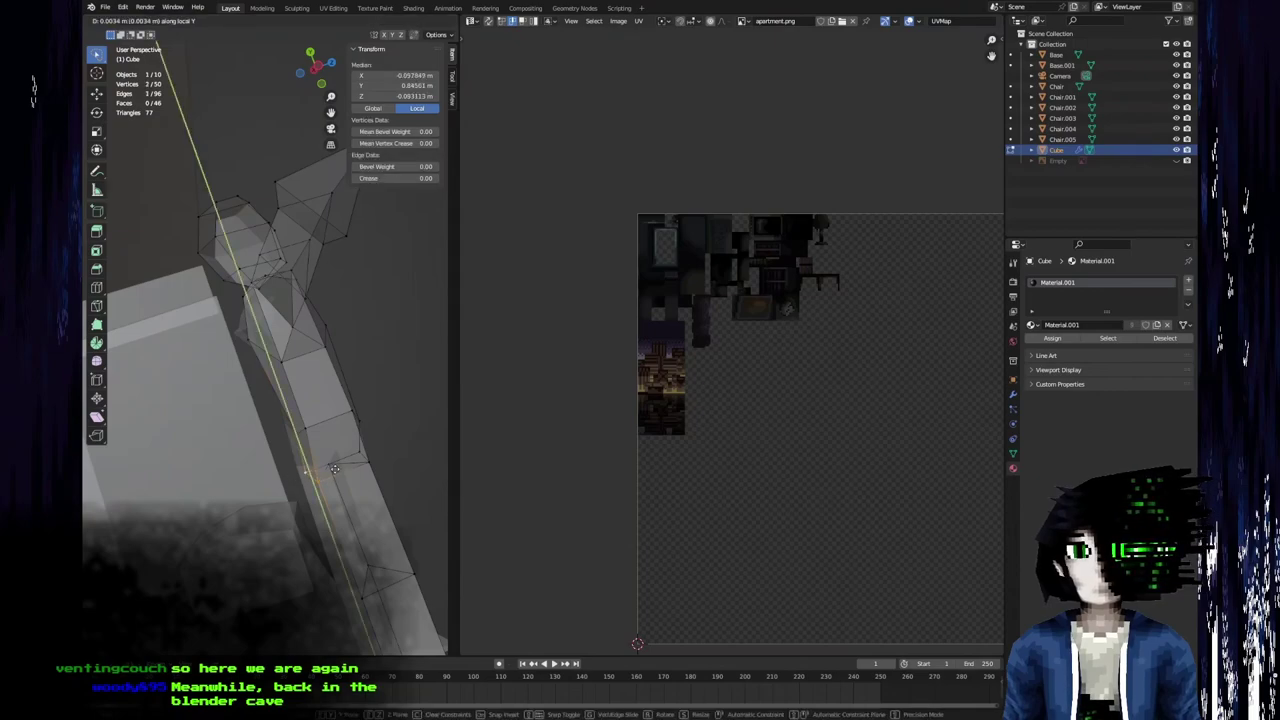
key("z")
left_click(330, 470)
middle_click_drag(330, 470, 279, 450)
key("g")
key("z")
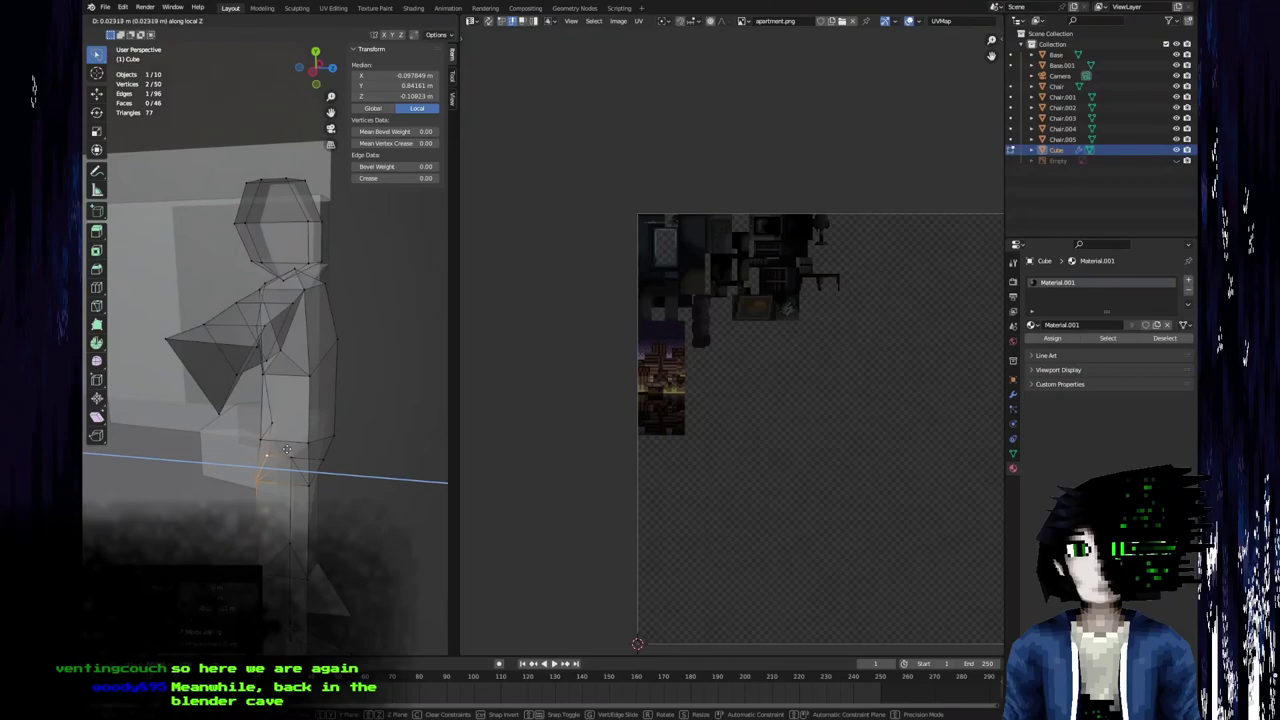
left_click(286, 450)
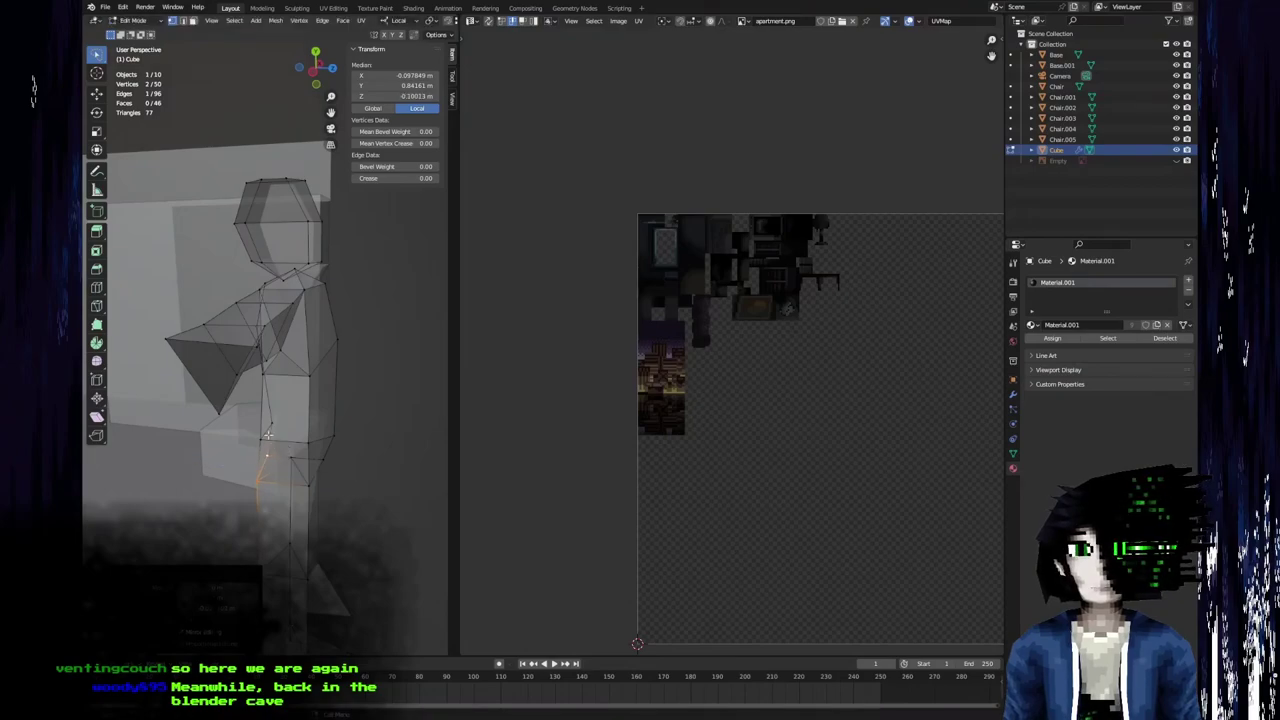
Shift the lower back's side vertex along local Z, then move the whole lower back edge outward to about -0.087 m.
left_click(267, 436)
key("g")
key("z")
left_click(275, 435)
middle_click_drag(329, 374, 281, 433)
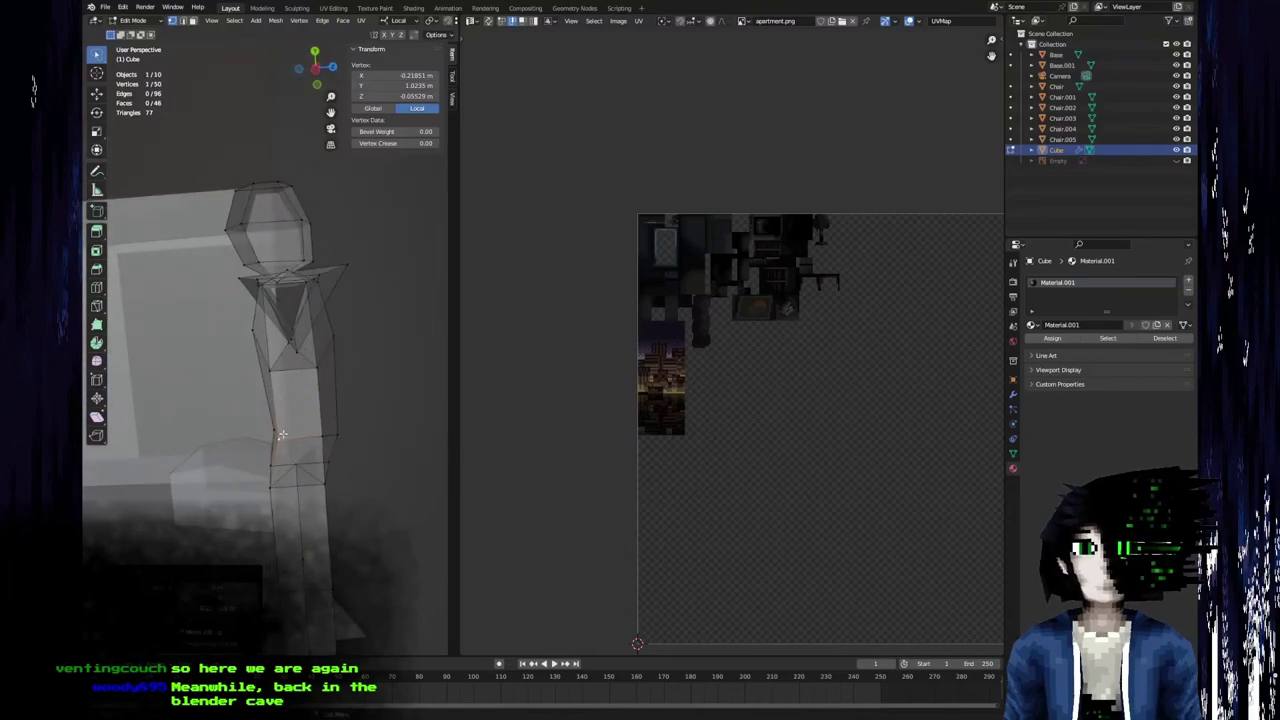
left_click(273, 430, "shift")
key("g")
key("z")
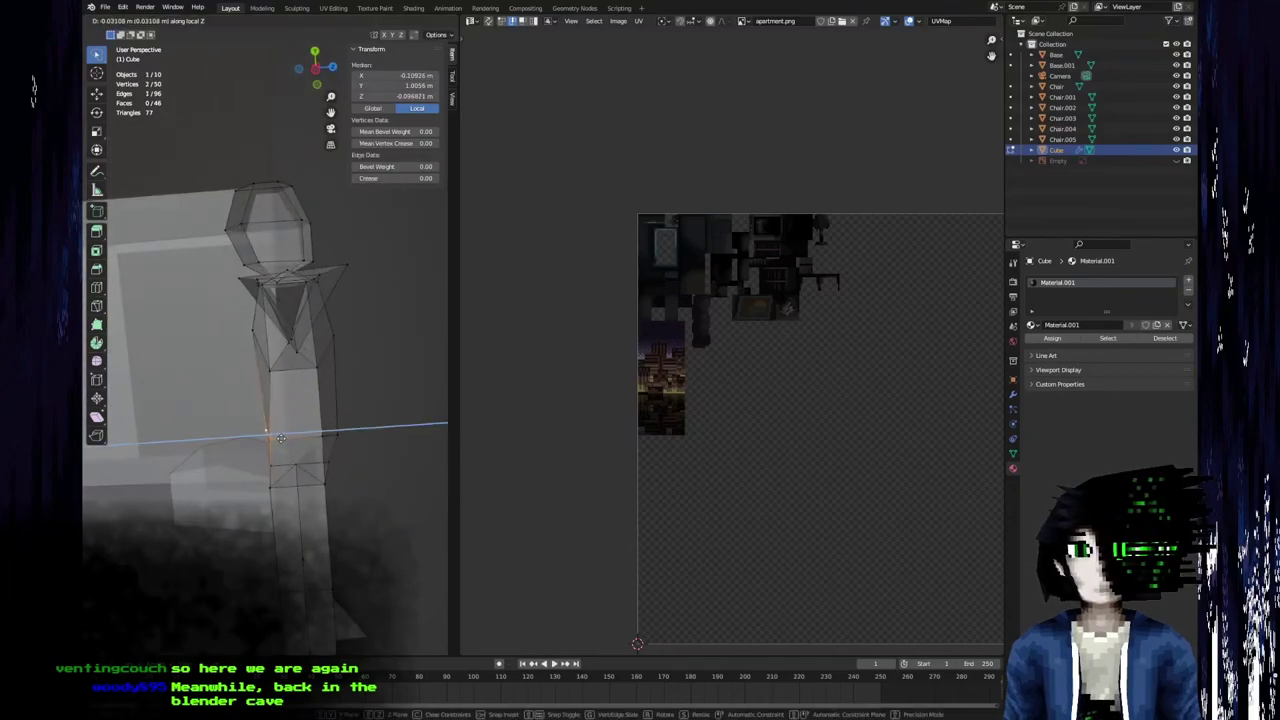
left_click(276, 438)
Examine the reshaped torso and the whole character in Object Mode from several angles.
middle_click_drag(276, 438, 386, 416)
key("Tab")
scroll(320, 405, "down", 5)
middle_click_drag(320, 389, 425, 394)
scroll(340, 392, "up", 4)
middle_click_drag(573, 386, 381, 401)
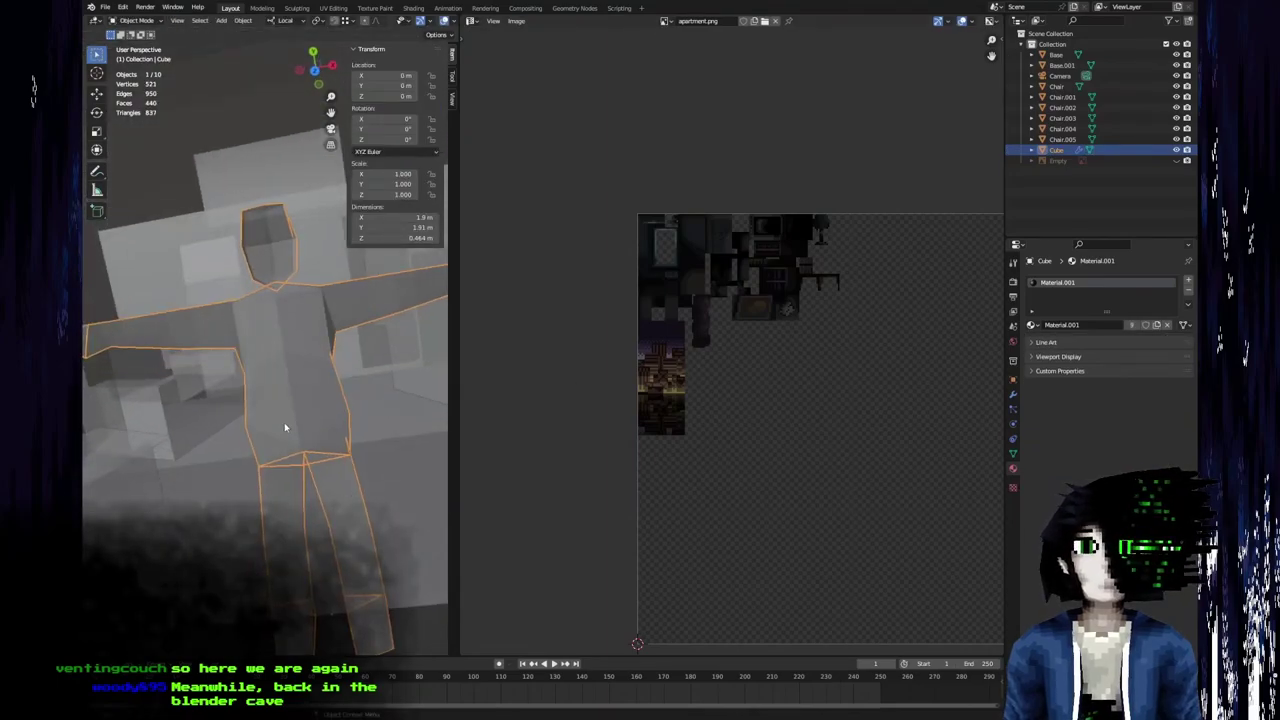
scroll(287, 427, "down", 3)
middle_click_drag(294, 420, 319, 419)
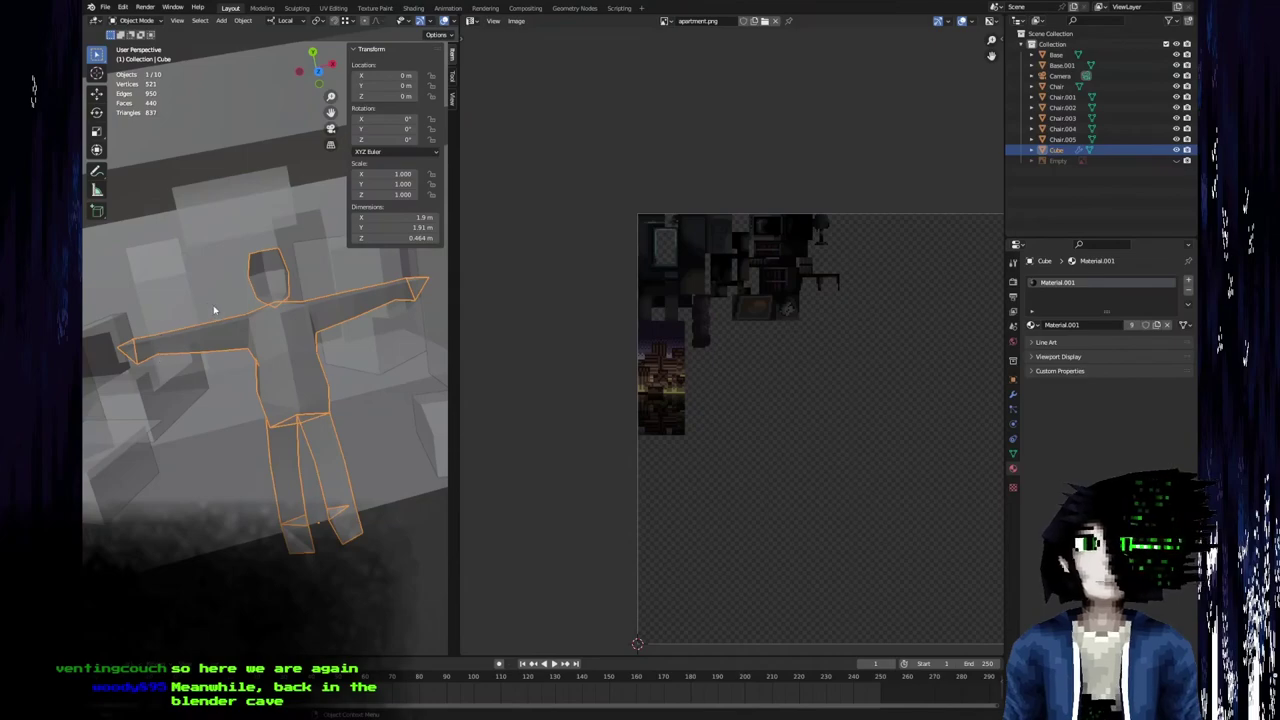
middle_click_drag(240, 321, 274, 371, "shift")
Select the arm's elbow edge loop and move it outward along local X to about -0.504 m.
key("Tab")
scroll(258, 382, "up", 2)
left_click(223, 419, "alt")
key("g")
key("x")
key("x")
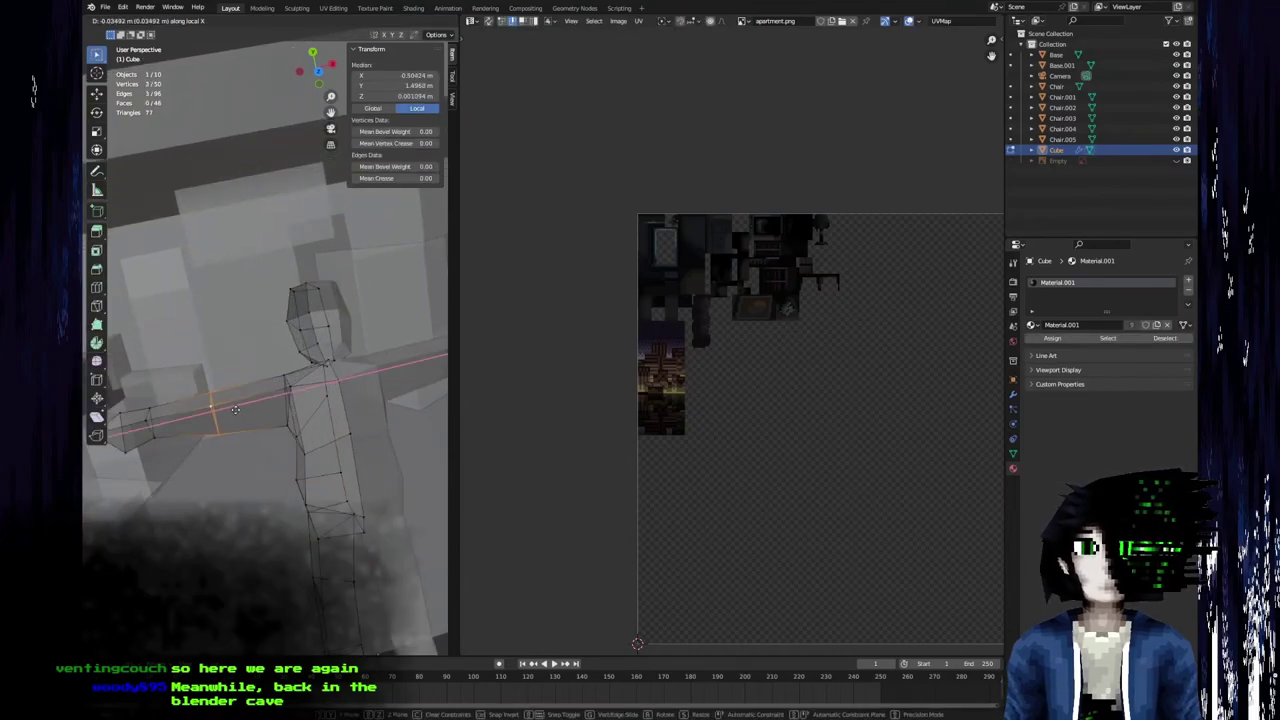
left_click(240, 407)
Compare the arm's proportions with the body and nudge the elbow loop inward to about X -0.497 m.
scroll(245, 404, "down", 4)
key("Tab")
middle_click_drag(251, 402, 263, 391)
key("Tab")
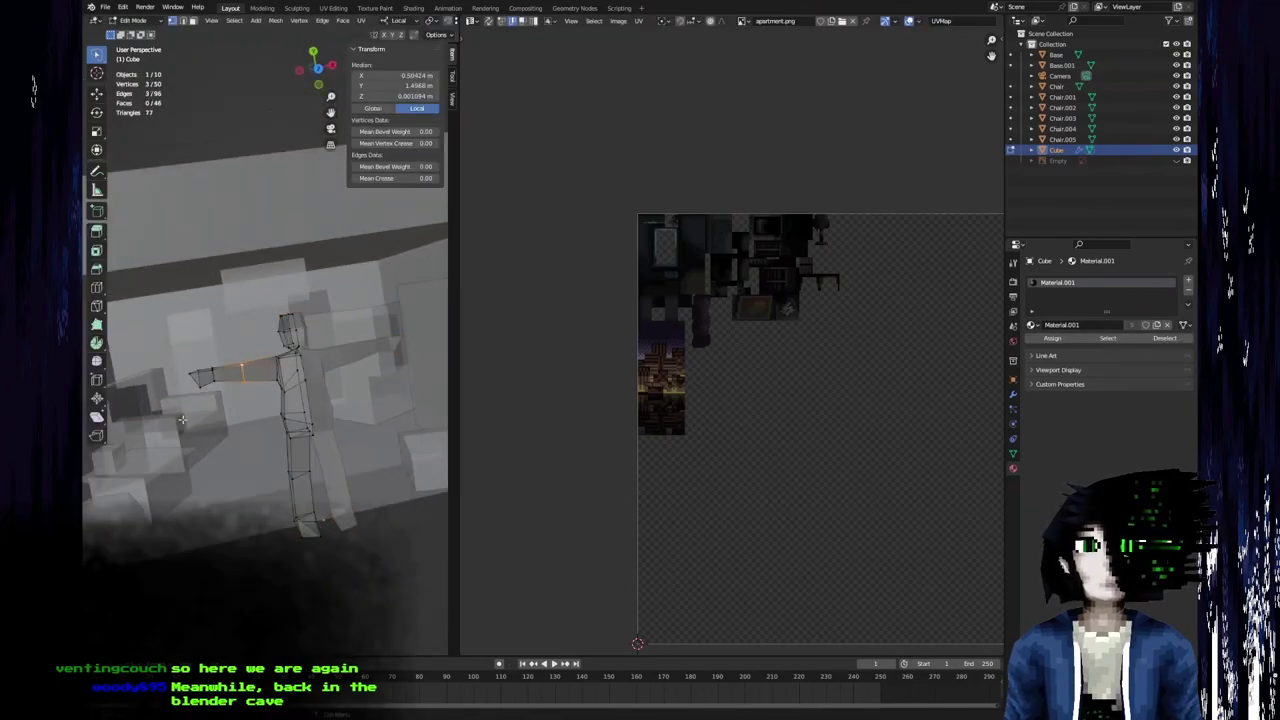
key("Tab")
key("Tab")
key("g")
left_click(282, 388)
middle_click_drag(282, 388, 318, 459)
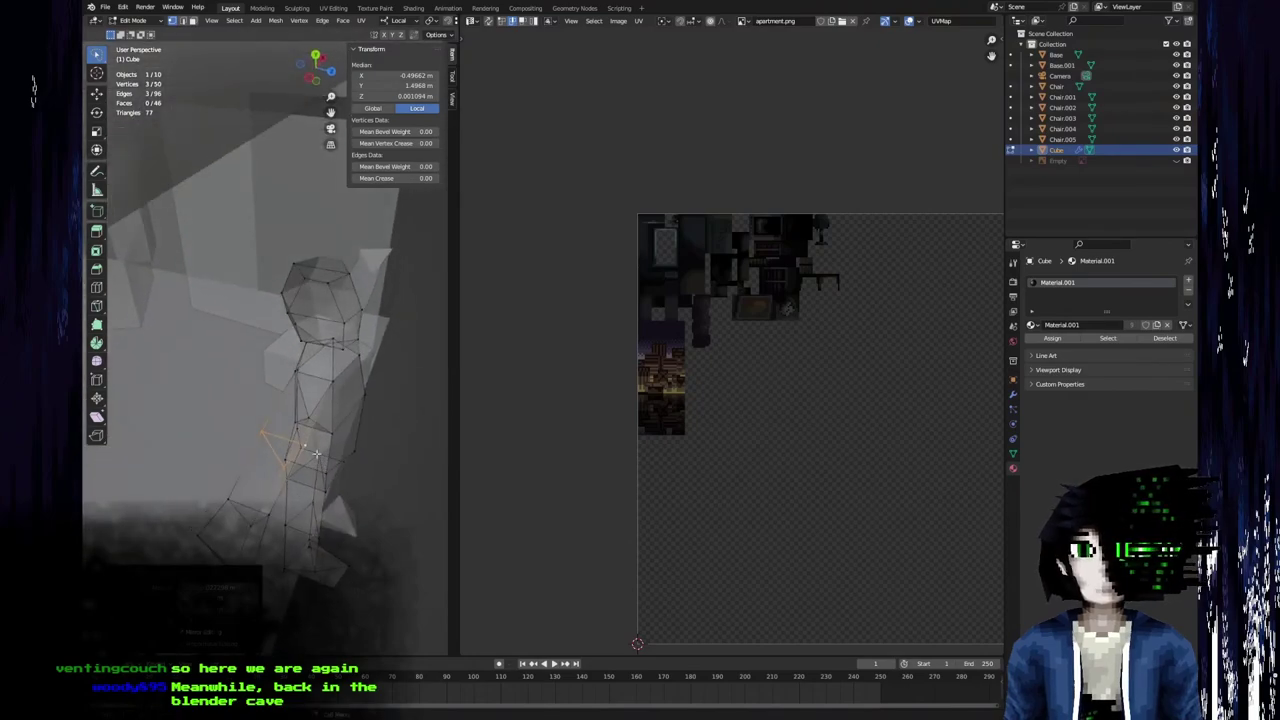
Shift a single vertex of the elbow loop along local Z.
left_click(308, 447)
key("g")
key("y")
key("z")
left_click(300, 443)
Move the torso's bottom front centre vertex to about Y 0.89, Z 0.14 m and the one above to about Y 1.02, Z 0.18 m, locking local X.
middle_click_drag(300, 443, 262, 487)
middle_click_drag(266, 413, 271, 292)
scroll(274, 300, "up", 3)
left_click(350, 476)
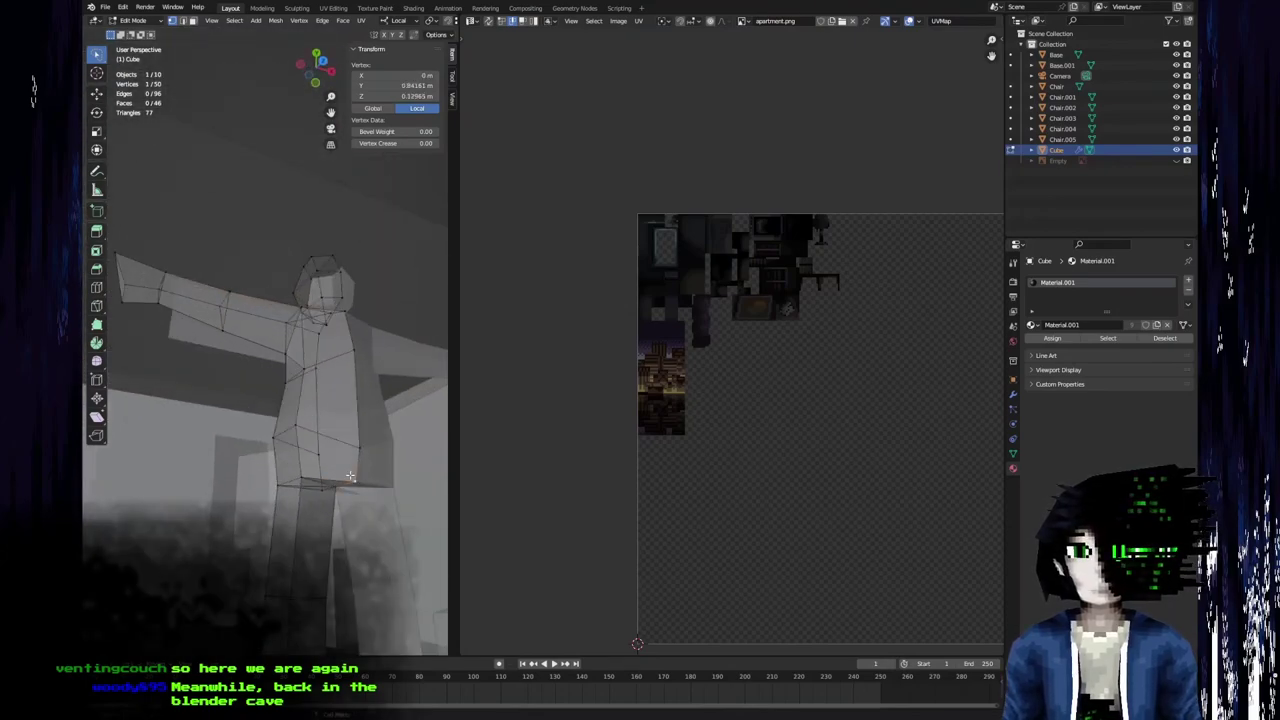
key("g")
key("shift+x")
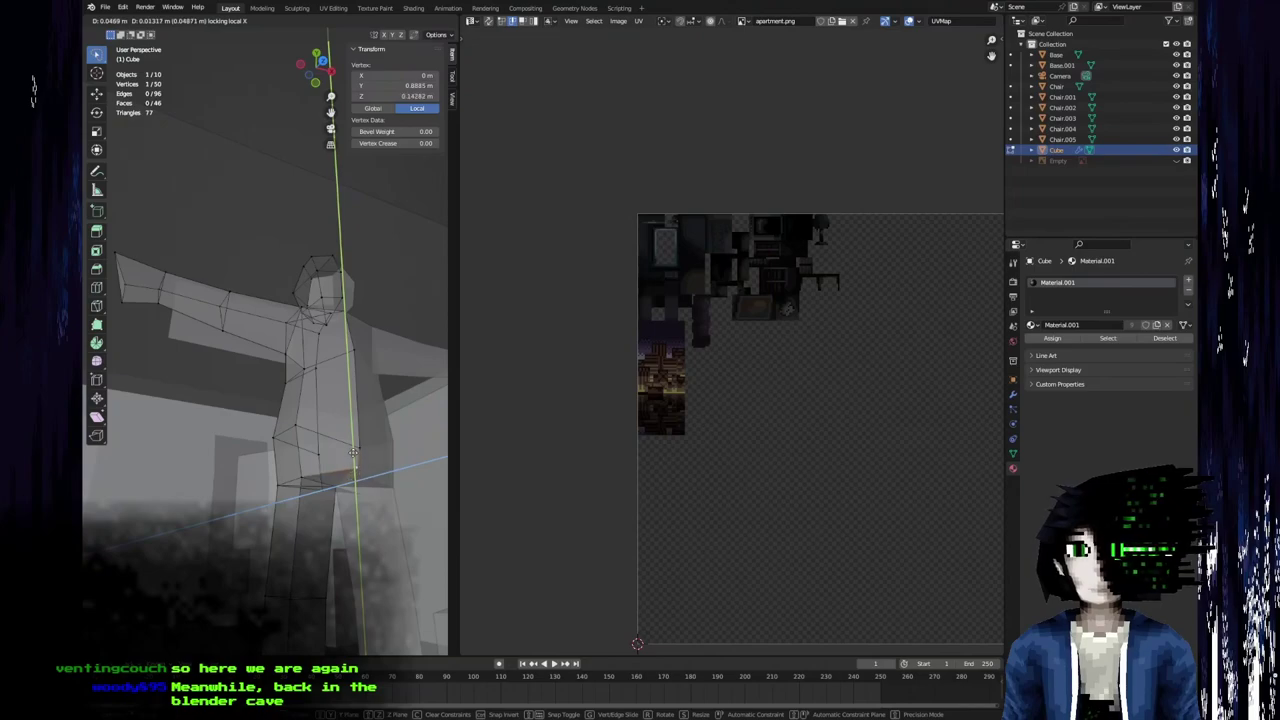
left_click(370, 452)
key("g")
key("y")
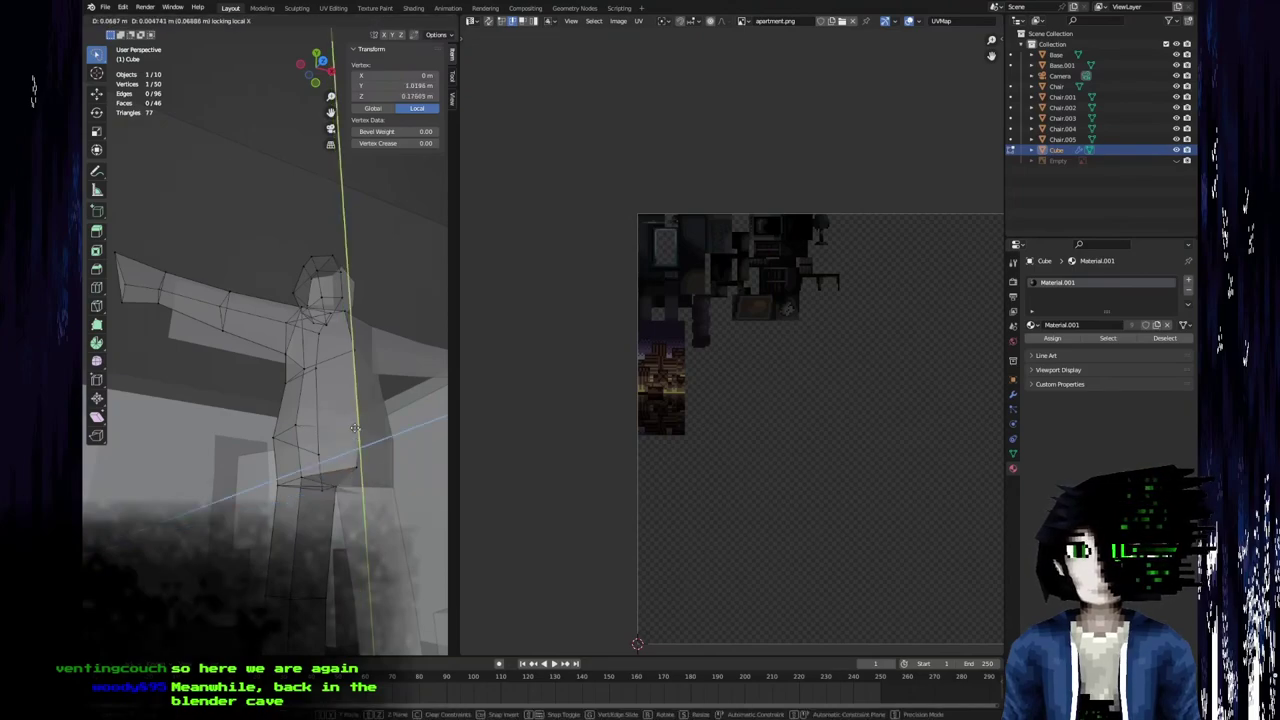
left_click(297, 438)
Select the rear side vertex at hip height and shift it along local Z.
middle_click_drag(297, 438, 256, 408)
left_click(280, 434)
key("g")
key("y")
key("z")
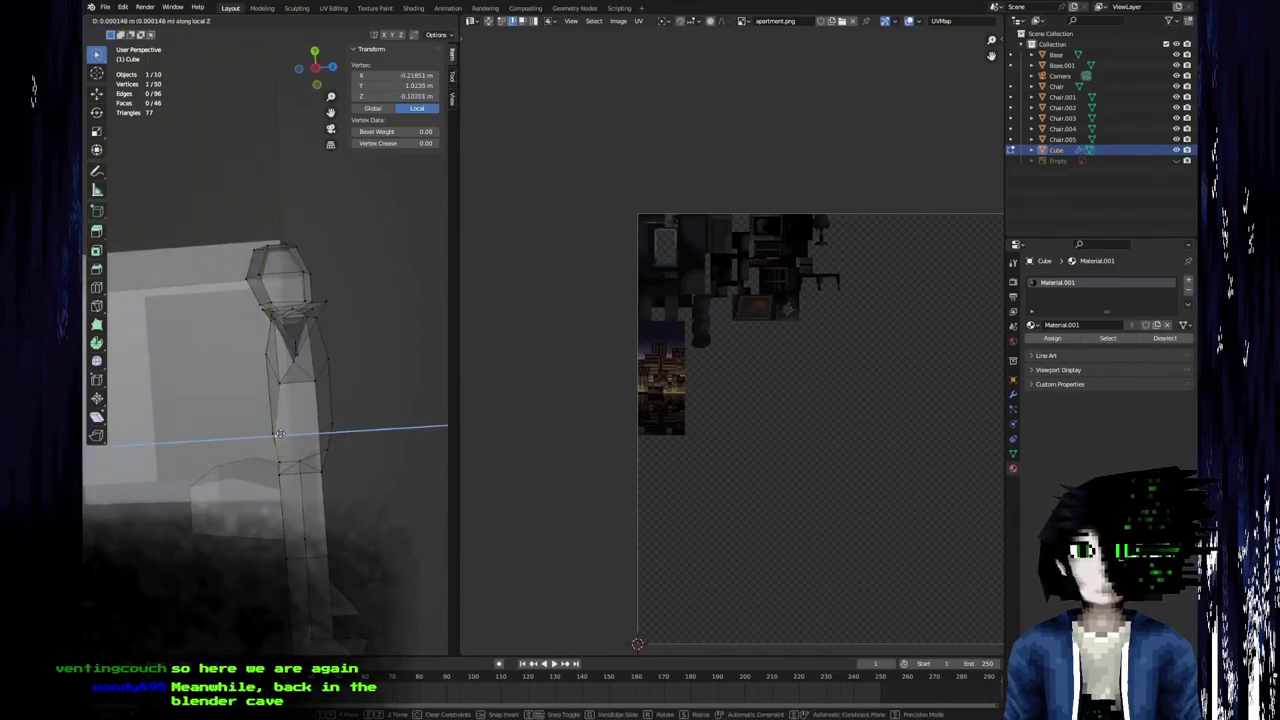
left_click(280, 434)
Examine the reshaped lower torso and the whole character deselected in Object Mode.
middle_click_drag(280, 434, 255, 404)
left_click(267, 488)
middle_click_drag(267, 488, 286, 531)
scroll(267, 470, "down", 5)
key("Tab")
left_click(290, 538)
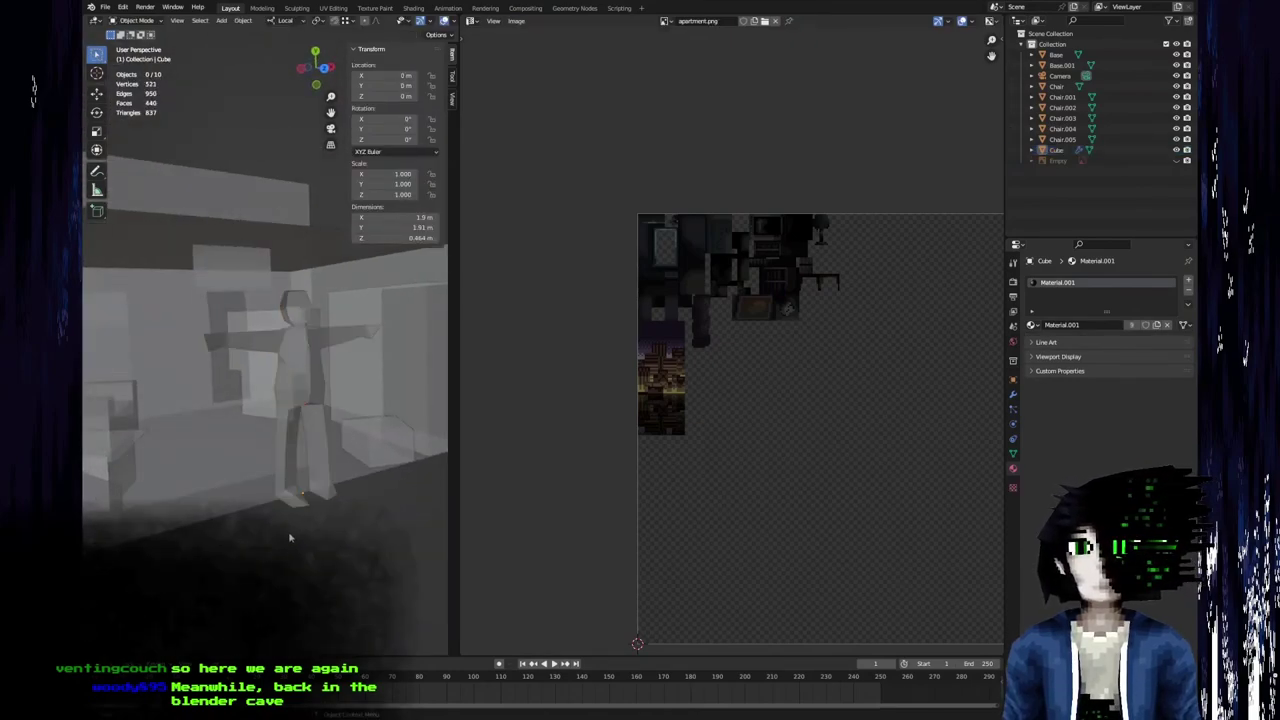
Reopen the character mesh in Edit Mode and select all the head's linked faces in face select mode.
left_click(298, 396)
key("Tab")
scroll(291, 415, "up", 6)
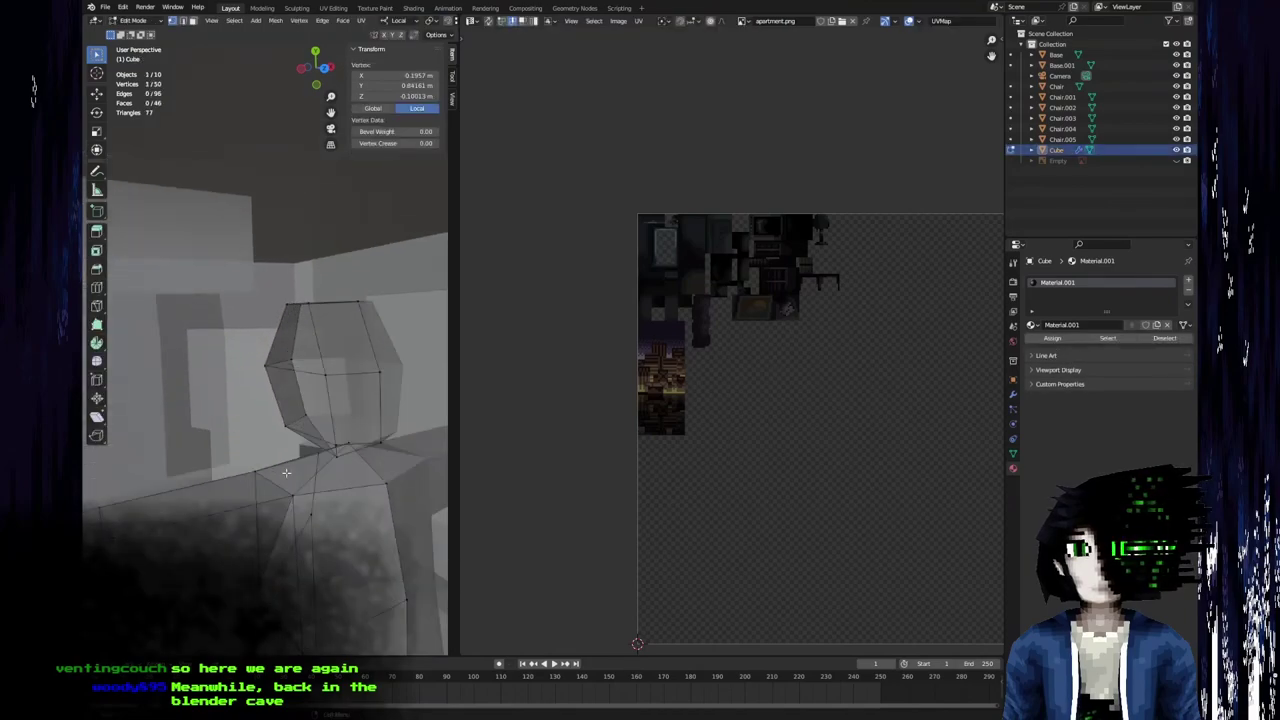
key("3")
left_click(288, 428)
key("ctrl+l")
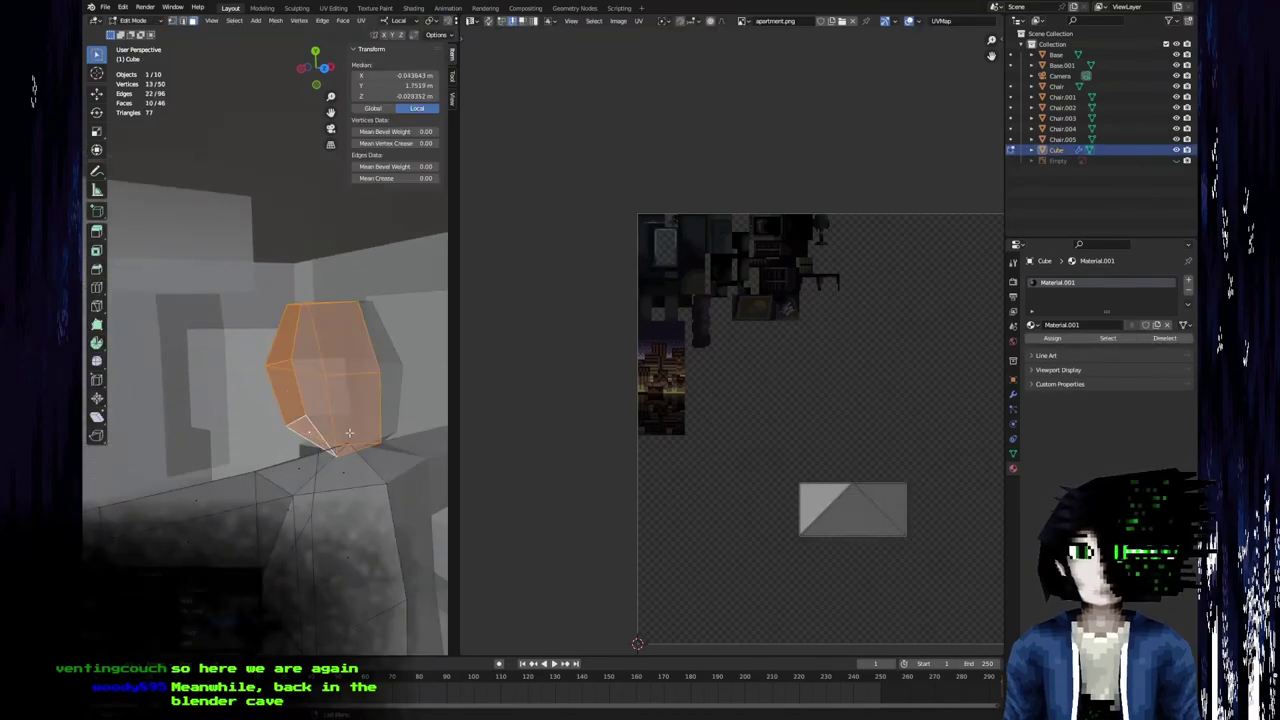
Select the centre vertex at the neck in vertex mode and snap the 3D cursor to it.
middle_click_drag(382, 348, 325, 460)
key("1")
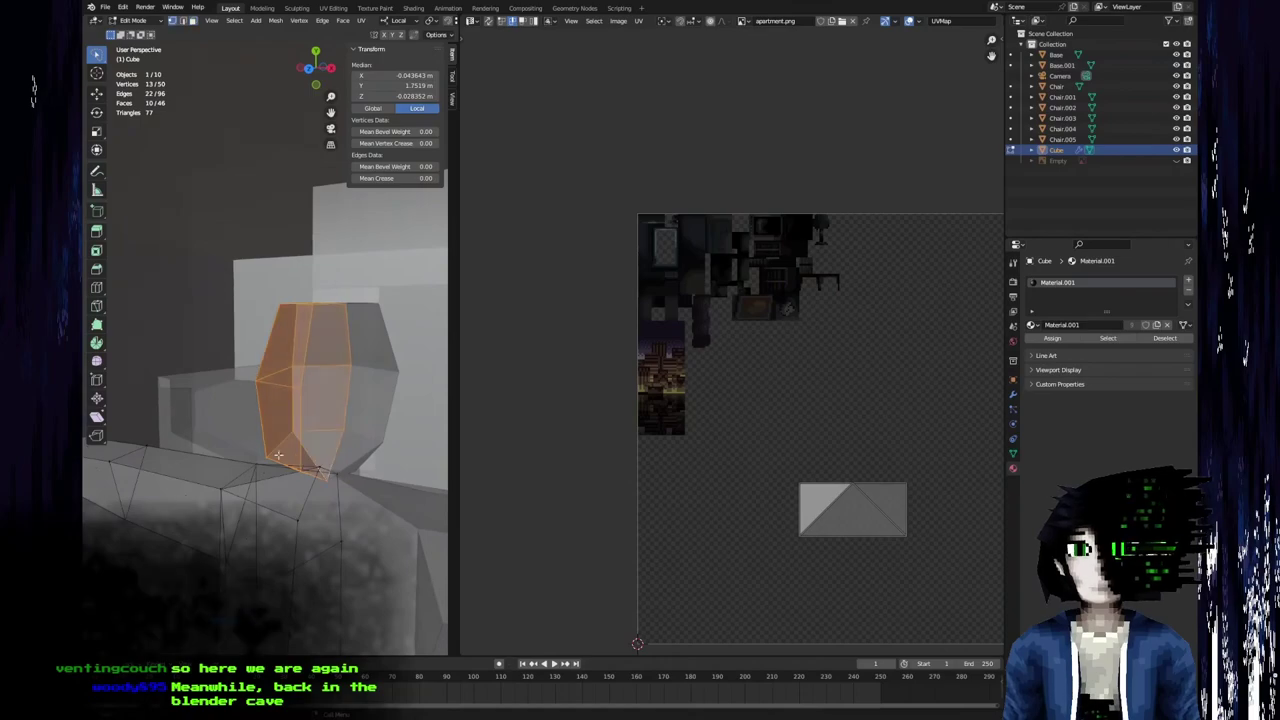
left_click(322, 465)
key("F3")
type("sn")
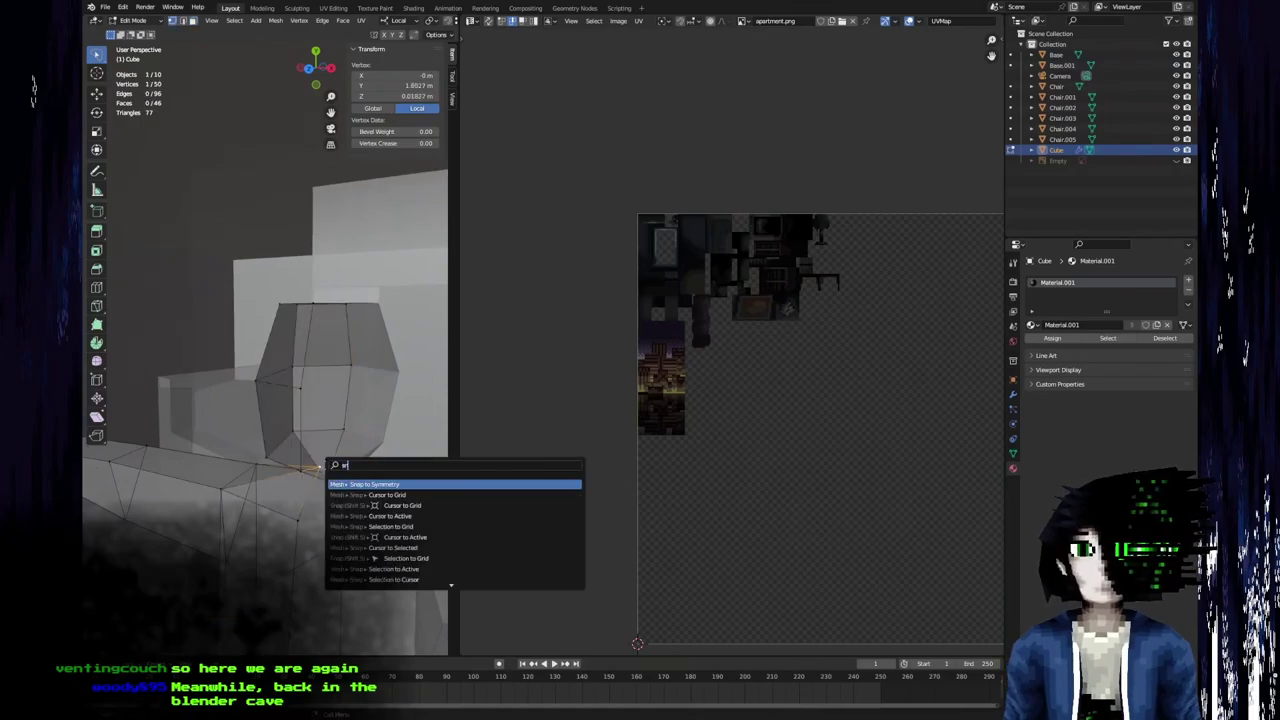
type("ap cursor sel")
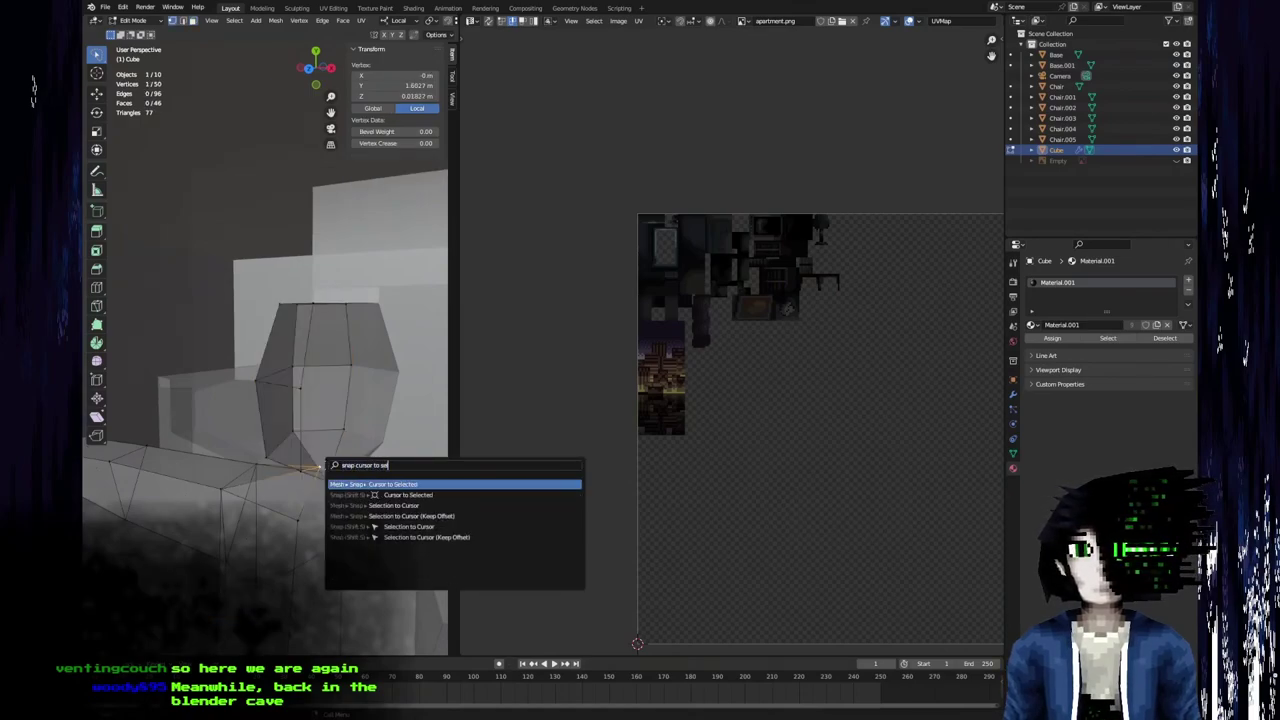
key("Return")
Select the head's entire linked geometry from one of its side vertices.
middle_click_drag(245, 376, 307, 402)
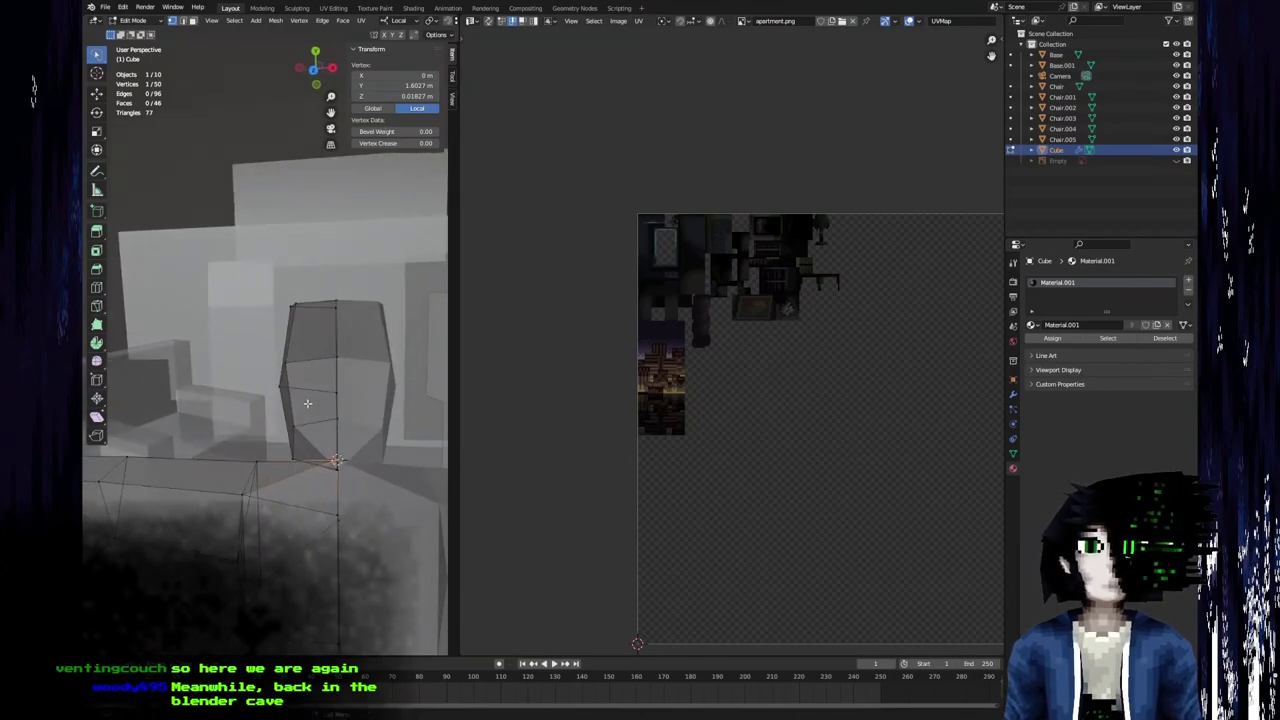
left_click(292, 383)
key("ctrl+l")
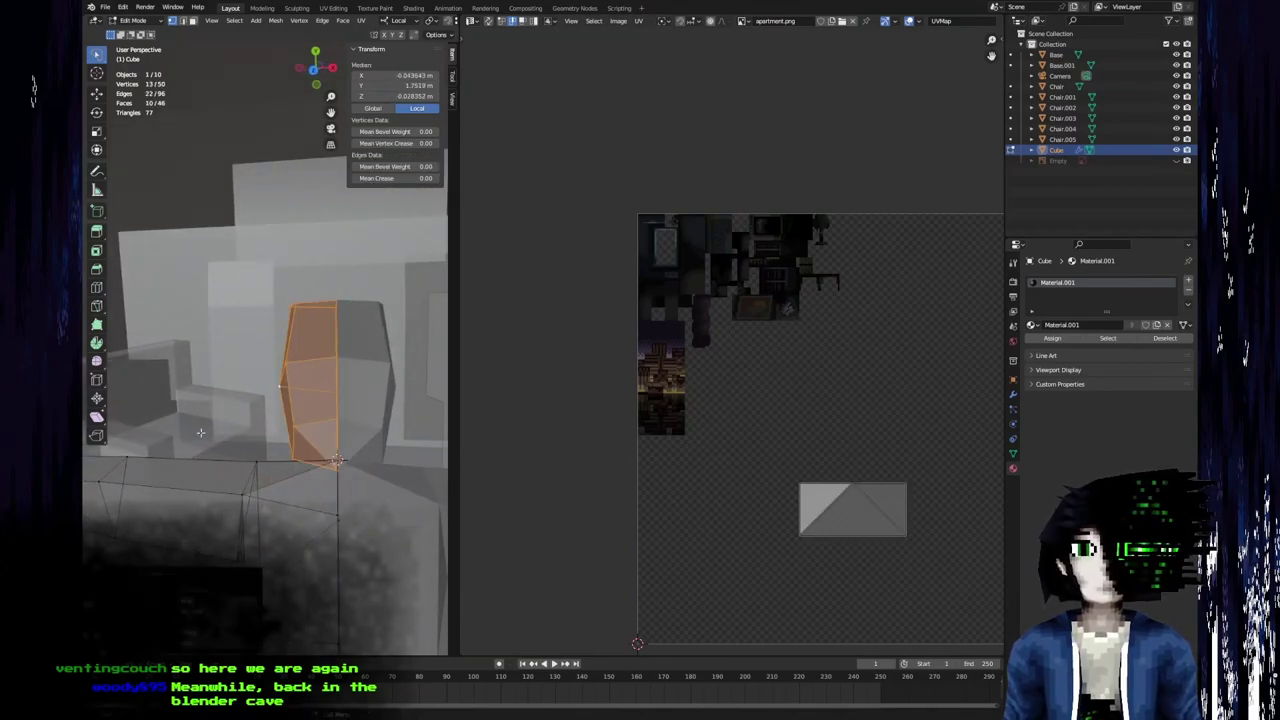
Try scaling the head down about its current pivot point, and undo both scalings.
key("s")
left_click(215, 410)
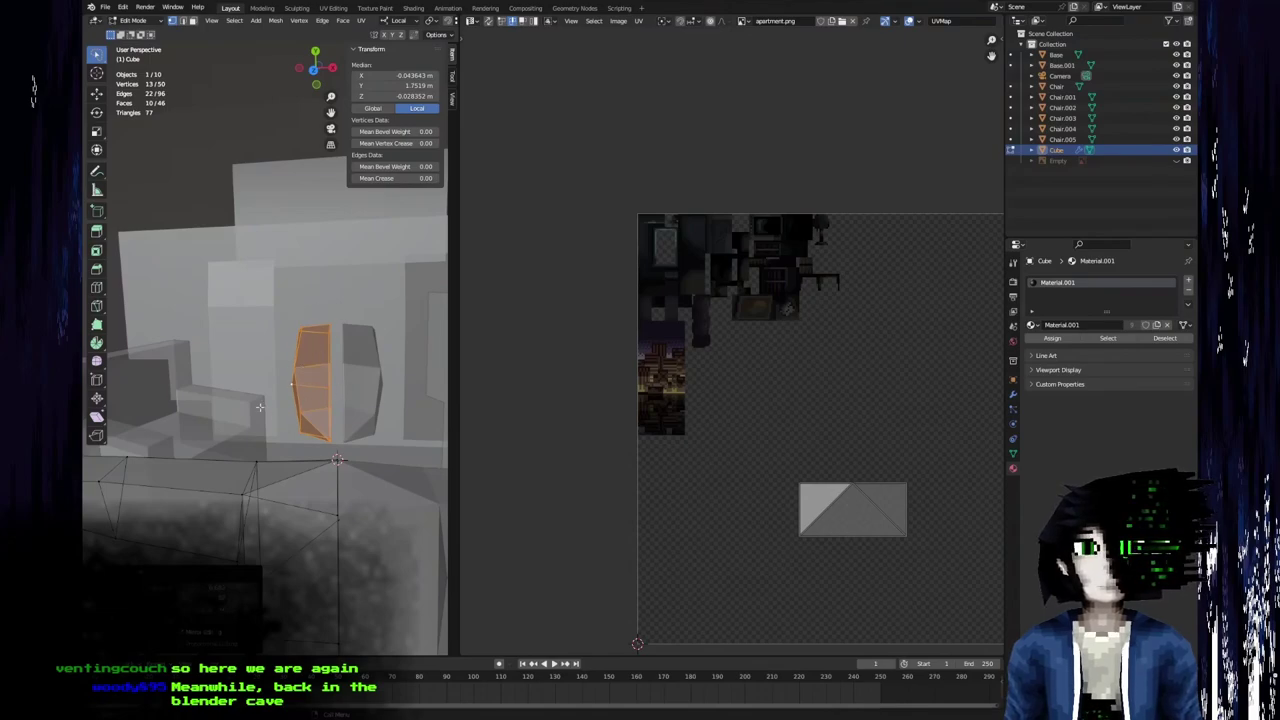
key("s")
left_click(326, 403)
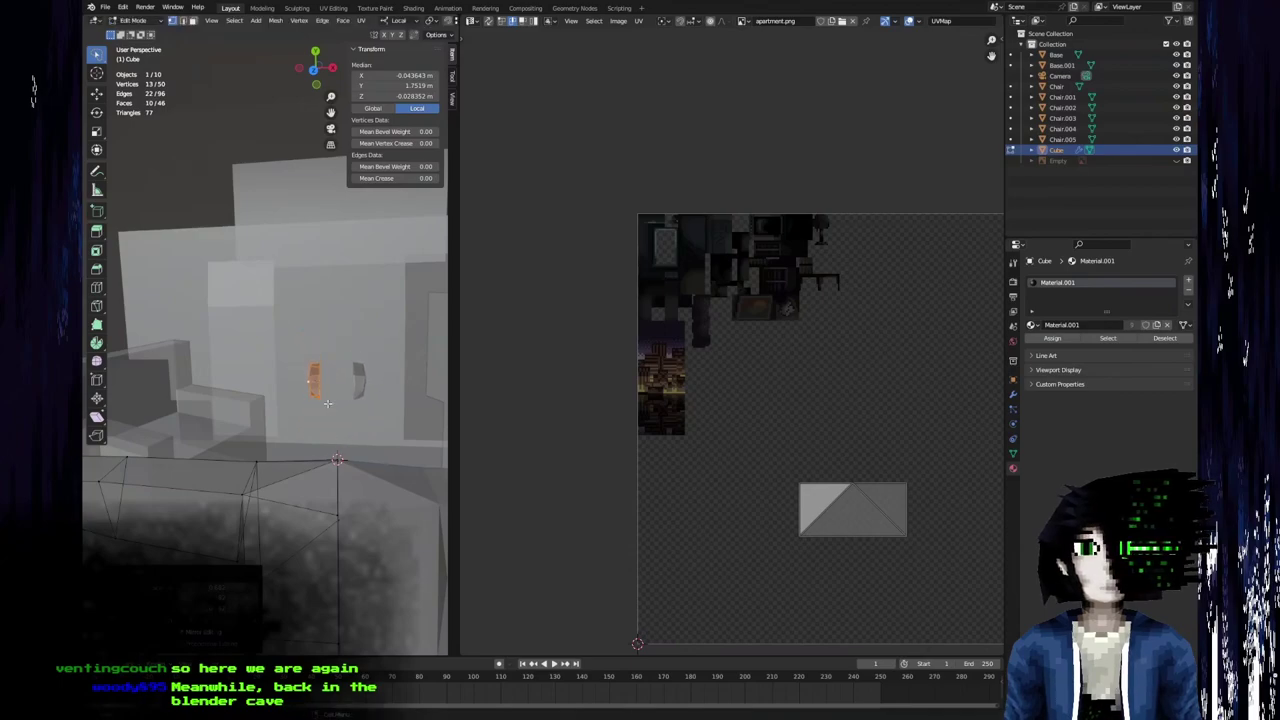
key("ctrl+z")
key("ctrl+z")
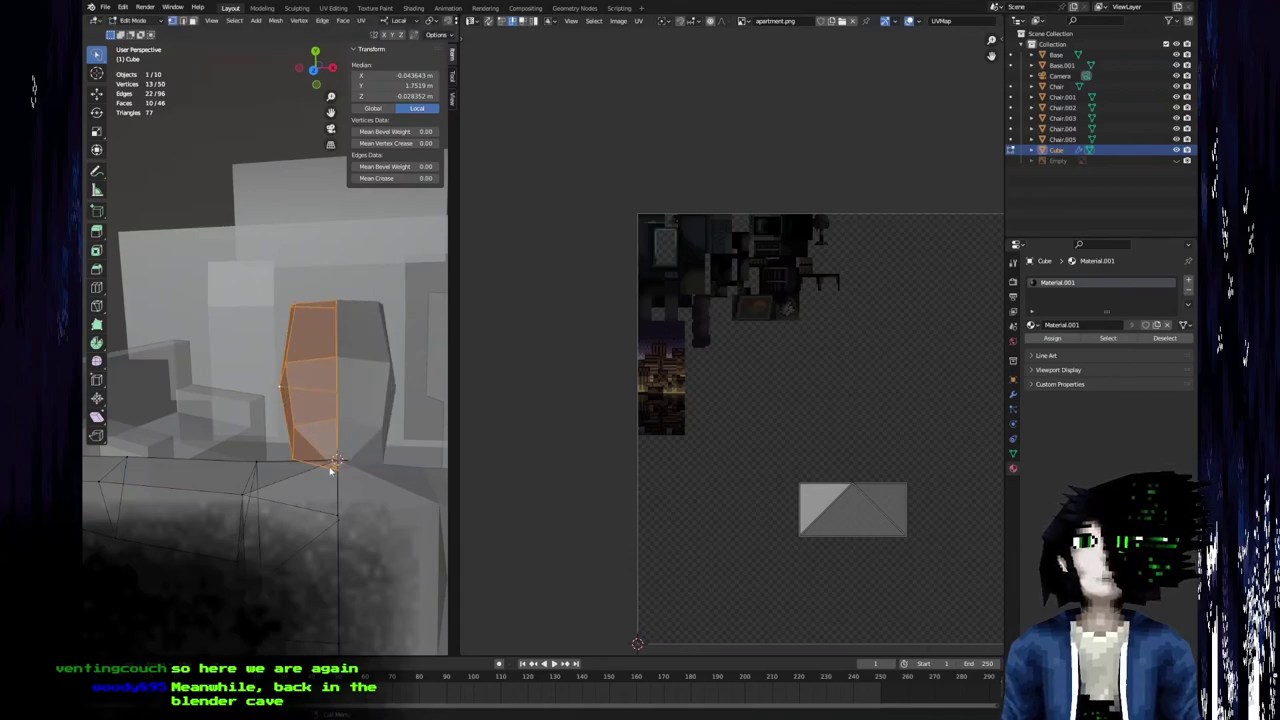
Set the transform pivot point to 3D Cursor and scale the head down slightly towards the neck.
left_click(431, 21)
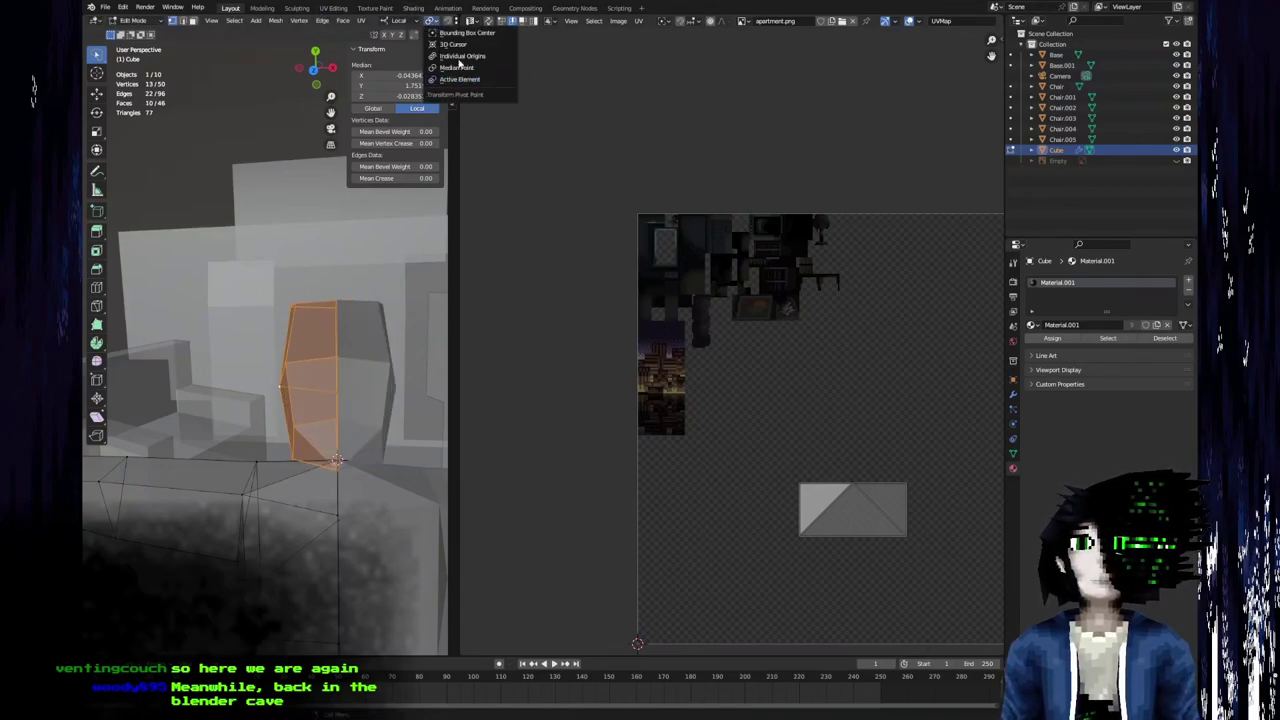
left_click(458, 46)
key("s")
left_click(308, 232)
middle_click_drag(236, 279, 306, 275)
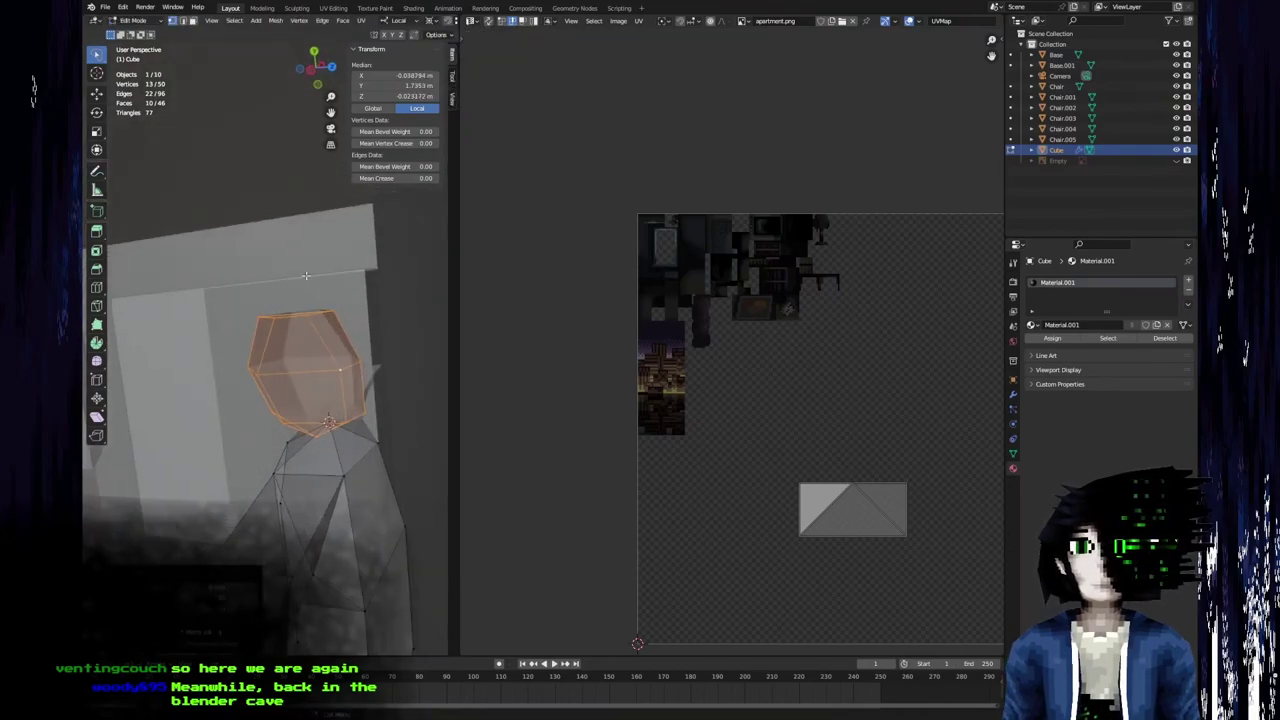
Select a top corner vertex of the head and examine the head's shape up close from several angles.
left_click(269, 321)
middle_click_drag(337, 298, 252, 313)
middle_click_drag(420, 353, 266, 392)
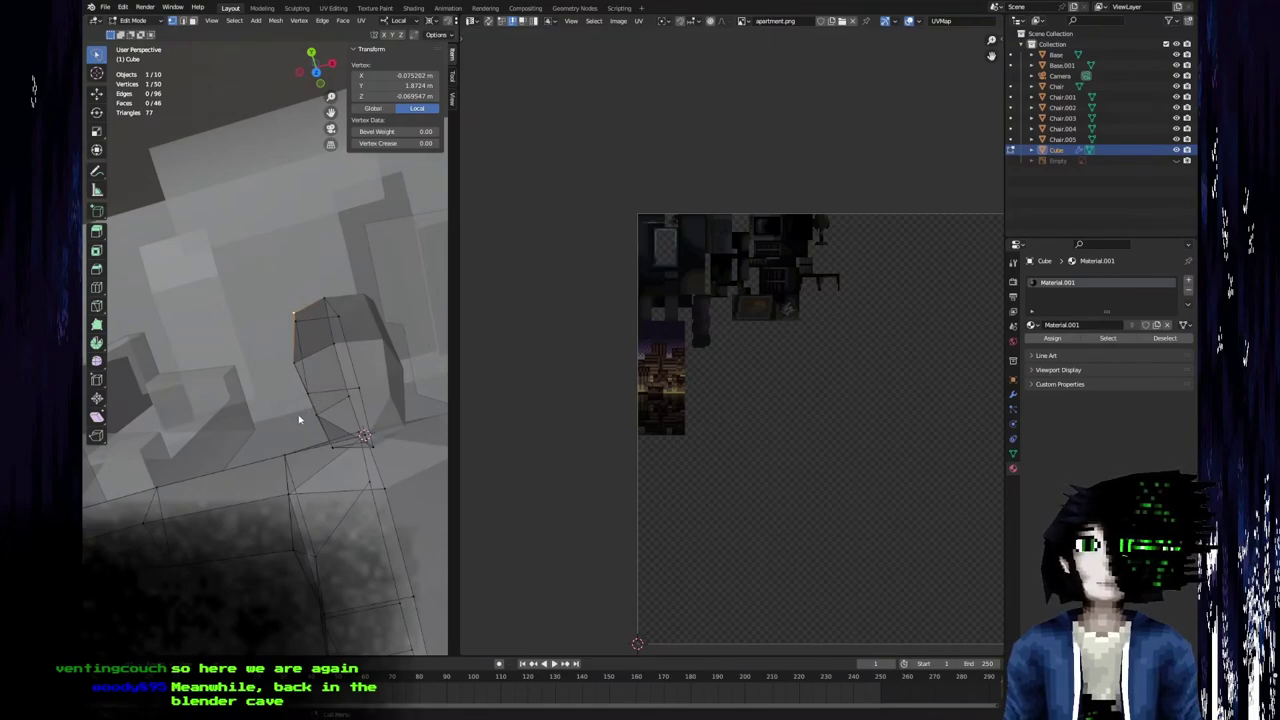
middle_click_drag(270, 399, 337, 260)
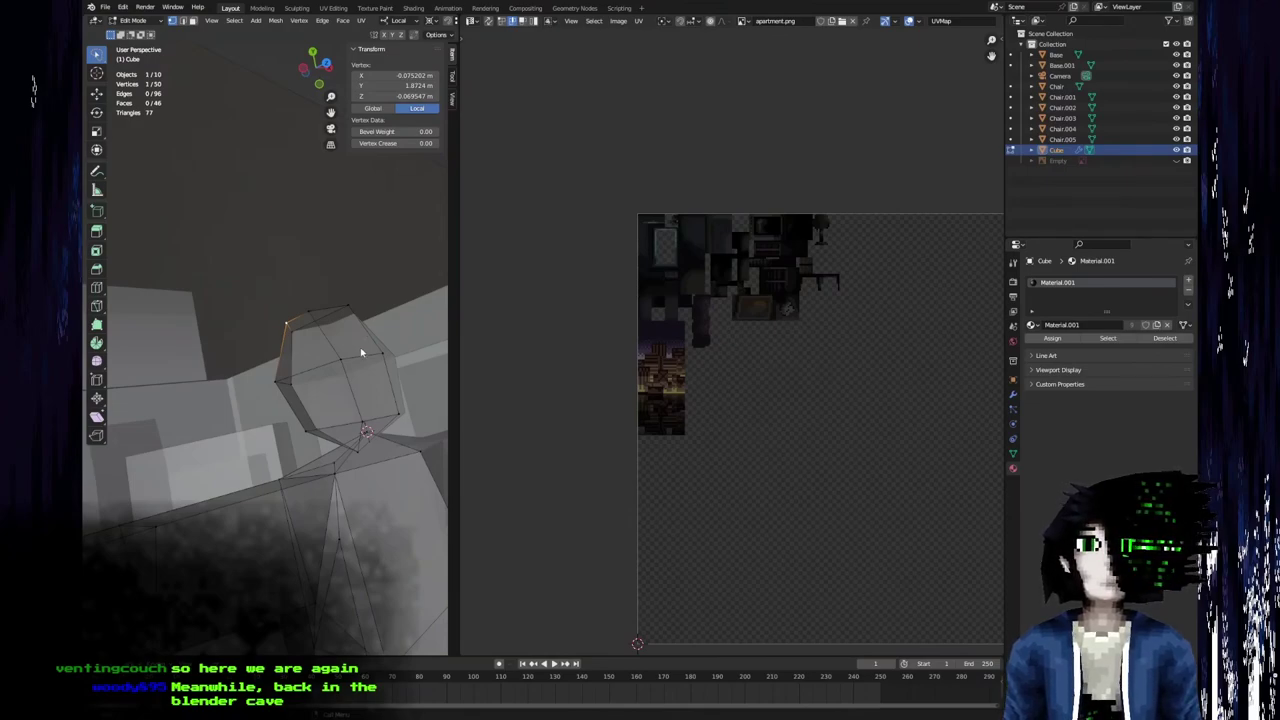
scroll(357, 283, "up", 4)
middle_click_drag(325, 340, 232, 382, "shift")
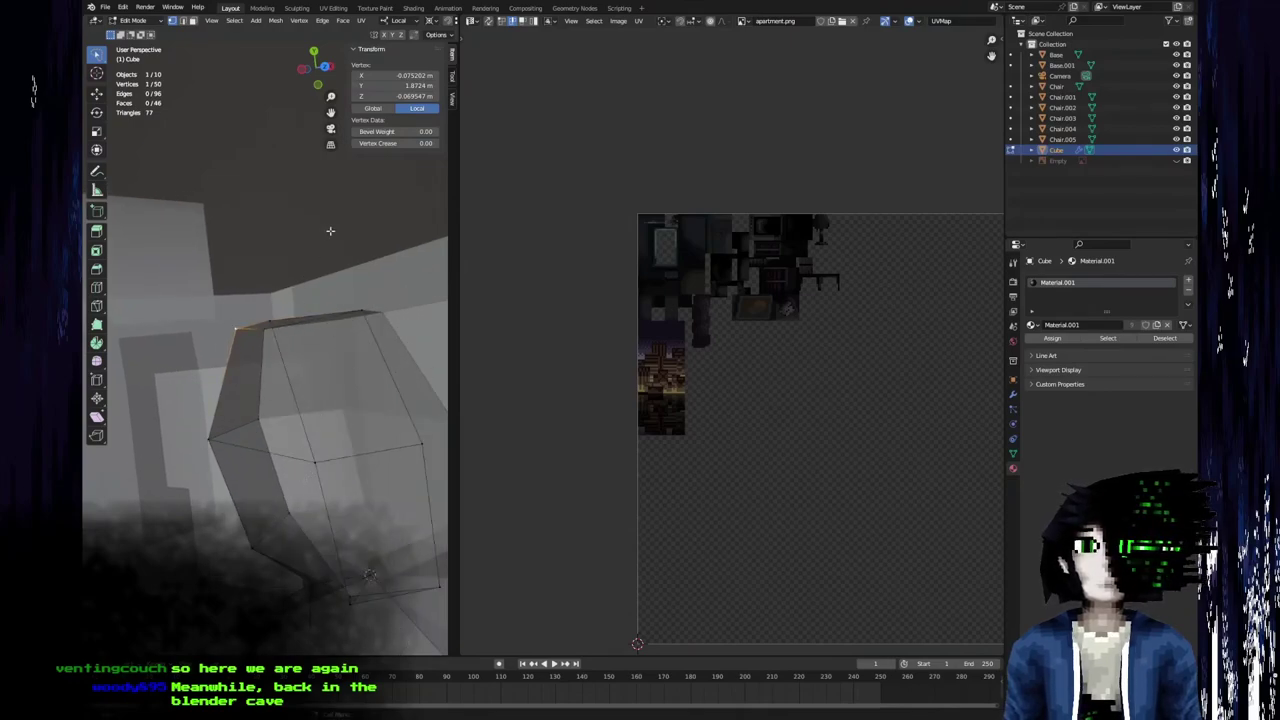
scroll(350, 380, "down", 6)
middle_click_drag(350, 380, 200, 423)
scroll(314, 381, "down", 4)
scroll(281, 398, "up", 6)
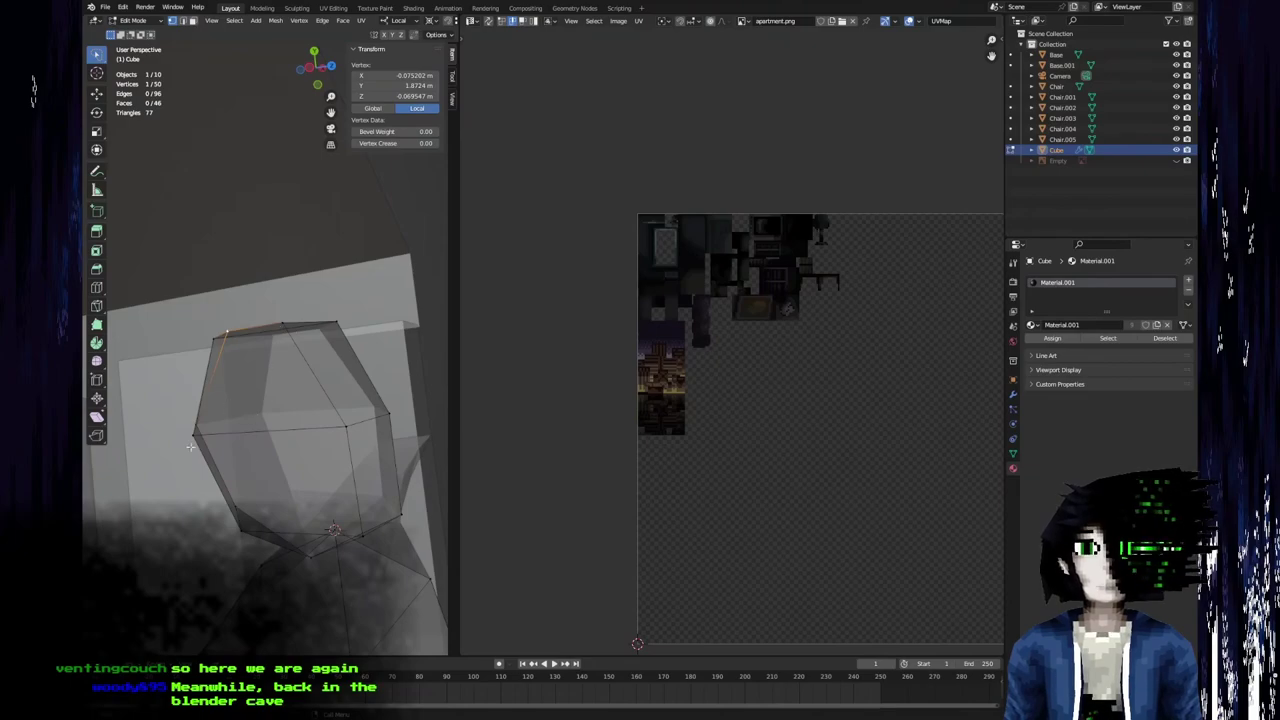
Compare the resized head with the whole character in both Edit Mode and Object Mode.
scroll(204, 432, "down", 6)
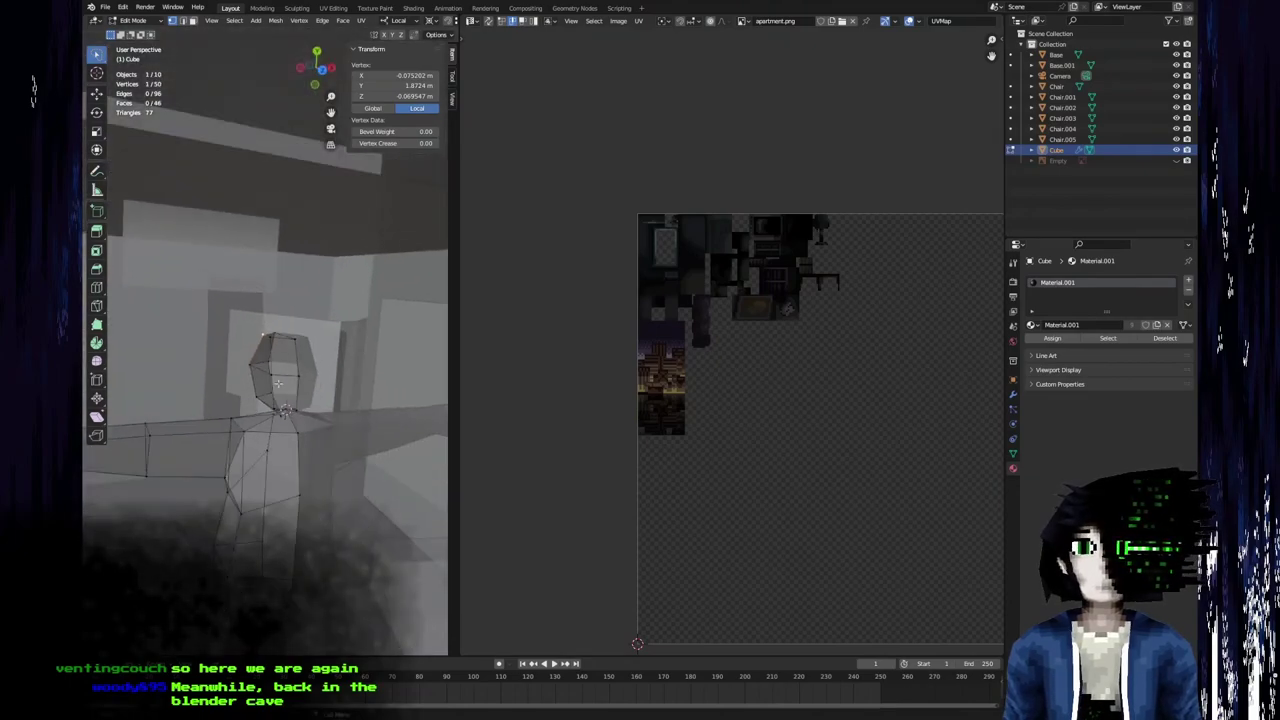
scroll(268, 392, "down", 5)
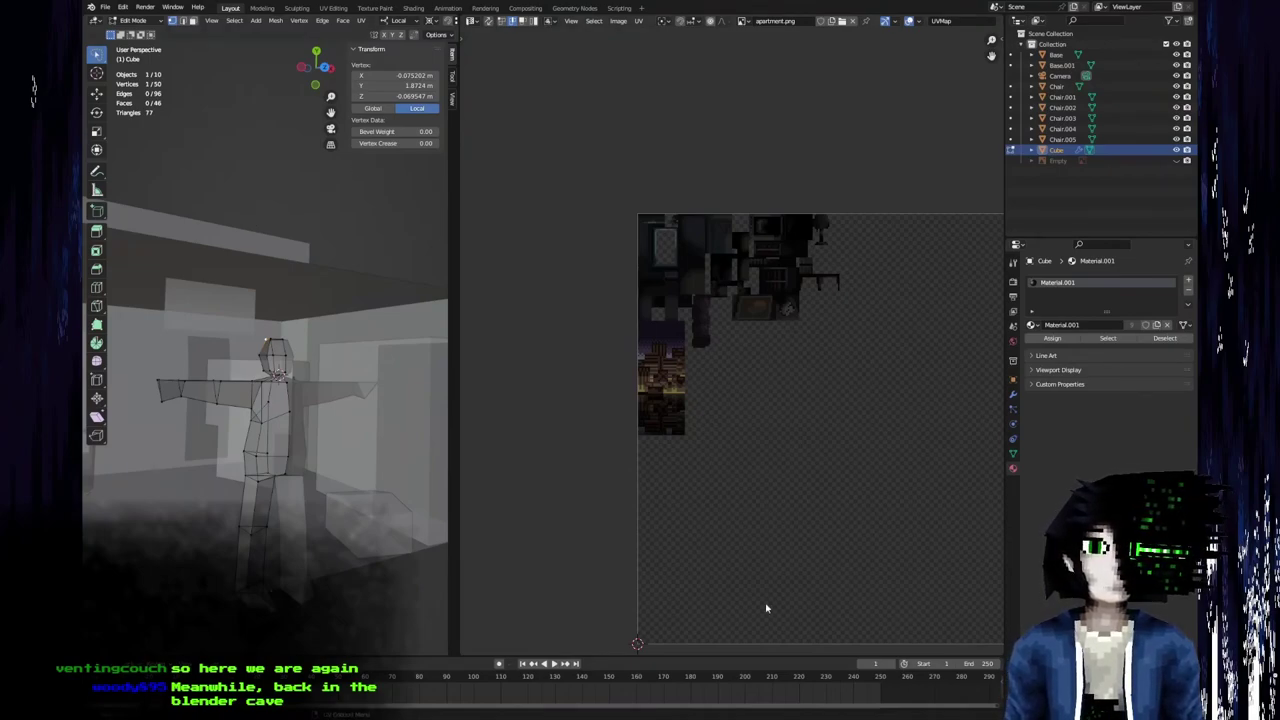
key("Tab")
middle_click_drag(307, 593, 268, 368)
key("Tab")
scroll(257, 449, "up", 4)
scroll(294, 394, "down", 4)
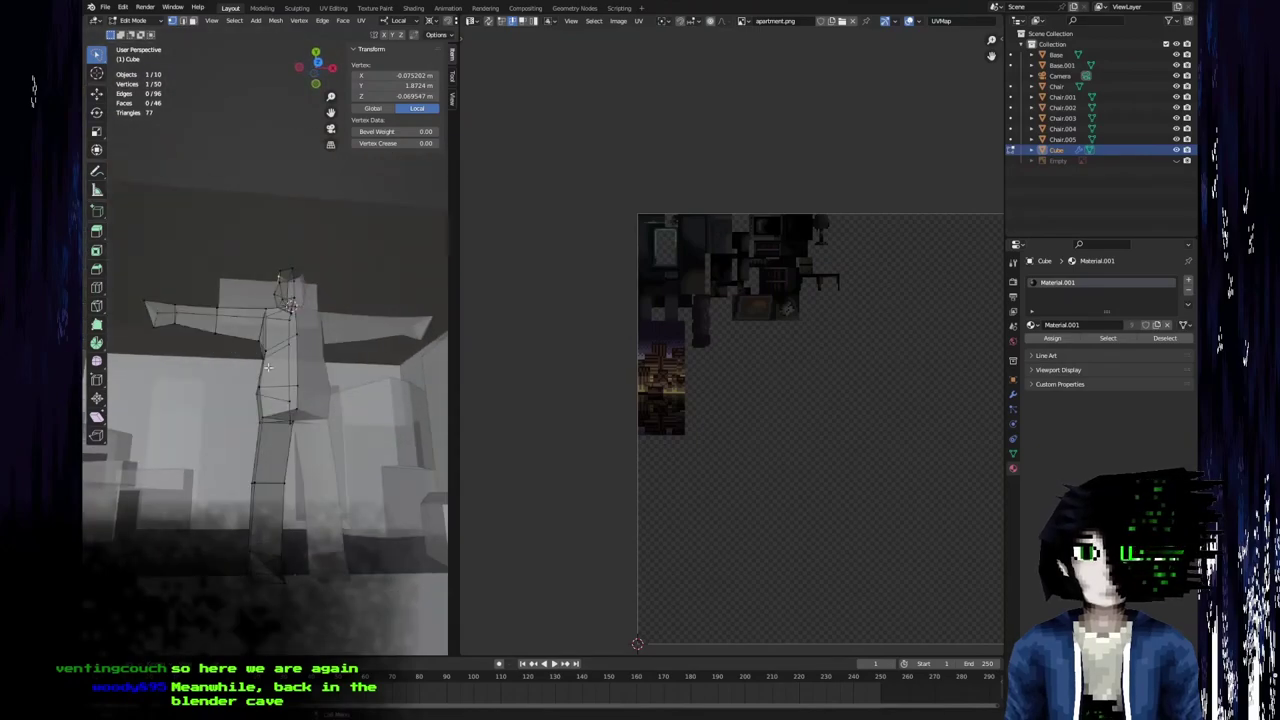
Select the whole character mesh and frame its UV layout over the apartment.png texture for inspection.
key("a")
key("KP_Decimal")
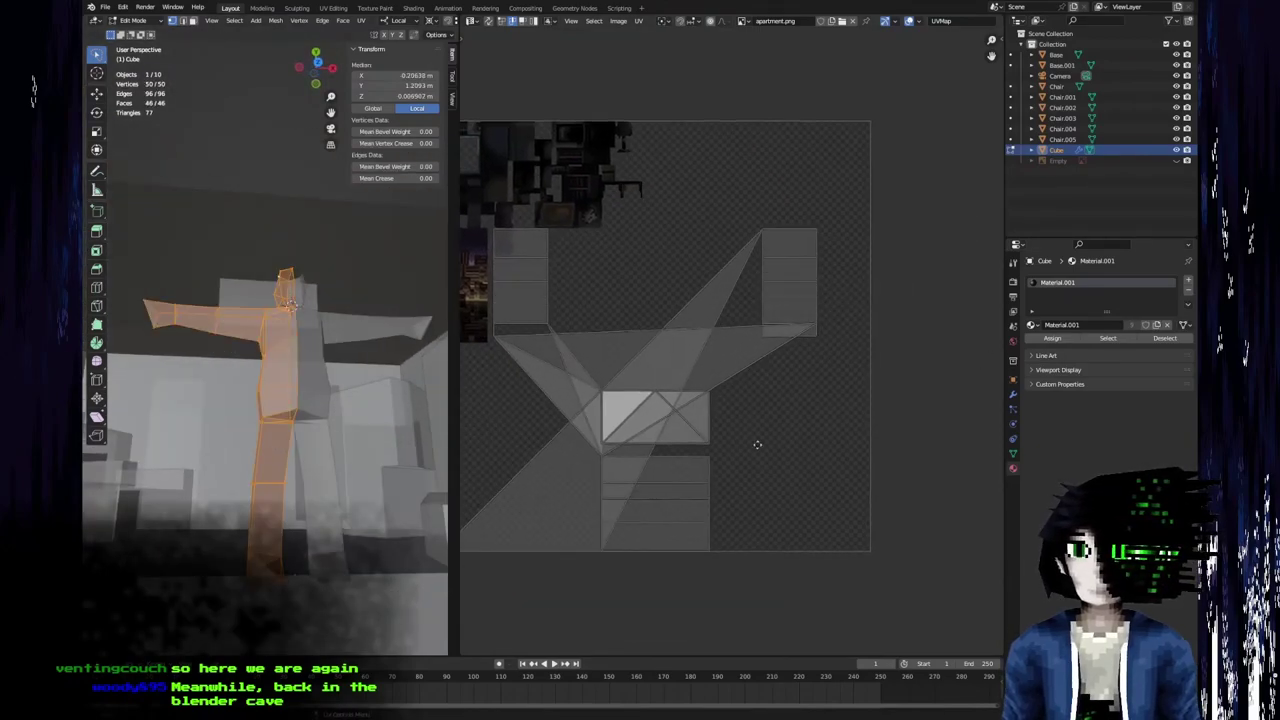
middle_click_drag(715, 475, 751, 491)
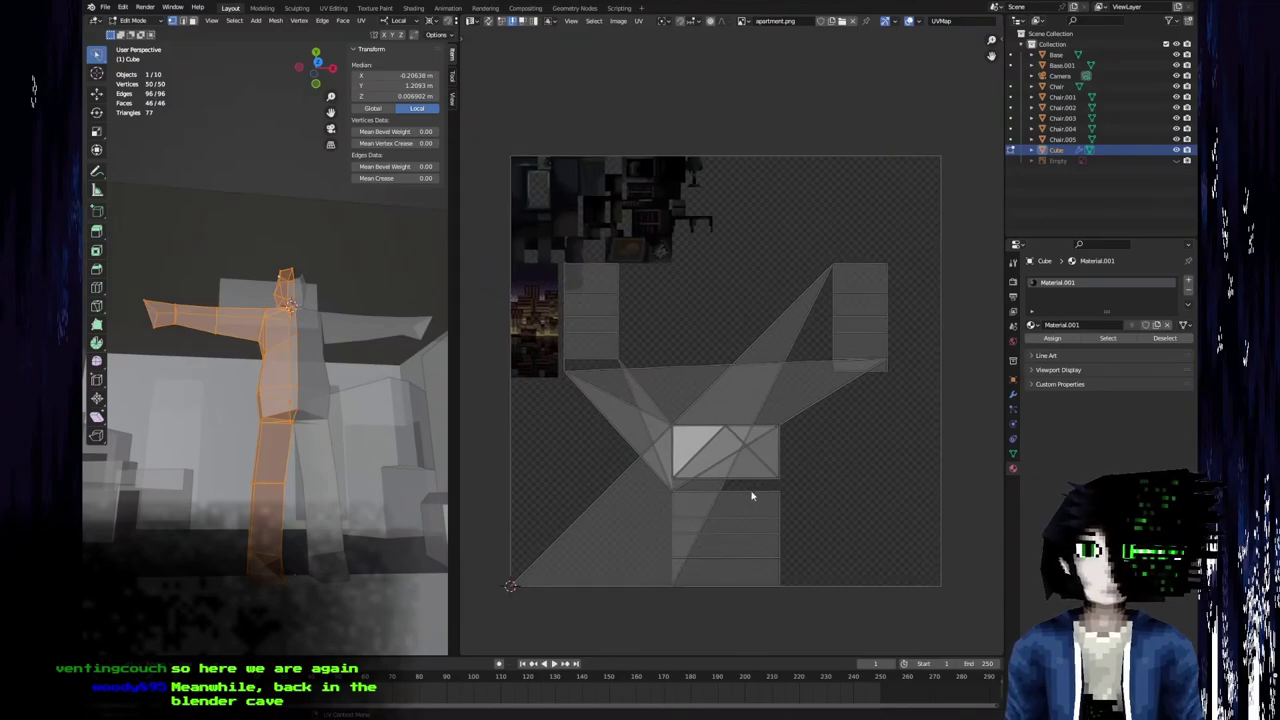
middle_click_drag(655, 484, 669, 486)
Select the upper arm's underside edge in edge select mode, and widen the 3D viewport with X-ray turned off.
middle_click_drag(352, 390, 201, 355)
key("2")
left_click(263, 336)
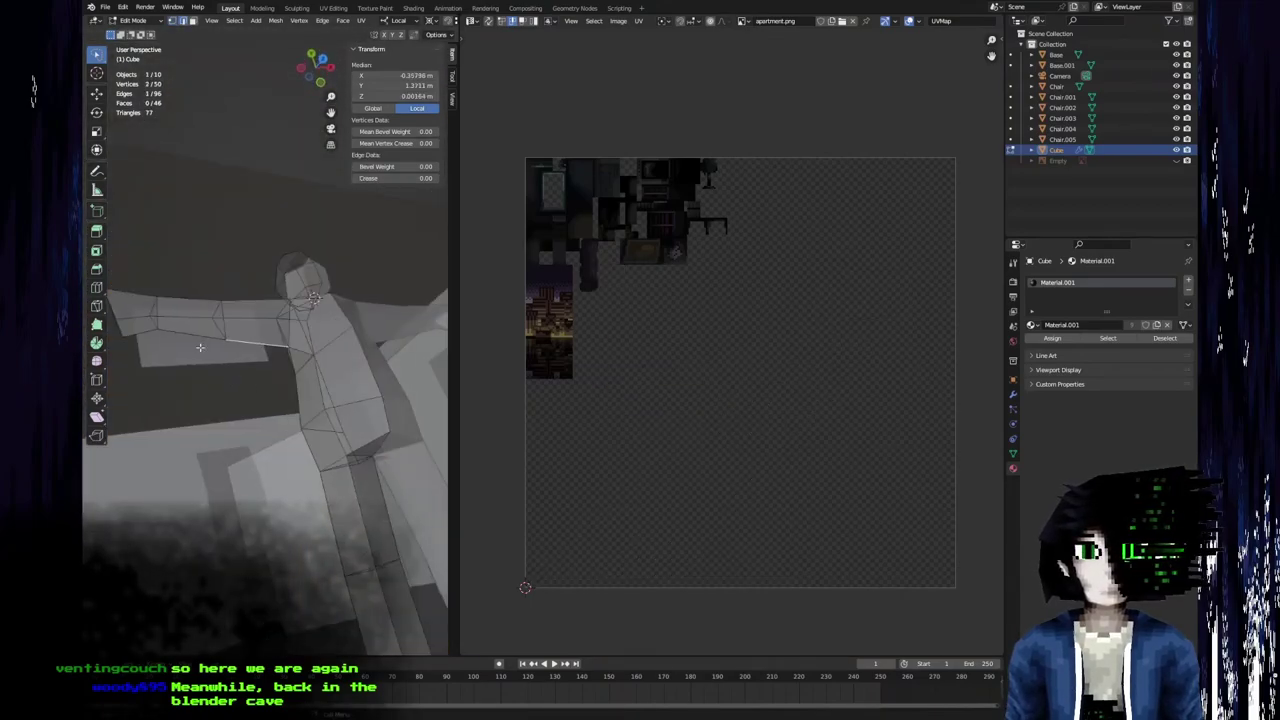
left_click_drag(458, 30, 590, 32)
left_click(582, 21)
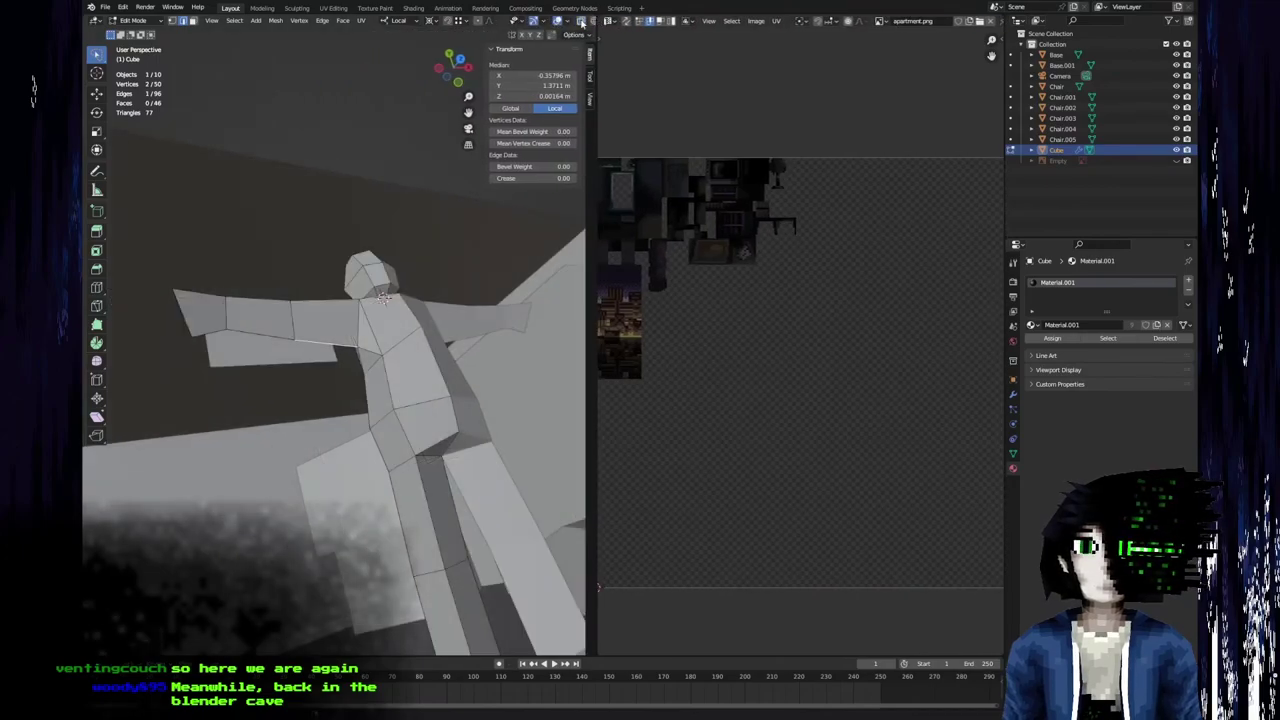
Add the forearm's underside edge to the selection and check the free space on the apartment.png texture.
left_click(258, 334, "shift")
middle_click_drag(370, 370, 254, 349)
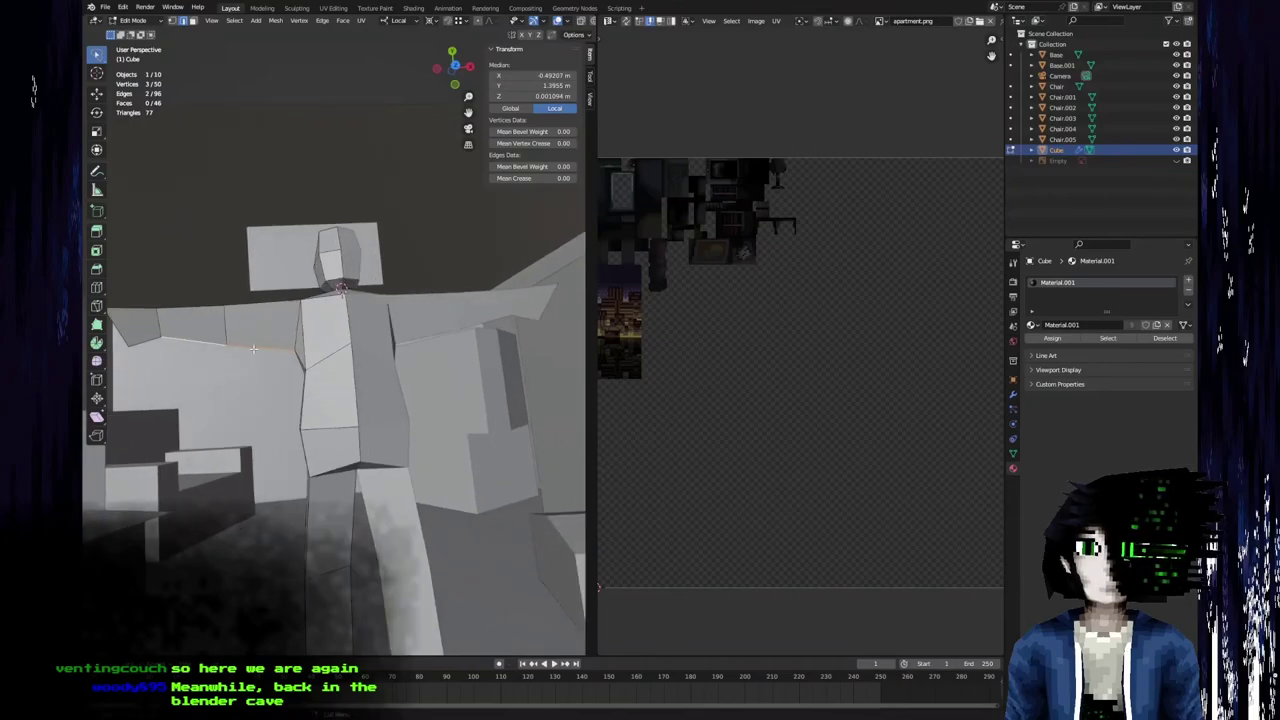
middle_click_drag(681, 315, 714, 327)
scroll(714, 326, "up", 3)
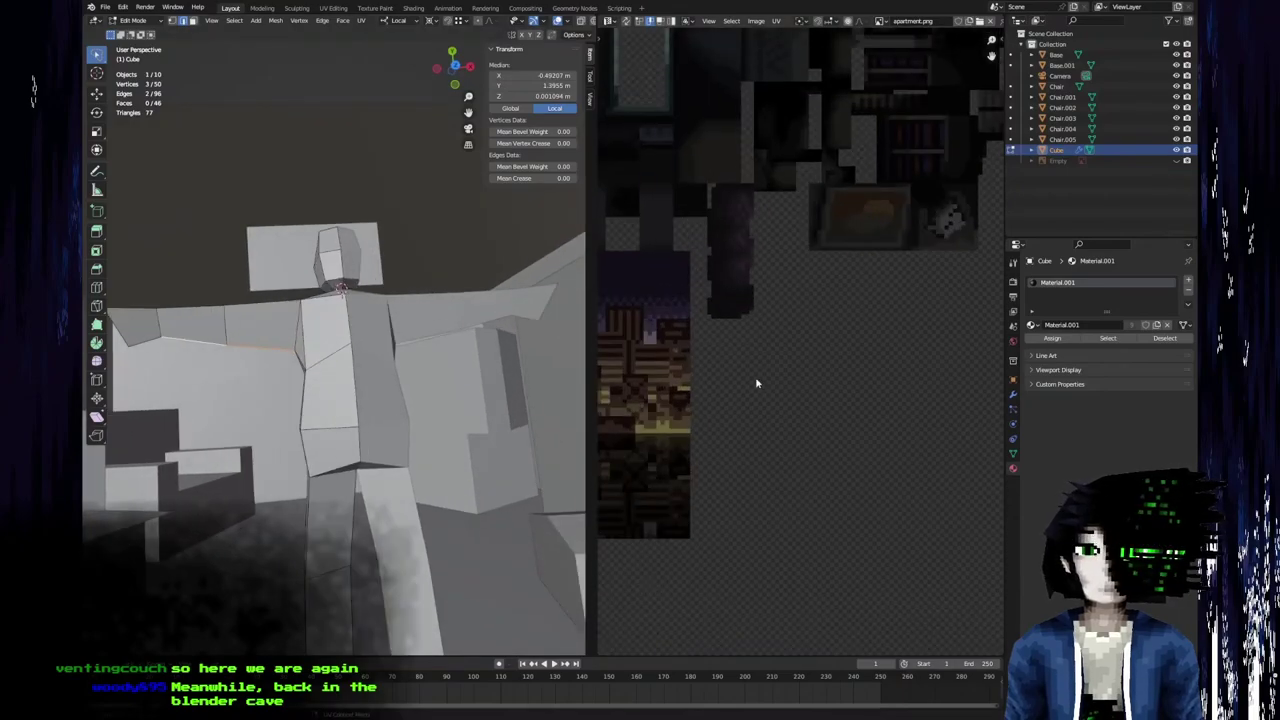
middle_click_drag(361, 488, 296, 330)
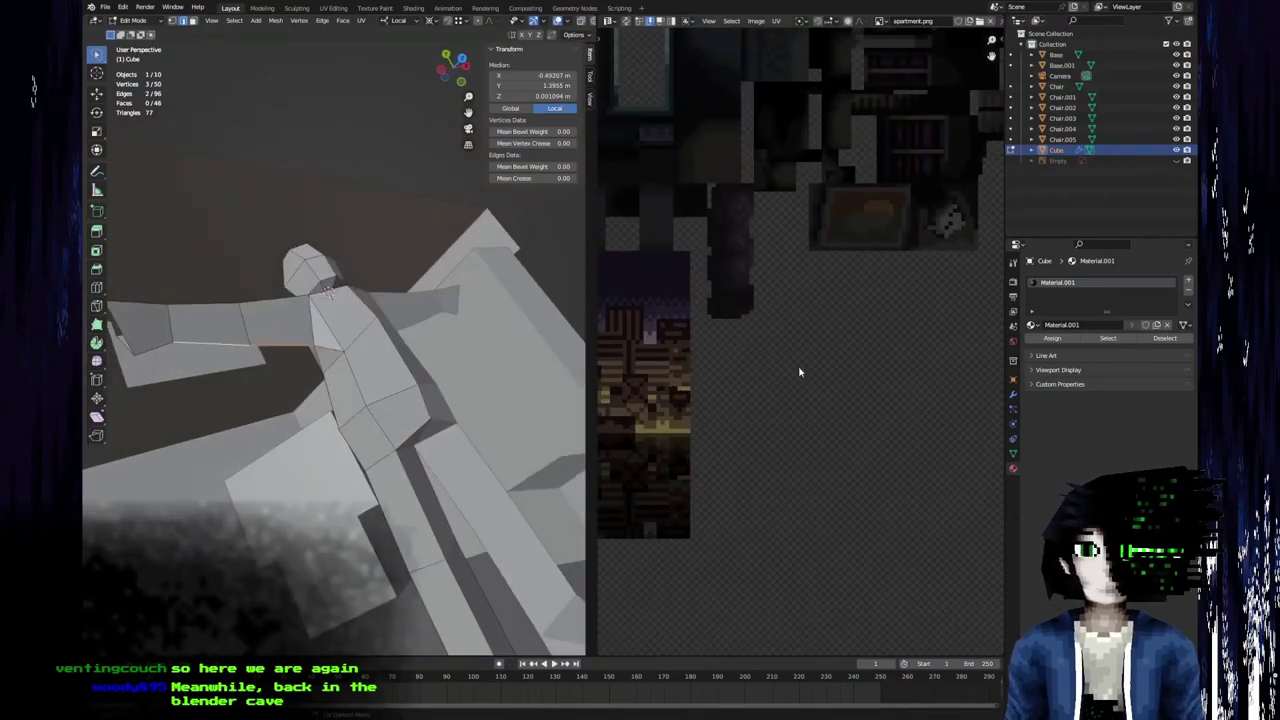
scroll(797, 380, "up", 3)
middle_click_drag(641, 337, 663, 320)
scroll(663, 320, "down", 3)
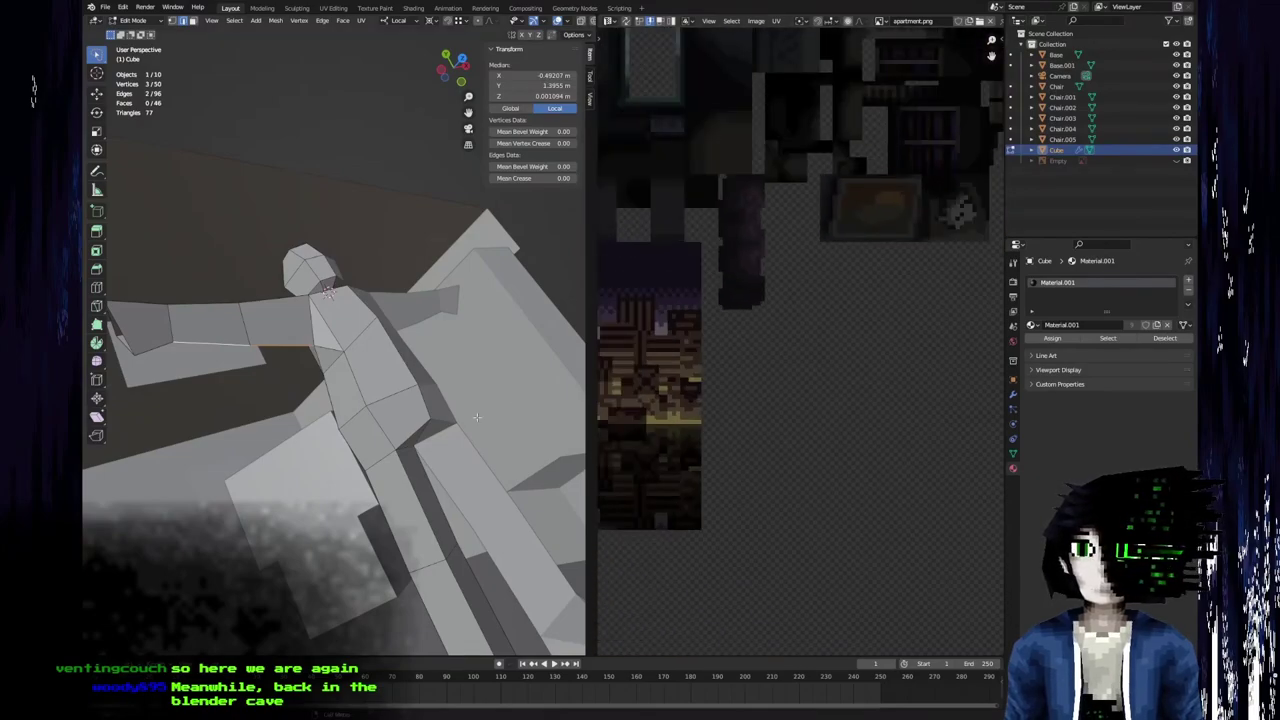
Add the inner edges of the thigh and the lower leg to the edge selection.
middle_click_drag(368, 381, 317, 383)
left_click(410, 519, "shift")
left_click(430, 590, "shift")
middle_click_drag(408, 597, 245, 540, "shift")
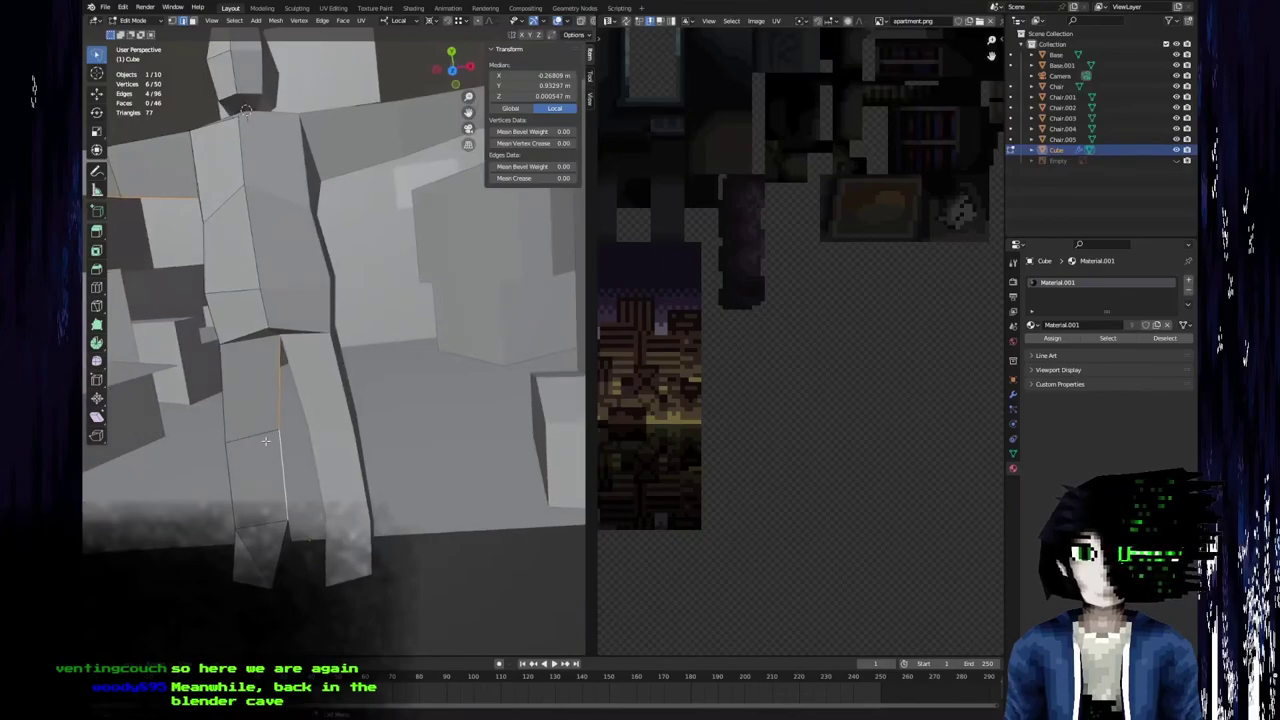
middle_click_drag(272, 447, 280, 537)
Add the edges around the shoulder, where the arm meets the torso, to the selection.
middle_click_drag(240, 398, 399, 430)
middle_click_drag(303, 384, 388, 345)
scroll(322, 376, "up", 4)
left_click(390, 296, "shift")
middle_click_drag(389, 295, 482, 360)
scroll(482, 360, "down", 4)
left_click(482, 358, "shift")
scroll(277, 336, "up", 4)
middle_click_drag(277, 336, 300, 378)
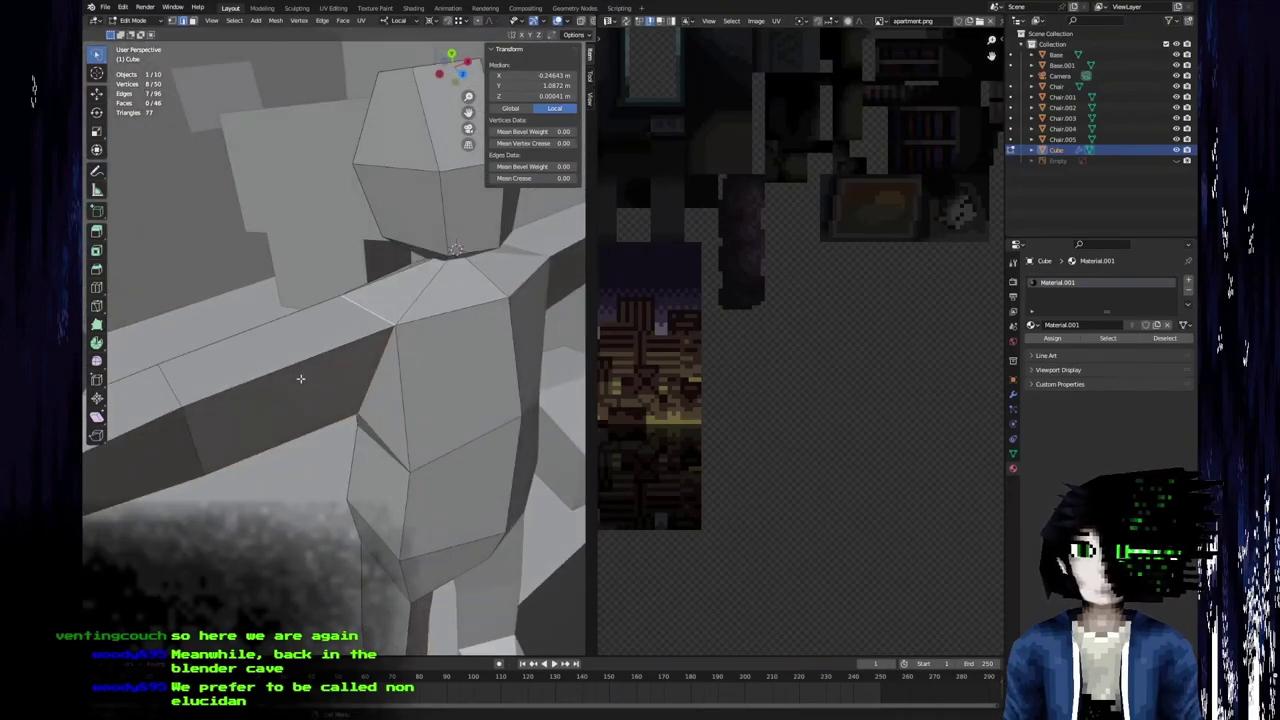
middle_click_drag(349, 324, 340, 380)
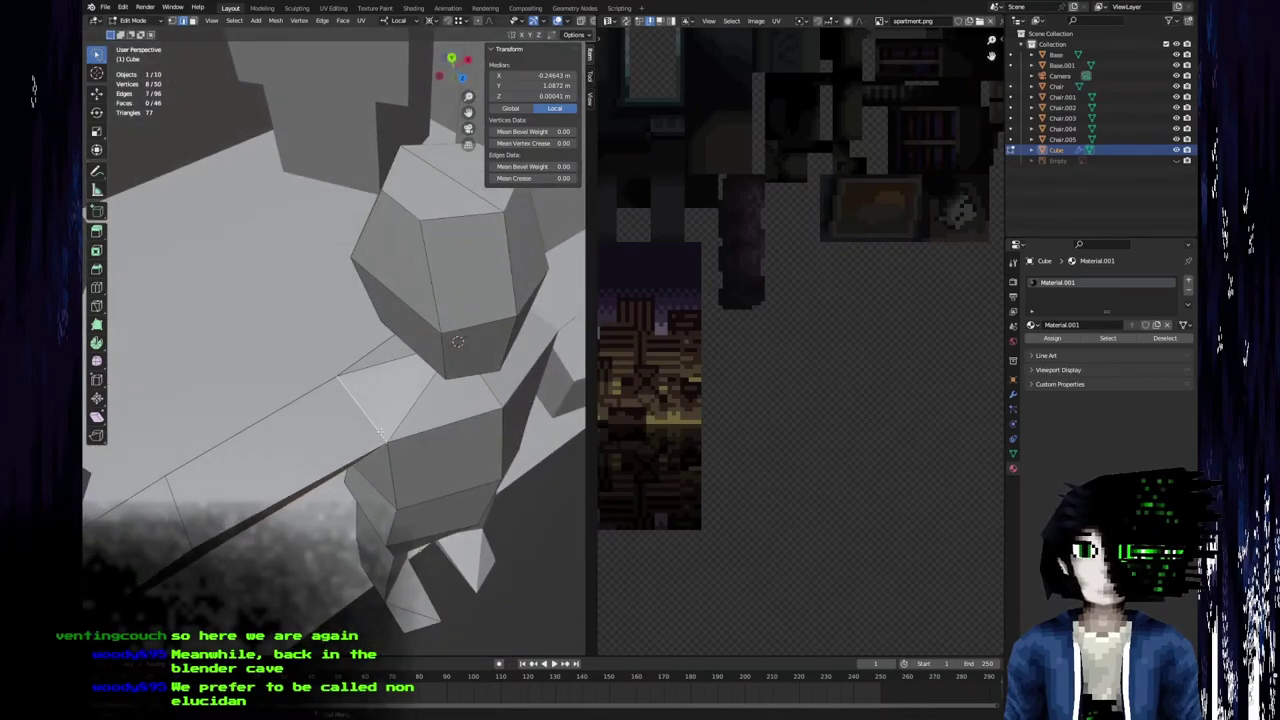
Mark the selected arm, leg and shoulder edges of the character as seams.
middle_click_drag(256, 458, 195, 397)
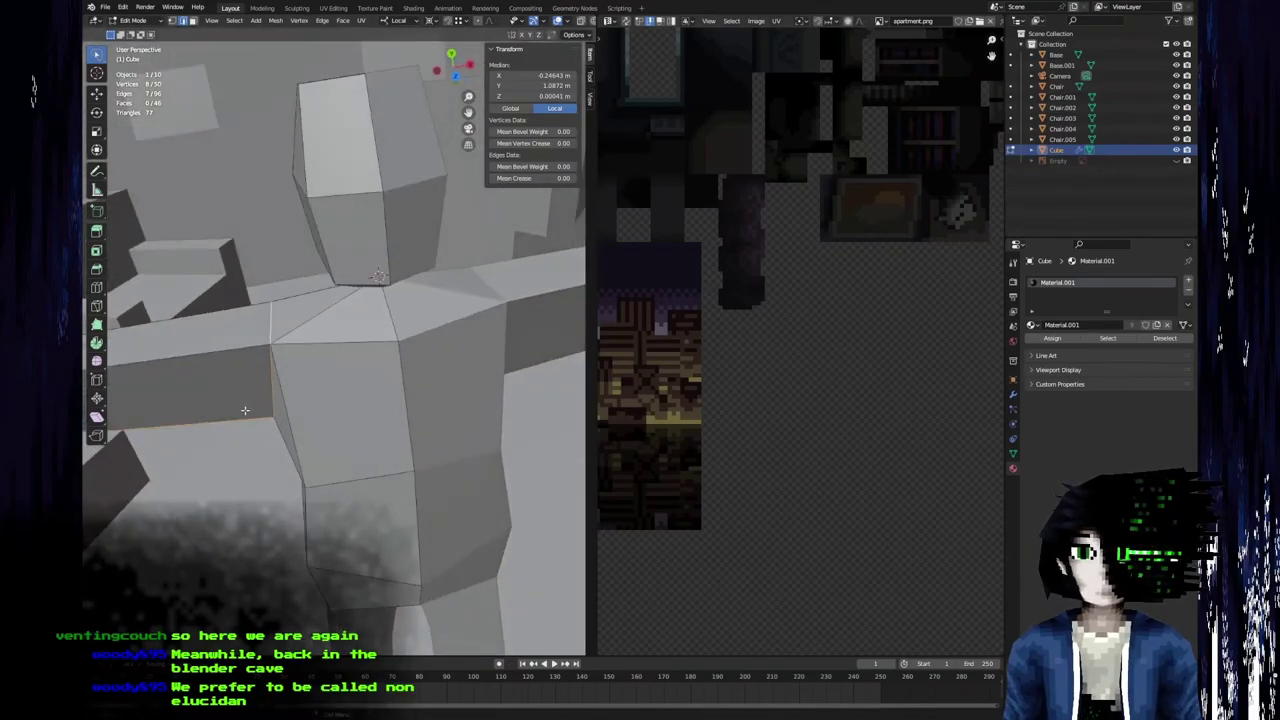
right_click(270, 403)
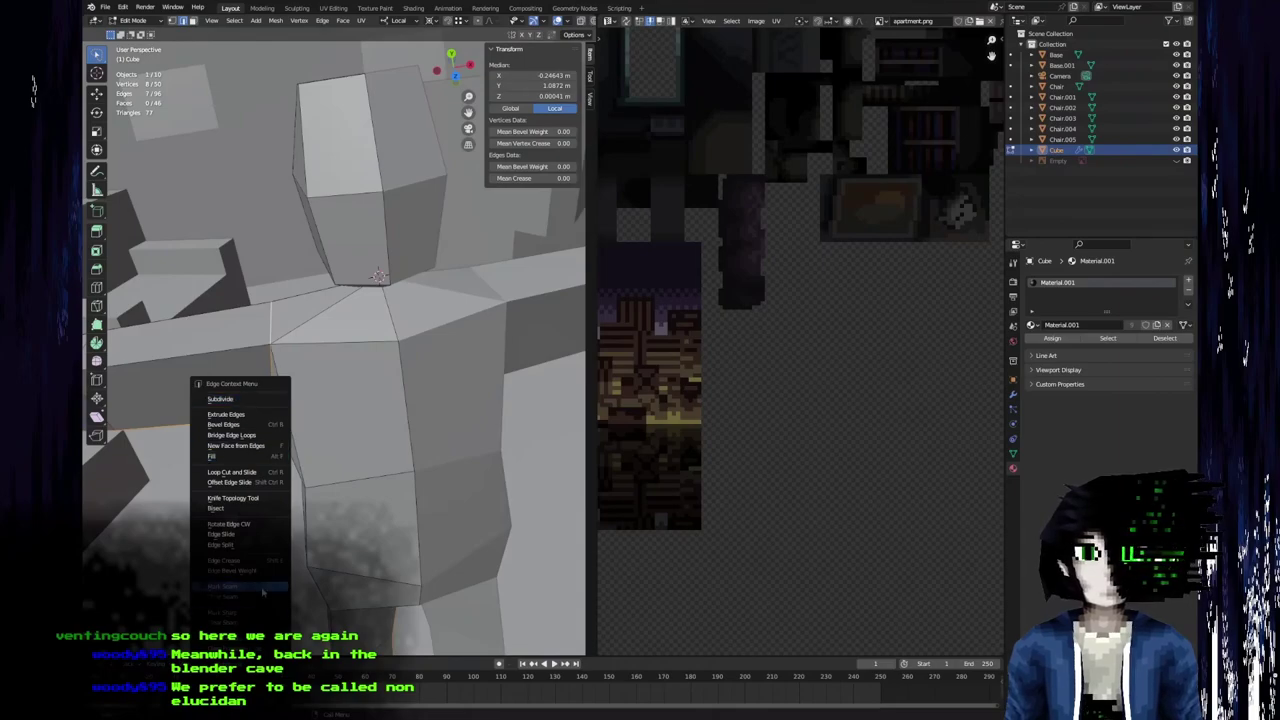
left_click(255, 590)
Subdivide the single edge running across the top of the character's head.
middle_click_drag(348, 318, 428, 402)
scroll(332, 288, "up", 4)
left_click(421, 181)
scroll(409, 262, "down", 4)
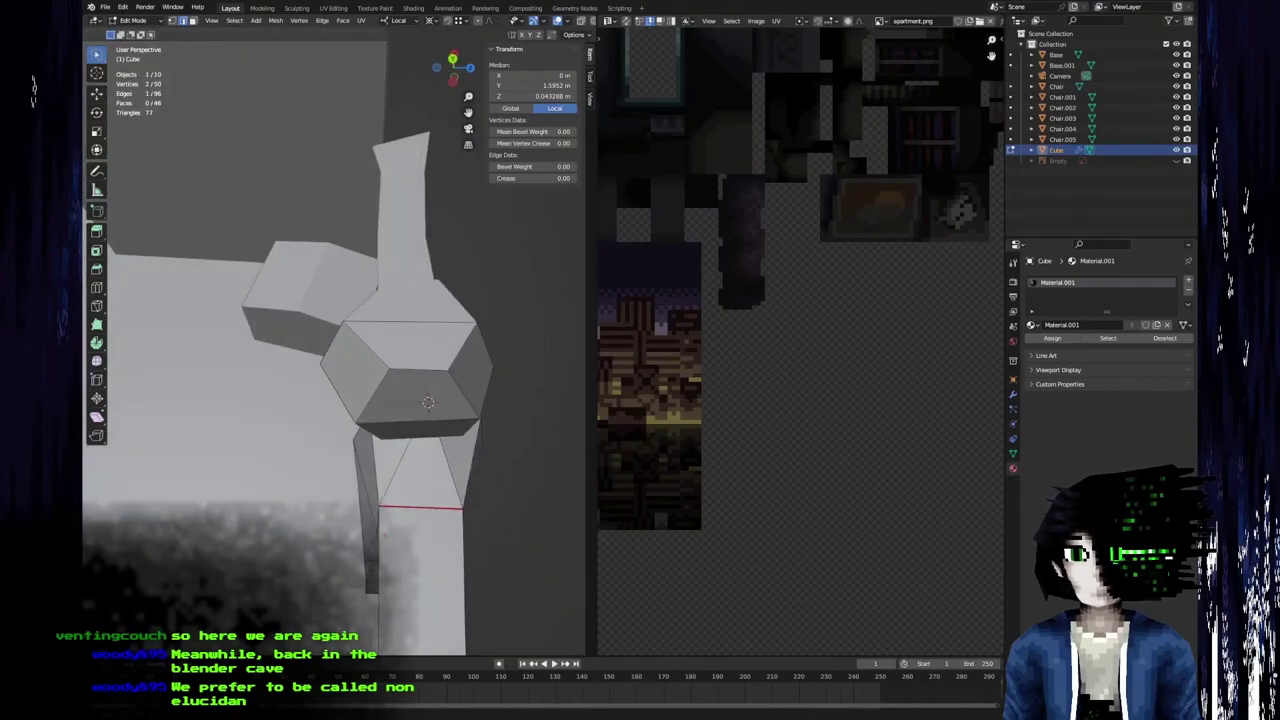
right_click(425, 322)
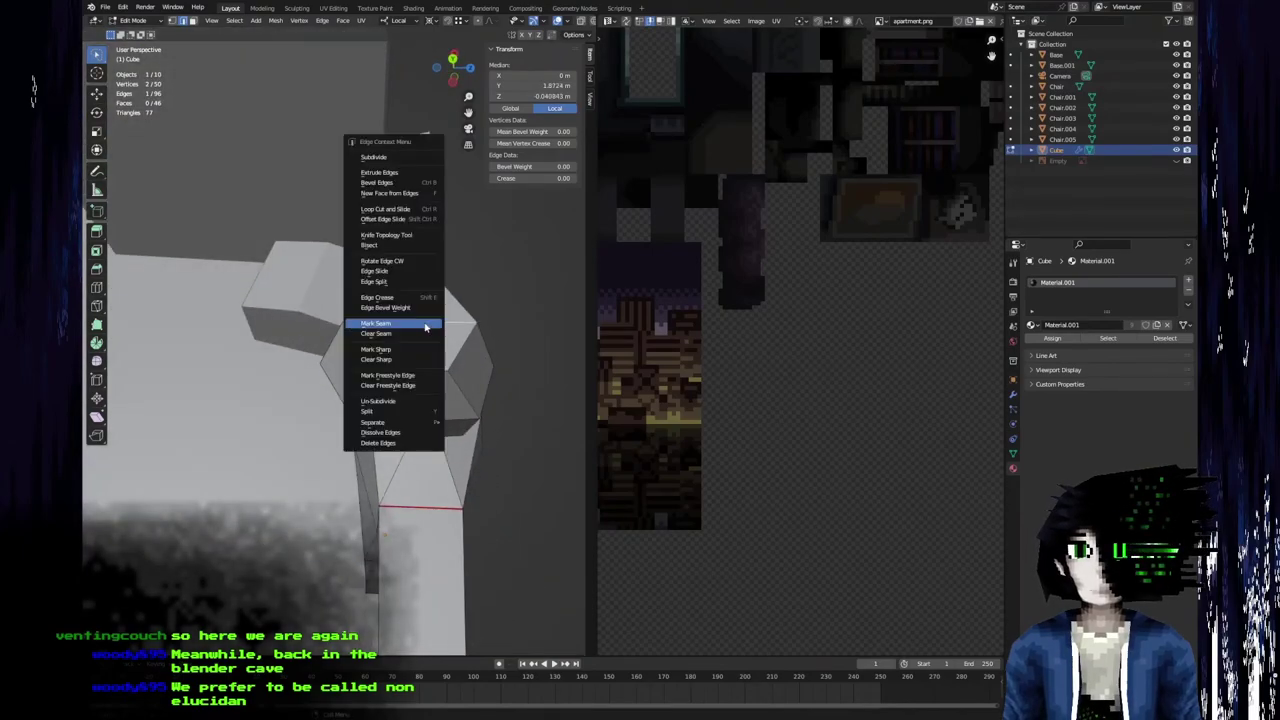
left_click(416, 163)
Triangulate the head's top face and mark the two new edges meeting at the subdivided edge's midpoint as seams.
key("3")
left_click(418, 335)
key("ctrl+t")
middle_click_drag(418, 335, 421, 287)
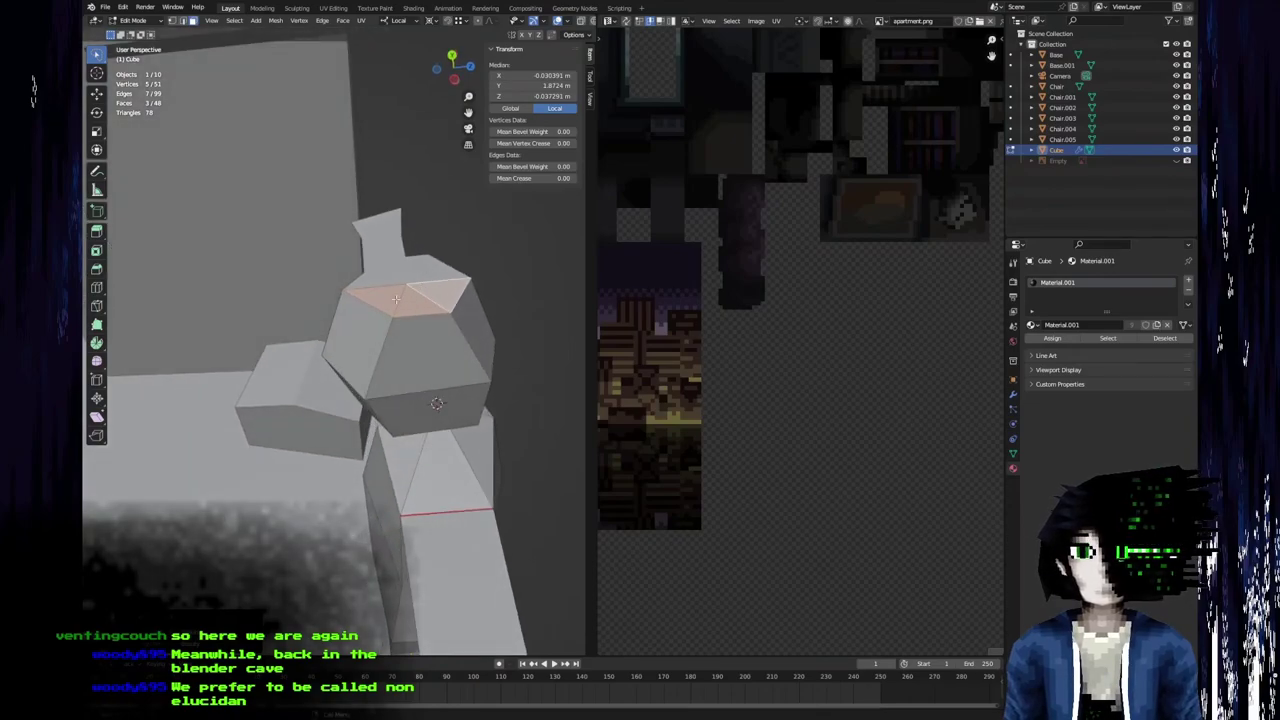
left_click(395, 298)
right_click(395, 296)
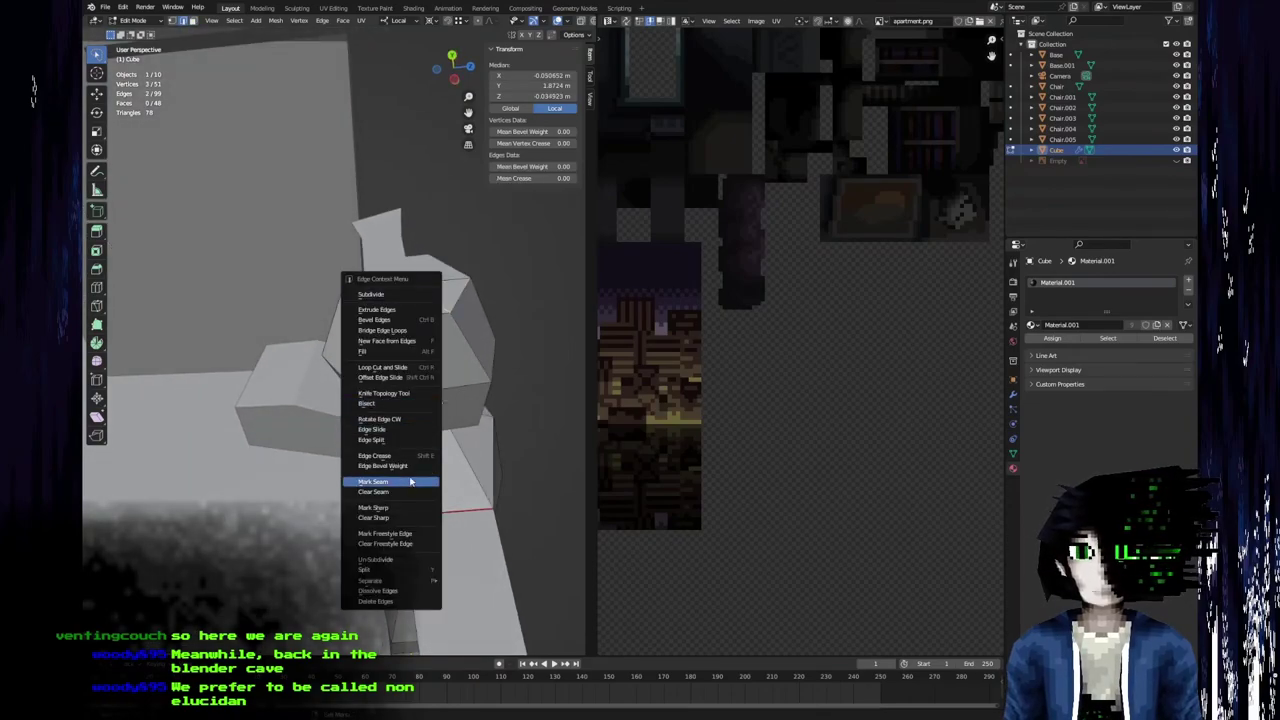
left_click(410, 482)
Mark the edges around the neck as a seam and select the head's linked faces.
scroll(397, 374, "up", 5)
scroll(380, 310, "down", 8)
scroll(353, 328, "up", 5)
middle_click_drag(353, 328, 371, 531)
middle_click_drag(495, 481, 335, 485)
left_click(320, 500, "shift")
right_click(322, 496)
left_click(322, 496)
left_click(335, 485, "shift")
key("l")
Select the edge loop around the upper part of the head and move it along the Y axis.
middle_click_drag(325, 375, 199, 386)
scroll(243, 280, "down", 11)
scroll(326, 371, "up", 6)
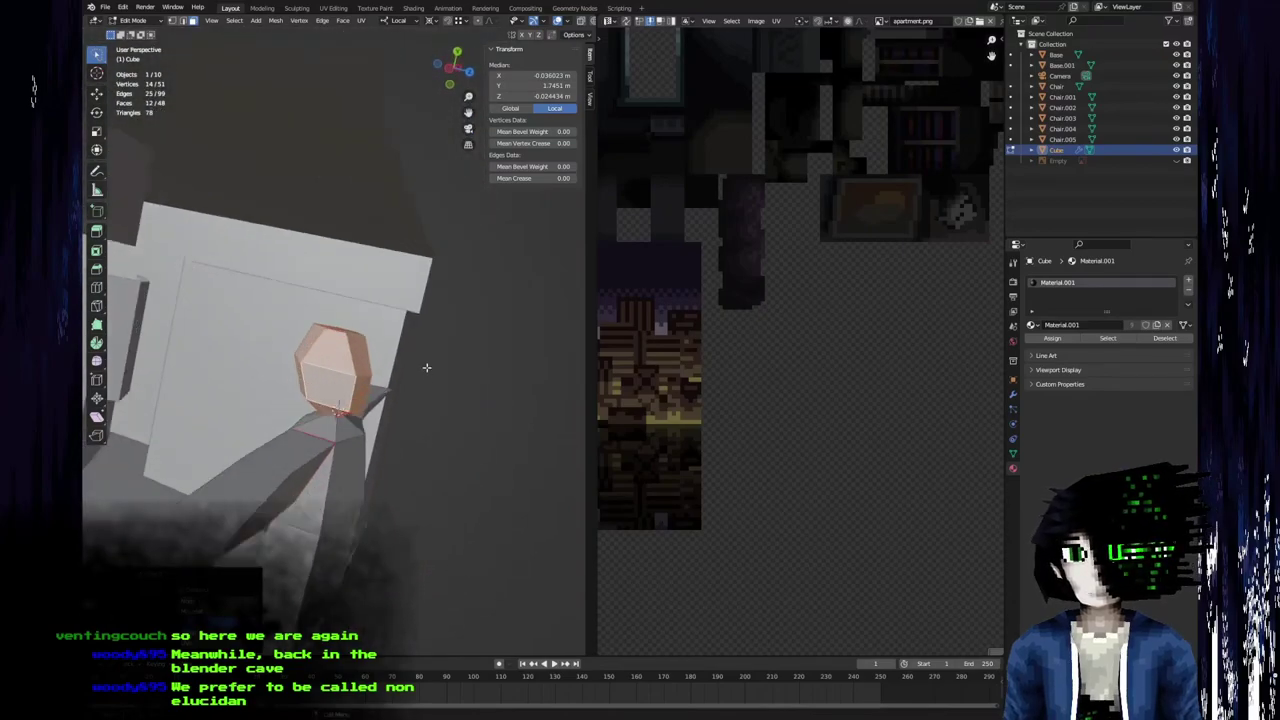
key("2")
left_click(333, 346, "alt")
key("g")
key("y")
left_click(477, 359)
Raise the middle vertex on top of the head slightly along the Y axis to form a peak.
key("1")
left_click(335, 321)
key("g")
key("y")
left_click(337, 313)
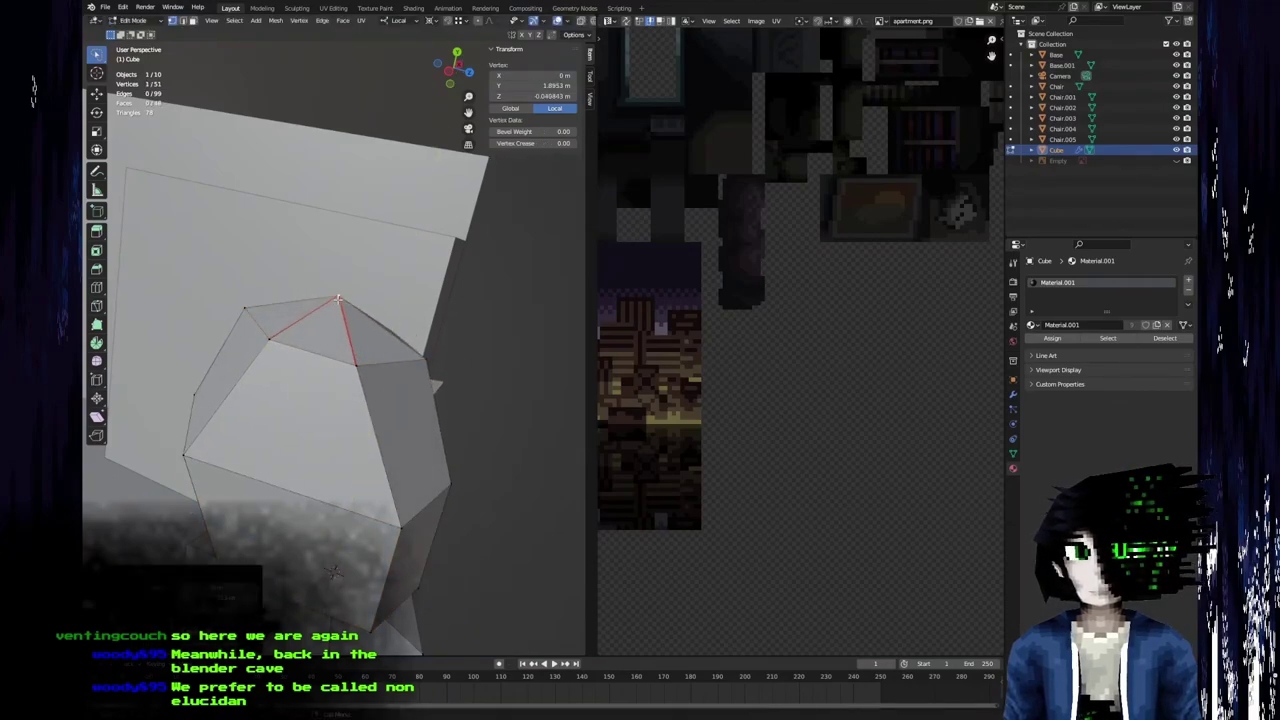
Select the edges around the top of the leg, where it meets the hips, and mark them as a seam.
scroll(349, 283, "down", 5)
middle_click_drag(349, 283, 470, 276)
key("2")
left_click(387, 366)
middle_click_drag(387, 366, 270, 370)
left_click(280, 388, "shift")
right_click(489, 372)
left_click(494, 373)
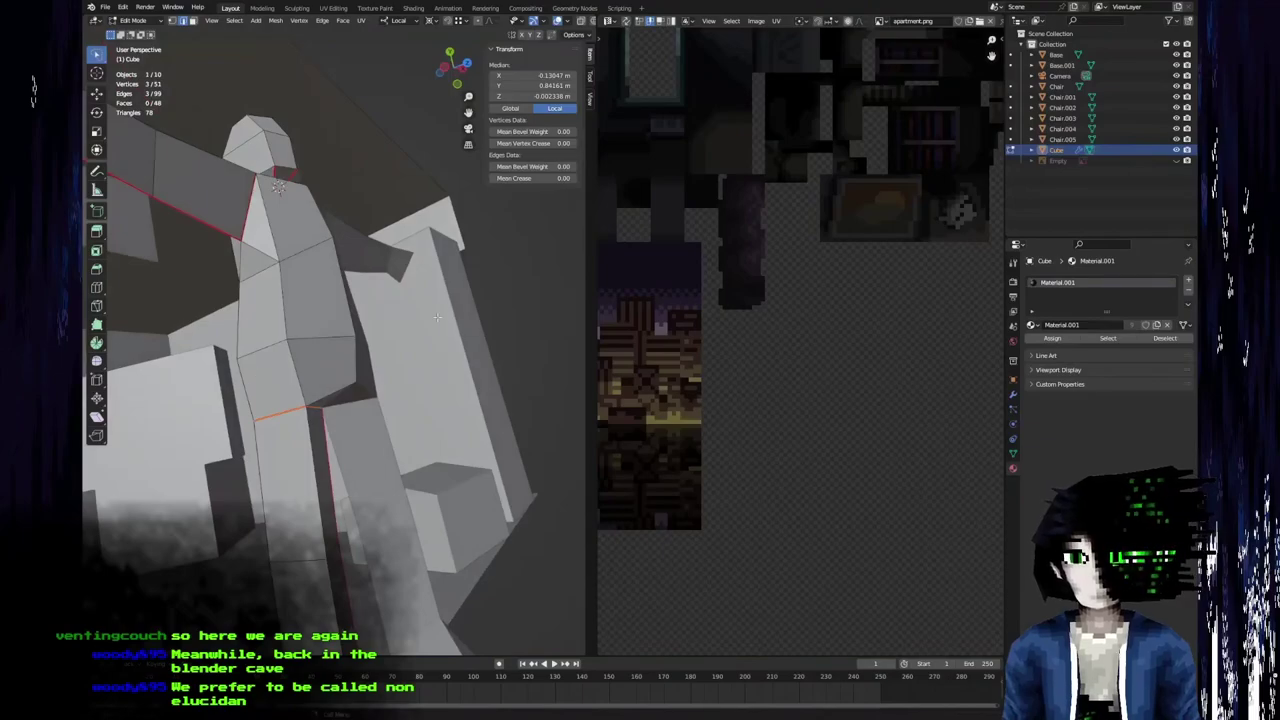
Unwrap the whole character mesh along its seams and check the UV islands over the apartment.png texture.
key("a")
key("u")
left_click(436, 317)
scroll(768, 407, "down", 7)
middle_click_drag(800, 396, 760, 376)
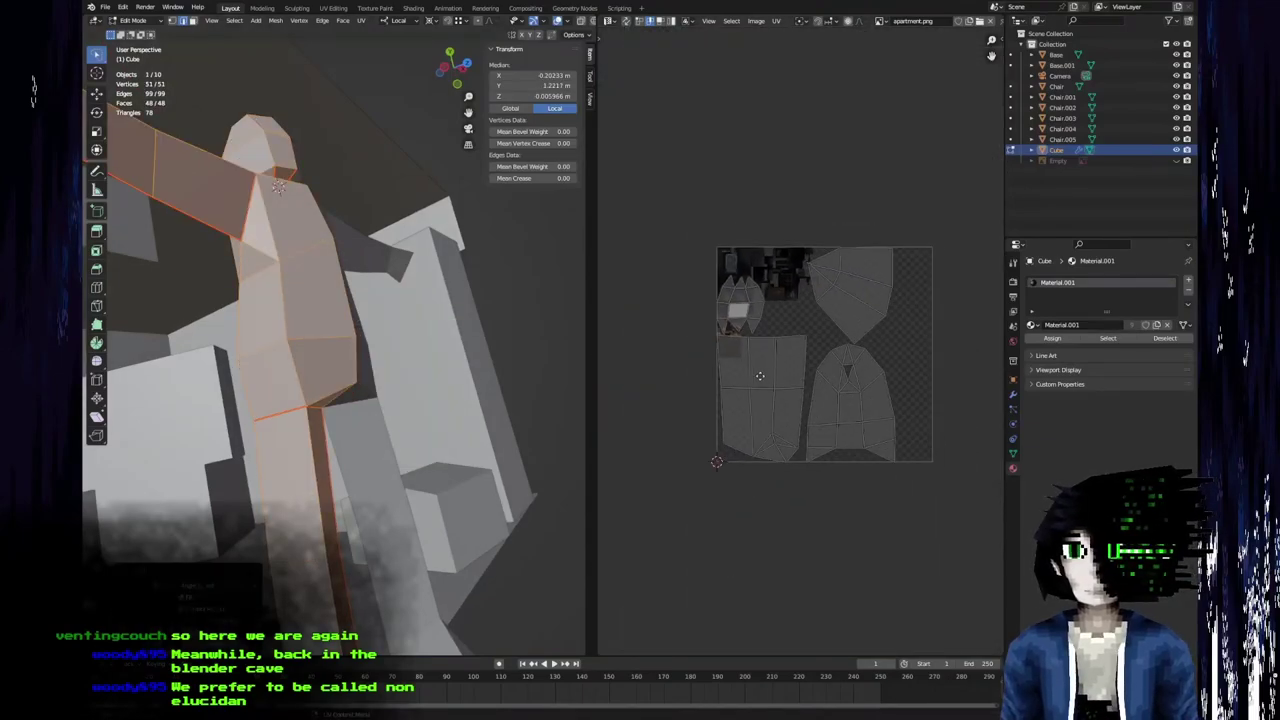
scroll(760, 375, "up", 2)
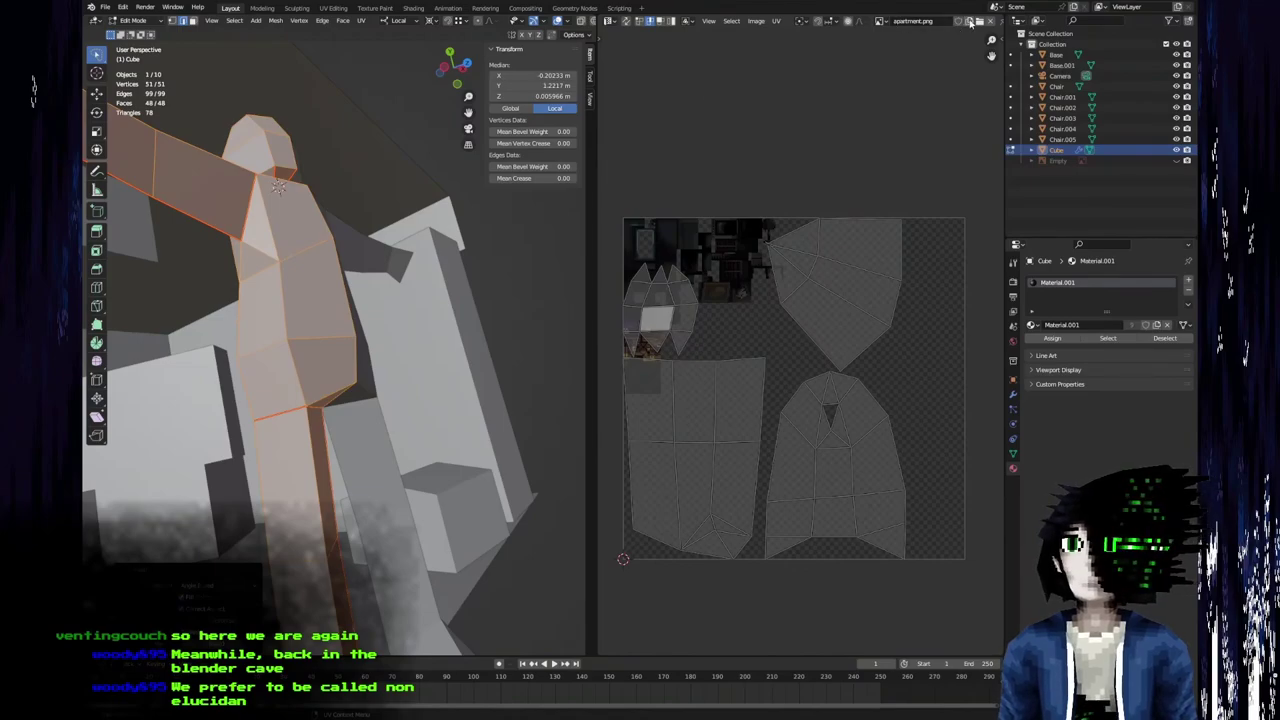
Return to Object Mode, save apartment.blend, and bring up the scene's render settings.
key("Tab")
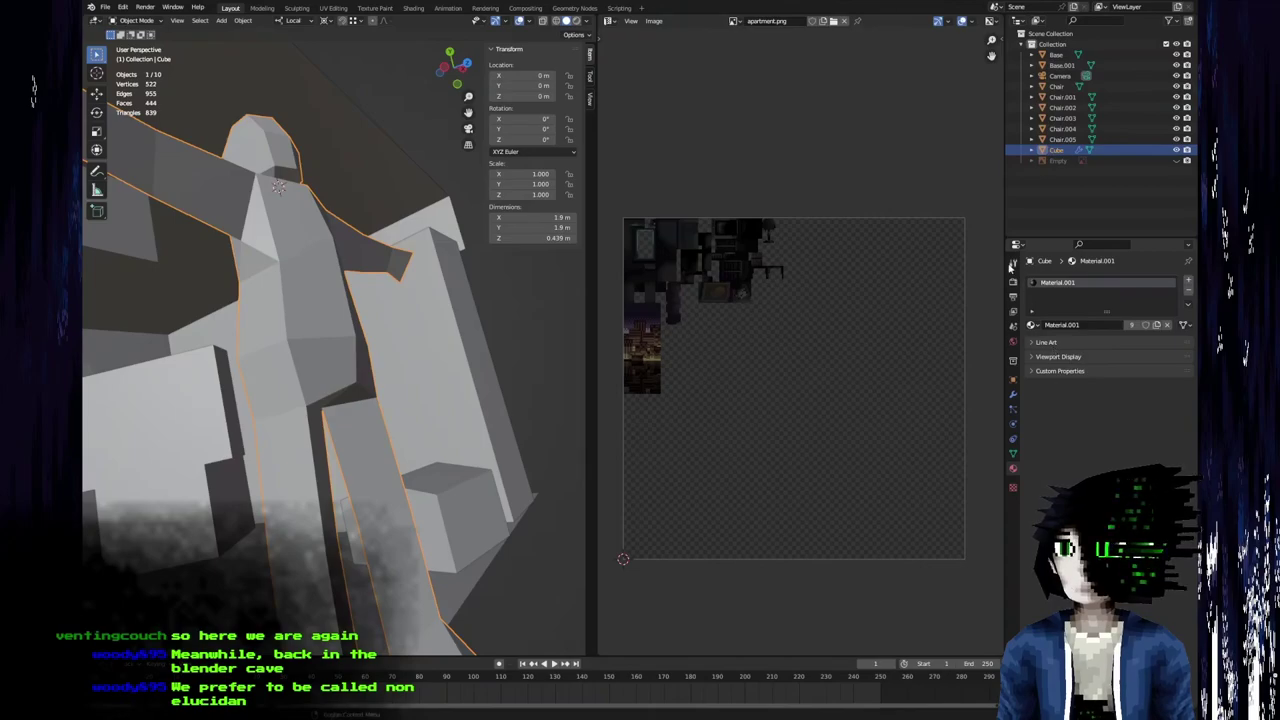
left_click(1013, 282)
key("ctrl+s")
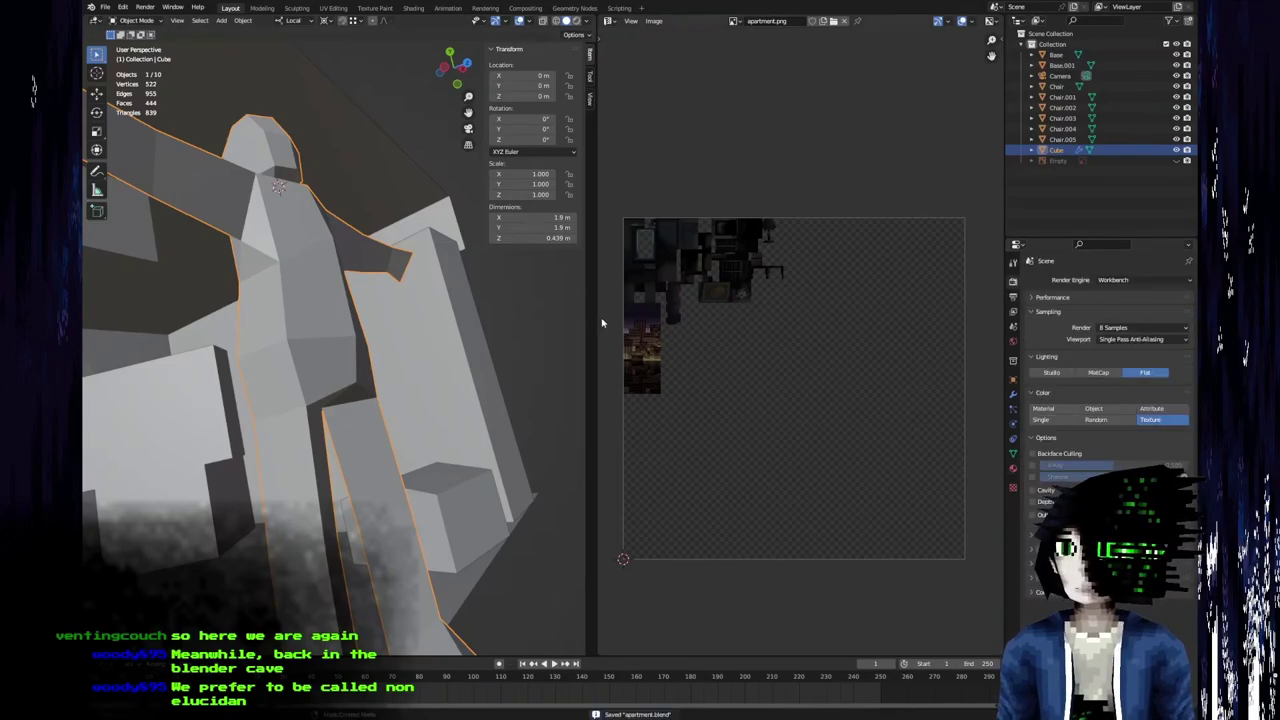
left_click(1126, 281)
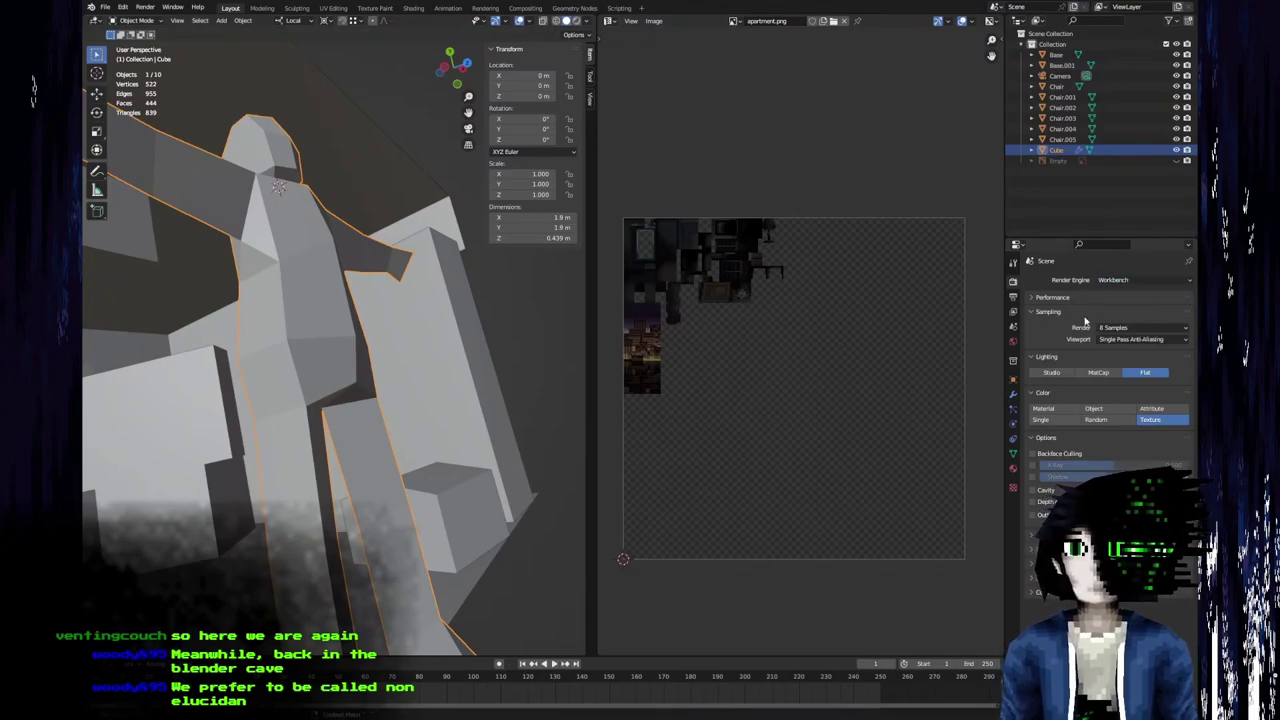
left_click(1111, 283)
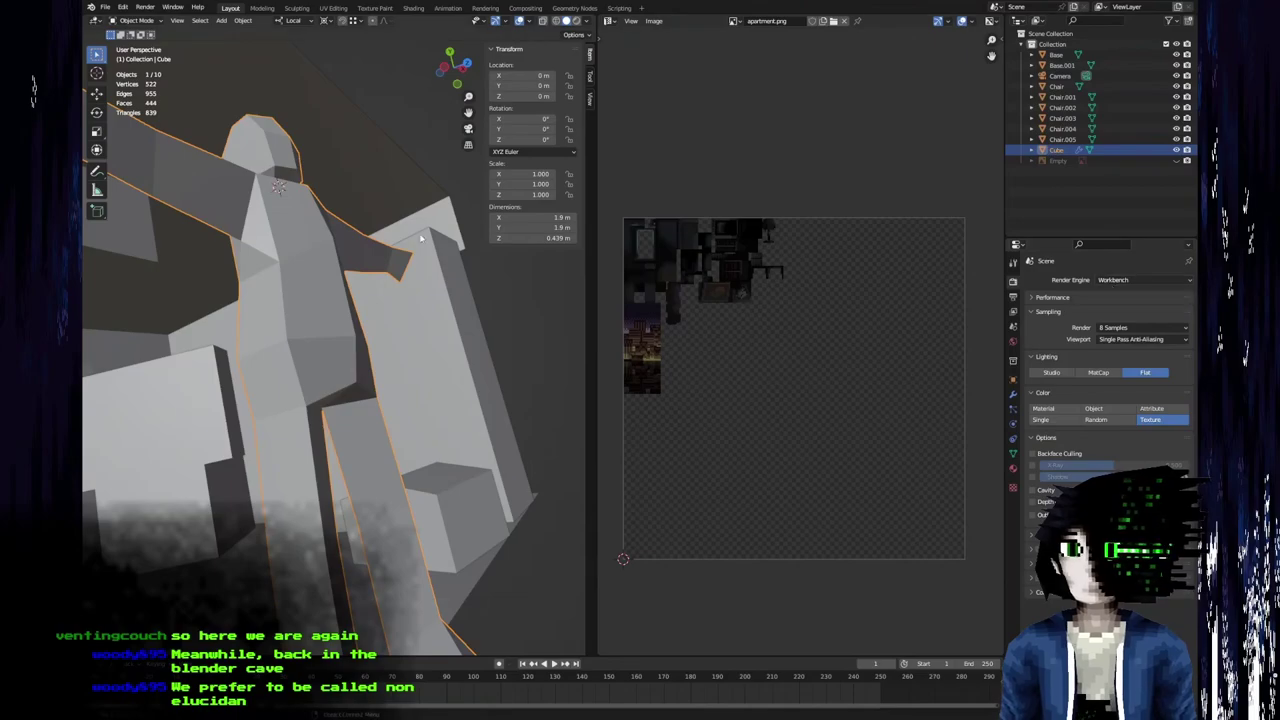
Inspect the textured character and room in rendered viewport shading, and return to solid shading.
left_click(577, 21)
mouse_move(450, 400)
middle_mouse_down()
mouse_move(371, 457)
mouse_move(203, 379)
middle_mouse_up()
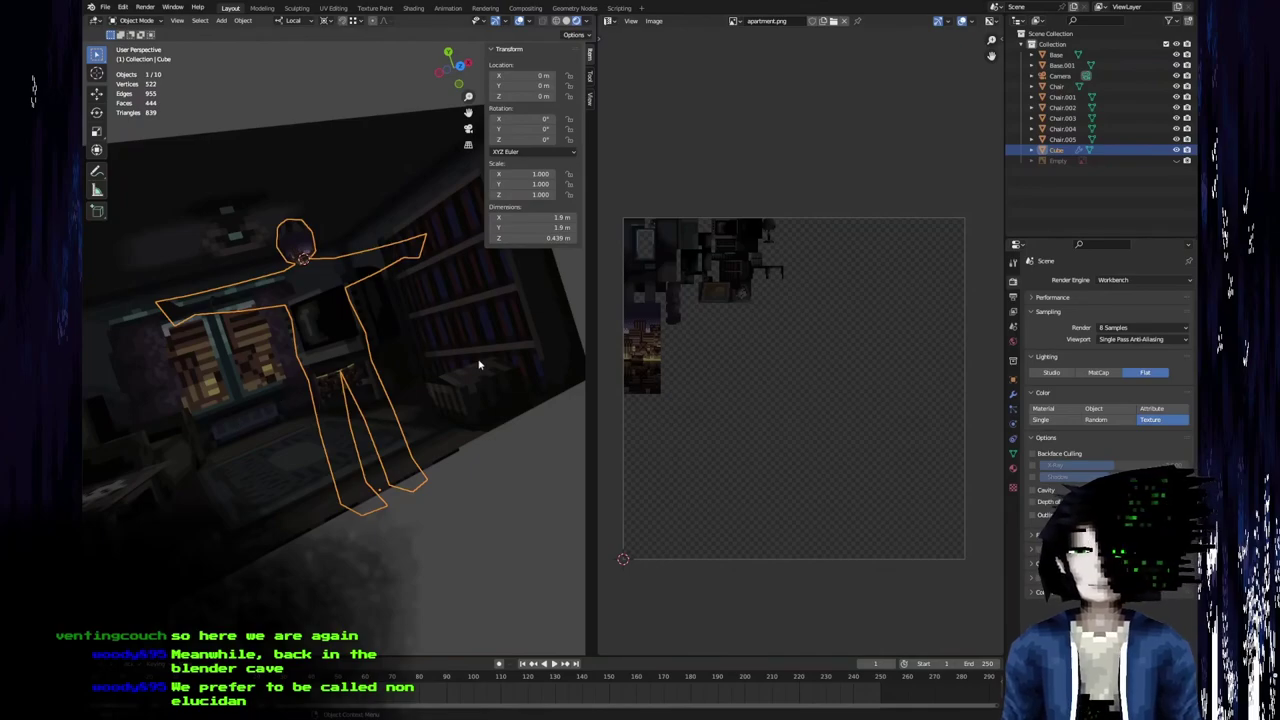
scroll(434, 288, "up", 3)
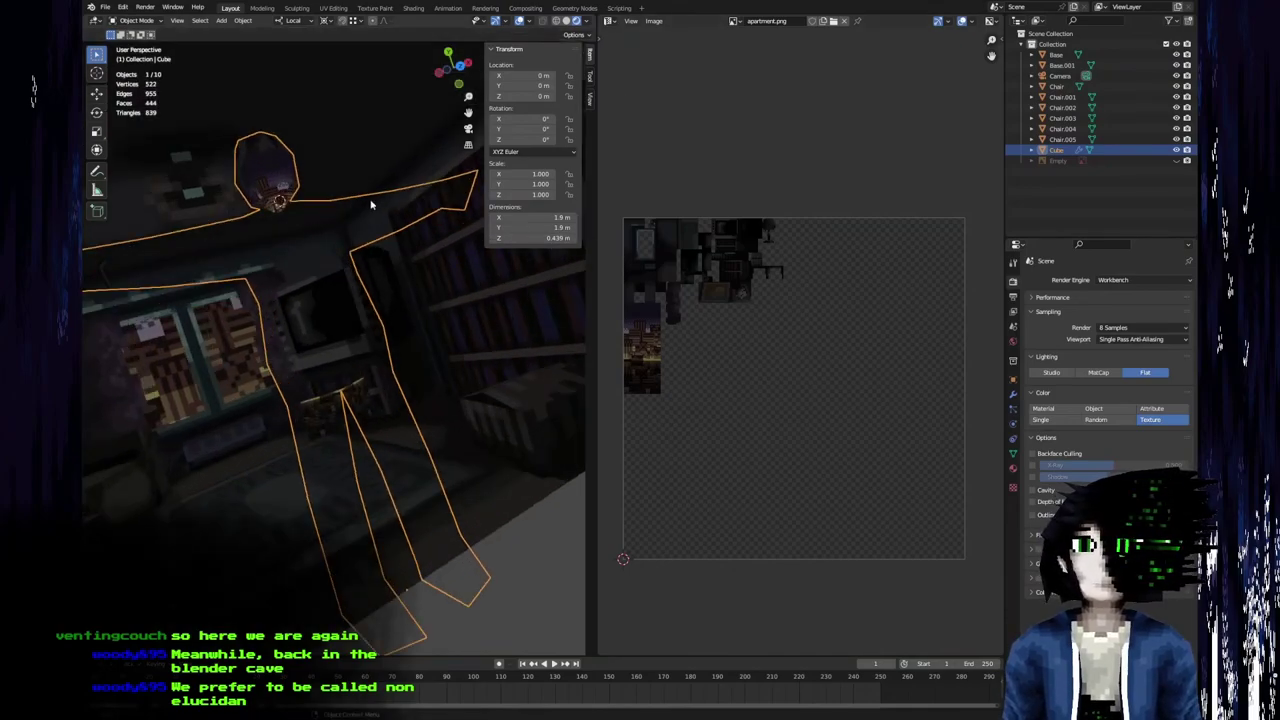
middle_click_drag(368, 206, 394, 251)
middle_click_drag(302, 345, 314, 326)
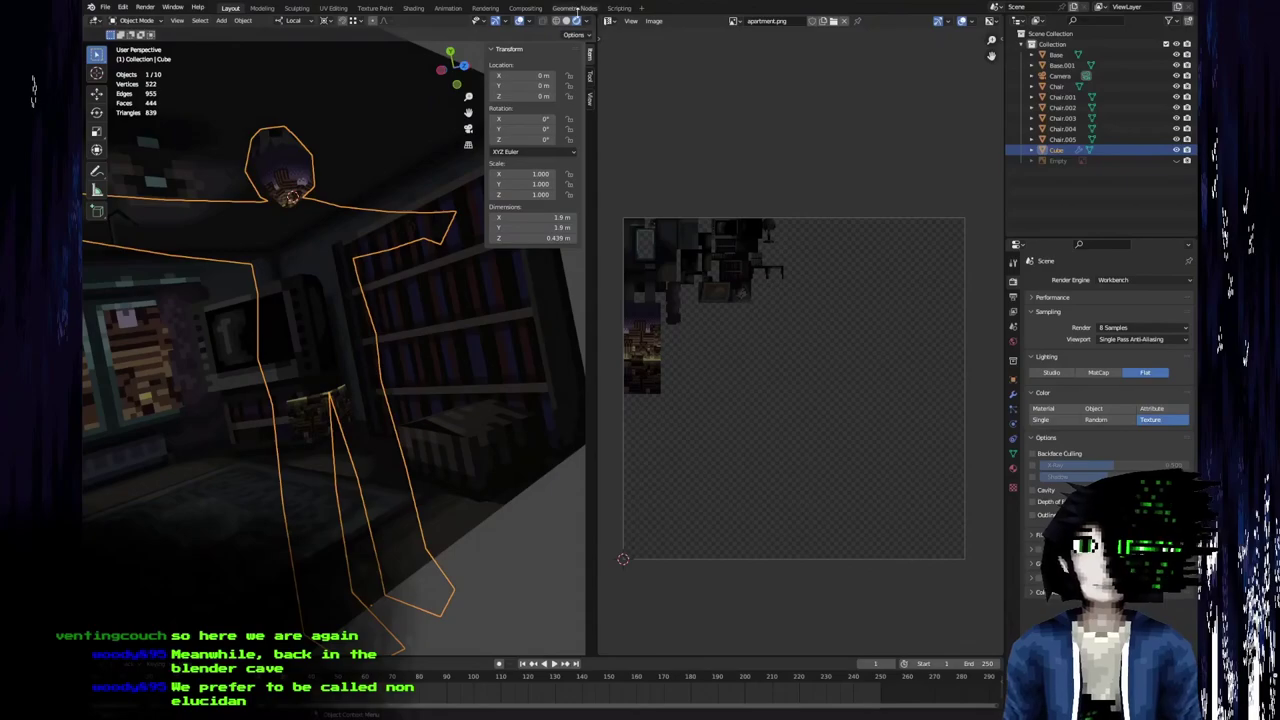
mouse_move(263, 240)
middle_mouse_down()
mouse_move(409, 417)
mouse_move(360, 400)
mouse_move(179, 247)
middle_mouse_up()
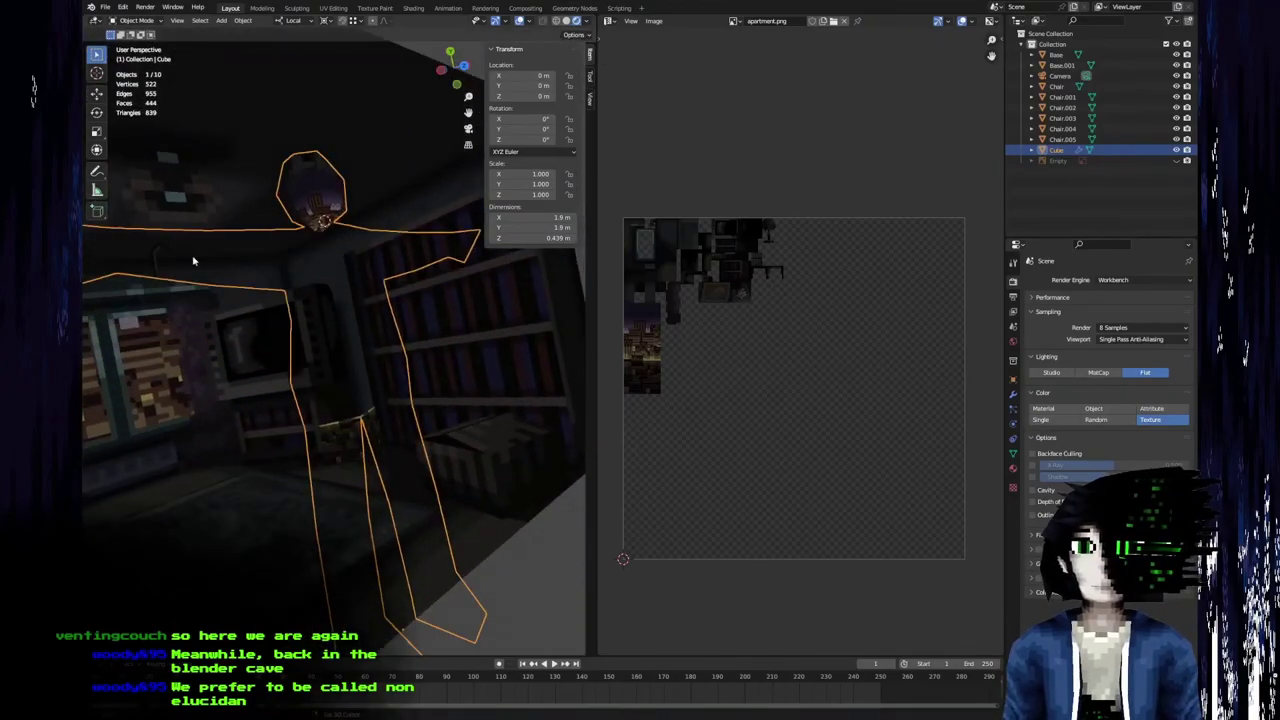
left_click(573, 18)
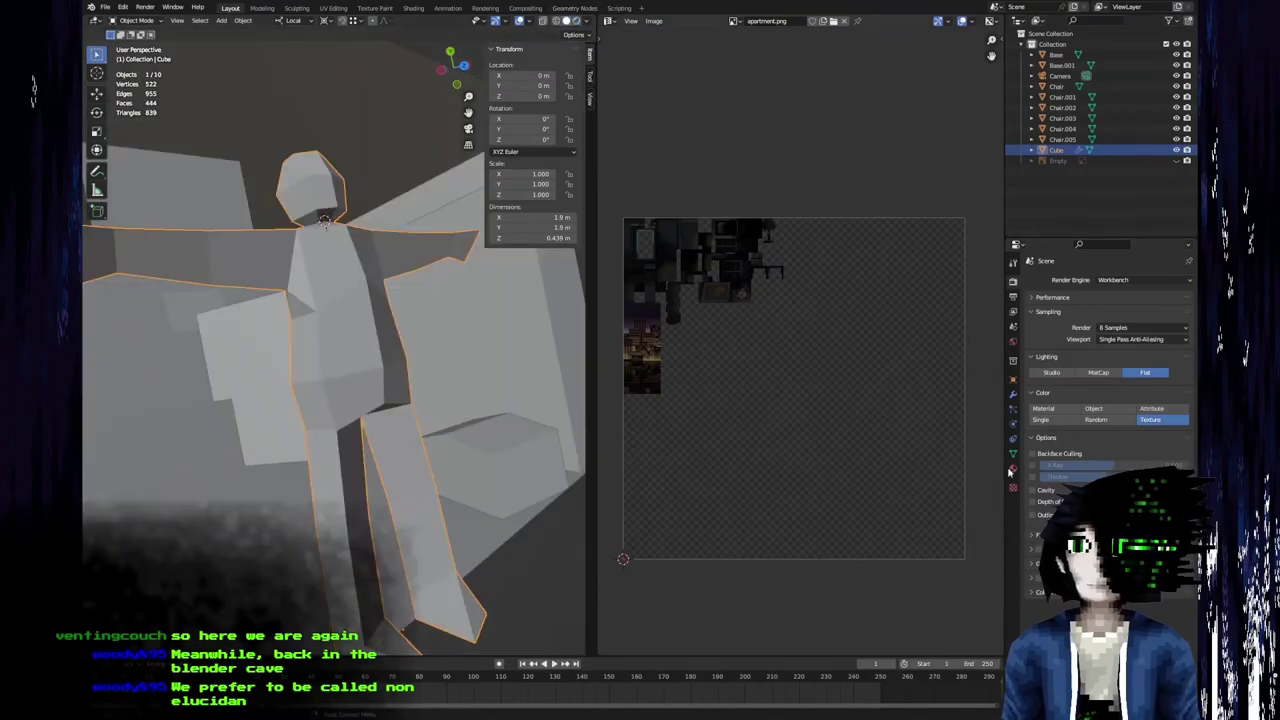
Check the Material.001 settings, switch the render engine to Eevee, and show the scene in rendered shading.
left_click(1013, 469)
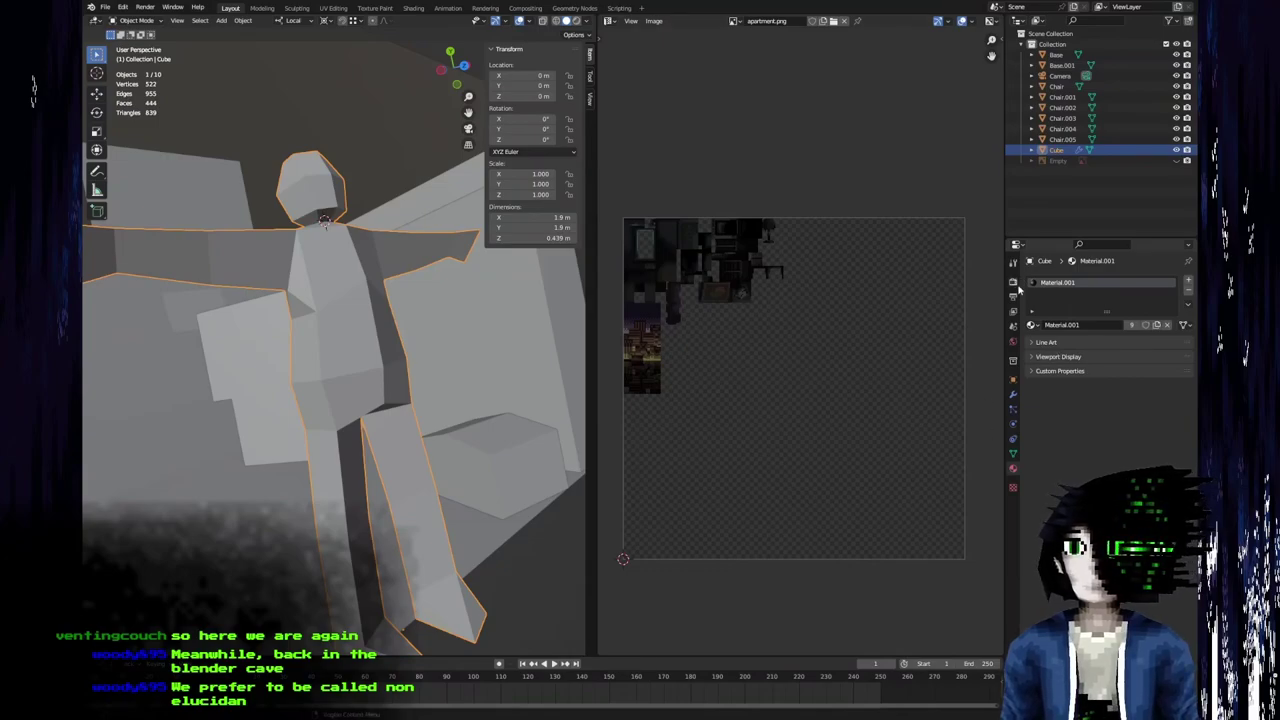
left_click(1048, 358)
left_click(1038, 343)
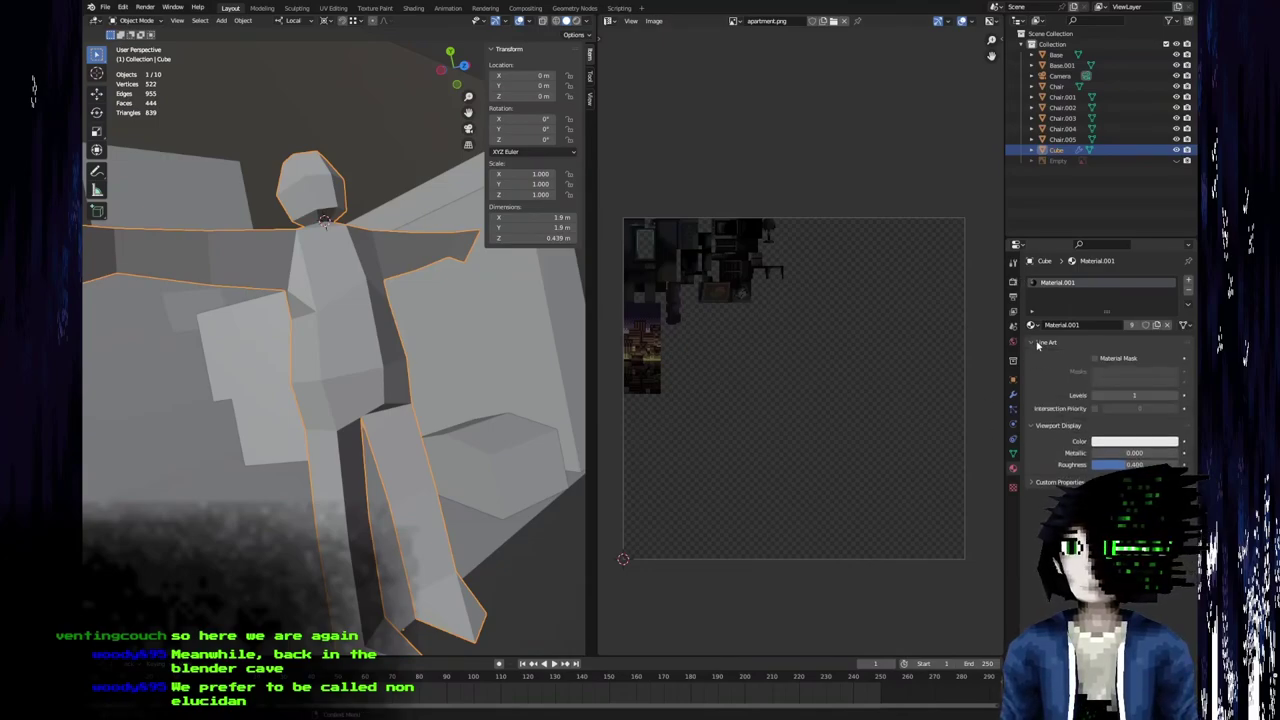
left_click(1015, 285)
left_click(1115, 281)
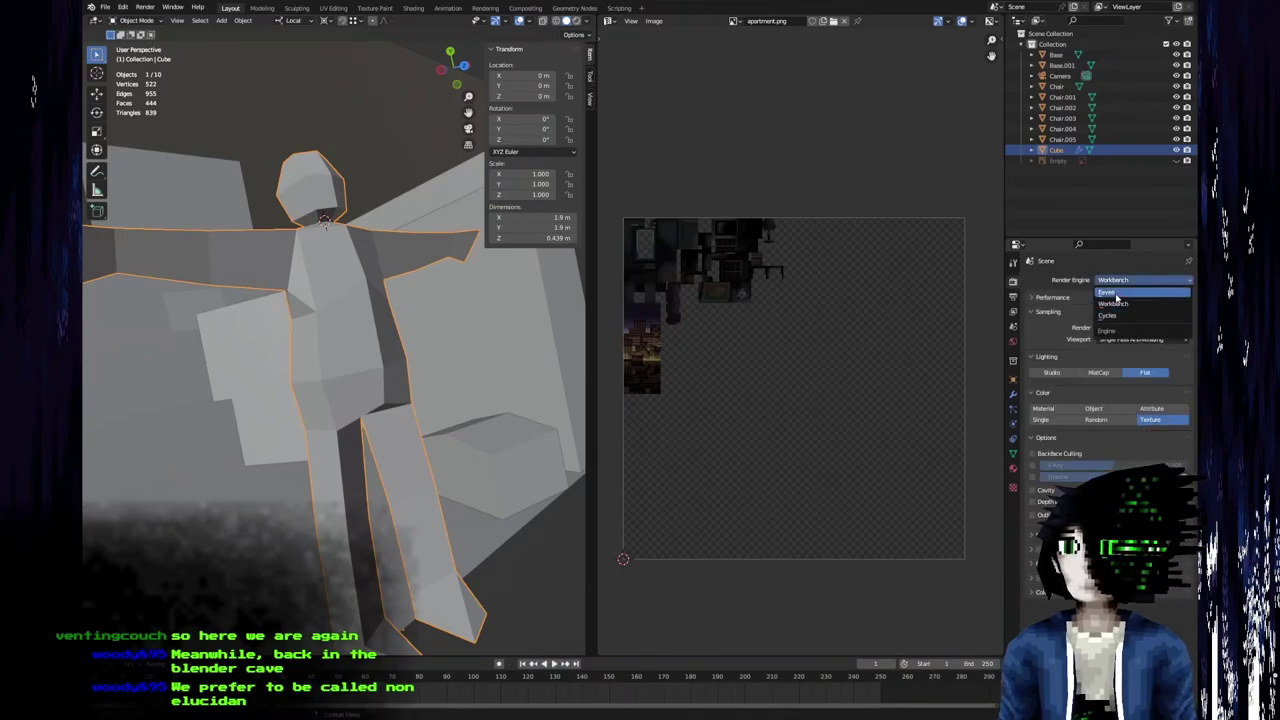
left_click(1110, 292)
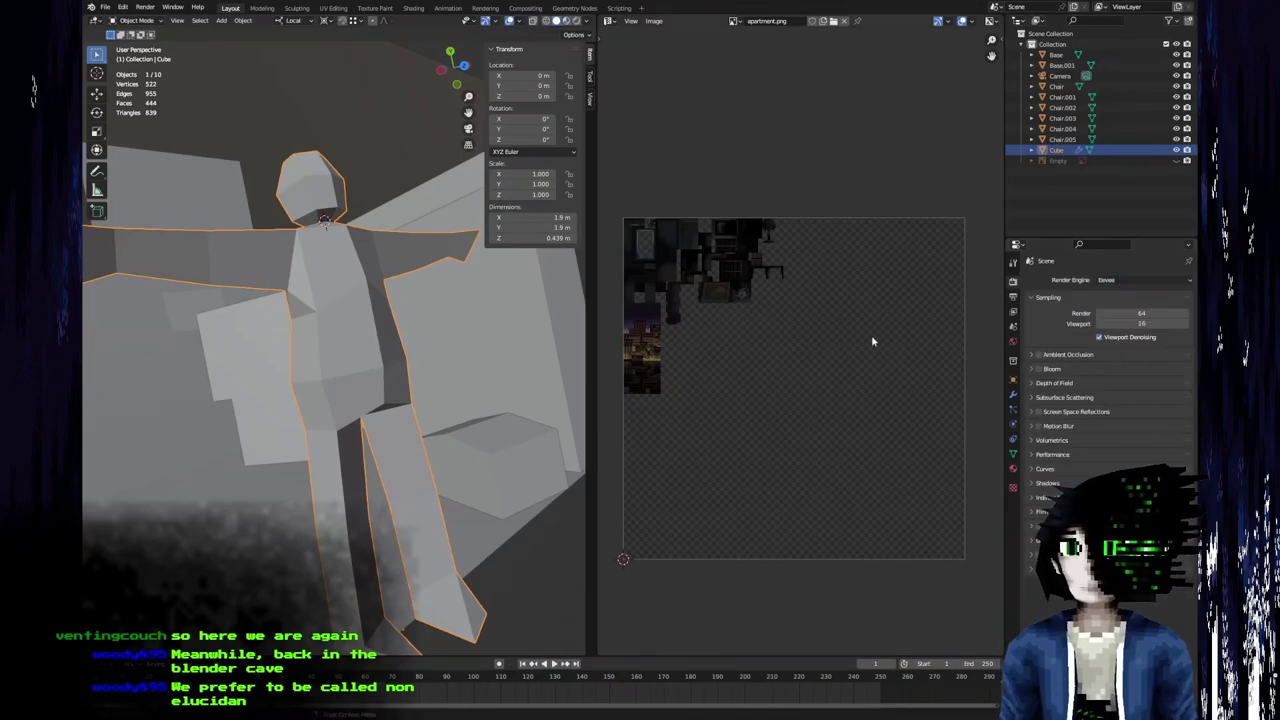
left_click(577, 21)
mouse_move(374, 204)
middle_mouse_down("shift")
mouse_move(376, 262)
mouse_move(173, 324)
mouse_move(174, 351)
mouse_move(100, 225)
middle_mouse_up("shift")
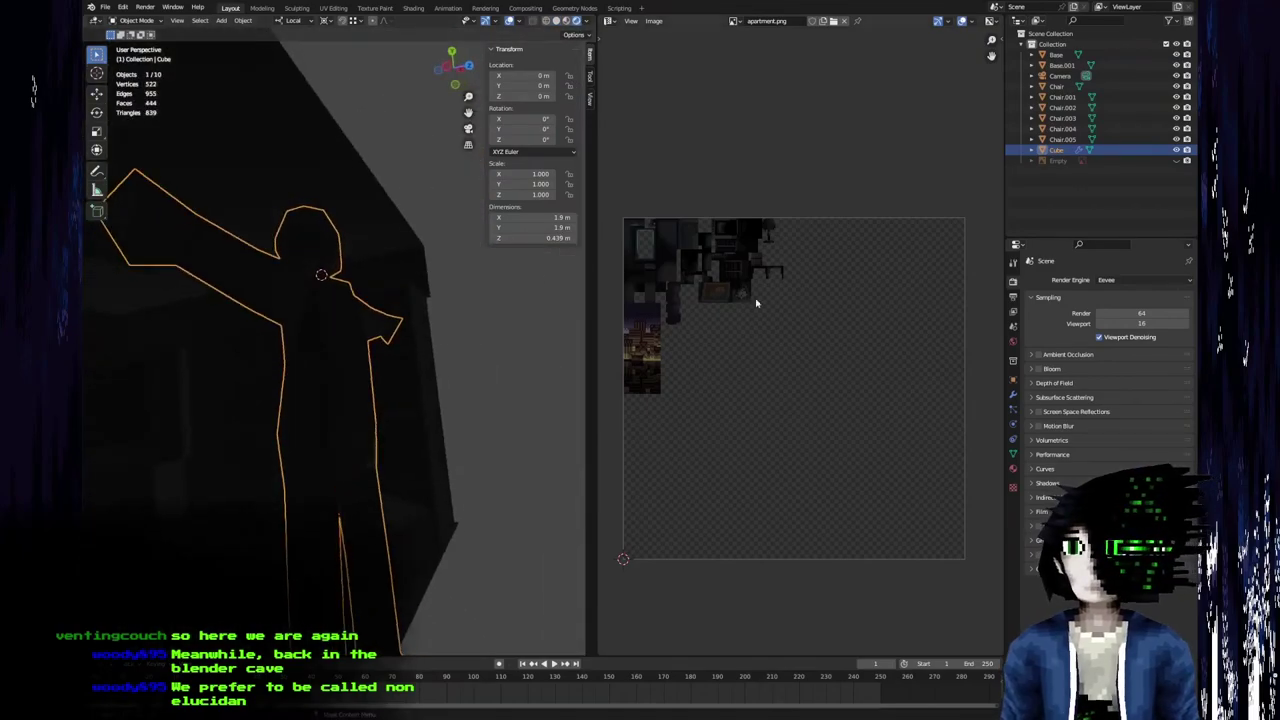
Replace the apartment.png base color of Material.001 with a Checker Texture.
left_click(1013, 469)
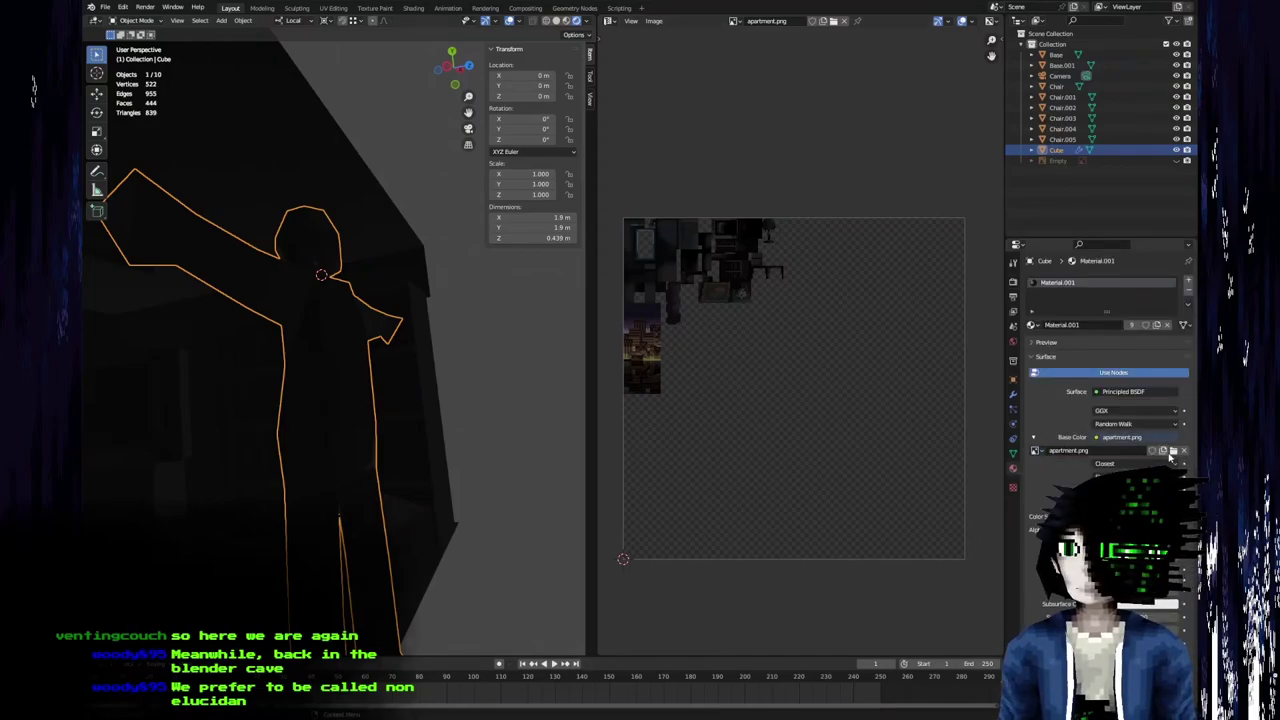
left_click(1107, 442)
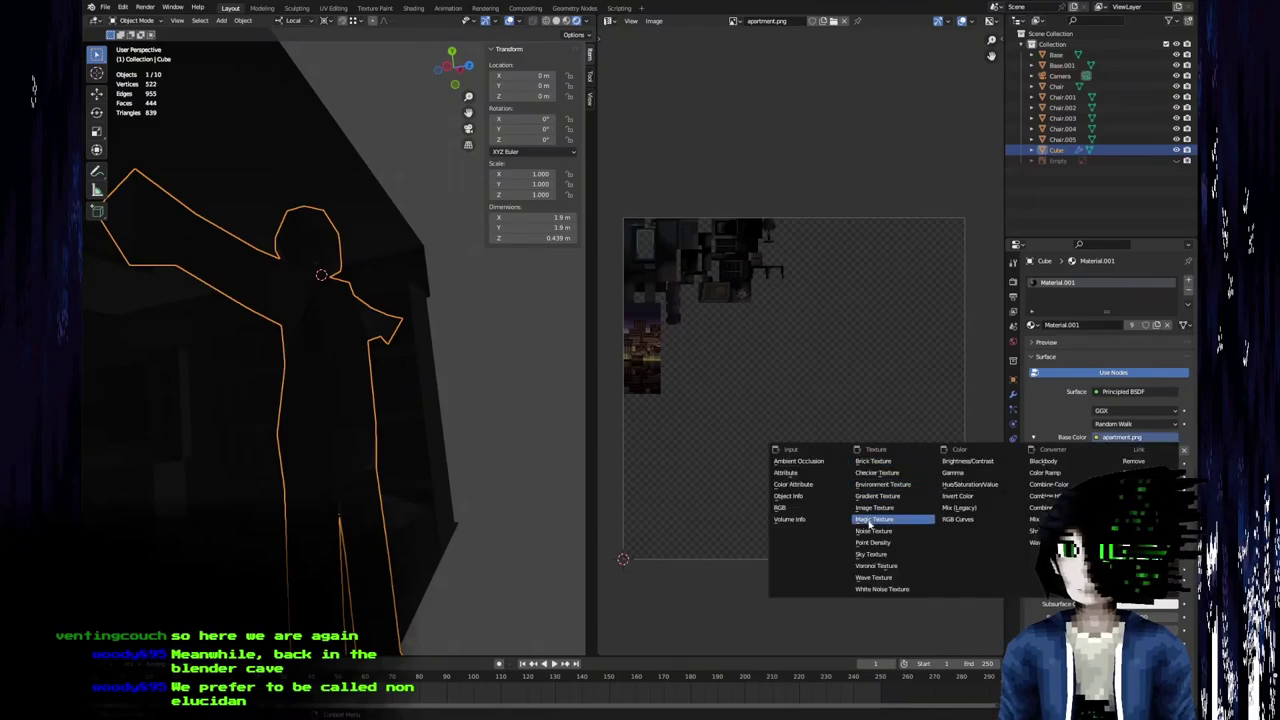
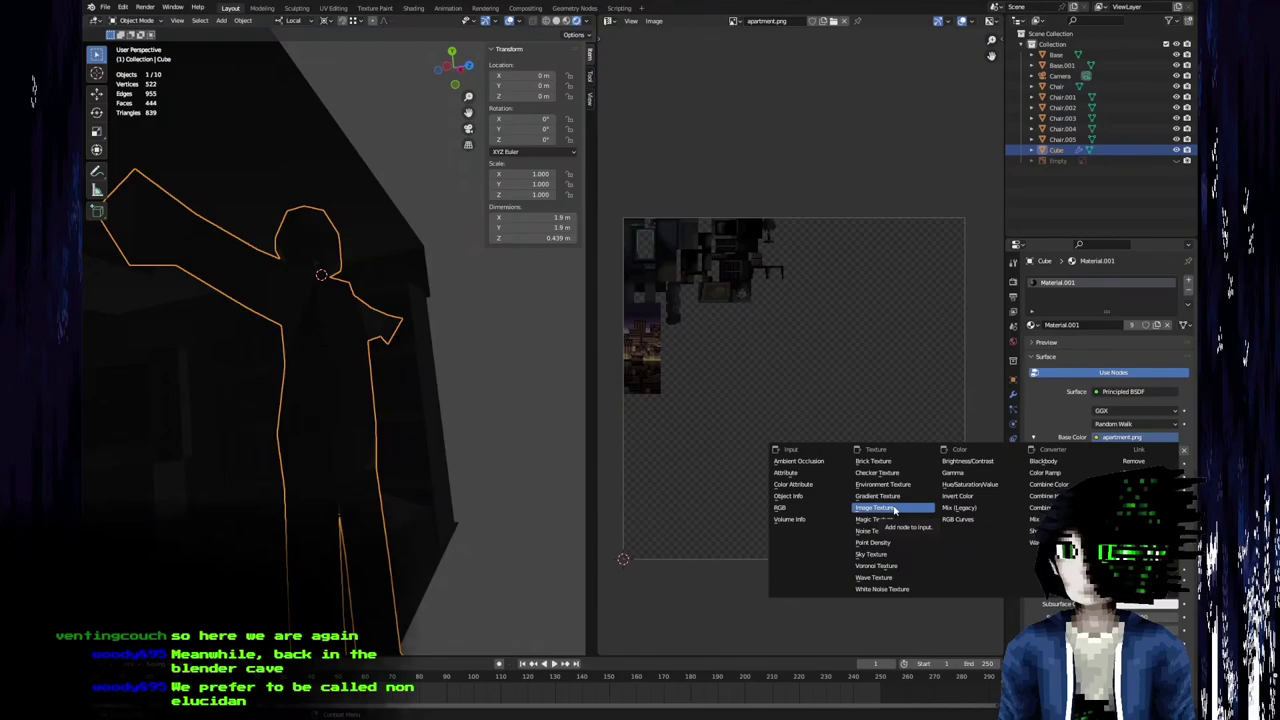
left_click(900, 473)
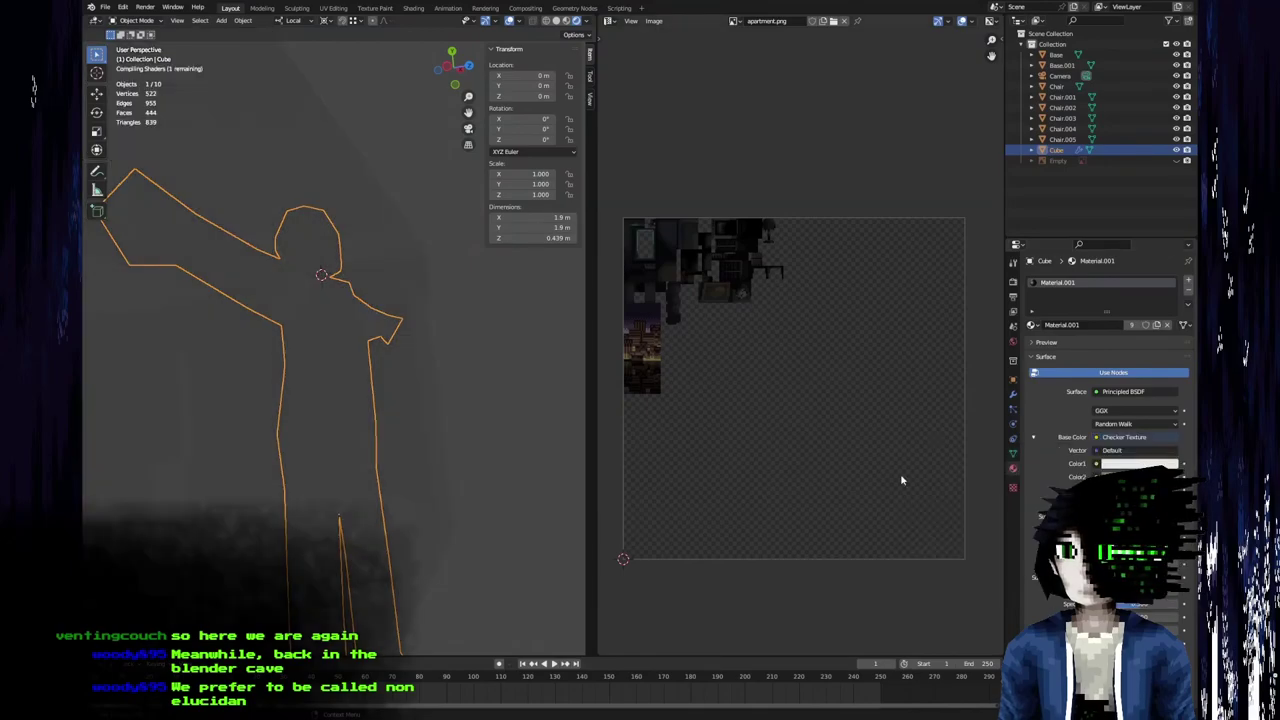
Set the base color of Material.001 to a Noise Texture and inspect it on the character's torso.
left_click(1122, 453)
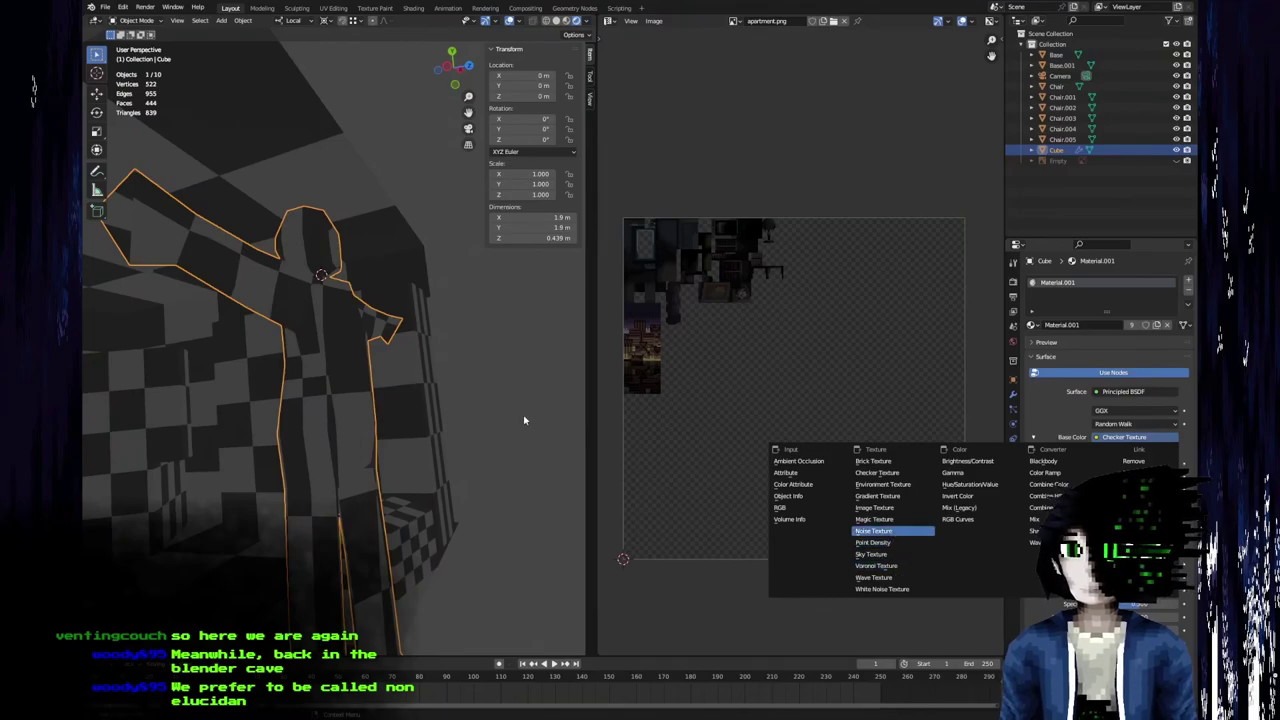
key("Return")
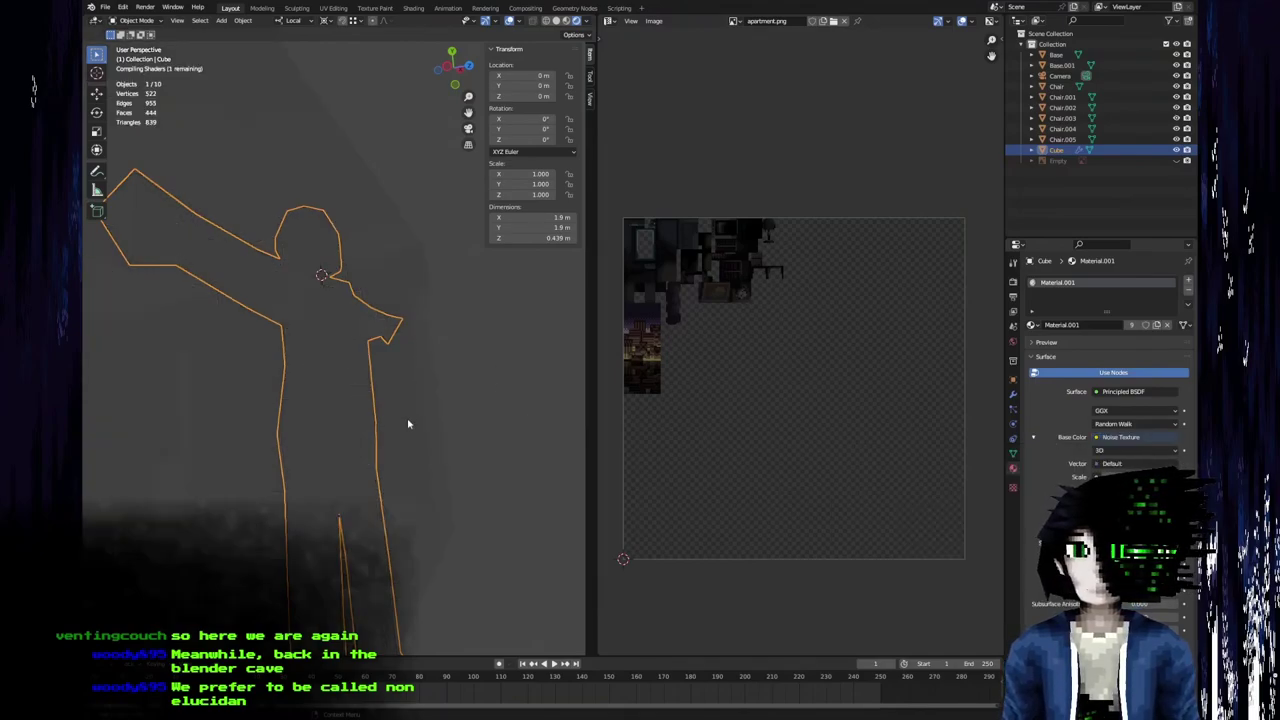
mouse_move(363, 386)
middle_mouse_down()
mouse_move(374, 380)
mouse_move(360, 409)
middle_mouse_up()
scroll(361, 411, "up", 4)
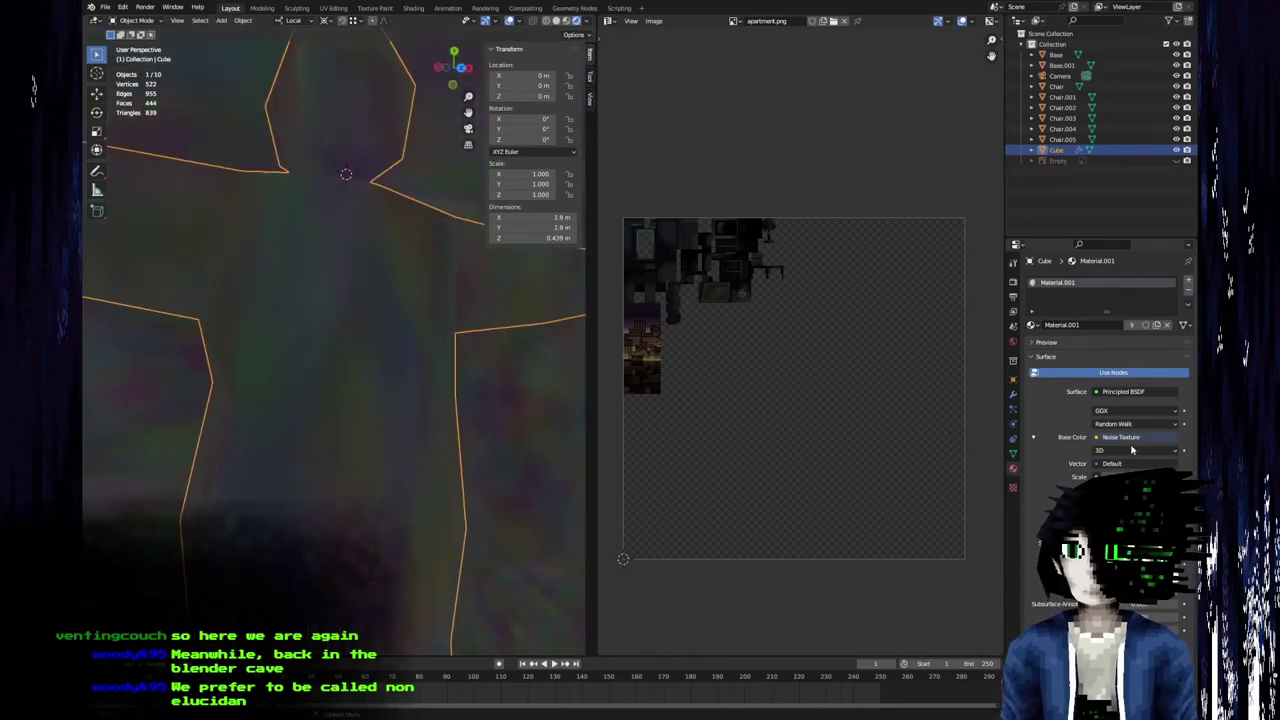
scroll(1121, 398, "down", 2)
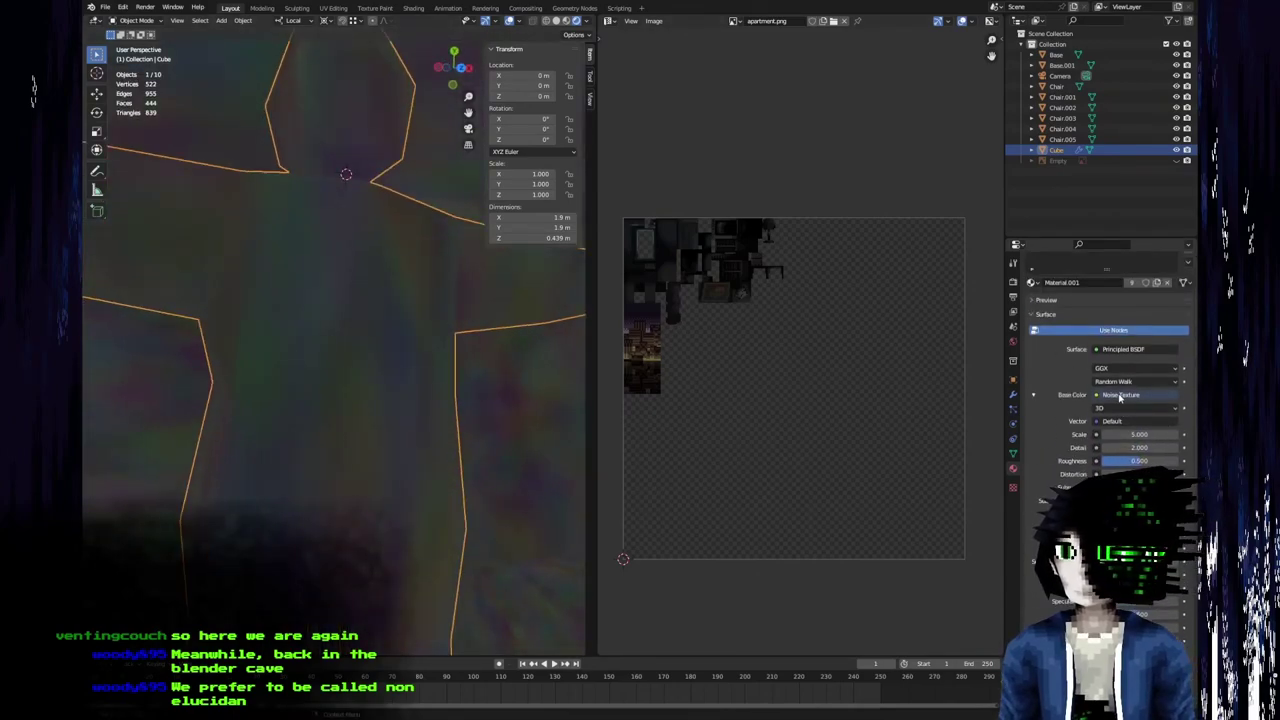
Create a new 128 x 128 px image named Untitled with the generated type UV Grid.
left_click(1114, 398)
middle_click_drag(766, 311, 698, 437)
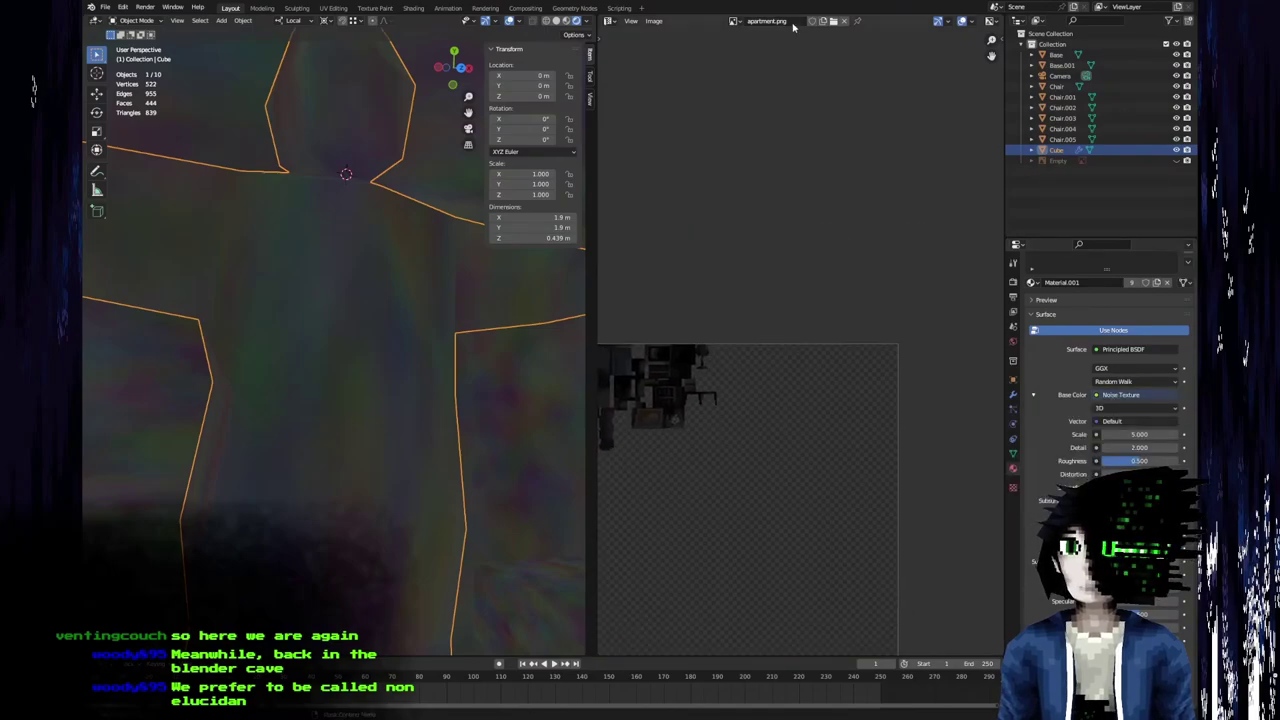
left_click(822, 22)
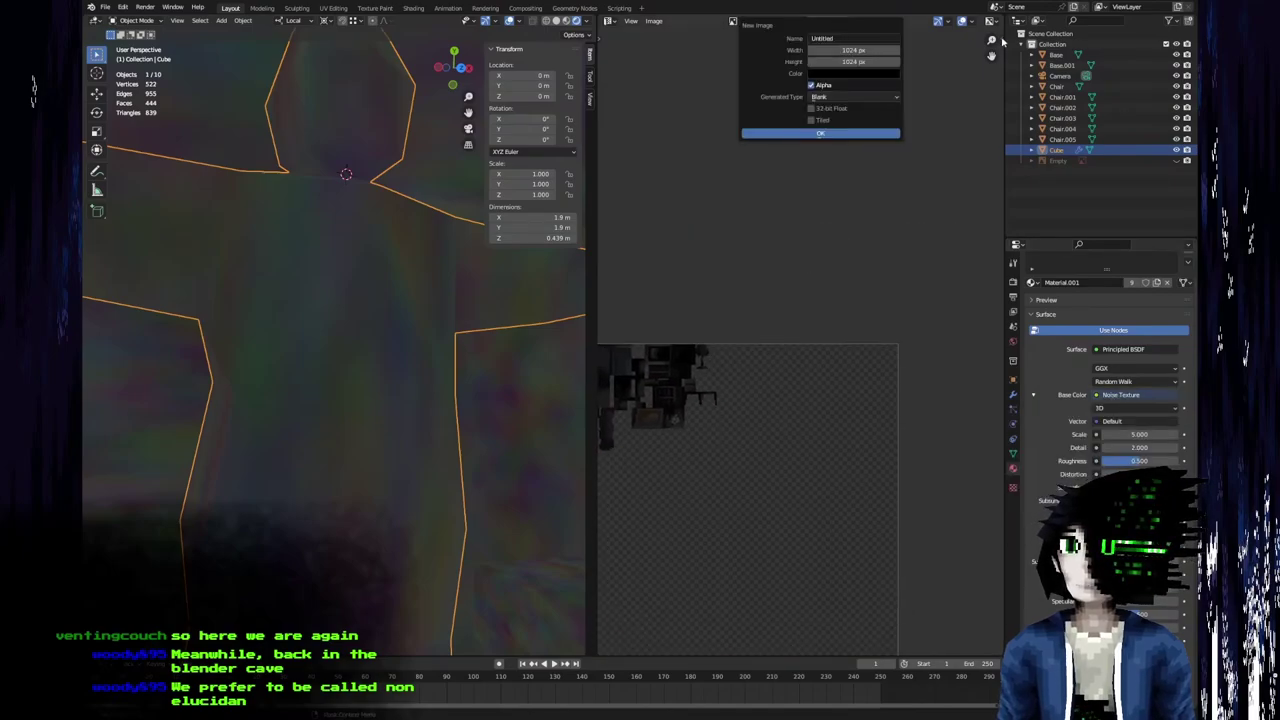
left_click(826, 97)
left_click(828, 116)
left_click(851, 50)
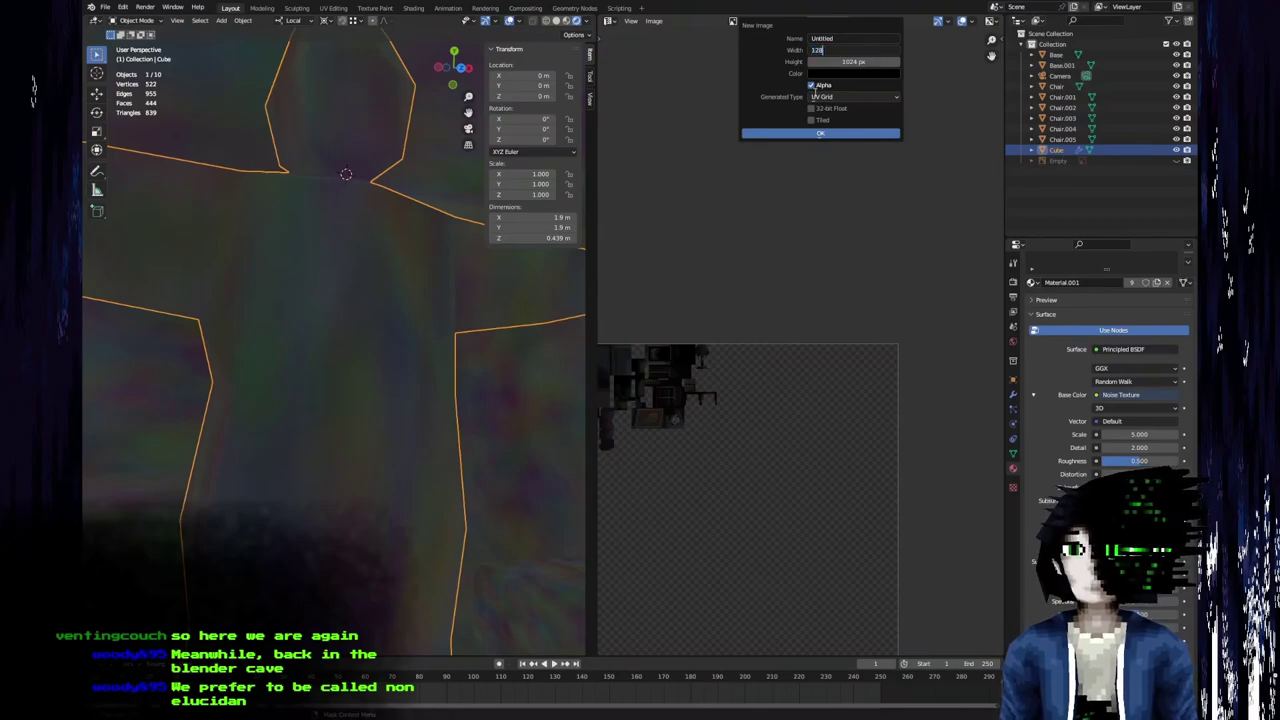
key("Tab")
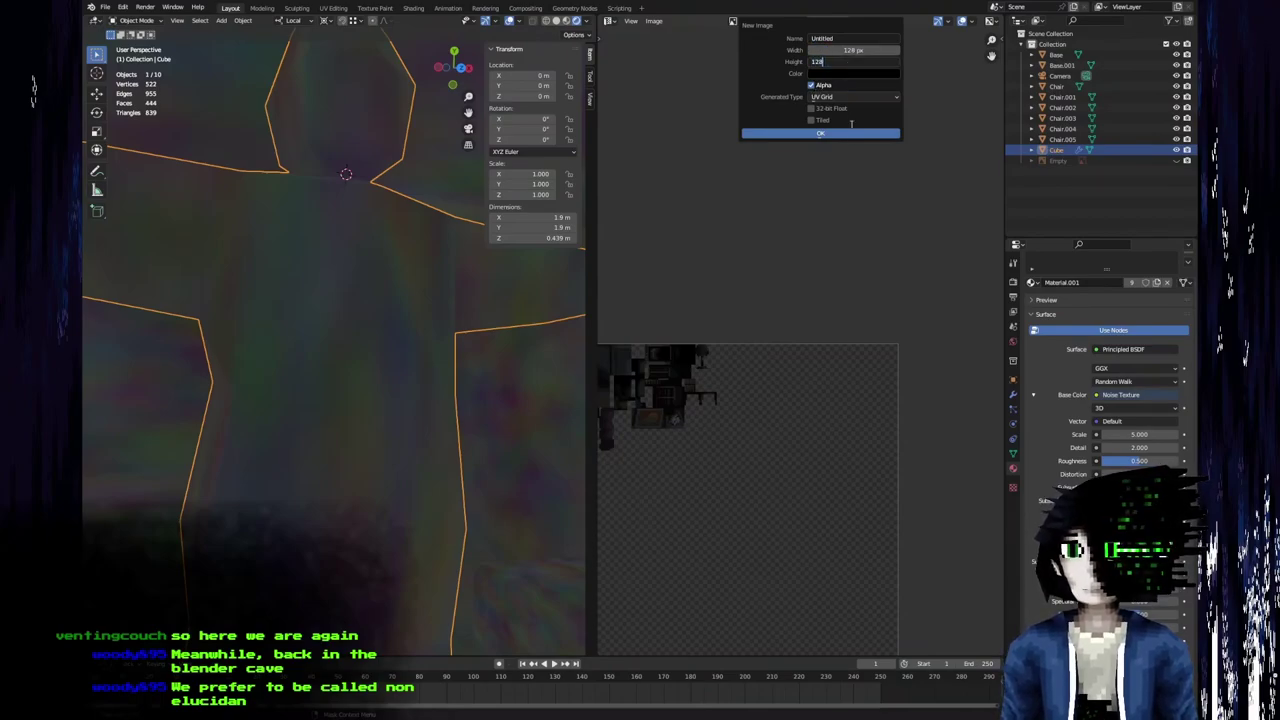
left_click(846, 134)
scroll(774, 459, "up", 4)
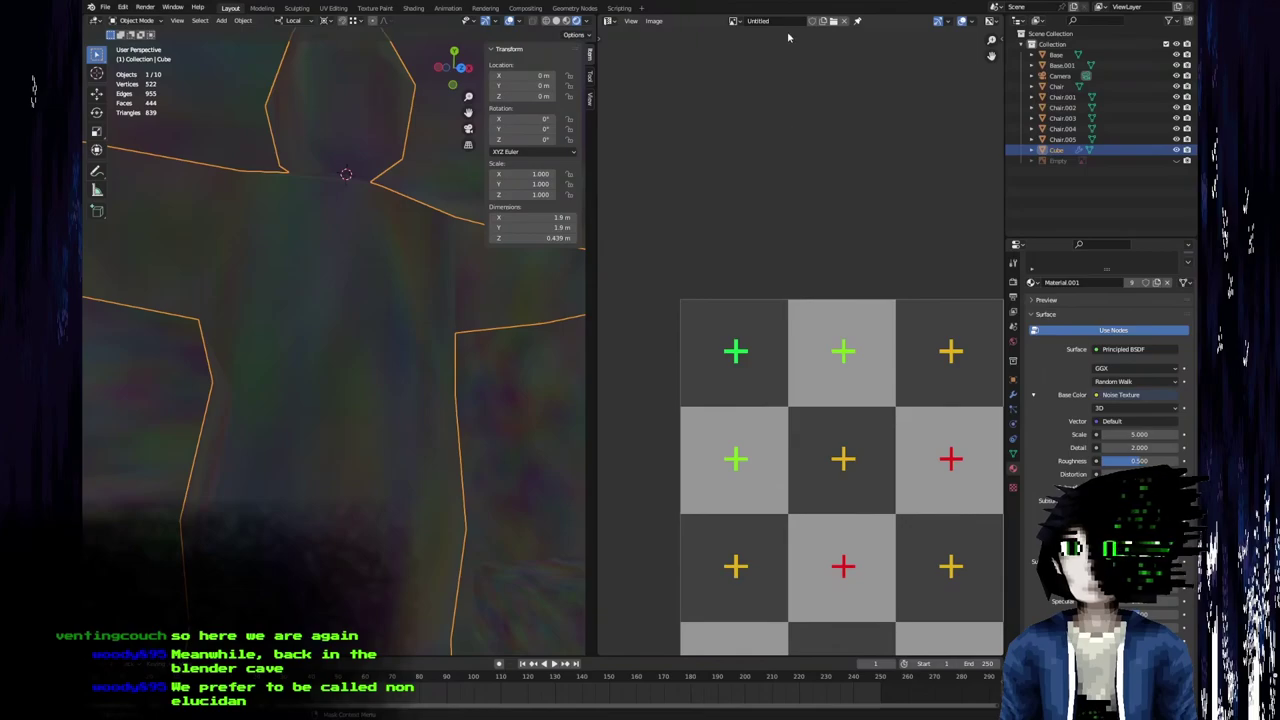
Switch the generated type of the Untitled image to Color Grid.
left_click(1000, 42)
left_click(996, 66)
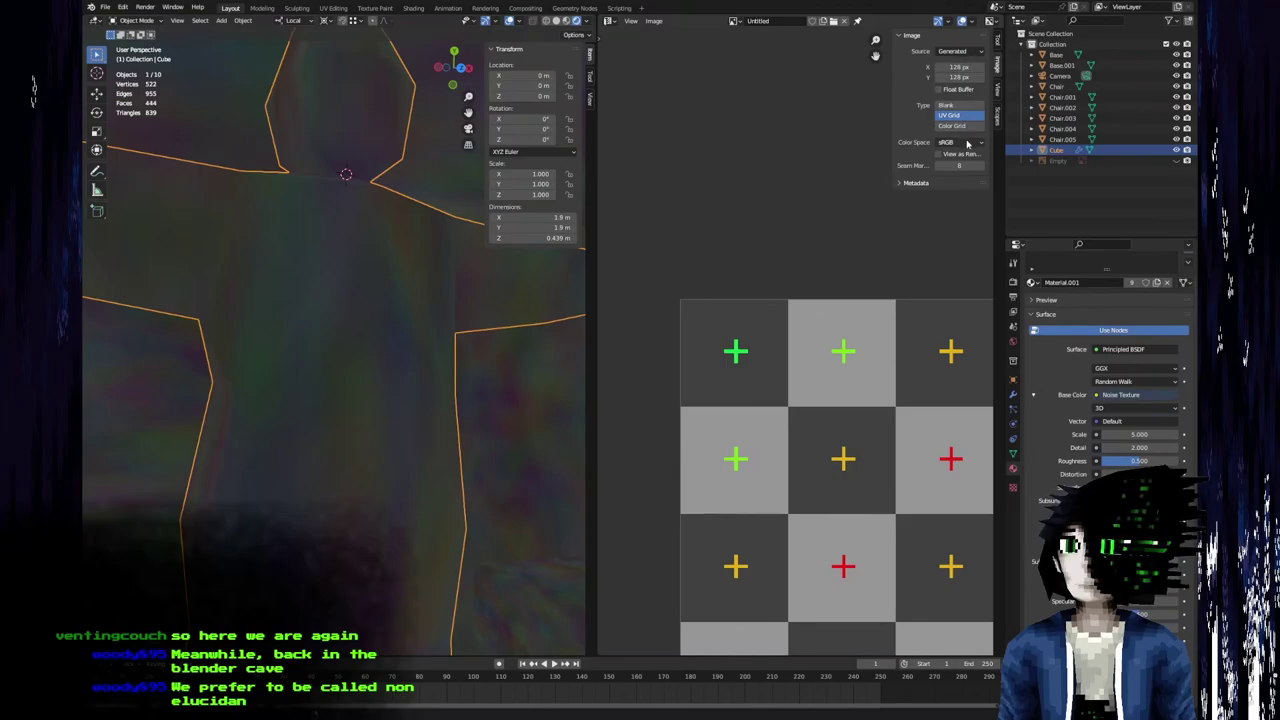
left_click(955, 125)
scroll(843, 320, "up", 6)
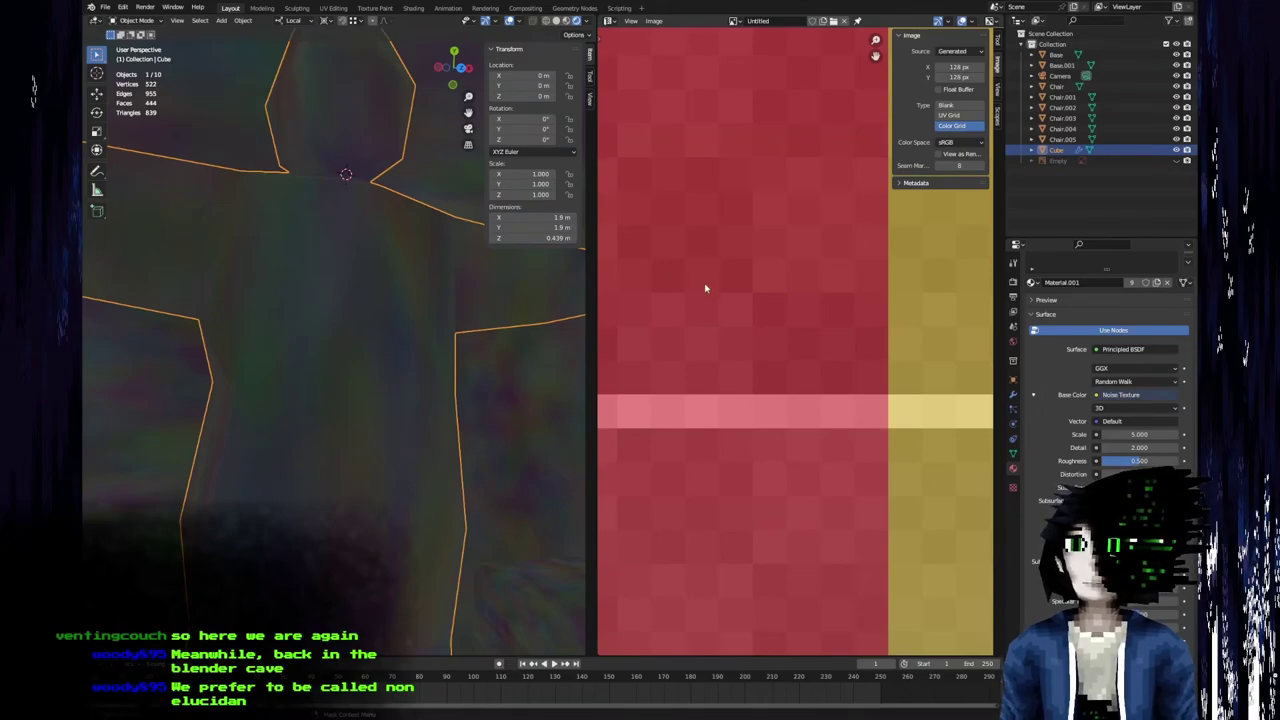
middle_click_drag(729, 150, 839, 266)
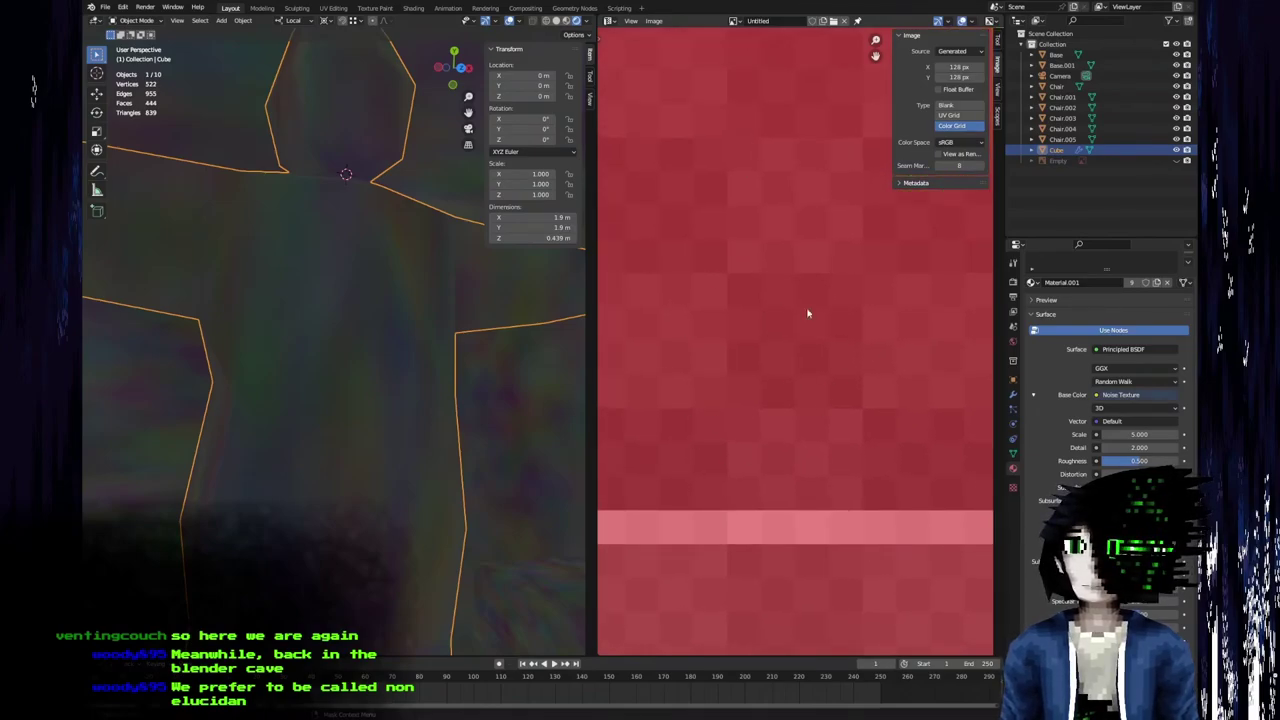
Set the base color of Material.001 to an Image Texture using the Untitled image.
left_click(1085, 395)
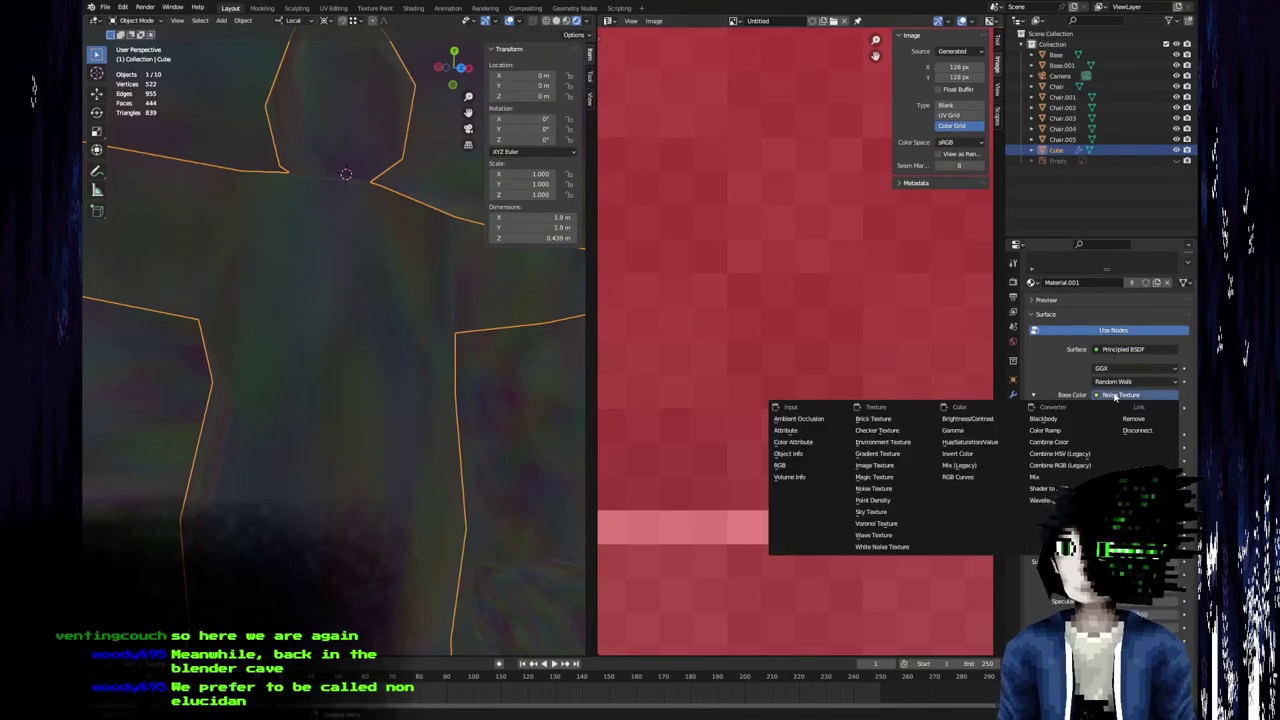
left_click(892, 465)
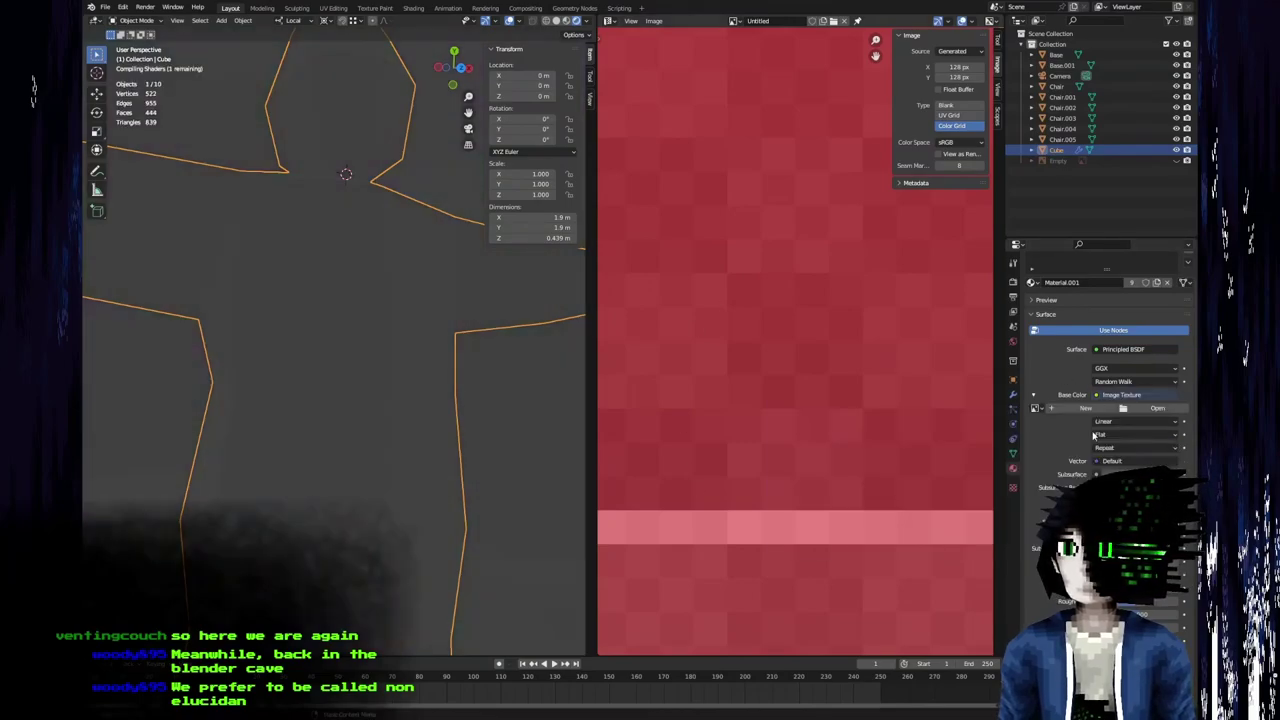
left_click(1036, 408)
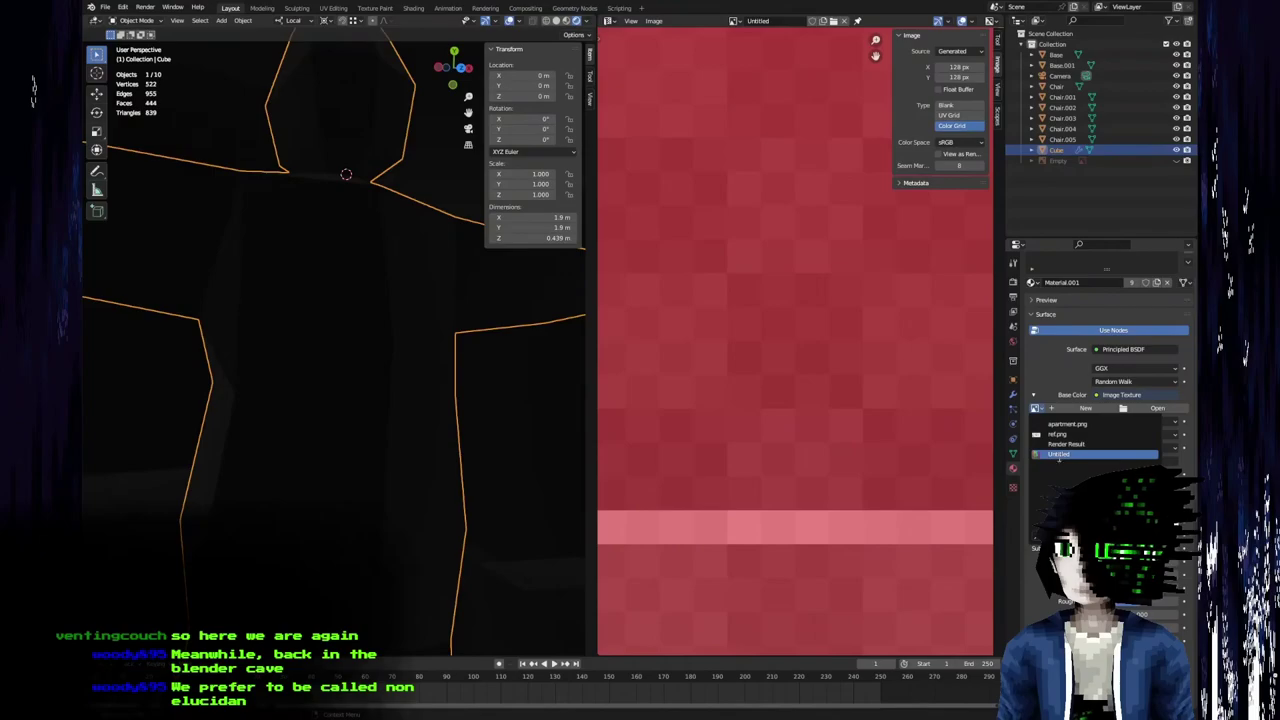
left_click(1058, 454)
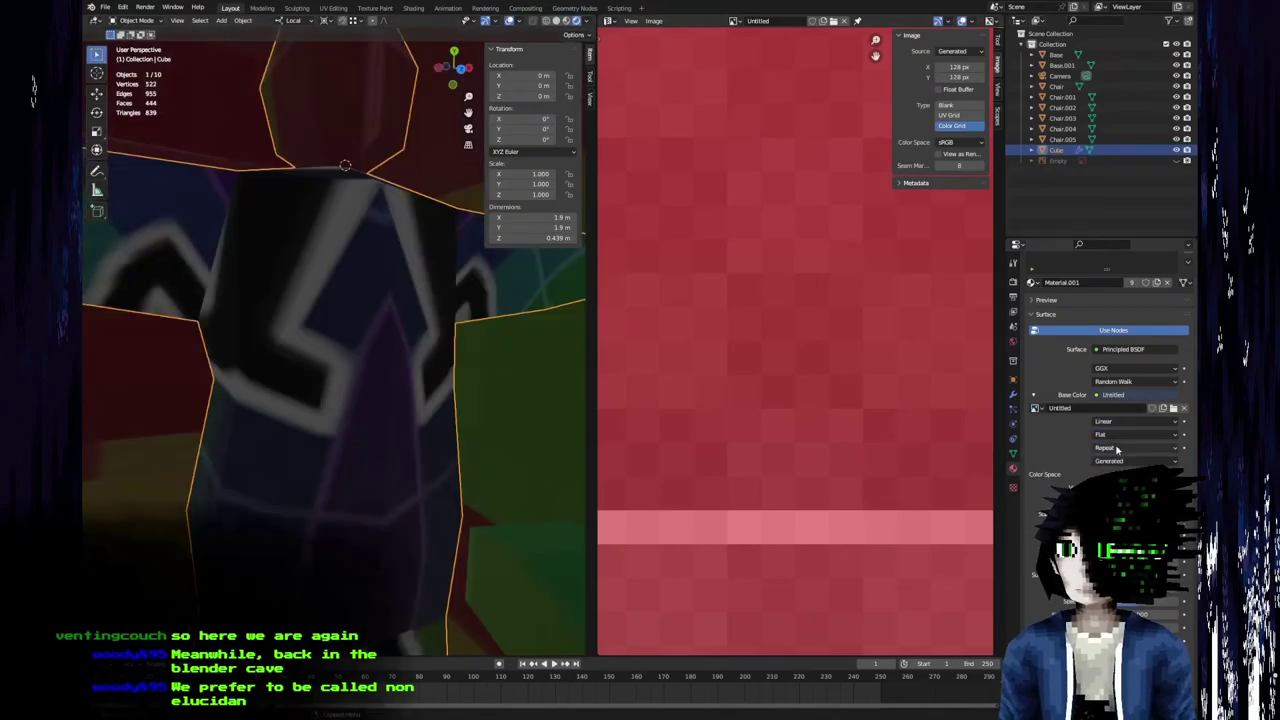
Set the image texture's interpolation to Closest and inspect the color grid on the character.
left_click(1117, 448)
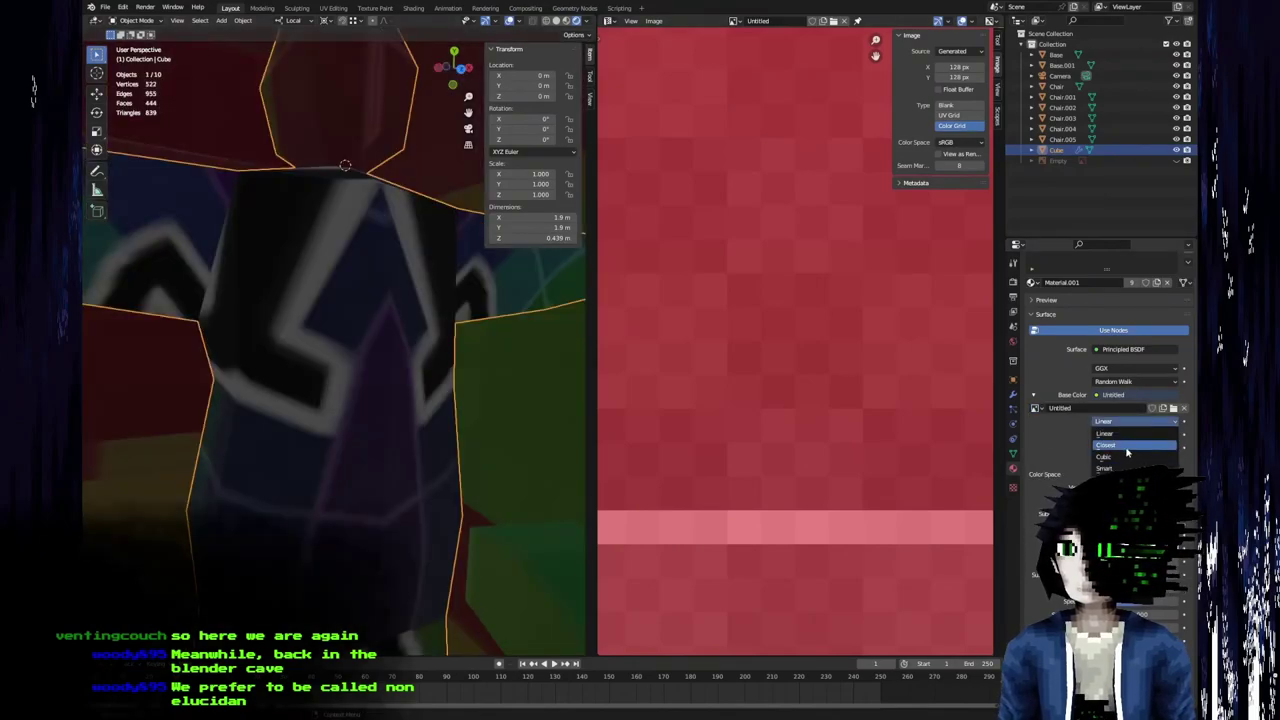
middle_click_drag(340, 428, 475, 550)
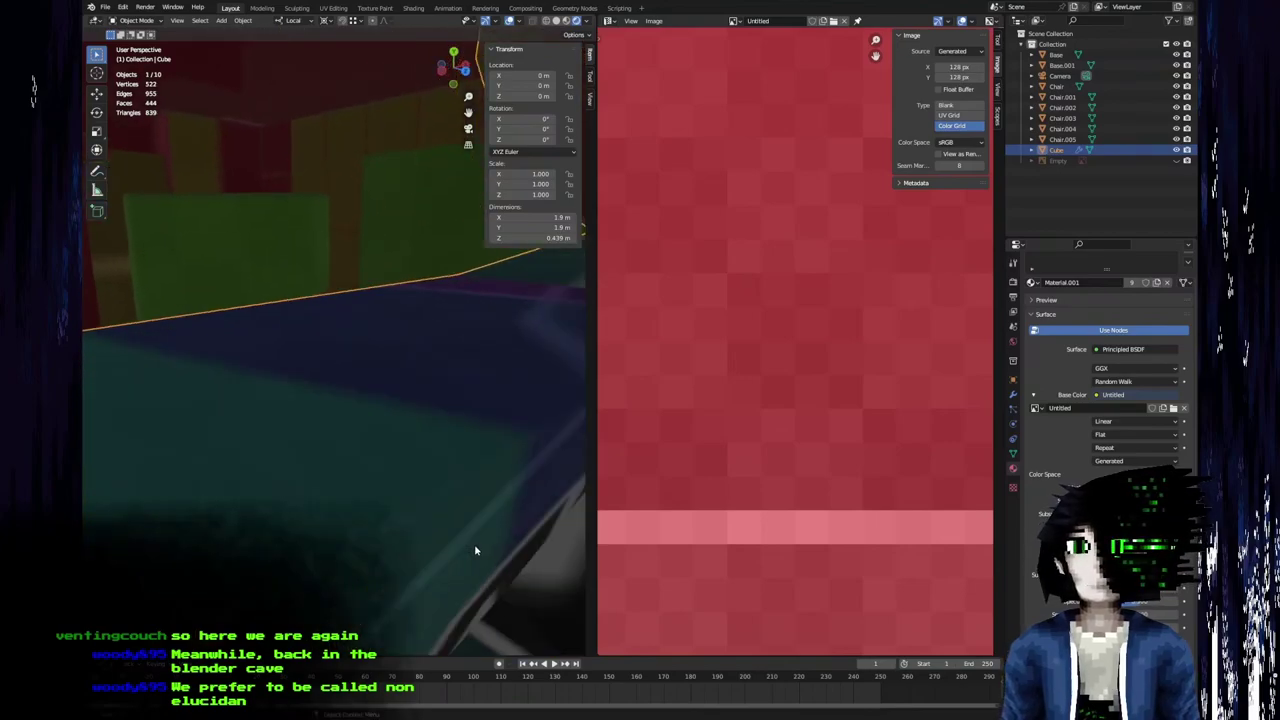
left_click(1117, 430)
left_click(1117, 440)
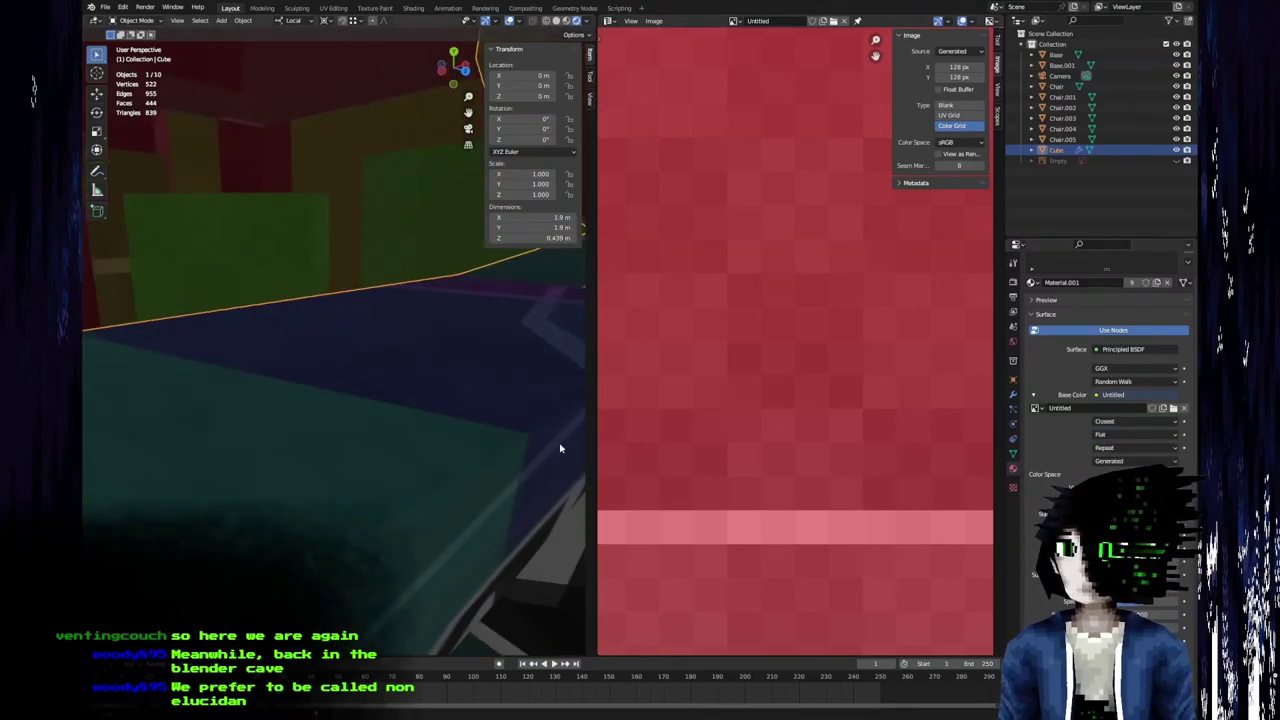
middle_click_drag(388, 423, 310, 395)
scroll(310, 395, "down", 6)
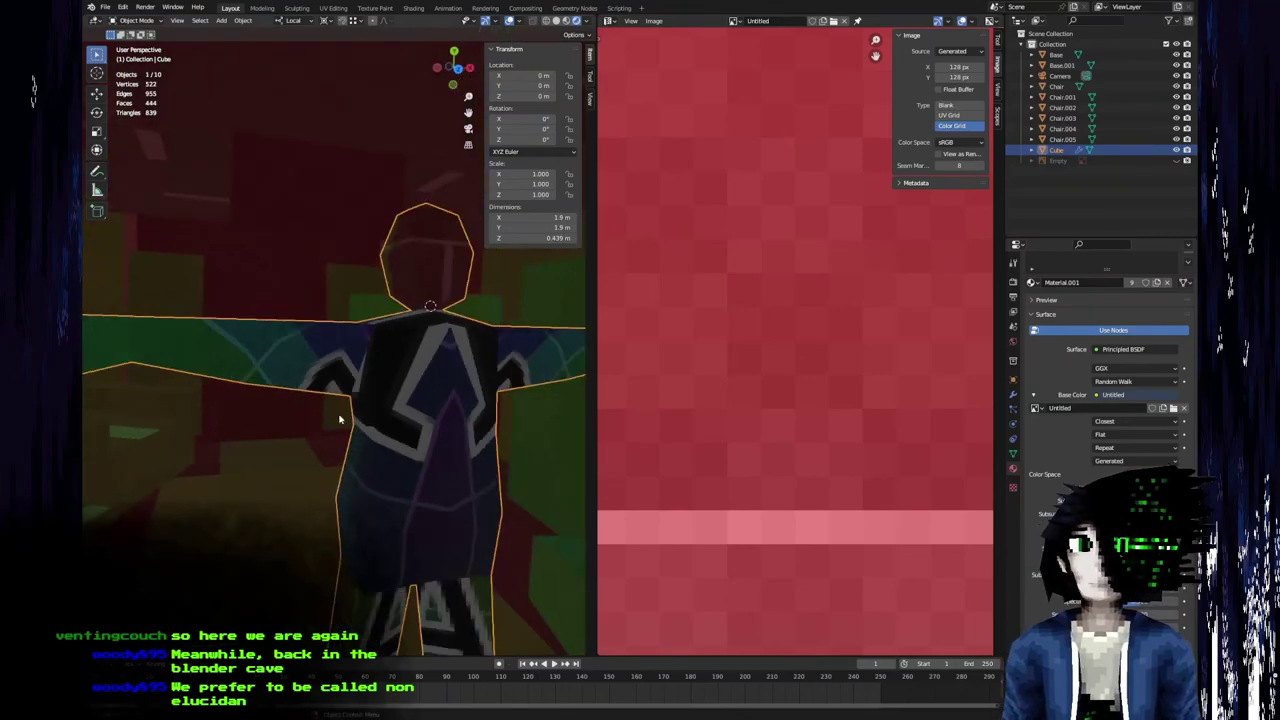
middle_click_drag(416, 360, 343, 403, "shift")
scroll(317, 306, "up", 4)
scroll(343, 403, "down", 5)
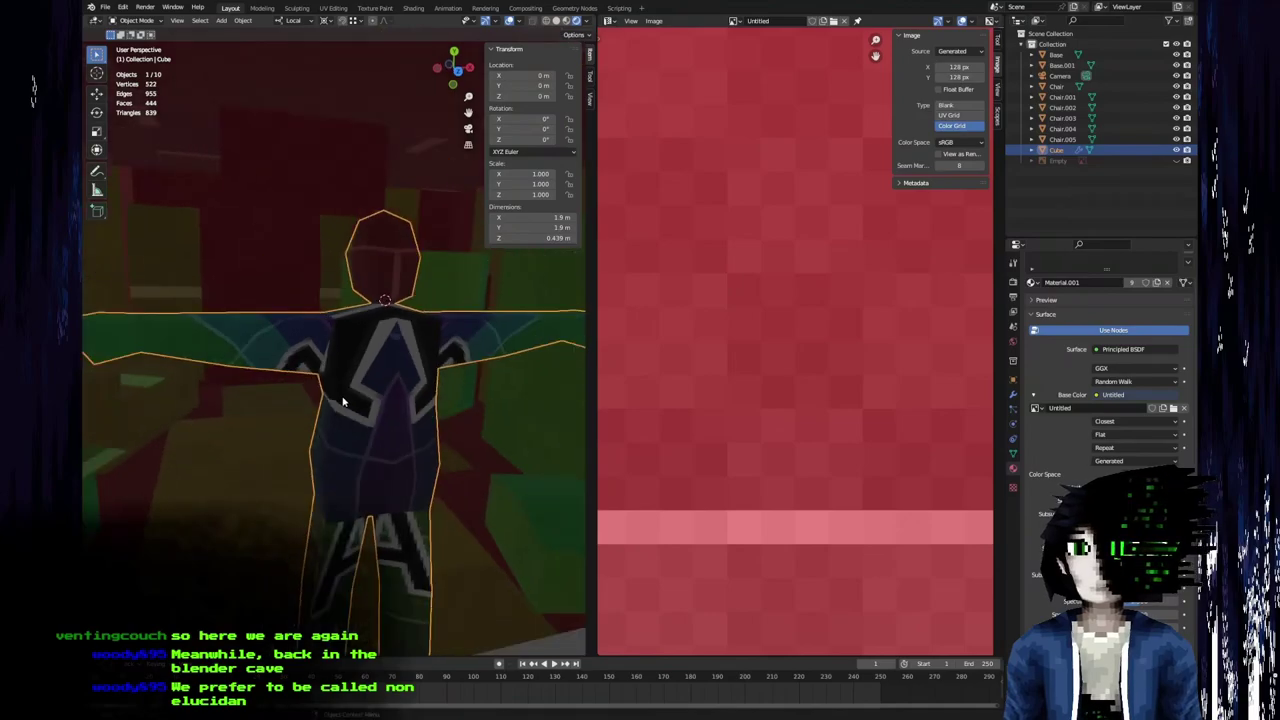
Enter Edit Mode on the character and select the whole torso island in the UV layout with island selection.
key("Tab")
scroll(735, 402, "down", 6)
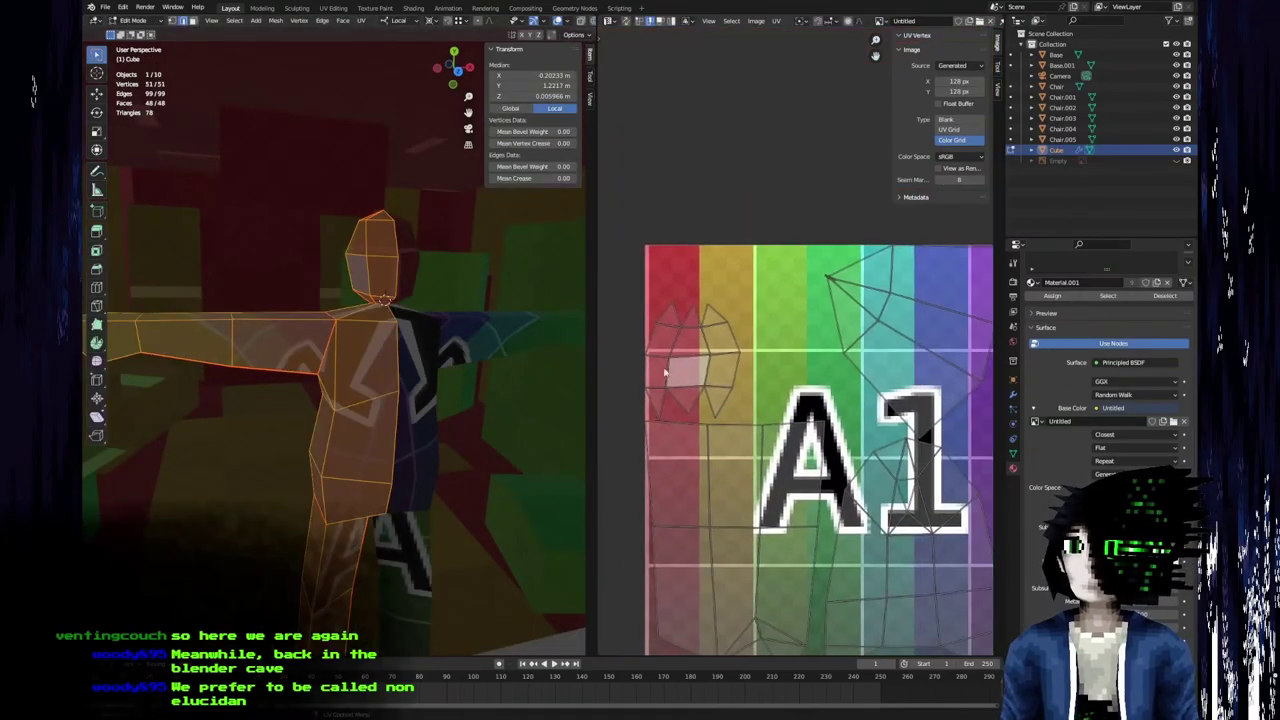
middle_click_drag(711, 394, 757, 394)
middle_click_drag(392, 382, 392, 350)
middle_click_drag(827, 434, 672, 340)
left_click(812, 428)
key("4")
left_click(812, 428)
scroll(811, 426, "up", 5)
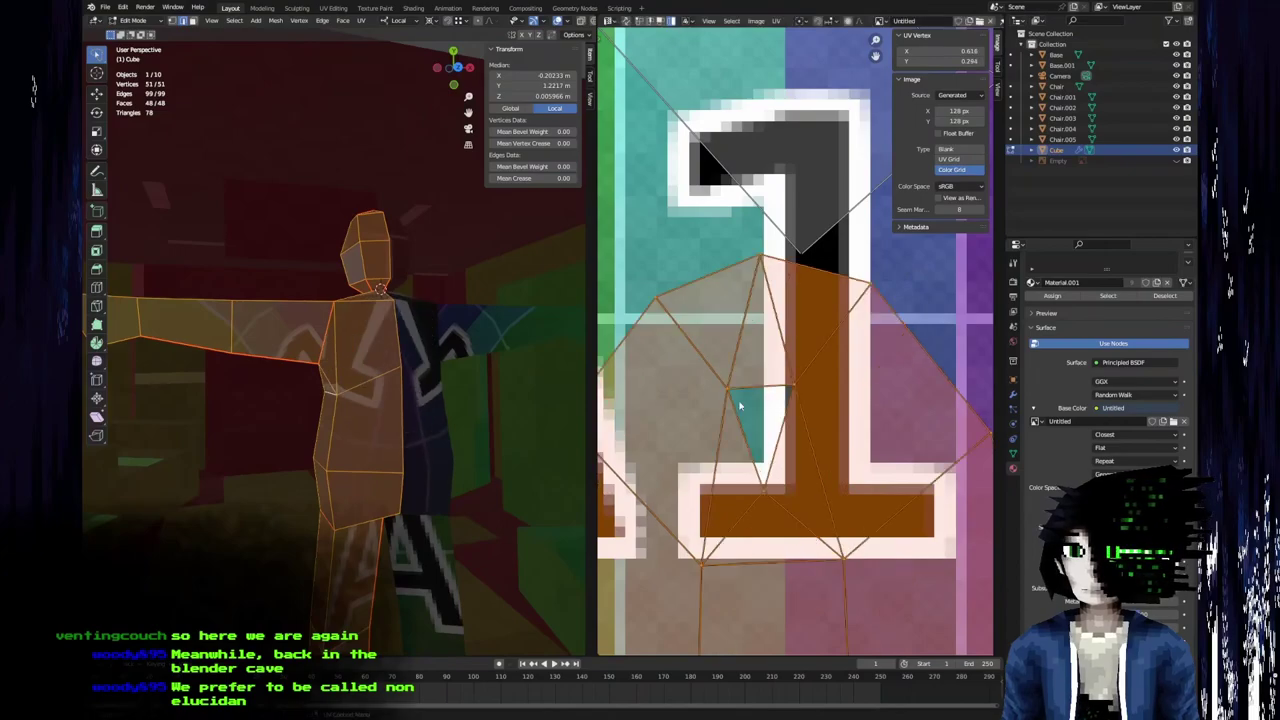
Examine the gap in the torso's UV island and the matching shoulder and armpit faces on the mesh.
scroll(740, 406, "up", 4)
middle_click_drag(737, 429, 756, 448)
middle_click_drag(255, 370, 334, 297)
scroll(337, 410, "up", 5)
middle_click_drag(374, 400, 378, 309)
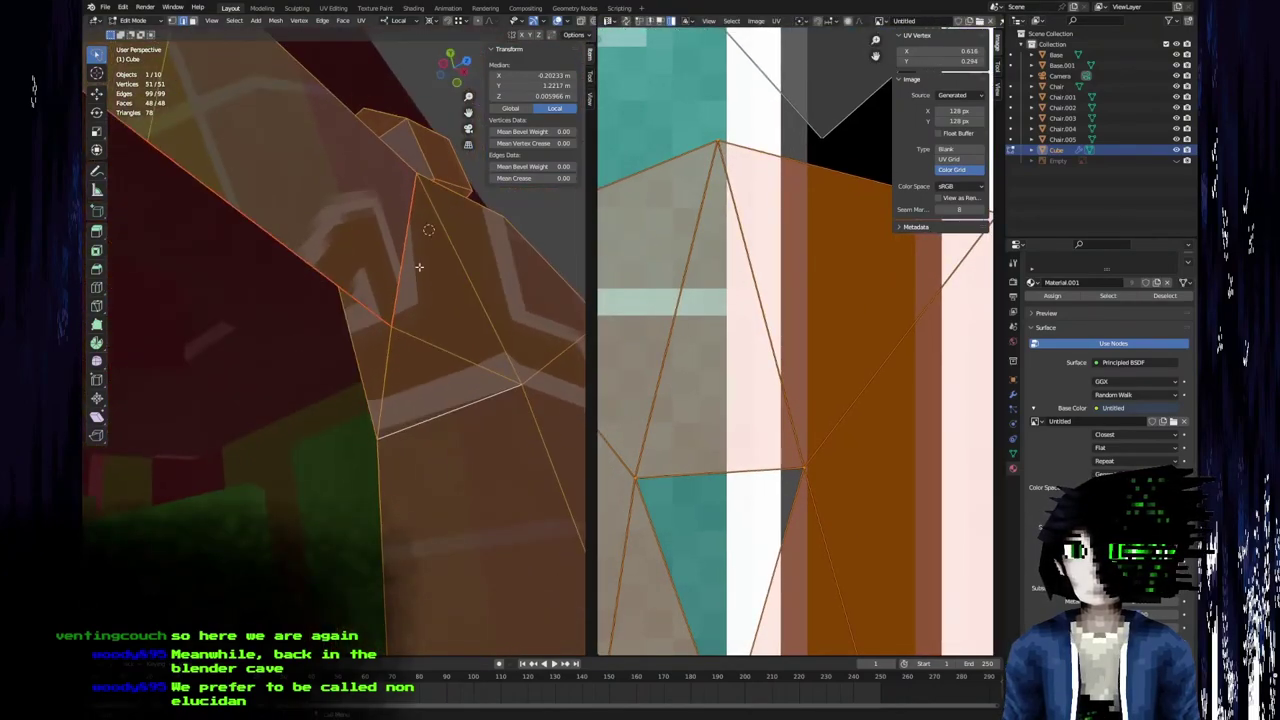
middle_click_drag(335, 255, 528, 298)
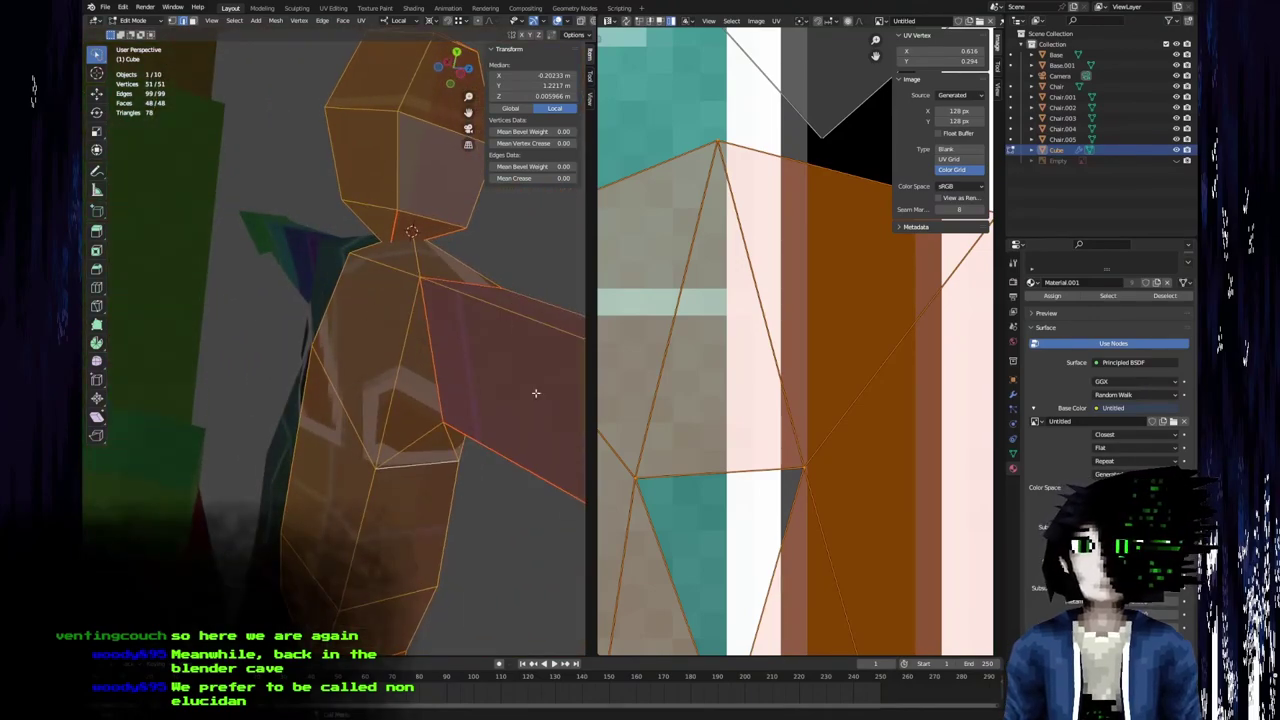
scroll(664, 434, "down", 4)
middle_click_drag(670, 390, 683, 237)
scroll(690, 245, "down", 4)
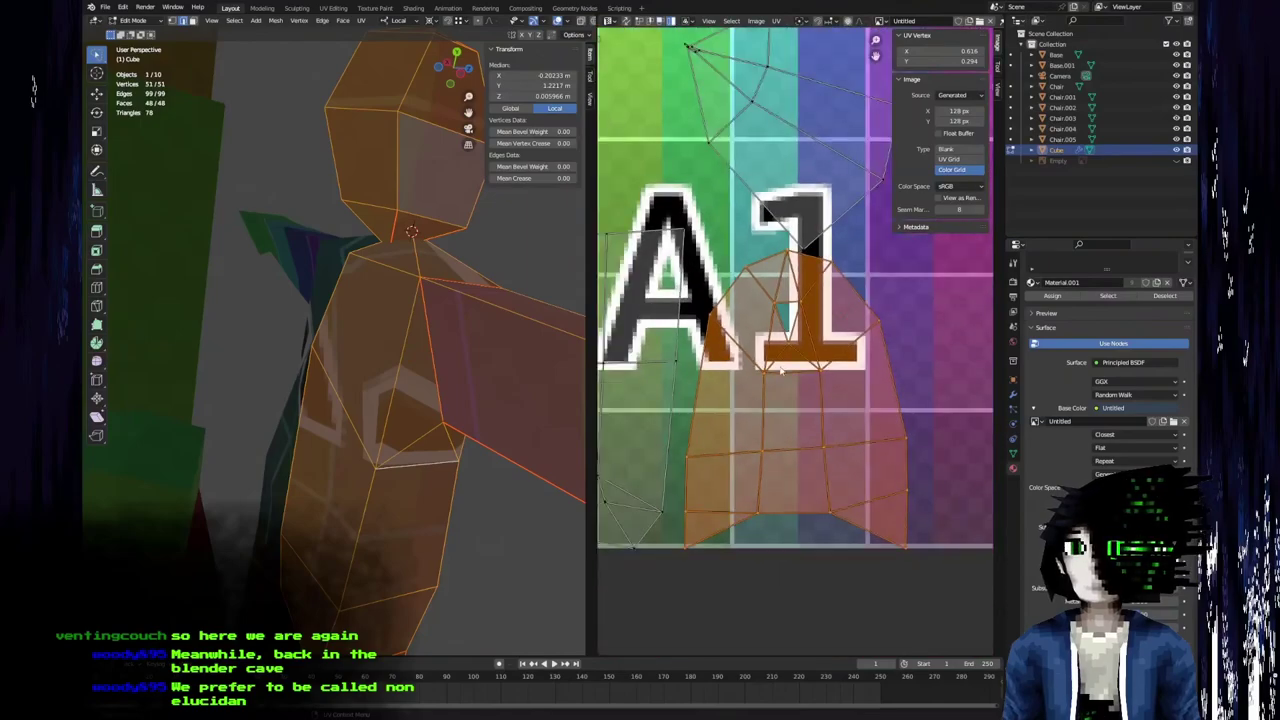
scroll(800, 283, "up", 5)
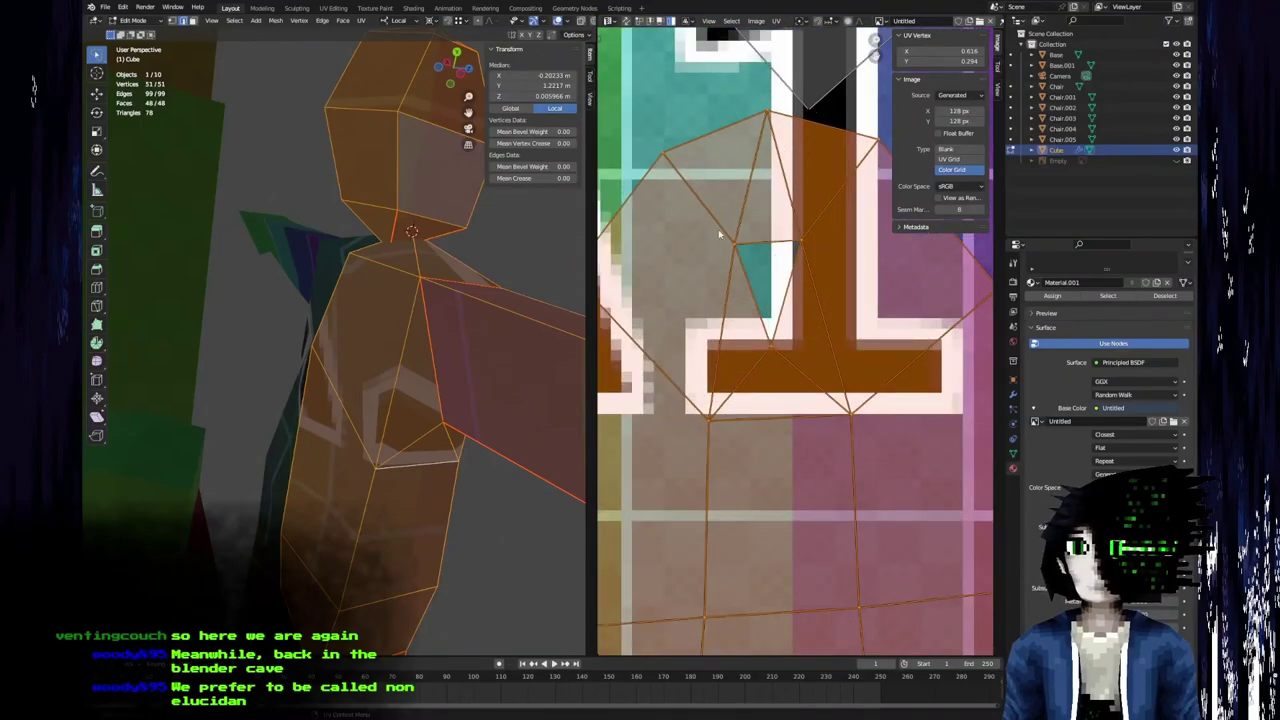
Mark the shoulder edge between the neck and the arm as a seam, and unwrap the whole mesh again.
middle_click_drag(468, 298, 449, 314)
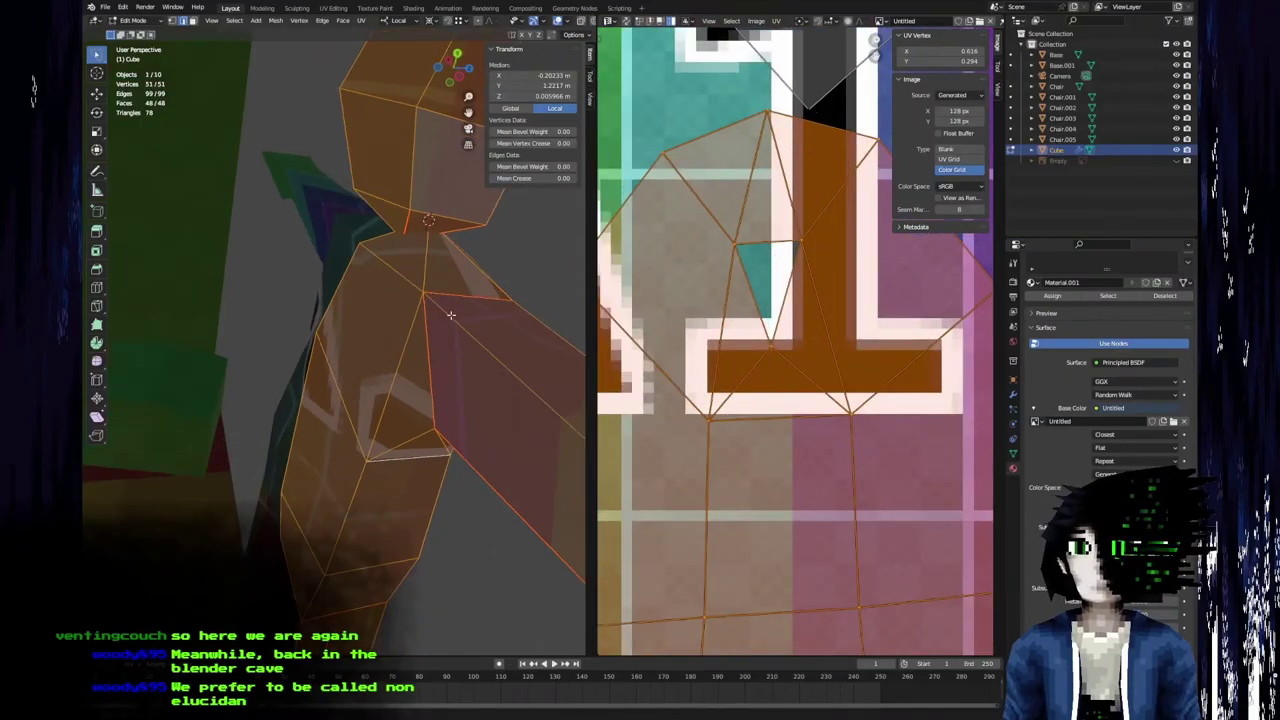
left_click(431, 266)
right_click(432, 267)
left_click(410, 430)
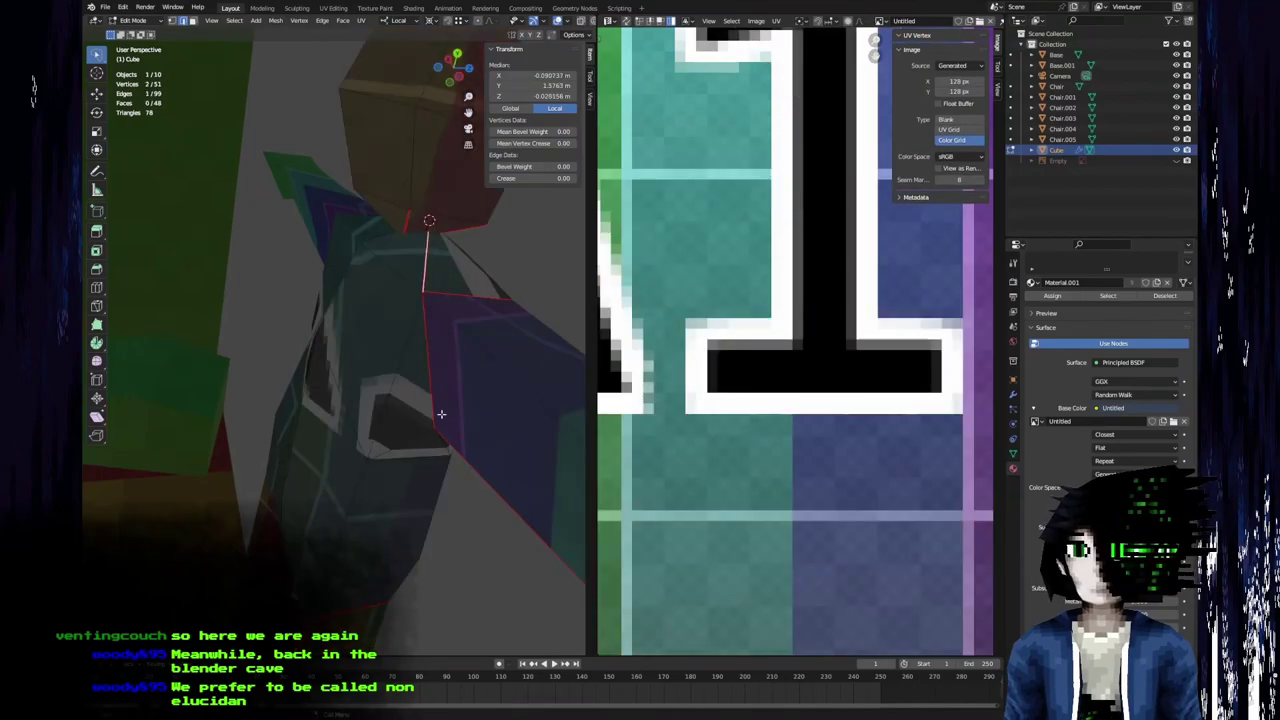
key("a")
key("u")
left_click(450, 398)
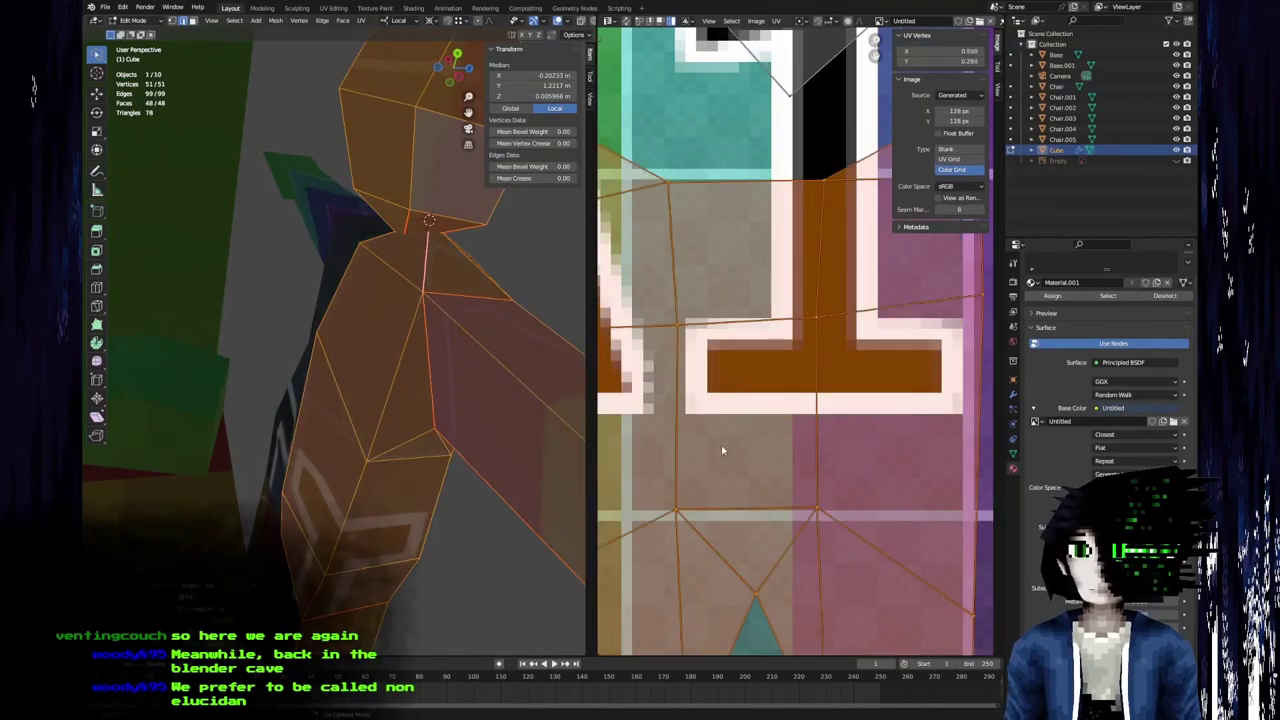
Examine the newly unwrapped torso island and how the color grid maps onto the shoulder, chest and side.
scroll(760, 449, "down", 5)
scroll(763, 449, "up", 3)
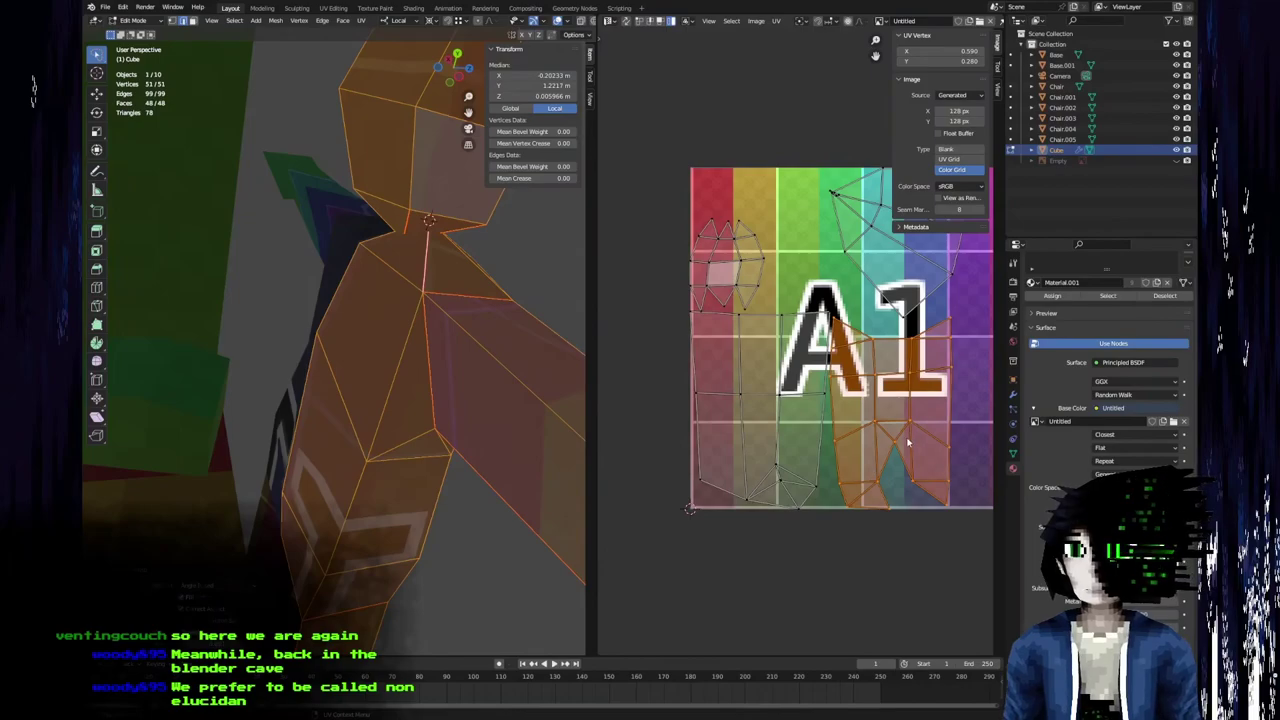
scroll(913, 398, "up", 5)
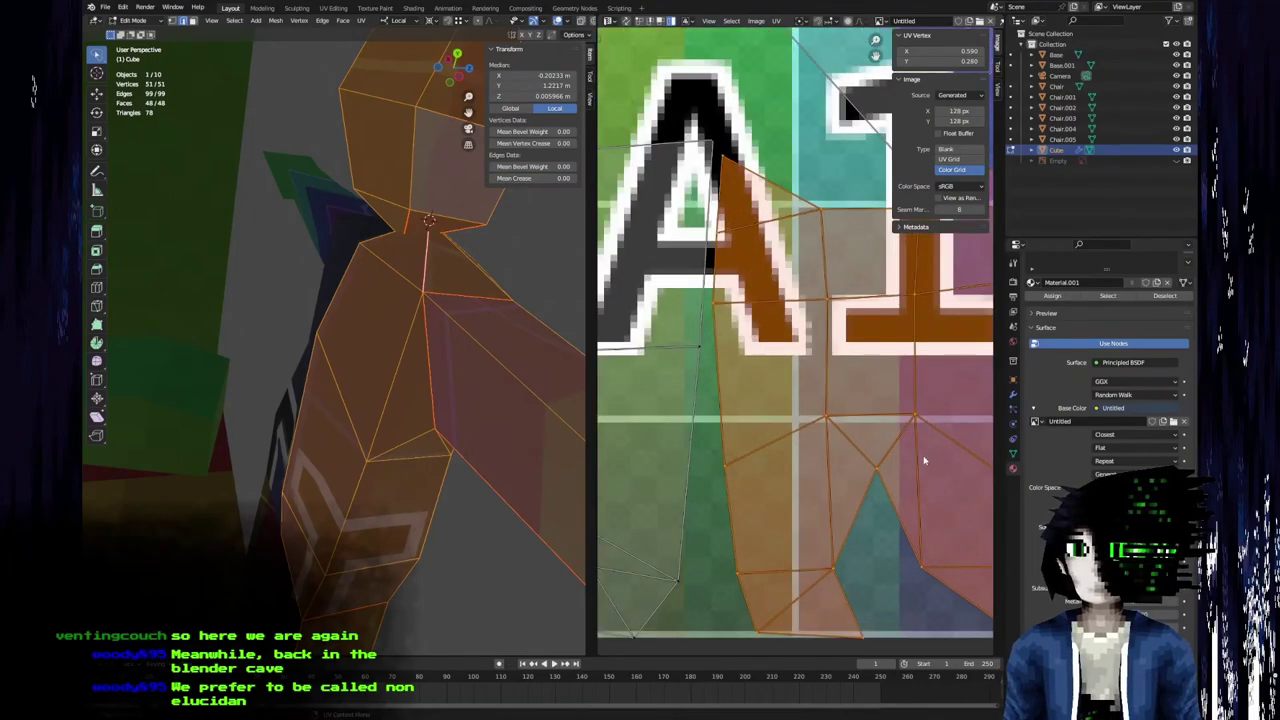
scroll(924, 461, "down", 2)
scroll(368, 332, "up", 4)
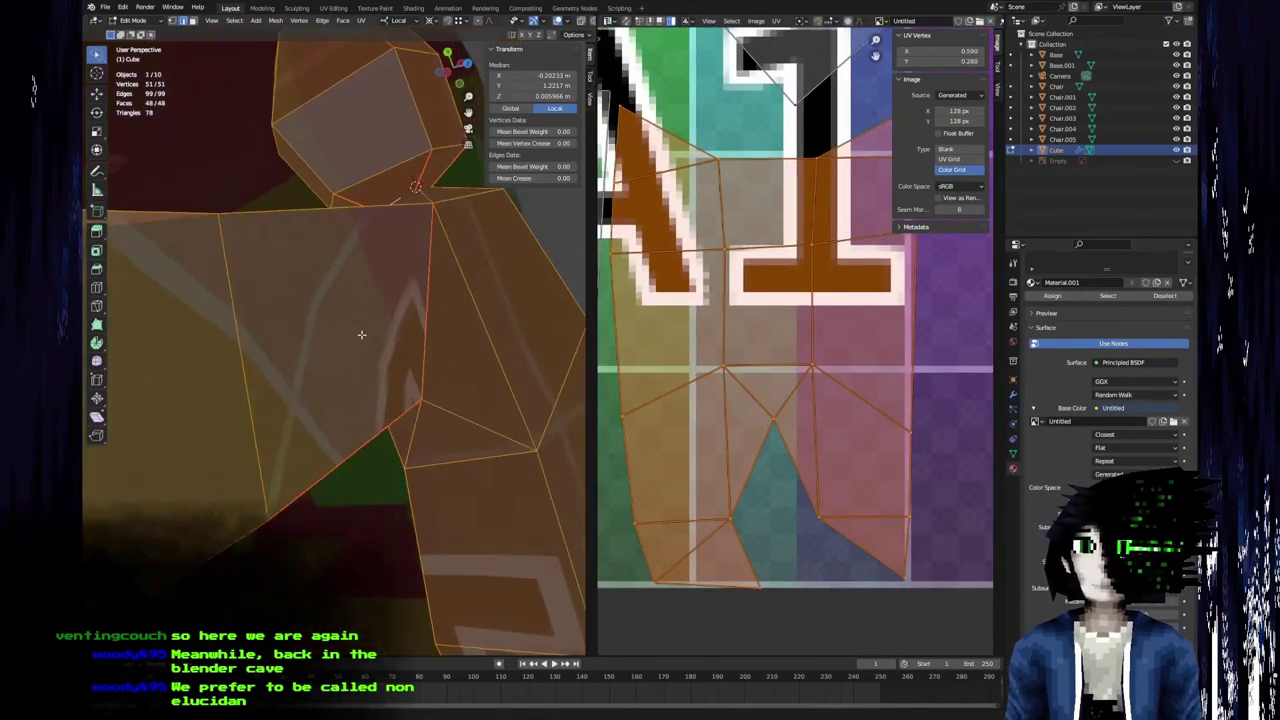
scroll(368, 332, "up", 5)
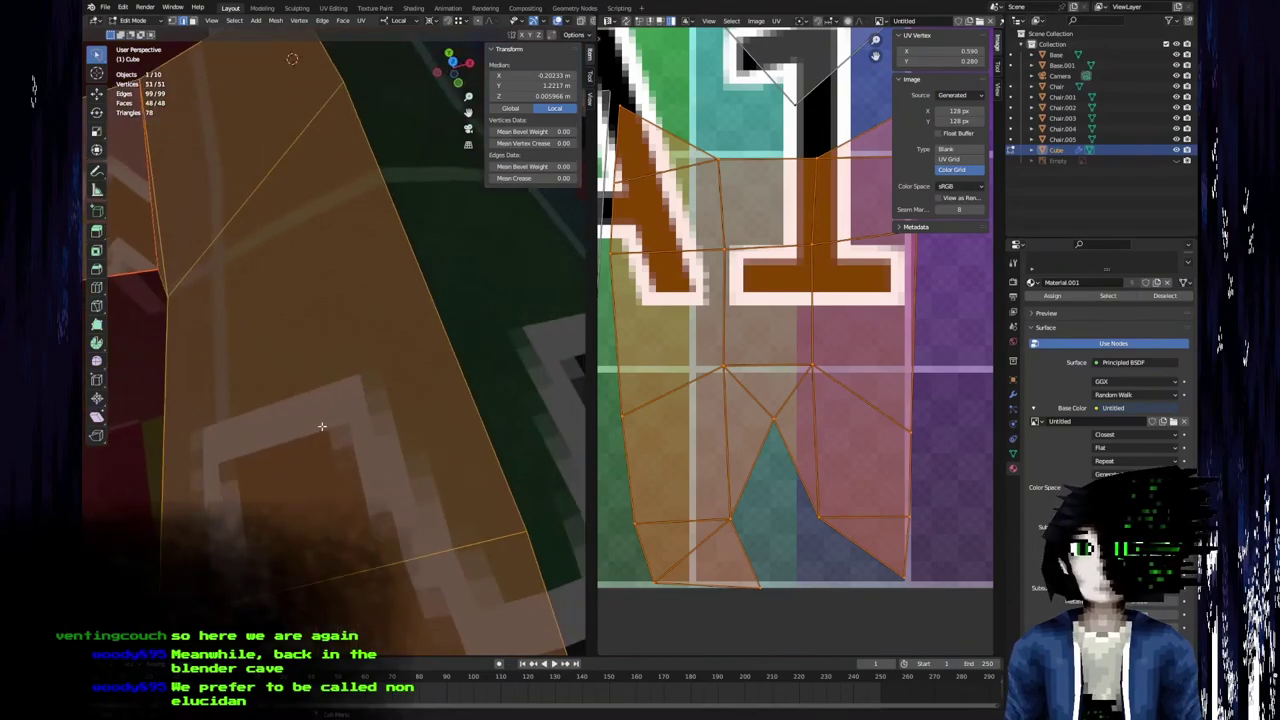
middle_click_drag(320, 434, 335, 507)
middle_click_drag(193, 401, 519, 267)
scroll(328, 346, "down", 4)
scroll(374, 489, "up", 4)
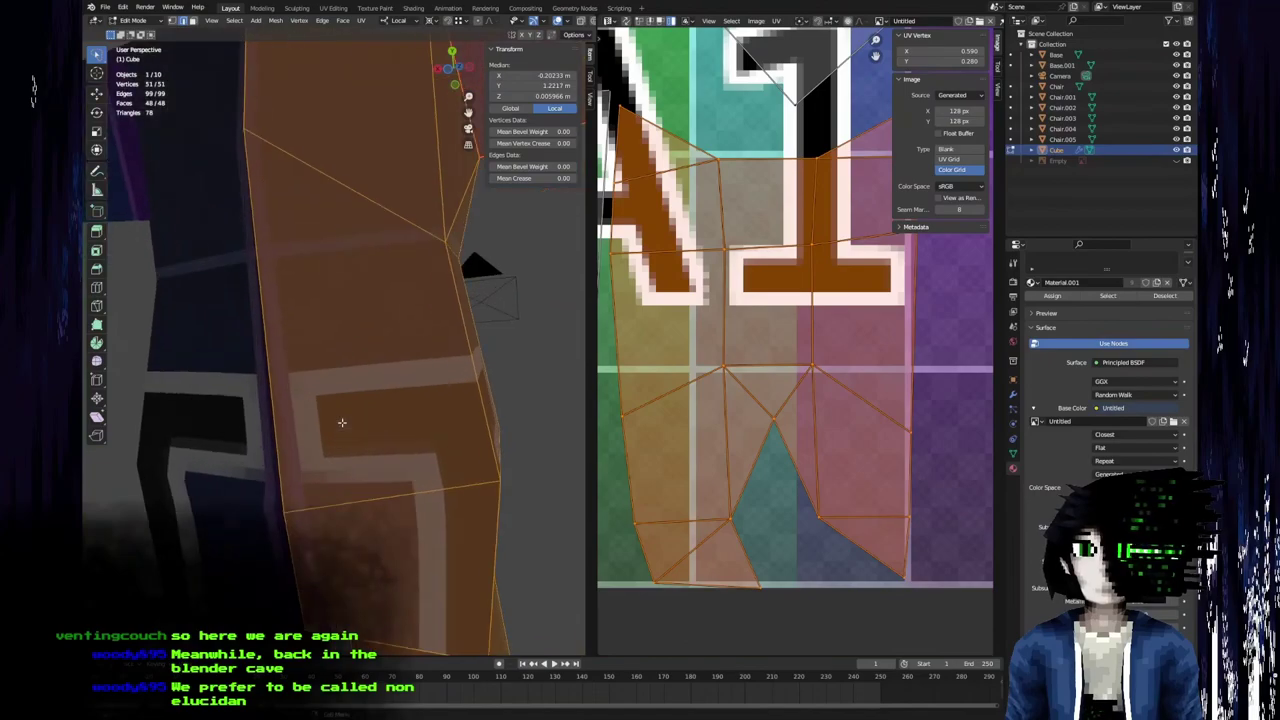
scroll(341, 422, "down", 5)
middle_click_drag(397, 232, 296, 441)
scroll(345, 278, "up", 5)
Check the texture on the character outside Edit Mode and examine the head's island in the UV layout.
key("Tab")
key("Tab")
scroll(737, 366, "down", 4)
scroll(790, 300, "up", 6)
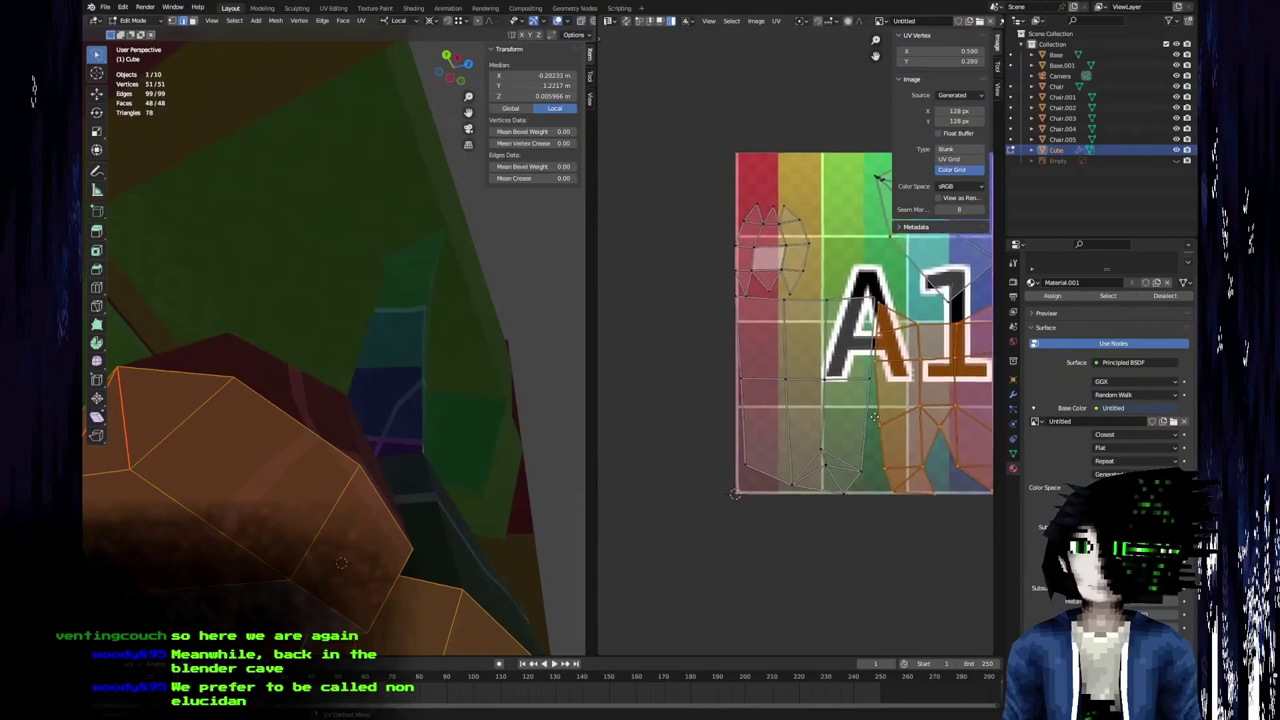
middle_click_drag(814, 470, 799, 498)
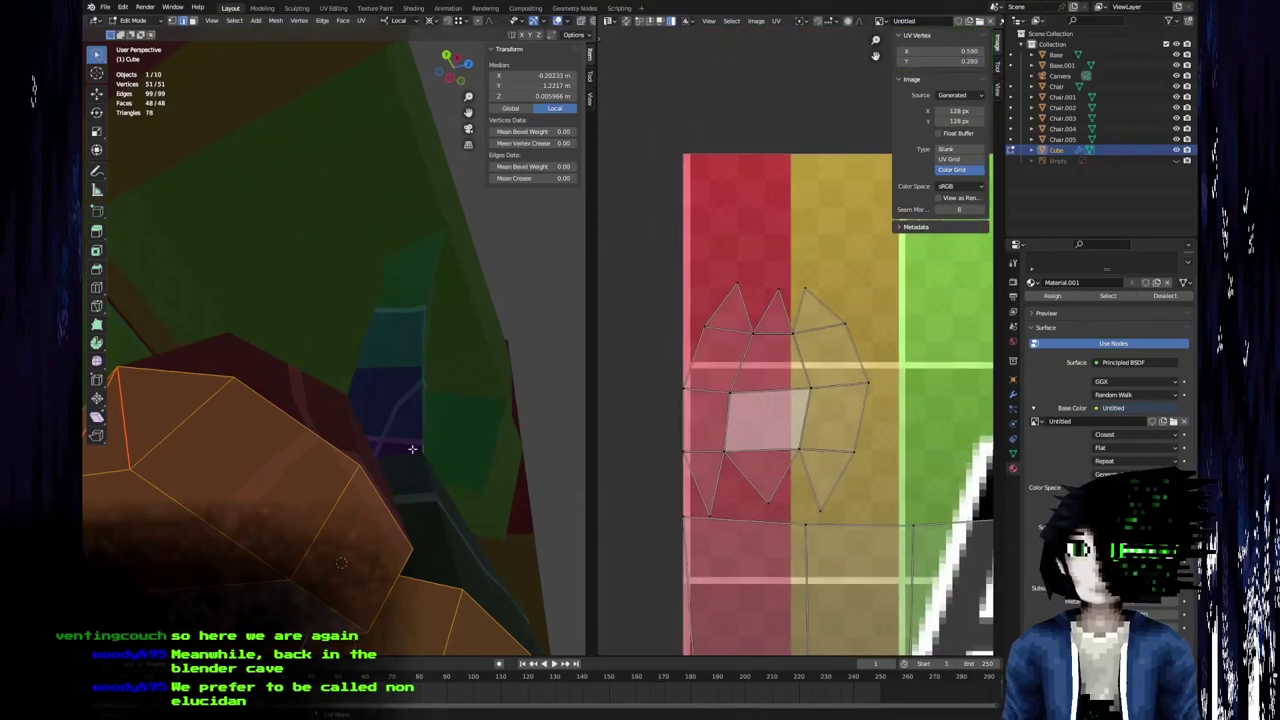
right_click(426, 432)
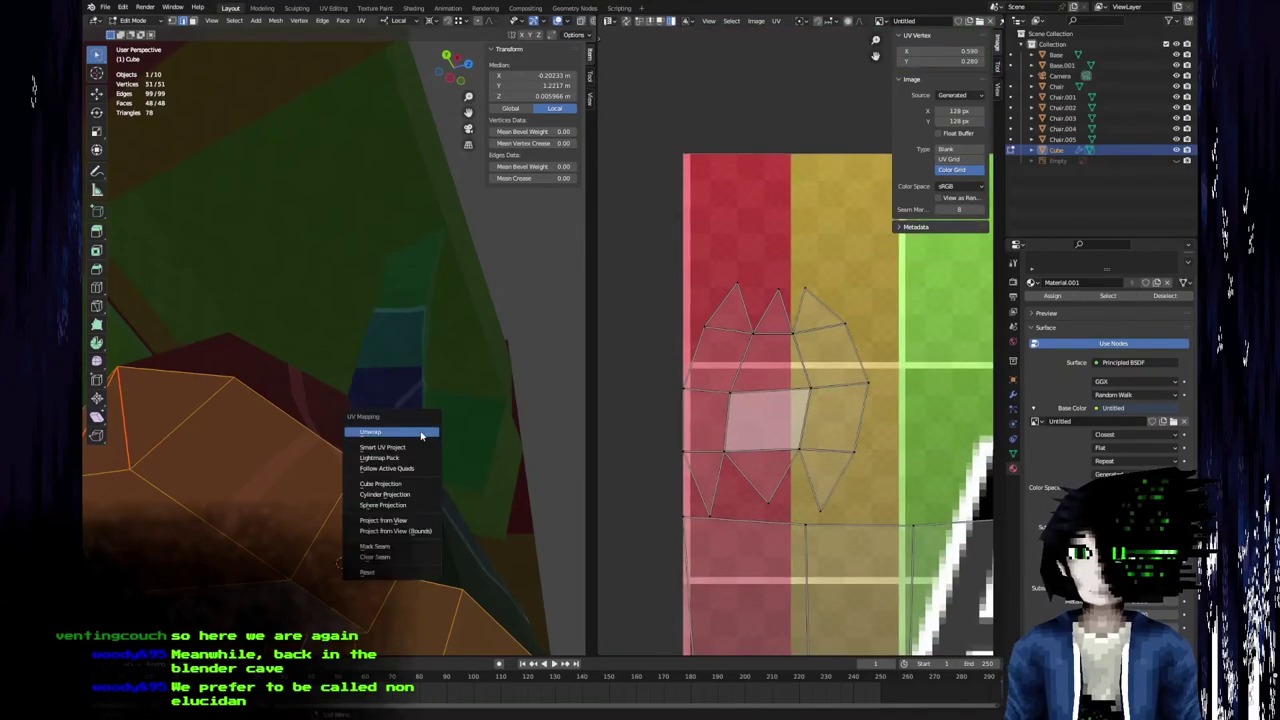
left_click(222, 611)
scroll(856, 470, "down", 5)
middle_click_drag(822, 438, 729, 371)
middle_click_drag(405, 425, 438, 302)
Mark the edges running around the wrist as a seam so the hand separates from the arm.
scroll(363, 377, "down", 6)
key("3")
key("2")
left_click(275, 418)
left_click(238, 396, "shift")
middle_click_drag(237, 395, 481, 338)
right_click(502, 321)
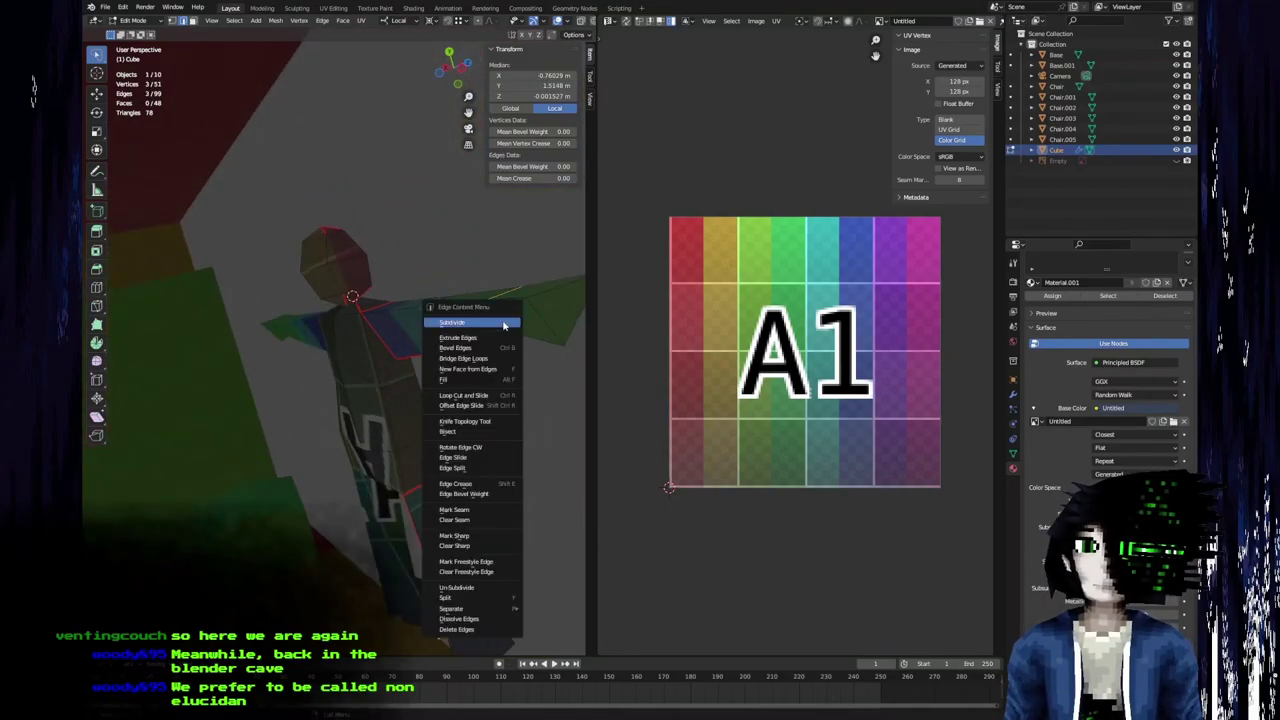
right_click(390, 256)
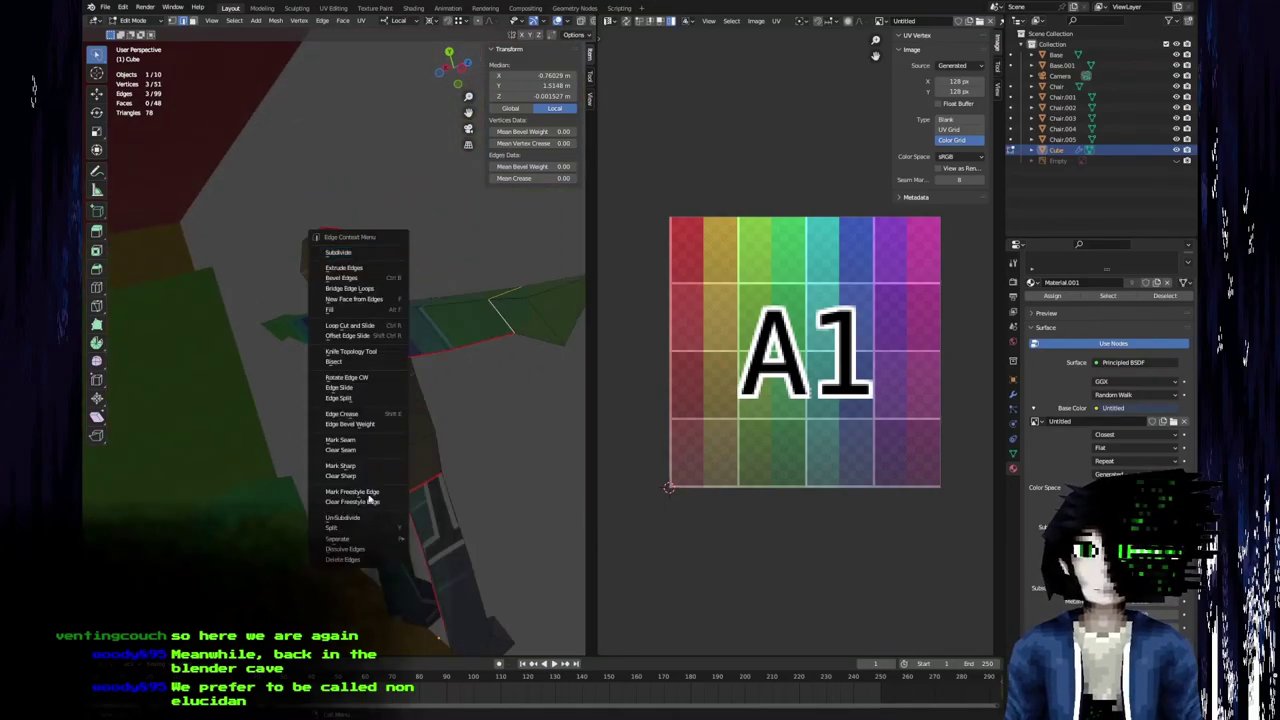
left_click(340, 440)
Fill the open end of the hand with a face, and mark its outer edges as a seam.
middle_click_drag(447, 411, 359, 398)
left_click(365, 446, "shift")
key("f")
key("a")
left_click(356, 389)
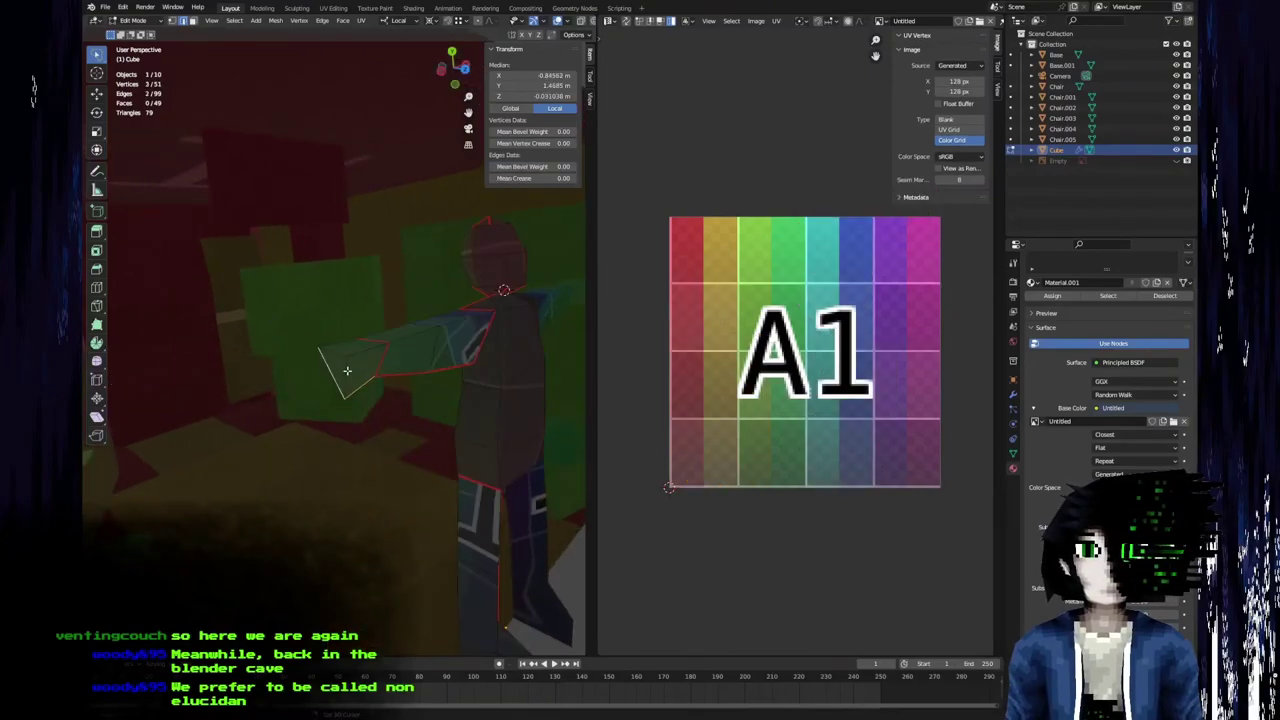
left_click(348, 371, "shift")
right_click(348, 373)
left_click(348, 371)
Unwrap the whole mesh again with the new hand seams and check the resulting islands.
key("a")
key("u")
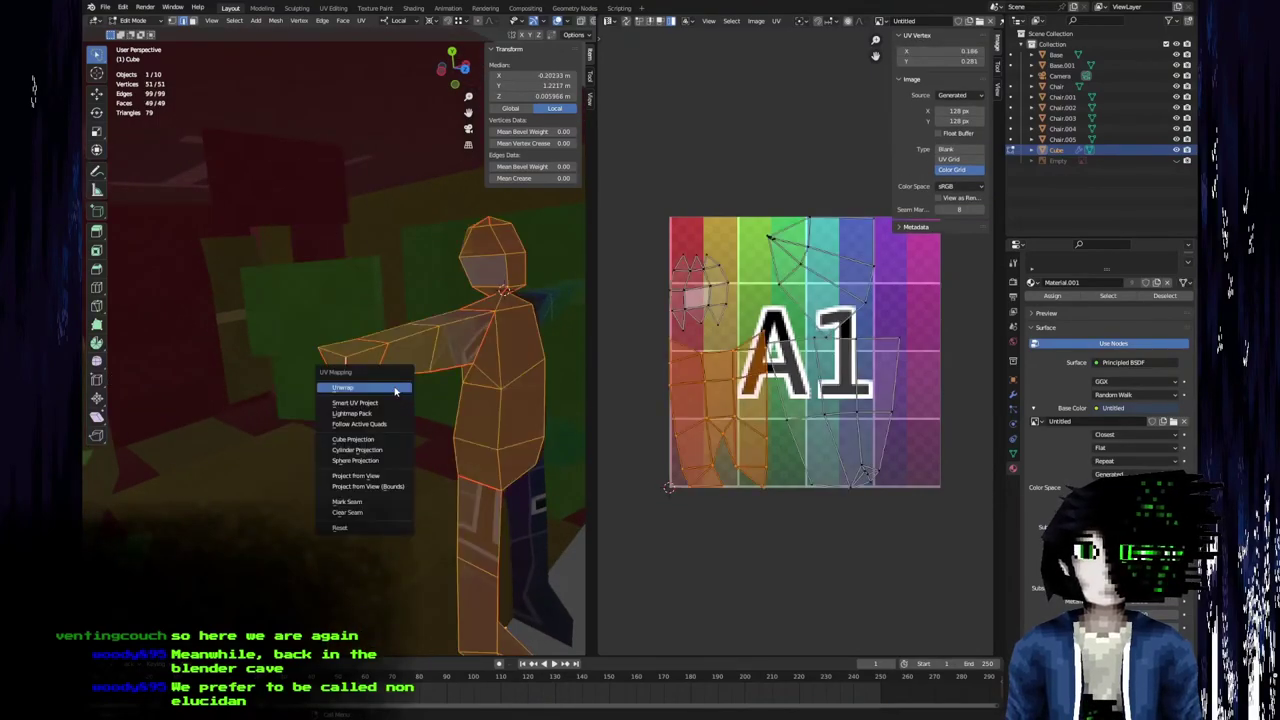
left_click(335, 378)
middle_click_drag(308, 431, 350, 412)
middle_click_drag(695, 394, 671, 412)
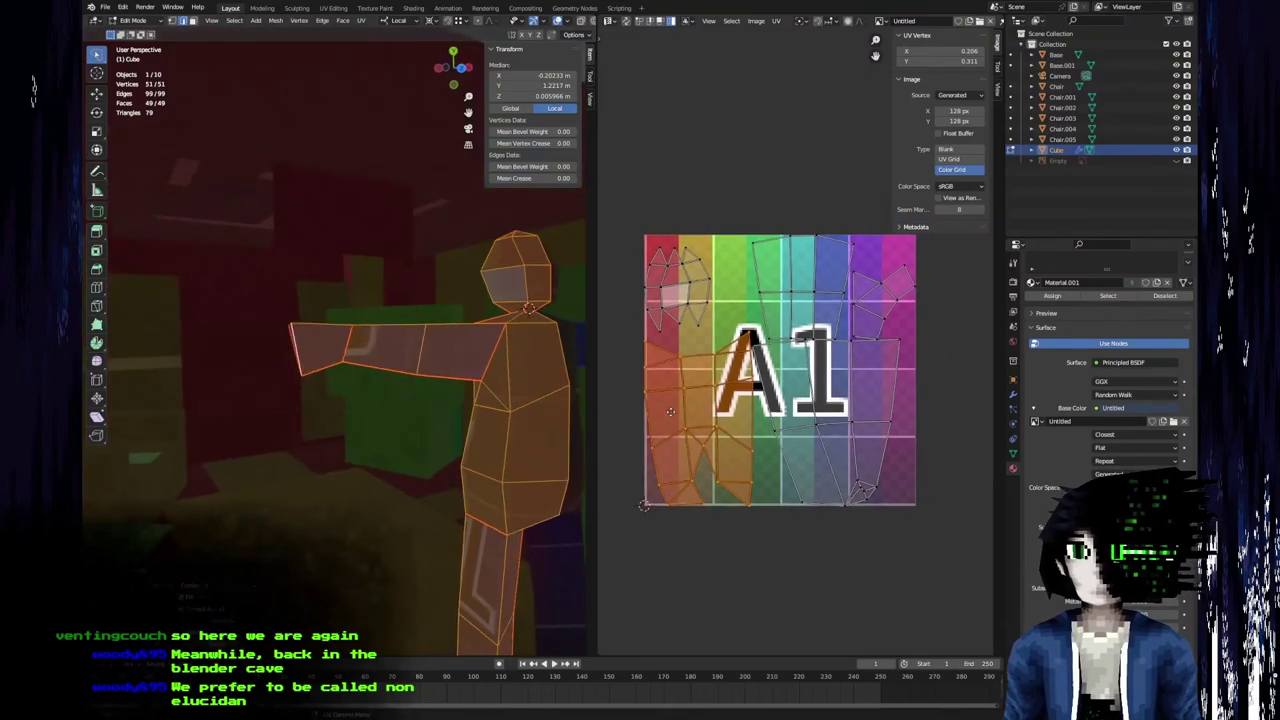
Fill the open underside of the foot with a face.
middle_click_drag(351, 424, 385, 470)
middle_click_drag(400, 560, 386, 528, "shift")
left_click(326, 467)
left_click(385, 450, "shift")
middle_click_drag(268, 461, 386, 549)
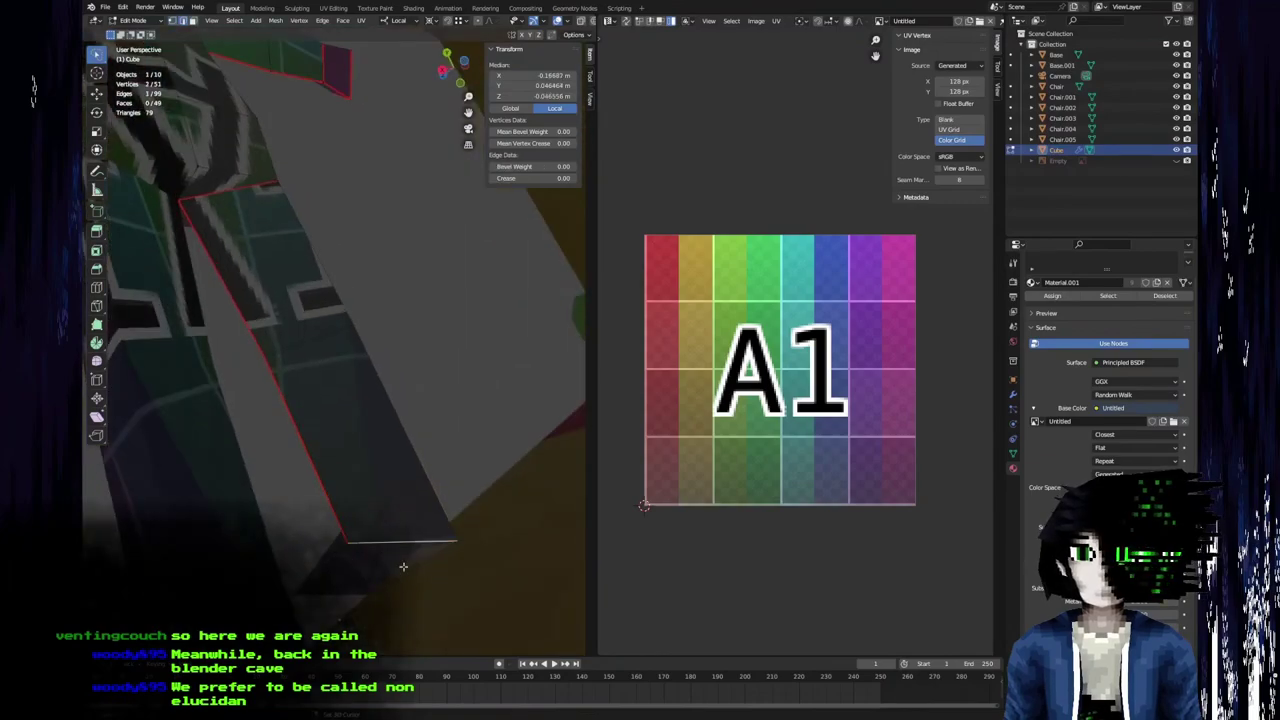
key("f")
middle_click_drag(366, 551, 358, 541)
Mark the edges around the ankle and the sole of the foot as seams.
middle_click_drag(243, 433, 204, 470)
left_click(259, 546)
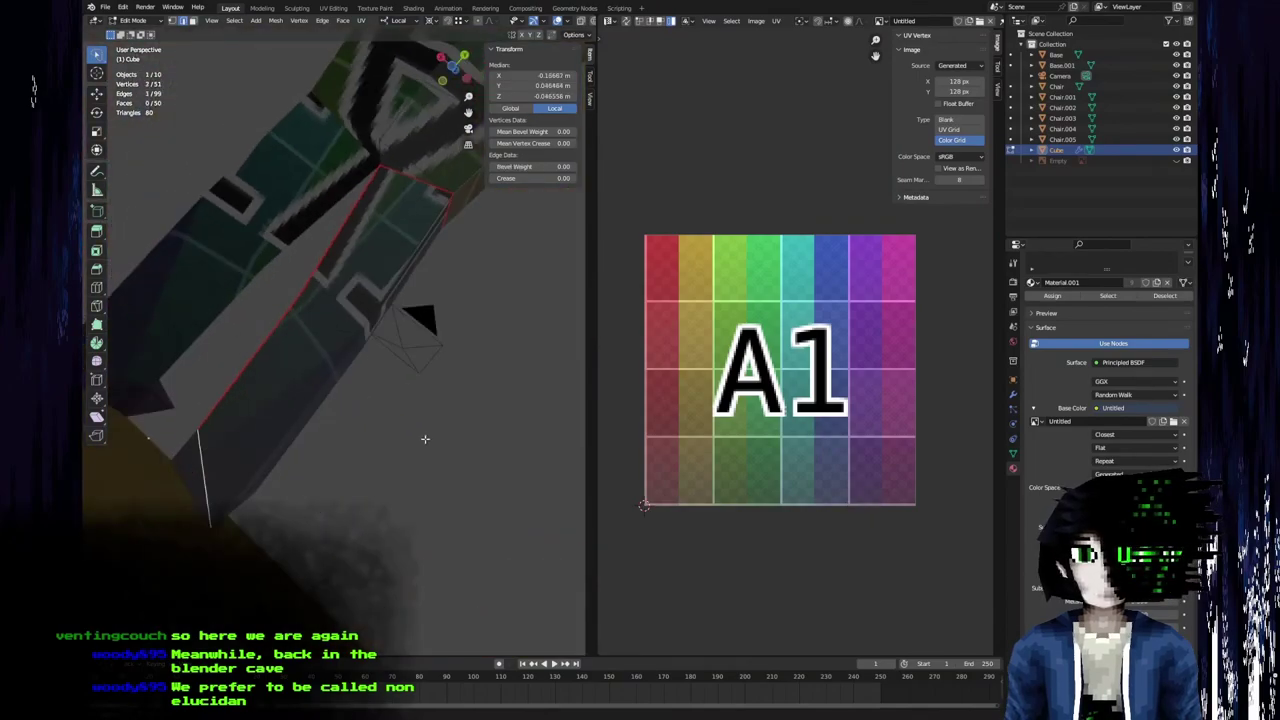
middle_click_drag(417, 445, 160, 482)
left_click(223, 524, "shift")
middle_click_drag(223, 524, 178, 521)
middle_click_drag(543, 484, 328, 549)
middle_click_drag(252, 446, 318, 448)
left_click(362, 403, "shift")
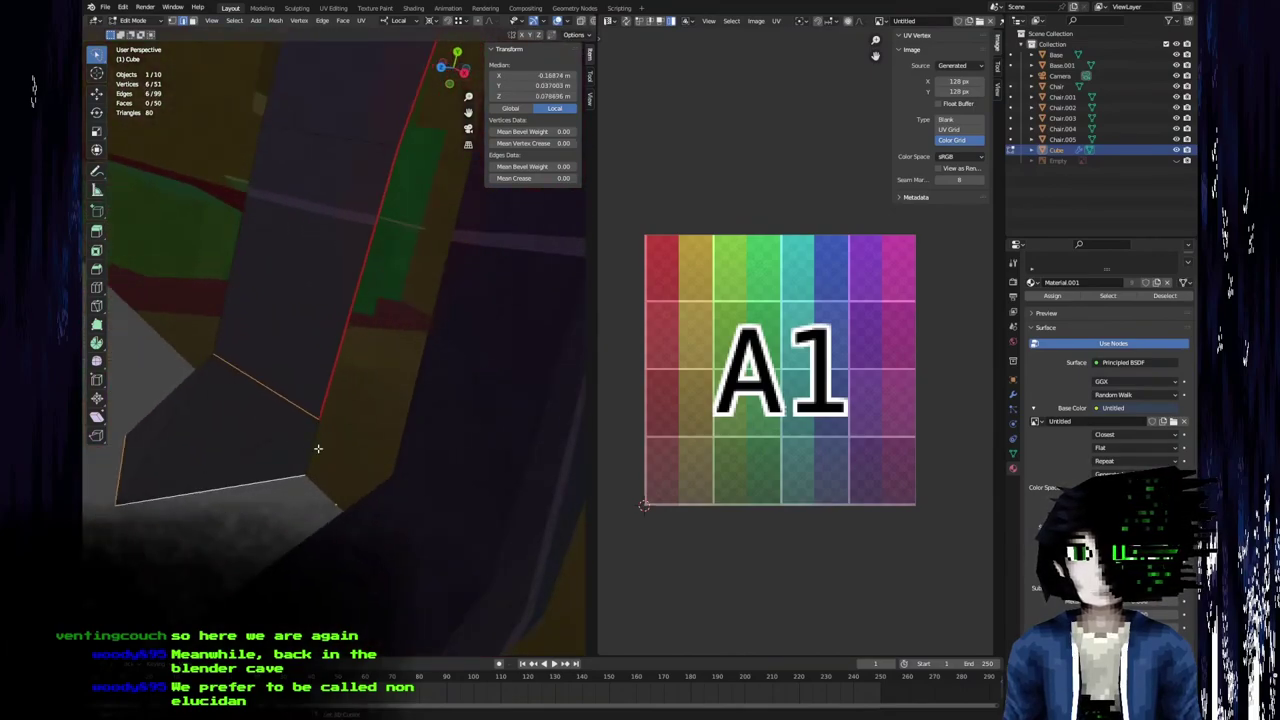
right_click(318, 382)
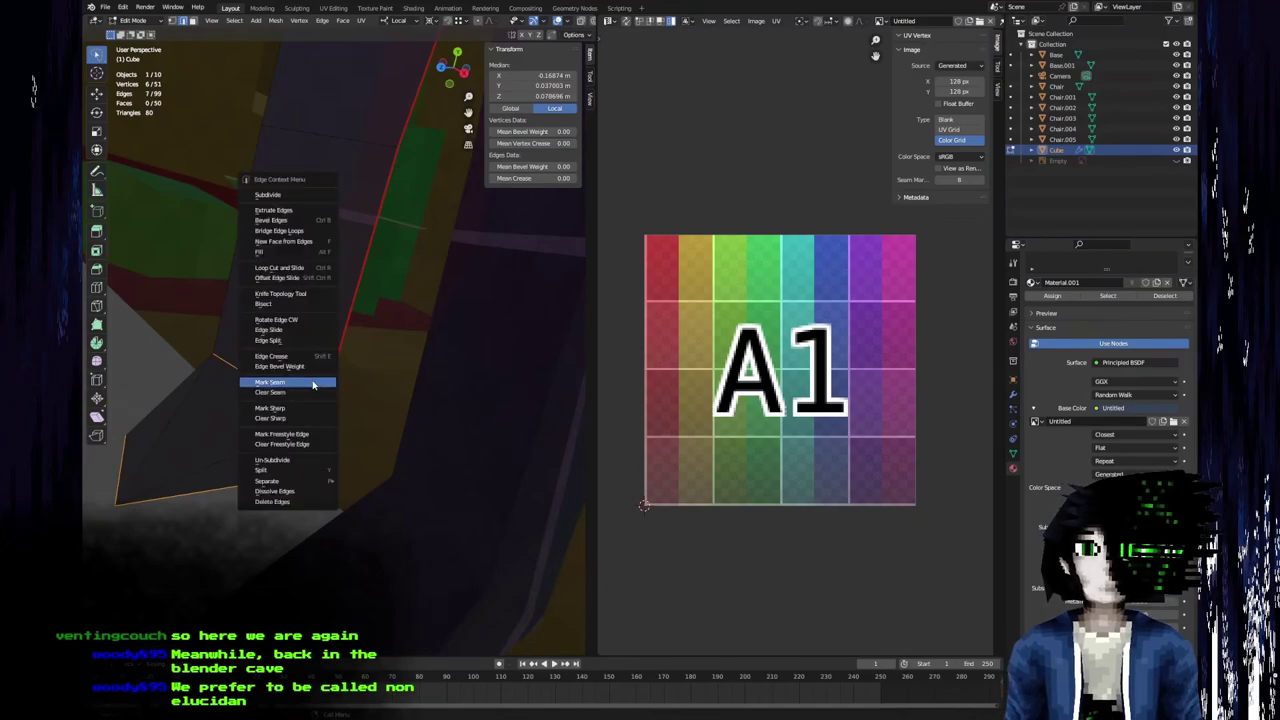
left_click(313, 384)
Unwrap the whole mesh again with the new foot seams and check the island layout.
middle_click_drag(313, 384, 328, 437)
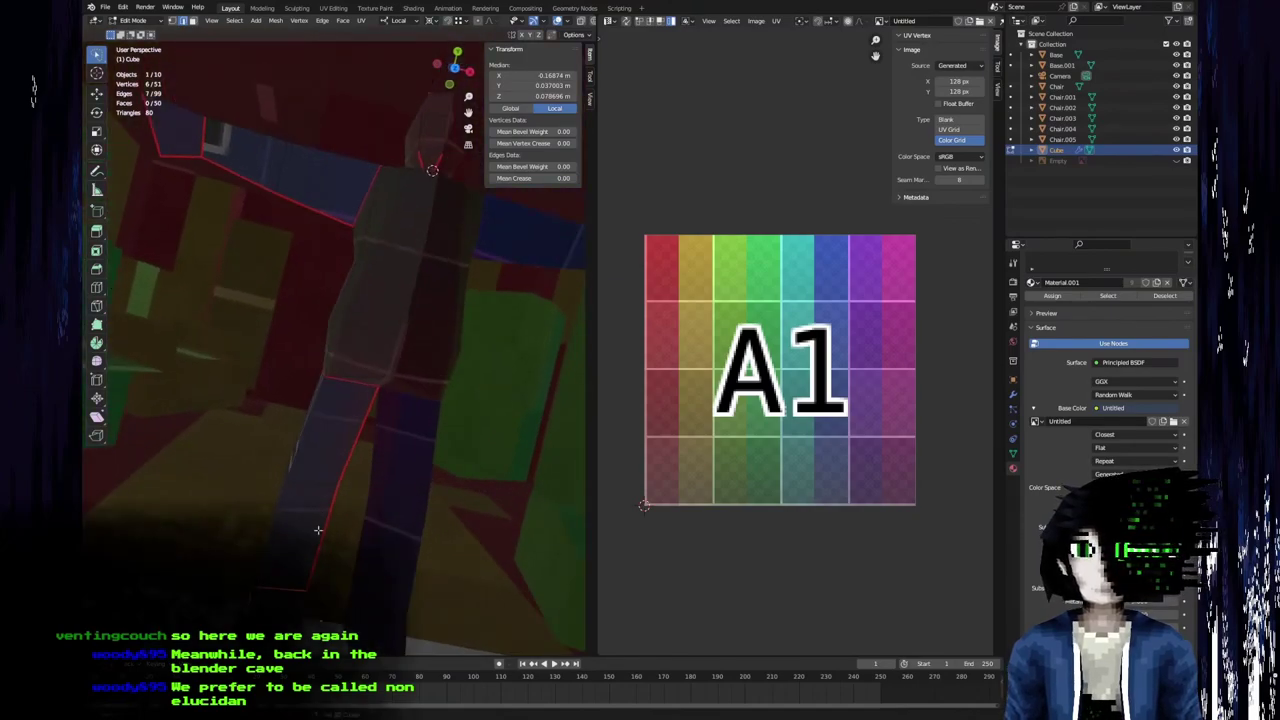
key("a")
key("u")
left_click(322, 436)
middle_click_drag(434, 414, 520, 313)
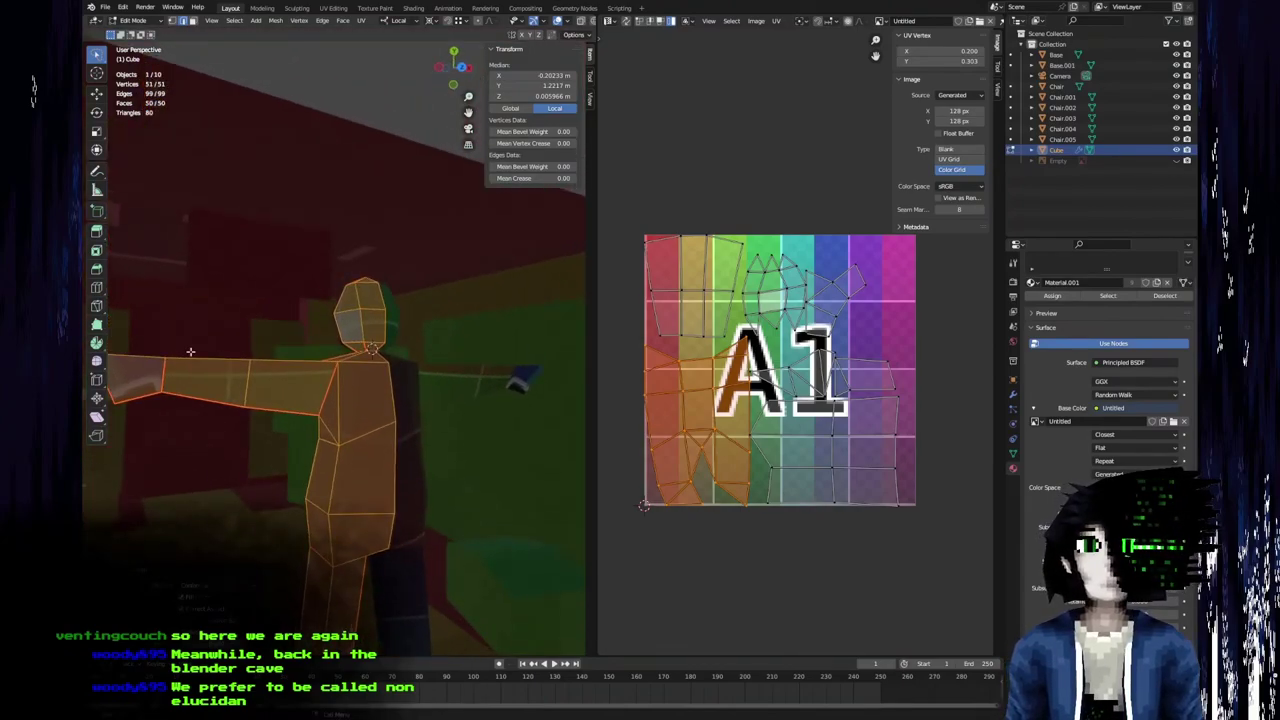
scroll(703, 418, "up", 6)
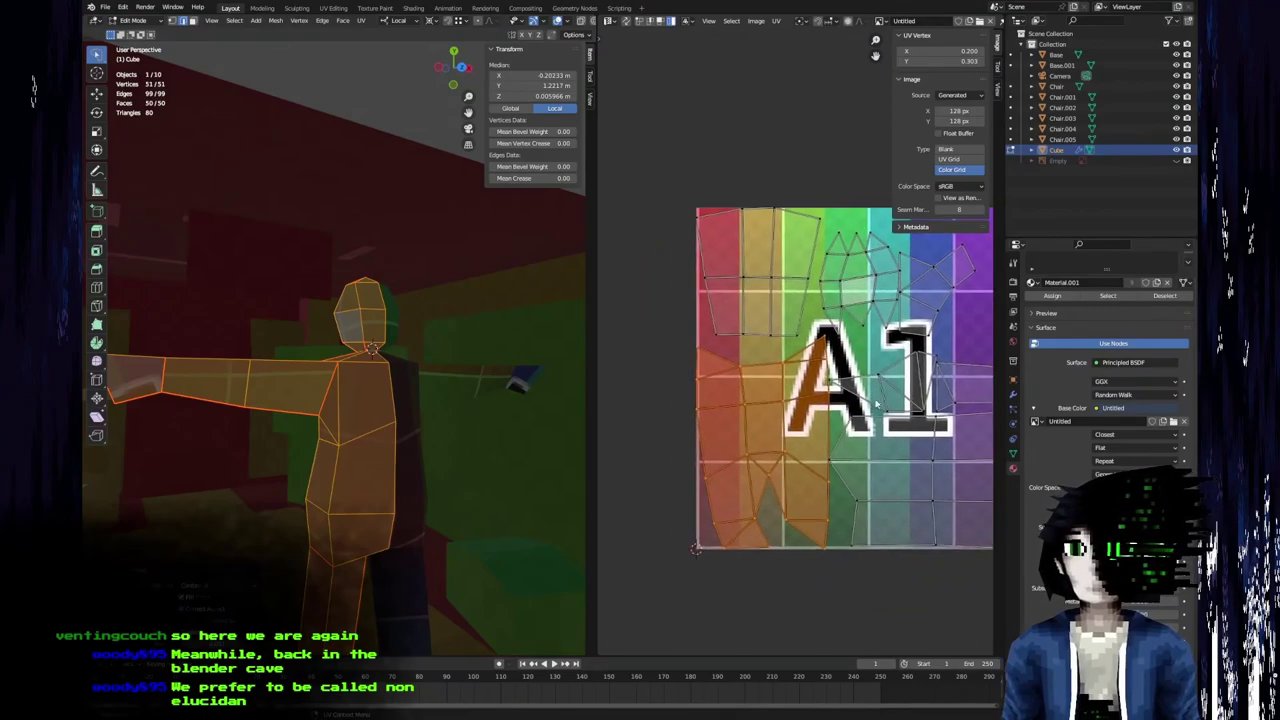
middle_click_drag(828, 425, 921, 382)
Examine the color grid on the character outside Edit Mode, especially around the head and shoulders.
middle_click_drag(277, 426, 291, 492)
key("Tab")
scroll(430, 423, "down", 5)
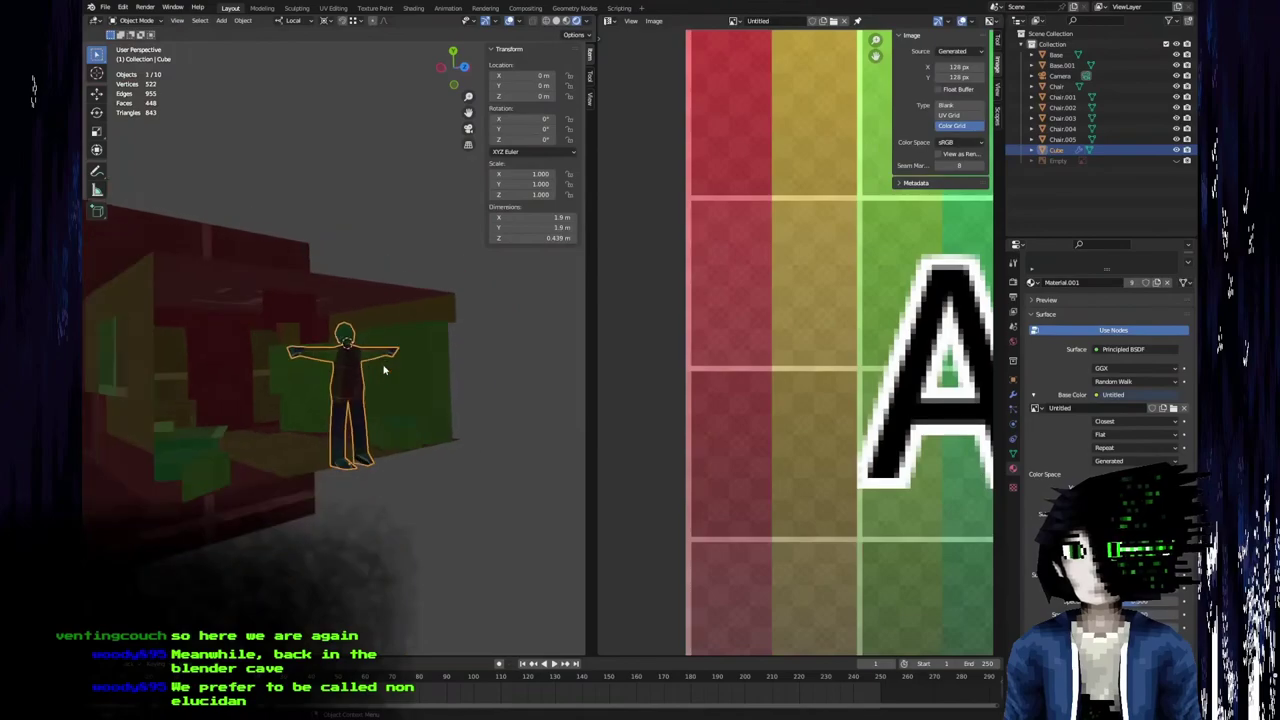
middle_click_drag(364, 392, 293, 400)
scroll(378, 378, "up", 8)
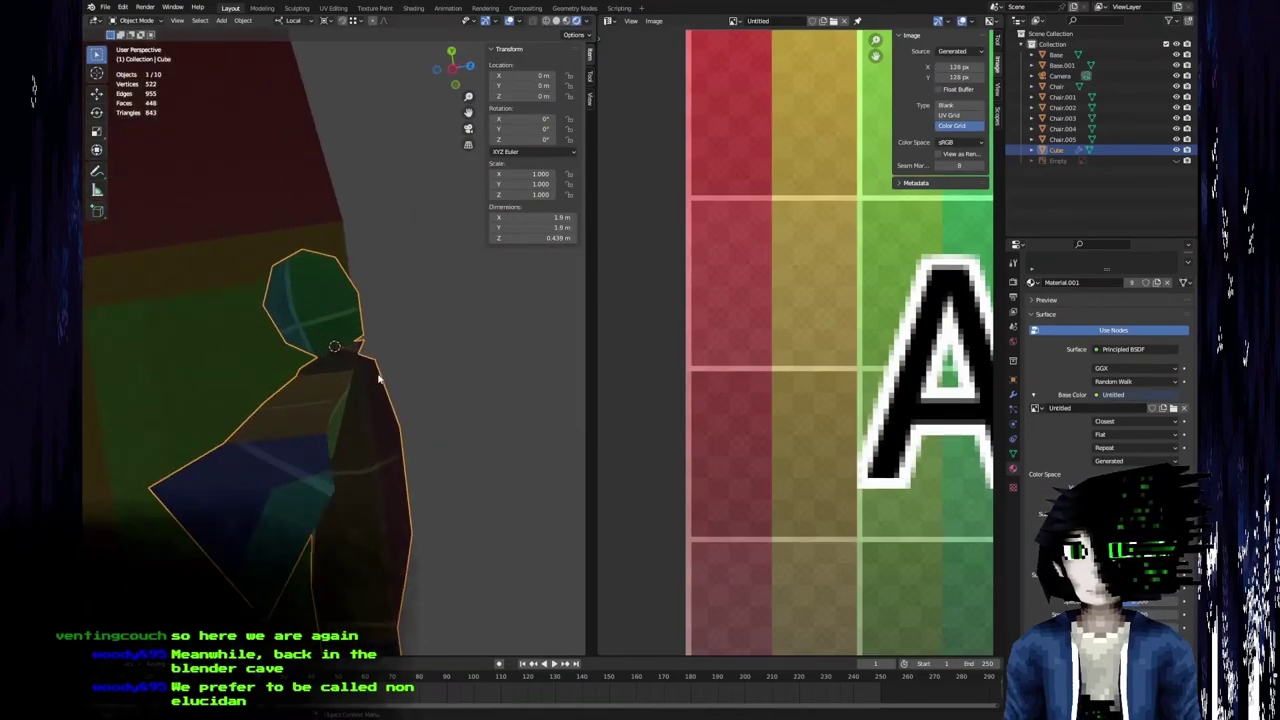
middle_click_drag(378, 382, 378, 409, "shift")
middle_click_drag(271, 300, 411, 382)
scroll(350, 342, "up", 2)
Lower the chin edge of the head about 0.018 m along local Y, and fine-tune its height along the same axis.
key("Tab")
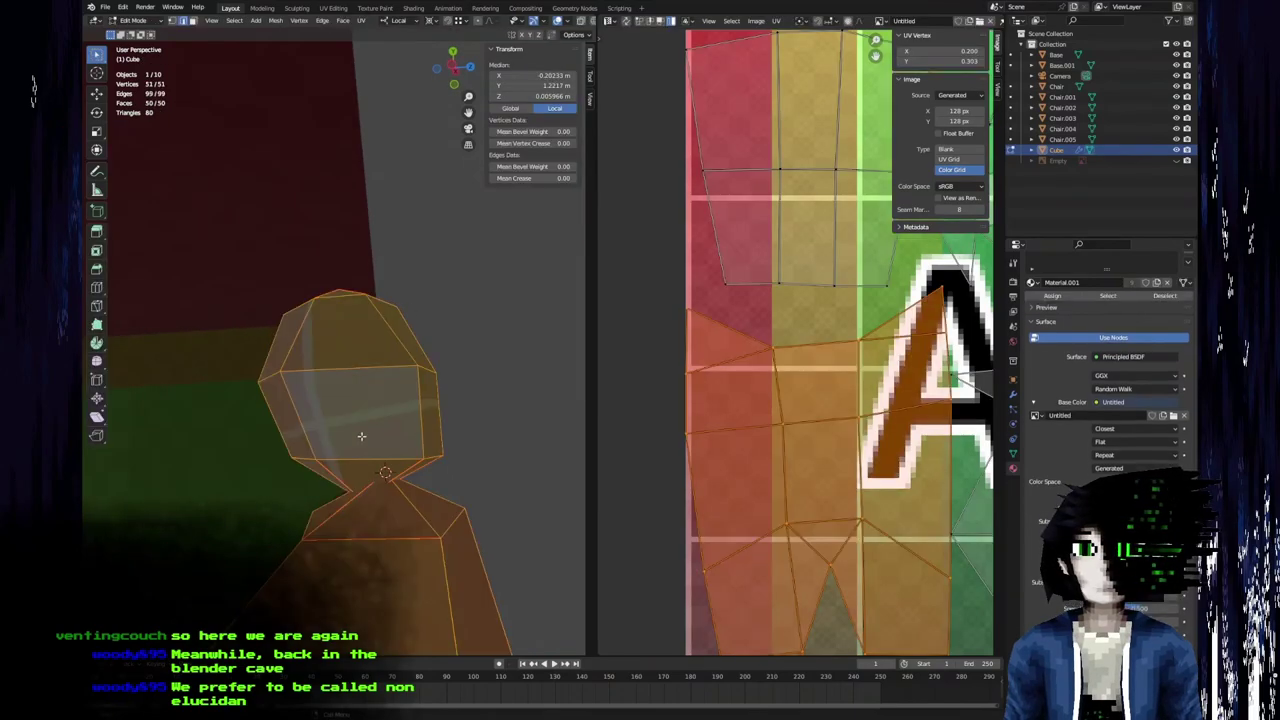
left_click(414, 447)
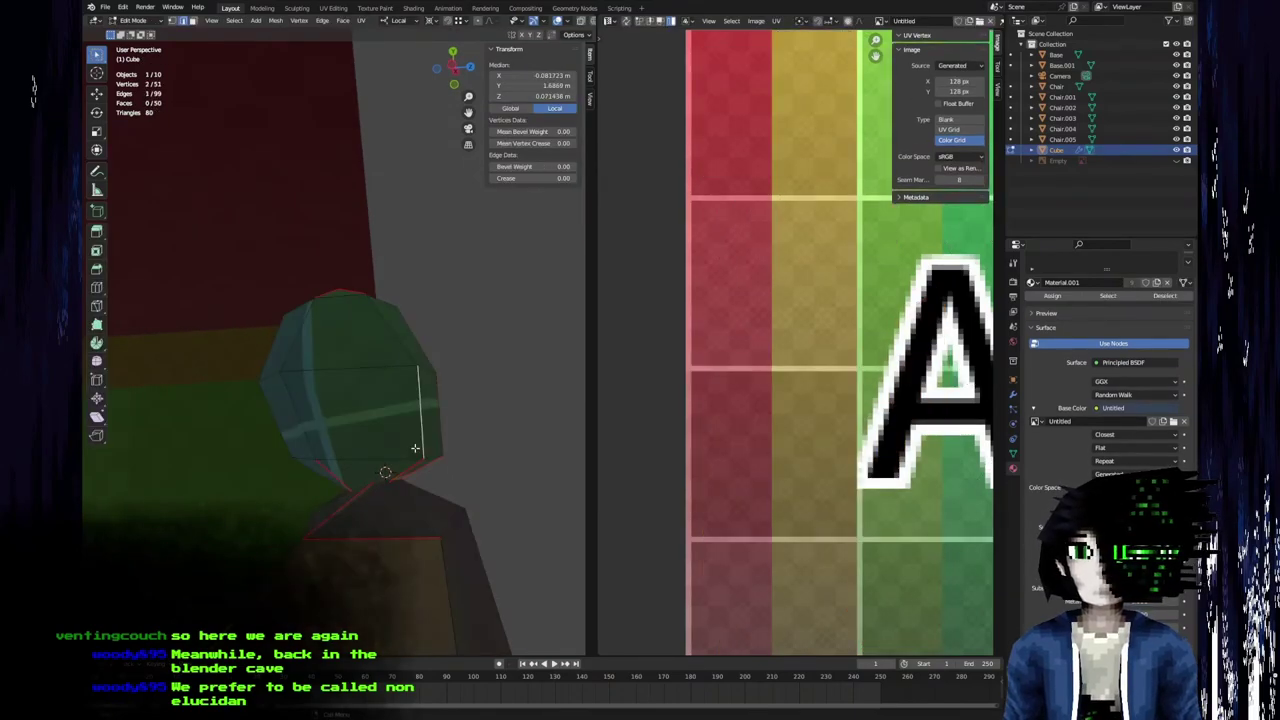
middle_click_drag(421, 445, 498, 519)
left_click(453, 500)
key("1")
left_click(457, 502)
left_click(410, 491, "shift")
middle_click_drag(467, 484, 534, 490)
key("g")
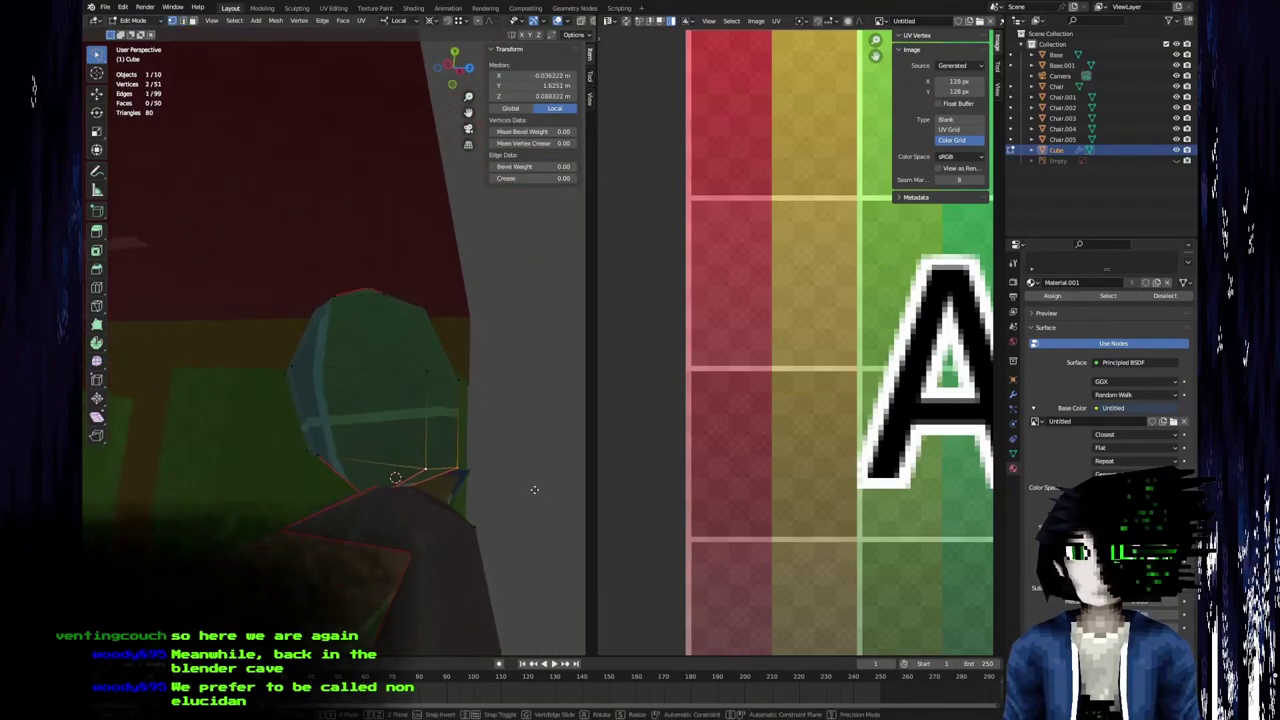
key("y")
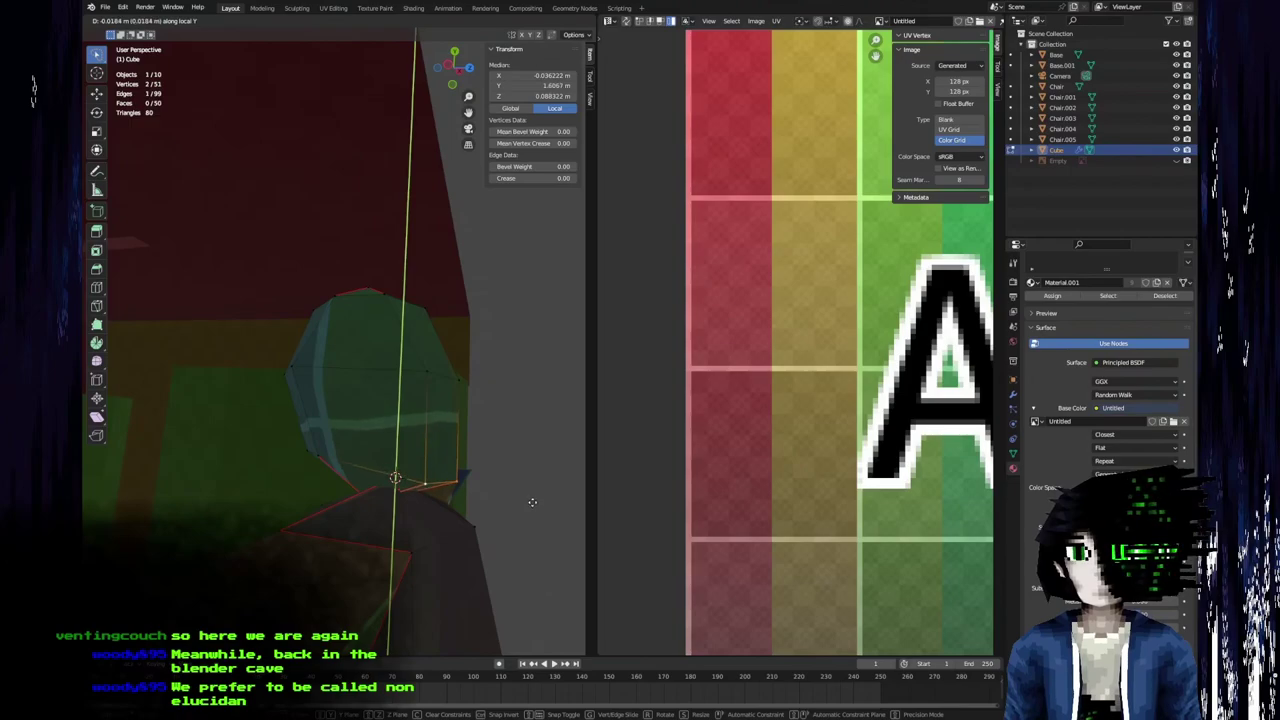
left_click(532, 503)
middle_click_drag(357, 443, 400, 441)
key("g")
key("y")
left_click(404, 441)
Move the rearmost vertex of the head along local Z to about -0.197 m to reshape the back of the skull.
left_click(336, 446)
middle_click_drag(336, 446, 287, 369)
left_click(358, 349)
key("g")
key("y")
key("y")
key("x")
key("z")
left_click(277, 374)
middle_click_drag(277, 374, 257, 326)
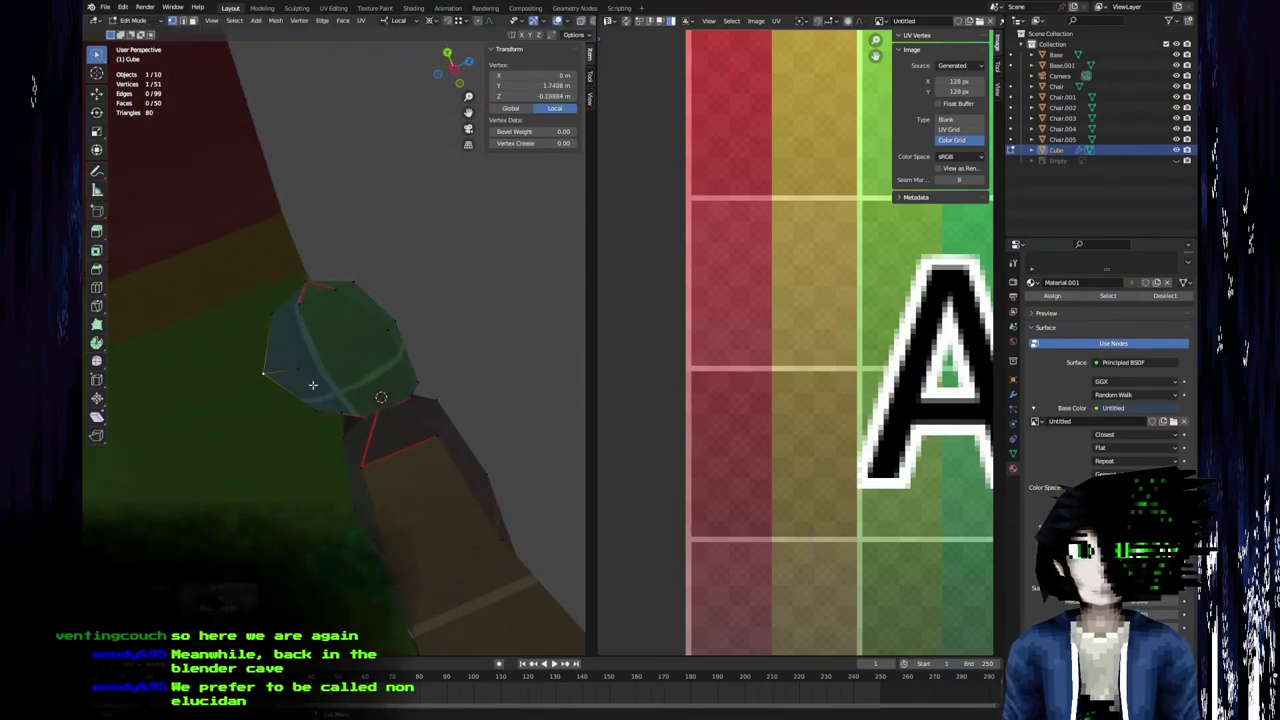
Unwrap the whole mesh again after reshaping the head.
key("alt+a")
middle_click_drag(366, 383, 409, 514)
scroll(365, 367, "up", 3)
key("a")
key("u")
left_click(392, 450)
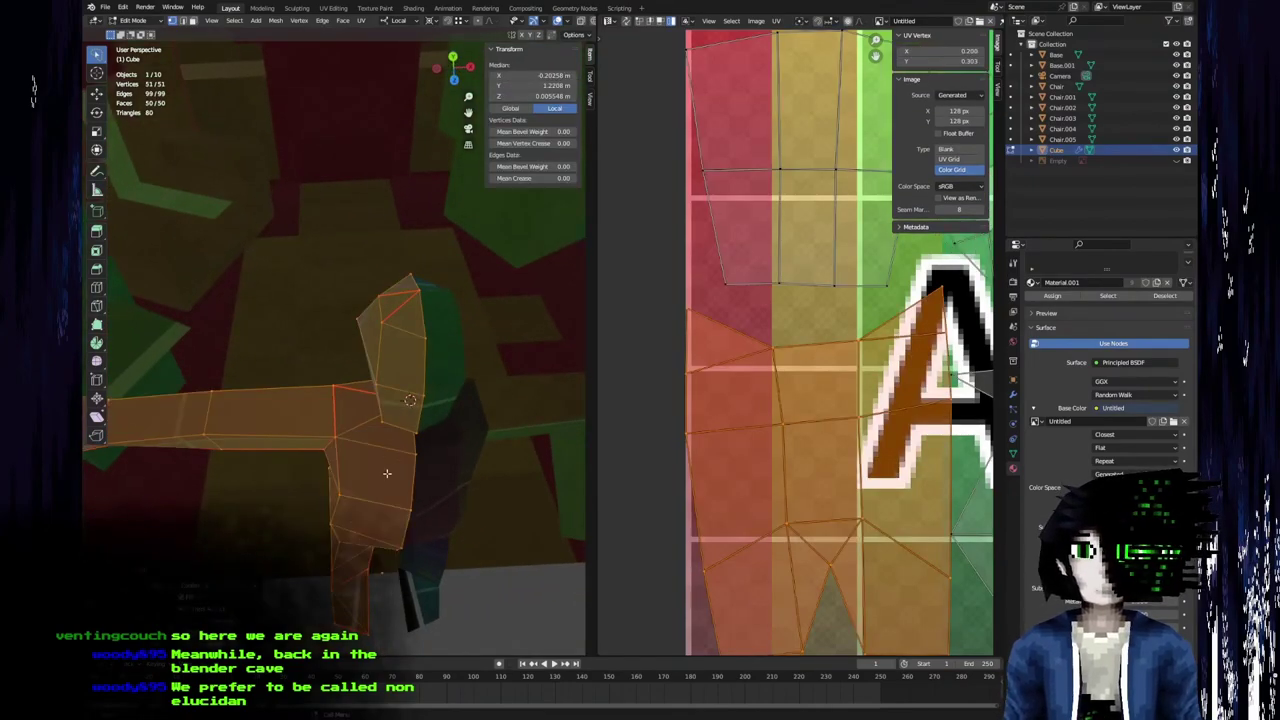
Examine the updated UV layout and the color grid on the full character outside Edit Mode.
middle_click_drag(392, 450, 494, 443)
scroll(797, 520, "down", 5)
scroll(789, 526, "up", 5)
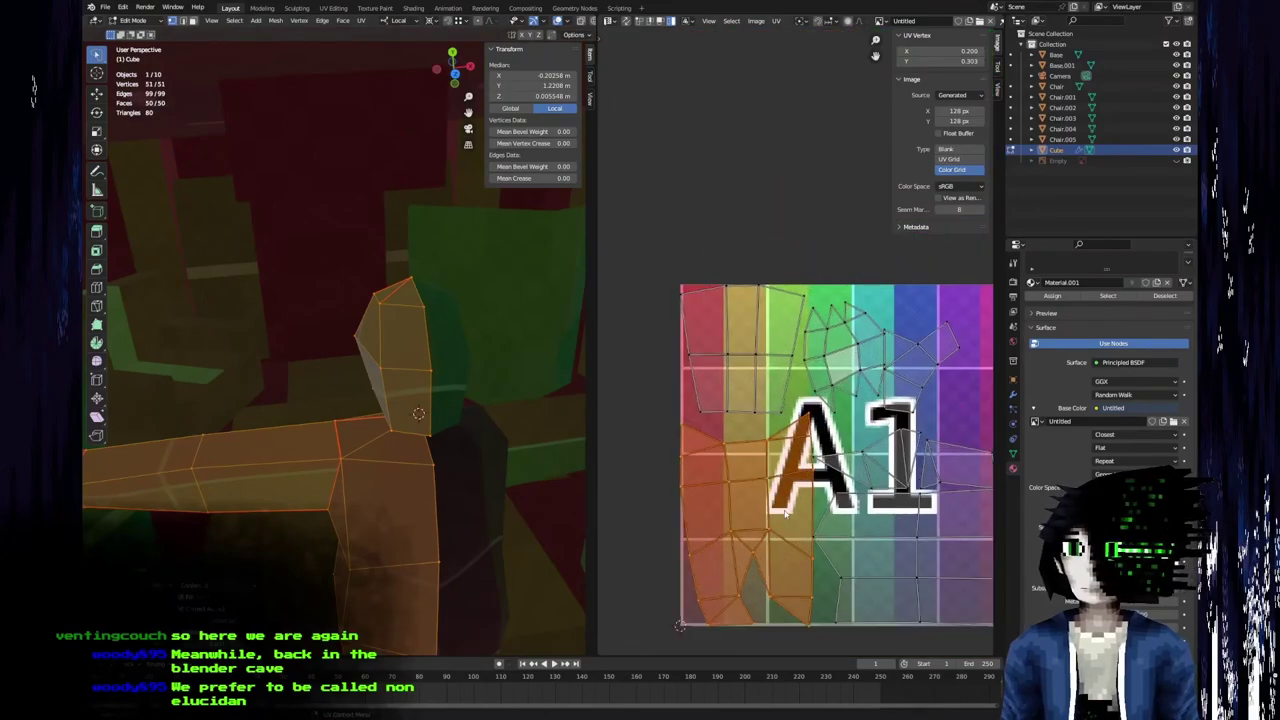
scroll(686, 570, "down", 3)
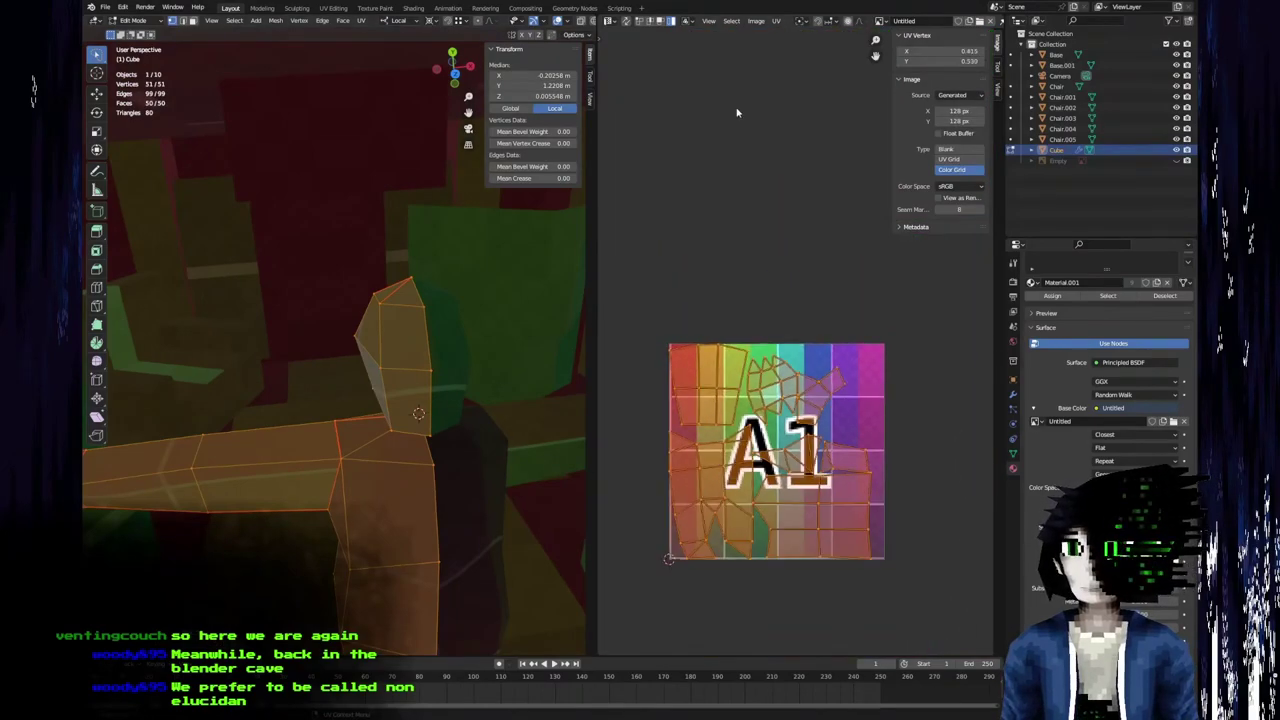
middle_click_drag(314, 343, 243, 368)
key("Tab")
scroll(353, 352, "down", 4)
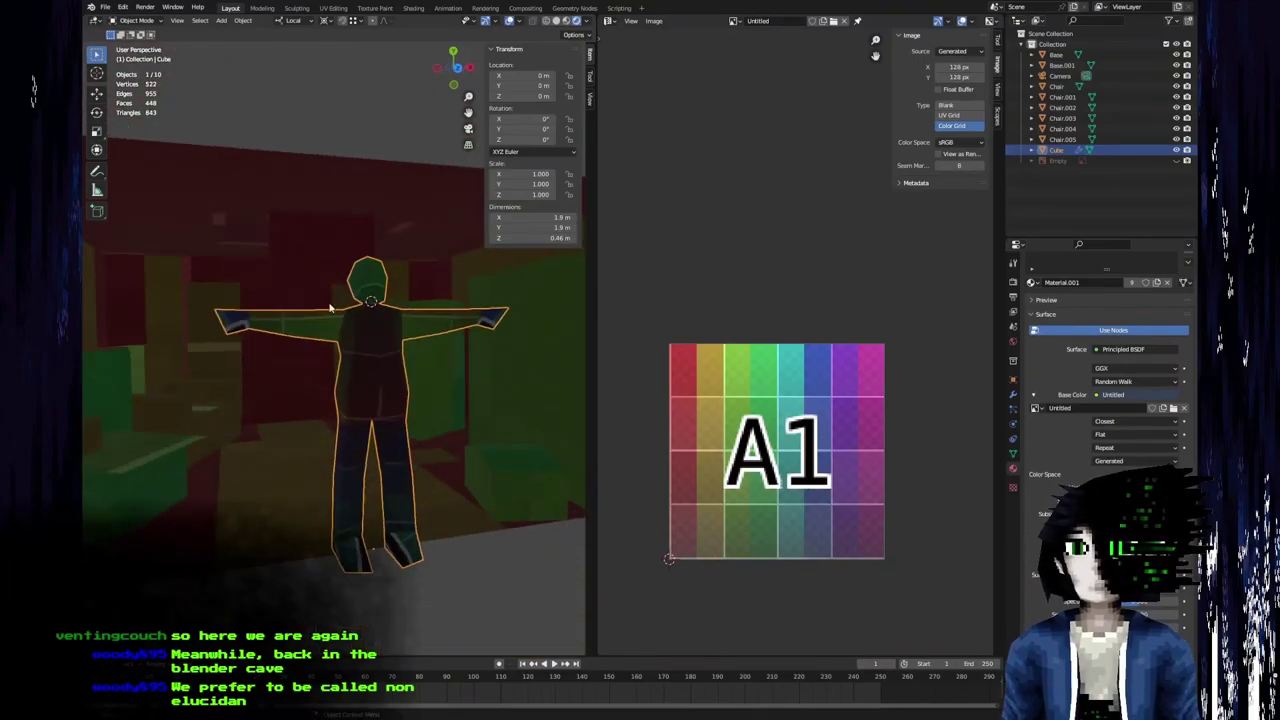
key("Tab")
Use apartment.png in the UV editor and as the material's base color image, and set the render engine to Workbench.
left_click(879, 21)
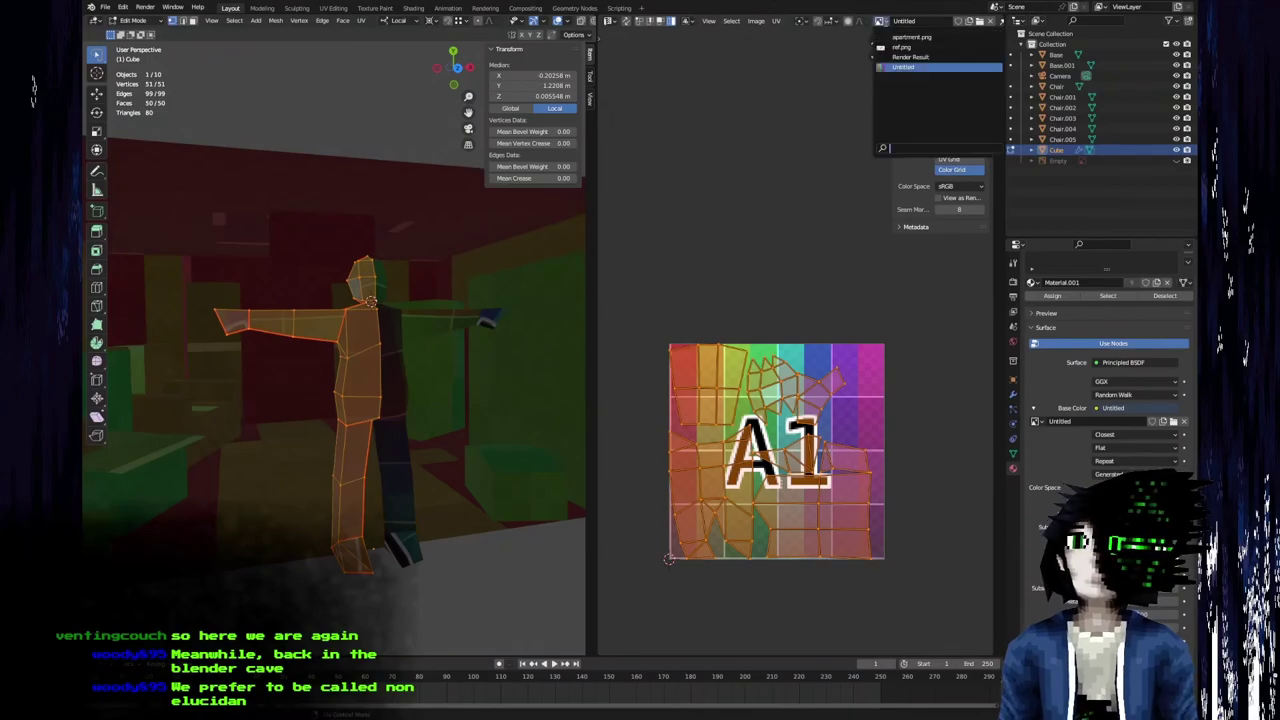
left_click(911, 37)
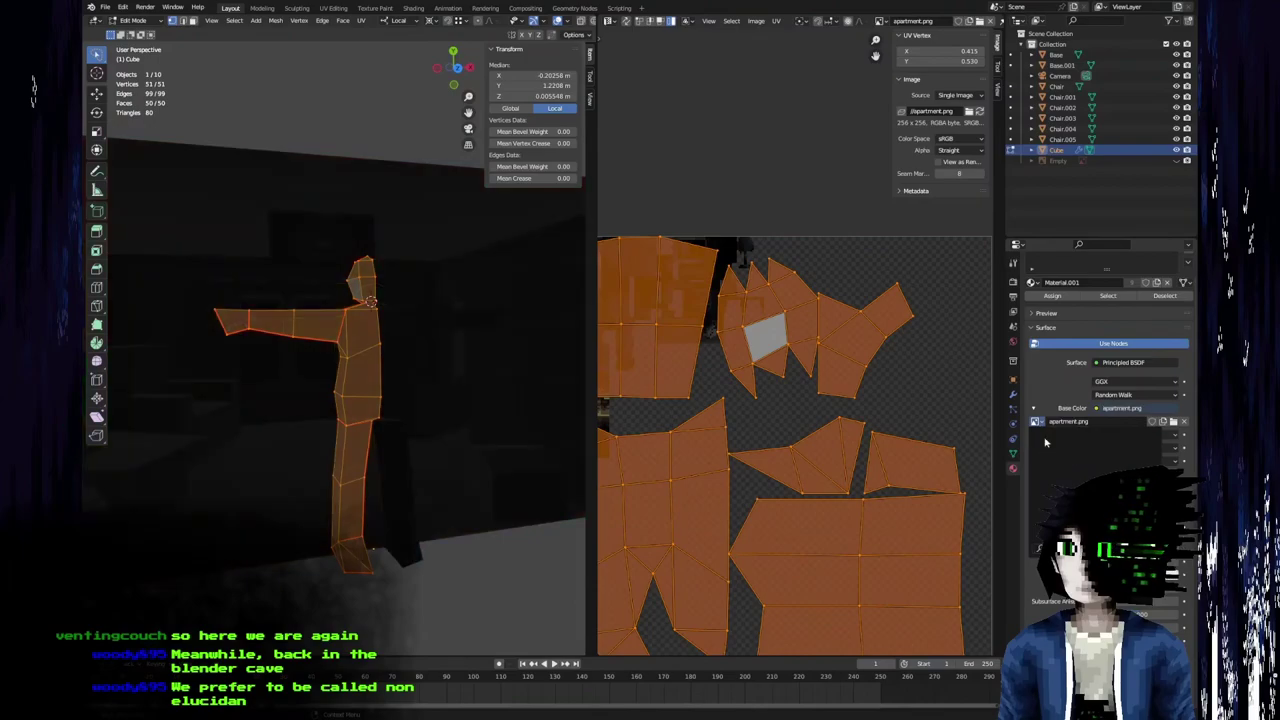
left_click(1013, 284)
left_click(1118, 285)
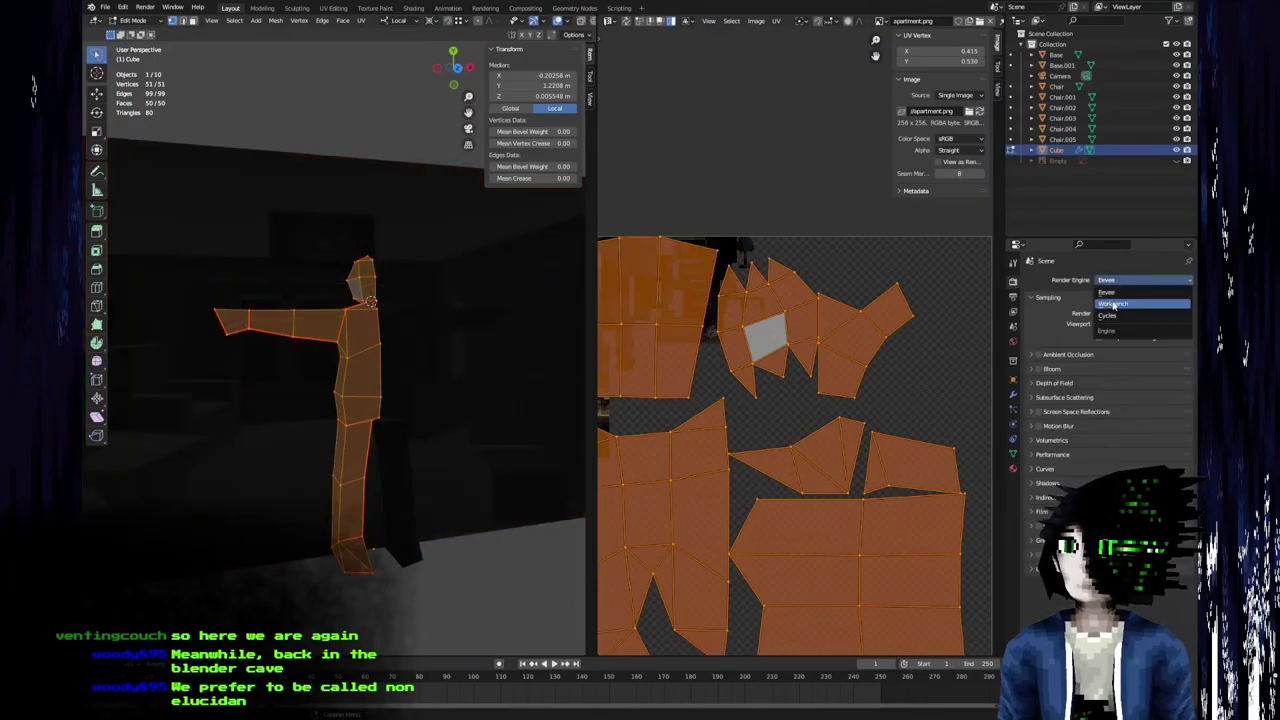
left_click(1112, 306)
Examine how the character's UV islands overlap the apartment.png texture and its free space.
scroll(215, 445, "up", 4)
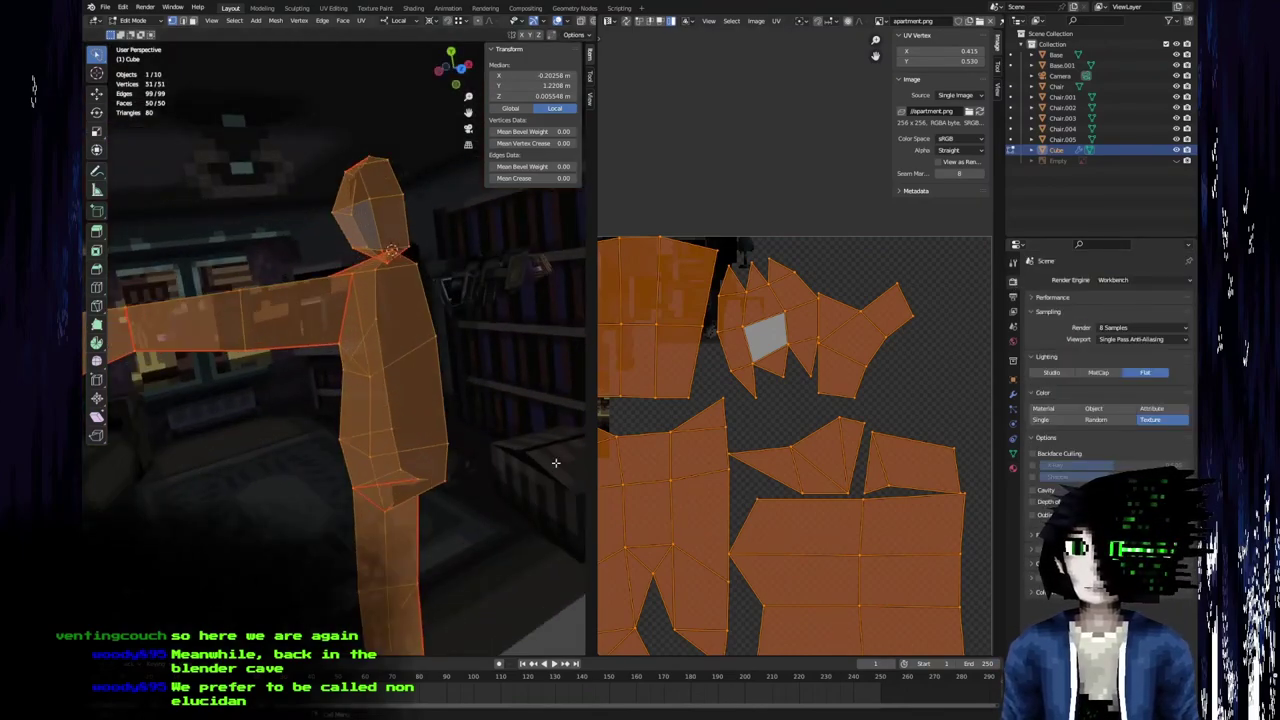
scroll(766, 463, "down", 3)
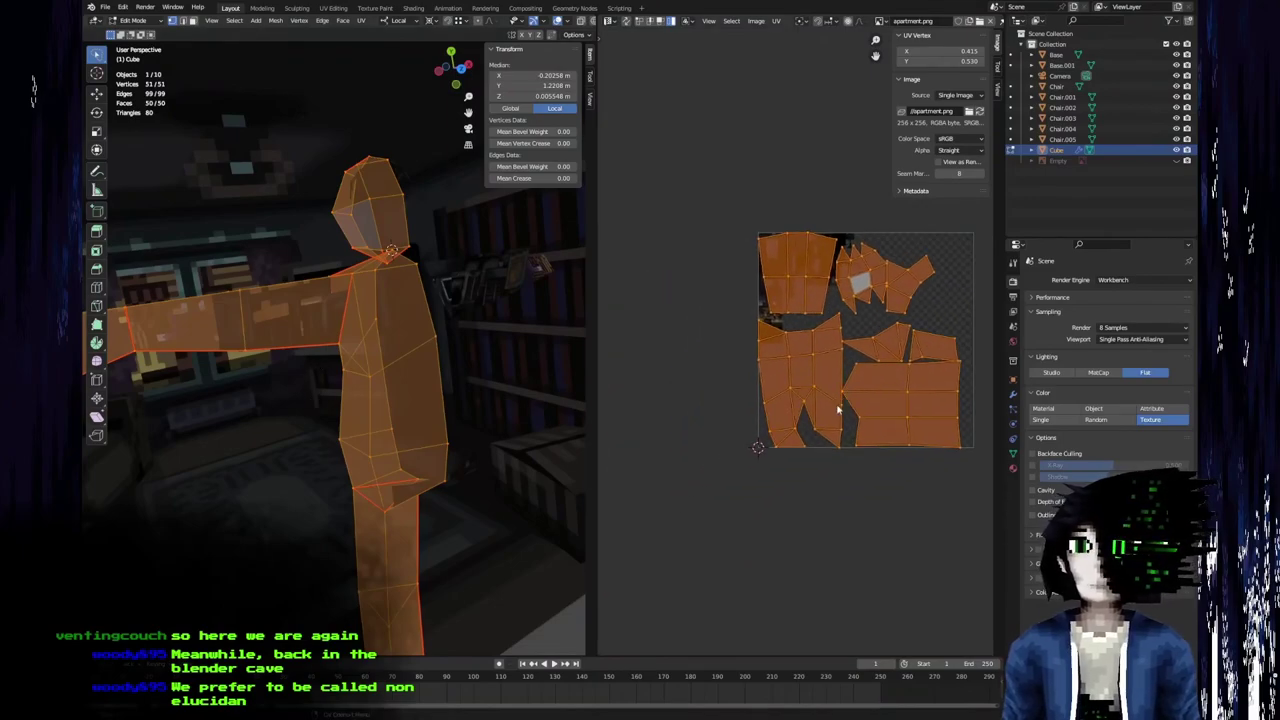
scroll(775, 423, "up", 4)
middle_click_drag(775, 423, 757, 435)
middle_click_drag(512, 386, 411, 487)
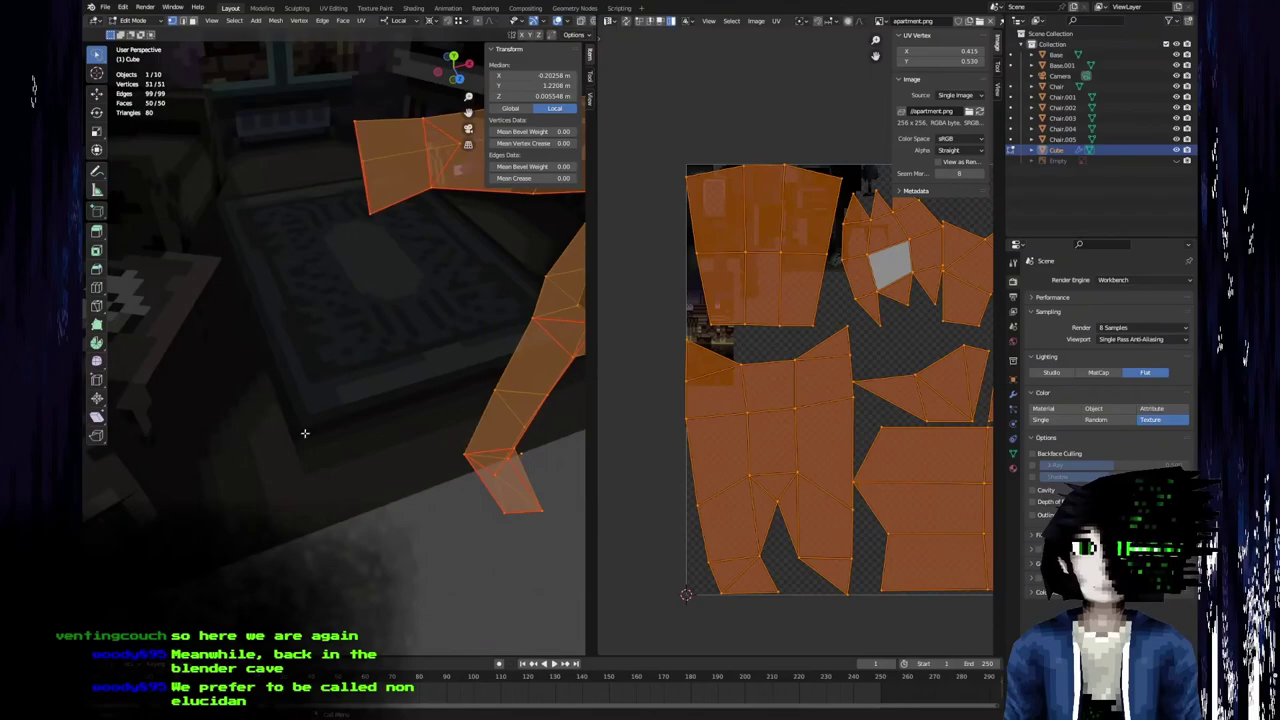
middle_click_drag(351, 369, 177, 474)
Move the character along Z in Object Mode to about -1.66 m so it stands inside the room on the rug.
key("Tab")
middle_click_drag(371, 497, 451, 426)
key("g")
key("z")
key("z")
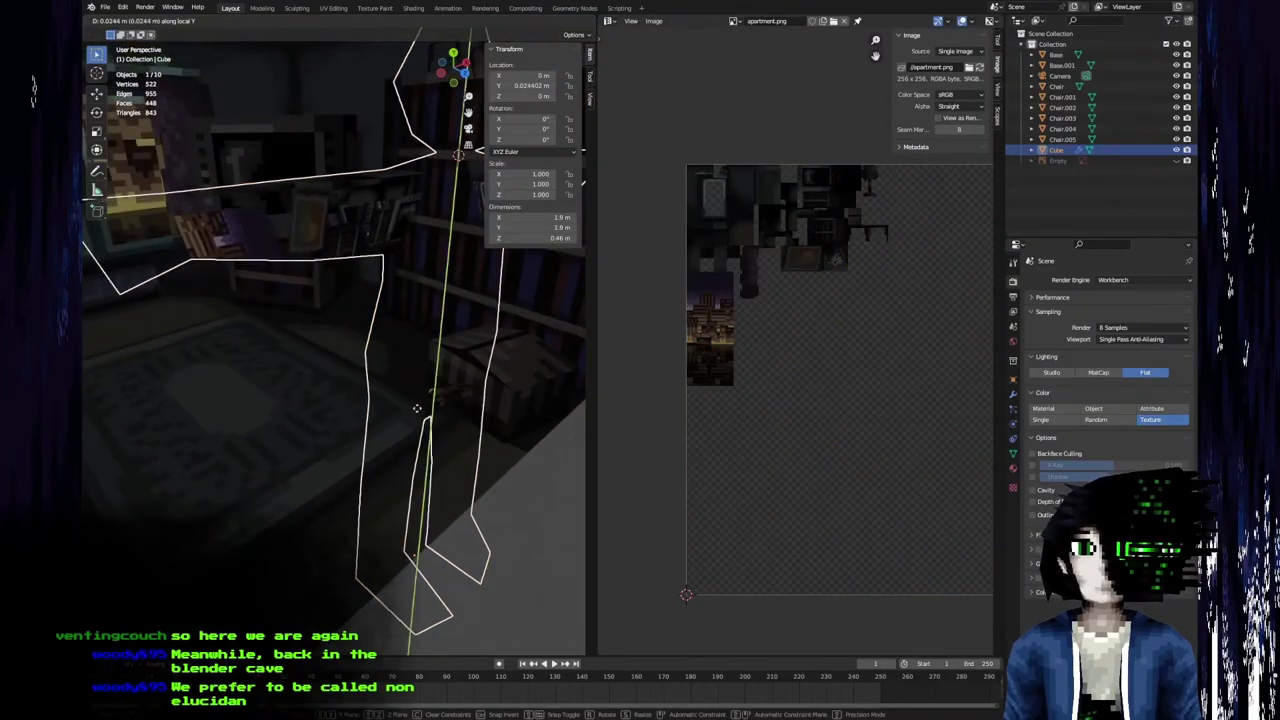
left_click(167, 303)
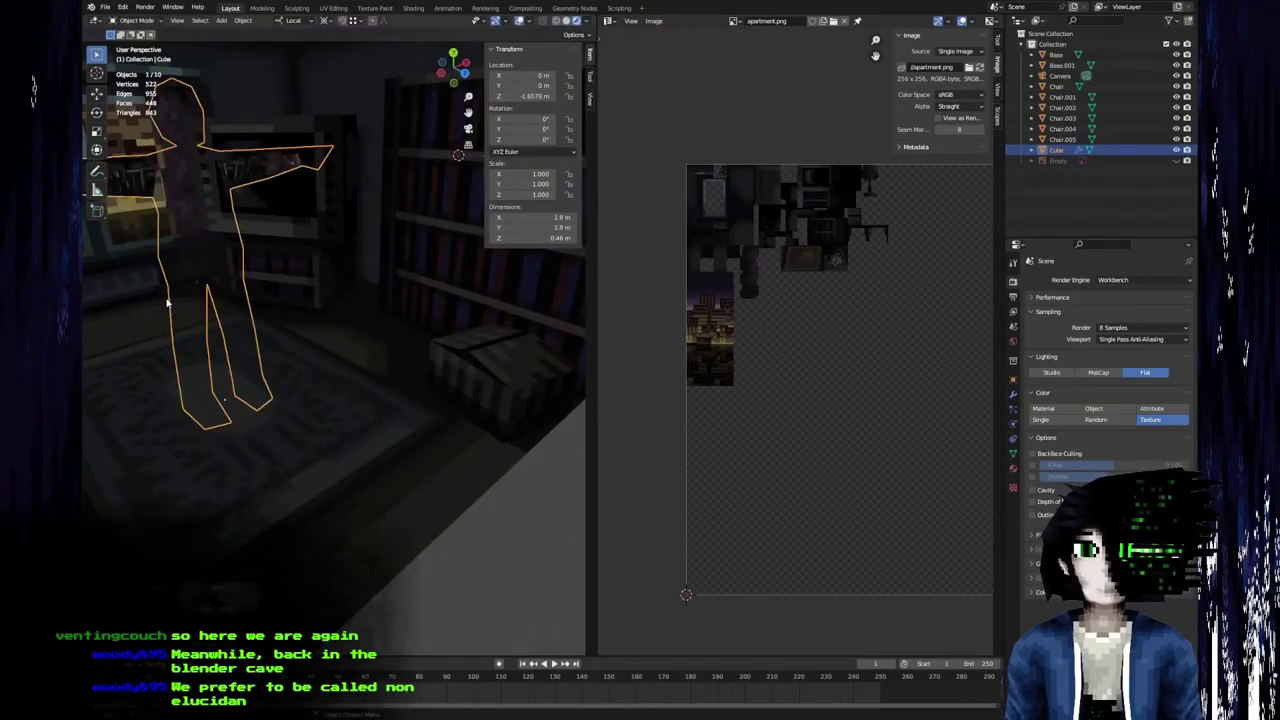
Frame the selected character in the viewport and examine how its feet stand on the rug.
middle_click_drag(348, 475, 517, 594)
middle_click_drag(369, 403, 282, 407)
middle_click_drag(340, 440, 298, 507)
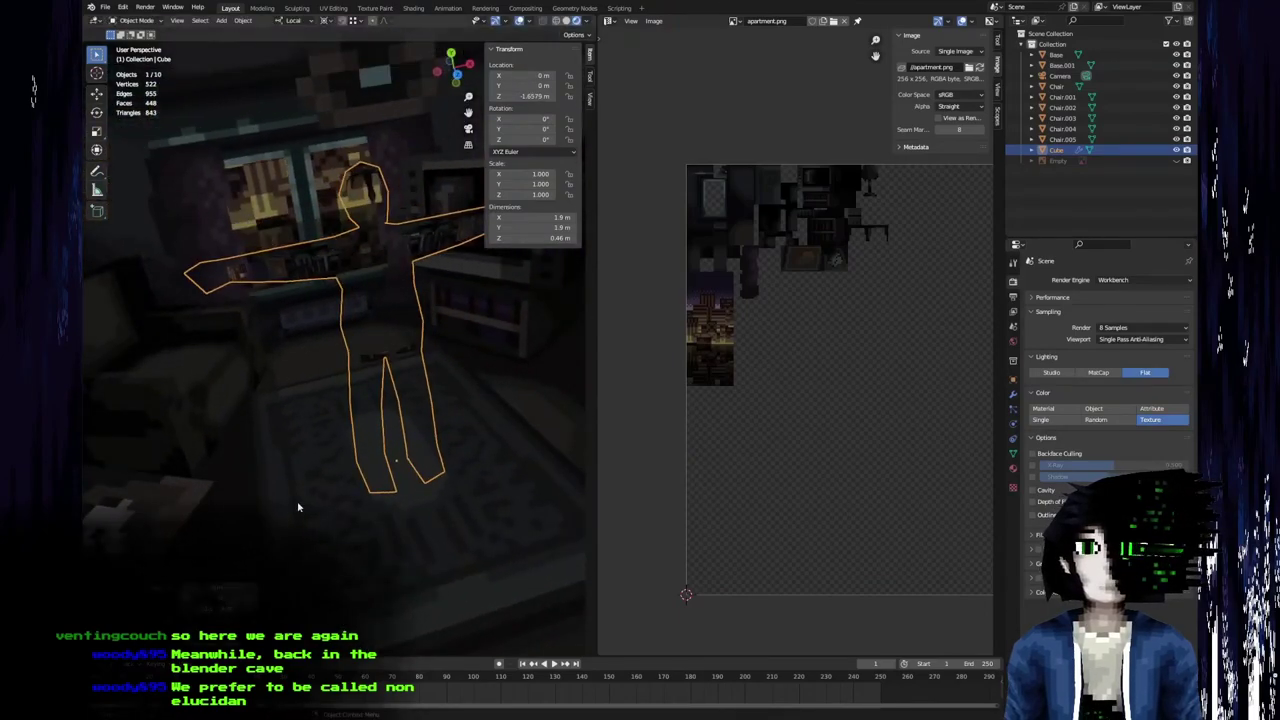
key("F3")
type("view sel")
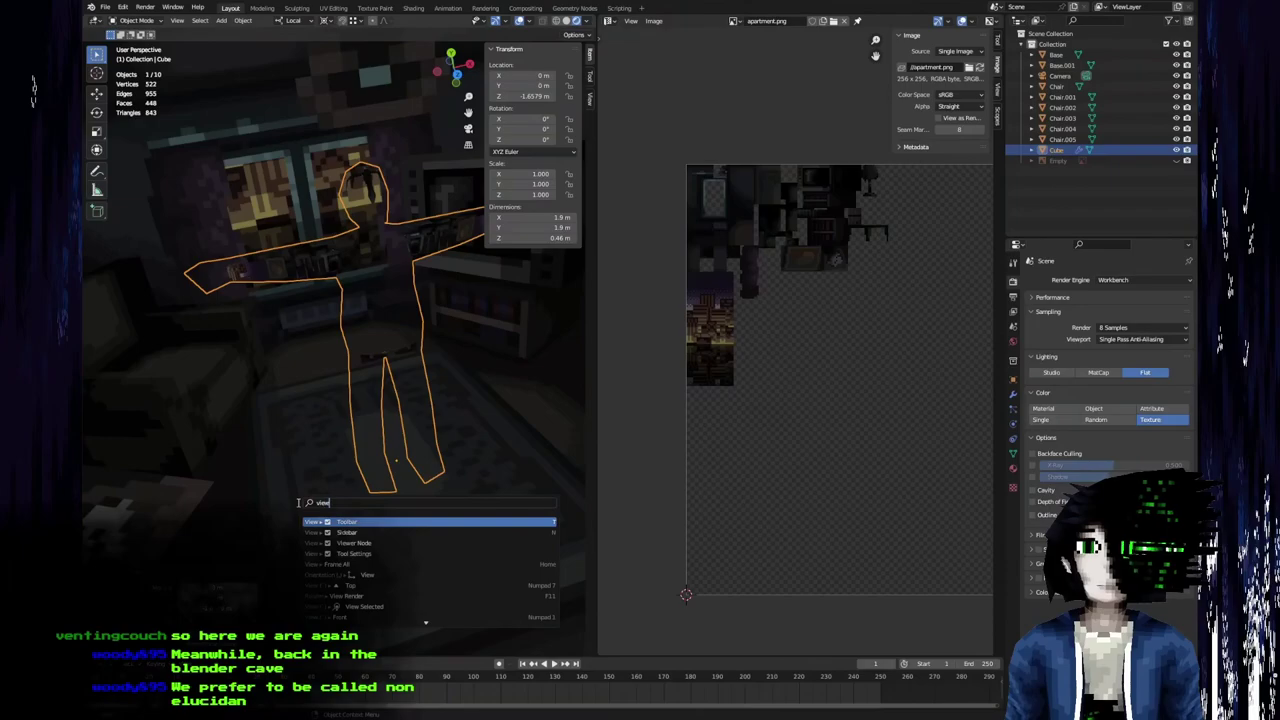
key("Return")
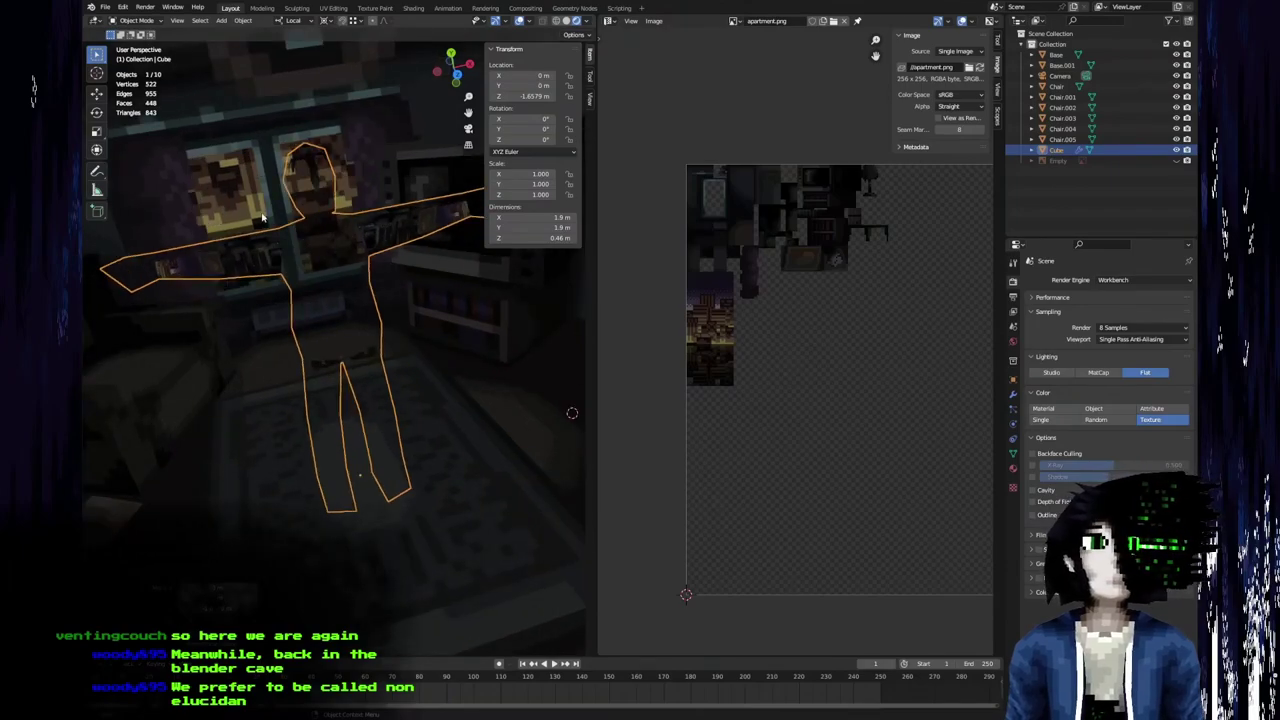
middle_click_drag(297, 302, 297, 222)
middle_click_drag(361, 350, 373, 380, "shift")
middle_click_drag(360, 443, 360, 340, "shift")
scroll(360, 383, "up", 4)
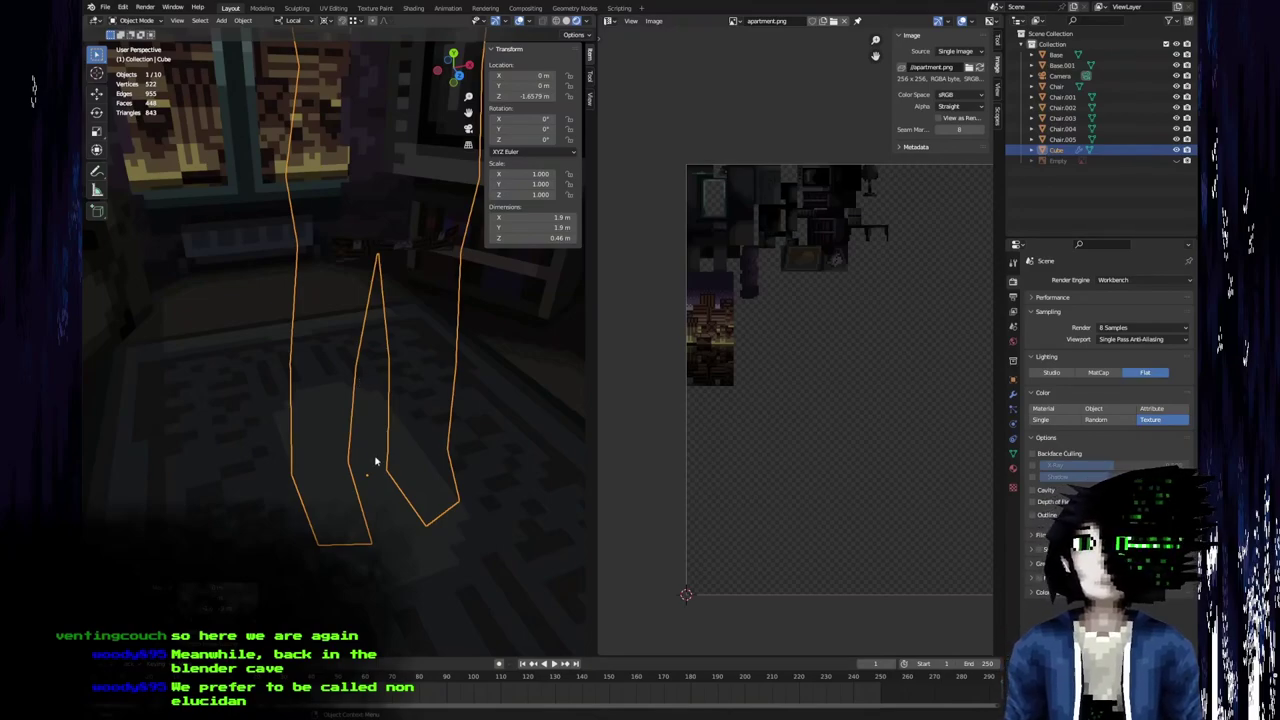
Enter Edit Mode with face selection and select all linked faces of the character's leg above the foot.
key("Tab")
middle_click_drag(374, 520, 311, 503)
middle_click_drag(732, 384, 676, 380)
key("3")
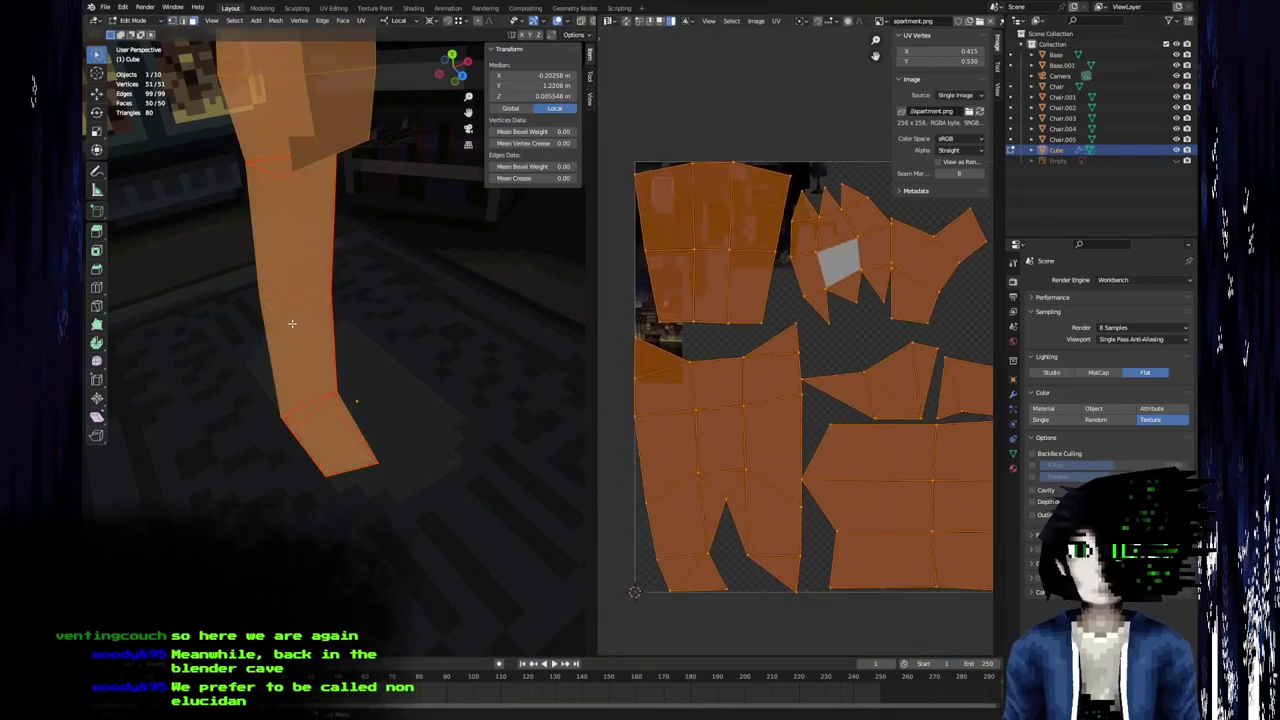
left_click(291, 323)
key("l")
middle_click_drag(892, 486, 777, 473)
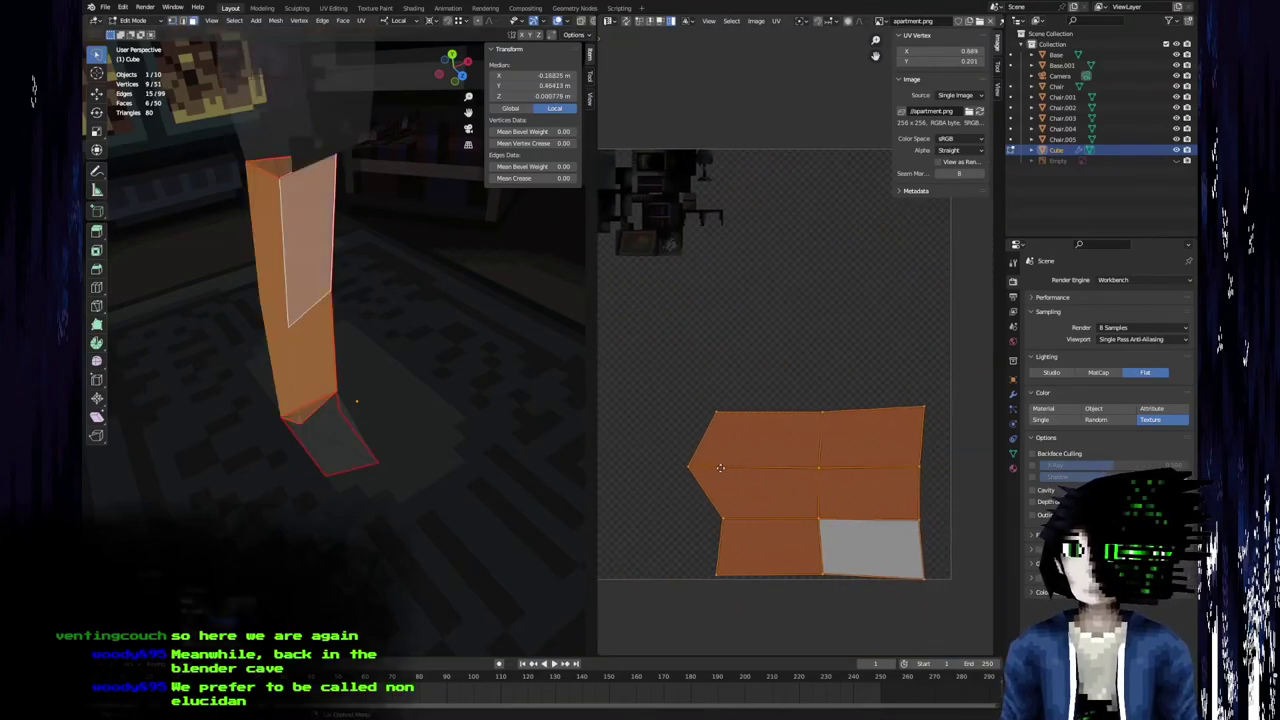
Rotate the leg's UV island by -90° so it stands upright.
middle_click_drag(289, 363, 409, 279)
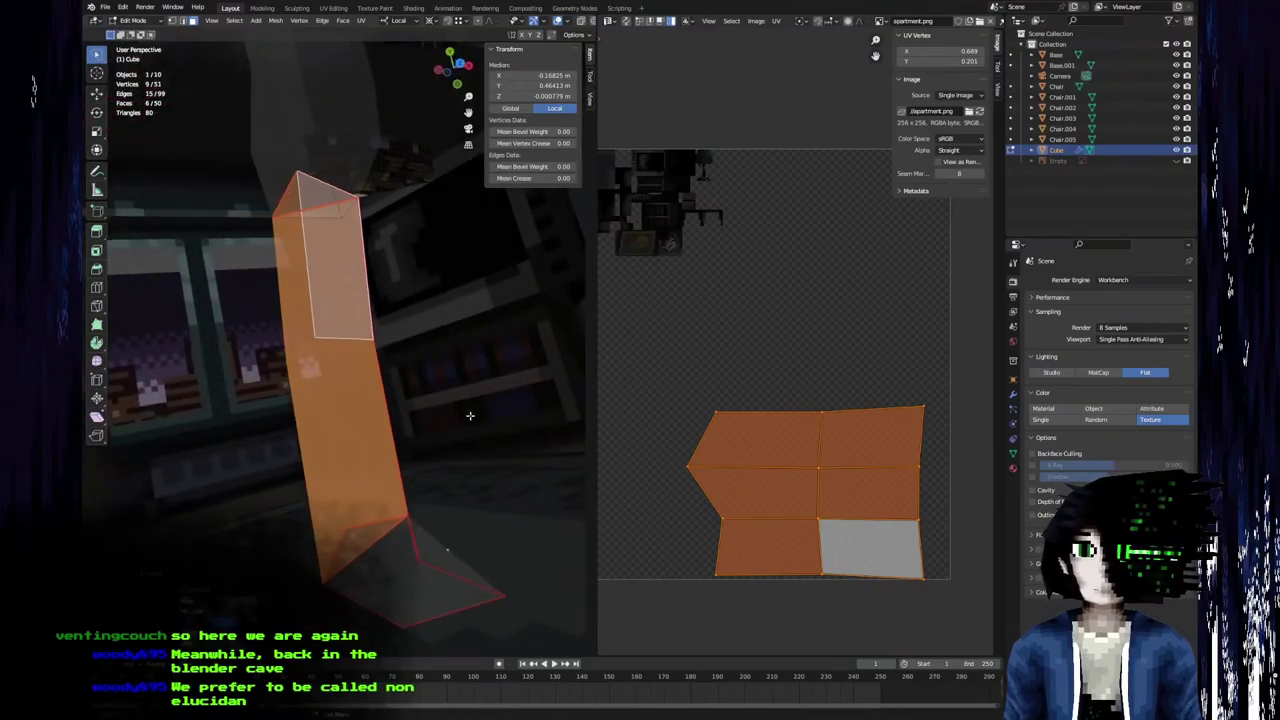
middle_click_drag(857, 455, 864, 460)
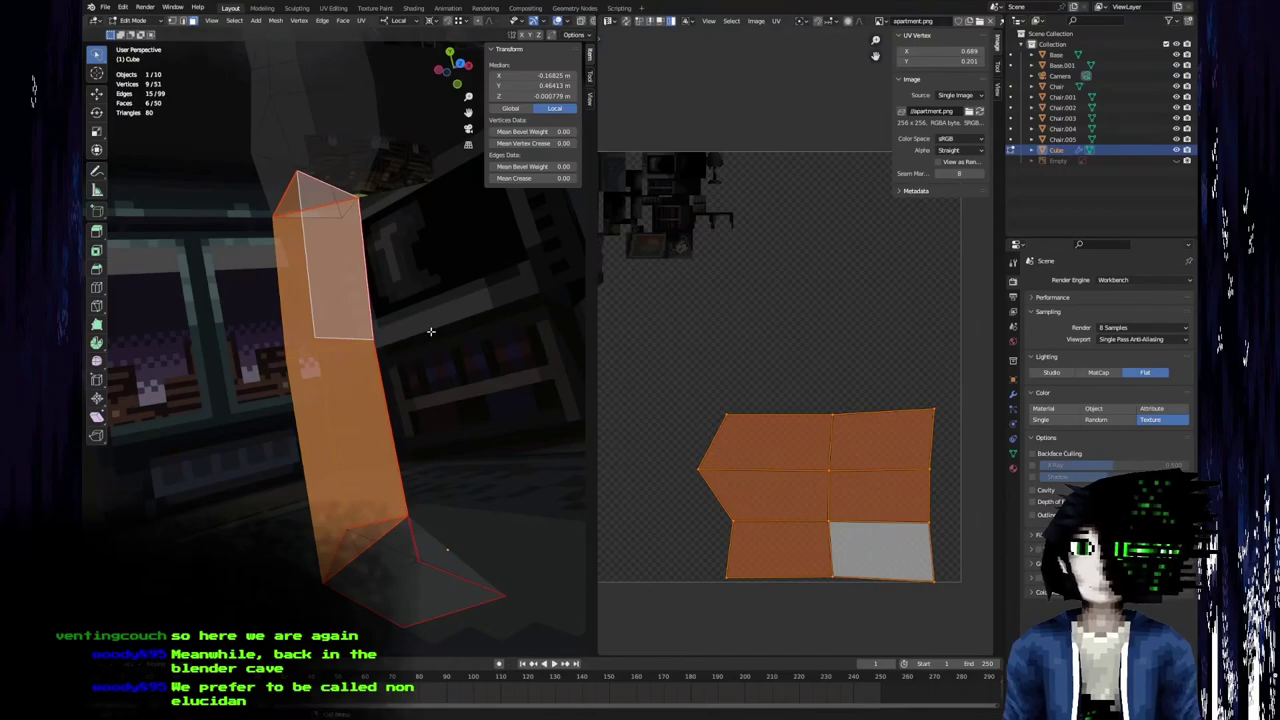
middle_click_drag(431, 331, 405, 414)
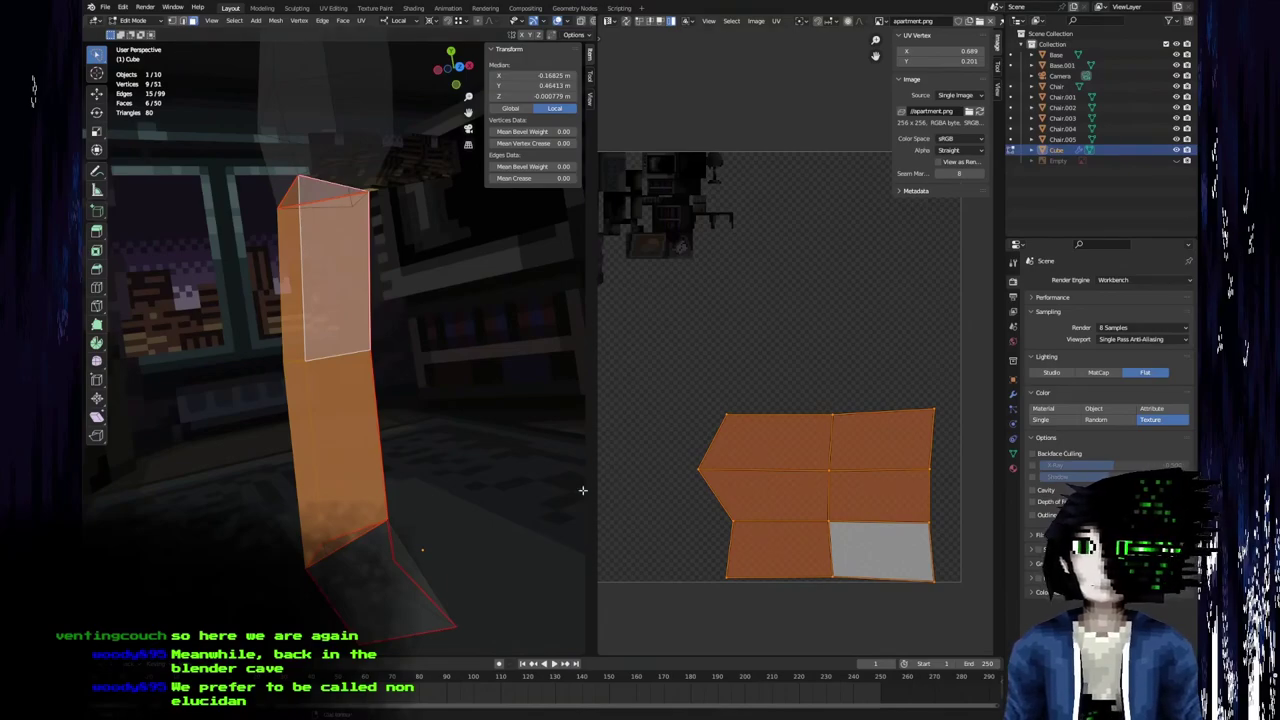
middle_click_drag(762, 512, 787, 487)
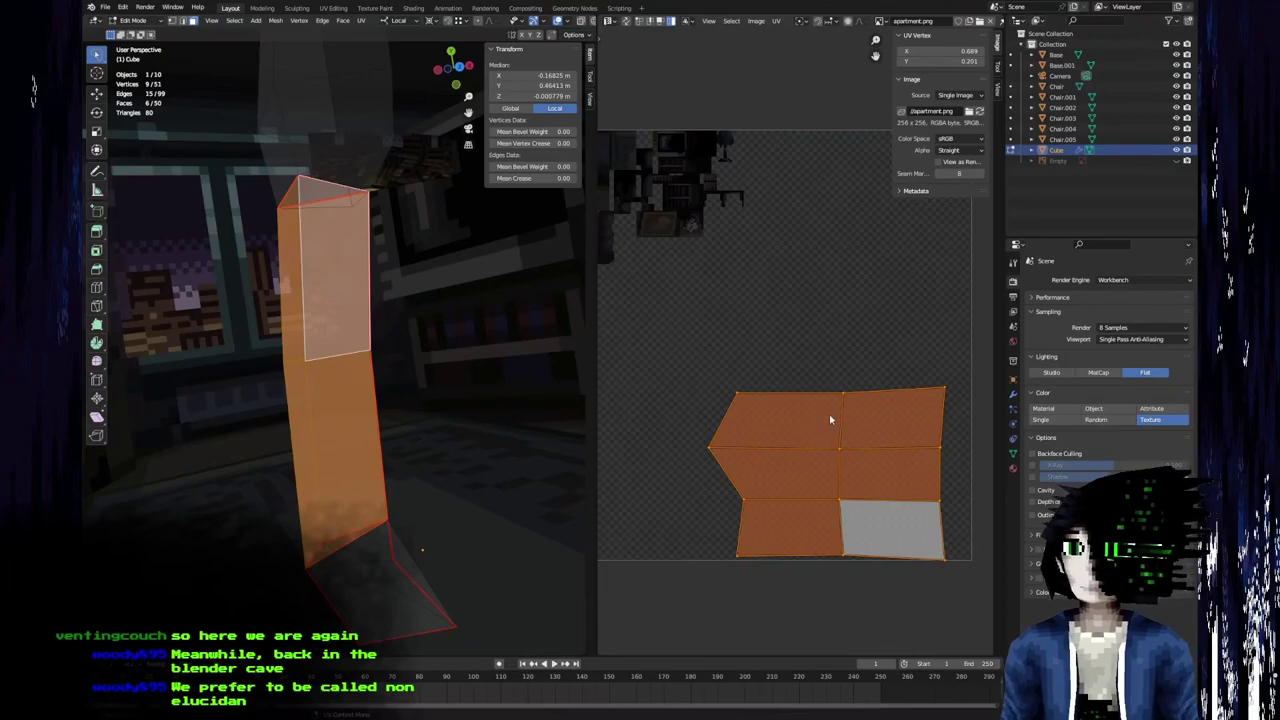
type("r90")
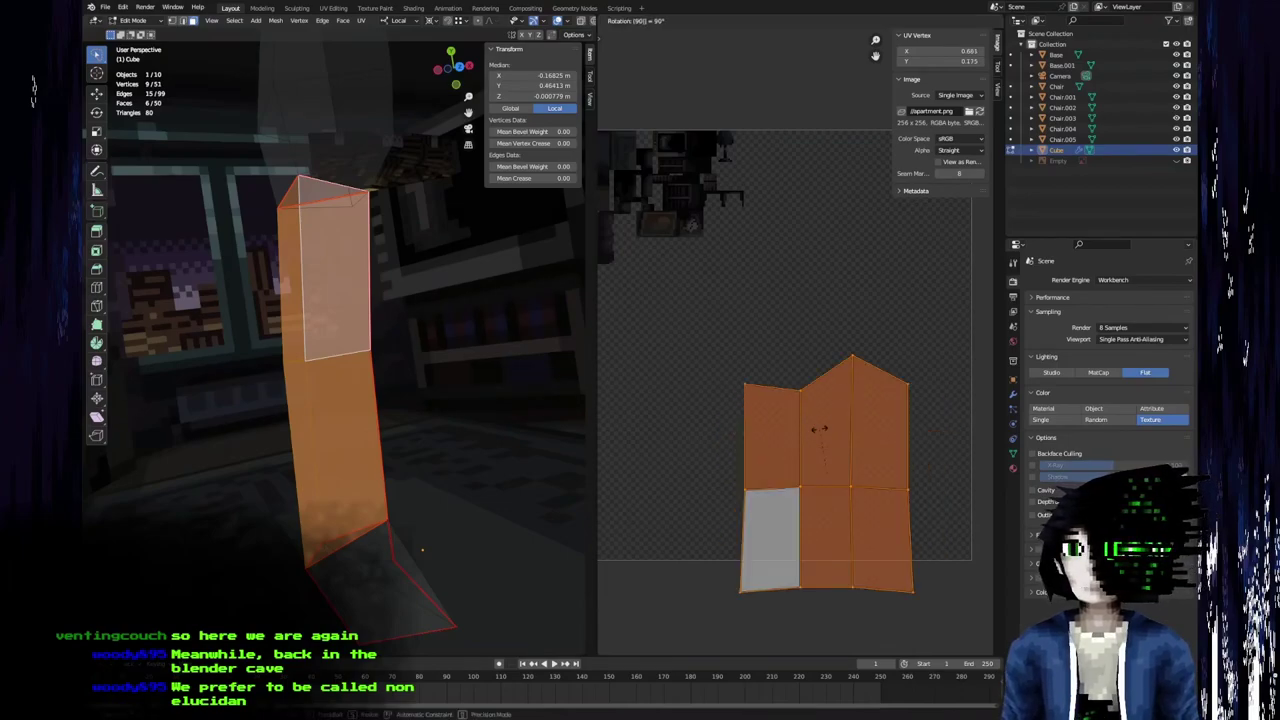
type("-")
key("Return")
Shrink the leg's UV island and move it onto the city skyline area of the texture.
key("g")
left_click(684, 330)
middle_click_drag(684, 330, 864, 451)
key("s")
left_click(812, 446)
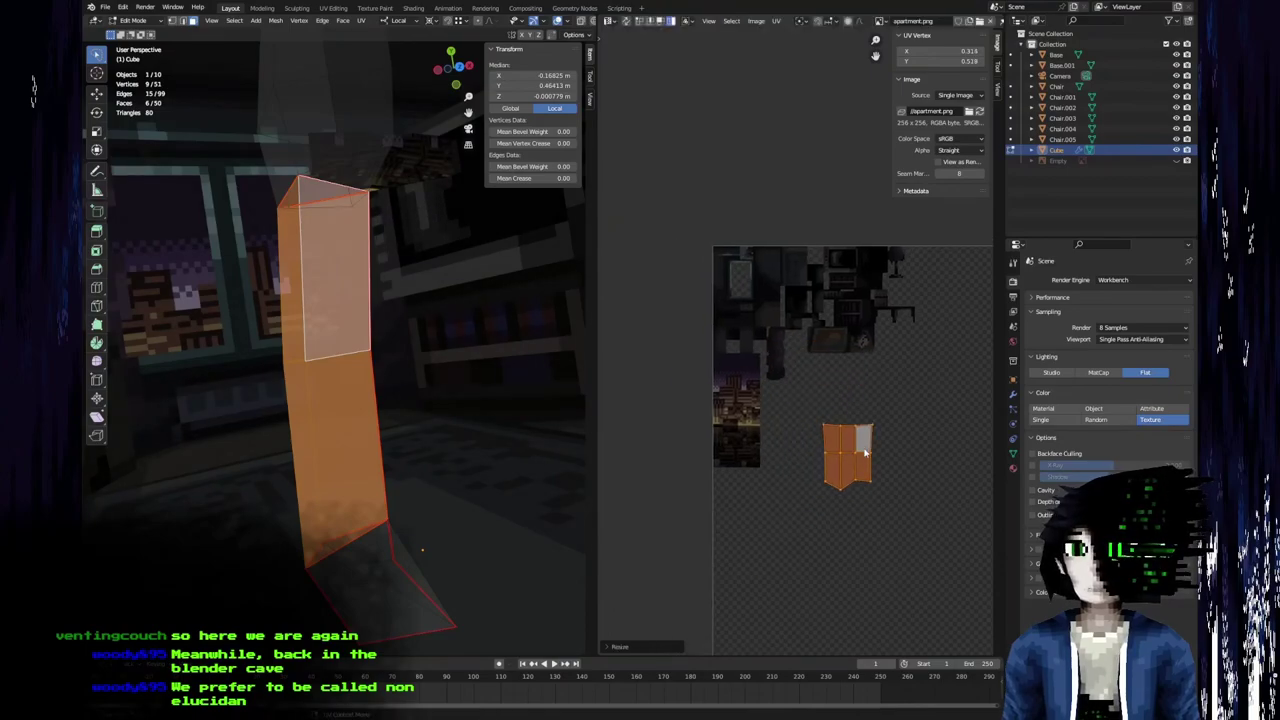
key("g")
left_click(748, 424)
scroll(744, 438, "up", 5)
middle_click_drag(743, 443, 1010, 274)
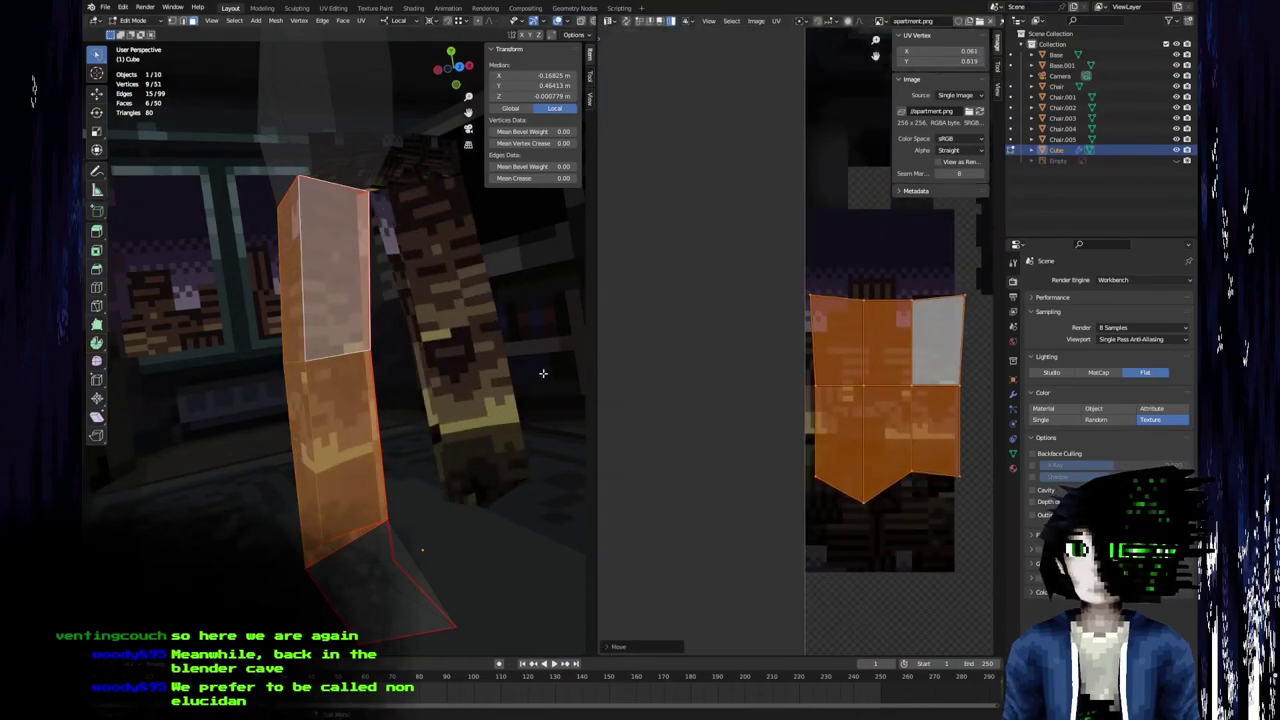
Scale the leg's UV island down further, reposition it slightly on the skyline, and check both legs in Object Mode.
middle_click_drag(470, 375, 515, 425)
key("s")
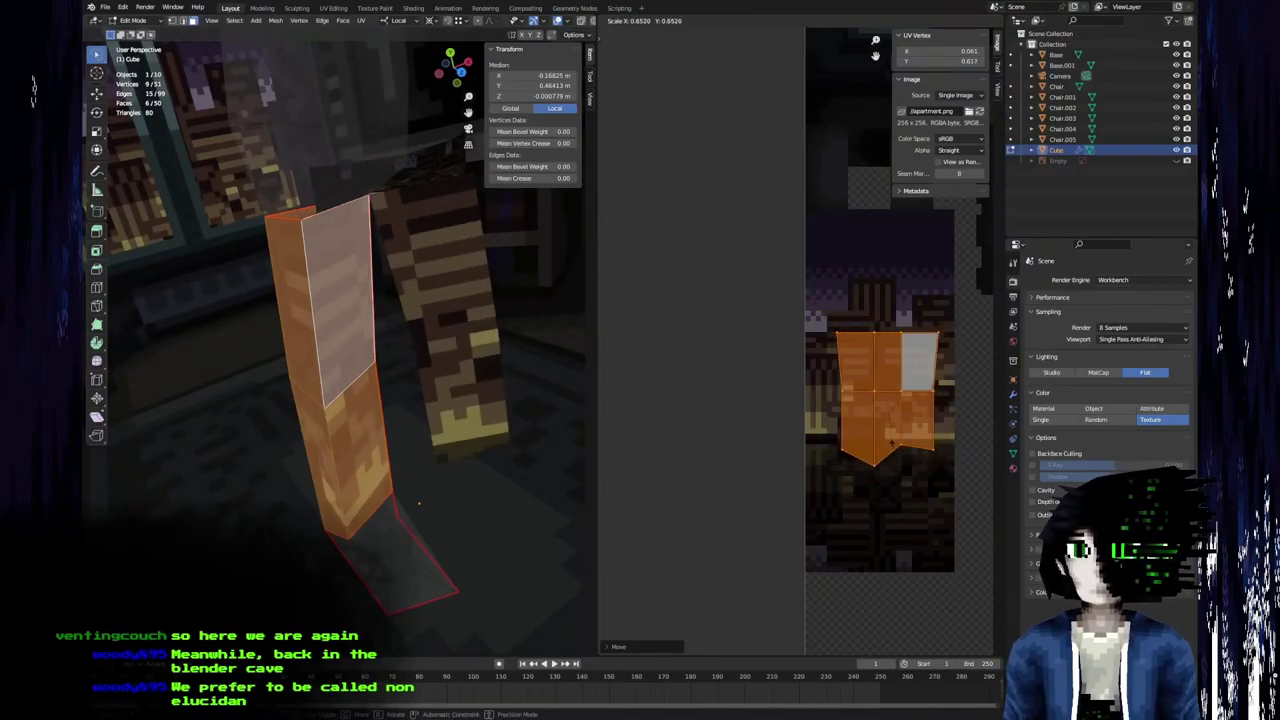
left_click(892, 447)
key("s")
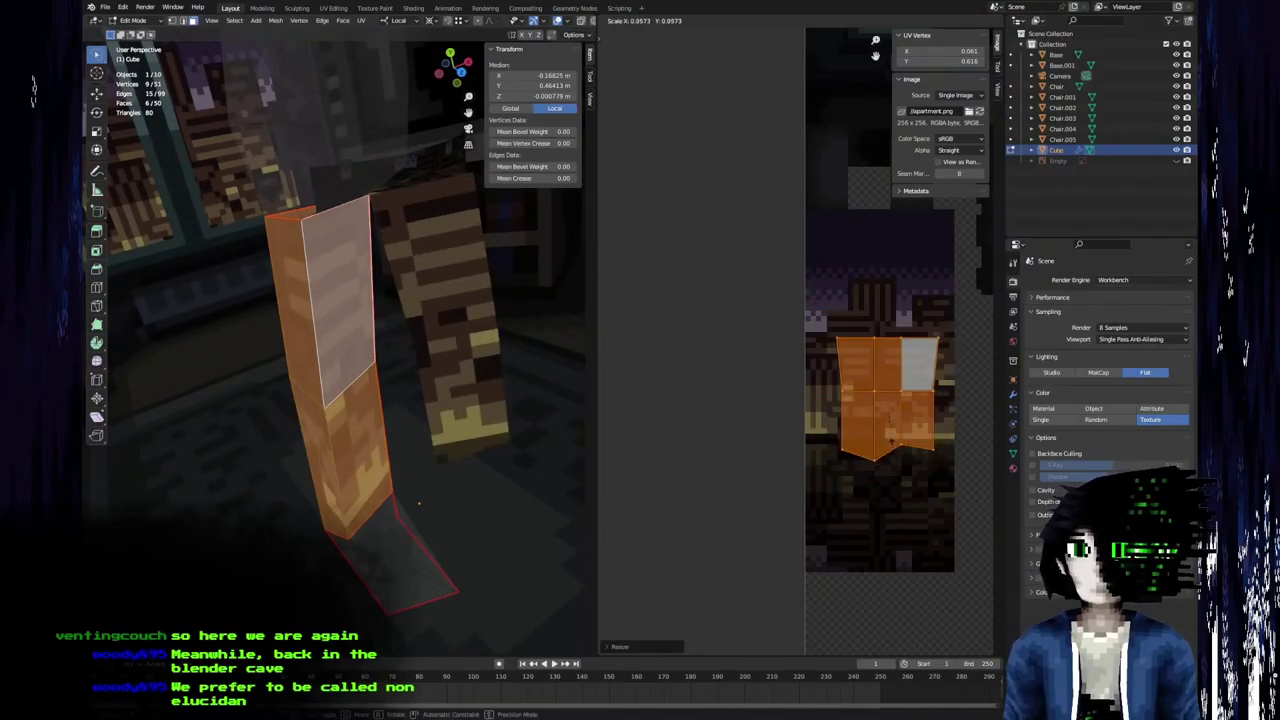
left_click(893, 449)
middle_click_drag(480, 400, 448, 398)
key("g")
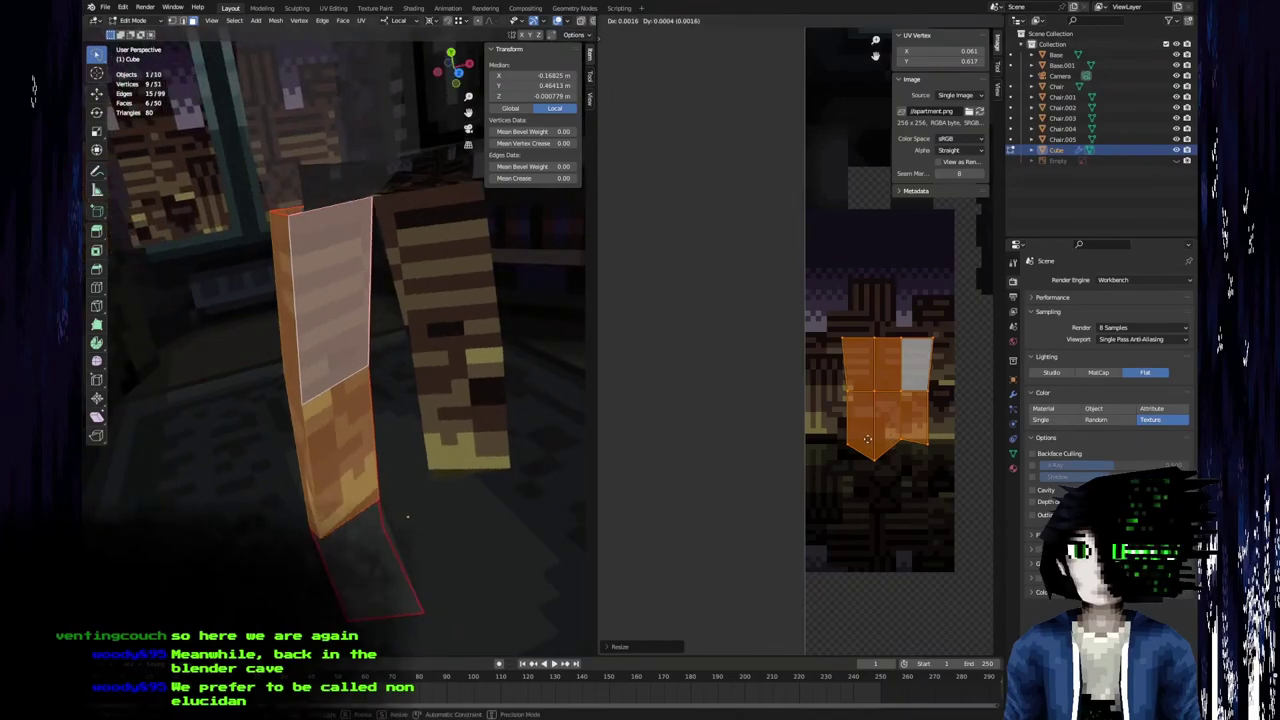
left_click(855, 468)
middle_click_drag(330, 380, 320, 441)
key("Tab")
scroll(305, 375, "up", 3)
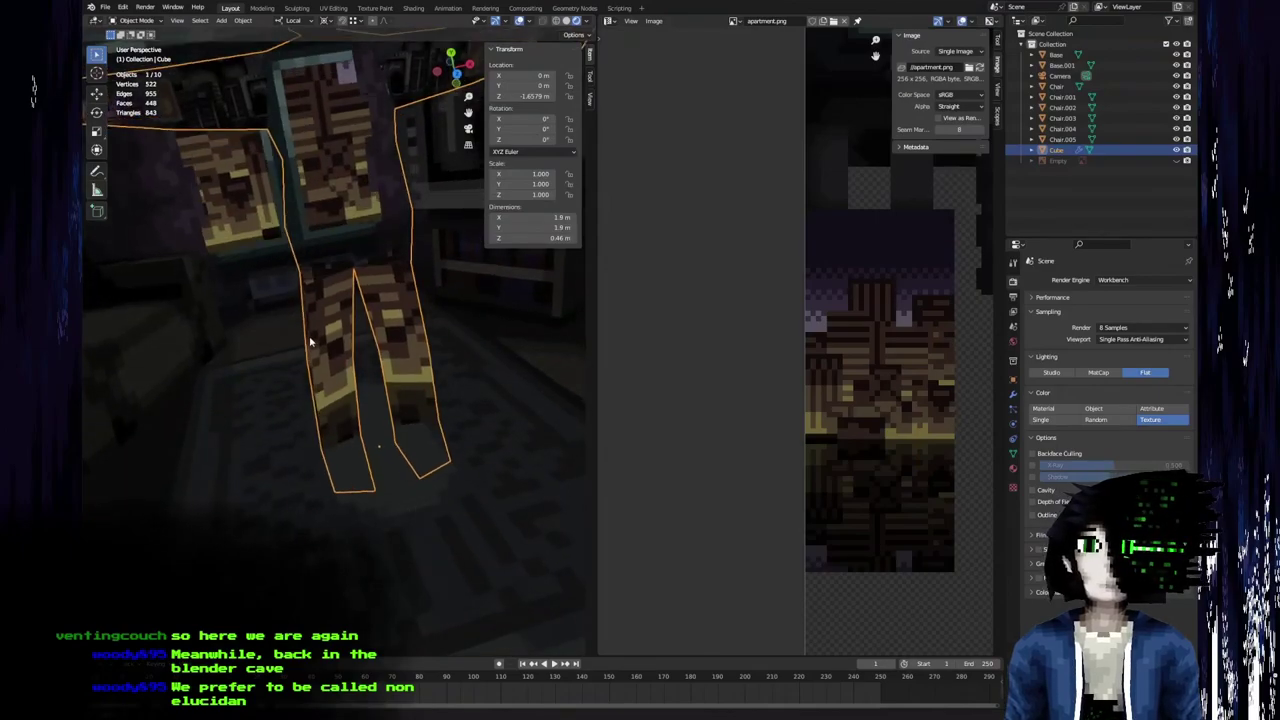
scroll(345, 351, "up", 3)
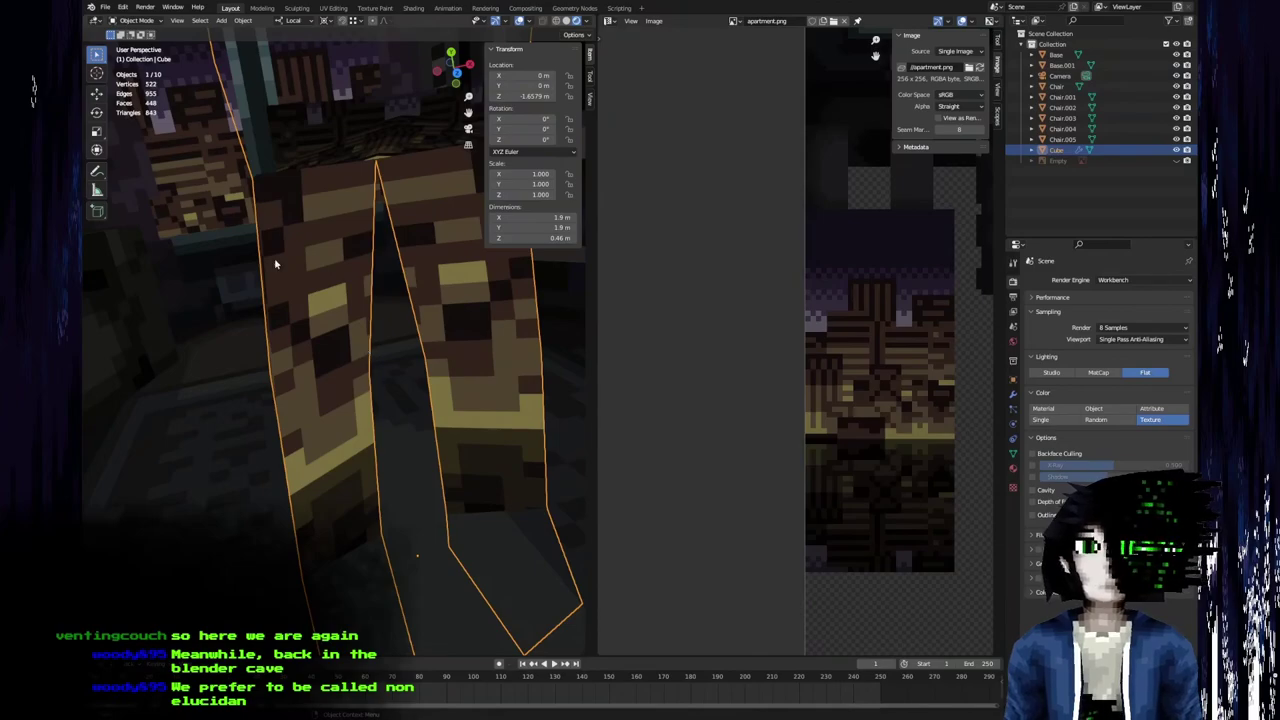
Straighten the left outer edge of the leg's UV island to vertical by scaling it to 0 along X.
middle_click_drag(388, 398, 332, 468)
key("Tab")
middle_click_drag(789, 426, 760, 378)
scroll(708, 368, "up", 3)
key("2")
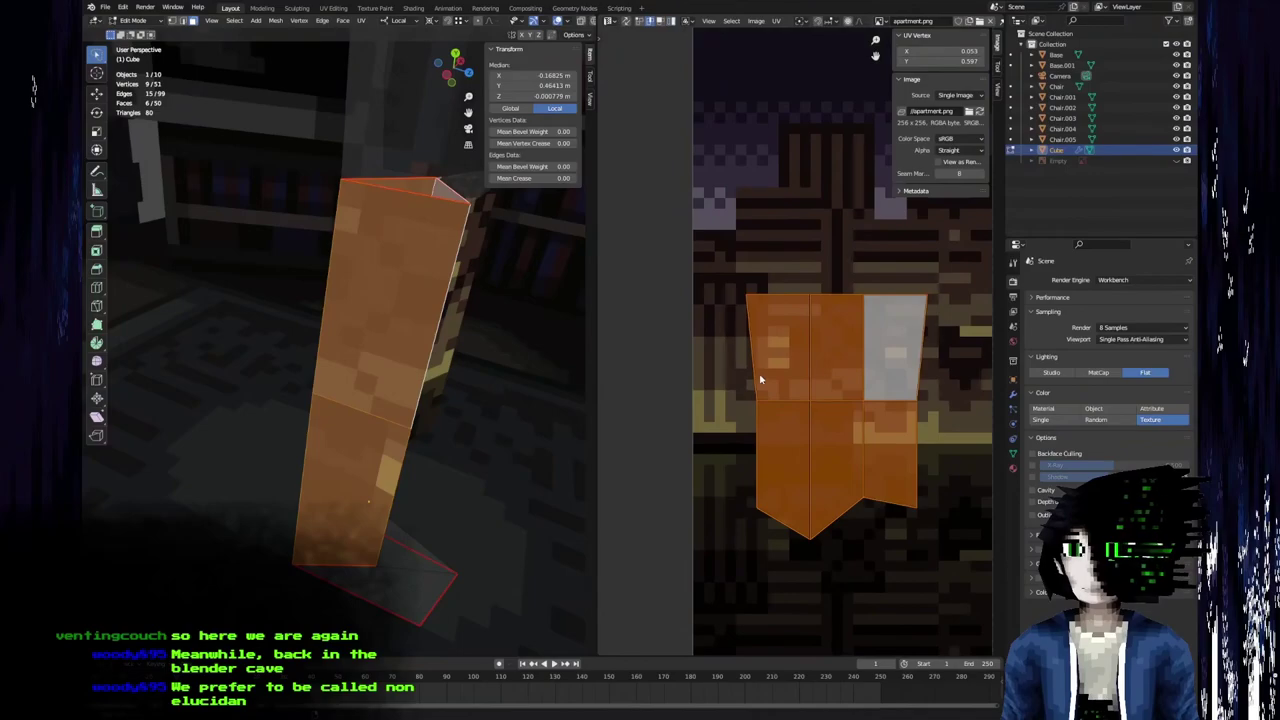
left_click(760, 380, "alt")
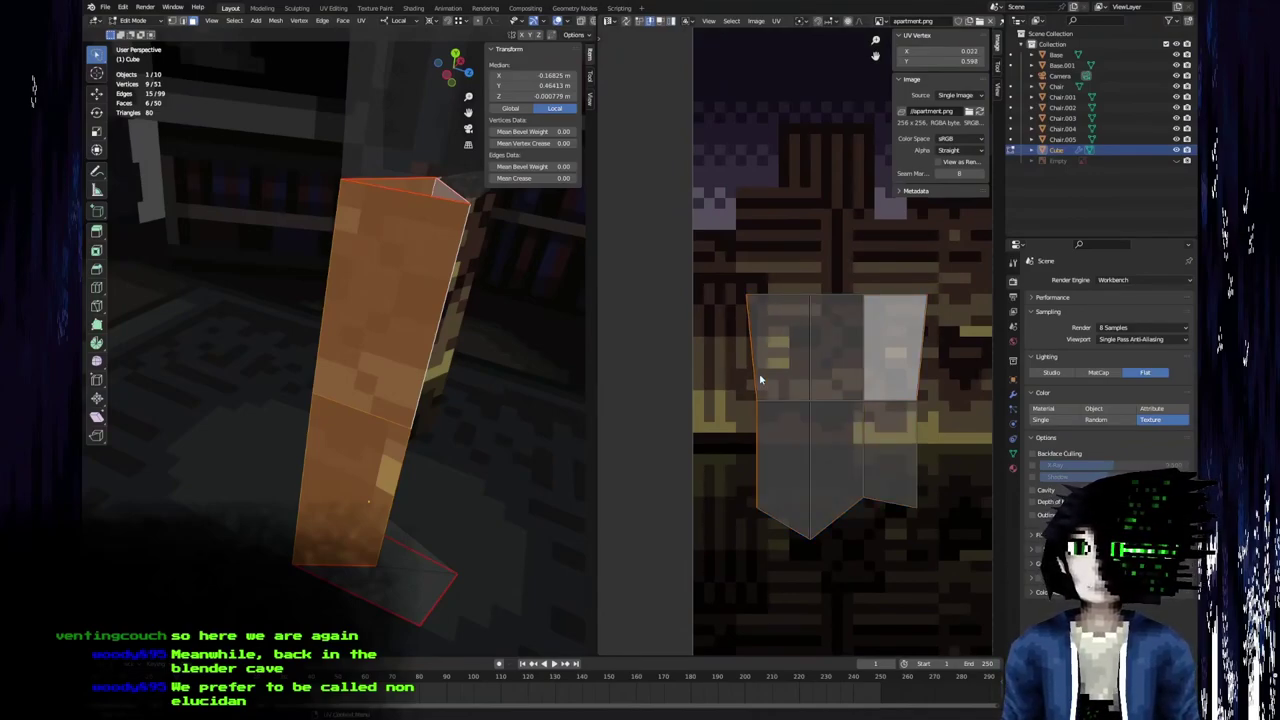
key("s")
key("x")
key("0")
key("Return")
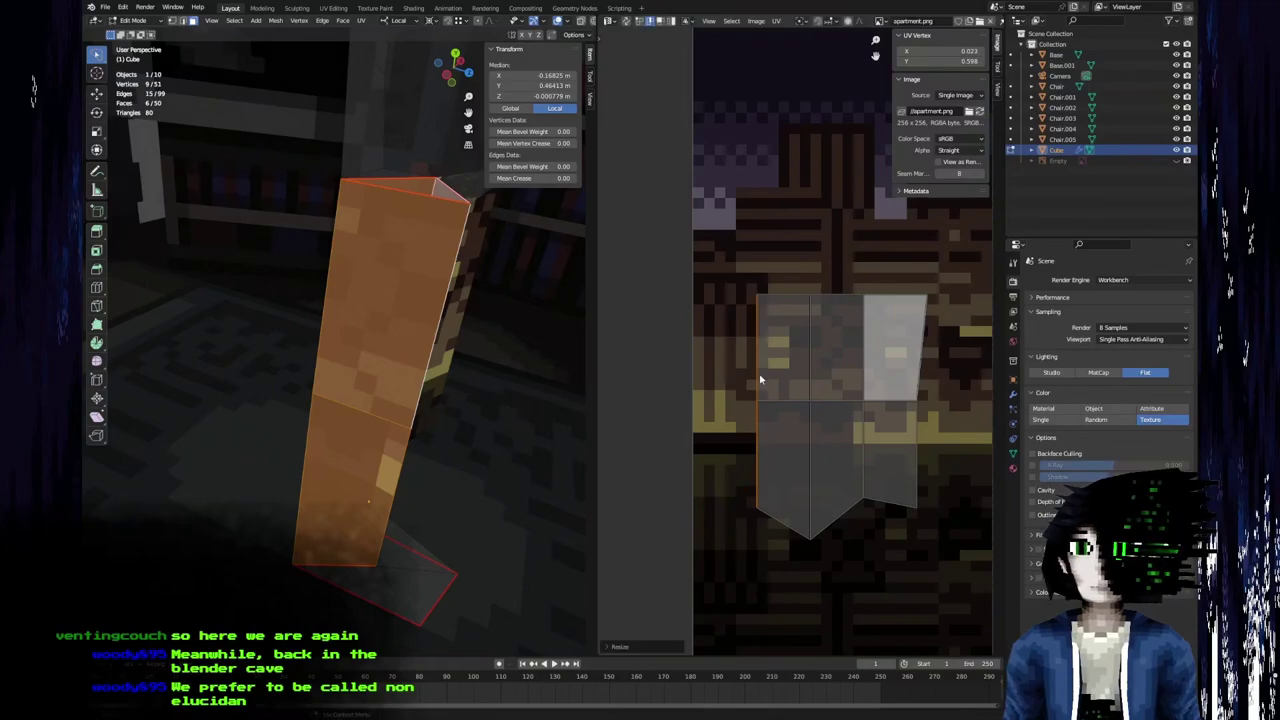
Align the right outer edge of the leg's UV island vertically with a 0 scale along X.
left_click(919, 388, "alt")
key("s")
key("x")
key("0")
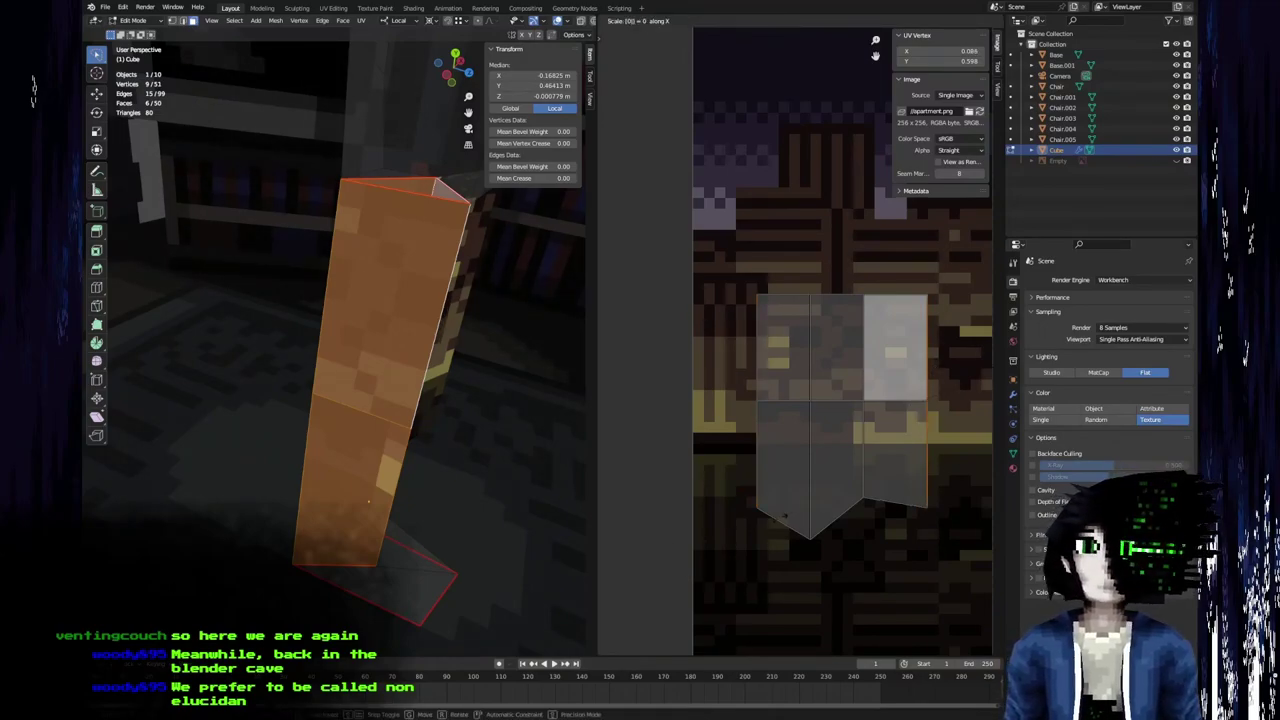
key("Return")
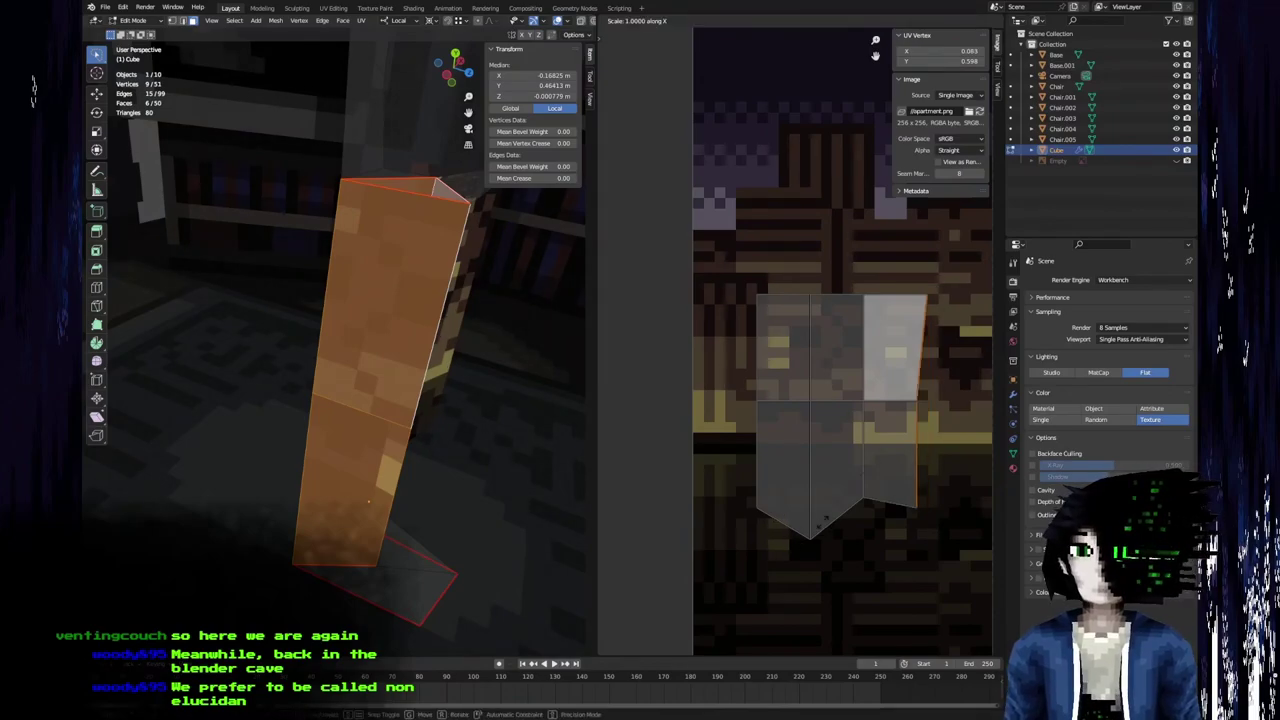
Flatten the jagged bottom edge of the leg's UV island by scaling it to 0 along Y.
middle_click_drag(420, 400, 301, 421)
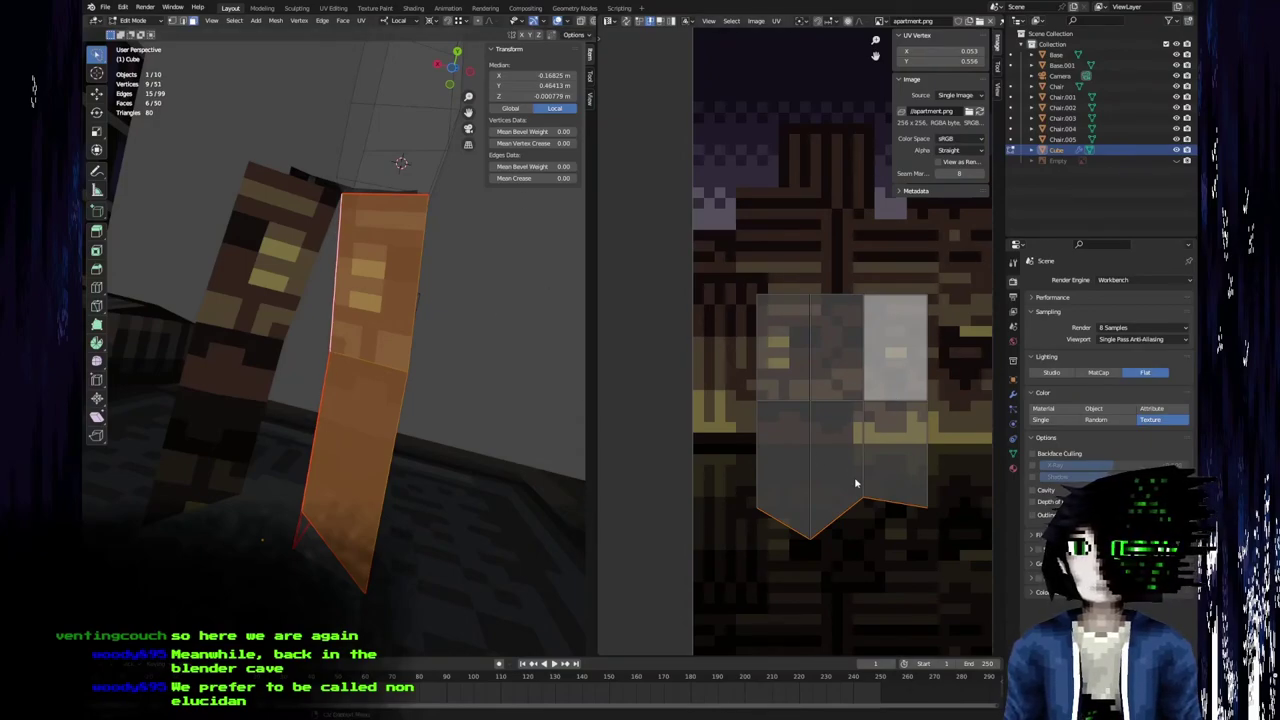
key("a")
key("g")
right_click(851, 515)
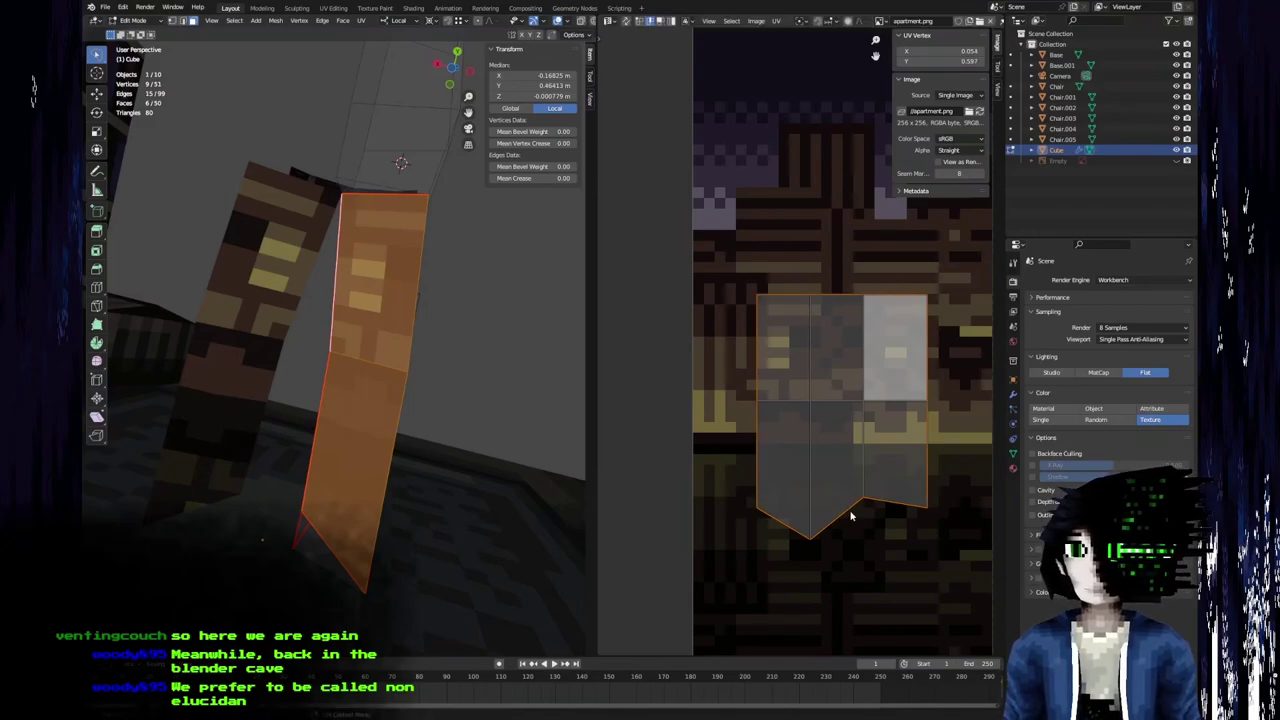
left_click(838, 520)
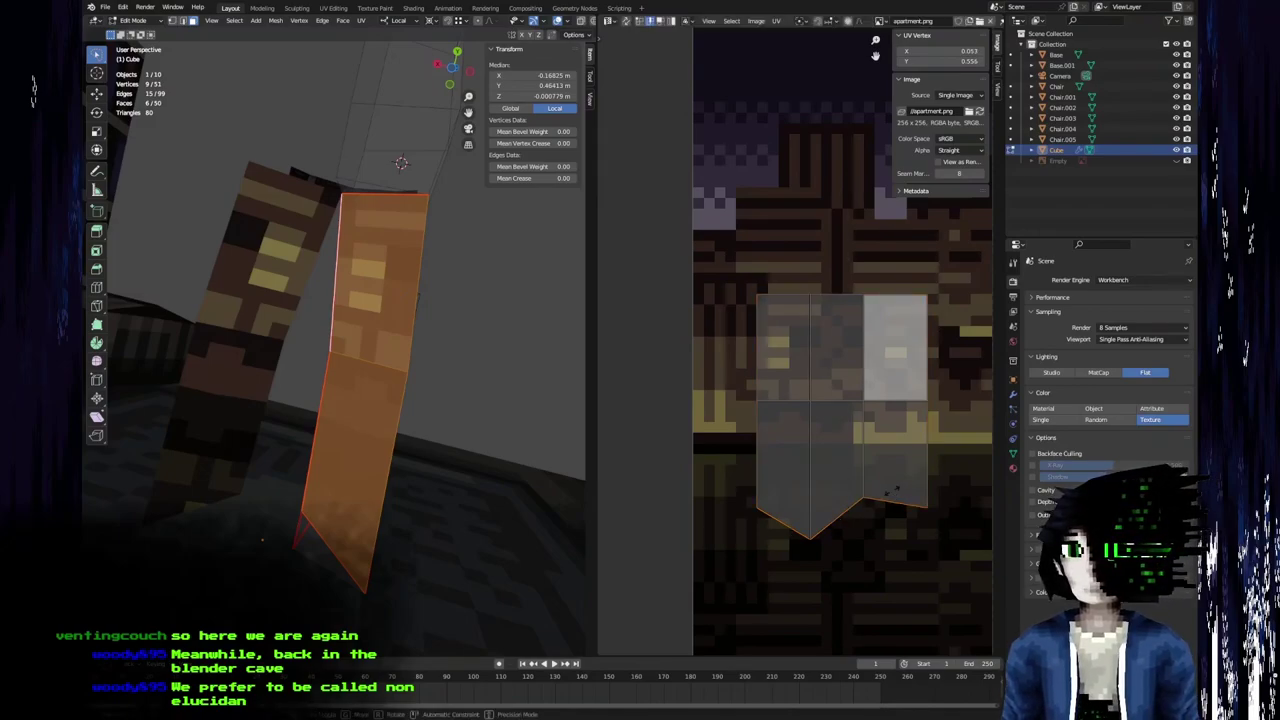
key("s")
key("y")
key("0")
key("Return")
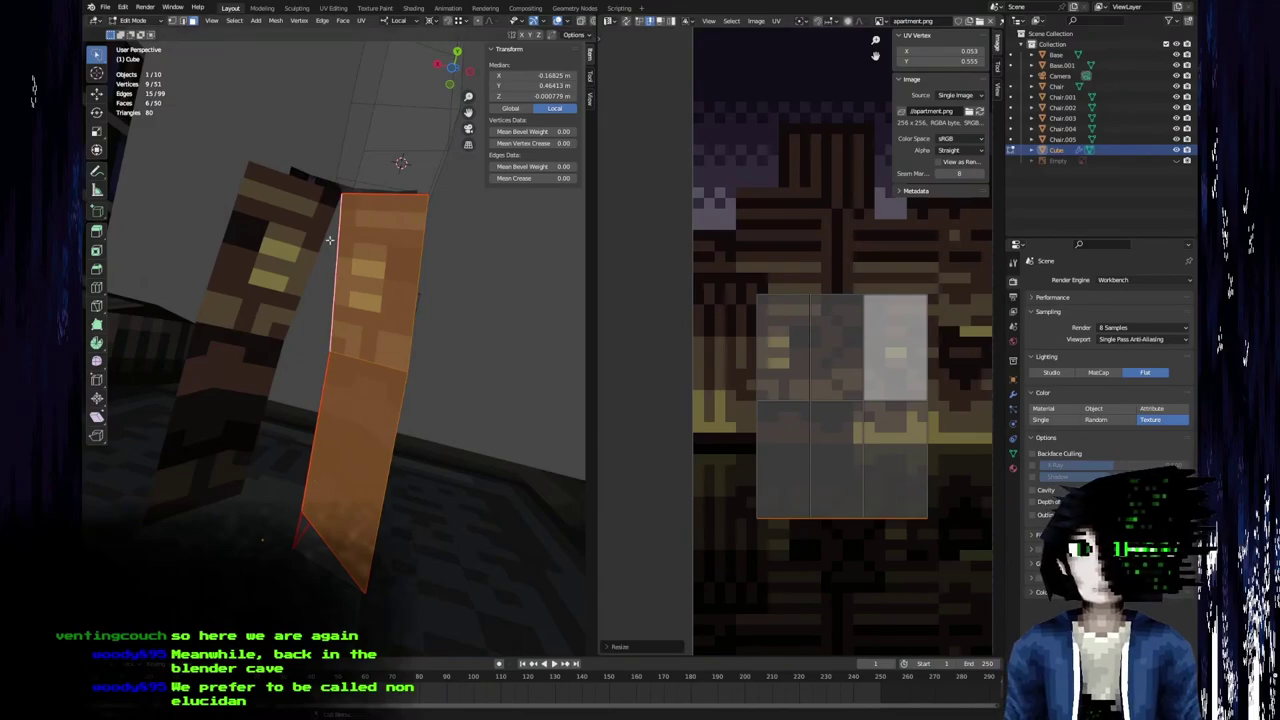
Select the entire character mesh so that all of its UV islands are shown over the texture.
middle_click_drag(424, 186, 350, 420)
middle_click_drag(863, 366, 783, 432)
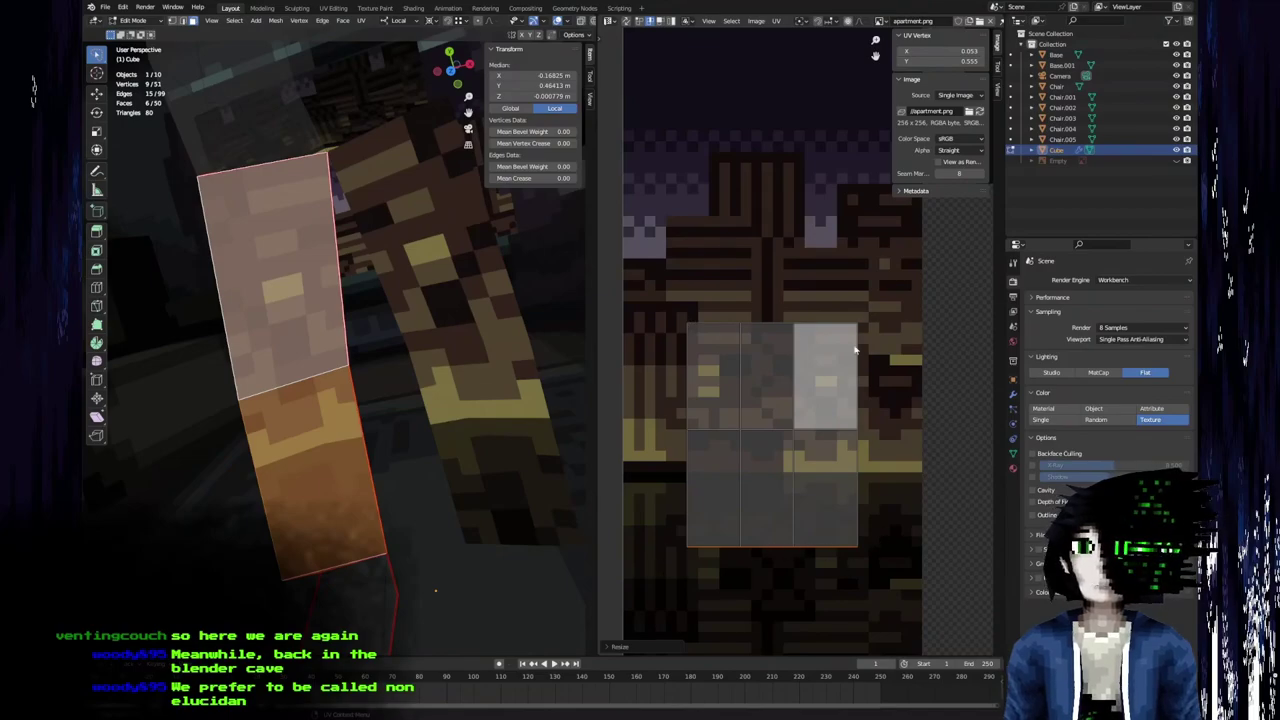
scroll(845, 505, "down", 6)
middle_click_drag(304, 318, 205, 361)
middle_click_drag(288, 291, 283, 288)
key("a")
scroll(711, 380, "down", 3)
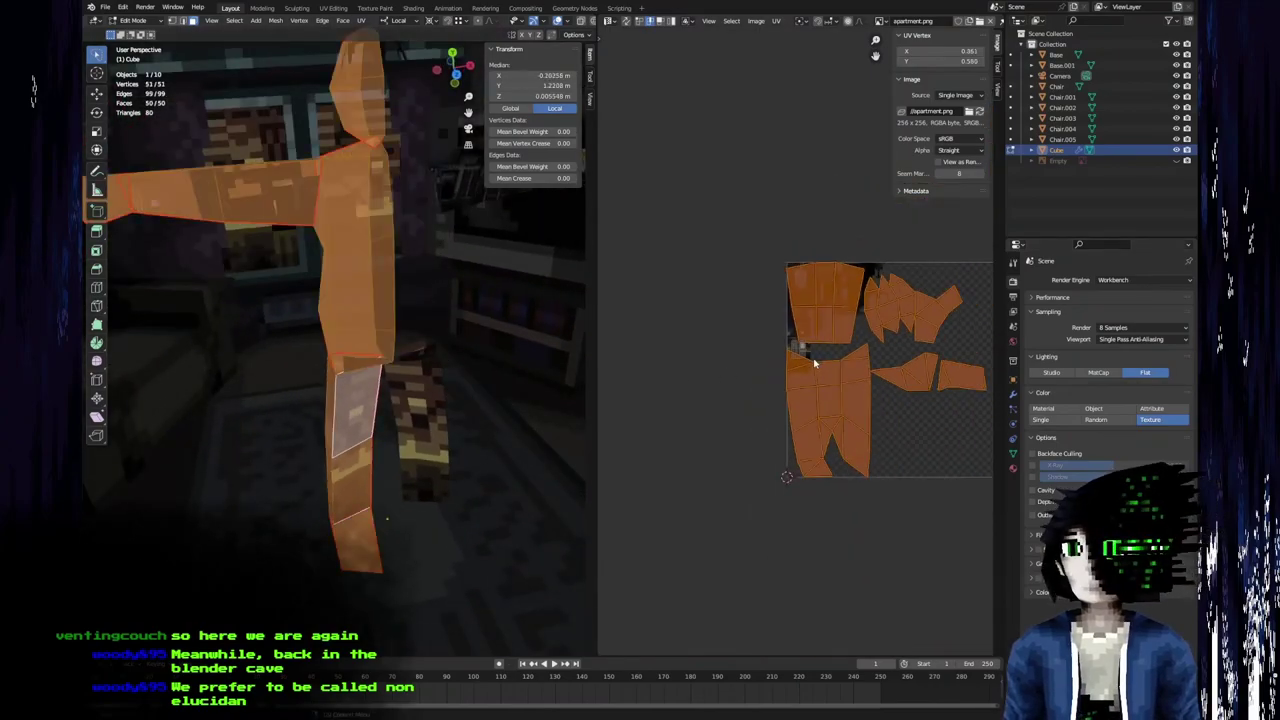
Turn the large forked torso UV island upside down with two 90° rotations and reposition it in the lower part of the texture.
left_click(846, 388)
key("g")
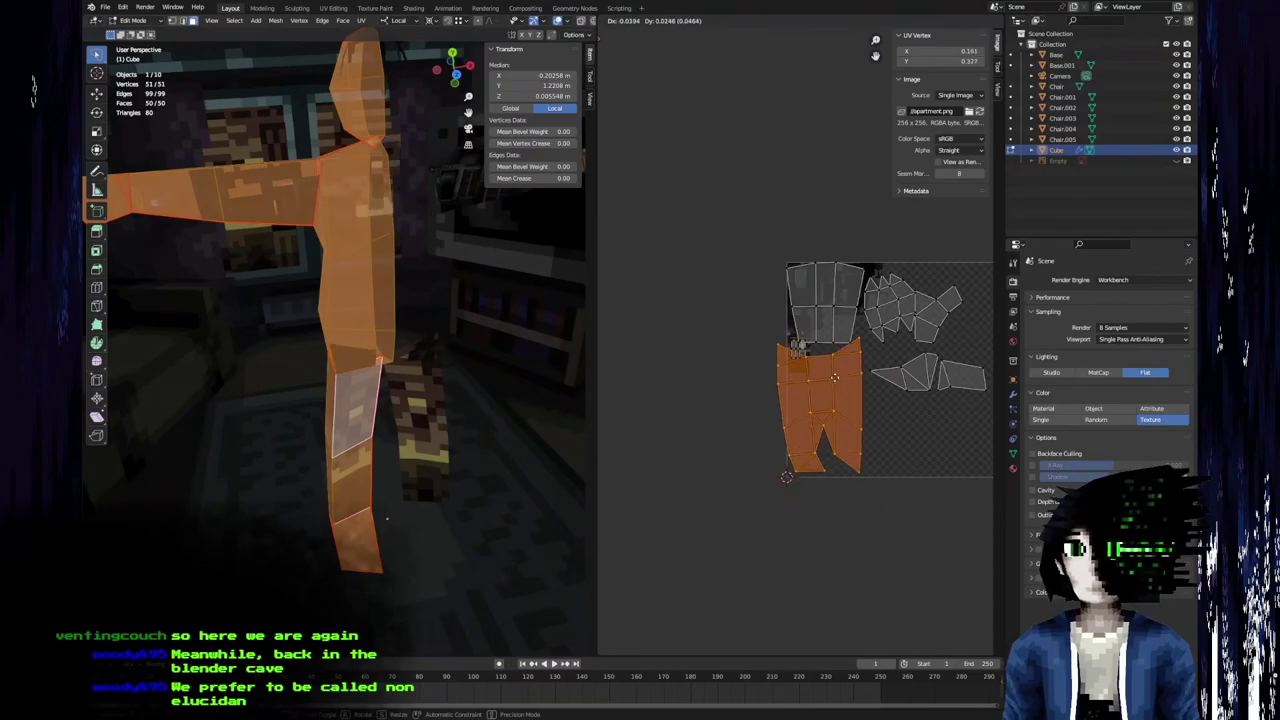
left_click(836, 381)
type("r90")
key("Return")
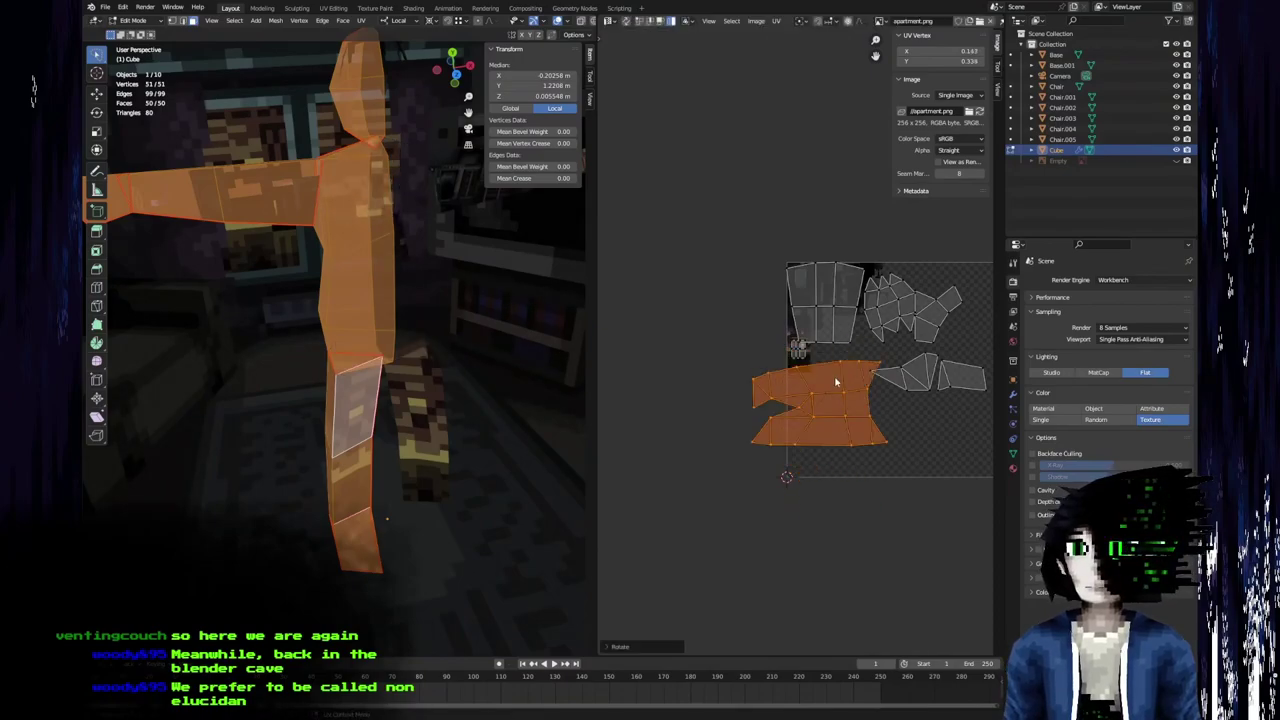
type("r90")
key("Return")
key("g")
left_click(883, 440)
Move the trapezoidal UV island to the texture's lower right corner and the small leg island below the image bounds.
left_click(828, 301)
key("g")
left_click(946, 465)
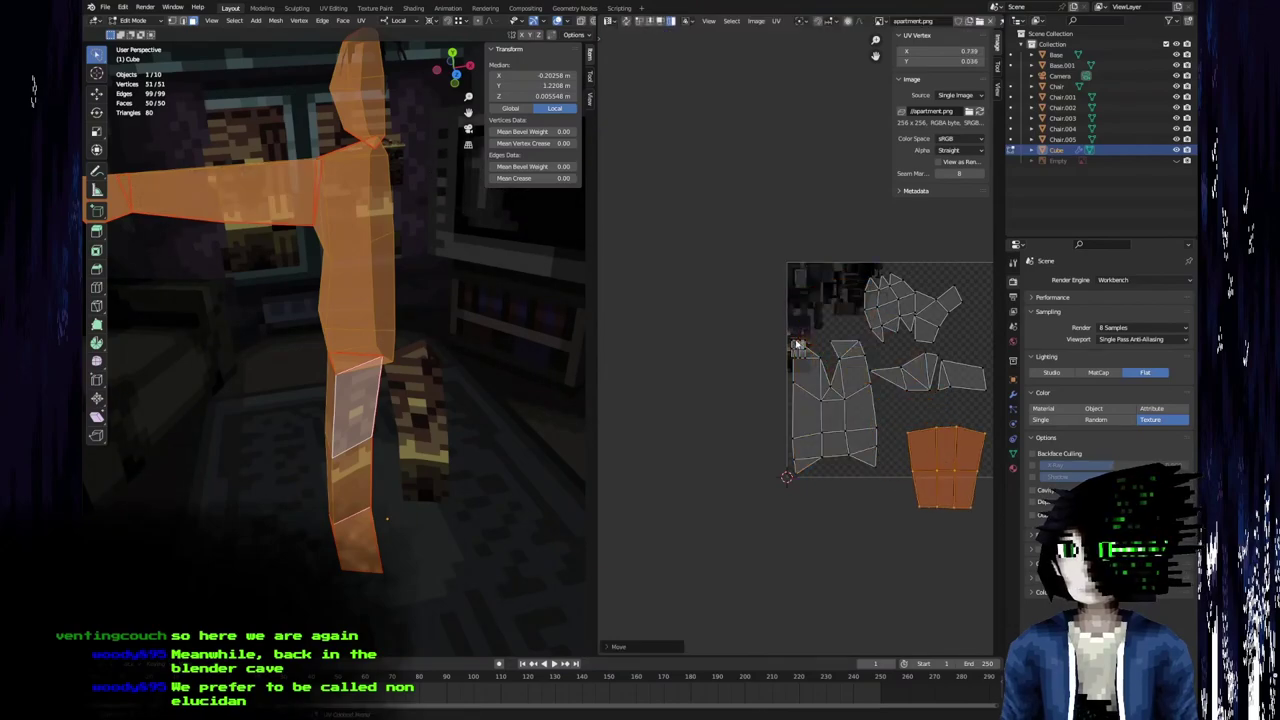
left_click(797, 345)
key("g")
left_click(829, 486)
Move the torso UV island over the atlas's upper left area and place the leg island on the dark lower part of the skyline.
left_click(851, 458)
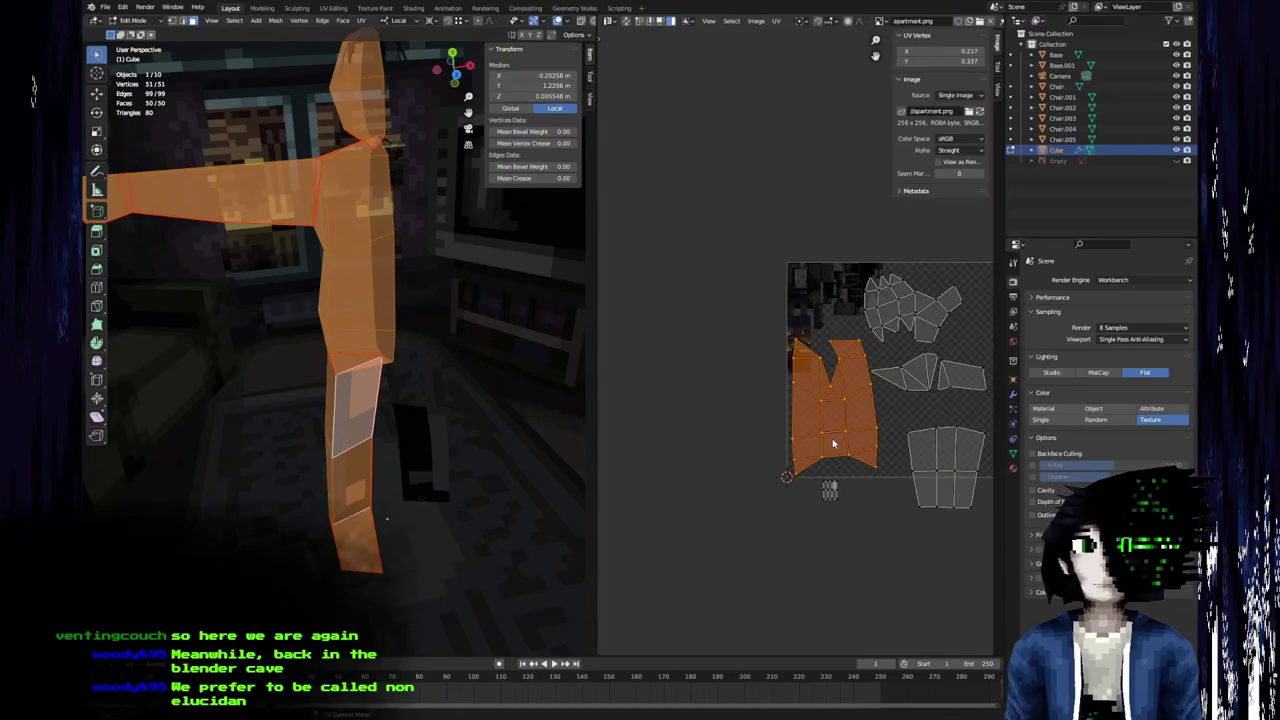
scroll(896, 470, "up", 4)
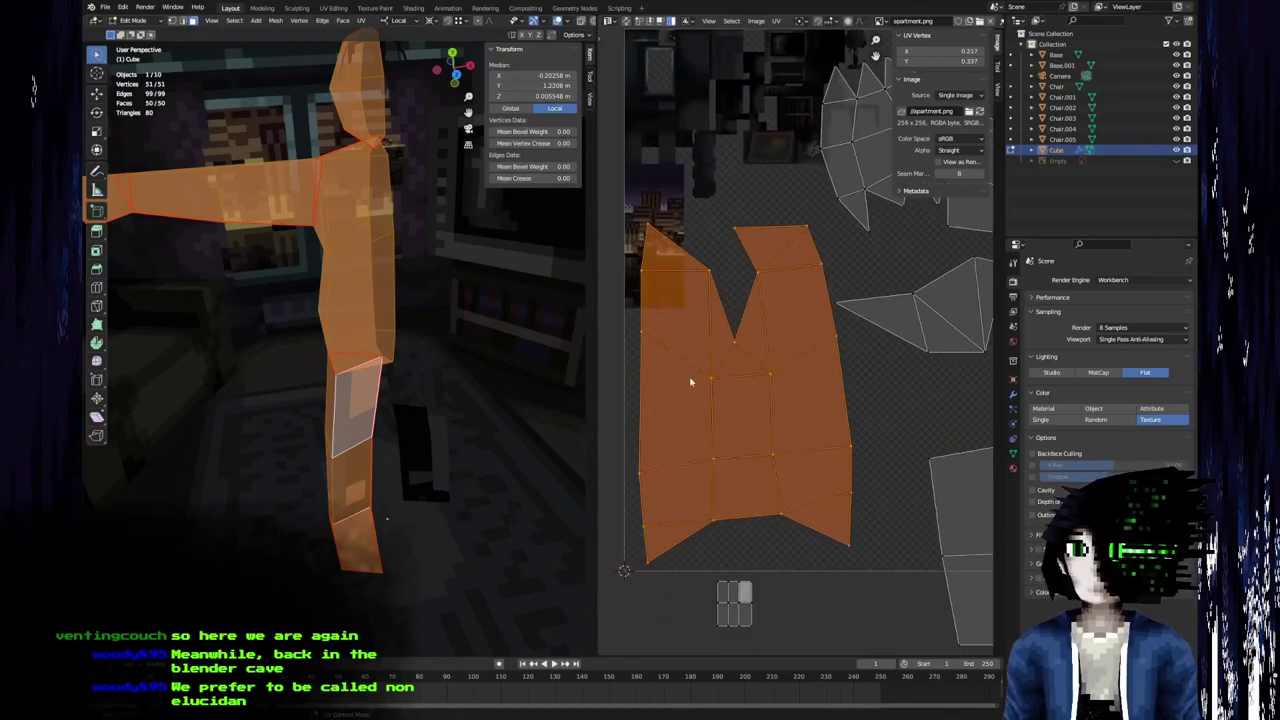
scroll(438, 330, "up", 5)
mouse_move(438, 330)
middle_mouse_down()
mouse_move(505, 280)
mouse_move(423, 331)
mouse_move(430, 349)
mouse_move(455, 345)
middle_mouse_up()
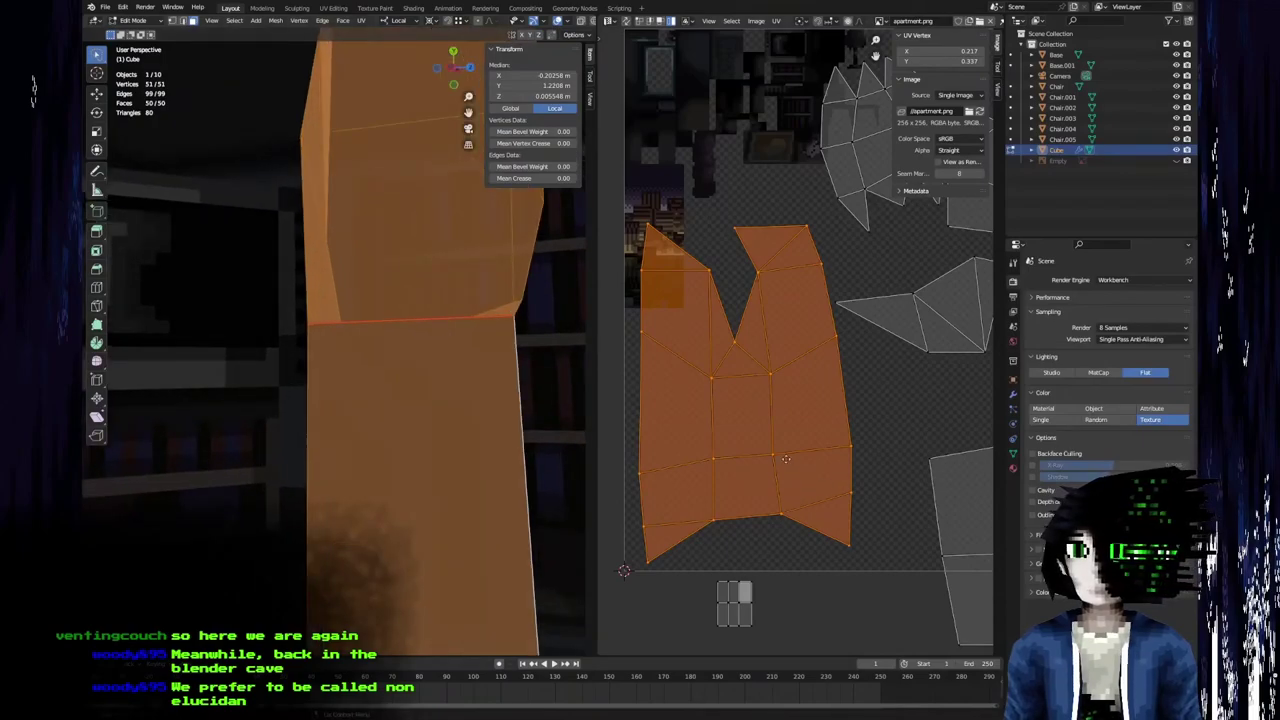
key("g")
left_click(696, 200)
left_click(751, 607)
key("g")
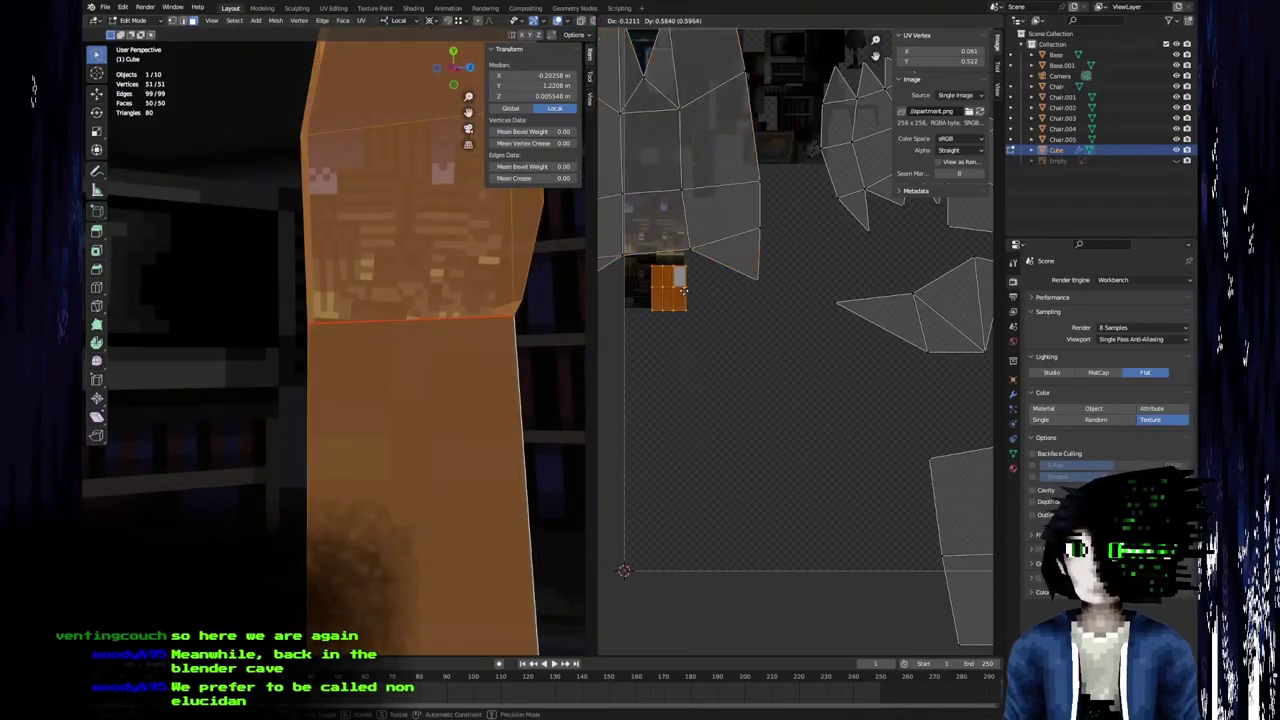
left_click(673, 287)
Scale the torso UV island down to about the leg island's width and place it on the skyline just above the leg island.
middle_click_drag(697, 303, 796, 552)
scroll(906, 481, "up", 3)
left_click(818, 469)
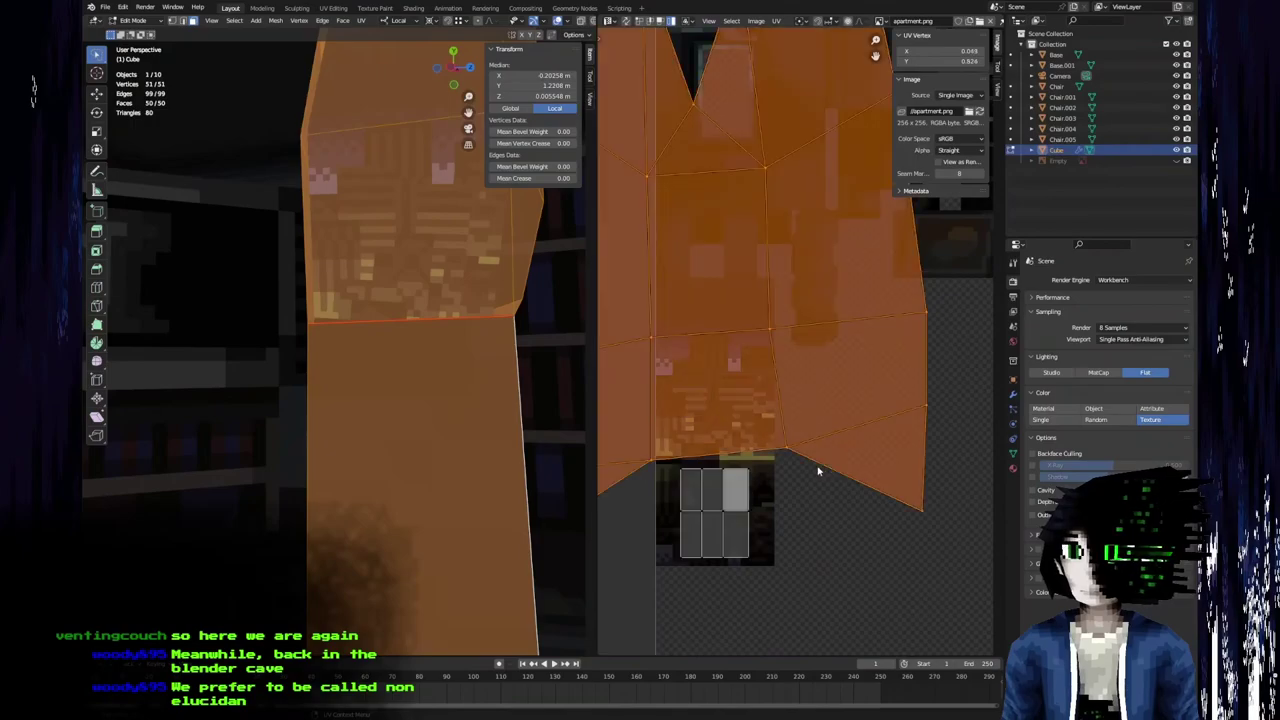
key("s")
left_click(731, 281)
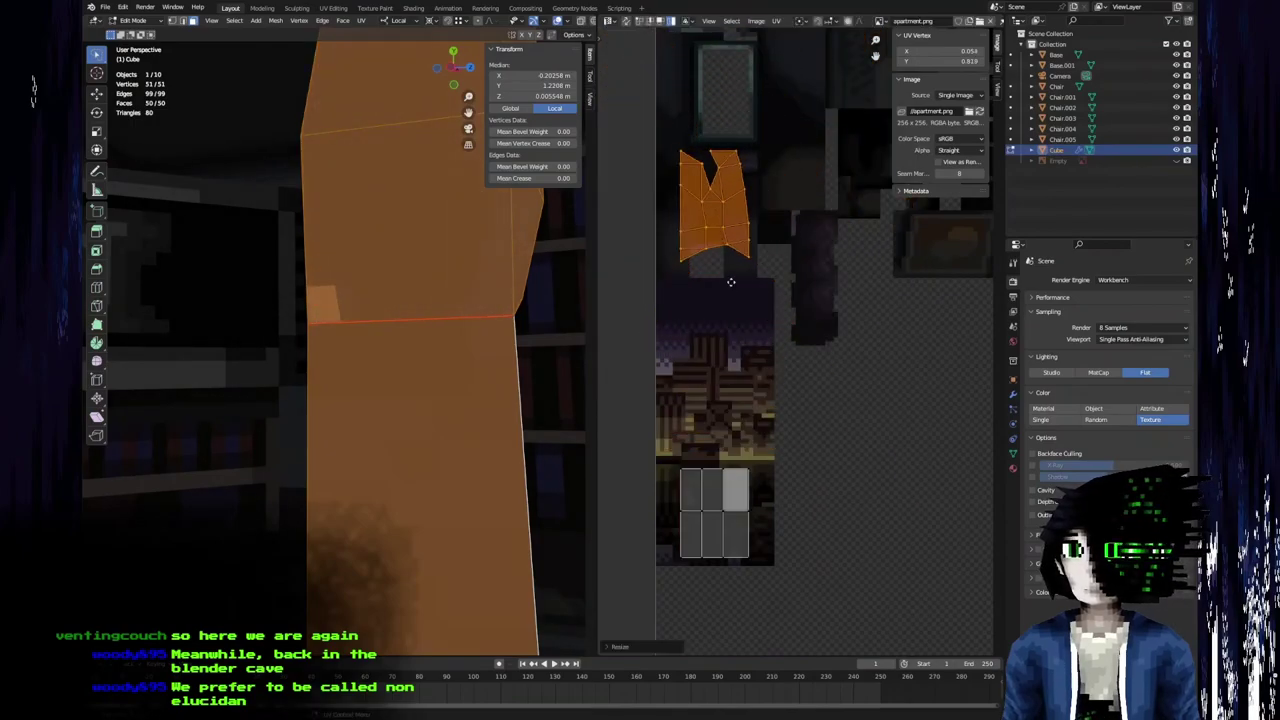
key("g")
left_click(731, 466)
scroll(768, 483, "up", 4)
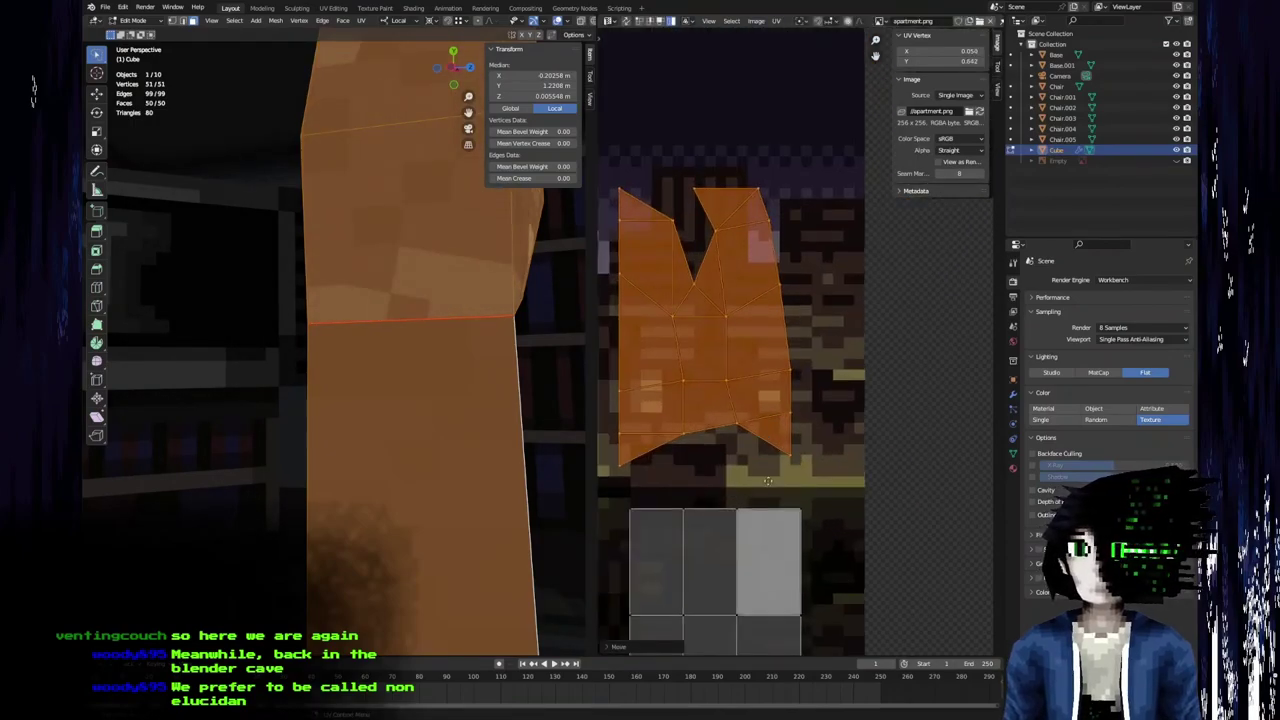
Move the four bottom vertices of the torso UV island down into a straight row matching the columns of the leg island below.
middle_click_drag(768, 483, 777, 512)
key("1")
left_click(705, 459)
key("g")
left_click(700, 522)
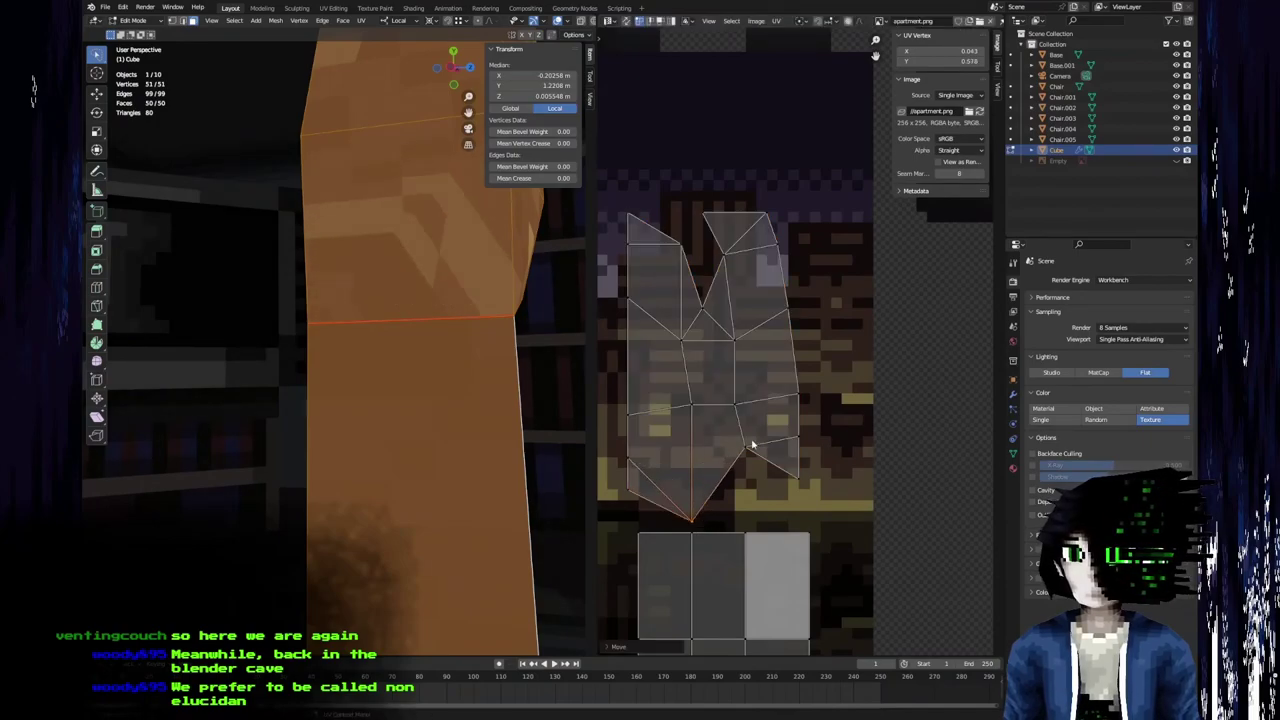
left_click_drag(745, 453, 745, 520)
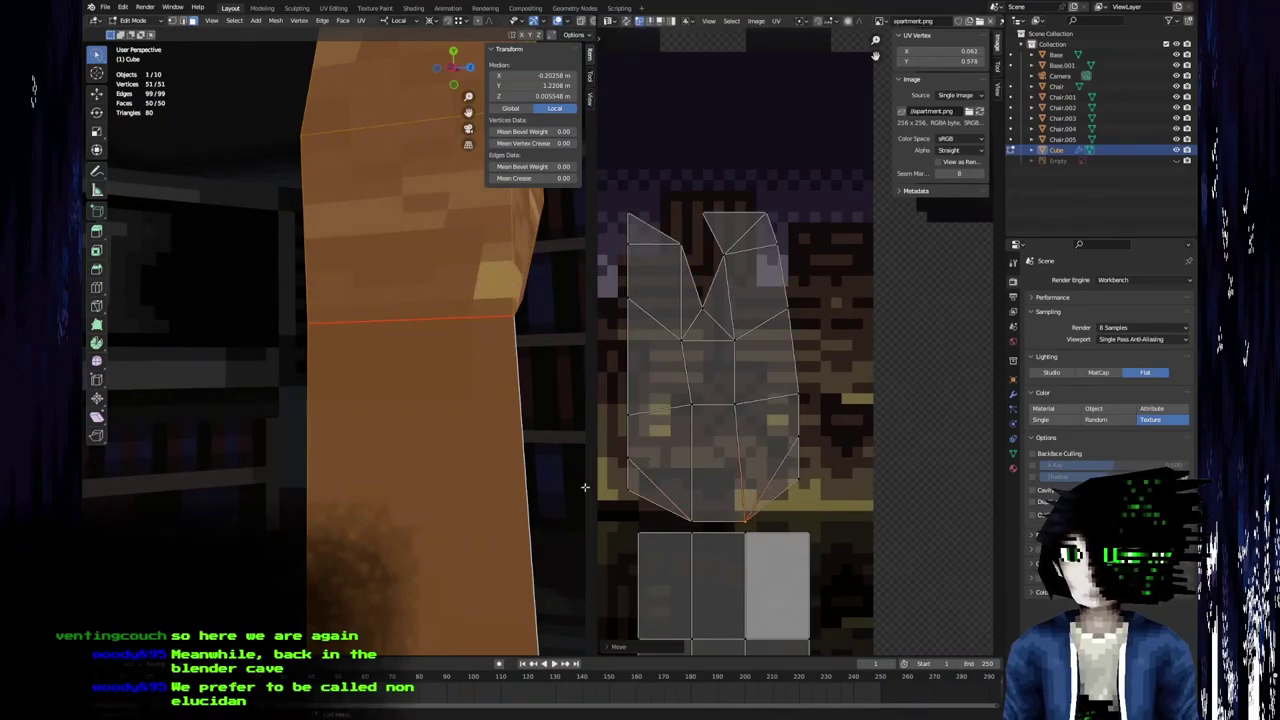
left_click(630, 497)
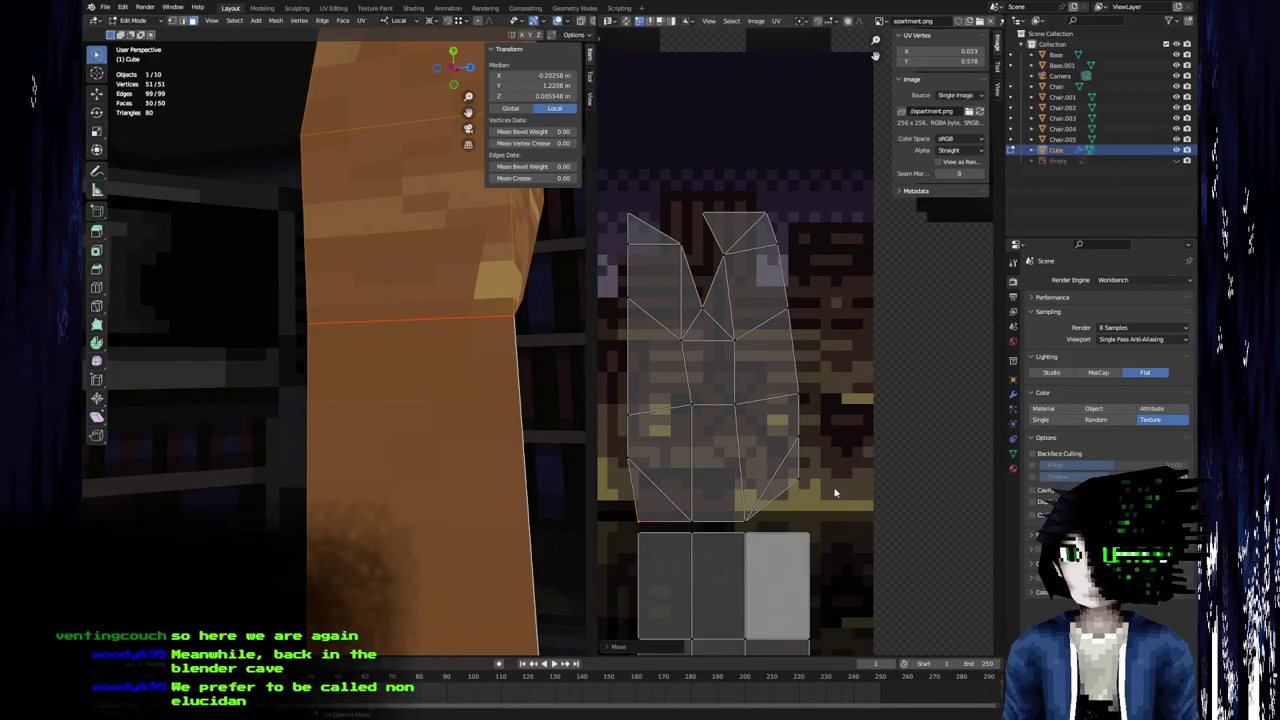
left_click_drag(805, 485, 816, 526)
Examine the texture on the character's torso, waist and upper legs from the front, side and below.
middle_click_drag(500, 351, 277, 346)
scroll(350, 375, "down", 3)
middle_click_drag(354, 367, 395, 256)
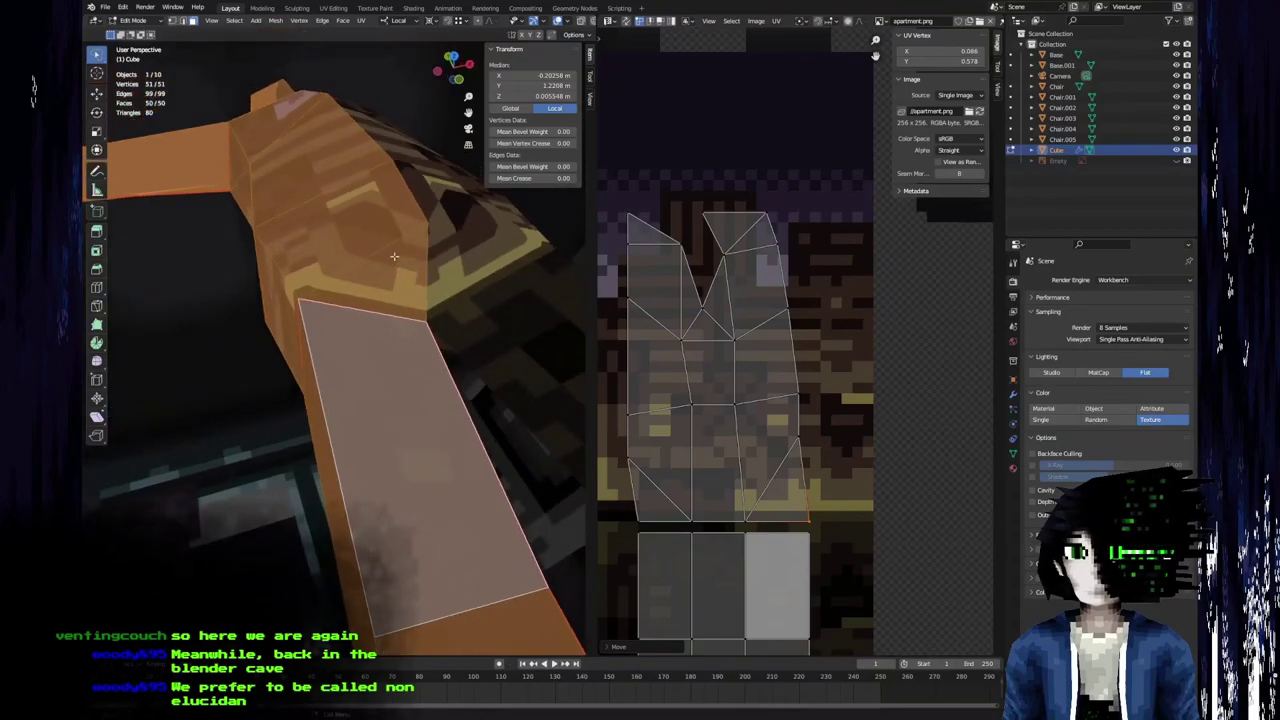
middle_click_drag(253, 287, 343, 342)
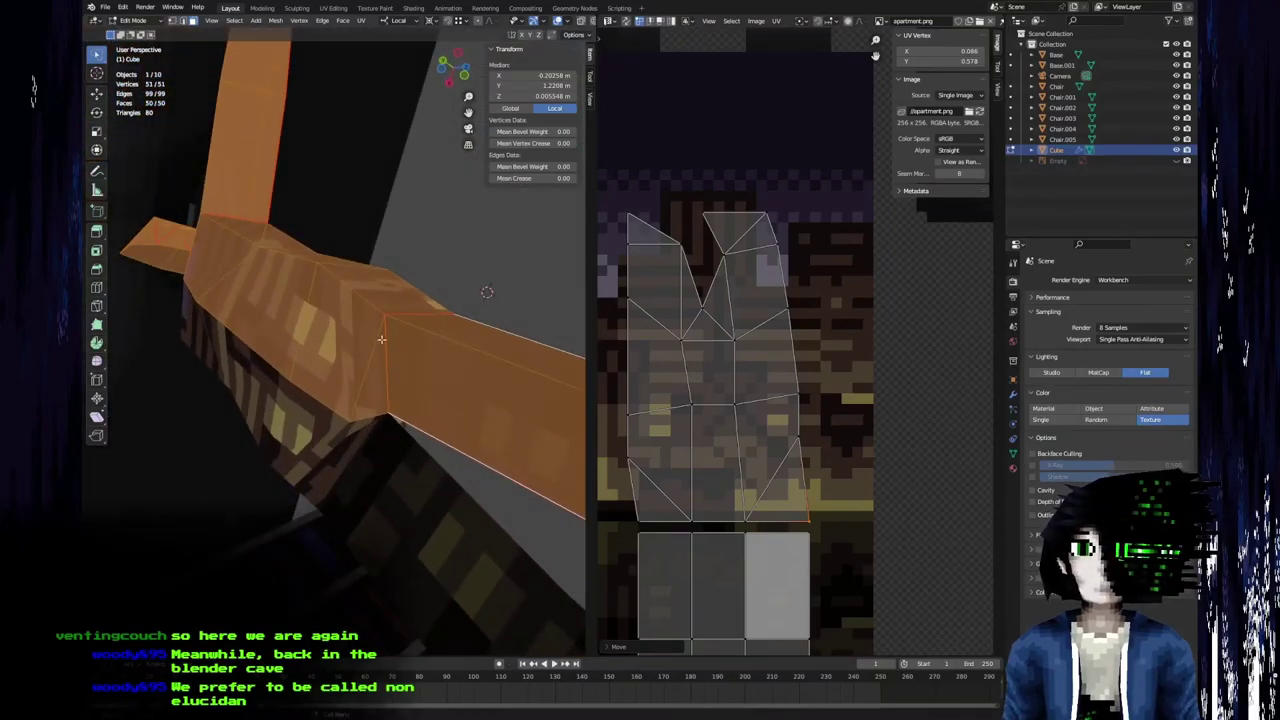
middle_click_drag(360, 362, 336, 399)
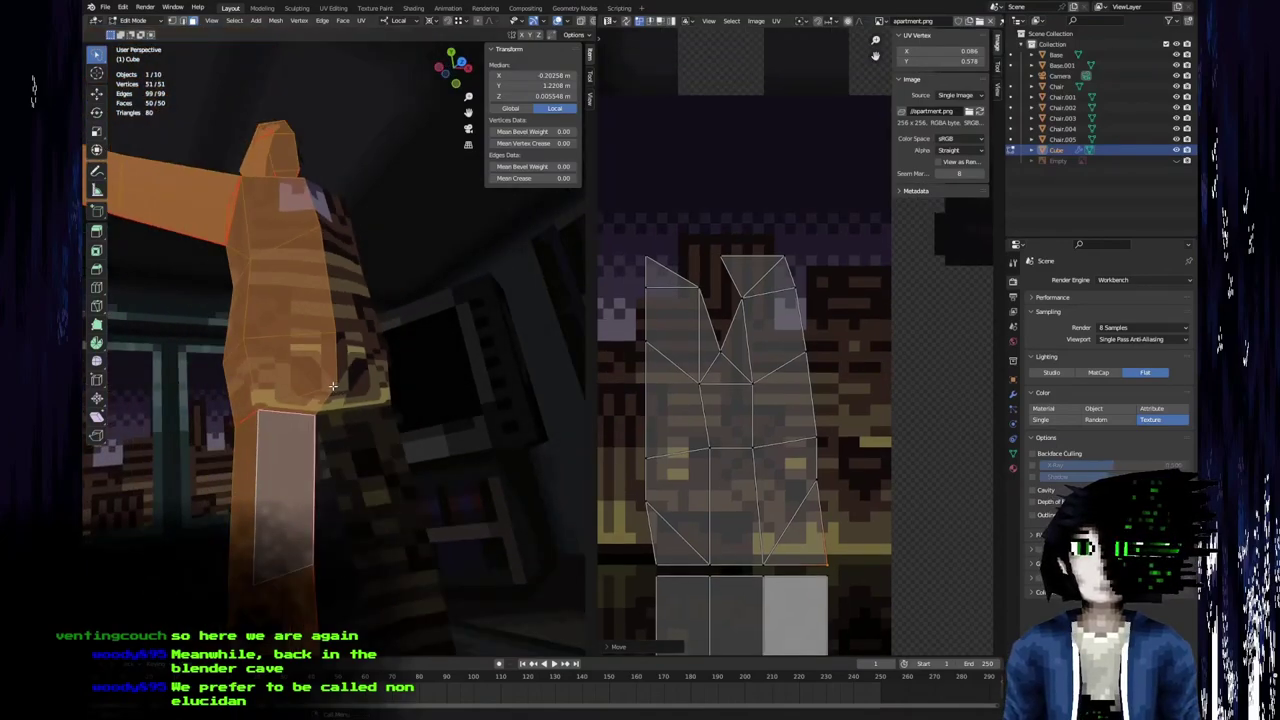
scroll(300, 426, "up", 4)
middle_click_drag(345, 353, 314, 325)
middle_click_drag(320, 413, 117, 338)
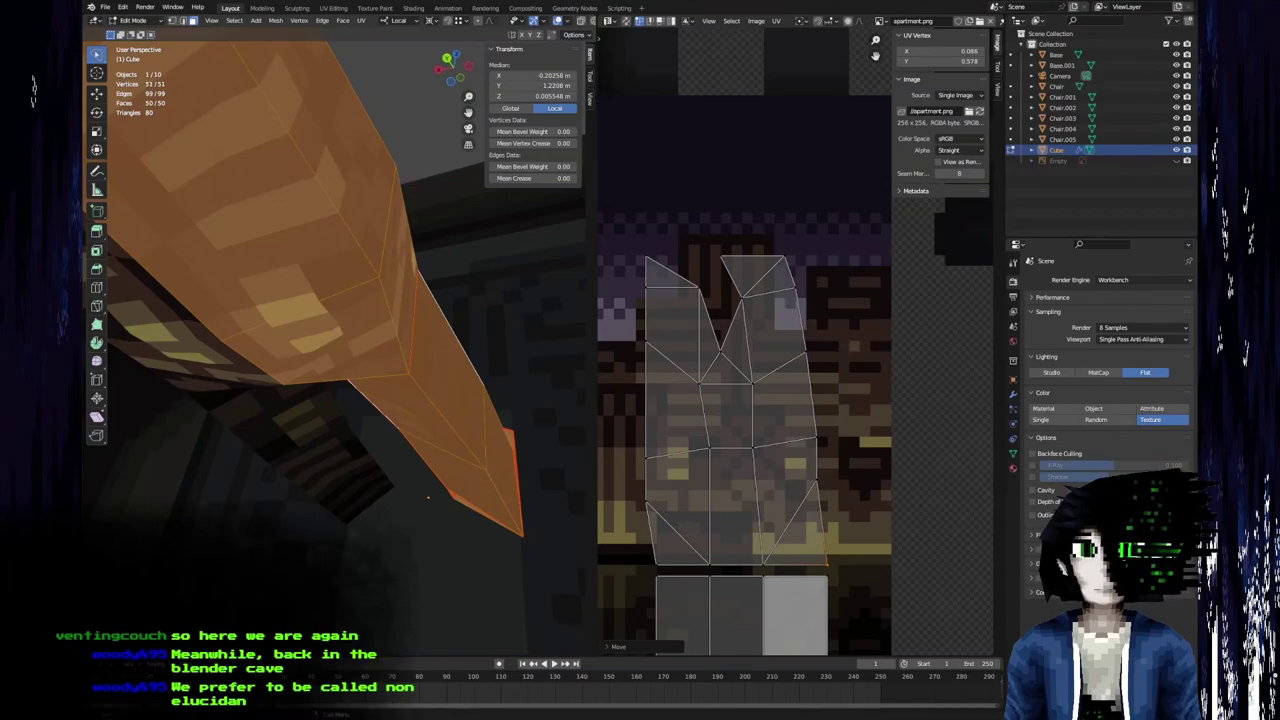
middle_click_drag(428, 497, 338, 462)
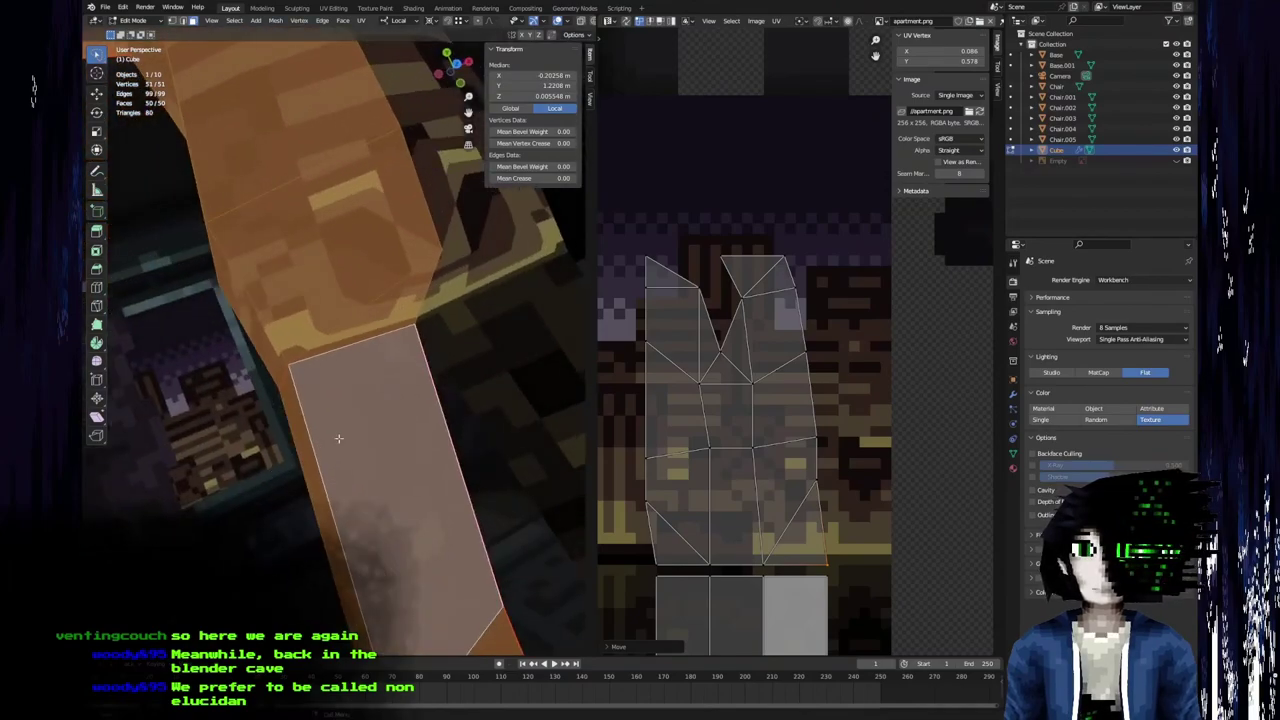
middle_click_drag(319, 190, 309, 284)
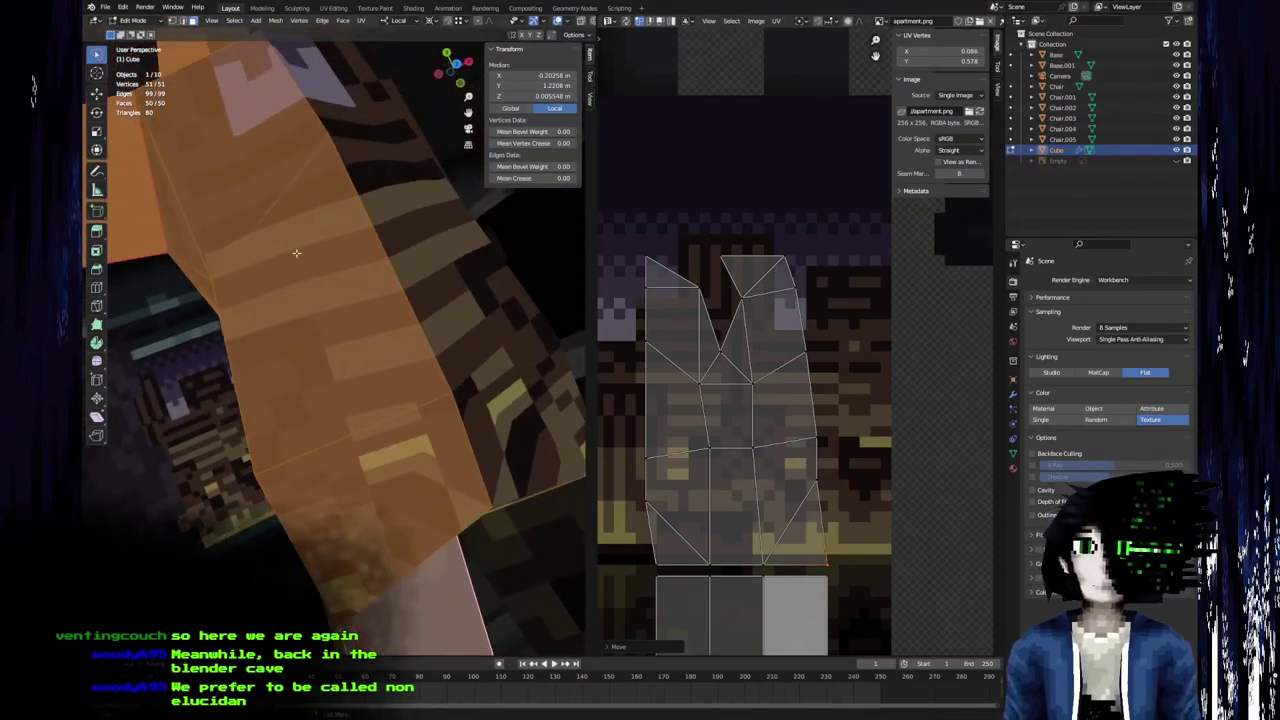
middle_click_drag(220, 111, 309, 272)
Straighten the torso island's right side to the leg island's right edge and square off its upper right corner.
left_click(827, 488)
key("g")
left_click(836, 487)
key("g")
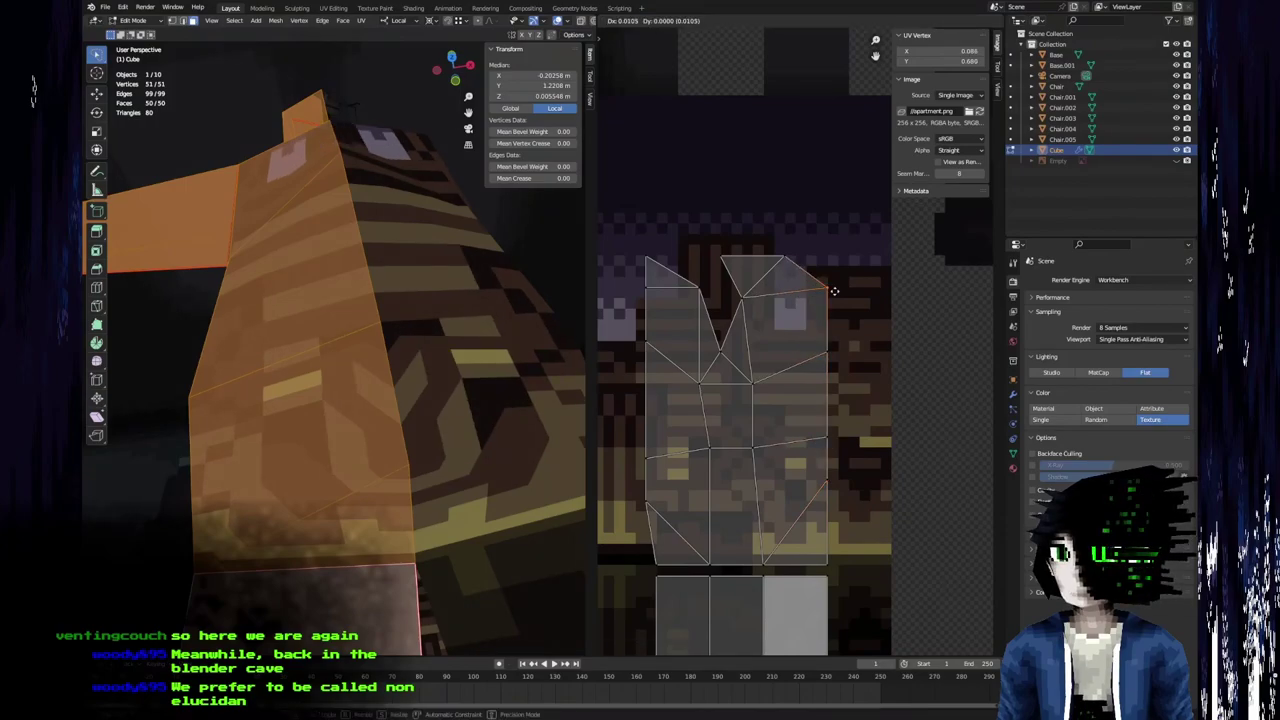
left_click(826, 258)
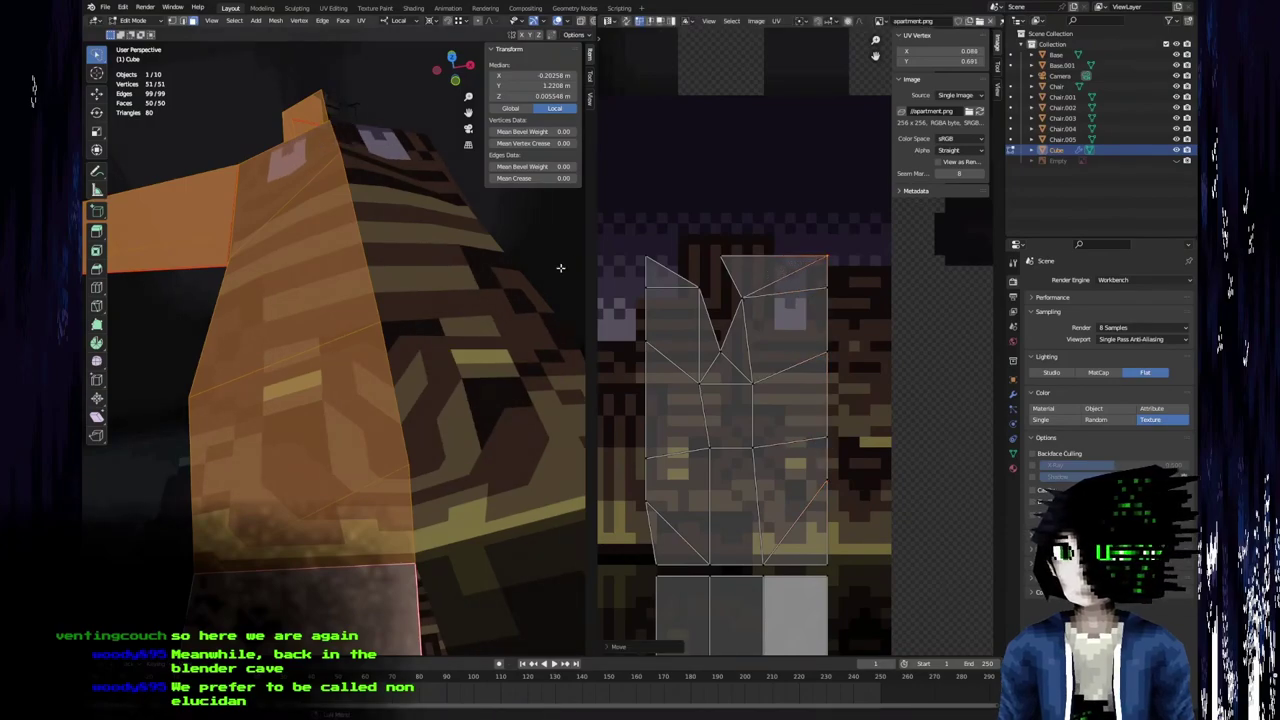
Set the image source to Generated with the Color Grid type to use it as a UV distortion check.
middle_click_drag(573, 263, 565, 357)
scroll(806, 415, "down", 4)
middle_click_drag(797, 415, 691, 506)
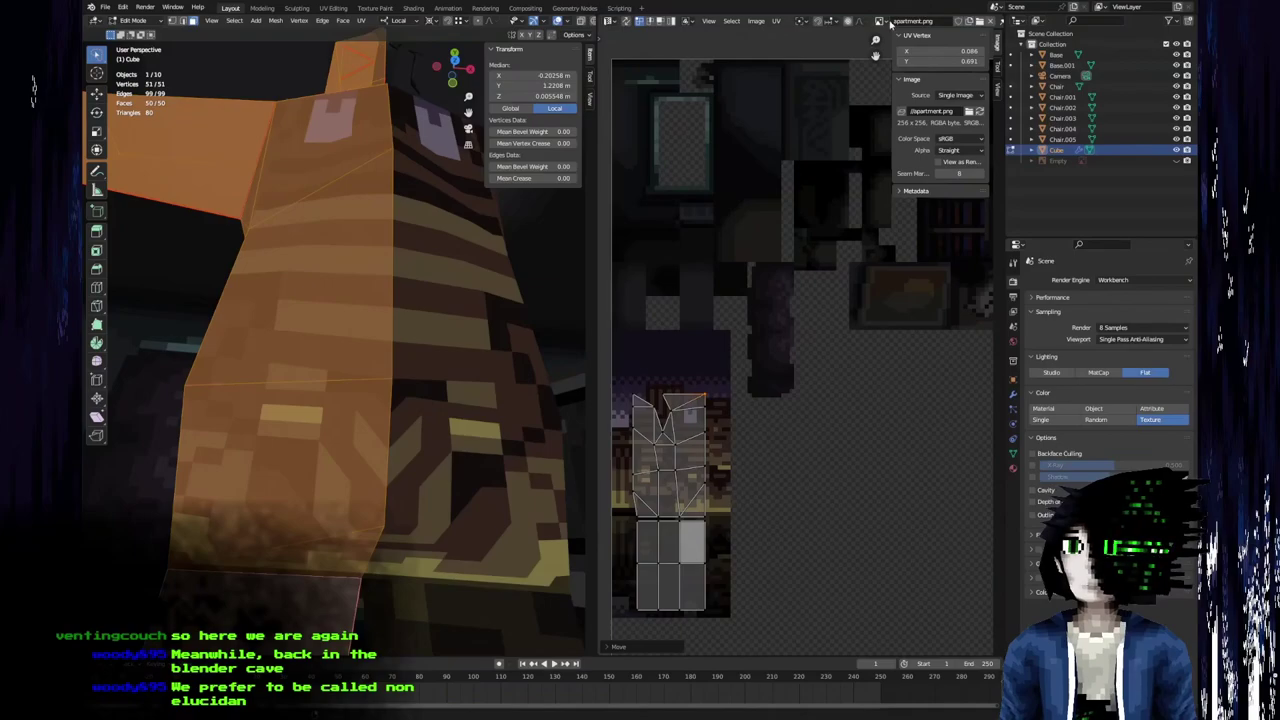
left_click(962, 95)
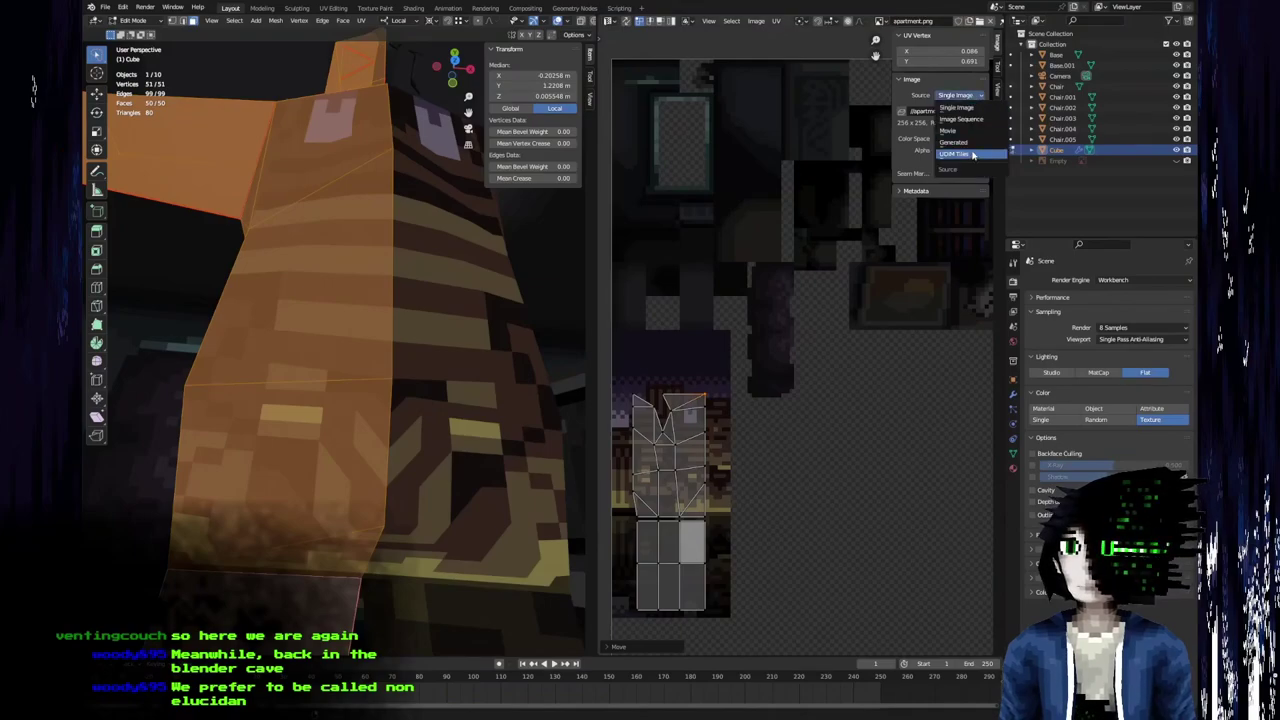
left_click(955, 142)
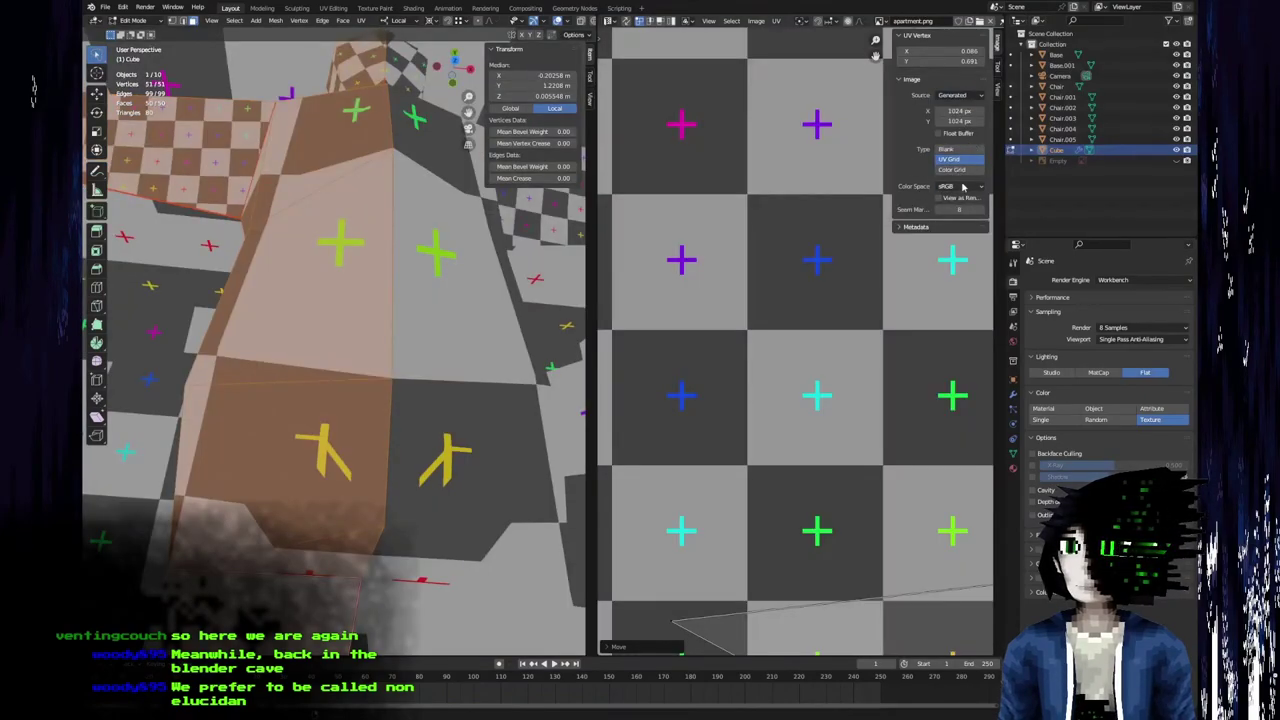
left_click(960, 170)
scroll(745, 335, "down", 8)
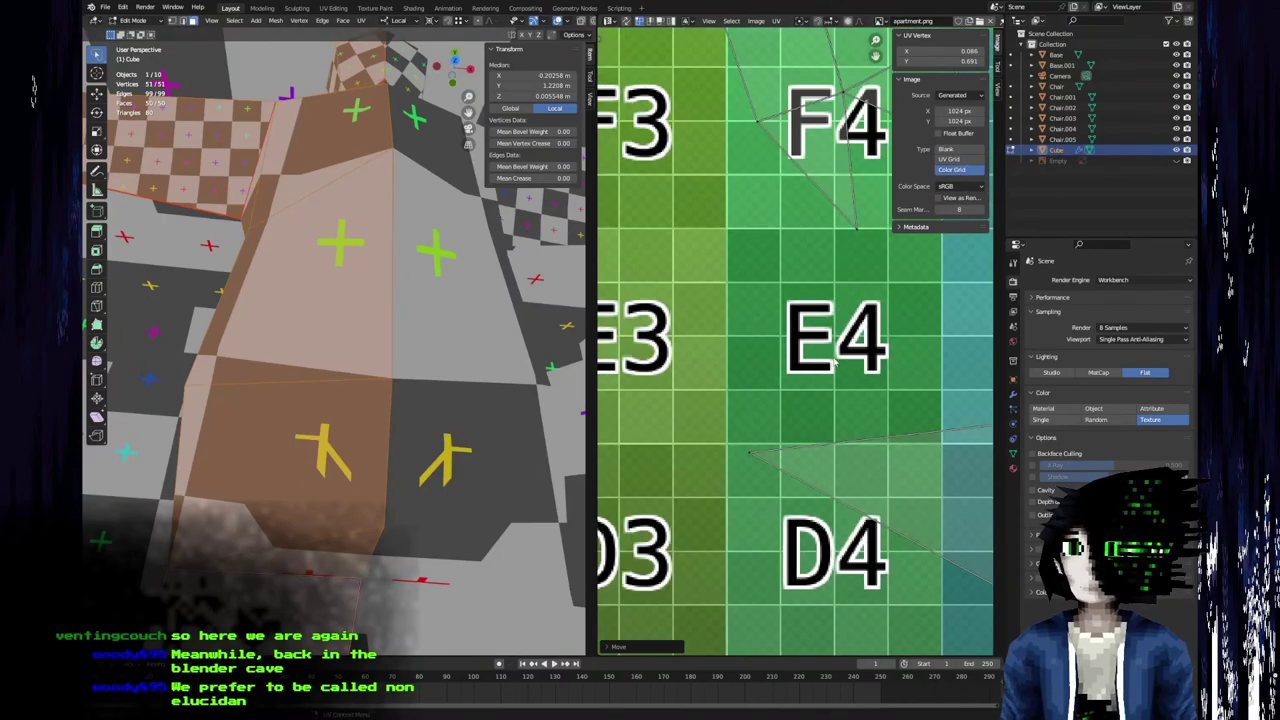
Examine how the color grid runs across the torso and hips to locate UV distortion.
middle_click_drag(386, 460, 389, 215)
middle_click_drag(449, 376, 452, 315)
scroll(762, 380, "down", 2)
scroll(800, 384, "up", 7)
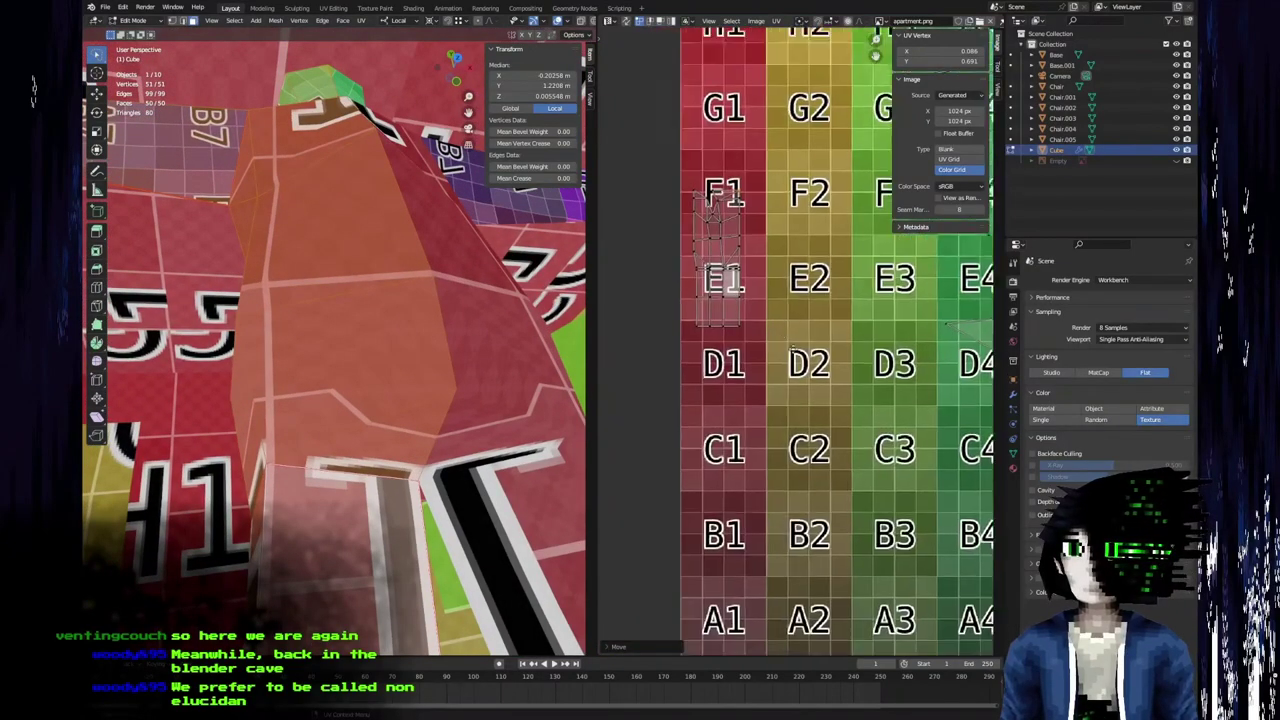
middle_click_drag(249, 363, 402, 459)
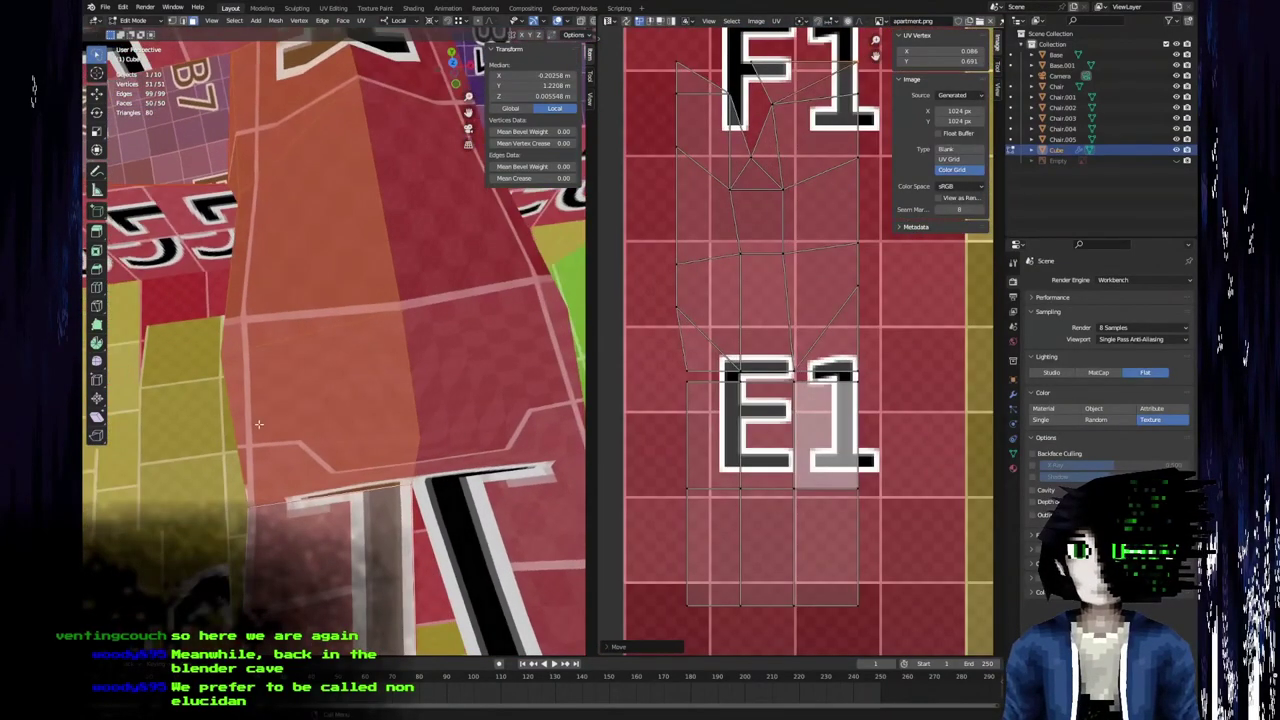
scroll(402, 459, "up", 3)
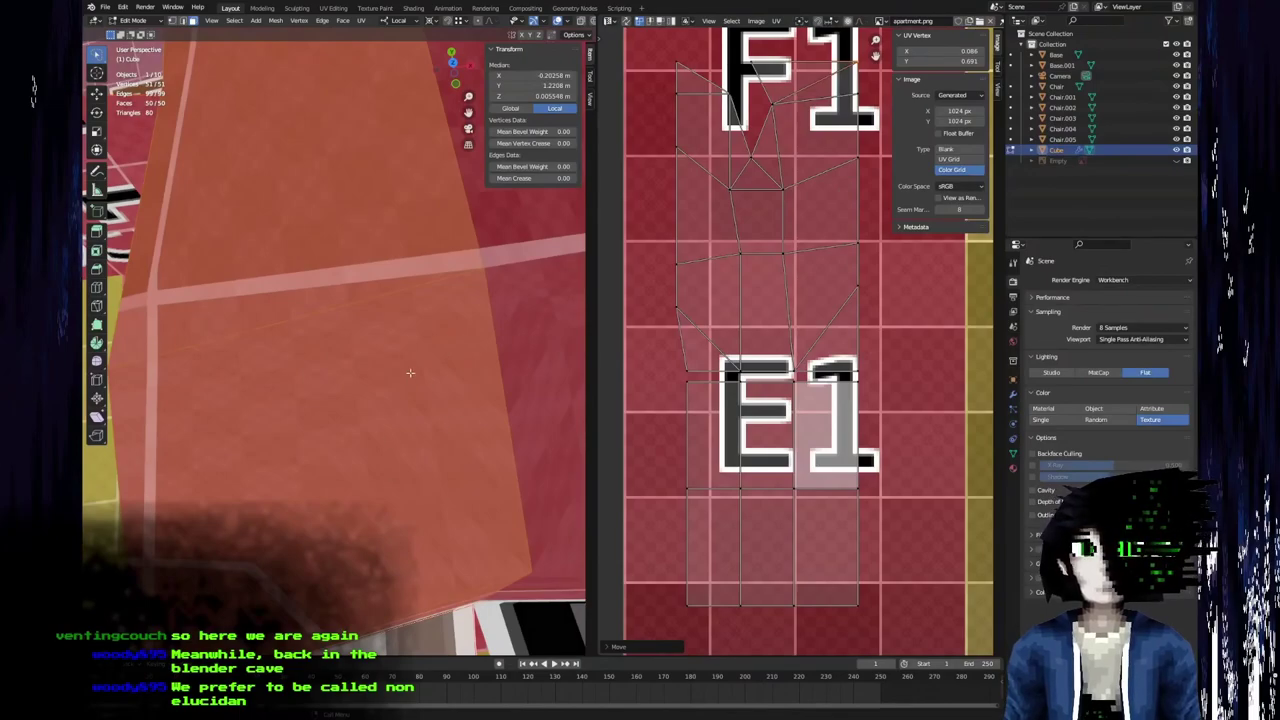
middle_click_drag(494, 372, 494, 340)
Lower the torso island's right-edge vertex above the hem and adjust the waist vertex above it.
middle_click_drag(839, 361, 834, 410)
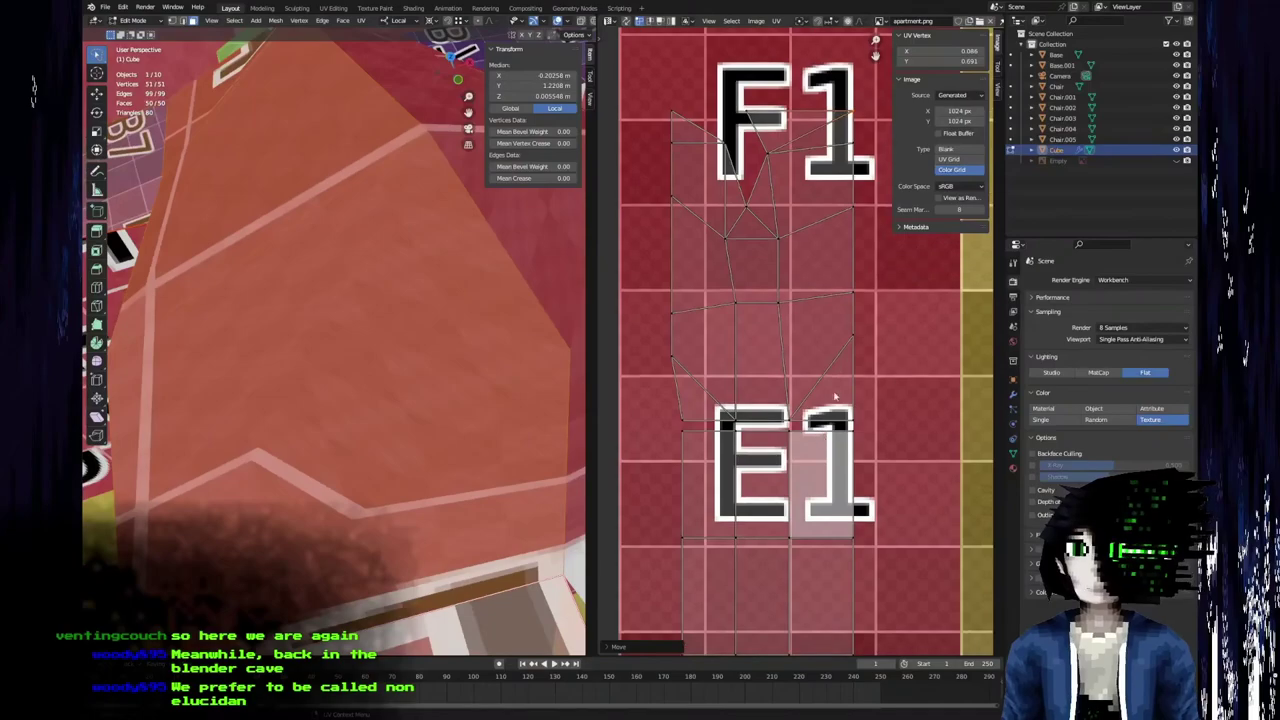
key("g")
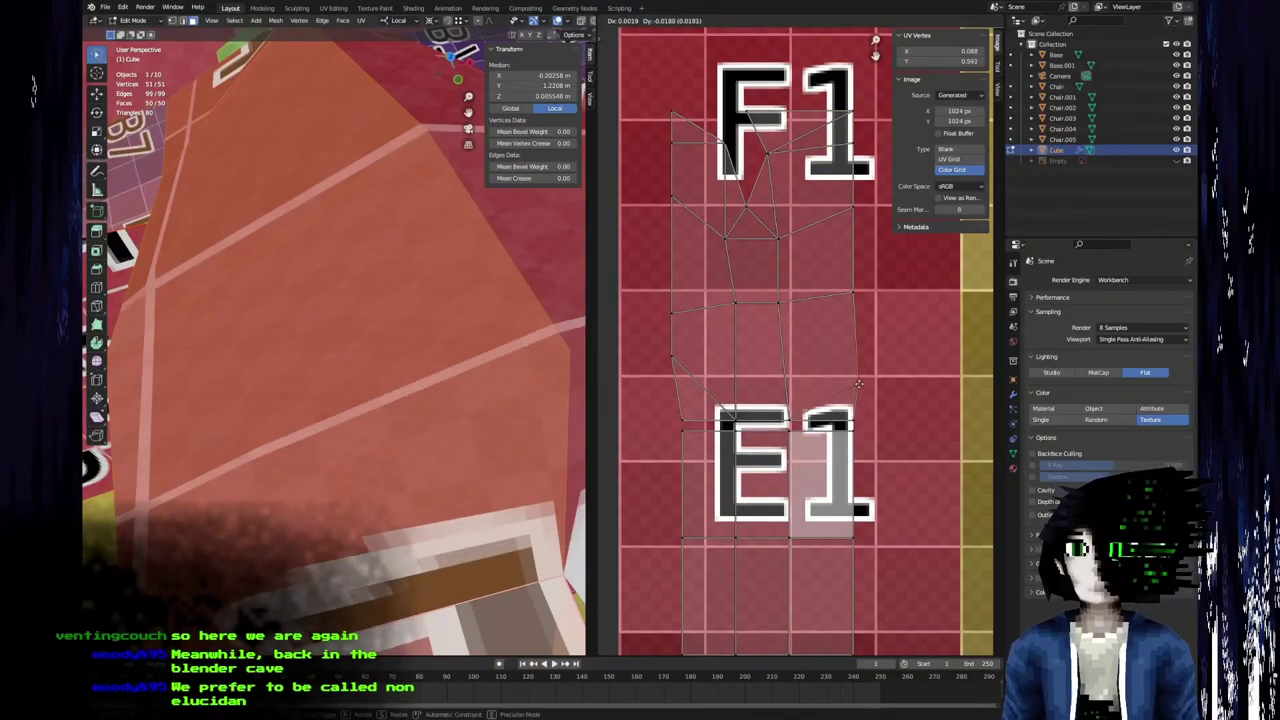
left_click(855, 396)
middle_click_drag(396, 446, 365, 525)
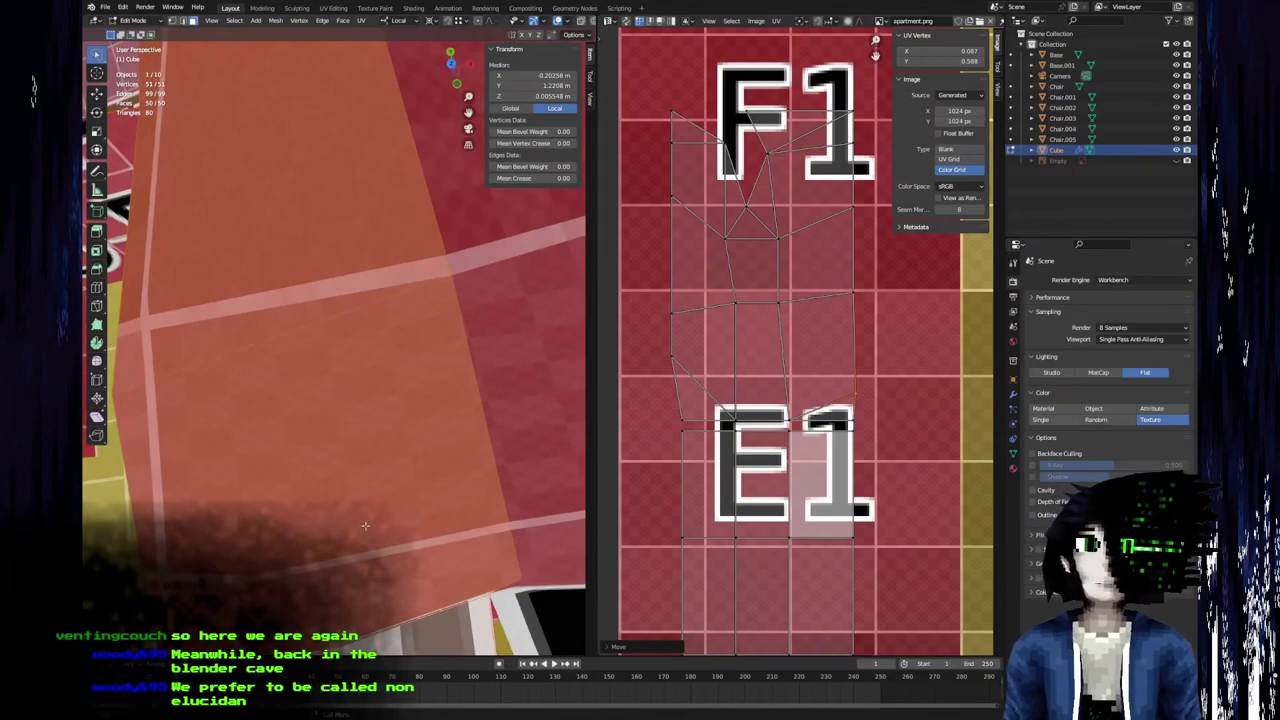
middle_click_drag(547, 442, 405, 430)
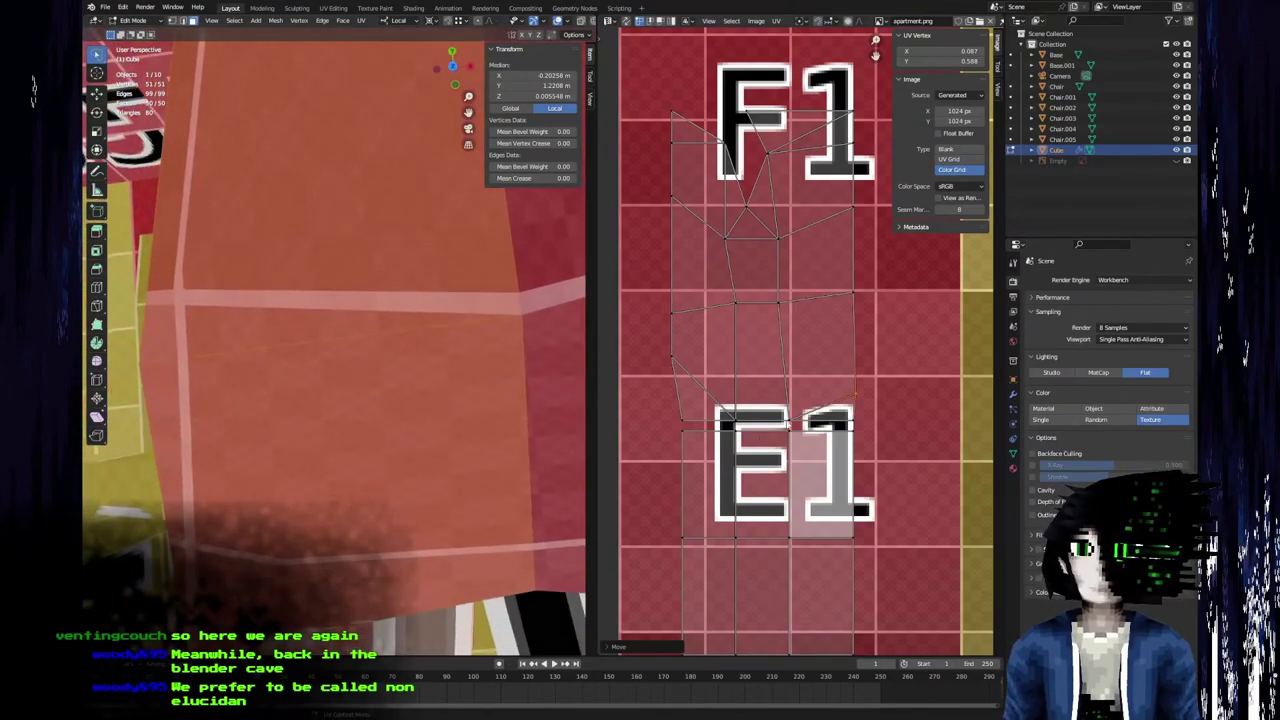
left_click(851, 317)
key("g")
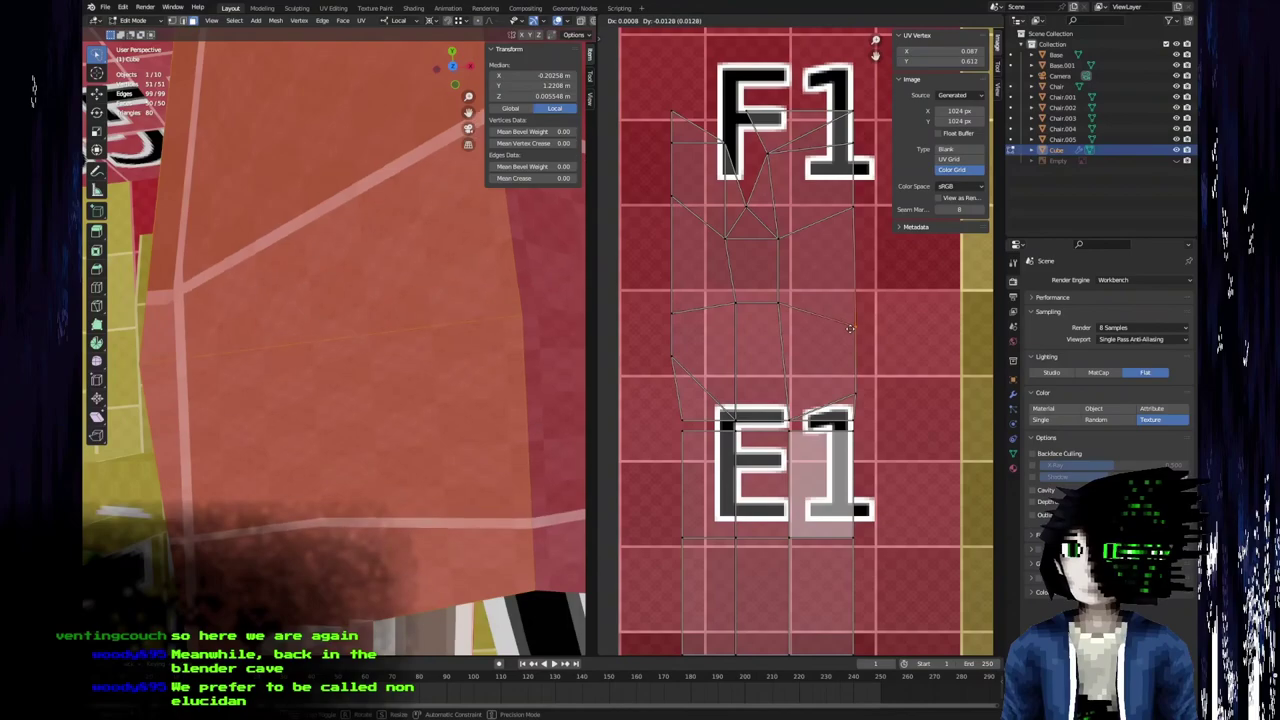
left_click(837, 351)
middle_click_drag(837, 351, 812, 405)
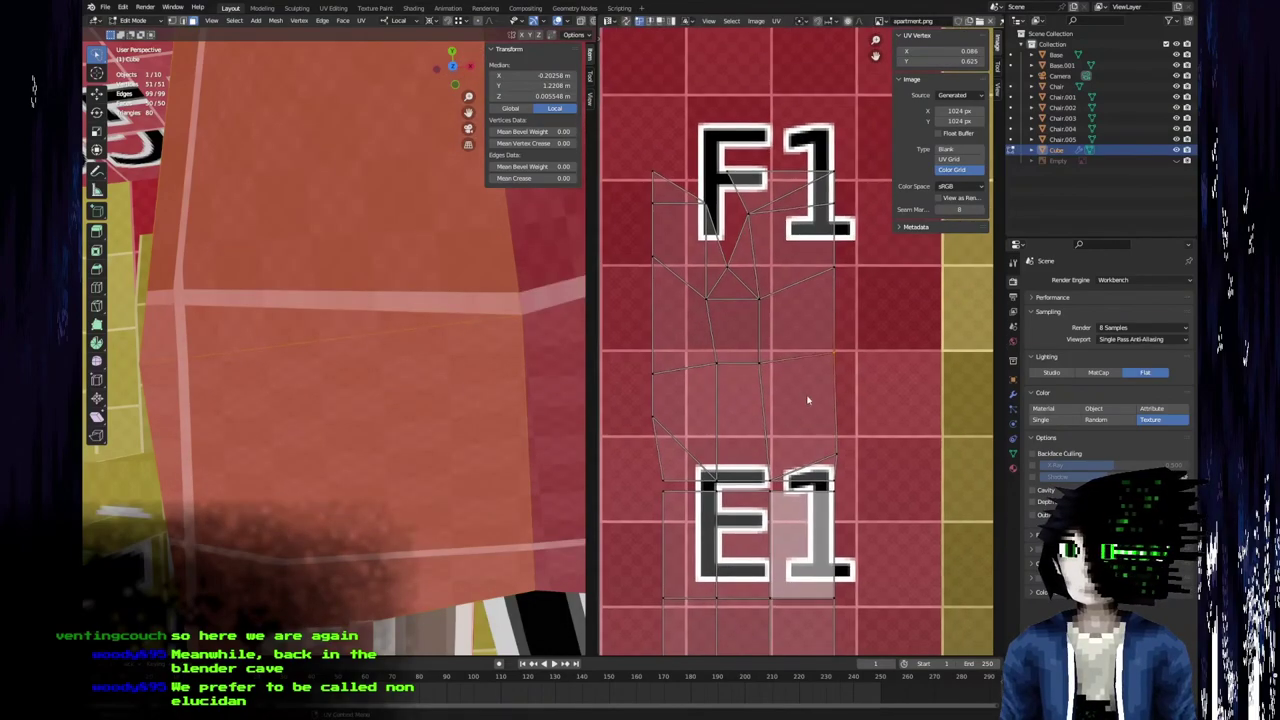
Flatten the torso island's waist edge loop by scaling it to 0 along Y, and move it down along Y.
left_click(793, 364, "alt")
key("s")
key("y")
key("0")
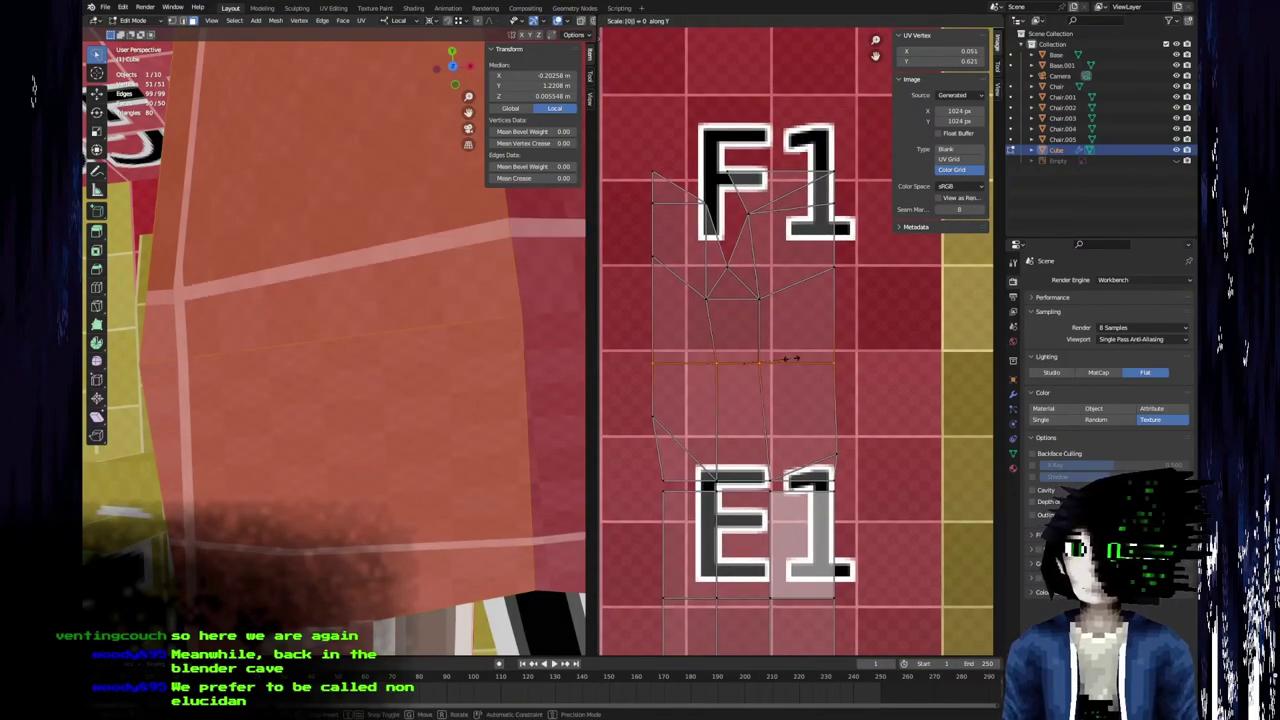
left_click(792, 363)
key("g")
key("y")
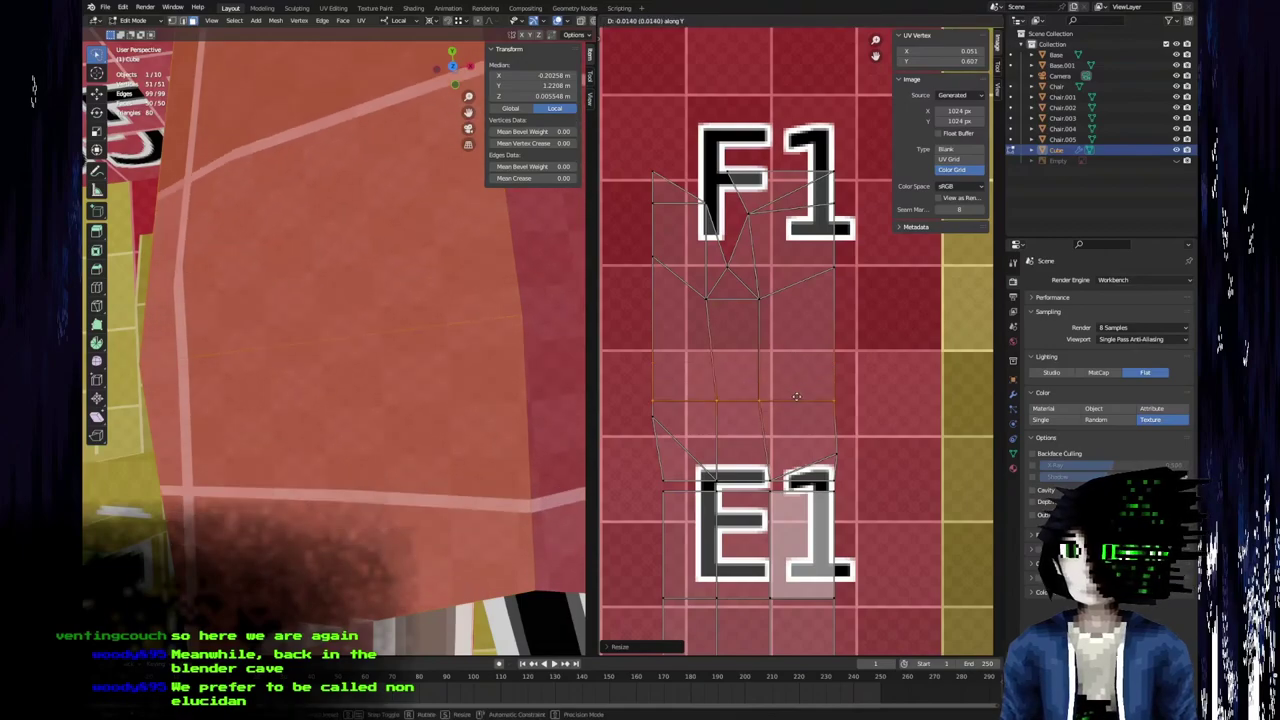
left_click(674, 367)
Move the left-edge vertex below the waist loop down and inward to line up with the leg island's left edge.
left_click(652, 418)
middle_click_drag(480, 385, 285, 315)
key("g")
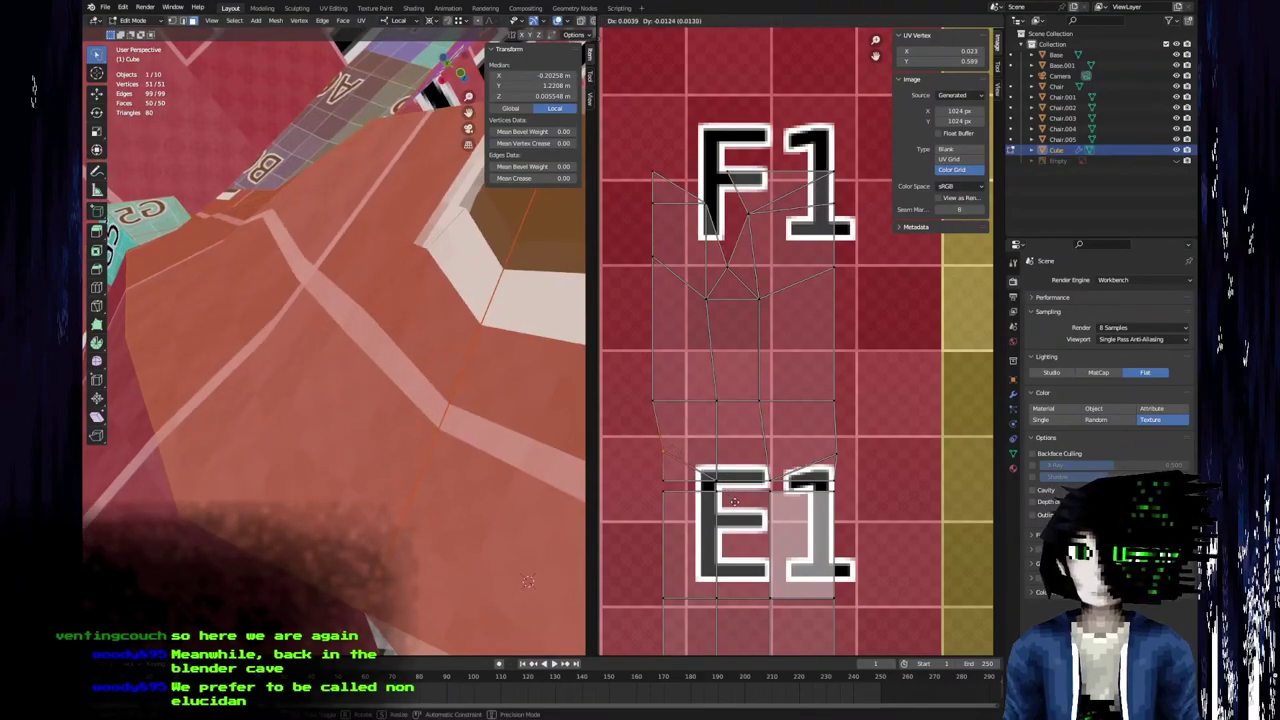
left_click(737, 507)
key("g")
left_click(736, 507)
middle_click_drag(378, 347, 450, 400)
scroll(450, 400, "down", 3)
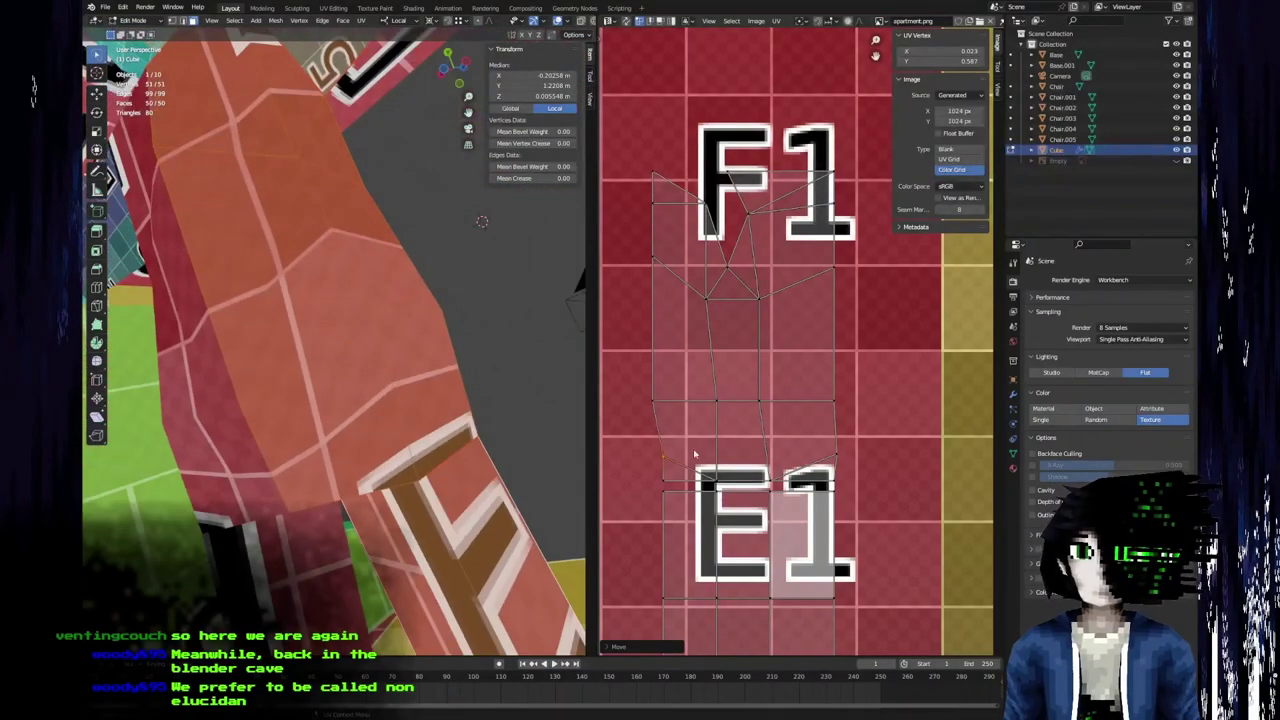
Move the waist loop's left and middle vertices slightly down, lining them up with the leg island's columns.
key("g")
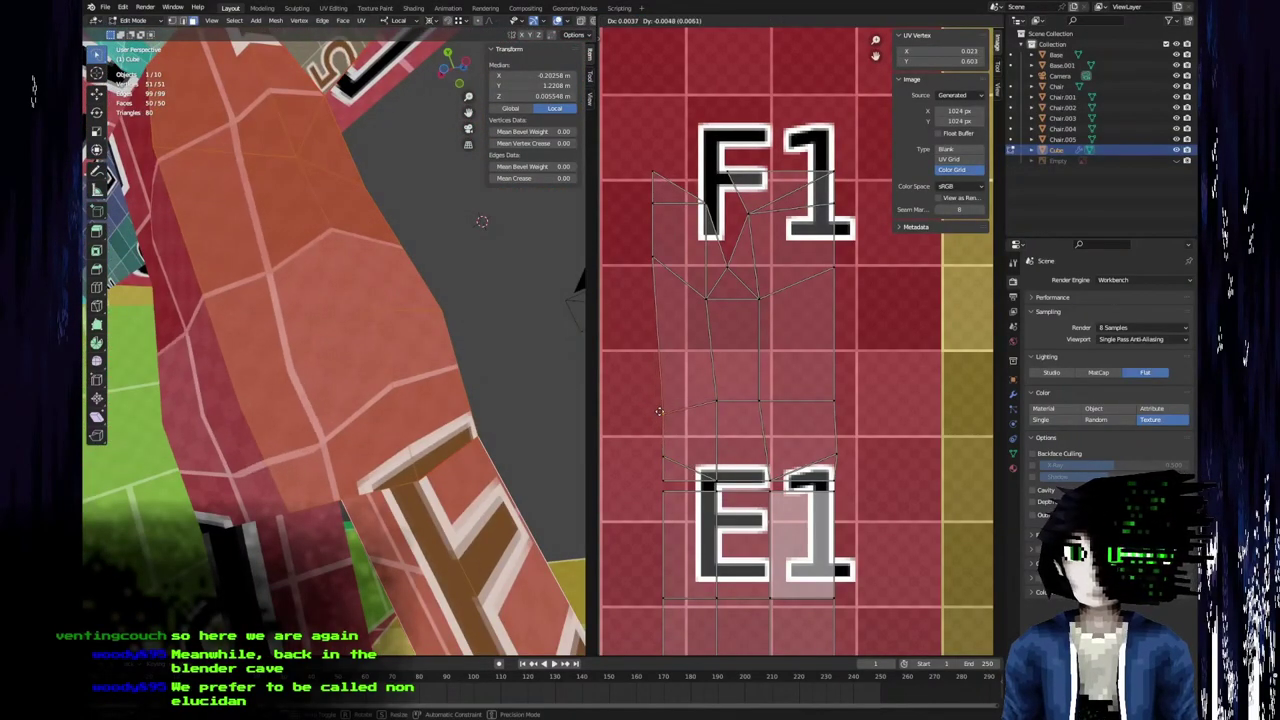
left_click(778, 410)
left_click(714, 405)
key("g")
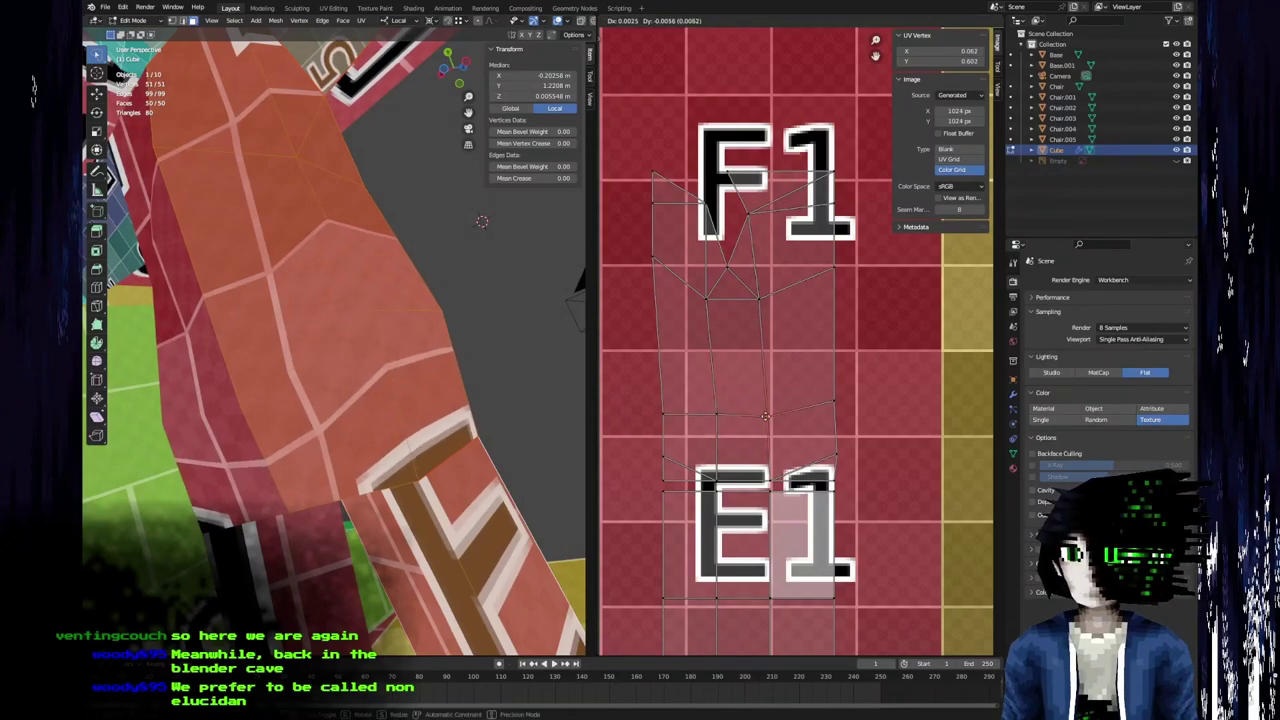
left_click(770, 413)
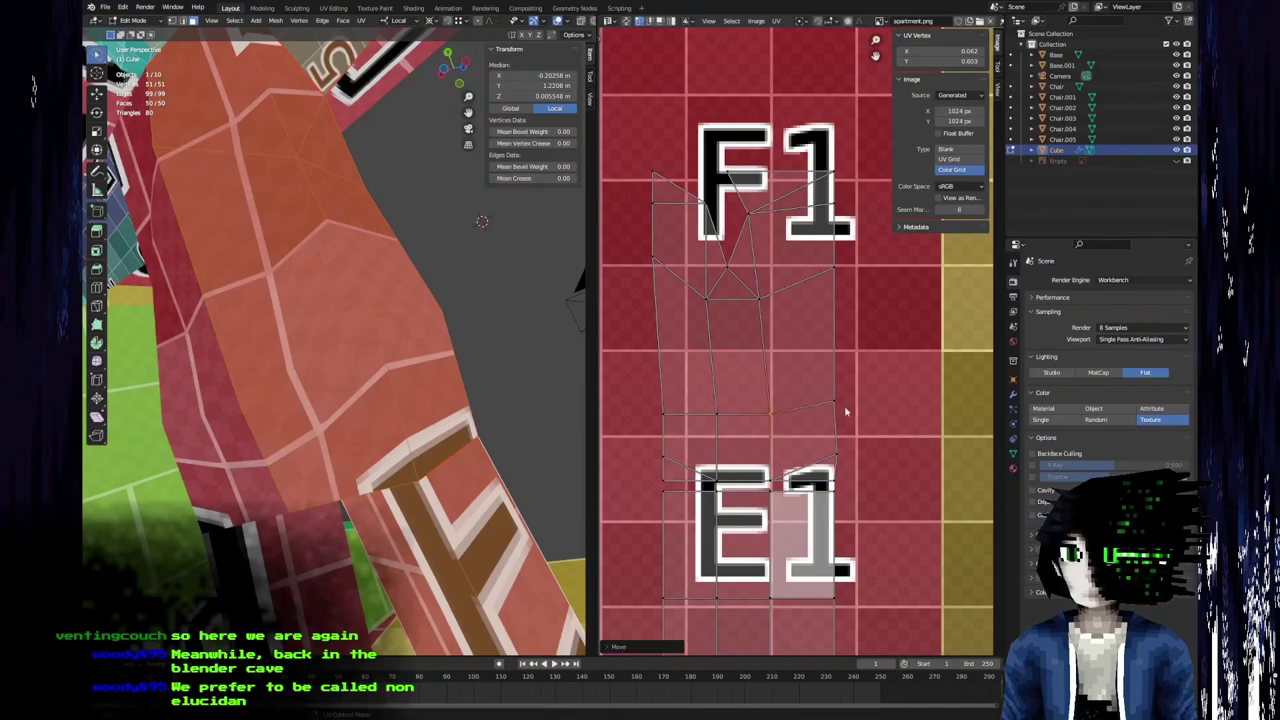
Enable UV snapping and align the outer-edge vertices of the torso island along X with the vertices below.
left_click(829, 27)
left_click(838, 404)
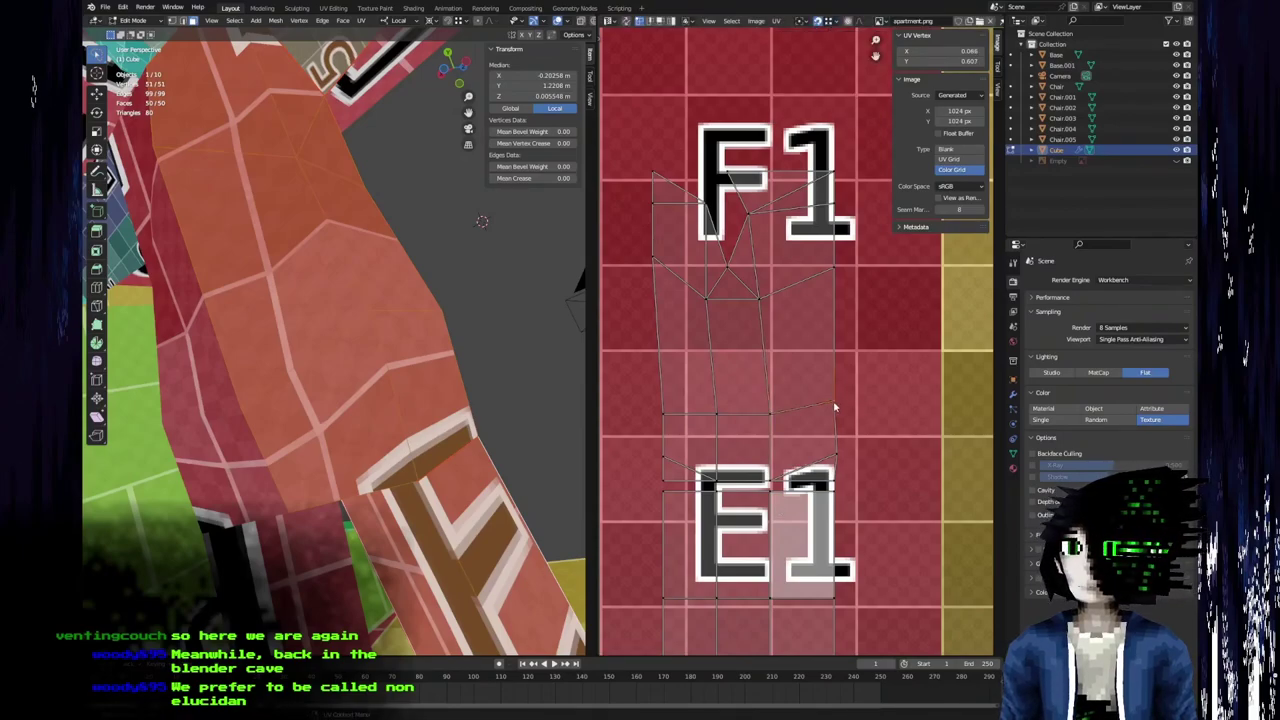
key("g")
key("x")
left_click(833, 486)
left_click(840, 454)
key("g")
key("x")
left_click(837, 478)
Level the outer-edge UV vertex above E1 along Y with the neighbouring vertices in its row.
scroll(800, 408, "up", 2)
middle_click_drag(803, 408, 866, 448)
left_click(906, 444)
key("g")
key("y")
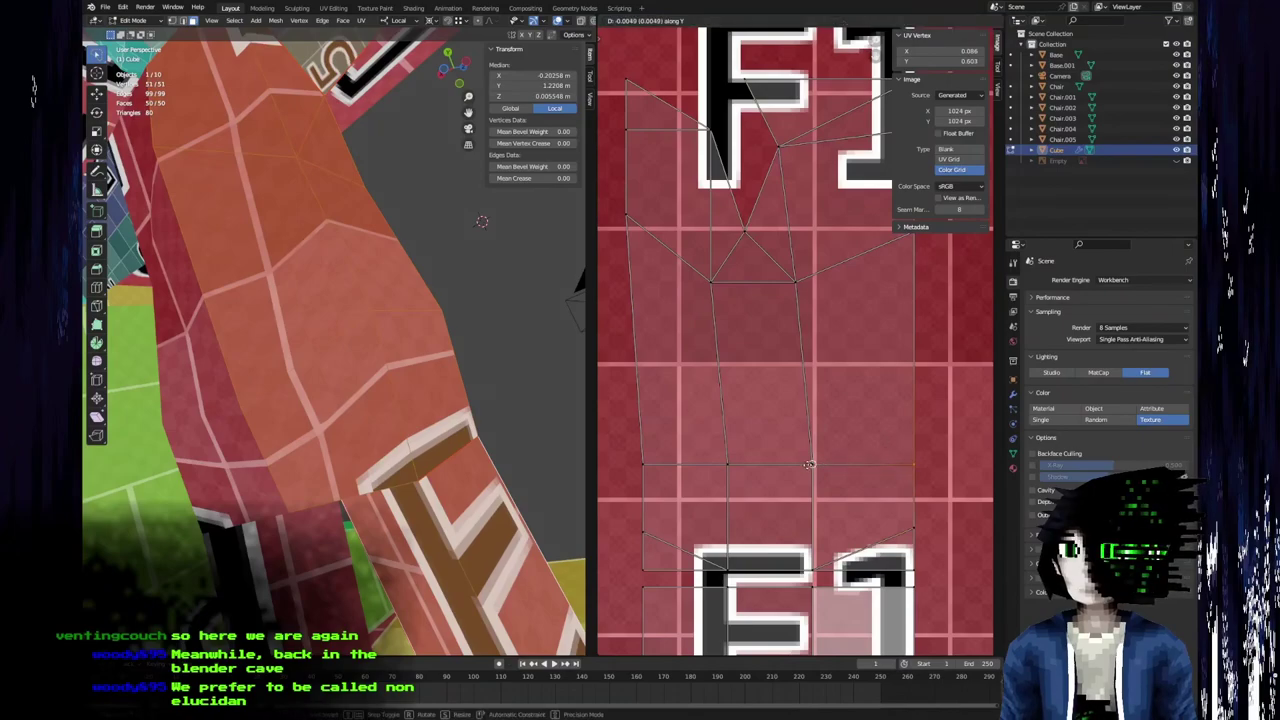
left_click(809, 464)
middle_click_drag(758, 288, 796, 464)
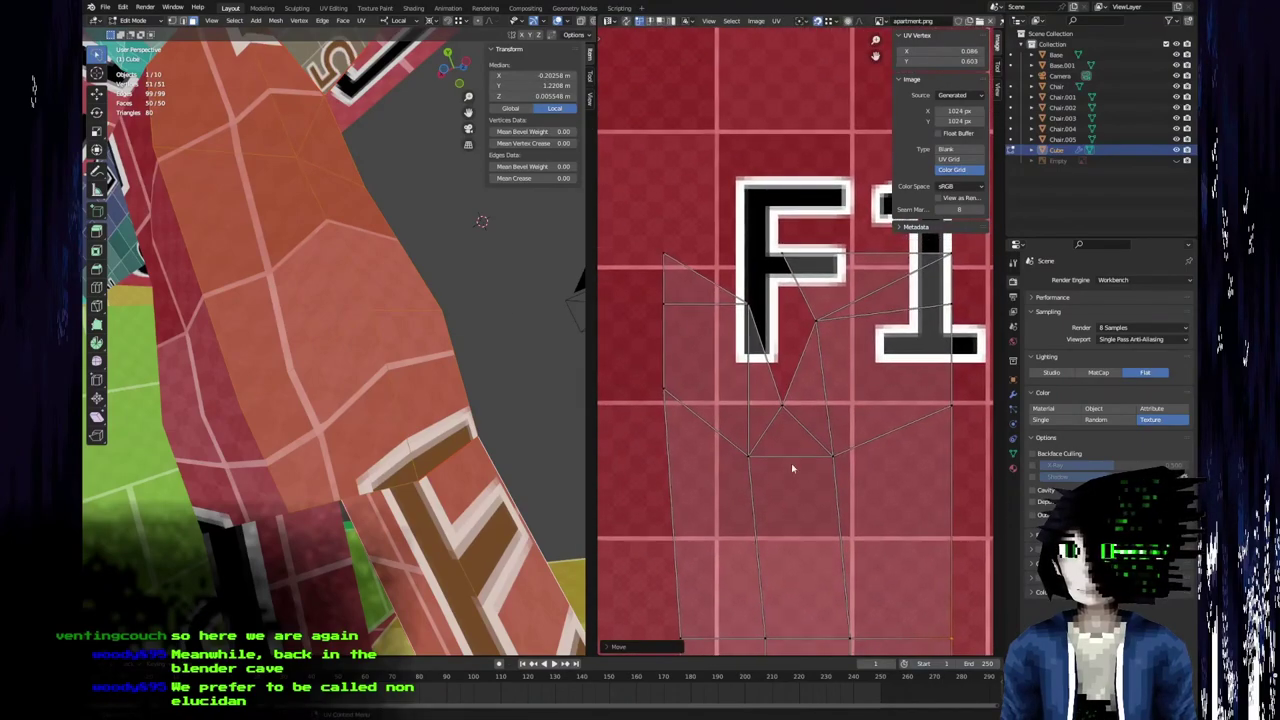
Examine how the checker texture runs across the character's torso, shoulder and chest from several angles.
scroll(409, 217, "down", 4)
middle_click_drag(409, 217, 347, 453)
scroll(386, 296, "up", 3)
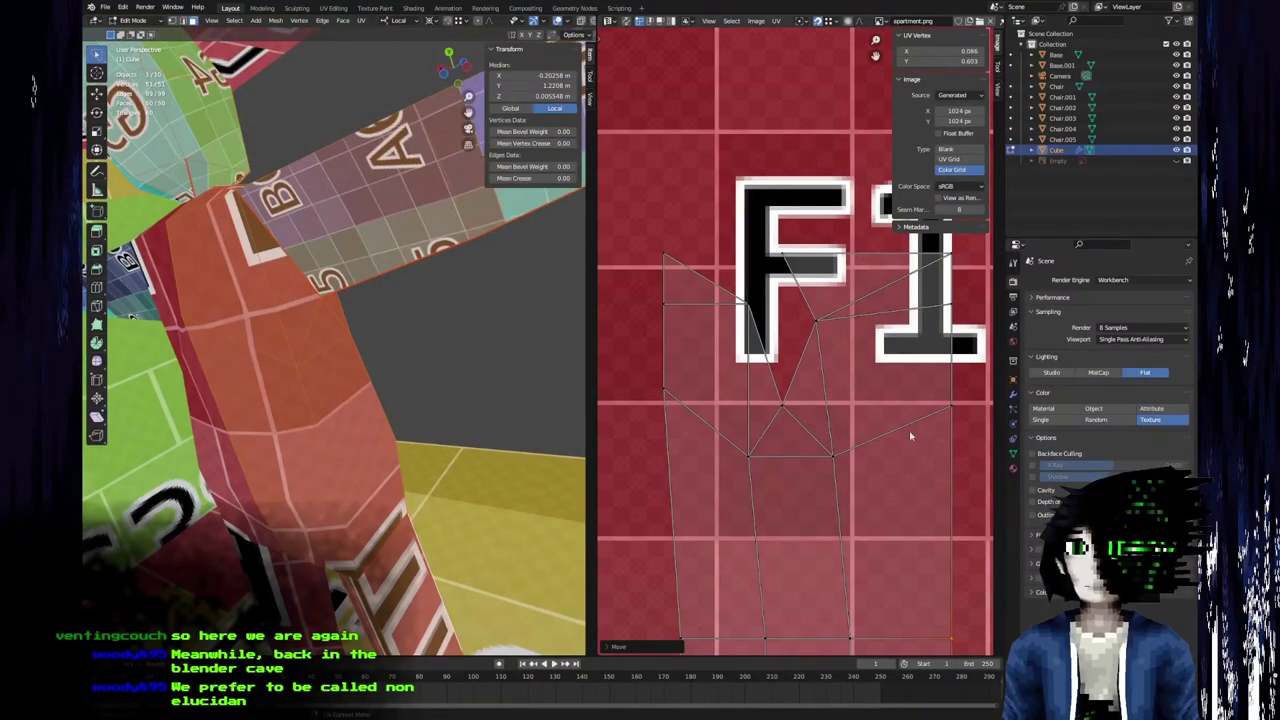
middle_click_drag(176, 287, 384, 349)
scroll(277, 260, "up", 3)
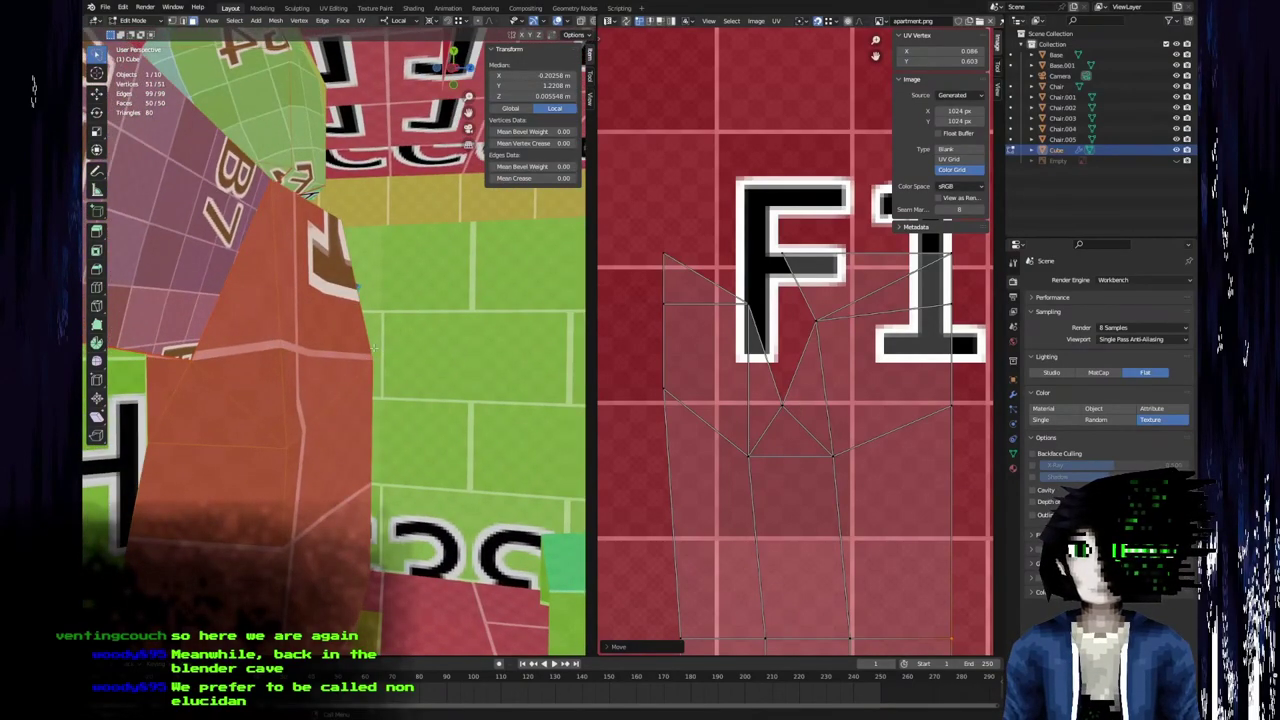
middle_click_drag(371, 253, 301, 385)
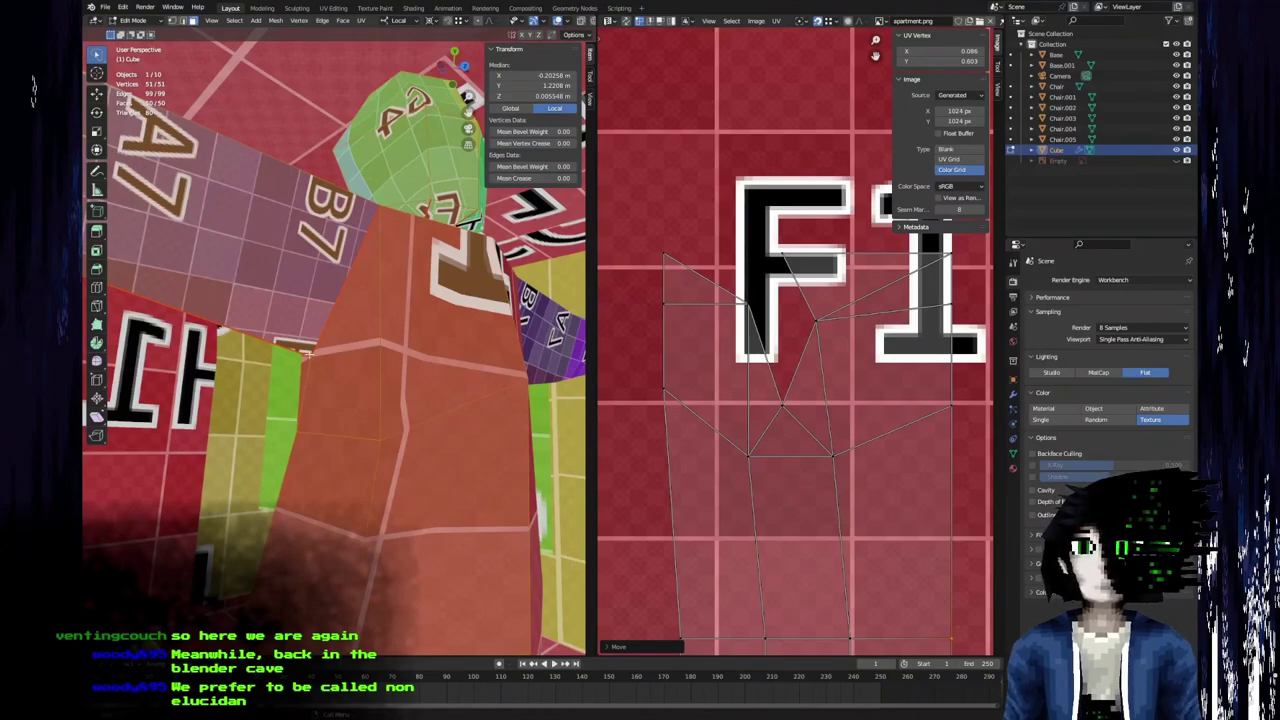
middle_click_drag(333, 337, 308, 437)
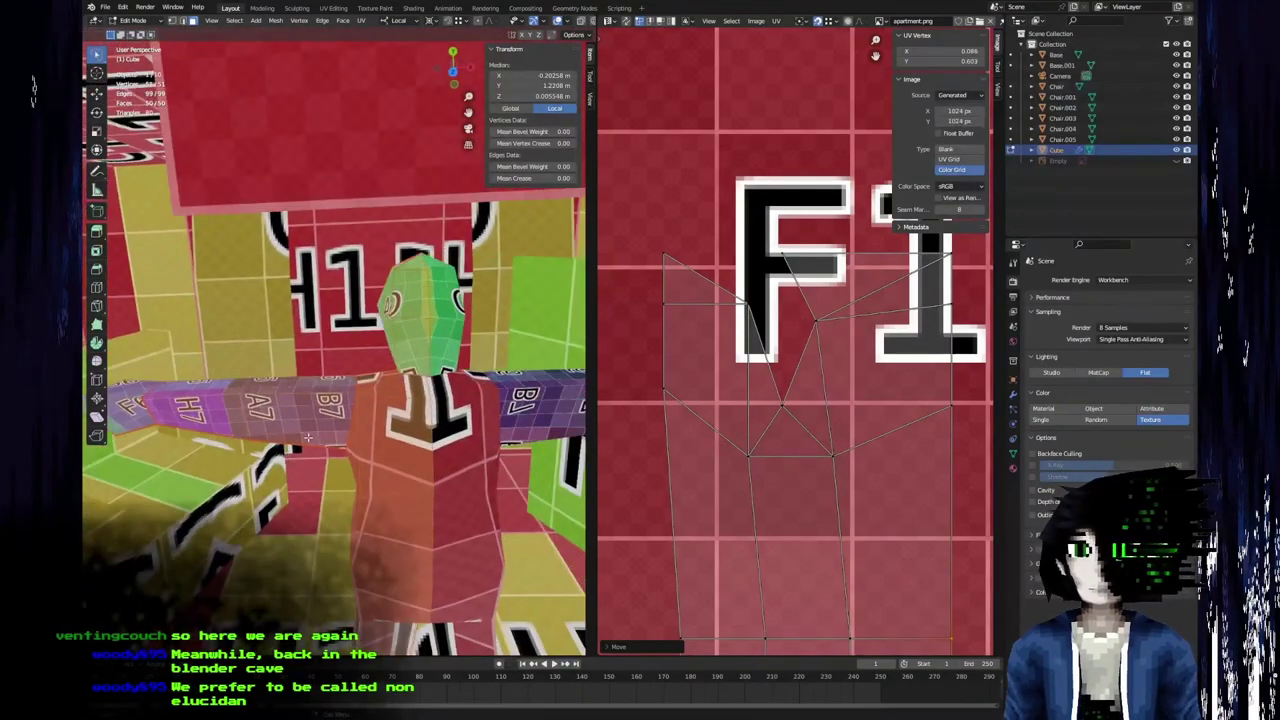
scroll(308, 437, "up", 3)
scroll(791, 350, "down", 8)
scroll(800, 338, "up", 4)
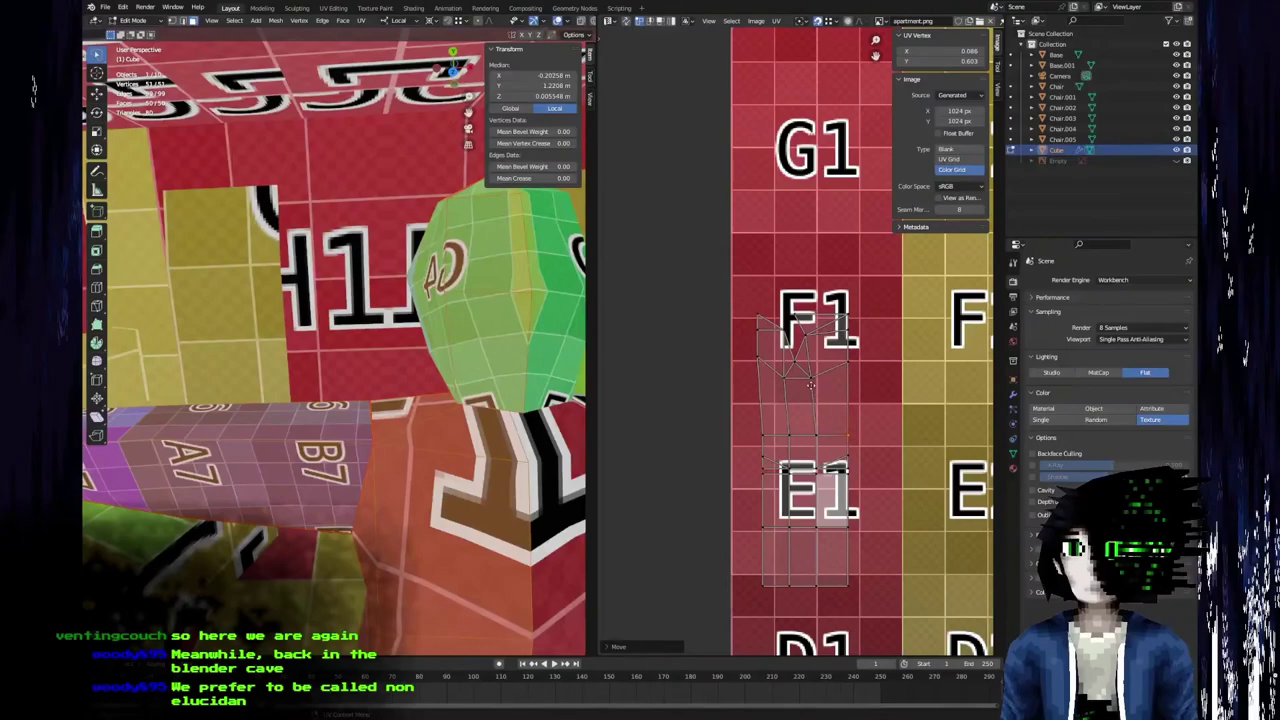
Shift the upper vertices of the opposite outer UV edge along X into line with the column below.
scroll(812, 390, "up", 3)
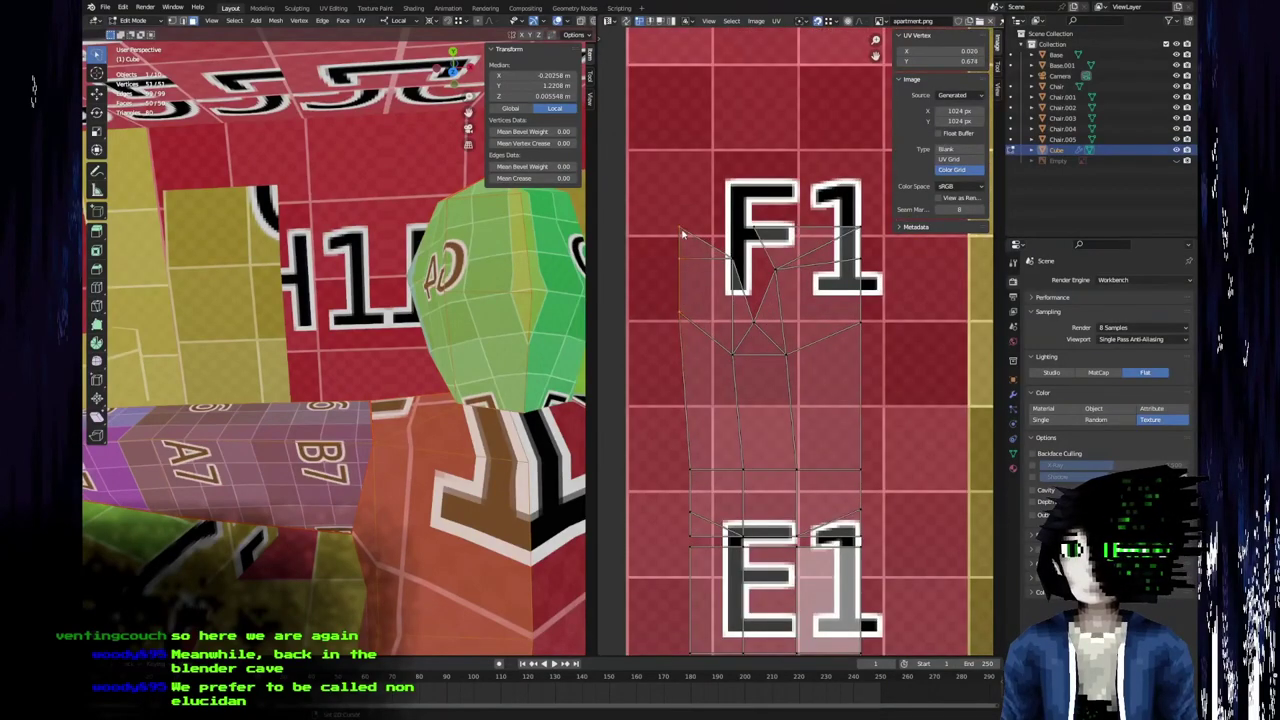
key("g")
key("x")
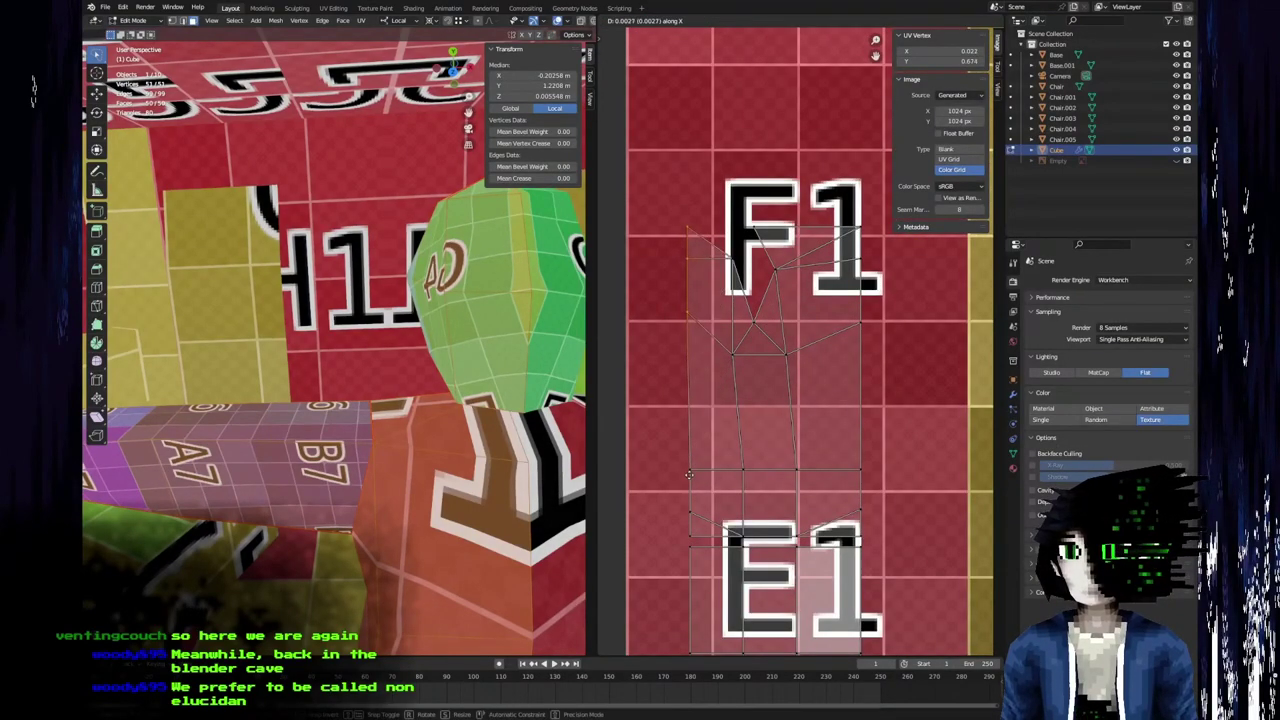
left_click(696, 471)
middle_click_drag(723, 358, 705, 397)
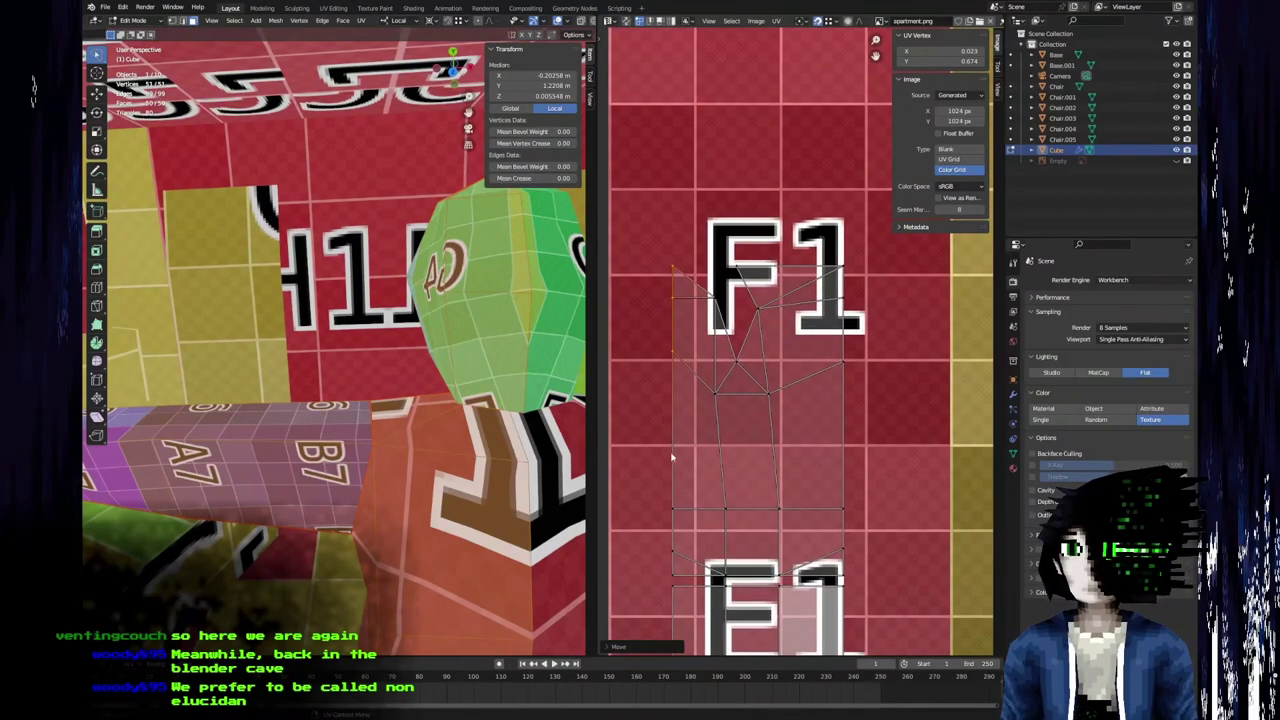
Align the inner UV vertices below F1 and the one beside the upper gap along X with the inner columns.
left_click_drag(768, 391, 781, 517)
right_click(782, 519)
left_click(766, 317)
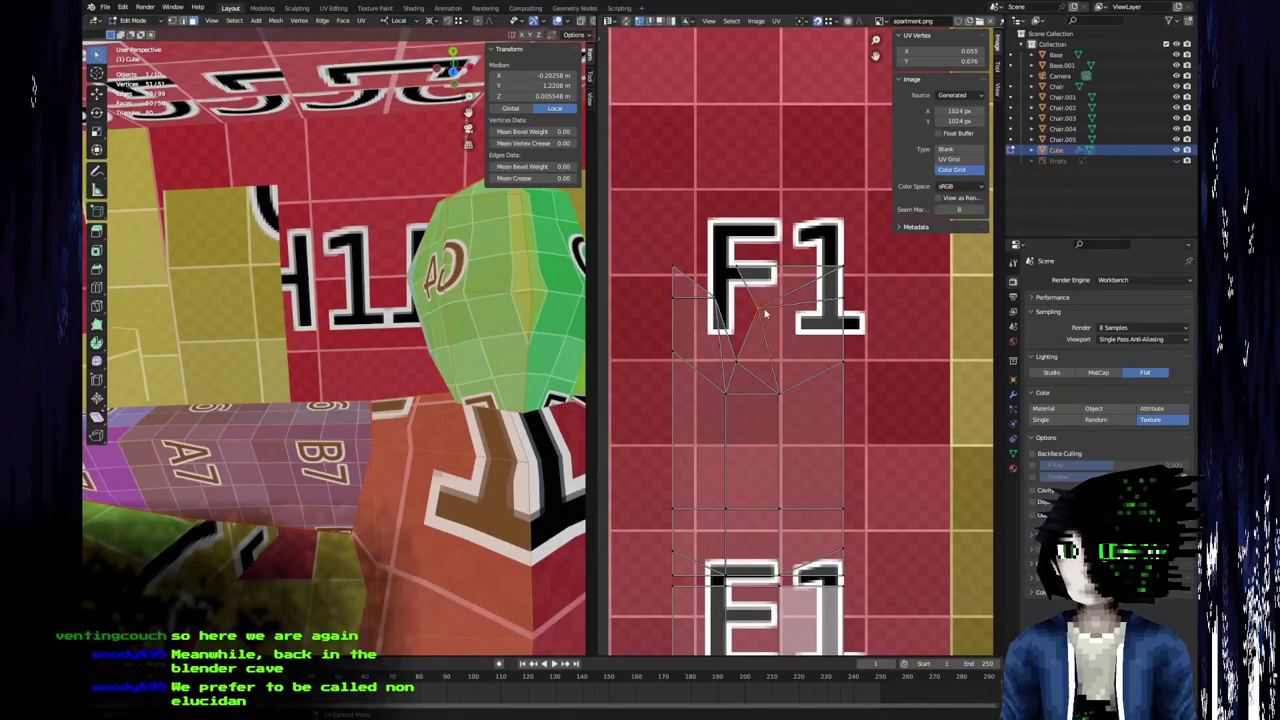
key("g")
key("x")
left_click(780, 394)
Snap the remaining upper inner UV vertex to its column and centre the gap's lowest vertex between the columns along X.
left_click(718, 304)
left_click_drag(716, 304, 733, 394)
key("g")
key("x")
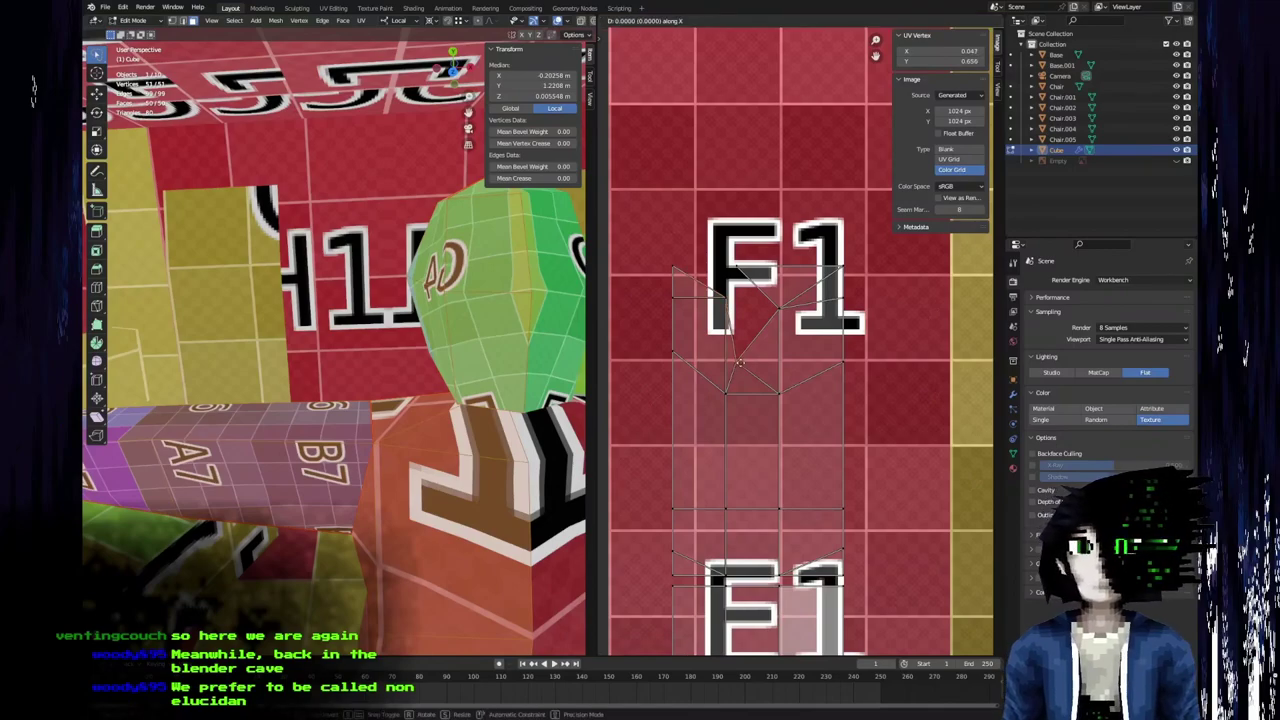
left_click(754, 367)
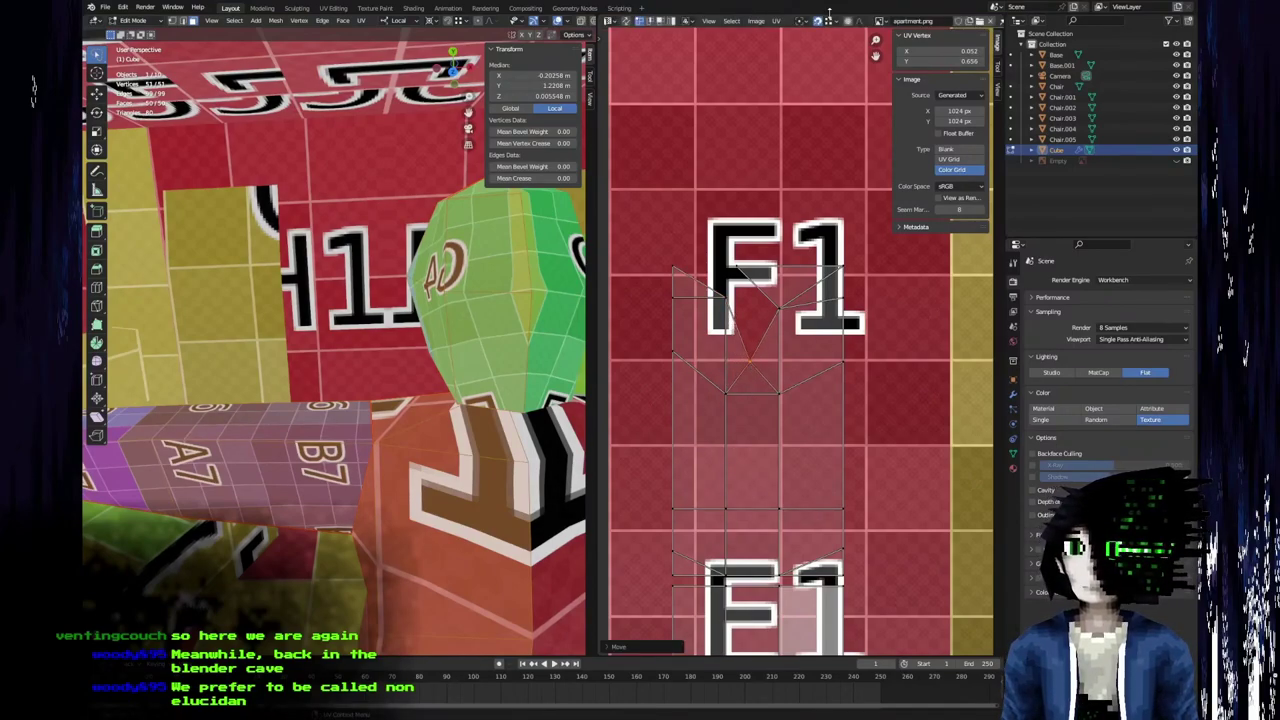
Try to level the outer-edge UV vertex with the lowest vertex of the gap along Y.
middle_click_drag(250, 250, 331, 414)
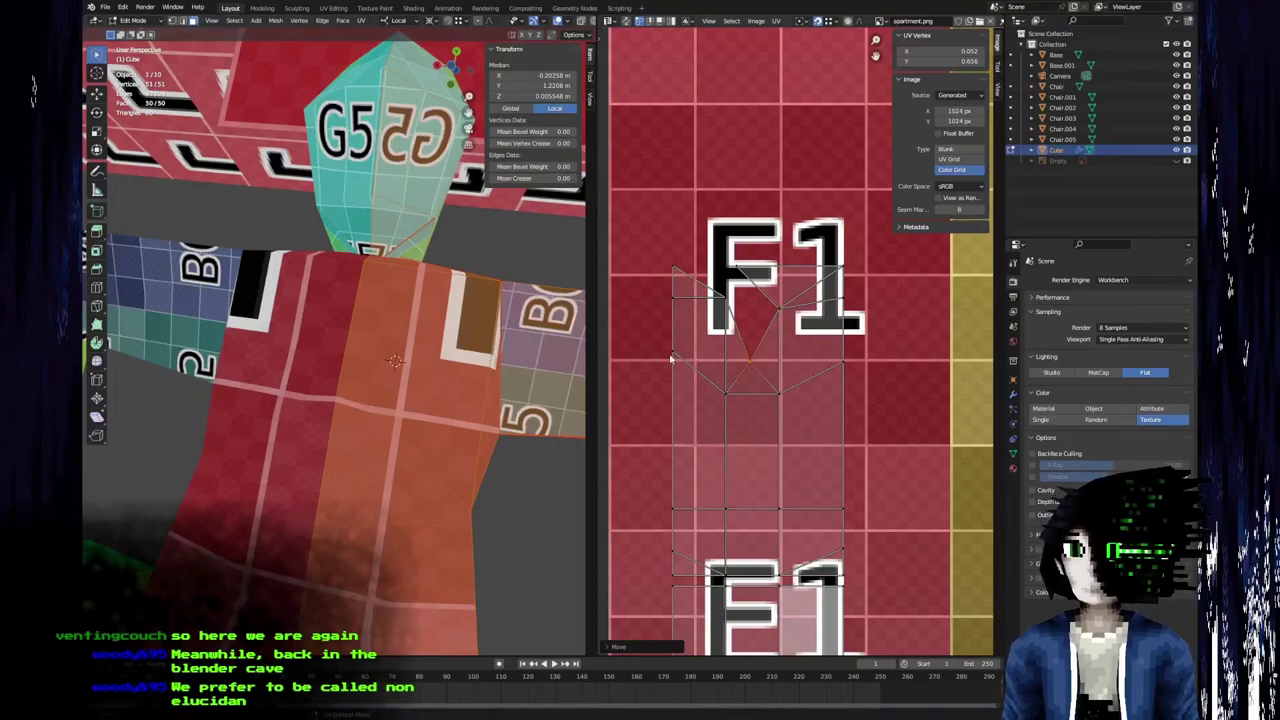
key("g")
key("y")
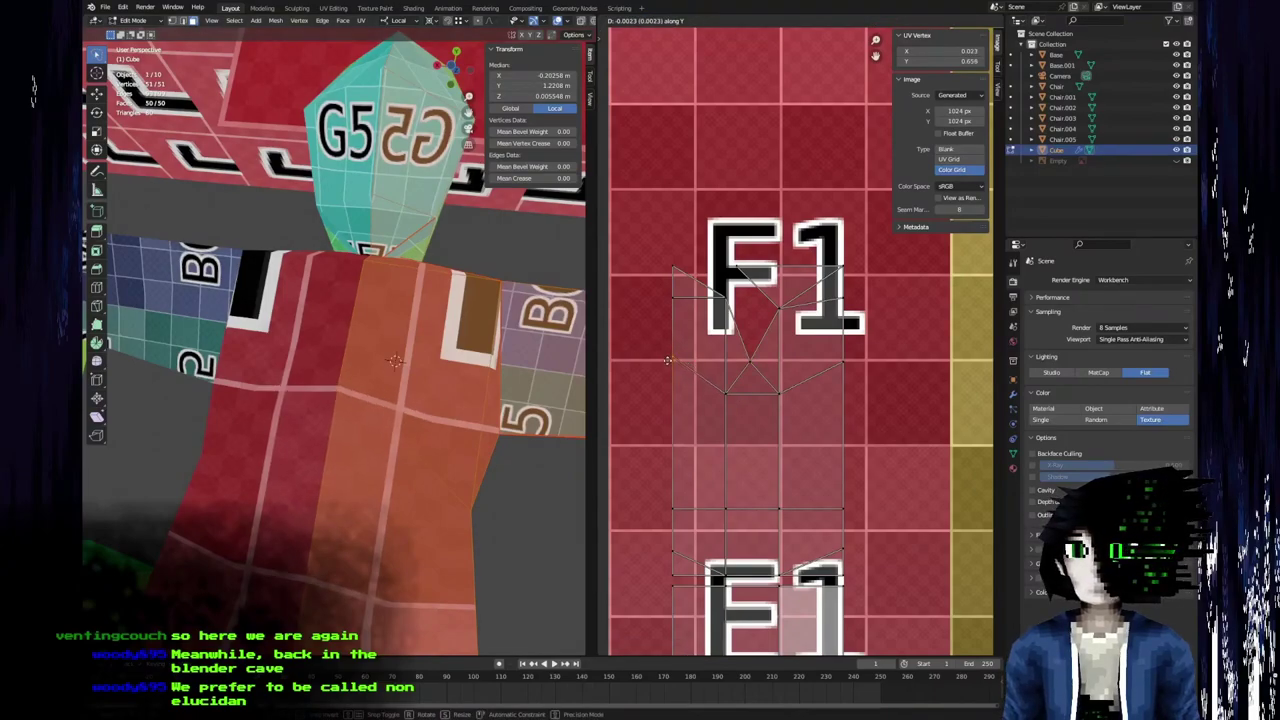
left_click(669, 354)
mouse_move(345, 398)
middle_mouse_down()
mouse_move(363, 405)
mouse_move(352, 412)
middle_mouse_up()
scroll(363, 405, "up", 3)
left_click(845, 368)
Raise the upper centre-line vertex of the torso mesh about 0.007 m along local Y.
middle_click_drag(414, 306, 286, 261)
middle_click_drag(150, 318, 311, 357)
left_click(300, 438)
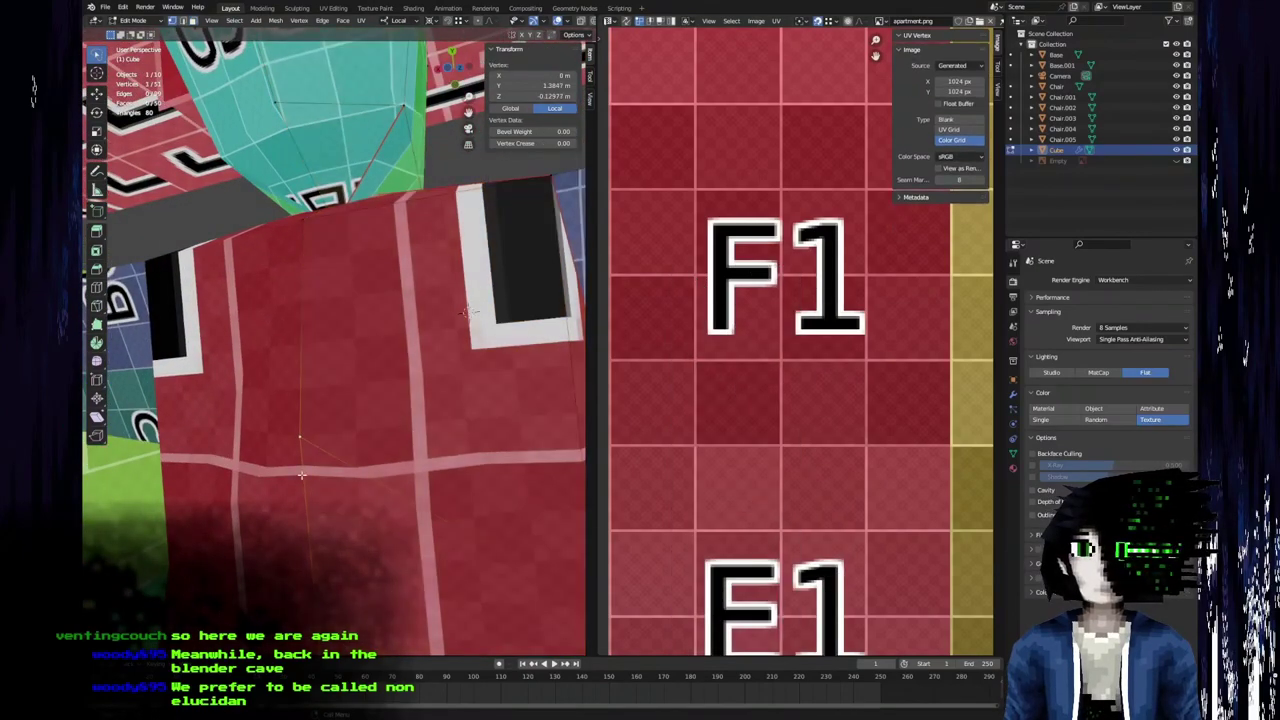
middle_click_drag(352, 449, 335, 387)
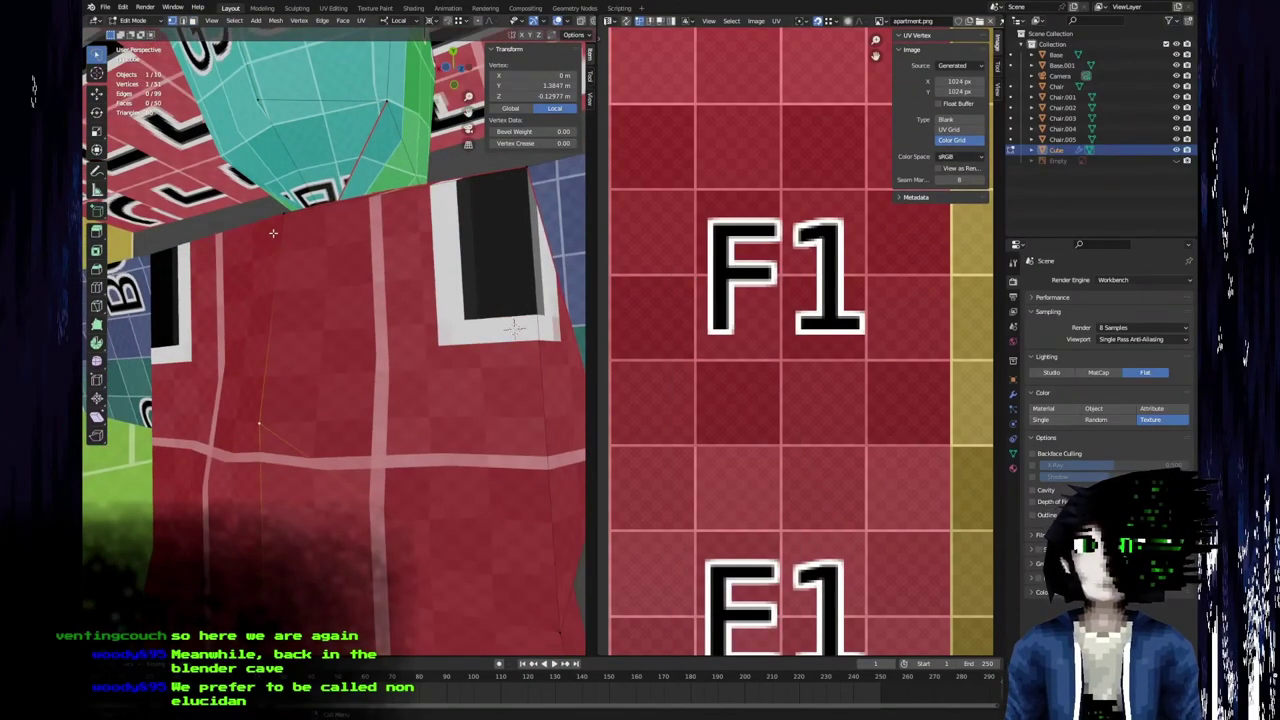
key("g")
key("y")
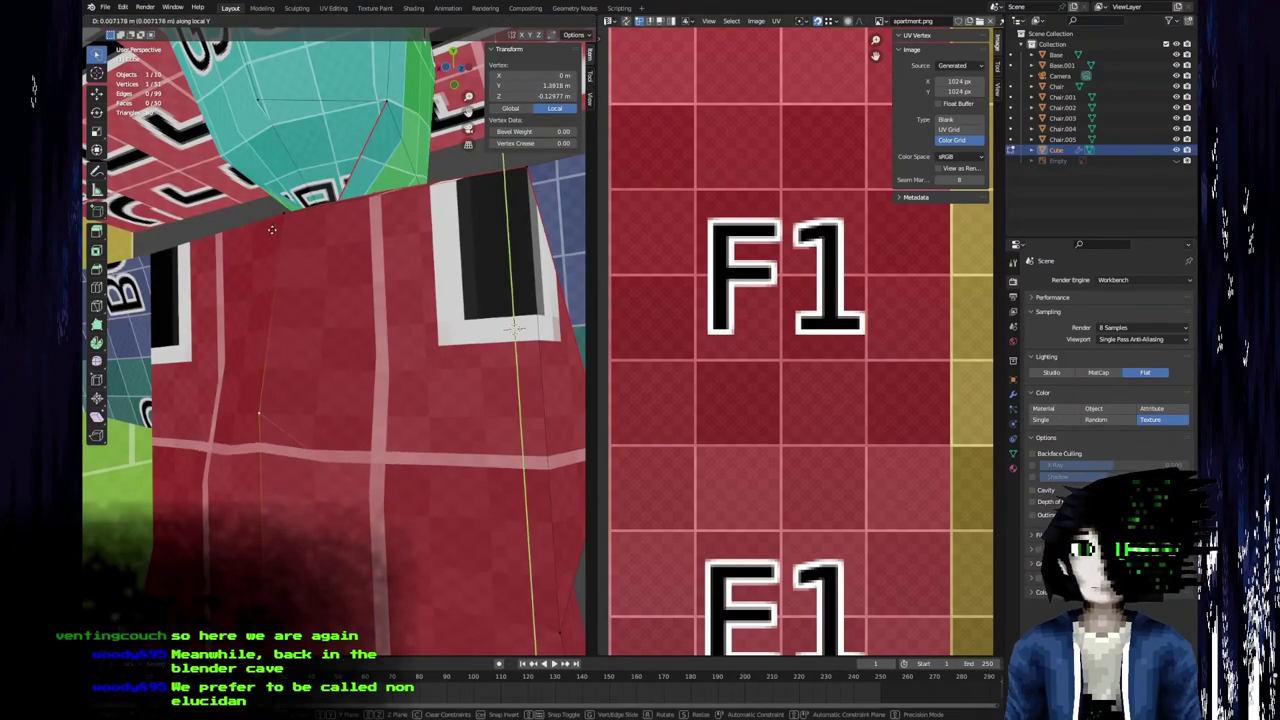
left_click(271, 230)
middle_click_drag(271, 230, 293, 346)
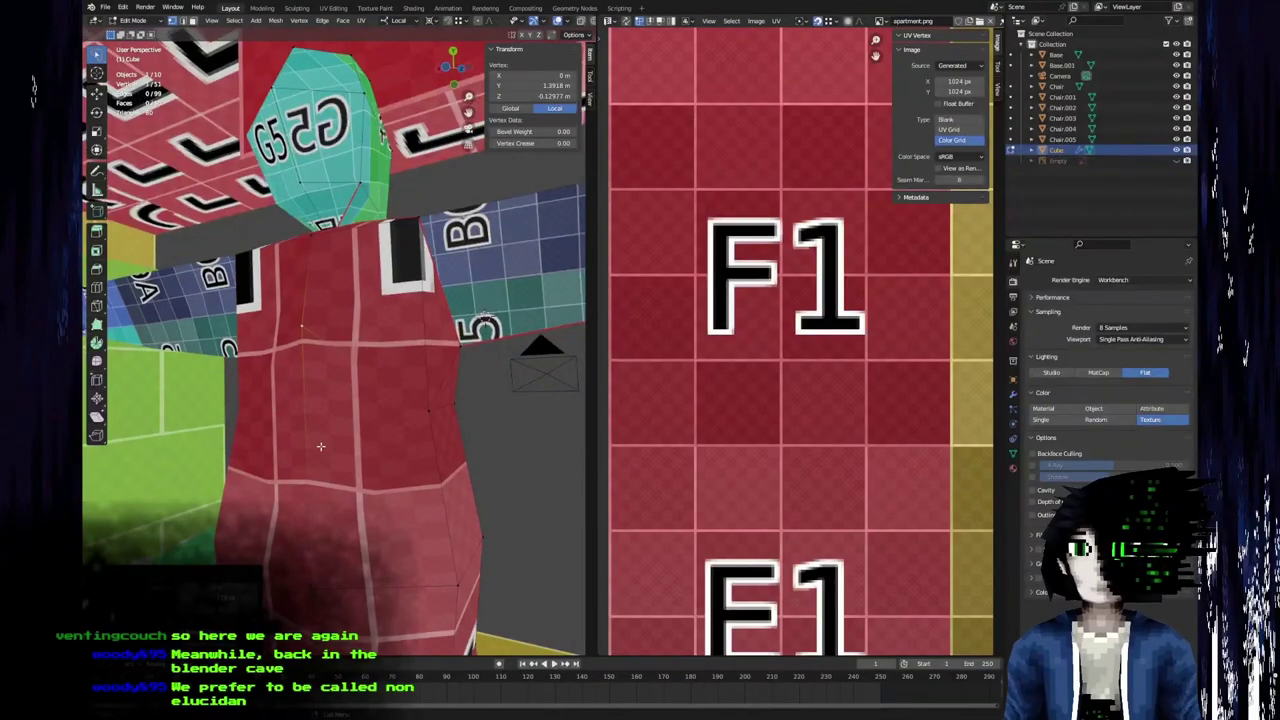
Triangulate the mid-torso quad beside the centre line.
key("a")
middle_click_drag(679, 464, 677, 442)
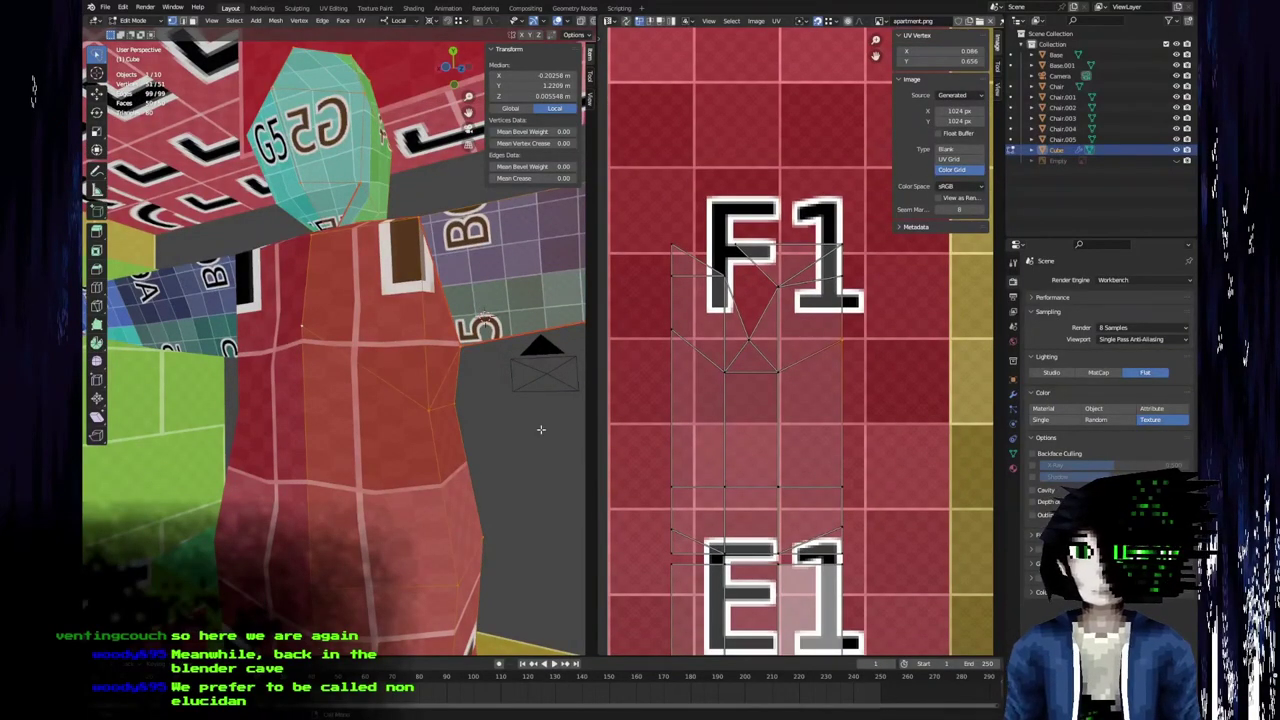
scroll(775, 435, "up", 2)
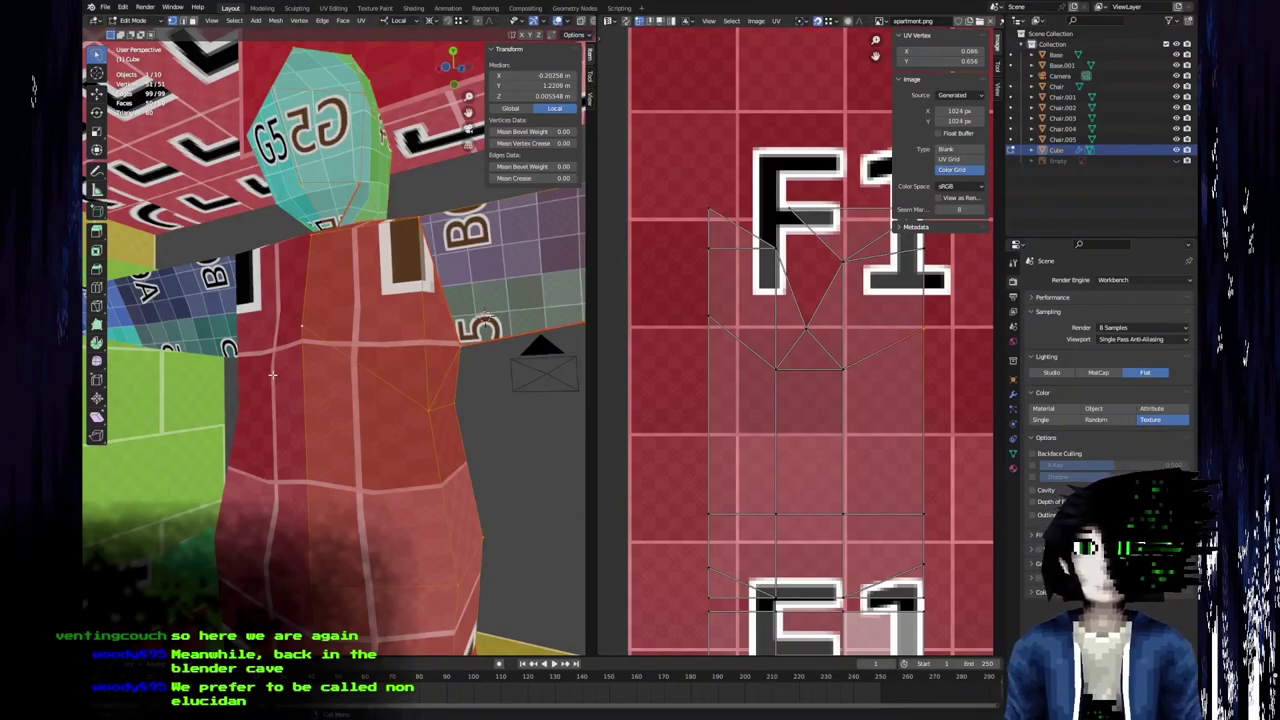
middle_click_drag(634, 434, 646, 420)
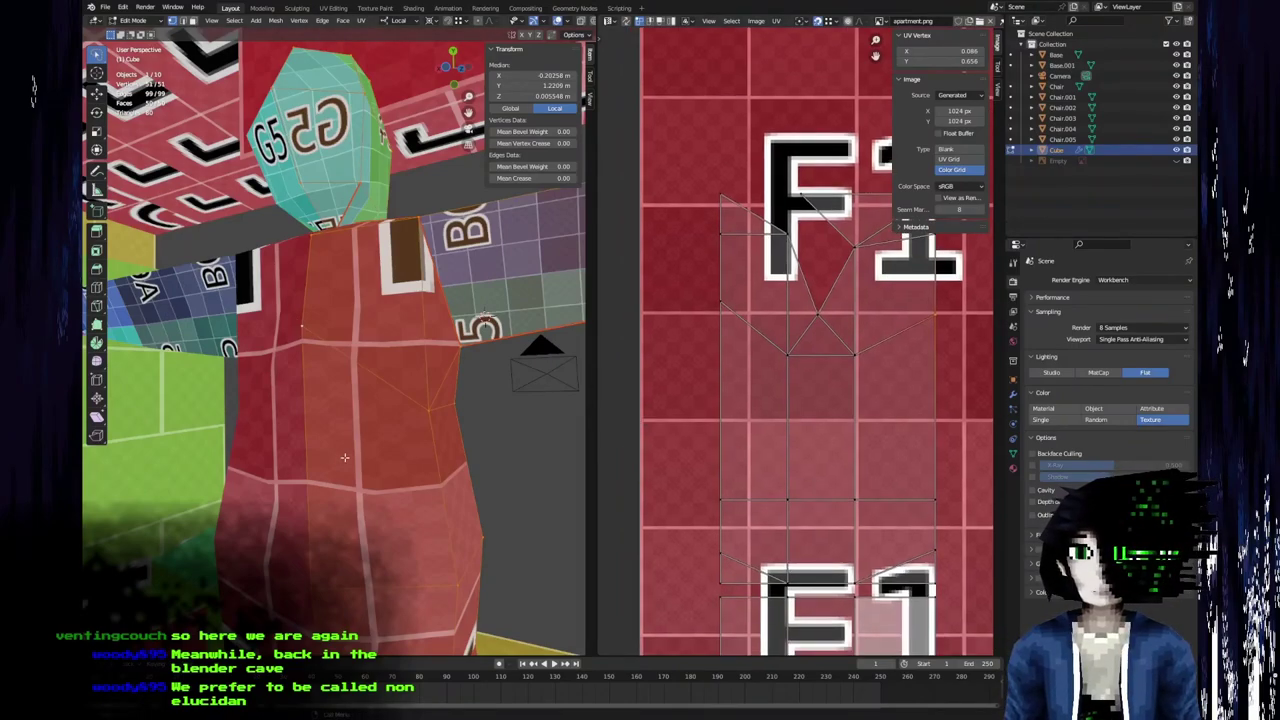
key("3")
left_click(341, 480)
key("ctrl+t")
middle_click_drag(390, 531, 425, 477)
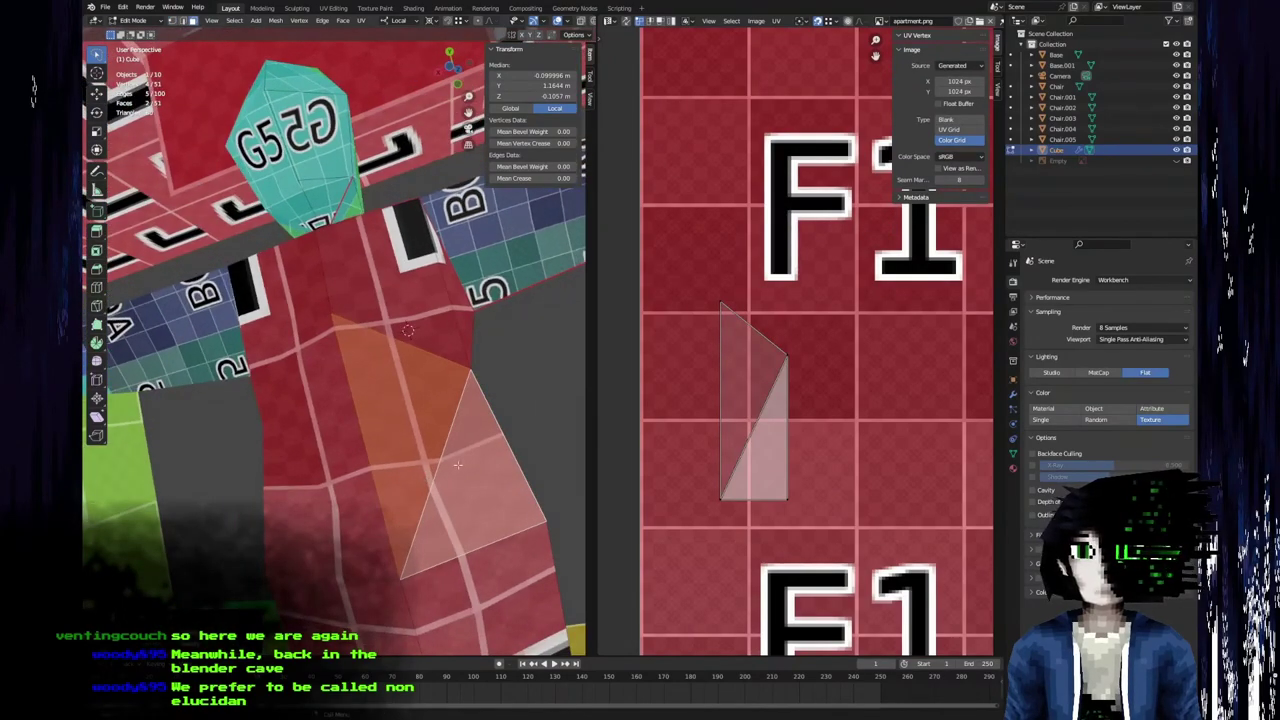
Select the full outer vertical UV edge on the triangulated face's side and move it outward about 0.0054 along X.
key("a")
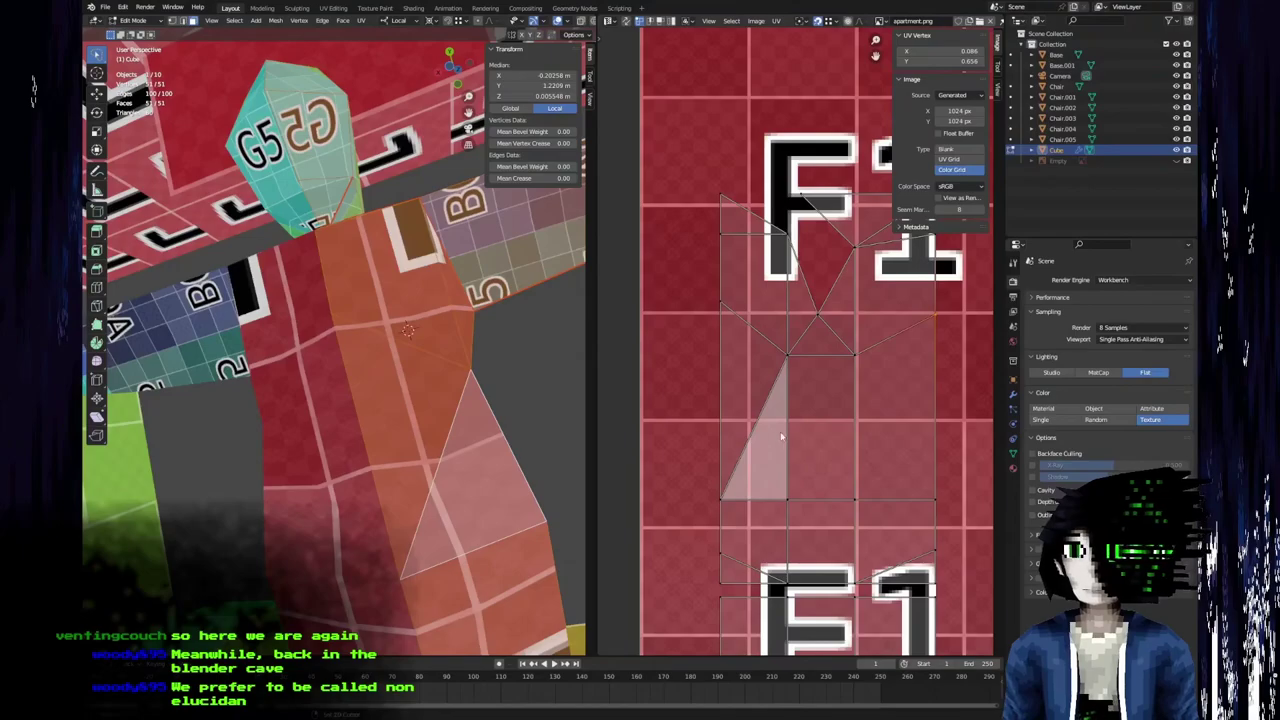
middle_click_drag(783, 443, 751, 314)
middle_click_drag(490, 372, 351, 374)
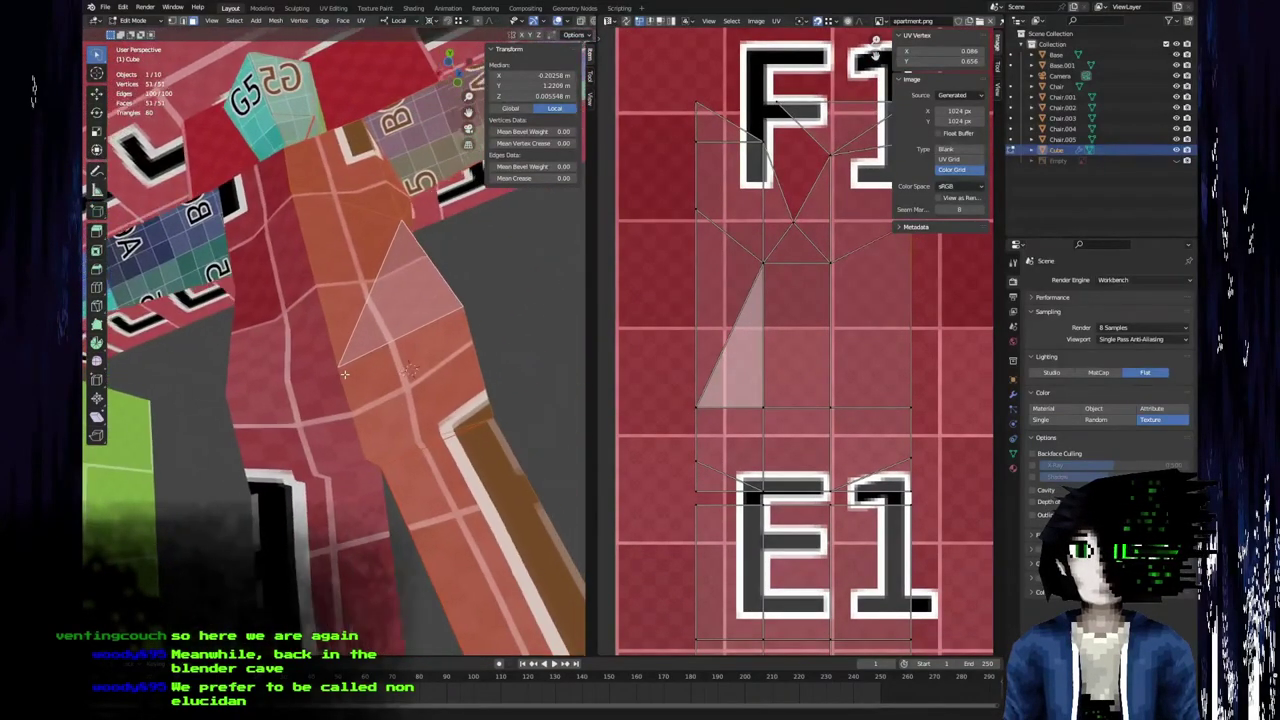
scroll(351, 374, "up", 4)
middle_click_drag(700, 327, 714, 420)
key("2")
left_click(714, 427, "alt")
middle_click_drag(717, 465, 721, 340)
left_click(693, 512, "alt+shift")
middle_click_drag(691, 511, 683, 424)
key("g")
key("x")
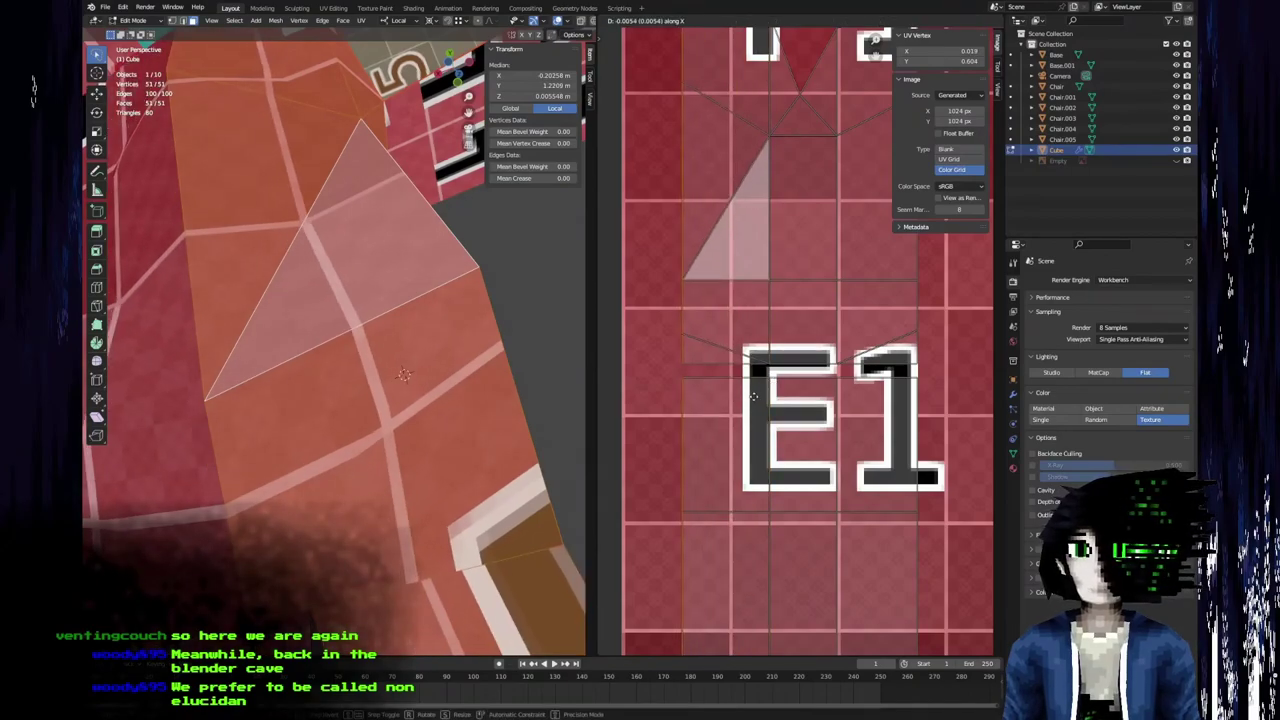
left_click(752, 397)
Lower the upper centre-line vertex of the torso mesh slightly along local Y.
middle_click_drag(420, 340, 382, 410)
scroll(451, 428, "up", 4)
key("alt+a")
key("a")
key("1")
left_click(316, 191)
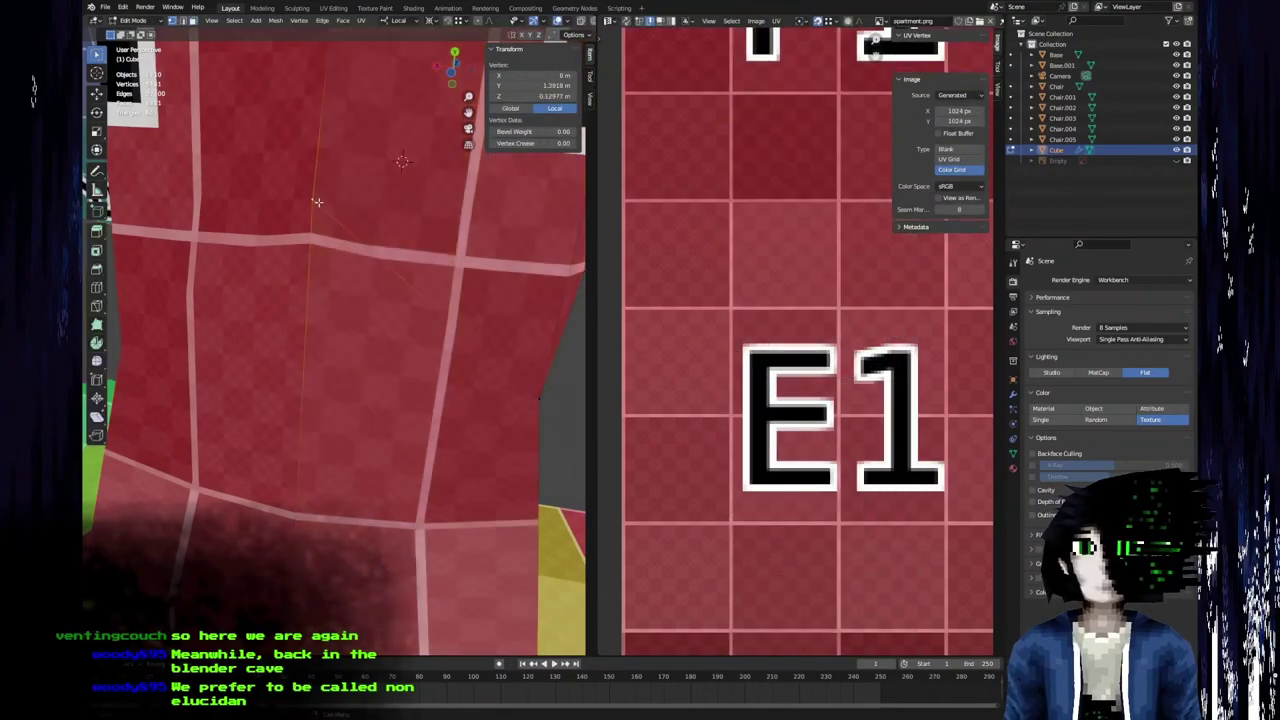
key("g")
key("y")
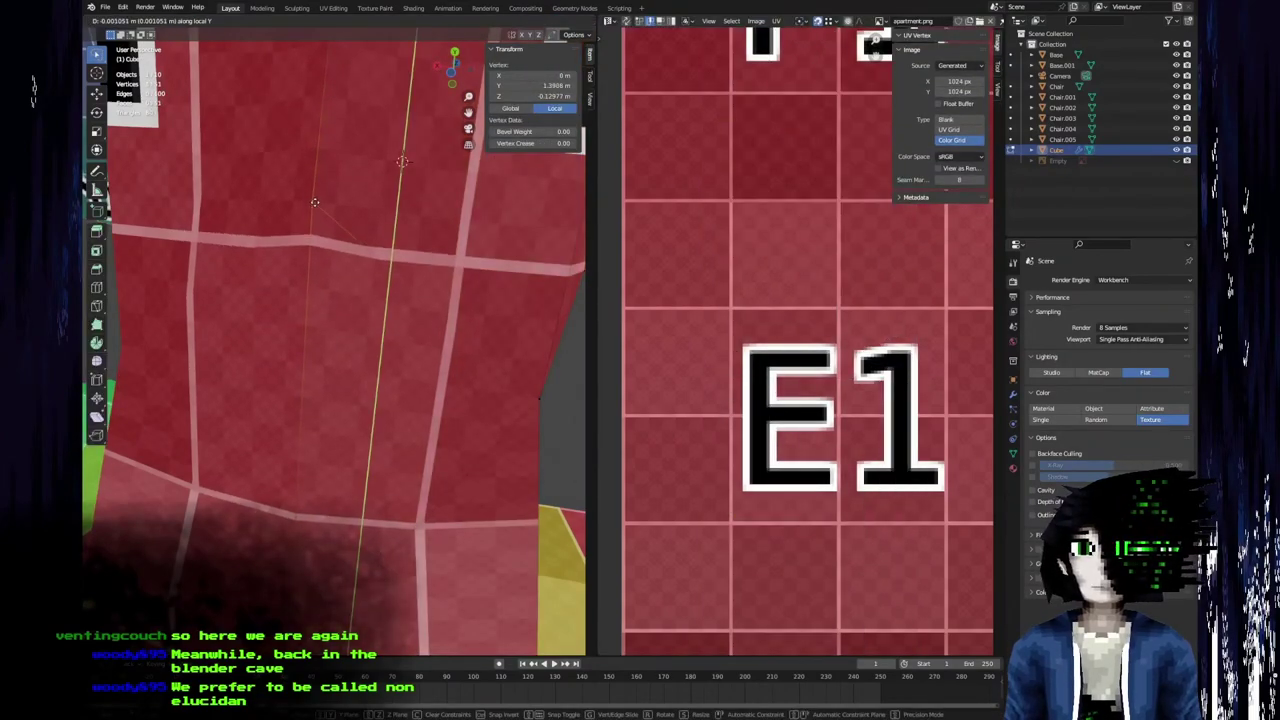
left_click(320, 239)
Select two connected centre-line vertices on the lower torso and move them together.
scroll(320, 239, "down", 3)
middle_click_drag(320, 239, 404, 281)
scroll(288, 247, "down", 7)
scroll(298, 364, "up", 4)
left_click(469, 343, "shift")
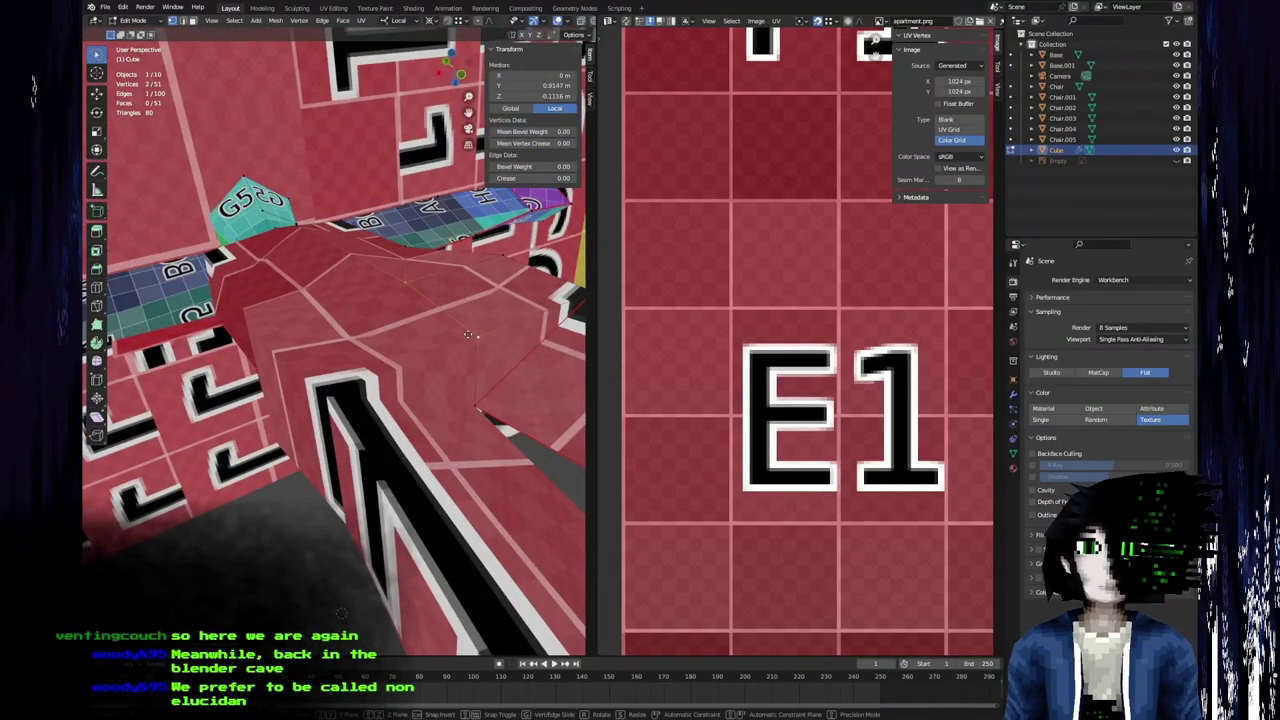
key("g")
left_click(436, 335)
Move the single centre-line vertex near the crotch about 0.008 m along local Y.
middle_click_drag(436, 335, 576, 467)
left_click(560, 452)
key("g")
key("y")
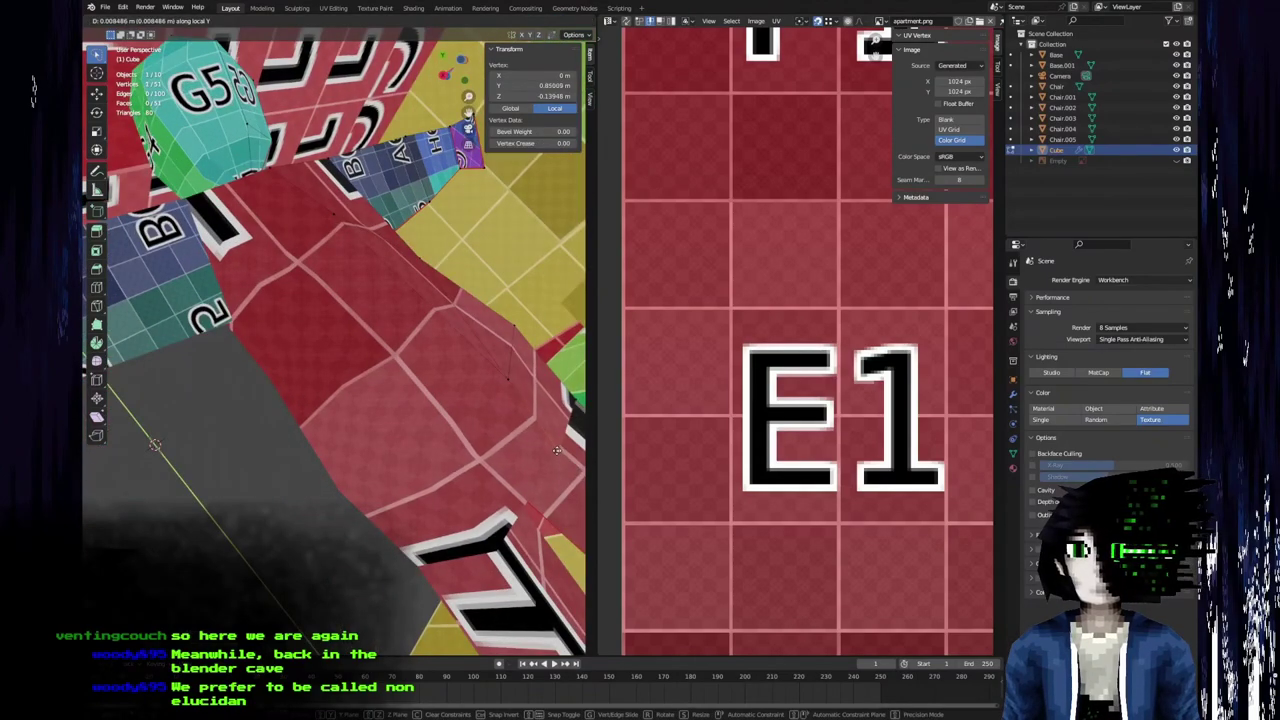
left_click(558, 452)
middle_click_drag(558, 452, 367, 445)
scroll(367, 445, "up", 4)
Select the lower torso's hip quad and the adjoining crotch triangle, and lower the triangle's two outer UV vertices to square up the quad.
key("a")
scroll(797, 340, "down", 5)
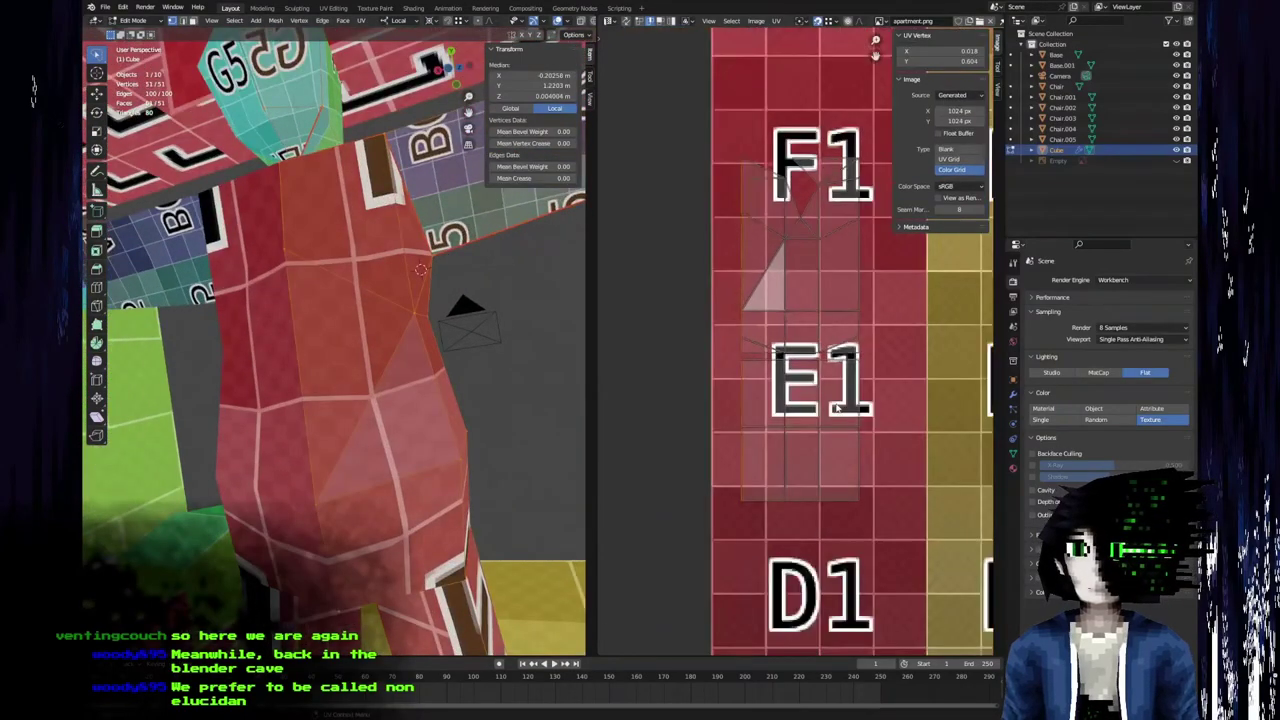
scroll(796, 342, "up", 5)
middle_click_drag(345, 425, 310, 320)
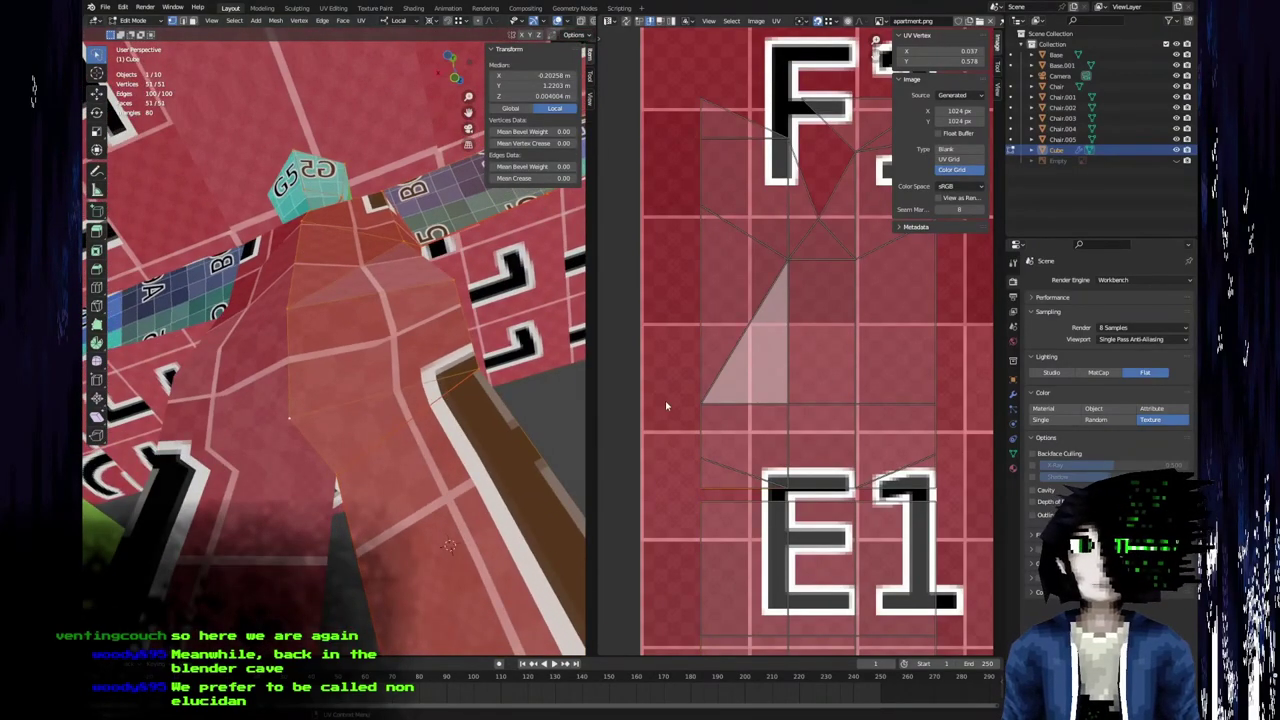
middle_click_drag(332, 418, 368, 483)
key("alt+a")
left_click(350, 478)
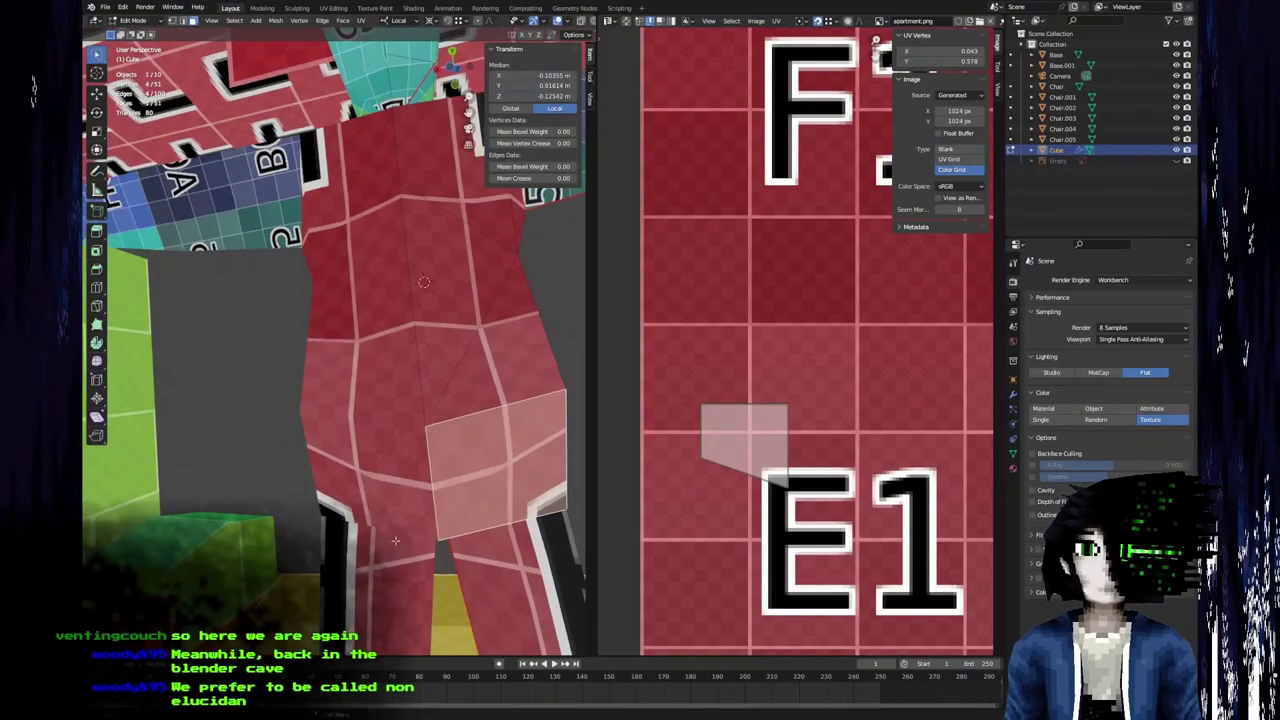
middle_click_drag(481, 532, 405, 384)
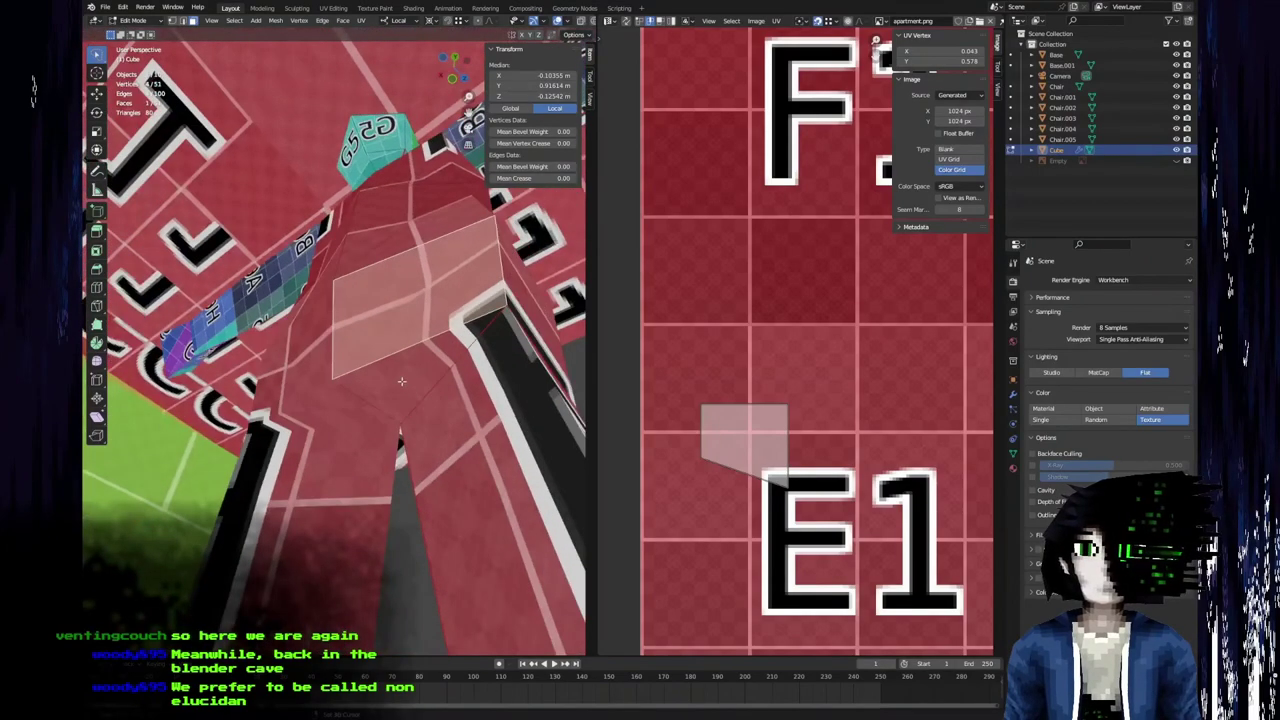
left_click(403, 382, "shift")
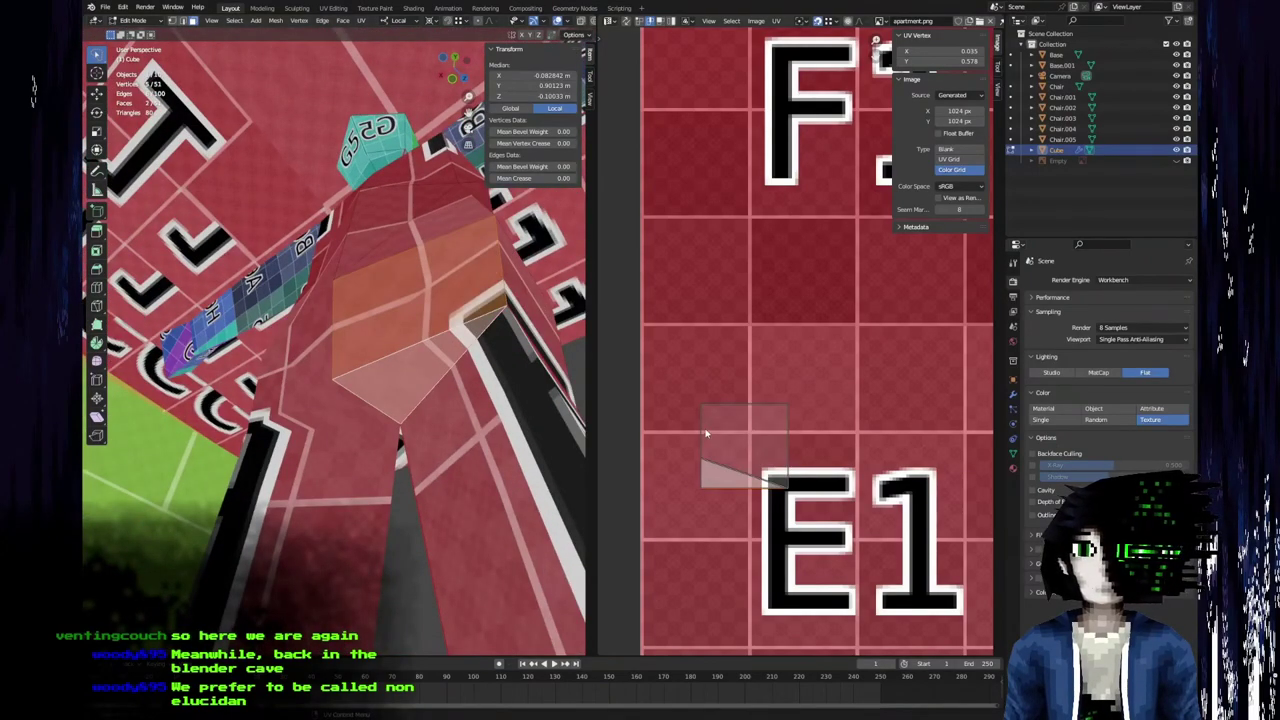
key("g")
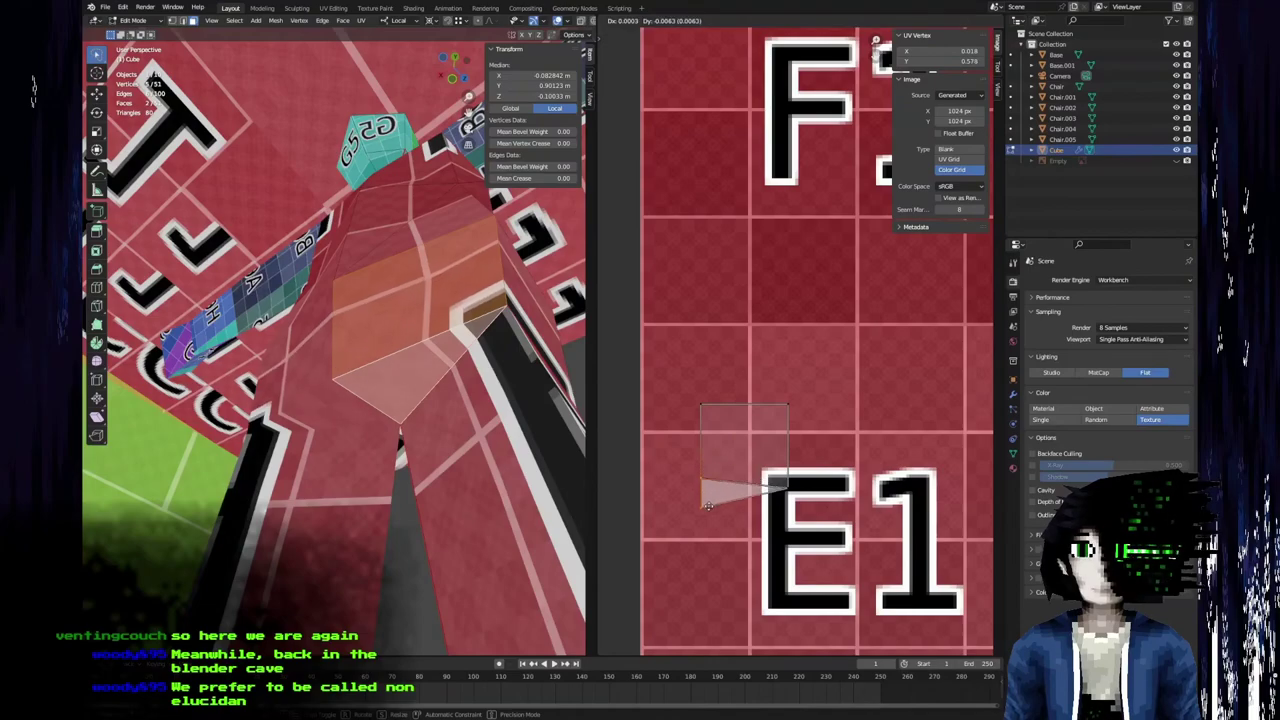
left_click(706, 518)
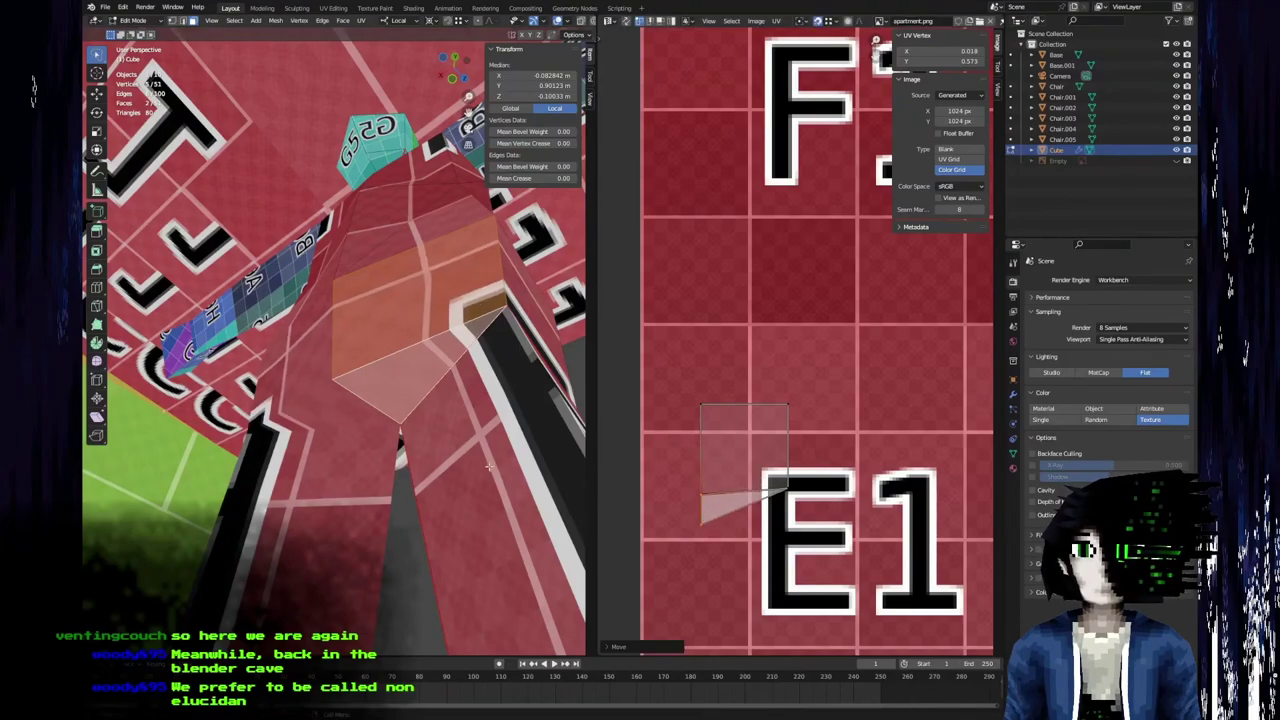
middle_click_drag(560, 500, 522, 557)
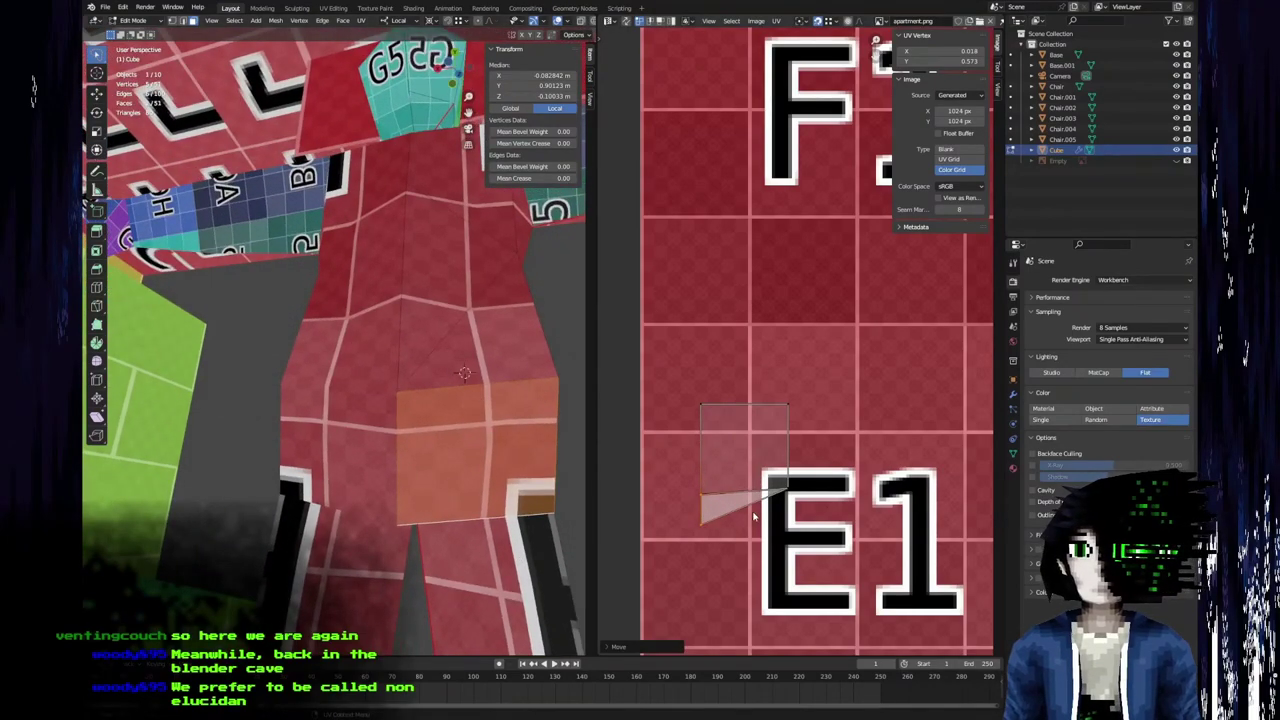
Lower the centre-line crotch vertex on the other side of the body along local Y in vertex select mode.
key("a")
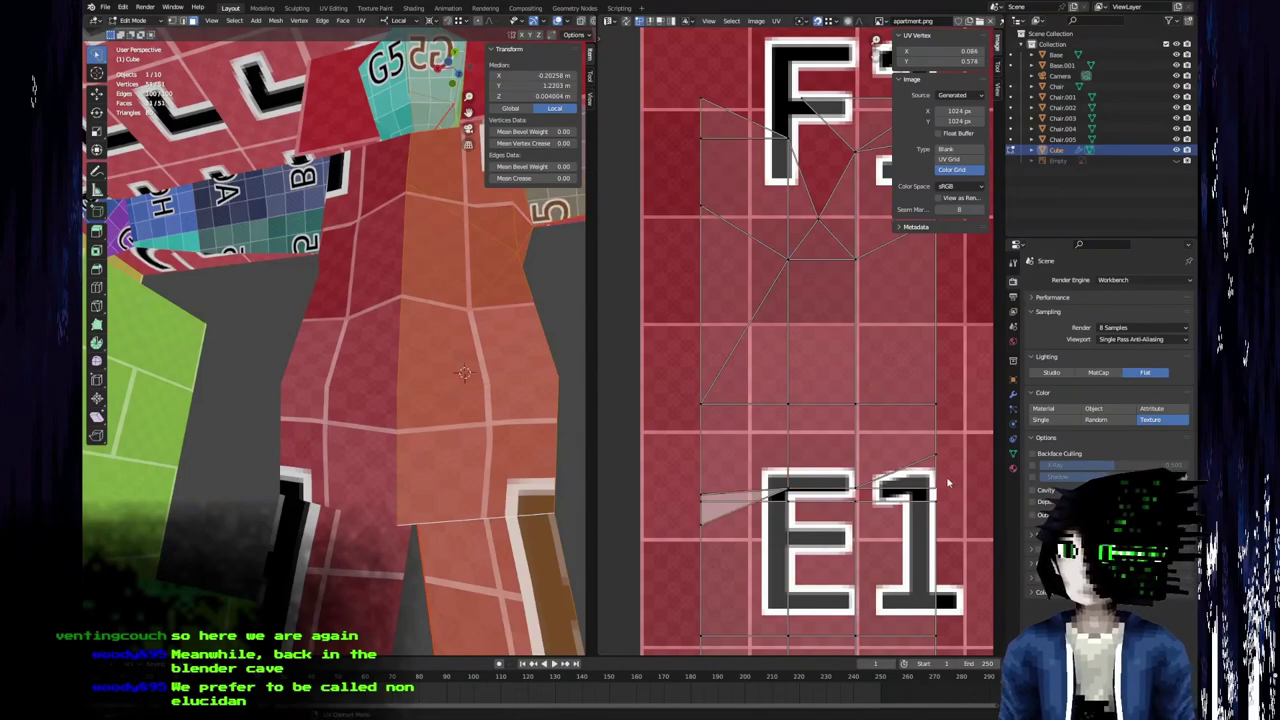
middle_click_drag(468, 397, 417, 432)
key("Tab")
key("Tab")
key("1")
left_click(398, 436)
key("g")
key("y")
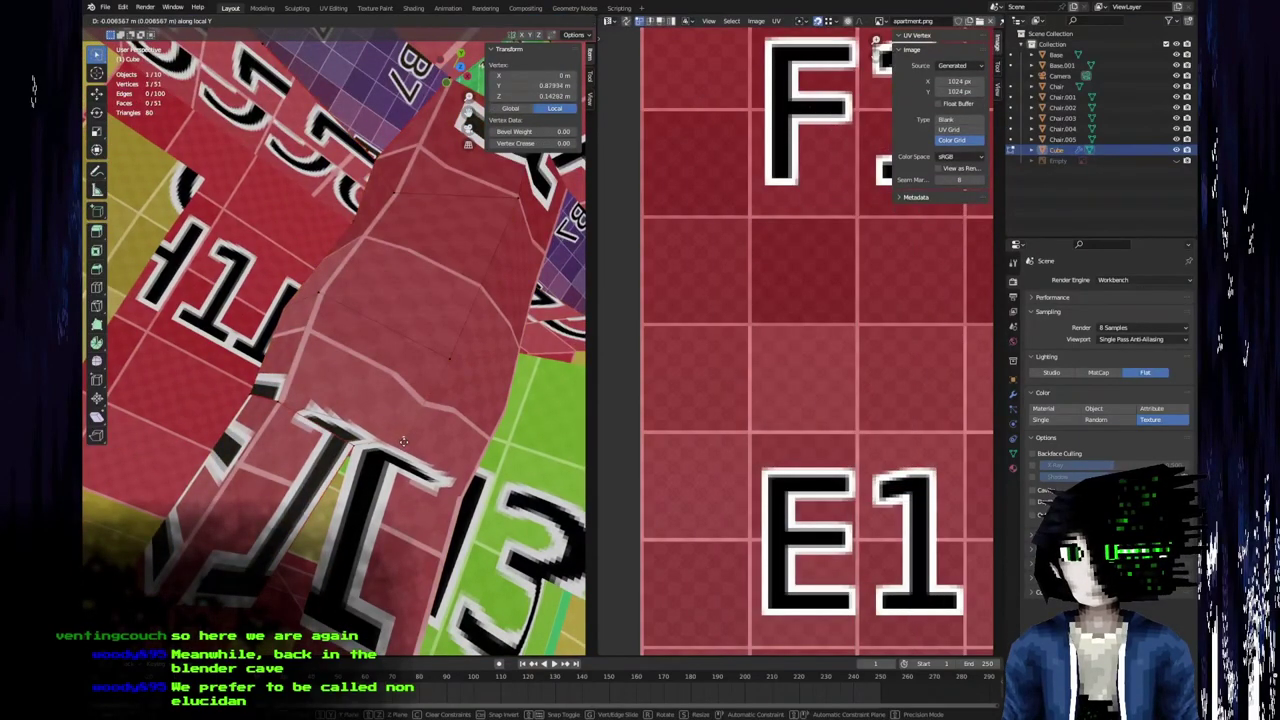
left_click(379, 489)
Compare the crotch triangles on both sides of the body and raise the lower outer UV vertex of the one at the island's outer edge.
middle_click_drag(379, 489, 440, 370)
left_click(445, 358)
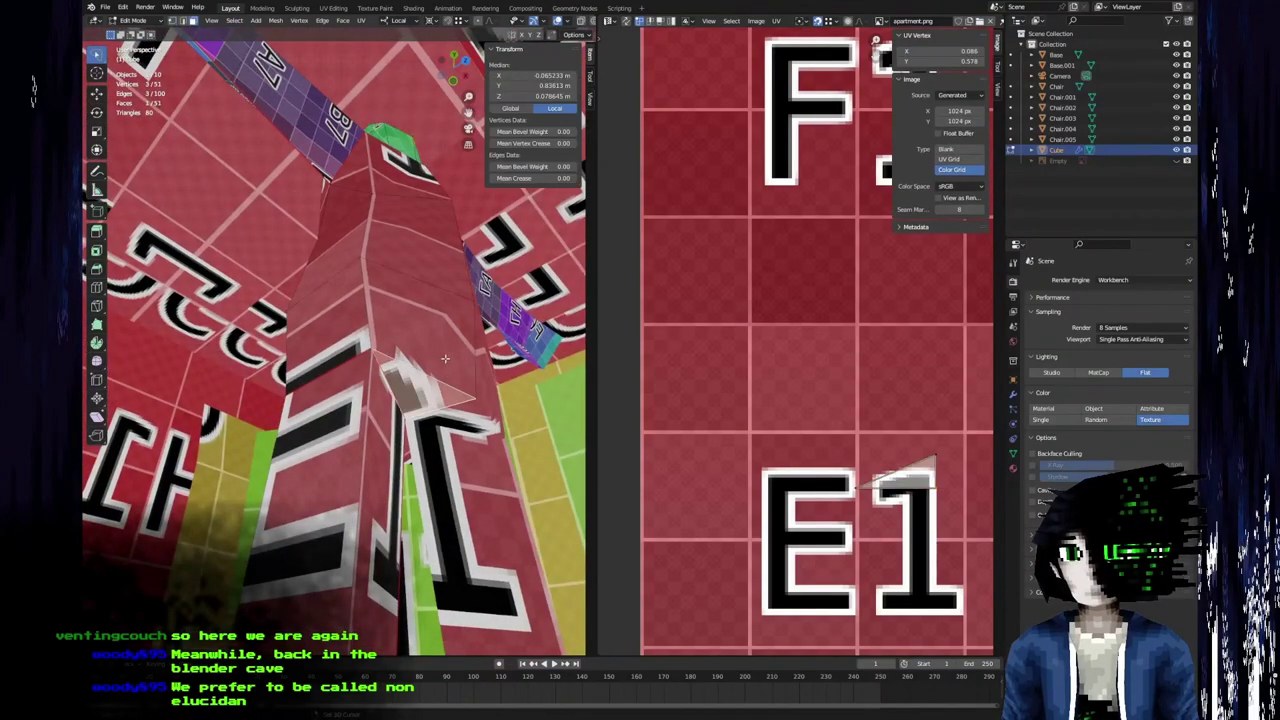
left_click(445, 358, "shift")
middle_click_drag(420, 420, 281, 480)
left_click(396, 380)
scroll(313, 414, "up", 5)
left_click(443, 361)
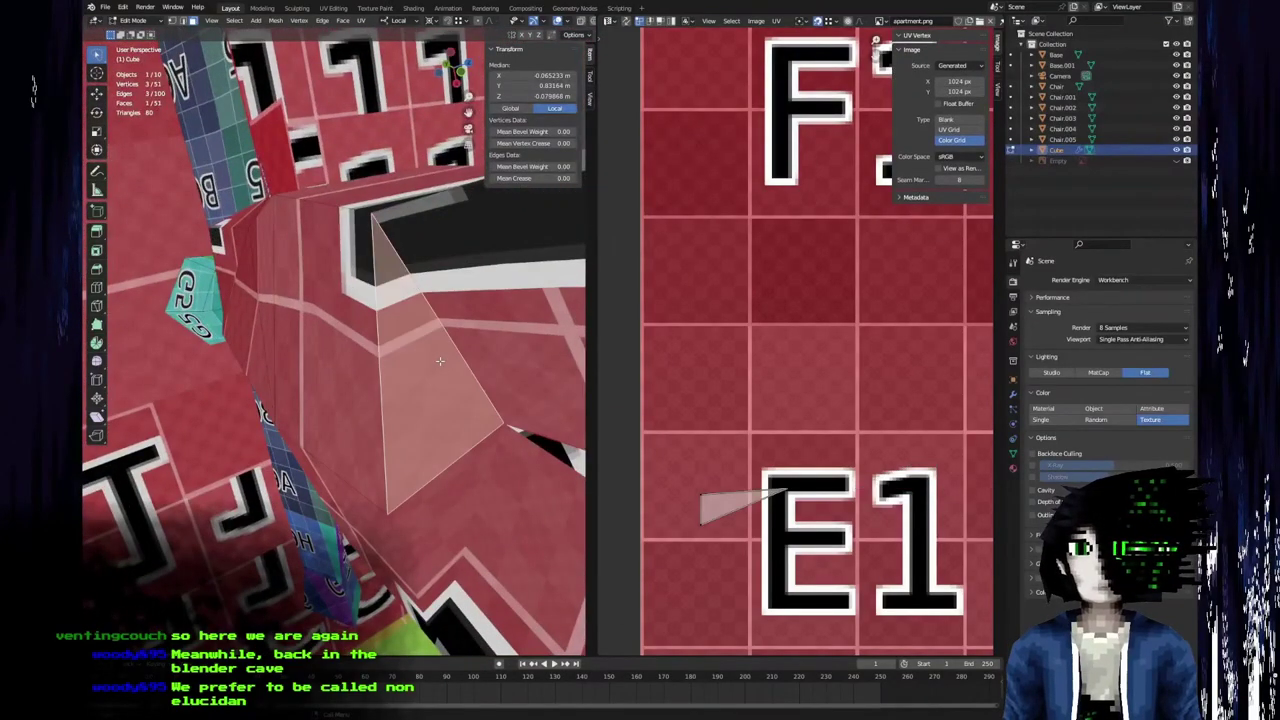
key("a")
left_click_drag(702, 527, 708, 502)
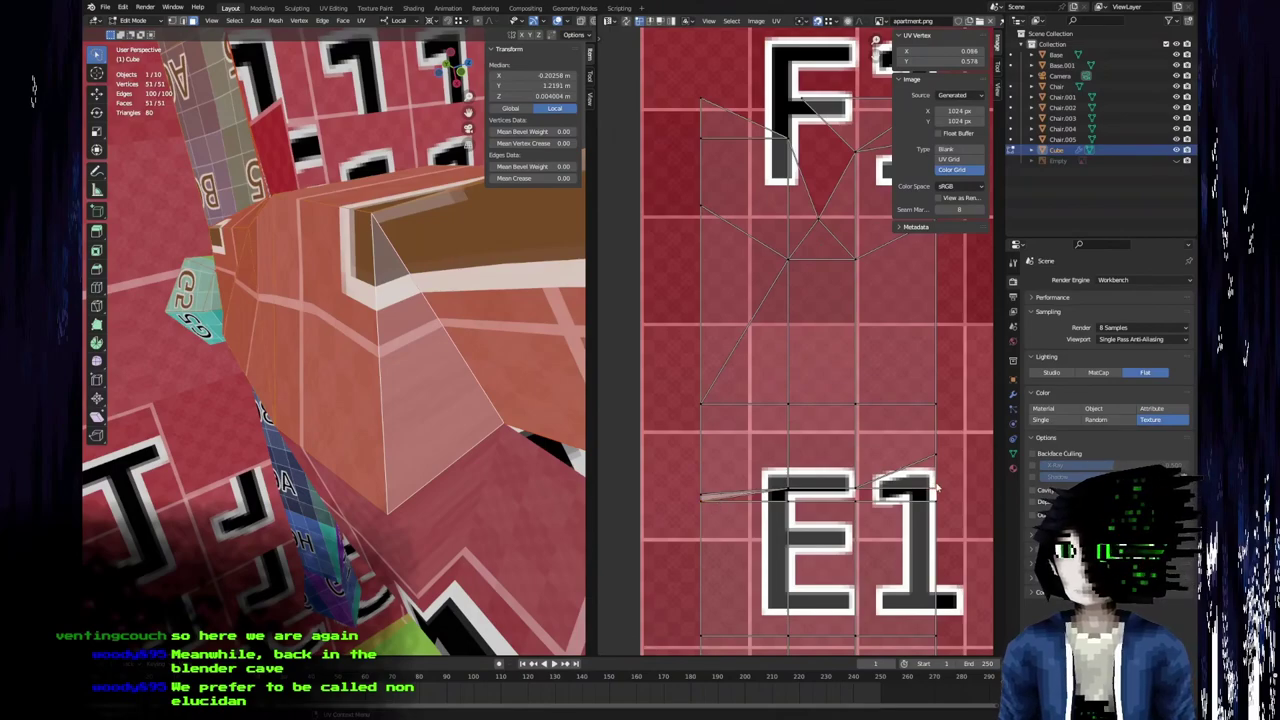
Level the opposite crotch triangle's raised UV corner, and align the first triangle's lower outer UV vertex with the horizontal edge below it.
scroll(937, 487, "up", 5)
left_click_drag(838, 453, 843, 527)
scroll(810, 500, "down", 3)
middle_click_drag(686, 407, 936, 401)
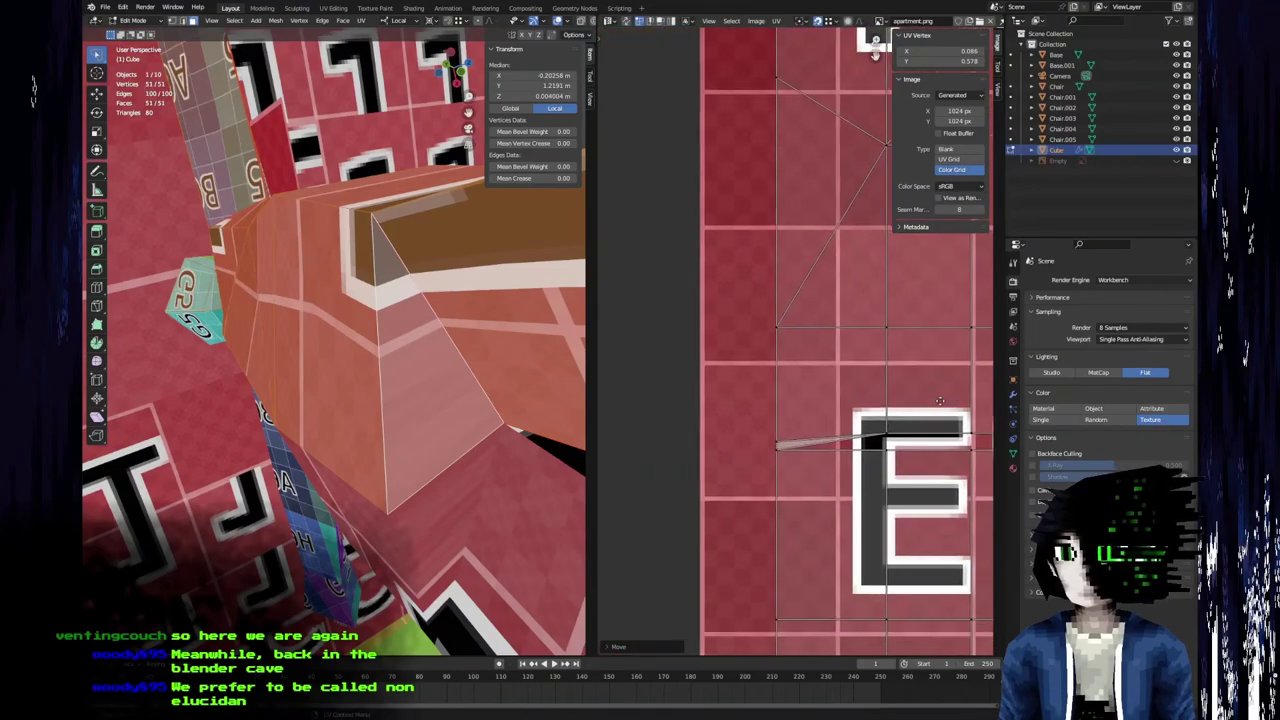
scroll(775, 467, "up", 3)
mouse_move(772, 544)
left_mouse_down()
mouse_move(771, 527)
mouse_move(767, 559)
left_mouse_up()
left_click(769, 557)
middle_click_drag(520, 470, 502, 477)
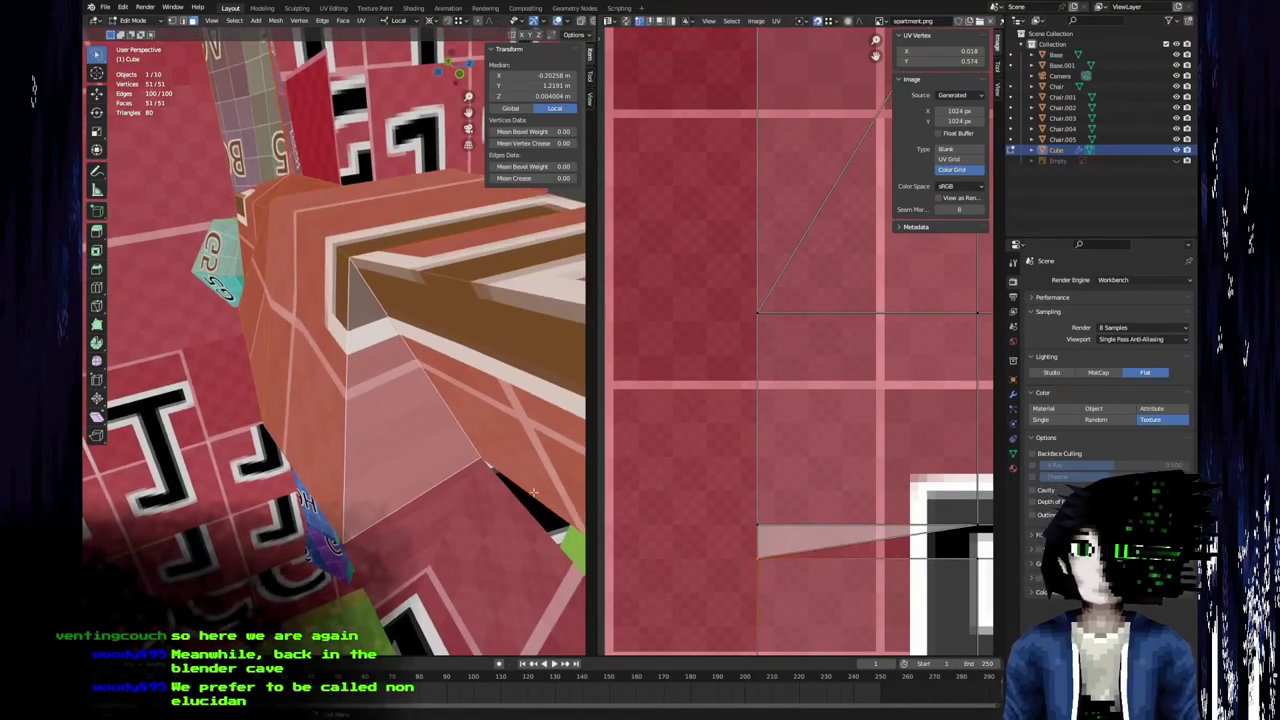
Isolate the crotch triangle in the UV layout and raise its lower outer vertex almost level with the upper edge.
left_click(817, 528)
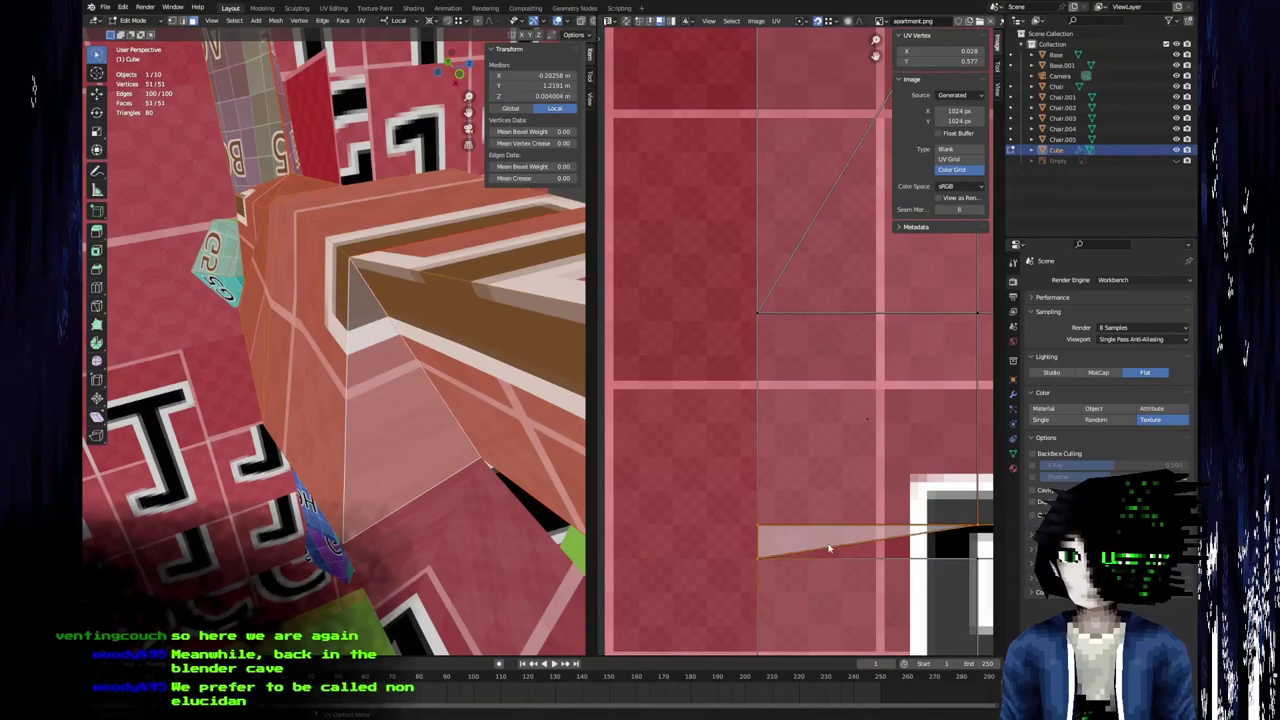
key("shift+h")
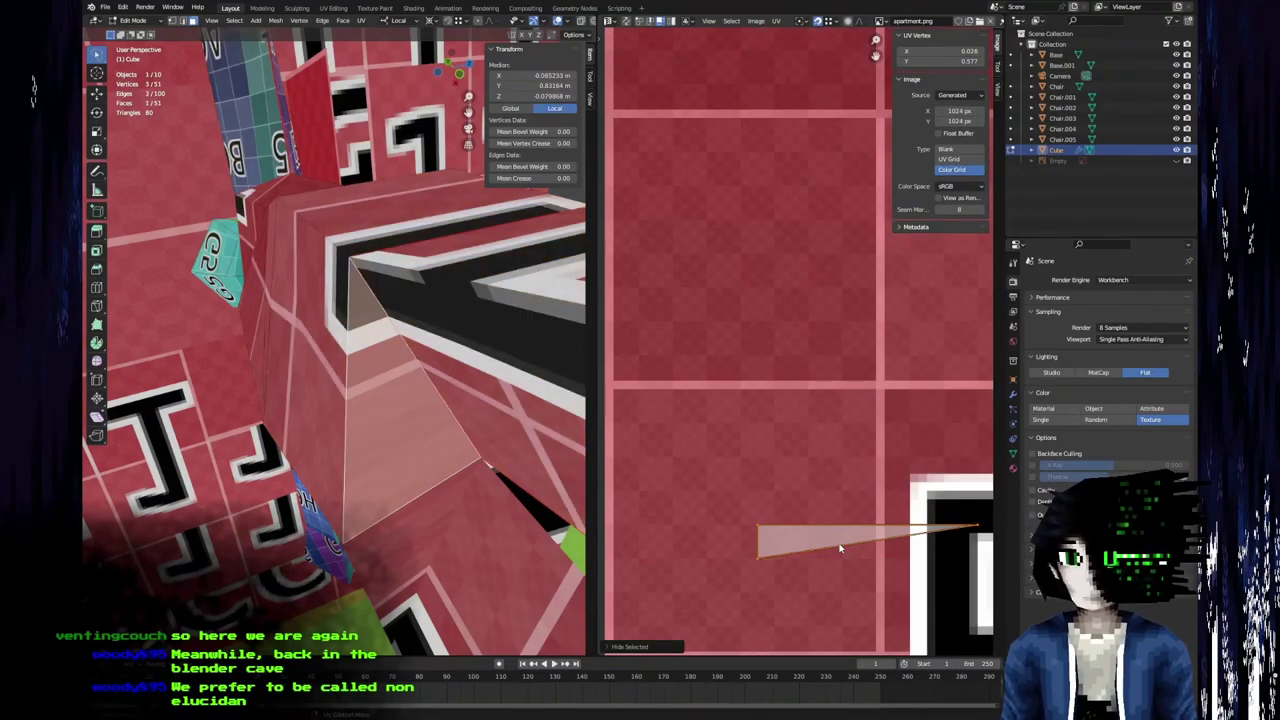
left_click(759, 561)
key("g")
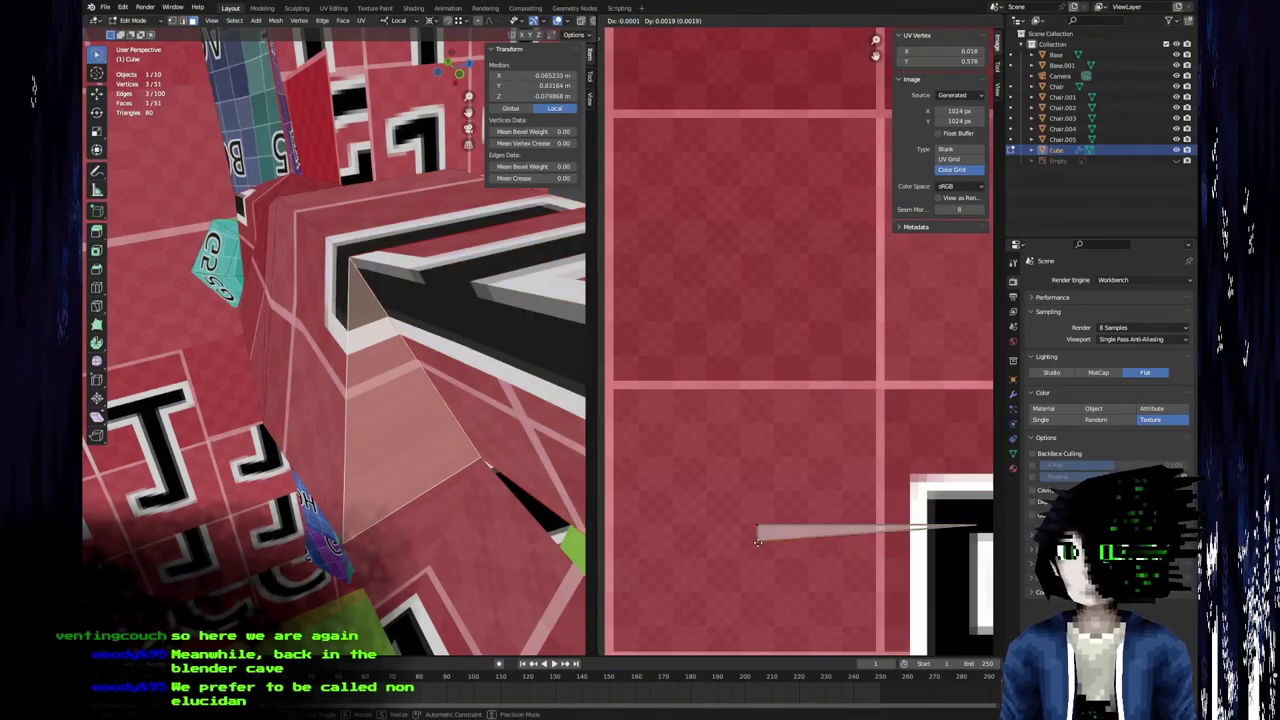
left_click_drag(757, 538, 757, 528)
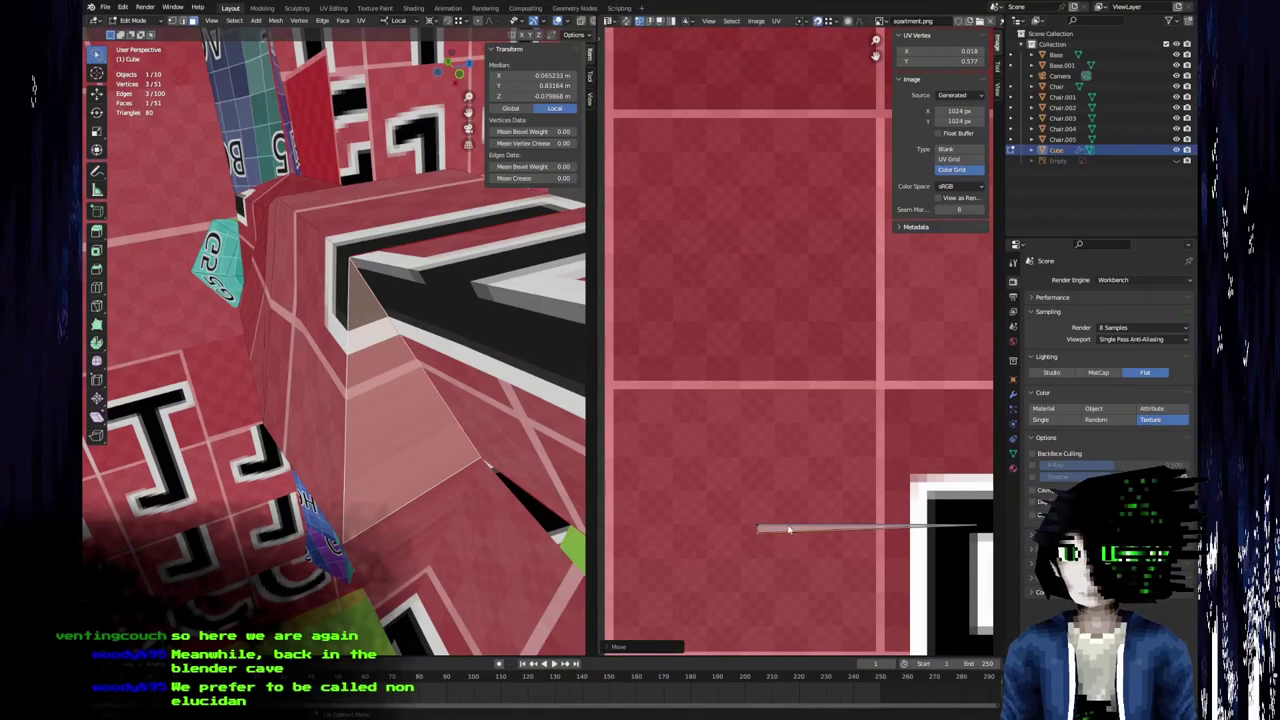
Reveal the hidden UV faces and inspect the checker texture along the torso's side.
key("F3")
type("reveal")
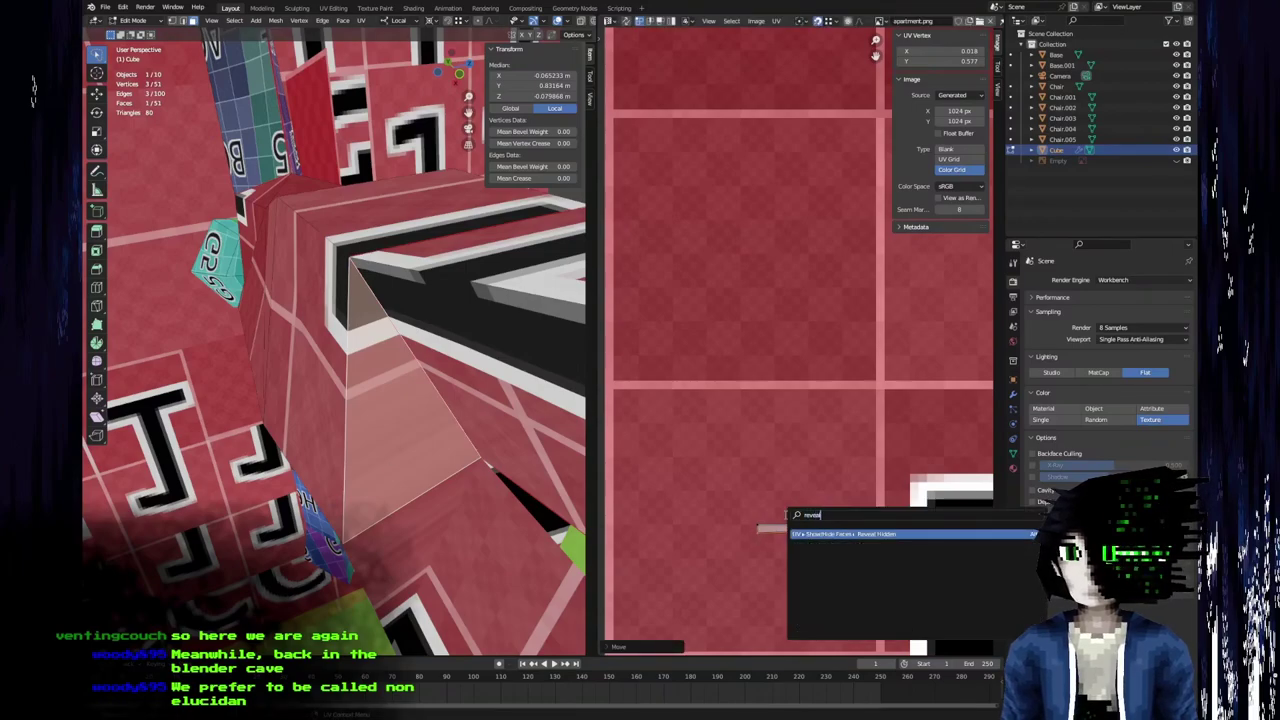
key("Return")
scroll(772, 511, "down", 8)
middle_click_drag(768, 508, 686, 628)
middle_click_drag(380, 200, 391, 298)
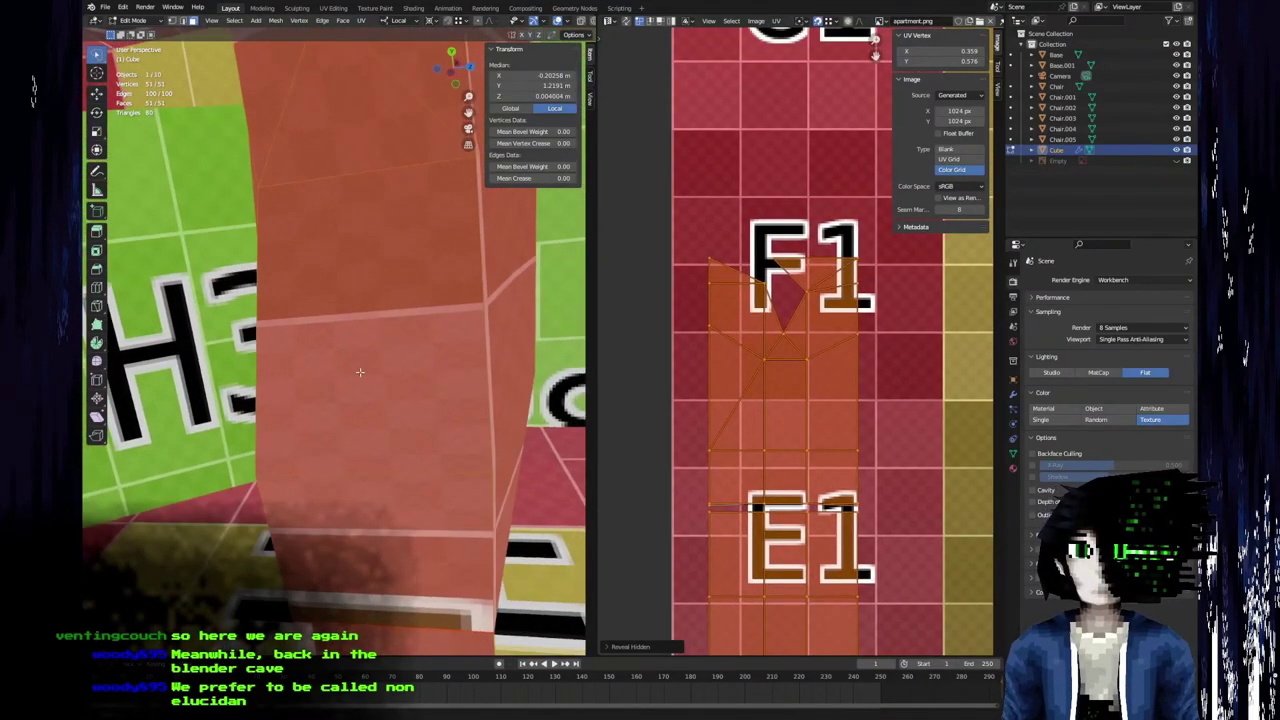
middle_click_drag(360, 372, 381, 375)
middle_click_drag(749, 421, 766, 411)
scroll(785, 419, "up", 2)
middle_click_drag(397, 374, 348, 362)
scroll(361, 388, "up", 2)
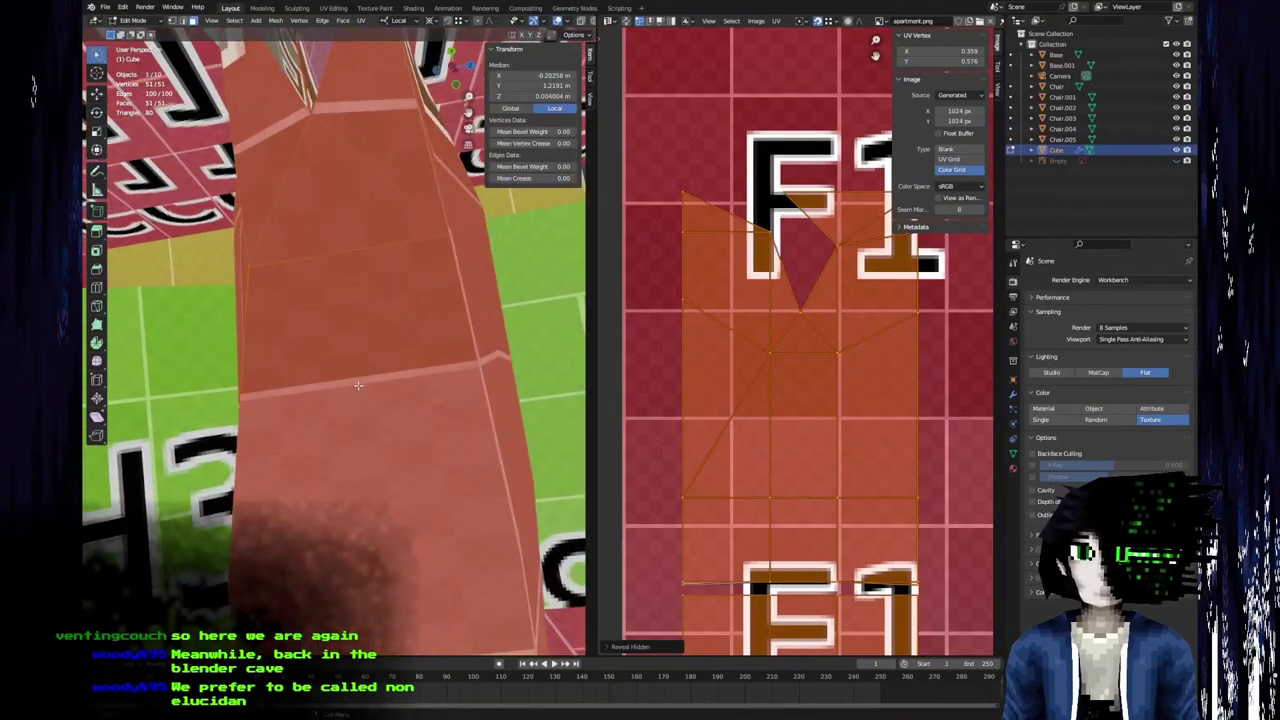
Try to move the torso side quad's lower UV vertex about 0.0043 outward along negative X, and undo the move.
left_click(375, 439)
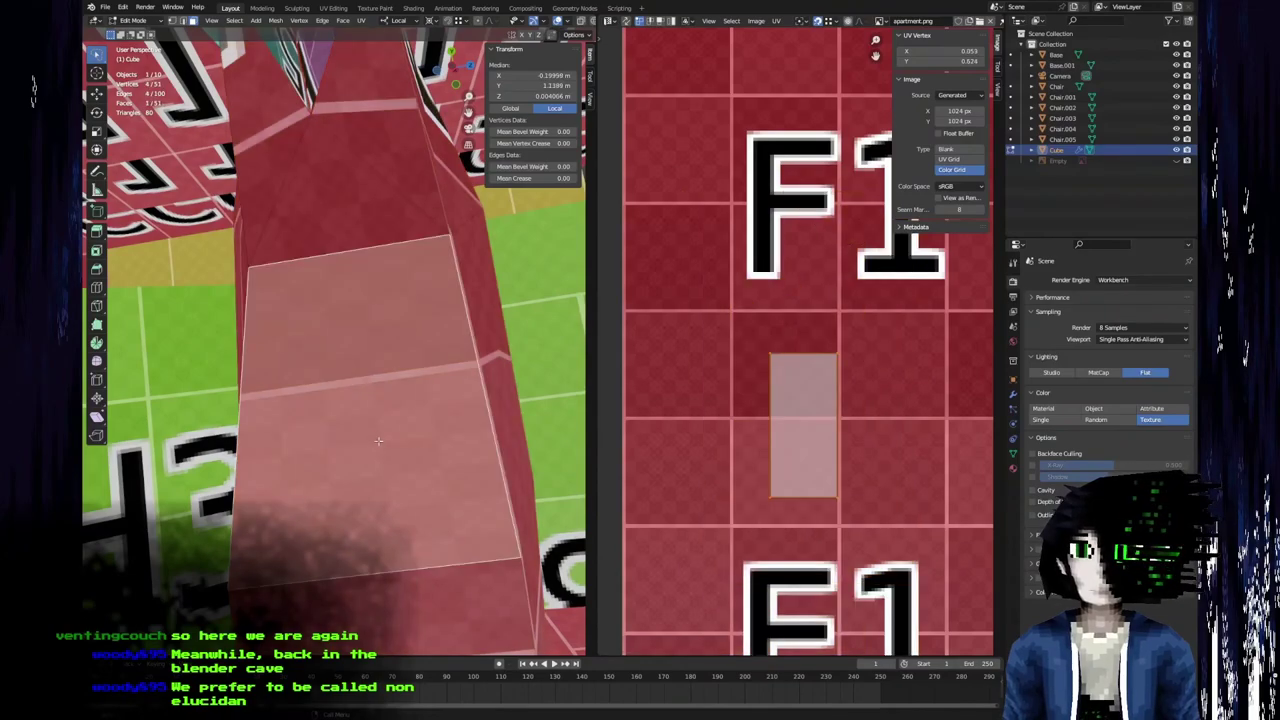
key("a")
middle_click_drag(772, 502, 730, 307)
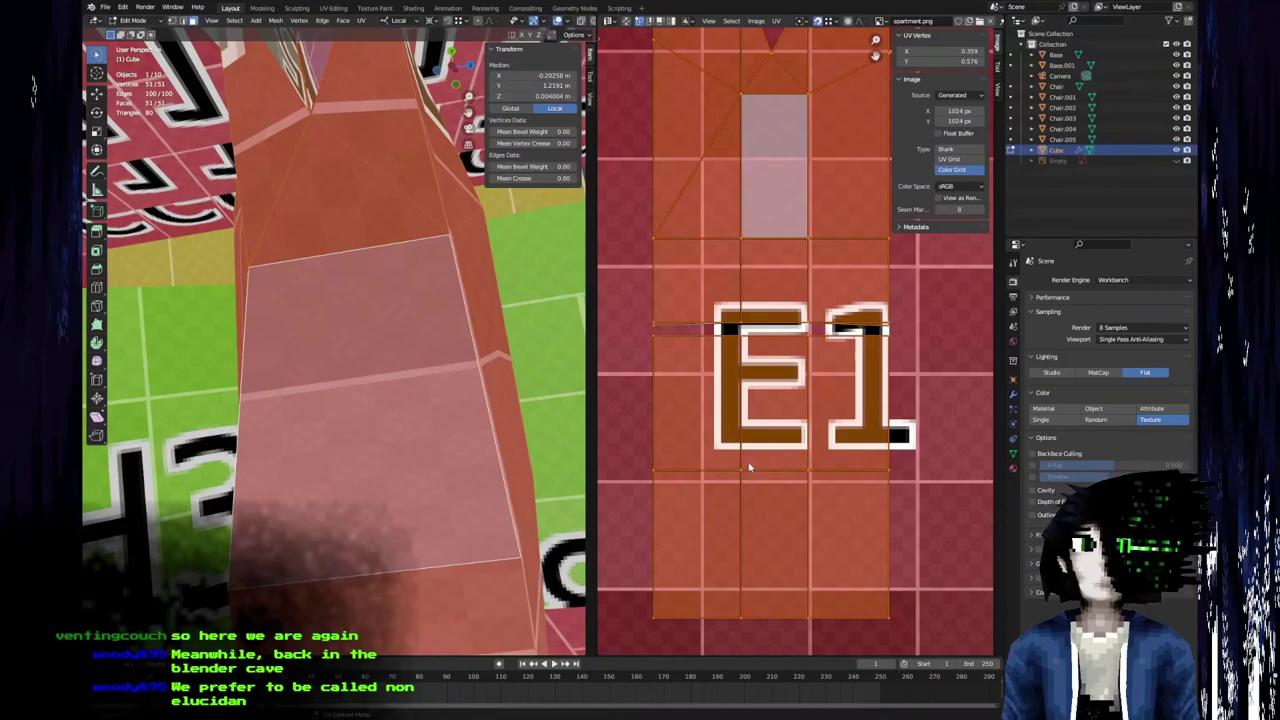
scroll(410, 388, "down", 3)
middle_click_drag(410, 388, 345, 390)
middle_click_drag(718, 405, 719, 535, "shift")
left_click(741, 372)
key("g")
key("x")
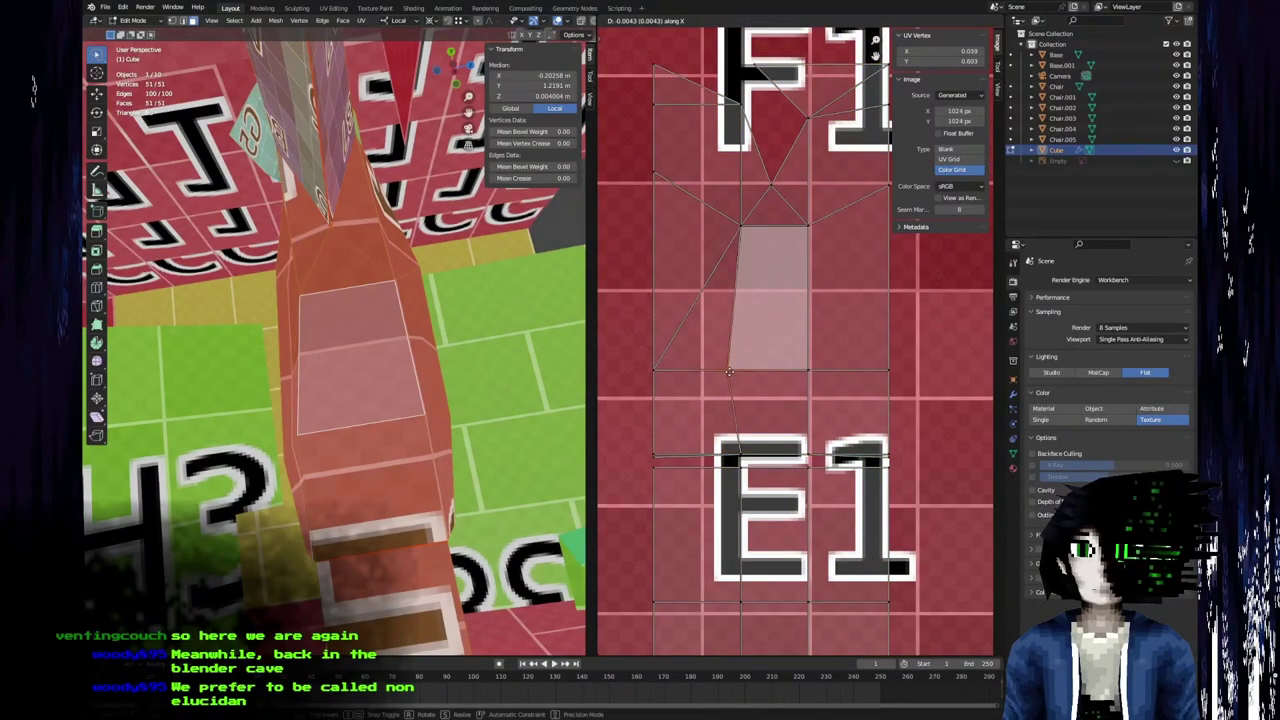
left_click(729, 372)
middle_click_drag(430, 400, 421, 389)
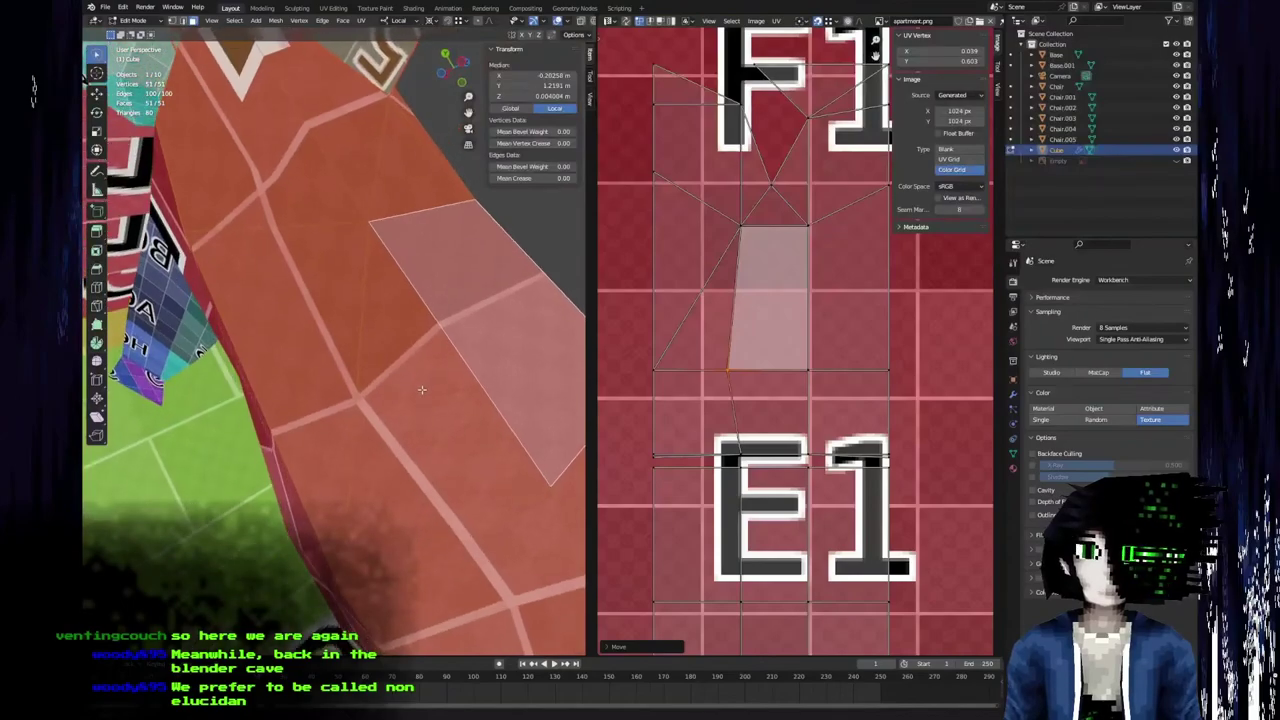
key("ctrl+z")
Switch to Object Mode and examine the checker texture across the whole character.
middle_click_drag(784, 280, 756, 398)
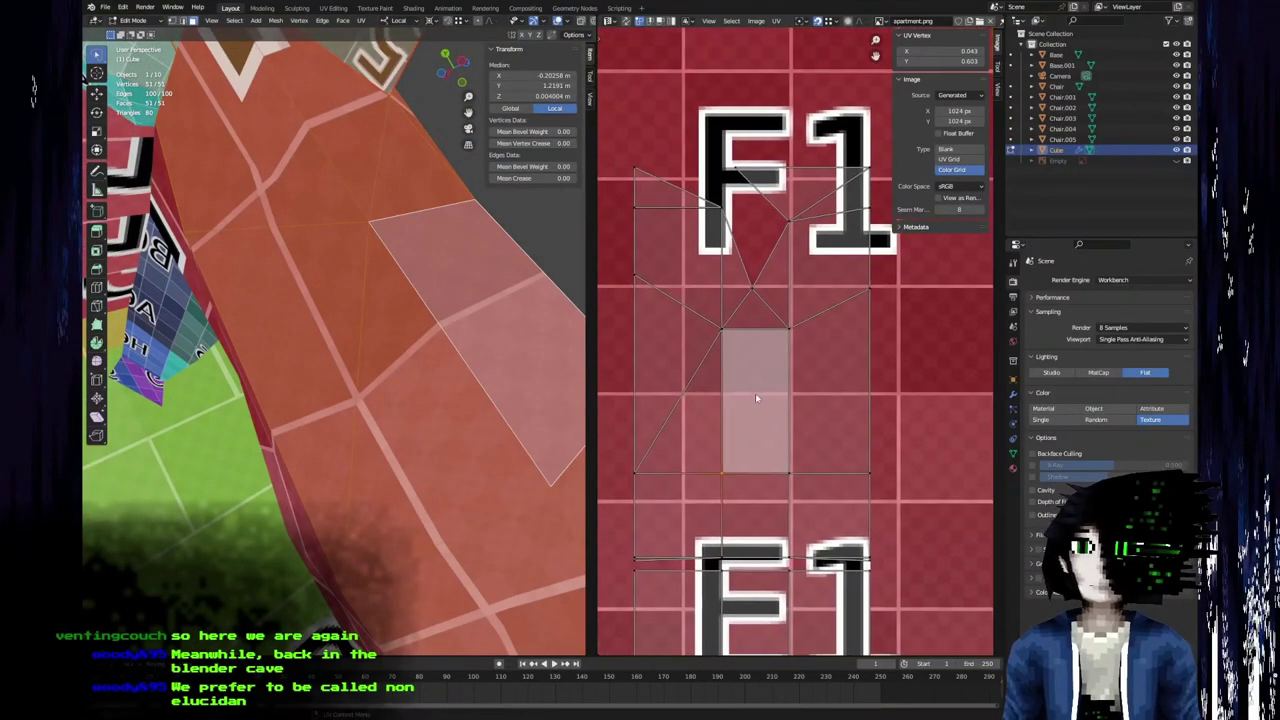
scroll(791, 390, "down", 4)
middle_click_drag(834, 420, 709, 459)
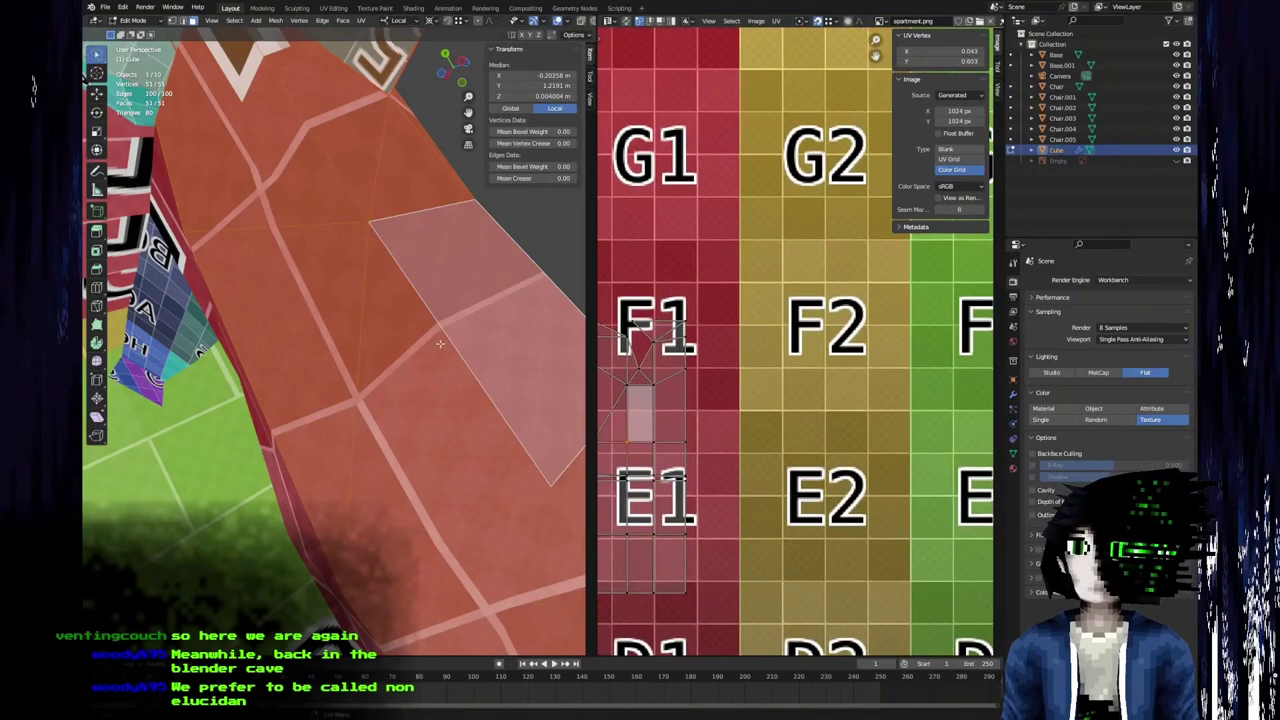
scroll(392, 324, "down", 6)
key("Tab")
middle_click_drag(392, 325, 375, 400)
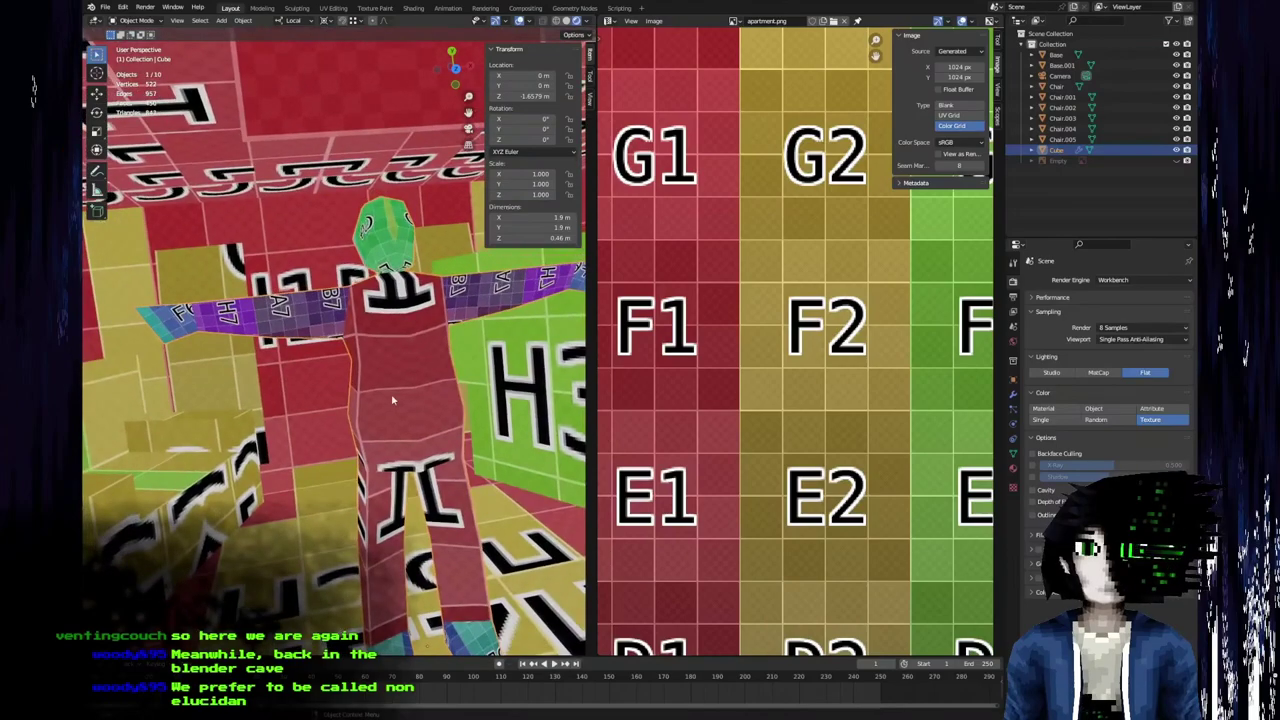
Return to Edit Mode, select the linked arm UV island and move it next to the torso island over the first grid columns.
key("Tab")
scroll(822, 355, "down", 6)
middle_click_drag(822, 357, 660, 391)
key("l")
middle_click_drag(894, 527, 910, 382)
key("g")
left_click(739, 265)
middle_click_drag(689, 315, 826, 414)
key("g")
left_click(801, 325)
scroll(799, 341, "up", 5)
middle_click_drag(765, 342, 857, 378)
middle_click_drag(451, 430, 231, 416)
scroll(457, 420, "up", 5)
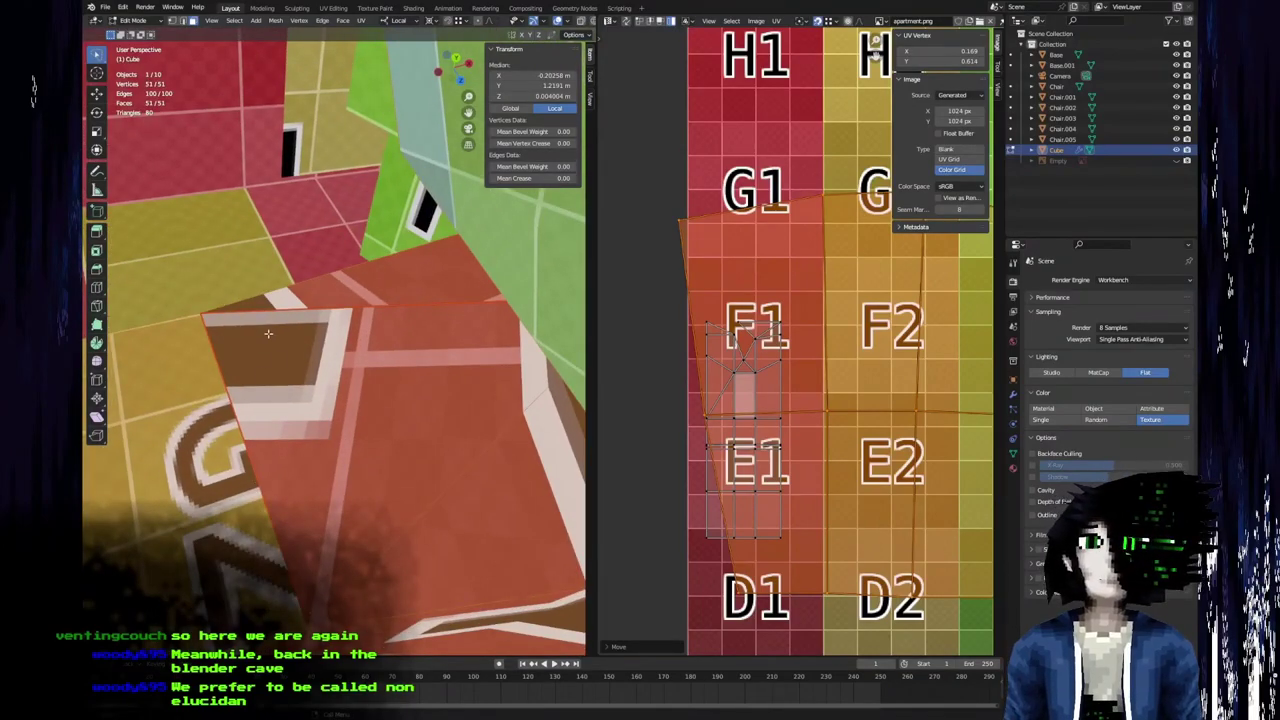
Move the torso island's inner shoulder UV vertex about 0.013 sideways and level it with the outer corner vertex in the F1 cell.
middle_click_drag(732, 340, 781, 387)
scroll(812, 358, "up", 4)
key("1")
left_click(857, 354)
key("g")
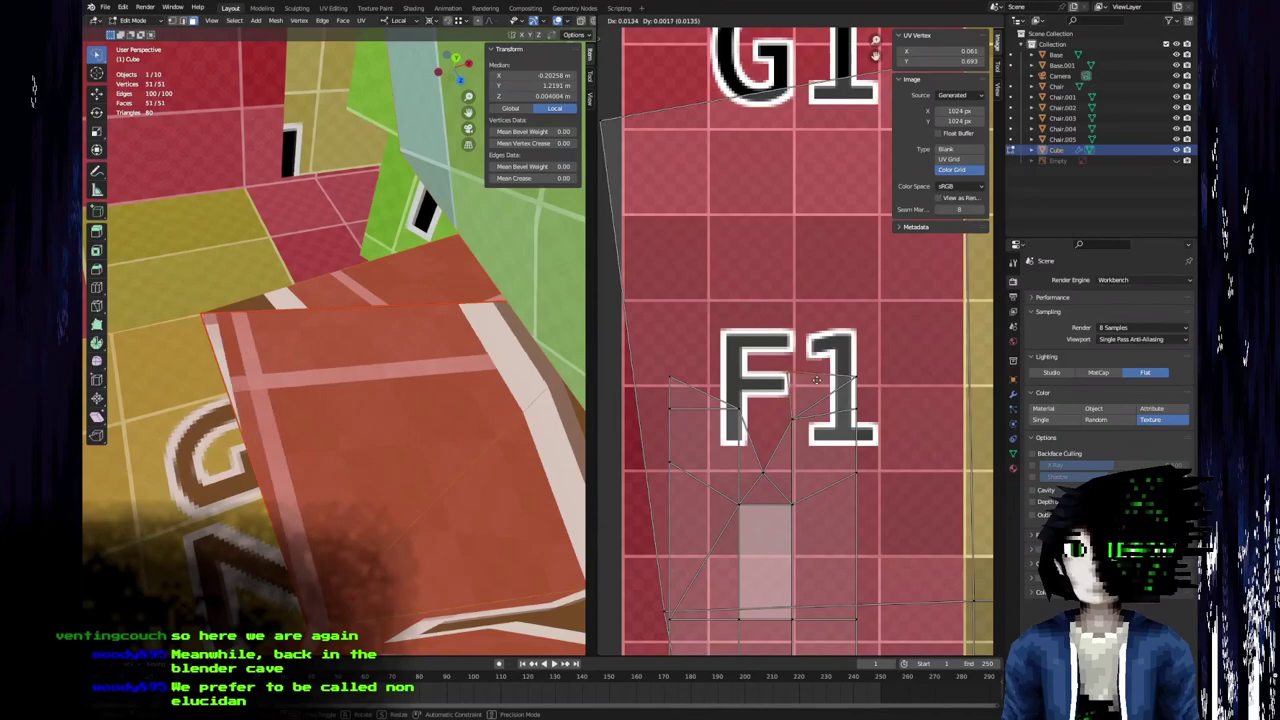
left_click(821, 381)
scroll(818, 390, "up", 6)
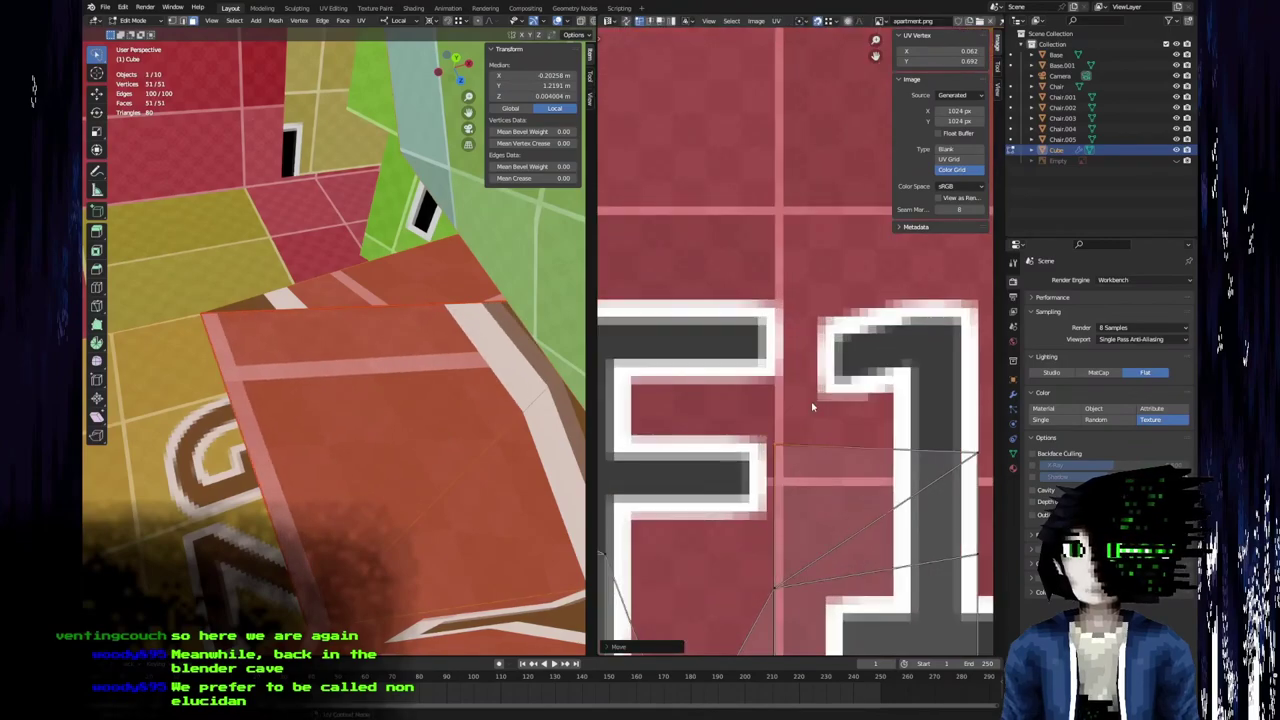
key("g")
left_click(810, 407)
middle_click_drag(458, 467, 465, 473)
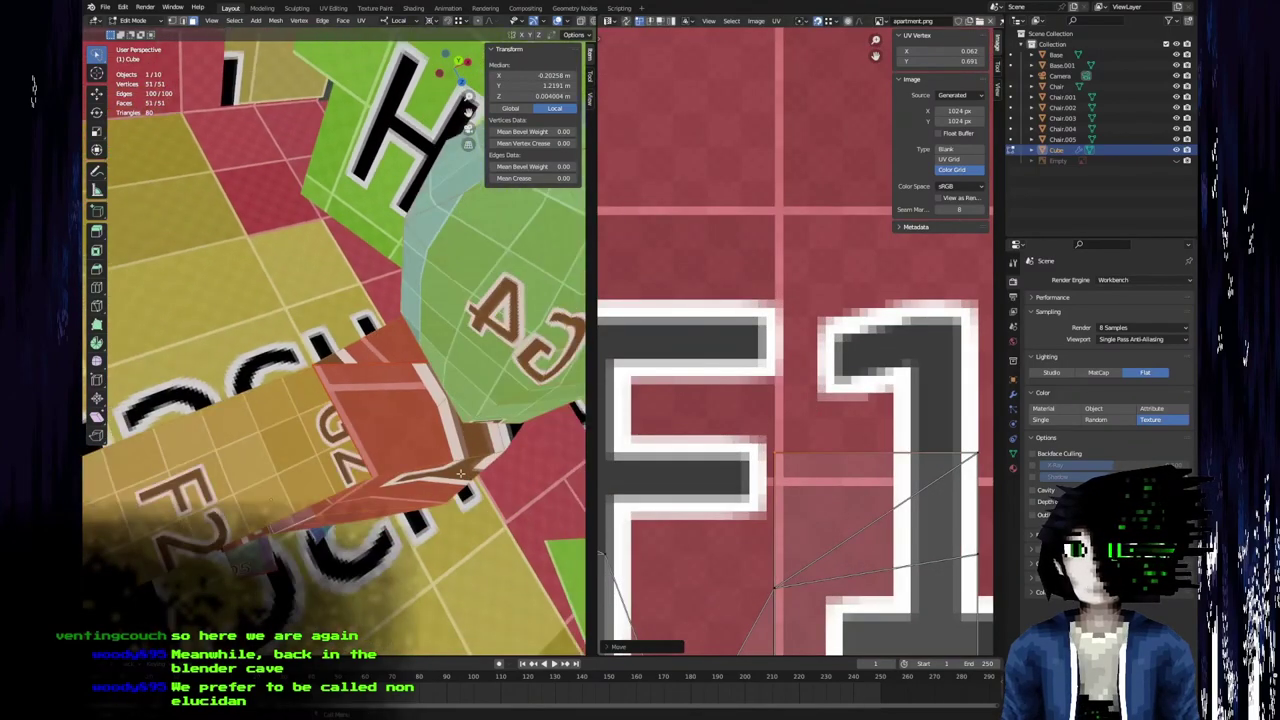
middle_click_drag(398, 398, 405, 419)
scroll(744, 474, "down", 3)
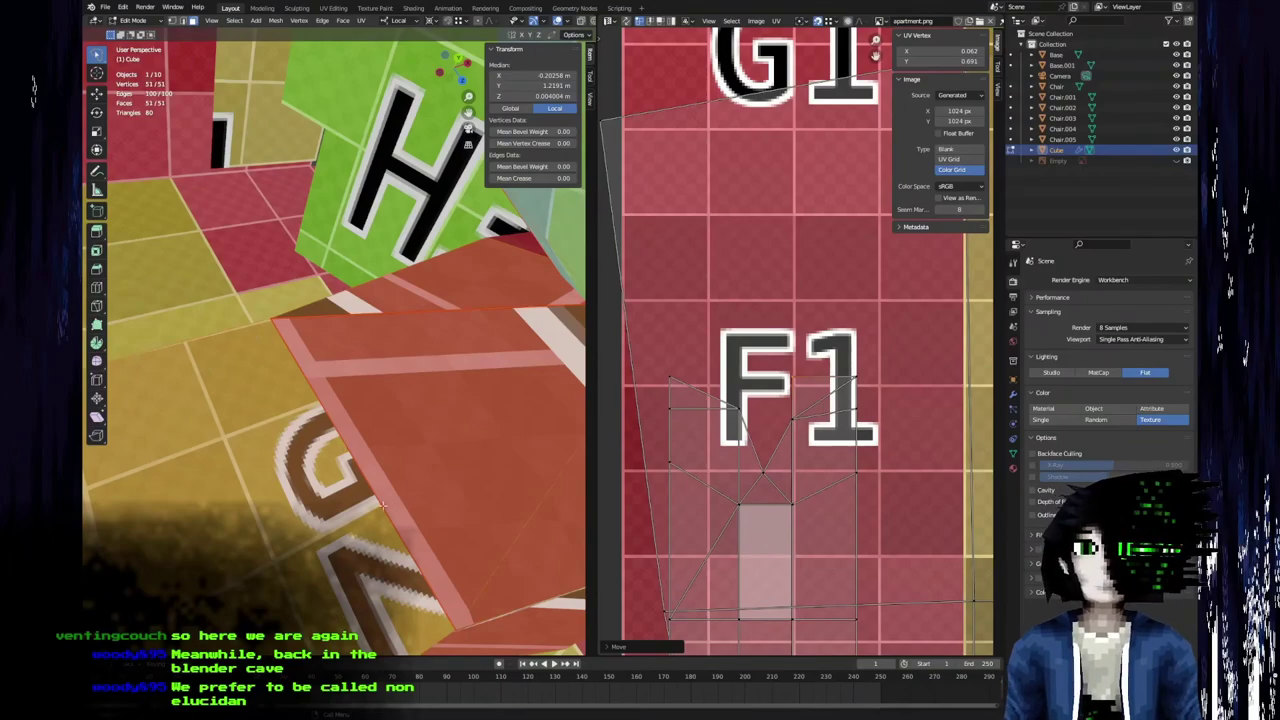
scroll(766, 432, "up", 2)
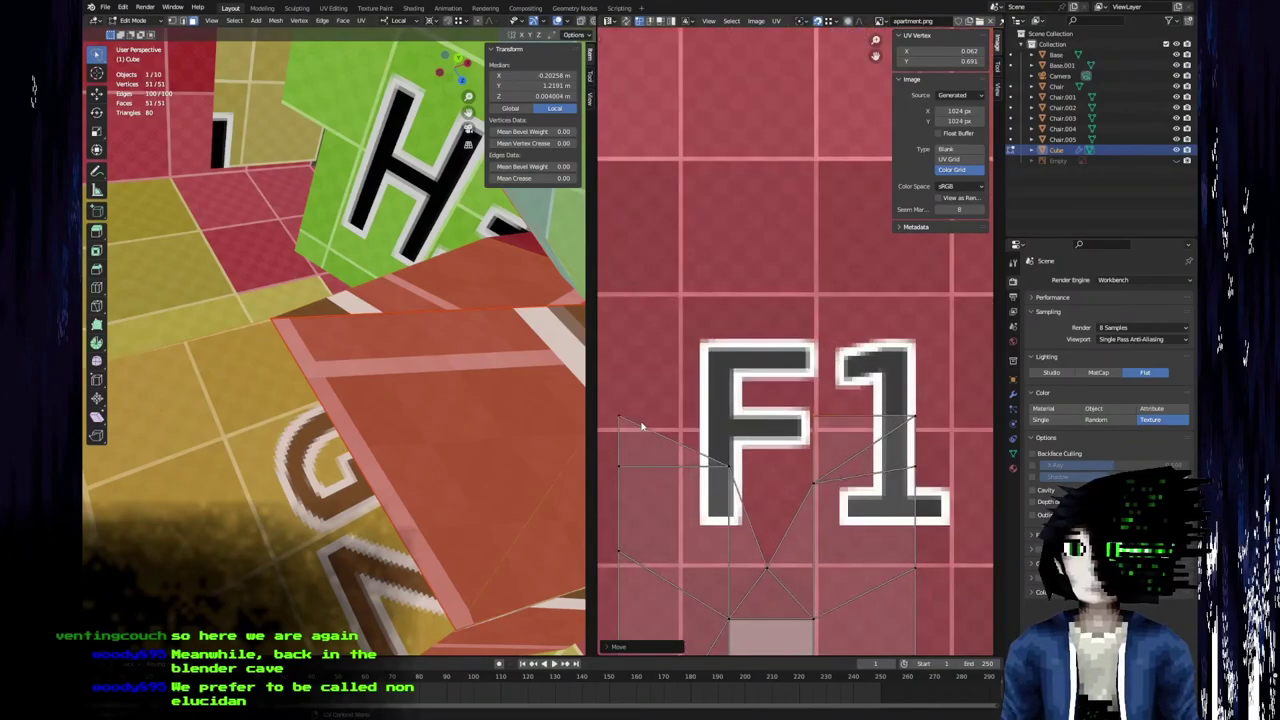
Try repositioning the torso island's outer shoulder corner vertex in the F1 cell, and undo the last vertex move.
key("g")
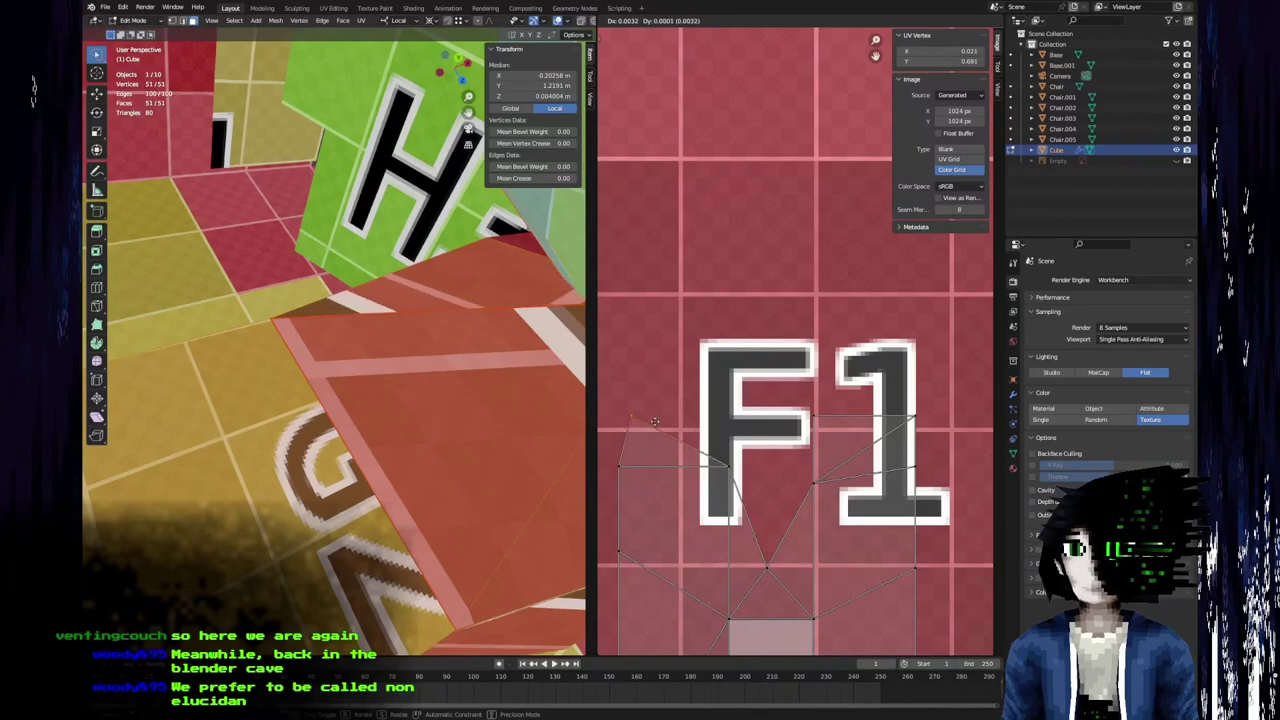
left_click(645, 425)
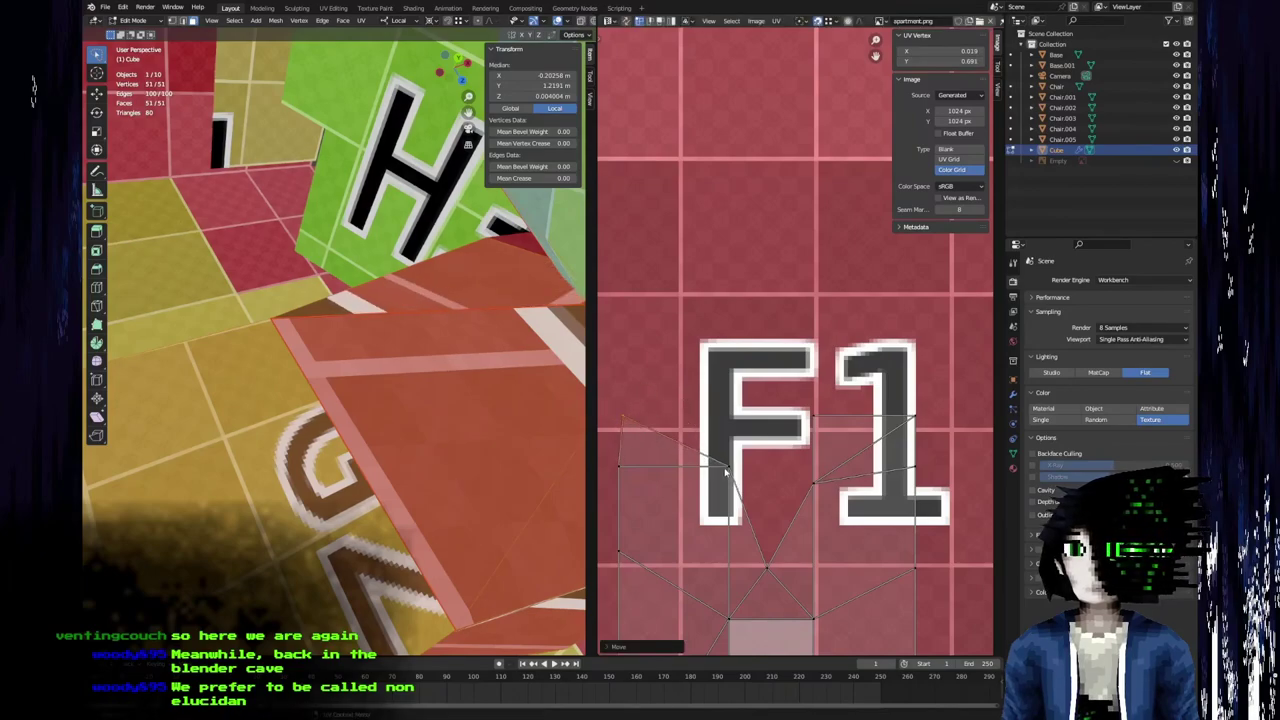
key("g")
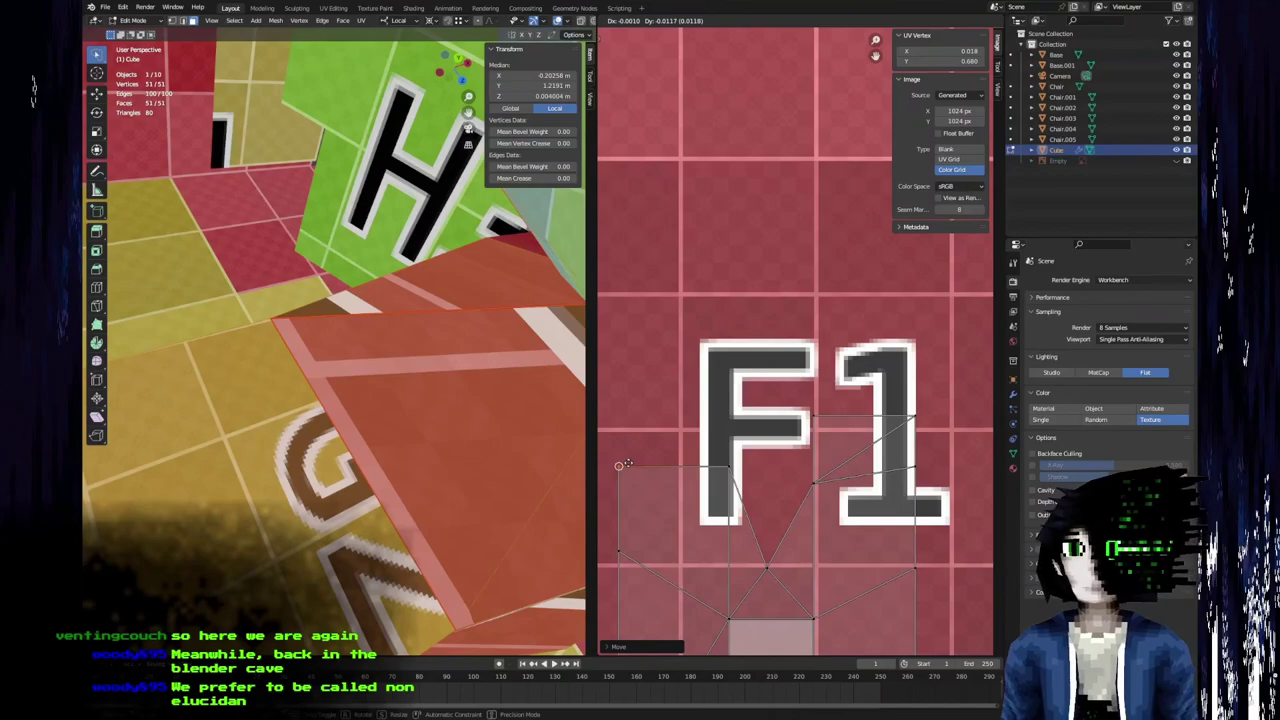
left_click(737, 407)
middle_click_drag(386, 408, 405, 472)
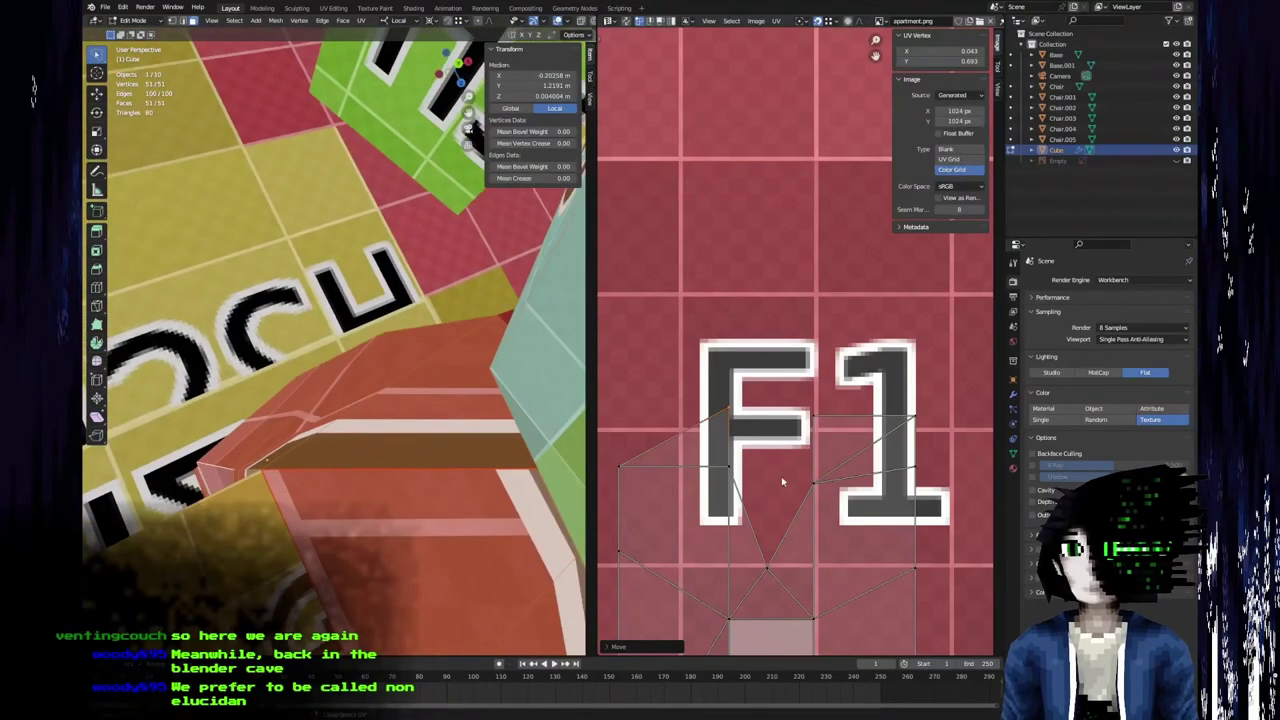
key("ctrl+z")
Try placing the torso island's outer shoulder corner vertex over the inner column at X 0.043, Y 0.679 and inspect the shoulder.
key("g")
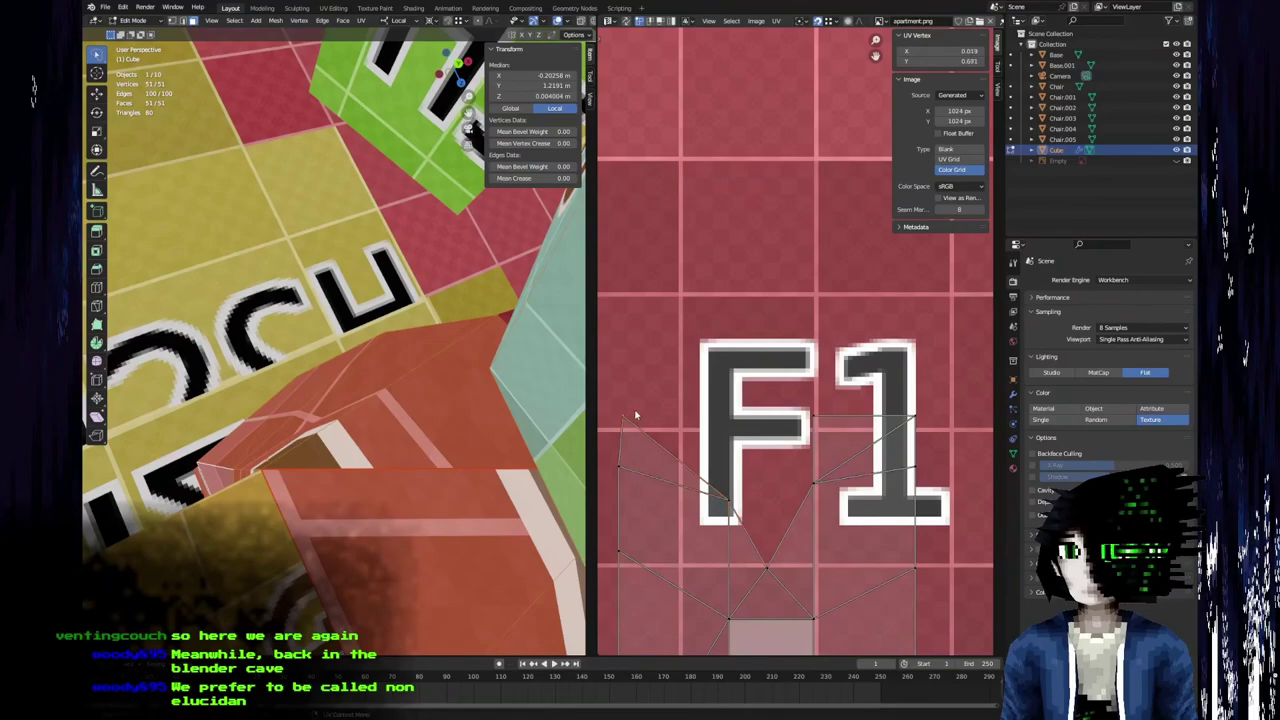
left_click(739, 470)
middle_click_drag(739, 470, 737, 395)
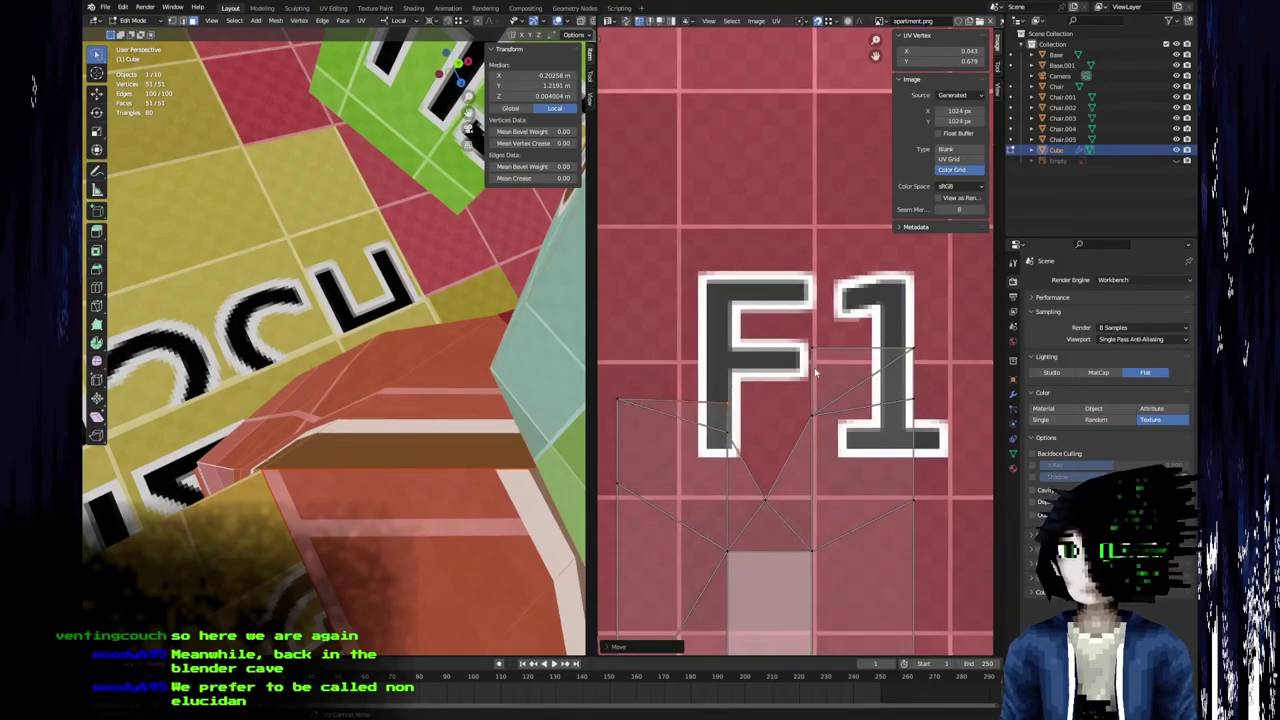
middle_click_drag(375, 493, 433, 515)
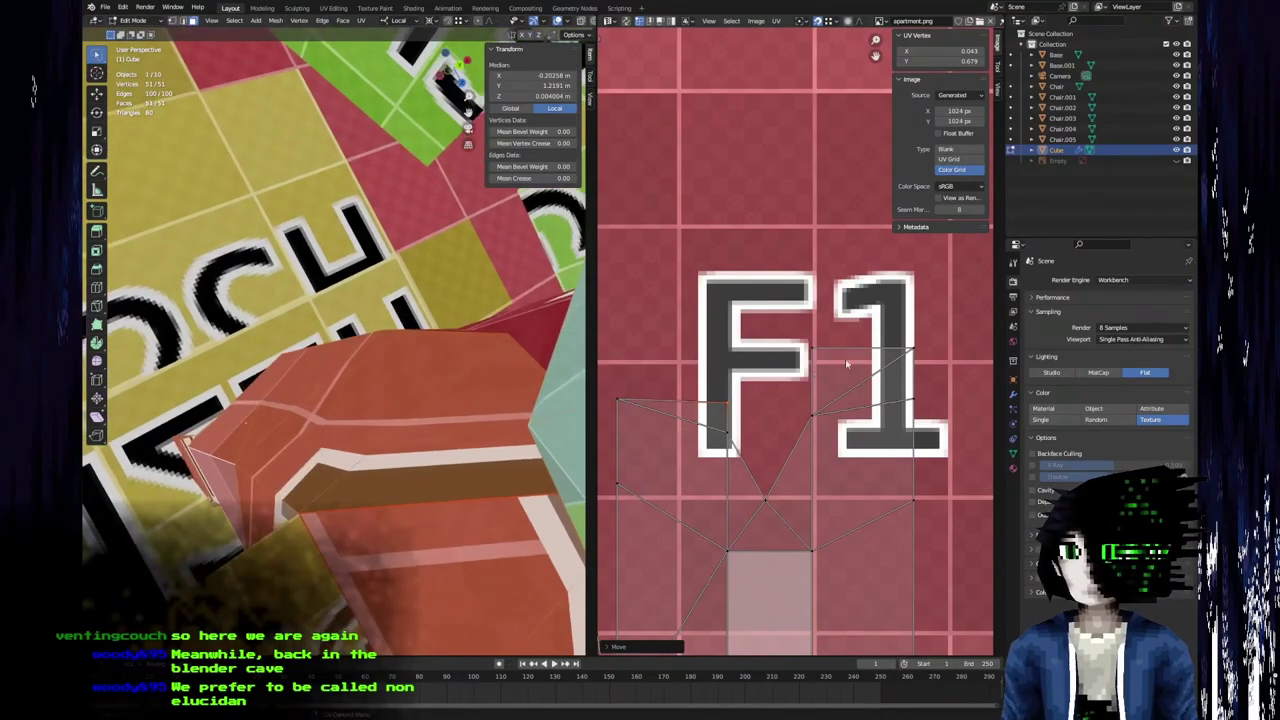
middle_click_drag(440, 440, 390, 371)
middle_click_drag(236, 283, 206, 208)
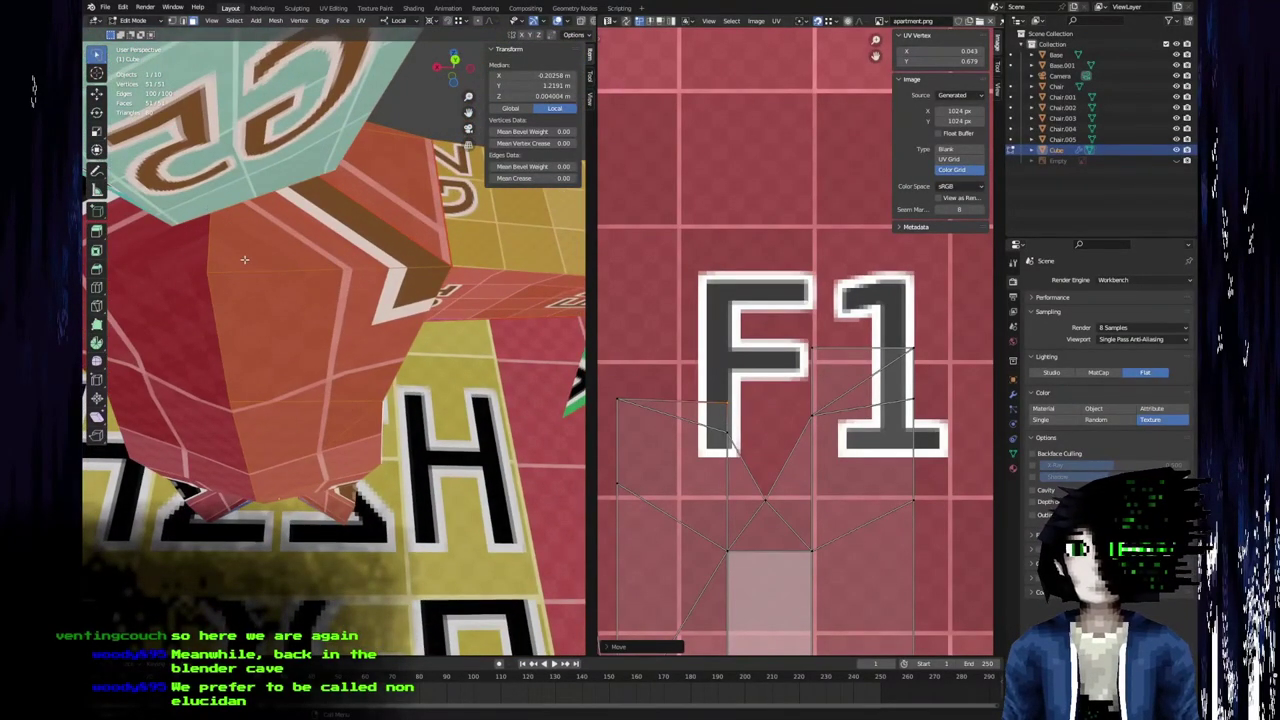
Move the shoulder corner vertex back towards the outer column and raise the neighbouring inner vertex to X 0.043, Y 0.684.
key("g")
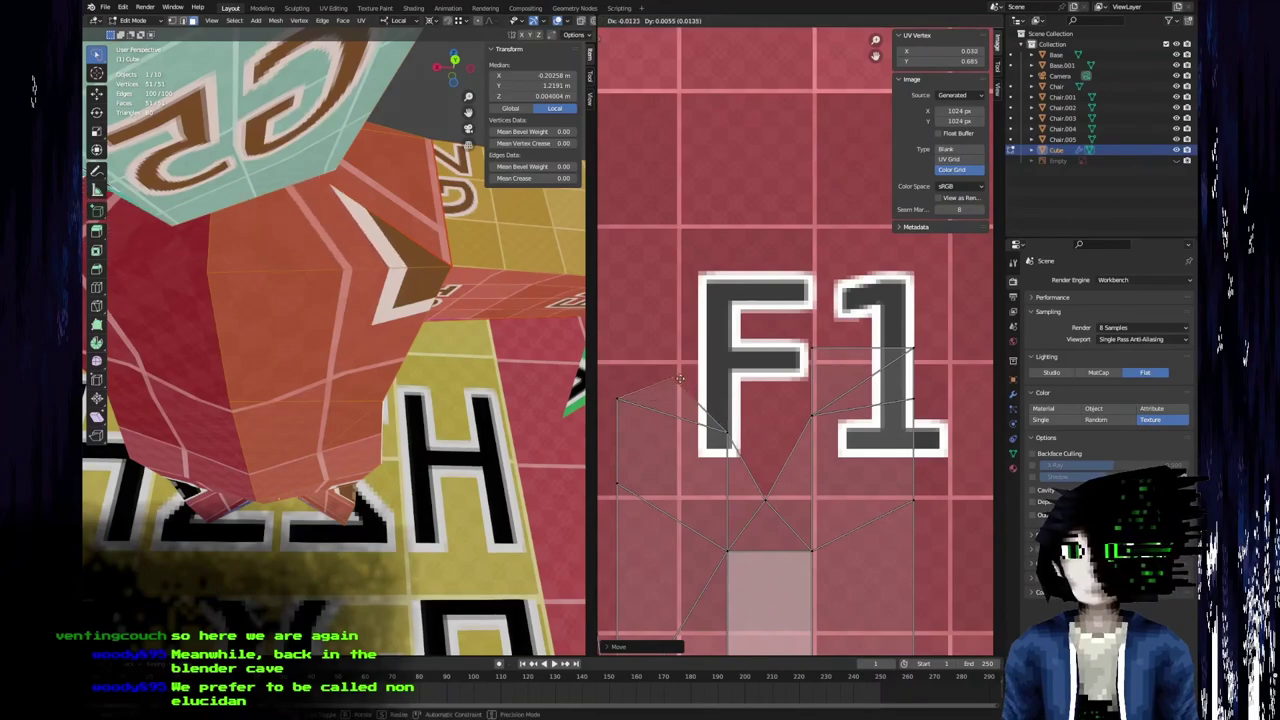
left_click(648, 380)
left_click(731, 434)
key("g")
left_click(730, 381)
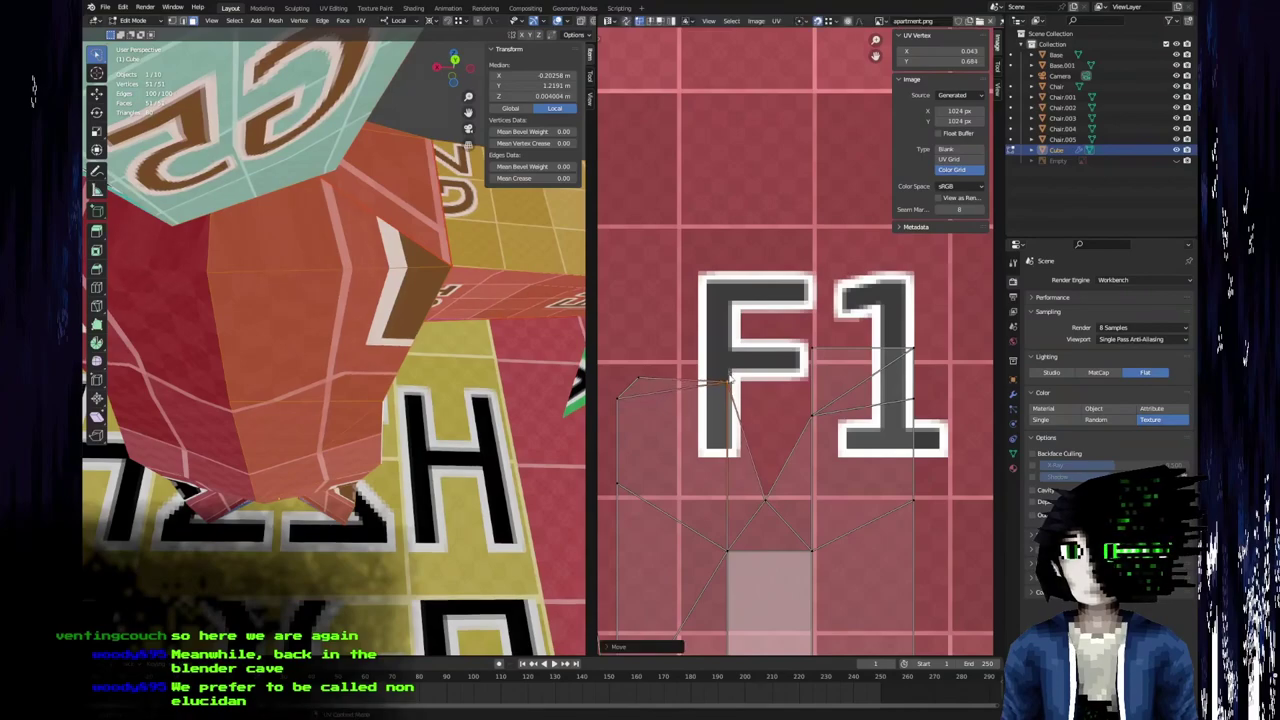
key("g")
right_click(640, 385)
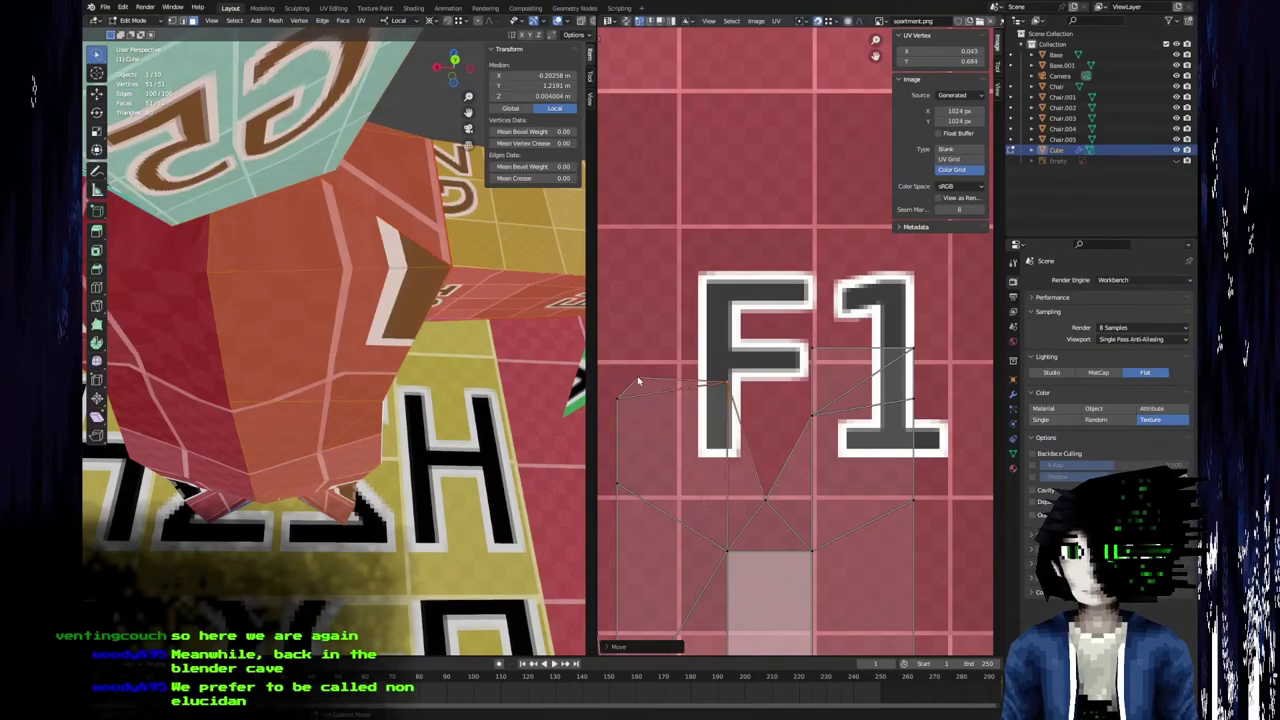
Place the outer shoulder corner vertex directly above the torso island's outer edge and nudge the inner vertex level with it.
left_click(637, 383)
key("g")
left_click(610, 375)
left_click(735, 389)
key("g")
left_click(736, 387)
Raise the torso island's outer shoulder corner vertex to X 0.016, Y 0.688, keeping it above the outer edge.
middle_click_drag(373, 410, 346, 515)
left_click(619, 408)
key("g")
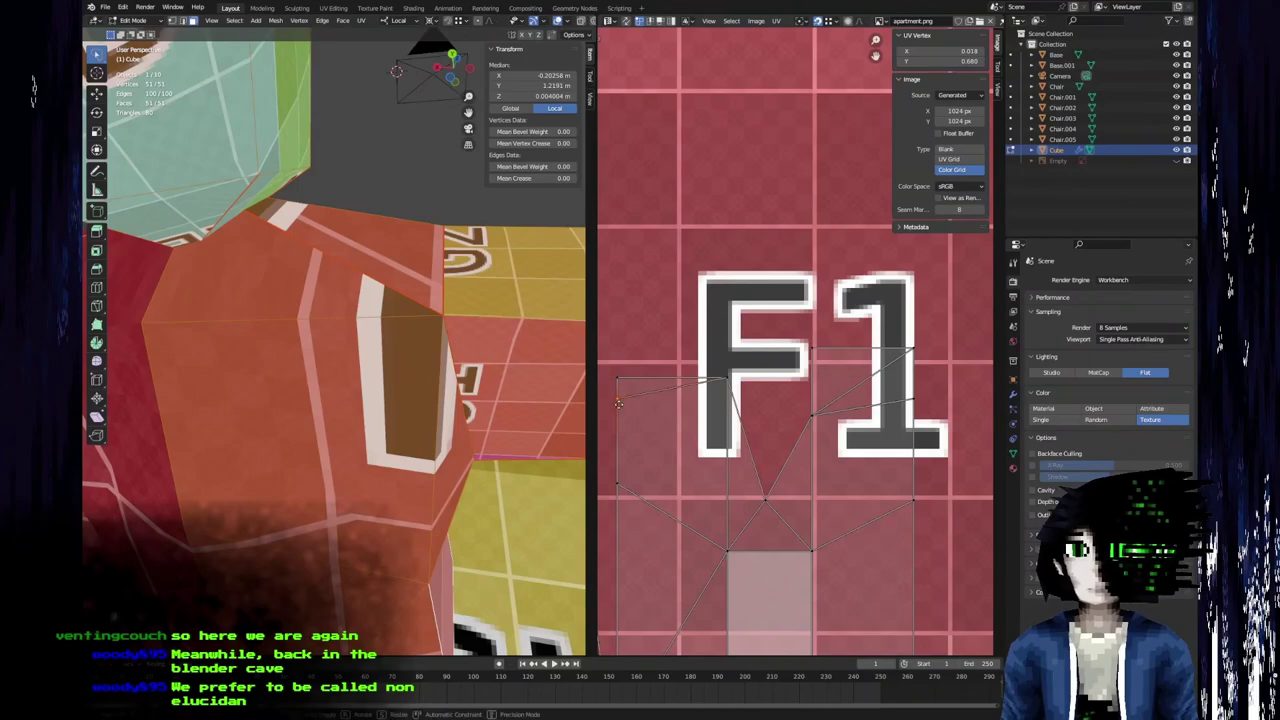
right_click(622, 387)
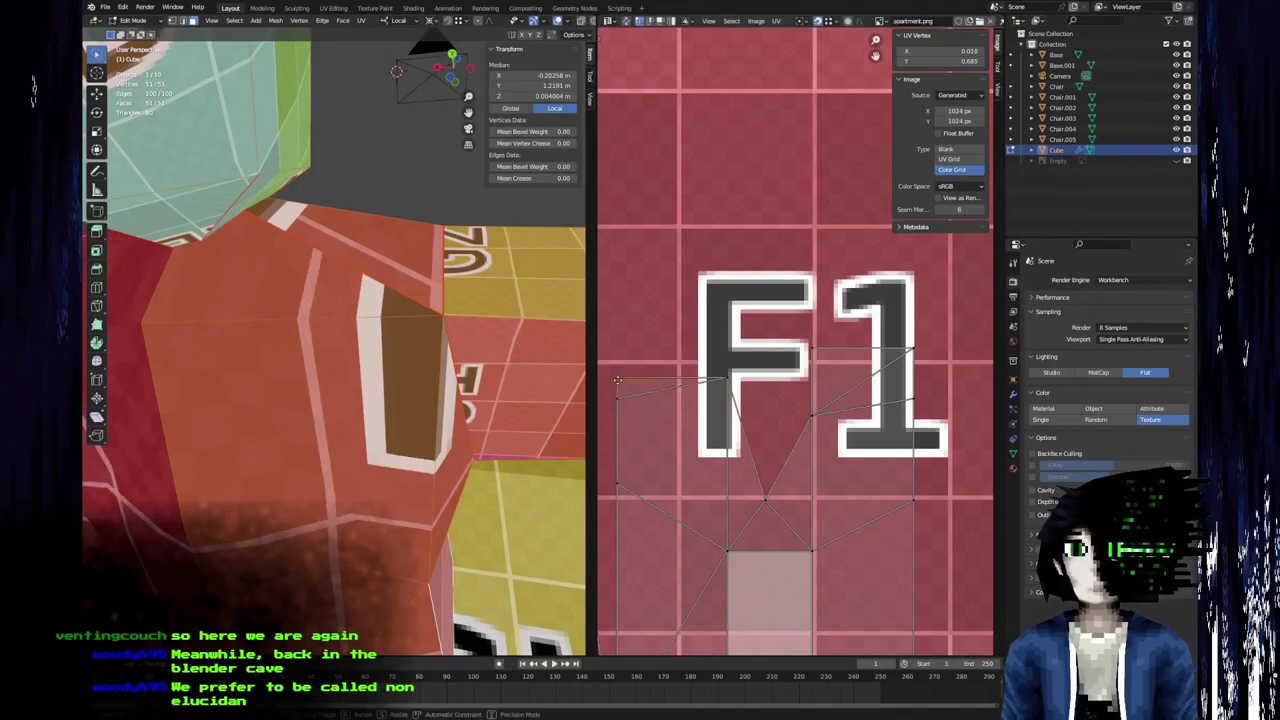
key("g")
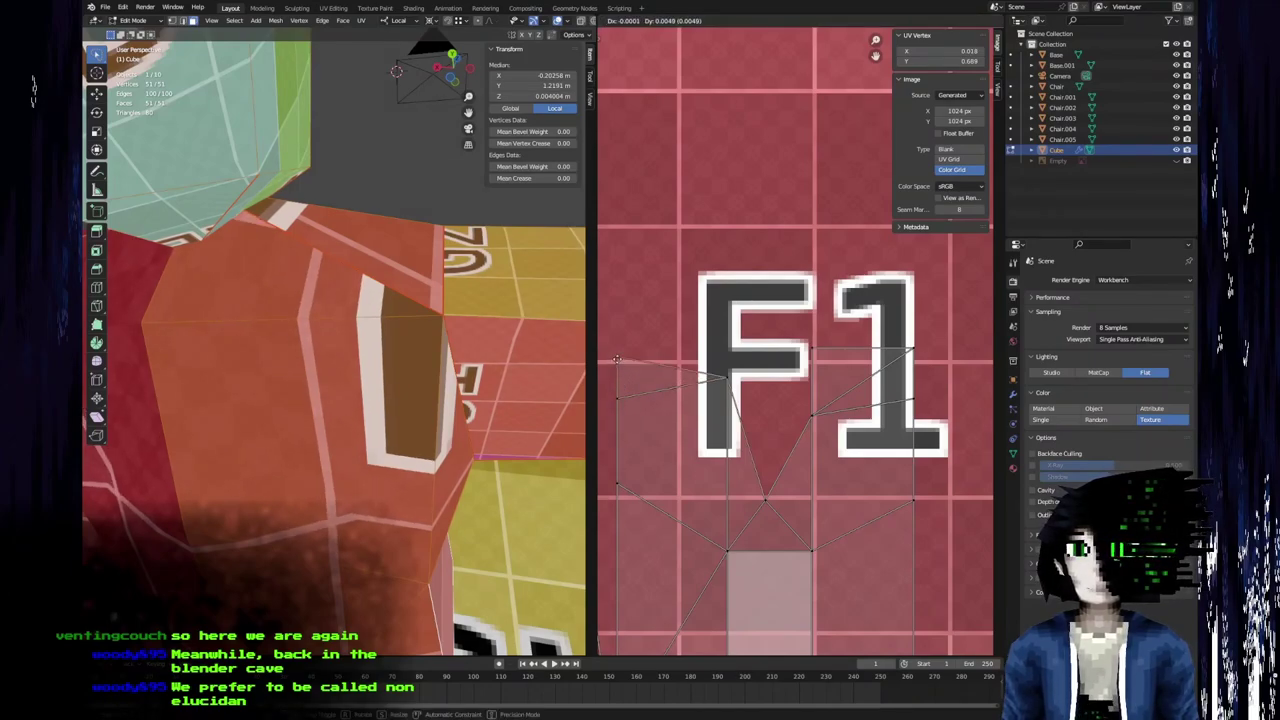
left_click(617, 362)
Raise the torso island's inner shoulder vertex so the top edge is level with the outer corner.
scroll(400, 392, "down", 4)
middle_click_drag(397, 392, 336, 550, "shift")
scroll(408, 482, "up", 3)
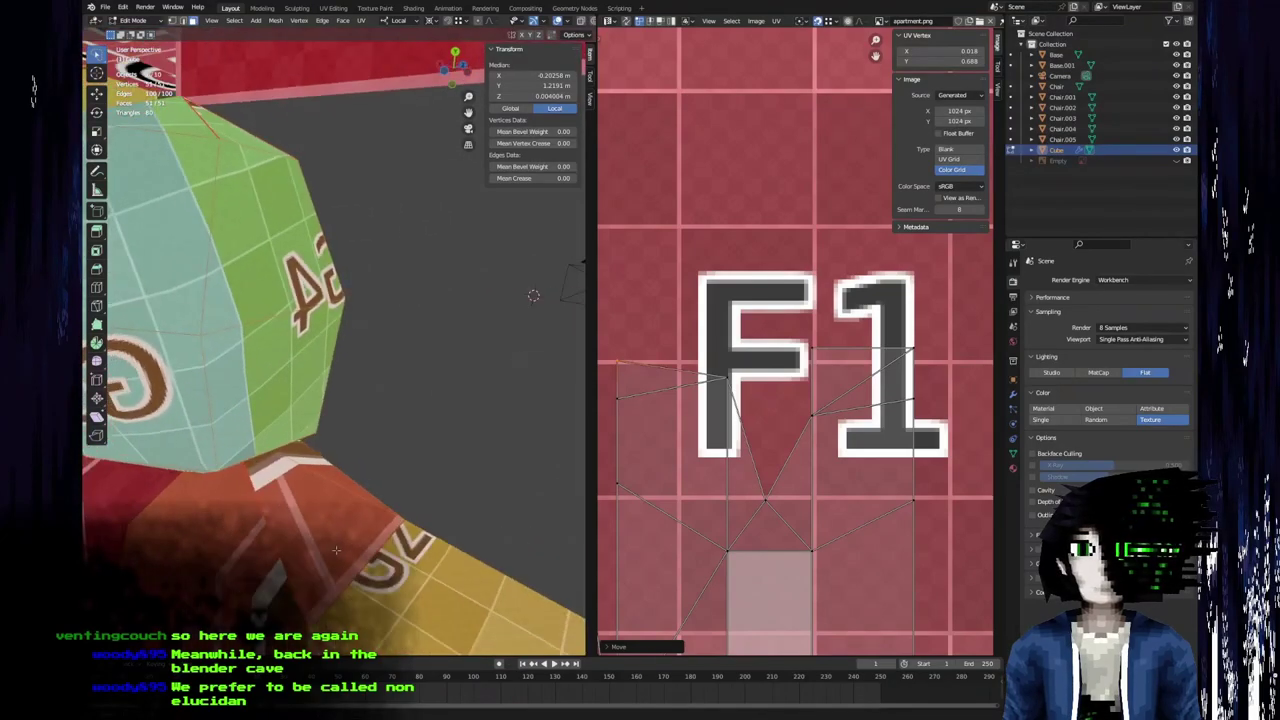
middle_click_drag(802, 406, 803, 450)
scroll(665, 420, "down", 1)
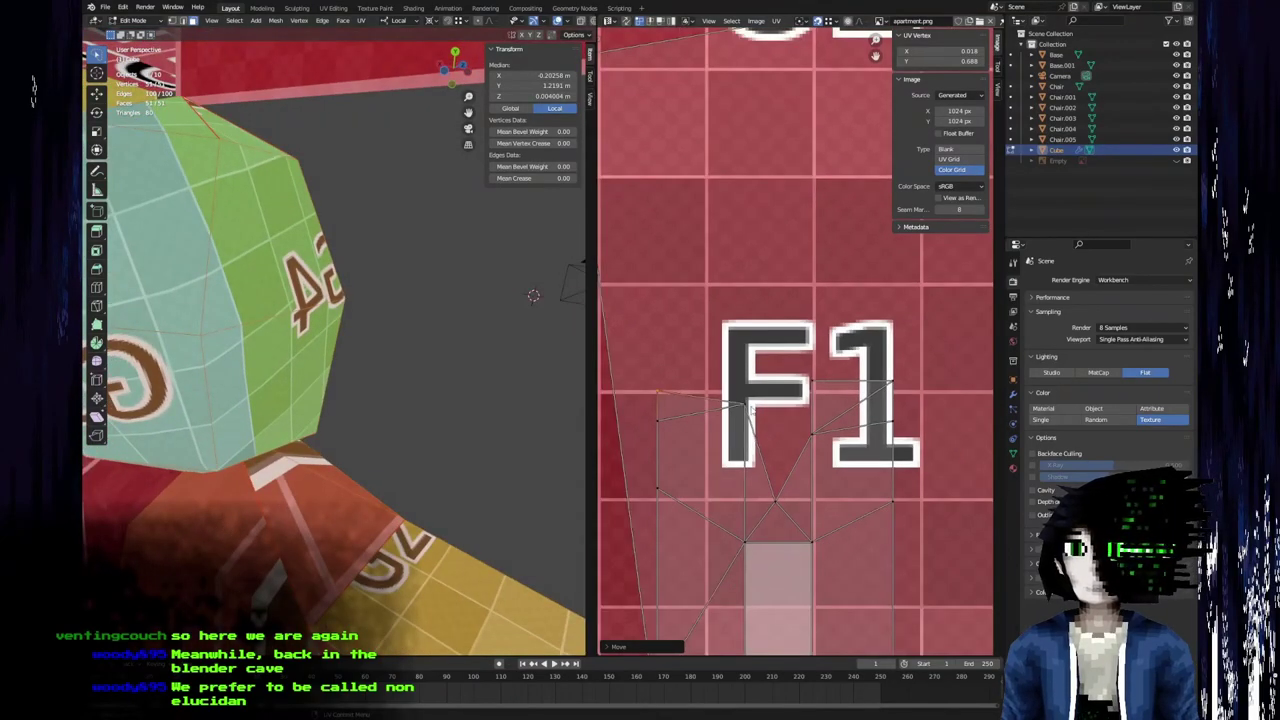
left_click(751, 409)
key("g")
left_click(750, 398)
mouse_move(311, 486)
middle_mouse_down()
mouse_move(401, 458)
mouse_move(306, 474)
middle_mouse_up()
Move the selected arm UV island up and off the torso island, and scale it down.
scroll(853, 449, "down", 6)
scroll(852, 448, "down", 5)
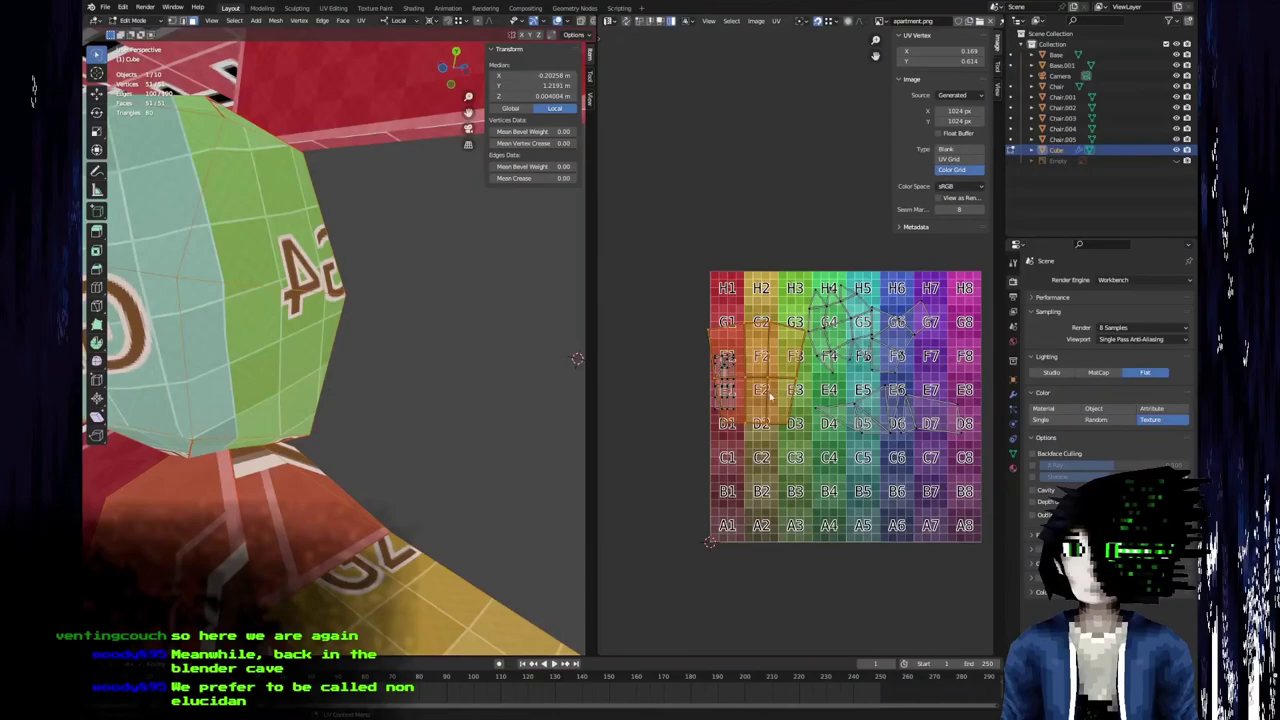
middle_click_drag(770, 394, 831, 413)
key("g")
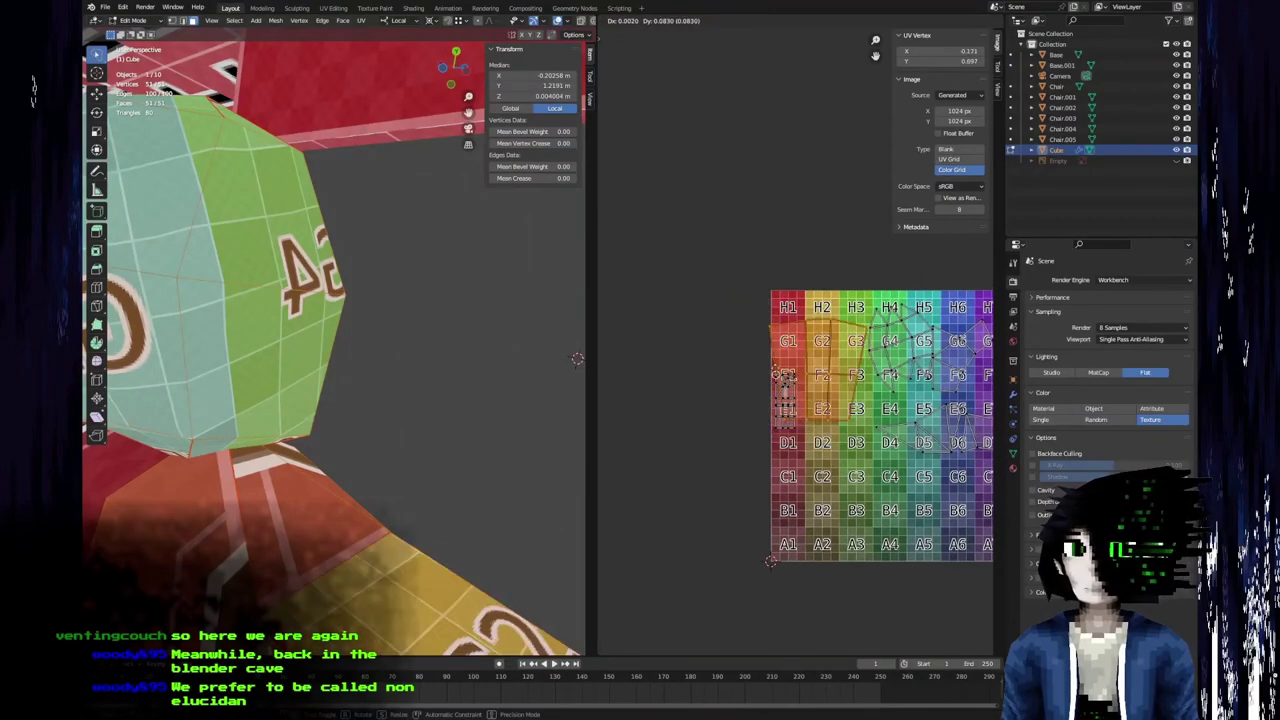
left_click(748, 368)
key("s")
left_click(761, 372)
Position the arm island over the lower G1 cell above the torso island and scale it to about the torso island's width.
middle_click_drag(768, 384, 745, 418)
scroll(771, 383, "up", 4)
key("g")
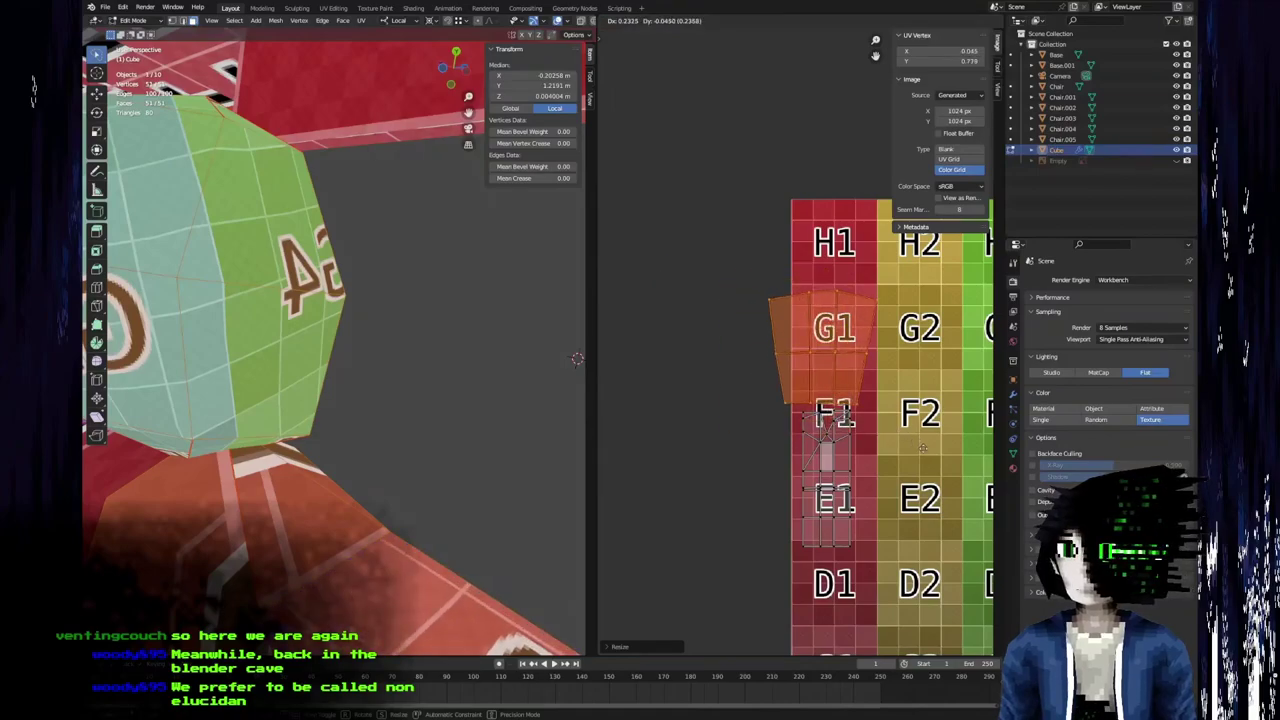
left_click(926, 465)
key("s")
left_click(886, 405)
Straighten the arm island's outer edge loop nearest the grid border by scaling it to 0 along X.
scroll(886, 405, "up", 5)
left_click(816, 477)
left_click(816, 477)
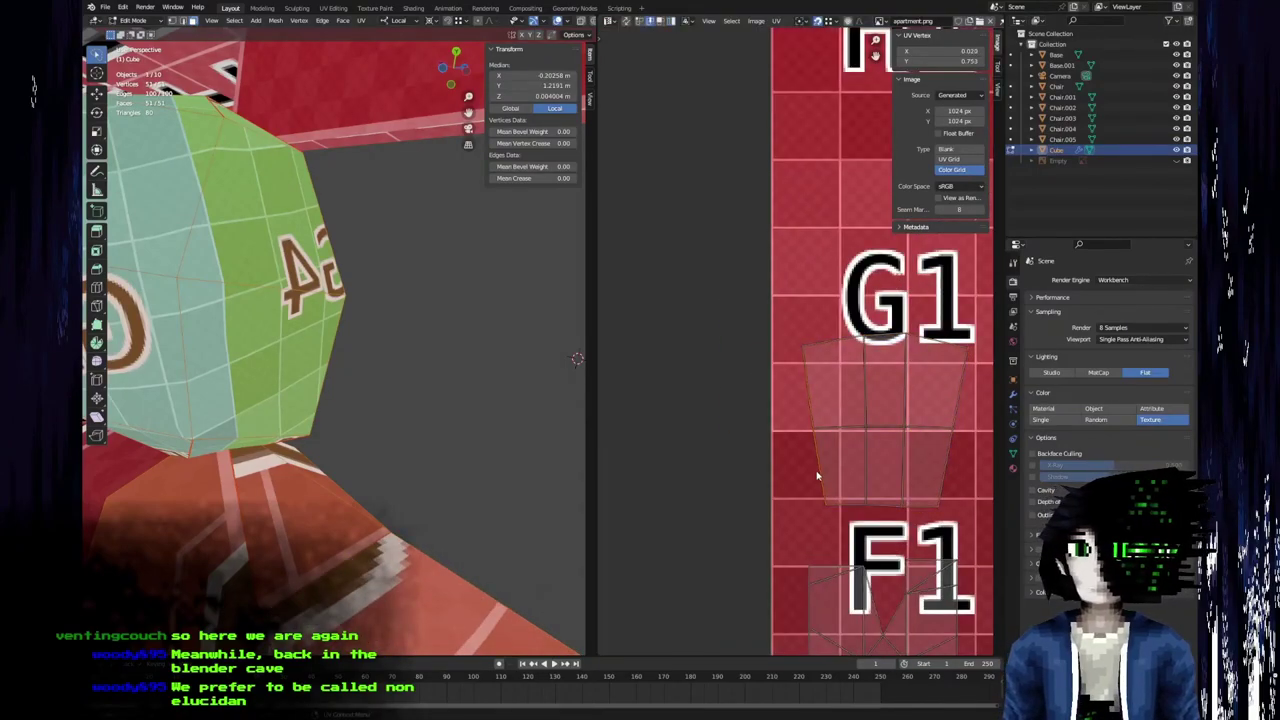
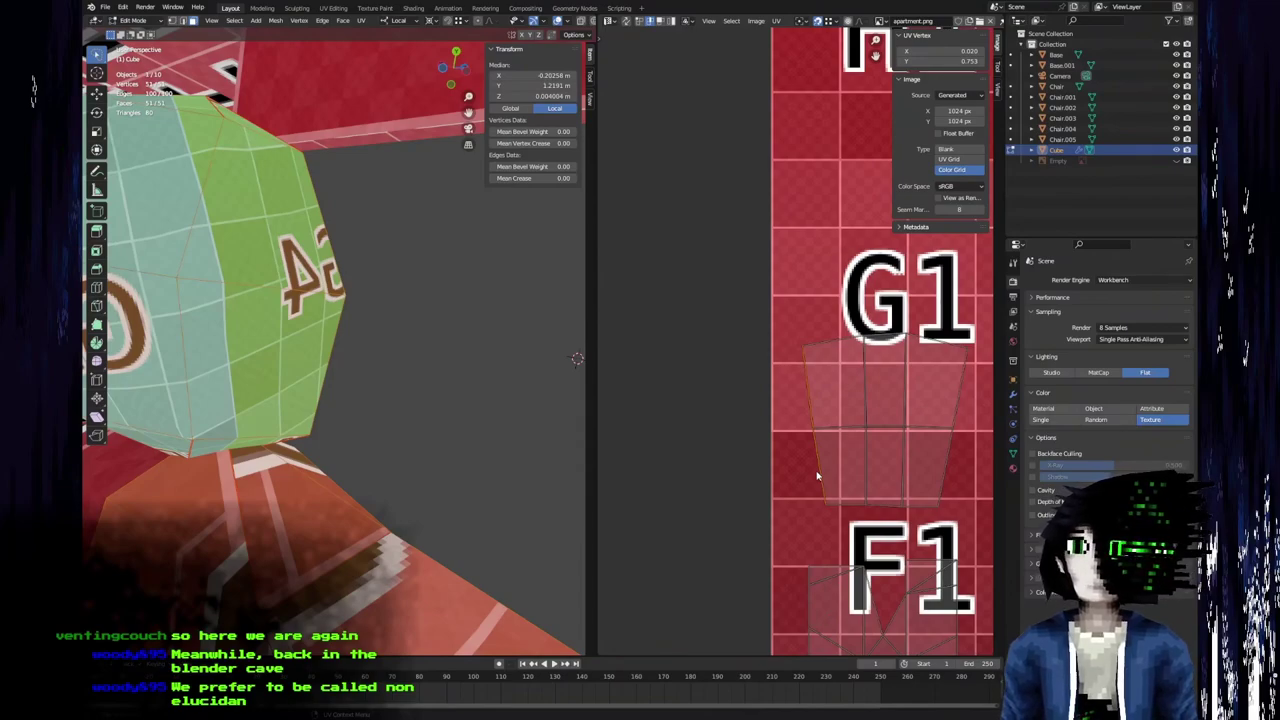
key("s")
key("x")
key("0")
key("Return")
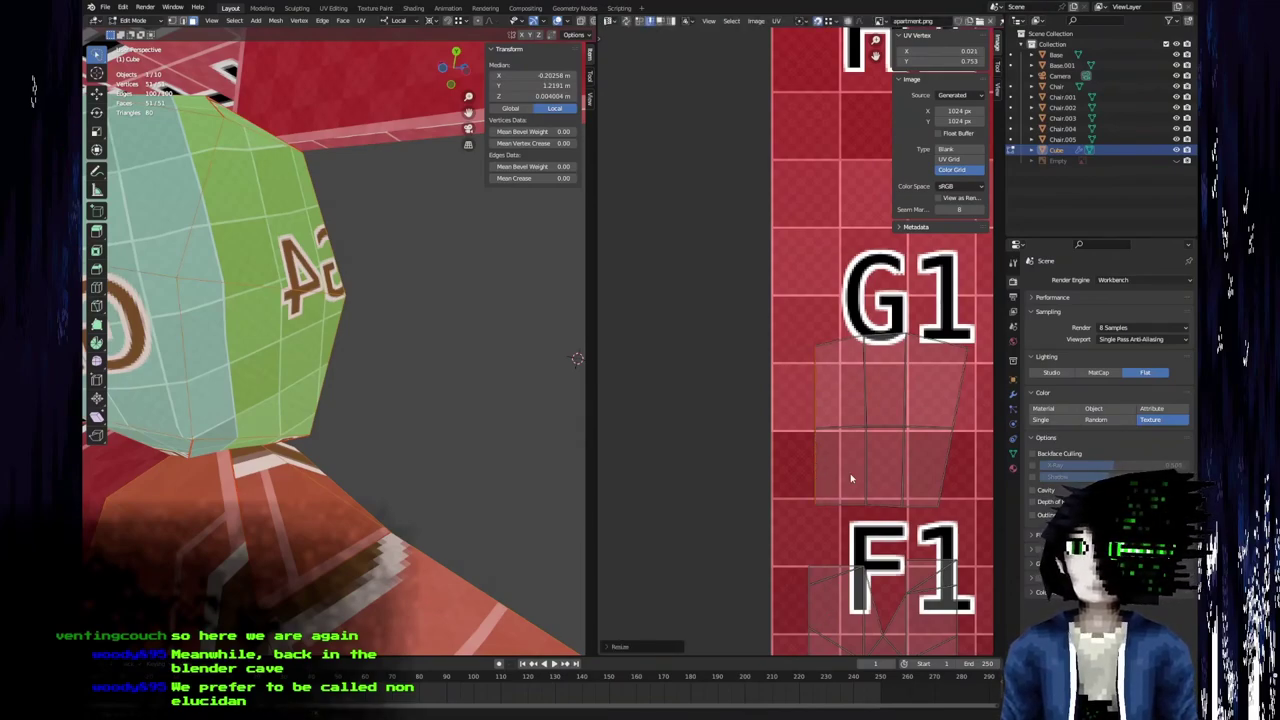
Straighten the arm island's first inner vertical edge loop by scaling it to 0 along X.
left_click(859, 472, "alt")
key("s")
key("x")
key("0")
key("Return")
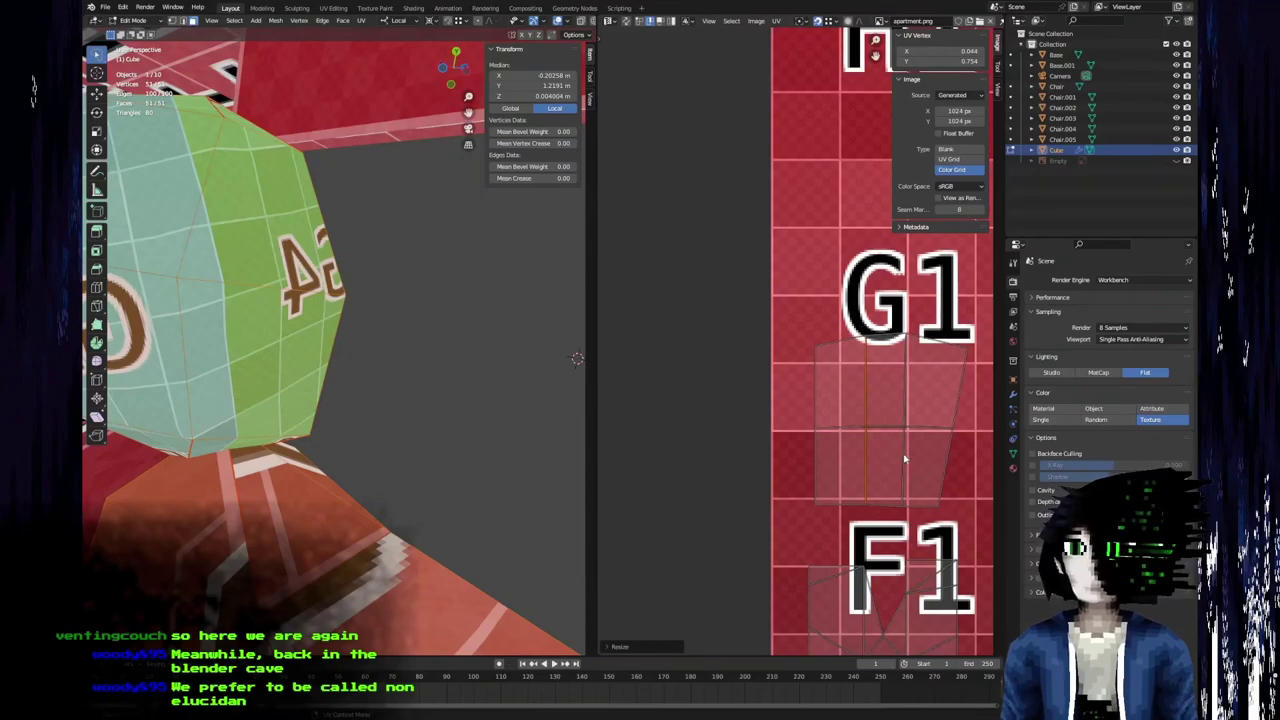
Straighten the arm island's second inner vertical edge loop by scaling it to 0 along X.
left_click(905, 457, "alt")
key("s")
left_click(904, 457)
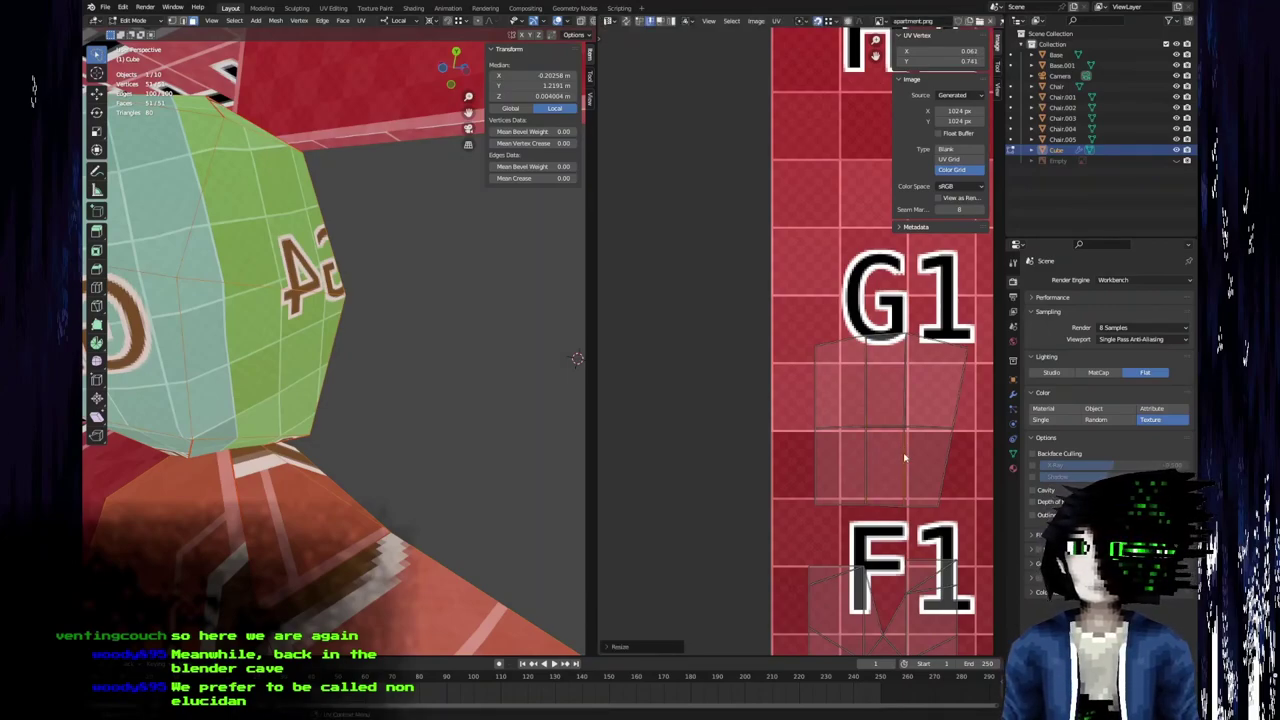
left_click(905, 457, "alt")
key("s")
key("x")
key("0")
key("Return")
Straighten the arm island's far outer edge loop, on the side facing the G2 column, by scaling it to 0 along X.
left_click(943, 463, "alt")
key("s")
key("x")
key("0")
key("Return")
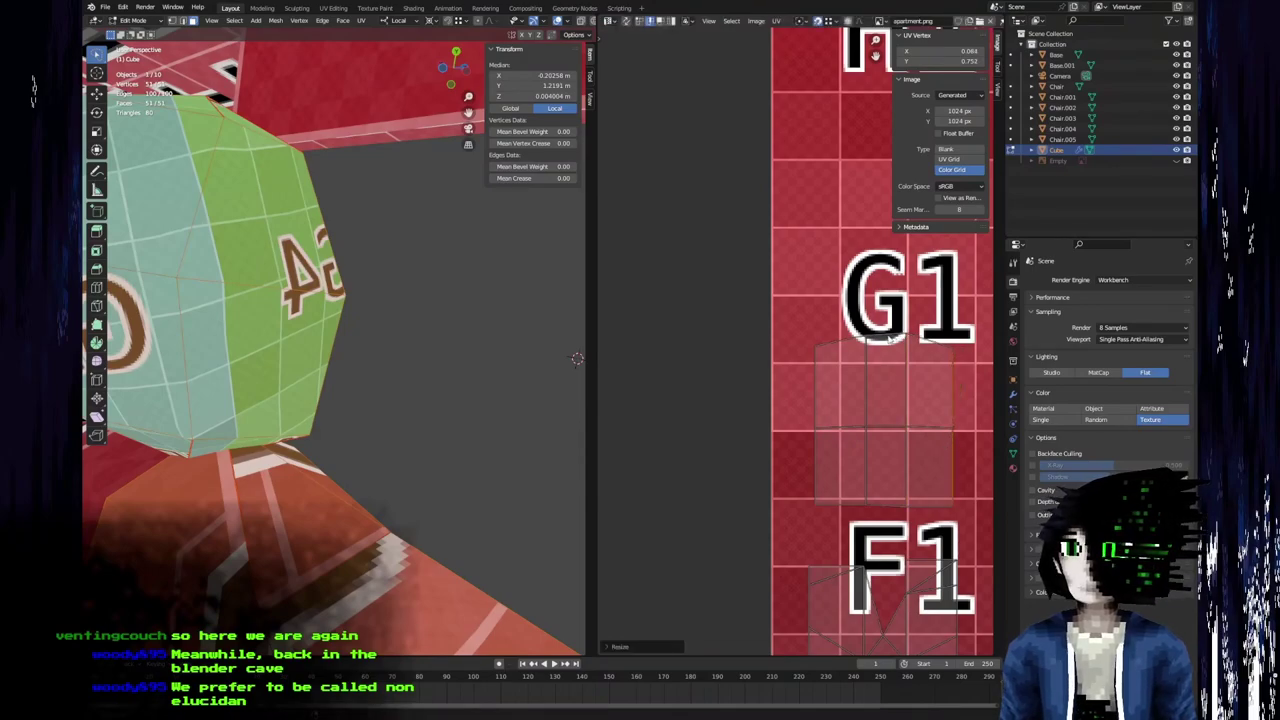
Flatten the arm island's horizontal edge rows by scaling each to 0 along Y.
left_click(888, 336)
key("s")
key("y")
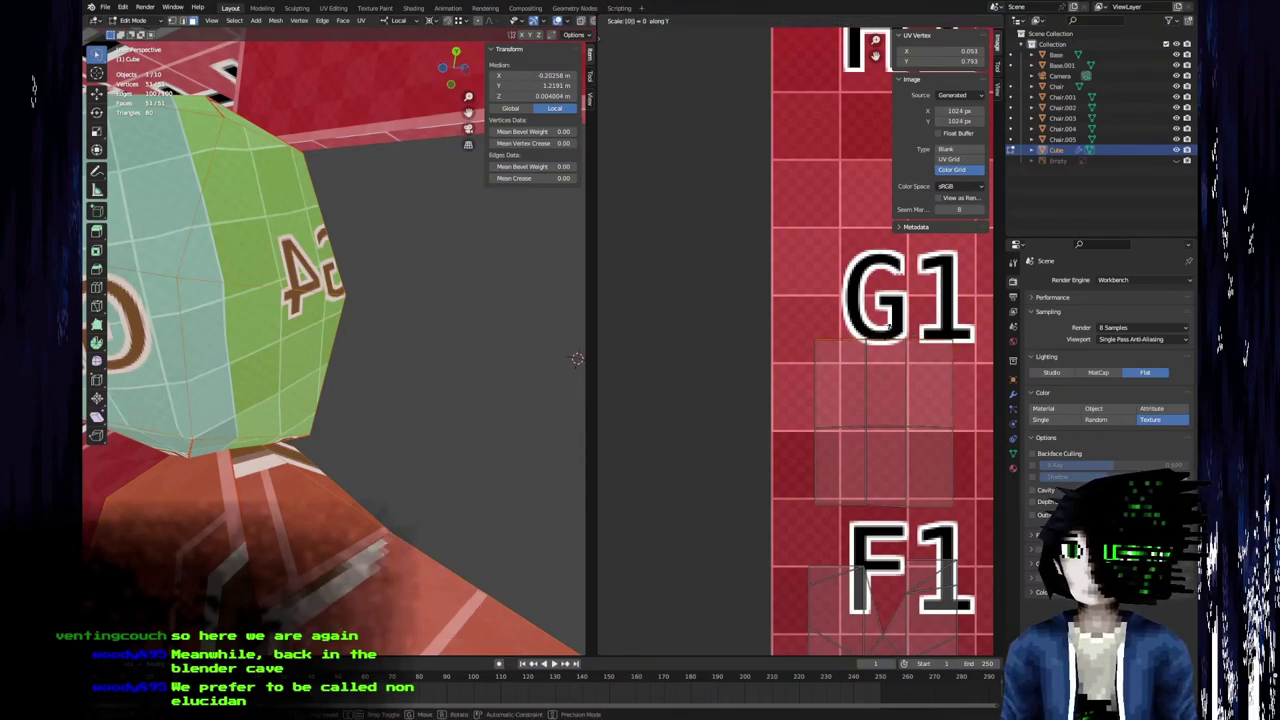
key("Return")
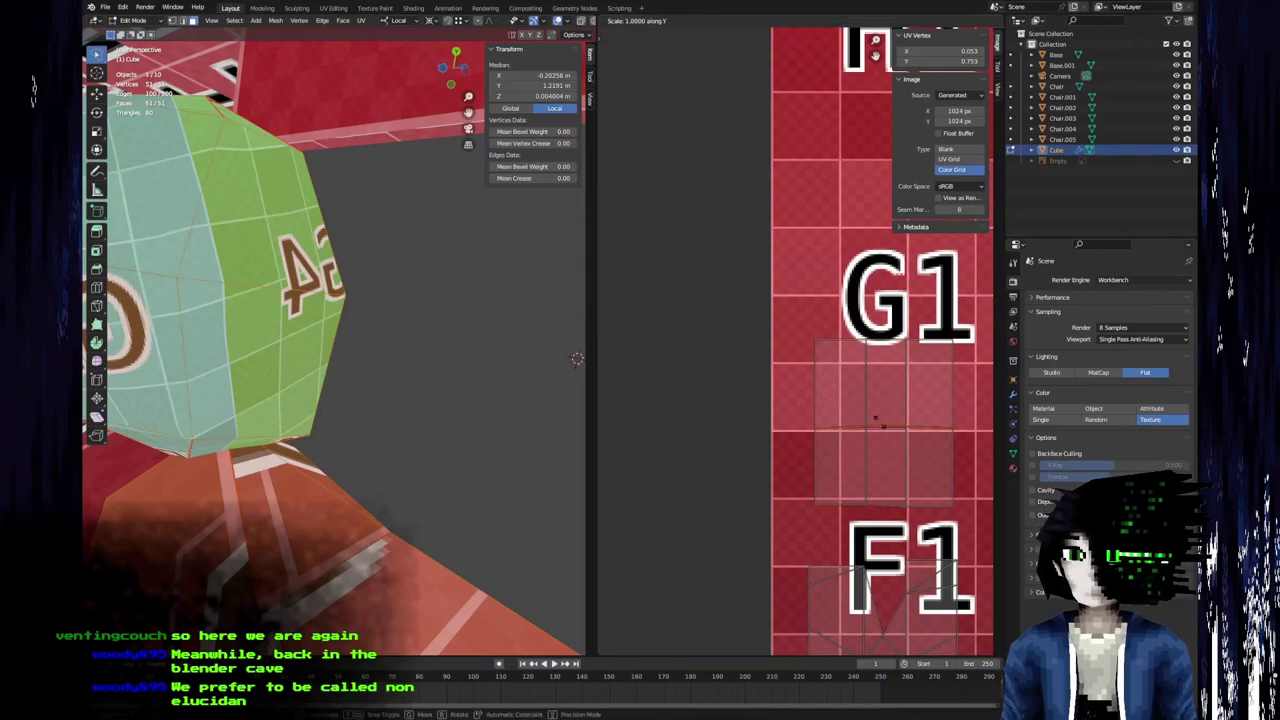
left_click(881, 427)
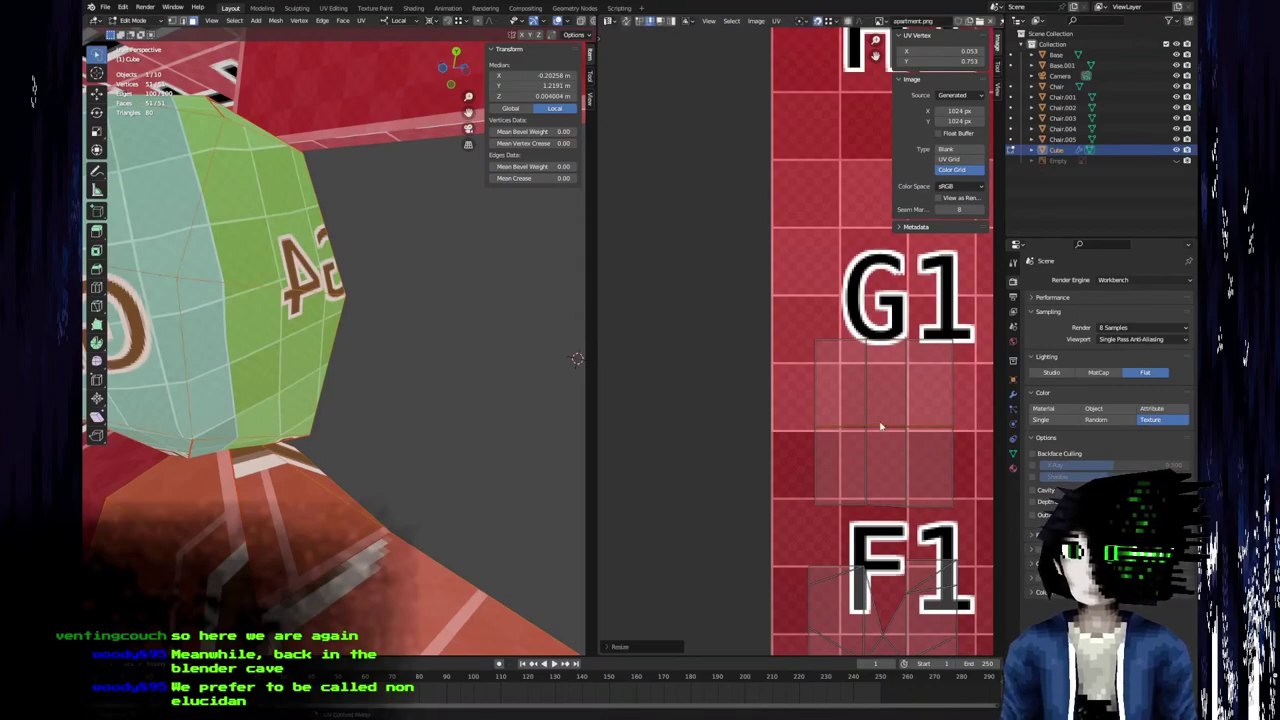
left_click(883, 503)
Examine the checker texture on the shoulder and arm from several angles and compare the arm and torso islands.
middle_click_drag(865, 486, 760, 412)
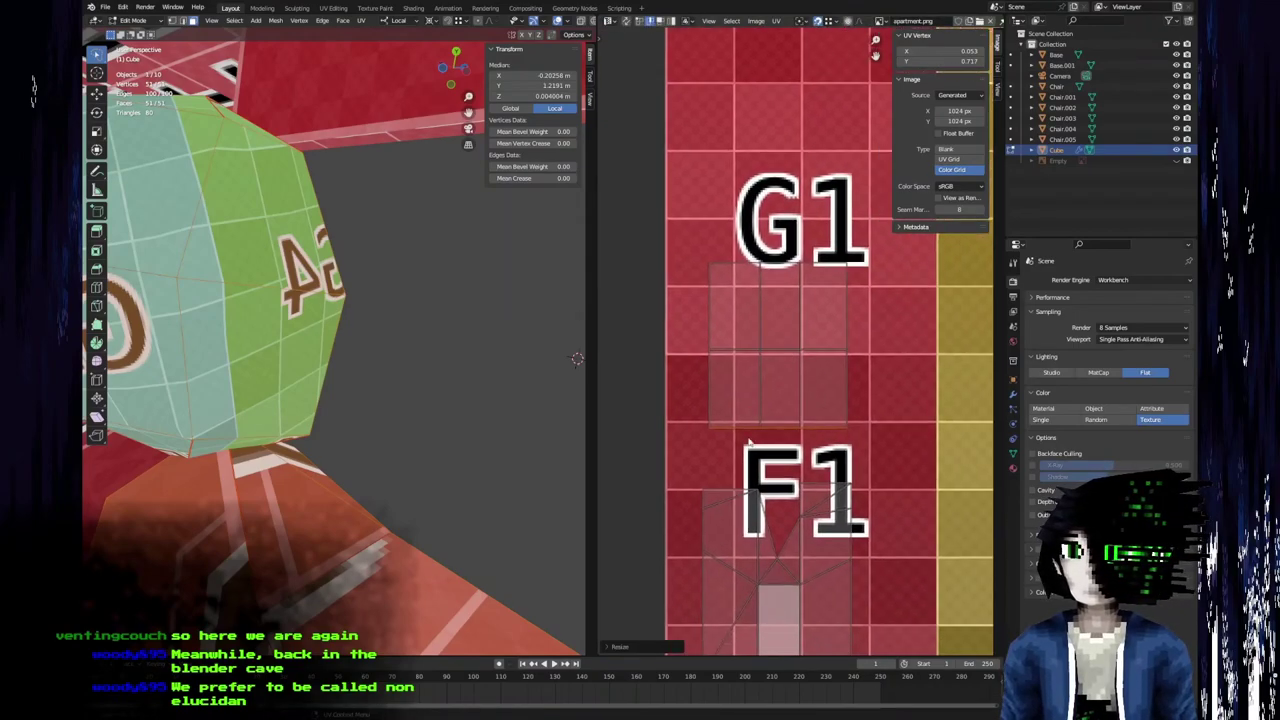
middle_click_drag(270, 400, 325, 210)
middle_click_drag(783, 385, 768, 408)
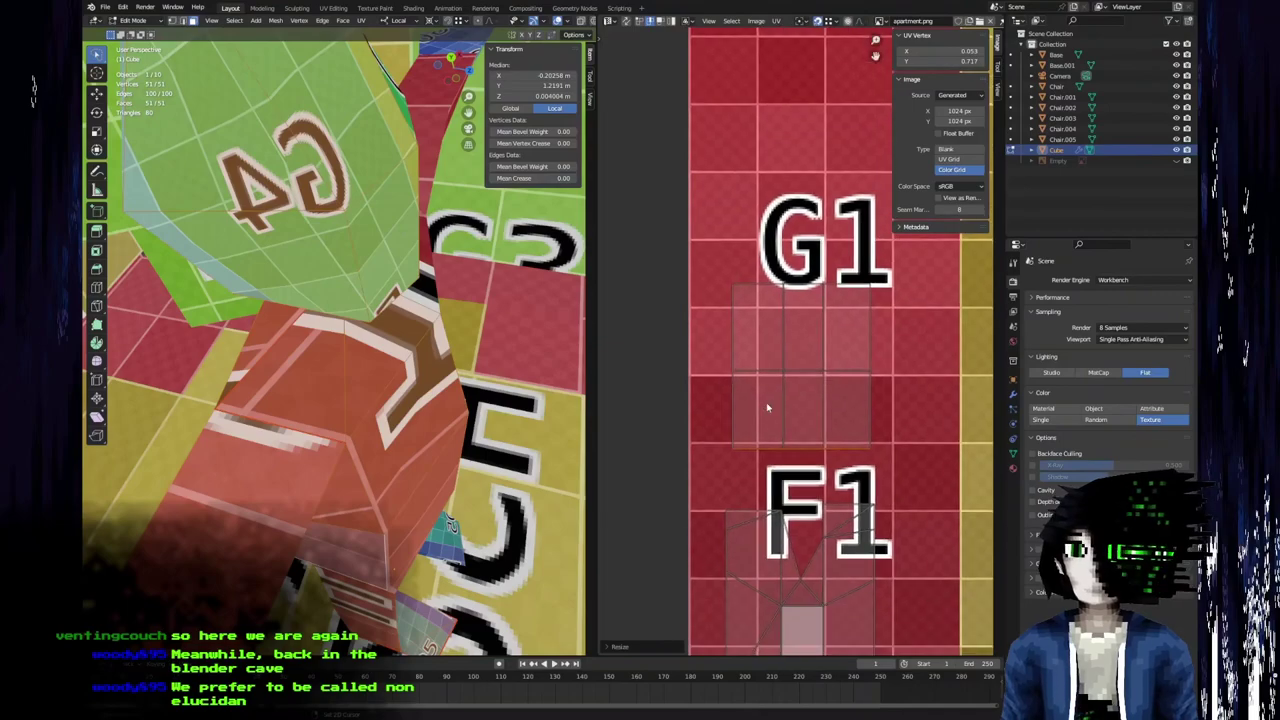
scroll(796, 462, "up", 2)
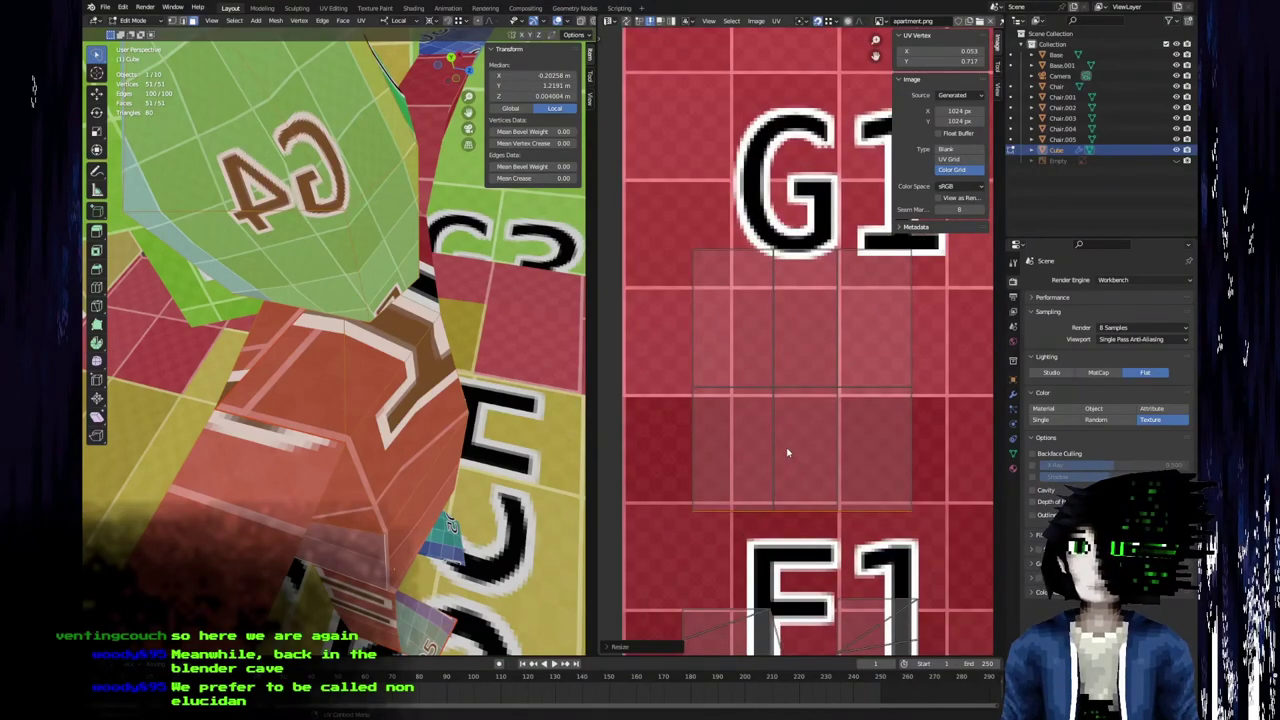
middle_click_drag(785, 452, 763, 341)
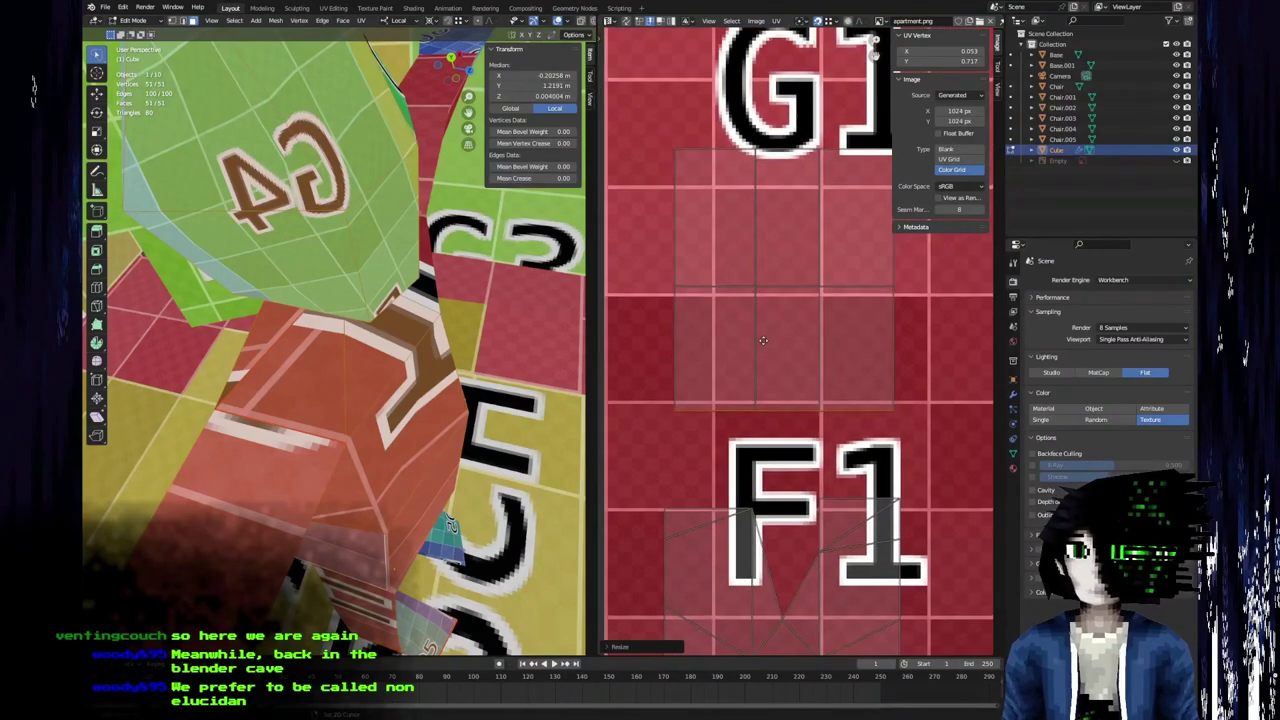
middle_click_drag(400, 378, 437, 473)
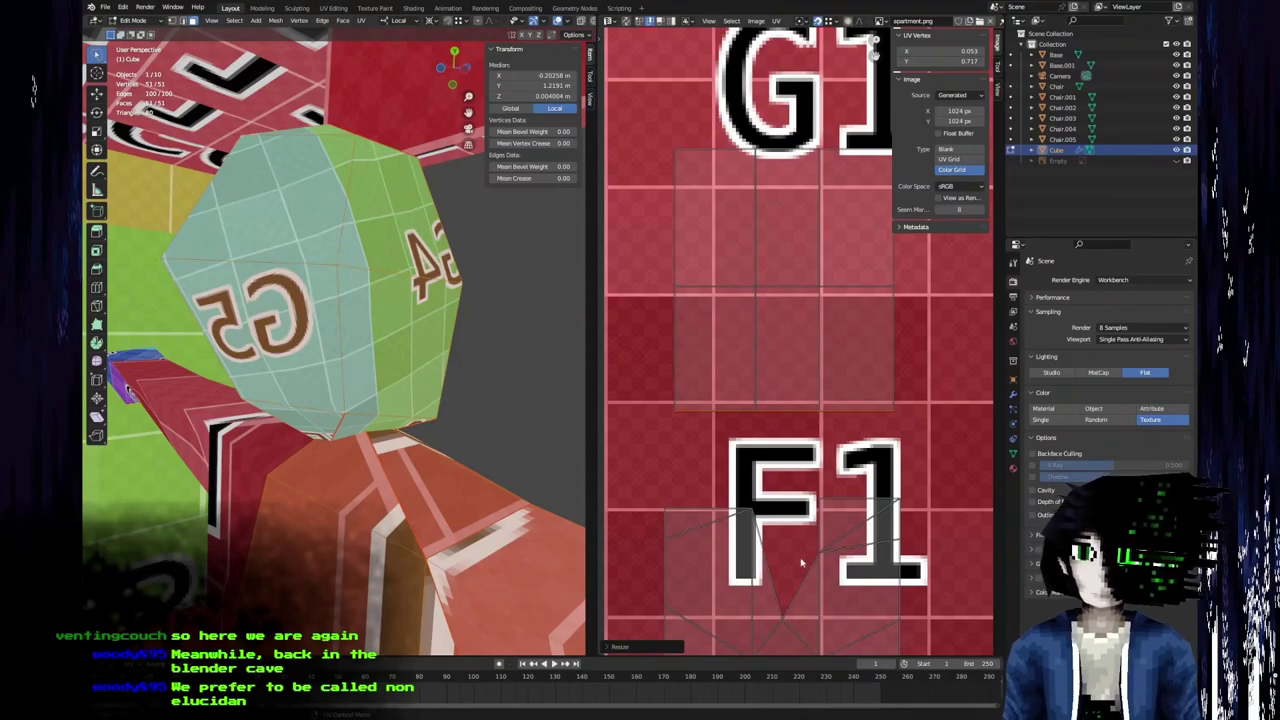
middle_click_drag(785, 506, 763, 518)
scroll(802, 445, "down", 2)
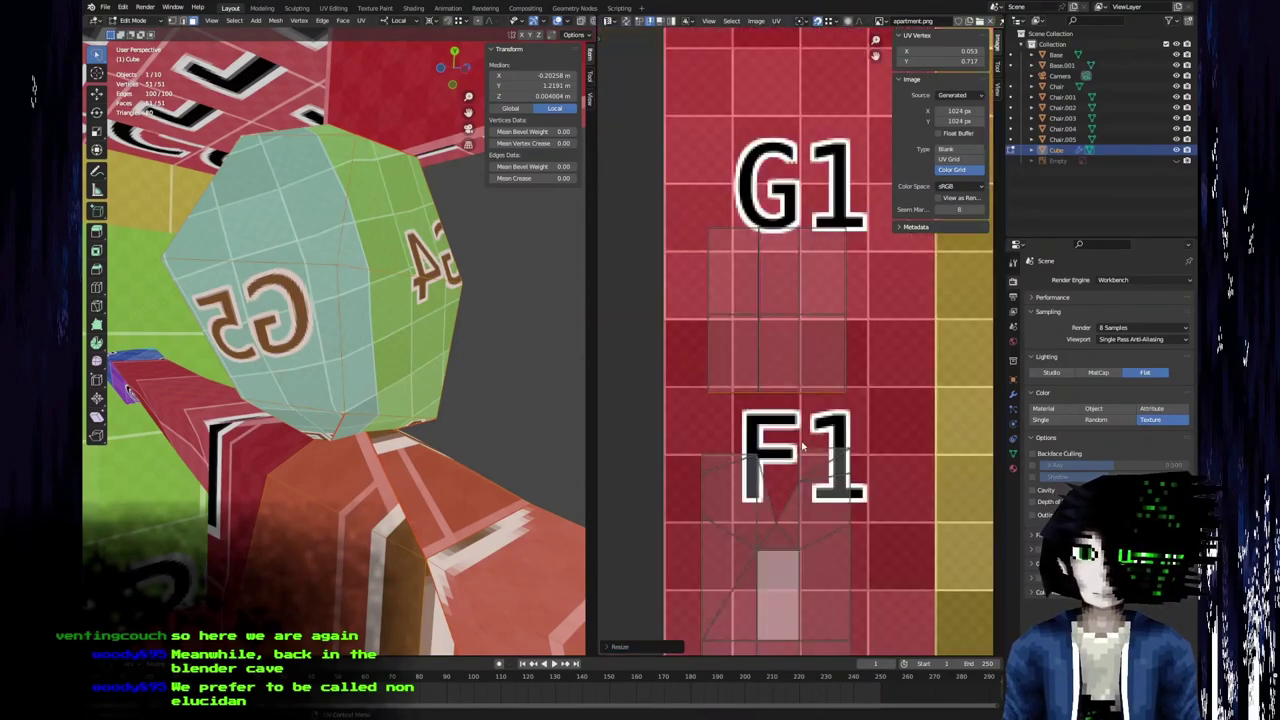
middle_click_drag(802, 445, 759, 488)
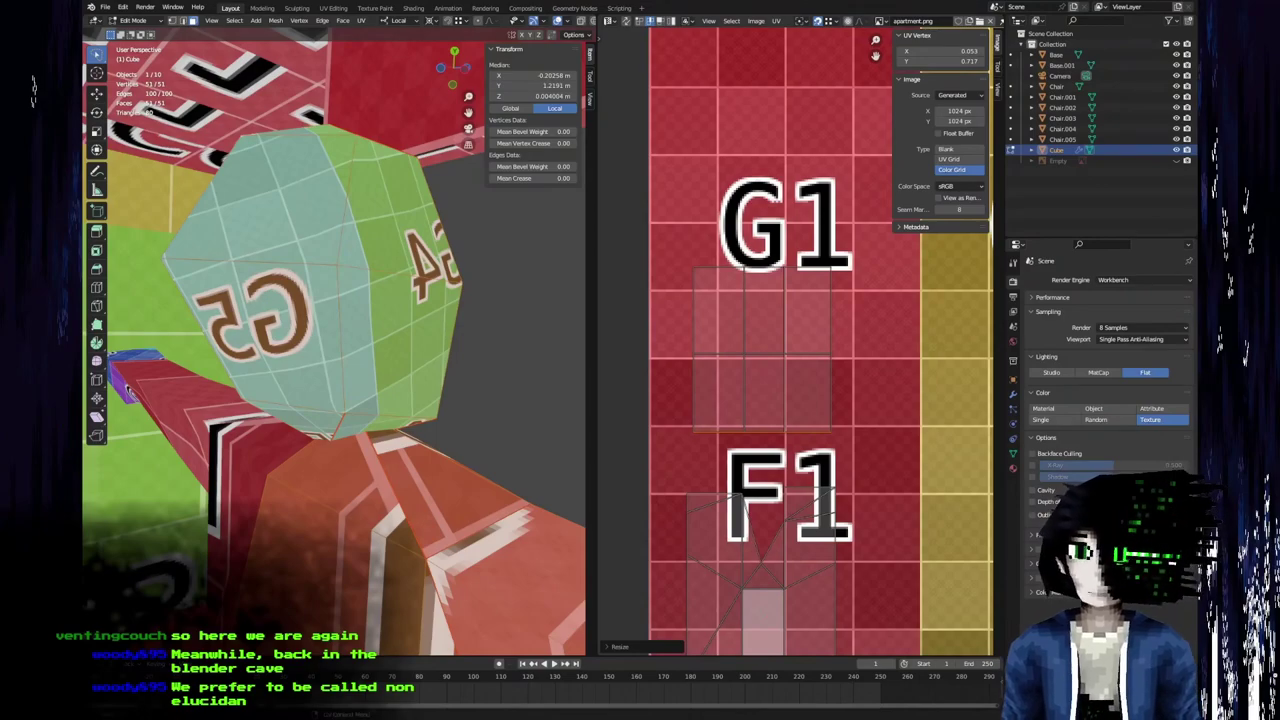
Select the whole arm island between G1 and F1 and rotate it by 90°.
mouse_move(784, 532)
middle_mouse_down()
mouse_move(823, 518)
mouse_move(789, 517)
middle_mouse_up()
middle_click_drag(365, 325, 315, 404)
mouse_move(789, 496)
middle_mouse_down()
mouse_move(790, 443)
mouse_move(778, 499)
middle_mouse_up()
scroll(790, 443, "up", 2)
left_click(778, 498, "alt")
key("4")
left_click(744, 340)
key("g")
left_click(740, 342)
type("r90")
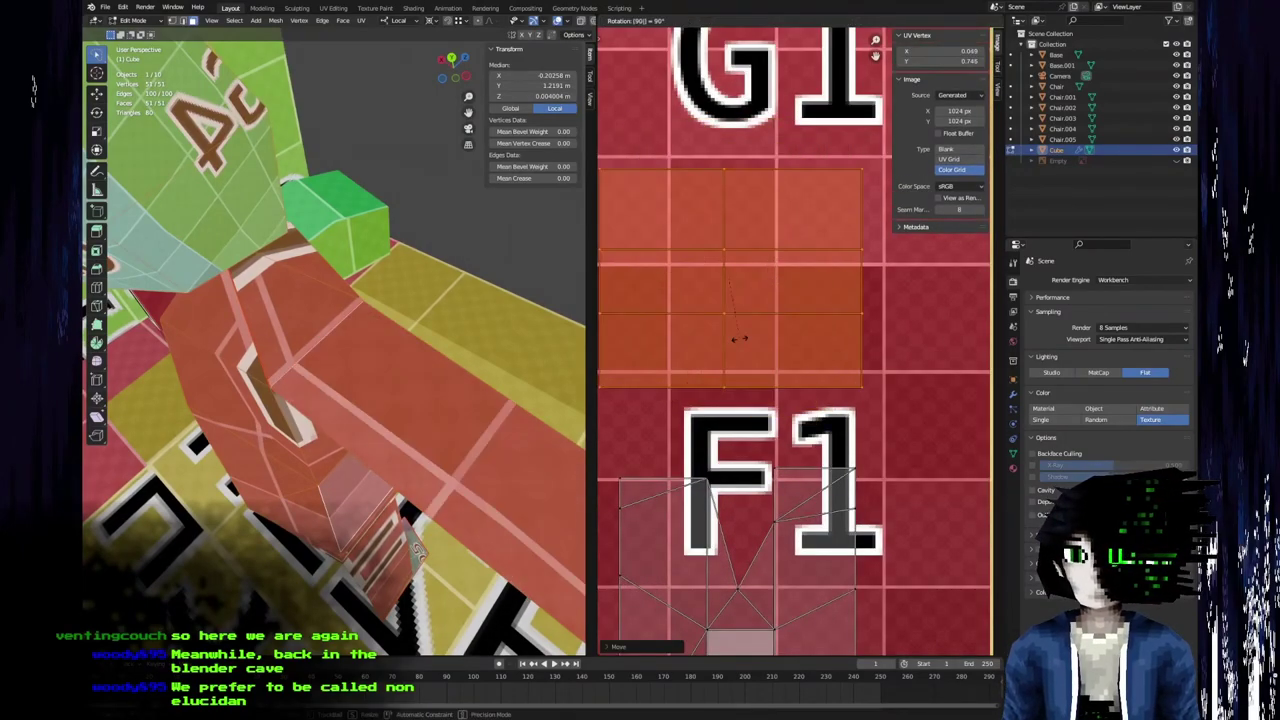
key("Return")
Move the arm island down over the F1 cell and scale it down slightly to match the torso island.
key("g")
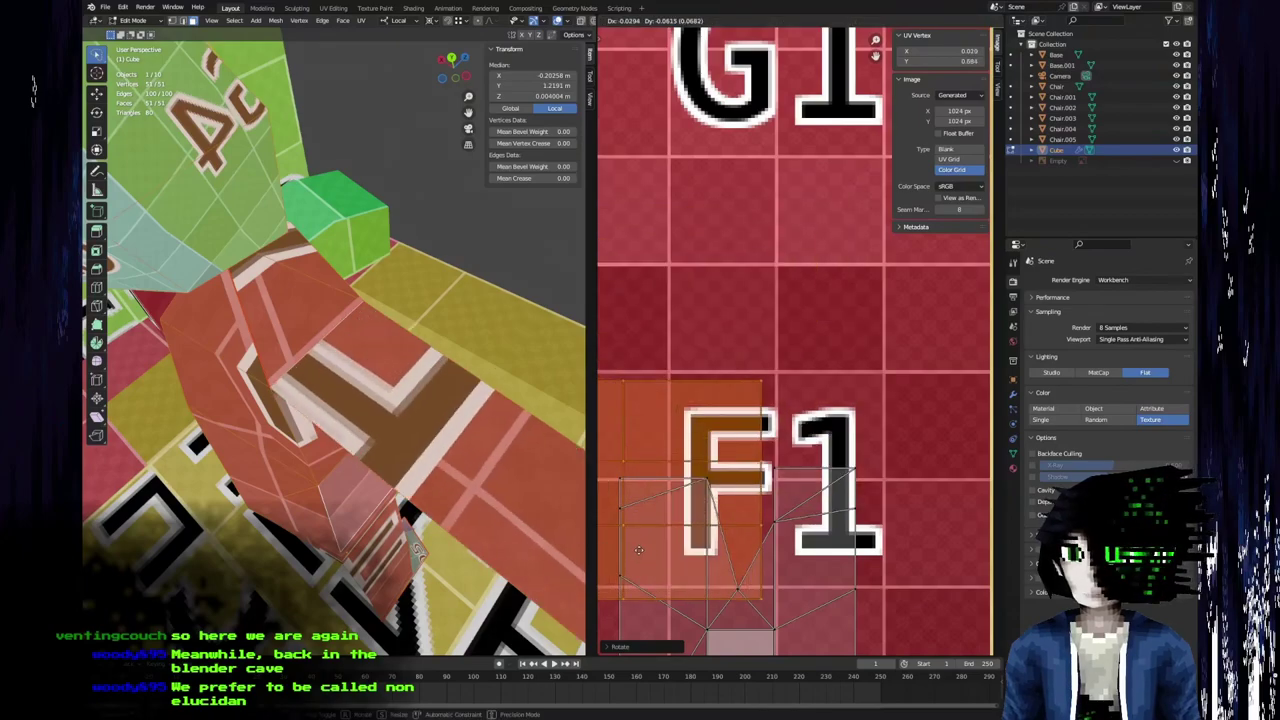
left_click(641, 549)
key("s")
left_click(652, 538)
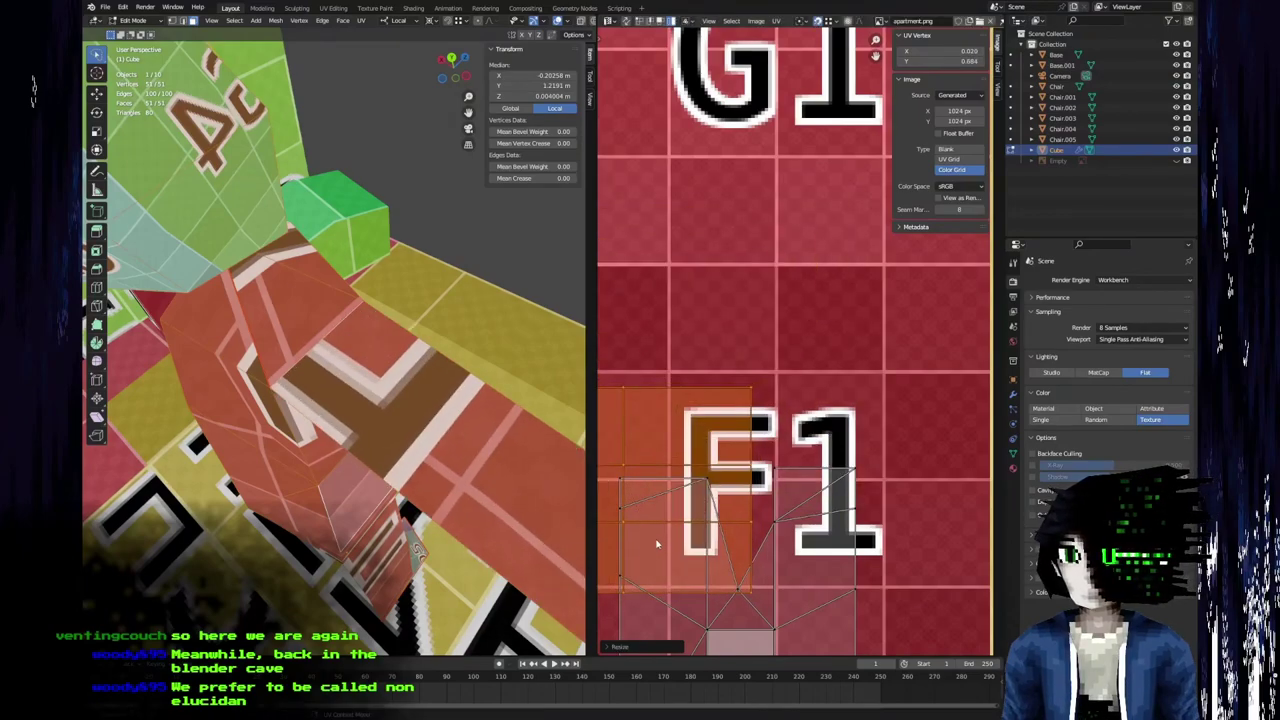
key("g")
left_click(668, 538)
key("s")
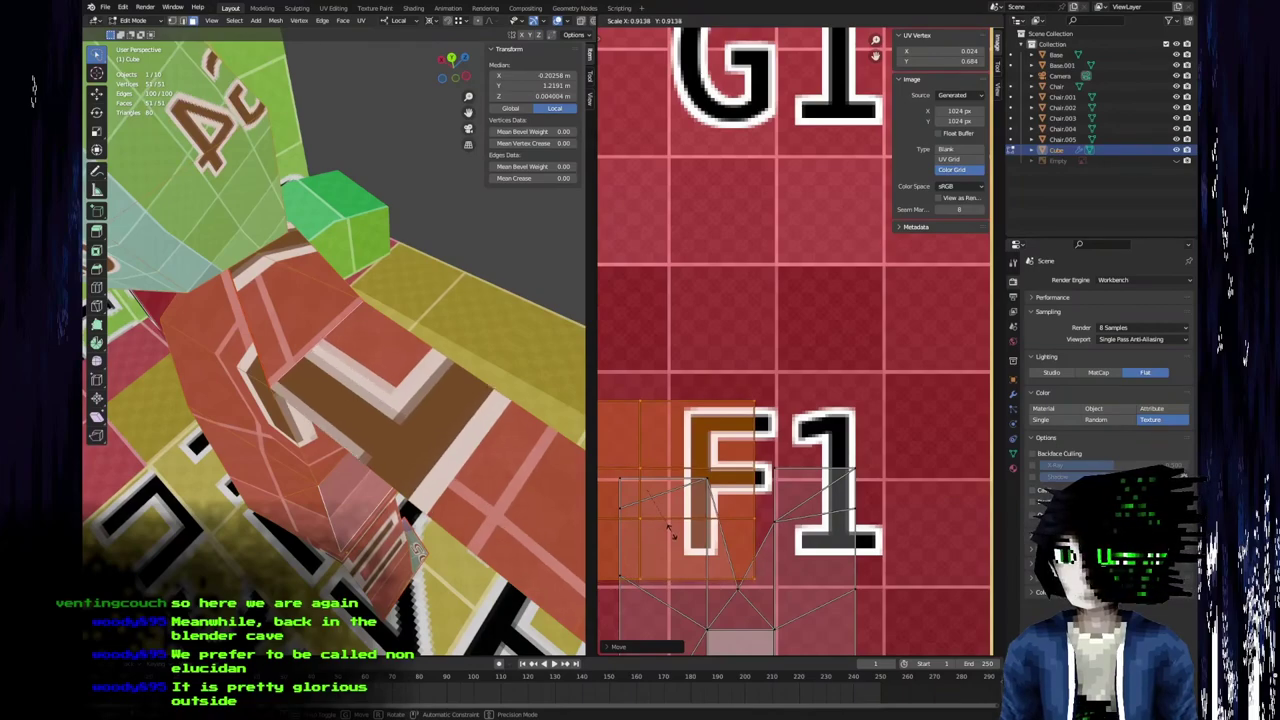
left_click(676, 538)
key("s")
left_click(742, 521)
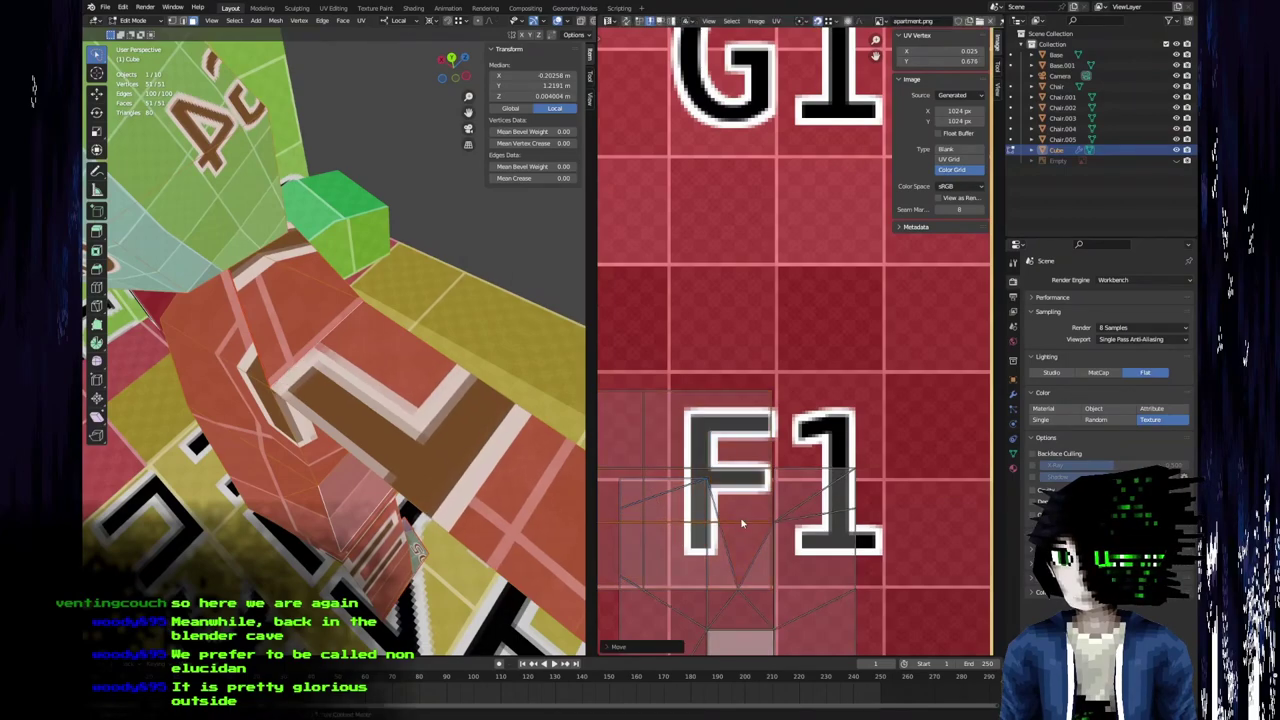
Move the scaled arm island back up to the free area between G1 and F1.
scroll(735, 500, "down", 2)
scroll(731, 491, "down", 1)
key("g")
left_click(778, 384)
middle_click_drag(847, 324, 839, 350)
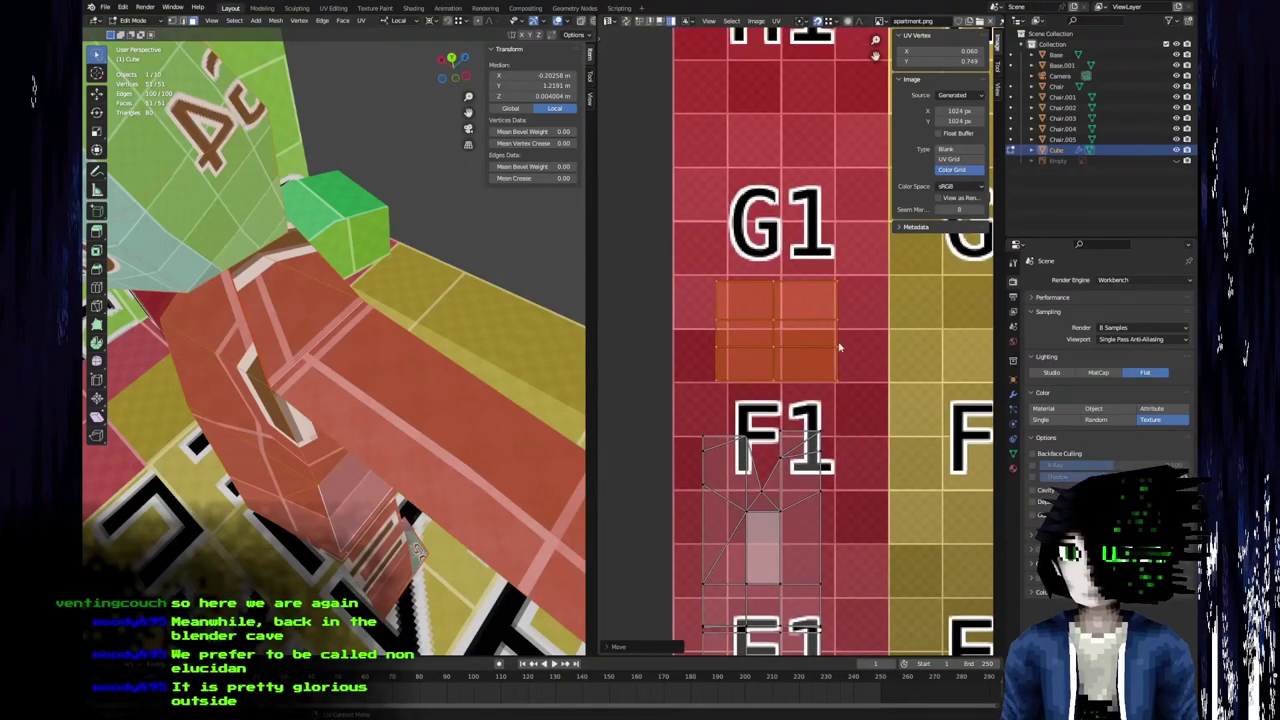
left_click(842, 332)
key("g")
right_click(847, 319)
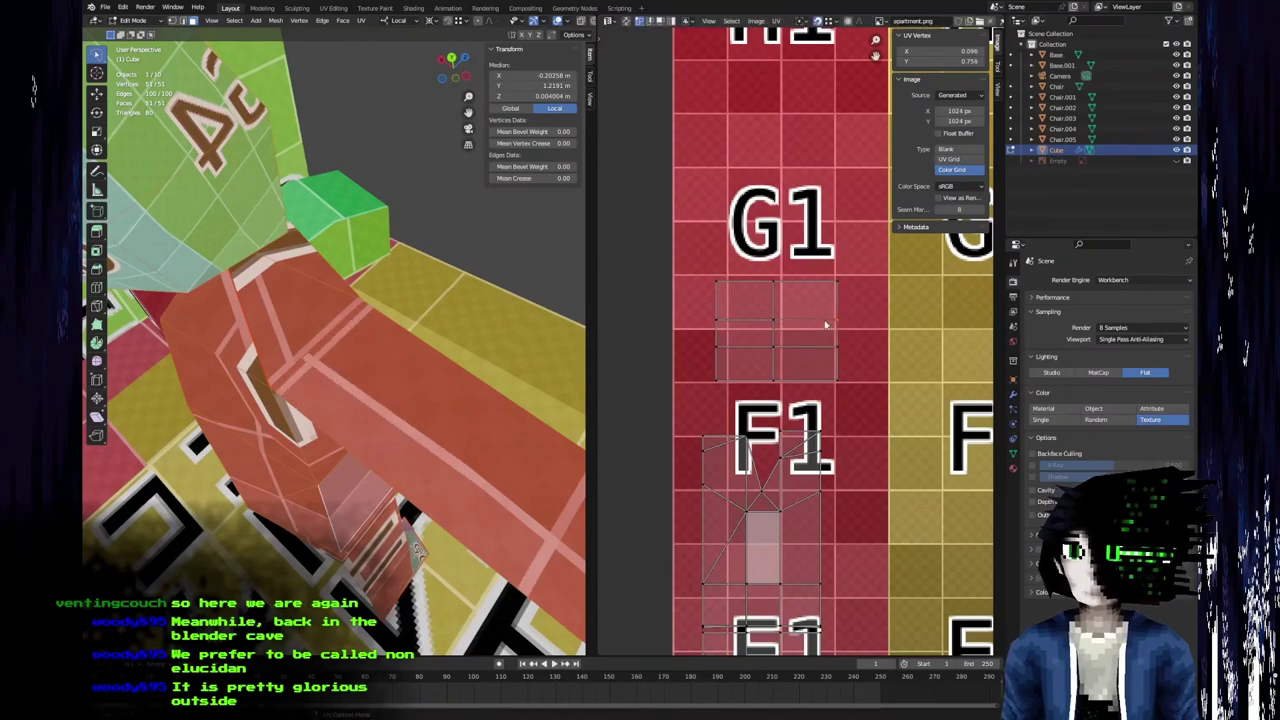
Select the linked arm island and rotate it by -90°.
key("l")
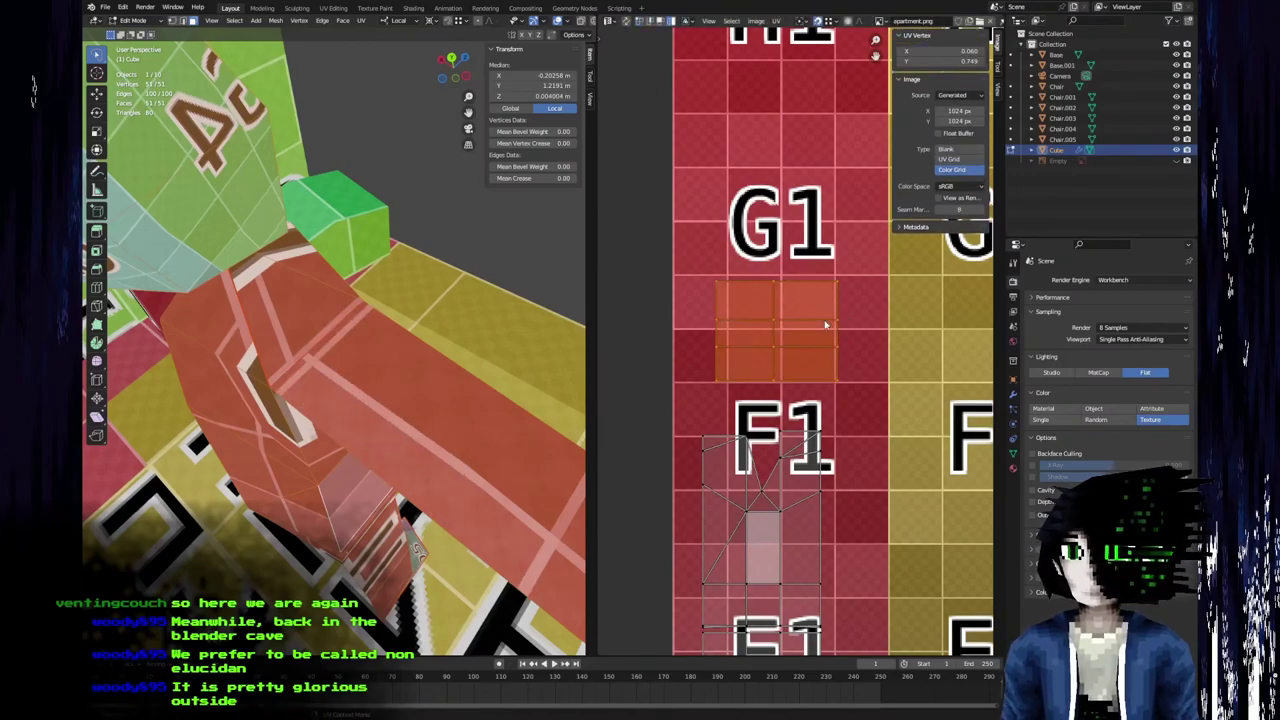
key("r")
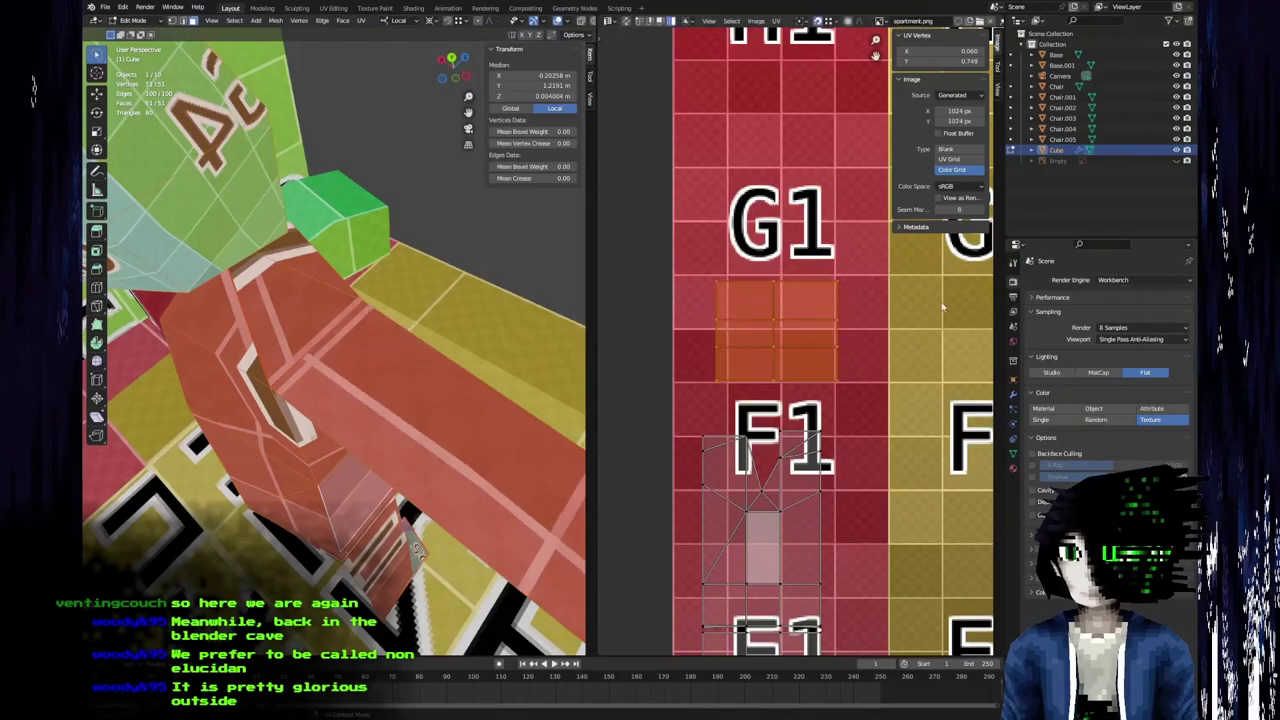
type("90-")
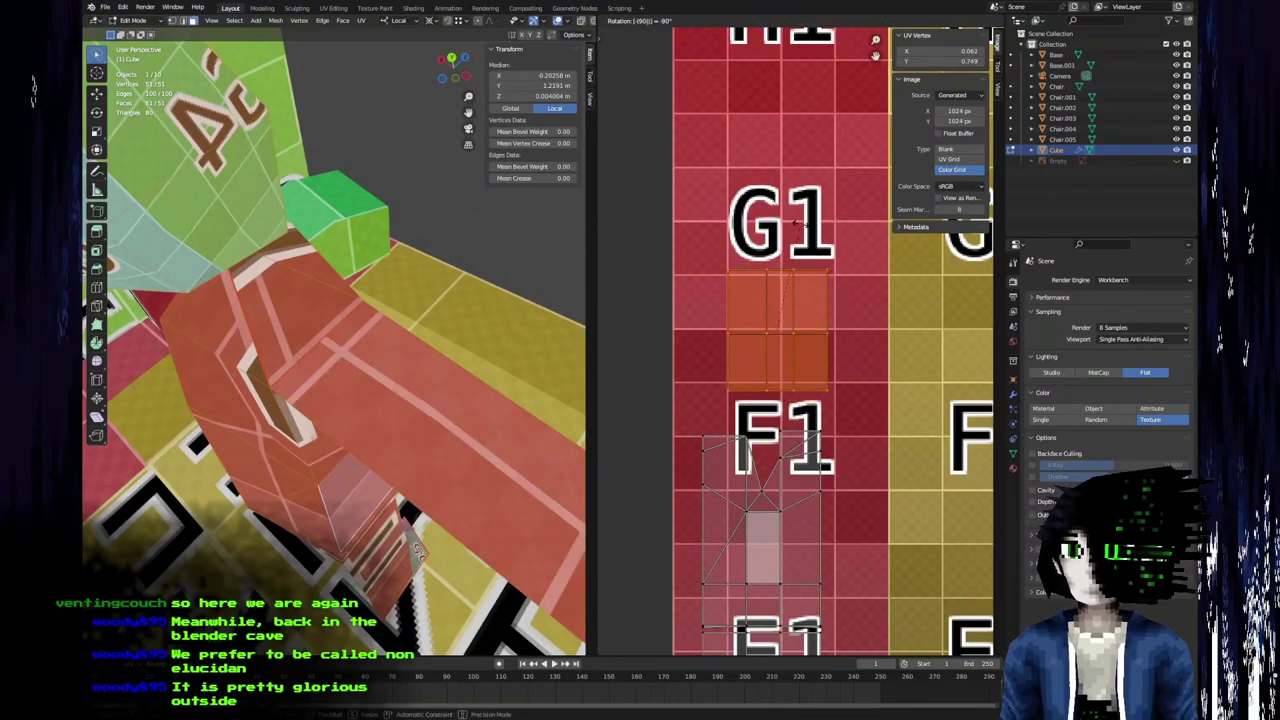
key("Return")
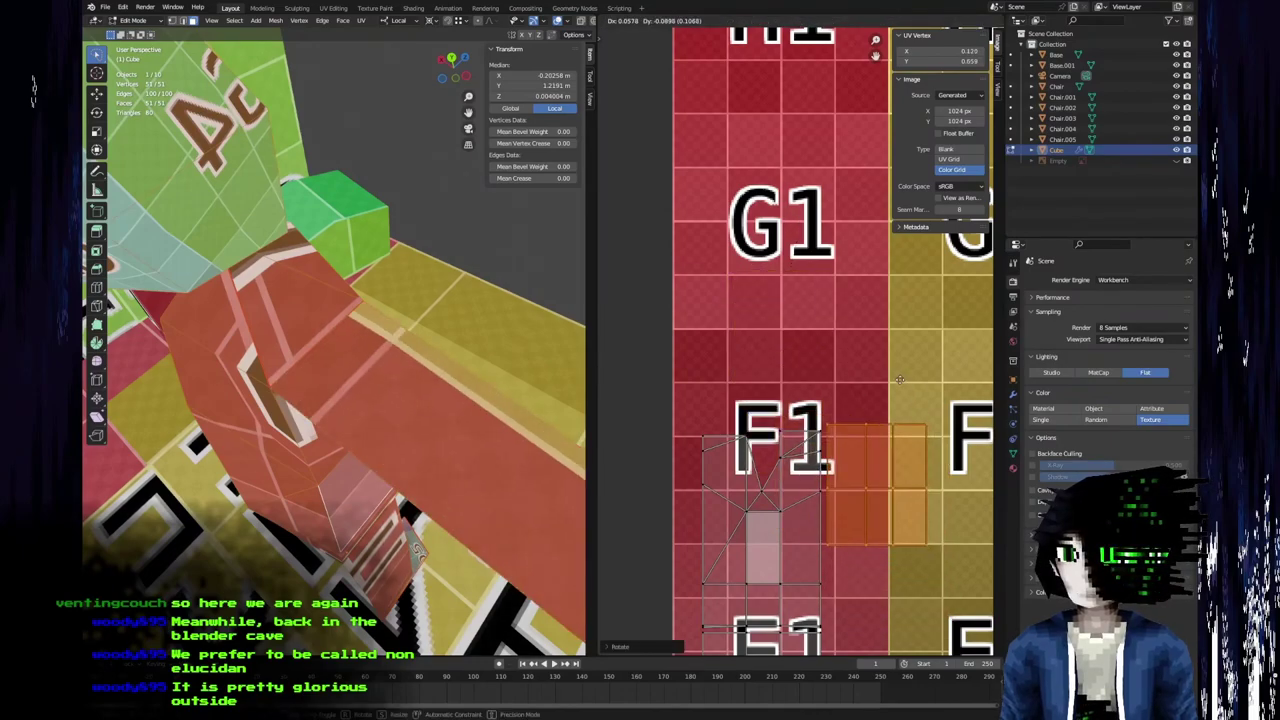
Place the arm island alongside the torso island at F1, on the side away from the F2 column.
left_click(903, 385)
middle_click_drag(883, 388, 833, 323)
scroll(833, 323, "up", 5)
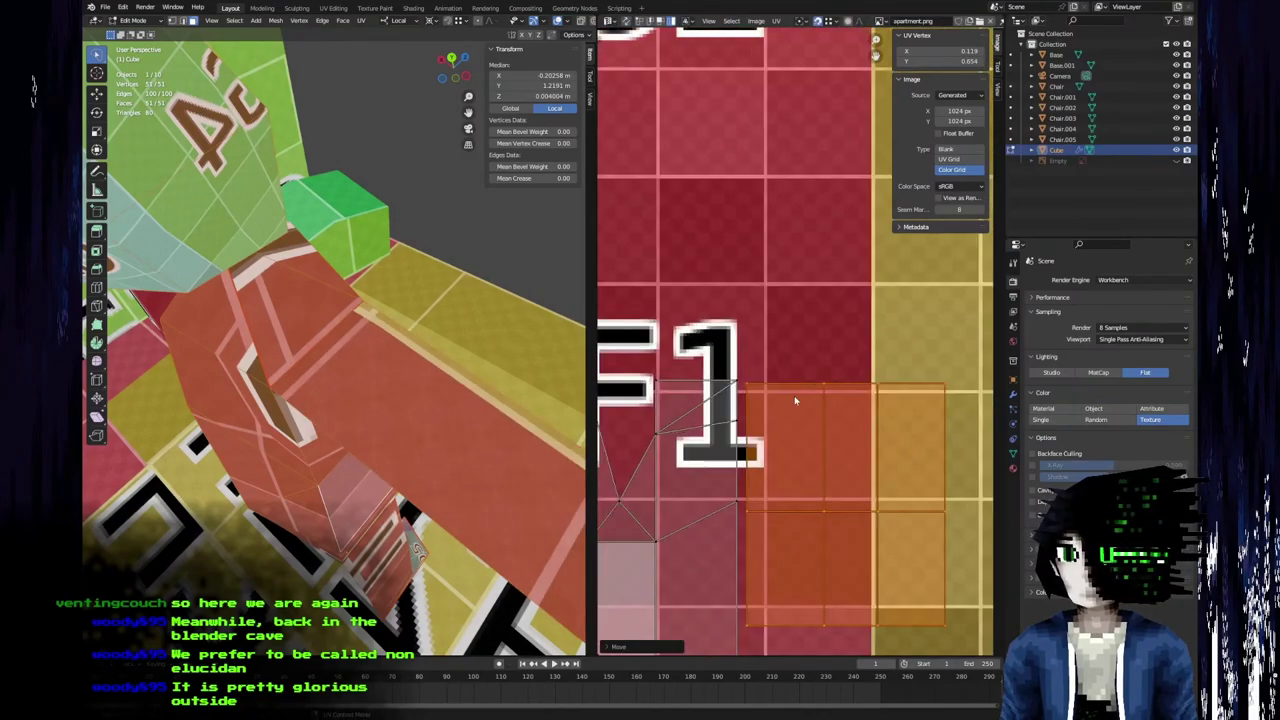
scroll(816, 388, "down", 6)
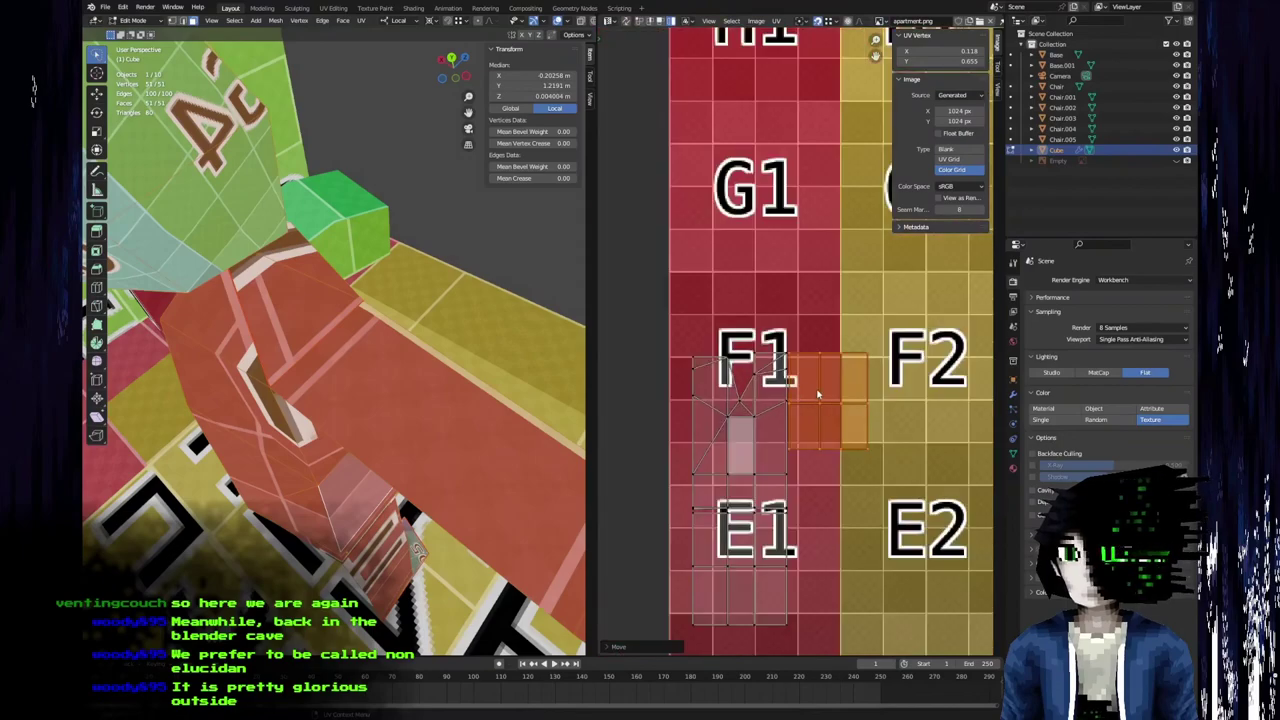
middle_click_drag(816, 390, 833, 370)
key("g")
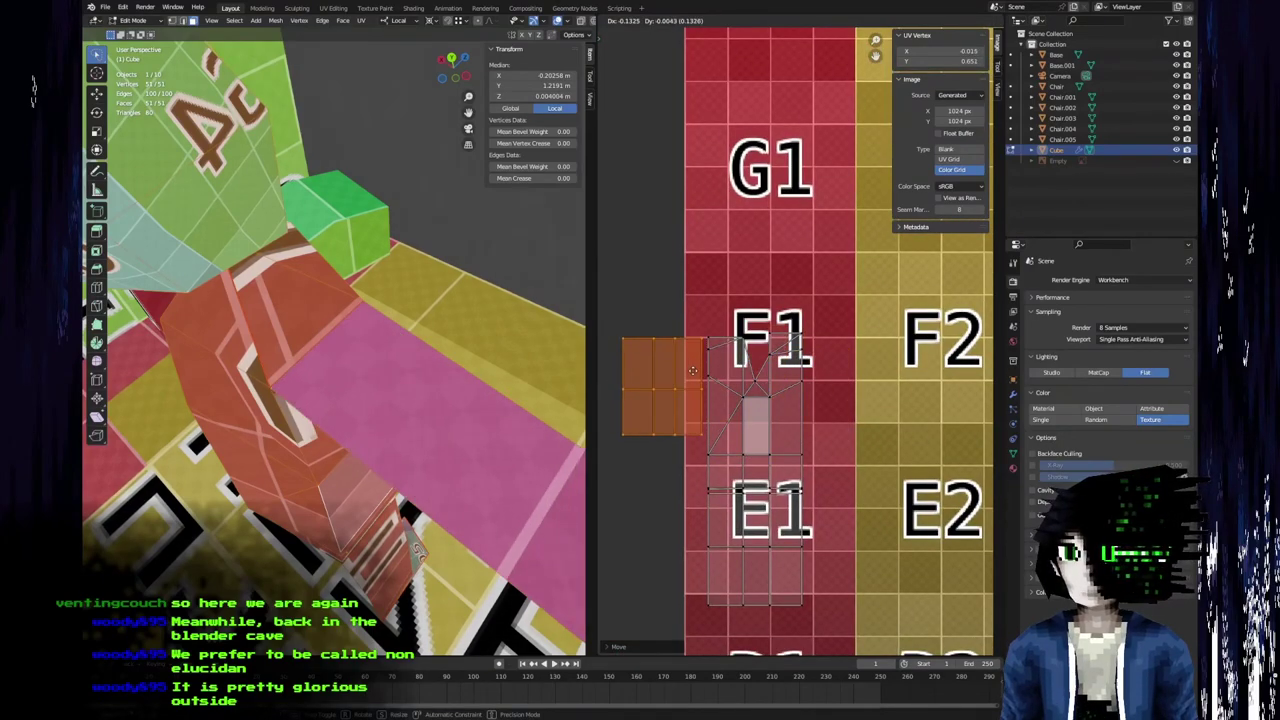
left_click(690, 369)
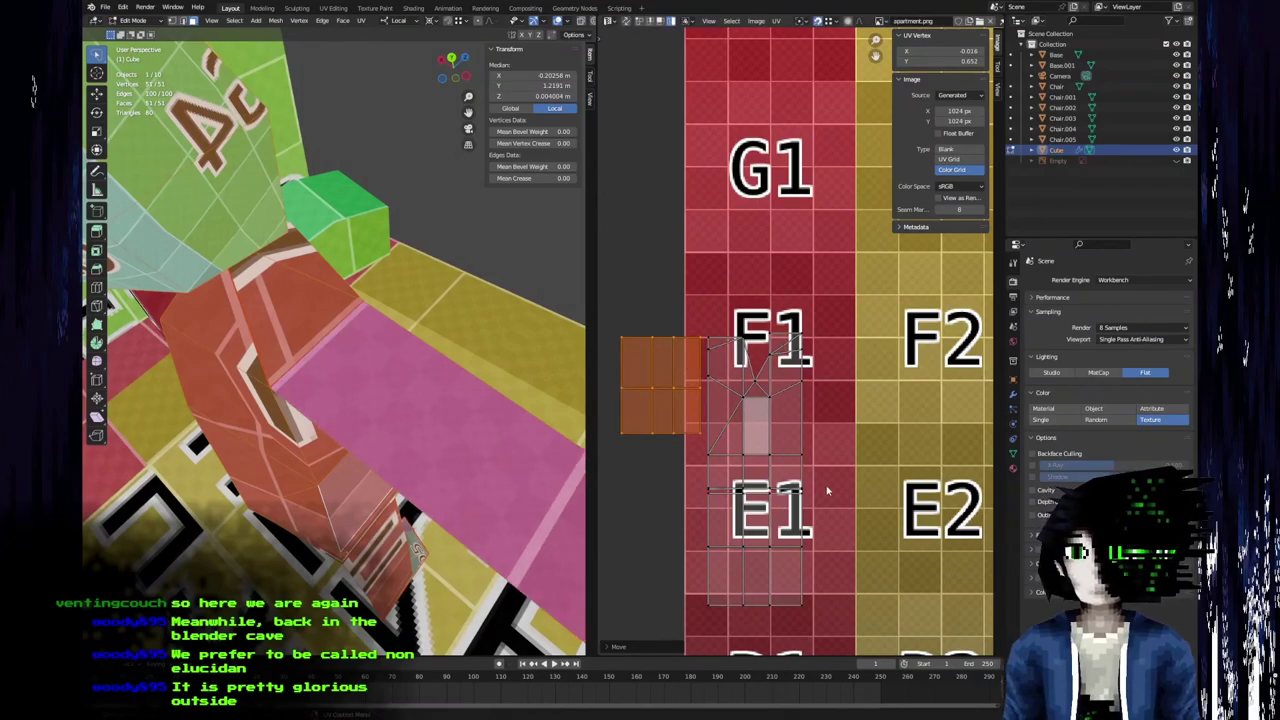
Select the head island and move it out of the checker grid into the empty area beside H1 and G1.
middle_click_drag(800, 453, 726, 398)
middle_click_drag(427, 401, 299, 453)
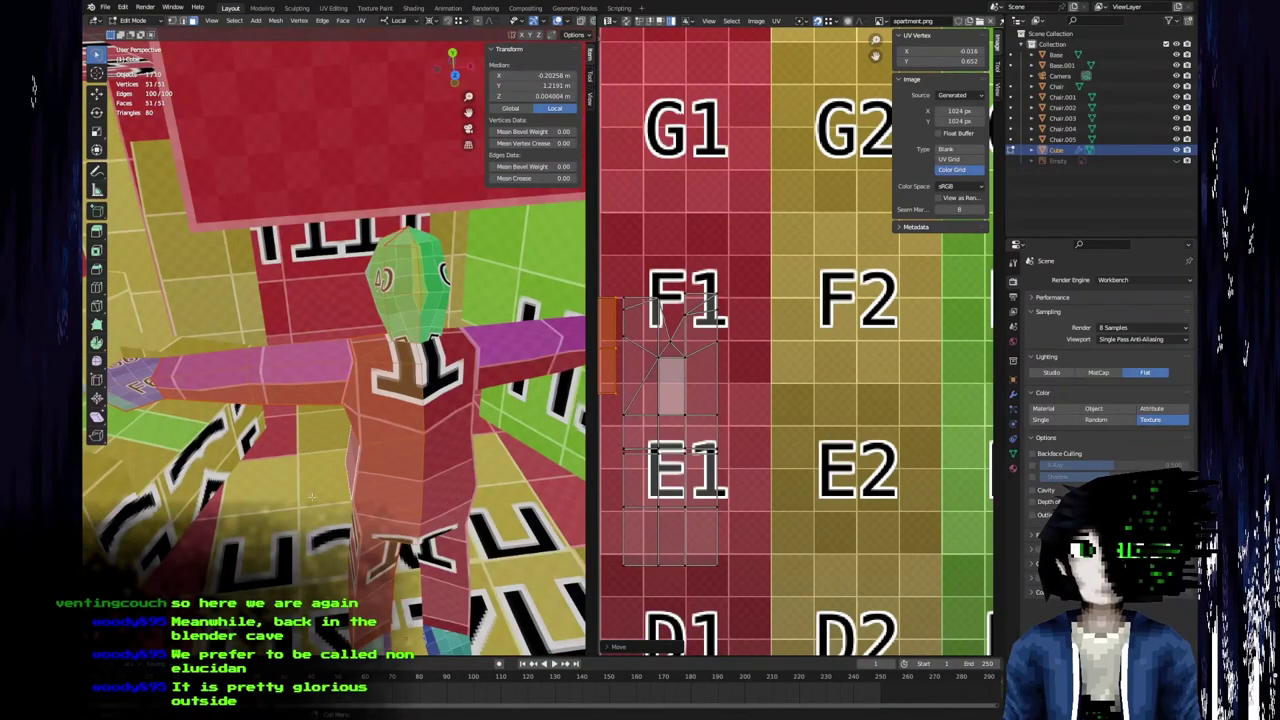
scroll(333, 340, "up", 3)
scroll(755, 461, "down", 3)
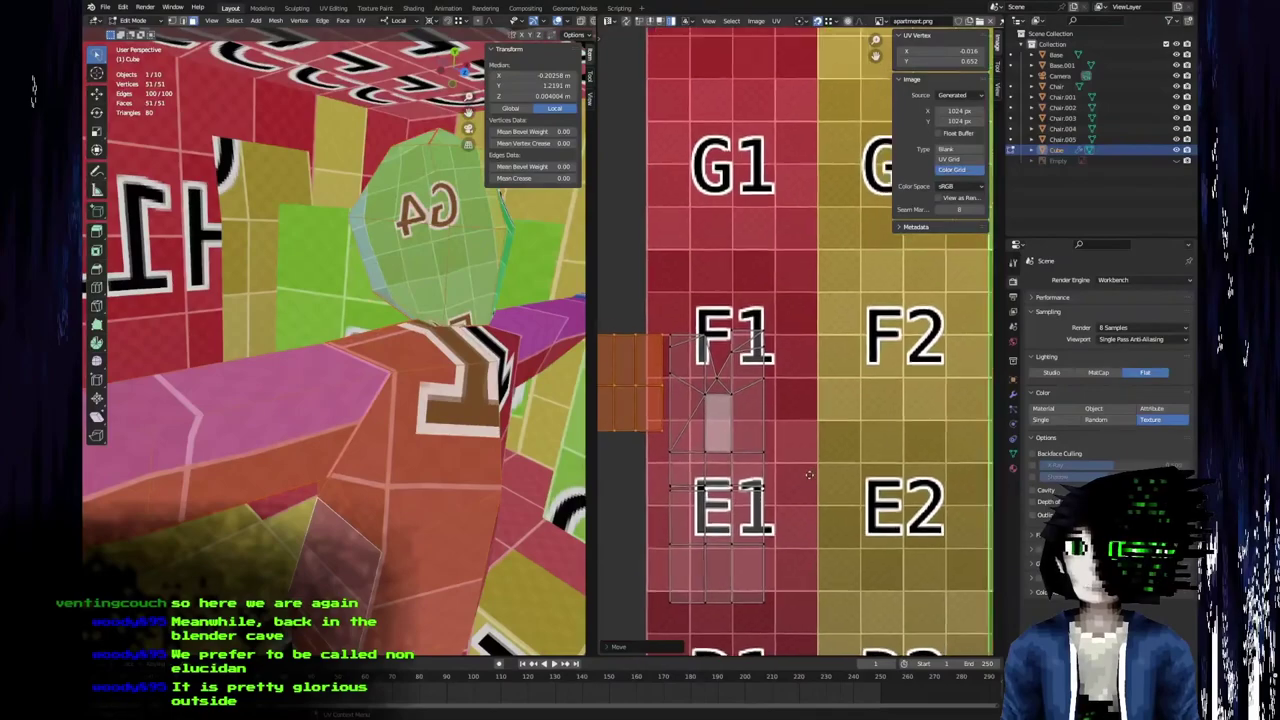
middle_click_drag(917, 311, 780, 266)
scroll(800, 285, "down", 2)
left_click(860, 302)
middle_click_drag(852, 315, 831, 334)
key("g")
left_click(661, 298)
middle_click_drag(715, 309, 885, 337)
key("g")
left_click(768, 338)
middle_click_drag(756, 347, 848, 429)
middle_click_drag(400, 380, 449, 396)
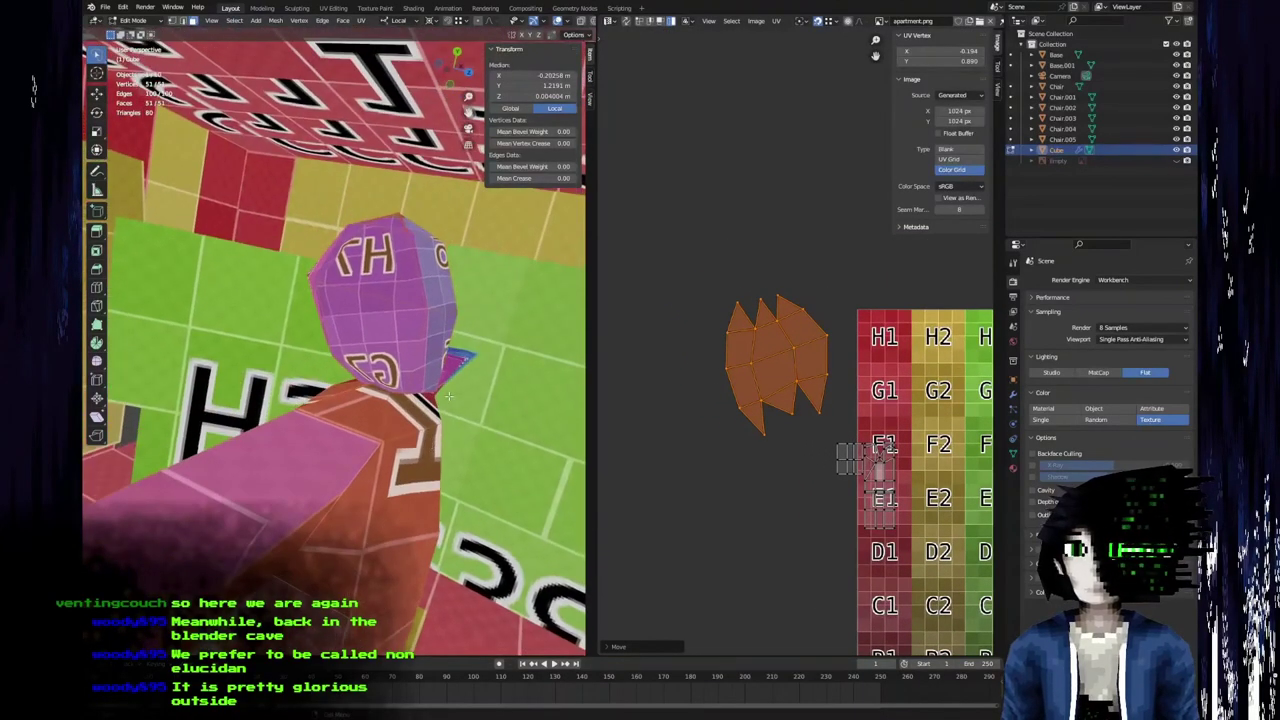
Rotate the head island until its rows are roughly level and flatten its middle row by scaling it to 0 along Y.
scroll(890, 410, "up", 3)
key("r")
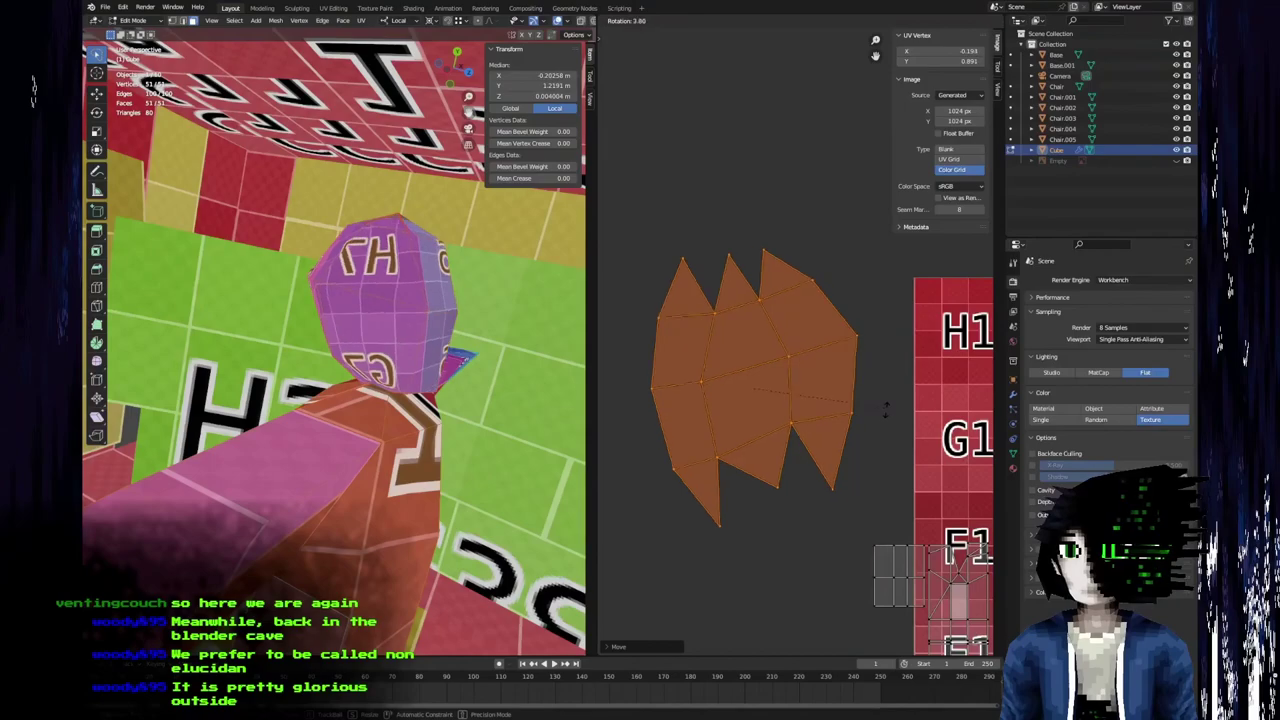
left_click(884, 430)
left_click(752, 369, "alt")
key("s")
key("y")
key("0")
key("Return")
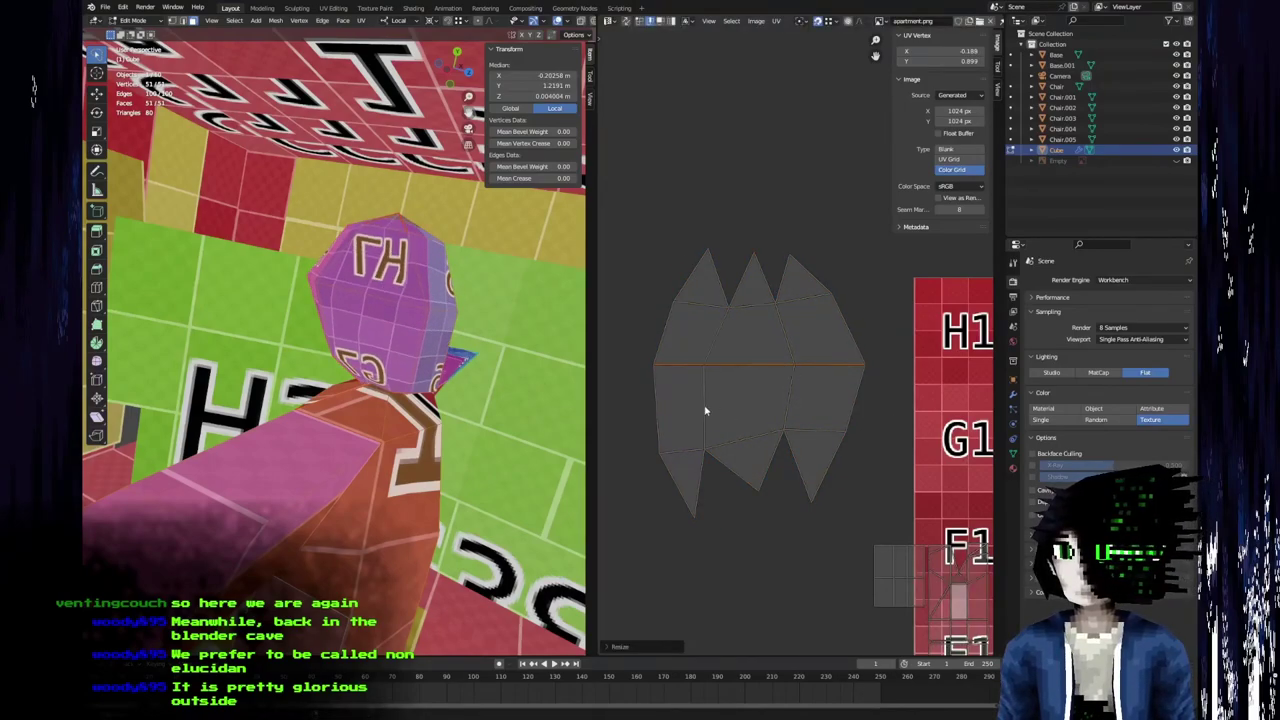
Straighten the head island's two inner vertical edge loops by scaling each to 0 along X.
left_click(705, 408, "alt")
key("s")
key("x")
key("0")
key("Return")
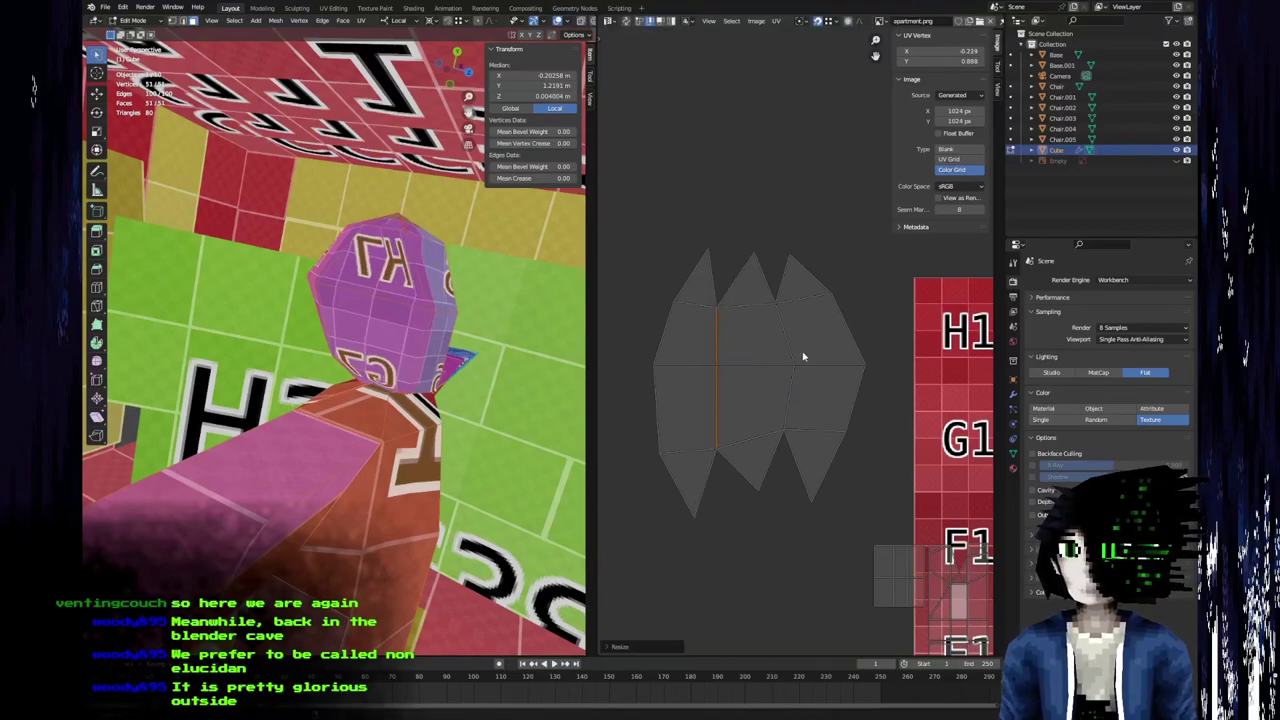
left_click(795, 350, "alt")
key("s")
key("x")
key("0")
key("Return")
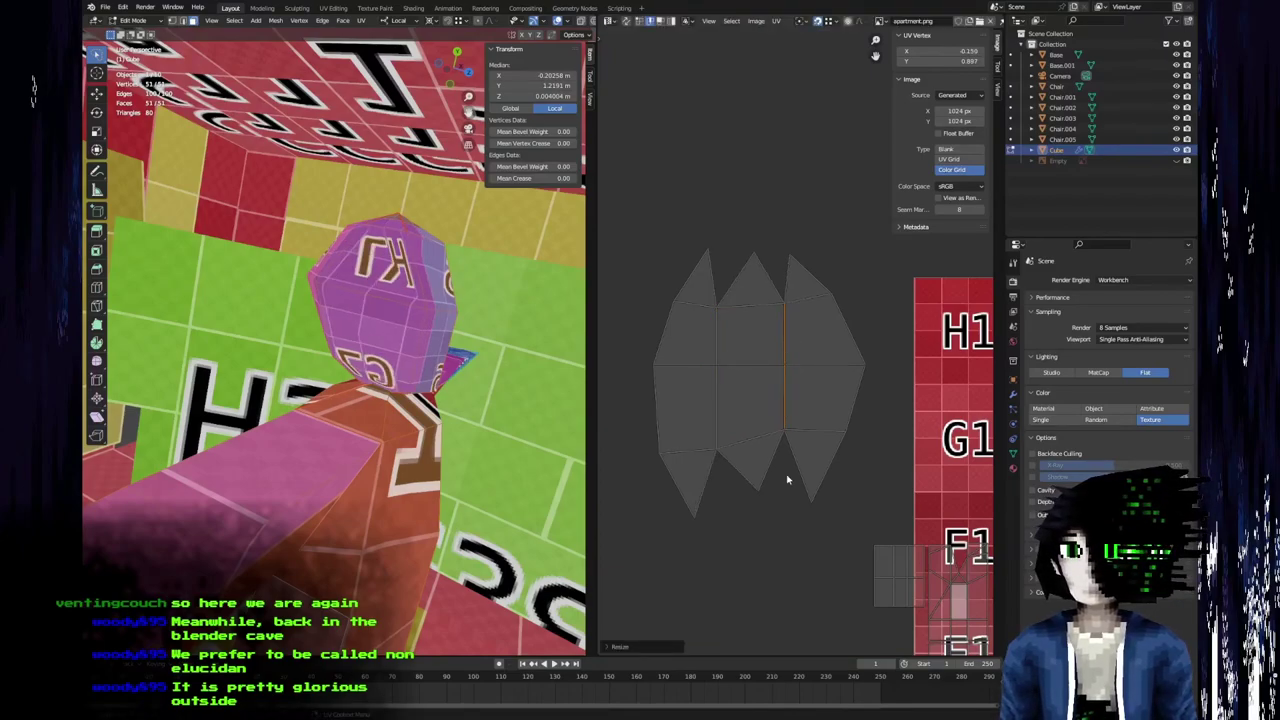
Flatten the head island's lower and upper horizontal edge rows by scaling each to 0 along Y.
left_click(699, 456)
key("s")
key("y")
key("0")
key("Return")
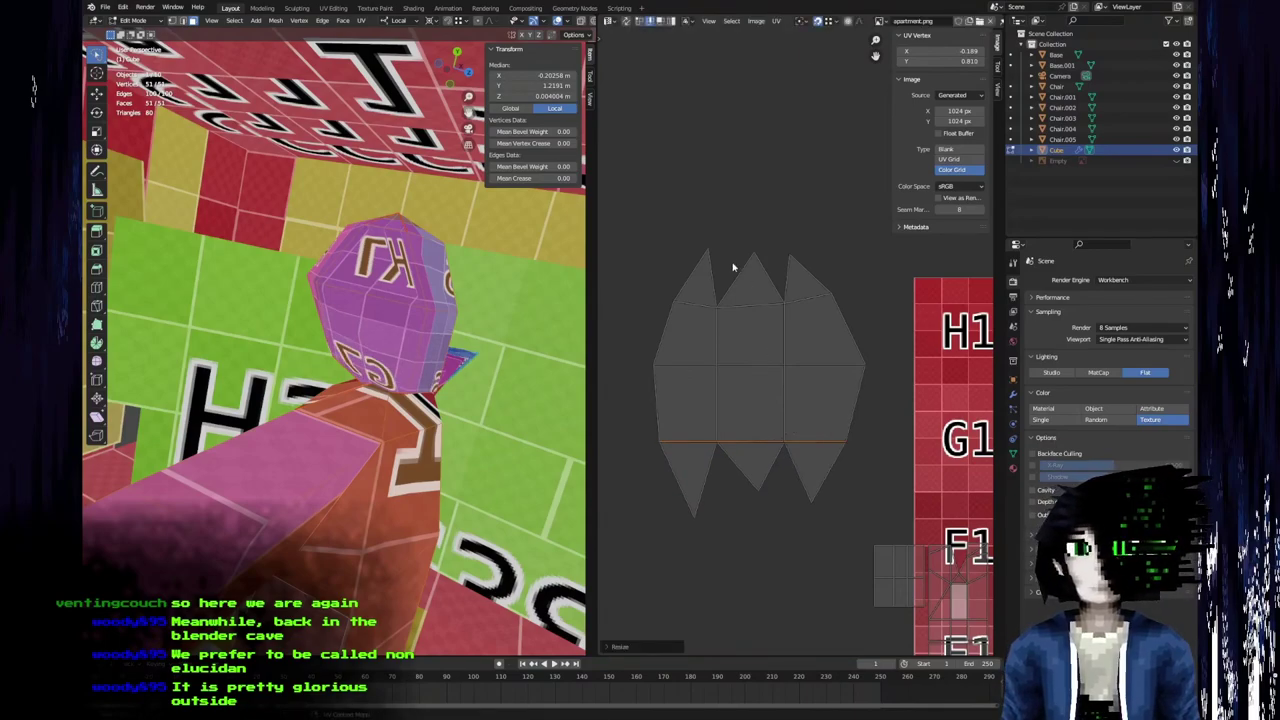
left_click(783, 313)
left_click(804, 306, "shift")
key("s")
key("y")
key("0")
key("Return")
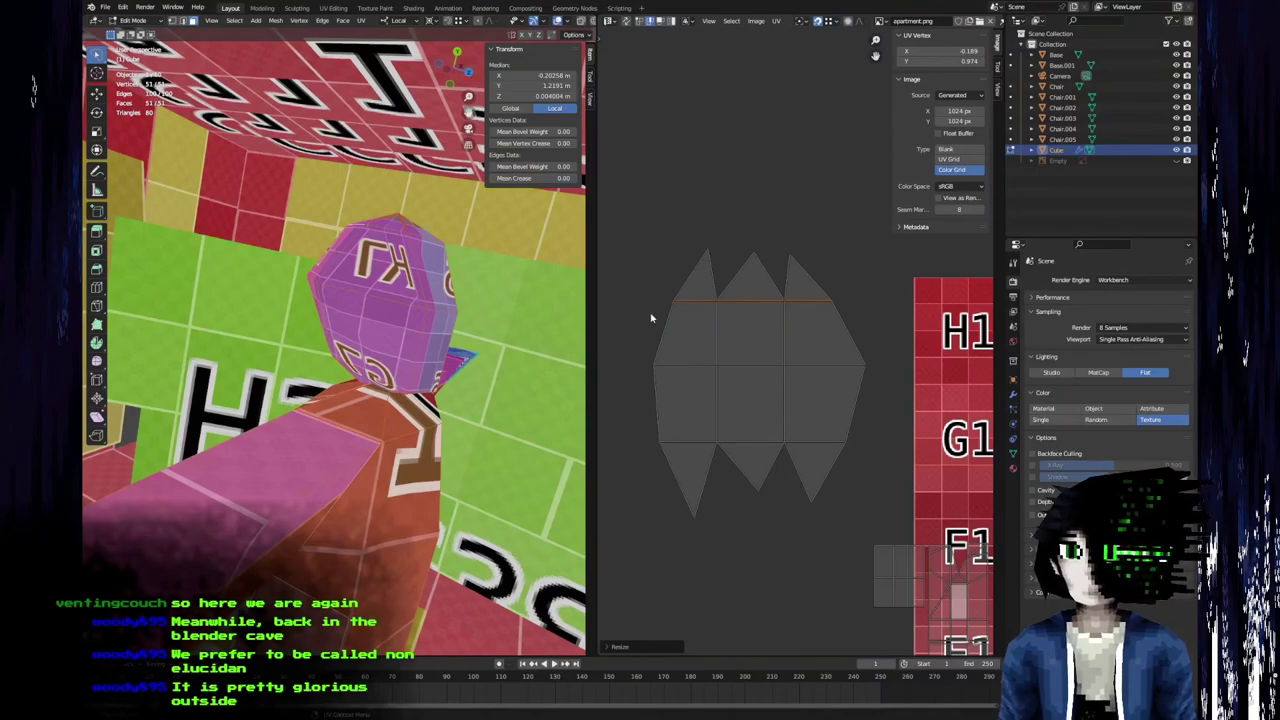
Straighten the head island's two outer vertical edges by scaling each to 0 along X.
left_click(671, 347)
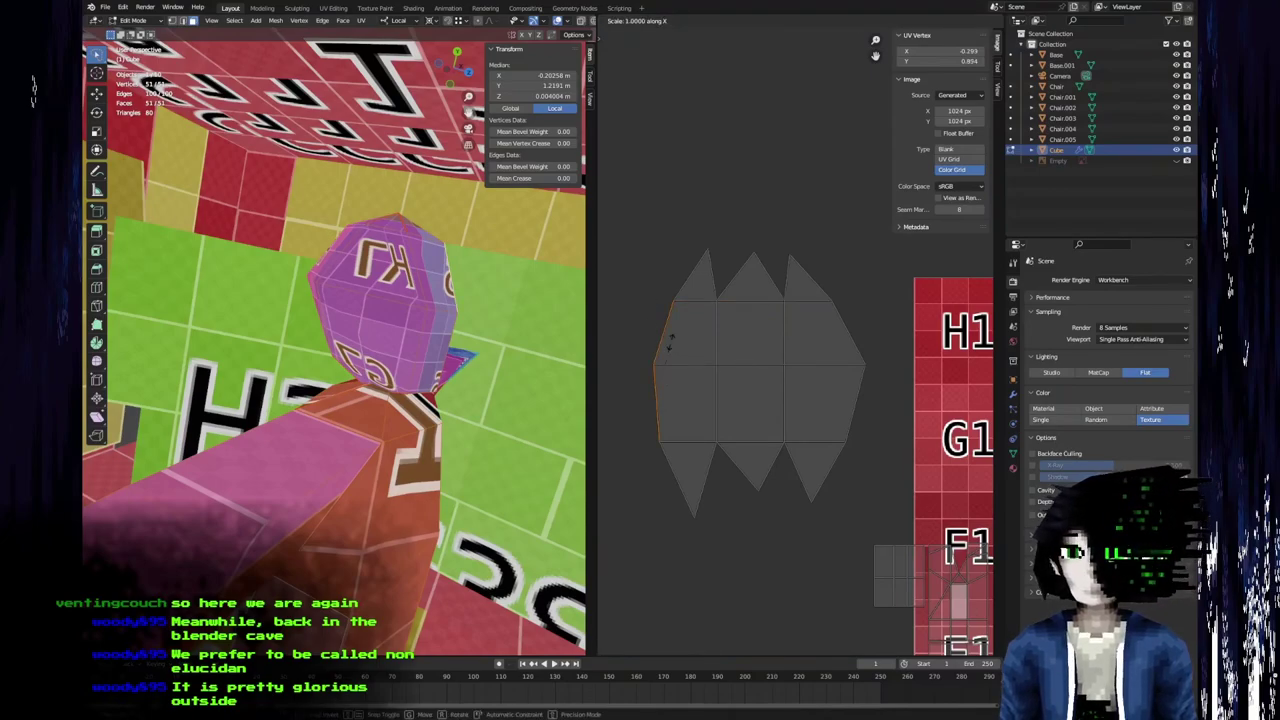
key("s")
key("x")
key("0")
key("Return")
left_click(857, 328)
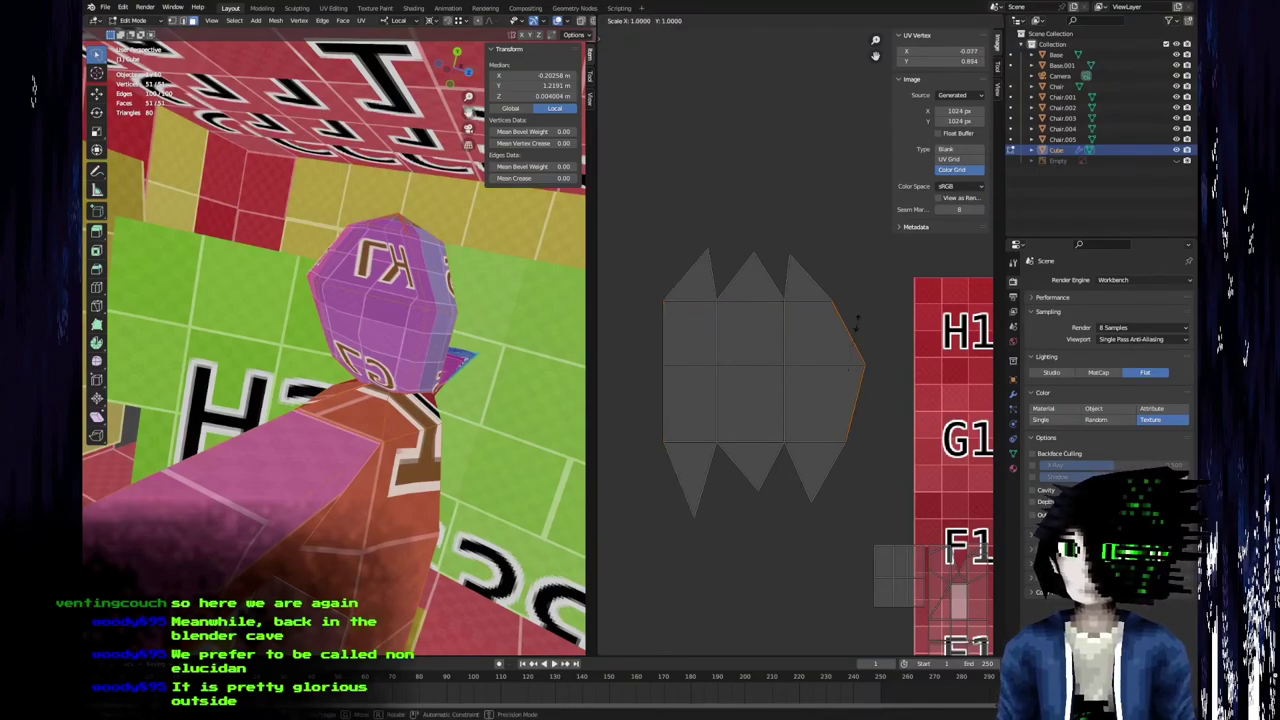
key("s")
key("x")
key("0")
key("Return")
Centre the tip of the head island's upper triangle nearest the checker grid over its base, and switch to face selection.
middle_click_drag(431, 289, 493, 331)
scroll(420, 330, "up", 3)
middle_click_drag(747, 257, 670, 337)
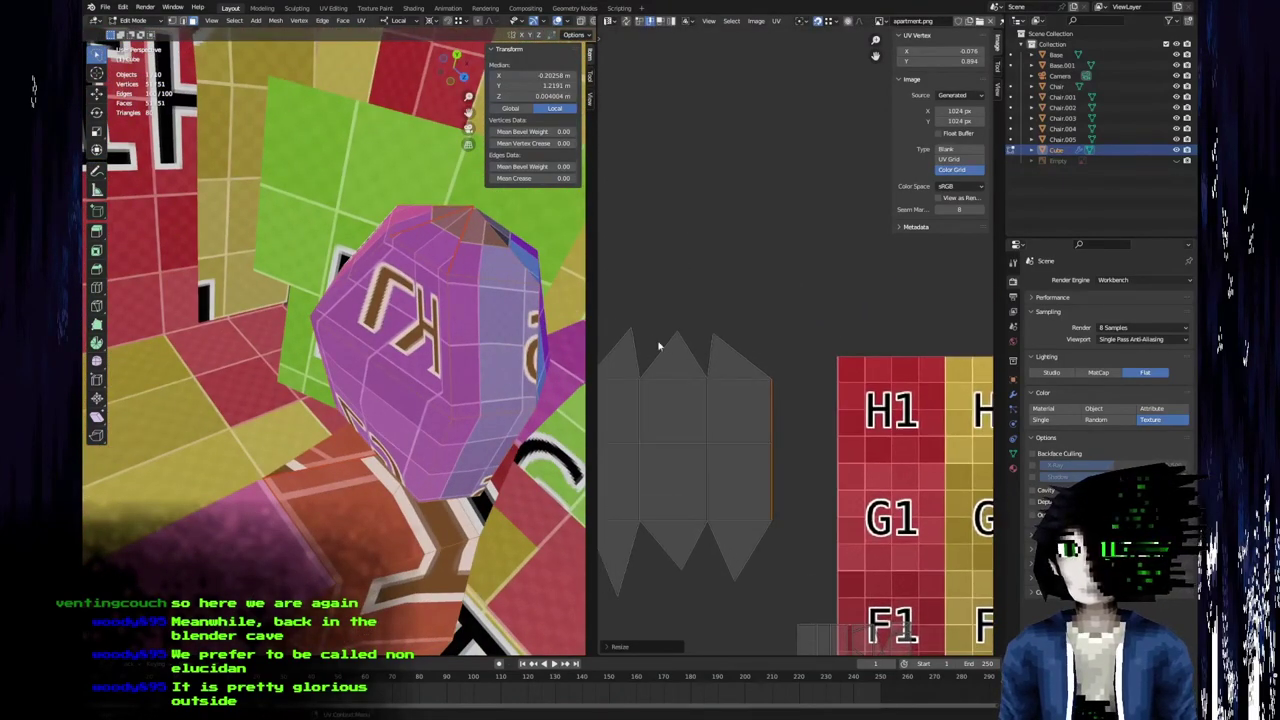
mouse_move(712, 341)
left_mouse_down()
mouse_move(750, 336)
mouse_move(735, 343)
left_mouse_up()
middle_click_drag(705, 369, 820, 361)
key("g")
right_click(744, 364)
left_click(722, 336)
key("3")
Recalculate the mesh normals to face outside.
middle_click_drag(500, 360, 404, 341)
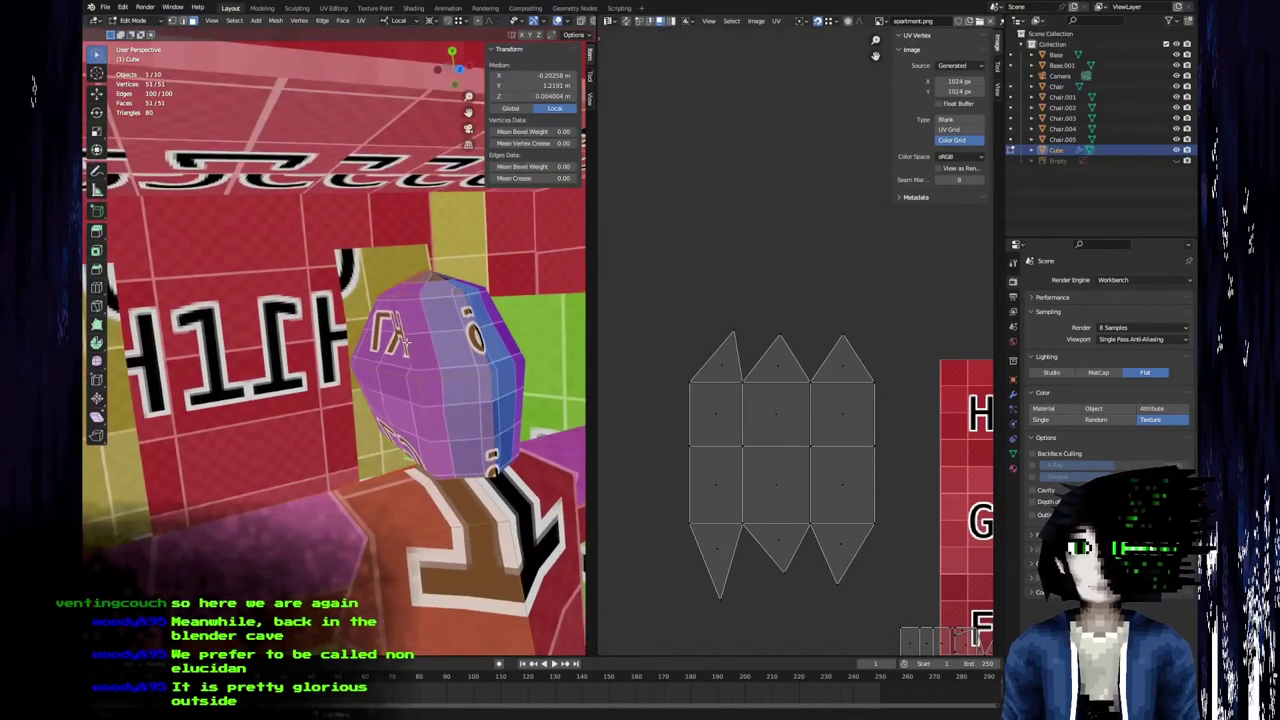
key("F3")
type("recalc")
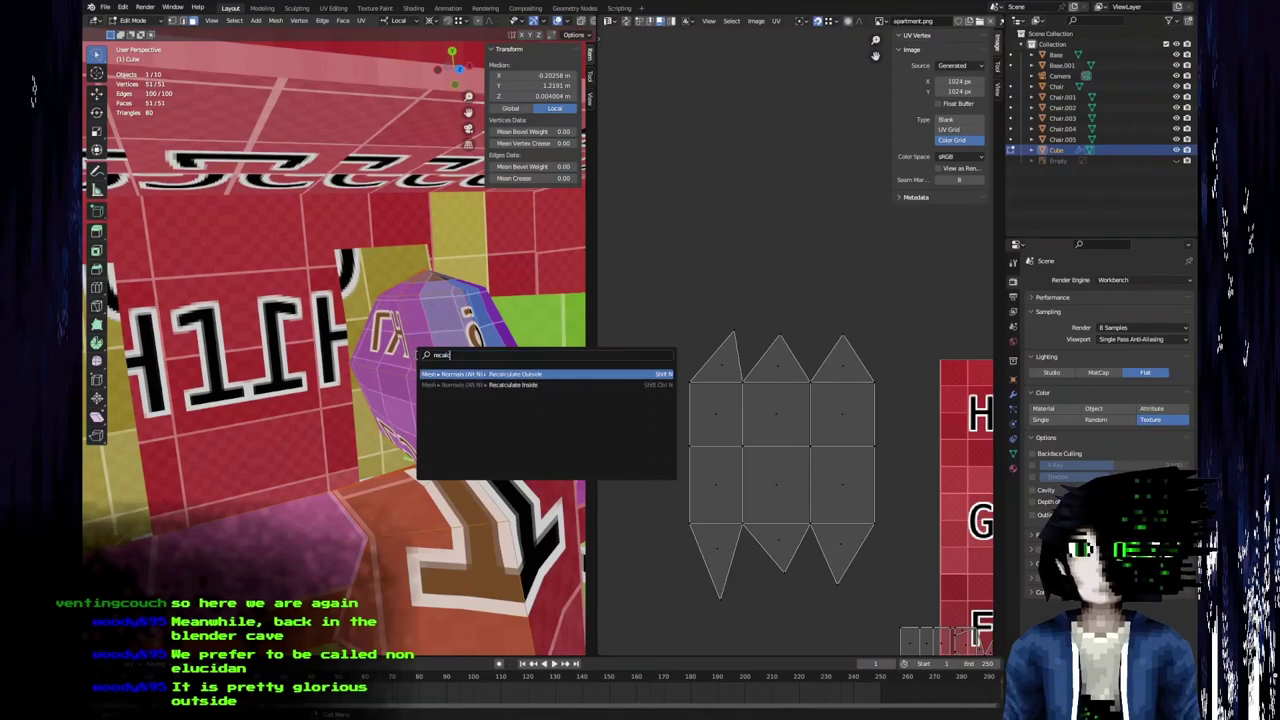
key("Return")
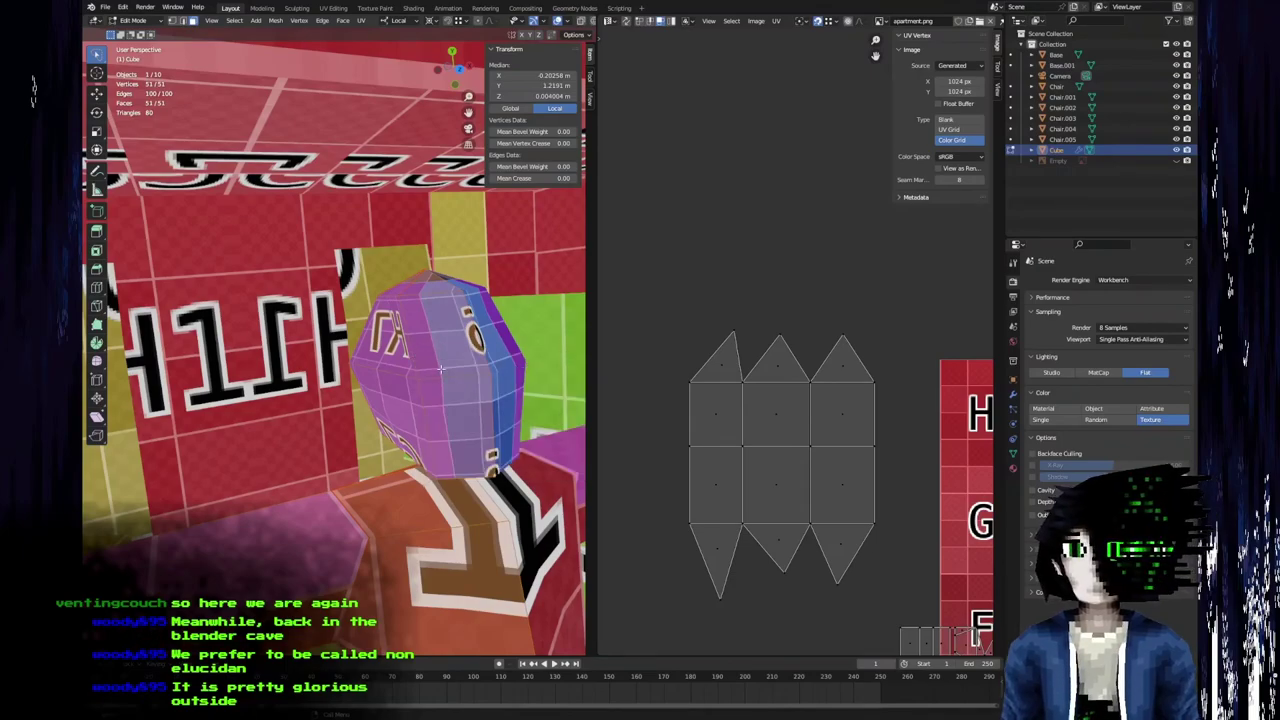
Select the whole head island and mirror it by scaling it to -1 along X.
left_click(769, 424)
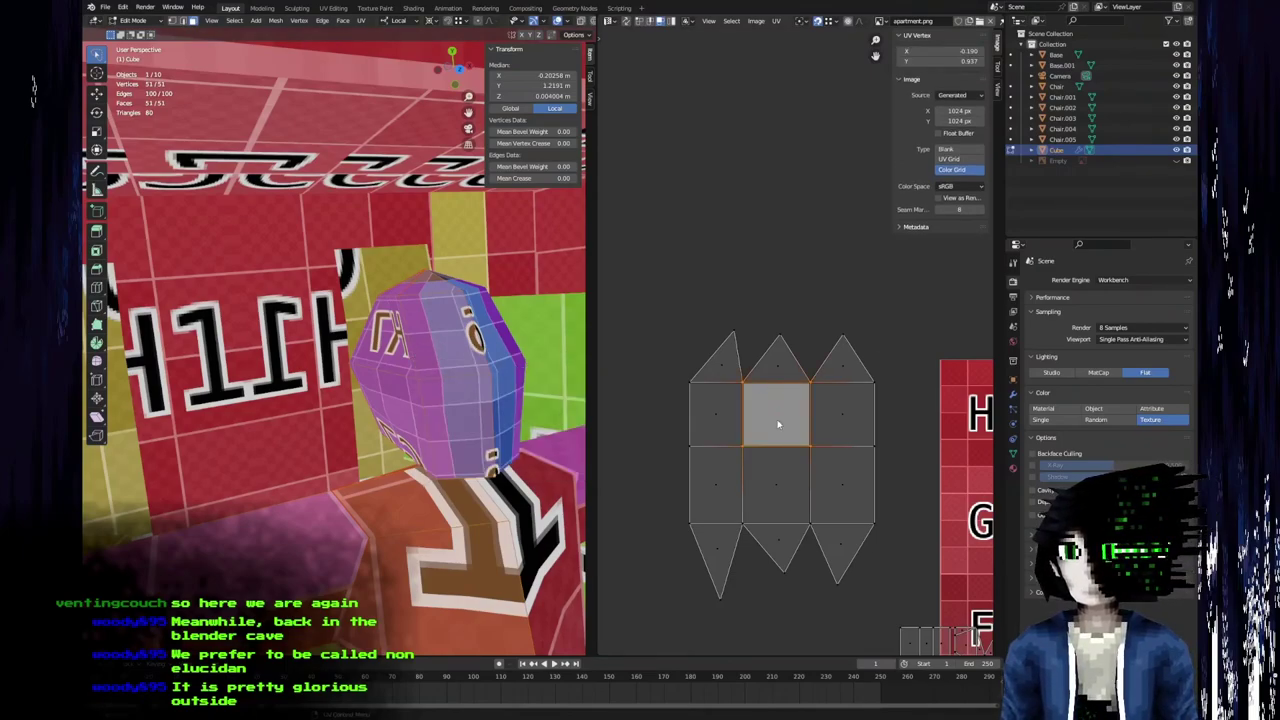
type("lsx-1")
key("Return")
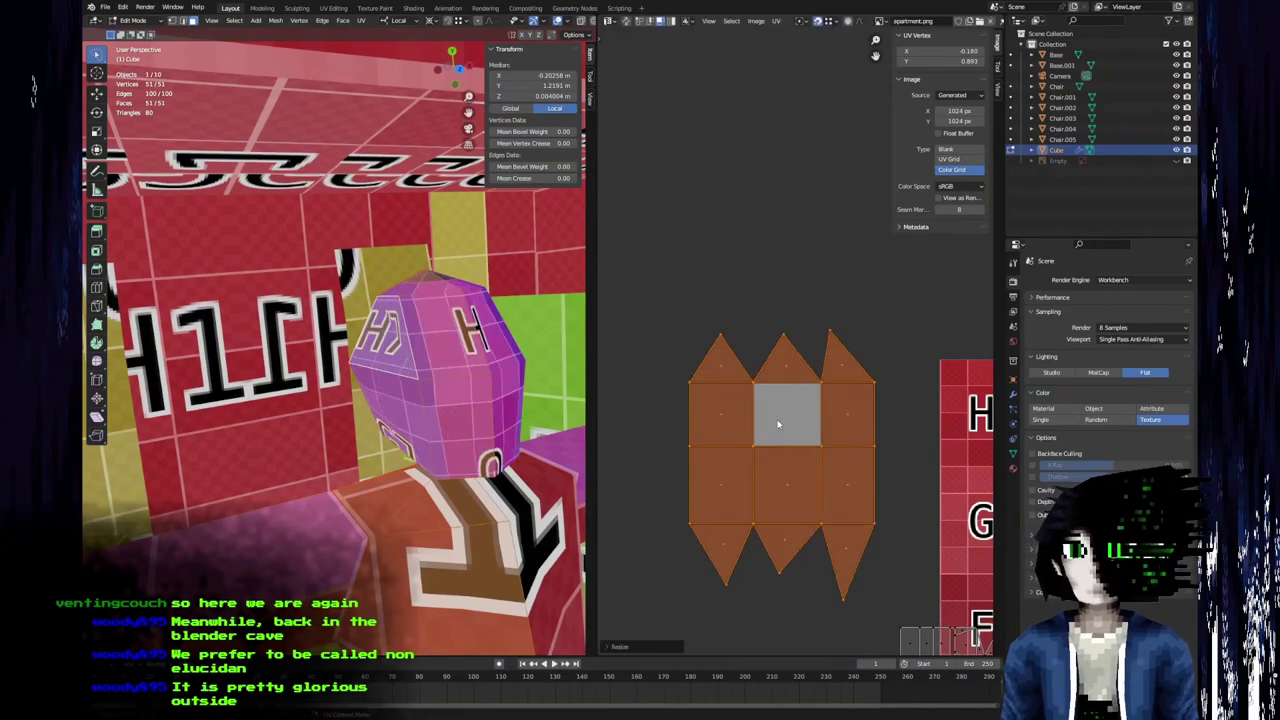
Move the off-centre upper tip of the mirrored head island so its triangle becomes symmetrical.
middle_click_drag(774, 380, 720, 389)
scroll(795, 347, "up", 3)
left_click(761, 330)
key("g")
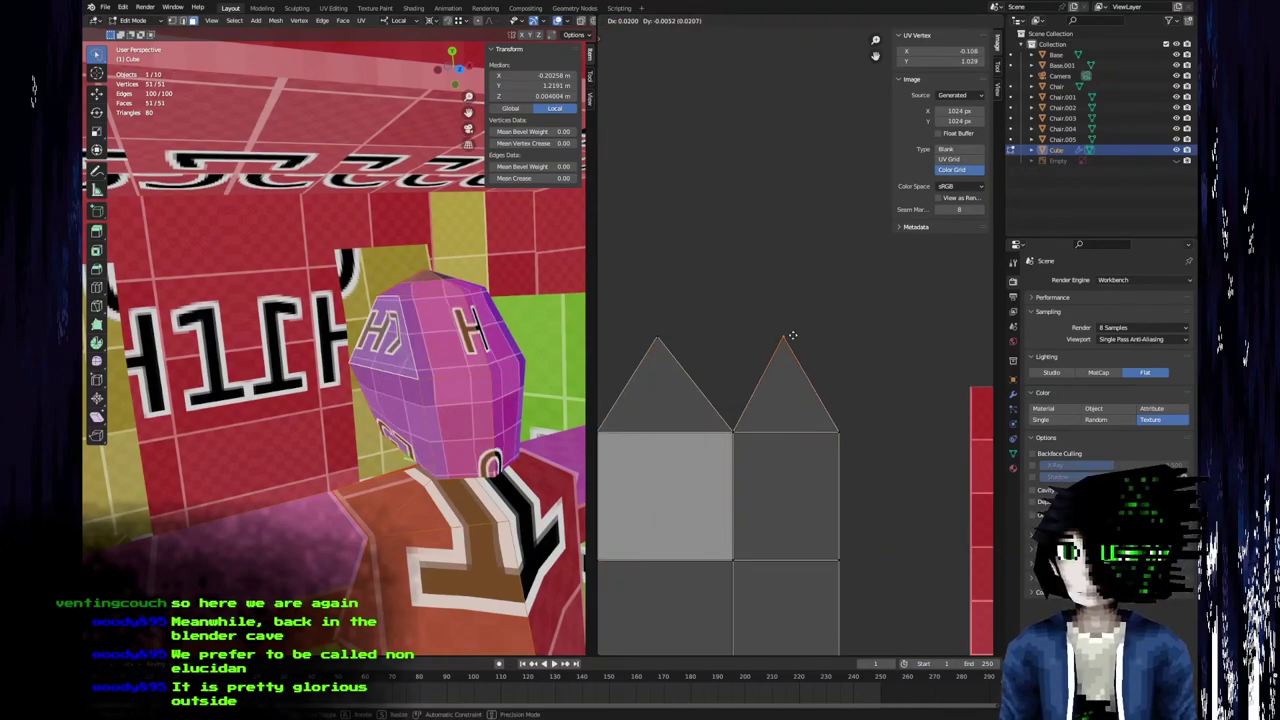
left_click(791, 337)
Move the whole head island onto the checker grid over G1 and F1 and check the texture on the head.
scroll(800, 343, "down", 6)
middle_click_drag(852, 401, 754, 317)
key("alt+a")
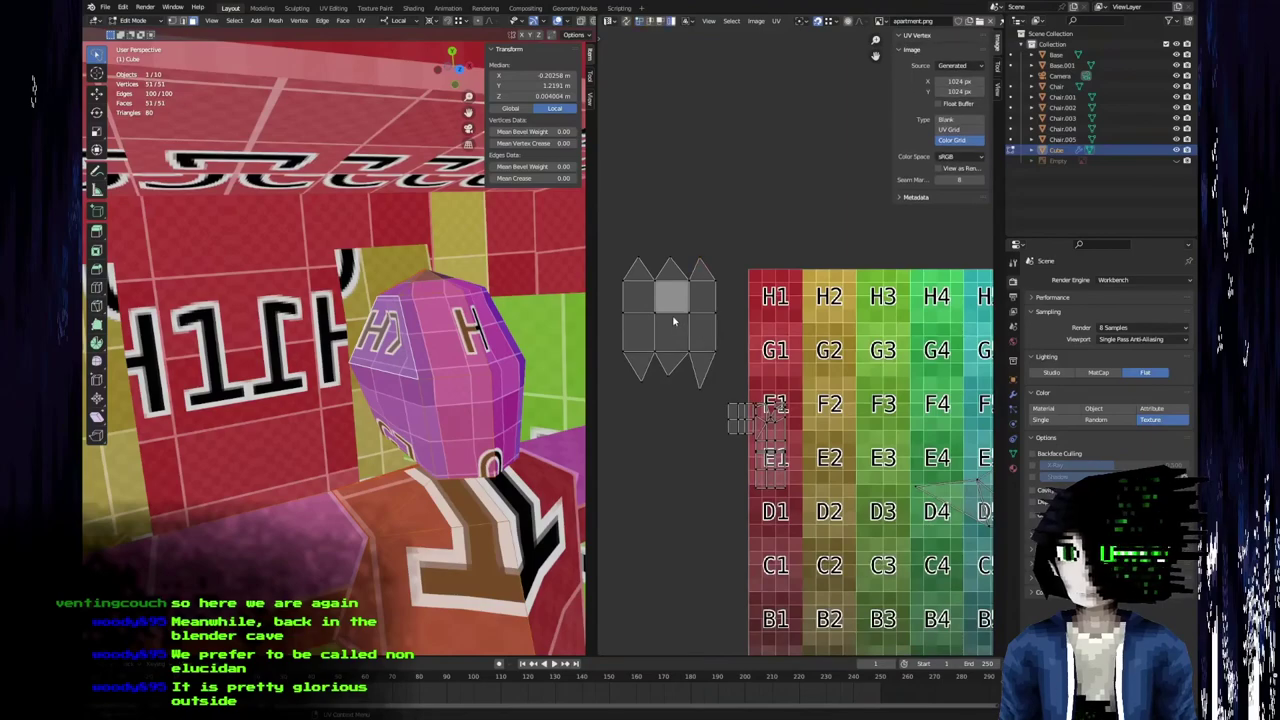
key("a")
left_click_drag(694, 320, 797, 376)
scroll(797, 377, "up", 5)
middle_click_drag(797, 377, 827, 352, "shift")
middle_click_drag(572, 582, 346, 393)
scroll(535, 581, "up", 3)
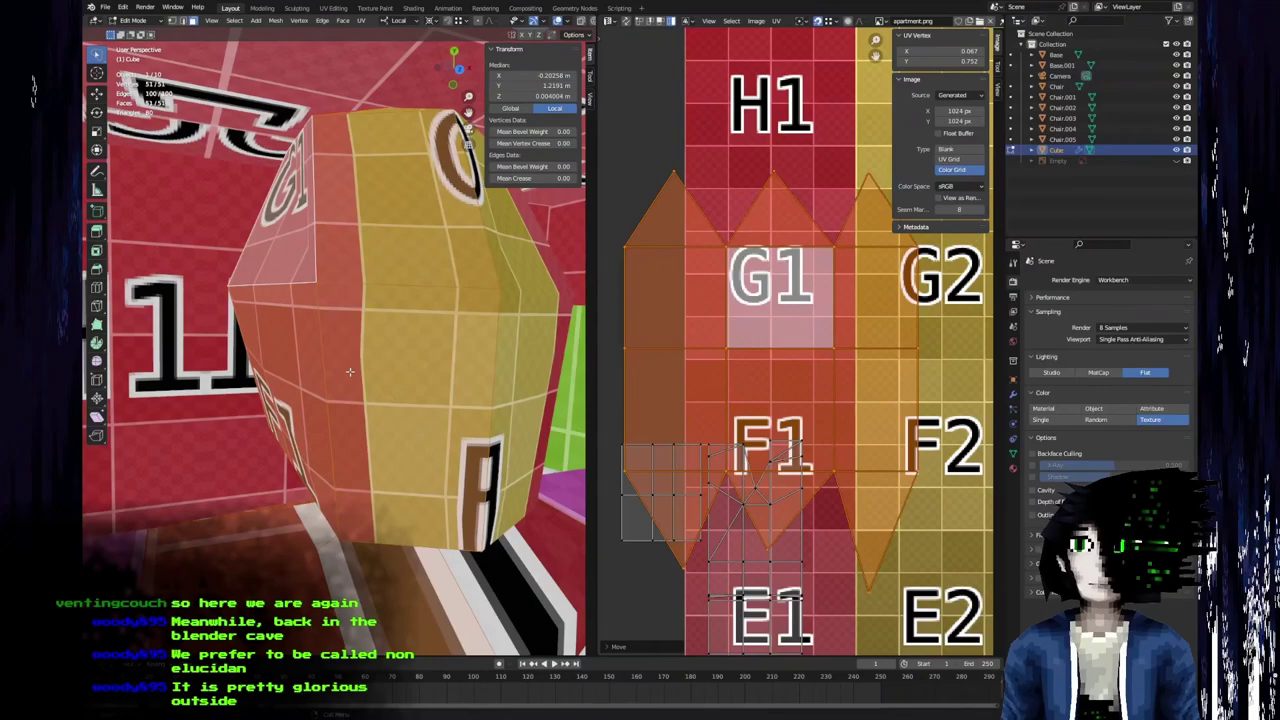
Scale the whole head island down to about a third of its size and check the texture on the character.
scroll(417, 364, "down", 4)
middle_click_drag(704, 484, 679, 492)
middle_click_drag(314, 385, 322, 338)
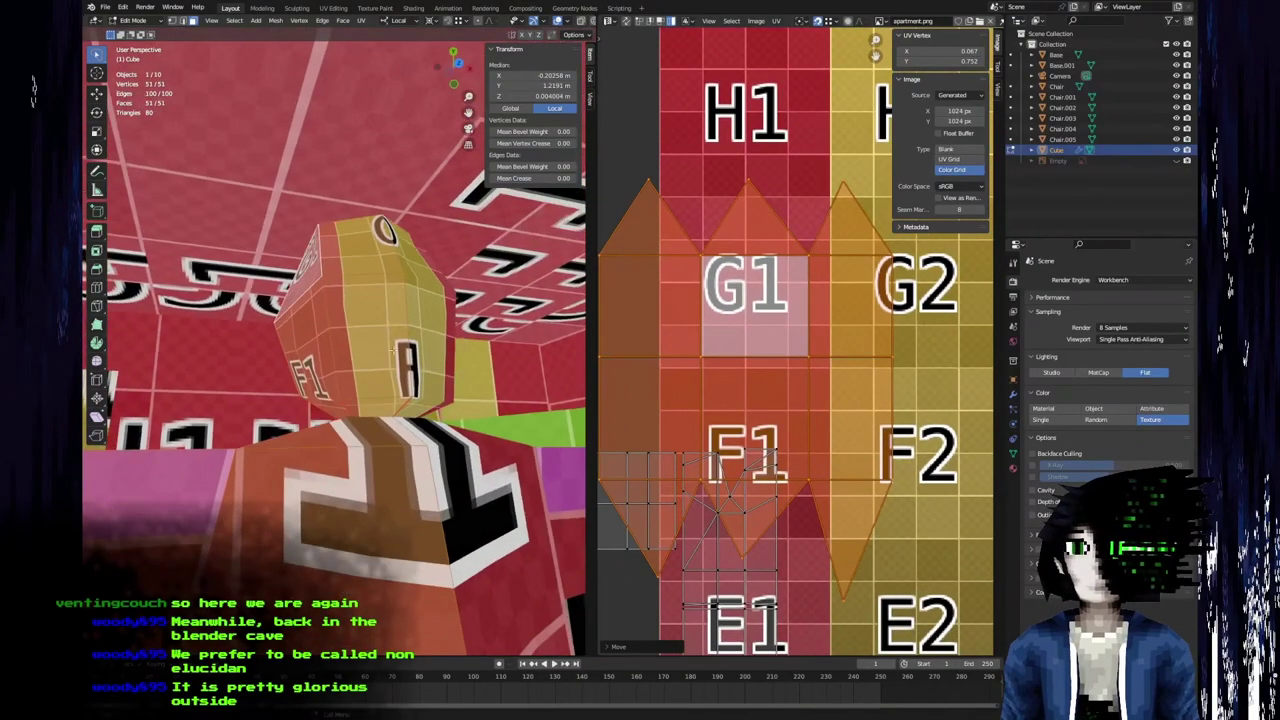
scroll(393, 387, "up", 4)
scroll(453, 540, "down", 4)
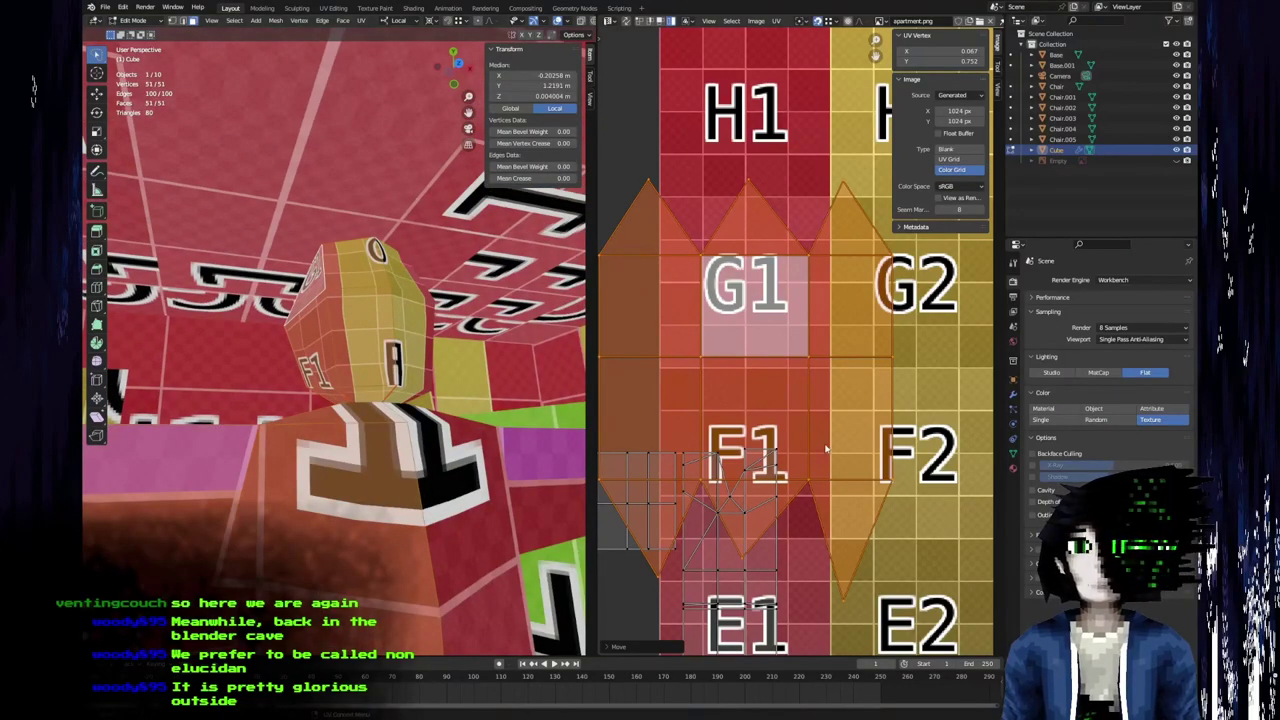
key("s")
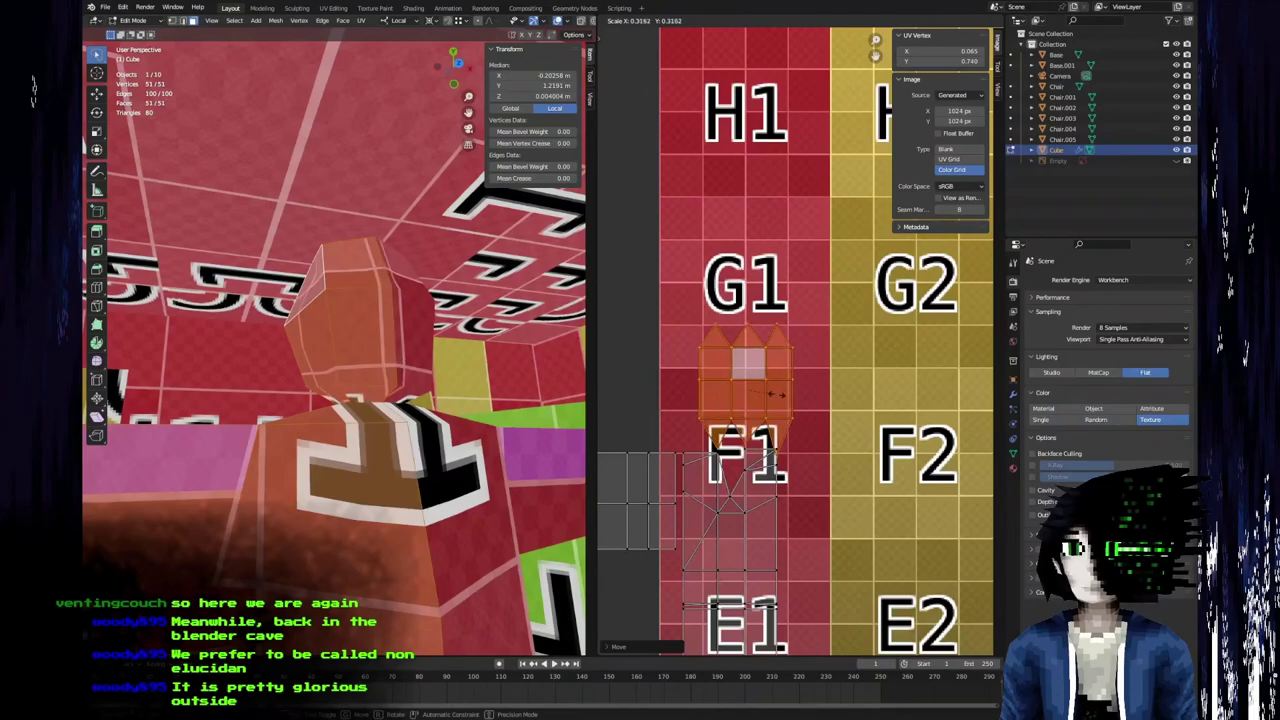
left_click(775, 394)
scroll(287, 384, "up", 6)
mouse_move(287, 384)
middle_mouse_down()
mouse_move(351, 311)
mouse_move(352, 342)
mouse_move(308, 370)
middle_mouse_up()
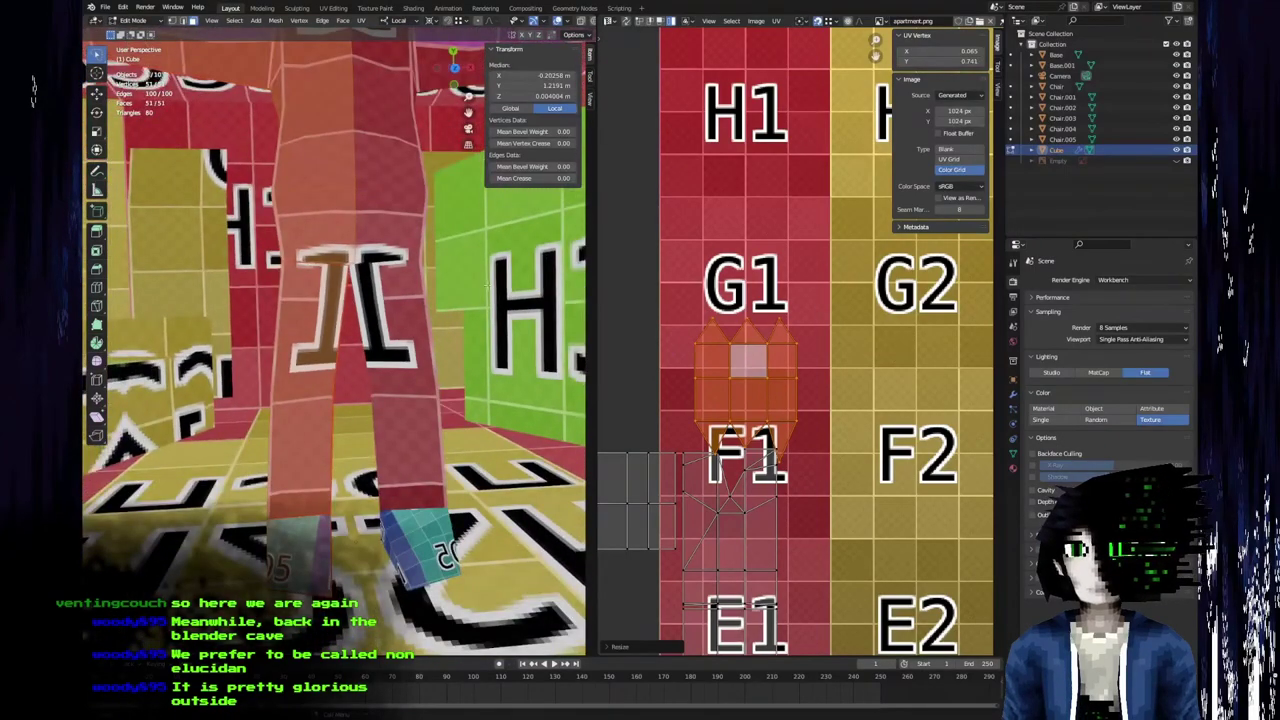
Set the generated colour grid image's resolution to 256 by 256 px.
left_click(946, 111)
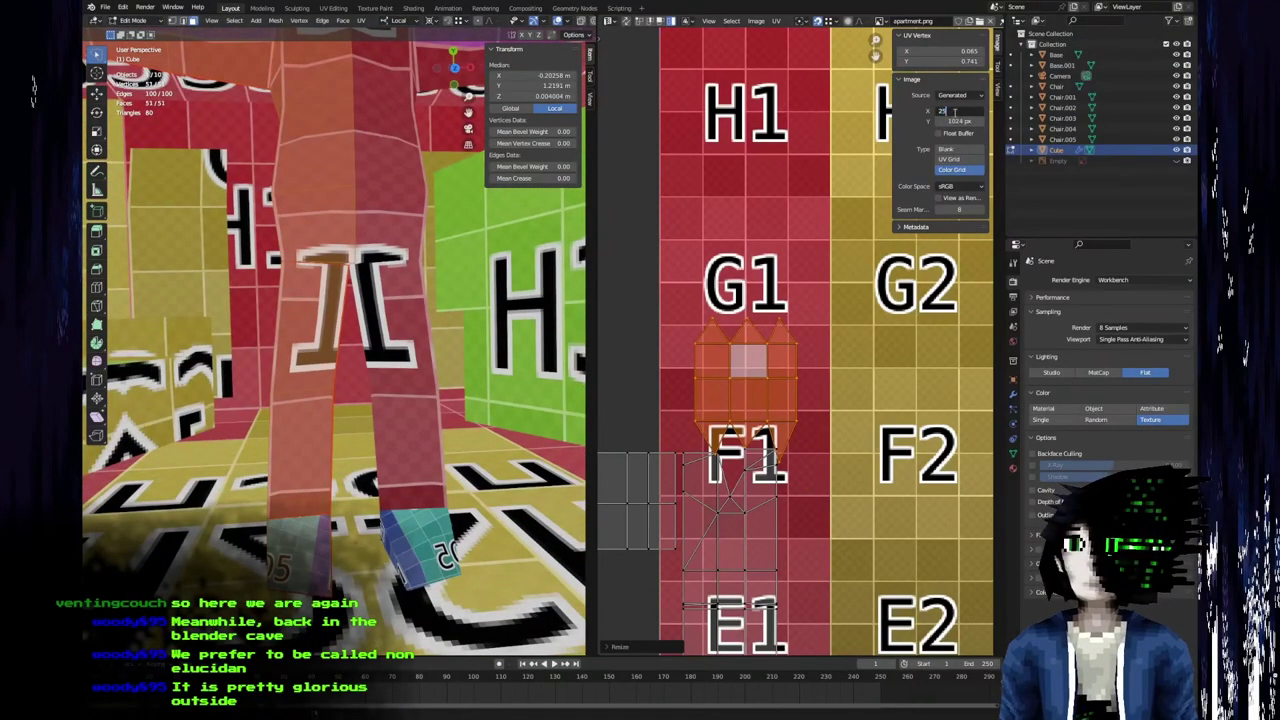
type("256")
left_click(954, 121)
type("256")
key("Return")
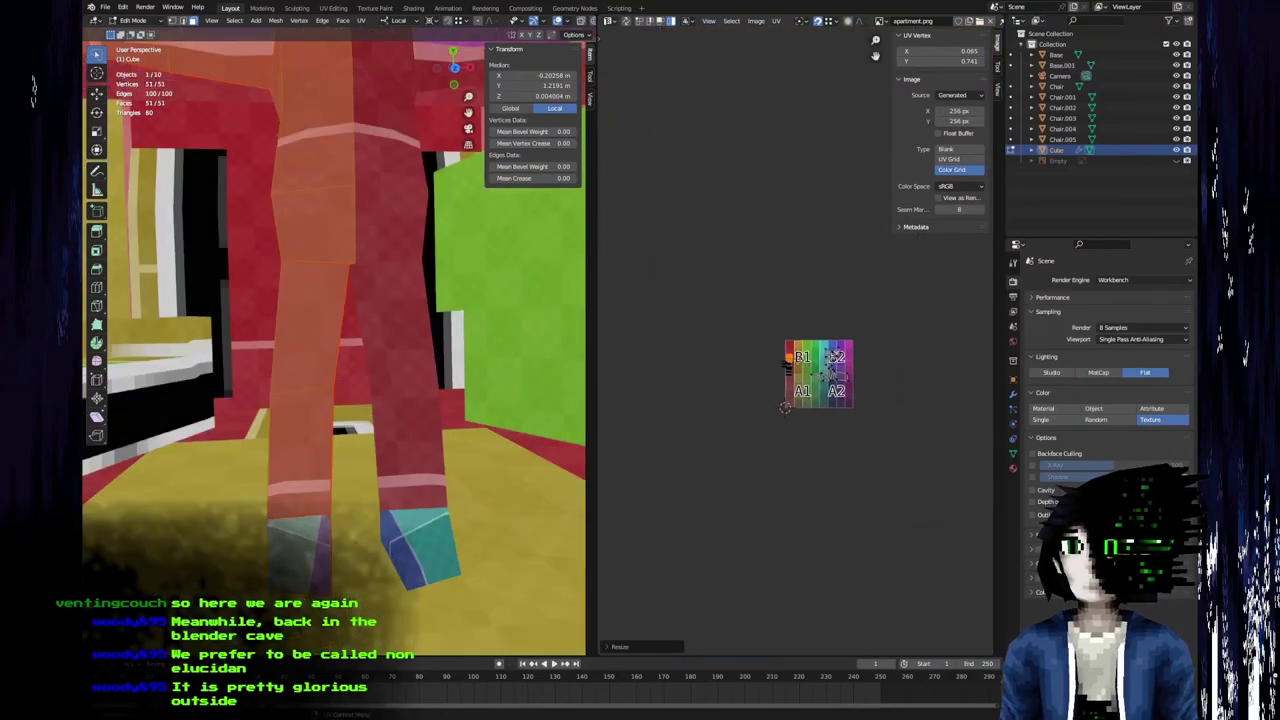
scroll(835, 358, "up", 6)
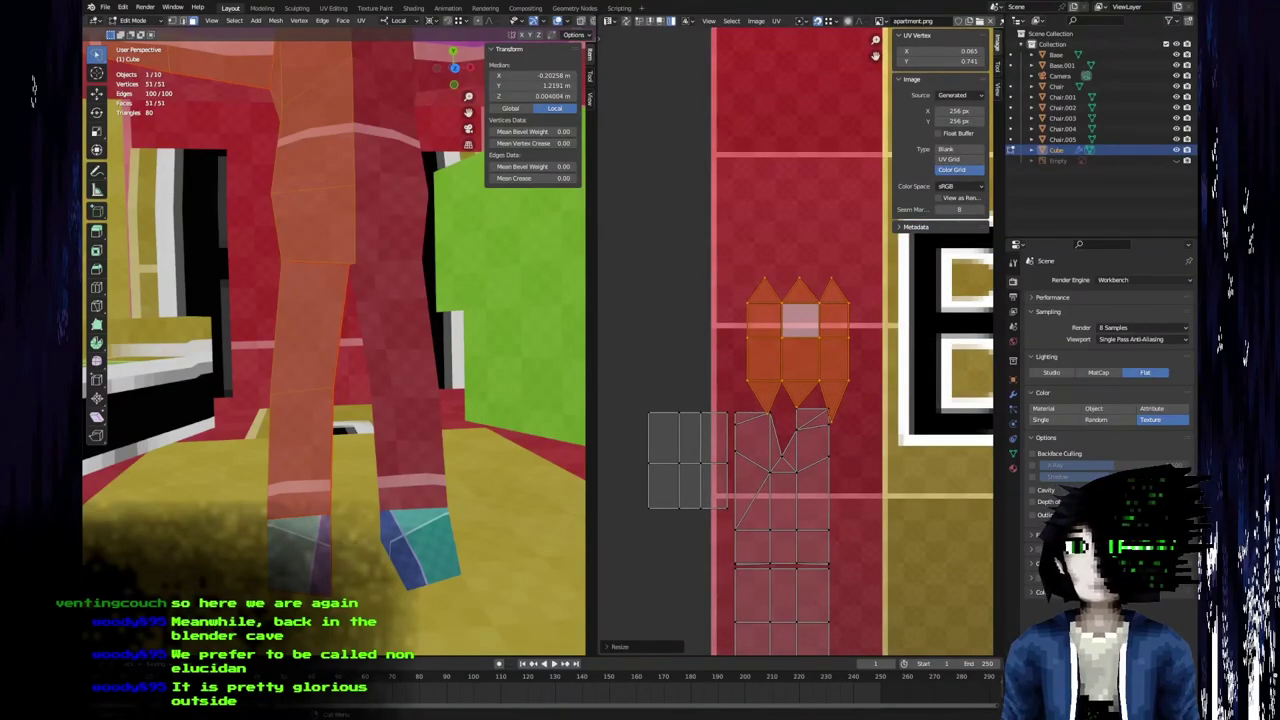
Move the whole head island up so it sits clear of the torso island.
key("alt+Tab")
middle_click_drag(426, 343, 391, 254)
key("alt+Tab")
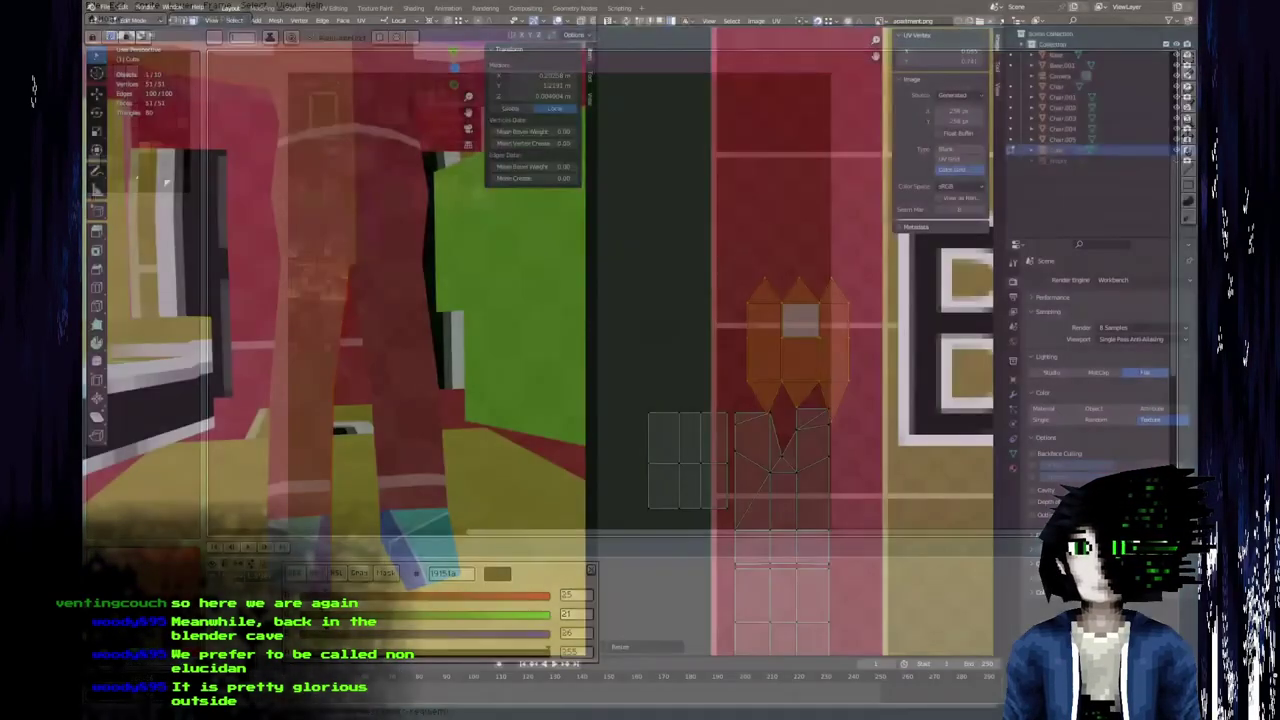
mouse_move(396, 376)
middle_mouse_down()
mouse_move(431, 383)
mouse_move(436, 410)
mouse_move(407, 391)
middle_mouse_up()
key("g")
left_click(839, 375)
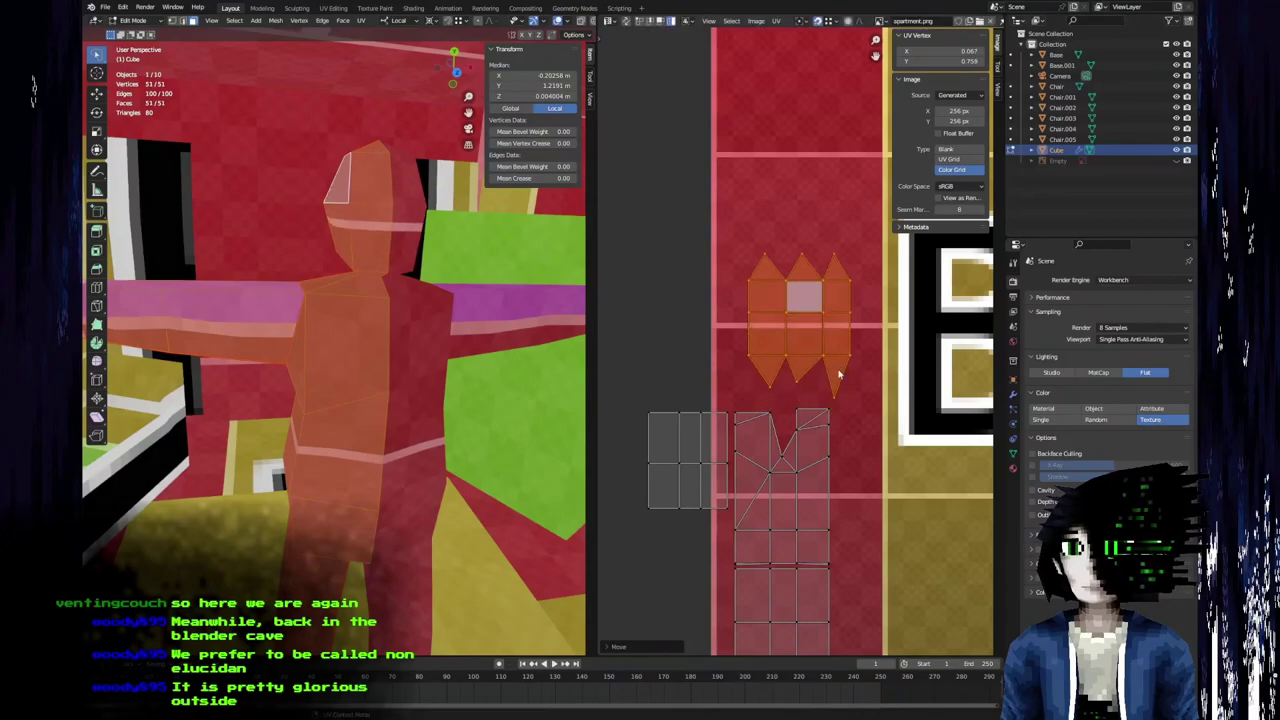
Set UV rounding to pixel corners and inspect how the torso island's upper edges sit on the pixel grid.
left_click(758, 21)
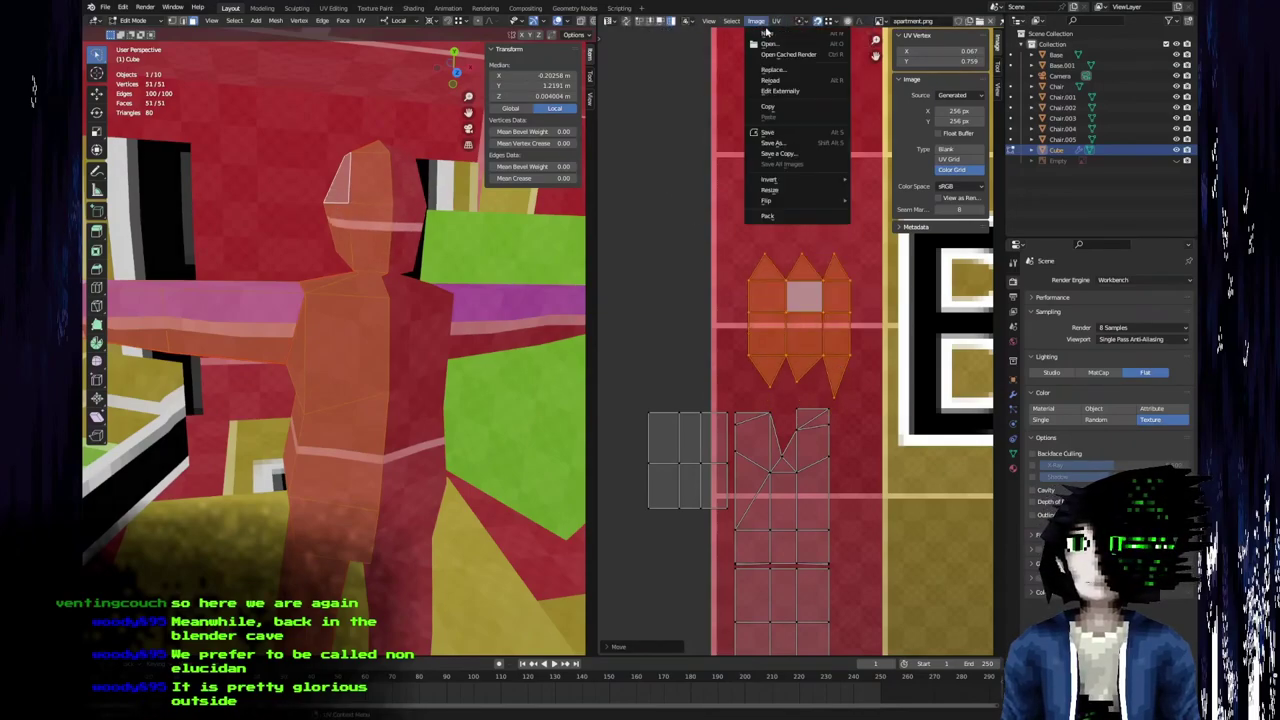
mouse_move(776, 21)
mouse_move(798, 66)
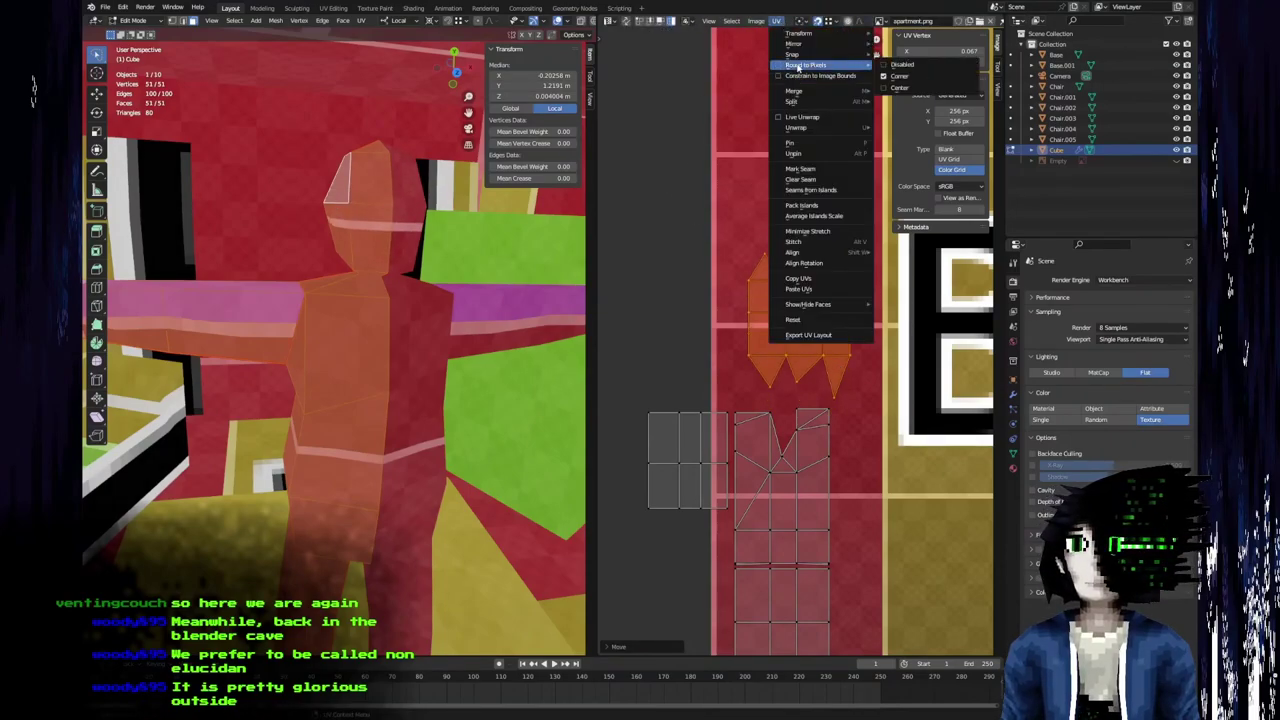
left_click(893, 79)
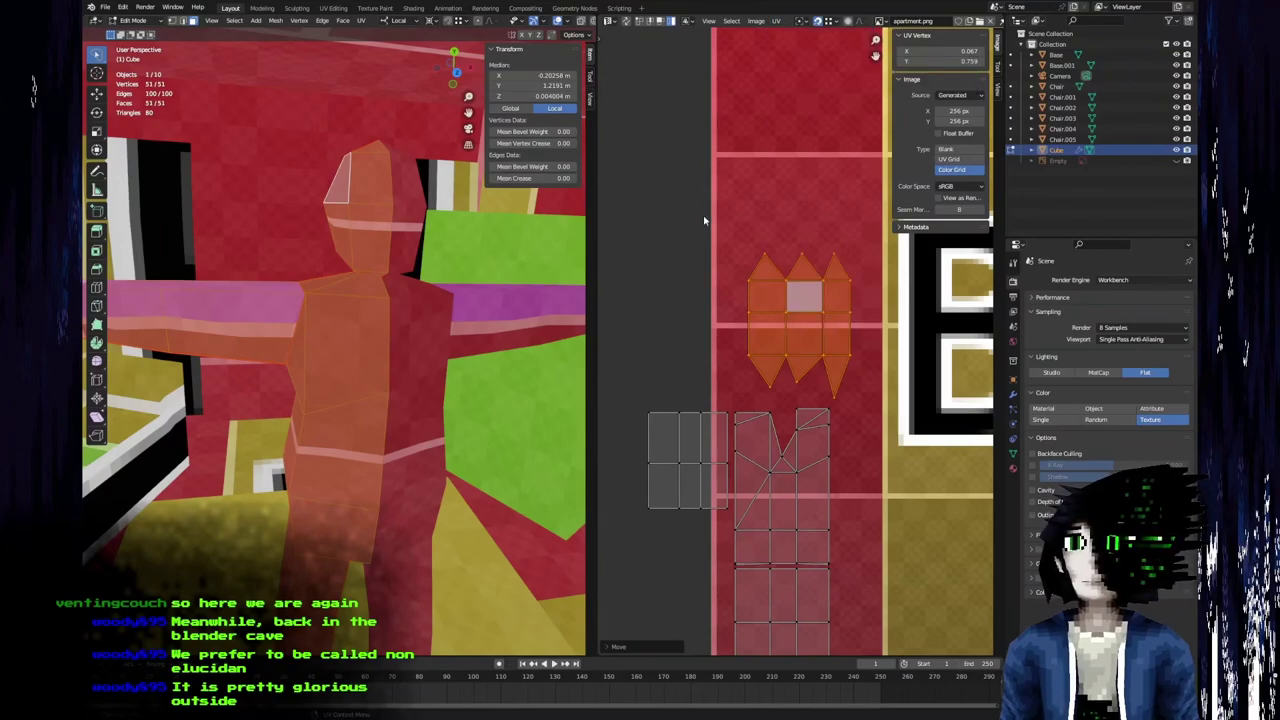
middle_click_drag(704, 221, 654, 266)
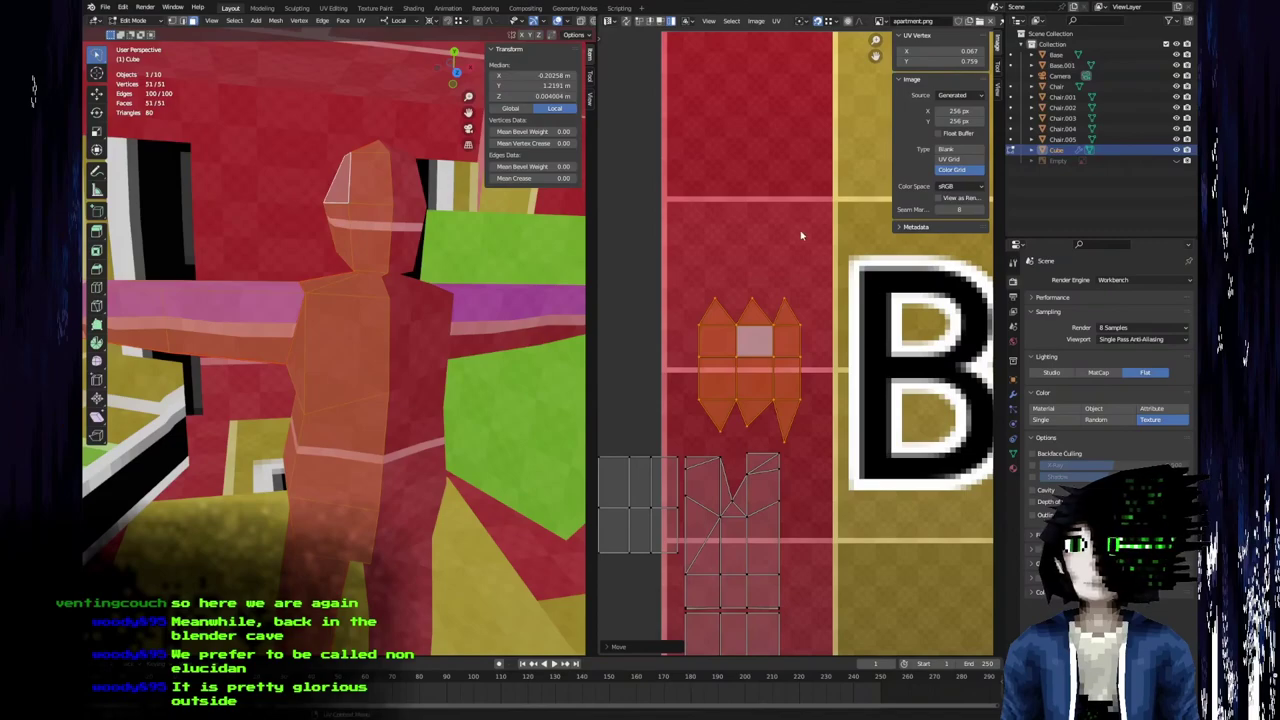
middle_click_drag(775, 326, 769, 296)
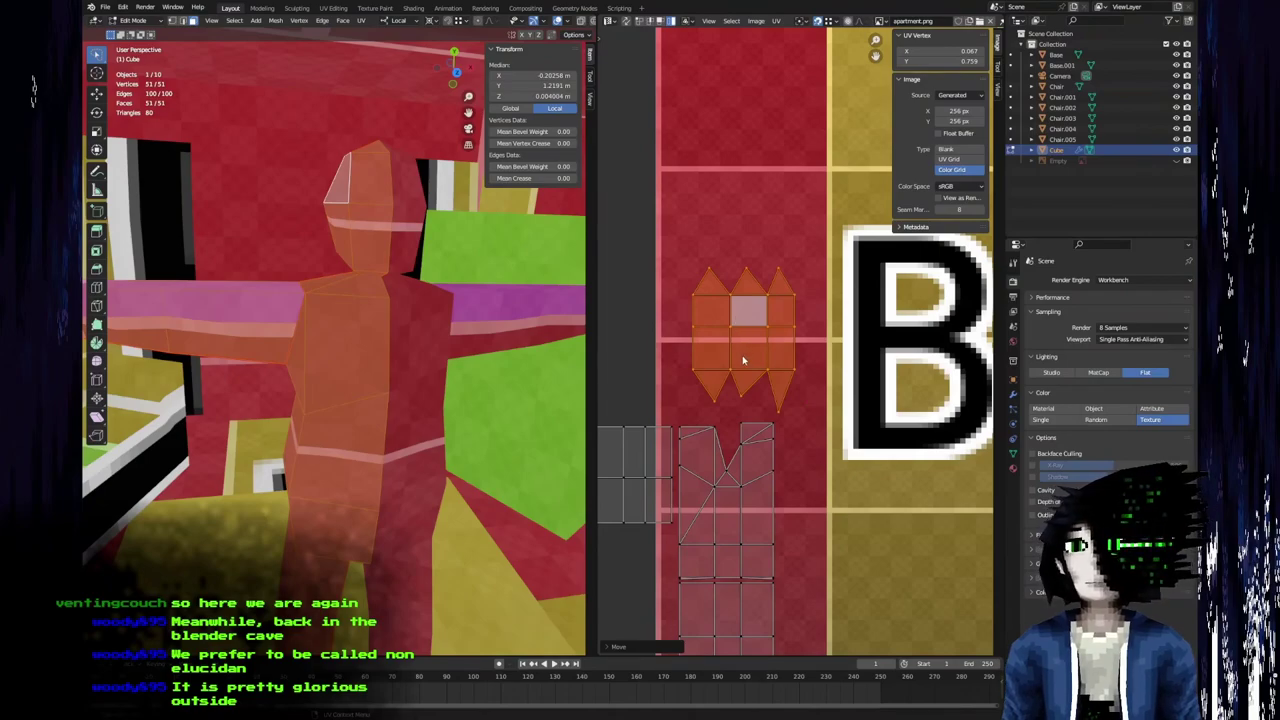
scroll(743, 360, "up", 3)
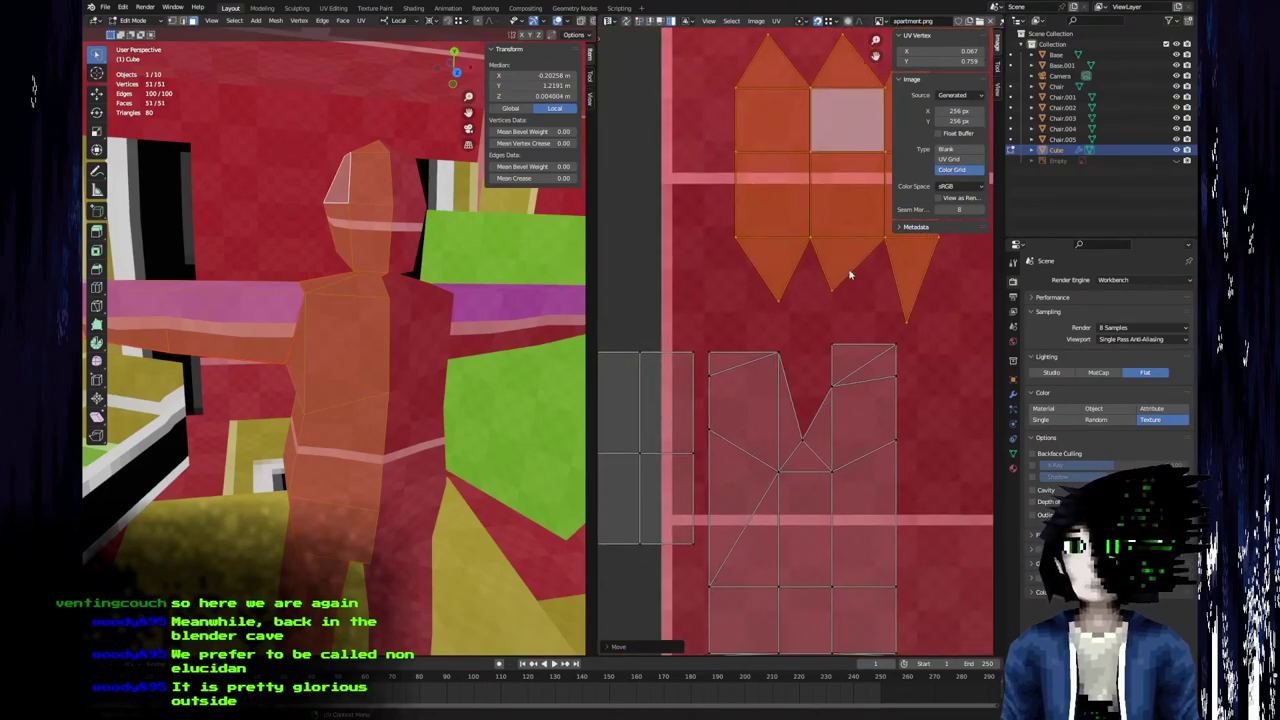
scroll(849, 274, "up", 6)
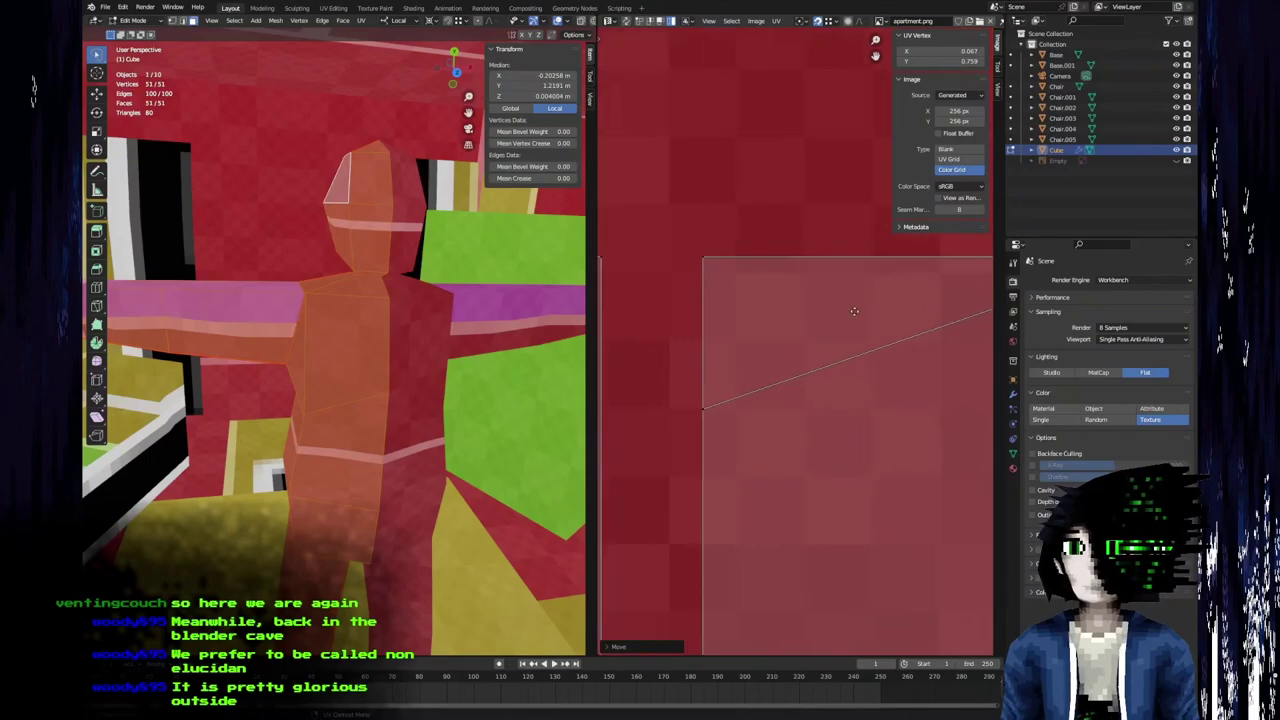
middle_click_drag(841, 311, 917, 312)
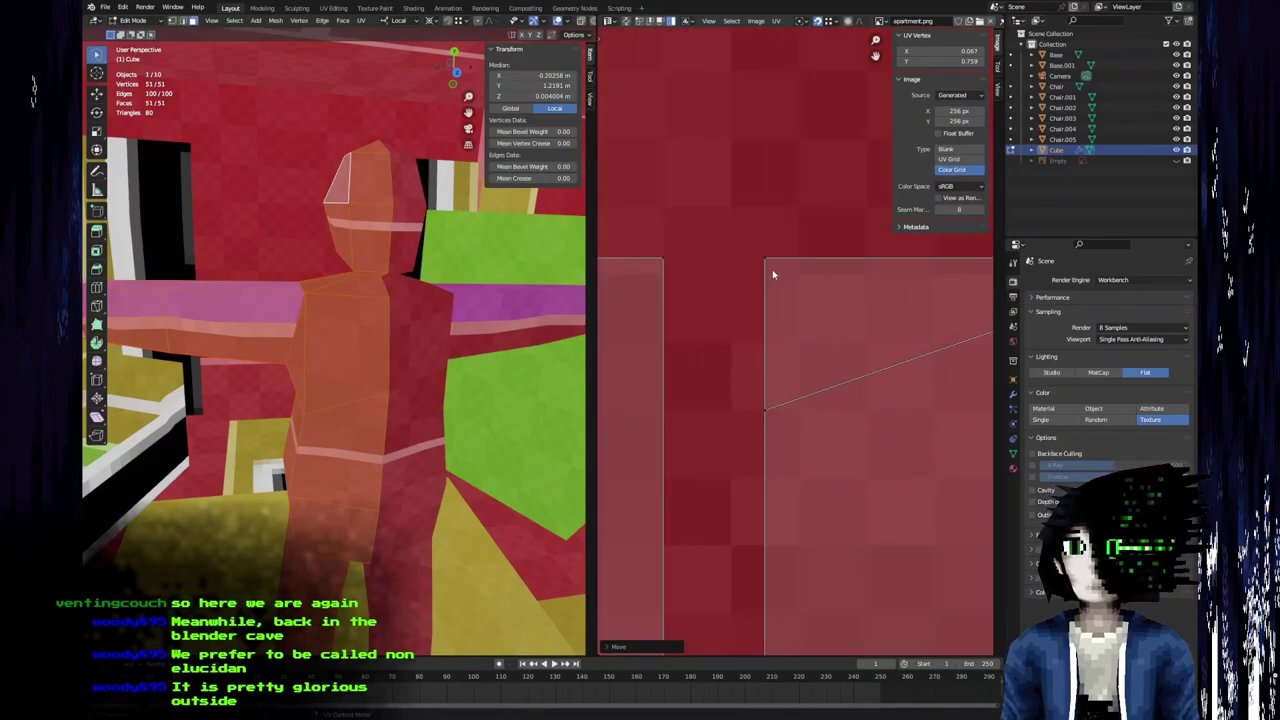
middle_click_drag(877, 378, 763, 390)
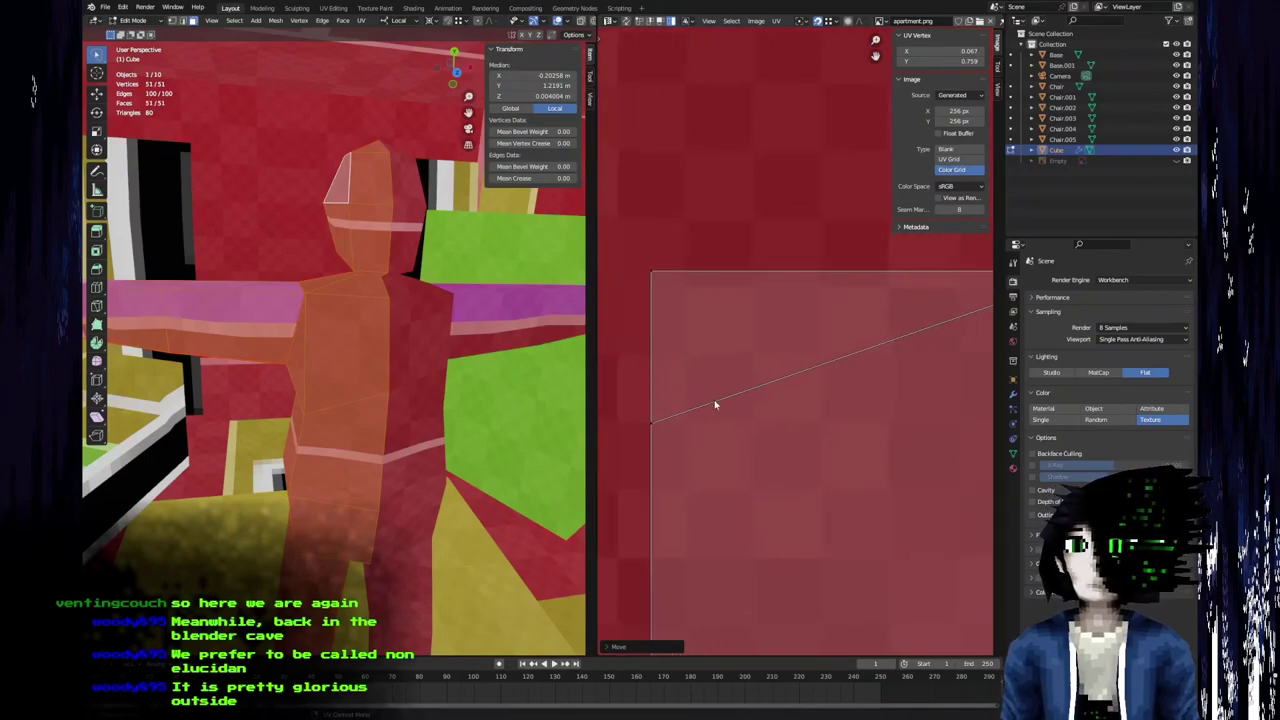
Move the whole torso island slightly away from the arm island and check its texture on the body in Object Mode.
scroll(786, 380, "down", 5)
left_click(823, 363)
key("g")
left_click(836, 367)
middle_click_drag(359, 367, 338, 249)
scroll(345, 262, "up", 3)
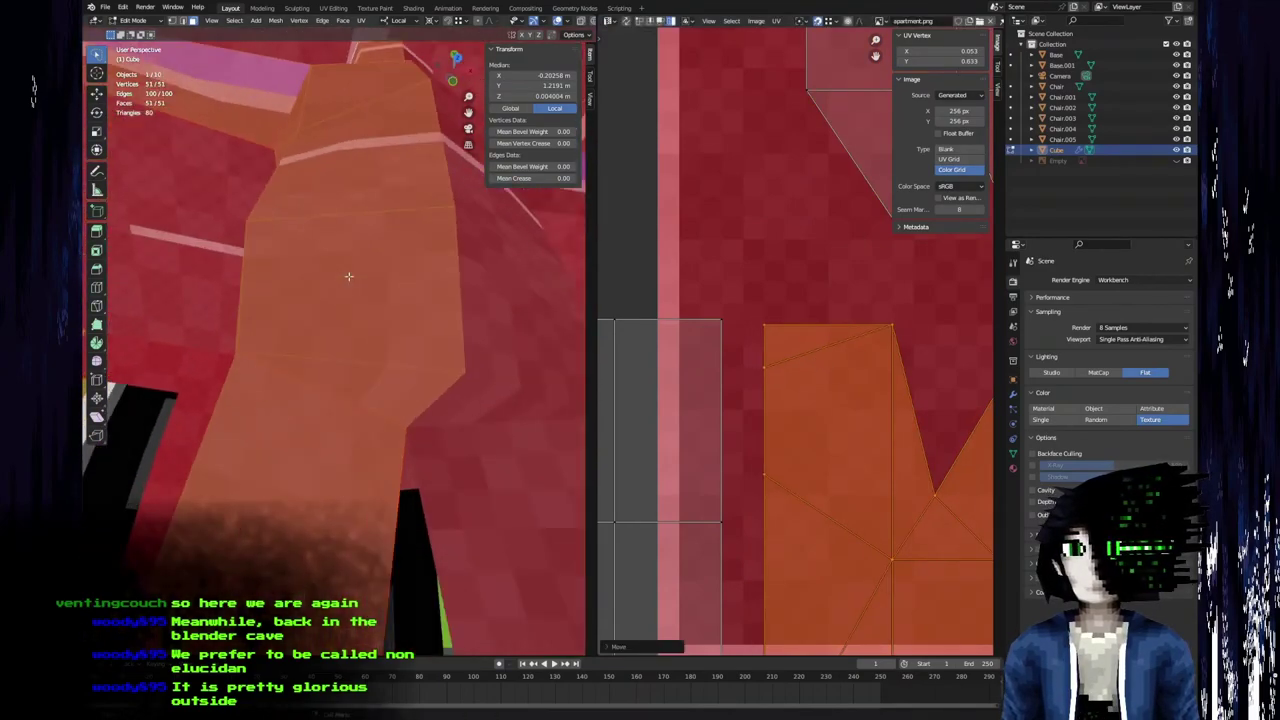
key("Tab")
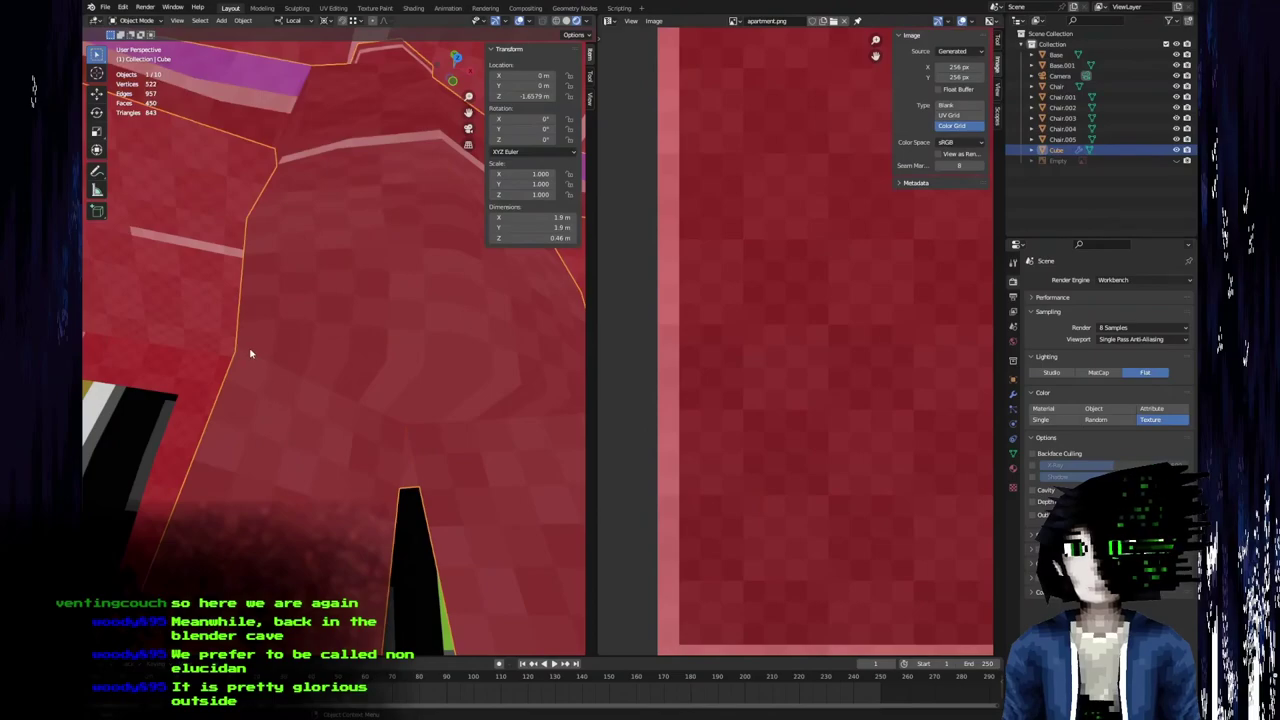
middle_click_drag(437, 379, 255, 197)
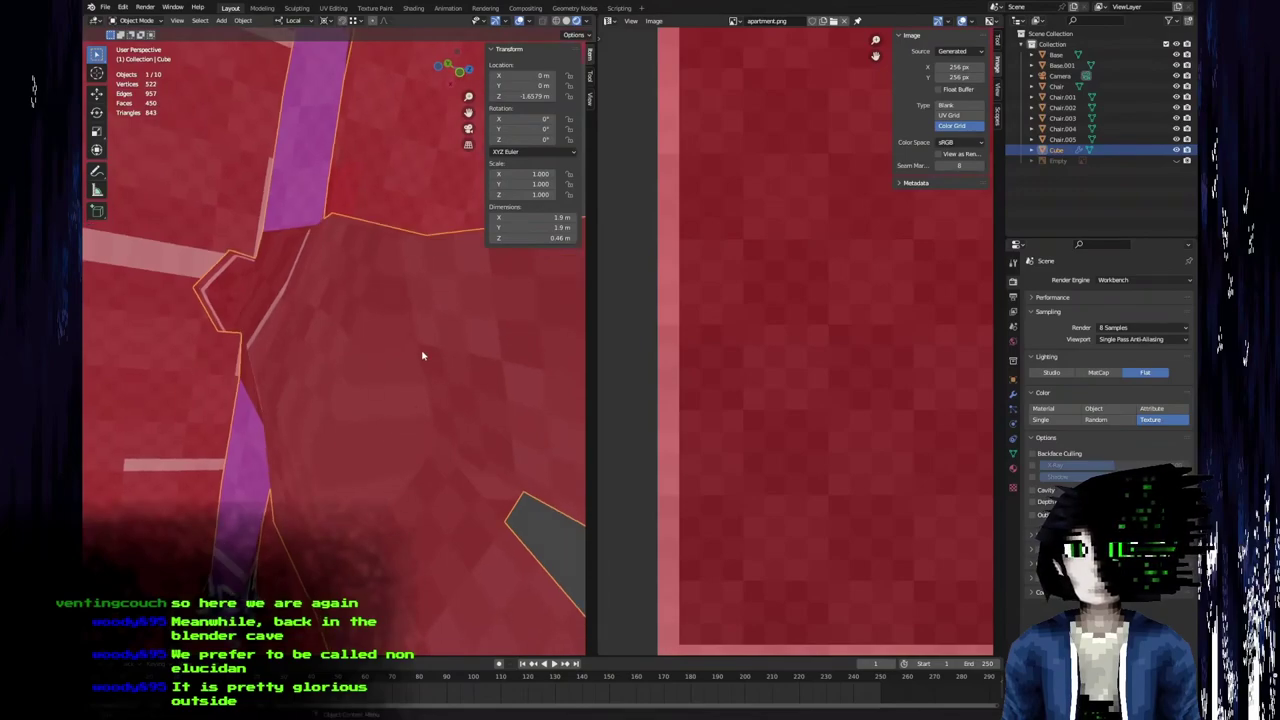
key("Tab")
scroll(794, 477, "down", 1)
scroll(800, 485, "up", 3)
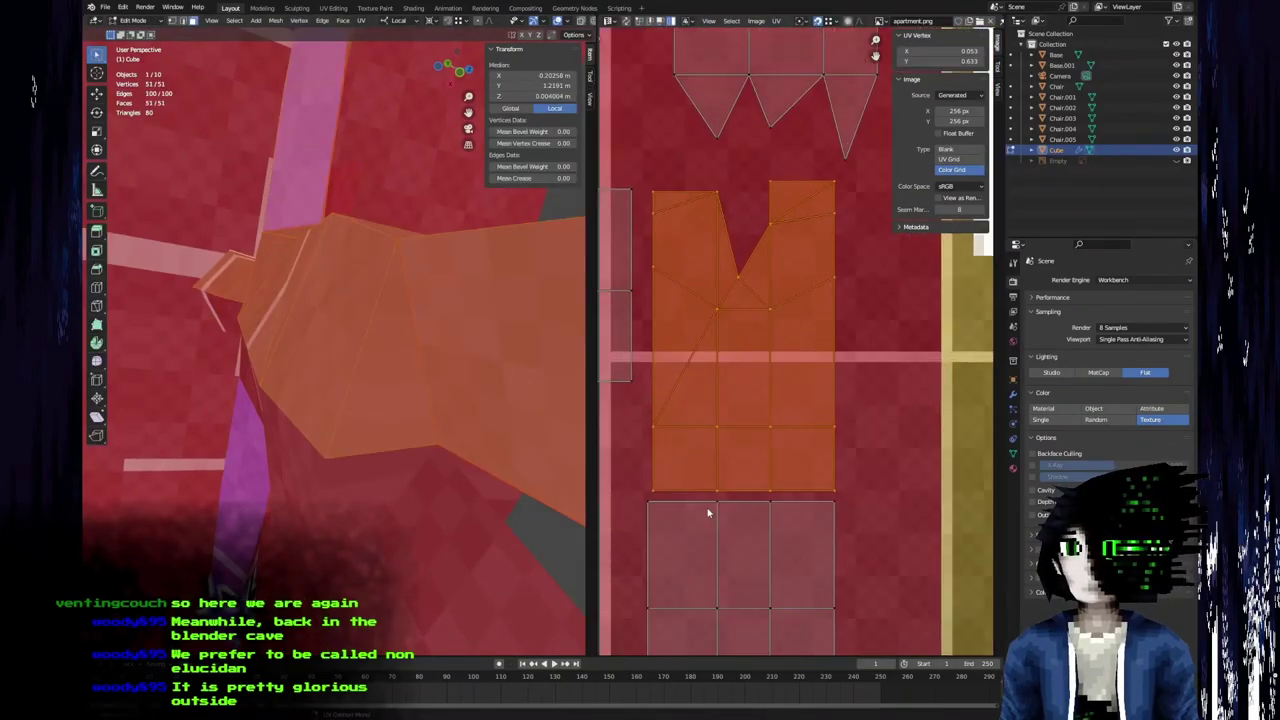
Move the torso island's left edge outward, and shift the whole island directly below it slightly to the left.
left_click(710, 385)
key("g")
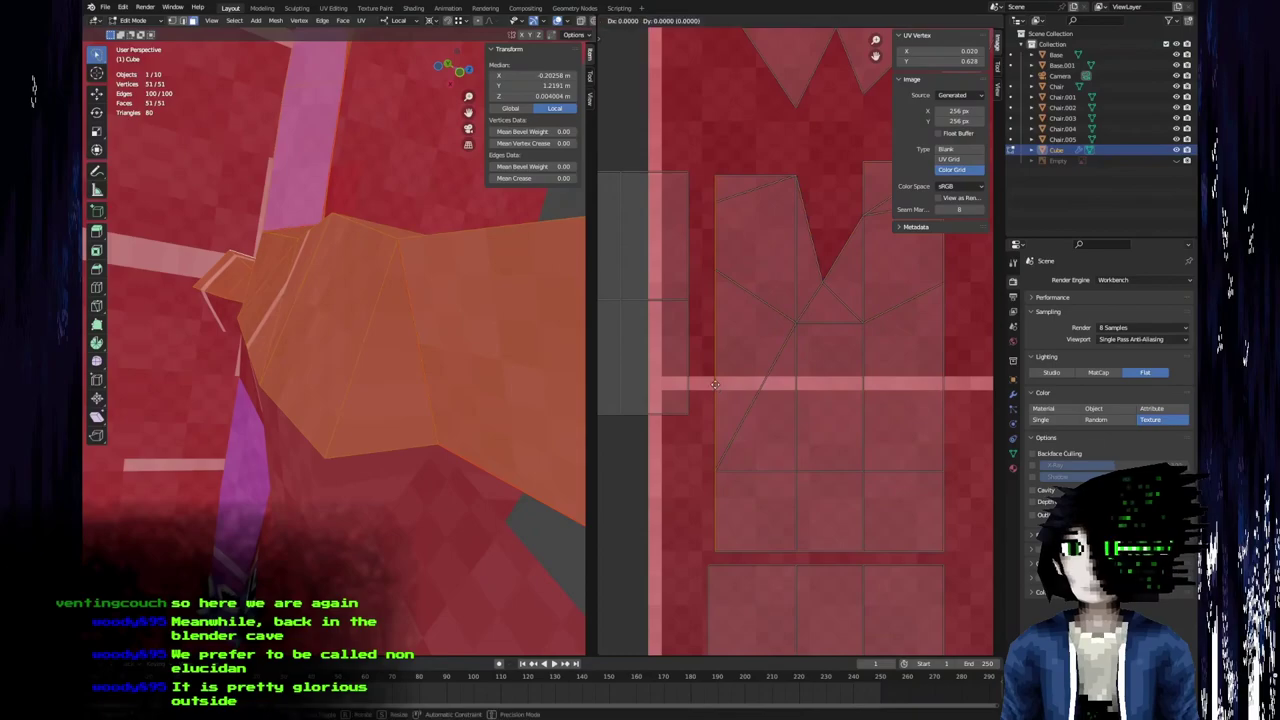
left_click(705, 387)
middle_click_drag(781, 523, 717, 371)
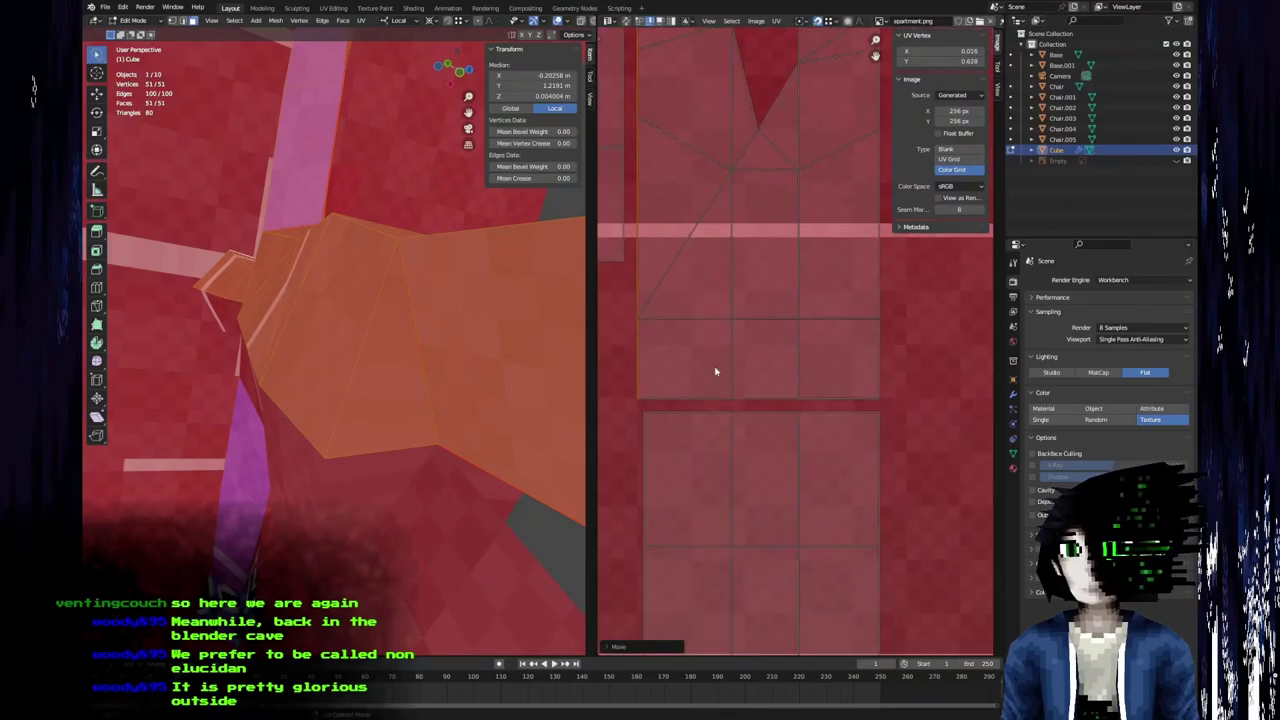
key("4")
left_click(725, 450)
key("g")
left_click(711, 449)
Examine the texture across the torso, arms and legs in Object Mode from several angles, and return to Edit Mode.
key("Tab")
middle_click_drag(422, 415, 420, 472)
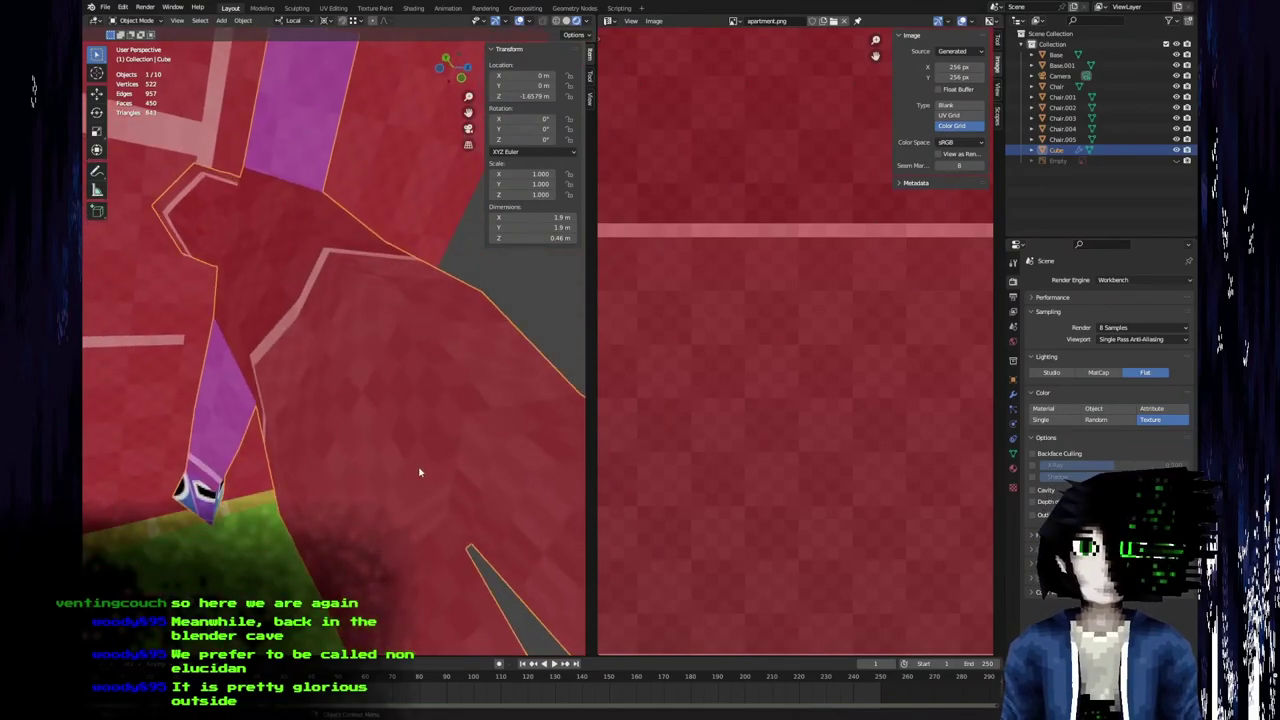
scroll(434, 518, "down", 2)
middle_click_drag(545, 289, 375, 325)
scroll(631, 307, "down", 4)
scroll(631, 307, "down", 6)
middle_click_drag(786, 286, 345, 451)
key("Tab")
middle_click_drag(154, 466, 141, 397)
middle_click_drag(697, 389, 834, 406)
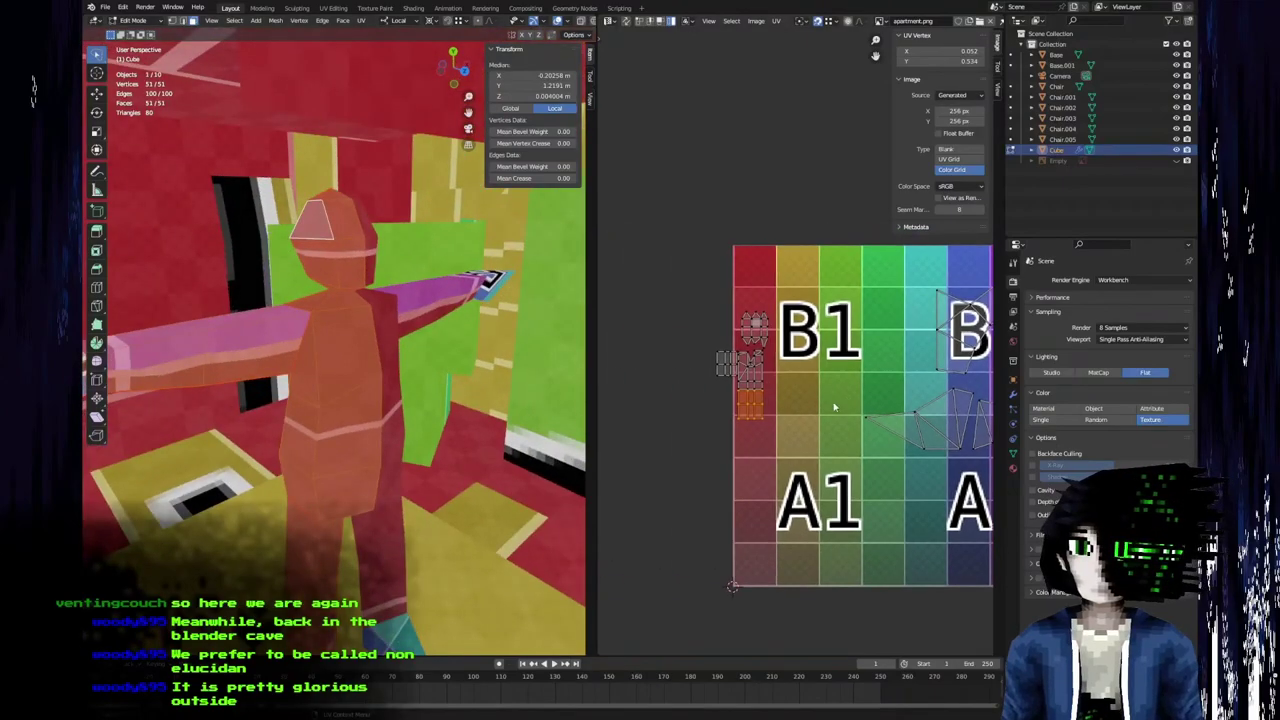
Try to lower the head island's upper horizontal row of edges.
scroll(790, 340, "up", 8)
middle_click_drag(696, 342, 838, 361)
scroll(376, 405, "up", 6)
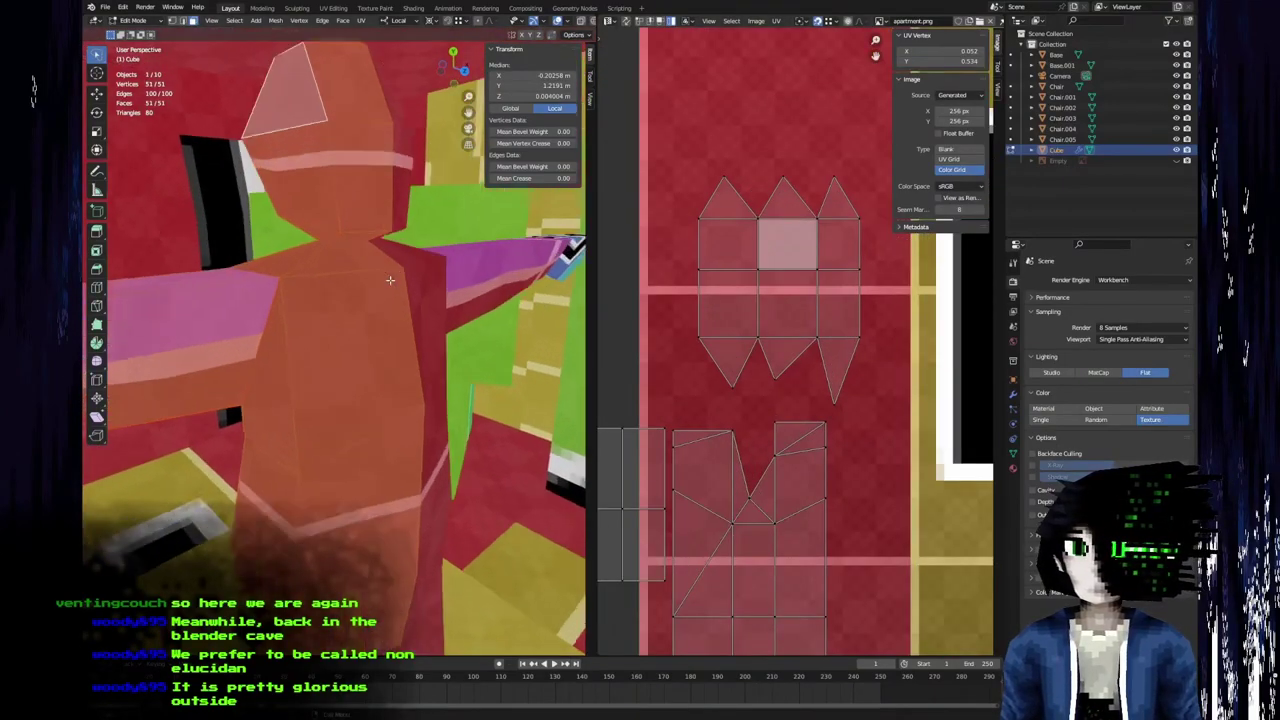
middle_click_drag(376, 405, 358, 371)
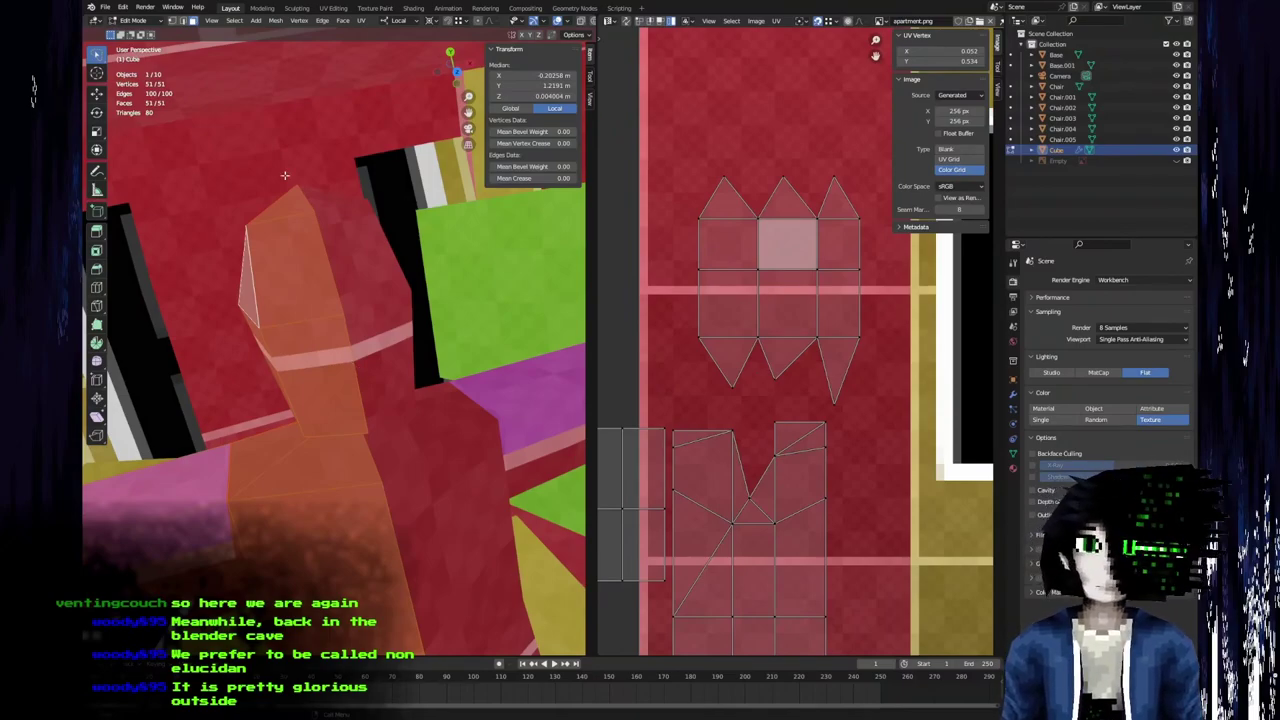
middle_click_drag(315, 243, 382, 279)
scroll(383, 290, "up", 2)
middle_click_drag(789, 222, 789, 307)
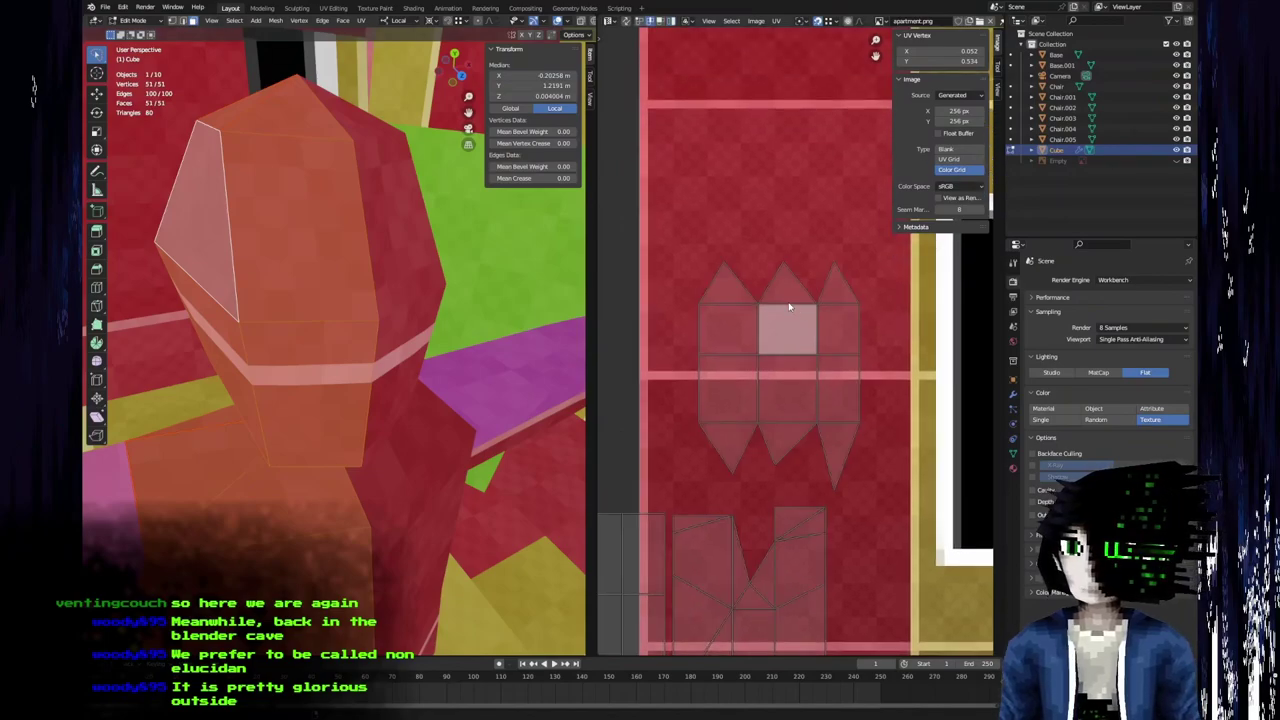
key("g")
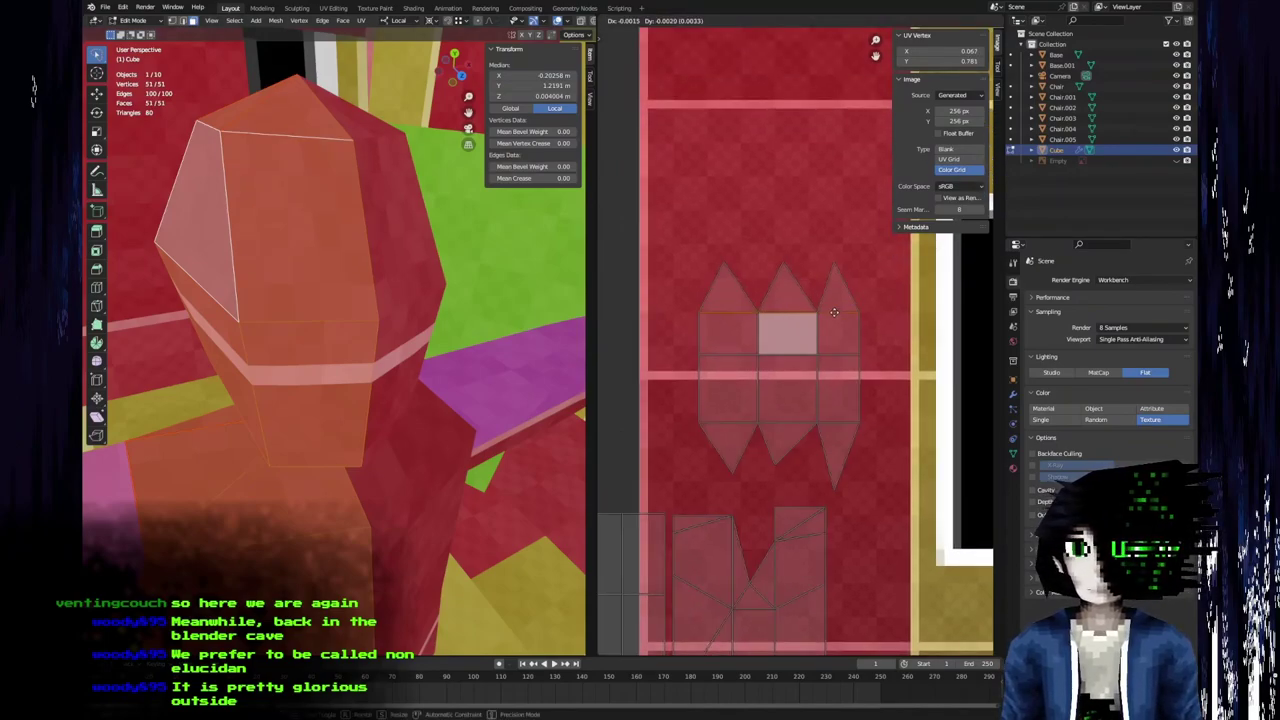
left_click(835, 311)
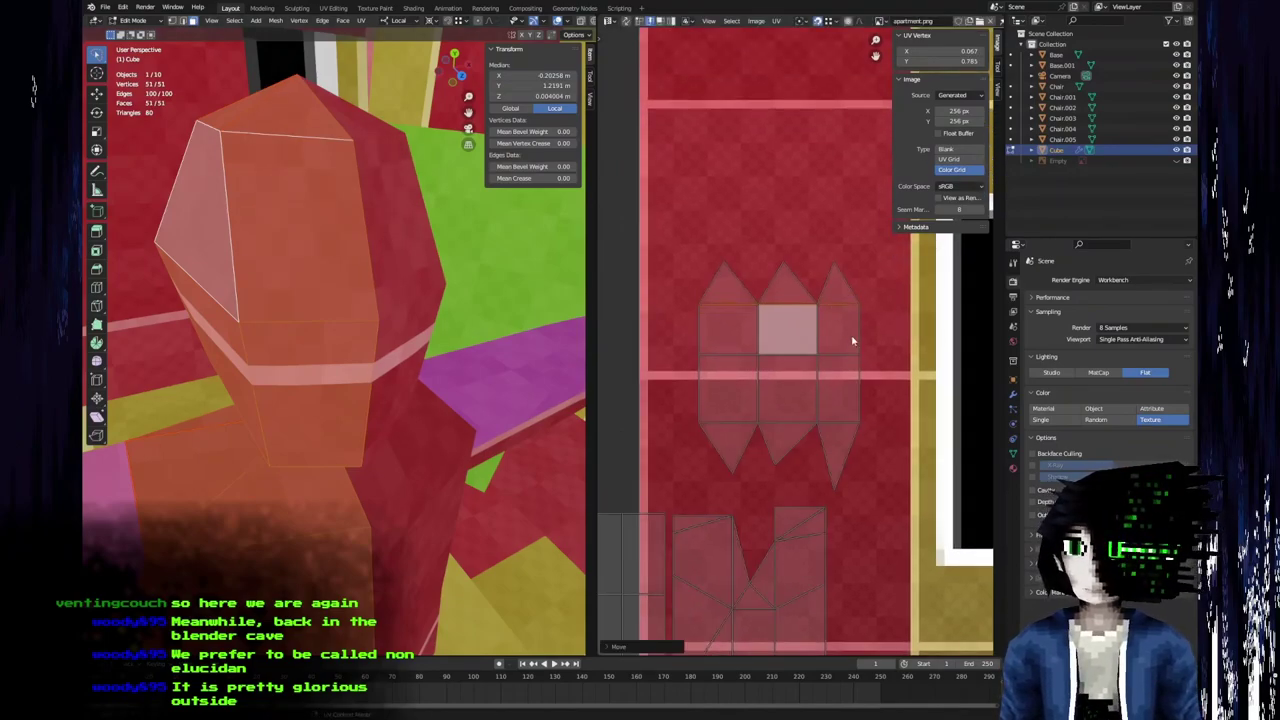
Move the head island's outer right edge loop inward along X to 0.095.
left_click(865, 377, "alt")
key("g")
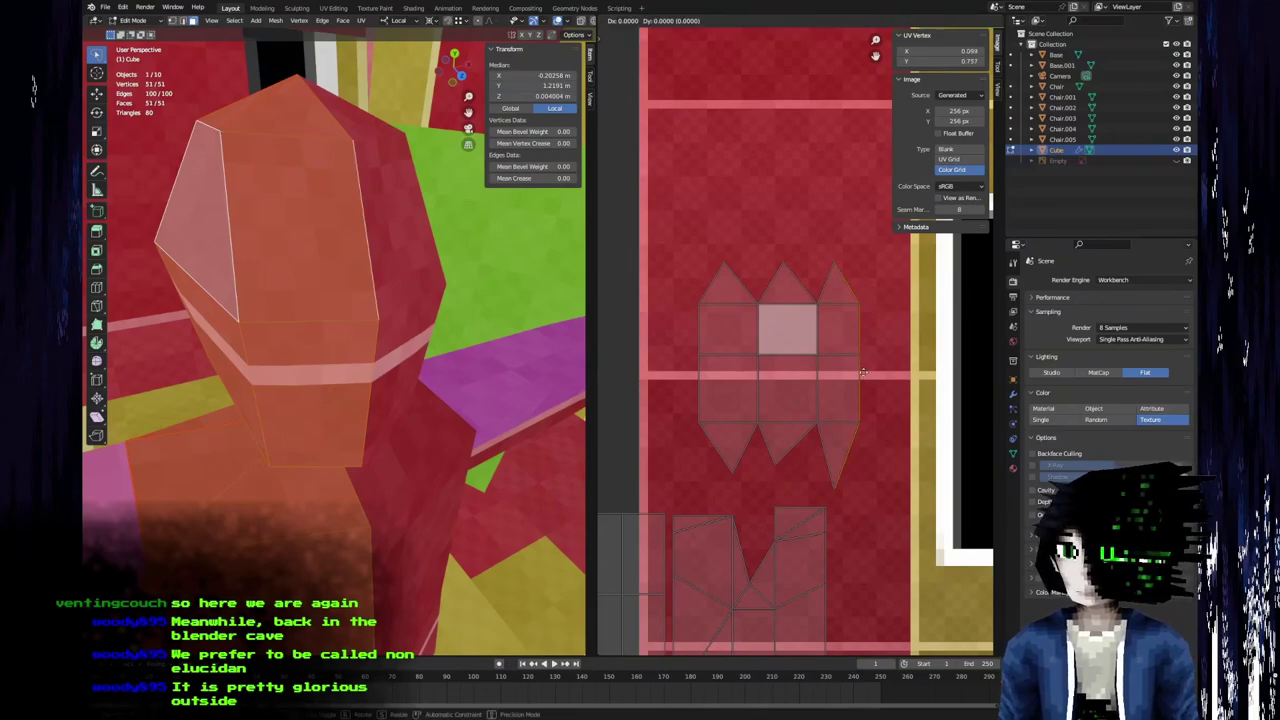
key("x")
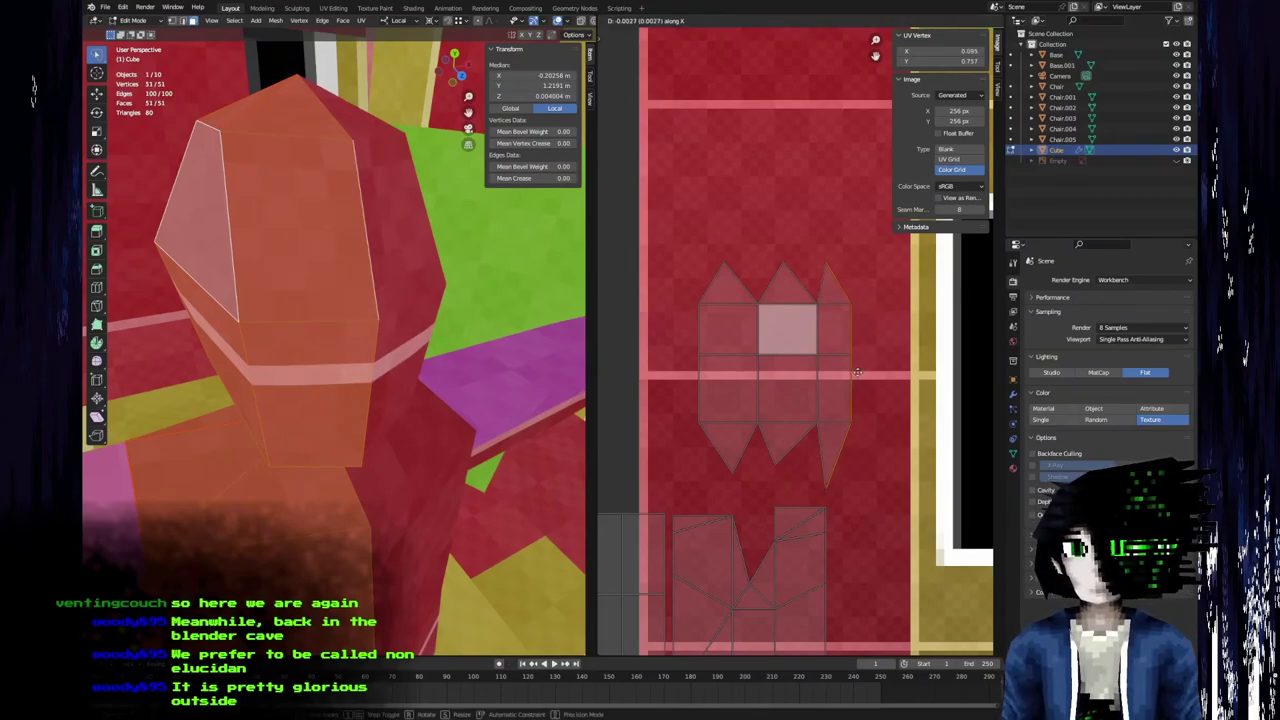
left_click(857, 372)
Move the face quad's lower left vertex outward to about 0.047, 0.762 and check the result on the head.
middle_click_drag(310, 330, 766, 403)
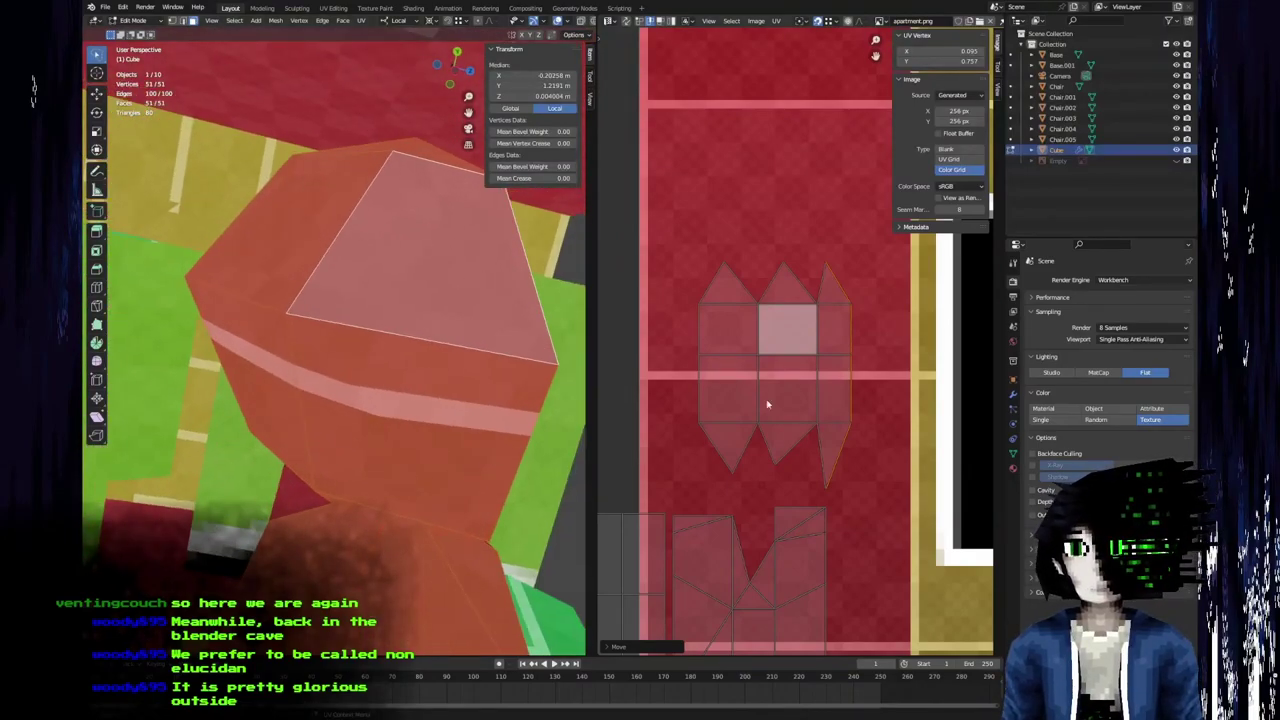
key("g")
left_click(740, 355)
middle_click_drag(403, 349, 610, 376)
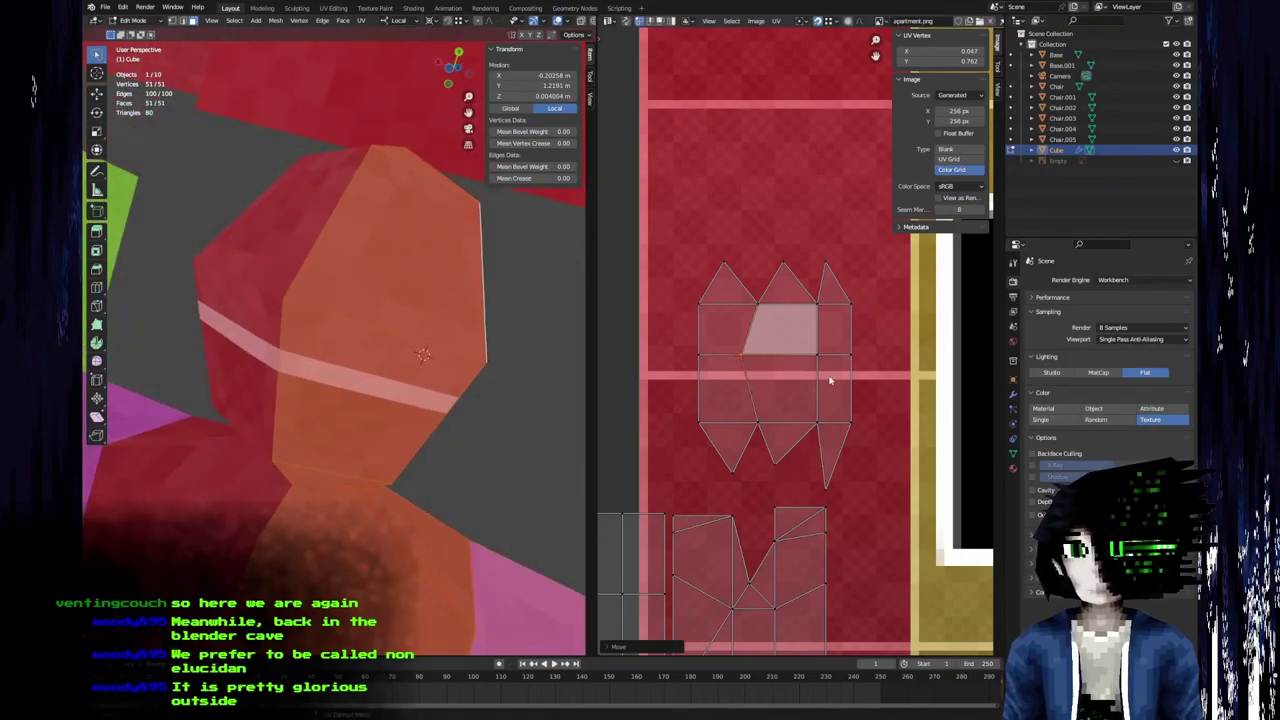
Examine the textured head from several angles in Object Mode, and return to Edit Mode.
key("g")
right_click(679, 357)
middle_click_drag(372, 368, 449, 380)
key("Tab")
middle_click_drag(310, 283, 378, 365)
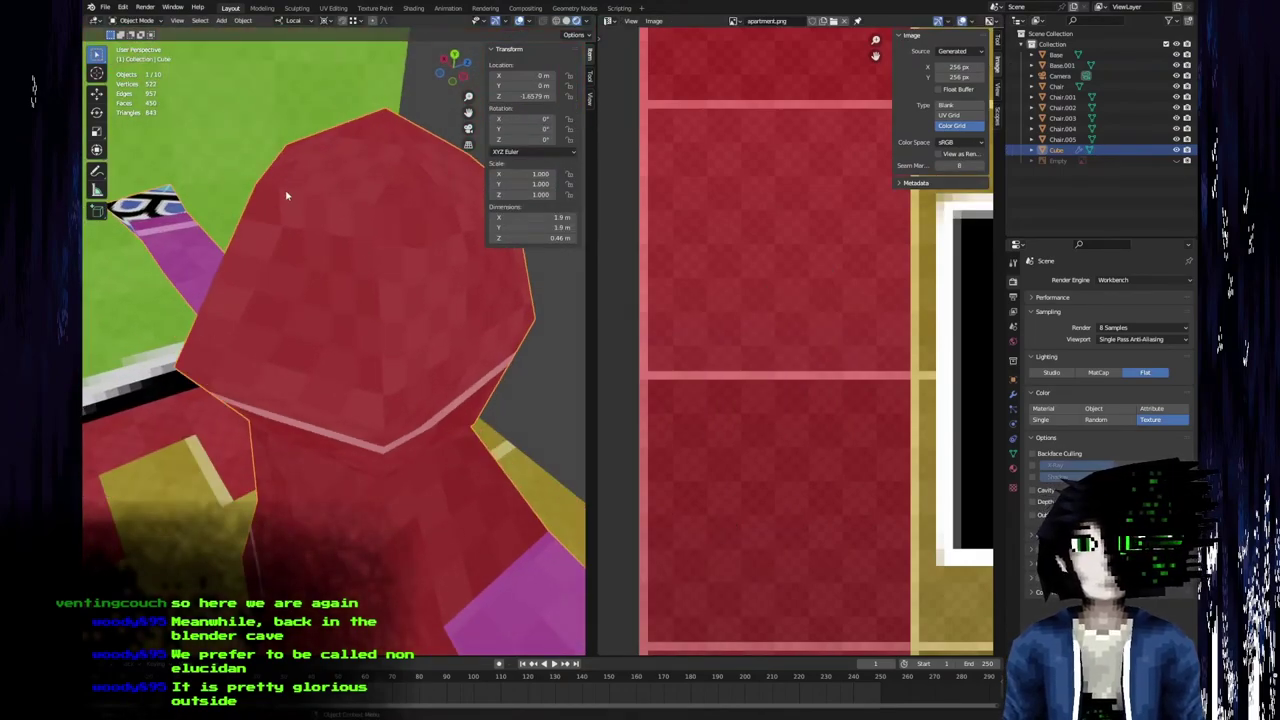
middle_click_drag(336, 373, 345, 239)
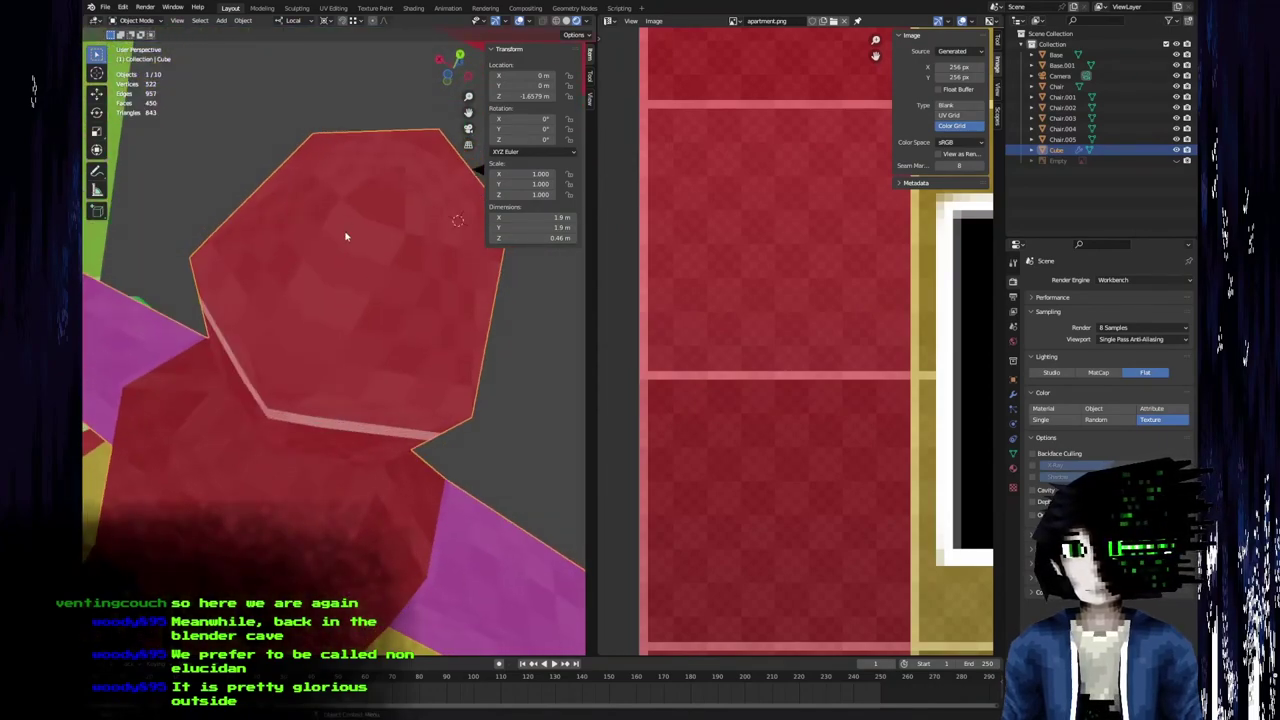
middle_click_drag(287, 348, 371, 190)
key("Tab")
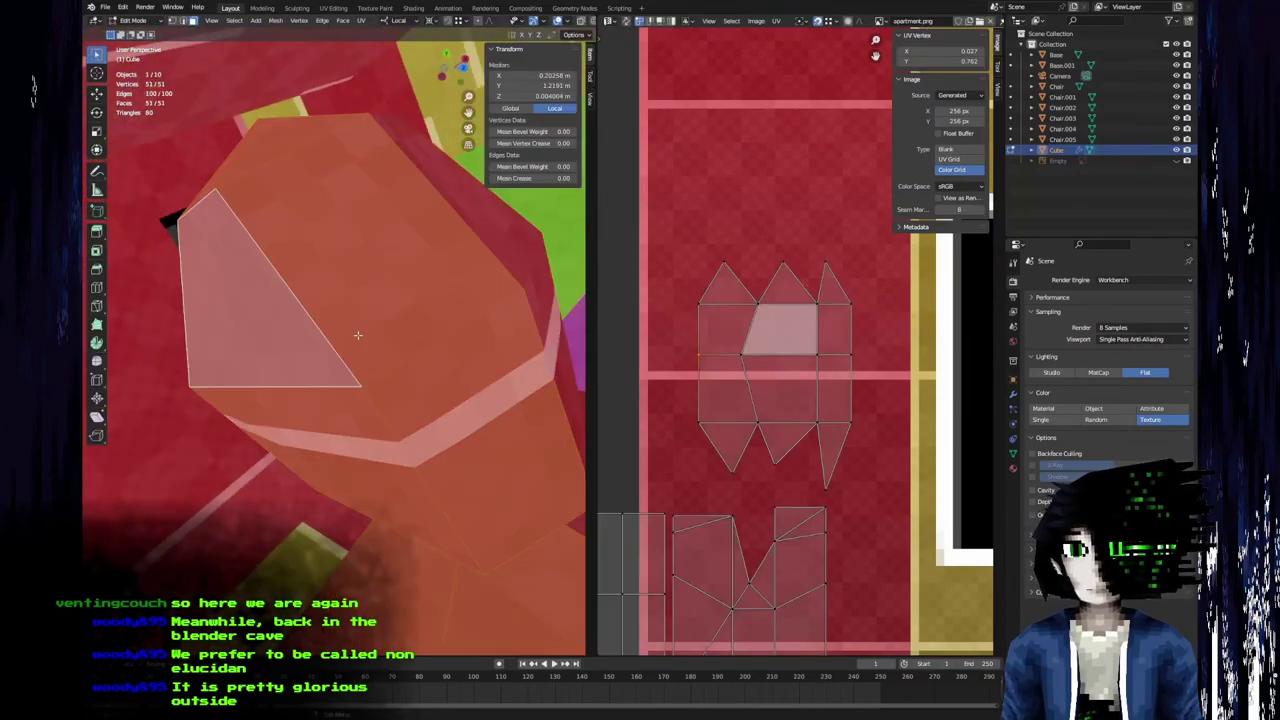
Move the lower left UV vertex of the face quad further outward to about 0.043, 0.762.
middle_click_drag(760, 373, 806, 381)
middle_click_drag(420, 330, 333, 350)
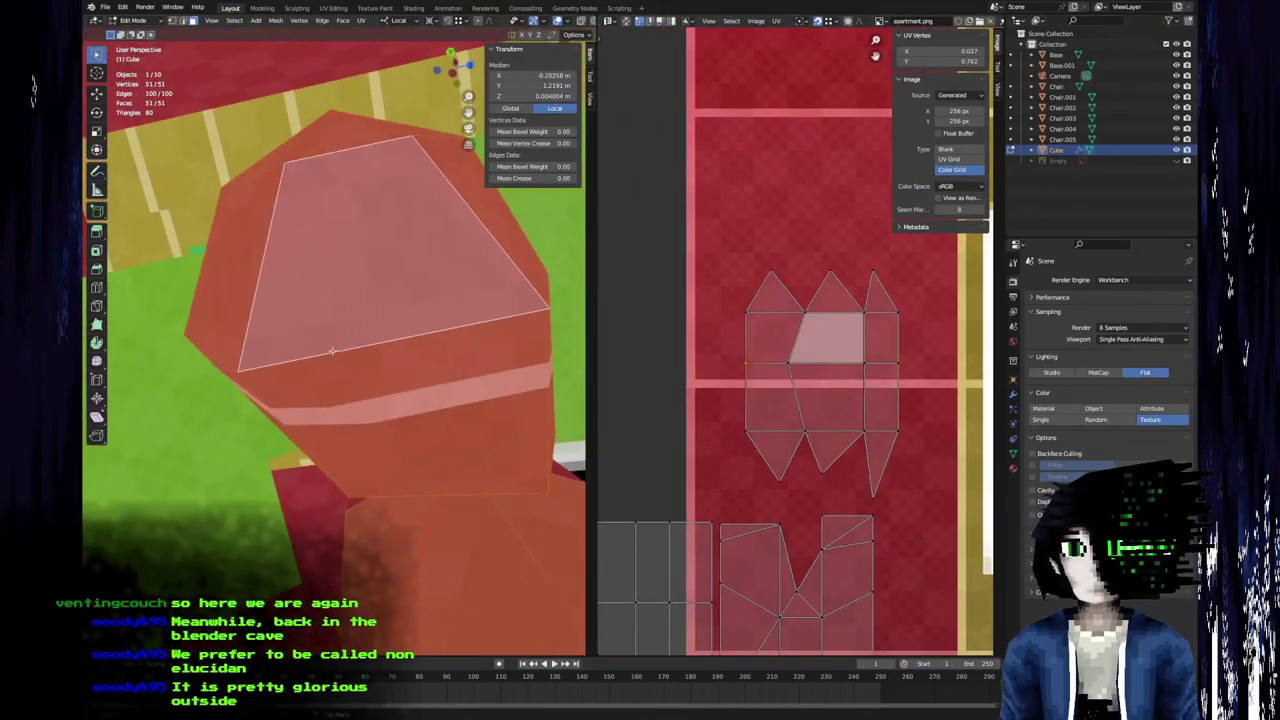
scroll(832, 379, "up", 2)
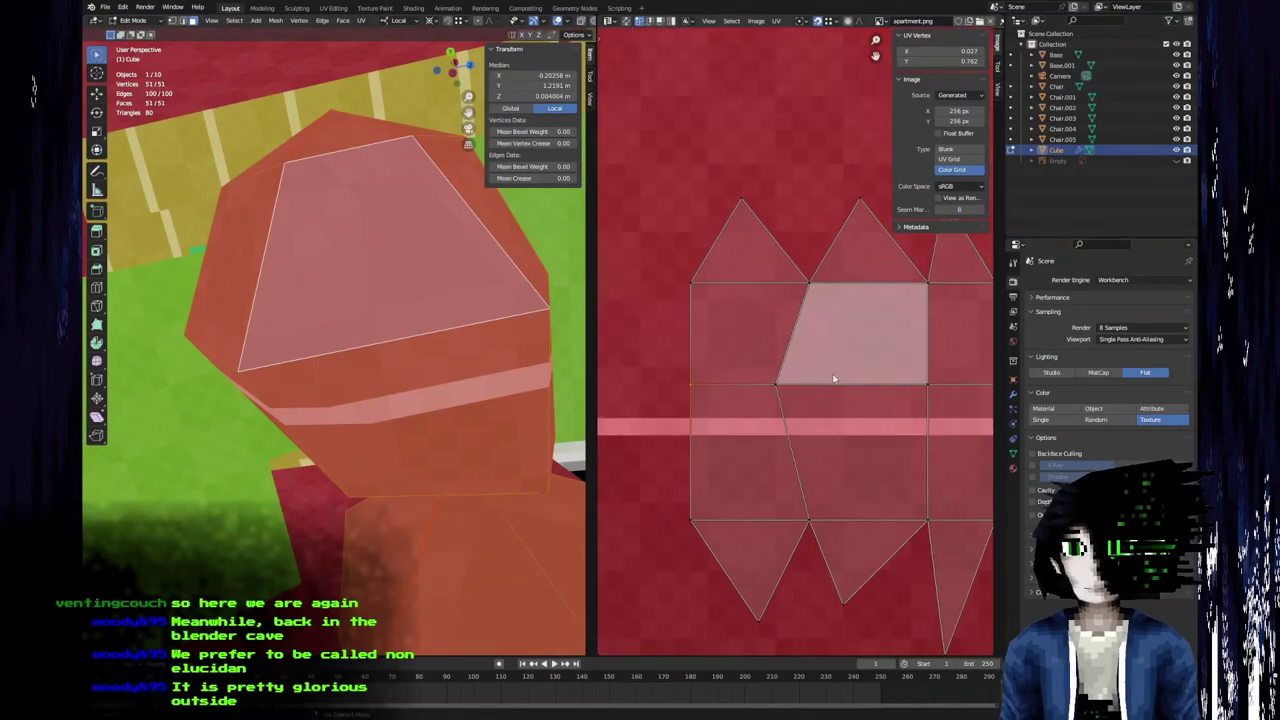
key("g")
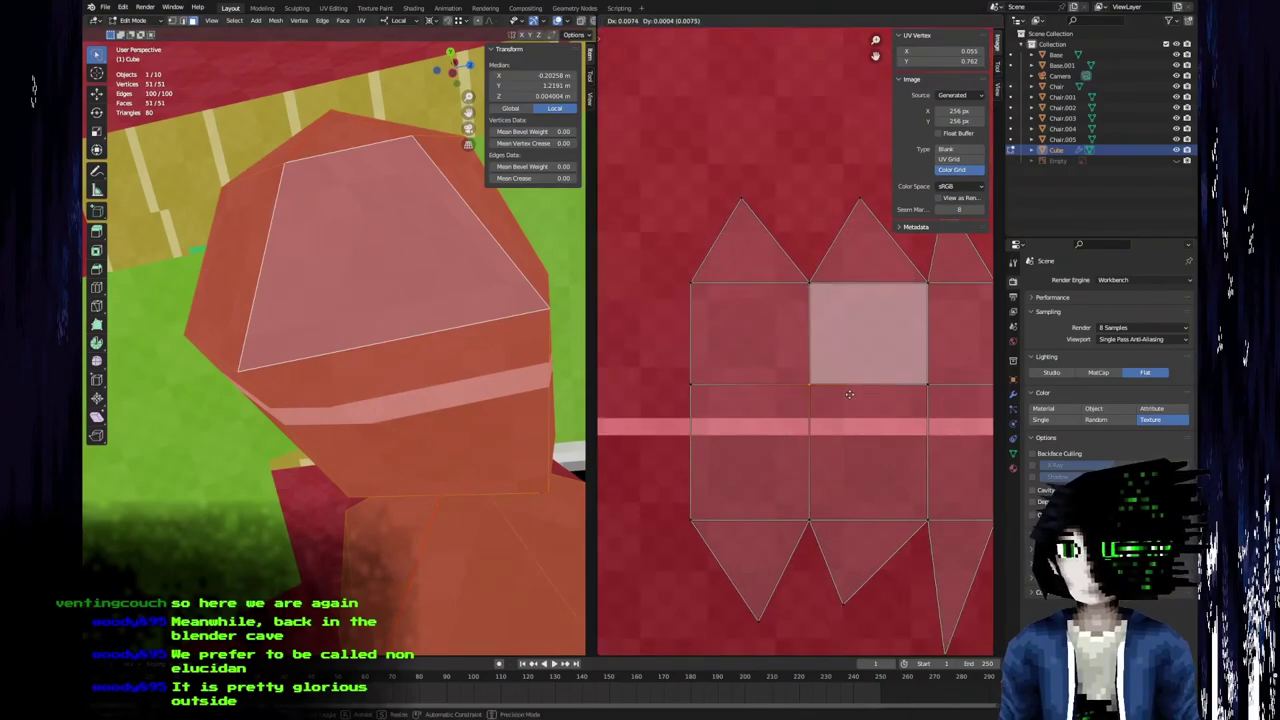
left_click(803, 394)
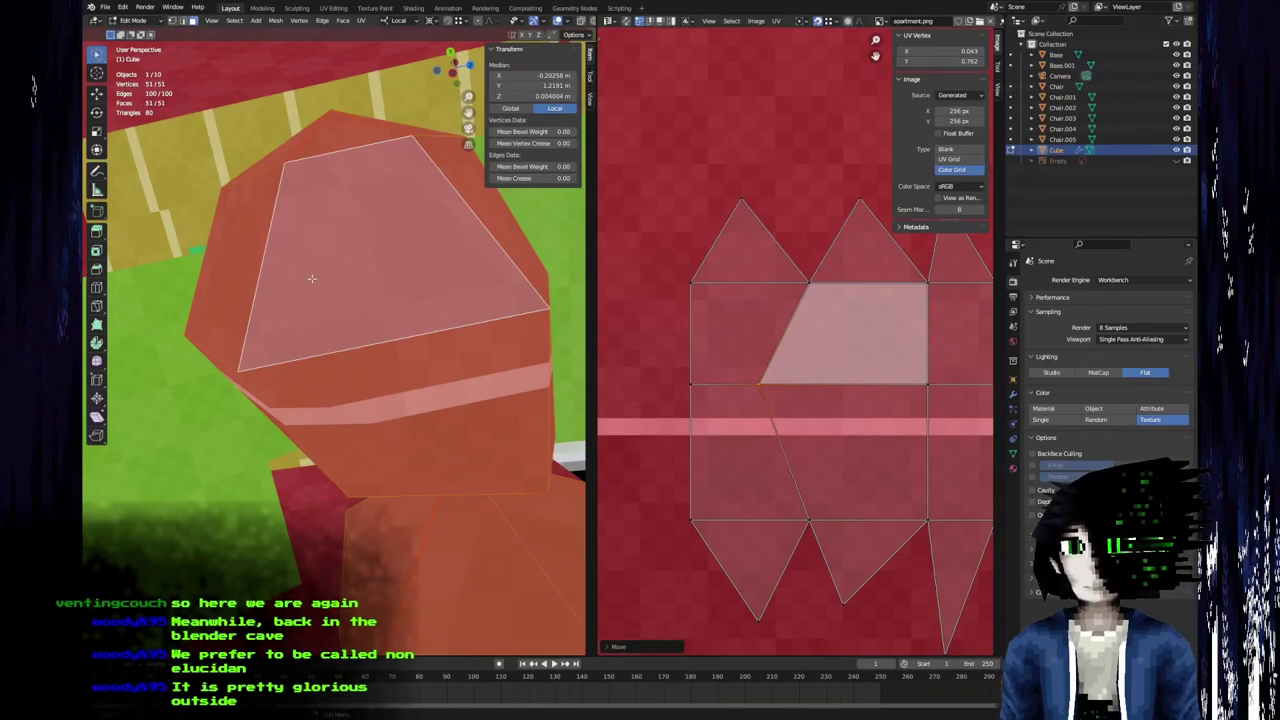
middle_click_drag(302, 339, 436, 321)
middle_click_drag(320, 360, 382, 385)
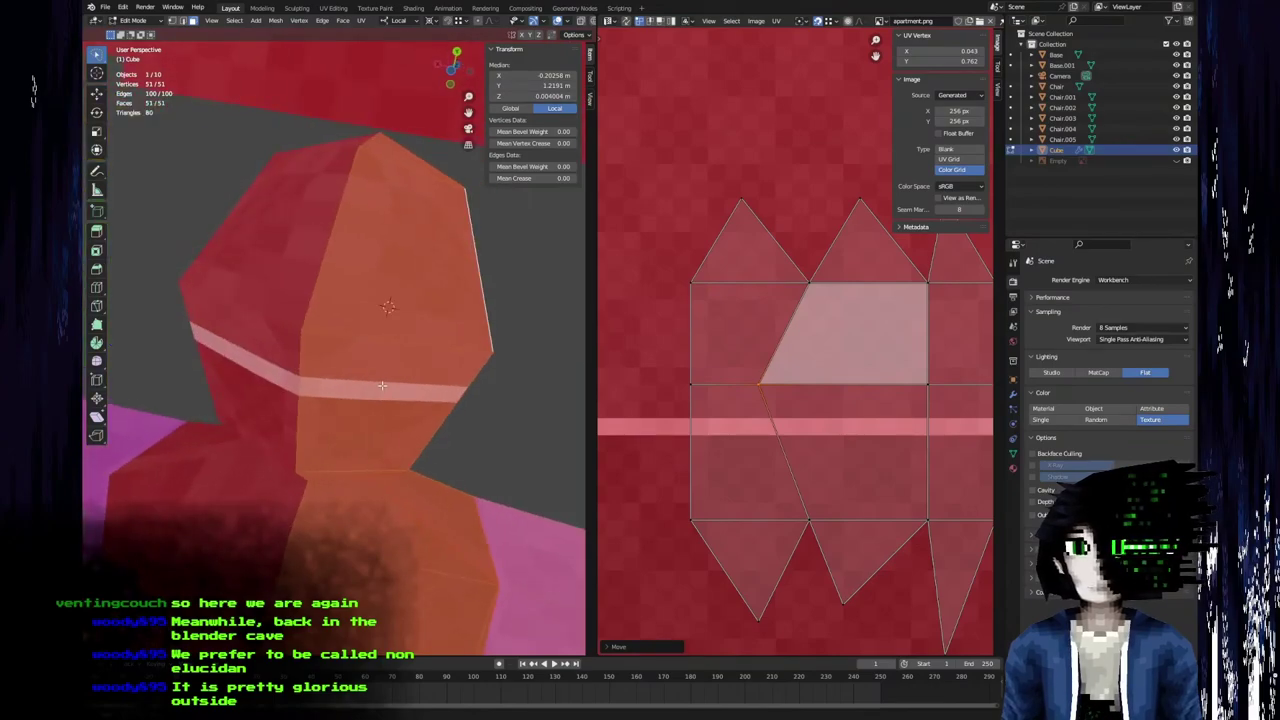
Move the head island's outer left middle vertex outward to about 0.016, 0.762 and check the texture in Object Mode.
left_click(690, 384)
key("g")
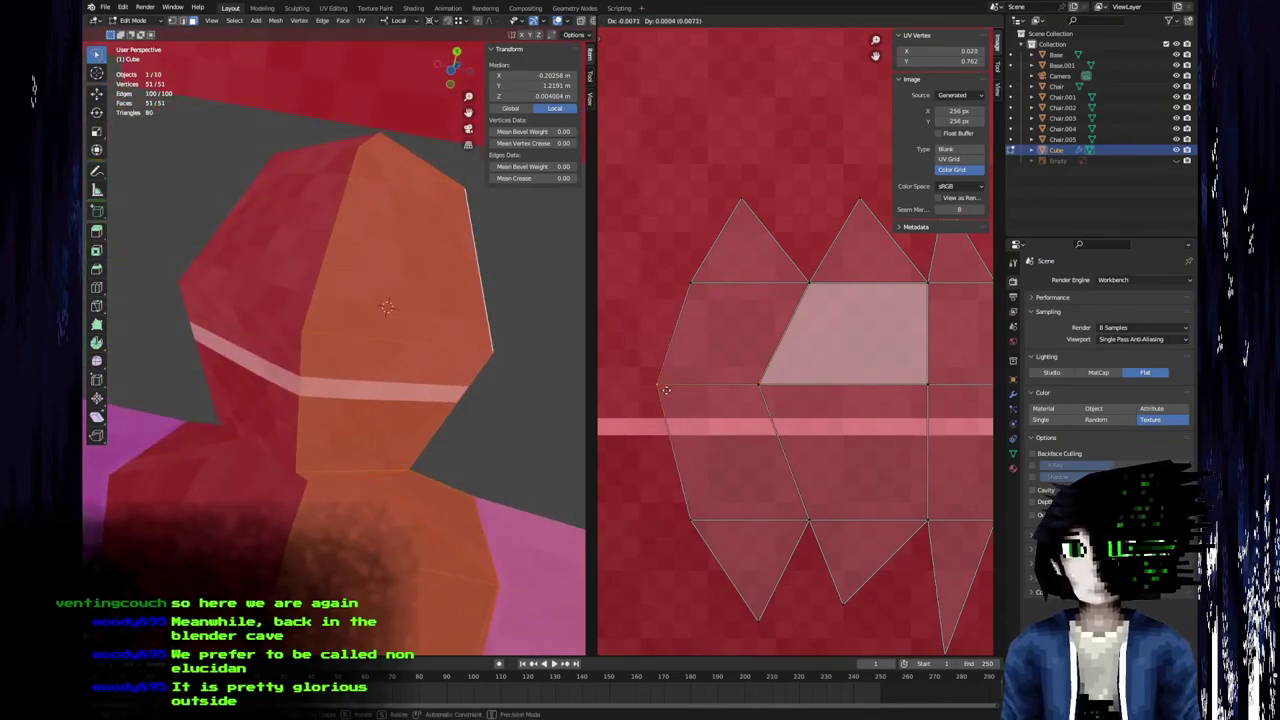
left_click(655, 389)
key("Tab")
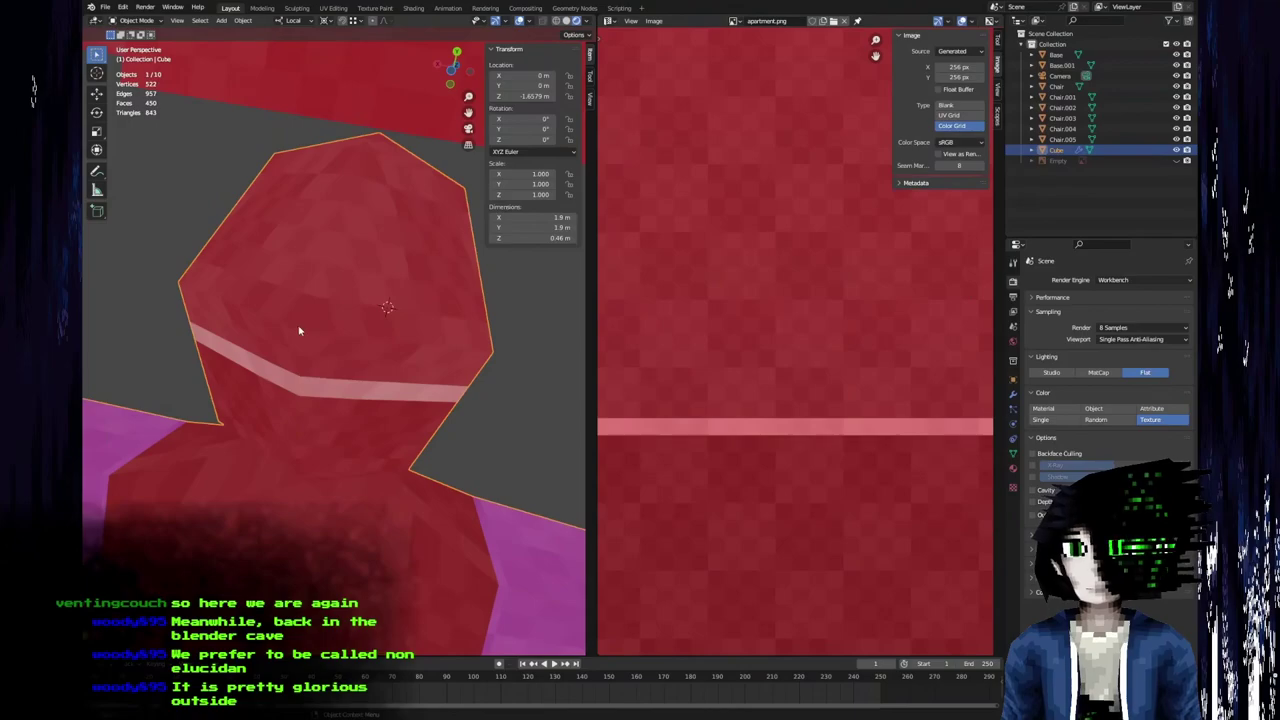
key("Tab")
Try to adjust the vertices of the head island's upper triangles next to the face quad.
middle_click_drag(740, 430, 691, 359)
middle_click_drag(385, 318, 226, 335)
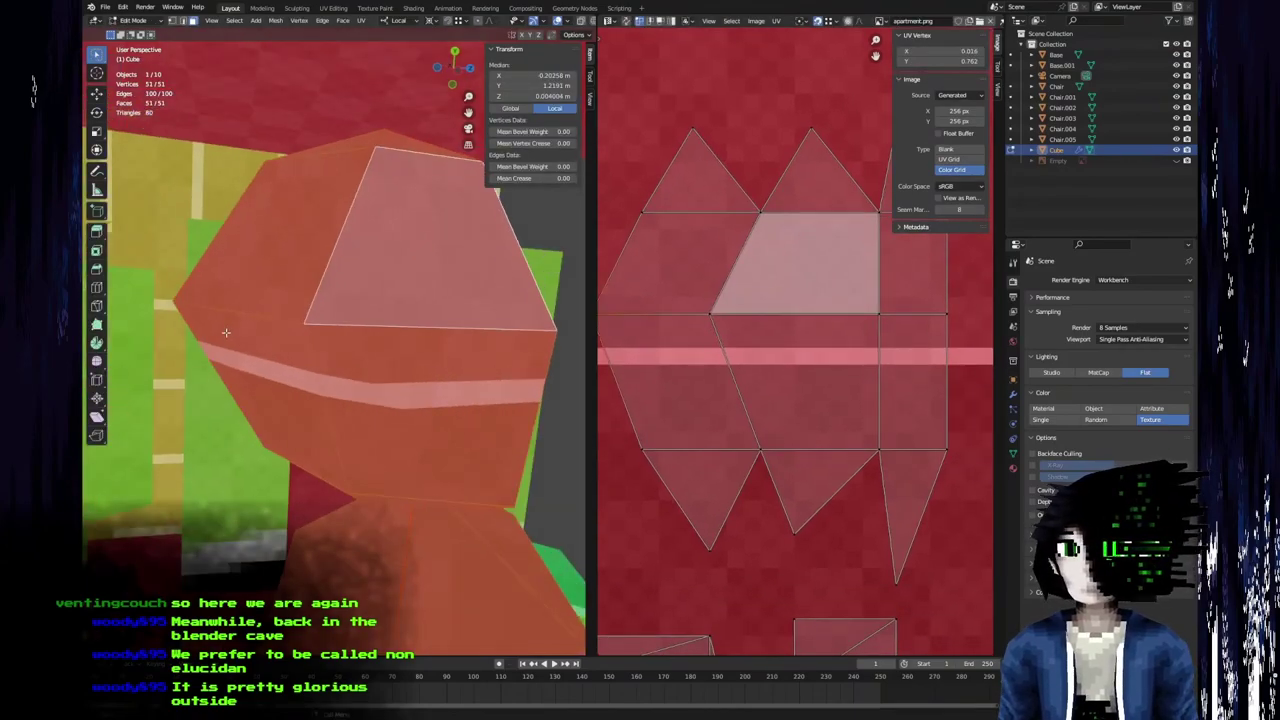
middle_click_drag(424, 452, 264, 580)
middle_click_drag(740, 384, 759, 451)
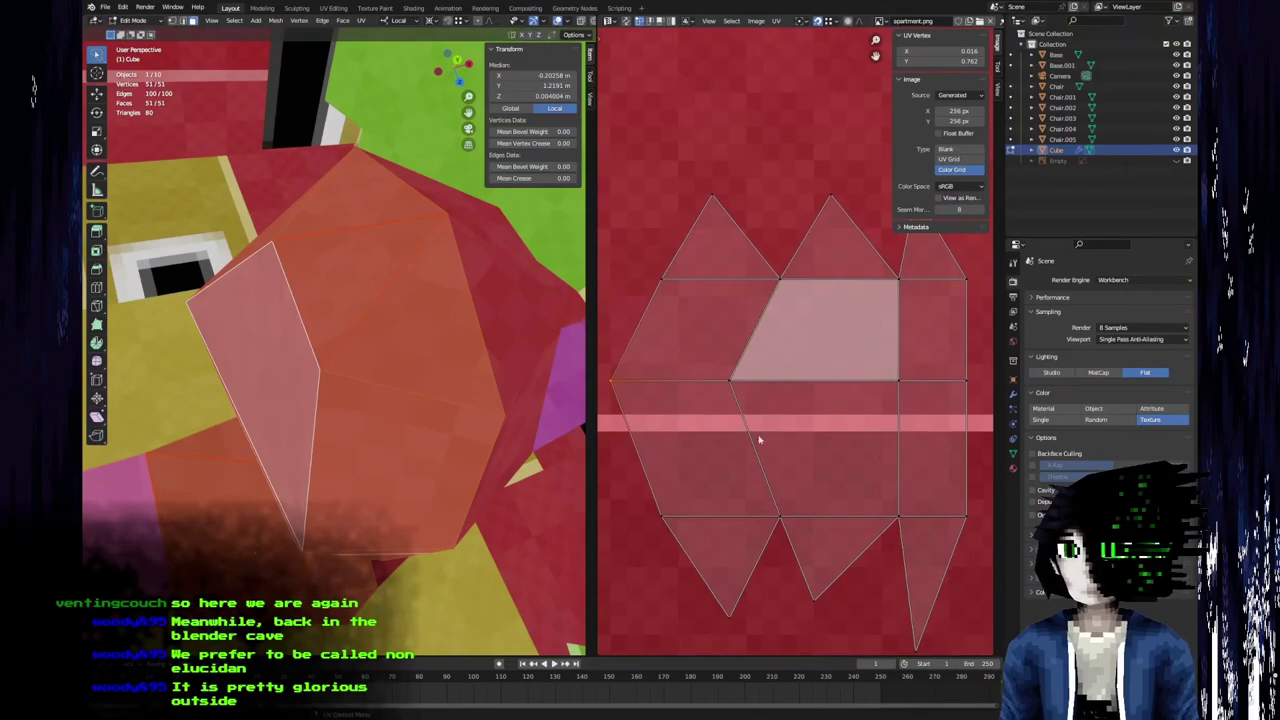
middle_click_drag(440, 340, 500, 420)
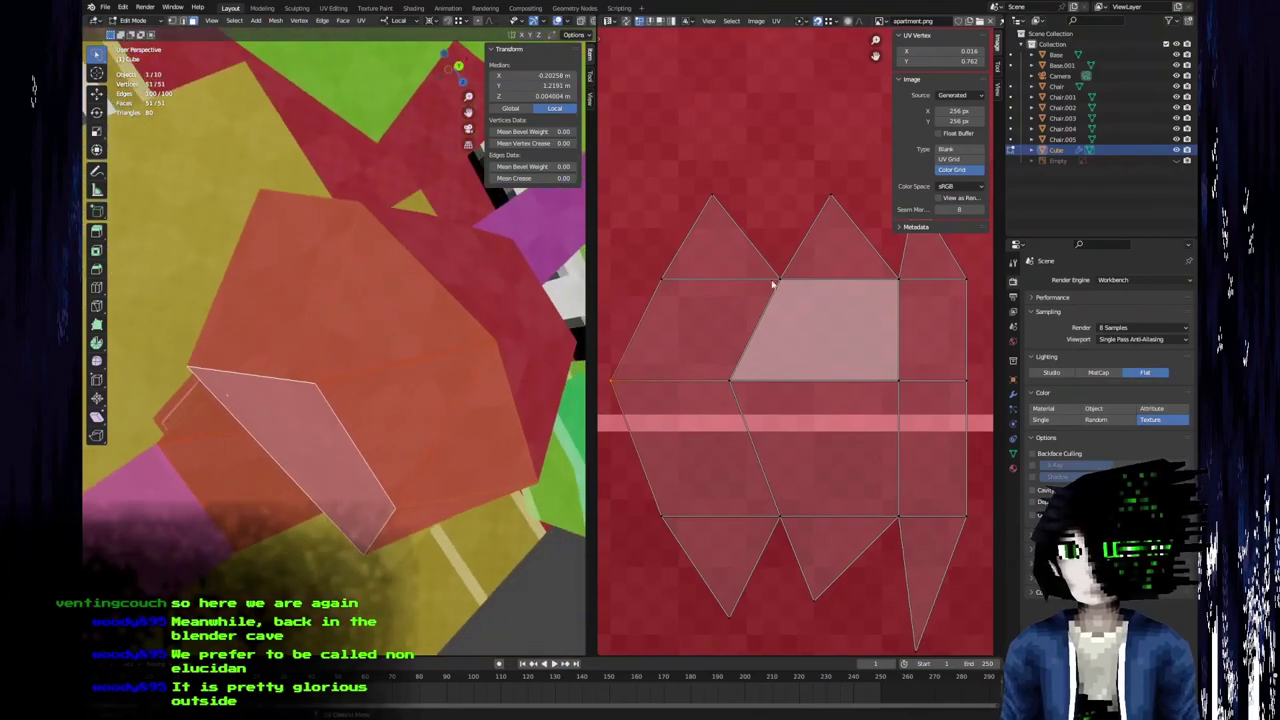
key("g")
left_click(765, 346)
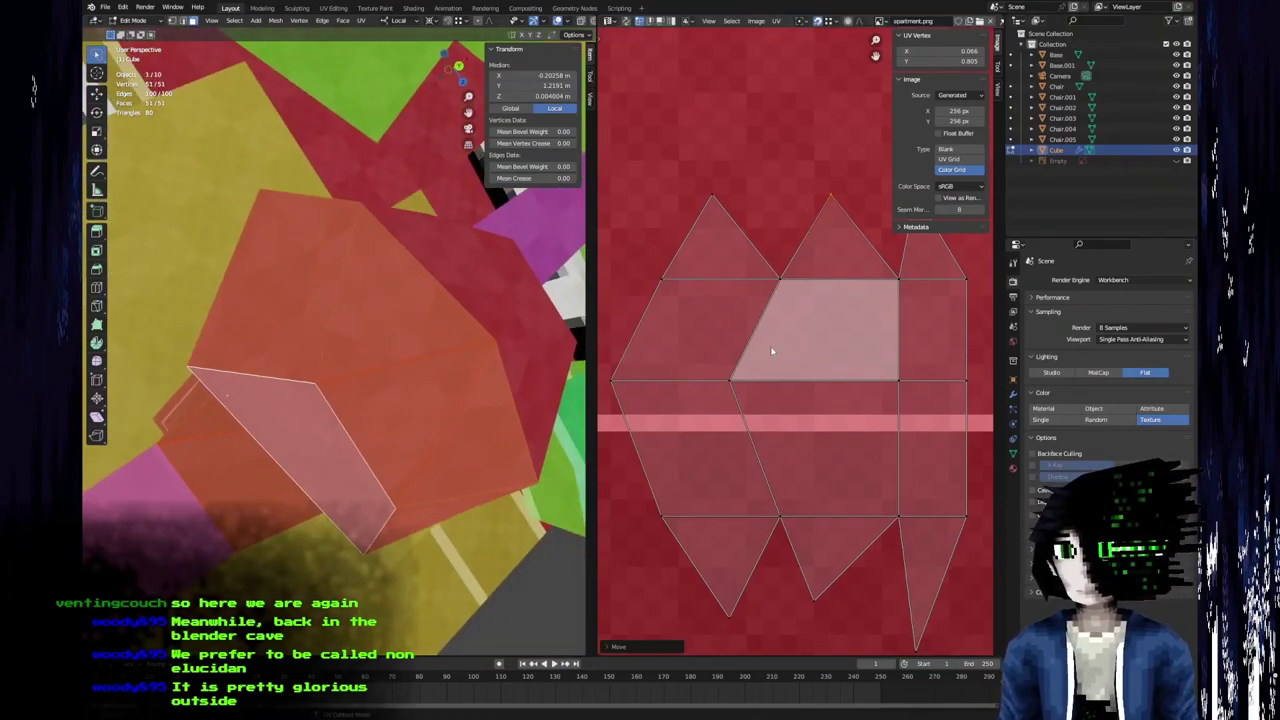
middle_click_drag(782, 338, 759, 346)
left_click(759, 290)
left_click_drag(759, 291, 781, 289)
key("ctrl+z")
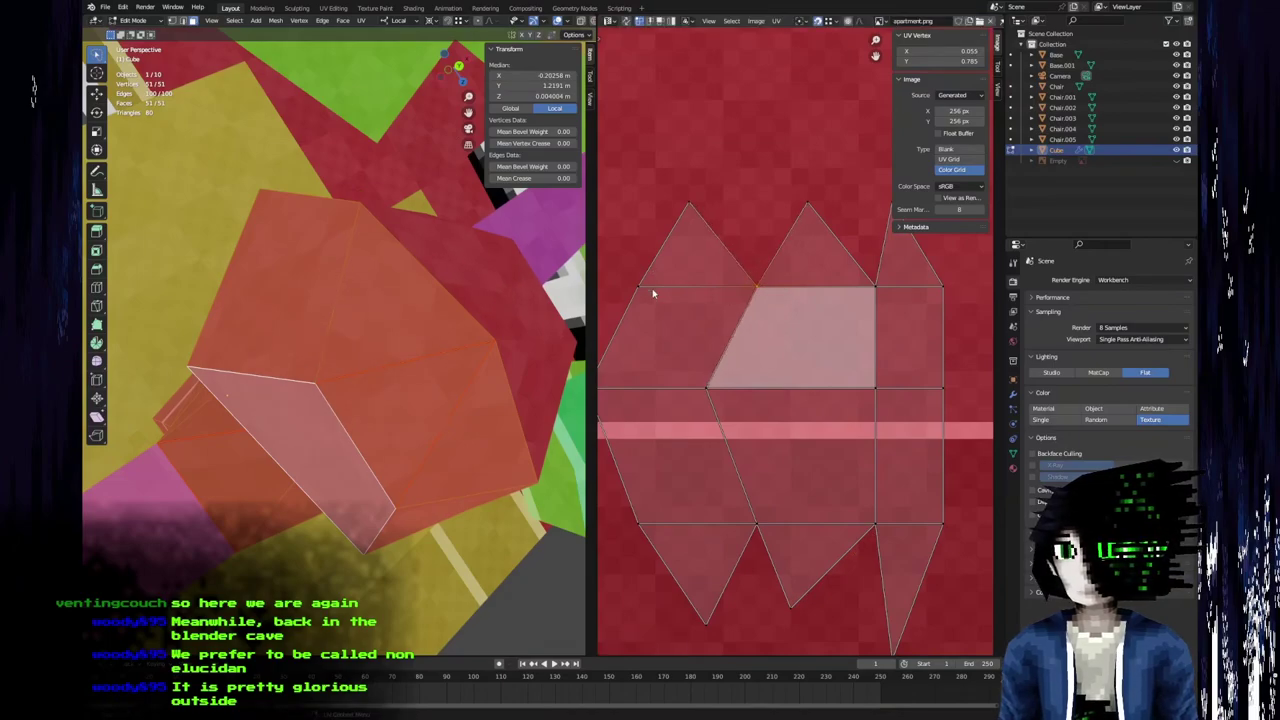
left_click_drag(689, 208, 736, 203)
middle_click_drag(690, 262, 736, 264)
key("ctrl+z")
Move the face quad's upper right UV vertex inward to about 0.074, 0.785.
middle_click_drag(302, 456, 483, 396)
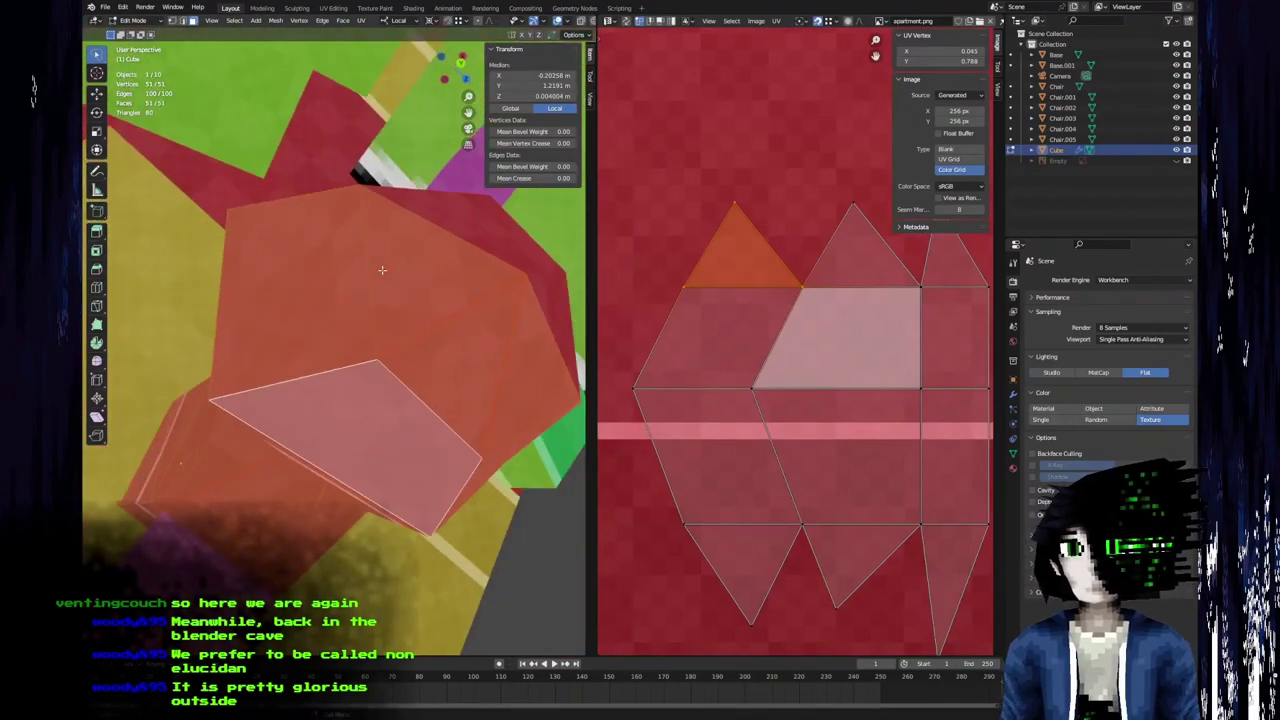
middle_click_drag(294, 345, 307, 259)
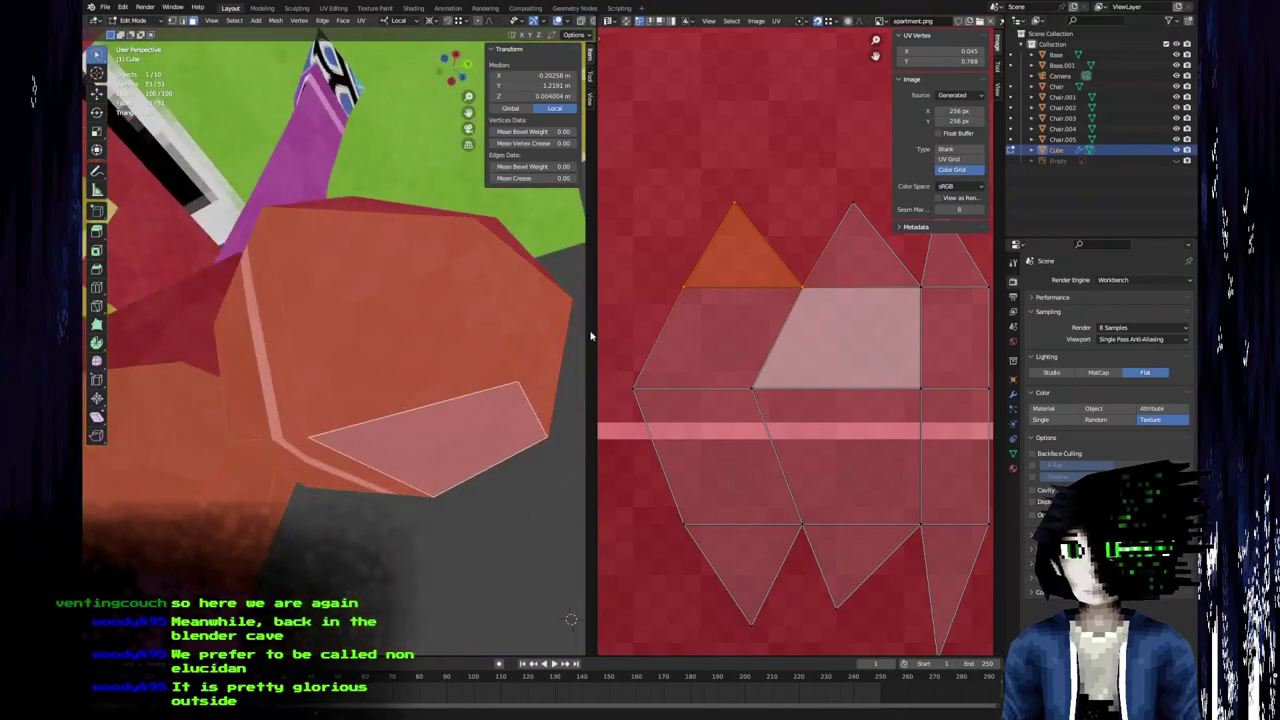
middle_click_drag(880, 452, 790, 449)
middle_click_drag(546, 438, 285, 326)
left_click(830, 285)
key("g")
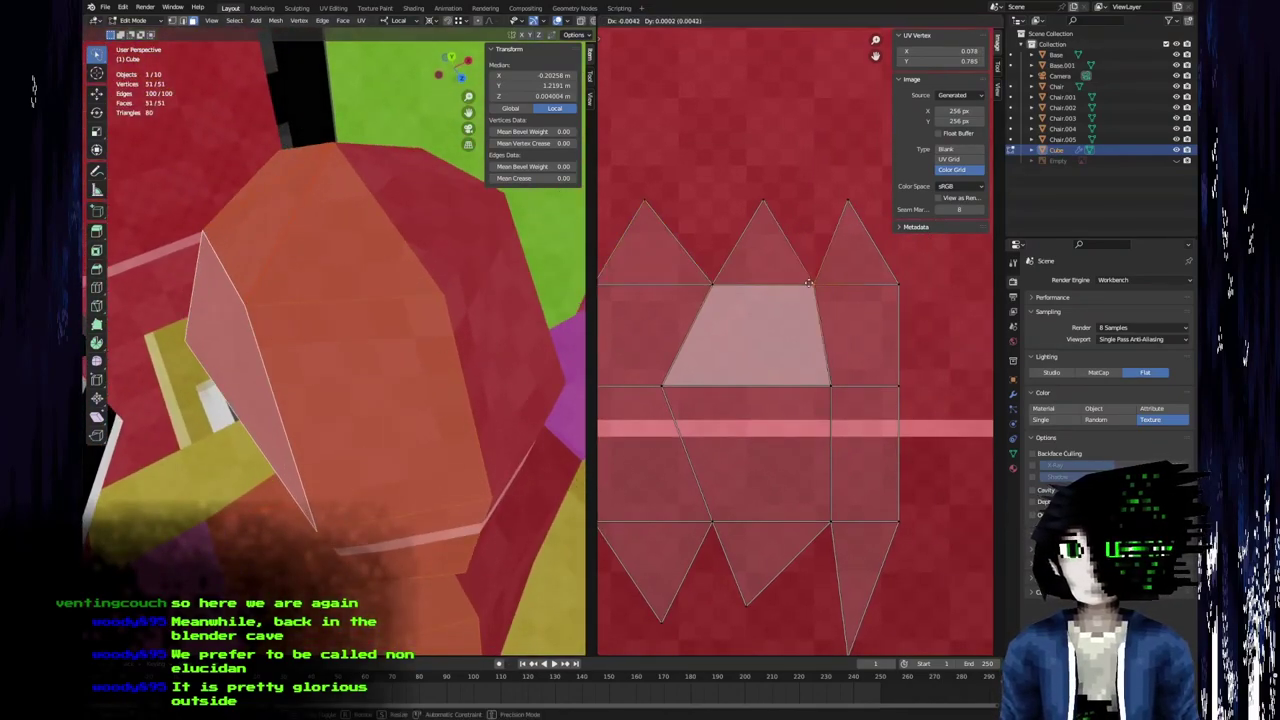
left_click(797, 284)
middle_click_drag(312, 277, 380, 420)
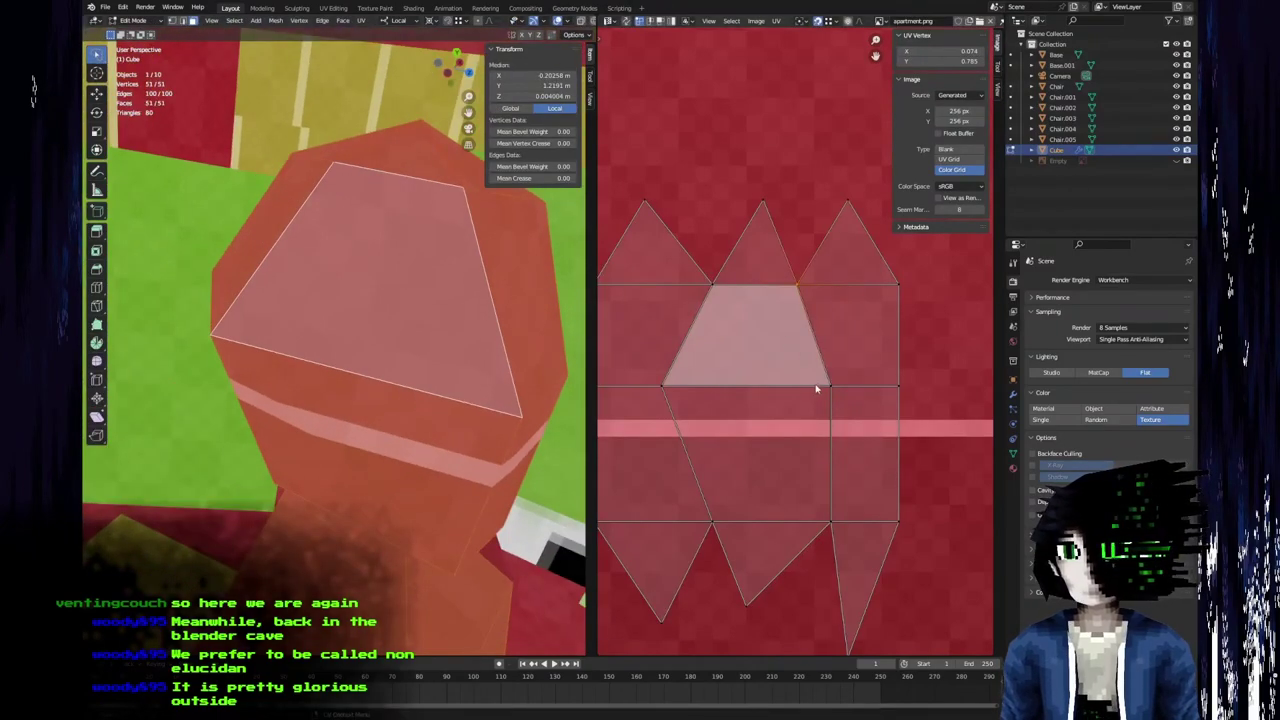
Try moving the face quad's upper right vertex to about 0.070 and the island's outer upper right vertex to about 0.090, and undo both.
key("g")
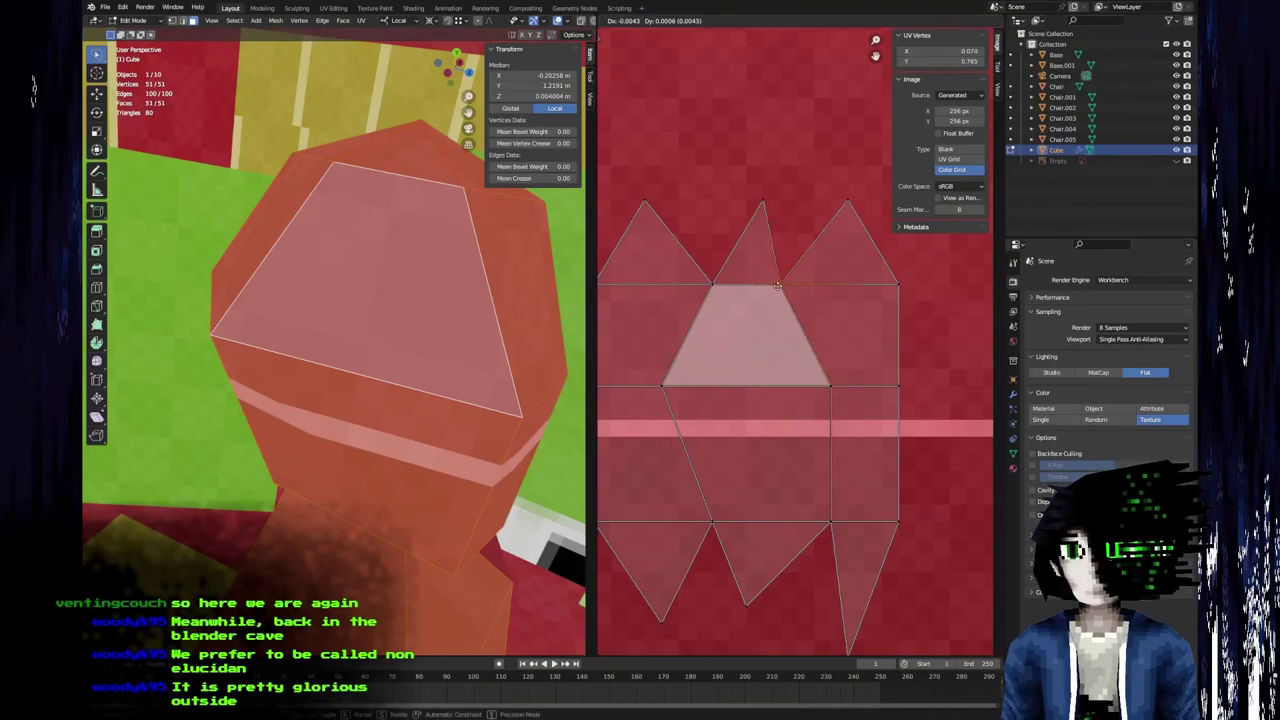
left_click(777, 289)
middle_click_drag(427, 309, 325, 355)
middle_click_drag(860, 321, 757, 323)
left_click(789, 296)
key("g")
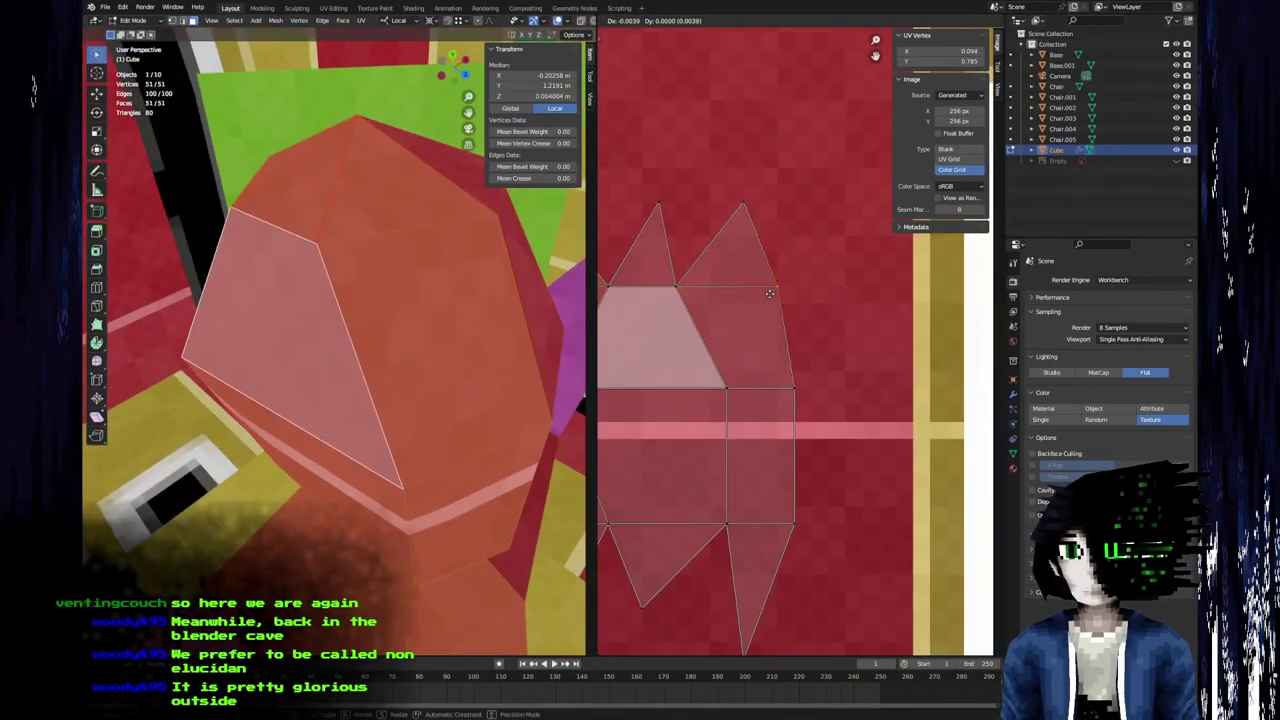
left_click(751, 298)
middle_click_drag(440, 430, 383, 444)
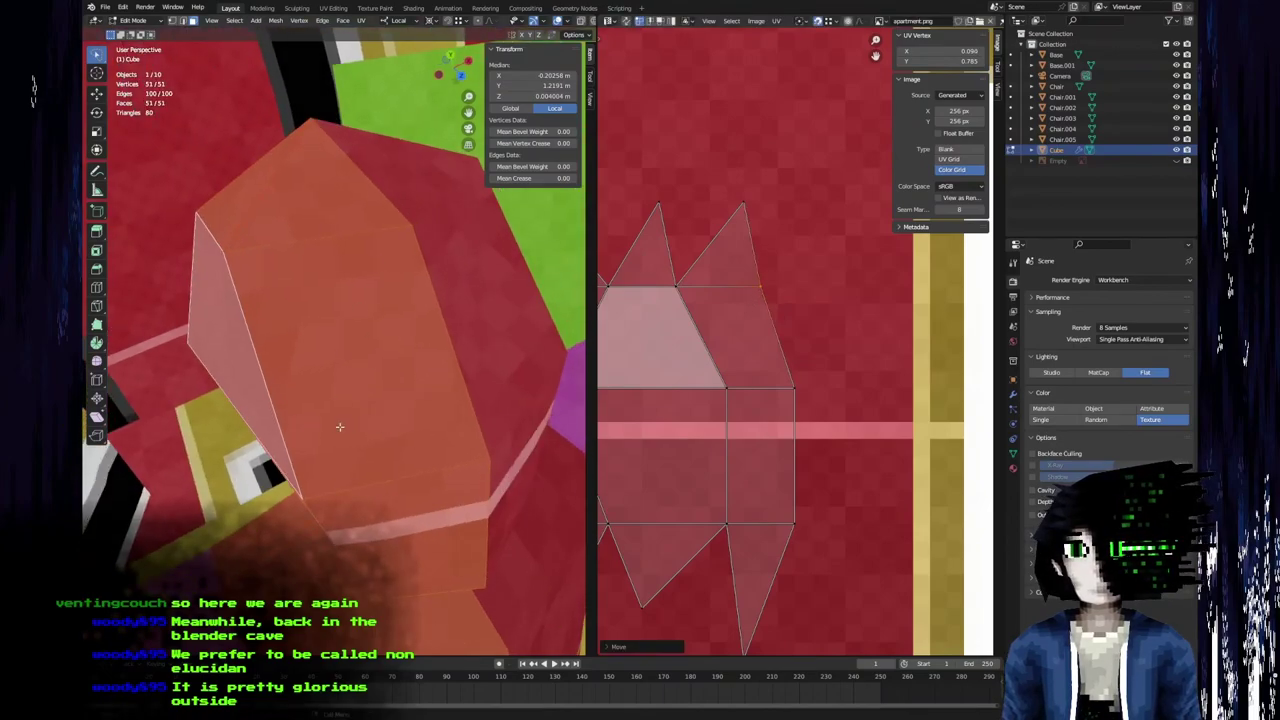
key("ctrl+z")
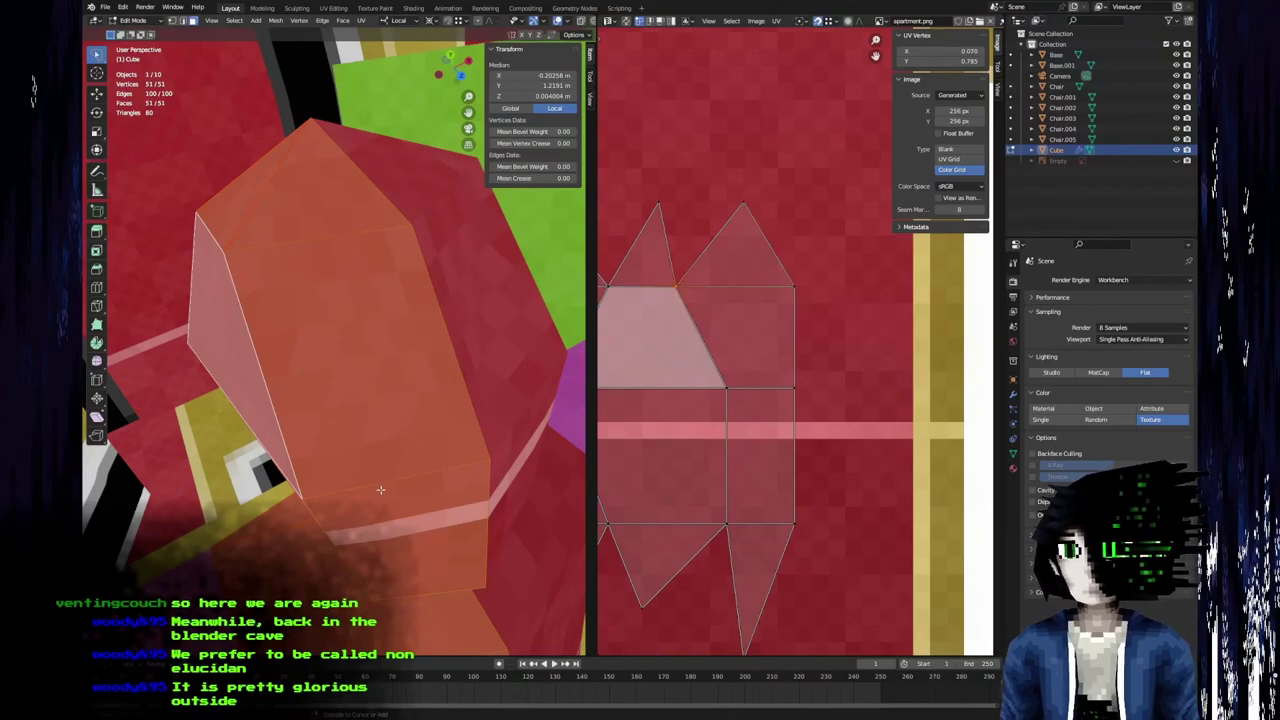
key("ctrl+z")
Raise the tip of the head island's lower right triangle to a height of about 0.715 and shift it outward.
middle_click_drag(357, 479, 518, 404)
middle_click_drag(602, 275, 659, 277)
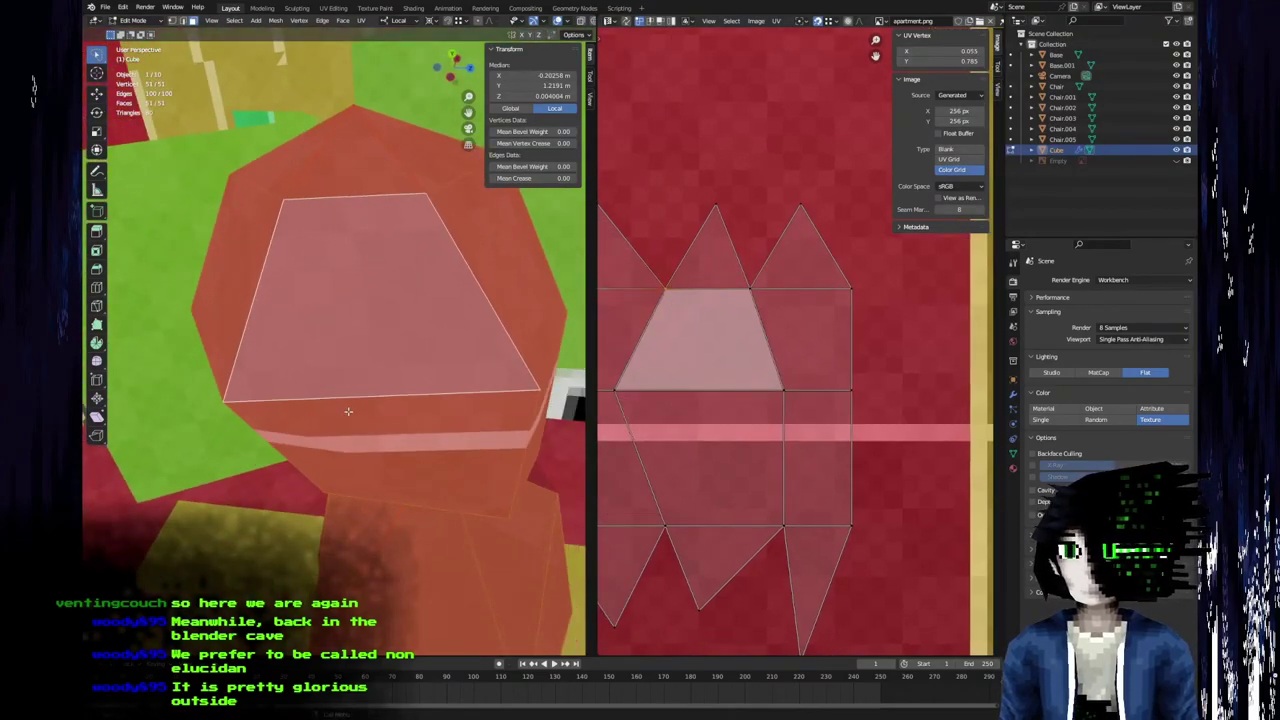
middle_click_drag(357, 408, 294, 288)
middle_click_drag(449, 391, 250, 306)
middle_click_drag(674, 542, 646, 450)
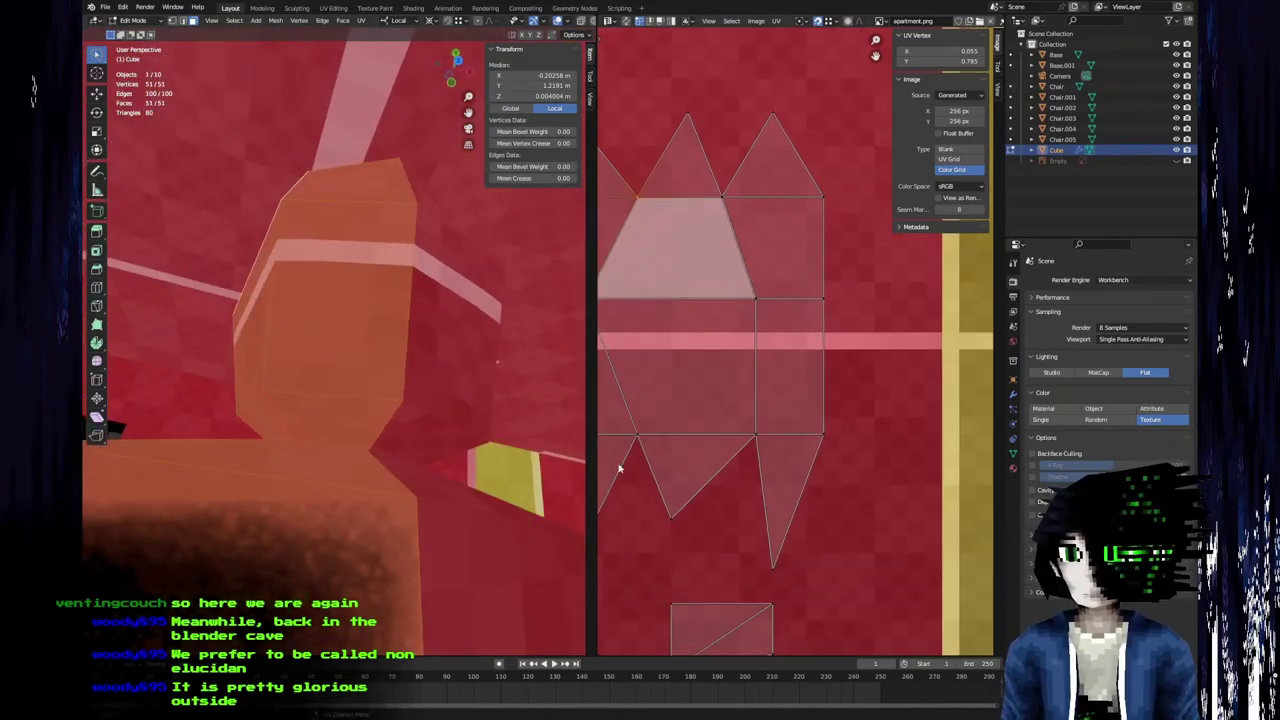
middle_click_drag(457, 381, 461, 368)
key("g")
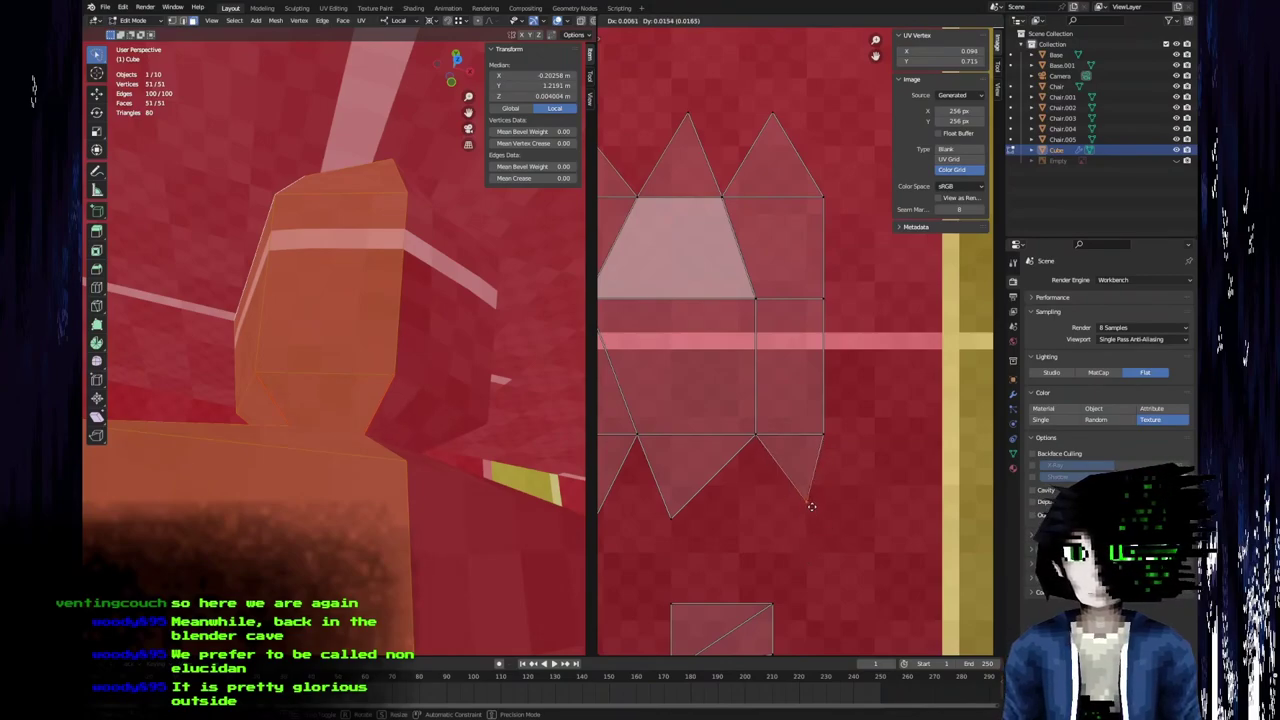
left_click(801, 510)
middle_click_drag(447, 389, 494, 333)
Raise the tips of the head island's lower middle and lower left triangles to shorten and even out both triangles.
left_click(674, 518)
key("g")
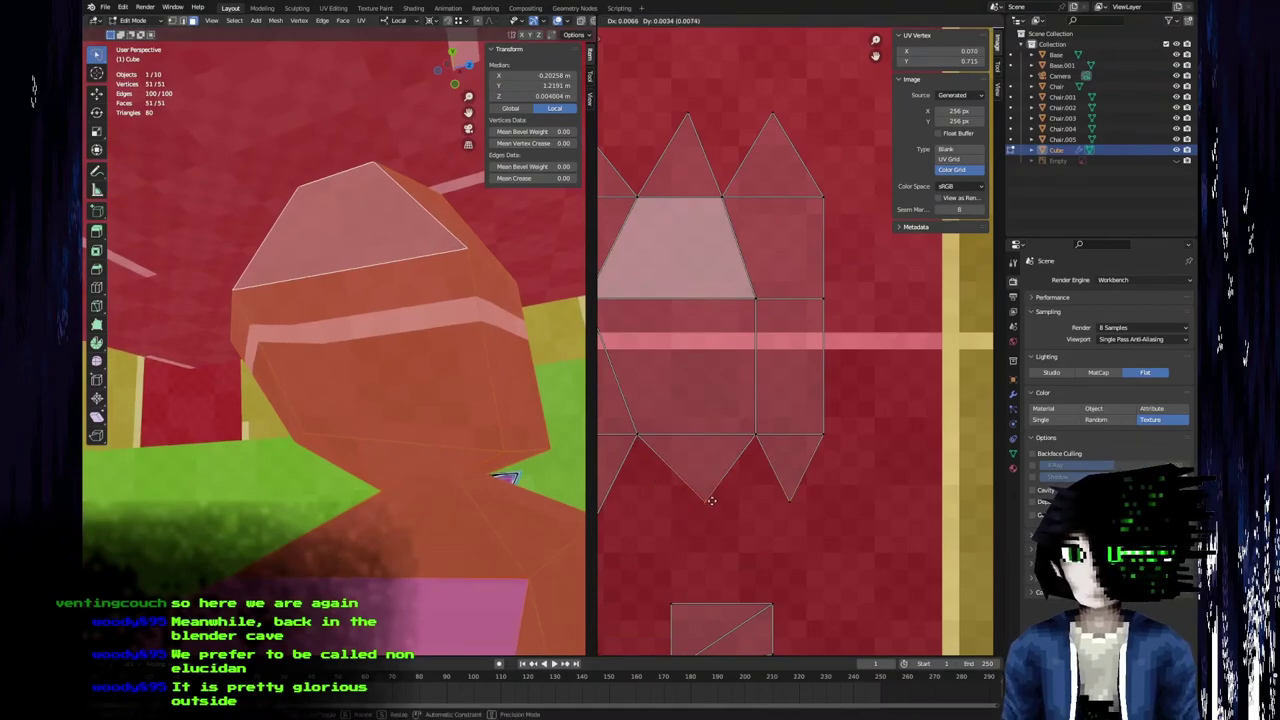
left_click(691, 493)
middle_click_drag(325, 325, 438, 270)
middle_click_drag(688, 497, 831, 489)
left_click(737, 531)
key("g")
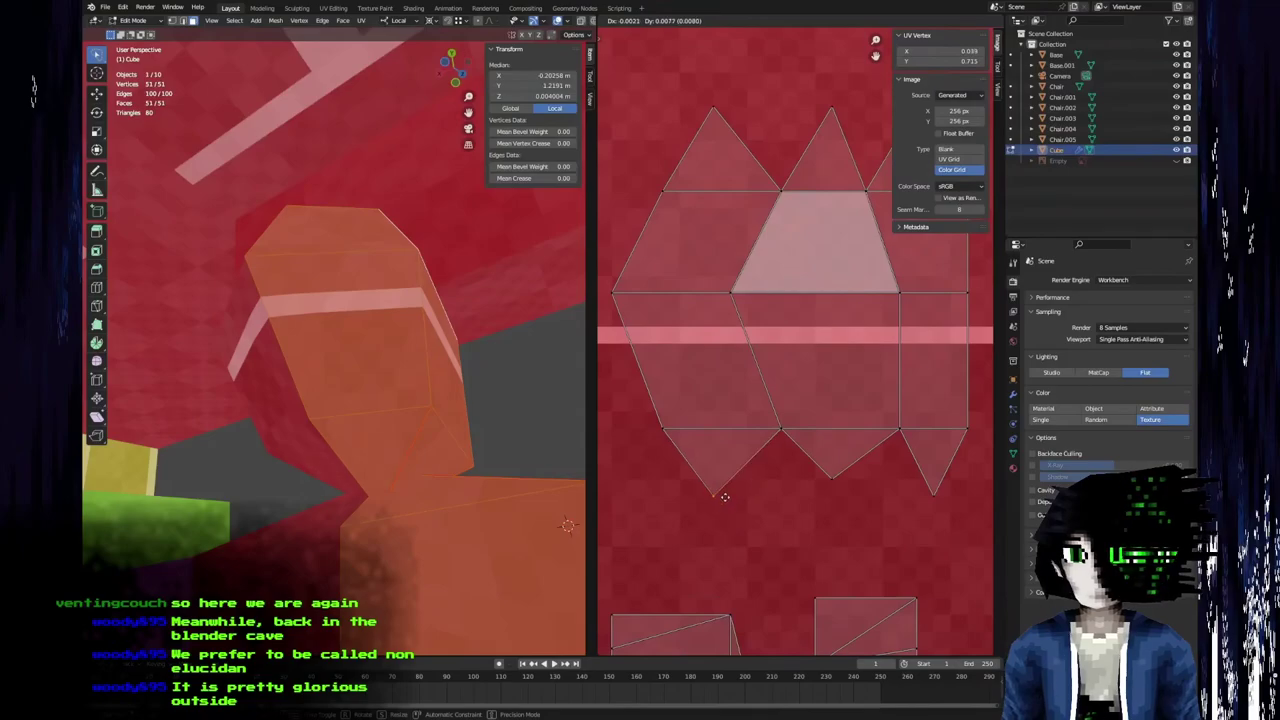
left_click(728, 493)
Compare the head's texture in Object Mode from different angles, and return to Edit Mode.
scroll(760, 507, "down", 5)
middle_click_drag(390, 313, 300, 385)
key("Tab")
key("Tab")
key("Tab")
middle_click_drag(383, 388, 431, 357)
key("Tab")
Triangulate the head's large upper face quad and the neighbouring quad beside it.
left_click(386, 371)
left_click(398, 316)
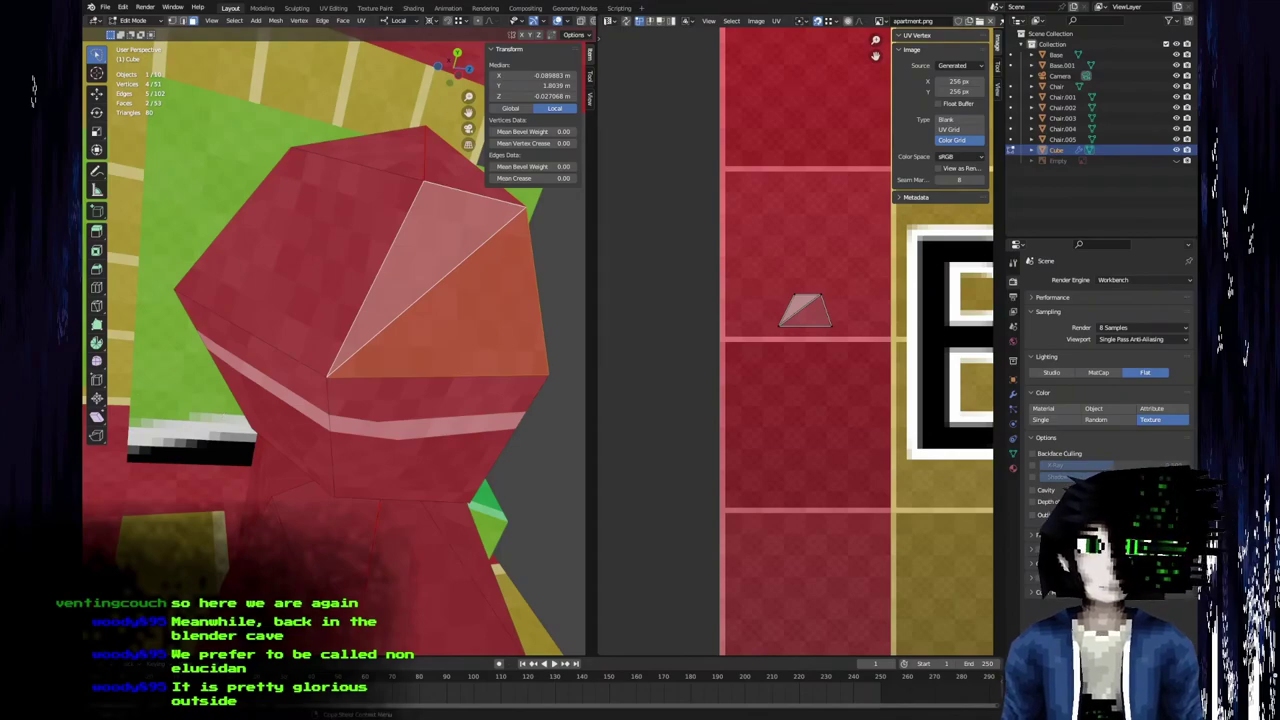
left_click(304, 273)
middle_click_drag(304, 273, 420, 375)
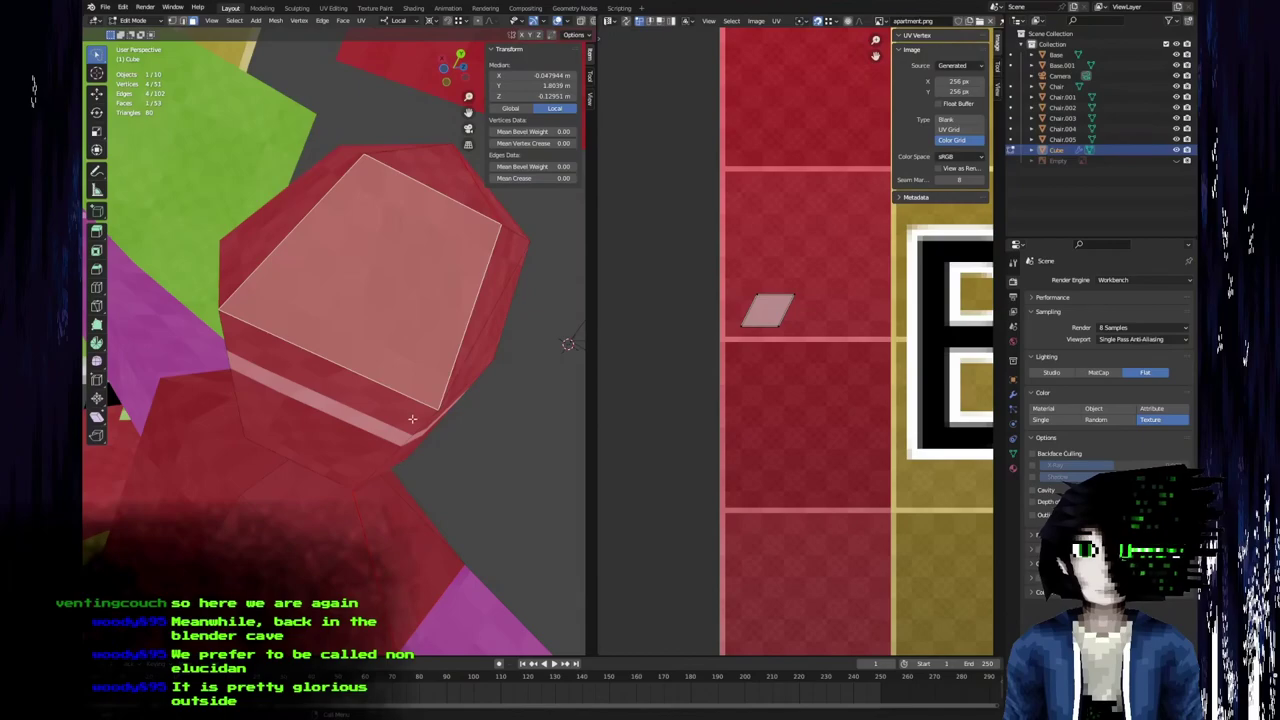
key("ctrl+t")
middle_click_drag(414, 346, 391, 457)
scroll(312, 303, "up", 3)
scroll(391, 457, "down", 2)
Rotate the diagonal edge of the newly triangulated side quad, and compare both orientations on the head in Object Mode.
key("F3")
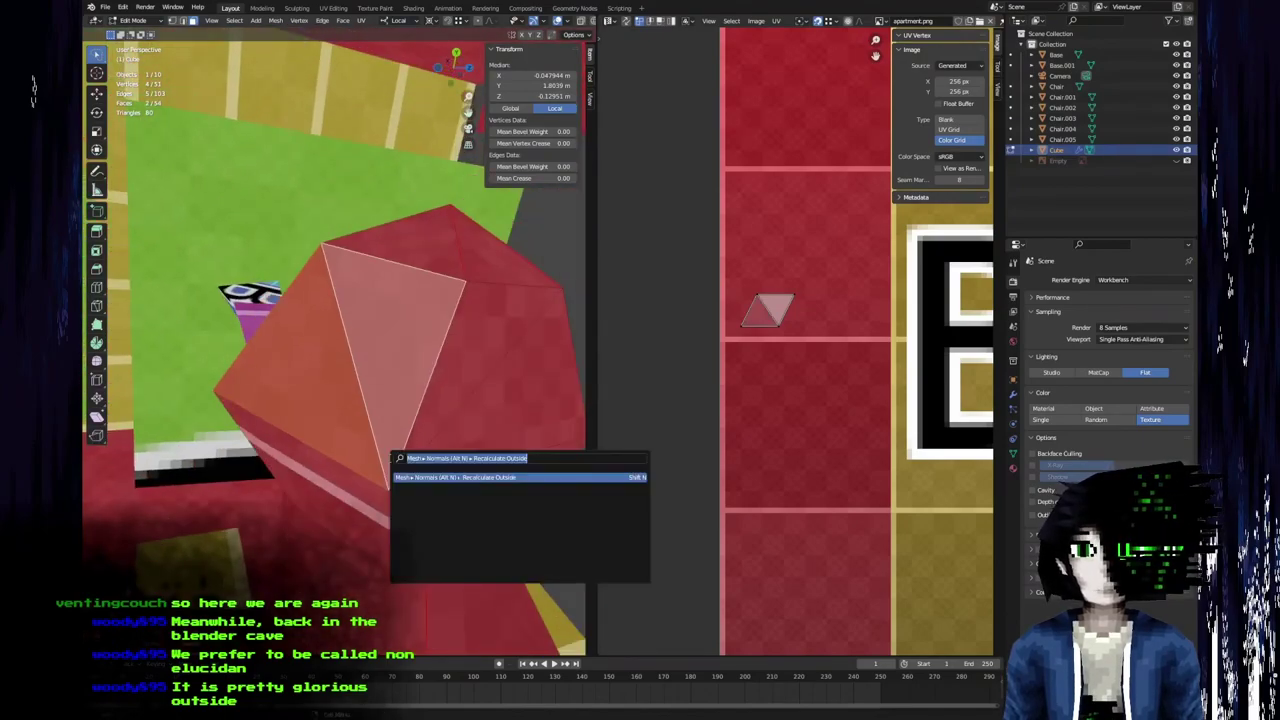
type("rot")
key("Down")
key("Return")
key("Tab")
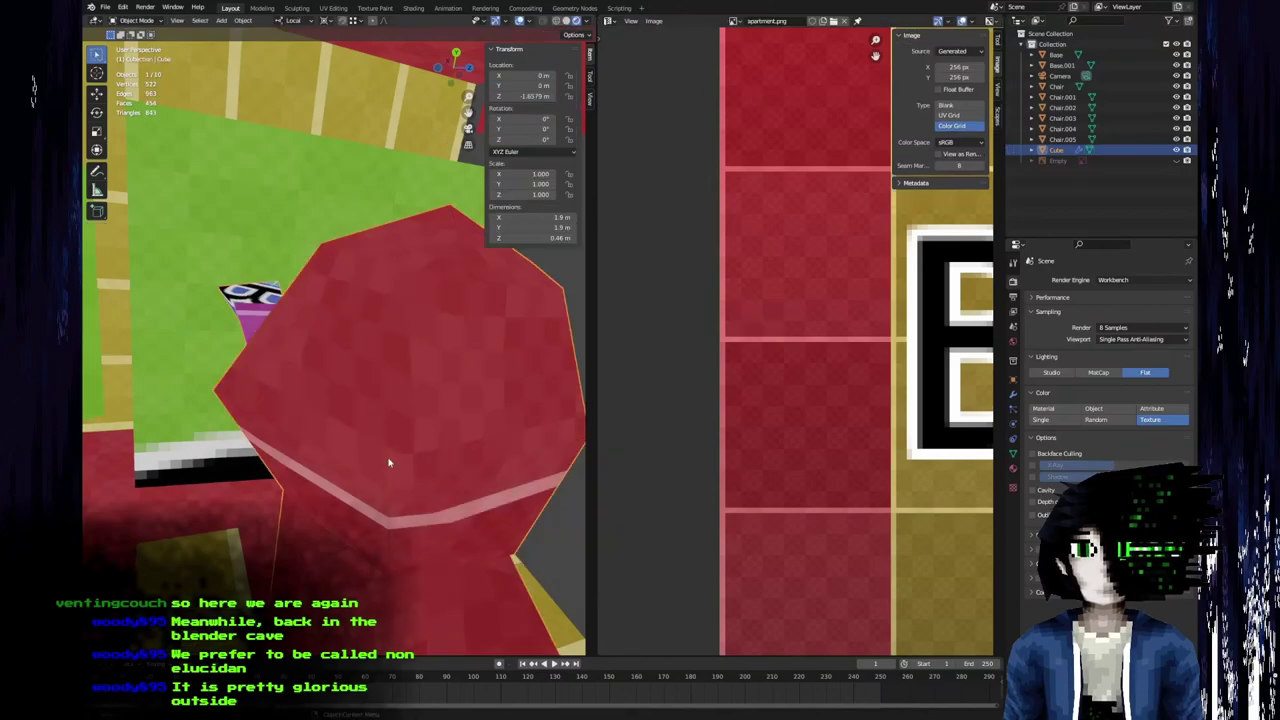
middle_click_drag(387, 453, 270, 317)
key("Tab")
key("F3")
key("Return")
key("Tab")
key("Tab")
Triangulate the head quad below the large face quad, rotate its diagonal edge and check it in Object Mode.
left_click(307, 411)
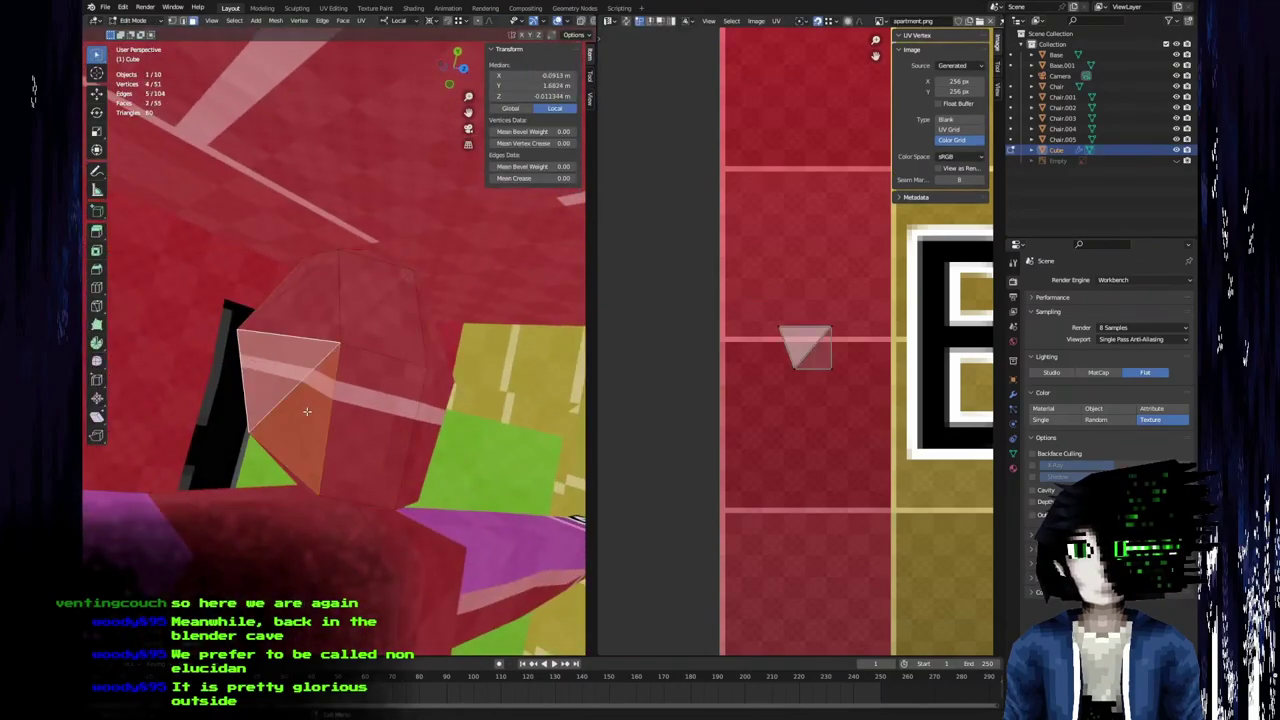
middle_click_drag(302, 412, 383, 408)
key("F3")
key("Return")
key("Tab")
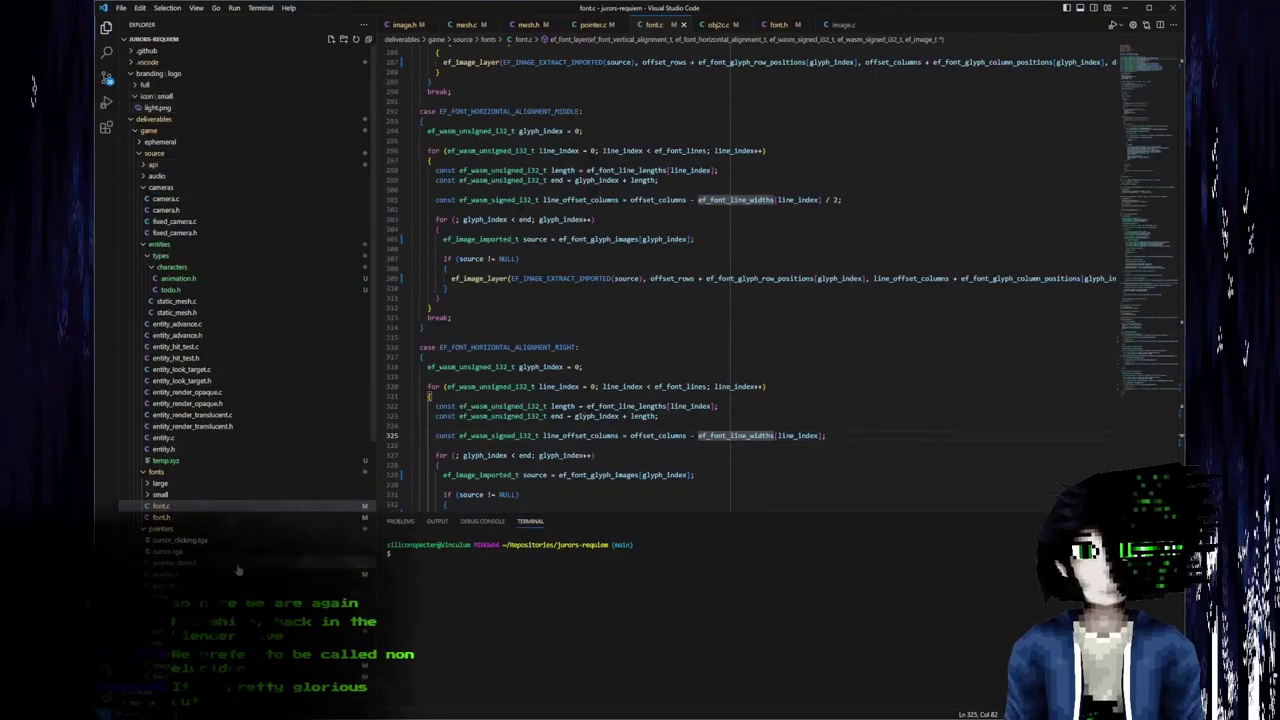
Switch to Visual Studio Code and open obj2c.c and the hub room's base.obj in the jurors-requiem project.
scroll(229, 543, "down", 4)
scroll(229, 543, "up", 1)
key("ctrl+p")
type("obj")
key("Return")
key("ctrl+p")
type("obj")
key("Return")
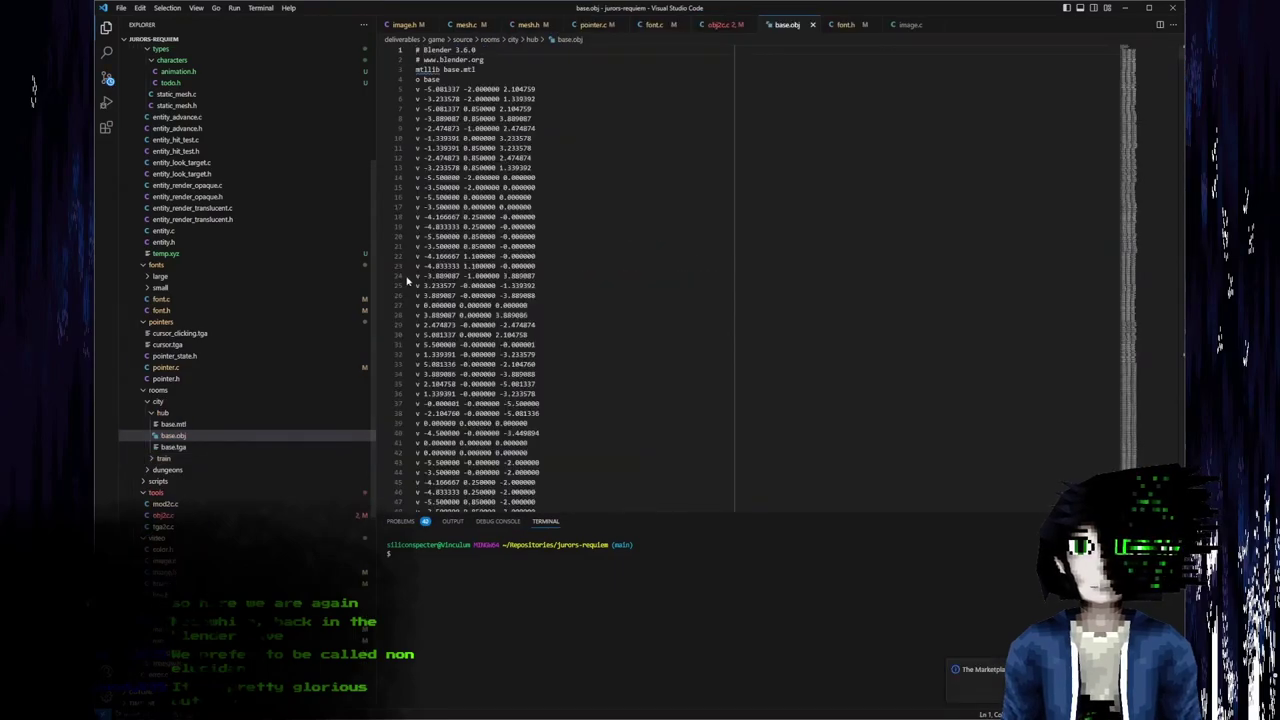
Examine the vertex position lines at the start of base.obj.
scroll(406, 277, "down", 2)
scroll(1147, 77, "up", 2)
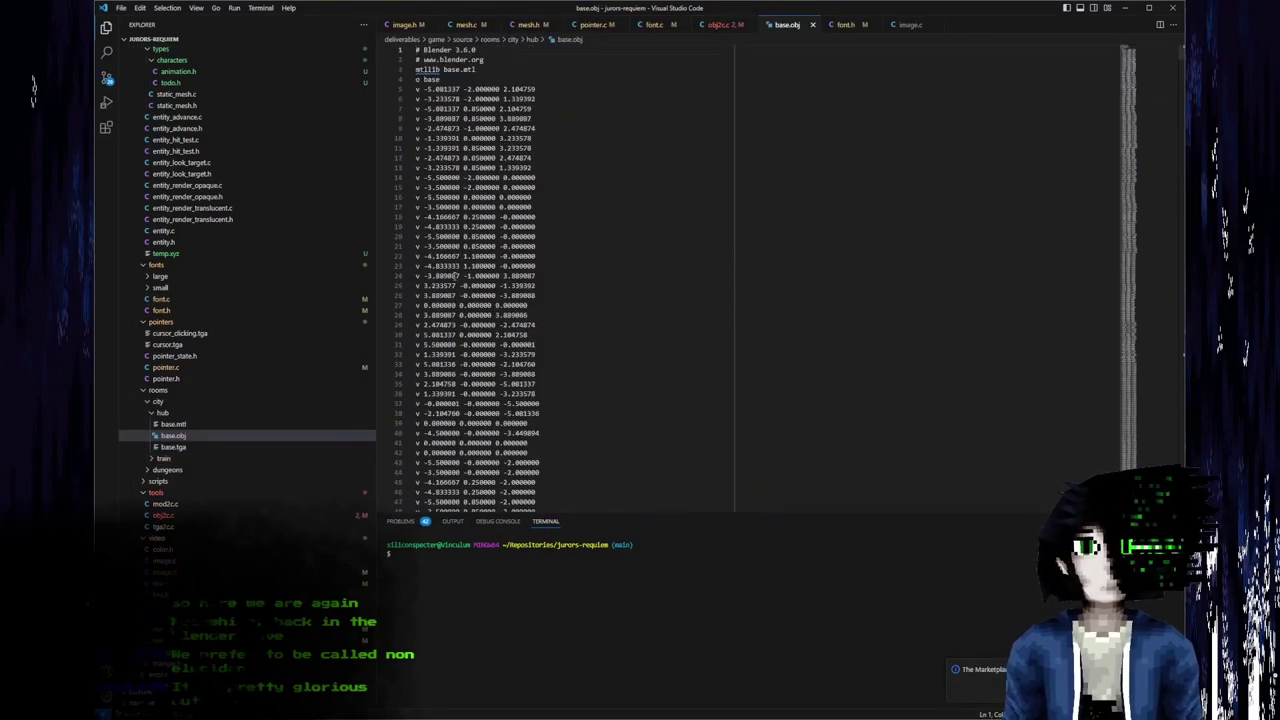
left_click_drag(446, 90, 499, 403)
left_click(606, 257)
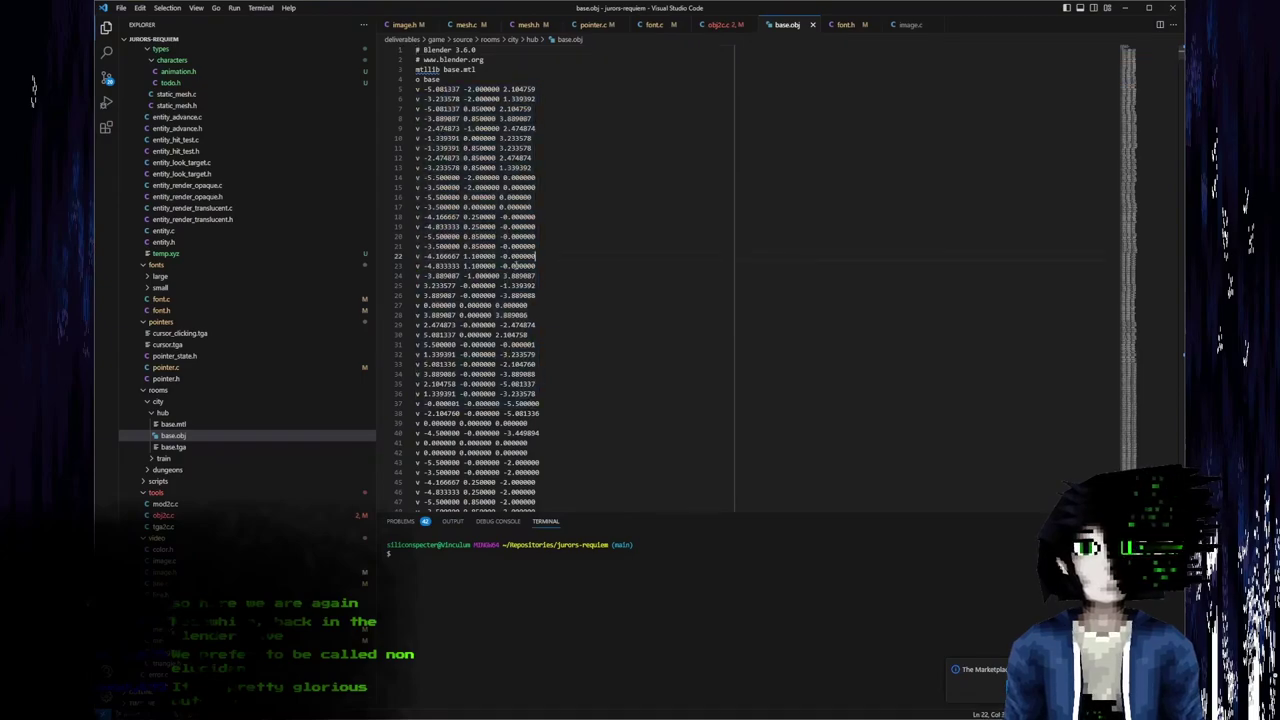
scroll(1141, 81, "down", 15)
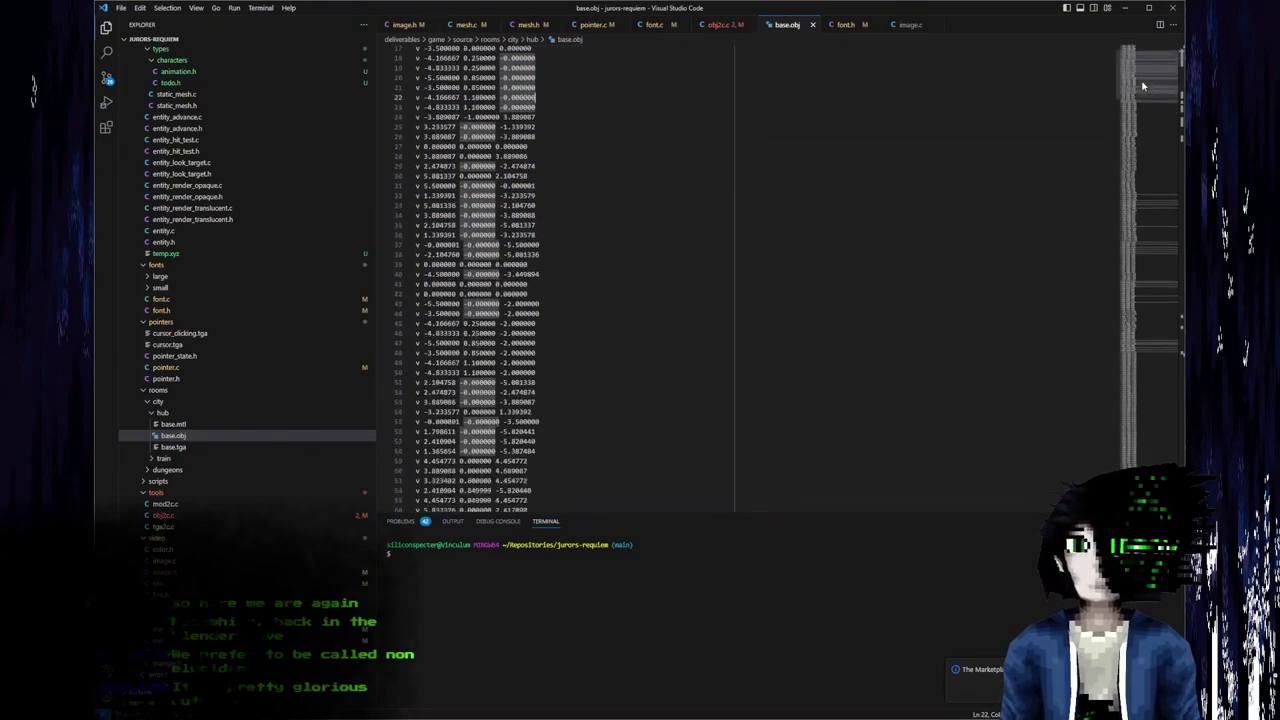
scroll(1136, 97, "down", 2)
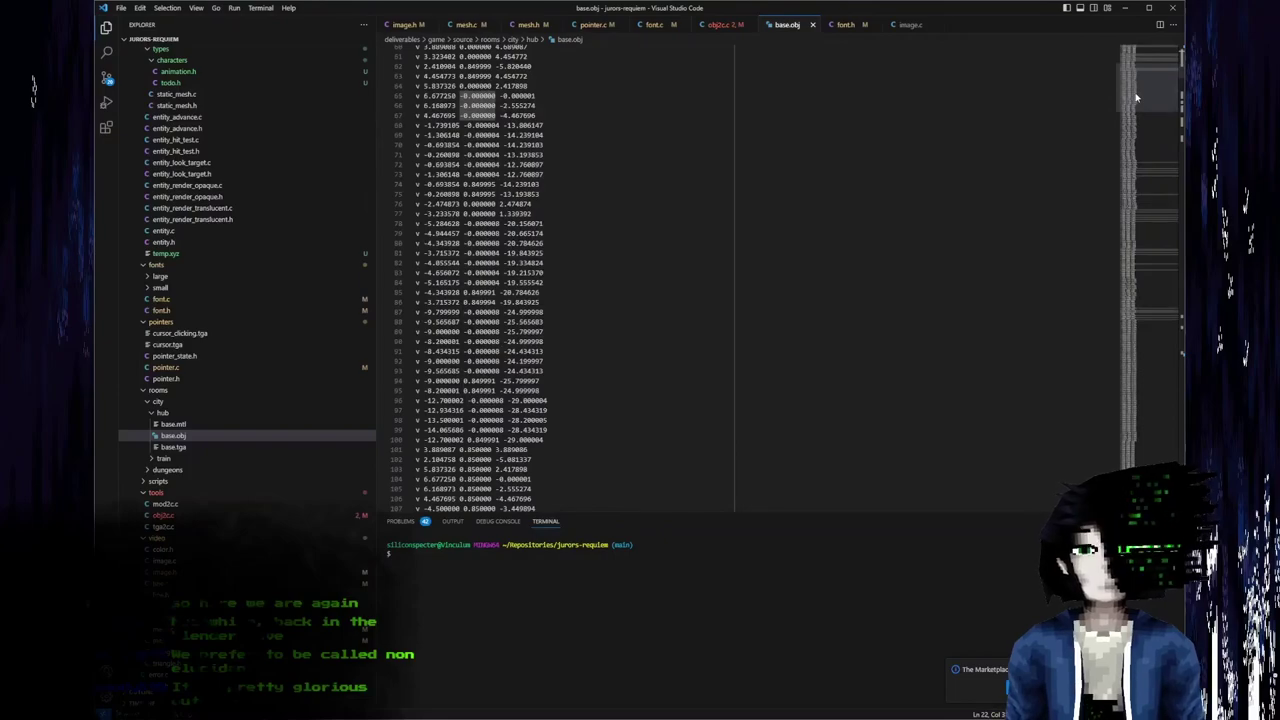
scroll(1136, 97, "up", 16)
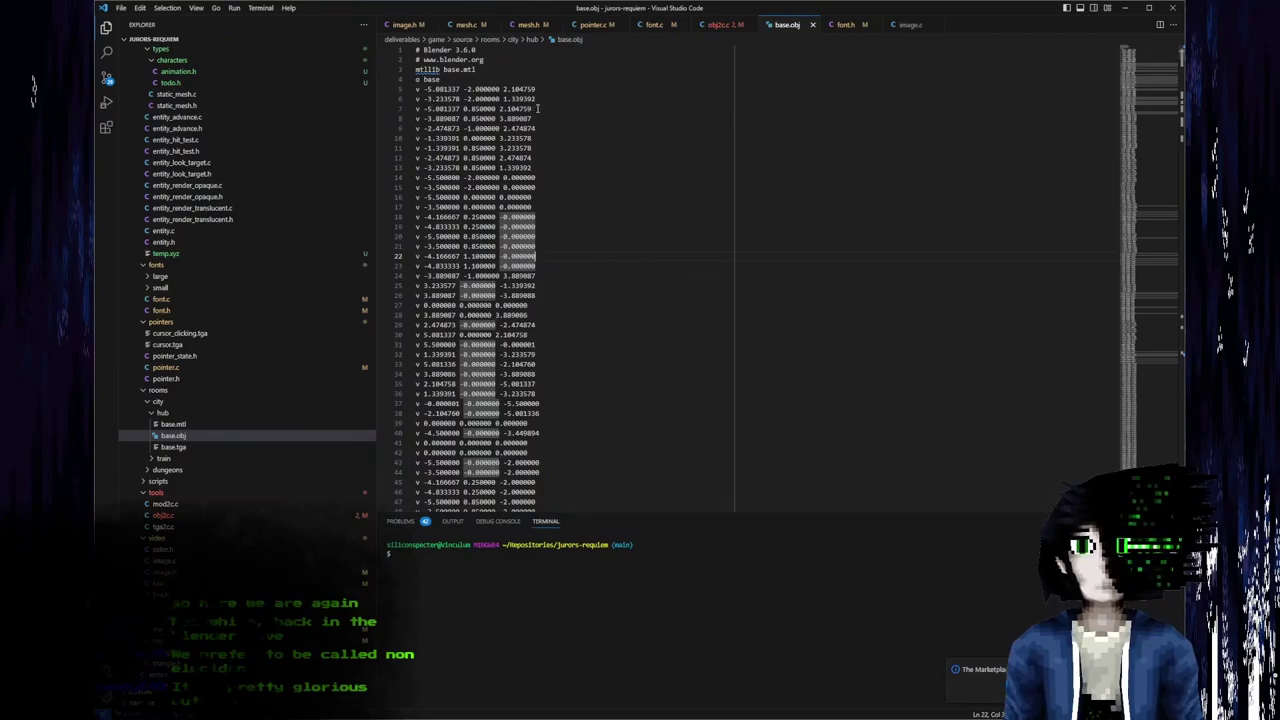
left_click_drag(535, 112, 452, 109)
left_click(440, 109)
Examine the normal, texture coordinate and face definition lines further down base.obj.
left_click_drag(1146, 72, 1128, 300)
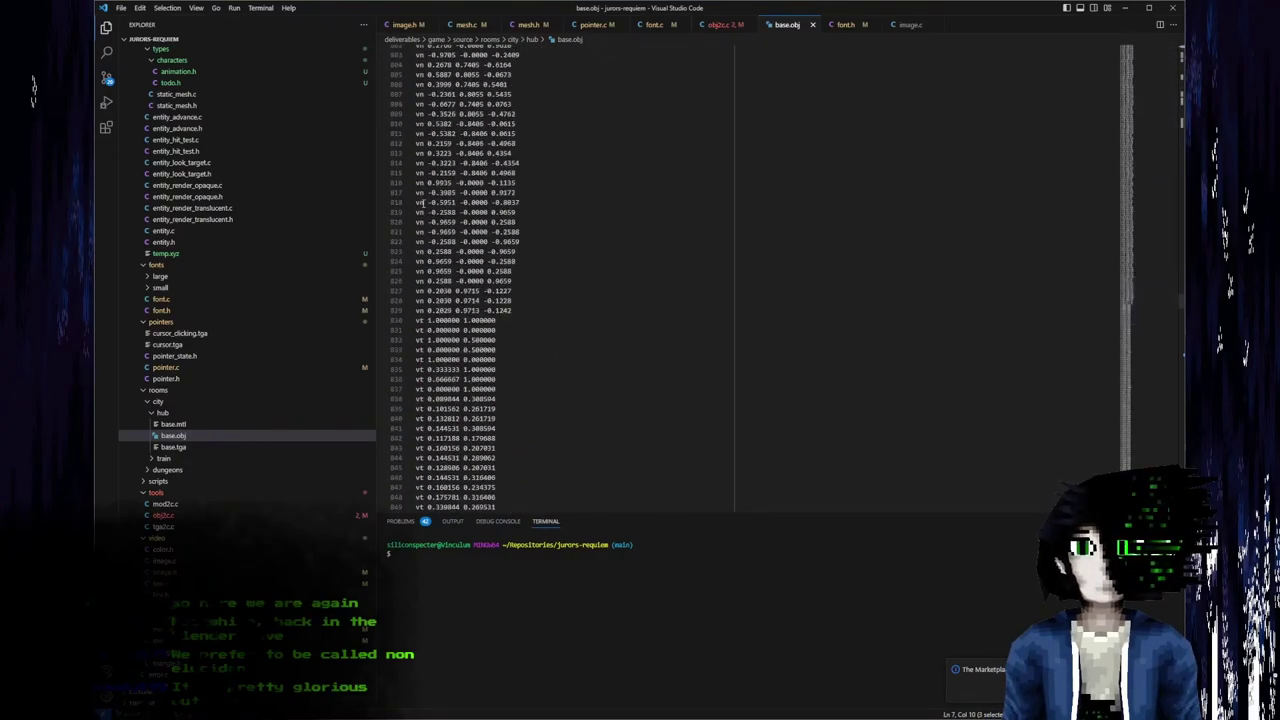
left_click_drag(416, 202, 544, 205)
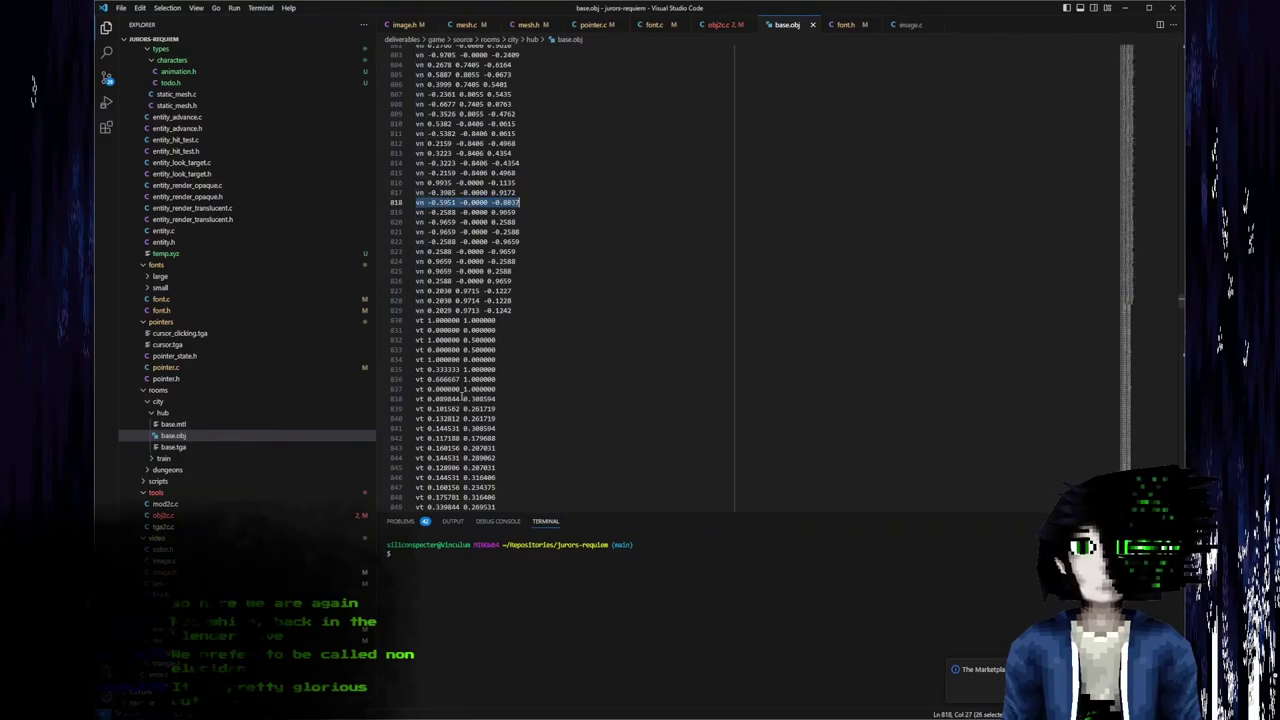
left_click_drag(495, 340, 366, 340)
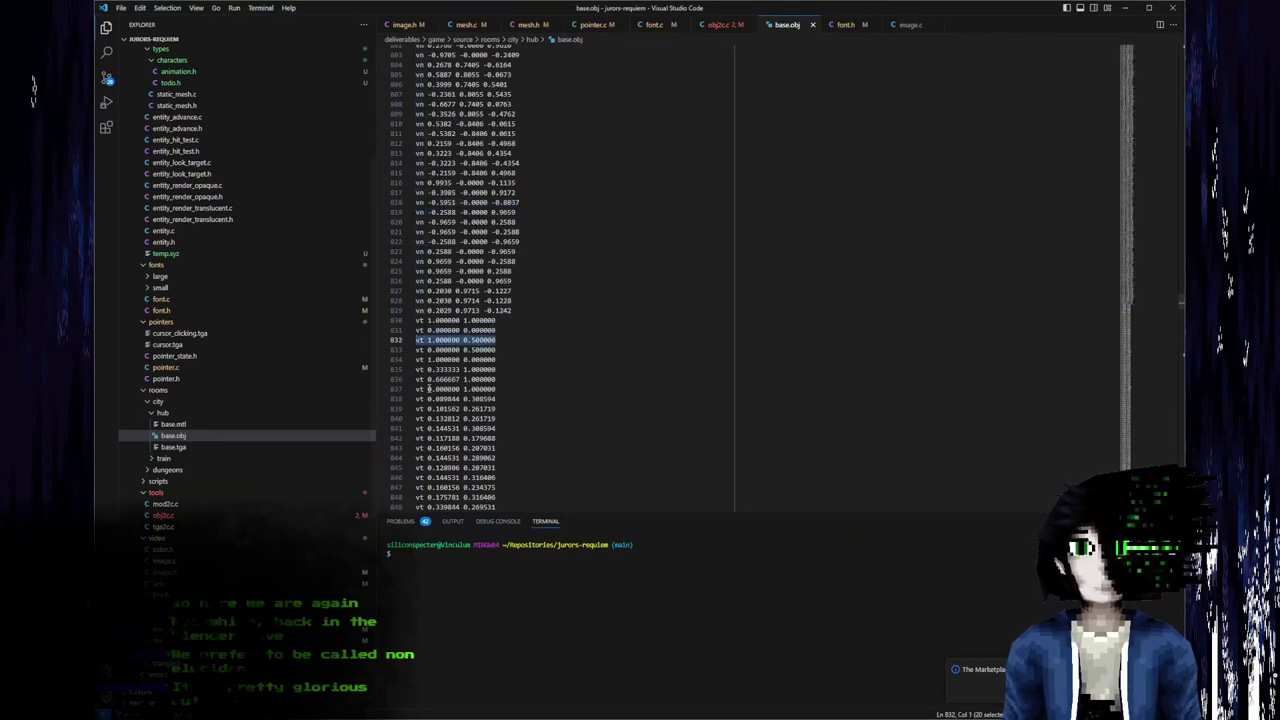
left_click_drag(1172, 302, 1154, 420)
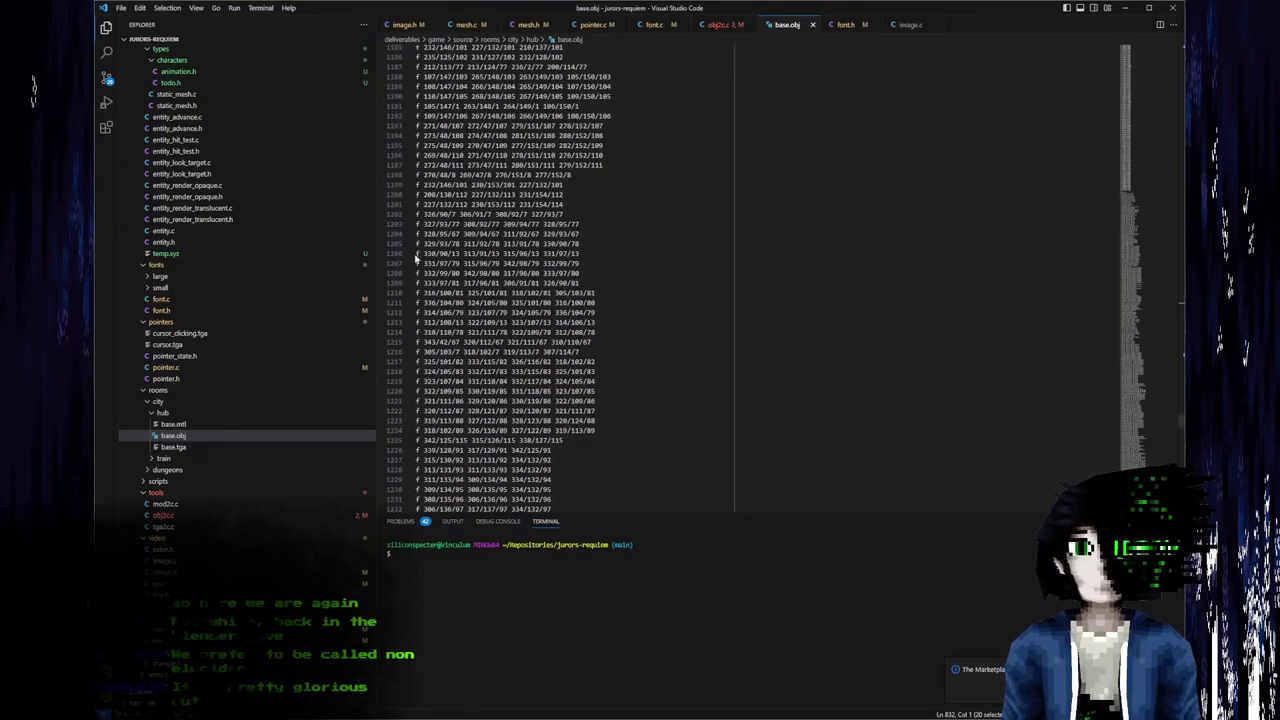
left_click_drag(603, 257, 421, 254)
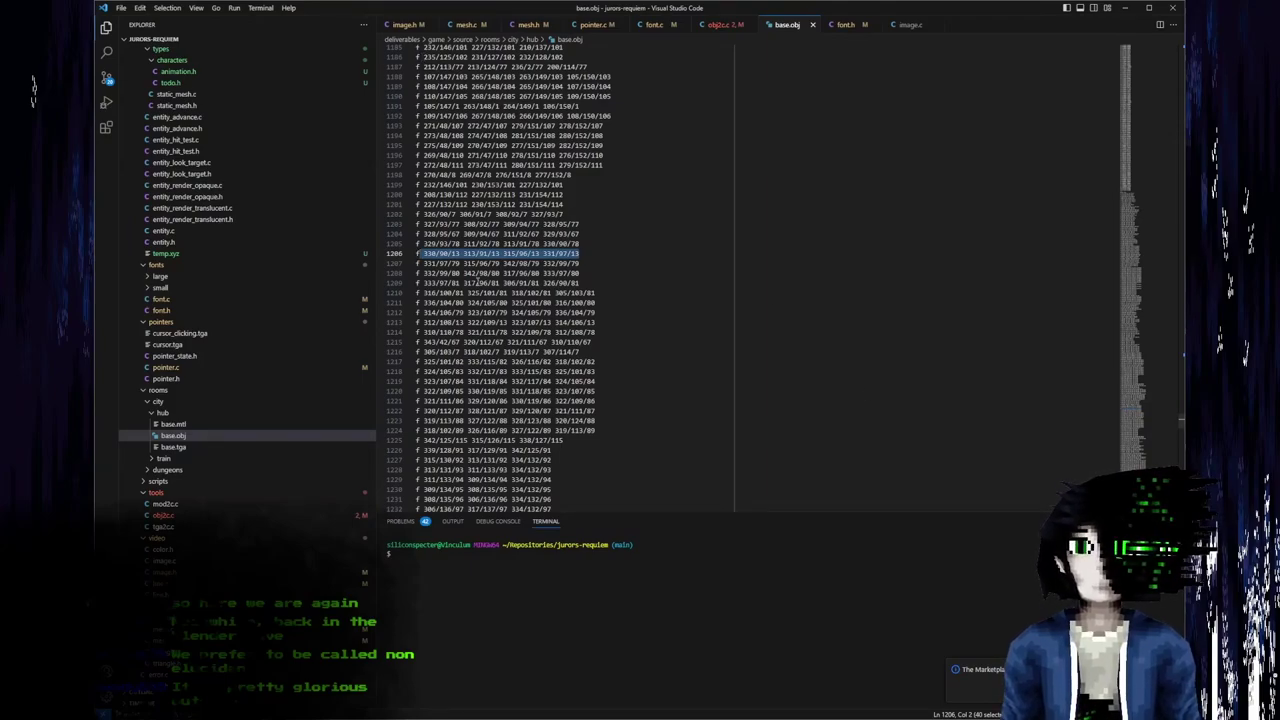
scroll(483, 293, "up", 6)
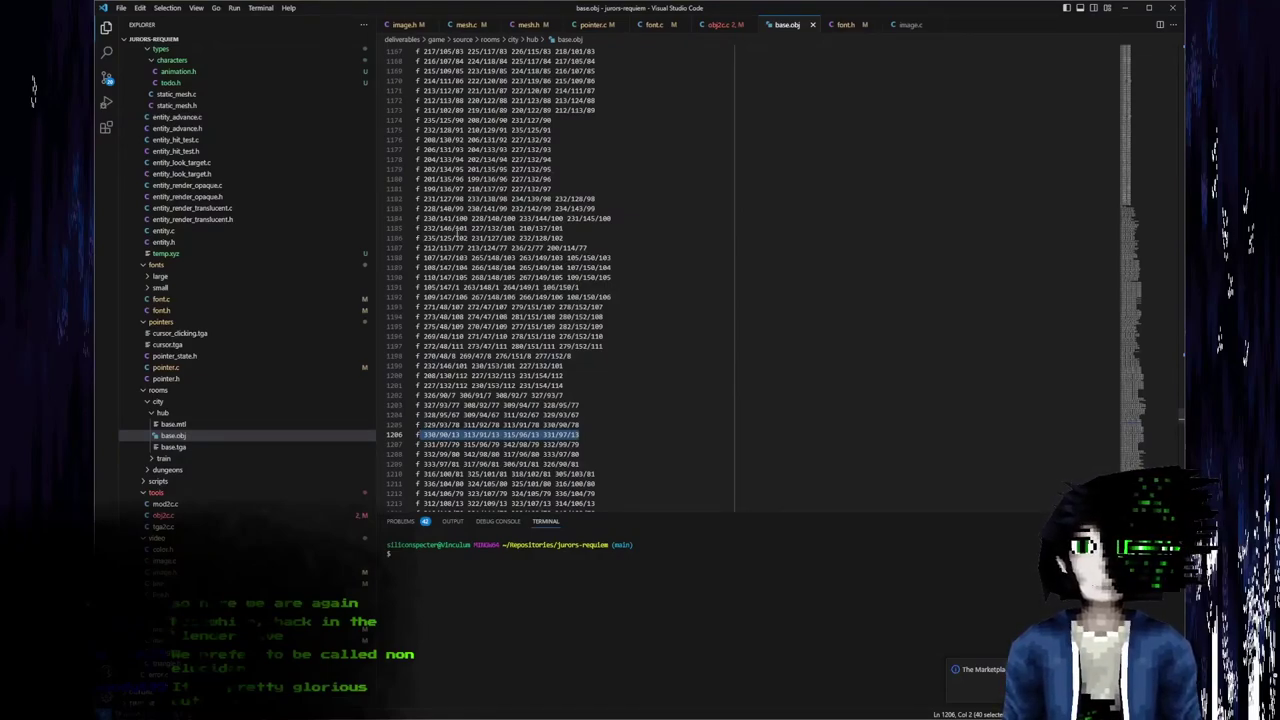
scroll(441, 414, "down", 2)
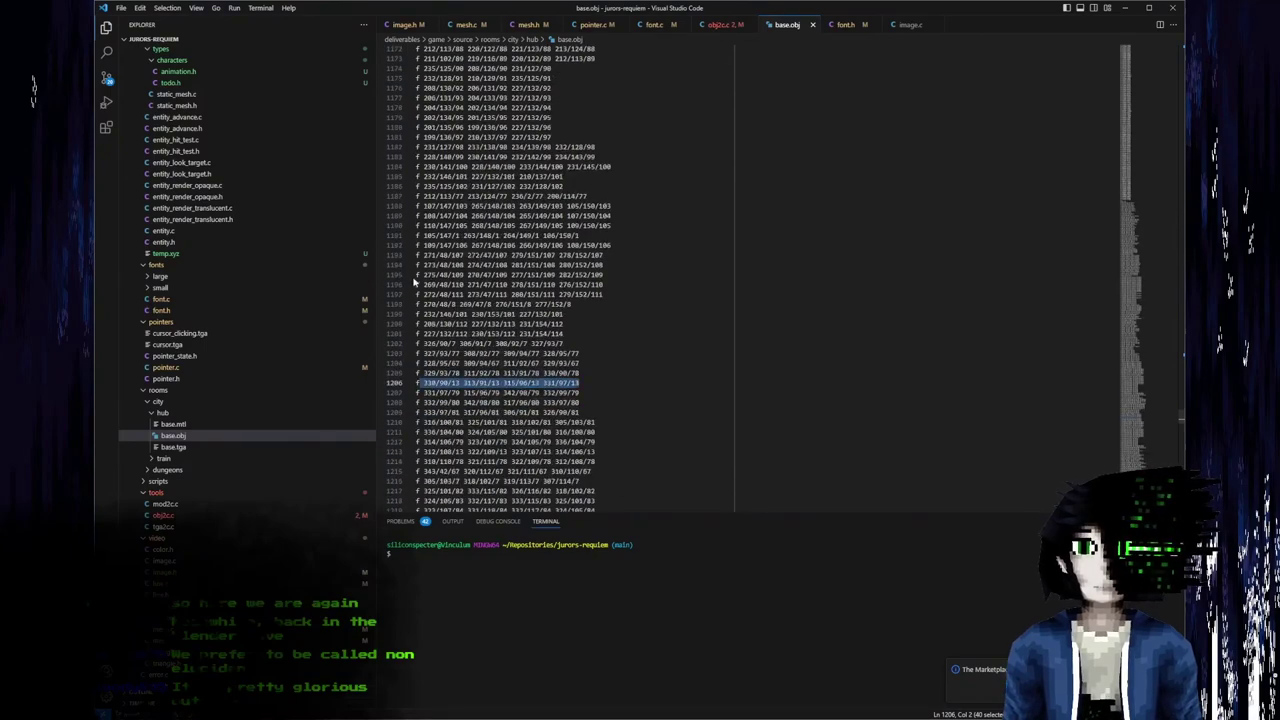
left_click_drag(424, 275, 604, 275)
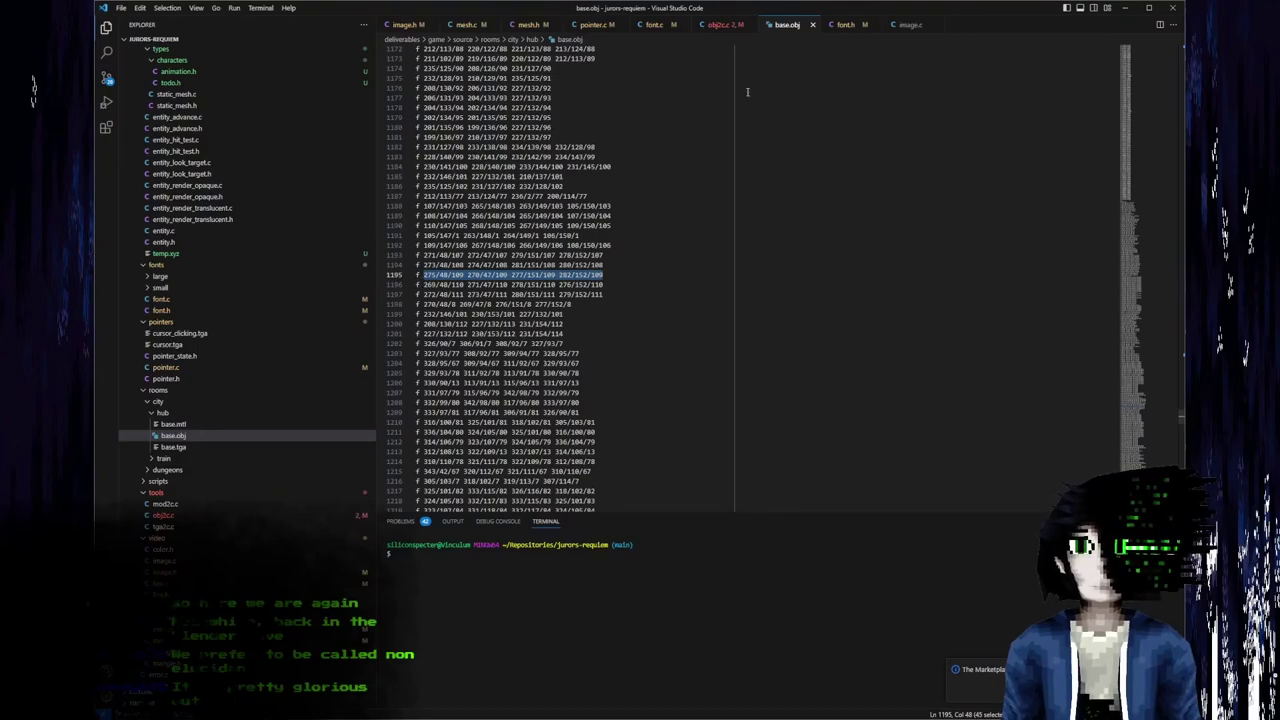
Look through obj2c.c for the code that reads OBJ face indices and handles faces with varying vertex counts.
left_click(716, 24)
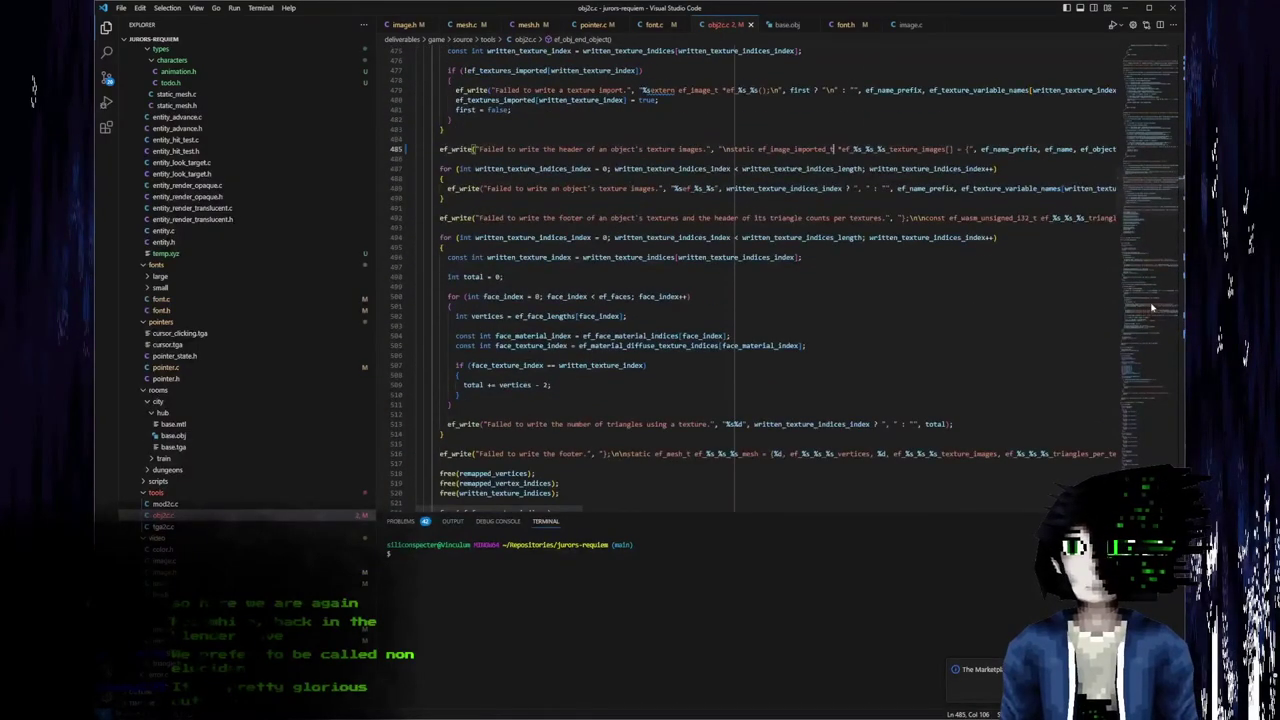
left_click(1140, 335)
left_click_drag(1140, 335, 1140, 90)
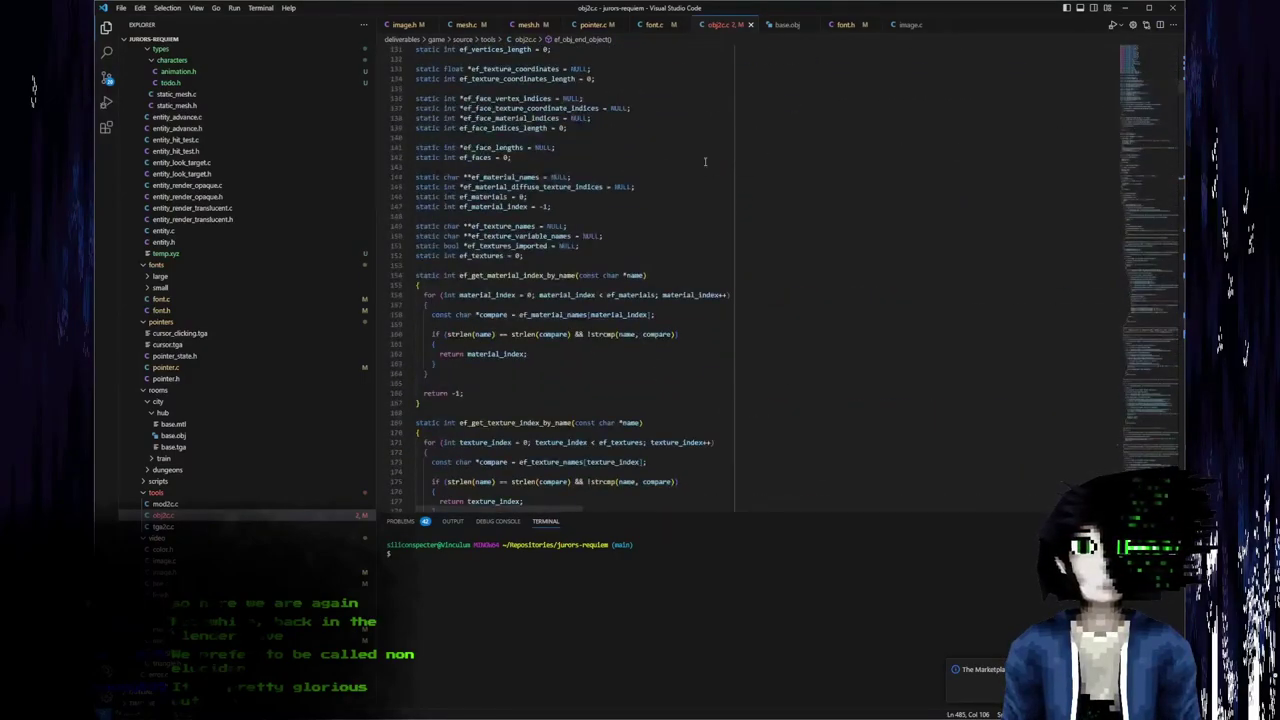
left_click(784, 25)
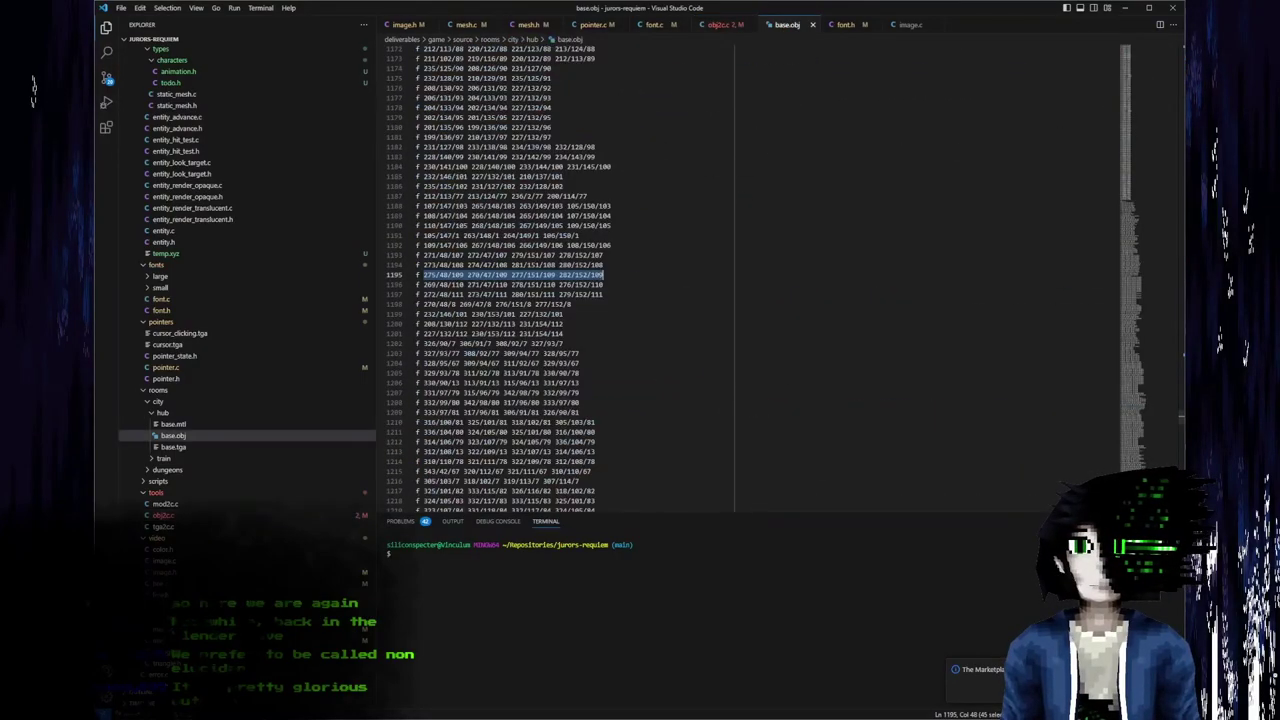
left_click(716, 25)
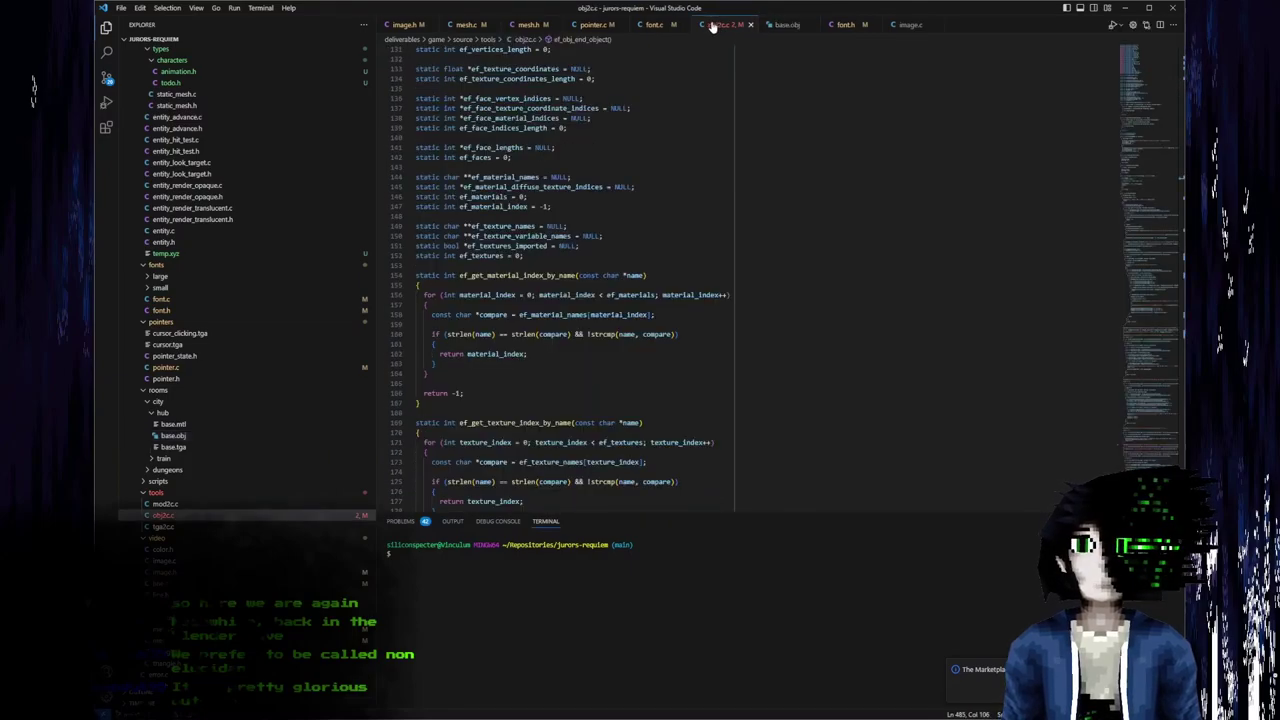
left_click_drag(1152, 108, 1163, 398)
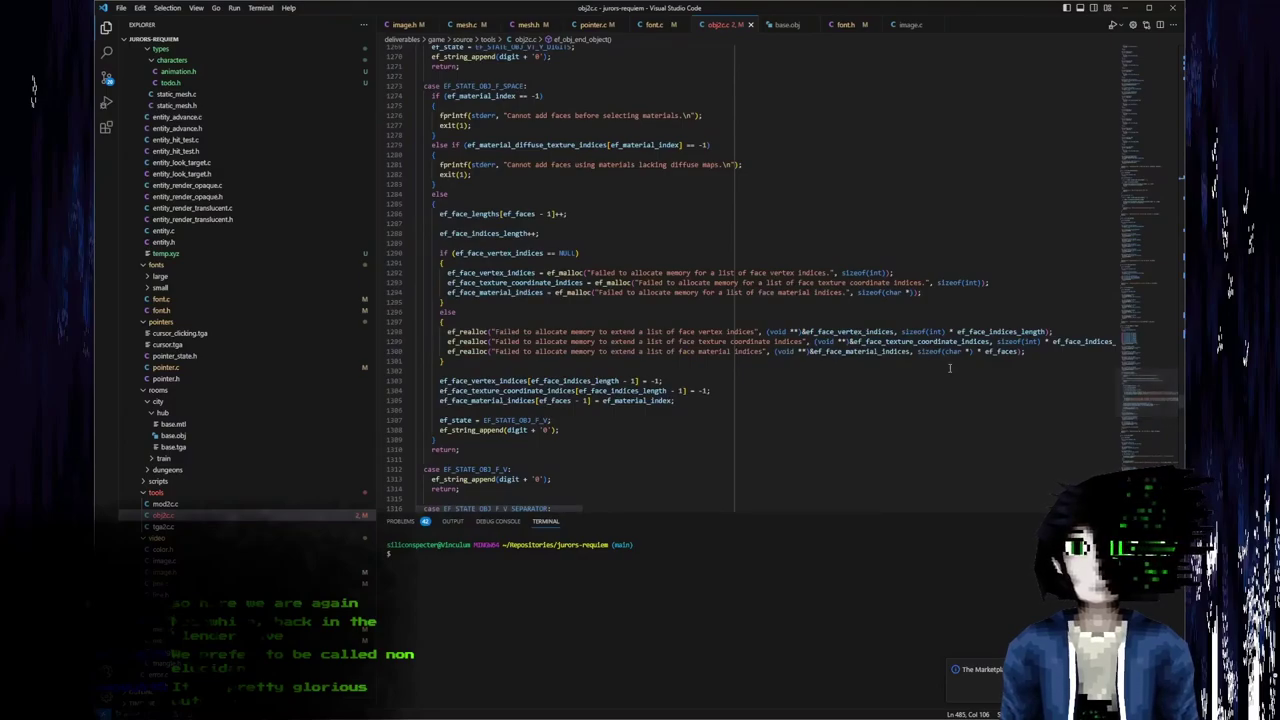
scroll(694, 366, "up", 6)
scroll(708, 363, "down", 20)
scroll(722, 372, "up", 17)
scroll(733, 397, "up", 20)
scroll(745, 413, "up", 20)
left_click_drag(1120, 358, 1142, 198)
scroll(845, 275, "up", 3)
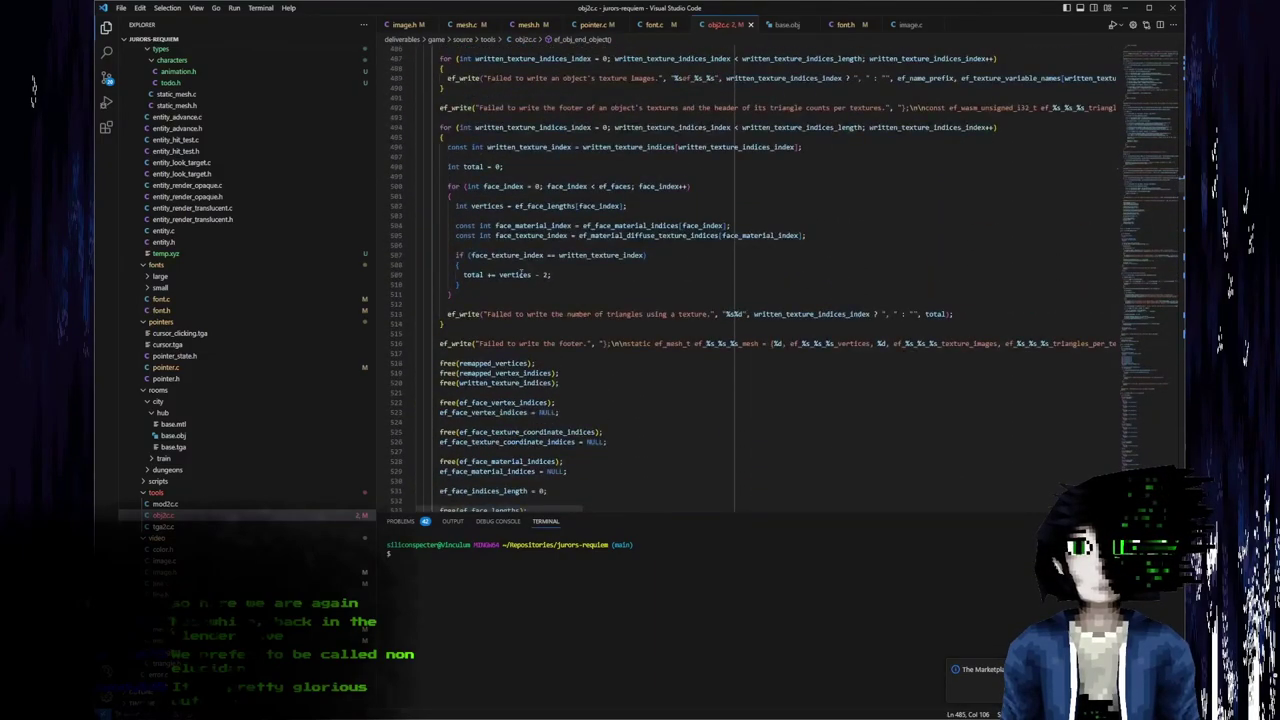
Examine the per-texture triangle count loop in obj2c.c and compare it with the four-vertex face lines in base.obj.
left_click_drag(502, 287, 418, 167)
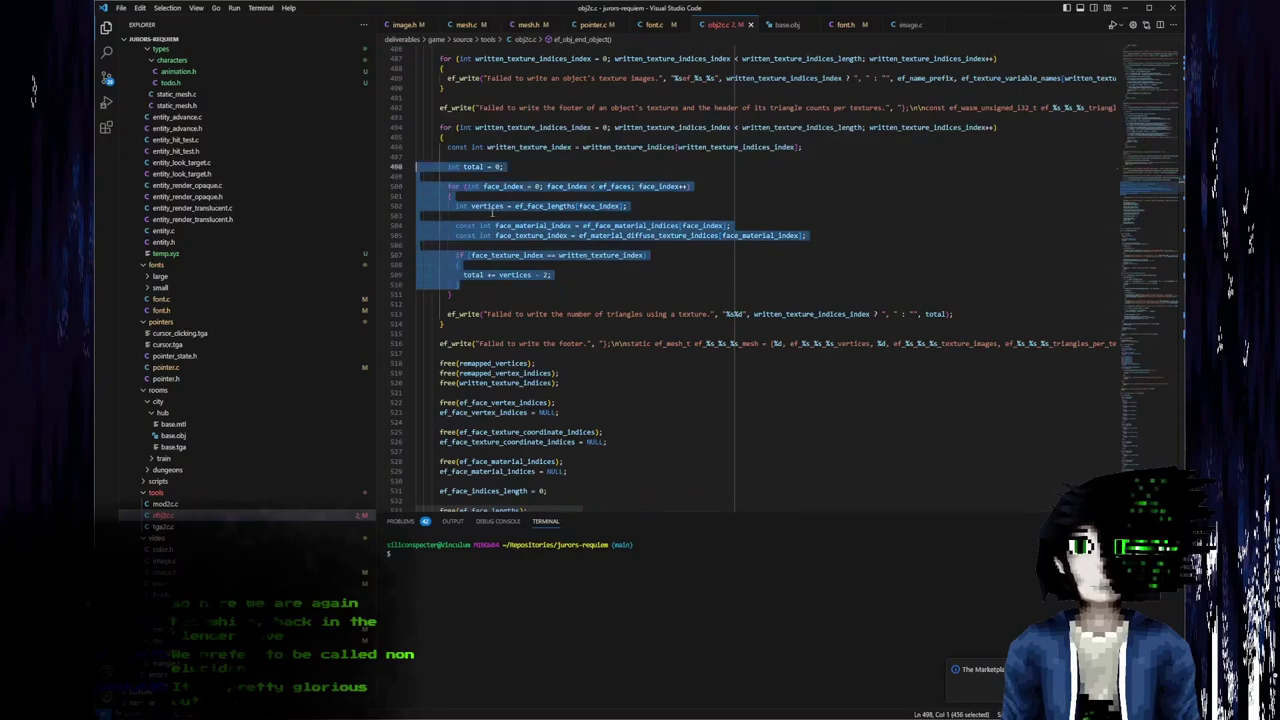
scroll(491, 208, "up", 3)
left_click(488, 392)
left_click_drag(452, 383, 416, 186)
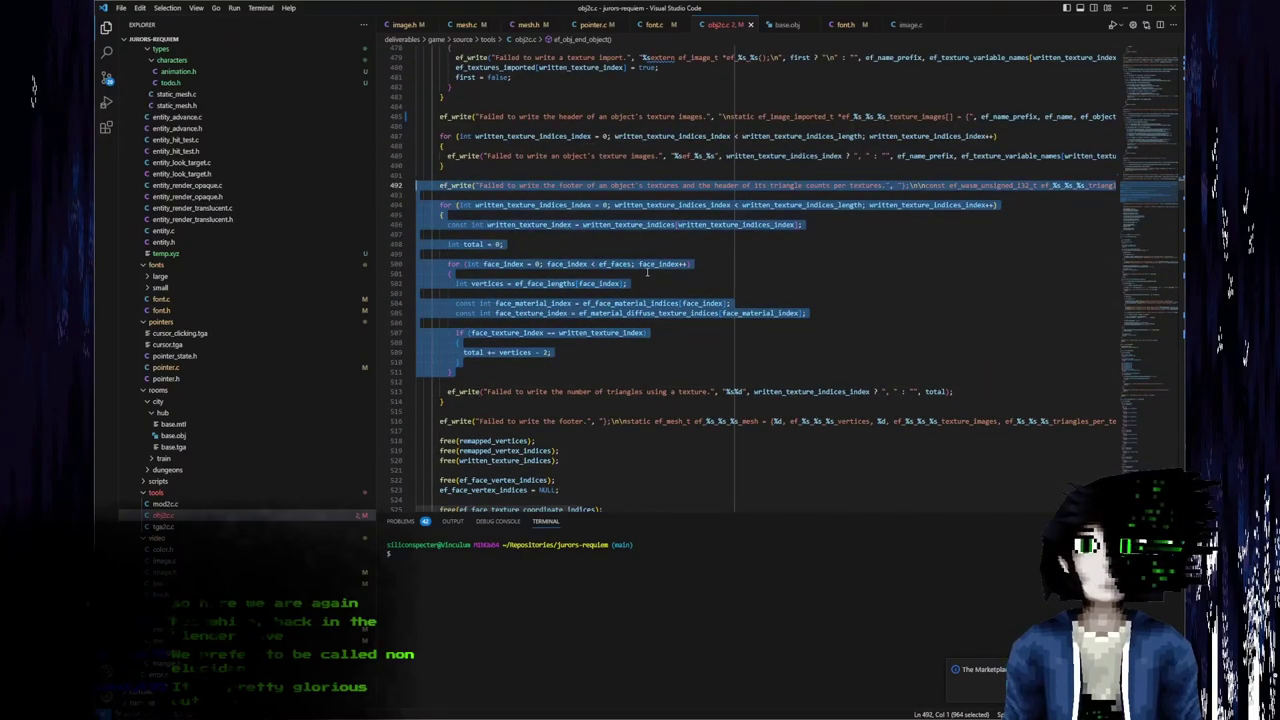
left_click(780, 25)
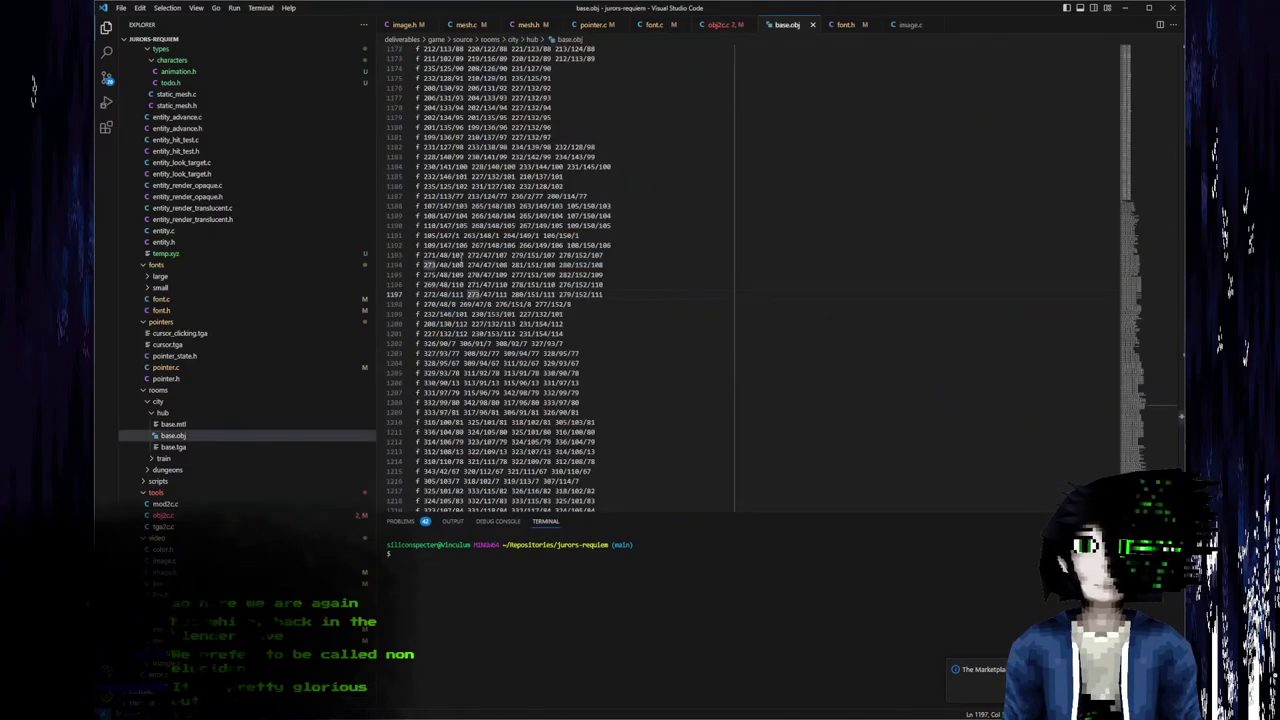
left_click_drag(425, 254, 587, 255)
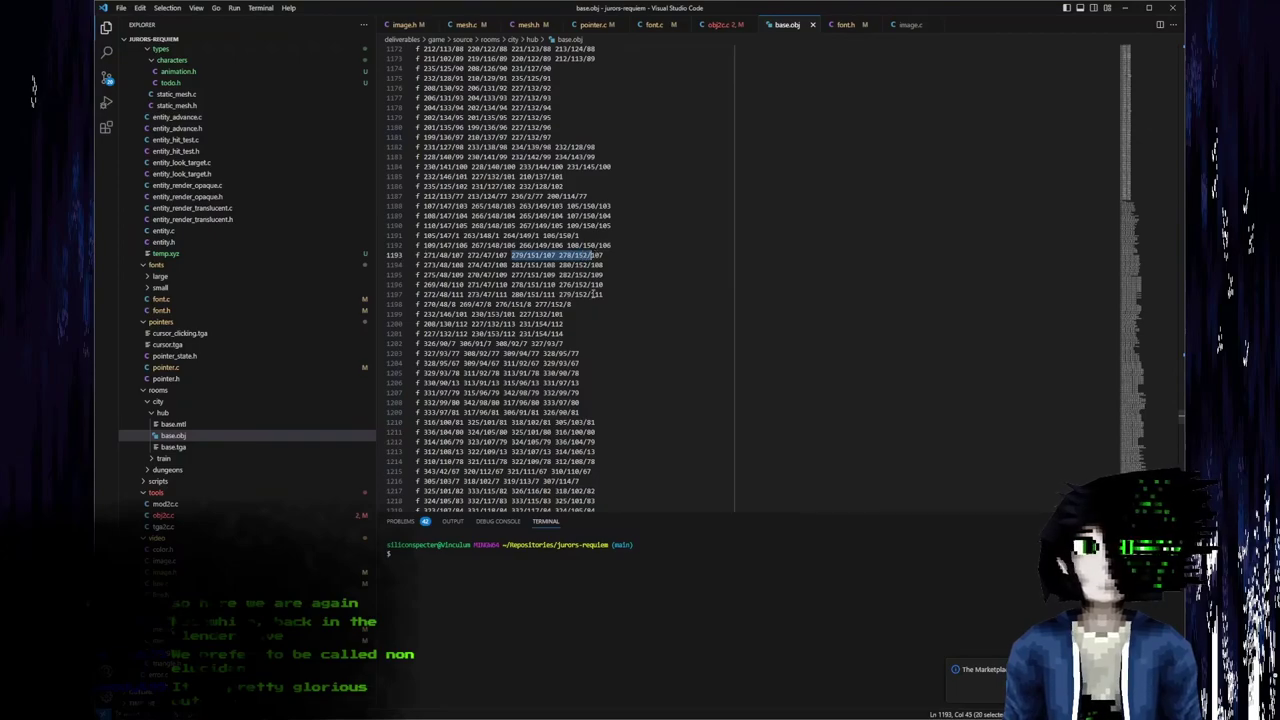
left_click(720, 27)
Switch back to Blender and, in Edit Mode, triangulate the head quad beside the already split lower face quad.
key("alt+Tab")
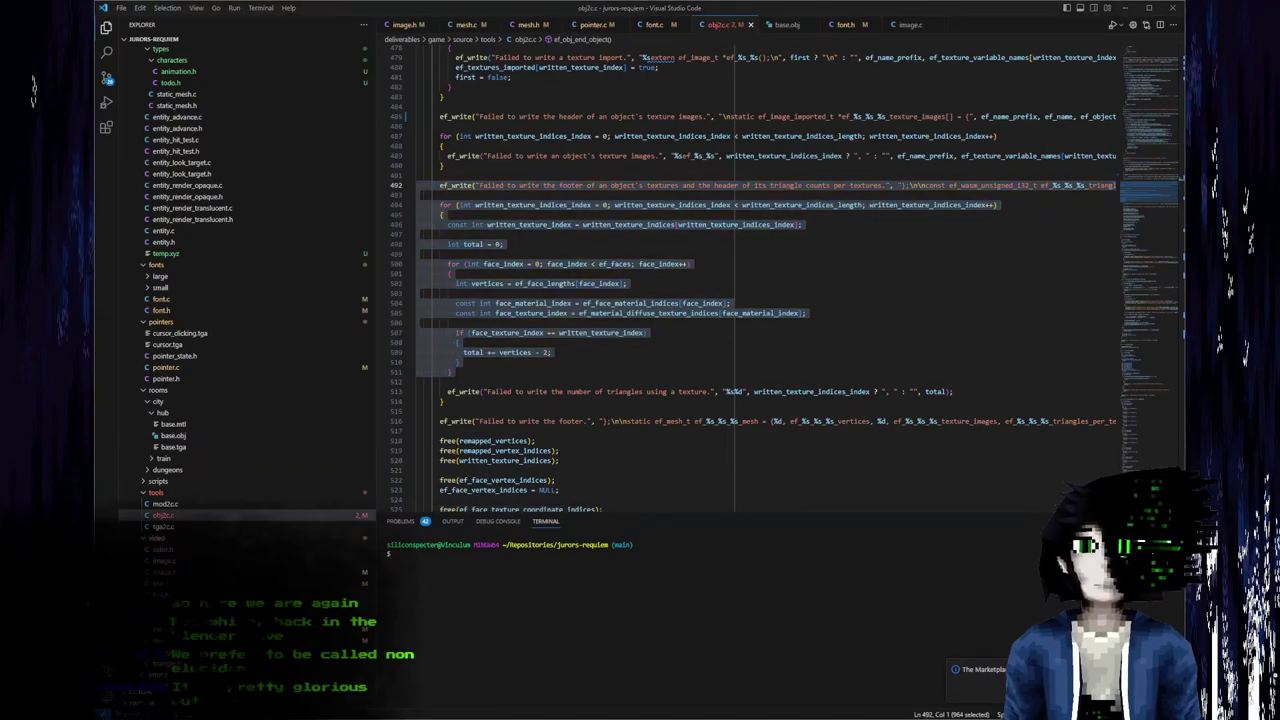
key("alt+Tab")
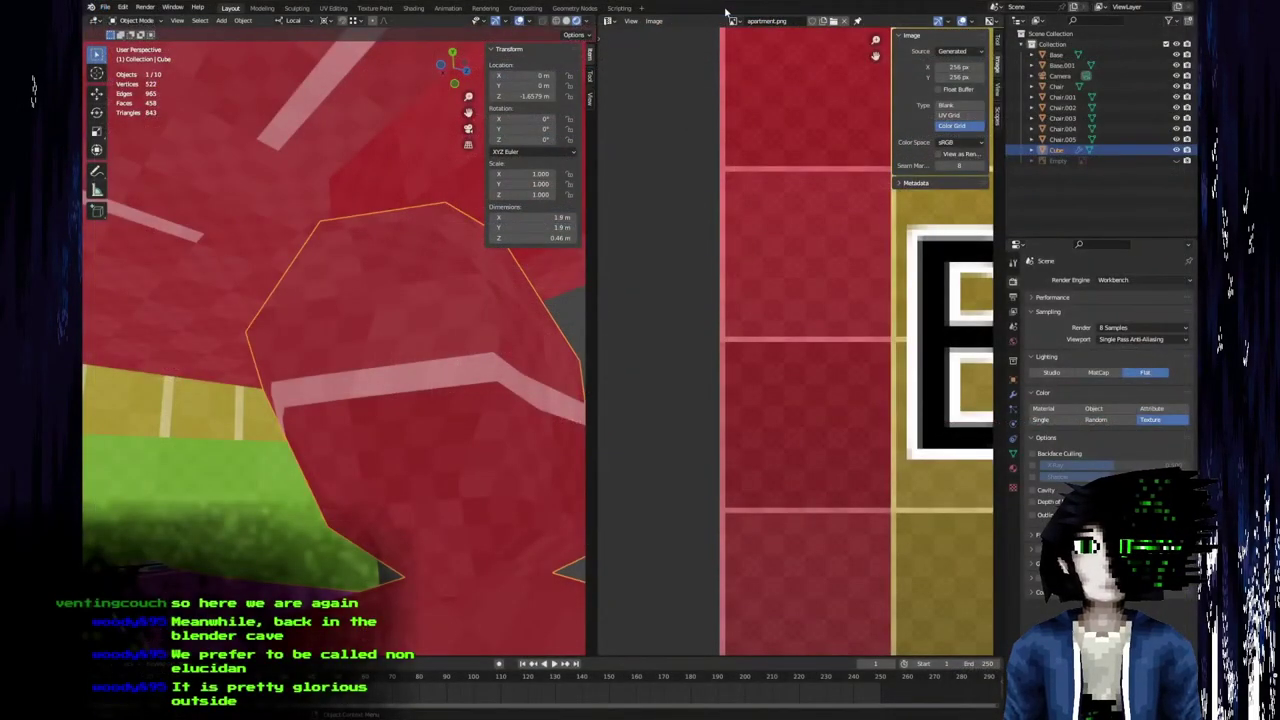
key("Tab")
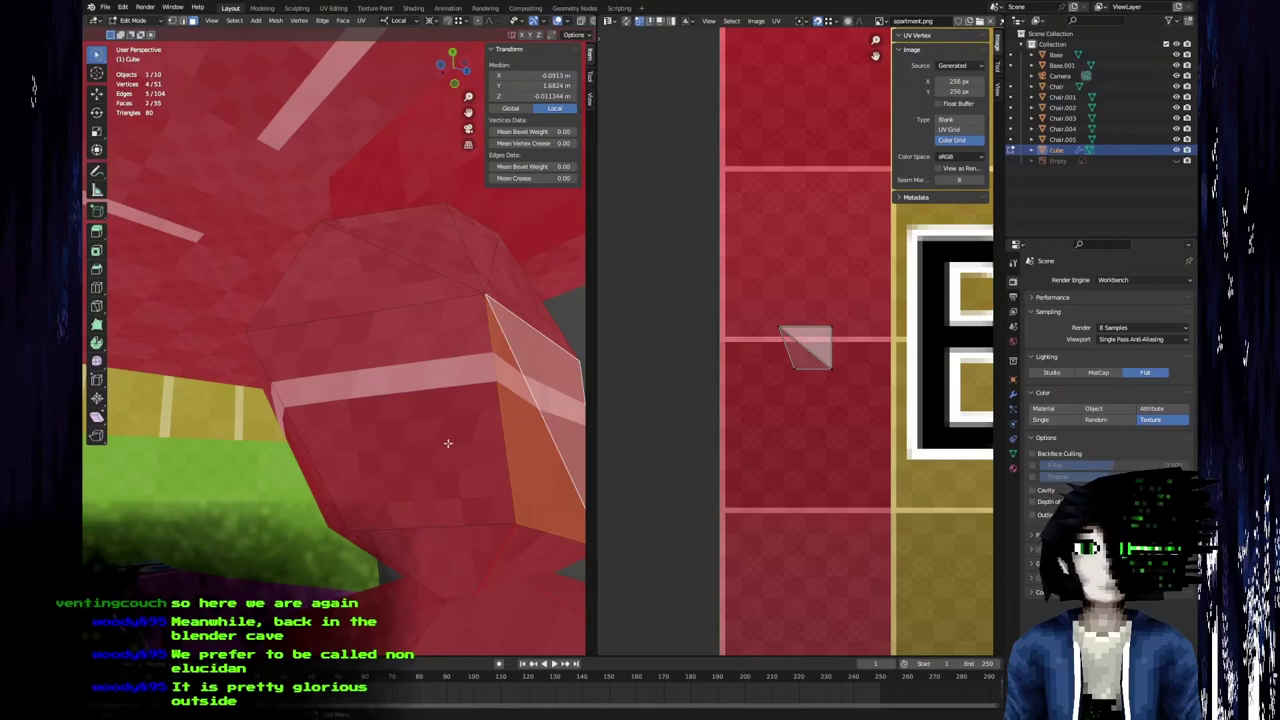
left_click(439, 443)
key("ctrl+t")
middle_click_drag(439, 450, 407, 488)
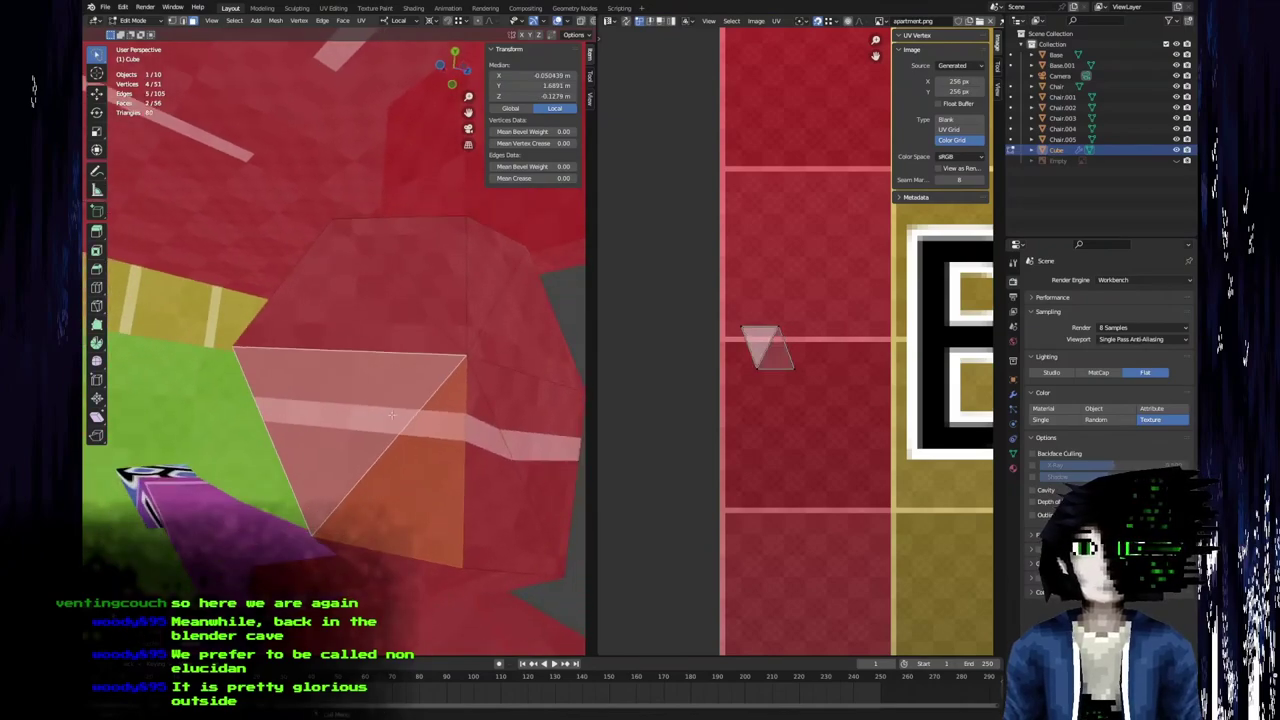
middle_click_drag(355, 450, 392, 308)
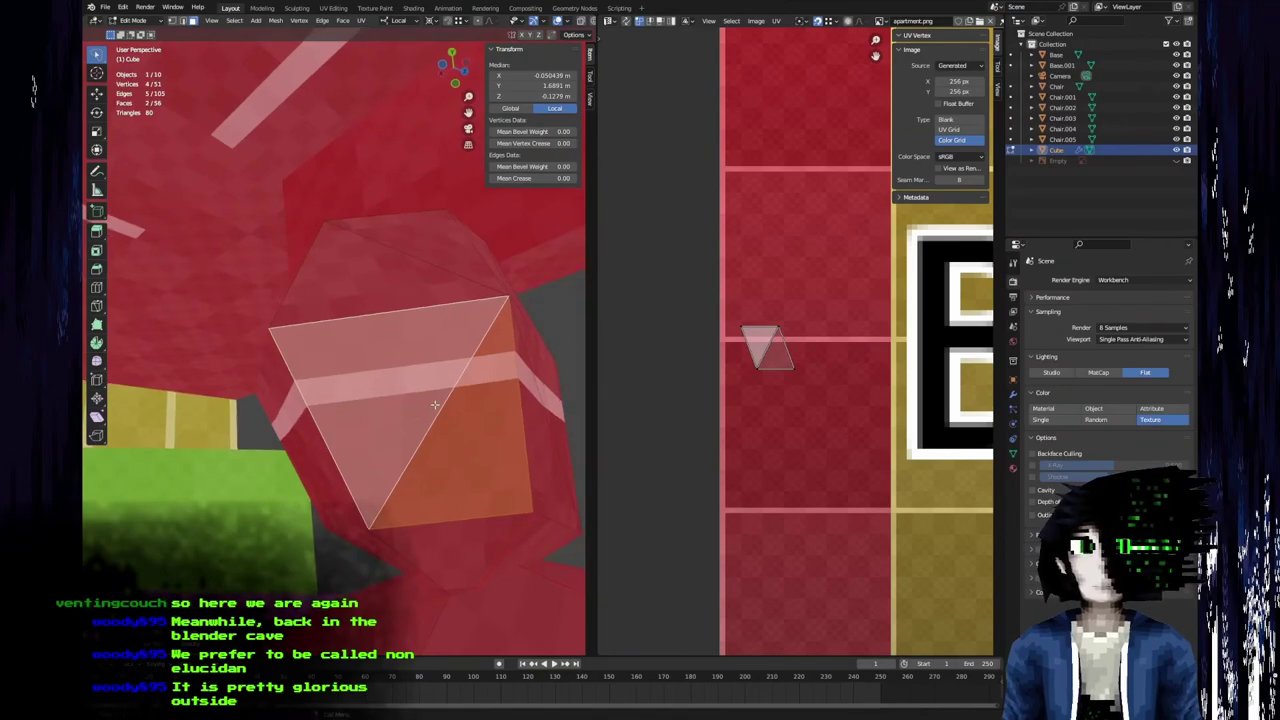
Rotate the diagonal edge between the two triangles of the head's lower face quad and check it in Object Mode.
middle_click_drag(435, 404, 406, 365)
key("a")
scroll(757, 425, "up", 4)
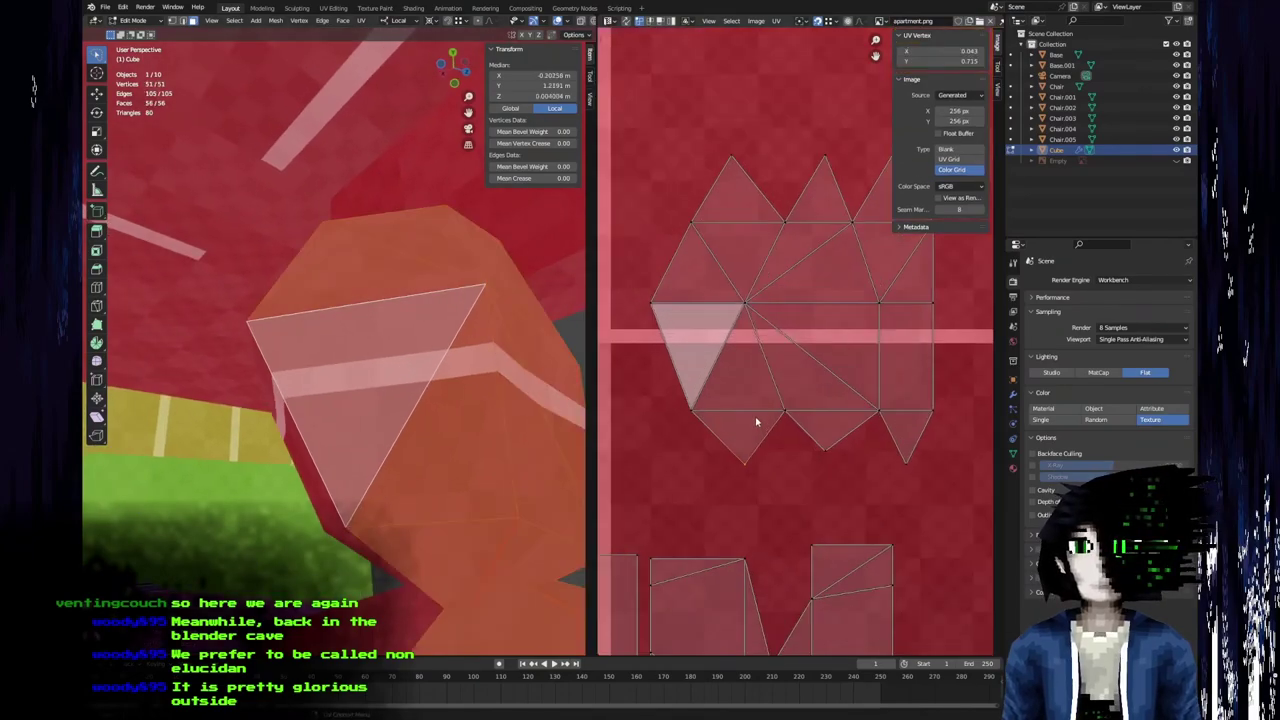
middle_click_drag(350, 349, 291, 451)
left_click(292, 452)
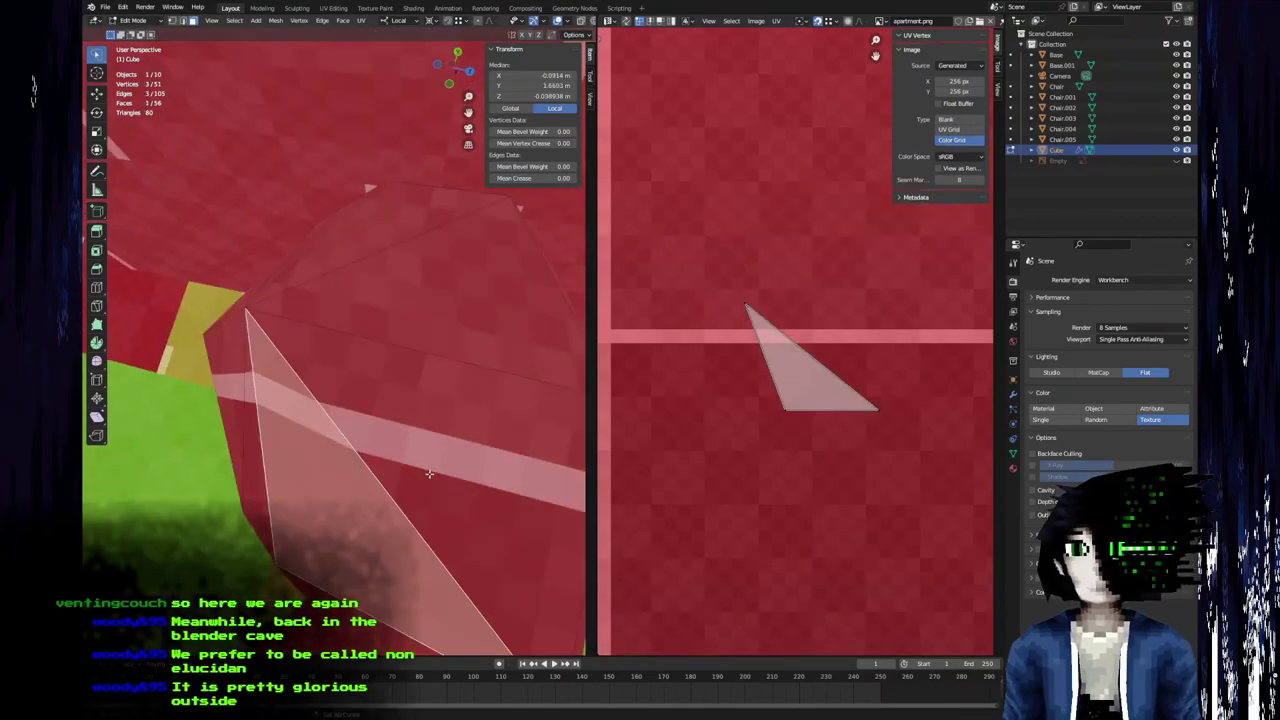
left_click(429, 473, "shift")
key("F3")
key("Return")
middle_click_drag(435, 474, 420, 393)
key("Tab")
key("Tab")
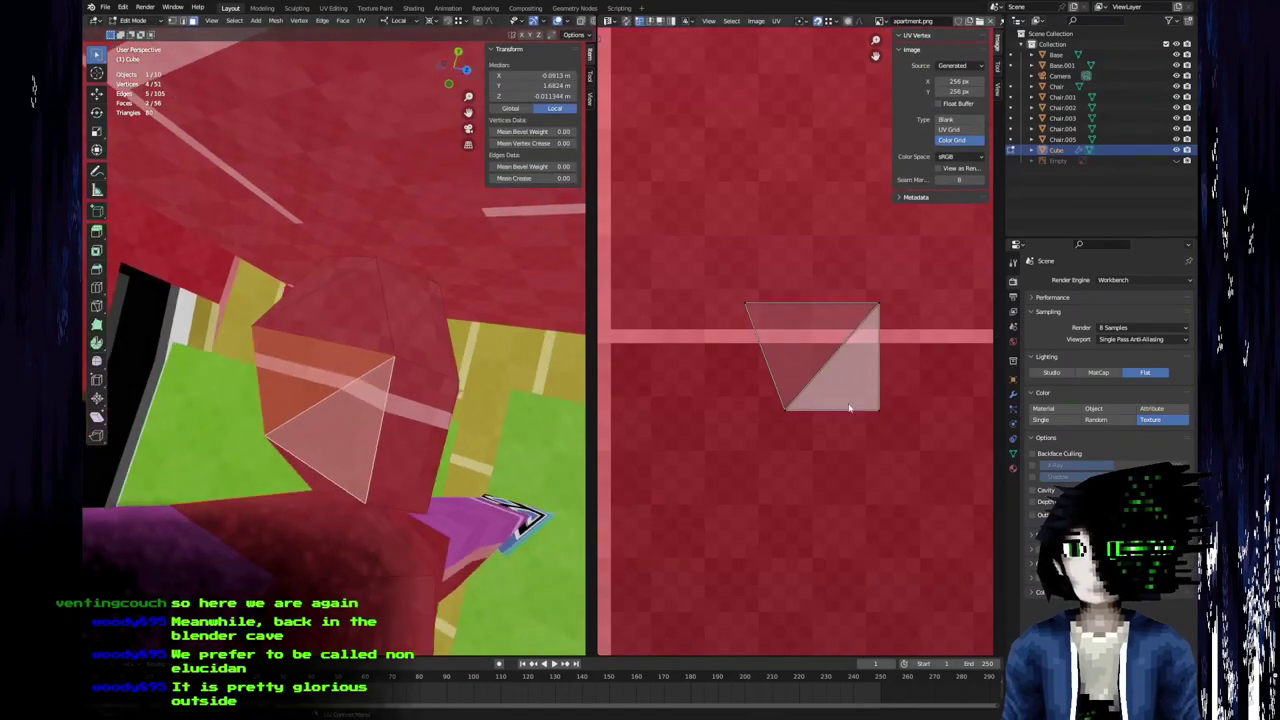
Try to move the lower-left UV vertex of the two selected head triangles up and inward, and undo the move.
left_click(785, 411)
left_click_drag(785, 411, 805, 403)
key("a")
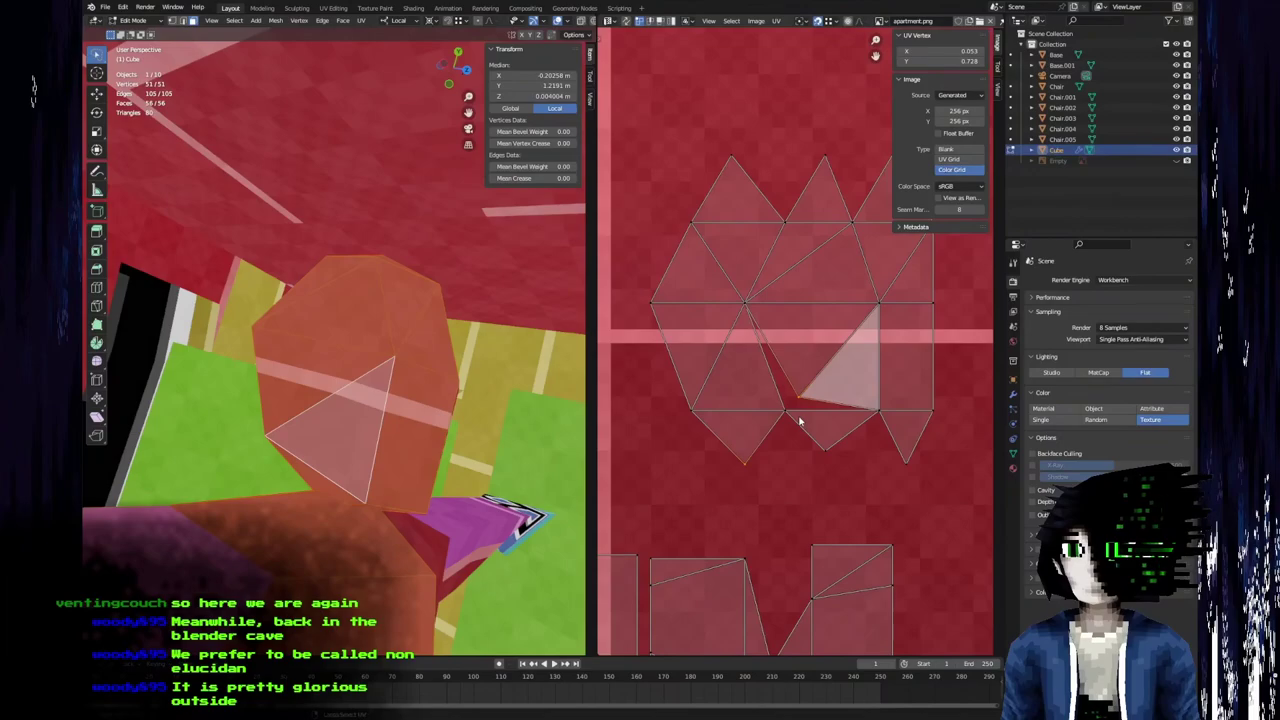
key("ctrl+z")
key("ctrl+z")
key("ctrl+z")
key("ctrl+z")
key("ctrl+shift+z")
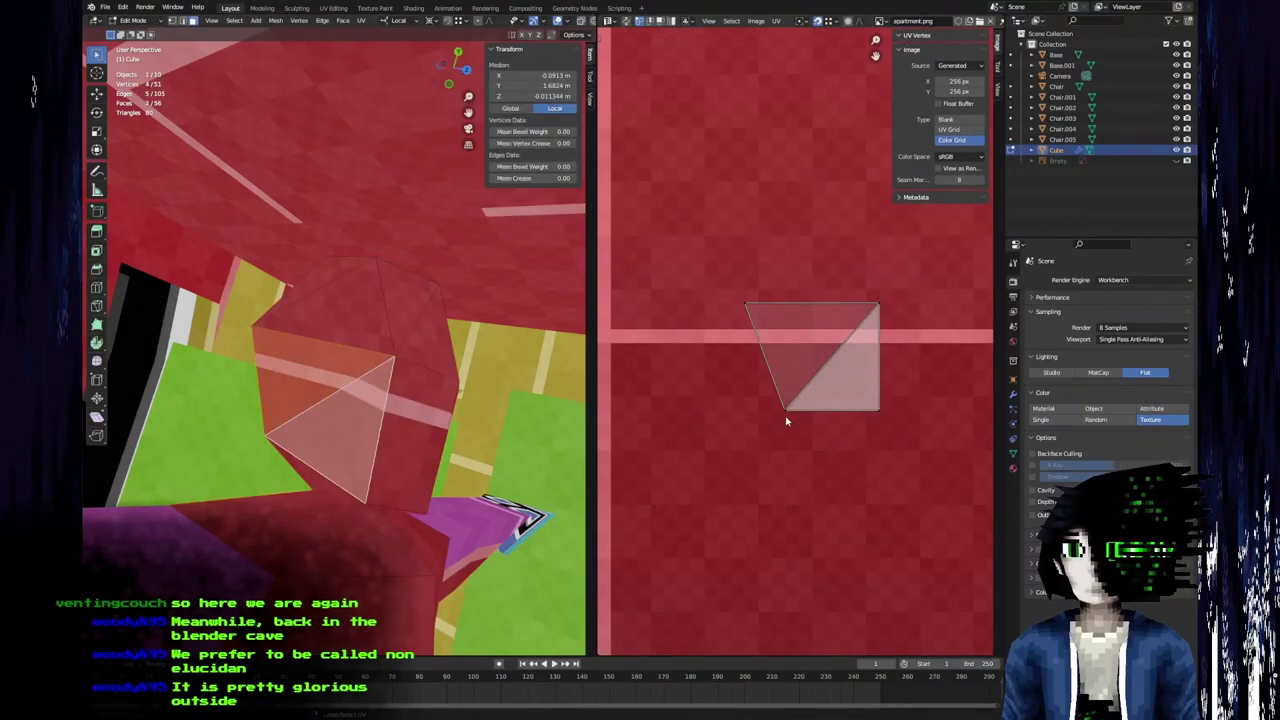
key("ctrl+z")
key("ctrl+z")
With the whole mesh selected, move the head island's shared lower UV vertex to about X 0.059, Y 0.734 and inspect the head.
key("a")
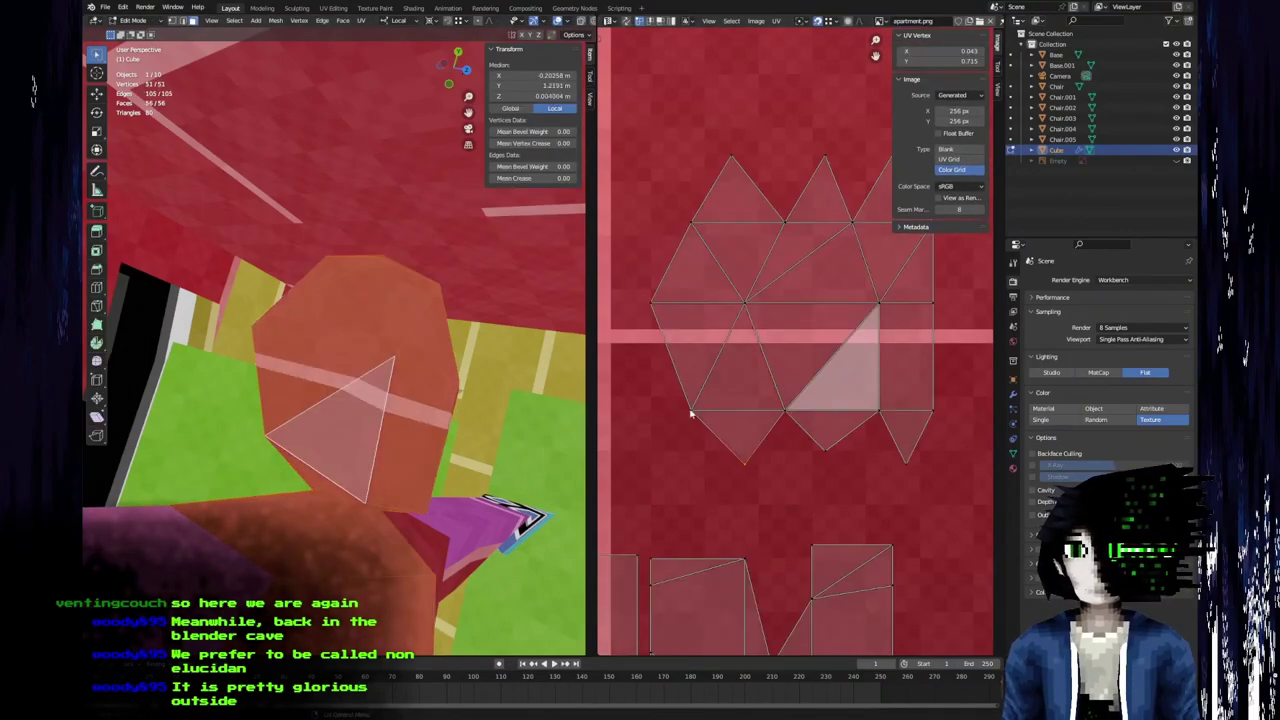
left_click_drag(784, 410, 798, 398)
middle_click_drag(440, 360, 470, 355)
scroll(450, 350, "up", 4)
middle_click_drag(400, 335, 389, 290)
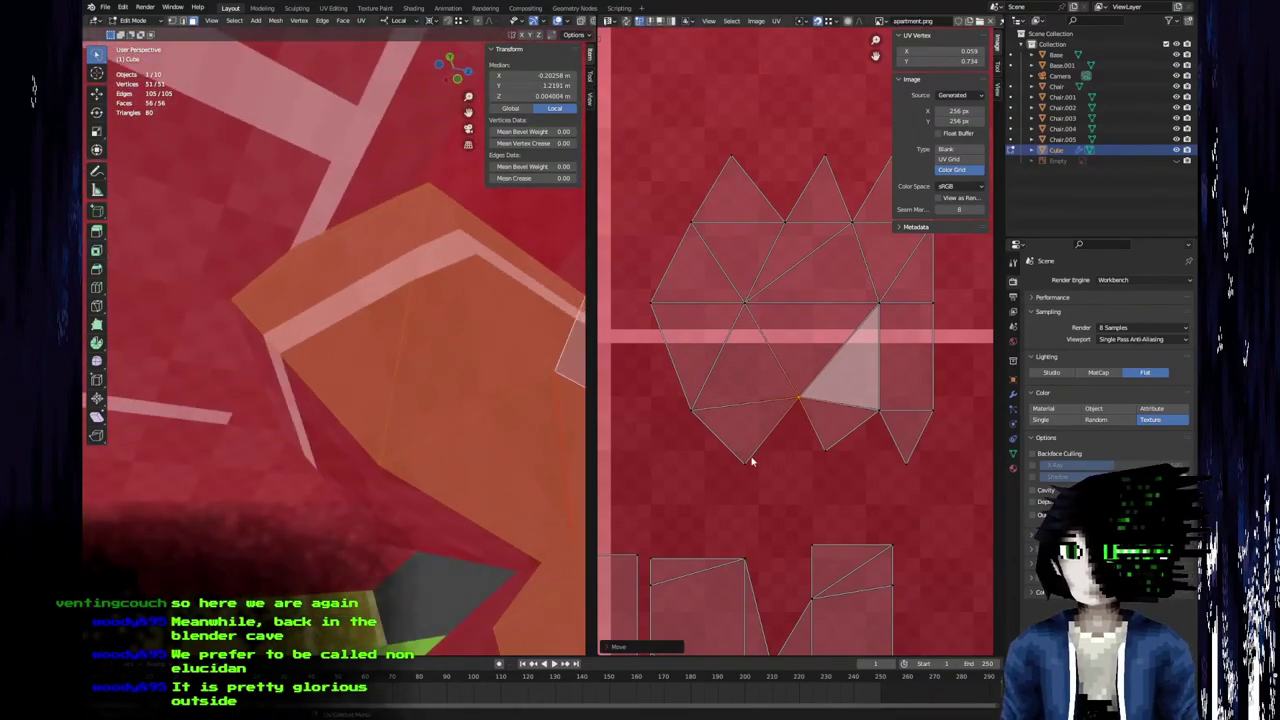
Move the head island's lower-left UV vertex to X 0.027, Y 0.734 and check the head in Object Mode.
left_click(690, 397)
middle_click_drag(575, 440, 396, 436)
key("Tab")
key("Tab")
scroll(396, 436, "up", 5)
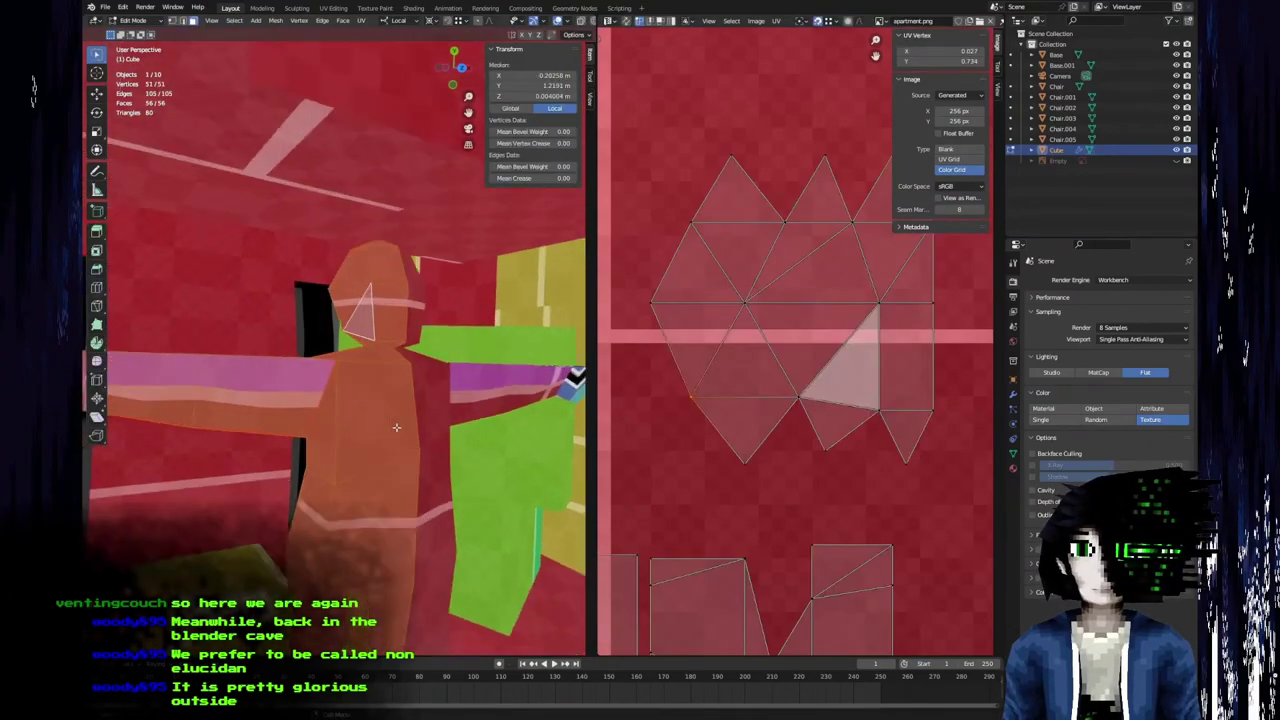
Move the body island's upper right-edge UV vertex to X 0.086, Y 0.676, level with the vertex across from it.
scroll(826, 489, "down", 3)
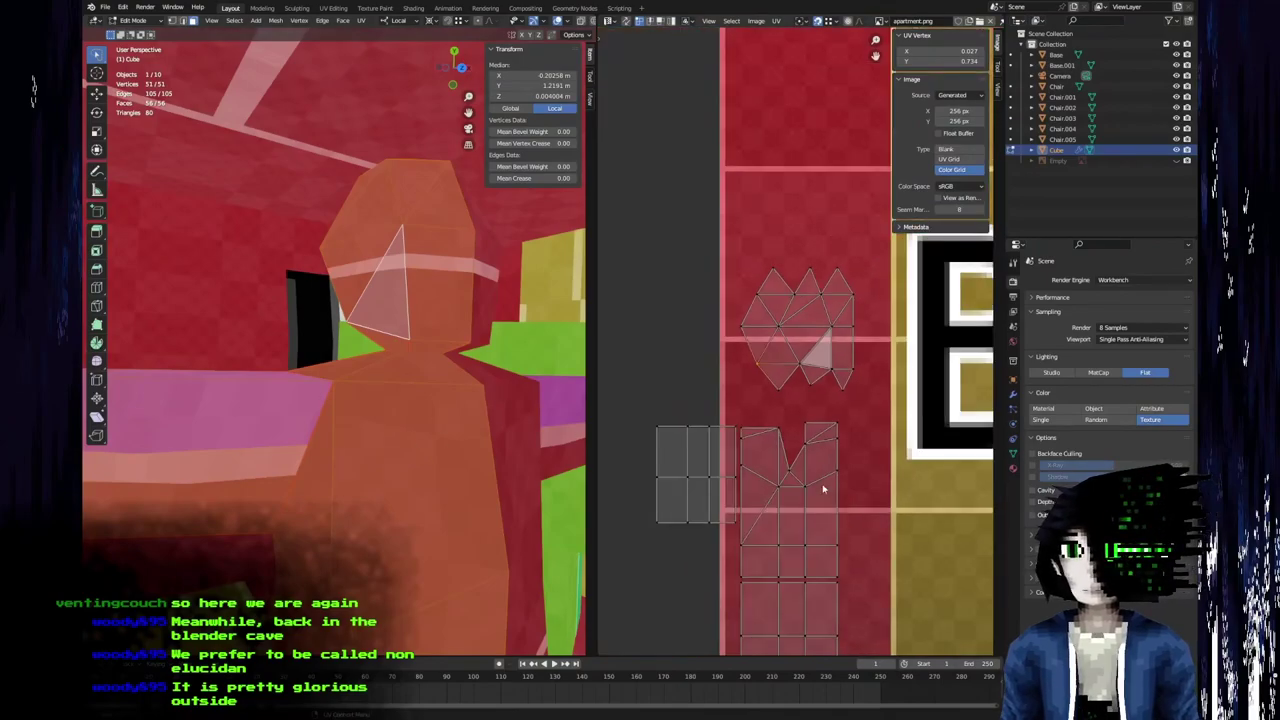
scroll(814, 417, "up", 5)
scroll(938, 477, "up", 1)
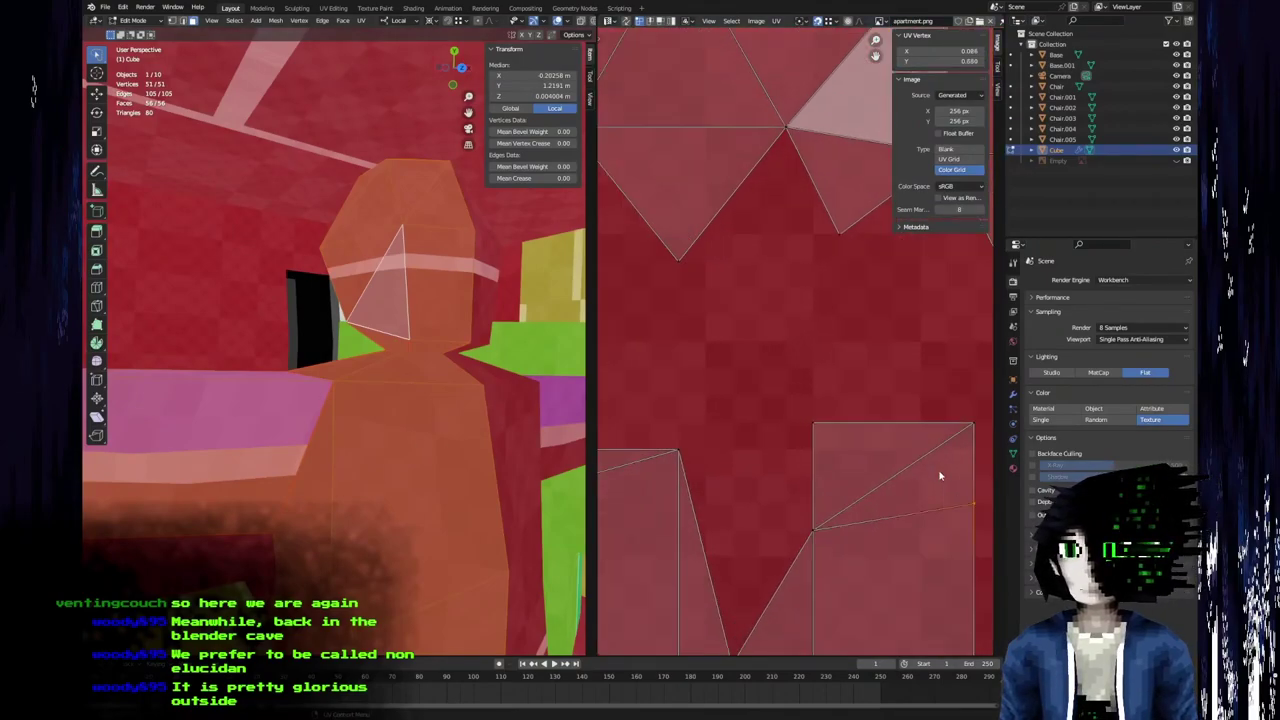
key("g")
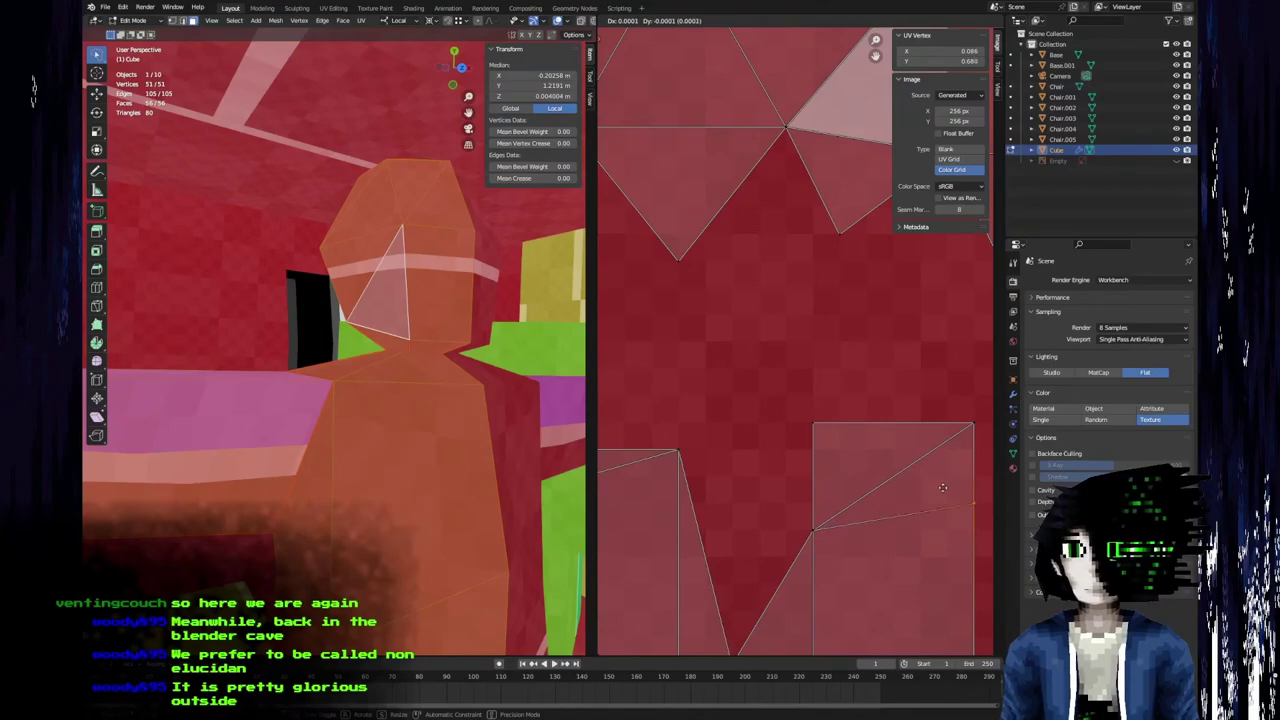
left_click(940, 510)
Examine how the texture runs across the head, neck, shoulders and torso from several angles.
middle_click_drag(435, 423, 473, 531)
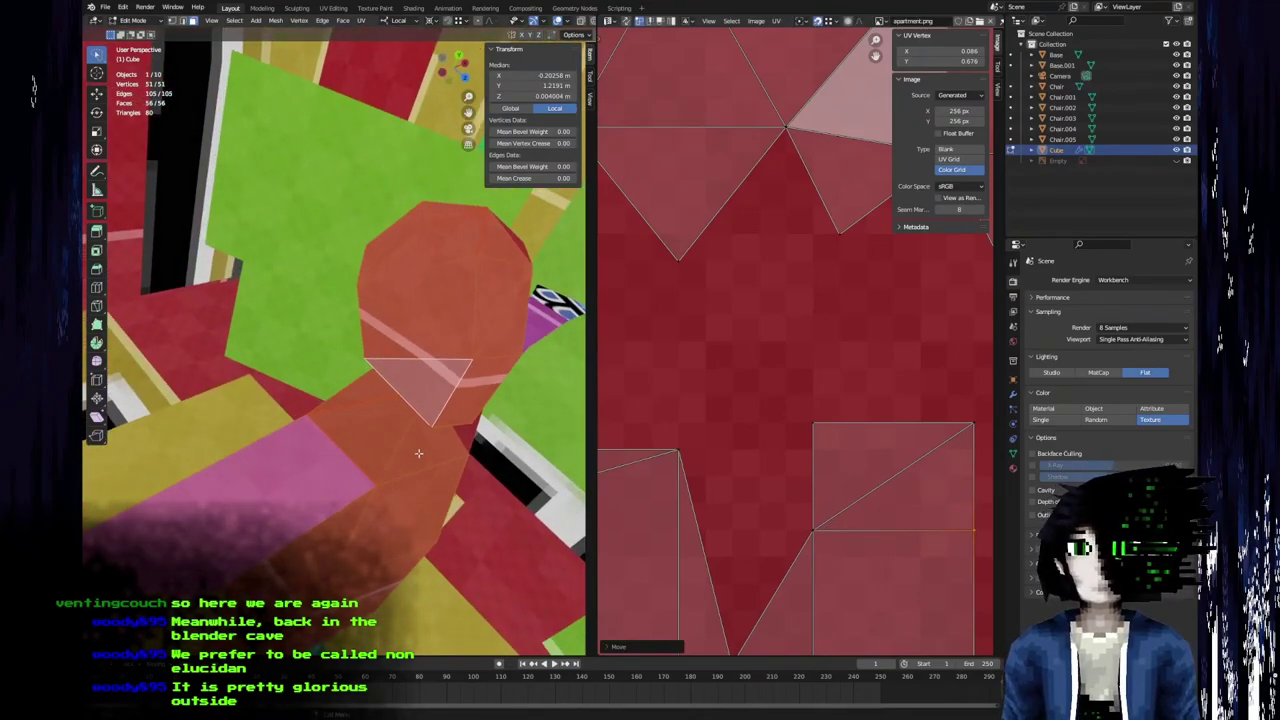
middle_click_drag(416, 457, 539, 384)
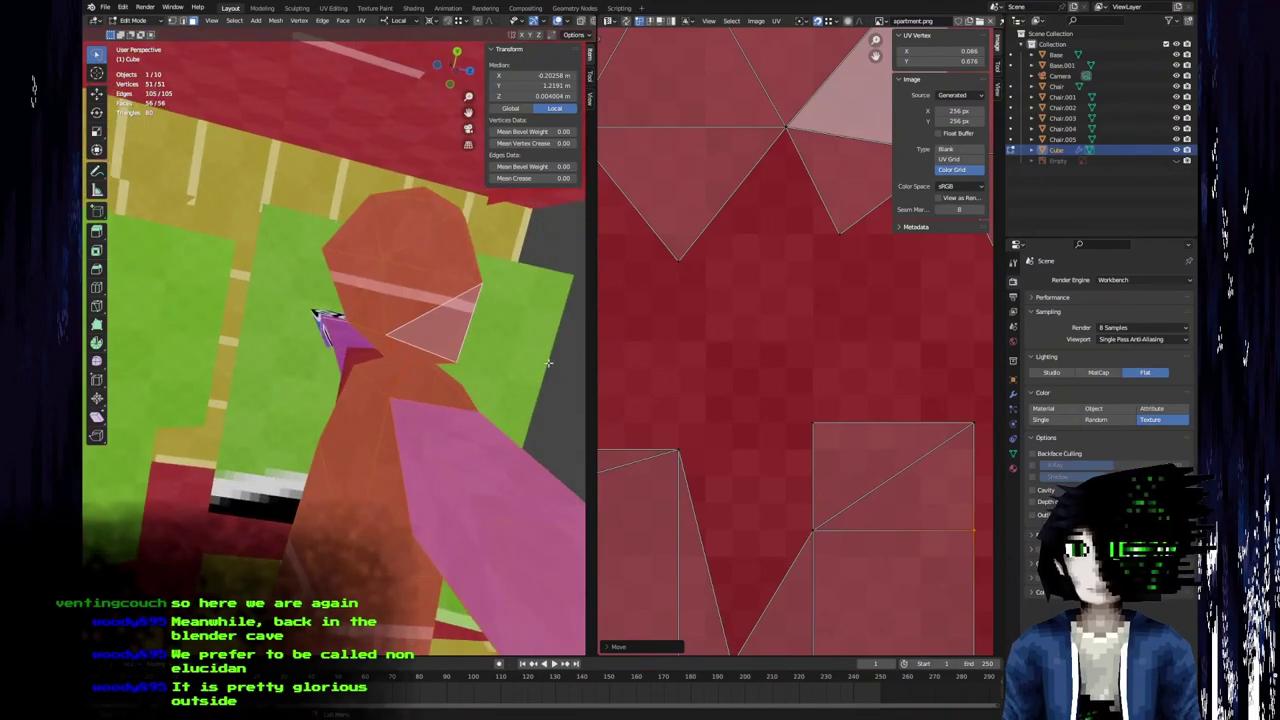
middle_click_drag(535, 372, 397, 460)
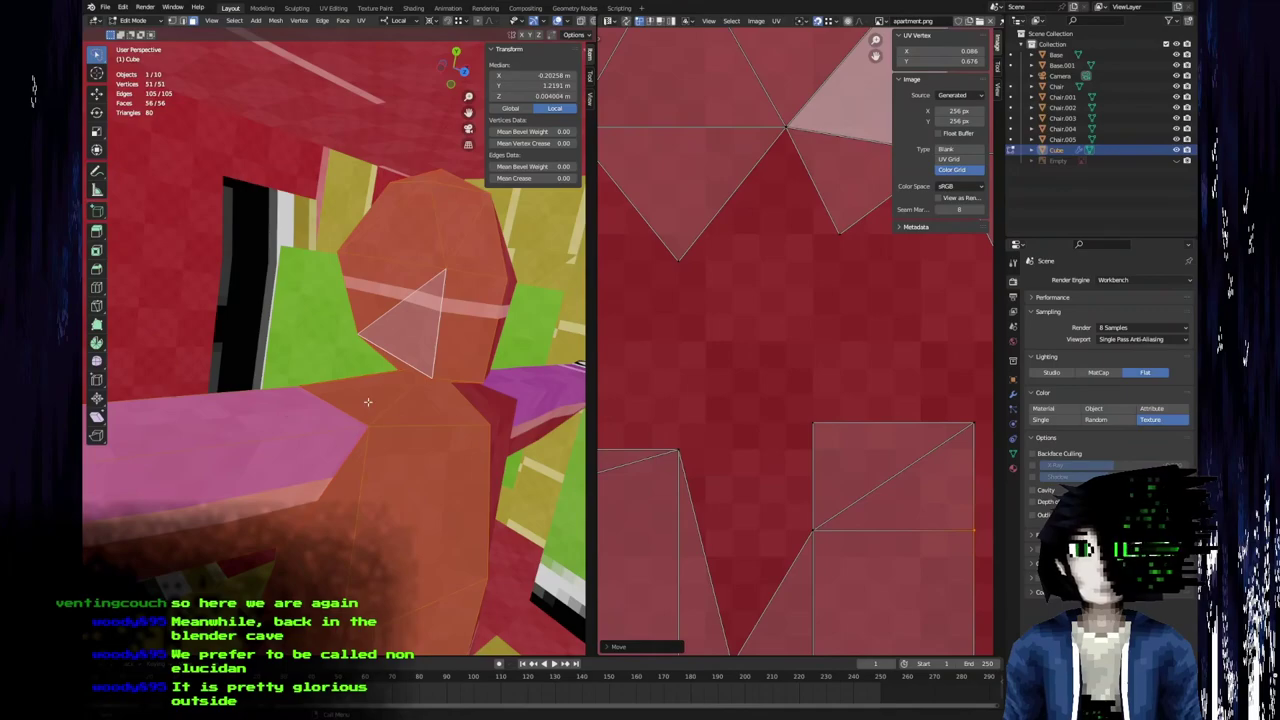
scroll(790, 545, "down", 3)
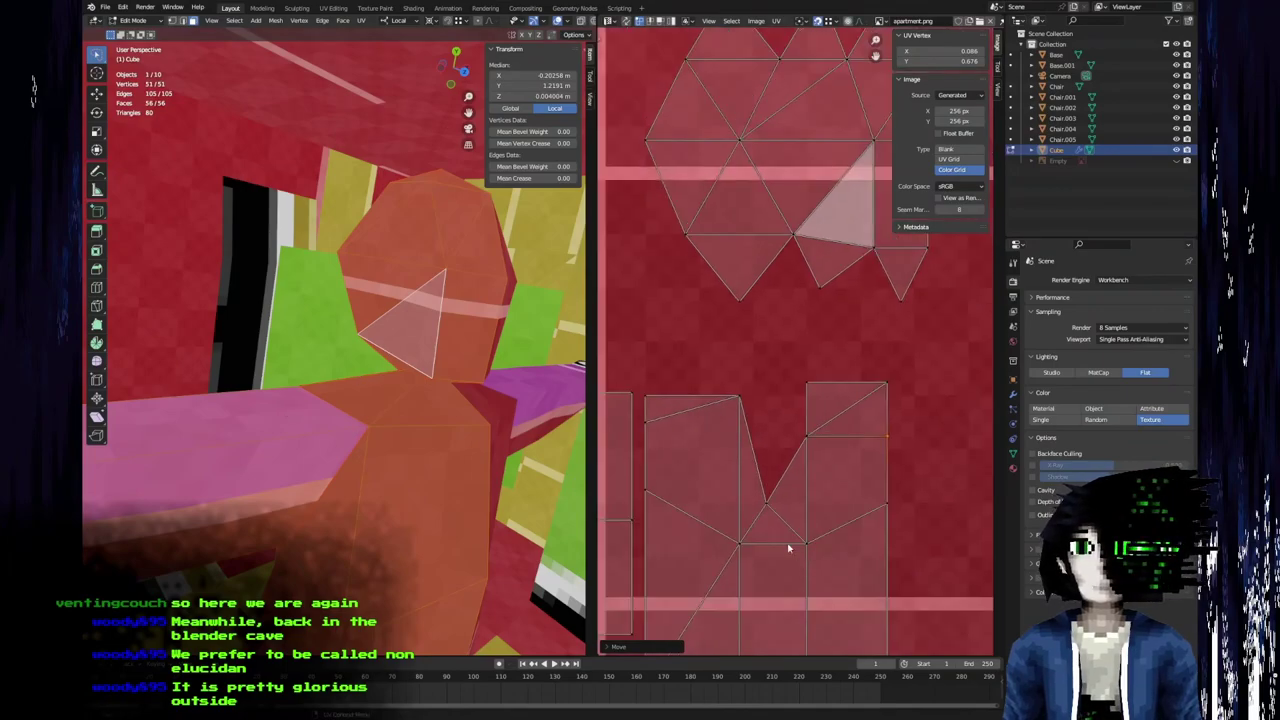
scroll(790, 519, "down", 4)
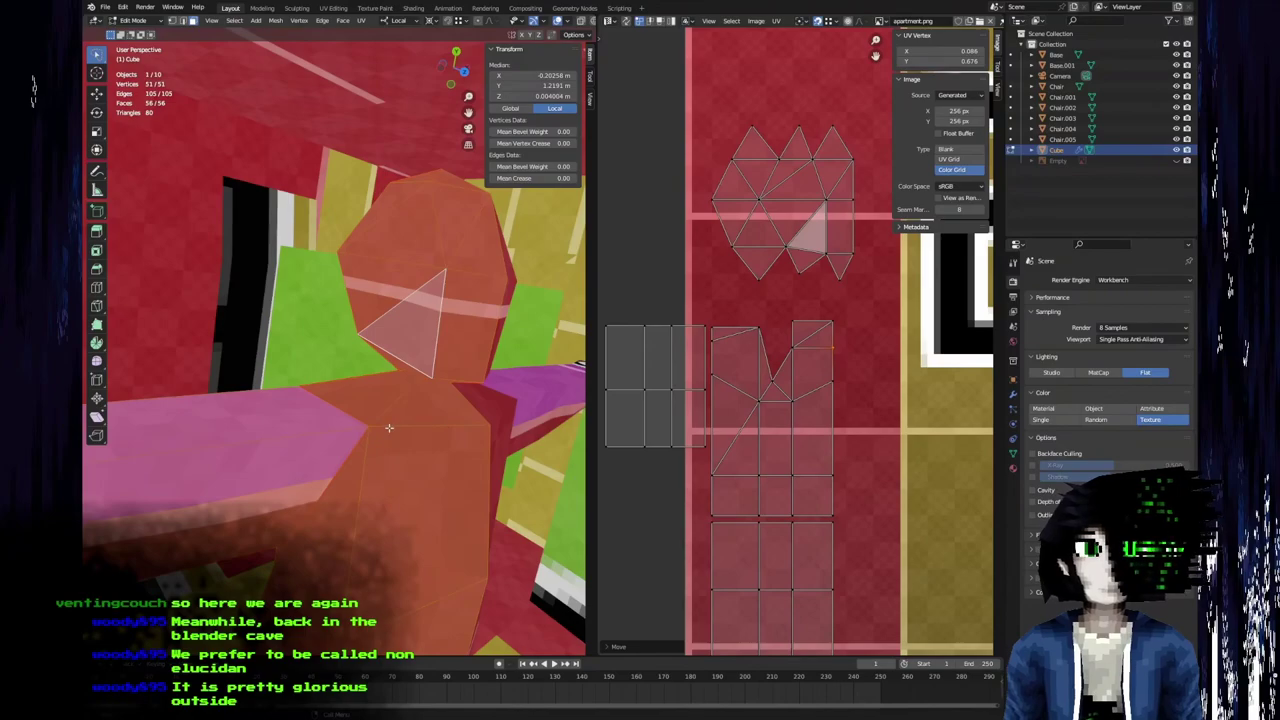
middle_click_drag(457, 437, 382, 531)
scroll(368, 458, "down", 3)
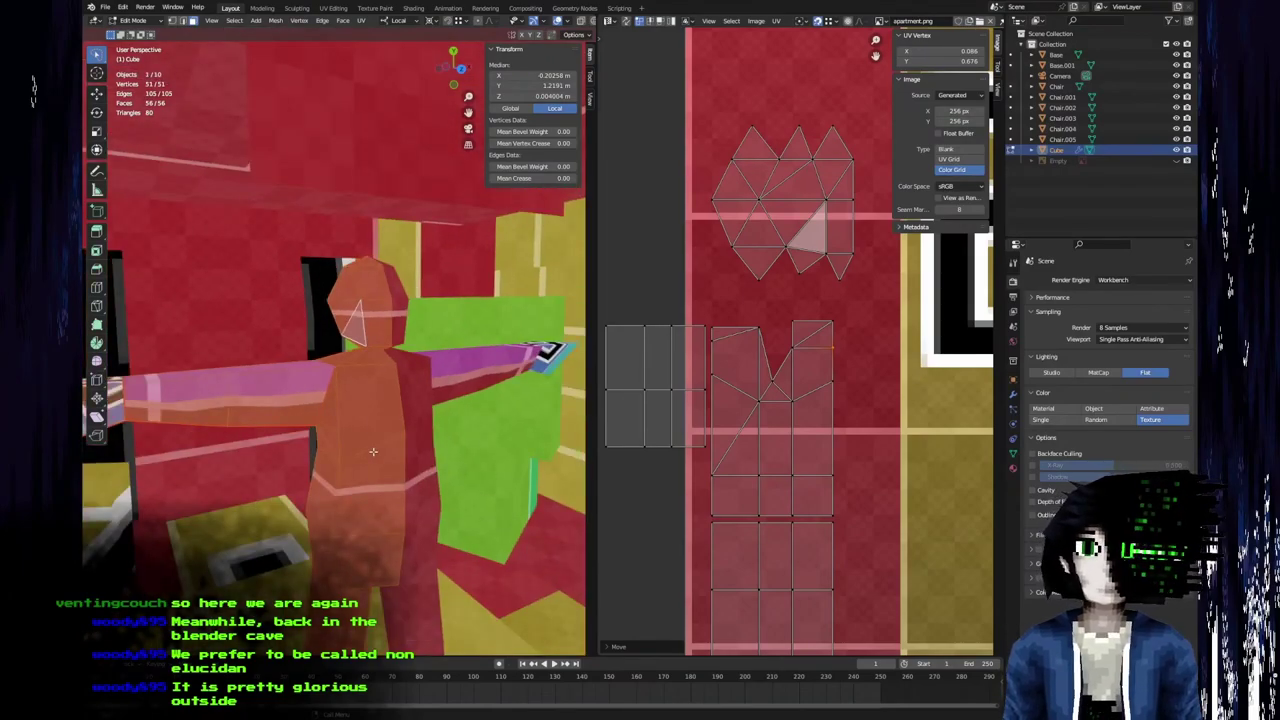
scroll(381, 393, "down", 3)
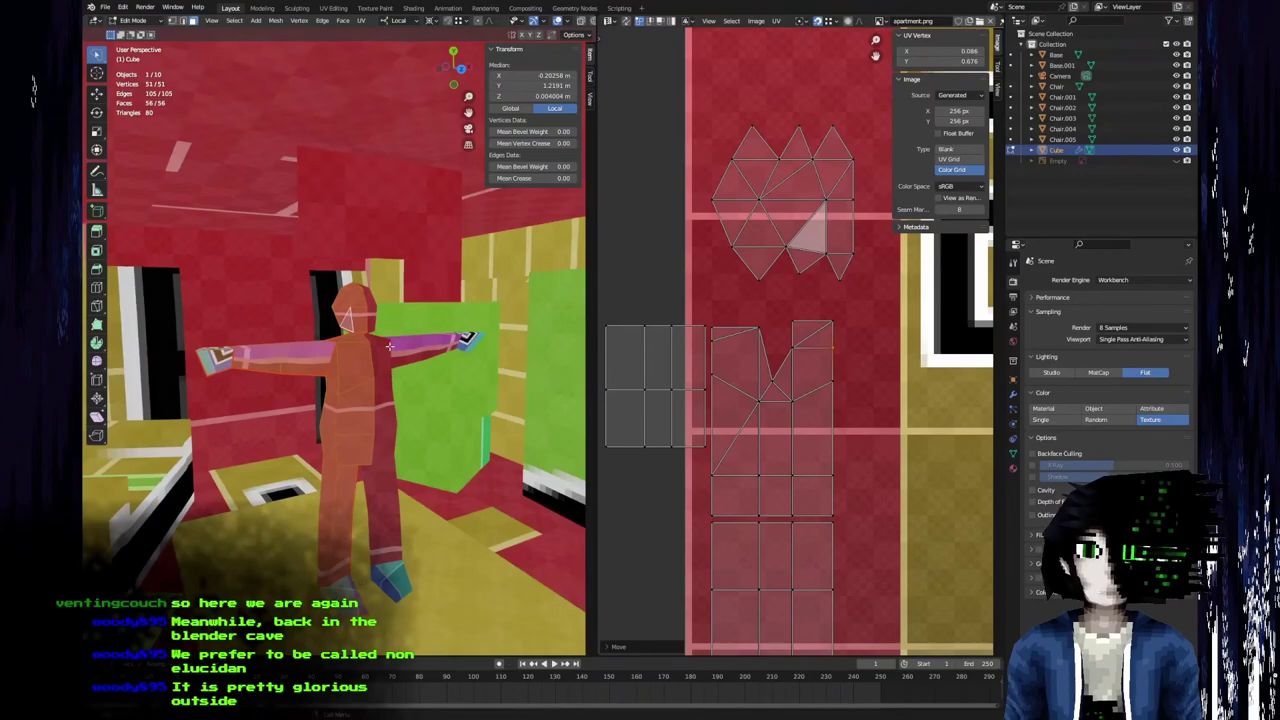
scroll(383, 353, "up", 5)
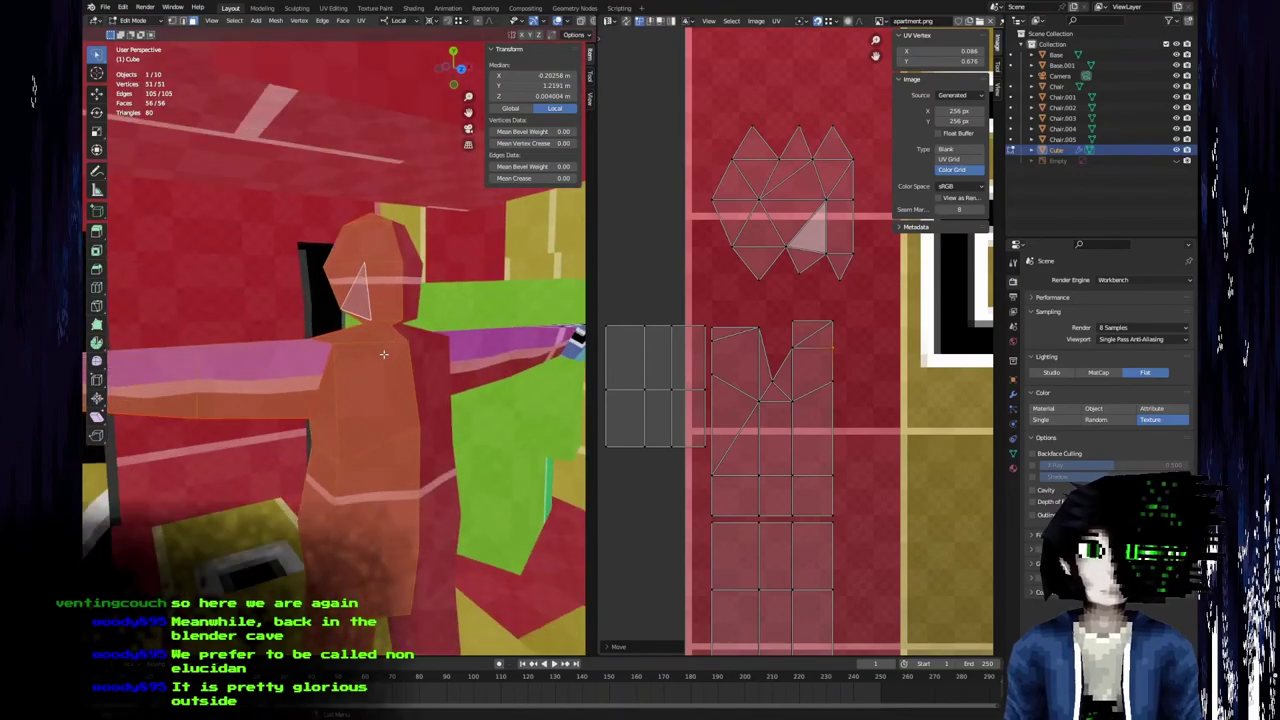
Select the torso's centre-line chest vertex and shift it slightly with local X locked.
middle_click_drag(368, 382, 370, 408)
scroll(344, 395, "up", 4)
key("1")
left_click(513, 351)
key("g")
key("shift+y")
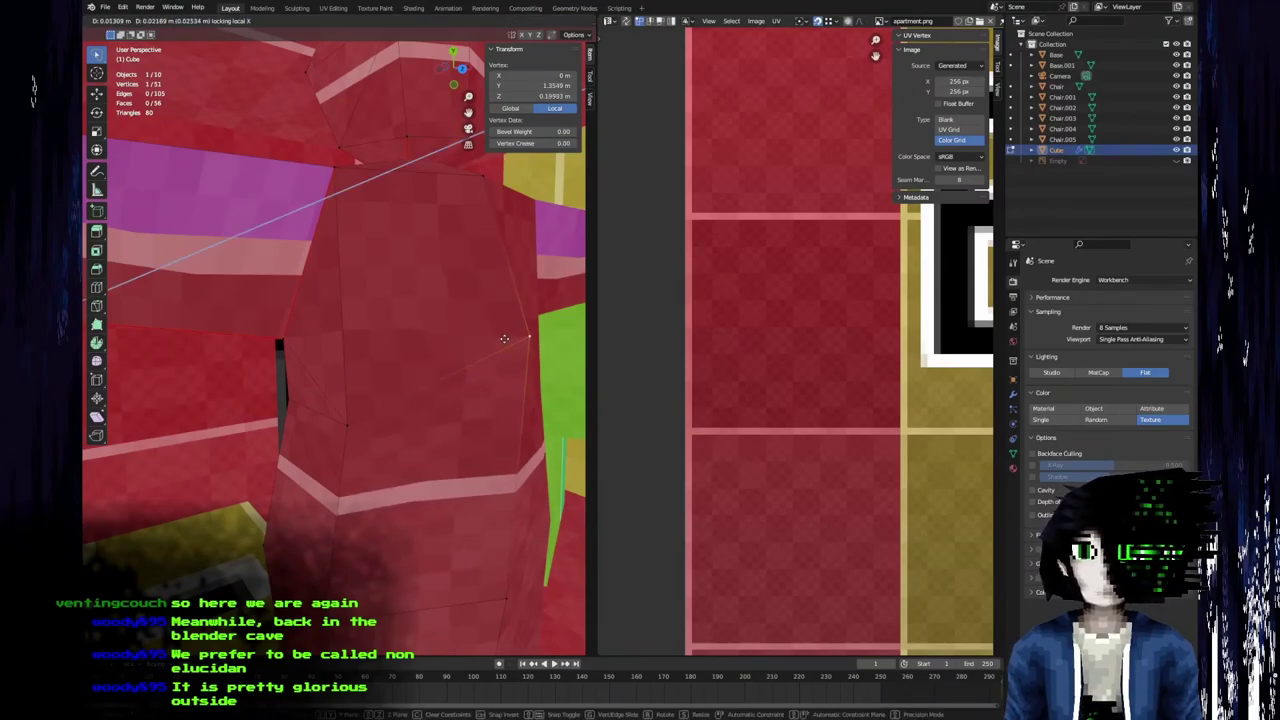
left_click(512, 338)
With the whole mesh selected, move the body island's second right-edge UV vertex to X 0.086, Y 0.656.
key("a")
scroll(820, 391, "up", 2)
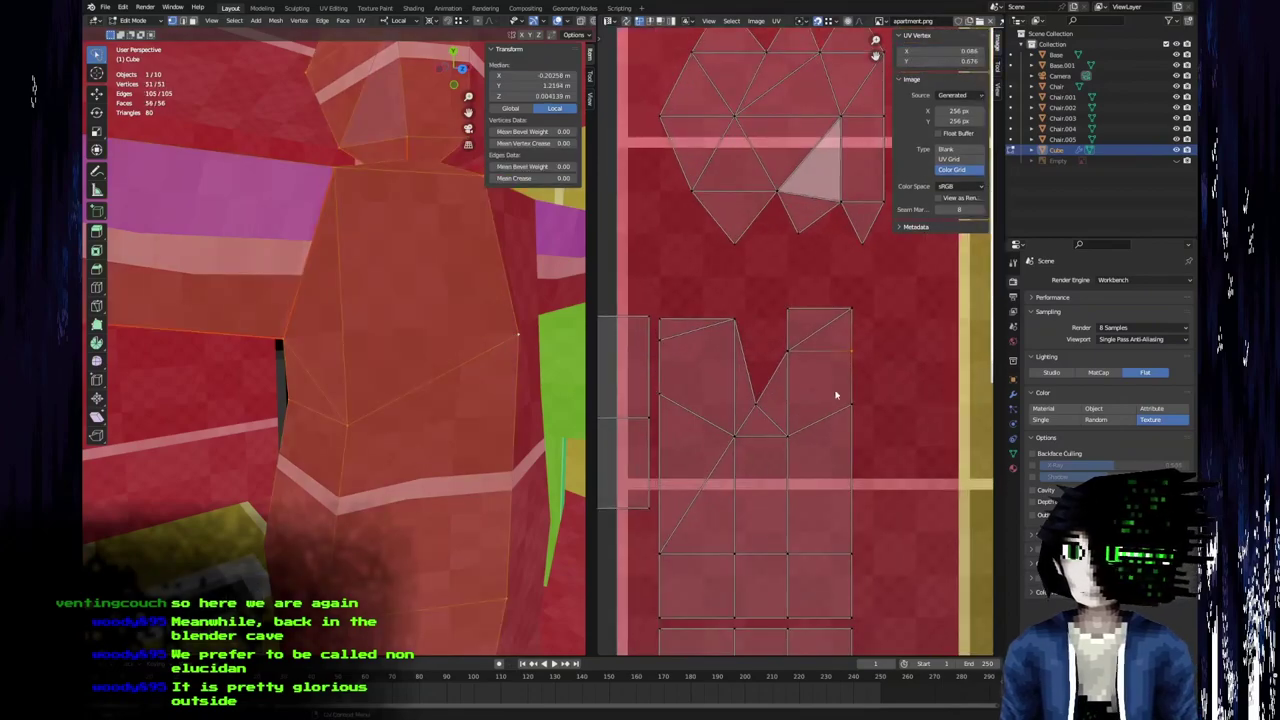
left_click(860, 412)
key("g")
left_click(862, 415)
Triangulate the upper chest quad and the torso quad directly below it, checking the shape in Object Mode.
middle_click_drag(462, 448, 369, 409)
scroll(390, 400, "down", 5)
scroll(369, 409, "up", 5)
key("3")
left_click(451, 351)
key("ctrl+t")
key("Tab")
middle_click_drag(451, 353, 391, 340)
key("Tab")
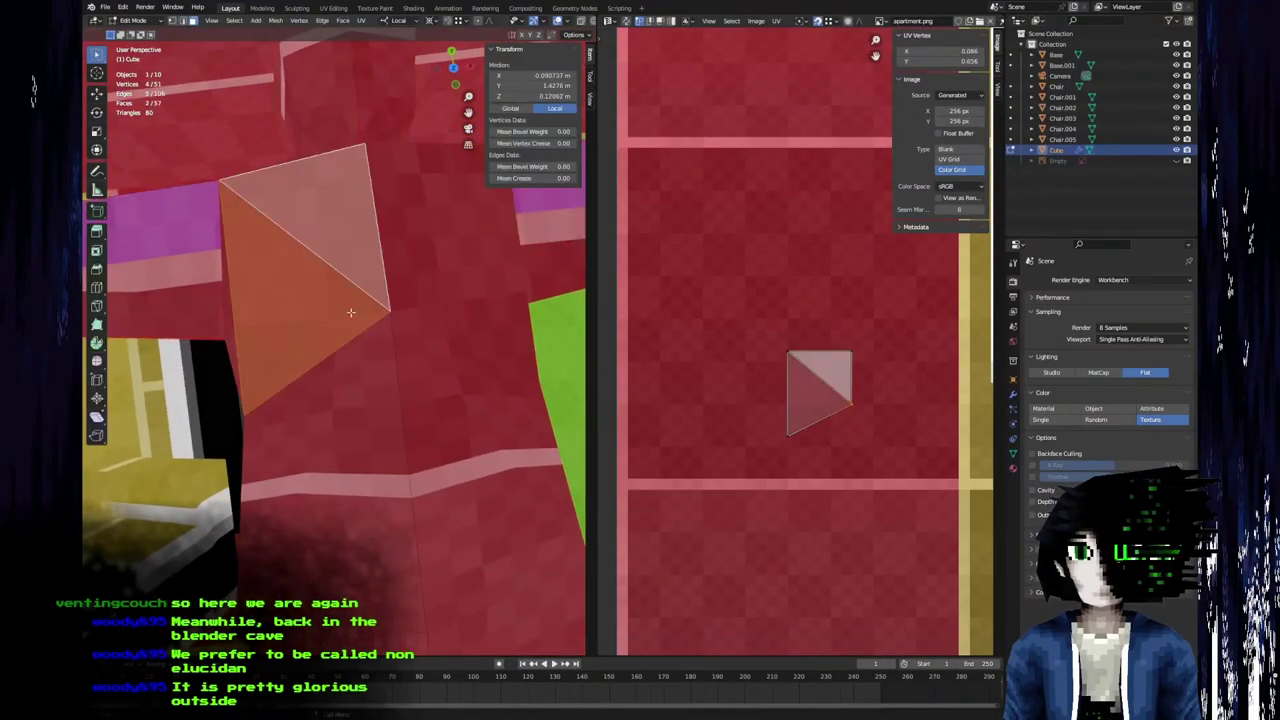
key("f")
middle_click_drag(366, 436, 428, 408)
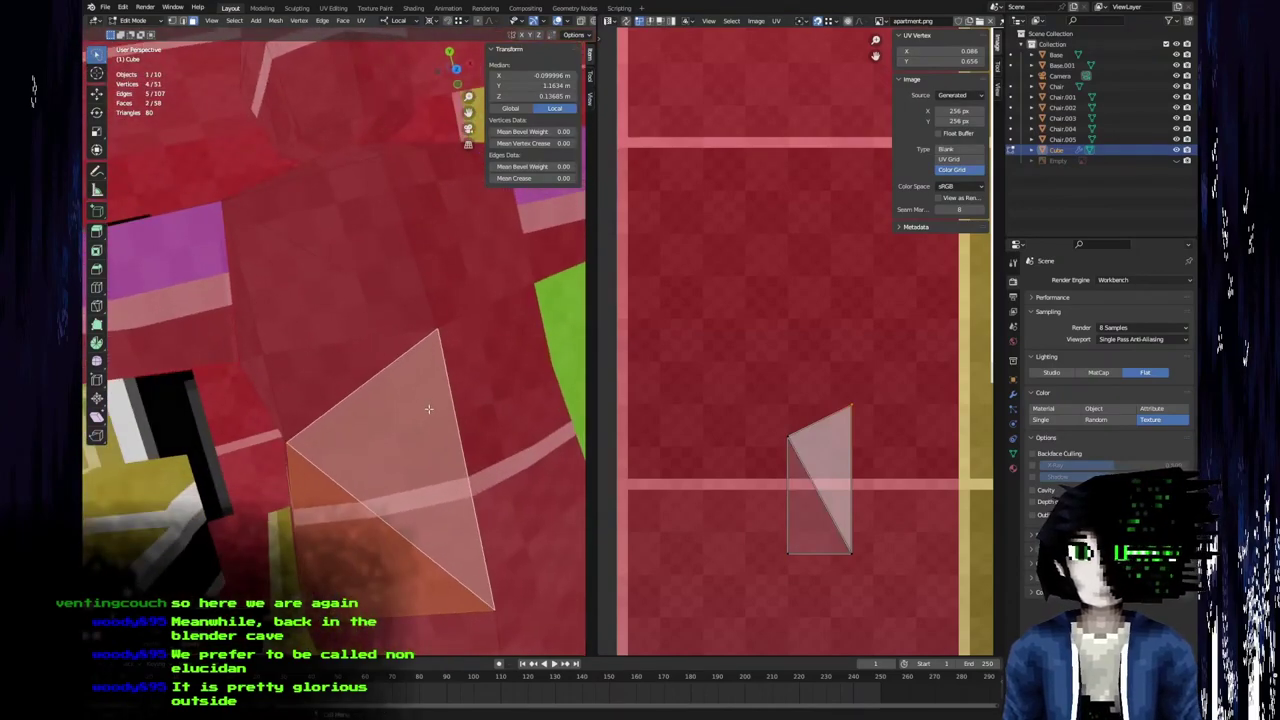
With the whole mesh selected, realign the right-edge UV vertex shared by the new chest triangles and check the figure in Object Mode.
key("a")
key("g")
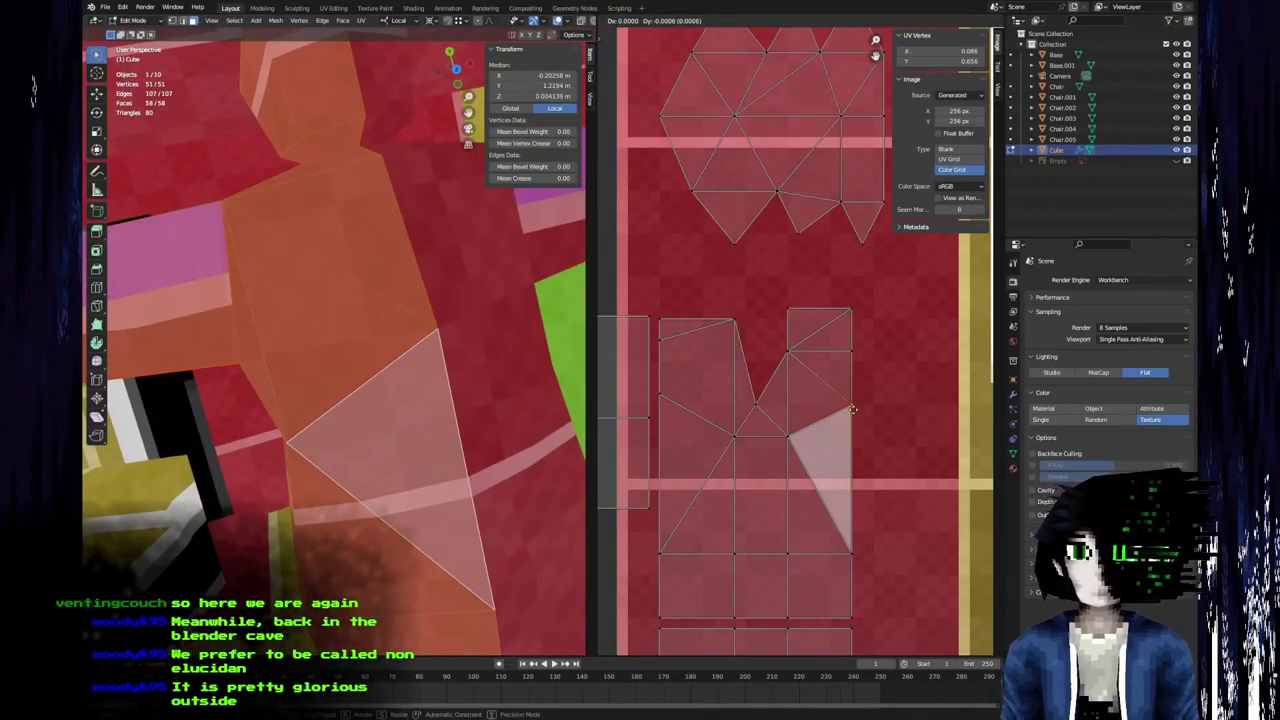
left_click(853, 410)
scroll(368, 441, "down", 3)
key("Tab")
scroll(340, 424, "down", 3)
middle_click_drag(260, 377, 337, 378)
scroll(240, 338, "up", 4)
key("Tab")
Identify the crotch triangle and move its inner UV corner on the body island's lower edge to X 0.062, Y 0.578.
left_click(454, 400)
left_click(346, 362)
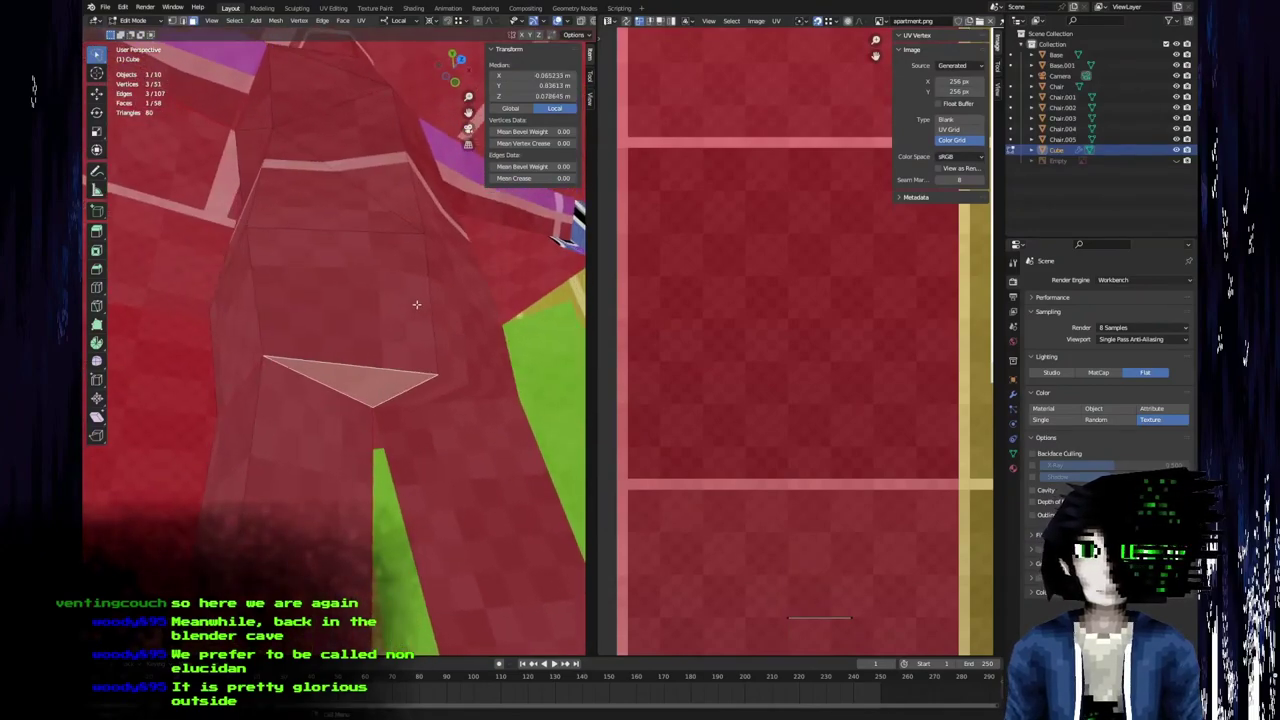
key("a")
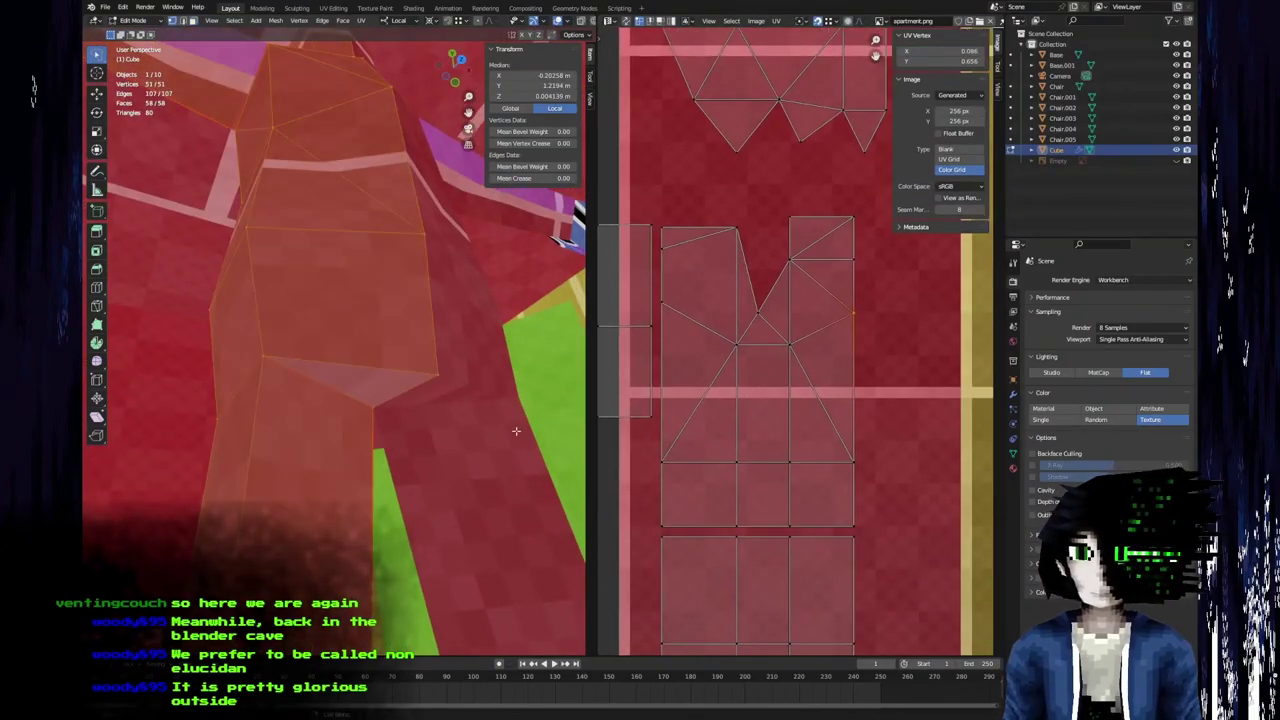
scroll(749, 491, "down", 2)
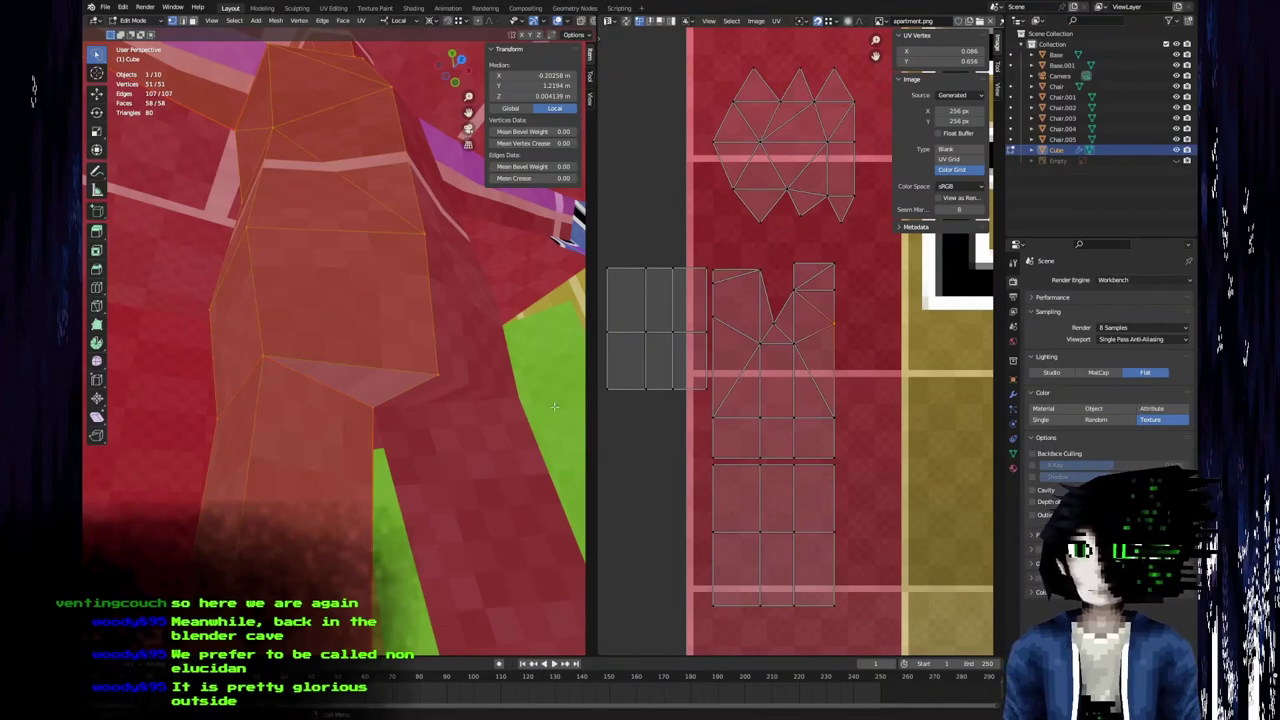
scroll(755, 375, "up", 4)
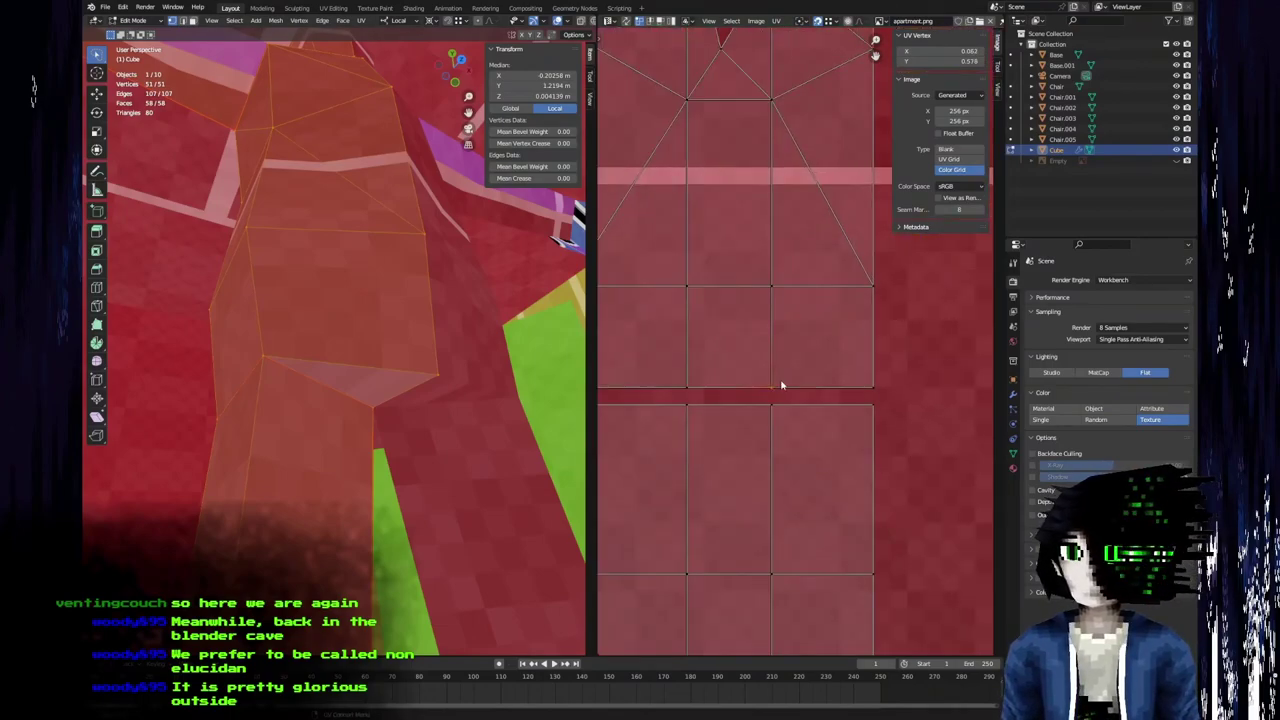
key("g")
left_click(788, 318)
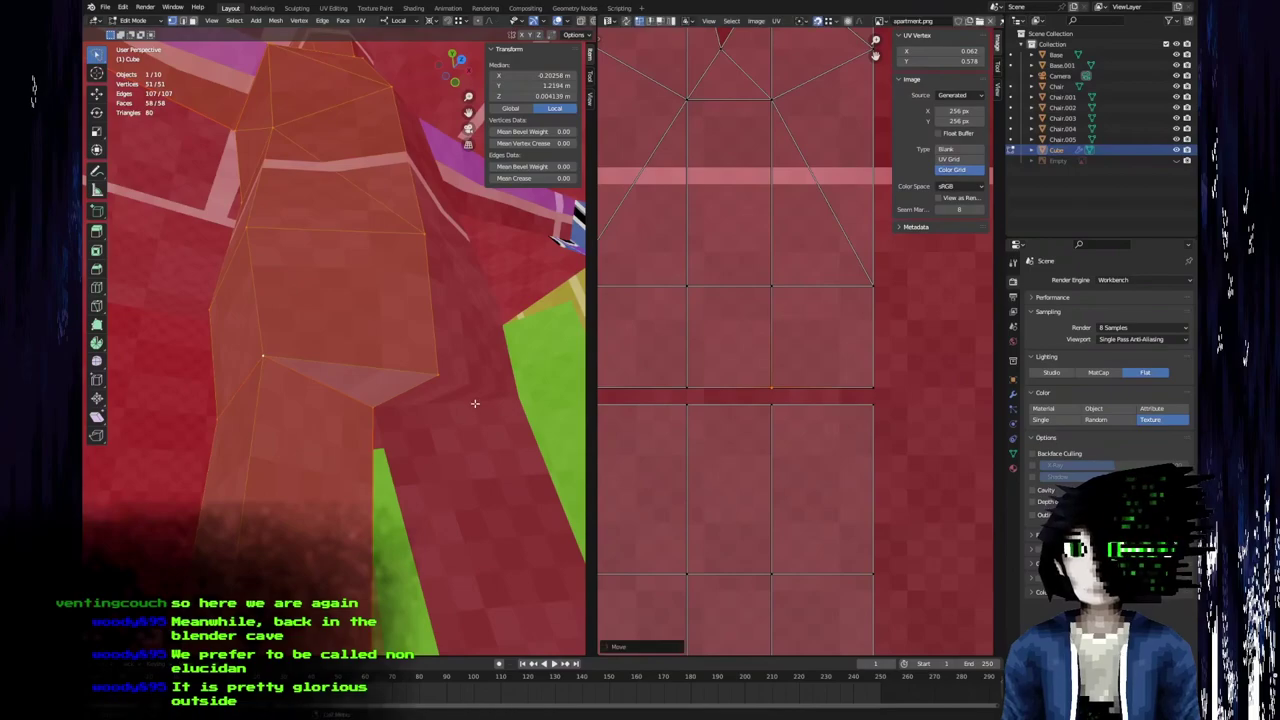
Isolate the crotch triangle and try to shift its inner UV corner away from the body island's lower edge.
key("3")
left_click(388, 386)
key("g")
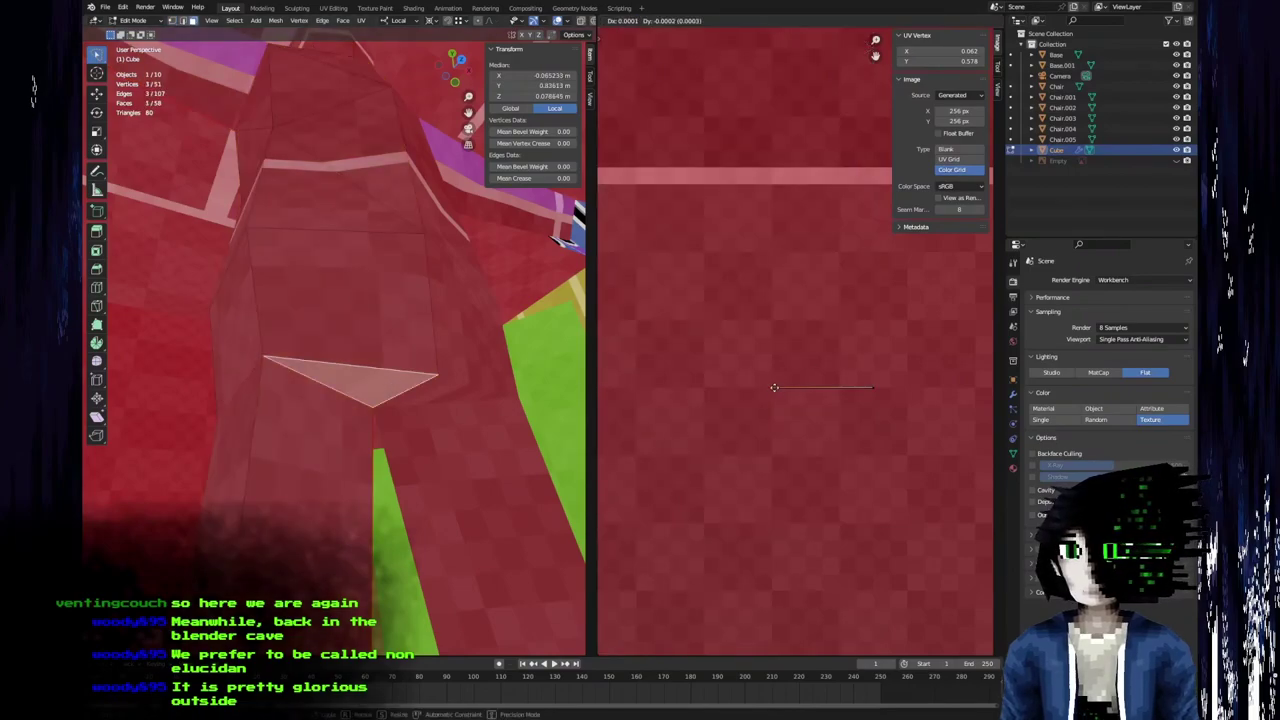
left_click(777, 391)
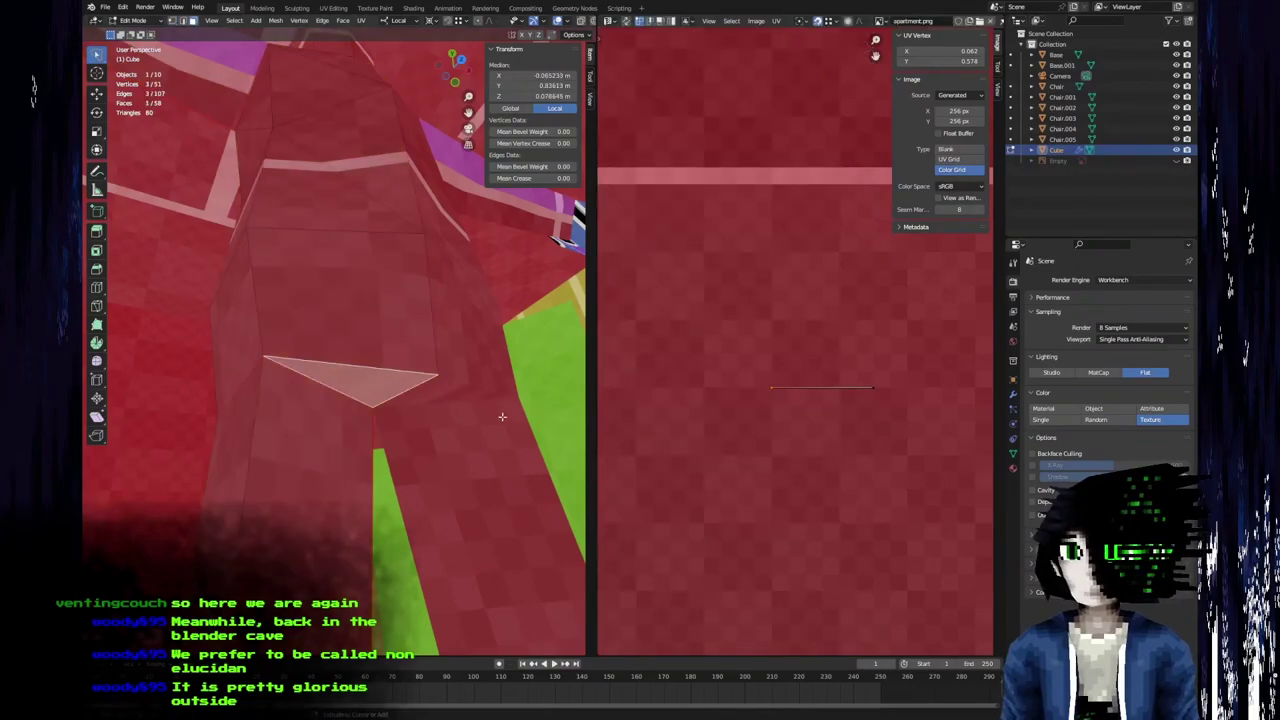
key("a")
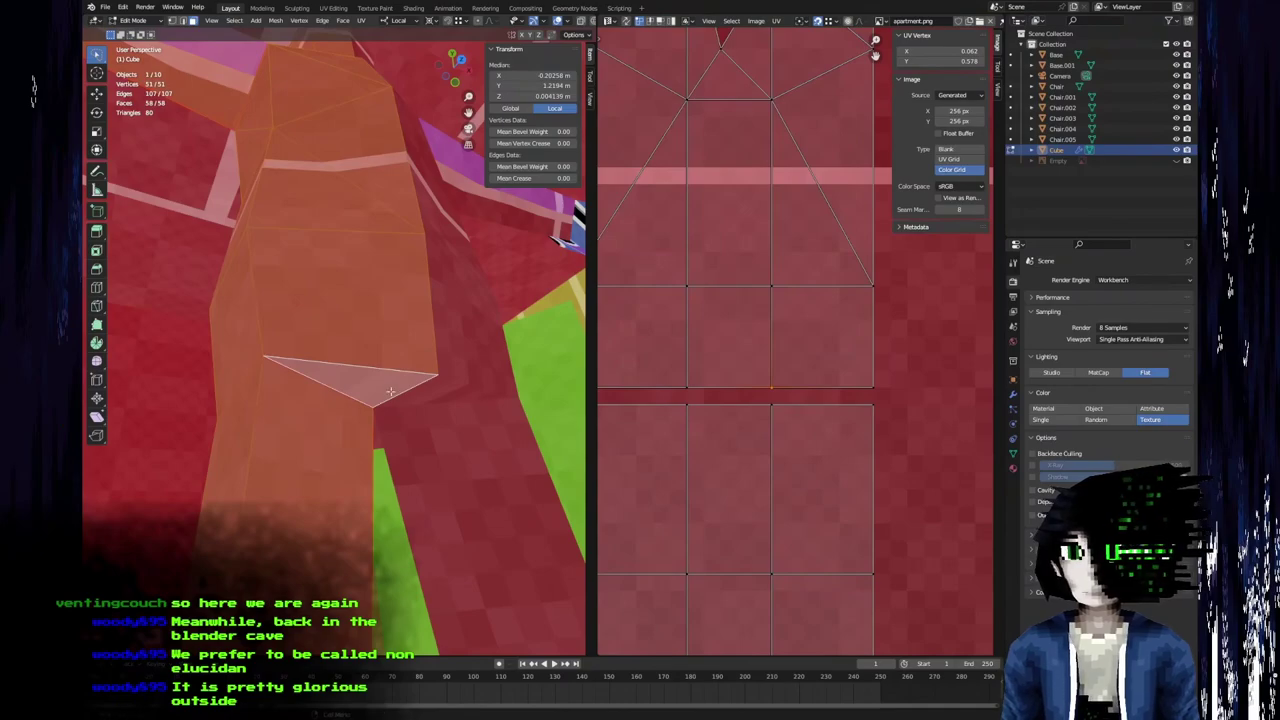
left_click(390, 391)
Examine how the crotch triangle's flattened UVs sit between the torso and leg islands.
scroll(743, 429, "up", 5)
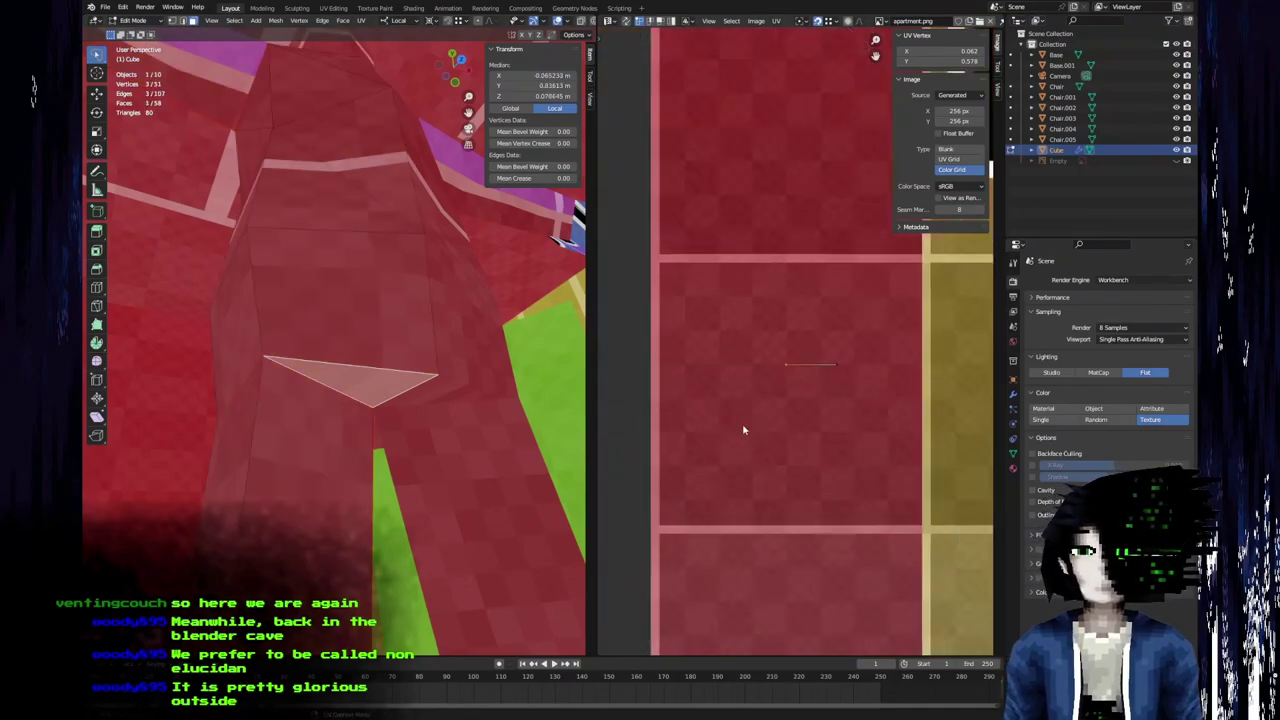
key("a")
scroll(764, 363, "down", 6)
scroll(764, 363, "up", 7)
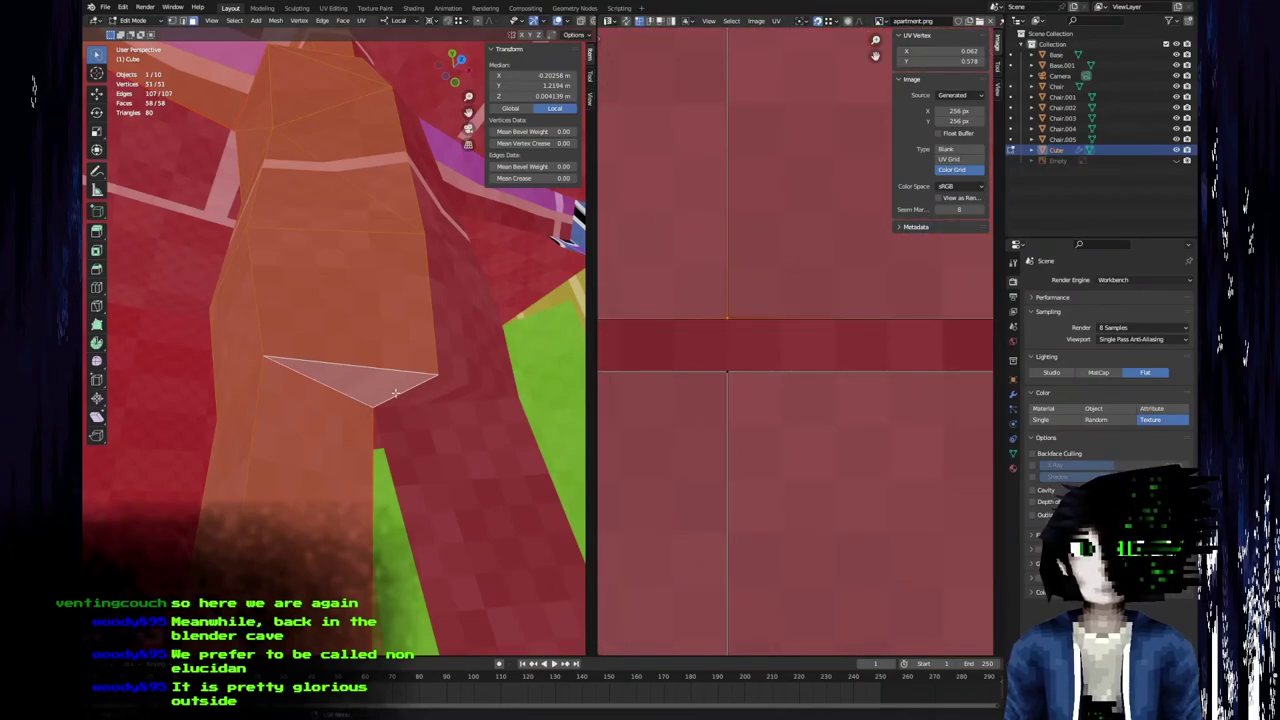
scroll(794, 314, "down", 8)
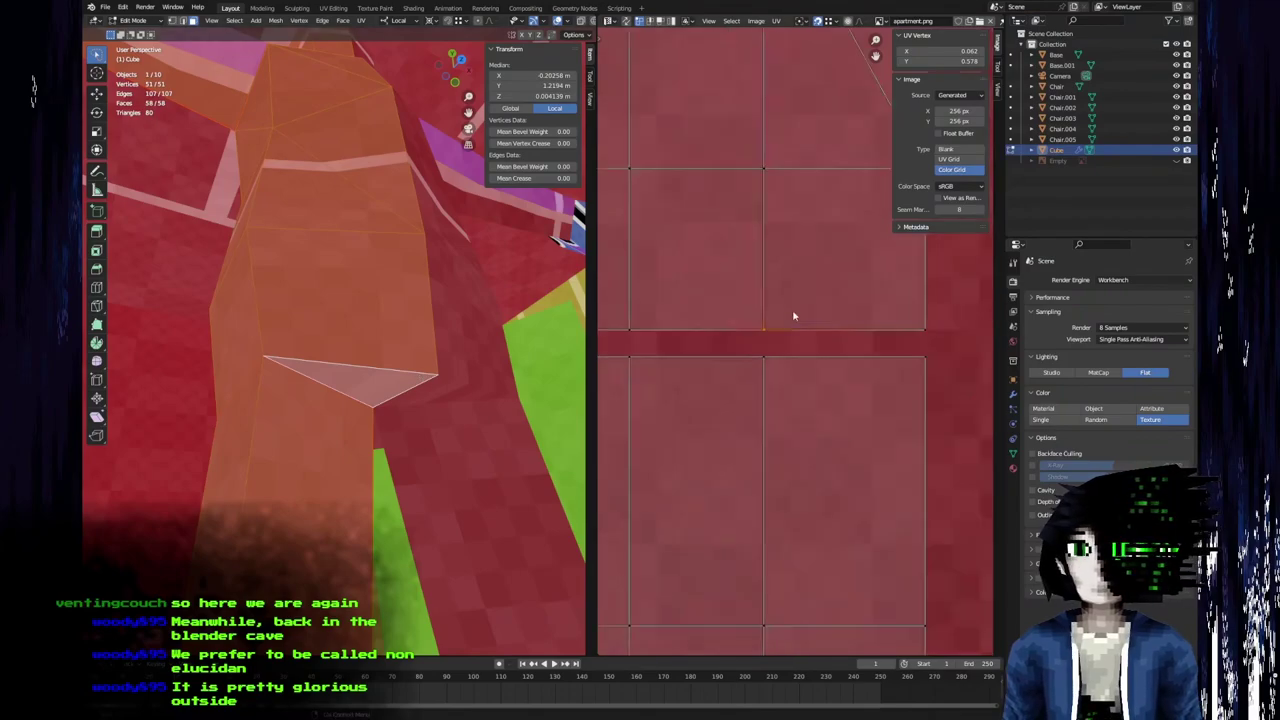
mouse_move(807, 401)
middle_mouse_down()
mouse_move(618, 413)
mouse_move(606, 431)
mouse_move(777, 453)
mouse_move(803, 394)
middle_mouse_up()
scroll(772, 378, "up", 5)
scroll(803, 394, "up", 5)
scroll(790, 390, "up", 4)
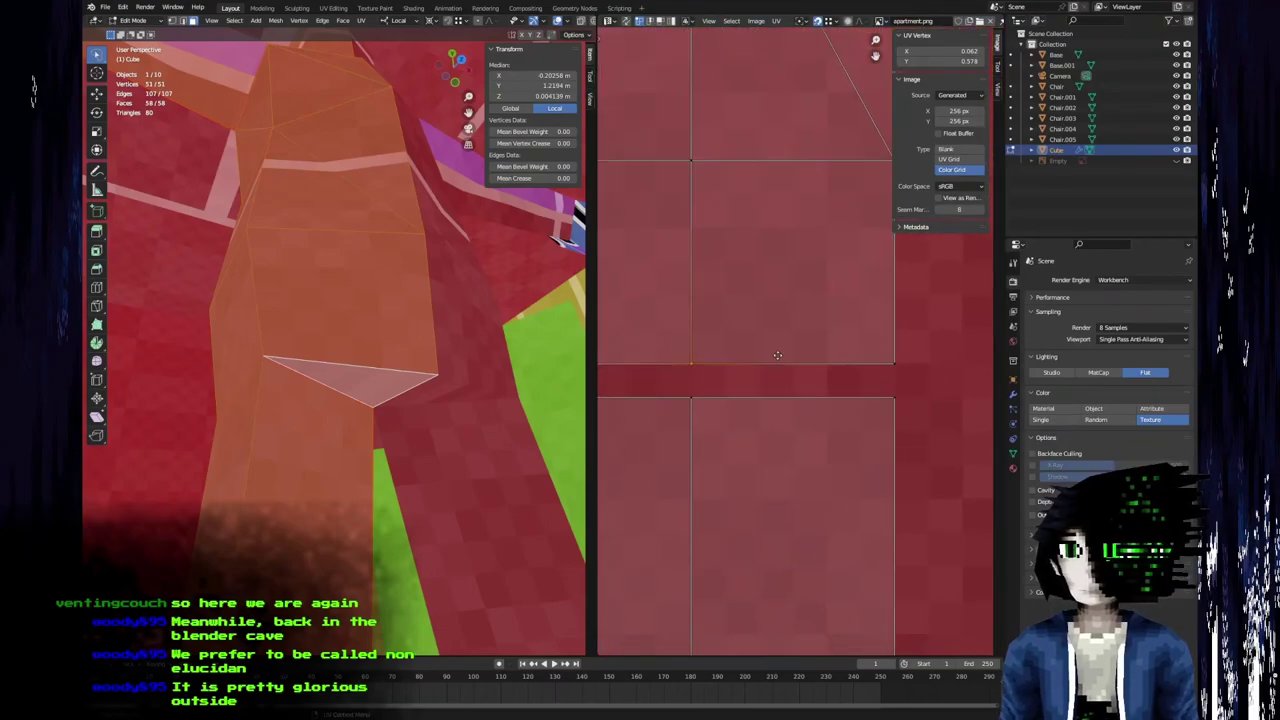
Unwrap the crotch triangle on its own, then move, rotate and shrink its UV island.
left_click(383, 389)
key("u")
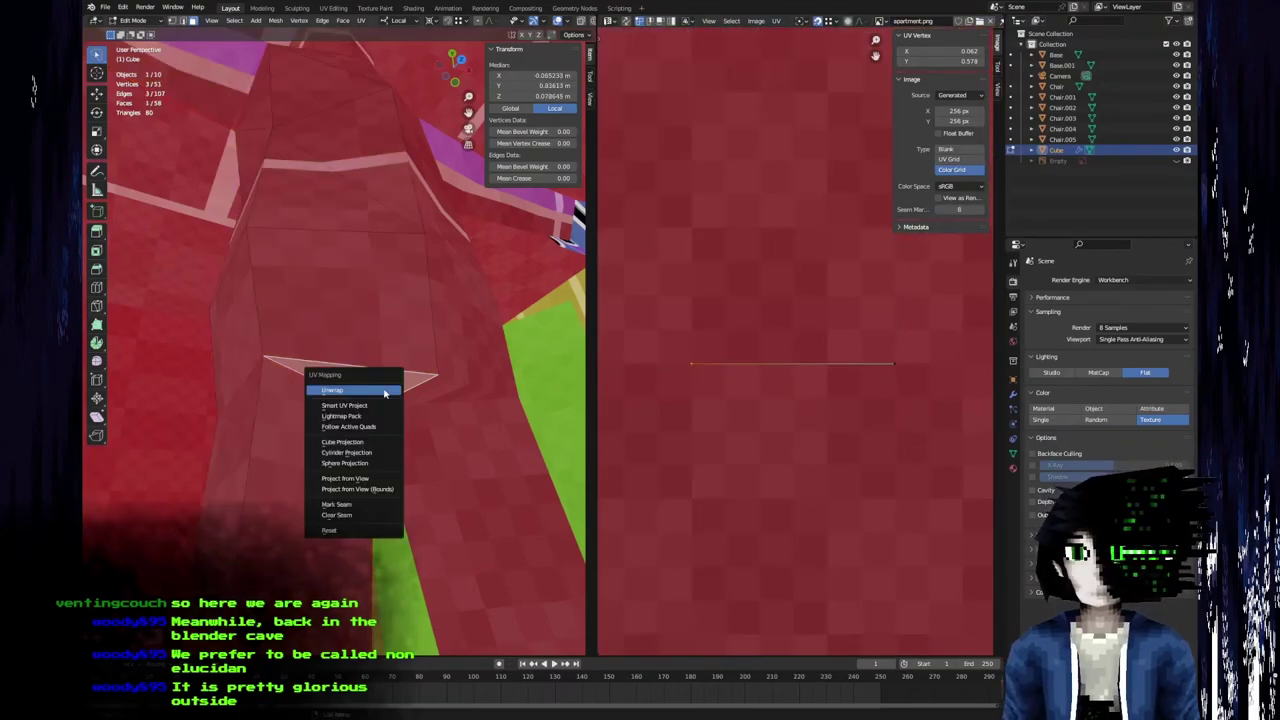
left_click(383, 389)
key("Home")
key("g")
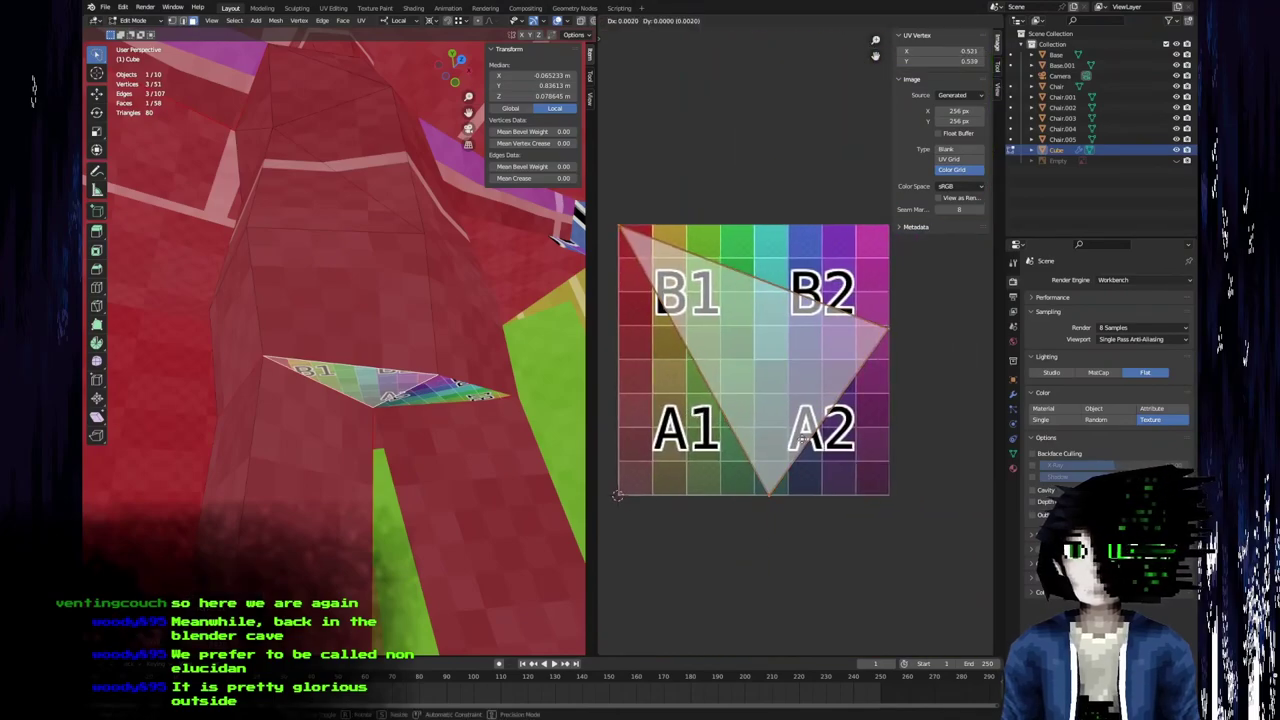
left_click(749, 456)
key("r")
left_click(786, 350)
key("s")
left_click(668, 352)
With the whole mesh selected, move the leg UV island down to leave a gap below the torso island.
key("a")
middle_click_drag(679, 410, 864, 404)
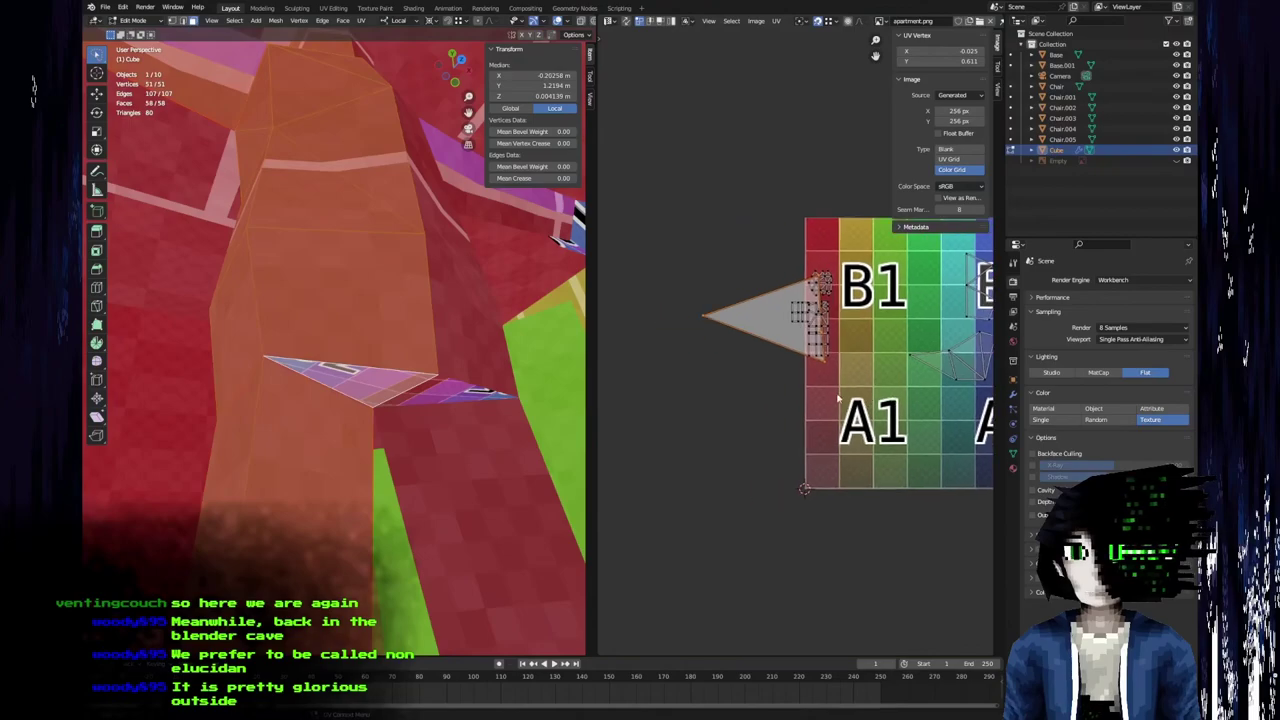
scroll(751, 367, "up", 5)
key("g")
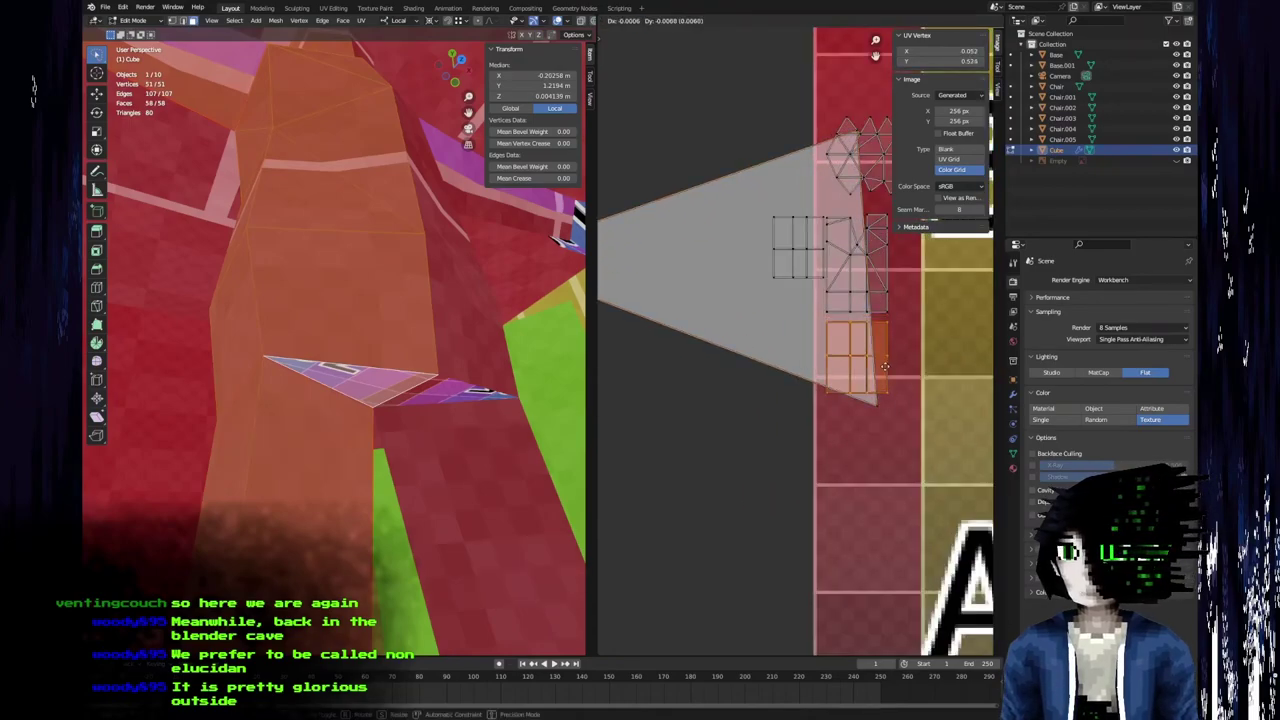
left_click(888, 483)
Move the crotch triangle's UV island away from the torso and place its upper corner on the torso island's lower-right corner.
left_click(758, 341)
key("g")
left_click(676, 309)
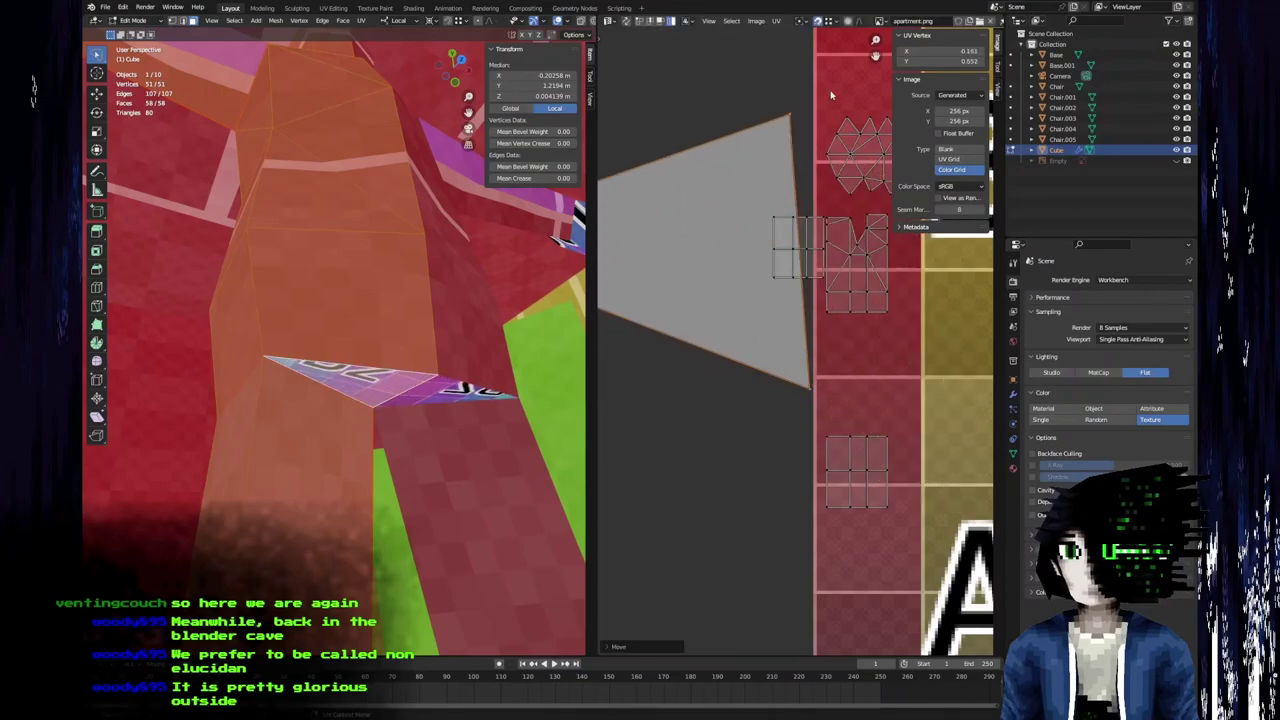
left_click_drag(781, 120, 875, 318)
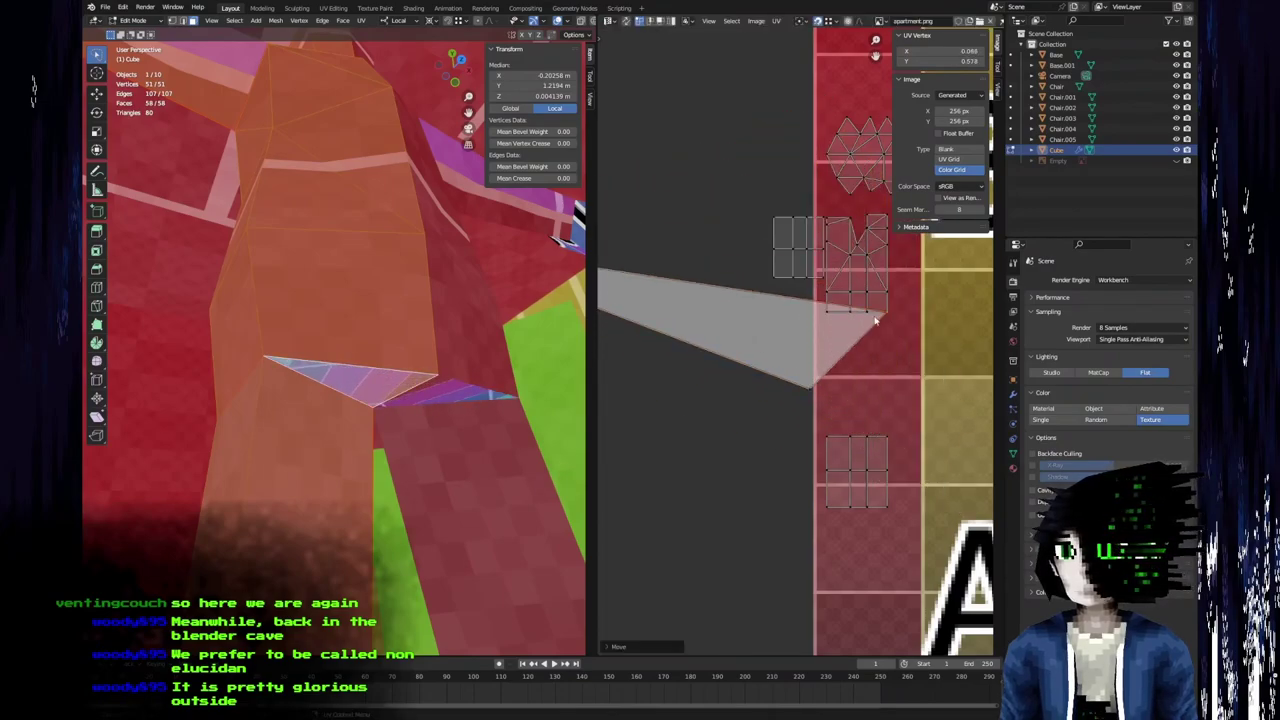
Pull the crotch triangle's lower UV vertex closer and place its left vertex on the torso island's bottom-edge vertex beside the lower-right corner.
left_click_drag(809, 387, 899, 371)
middle_click_drag(612, 289, 709, 334)
scroll(729, 326, "down", 2)
left_click_drag(645, 313, 895, 352)
right_click(907, 364)
scroll(926, 367, "up", 4)
middle_click_drag(928, 368, 700, 366)
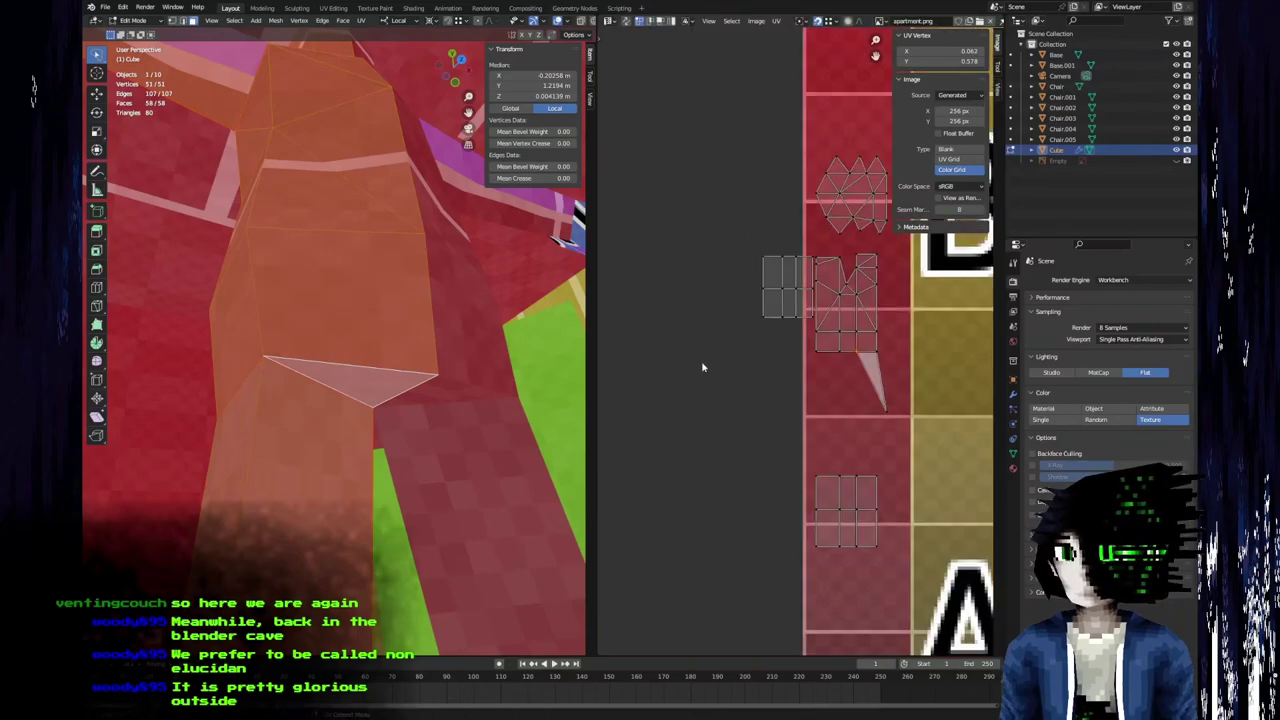
Raise the crotch triangle's lower UV vertex to just below the torso island's lower-right corner, flattening it into a sliver.
middle_click_drag(815, 345, 669, 360)
scroll(690, 440, "up", 2)
middle_click_drag(699, 478, 862, 470)
left_click(816, 496)
scroll(810, 480, "up", 3)
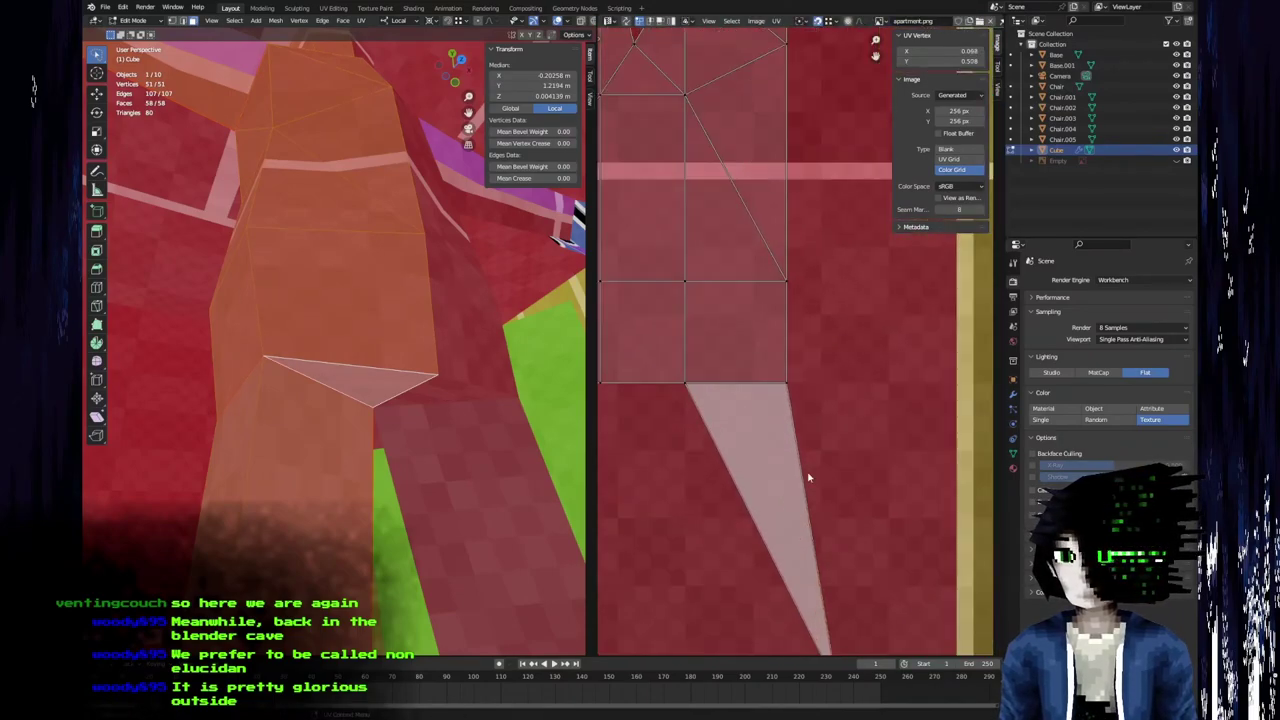
key("g")
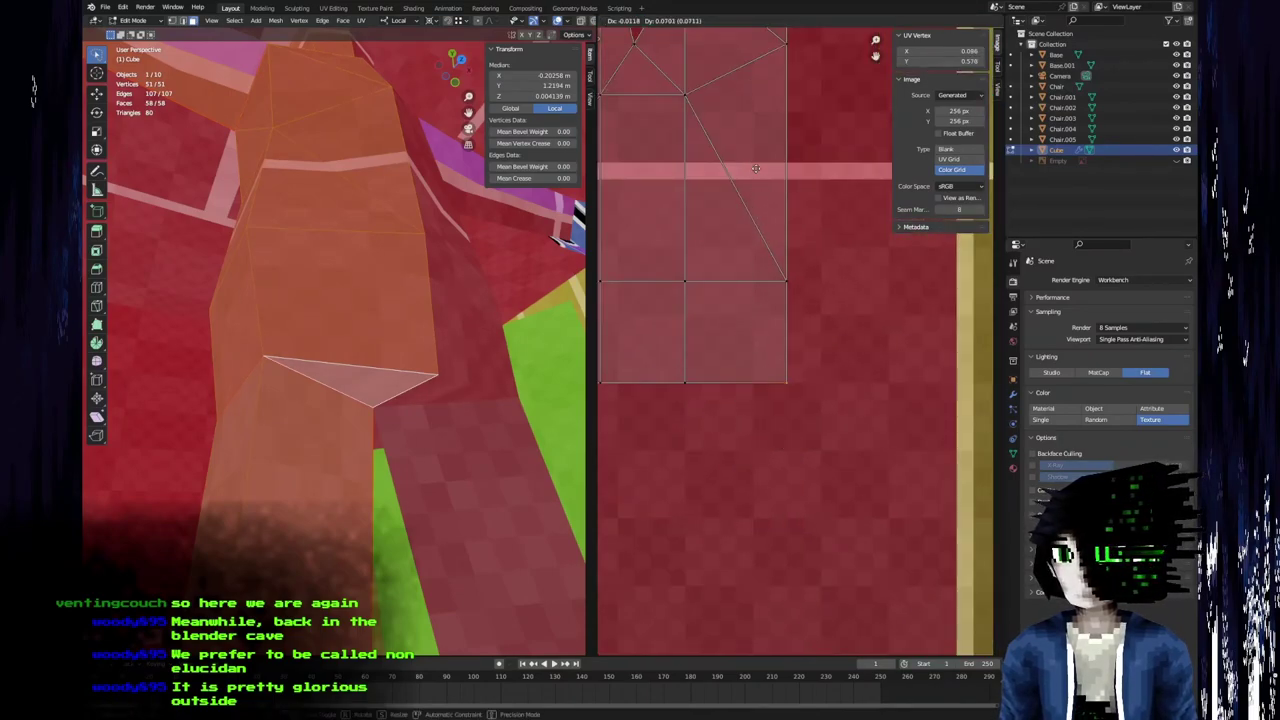
left_click(755, 188)
Select the matching crotch triangle face on the opposite side of the model's hips.
middle_click_drag(422, 330, 366, 277)
scroll(719, 374, "down", 5)
middle_click_drag(722, 372, 795, 371)
scroll(795, 371, "up", 3)
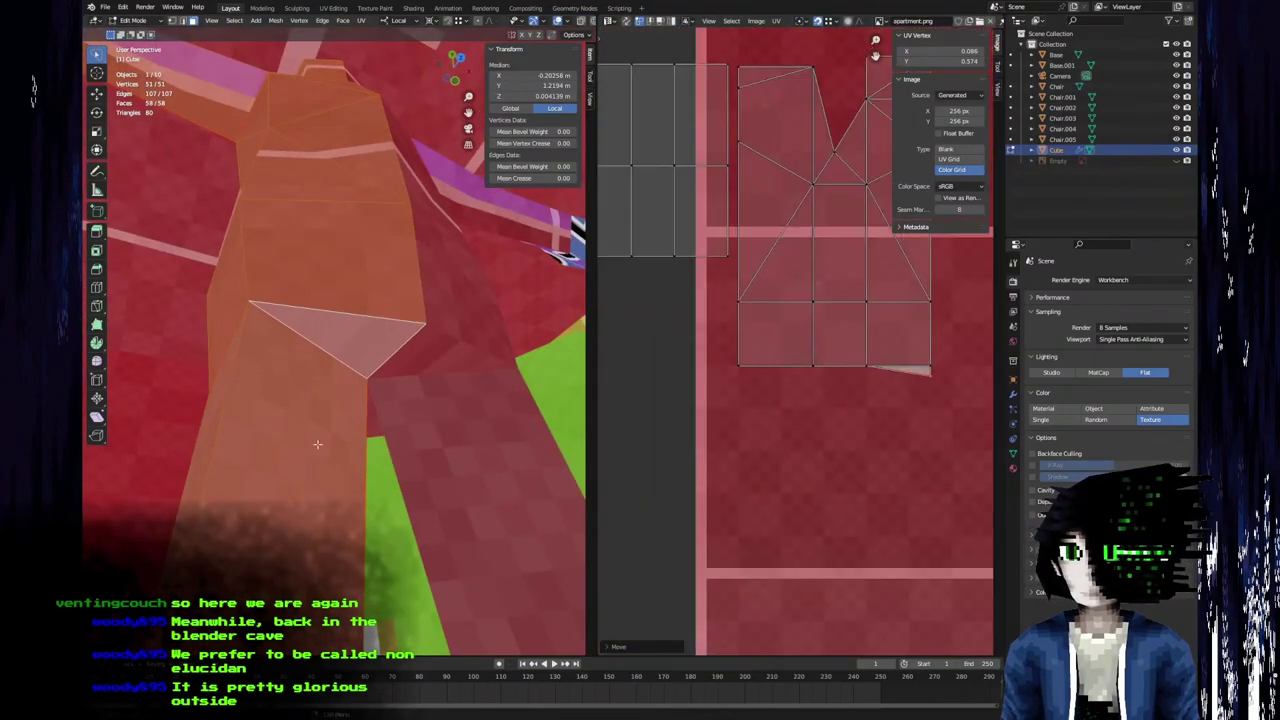
middle_click_drag(335, 300, 427, 298)
left_click(457, 333)
left_click(466, 328)
right_click(466, 328)
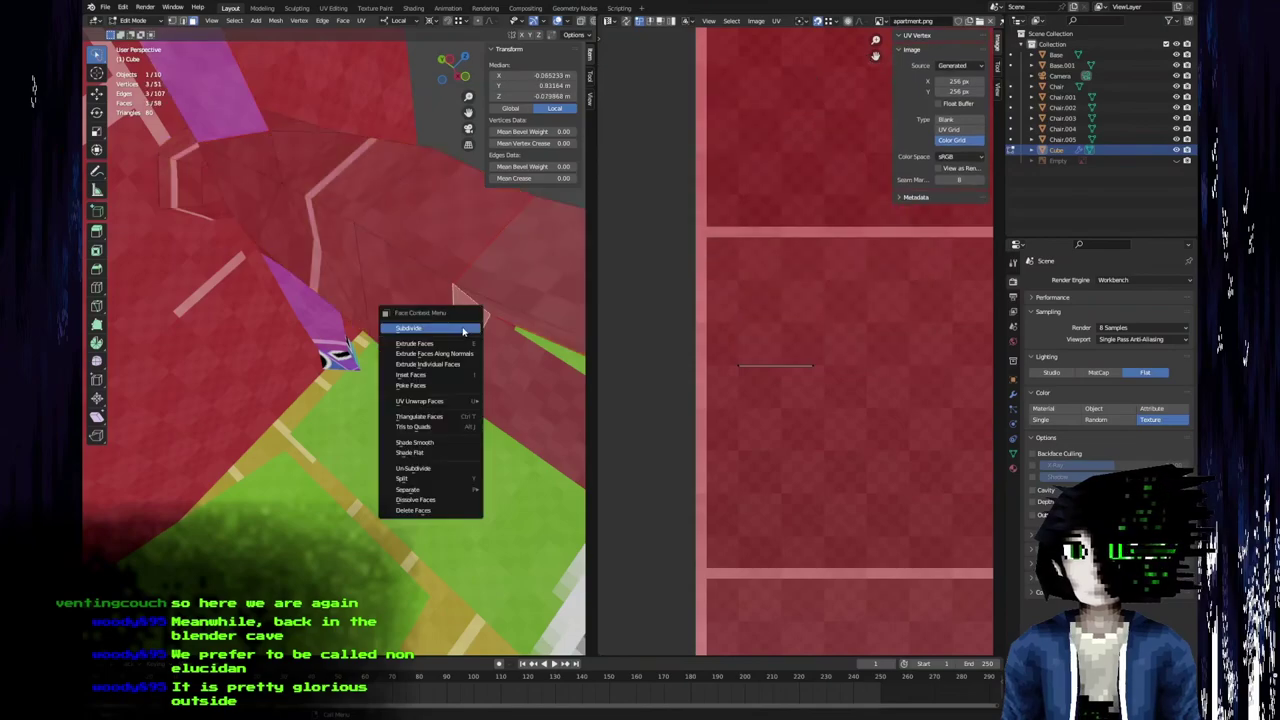
left_click(466, 329)
scroll(802, 345, "down", 7)
scroll(806, 362, "up", 5)
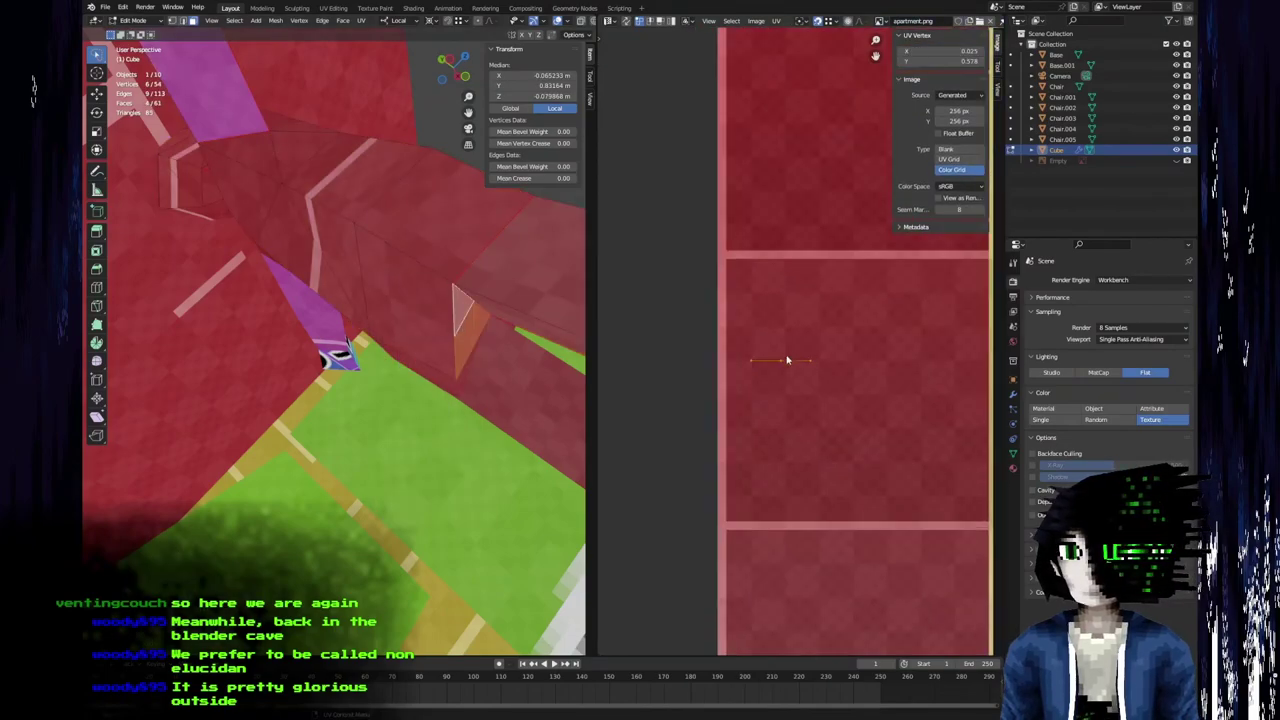
key("ctrl+z")
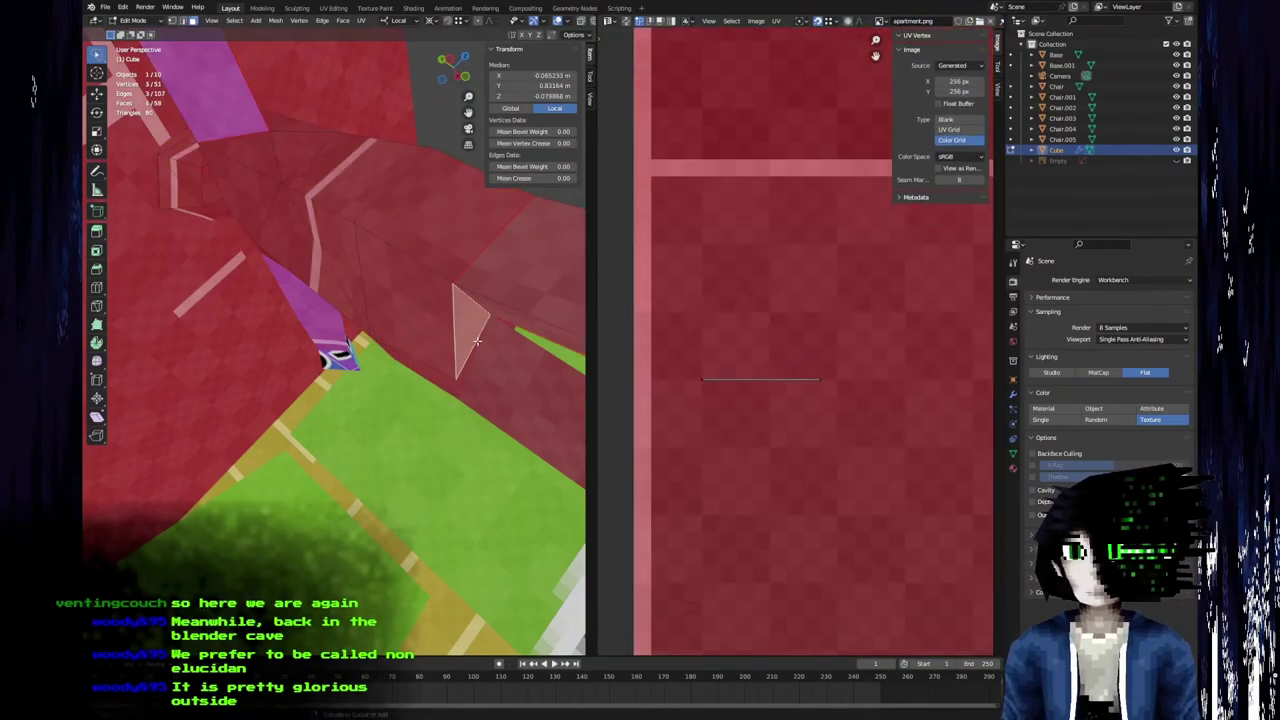
Unwrap the second crotch triangle on its own, then rotate and shrink its UV island with the whole mesh selected.
middle_click_drag(472, 350, 445, 338)
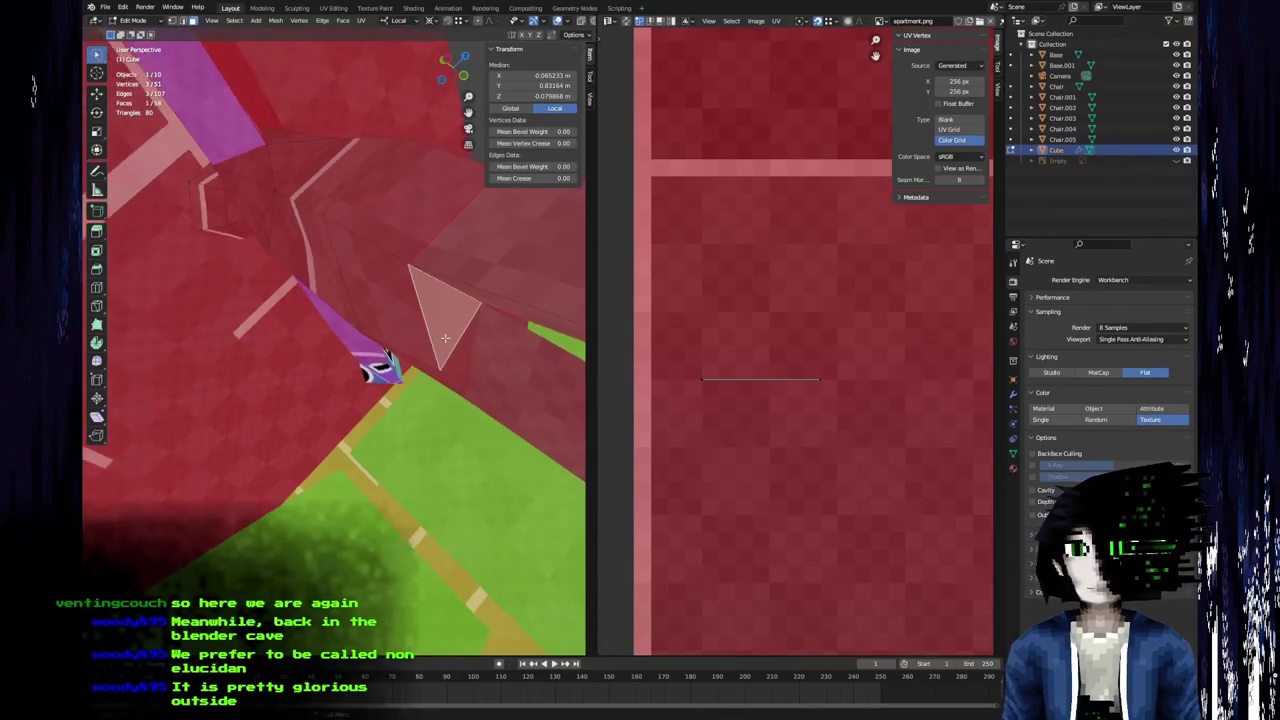
key("u")
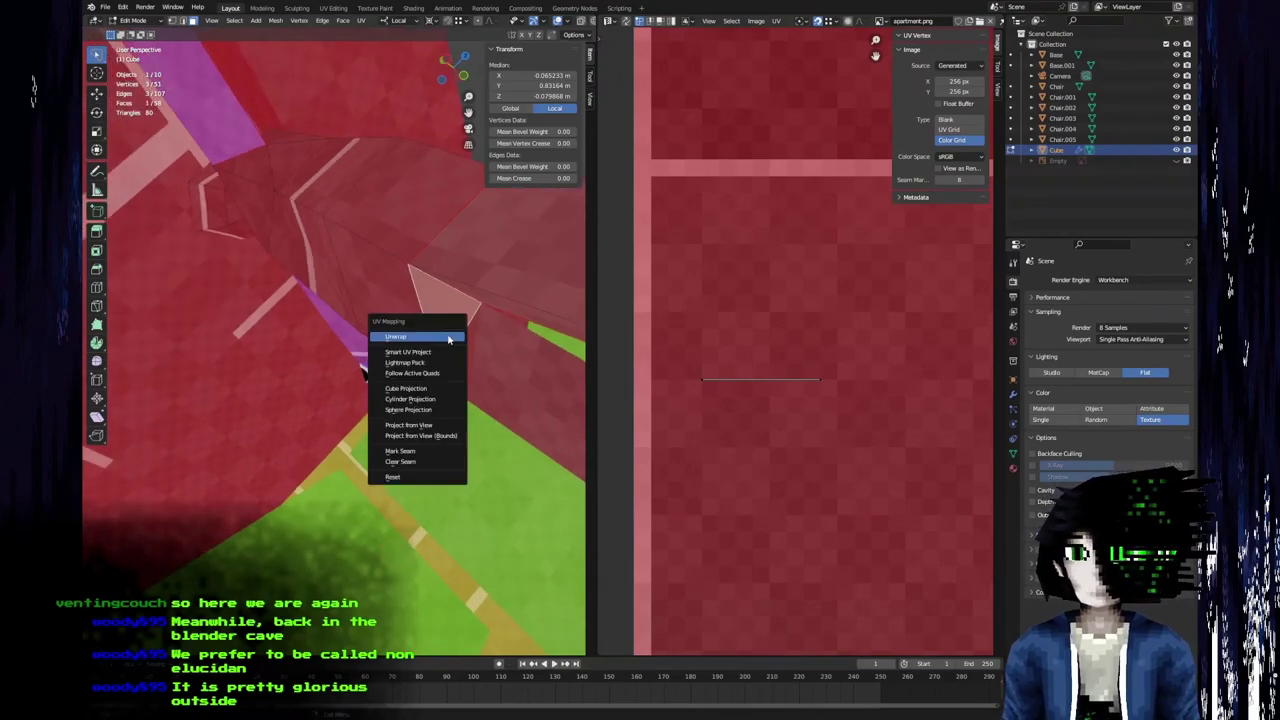
left_click(447, 338)
key("Home")
key("a")
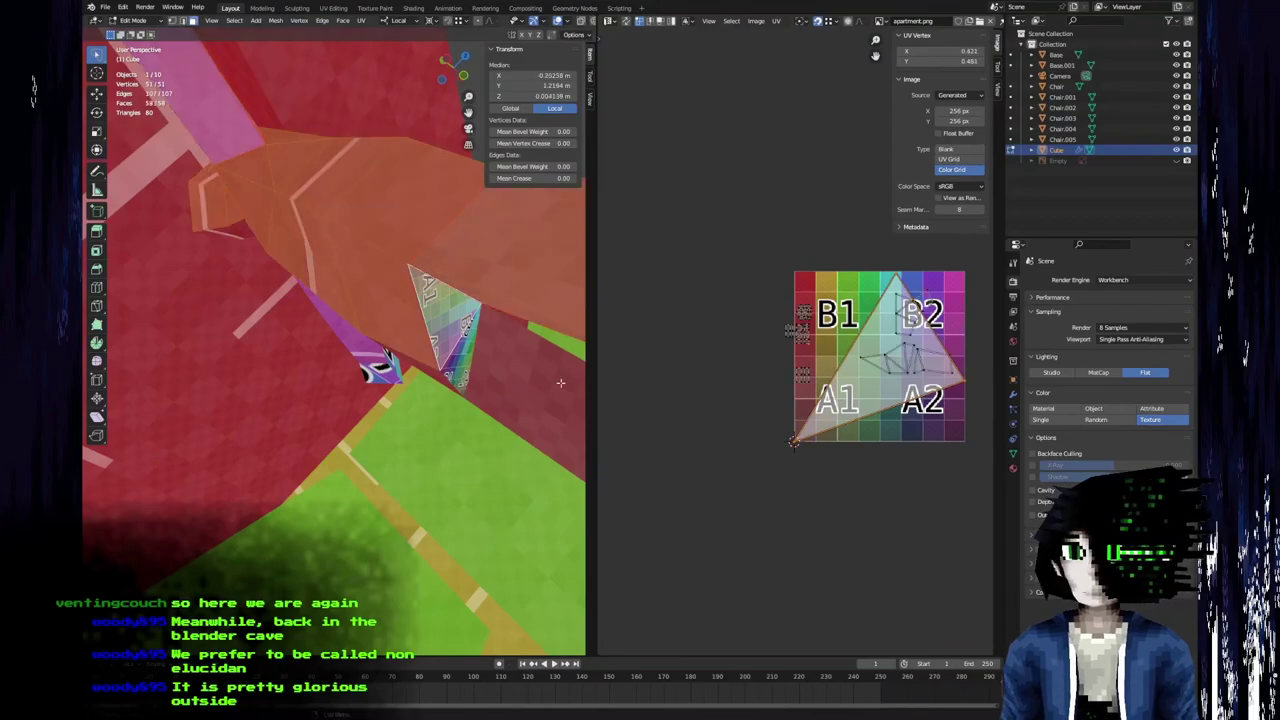
scroll(908, 404, "up", 2)
key("r")
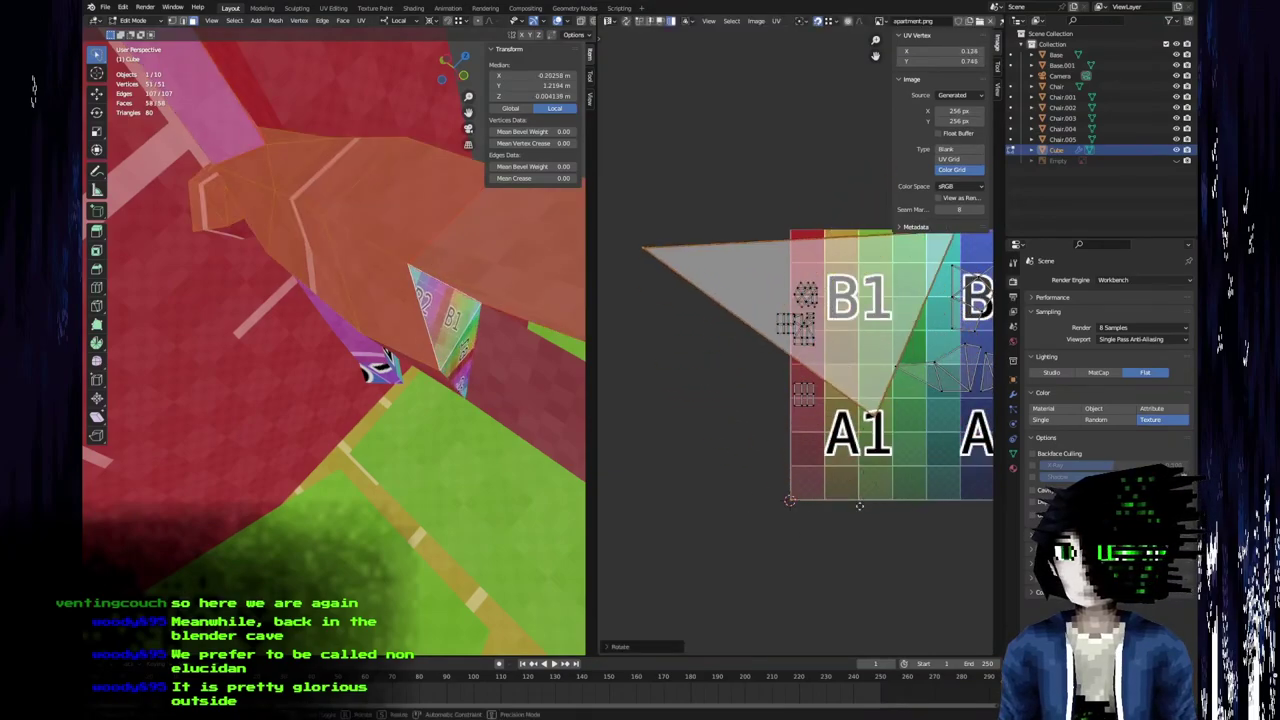
key("s")
left_click(752, 358)
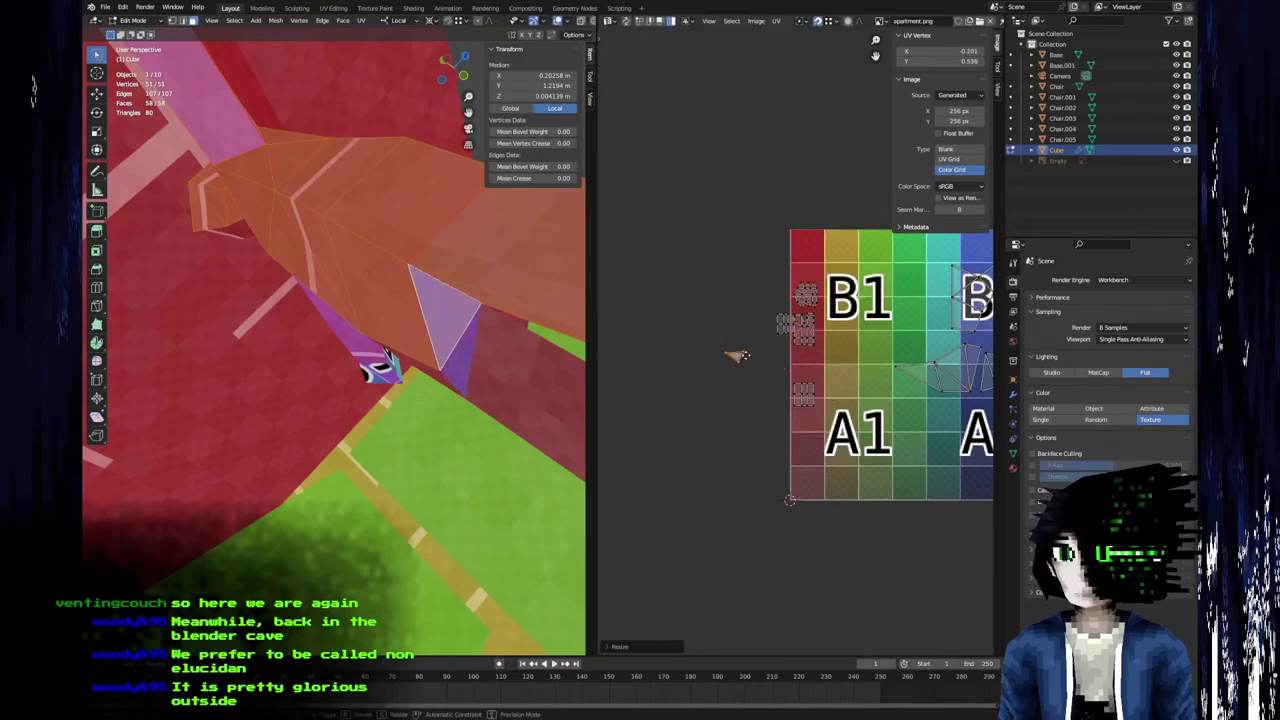
Move the second crotch triangle's UV island under the torso island, placing its upper corner on the first inner bottom-edge vertex.
key("g")
left_click(812, 350)
scroll(803, 345, "up", 10)
key("g")
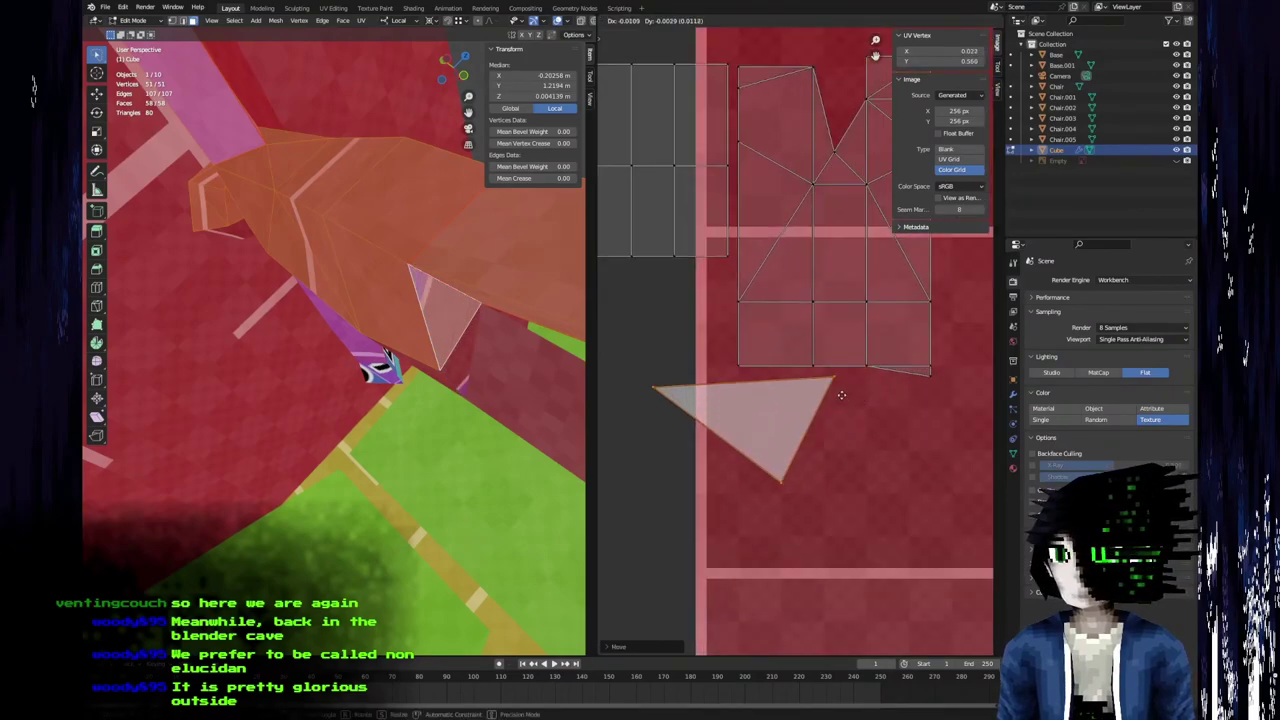
left_click(819, 372)
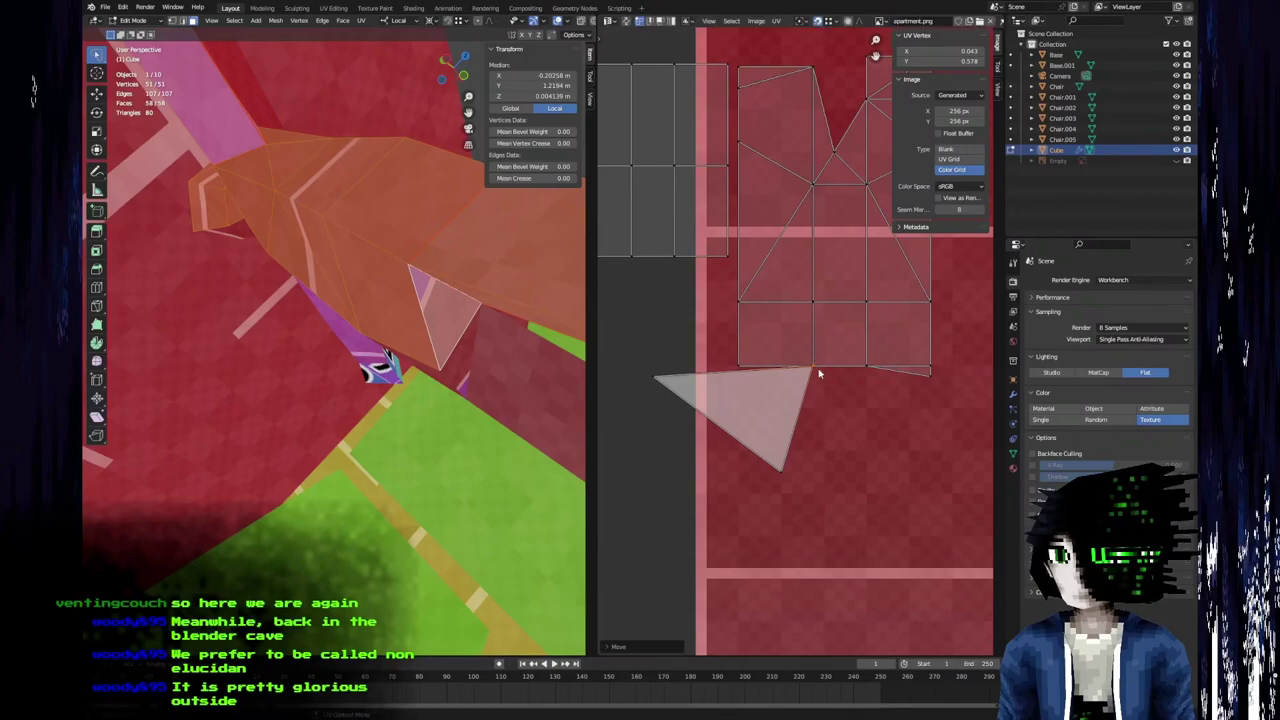
Place the second triangle's left UV vertex on the torso island's lower-left corner and its lower vertex just beneath that corner.
key("g")
left_click(738, 368)
left_click_drag(771, 481, 757, 393)
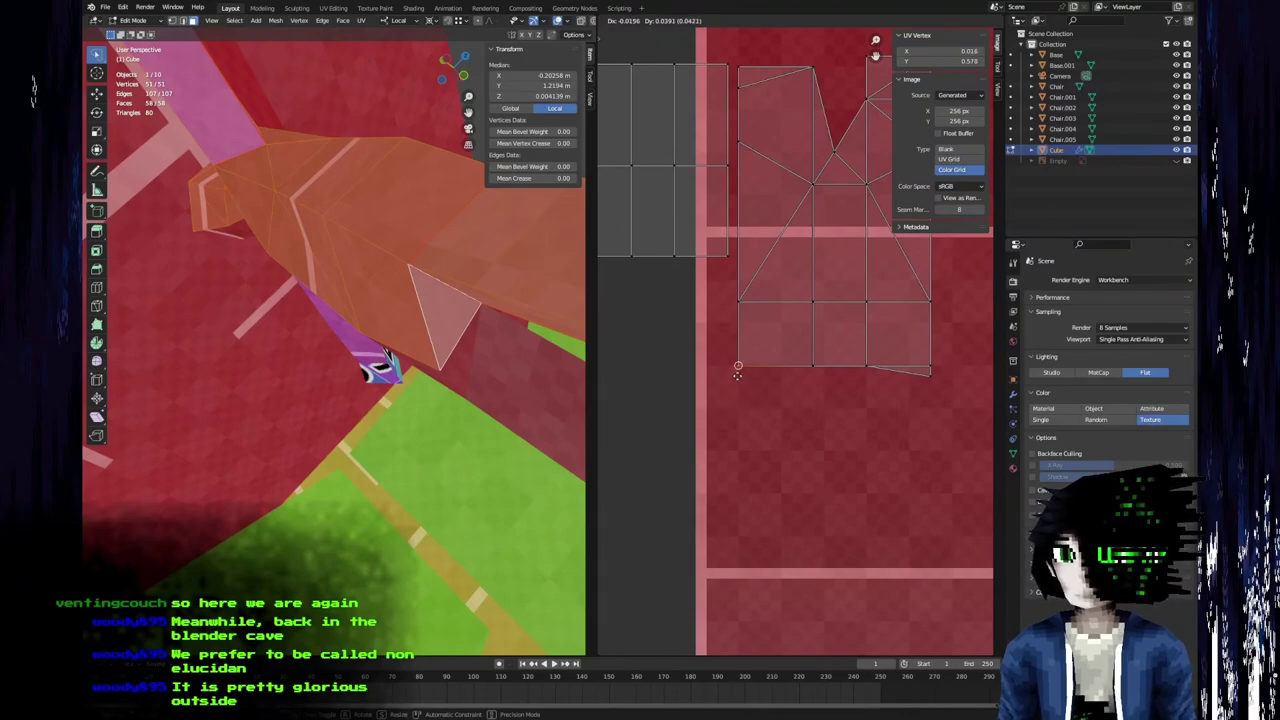
left_click(737, 380)
scroll(728, 393, "up", 4)
middle_click_drag(719, 405, 814, 383)
key("g")
left_click(835, 380)
Move the leg UV island up to just below the torso island and align its side edges with the torso's.
scroll(836, 383, "down", 5)
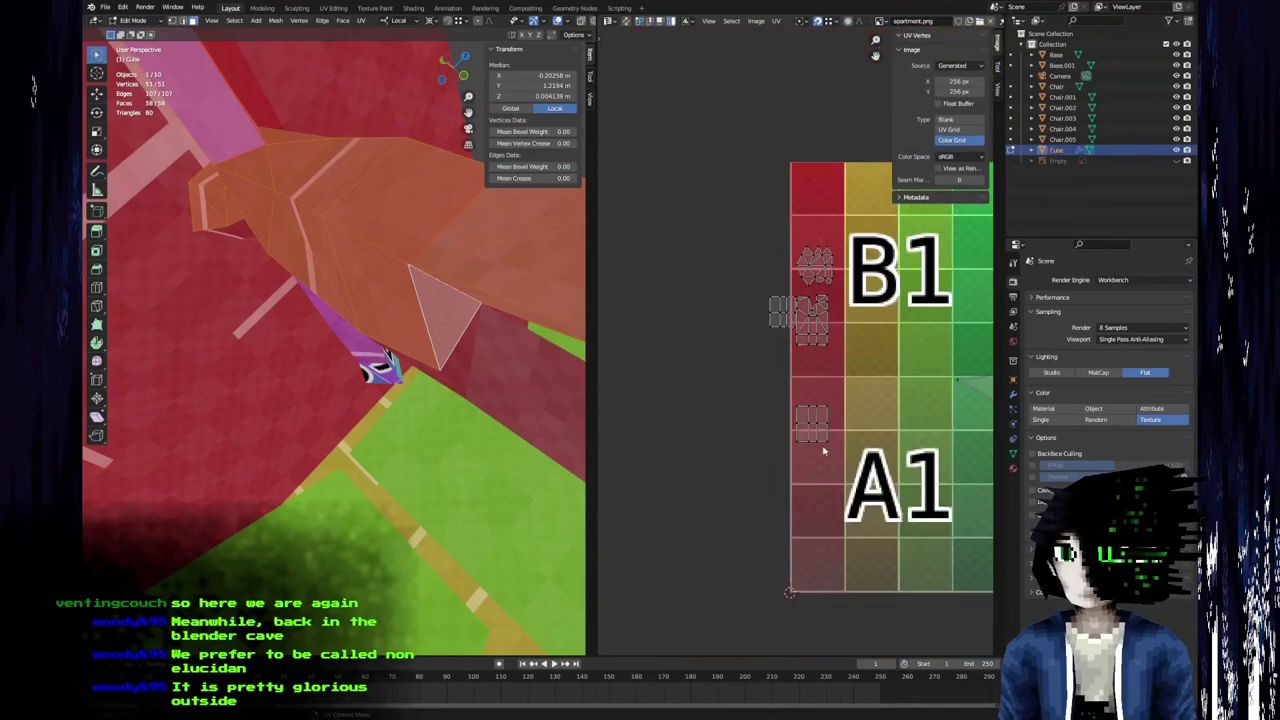
key("g")
scroll(825, 390, "up", 6)
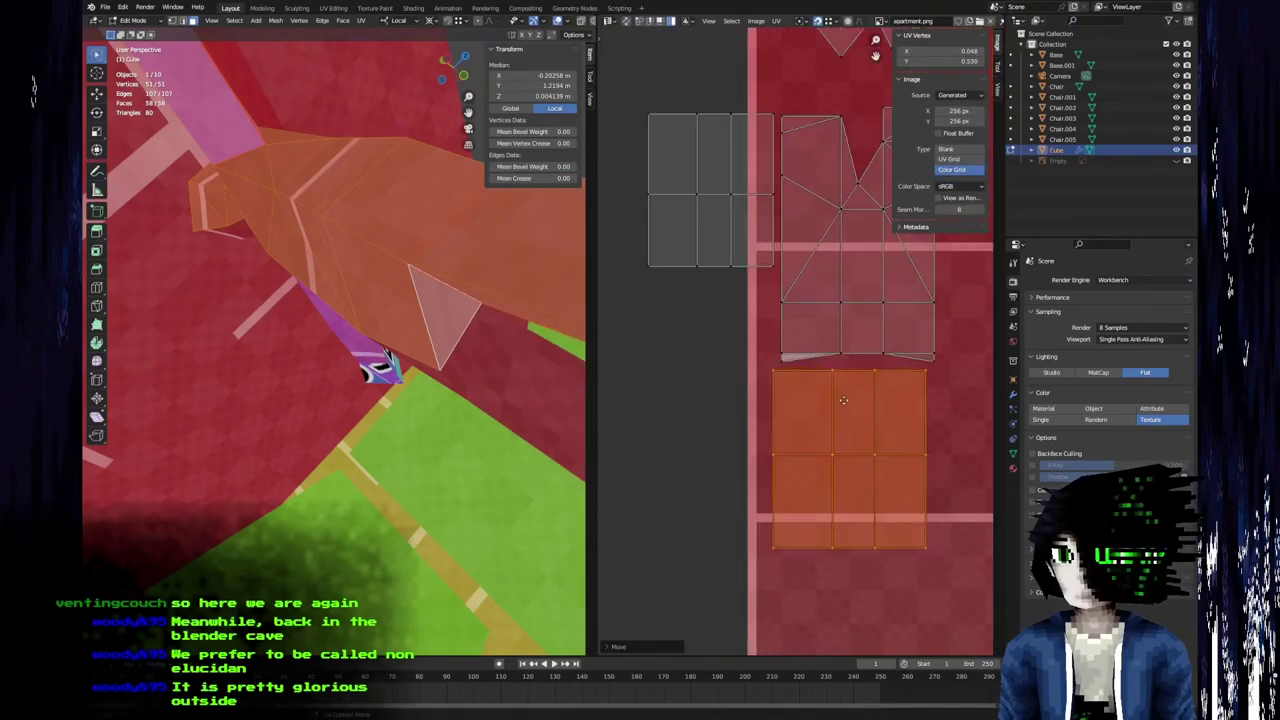
left_click(797, 427)
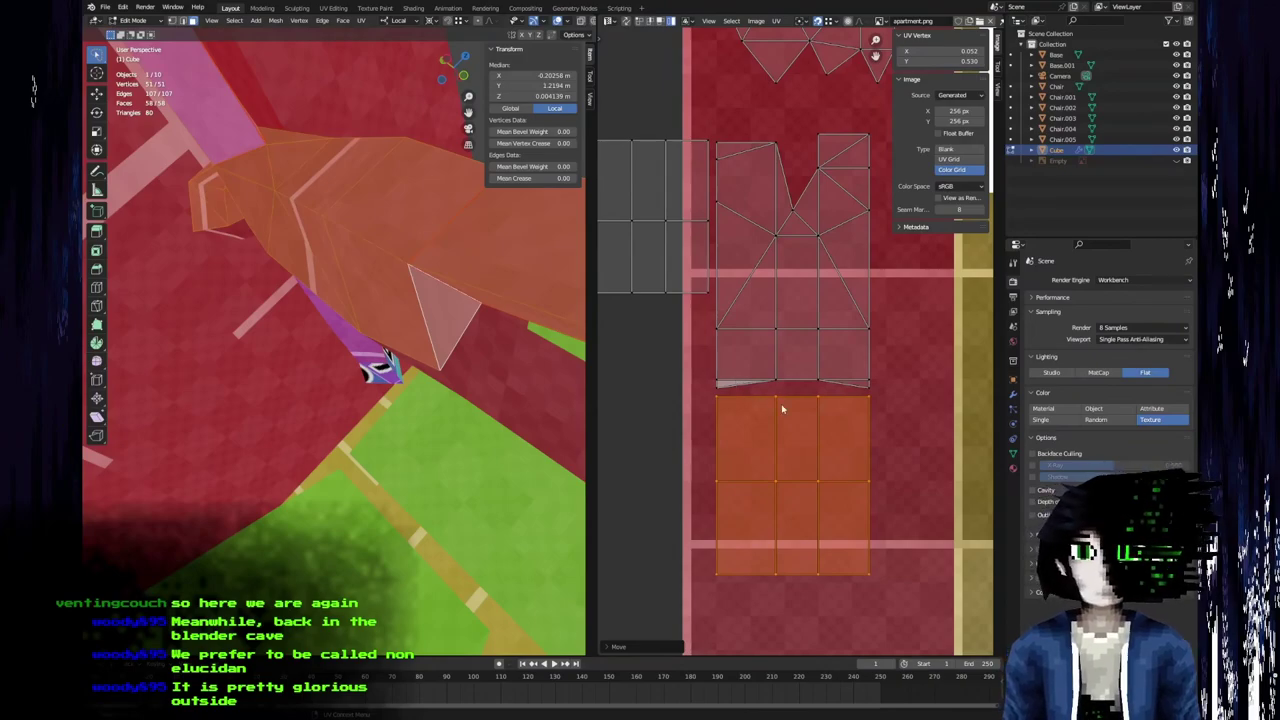
Examine the model's waist, torso and legs from several sides.
middle_click_drag(455, 428, 375, 358)
key("1")
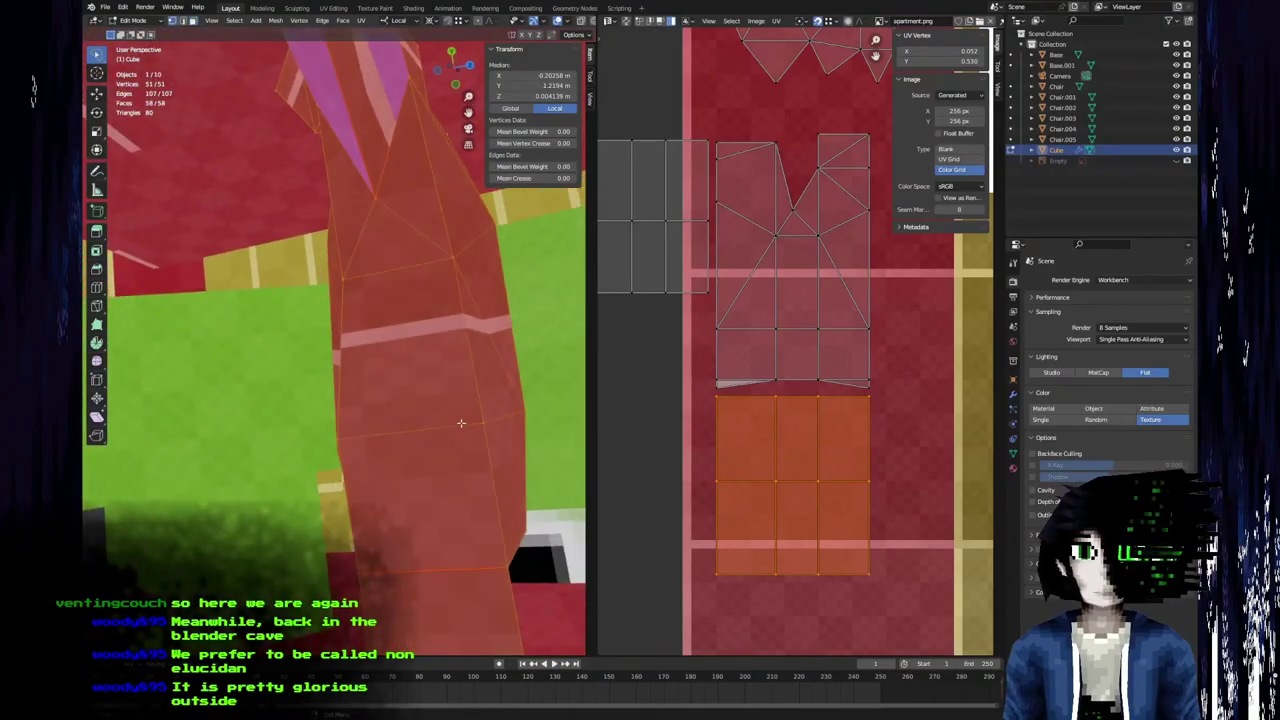
left_click(458, 423)
key("m")
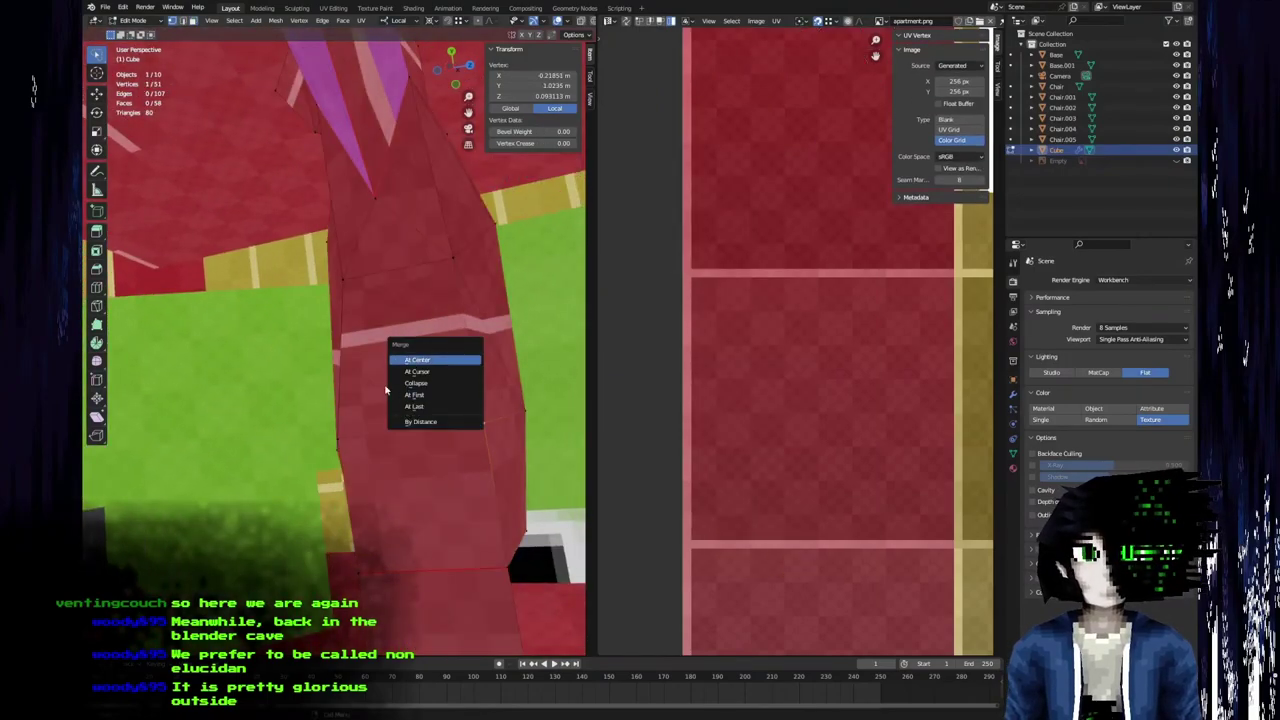
middle_click_drag(470, 375, 343, 348)
scroll(345, 358, "down", 3)
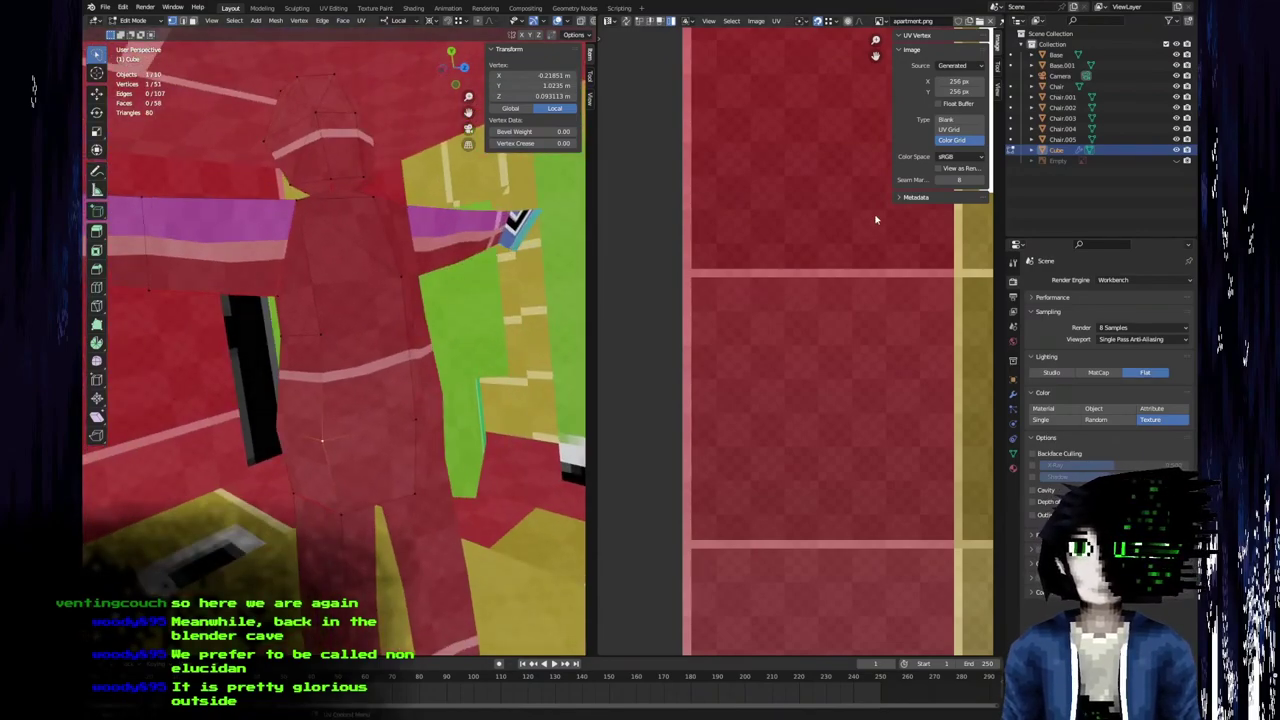
middle_click_drag(861, 323, 809, 317)
scroll(348, 424, "down", 5)
middle_click_drag(350, 422, 330, 340)
scroll(372, 446, "up", 3)
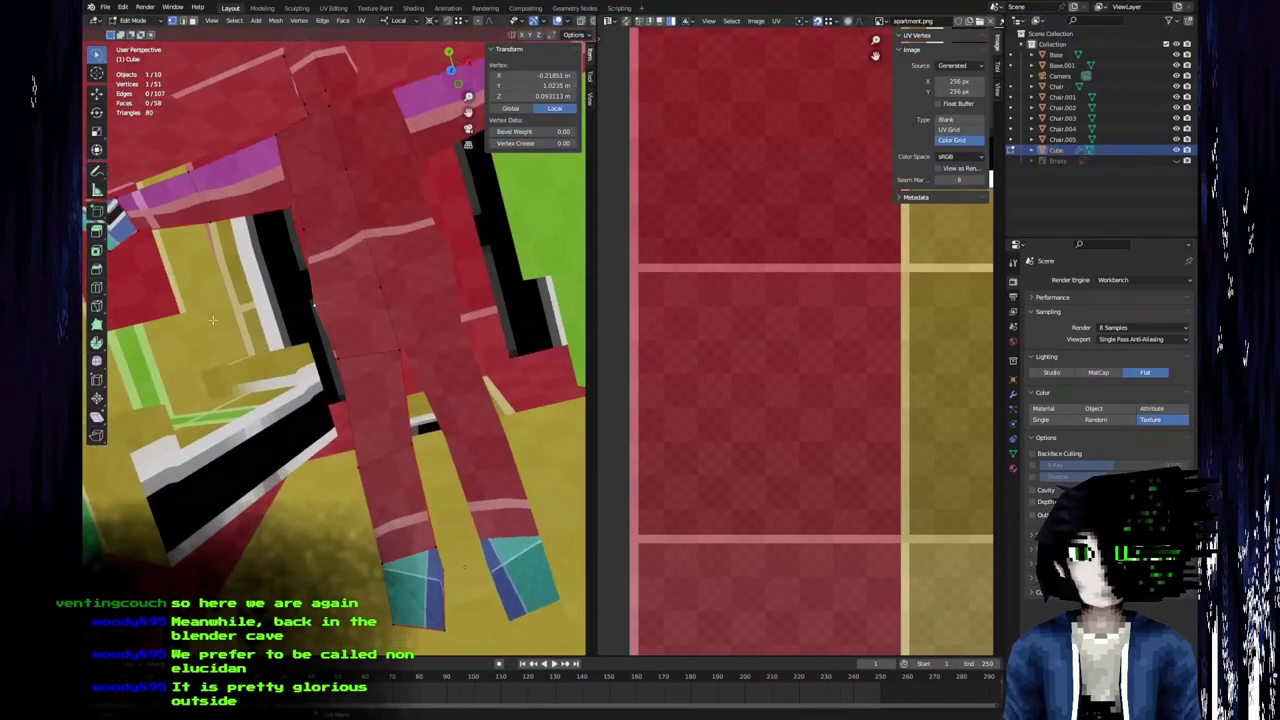
With the whole mesh selected, move one of the overlapping foot UV islands down to clear the other.
key("a")
scroll(627, 428, "down", 5)
middle_click_drag(627, 428, 609, 428)
left_click(852, 396)
key("g")
right_click(894, 418)
left_click(894, 419)
key("g")
left_click(768, 490)
Reposition the separated foot UV island between the A1 and A2 labels, below the other foot island.
middle_click_drag(440, 410, 360, 325)
key("g")
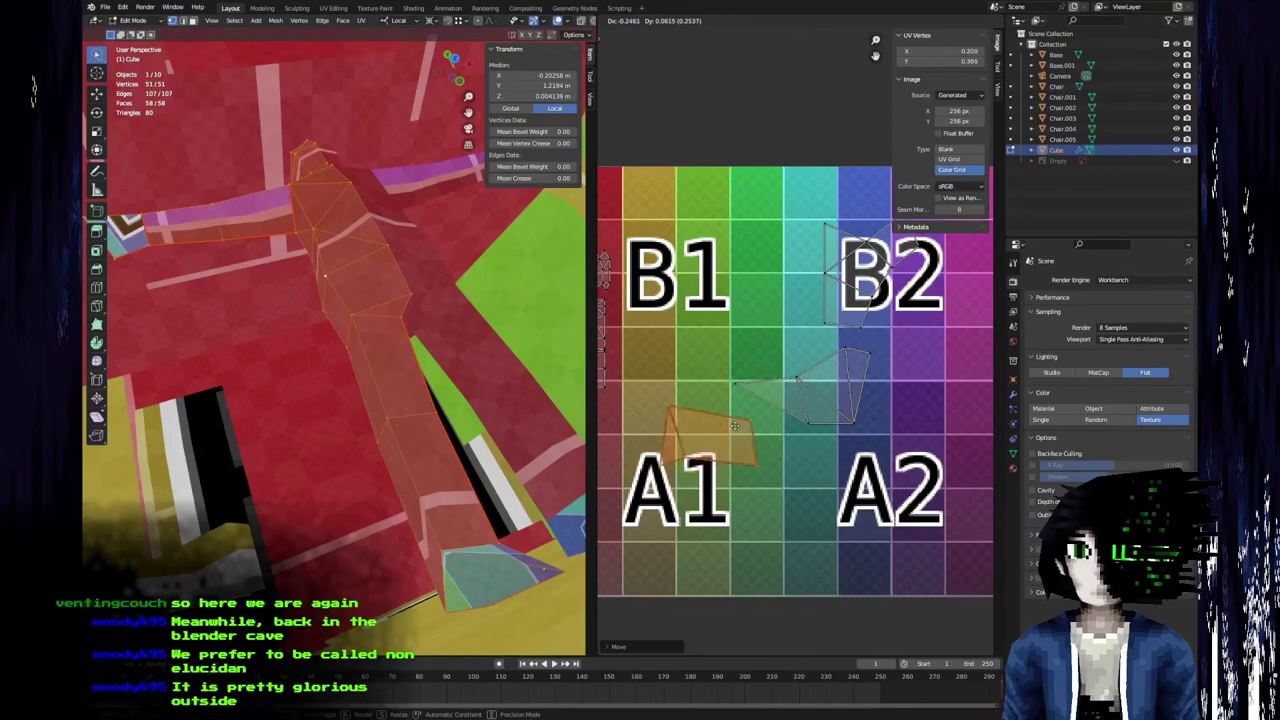
left_click(820, 457)
middle_click_drag(205, 313, 611, 441)
key("g")
left_click(776, 438)
middle_click_drag(330, 330, 260, 313)
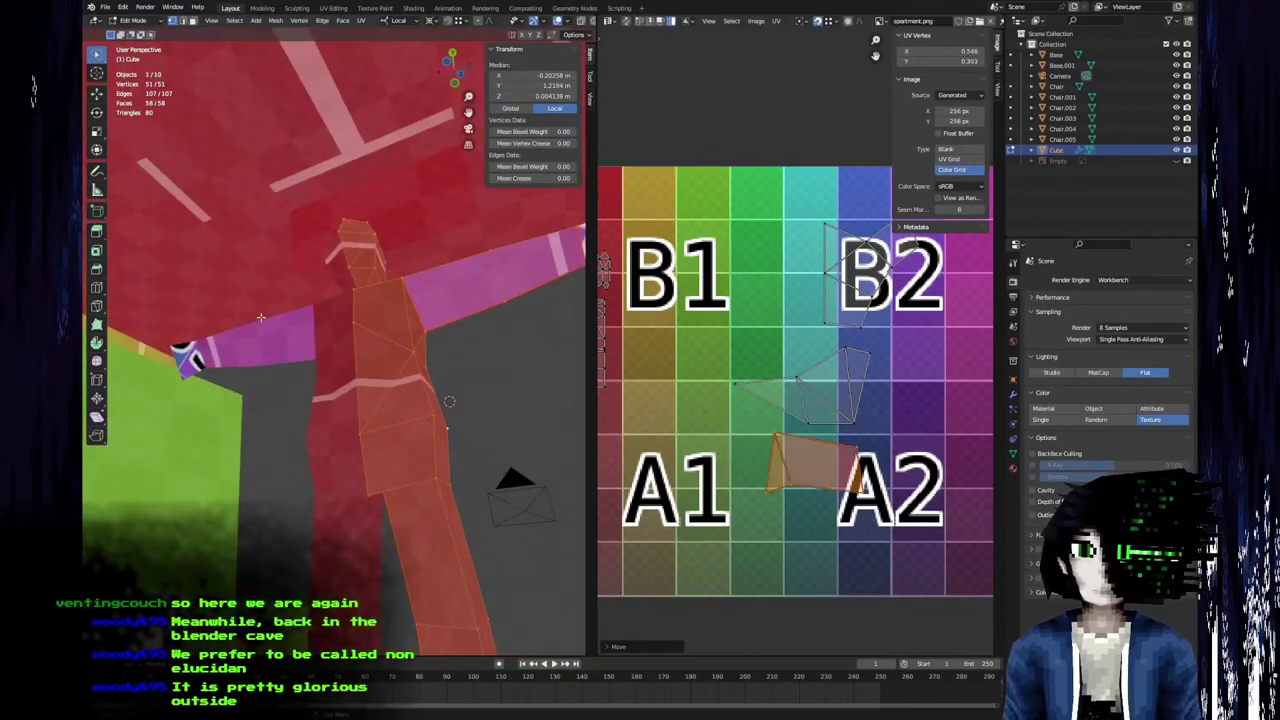
Check which body parts the remaining UV islands cover by test-moving them and inspecting the arms and legs.
middle_click_drag(425, 407, 335, 421, "shift")
key("g")
right_click(852, 376)
middle_click_drag(852, 376, 708, 401)
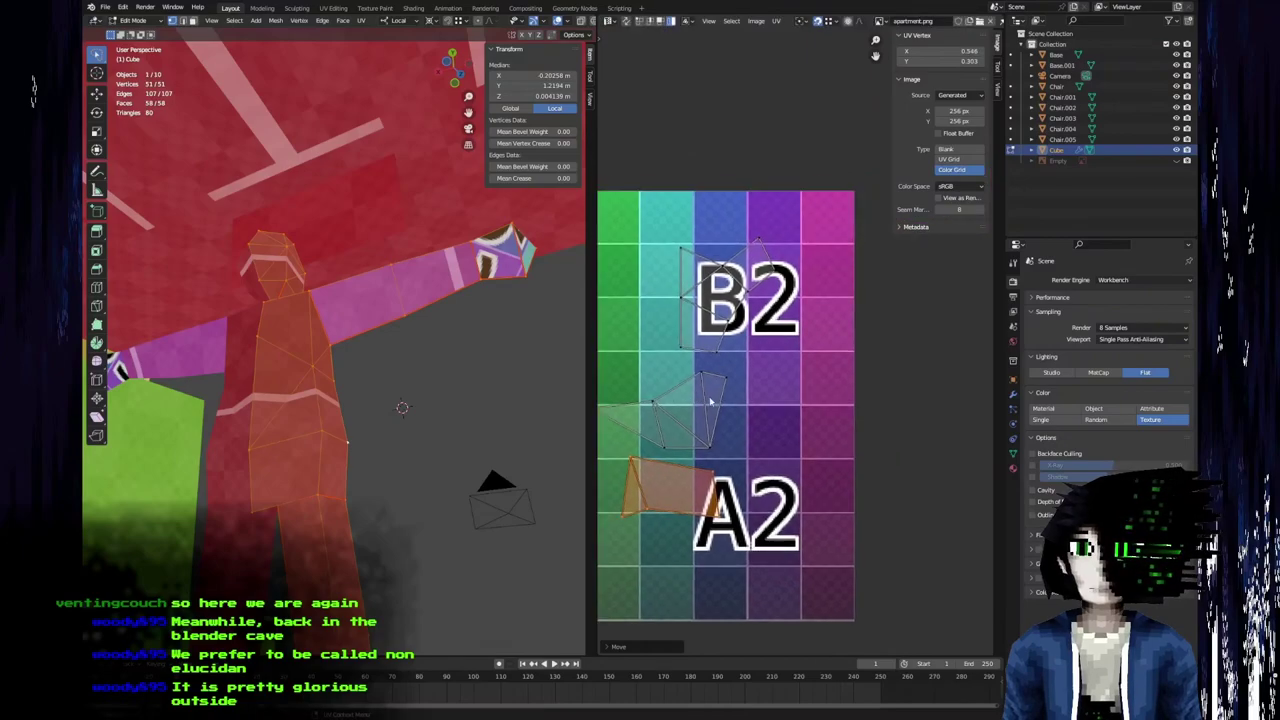
middle_click_drag(483, 328, 327, 294)
key("g")
right_click(801, 486)
middle_click_drag(385, 410, 433, 462)
middle_click_drag(362, 217, 402, 281)
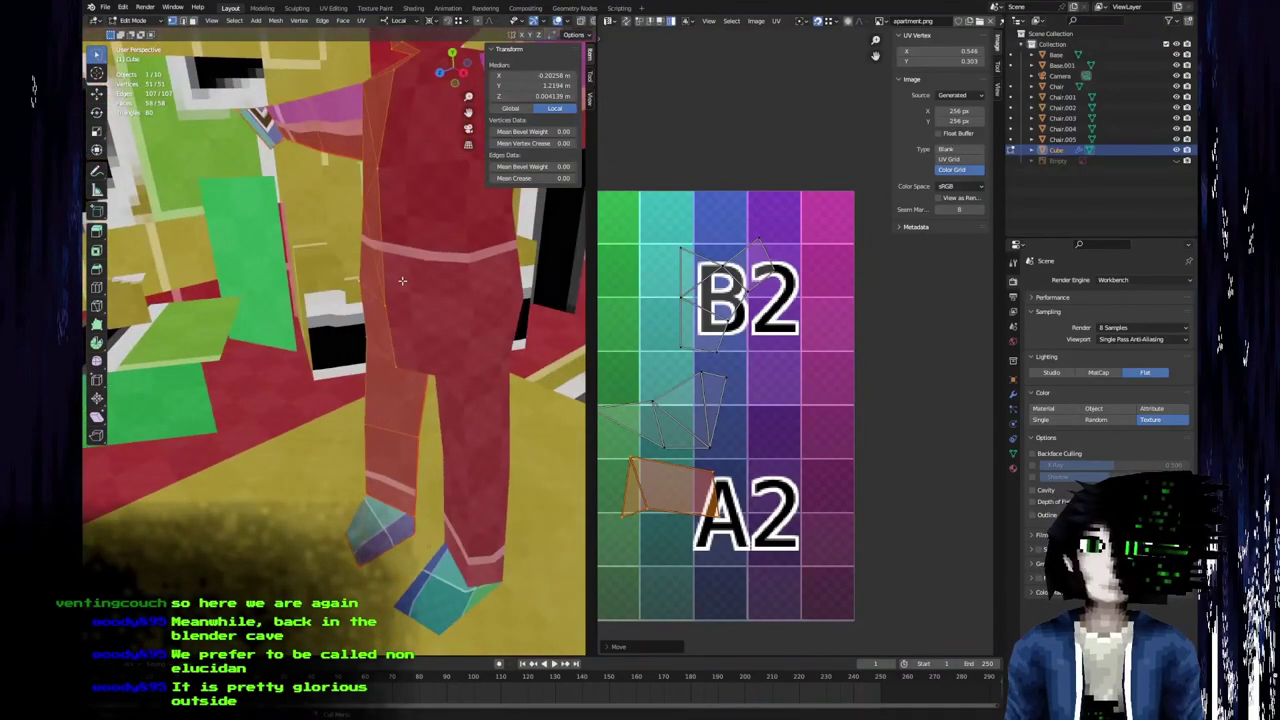
middle_click_drag(360, 333, 323, 427)
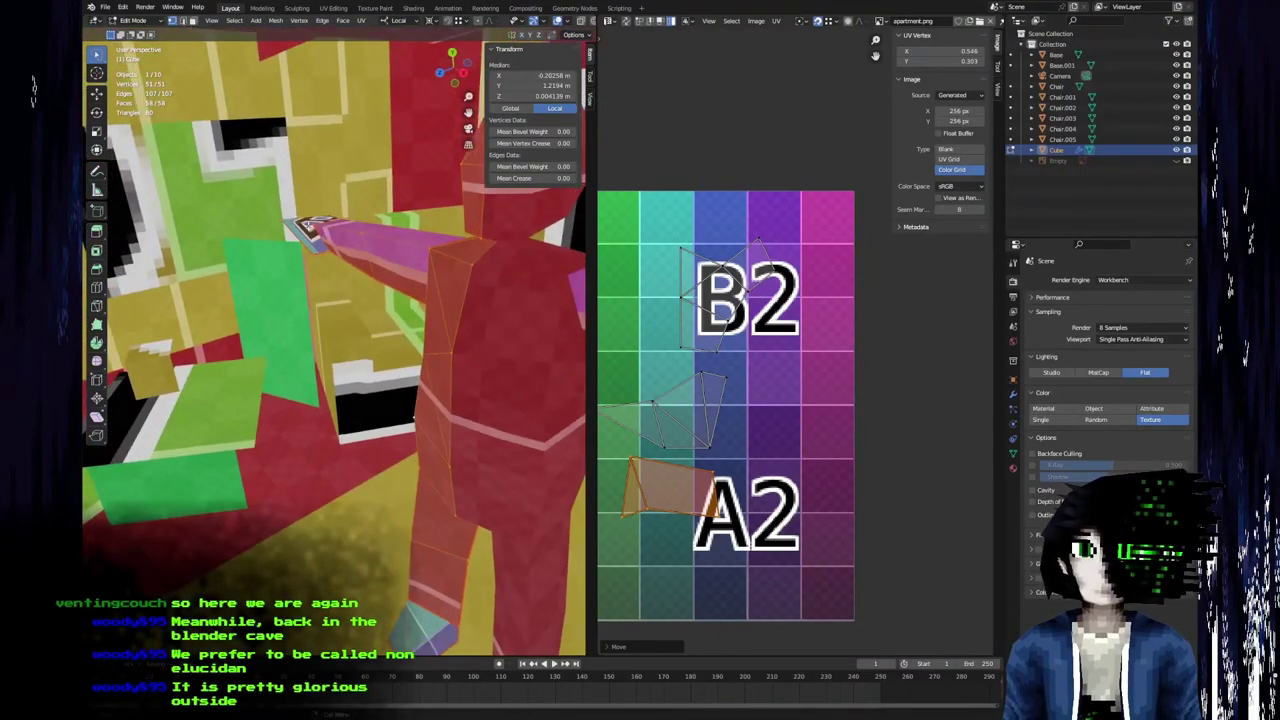
Identify the hand's UV island over B2, move it outside the texture near the arm island and shrink it.
left_click(307, 228)
key("a")
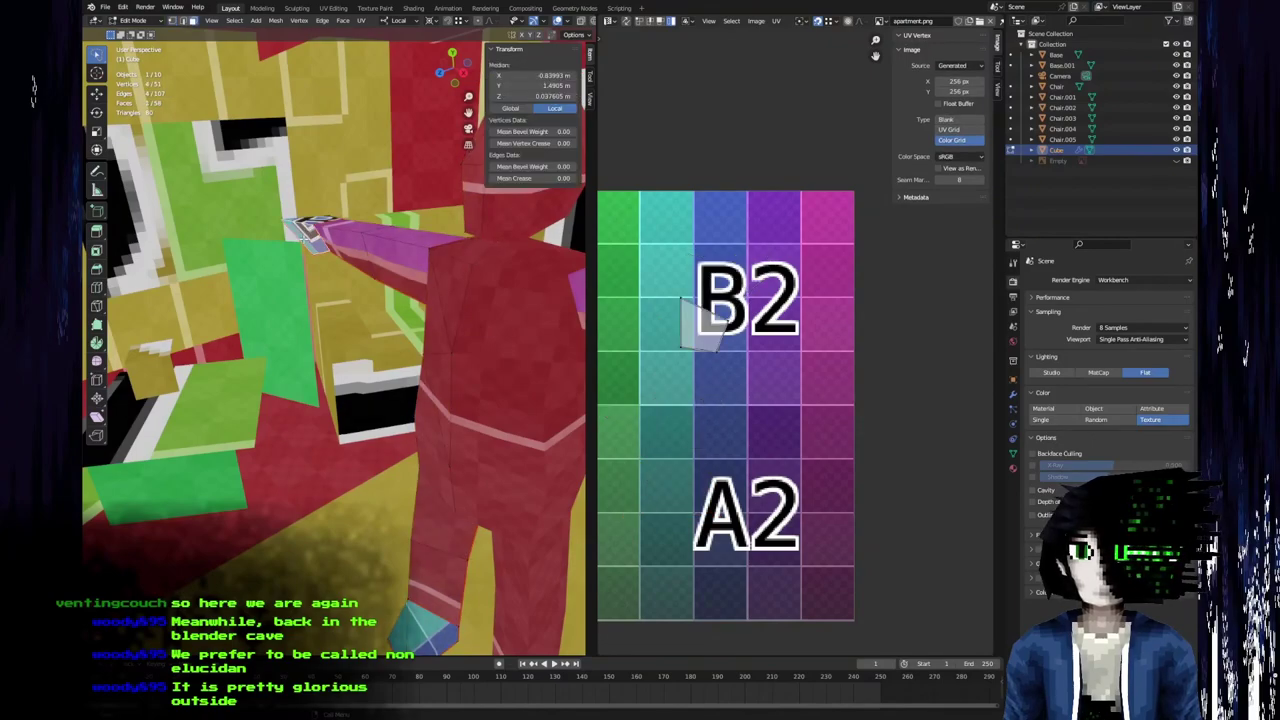
left_click(880, 349)
middle_click_drag(834, 361, 924, 383)
key("g")
left_click(640, 492)
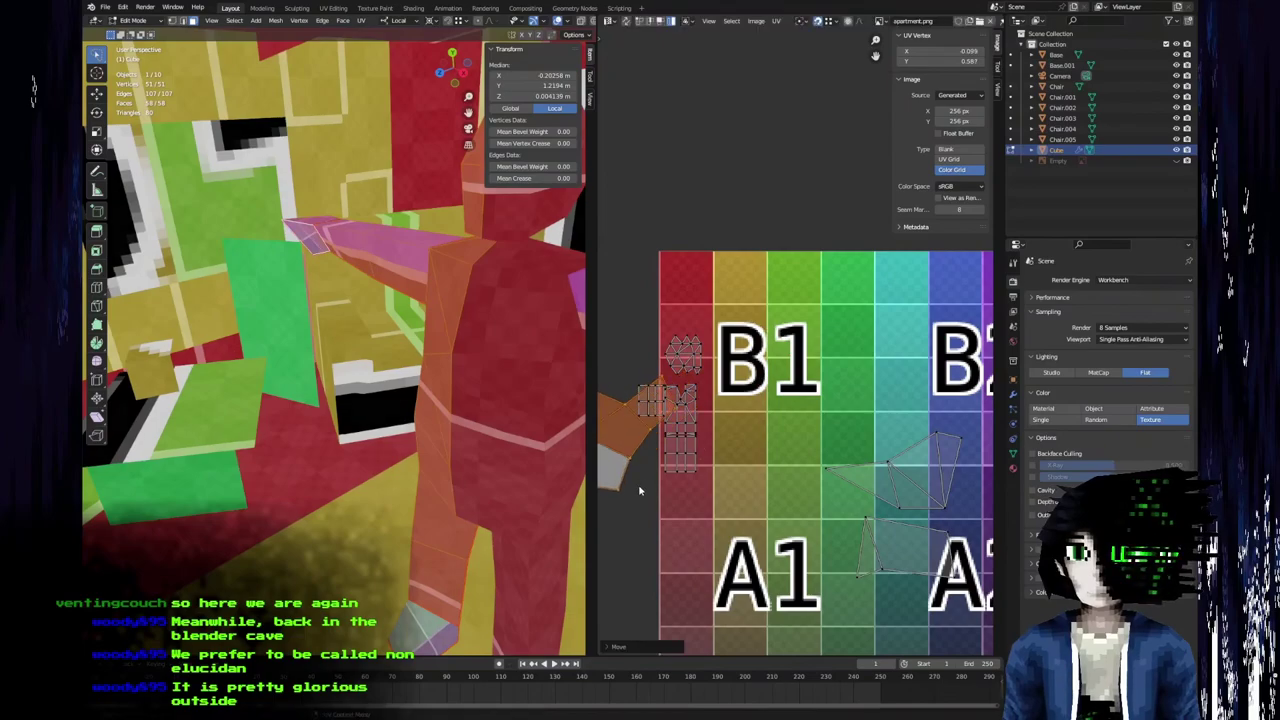
middle_click_drag(640, 492, 762, 495)
key("s")
left_click(745, 462)
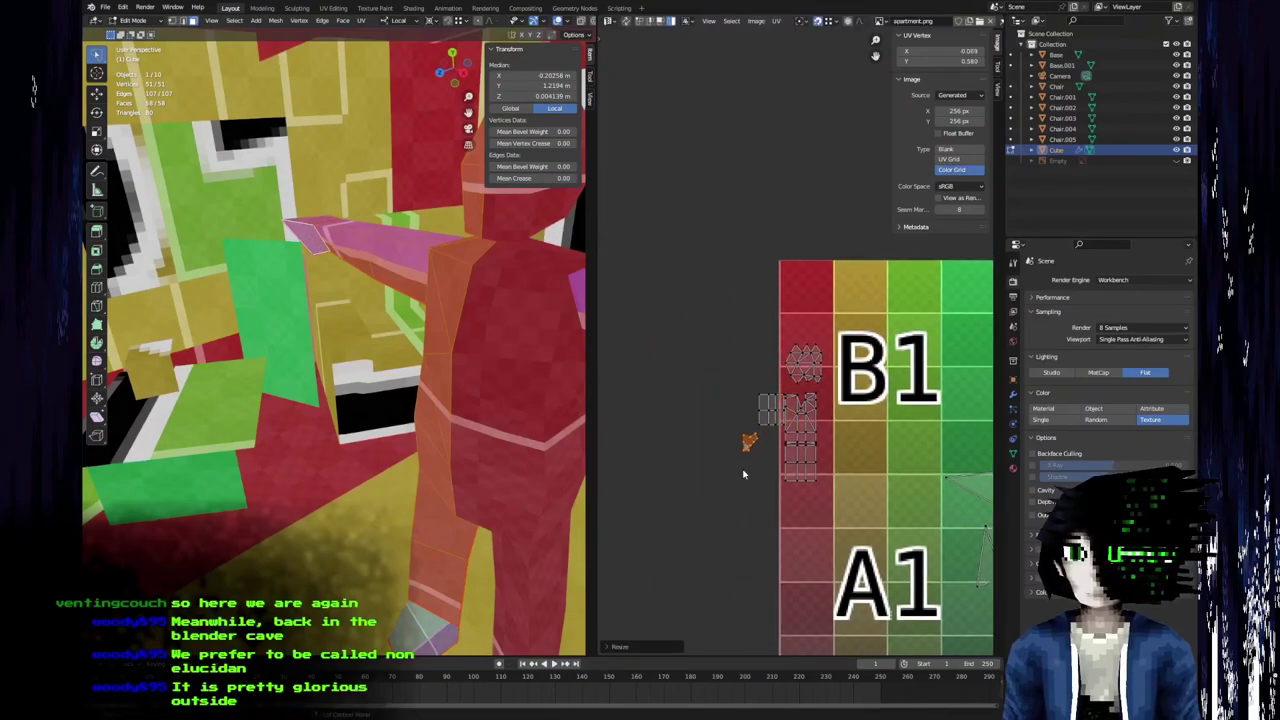
Move the shrunken hand UV island to just below the arm island.
scroll(714, 435, "up", 6)
middle_click_drag(470, 372, 545, 355)
scroll(400, 320, "down", 3)
middle_click_drag(205, 100, 301, 148)
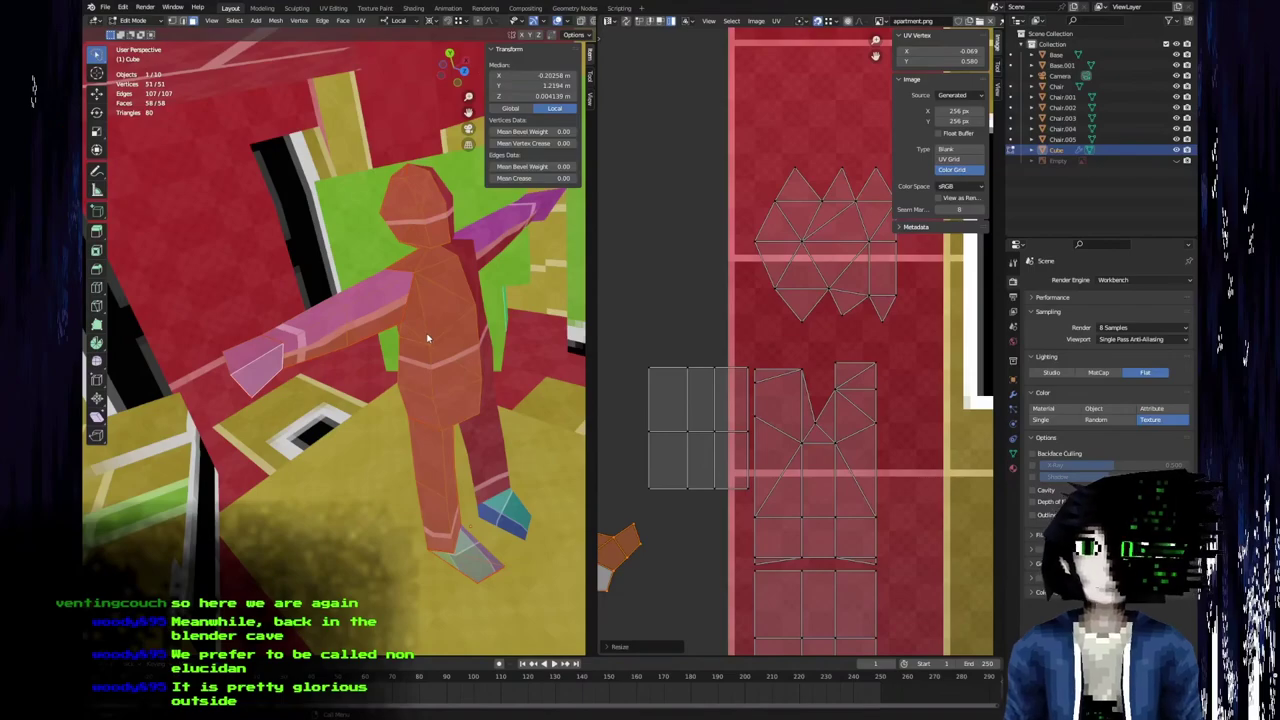
middle_click_drag(334, 343, 372, 355, "shift")
scroll(374, 398, "up", 3)
middle_click_drag(673, 471, 744, 421)
scroll(744, 421, "up", 1)
key("g")
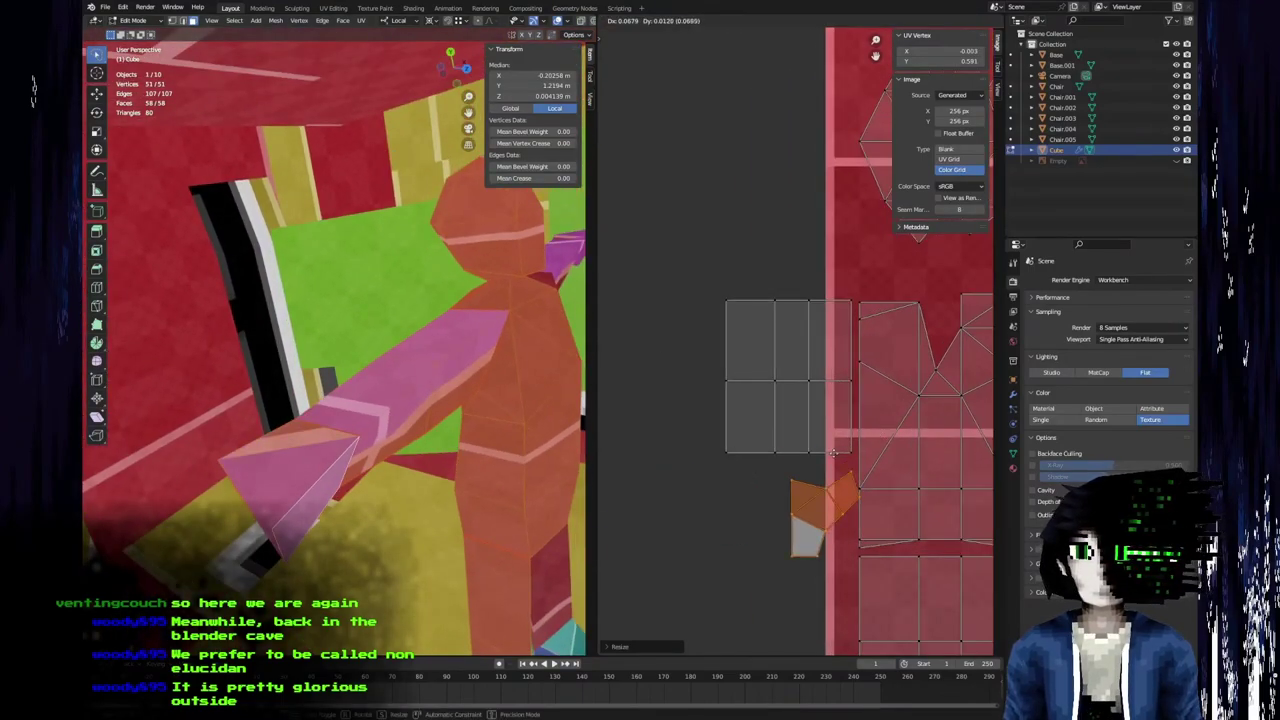
left_click(838, 430)
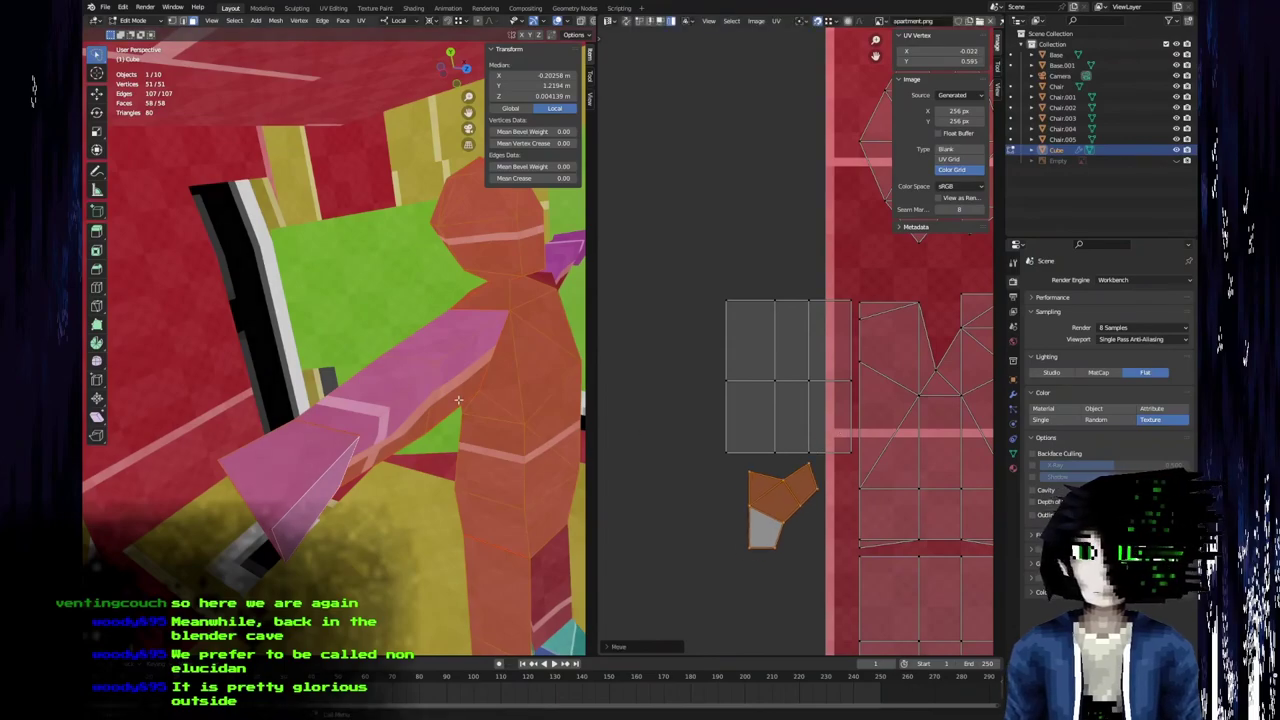
Check which part of the hand island one of the hand's faces occupies, then reselect the whole mesh.
left_click(301, 455)
middle_click_drag(301, 455, 496, 535)
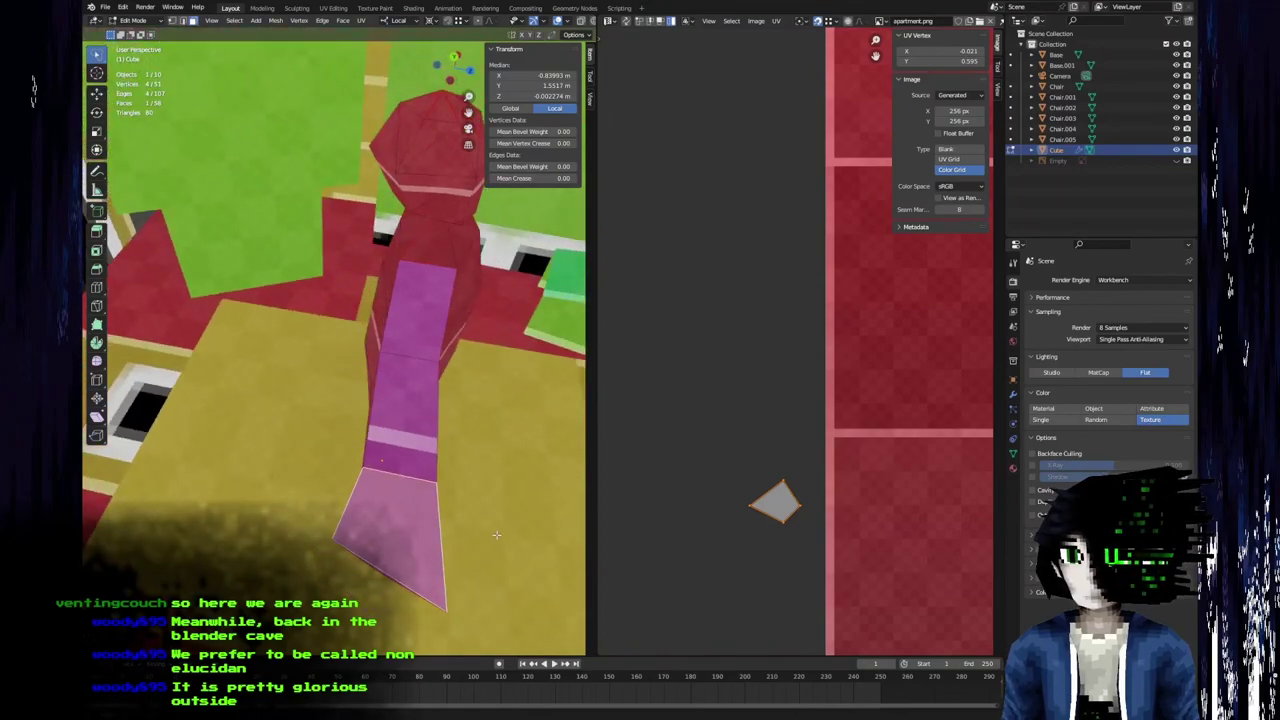
key("a")
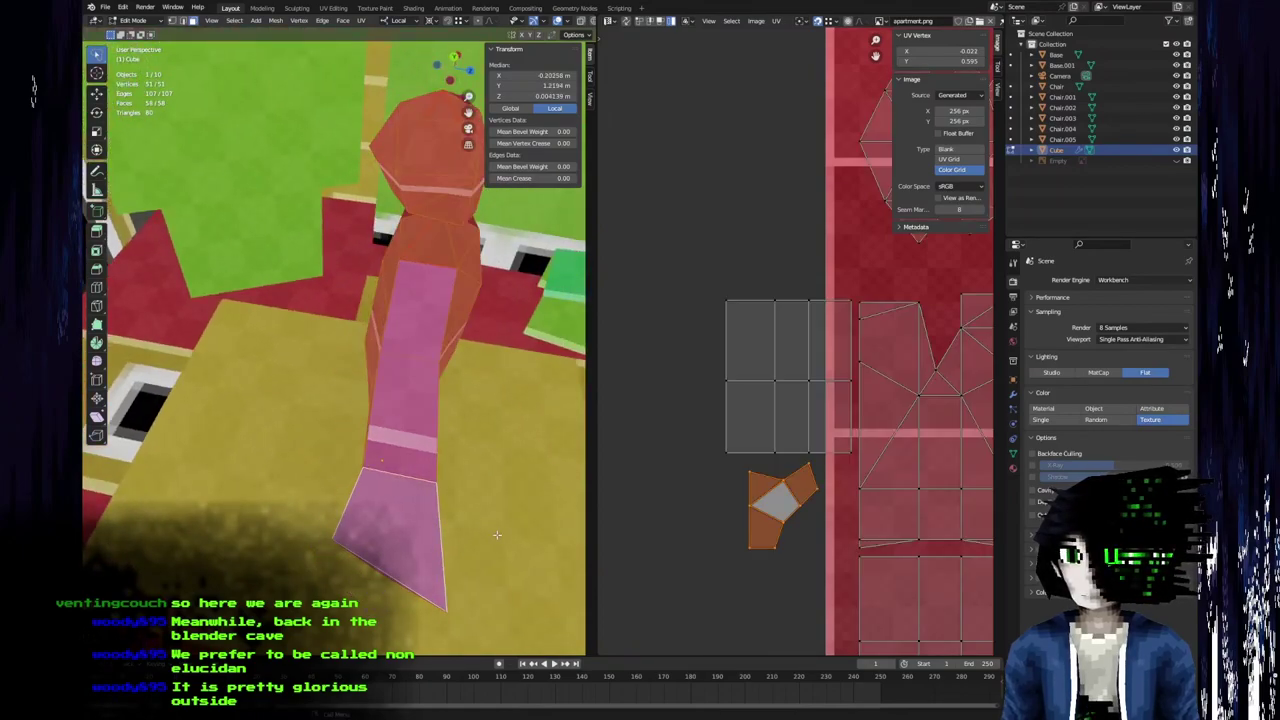
Rotate the hand UV island so its middle face sits upright and move it to just below the arm island.
middle_click_drag(489, 529, 370, 470)
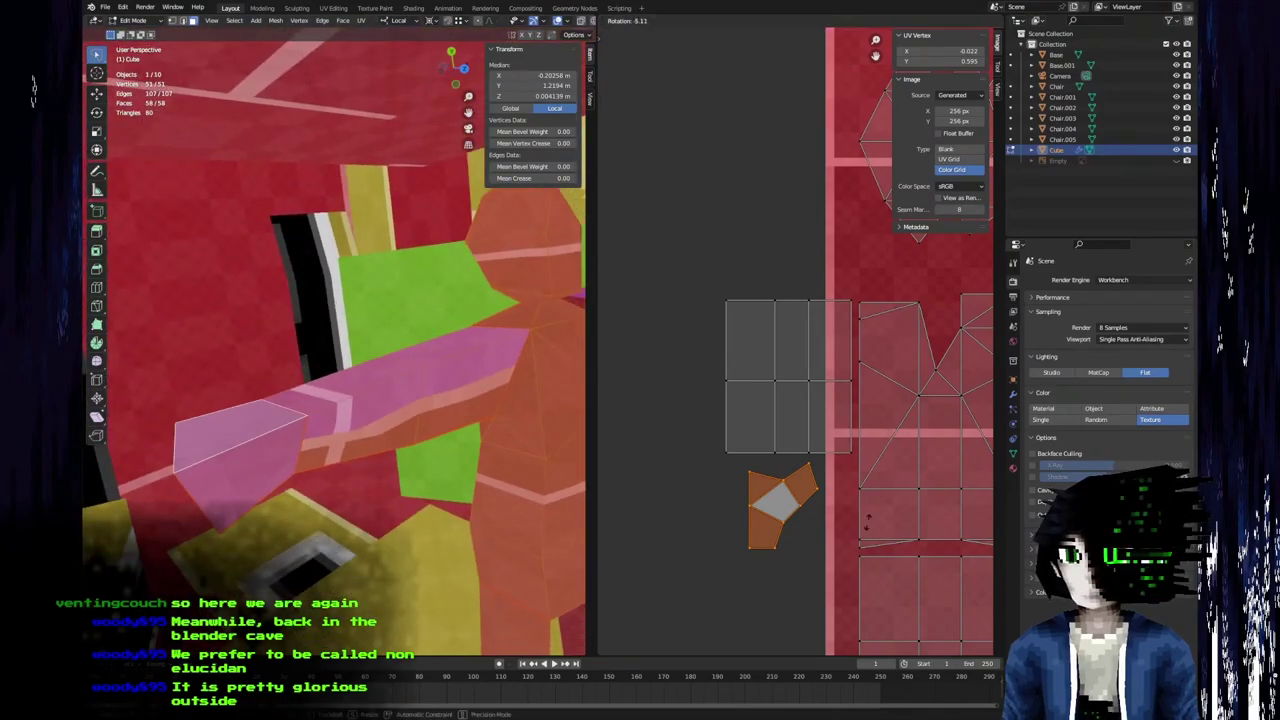
key("r")
left_click(689, 411)
middle_click_drag(333, 405, 312, 507)
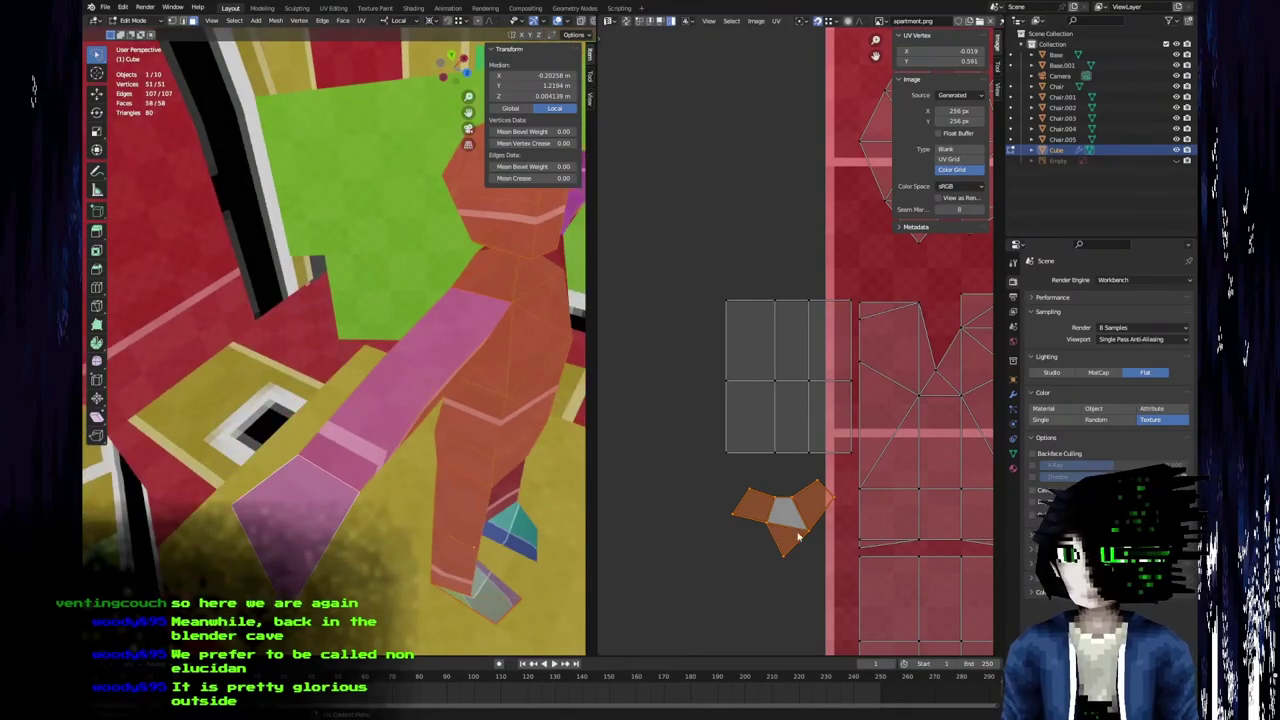
middle_click_drag(808, 535, 803, 443)
scroll(803, 449, "up", 2)
key("g")
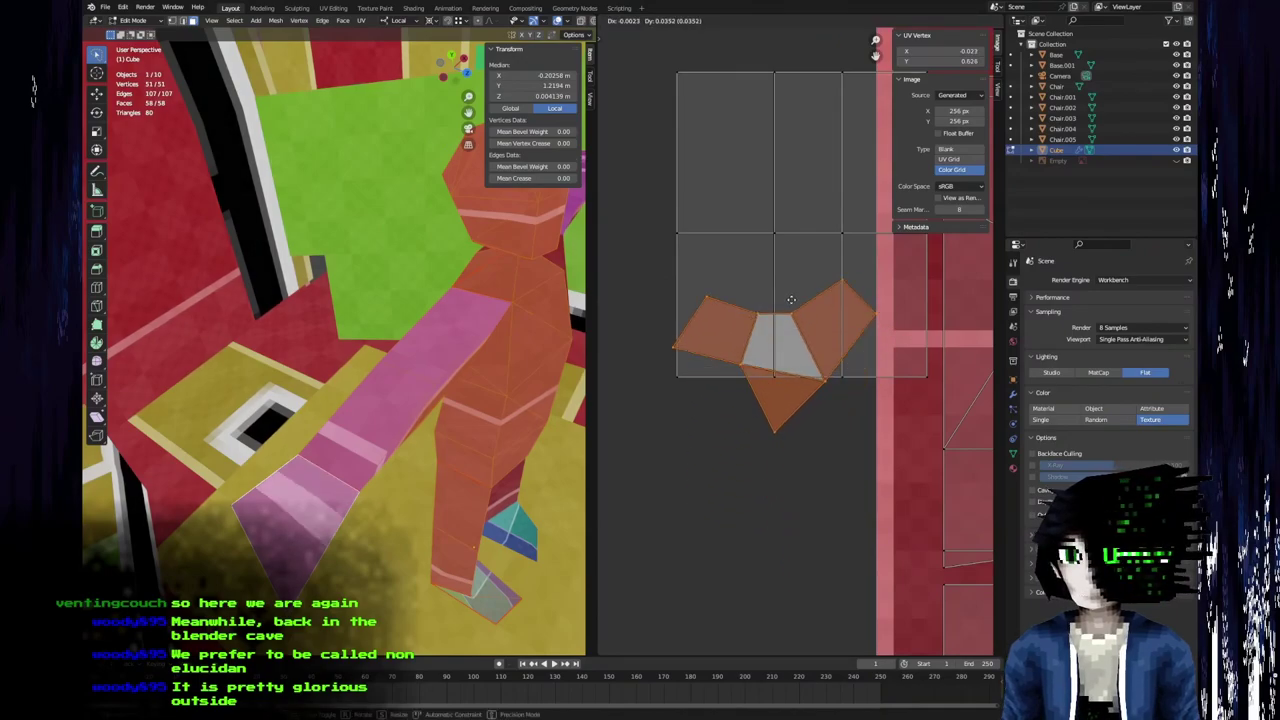
left_click(808, 393)
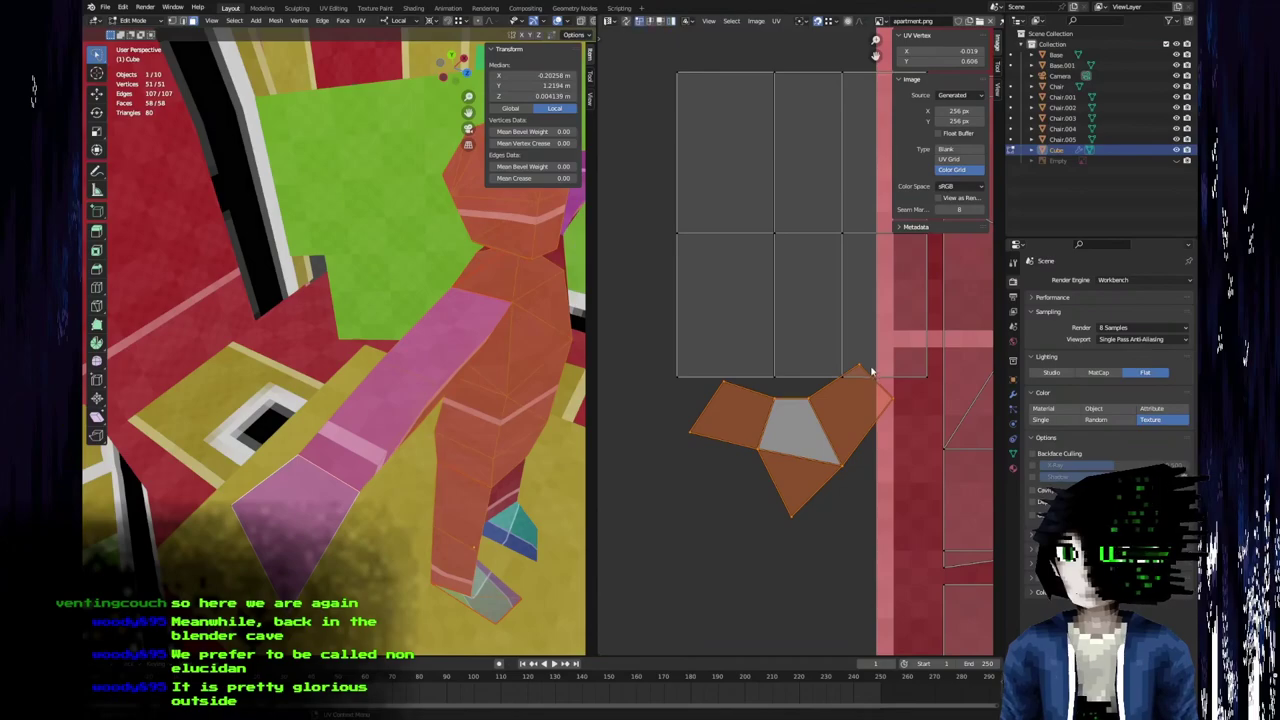
Straighten the hand UV island by snapping its corner vertices so its middle and side faces line up with the arm island's columns.
left_click(872, 372)
key("g")
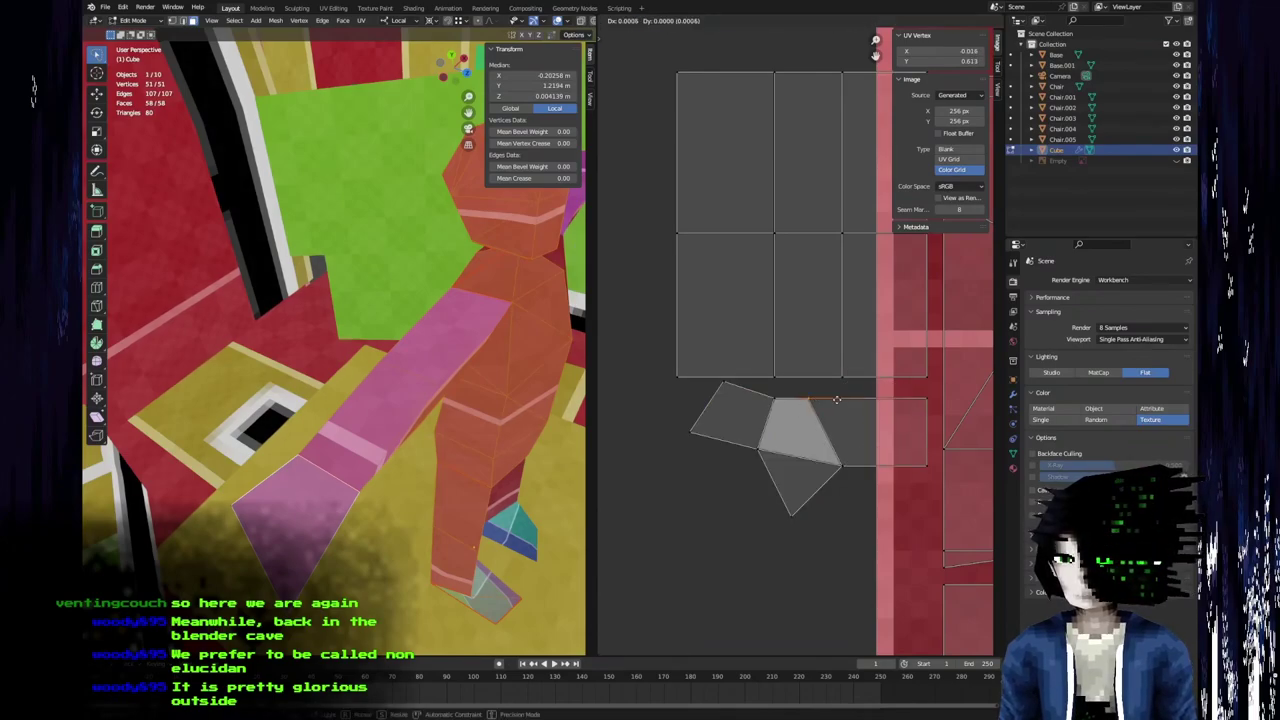
left_click(853, 402)
left_click(755, 450)
key("g")
left_click(771, 467)
left_click(724, 389)
key("g")
left_click(675, 391)
mouse_move(678, 398)
left_mouse_down()
mouse_move(690, 448)
mouse_move(684, 390)
left_mouse_up()
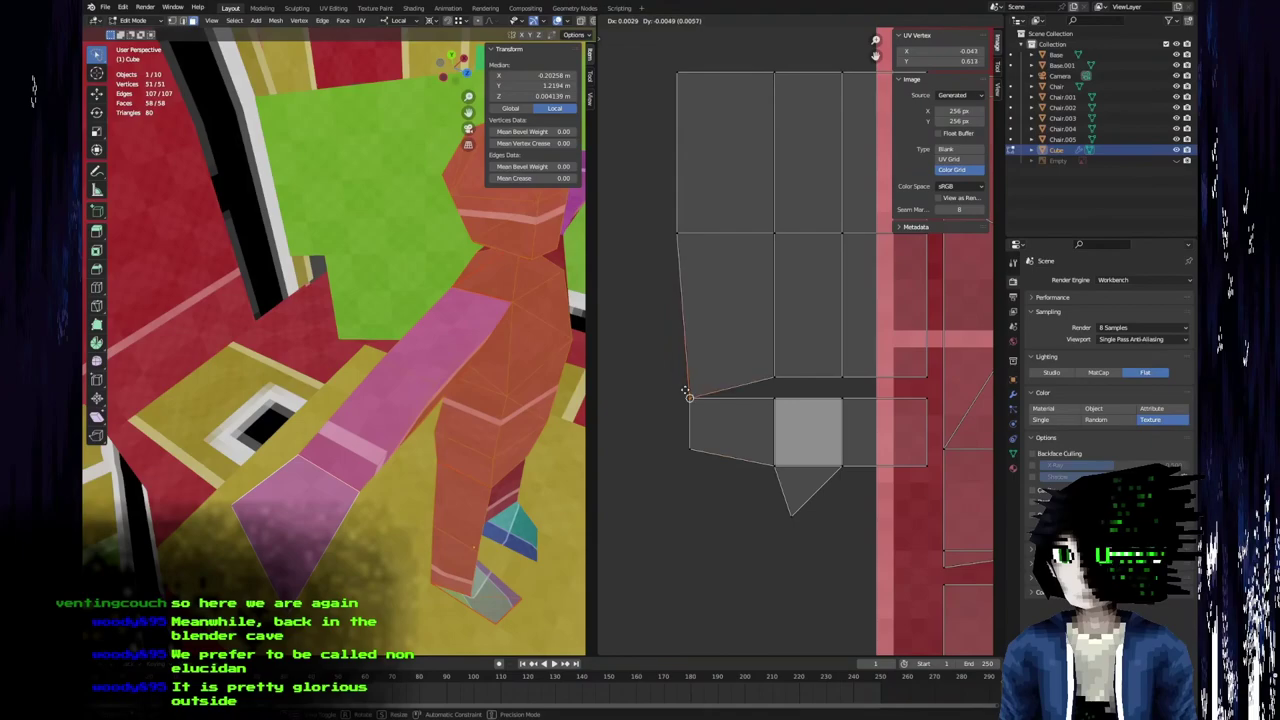
right_click(686, 374)
Align the hand UV island's outer edge with the outer edge of the arm island above it.
scroll(700, 375, "down", 2)
key("4")
left_click(802, 349)
key("g")
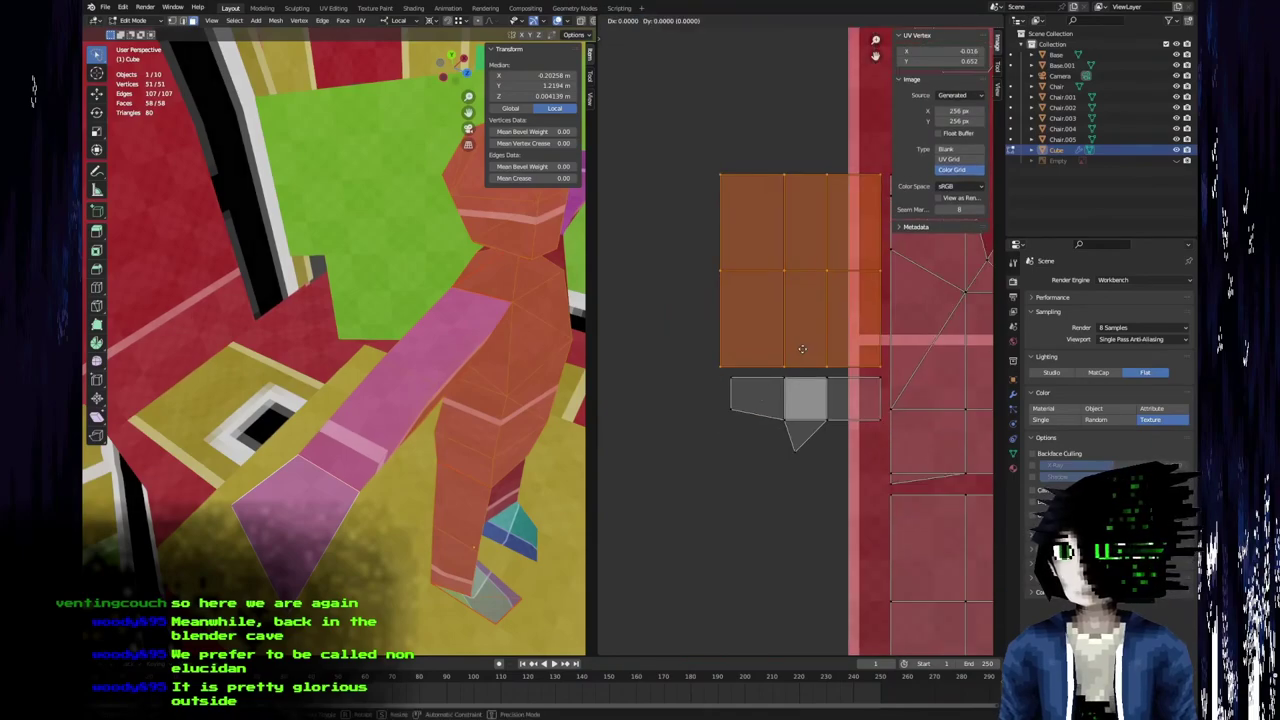
left_click(801, 349)
middle_click_drag(764, 392, 725, 430)
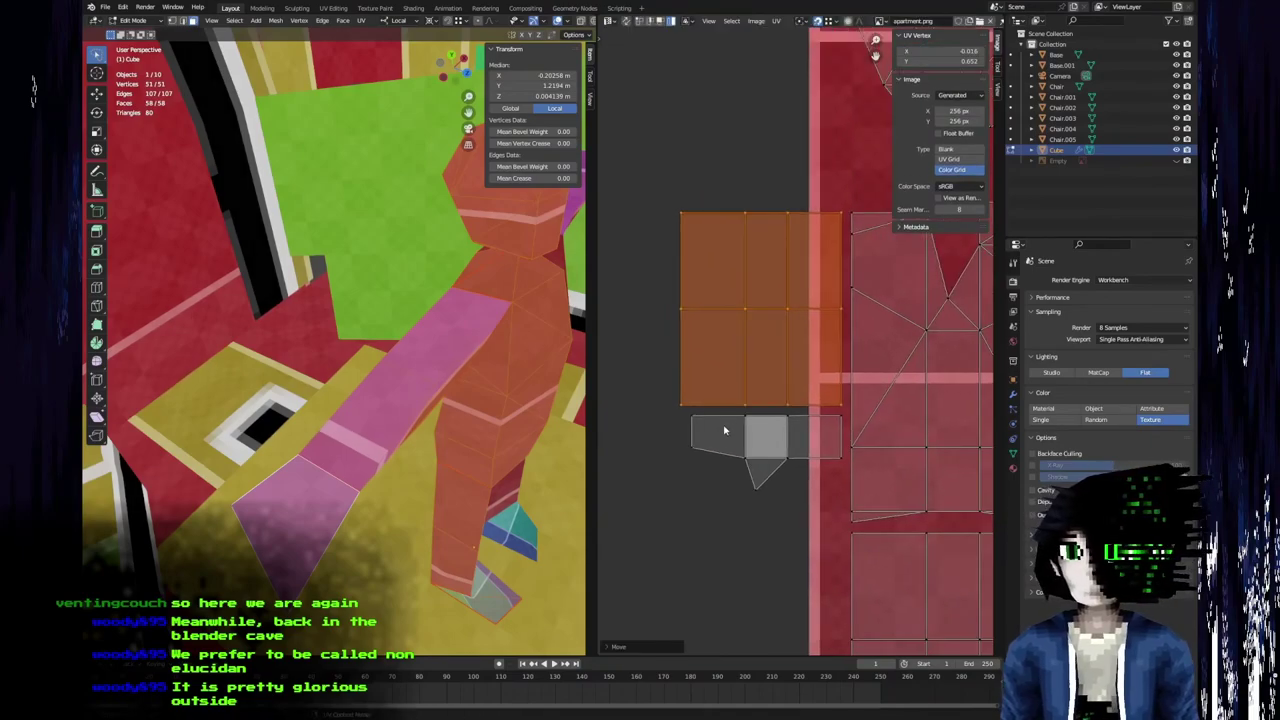
scroll(739, 430, "up", 2)
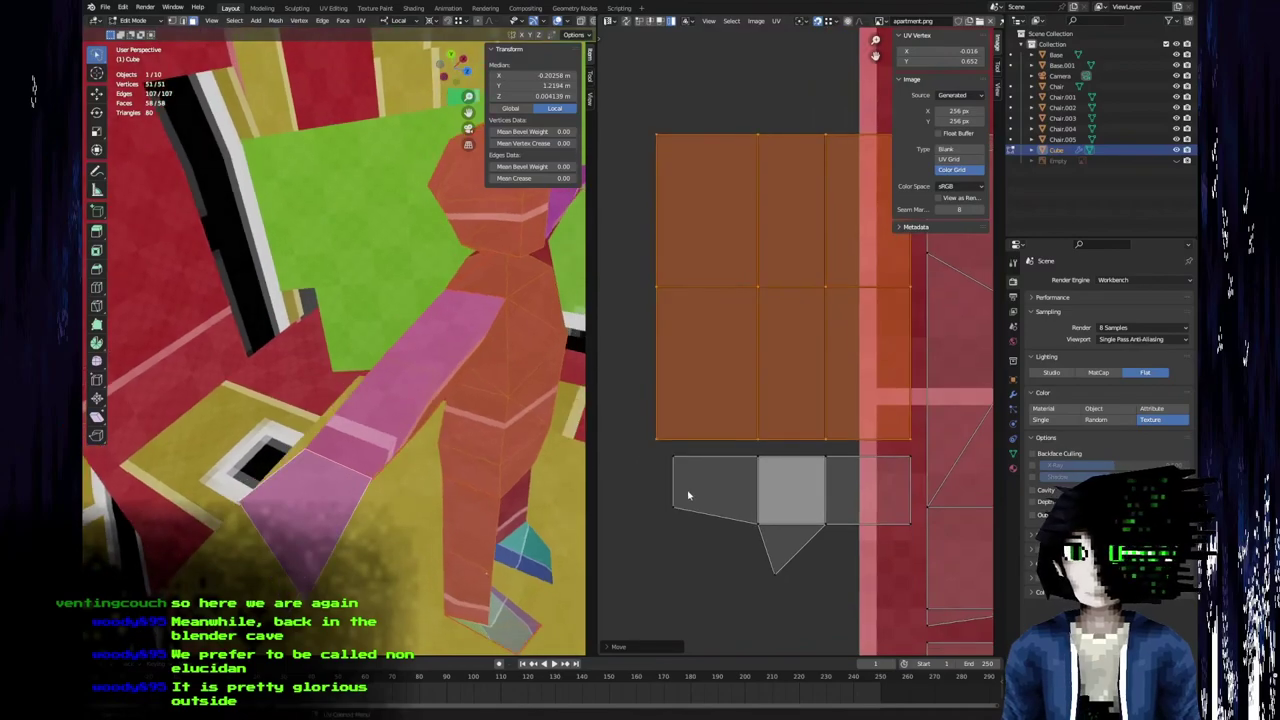
left_click(661, 488)
Check the texture on the arm and hand, then move the hand island's outer edge inward one pixel and the arm island's two pixels.
middle_click_drag(337, 527, 350, 468)
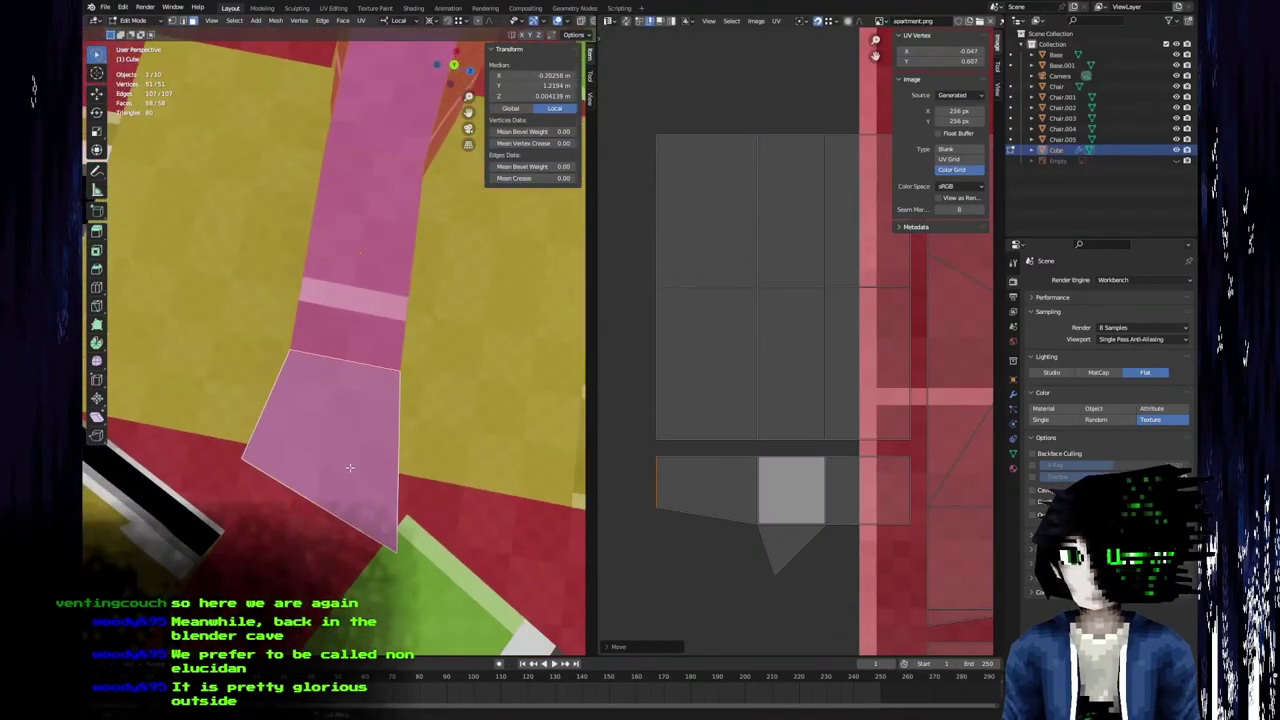
key("Tab")
scroll(351, 471, "down", 2)
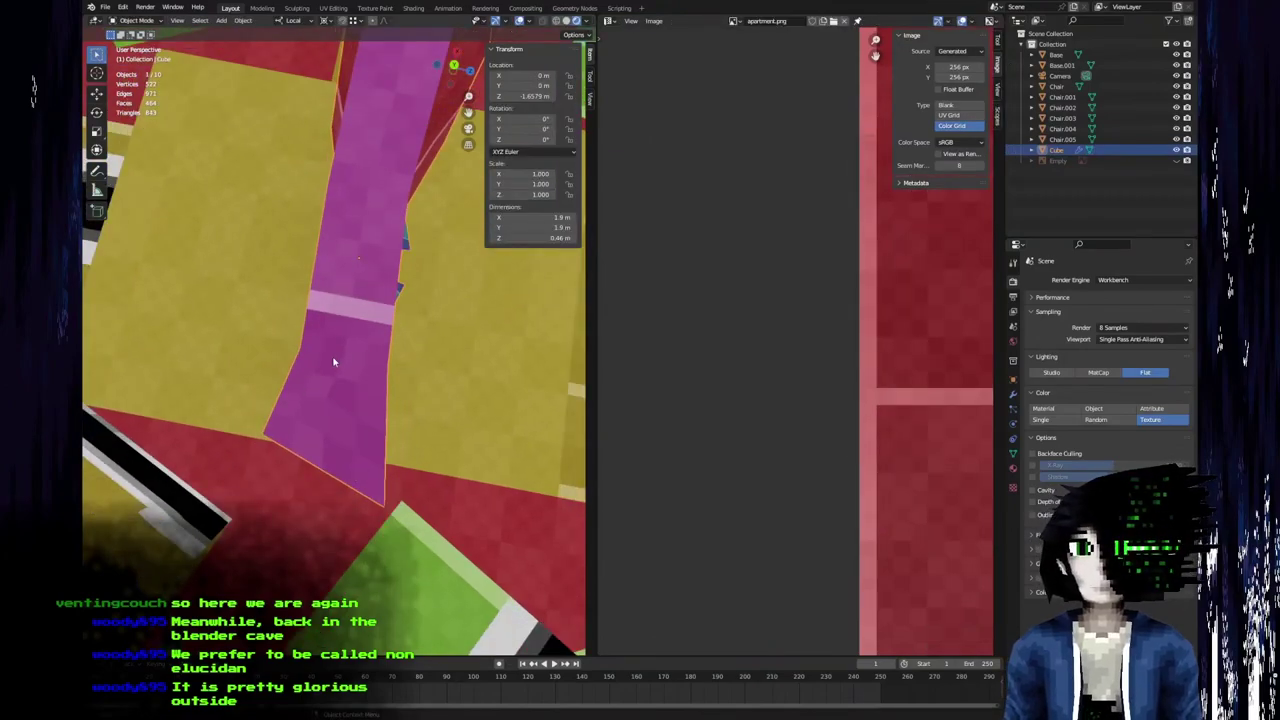
middle_click_drag(330, 424, 326, 432)
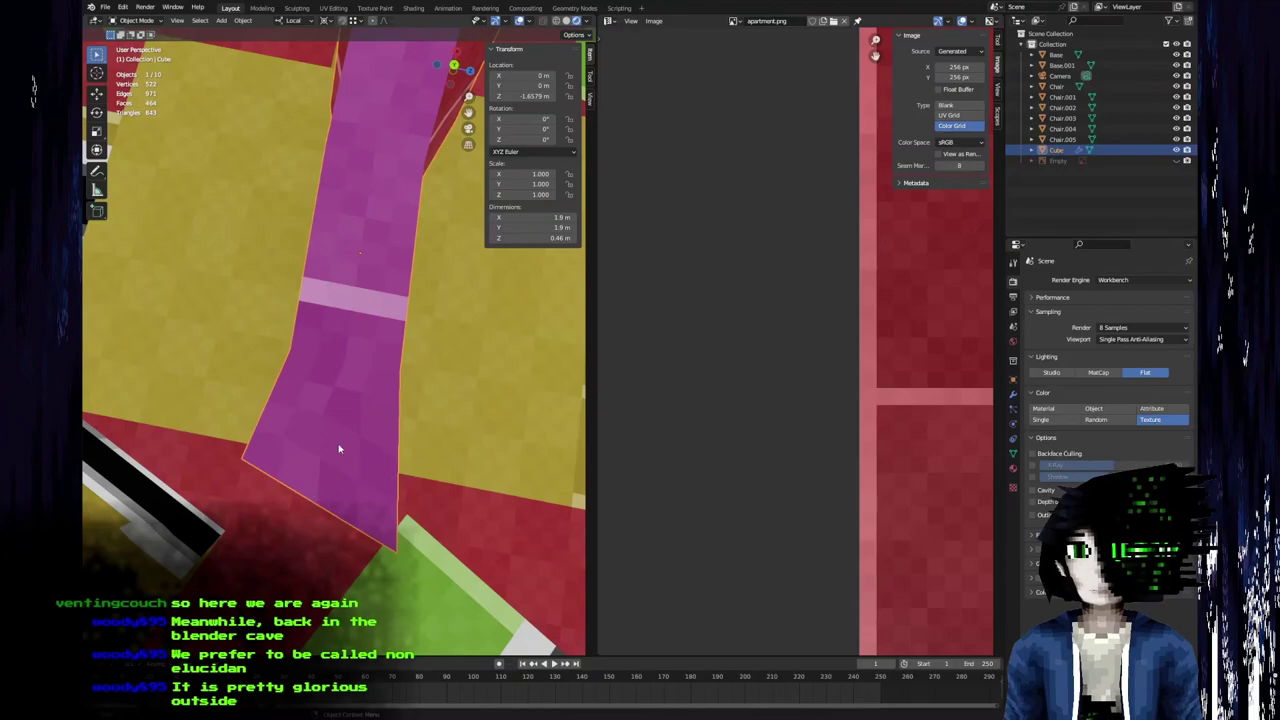
middle_click_drag(307, 507, 141, 310)
key("Tab")
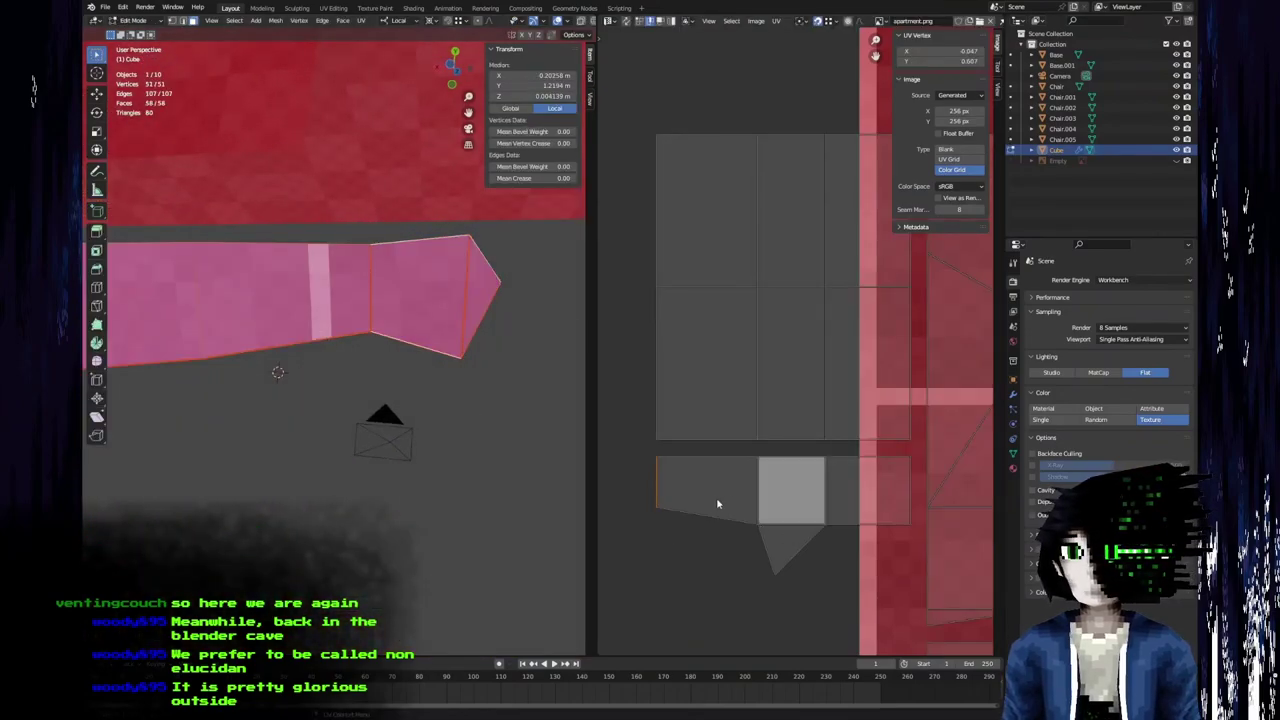
key("g")
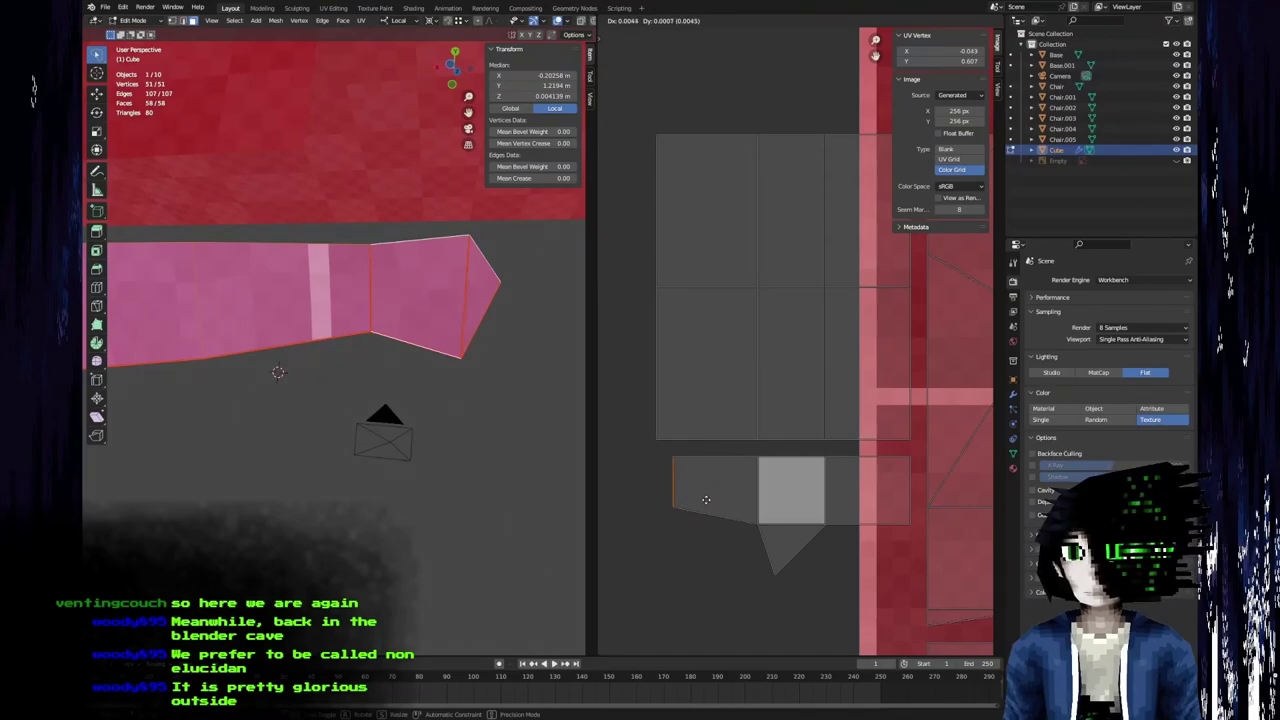
left_click(706, 500)
key("g")
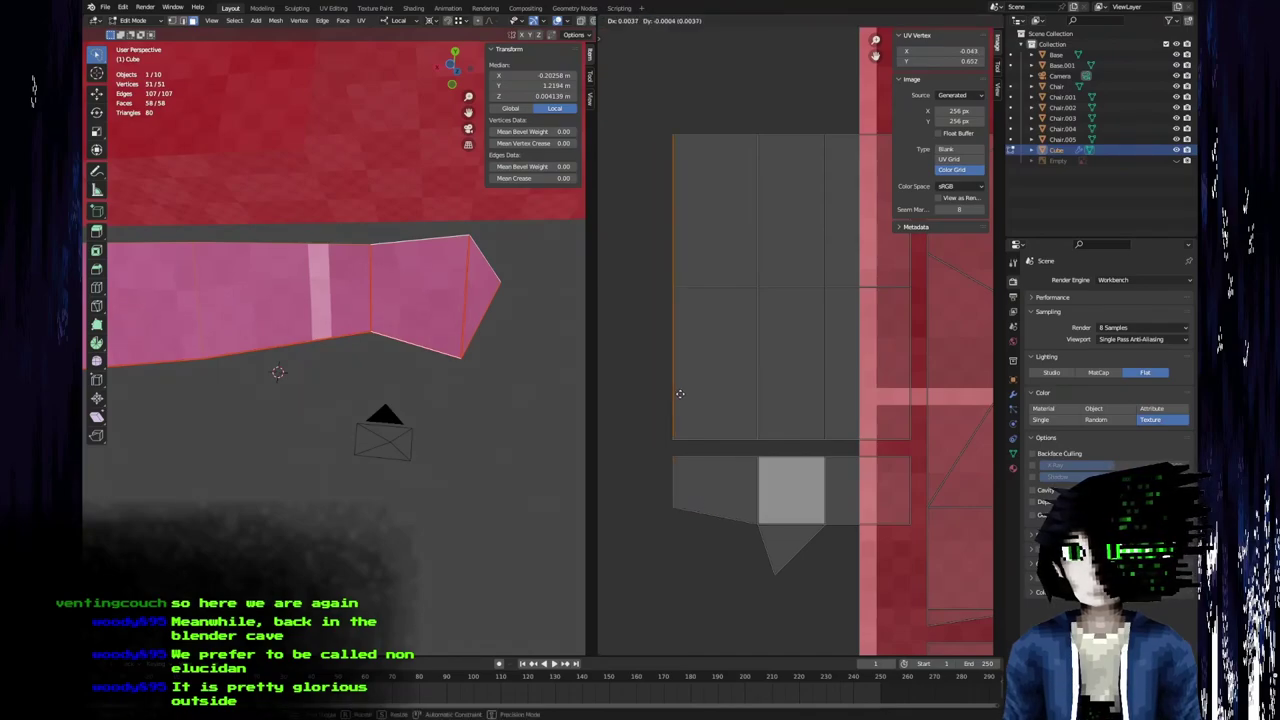
left_click(695, 393)
Move the arm UV island's outer edge back out one pixel so it lines up with the hand island's edge.
scroll(460, 395, "down", 2)
middle_click_drag(283, 403, 399, 410, "shift")
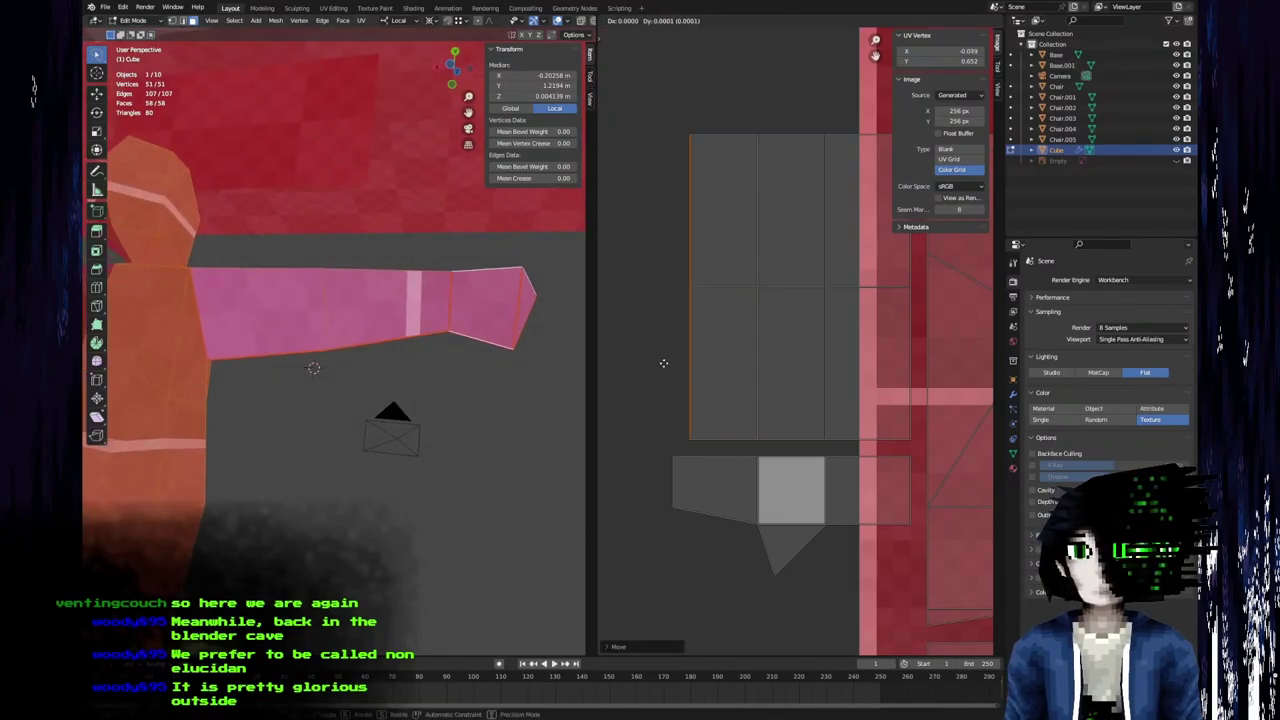
scroll(347, 335, "up", 4)
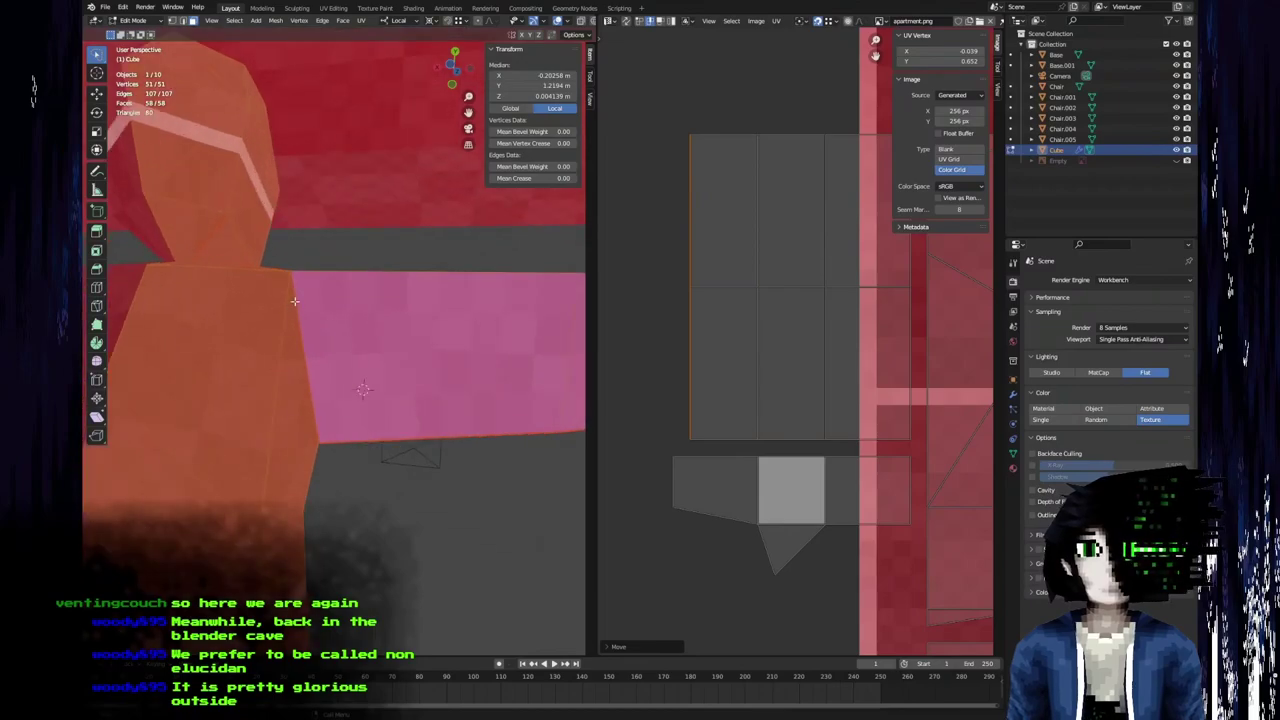
middle_click_drag(443, 399, 60, 392, "shift")
middle_click_drag(514, 413, 568, 427, "shift")
scroll(568, 427, "down", 1)
key("g")
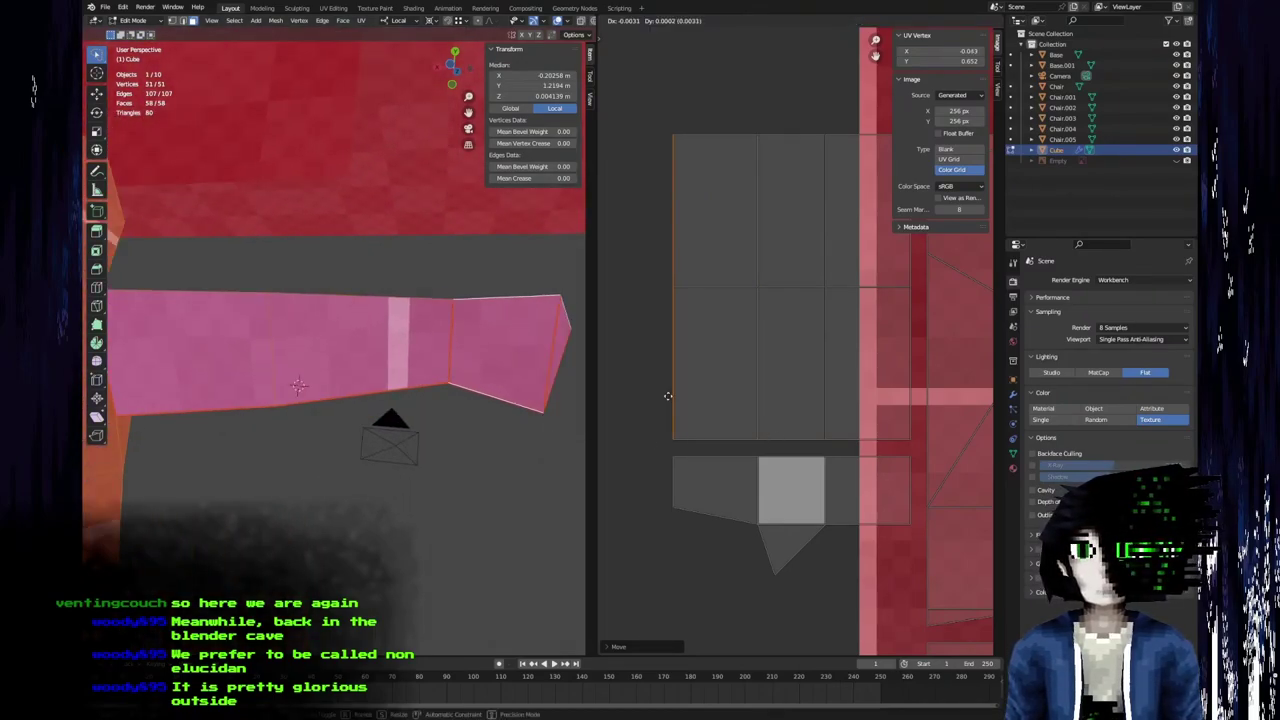
left_click(671, 398)
Centre the tip vertex of the hand UV island's triangle beneath the middle face.
middle_click_drag(731, 428, 691, 431)
key("1")
left_click(733, 576)
key("g")
left_click(750, 575)
middle_click_drag(400, 408, 529, 477)
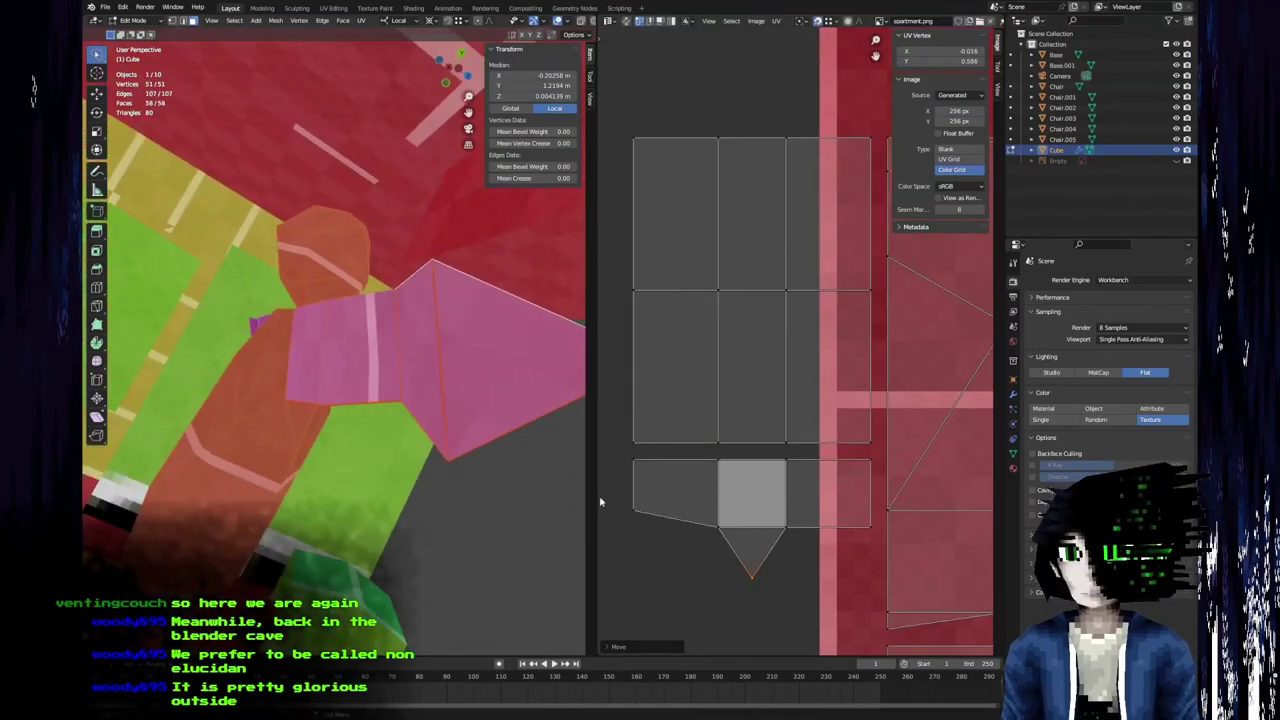
key("g")
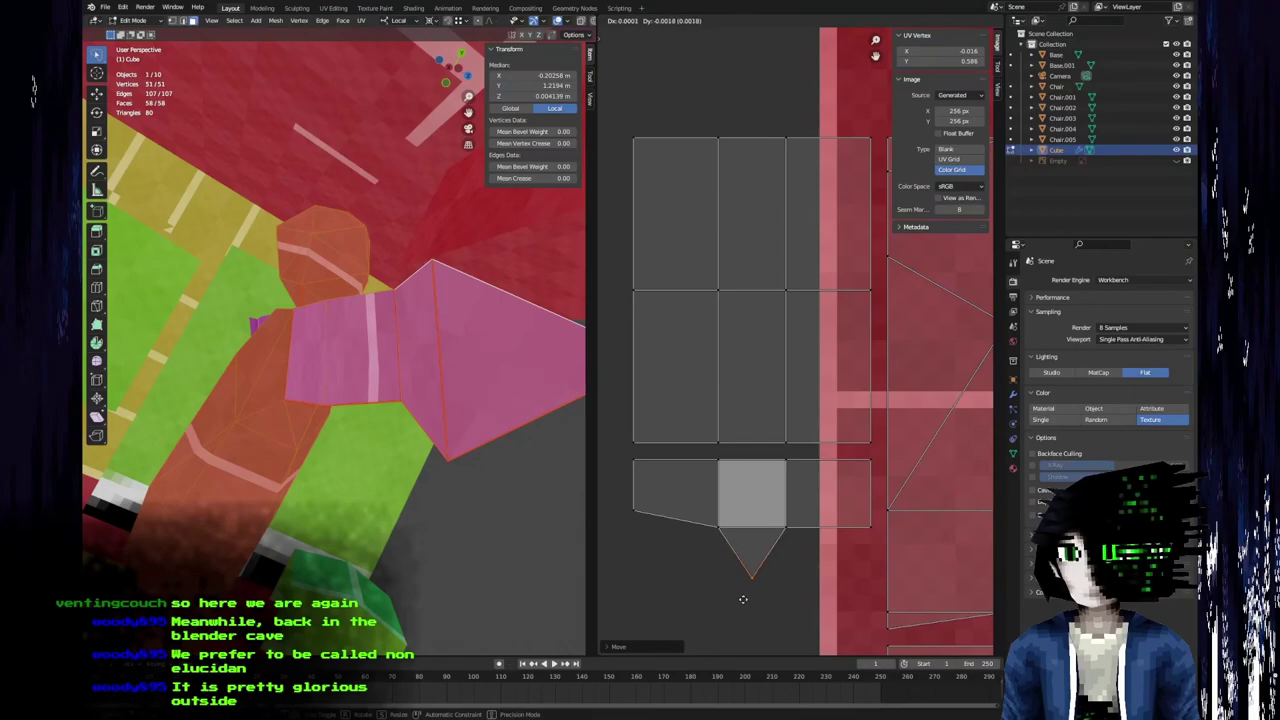
left_click(743, 599)
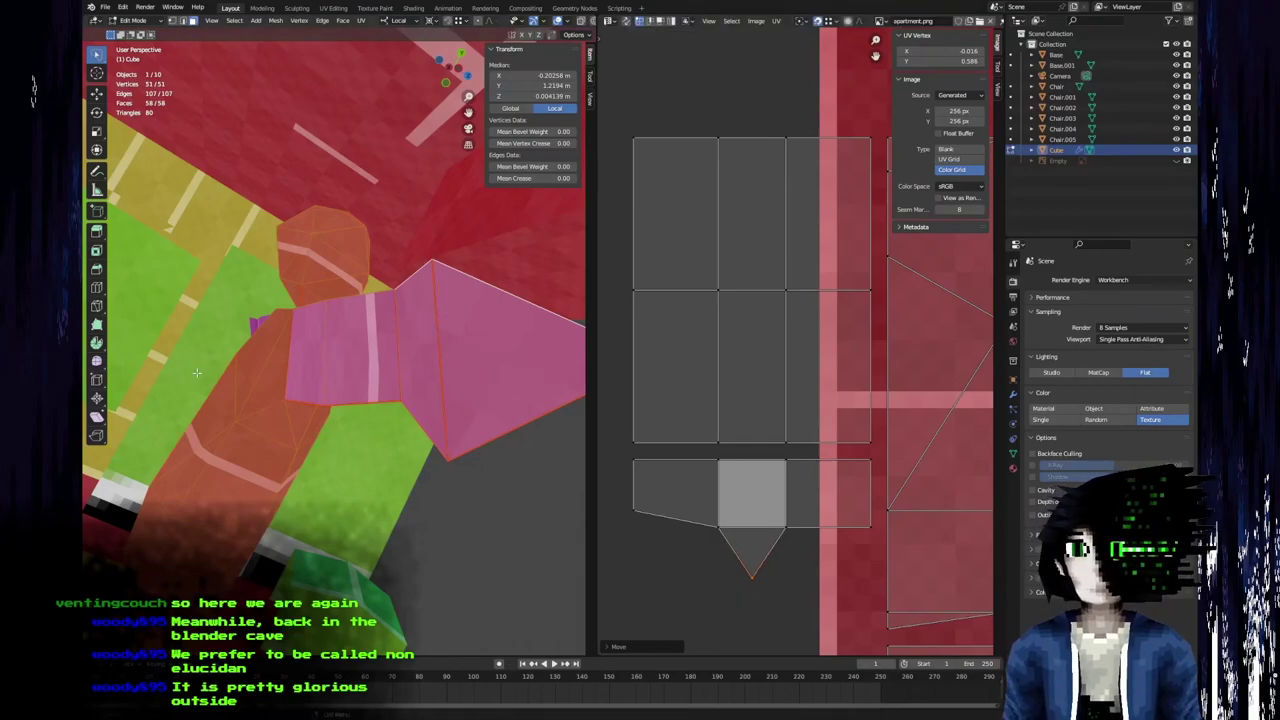
Lower the outer bottom corner of the hand UV island so its side face becomes a rectangle level with the middle face.
middle_click_drag(330, 371, 180, 390)
scroll(334, 385, "down", 3)
scroll(843, 474, "down", 5)
middle_click_drag(822, 462, 798, 434)
scroll(711, 426, "up", 4)
middle_click_drag(310, 390, 587, 393)
key("g")
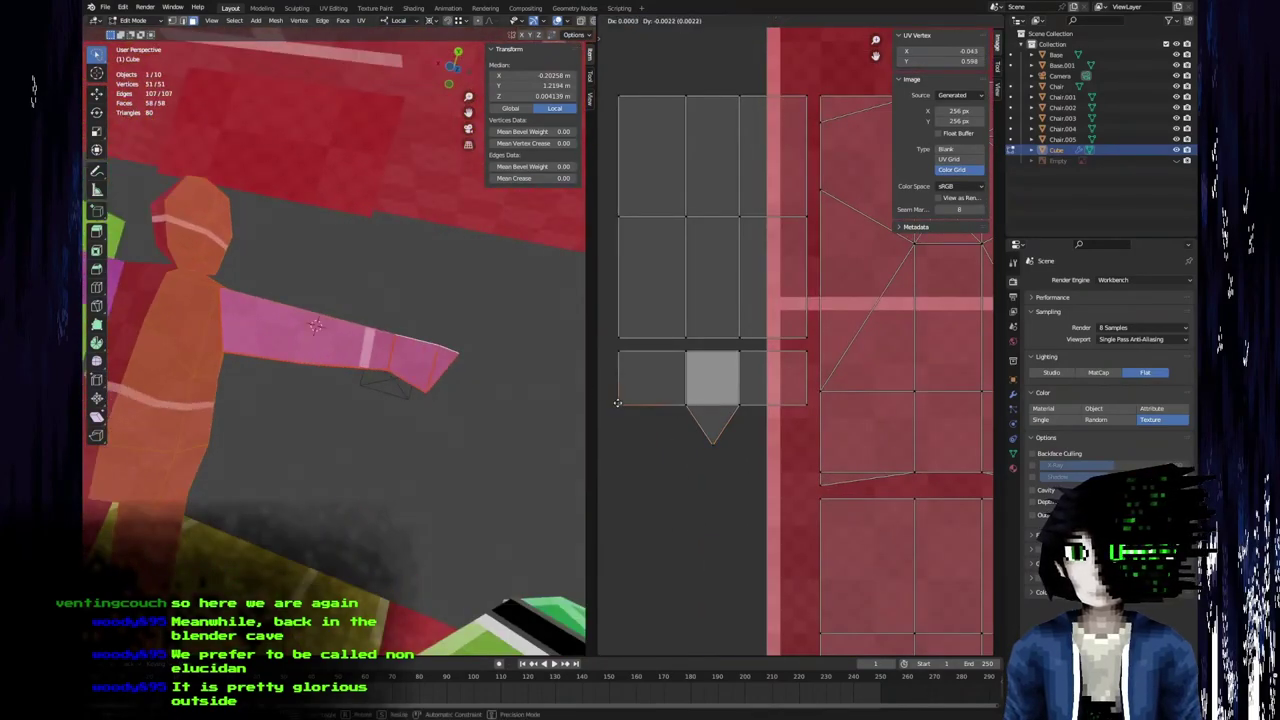
left_click(617, 405)
Move the head UV island down and toward the texture's outer edge, just above the body island.
scroll(397, 446, "up", 4)
scroll(852, 388, "down", 6)
middle_click_drag(852, 396, 697, 462)
scroll(760, 432, "down", 2)
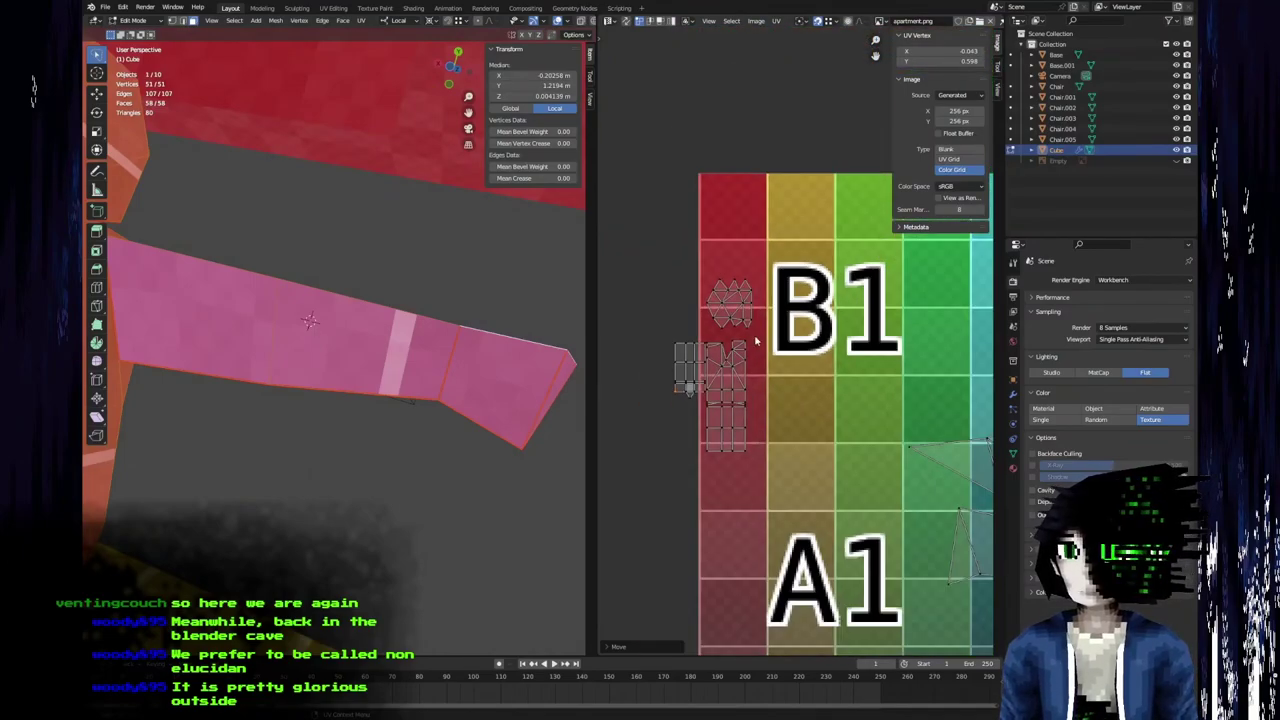
left_click(728, 300)
scroll(727, 290, "up", 4)
key("g")
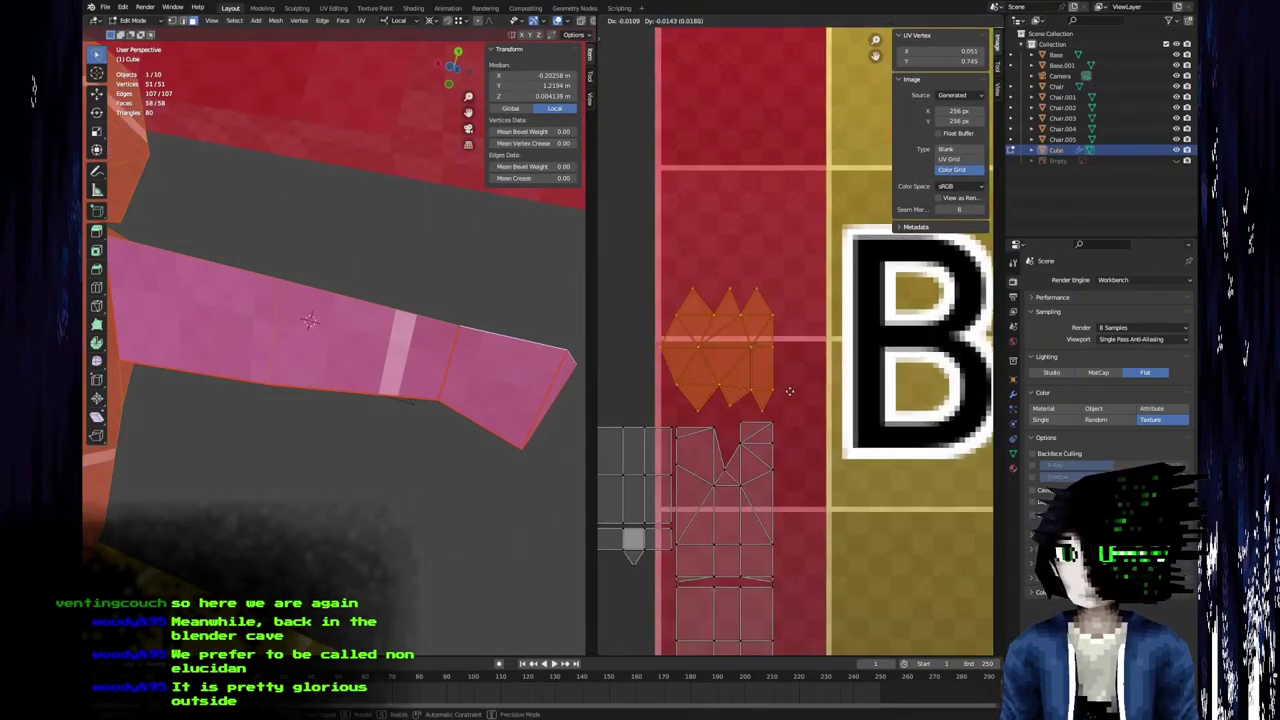
left_click(787, 399)
Select the two remaining UV islands between B2 and A2 and examine the feet on the model.
scroll(797, 397, "down", 4)
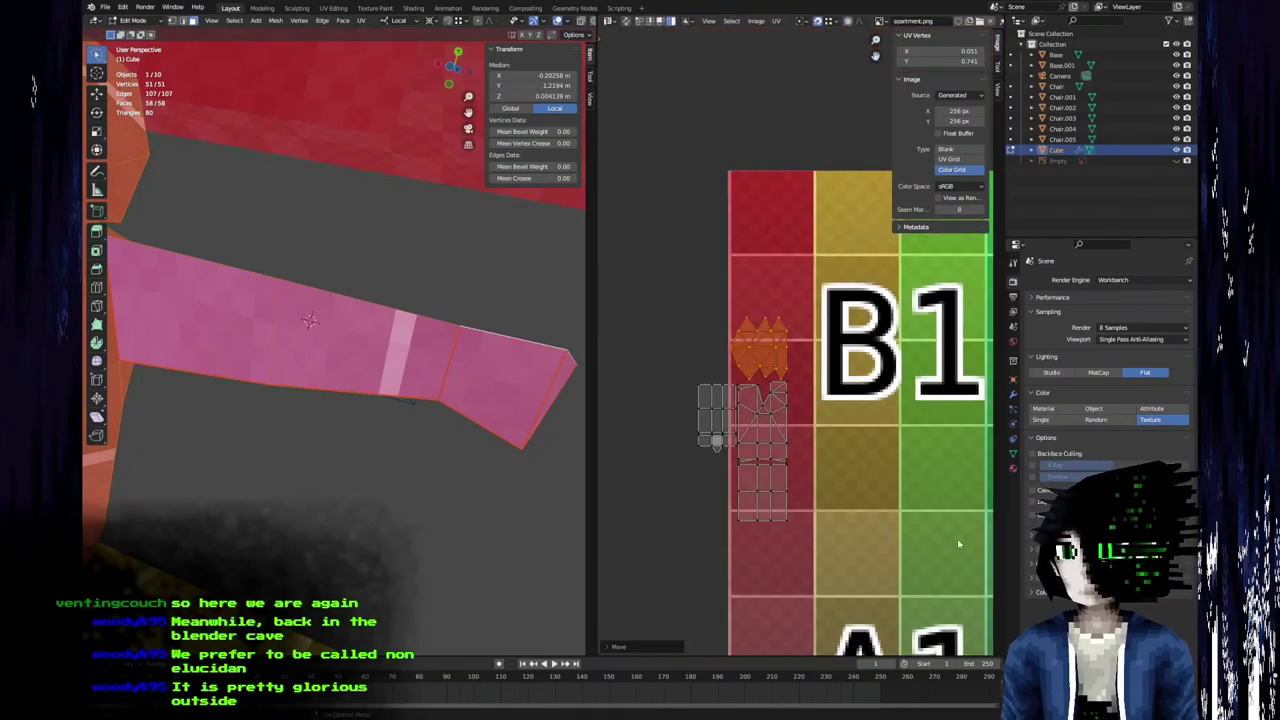
middle_click_drag(868, 501, 689, 473)
left_click(883, 464)
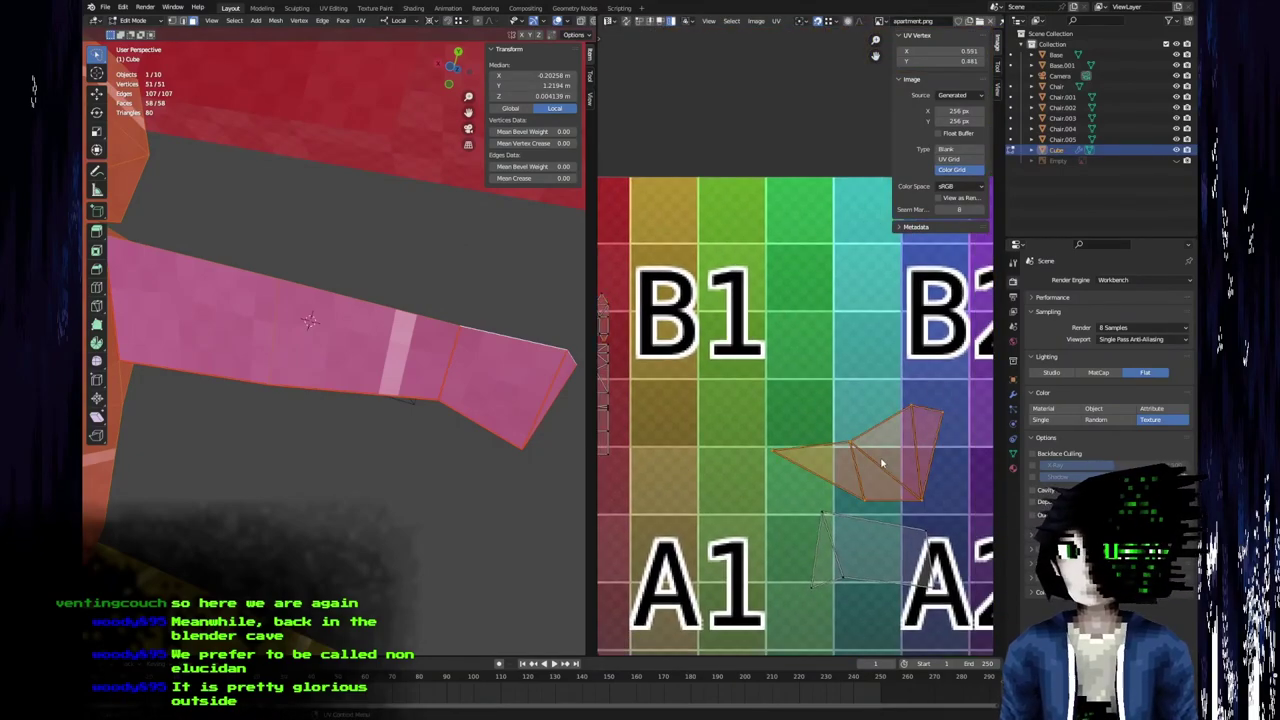
scroll(817, 508, "down", 2)
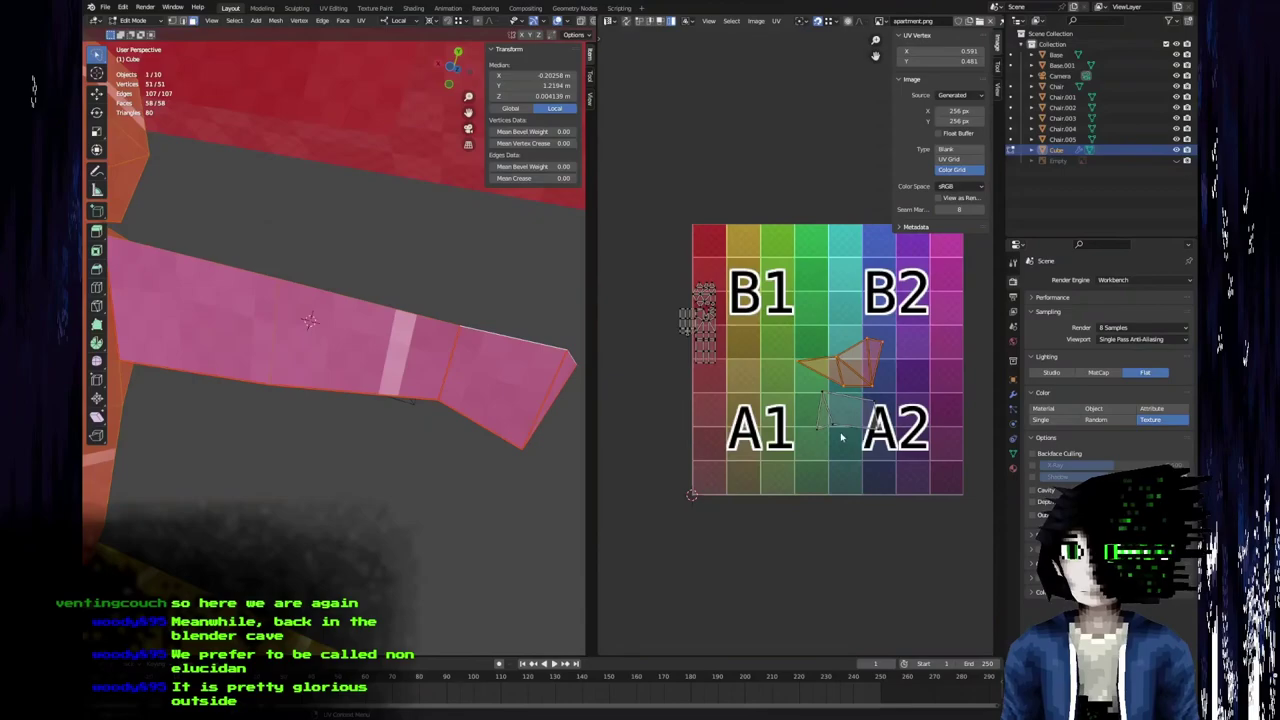
middle_click_drag(331, 536, 517, 180, "shift")
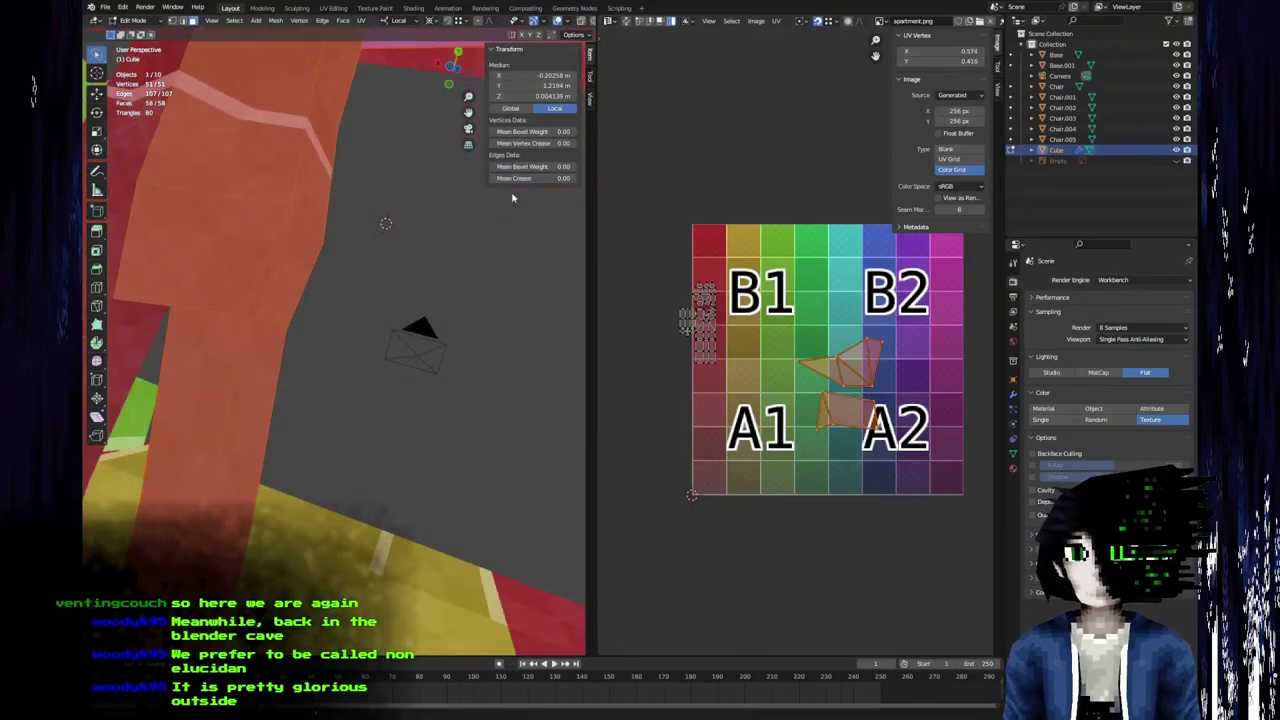
middle_click_drag(307, 472, 268, 444)
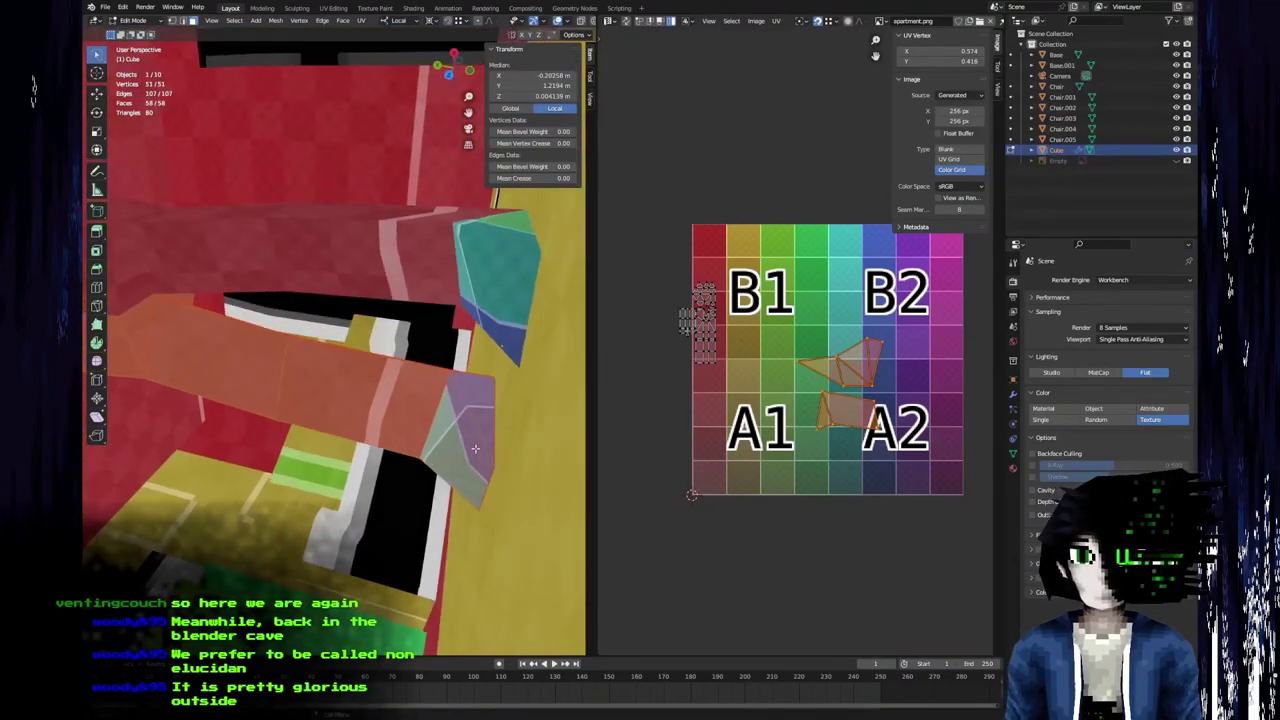
Leave mesh editing and hide the Base, Base.001 and Chair objects that surround the character's feet.
key("Tab")
left_click(505, 479)
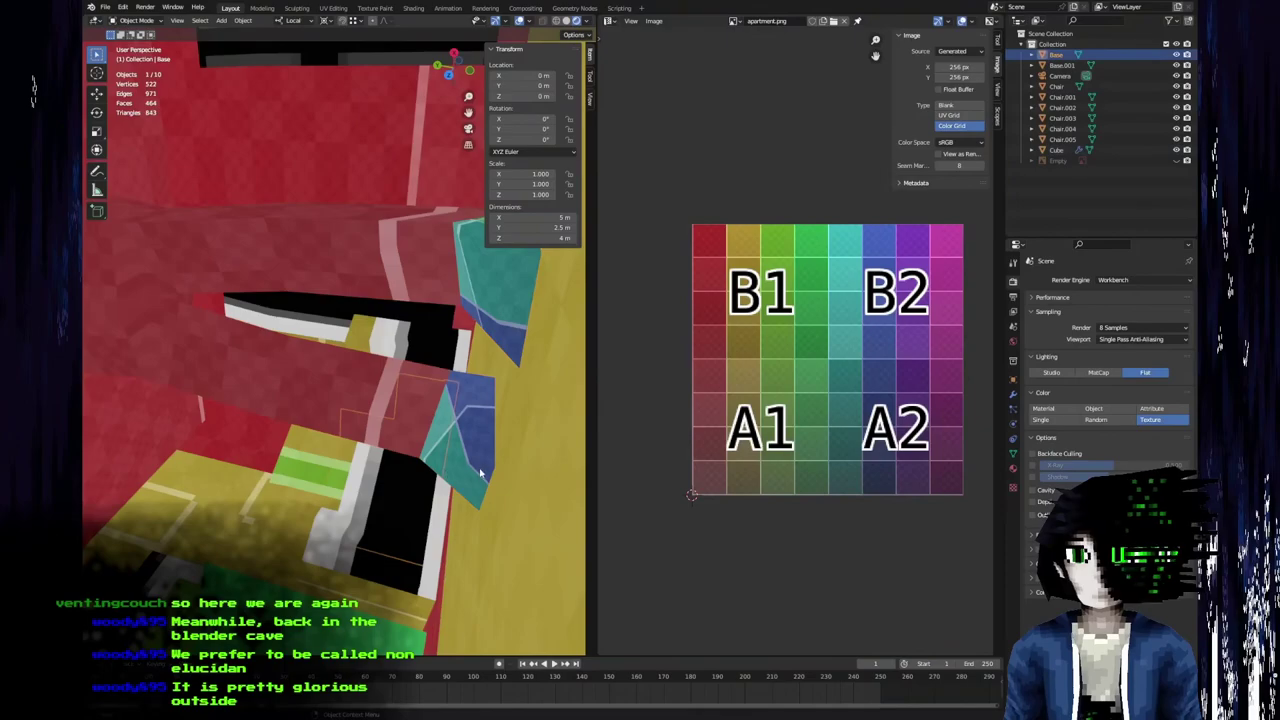
key("Delete")
left_click(537, 409)
key("h")
left_click(383, 494)
key("h")
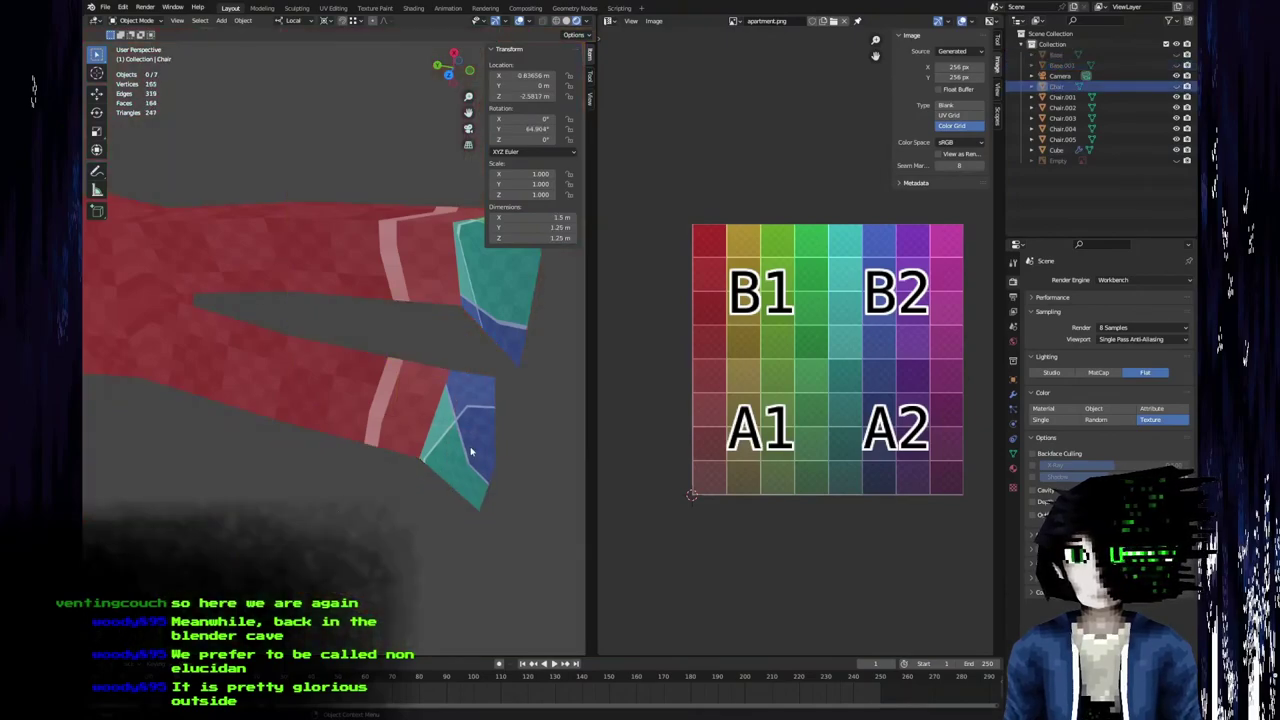
Edit the character mesh, select one foot's sole face and frame it in the view to inspect the foot.
left_click(472, 450)
middle_click_drag(480, 466, 391, 463)
key("Tab")
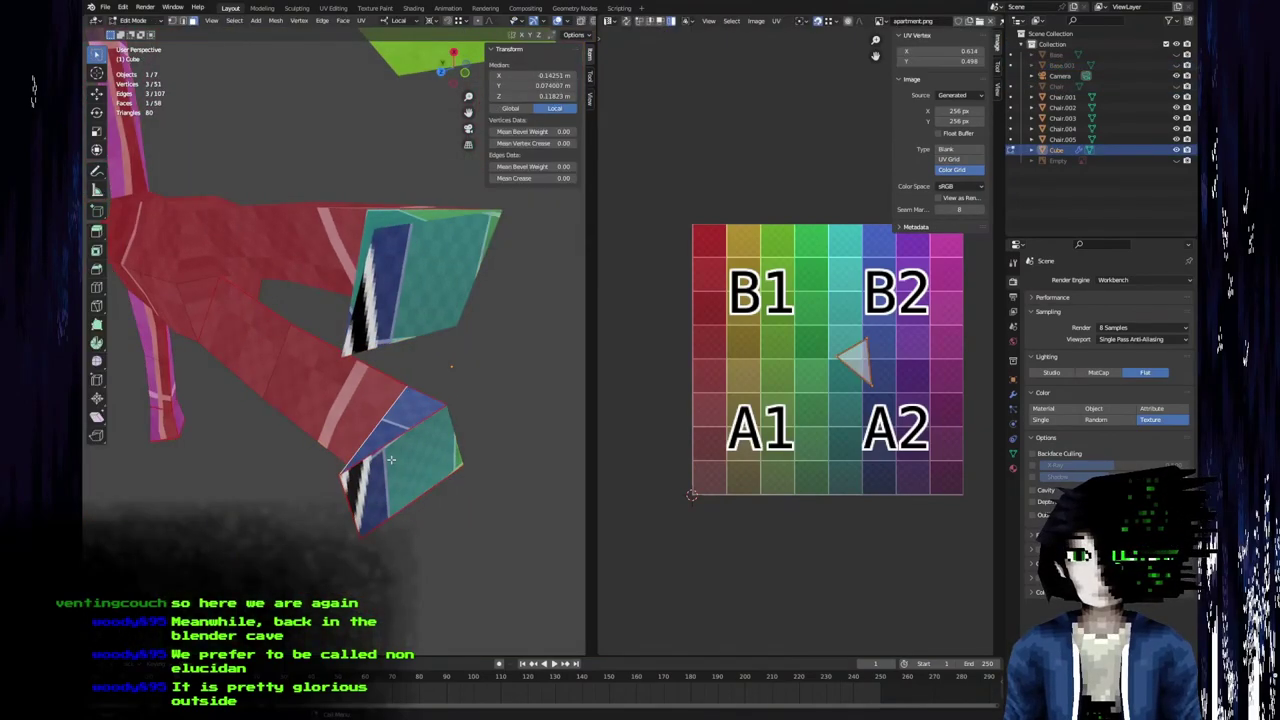
left_click(391, 459)
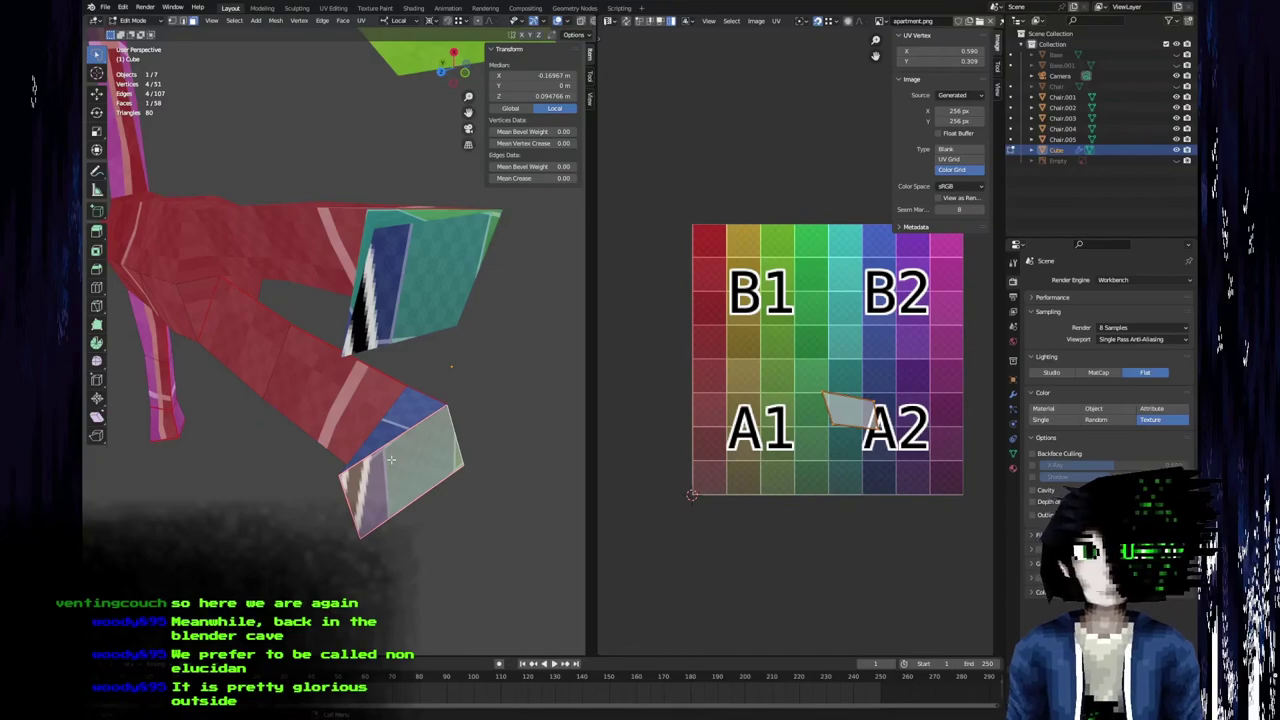
key("F3")
type("view se")
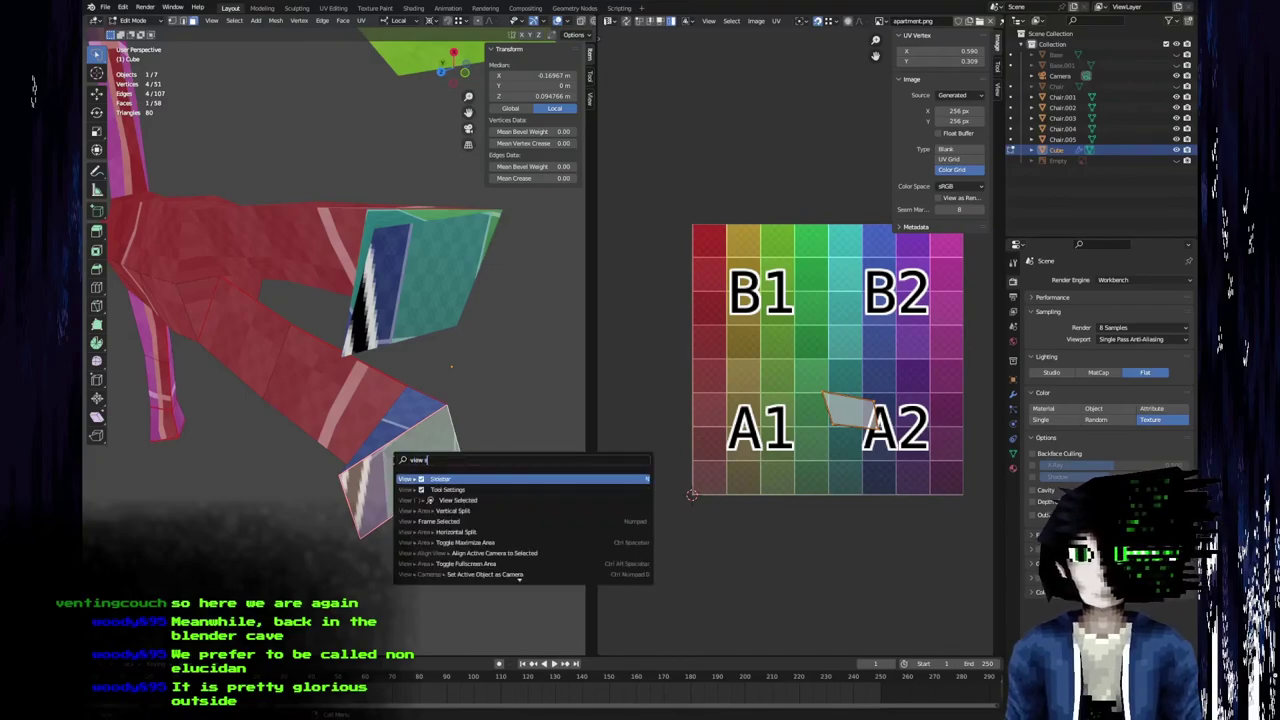
key("Return")
middle_click_drag(391, 459, 330, 335)
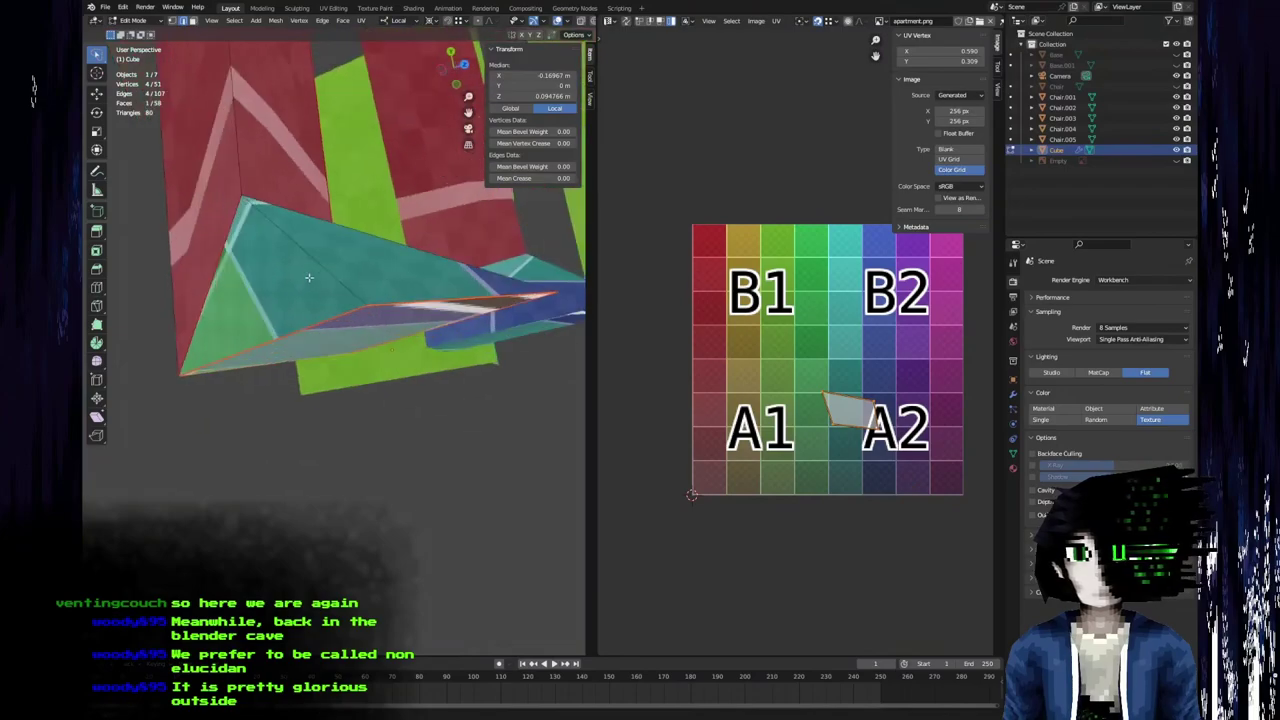
Update the seam on the foot's lower edge, then select the foot's linked faces and unwrap them into one UV island.
left_click(320, 328)
right_click(316, 330)
left_click(309, 508)
middle_click_drag(309, 508, 360, 292)
key("3")
left_click(361, 290)
key("l")
key("u")
left_click(361, 290)
Move the unwrapped foot UV island down across the A1–A2 area and rotate it so the spread faces lie roughly horizontal.
scroll(903, 480, "down", 2)
key("g")
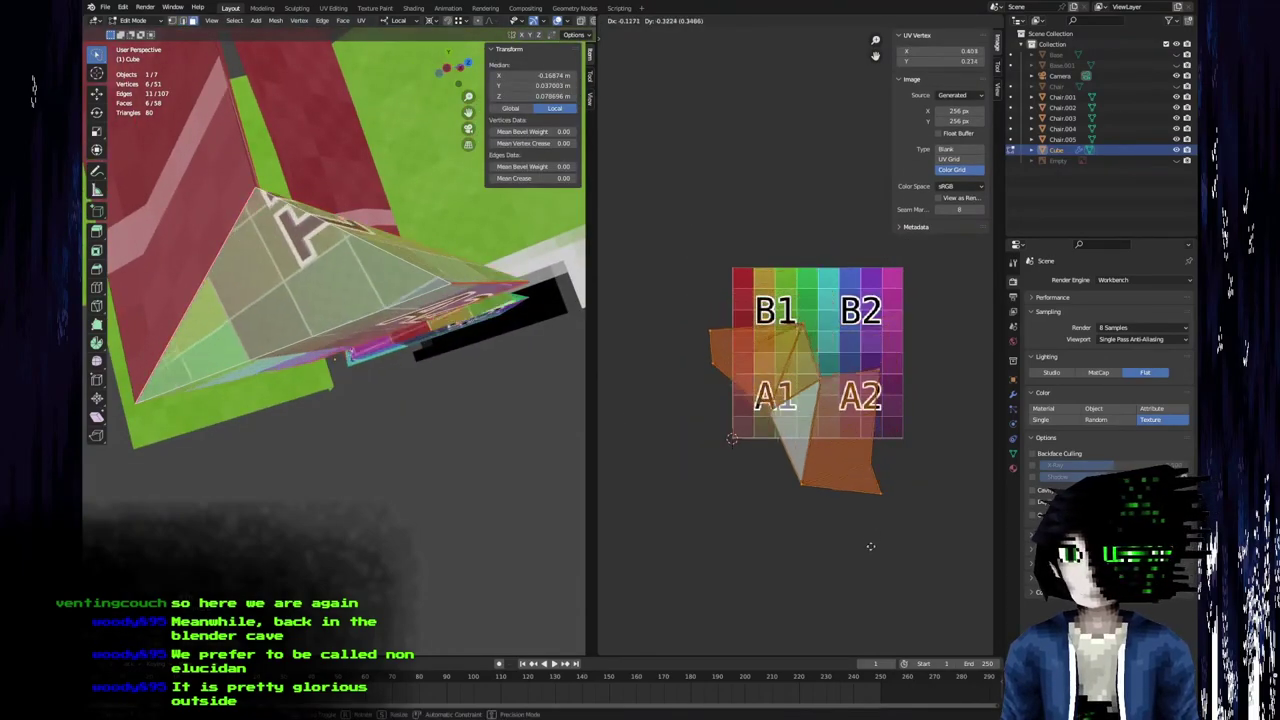
left_click(874, 556)
key("r")
left_click(928, 456)
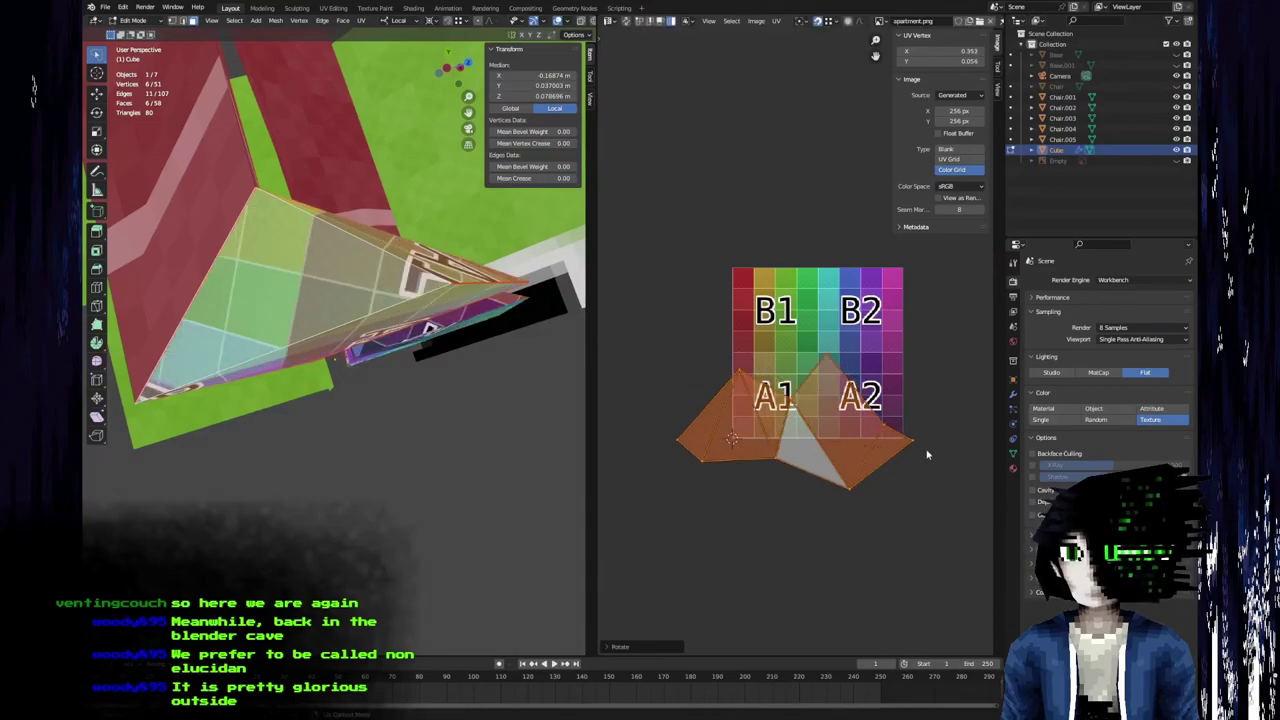
Select the whole mesh to show all UV islands, and move the foot UV island over A1 near the texture's outer edge.
key("a")
scroll(802, 424, "up", 3)
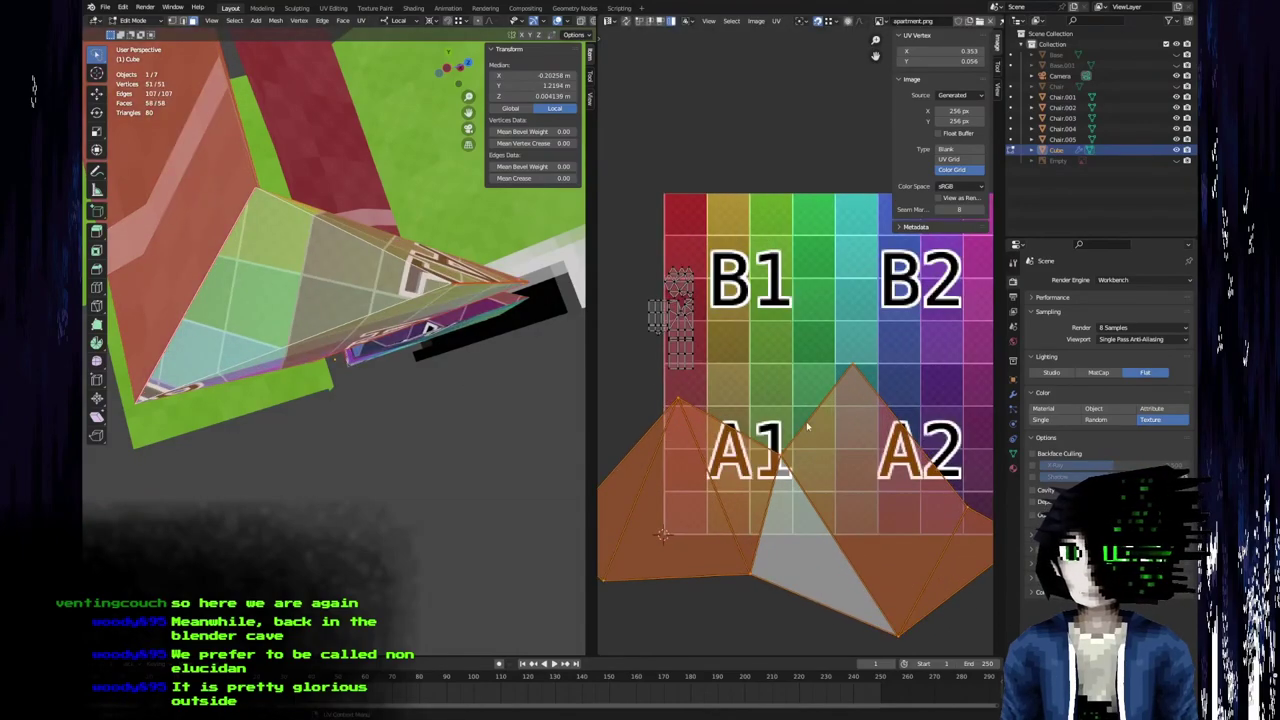
key("g")
scroll(815, 455, "down", 4)
left_click(815, 446)
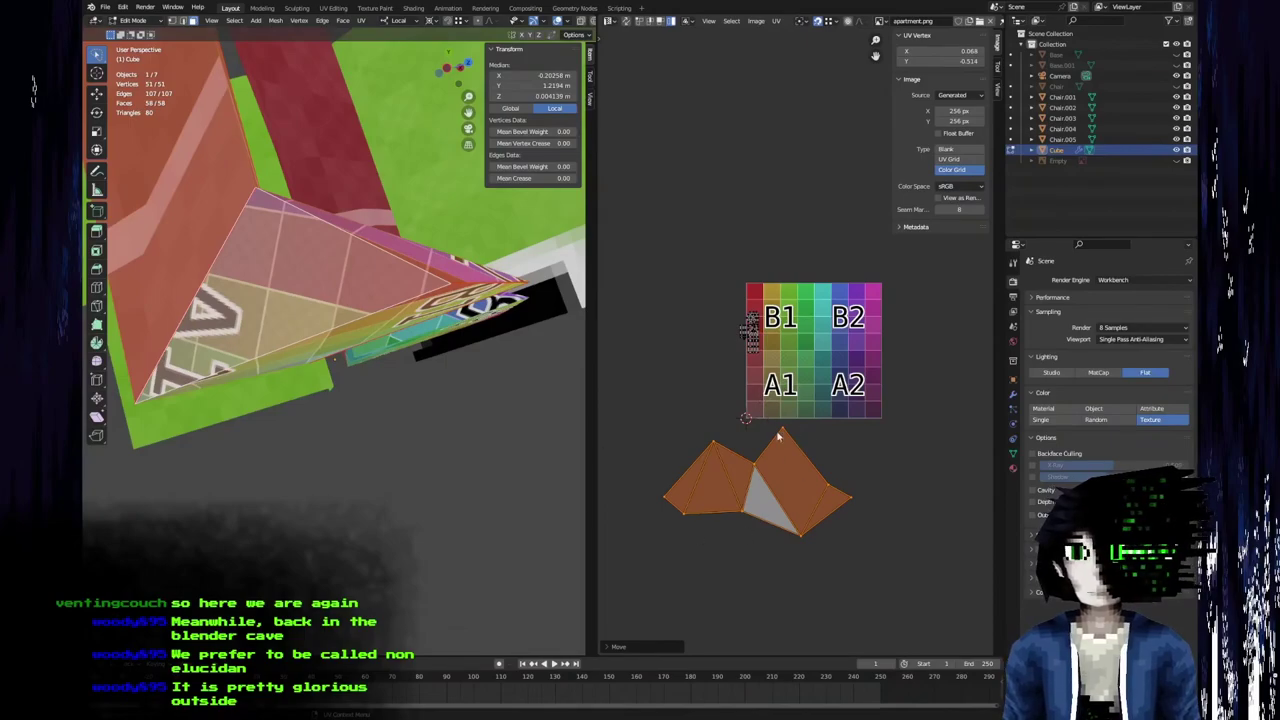
key("g")
scroll(833, 440, "up", 5)
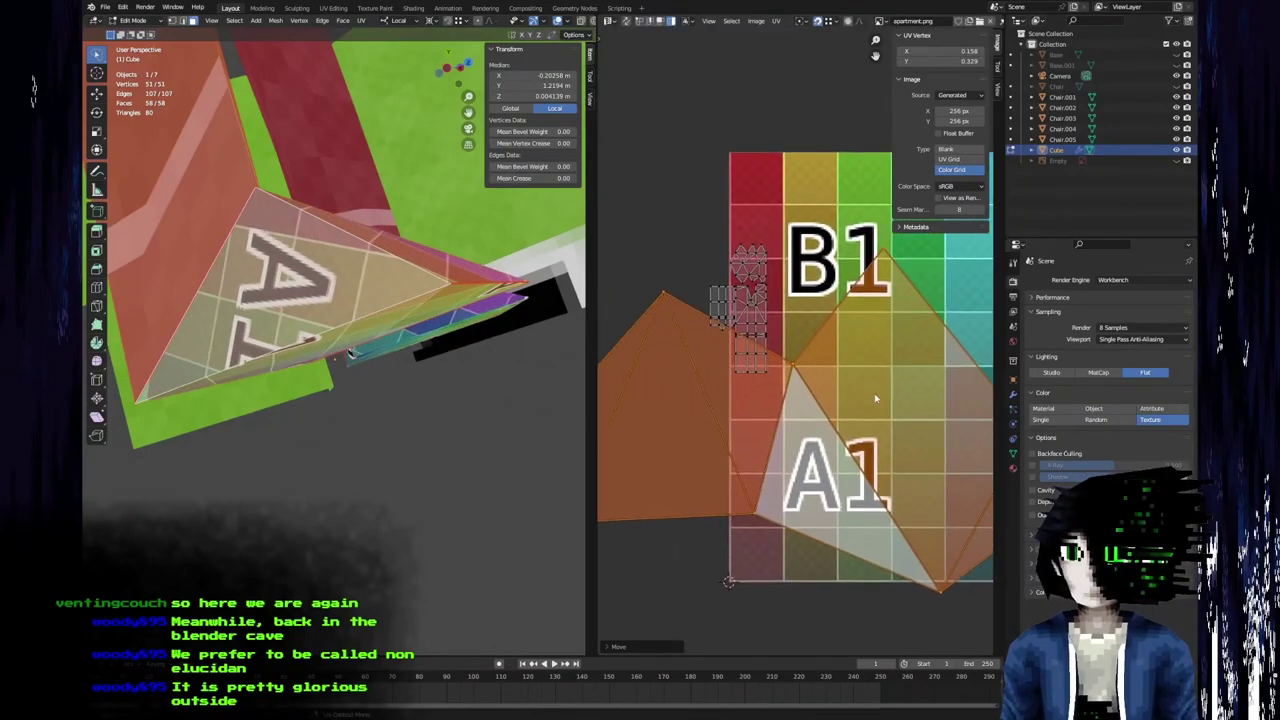
left_click(834, 440)
Scale the foot UV island down to about 0.23 and inspect the foot on the model.
middle_click_drag(430, 330, 446, 397)
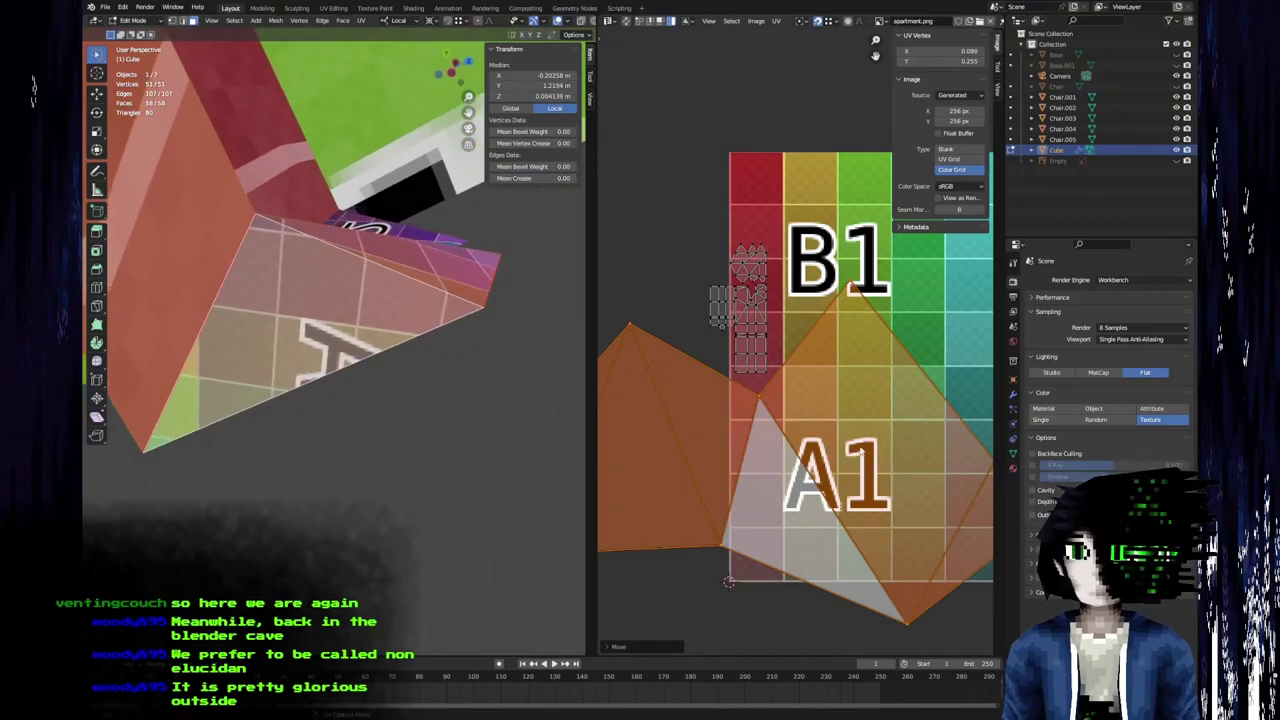
key("s")
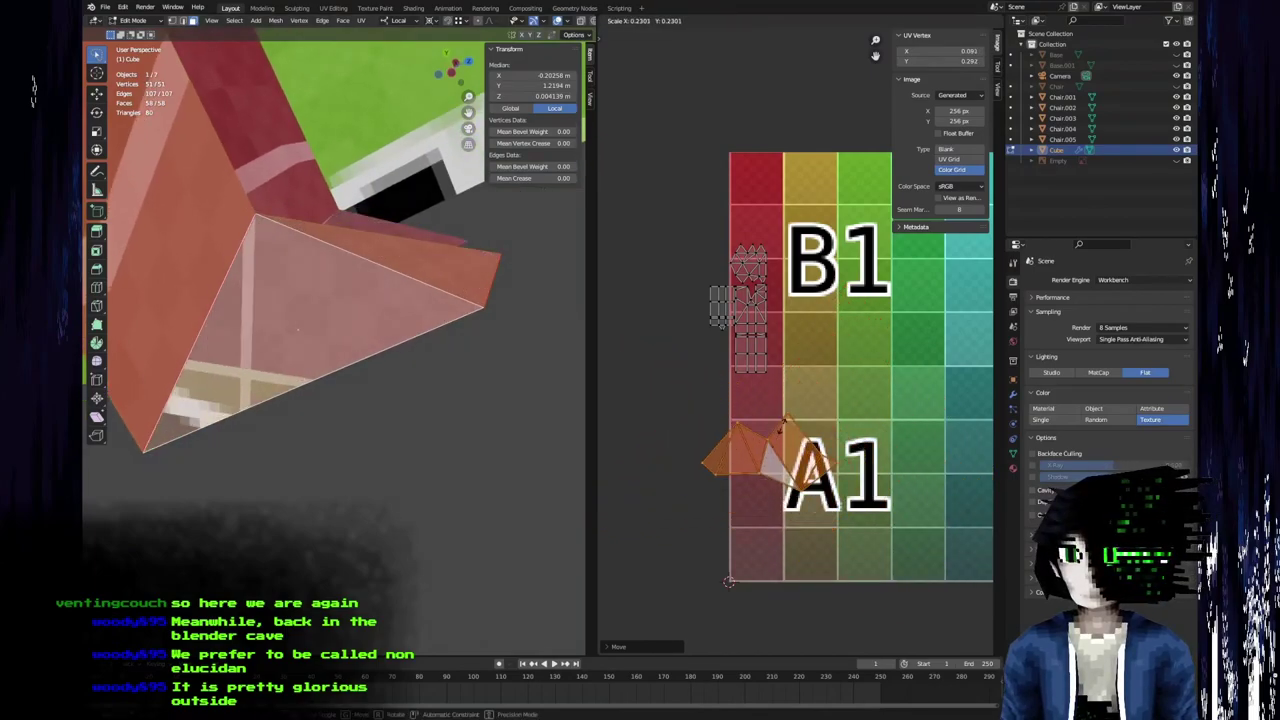
left_click(773, 440)
middle_click_drag(773, 441, 848, 439)
middle_click_drag(370, 390, 252, 215)
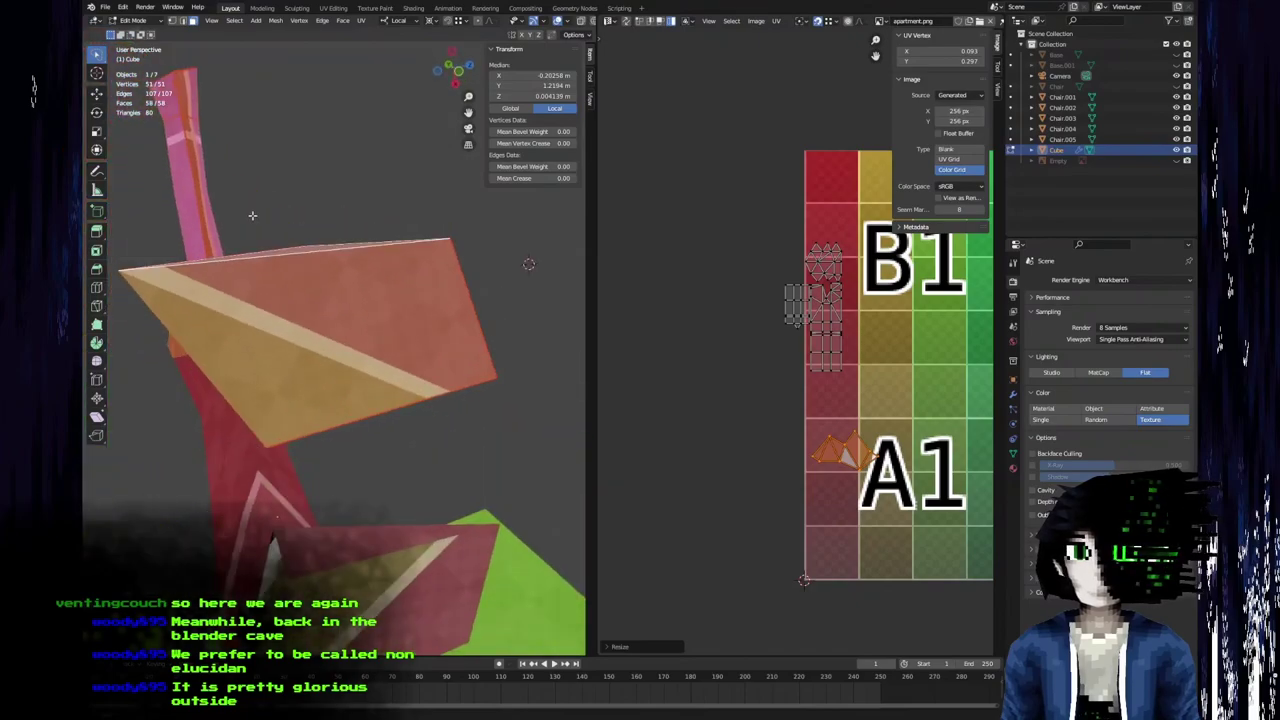
Nudge the small foot UV island into place between the texture's outer edge and the A1 label.
scroll(734, 471, "up", 4)
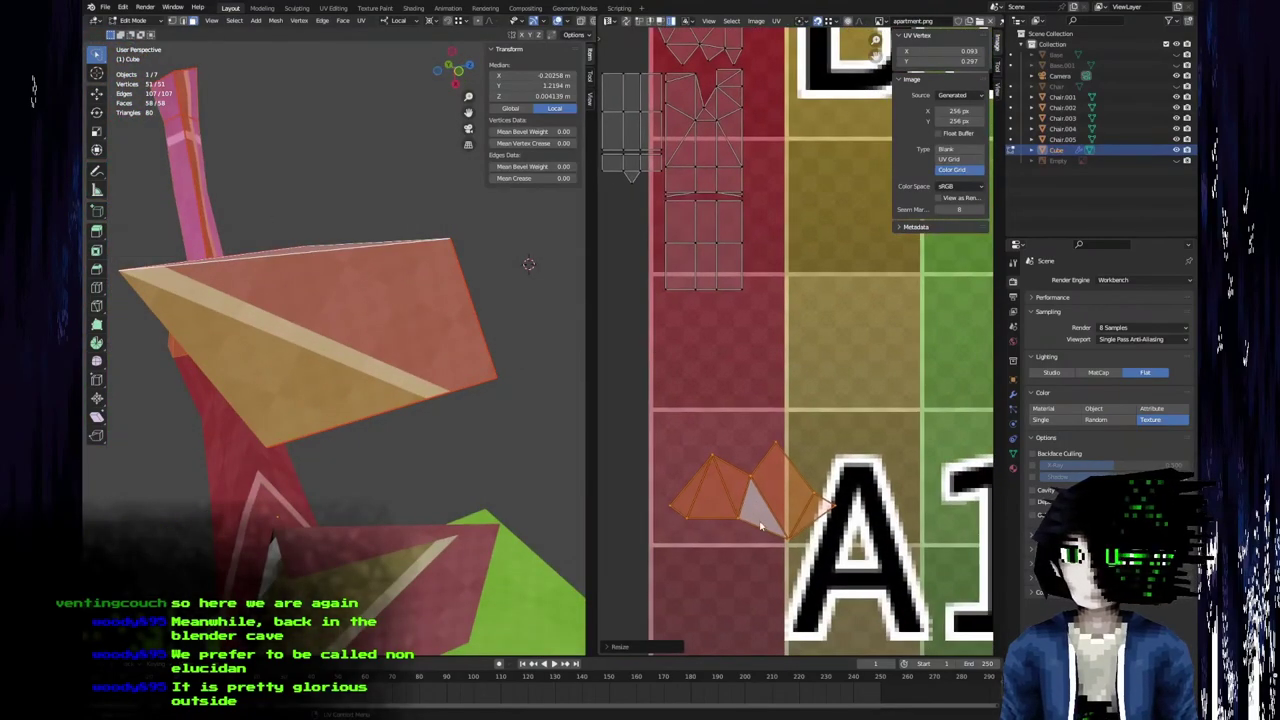
left_click(760, 520)
key("g")
right_click(757, 522)
middle_click_drag(510, 430, 470, 505)
key("g")
left_click(774, 556)
middle_click_drag(758, 486, 781, 543)
key("4")
left_click(772, 532)
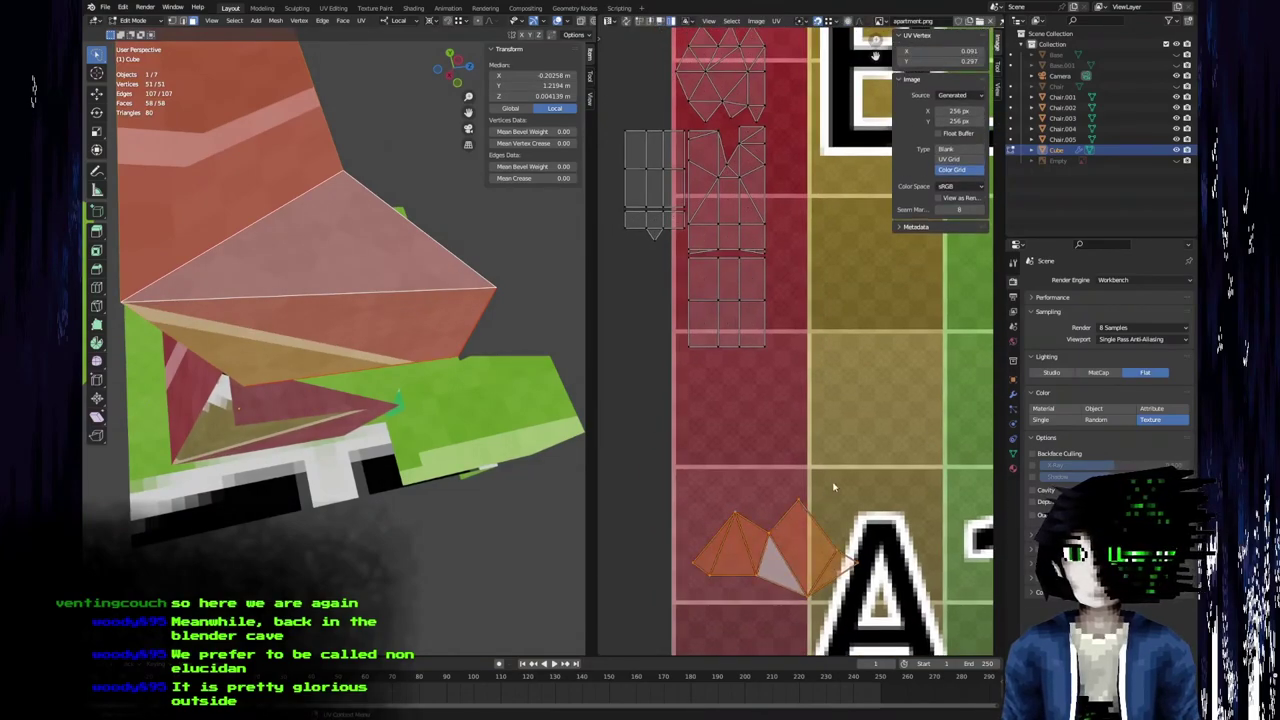
Turn the foot UV island nearly upside down and move it just below the three-column grid island.
key("r")
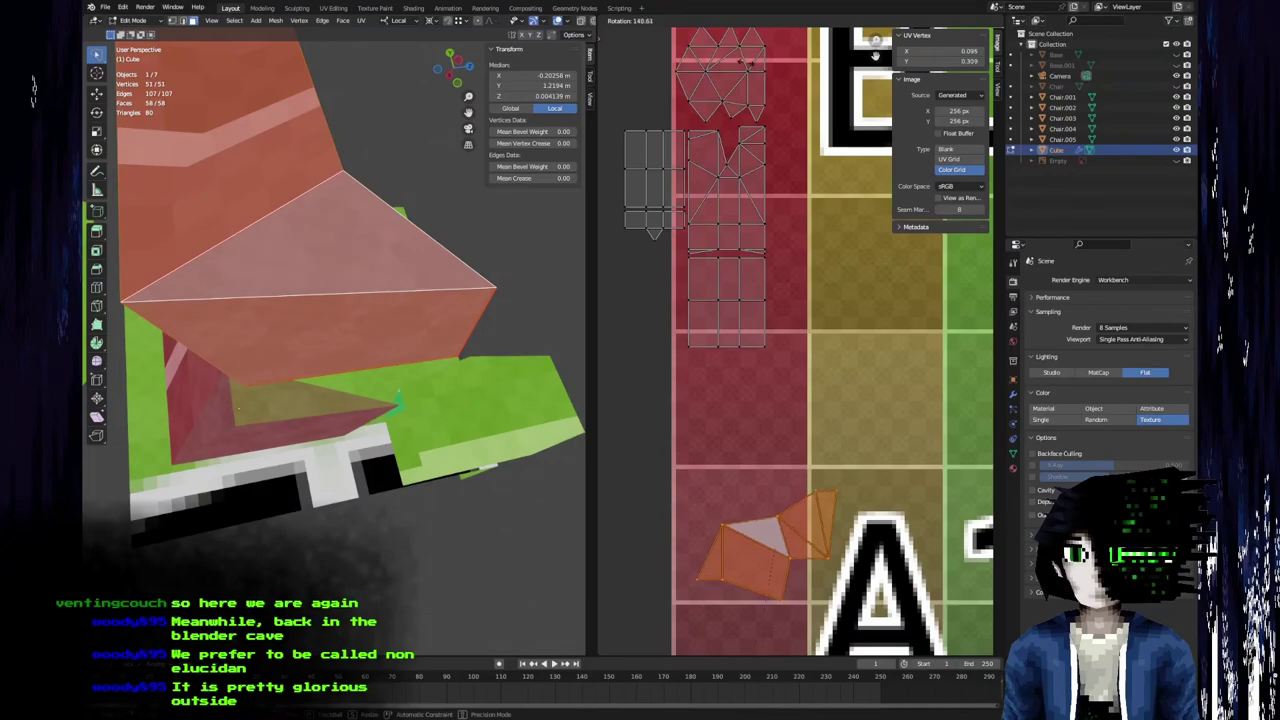
left_click(760, 586)
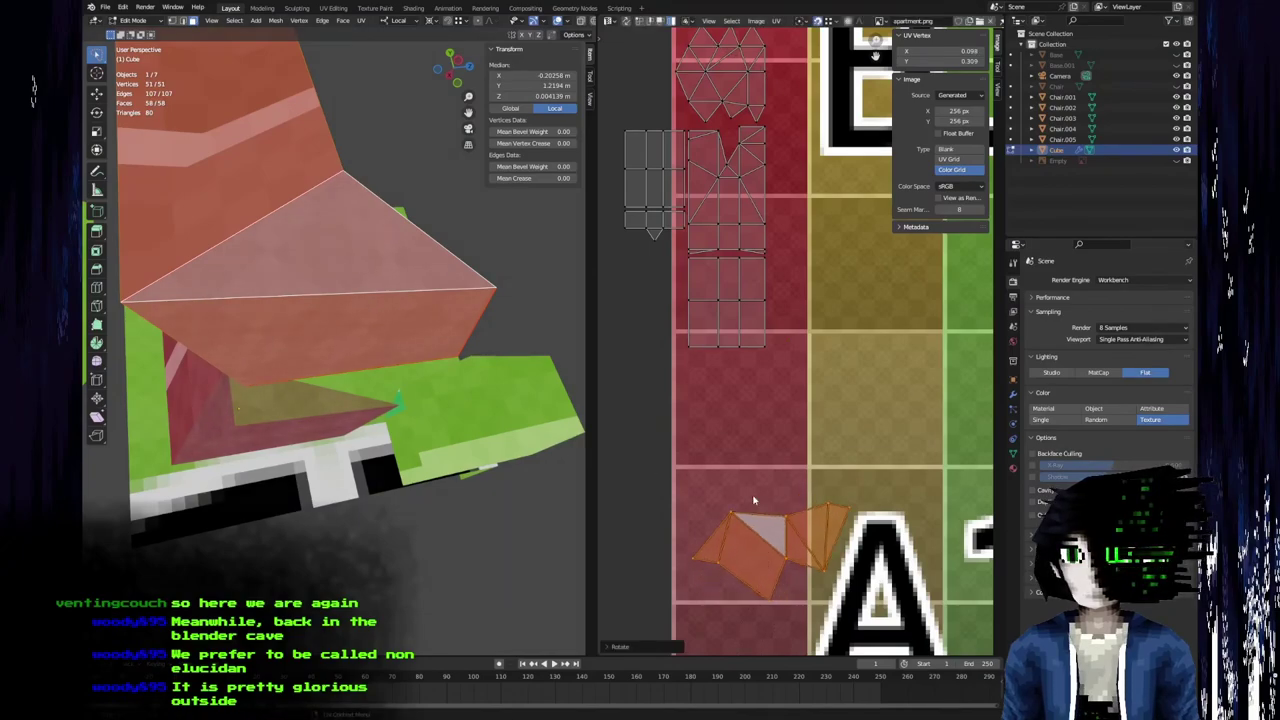
key("g")
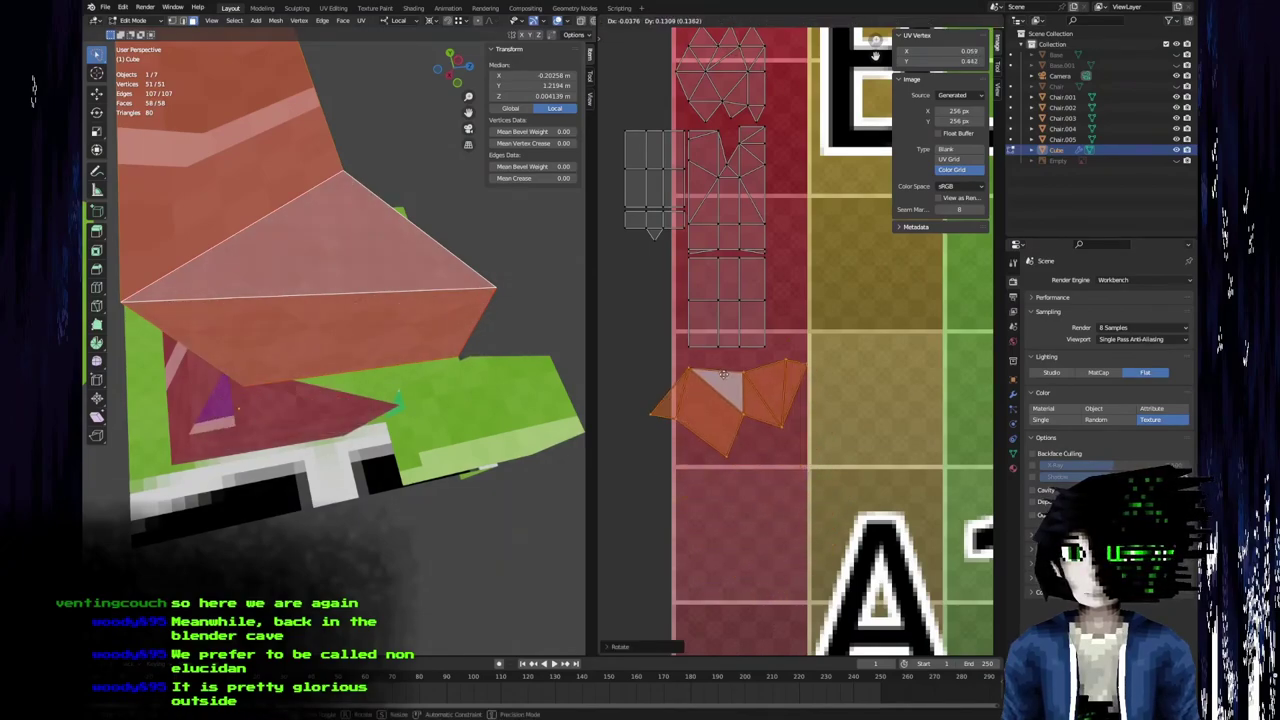
left_click(716, 370)
middle_click_drag(607, 397, 684, 457)
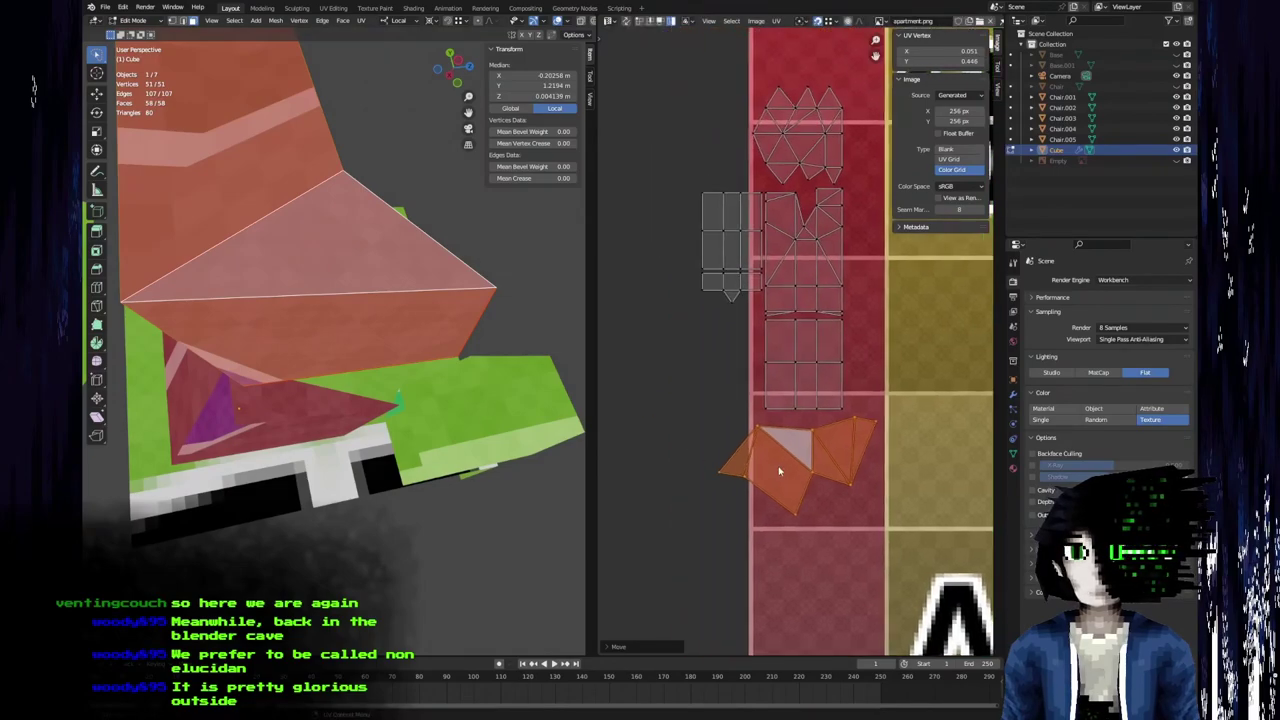
key("g")
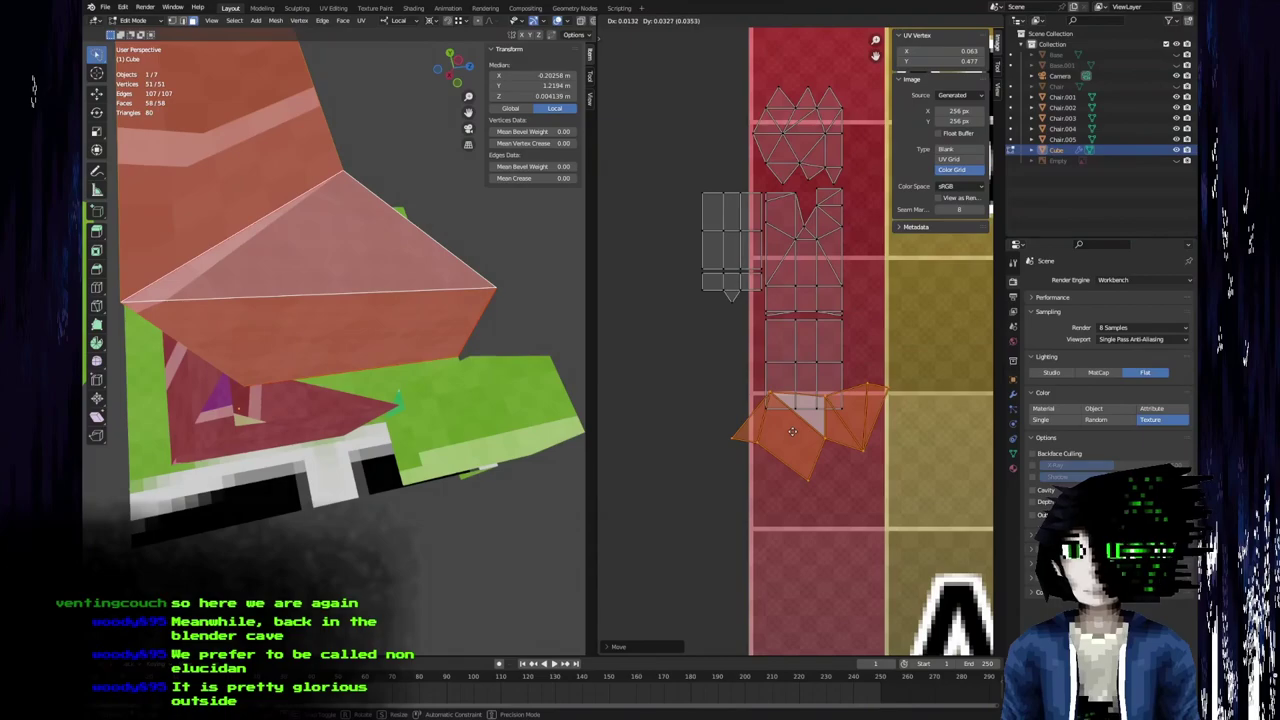
left_click(799, 460)
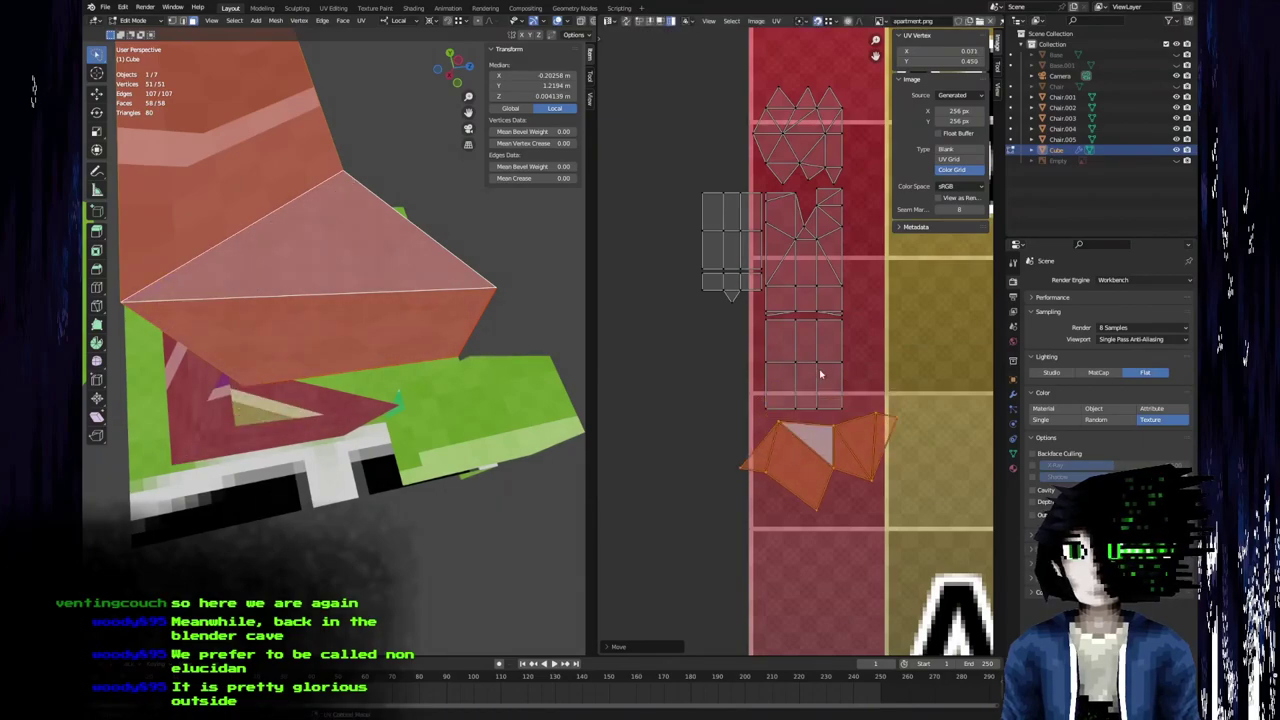
Scale the foot UV island down to about 0.75 to suit the width of the grid island above.
scroll(783, 472, "up", 4)
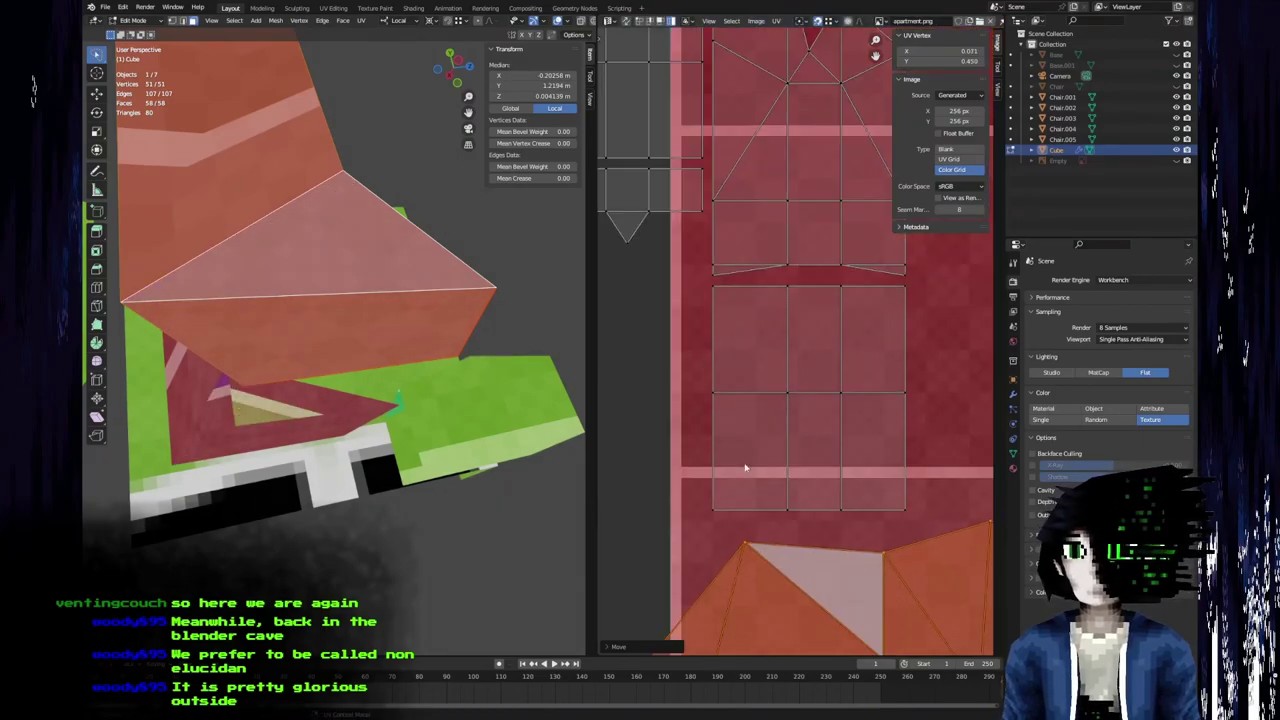
middle_click_drag(865, 490, 817, 367)
scroll(819, 367, "down", 2)
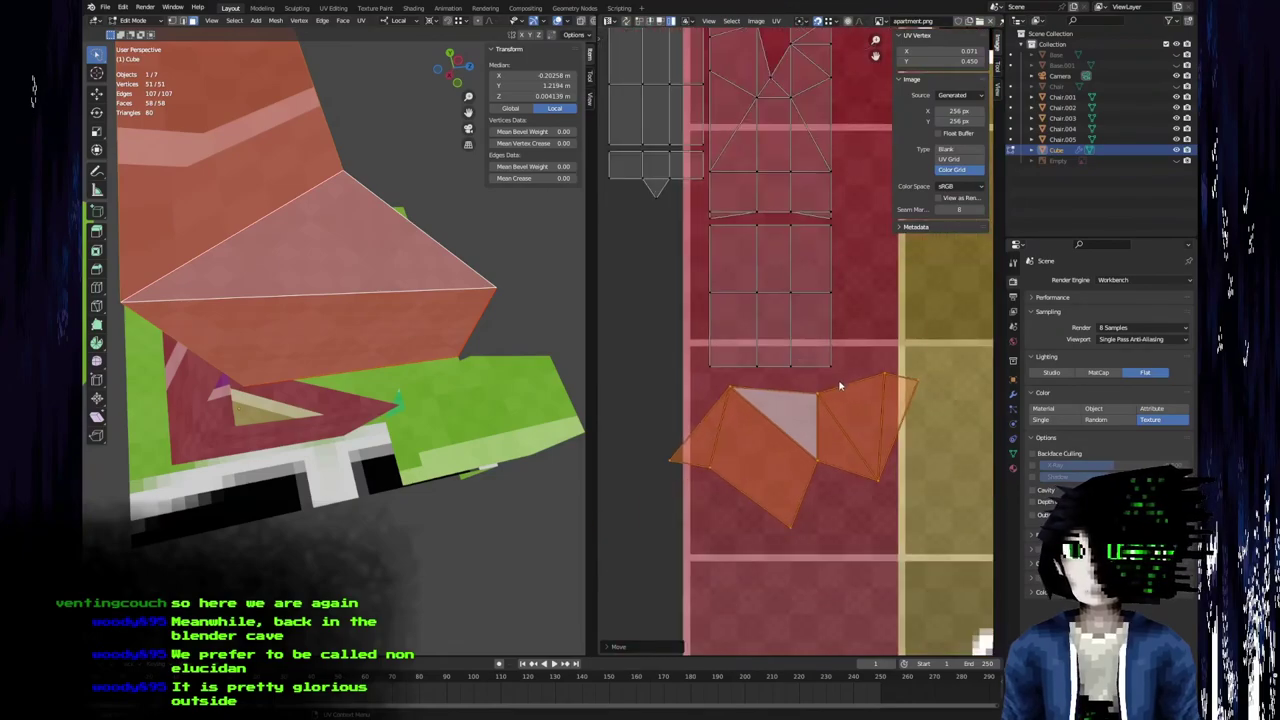
key("s")
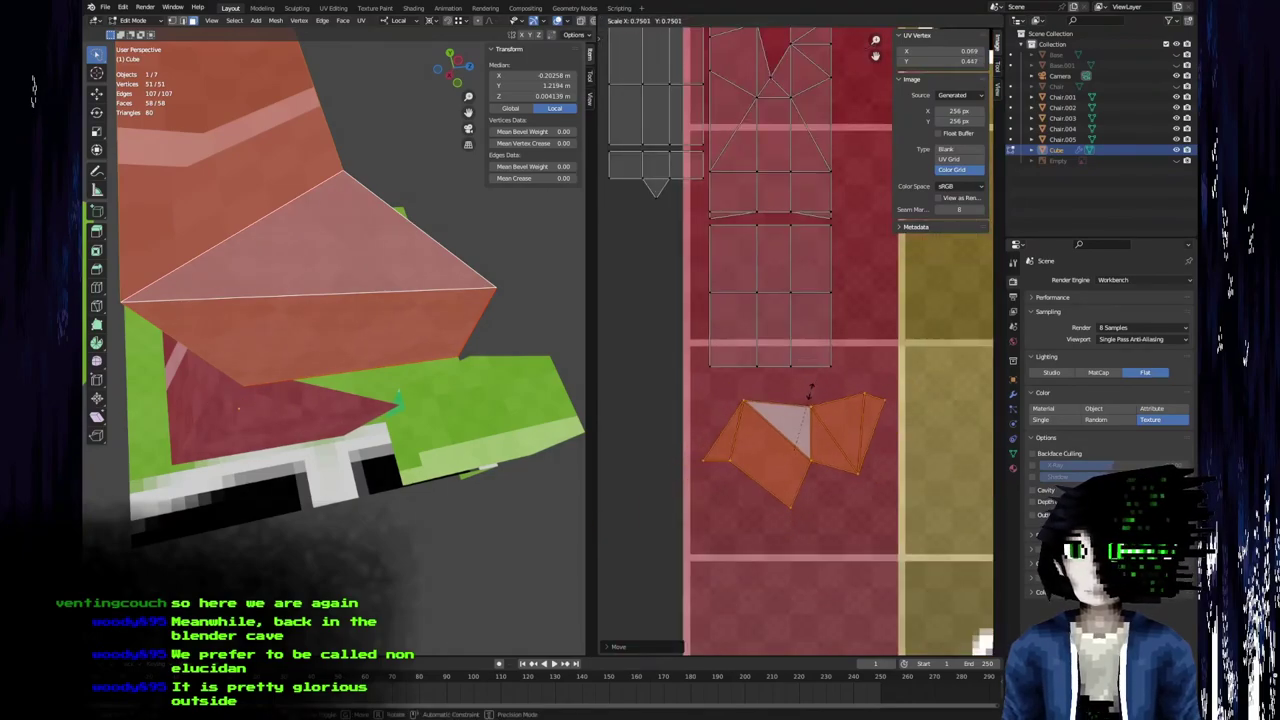
left_click(810, 390)
Shift the foot UV island beneath the grid island and rotate it slightly until the light triangle's top edge is horizontal.
scroll(837, 400, "up", 2)
key("g")
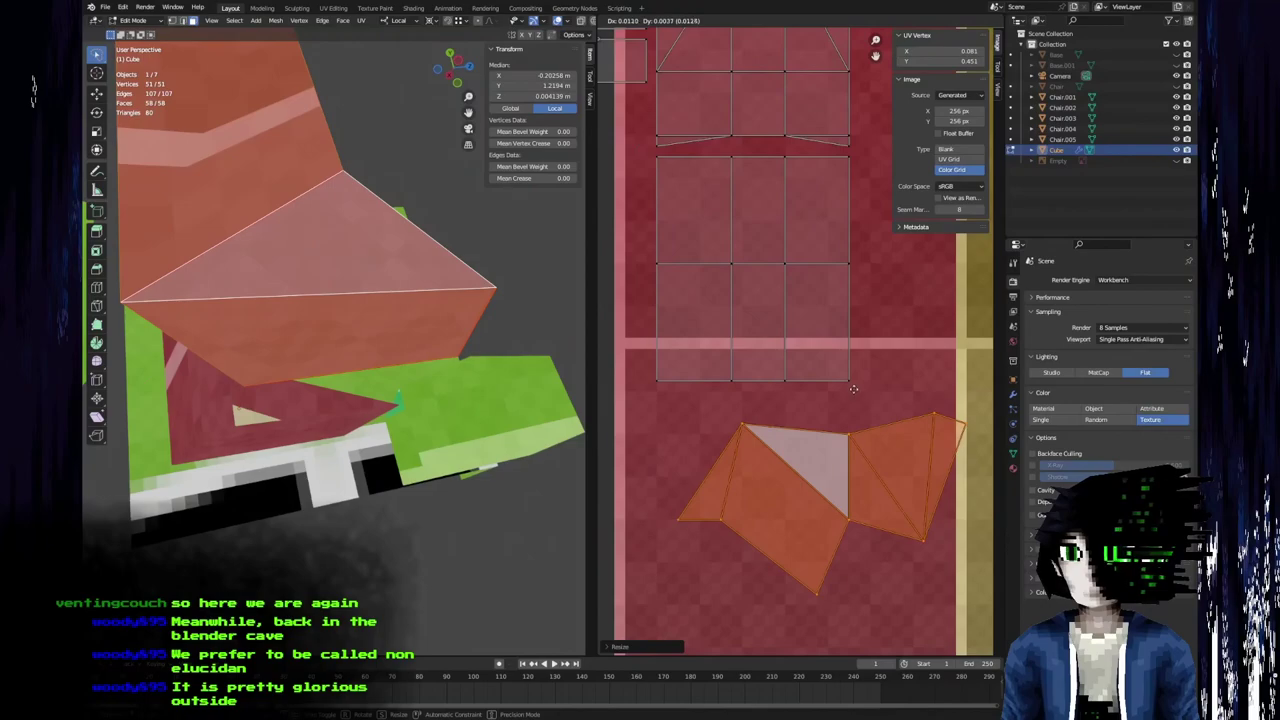
left_click(858, 398)
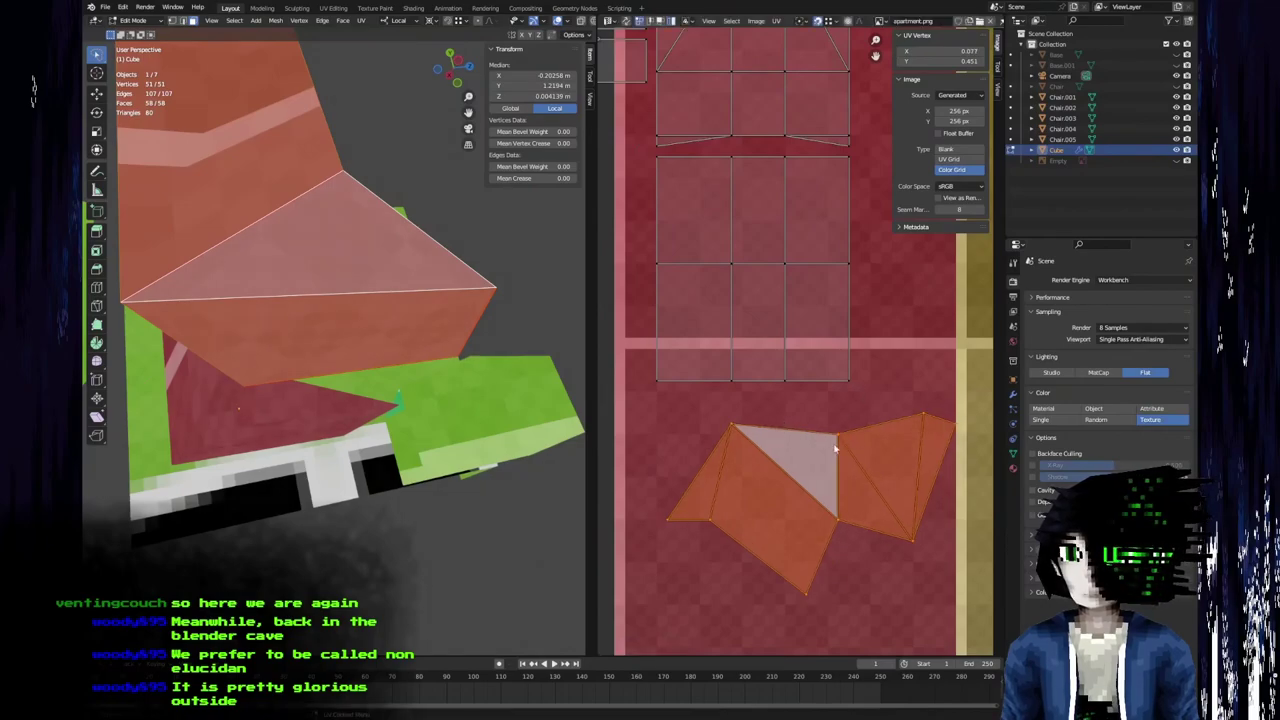
key("r")
left_click(880, 432)
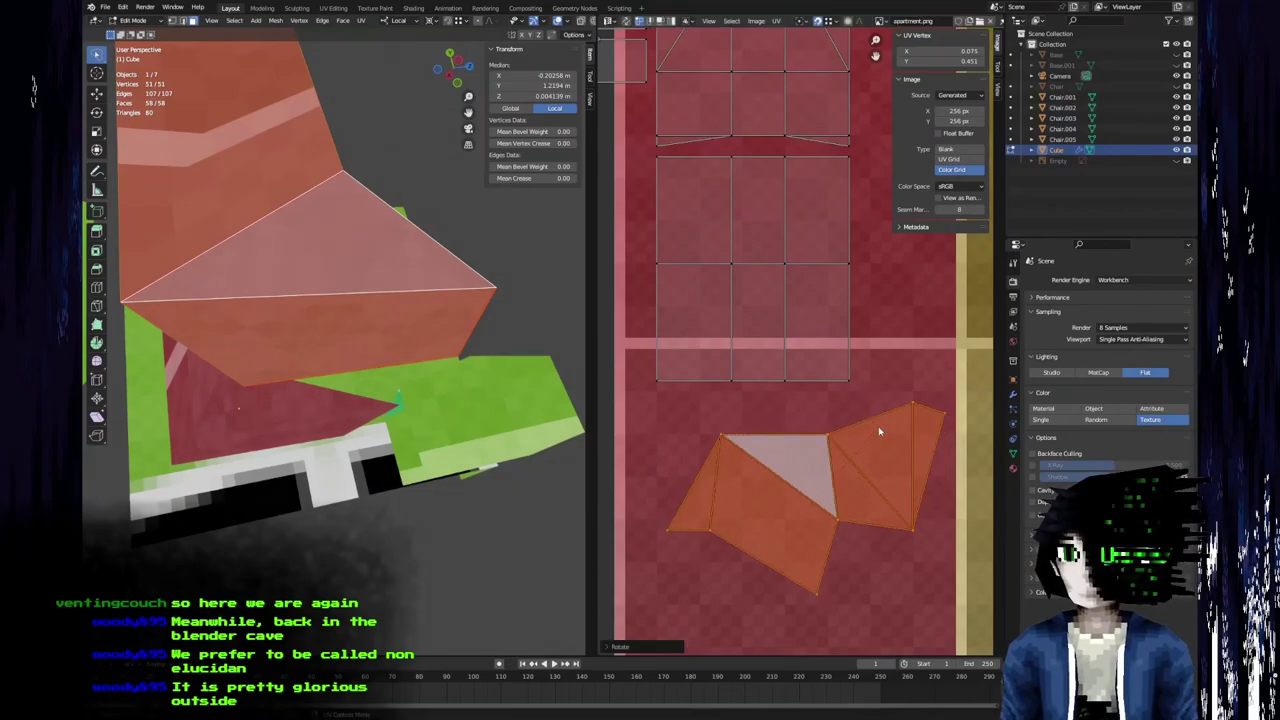
Narrow the light triangle's top edge and move the foot island so that edge lines up with the grid island's middle column.
left_click(827, 438)
key("g")
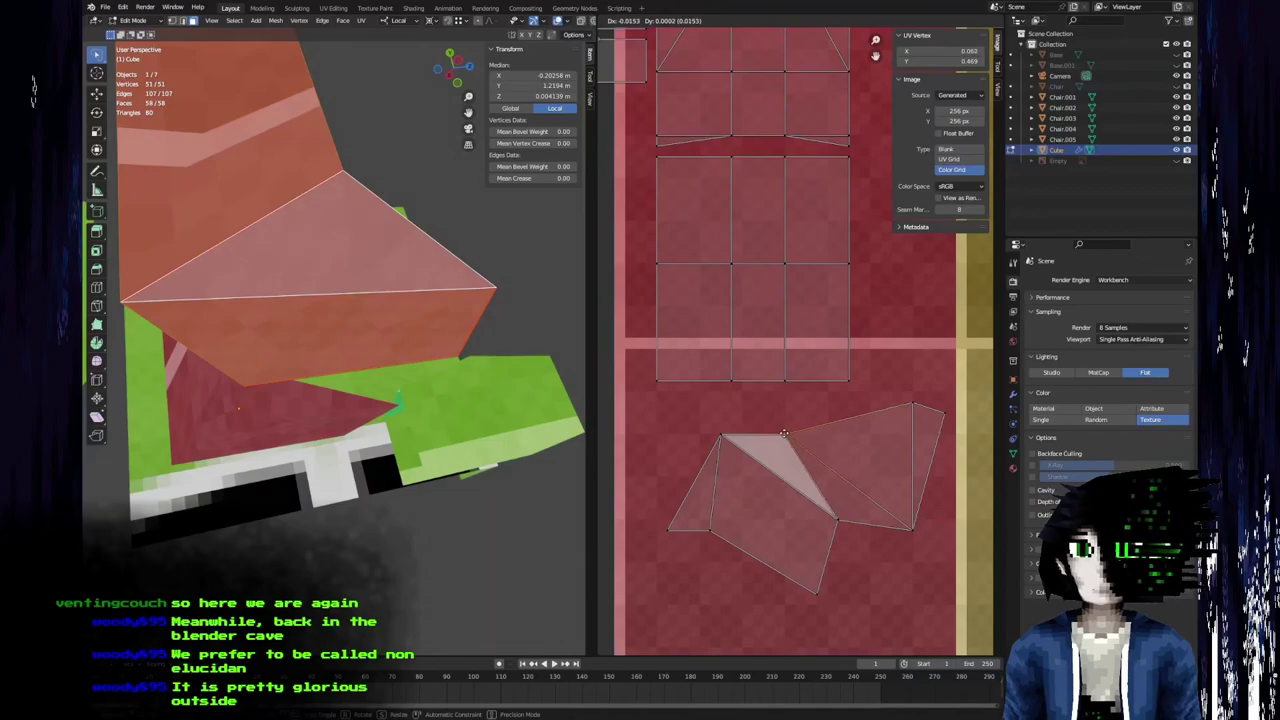
left_click(762, 436)
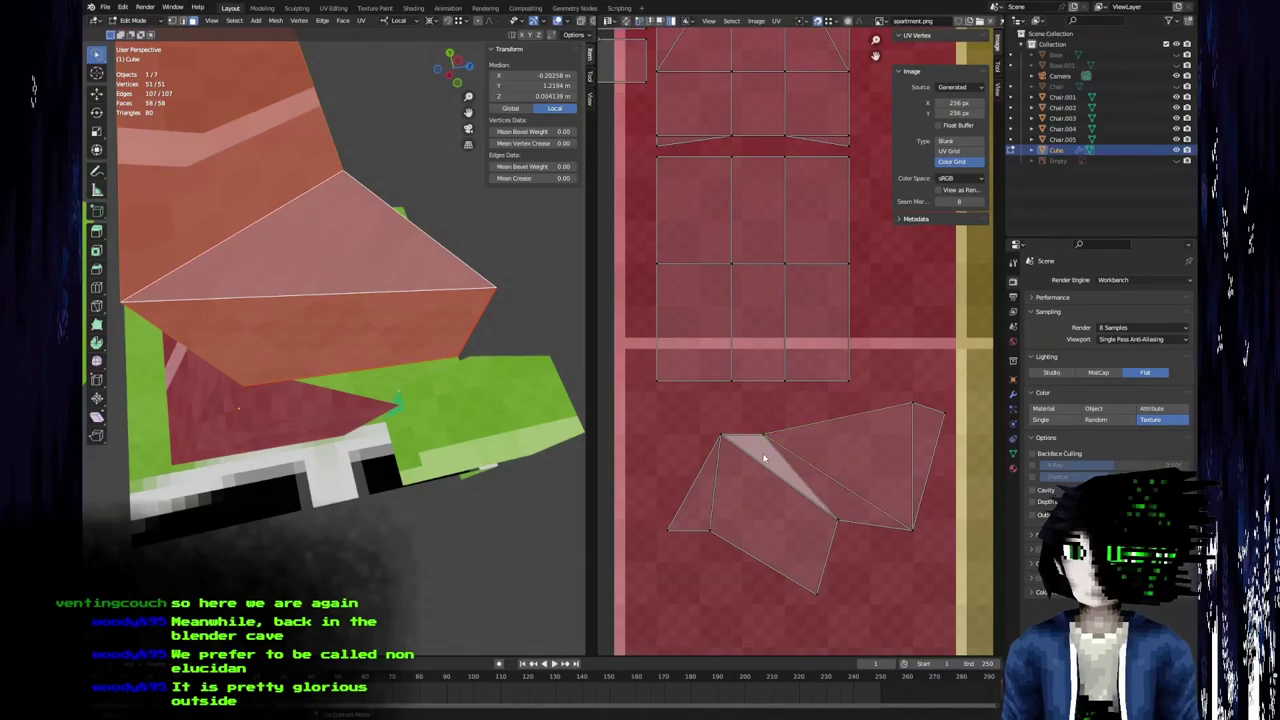
key("l")
key("g")
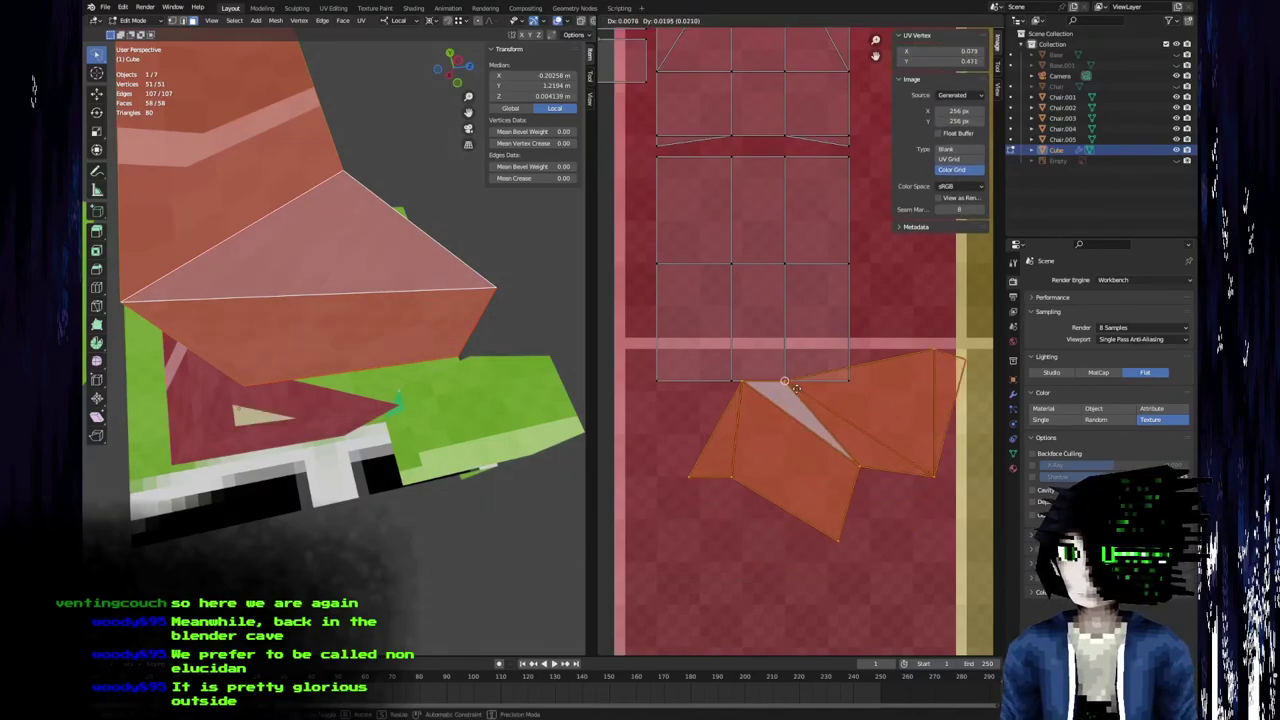
left_click(780, 407)
left_click(779, 406)
key("g")
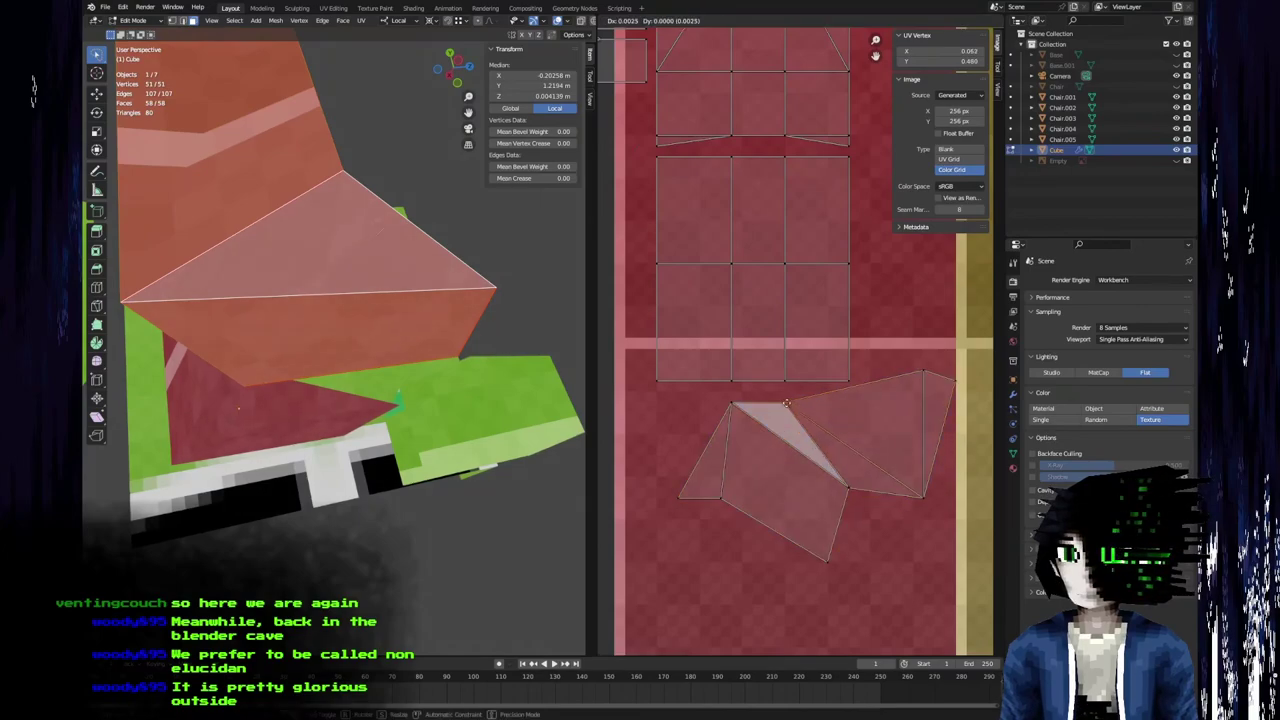
left_click(788, 406)
Move the light triangle's lower vertex inward and align the foot island's bottom vertex directly beneath it.
middle_click_drag(400, 329, 390, 376)
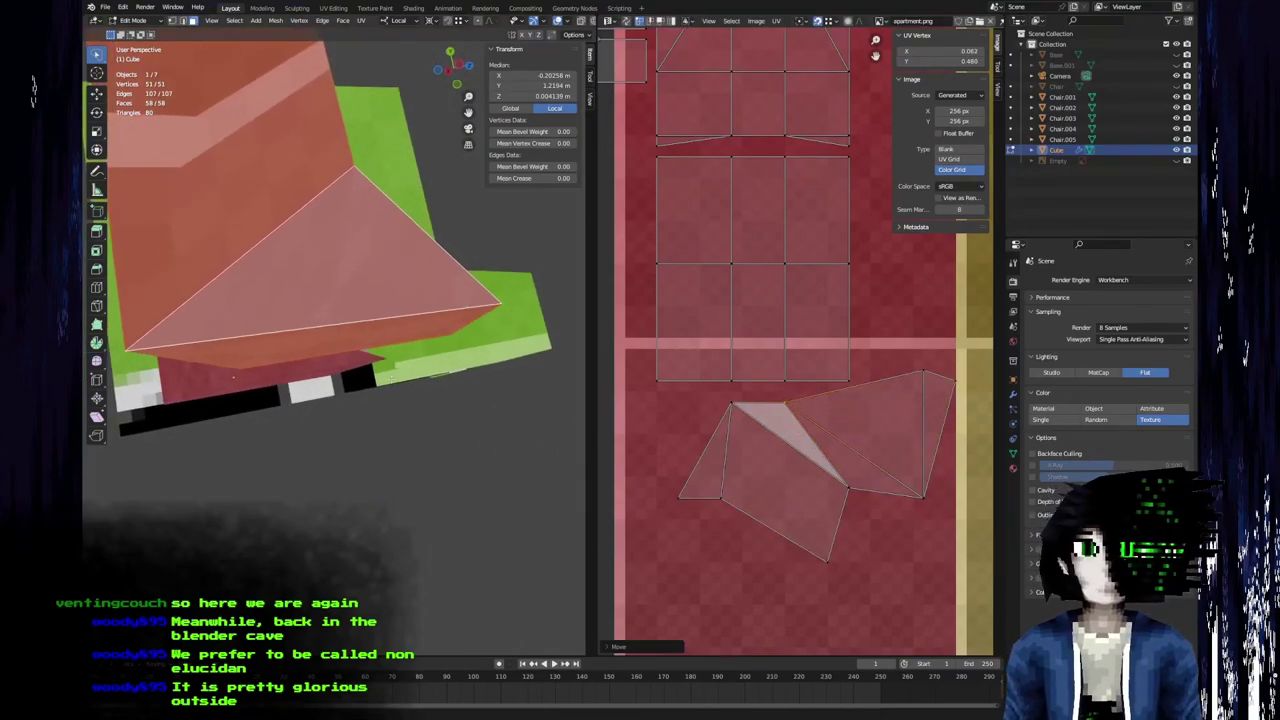
key("g")
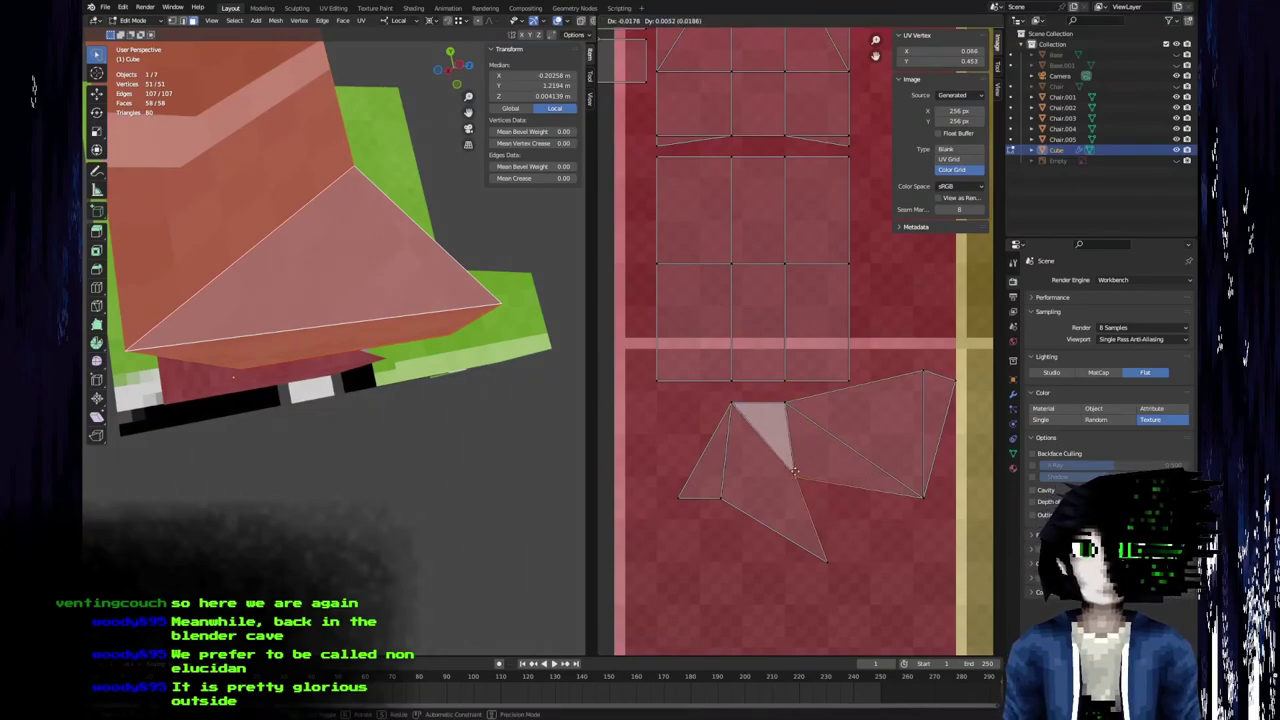
left_click(798, 473)
middle_click_drag(360, 343, 450, 540, "shift")
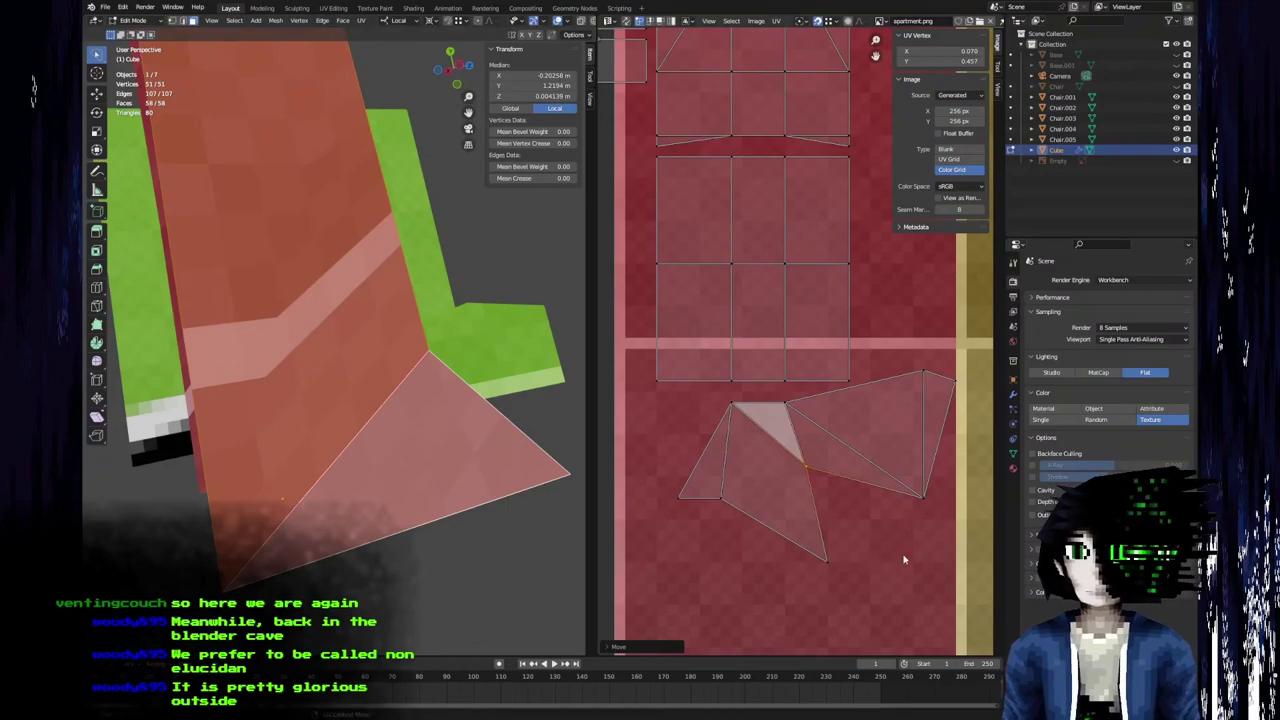
middle_click_drag(742, 471, 762, 502)
middle_click_drag(366, 475, 326, 341)
left_click(846, 587)
key("g")
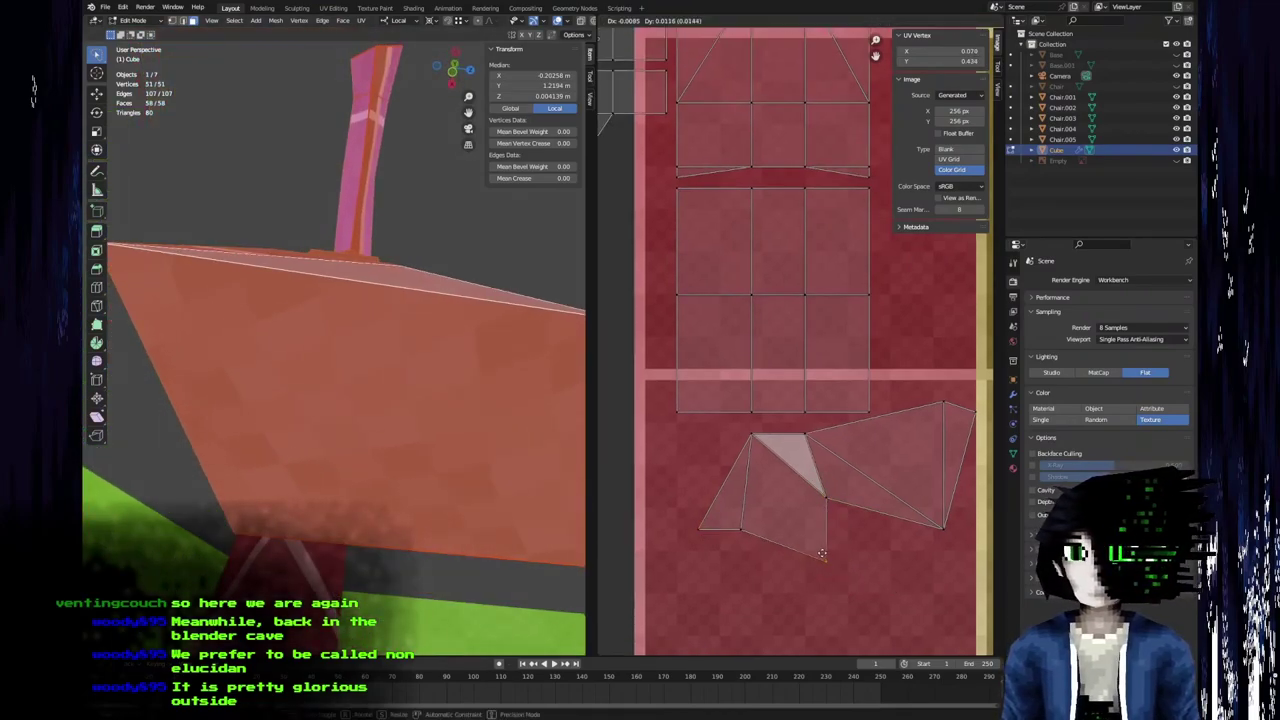
left_click(826, 547)
Move the foot island's two far-side fold vertices inward so their edge runs vertically under the grid island's outer edge.
scroll(300, 290, "down", 4)
middle_click_drag(322, 284, 251, 386)
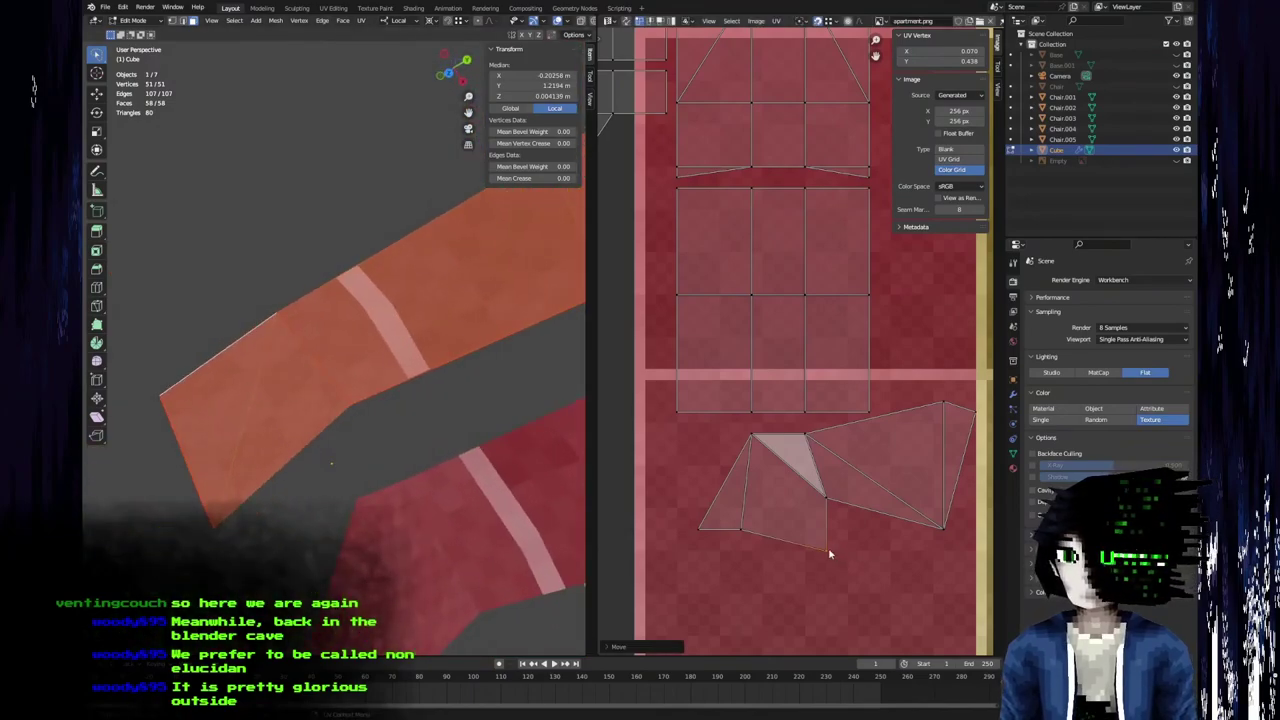
middle_click_drag(272, 440, 440, 455)
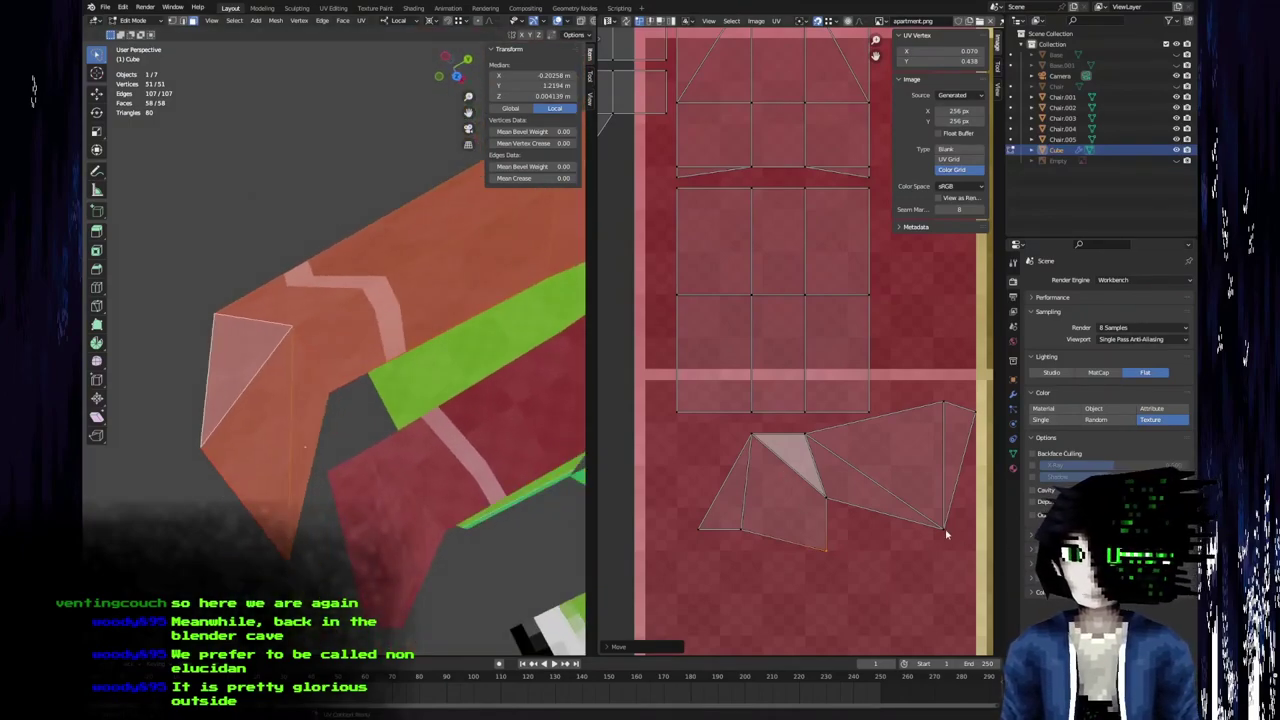
left_click_drag(946, 534, 863, 521)
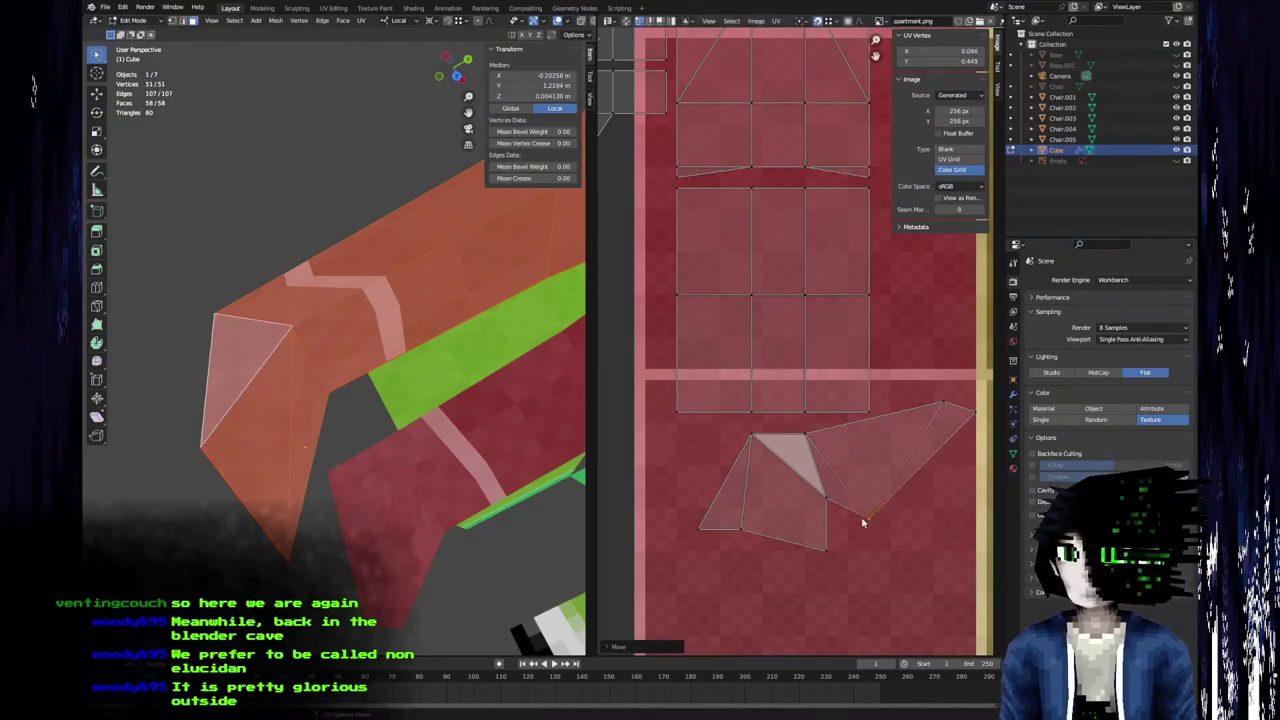
left_click_drag(940, 404, 931, 402)
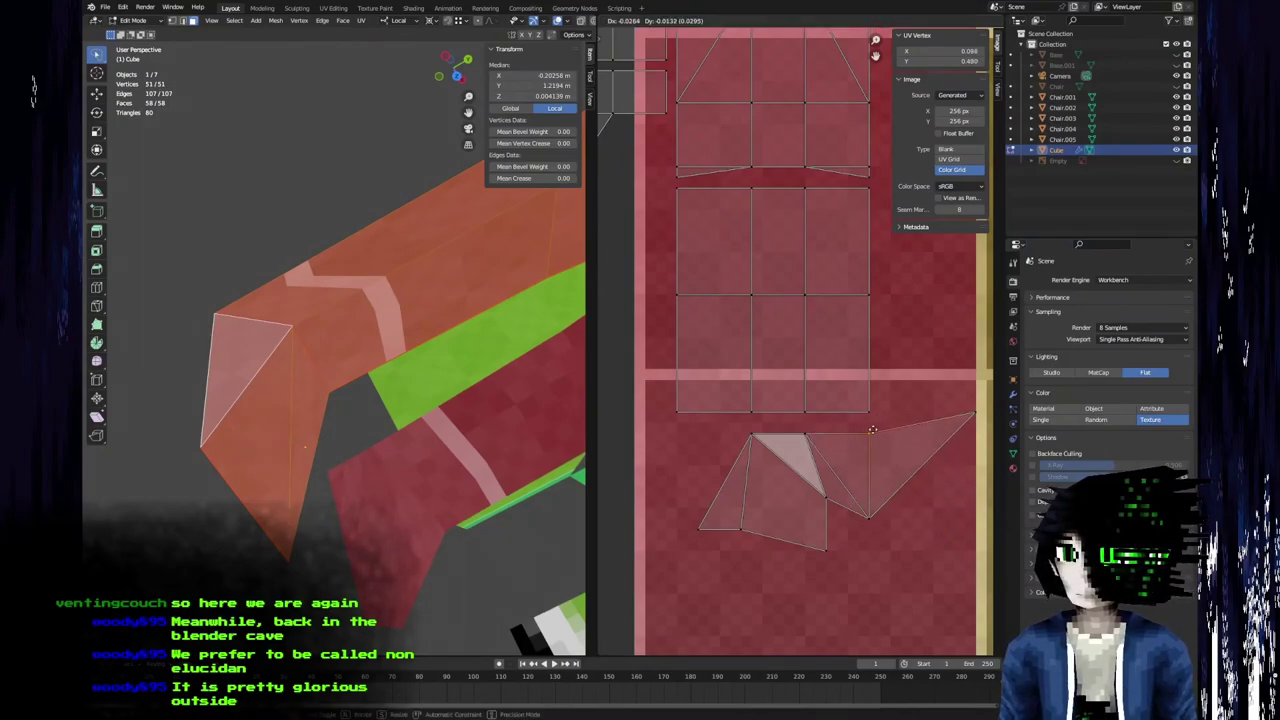
left_click_drag(872, 430, 871, 431)
middle_click_drag(400, 450, 256, 589)
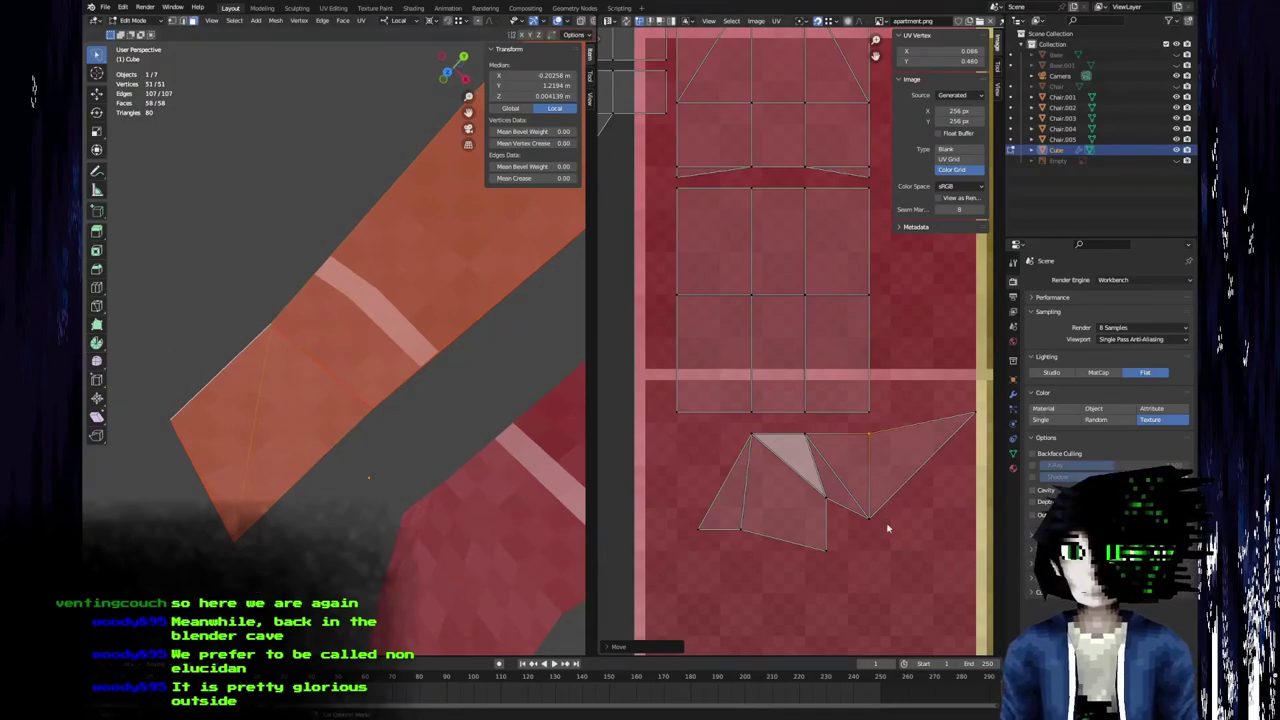
Realign the foot island's lower fold vertex under the grid's outer edge and pull the far corner inward, level with the island's top edge.
middle_click_drag(390, 325, 396, 321)
left_click_drag(870, 519, 866, 528)
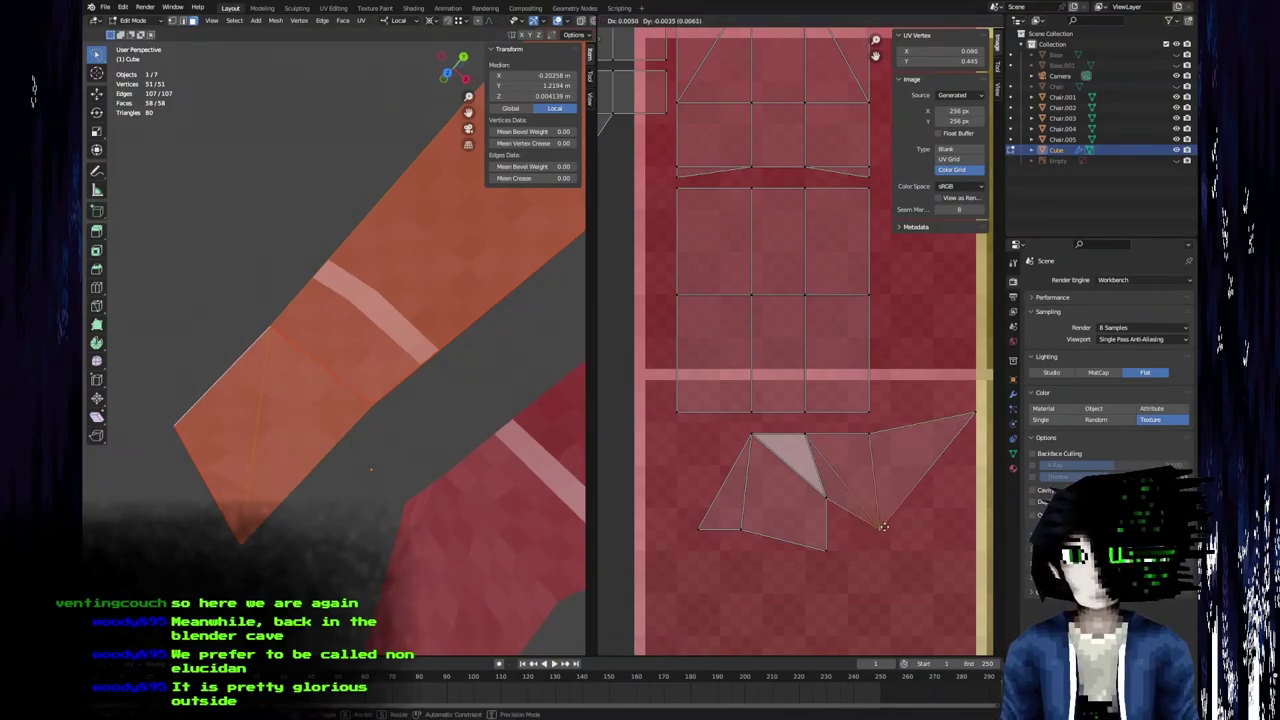
left_click_drag(868, 514, 869, 517)
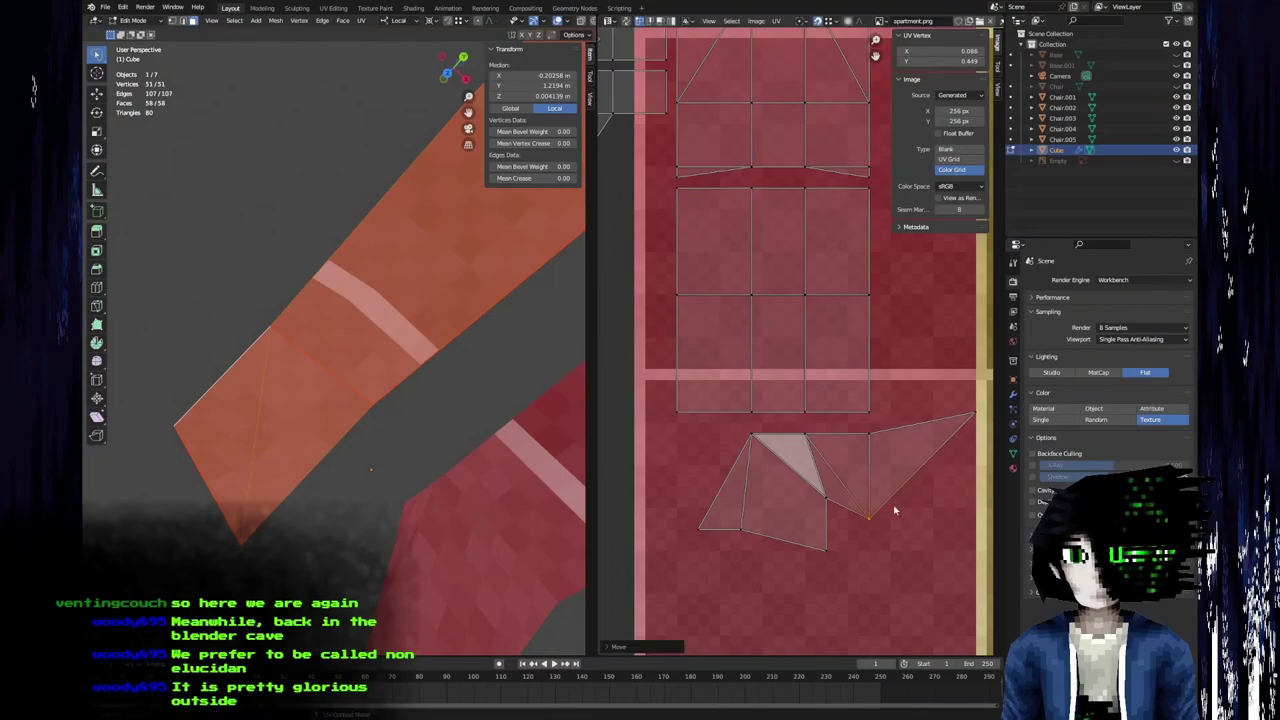
left_click_drag(973, 418, 922, 480)
middle_click_drag(241, 251, 383, 338)
left_click_drag(932, 441, 893, 414)
scroll(950, 451, "up", 3)
middle_click_drag(975, 448, 819, 335)
middle_click_drag(866, 437, 954, 383)
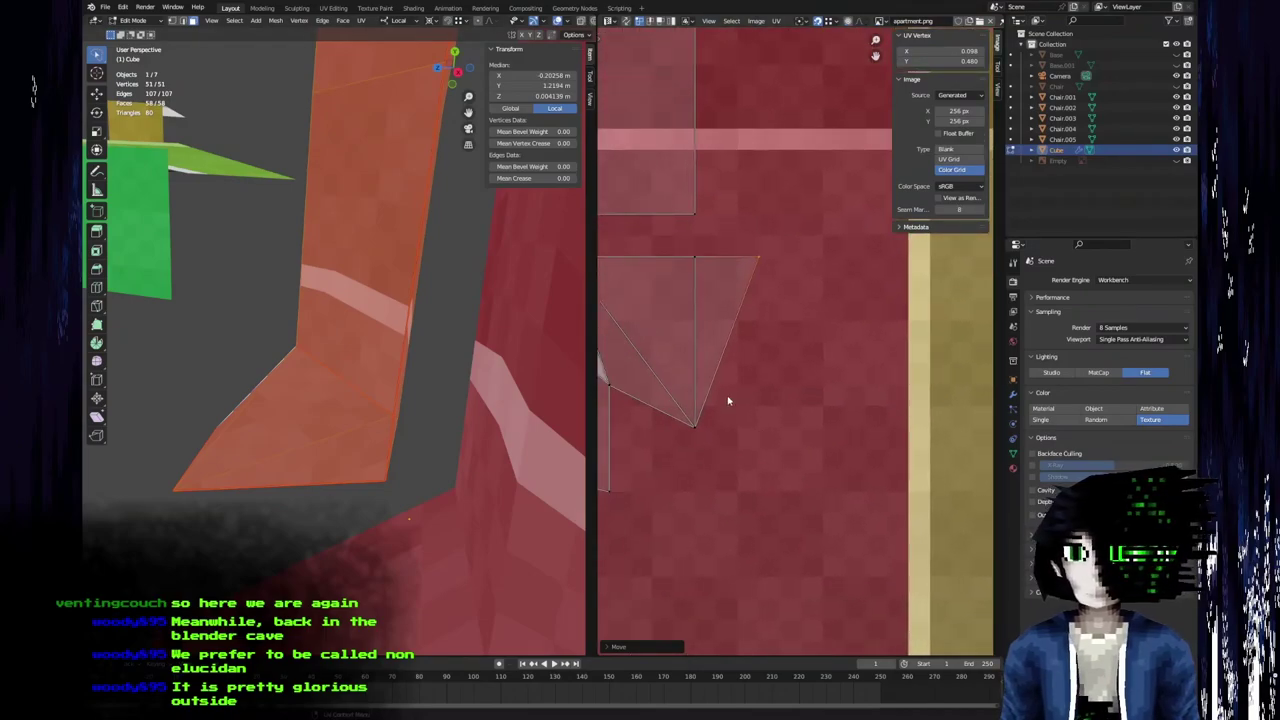
Move the foot island's bottommost vertex up level with the lower edge and directly beneath the grid island's middle column line.
scroll(728, 340, "down", 3)
middle_click_drag(360, 500, 303, 191)
middle_click_drag(640, 393, 752, 423)
mouse_move(395, 350)
middle_mouse_down()
mouse_move(354, 456)
mouse_move(429, 492)
mouse_move(287, 505)
mouse_move(361, 330)
mouse_move(410, 360)
middle_mouse_up()
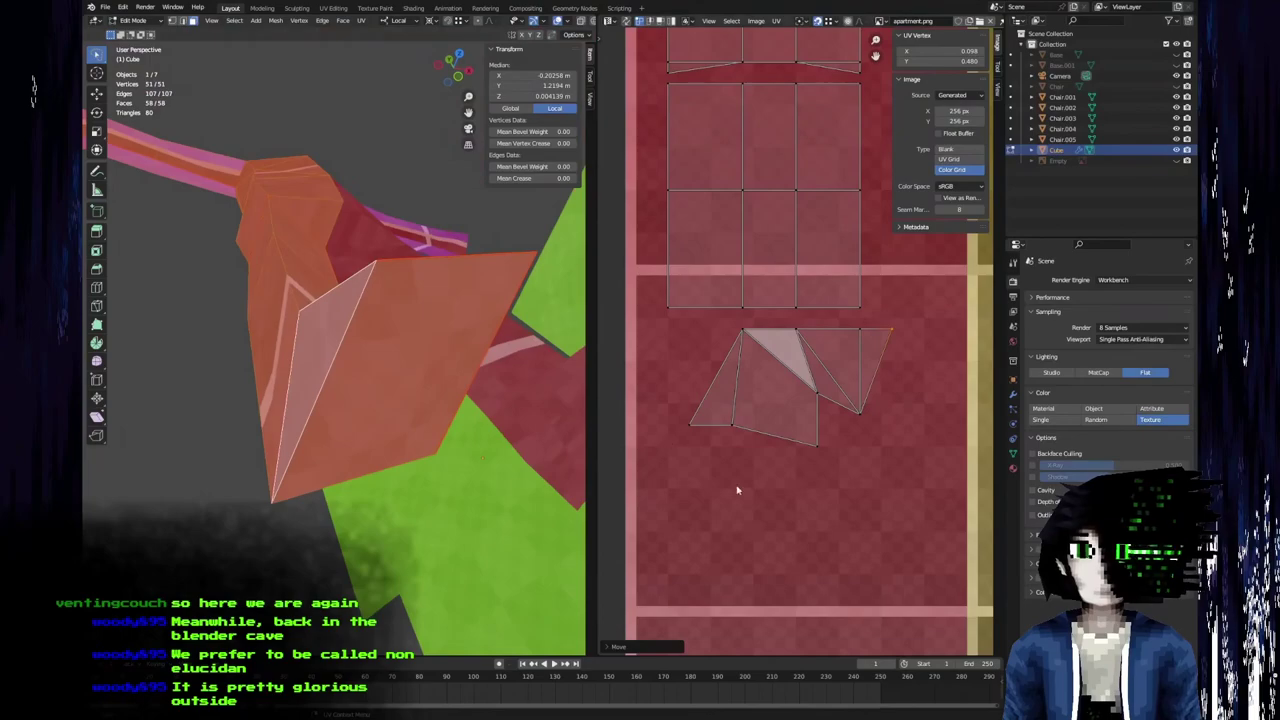
key("g")
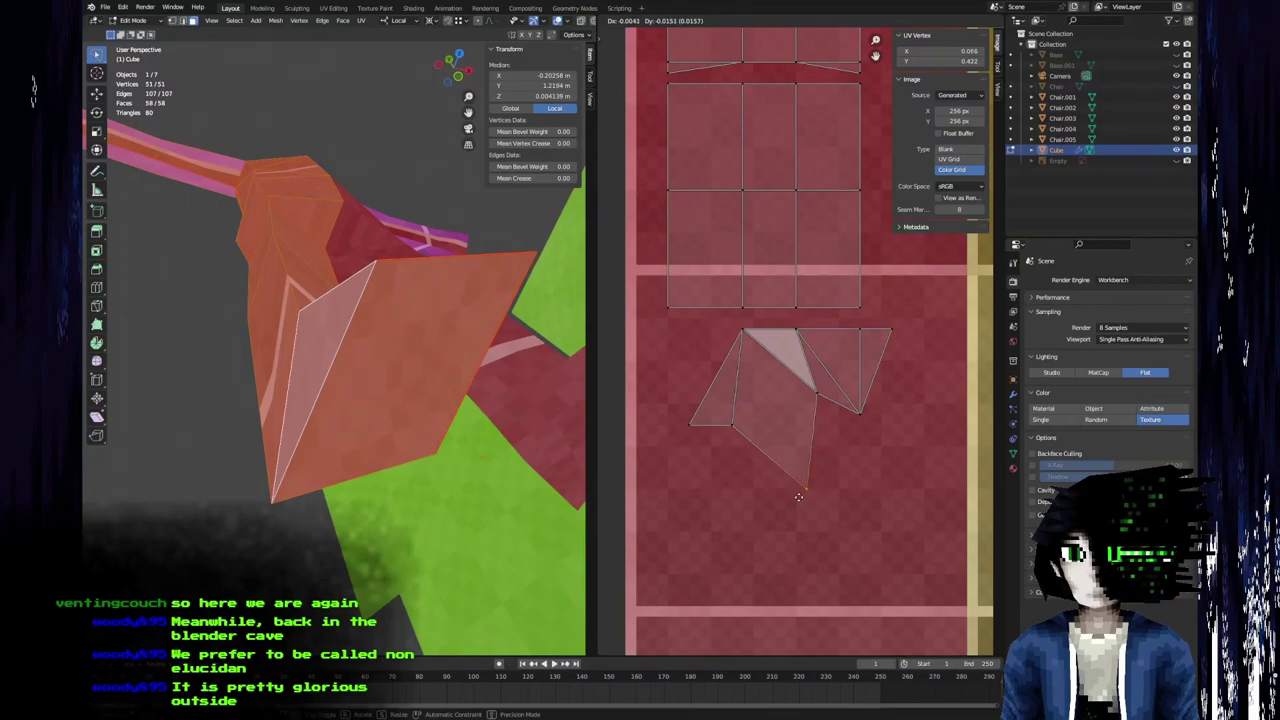
left_click(799, 498)
middle_click_drag(330, 360, 252, 356)
key("g")
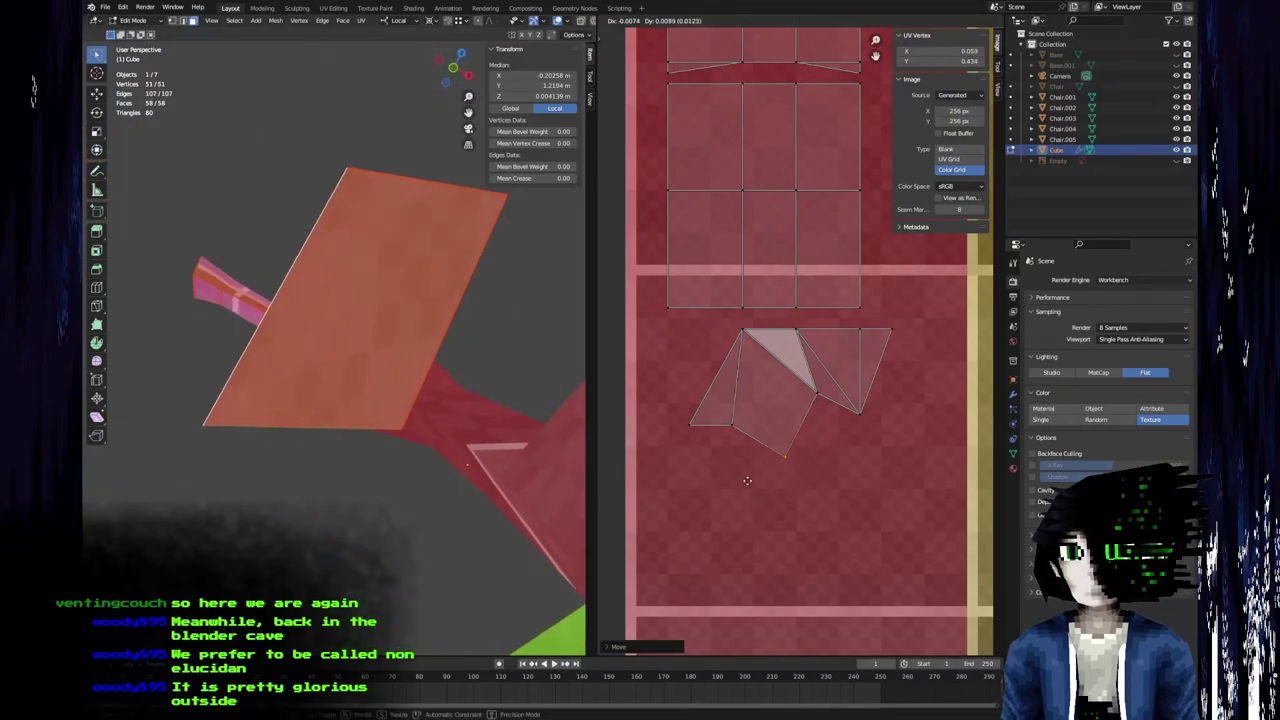
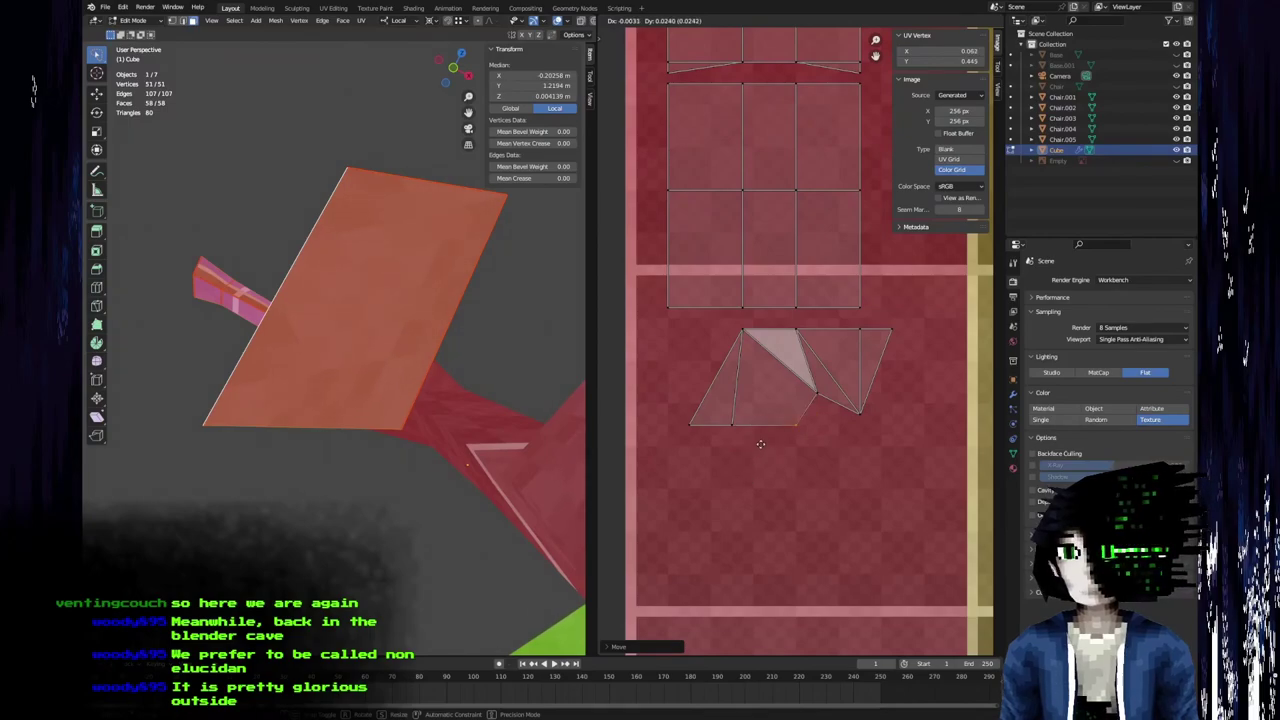
left_click(771, 446)
Move the outer vertex of the foot island's narrow side triangle inward and slightly above the island's lower edge.
middle_click_drag(440, 347, 299, 305)
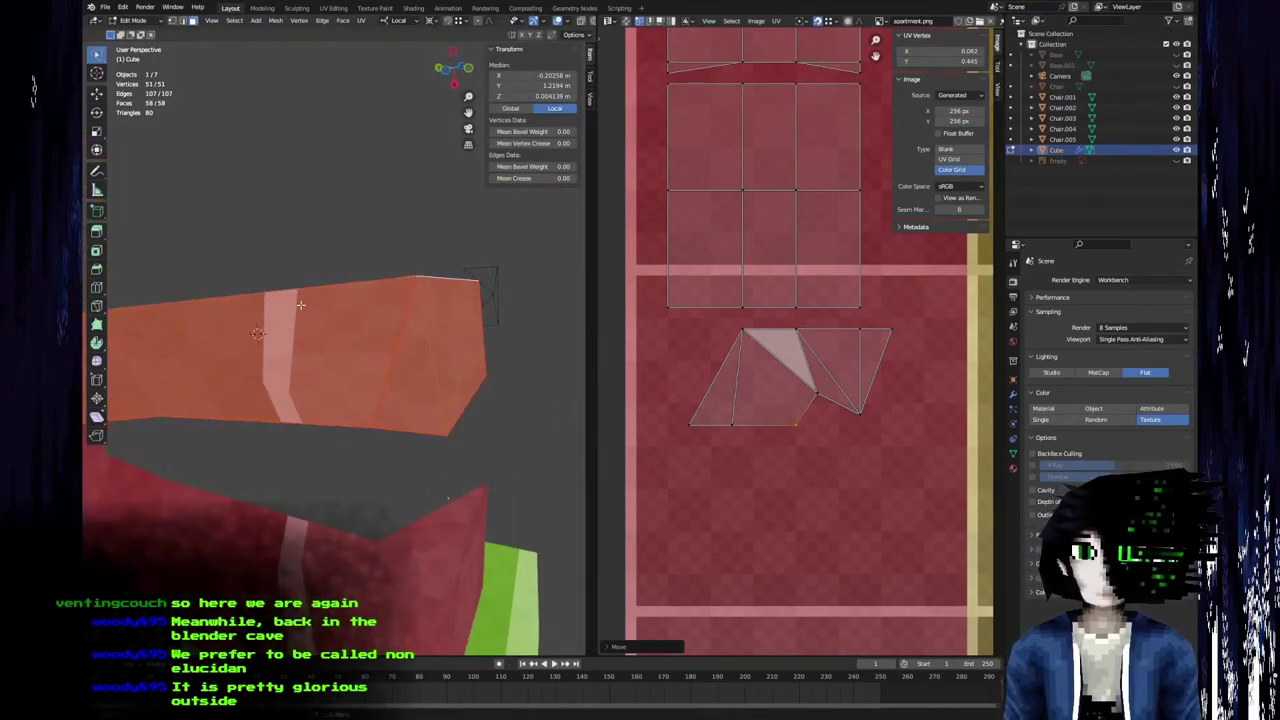
left_click(690, 428)
key("g")
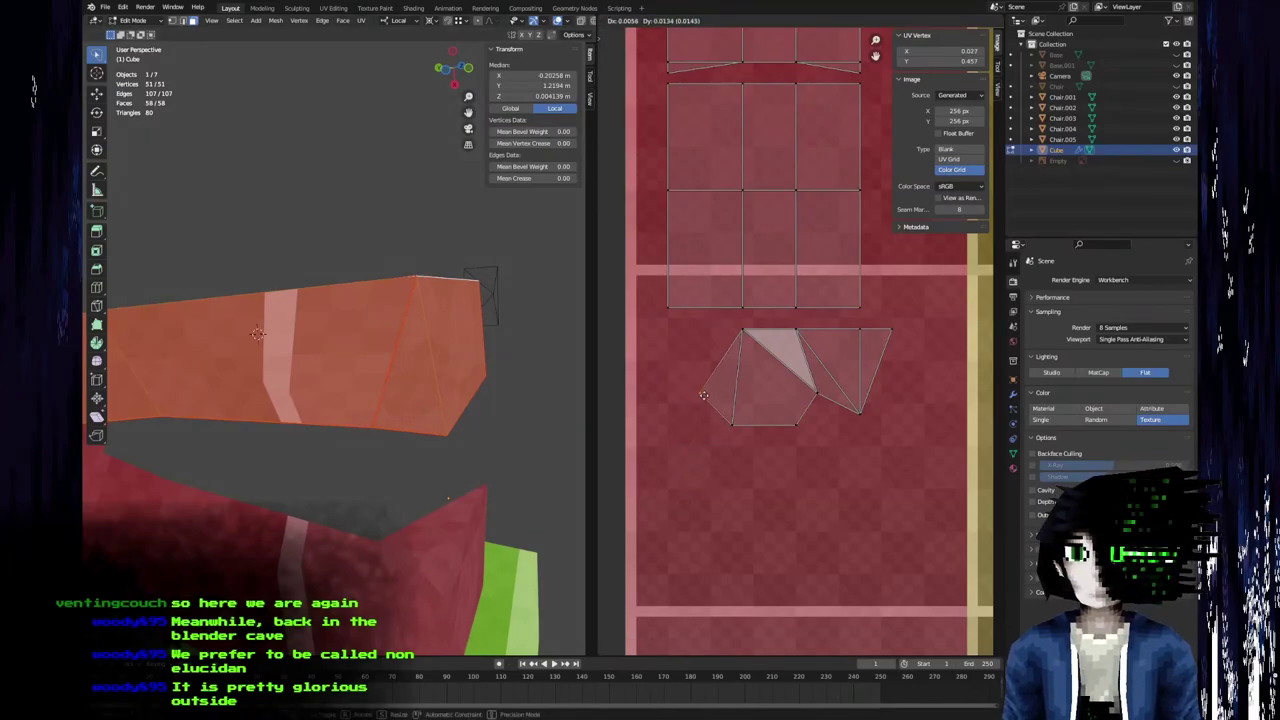
left_click(727, 365)
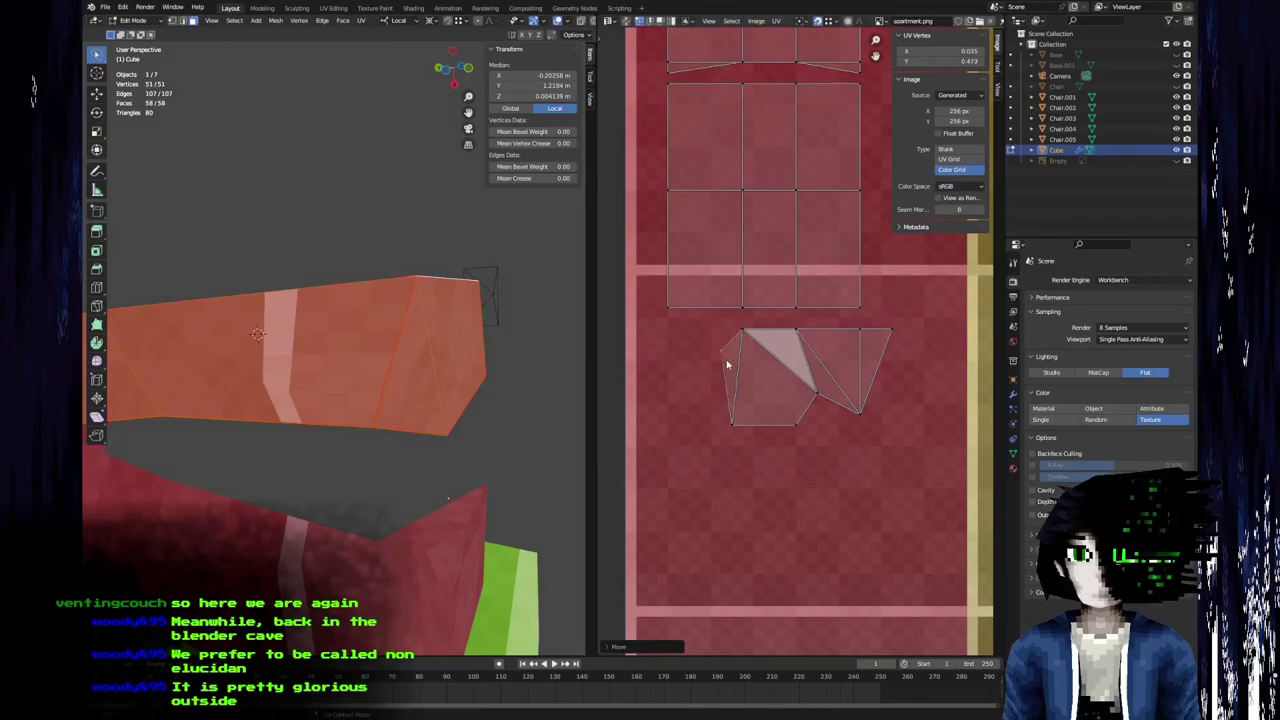
middle_click_drag(441, 255, 349, 403)
key("g")
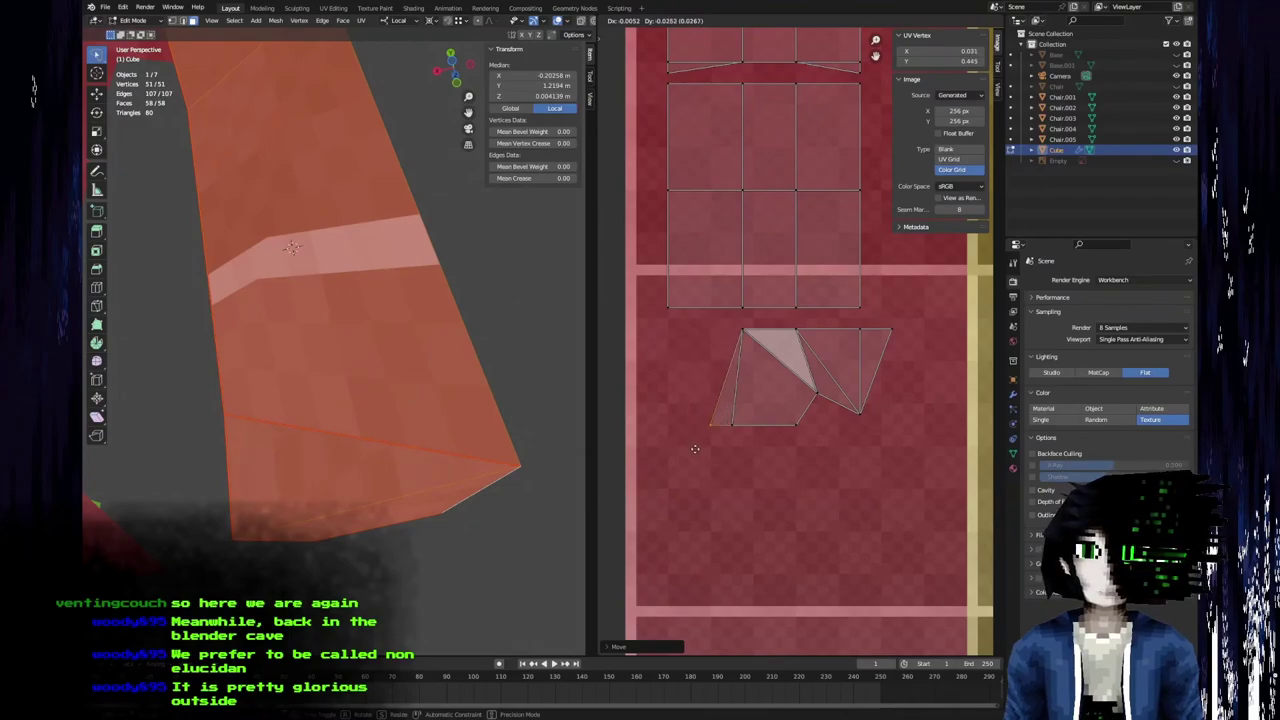
left_click(698, 422)
middle_click_drag(791, 398, 791, 473)
middle_click_drag(434, 383, 374, 386)
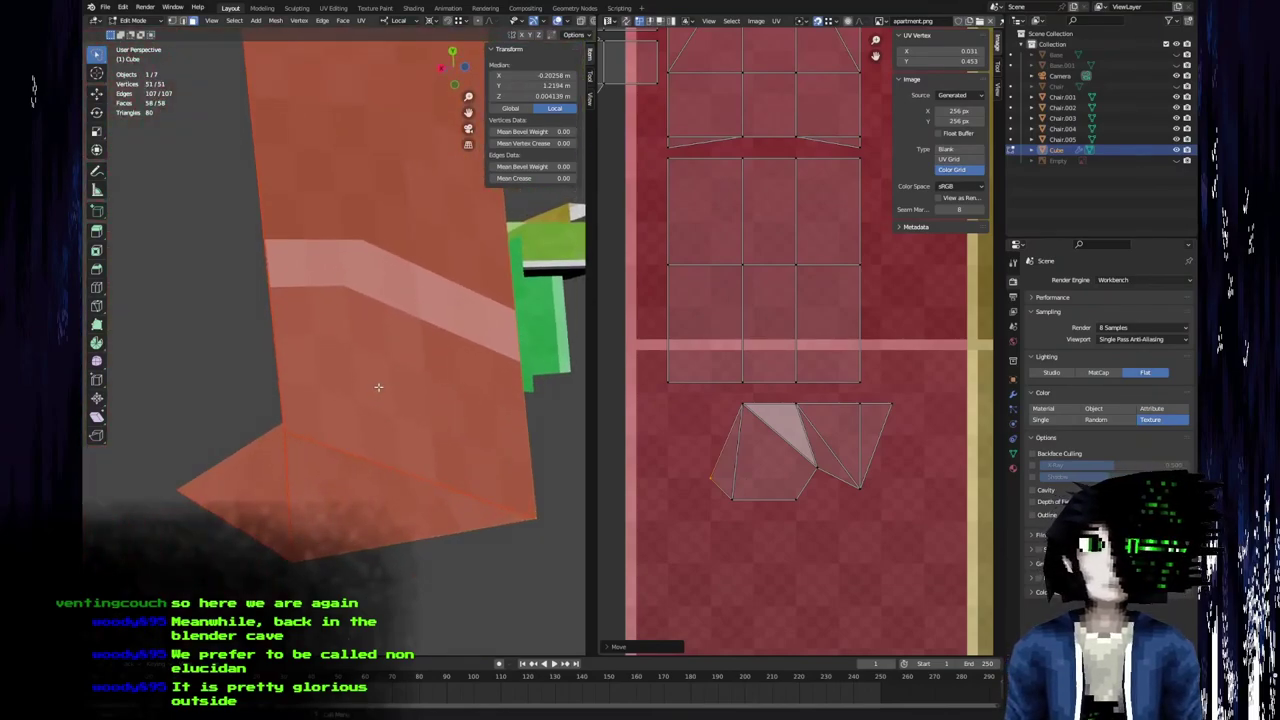
Isolate the narrow side triangle face, separate it from the foot island by moving it outward, and reselect the whole leg mesh.
middle_click_drag(415, 485, 364, 415)
left_click(363, 412)
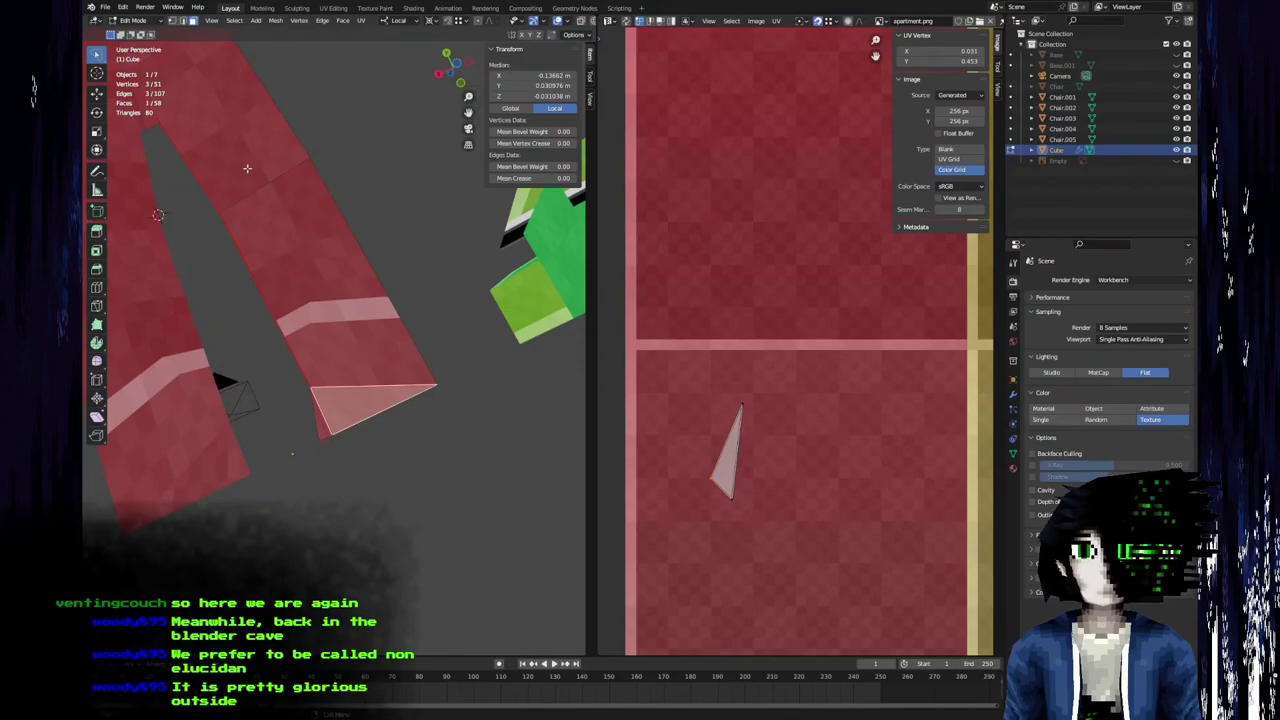
left_click(350, 360, "shift")
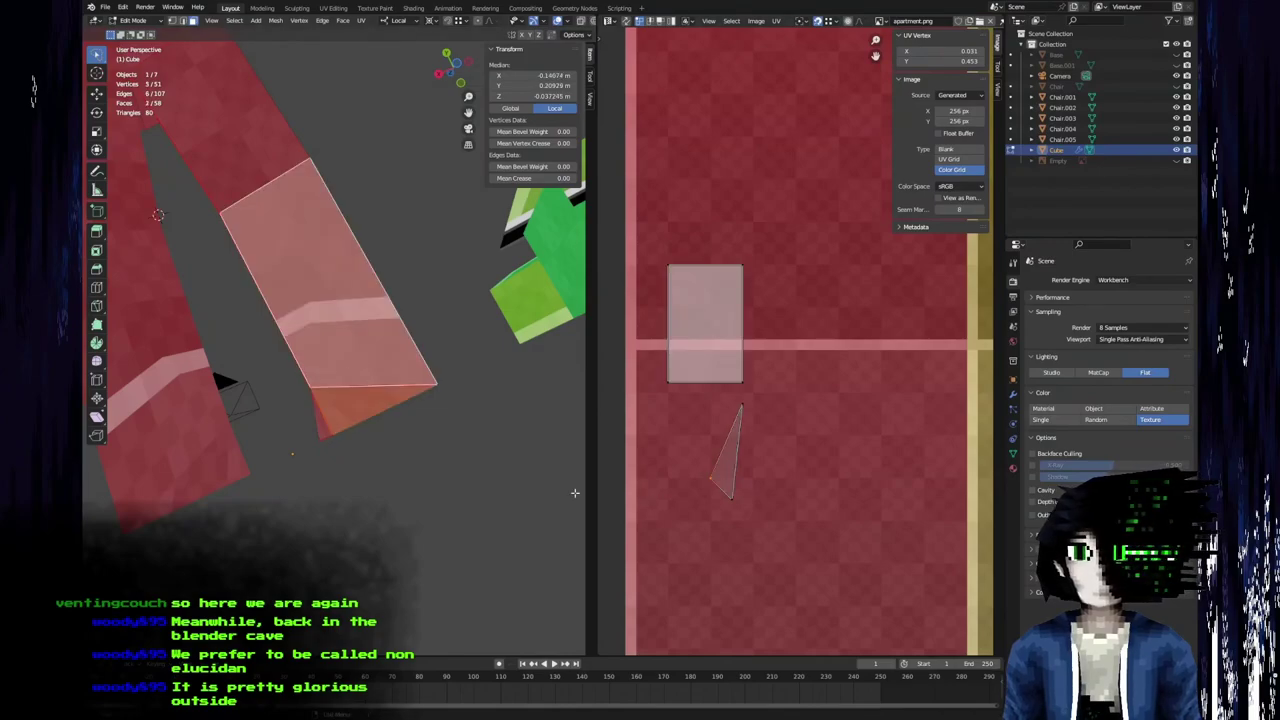
key("3")
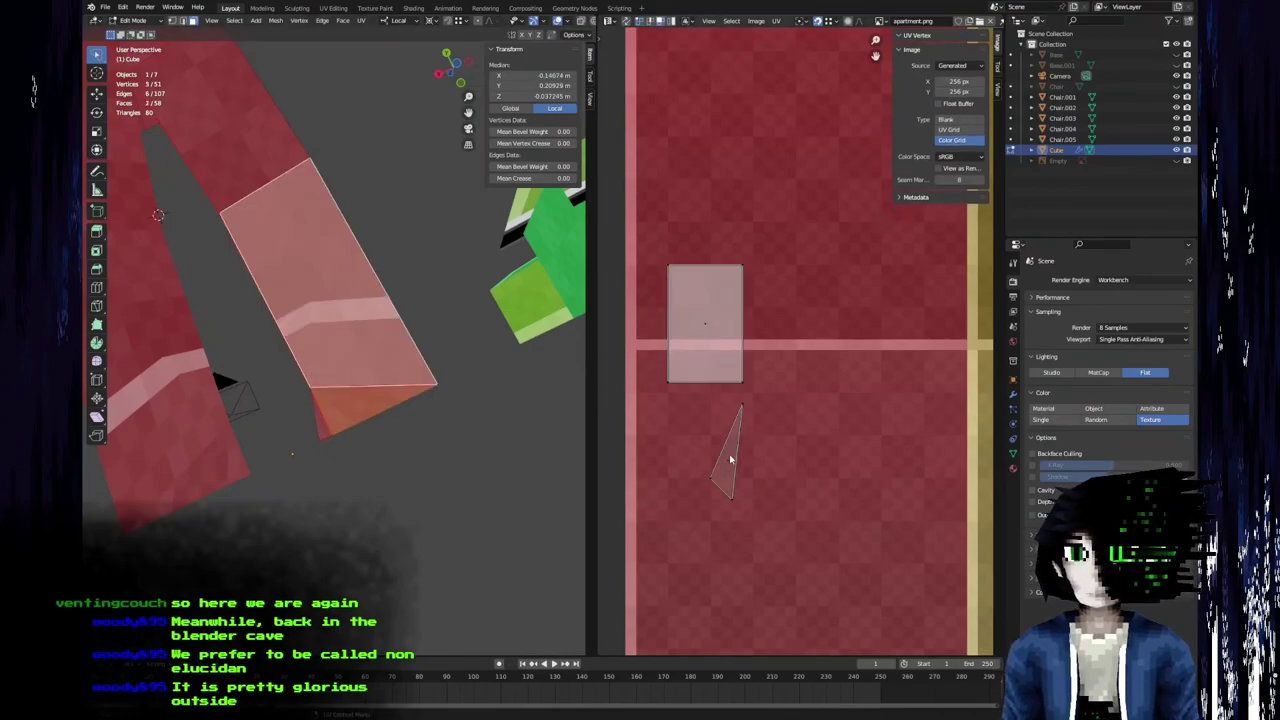
left_click(729, 458)
key("g")
left_click(597, 456)
key("a")
scroll(720, 465, "up", 2)
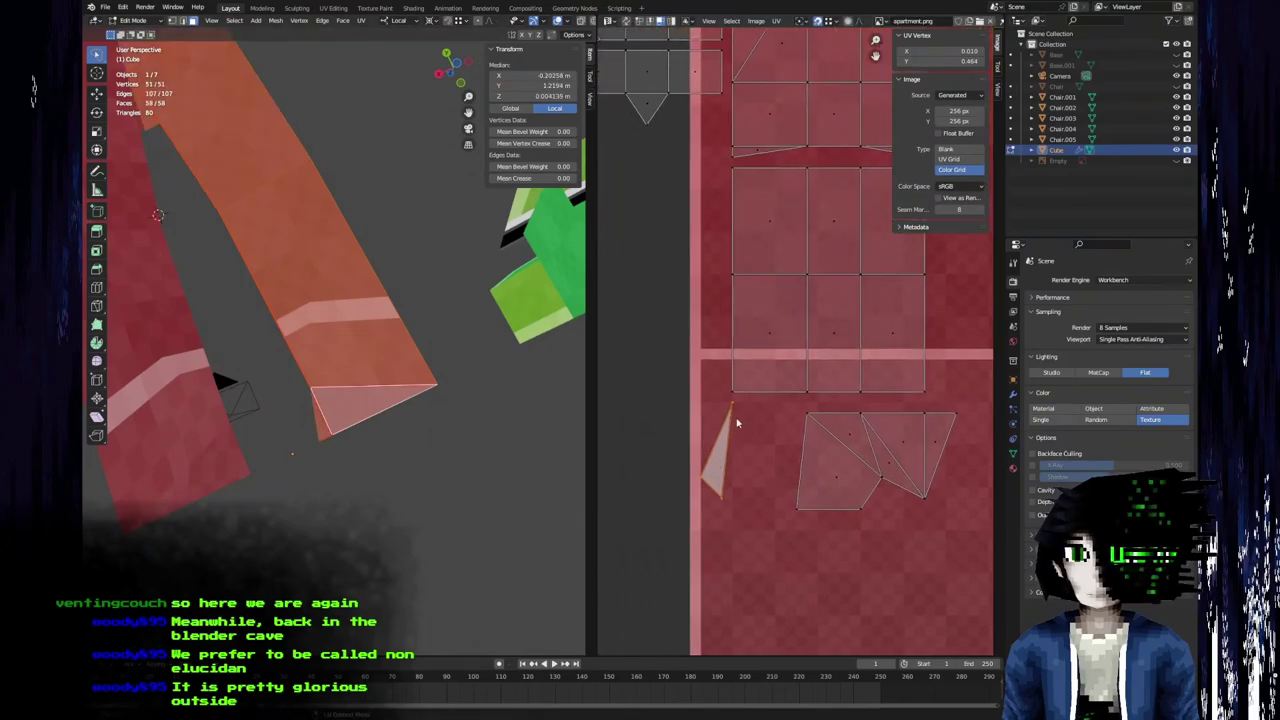
Rotate the detached triangle so it lies sideways and move its corner vertex until the short edge is vertical.
key("r")
left_click(713, 602)
key("1")
left_click(664, 463)
key("g")
left_click(637, 449)
Move the grid island's lower outer corner vertex nearest the detached triangle slightly upward.
left_click(716, 407)
key("g")
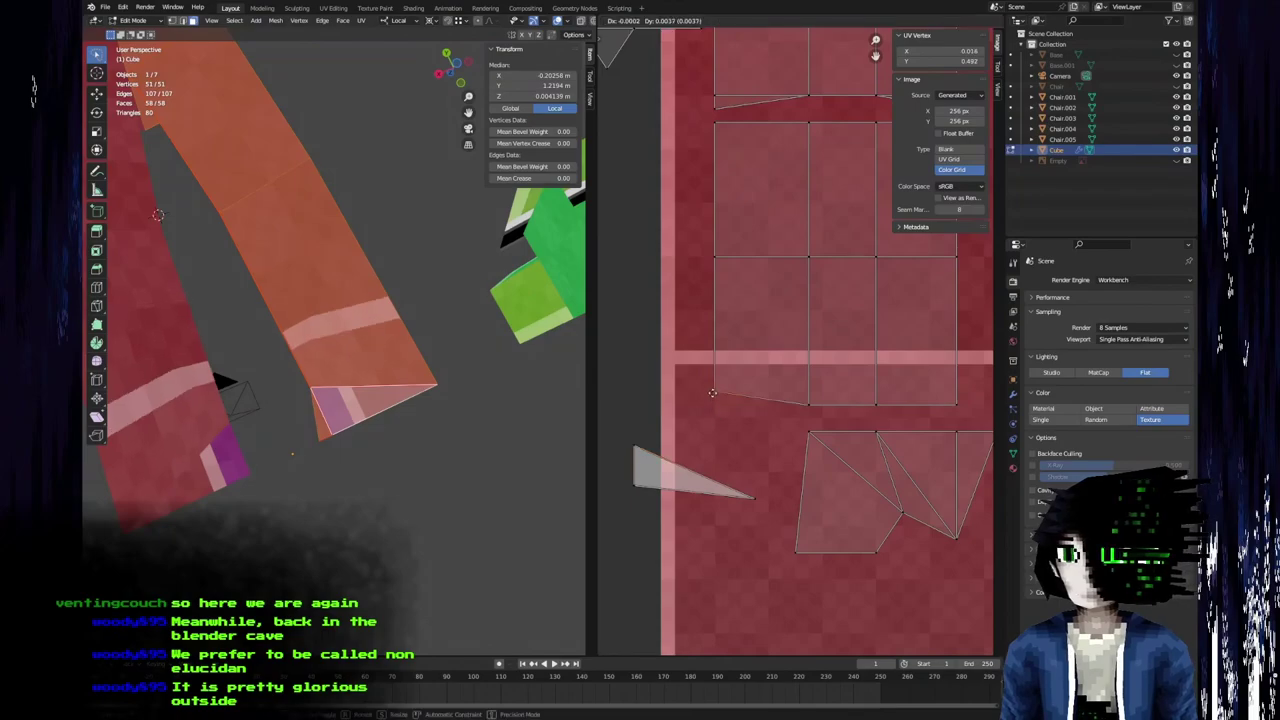
Raise the leg UV island's lower outer corner and fit the loose triangle's vertices into the gap below its slanted edge.
left_click(711, 382)
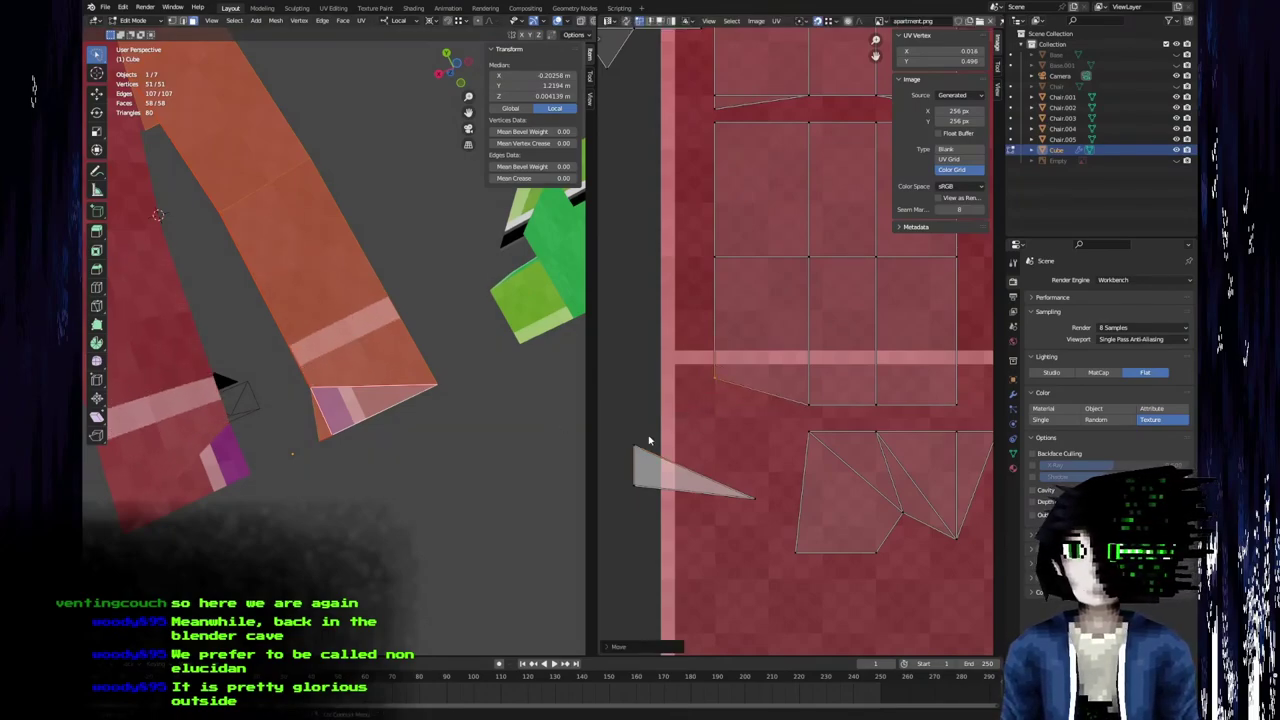
left_click_drag(683, 482, 690, 399)
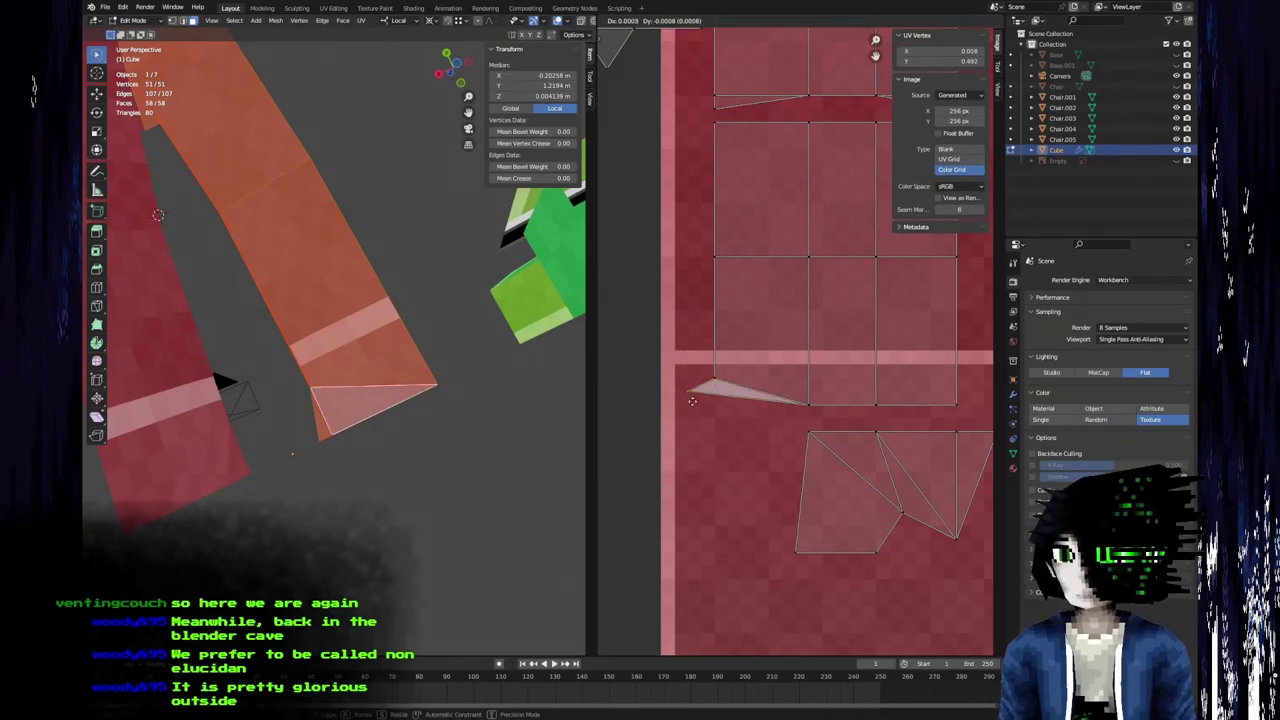
left_click(716, 412)
key("Tab")
middle_click_drag(492, 400, 224, 474)
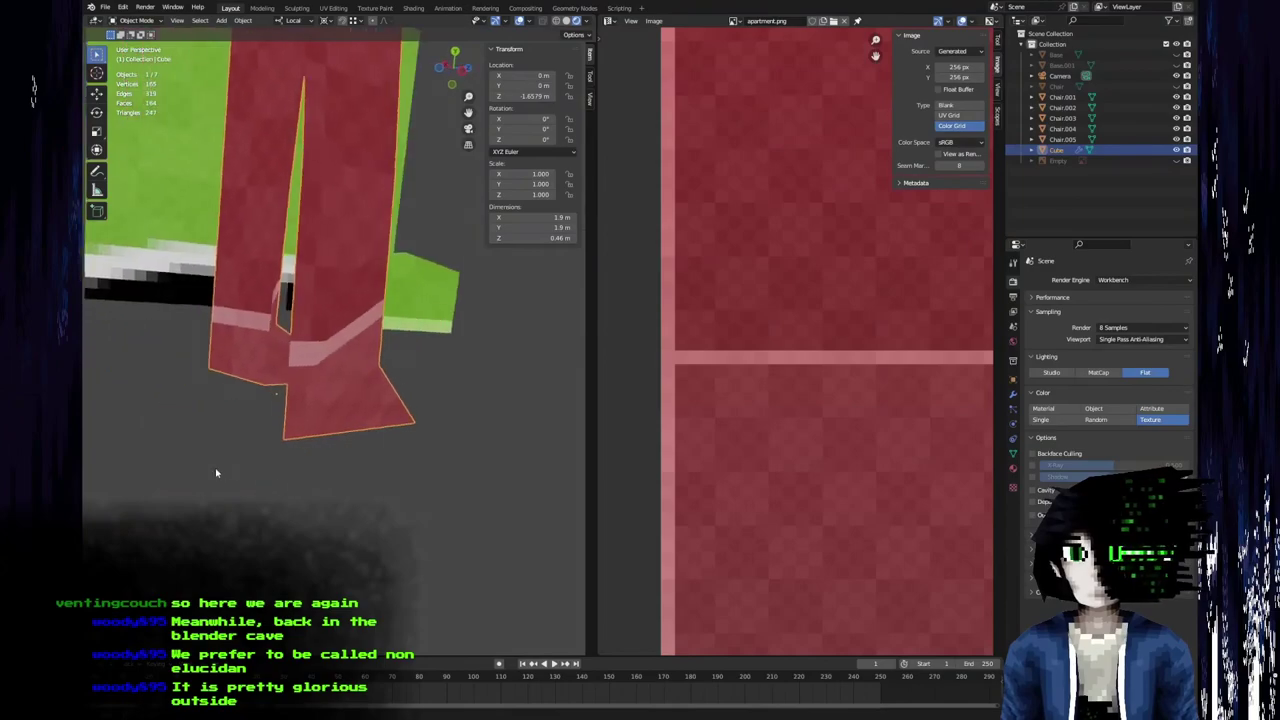
Move the foot UV island up closer to the bottom edge of the leg island.
key("Tab")
left_click_drag(891, 491, 835, 473)
middle_click_drag(440, 400, 266, 391)
left_click_drag(764, 500, 844, 500)
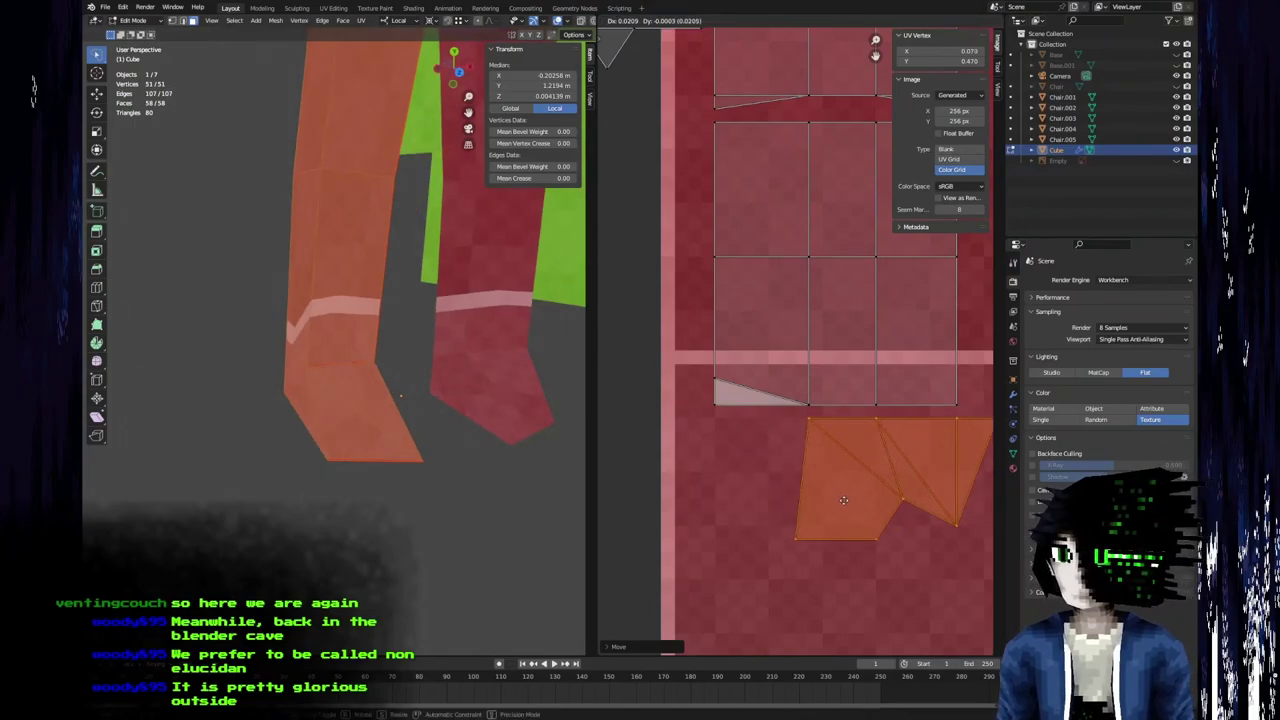
left_click(843, 502)
Raise the two bottom-edge UV vertices on the leg island's right half to just below the light grid line.
scroll(835, 520, "down", 1)
middle_click_drag(803, 519, 658, 529)
scroll(660, 529, "down", 6)
middle_click_drag(737, 477, 715, 559)
middle_click_drag(428, 341, 460, 349)
scroll(240, 380, "up", 3)
middle_click_drag(240, 380, 340, 388)
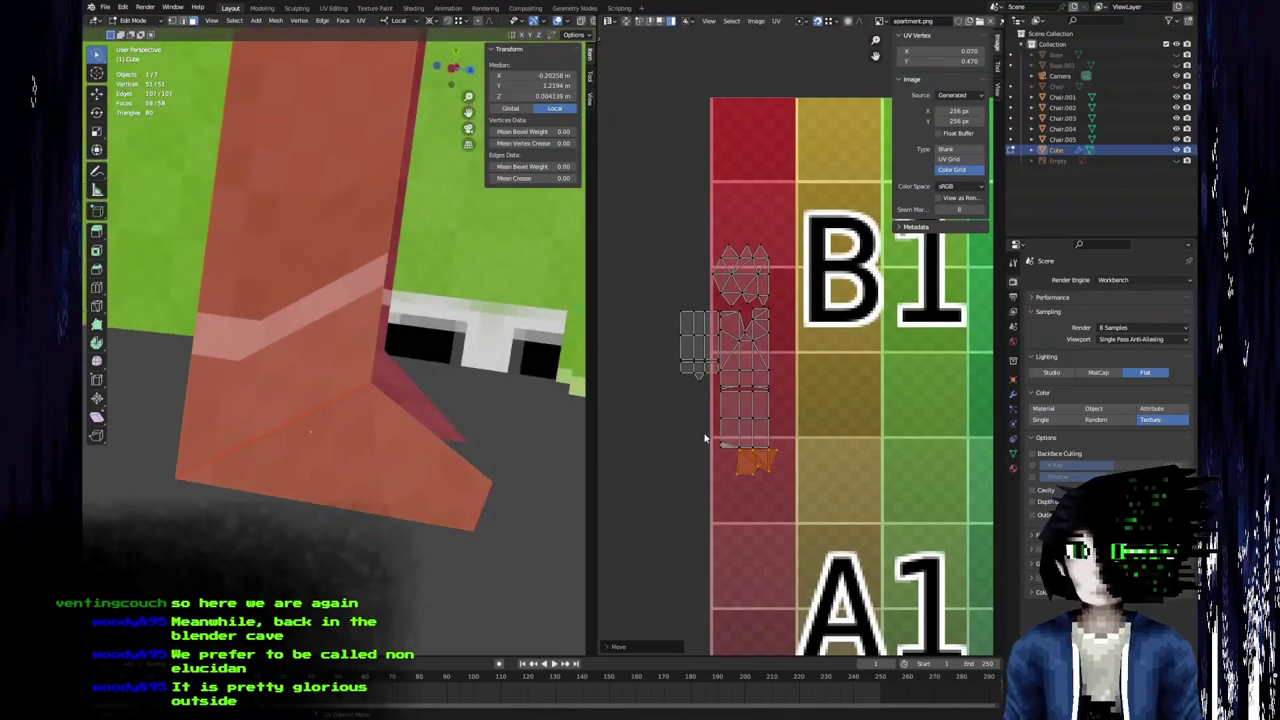
scroll(732, 404, "up", 4)
middle_click_drag(732, 404, 791, 446)
middle_click_drag(791, 514, 788, 362)
scroll(790, 360, "up", 2)
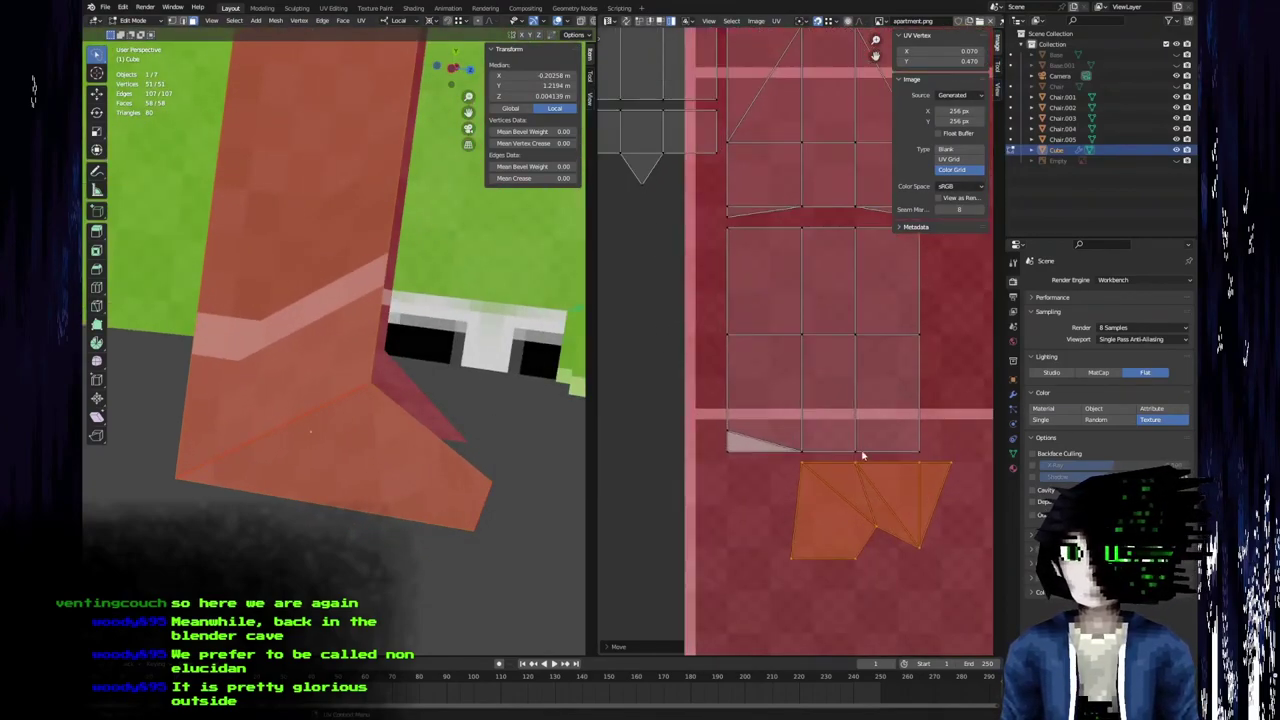
left_click_drag(861, 452, 858, 428)
middle_click_drag(372, 373, 510, 385)
left_click_drag(916, 450, 918, 418)
middle_click_drag(478, 448, 305, 386)
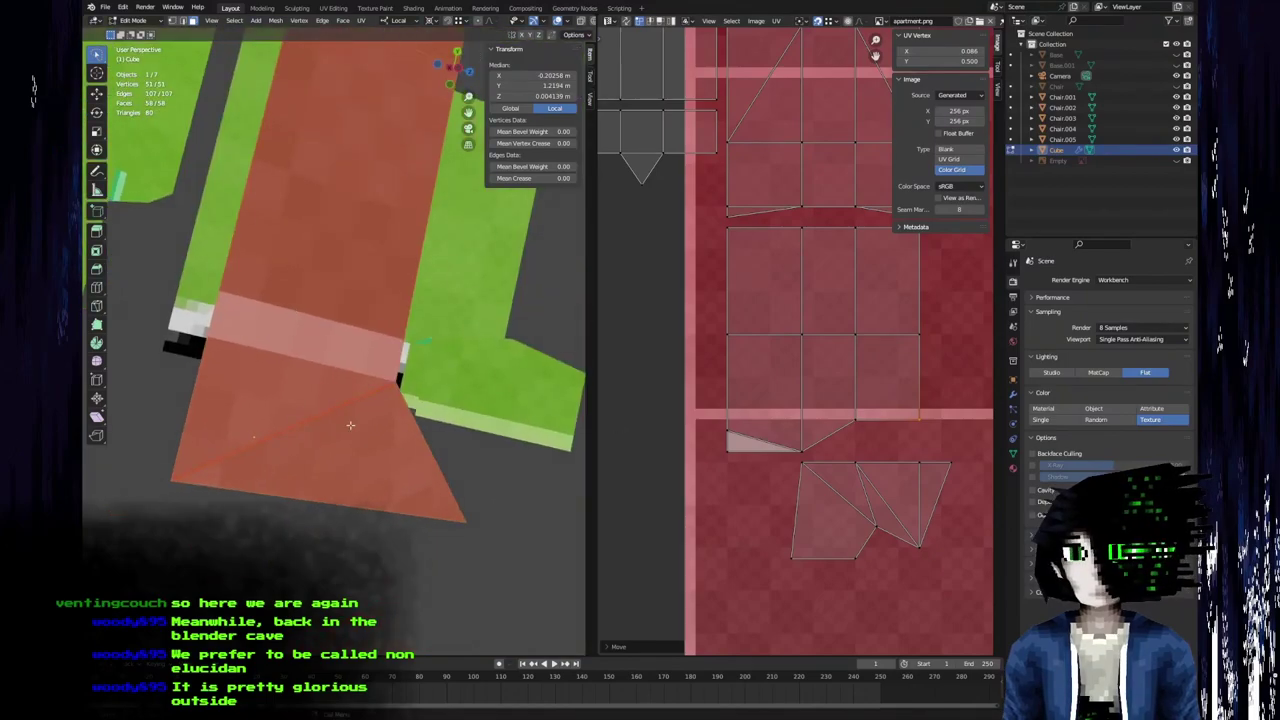
middle_click_drag(289, 451, 390, 430)
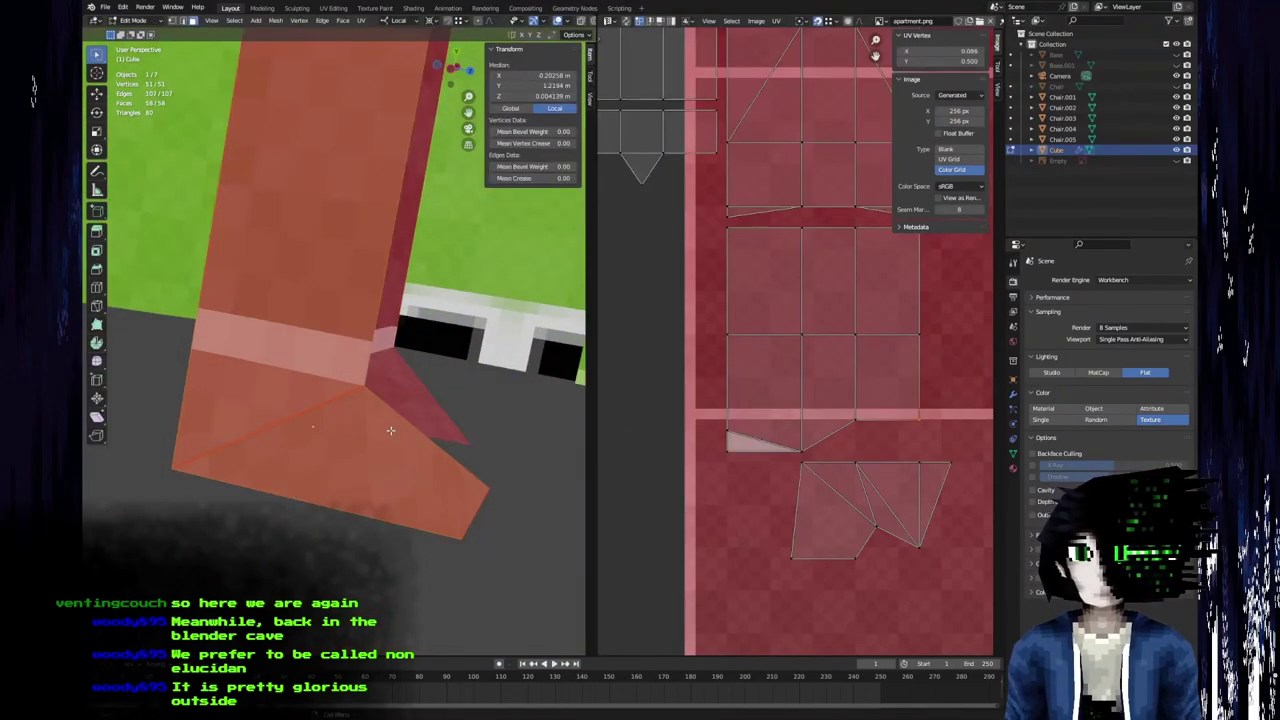
left_click(812, 468)
key("g")
left_click(758, 524)
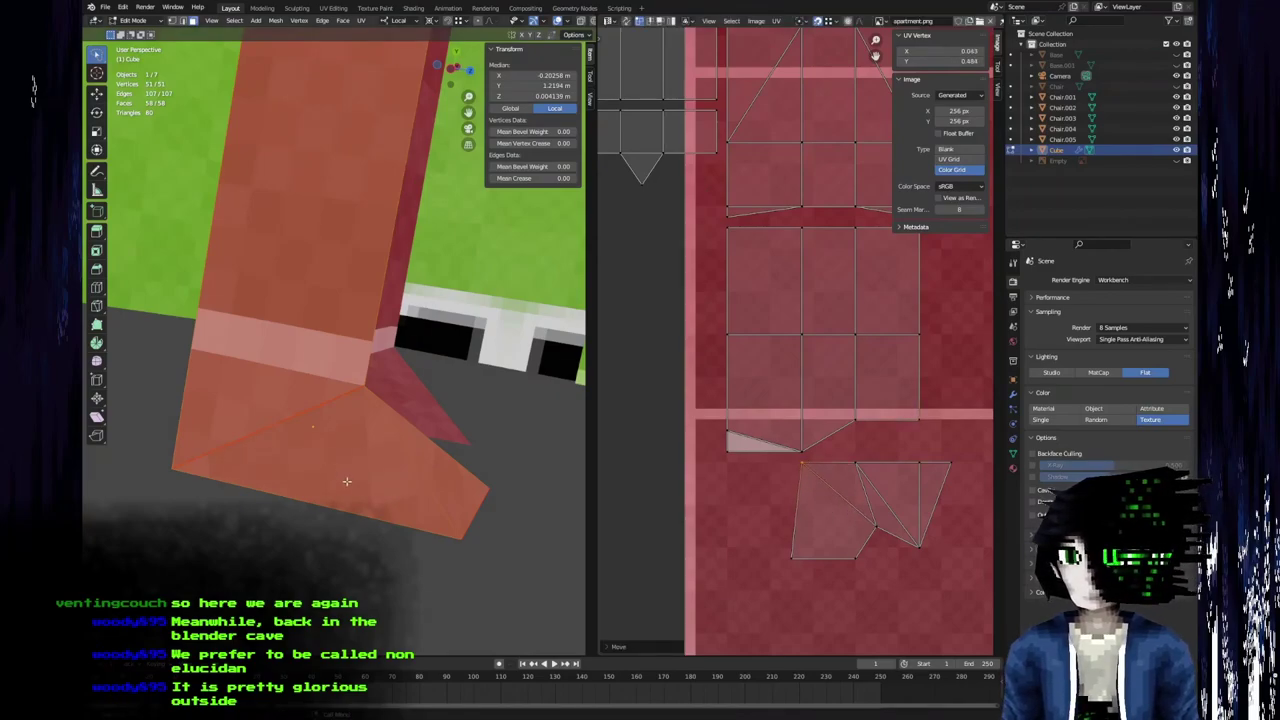
middle_click_drag(895, 506, 889, 478)
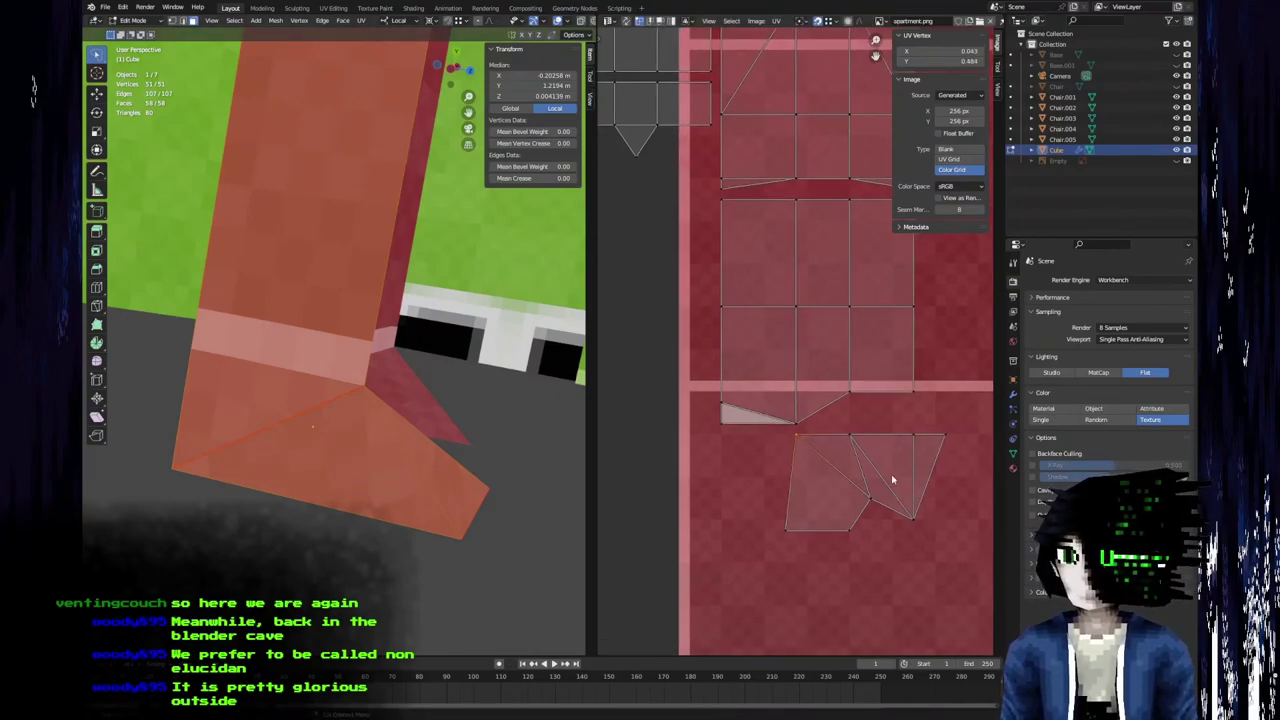
scroll(866, 466, "up", 2)
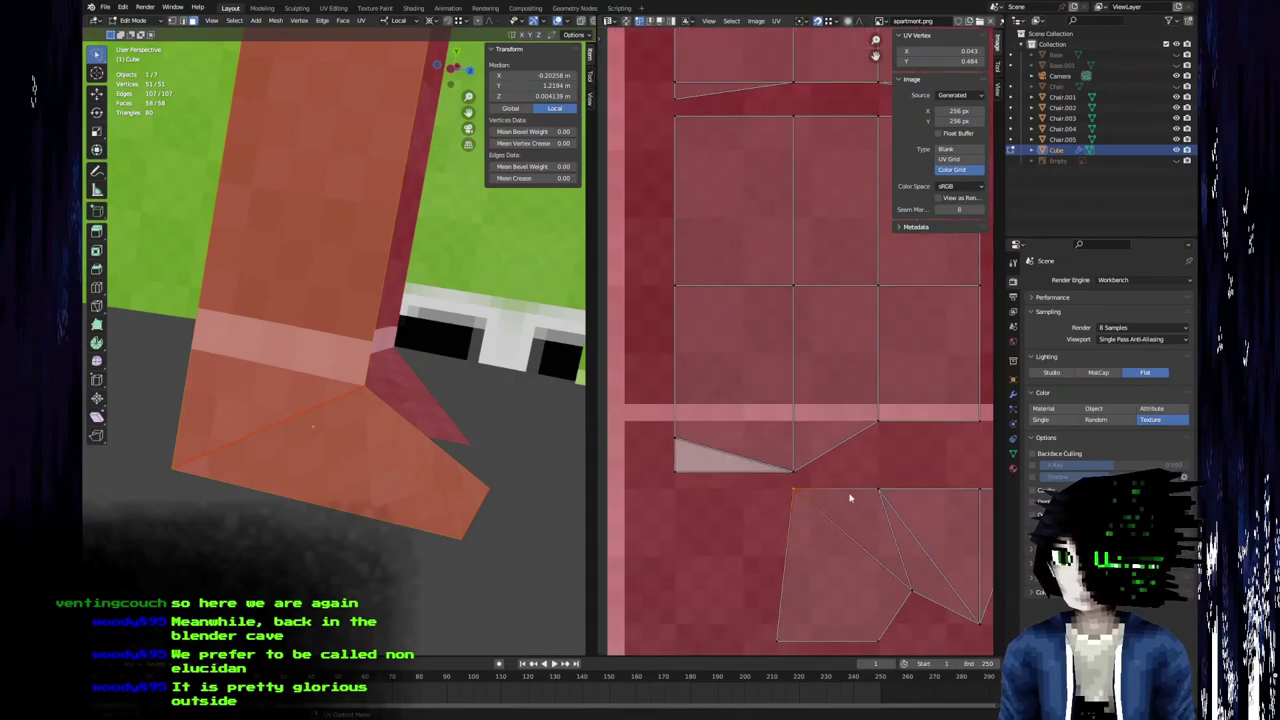
Select the whole foot UV island and move it up until its upper-left corner meets the leg island's lowest vertex.
key("alt+a")
key("l")
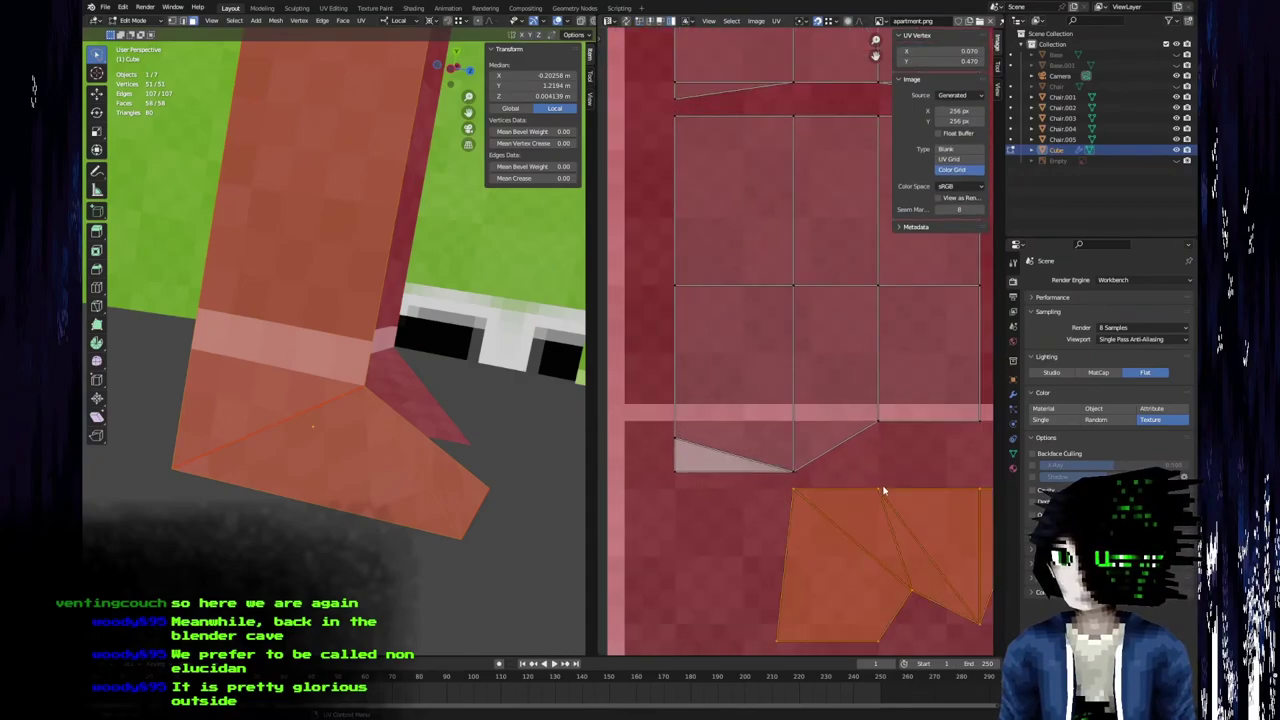
key("g")
left_click(887, 471)
middle_click_drag(902, 485, 810, 486)
left_click(800, 475)
left_click_drag(950, 477, 952, 414)
middle_click_drag(383, 456, 232, 334)
key("ctrl+z")
Move the foot island's right-hand vertices up so their top edge meets the leg island's bottom edge.
left_click(910, 611, "shift")
key("g")
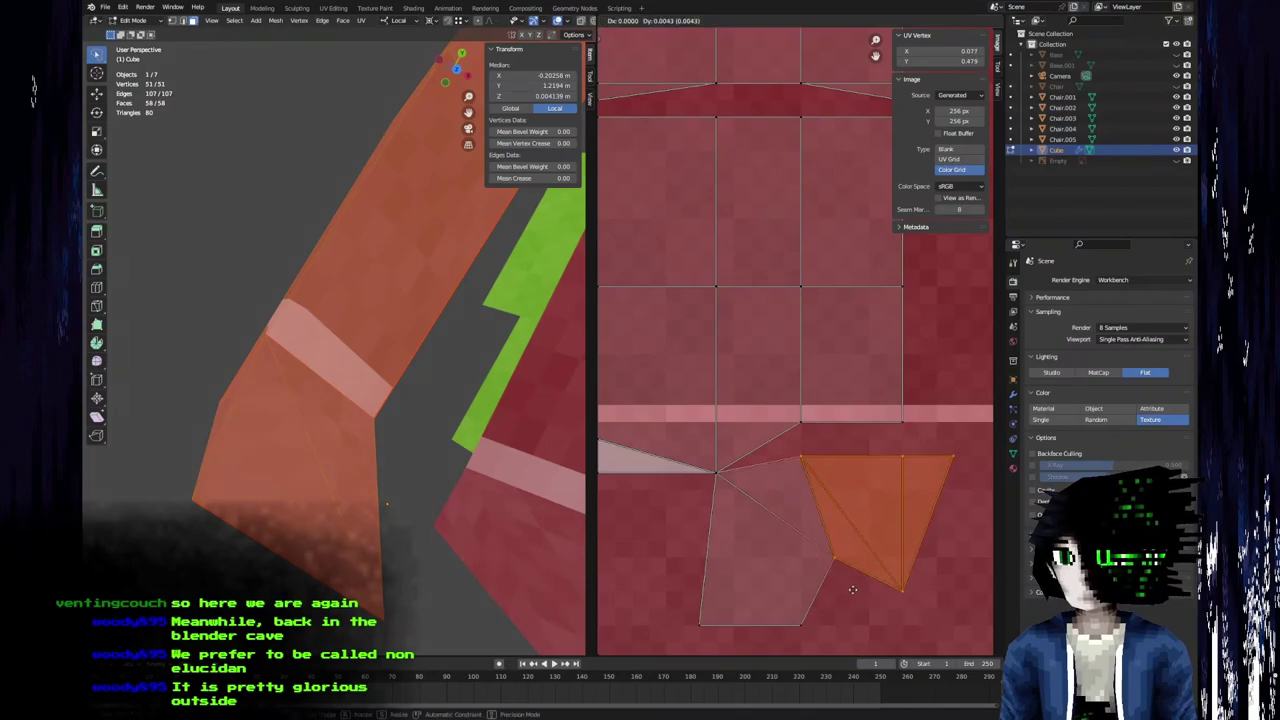
left_click(818, 576)
Square up the foot's sole face by aligning its two lower UV corners vertically with the upper ones.
middle_click_drag(347, 491, 338, 243)
left_click(806, 636)
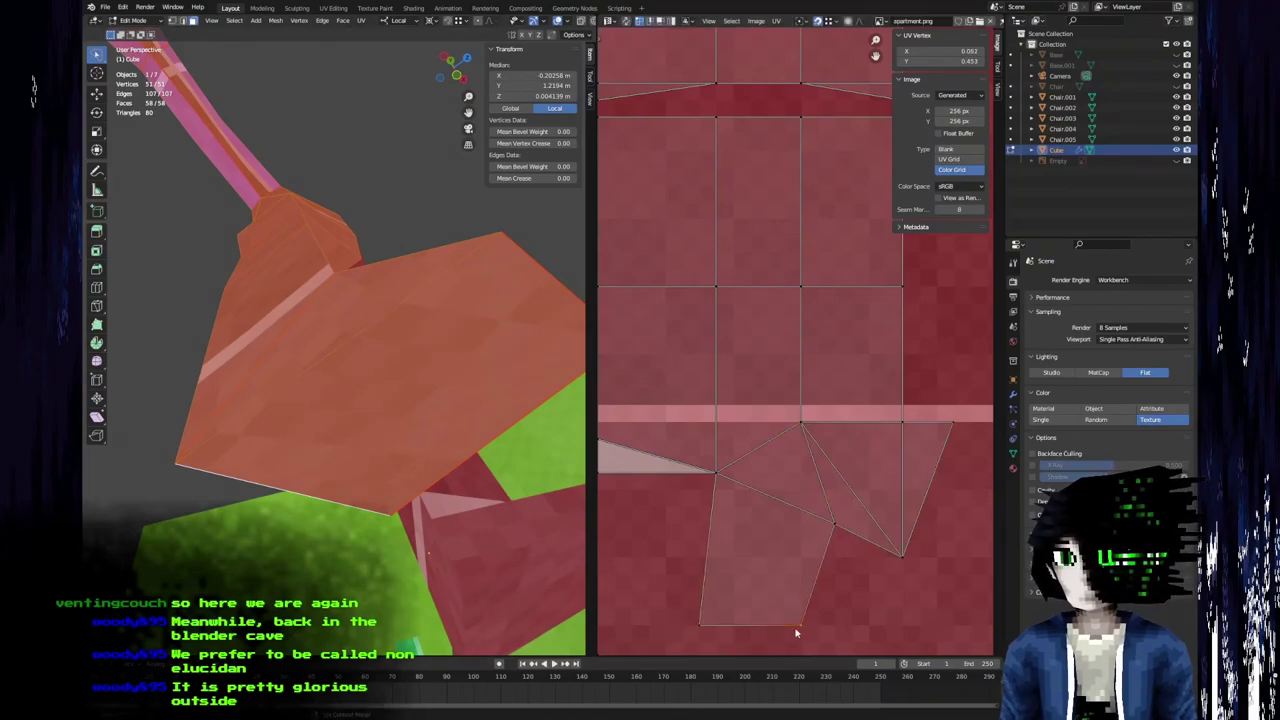
key("g")
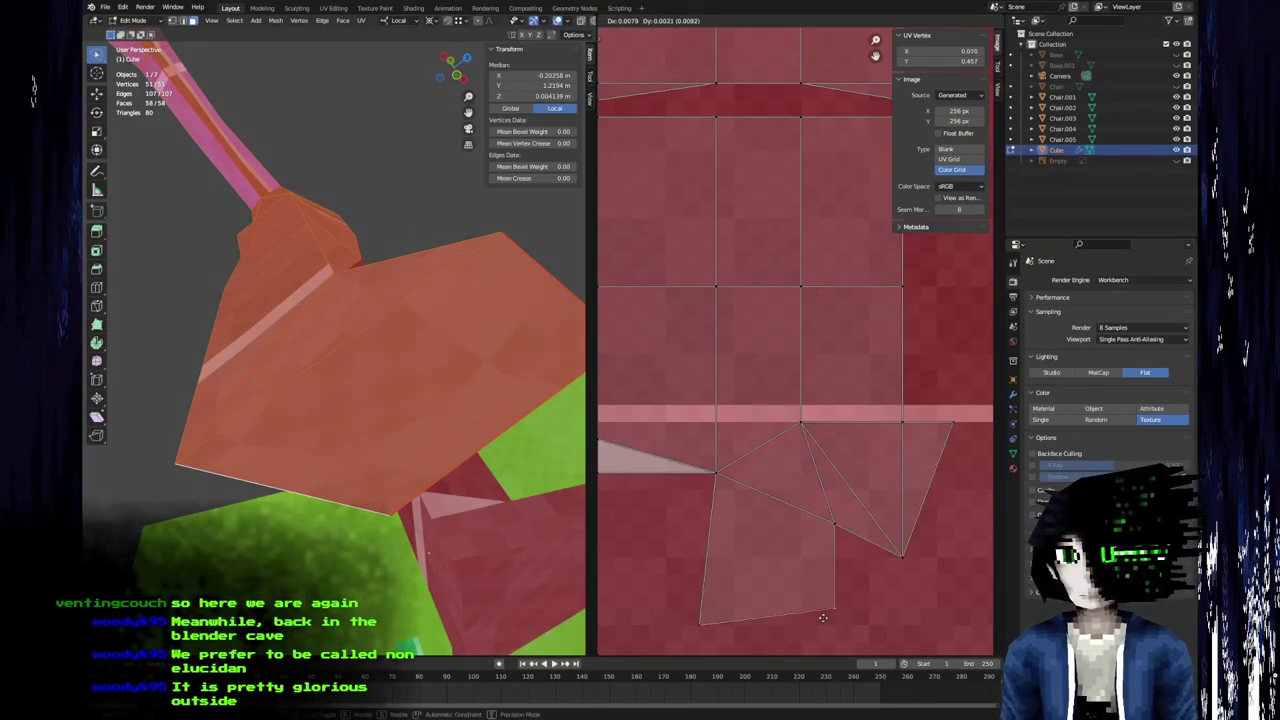
right_click(822, 618)
middle_click_drag(360, 457, 313, 397)
key("g")
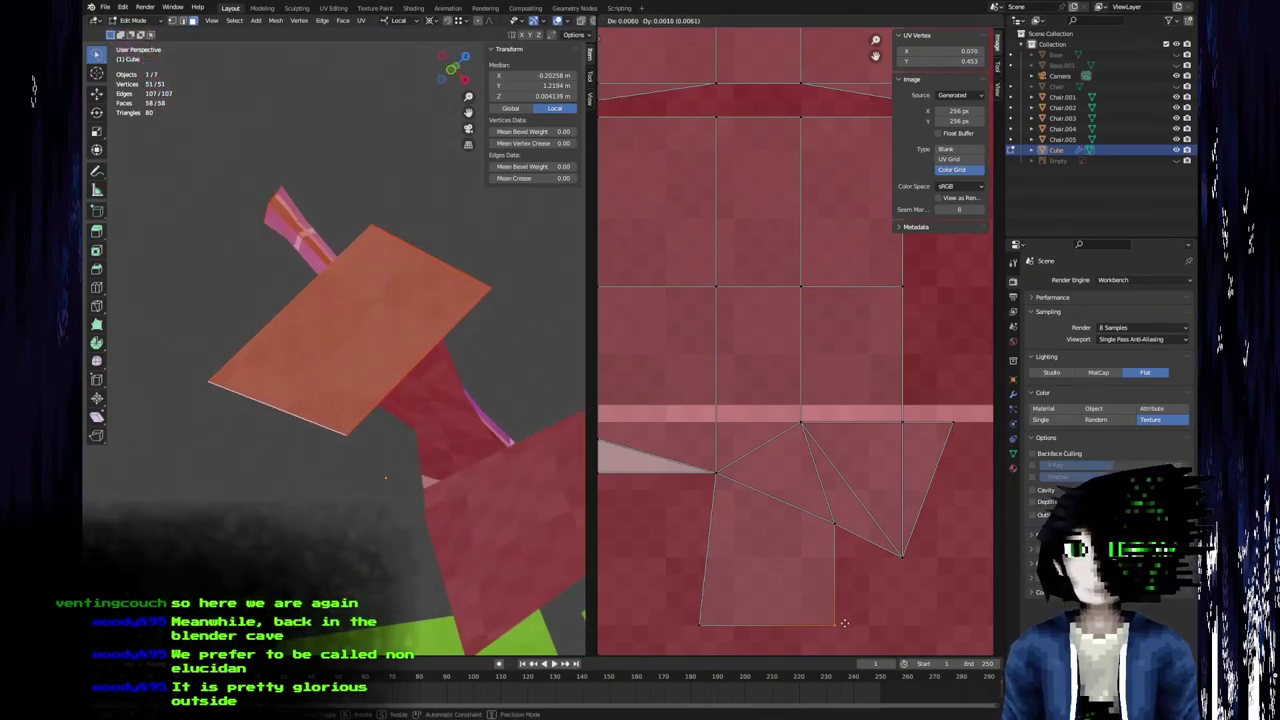
left_click(832, 620)
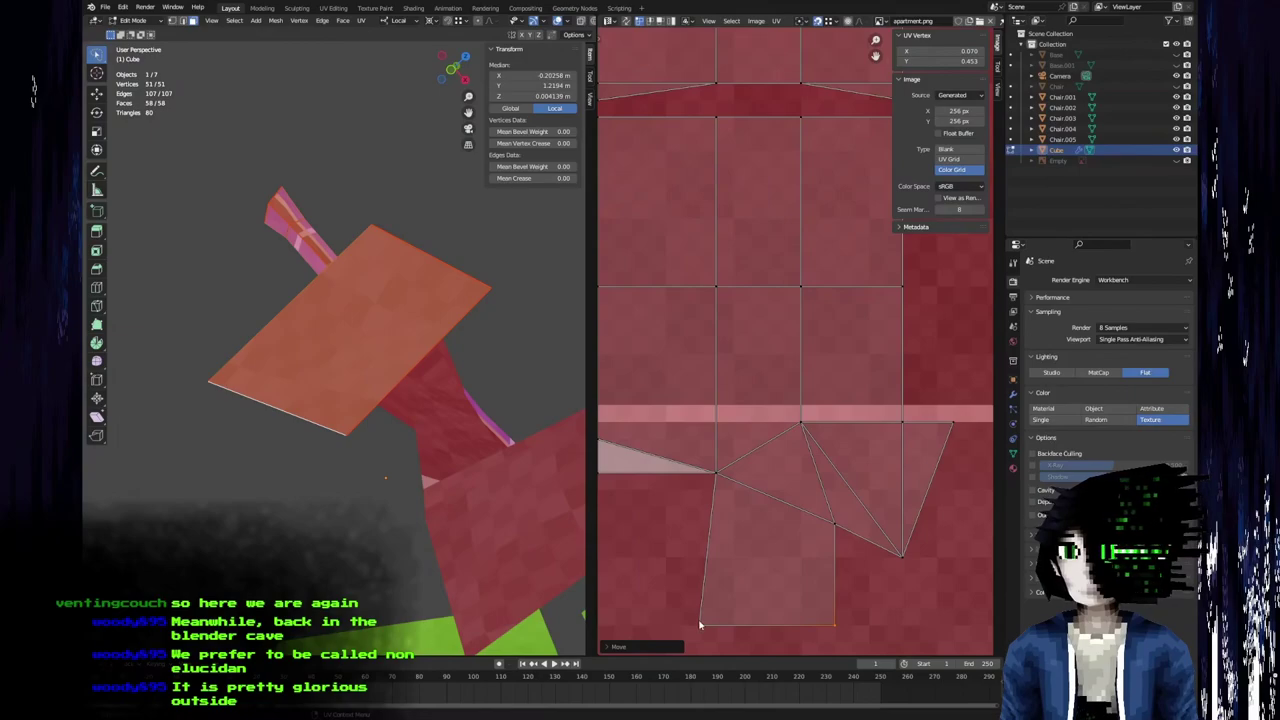
left_click_drag(700, 625, 715, 625)
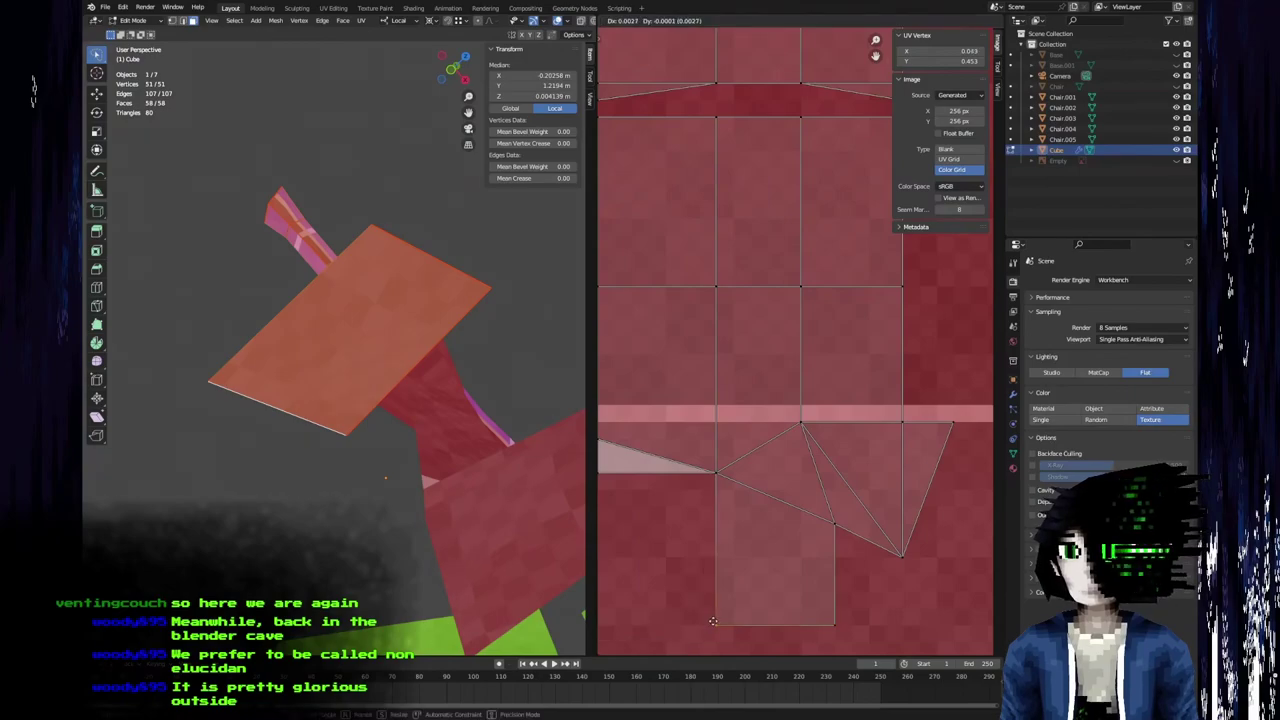
Move the sole face's two lower UV corners up together to shorten the face.
left_click(832, 628, "shift")
key("g")
left_click(825, 581)
middle_click_drag(423, 272, 269, 496)
middle_click_drag(374, 152, 286, 406)
scroll(289, 400, "down", 2)
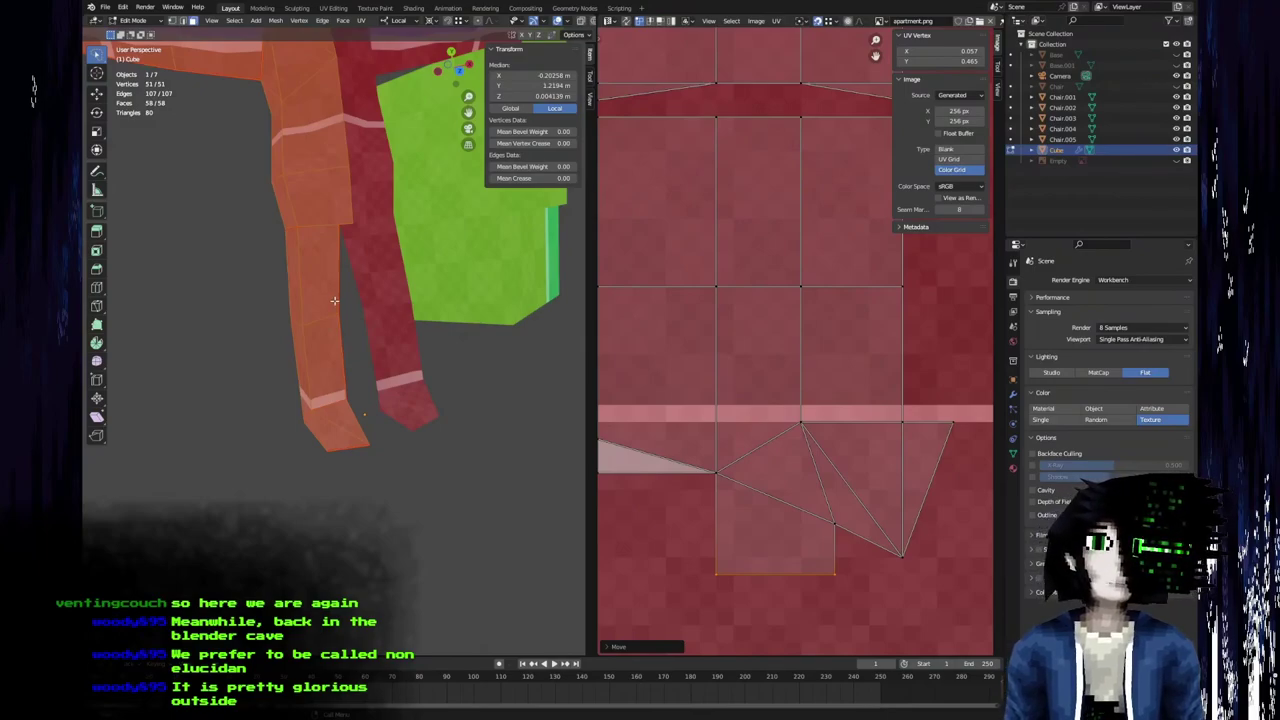
middle_click_drag(328, 302, 333, 454)
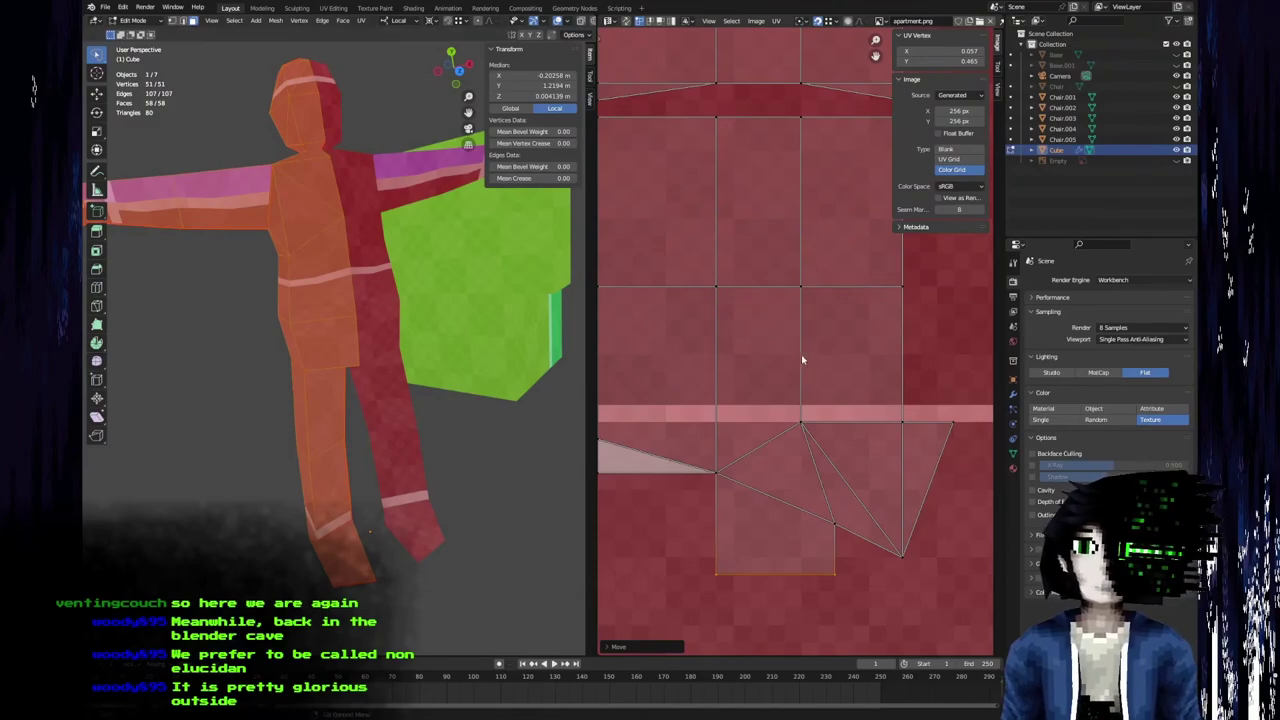
Examine how the texture bands run across the figure's torso, comparing Object Mode and Edit Mode.
middle_click_drag(791, 353, 789, 412)
key("Tab")
middle_click_drag(315, 253, 313, 357)
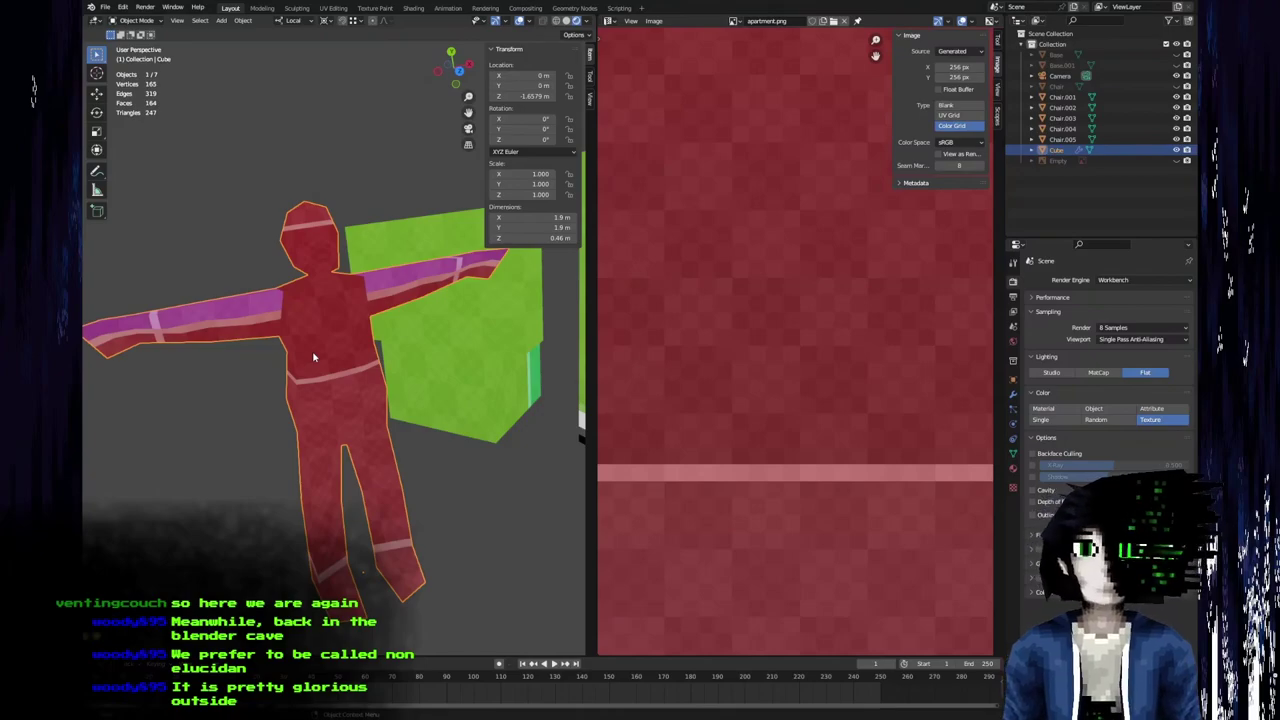
scroll(313, 357, "up", 4)
key("Tab")
scroll(307, 396, "up", 3)
middle_click_drag(298, 406, 339, 421)
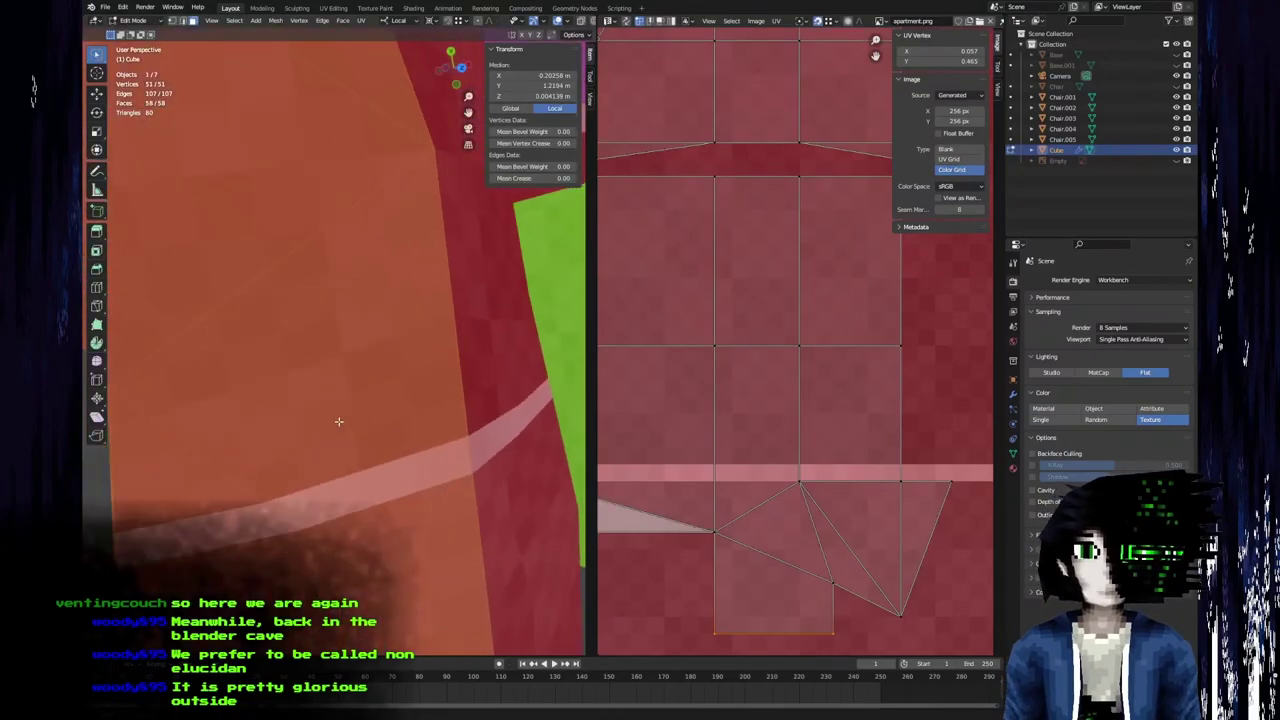
scroll(448, 427, "down", 3)
scroll(729, 460, "down", 3)
scroll(798, 331, "up", 2)
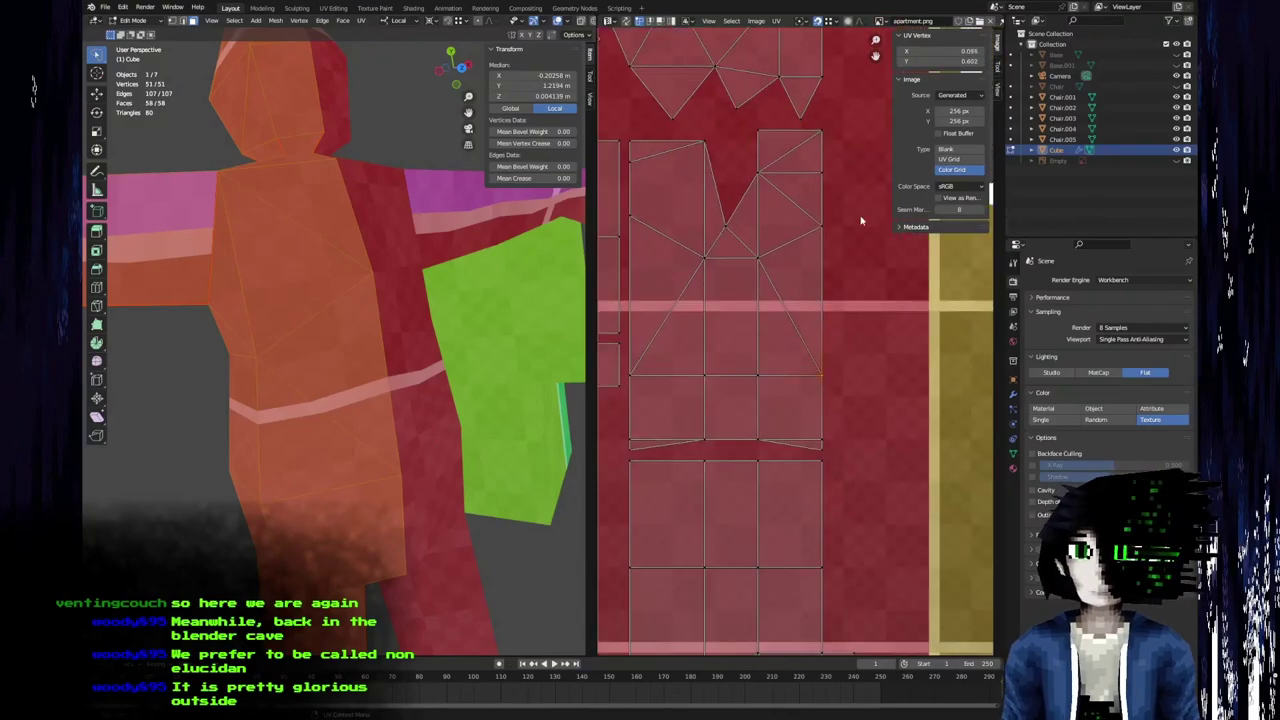
Move the chest vertex on the body's centre line down about 0.02 m along local Y.
key("g")
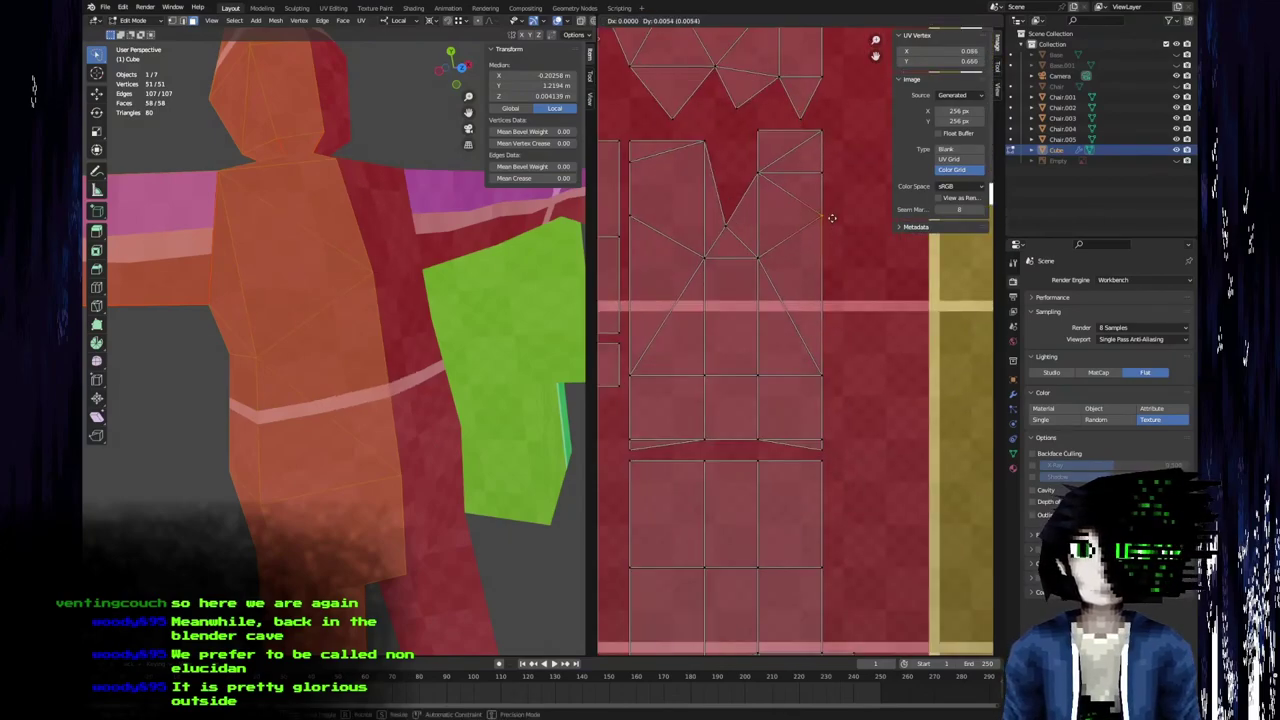
left_click(832, 226)
middle_click_drag(360, 300, 398, 251)
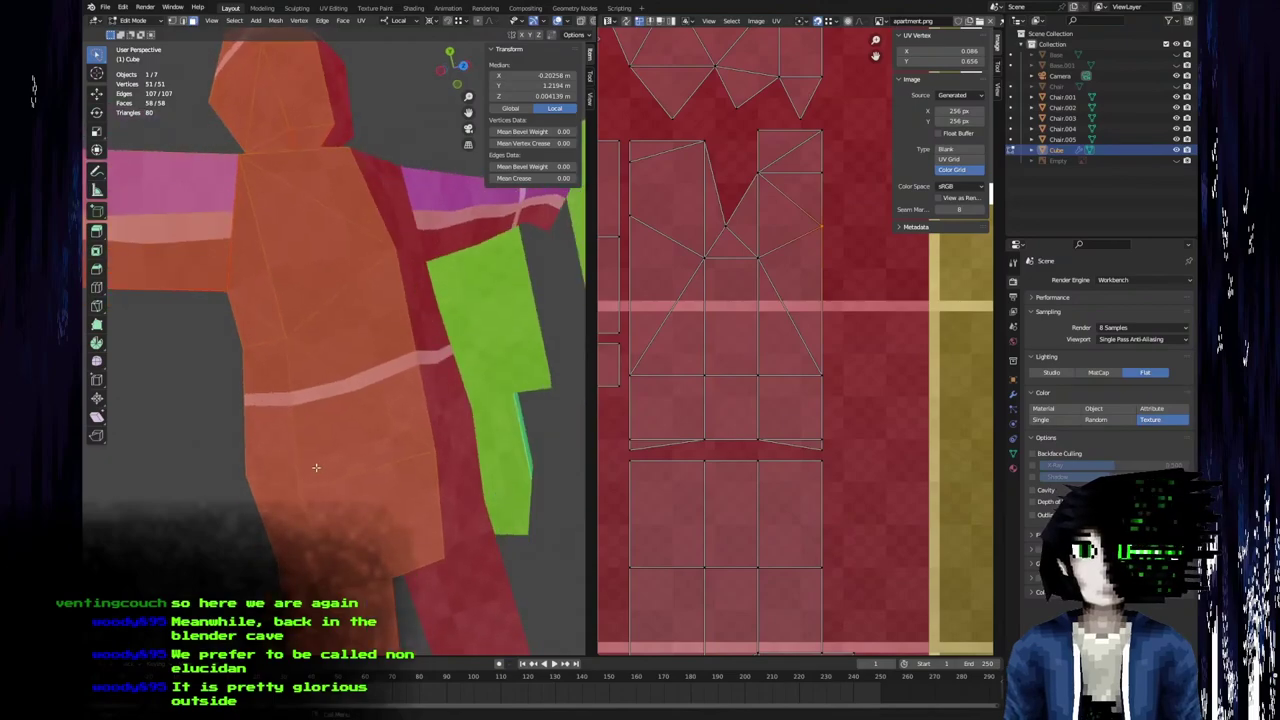
left_click(398, 251)
key("g")
key("y")
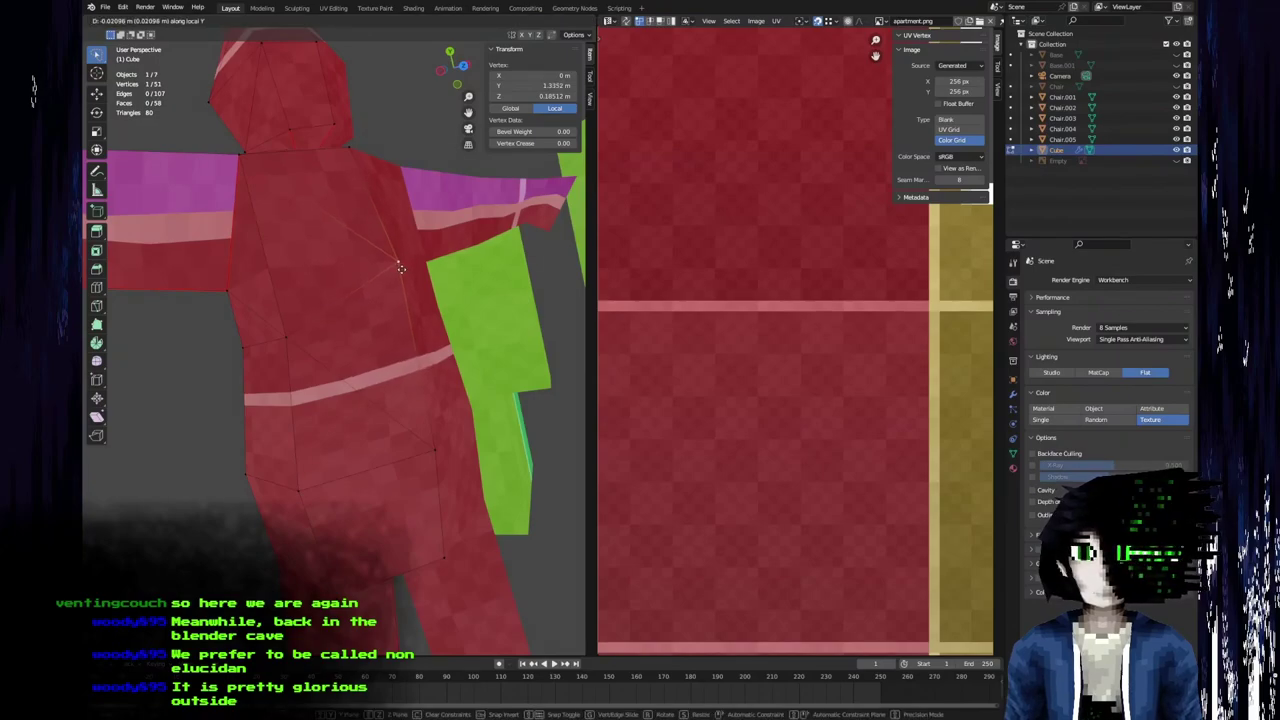
left_click(399, 268)
middle_click_drag(400, 268, 458, 270)
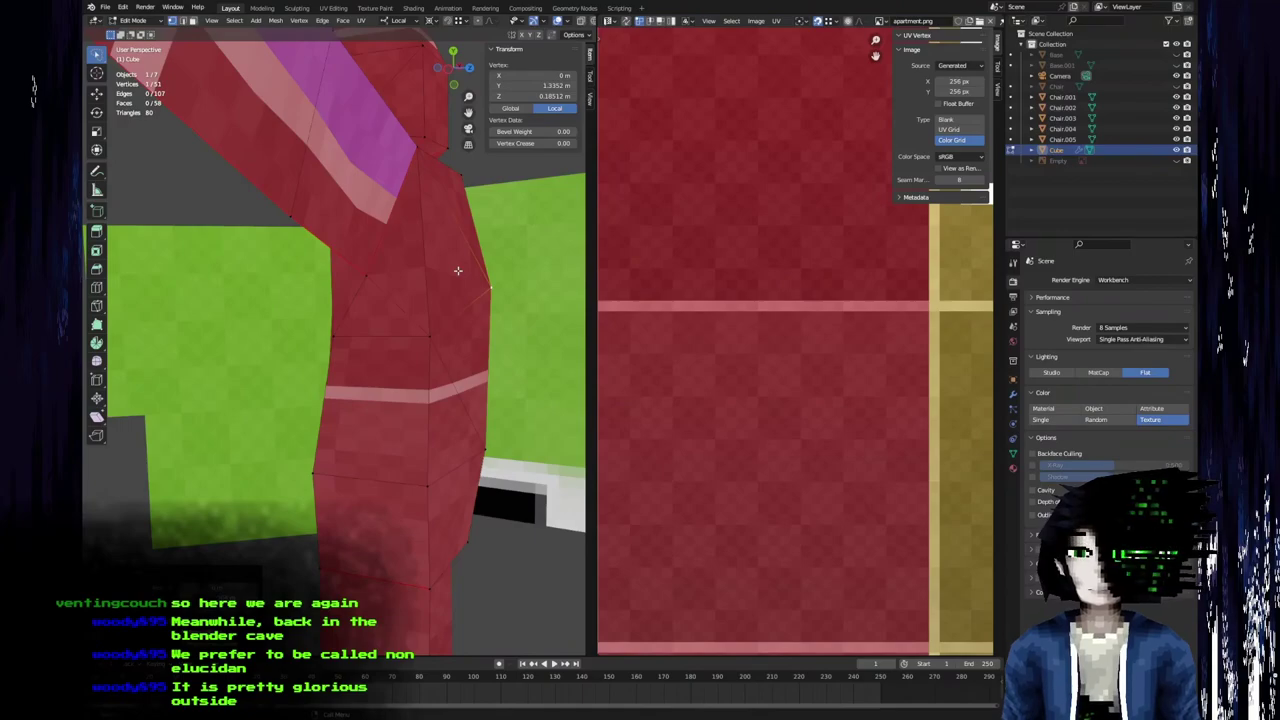
scroll(458, 271, "down", 4)
middle_click_drag(458, 271, 391, 460)
Switch to face selection, select a torso face, and inspect the whole figure in Object Mode.
key("3")
left_click(411, 280)
key("Tab")
middle_click_drag(403, 312, 286, 320)
key("Tab")
scroll(423, 363, "down", 4)
key("Tab")
scroll(340, 323, "down", 3)
scroll(286, 320, "up", 1)
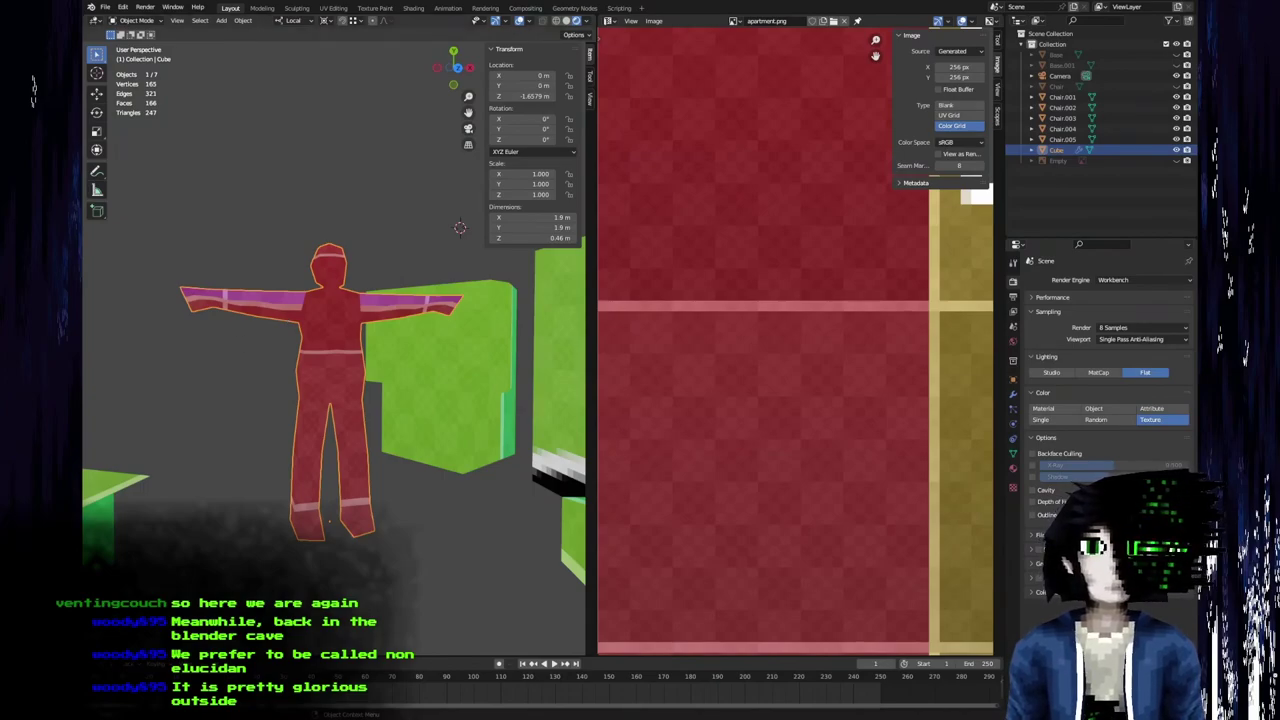
middle_click_drag(386, 406, 390, 412)
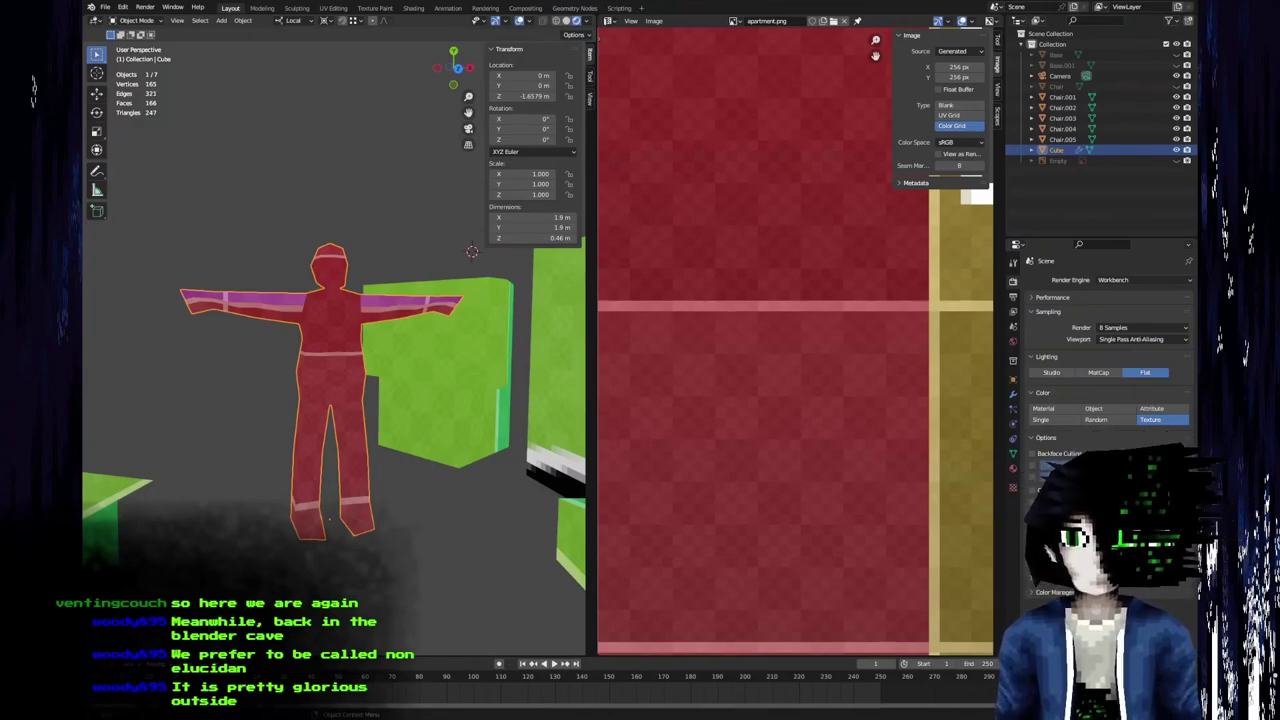
Set the apartment.png image's source to Single Image.
left_click(958, 51)
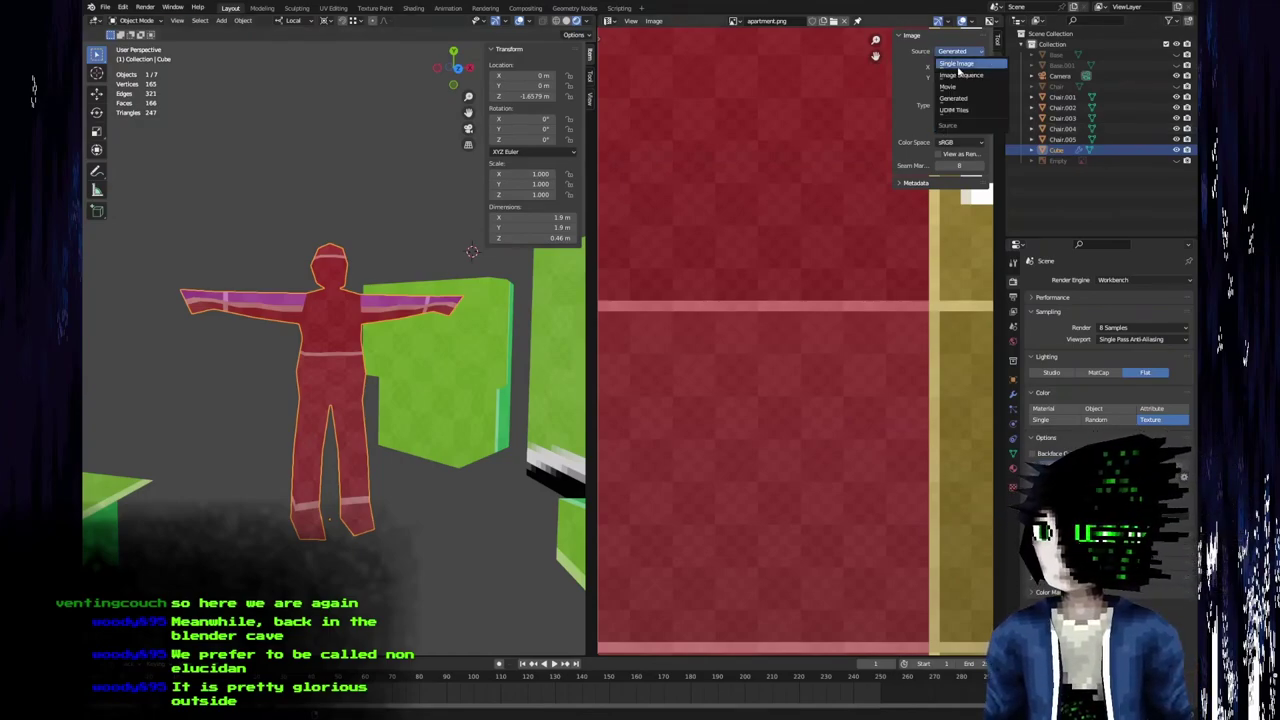
left_click(958, 64)
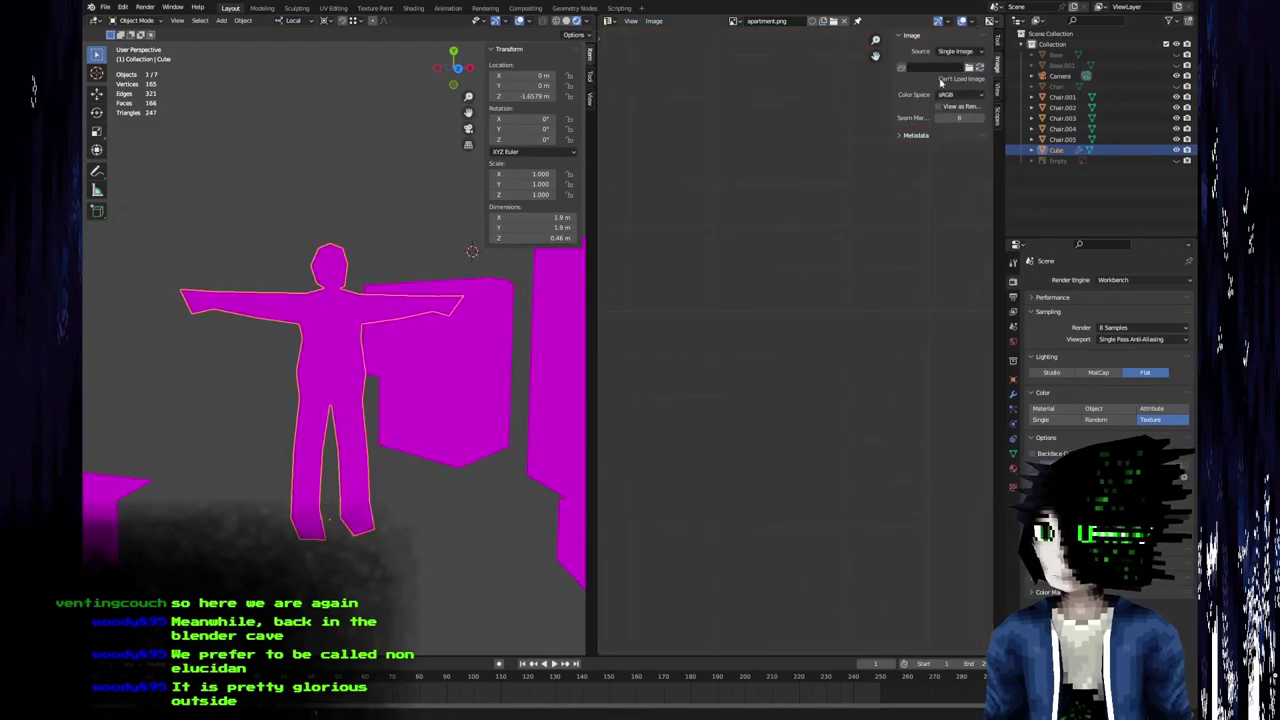
left_click(945, 68)
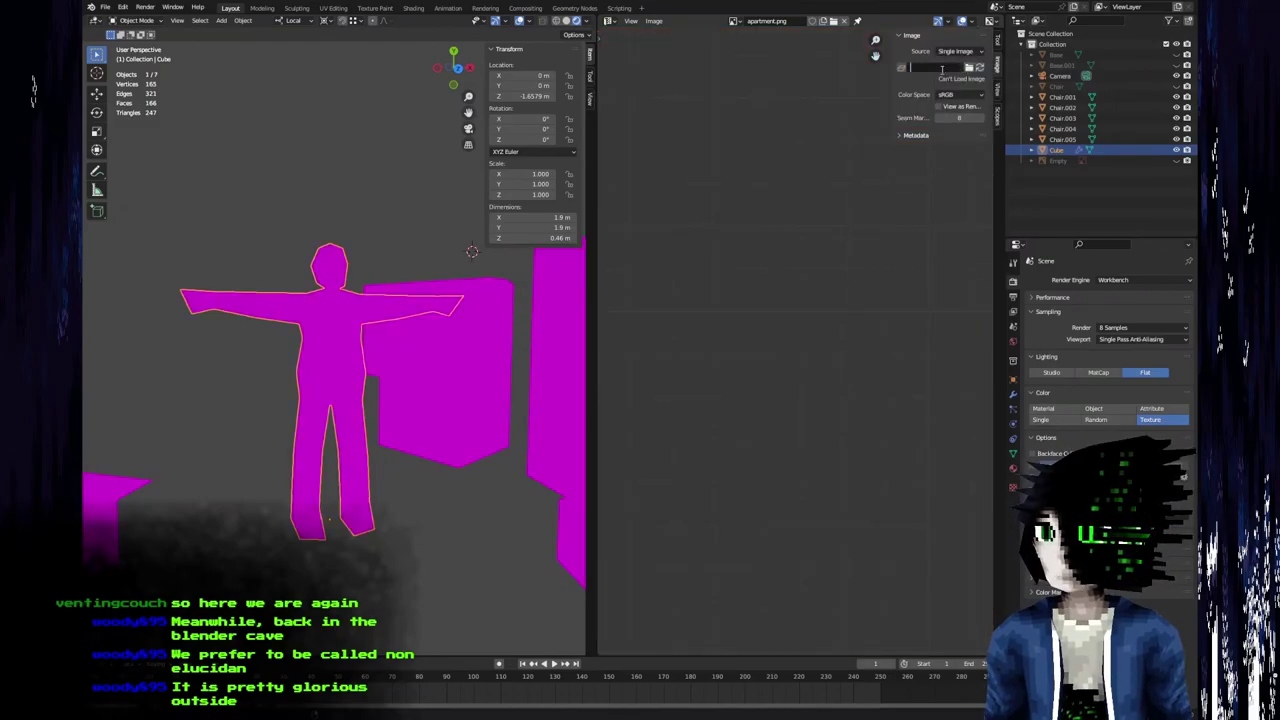
left_click(952, 53)
left_click(955, 54)
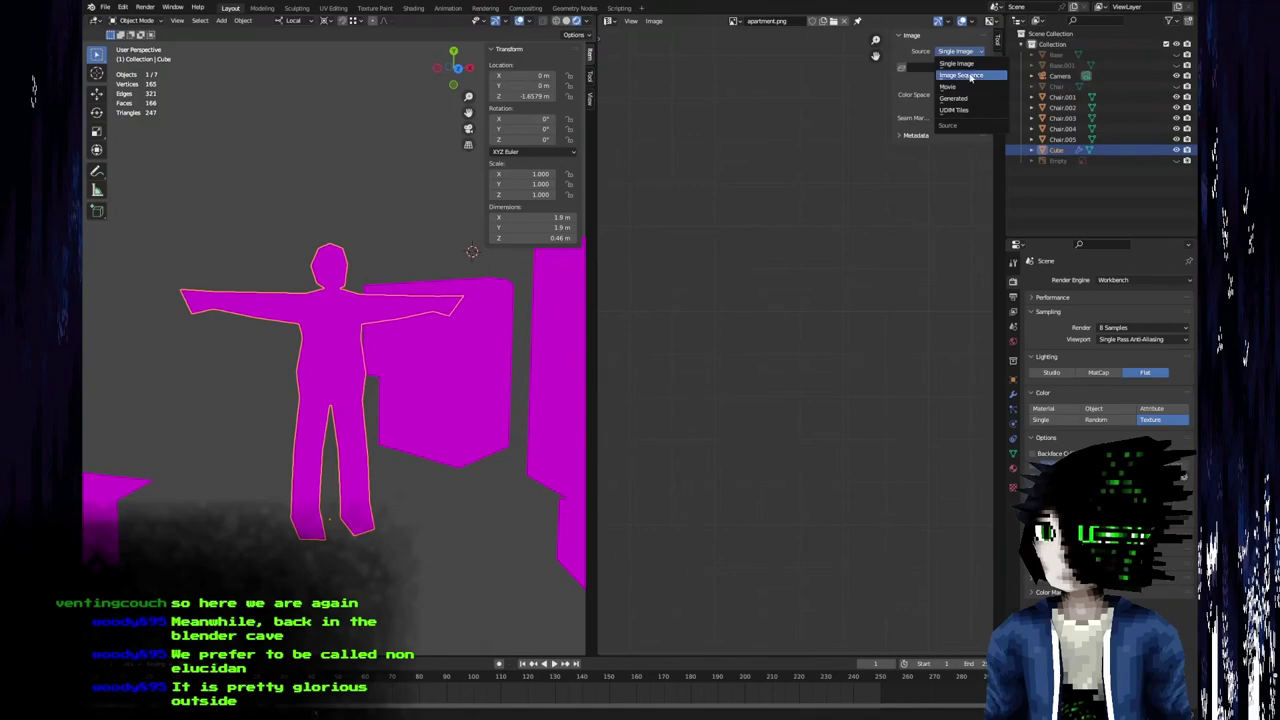
left_click(968, 66)
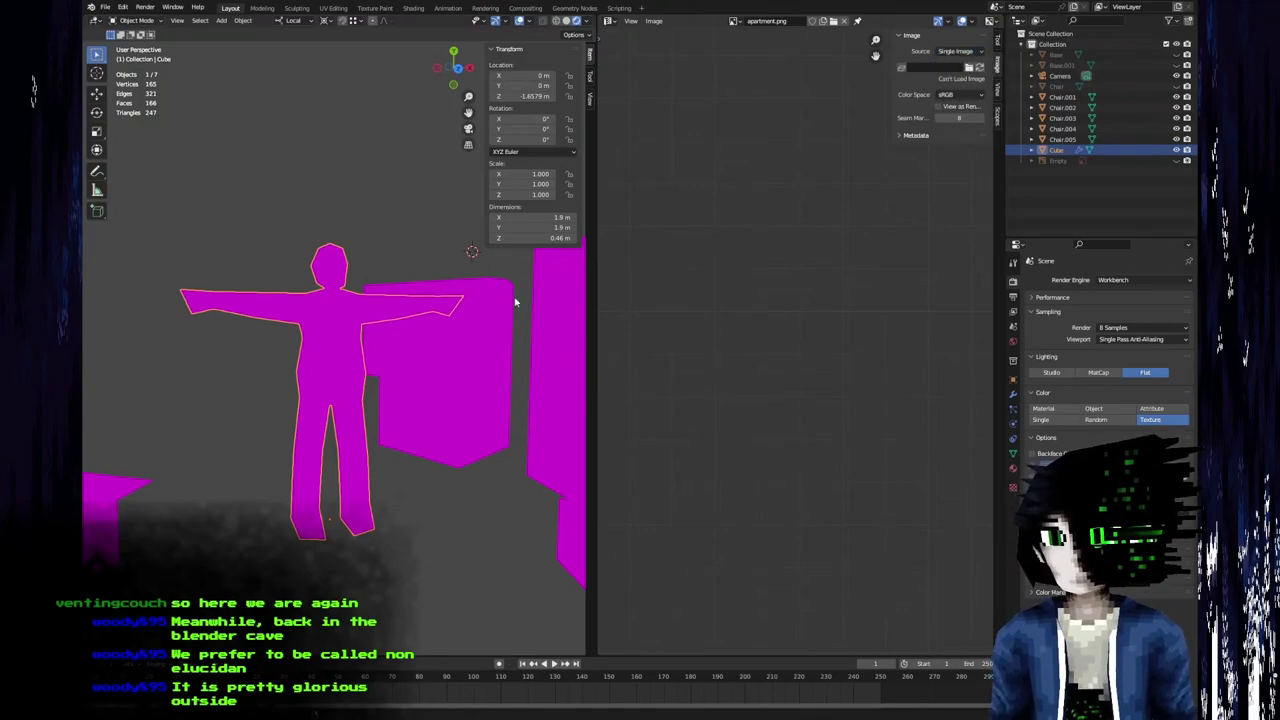
Undo the last change to bring back the apartment.png texture and inspect it on the figure.
key("ctrl+z")
middle_click_drag(390, 367, 303, 440)
middle_click_drag(280, 320, 345, 331)
scroll(345, 322, "up", 3)
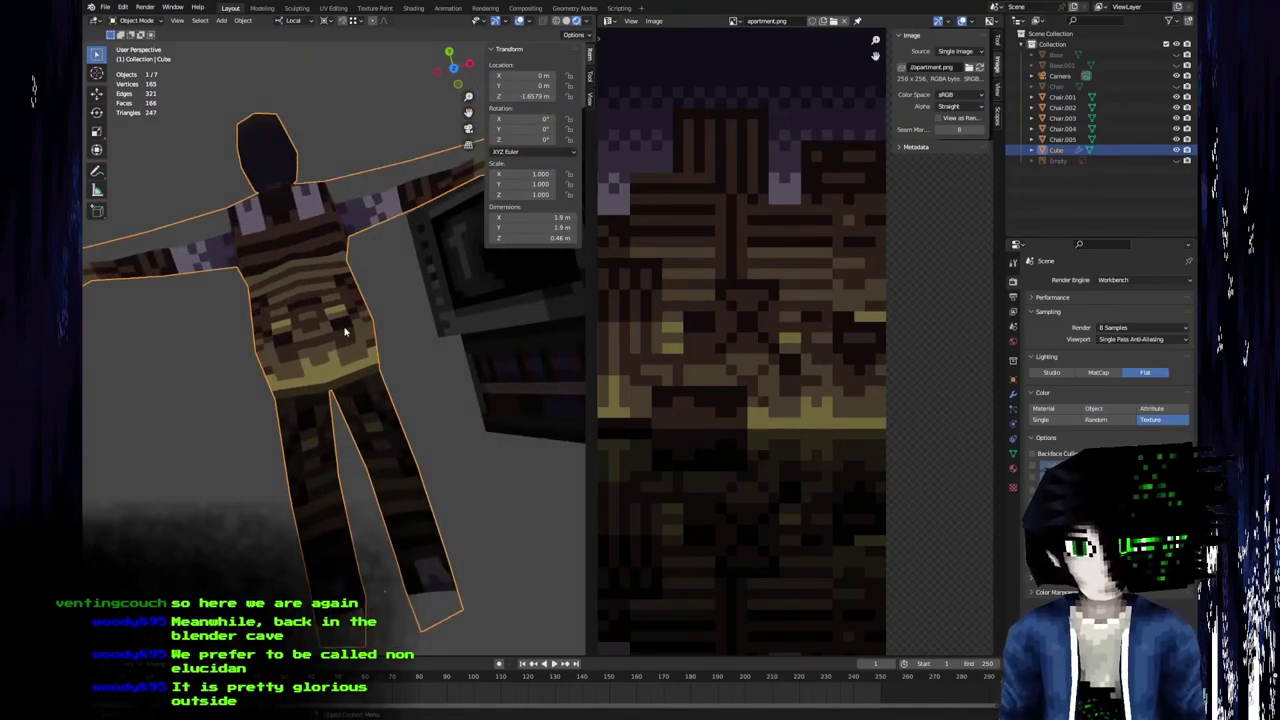
Enable Mirror U in the figure's Mirror modifier data options and inspect how the texture changes on the mirrored half.
key("Tab")
middle_click_drag(297, 415, 420, 380)
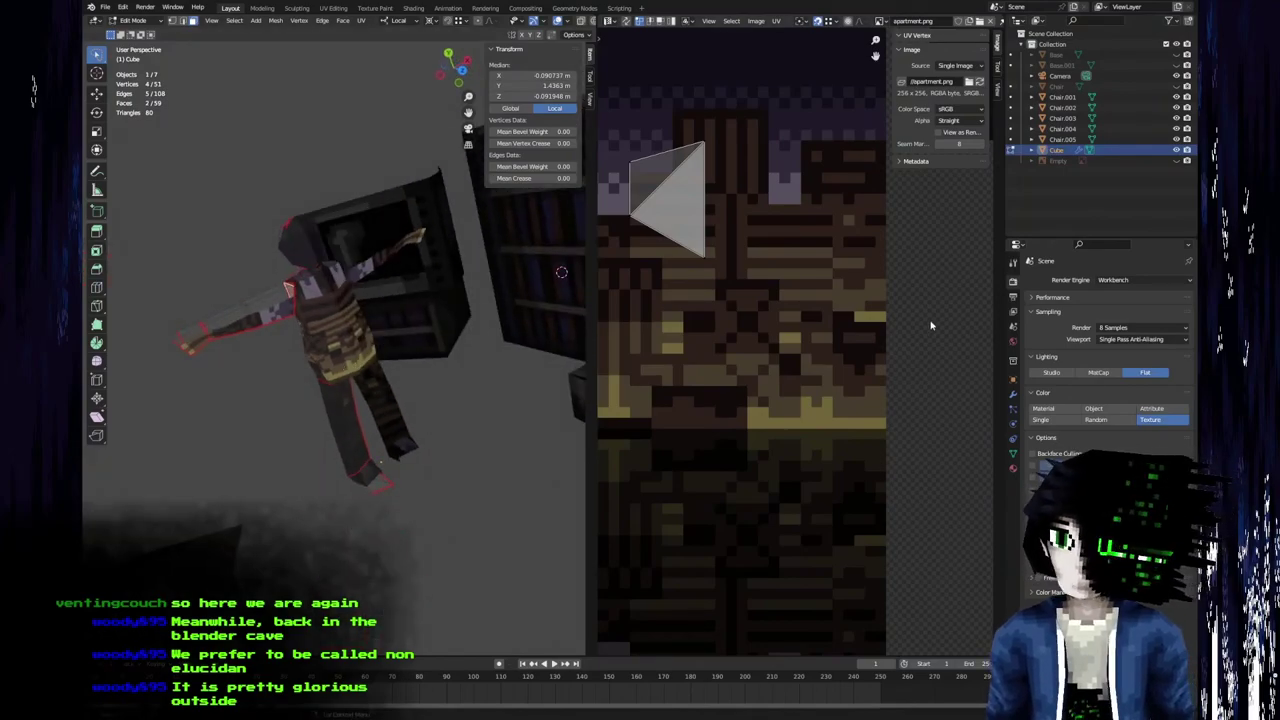
key("Tab")
left_click(1013, 396)
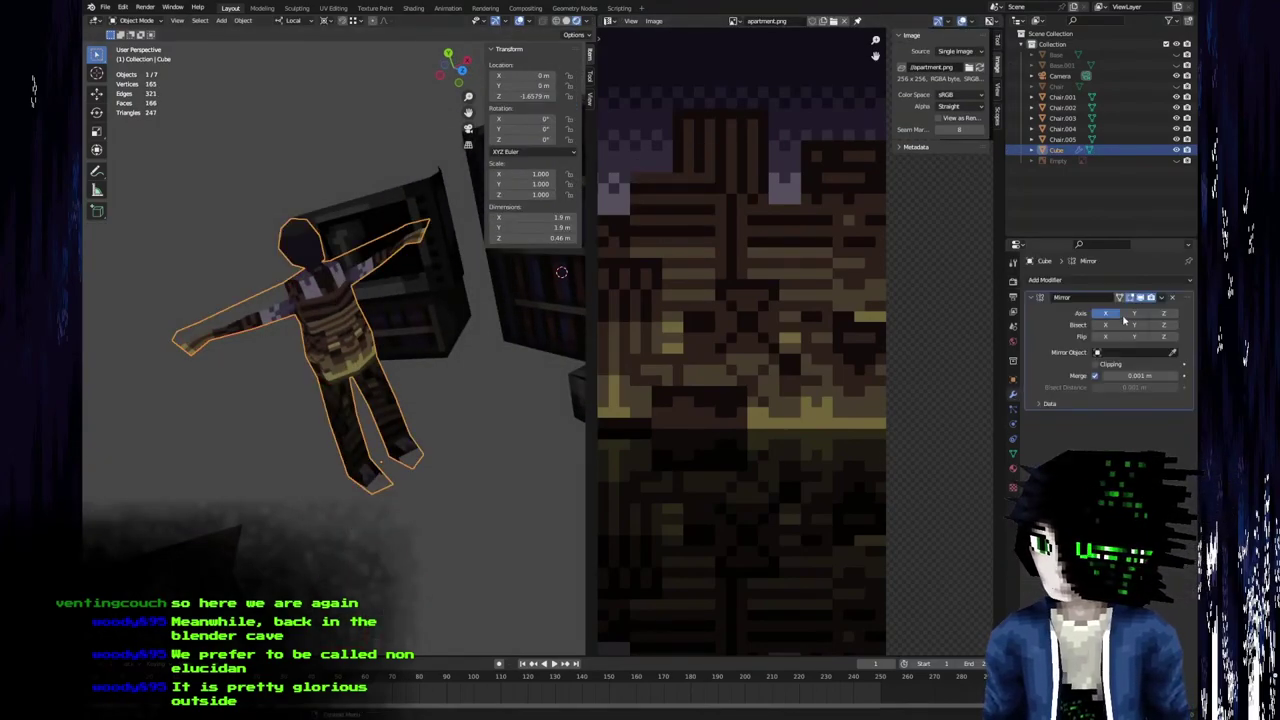
left_click(1162, 298)
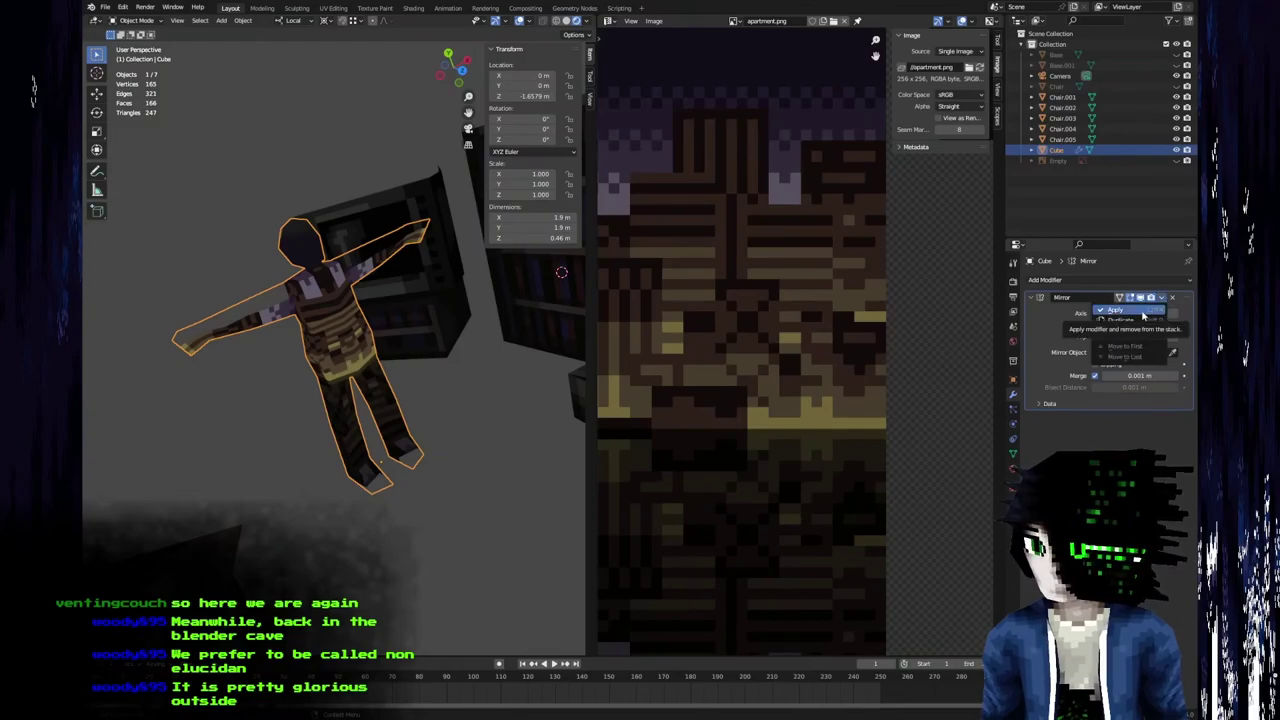
scroll(397, 390, "down", 3)
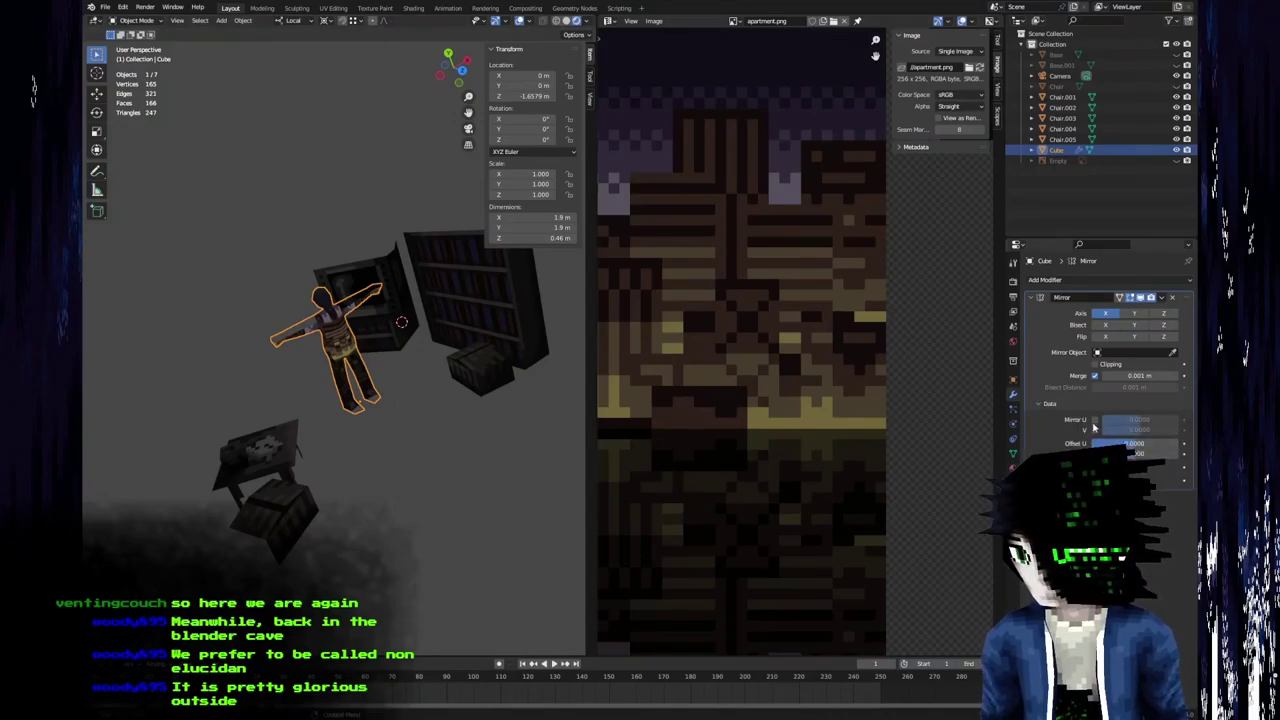
left_click(1095, 420)
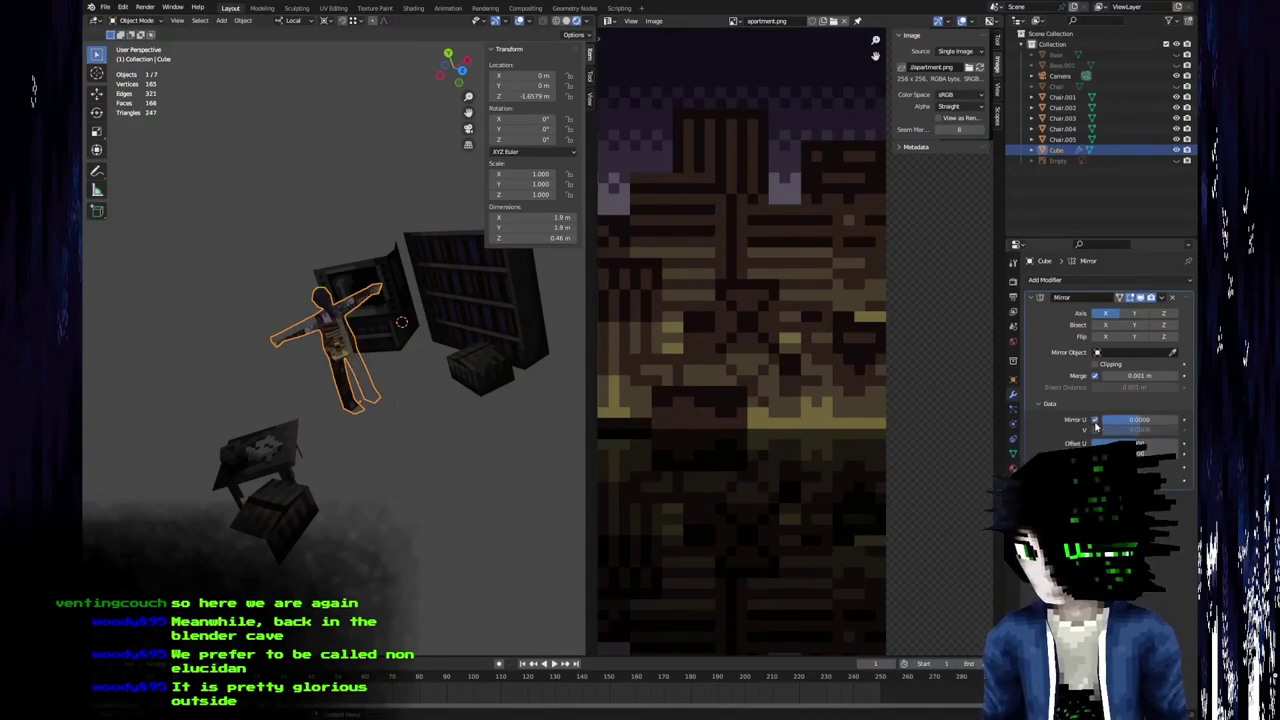
scroll(265, 418, "up", 5)
scroll(262, 417, "up", 2)
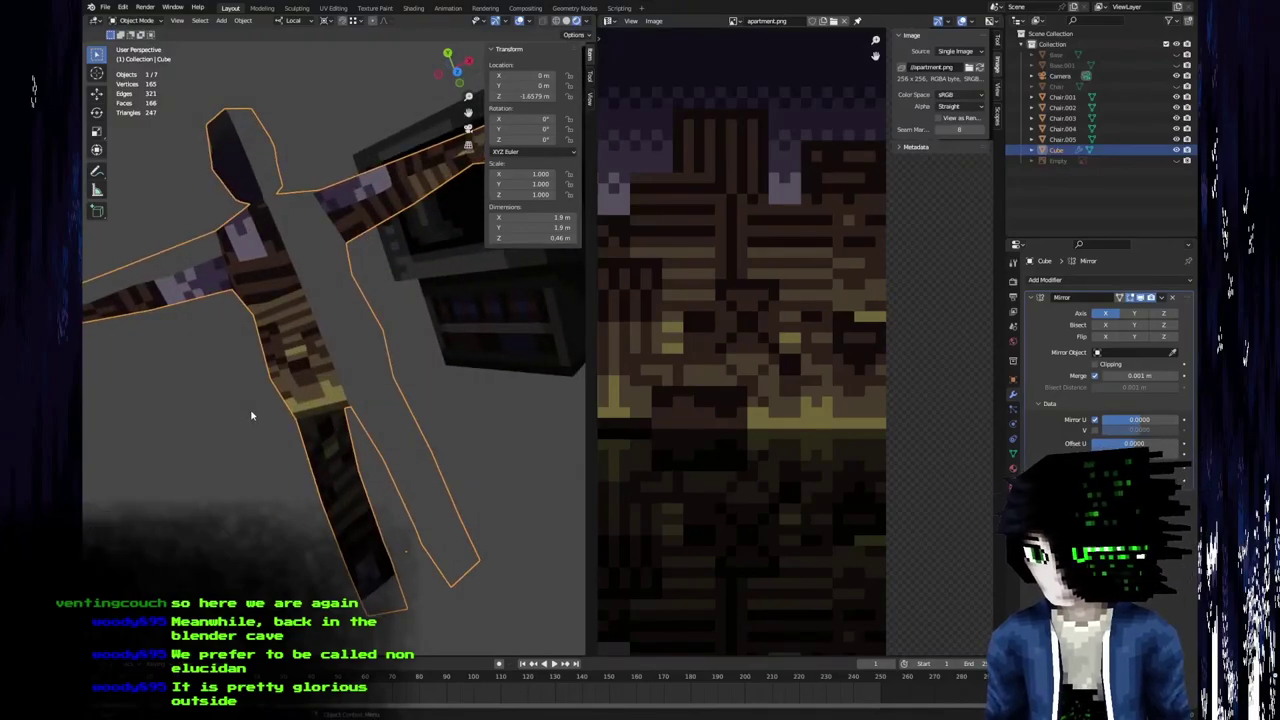
scroll(827, 320, "down", 6)
Look over the whole texture in the UV view, return to Object Mode, and apply the figure's Mirror modifier.
key("Tab")
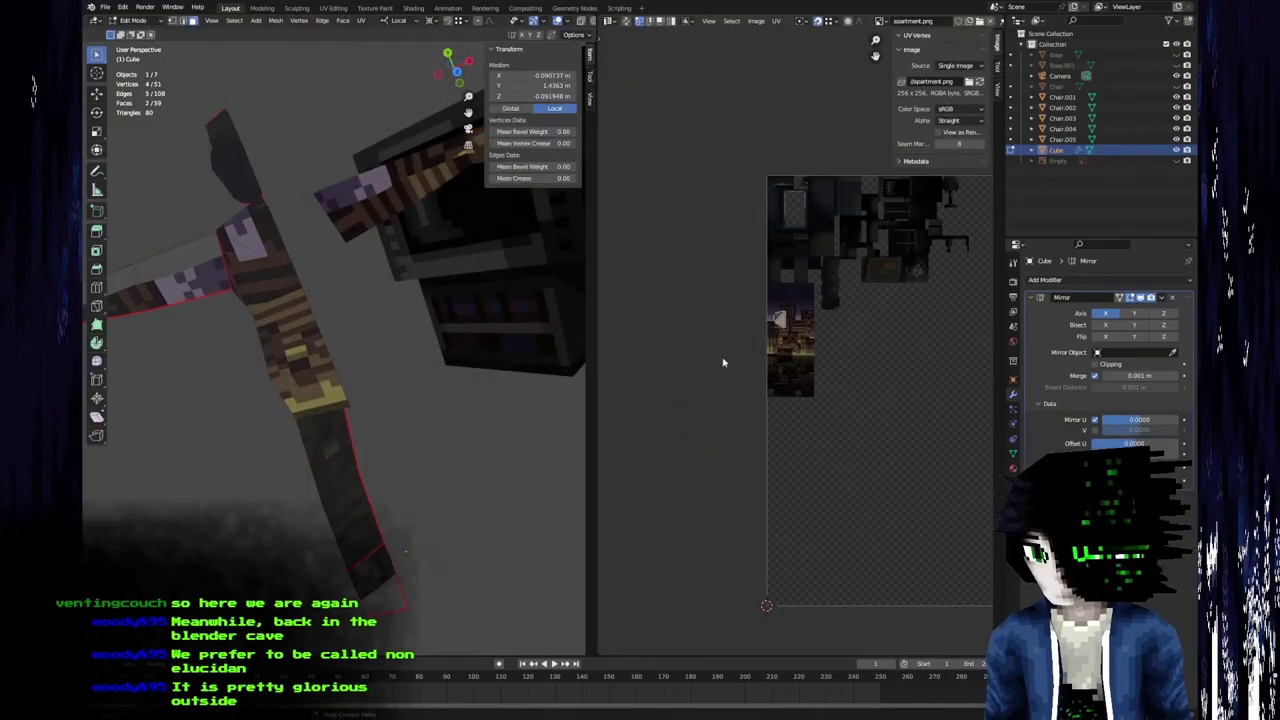
scroll(787, 372, "down", 3)
scroll(737, 363, "down", 2)
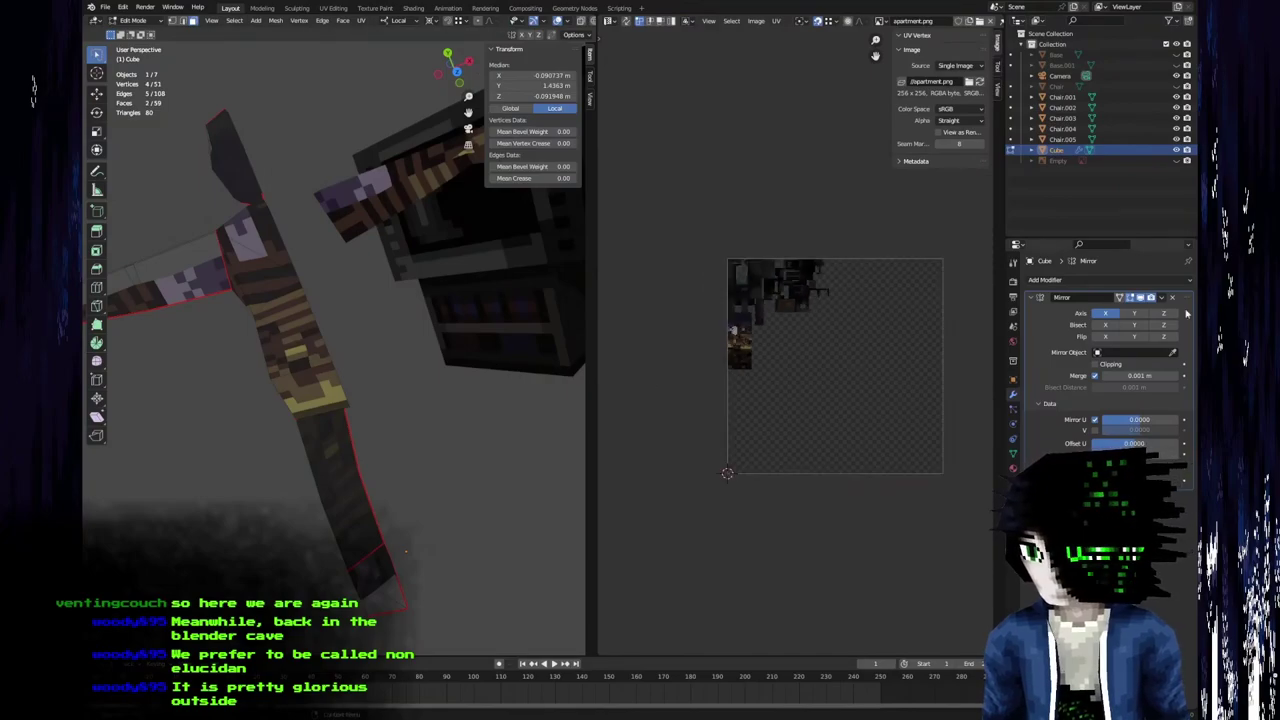
key("Tab")
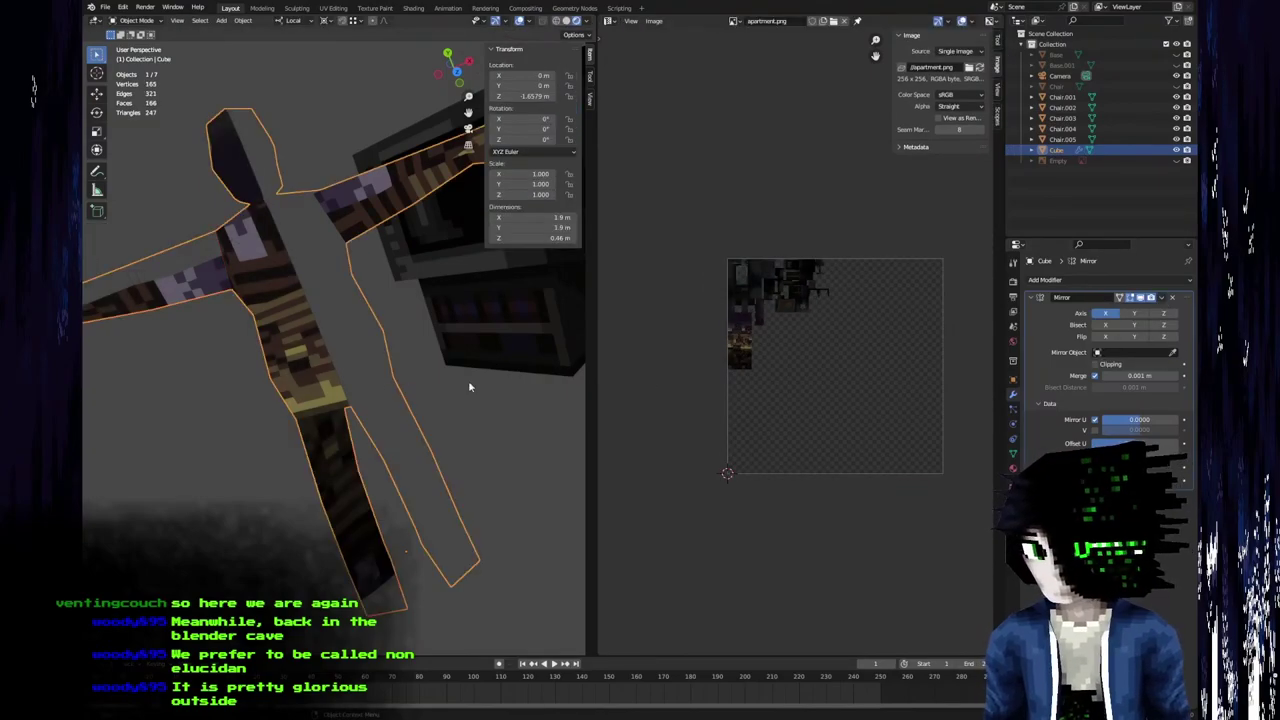
left_click(1161, 298)
left_click(1148, 311)
In Edit Mode, select the whole mesh and move the mirrored half's UV islands across the texture to sit near the original islands.
key("Tab")
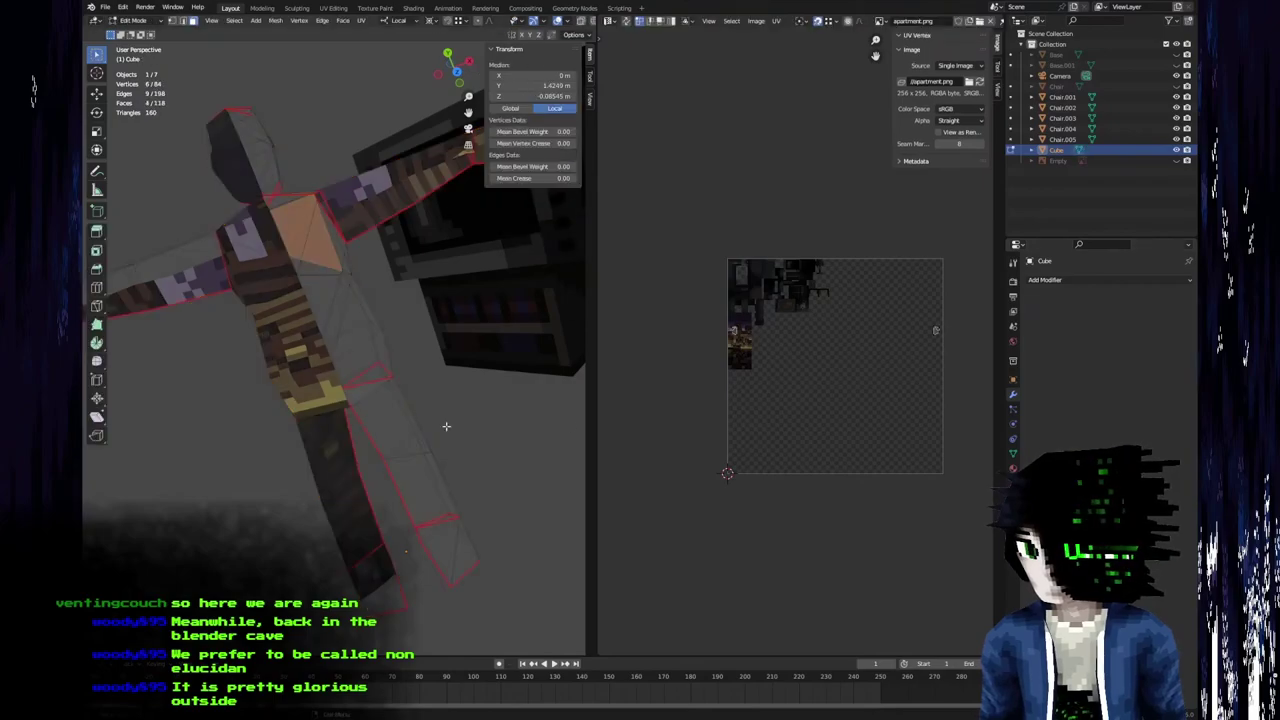
scroll(805, 345, "up", 1)
key("a")
middle_click_drag(751, 386, 671, 386)
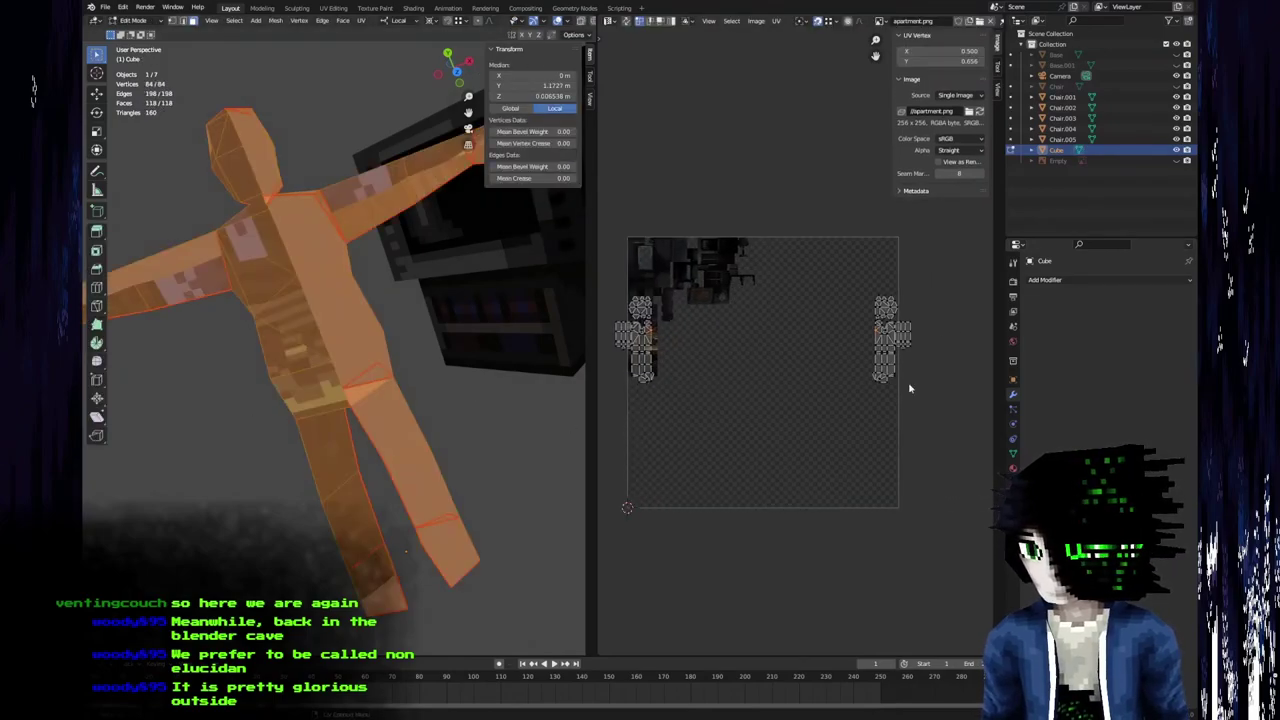
left_click(897, 377)
key("b")
left_click_drag(928, 393, 860, 278)
key("g")
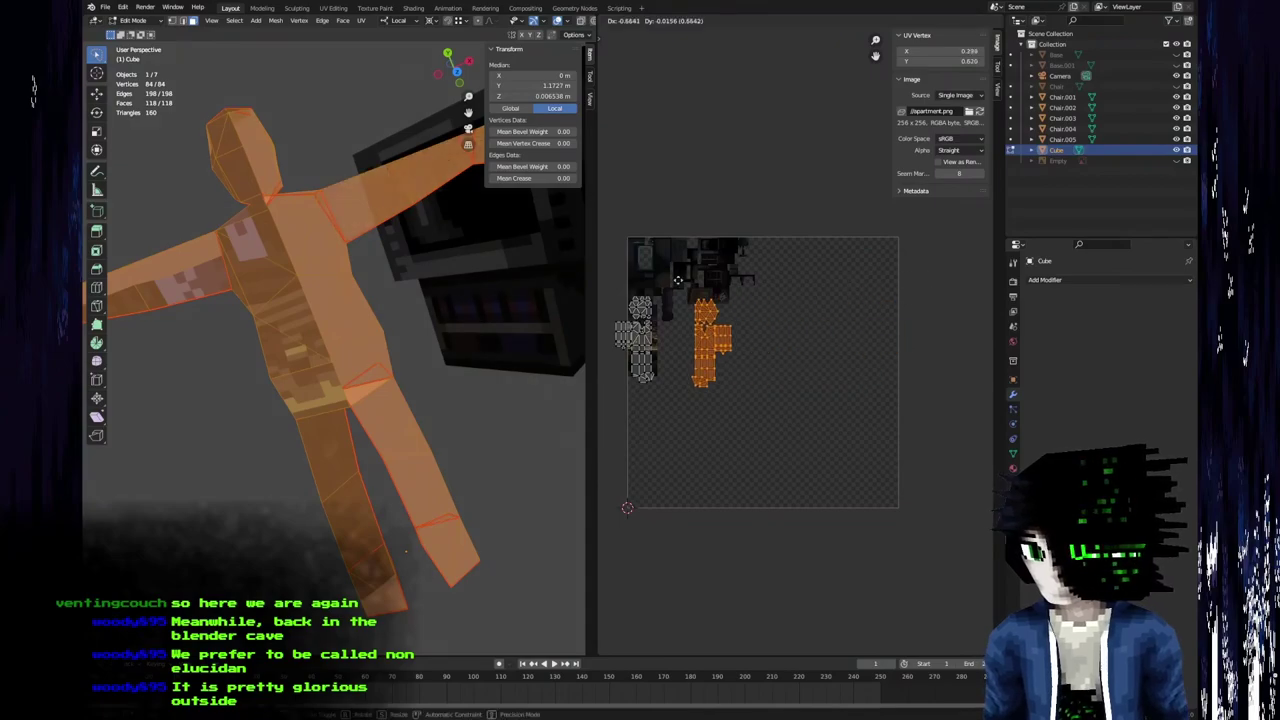
left_click(683, 283)
Move the mirrored leg UV island along X until it sits just beside the original leg island.
scroll(760, 320, "up", 5)
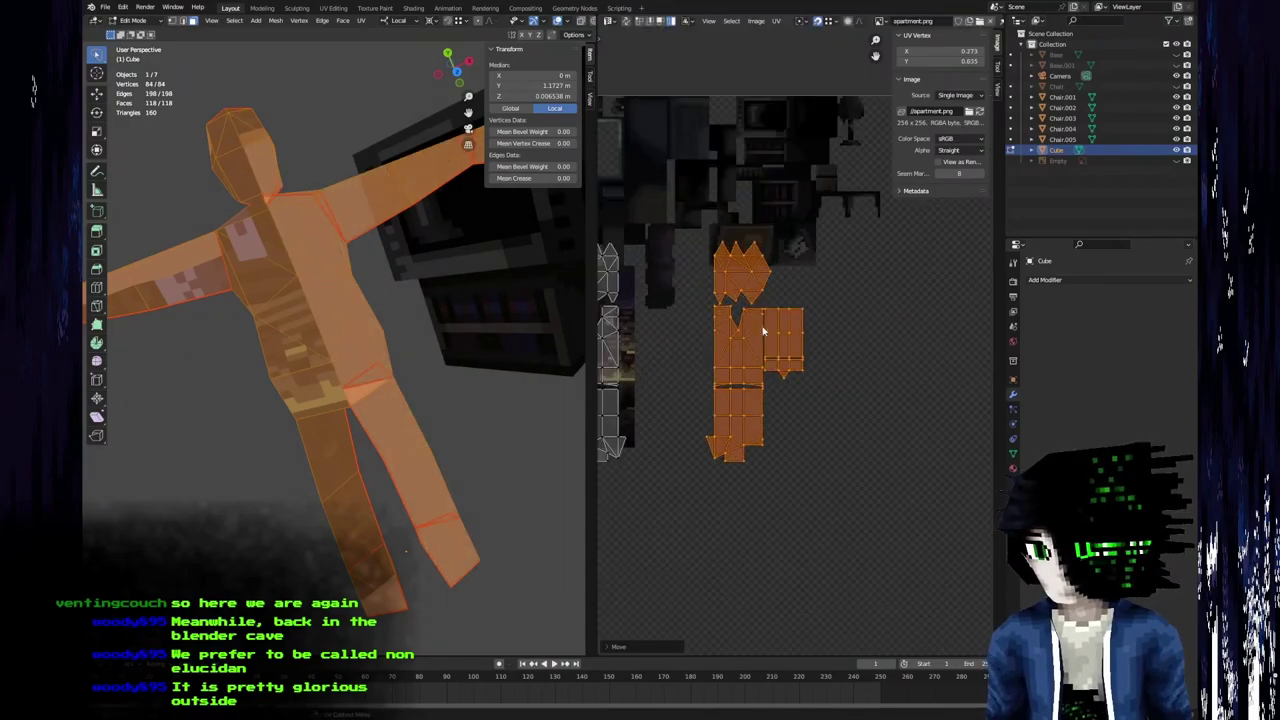
scroll(832, 342, "up", 1)
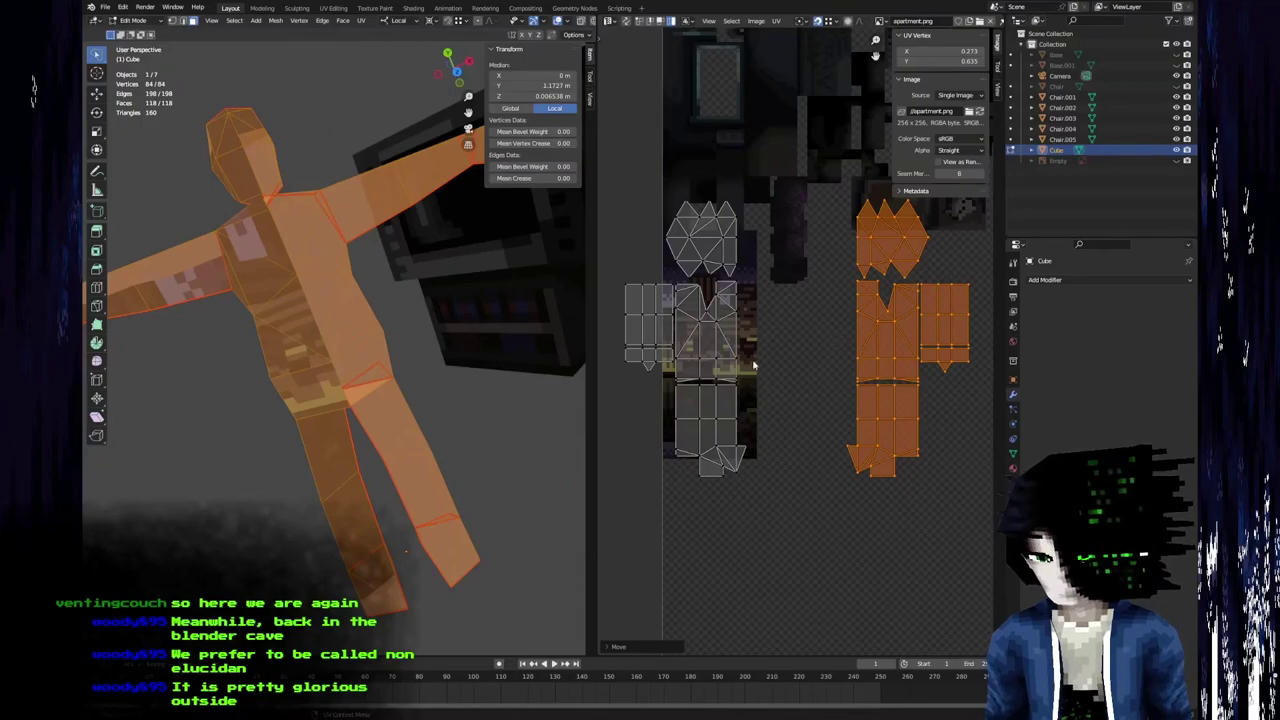
left_click(861, 424)
key("g")
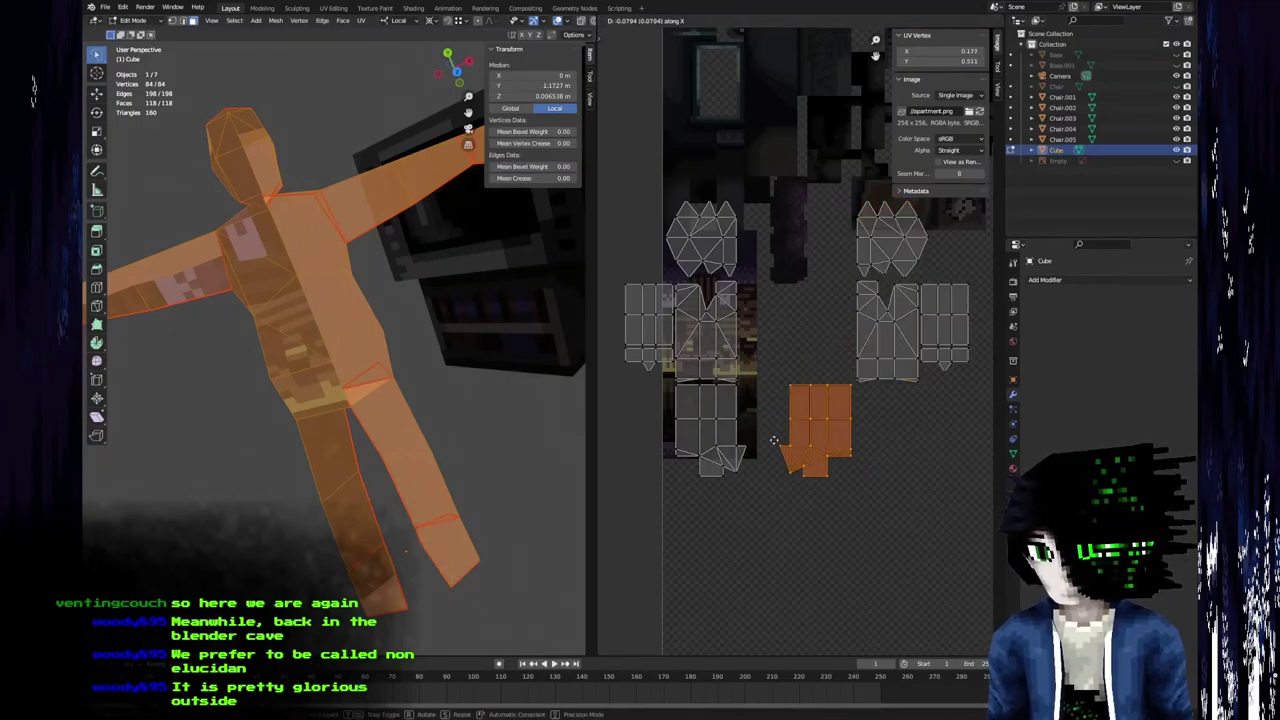
left_click(772, 424)
scroll(909, 484, "up", 5)
middle_click_drag(910, 484, 695, 249)
key("g")
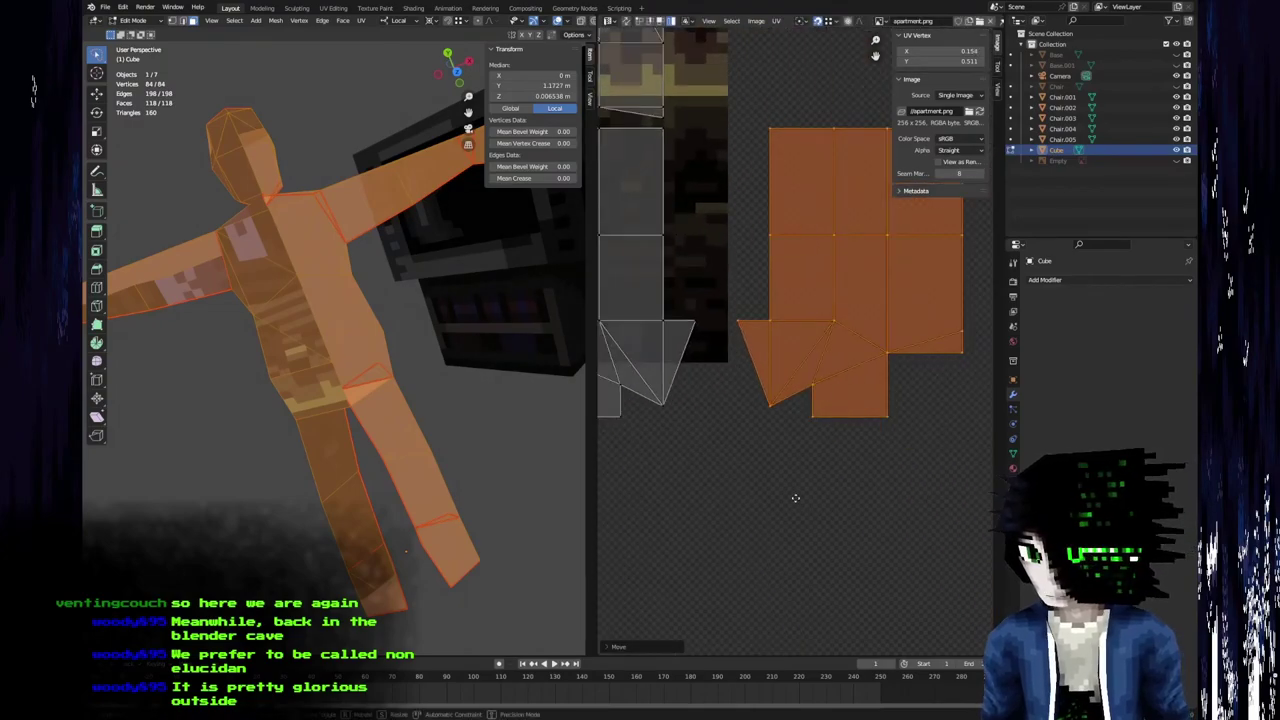
left_click(760, 449)
scroll(793, 358, "down", 4)
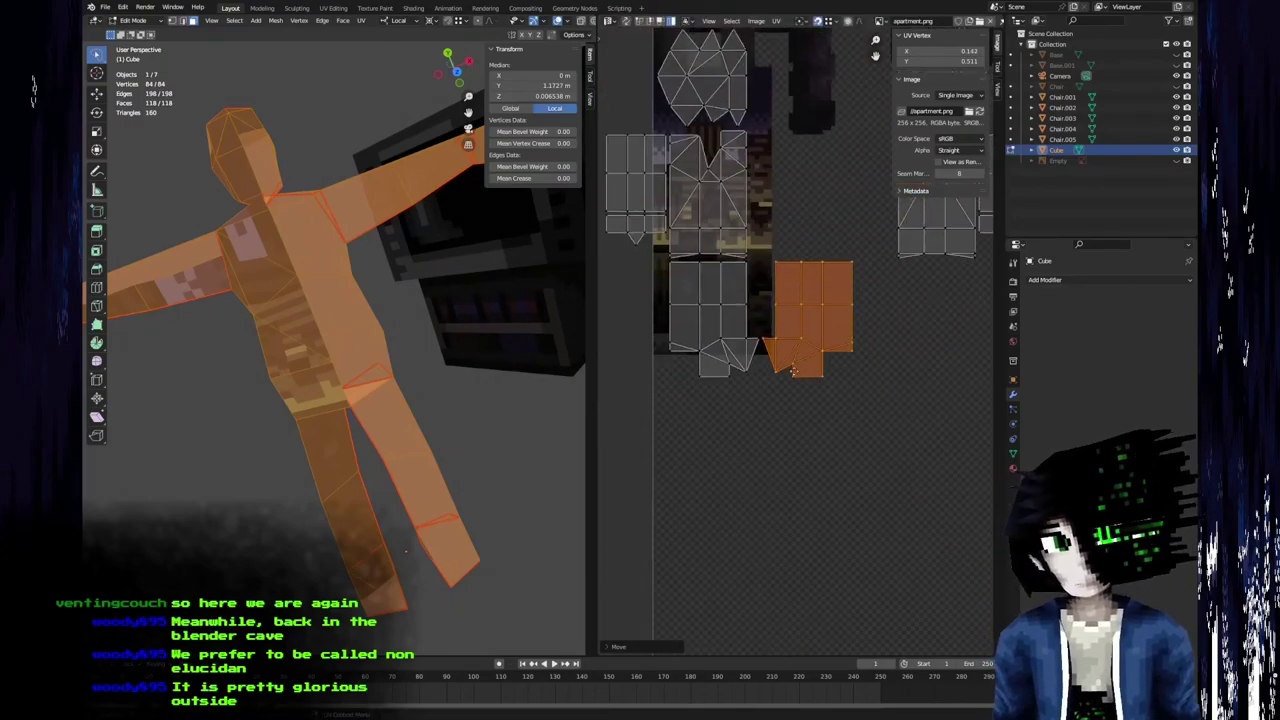
middle_click_drag(794, 362, 780, 462)
left_click(880, 297)
key("g")
key("x")
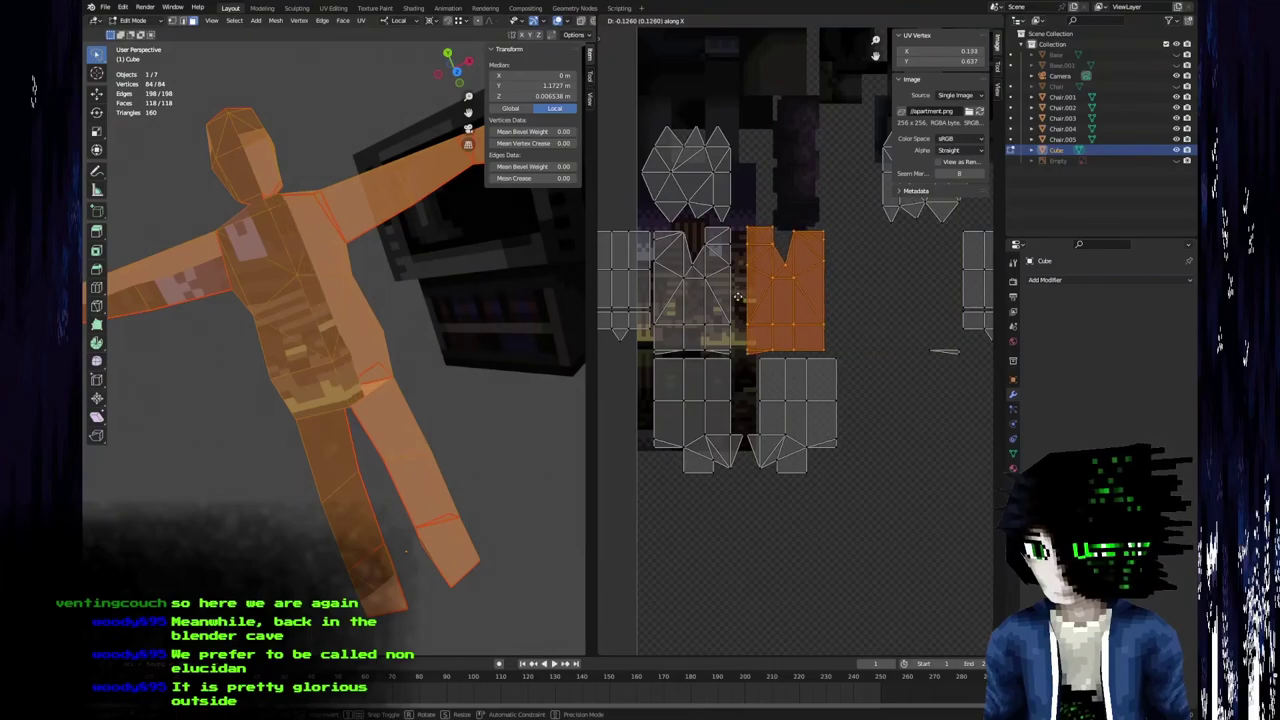
right_click(740, 299)
Move the mirrored torso UV island and its thin waist strip about 0.14 along negative X against the original torso, then select both torso halves.
left_click(950, 360)
left_click(962, 341)
left_click(659, 357)
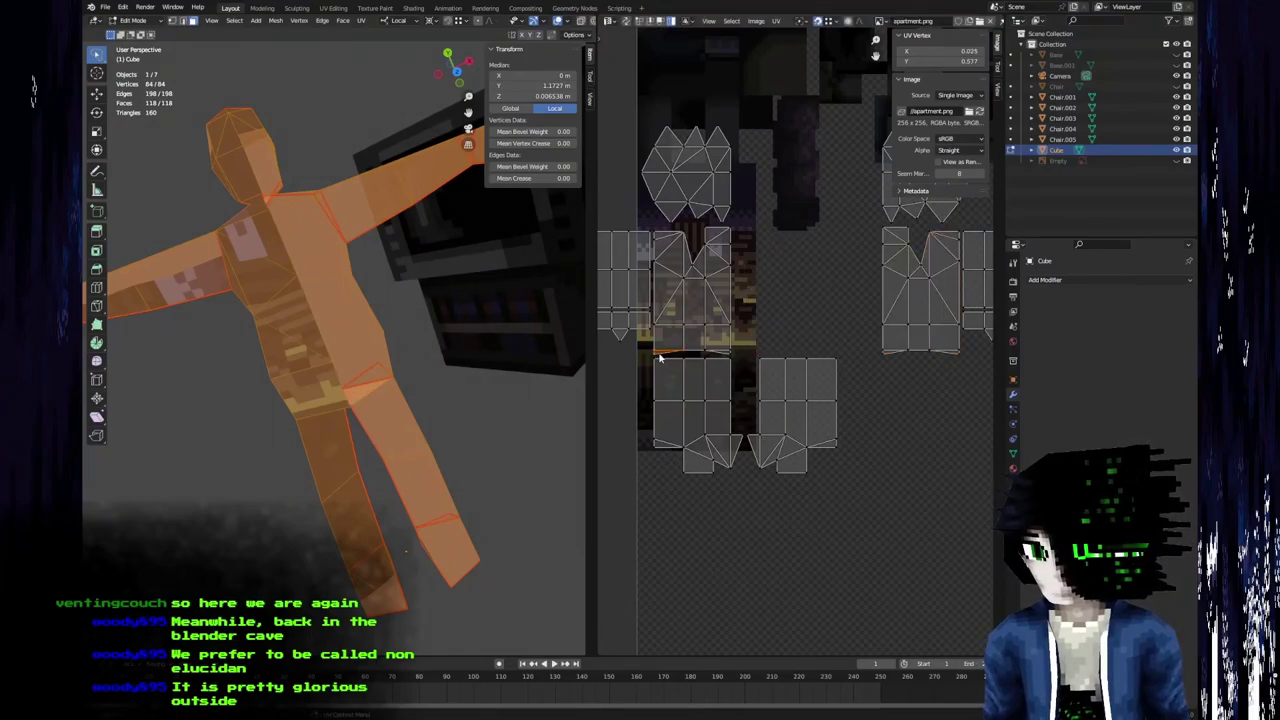
left_click(960, 345)
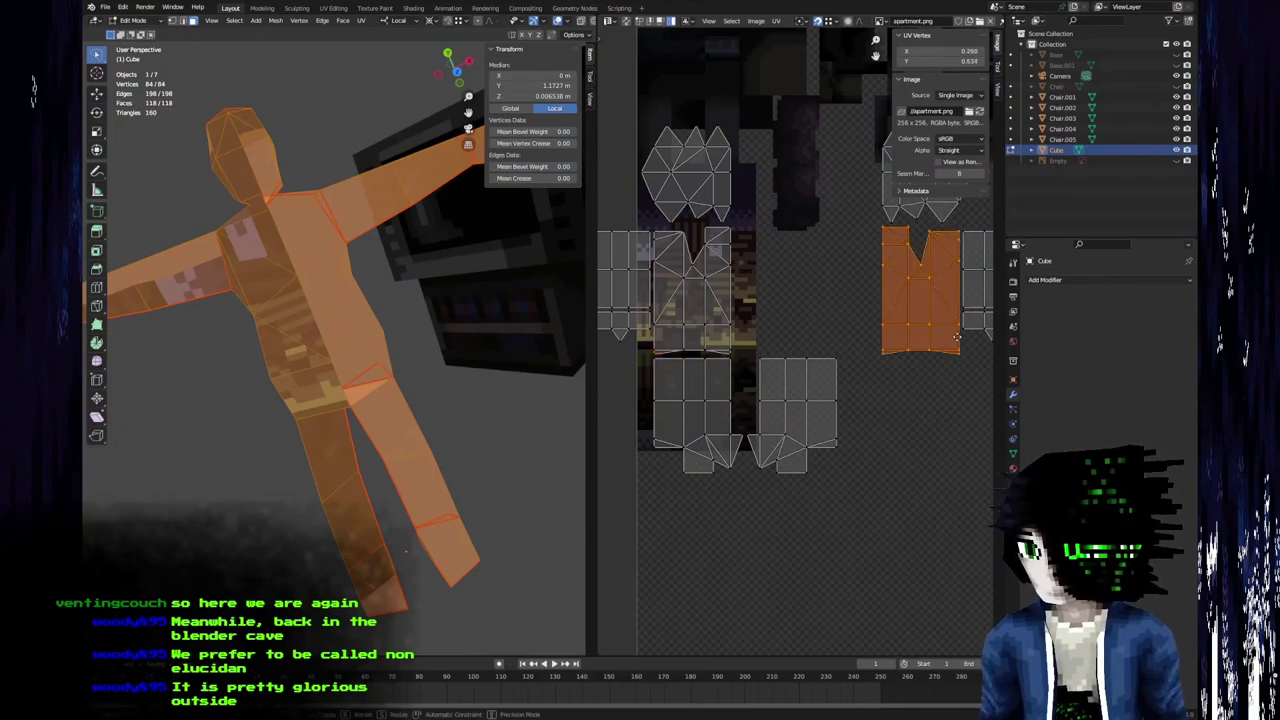
key("g")
key("x")
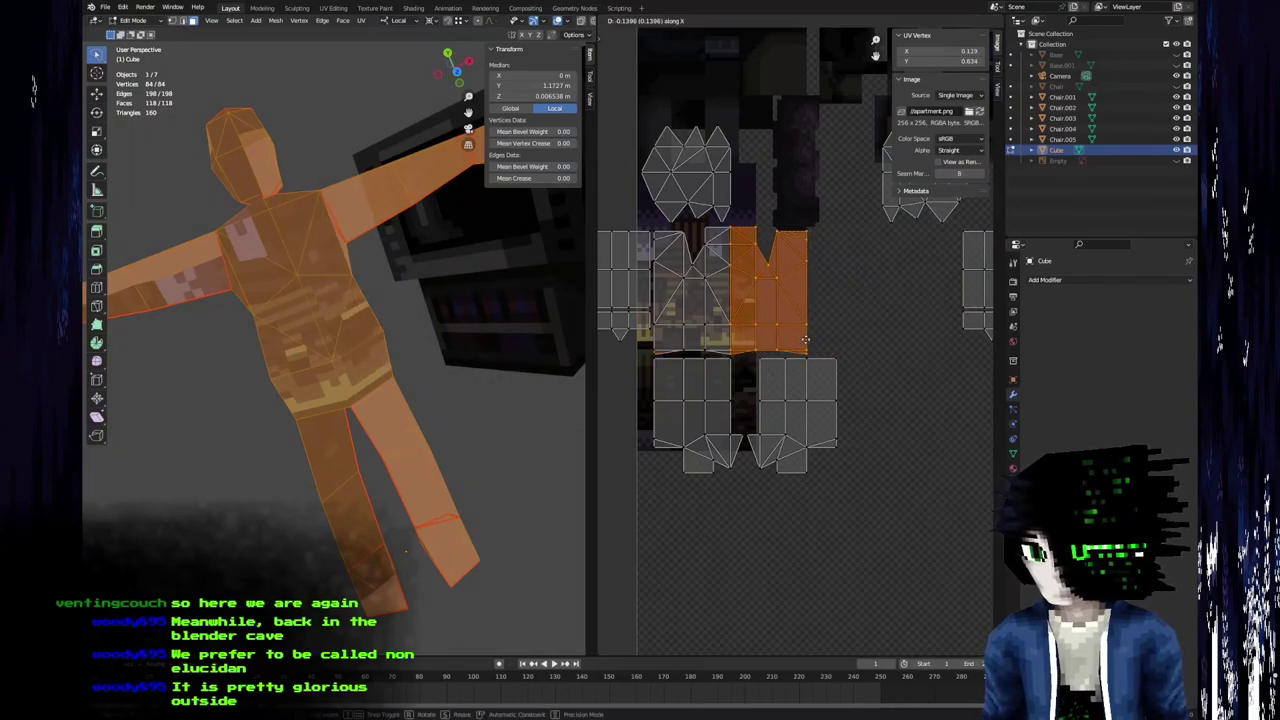
left_click(727, 344)
key("l")
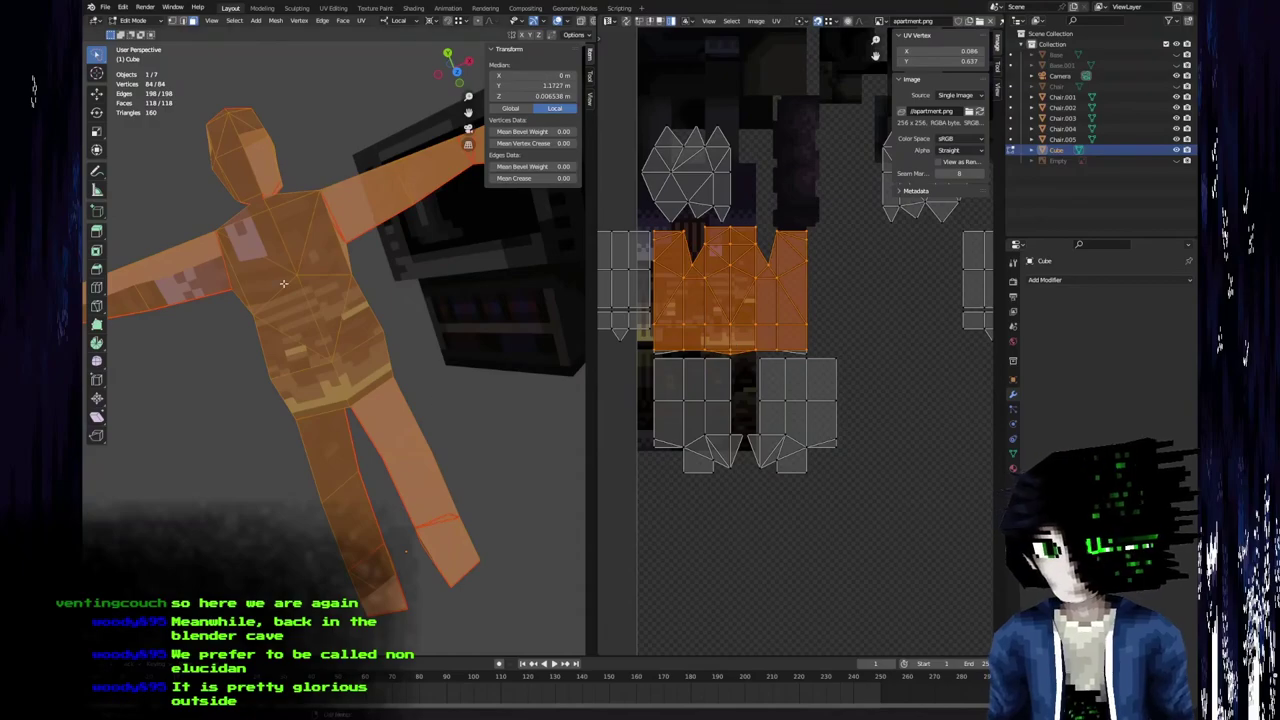
key("KP_Decimal")
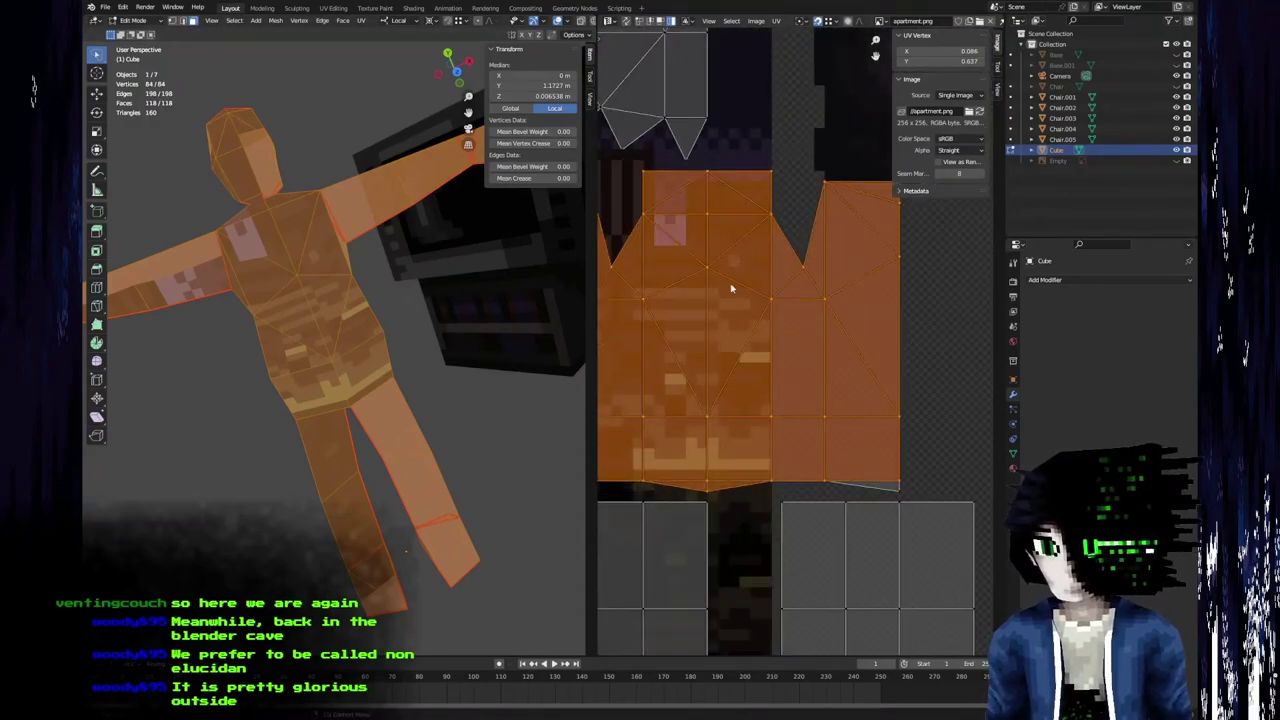
Move the mirrored head UV island against the original head island and add the original head island to the selection.
middle_click_drag(340, 330, 222, 324)
scroll(260, 330, "down", 1)
scroll(780, 372, "down", 3)
middle_click_drag(758, 383, 722, 451)
left_click_drag(926, 302, 733, 303)
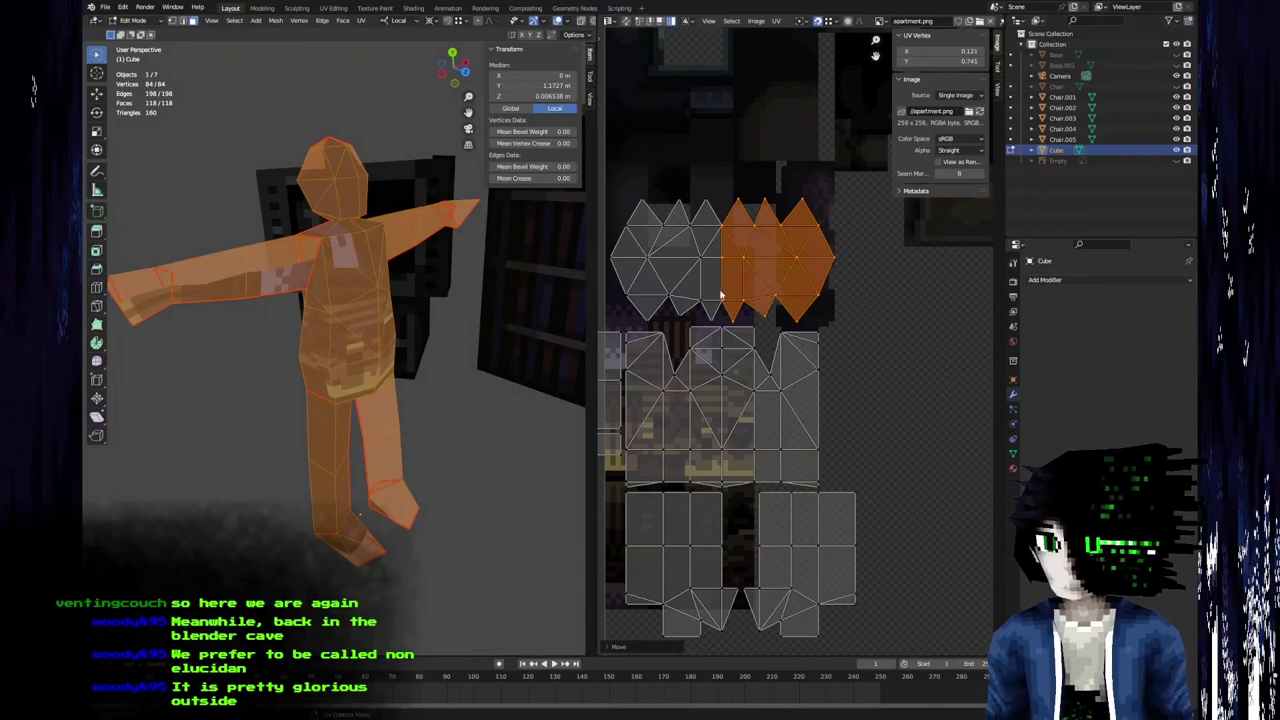
left_click(714, 291, "shift")
middle_click_drag(753, 357, 649, 353)
scroll(762, 359, "down", 2)
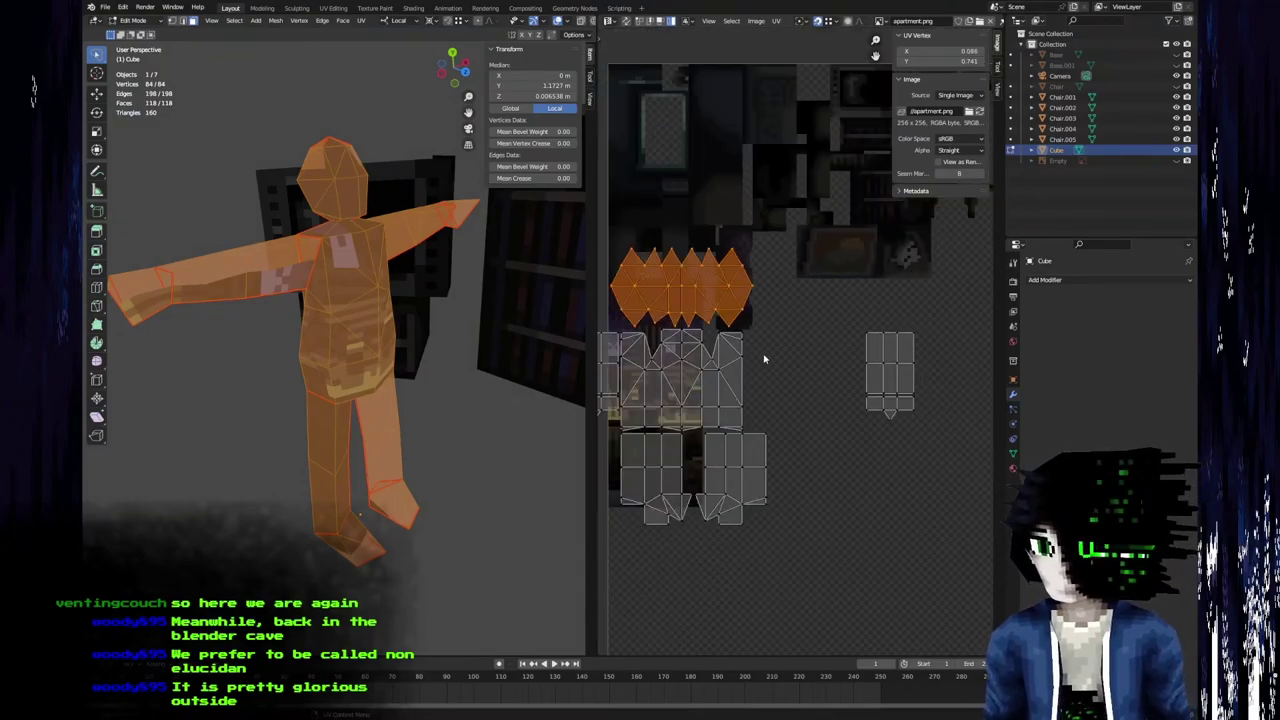
Move the mirrored arm and hand UV islands along X until they sit just beside the joined torso islands.
middle_click_drag(763, 359, 793, 332)
left_click(907, 361)
left_click(931, 380, "shift")
key("g")
key("x")
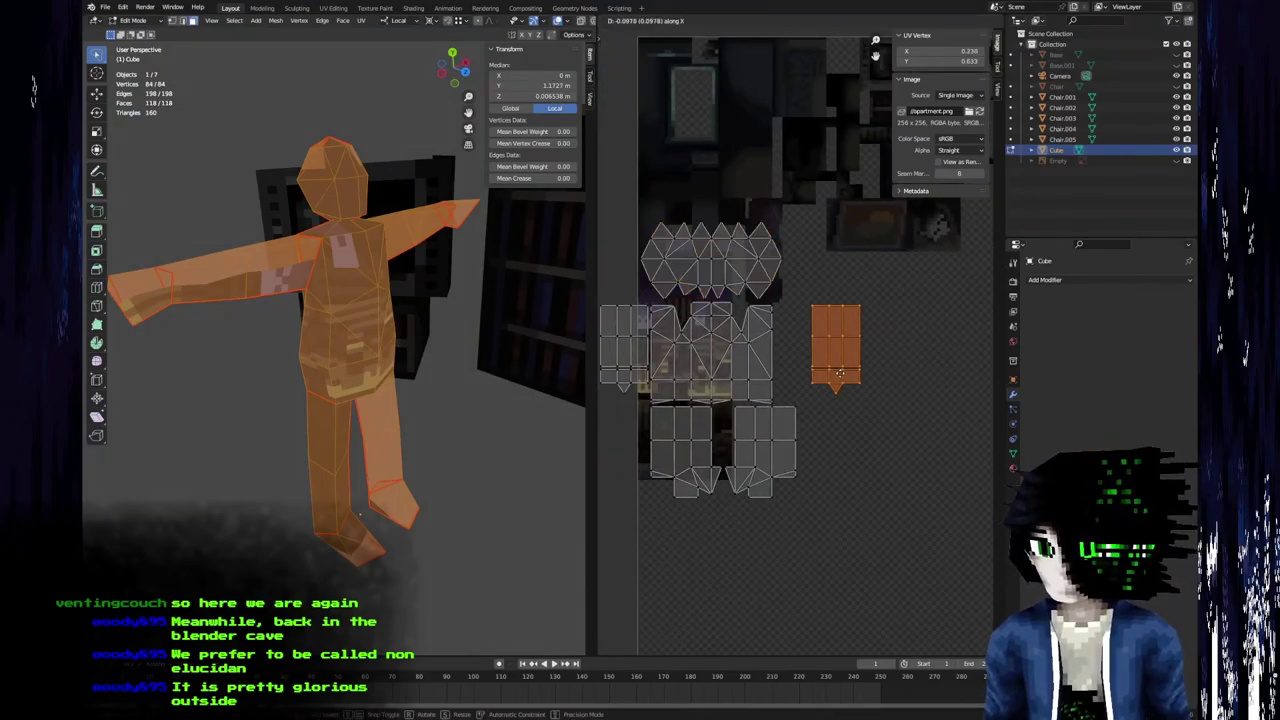
left_click(806, 378)
scroll(860, 405, "up", 2)
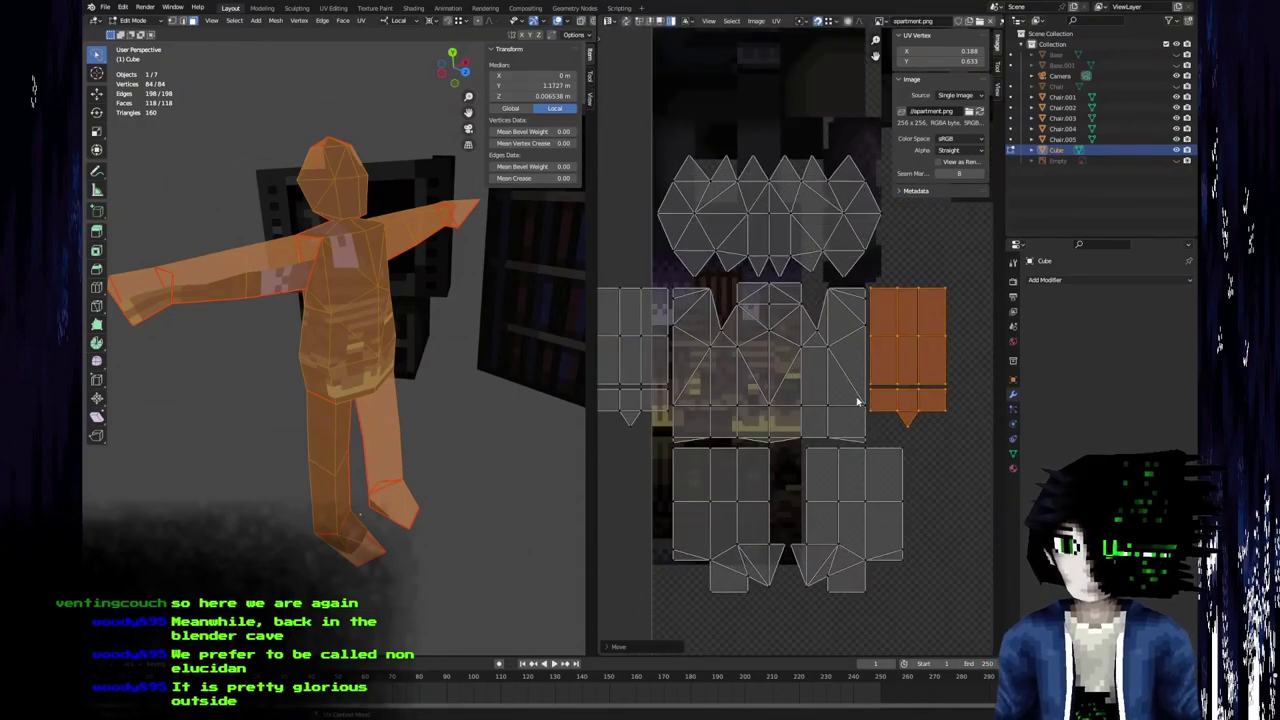
Select both leg UV islands and shift them together about 0.012 along negative X.
middle_click_drag(806, 320, 866, 336)
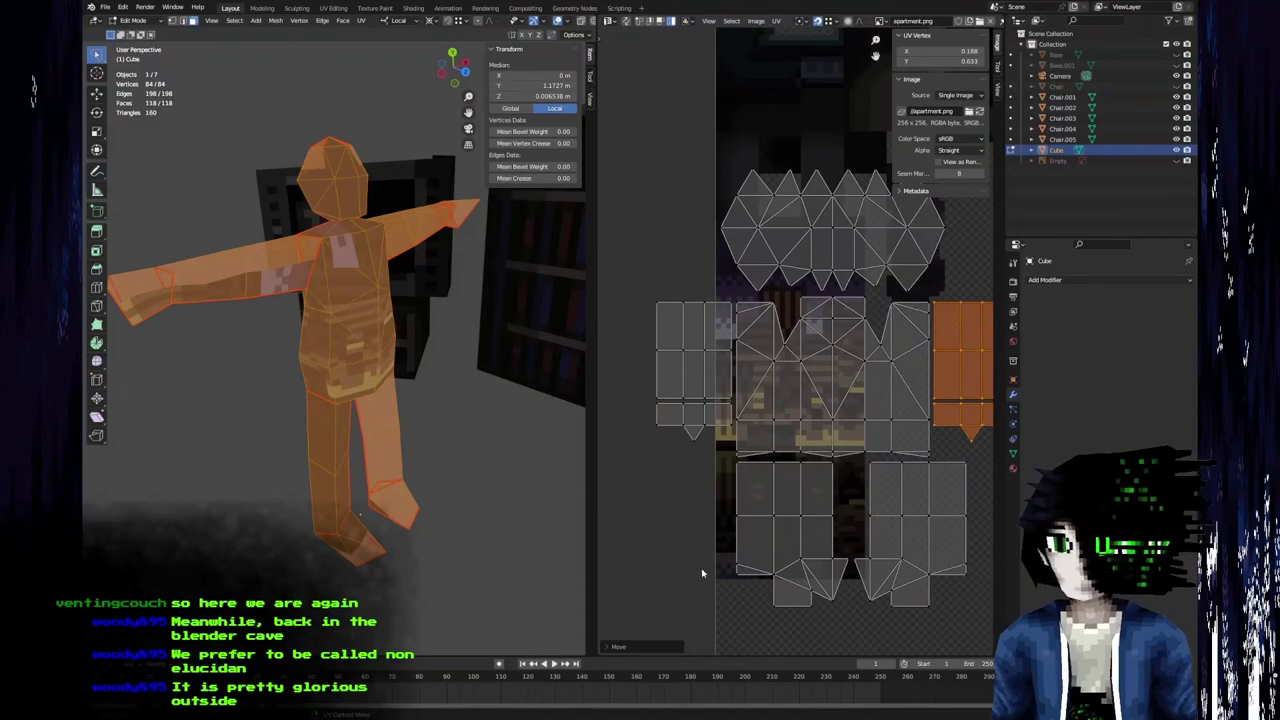
middle_click_drag(862, 447, 786, 430)
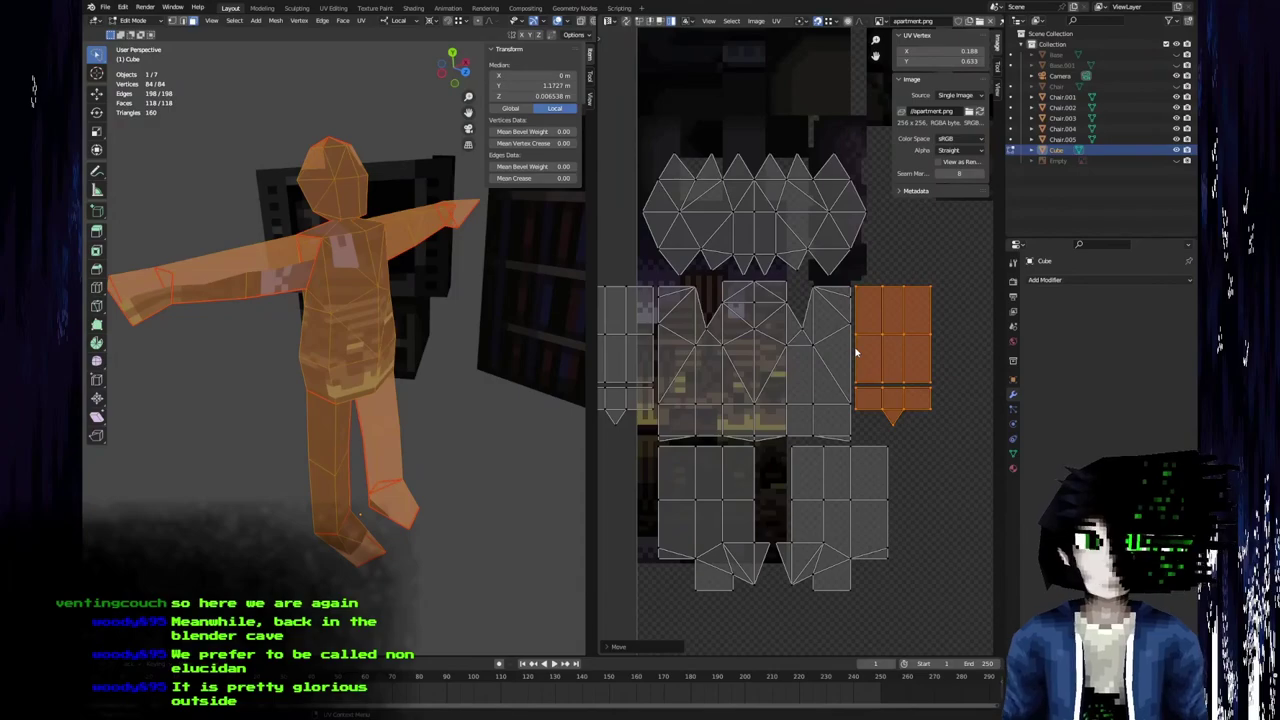
middle_click_drag(881, 517, 920, 510)
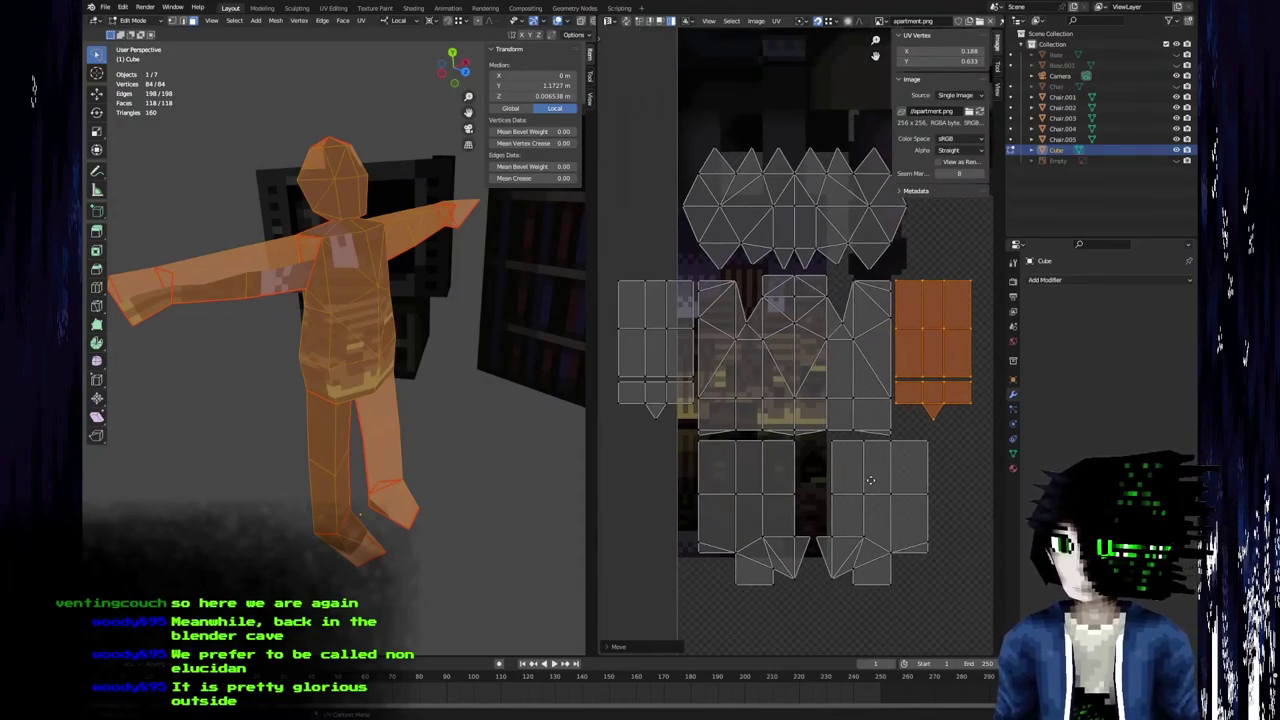
middle_click_drag(775, 470, 773, 450)
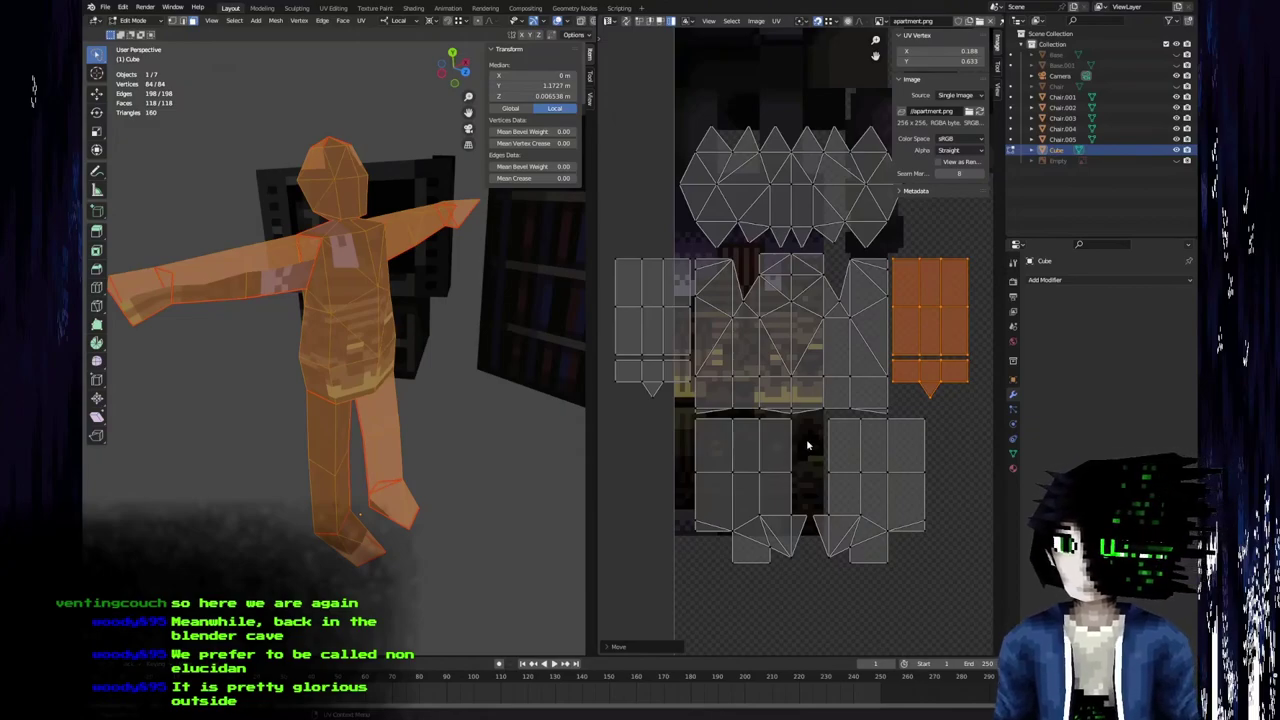
mouse_move(809, 322)
middle_mouse_down()
mouse_move(811, 357)
mouse_move(765, 408)
mouse_move(814, 344)
middle_mouse_up()
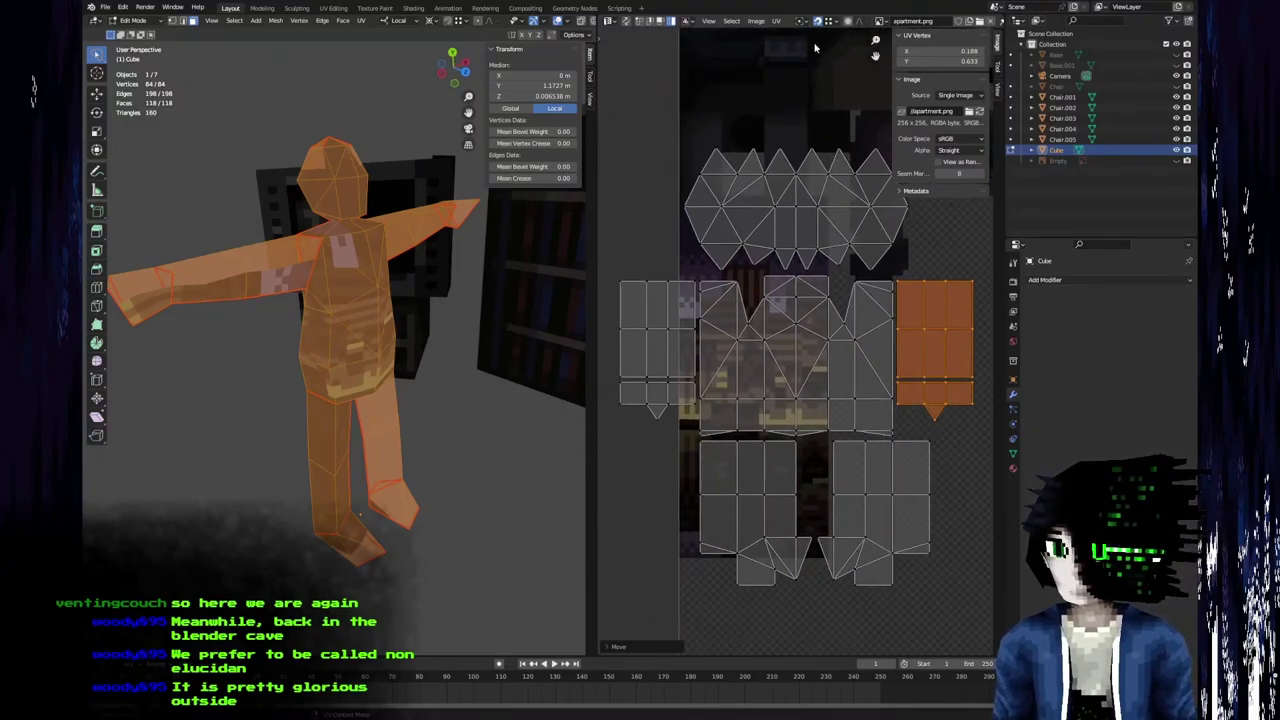
left_click(804, 556)
left_click(828, 560, "shift")
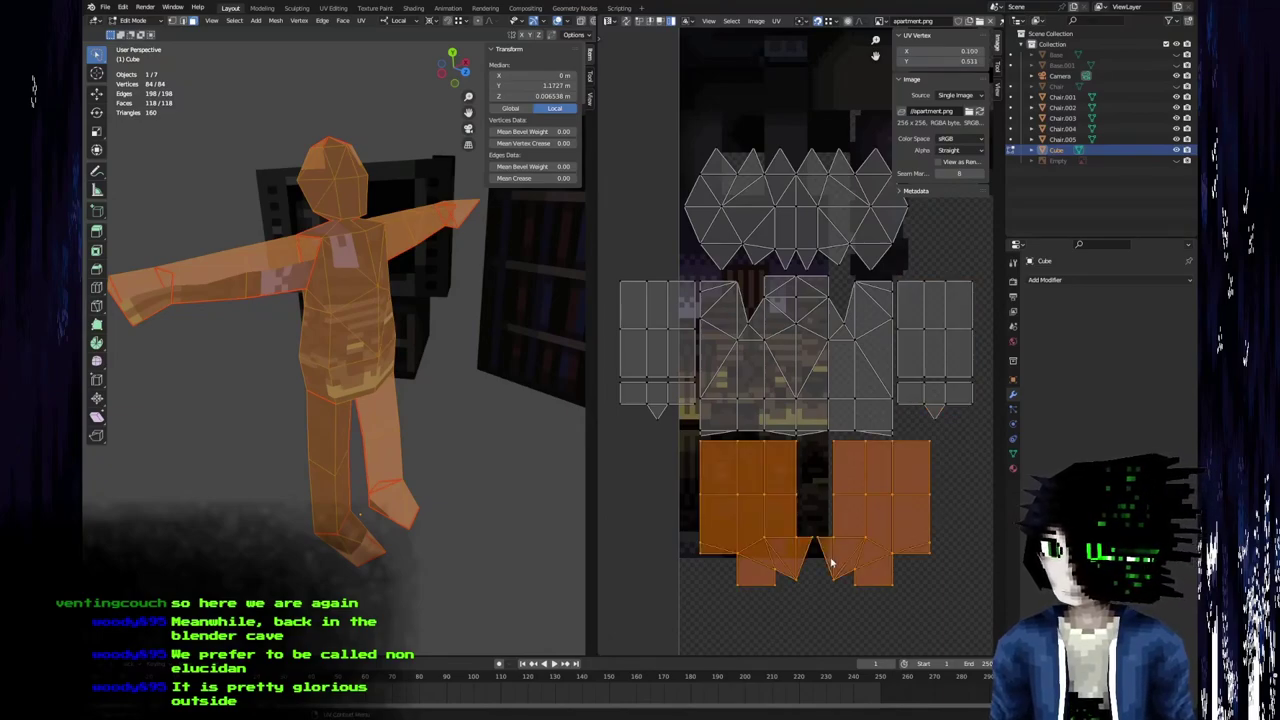
key("g")
key("x")
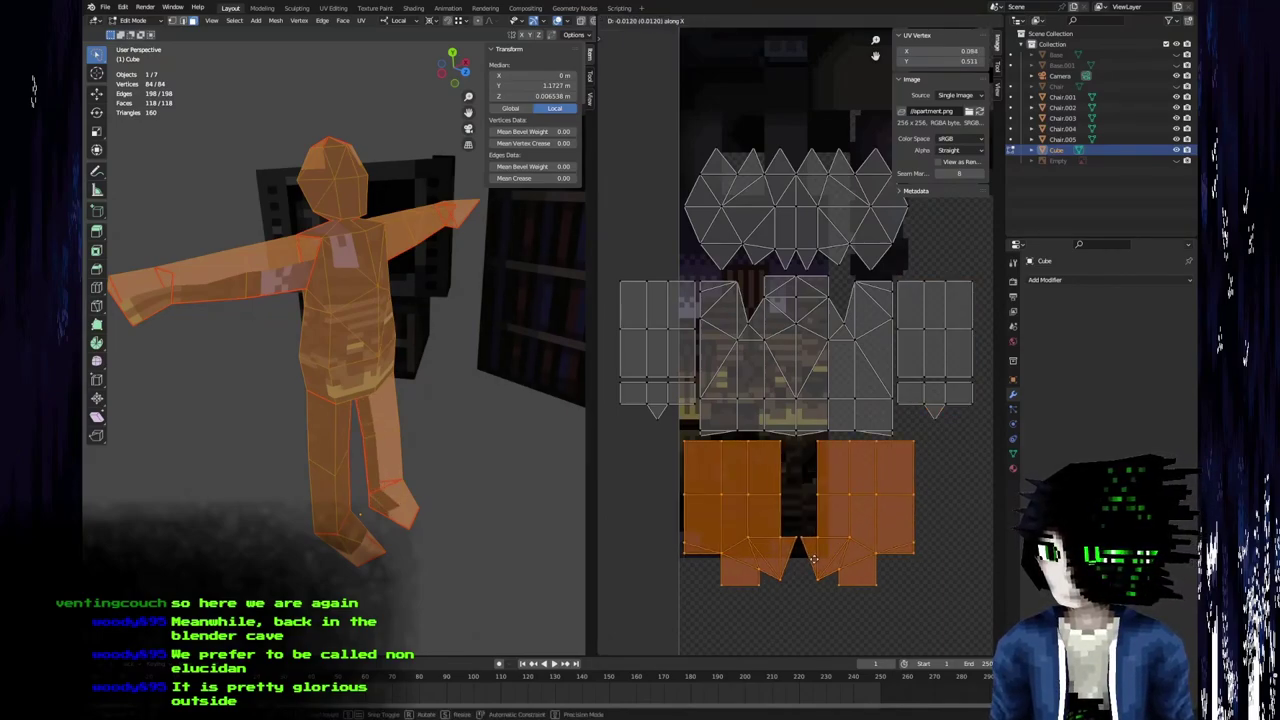
left_click(815, 560)
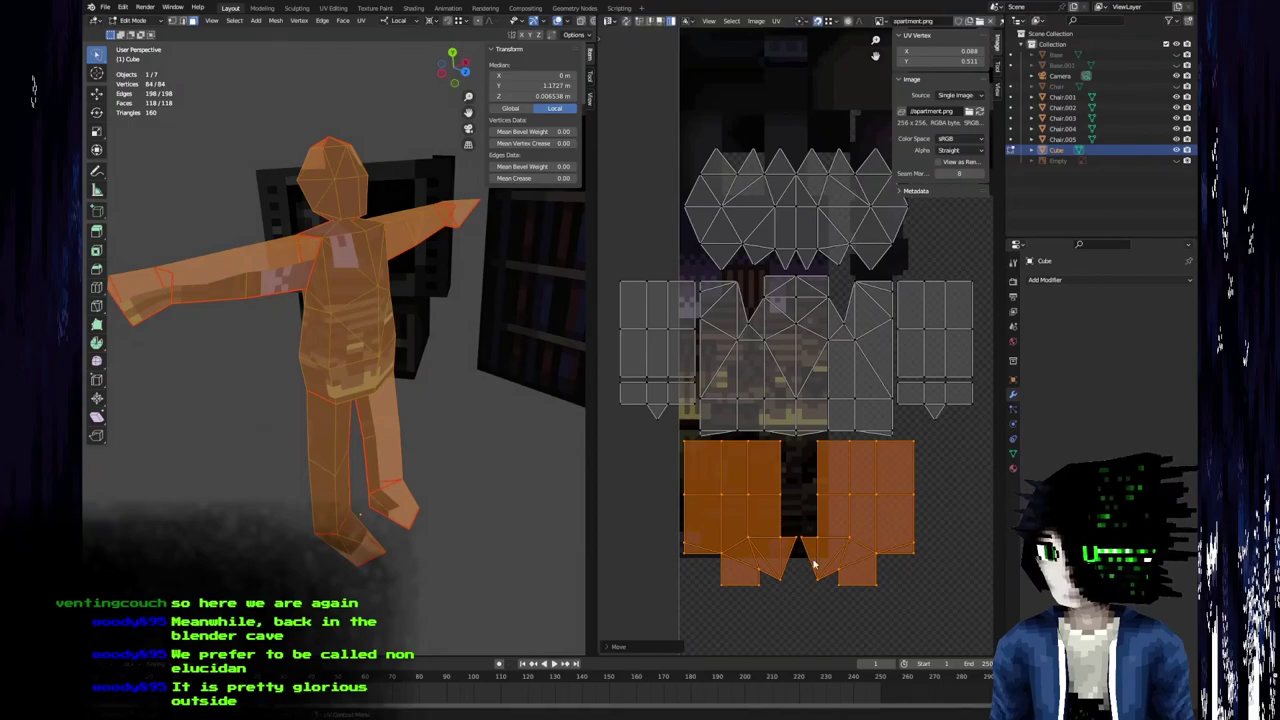
Nudge both leg UV islands together along X by about -0.002 to centre them under the torso.
scroll(812, 530, "up", 3)
key("g")
key("x")
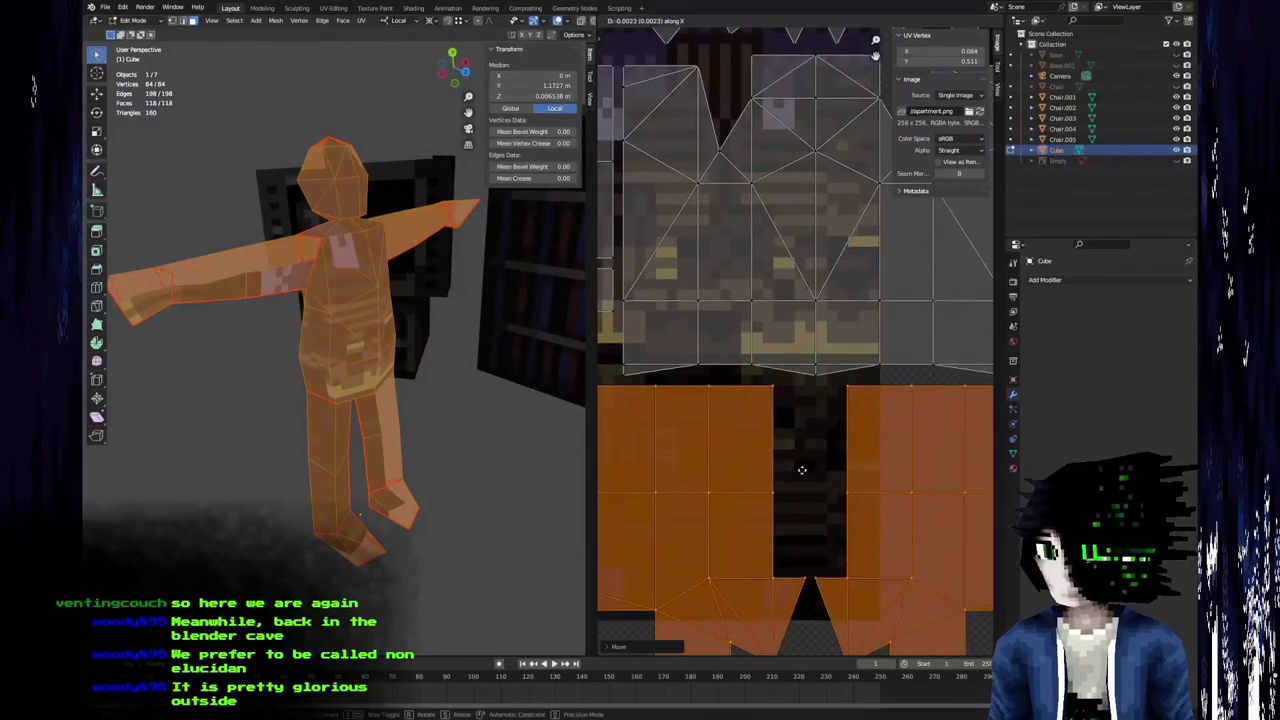
left_click(797, 472)
Select only the mirrored leg UV island and shift it about 0.0027 along positive X.
left_click(851, 471)
key("g")
key("x")
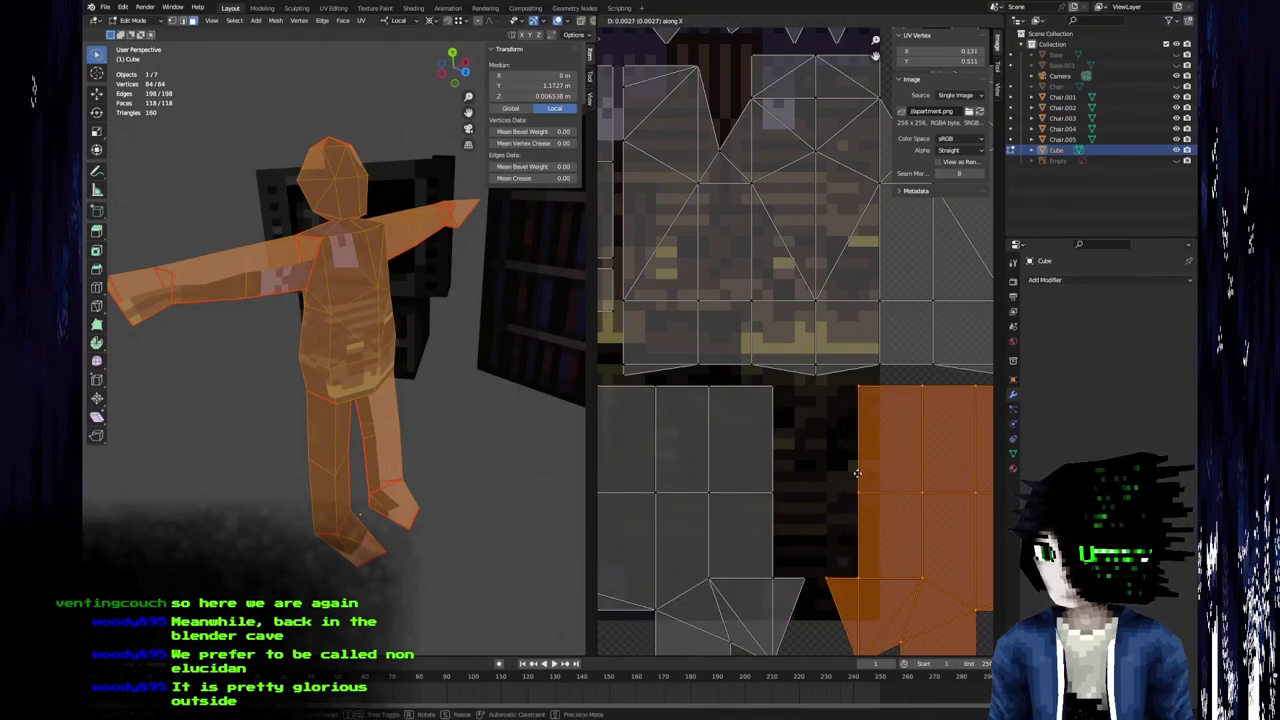
left_click(858, 474)
scroll(860, 477, "down", 3)
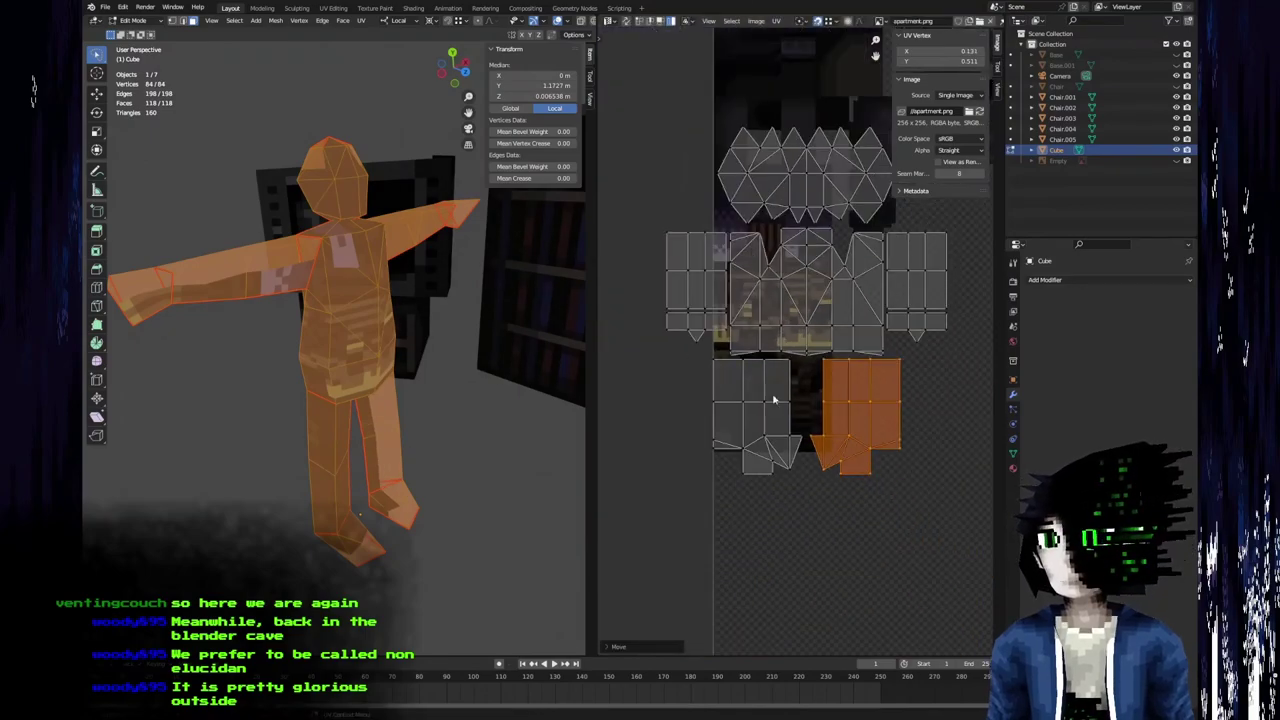
Select all of the figure's UV islands and move them together into the empty texture area below the framed picture.
middle_click_drag(792, 356, 734, 421)
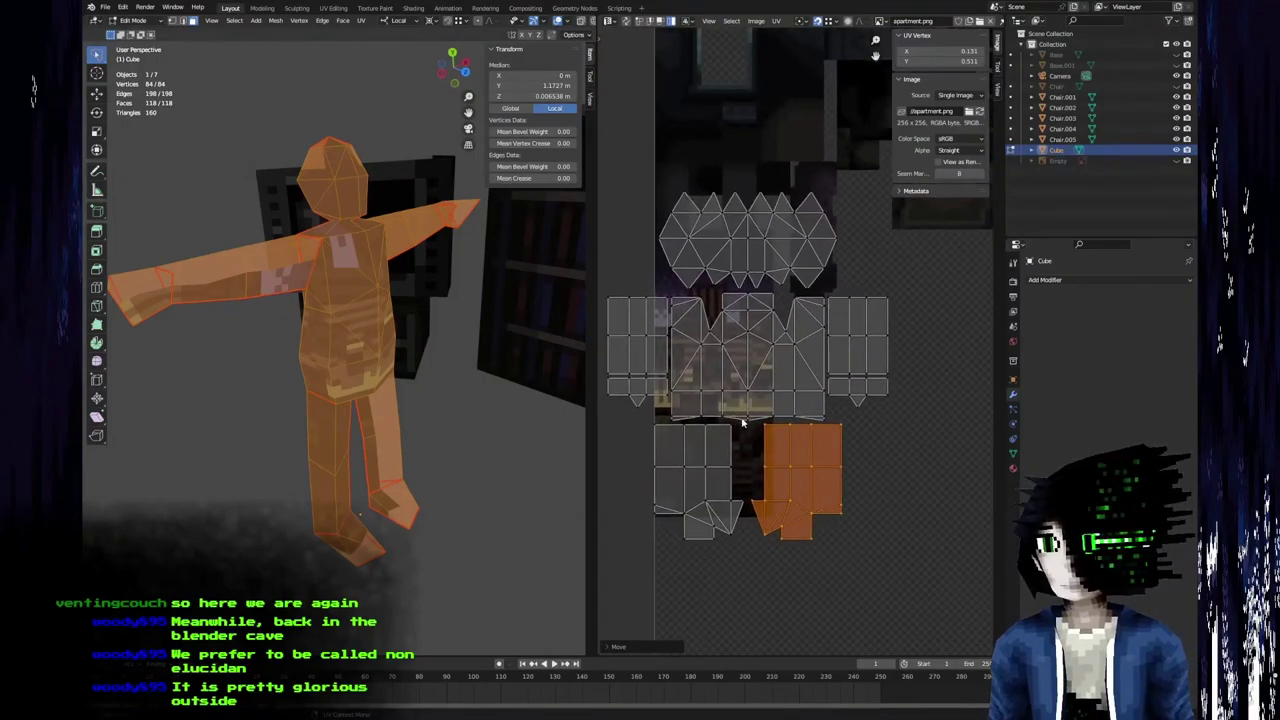
scroll(742, 423, "down", 2)
key("a")
key("g")
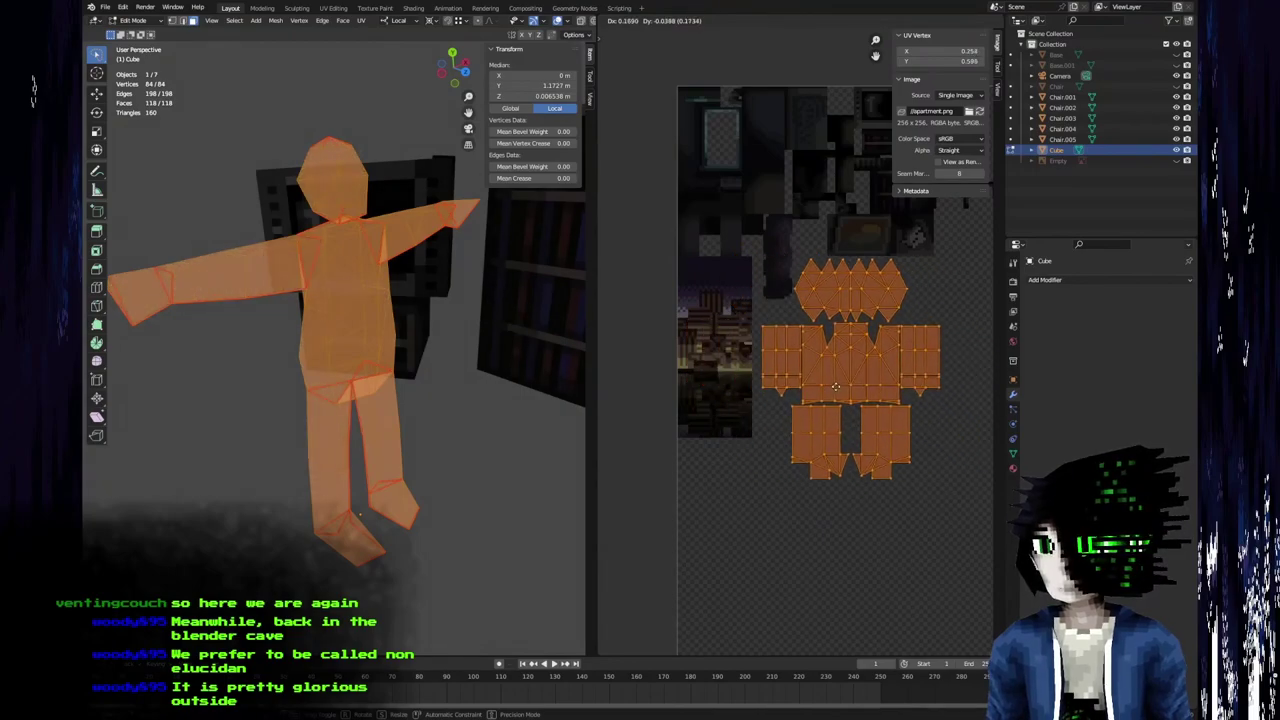
left_click(858, 390)
middle_click_drag(860, 391, 707, 394)
scroll(707, 394, "up", 3)
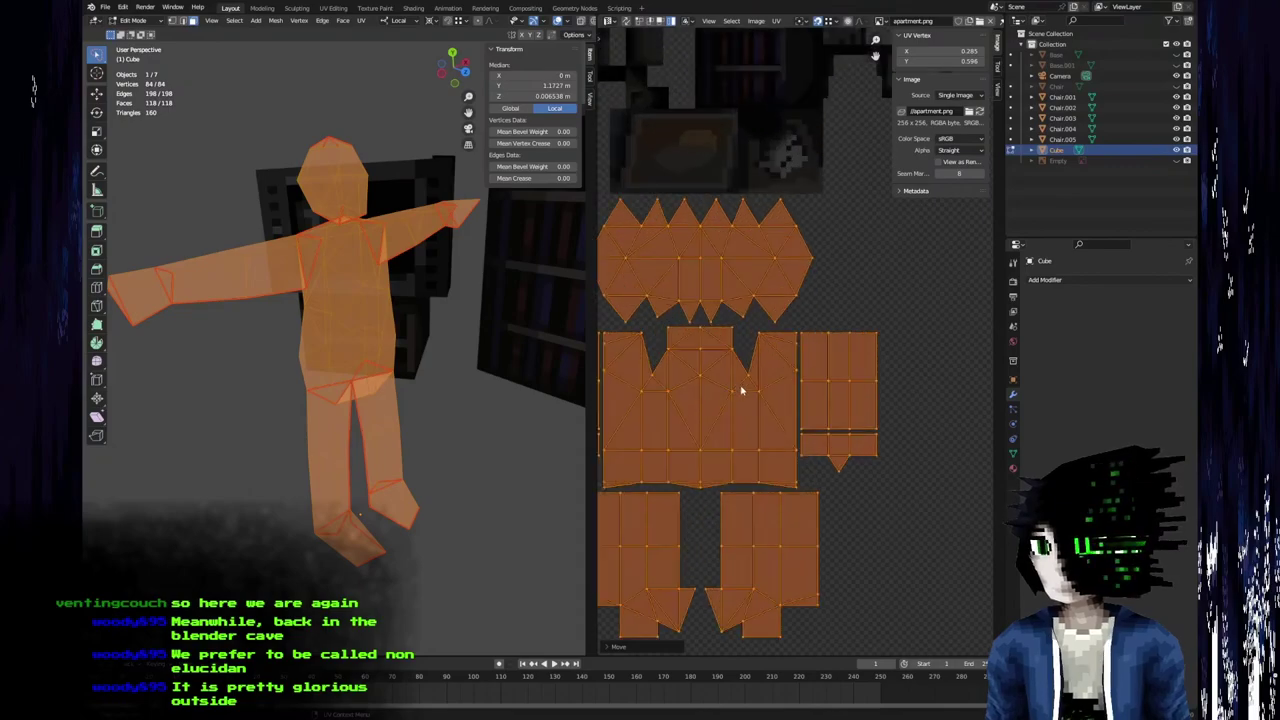
Try shifting the waist corner UV vertices at the left outer edge of the torso island.
middle_click_drag(430, 385, 242, 385)
middle_click_drag(718, 345, 734, 266)
scroll(648, 357, "up", 6)
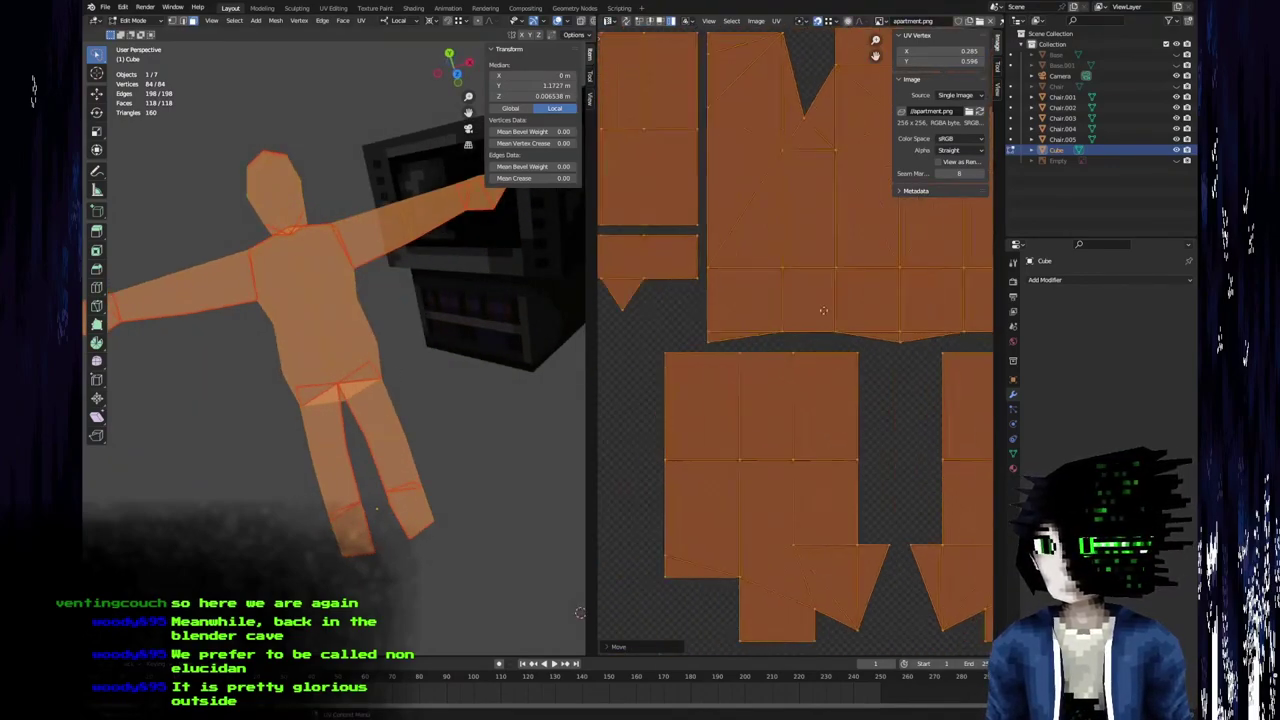
left_click(664, 347)
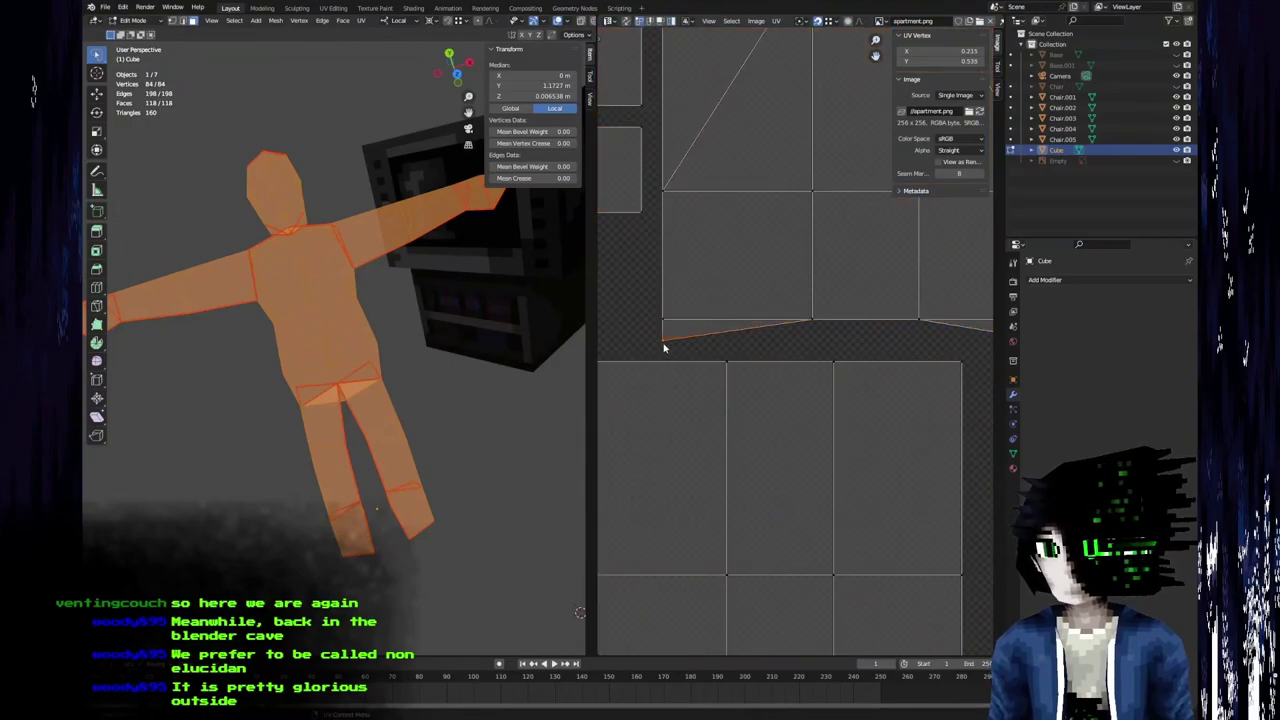
mouse_move(676, 341)
left_mouse_down()
mouse_move(677, 283)
mouse_move(671, 359)
mouse_move(672, 344)
left_mouse_up()
left_click_drag(673, 282, 671, 324)
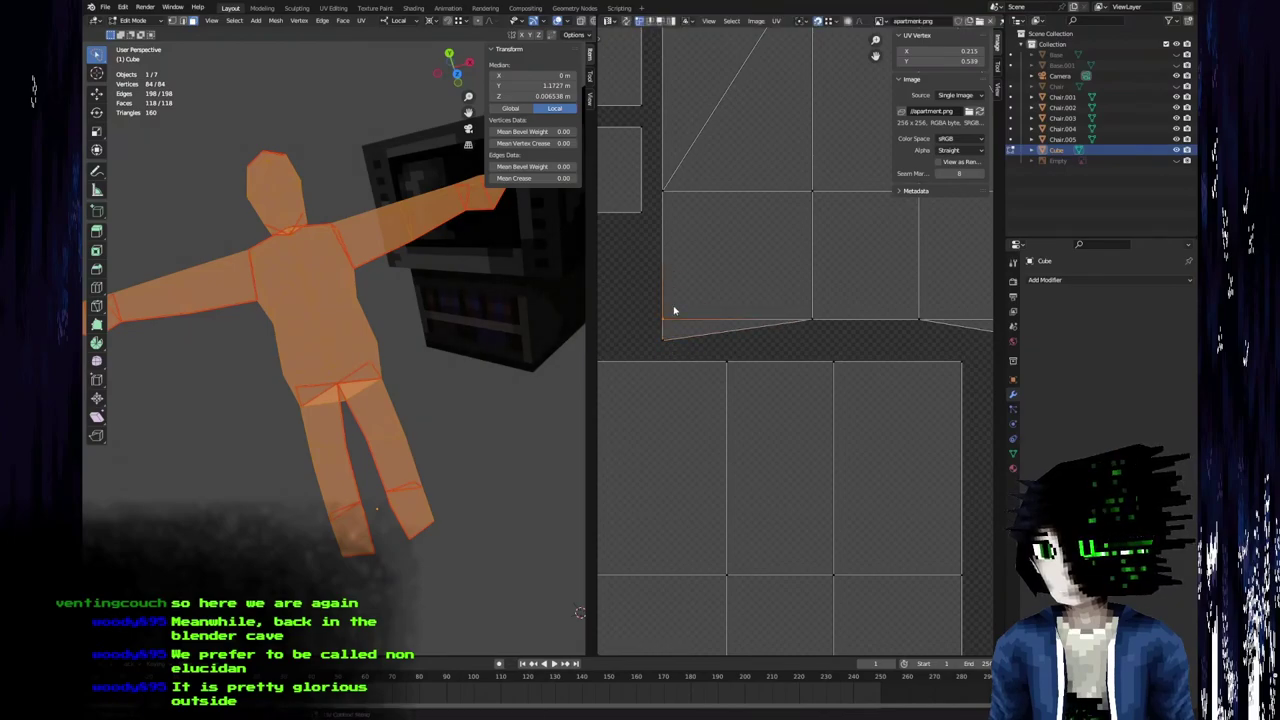
Try moving the stacked waist corner UV vertices at the right outer edge of the torso island and put them back.
scroll(848, 318, "down", 3)
scroll(666, 323, "up", 2)
left_click_drag(777, 384, 776, 346)
left_click(776, 371)
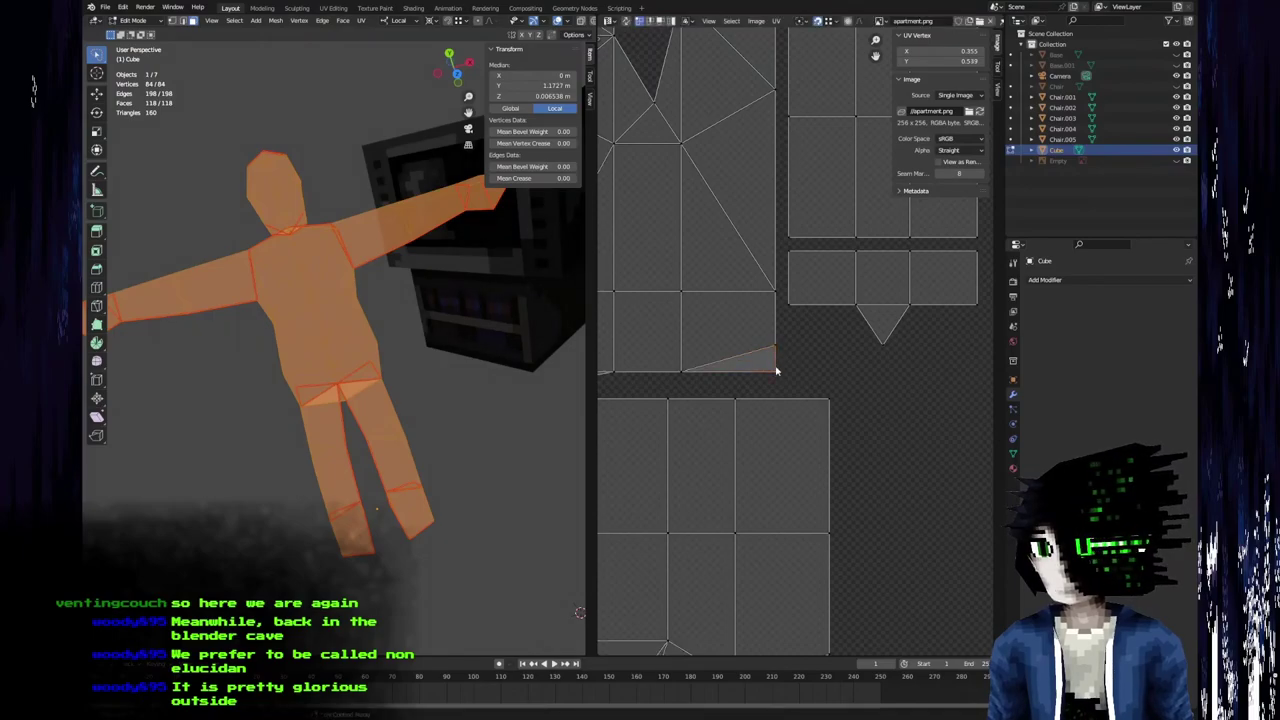
key("g")
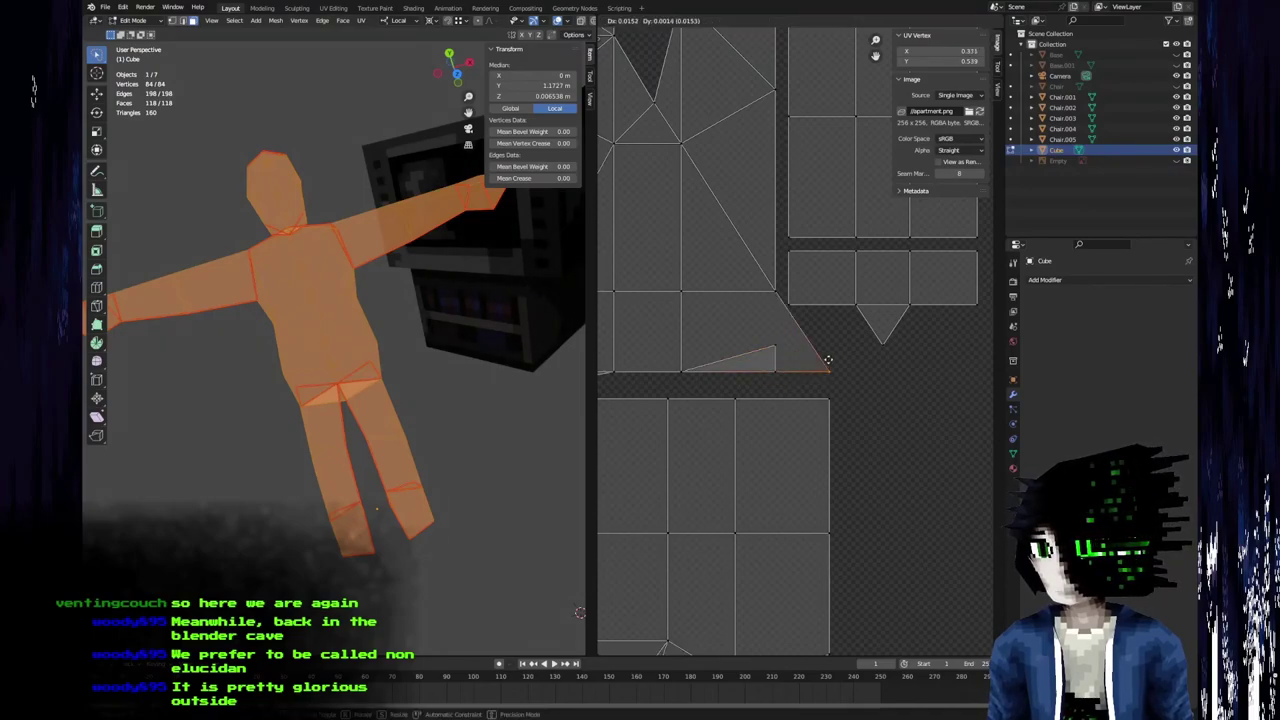
key("Escape")
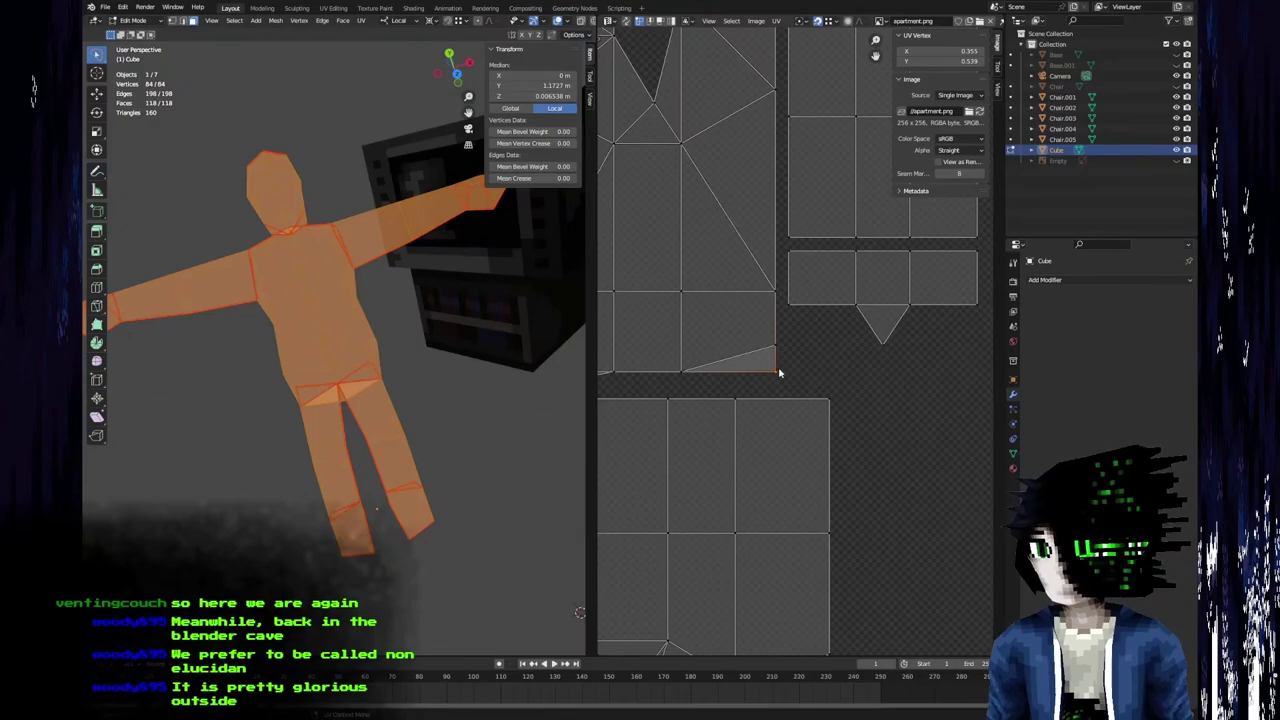
key("g")
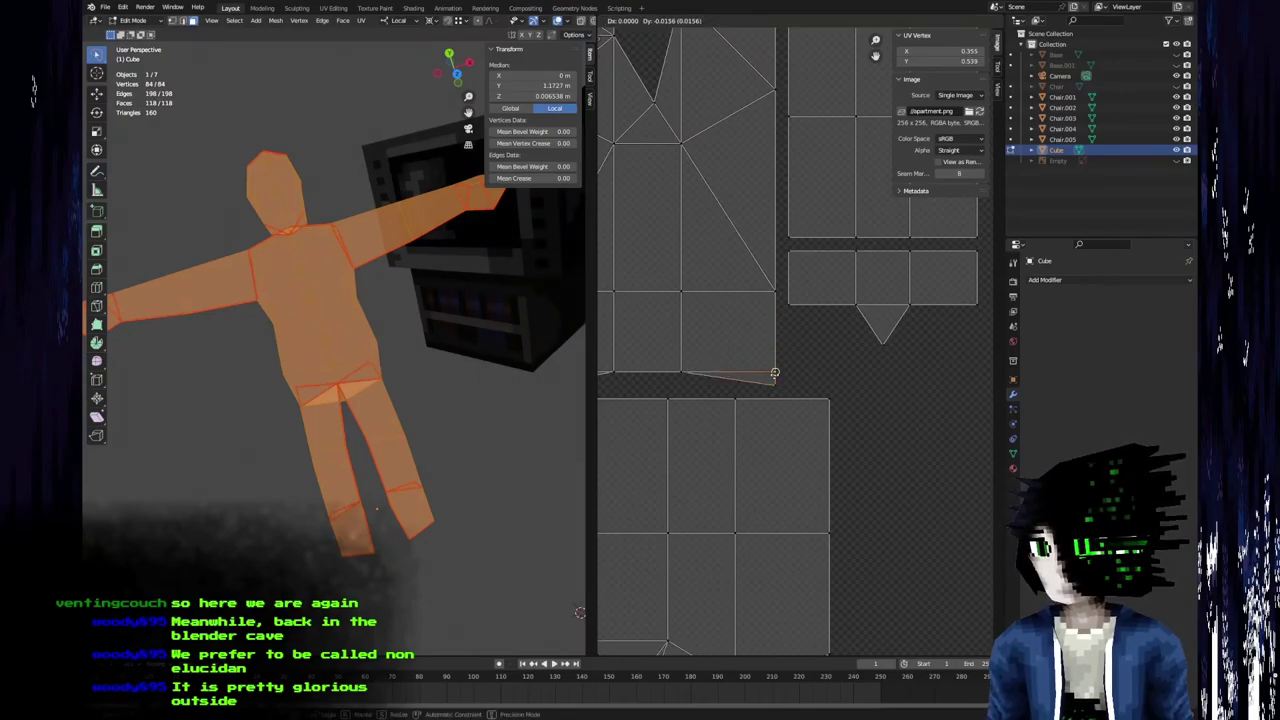
left_click(775, 373)
scroll(788, 360, "down", 2)
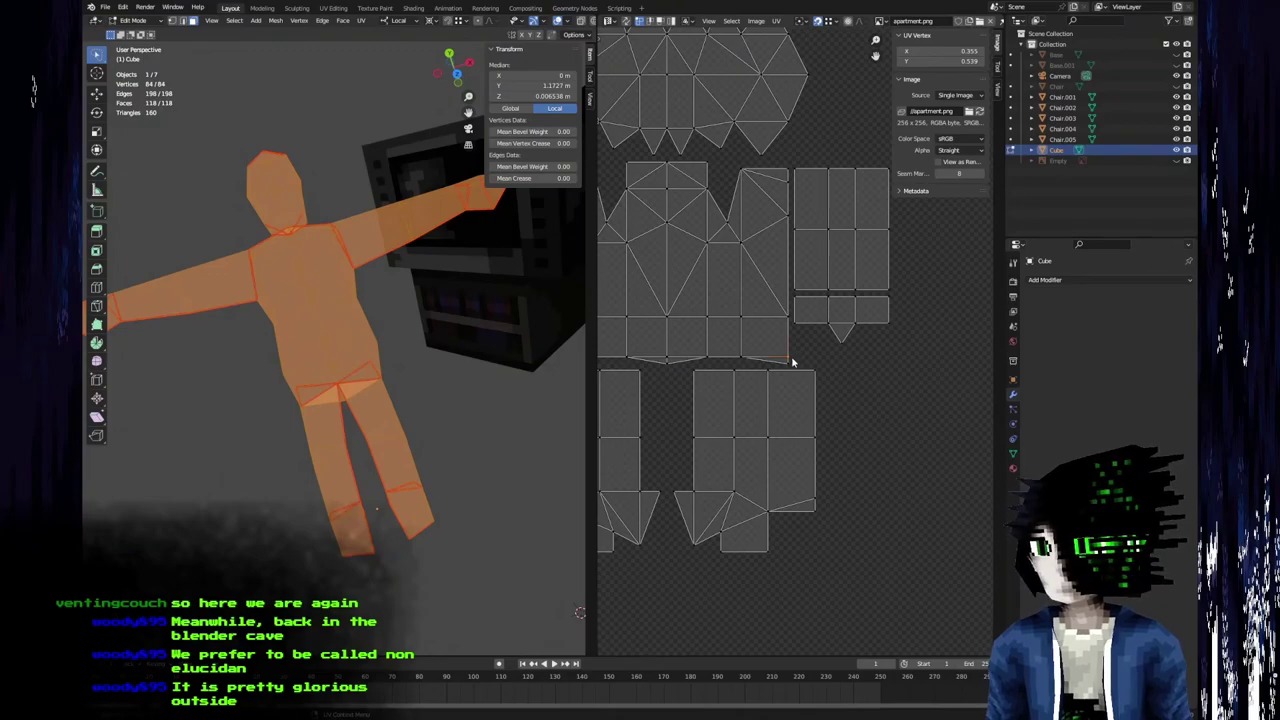
Lift the thin waist strip's right outer corner vertex and return it below the torso edge.
scroll(790, 357, "up", 4)
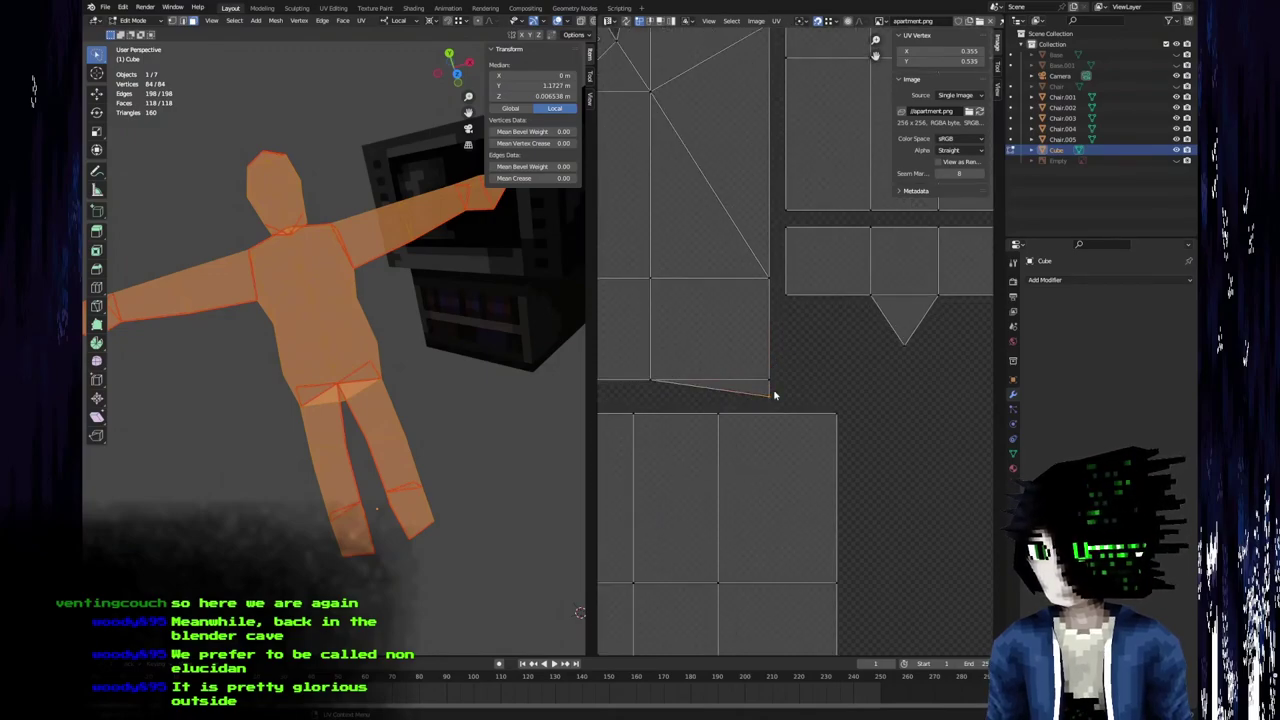
key("g")
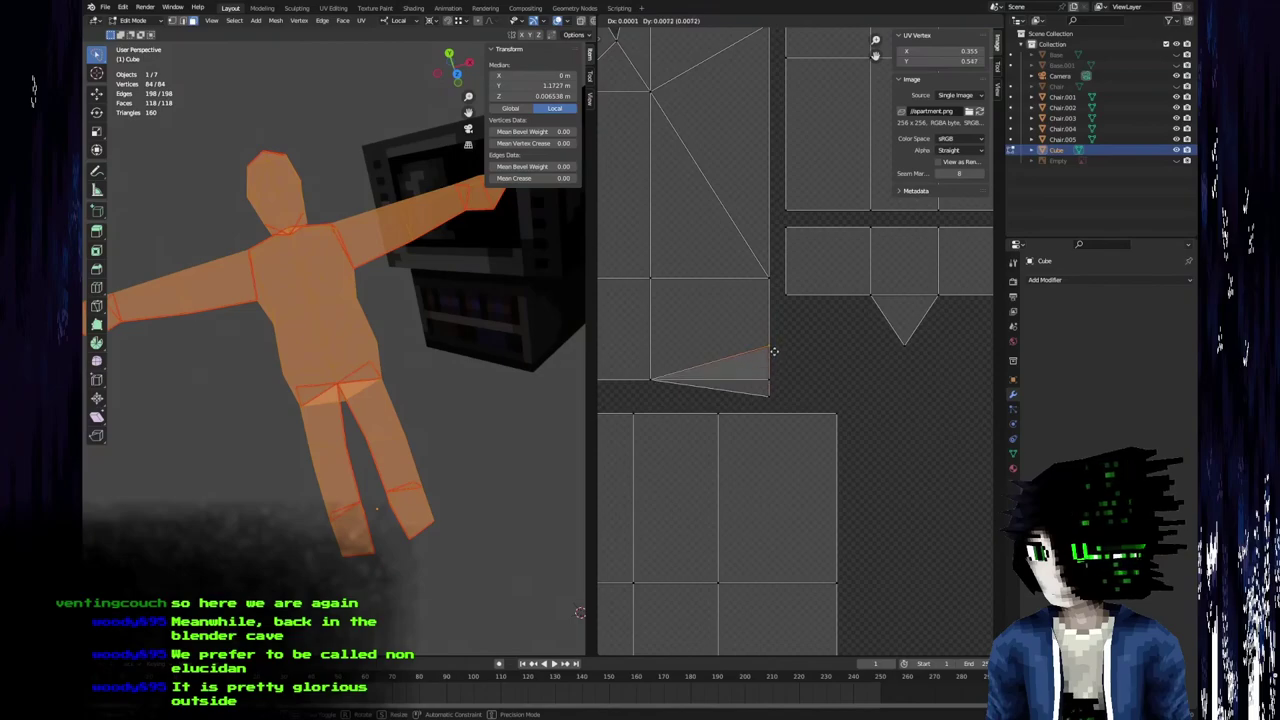
left_click(774, 350)
key("g")
left_click(773, 384)
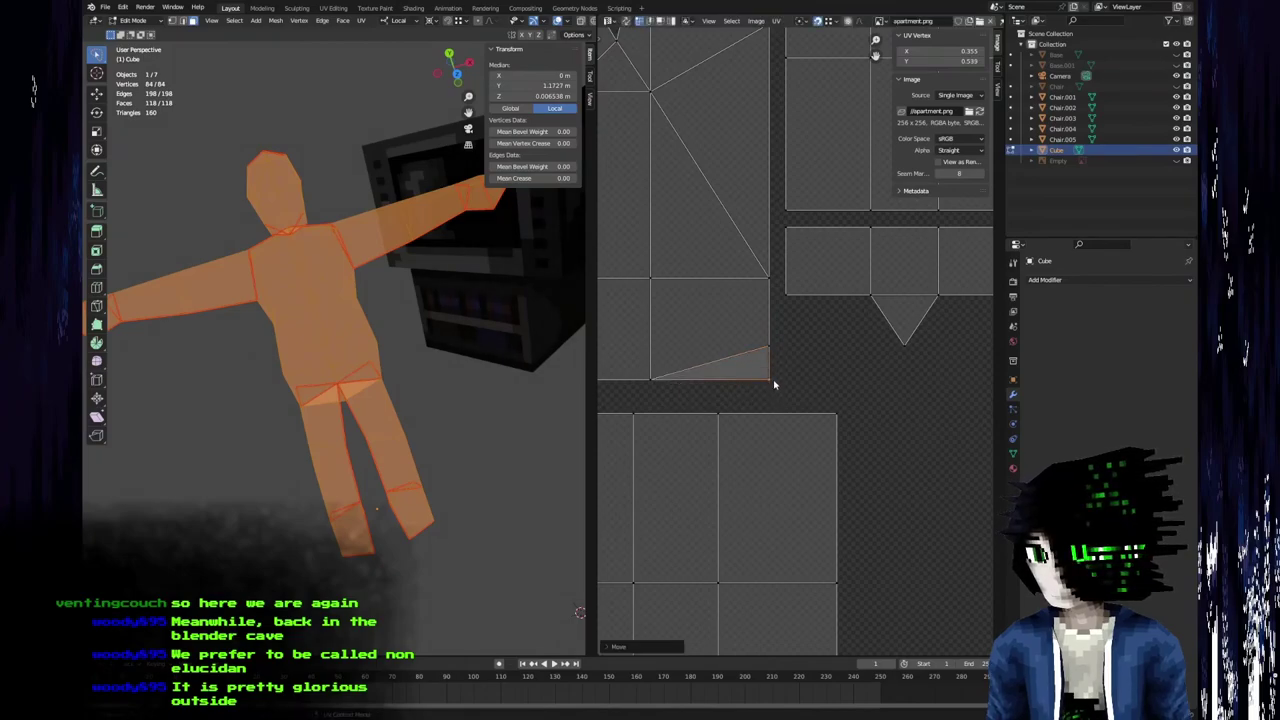
key("g")
left_click(770, 386)
key("g")
left_click(769, 380)
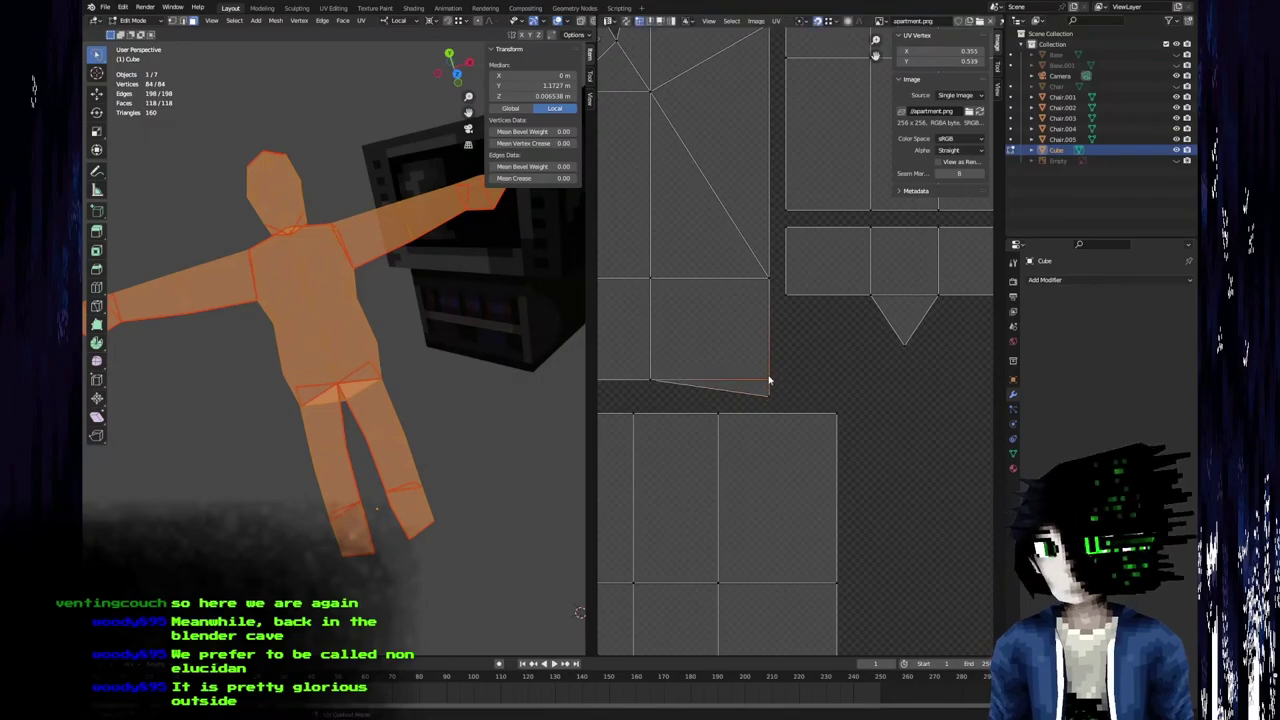
Examine the complete UV layout against the apartment texture and view the figure from the front.
scroll(767, 379, "down", 5)
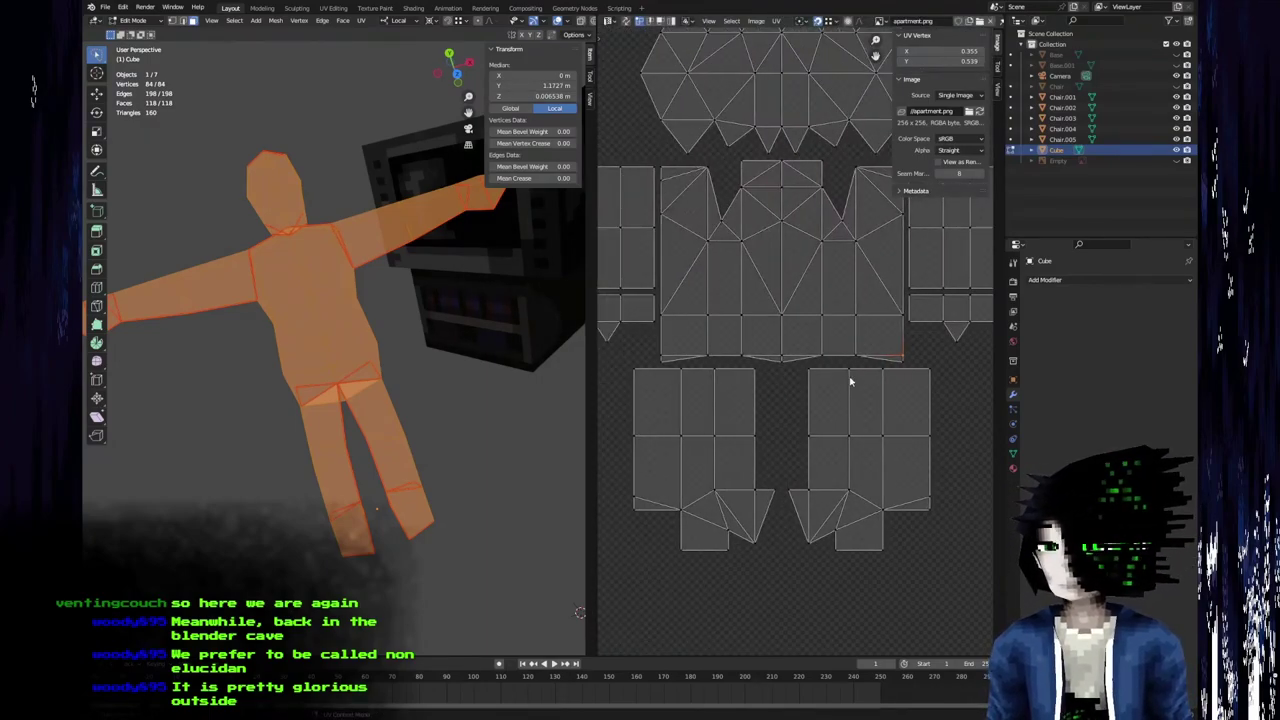
scroll(785, 368, "down", 3)
scroll(765, 468, "up", 1)
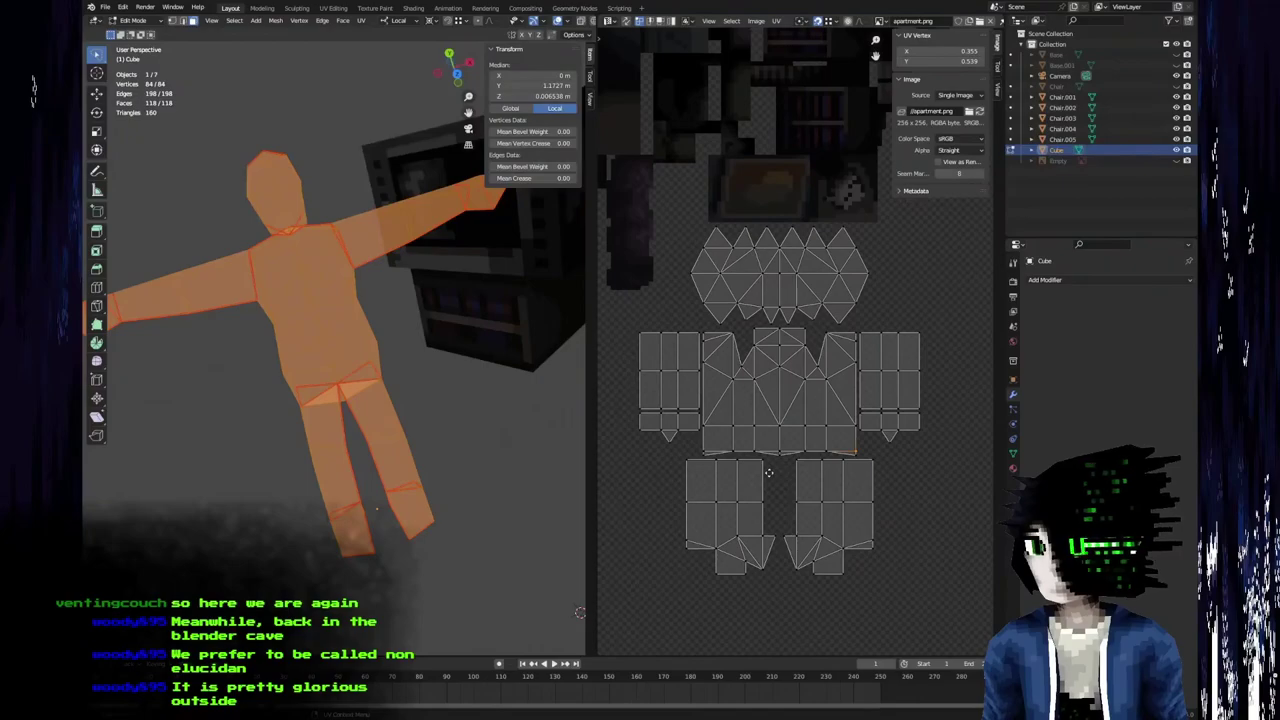
middle_click_drag(239, 337, 395, 386)
key("Tab")
key("Tab")
middle_click_drag(798, 412, 791, 478)
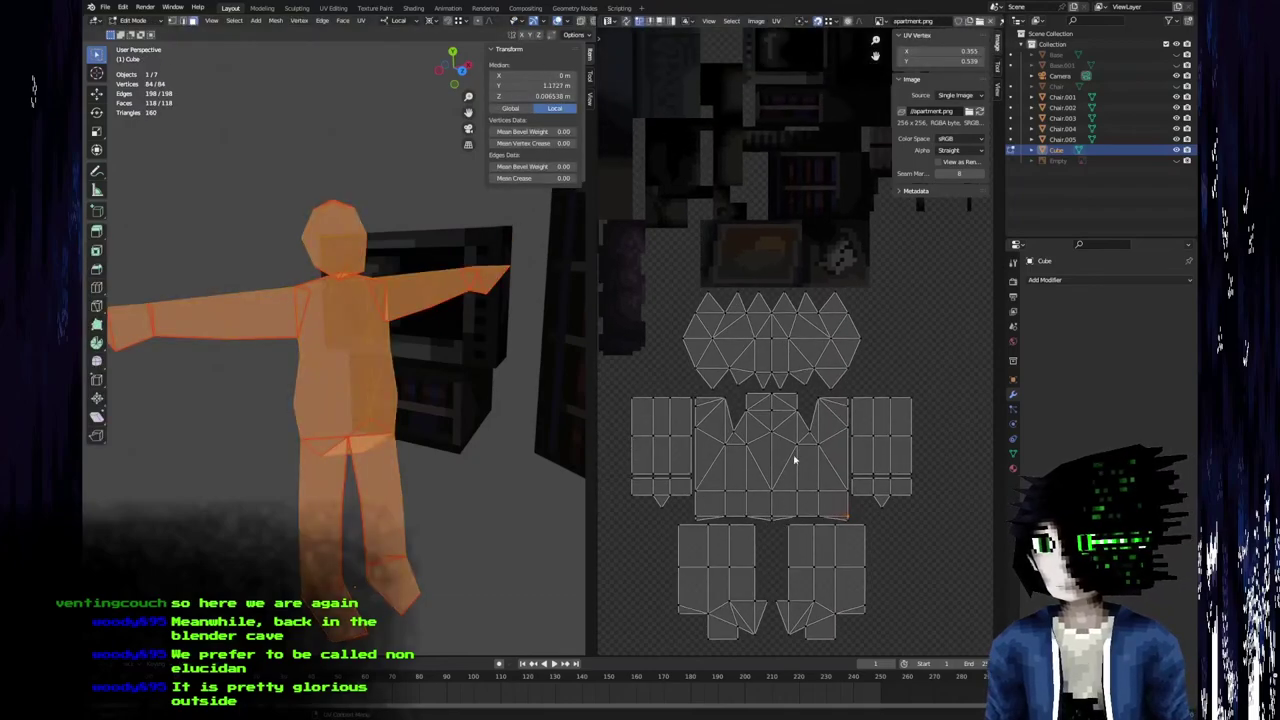
middle_click_drag(777, 421, 788, 422)
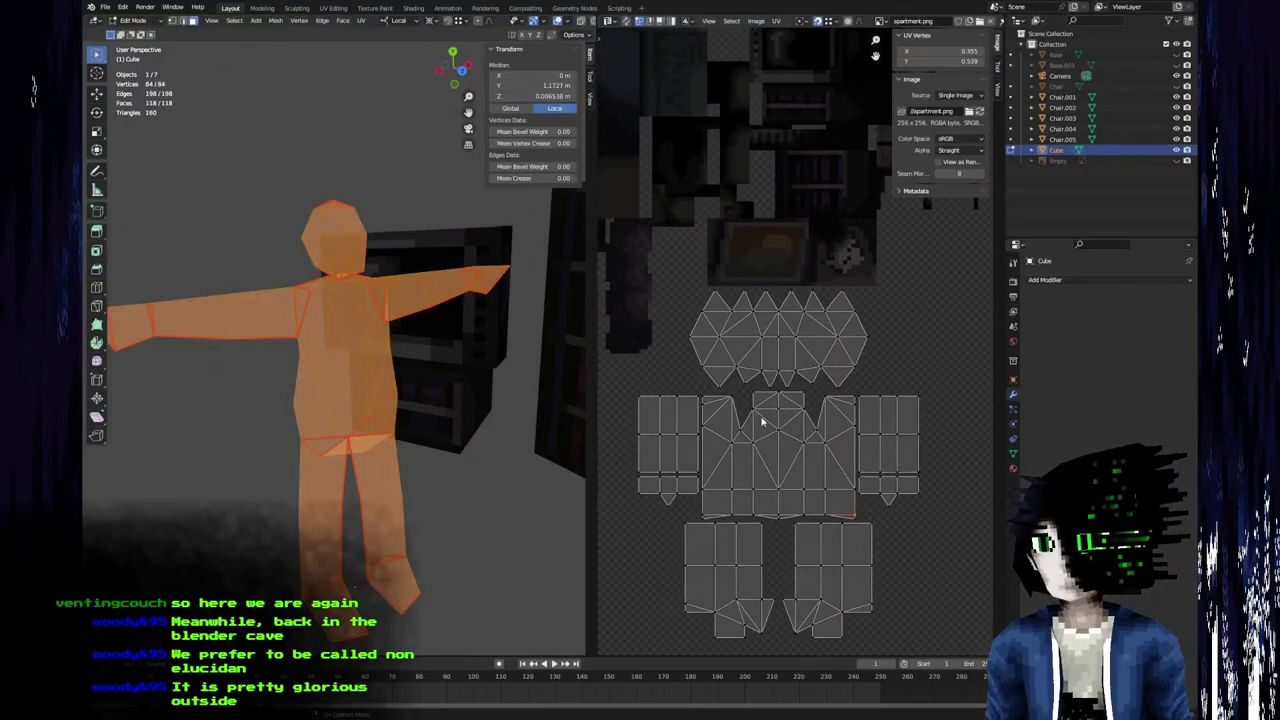
middle_click_drag(729, 360, 719, 402)
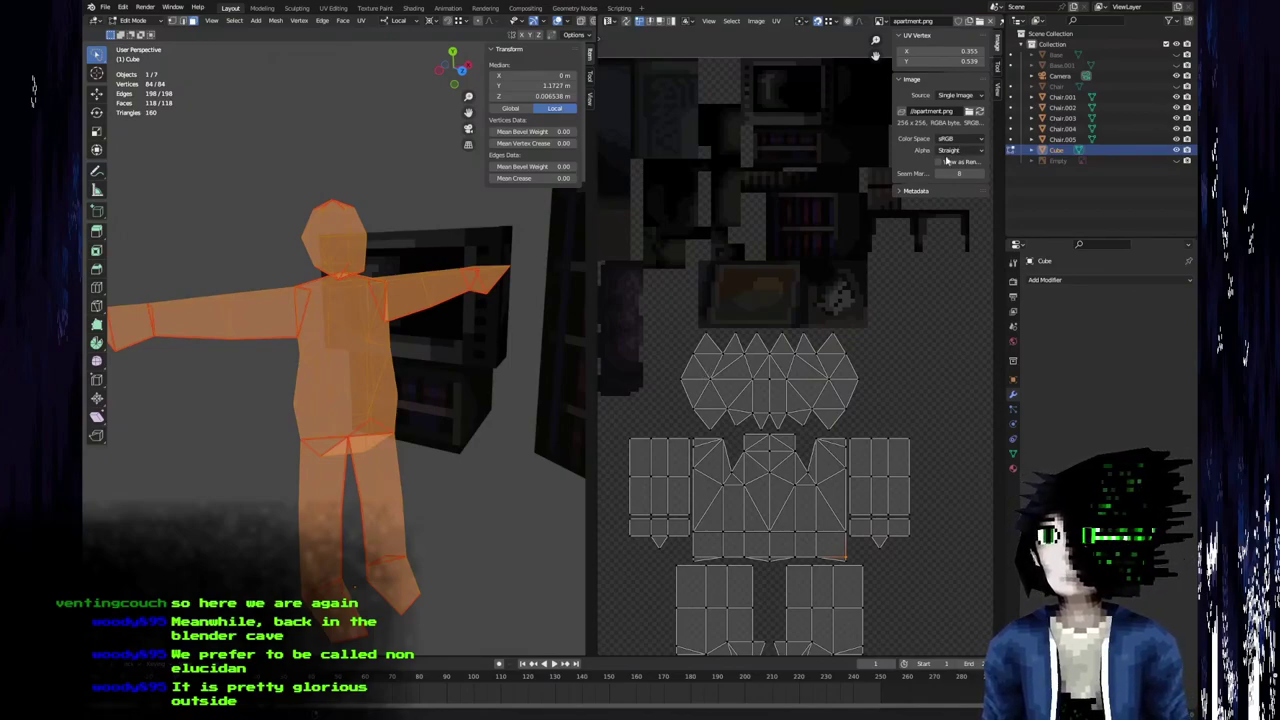
Save the Blender file and export the figure's UV layout as Cube.png.
key("ctrl+s")
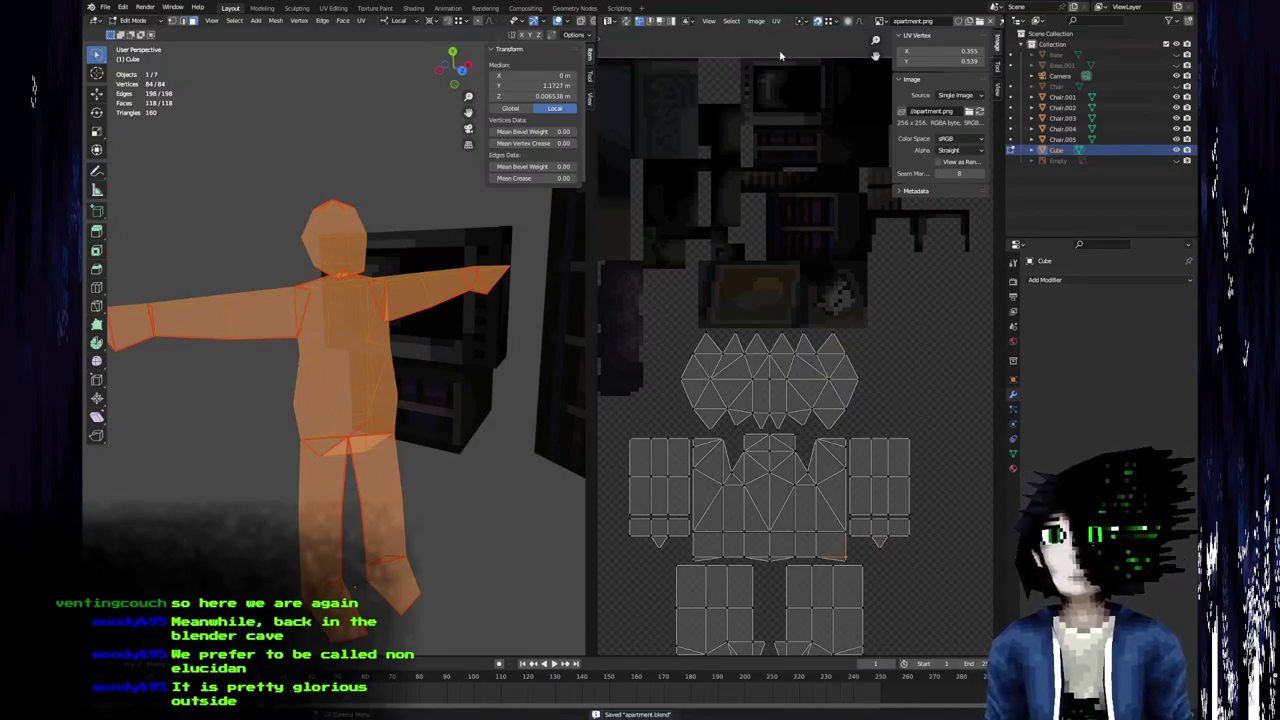
left_click(776, 21)
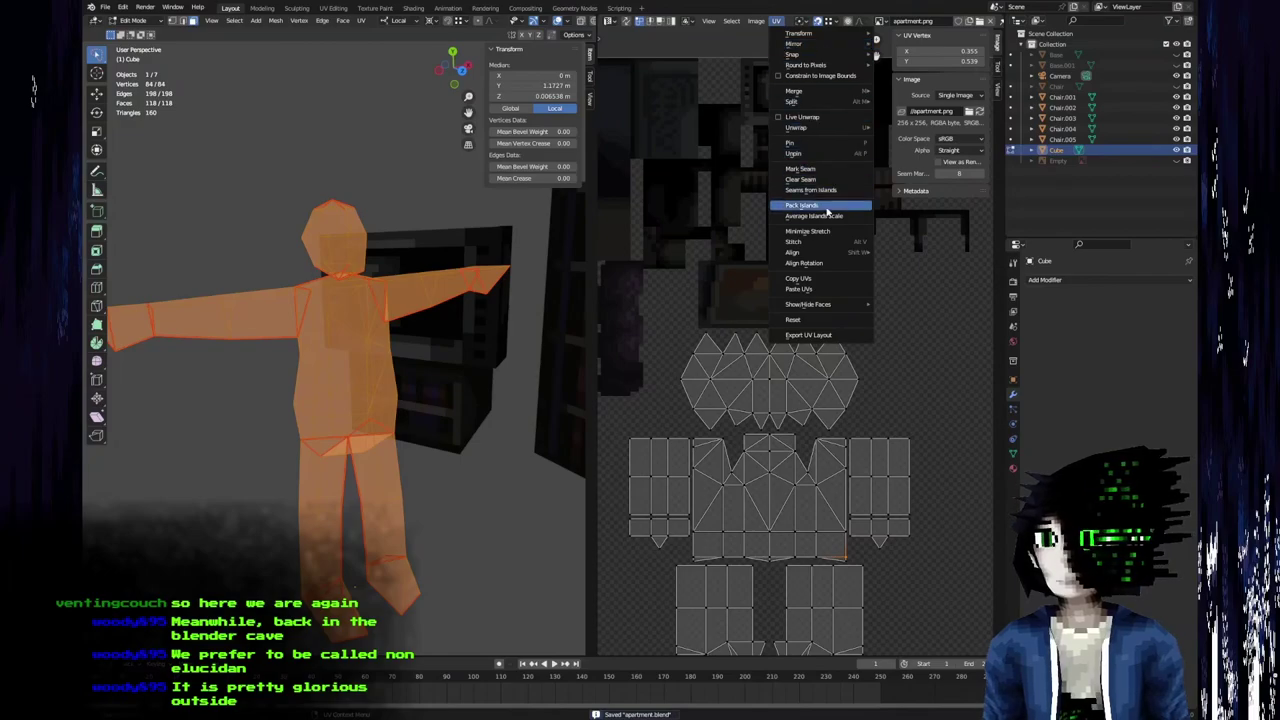
left_click(830, 335)
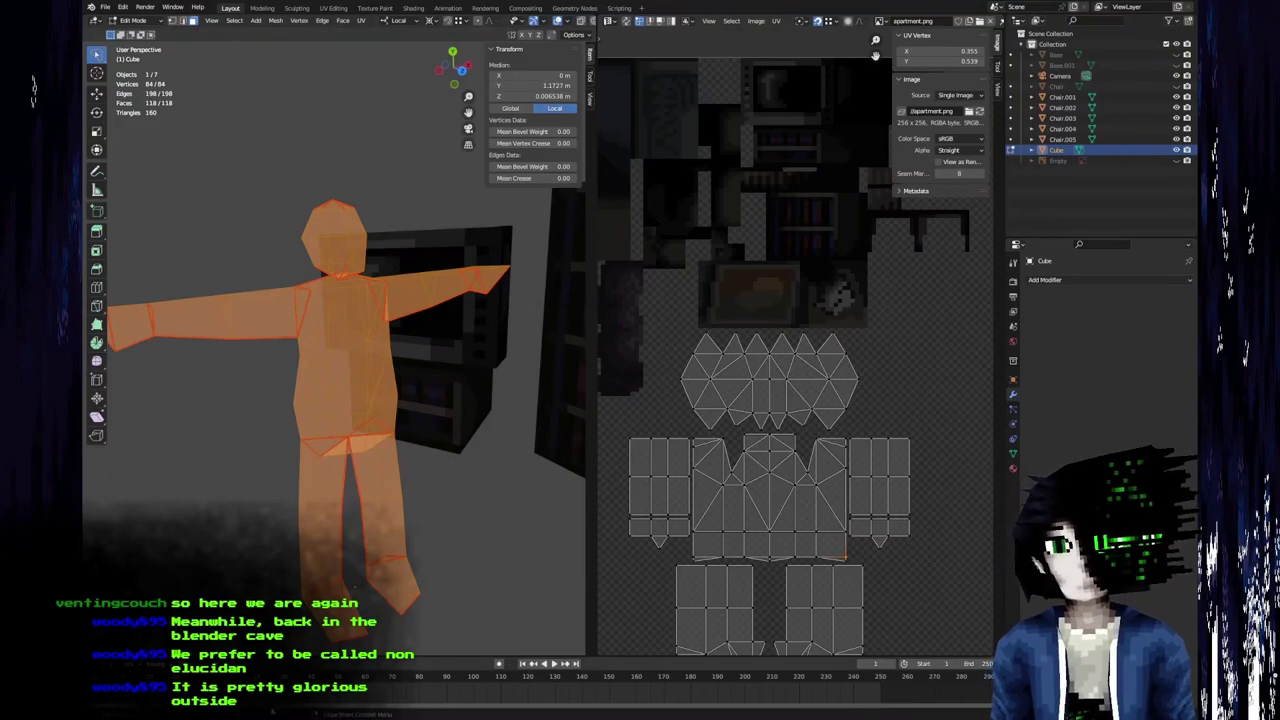
Switch to Aseprite, look over its Home page and return to the apartment.png sprite.
key("alt+Tab")
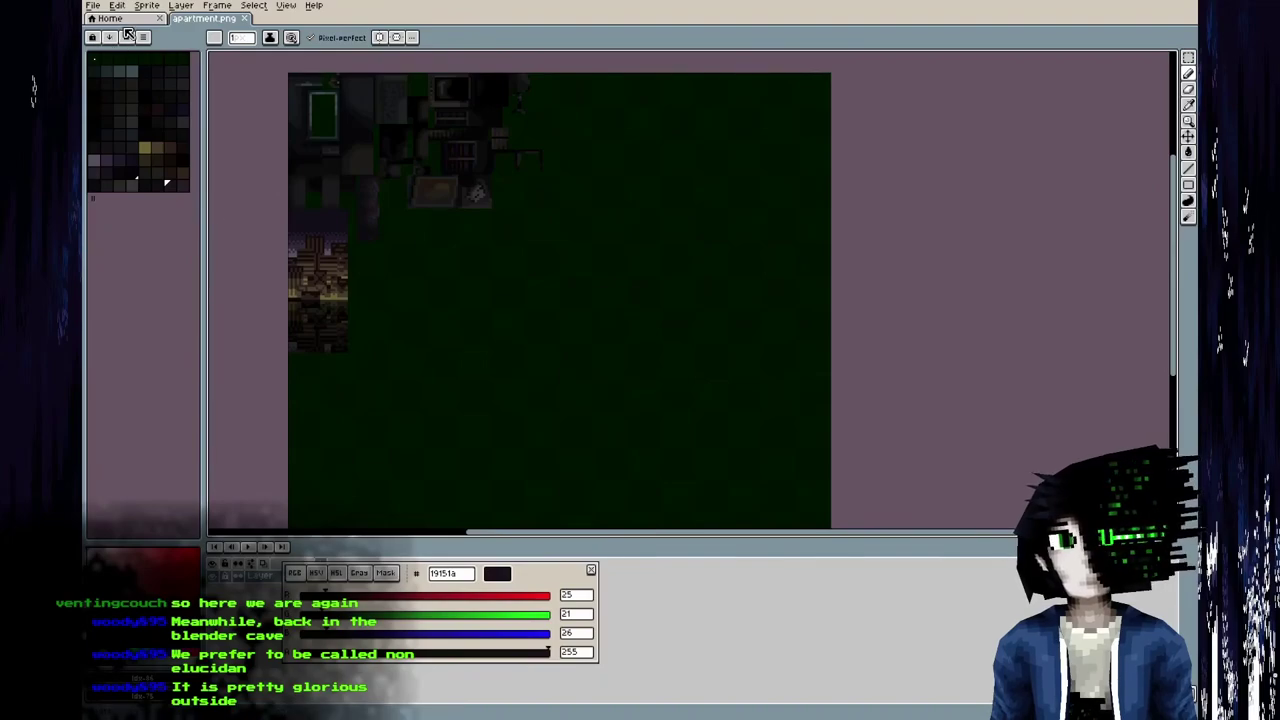
left_click(124, 19)
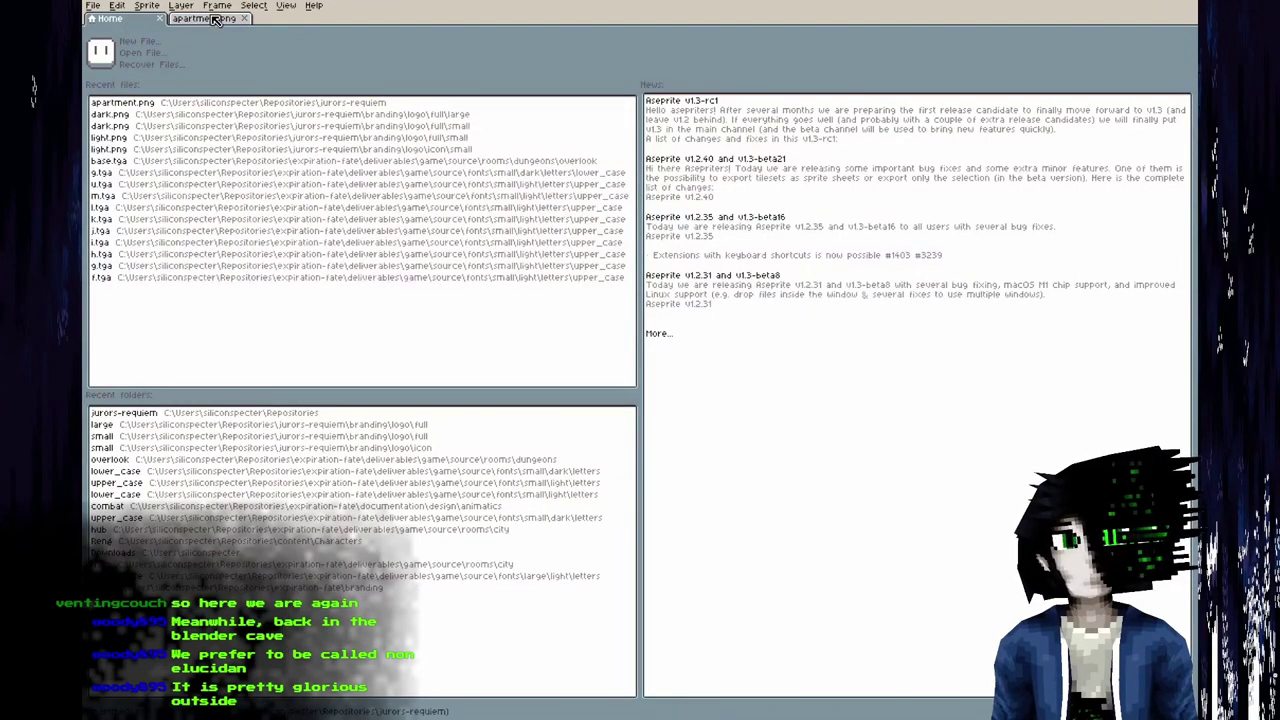
left_click(205, 19)
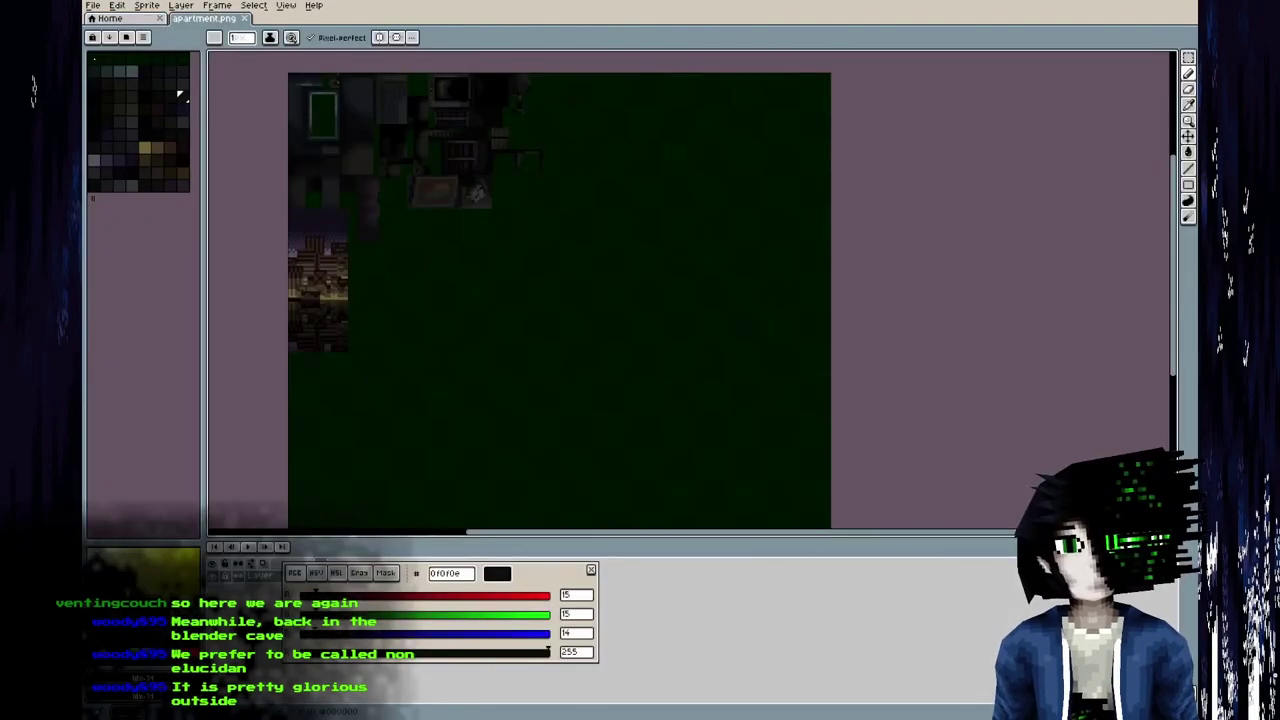
Switch to Visual Studio Code and open Cube.png from the project to examine the exported UV layout up close.
key("alt+Tab")
scroll(180, 534, "down", 5)
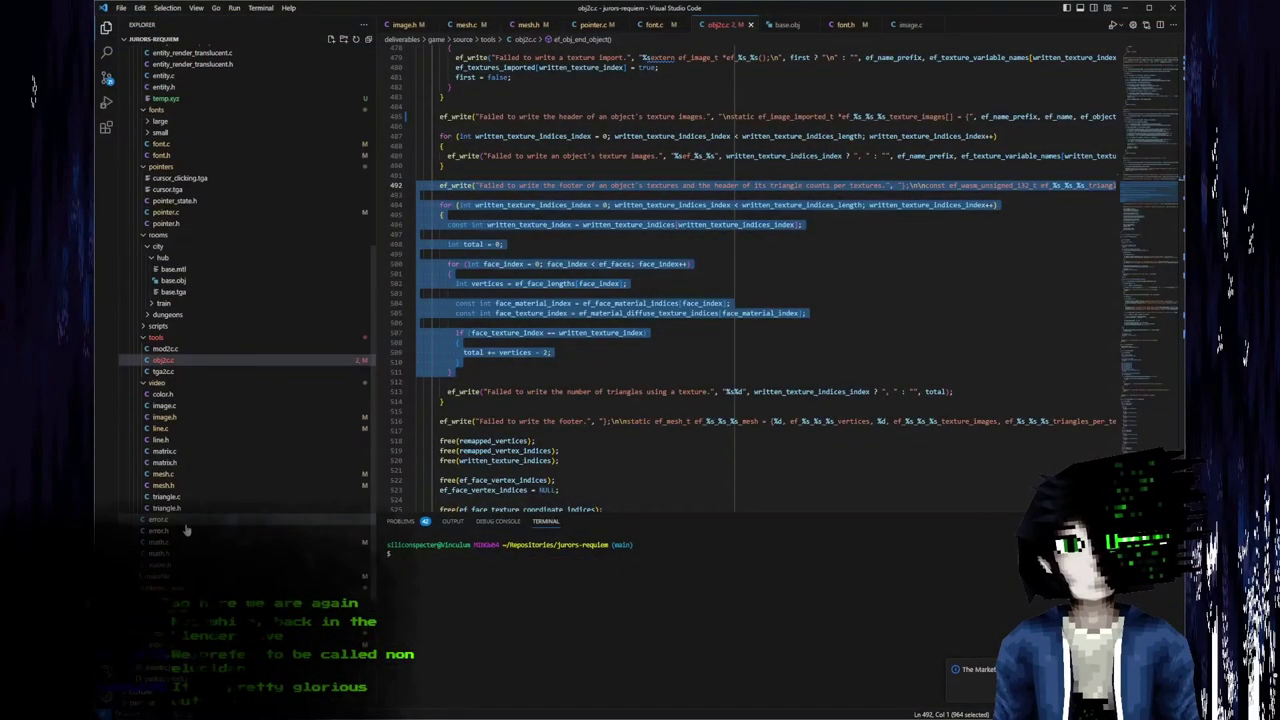
right_click(196, 486)
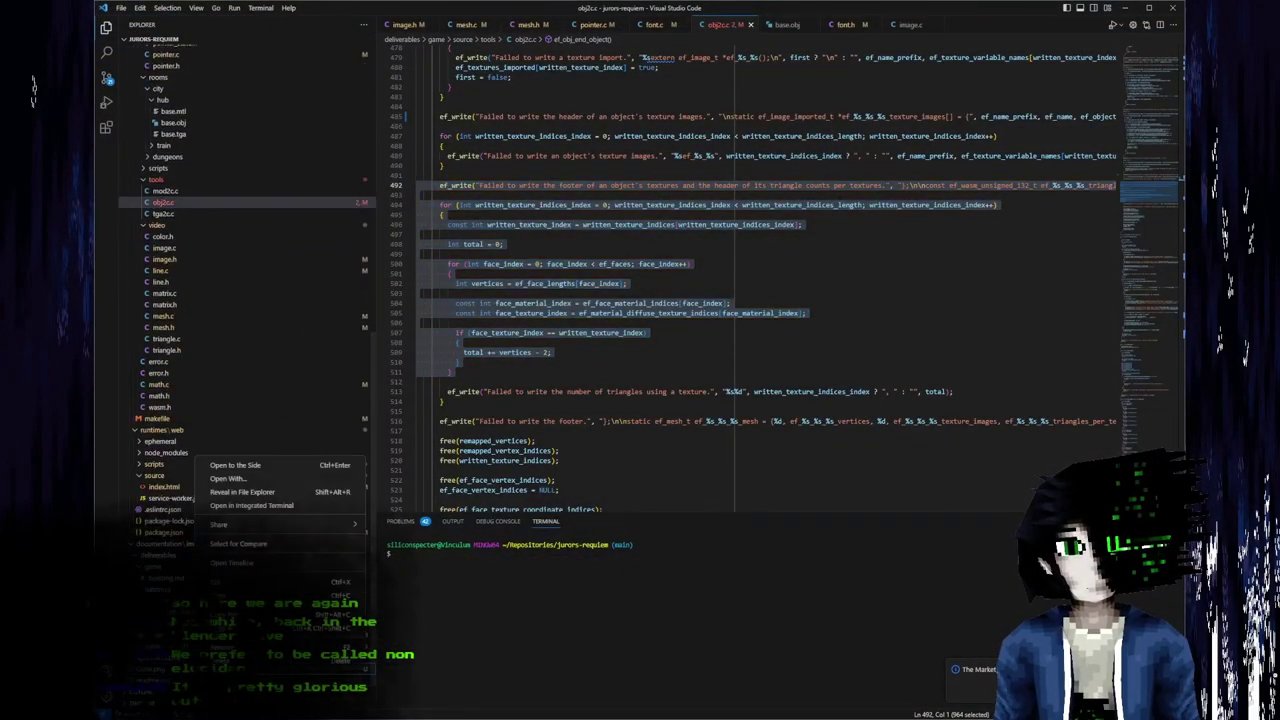
left_click(163, 672)
left_click(164, 673)
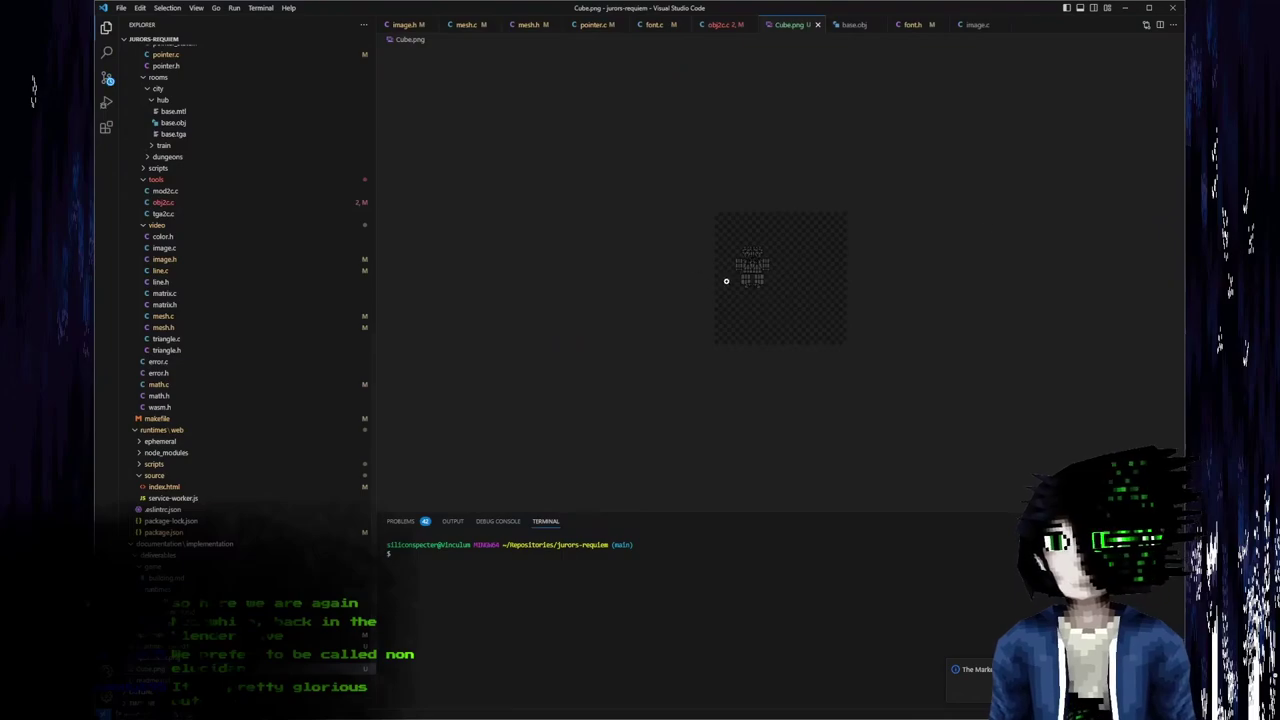
scroll(741, 262, "up", 3, "ctrl")
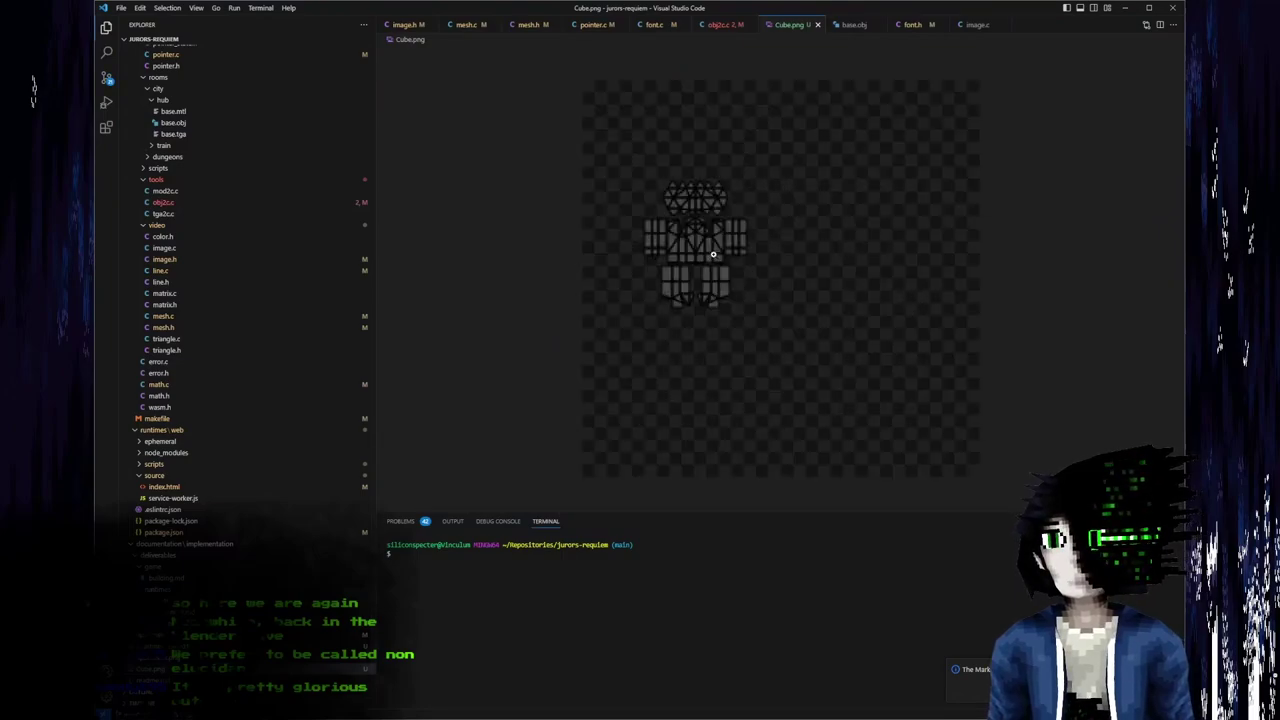
scroll(575, 191, "up", 4, "ctrl")
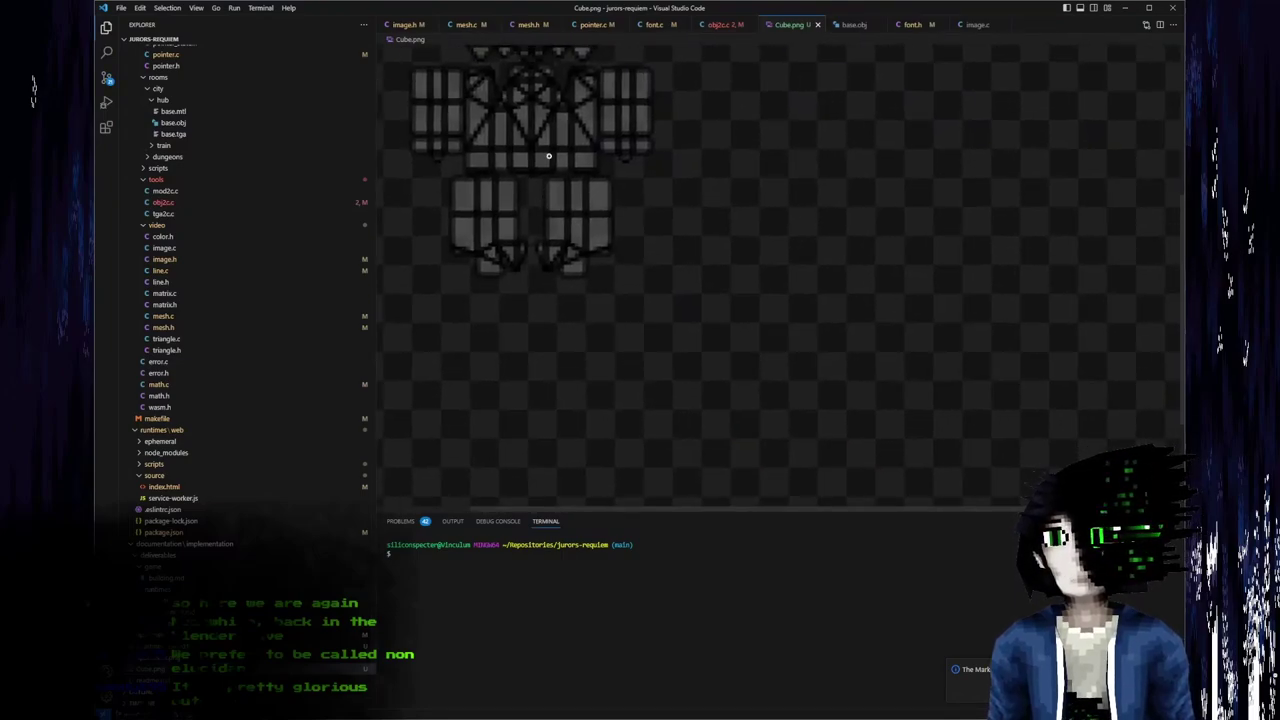
left_click_drag(471, 96, 515, 155)
scroll(561, 257, "up", 1, "ctrl")
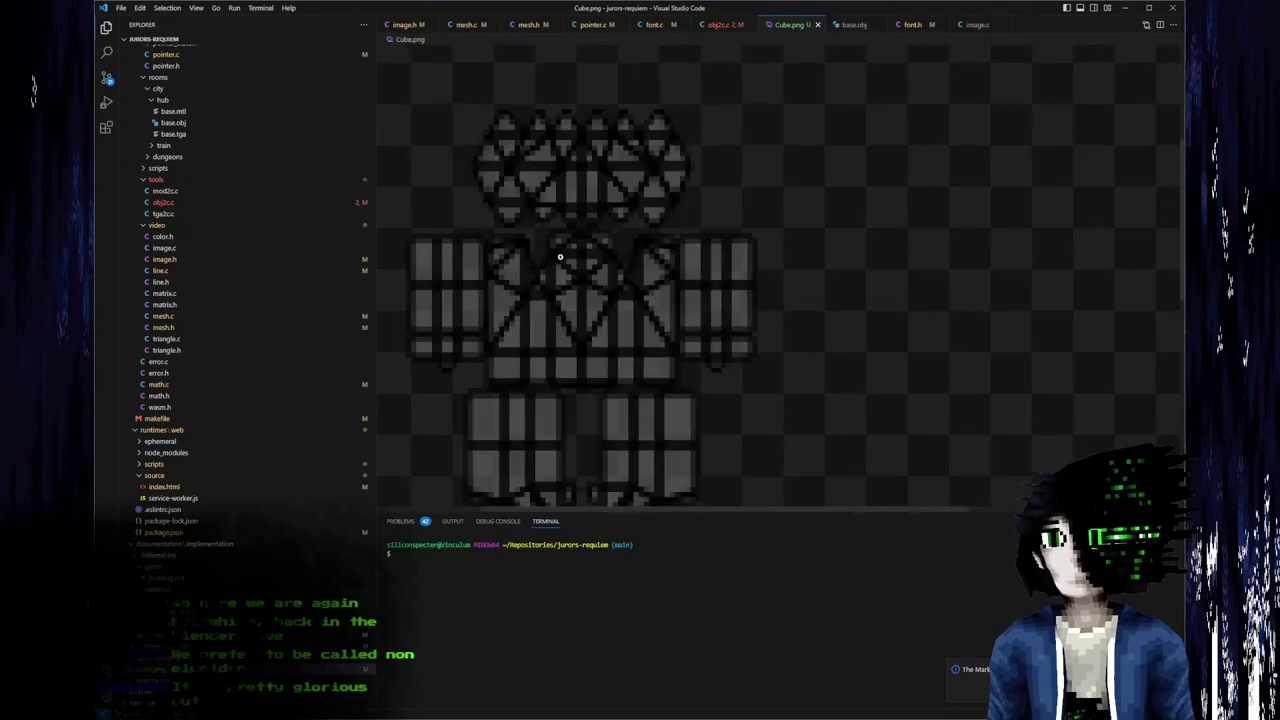
Examine the arm and torso islands in Cube.png and compare them with the figure in Blender and the apartment.png sprite in Aseprite.
middle_click_drag(527, 238, 485, 244)
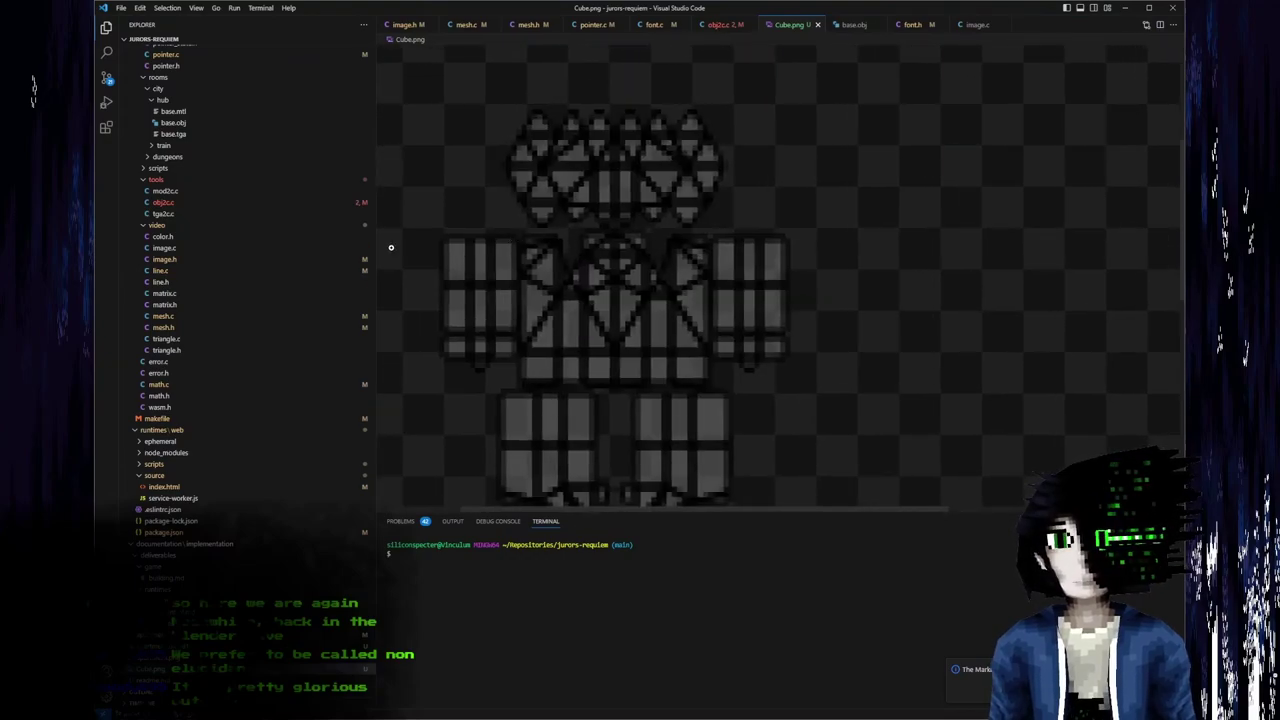
scroll(390, 249, "up", 2, "ctrl")
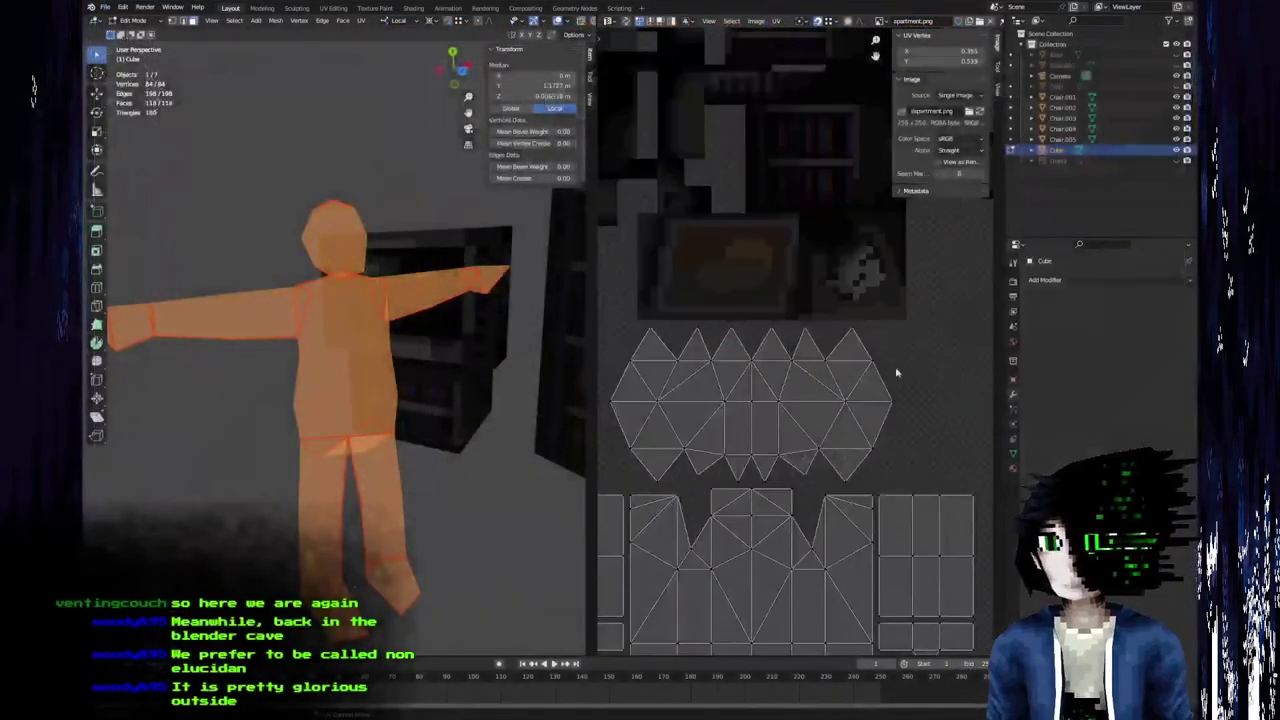
scroll(720, 310, "up", 5)
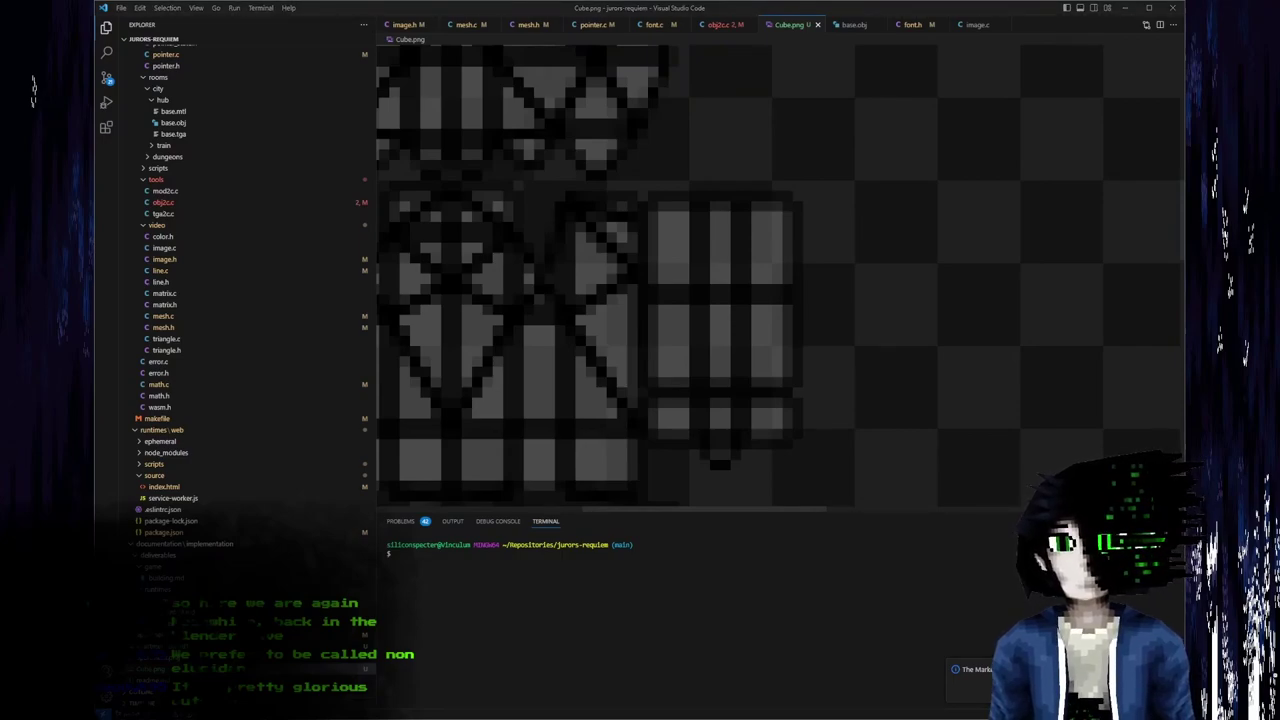
key("alt+Tab")
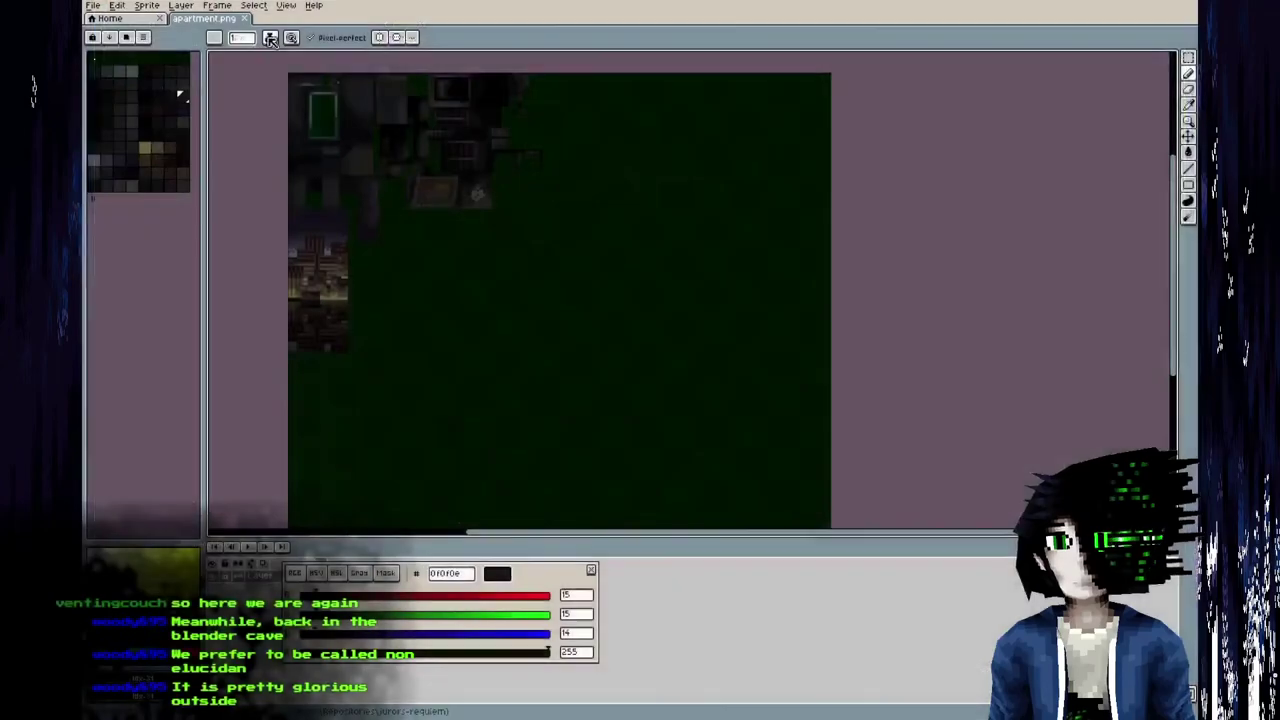
key("alt+Tab")
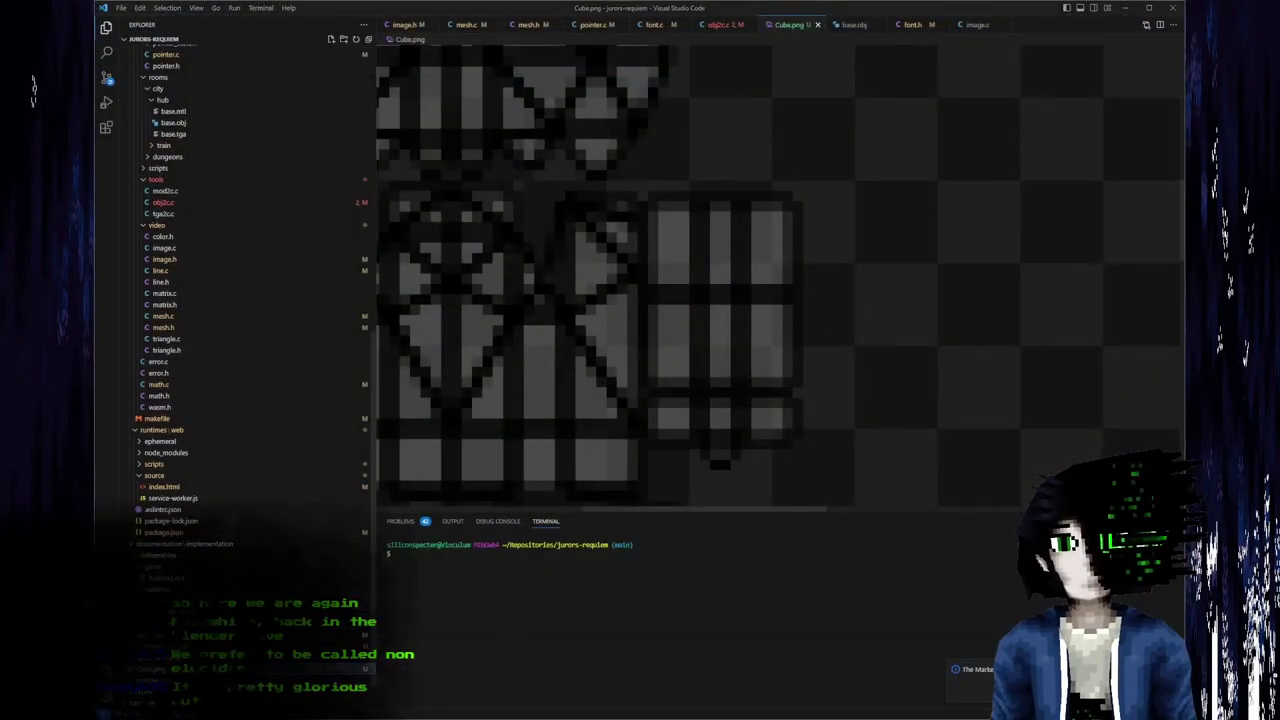
key("alt+Tab")
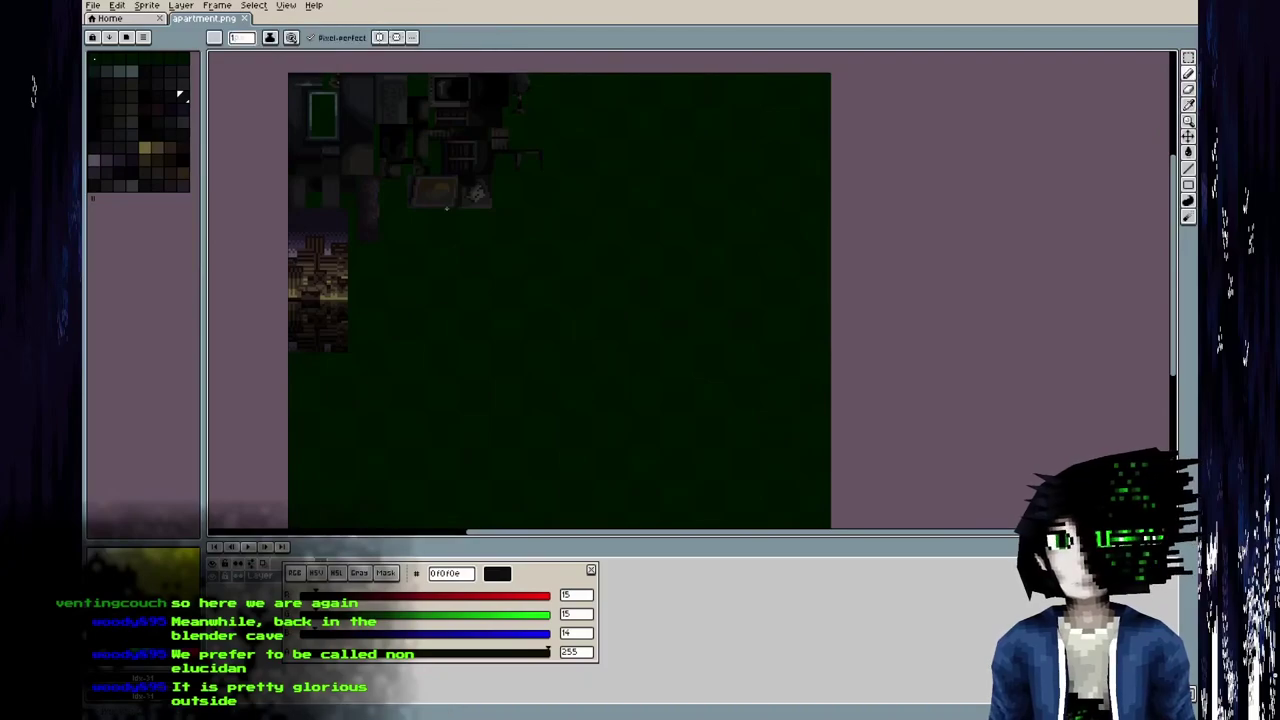
key("alt+Tab")
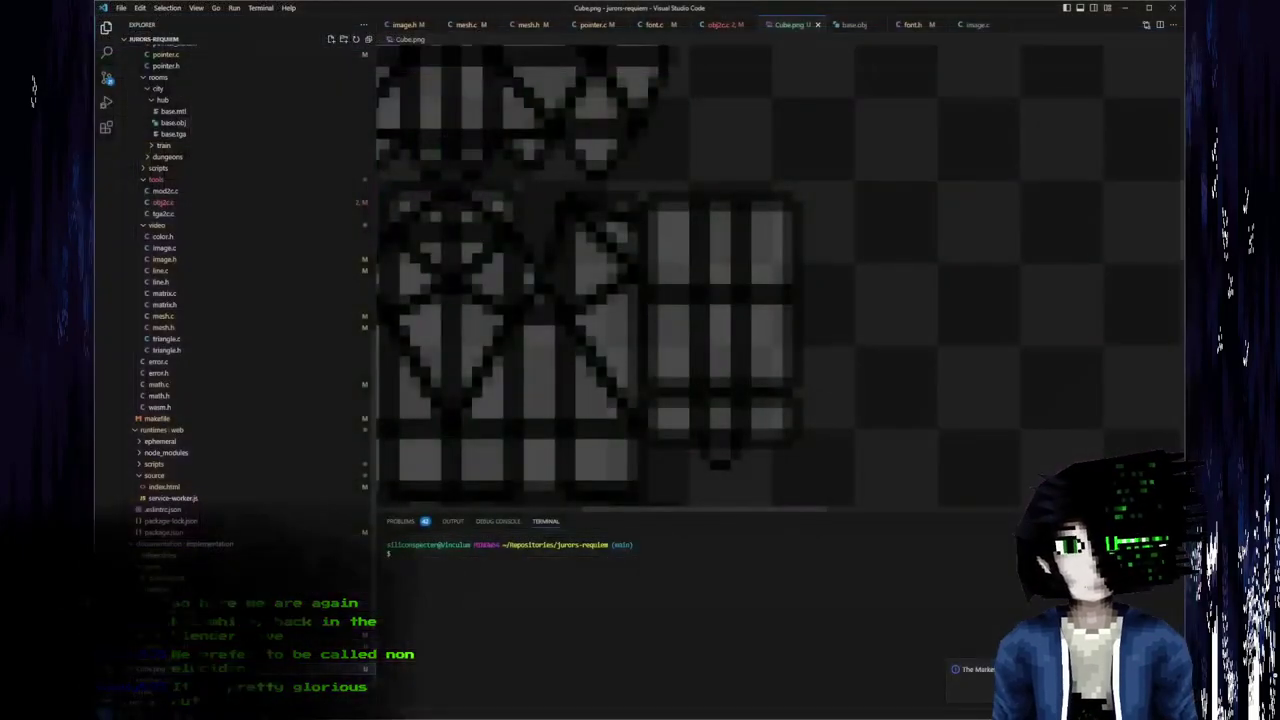
Reveal Cube.png in the file explorer, open it in Aseprite and inspect the UV layout up close.
right_click(158, 670)
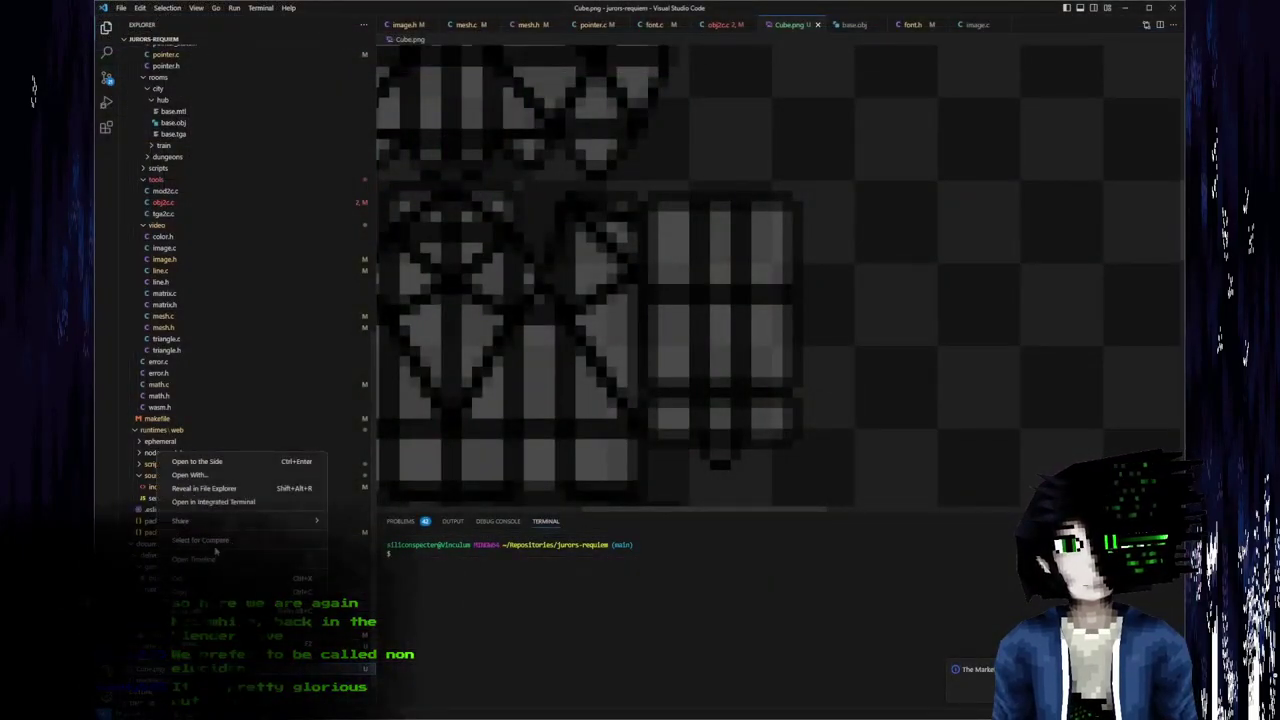
left_click(227, 484)
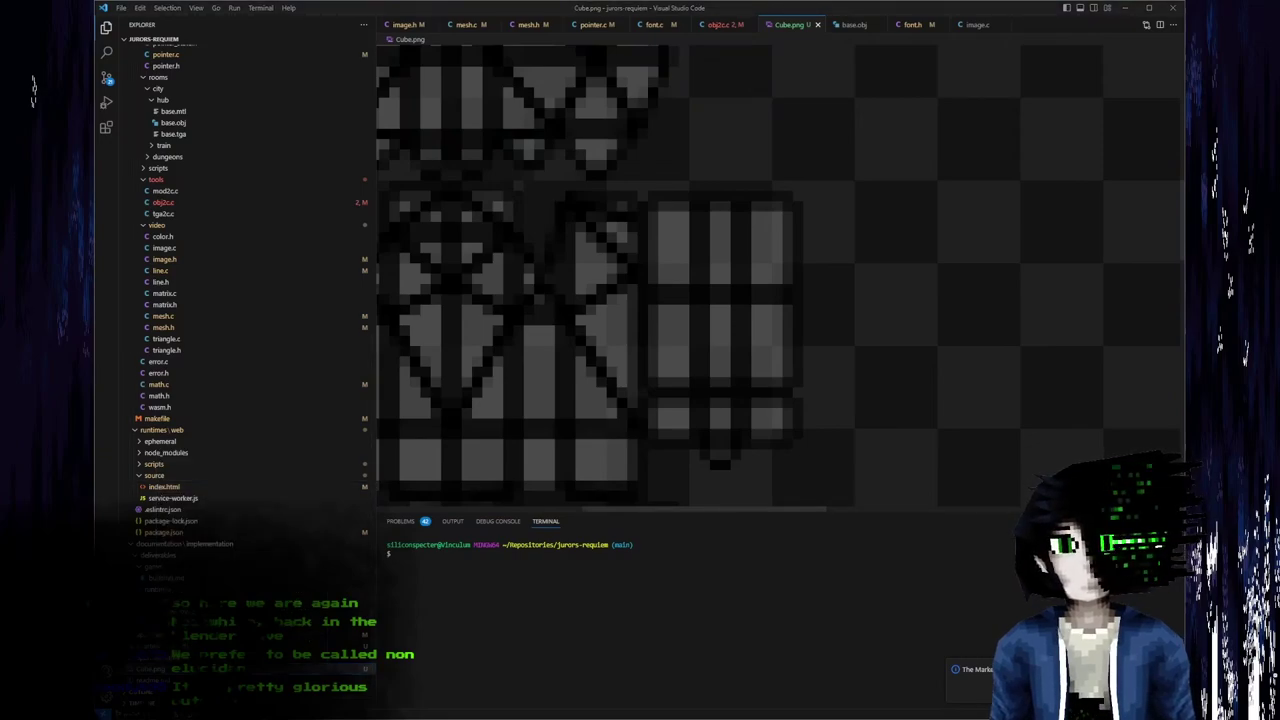
key("alt+Tab")
scroll(627, 320, "up", 4)
middle_click_drag(648, 272, 458, 482)
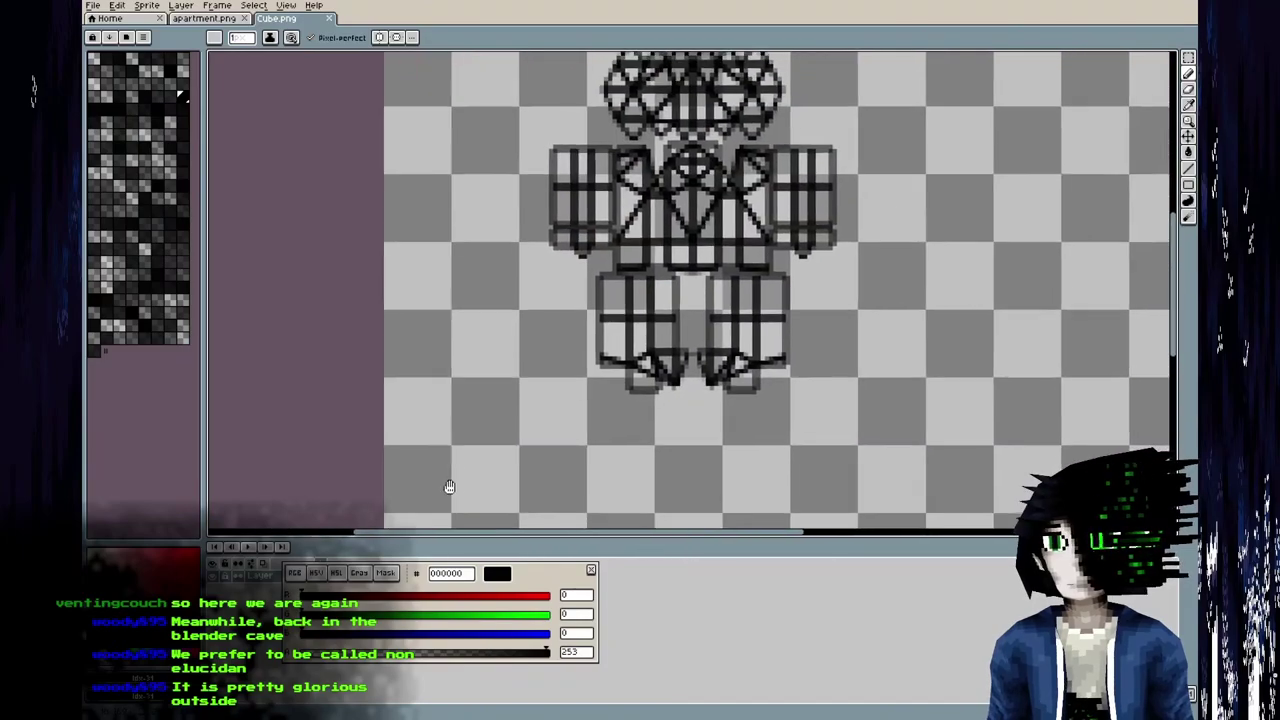
scroll(517, 354, "up", 5)
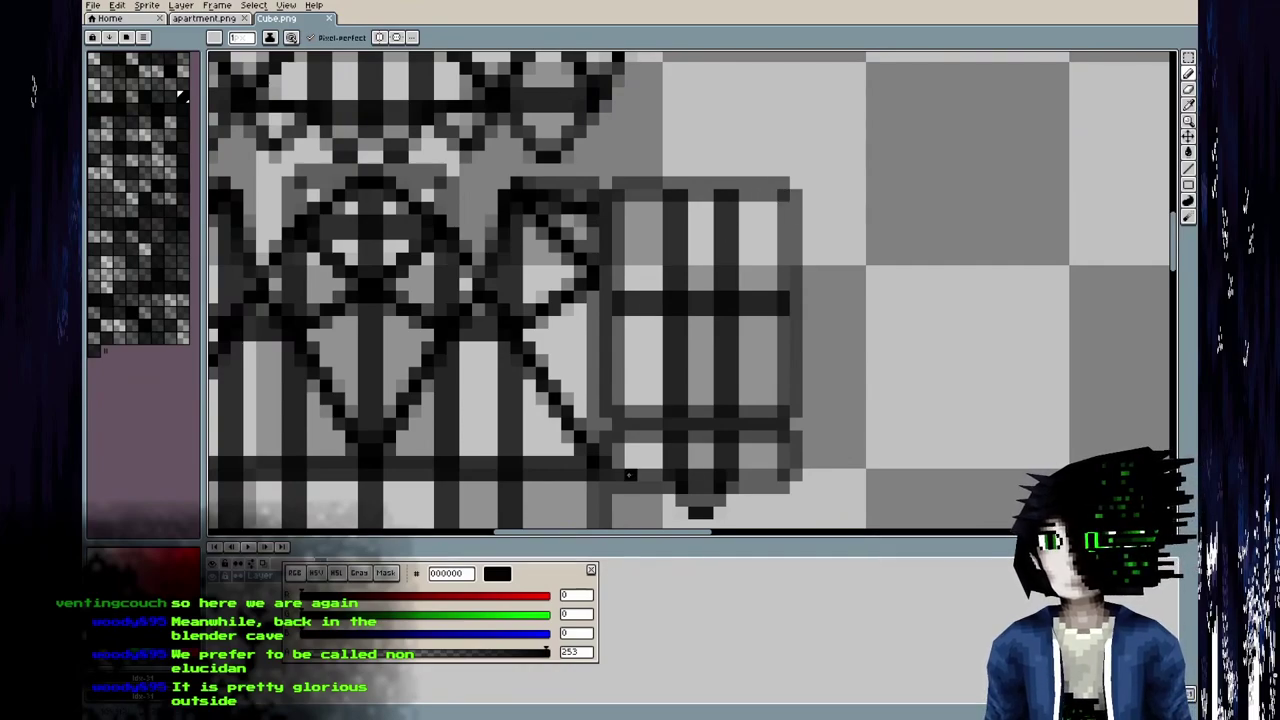
scroll(724, 372, "down", 2)
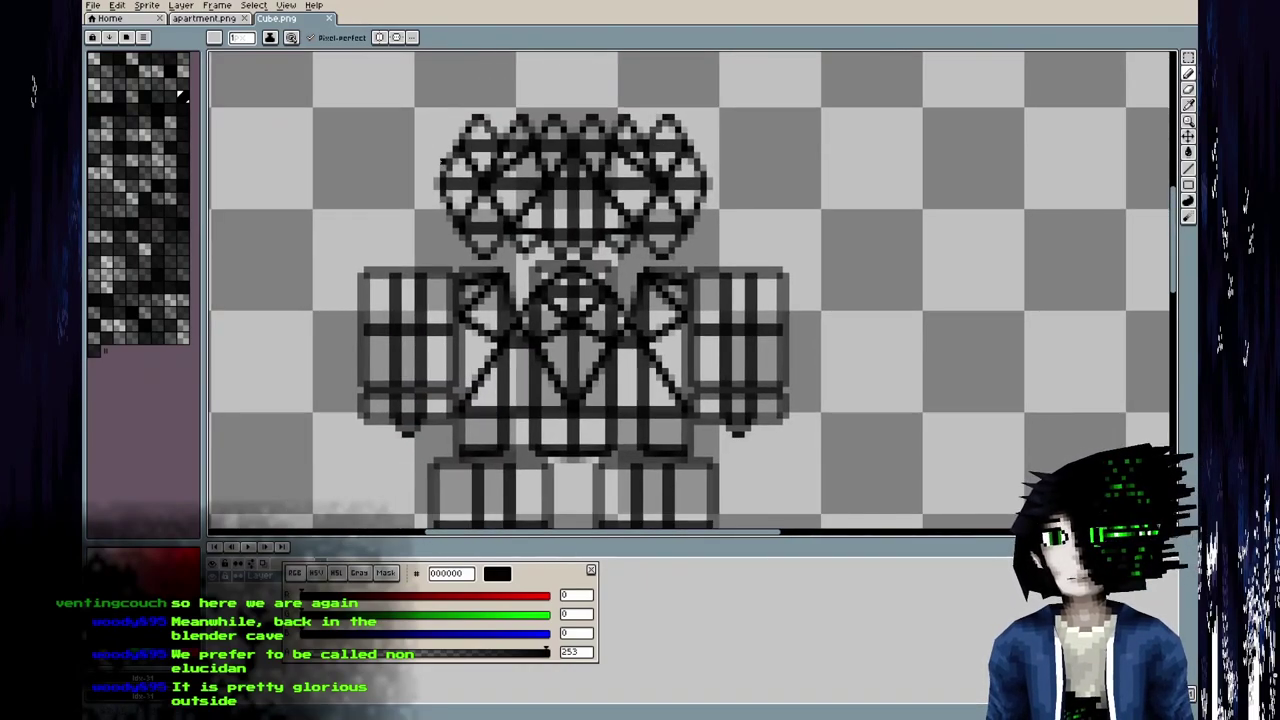
scroll(690, 290, "down", 2)
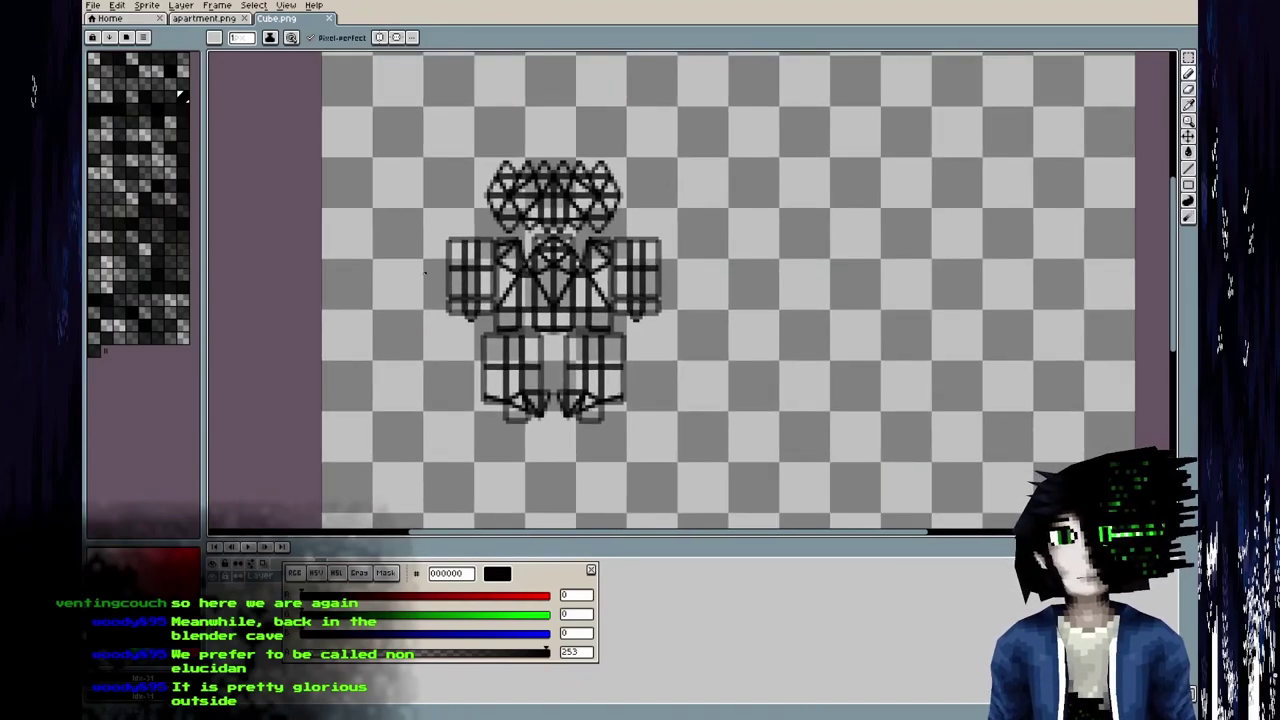
Copy the UV layout from Cube.png and paste it onto a new layer in apartment.png.
left_click_drag(94, 58, 99, 369)
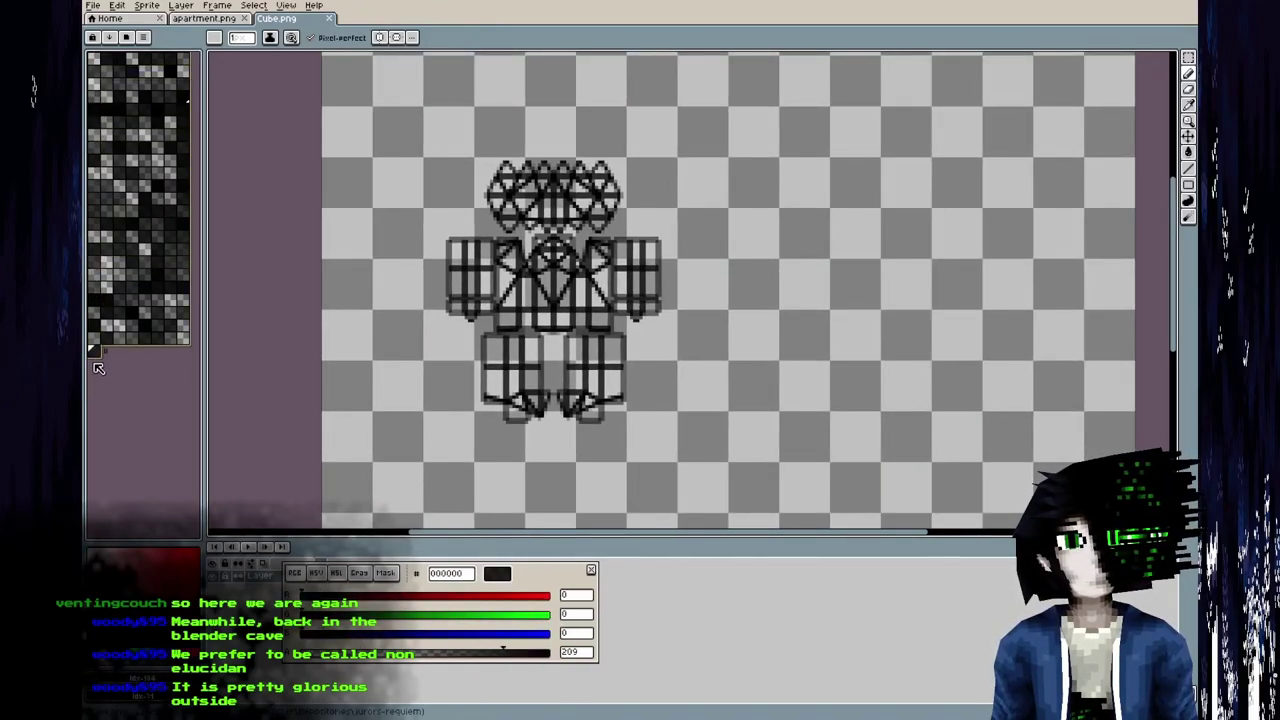
scroll(512, 222, "up", 2)
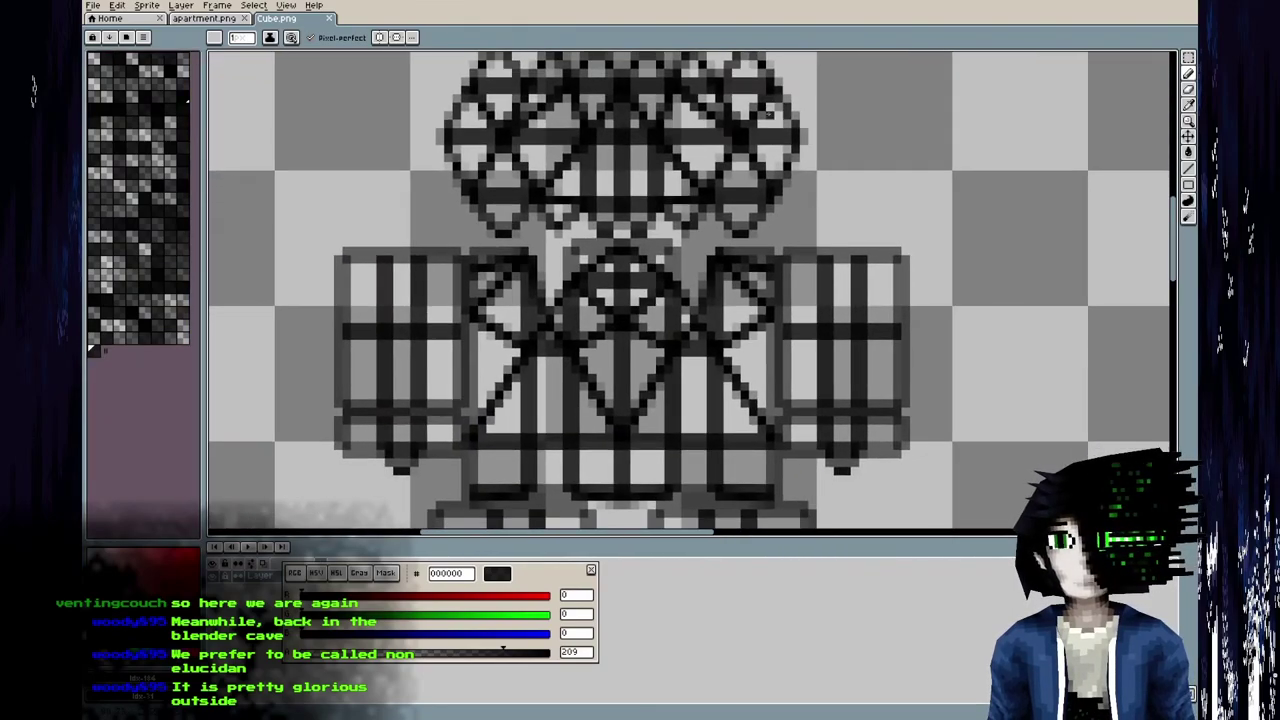
key("v")
left_click(227, 20)
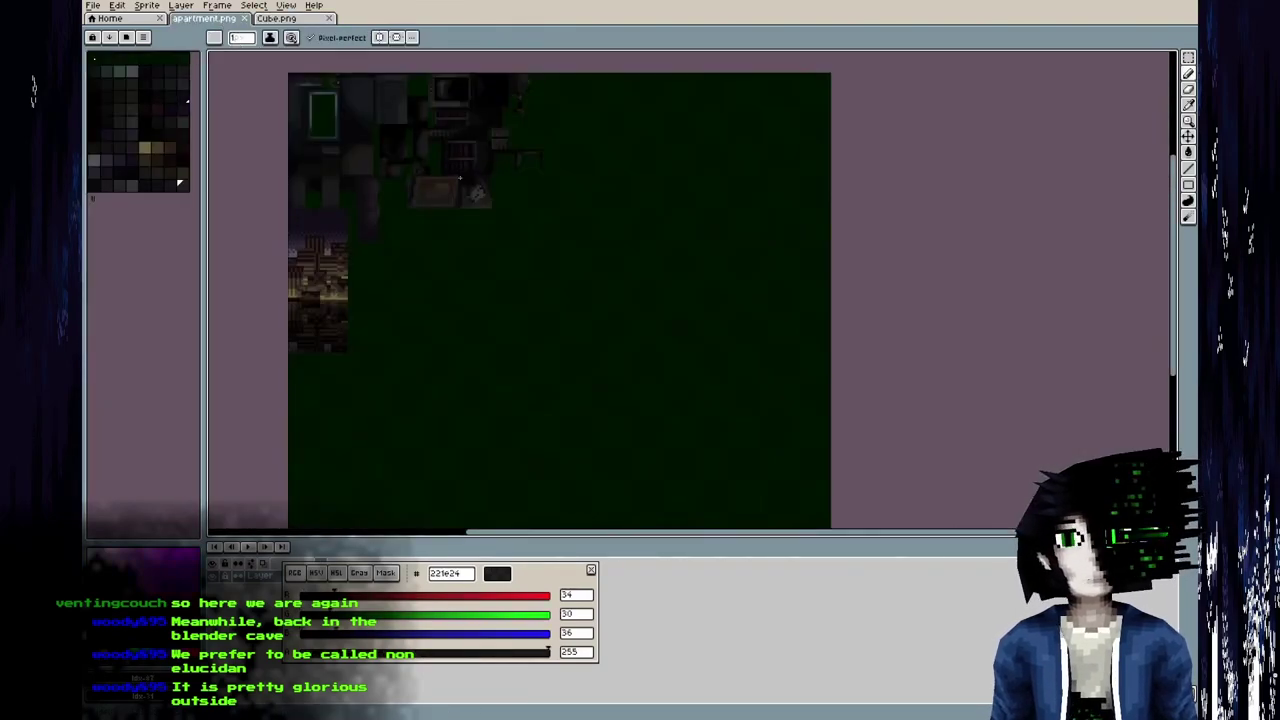
scroll(341, 193, "up", 1)
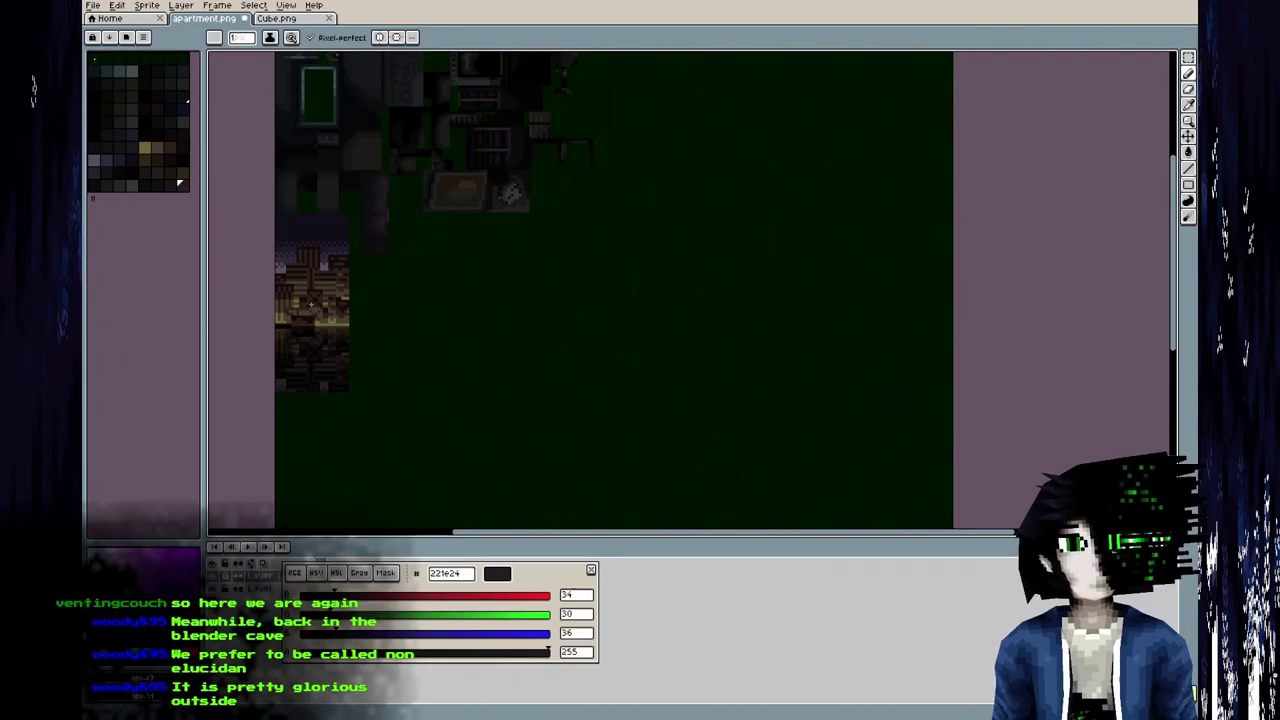
key("ctrl+v")
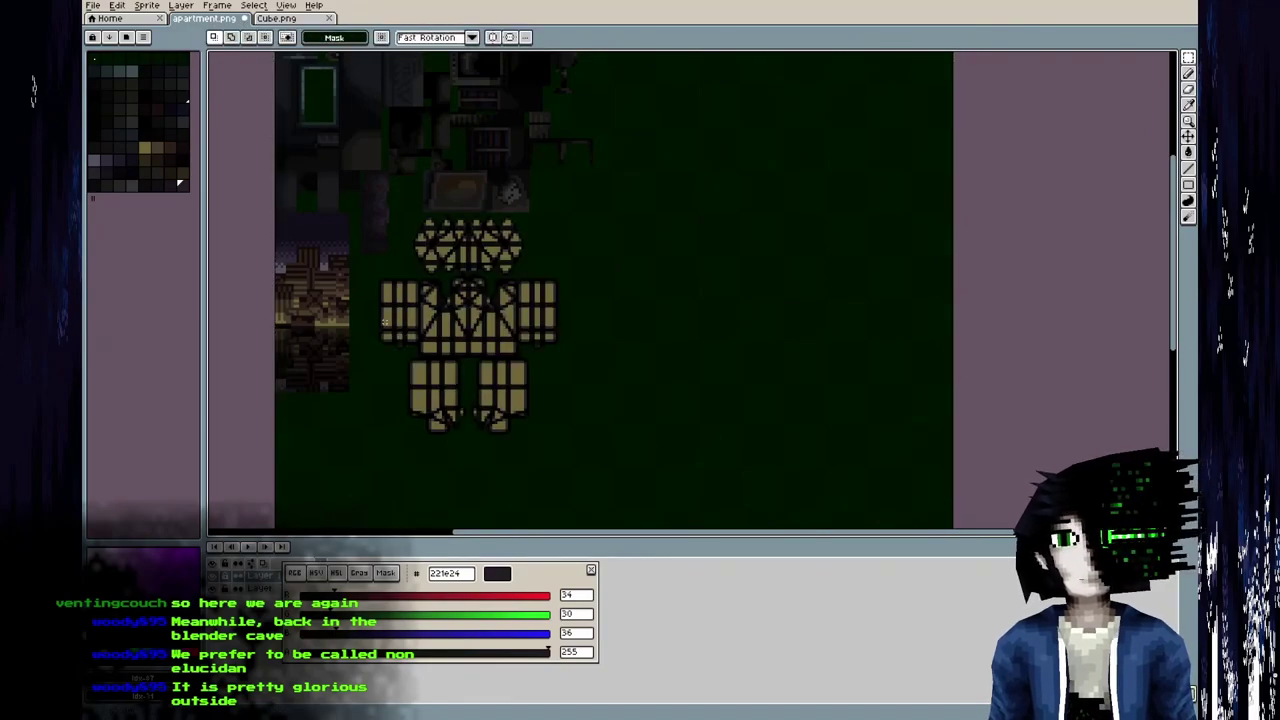
Move the color window clear of the layer list and make the layer holding the UV layout active.
left_click_drag(547, 584, 977, 579)
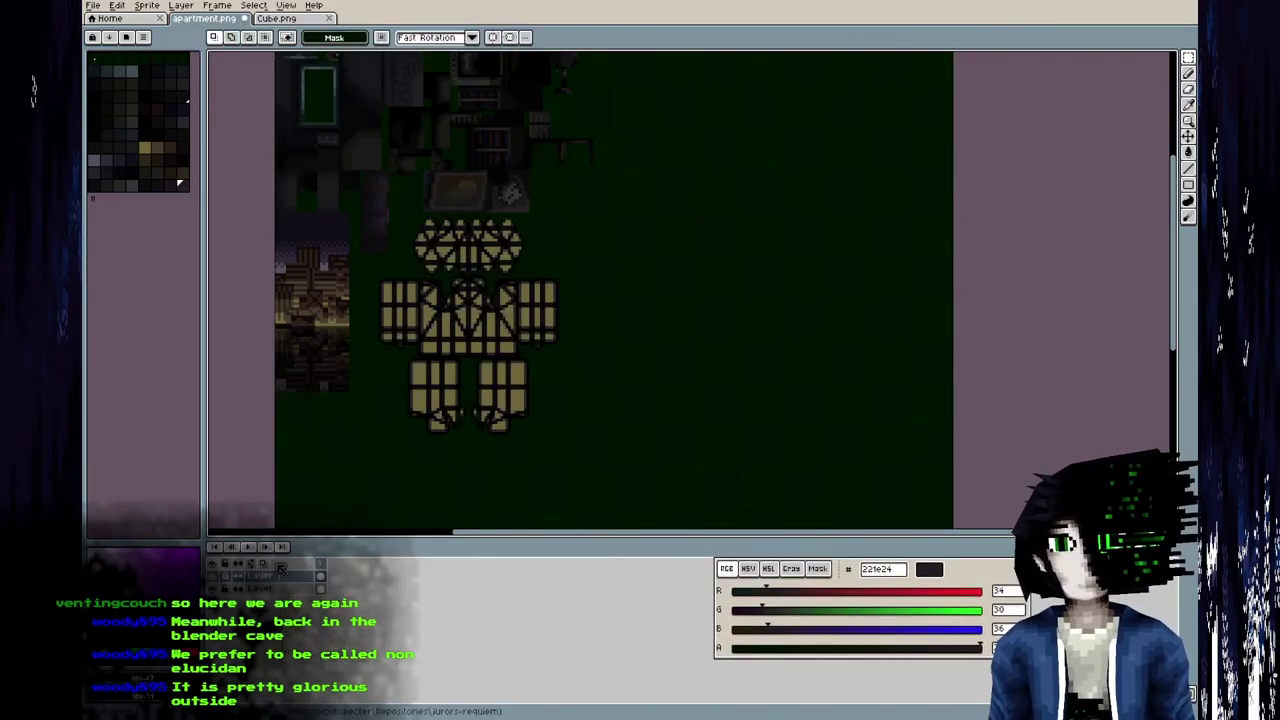
left_click_drag(286, 580, 286, 590)
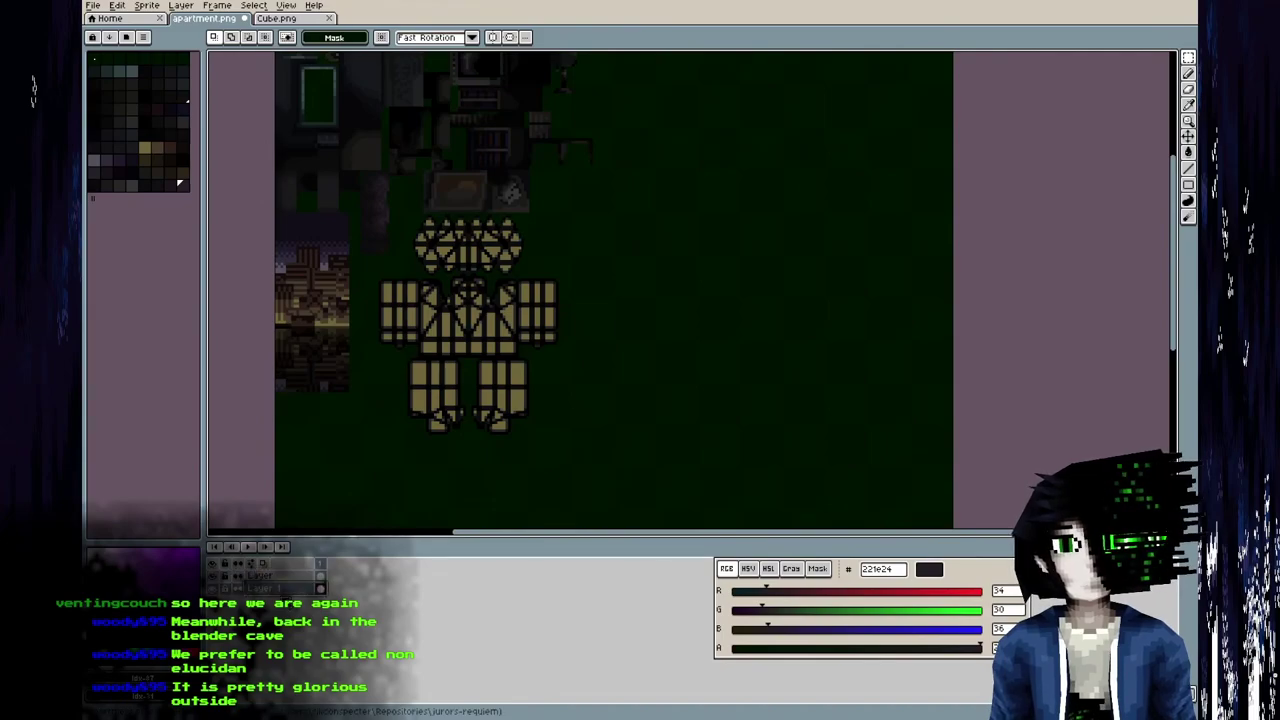
left_click(288, 577)
scroll(477, 313, "up", 4)
middle_click_drag(442, 274, 606, 324)
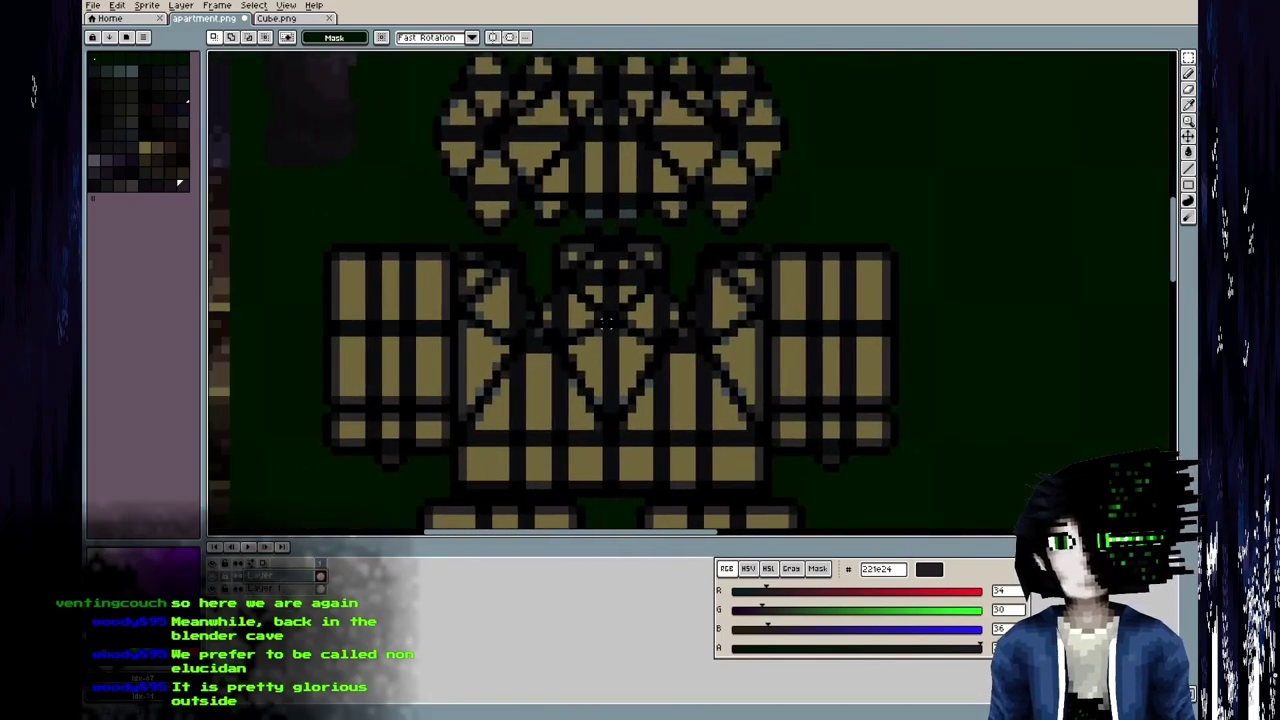
Extend the palette with additional rows of black swatches and select one of the new swatches.
left_click_drag(93, 199, 97, 252)
left_click(104, 213)
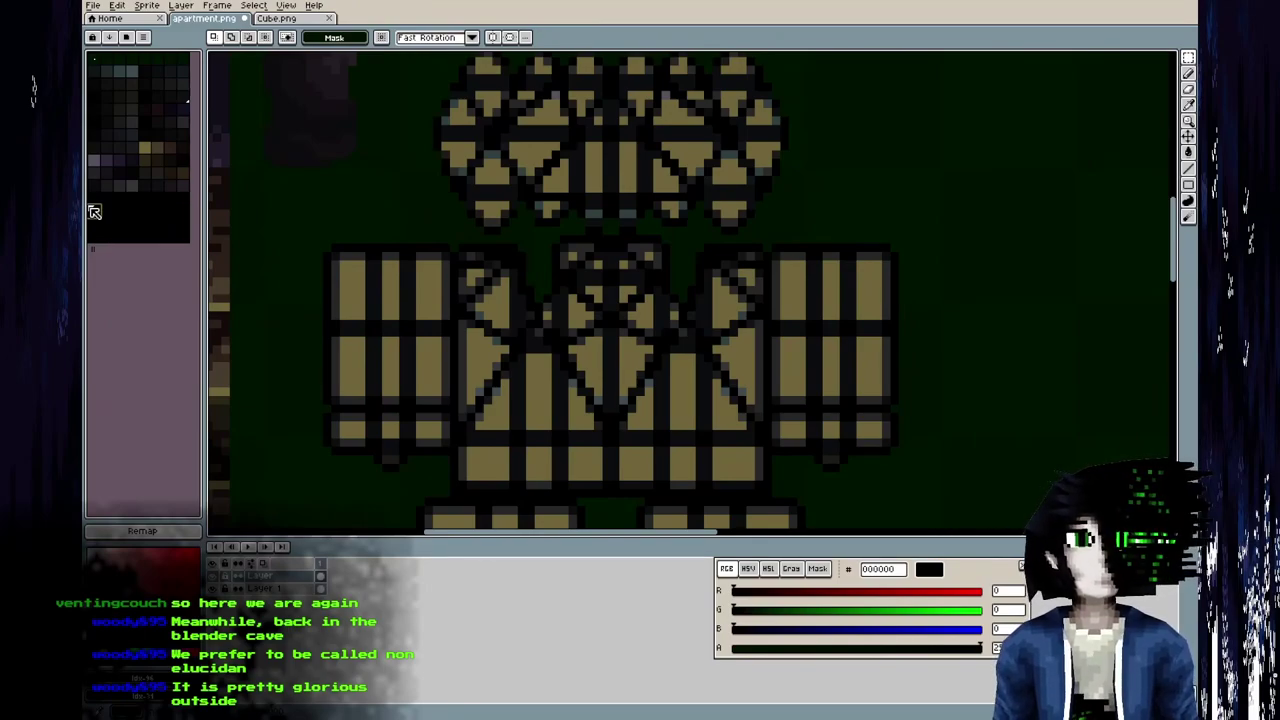
middle_click_drag(719, 325, 711, 407)
middle_click_drag(621, 242, 511, 226)
middle_click_drag(551, 320, 483, 212)
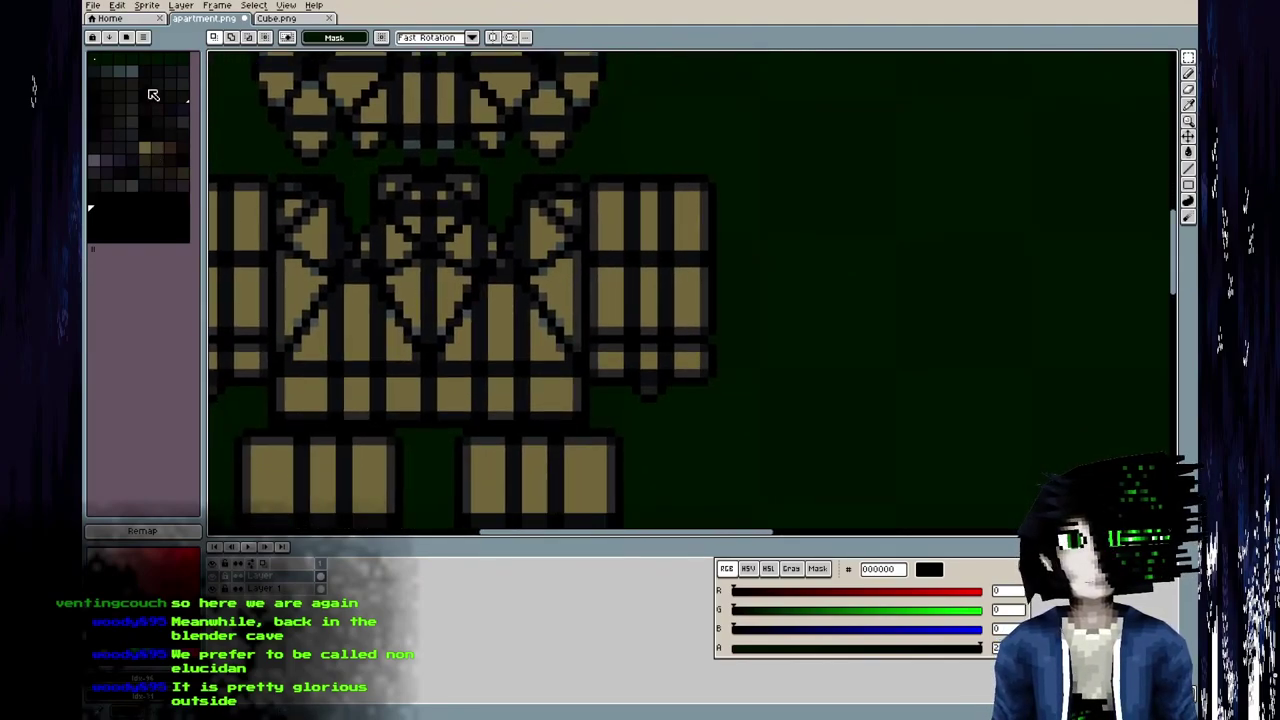
Cover the right-hand arm island with a filled rectangle in color 56515e and save the sprite.
left_click(96, 162)
scroll(443, 286, "up", 1)
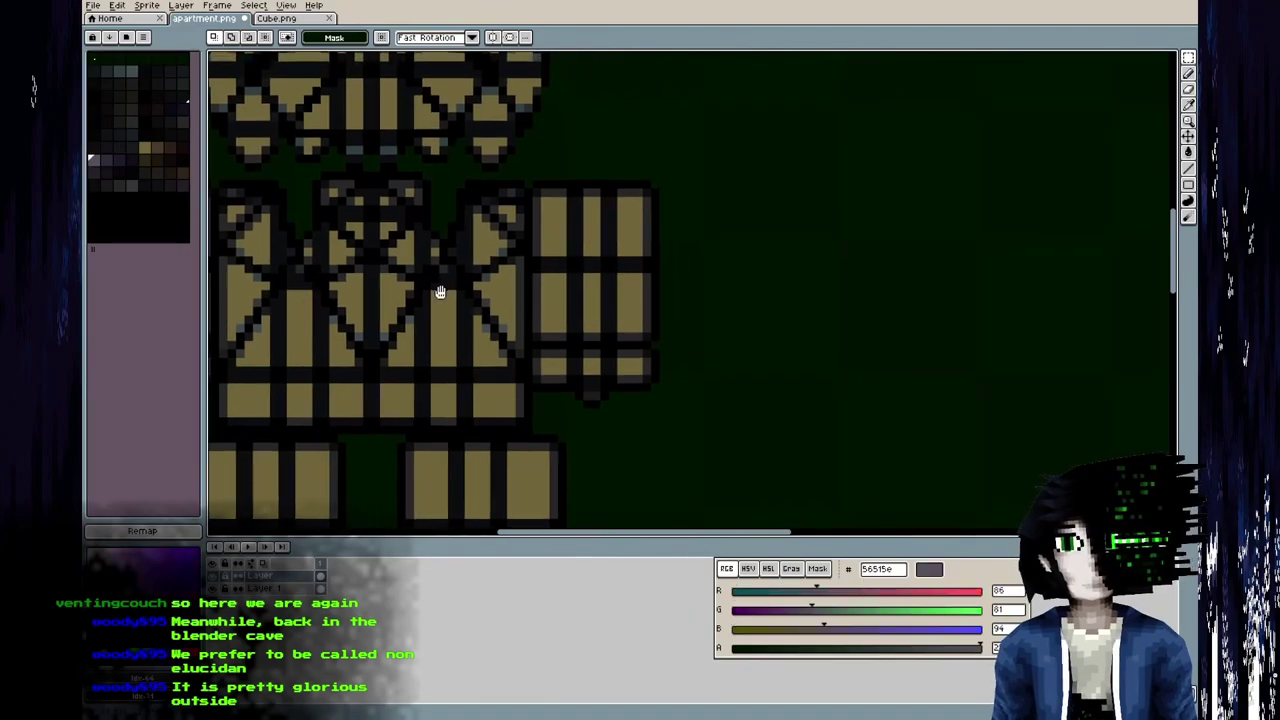
scroll(700, 232, "up", 1)
left_click(1188, 184)
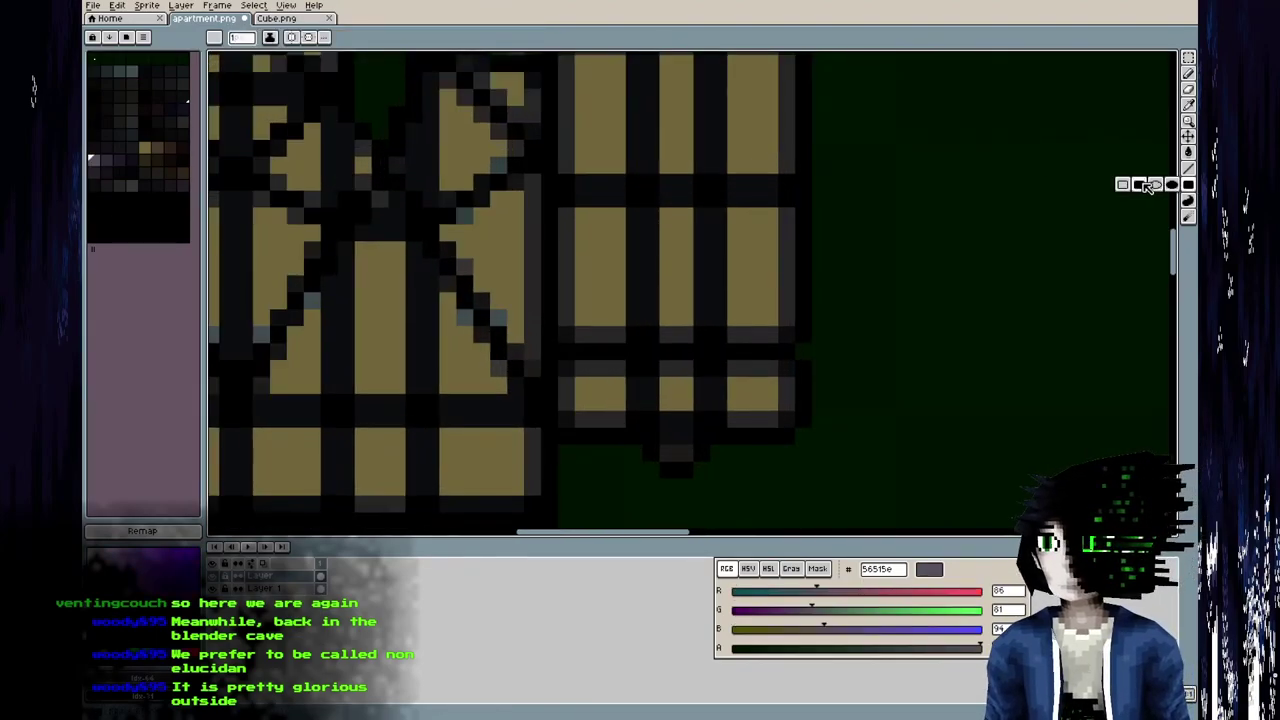
scroll(820, 266, "down", 2)
left_click_drag(782, 449, 611, 164)
key("ctrl+s")
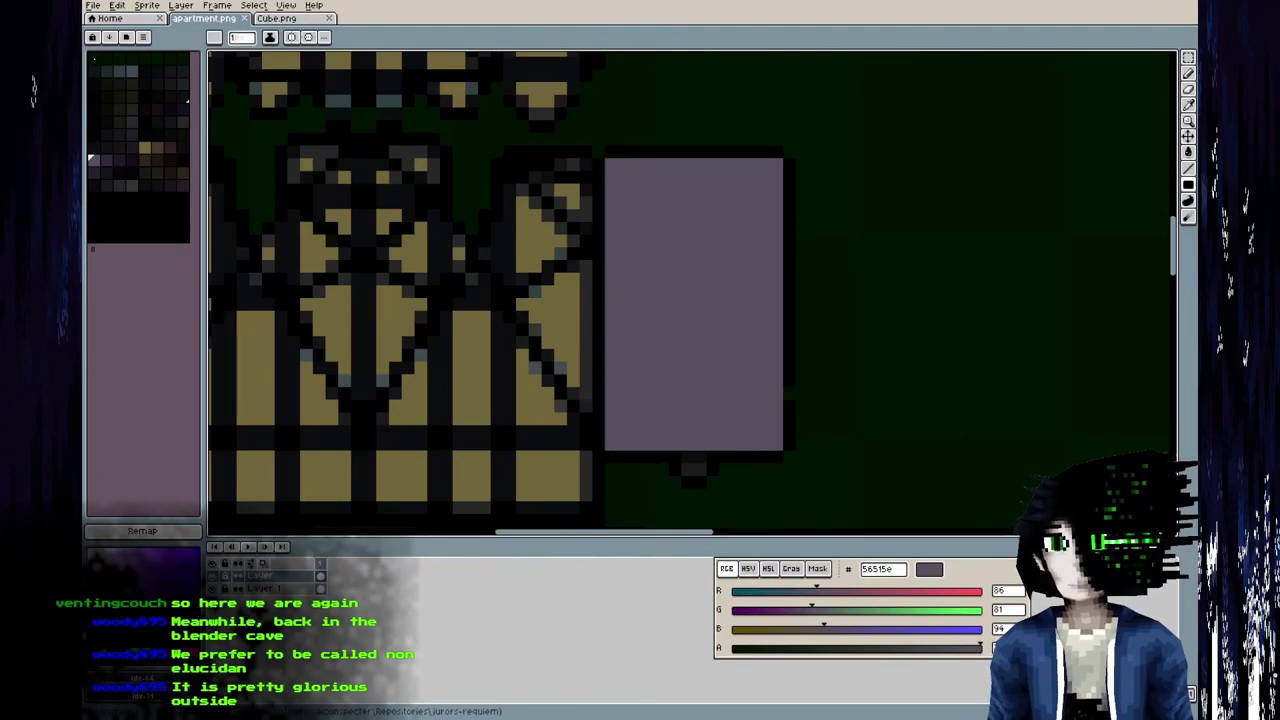
Switch to Blender, reload the apartment.png texture, leave Edit Mode and inspect the painted arm on the figure.
key("alt")
key("alt+Tab")
key("alt+r")
middle_click_drag(440, 400, 577, 540)
scroll(280, 326, "up", 3)
key("Tab")
middle_click_drag(276, 310, 345, 271)
scroll(295, 414, "up", 3)
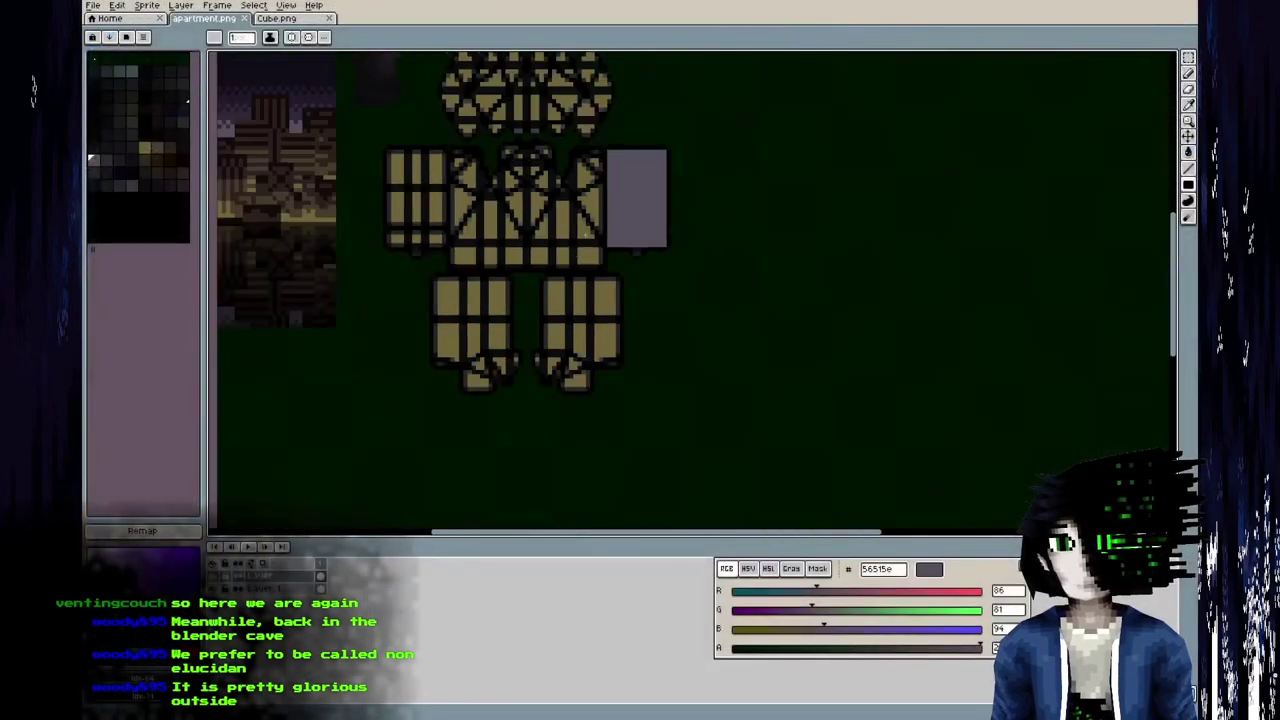
Try filling the outer part of the right-hand leg island in apartment.png with color 56515e.
scroll(521, 267, "up", 3)
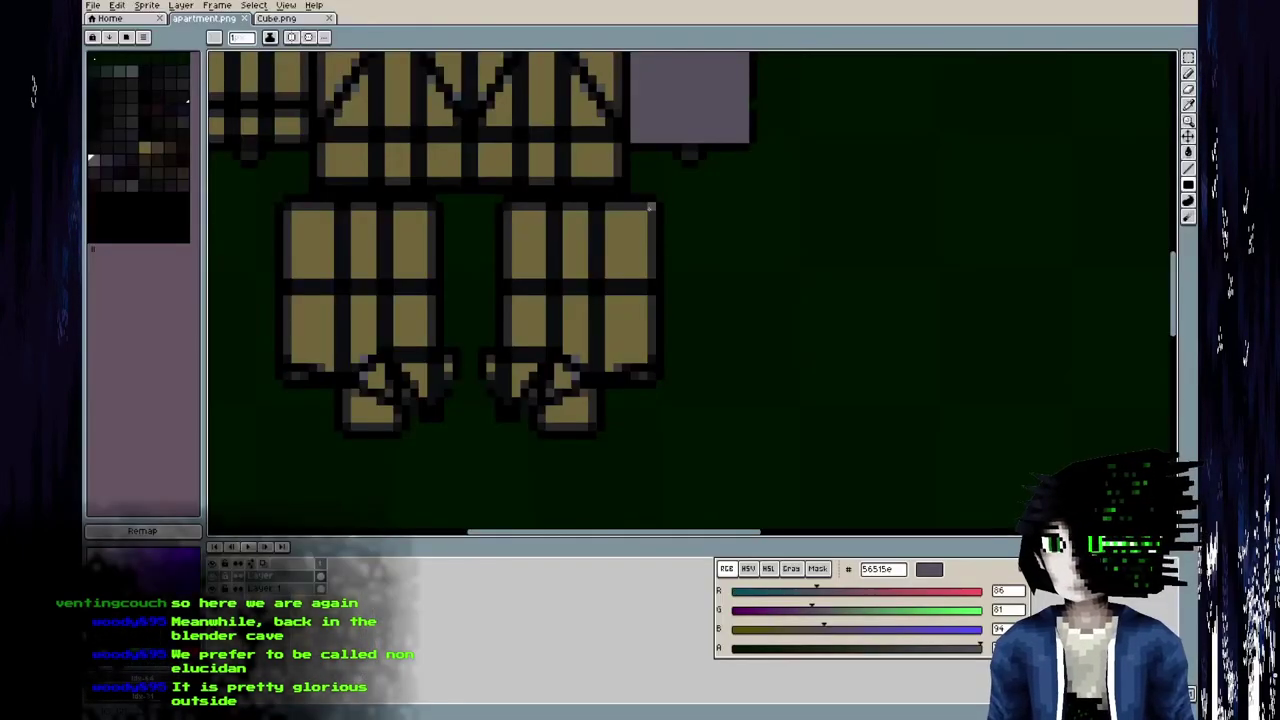
left_click_drag(650, 207, 656, 381)
key("ctrl+z")
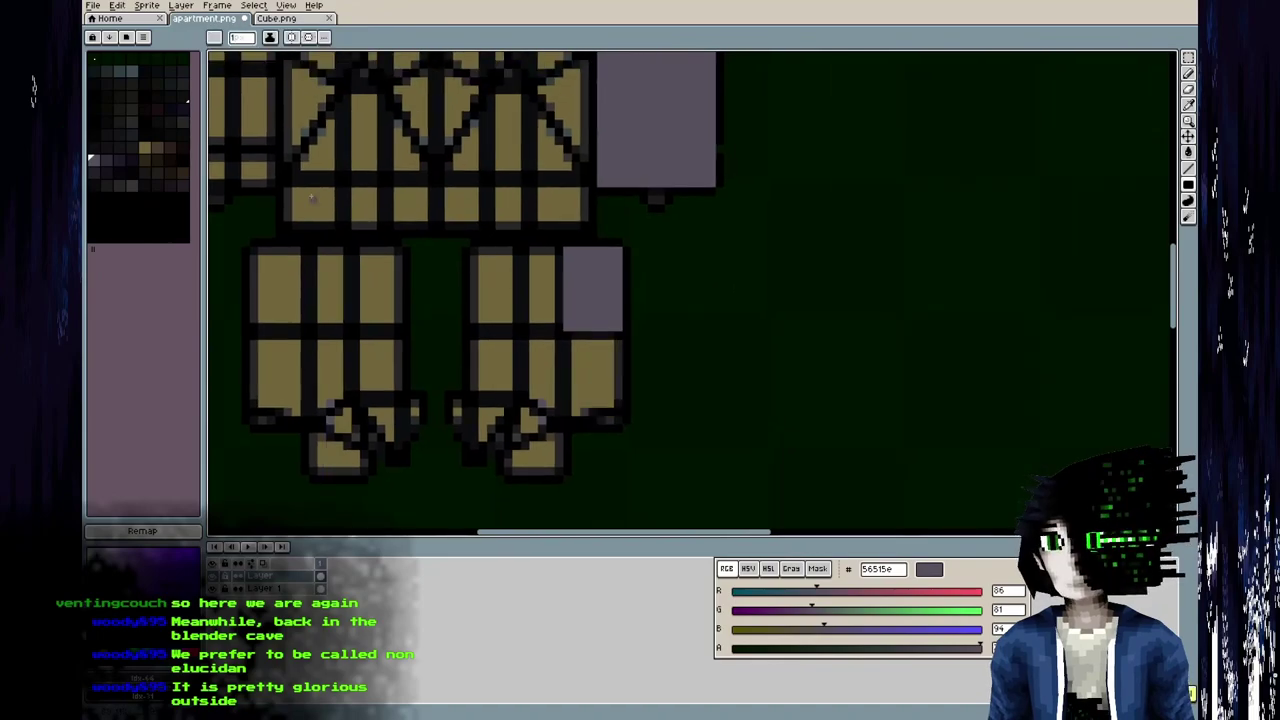
Fill the upper outer and central middle sections of the right-hand arm island with color 302a38 and save the sprite.
left_click(104, 158)
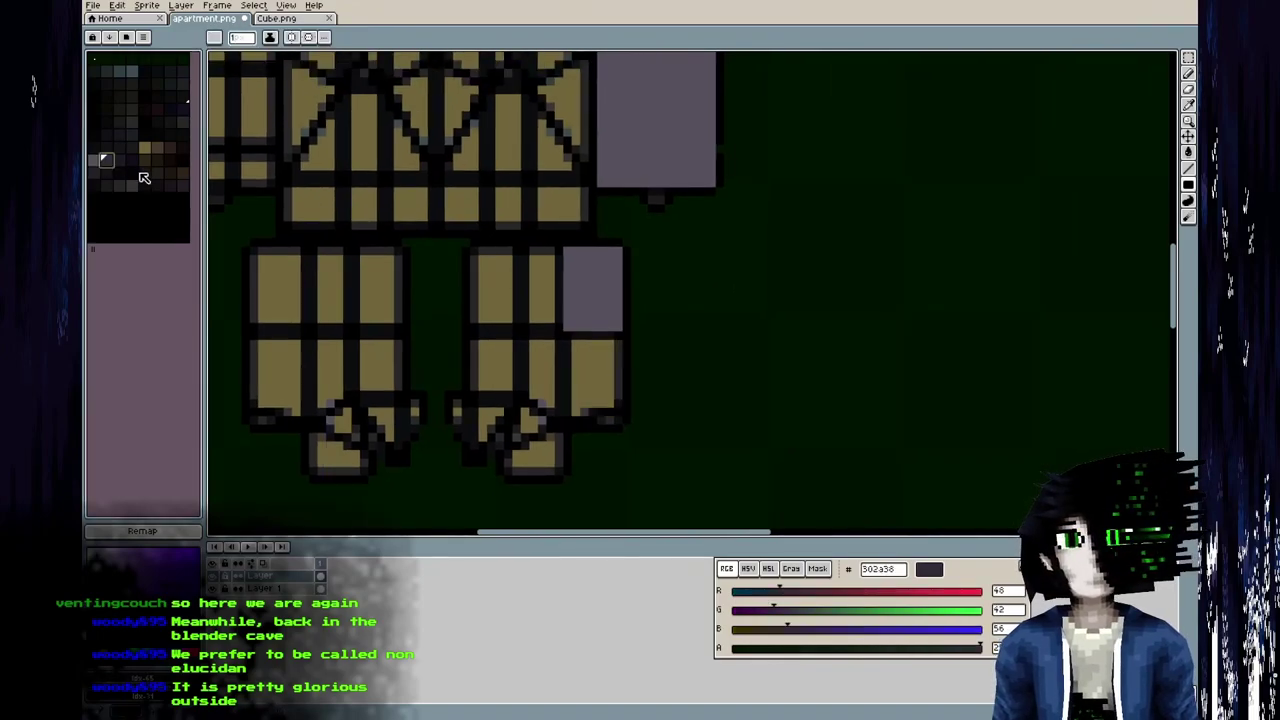
scroll(569, 251, "down", 3)
scroll(575, 200, "up", 3)
left_click_drag(656, 212, 603, 314)
middle_click_drag(603, 314, 615, 264)
left_click_drag(605, 278, 566, 380)
key("ctrl+s")
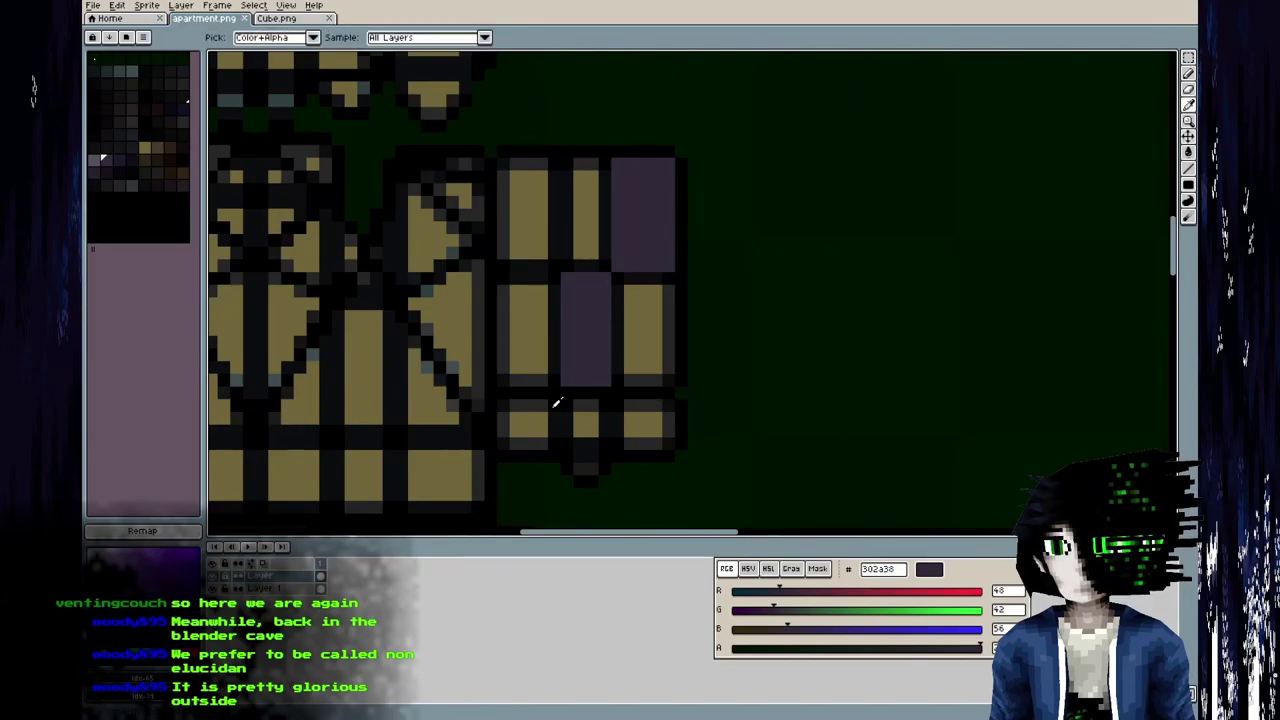
Switch to Blender, reload the texture and check the two painted arm sections on the figure before returning to Aseprite.
key("alt+Tab")
key("alt+r")
middle_click_drag(308, 247, 200, 421)
key("alt+Tab")
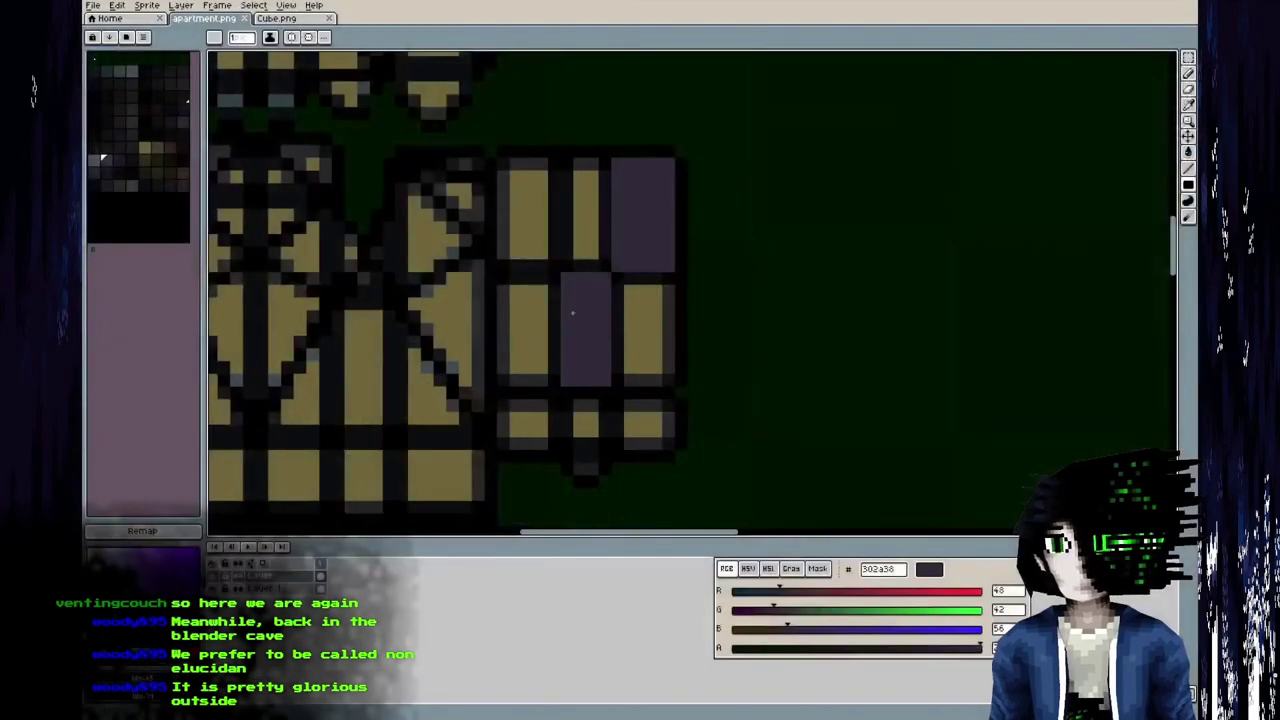
Fill the upper inner section of the right-hand arm island with color 302a38 and compare the sprite with the figure in Blender.
left_click(523, 183)
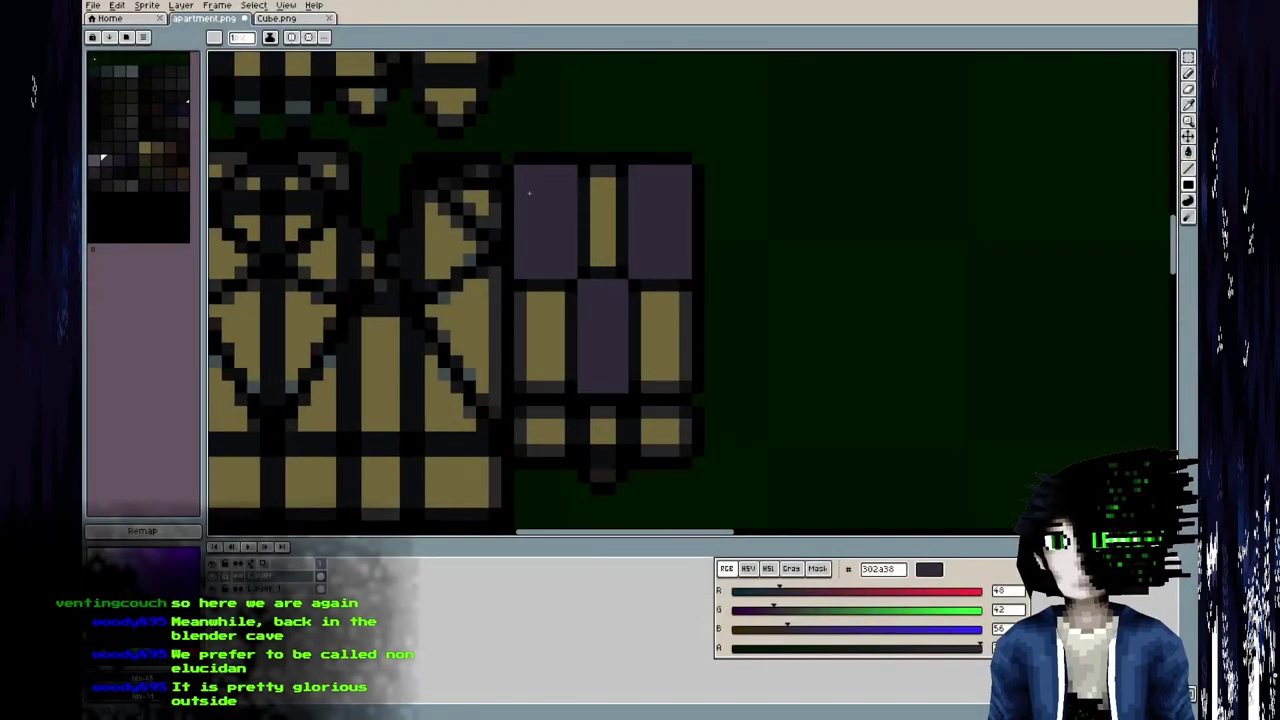
key("alt+Tab")
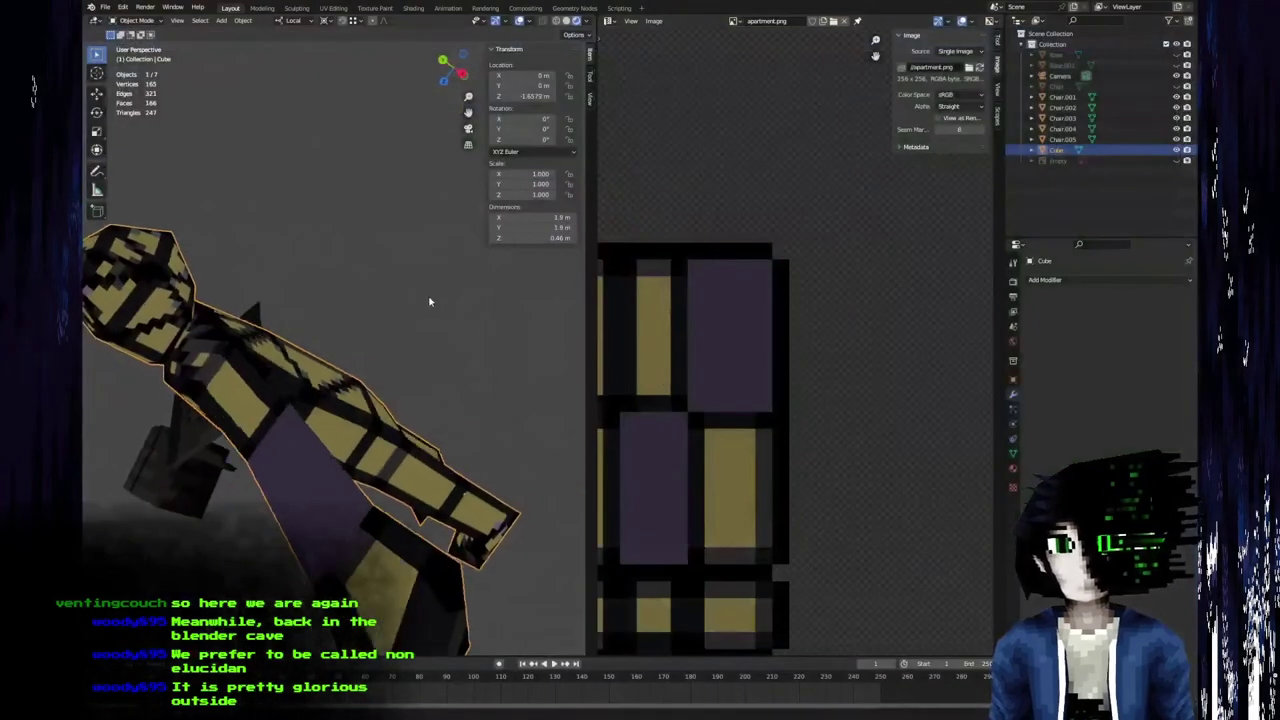
key("alt+Tab")
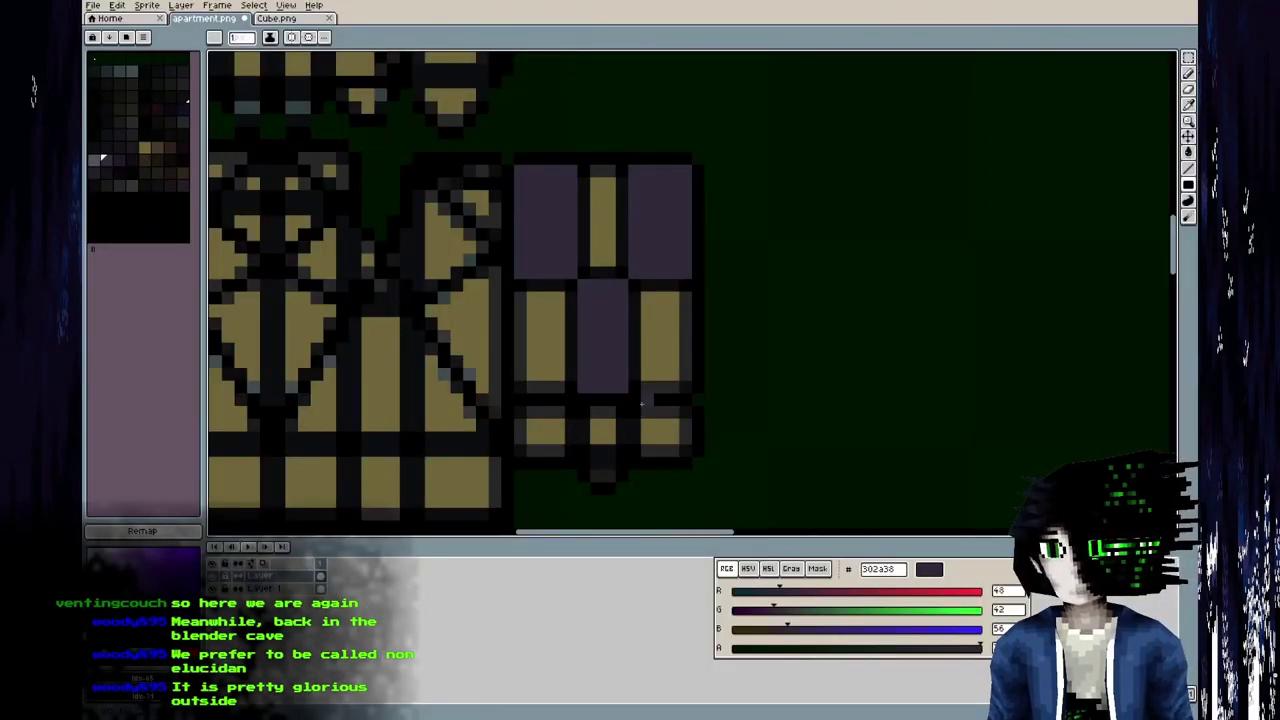
Fill the lower outer section of the right-hand arm island with color 302a38 and compare it with the figure in Blender.
left_click_drag(637, 401, 682, 450)
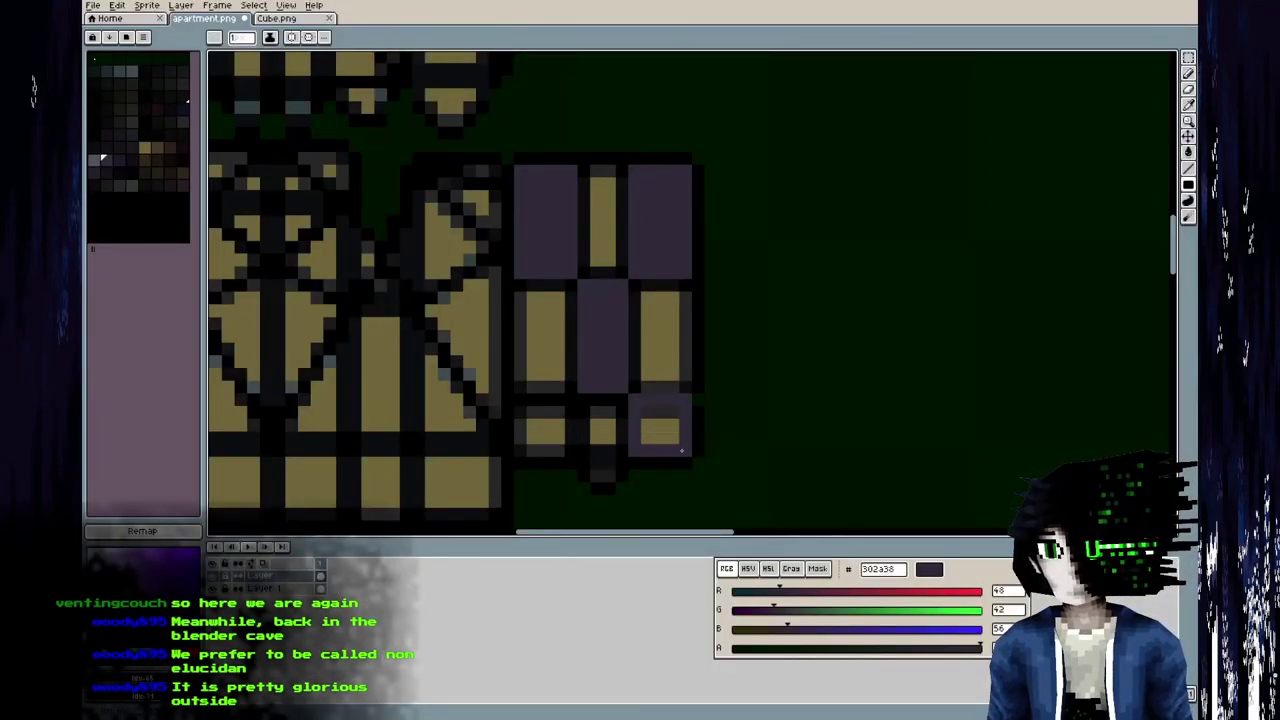
key("alt+Tab")
middle_click_drag(708, 398, 772, 289)
key("Tab")
middle_click_drag(818, 461, 831, 411)
key("alt+Tab")
key("ctrl+z")
key("alt+Tab")
key("alt+Tab")
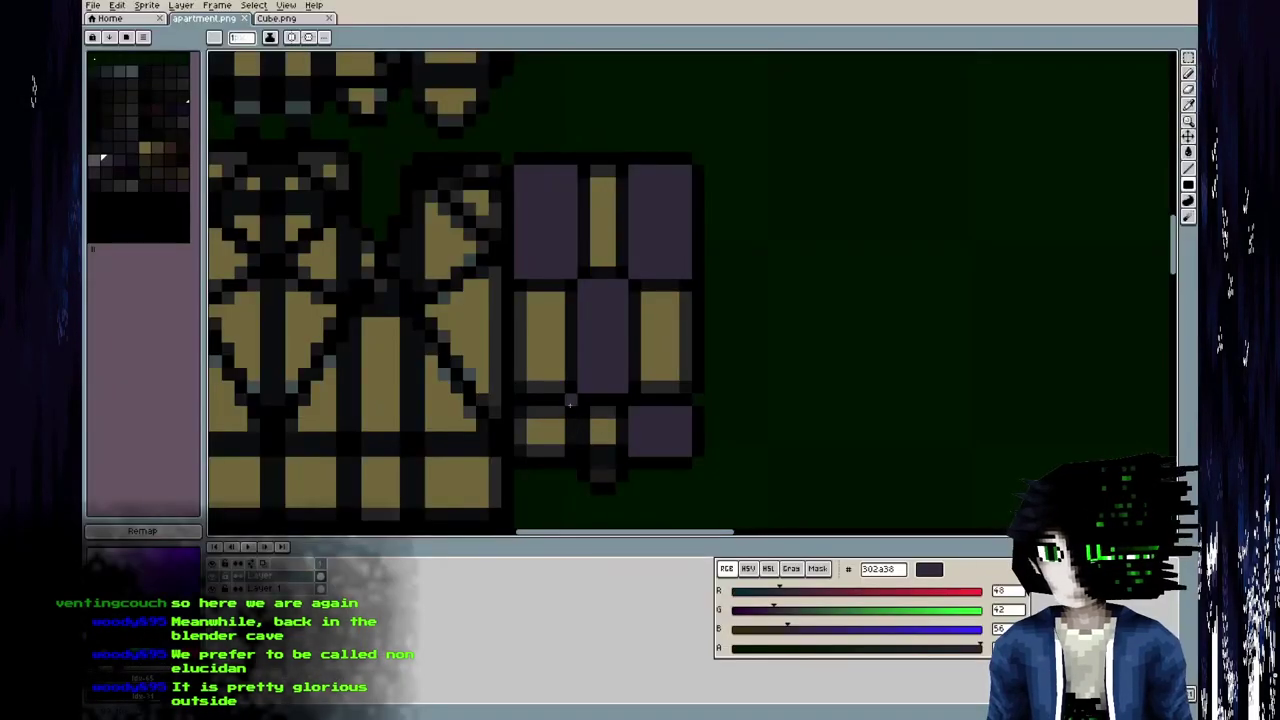
Fill the lower inner section of the right-hand arm island with 302a38, save the sprite and reload the texture in Blender.
mouse_move(545, 435)
left_mouse_down()
mouse_move(522, 461)
mouse_move(525, 450)
left_mouse_up()
key("ctrl+s")
key("alt+Tab")
key("alt+r")
Examine the painted arm sections on the figure and in the UV layout, and return to Aseprite.
middle_click_drag(251, 377, 286, 314)
scroll(320, 325, "down", 6)
middle_click_drag(368, 334, 349, 182)
scroll(336, 319, "up", 4)
scroll(771, 417, "down", 3)
middle_click_drag(842, 459, 955, 443)
scroll(880, 358, "up", 2)
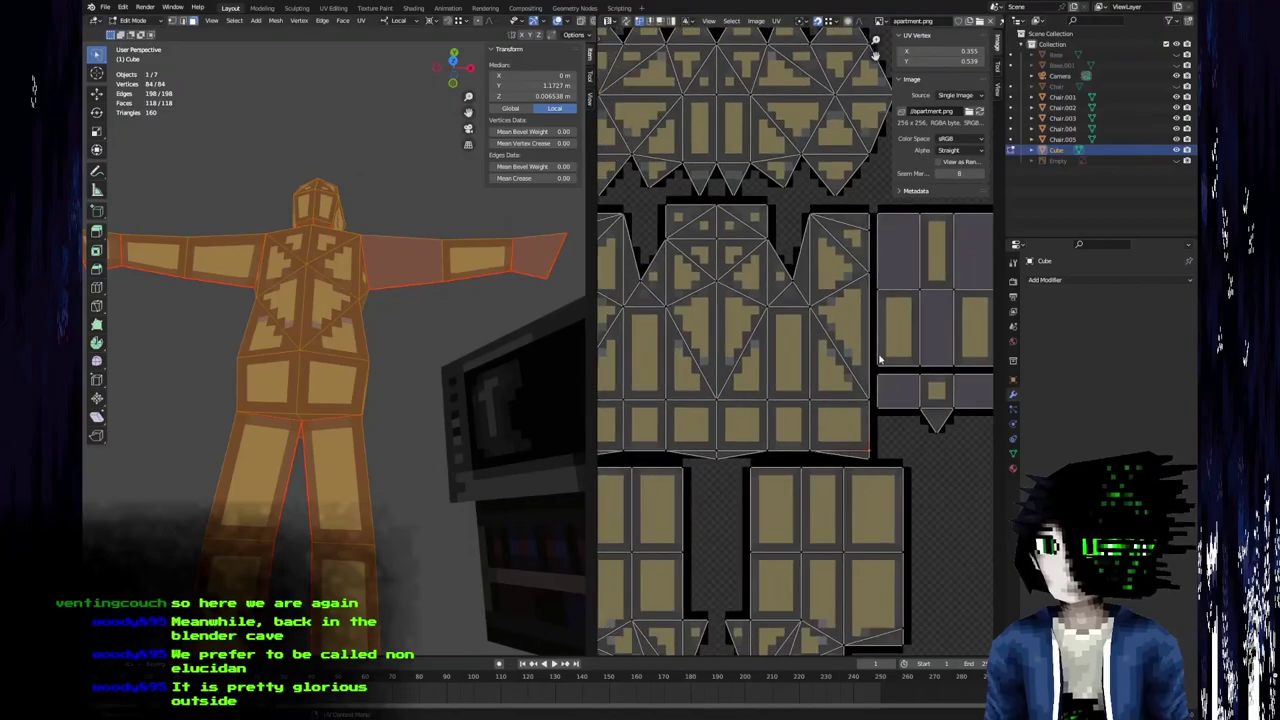
middle_click_drag(822, 379, 805, 407)
middle_click_drag(420, 385, 459, 405)
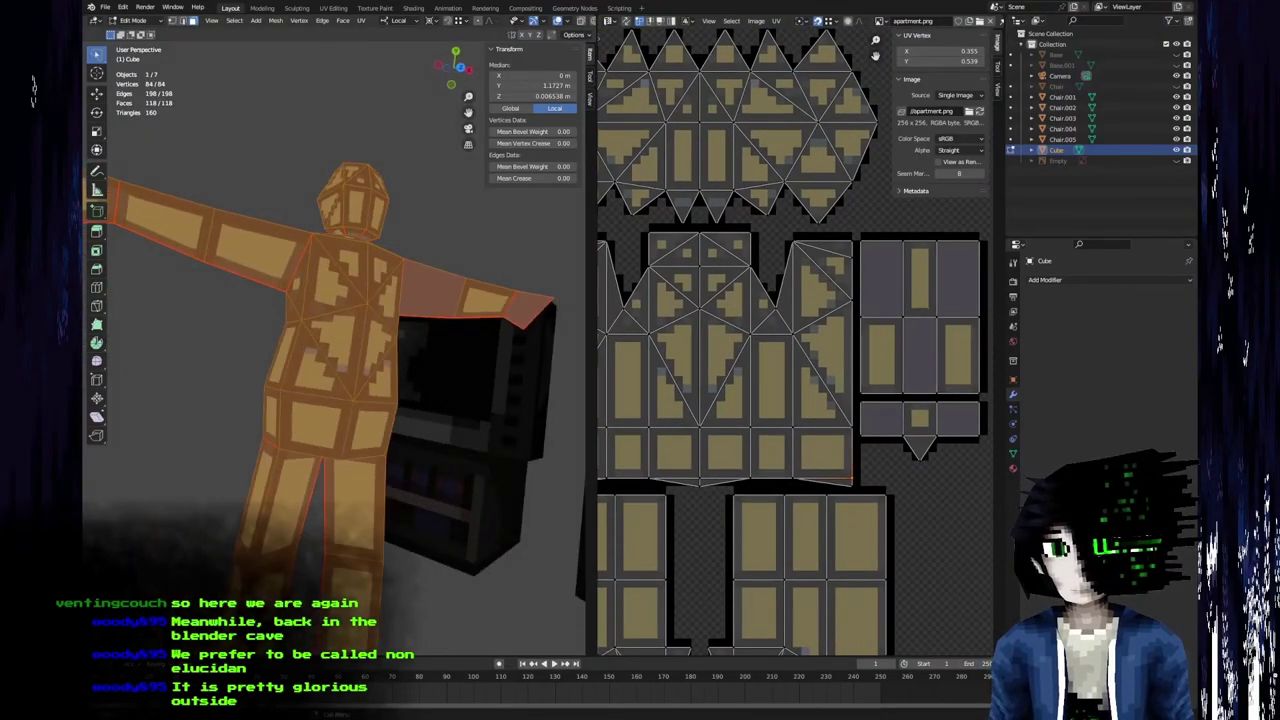
key("alt+Tab")
Choose an unused black palette swatch, switch the color sliders to HSV and mix the color b59e9e.
scroll(388, 330, "down", 1)
middle_click_drag(388, 330, 724, 198)
scroll(660, 258, "down", 1)
middle_click_drag(660, 258, 642, 438)
middle_click_drag(630, 262, 636, 350)
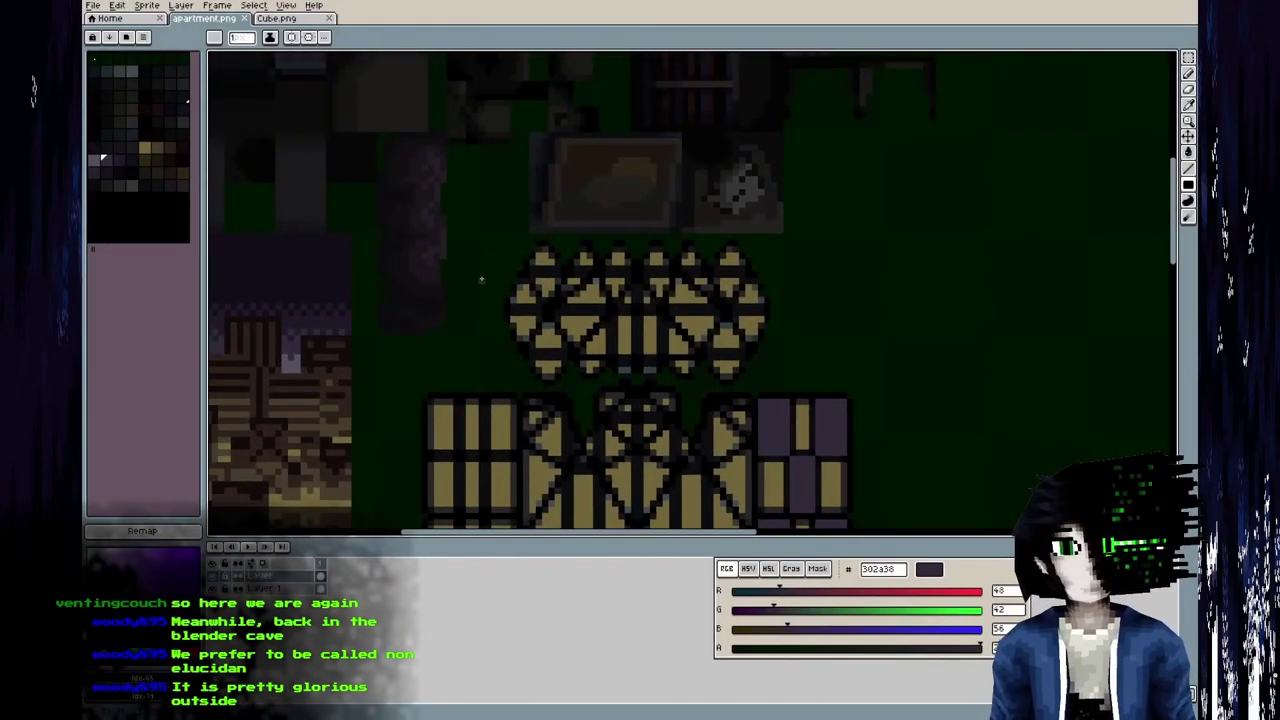
left_click(95, 224)
middle_click_drag(443, 415, 391, 245)
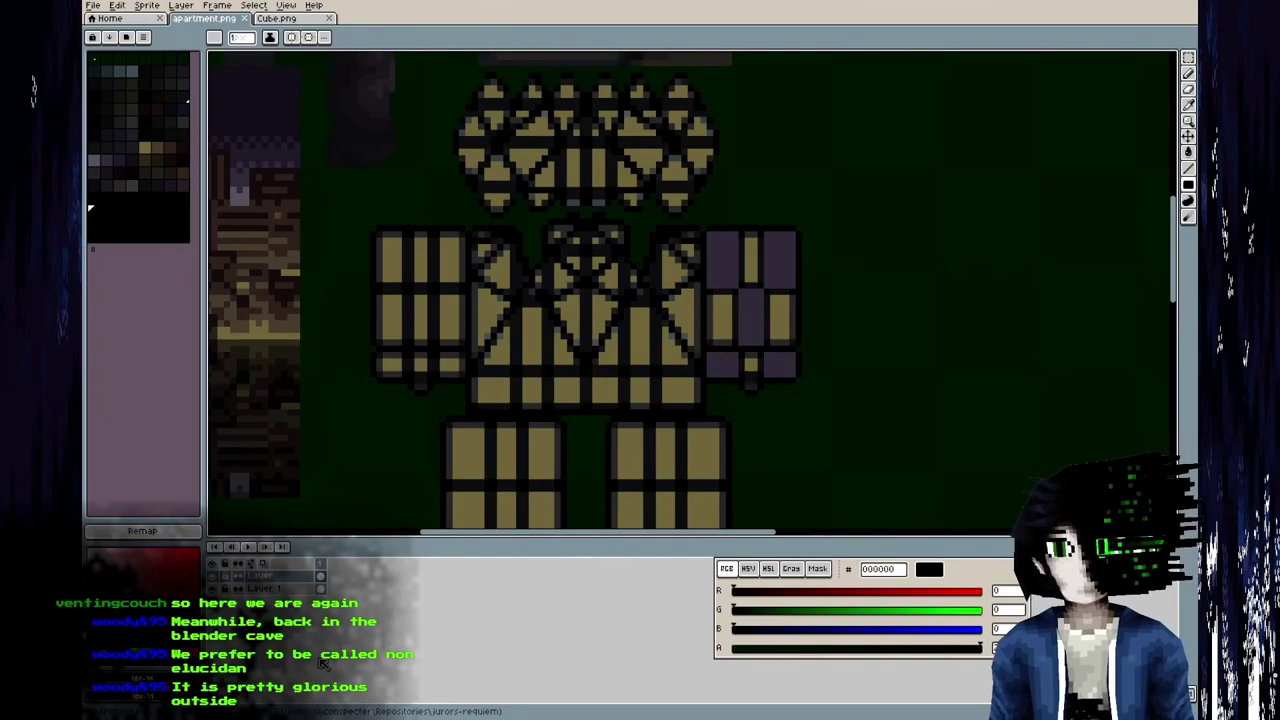
middle_click_drag(509, 279, 500, 346)
scroll(542, 281, "up", 4)
scroll(497, 346, "down", 3)
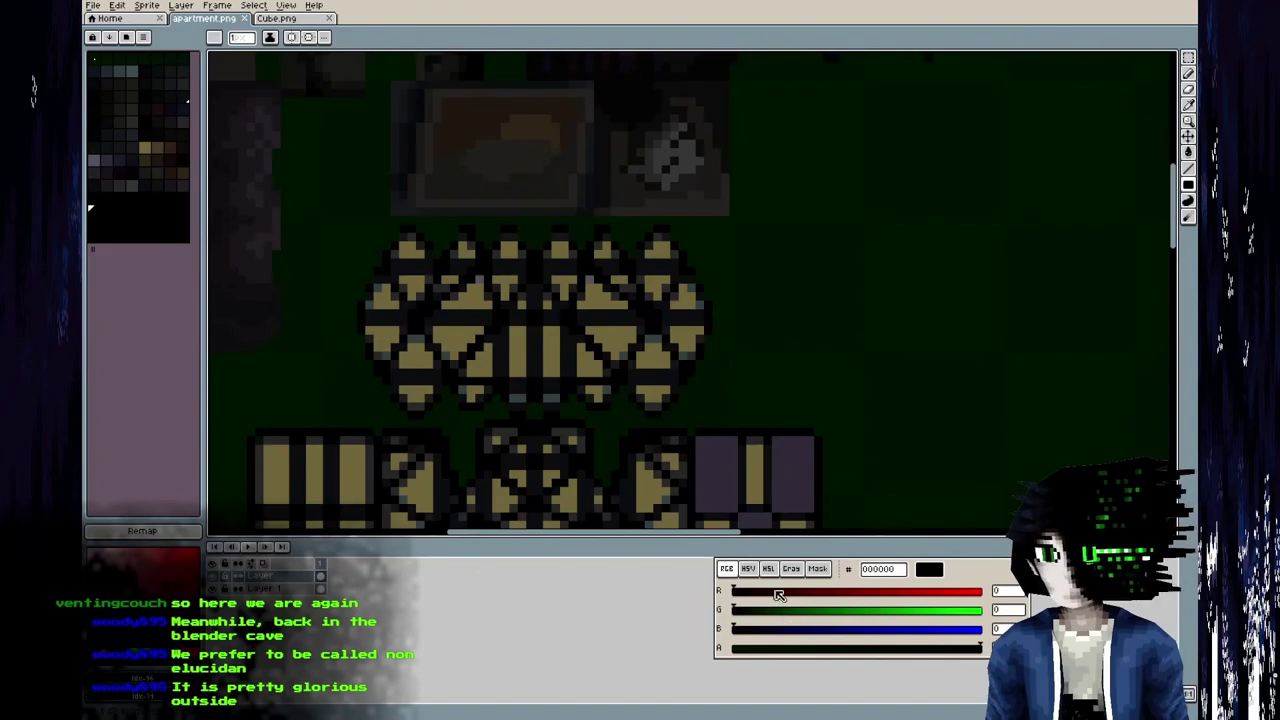
left_click(748, 568)
mouse_move(763, 631)
left_mouse_down()
mouse_move(908, 640)
mouse_move(756, 612)
mouse_move(772, 620)
left_mouse_up()
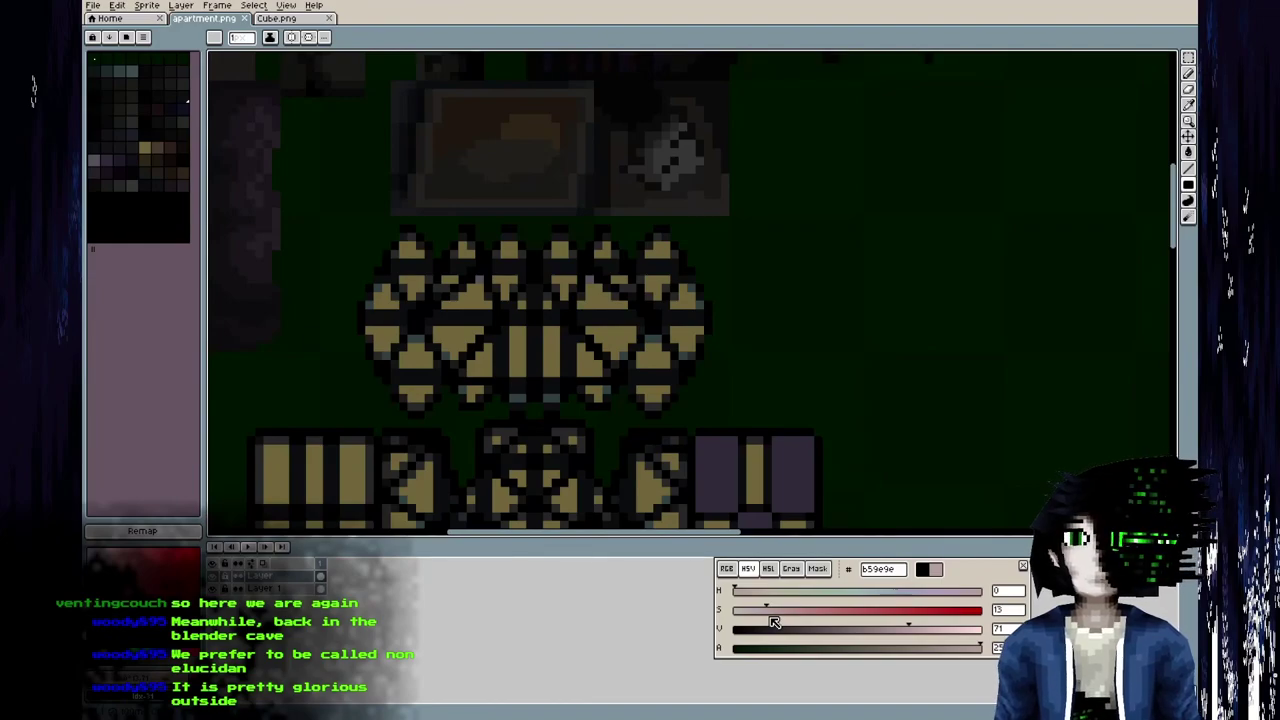
scroll(758, 313, "up", 3)
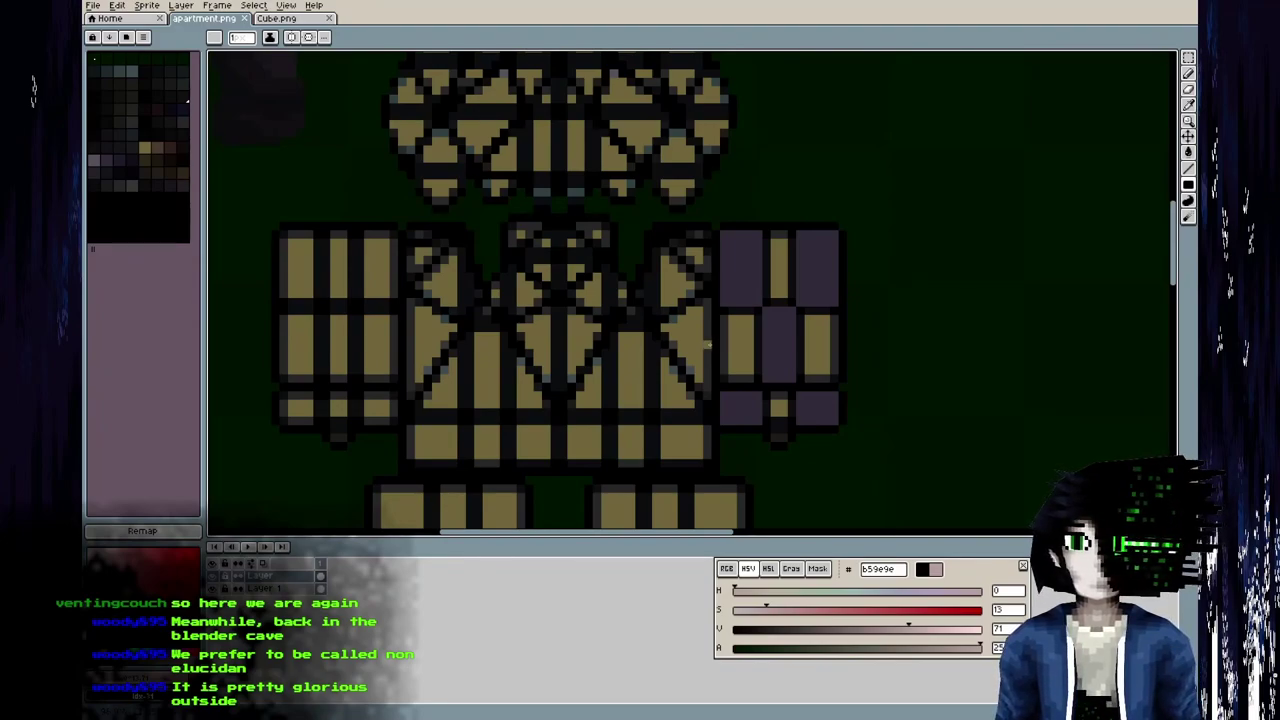
scroll(666, 304, "down", 3)
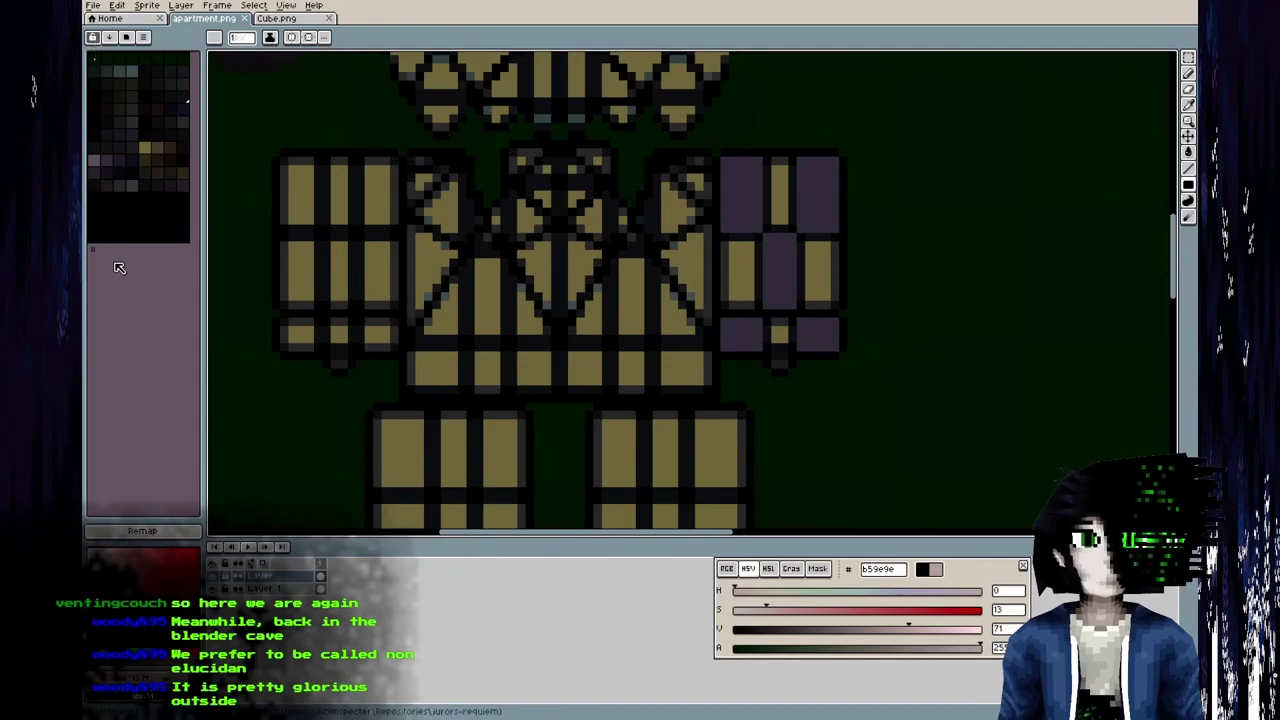
Set an empty palette swatch to the skin color 6e645b with hue 28, saturation 17 and value 43.
left_click(125, 212)
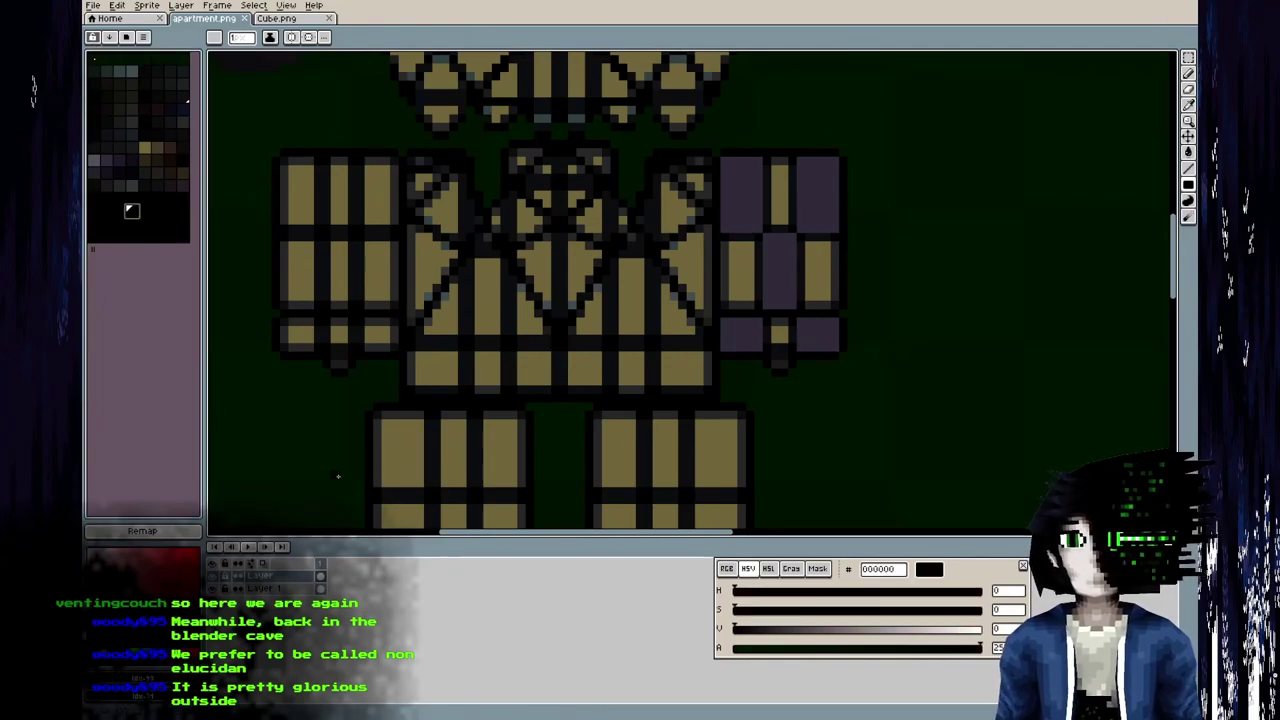
scroll(640, 480, "down", 3)
middle_click_drag(639, 458, 599, 467)
scroll(637, 367, "up", 3)
left_click_drag(790, 630, 766, 596)
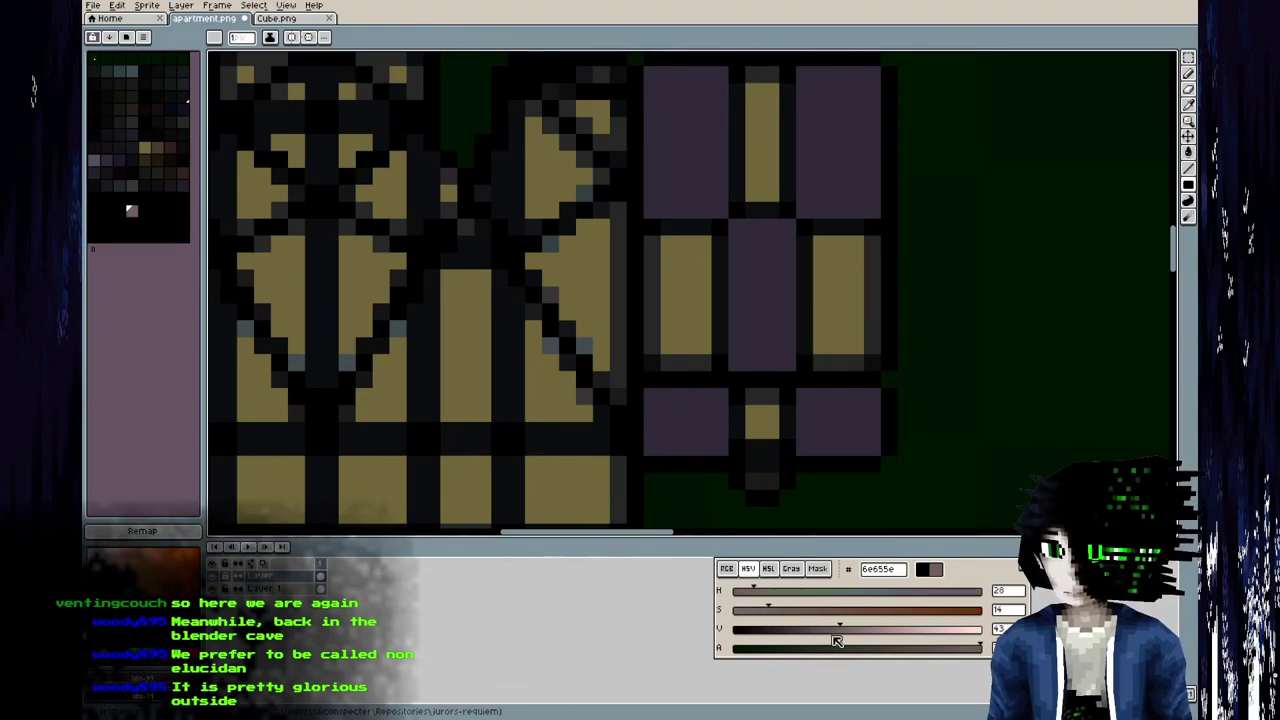
left_click(776, 610)
Save the sprite and inspect the figure's head up close in Blender to relate it to the head island.
middle_click_drag(557, 374, 589, 442)
middle_click_drag(582, 348, 600, 420)
middle_click_drag(570, 240, 619, 490)
scroll(612, 455, "down", 2)
scroll(600, 395, "up", 2)
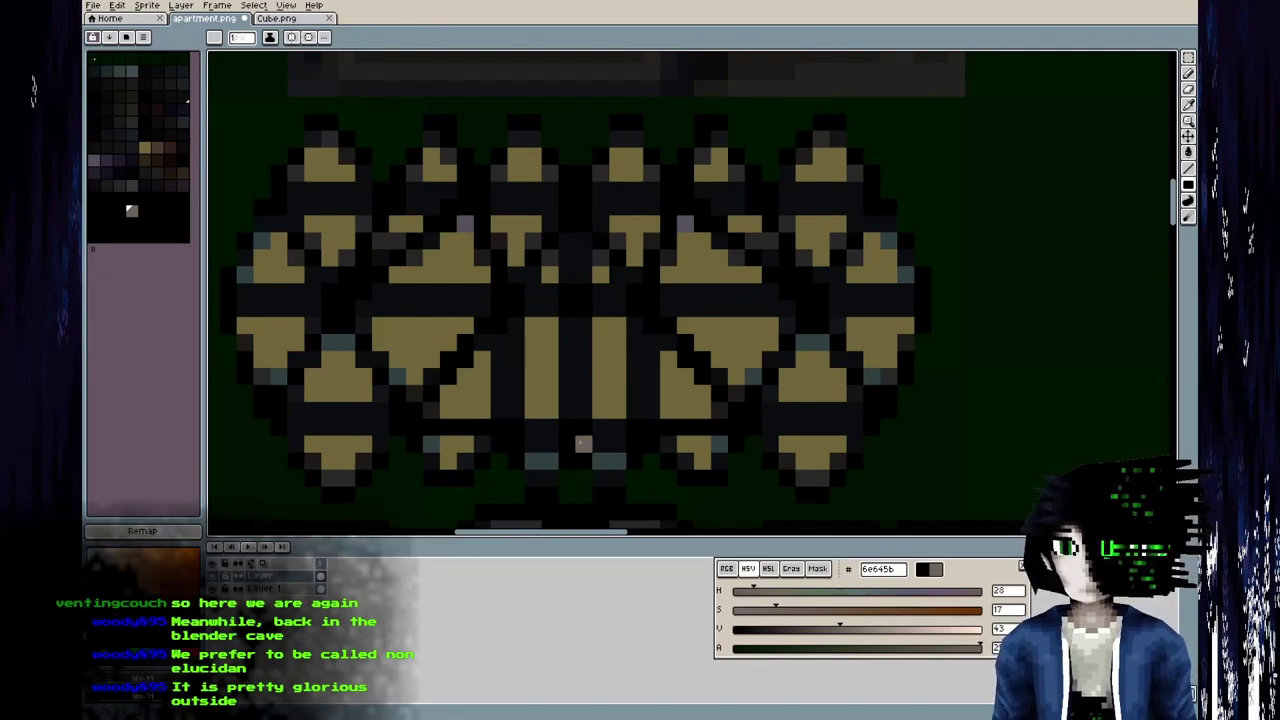
middle_click_drag(577, 323, 581, 361)
key("ctrl+s")
key("alt+Tab")
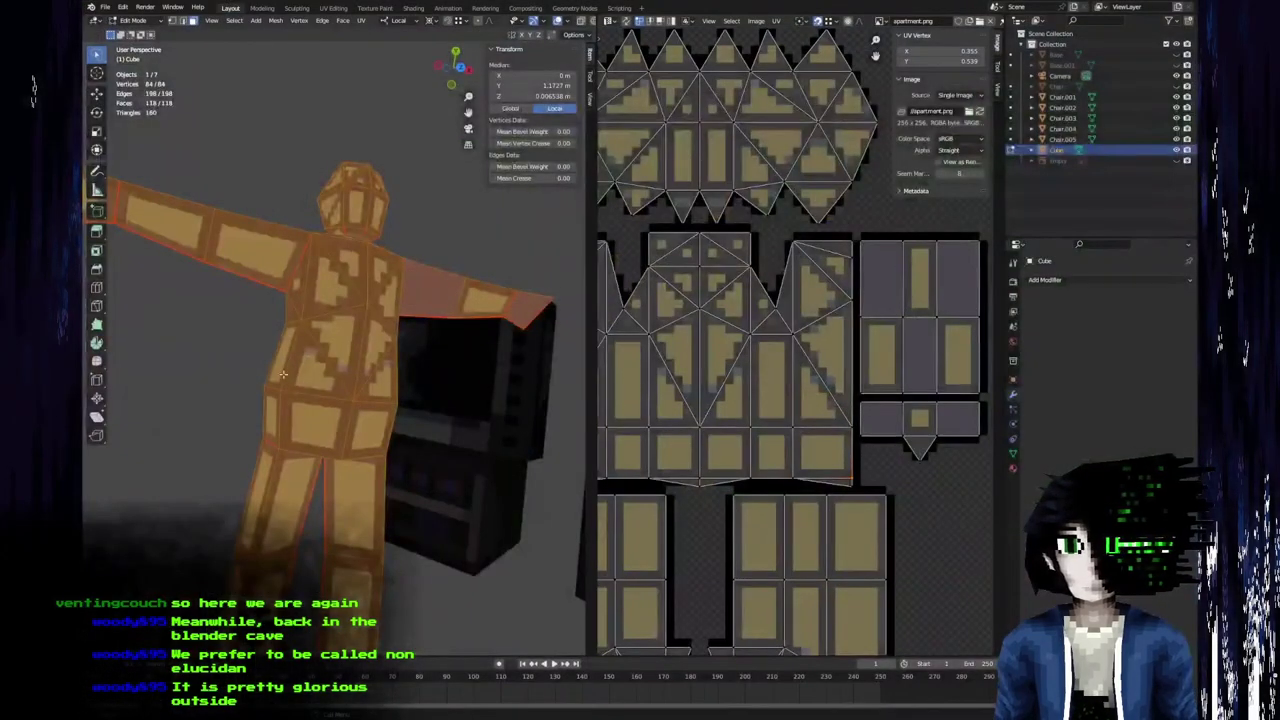
middle_click_drag(302, 330, 349, 416)
scroll(349, 416, "up", 5)
middle_click_drag(349, 368, 353, 491, "shift")
key("alt+Tab")
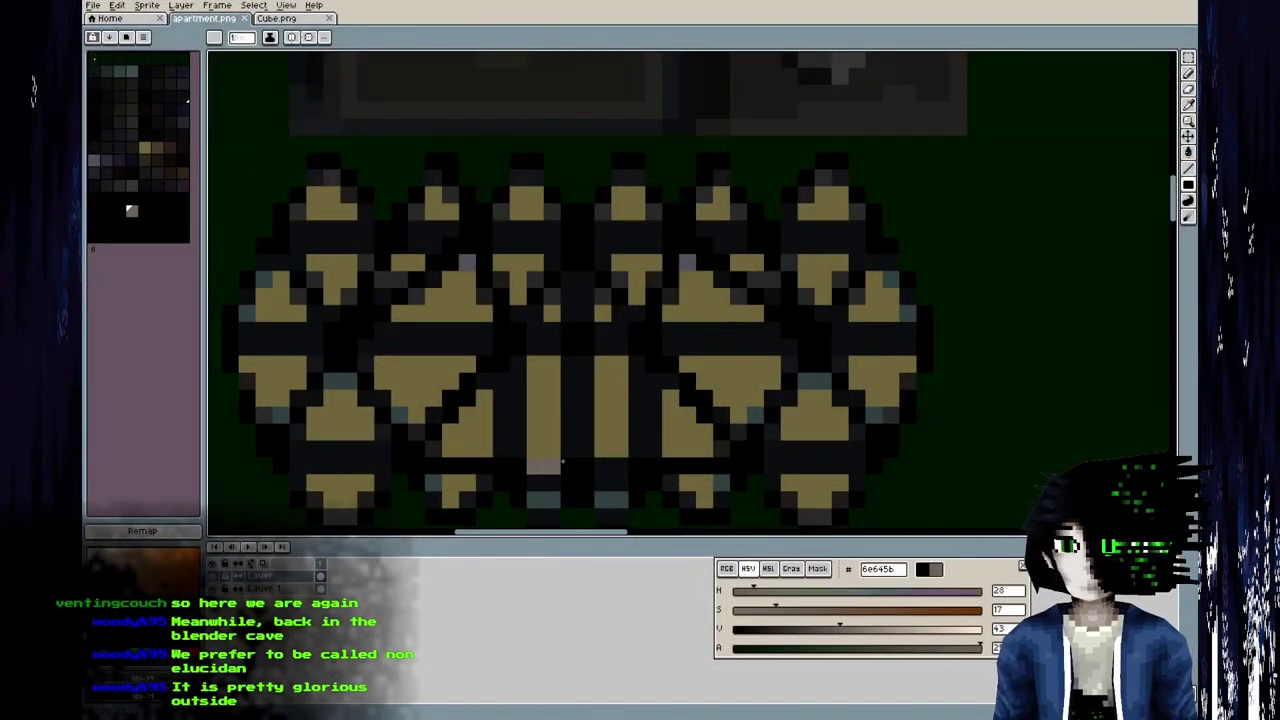
Fill the lower central face section of the head island with 6e645b, save the sprite and check it in Blender.
mouse_move(562, 462)
left_mouse_down()
mouse_move(634, 465)
mouse_move(637, 360)
mouse_move(600, 347)
mouse_move(535, 455)
mouse_move(614, 457)
mouse_move(568, 458)
mouse_move(538, 350)
left_mouse_up()
key("ctrl+s")
key("alt+Tab")
mouse_move(400, 430)
middle_mouse_down()
mouse_move(400, 325)
mouse_move(406, 450)
mouse_move(381, 399)
mouse_move(393, 463)
mouse_move(377, 391)
middle_mouse_up()
key("alt+Tab")
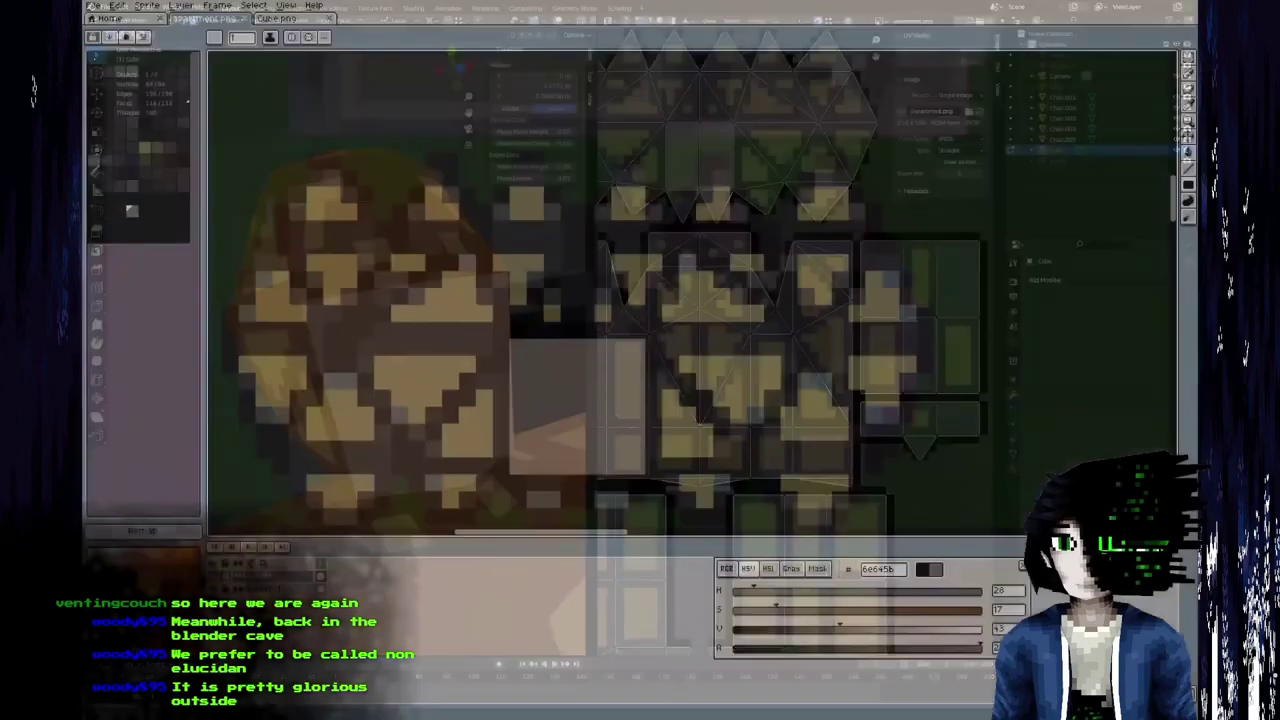
Extend the 6e645b face fill upward in the head island, save the sprite and check the face in Blender.
mouse_move(517, 334)
left_mouse_down()
mouse_move(625, 330)
mouse_move(637, 313)
mouse_move(541, 314)
mouse_move(520, 298)
mouse_move(624, 296)
mouse_move(530, 278)
mouse_move(545, 262)
mouse_move(605, 262)
mouse_move(631, 288)
left_mouse_up()
key("ctrl+s")
key("alt+Tab")
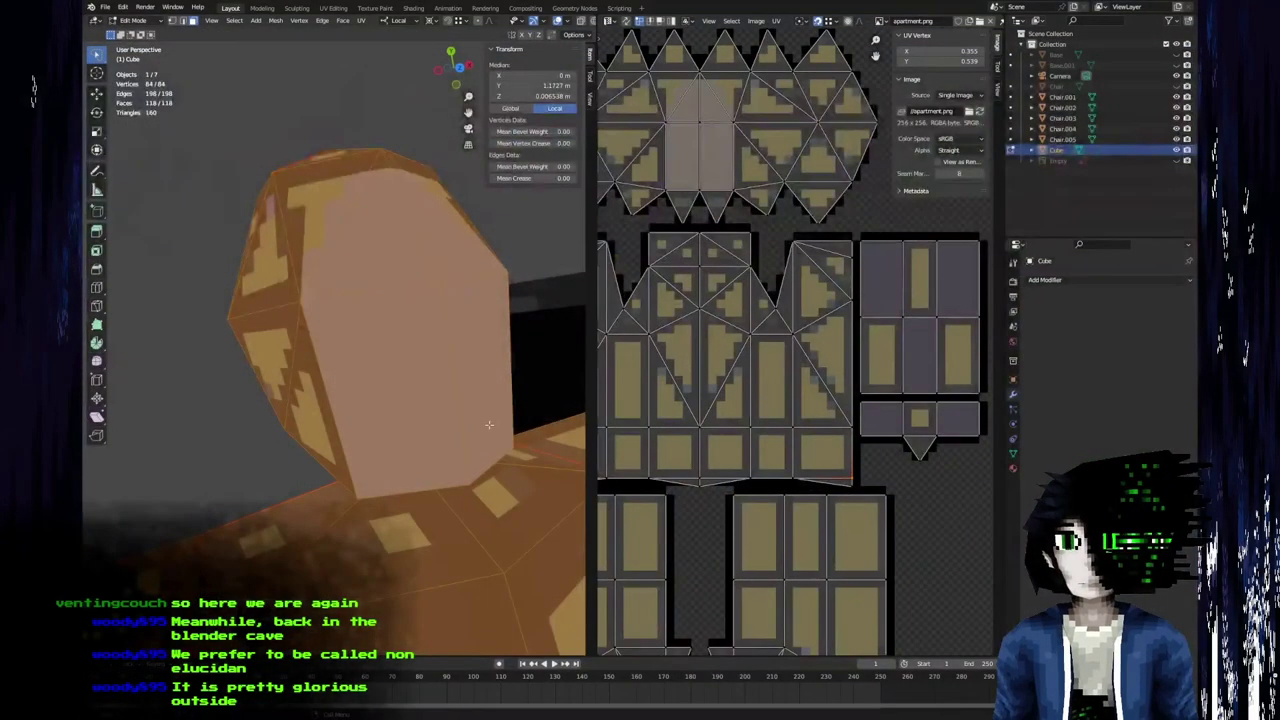
middle_click_drag(491, 423, 405, 430)
key("alt+Tab")
Paint 6e645b pixels along the top edge of the face area, saving and checking the head in Blender.
left_click(569, 247)
left_click(585, 247)
key("ctrl+s")
key("alt+Tab")
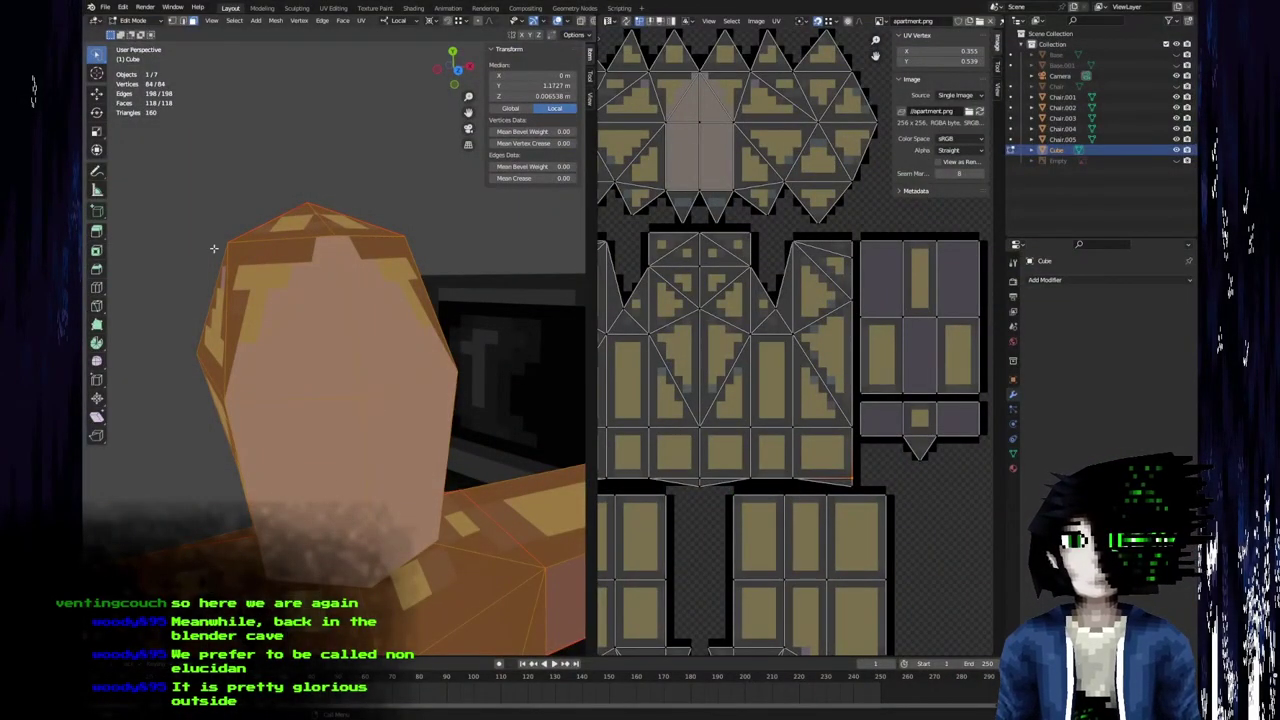
middle_click_drag(254, 522, 315, 501)
key("alt+Tab")
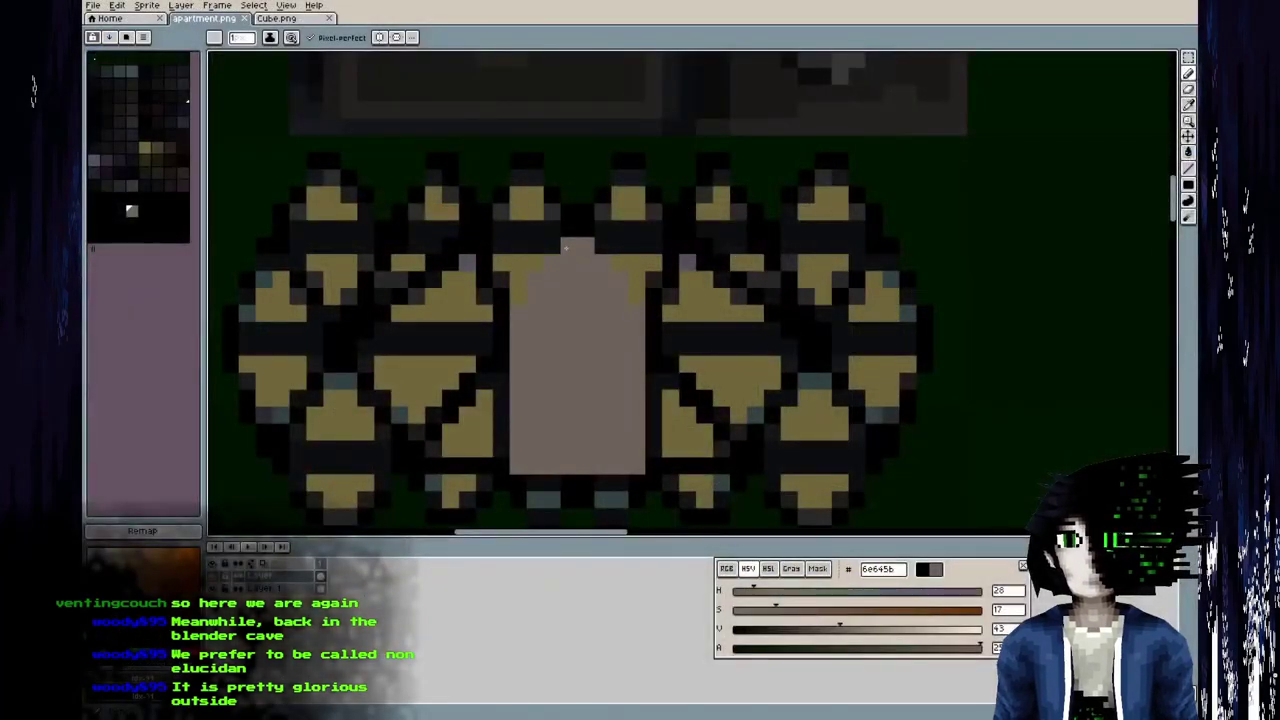
left_click(552, 246)
left_click(535, 246)
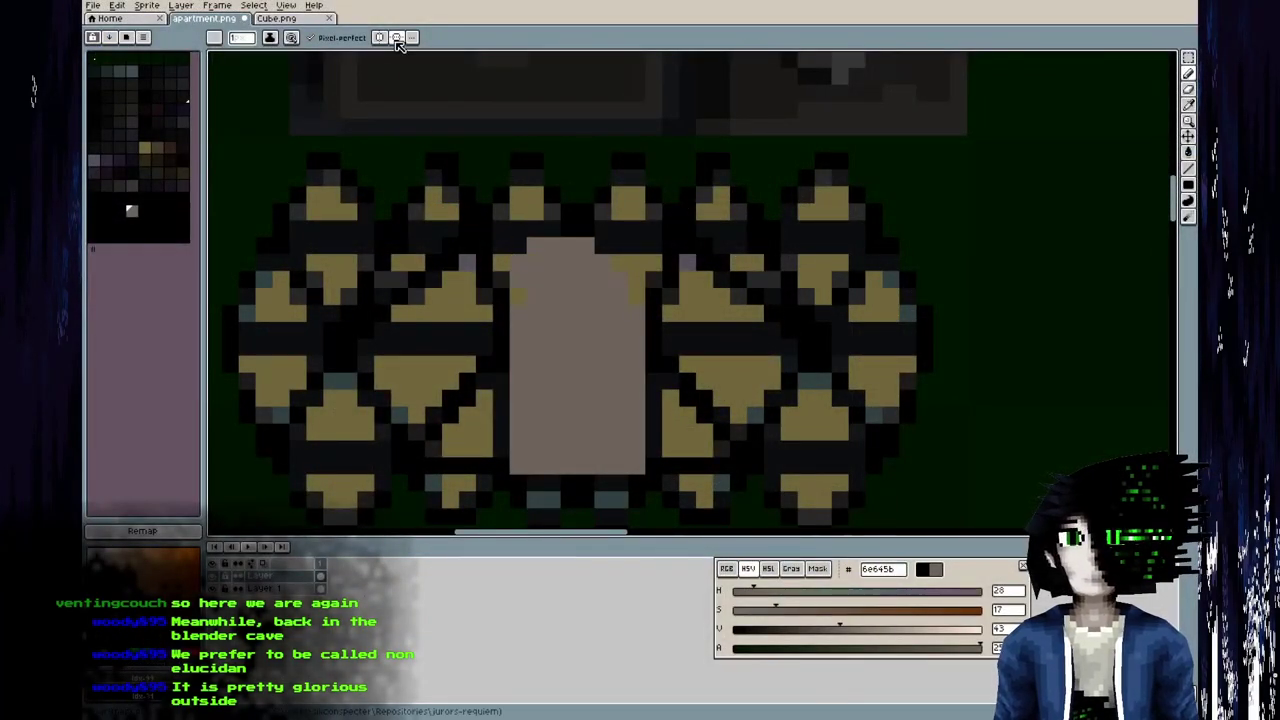
Turn on mirrored drawing and place the vertical symmetry axis on the center line of the face area.
scroll(517, 123, "down", 3)
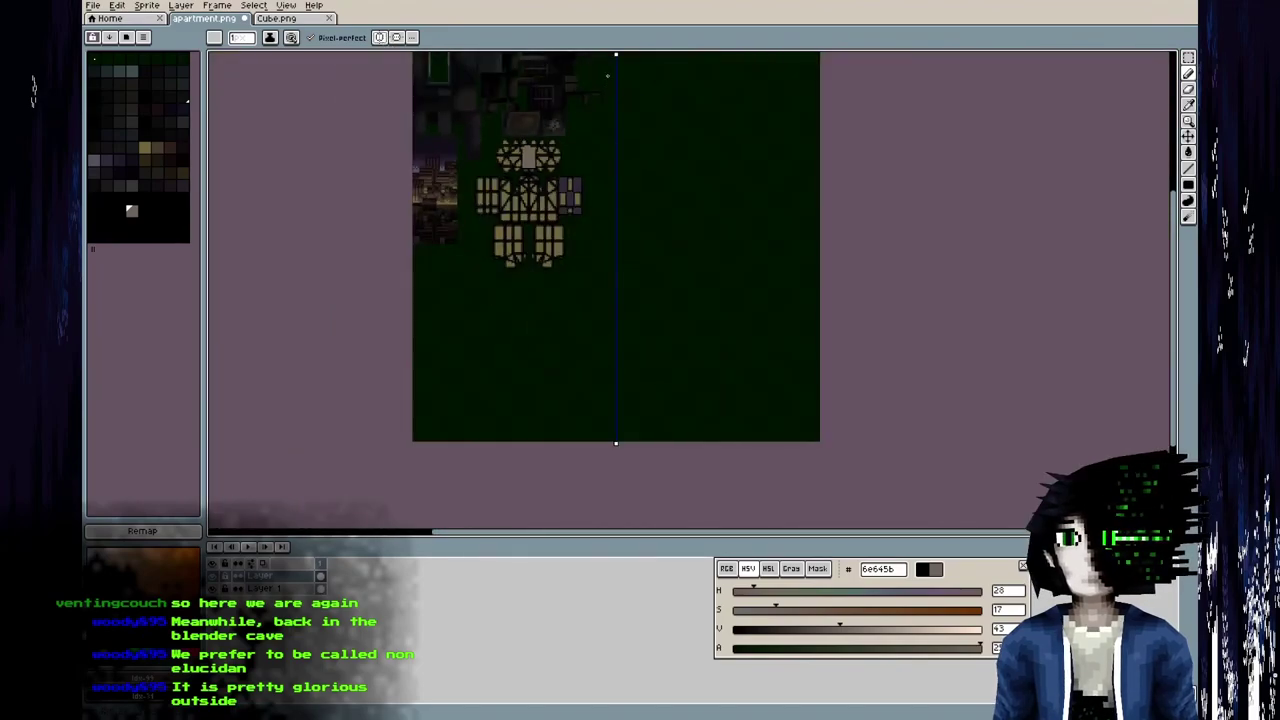
left_click_drag(616, 55, 613, 56)
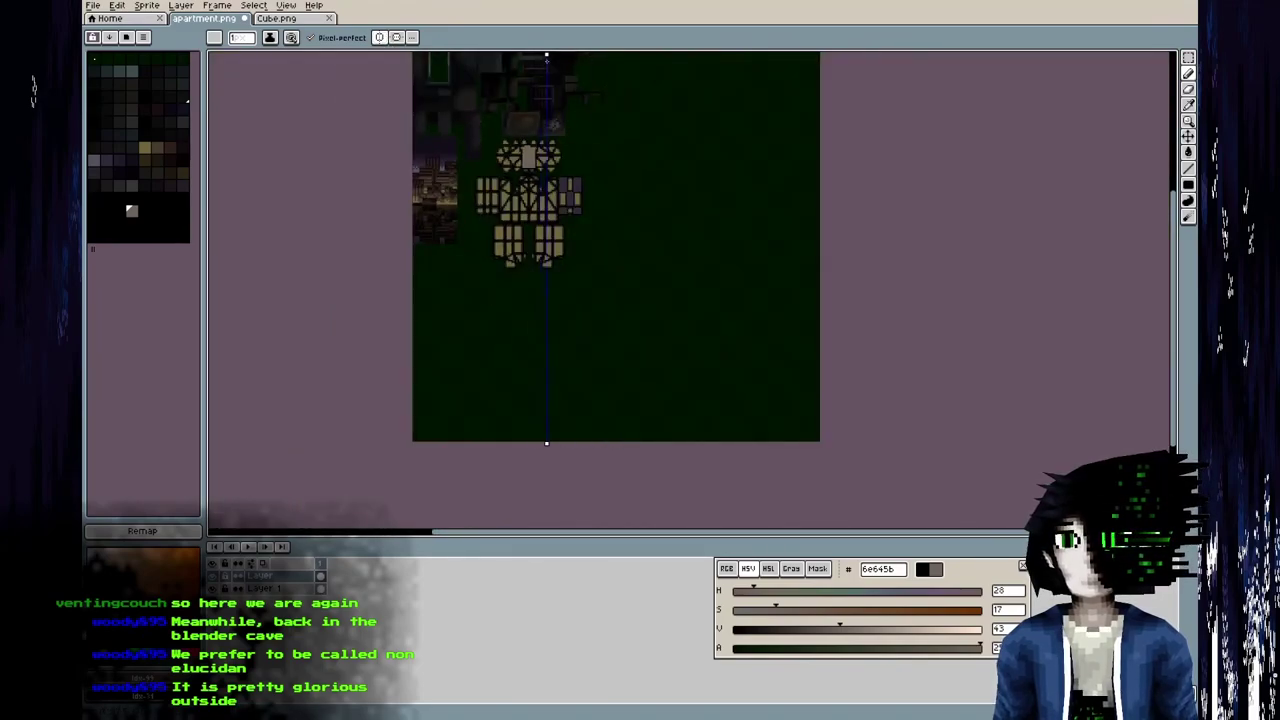
scroll(527, 60, "up", 5)
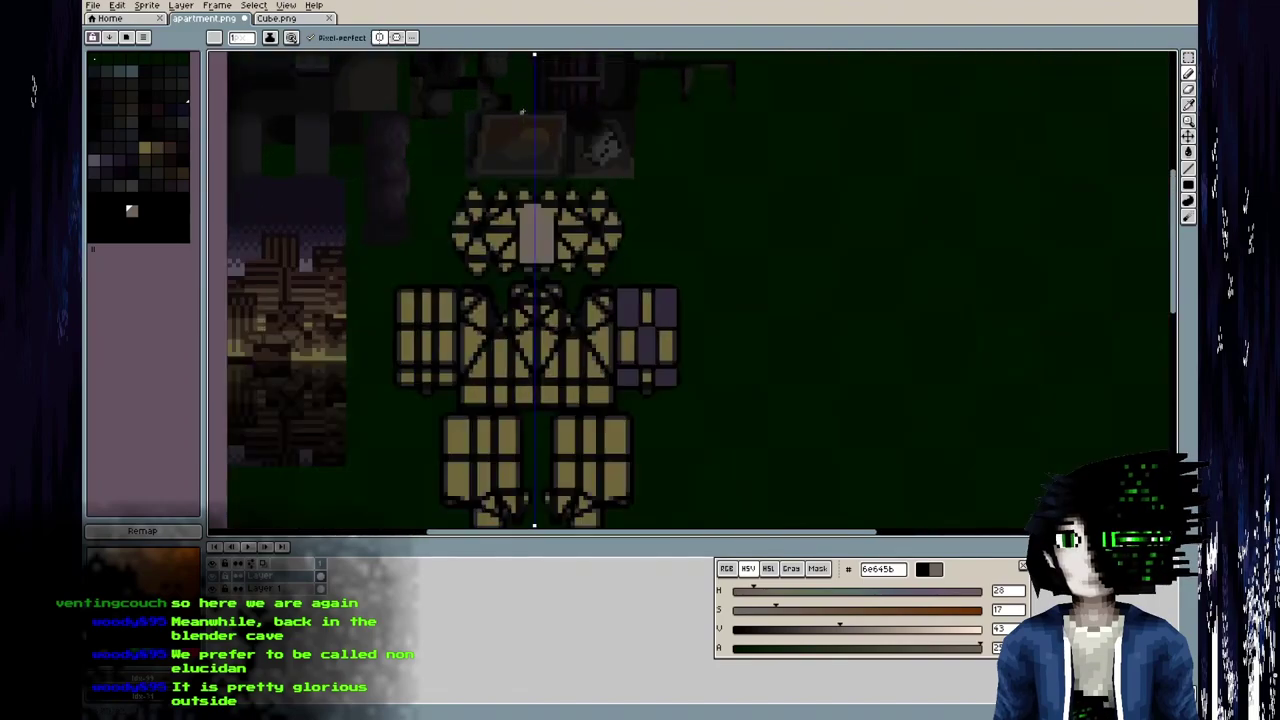
left_click_drag(507, 56, 515, 60)
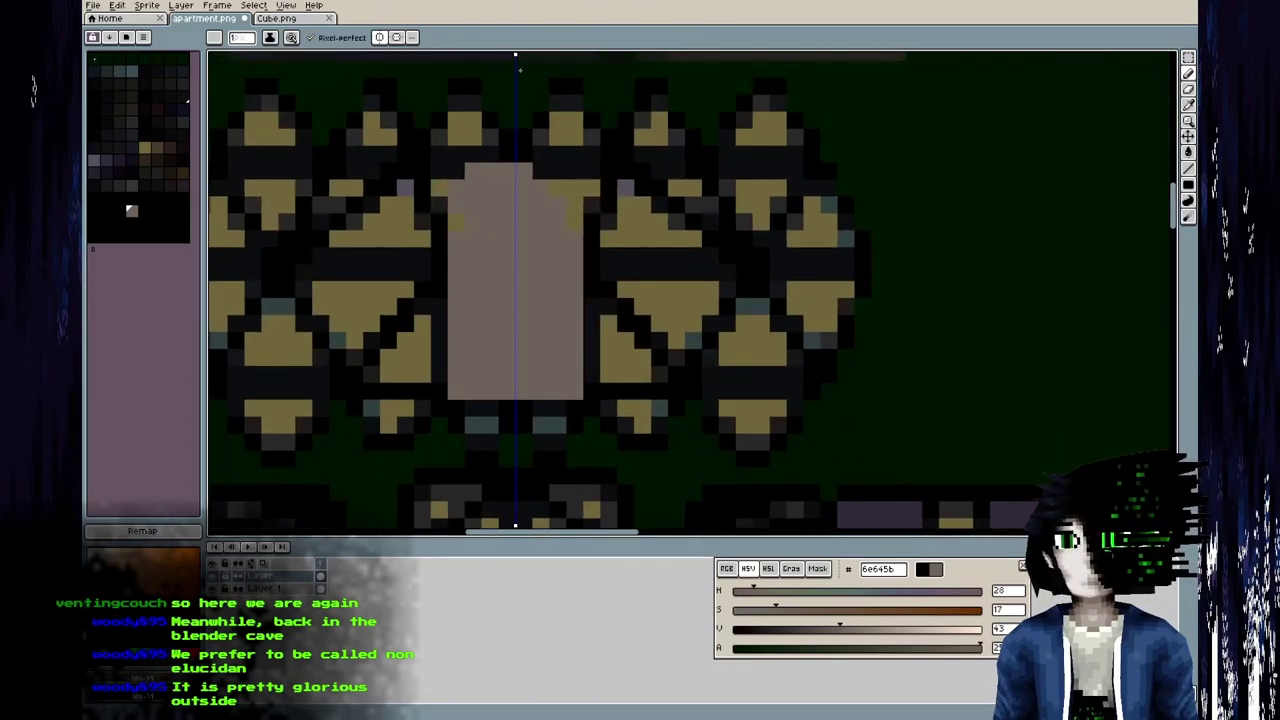
Try mirrored pencil scribbles away from the head island to test the symmetry axis, and undo them.
mouse_move(640, 270)
left_mouse_down()
mouse_move(800, 238)
mouse_move(995, 108)
mouse_move(760, 152)
left_mouse_up()
key("ctrl+z")
scroll(606, 345, "down", 5)
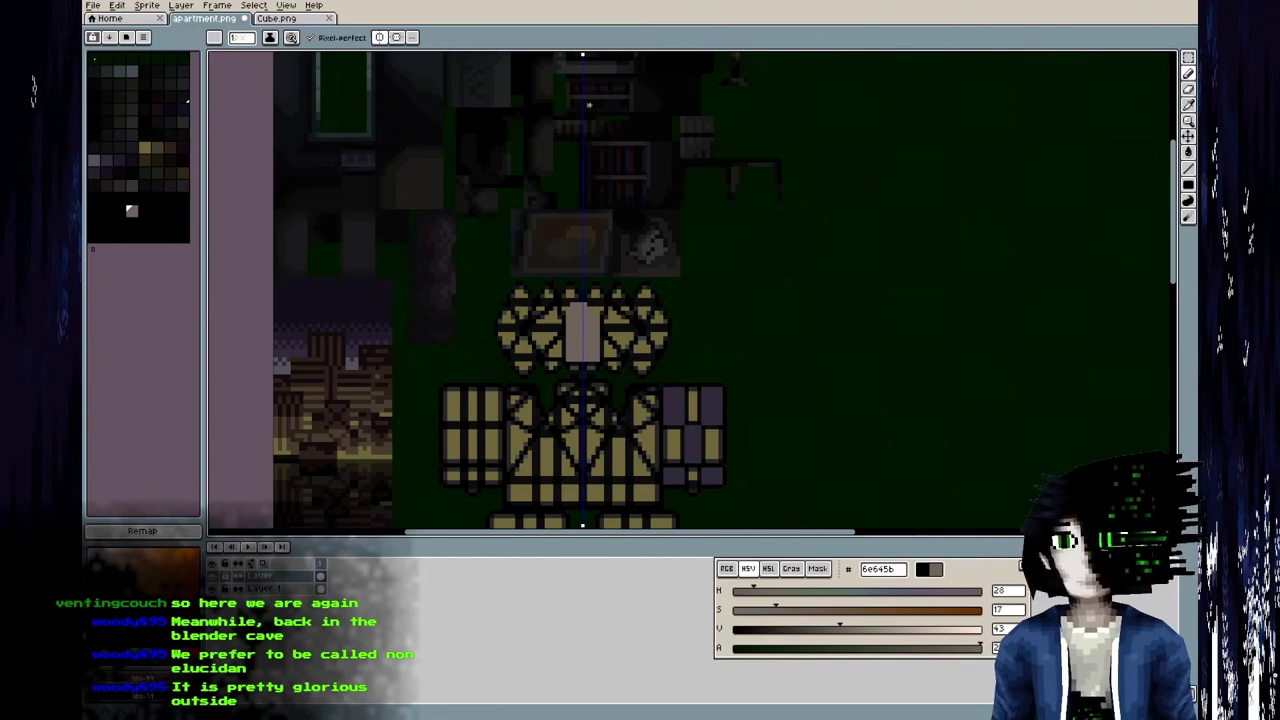
mouse_move(832, 326)
left_mouse_down()
mouse_move(866, 374)
mouse_move(828, 345)
mouse_move(832, 362)
left_mouse_up()
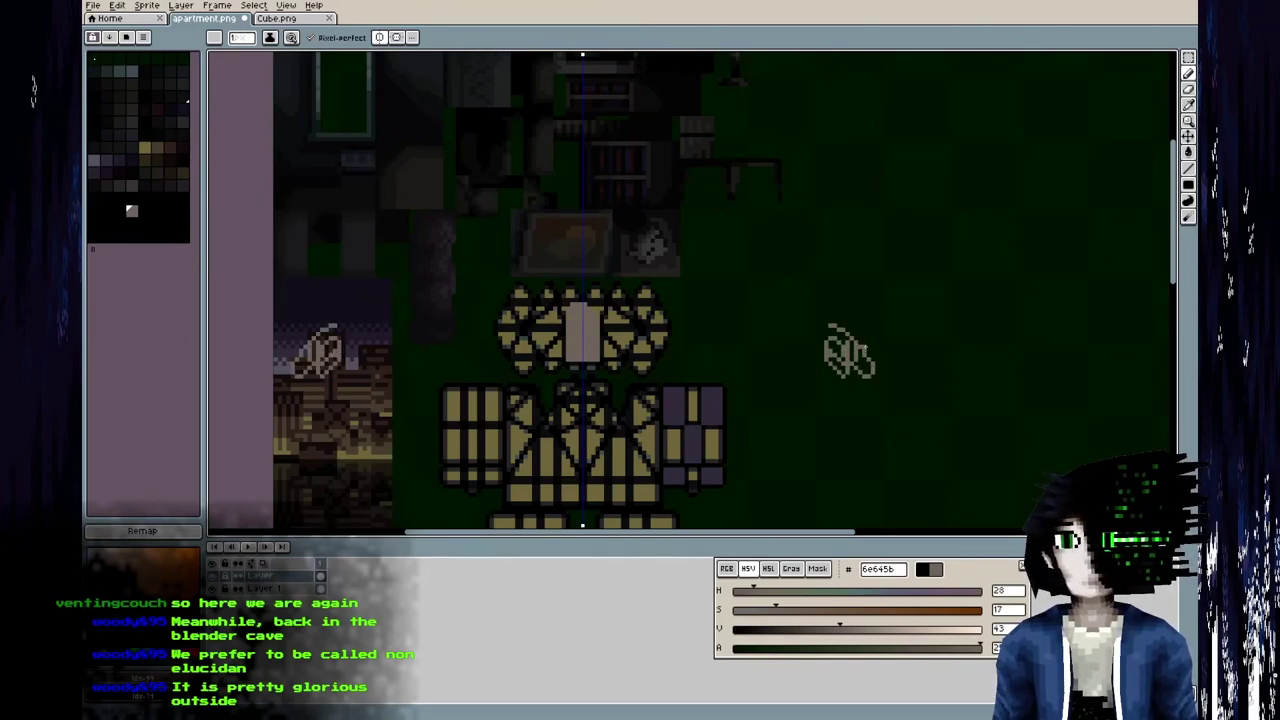
key("ctrl+z")
scroll(556, 340, "up", 4)
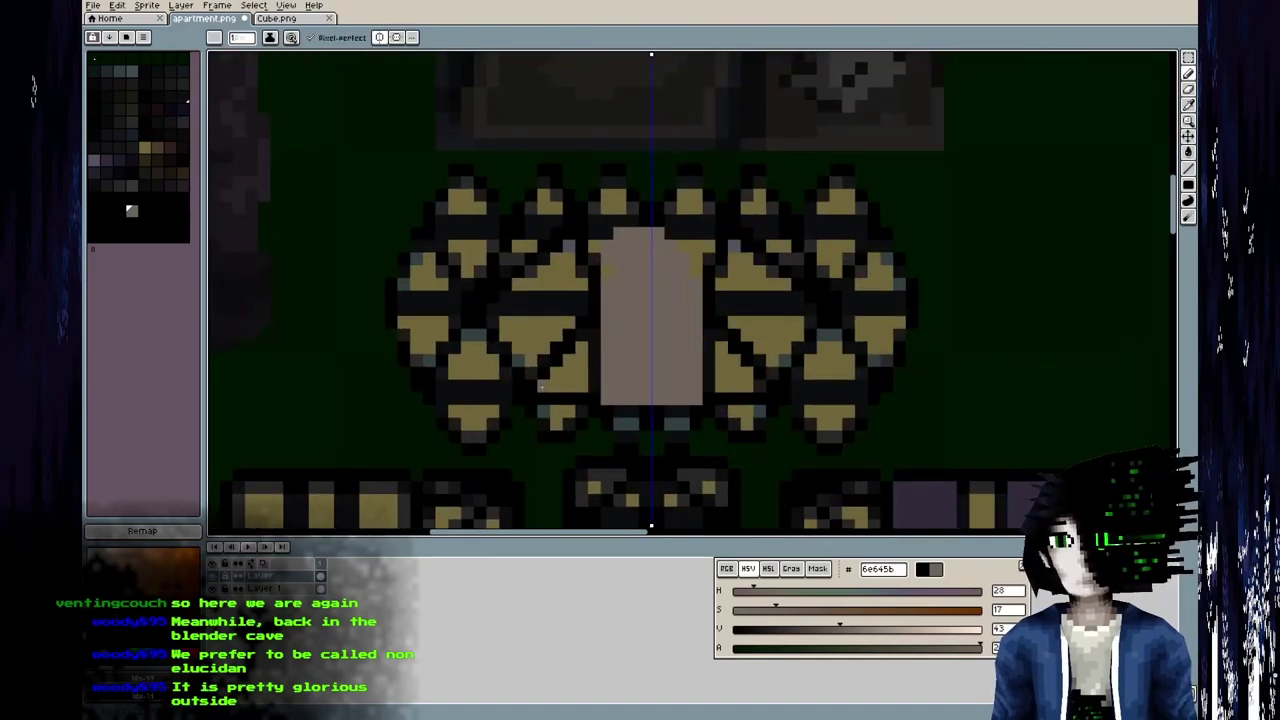
Paint the upper corners and side pixels of the face area symmetrically with 6e645b.
mouse_move(705, 216)
left_mouse_down()
mouse_move(688, 216)
mouse_move(705, 198)
mouse_move(738, 215)
mouse_move(671, 198)
left_mouse_up()
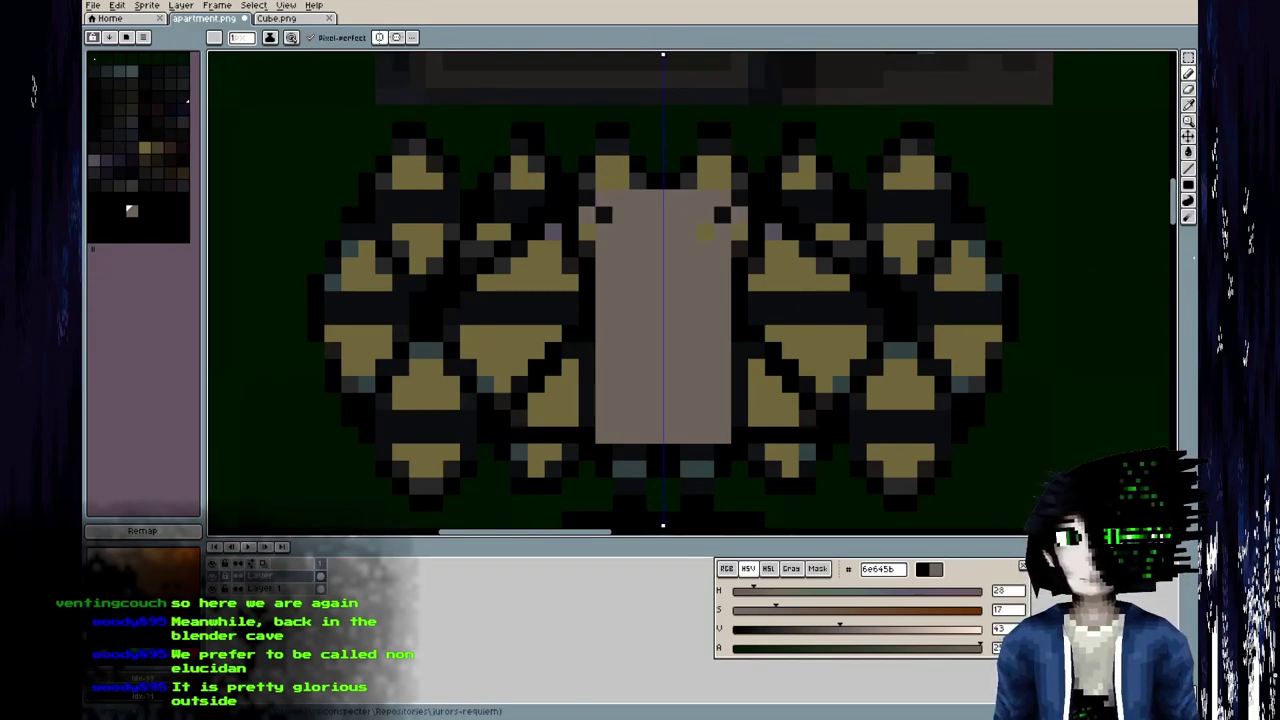
middle_click_drag(630, 310, 596, 371)
left_click(688, 276)
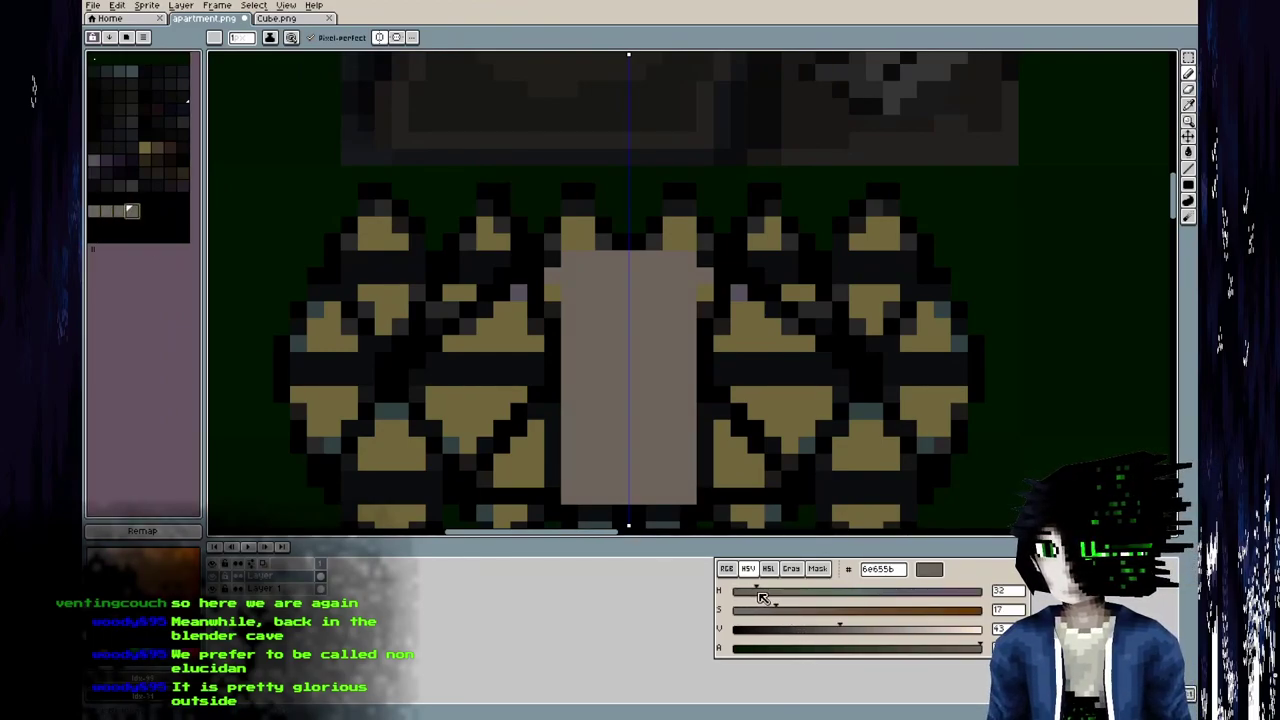
Set the second skin swatch to 6e5b57 with hue 12 and saturation 21, and adjust the first swatch's brightness.
left_click_drag(762, 597, 759, 596)
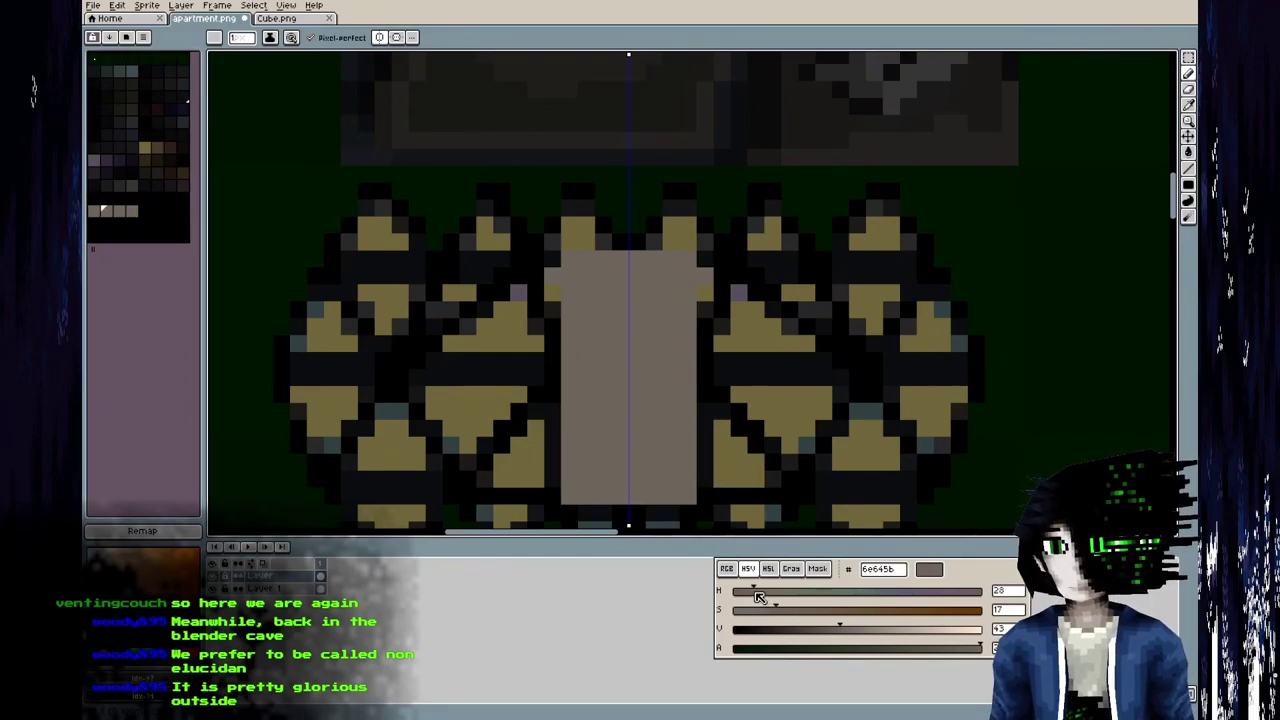
left_click_drag(750, 596, 792, 610)
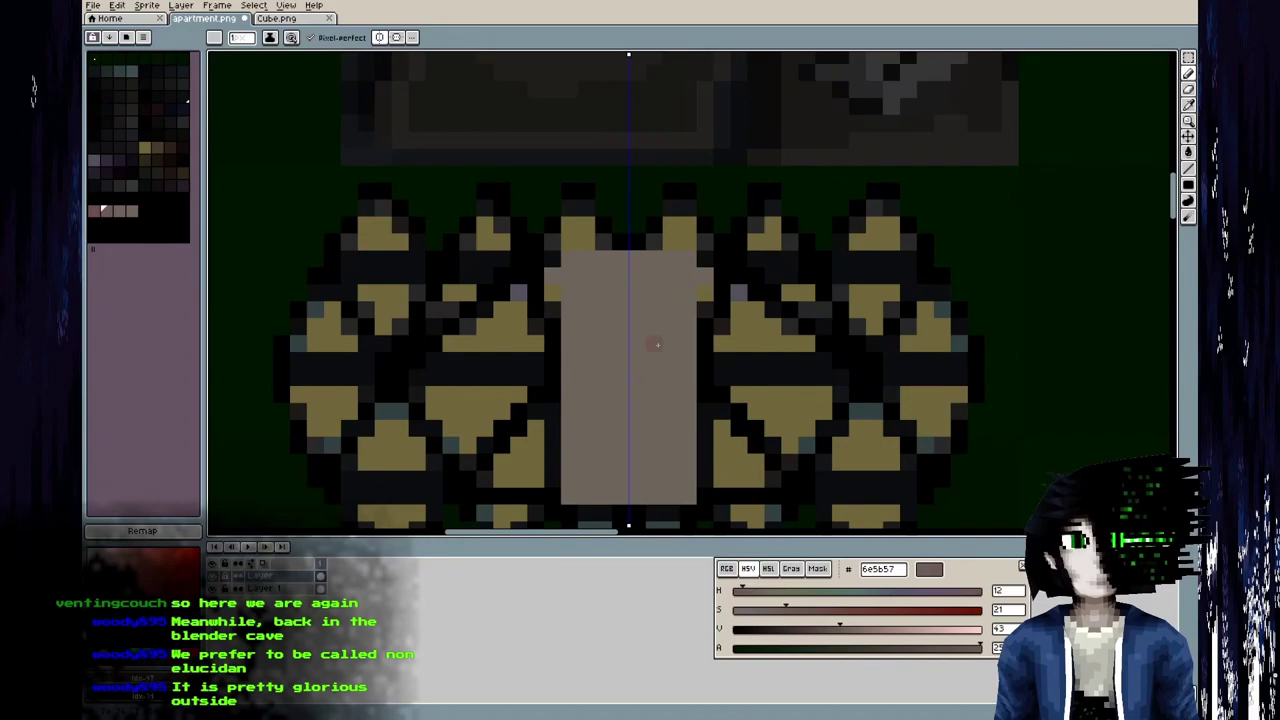
left_click(117, 210)
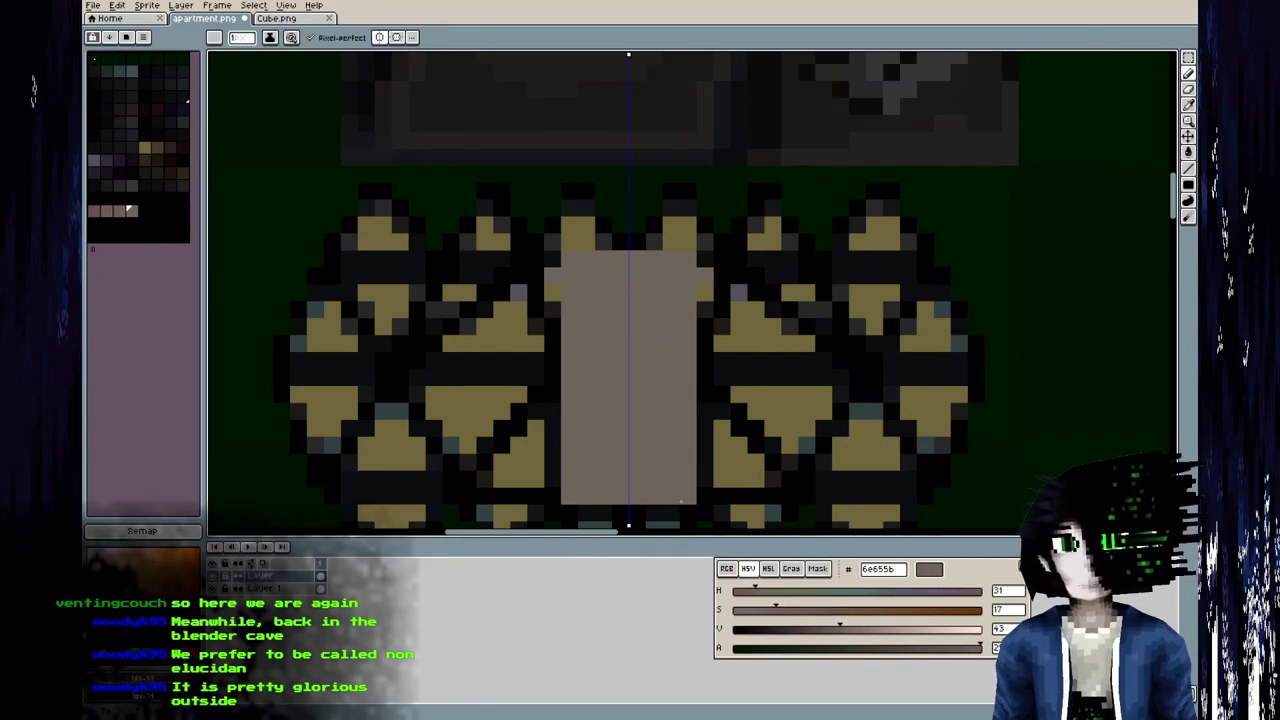
left_click(105, 211)
key("[")
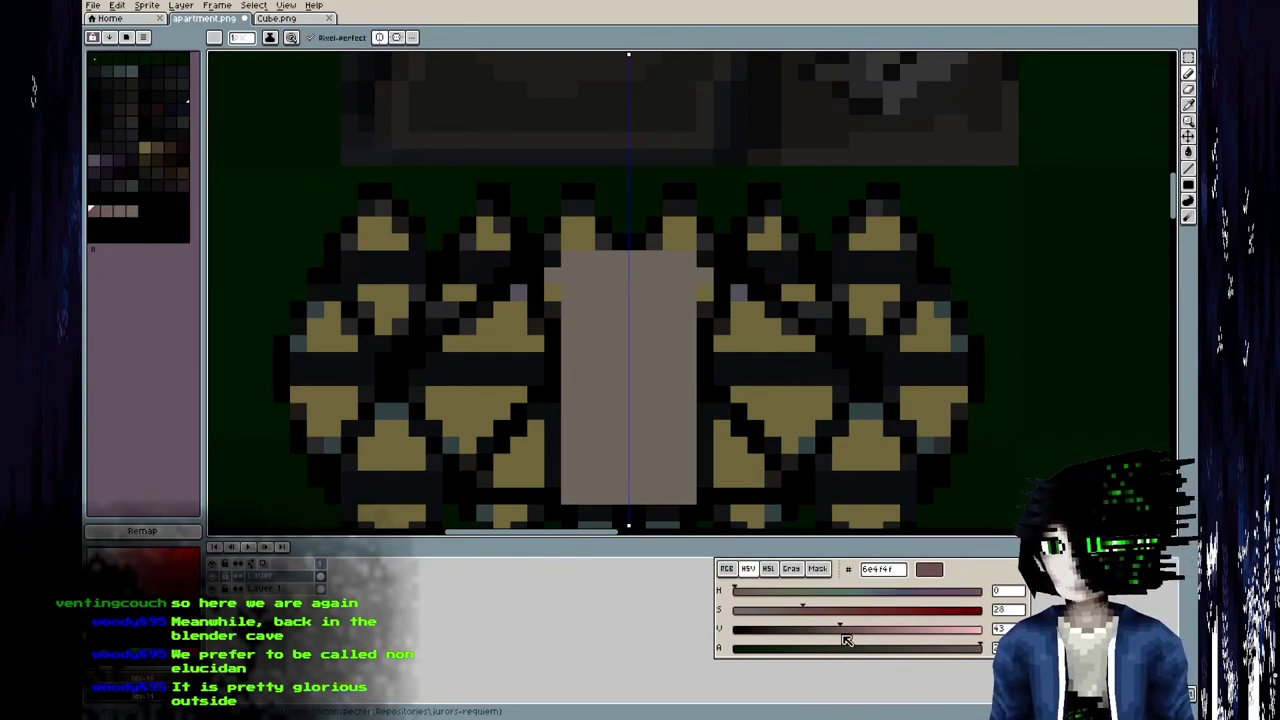
left_click(835, 628)
left_click_drag(838, 630, 835, 630)
Set the second skin swatch to 6e5a56 and the third to 6e6053 with hue 28, saturation 24 and value 43.
key("]")
left_click(787, 612)
left_click_drag(790, 614, 794, 616)
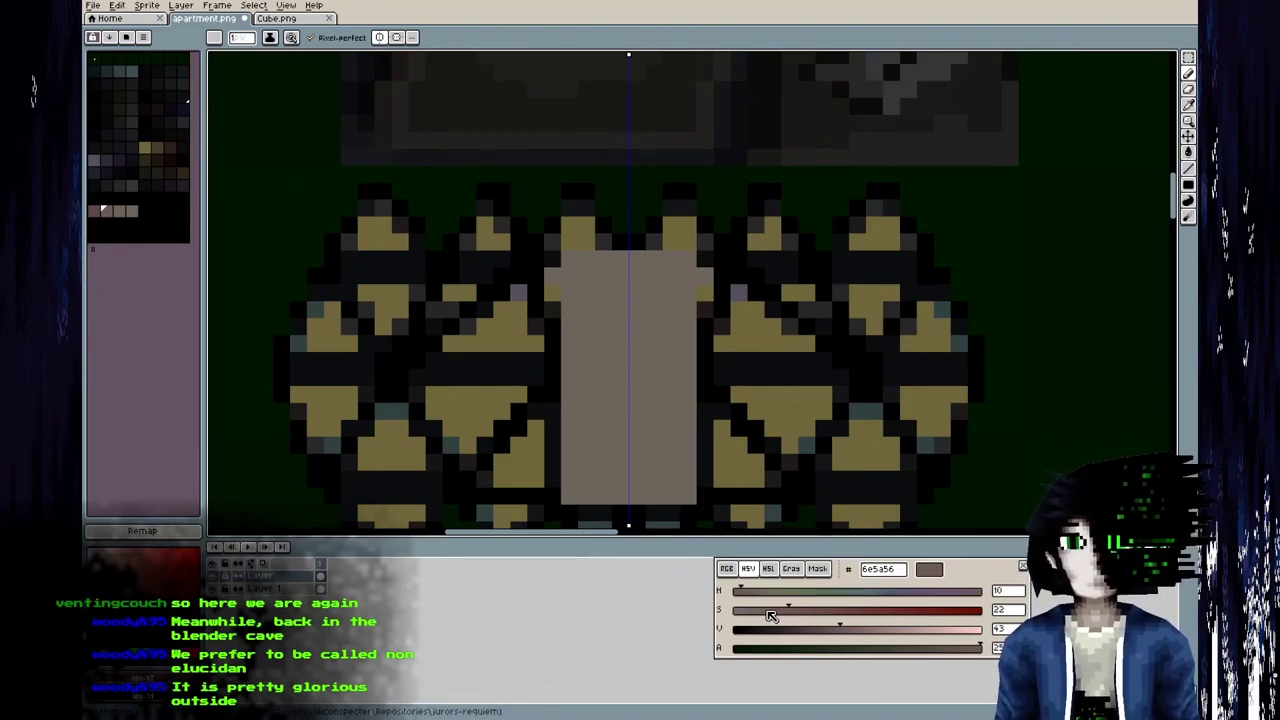
key("bracketright")
left_click_drag(771, 615, 798, 615)
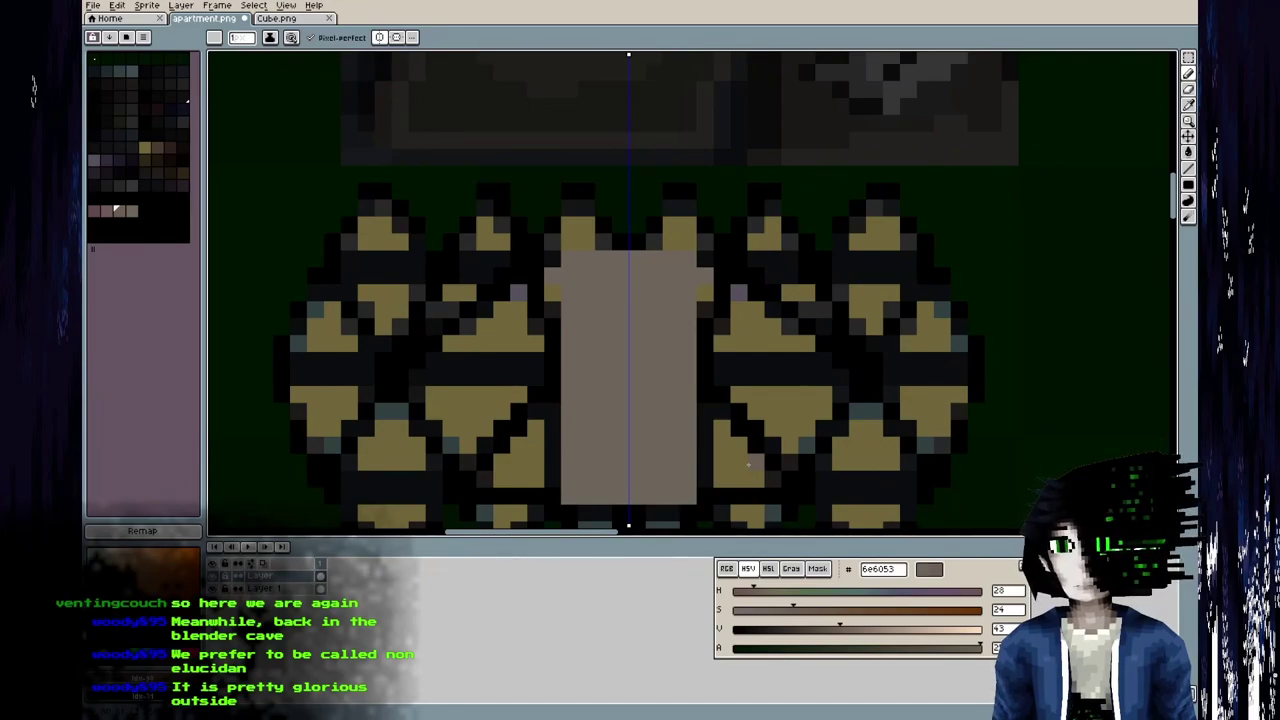
Paint mirrored nose and cheek shading inside the face rectangle with the 6e6053 skin tone.
middle_click_drag(603, 345, 611, 323)
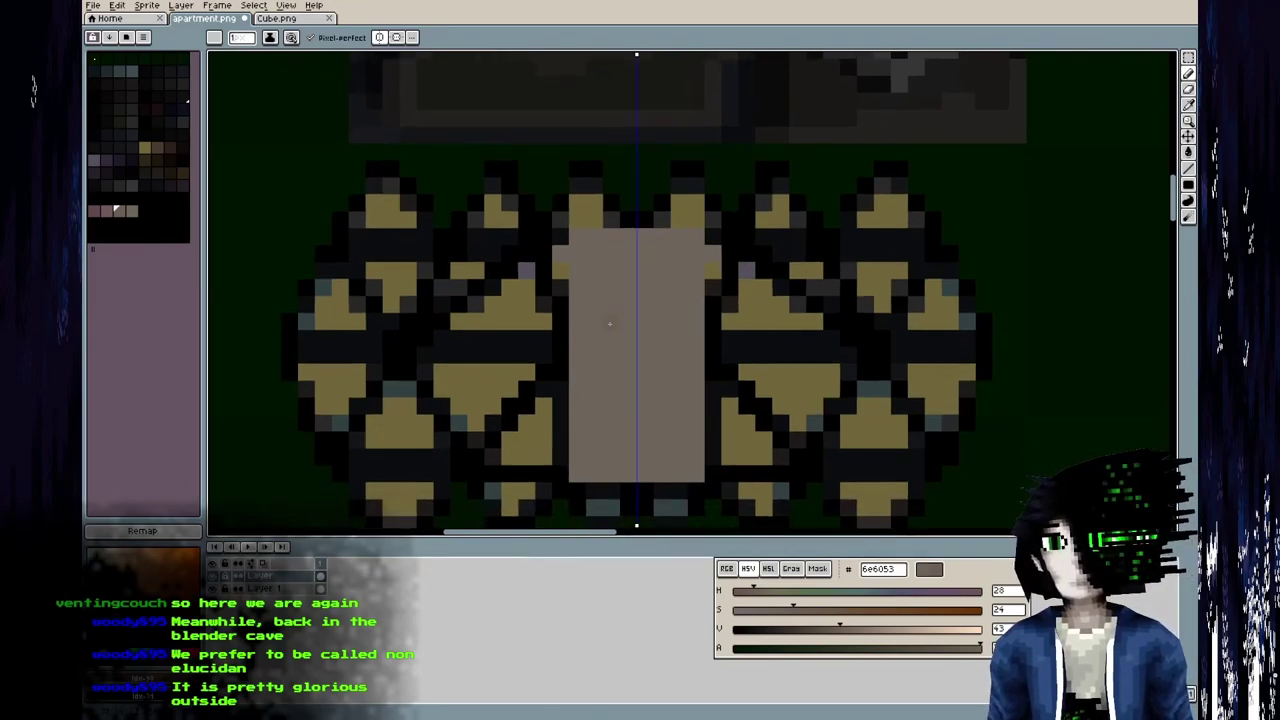
left_click(99, 214)
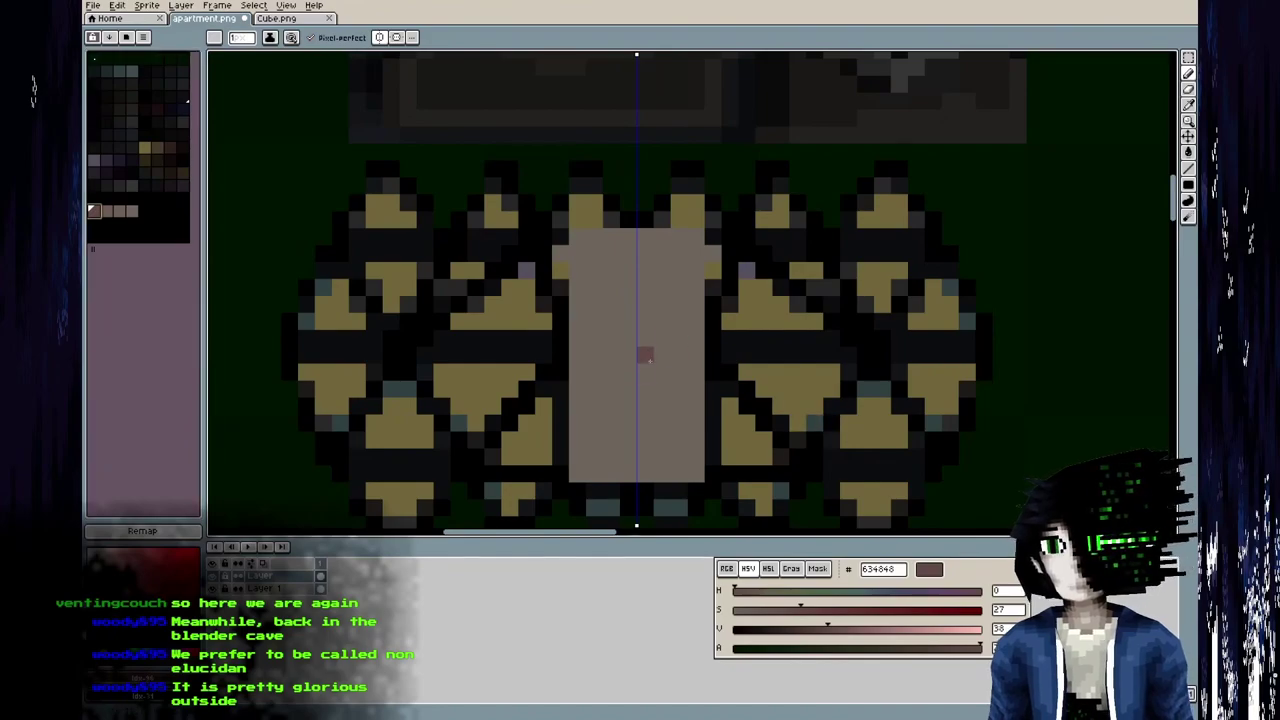
left_click(119, 211)
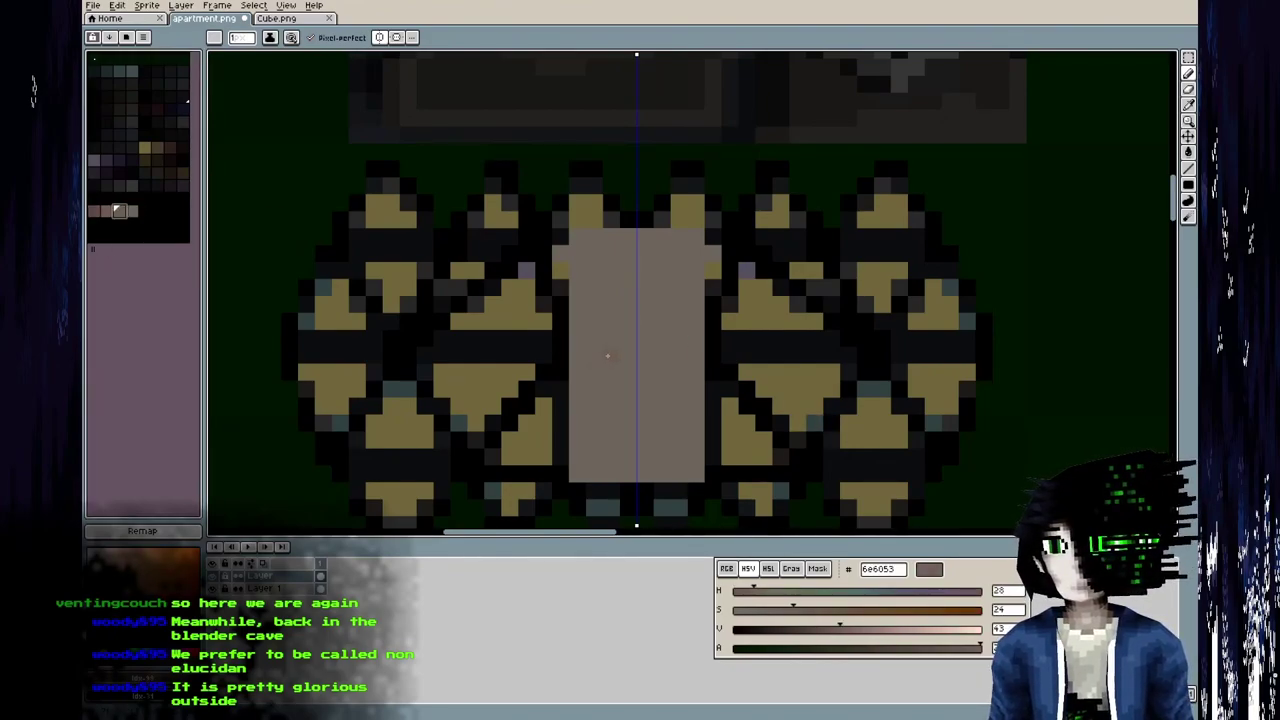
left_click(613, 349)
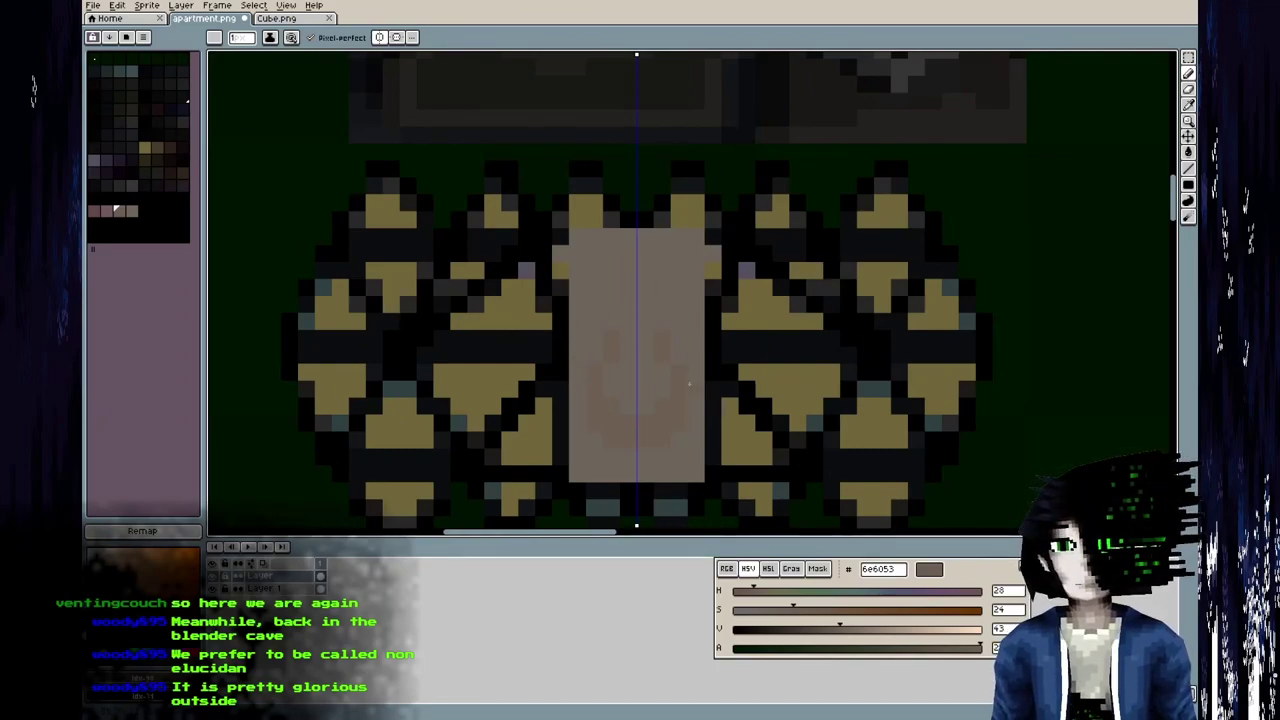
Extend the 6e6053 skin tone symmetrically across the brow, temples, jaw and chin, beyond the sides of the face rectangle.
mouse_move(584, 256)
left_mouse_down()
mouse_move(495, 272)
mouse_move(579, 298)
left_mouse_up()
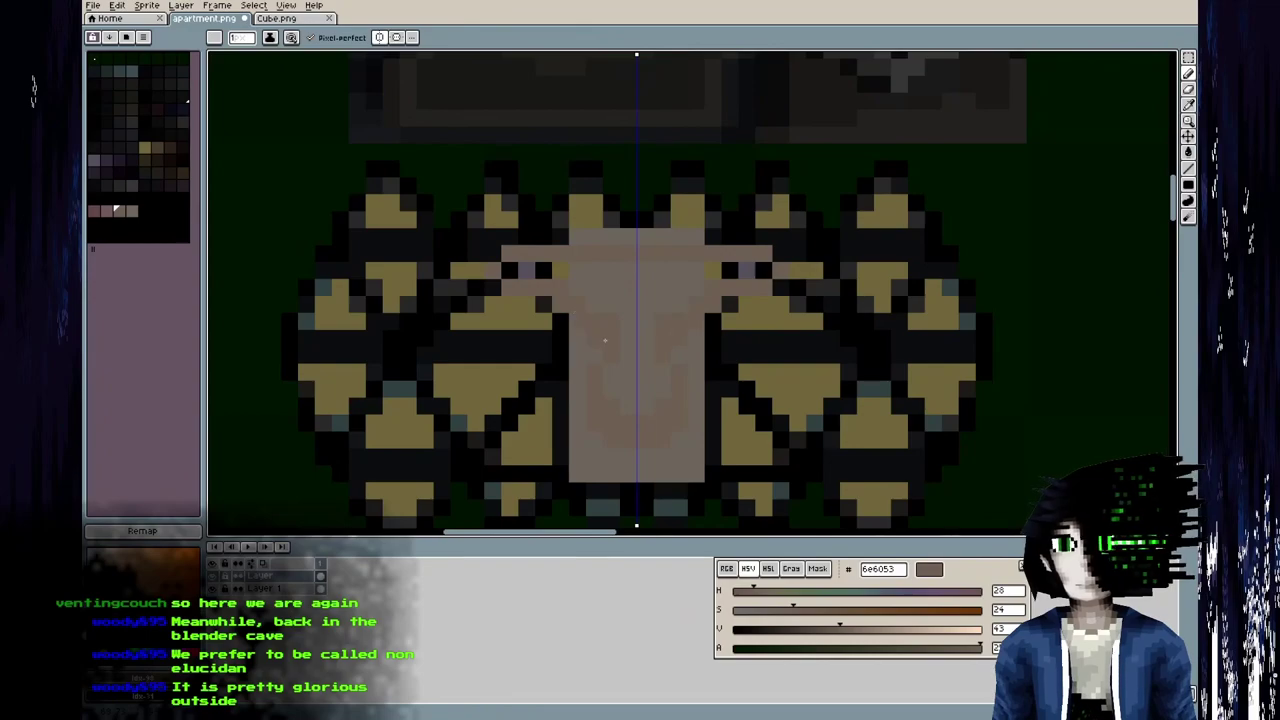
mouse_move(569, 315)
left_mouse_down()
mouse_move(543, 305)
mouse_move(519, 334)
left_mouse_up()
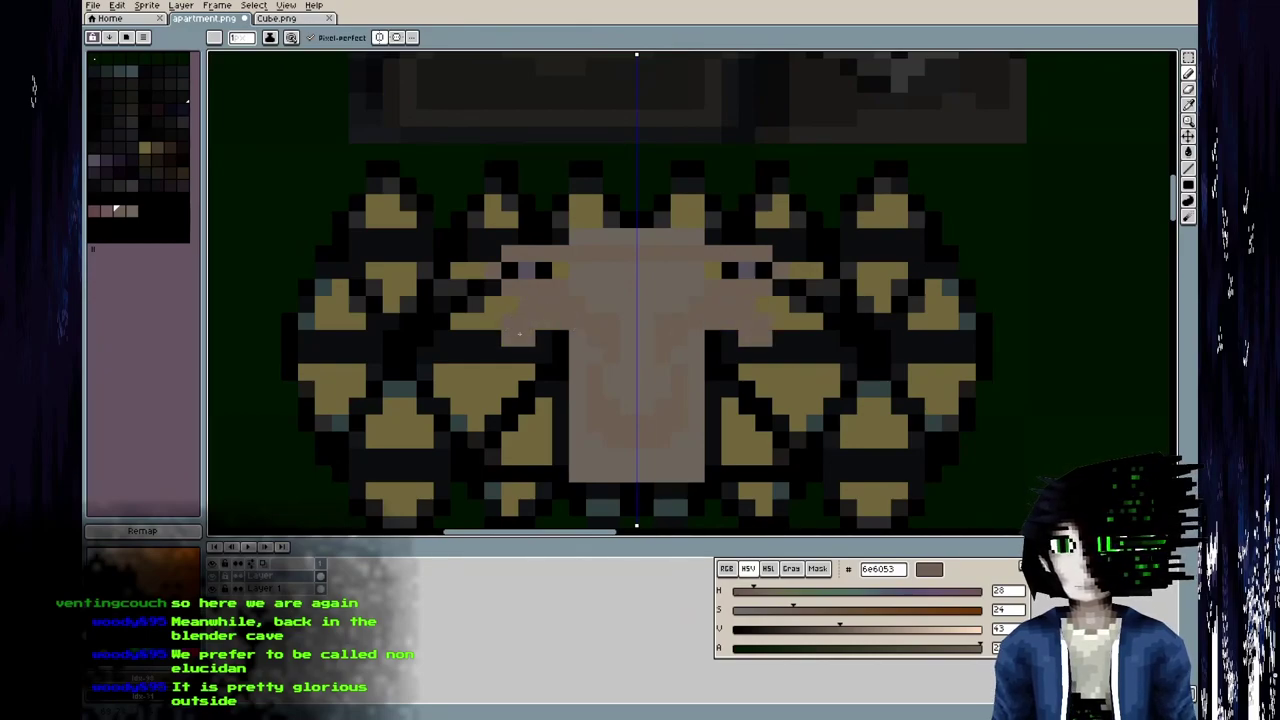
mouse_move(600, 431)
left_mouse_down()
mouse_move(528, 408)
mouse_move(560, 439)
mouse_move(512, 432)
left_mouse_up()
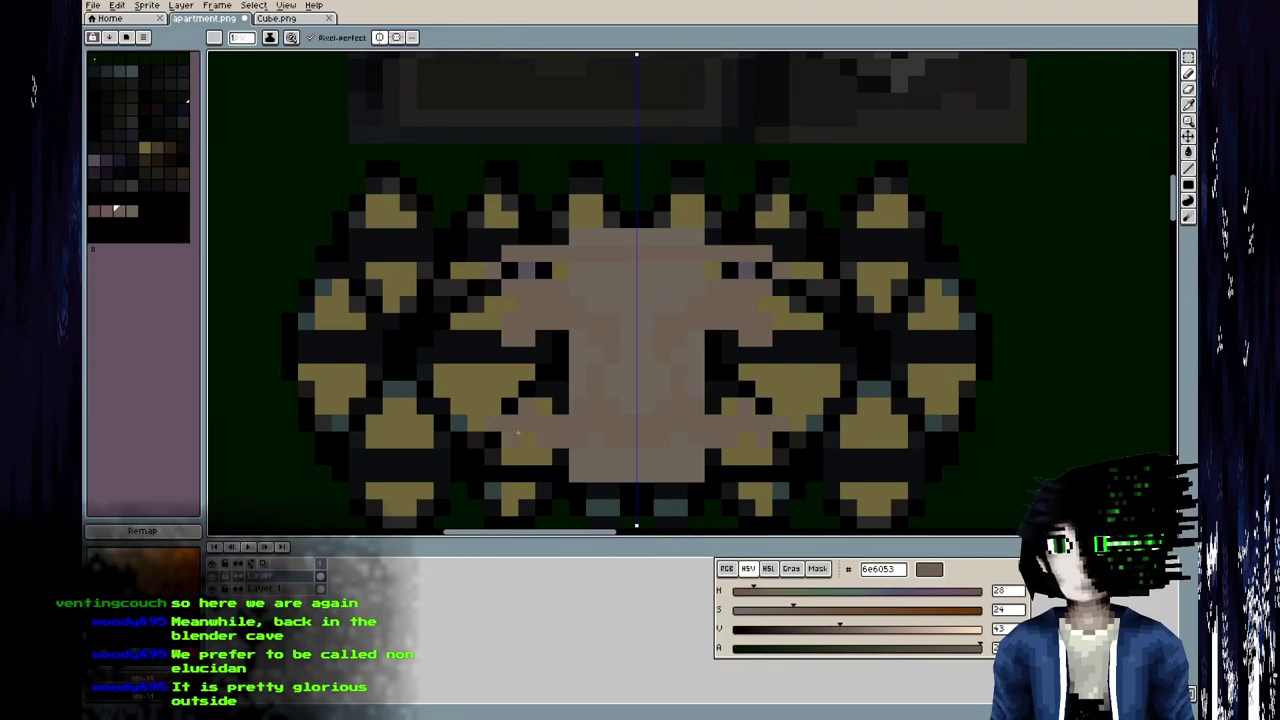
middle_click_drag(518, 437, 542, 333)
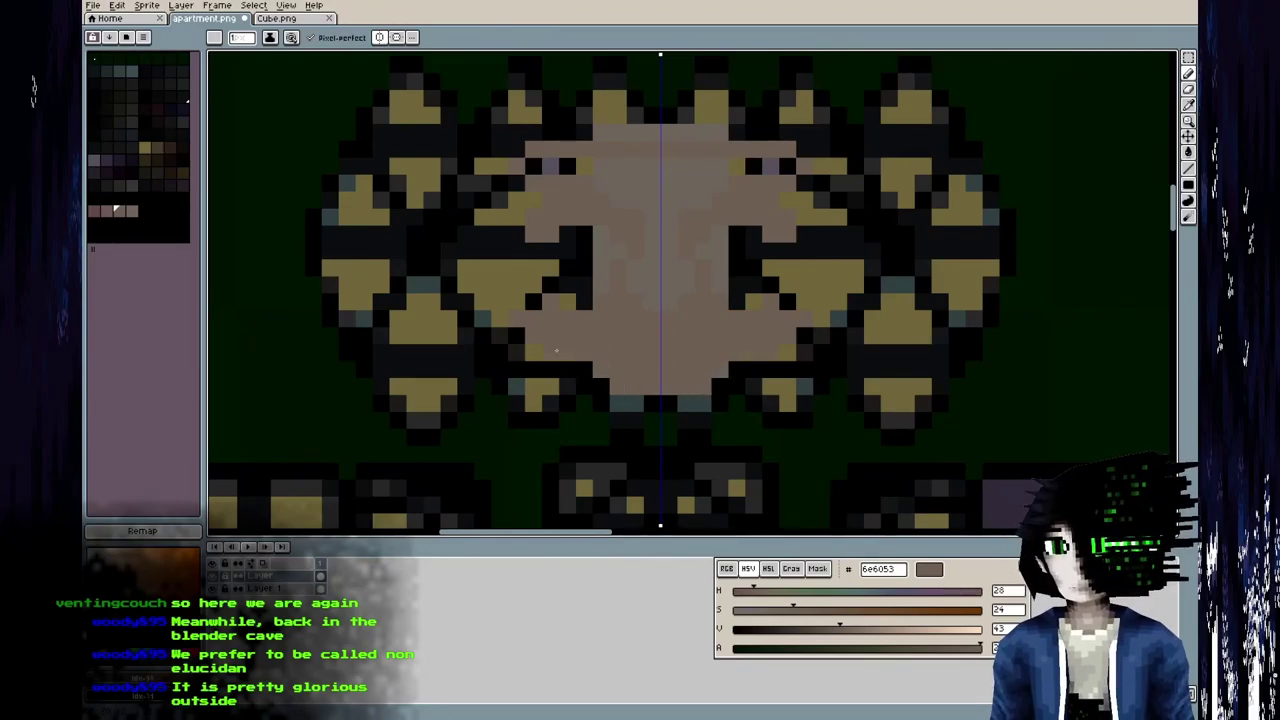
Switch to Blender and examine how the widened skin area wraps around the front and sides of the figure's head.
key("alt+Tab")
middle_click_drag(400, 372, 364, 363)
scroll(328, 372, "down", 4)
key("Tab")
scroll(364, 367, "up", 5)
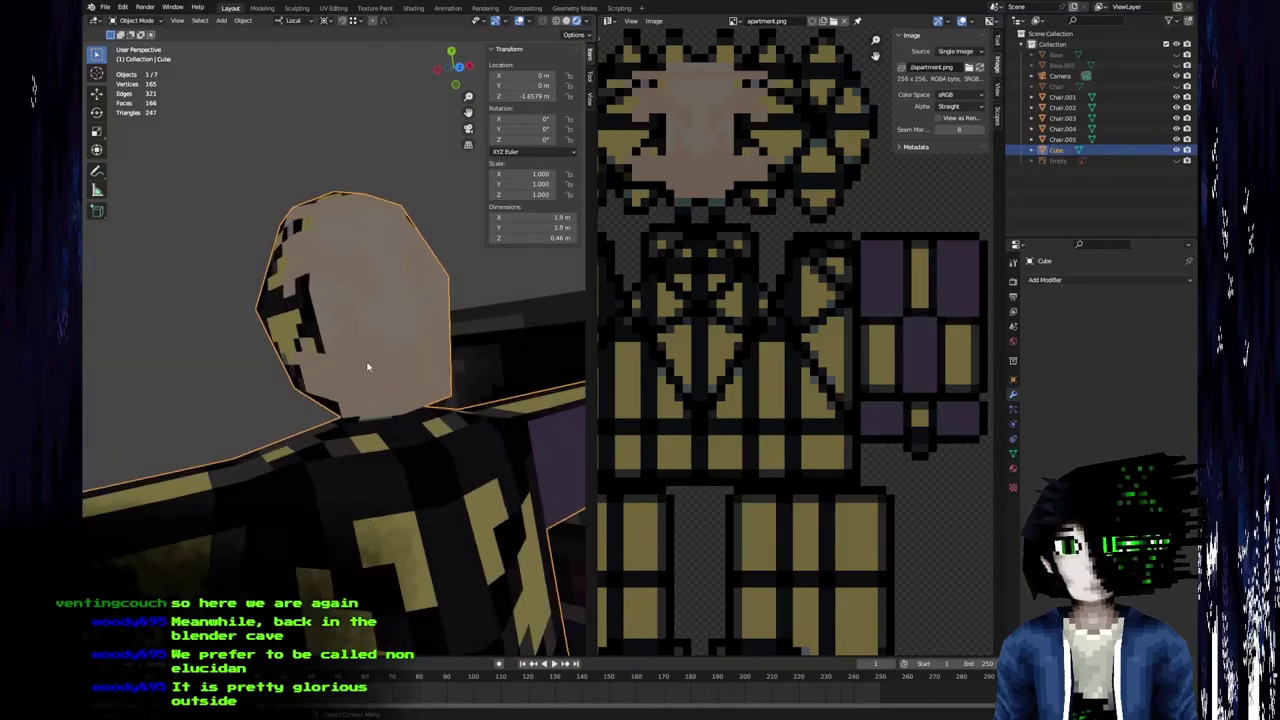
key("alt+Tab")
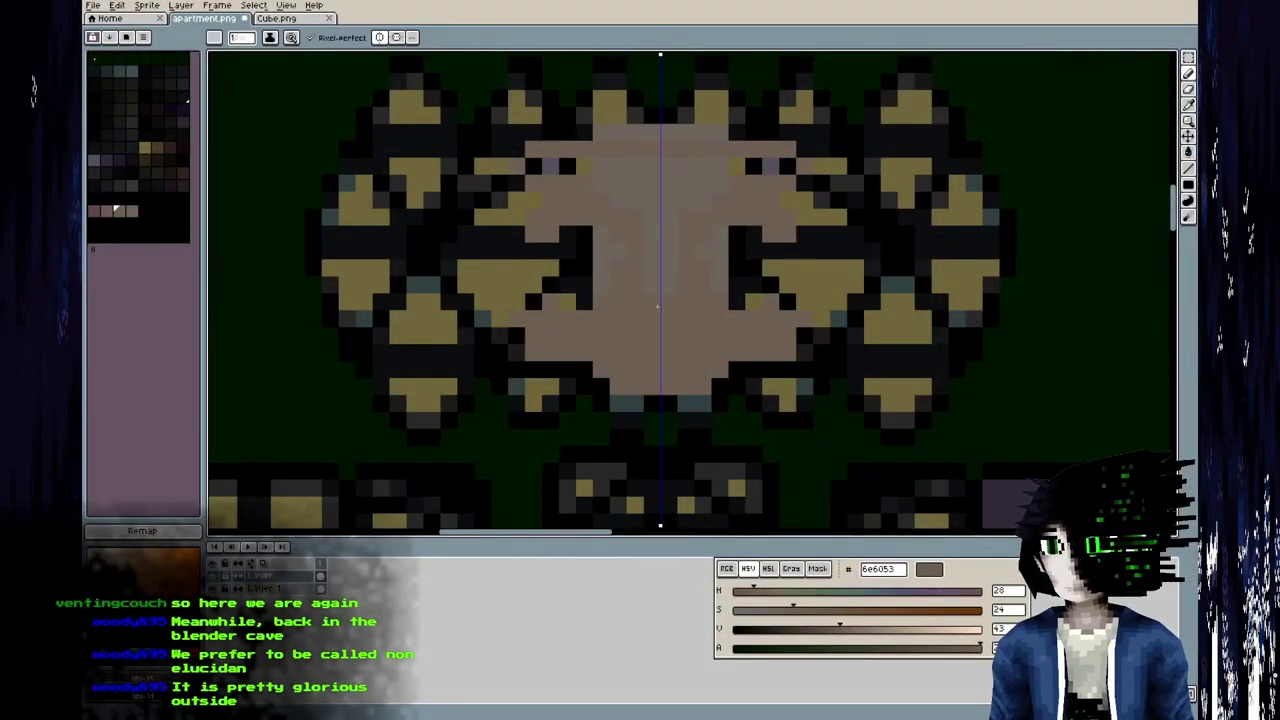
key("alt+Tab")
middle_click_drag(400, 388, 346, 392)
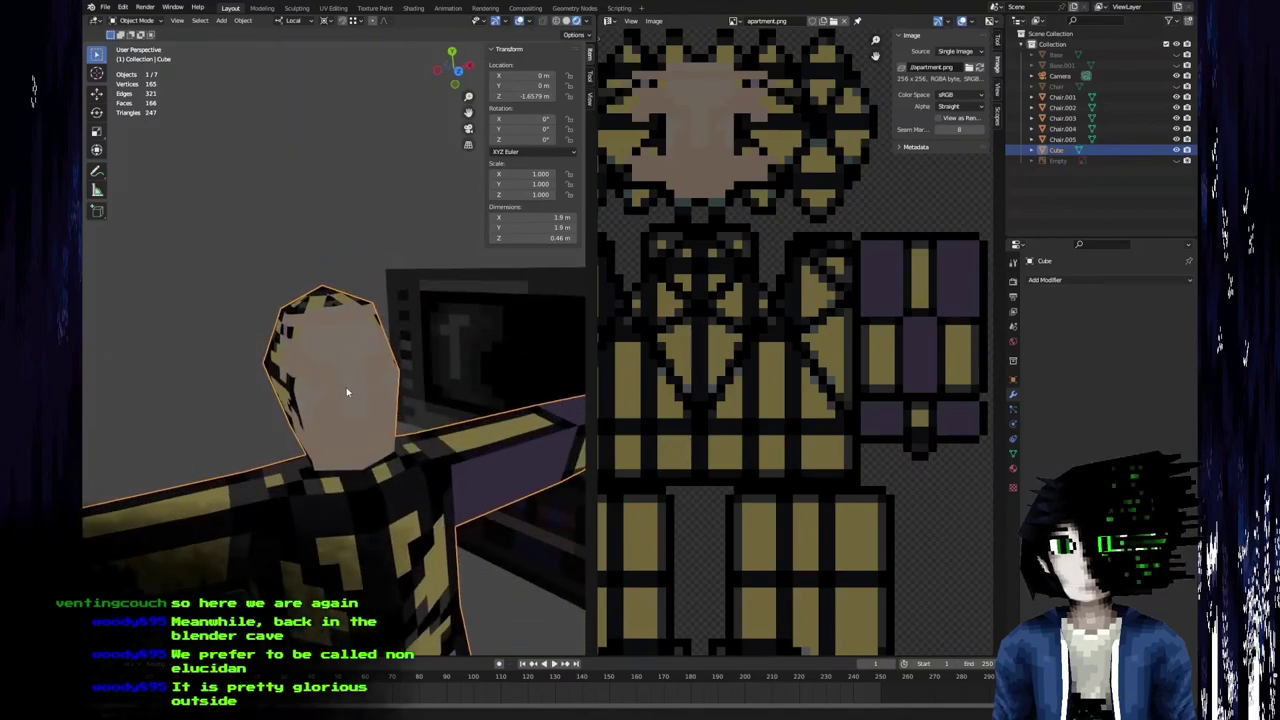
scroll(752, 428, "down", 2)
scroll(752, 428, "up", 3)
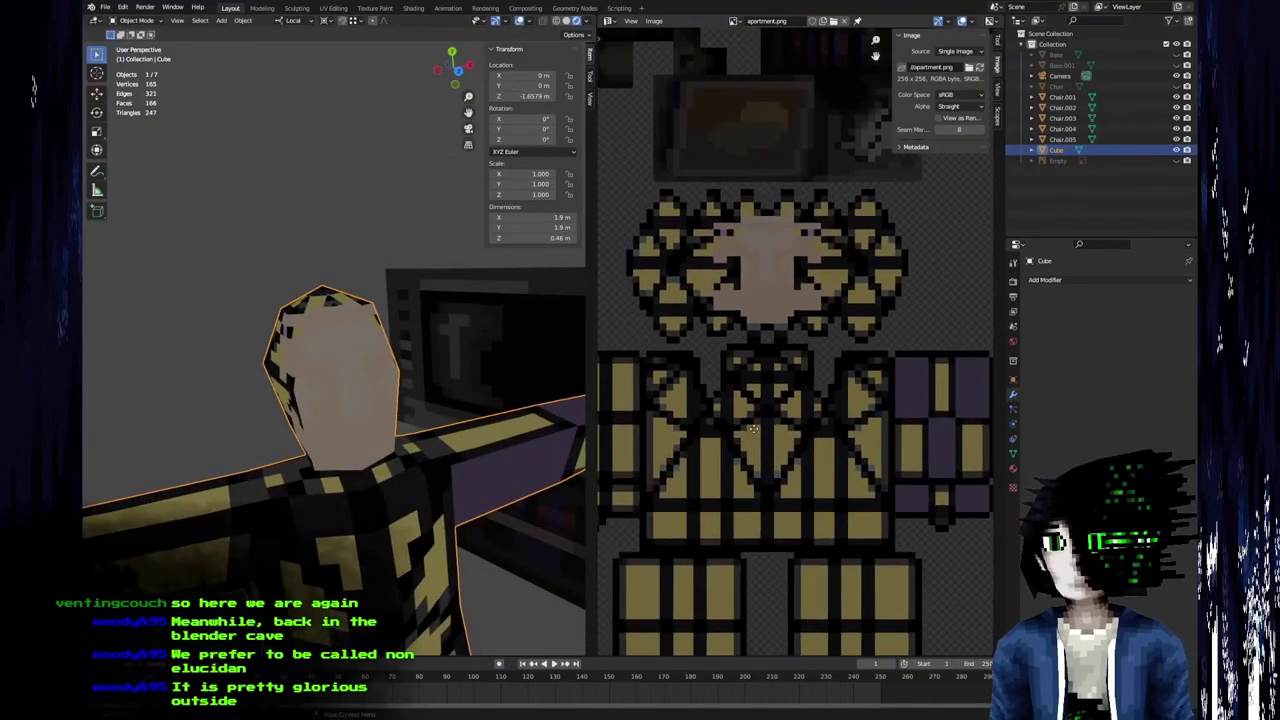
middle_click_drag(754, 429, 759, 430)
middle_click_drag(324, 358, 300, 372)
scroll(355, 331, "up", 3)
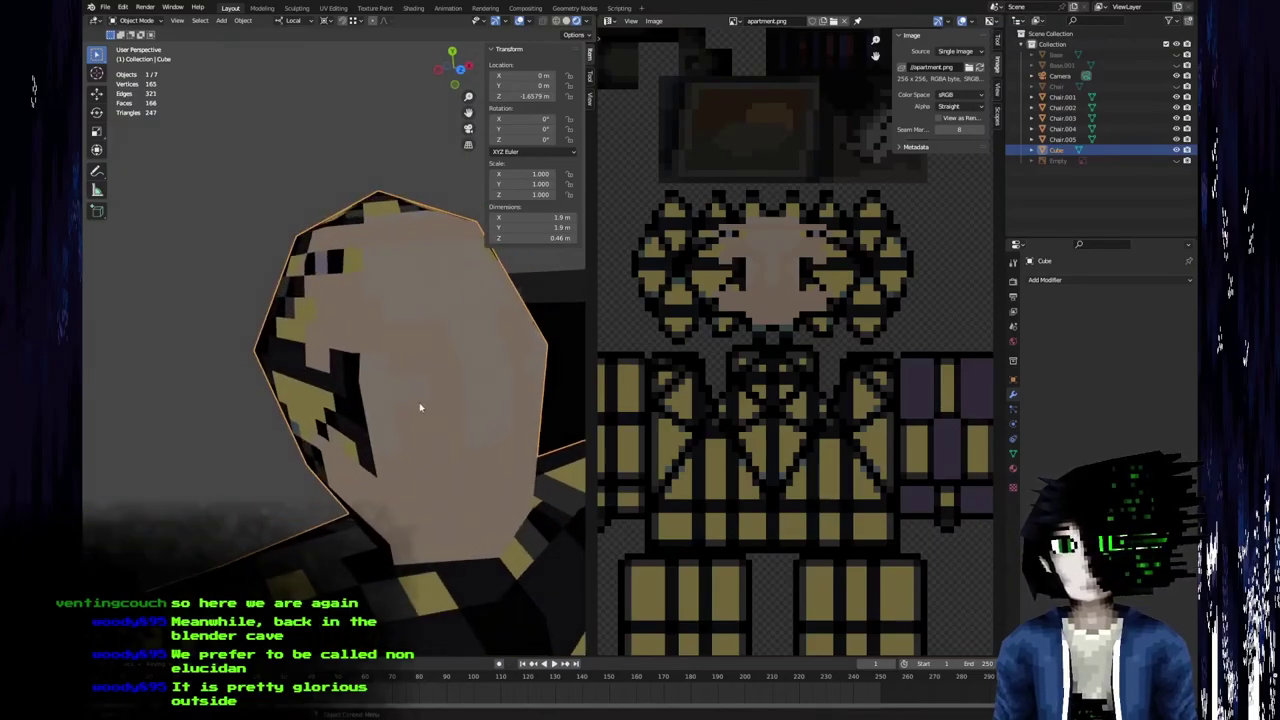
key("alt+Tab")
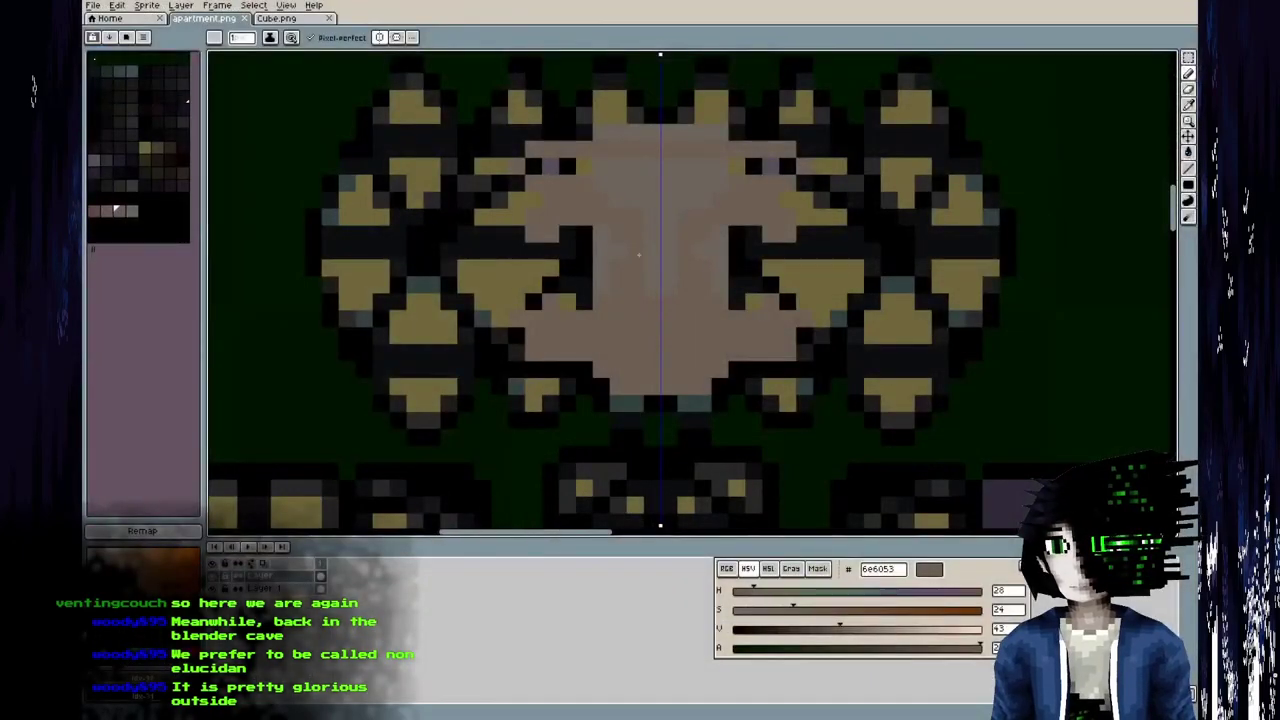
scroll(654, 223, "up", 2)
scroll(659, 200, "down", 5)
Return to Blender, enter edit mode on the figure and select the entire mesh to show all its UV islands.
key("alt+Tab")
middle_click_drag(423, 357, 307, 343)
key("Tab")
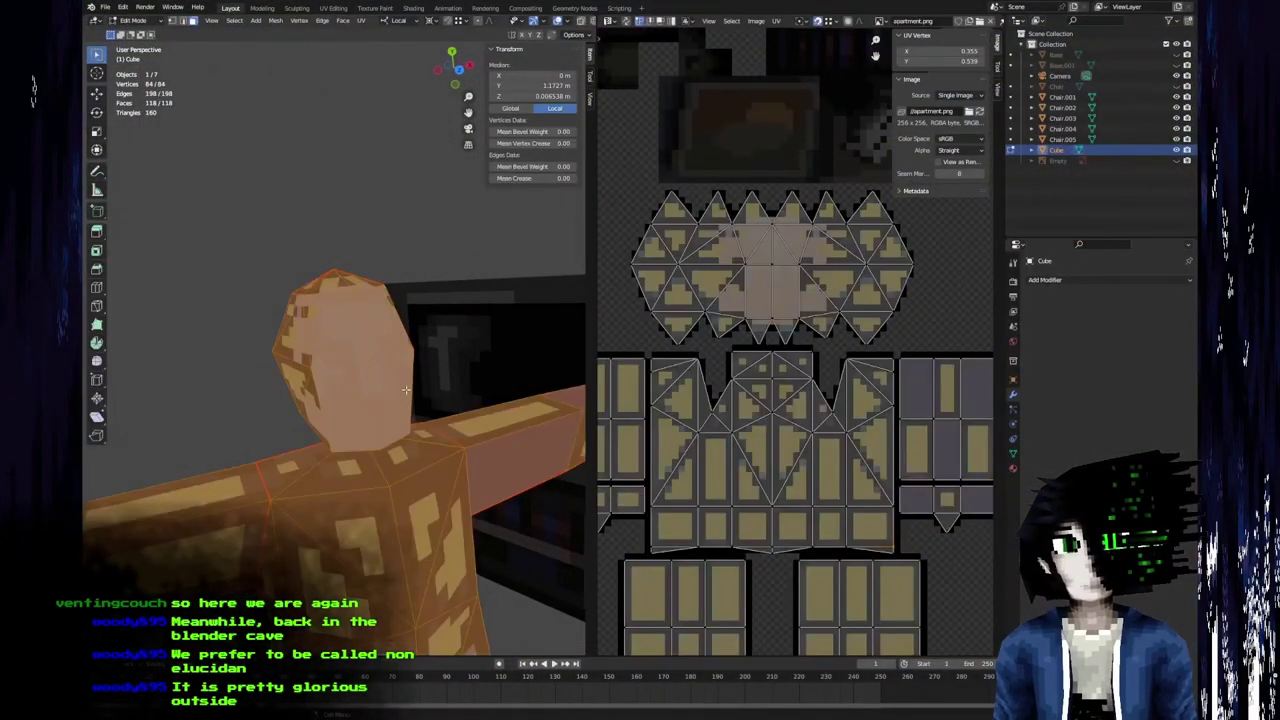
left_click(363, 385)
key("ctrl+l")
scroll(753, 355, "down", 3)
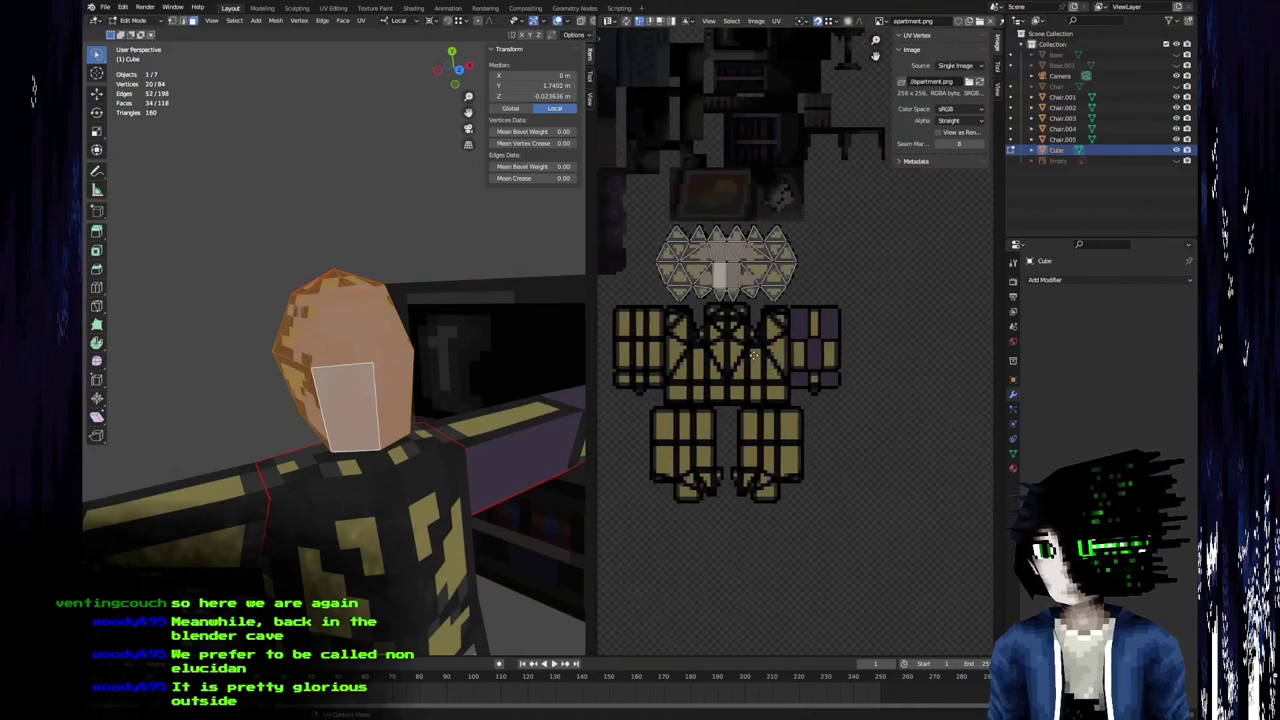
key("a")
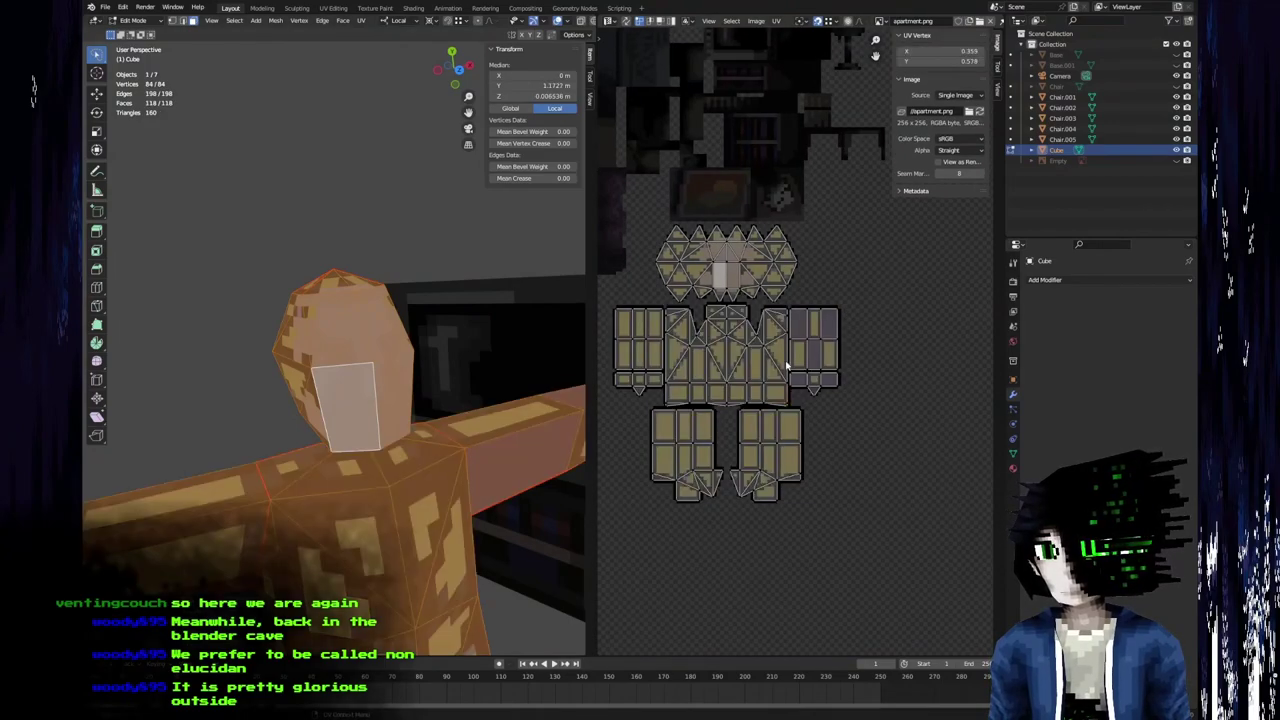
Select the arm, torso and leg UV islands and move them down away from the head island.
key("l")
key("l")
key("l")
key("l")
key("l")
key("l")
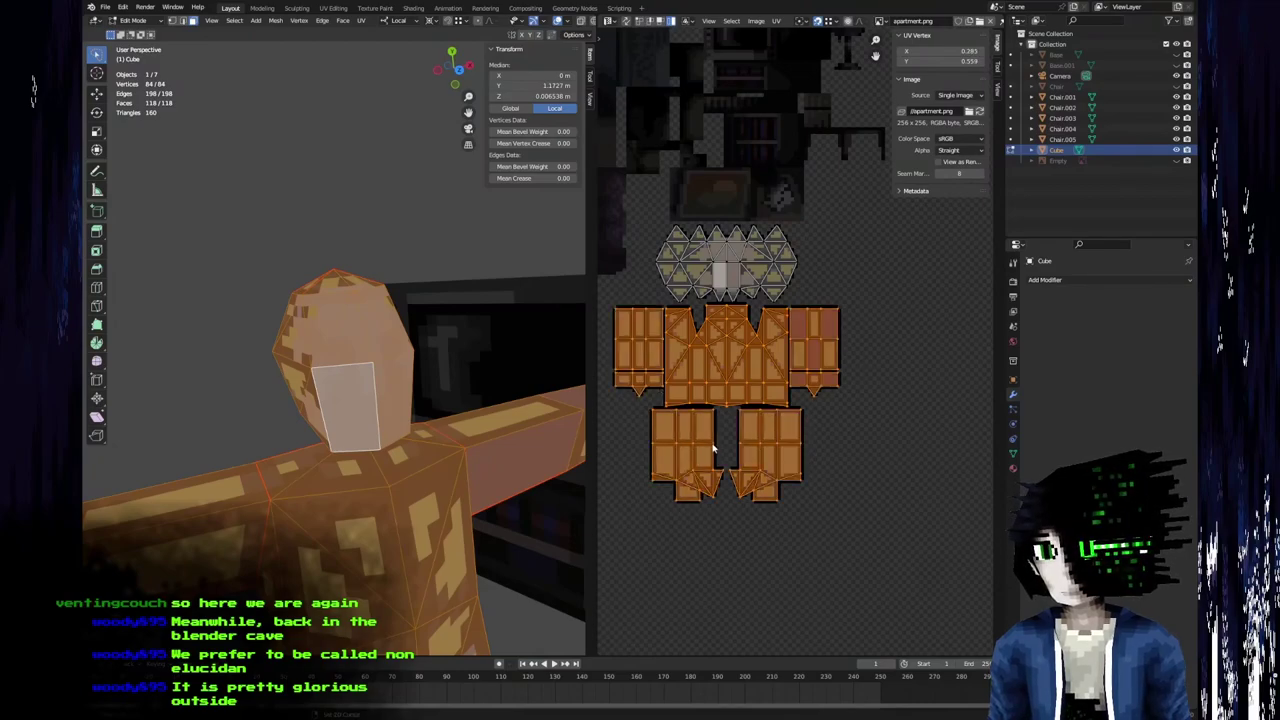
scroll(703, 383, "up", 3)
scroll(852, 441, "up", 4)
key("g")
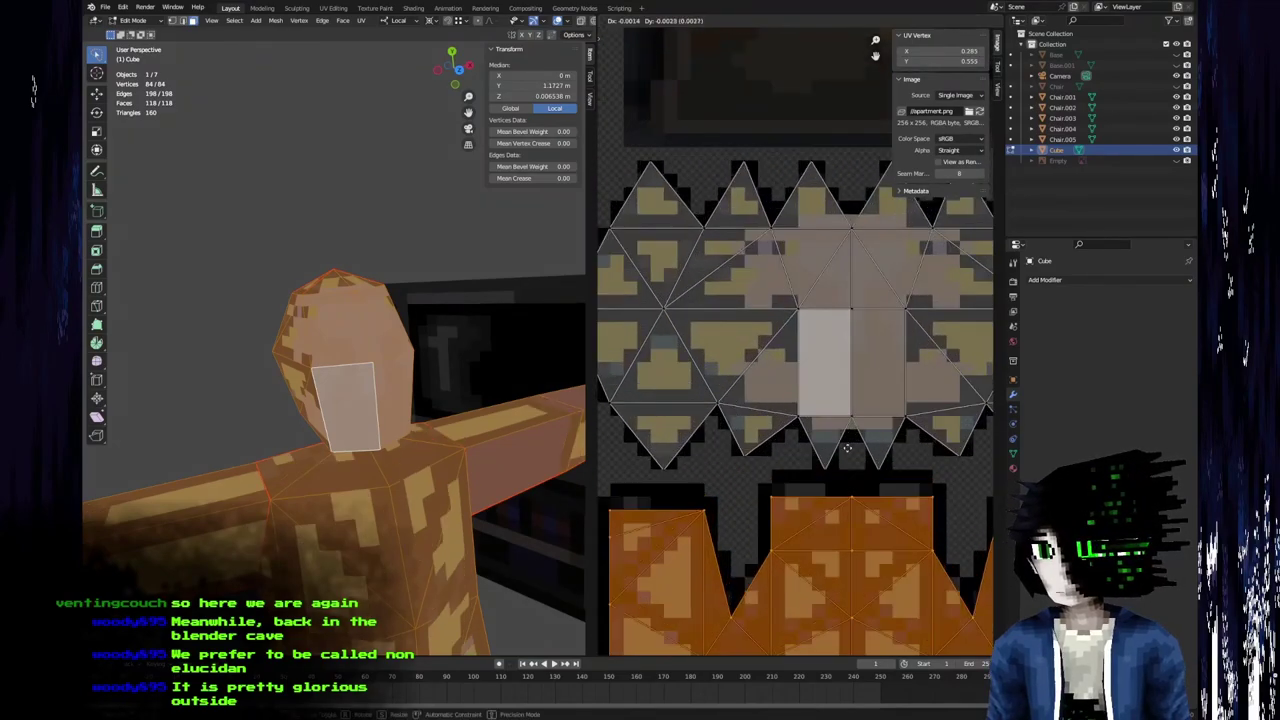
left_click(845, 473)
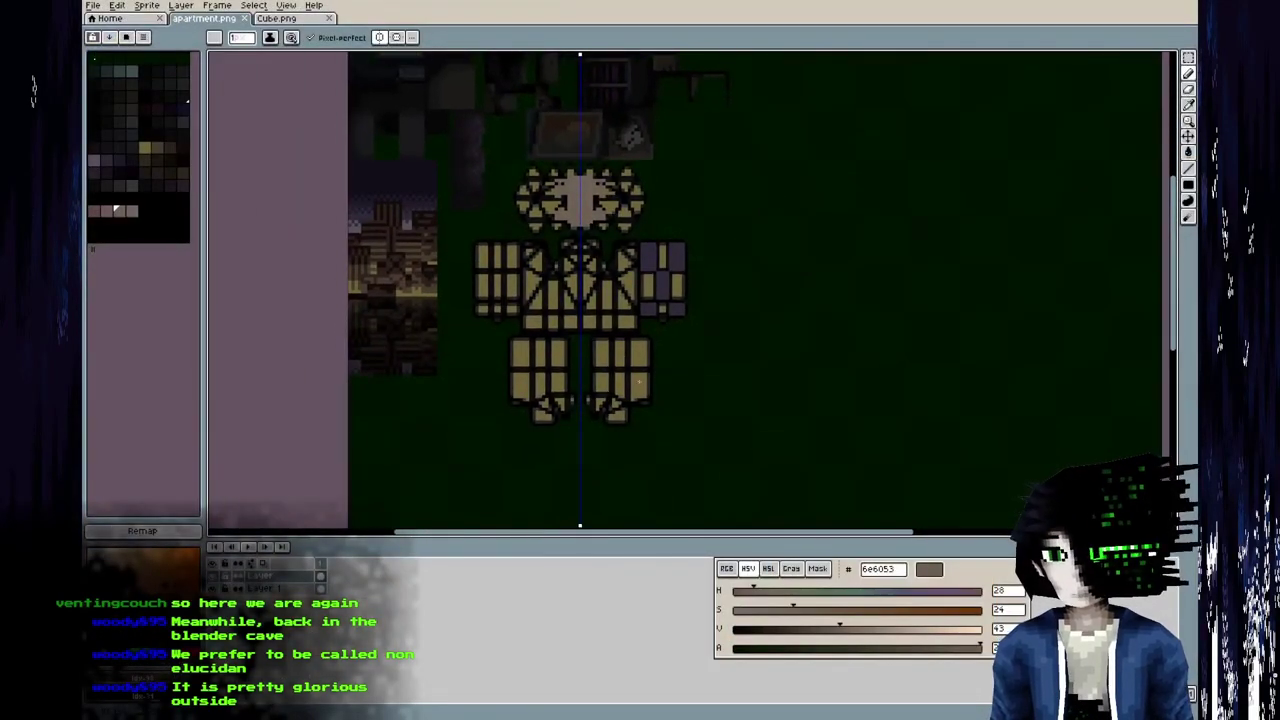
Switch to Aseprite, select the arm, torso and leg artwork on apartment.png and move it down below the head artwork.
key("m")
left_click_drag(727, 465, 482, 246)
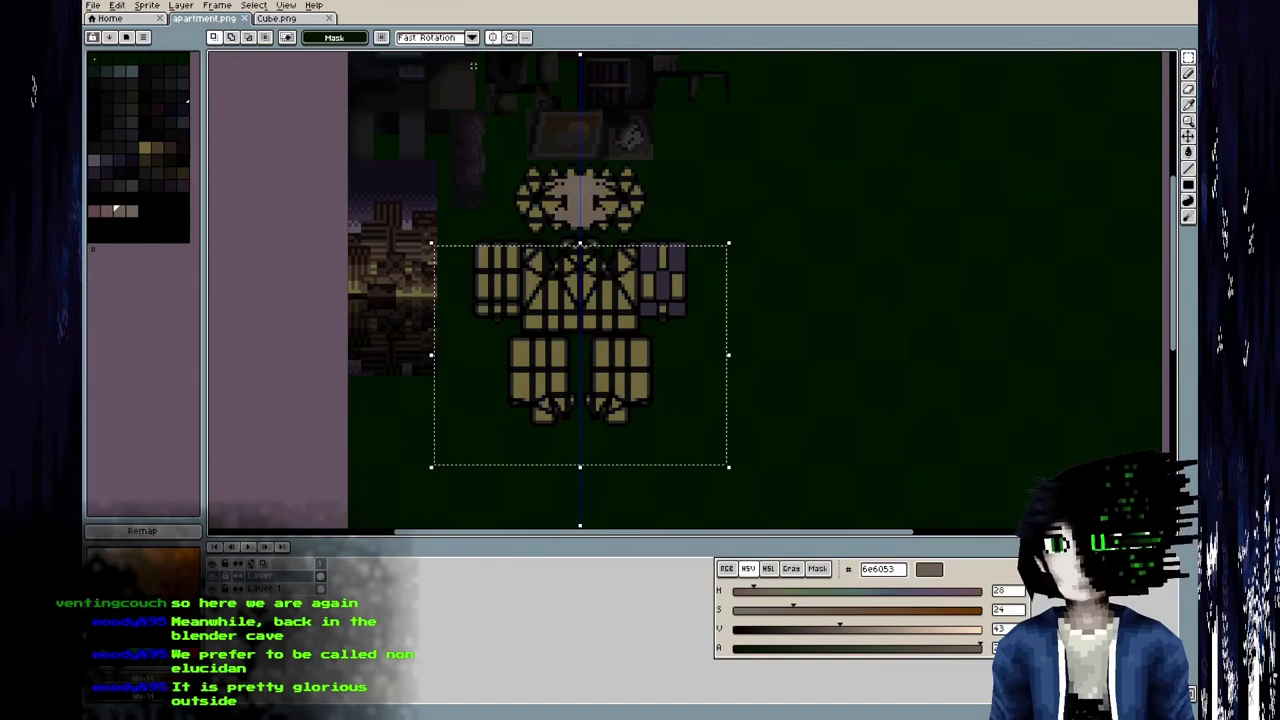
left_click(689, 247)
left_click_drag(692, 241, 467, 450)
scroll(531, 337, "up", 2)
left_click_drag(551, 327, 549, 342)
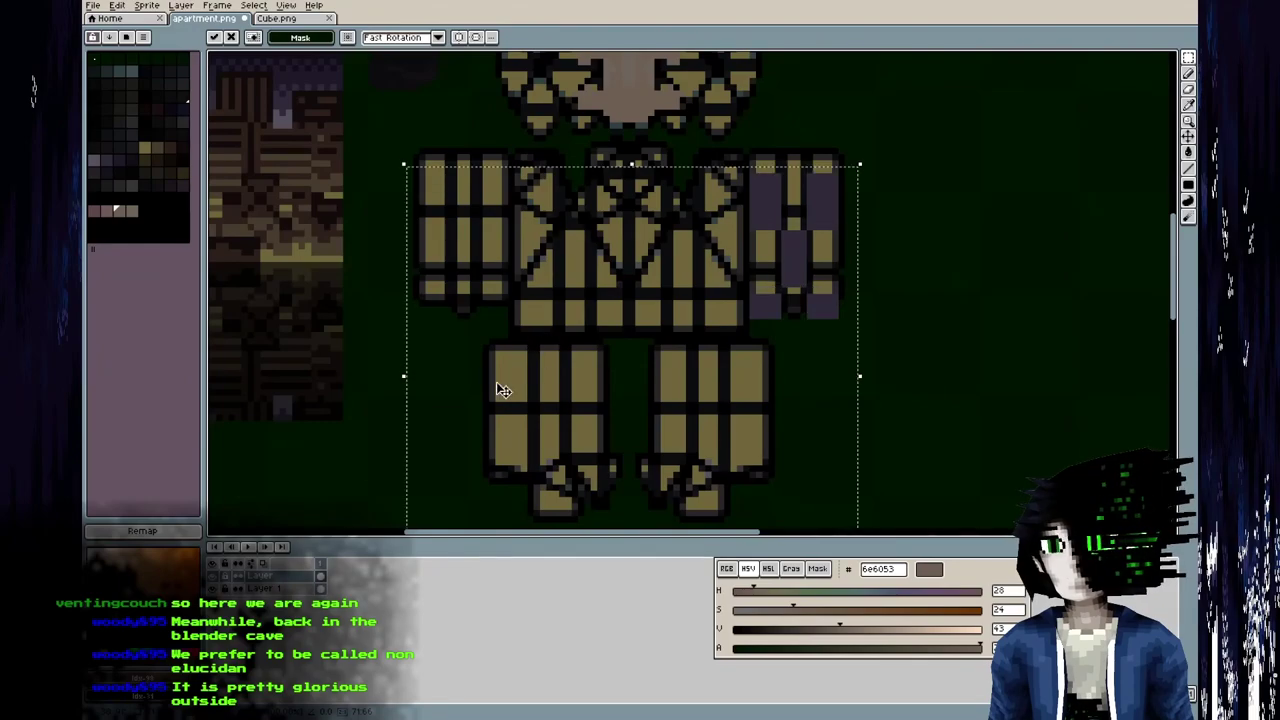
key("Return")
Reselect the body artwork, adjust its downward shift on Layer 1 and save apartment.png.
scroll(599, 387, "down", 2)
left_click_drag(759, 455, 500, 260)
left_click_drag(578, 296, 577, 303)
key("Return")
scroll(586, 271, "up", 4)
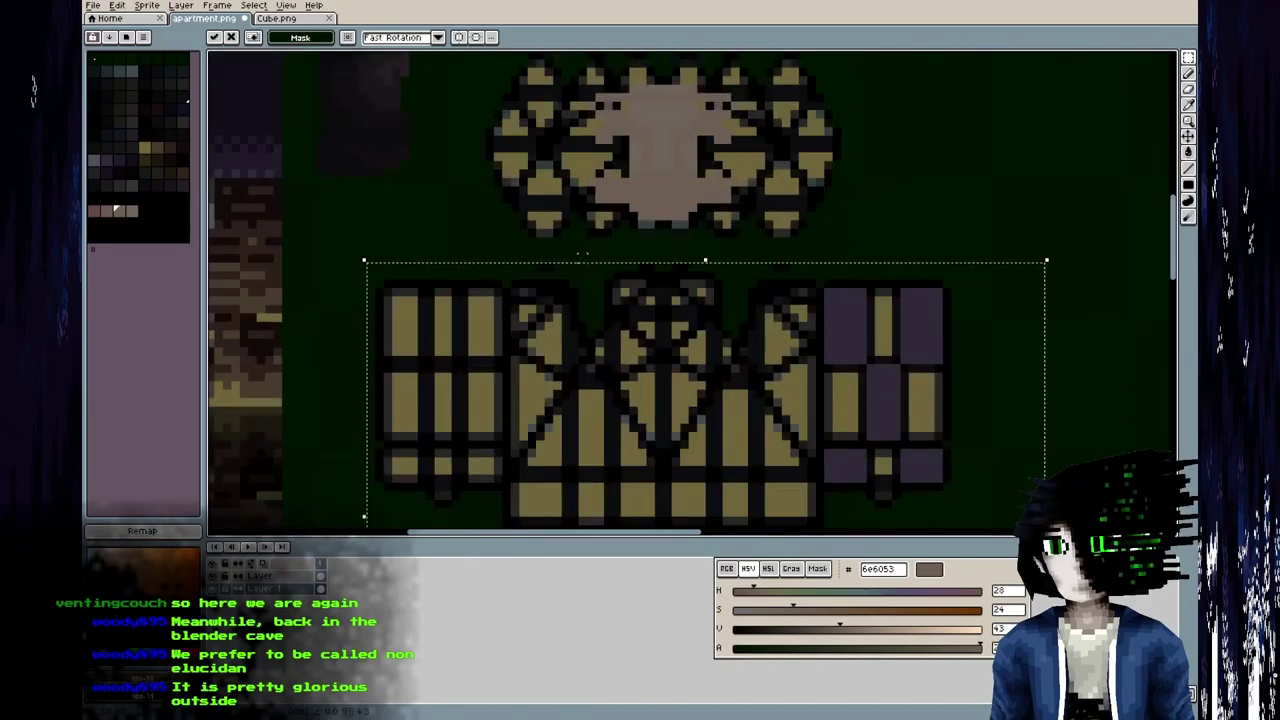
left_click_drag(530, 262, 532, 260)
left_click_drag(876, 272, 893, 235, "shift")
scroll(898, 240, "down", 4)
key("ctrl+s")
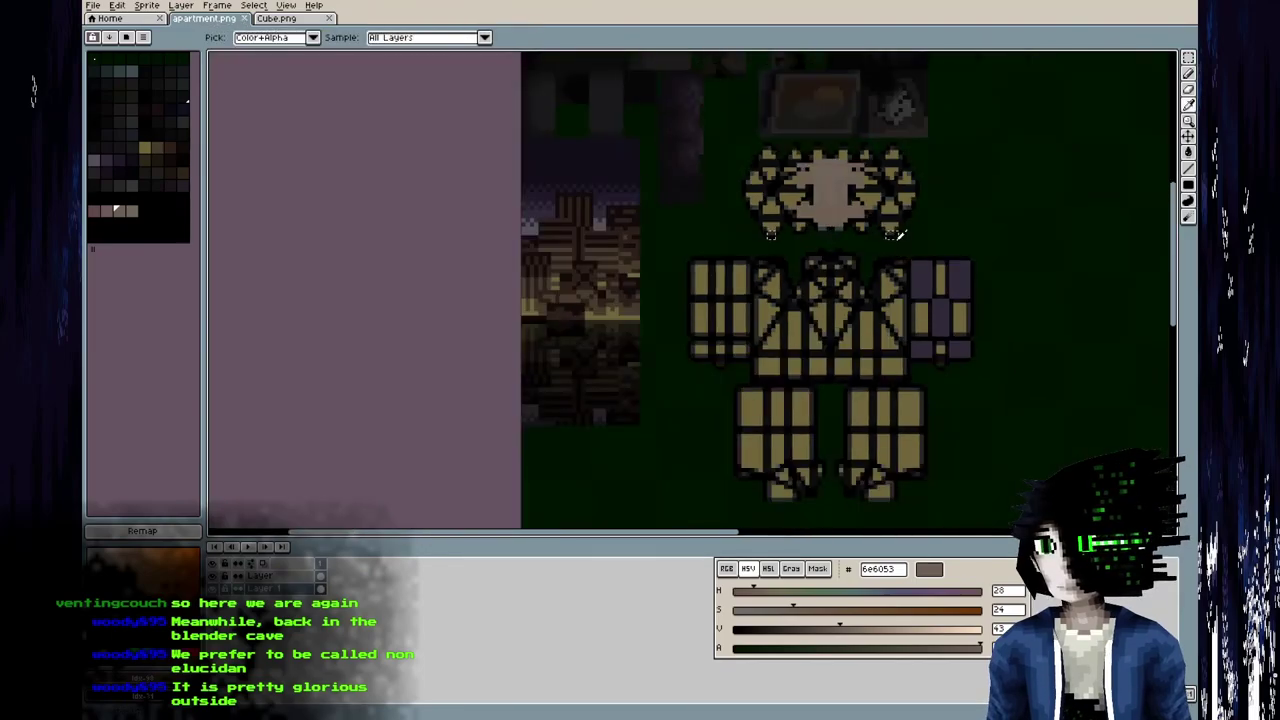
Switch to Blender, scale up the head's UV island and move it down into the freed space above the torso.
key("alt+Tab")
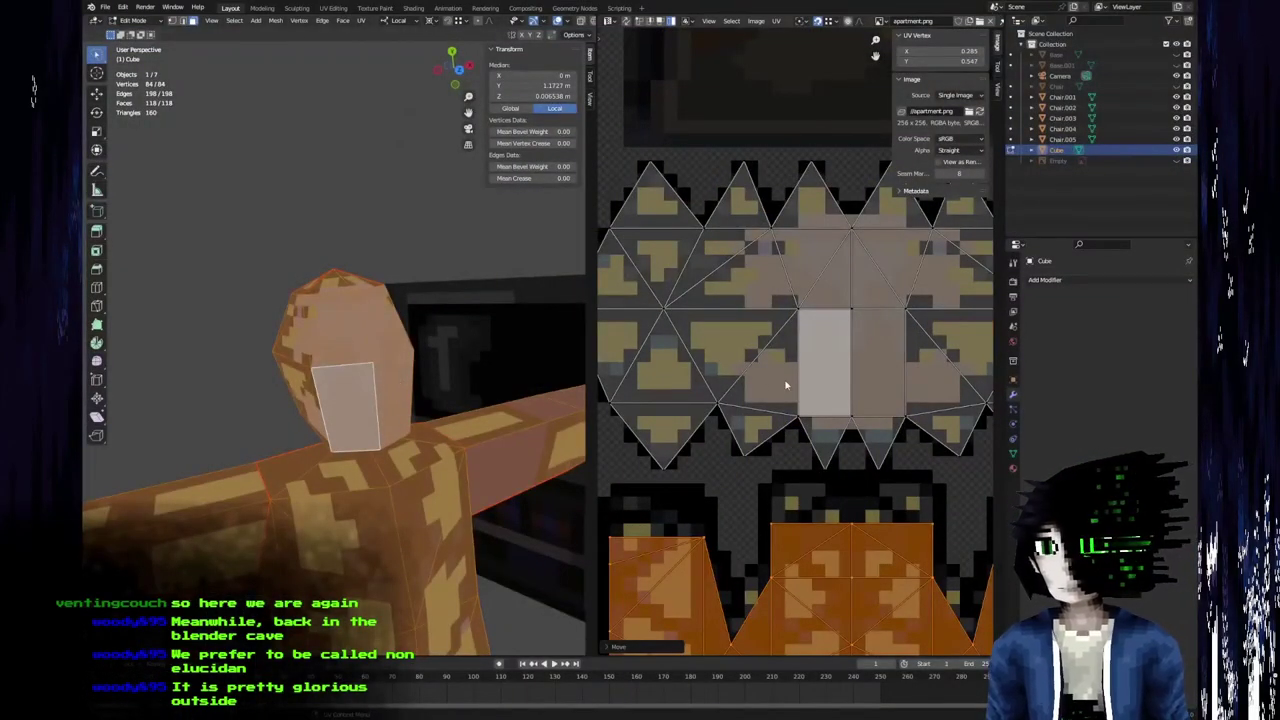
left_click(786, 383)
scroll(803, 385, "down", 2)
middle_click_drag(919, 447, 877, 443)
key("s")
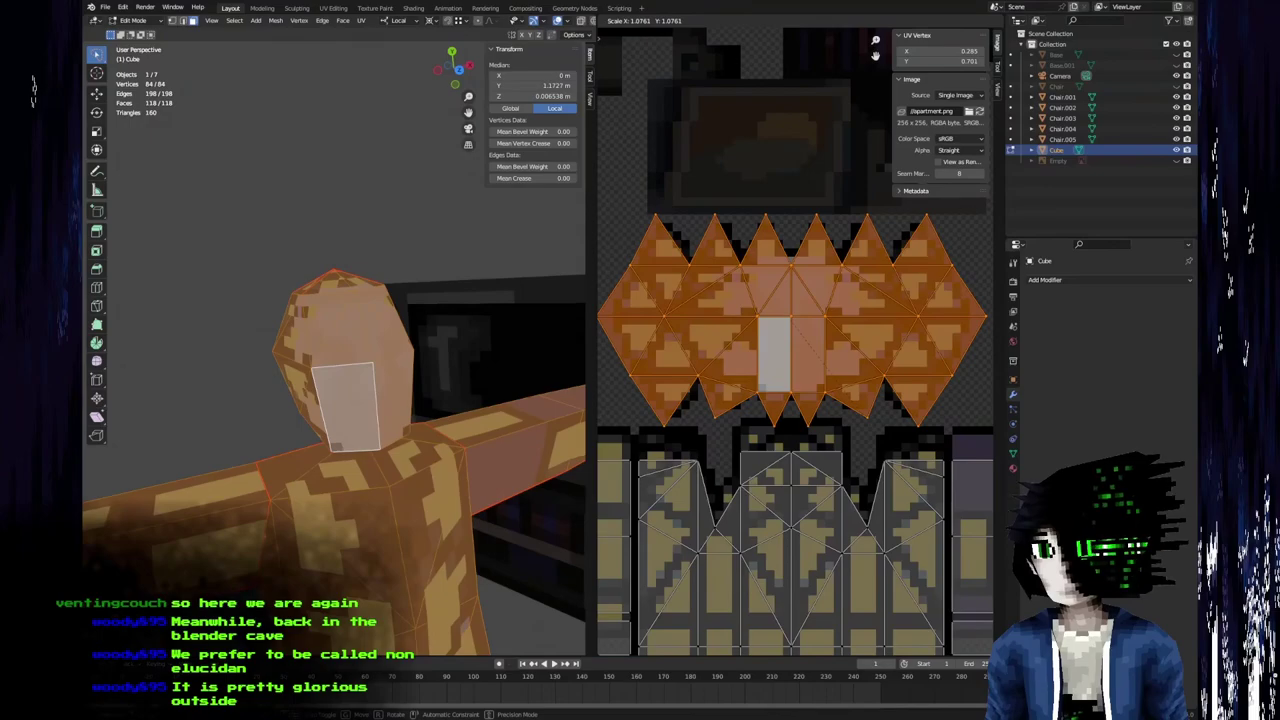
left_click(888, 450)
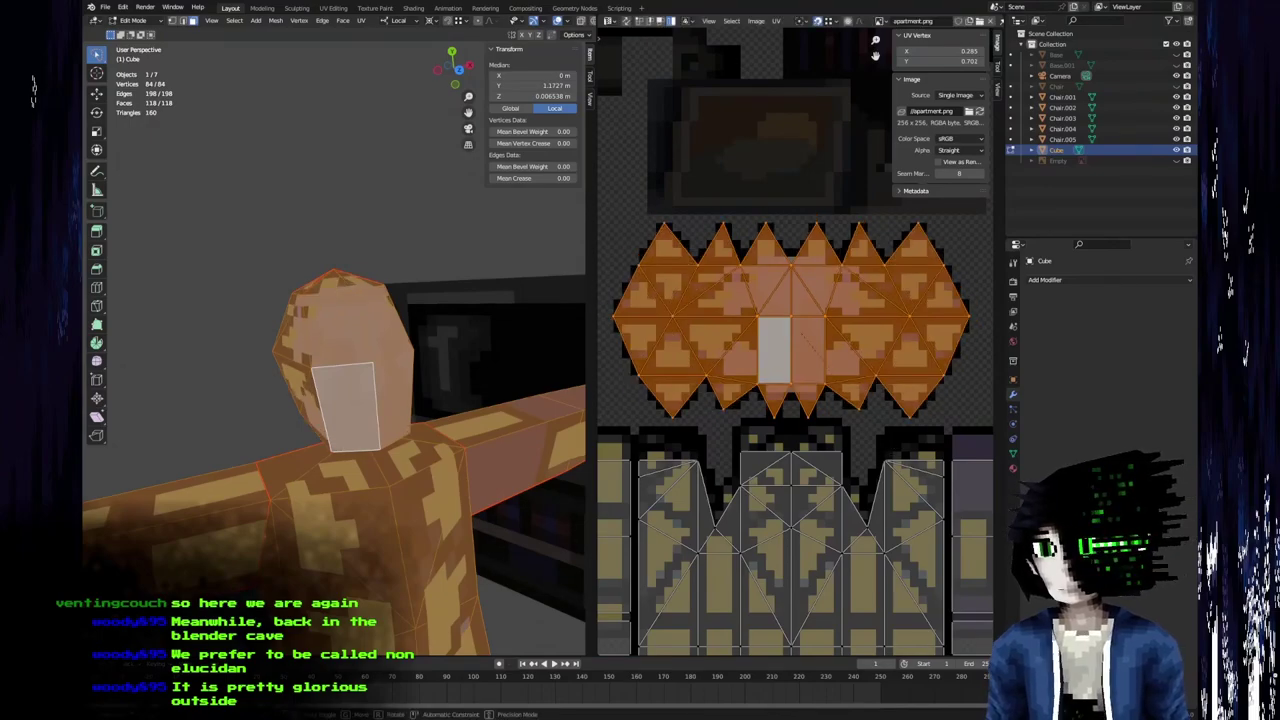
key("s")
left_click(913, 462)
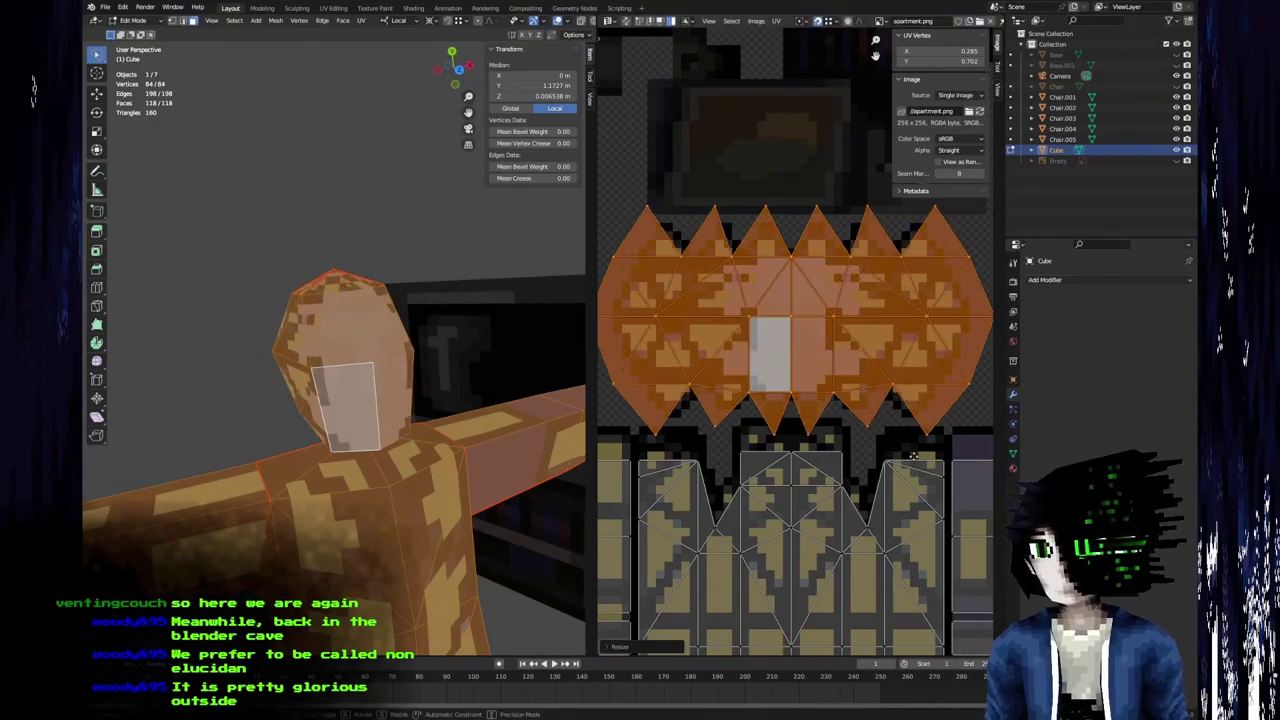
key("g")
left_click(915, 477)
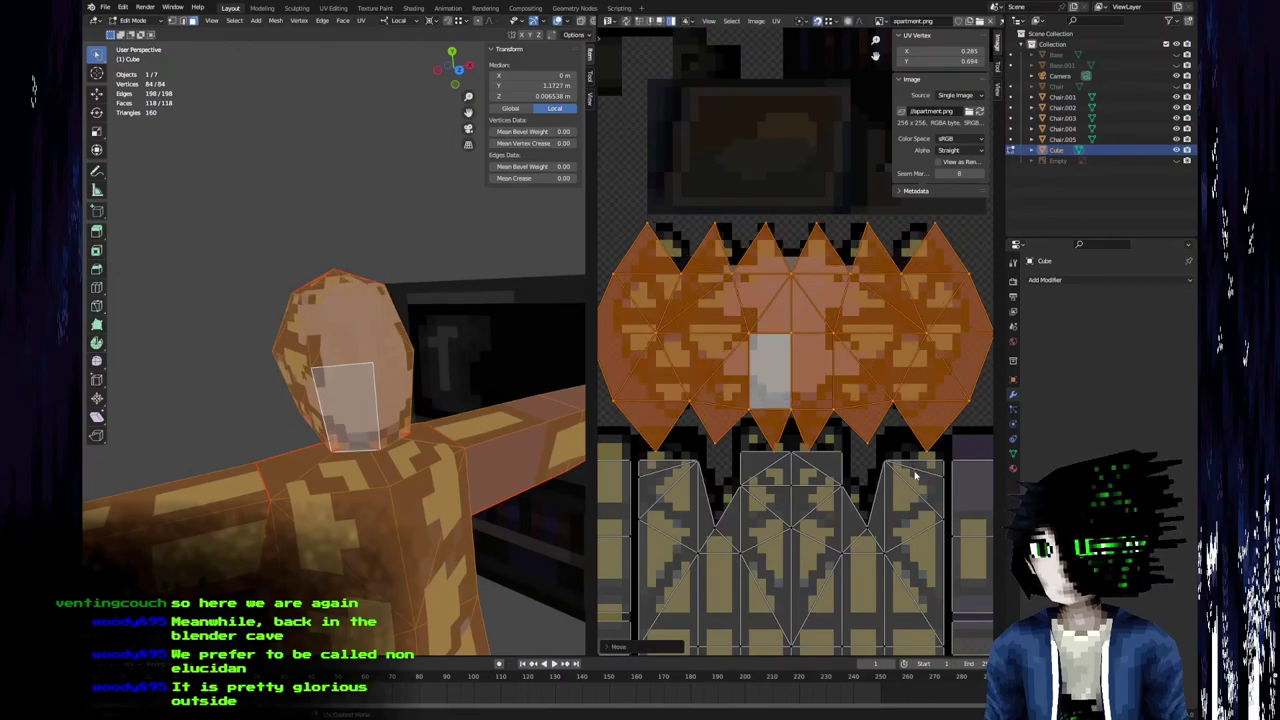
Select all the linked faces of the head and frame them in the 3D view.
scroll(345, 363, "up", 4)
middle_click_drag(345, 363, 294, 383)
scroll(294, 383, "down", 4)
left_click(366, 379)
key("F3")
key("Escape")
key("ctrl+l")
key("F3")
type("view se")
key("Down")
key("Return")
Examine the enlarged UV mapping of the face on the head from the front and sides.
scroll(266, 384, "down", 2)
middle_click_drag(266, 383, 161, 381)
key("Tab")
key("Tab")
middle_click_drag(329, 395, 334, 371)
scroll(302, 297, "up", 2)
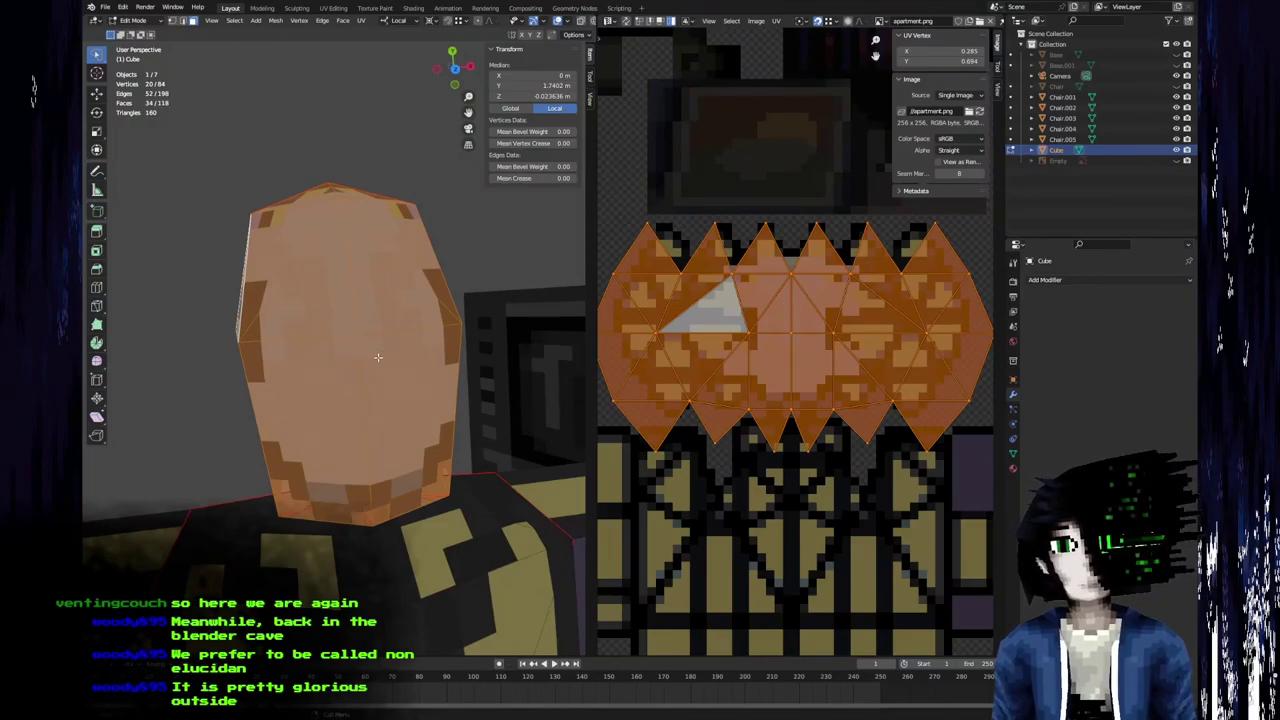
mouse_move(366, 366)
middle_mouse_down()
mouse_move(371, 354)
mouse_move(401, 378)
mouse_move(593, 379)
mouse_move(531, 435)
middle_mouse_up()
Switch to Aseprite, clear the selection and pick the 6e655b skin tone for the Pencil tool.
key("alt+Tab")
scroll(704, 267, "up", 4)
key("ctrl+d")
scroll(728, 272, "up", 2)
left_click(680, 289, "alt")
key("b")
Try loose 6e655b pencil strokes around the chin and below the head island, and undo them.
scroll(671, 304, "down", 3)
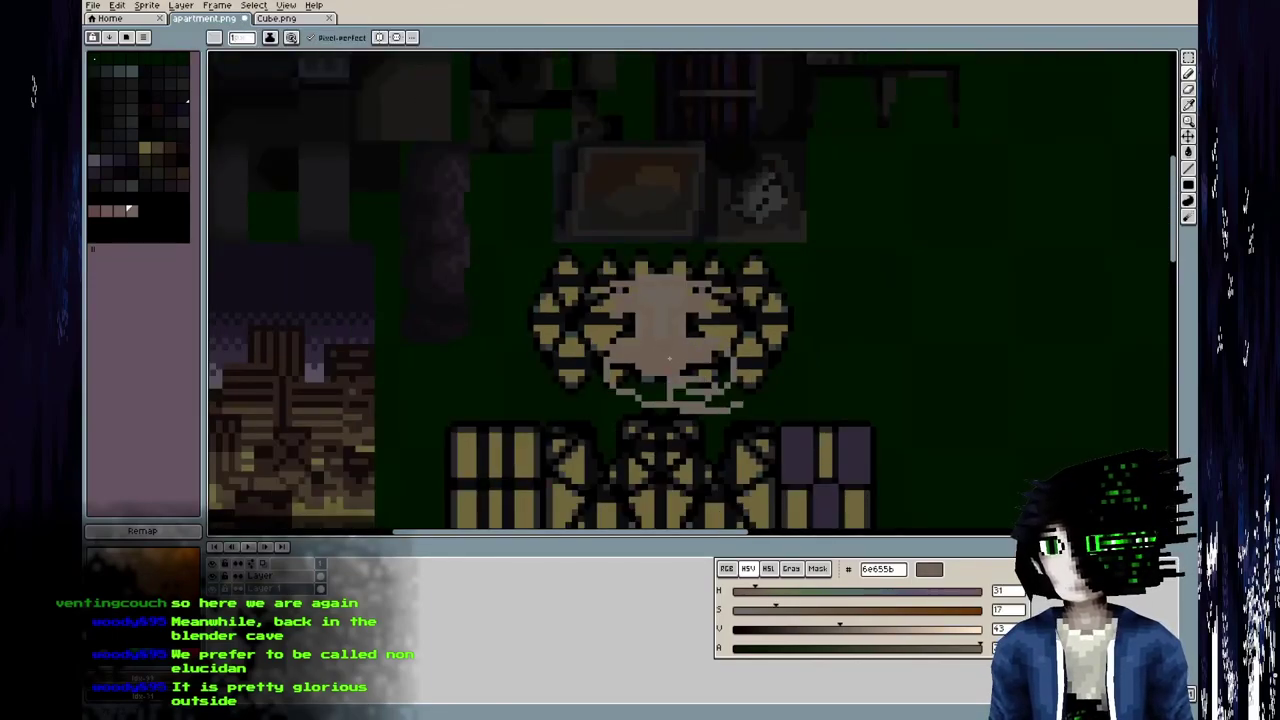
scroll(655, 306, "up", 2)
key("v")
key("b")
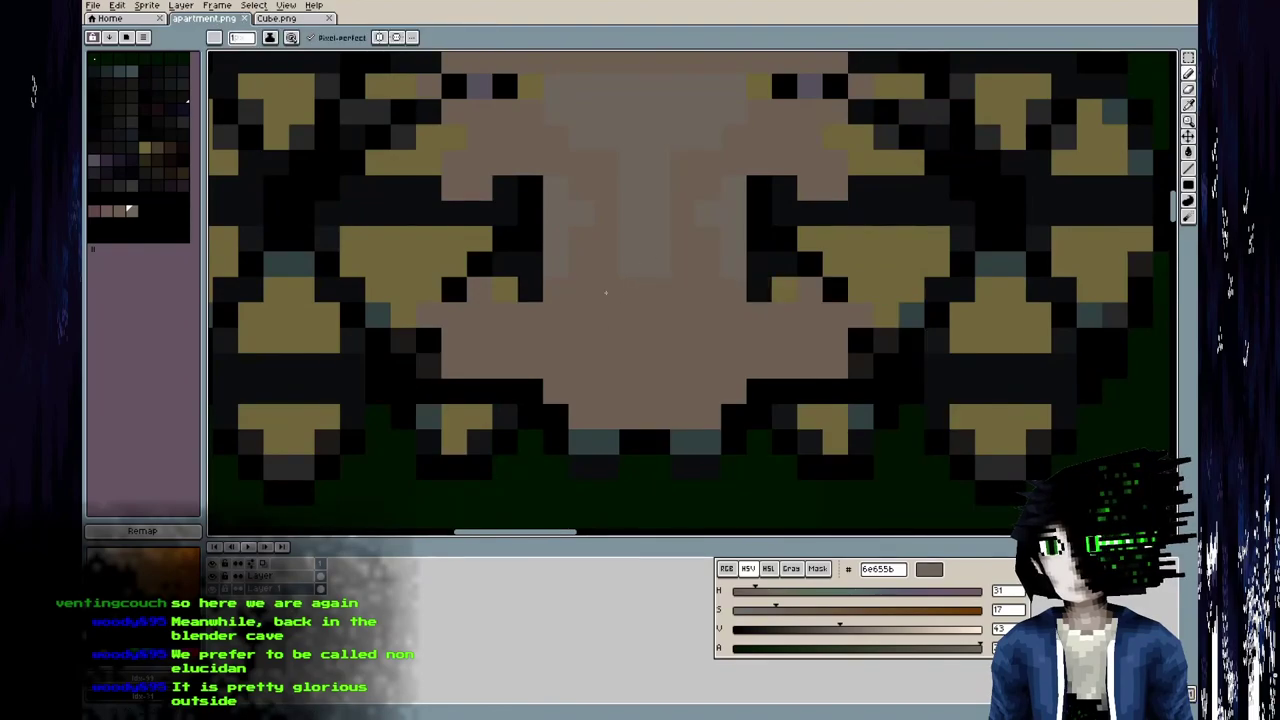
Sample the 6e6053 skin tone from the face and try a loose pencil stroke over the empty area beside the head island.
scroll(636, 343, "down", 4)
scroll(630, 370, "up", 3)
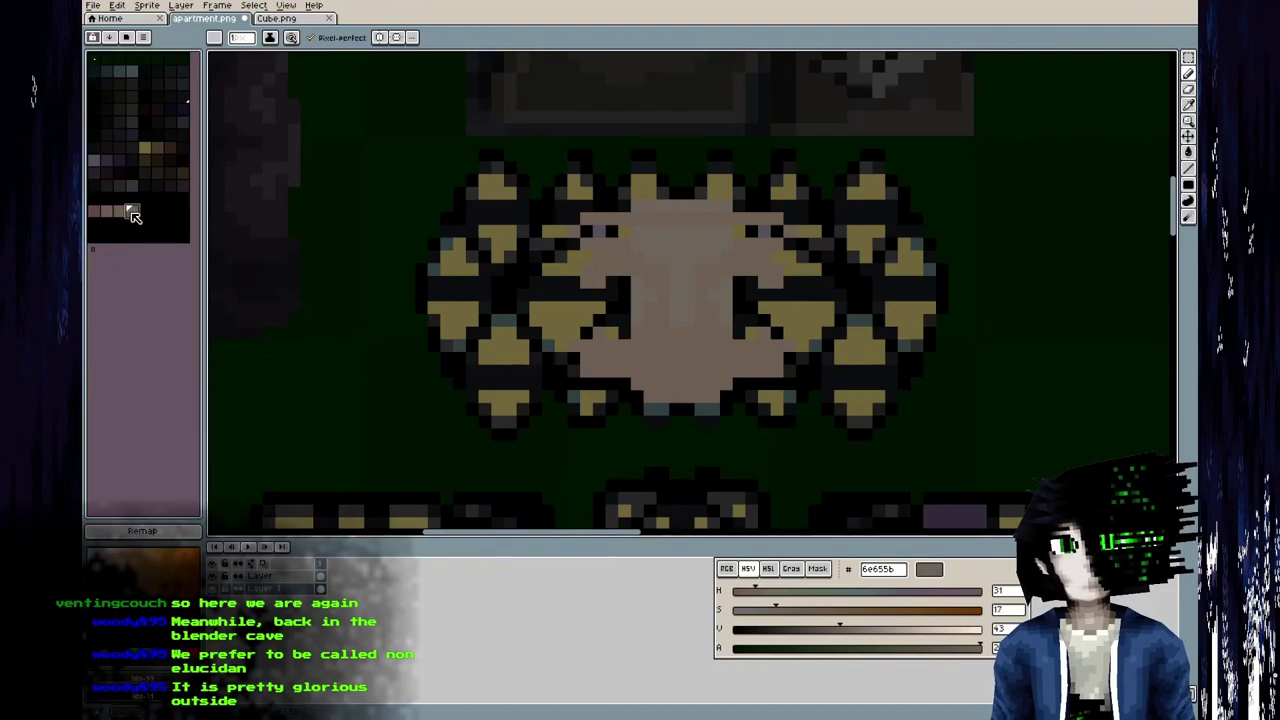
scroll(679, 313, "up", 2)
key("i")
left_click(636, 301)
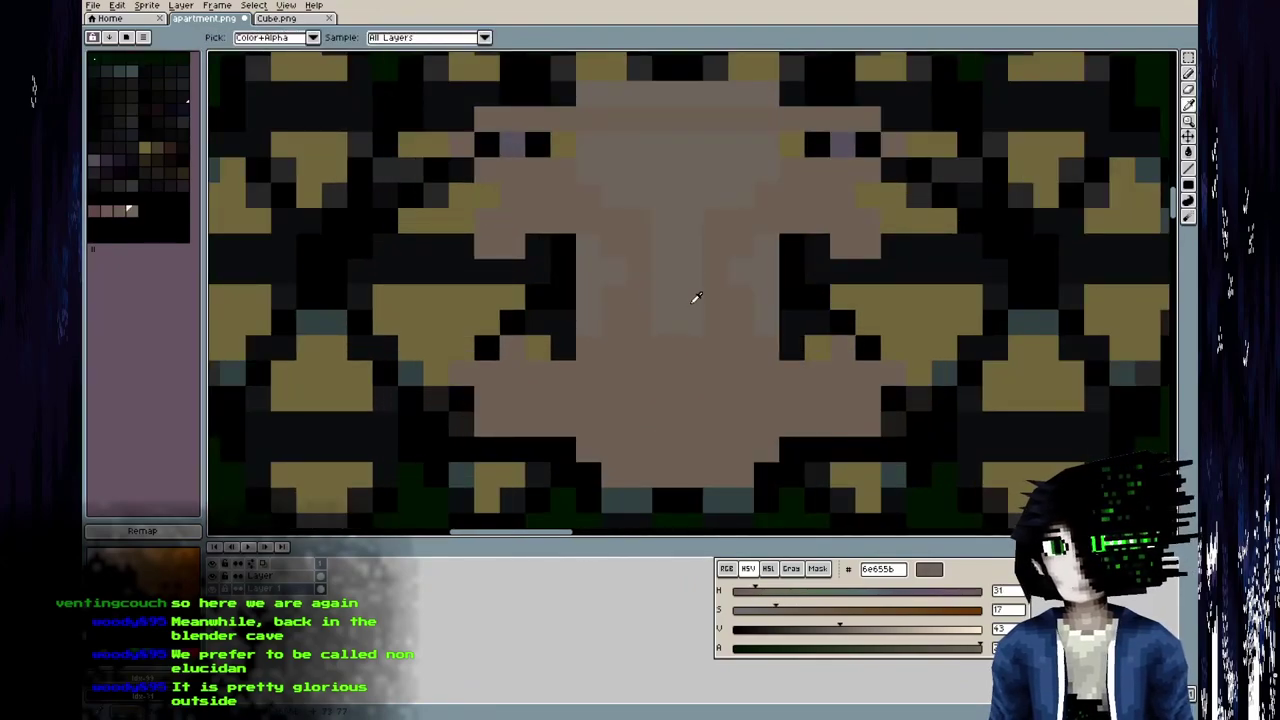
left_click(625, 306)
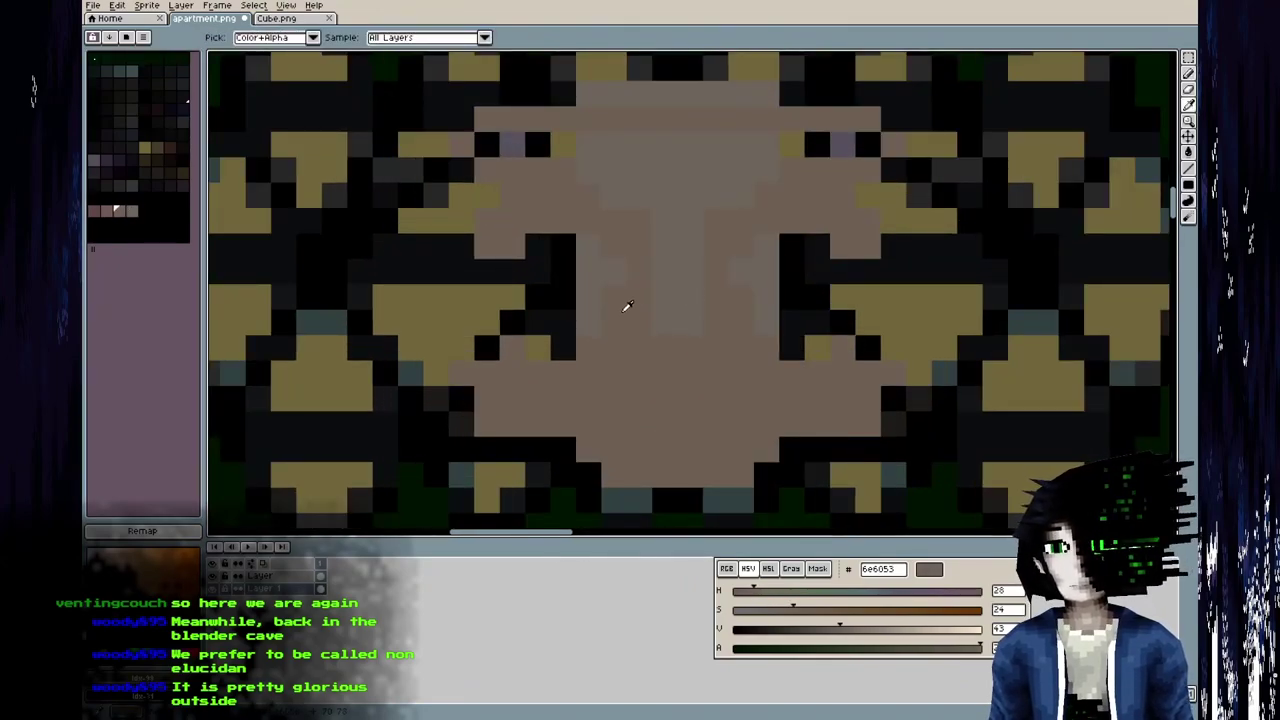
left_click(673, 301)
left_click(658, 324, "alt")
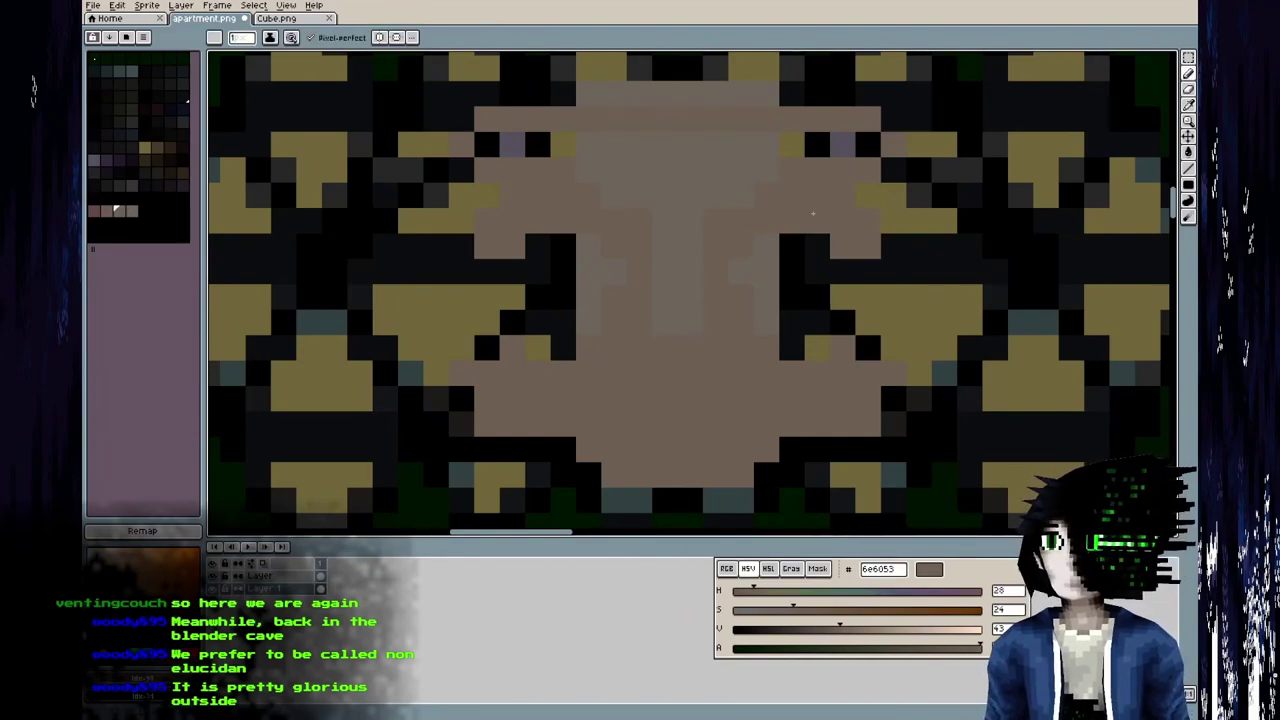
scroll(534, 121, "down", 5)
mouse_move(692, 450)
left_mouse_down()
mouse_move(682, 368)
mouse_move(518, 393)
left_mouse_up()
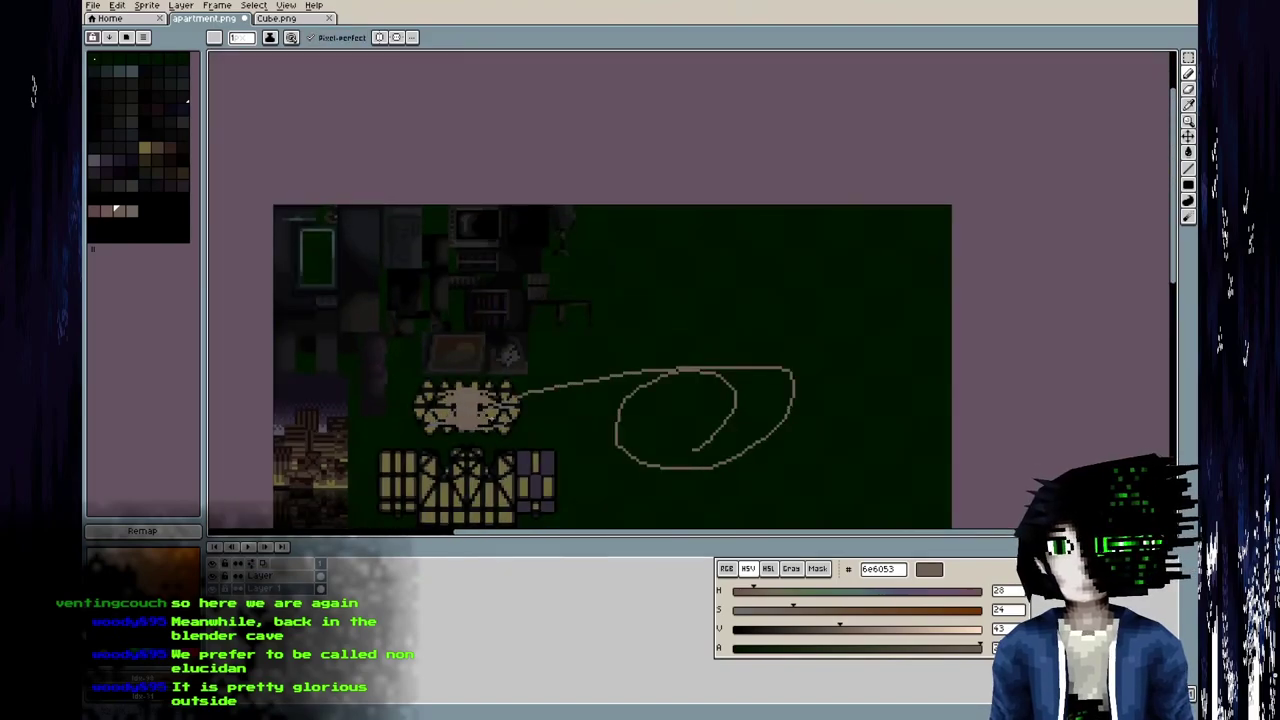
Sample the 6e5a56 and 6e655b skin tones from the face for the Pencil tool.
scroll(462, 440, "up", 5)
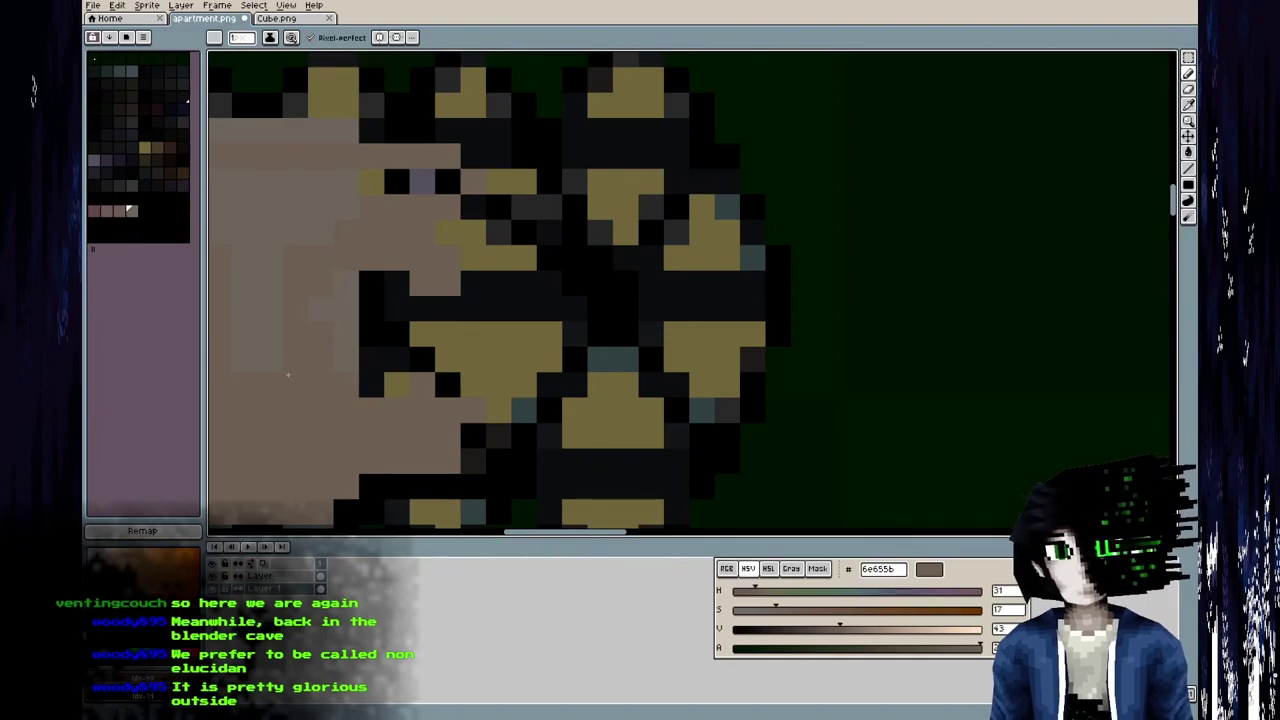
left_click(289, 377, "alt")
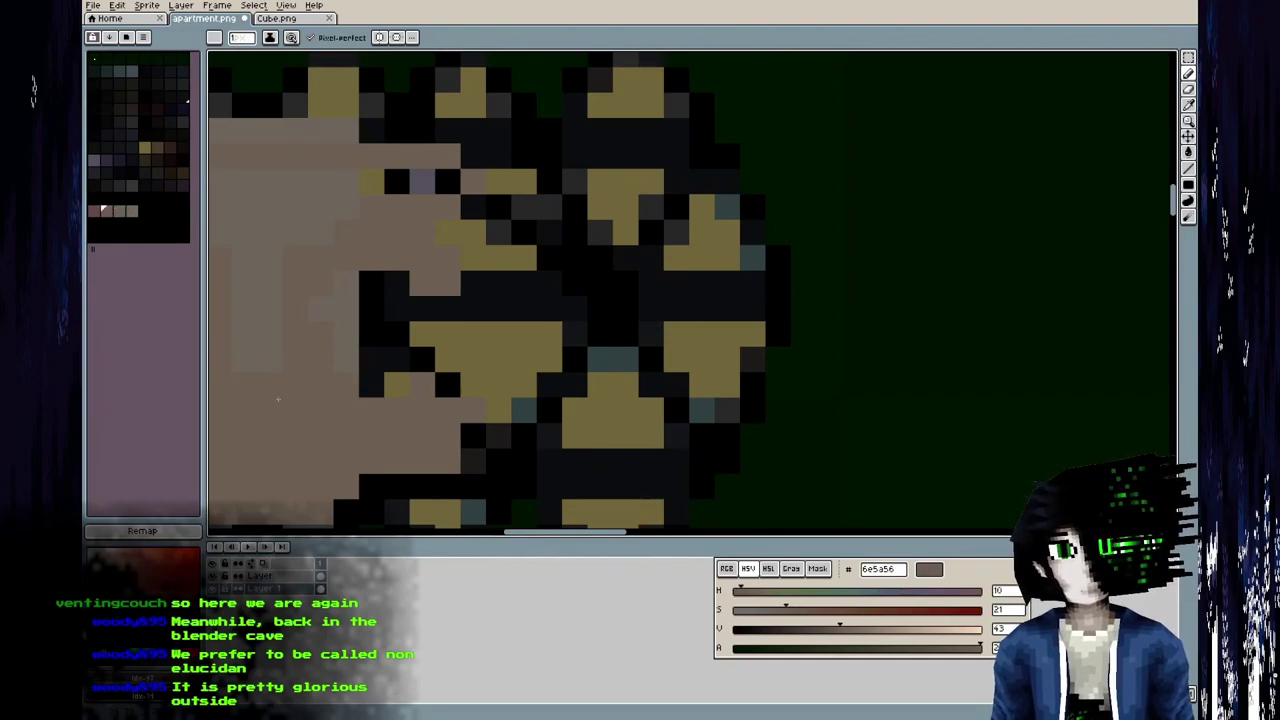
scroll(309, 404, "down", 1)
scroll(333, 398, "down", 3)
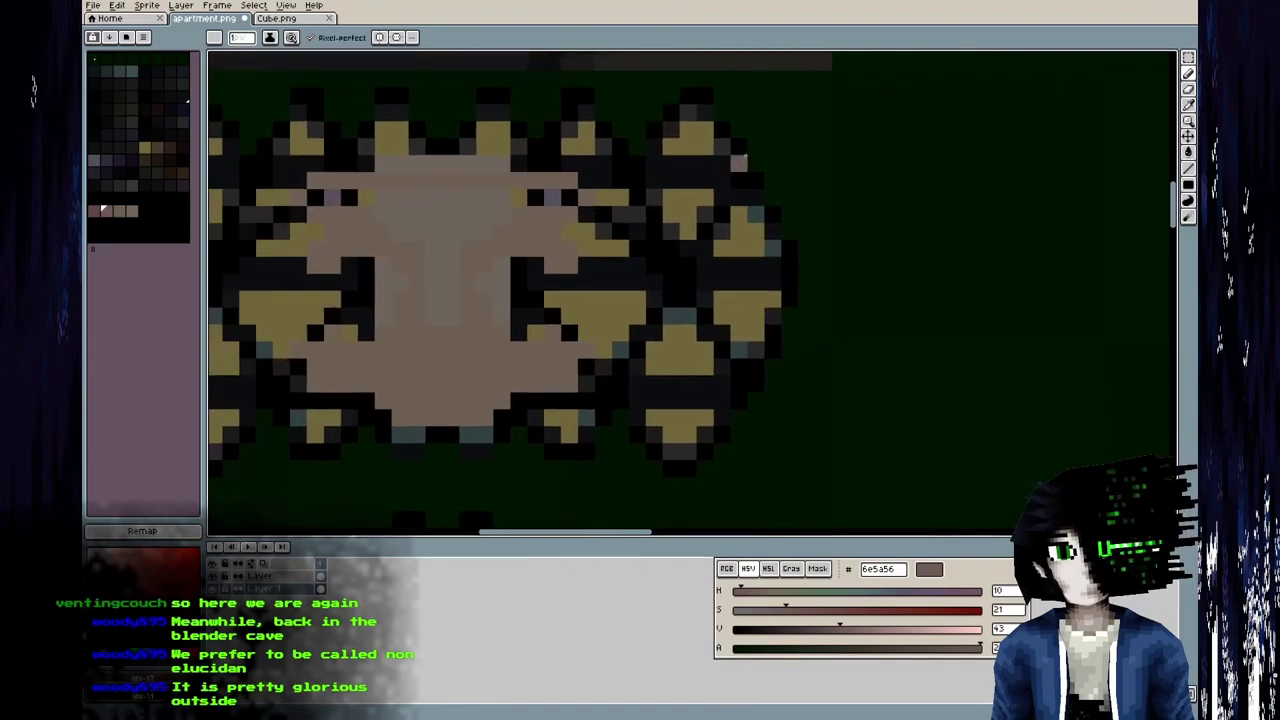
scroll(333, 398, "down", 1)
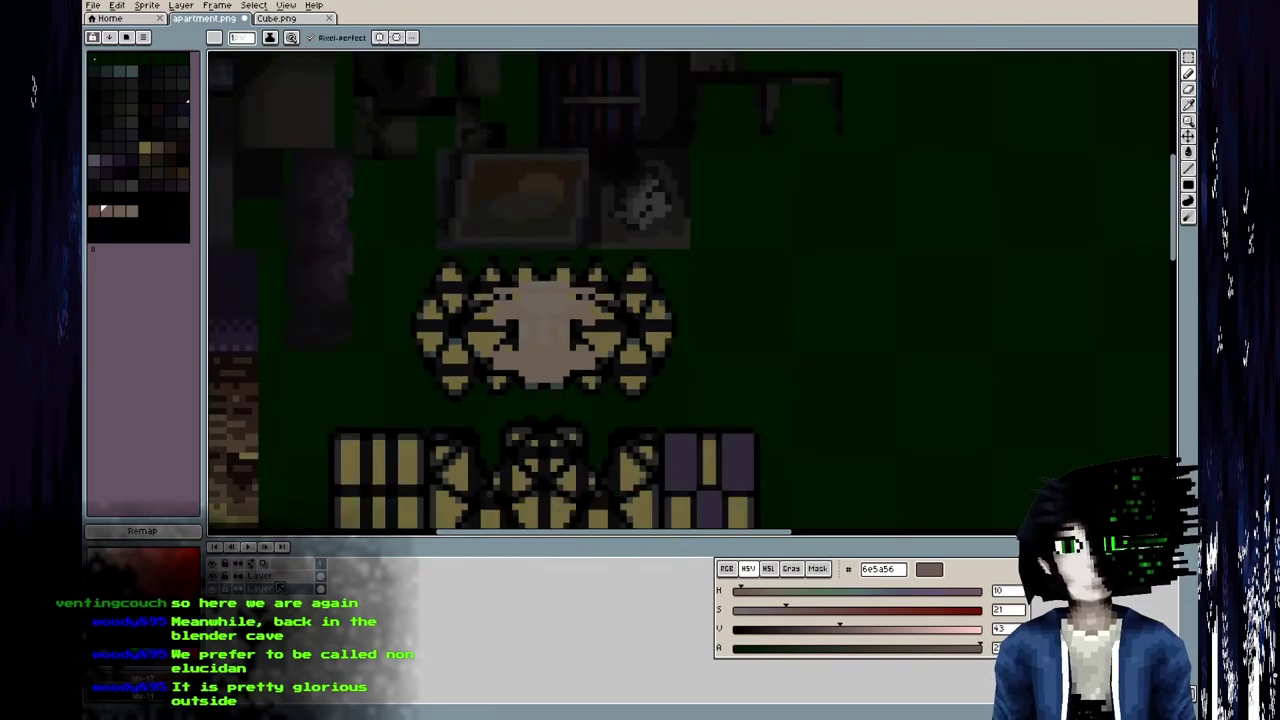
scroll(571, 336, "up", 3)
middle_click_drag(571, 336, 571, 328)
left_click(624, 360, "alt")
scroll(621, 384, "down", 2)
scroll(615, 410, "up", 1)
scroll(611, 439, "down", 1)
middle_click_drag(611, 439, 614, 361)
Make the upper layer active and widen the base of the nose highlight with 6e655b pencil pixels.
key("v")
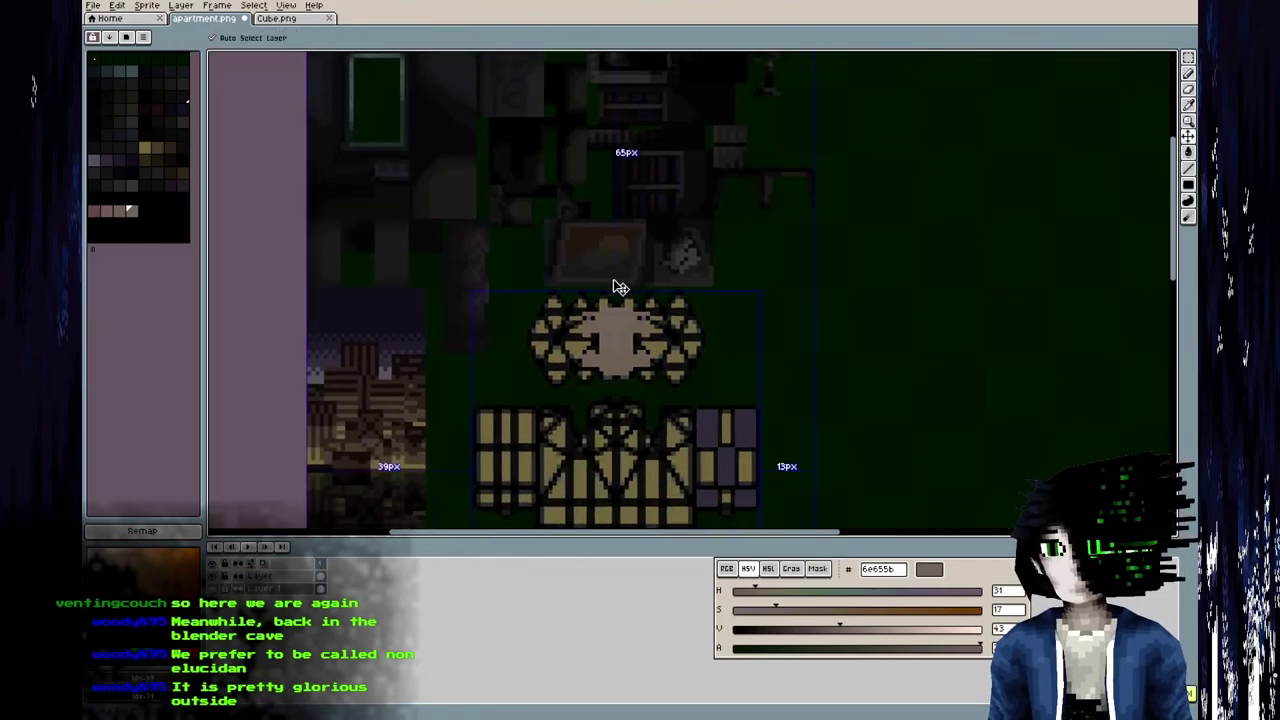
key("b")
scroll(615, 295, "up", 3)
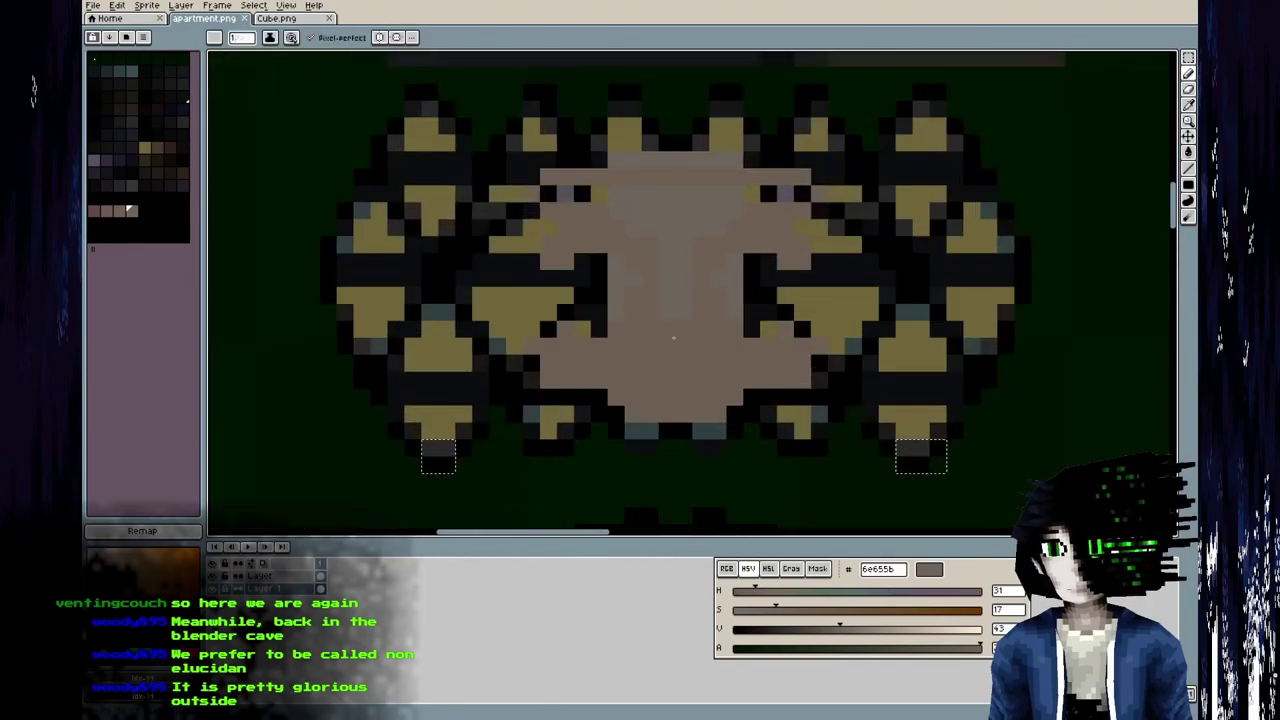
left_click(280, 576)
left_click(680, 300, "alt")
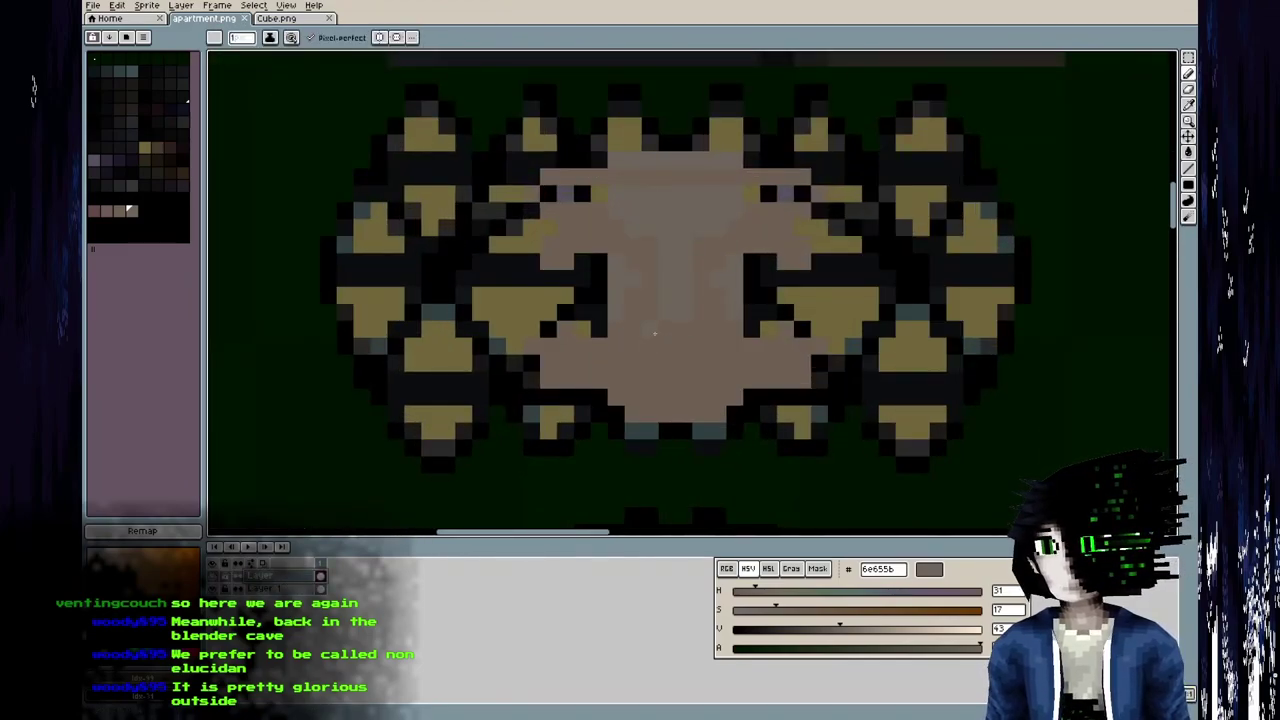
middle_click_drag(688, 321, 684, 354)
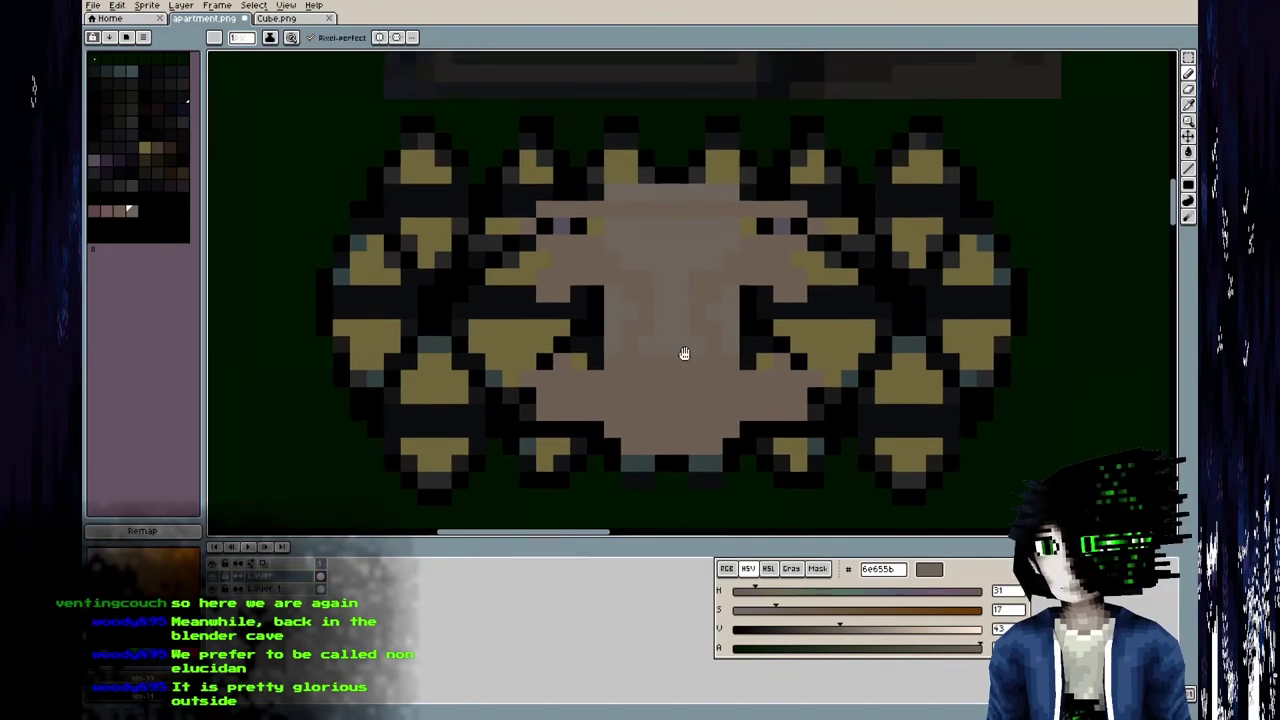
Cover the face's left side beside the nose with 6e6053 and paint a 6e5a56 blush patch on that cheek.
left_click(617, 287, "alt")
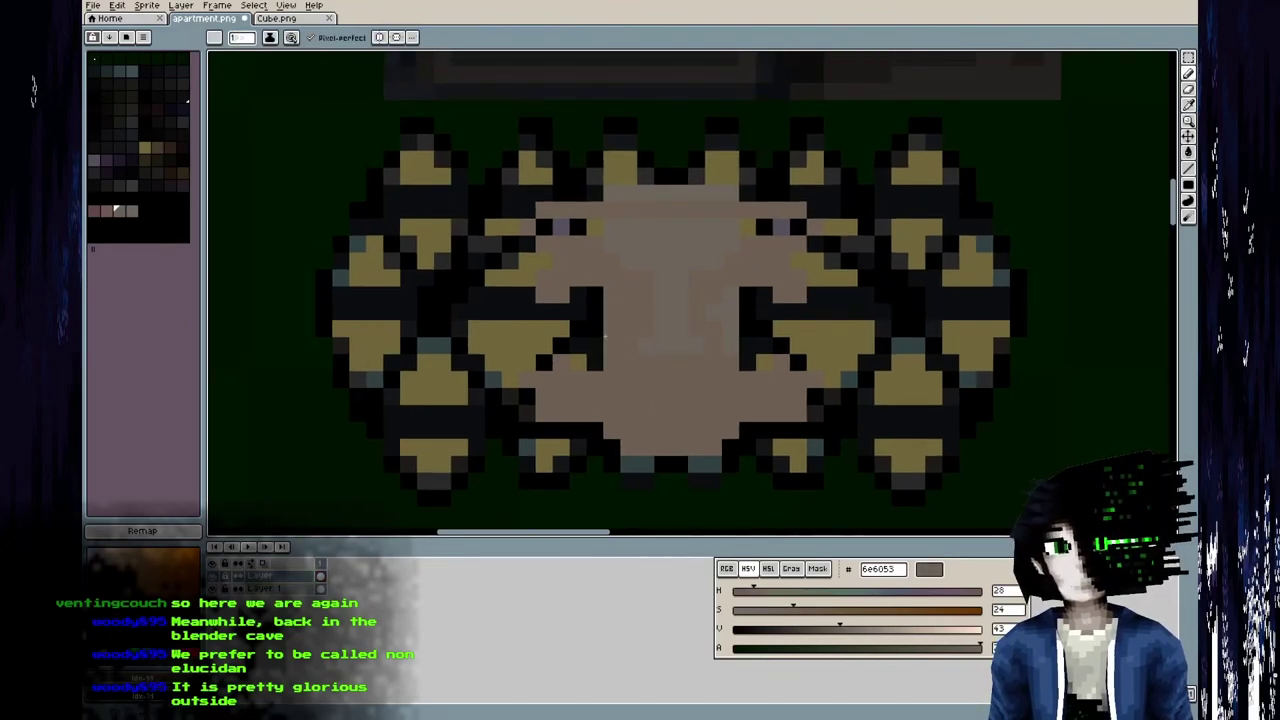
left_click(603, 281, "alt")
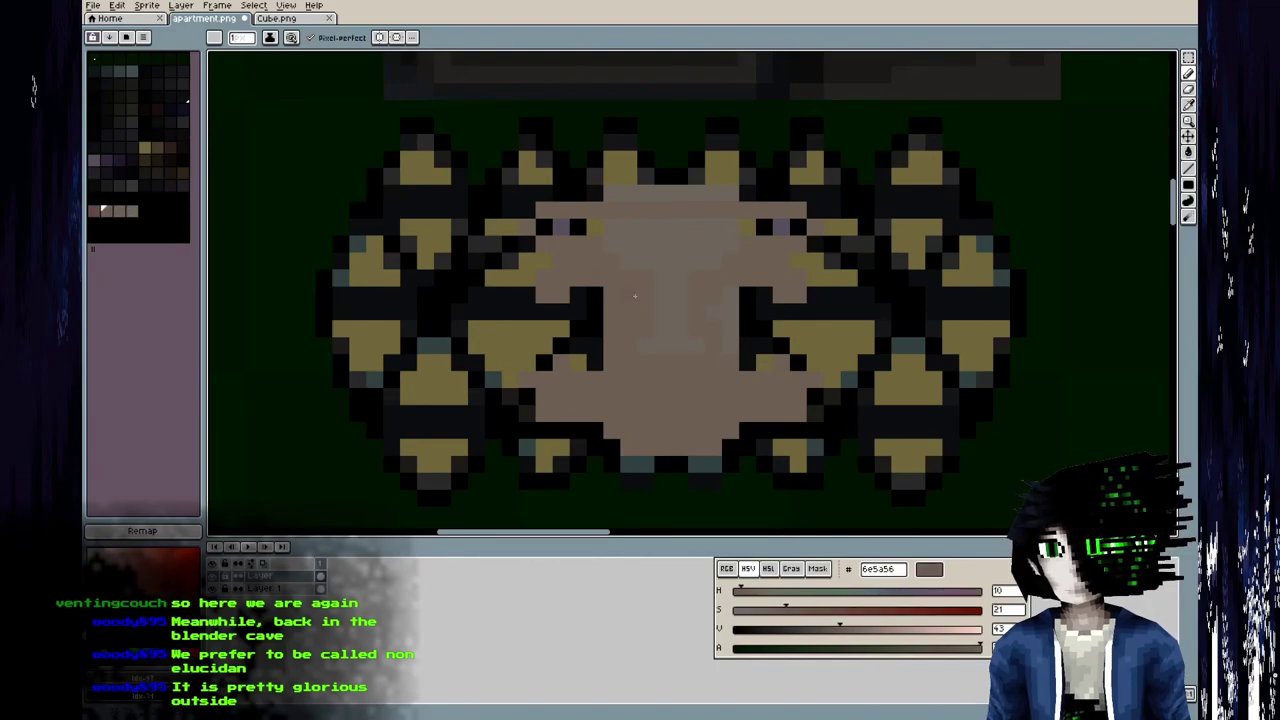
mouse_move(603, 284)
left_mouse_down()
mouse_move(578, 296)
mouse_move(598, 302)
left_mouse_up()
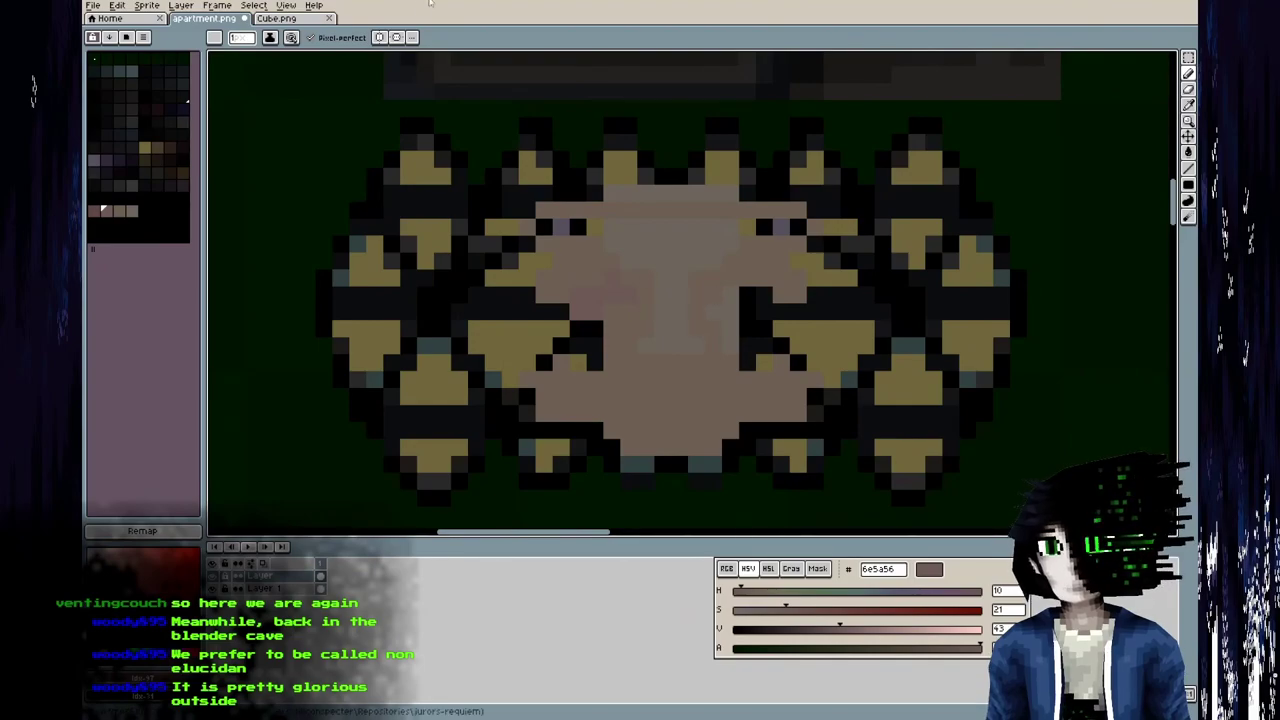
Turn on horizontal symmetry, touch up the face sides in 6e6053 and fill matching 6e5a56 blush patches on both cheeks.
left_click(380, 38)
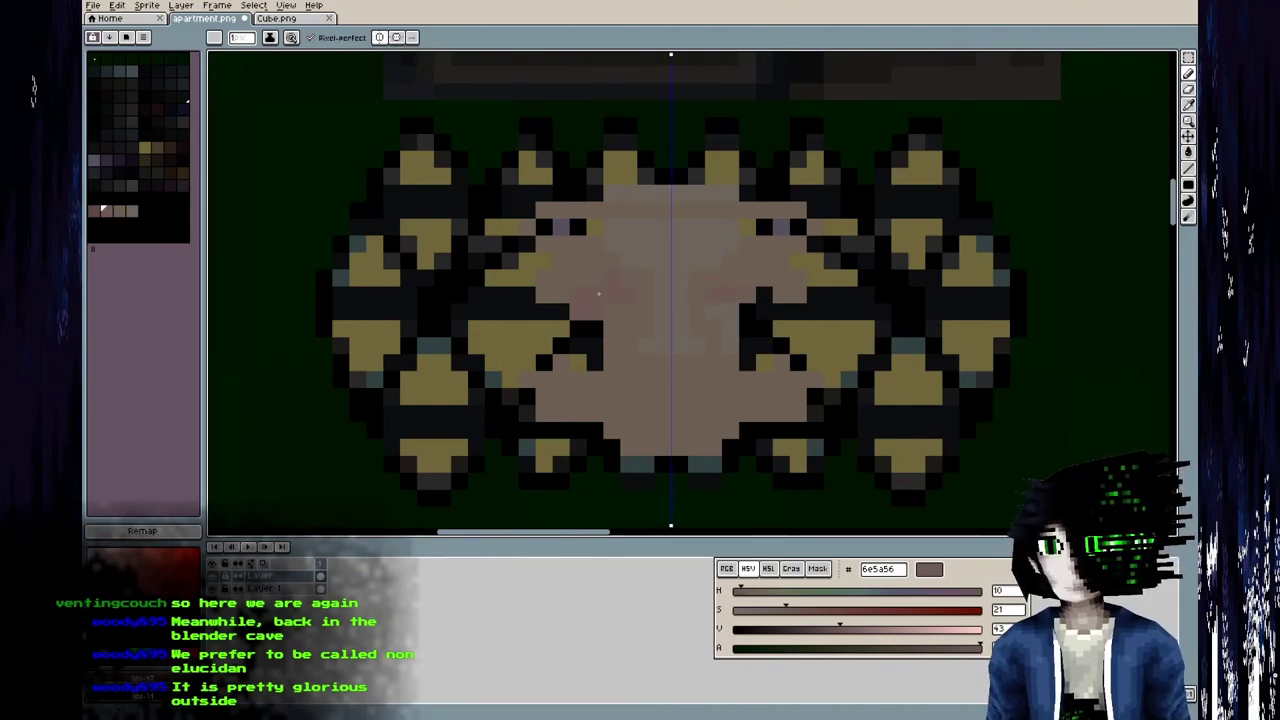
left_click(621, 317, "alt")
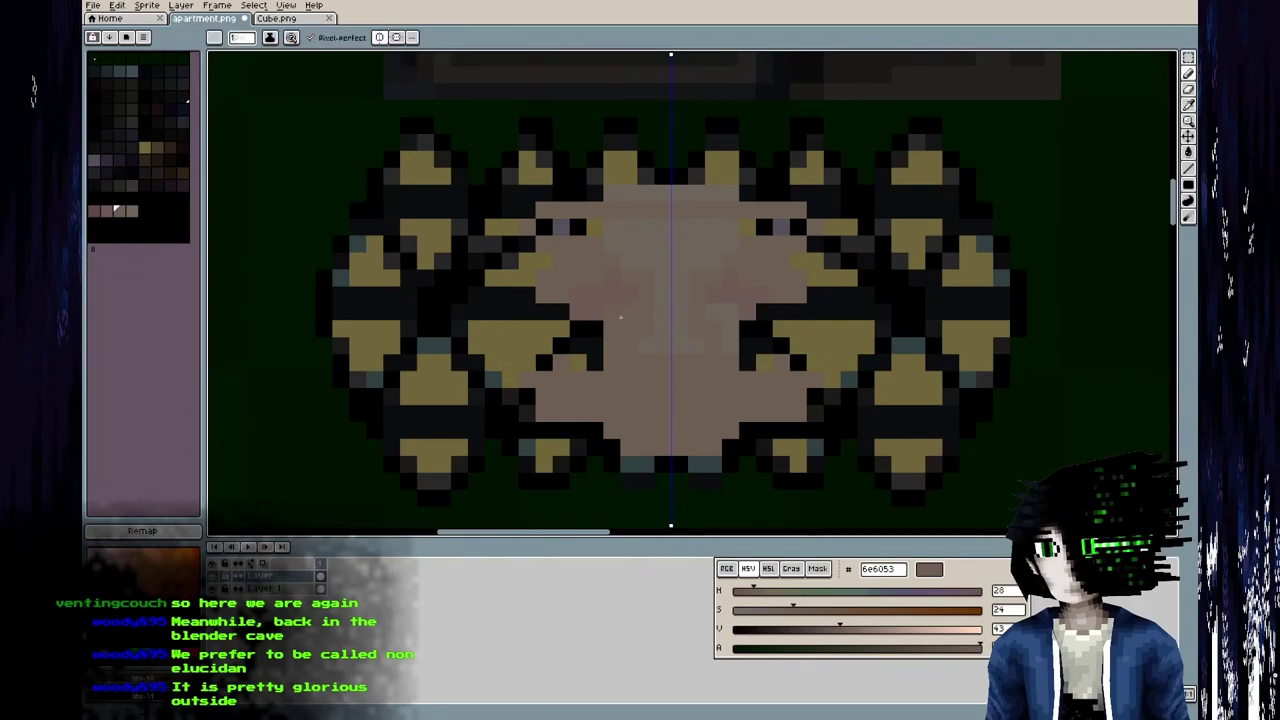
left_click(597, 346)
middle_click_drag(606, 364, 595, 391)
scroll(604, 322, "up", 2)
left_click(619, 326, "alt")
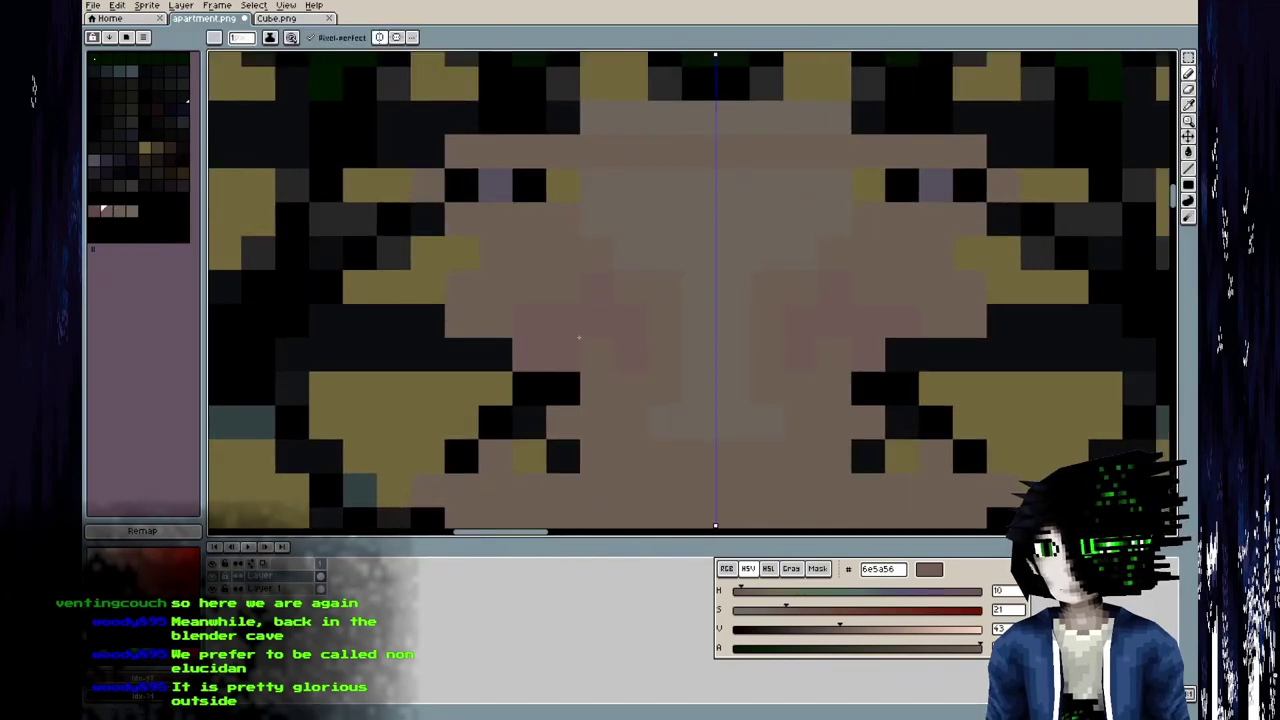
left_click_drag(563, 388, 530, 389)
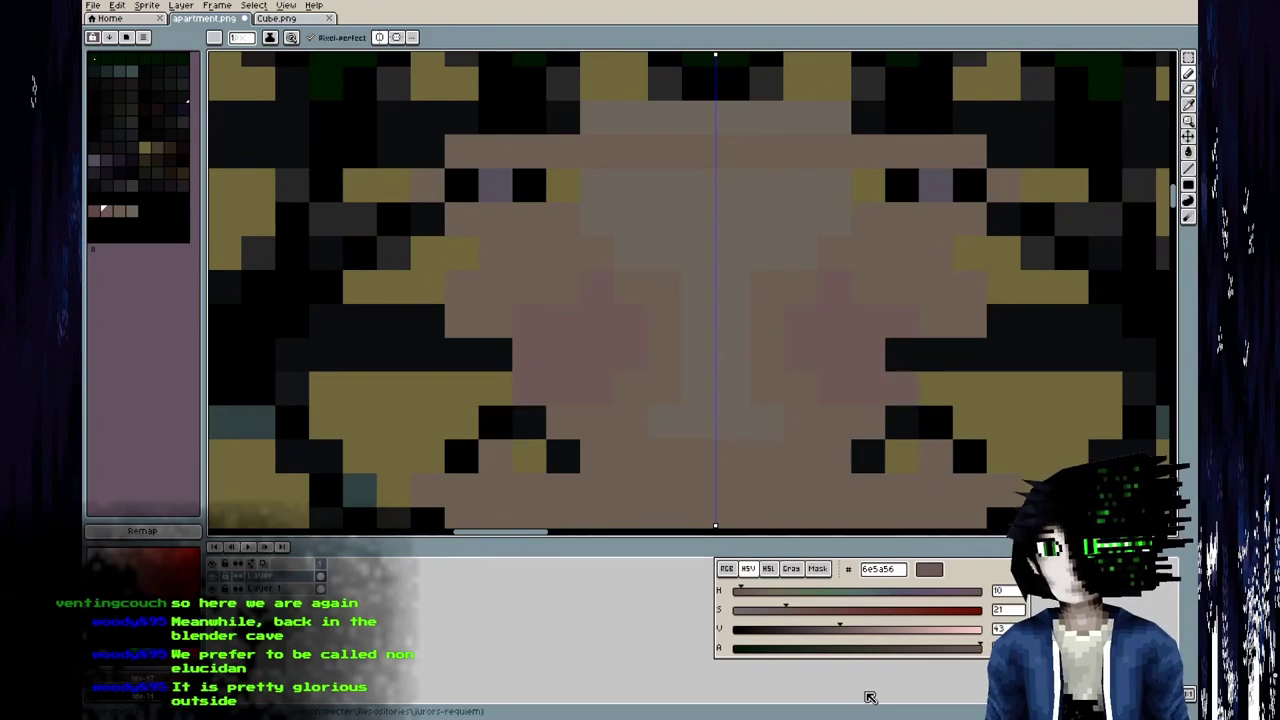
Desaturate and darken the cheek patch colour to 5e5353 with hue 0, saturation 12 and value 37.
left_click_drag(790, 616, 777, 613)
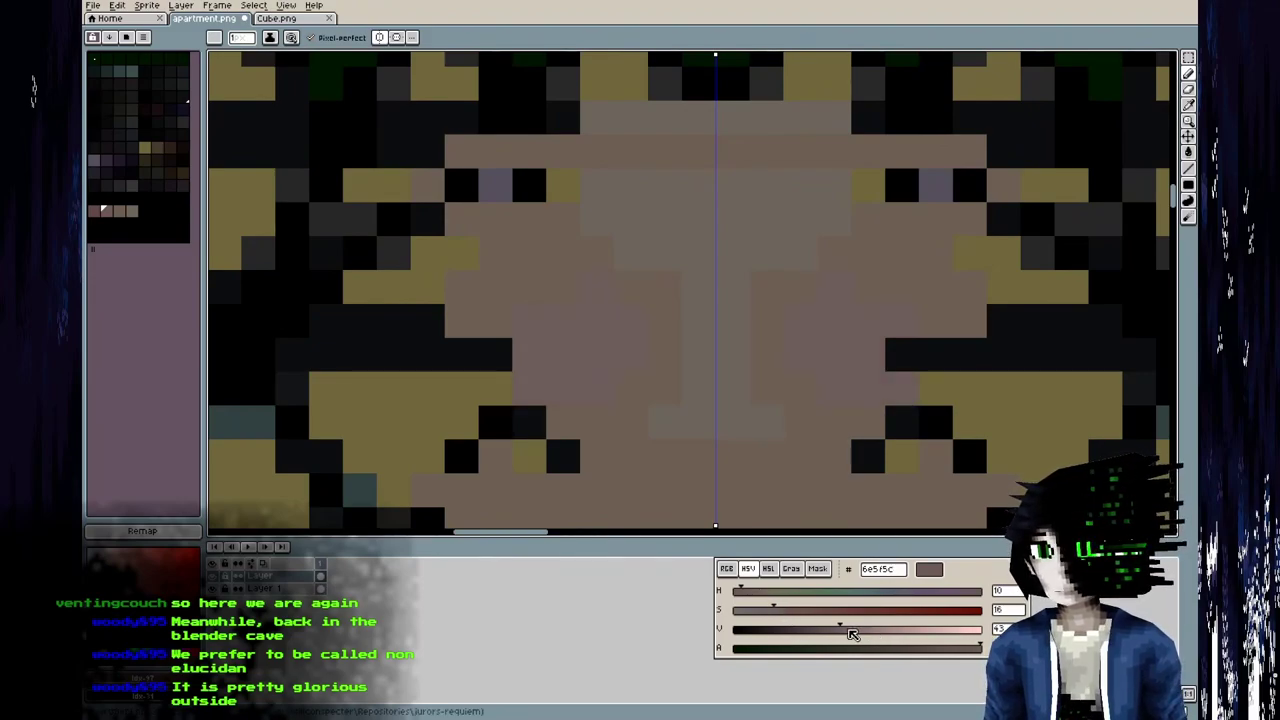
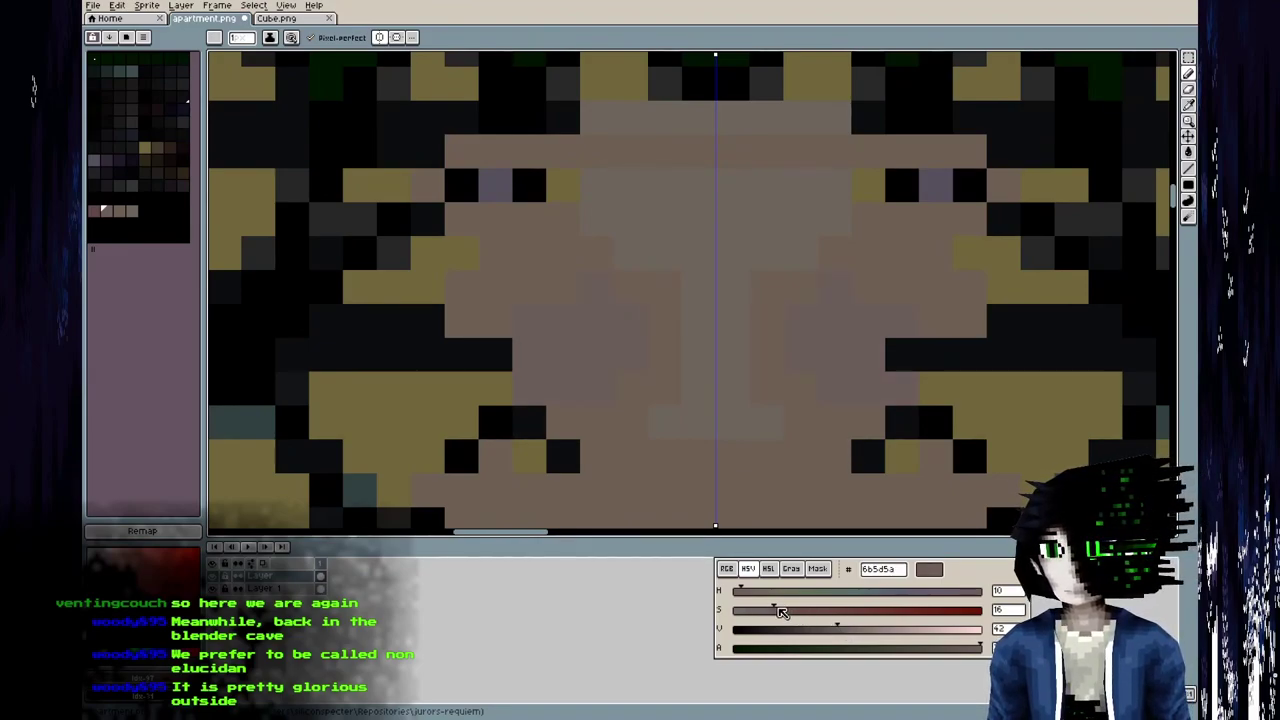
left_click_drag(856, 633, 839, 629)
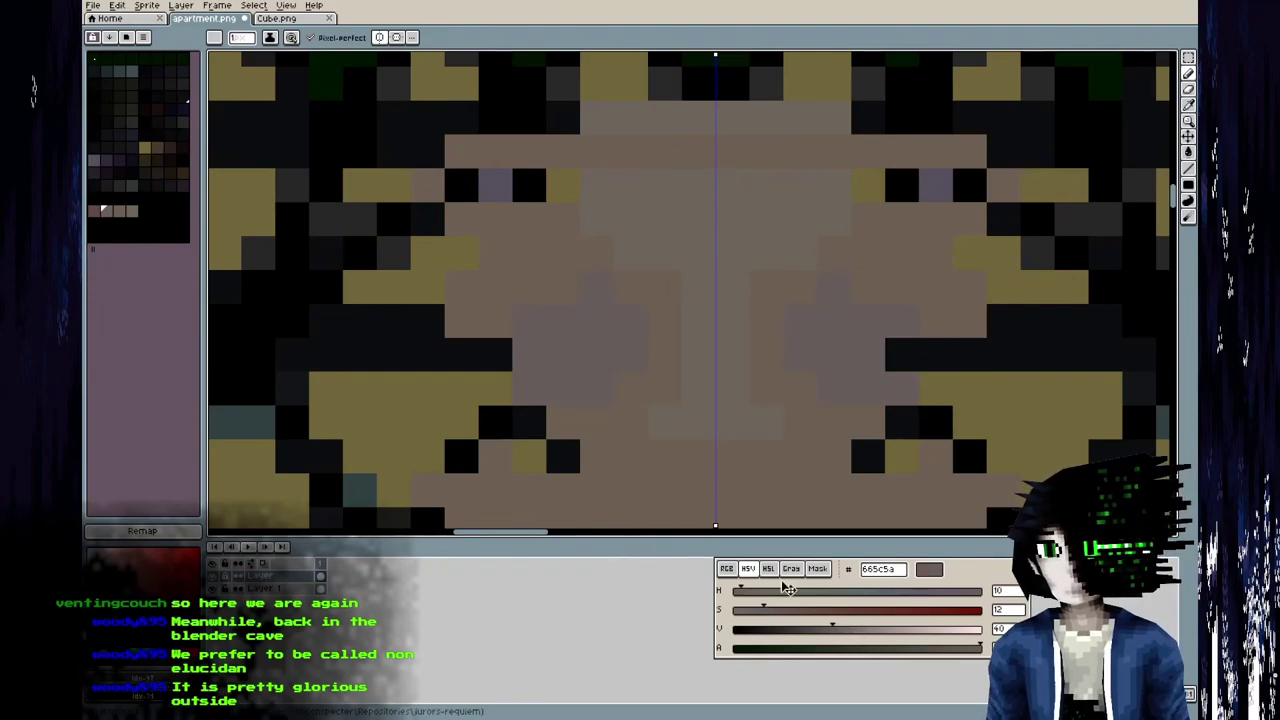
left_click_drag(765, 613, 764, 612)
left_click_drag(834, 631, 830, 633)
left_click_drag(749, 595, 736, 594)
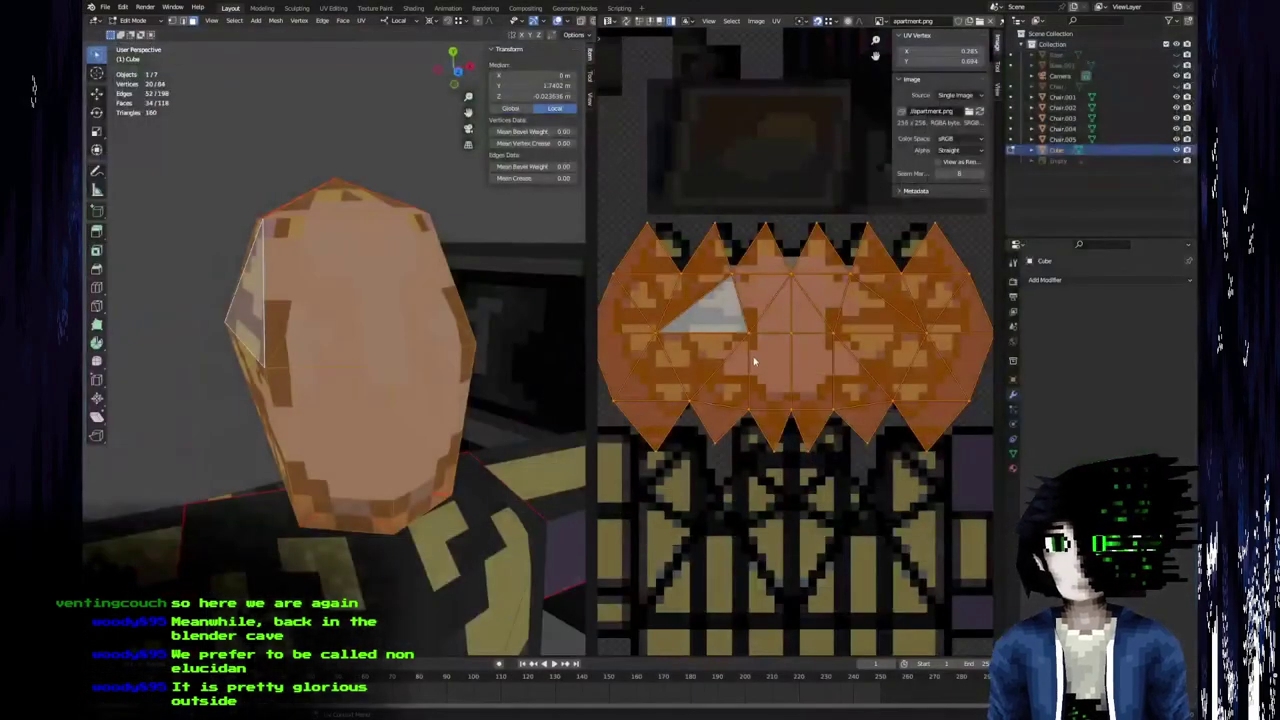
Switch to Blender, reload the apartment.png texture and examine the cheek shading on the head.
key("alt+r")
middle_click_drag(337, 421, 324, 480)
scroll(346, 445, "down", 4)
scroll(324, 480, "up", 2)
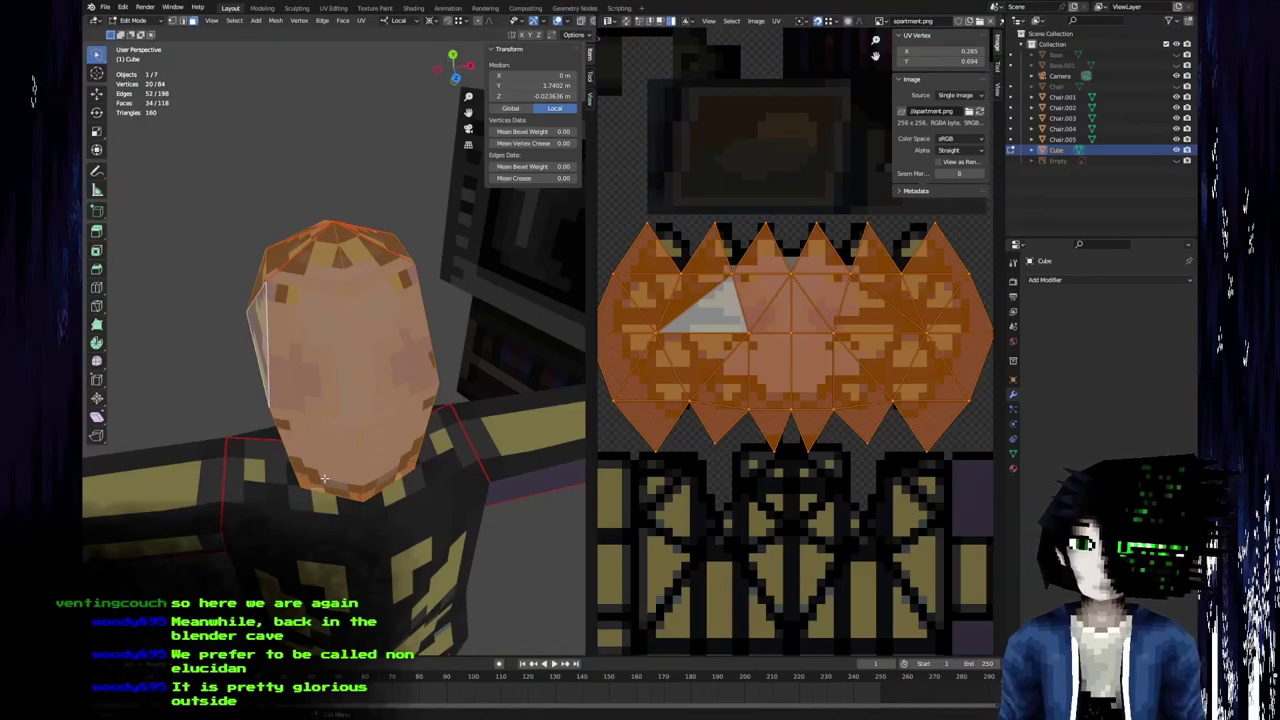
Return to Aseprite and examine the mirrored cheek patches and the nose area of the face.
key("alt+Tab")
middle_click_drag(554, 338, 564, 315)
scroll(634, 376, "up", 2)
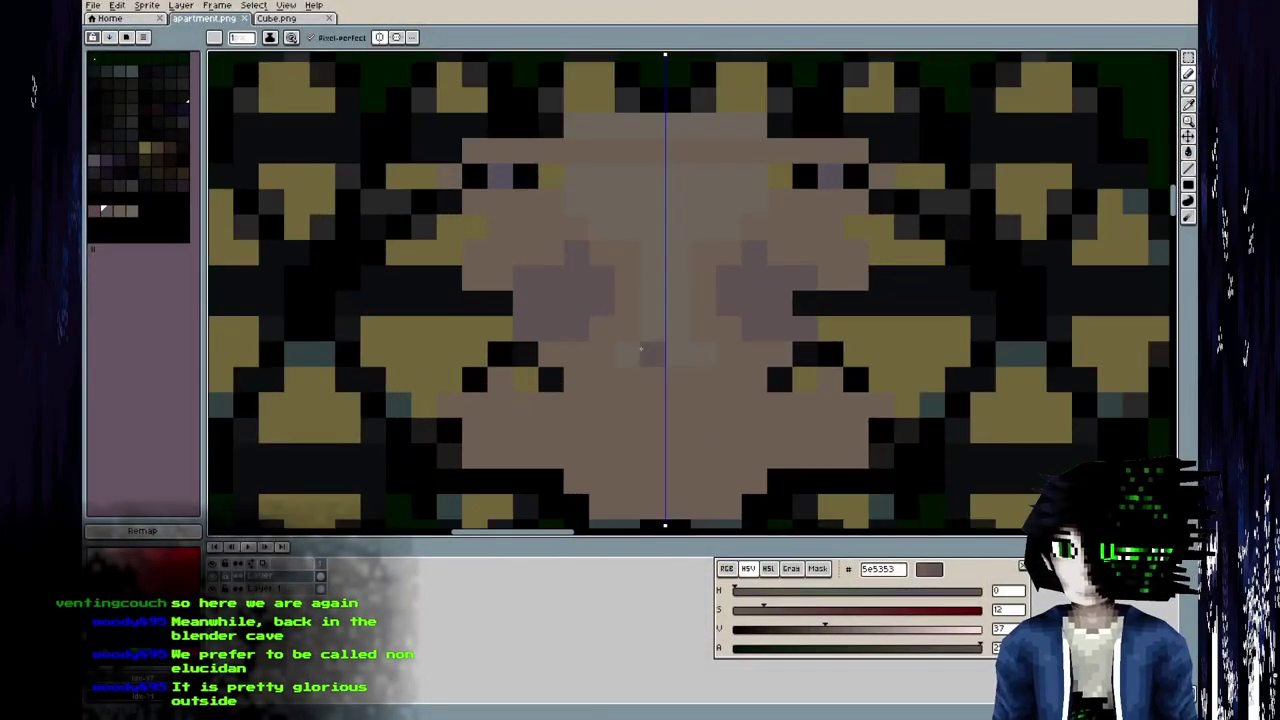
key("i")
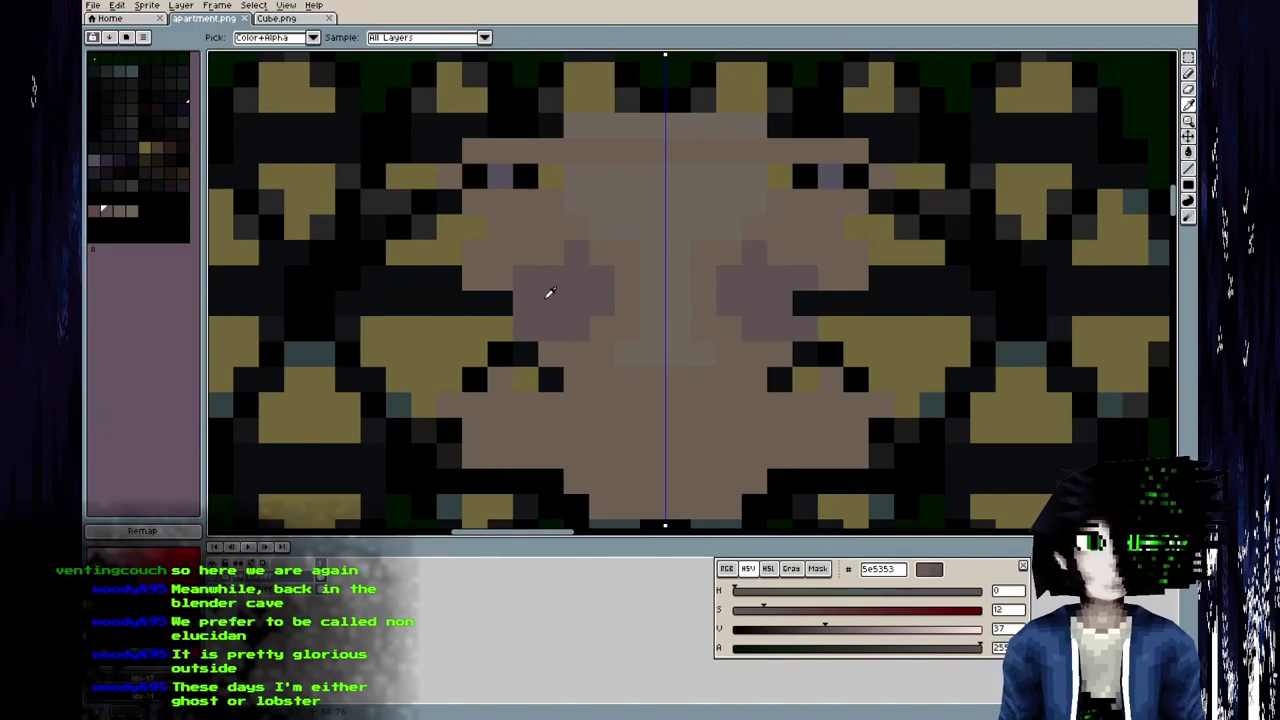
key("b")
middle_click_drag(606, 322, 596, 372)
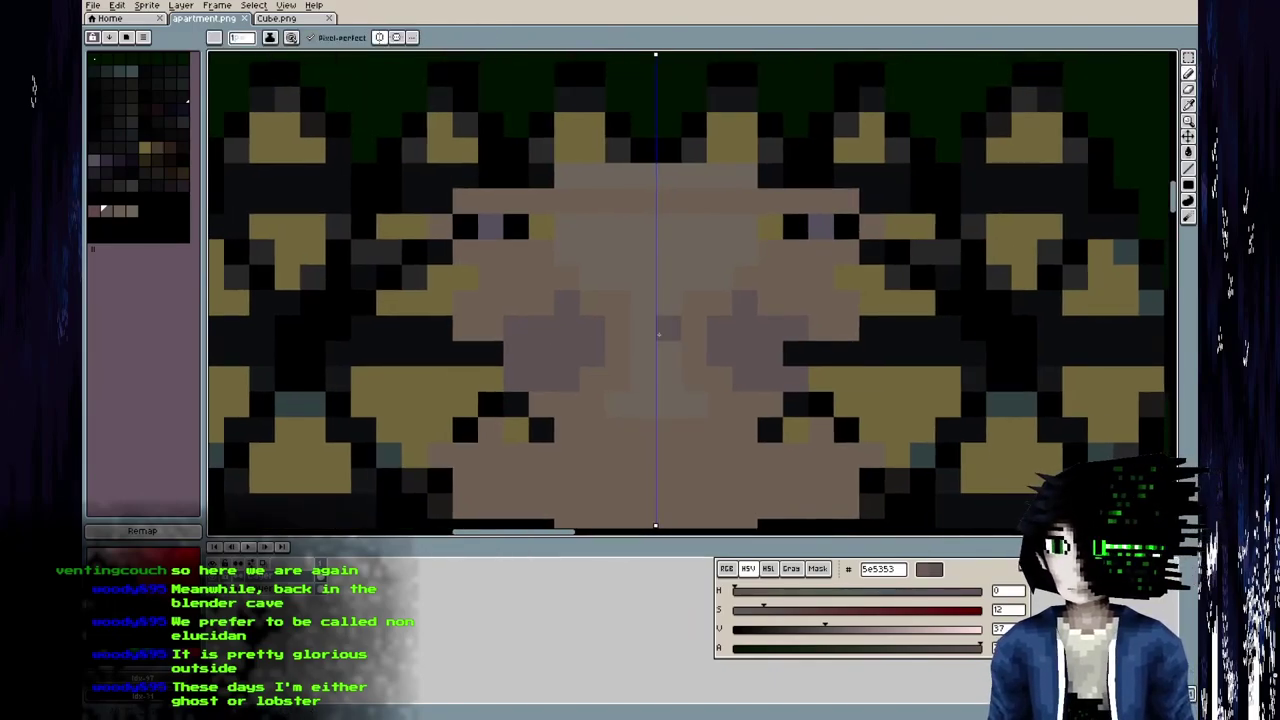
scroll(659, 335, "down", 3)
scroll(712, 398, "up", 1)
Select the painted face area on the head island and move it down by one pixel.
key("i")
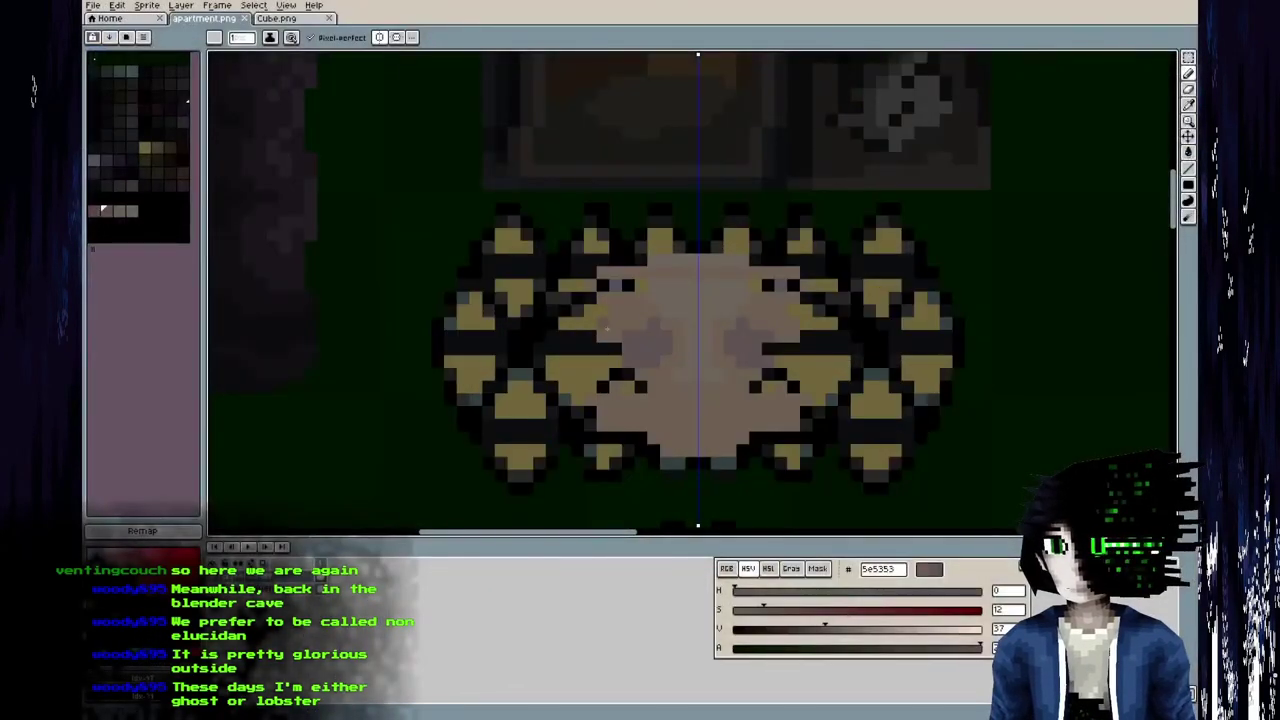
middle_click_drag(630, 326, 606, 320)
key("m")
left_click_drag(563, 250, 763, 414)
left_click_drag(694, 360, 700, 374)
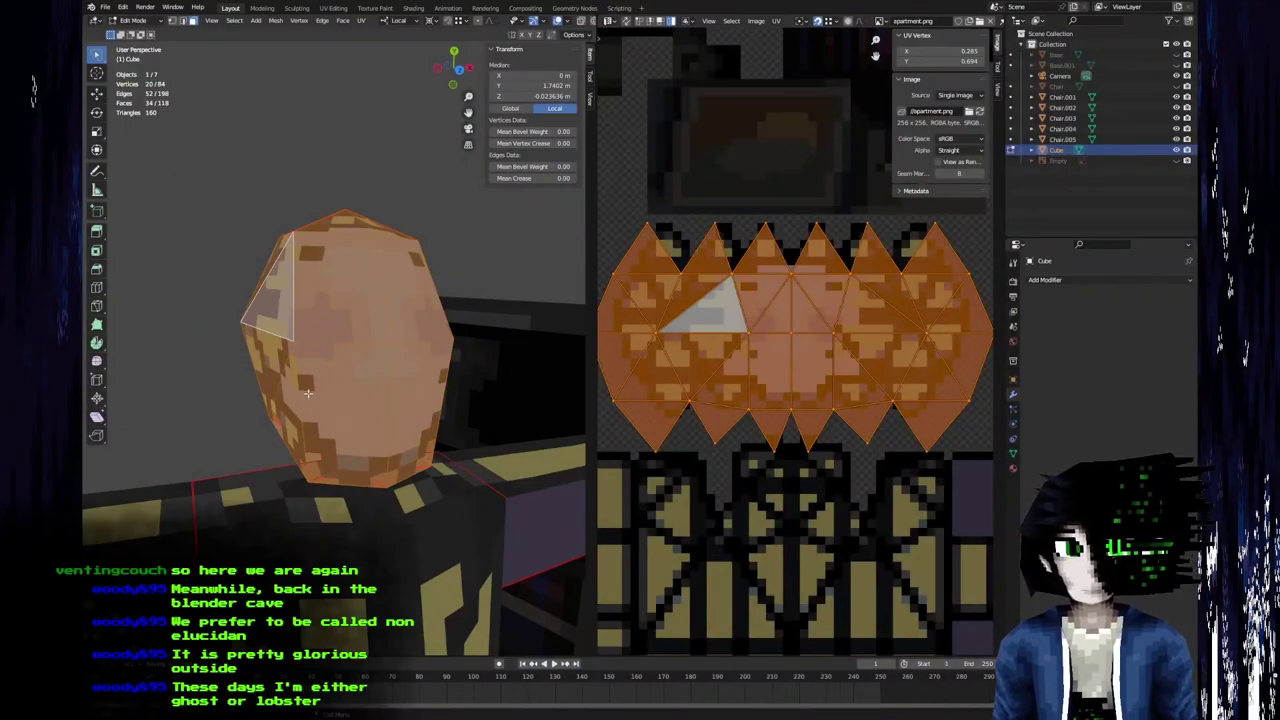
Check the placement of the moved face on the head model in Blender.
middle_click_drag(308, 393, 380, 420)
scroll(293, 394, "up", 3)
scroll(369, 423, "down", 4)
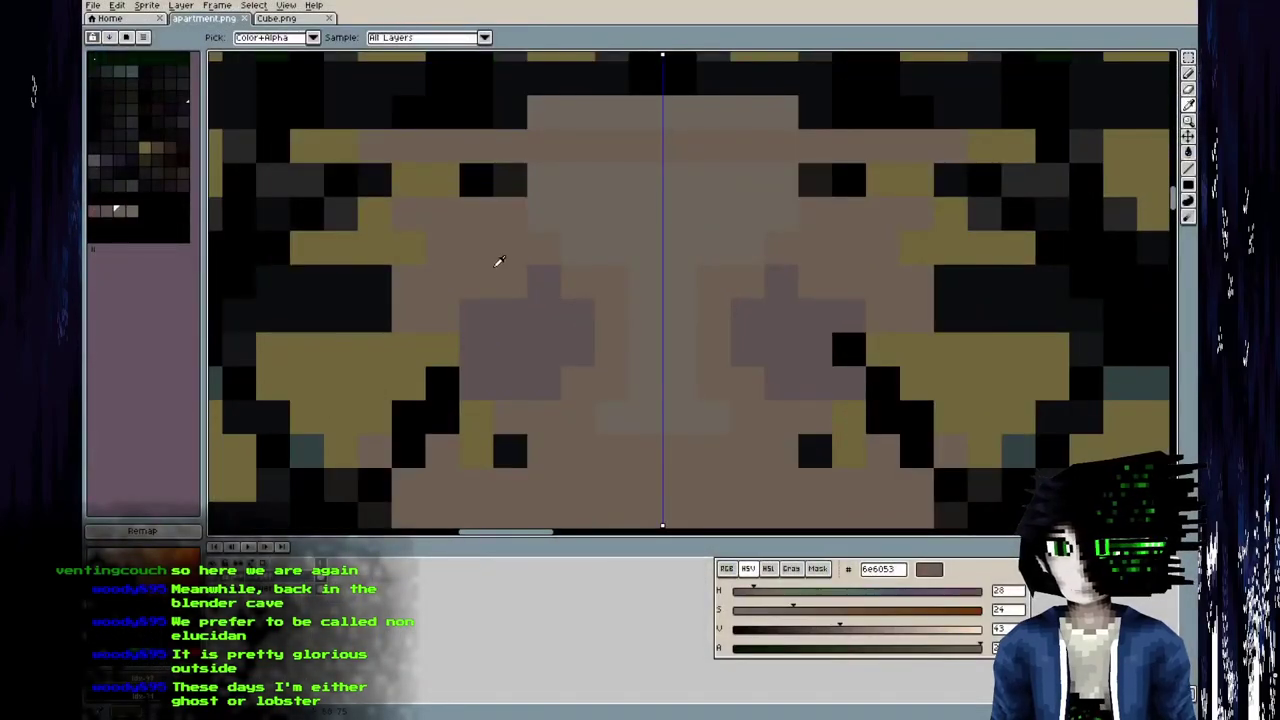
In Aseprite, cover the outer column of both cheek patches with 6e6053 and extend the patches toward the nose in the cheek colour.
left_click_drag(477, 314, 477, 383)
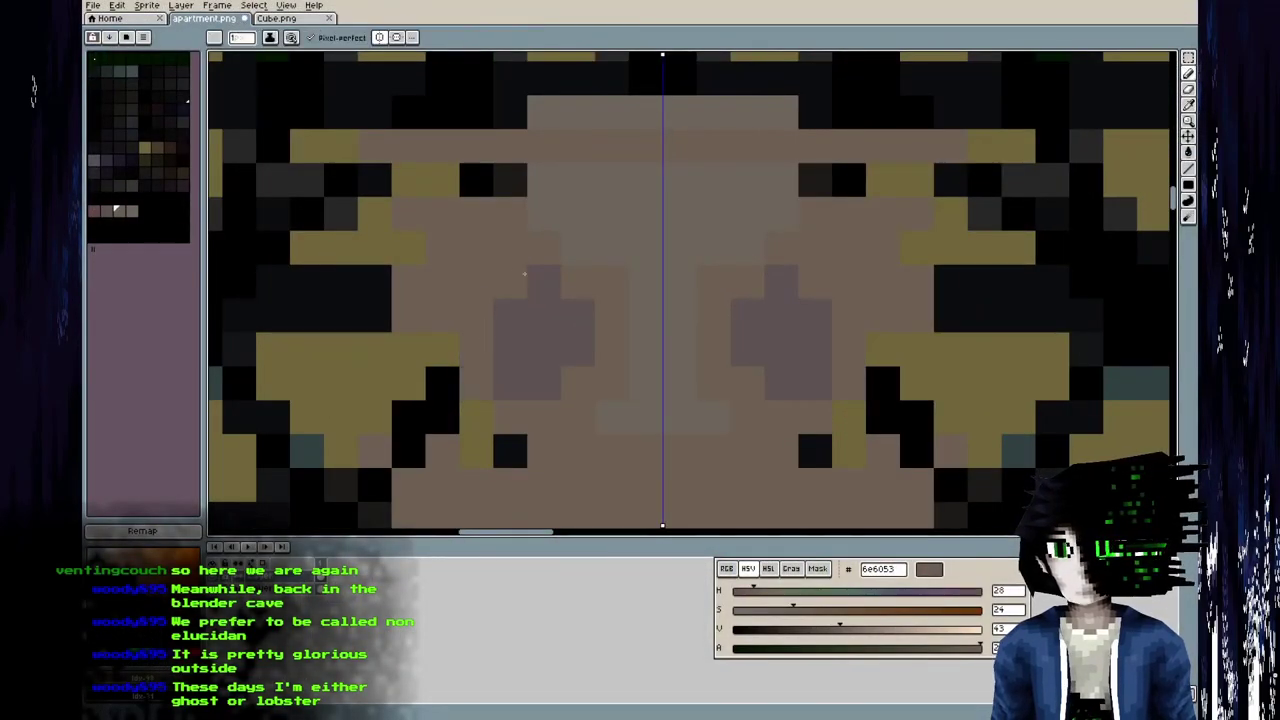
left_click(543, 320, "alt")
left_click_drag(612, 318, 614, 347)
left_click_drag(574, 289, 610, 285)
Recolour both shadow patches beside the nose with 63564e and save the texture.
mouse_move(790, 610)
left_mouse_down()
mouse_move(818, 610)
mouse_move(771, 615)
left_mouse_up()
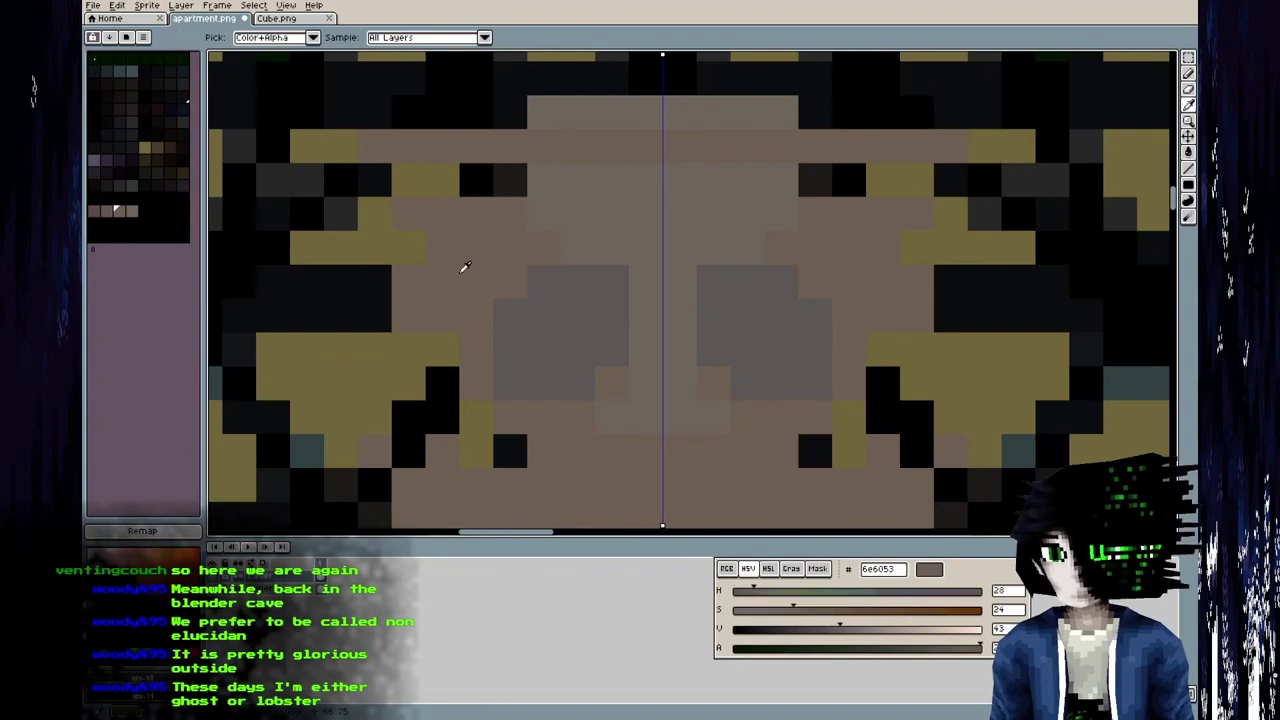
left_click_drag(742, 593, 765, 595)
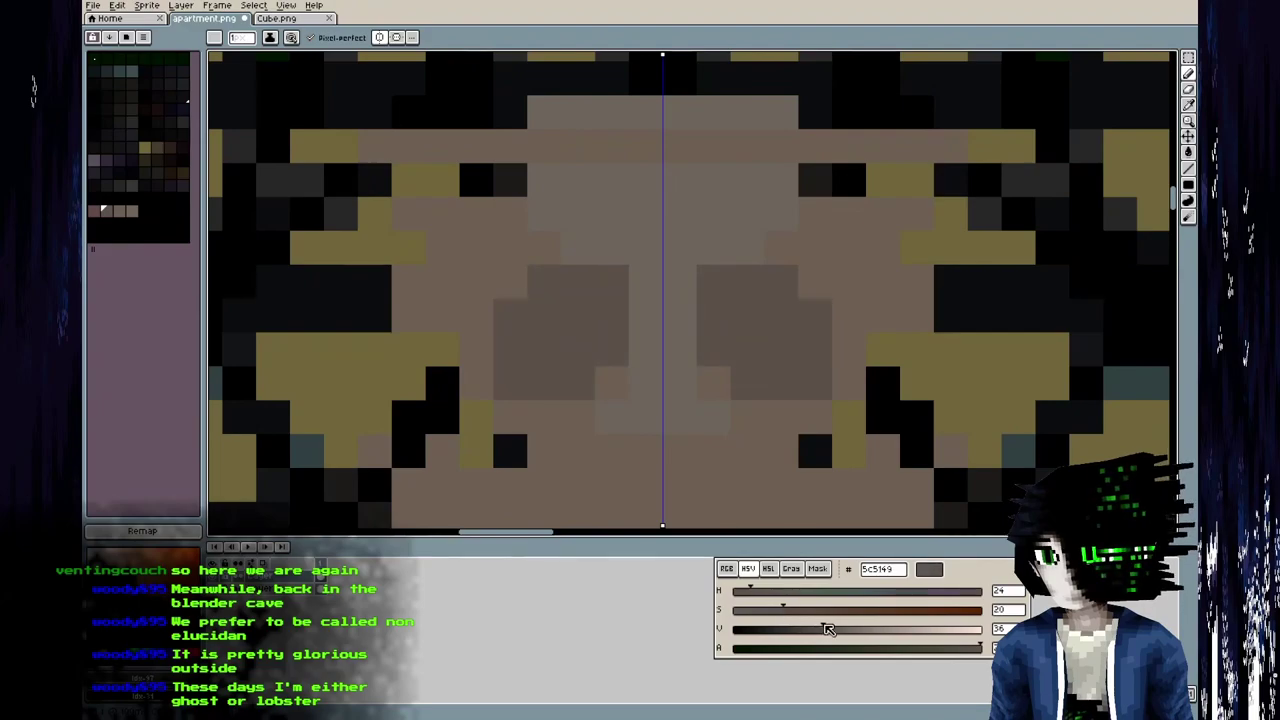
left_click_drag(835, 632, 841, 634)
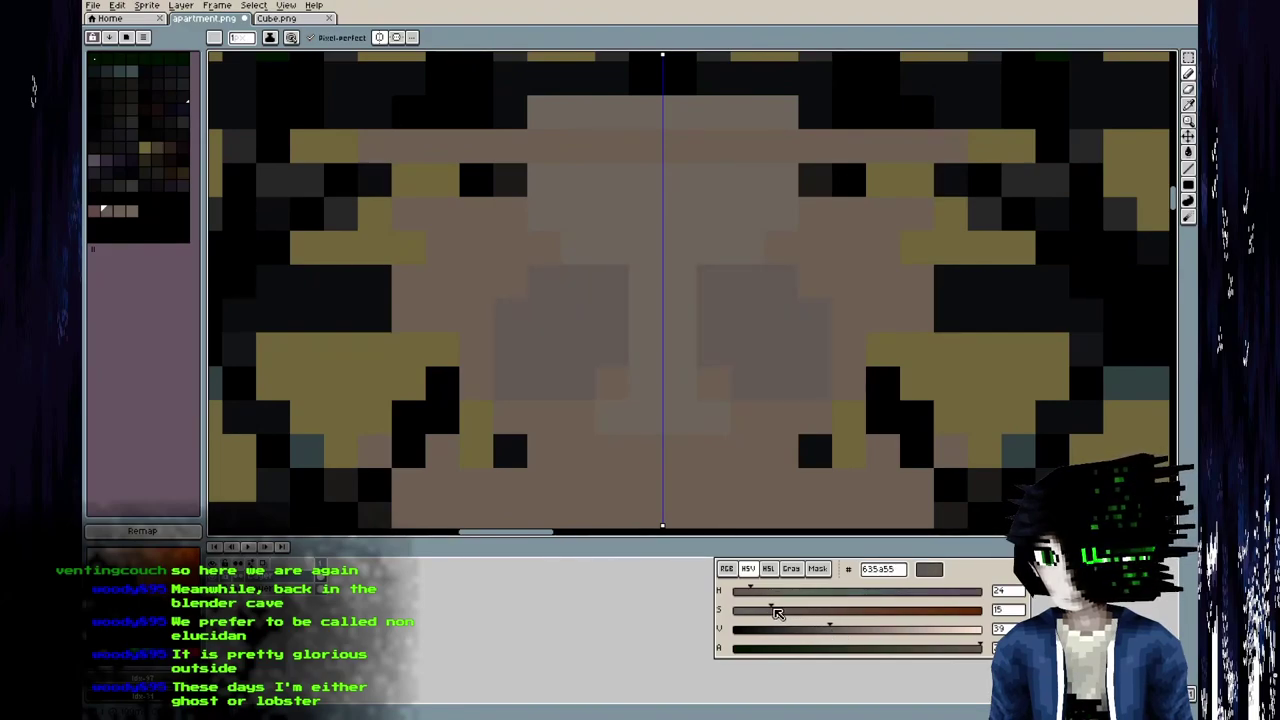
key("ctrl+s")
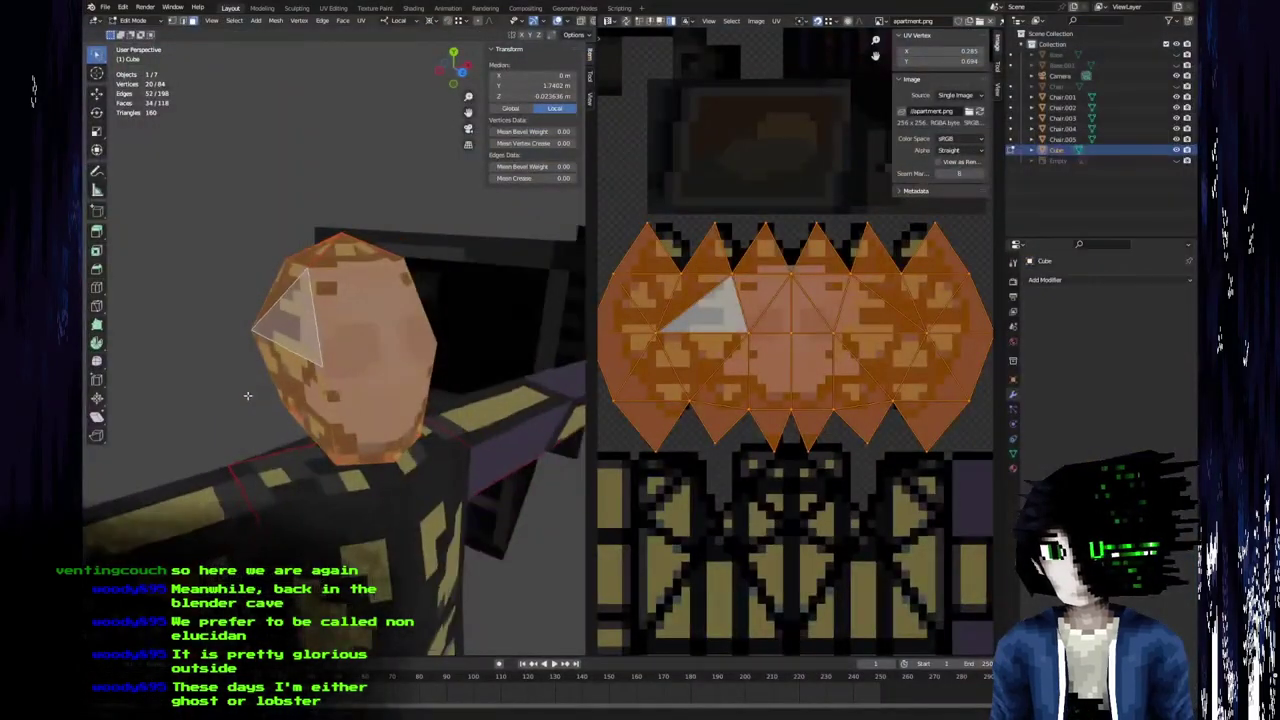
In Blender, leave mesh editing and check the recoloured face patches on the head model.
key("Tab")
scroll(247, 395, "down", 3)
middle_click_drag(247, 395, 265, 395)
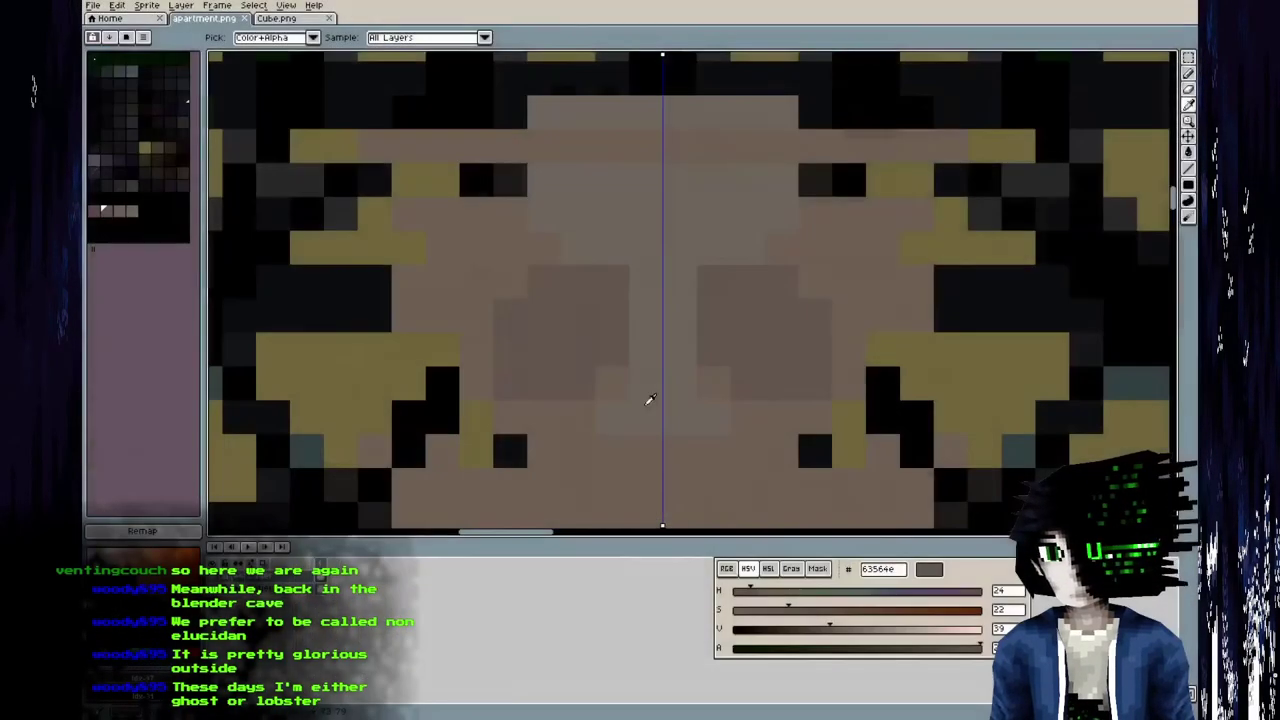
In Aseprite, paint the inner upper corners of both eye-socket patches with the reddish shadow 614d47.
left_click(612, 394, "alt")
left_click(556, 396, "alt")
left_click(95, 212)
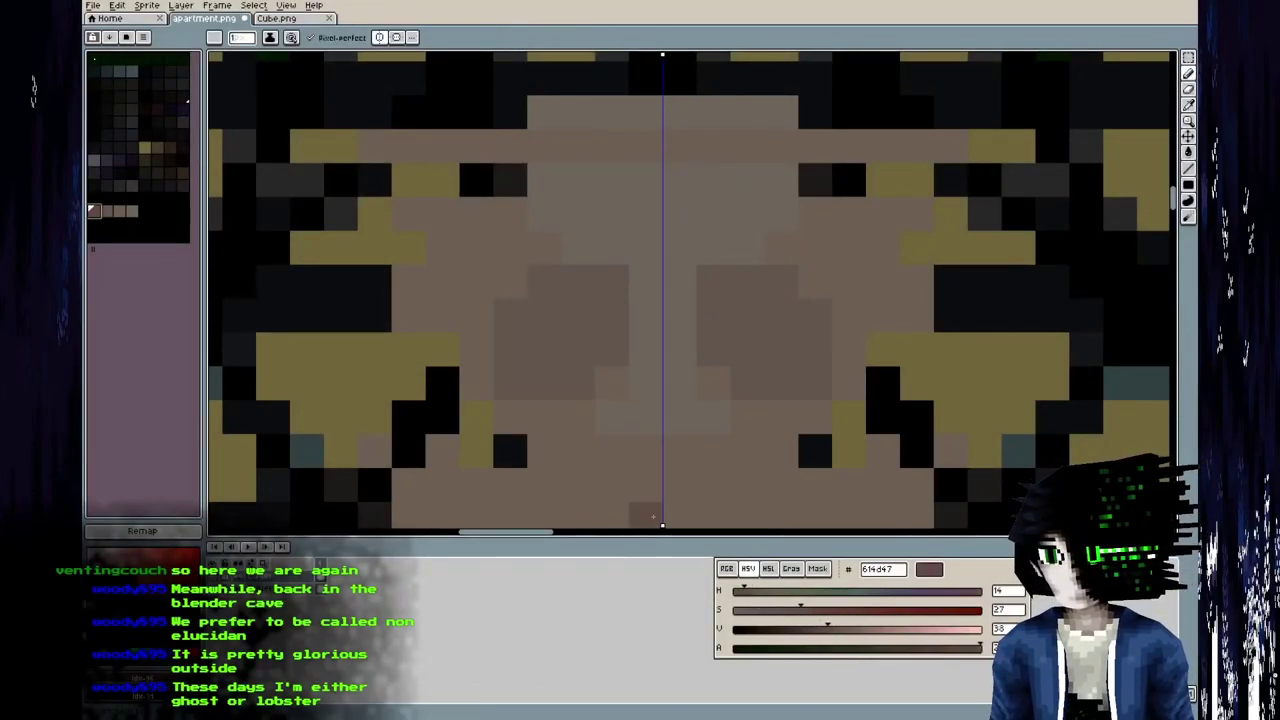
left_click(611, 282)
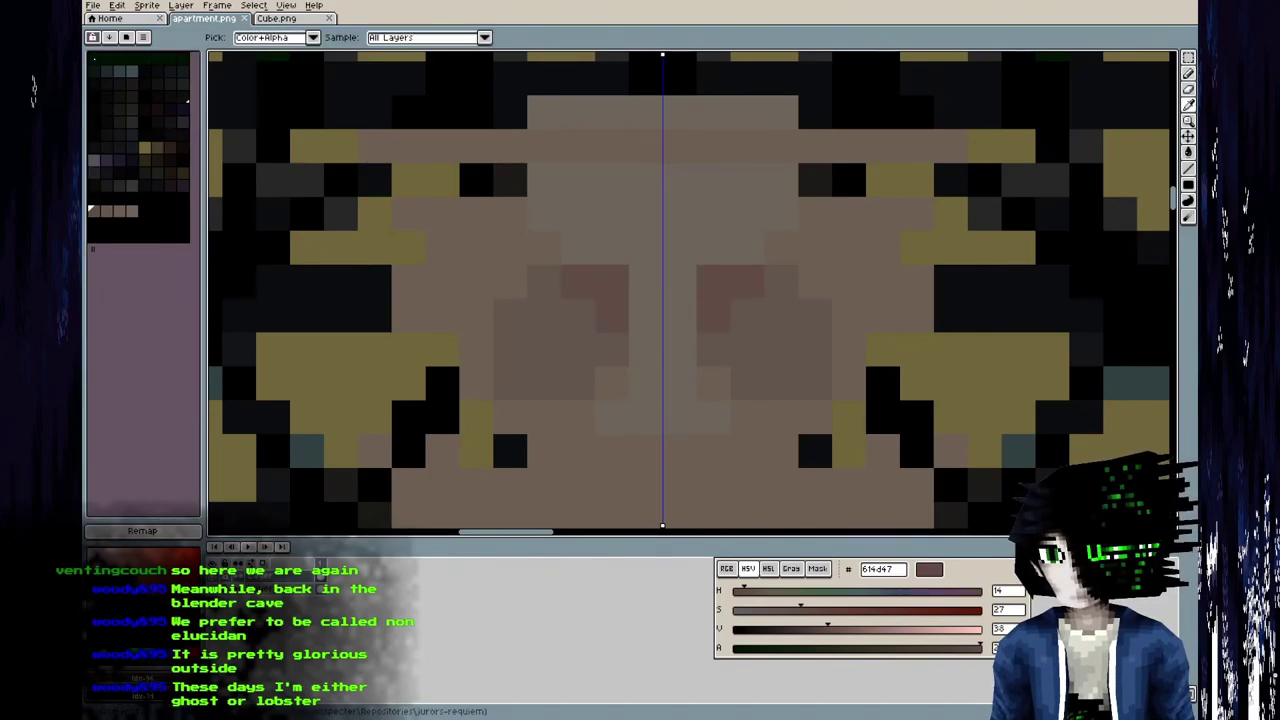
Check the reddish inner socket corners on the head model in Blender, from near and far.
key("alt+Tab")
middle_click_drag(450, 375, 398, 347)
scroll(375, 372, "down", 4)
scroll(365, 385, "up", 5)
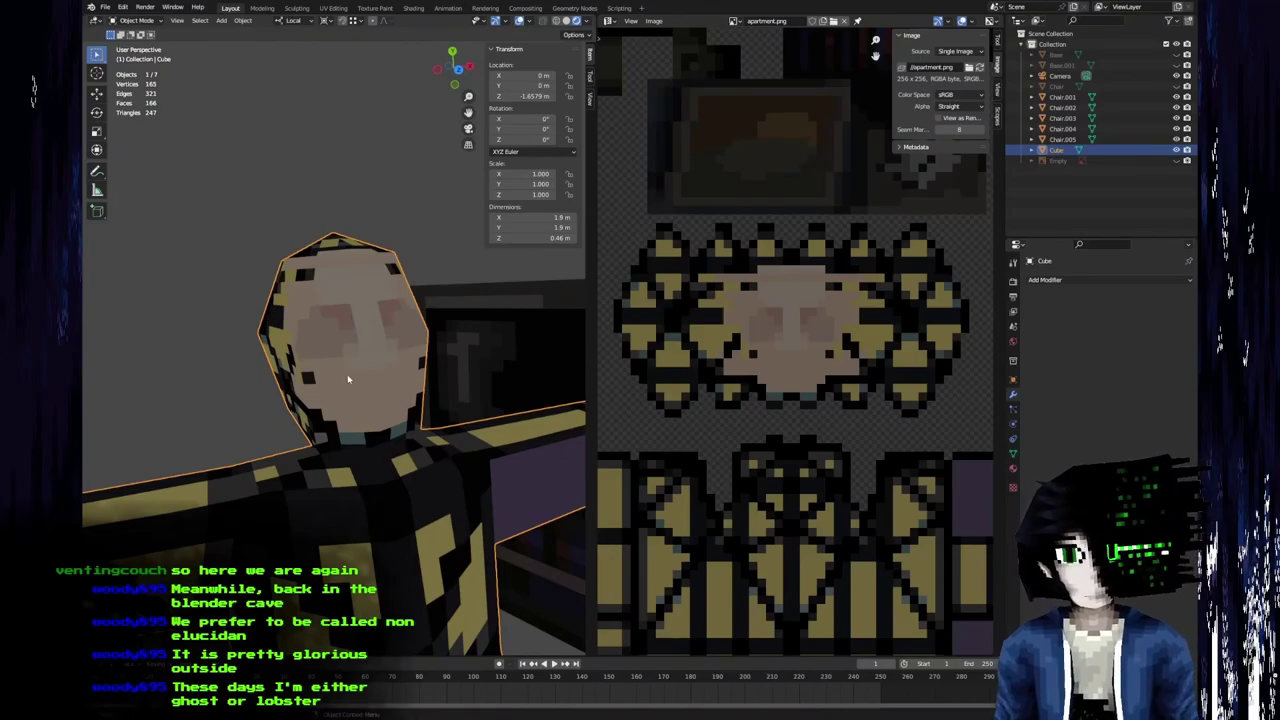
In Aseprite, cover the dark and teal pixels along the chin with the skin tone 6e6053.
key("alt+Tab")
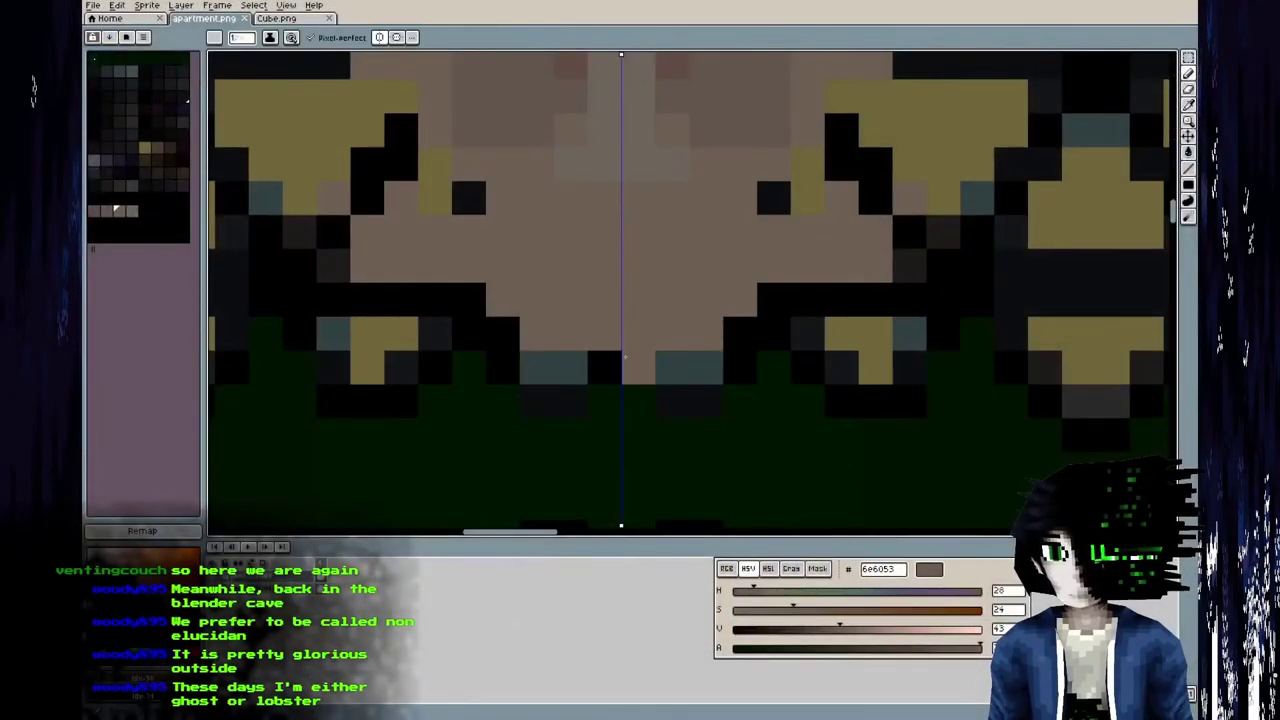
middle_click_drag(544, 351, 551, 385)
mouse_move(509, 400)
left_mouse_down()
mouse_move(509, 367)
mouse_move(479, 356)
left_mouse_up()
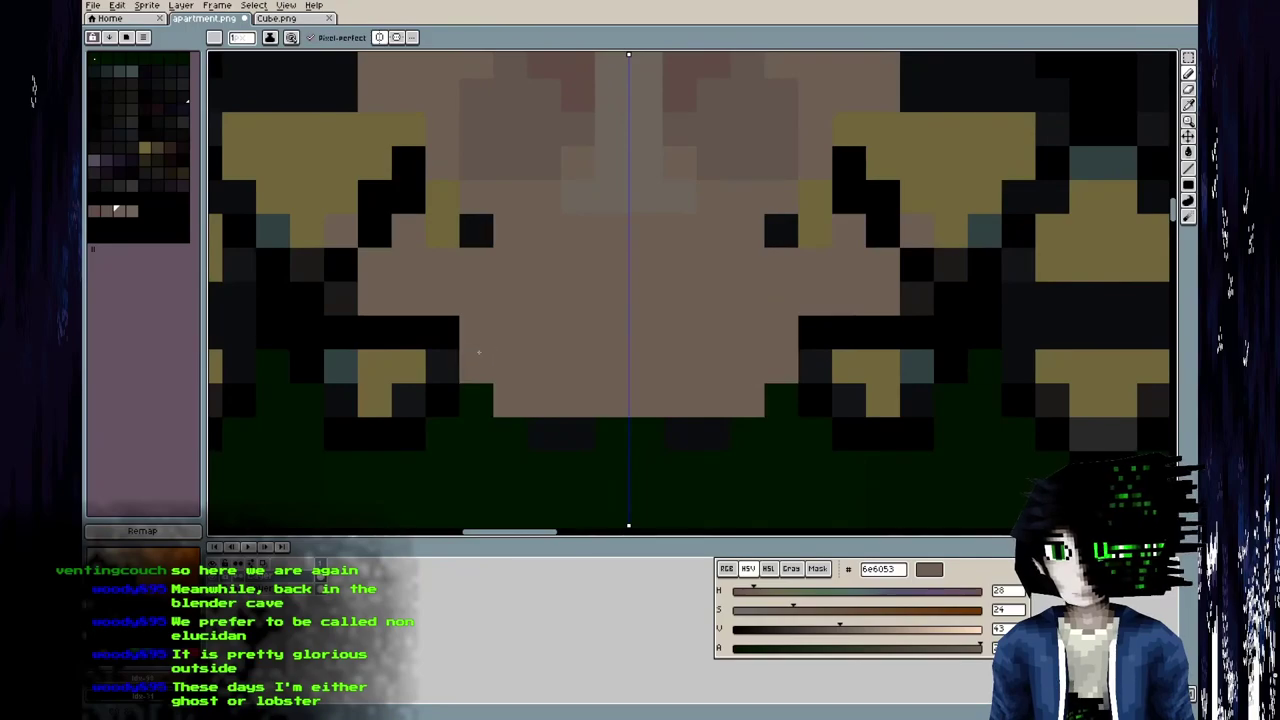
Paint a mouth under the nose in 63564e with a 614d47 centre, extend the socket shading down beside the nostrils, and save.
middle_click_drag(590, 246, 593, 316)
left_click(570, 188, "alt")
left_click_drag(615, 301, 588, 299)
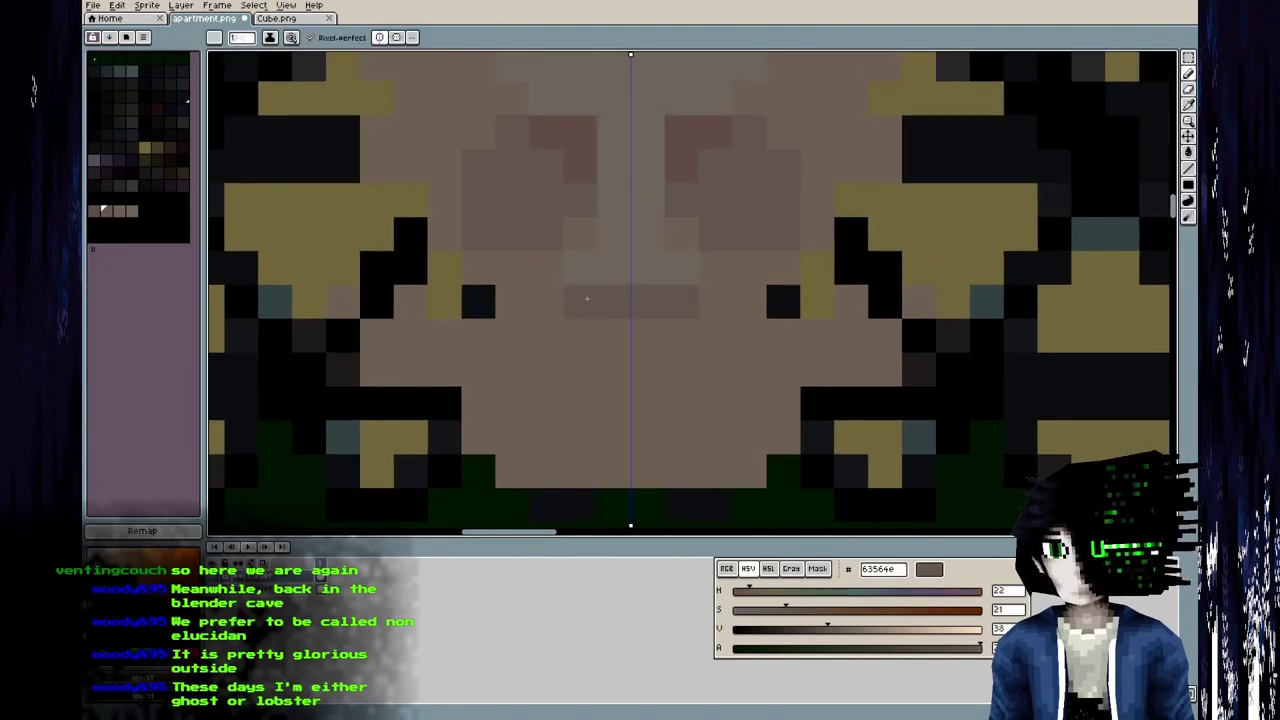
left_click(574, 146, "alt")
left_click(612, 296)
left_click(584, 302, "alt")
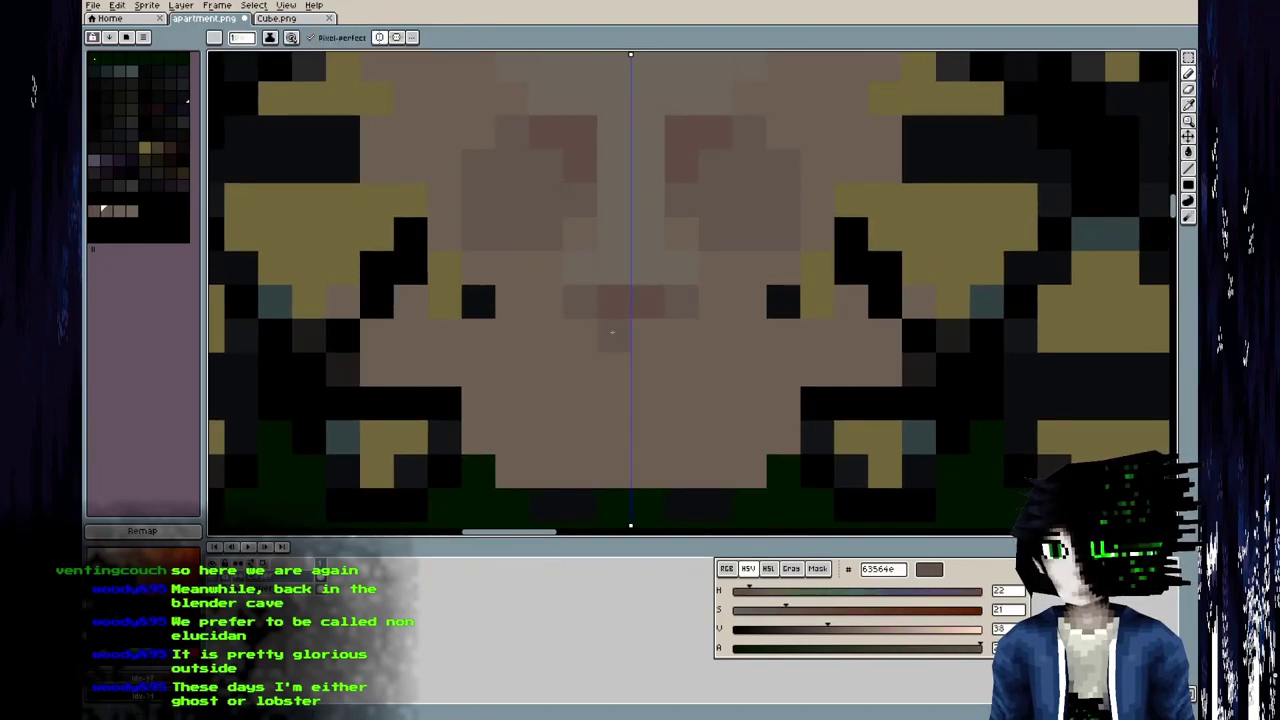
scroll(568, 264, "up", 2)
left_click(570, 286)
key("ctrl+s")
Reload the texture in Blender and check the mouth and chin on the head model.
key("alt+Tab")
key("alt+r")
mouse_move(366, 318)
middle_mouse_down()
mouse_move(409, 294)
mouse_move(364, 340)
mouse_move(357, 322)
middle_mouse_up()
scroll(364, 340, "down", 5)
scroll(357, 320, "up", 5)
In Aseprite, widen the forehead highlight across the brow band and over the adjacent dark pixels with 6e655b, and save.
key("alt+Tab")
middle_click_drag(593, 297, 590, 305)
scroll(589, 305, "up", 4)
left_click(532, 234, "alt")
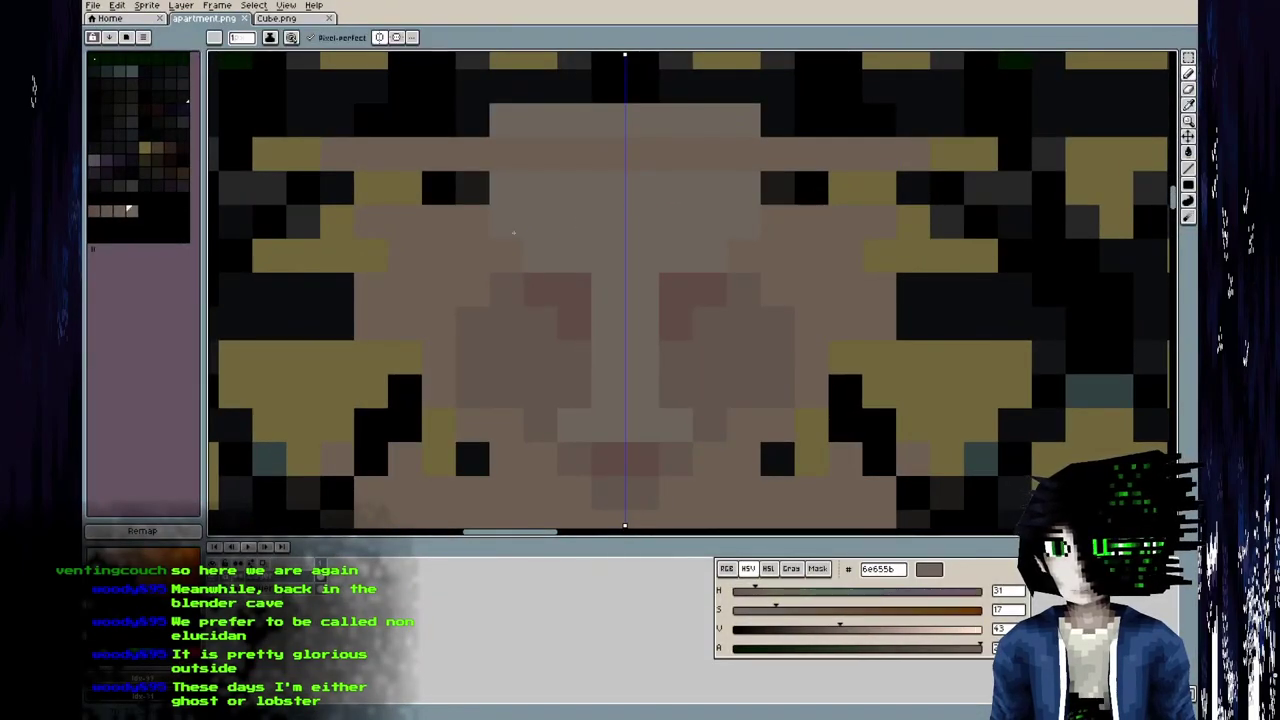
left_click(476, 200)
key("ctrl+s")
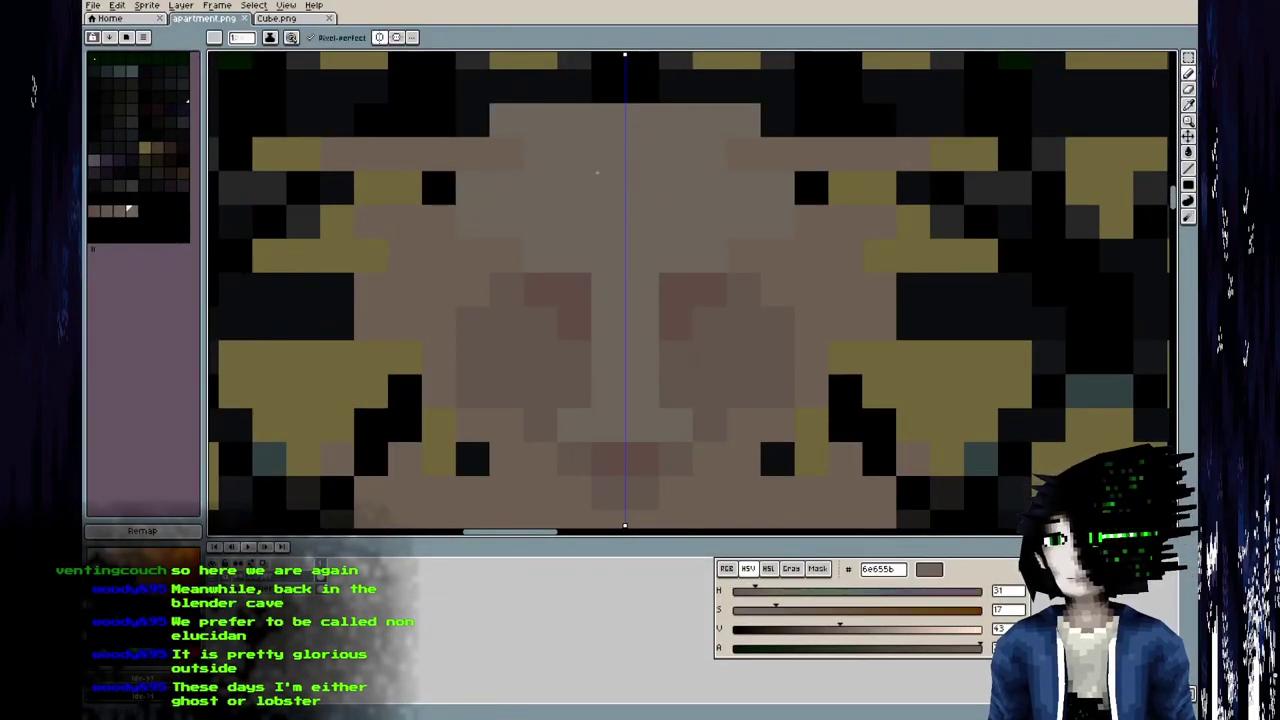
Check the widened forehead highlight on the head model in Blender.
key("alt+Tab")
middle_click_drag(436, 398, 394, 366)
scroll(367, 363, "down", 2)
In Aseprite, extend the 6e655b forehead highlight up into the dark hairline and out to the temples, save, and check it in Blender.
key("alt+Tab")
middle_click_drag(488, 292, 499, 449)
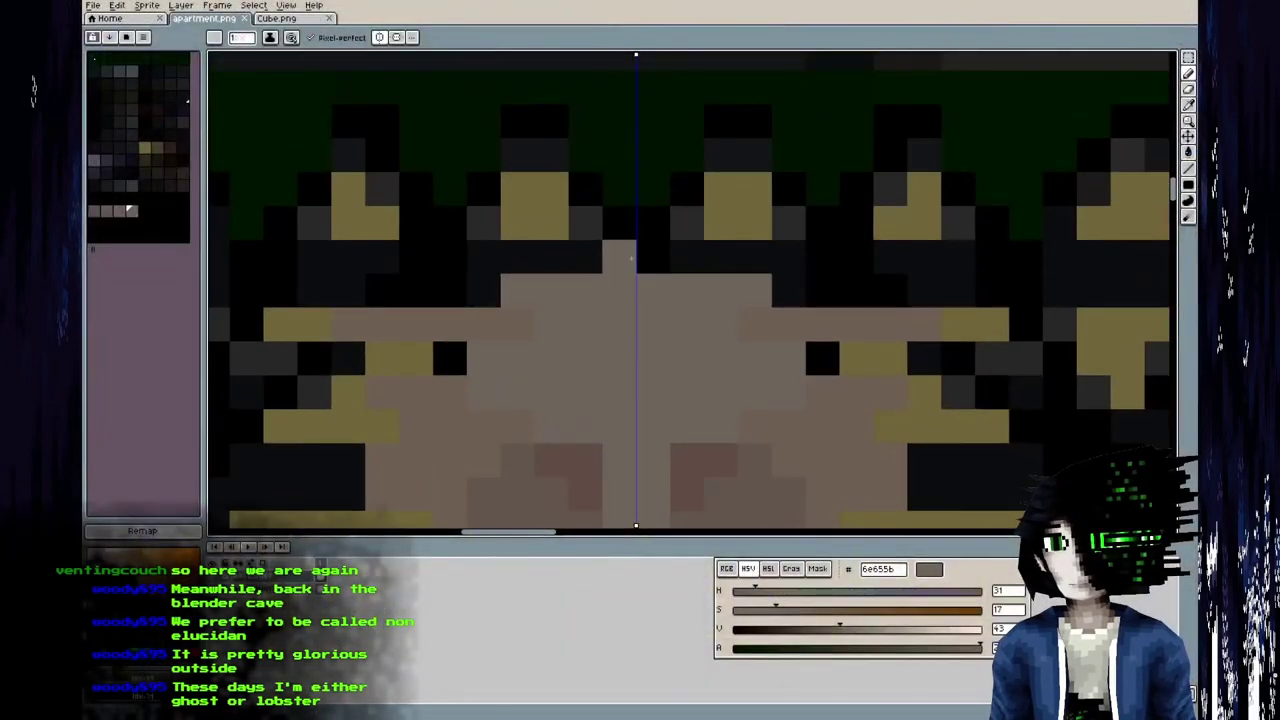
left_click_drag(620, 257, 586, 257)
left_click(557, 266)
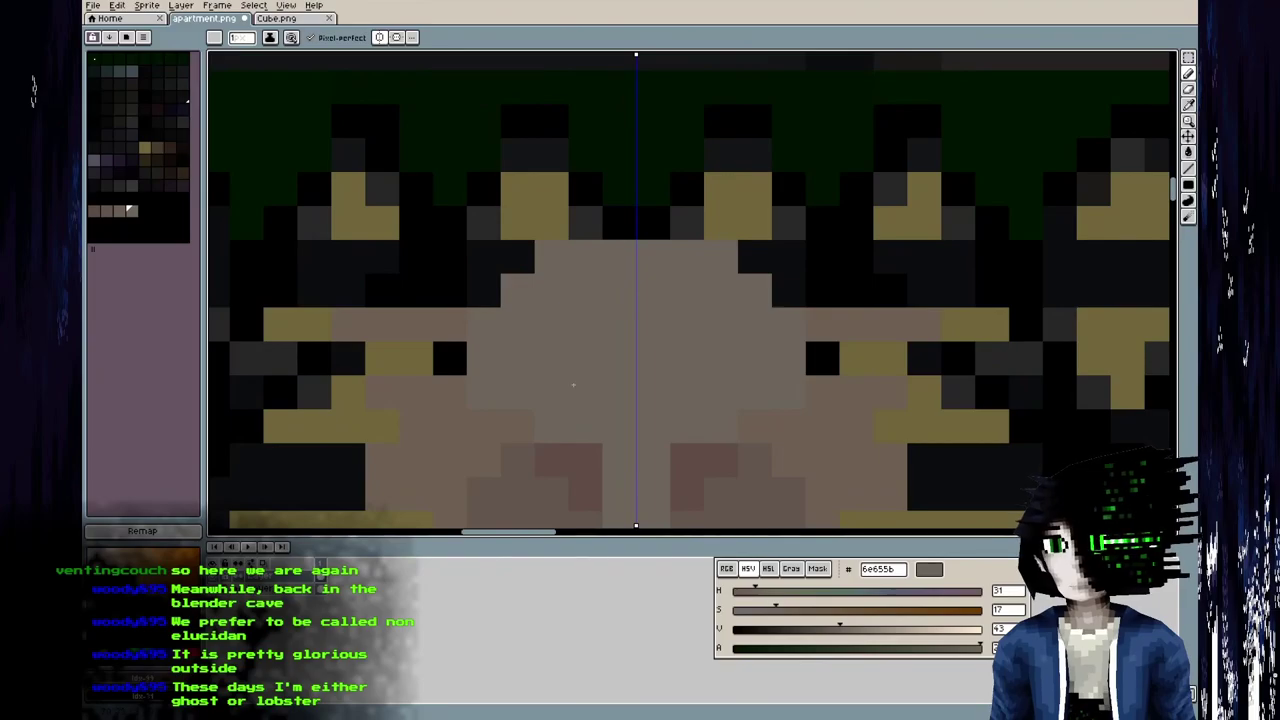
left_click(449, 358)
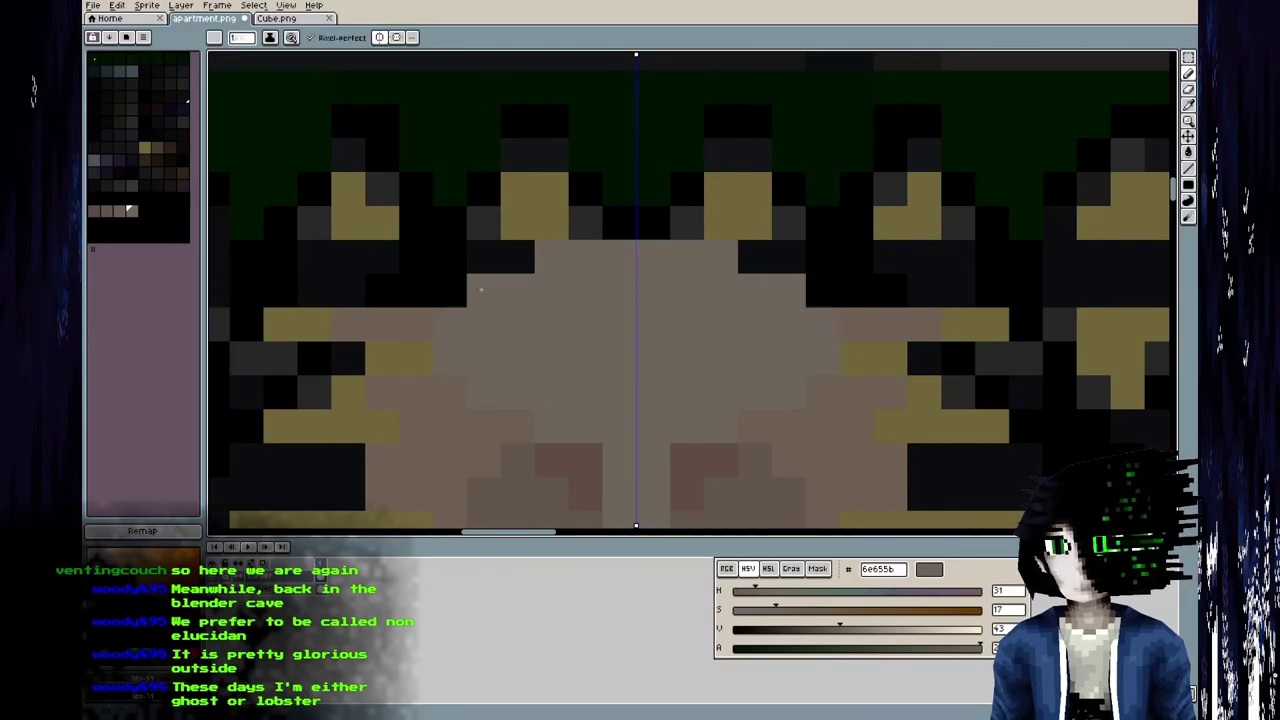
left_click(516, 258)
key("ctrl+s")
key("alt+Tab")
middle_click_drag(491, 392, 155, 404)
In Aseprite, paint 6e655b highlights on both cheekbones, covering the neighbouring yellow and dark pixels, and save.
key("alt+Tab")
middle_click_drag(590, 353, 636, 130)
left_click(592, 262)
left_click(526, 294)
left_click_drag(524, 259, 590, 312)
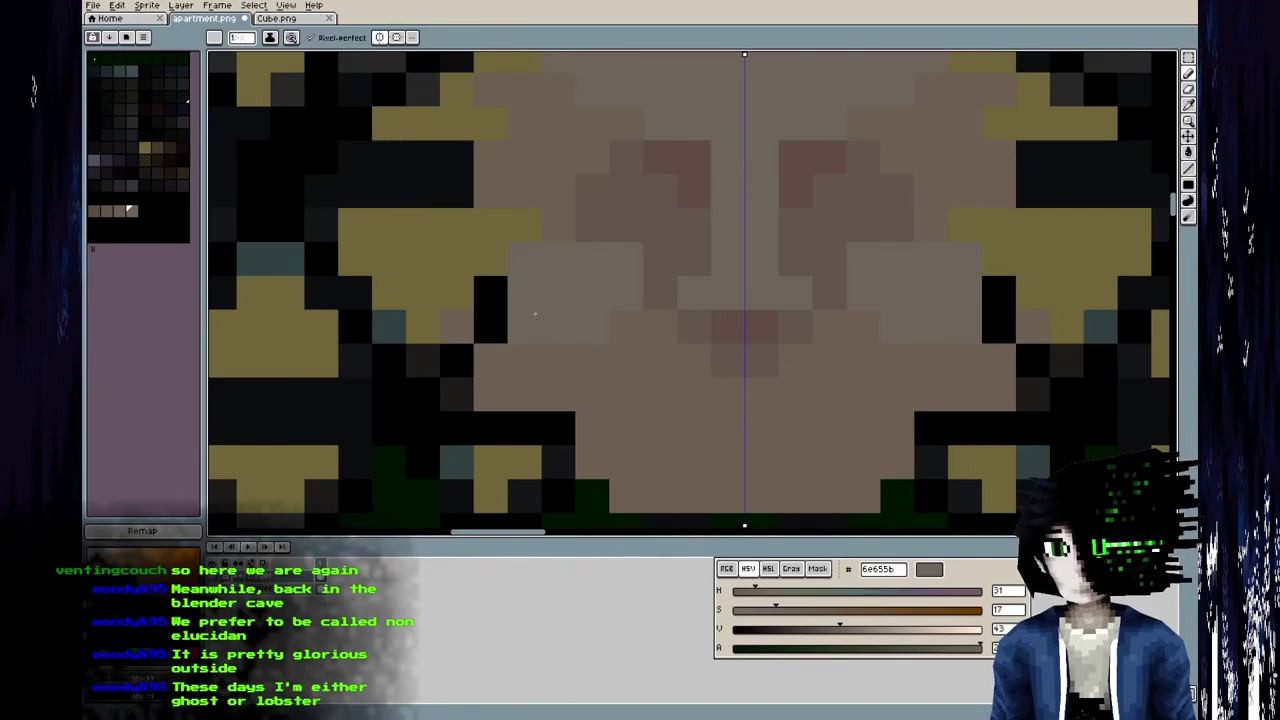
left_click(490, 292)
key("ctrl+s")
Check the cheekbone highlights on the head model in Blender from different angles.
key("alt+Tab")
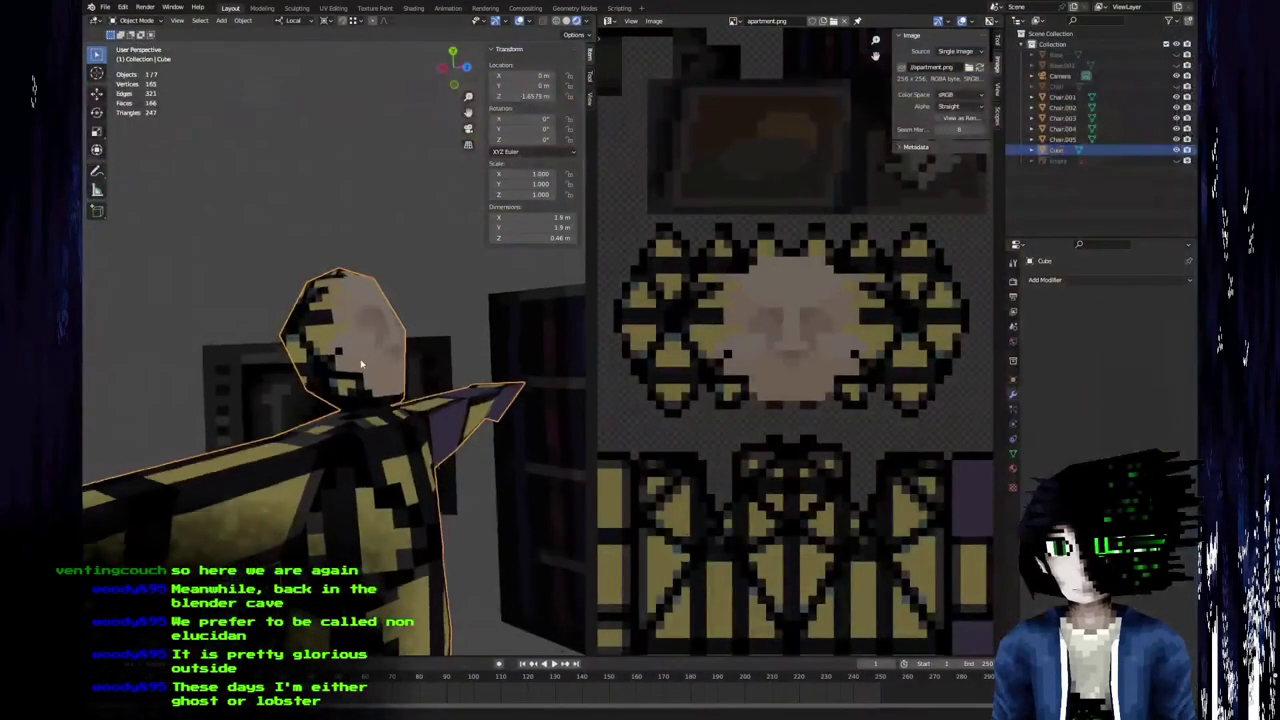
scroll(360, 371, "up", 3)
key("alt+Tab")
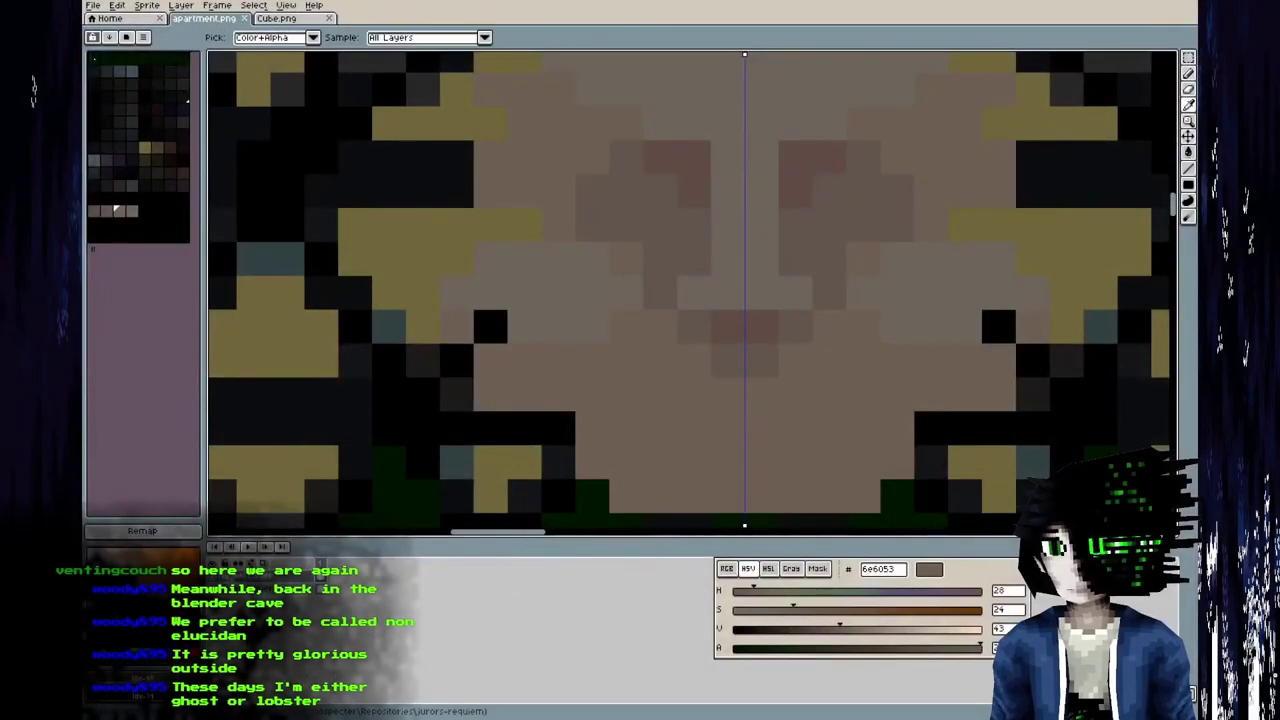
key("alt+Tab")
middle_click_drag(348, 371, 246, 451)
In Aseprite, fill the pixel between each socket and cheekbone highlight with 63564e, save, and check the result in Blender.
key("alt+Tab")
left_click(653, 251, "alt")
key("ctrl+s")
key("alt+Tab")
middle_click_drag(337, 351, 330, 380)
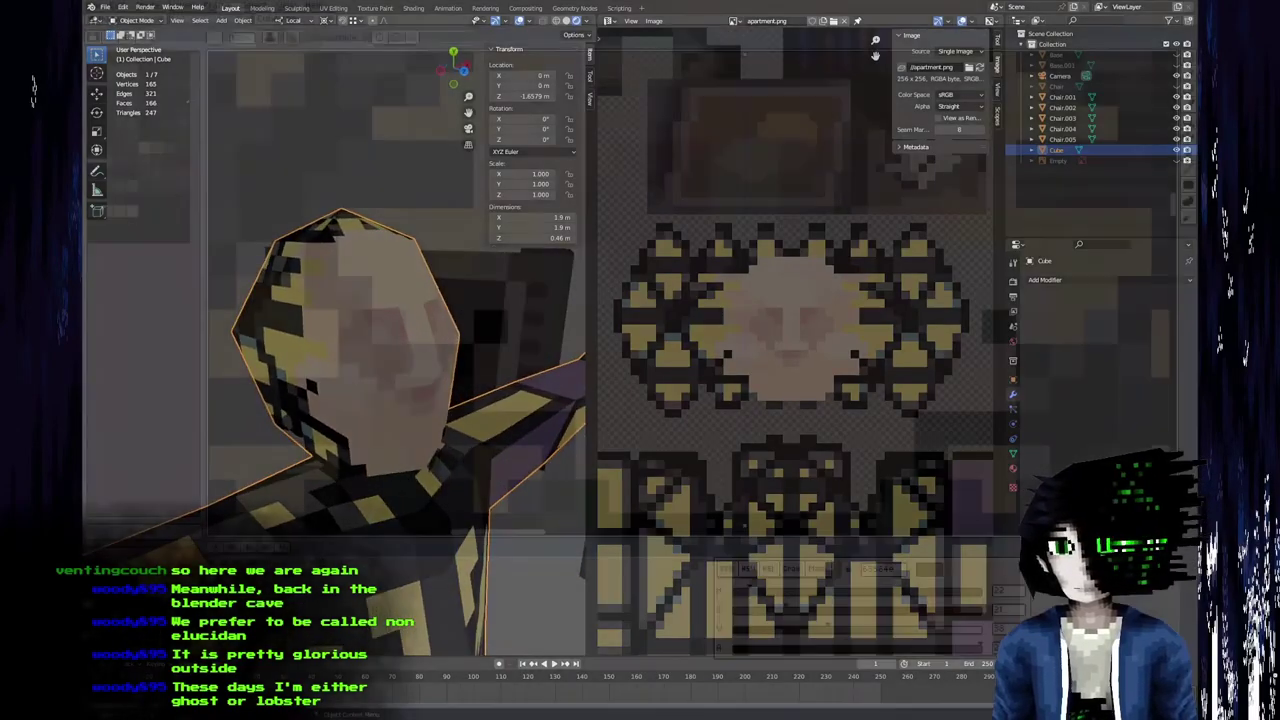
In Aseprite, widen both sides of the face with 6e6053 over the yellow and dark pixels beside the eyes, and save.
key("alt+Tab")
middle_click_drag(562, 194, 709, 349)
key("b")
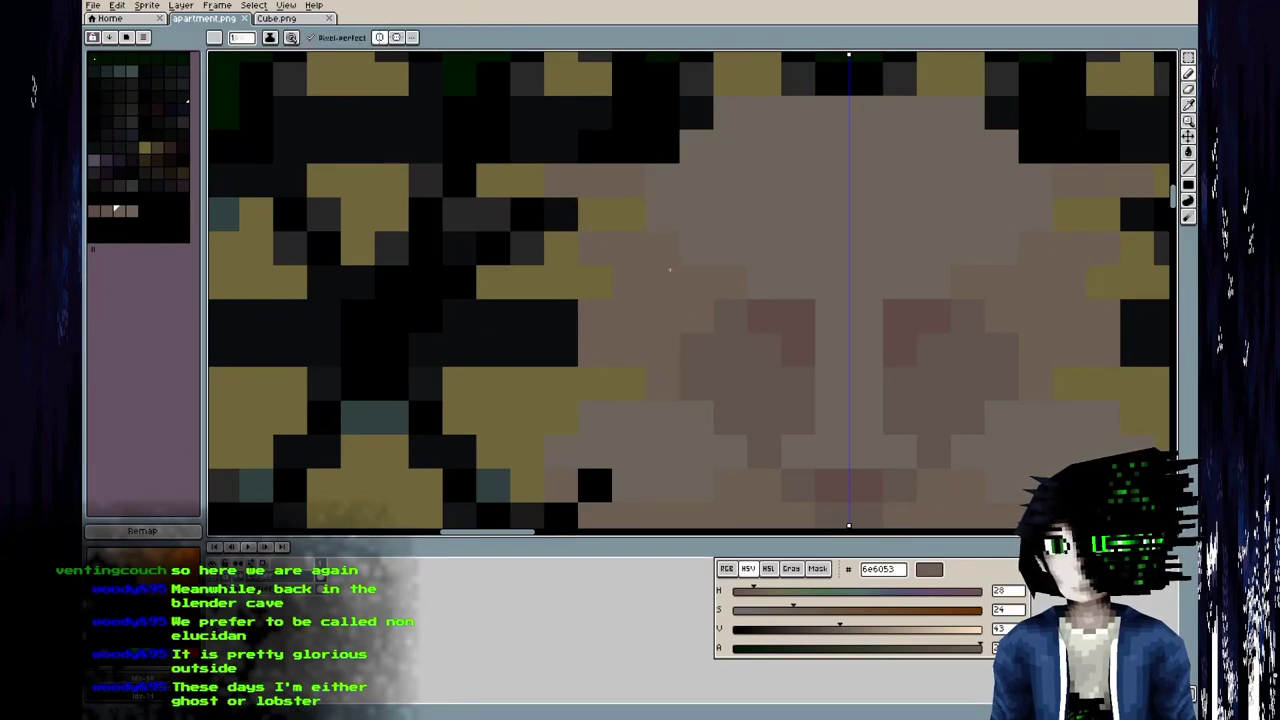
left_click(629, 214)
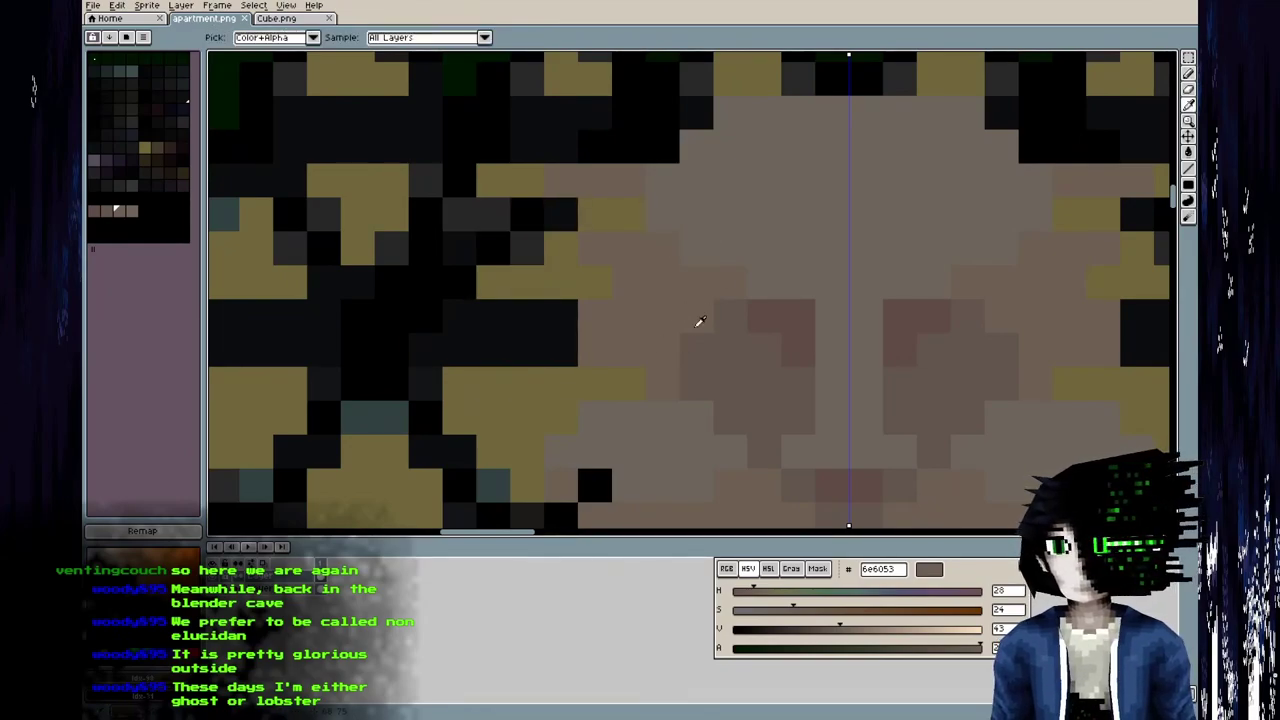
left_click(561, 316)
left_click(561, 214)
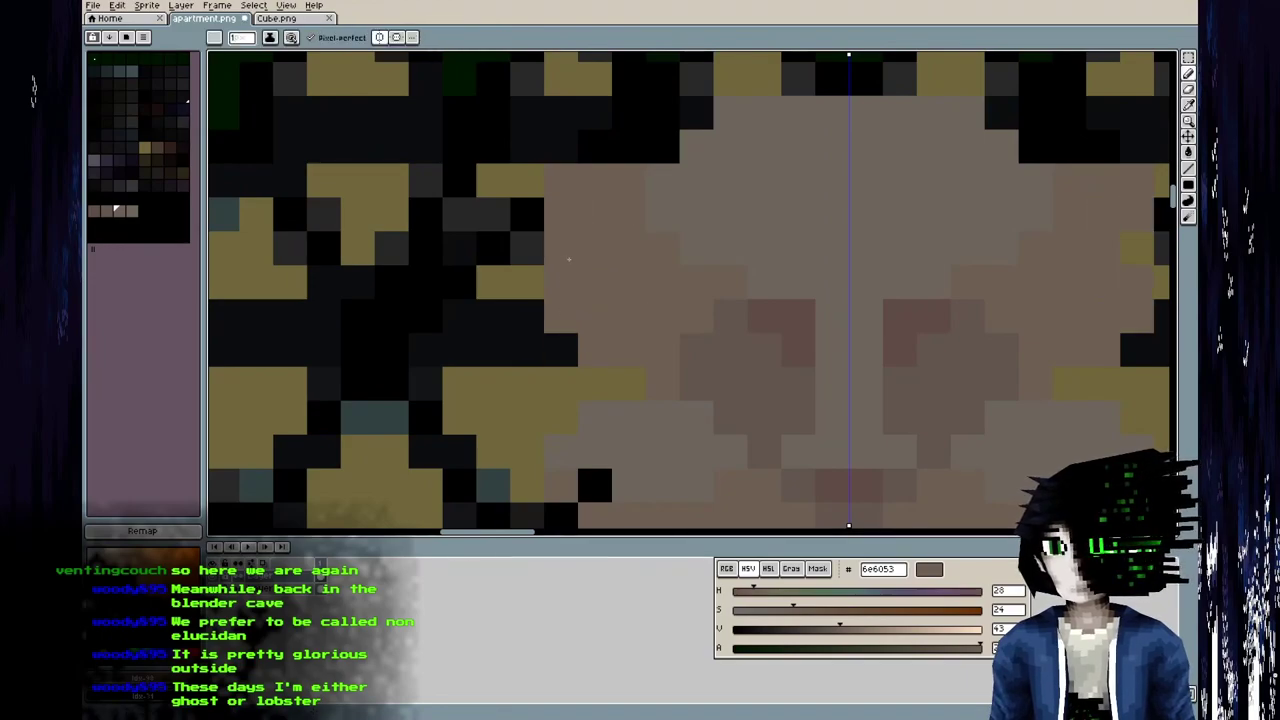
left_click(561, 350)
left_click_drag(527, 316, 529, 222)
left_click(525, 350)
key("ctrl+s")
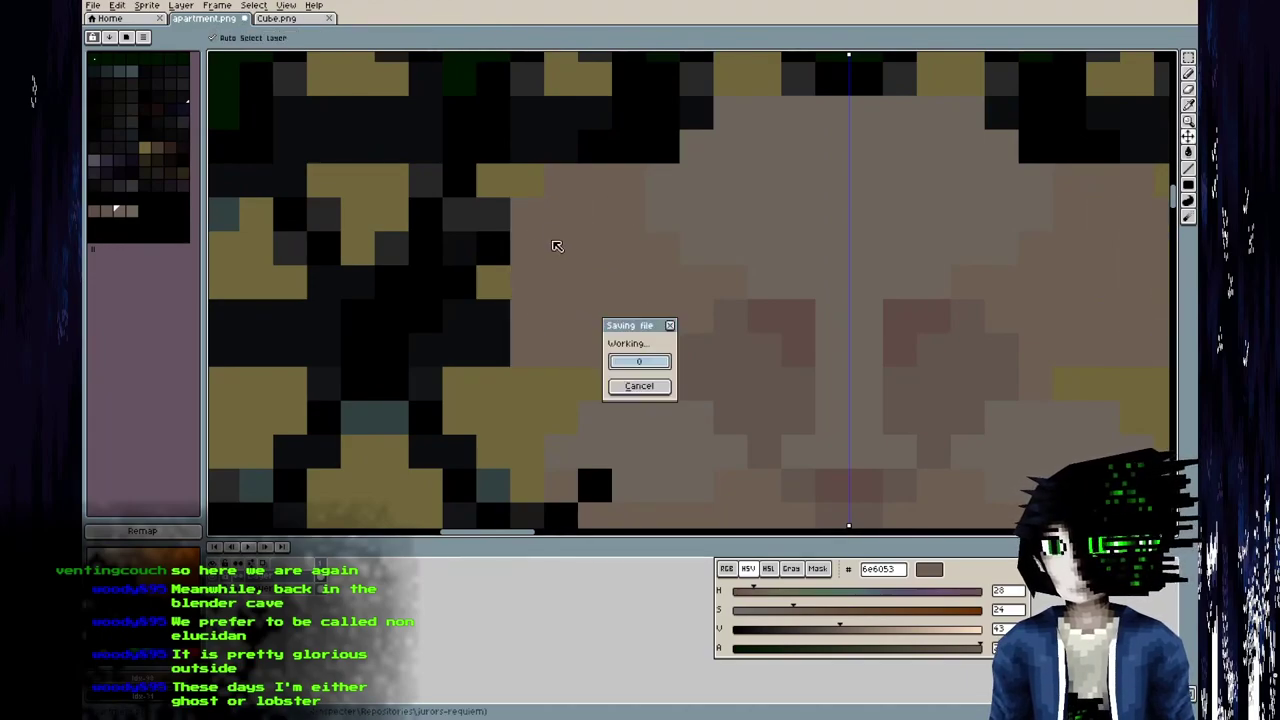
Check the widened face sides on the head model in Blender, from close up and from a distance.
key("alt+Tab")
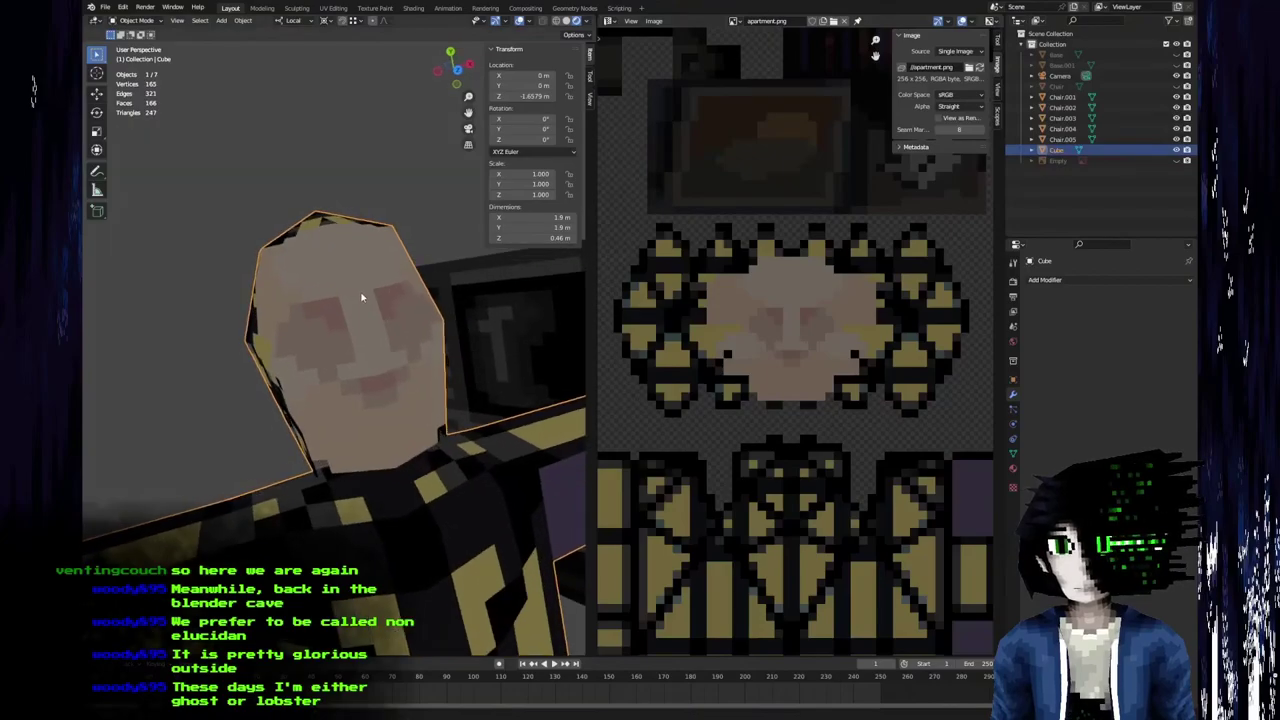
middle_click_drag(362, 297, 356, 396)
scroll(276, 190, "down", 5)
middle_click_drag(276, 190, 294, 303)
scroll(294, 303, "up", 4)
In Aseprite, paint a chin highlight below the mouth in 6e655b and shade the edge beneath it with 63564e.
key("alt+Tab")
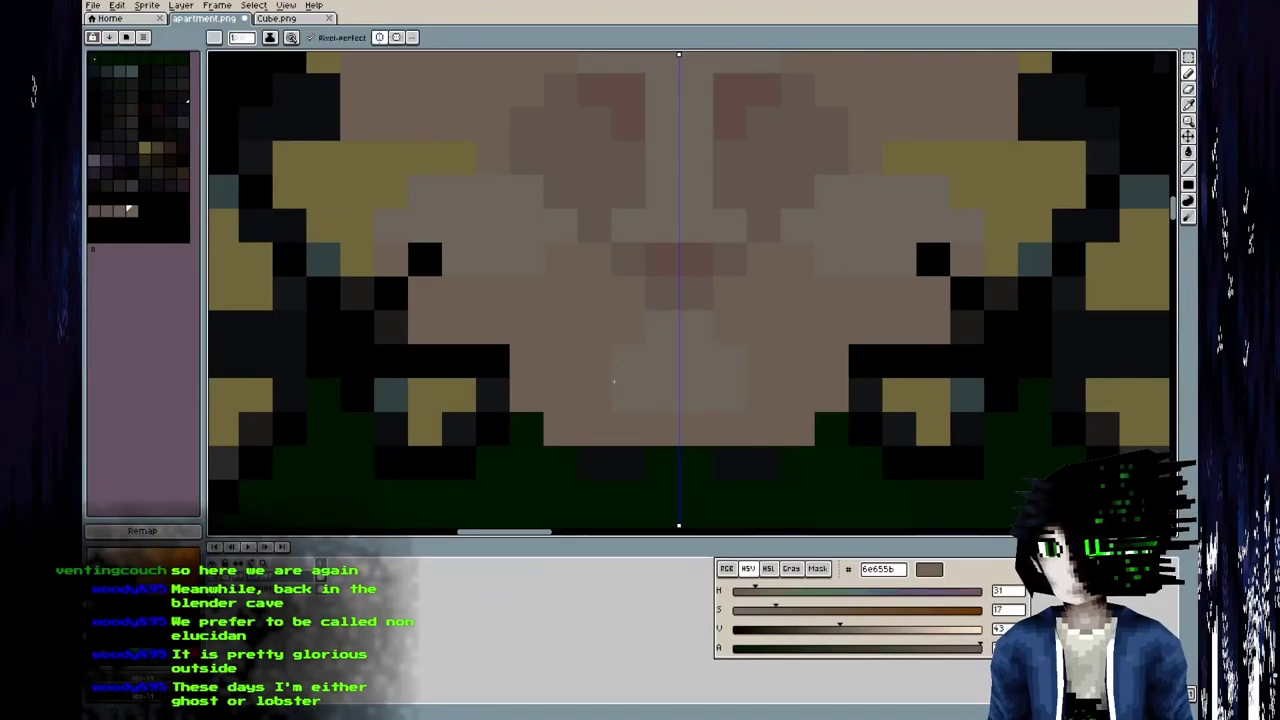
key("i")
left_click(657, 297)
key("b")
mouse_move(663, 430)
left_mouse_down()
mouse_move(630, 428)
mouse_move(655, 410)
left_mouse_up()
left_click(594, 374, "alt")
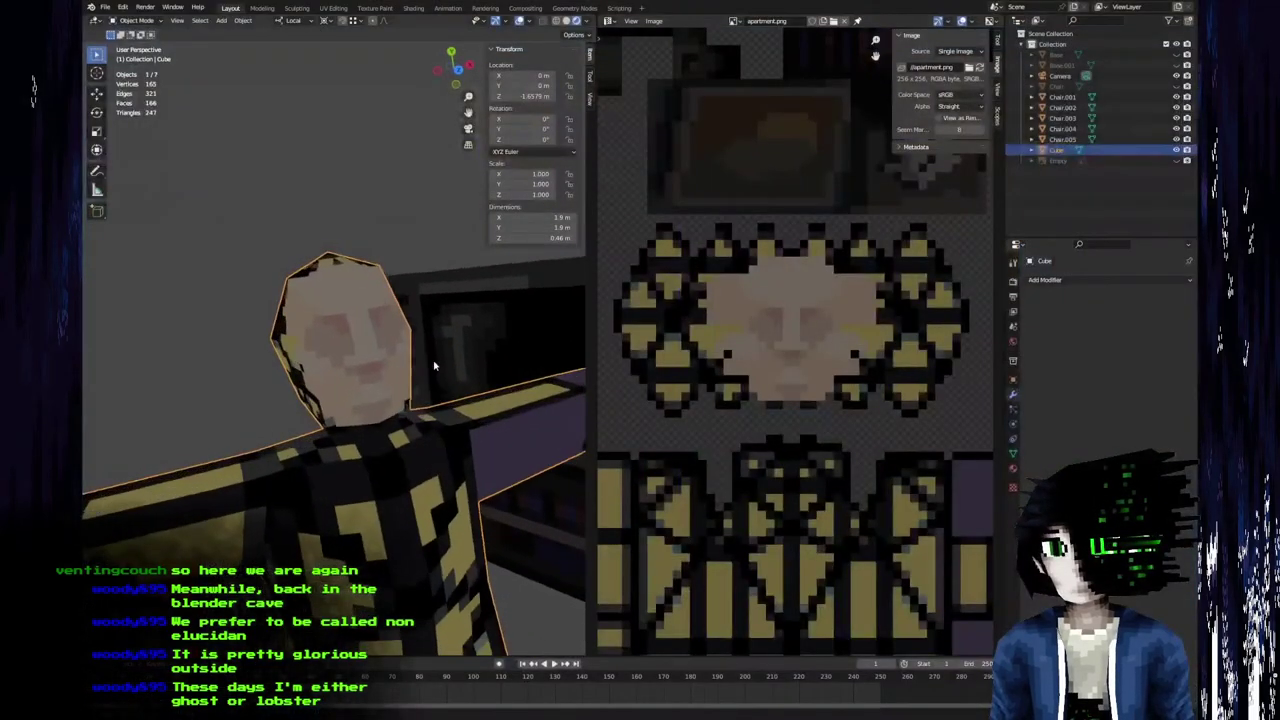
Examine the shaded face on the whole figure in Blender from several distances and angles.
middle_click_drag(262, 286, 315, 293)
scroll(315, 293, "down", 6)
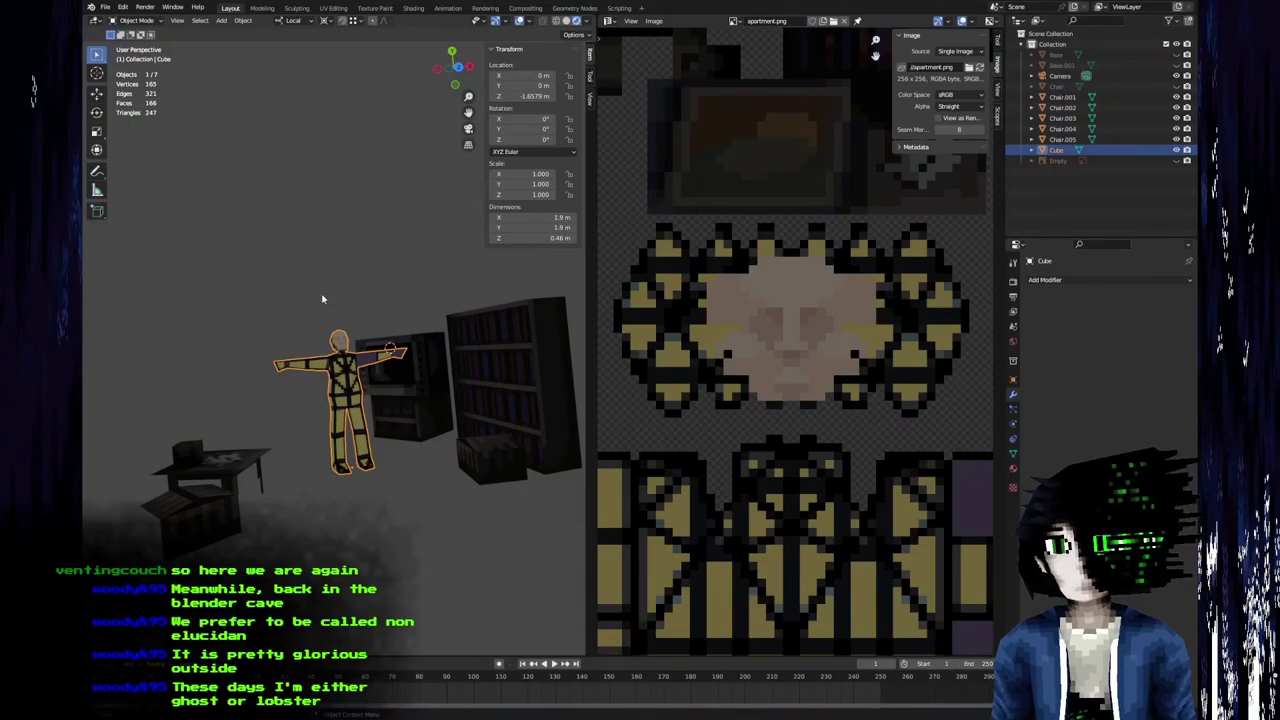
scroll(323, 298, "up", 2)
mouse_move(323, 297)
middle_mouse_down()
mouse_move(380, 326)
mouse_move(342, 308)
middle_mouse_up()
scroll(380, 326, "up", 3)
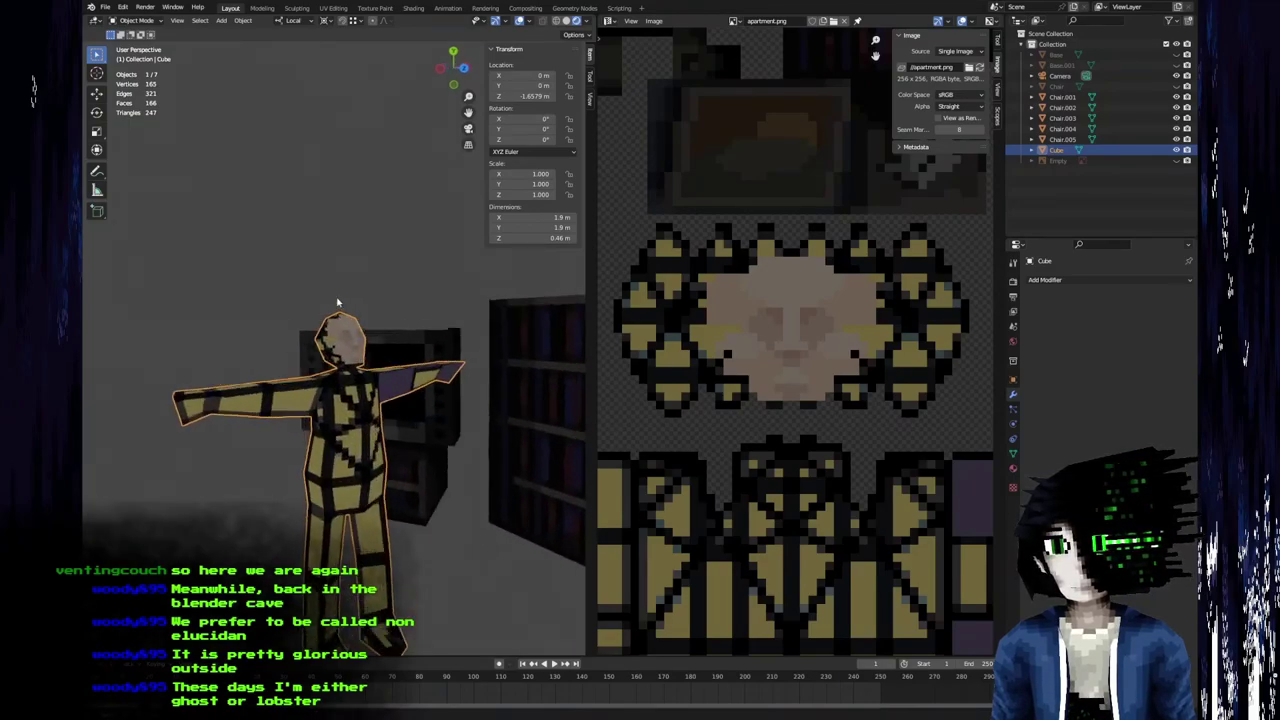
scroll(330, 298, "down", 4)
scroll(320, 300, "up", 5)
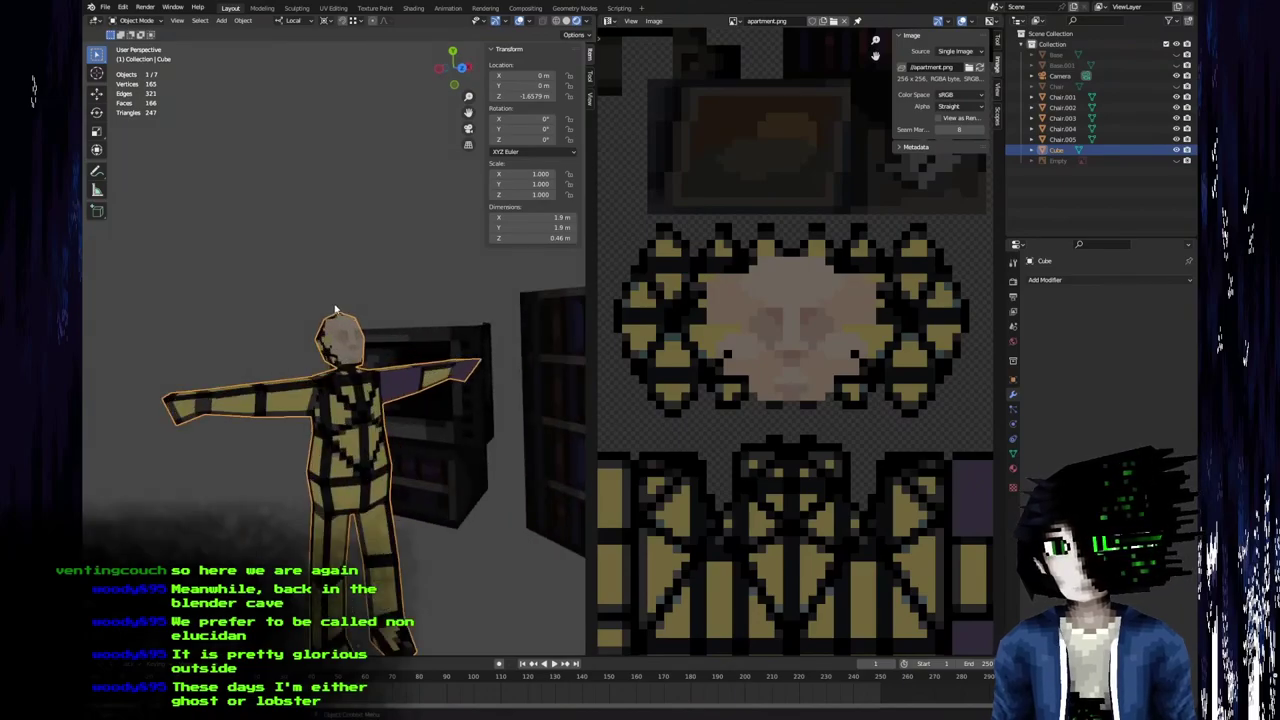
scroll(328, 308, "up", 3)
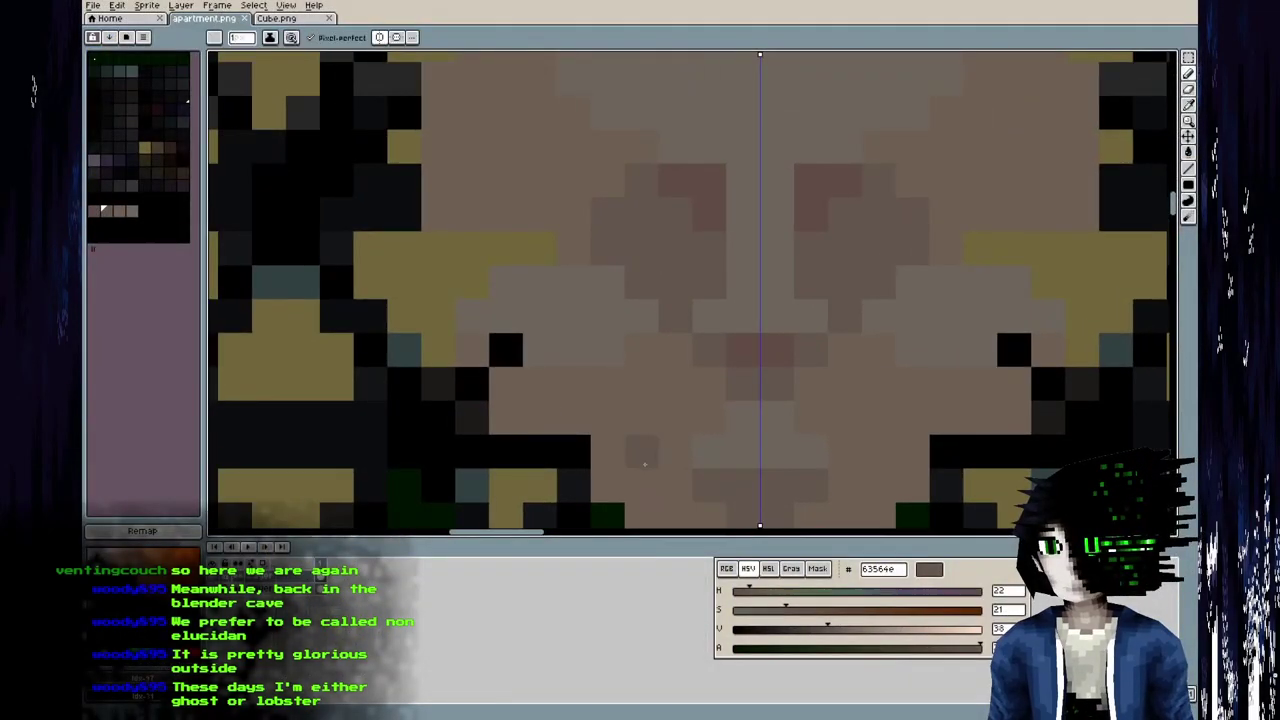
In Aseprite, shade both jaw corners with 63564e over the dark pixels and check them on the model in Blender.
left_click_drag(573, 452, 539, 452)
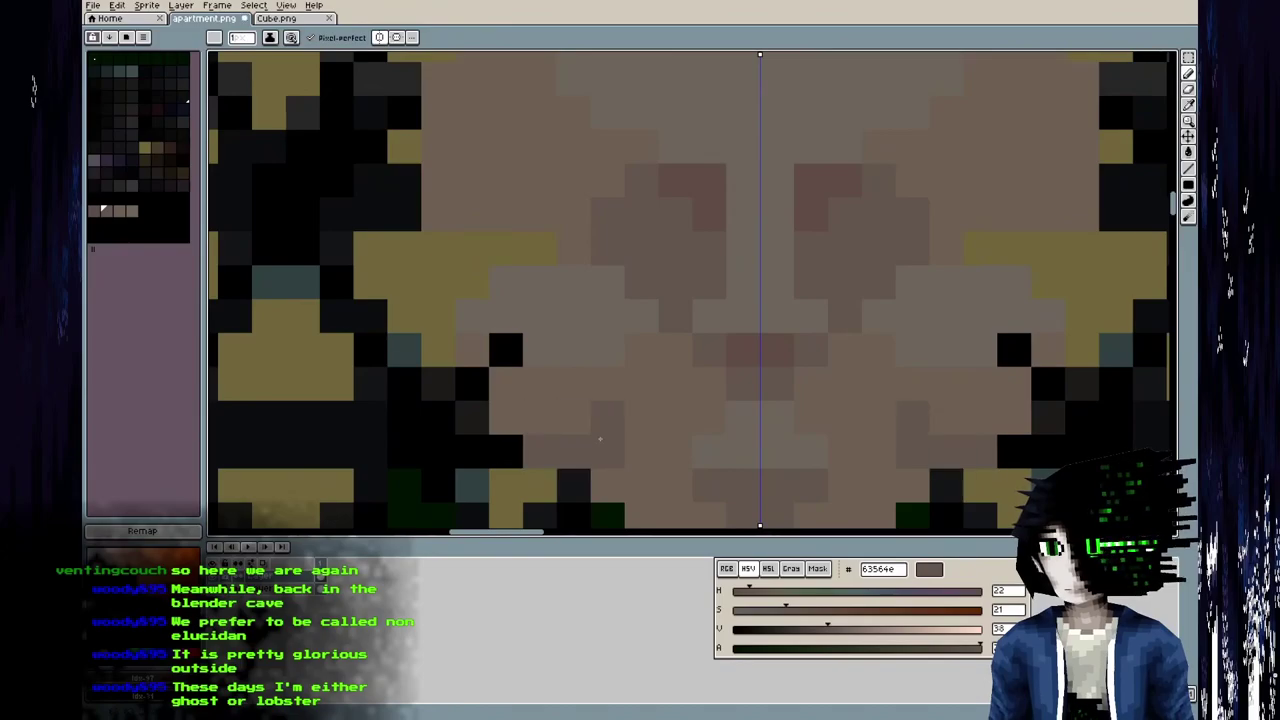
left_click(651, 391, "alt")
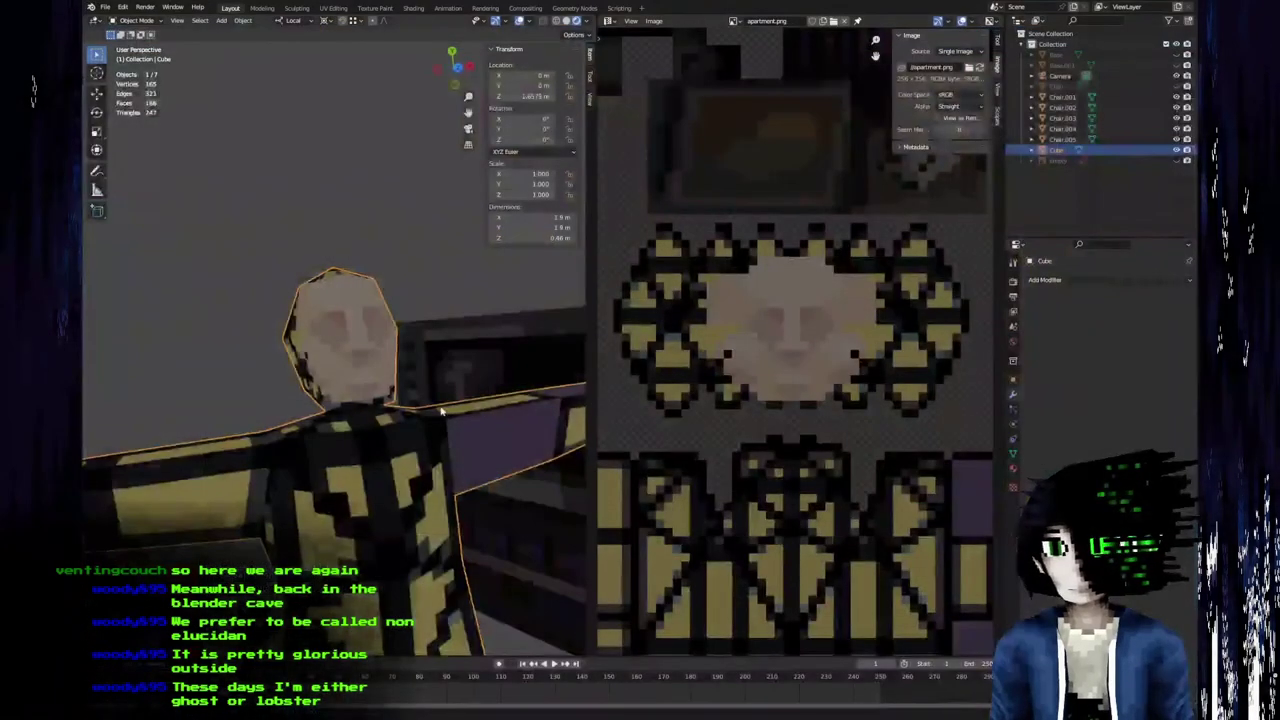
middle_click_drag(400, 412, 445, 410)
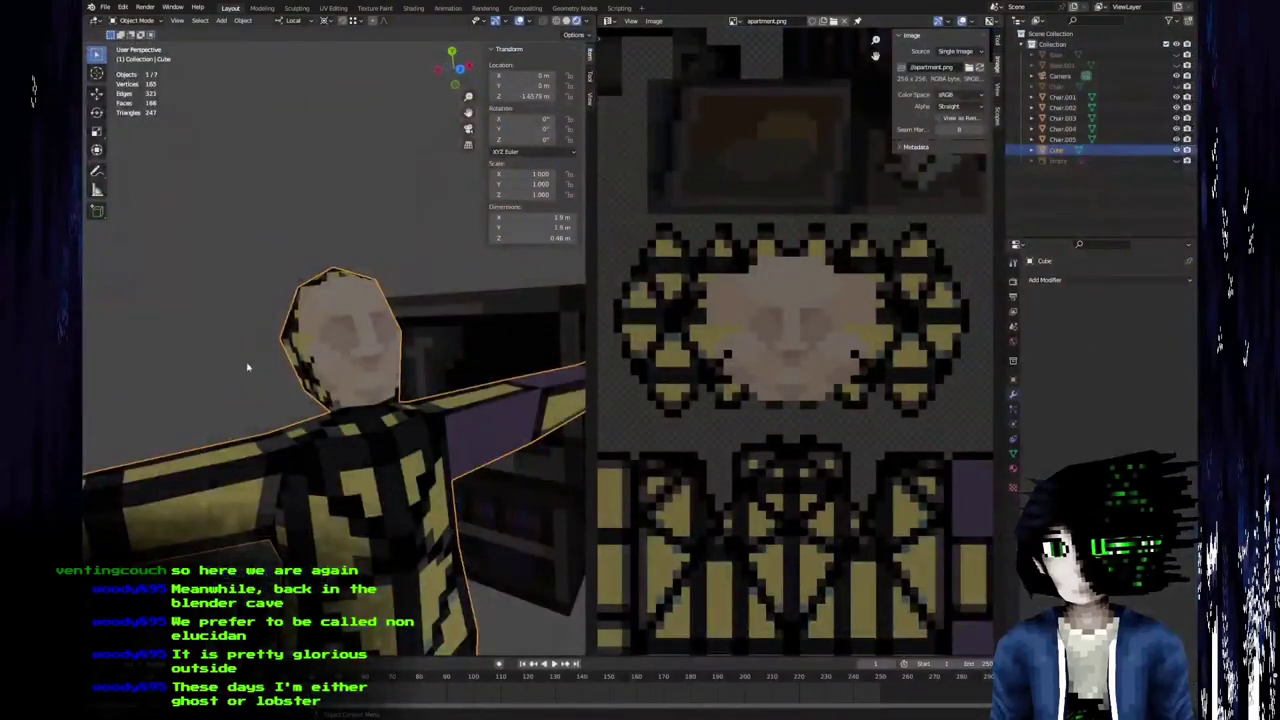
Examine the shaded face and the side of the head on the whole figure in Blender from several distances and angles.
middle_click_drag(320, 295, 342, 293)
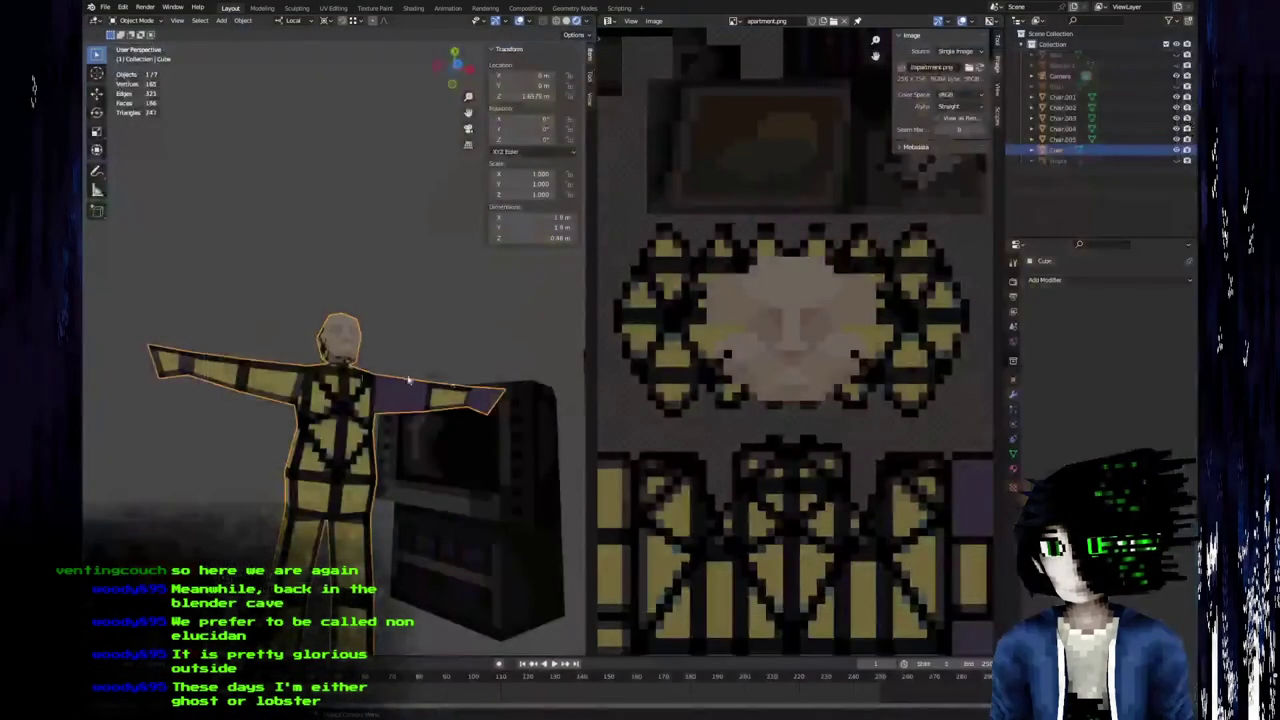
middle_click_drag(290, 400, 199, 385)
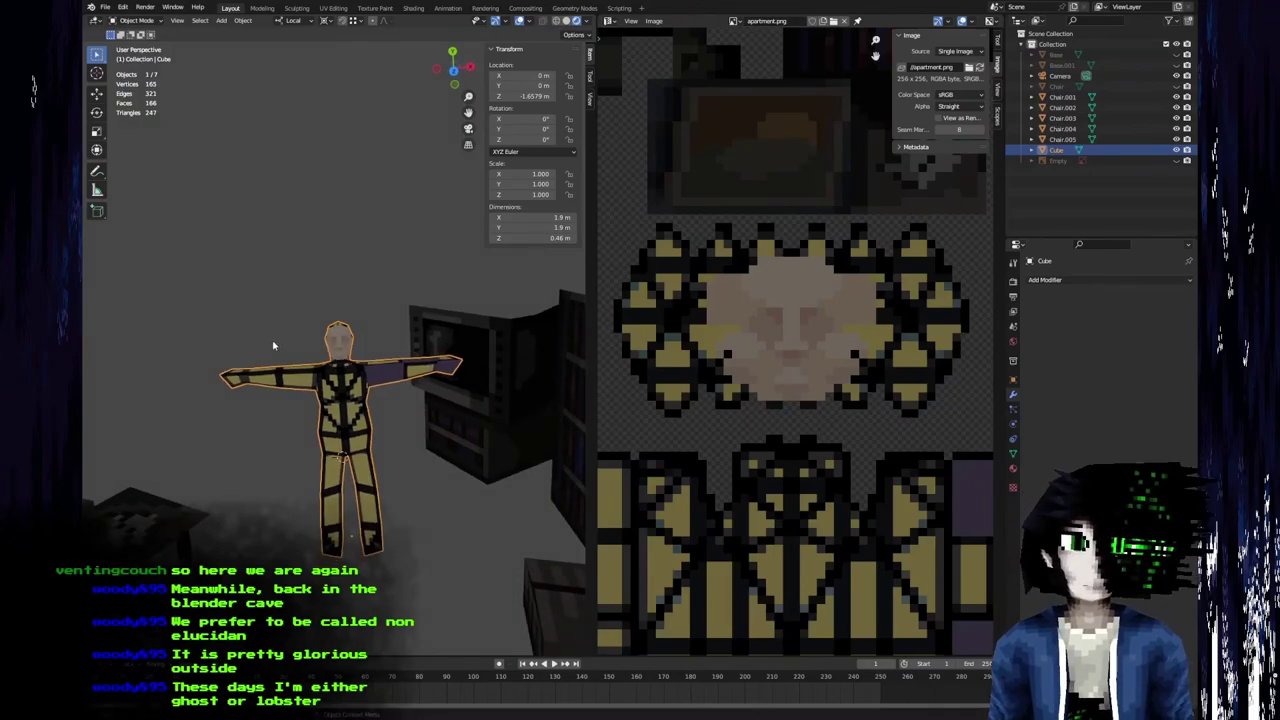
mouse_move(273, 348)
middle_mouse_down()
mouse_move(457, 343)
mouse_move(246, 414)
mouse_move(284, 364)
middle_mouse_up()
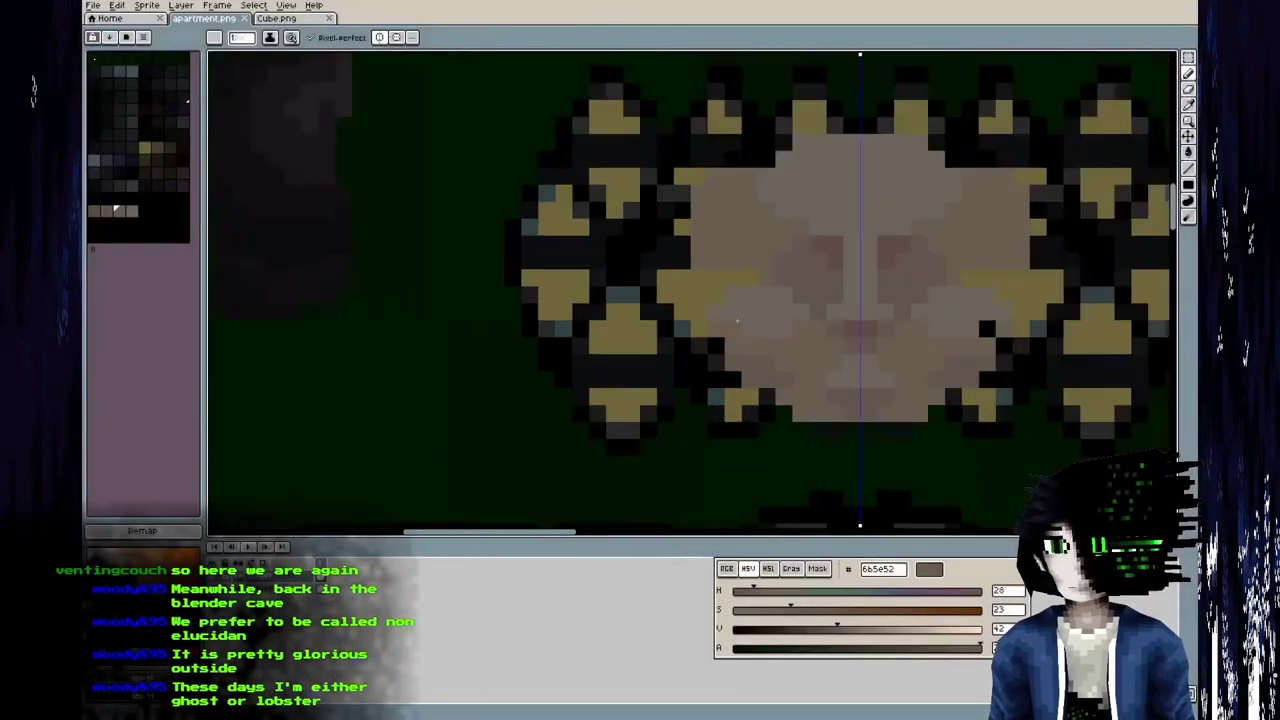
scroll(763, 297, "down", 1)
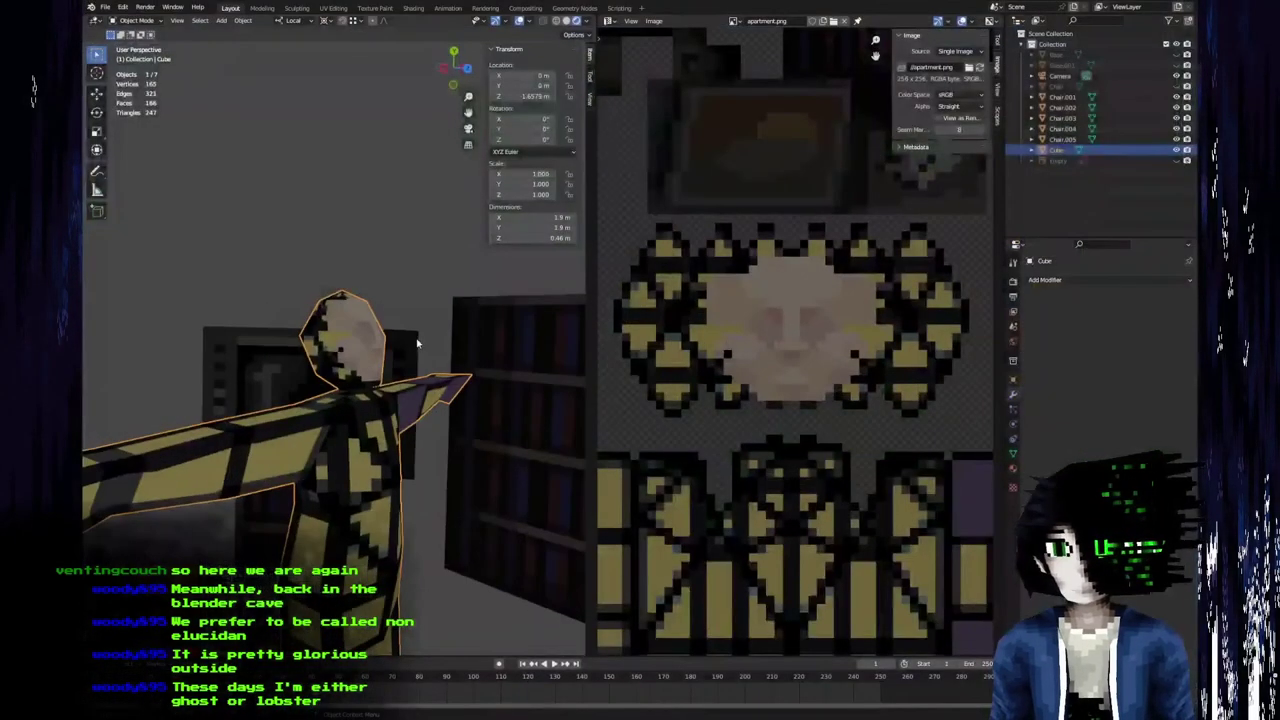
middle_click_drag(360, 382, 388, 362)
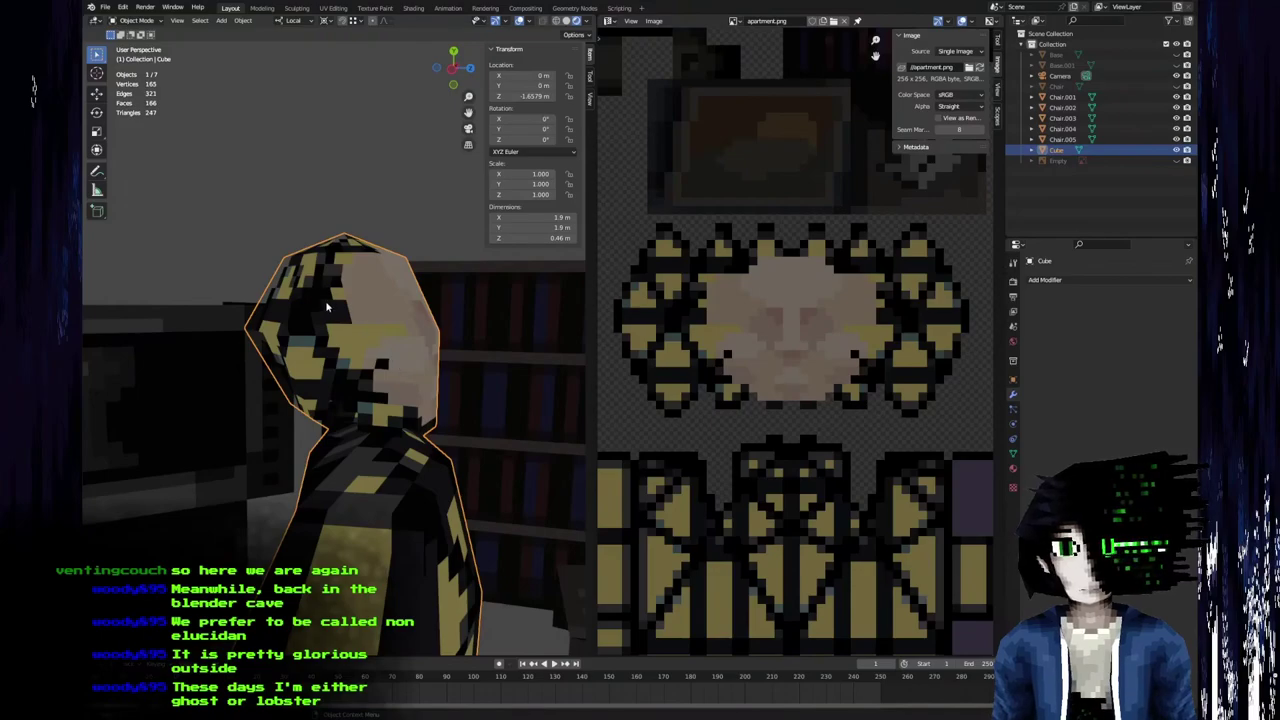
middle_click_drag(357, 371, 265, 337)
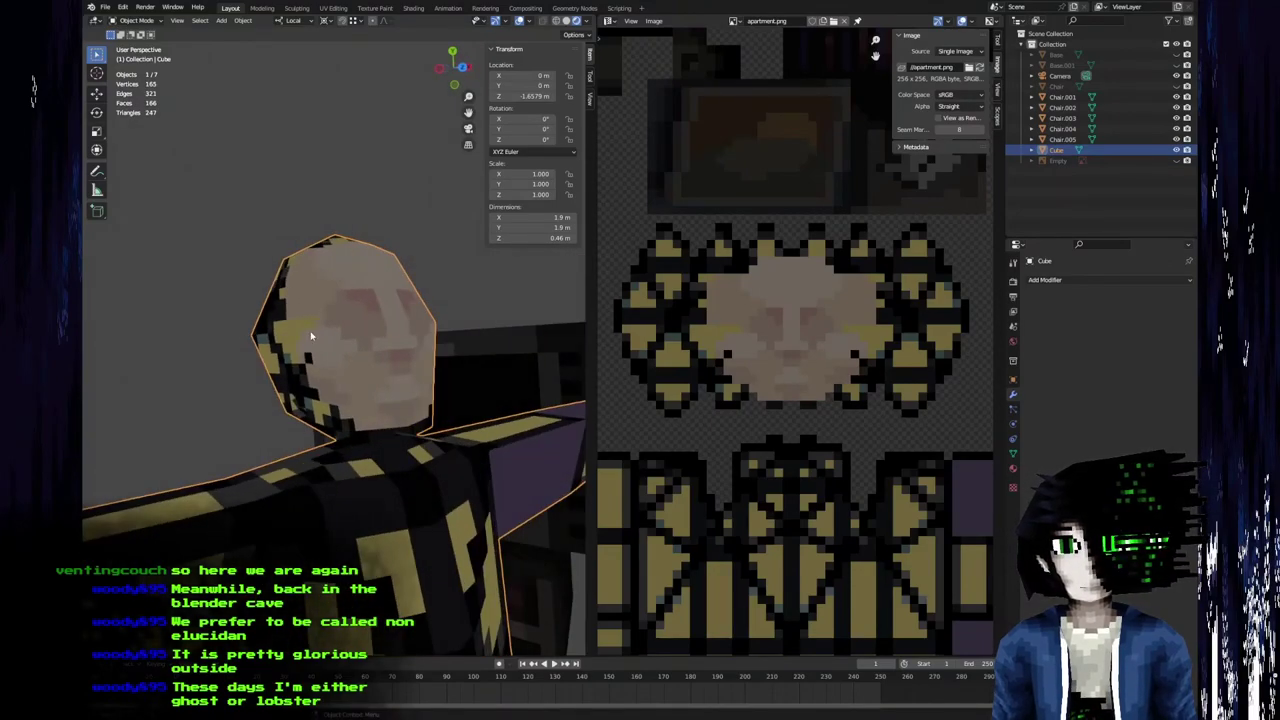
mouse_move(340, 335)
middle_mouse_down()
mouse_move(249, 348)
mouse_move(370, 337)
mouse_move(343, 357)
middle_mouse_up()
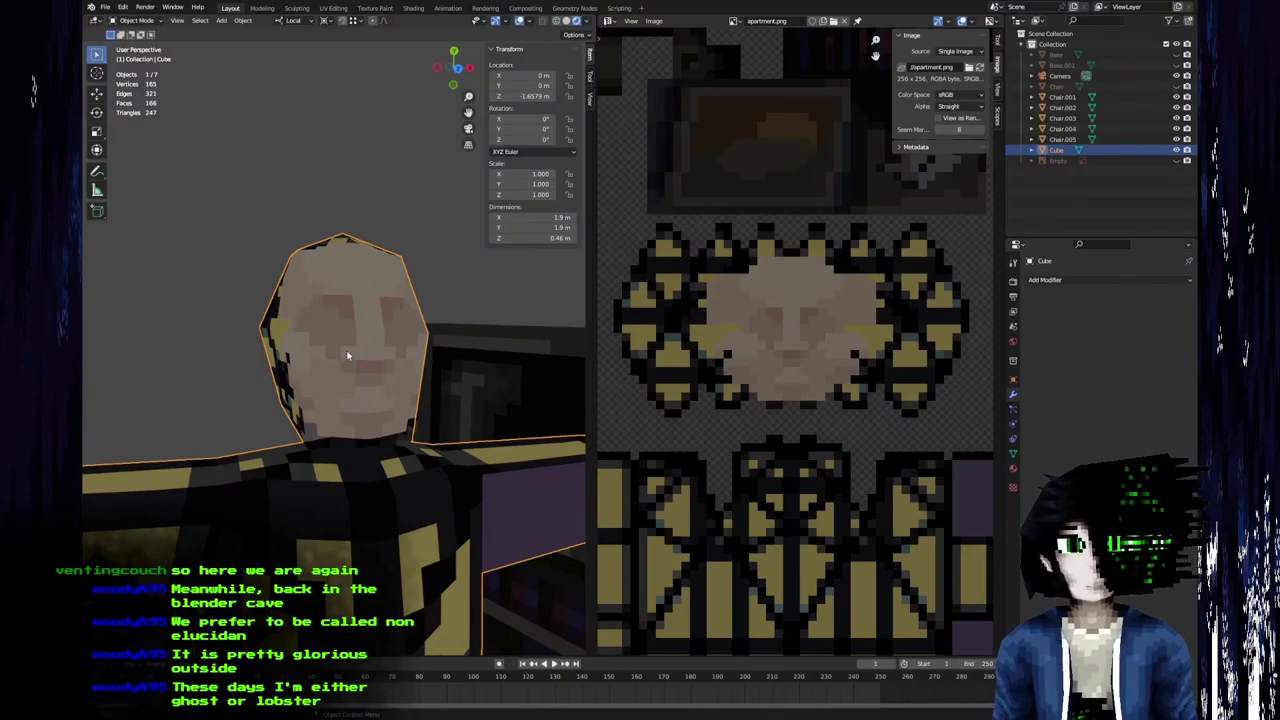
In Aseprite, select the face area and move it down by one pixel, then check the shifted face in Blender.
key("alt+Tab")
scroll(709, 277, "down", 1)
middle_click_drag(709, 277, 526, 327)
scroll(524, 316, "up", 2)
key("m")
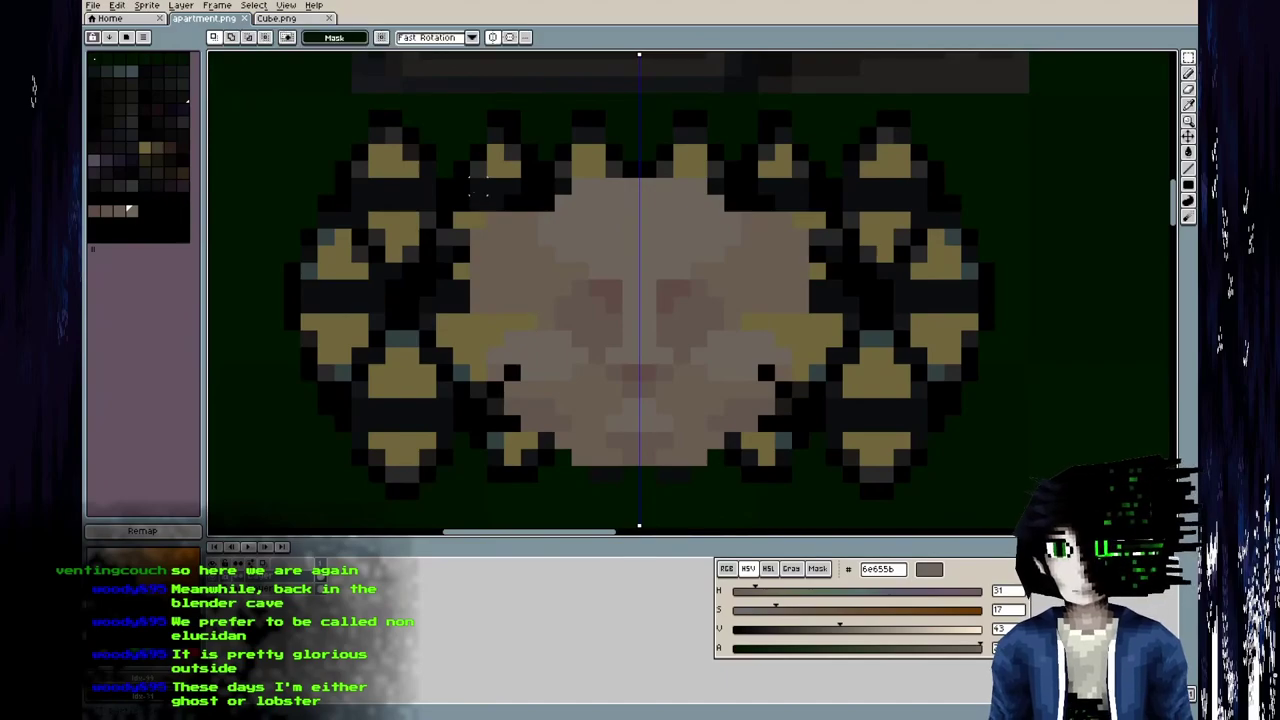
left_click_drag(461, 186, 826, 455)
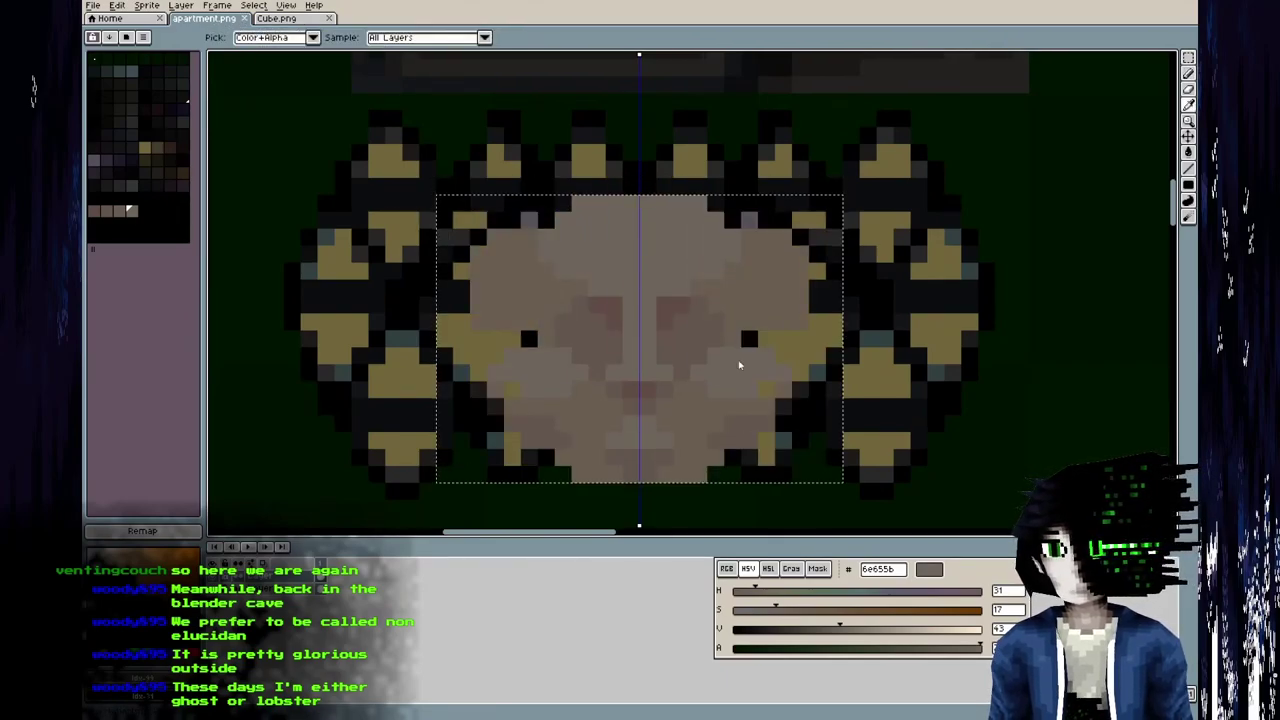
key("alt+Tab")
middle_click_drag(400, 380, 500, 386)
scroll(500, 386, "down", 3)
middle_click_drag(350, 370, 383, 291)
scroll(383, 291, "up", 3)
In Aseprite, deselect the face, outline an ear on each side of it in 6e655b, and check the ears in Blender.
key("alt+Tab")
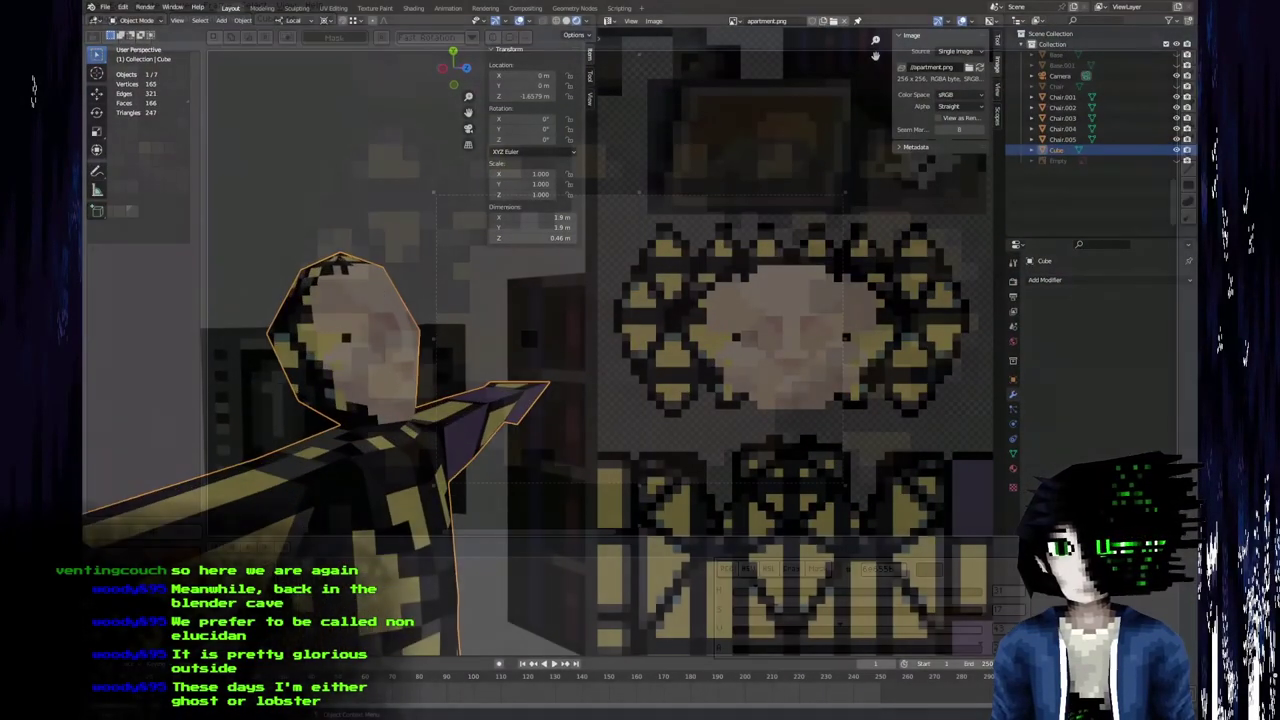
key("ctrl+d")
key("b")
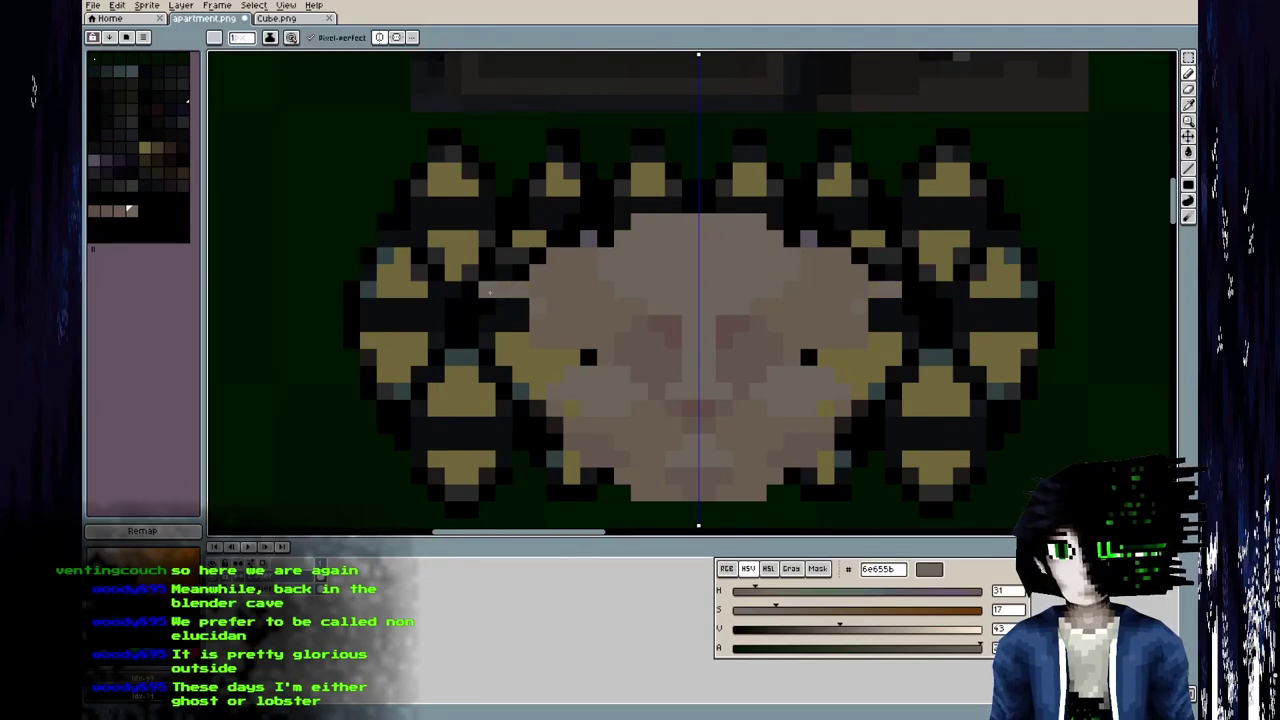
left_click_drag(466, 307, 466, 338)
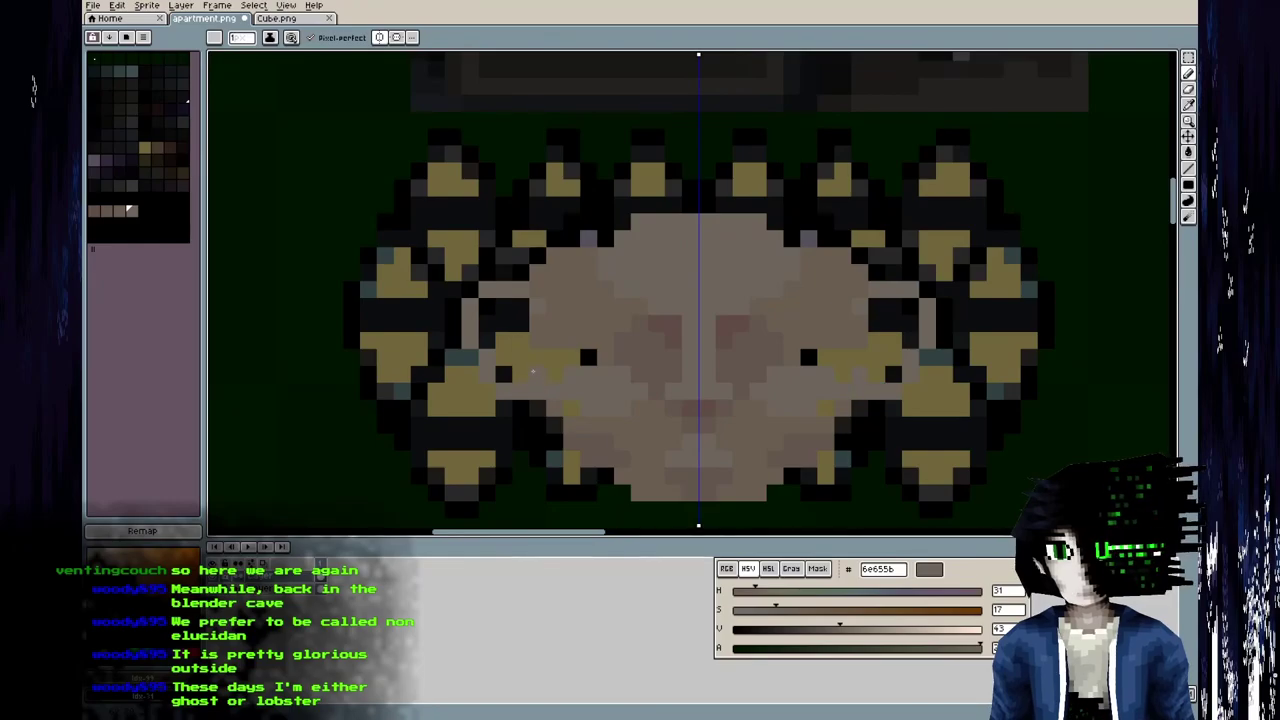
key("alt+Tab")
key("alt+Tab")
Select both ear outlines, move them down by one pixel, save apartment.png, and switch to Blender.
key("m")
left_click_drag(464, 299, 546, 413)
key("i")
key("alt+Tab")
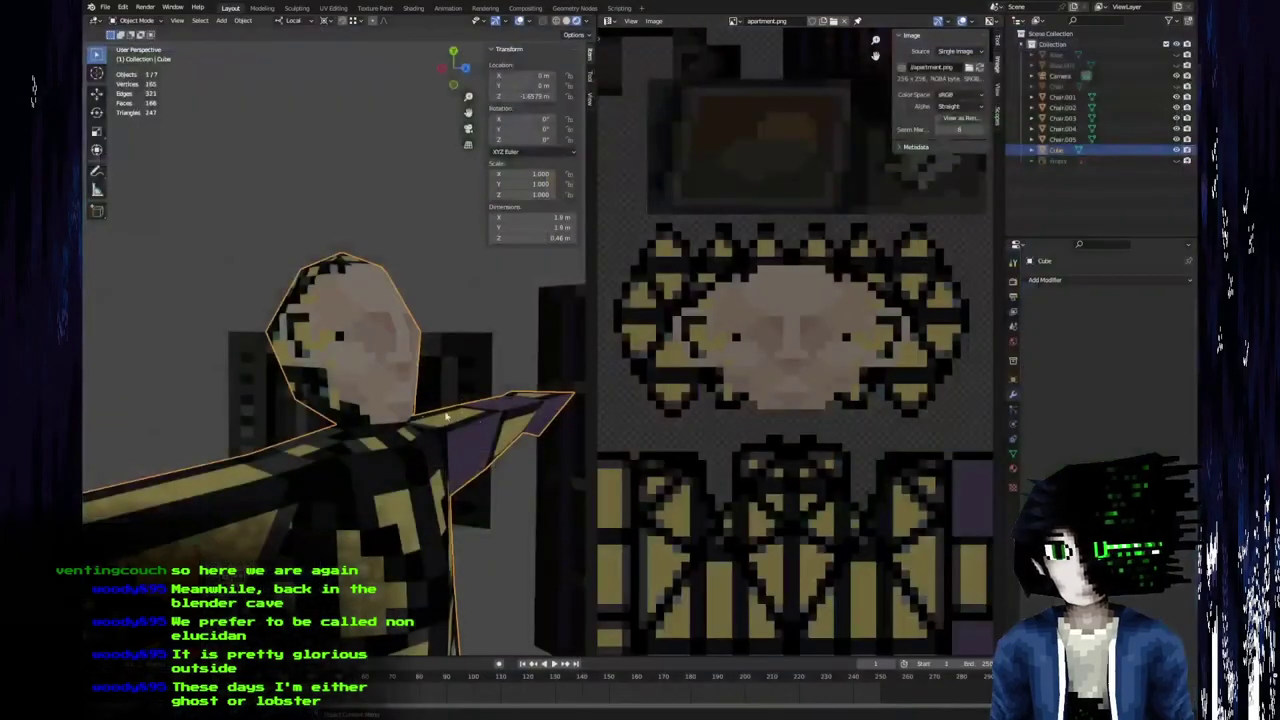
key("alt+Tab")
key("ctrl+s")
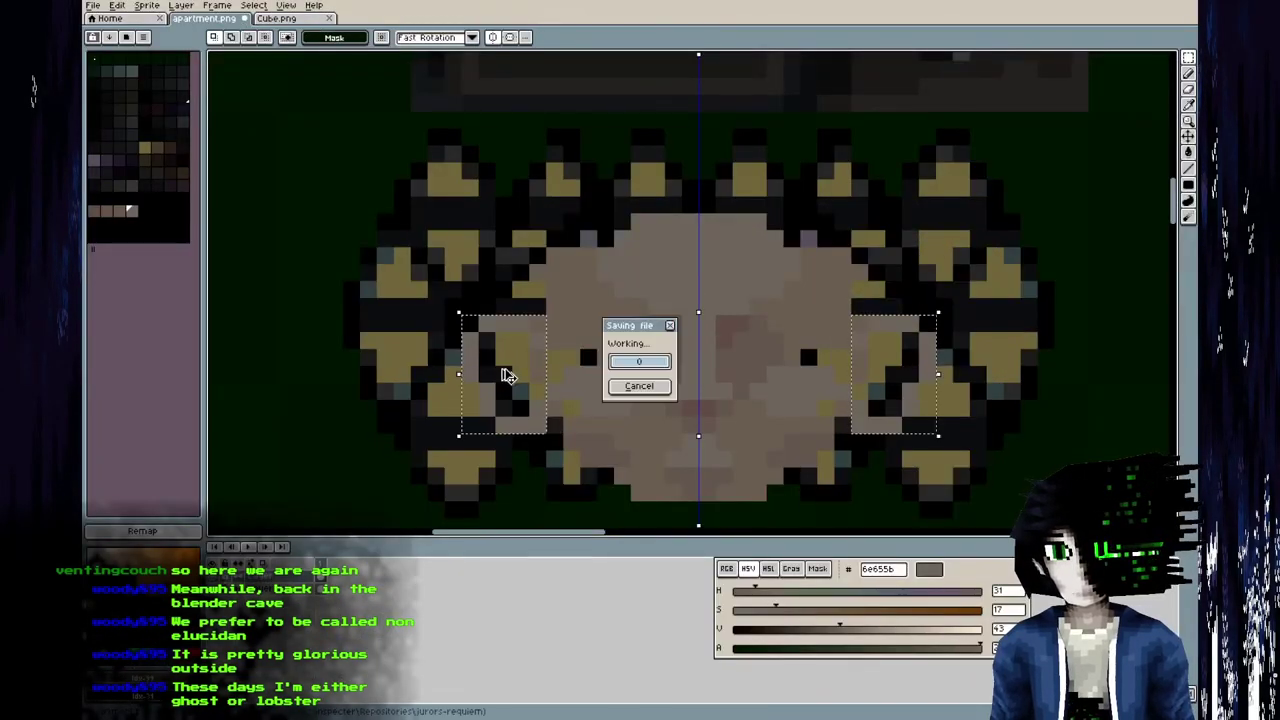
key("Return")
key("alt+Tab")
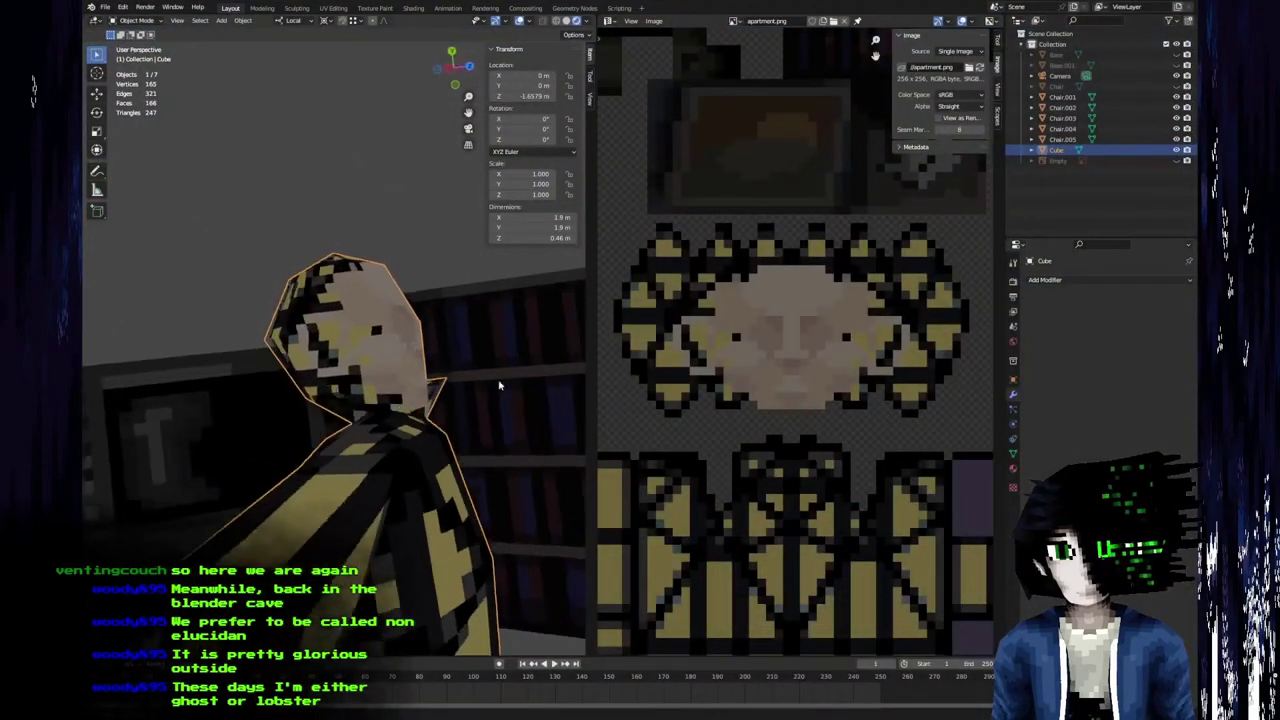
Inspect the ear on the side of the head up close and enter Edit Mode with the head's UVs enlarged.
middle_click_drag(500, 385, 299, 369)
scroll(470, 391, "up", 3)
scroll(299, 369, "up", 1)
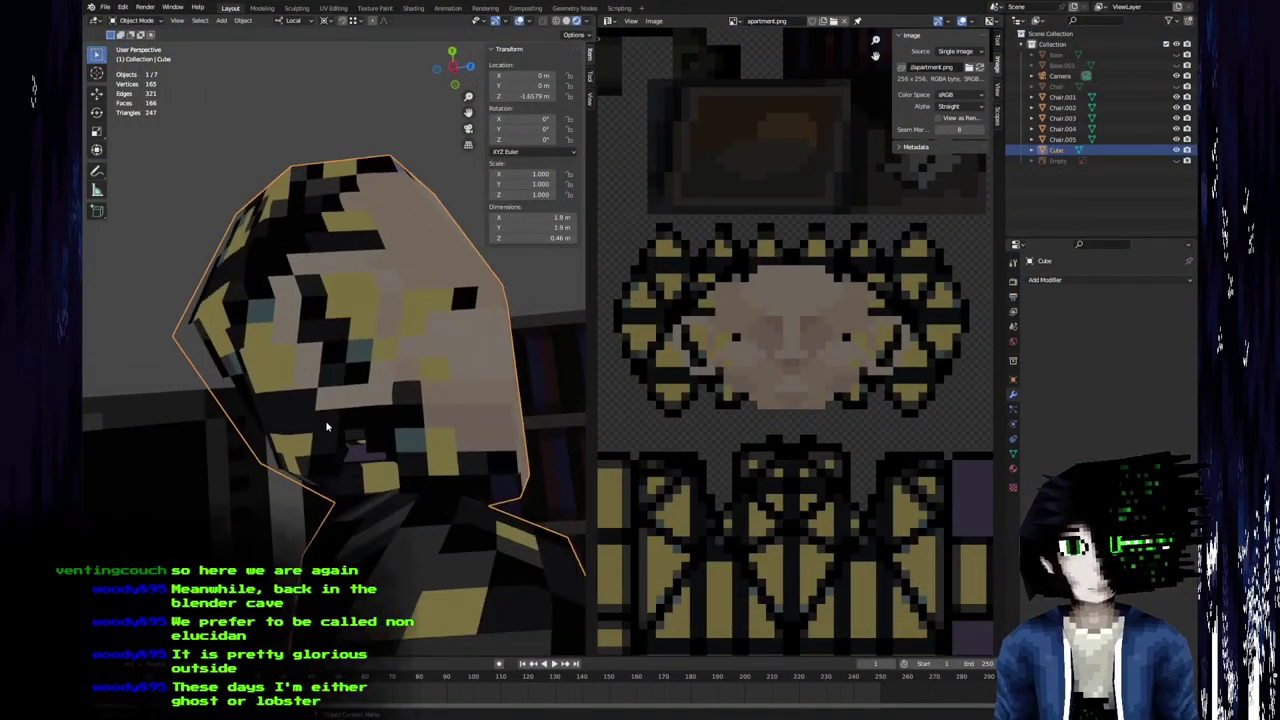
key("Tab")
scroll(754, 468, "up", 4)
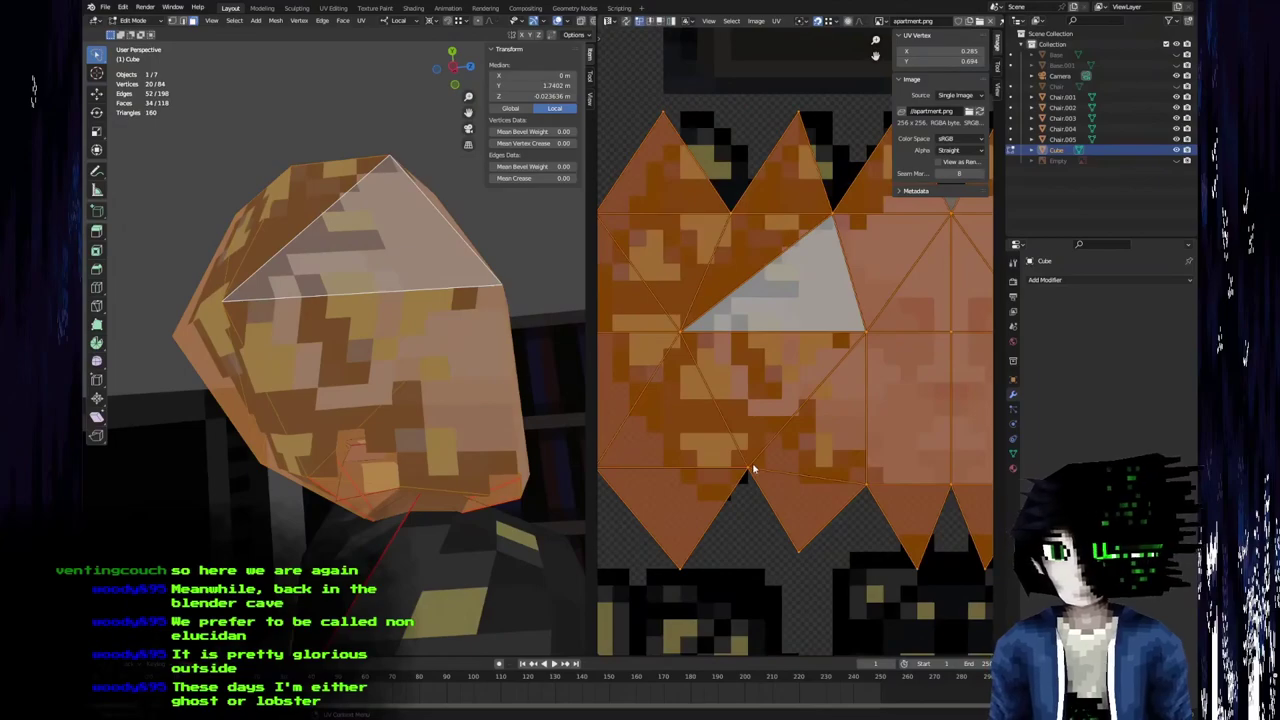
left_click(749, 469)
key("g")
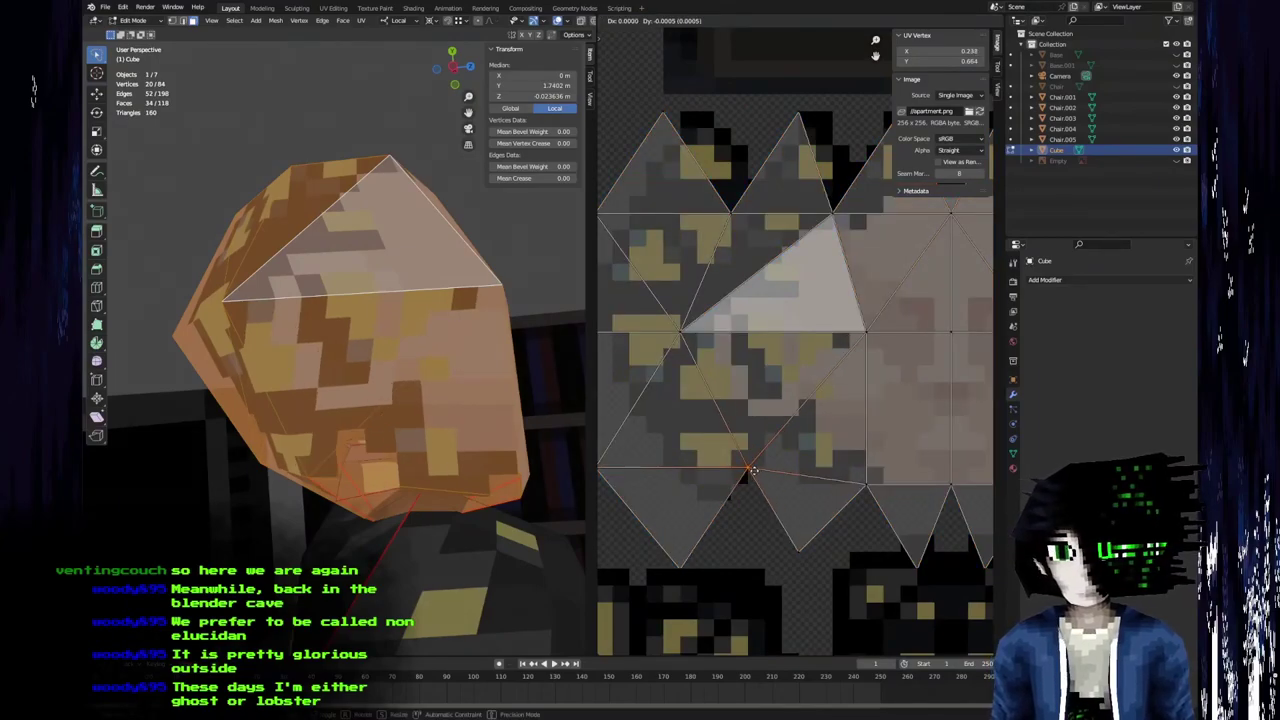
left_click(737, 474)
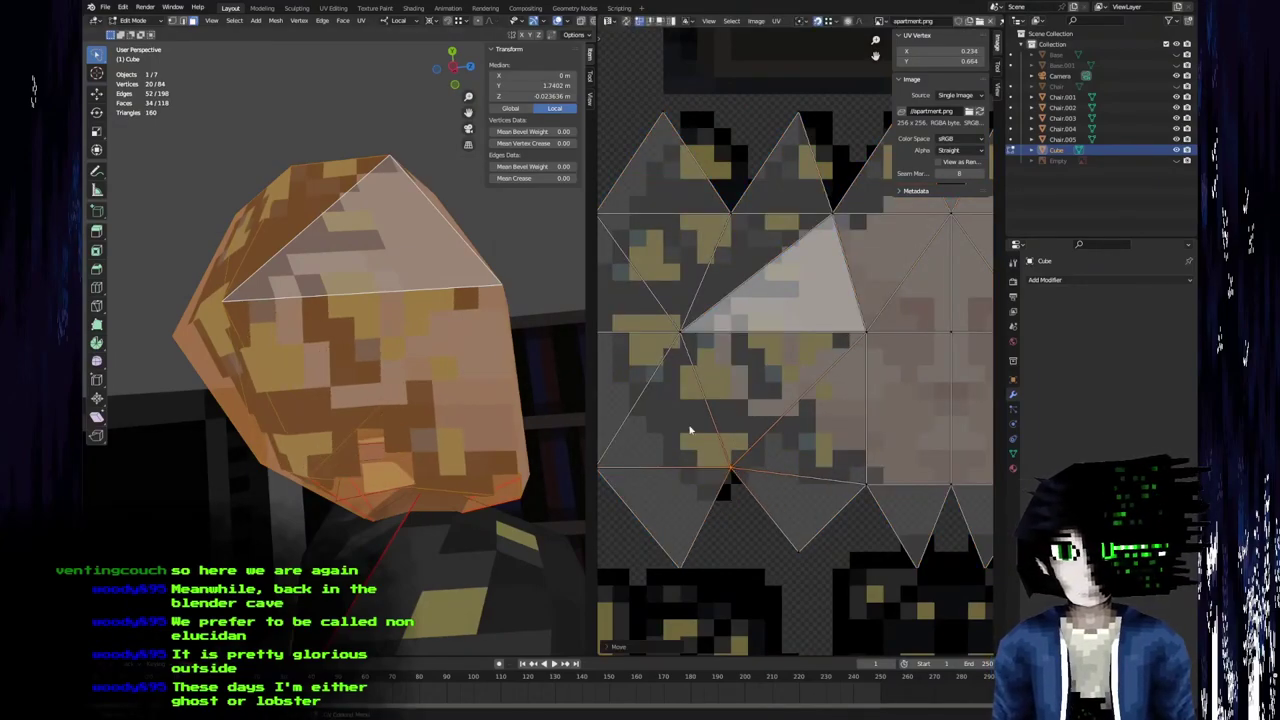
scroll(729, 450, "down", 5)
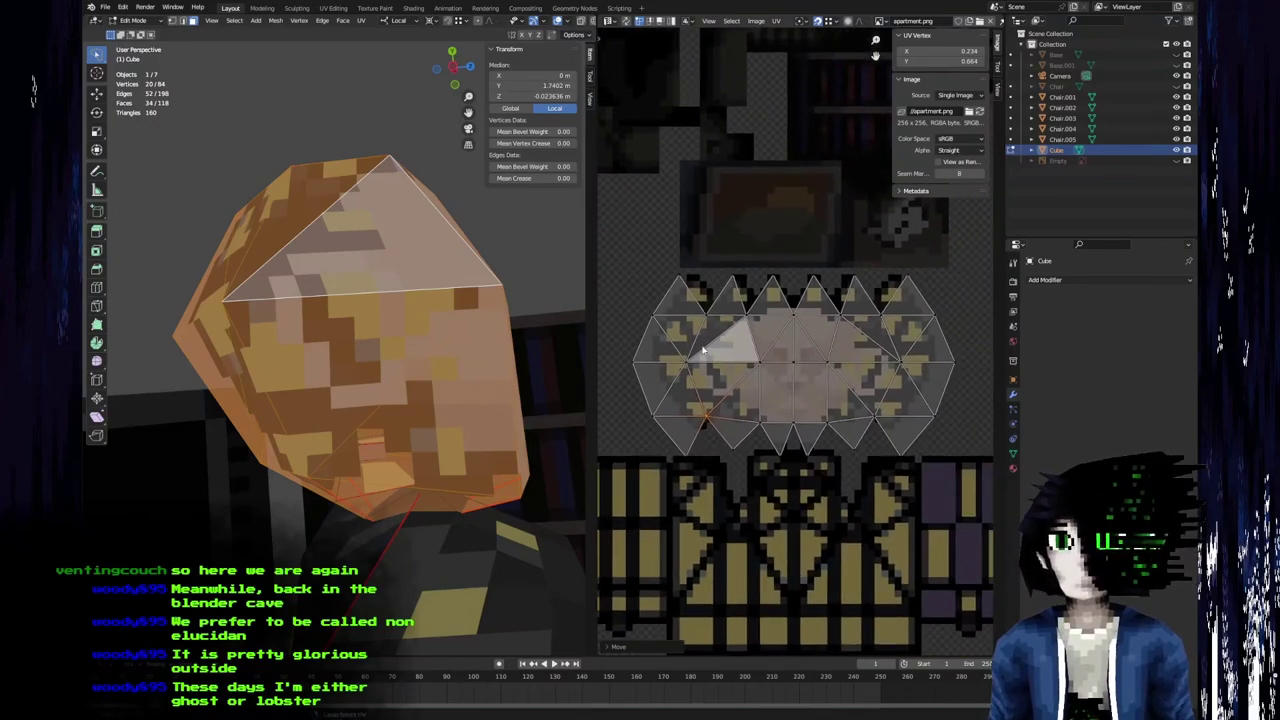
key("ctrl+z")
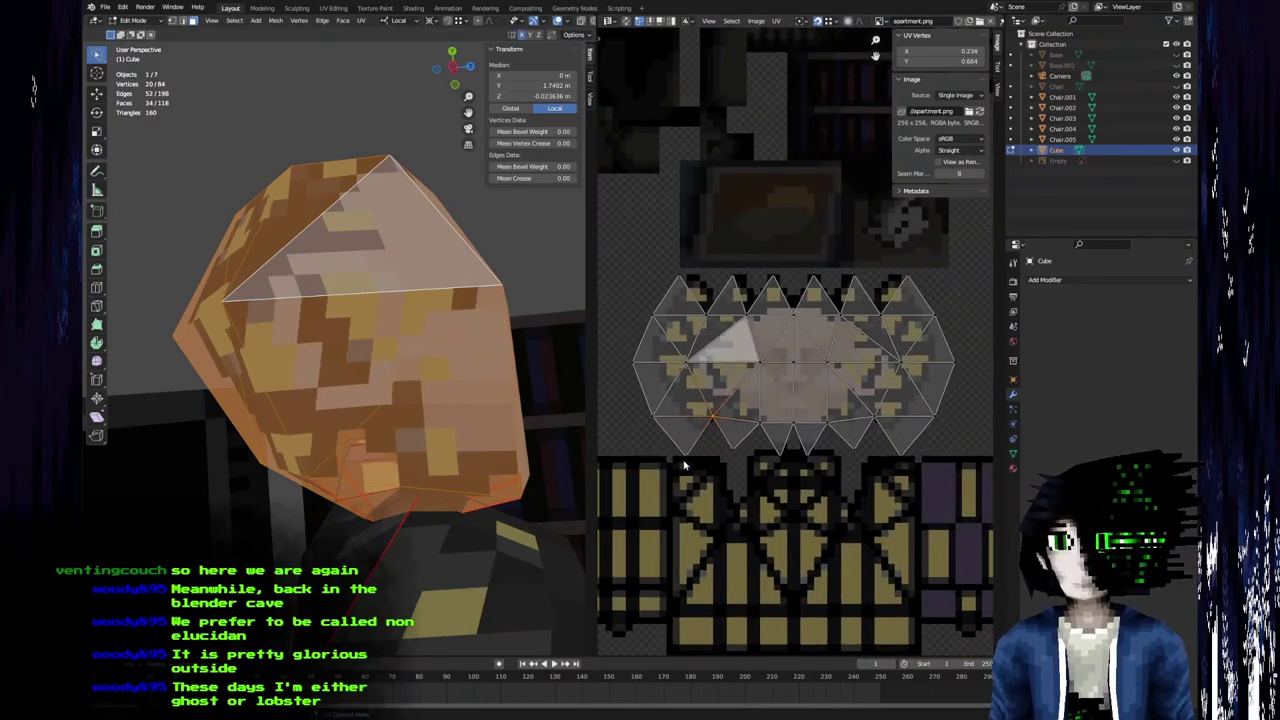
key("g")
right_click(668, 461)
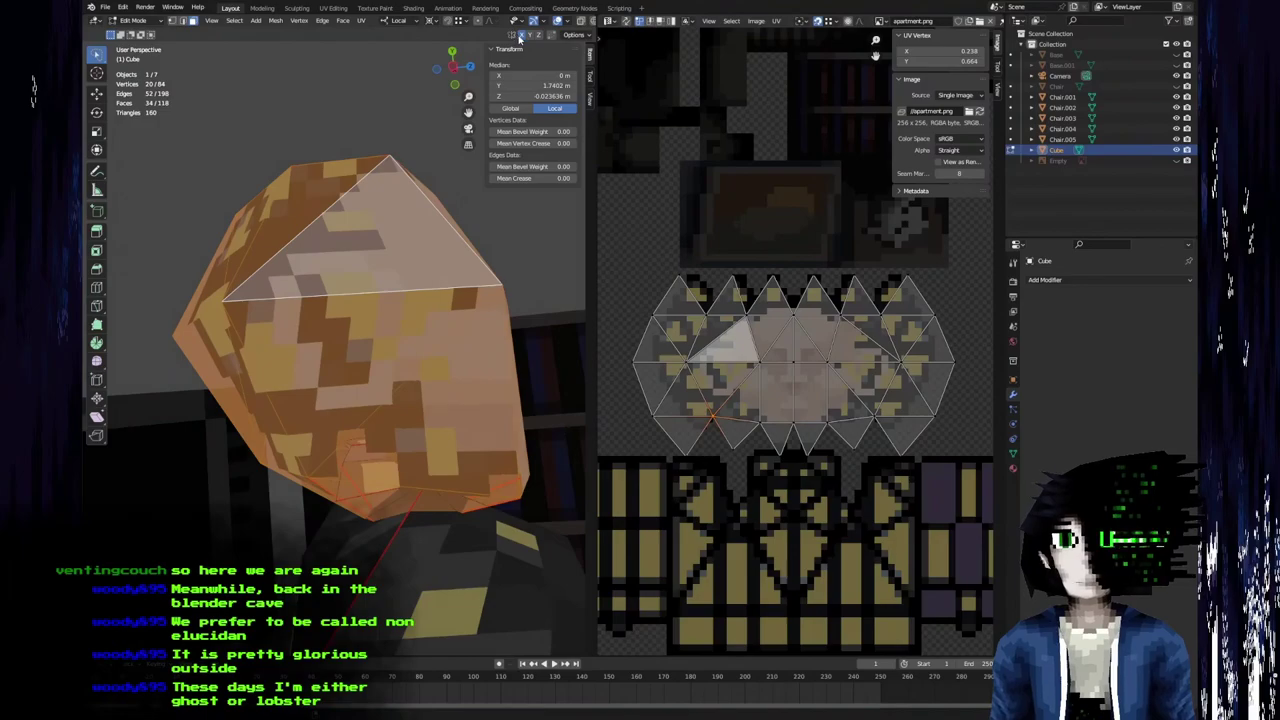
Move the UV vertex below each ear outward, away from the face, and check the head in Object Mode.
scroll(680, 370, "up", 4)
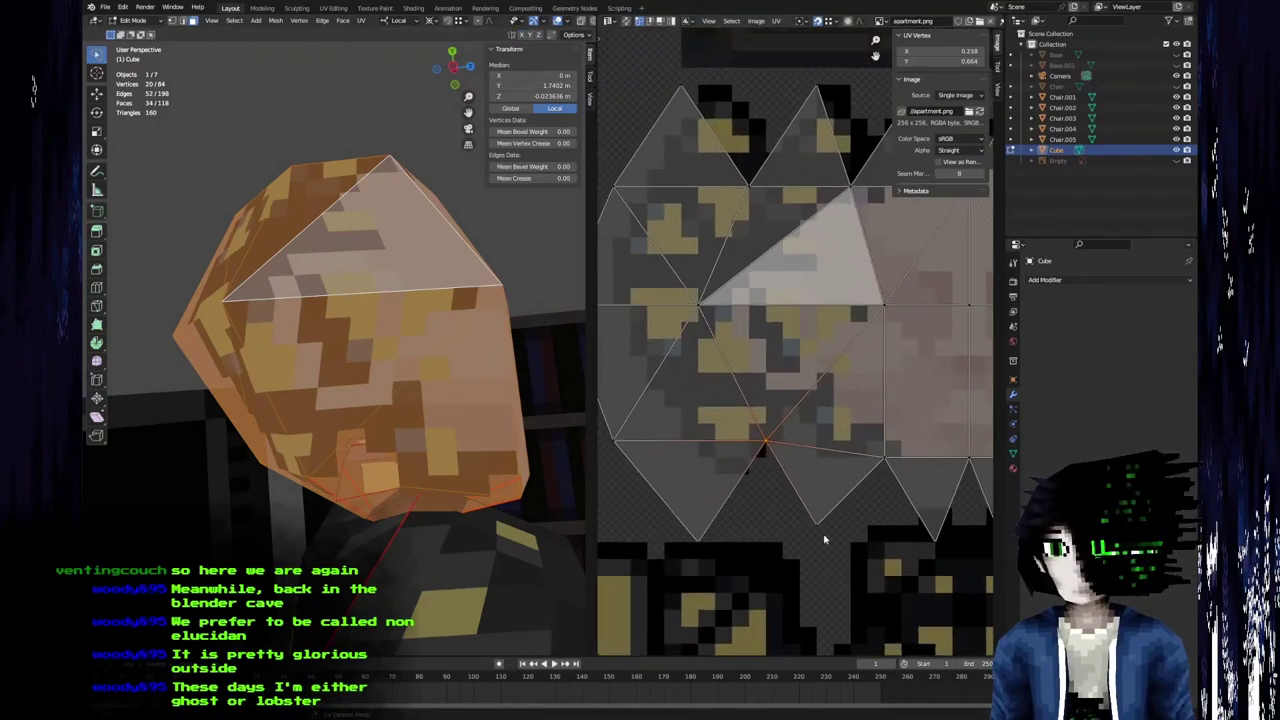
middle_click_drag(704, 549, 722, 525)
key("g")
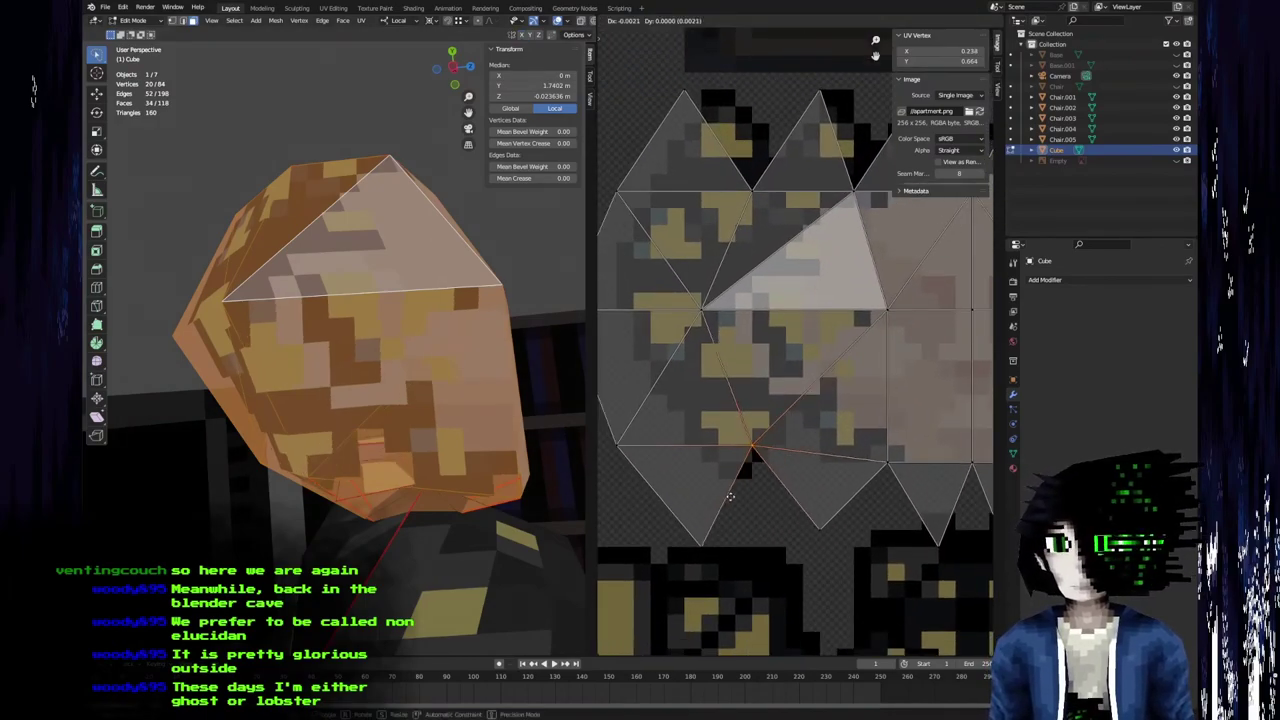
left_click(703, 497)
middle_click_drag(340, 430, 296, 455)
scroll(820, 438, "down", 3)
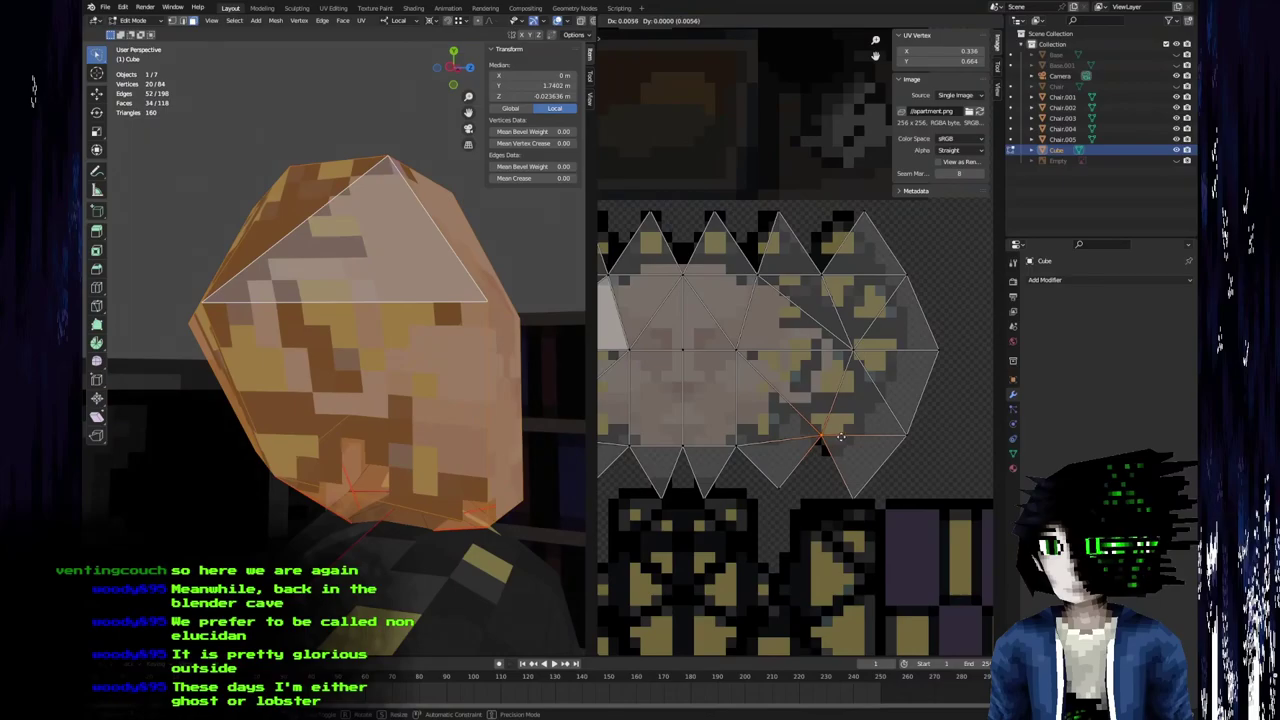
key("Tab")
middle_click_drag(357, 321, 268, 345)
In Aseprite, fill the inside of both ears with the darker skin tone and the lobes with 6e655b, save, and check in Blender.
key("alt+Tab")
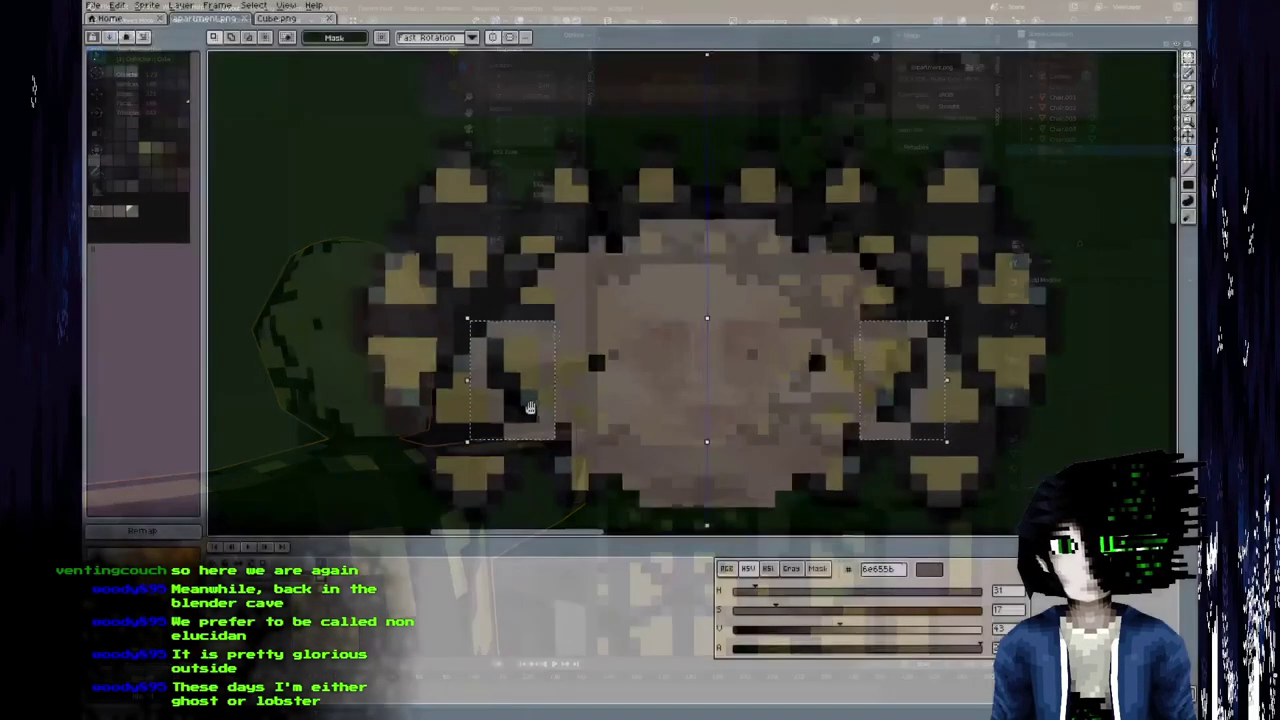
left_click(689, 351, "alt")
scroll(530, 362, "up", 2)
key("b")
mouse_move(572, 336)
left_mouse_down()
mouse_move(555, 320)
mouse_move(522, 352)
mouse_move(556, 352)
mouse_move(578, 428)
mouse_move(556, 452)
mouse_move(581, 446)
left_mouse_up()
middle_click_drag(697, 426, 690, 401)
left_click(569, 461, "alt")
left_click(543, 427)
left_click_drag(550, 428, 585, 412)
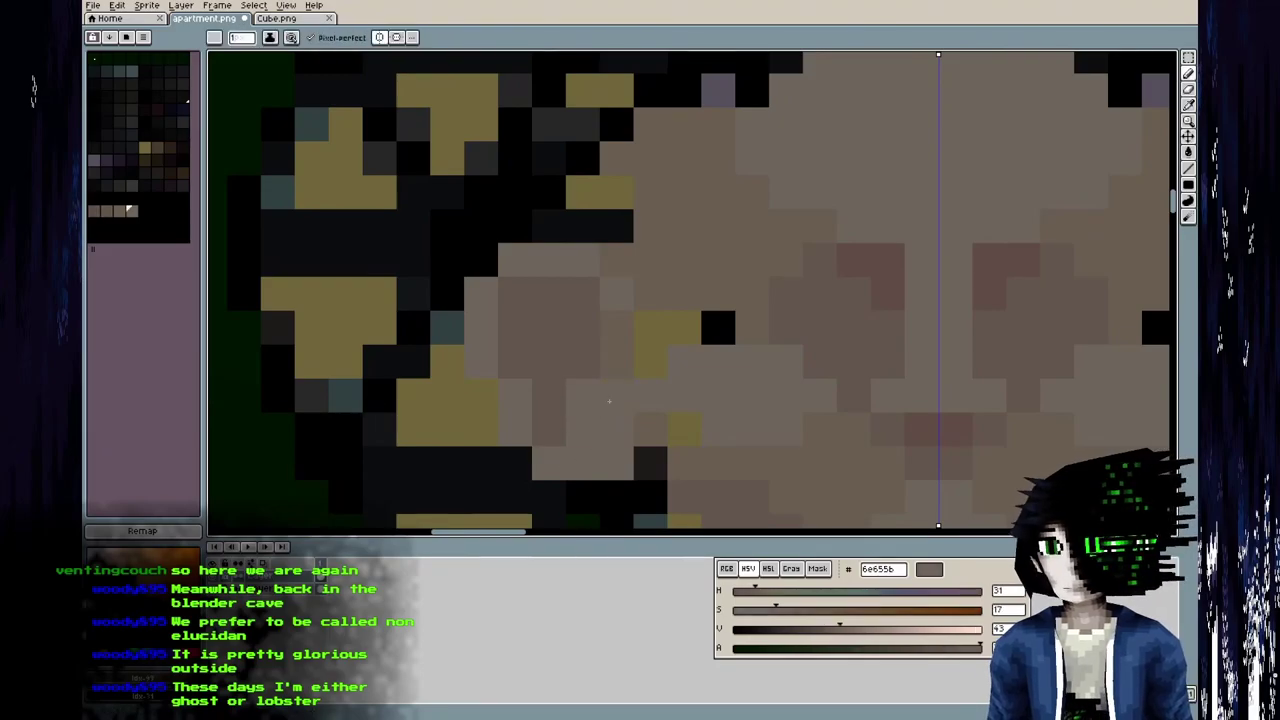
key("ctrl+s")
key("alt+Tab")
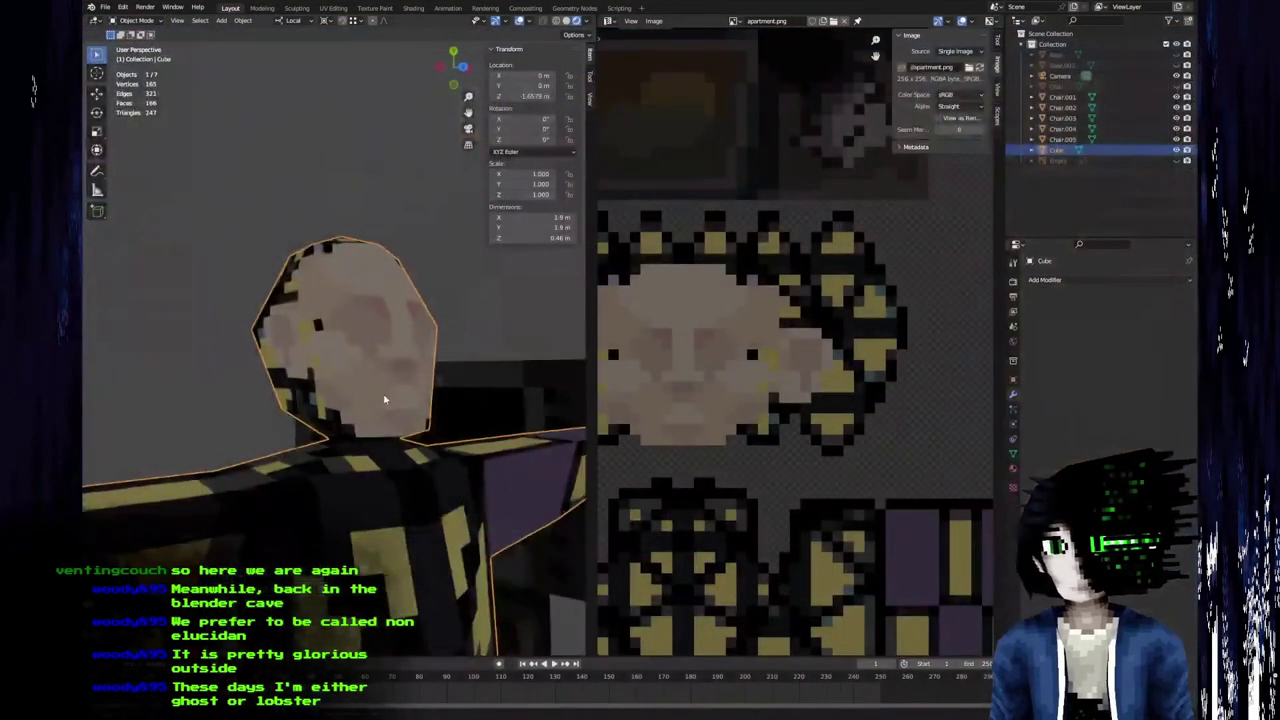
In Aseprite, shade the inner hollow of both ears with 614d47, save the texture, and check it on the model in Blender.
key("alt+Tab")
left_click(885, 255, "alt")
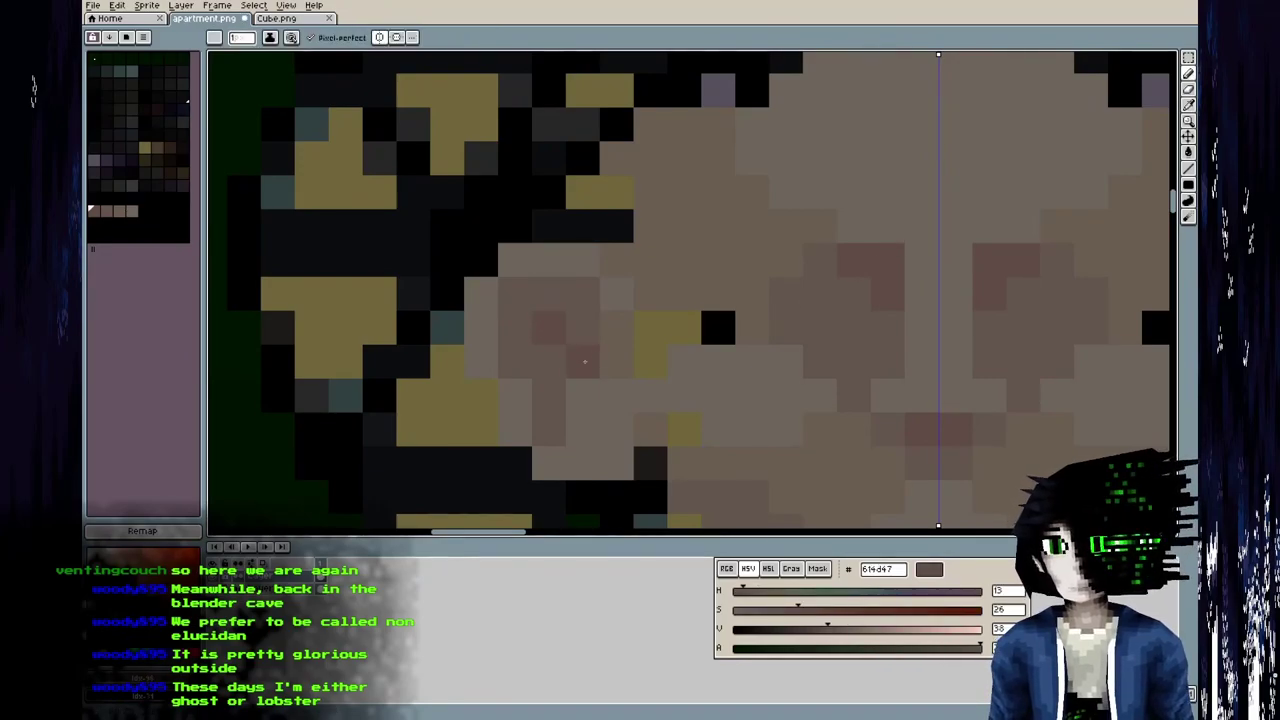
key("ctrl+s")
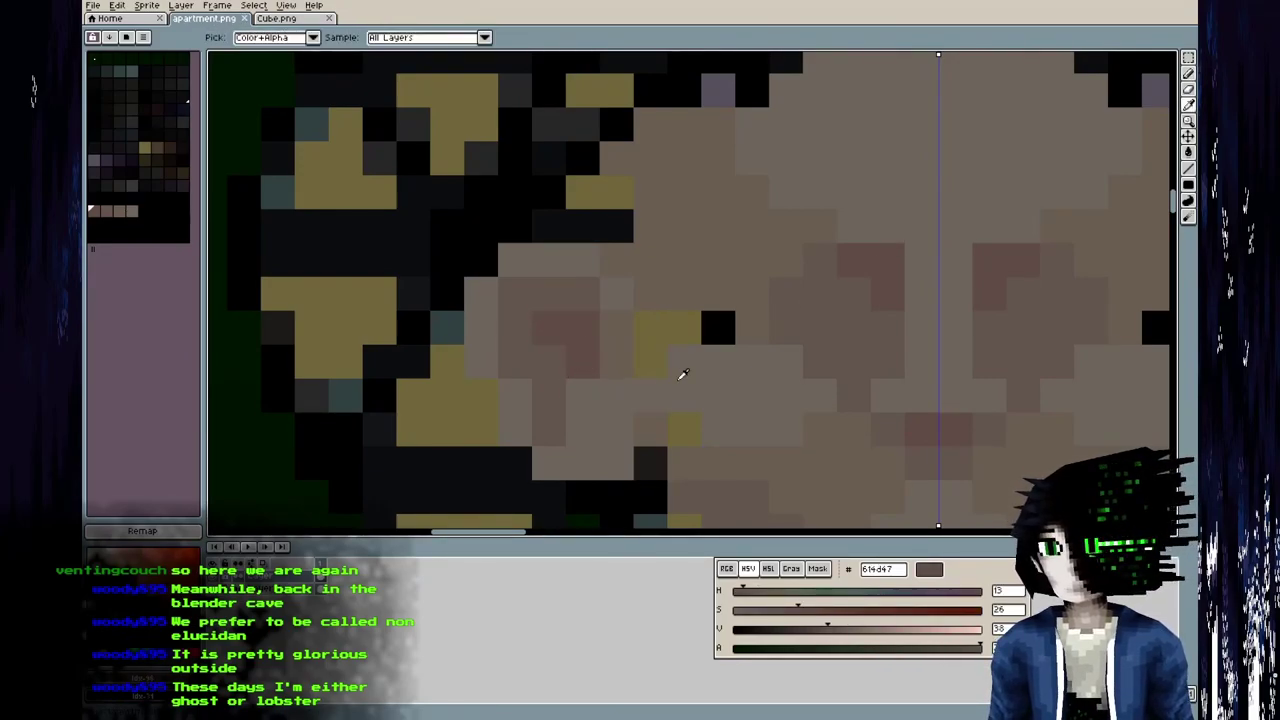
key("alt+Tab")
middle_click_drag(350, 372, 296, 365)
scroll(297, 333, "down", 4)
key("alt+Tab")
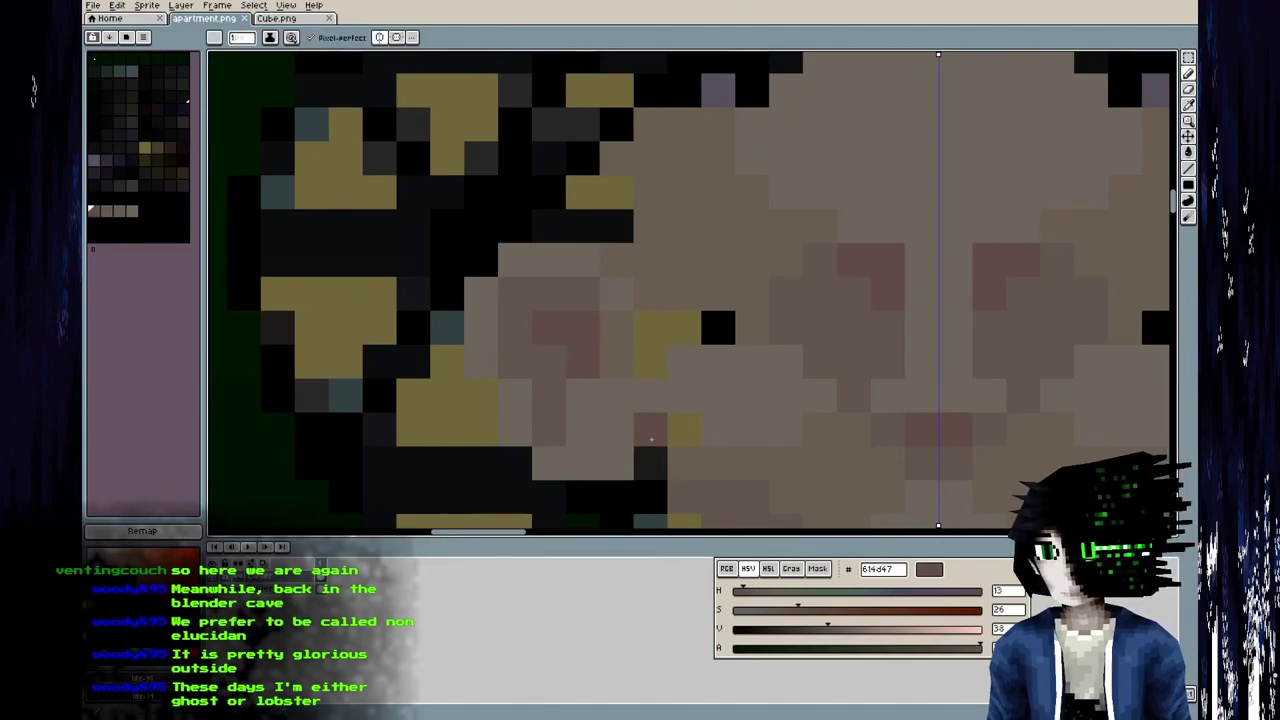
Darken the pixels between the earlobes and cheeks with 614d47, and shade beneath and behind the lobes with 63564e.
left_click(651, 463)
left_click(551, 426, "alt")
mouse_move(650, 497)
left_mouse_down()
mouse_move(593, 497)
mouse_move(519, 467)
left_mouse_up()
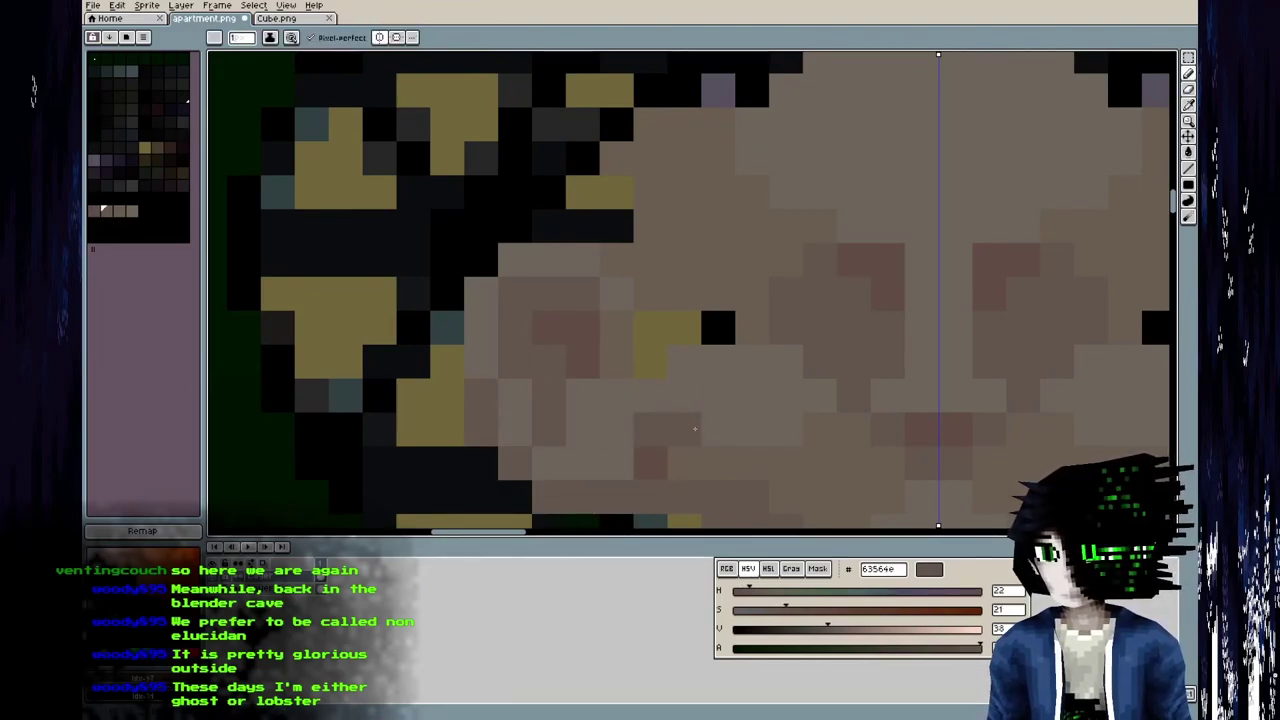
Cover the yellow and black pixels in front of the ears with 6b5e52 and fill the area beneath the ears with skin tone.
left_click(697, 257, "alt")
left_click_drag(717, 328, 677, 338)
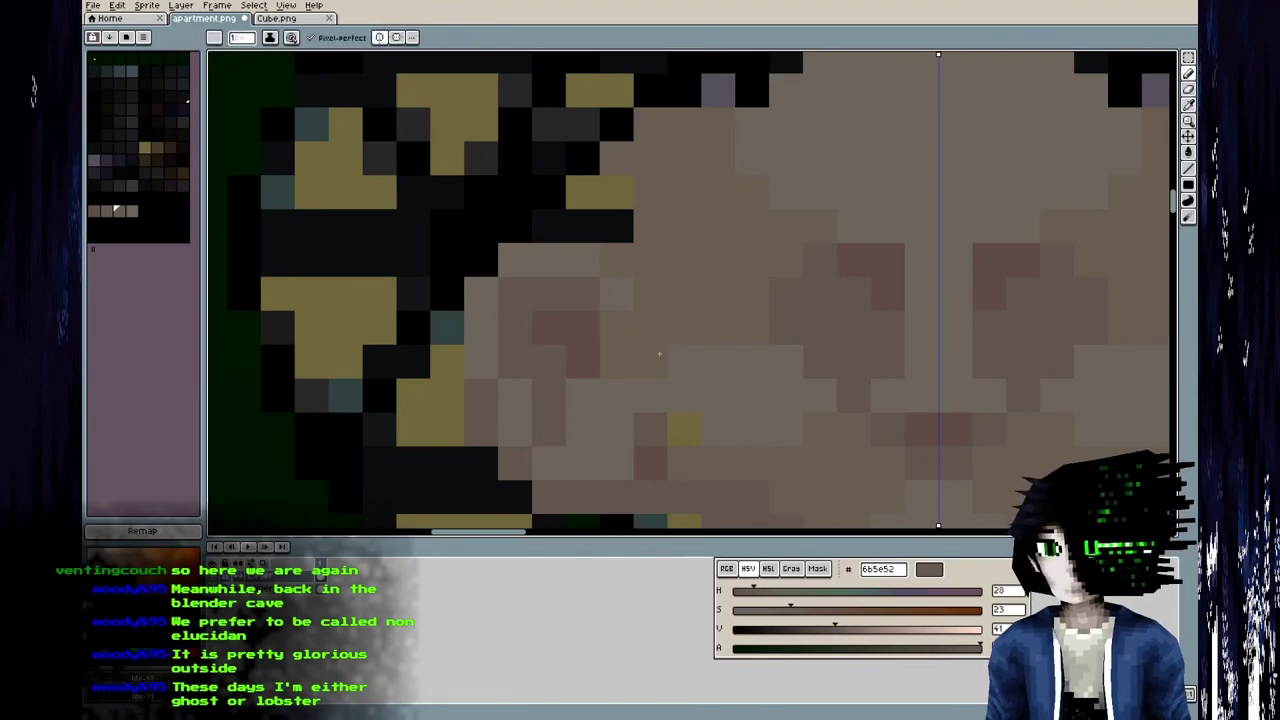
scroll(692, 432, "down", 2)
scroll(671, 420, "up", 1)
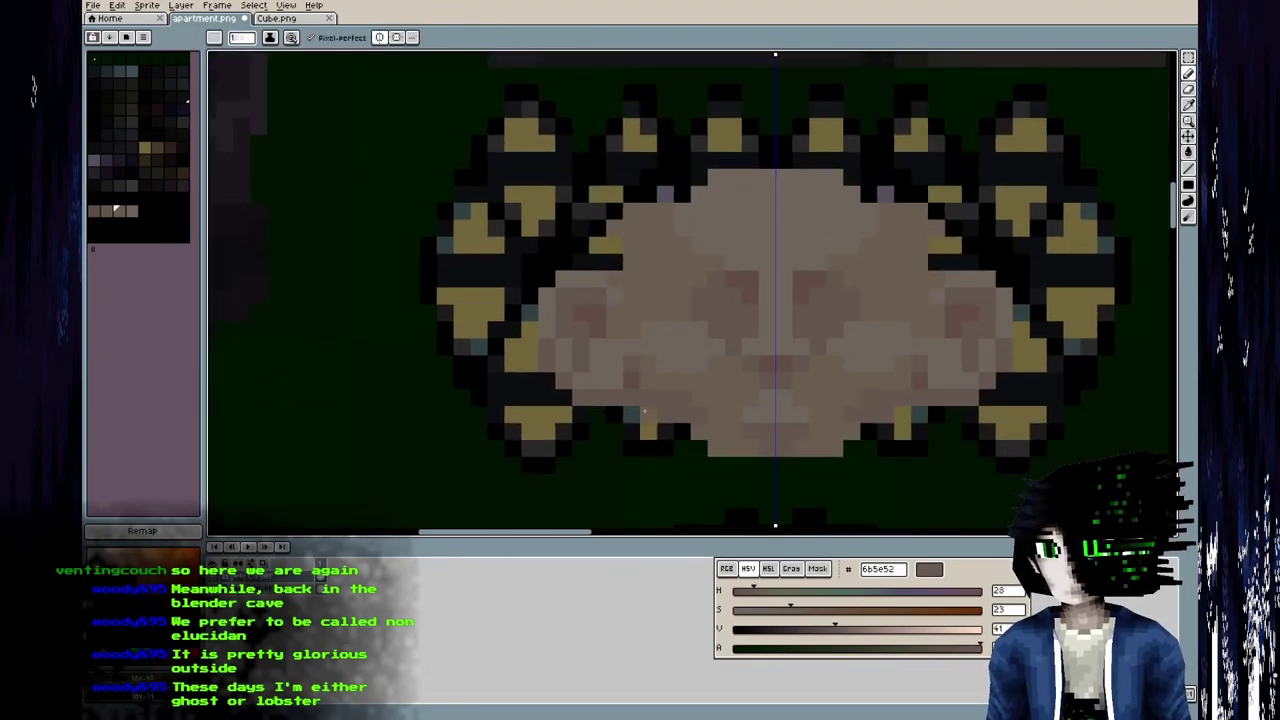
left_click_drag(590, 416, 577, 427)
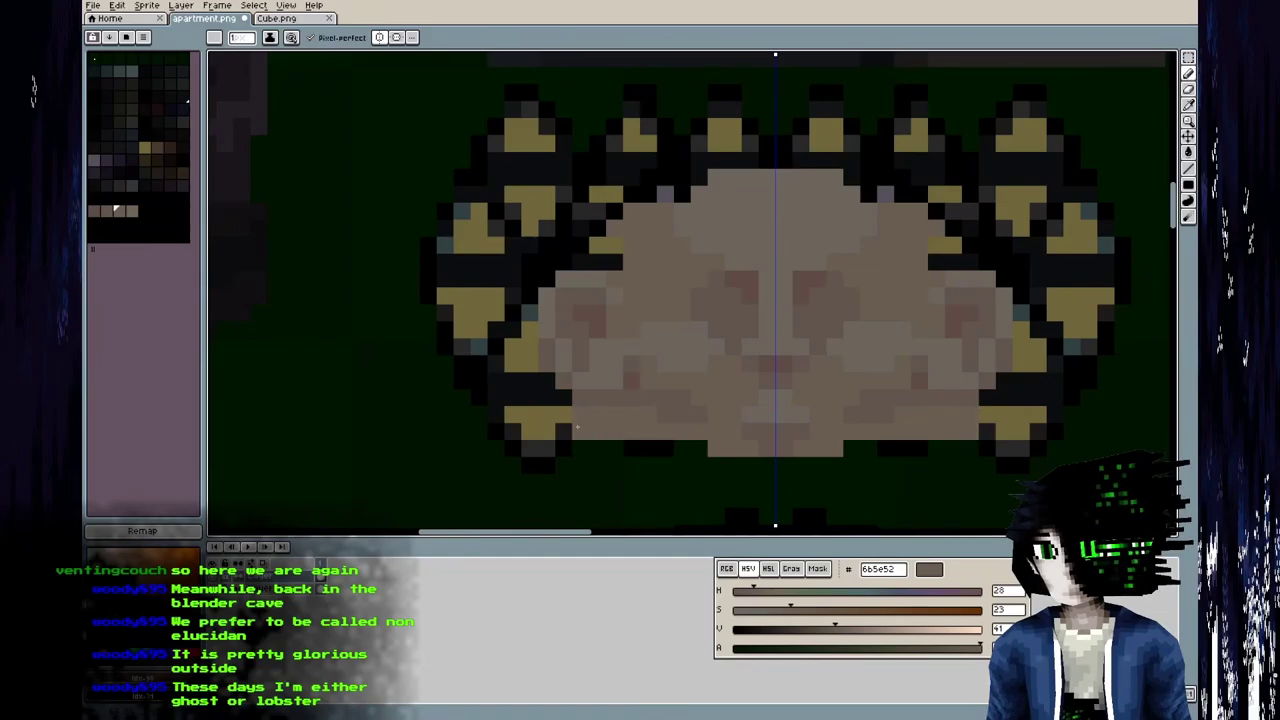
Save the texture, check the side of the head in Blender, and return to Aseprite.
key("ctrl+s")
key("alt+Tab")
middle_click_drag(296, 380, 380, 364)
key("alt+Tab")
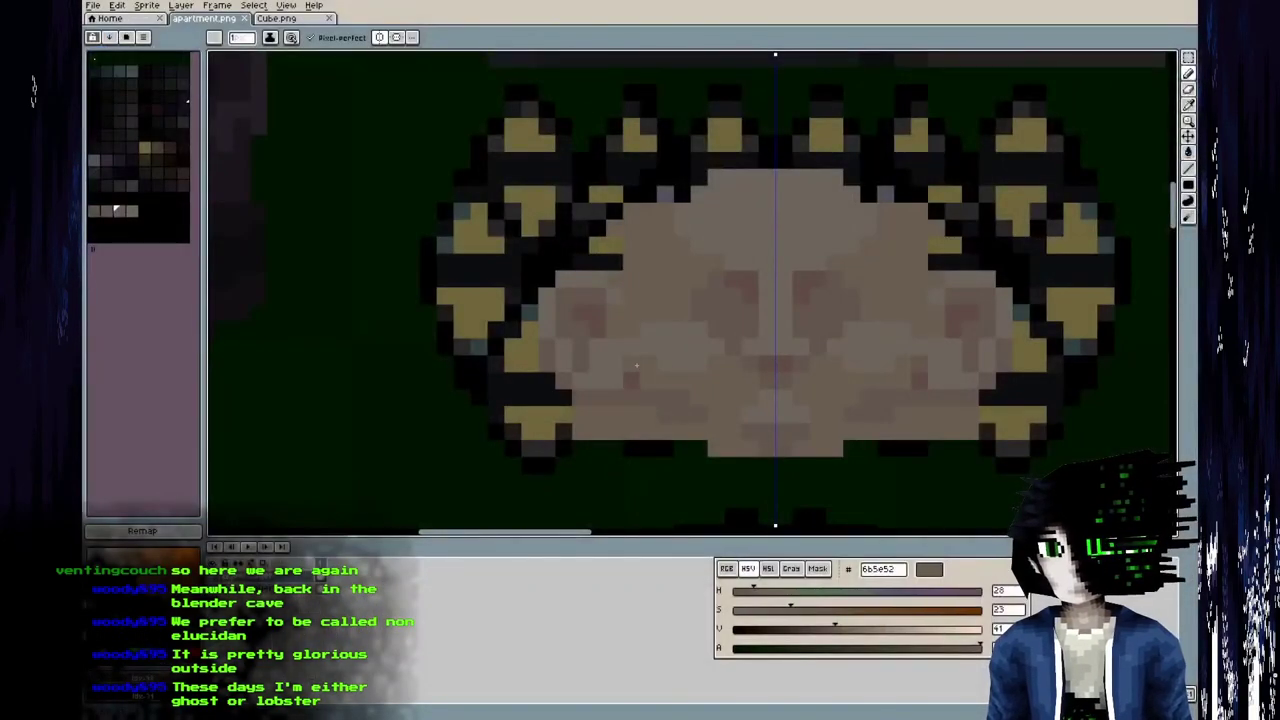
Repaint the lower front of both ears with 6b5e52, add 63564e shading where they meet the cheeks, save, and check in Blender.
scroll(640, 383, "up", 2)
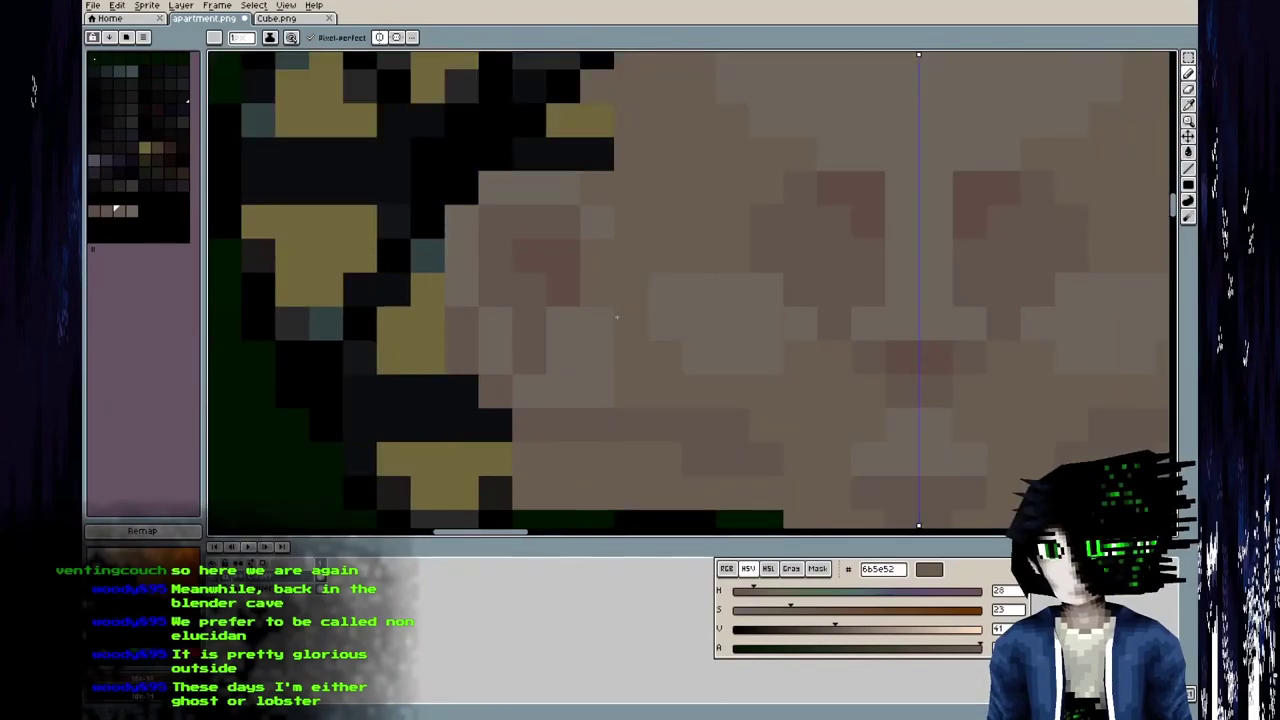
left_click(619, 380, "alt")
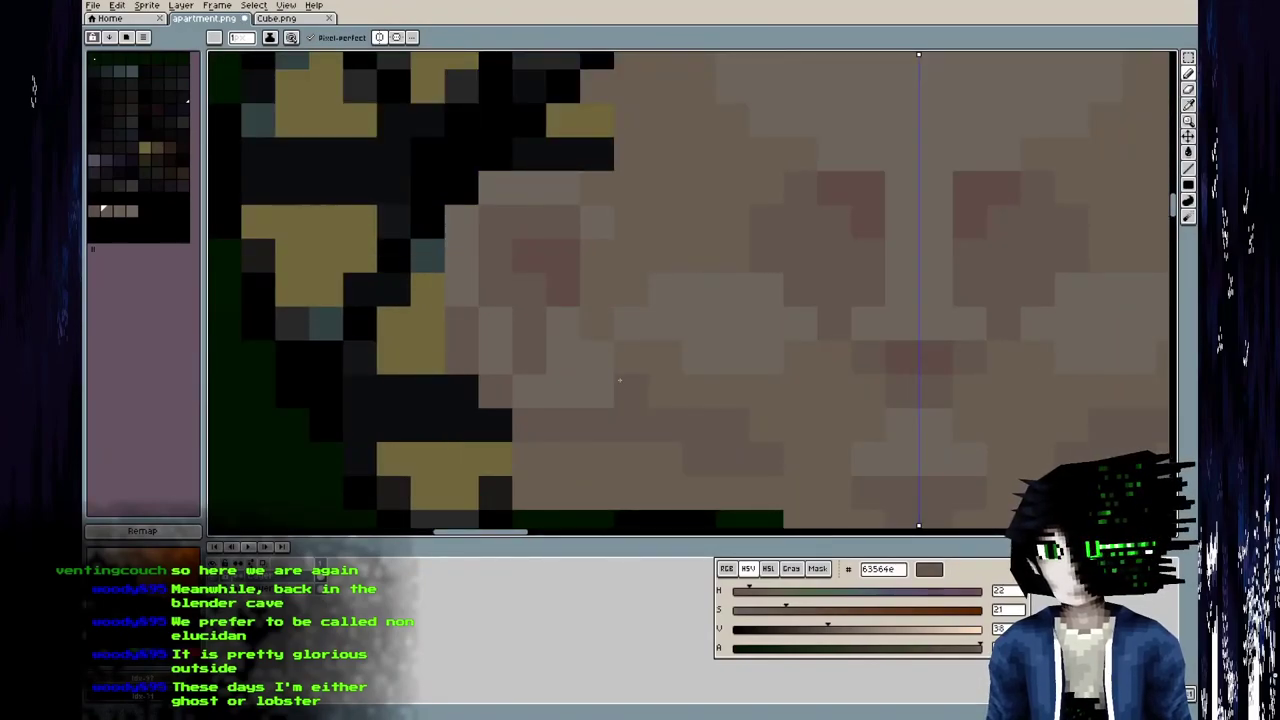
left_click(569, 376, "alt")
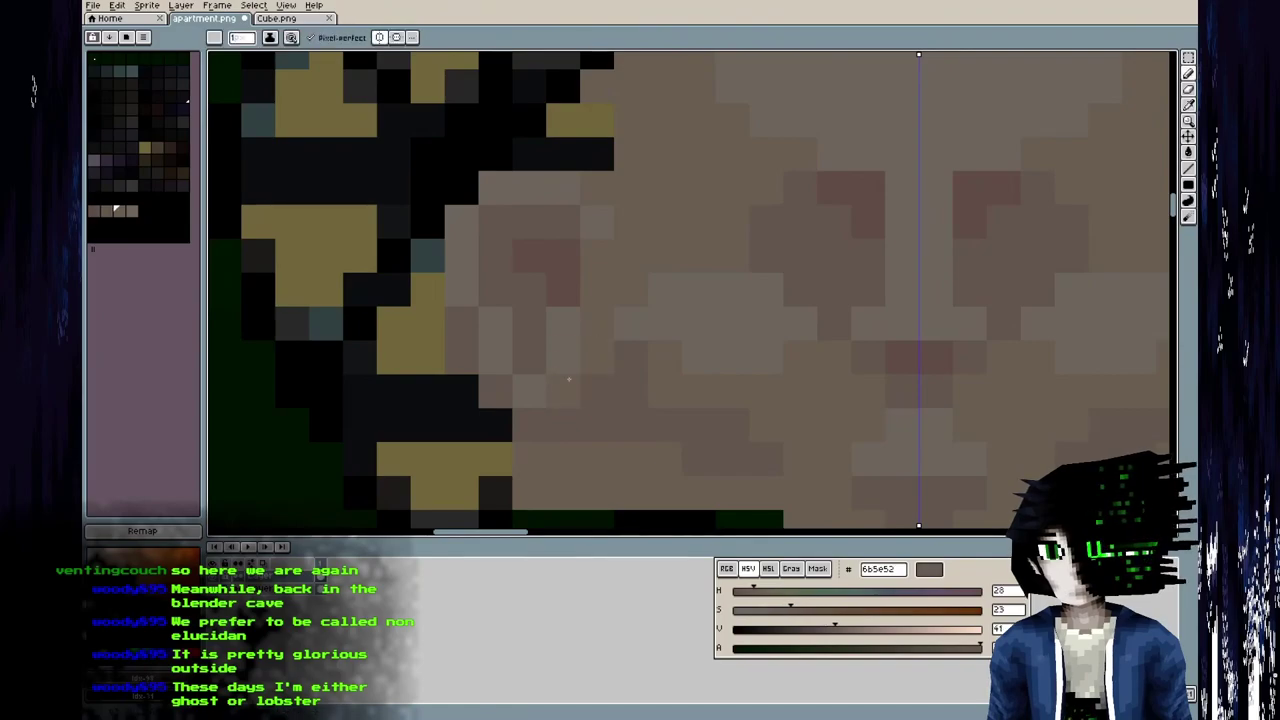
left_click(631, 360, "alt")
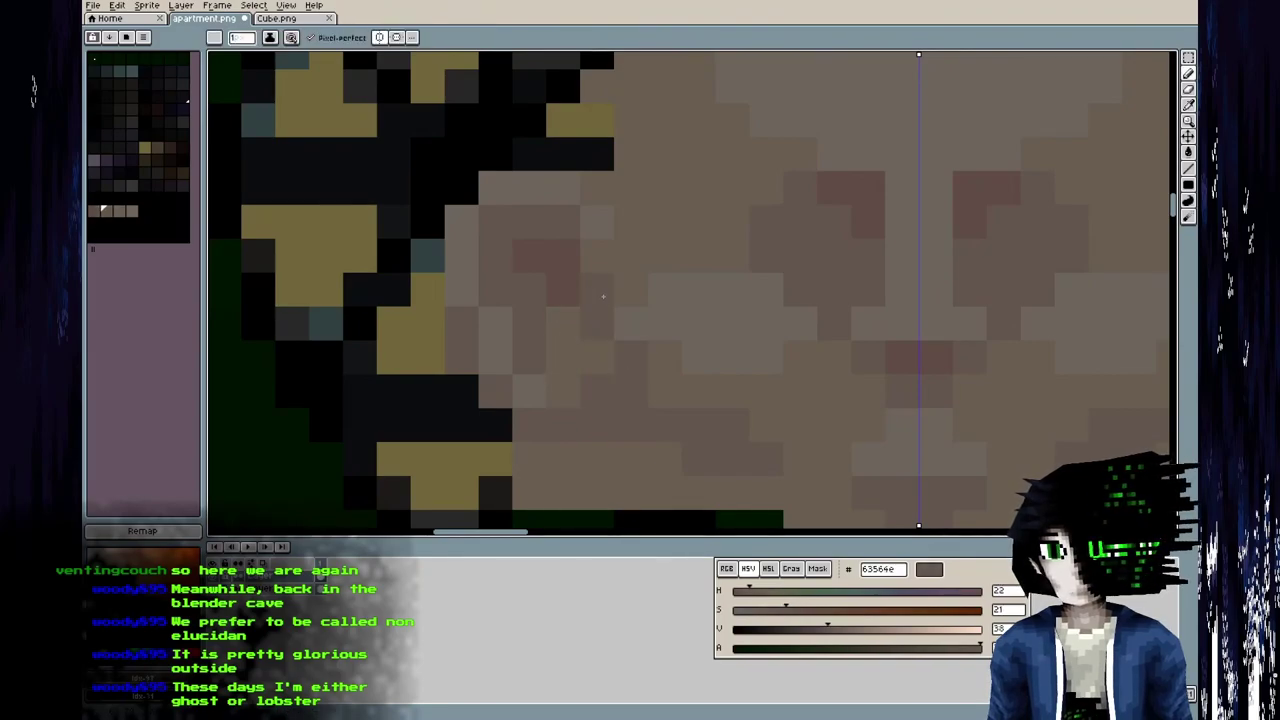
left_click(560, 300, "alt")
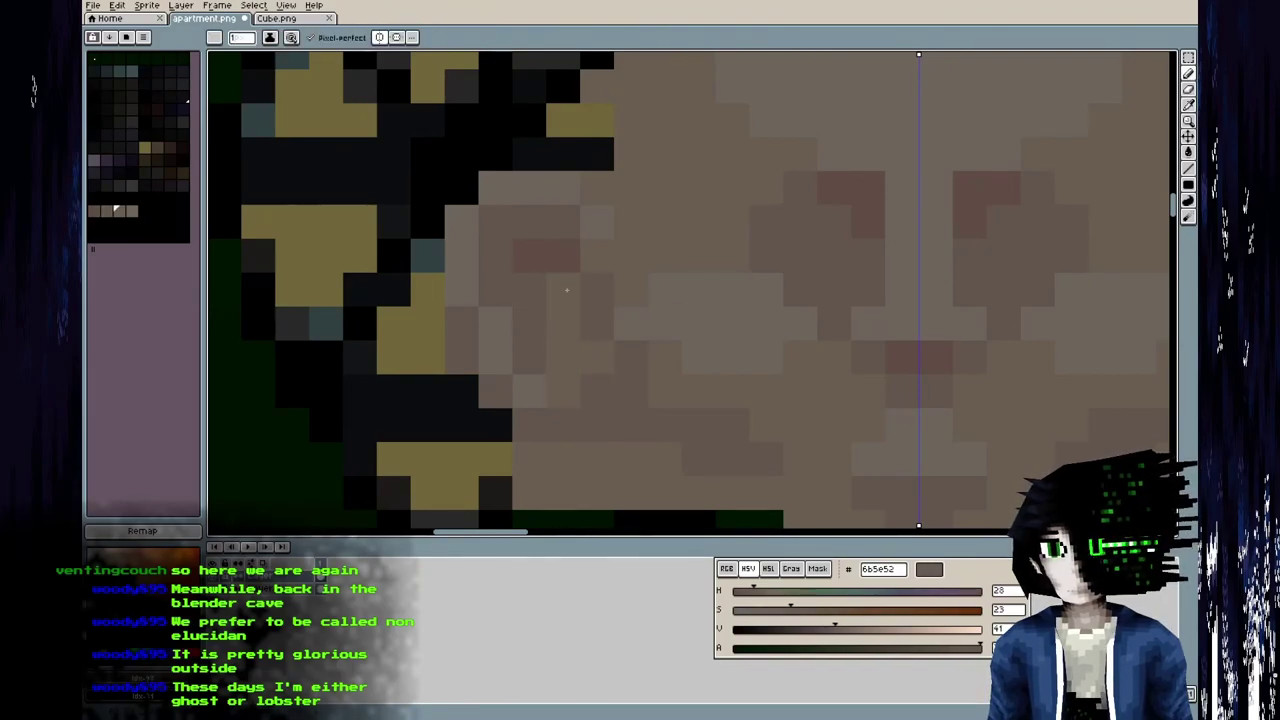
key("ctrl+s")
key("alt+Tab")
middle_click_drag(266, 370, 371, 423)
key("alt+Tab")
In Aseprite, outline the upper and back rims of both ears with 63564e, deepen their lower back edges with the hollow's tone, and save.
left_click(647, 337, "alt")
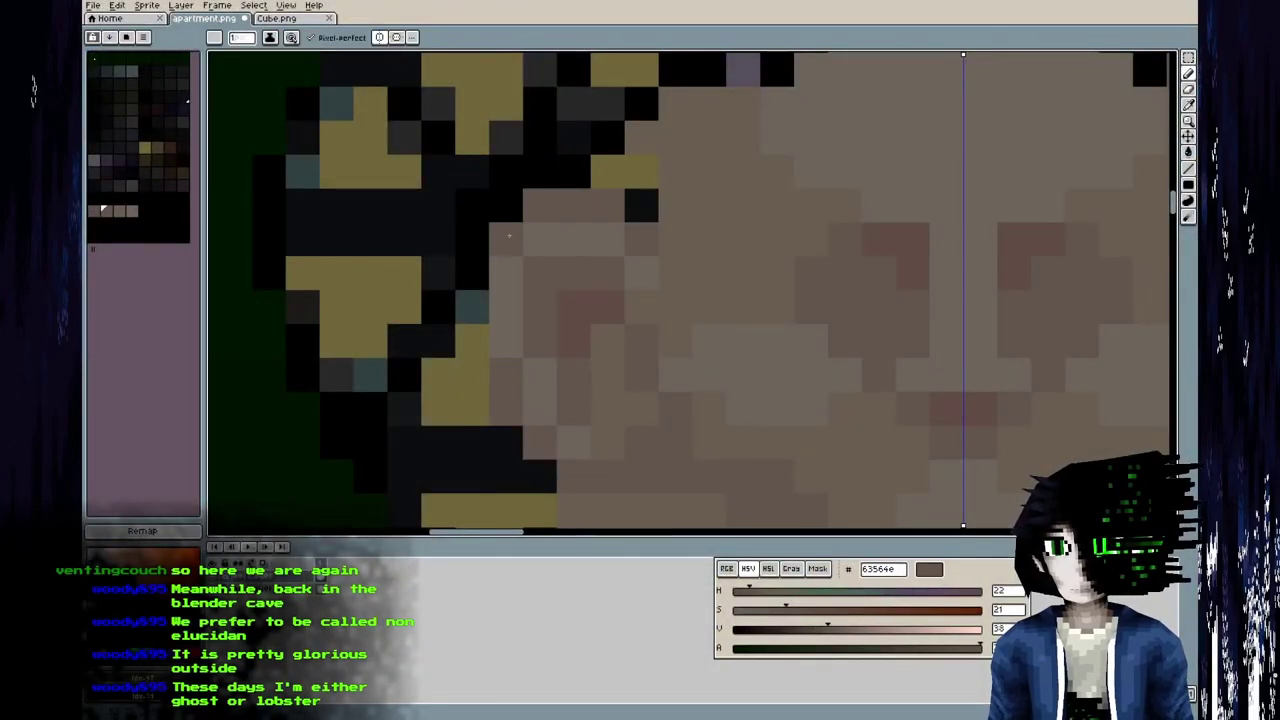
left_click(571, 320, "alt")
left_click(508, 385)
left_click(562, 285, "alt")
mouse_move(472, 375)
left_mouse_down()
mouse_move(501, 432)
mouse_move(549, 470)
left_mouse_up()
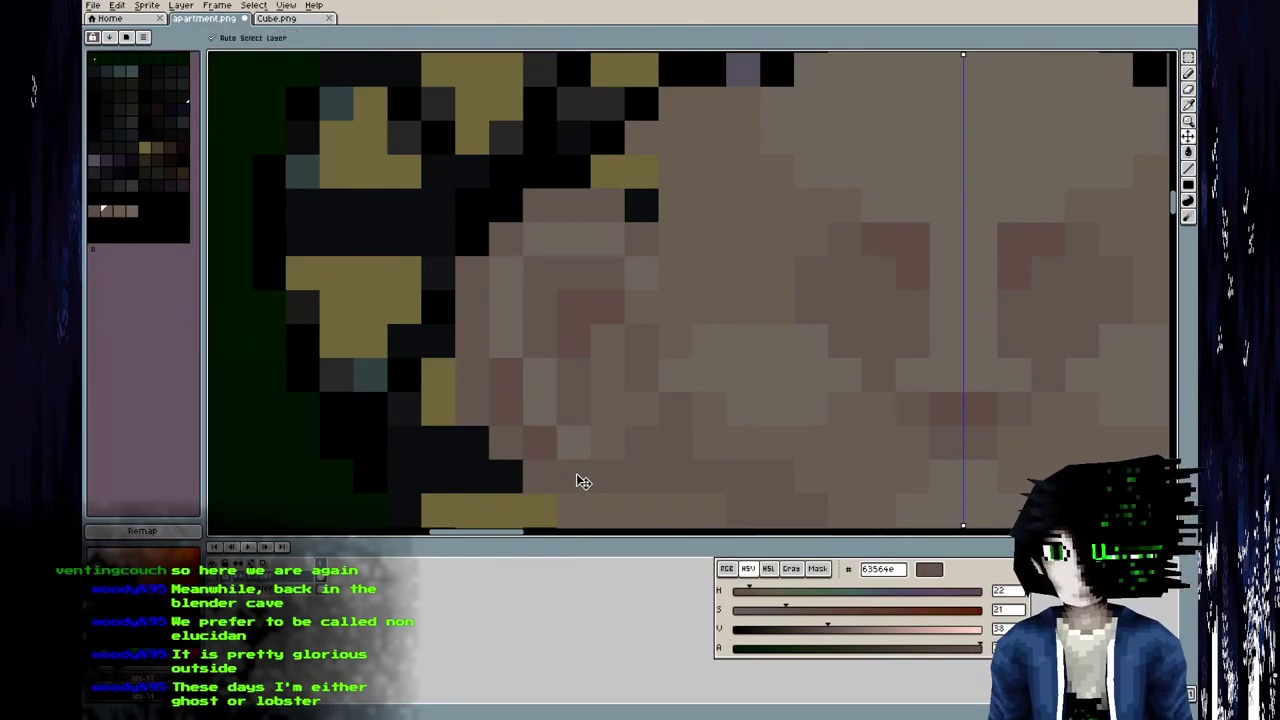
key("ctrl+s")
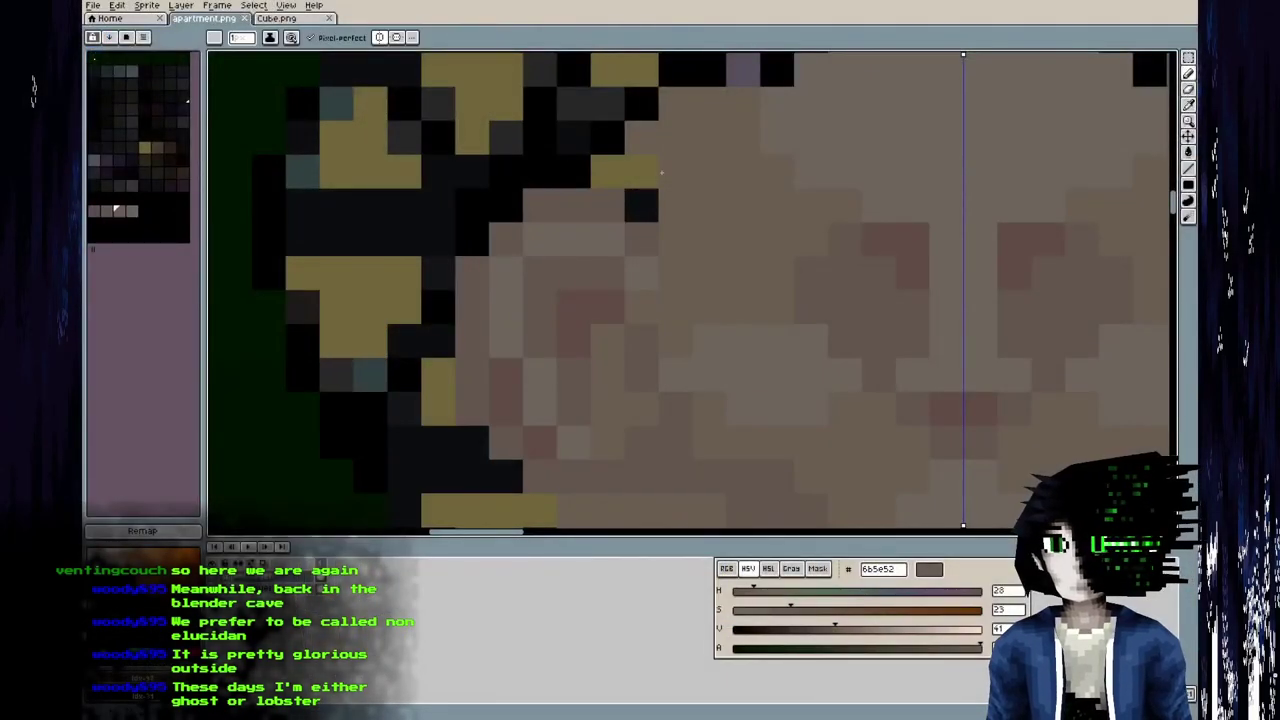
Cover the yellow and black pixels around both ears with skin tone 6b5e52 and check the head from several angles in Blender.
left_click(642, 206)
mouse_move(574, 172)
left_mouse_down()
mouse_move(519, 178)
mouse_move(440, 240)
mouse_move(446, 340)
left_mouse_up()
mouse_move(446, 420)
left_mouse_down()
mouse_move(440, 446)
mouse_move(474, 486)
left_mouse_up()
key("i")
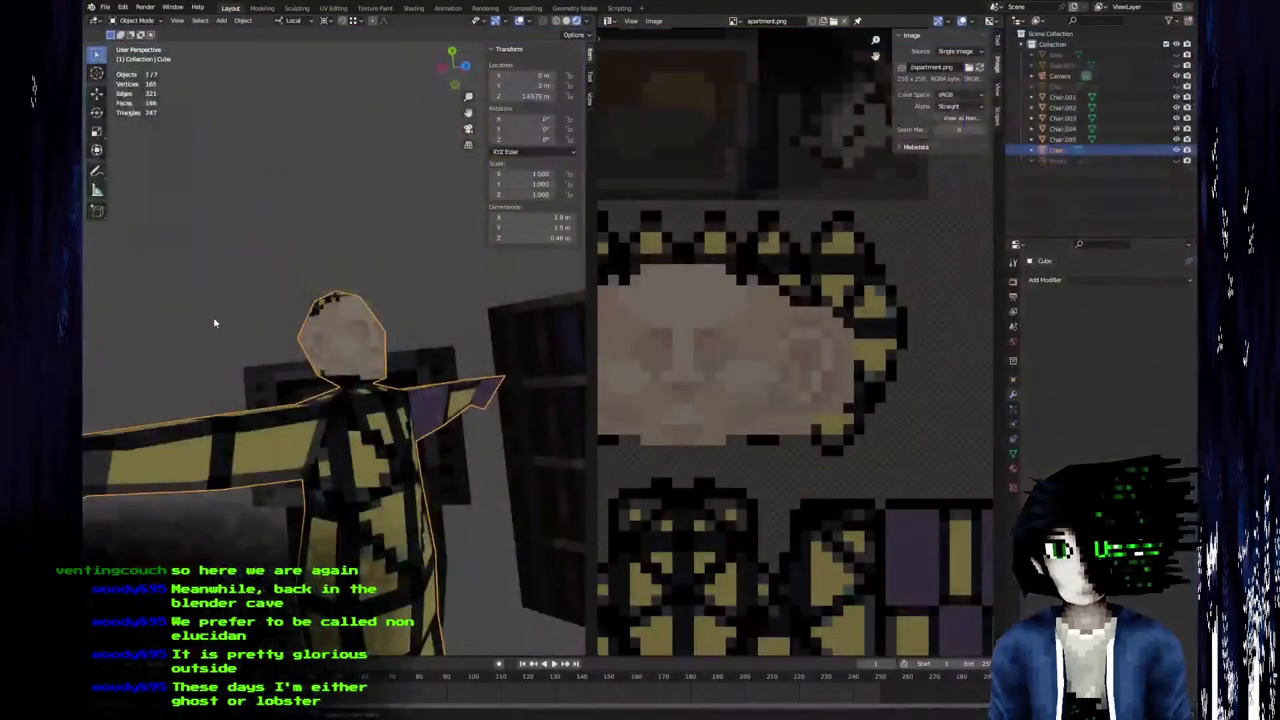
middle_click_drag(180, 340, 419, 270)
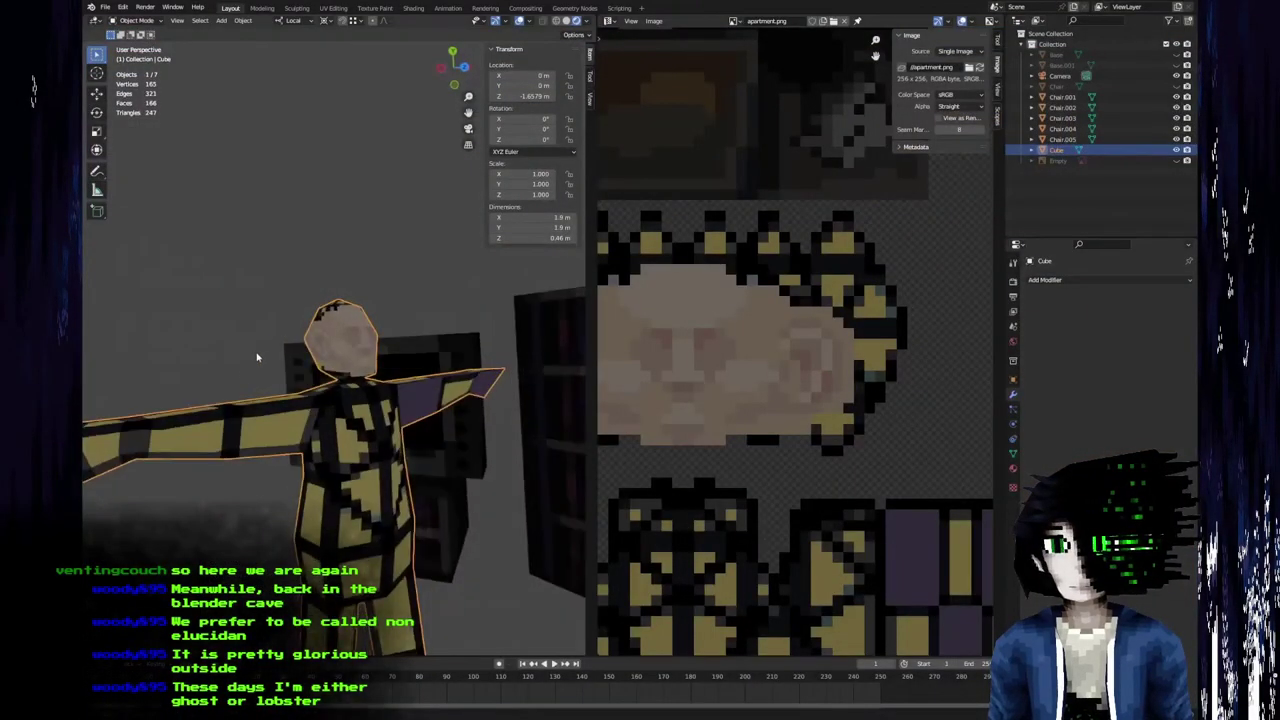
middle_click_drag(257, 357, 280, 352)
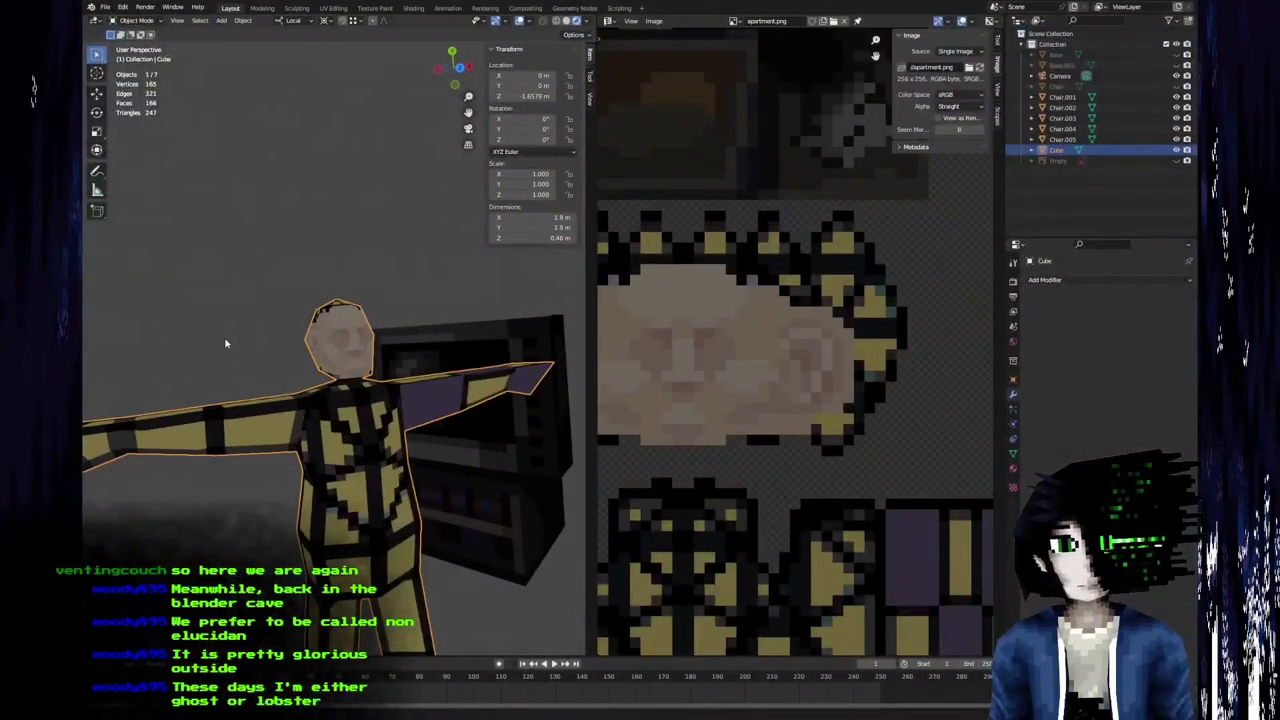
middle_click_drag(274, 312, 309, 338)
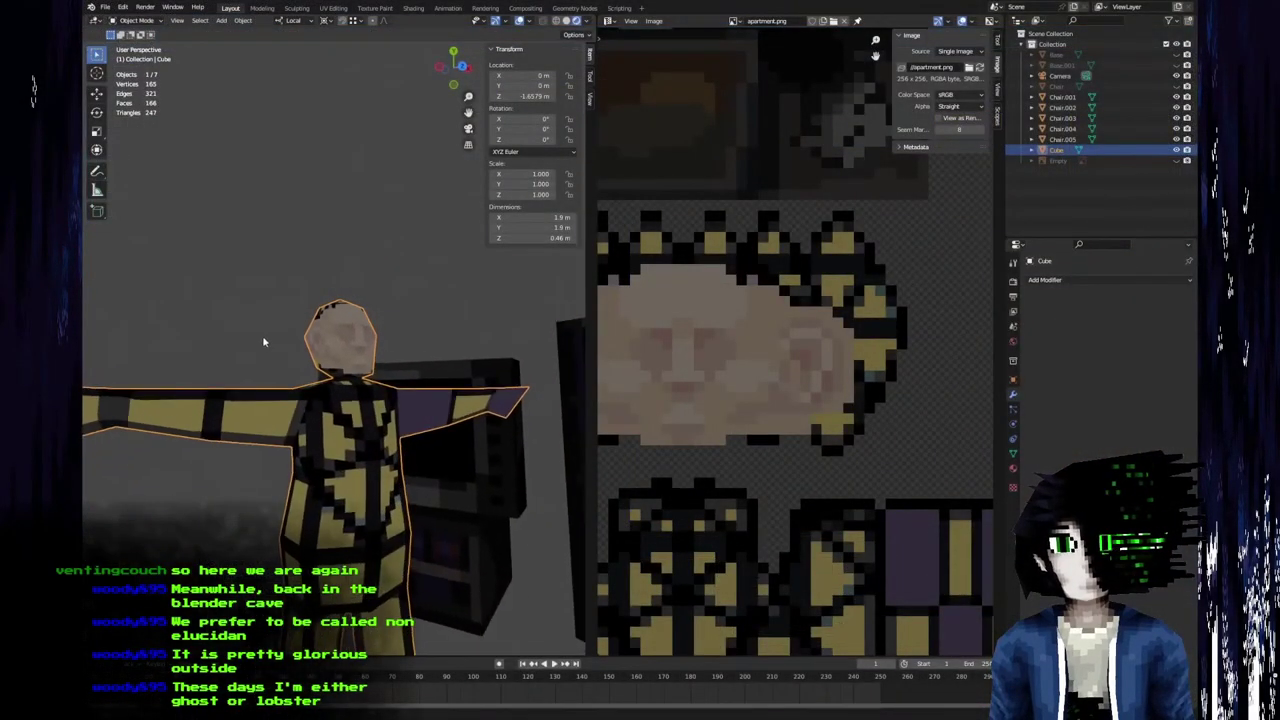
middle_click_drag(264, 342, 449, 343)
scroll(286, 377, "down", 3)
scroll(293, 325, "up", 2)
scroll(346, 345, "down", 3)
scroll(277, 350, "up", 3)
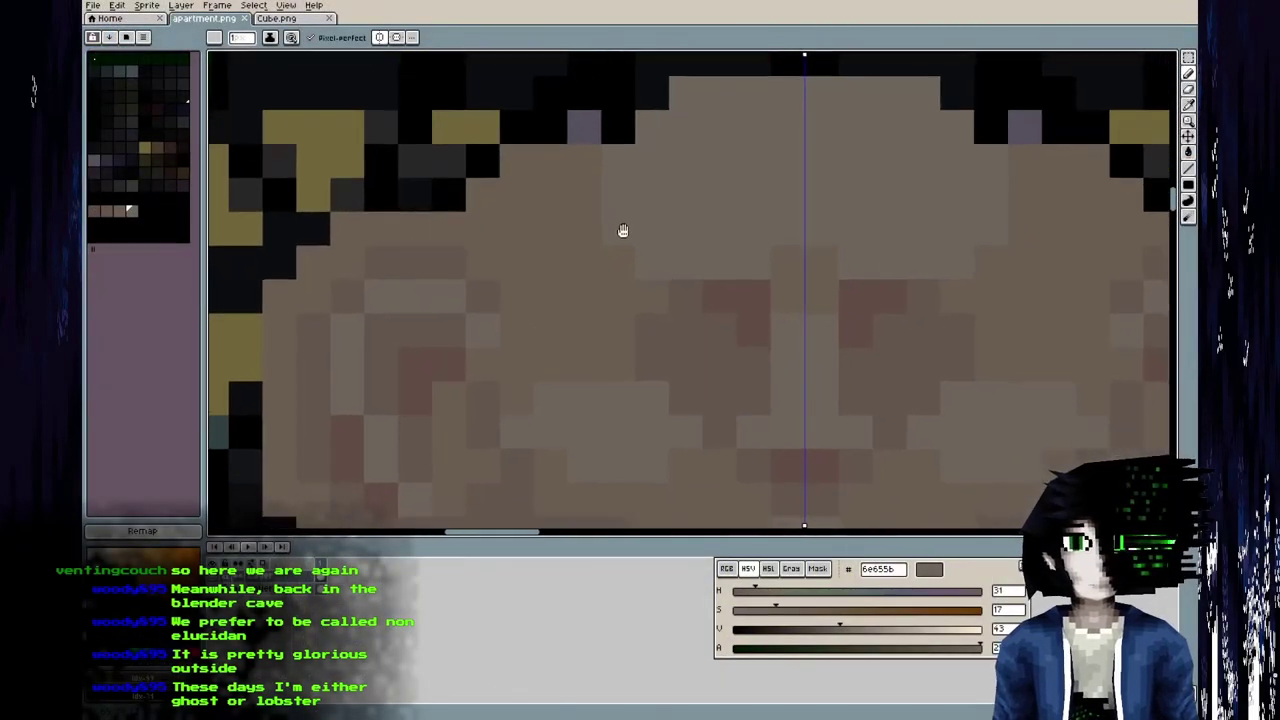
scroll(623, 231, "down", 3)
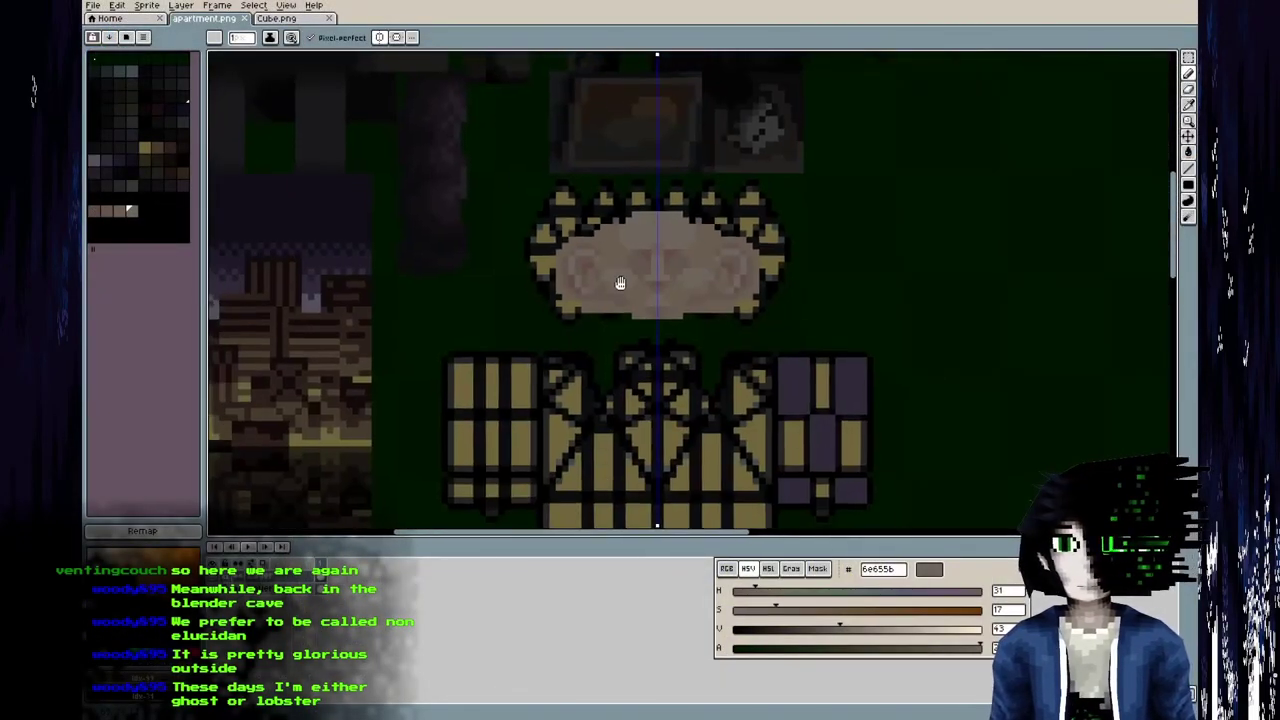
scroll(620, 280, "up", 1)
scroll(590, 300, "down", 3)
scroll(528, 364, "up", 1)
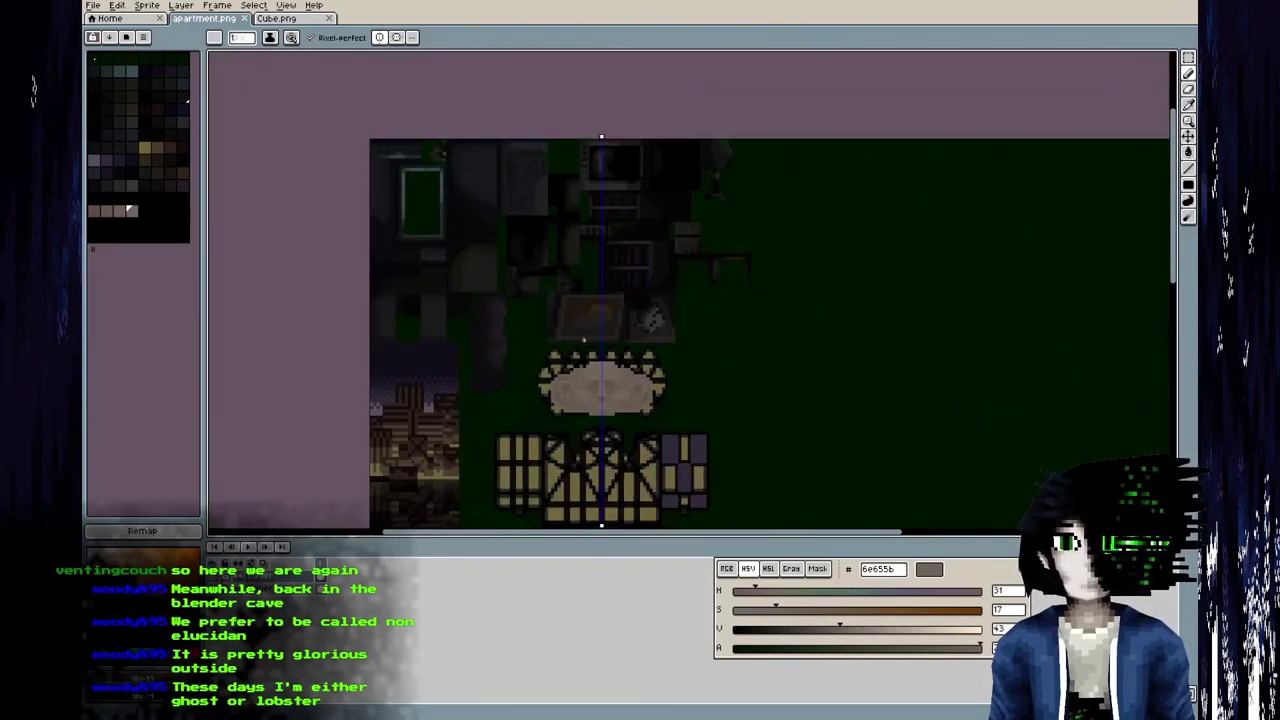
left_click(131, 72)
left_click_drag(148, 96, 191, 126)
left_click_drag(150, 166, 195, 166)
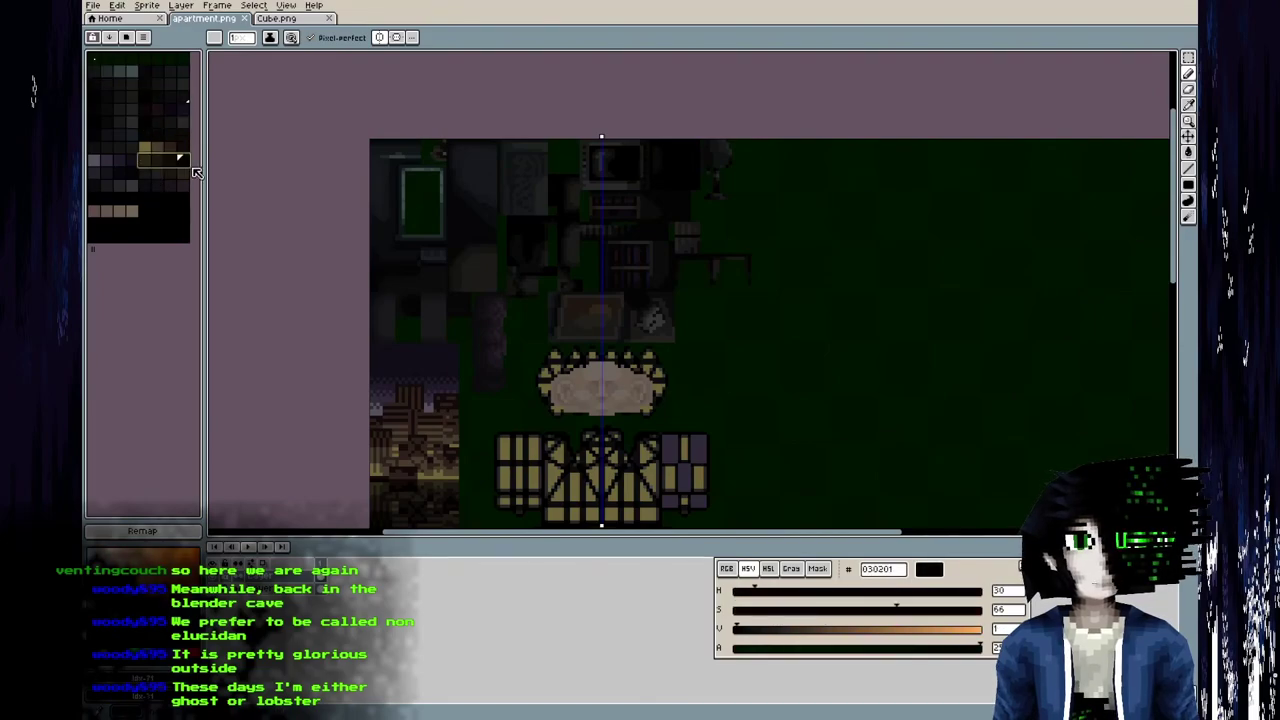
Choose an unused black palette entry in Aseprite and change it to the grey 7a7a7a.
left_click(148, 213)
scroll(575, 388, "up", 3)
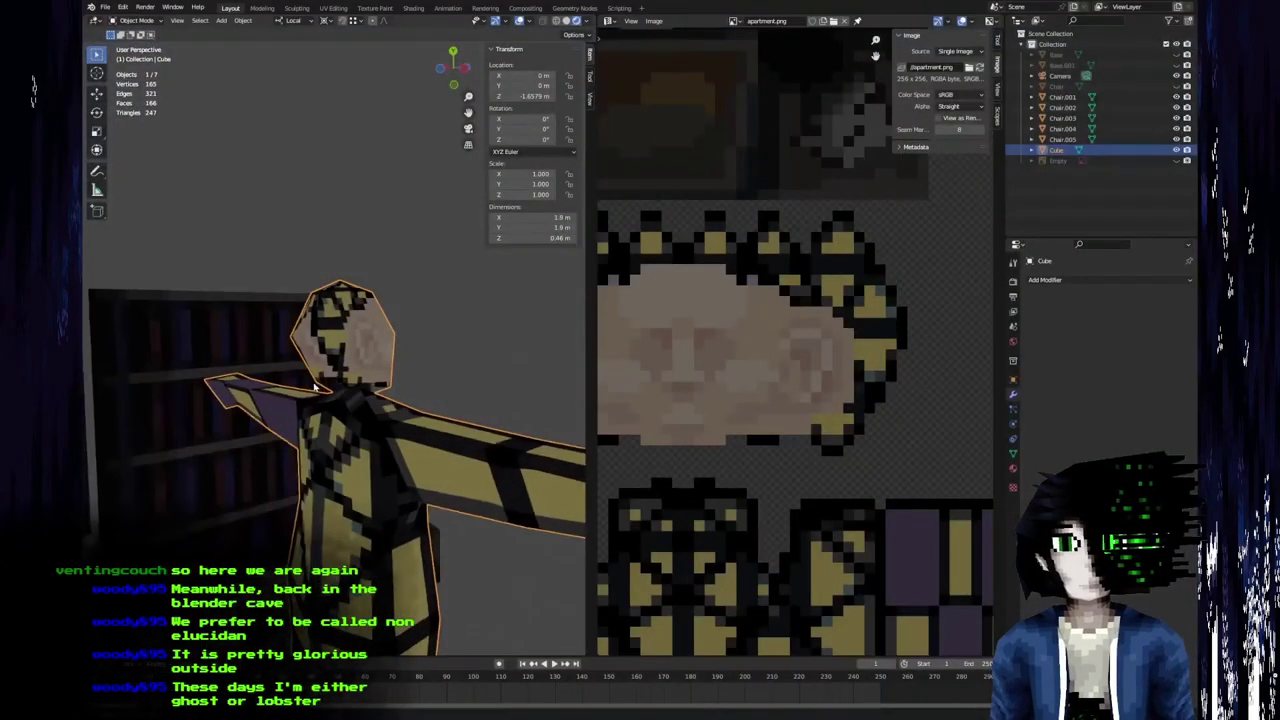
middle_click_drag(320, 400, 395, 345)
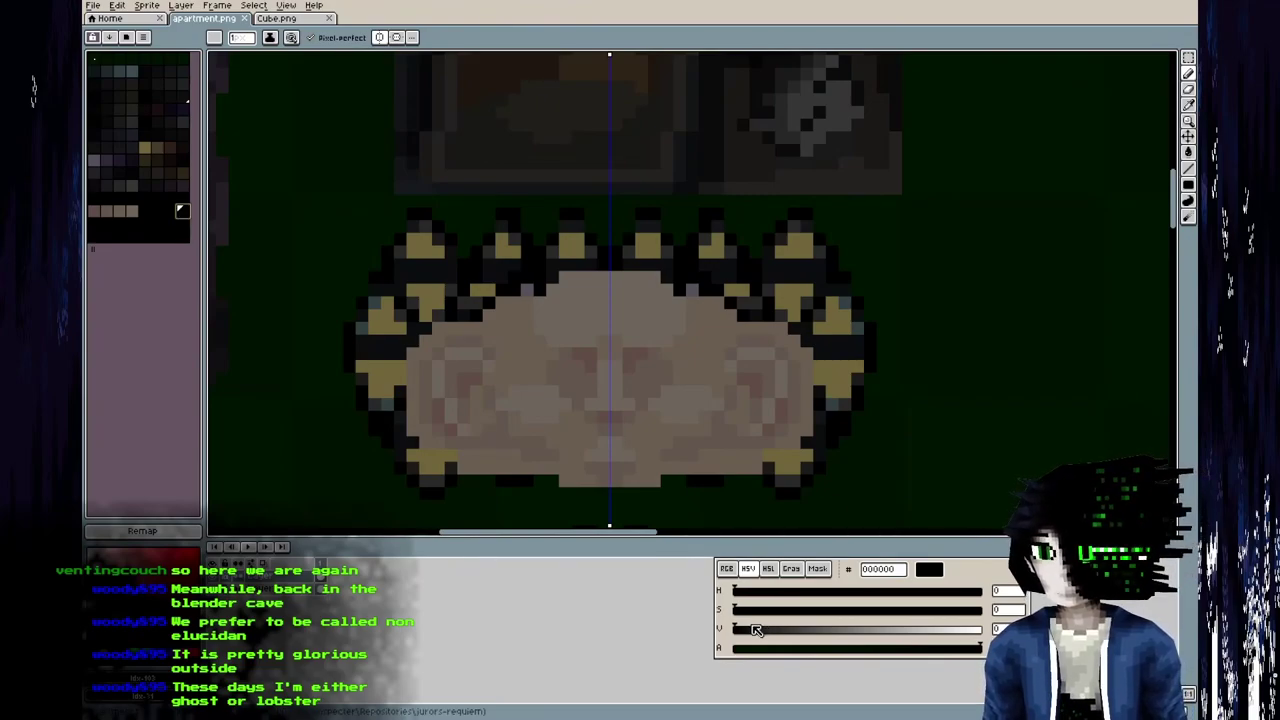
left_click_drag(755, 629, 873, 632)
left_click(727, 569)
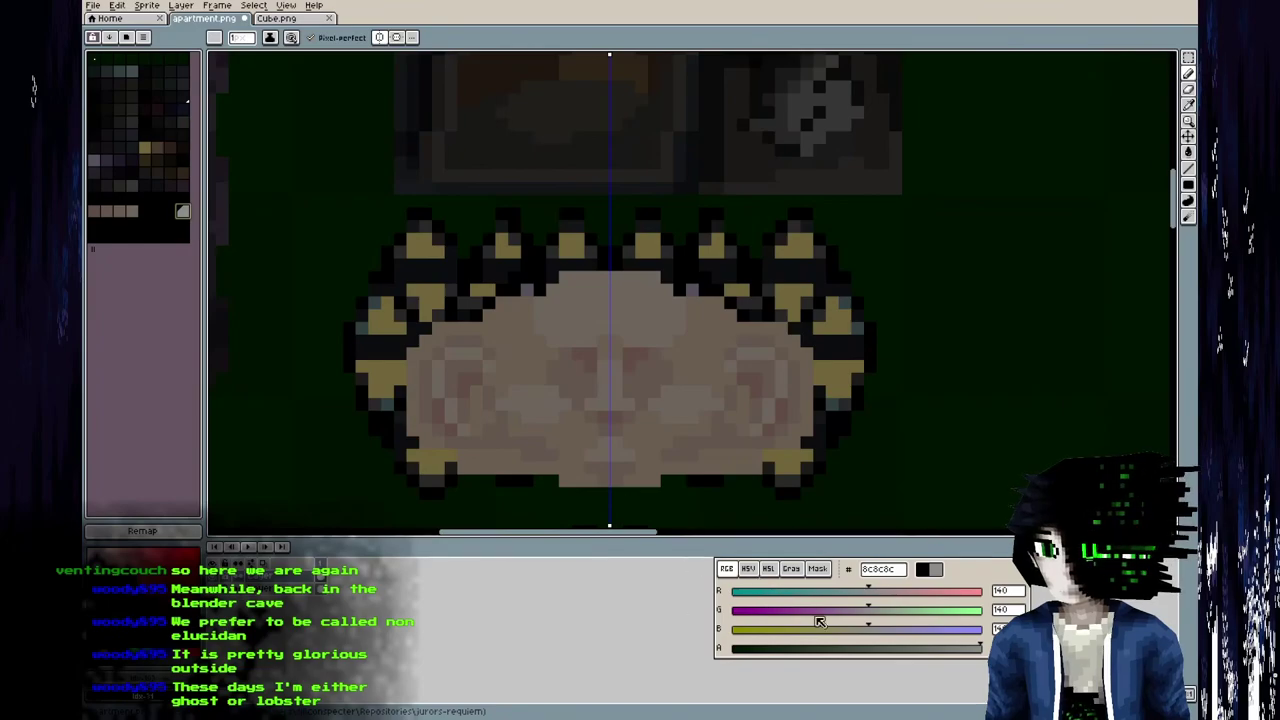
left_click(741, 569)
left_click(851, 629)
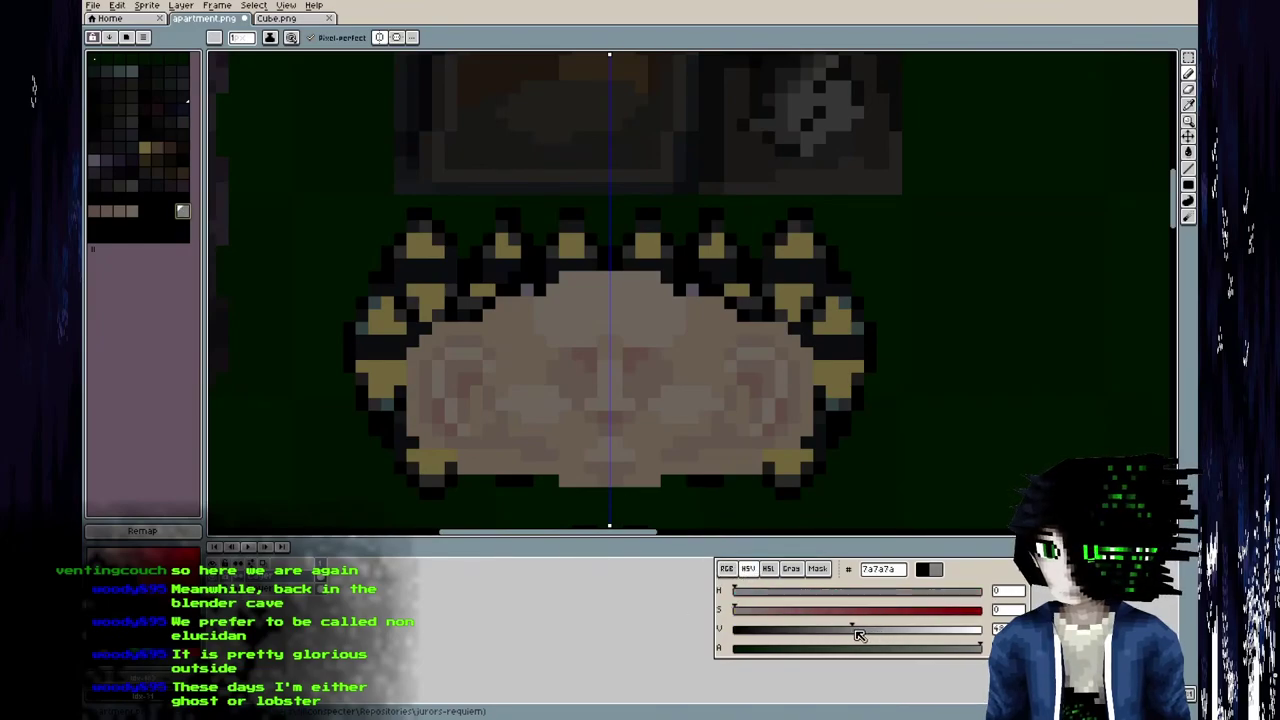
Paint the areas above and behind both ears solid 7a7a7a, save, and reload the texture in Blender to inspect the hair.
mouse_move(410, 366)
left_mouse_down()
mouse_move(410, 340)
mouse_move(502, 290)
mouse_move(426, 250)
mouse_move(385, 292)
mouse_move(362, 370)
mouse_move(390, 366)
mouse_move(400, 316)
left_mouse_up()
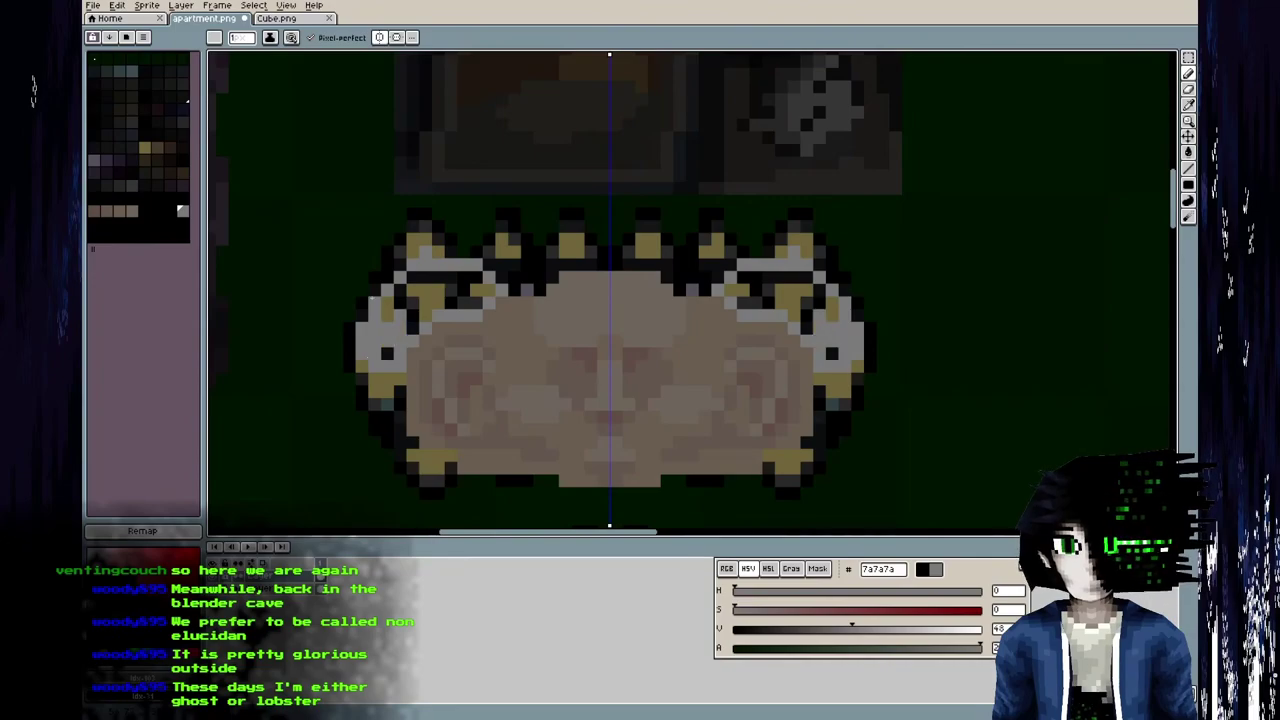
mouse_move(377, 367)
left_mouse_down()
mouse_move(343, 352)
mouse_move(360, 292)
mouse_move(402, 256)
mouse_move(362, 315)
mouse_move(400, 265)
mouse_move(394, 309)
mouse_move(392, 290)
mouse_move(413, 320)
mouse_move(486, 290)
mouse_move(425, 277)
mouse_move(457, 303)
mouse_move(413, 303)
mouse_move(401, 268)
left_mouse_up()
left_click(387, 354)
left_click(362, 366)
left_click(349, 354)
key("ctrl+s")
key("alt+Tab")
key("alt+r")
middle_click_drag(420, 425, 300, 298)
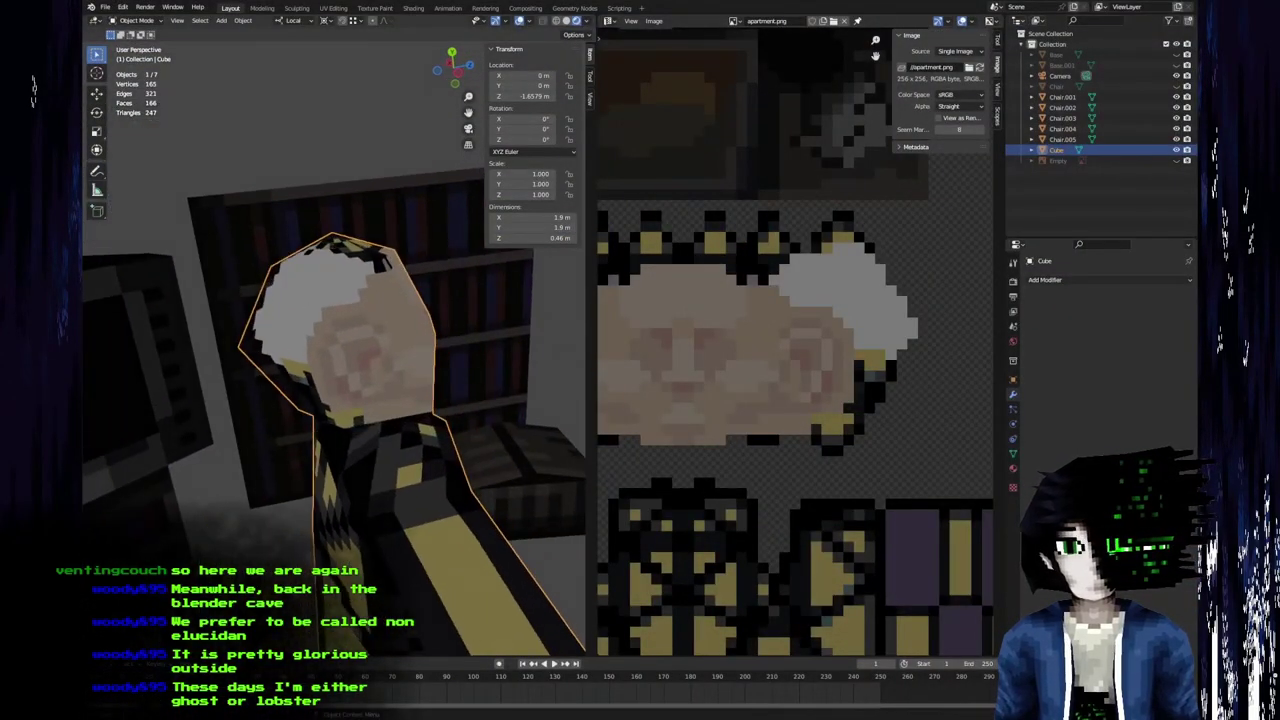
In Aseprite, touch up the hairline above and behind both ears with 7a7a7a.
key("alt+Tab")
left_click(419, 337)
left_click(404, 353)
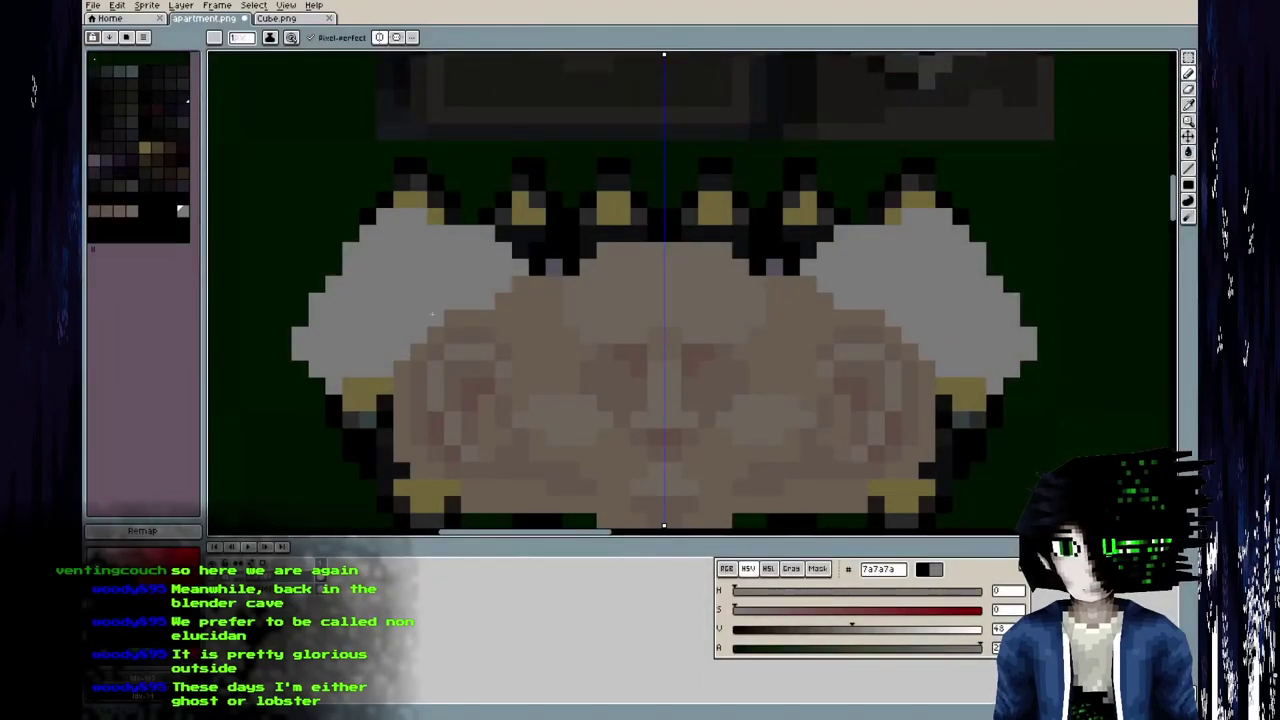
left_click(504, 301)
left_click(366, 386)
left_click(351, 385)
In Blender, enter Edit Mode on the figure and examine how the head's UV layout covers the grey hair area.
key("alt+Tab")
key("Tab")
middle_click_drag(745, 441, 840, 456)
scroll(755, 430, "up", 2)
middle_click_drag(358, 378, 380, 350)
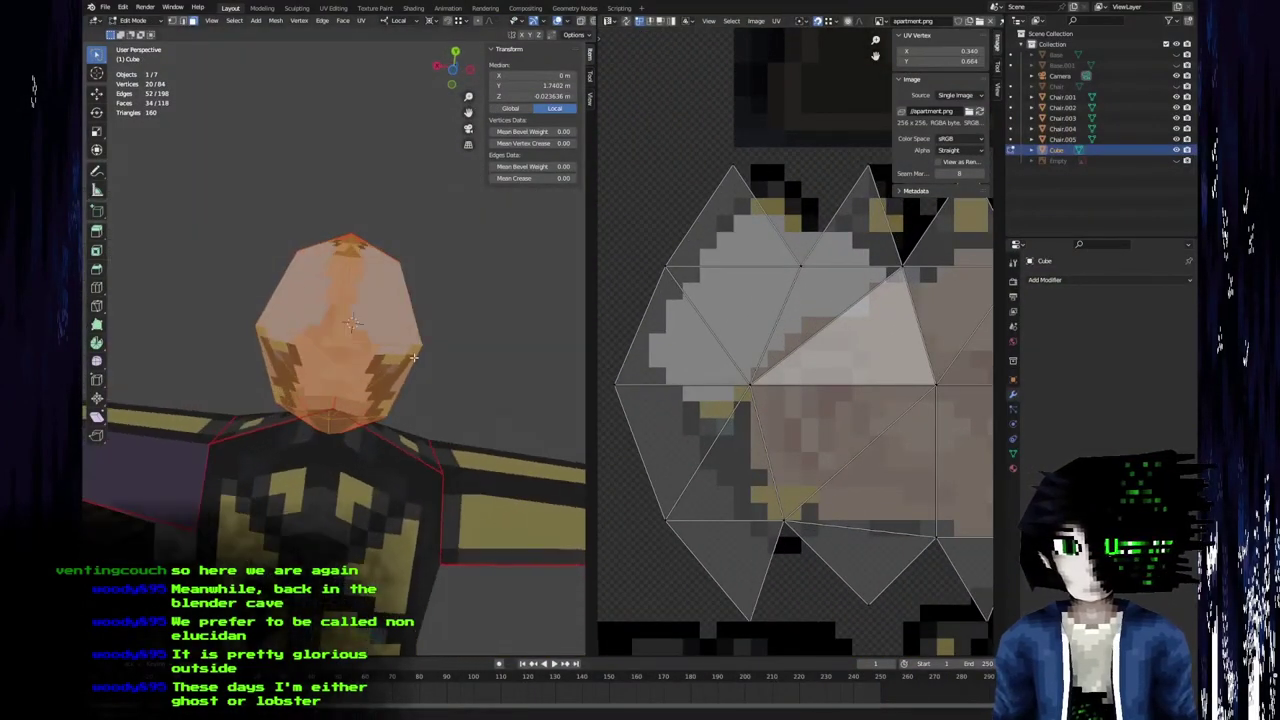
In Aseprite, draw a stepped 7a7a7a outline outside both hair areas along the head's outer UV edge, and compare it in Blender.
key("alt+Tab")
mouse_move(266, 367)
left_mouse_down()
mouse_move(266, 336)
mouse_move(299, 286)
left_mouse_up()
left_click(300, 266)
left_click(317, 250)
left_click(317, 233)
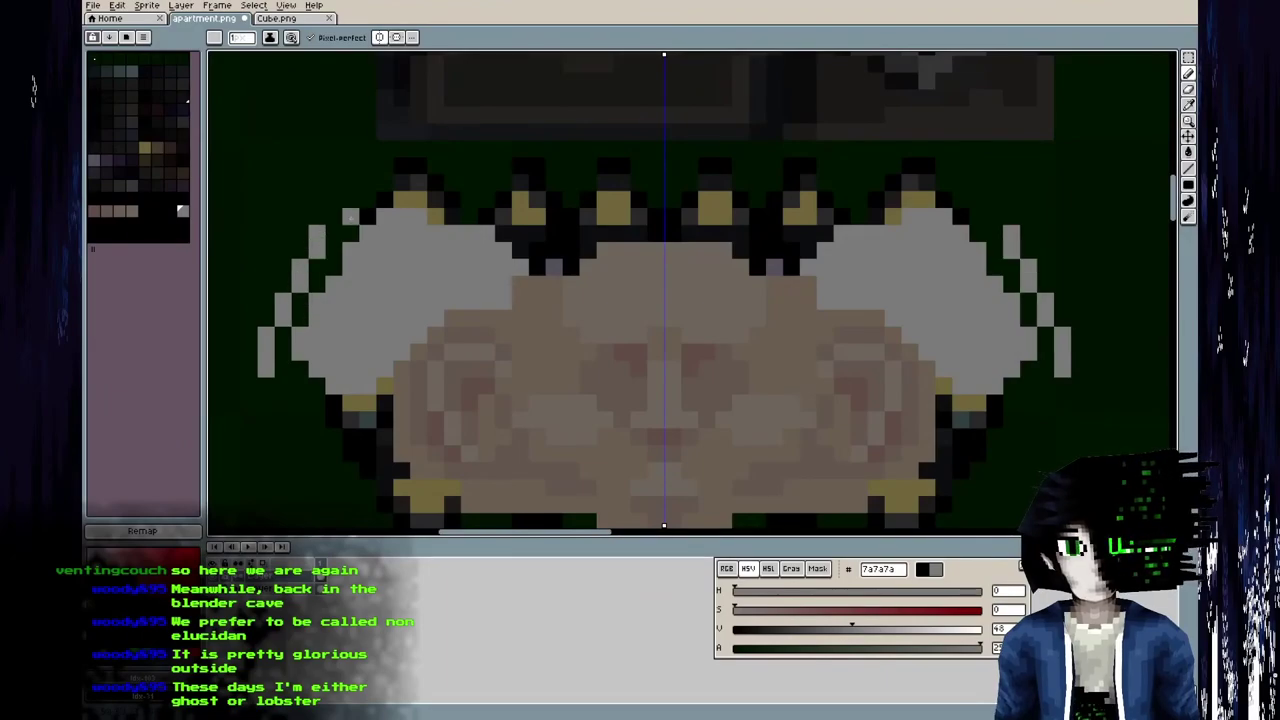
left_click(334, 216)
left_click(334, 199)
key("i")
key("alt+Tab")
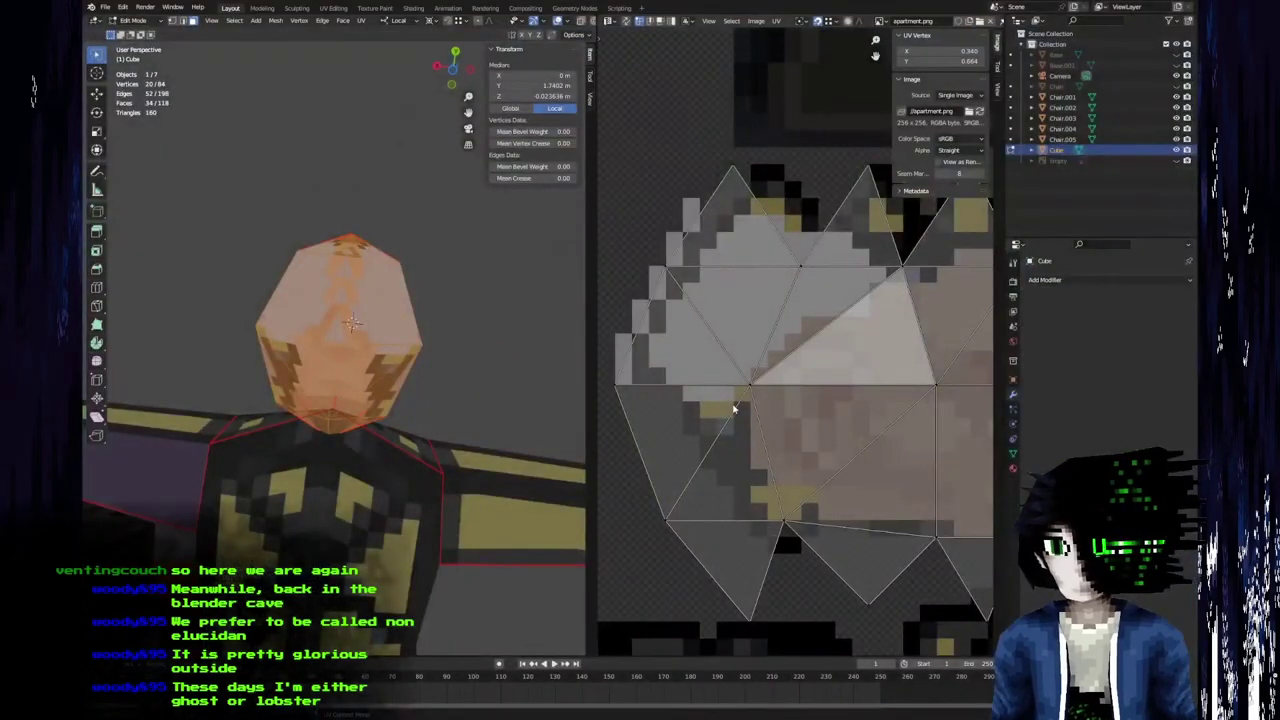
scroll(792, 437, "up", 3)
scroll(818, 303, "up", 4)
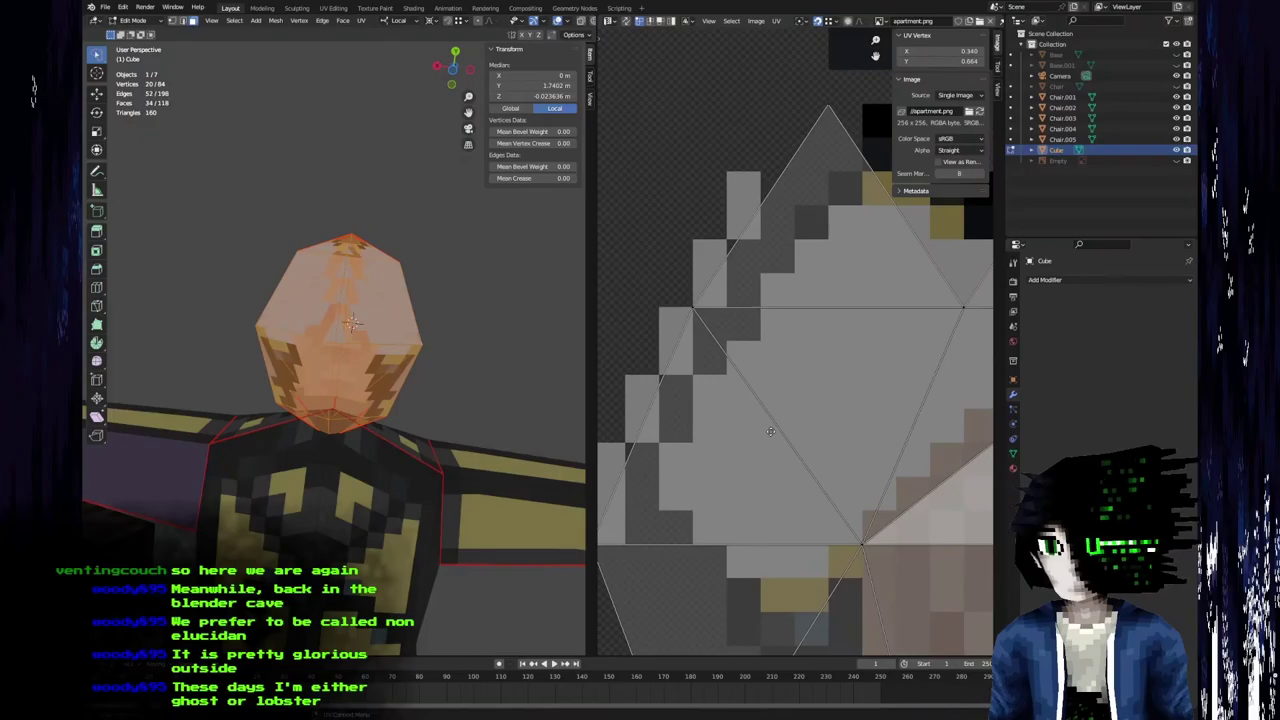
Shift the outline's upper end inward and extend it with 7a7a7a to the upper UV tip seen in Blender, and save.
key("alt+Tab")
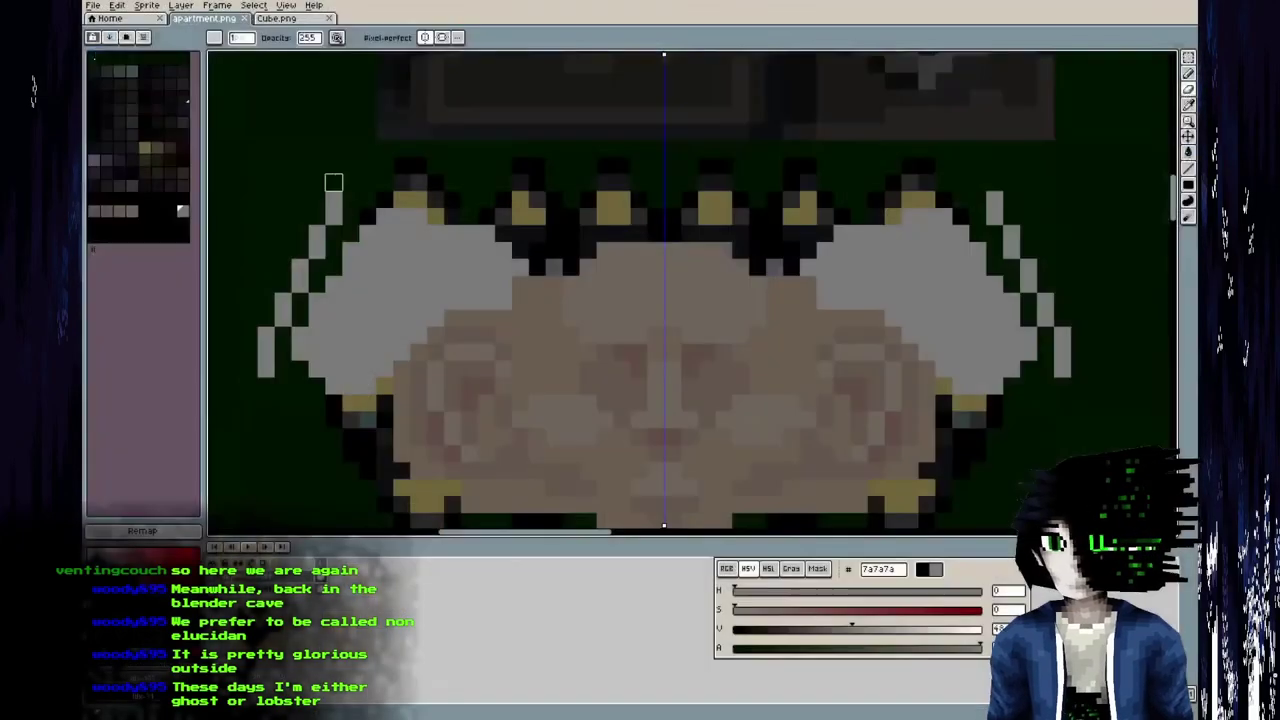
left_click(351, 183)
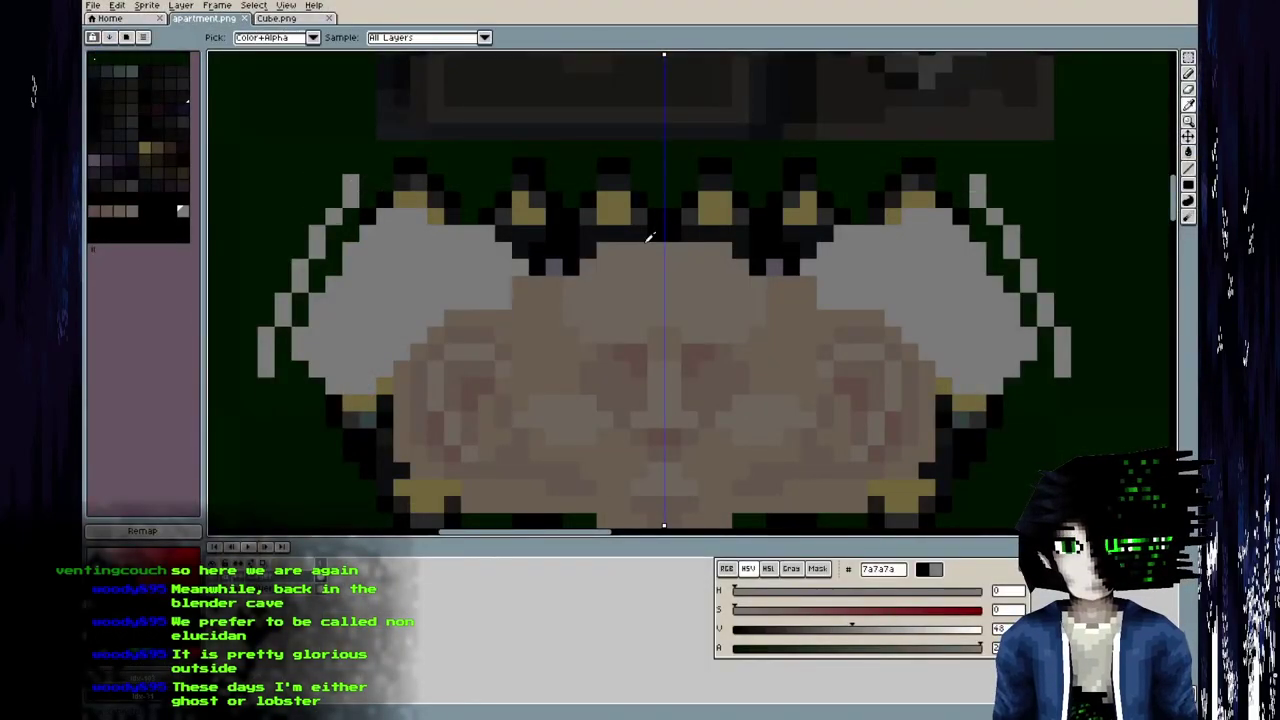
key("alt+Tab")
scroll(894, 277, "up", 2)
middle_click_drag(720, 465, 717, 468)
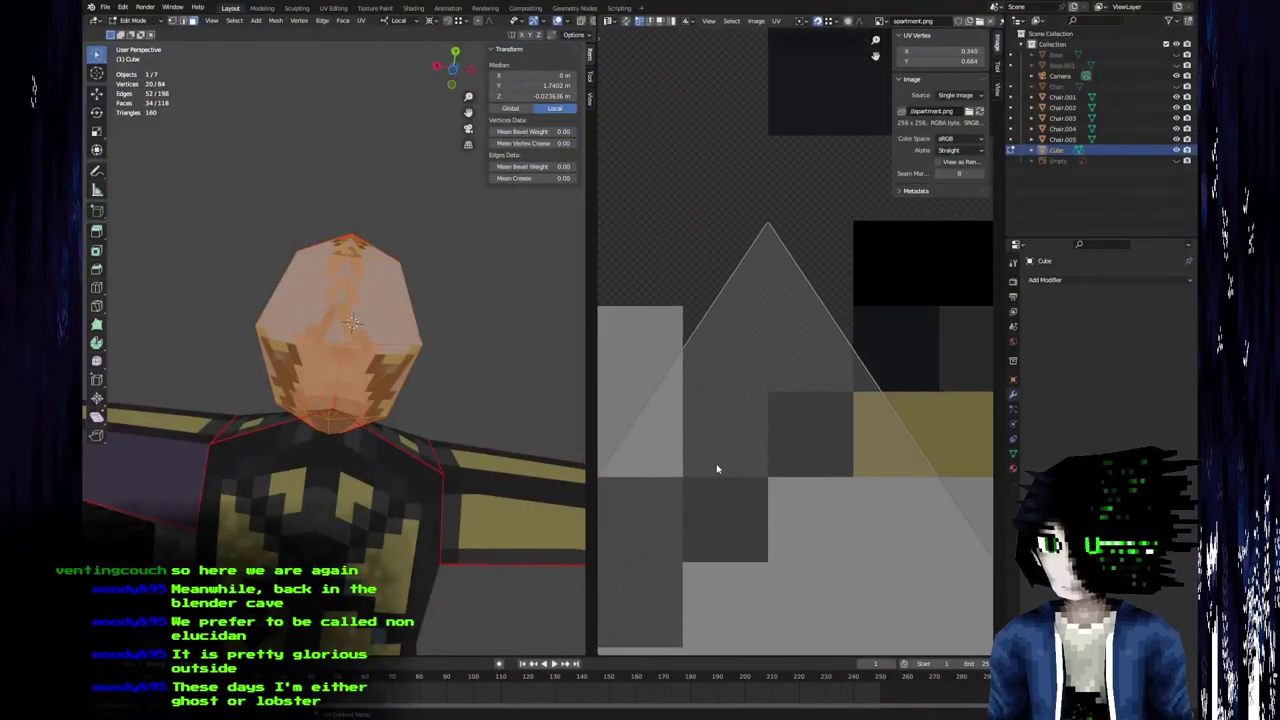
key("alt+Tab")
left_click_drag(368, 183, 368, 165)
key("ctrl+s")
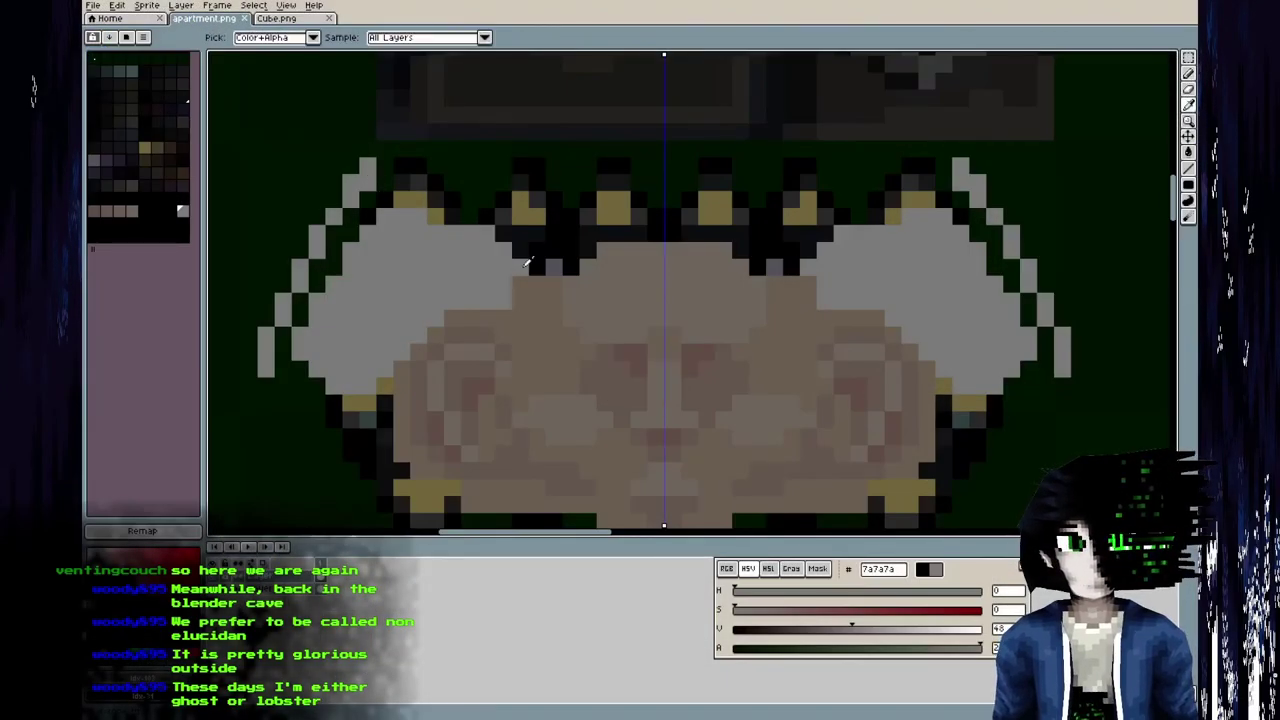
Compare the head UVs in Blender, outline the lower end of both hair areas with 7a7a7a in Aseprite, fill them, and save.
key("alt+Tab")
scroll(806, 334, "down", 5)
middle_click_drag(751, 346, 768, 214)
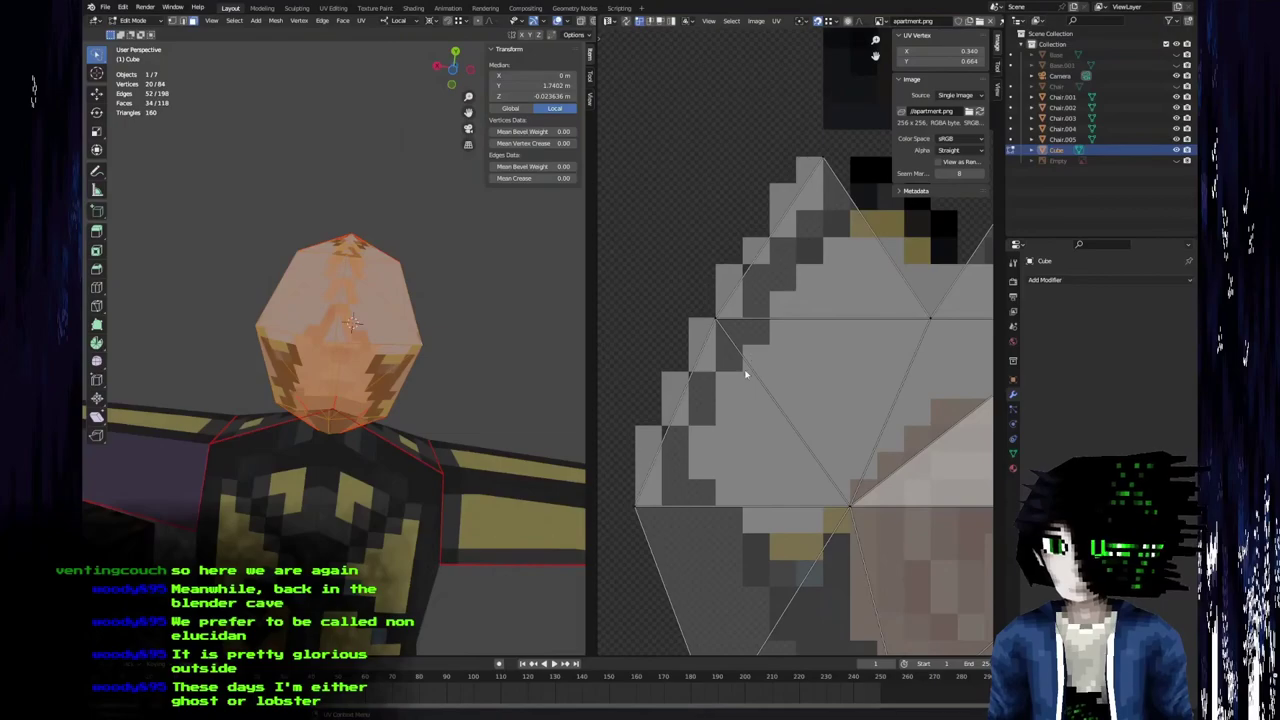
middle_click_drag(748, 374, 735, 254)
middle_click_drag(821, 440, 746, 326)
scroll(746, 326, "down", 2)
key("alt+Tab")
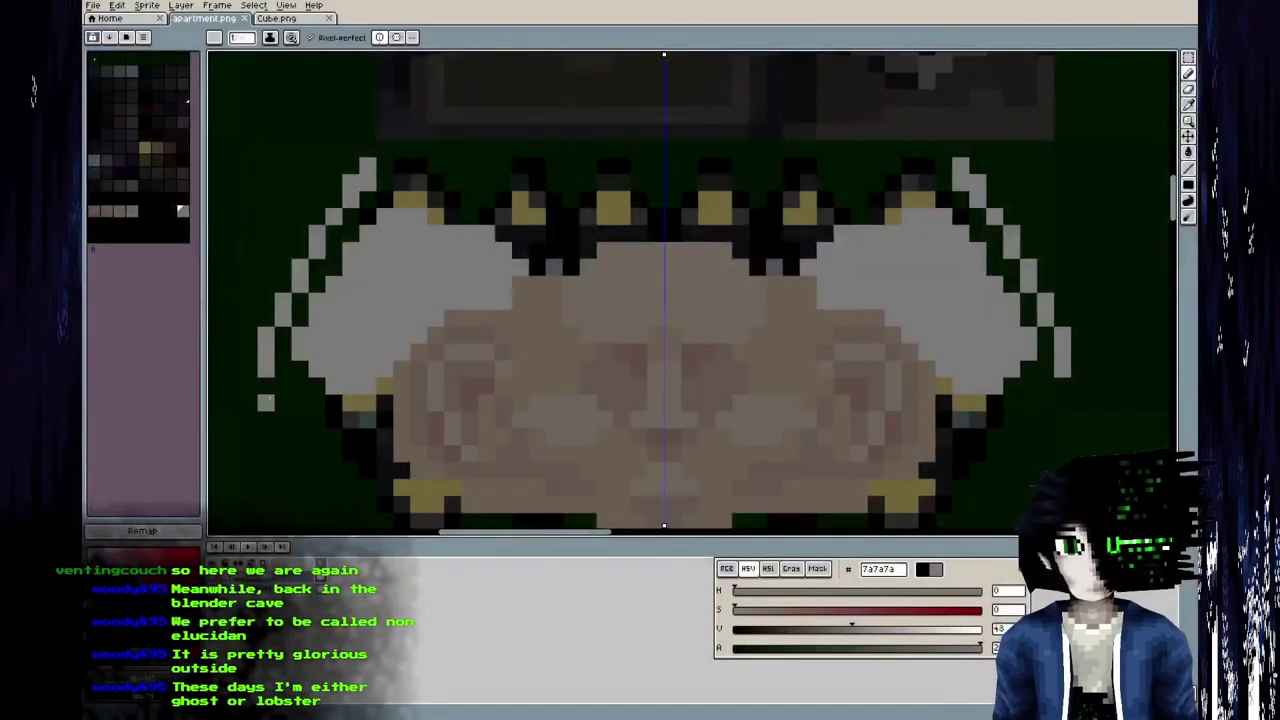
middle_click_drag(268, 392, 403, 204)
mouse_move(503, 204)
left_mouse_down()
mouse_move(485, 237)
mouse_move(419, 271)
mouse_move(403, 186)
left_mouse_up()
key("g")
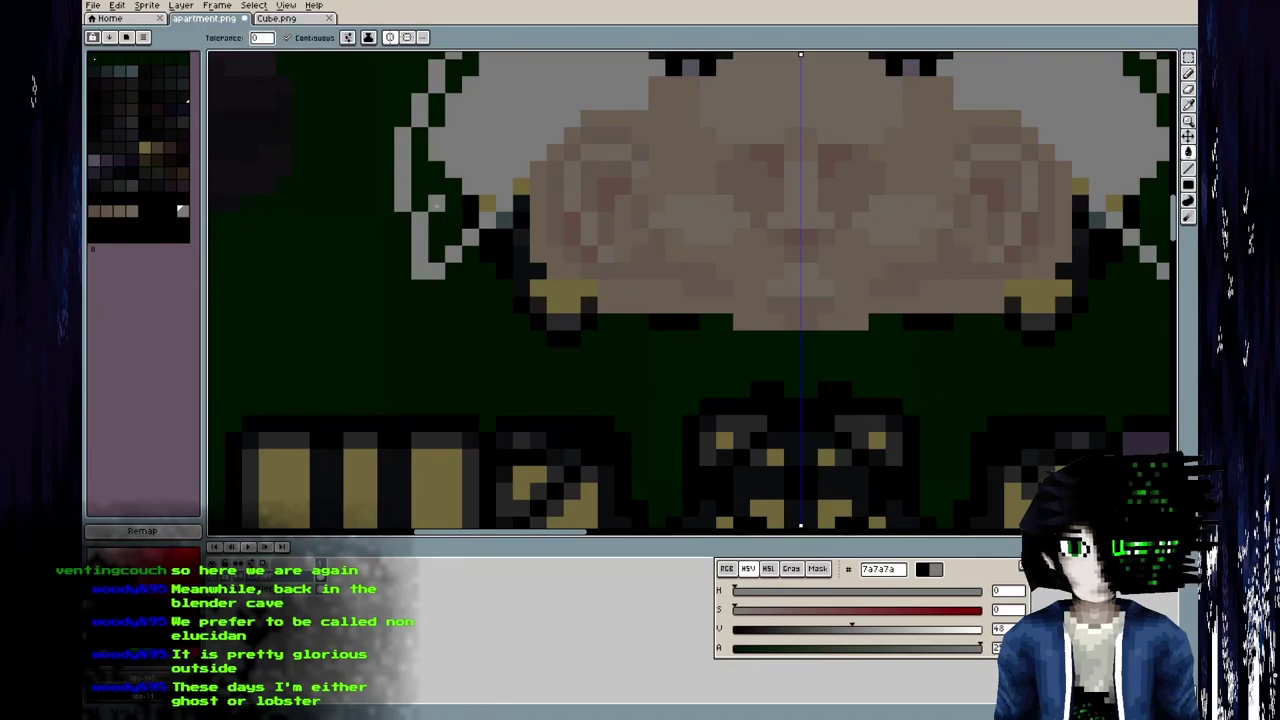
left_click(436, 204)
middle_click_drag(449, 255, 451, 271)
key("ctrl+s")
Extend the outer side edge of the hair one pixel lower with 7a7a7a, save, and reload the texture in Blender.
key("alt+Tab")
key("alt+r")
scroll(772, 412, "up", 2)
middle_click_drag(772, 412, 800, 442)
key("alt+Tab")
left_click(403, 236)
key("ctrl+s")
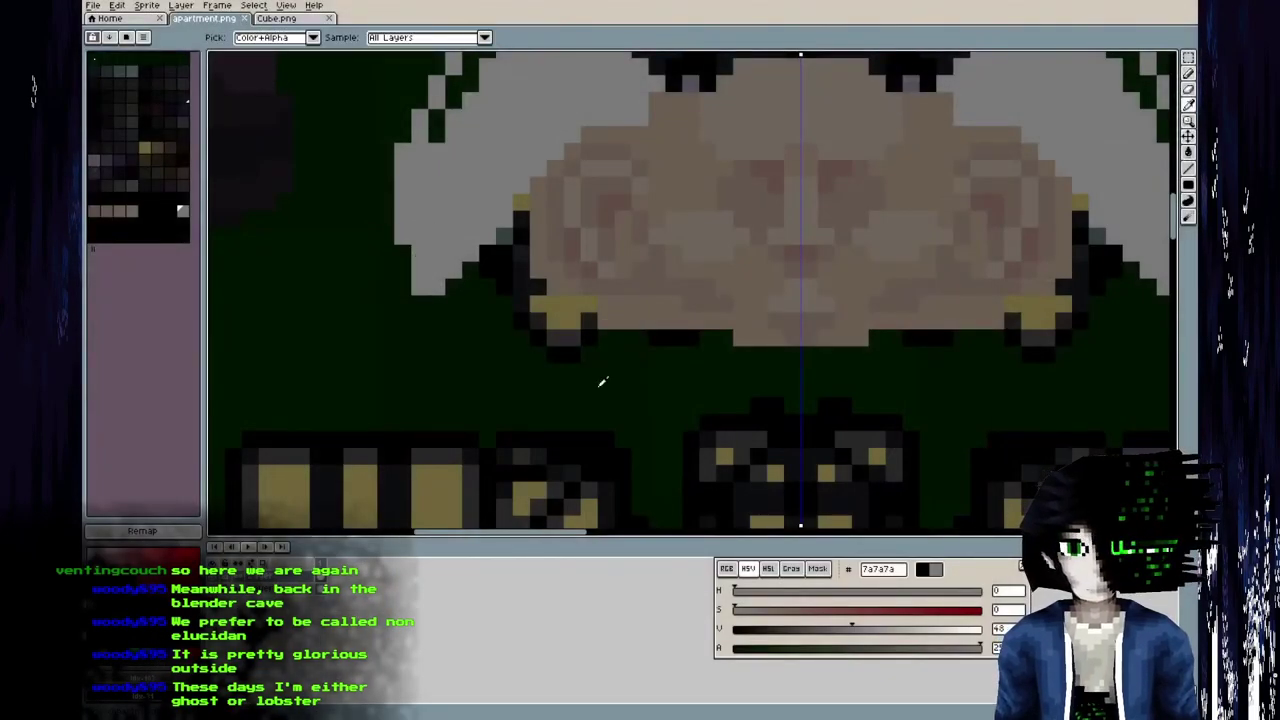
key("alt+Tab")
key("alt+r")
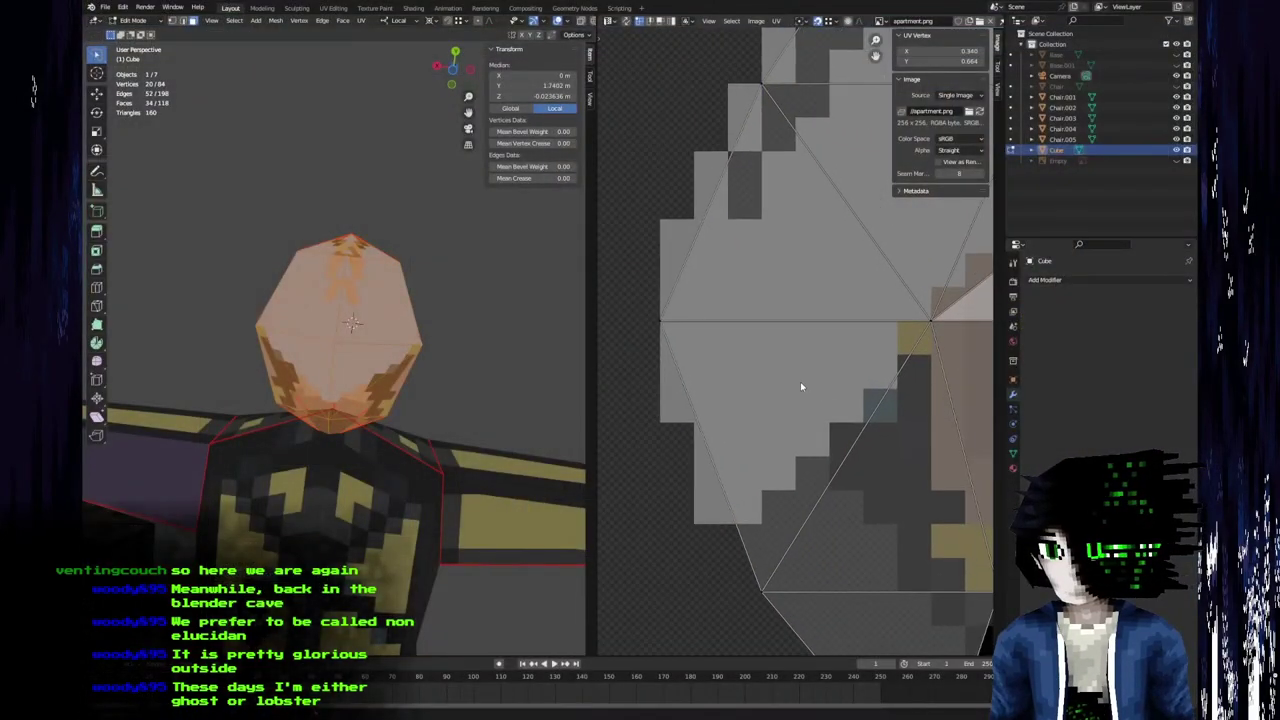
Inspect the area behind the ear in Blender, paint over the dark pixels there with 7a7a7a in Aseprite, and save.
middle_click_drag(326, 447, 430, 403)
scroll(420, 398, "up", 2)
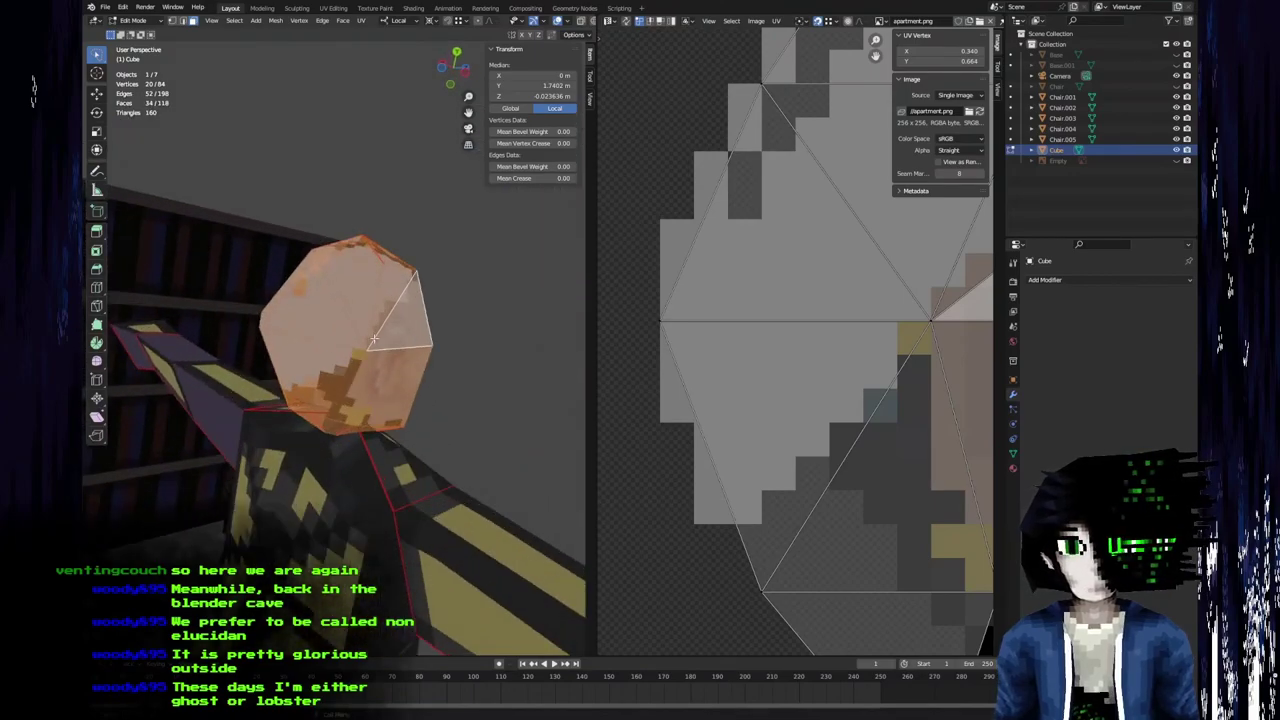
key("alt+Tab")
mouse_move(504, 237)
left_mouse_down()
mouse_move(470, 279)
mouse_move(501, 256)
left_mouse_up()
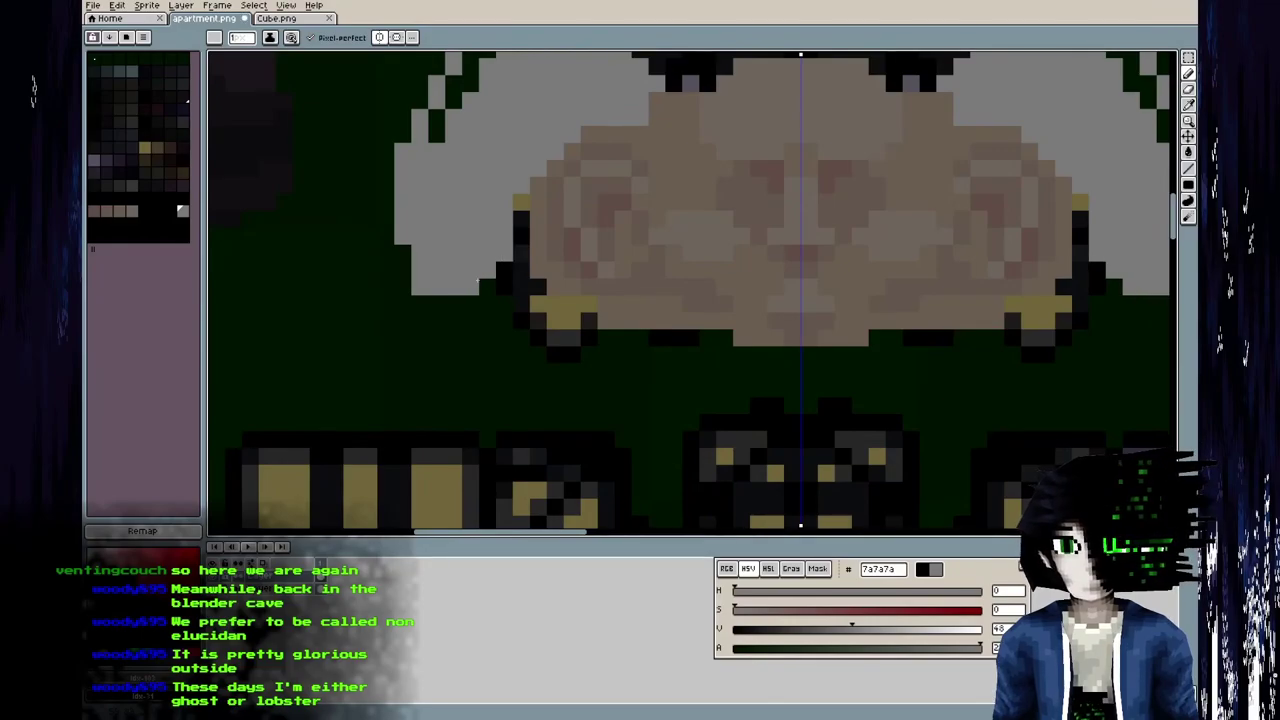
key("alt+Tab")
key("alt+Tab")
key("ctrl+s")
key("alt+Tab")
Check the back of the head in Blender, add a row of 7a7a7a pixels along the hair's lower edge in Aseprite, and save.
middle_click_drag(400, 337, 548, 434)
key("Tab")
scroll(329, 335, "down", 5)
scroll(417, 293, "up", 3)
key("alt+Tab")
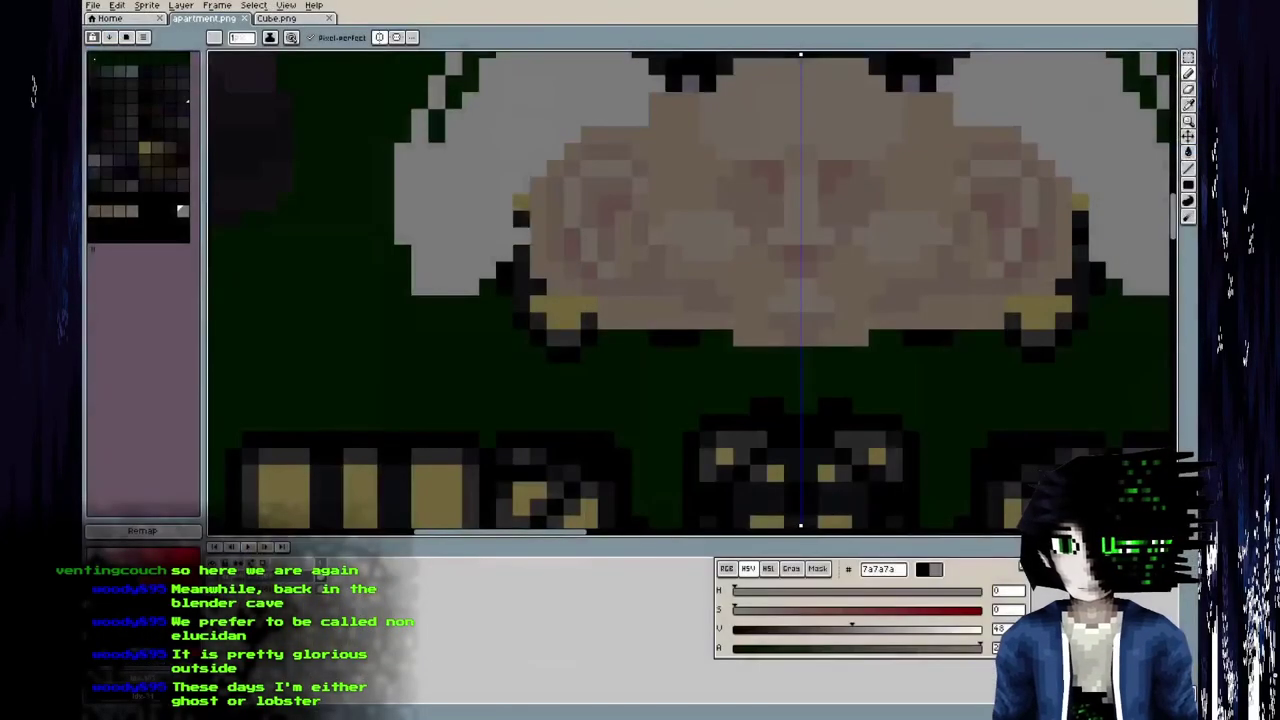
left_click(452, 304)
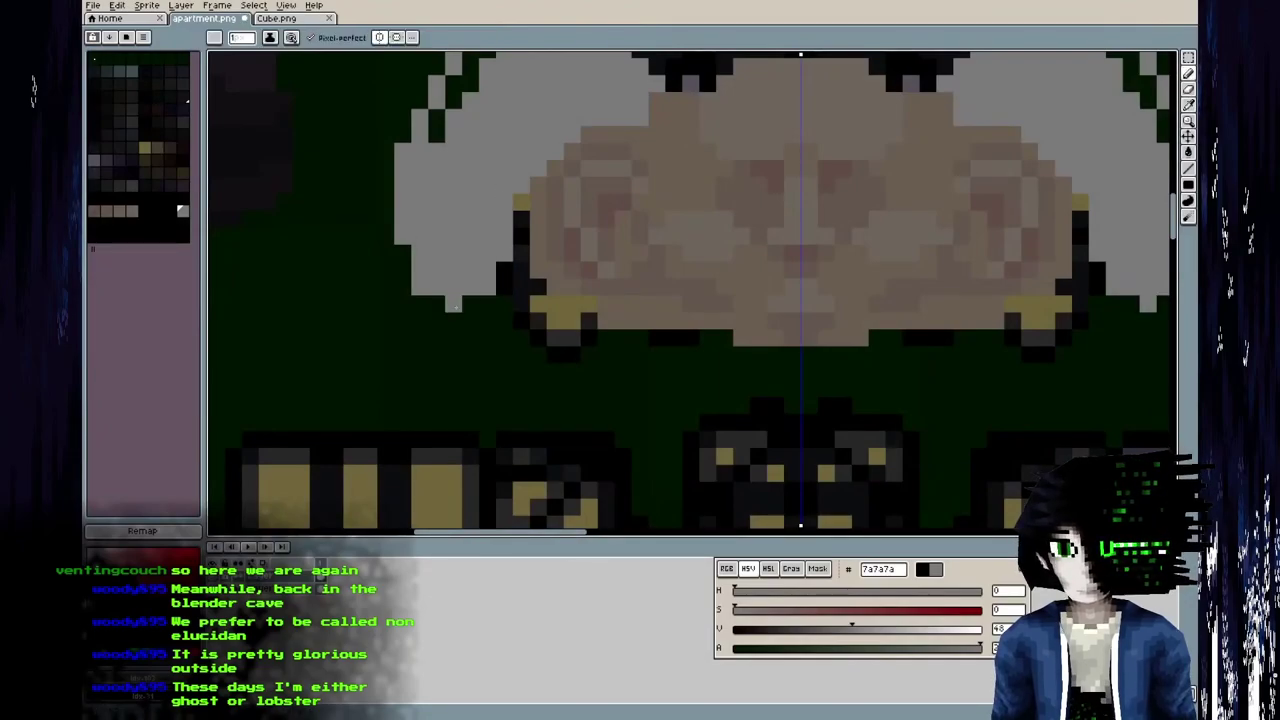
left_click_drag(421, 304, 437, 304)
key("ctrl+s")
key("alt+Tab")
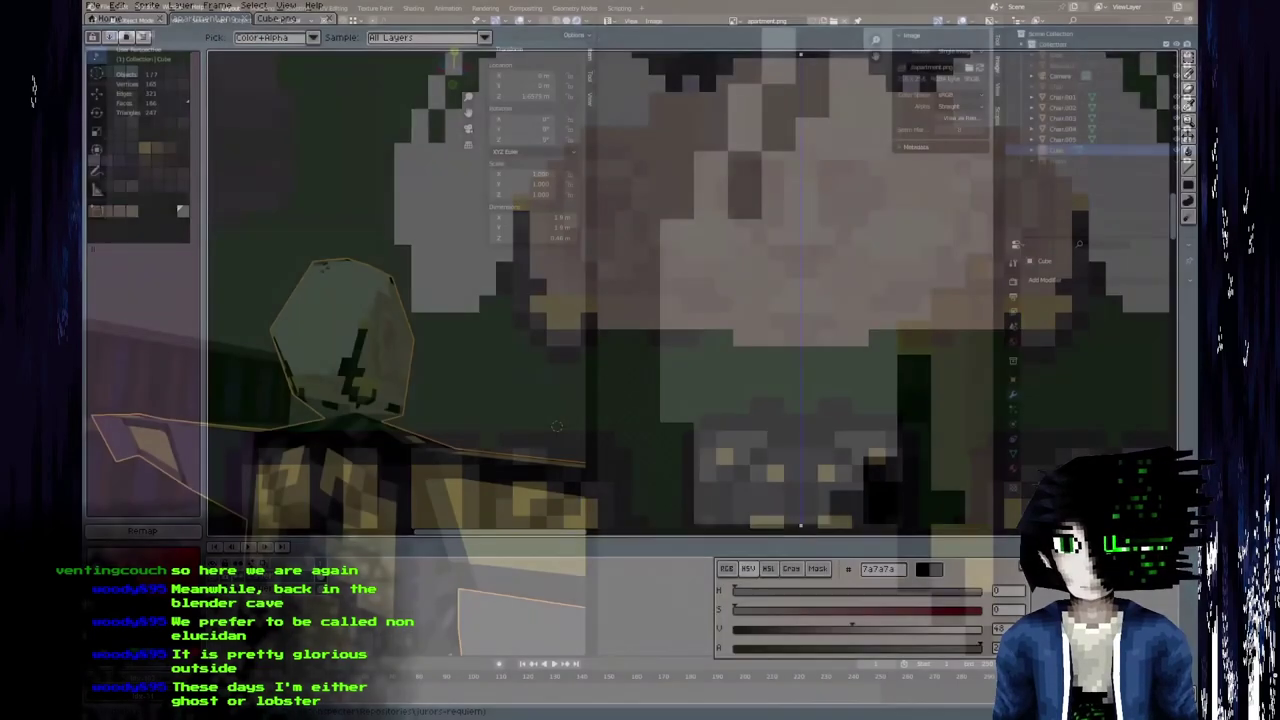
Examine the textured head from several angles in Blender and view the whole figure among the room's furniture.
middle_click_drag(163, 119, 239, 263)
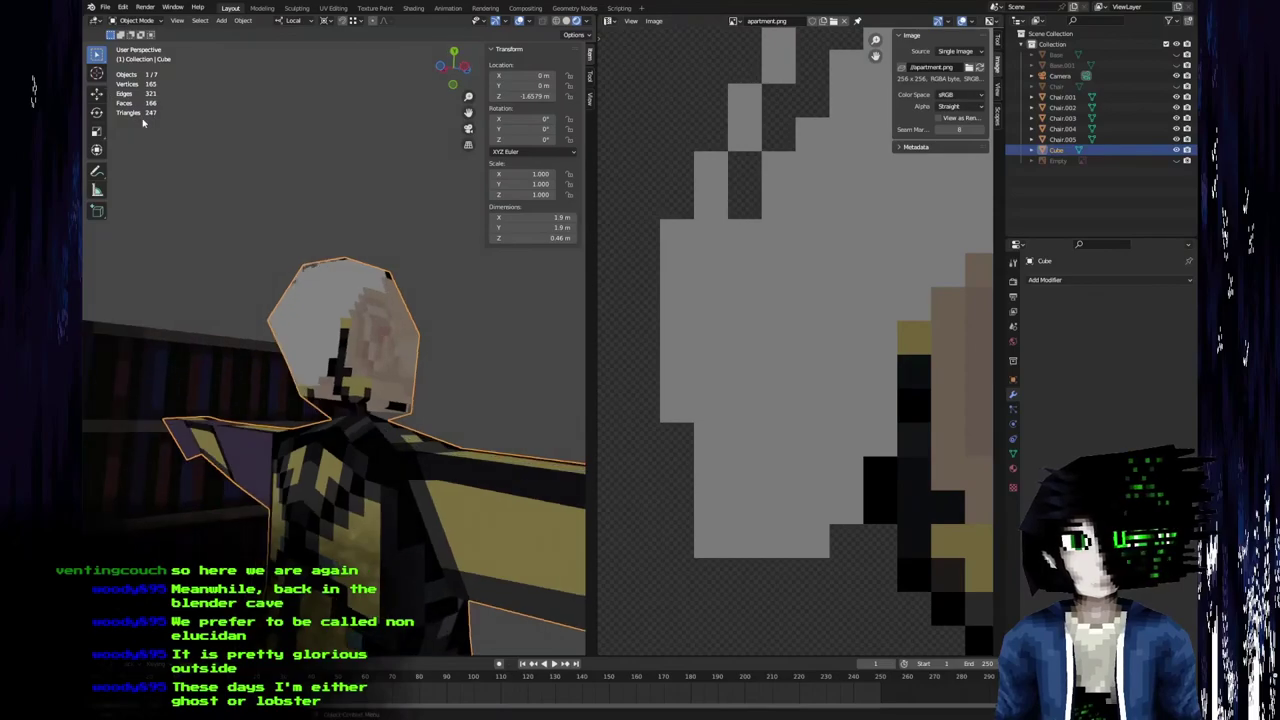
middle_click_drag(155, 119, 324, 442)
key("Tab")
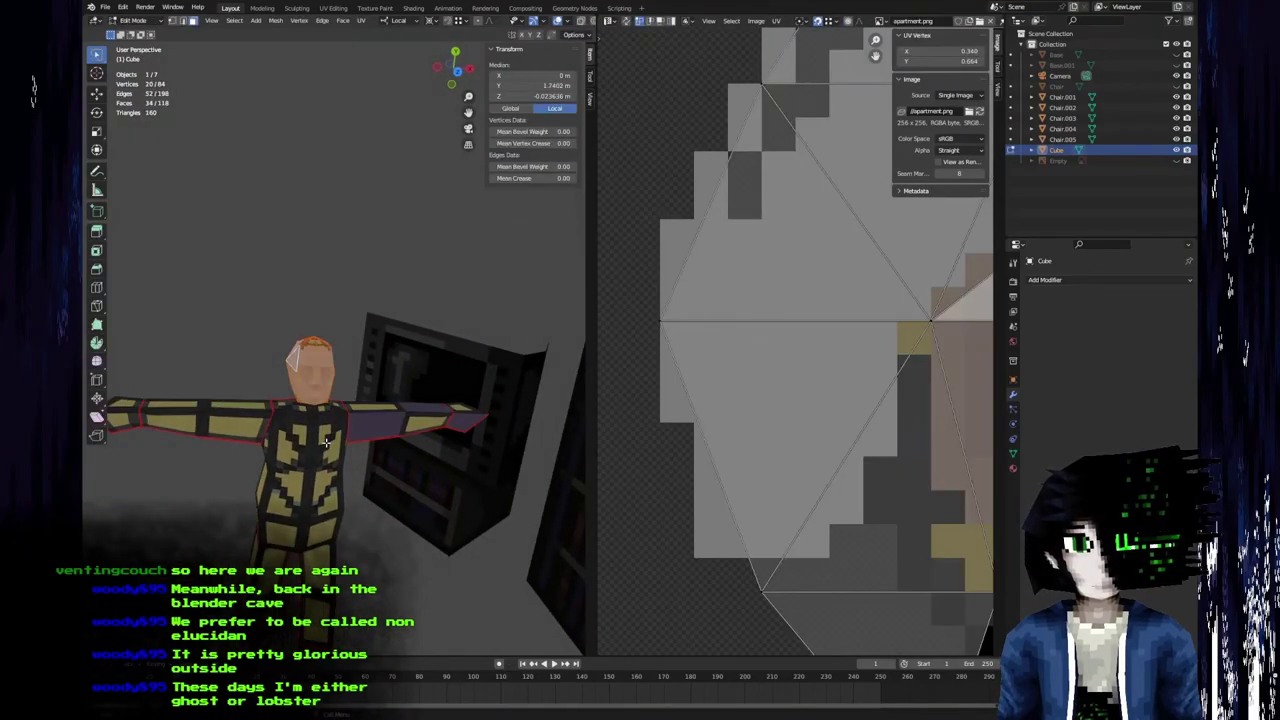
key("Tab")
scroll(450, 380, "down", 4)
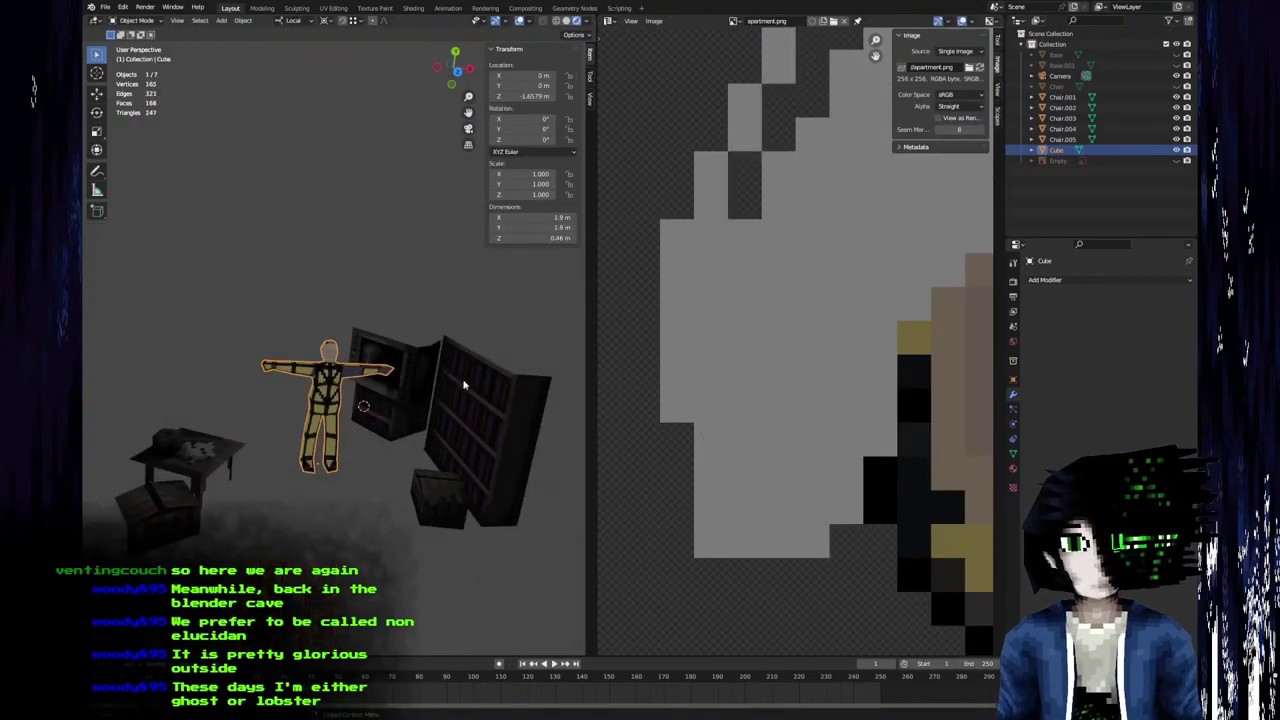
scroll(357, 387, "up", 5)
key("Tab")
key("Tab")
middle_click_drag(349, 370, 346, 334)
scroll(380, 345, "down", 6)
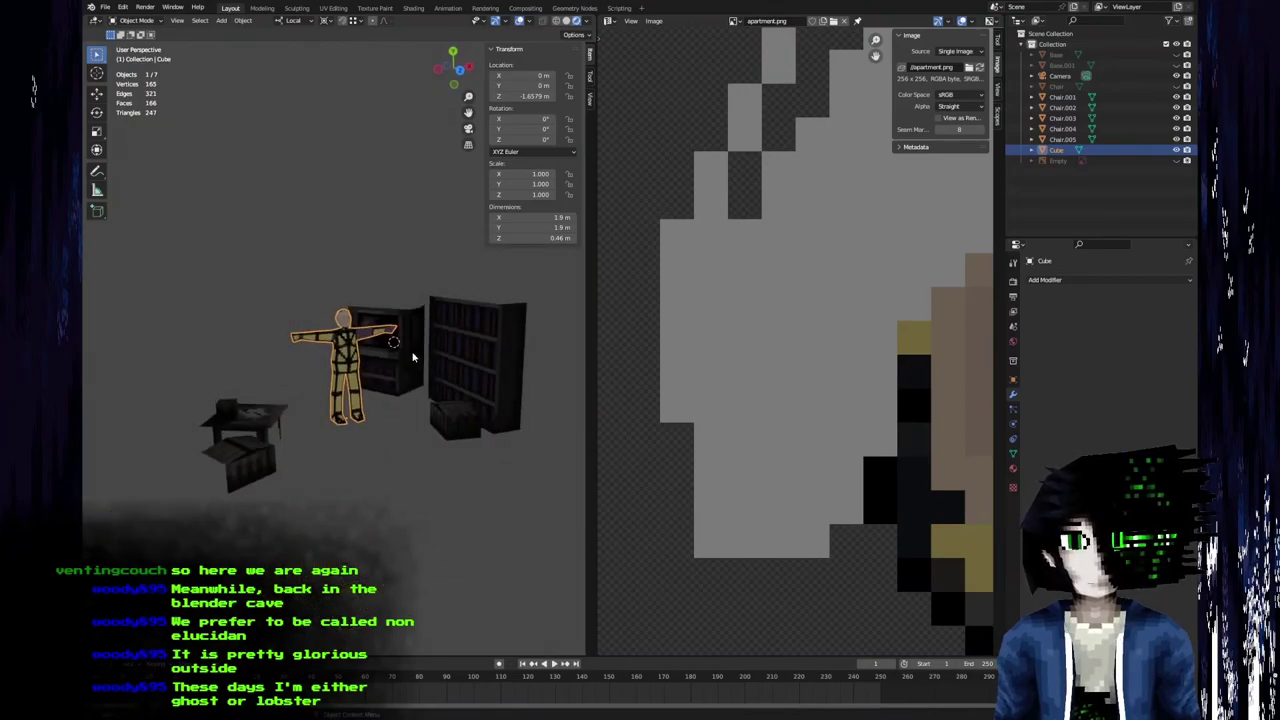
scroll(413, 355, "up", 3)
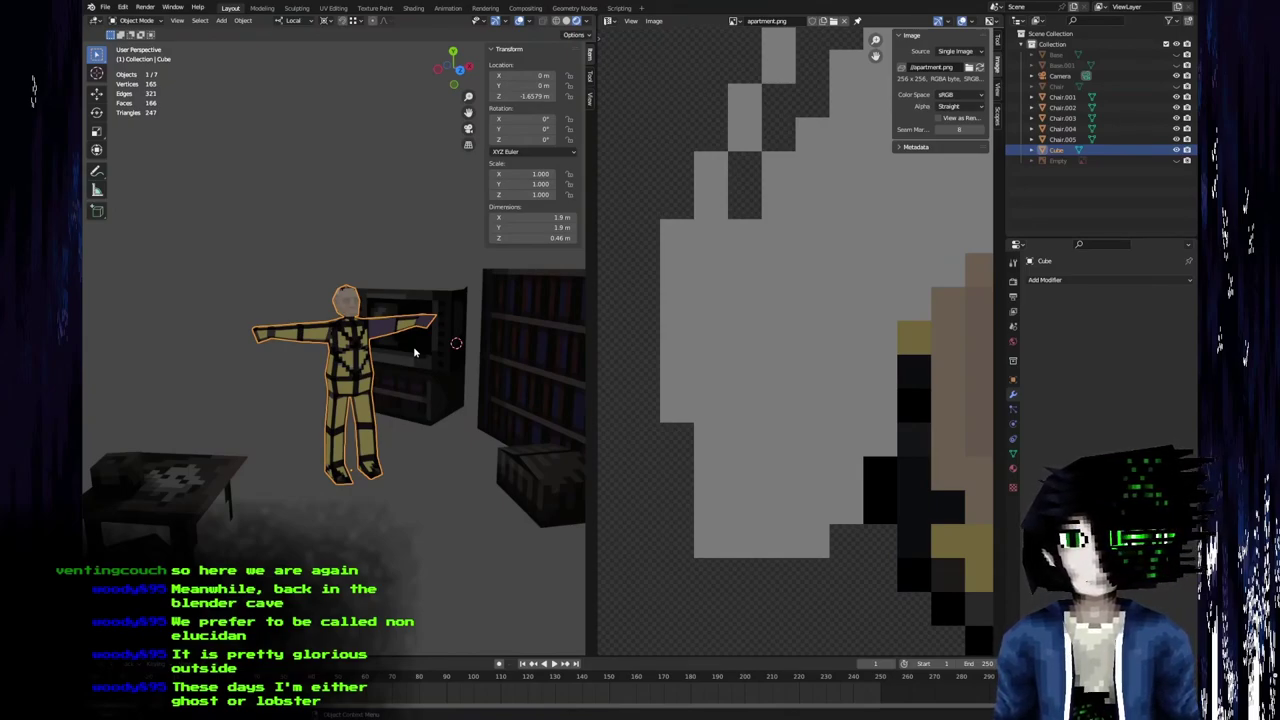
Deselect the figure to judge its hair without the outline, and reselect it for a close look at the head.
left_click(296, 274)
middle_click_drag(296, 274, 257, 297)
middle_click_drag(430, 390, 484, 379)
middle_click_drag(428, 321, 448, 340)
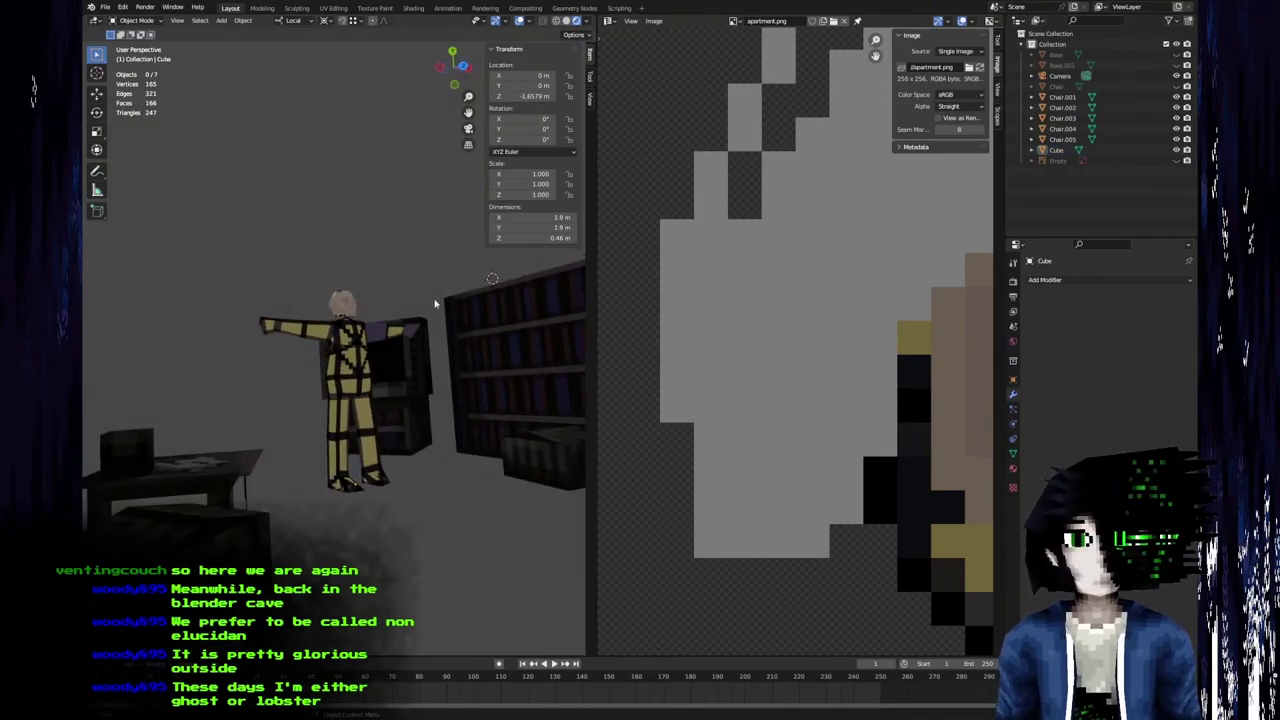
scroll(320, 348, "up", 4)
middle_click_drag(313, 339, 417, 362)
left_click(338, 335)
scroll(418, 413, "up", 4)
In Aseprite, fill the remaining gaps between the outer outline and the hair with 7a7a7a, and check the result in Blender.
key("alt+Tab")
left_click_drag(390, 203, 426, 126)
left_click(426, 127)
middle_click_drag(446, 145, 422, 230)
mouse_move(416, 191)
left_mouse_down()
mouse_move(450, 174)
mouse_move(466, 139)
mouse_move(588, 140)
mouse_move(581, 216)
mouse_move(569, 182)
mouse_move(535, 156)
mouse_move(551, 174)
mouse_move(450, 157)
mouse_move(521, 155)
mouse_move(503, 194)
left_mouse_up()
left_click(436, 184)
left_click(517, 190)
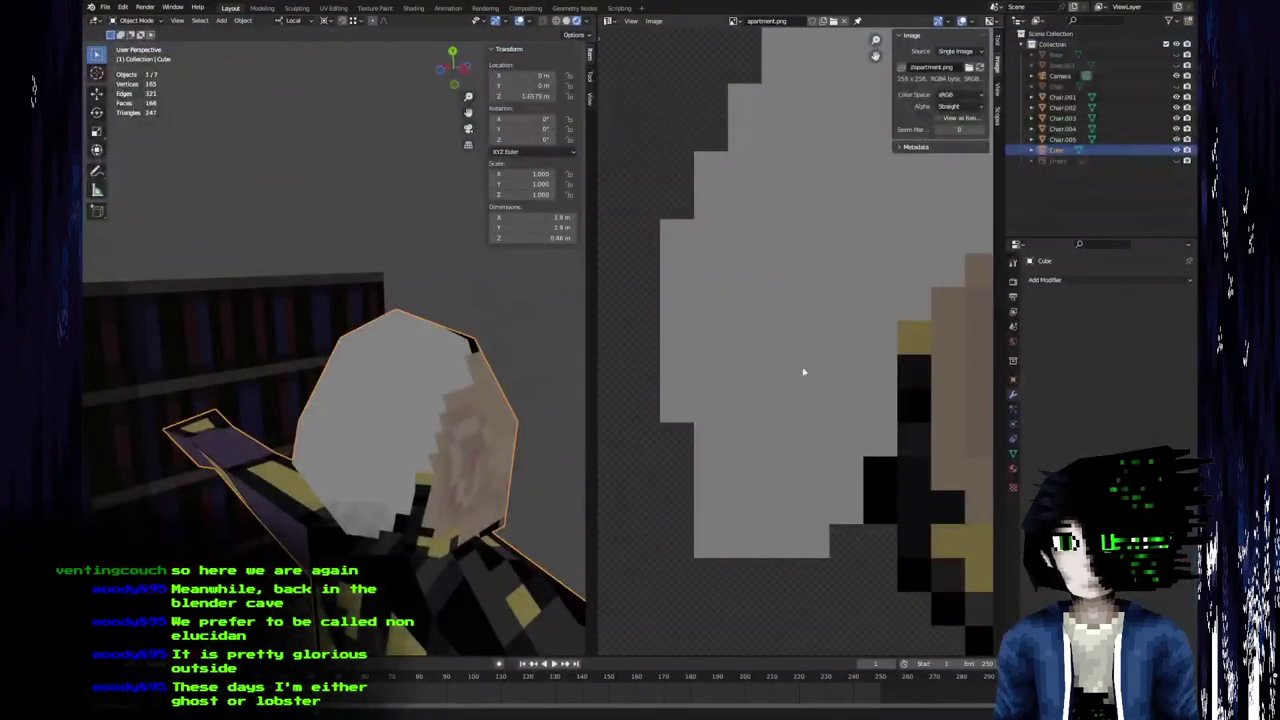
View the head's UVs in Blender's Edit Mode, and undo the grey fill across the upper edge of both hair areas in Aseprite.
left_click(479, 387)
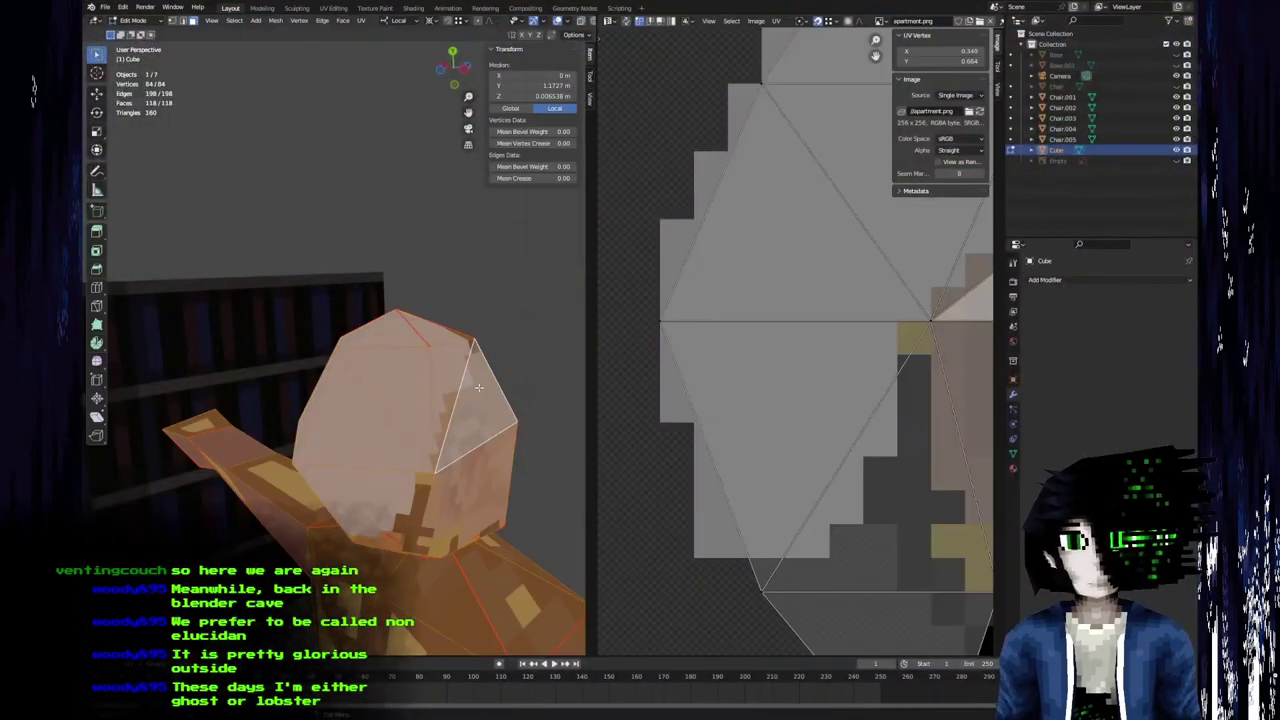
scroll(757, 374, "down", 4)
scroll(816, 288, "up", 5)
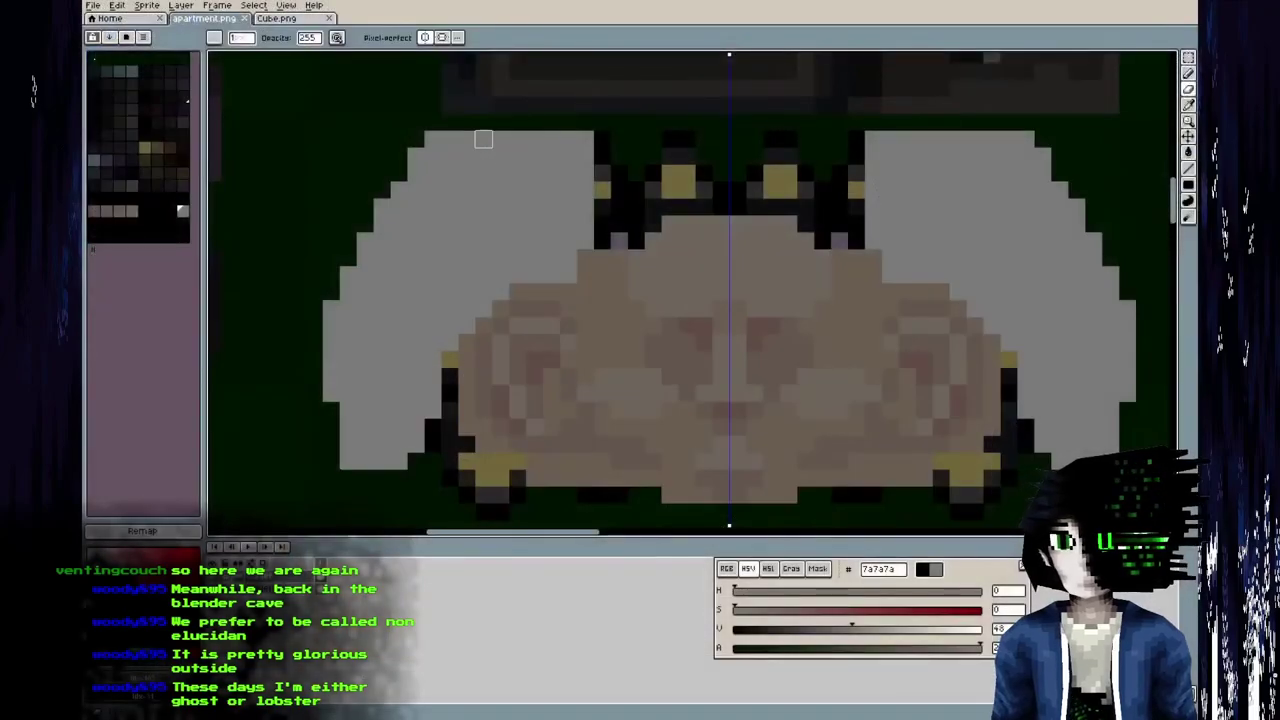
key("ctrl+z")
key("ctrl+z")
key("ctrl+z")
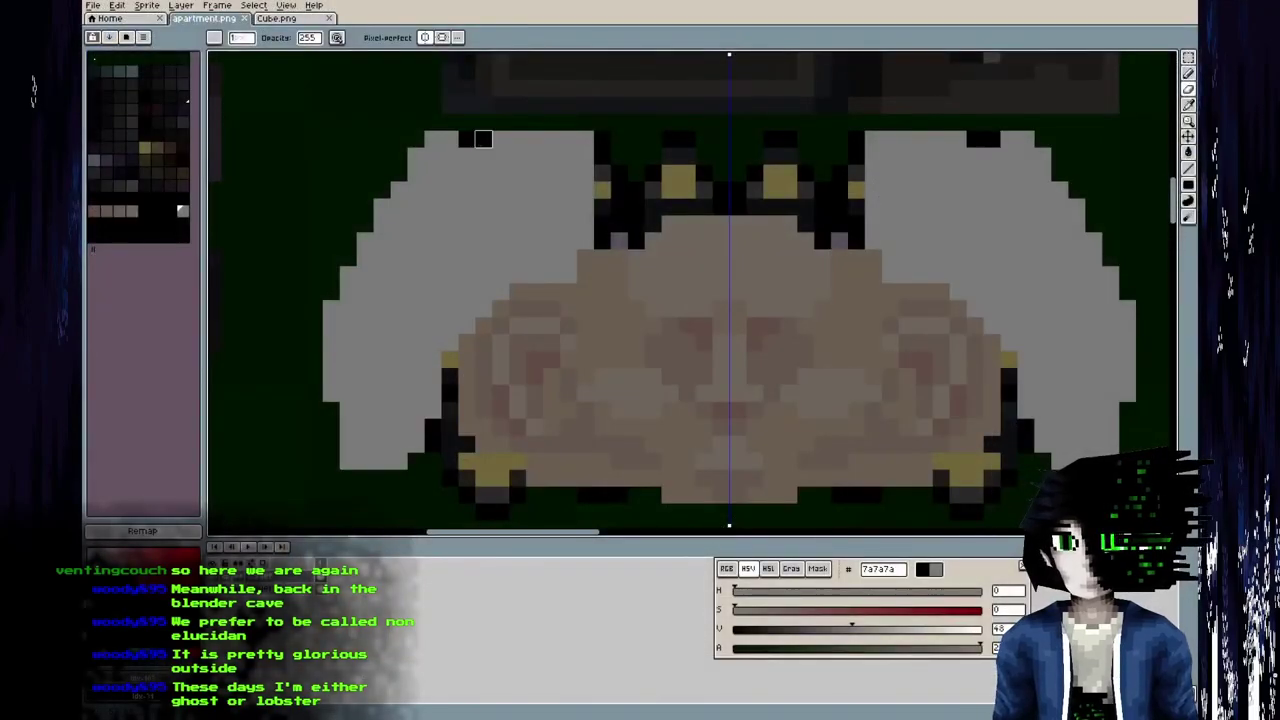
key("ctrl+z")
key("ctrl+z")
key("ctrl+z")
key("ctrl+z")
key("ctrl+z")
key("ctrl+z")
Widen and raise the inner hair spikes with 7a7a7a to match their UV tips, and cover the dark pixels beside the forehead.
key("i")
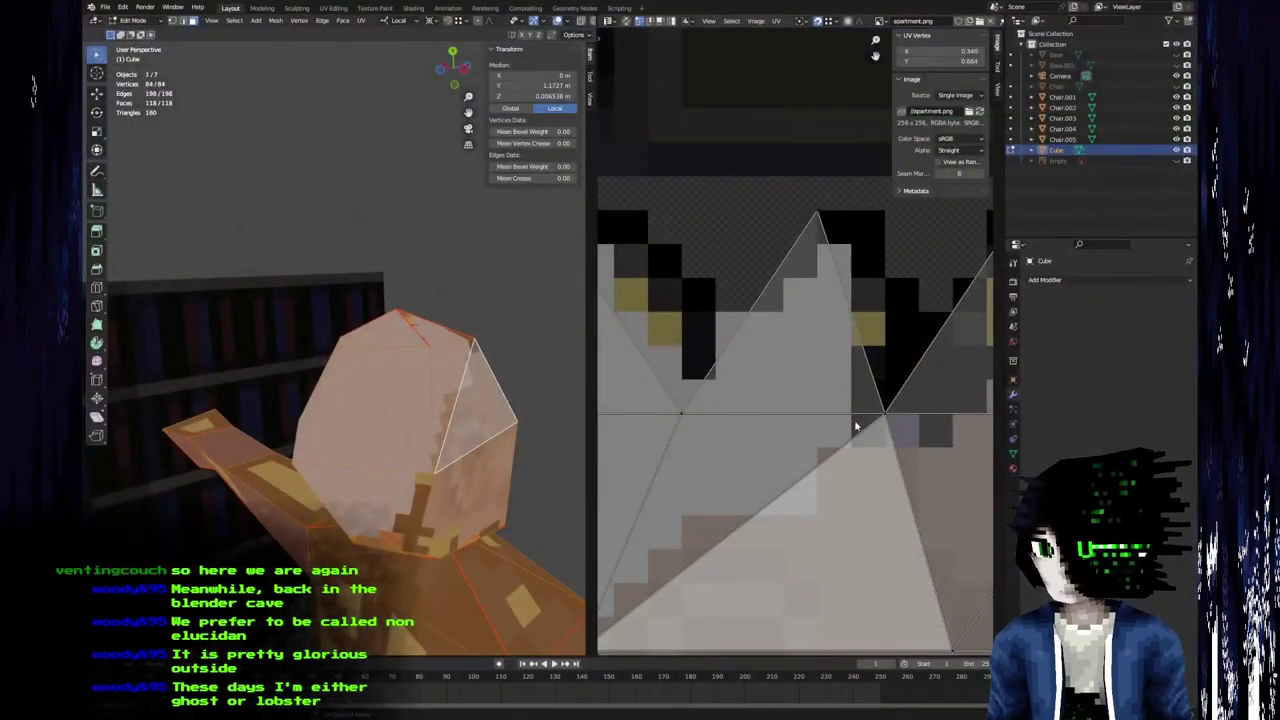
key("b")
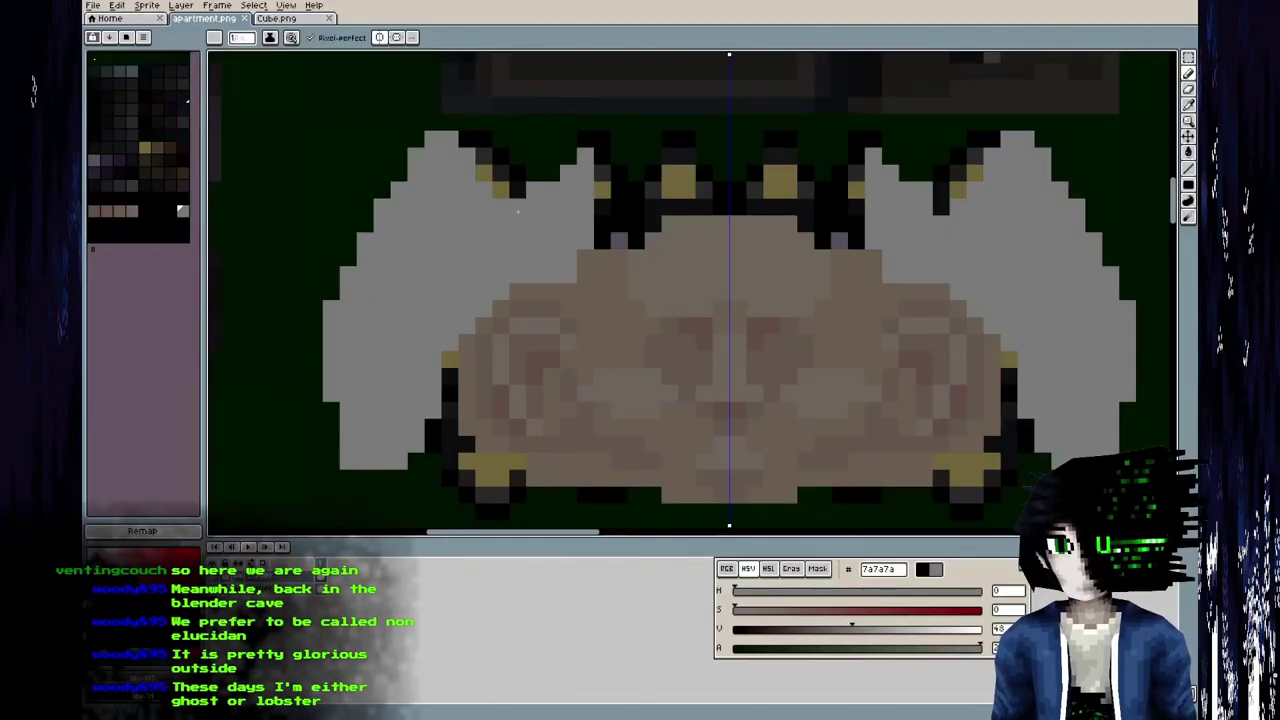
left_click(618, 172)
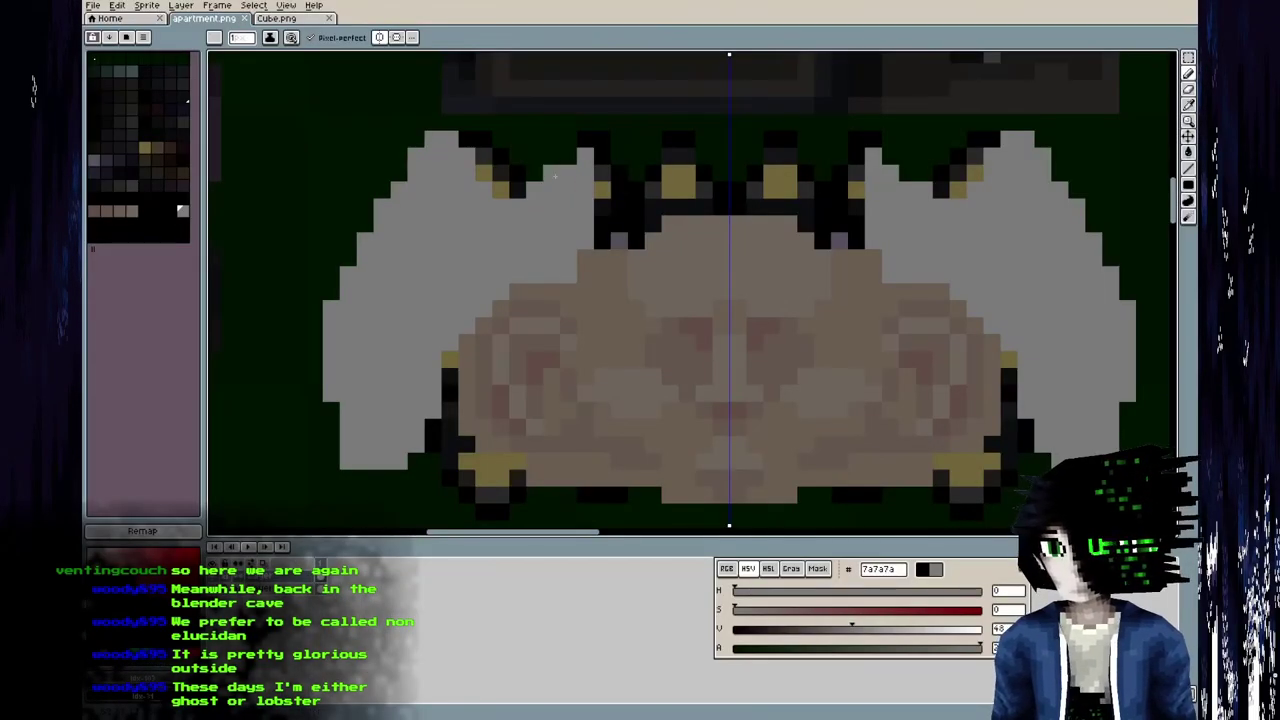
left_click(569, 156)
left_click(569, 141)
key("i")
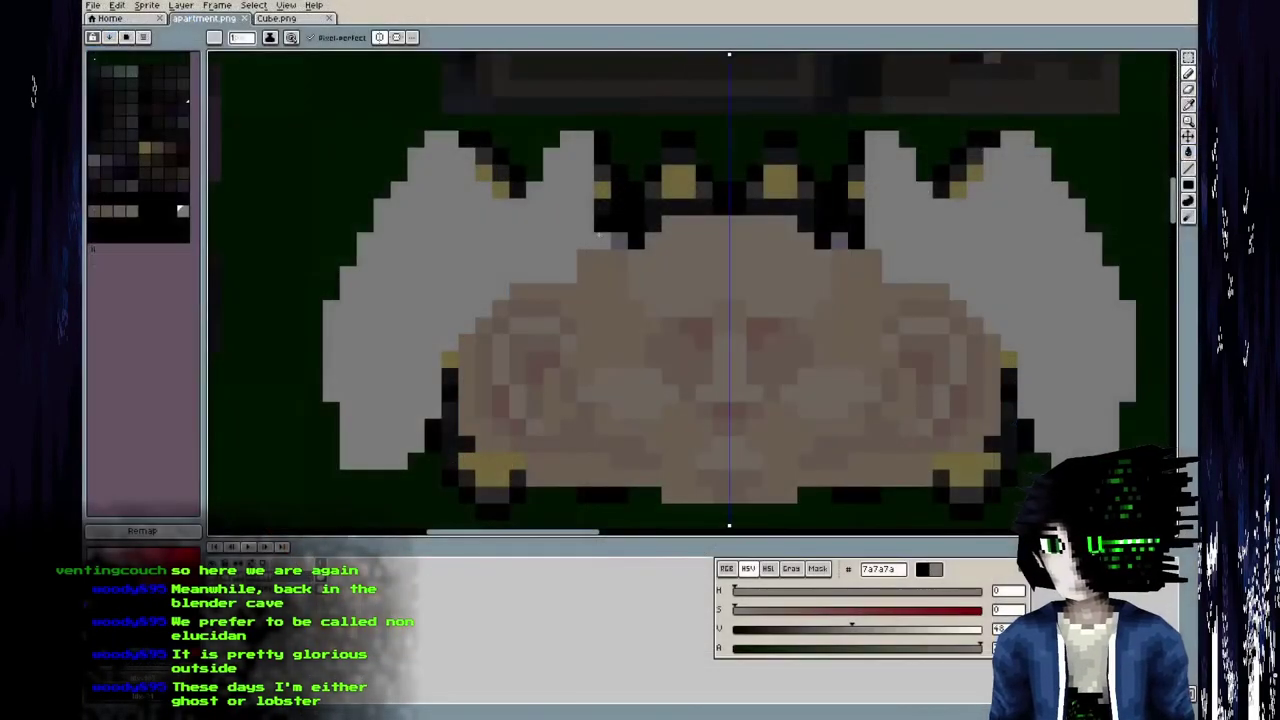
left_click_drag(603, 228, 599, 194)
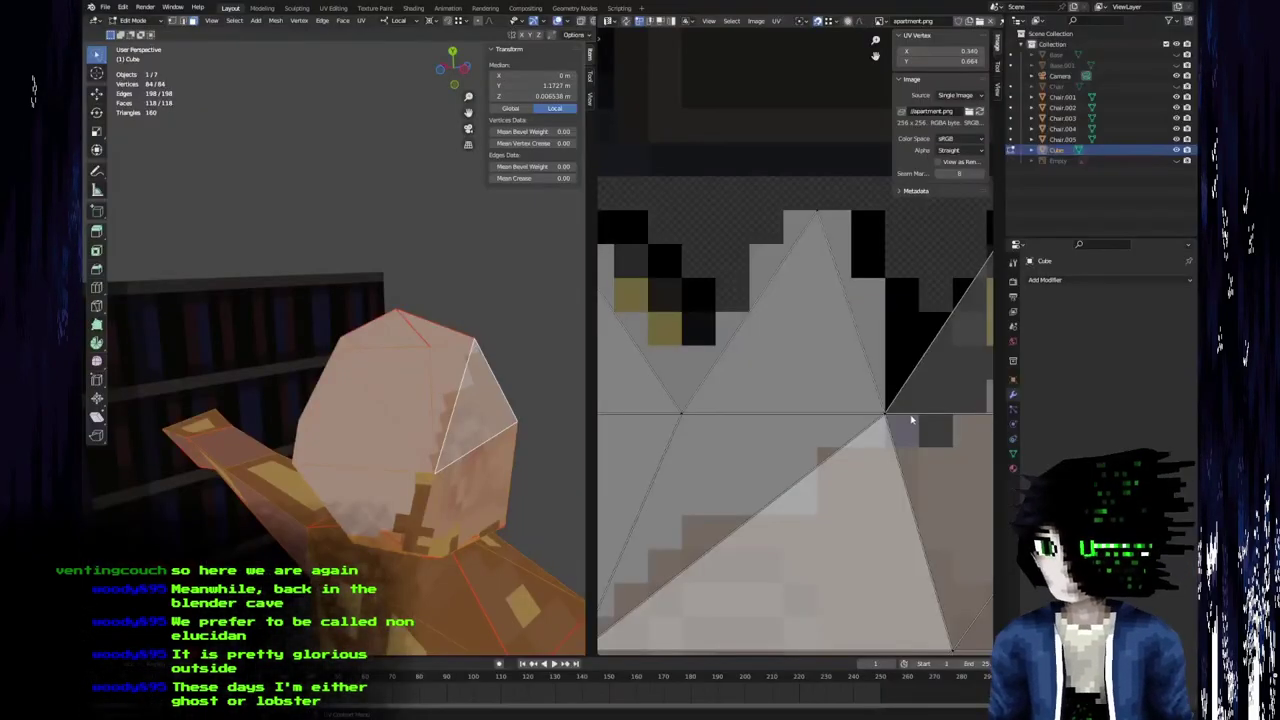
Reload the texture in Blender and examine how the head's crown and forehead map onto the UV layout.
key("alt+r")
middle_click_drag(907, 410, 835, 443)
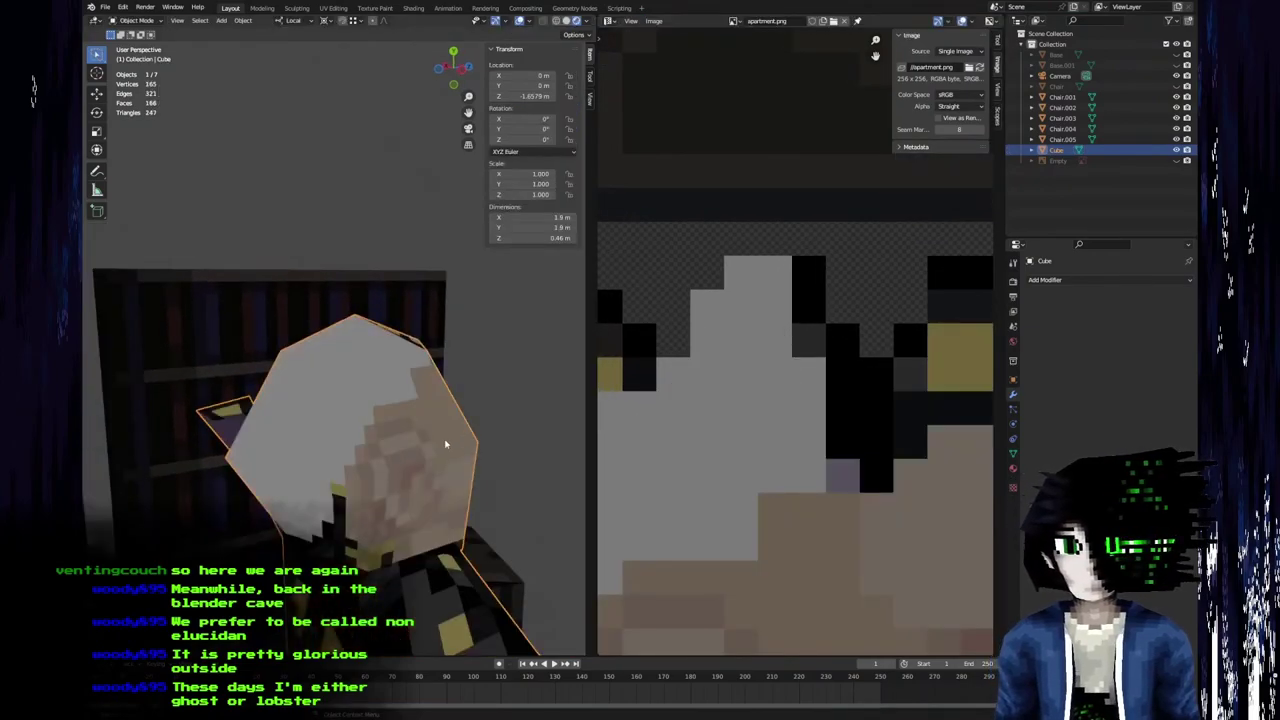
middle_click_drag(386, 432, 436, 482)
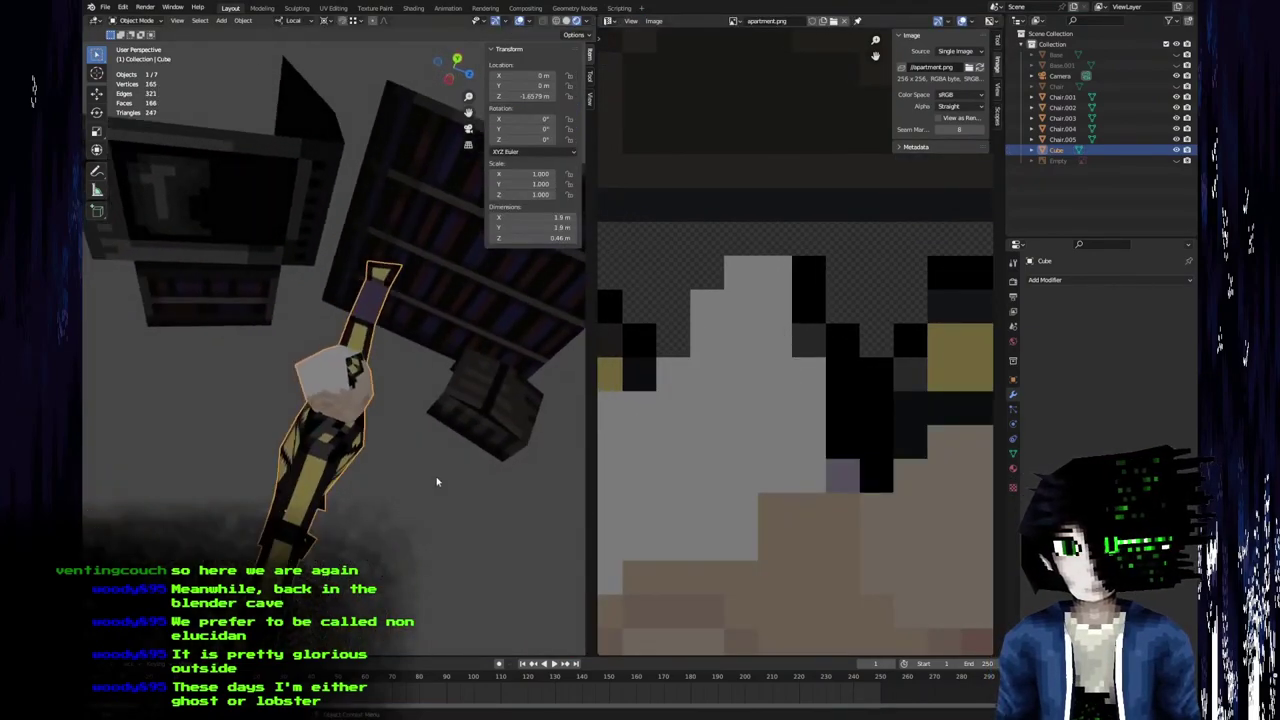
scroll(400, 475, "up", 5)
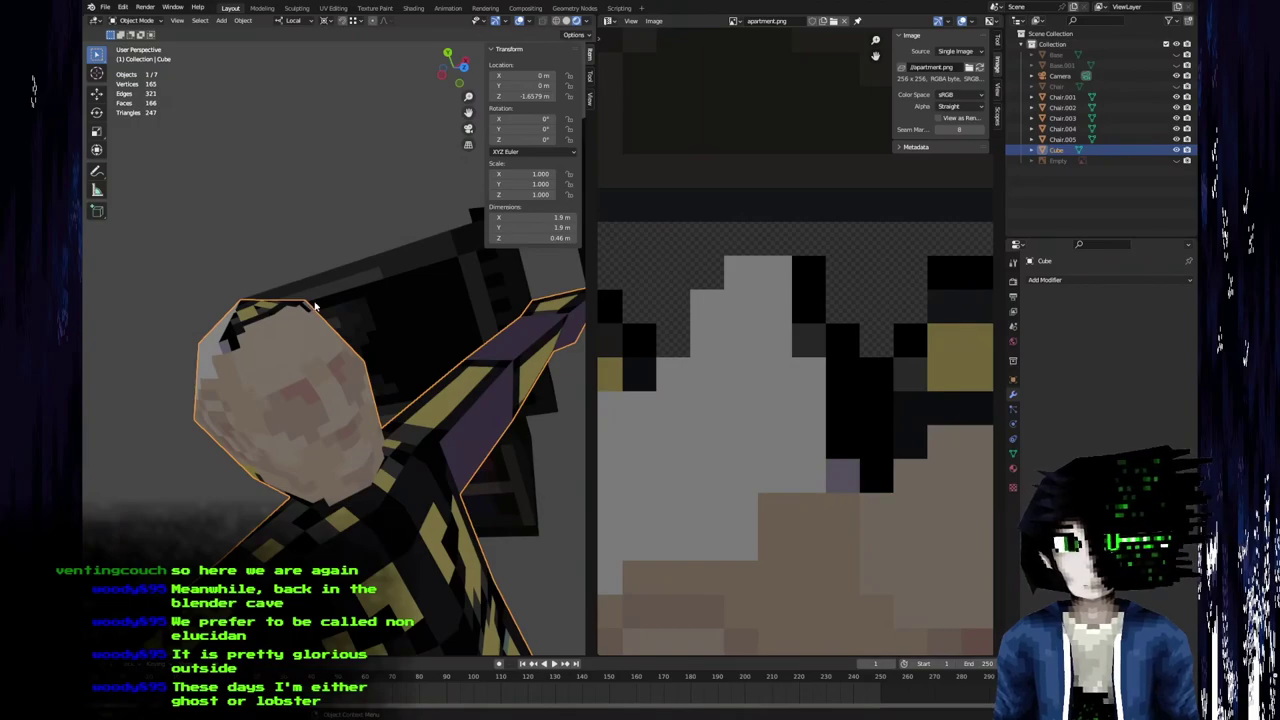
middle_click_drag(312, 311, 360, 440)
key("Tab")
middle_click_drag(930, 422, 782, 454)
middle_click_drag(326, 505, 307, 449)
In Aseprite, draw a stepped 7a7a7a arc above the forehead joining both hair areas, save, and compare it in Blender.
key("alt+Tab")
middle_click_drag(734, 349, 744, 347)
key("b")
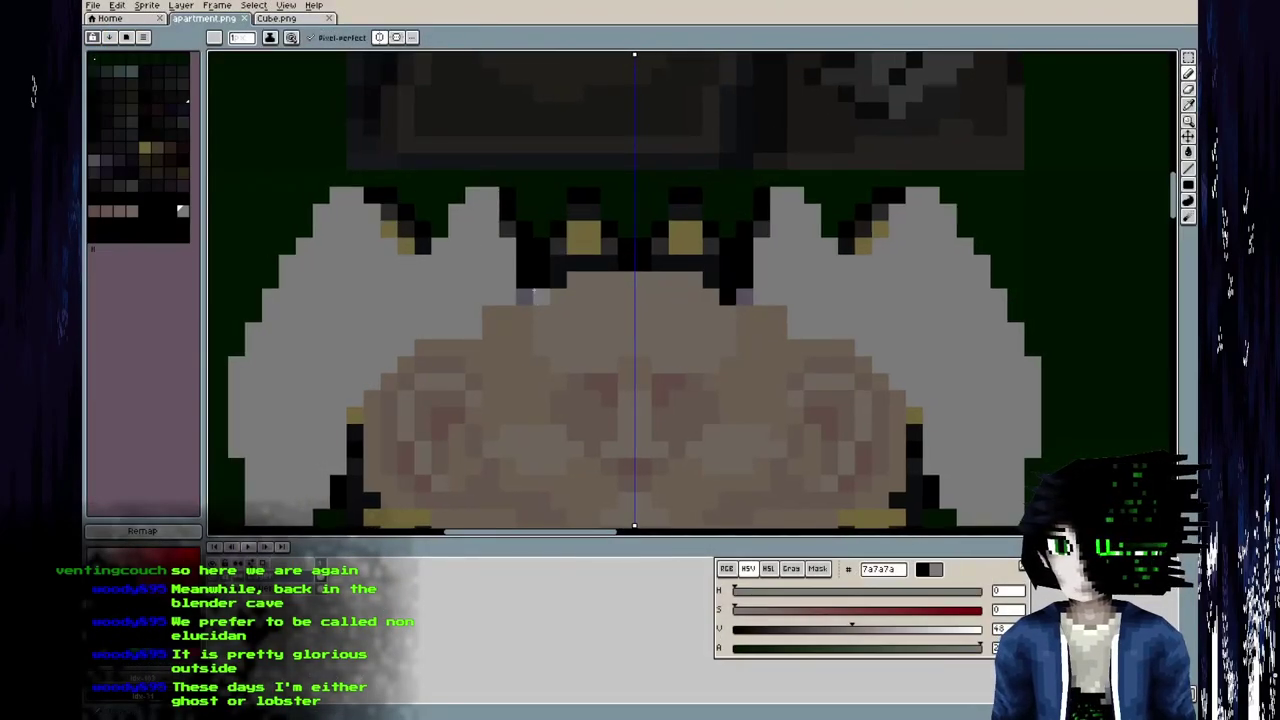
mouse_move(537, 297)
left_mouse_down()
mouse_move(590, 230)
mouse_move(625, 233)
left_mouse_up()
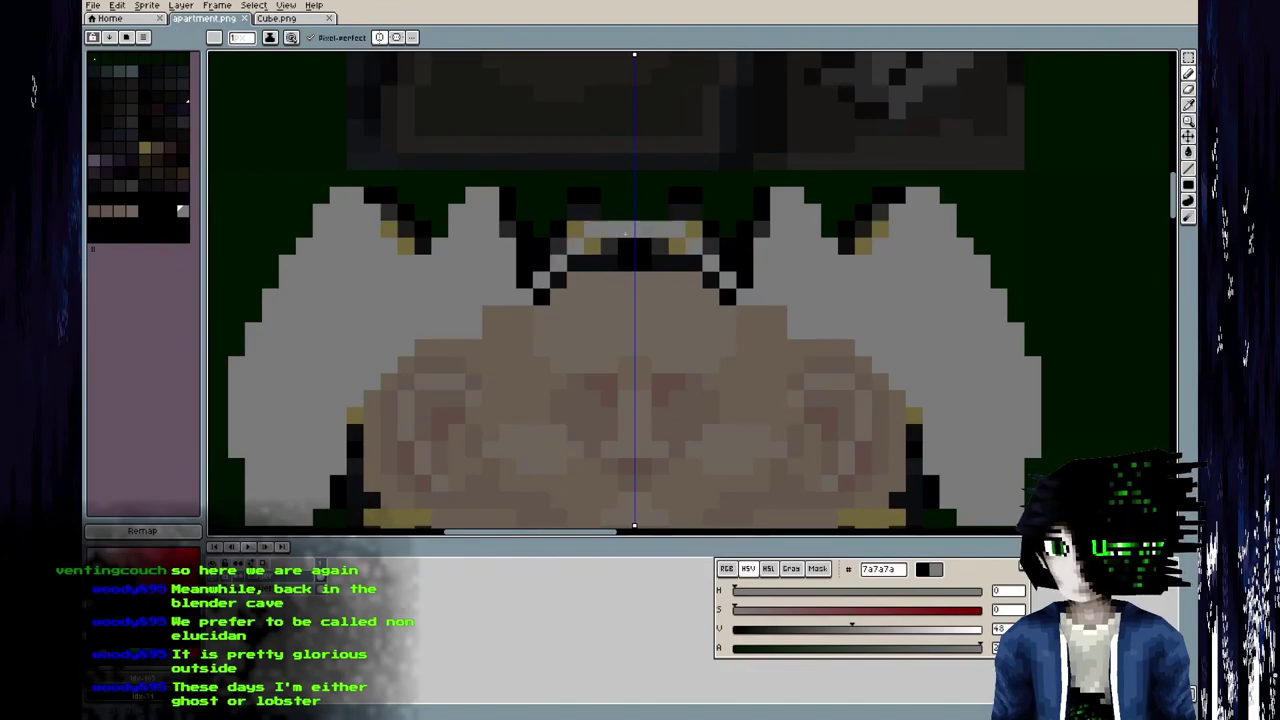
key("ctrl+s")
key("alt+Tab")
middle_click_drag(474, 358, 396, 462)
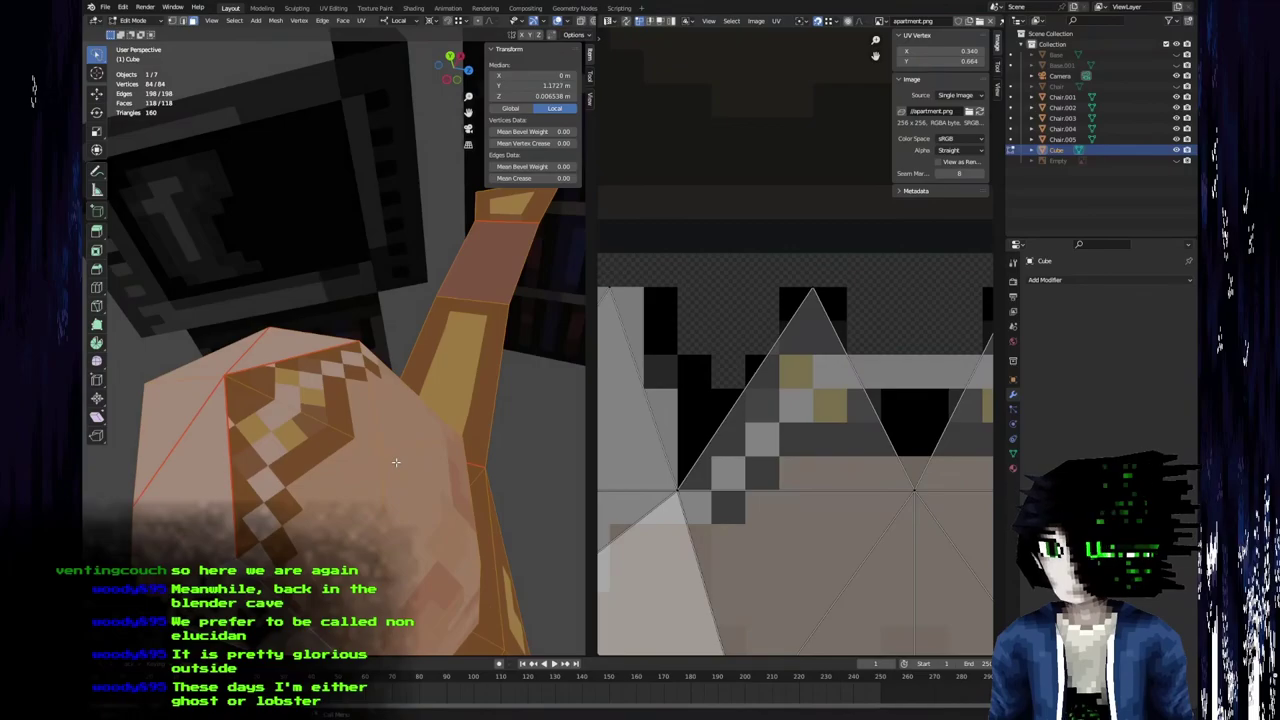
Thicken the 7a7a7a arc above the forehead outward toward the UV tips seen in Blender, and save.
key("alt+Tab")
left_click_drag(525, 280, 570, 229)
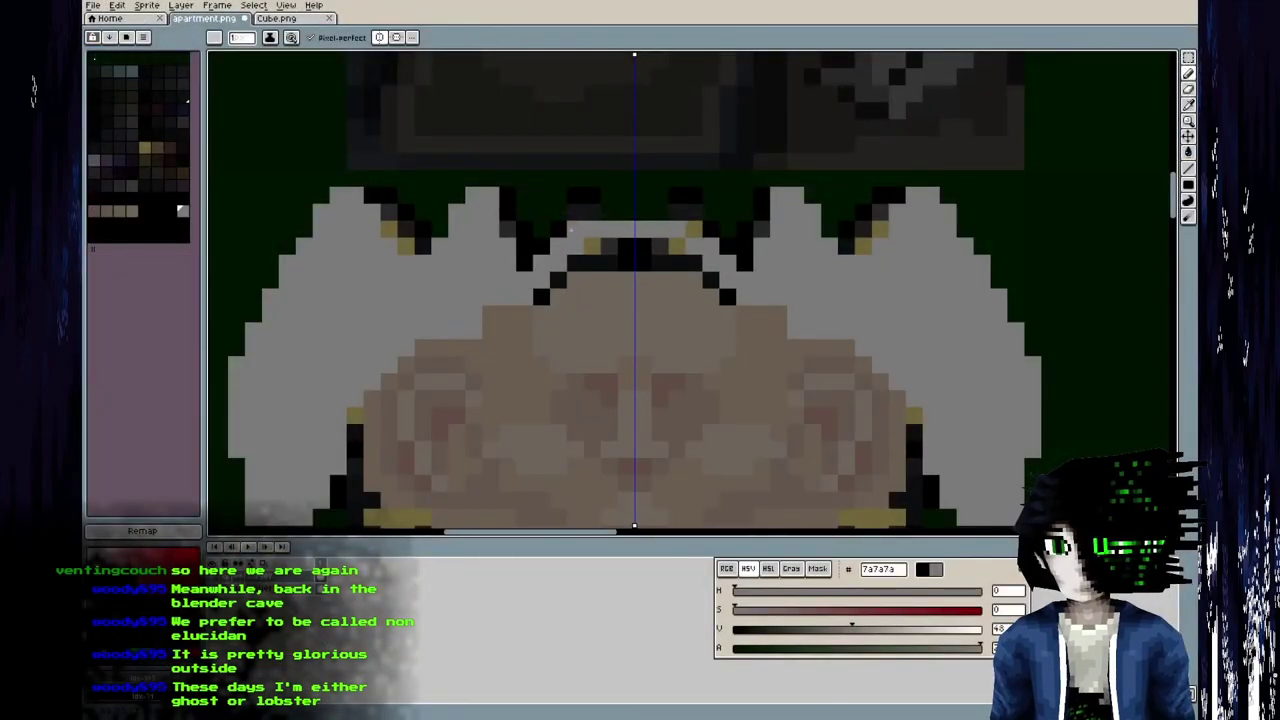
key("alt+Tab")
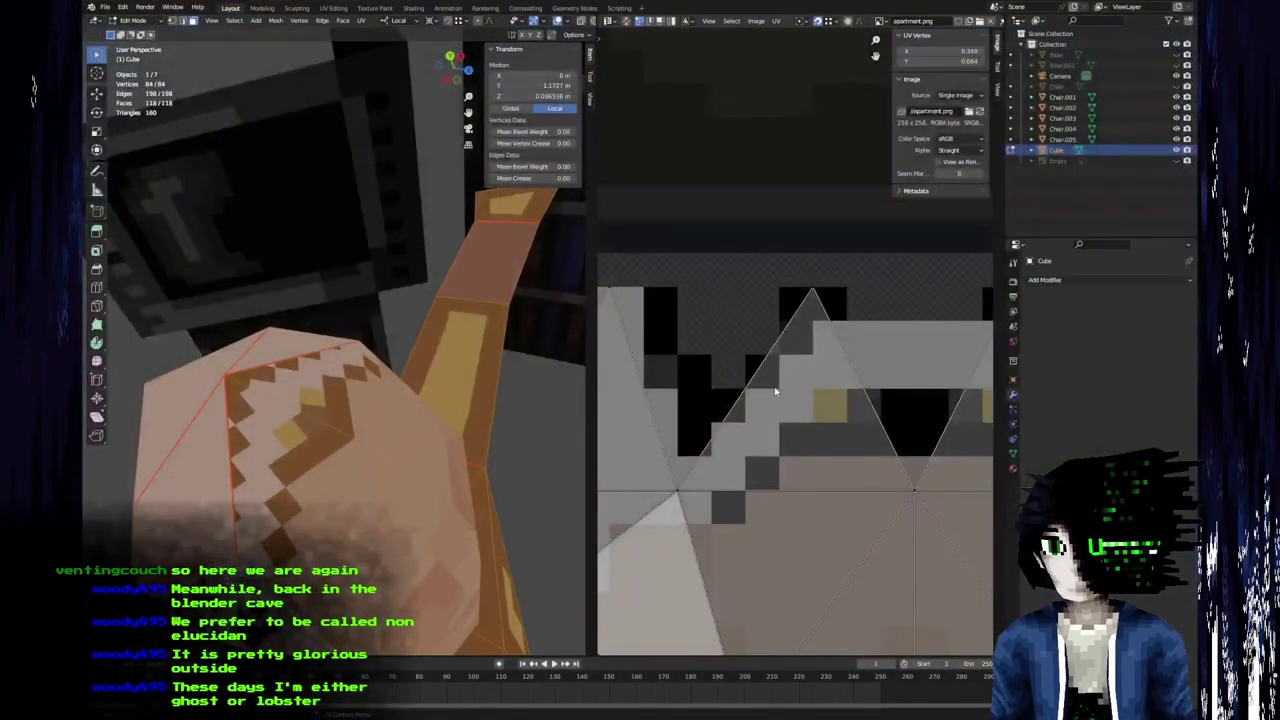
key("alt+Tab")
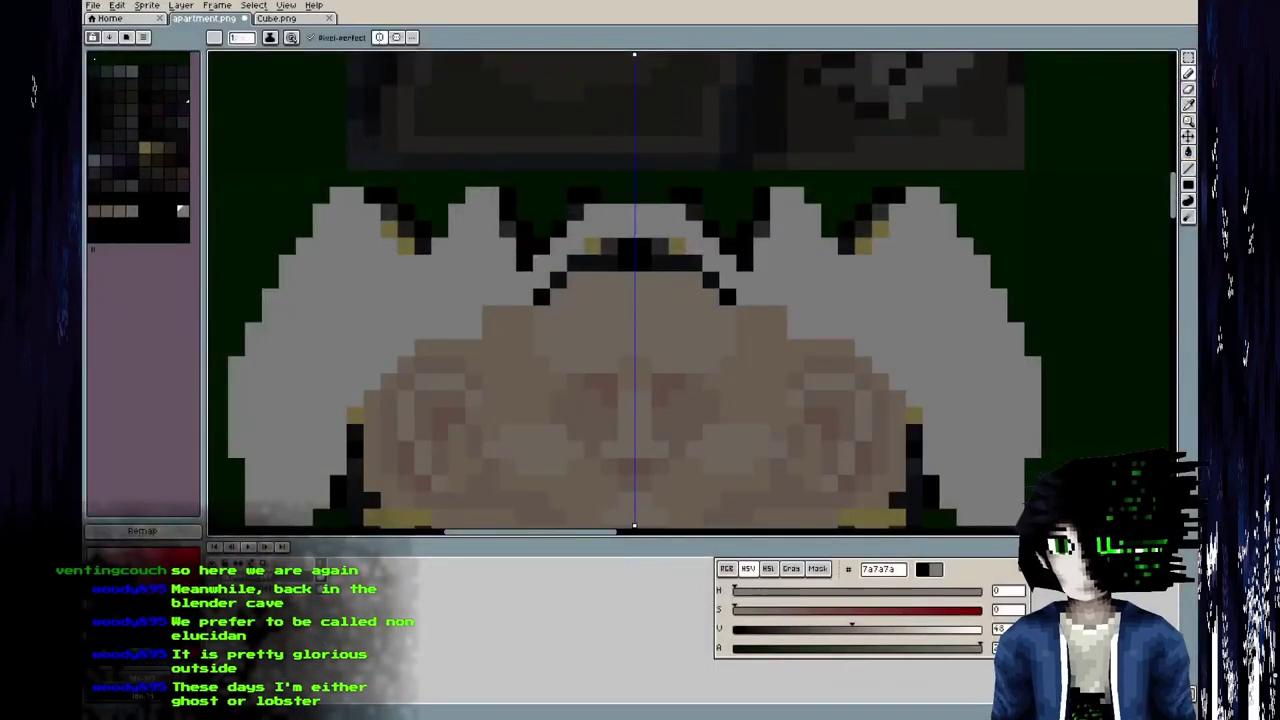
left_click_drag(532, 257, 591, 197)
key("ctrl+s")
key("alt+Tab")
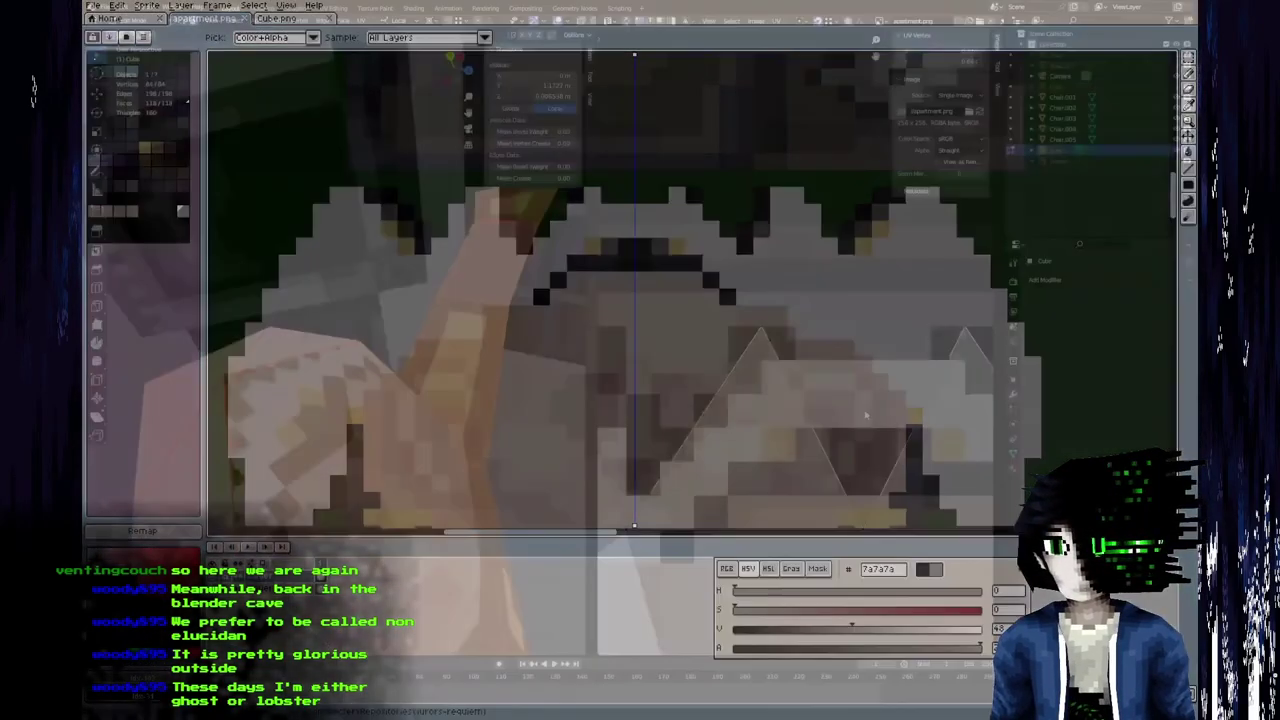
In Aseprite, open a gap between the two centre hair spikes and cover the yellow pixels below them with 7a7a7a, comparing with Blender's UVs.
key("alt+Tab")
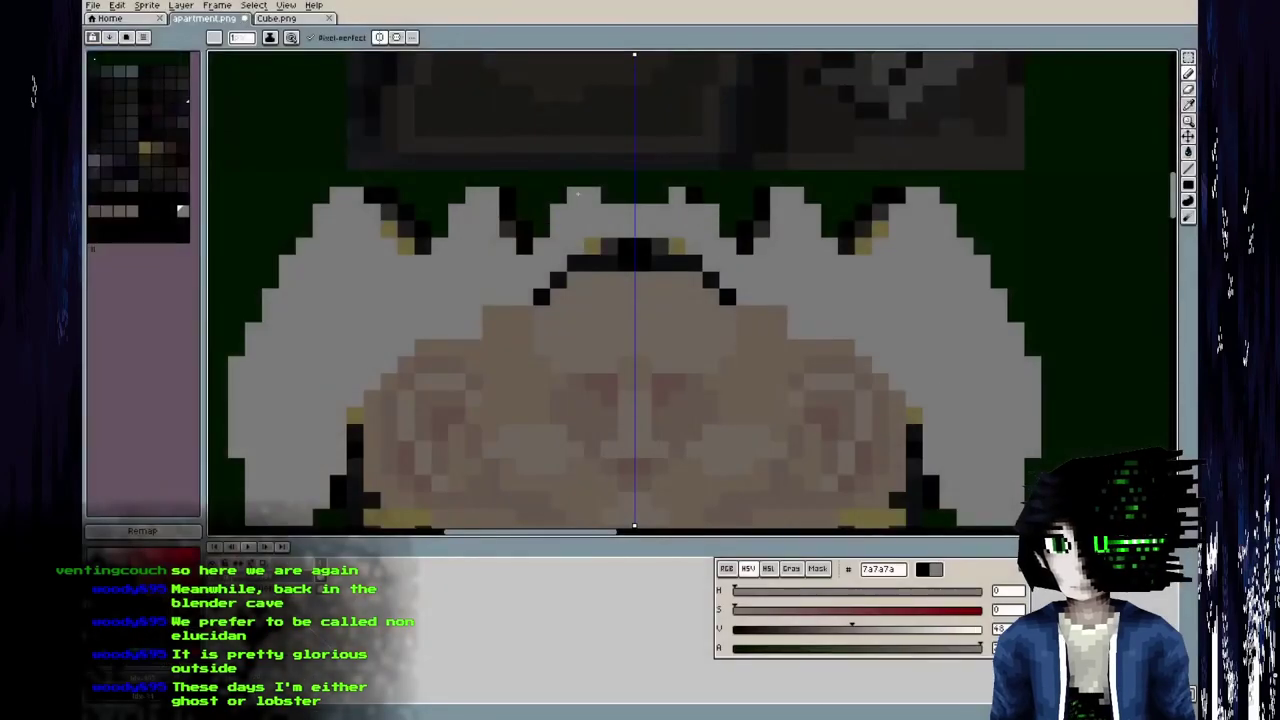
key("alt+Tab")
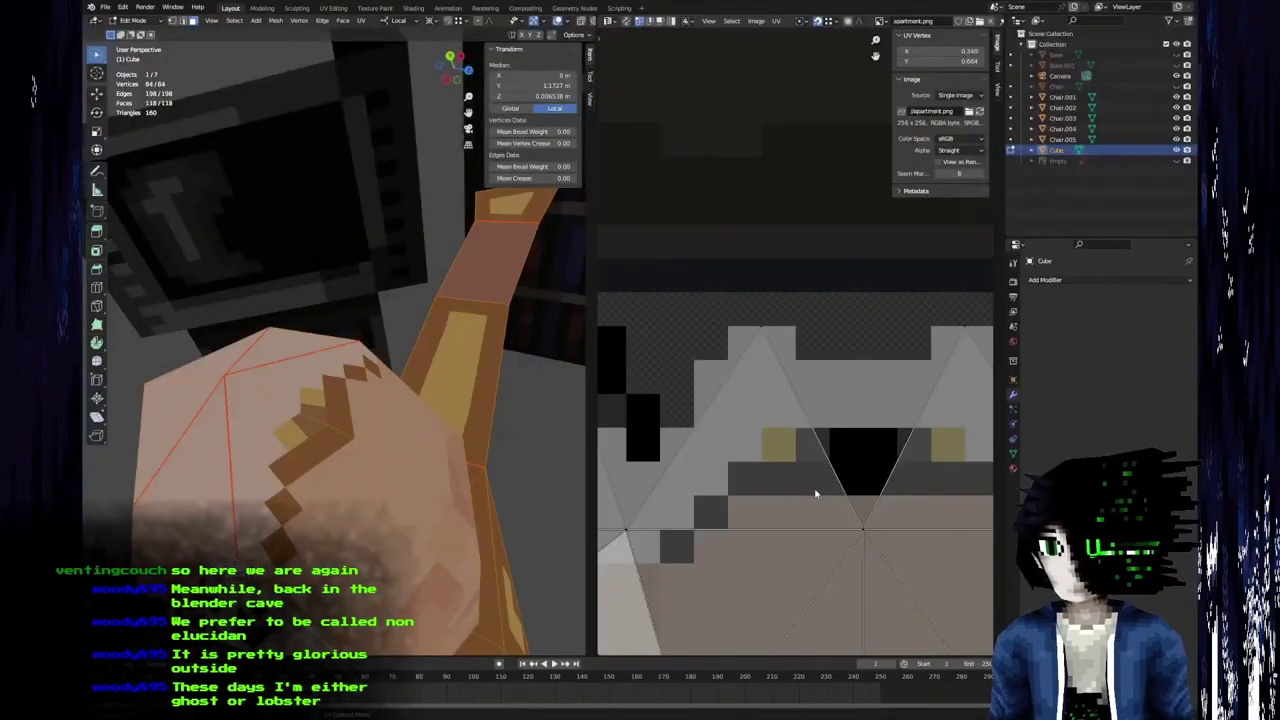
key("alt+Tab")
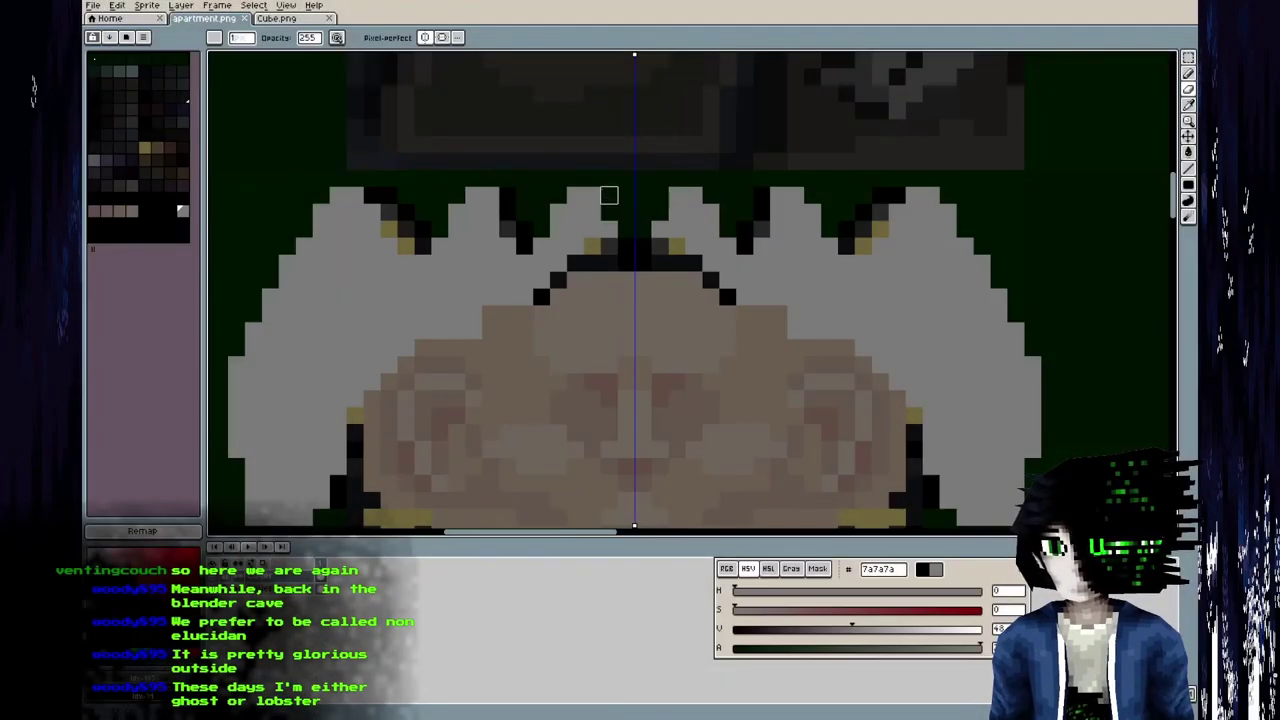
key("alt+Tab")
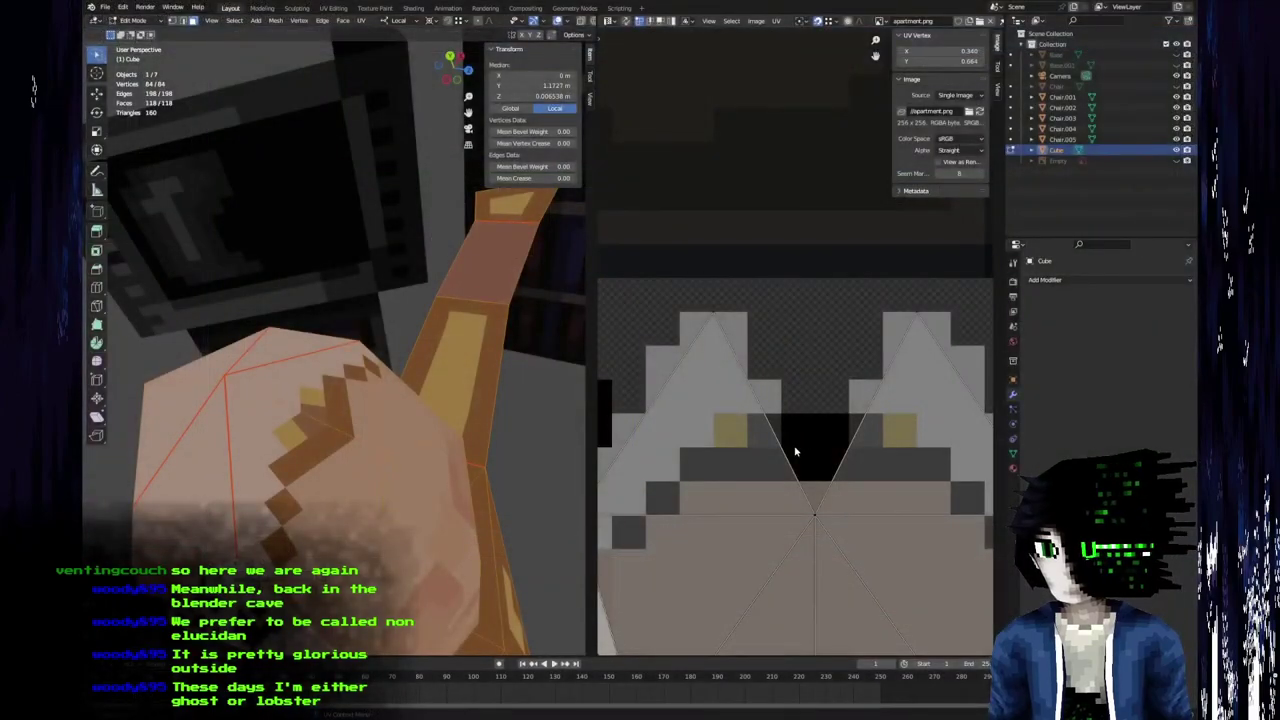
middle_click_drag(795, 452, 791, 349)
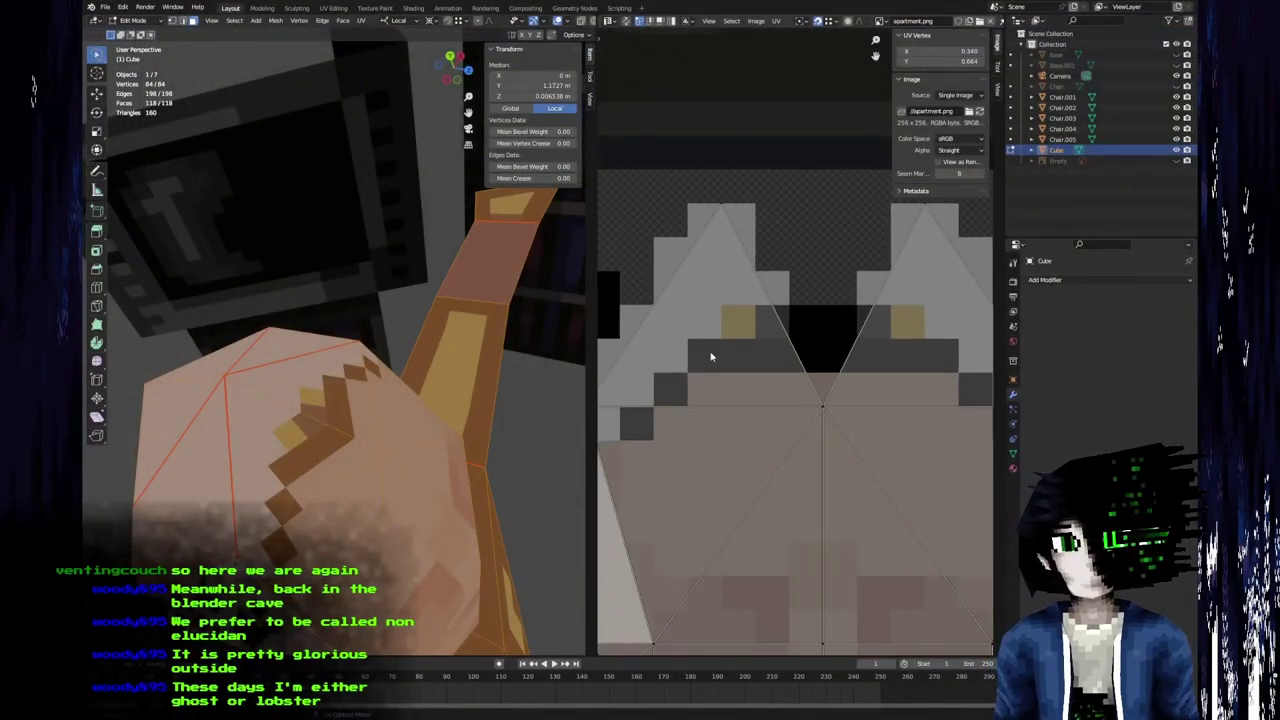
scroll(812, 333, "up", 1)
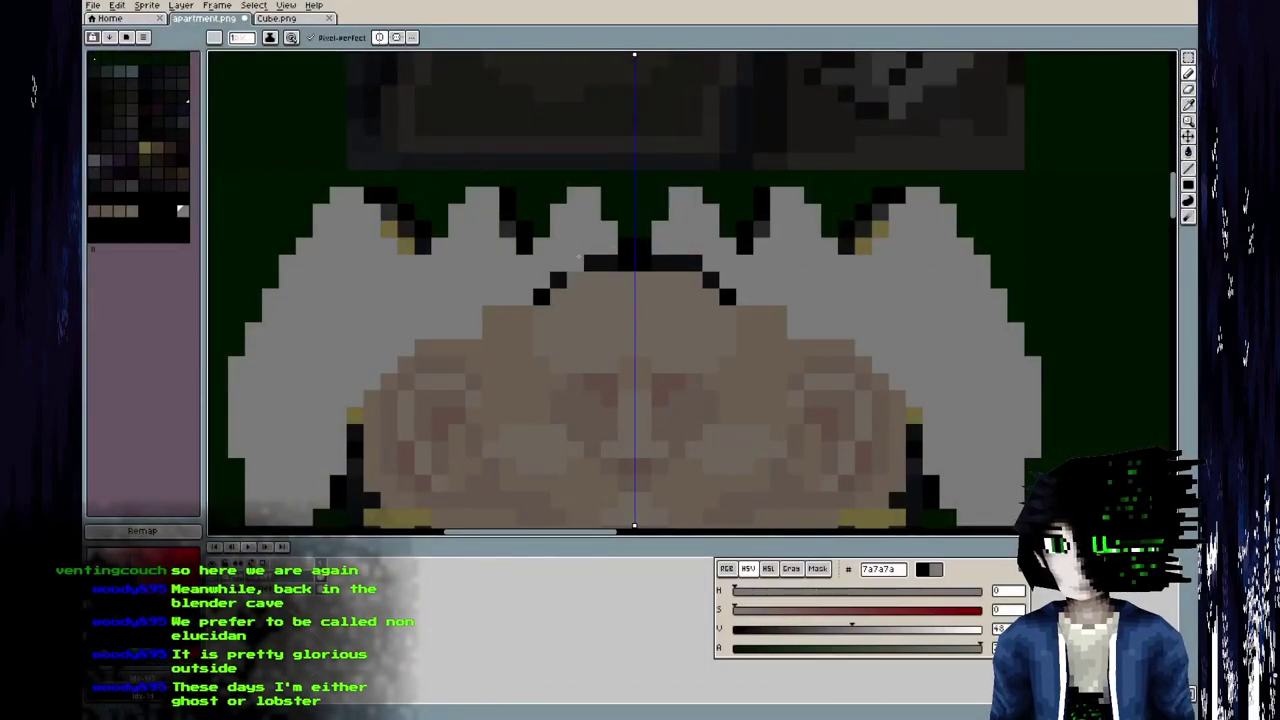
Paint skin tones sampled from the face over the dark arc above the forehead, save, and reload the texture in Blender.
left_click(581, 318, "alt")
left_click(543, 297)
left_click(609, 263)
left_click(551, 309, "alt")
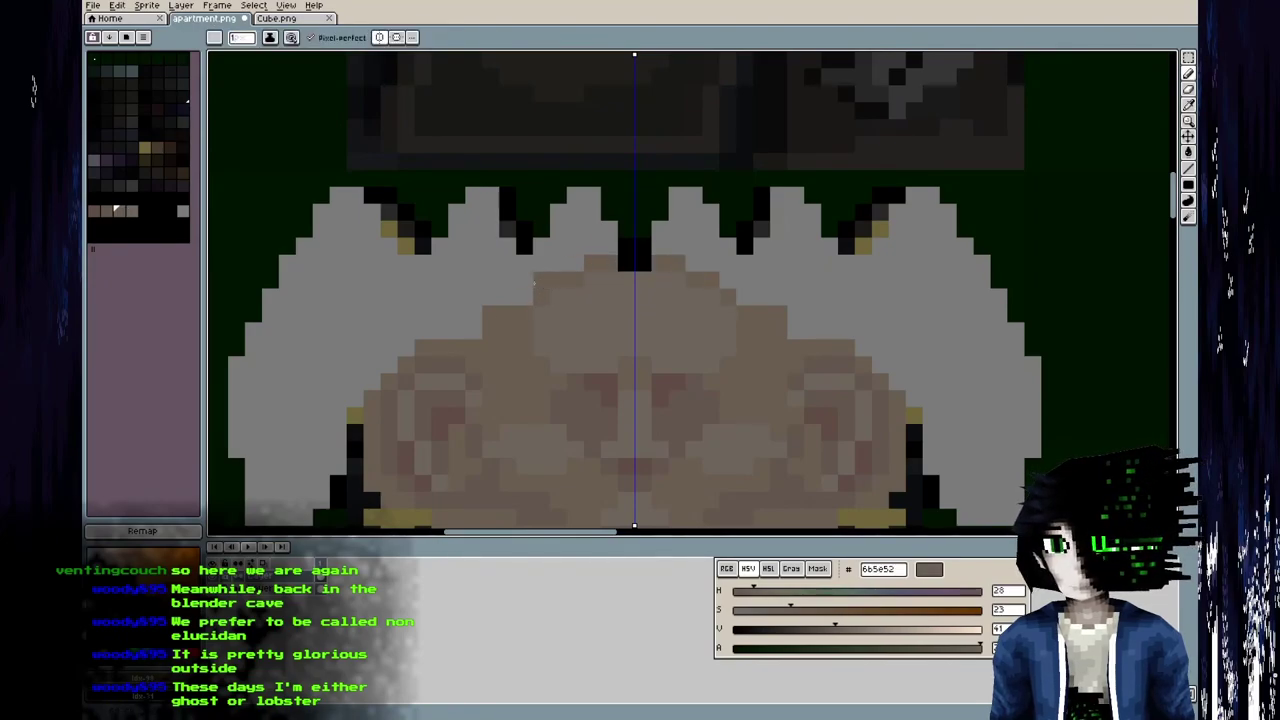
key("ctrl+s")
key("alt+Tab")
key("alt+r")
middle_click_drag(278, 415, 302, 384)
Cover the dark pixels at the forehead's top centre with 6b5e52, save, and inspect the reloaded head in Blender's Object Mode.
key("alt+Tab")
left_click(627, 264)
key("ctrl+s")
key("alt+Tab")
key("alt+r")
mouse_move(245, 421)
middle_mouse_down()
mouse_move(260, 326)
mouse_move(366, 349)
mouse_move(325, 401)
mouse_move(300, 370)
mouse_move(257, 371)
mouse_move(371, 400)
mouse_move(351, 318)
mouse_move(345, 350)
mouse_move(360, 355)
mouse_move(474, 337)
mouse_move(430, 368)
mouse_move(264, 336)
middle_mouse_up()
key("Tab")
scroll(268, 324, "down", 8)
scroll(351, 318, "down", 4)
scroll(432, 365, "up", 6)
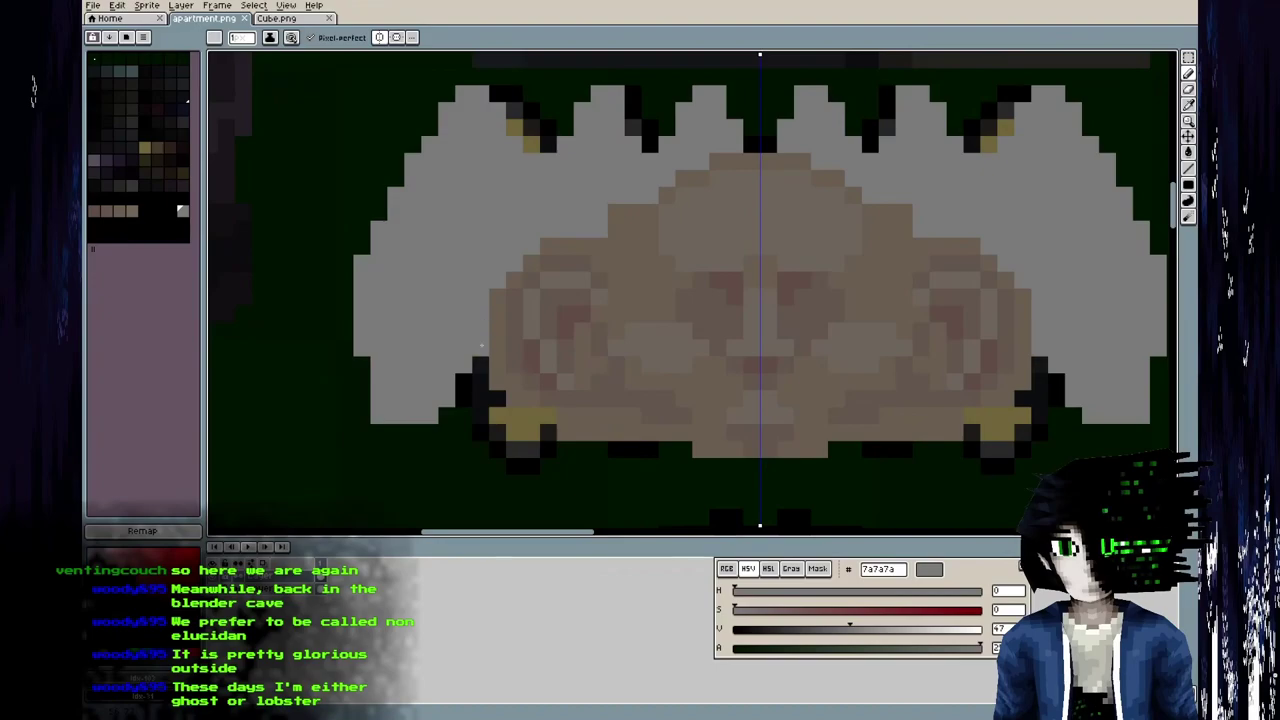
Extend the hair's lower edge into jagged 7a7a7a tips over the dark pixels beside the ears, save, and inspect the head in Blender.
left_click_drag(481, 347, 457, 442)
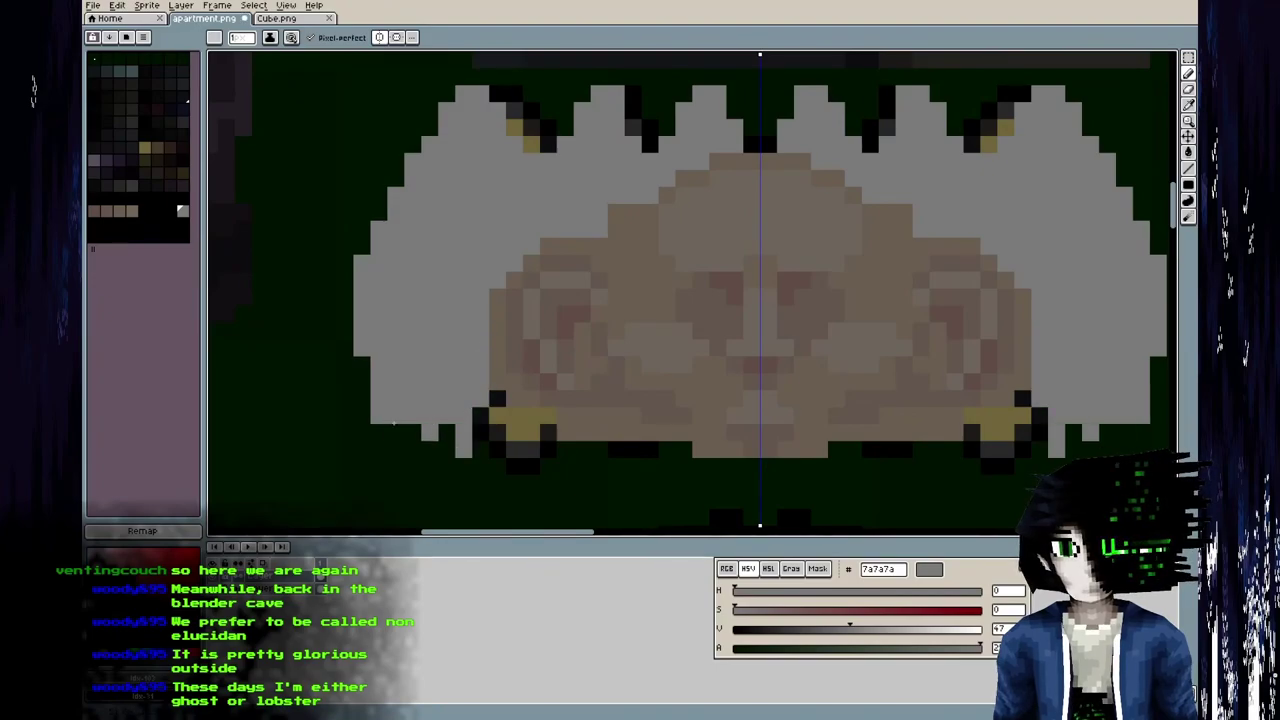
key("ctrl+s")
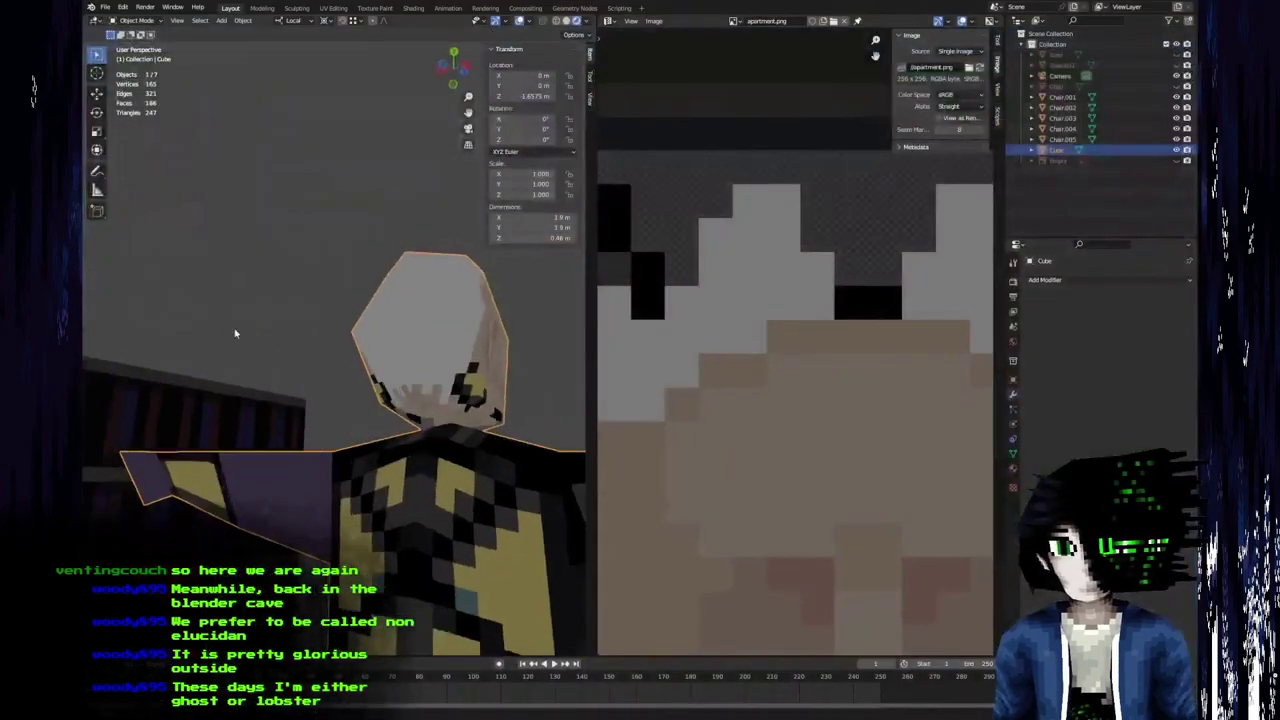
middle_click_drag(235, 333, 440, 390)
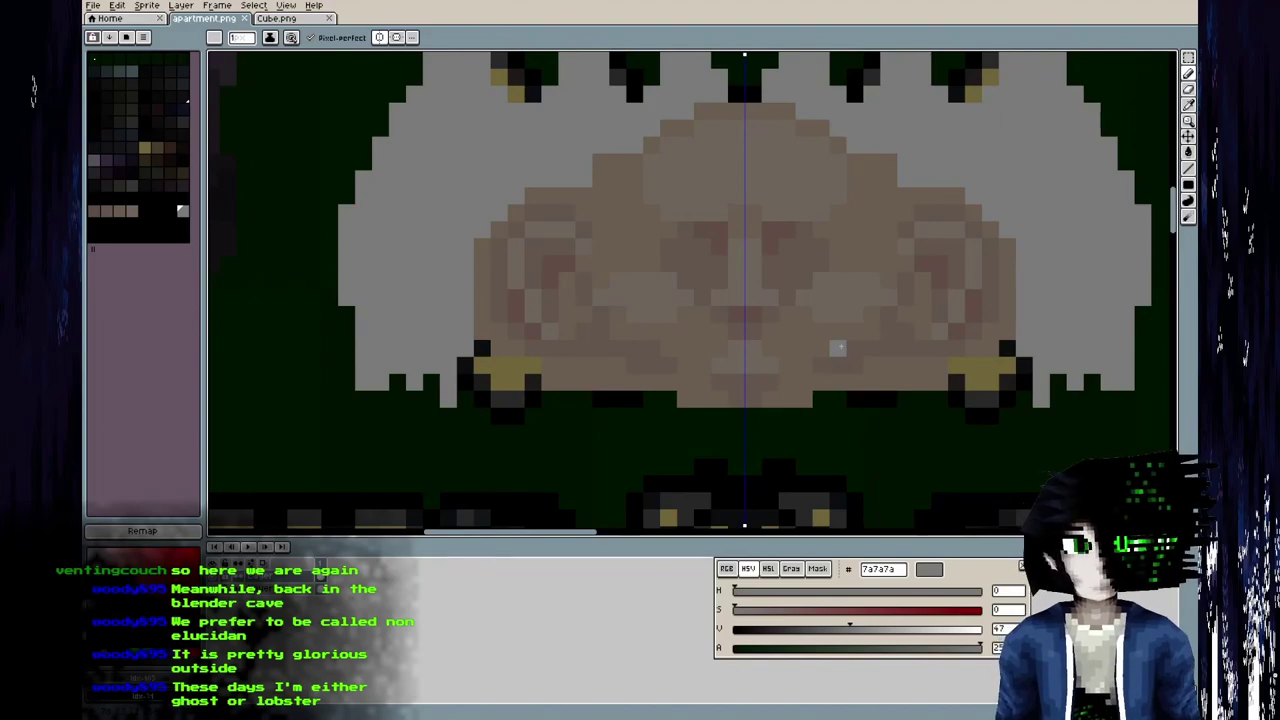
Sample the skin shade 63564e beside the ear and paint it along the underside of the jagged hair tips as neck shading.
middle_click_drag(838, 347, 685, 358)
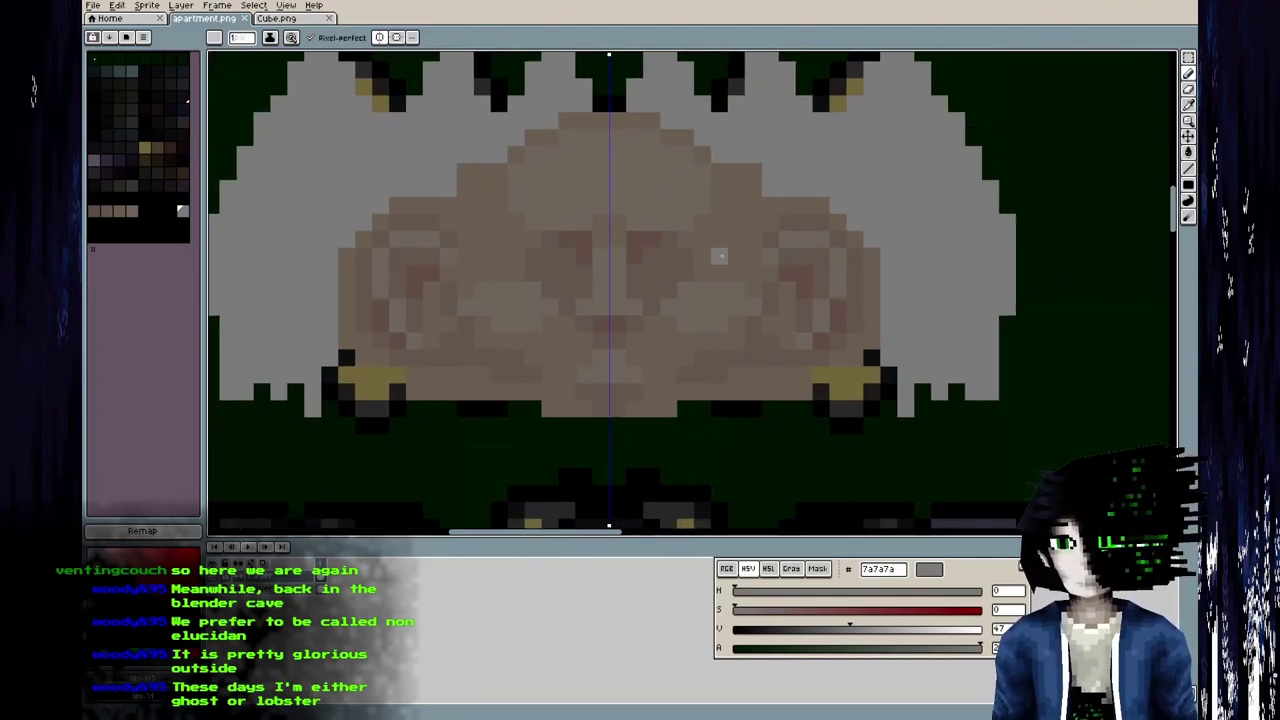
middle_click_drag(482, 371, 653, 343)
key("i")
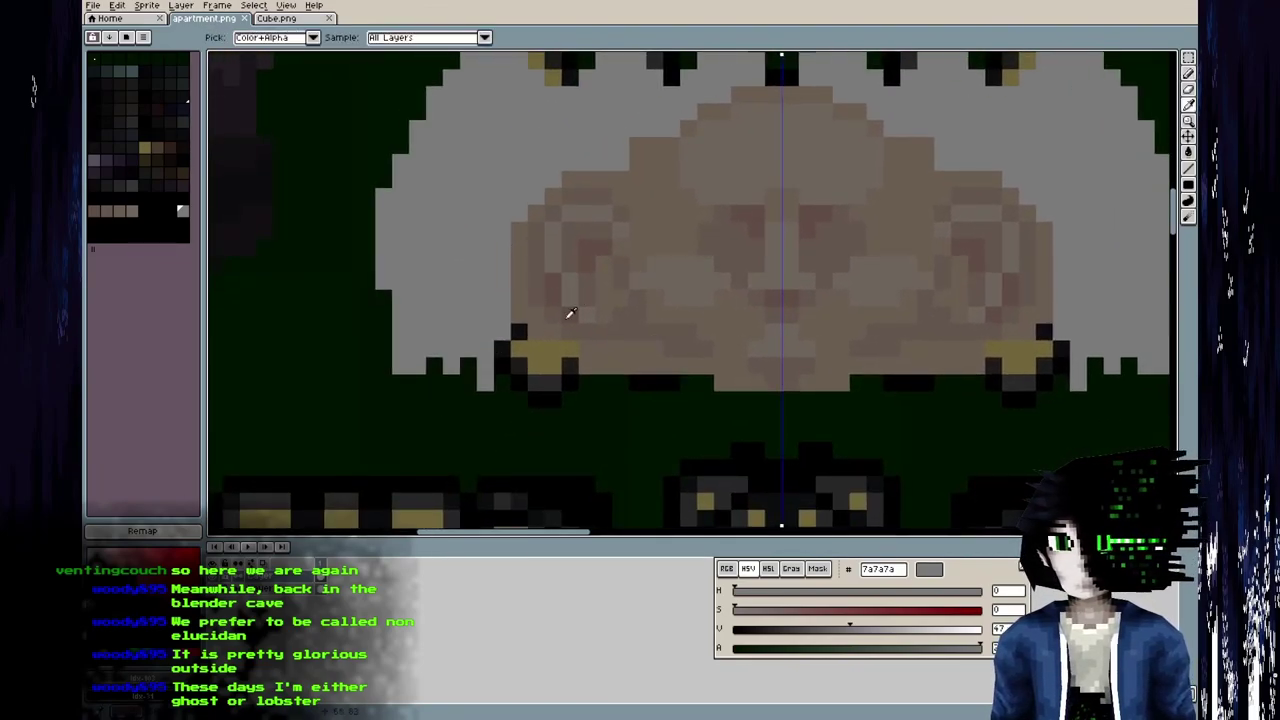
left_click(527, 288)
key("b")
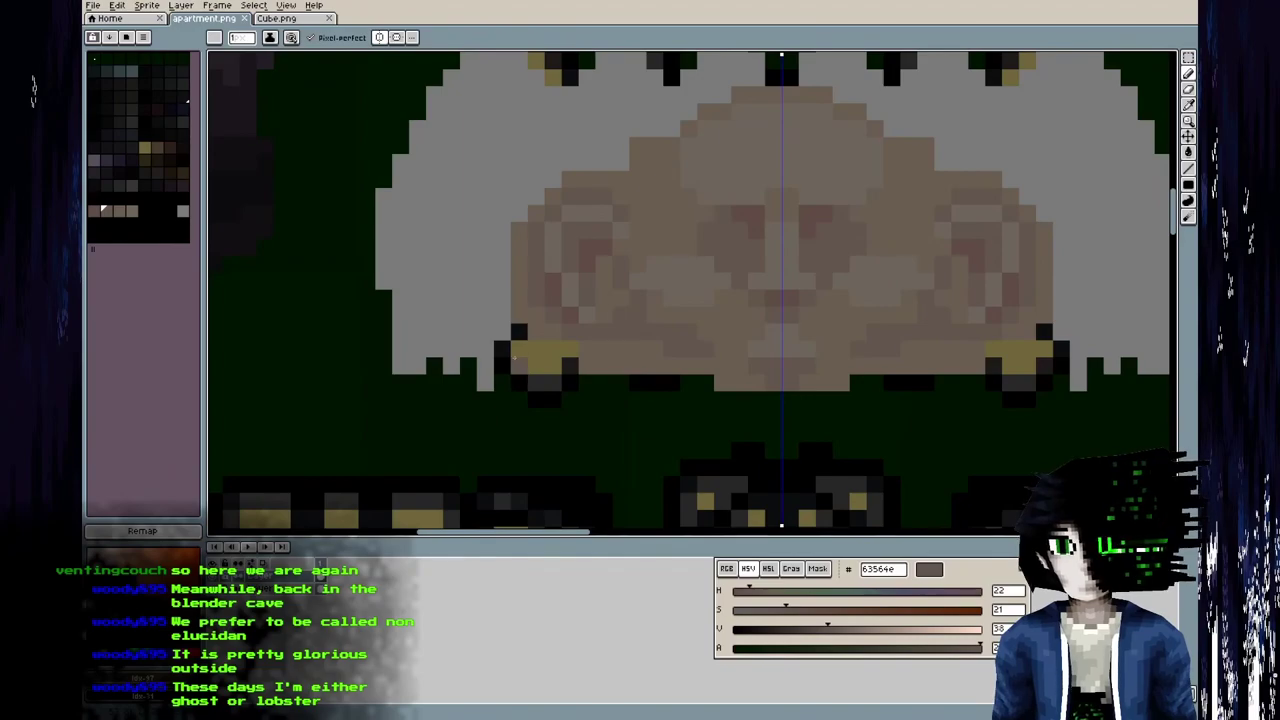
mouse_move(494, 380)
left_mouse_down()
mouse_move(468, 396)
mouse_move(466, 367)
mouse_move(406, 380)
left_mouse_up()
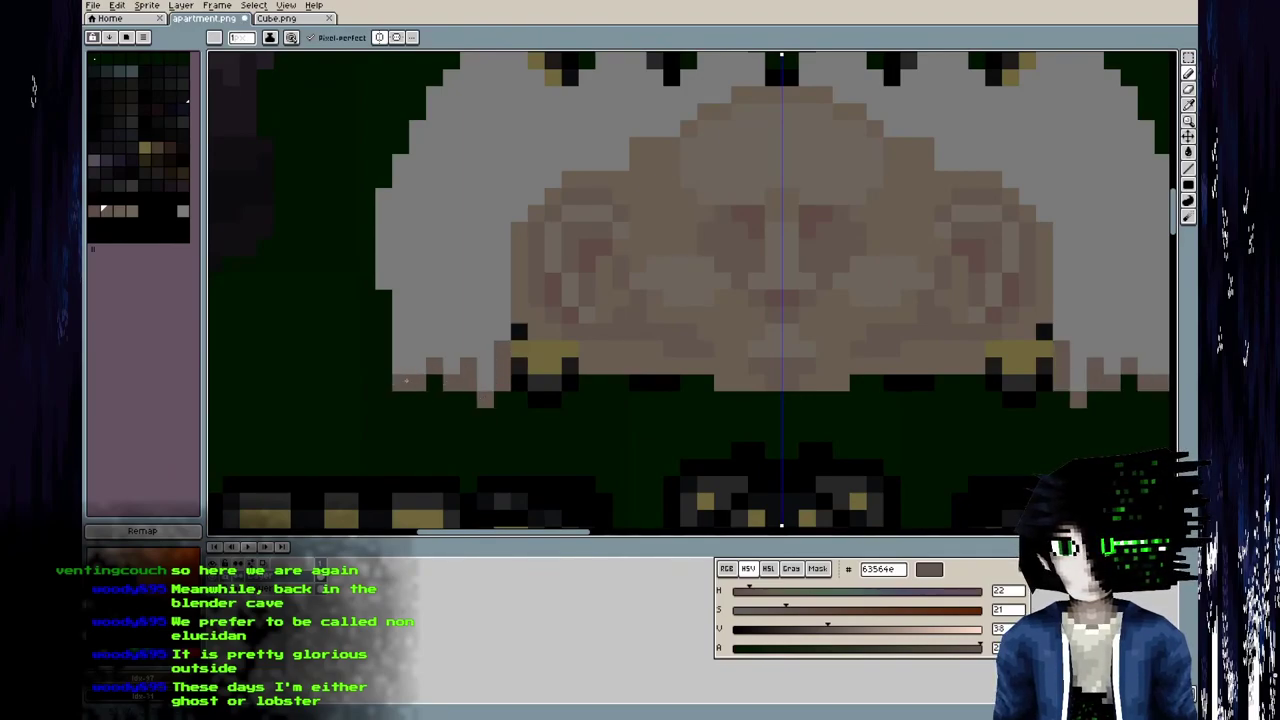
Cover the dark pixel below the ear and add a lower neck row in 6b5e52, then check the head in Blender.
left_click(521, 318, "alt")
mouse_move(519, 332)
left_mouse_down()
mouse_move(519, 382)
mouse_move(524, 335)
left_mouse_up()
key("ctrl+z")
left_click_drag(484, 412, 398, 396)
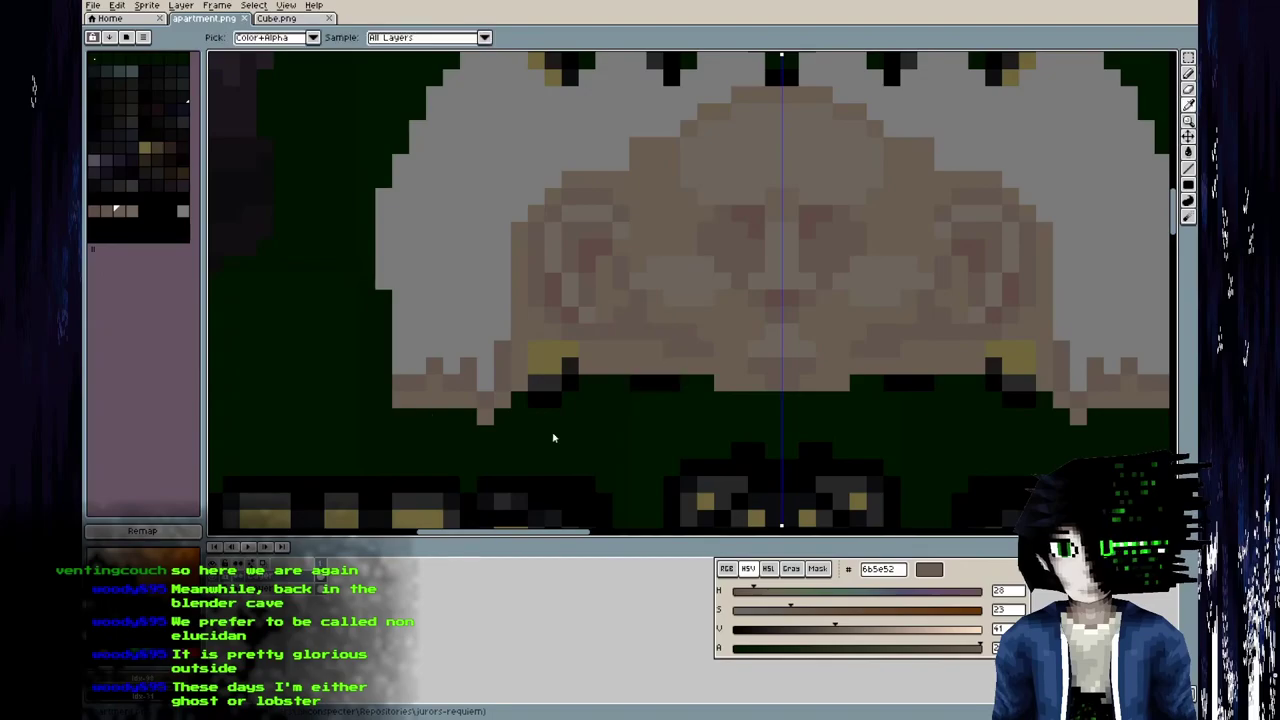
key("alt+Tab")
middle_click_drag(433, 378, 392, 356)
key("alt+Tab")
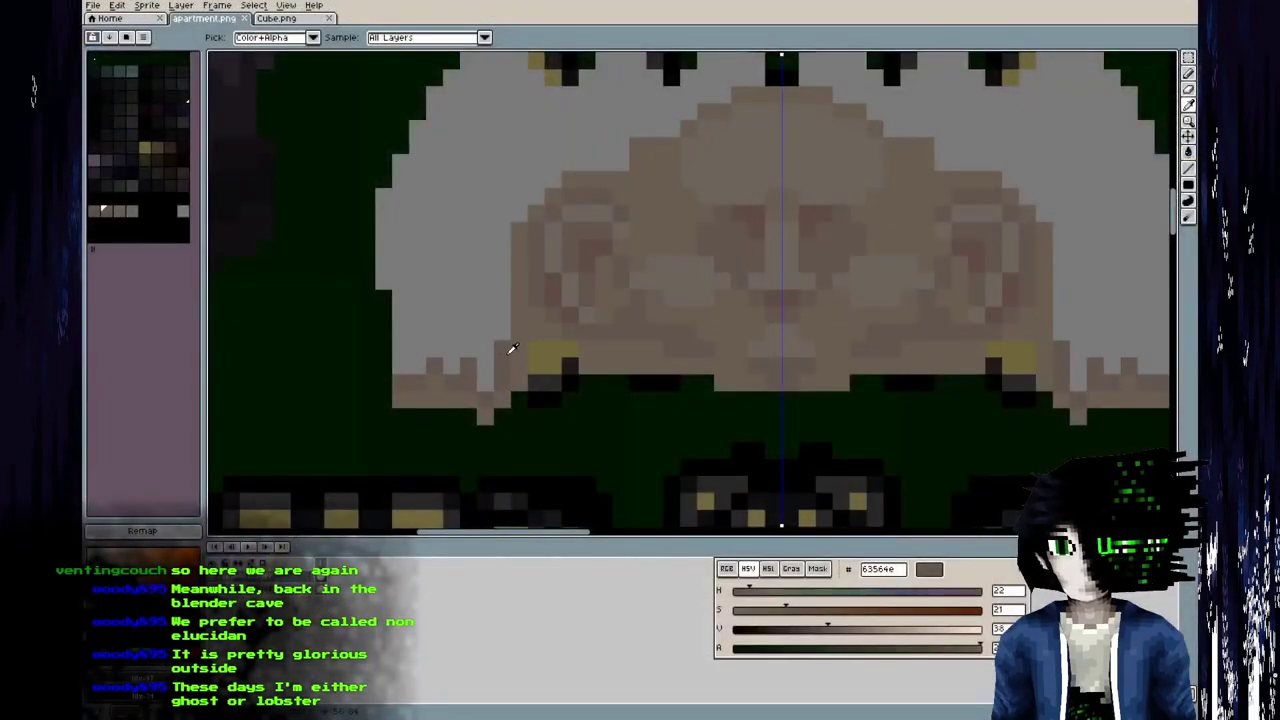
Trim the outer skin edge around the ears by one pixel using 7a7a7a hair colour, and check the side of the head in Blender.
key("l")
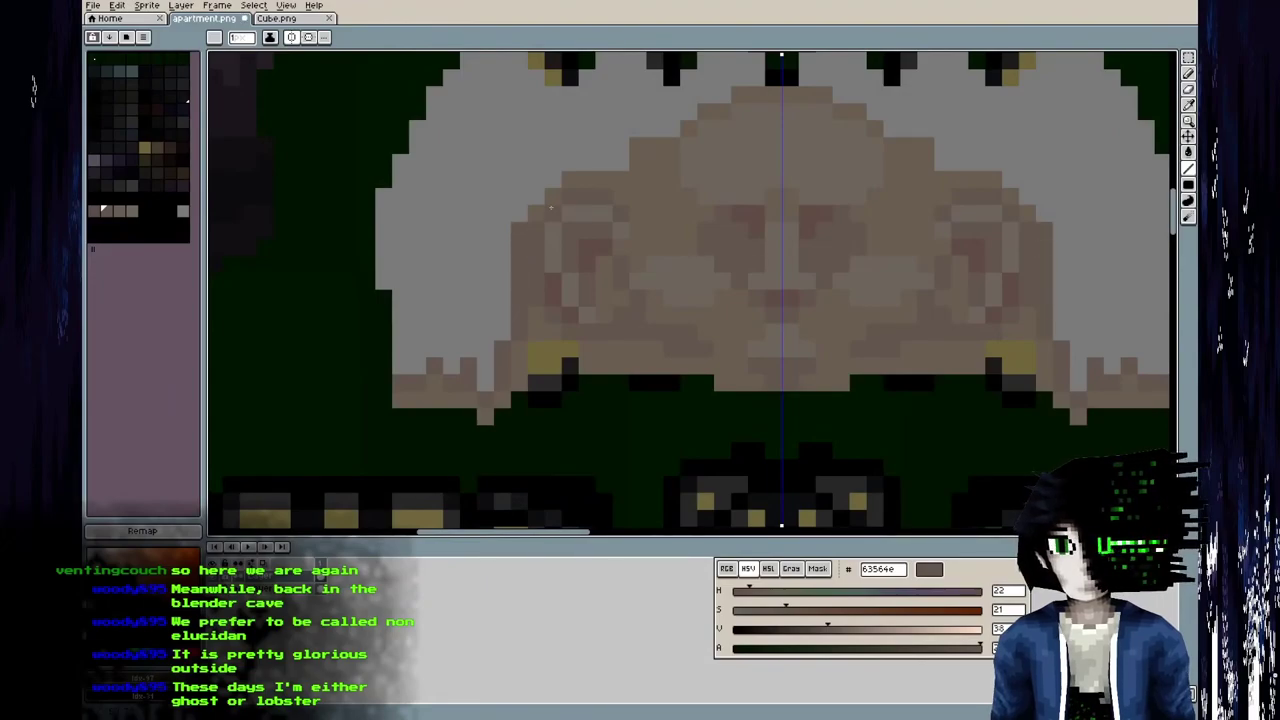
left_click(600, 149, "alt")
mouse_move(612, 179)
left_mouse_down()
mouse_move(555, 197)
mouse_move(519, 245)
mouse_move(503, 385)
left_mouse_up()
left_click(503, 355, "alt")
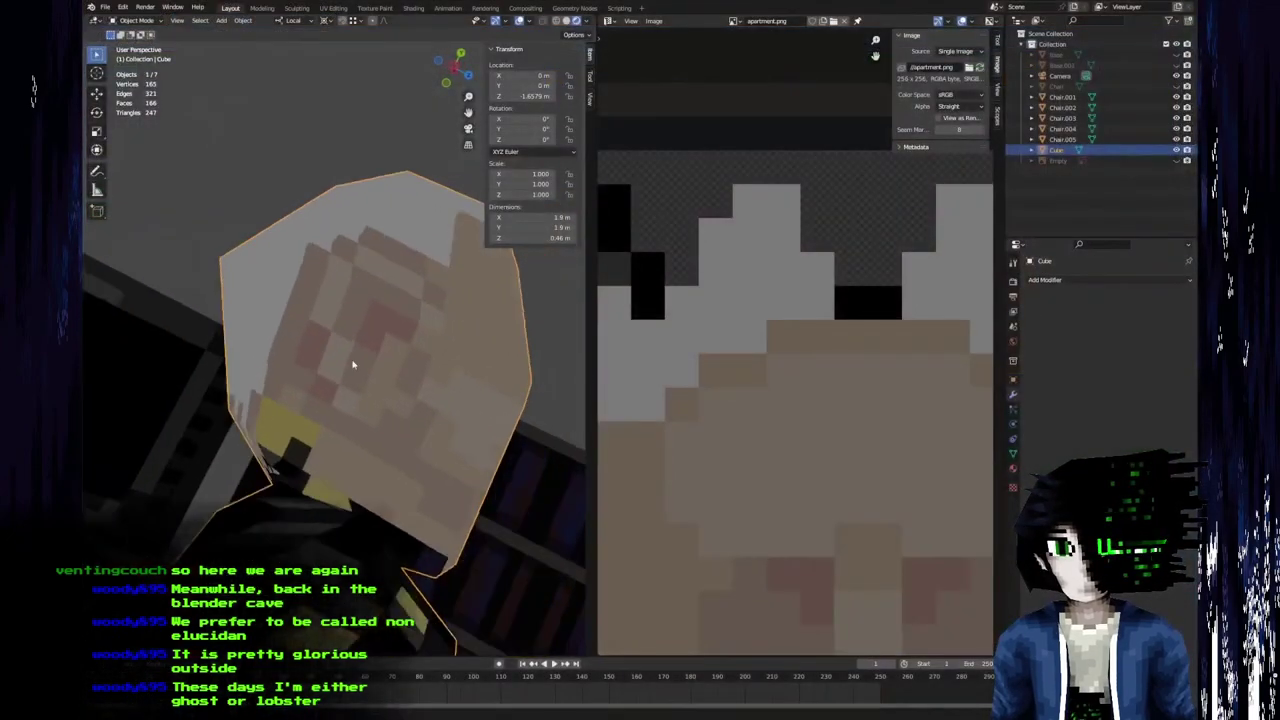
middle_click_drag(349, 363, 470, 290)
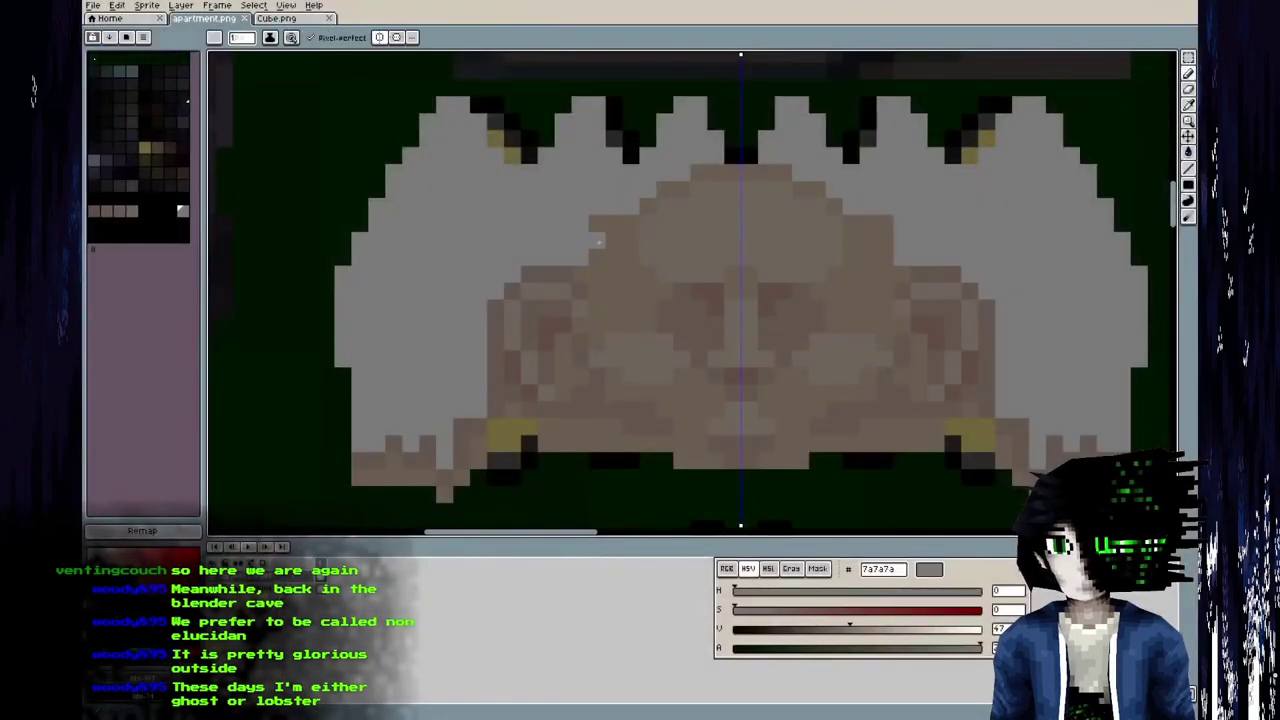
Round the hairline corners beside the forehead with 7a7a7a pixels and sample the darker skin shade 63564e.
left_click_drag(597, 246, 613, 225)
left_click(597, 225)
left_click(567, 267, "alt")
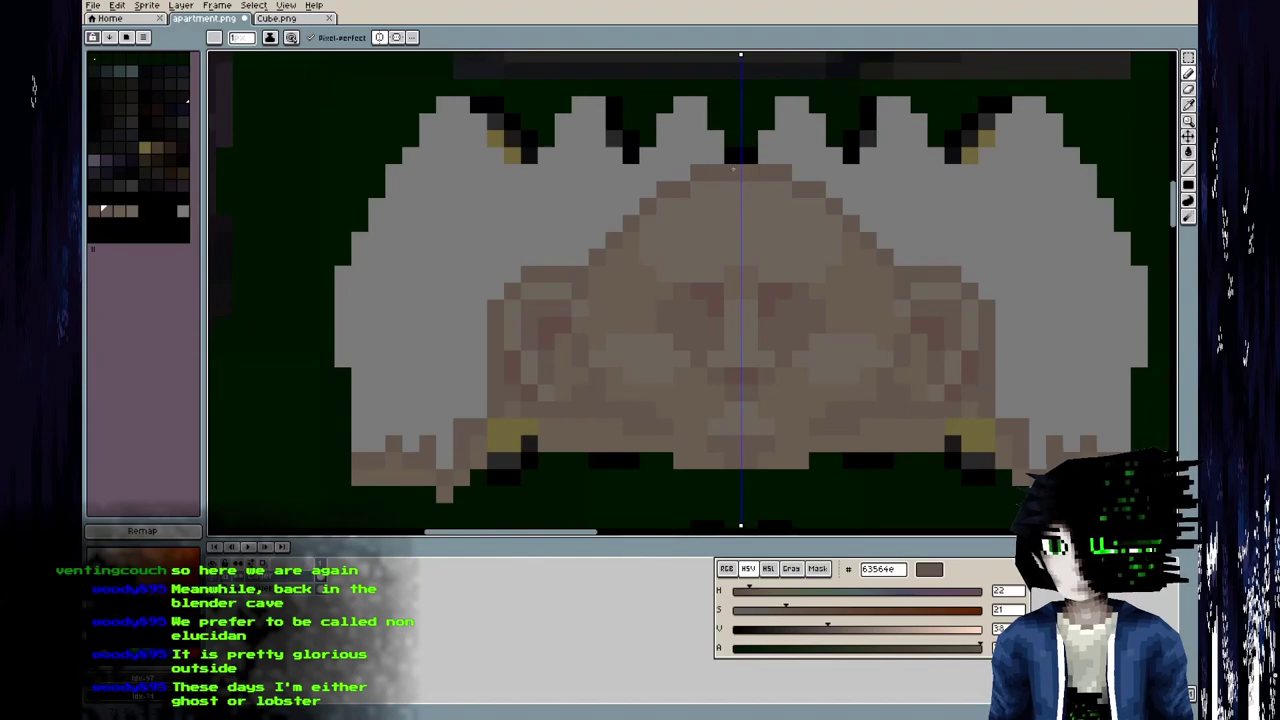
Save the apartment texture, reload it in Blender and inspect the character's head from the front and side.
left_click(648, 207, "alt")
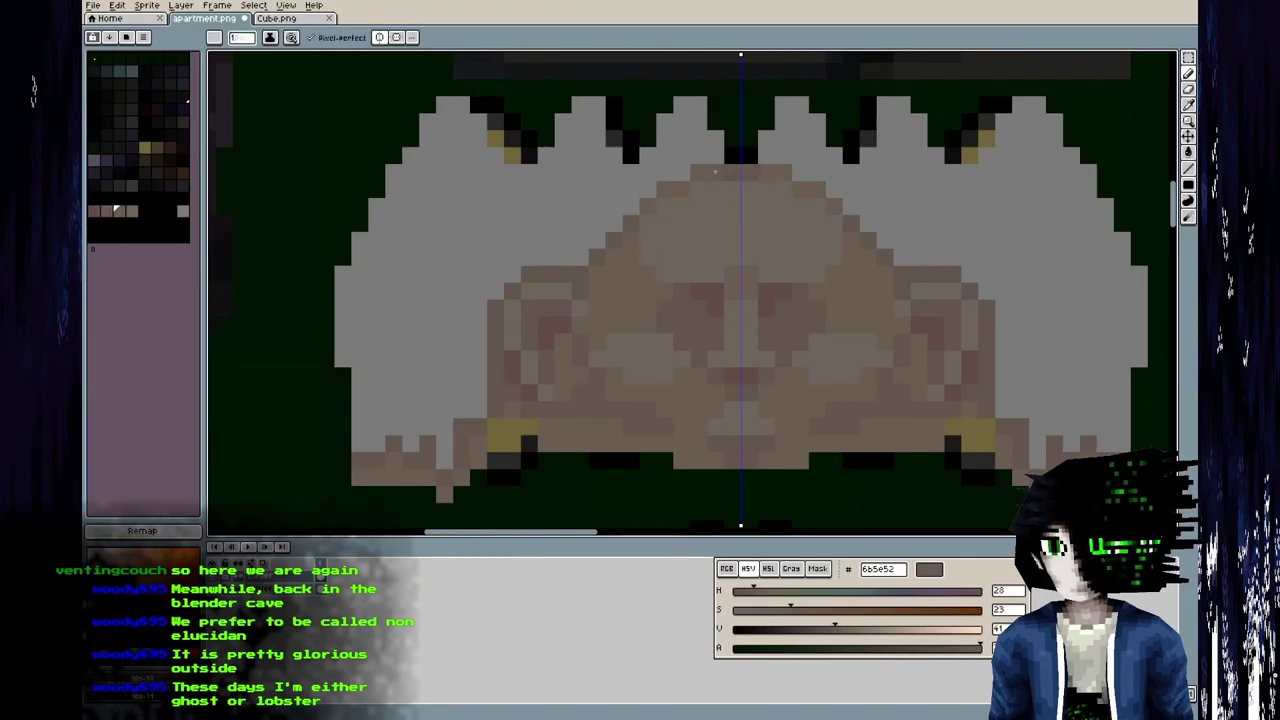
key("ctrl+s")
key("alt+Tab")
key("alt+r")
middle_click_drag(545, 315, 445, 331)
key("alt+Tab")
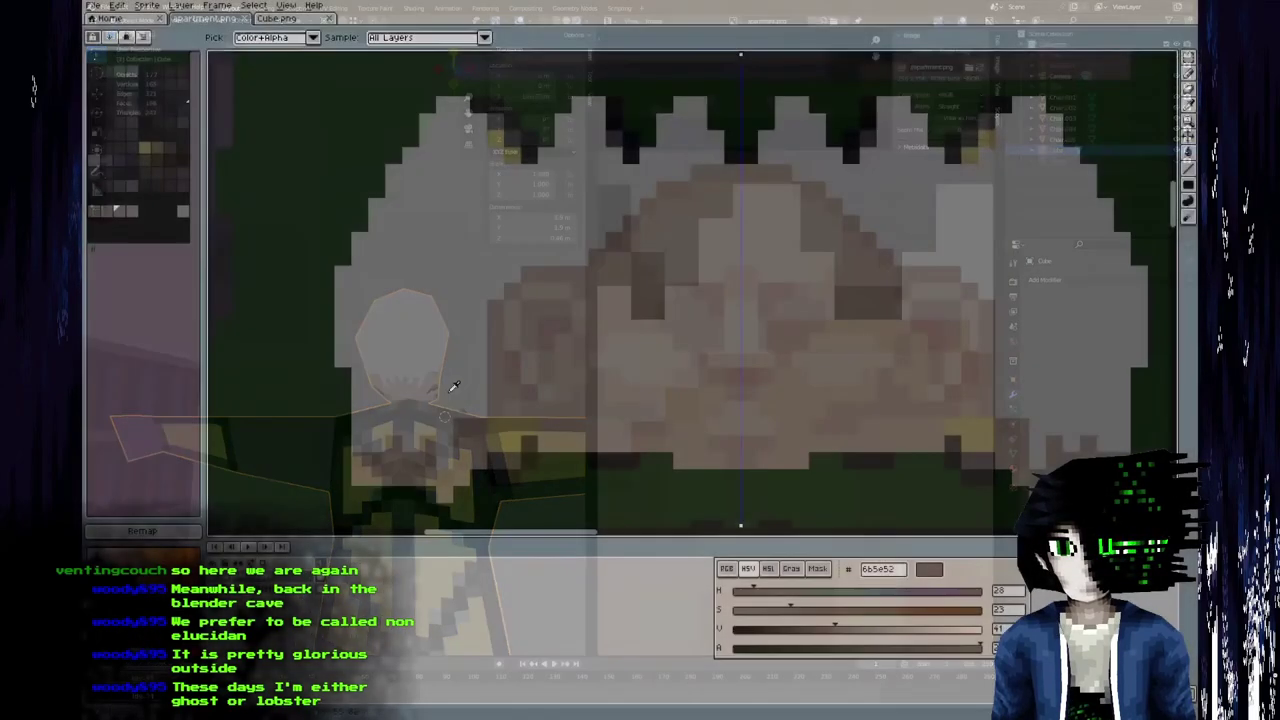
key("alt+Tab")
middle_click_drag(586, 332, 437, 320)
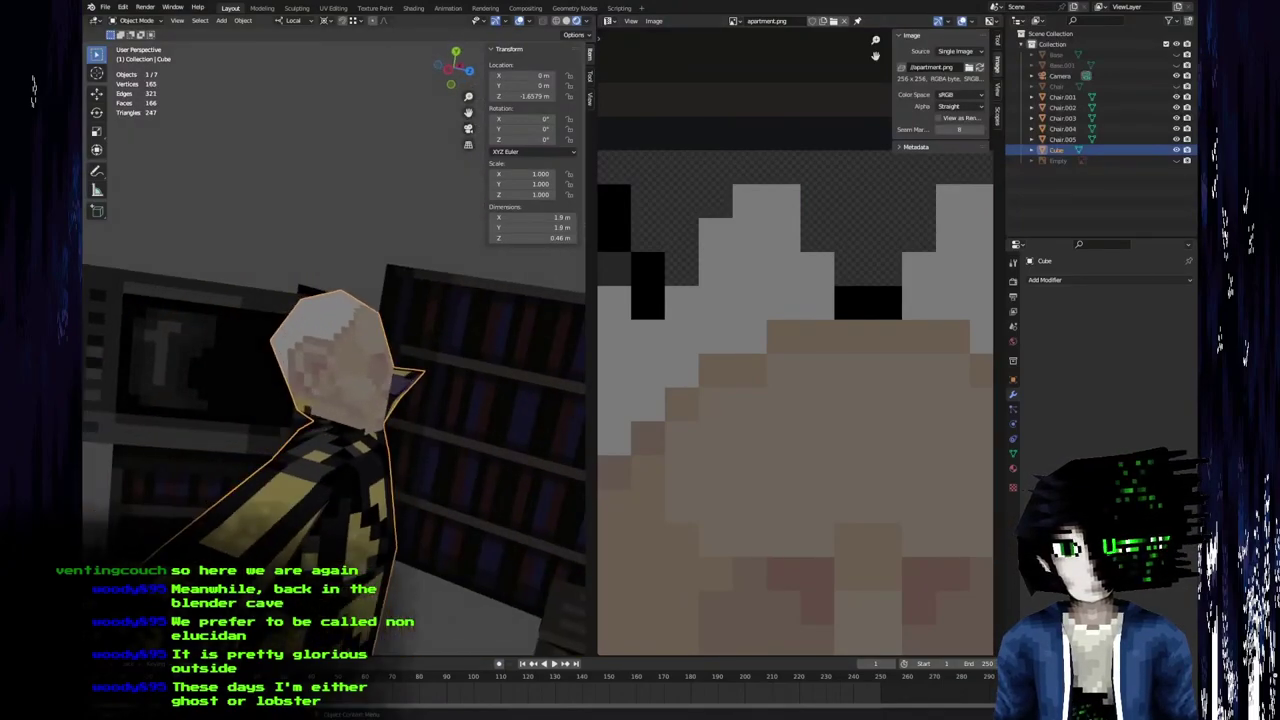
Return to Aseprite and recolour the second-lightest grey hair swatch in the palette to bluish grey 626269.
key("alt+Tab")
middle_click_drag(640, 358, 649, 358)
left_click(182, 212)
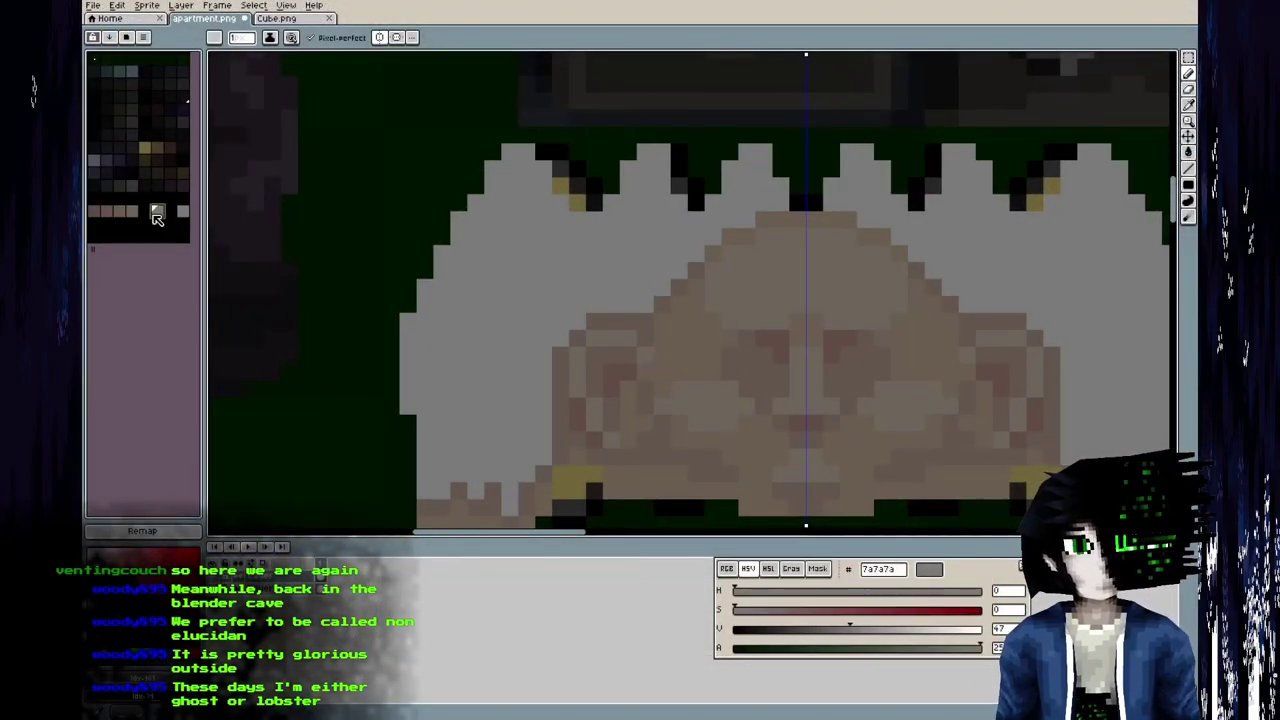
left_click(145, 212)
left_click(170, 211)
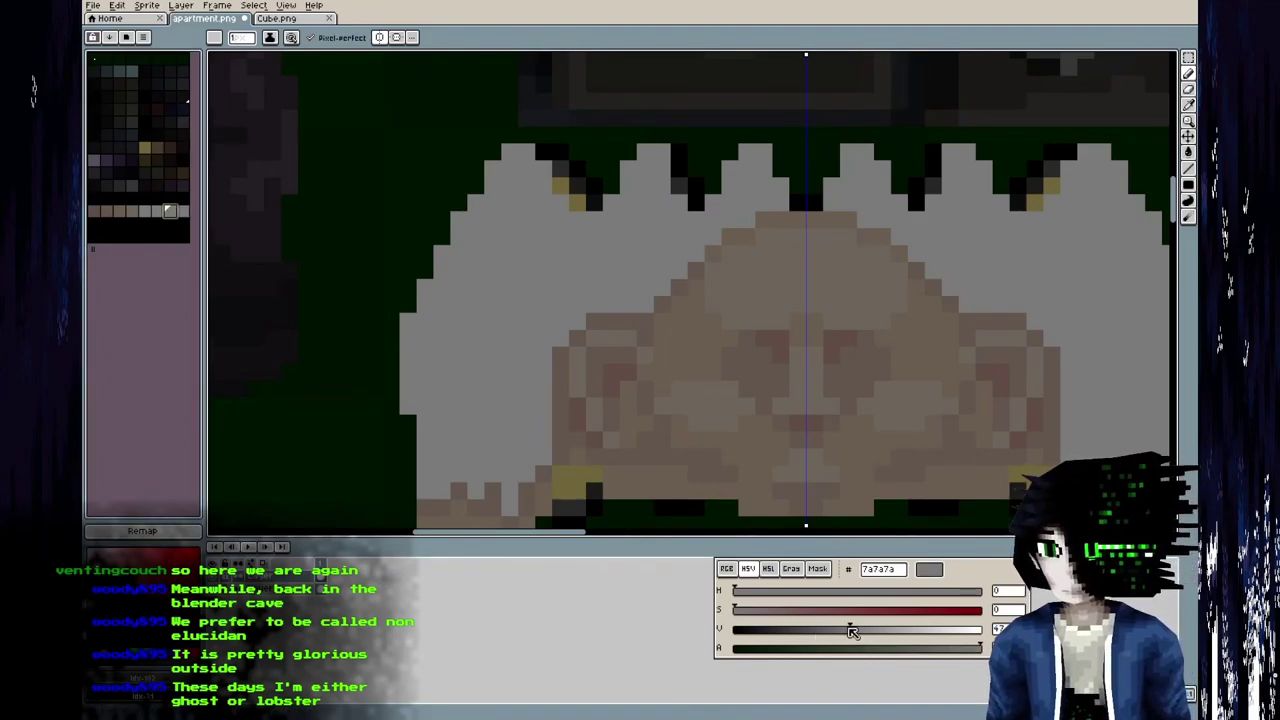
left_click_drag(846, 637, 836, 630)
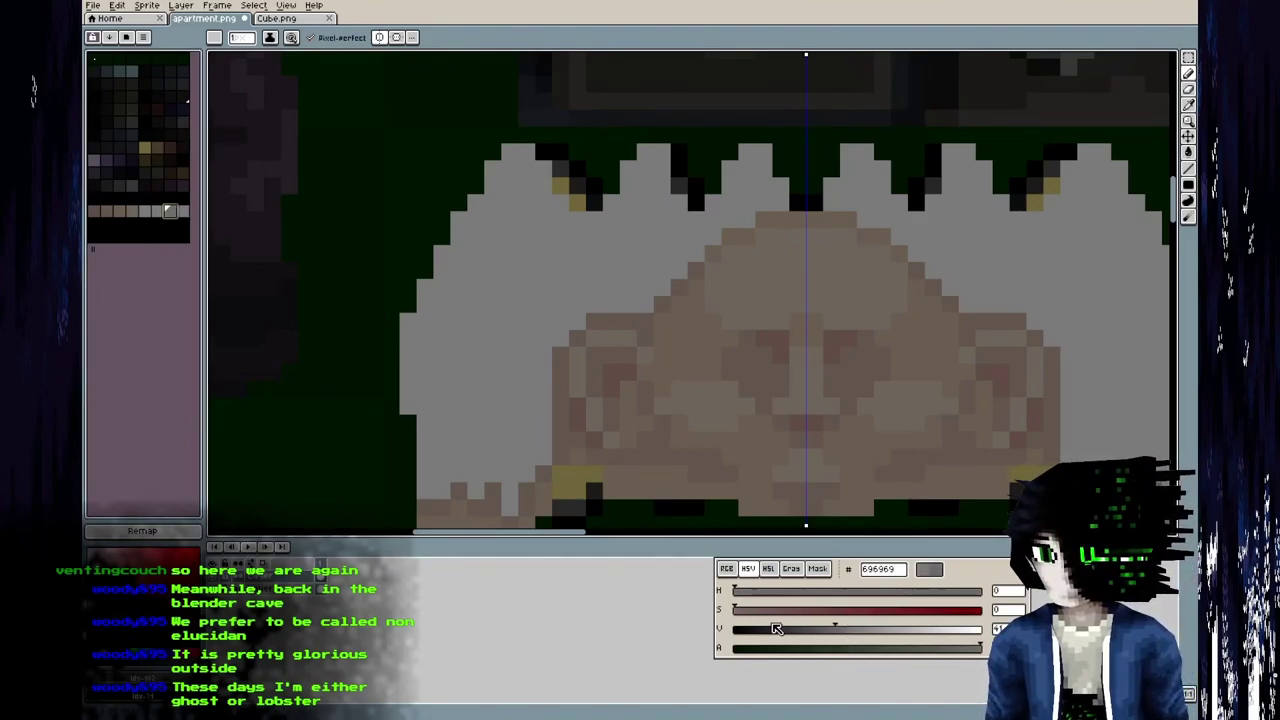
left_click_drag(780, 592, 891, 592)
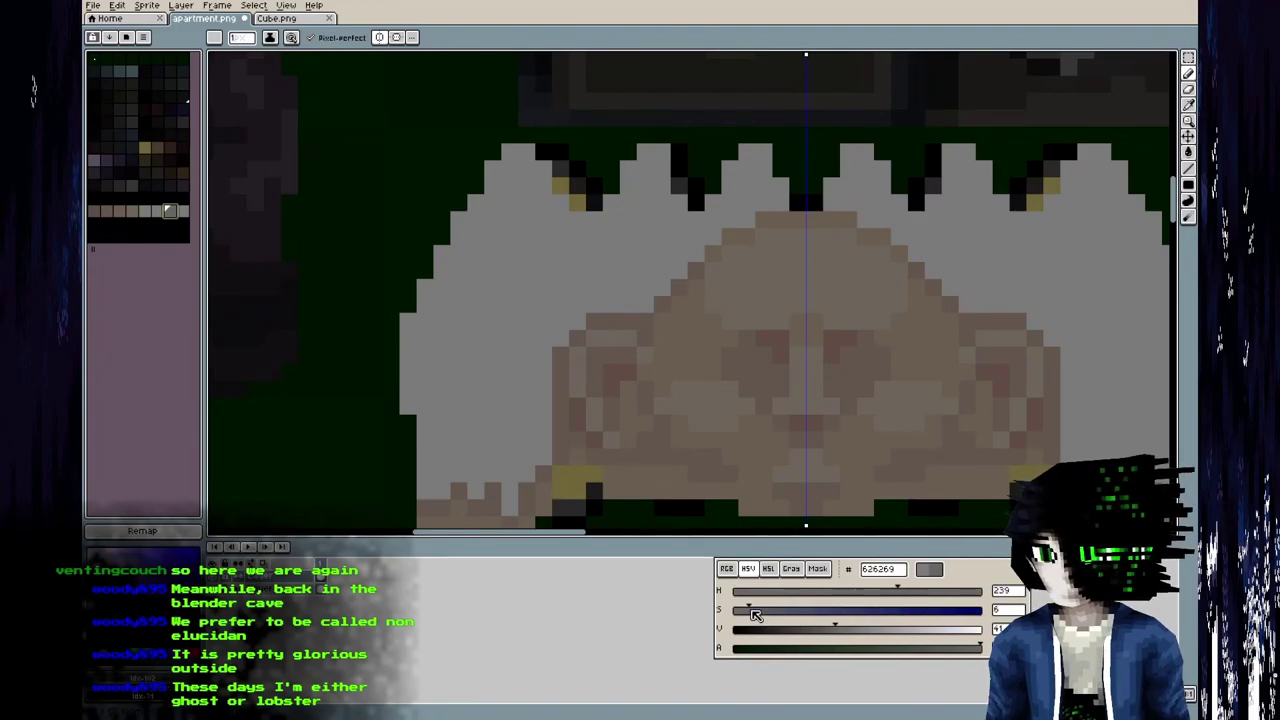
Build two darker hair shades in the neighbouring swatches from the bluish grey, the mid one 5b5b66 and the darkest 454557.
left_click(170, 211)
key("ctrl+c")
left_click(156, 211)
key("ctrl+v")
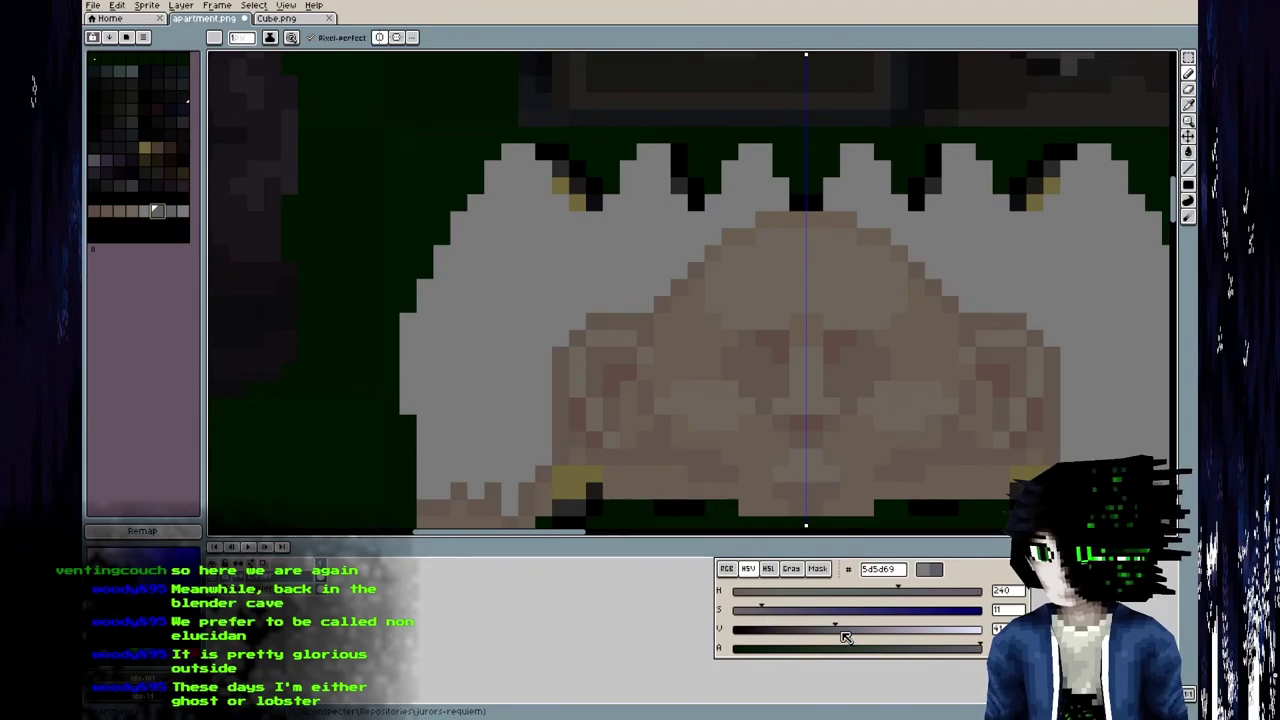
left_click(145, 211)
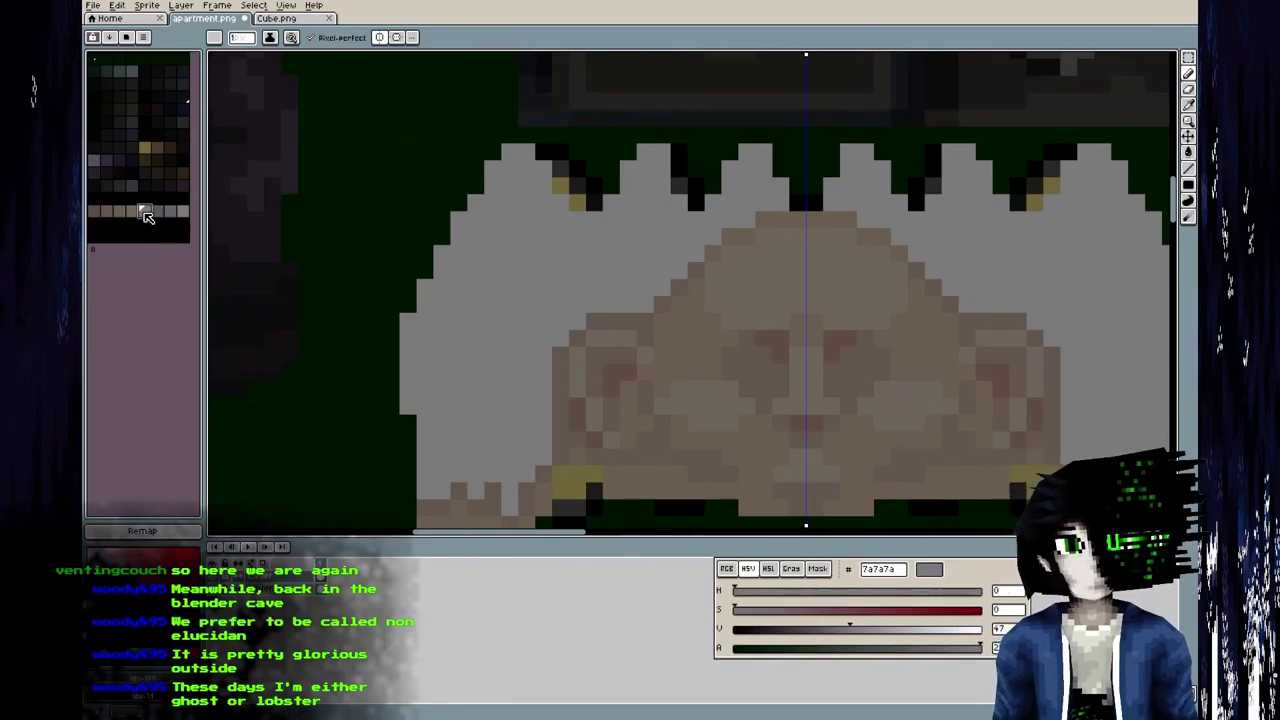
left_click(785, 610)
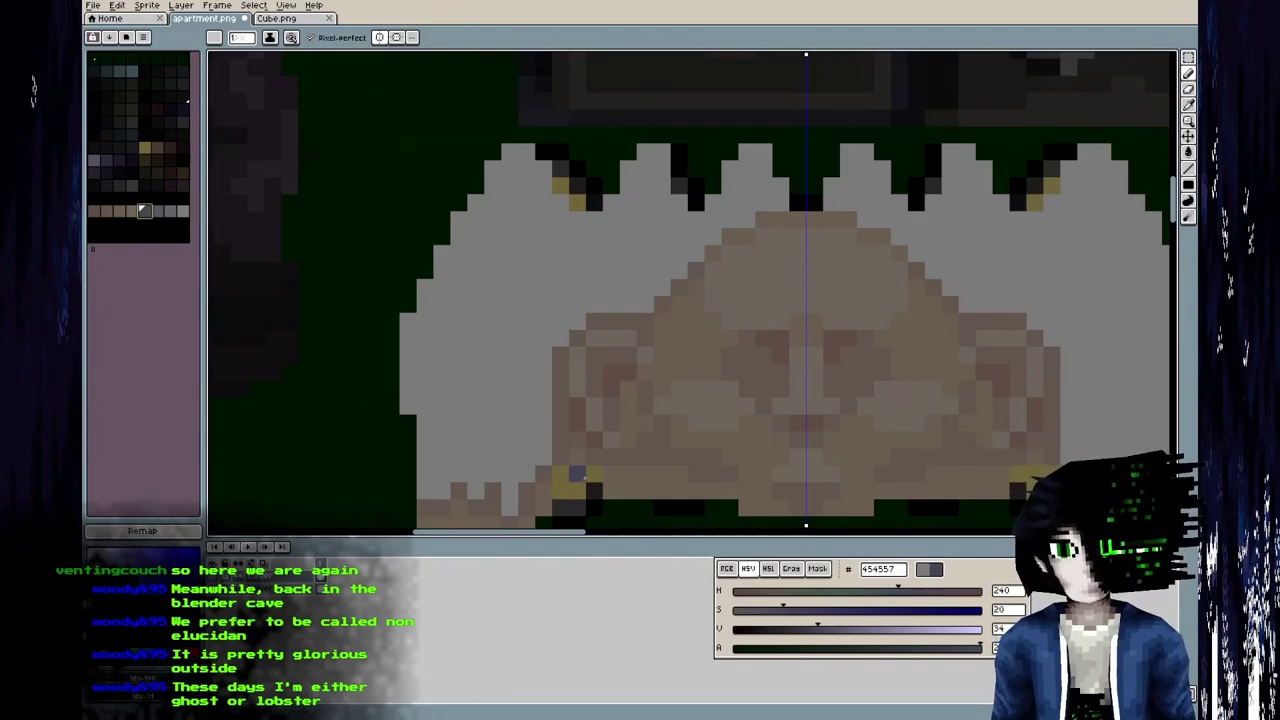
Fill the white hair around the face with bluish grey 626269 and refill it with the darker 5b5b66.
middle_click_drag(571, 338, 565, 356)
left_click(170, 211)
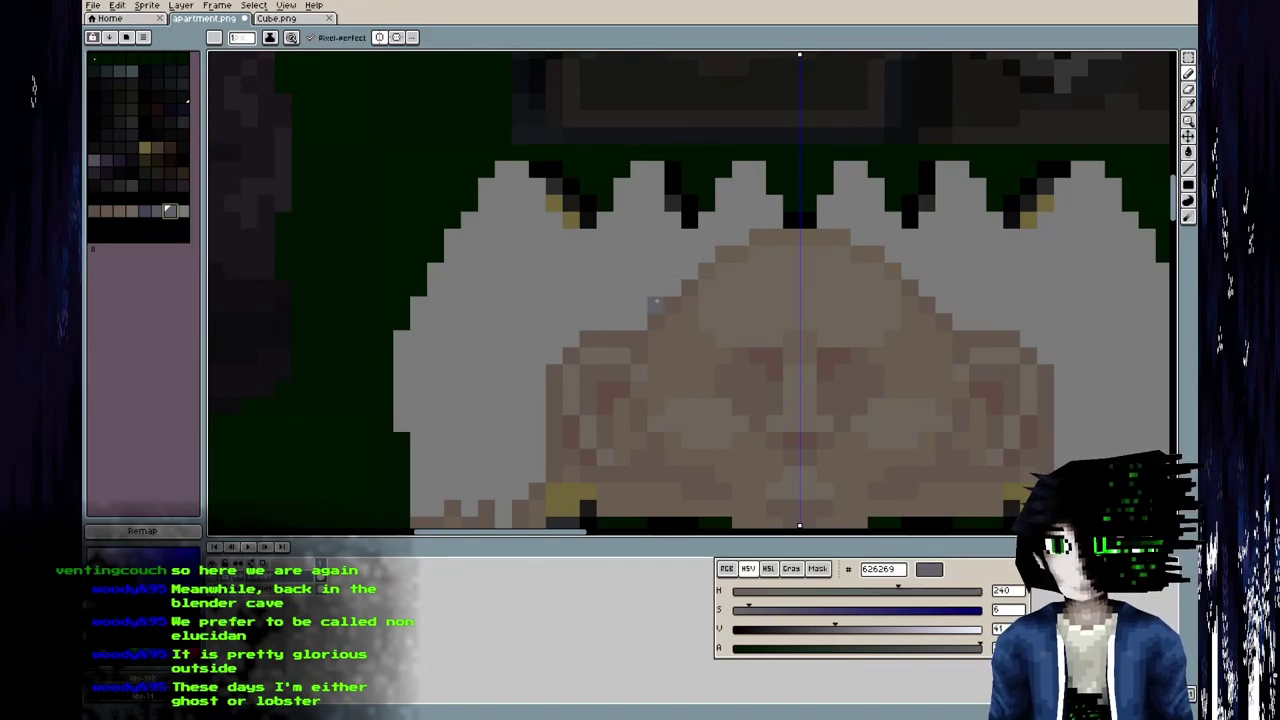
key("g")
left_click(640, 288)
middle_click_drag(655, 289, 564, 273)
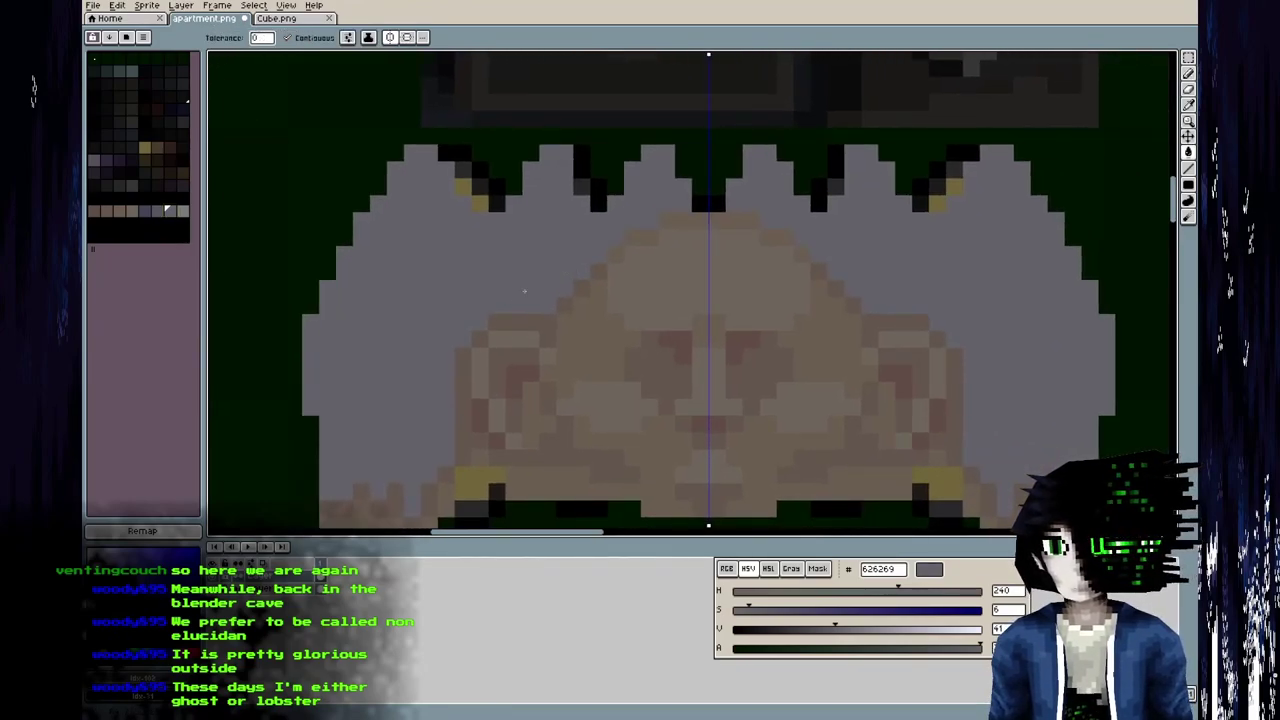
left_click(156, 212)
left_click(450, 285)
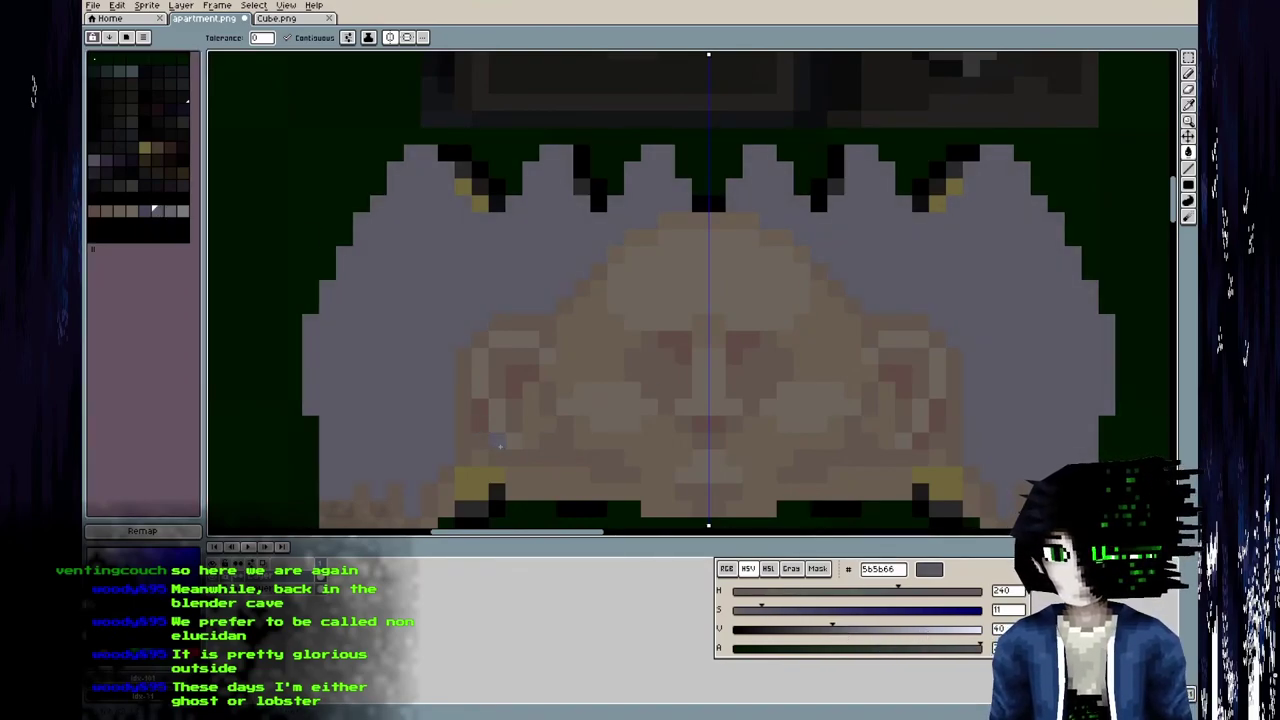
Darken the hair palette ramp, bringing the base hair shade to 323238 and the darkest shade to 272730.
key("bracketright")
key("bracketright")
left_click_drag(838, 638, 790, 630)
key("bracketleft")
key("bracketleft")
key("[")
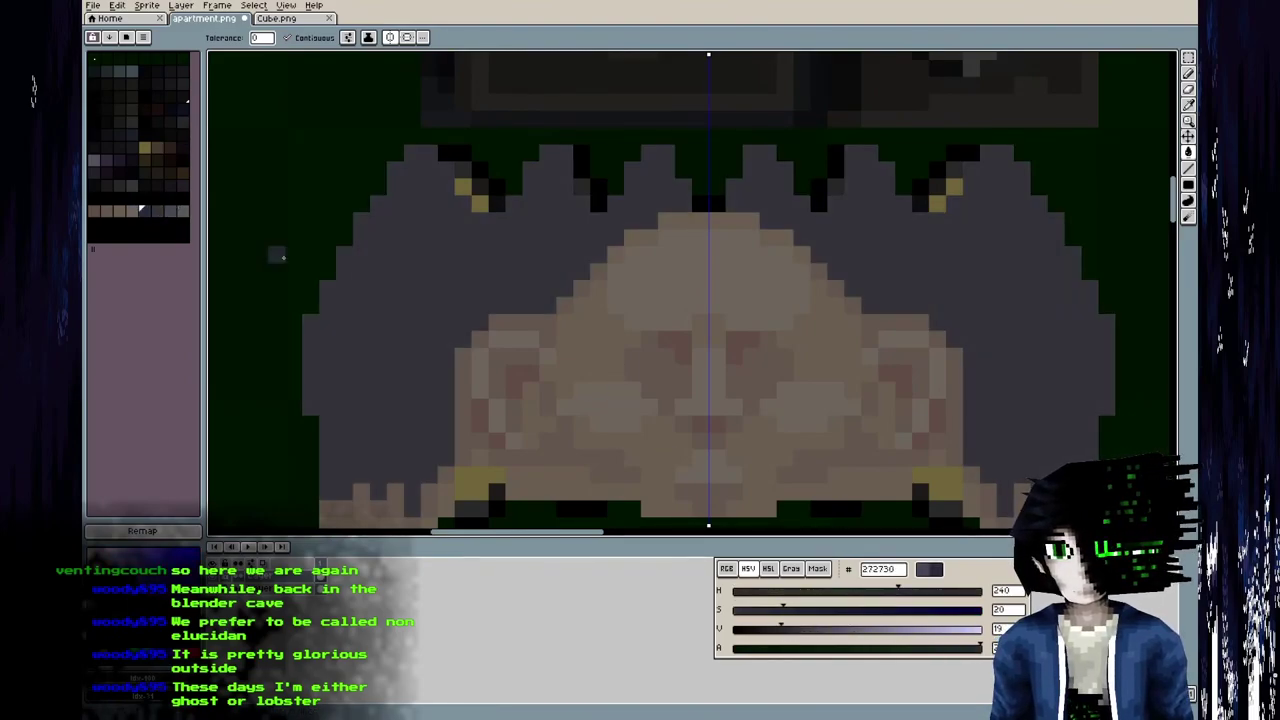
Rebalance the hair ramp brightness, setting the base shade to 43434a, the lighter one to 545459 and the lightest to 707070.
key("]")
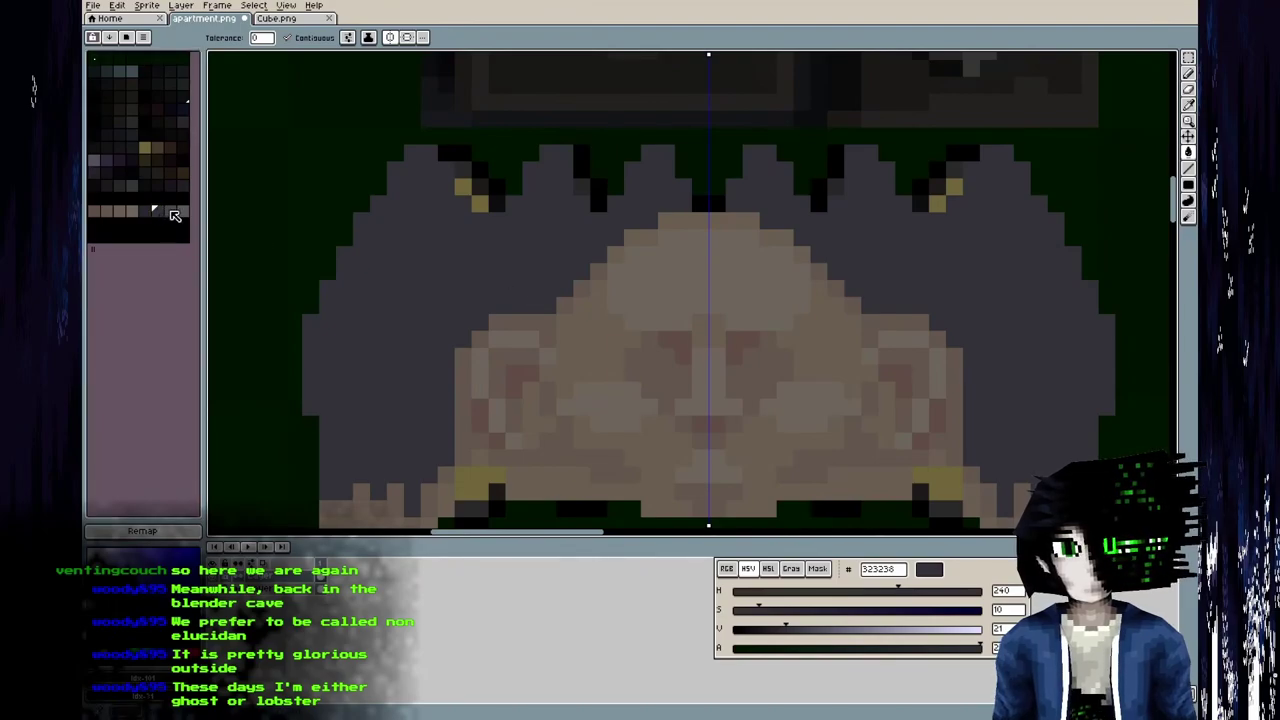
key("]")
key("]")
mouse_move(829, 632)
left_mouse_down()
mouse_move(844, 629)
mouse_move(834, 636)
left_mouse_up()
key("[")
key("[")
left_click_drag(807, 629, 796, 629)
left_click(183, 211)
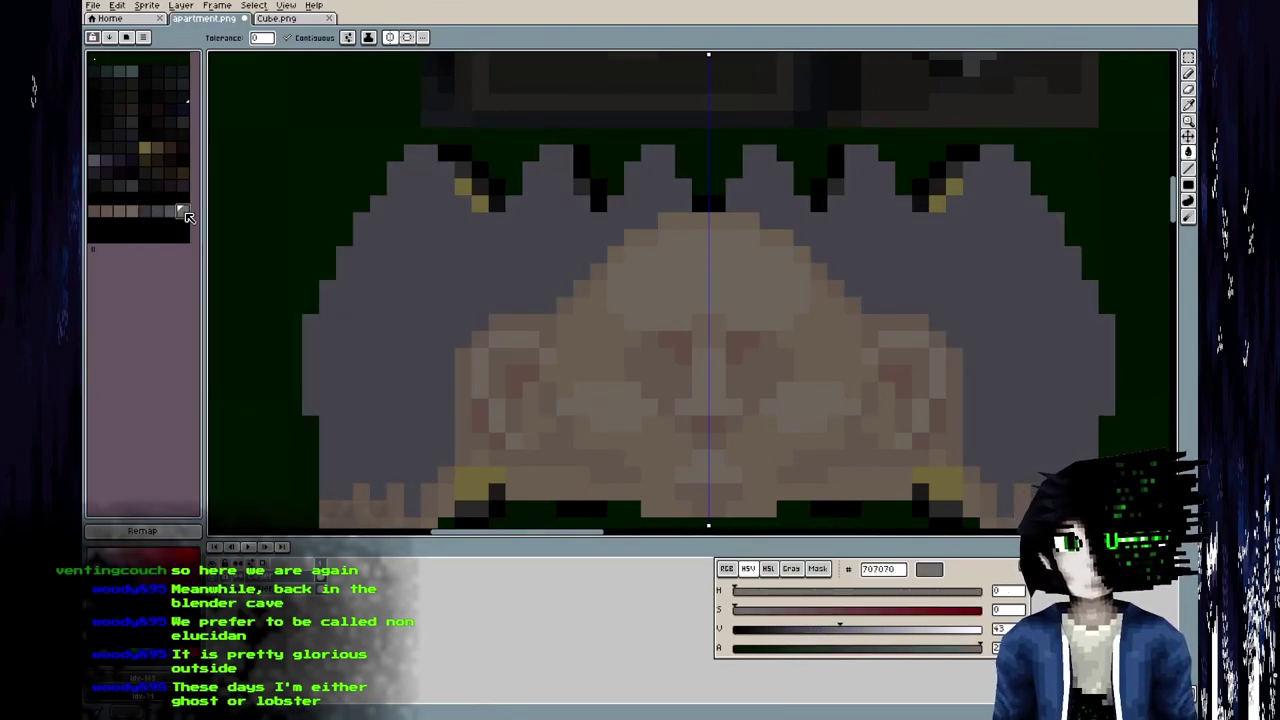
left_click(157, 211)
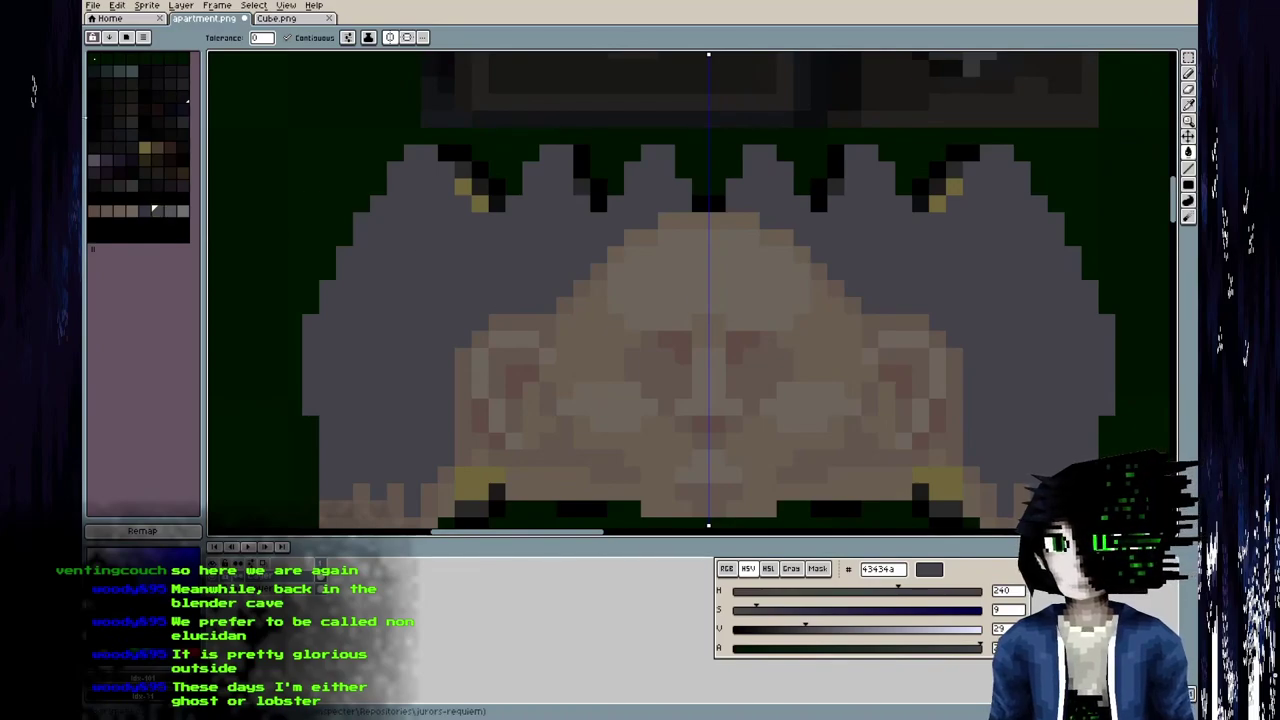
Pencil dithered 545459 highlights into the hair along the forehead hairline and check the head in Blender.
left_click(170, 211)
key("b")
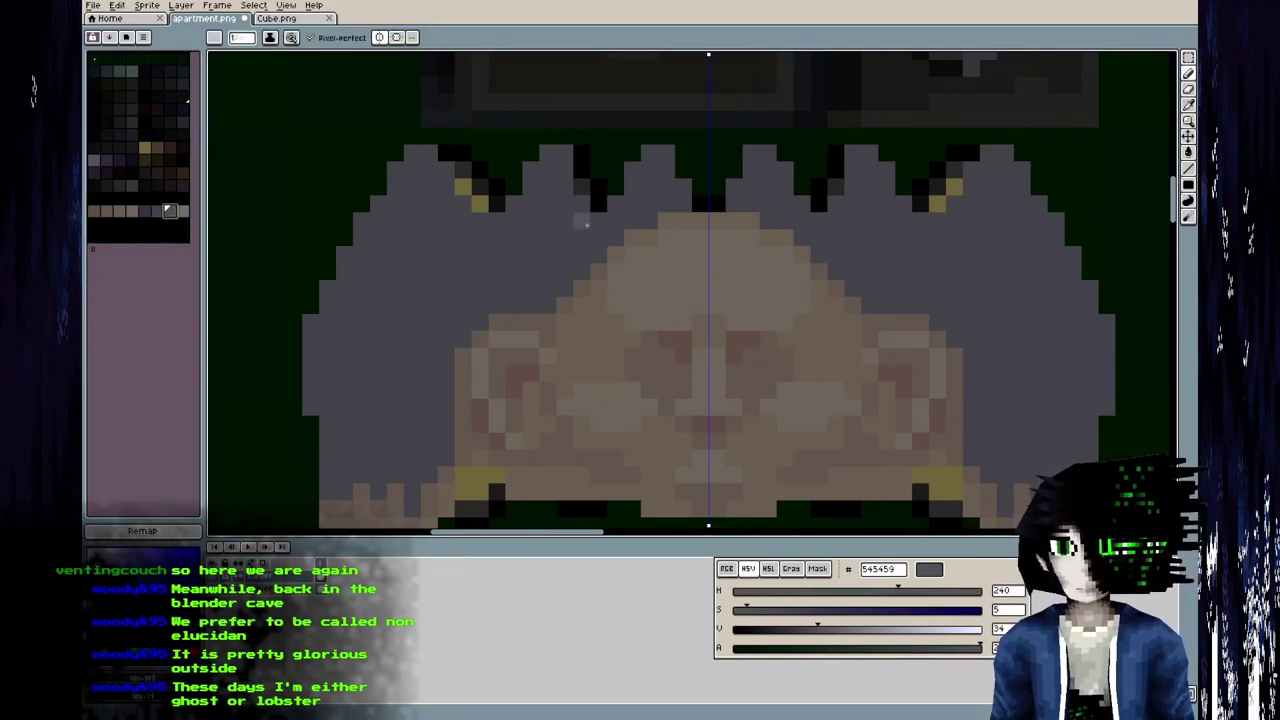
left_click(592, 239)
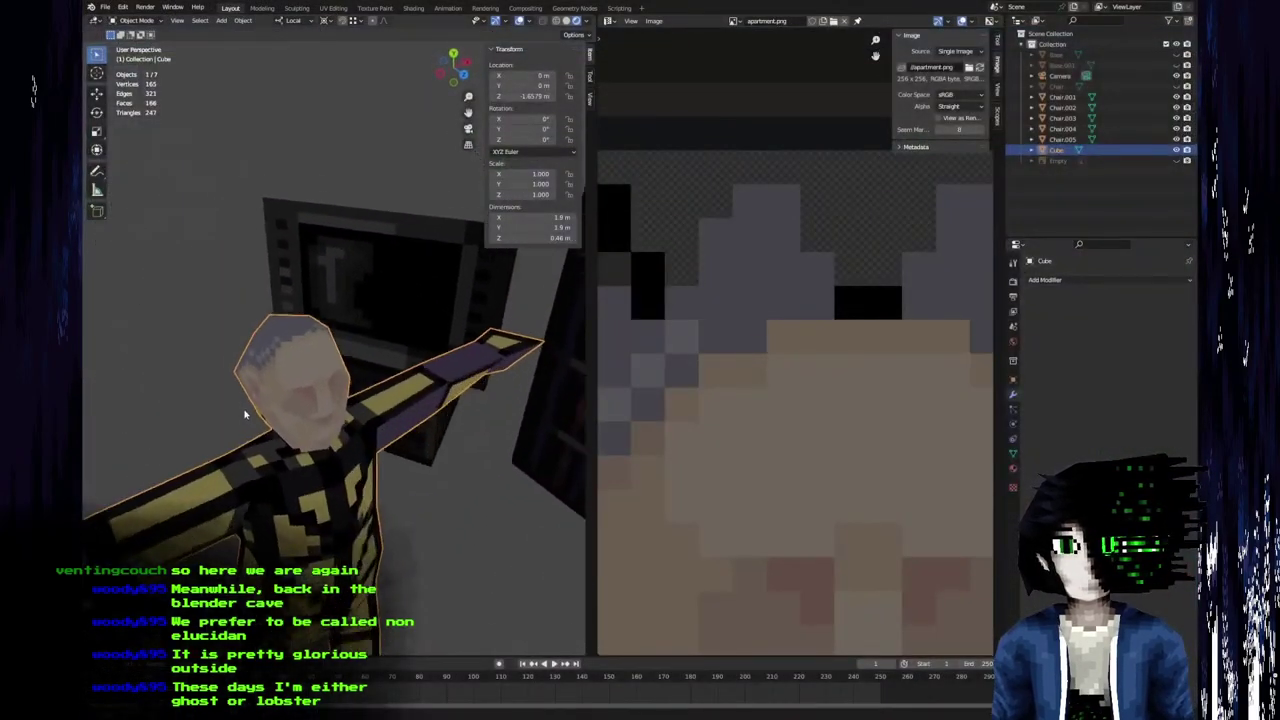
middle_click_drag(245, 414, 395, 478)
middle_click_drag(337, 438, 395, 433)
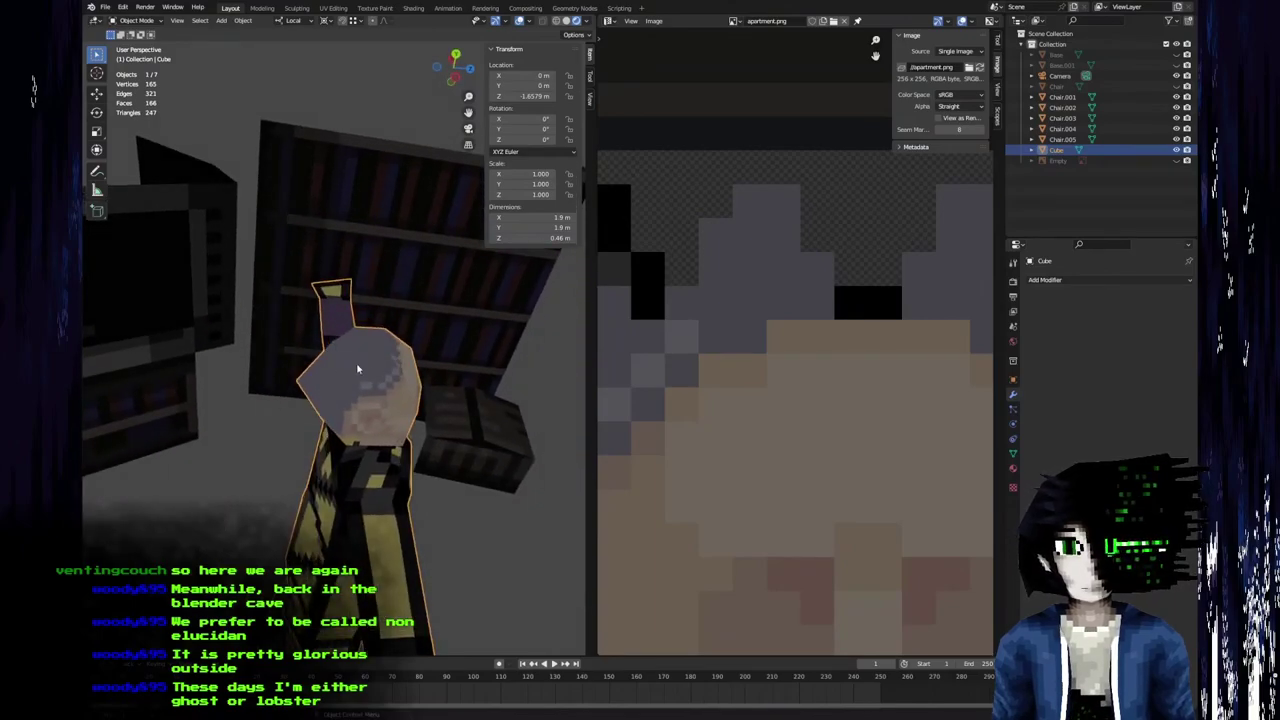
middle_click_drag(360, 371, 333, 335)
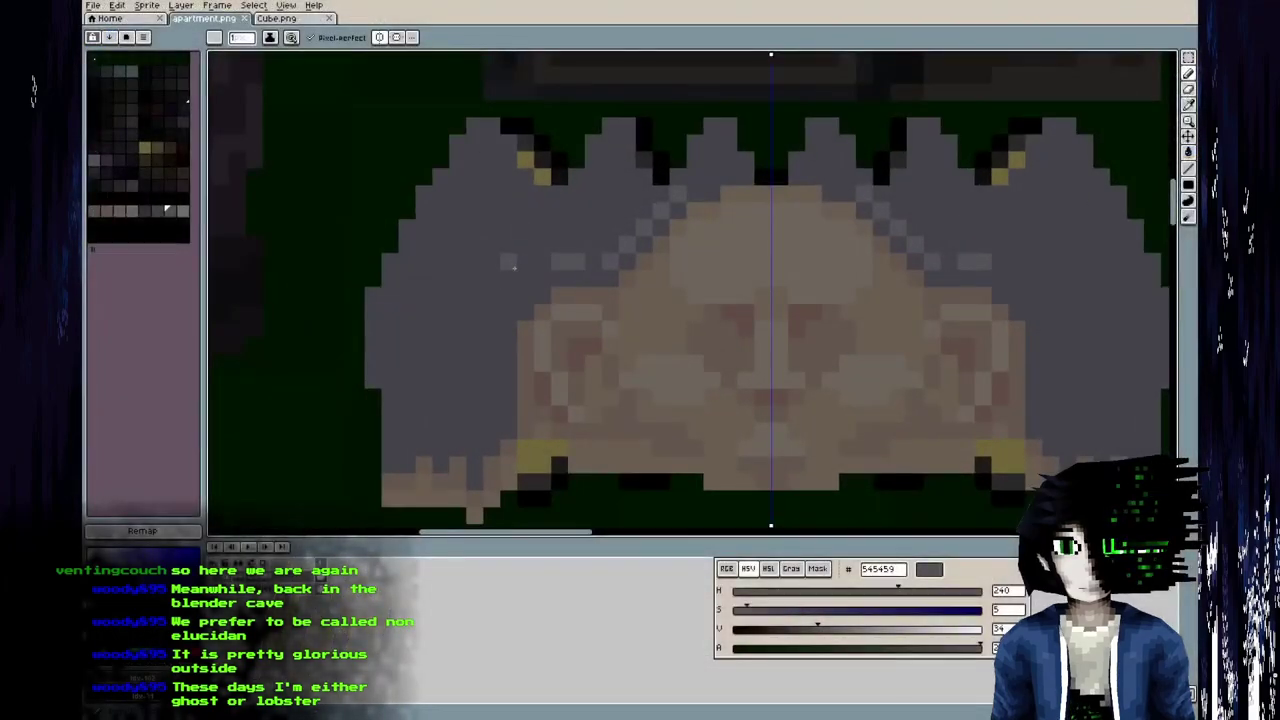
Draw 545459 hair strands down the sides and highlight patches near the upper spikes, and inspect the crown in Blender.
mouse_move(473, 299)
left_mouse_down()
mouse_move(458, 245)
mouse_move(405, 330)
mouse_move(410, 265)
mouse_move(475, 207)
left_mouse_up()
left_click(441, 279)
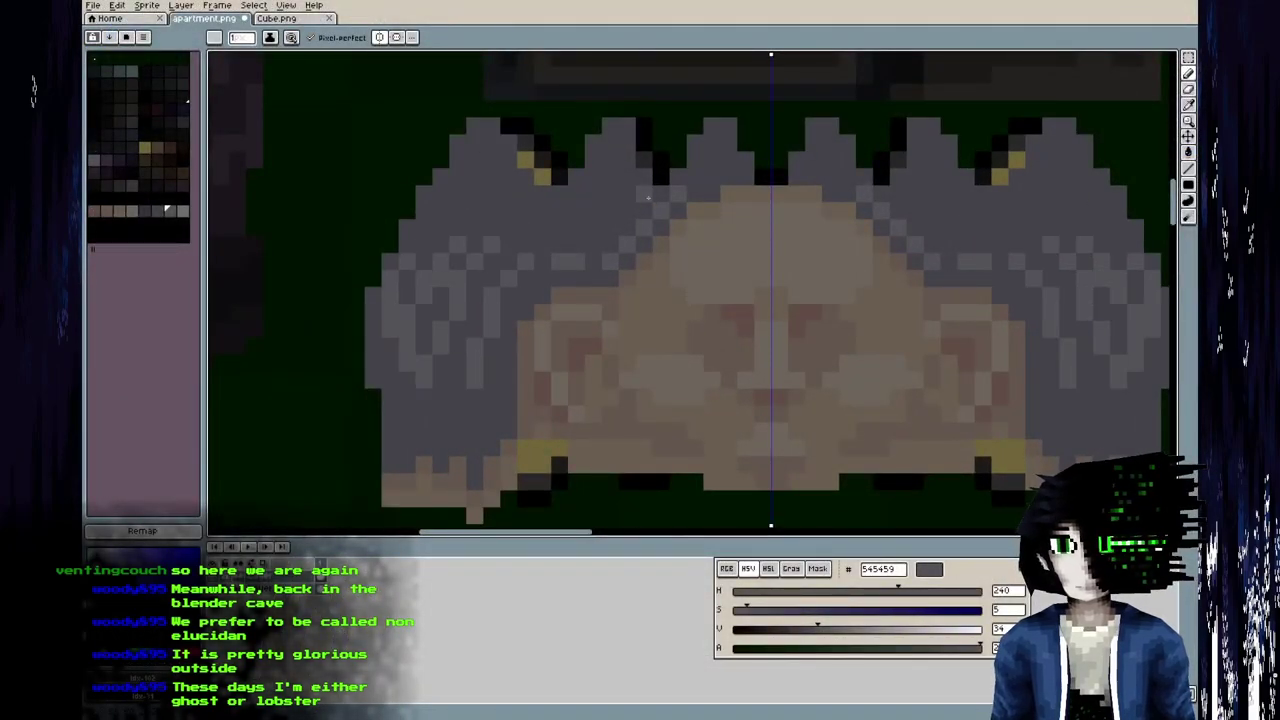
left_click_drag(611, 178, 578, 198)
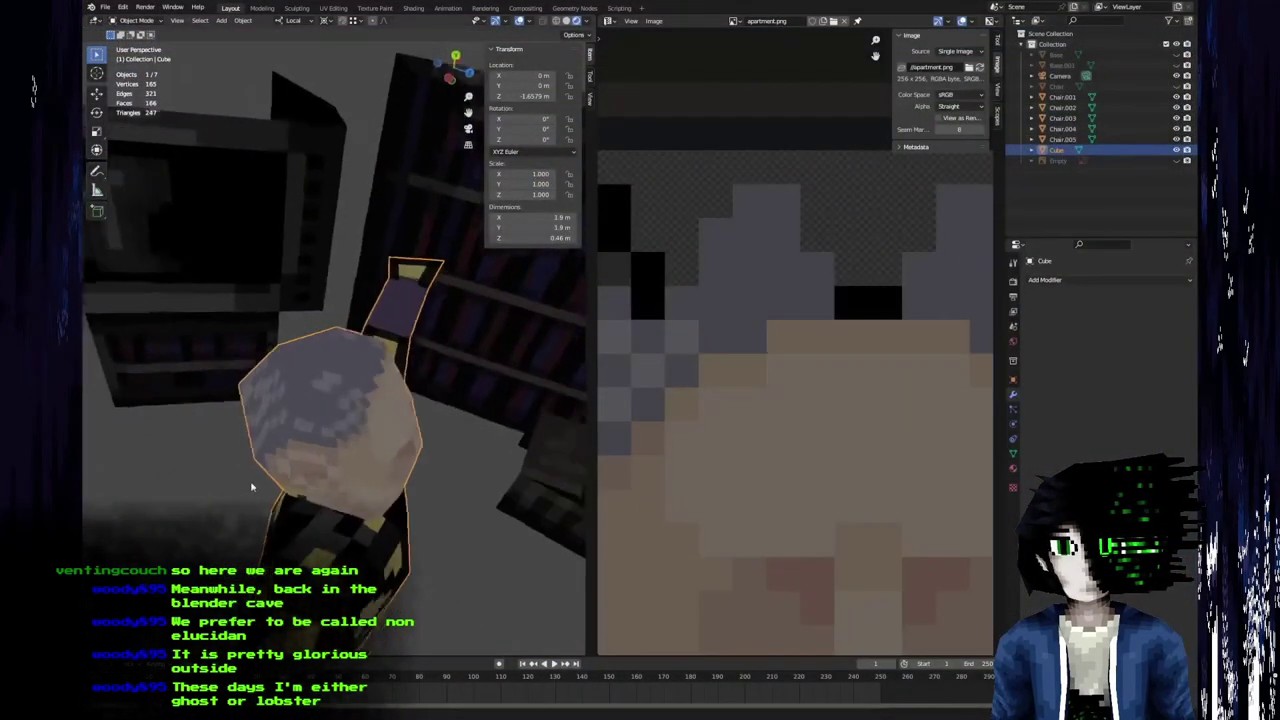
middle_click_drag(260, 450, 329, 517)
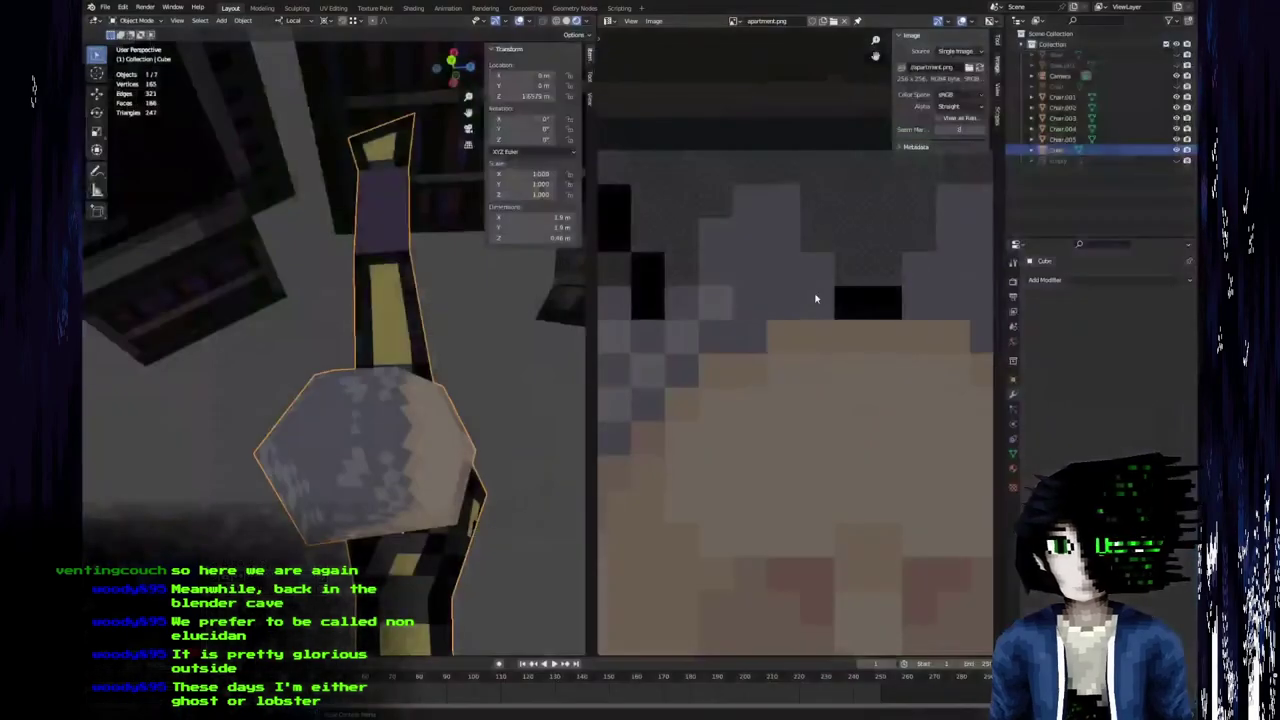
middle_click_drag(400, 440, 322, 460)
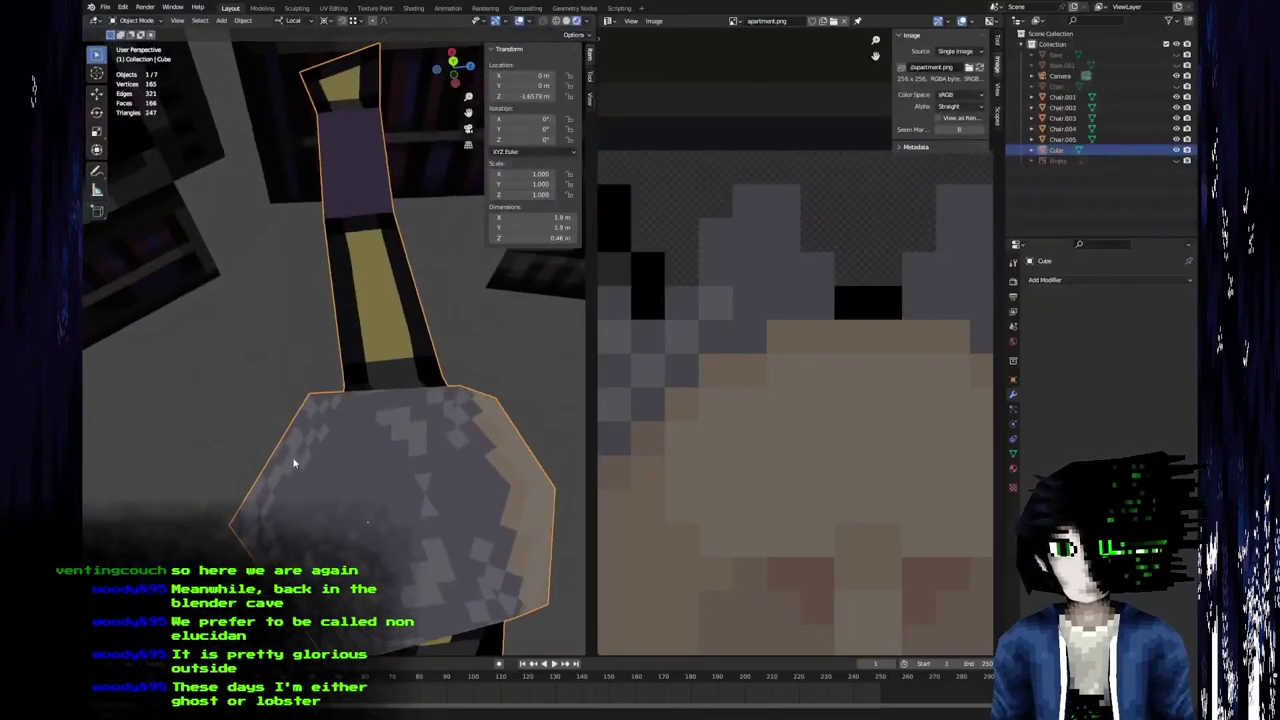
middle_click_drag(410, 490, 427, 511)
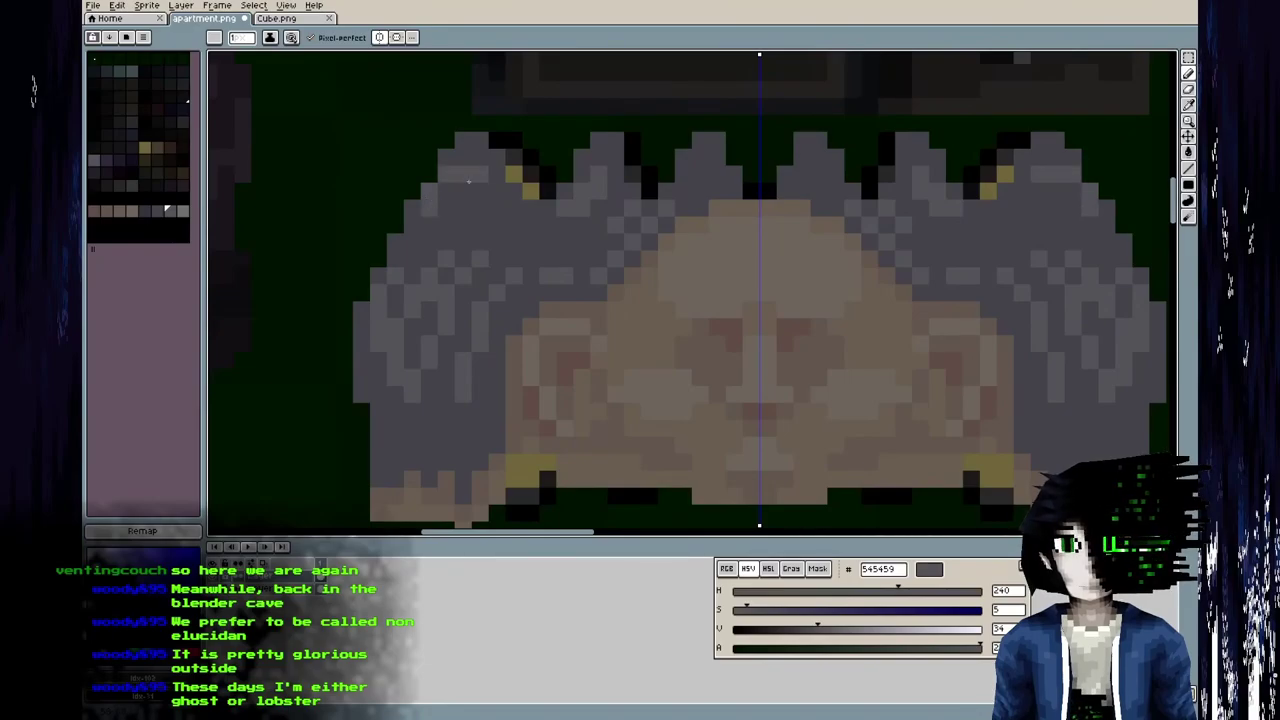
Dither 545459 pixels around the base of the outer hair spikes and check the crown and back of the head in Blender.
key("i")
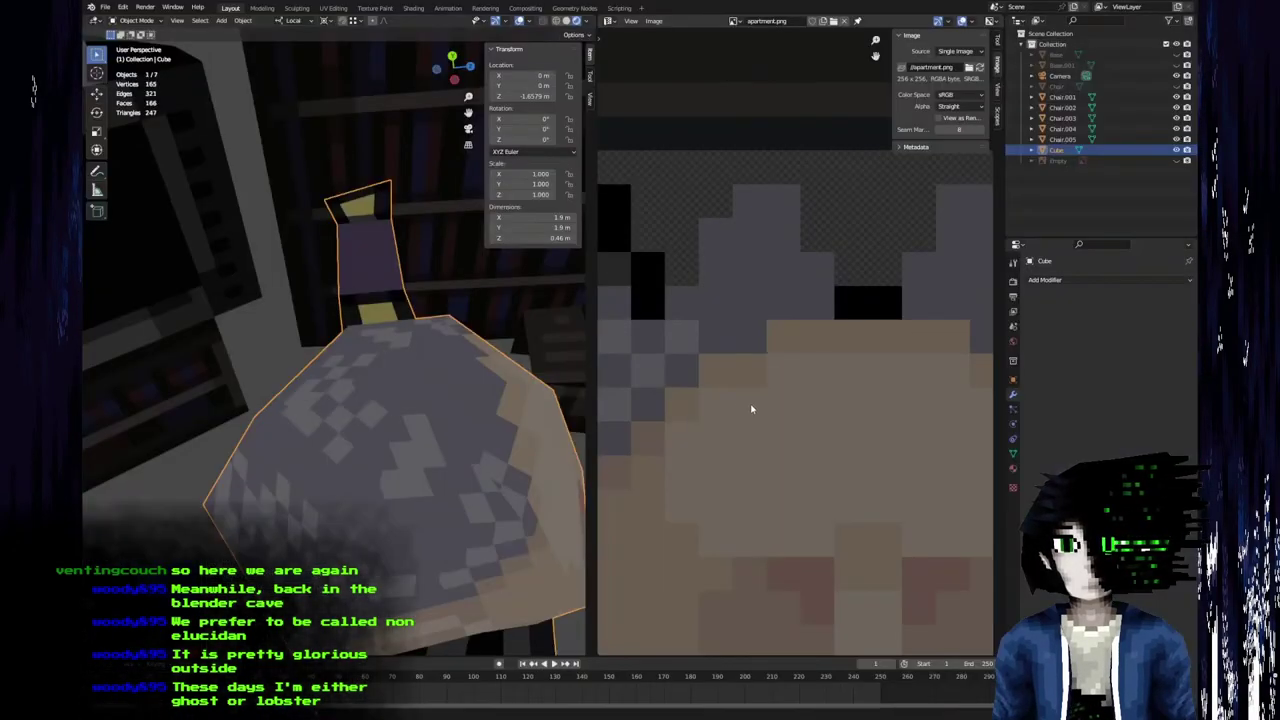
middle_click_drag(570, 438, 286, 349)
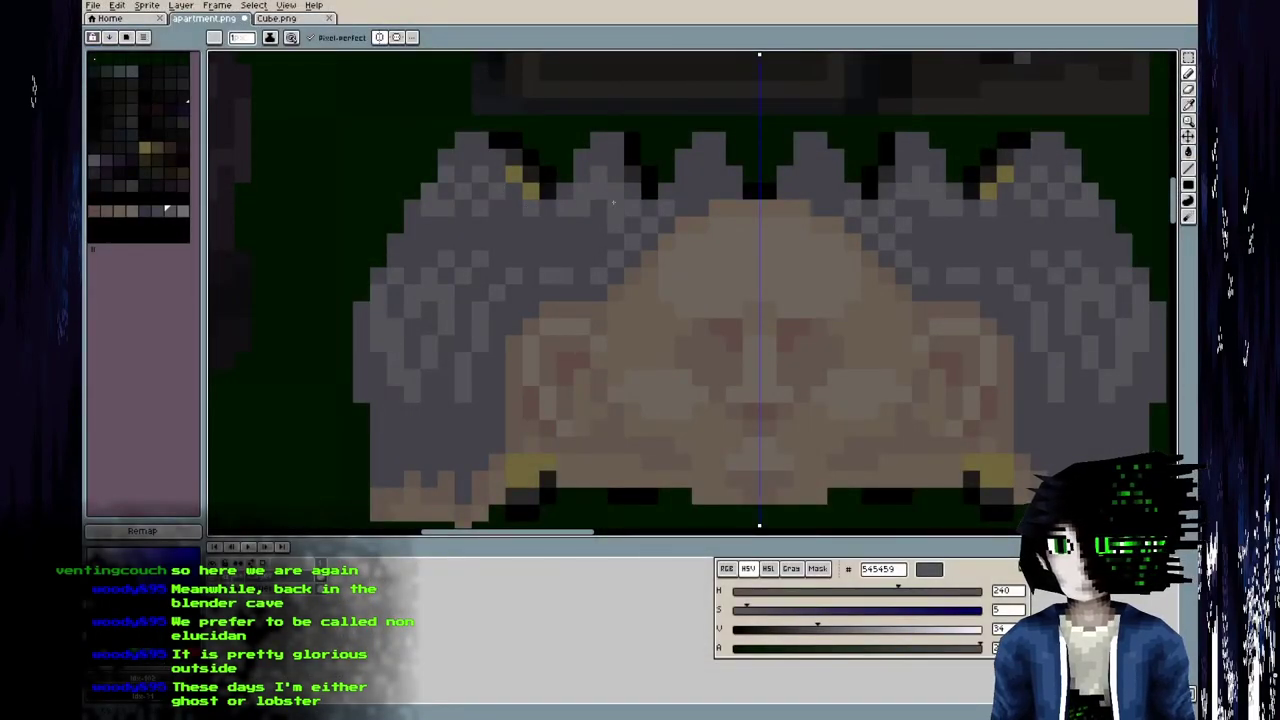
left_click(508, 193)
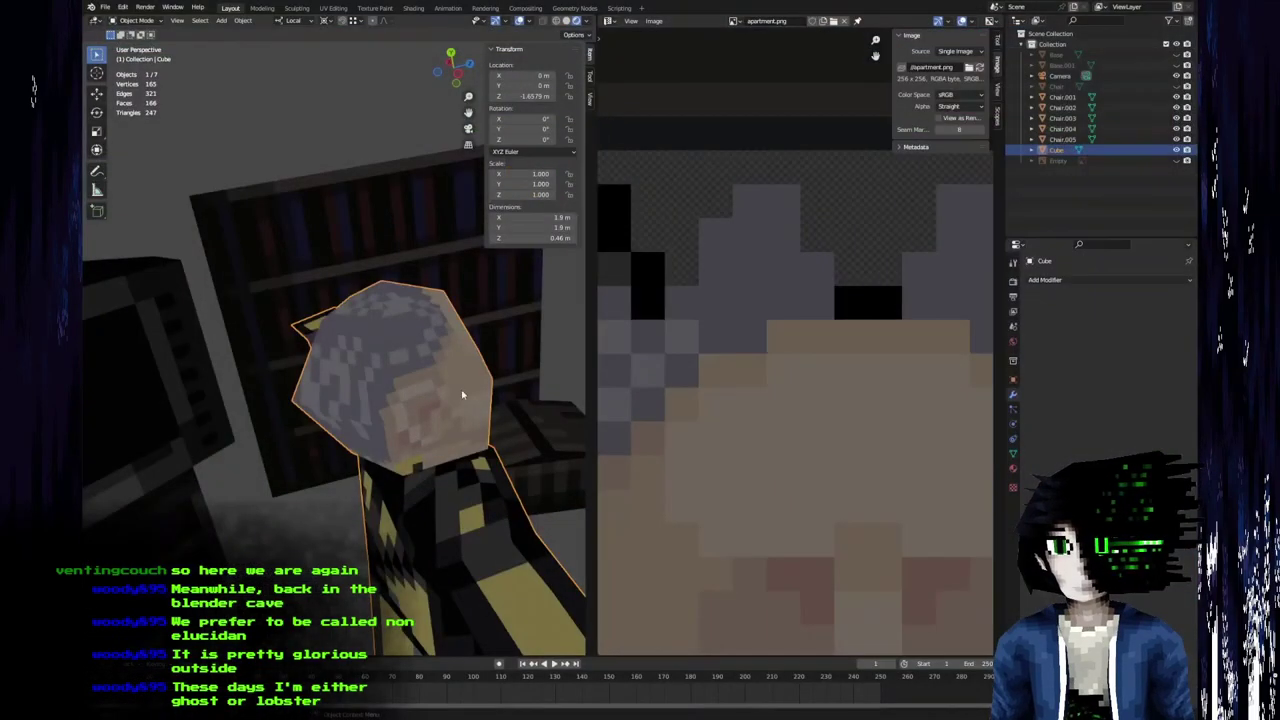
middle_click_drag(430, 410, 330, 470)
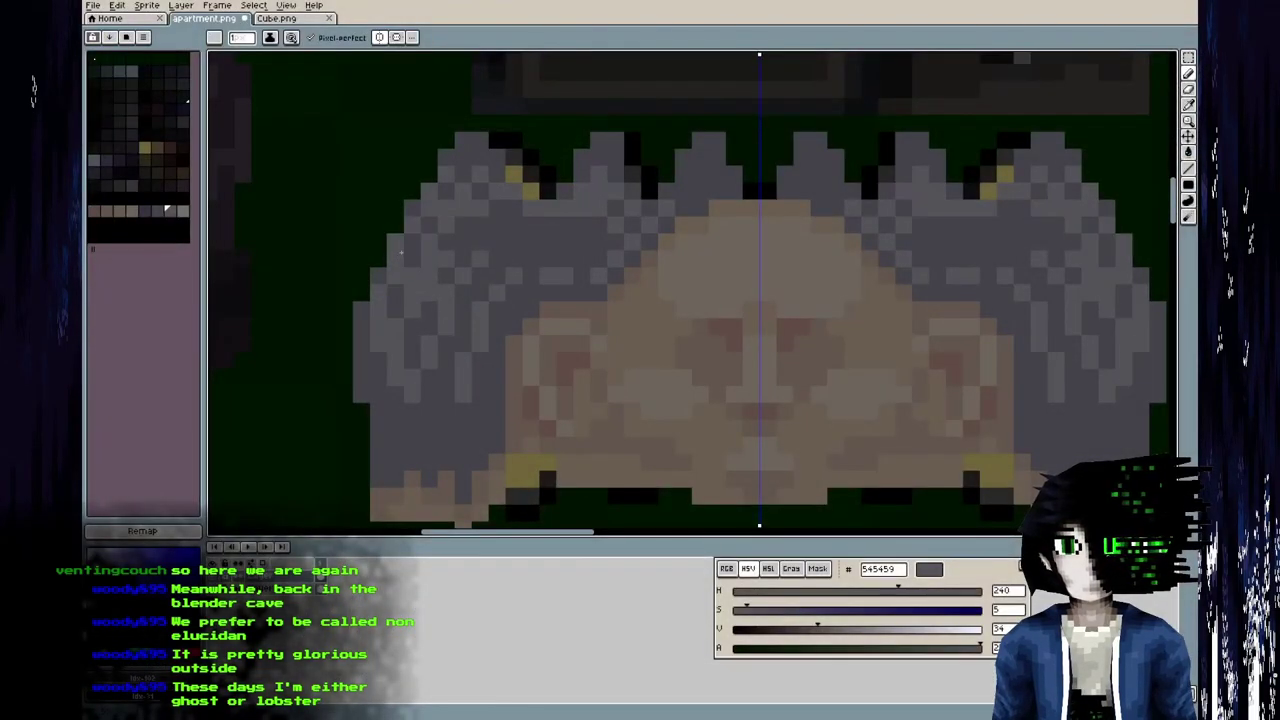
Extend the 545459 highlights across the dark gaps in the upper side hair and above the ears, and review the head in Blender.
mouse_move(496, 208)
left_mouse_down()
mouse_move(498, 260)
mouse_move(522, 250)
mouse_move(463, 293)
mouse_move(463, 242)
left_mouse_up()
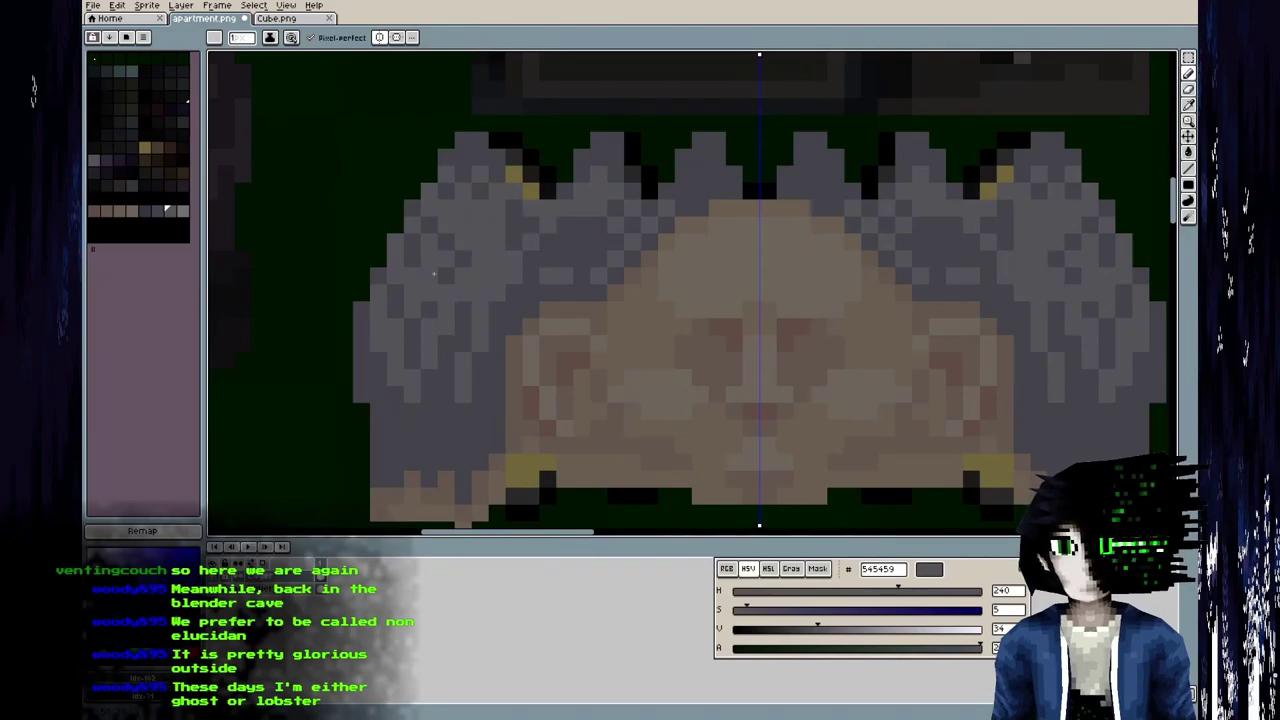
left_click_drag(581, 228, 540, 259)
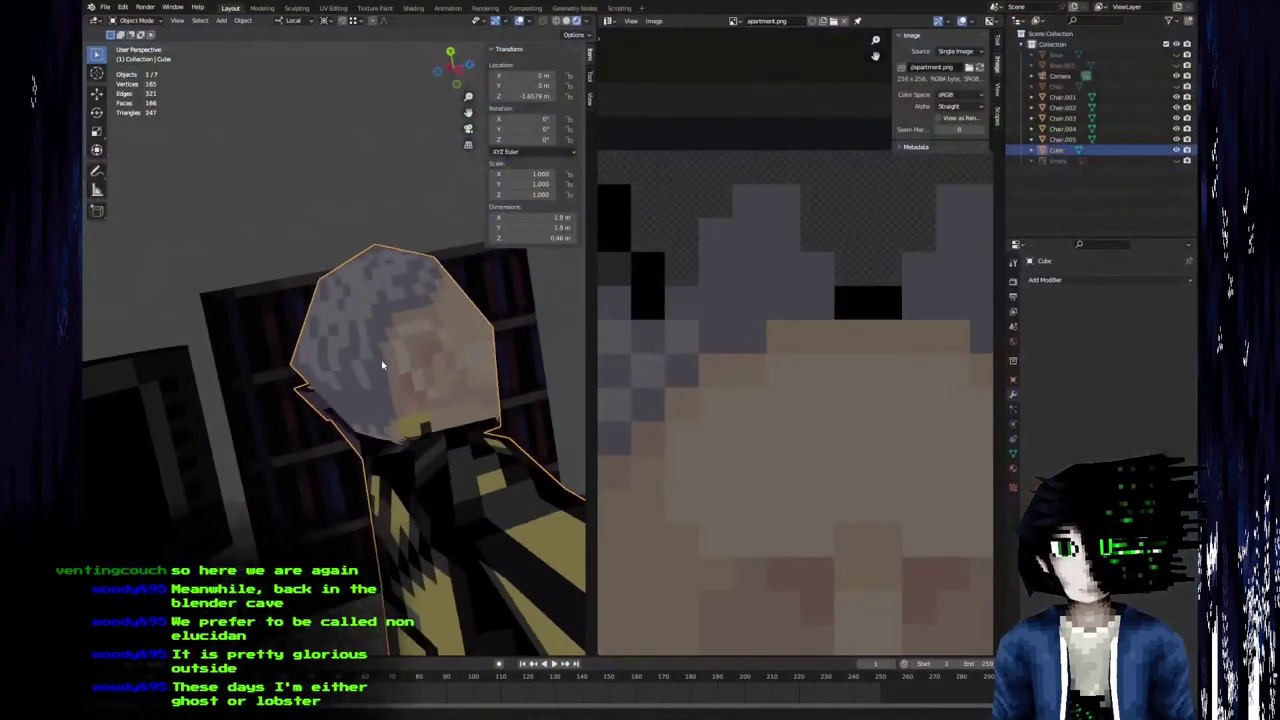
middle_click_drag(382, 365, 271, 449)
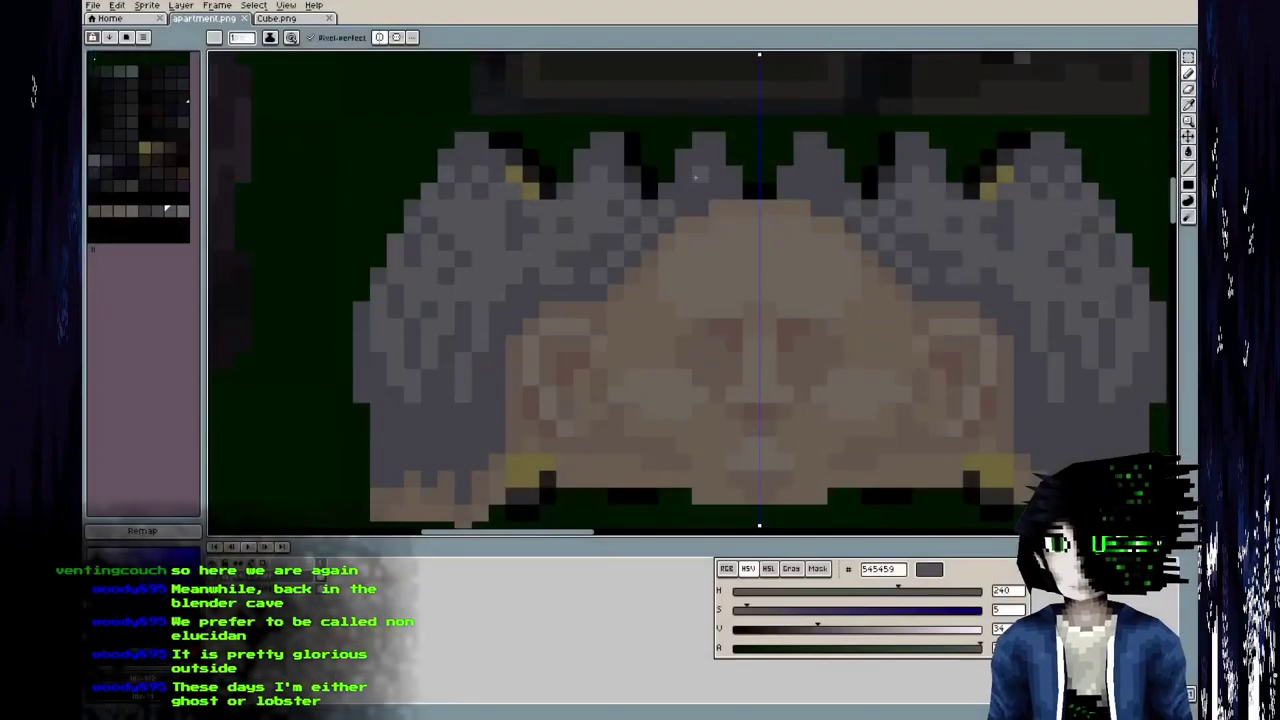
Paint 545459 highlights into the upper hair spikes beside the symmetry line and the next spikes outward.
left_click(702, 173)
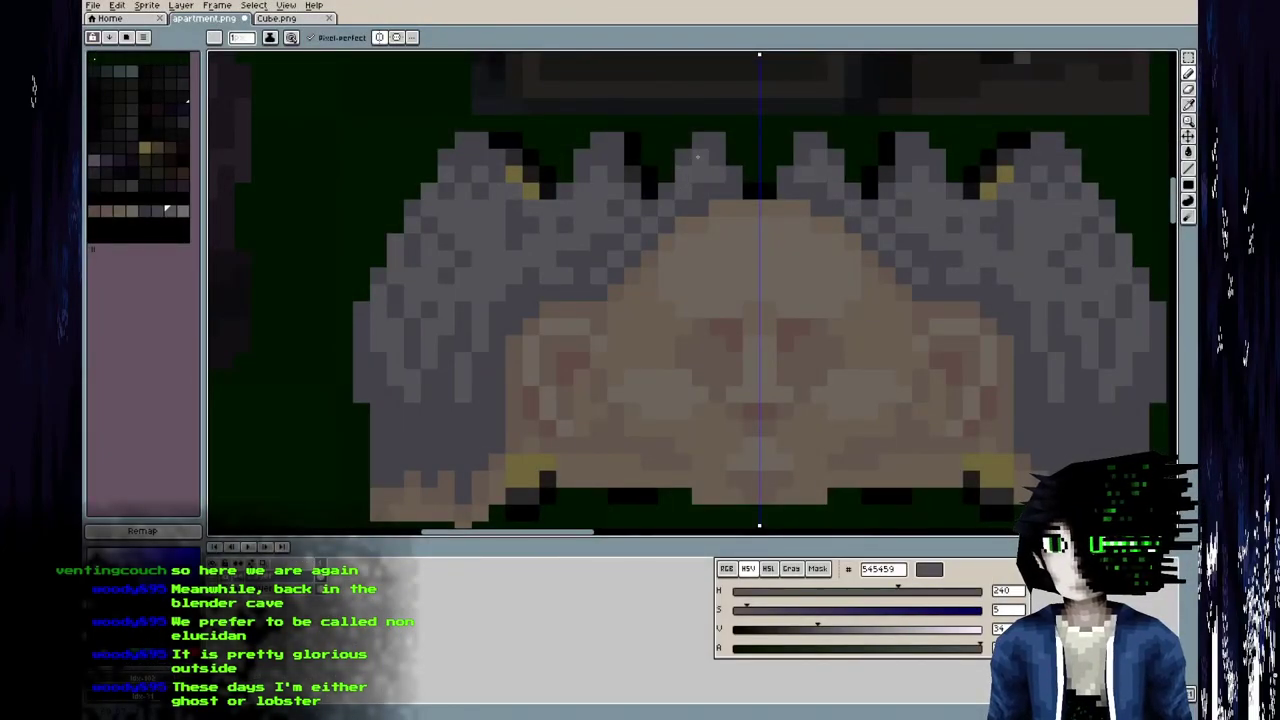
left_click_drag(694, 157, 713, 152)
left_click(609, 150)
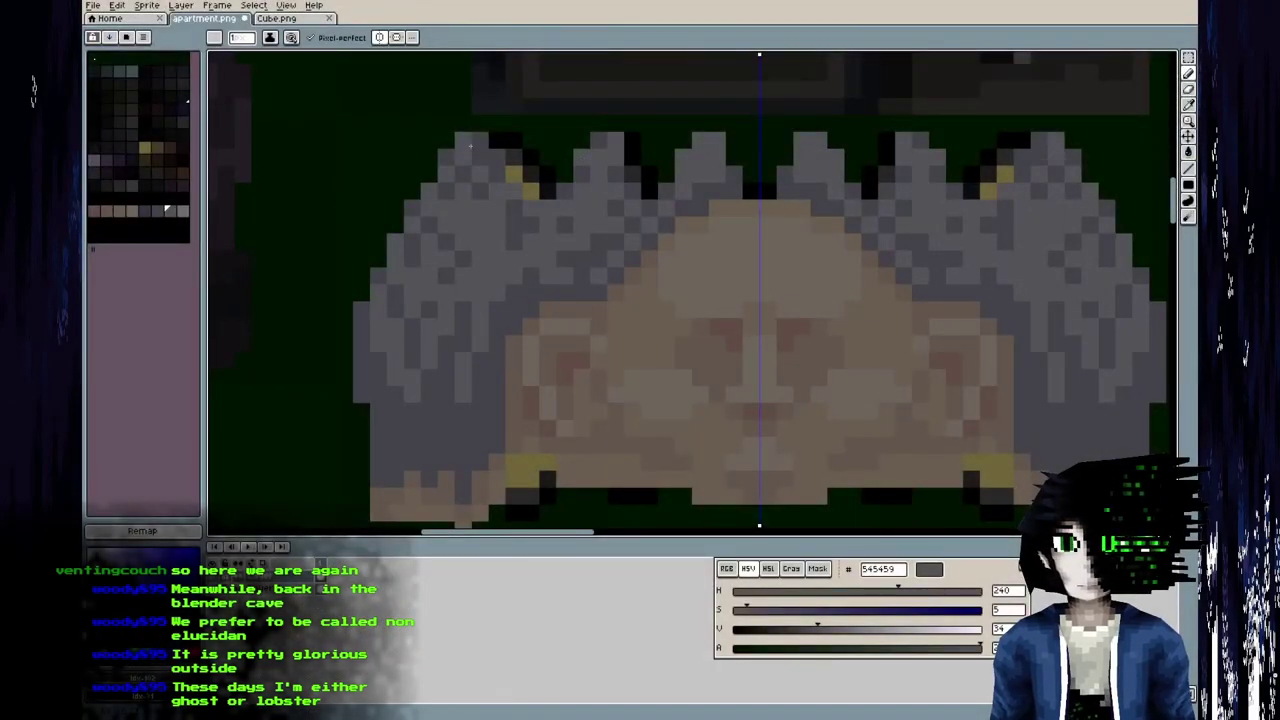
Add 343440 shadow pixels above and behind the ears and within the side hair, save the texture, and check the head in Blender.
left_click(497, 178)
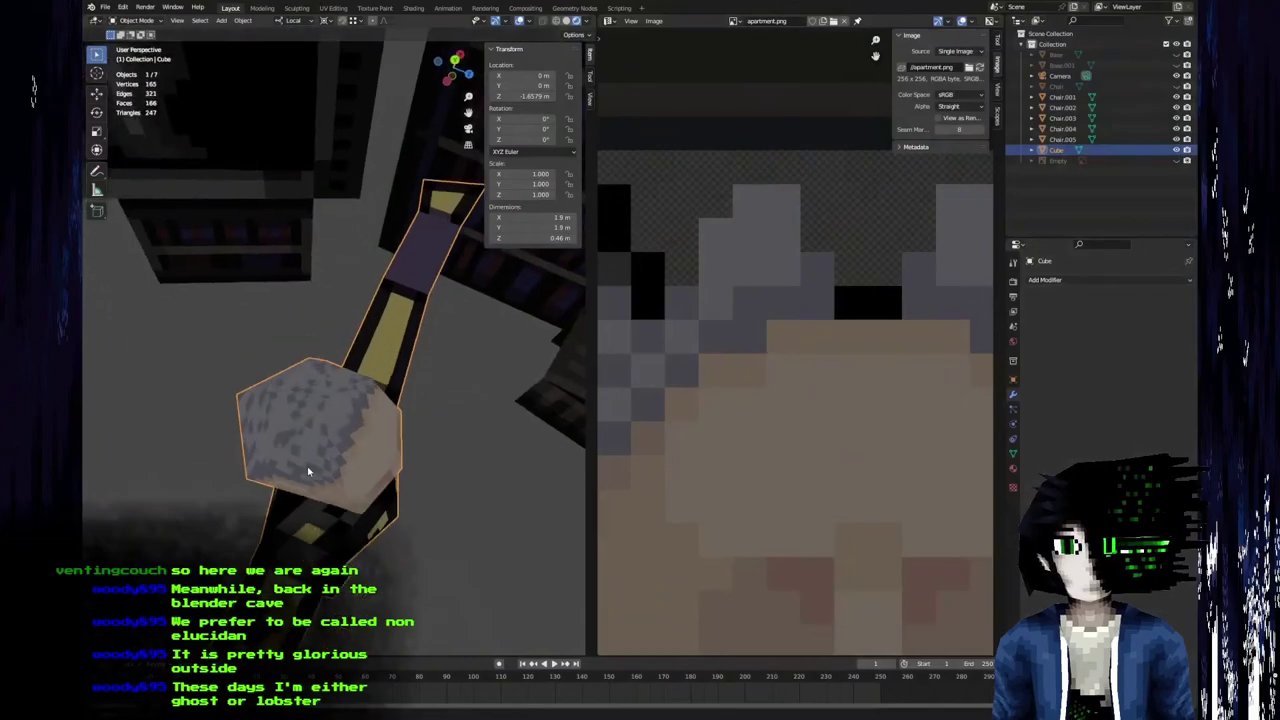
middle_click_drag(308, 471, 446, 417)
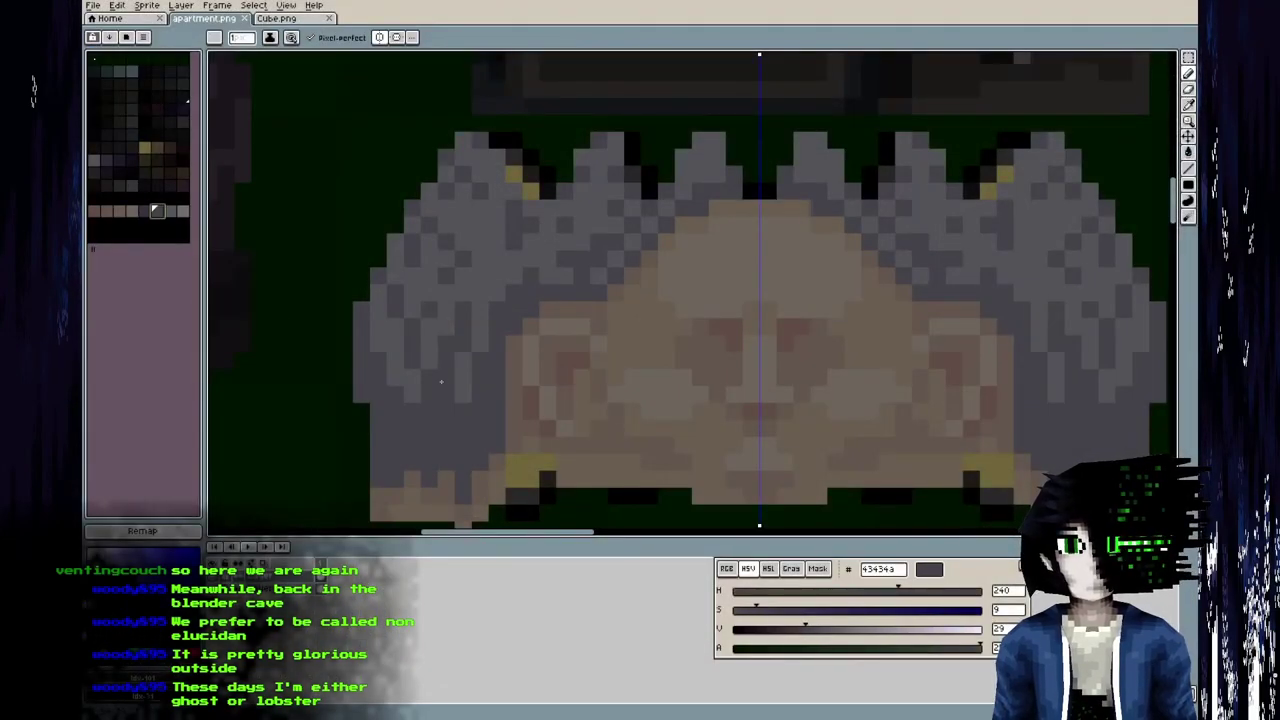
left_click(144, 212)
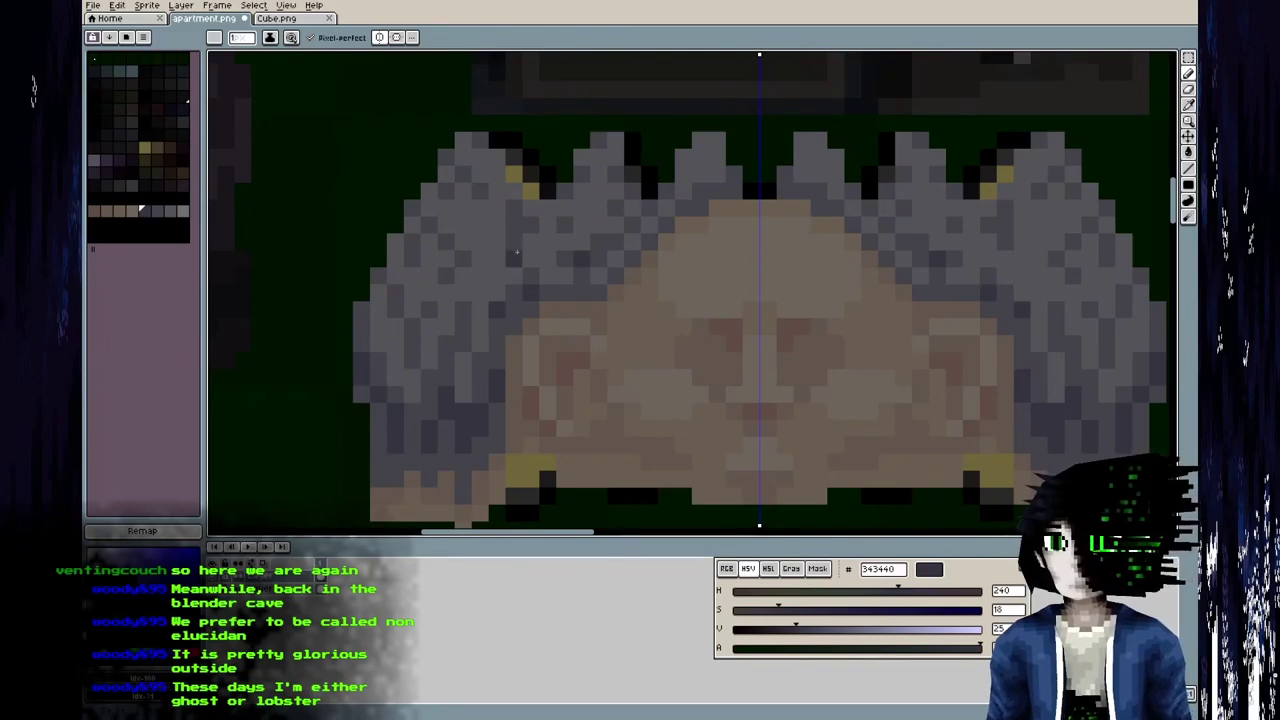
key("ctrl+s")
key("alt+Tab")
middle_click_drag(320, 417, 304, 379)
key("alt+Tab")
Paint 707070 highlight strands through the side hair and into the upper spikes, save the texture, and check the head in Blender.
left_click(166, 211)
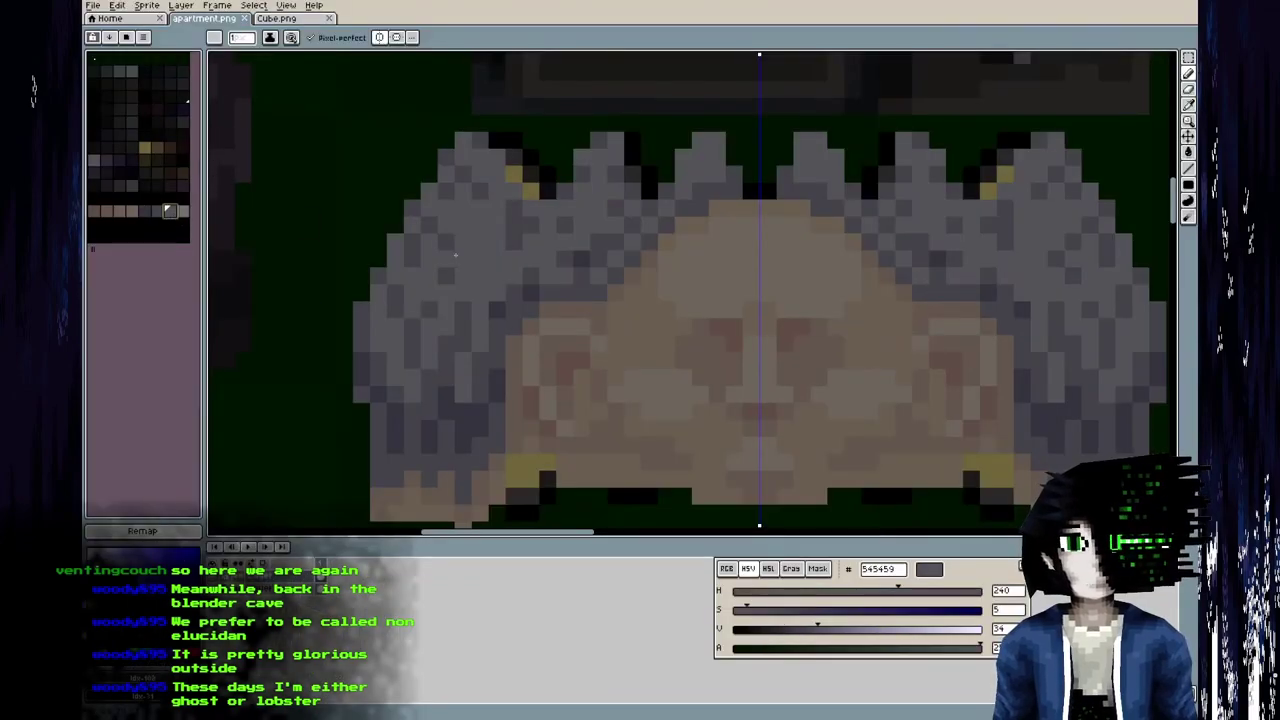
left_click(183, 213)
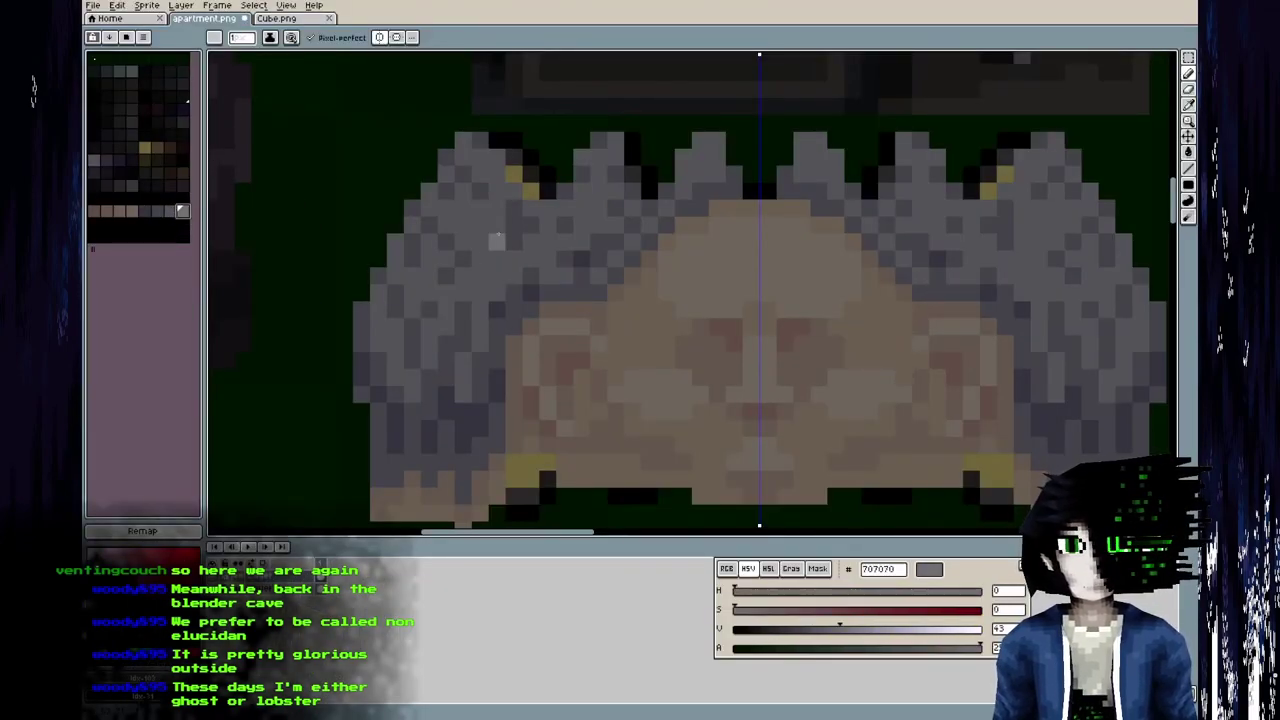
left_click_drag(497, 225, 481, 292)
mouse_move(478, 210)
left_mouse_down()
mouse_move(450, 192)
mouse_move(415, 258)
mouse_move(440, 285)
mouse_move(396, 326)
left_mouse_up()
left_click_drag(564, 241, 531, 259)
mouse_move(598, 208)
left_mouse_down()
mouse_move(581, 225)
mouse_move(564, 208)
left_mouse_up()
left_click_drag(700, 175, 700, 157)
key("ctrl+s")
key("alt+Tab")
middle_click_drag(334, 326, 208, 431)
key("alt+Tab")
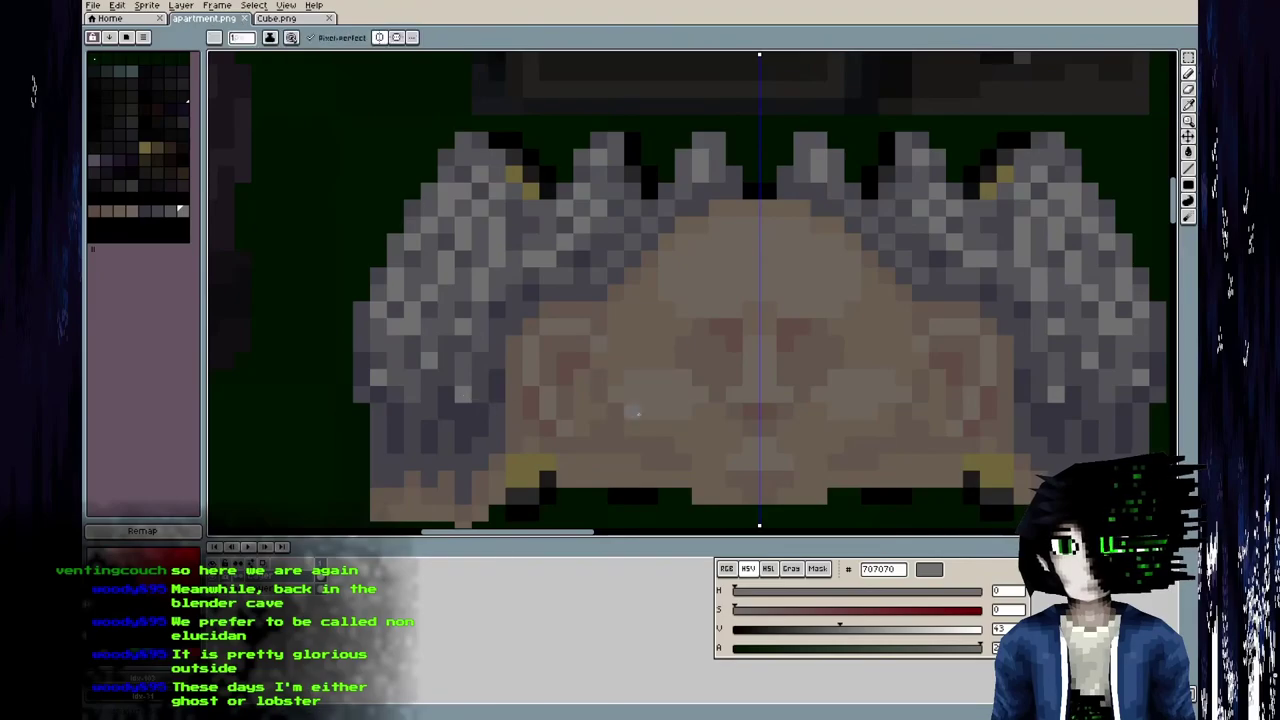
Rearrange the 707070 highlight pixels at the lower sides of the hair and check the back of the head in Blender.
key("alt+Tab")
middle_click_drag(452, 325, 414, 409)
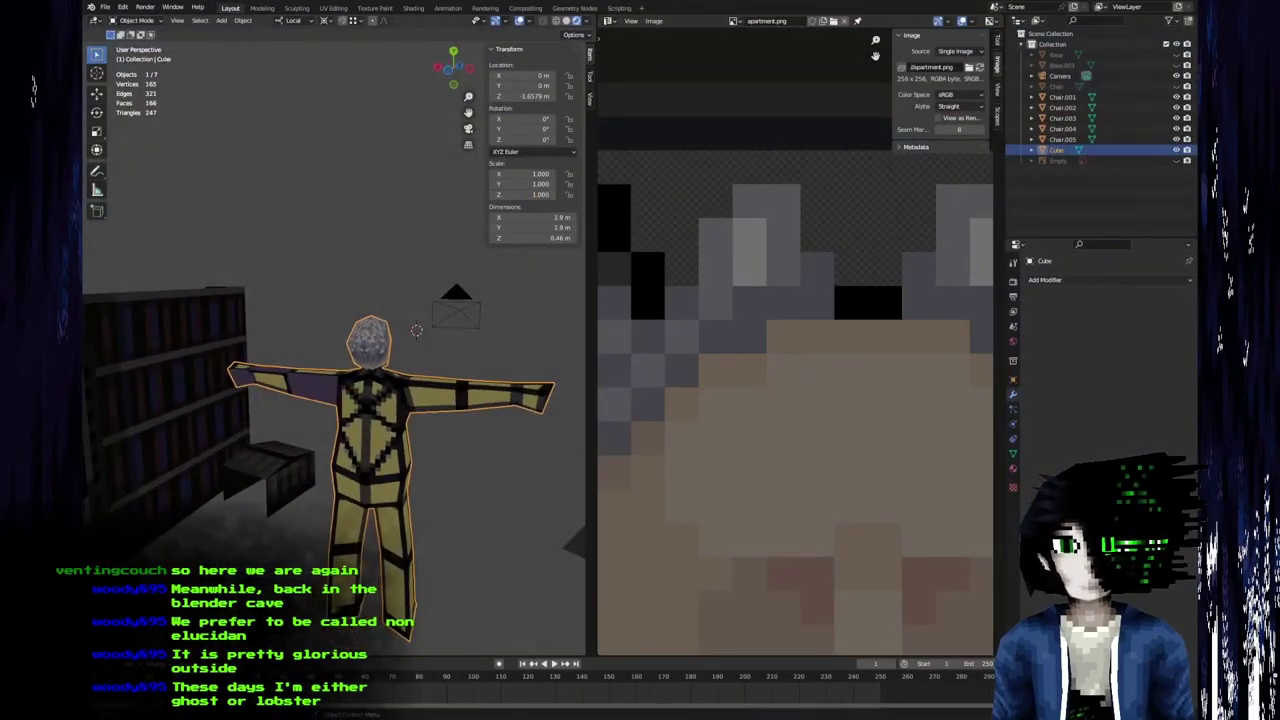
key("alt+Tab")
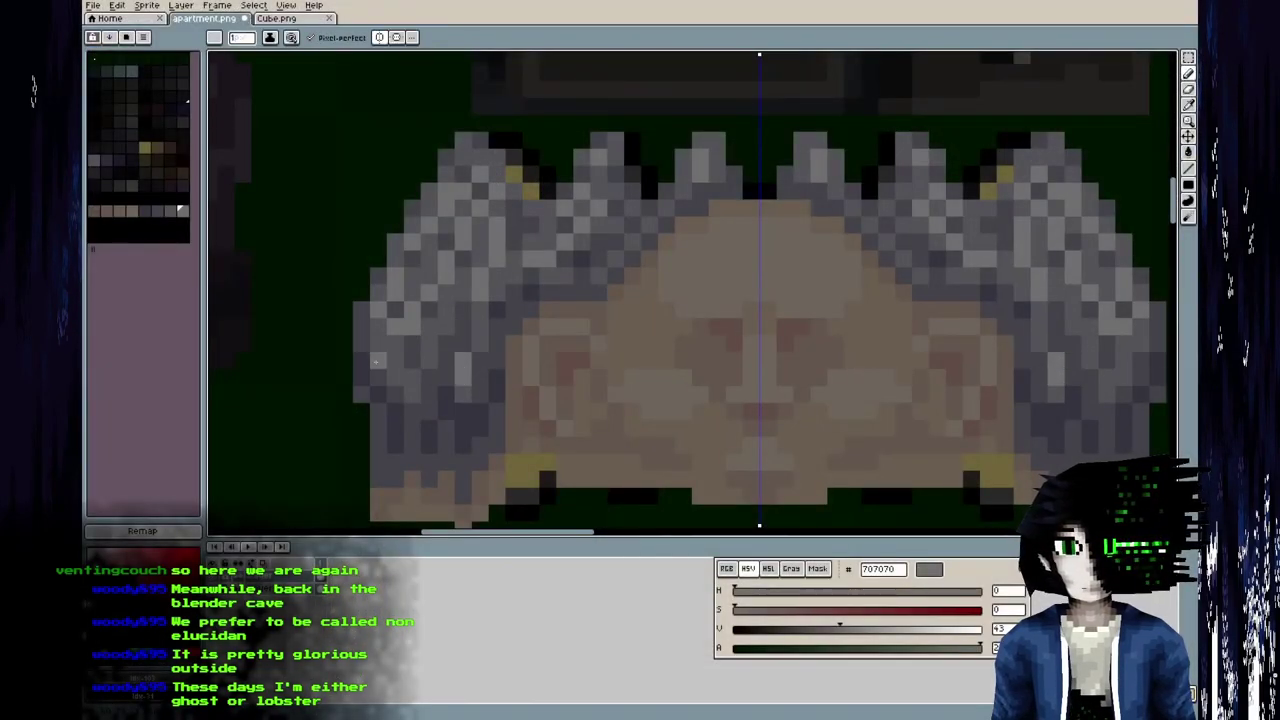
key("alt+Tab")
middle_click_drag(401, 360, 371, 409)
scroll(371, 409, "up", 4)
key("alt+Tab")
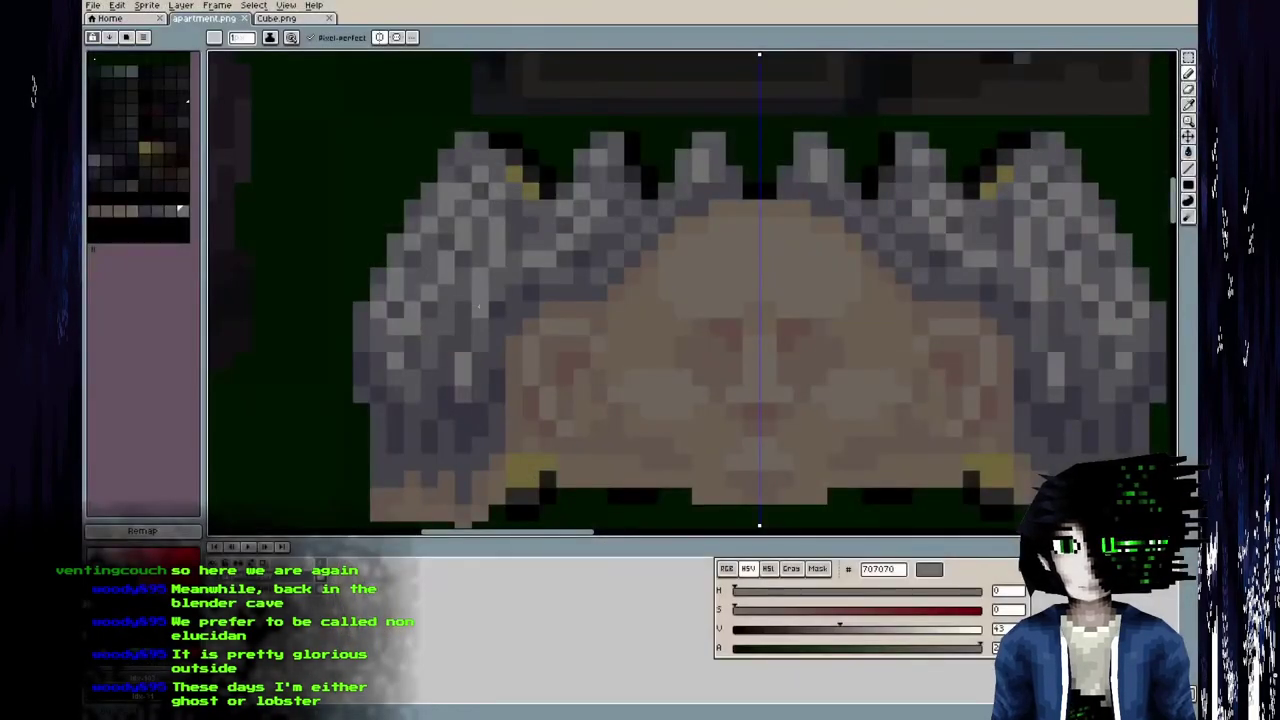
Examine the highlighted hair from the side, back and crown of the head in Blender.
key("alt+Tab")
middle_click_drag(330, 330, 195, 453)
scroll(435, 383, "up", 5)
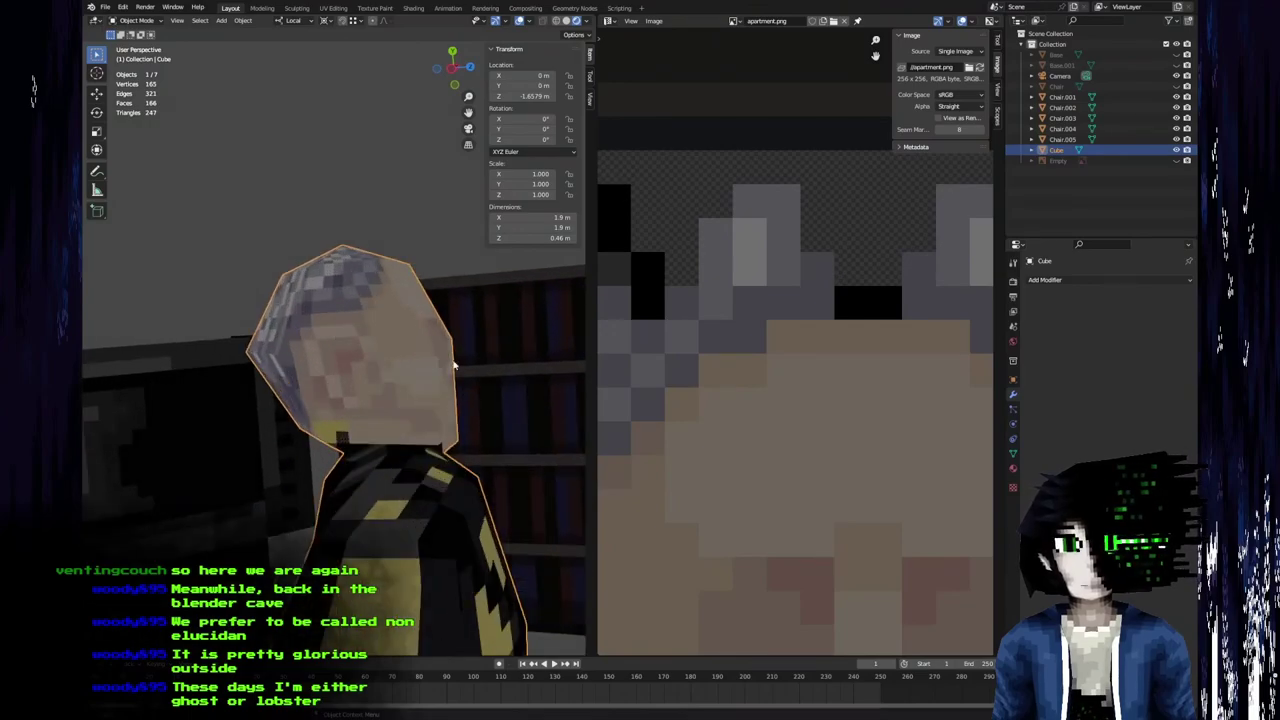
middle_click_drag(342, 282, 452, 442)
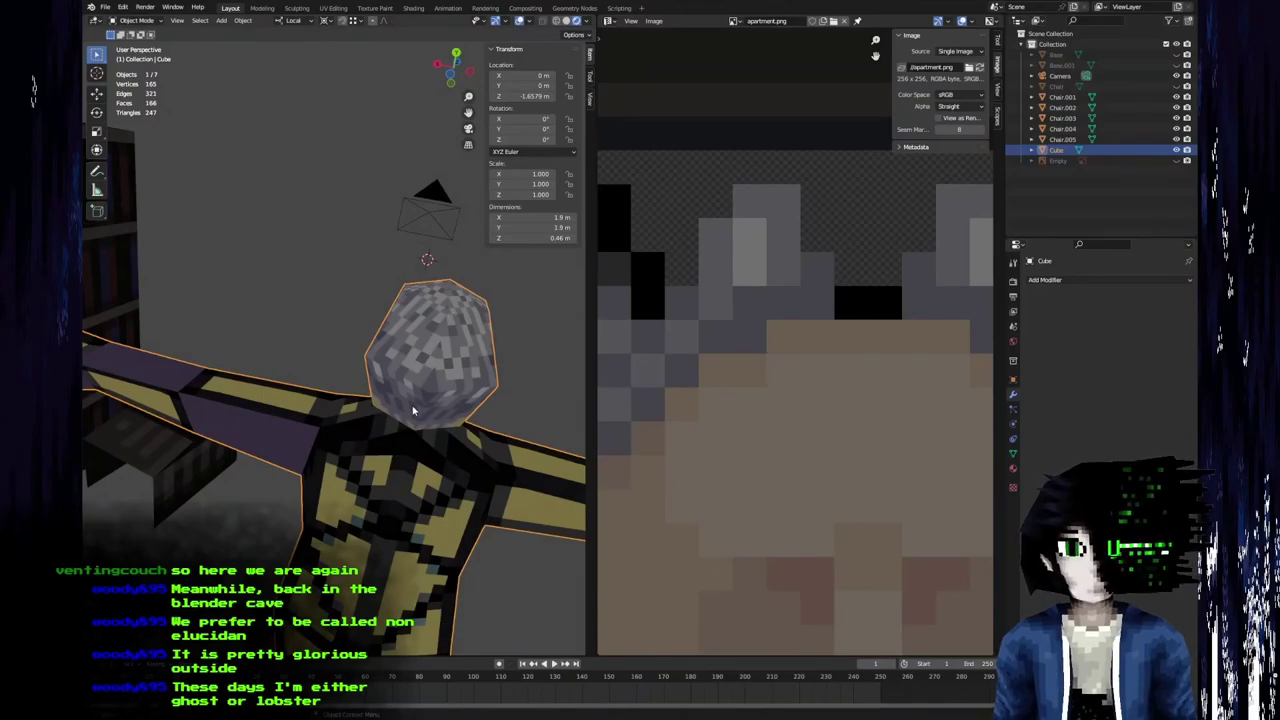
middle_click_drag(405, 422, 325, 321)
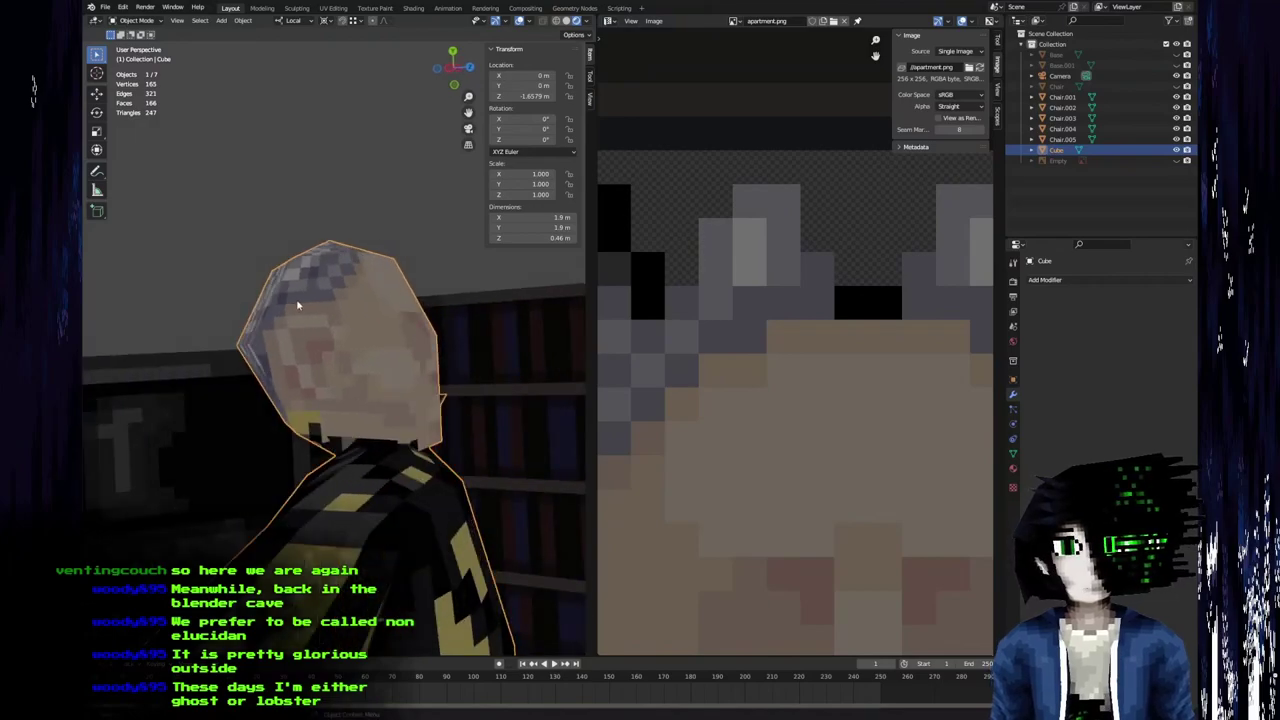
scroll(346, 297, "up", 3)
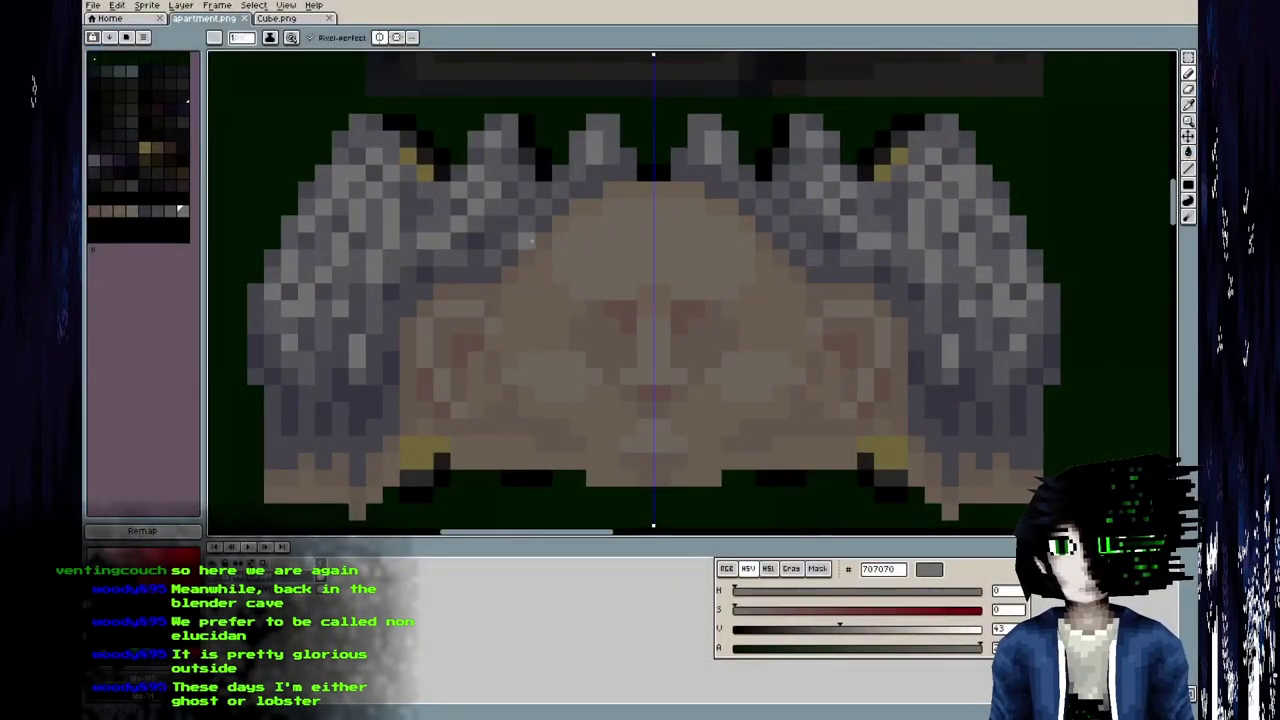
Blend 545459 pixels along the front hairline, add 707070 accents at its edge, save, and check the character in Blender.
left_click(167, 210)
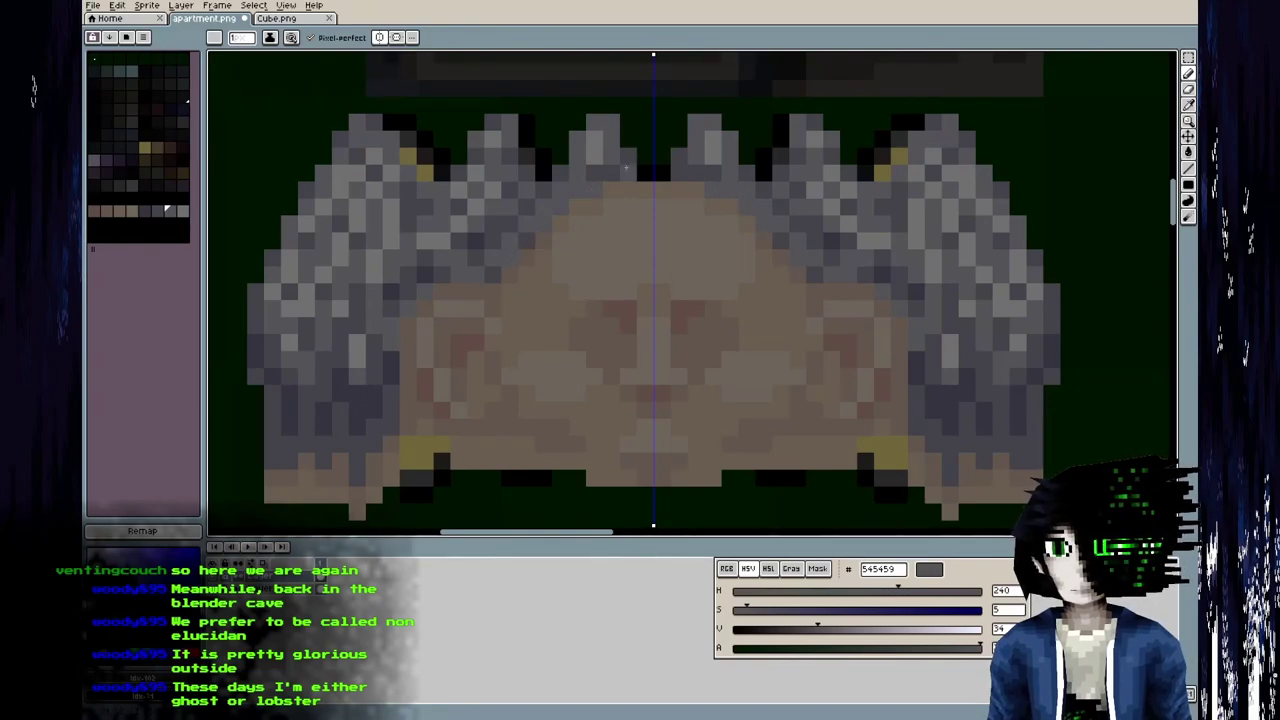
key("]")
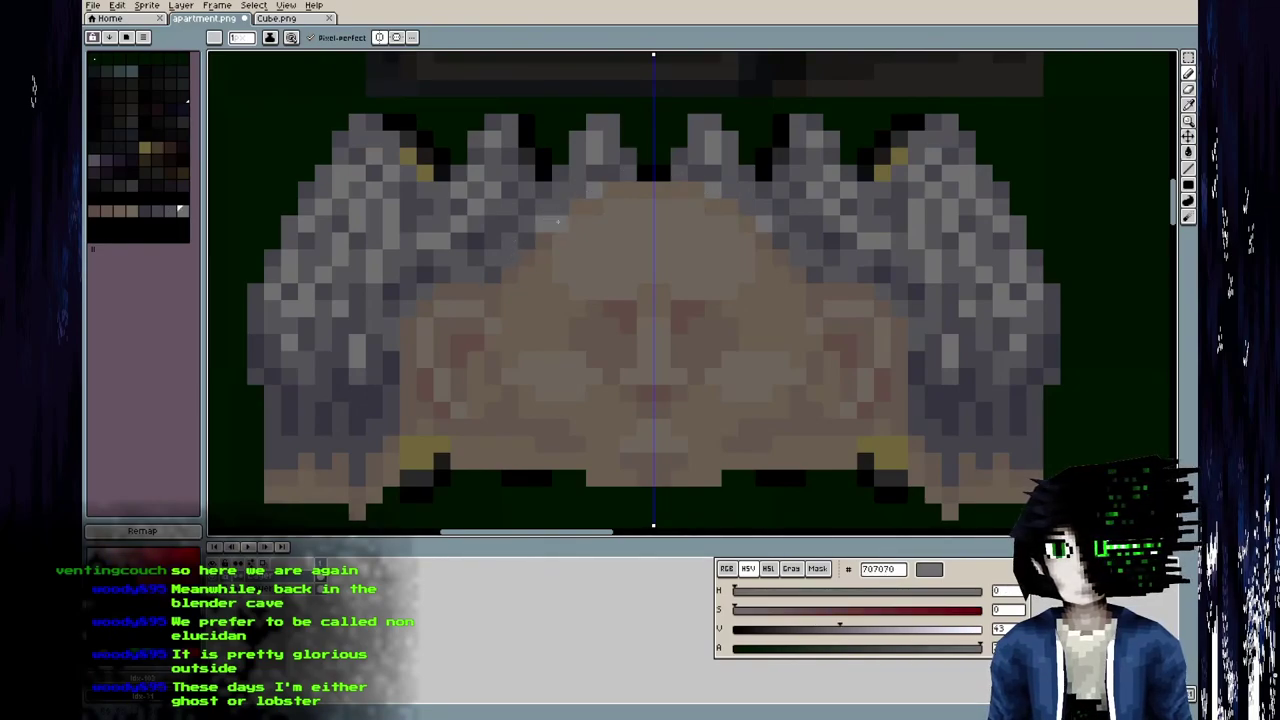
key("ctrl+s")
key("alt+Tab")
middle_click_drag(508, 349, 322, 371)
scroll(343, 362, "down", 4)
scroll(468, 346, "down", 6)
scroll(320, 358, "up", 5)
scroll(322, 371, "up", 5)
scroll(322, 371, "up", 3)
key("alt+Tab")
Paint sampled hair greys over the brown skin pixels along the top and back edges of the ears.
scroll(430, 302, "up", 1)
left_click(428, 279, "alt")
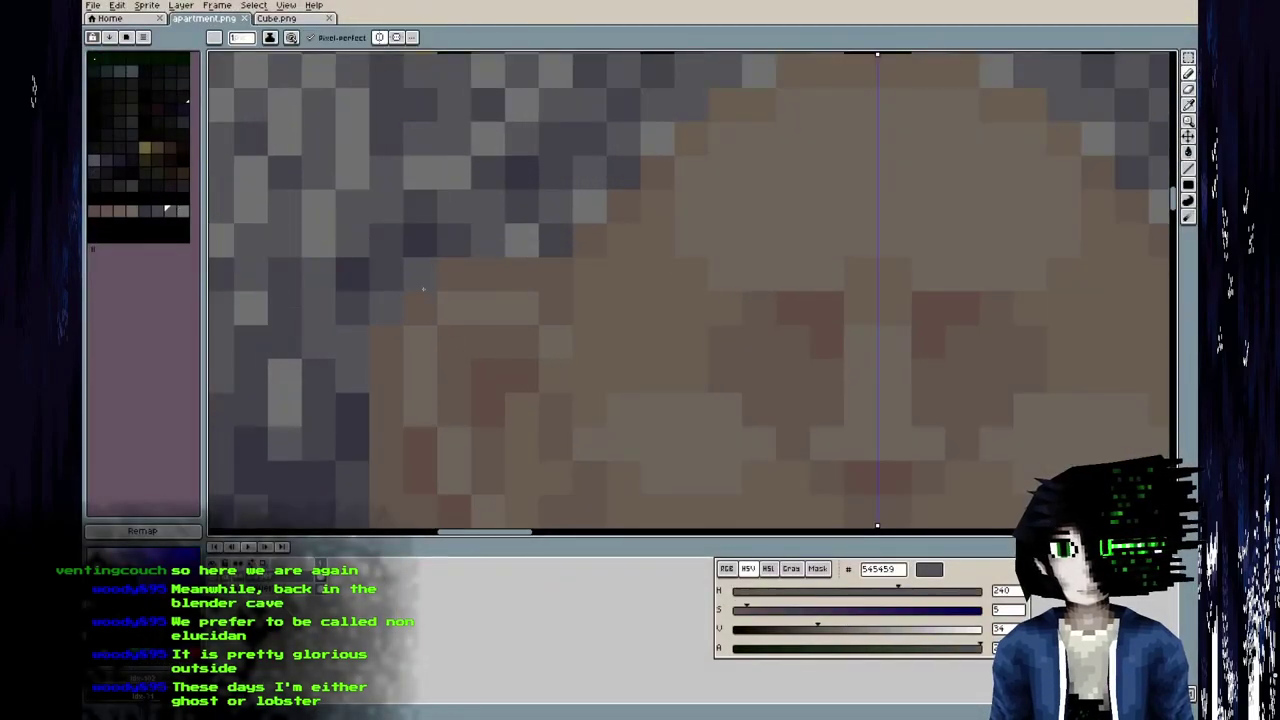
left_click(394, 271, "alt")
mouse_move(421, 309)
left_mouse_down()
mouse_move(390, 345)
mouse_move(396, 398)
left_mouse_up()
left_click_drag(455, 276, 521, 276)
left_click(500, 240, "alt")
middle_click_drag(557, 282, 605, 223)
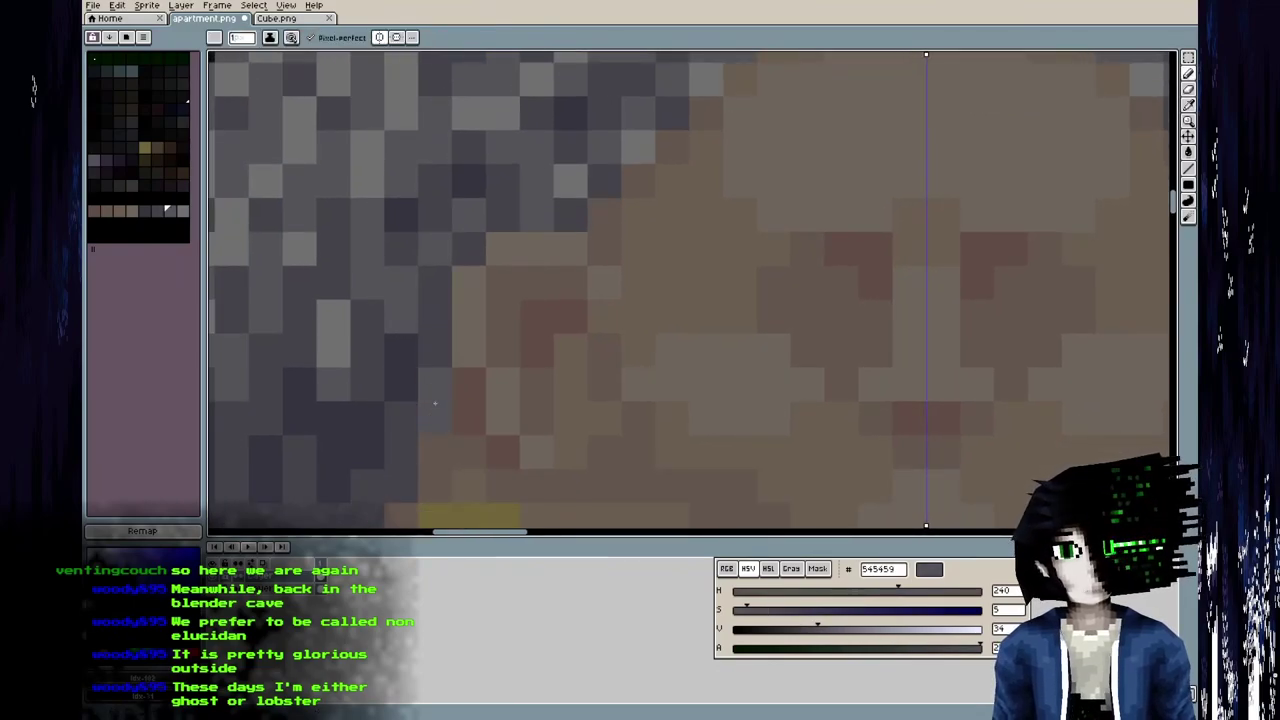
Shade the hair column directly behind the ears with sampled darker greys, including 343440, and save the texture.
left_click(436, 354, "alt")
left_click_drag(438, 385, 436, 417)
left_click(397, 369, "alt")
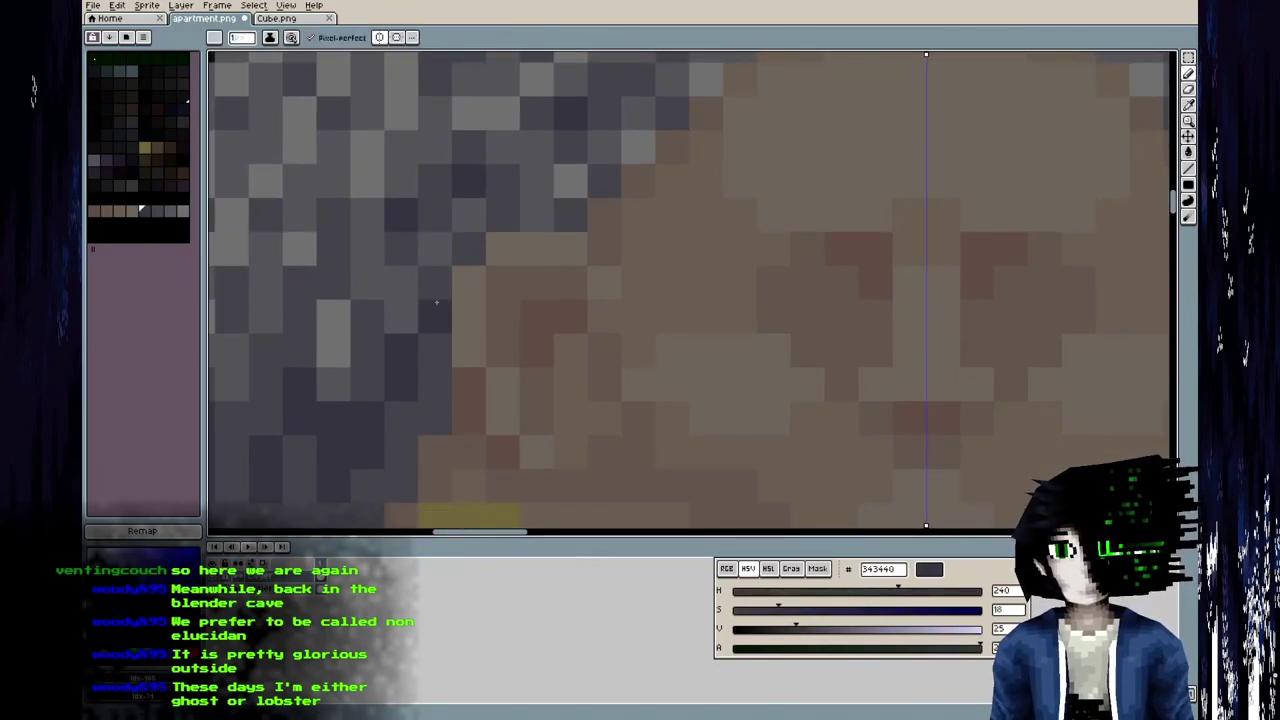
left_click_drag(436, 302, 436, 400)
key("ctrl+s")
Examine the character's face, hair and whole figure in Blender from several distances and angles.
key("alt+Tab")
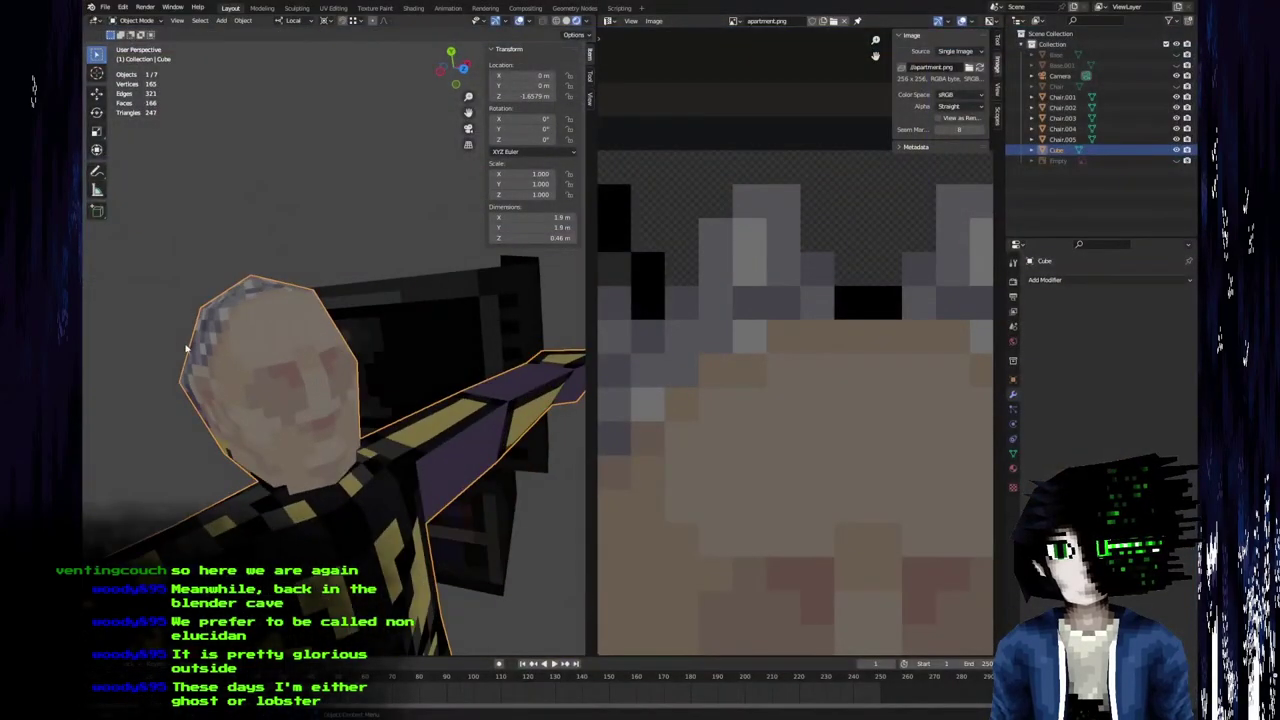
scroll(310, 315, "down", 7)
middle_click_drag(354, 296, 266, 335)
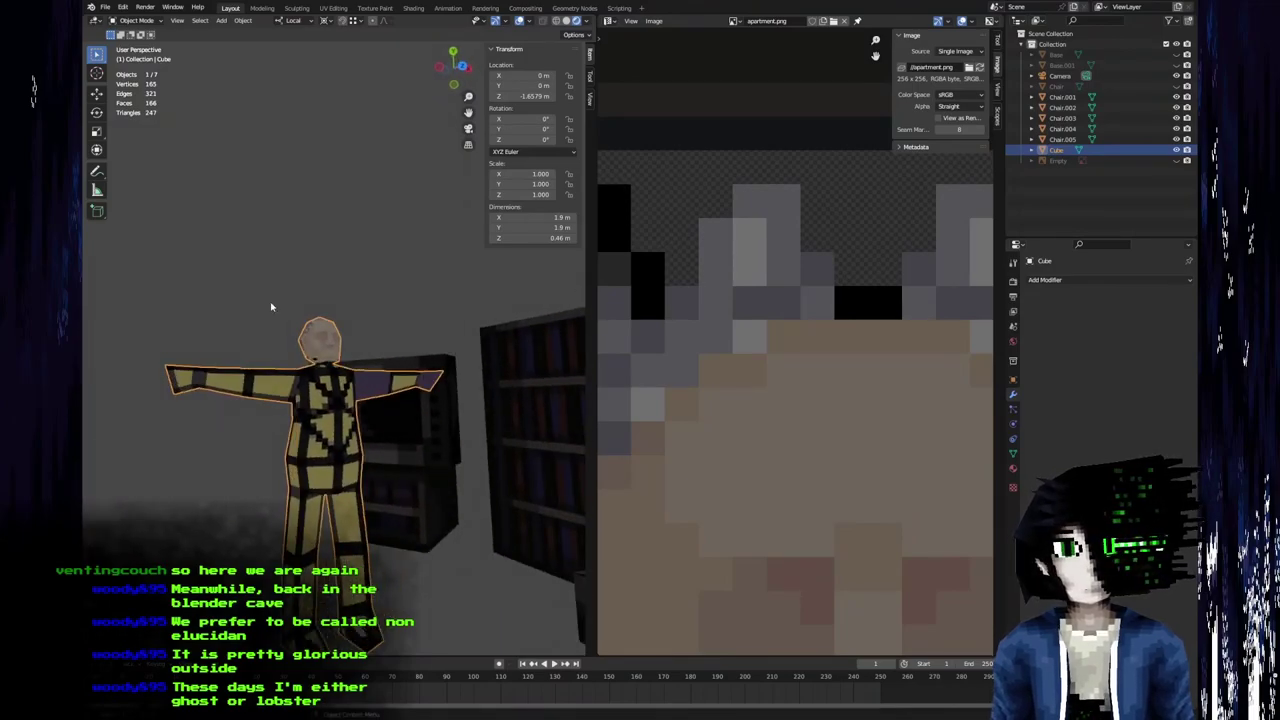
scroll(289, 287, "up", 5)
middle_click_drag(289, 287, 331, 357)
scroll(333, 358, "down", 10)
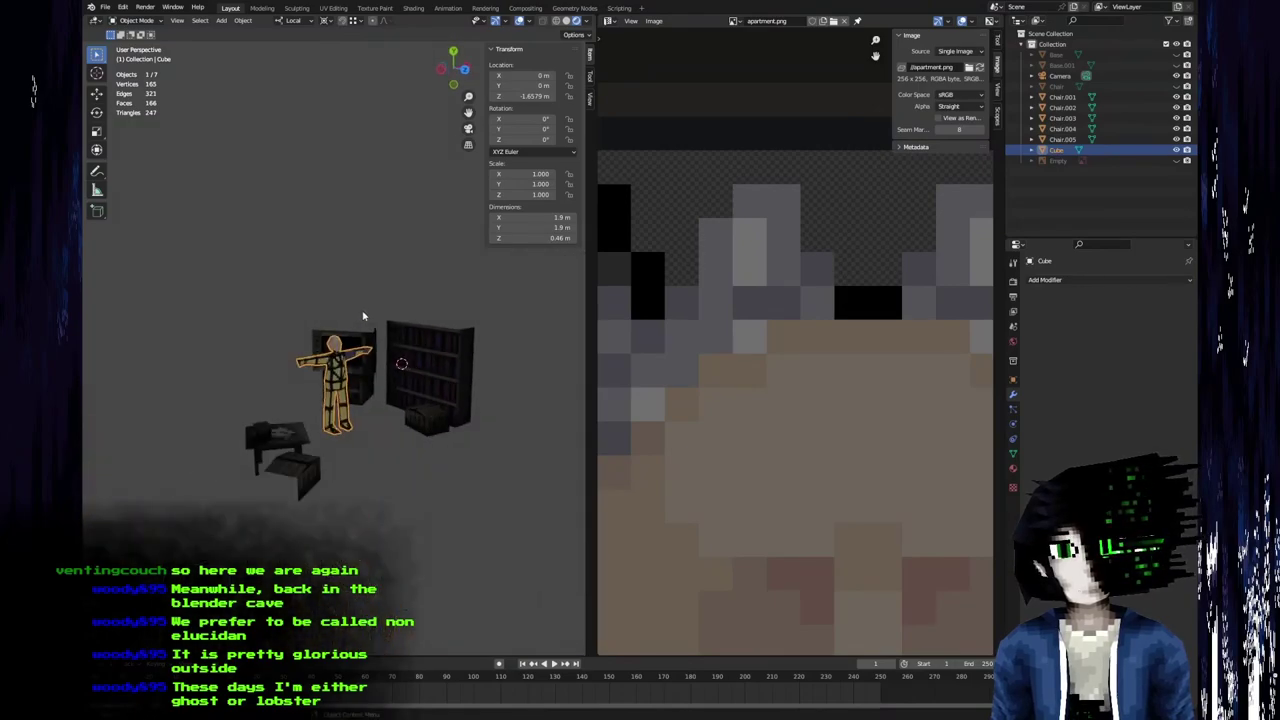
scroll(362, 315, "up", 3)
scroll(363, 313, "up", 3)
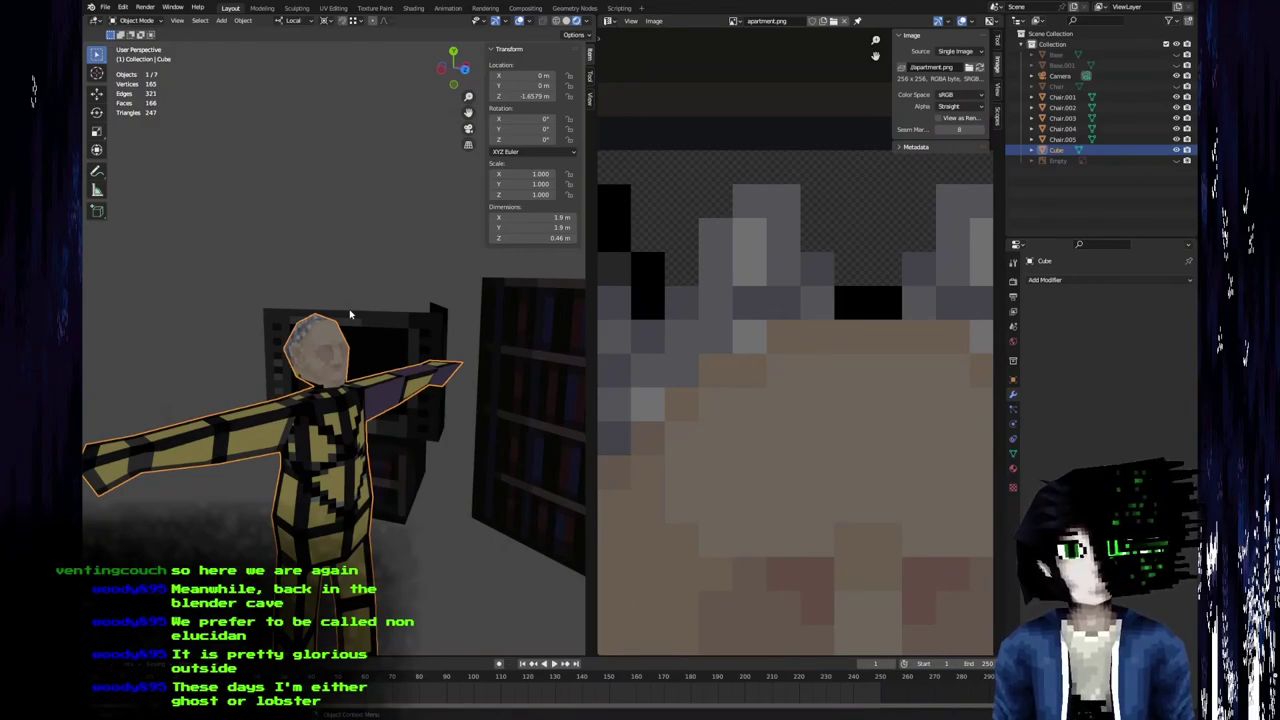
middle_click_drag(354, 334, 312, 312)
scroll(312, 346, "up", 7)
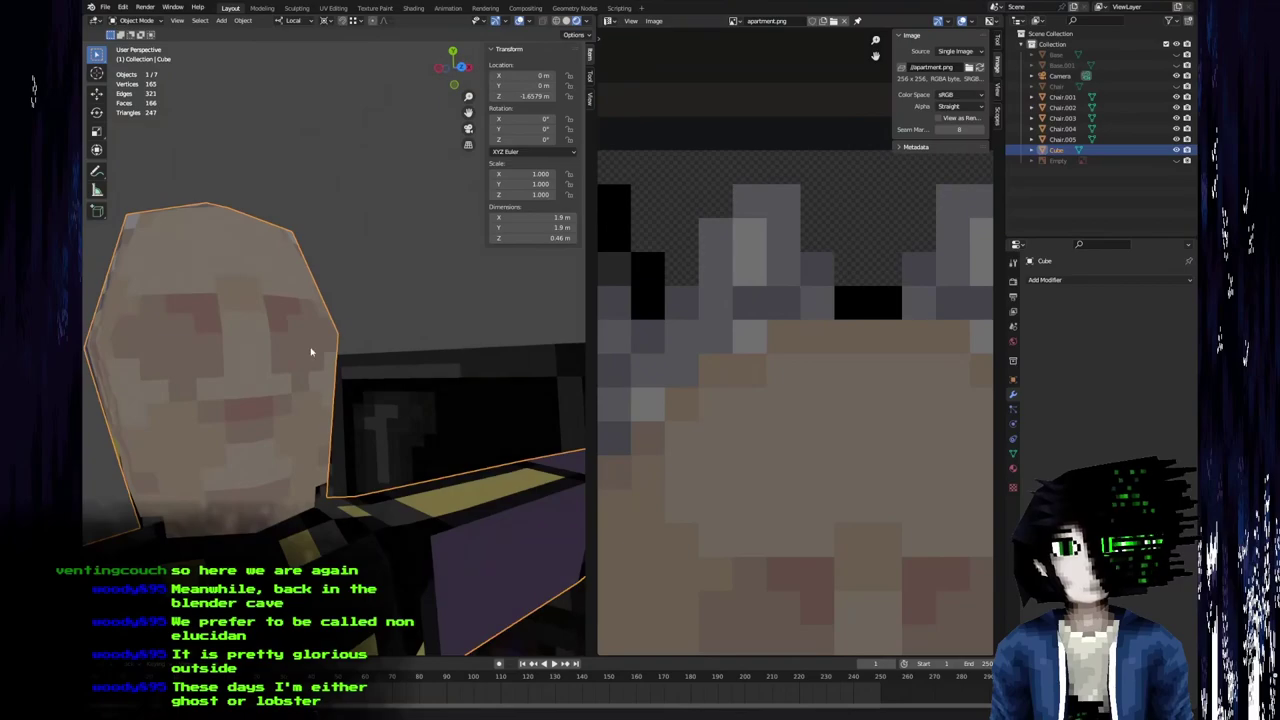
scroll(312, 347, "down", 6)
middle_click_drag(410, 363, 358, 374)
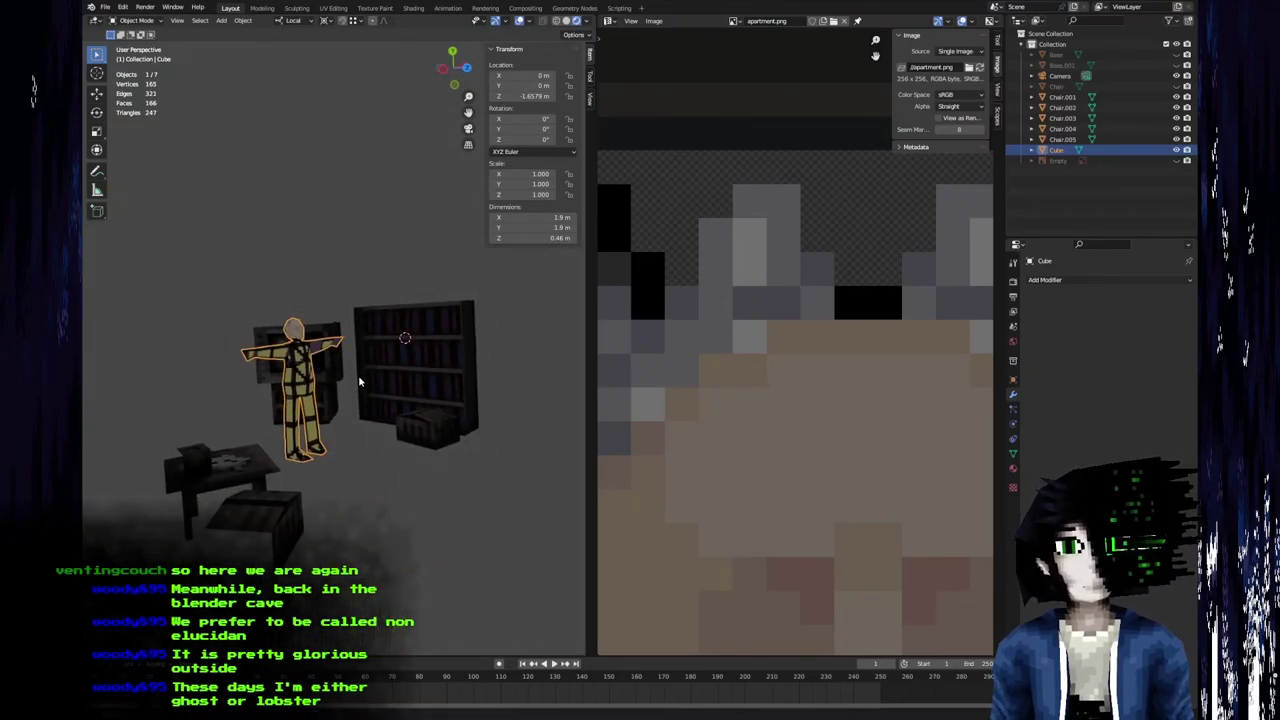
scroll(358, 378, "up", 5)
middle_click_drag(356, 278, 430, 340, "shift")
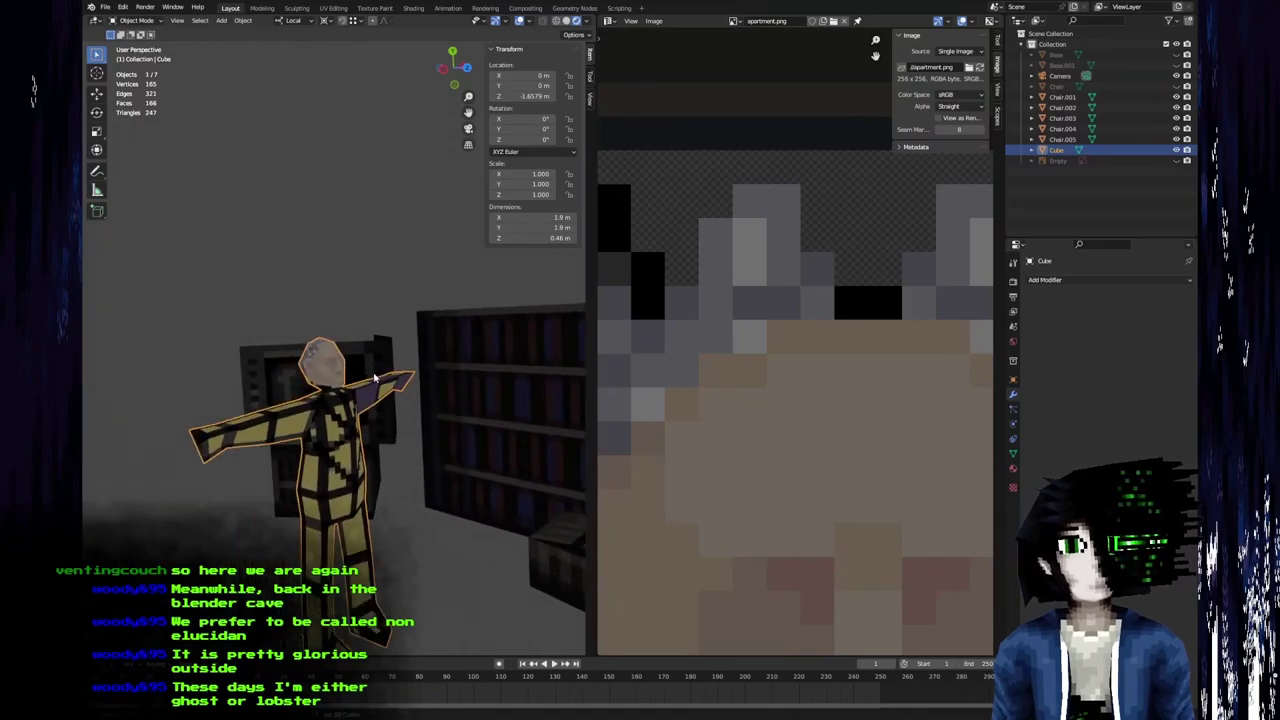
scroll(430, 340, "up", 3)
Try 614d47 pixels in the lower inner part of the eye sockets and check the face in Blender.
key("alt+Tab")
scroll(543, 323, "down", 1)
middle_click_drag(574, 323, 520, 306)
scroll(625, 312, "up", 3)
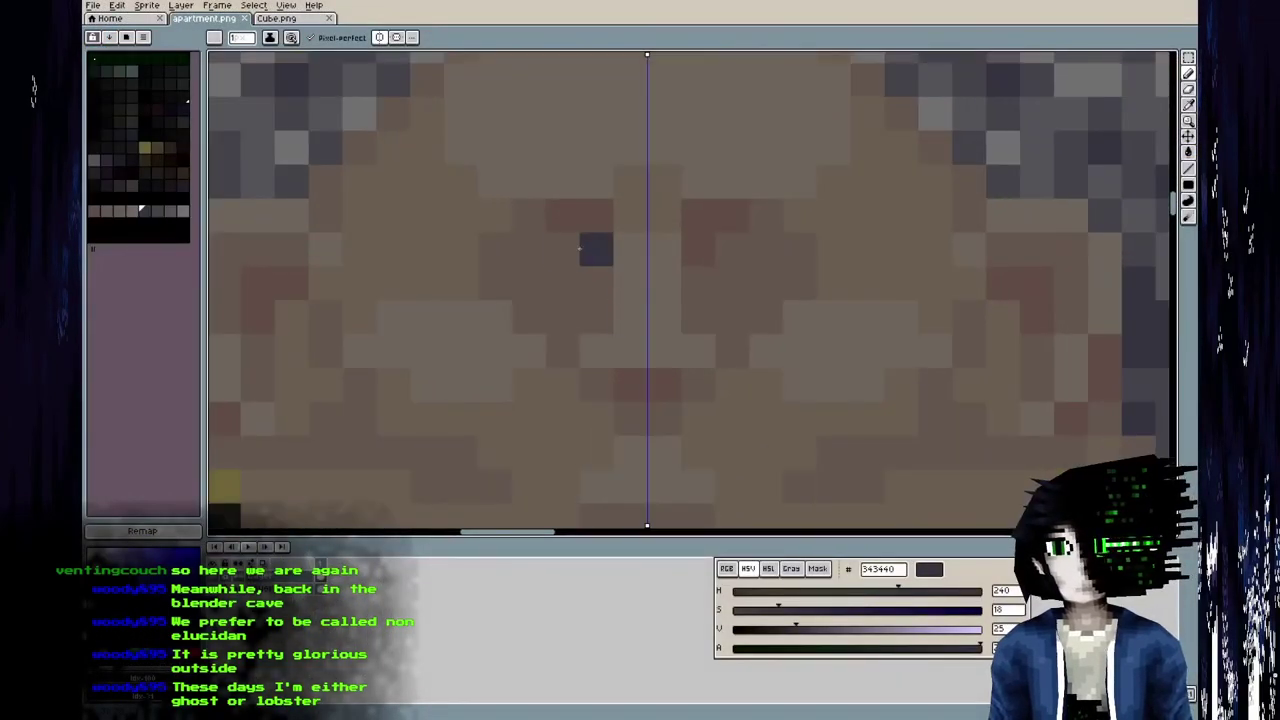
left_click(587, 261, "alt")
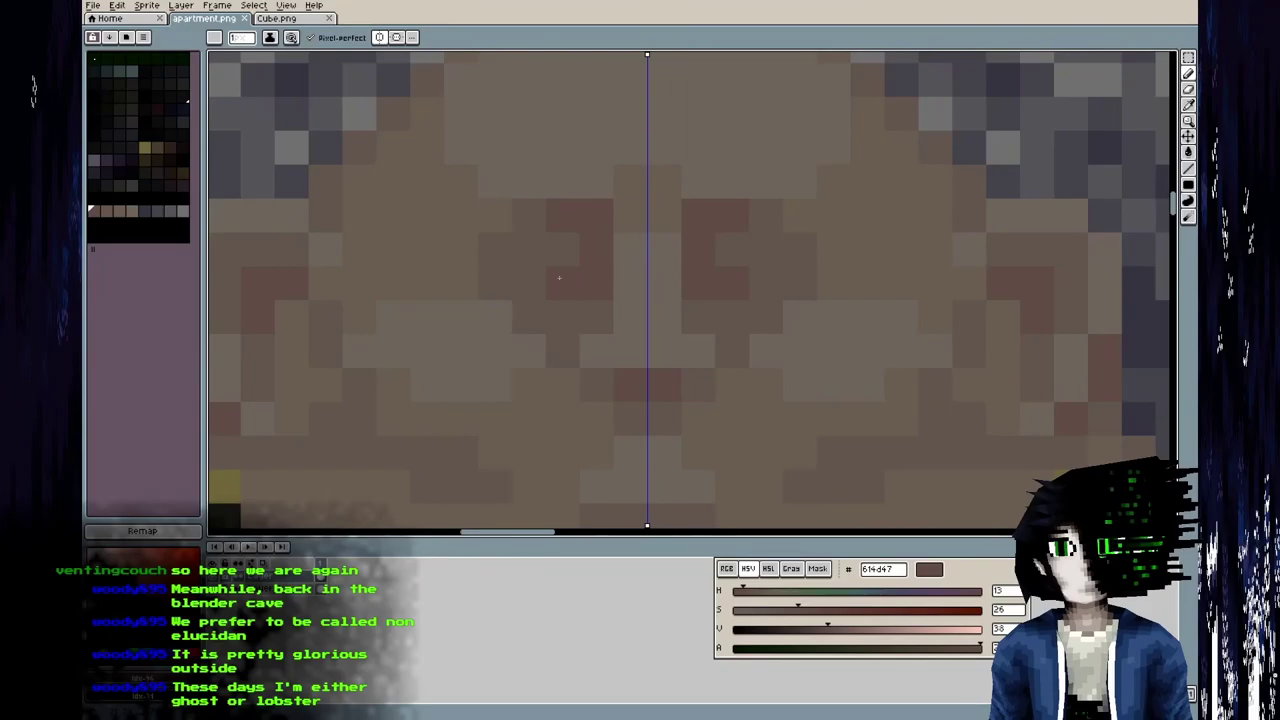
key("alt+Tab")
middle_click_drag(385, 338, 314, 336)
key("alt+Tab")
key("ctrl+s")
key("alt+Tab")
key("alt+r")
mouse_move(362, 373)
middle_mouse_down()
mouse_move(433, 379)
mouse_move(360, 380)
middle_mouse_up()
key("alt+Tab")
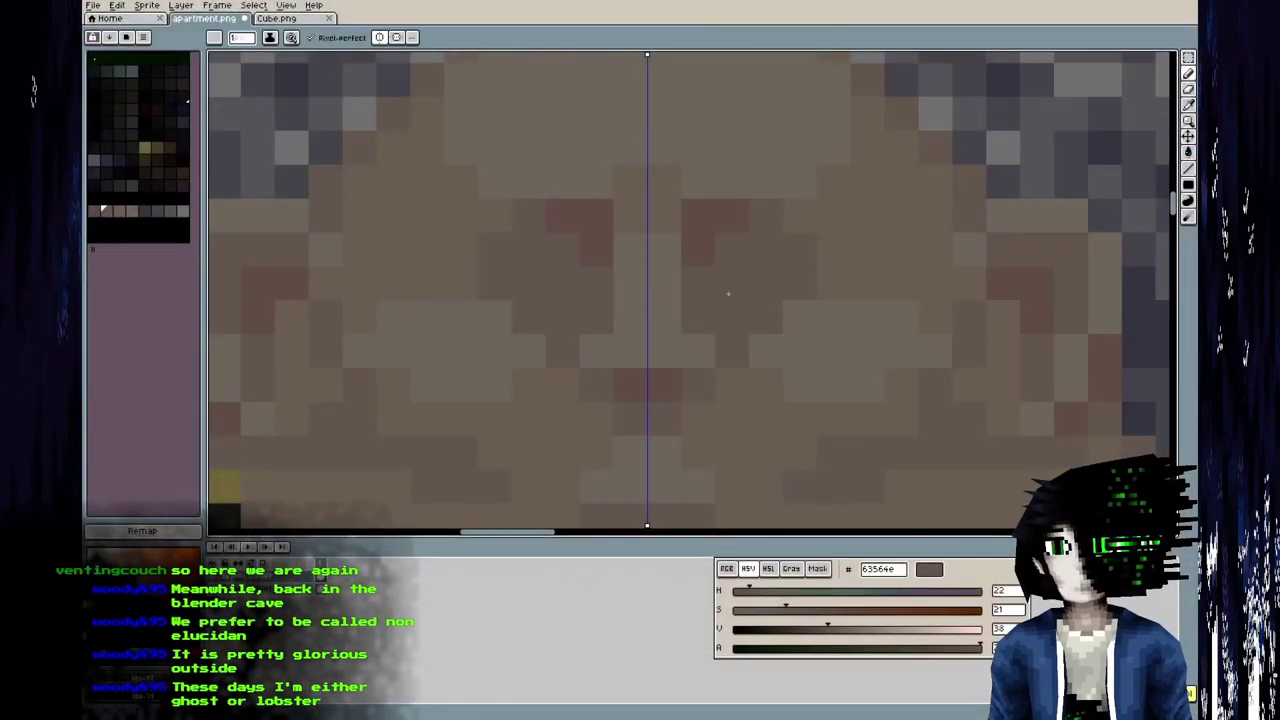
Paint a 6b5e52 strip across the lower part of both eye sockets and check the face in Blender.
key("i")
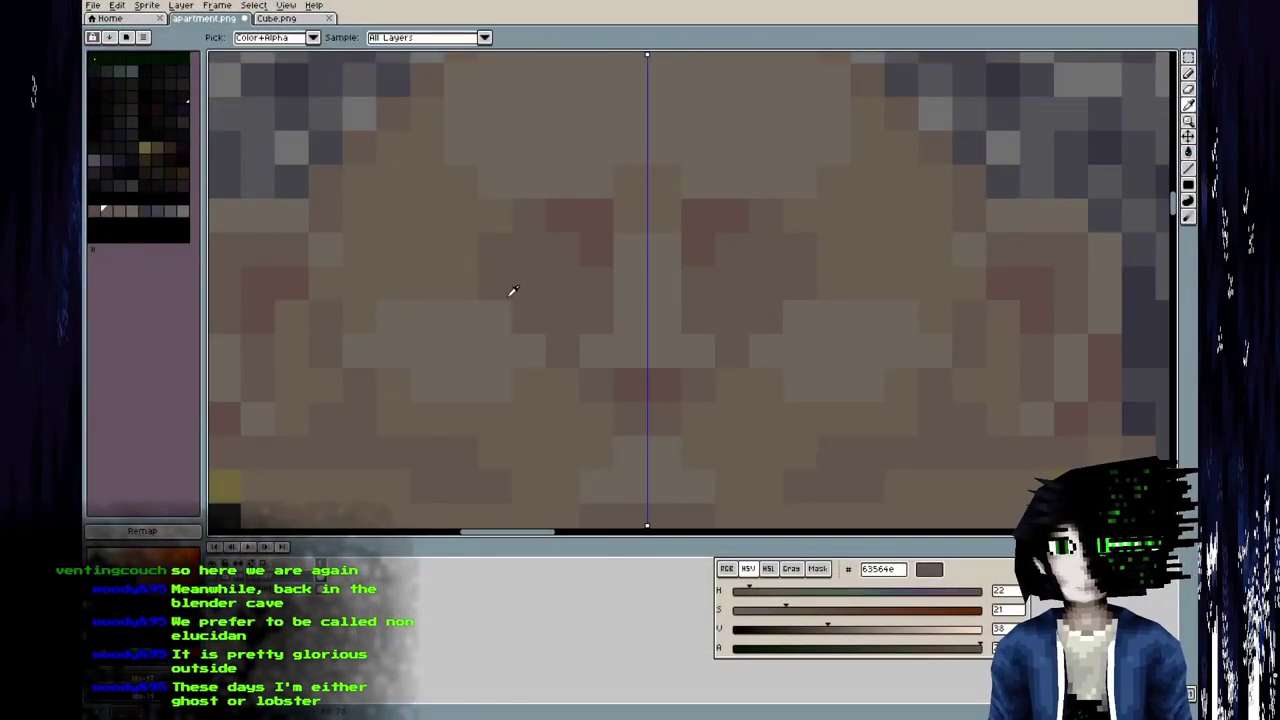
left_click(570, 281)
key("b")
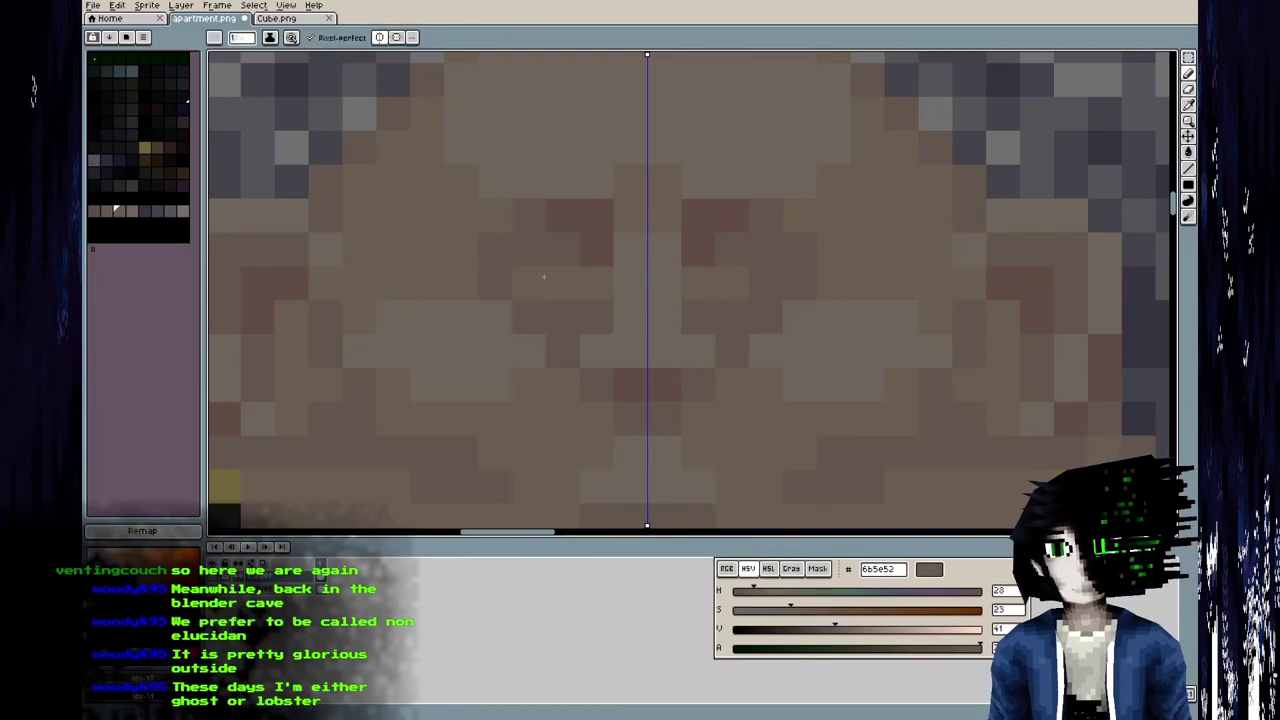
scroll(597, 249, "down", 3)
key("alt+Tab")
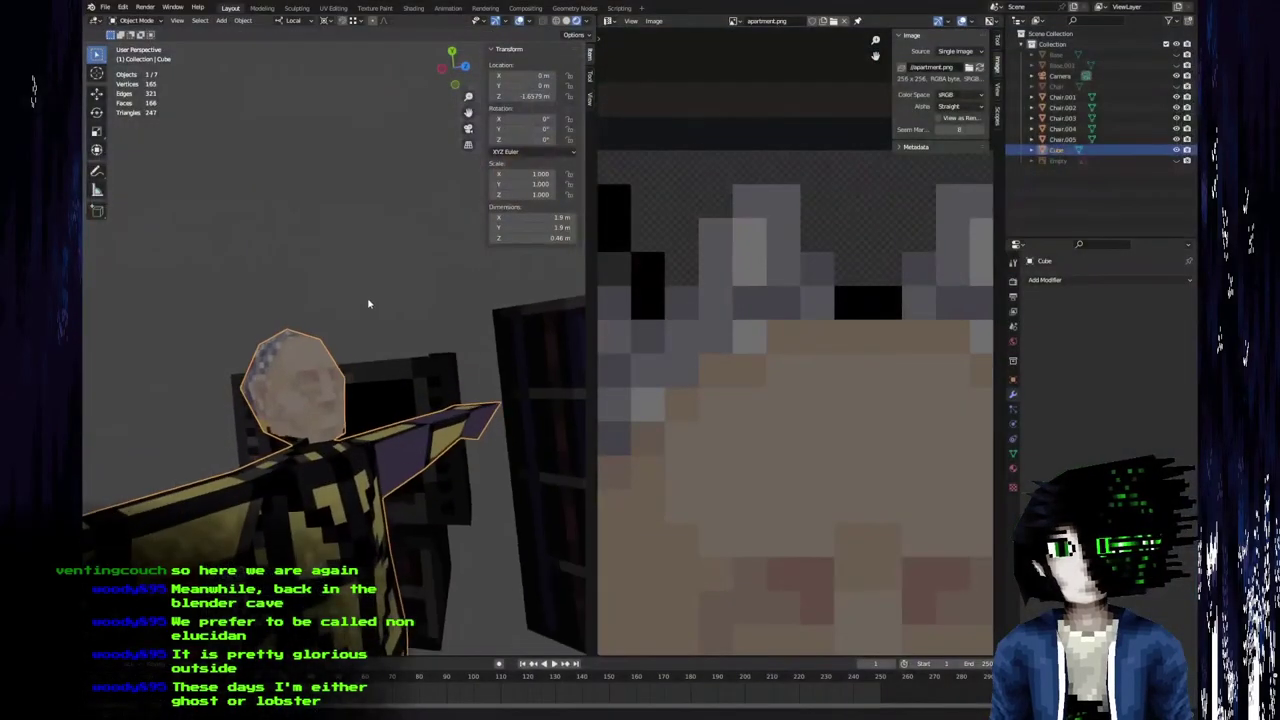
Add a 614d47 pixel inside each eye socket and review the face and full figure in Blender.
key("alt+Tab")
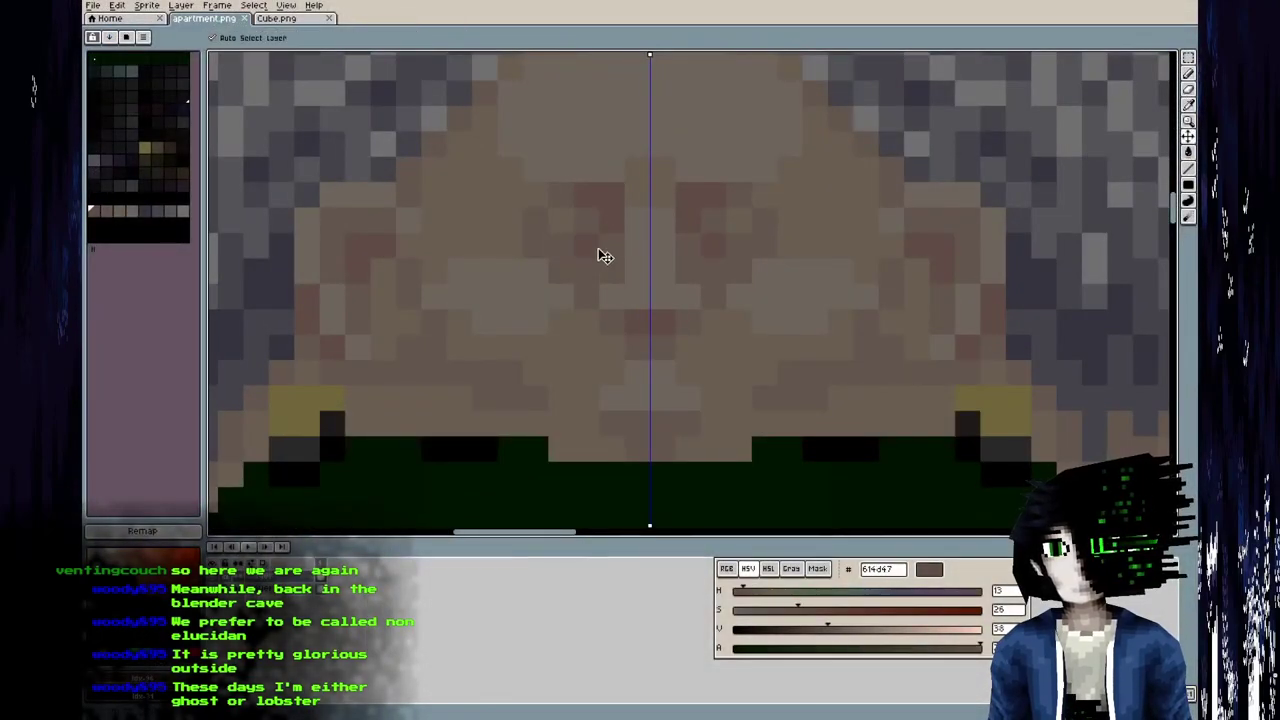
key("alt+Tab")
middle_click_drag(344, 335, 357, 309)
scroll(265, 347, "down", 6)
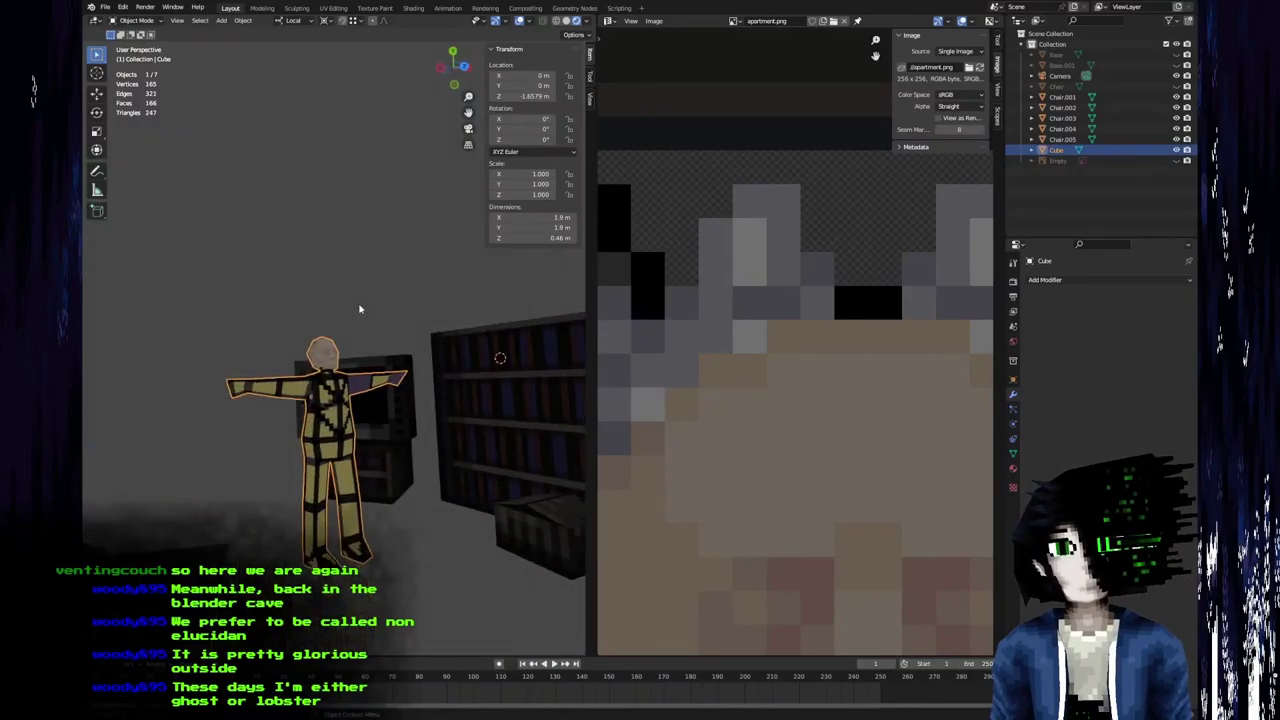
scroll(352, 308, "up", 5)
scroll(346, 314, "down", 5)
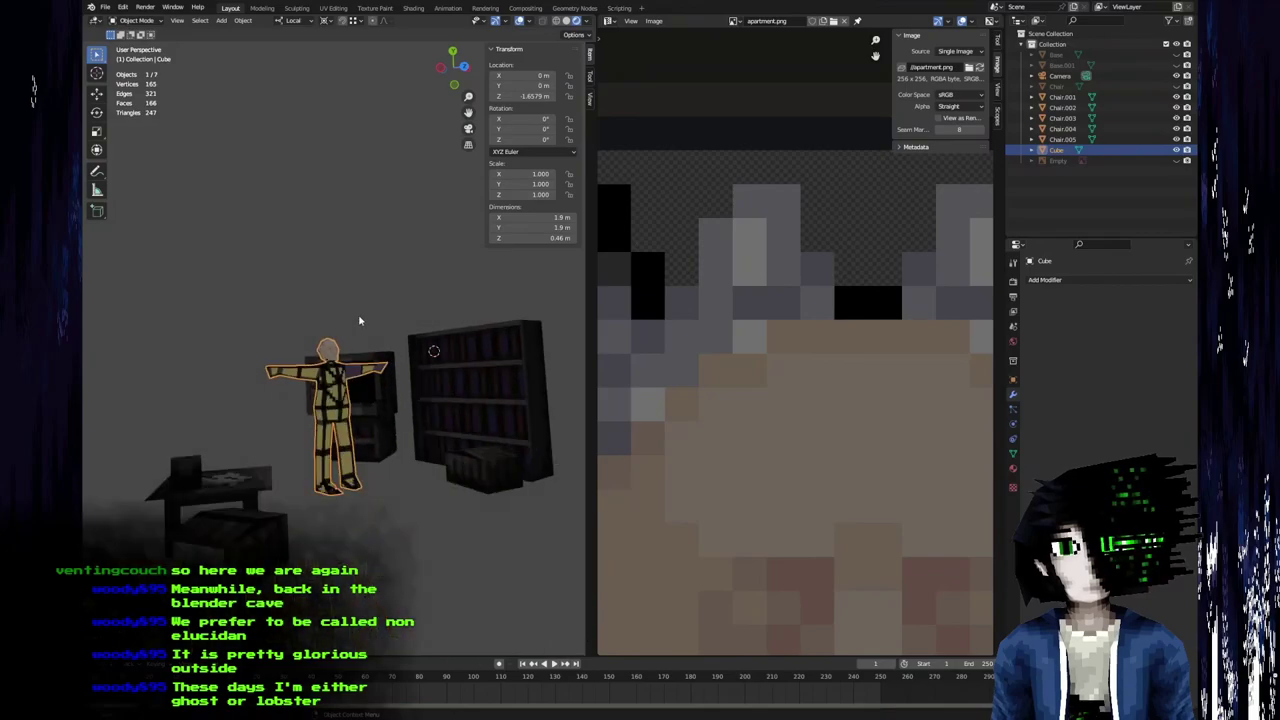
middle_click_drag(357, 323, 300, 335)
scroll(278, 342, "up", 3)
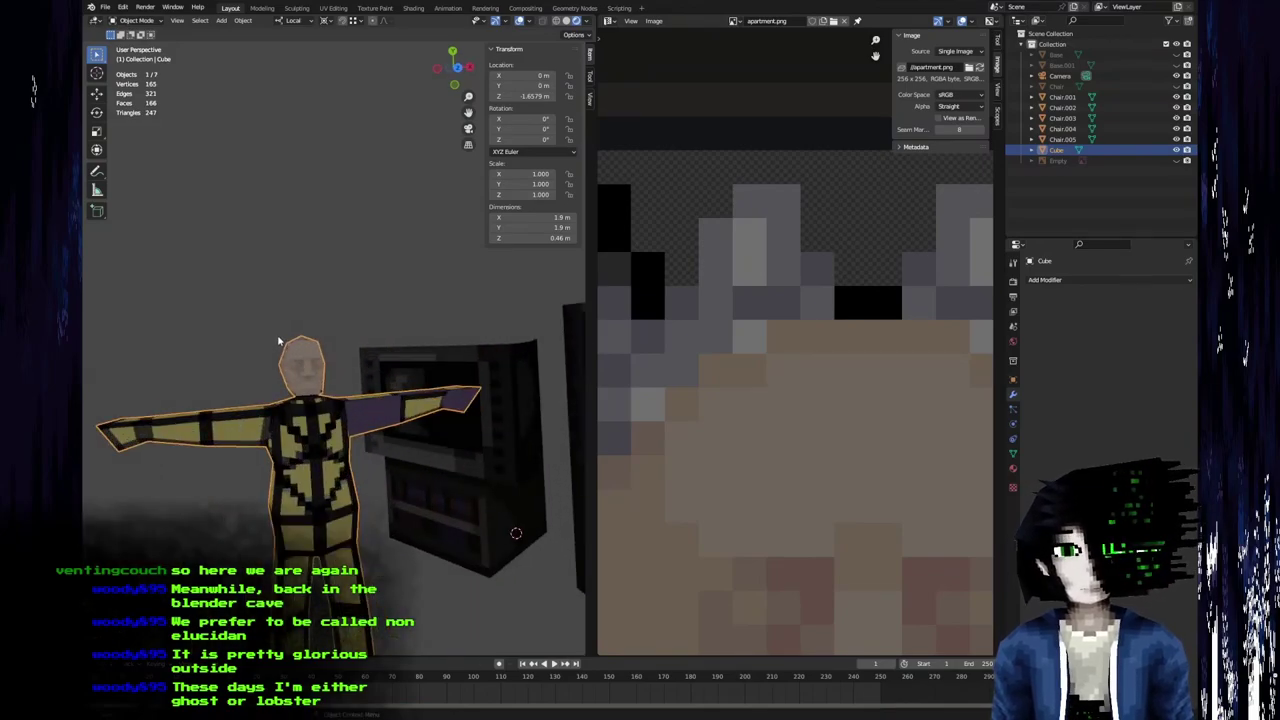
Save the head texture and examine the character's face and full figure in Blender from several angles and distances.
middle_click_drag(279, 341, 320, 298)
key("alt+Tab")
left_click(522, 234, "alt")
key("ctrl+s")
key("alt+Tab")
middle_click_drag(332, 307, 321, 364)
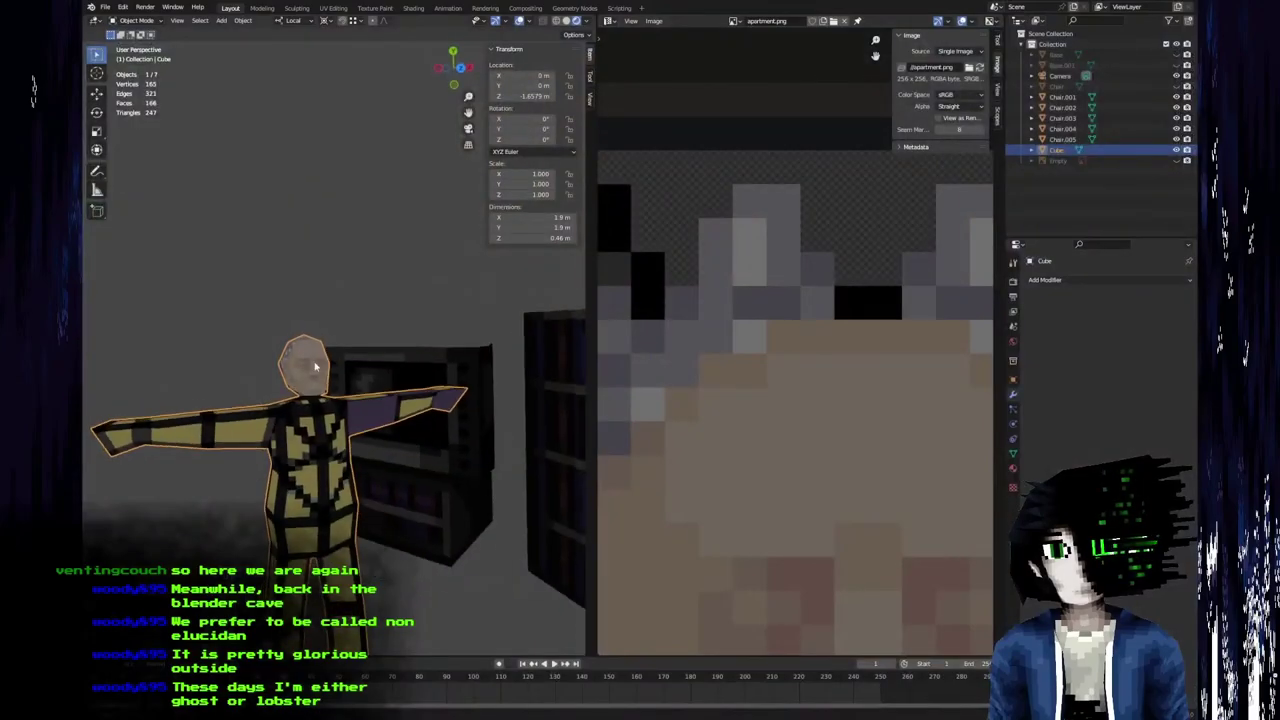
key("alt+Tab")
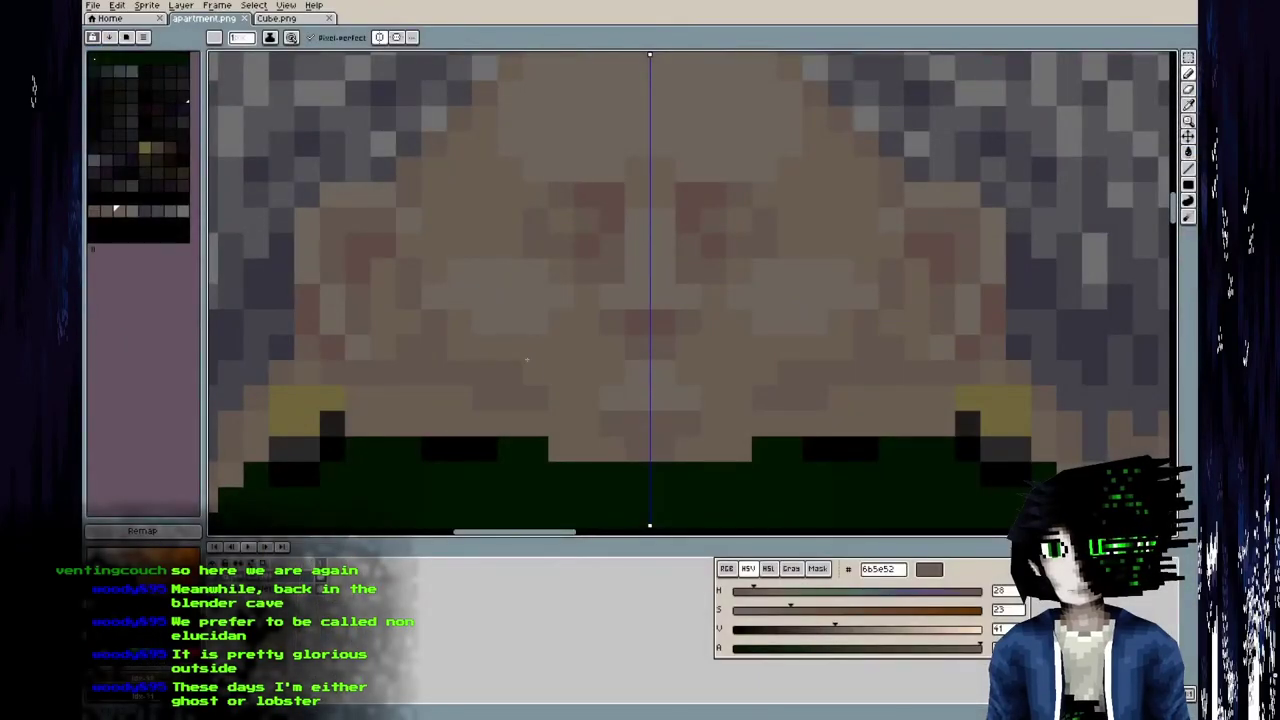
key("ctrl+s")
key("Return")
key("alt+Tab")
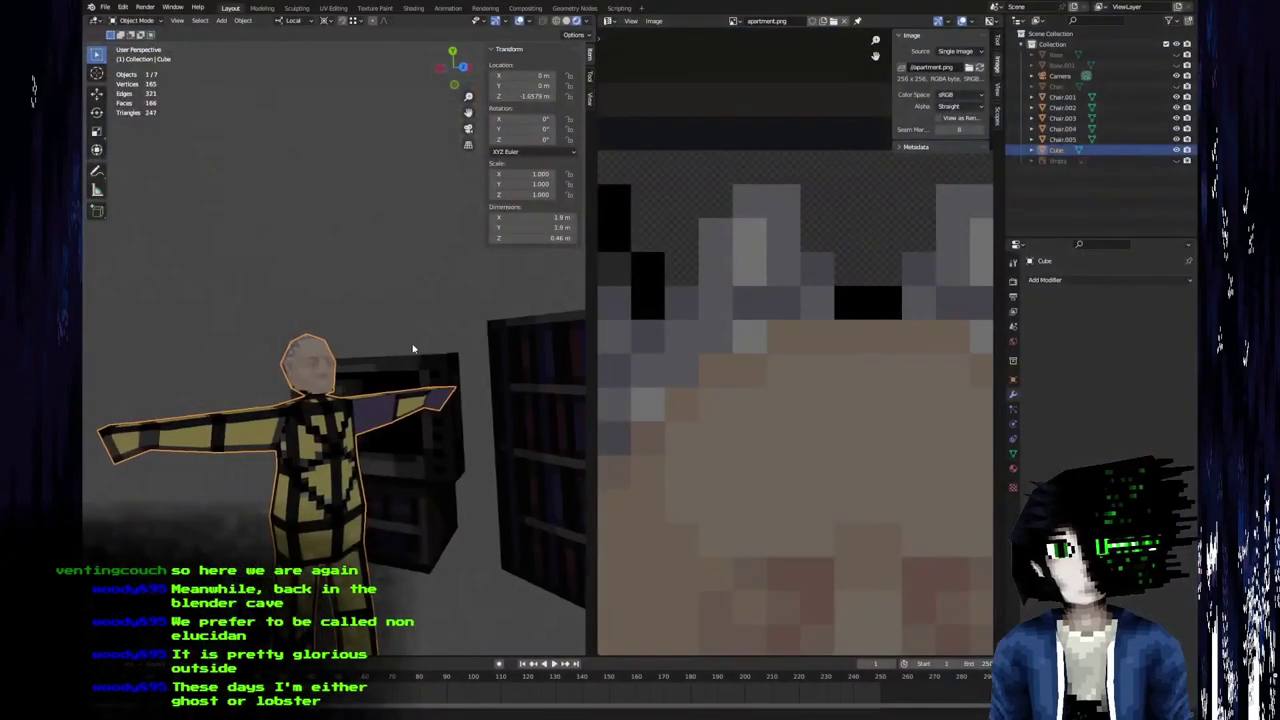
middle_click_drag(413, 348, 435, 264)
mouse_move(361, 293)
middle_mouse_down()
mouse_move(360, 271)
mouse_move(337, 289)
mouse_move(378, 296)
middle_mouse_up()
key("alt+Tab")
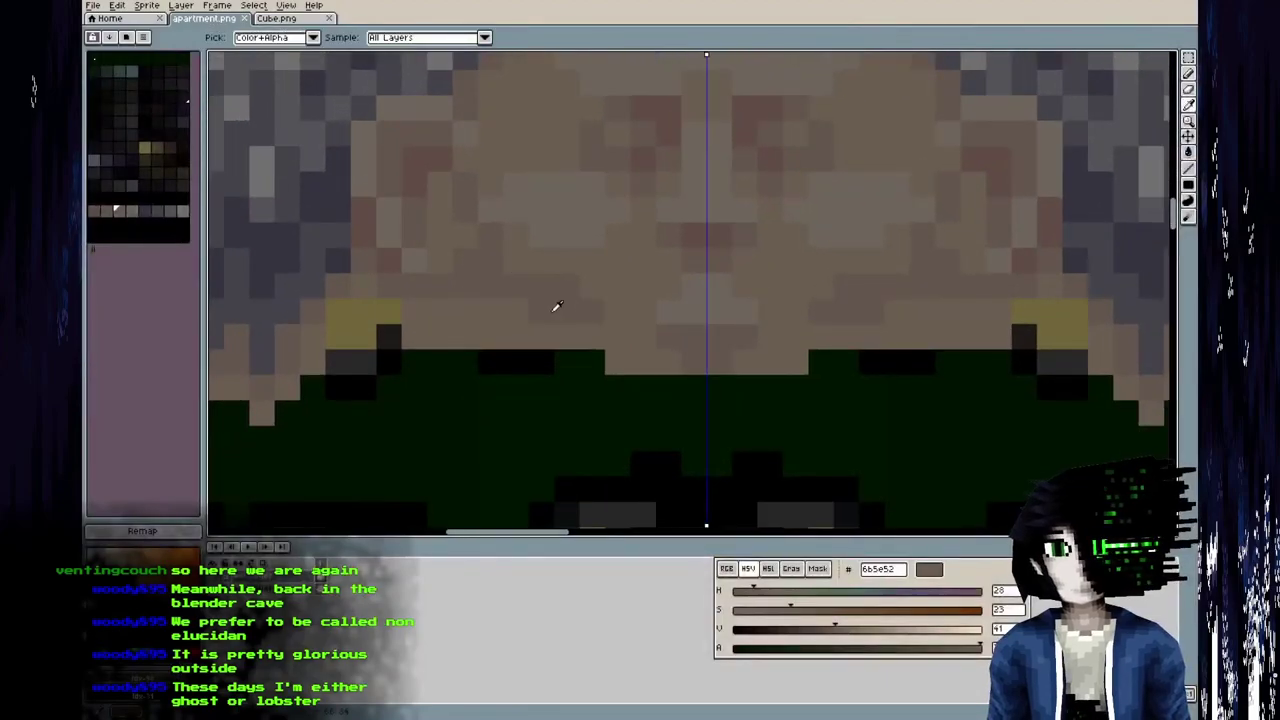
key("alt+Tab")
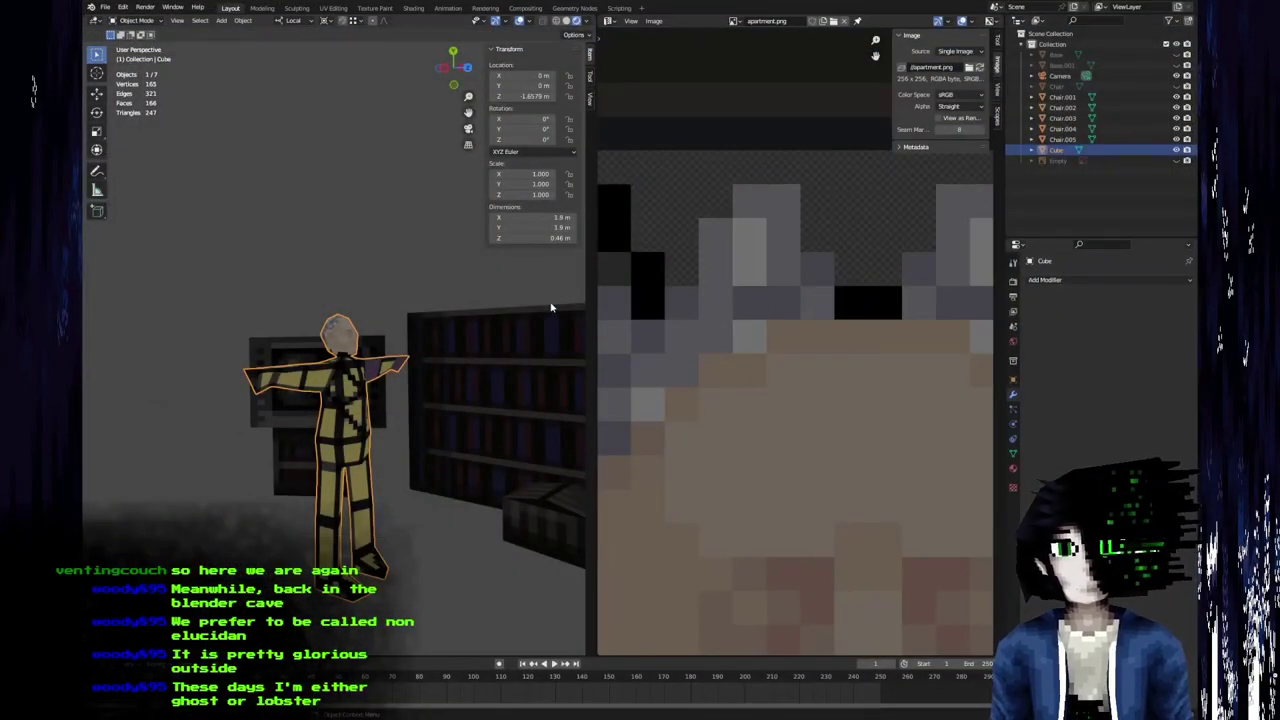
scroll(402, 322, "up", 4)
middle_click_drag(400, 322, 260, 258)
Paint a 6b5e52 strip along the lower edge of the neck, save, and compare it with the head's UV layout in Blender.
key("Tab")
scroll(722, 298, "down", 4)
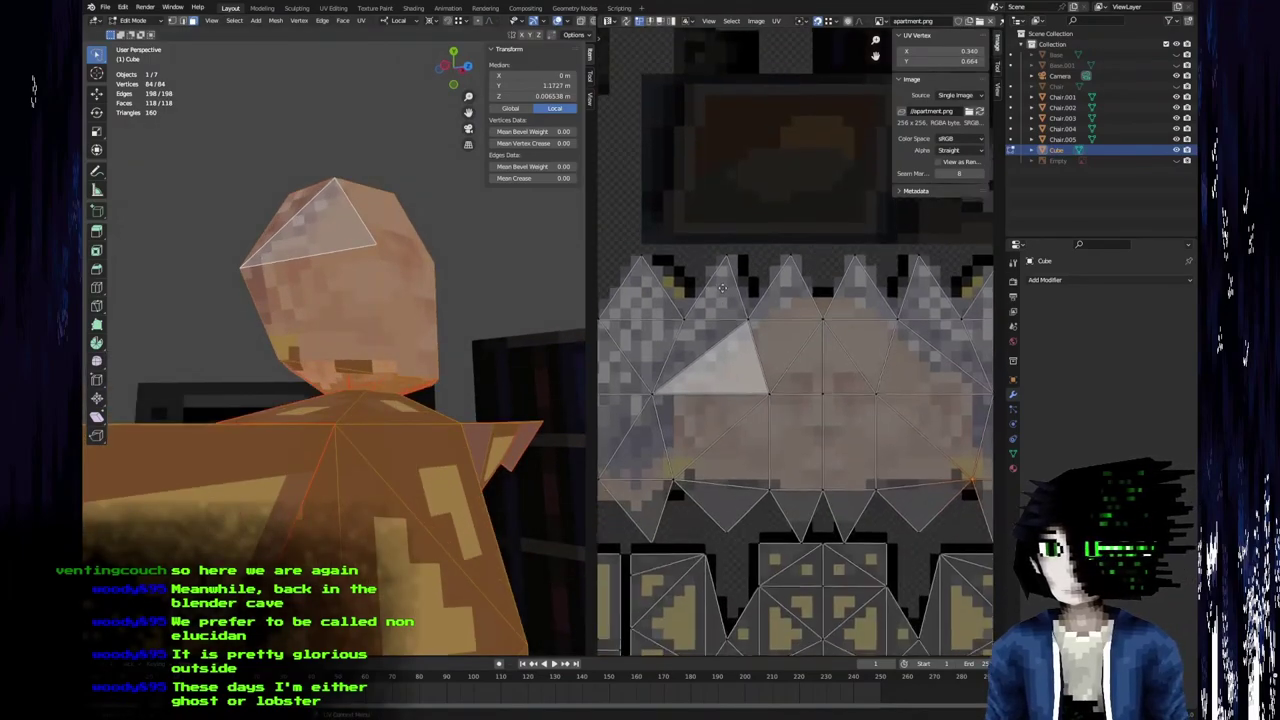
key("alt+Tab")
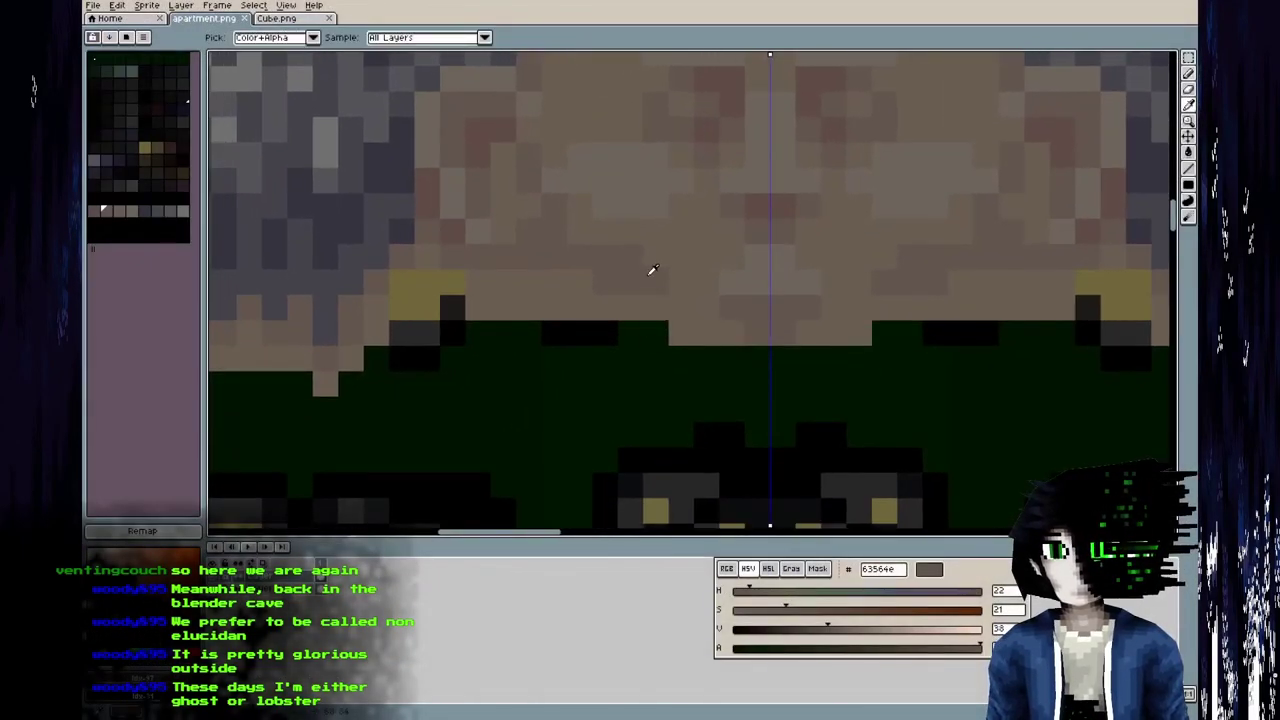
left_click(688, 325, "alt")
left_click_drag(660, 331, 498, 332)
key("ctrl+s")
key("alt+Tab")
key("alt+r")
middle_click_drag(405, 362, 458, 358)
scroll(663, 369, "up", 2)
middle_click_drag(710, 349, 849, 305)
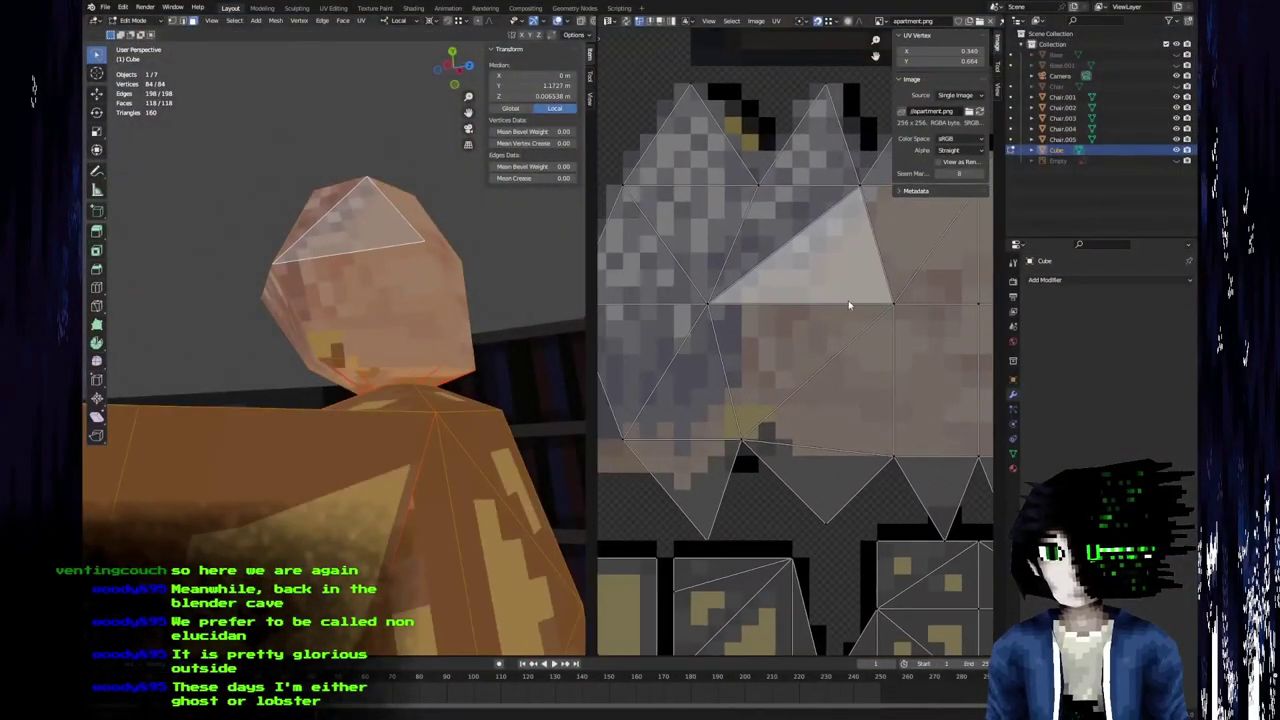
Cover the leftover dark and yellow pixels below both ears with 6b5e52, save, and check the head in Blender.
key("alt+Tab")
left_click_drag(427, 333, 482, 333)
key("ctrl+s")
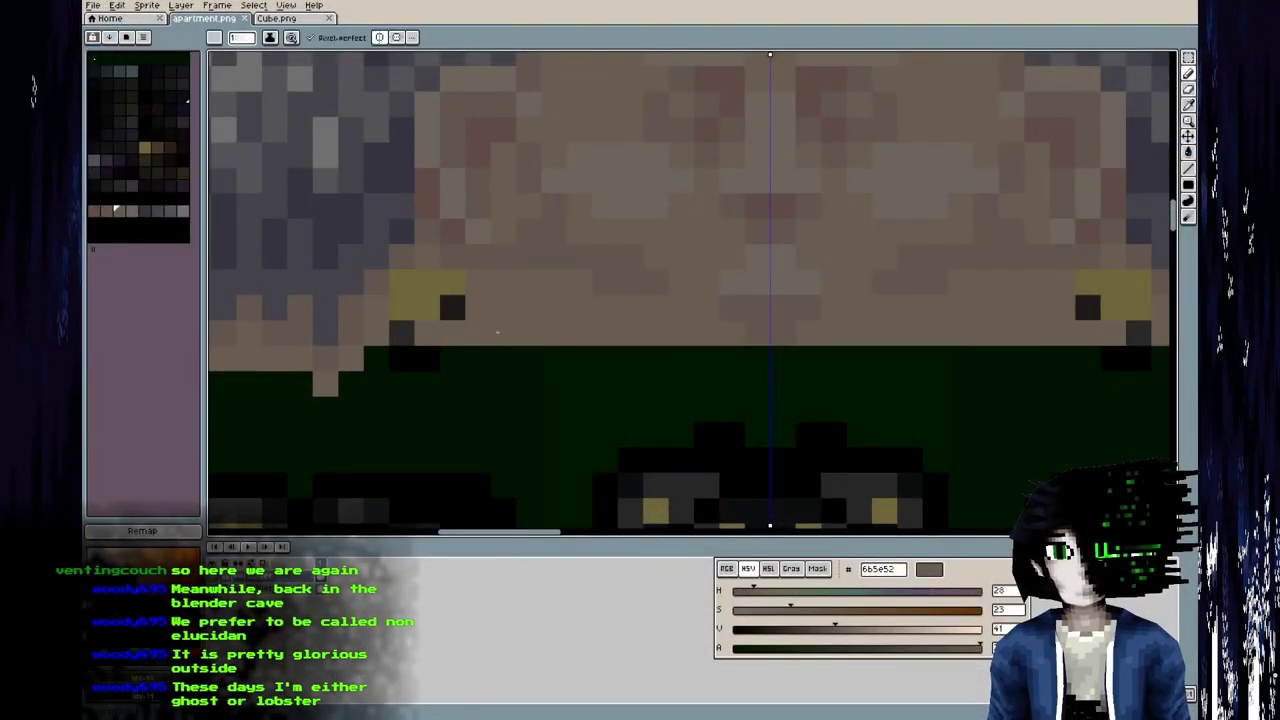
key("alt+Tab")
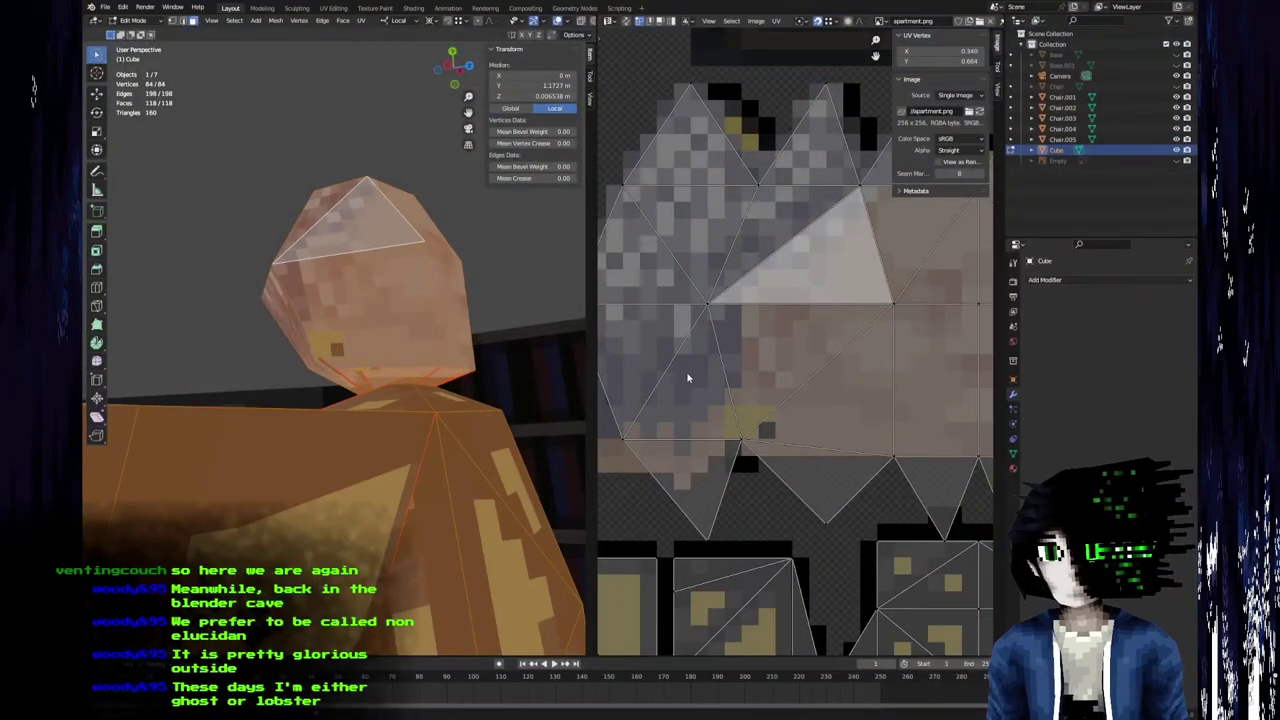
key("alt+Tab")
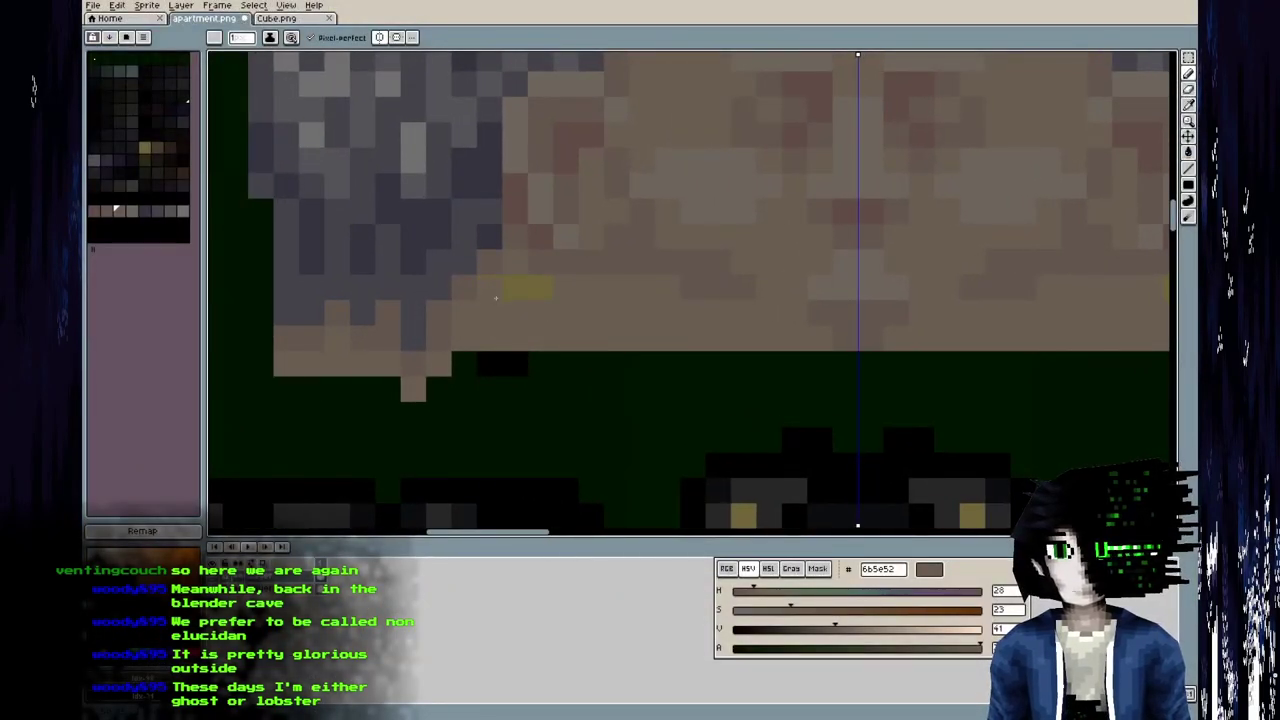
key("alt+Tab")
scroll(673, 323, "up", 3)
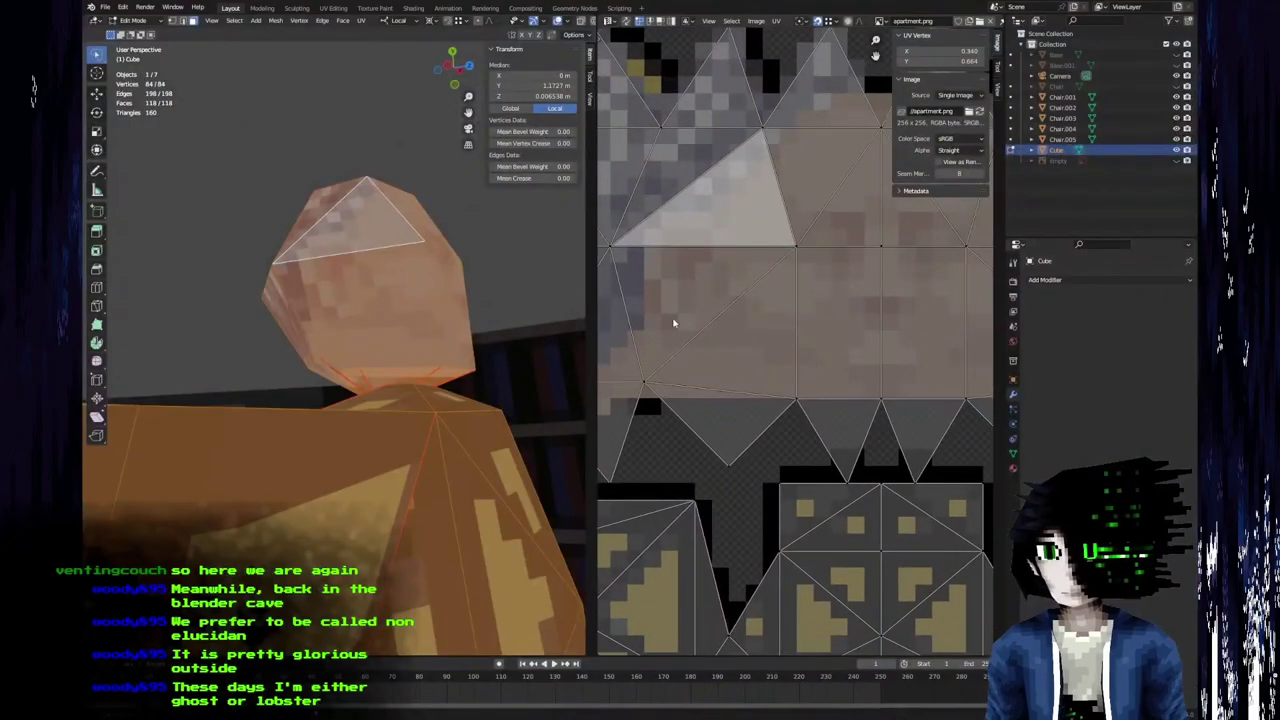
Extend the neck skin downward in 6b5e52 as stepped points that fill the neck triangles of the UV layout, and save.
key("alt+Tab")
mouse_move(540, 364)
left_mouse_down()
mouse_move(515, 364)
mouse_move(592, 364)
left_mouse_up()
left_click_drag(670, 364, 617, 362)
key("alt+Tab")
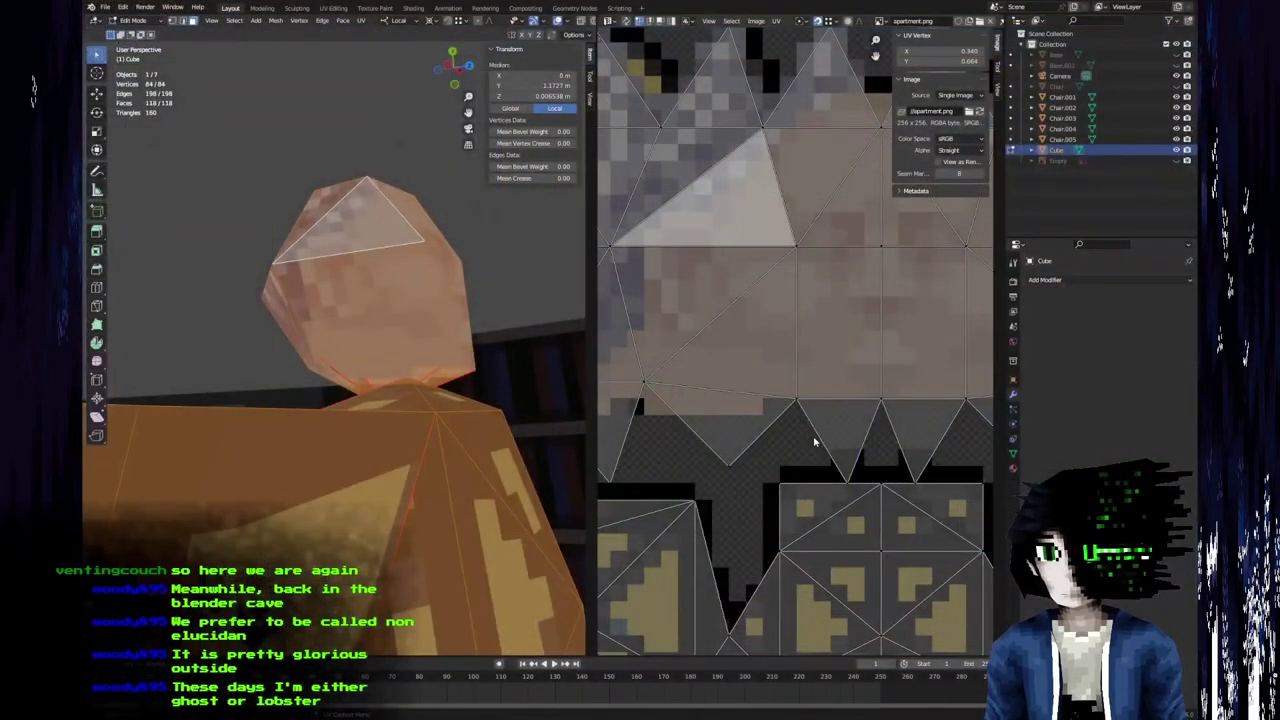
key("alt+Tab")
mouse_move(695, 388)
left_mouse_down()
mouse_move(551, 385)
mouse_move(605, 415)
mouse_move(675, 415)
left_mouse_up()
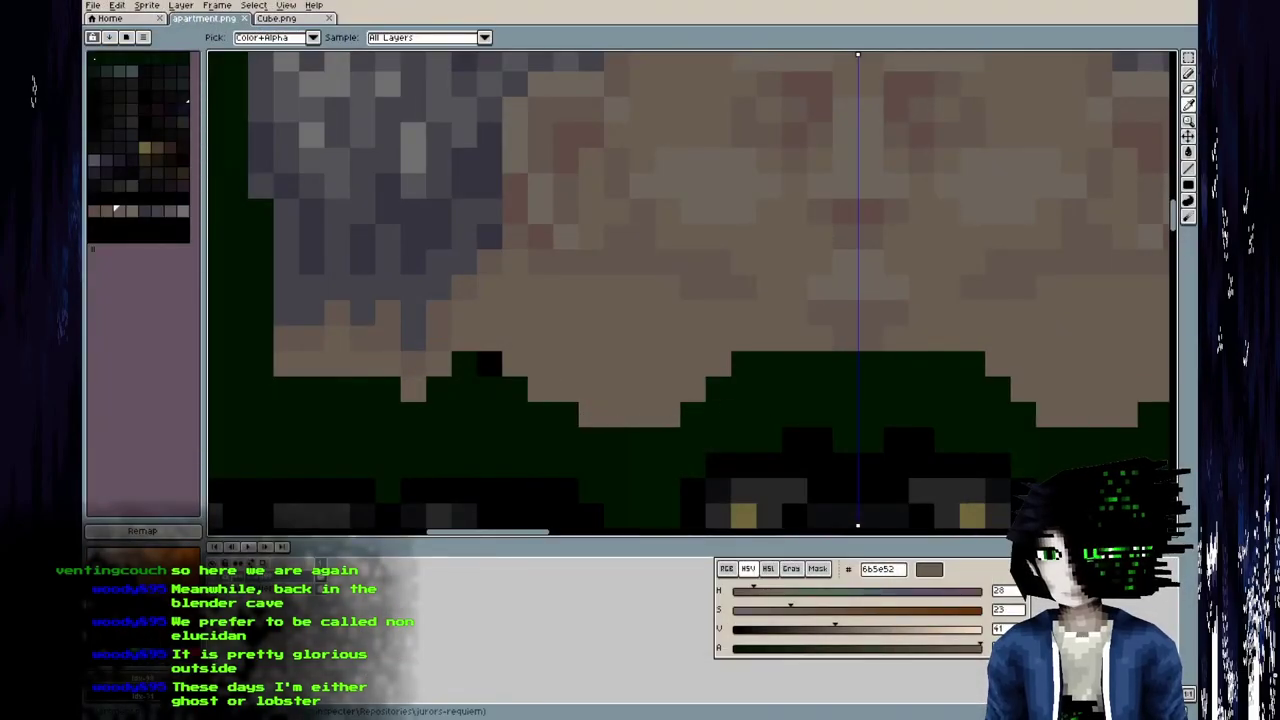
key("alt+Tab")
key("alt+Tab")
left_click_drag(642, 440, 617, 440)
key("ctrl+s")
key("alt+Tab")
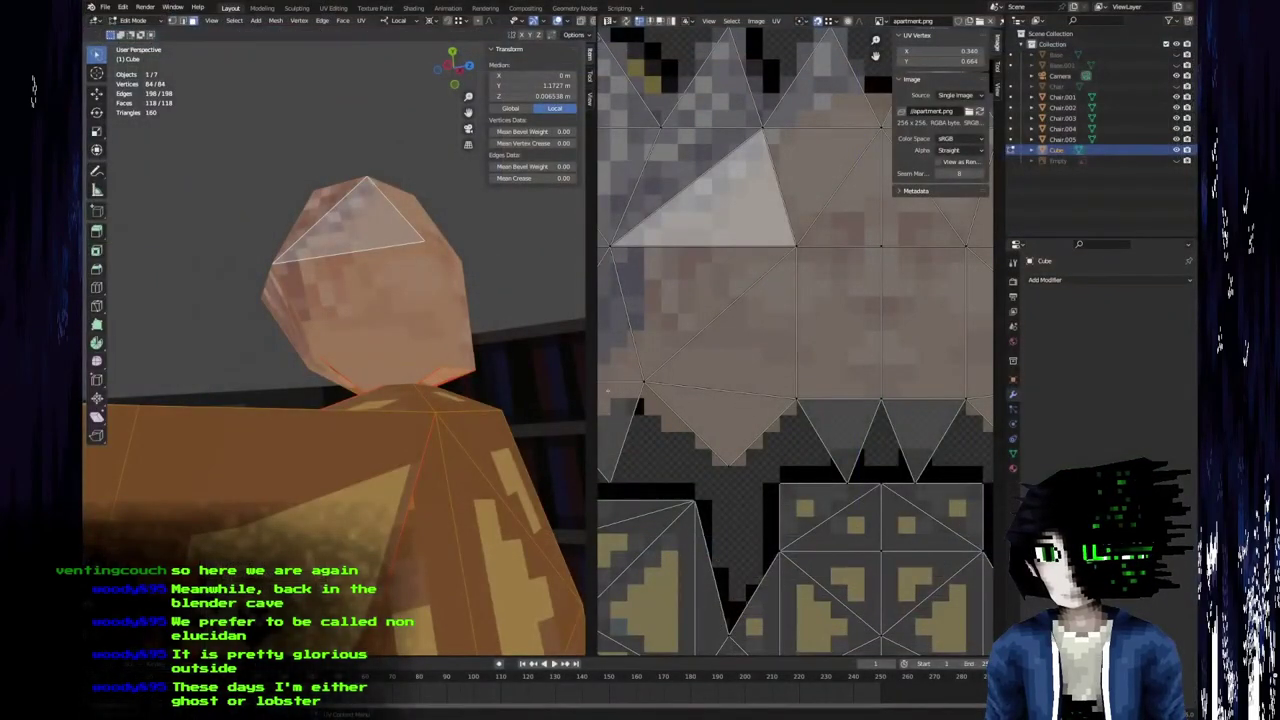
Trim the surplus skin pixels from the outer upper edge of the neck points and save the texture.
key("alt+Tab")
right_click(540, 389)
key("ctrl+s")
key("alt+Tab")
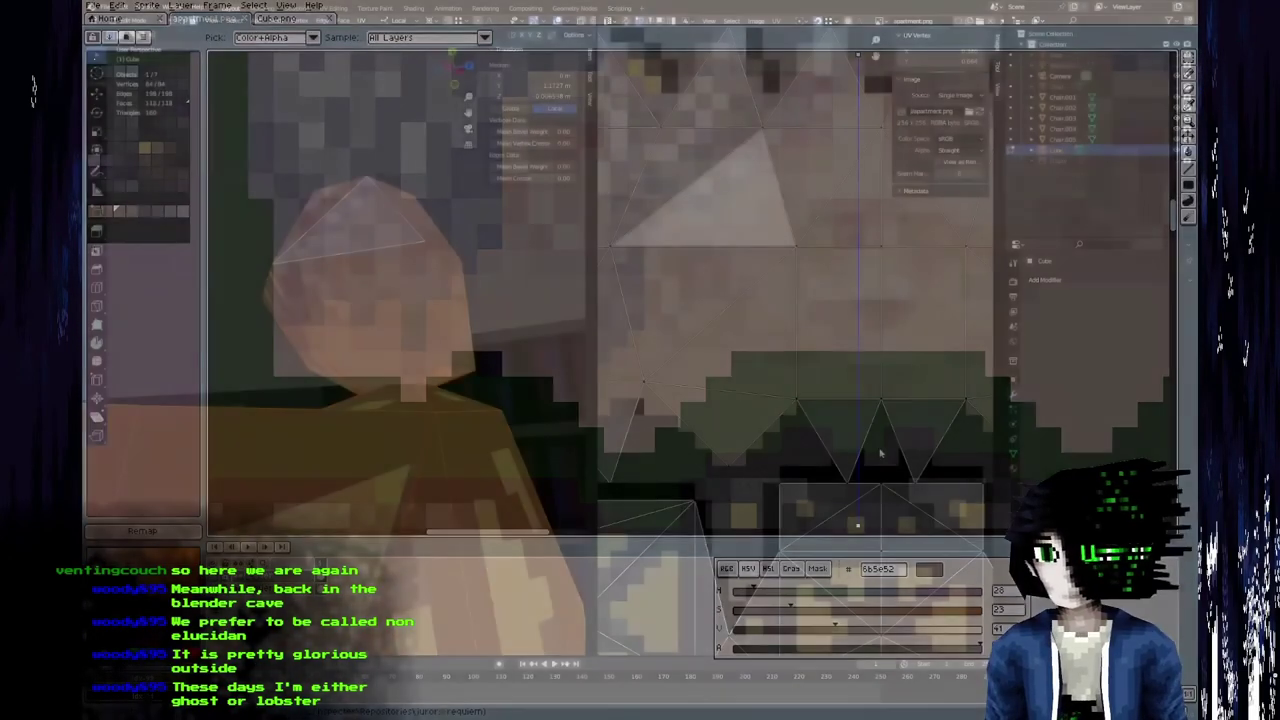
Inspect the neck pixels against the UV edges up close in Blender and leave Edit Mode.
key("alt+Tab")
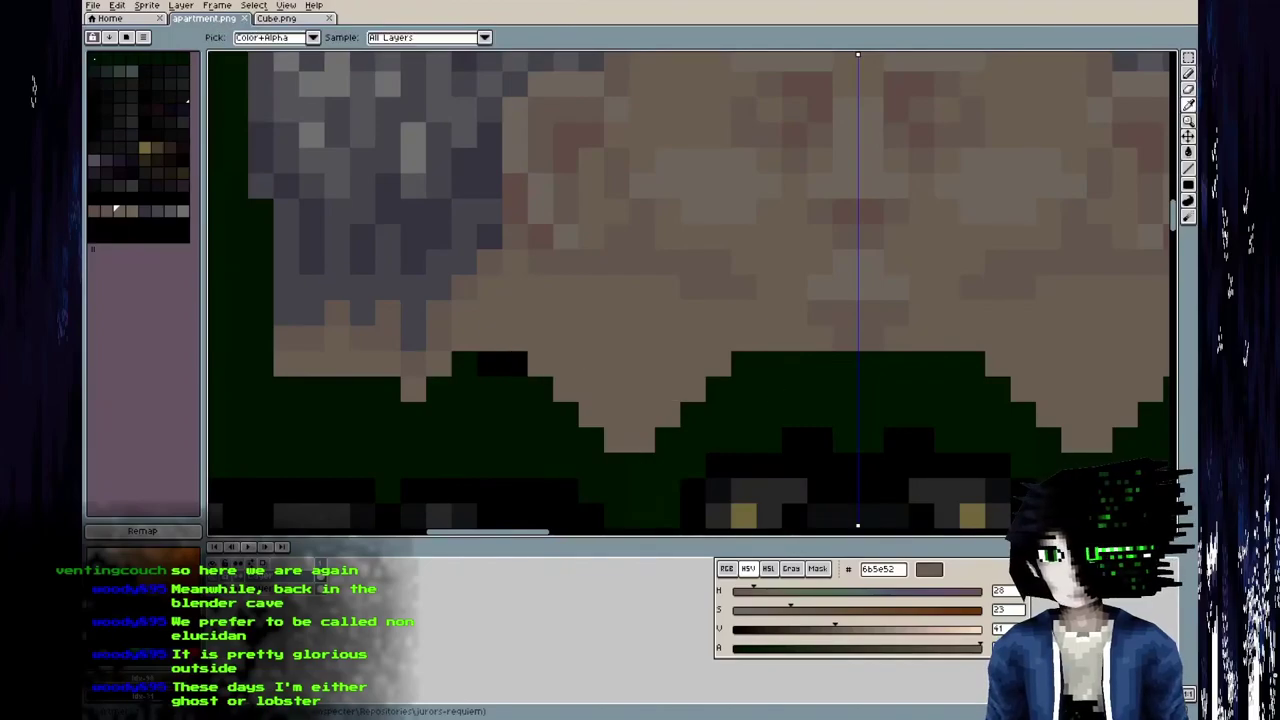
key("alt+Tab")
scroll(802, 282, "up", 5)
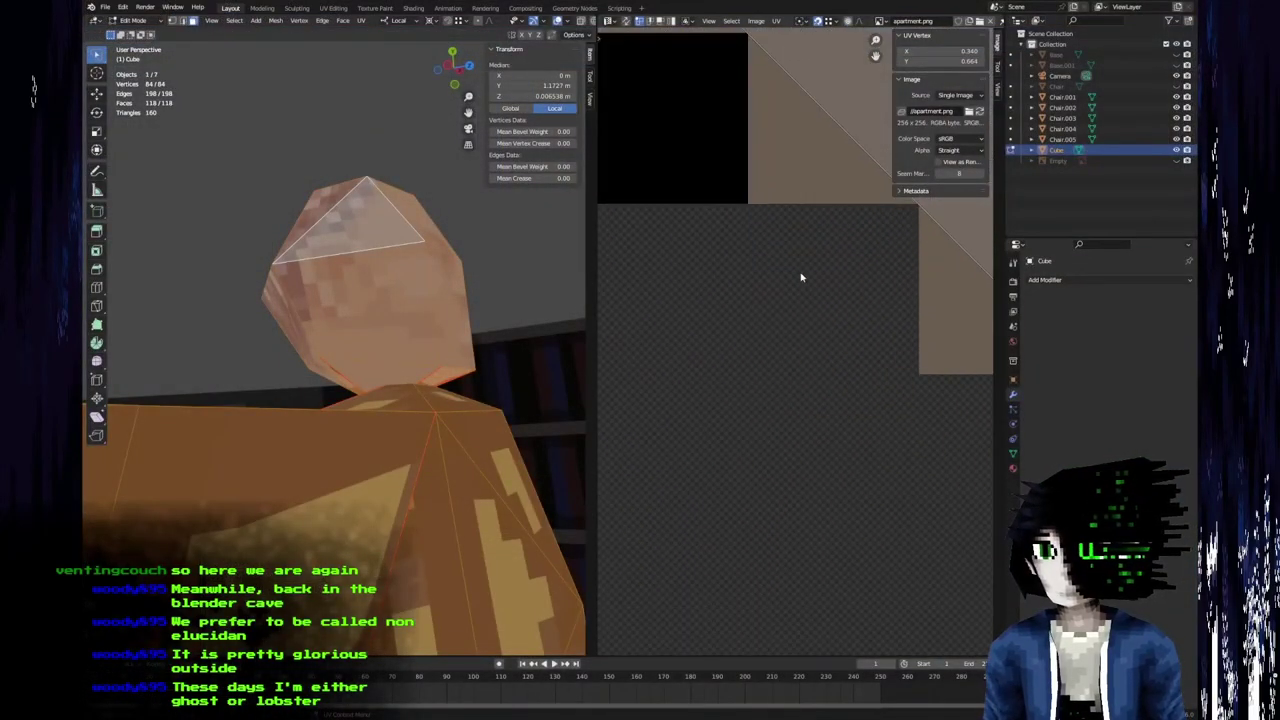
middle_click_drag(756, 248, 808, 452)
scroll(812, 430, "up", 3)
middle_click_drag(817, 392, 811, 427)
scroll(824, 424, "down", 6)
scroll(794, 402, "down", 4)
middle_click_drag(400, 335, 266, 329)
key("Tab")
Review the whole character beside the room furniture and compare the model with its full head and suit texture.
scroll(354, 337, "down", 9)
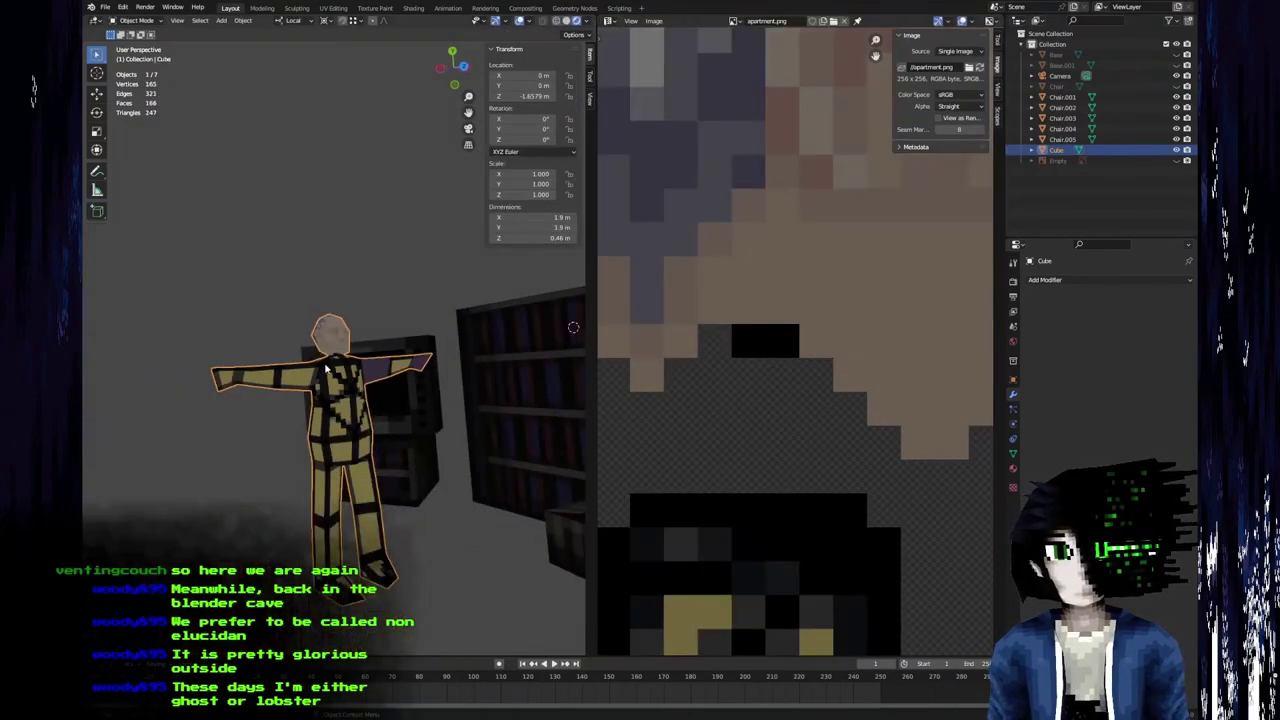
scroll(327, 370, "down", 4)
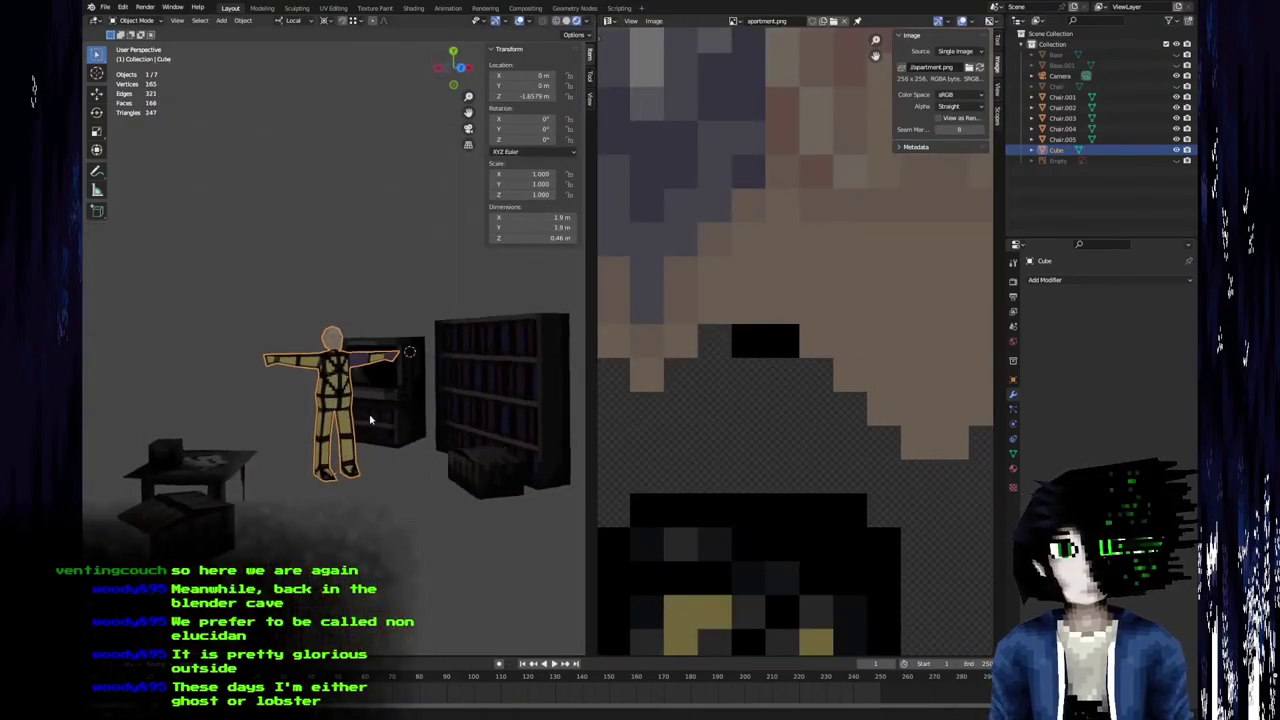
scroll(364, 422, "up", 5)
scroll(805, 370, "up", 2)
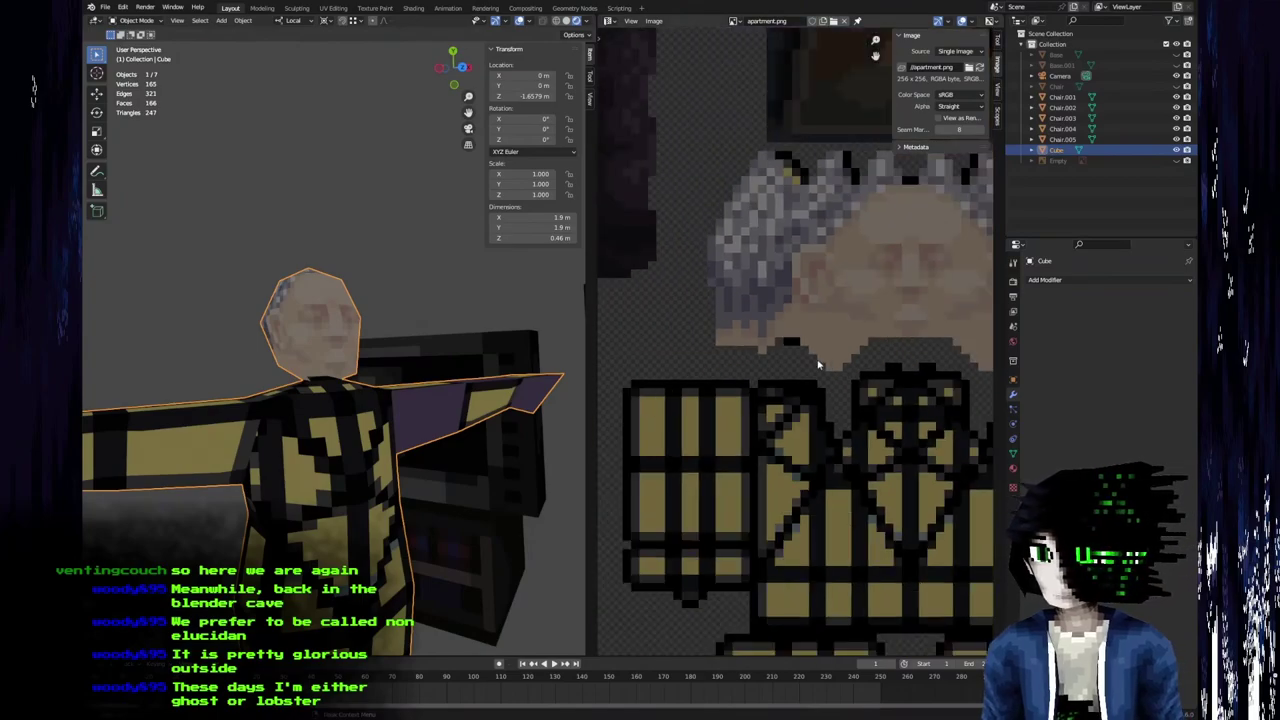
scroll(818, 365, "down", 6)
scroll(866, 292, "up", 5)
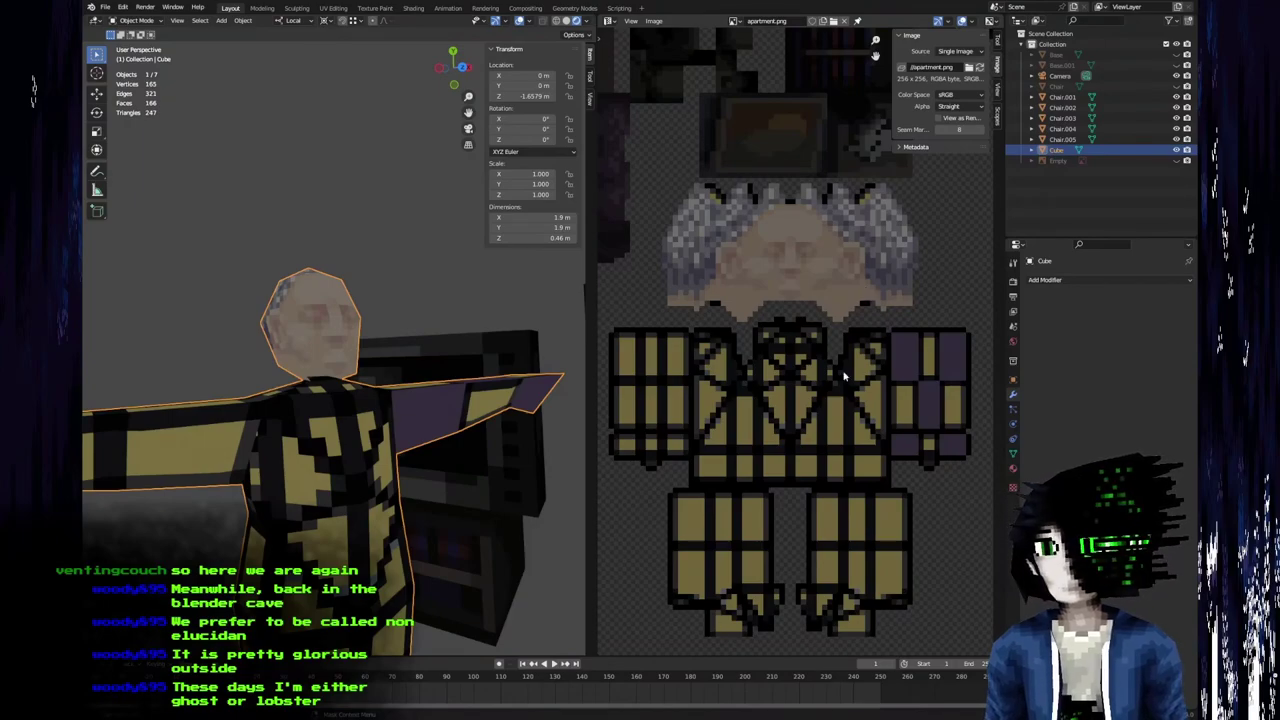
middle_click_drag(410, 452, 382, 418)
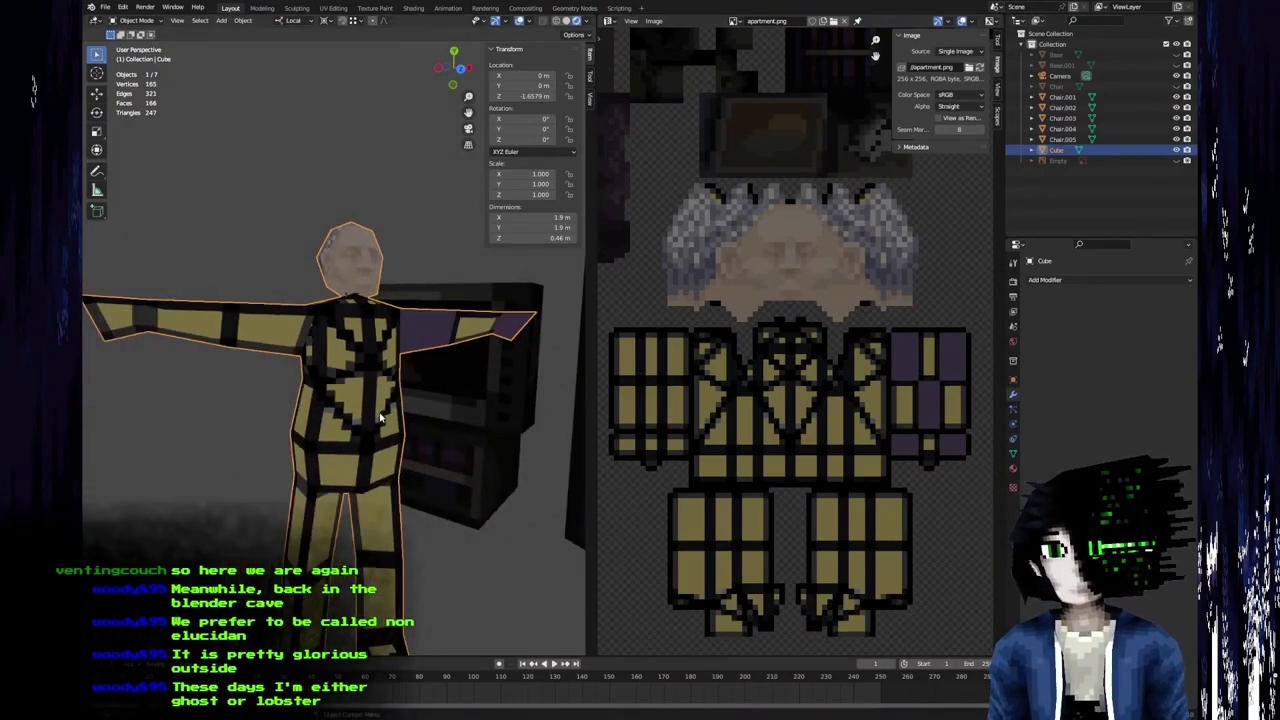
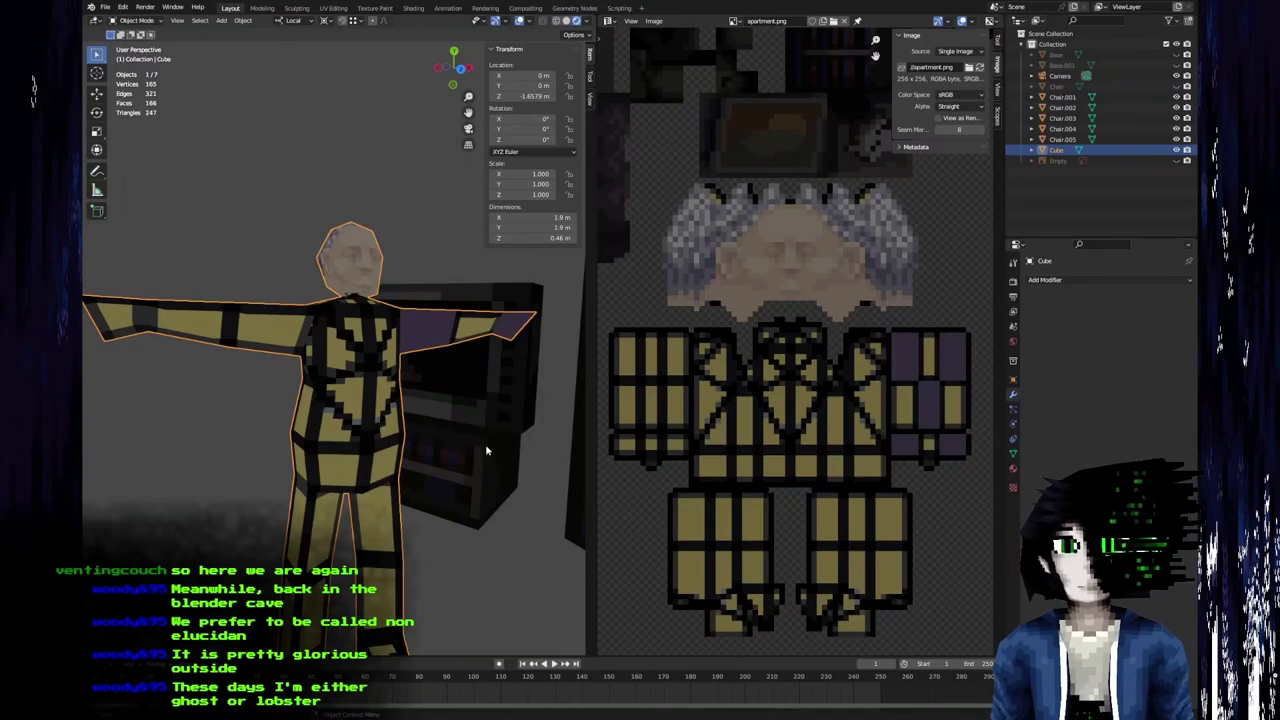
scroll(286, 427, "up", 5)
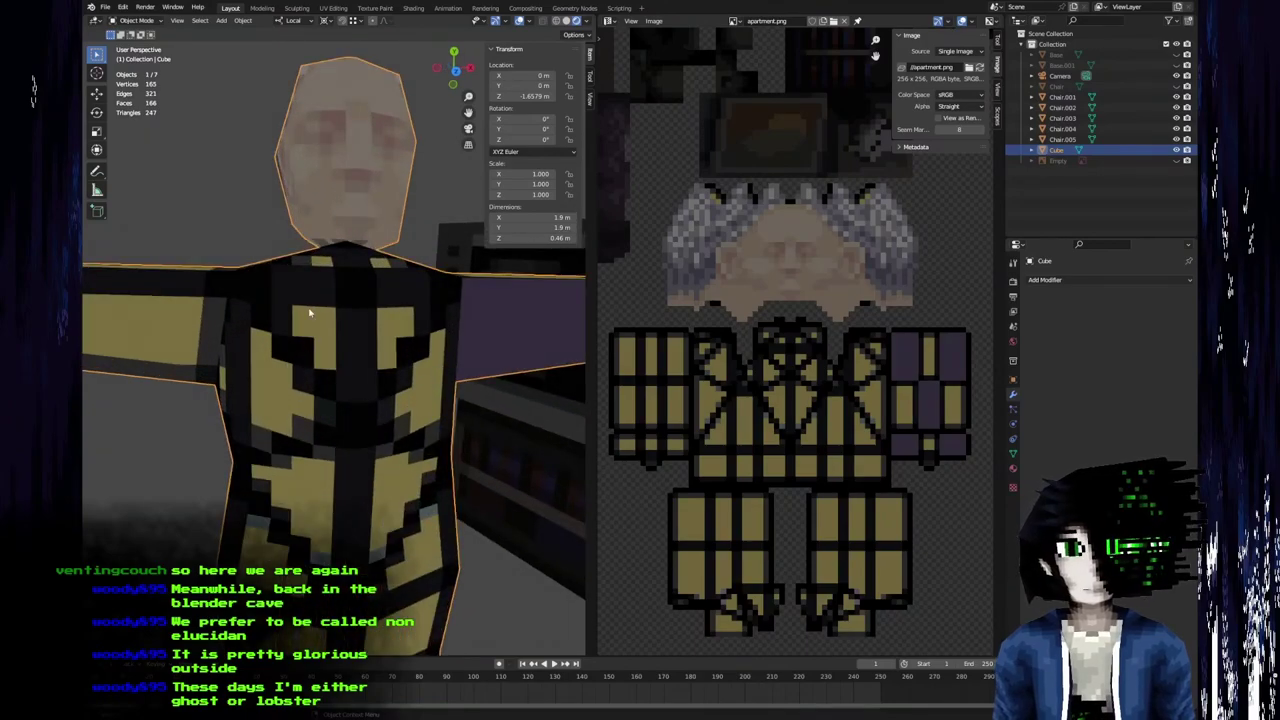
middle_click_drag(297, 398, 391, 378)
scroll(358, 446, "down", 6)
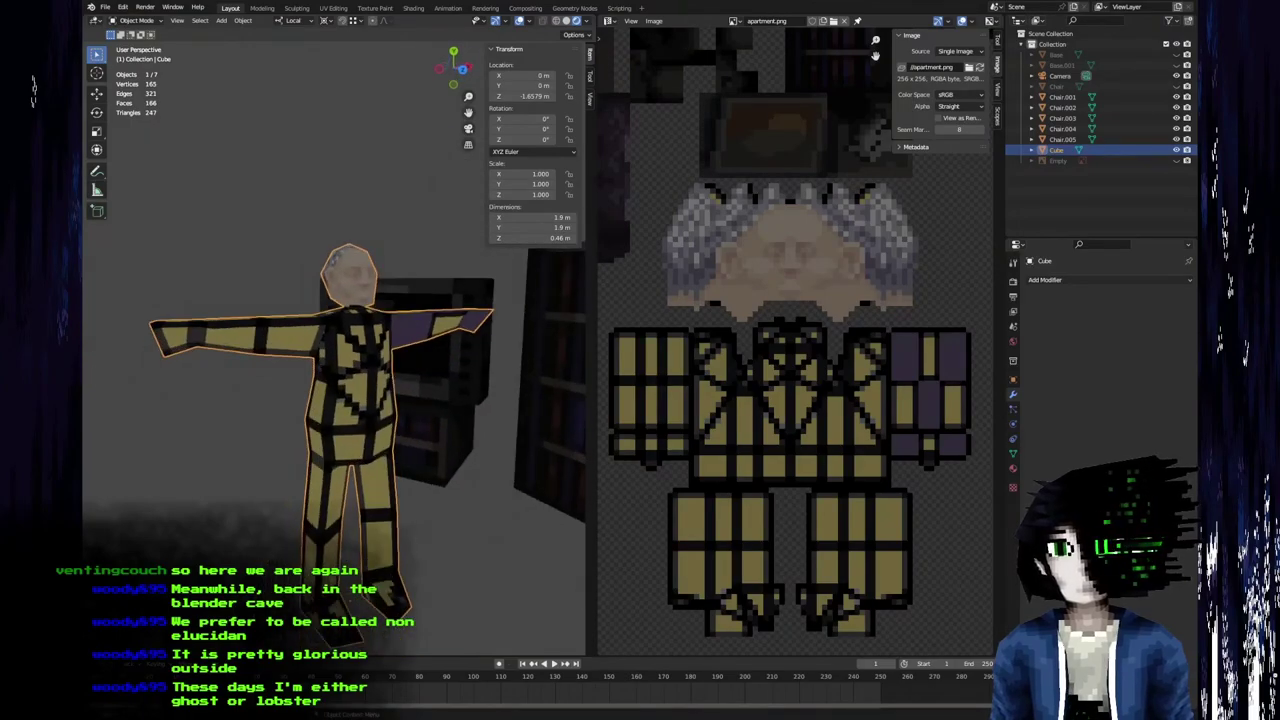
In the pixel editor, mix the grey-blue colour 515466 (hue 231, saturation 21, value 40) in a spare palette slot.
key("alt+Tab")
middle_click_drag(512, 357, 520, 371)
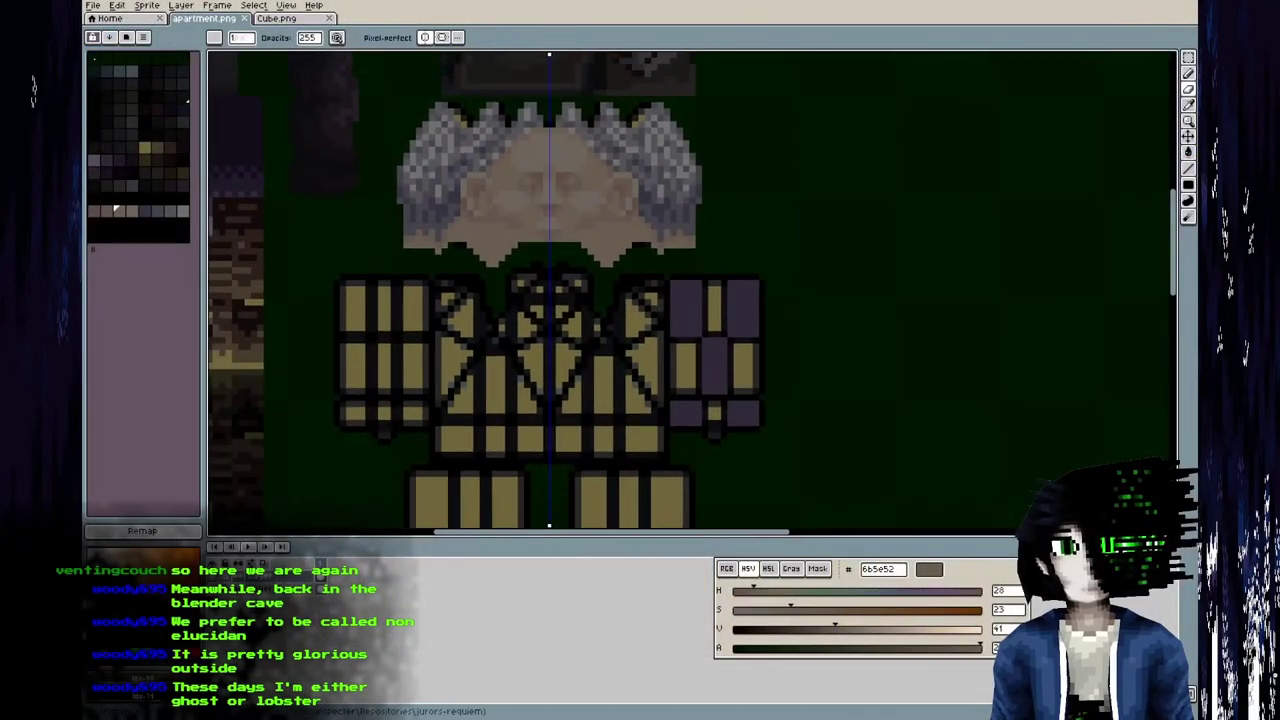
left_click(96, 226)
middle_click_drag(365, 276, 386, 315)
middle_click_drag(400, 395, 383, 317)
scroll(416, 334, "up", 2)
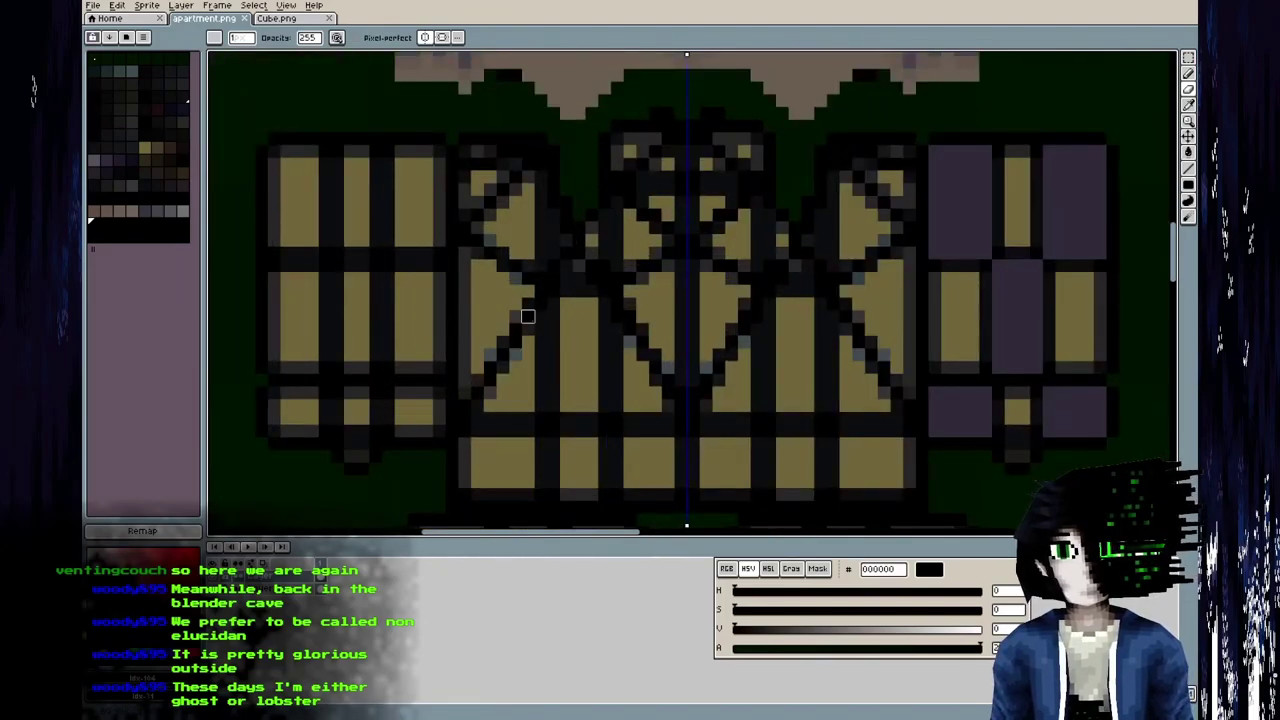
middle_click_drag(528, 317, 440, 363)
left_click(131, 222)
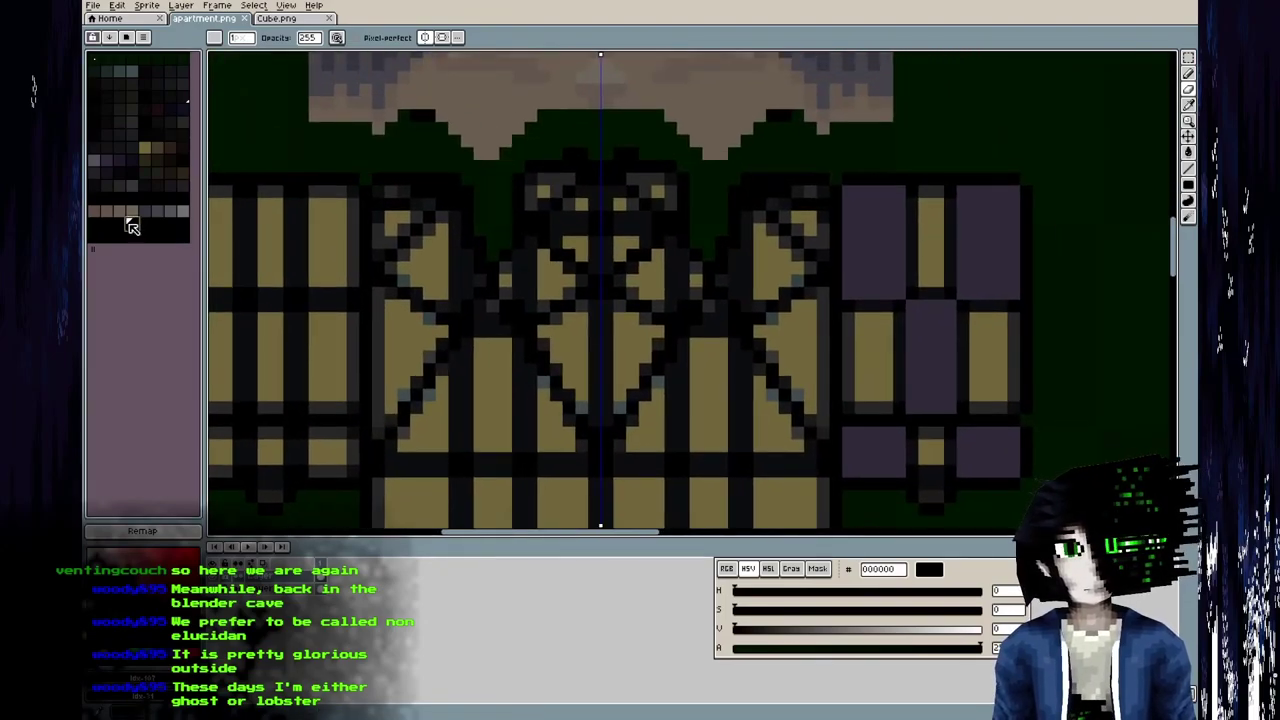
left_click_drag(799, 636, 831, 631)
left_click(797, 609)
left_click_drag(791, 591, 897, 597)
left_click_drag(808, 614, 785, 611)
scroll(569, 289, "up", 3)
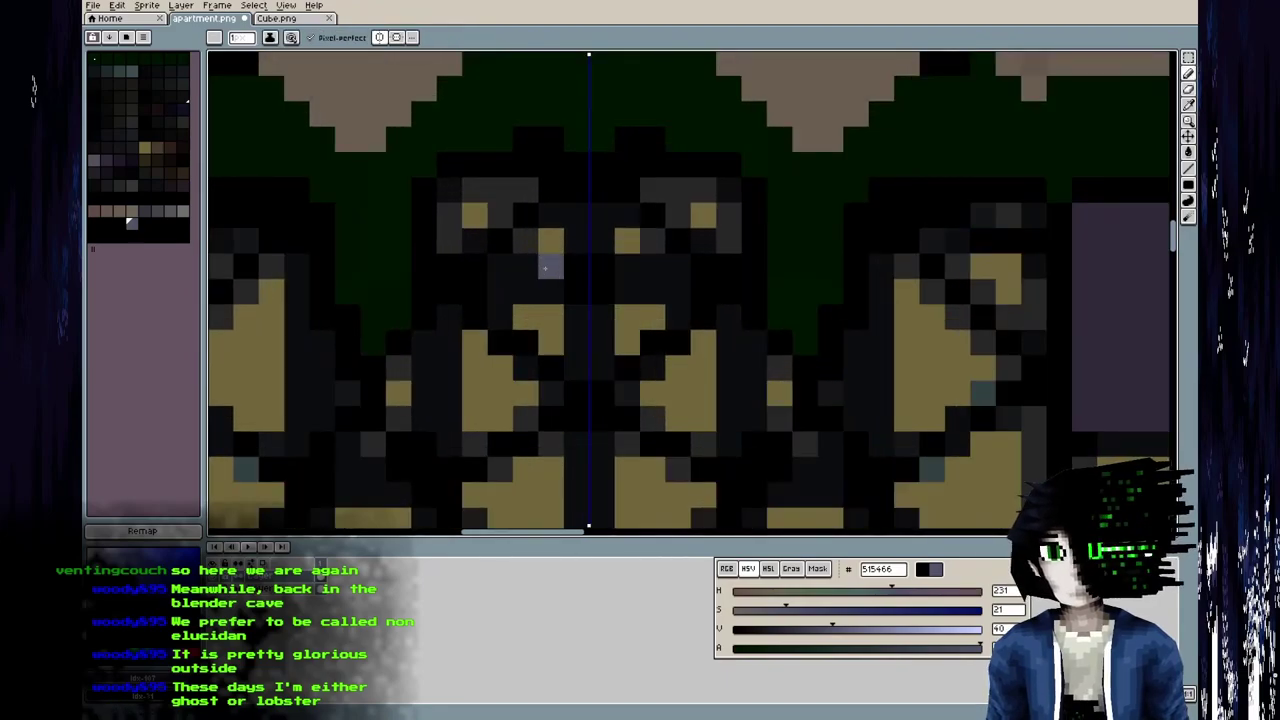
Paint mirrored three-pixel vertical 515466 strips beside the suit's centre line below the collar, save, and check them in Blender.
left_click_drag(547, 268, 542, 311)
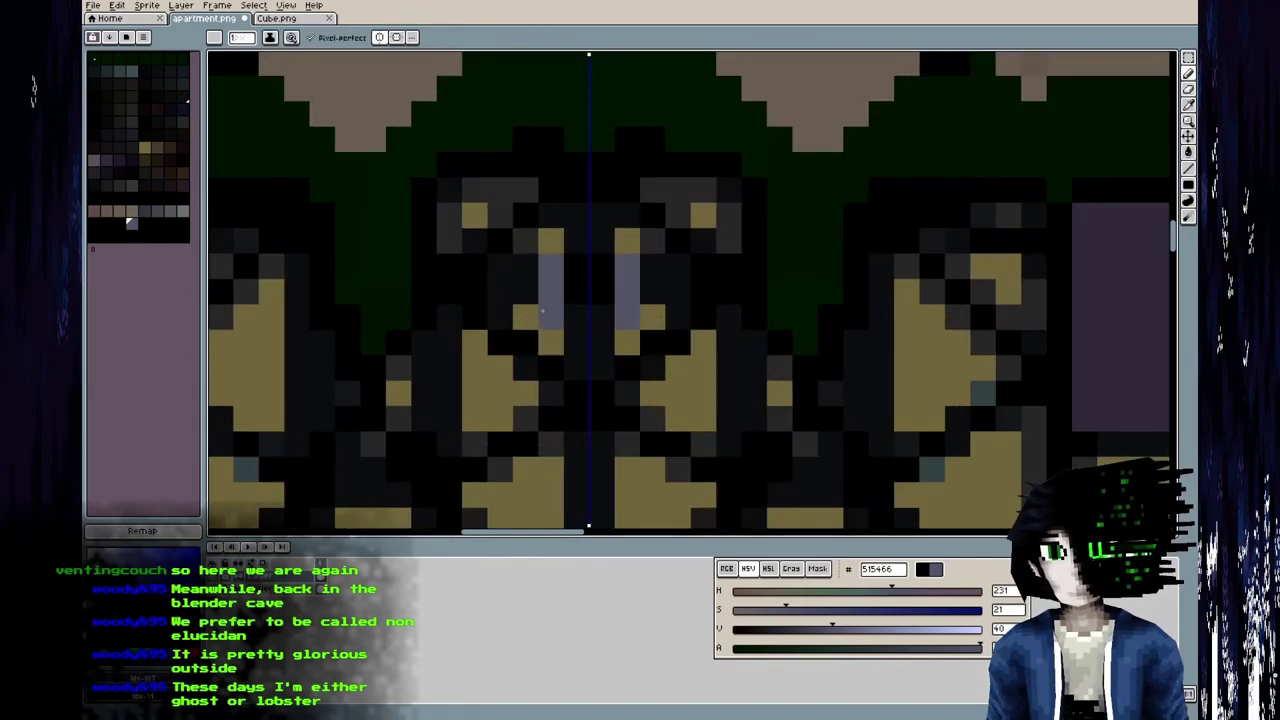
middle_click_drag(575, 367, 609, 389)
key("ctrl+s")
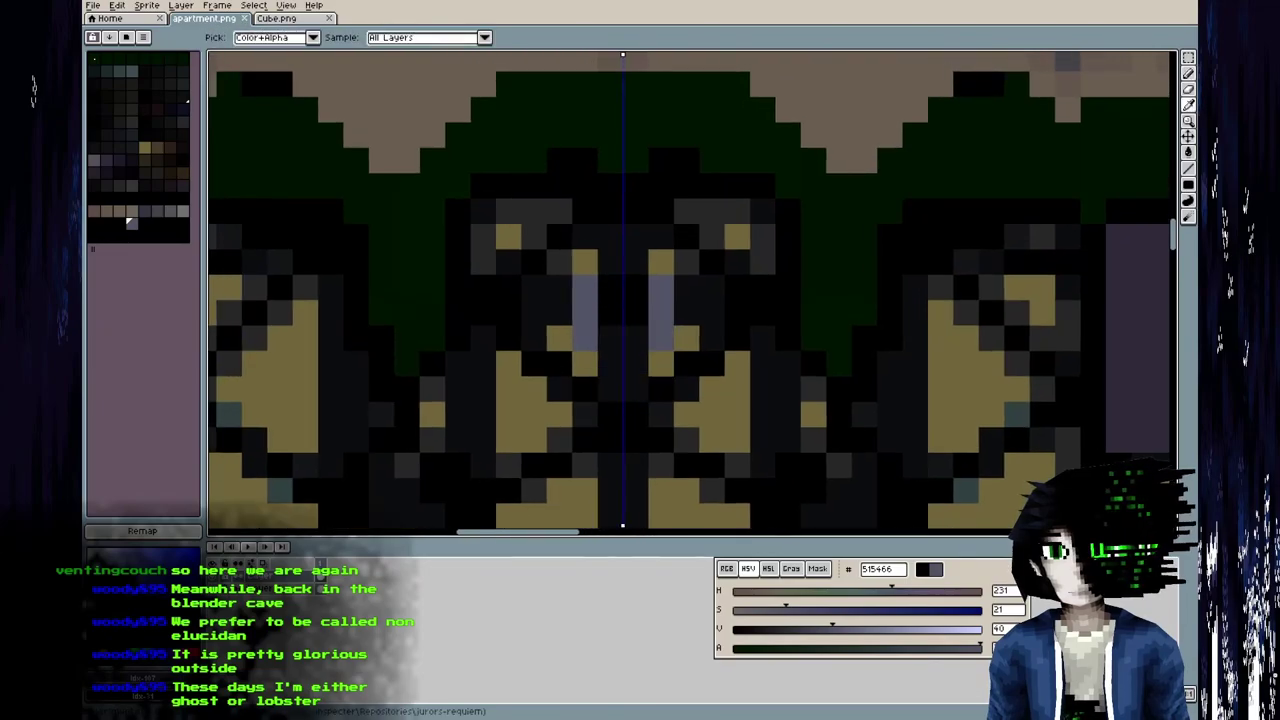
key("alt+Tab")
middle_click_drag(540, 422, 394, 436)
scroll(384, 418, "up", 5)
Widen the upper part of both 515466 strips outward by one pixel and check the chest in Blender.
key("alt+Tab")
left_click(559, 287)
left_click(559, 312)
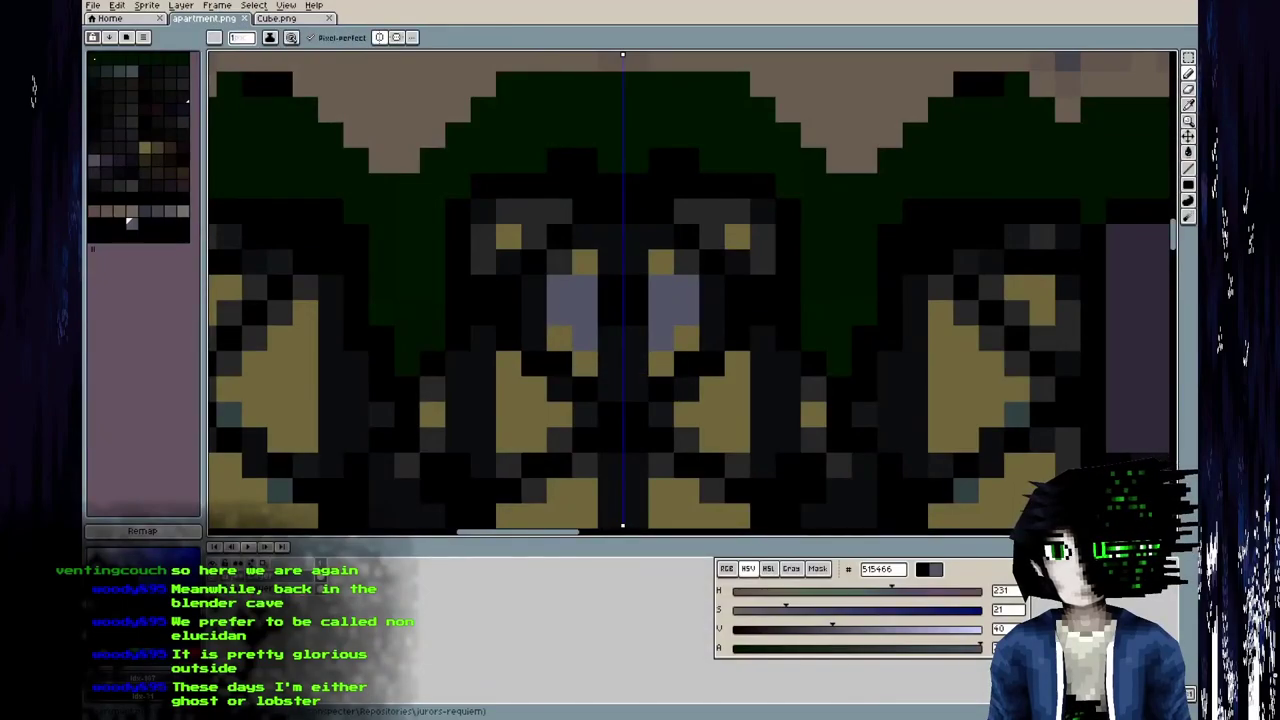
key("alt+Tab")
scroll(384, 418, "down", 3)
Lengthen the inner column of both 515466 strips downward by two pixels and check the suit front in Blender.
key("alt+Tab")
left_click(577, 354)
left_click(583, 389)
key("alt+Tab")
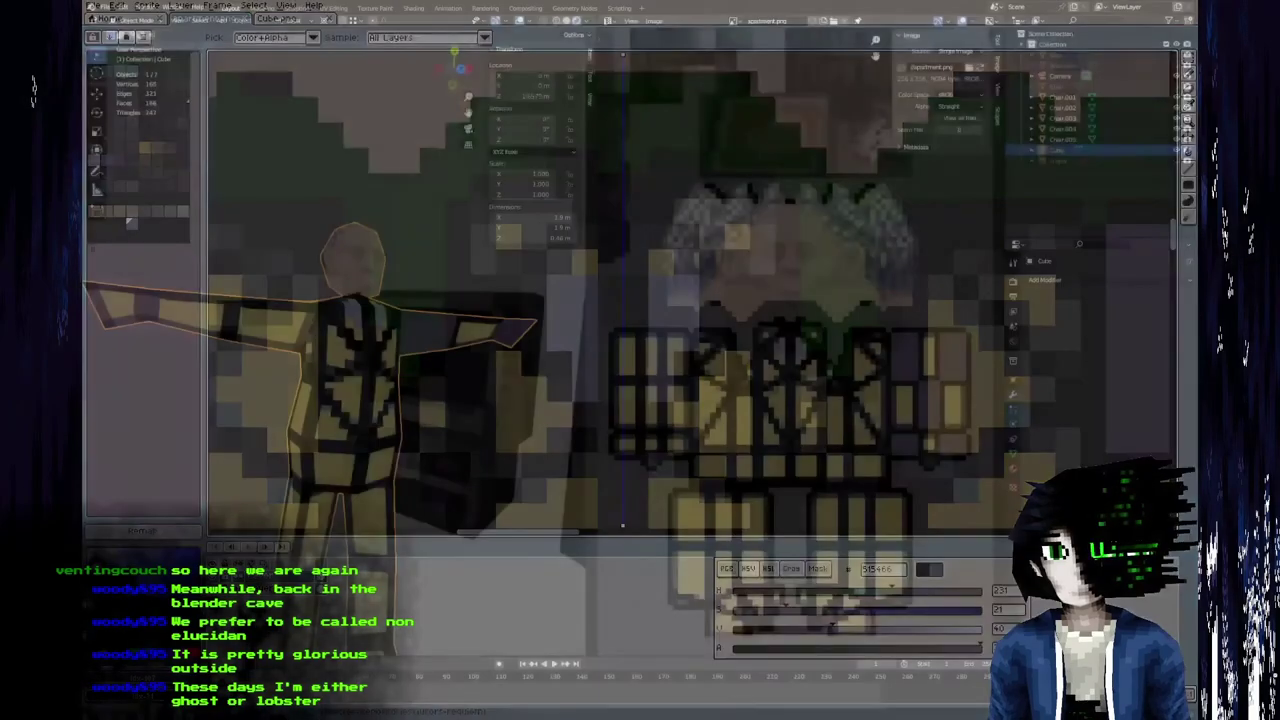
middle_click_drag(254, 380, 290, 412)
key("alt+Tab")
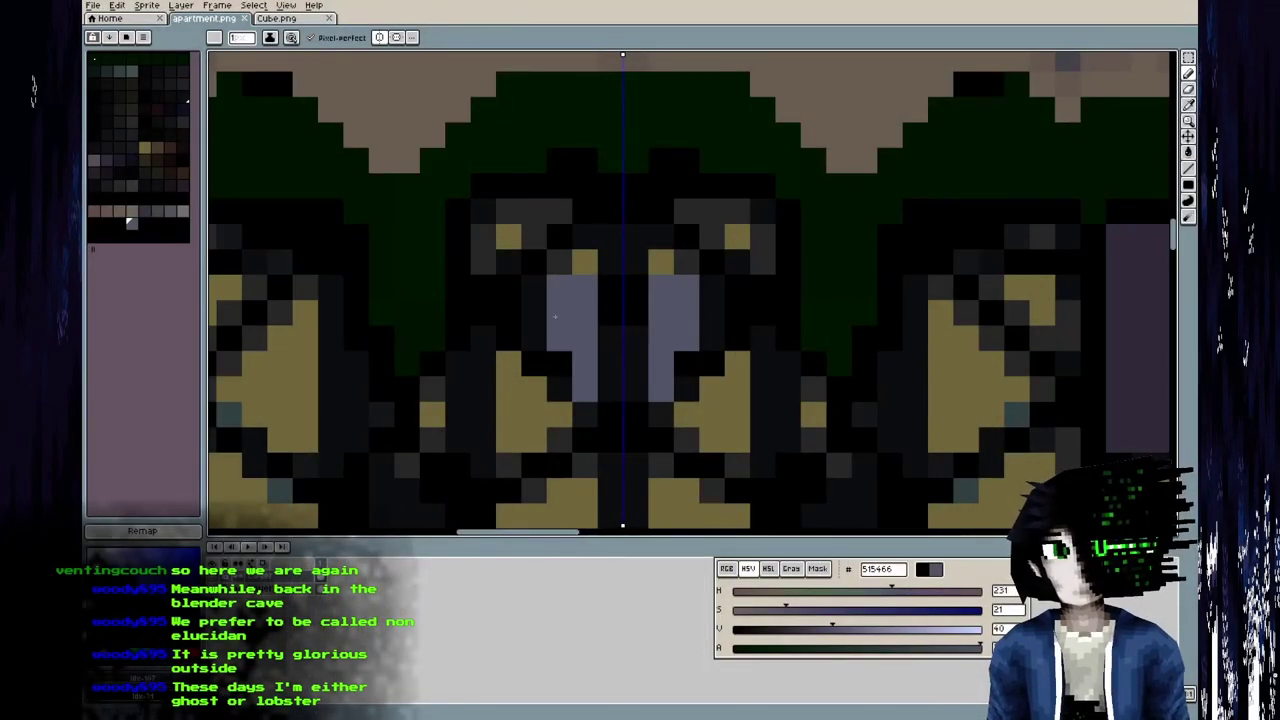
Copy the grey-blue 515466 into the two spare palette slots just before it.
left_click(131, 223)
key("ctrl+c")
left_click(118, 223)
key("ctrl+v")
left_click(107, 223)
key("ctrl+v")
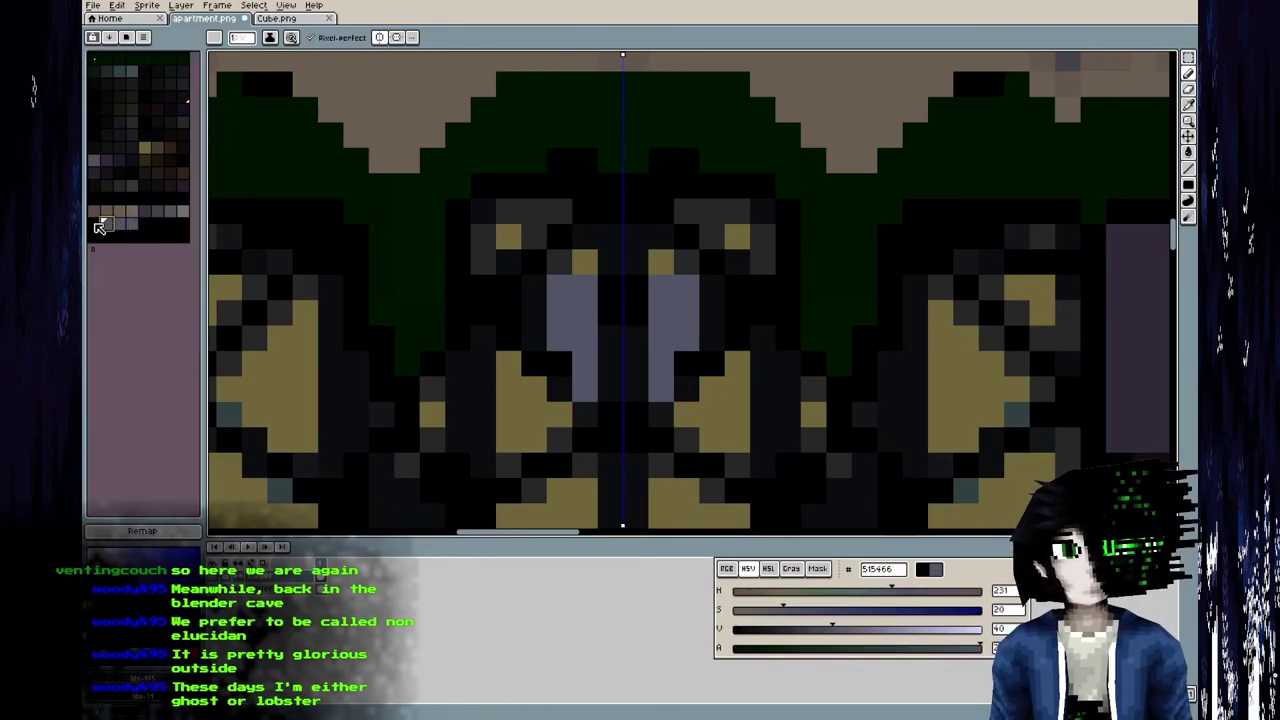
left_click(119, 224)
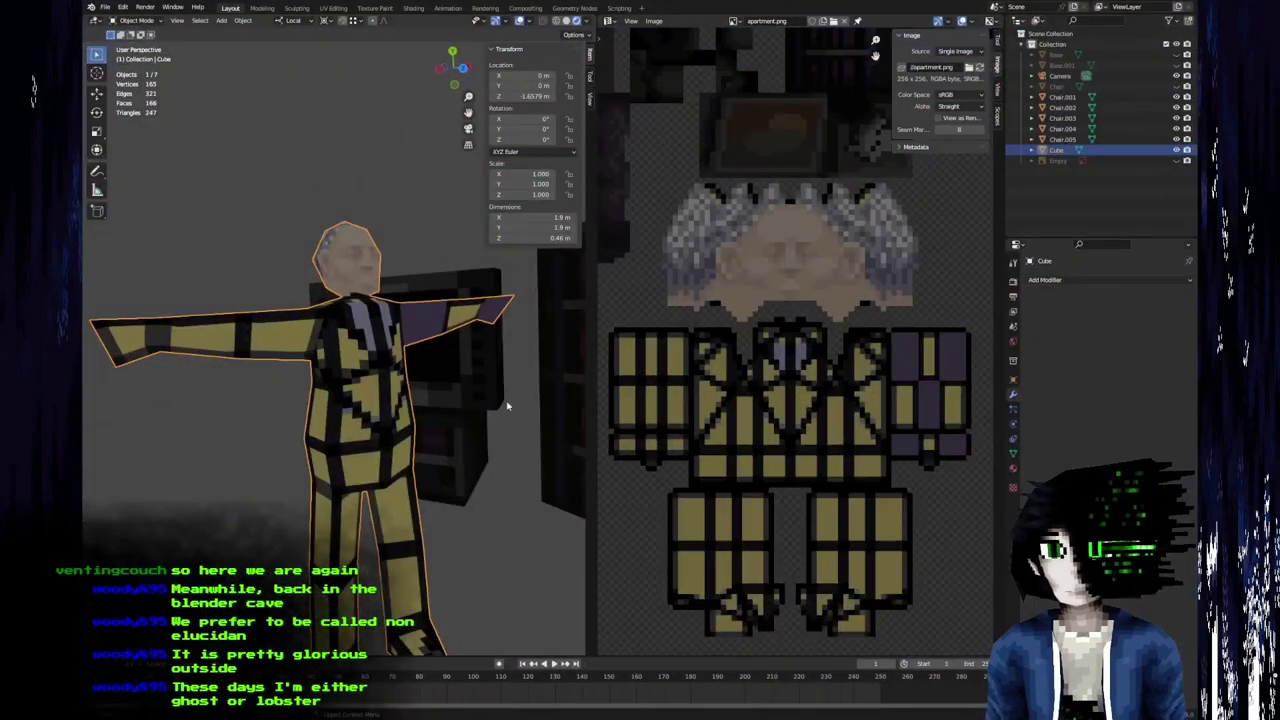
In Blender, unhide the Base.001, Base and Chair objects so the room surrounds the character.
scroll(368, 365, "down", 5)
scroll(375, 415, "up", 4)
mouse_move(375, 415)
middle_mouse_down()
mouse_move(297, 427)
mouse_move(382, 392)
mouse_move(318, 384)
mouse_move(370, 405)
middle_mouse_up()
scroll(350, 415, "down", 4)
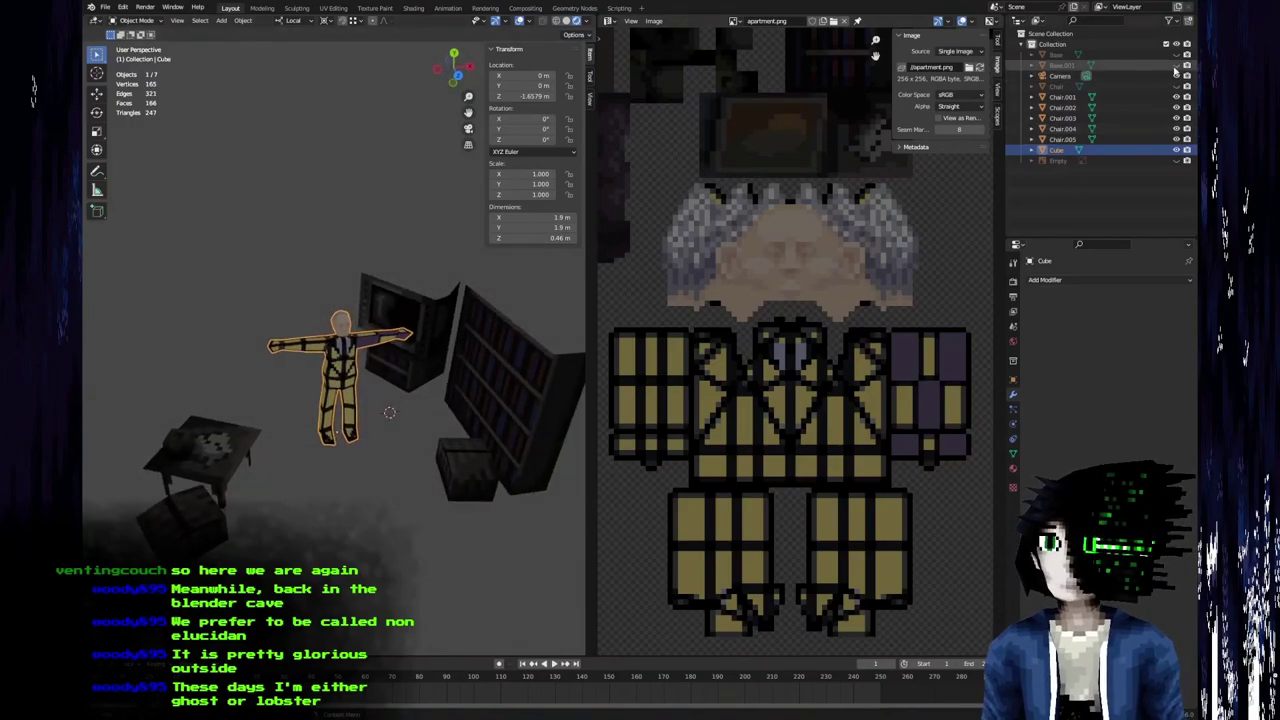
left_click(1176, 65)
left_click(1177, 55)
middle_click_drag(545, 365, 400, 370)
scroll(300, 385, "up", 4)
middle_click_drag(215, 391, 288, 306)
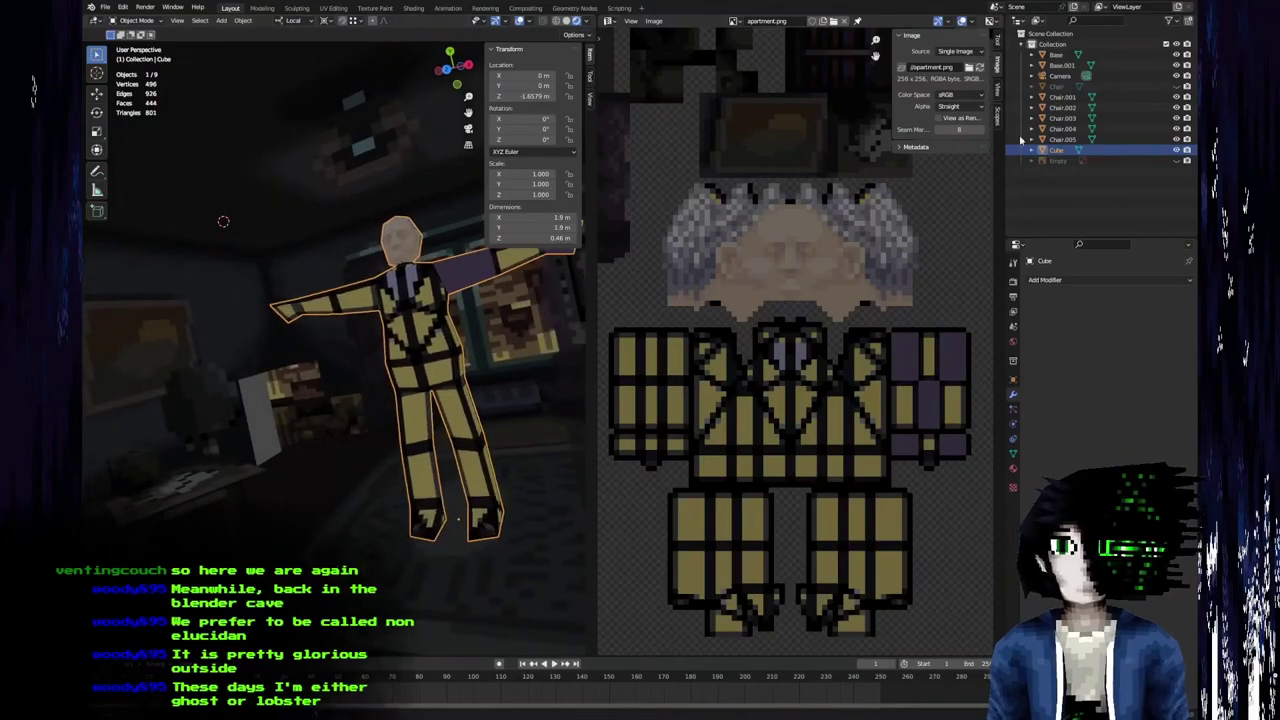
left_click(1177, 87)
middle_click_drag(220, 330, 462, 366)
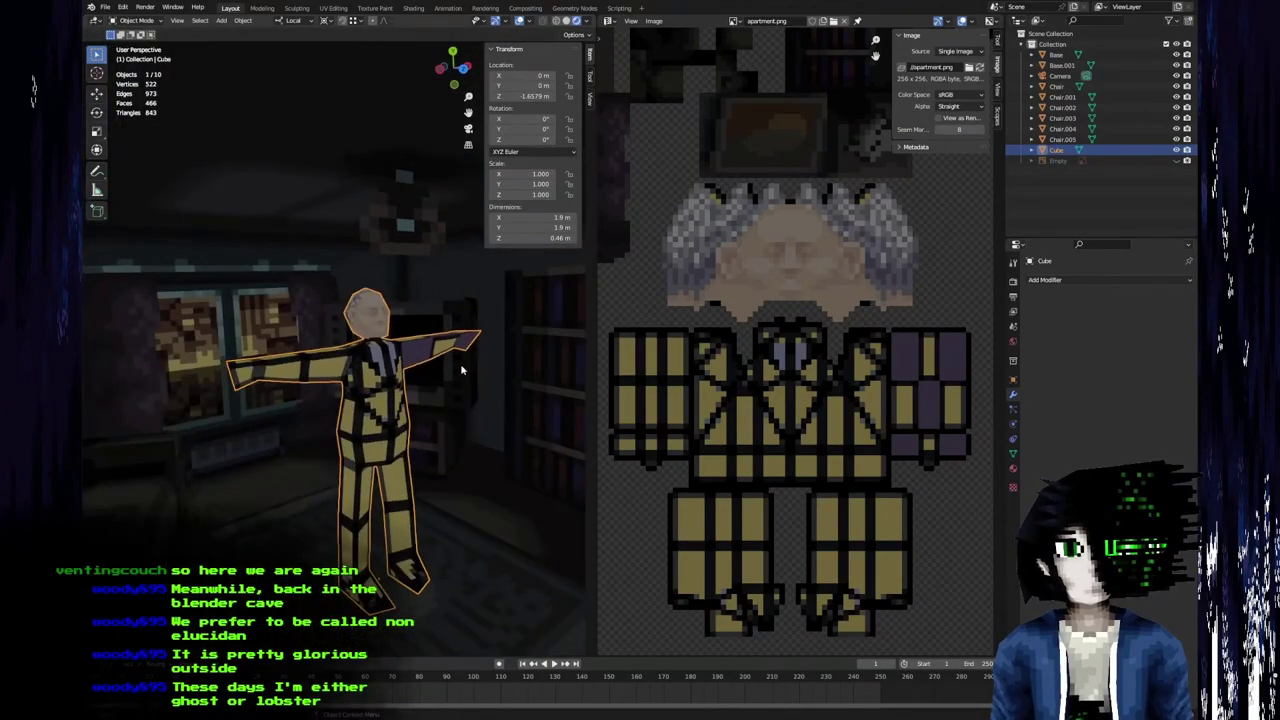
Deselect the character and examine how its texture looks inside the room.
scroll(461, 393, "down", 4)
left_click(505, 515)
scroll(406, 450, "up", 4)
middle_click_drag(406, 450, 375, 457)
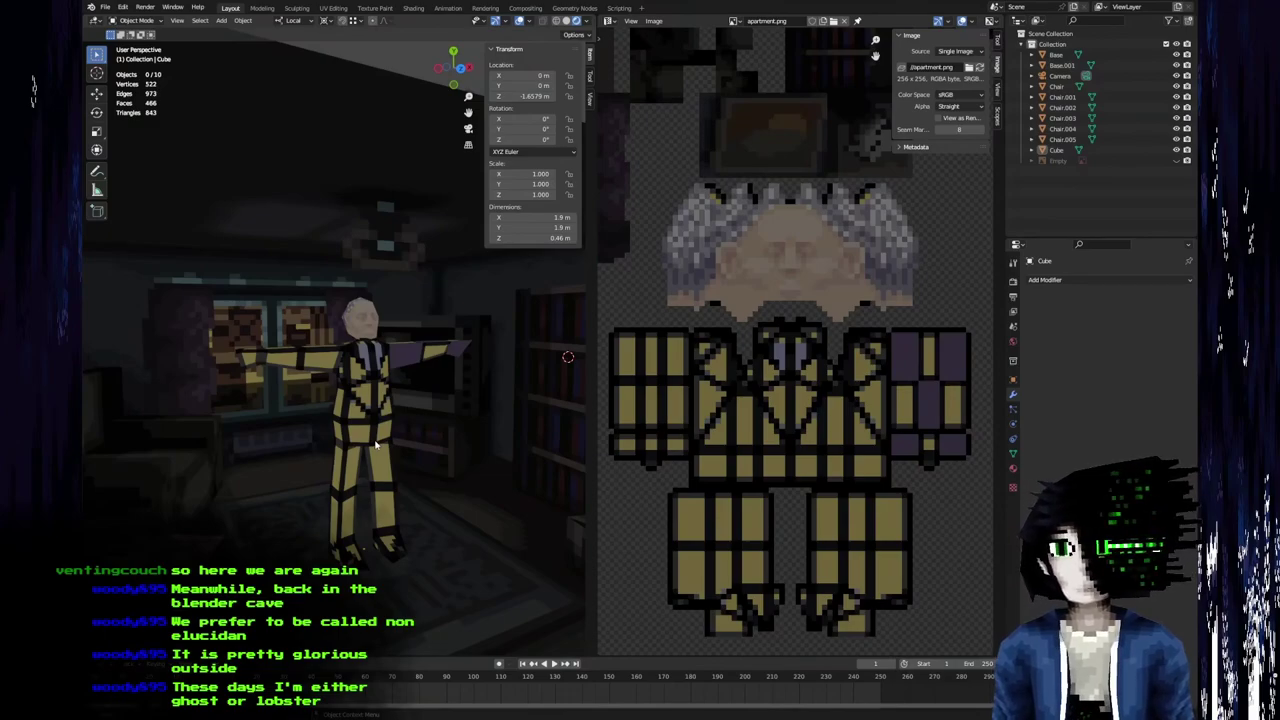
middle_click_drag(740, 330, 752, 426)
mouse_move(308, 382)
middle_mouse_down()
mouse_move(123, 380)
mouse_move(420, 352)
mouse_move(325, 391)
middle_mouse_up()
scroll(356, 357, "up", 5)
In the pixel editor, shade both sides of the lower jaw with 63564e, save, and check the face in Blender.
key("alt+Tab")
scroll(380, 220, "up", 5)
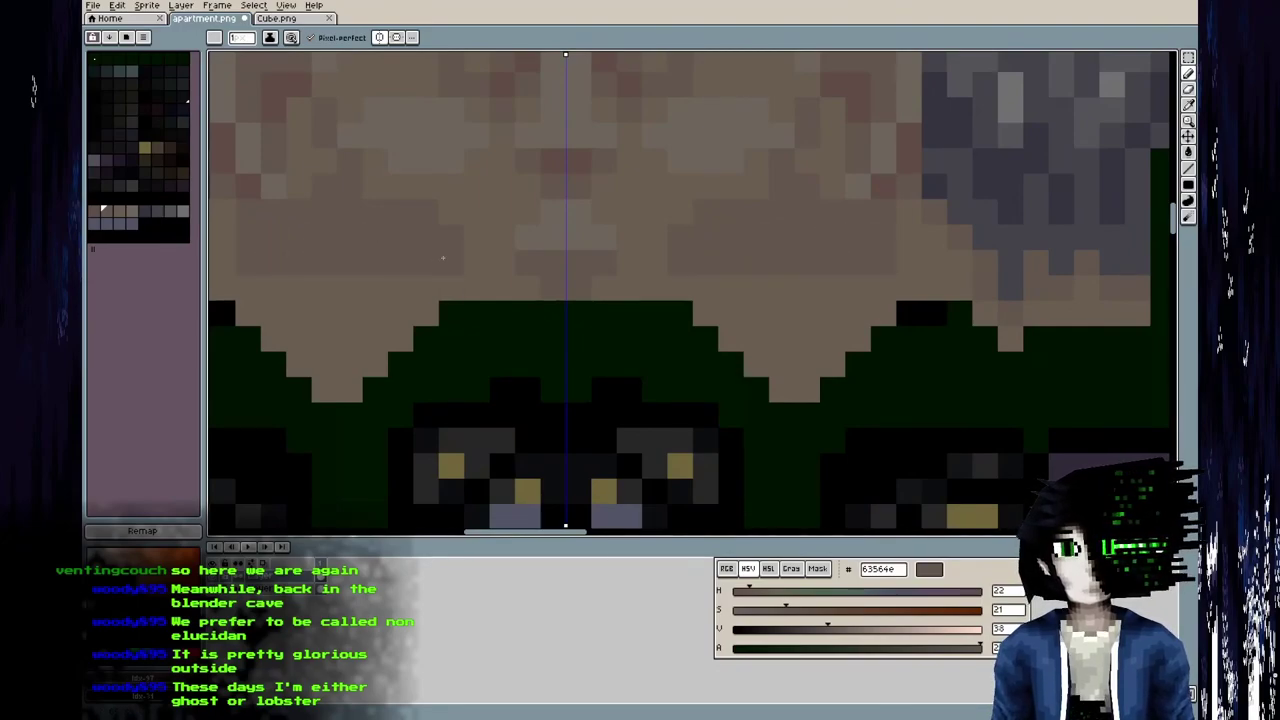
key("ctrl+s")
key("alt+Tab")
middle_click_drag(378, 372, 262, 364)
key("alt+Tab")
middle_click_drag(516, 323, 743, 316)
key("alt+Tab")
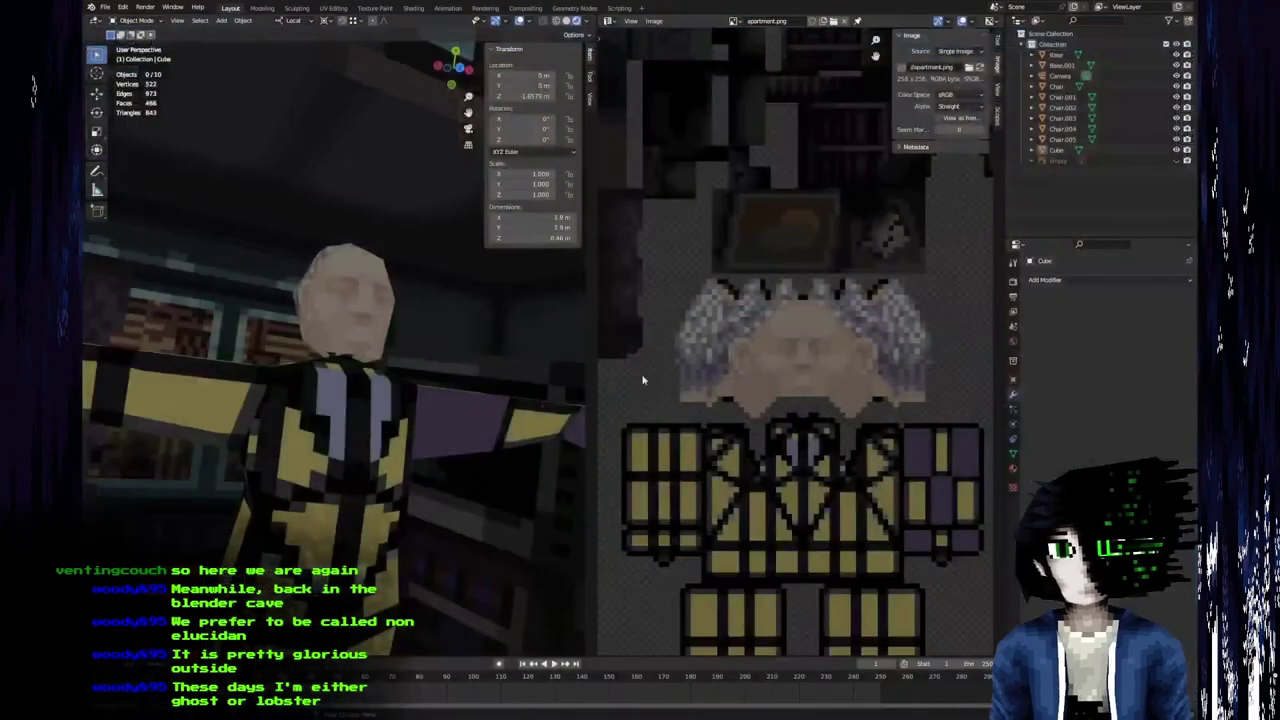
Select the neck face under the chin in Edit Mode and locate its UV triangle on the texture.
middle_click_drag(330, 376, 269, 344)
scroll(300, 340, "up", 5)
key("Tab")
left_click(376, 355)
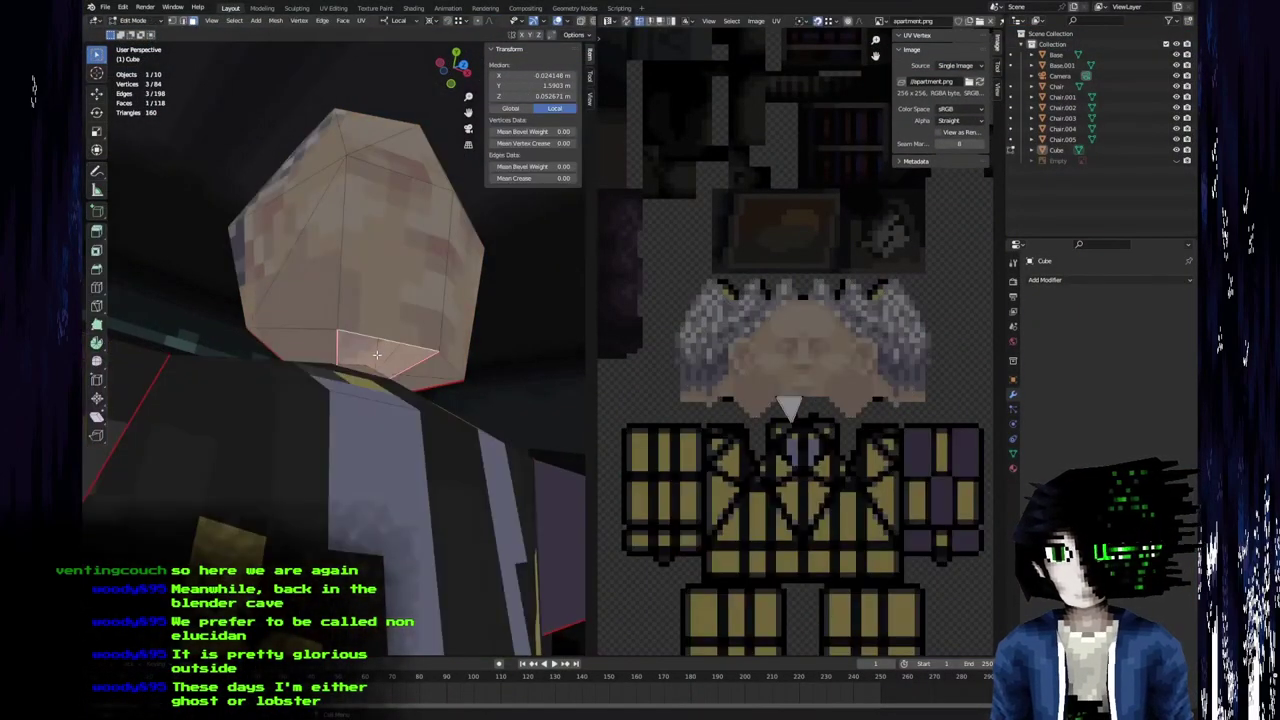
scroll(781, 372, "up", 5)
mouse_move(771, 394)
middle_mouse_down()
mouse_move(726, 280)
mouse_move(668, 355)
mouse_move(663, 338)
middle_mouse_up()
Paint the mirrored front neck triangles below the chin with 63564e in the pixel editor, save, and check them in Blender.
key("alt+Tab")
left_click_drag(671, 292, 765, 292)
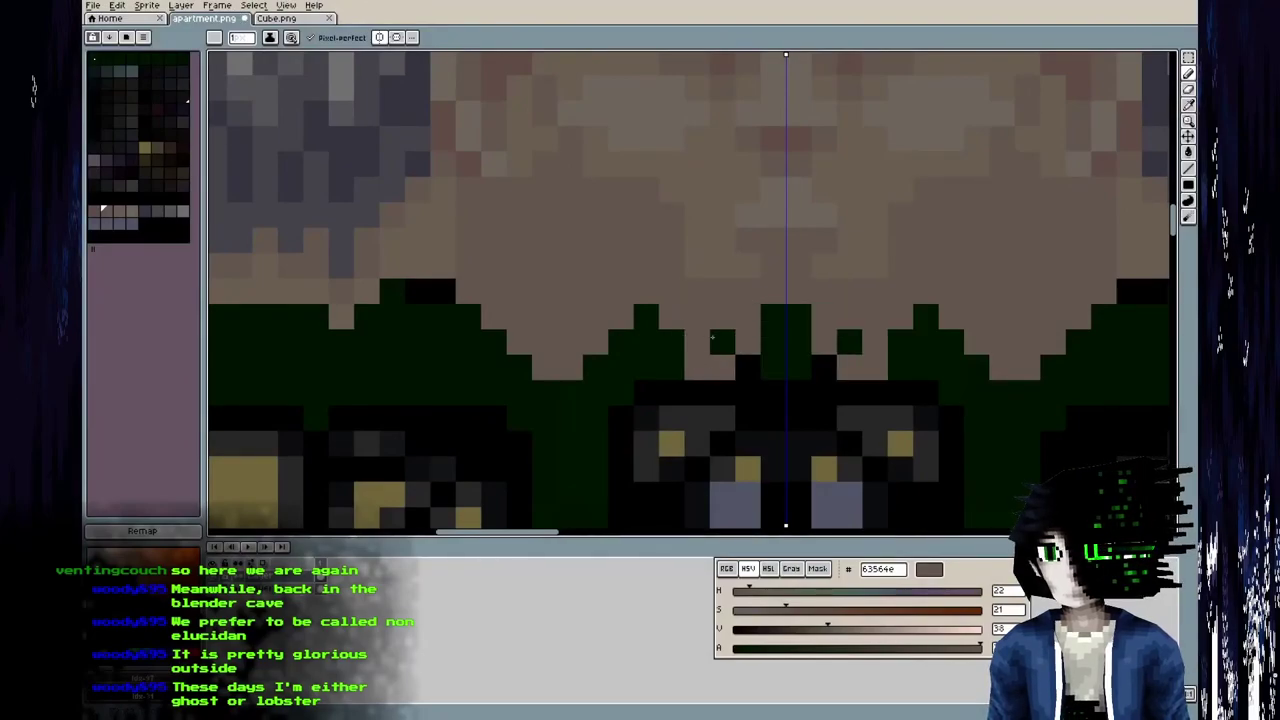
left_click_drag(716, 340, 744, 391)
key("ctrl+s")
key("alt+Tab")
middle_click_drag(578, 398, 532, 410)
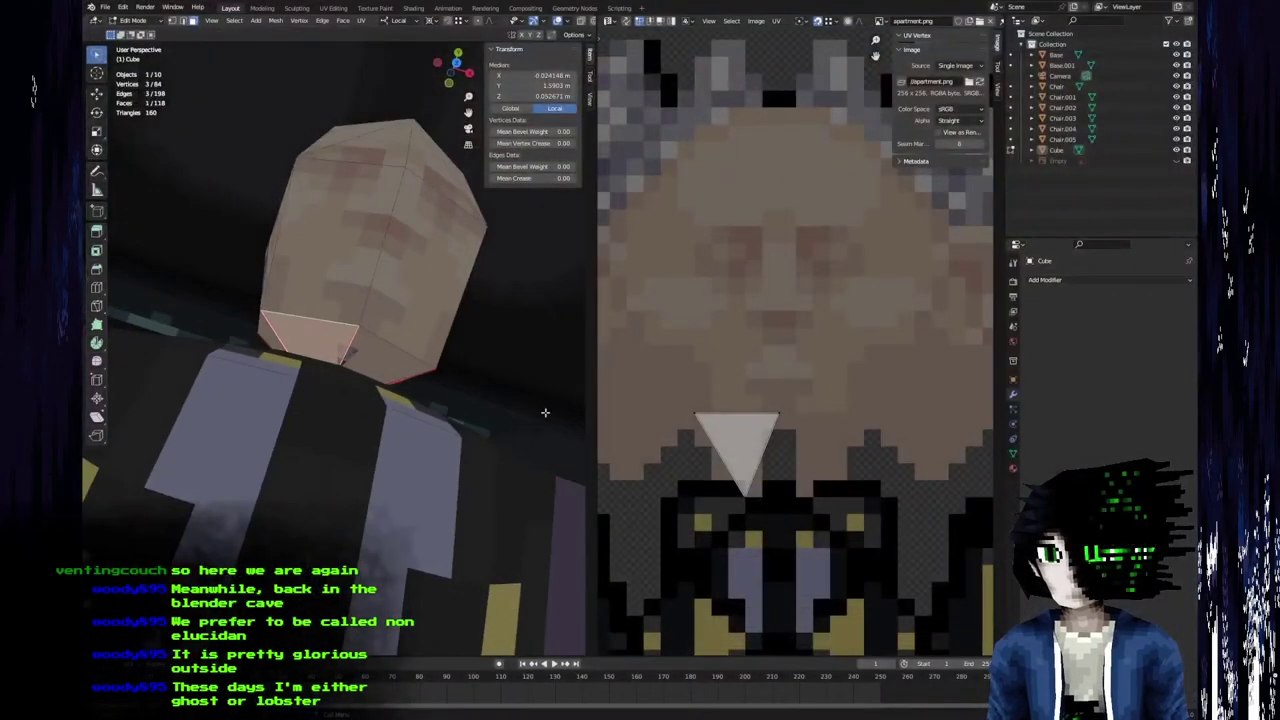
Widen the lower tips of both front neck triangles outward by one pixel, save, and check them in Blender's Object Mode.
scroll(783, 395, "up", 1)
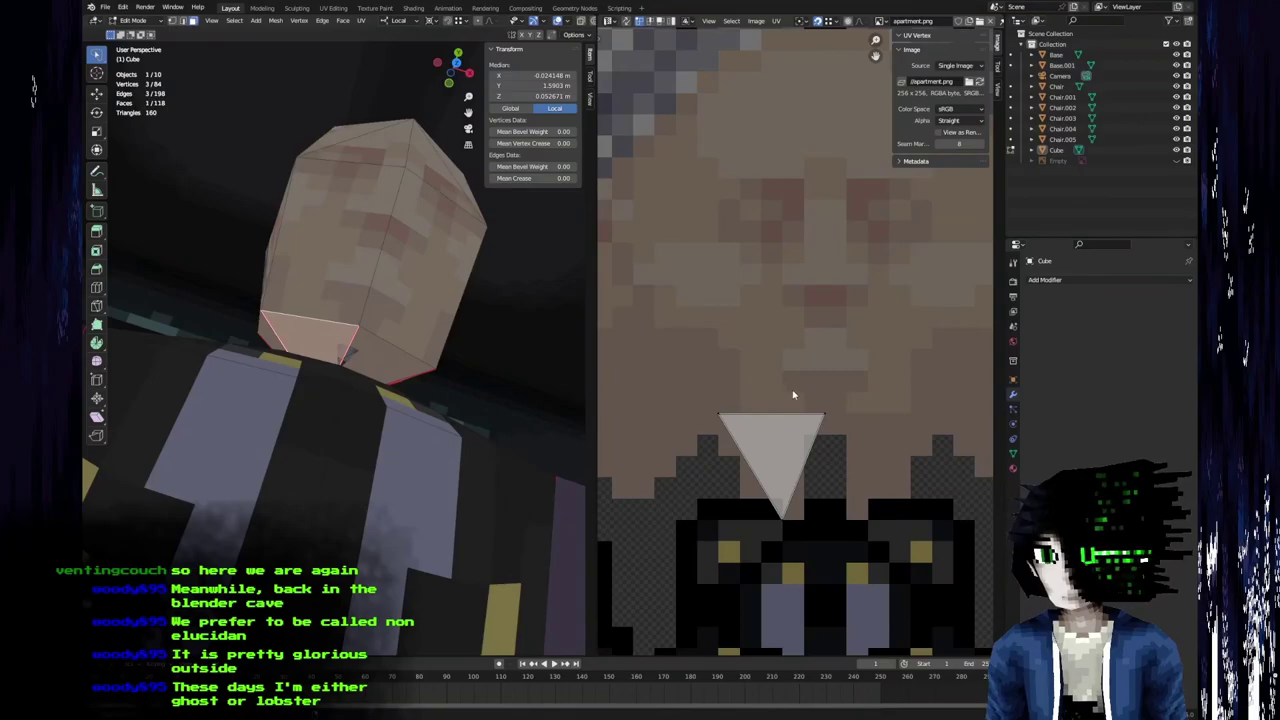
key("alt+Tab")
key("ctrl+s")
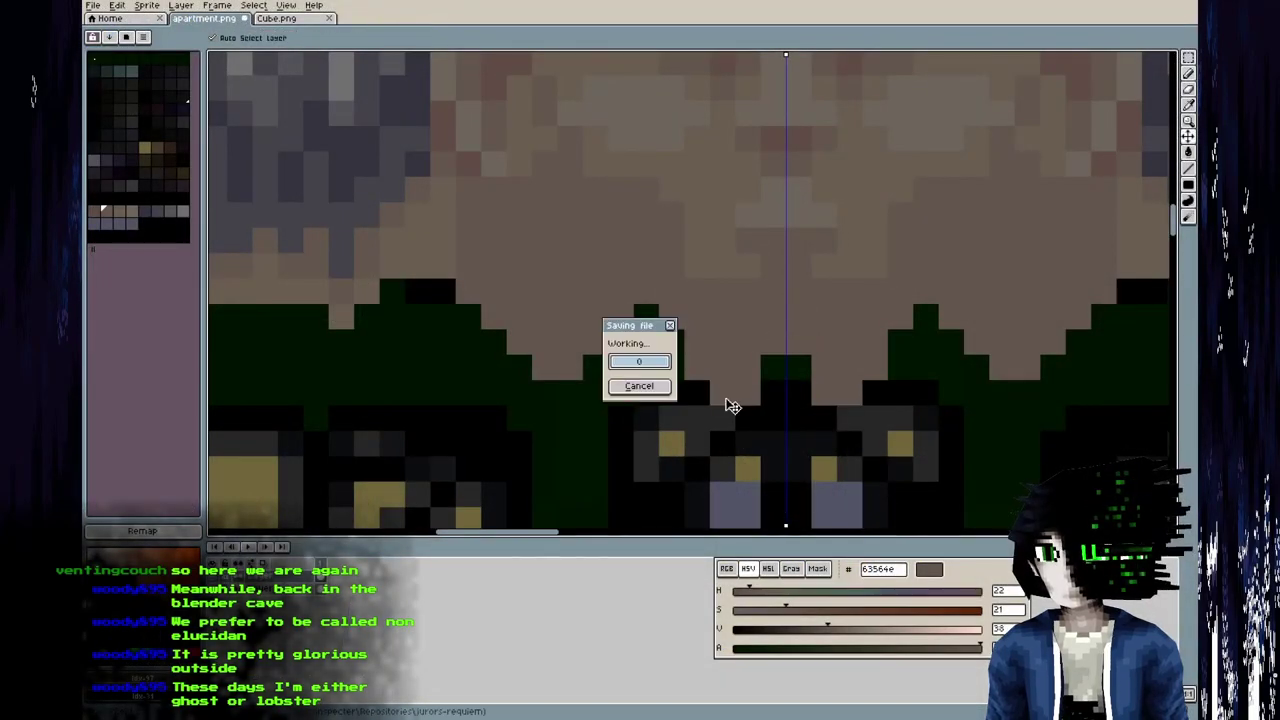
key("alt+Tab")
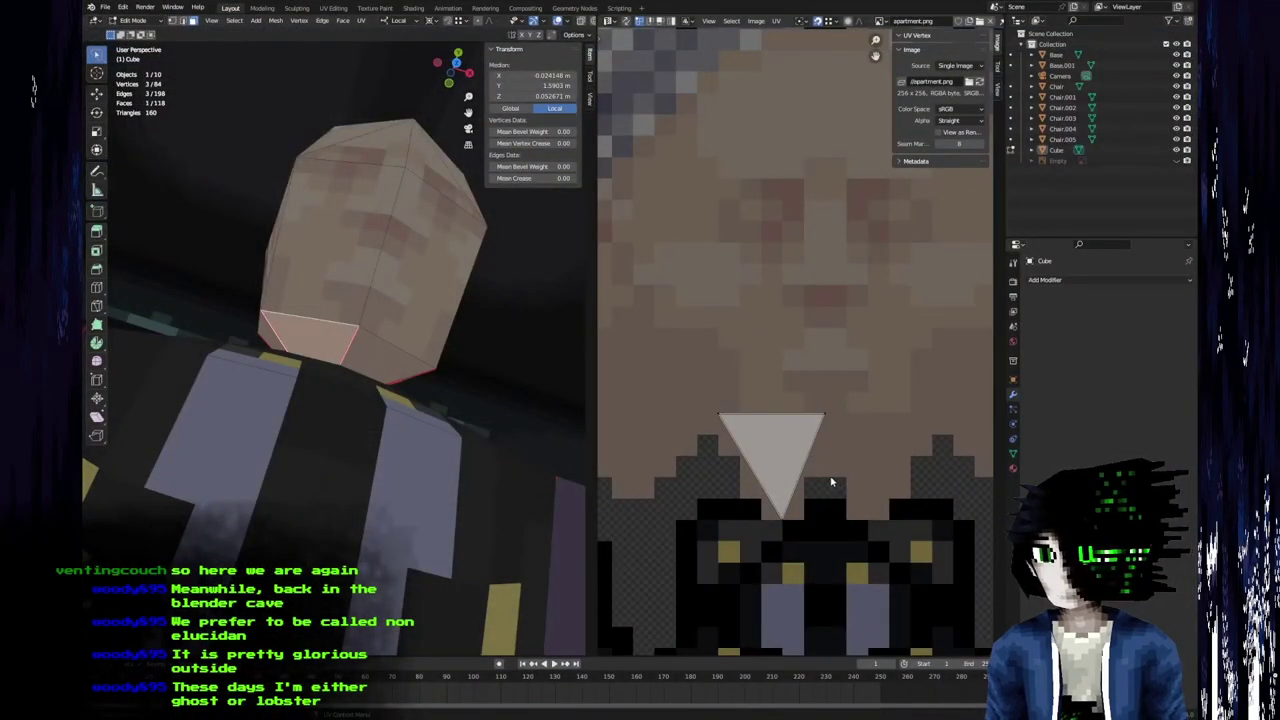
key("Tab")
middle_click_drag(334, 386, 396, 419)
Touch up the shading under the chin with a skin tone sampled beside the centre line, save, and inspect the face in Blender.
key("alt+Tab")
left_click(722, 265, "alt")
key("ctrl+s")
key("alt+Tab")
middle_click_drag(400, 309, 260, 190)
scroll(318, 253, "up", 4)
middle_click_drag(286, 288, 357, 374)
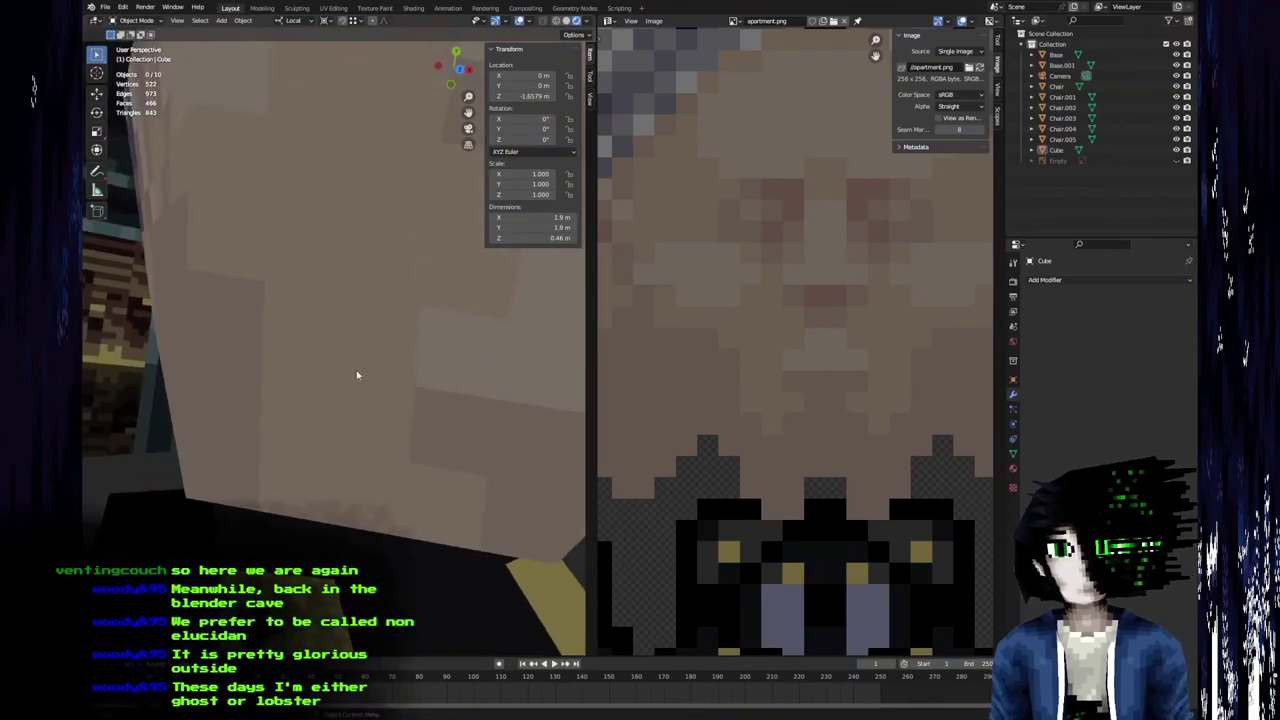
scroll(330, 335, "down", 5)
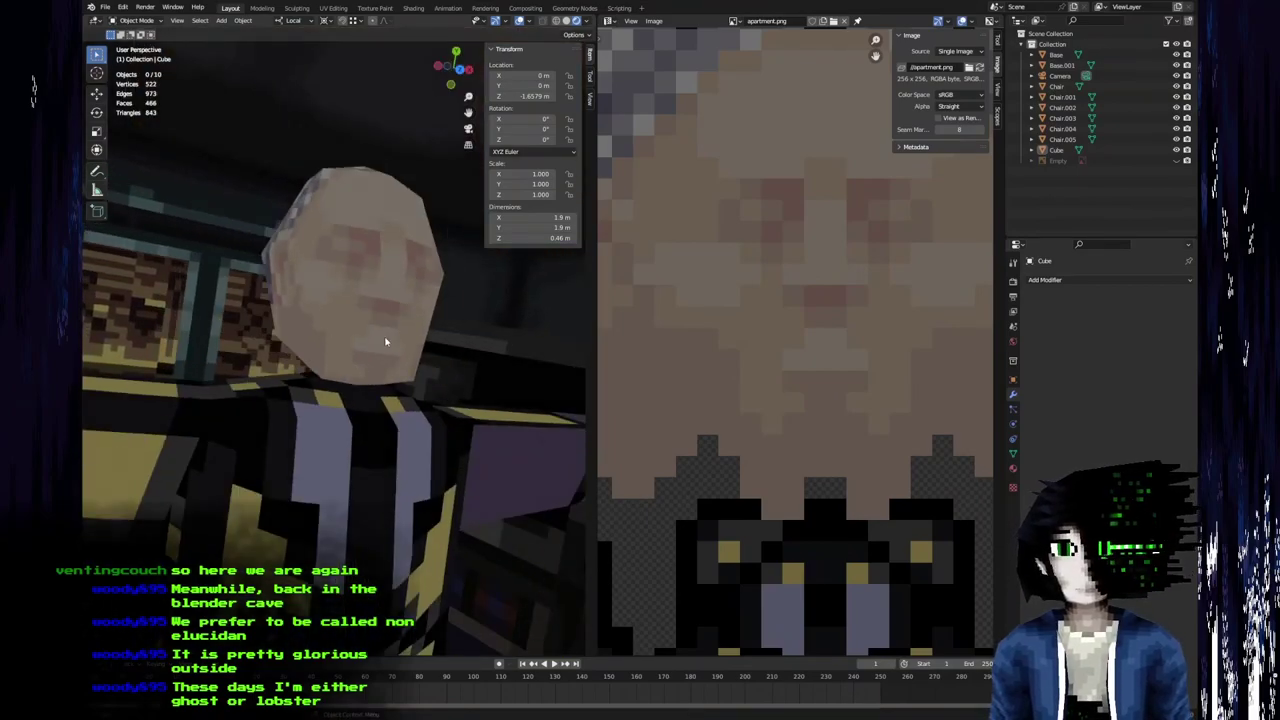
middle_click_drag(321, 350, 285, 378)
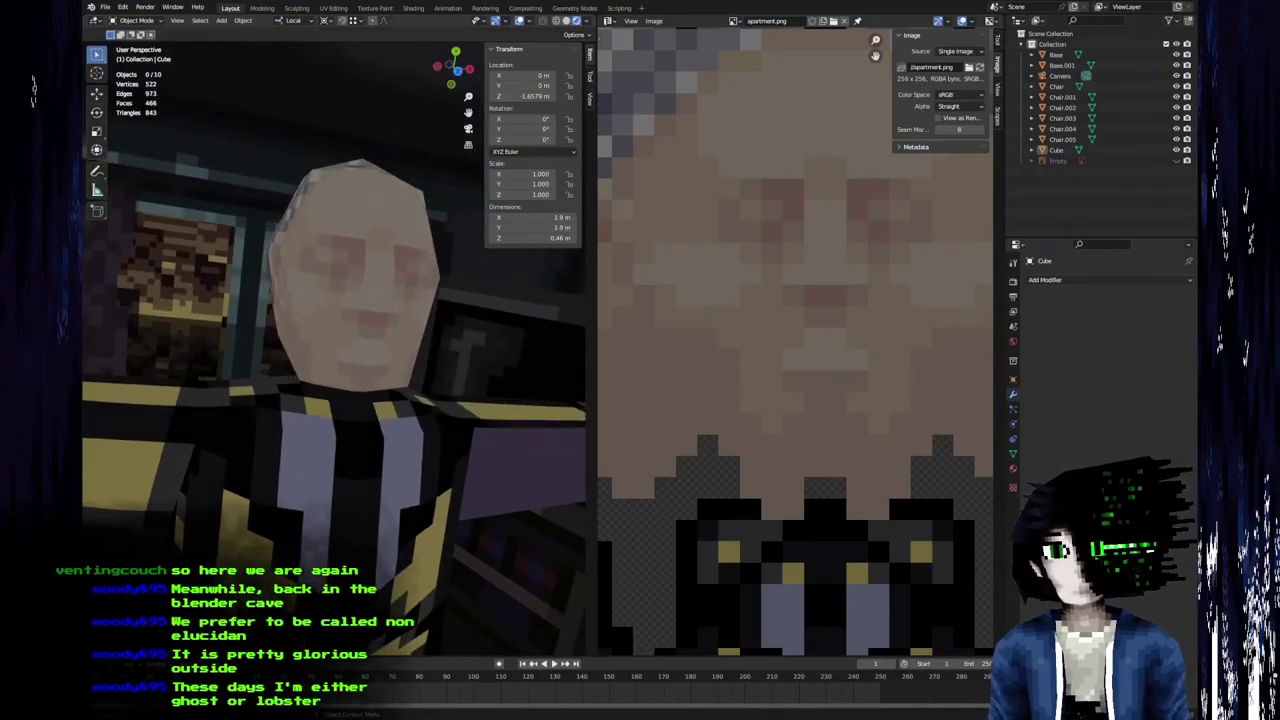
Lighten the inner edges of both jaw shadows with 6b5e52, save, and check the cheeks in Blender.
key("alt+Tab")
key("ctrl+s")
key("alt+Tab")
middle_click_drag(325, 420, 294, 410)
key("alt+Tab")
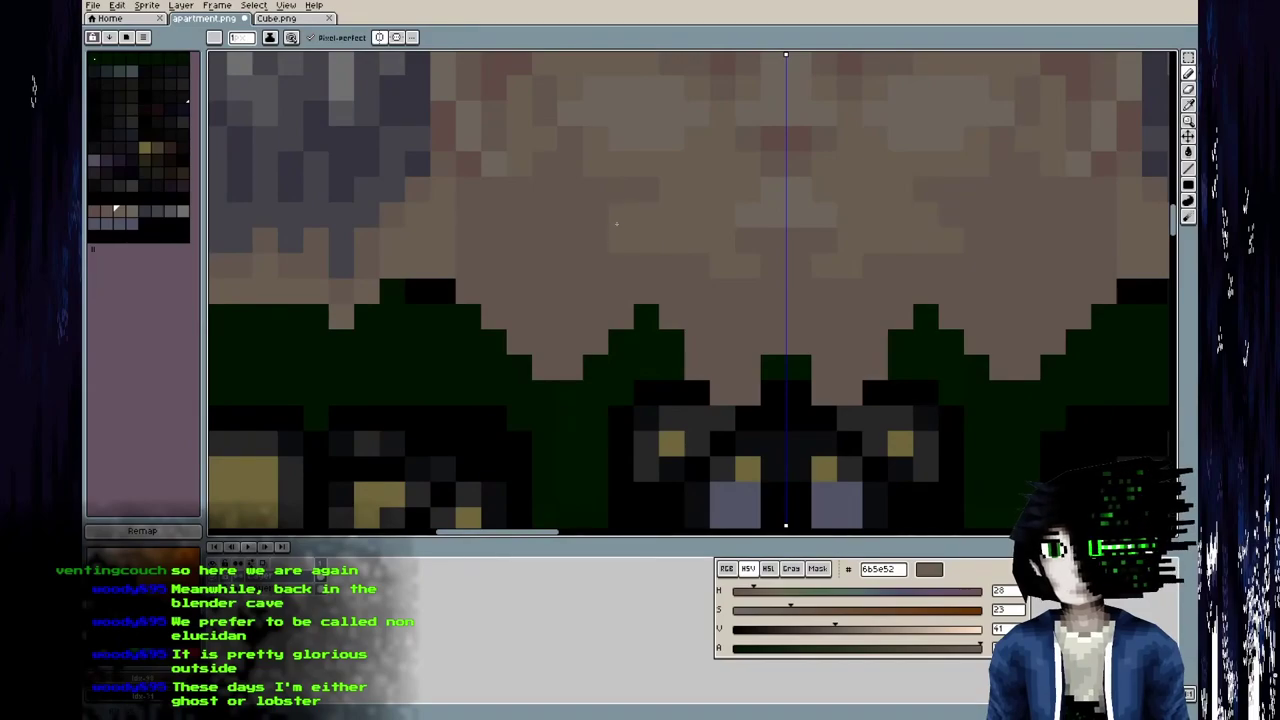
key("ctrl+s")
key("alt+Tab")
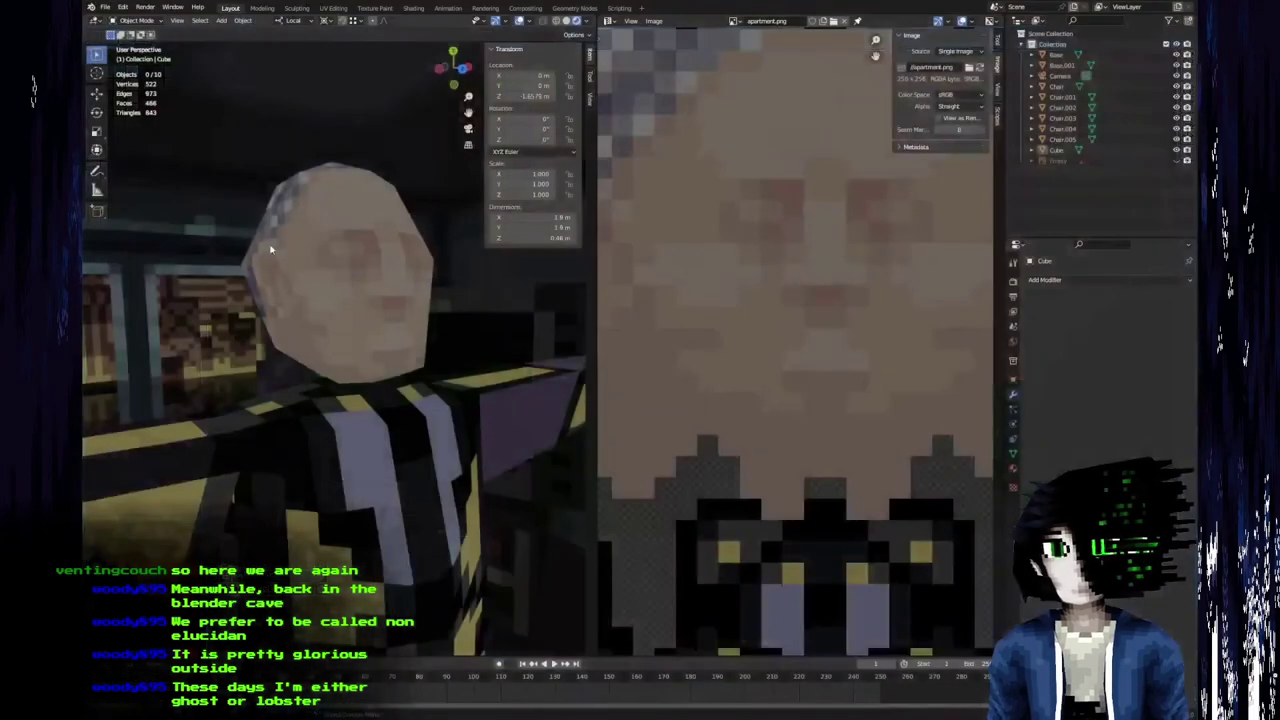
Extend both jaw shadows inward toward the mouth with 63564e and check the head from the front, side and back.
key("alt+Tab")
key("ctrl+s")
key("alt+Tab")
middle_click_drag(361, 334, 224, 346)
key("alt+Tab")
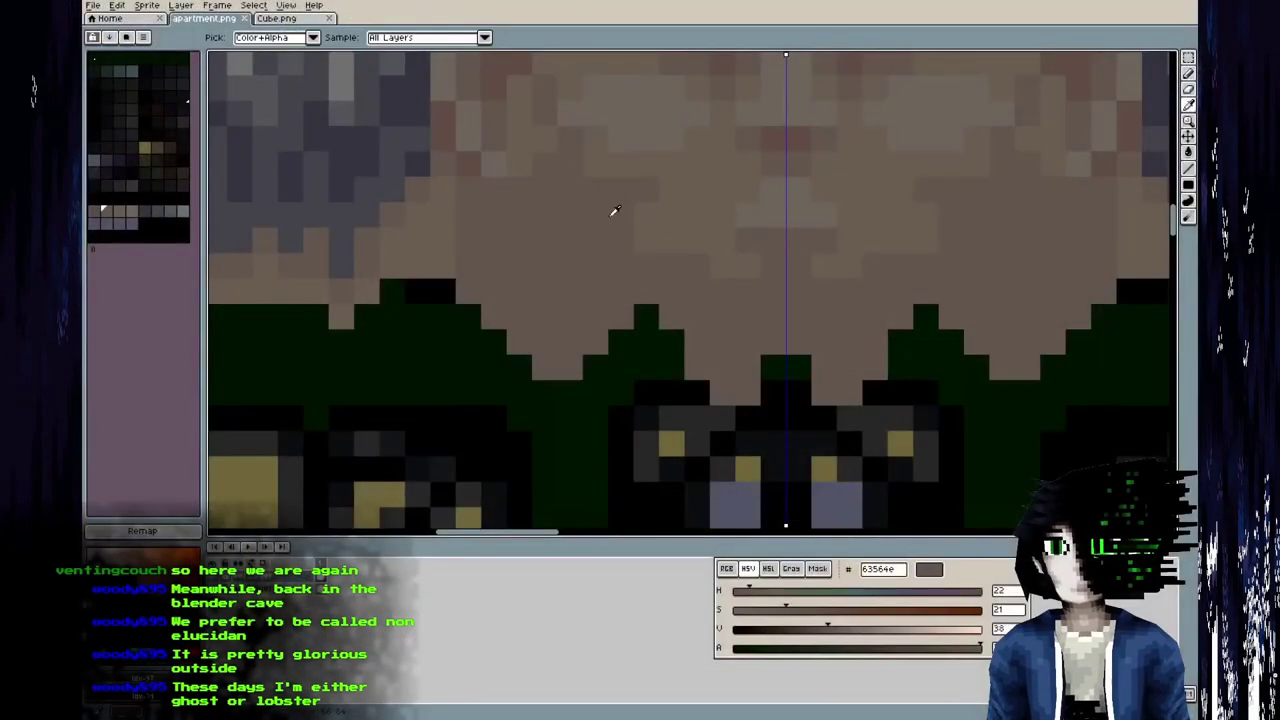
key("alt+Tab")
middle_click_drag(224, 346, 361, 344)
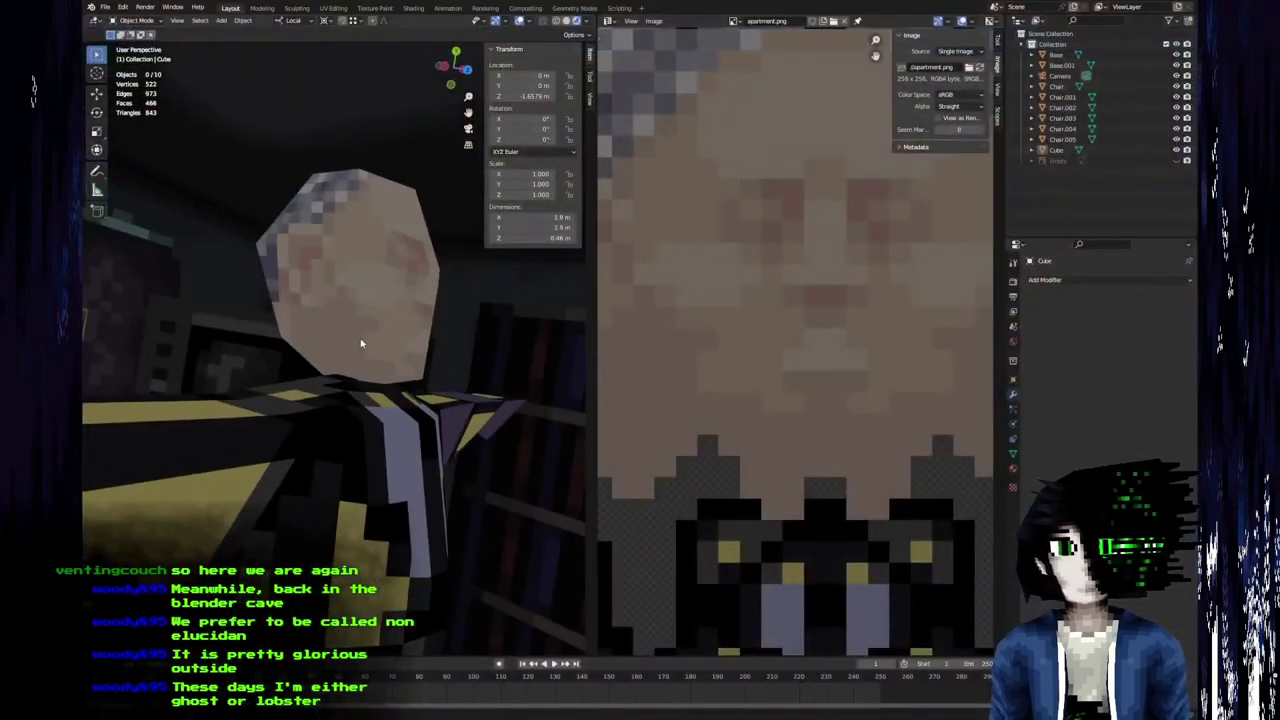
key("alt+Tab")
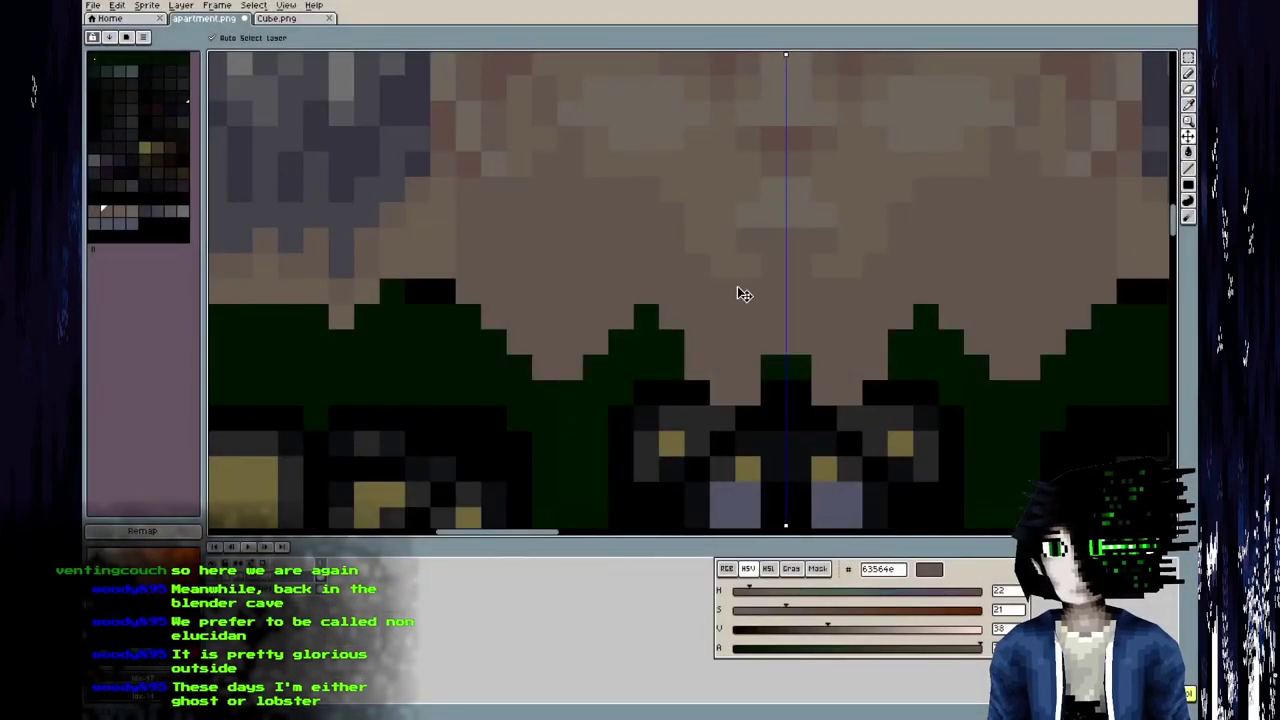
key("alt+Tab")
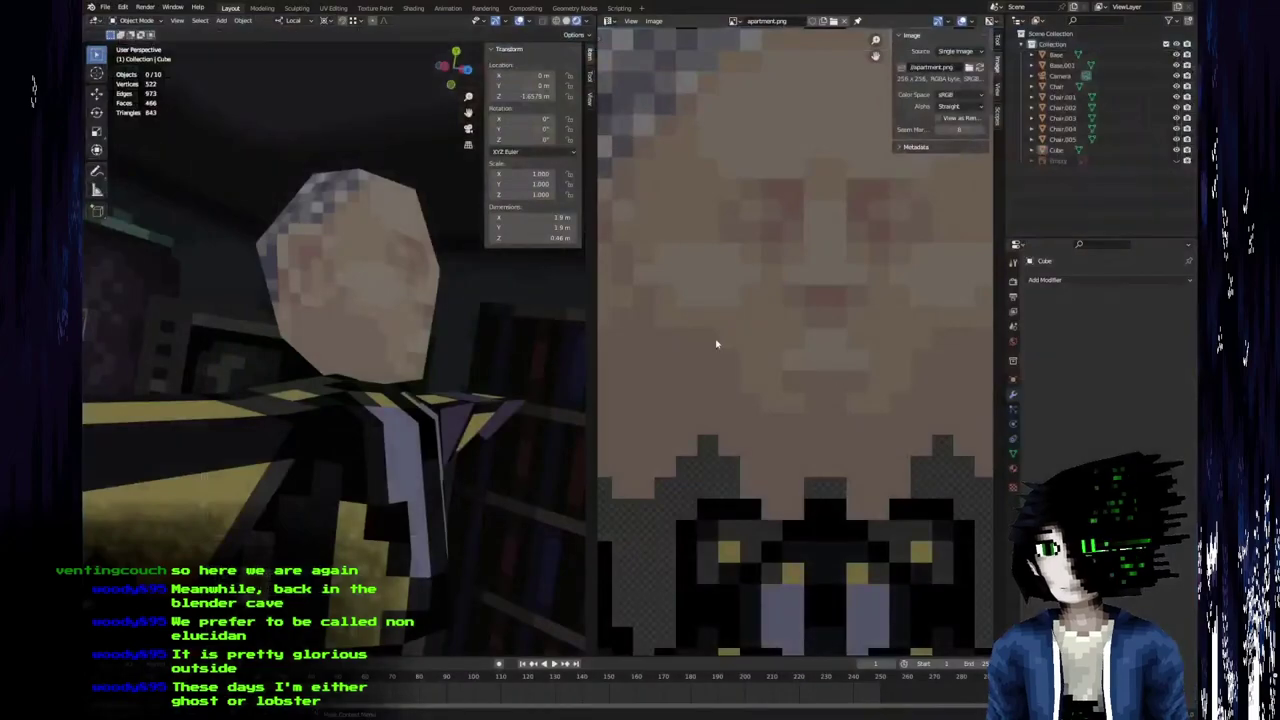
middle_click_drag(190, 262, 240, 261)
scroll(240, 261, "down", 9)
middle_click_drag(263, 314, 120, 378)
scroll(333, 319, "up", 8)
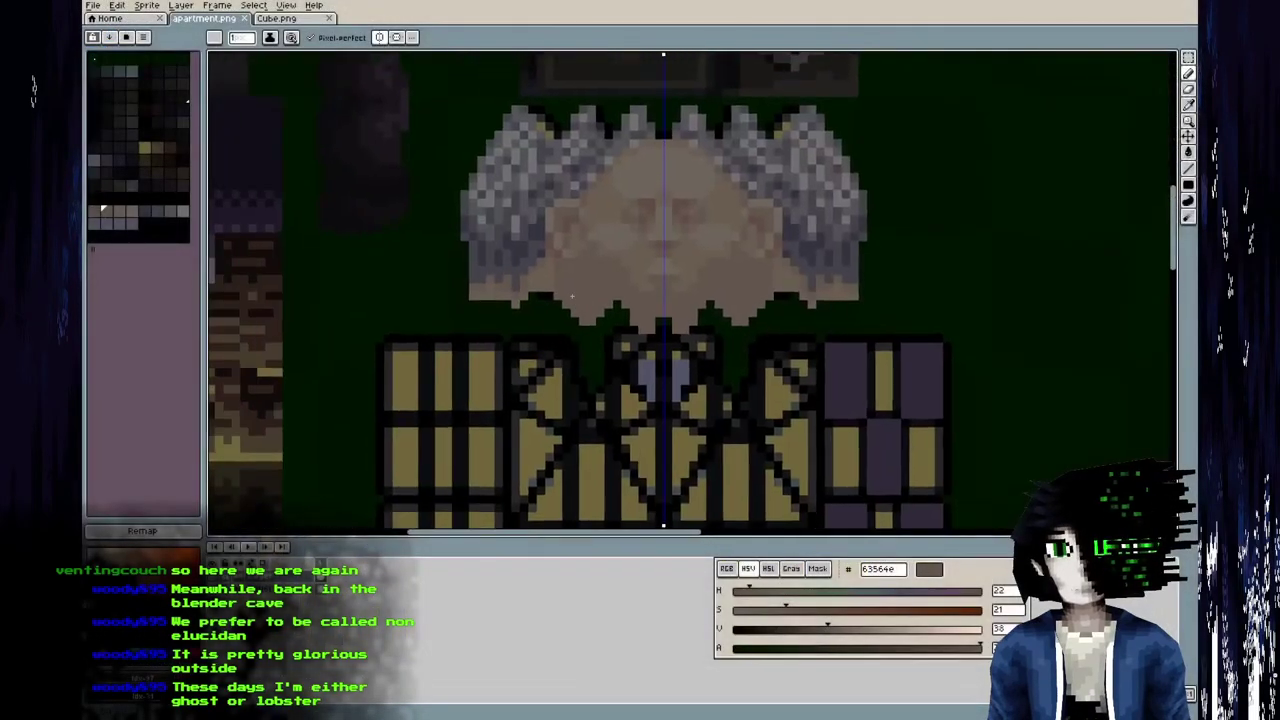
Fill the lighter skin behind the jaw and below the hair with 63564e and check the back of the neck in Blender.
scroll(567, 257, "up", 3)
key("g")
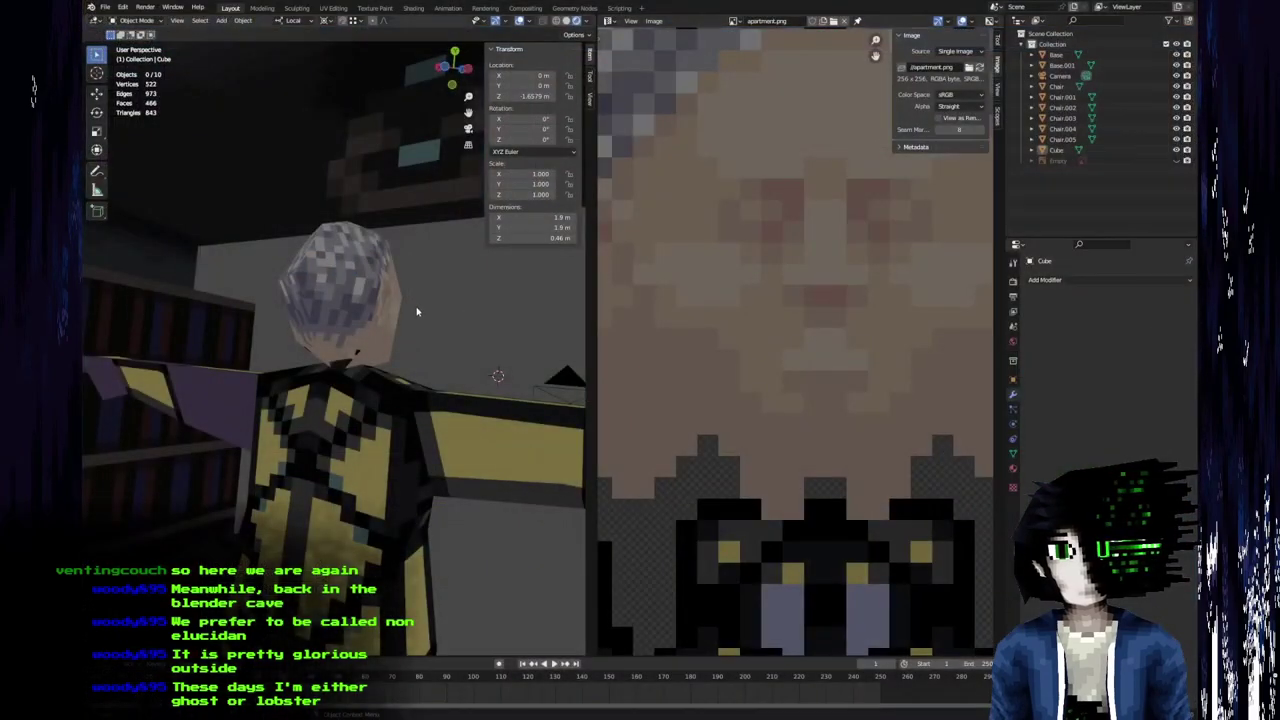
middle_click_drag(414, 309, 463, 266)
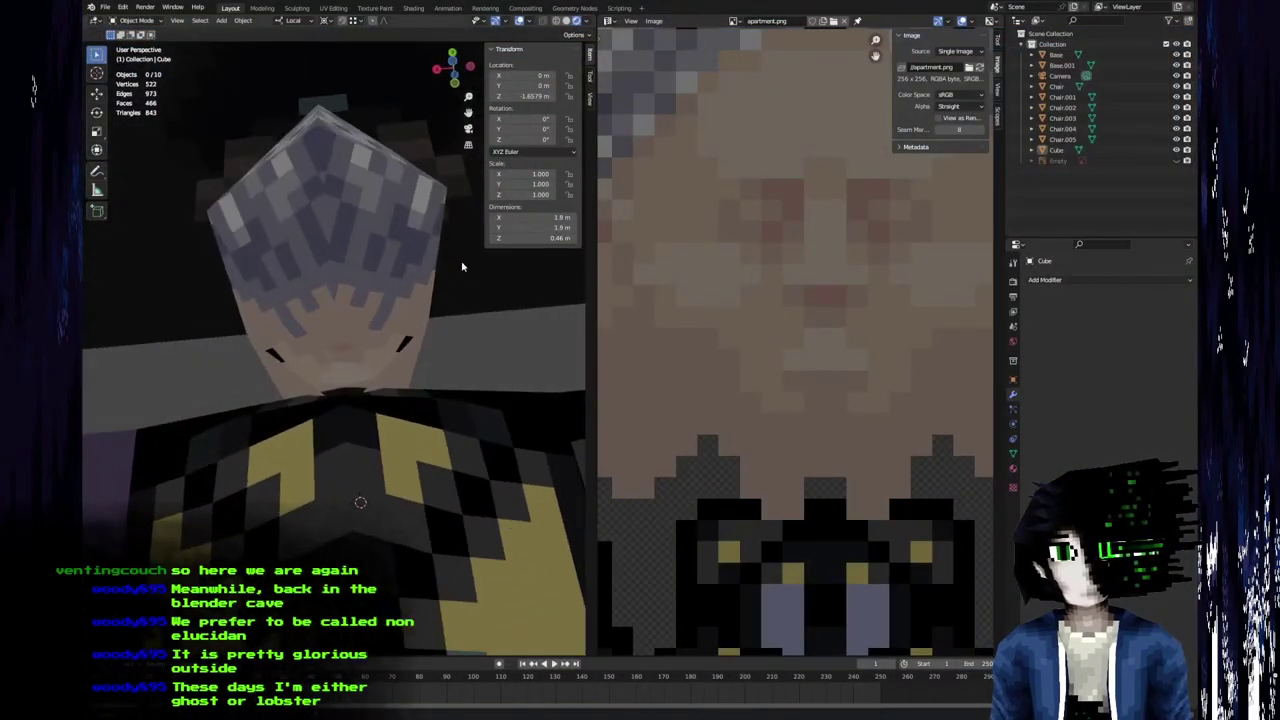
Select the character's whole mesh in Edit Mode and bring up the UV outline around the back of the neck.
key("Tab")
middle_click_drag(757, 341, 768, 283)
middle_click_drag(482, 290, 747, 327)
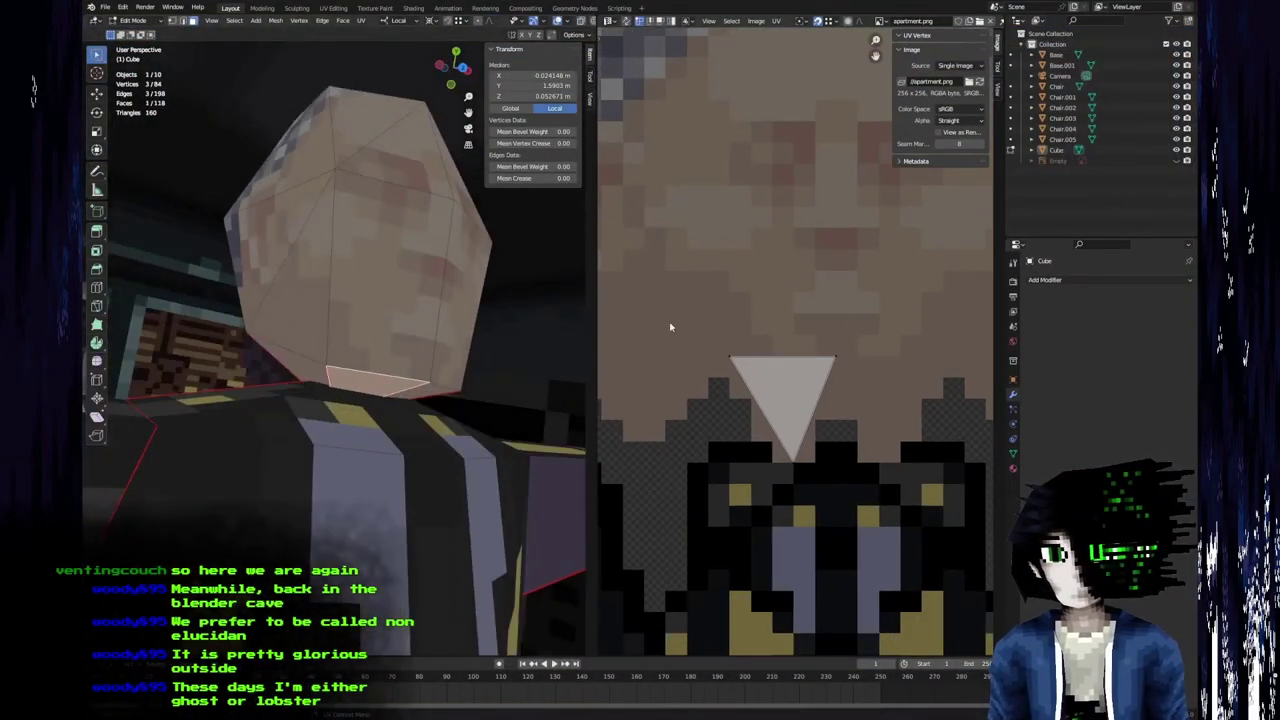
middle_click_drag(351, 346, 514, 297)
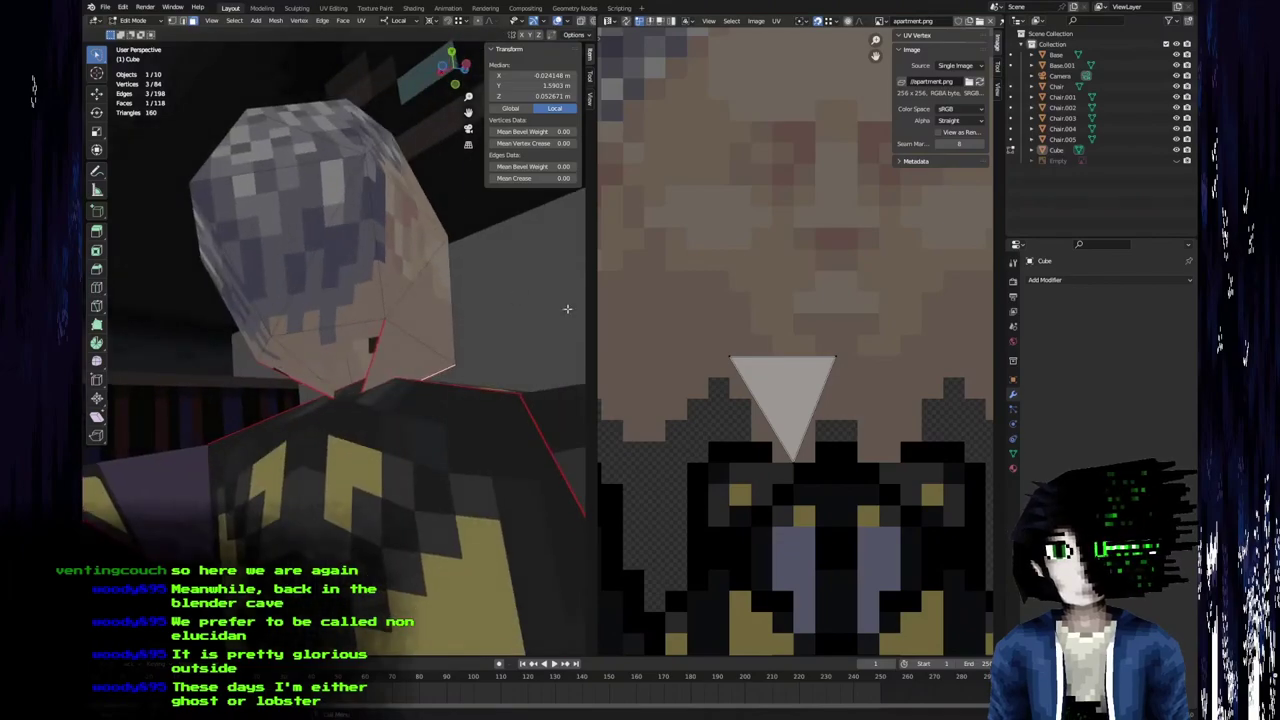
scroll(753, 328, "down", 2)
key("a")
scroll(737, 386, "up", 1)
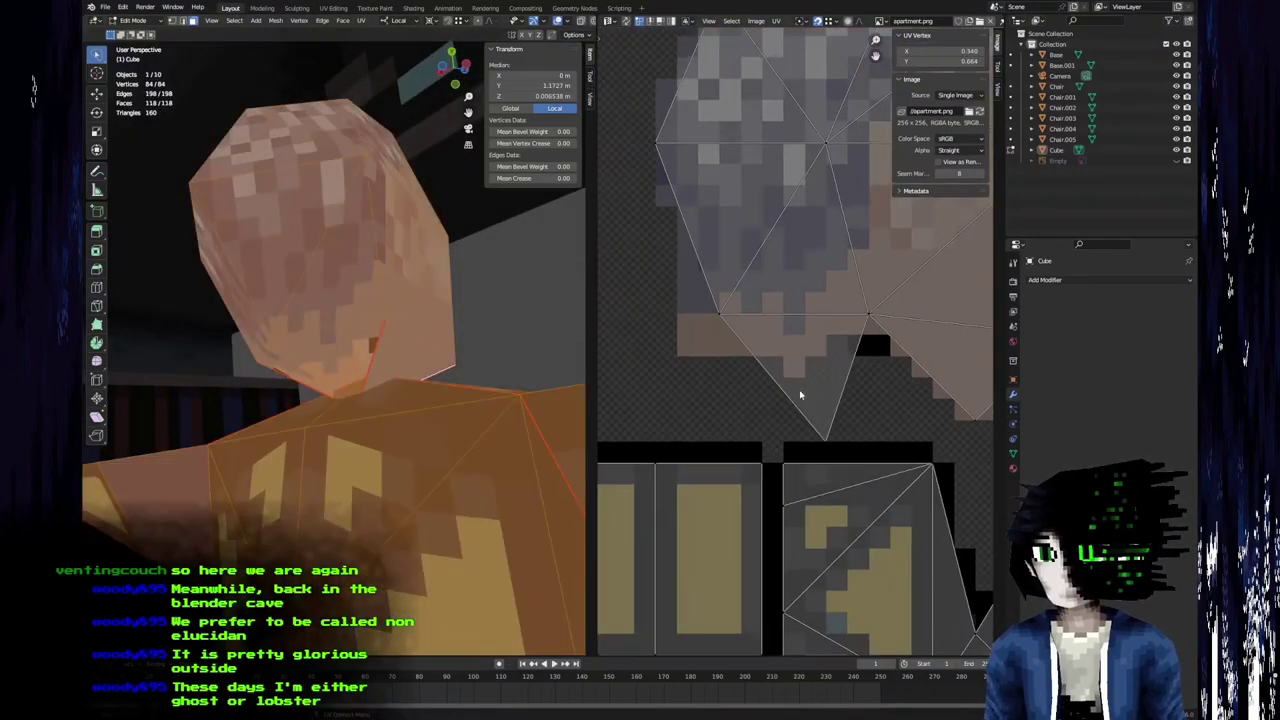
middle_click_drag(825, 370, 845, 411)
Erase the surplus hair and neck pixels outside the UV outline at the nape, comparing with the UV layout in Blender.
key("alt+Tab")
key("e")
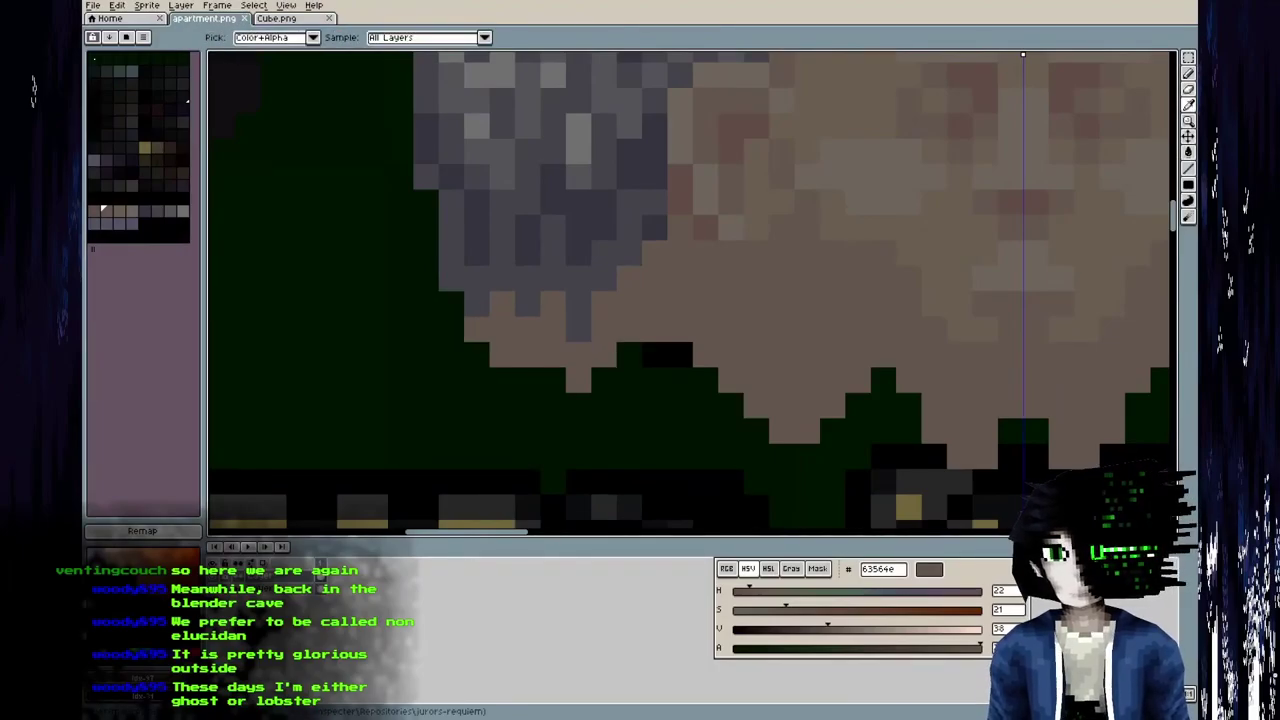
key("alt+Tab")
key("alt+Tab")
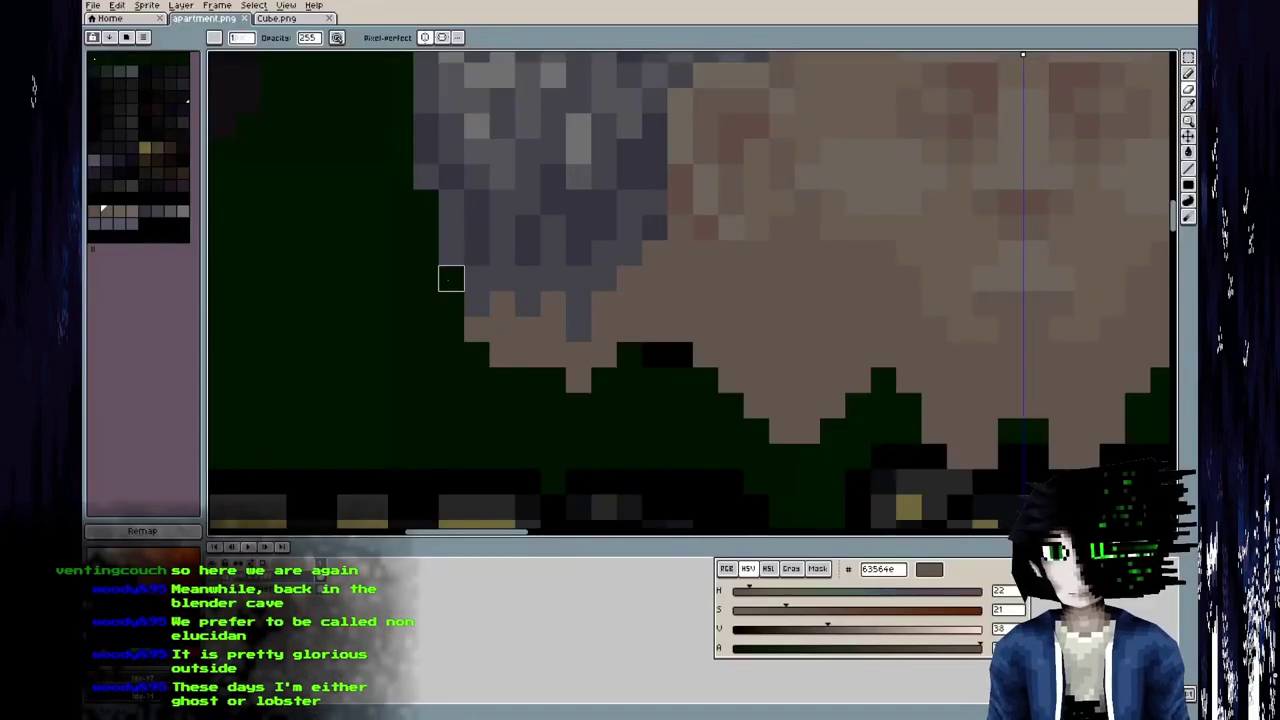
key("alt+Tab")
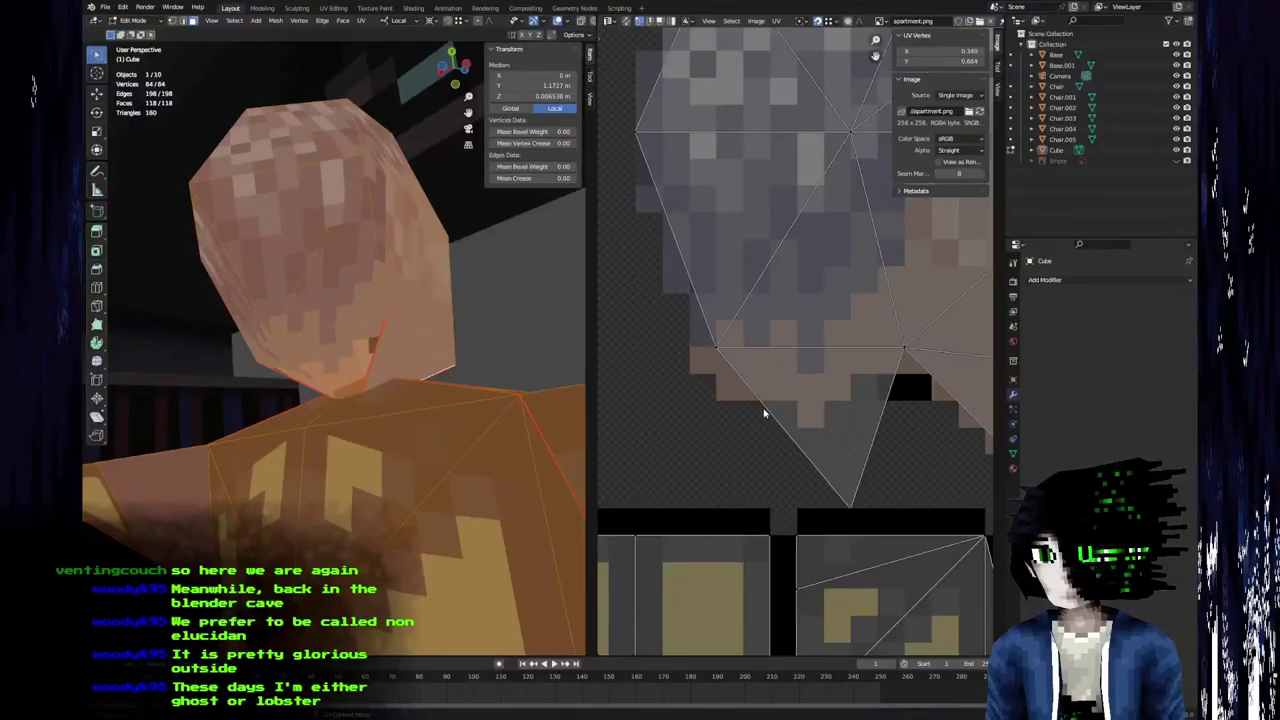
key("alt+Tab")
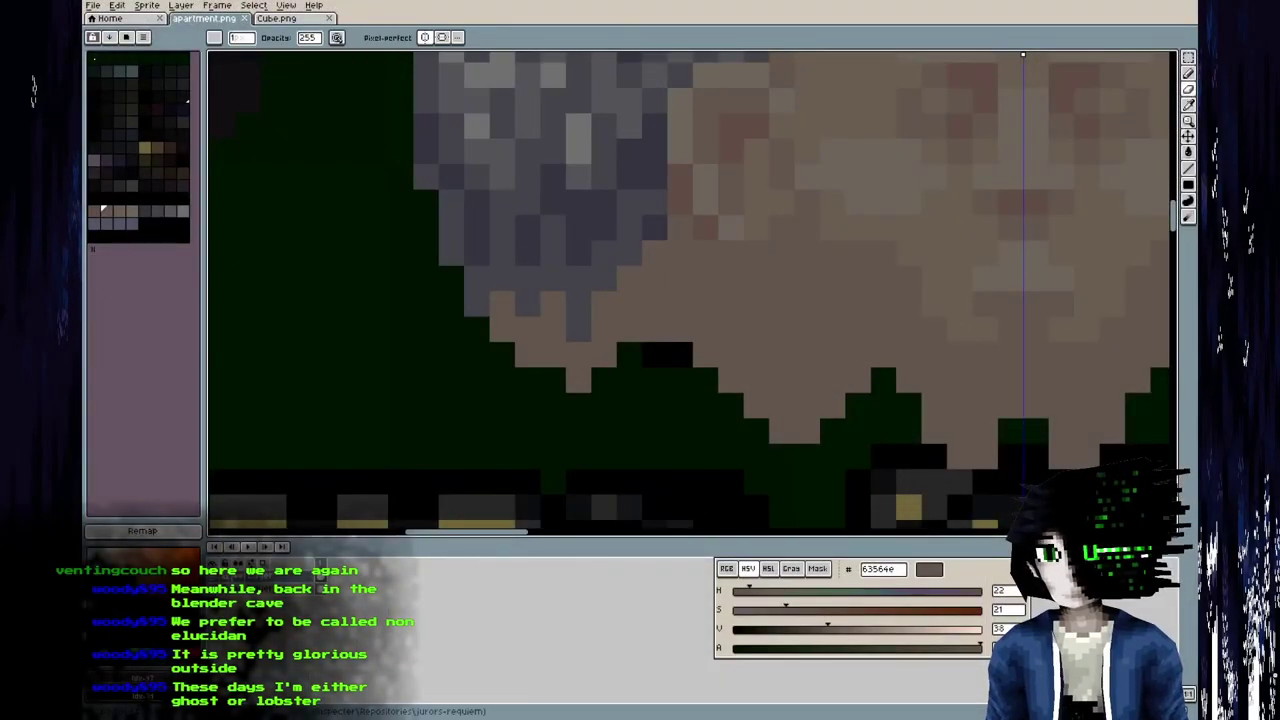
Fill the nape out to the UV outline with 63564e, comparing with the UV layout in Blender, and leave Edit Mode to check the head.
key("alt+Tab")
key("alt+Tab")
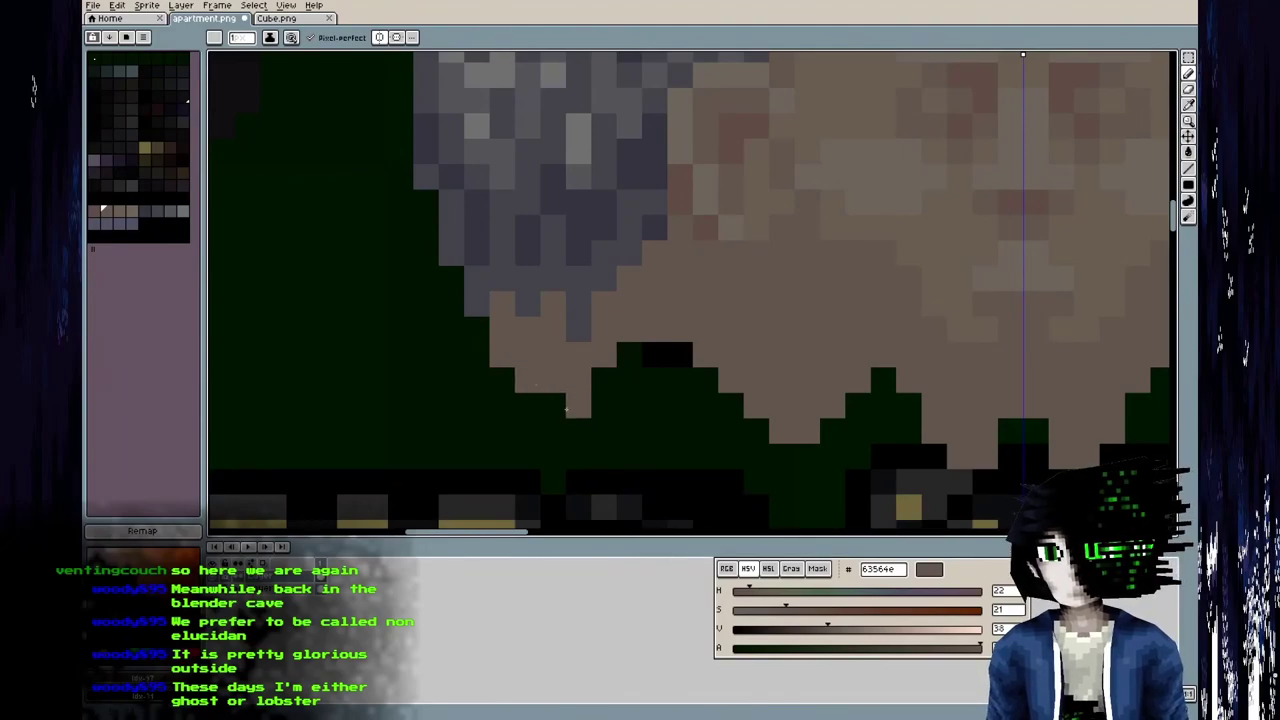
key("alt+Tab")
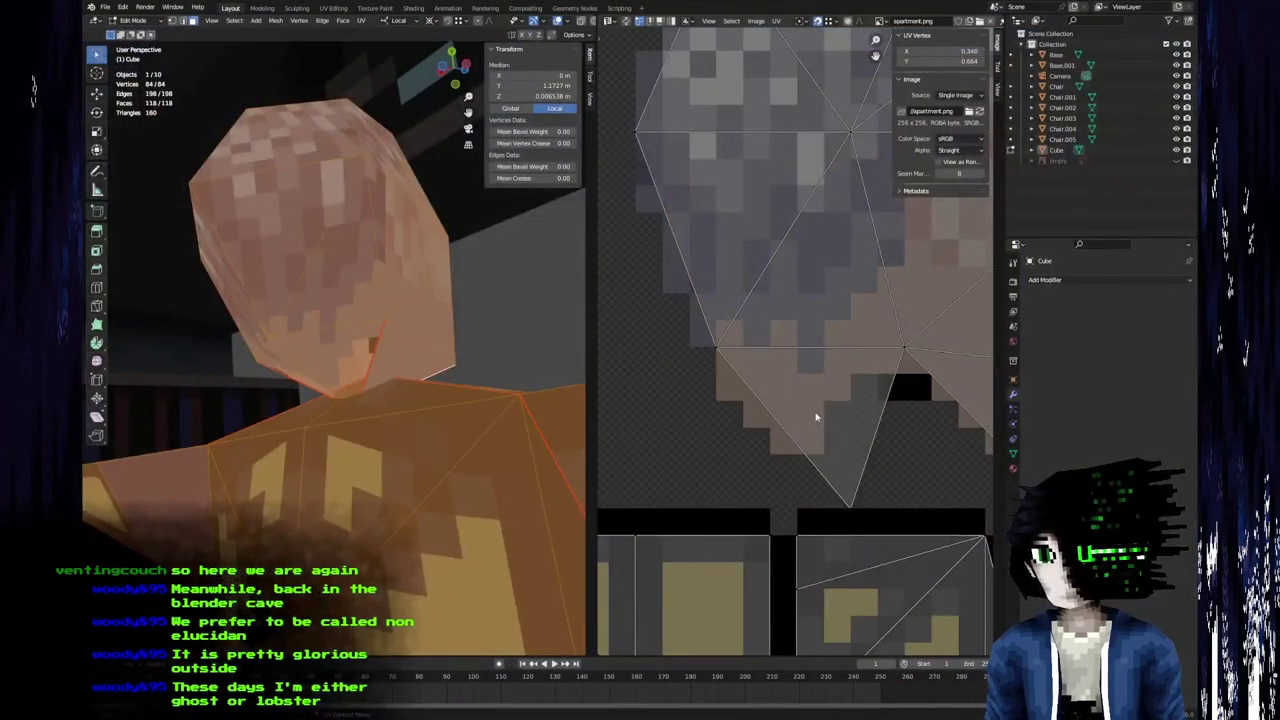
key("alt+Tab")
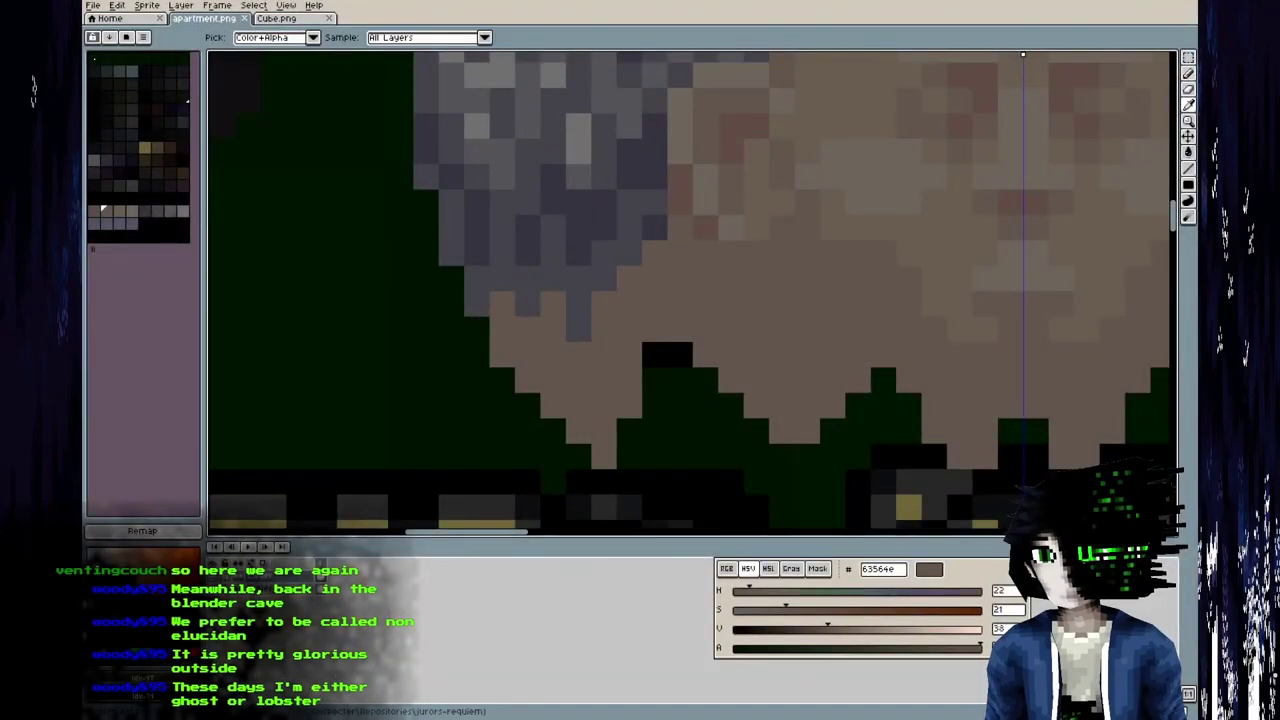
key("alt+Tab")
key("alt+Tab")
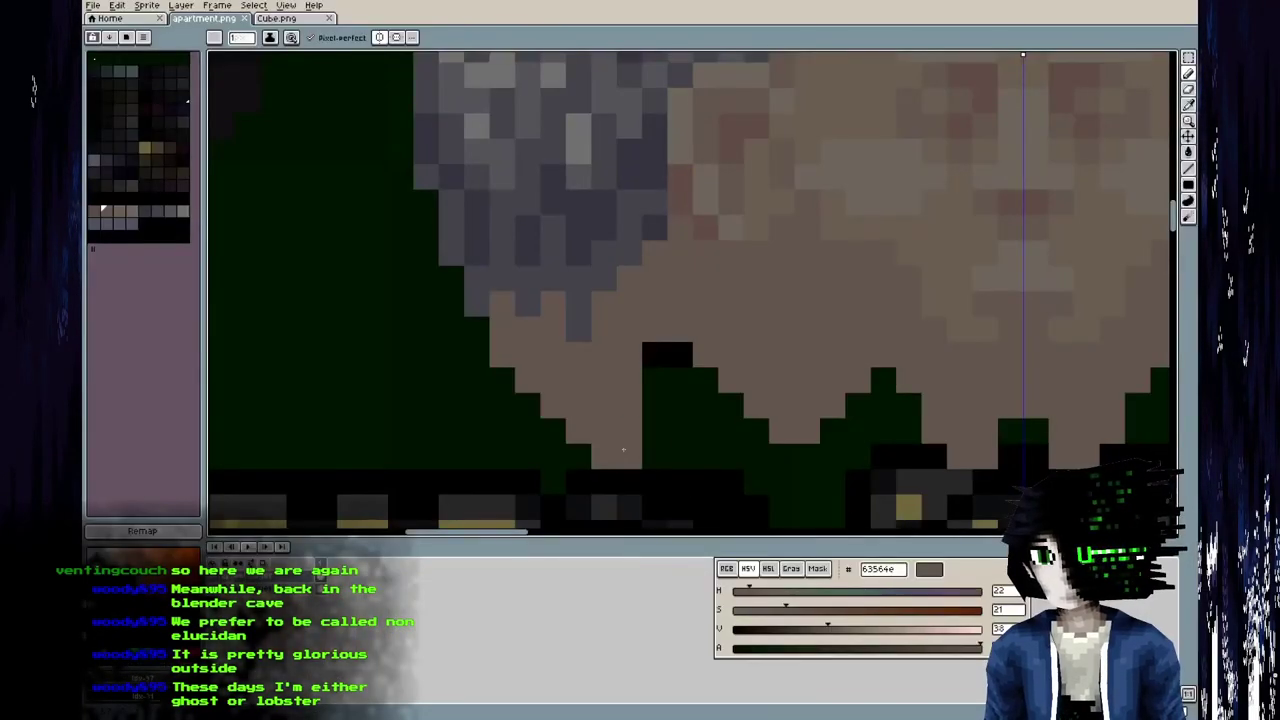
key("alt+Tab")
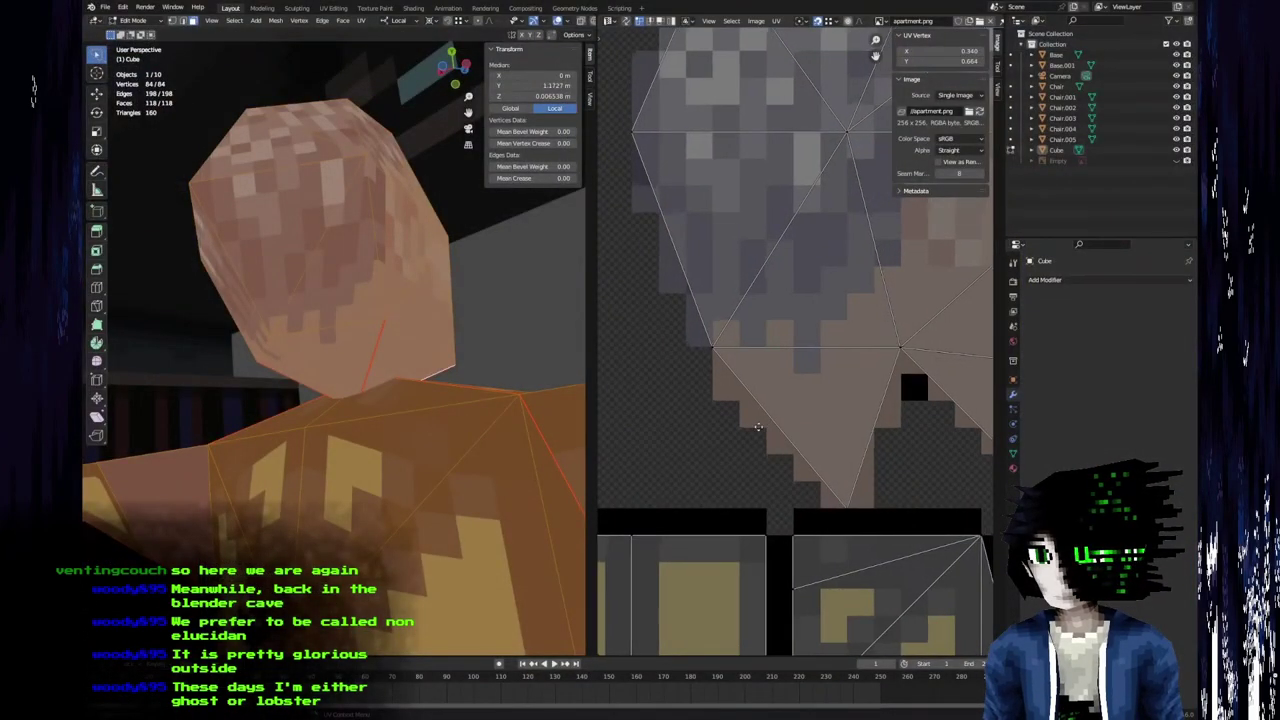
middle_click_drag(766, 425, 718, 441)
middle_click_drag(470, 385, 408, 377)
key("Tab")
middle_click_drag(416, 254, 375, 322)
key("alt+Tab")
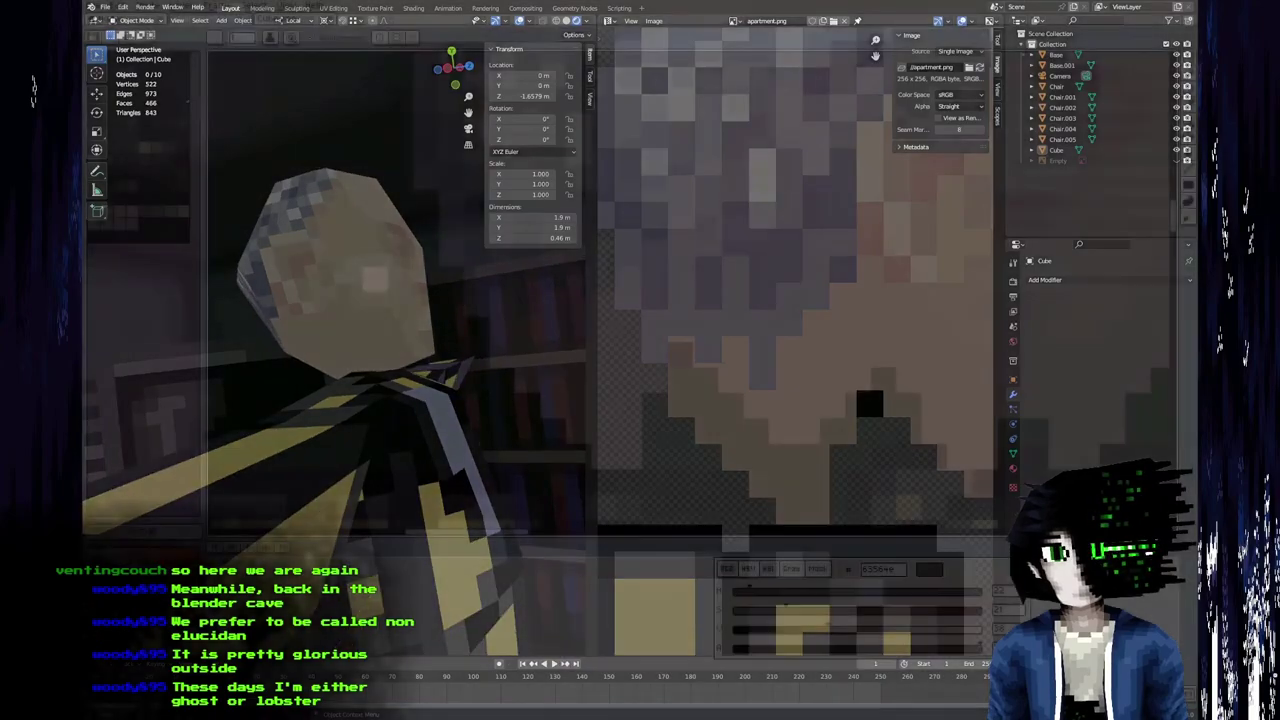
Touch up the cheek's lower edge along the jaw with 6b5e52, save apartment.png and check the face in Blender.
key("alt+Tab")
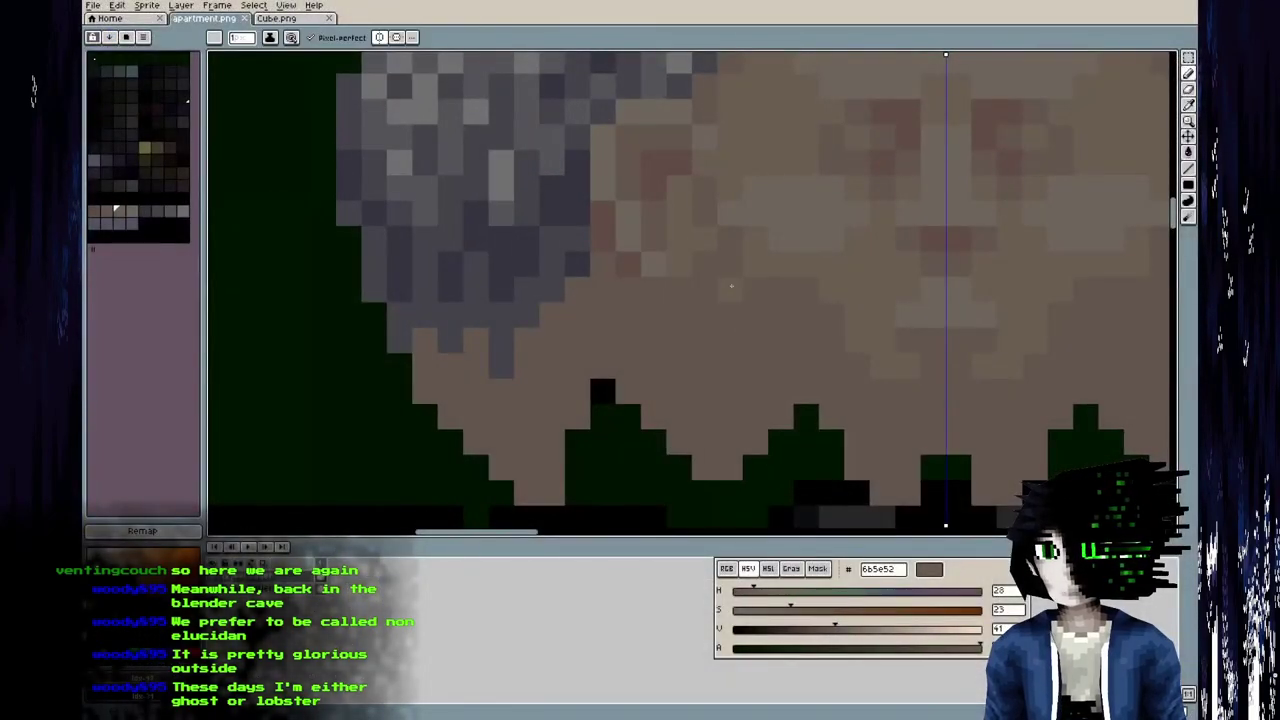
middle_click_drag(798, 287, 774, 313)
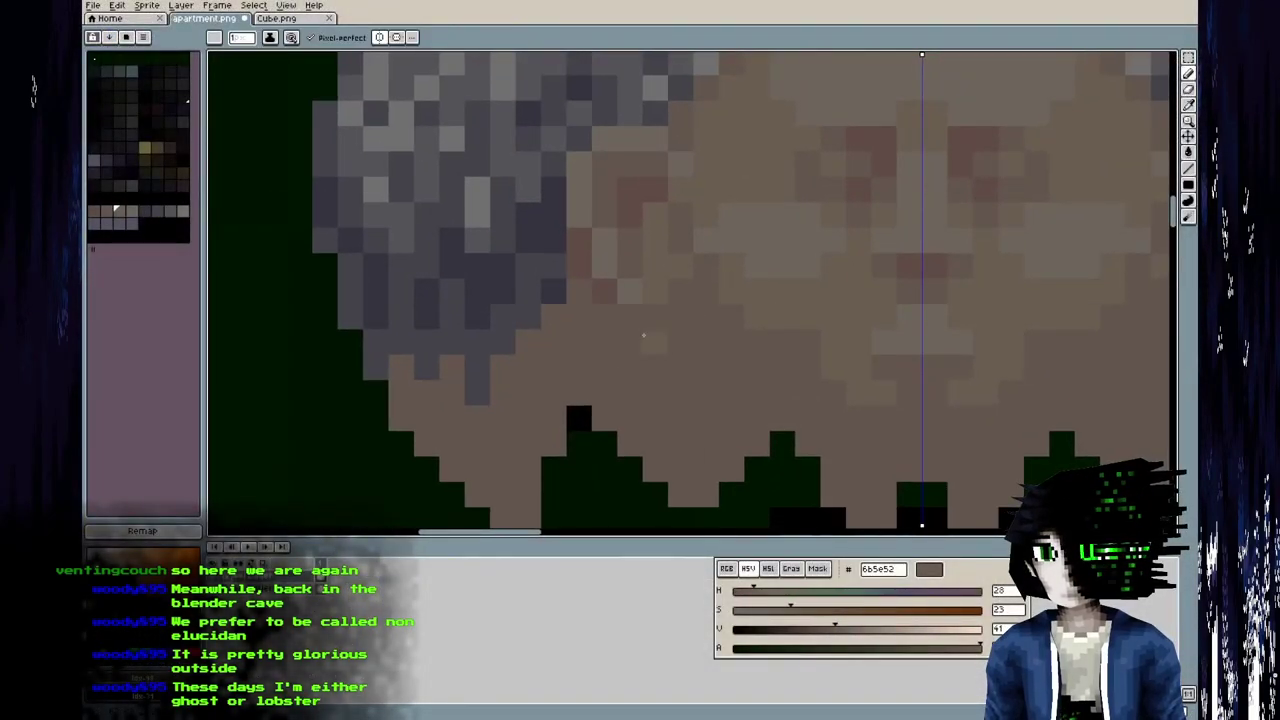
middle_click_drag(674, 410, 625, 317)
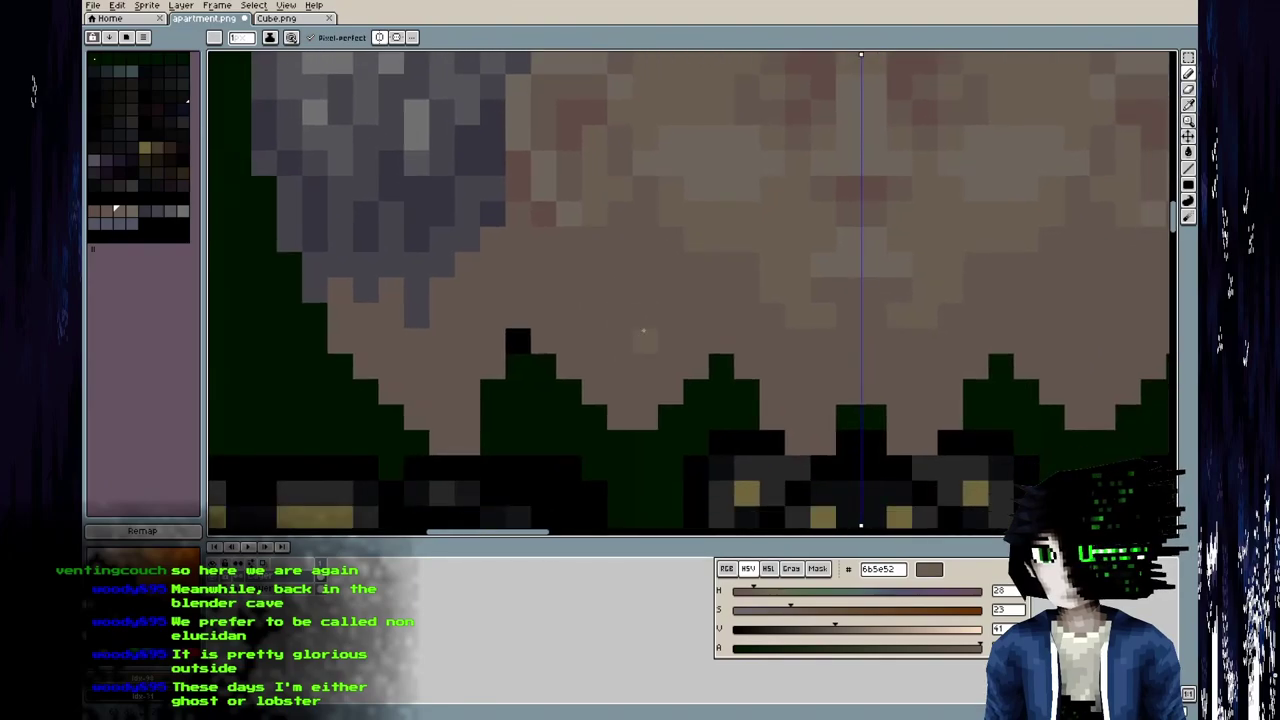
key("ctrl+s")
key("alt+Tab")
middle_click_drag(549, 349, 420, 300)
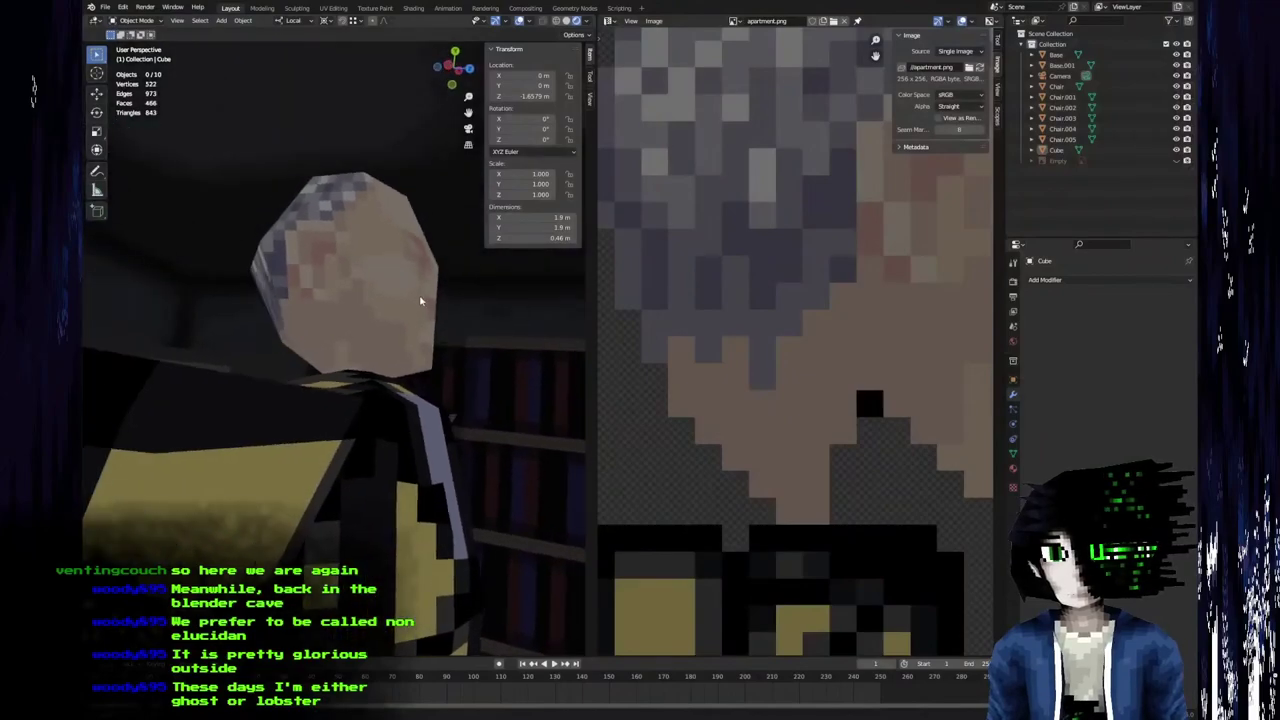
key("alt+Tab")
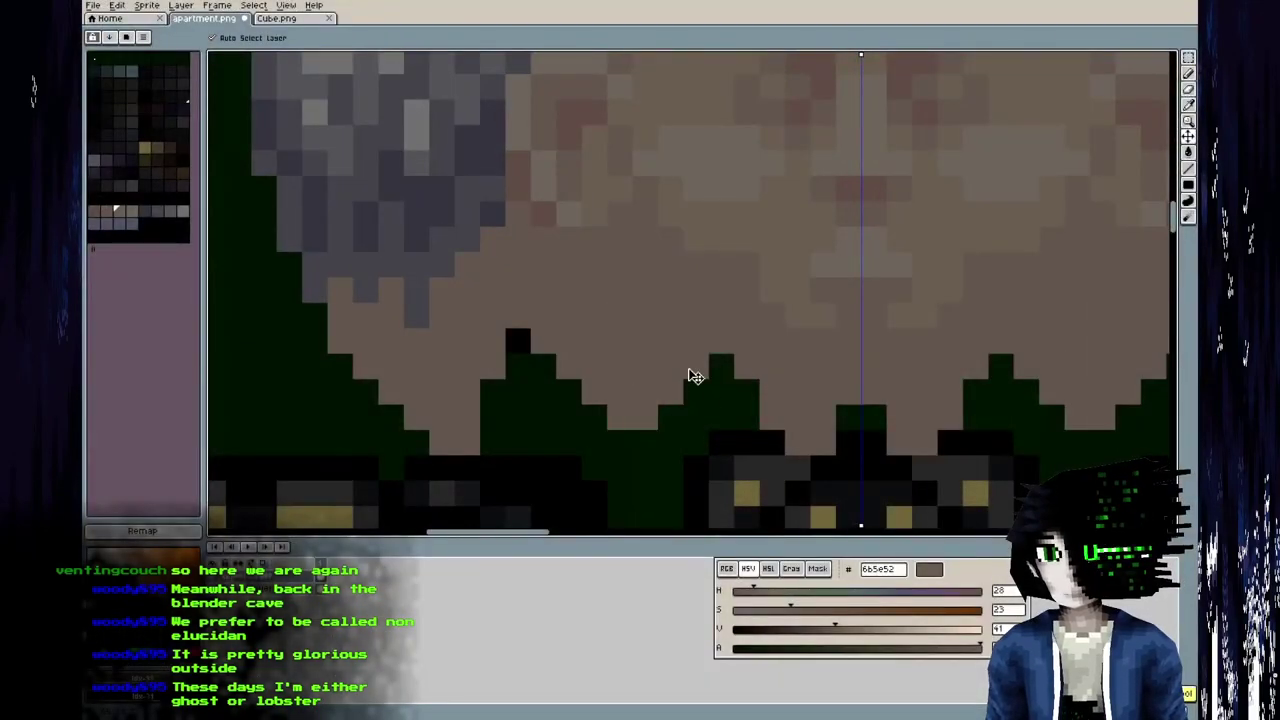
key("b")
key("ctrl+s")
key("alt+Tab")
middle_click_drag(470, 342, 354, 271)
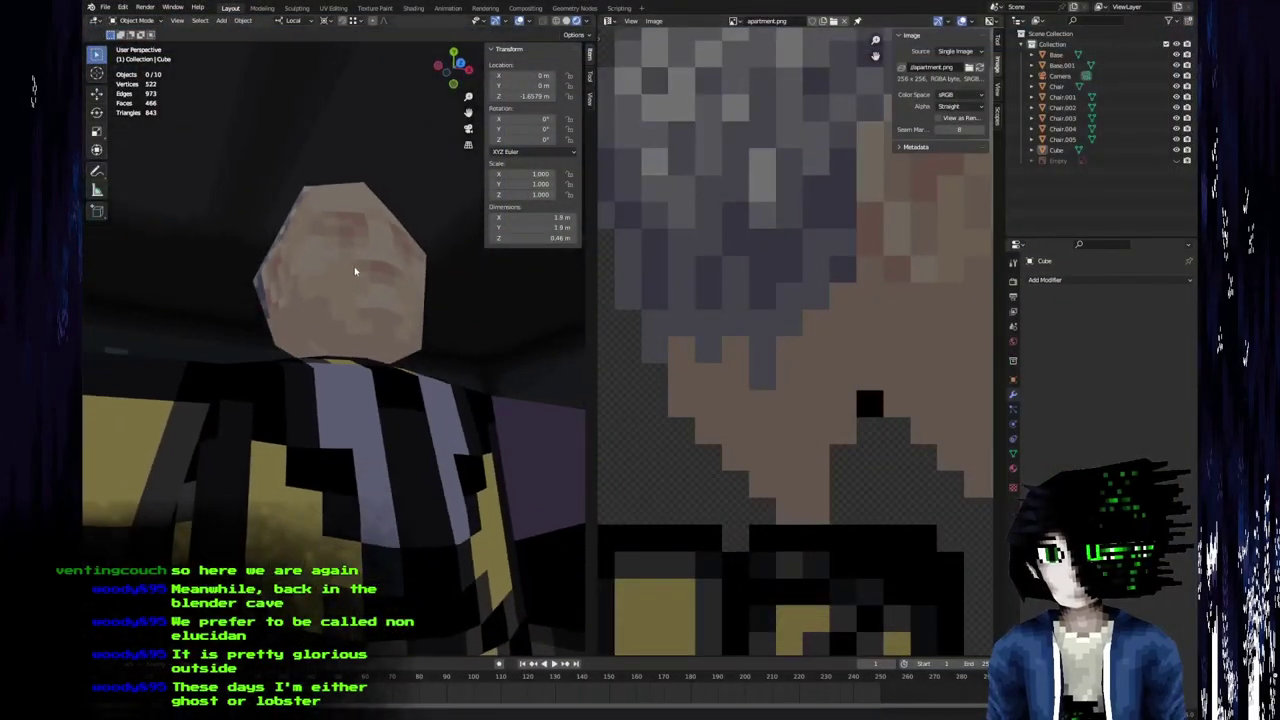
Shade the lowest edge of the neck with reddish brown 614d47 and check the head from the front and side.
key("alt+Tab")
key("b")
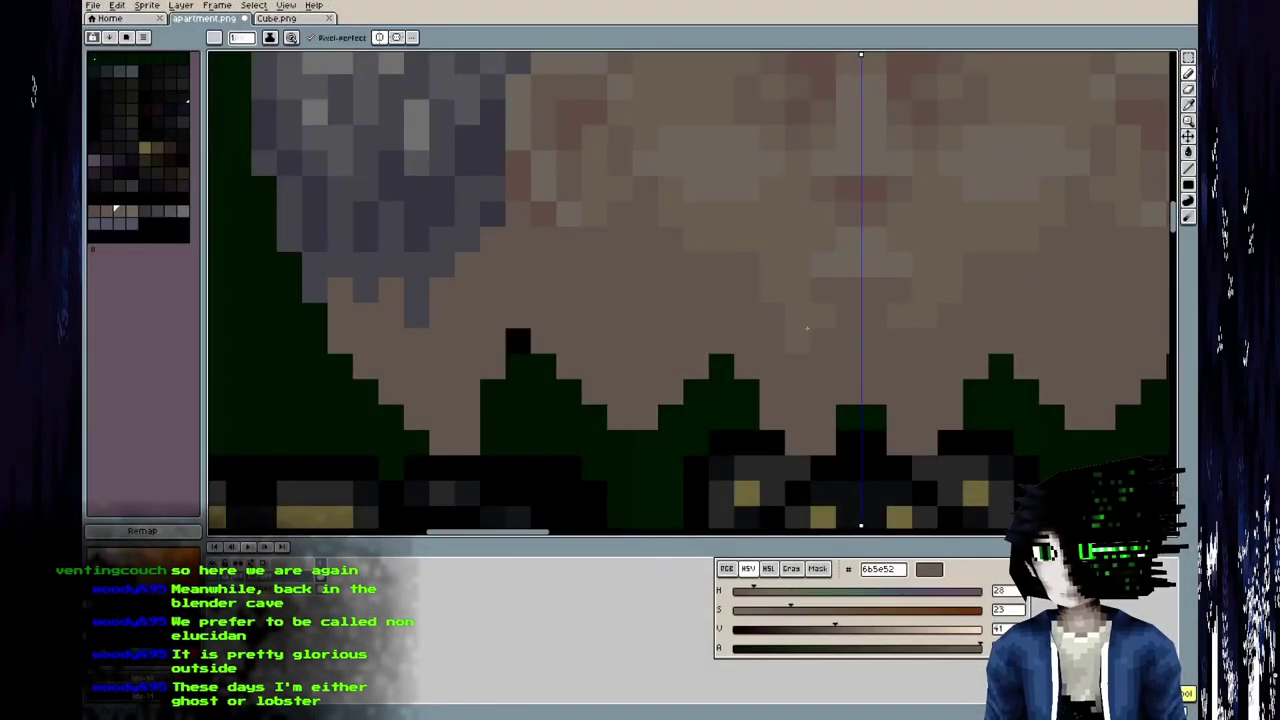
left_click(659, 322, "alt")
left_click(94, 213)
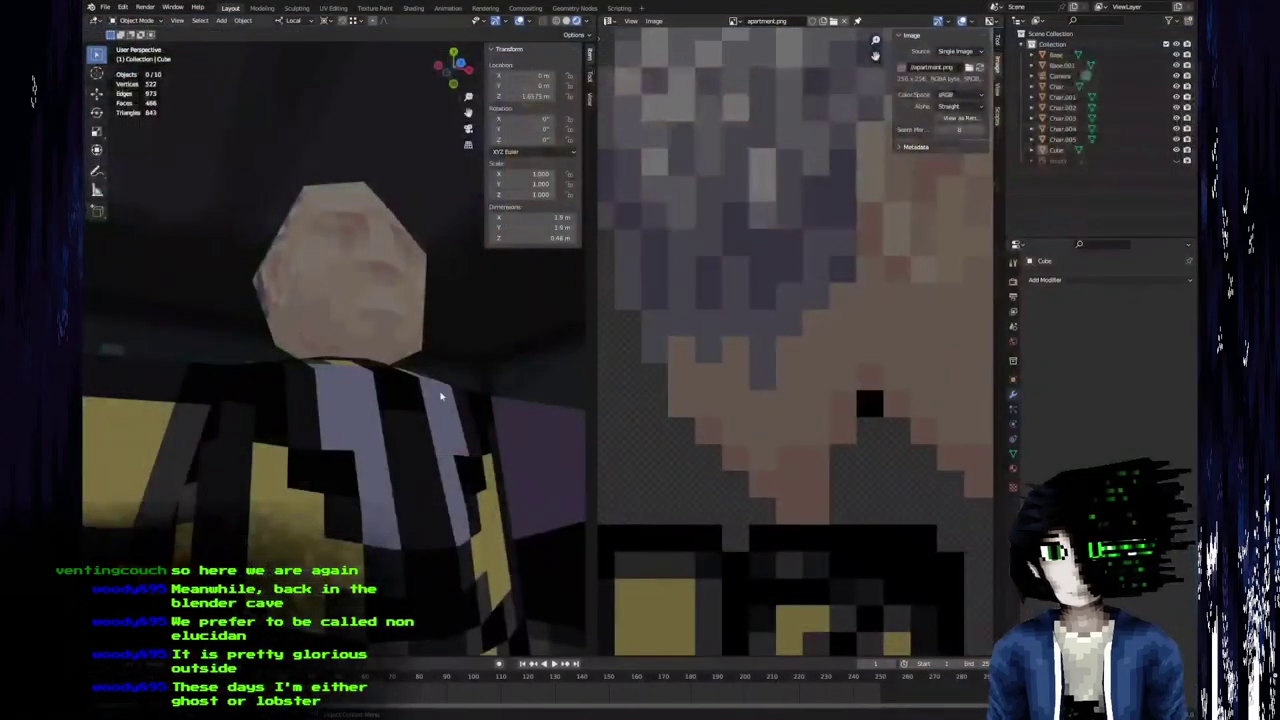
middle_click_drag(570, 470, 528, 428)
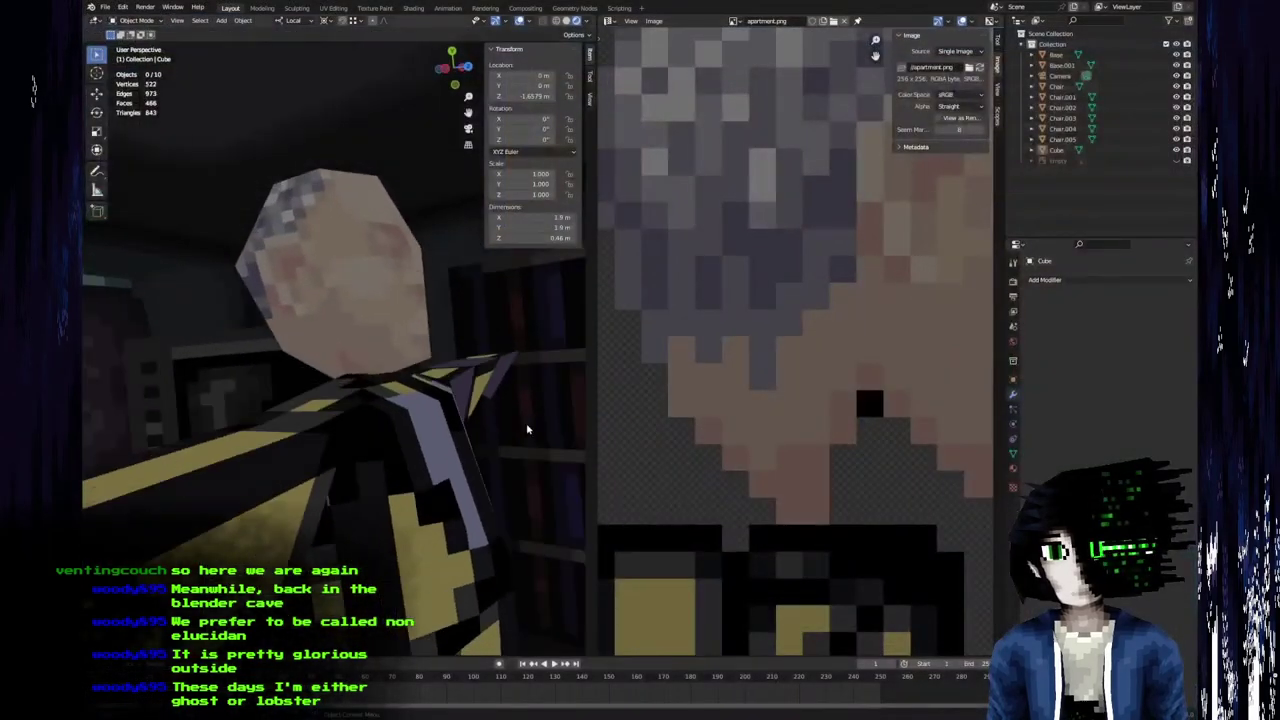
middle_click_drag(446, 338, 405, 357)
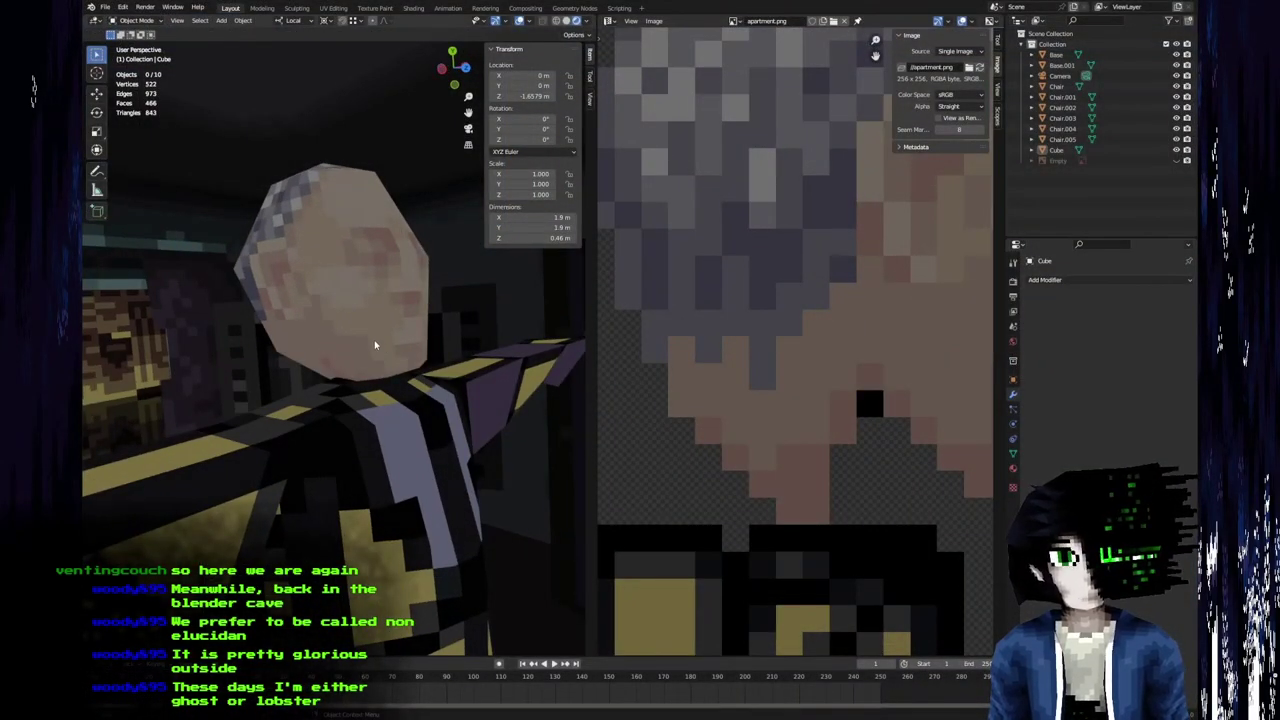
Extend the 614d47 shadow up the neck and under the jaw, checking the model from the back, side and front.
middle_click_drag(373, 343, 460, 330)
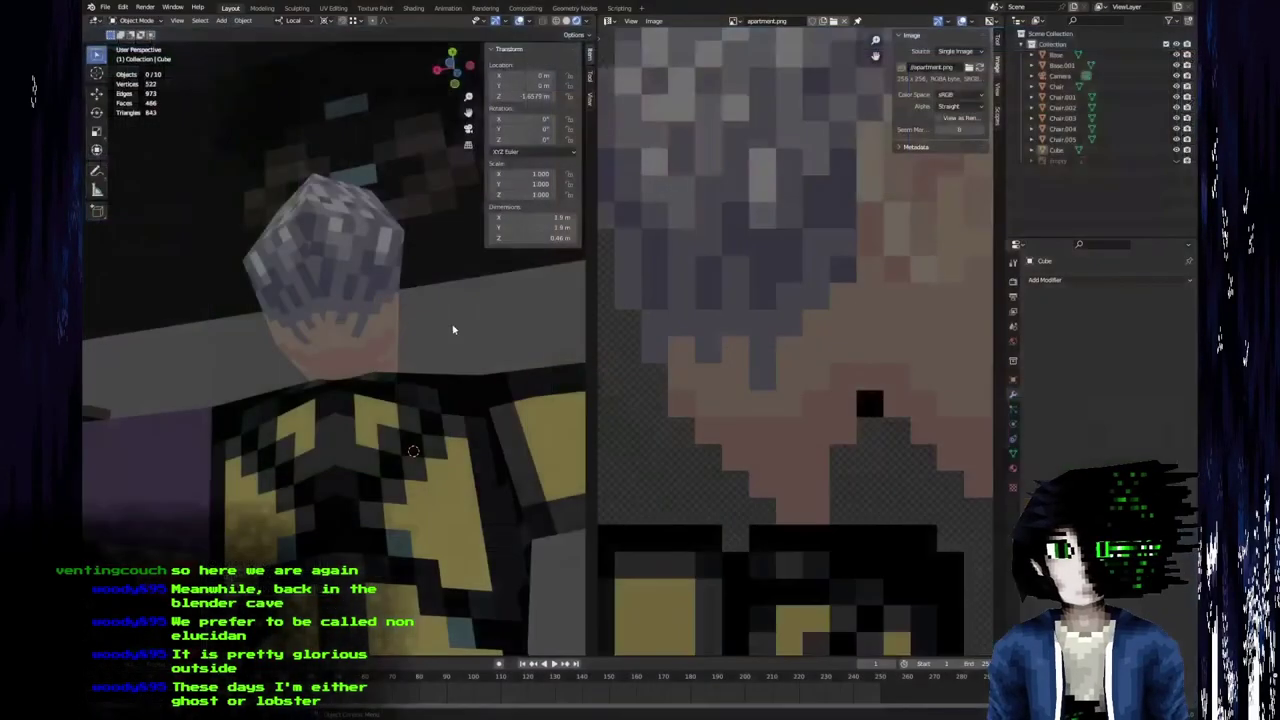
middle_click_drag(451, 329, 395, 320)
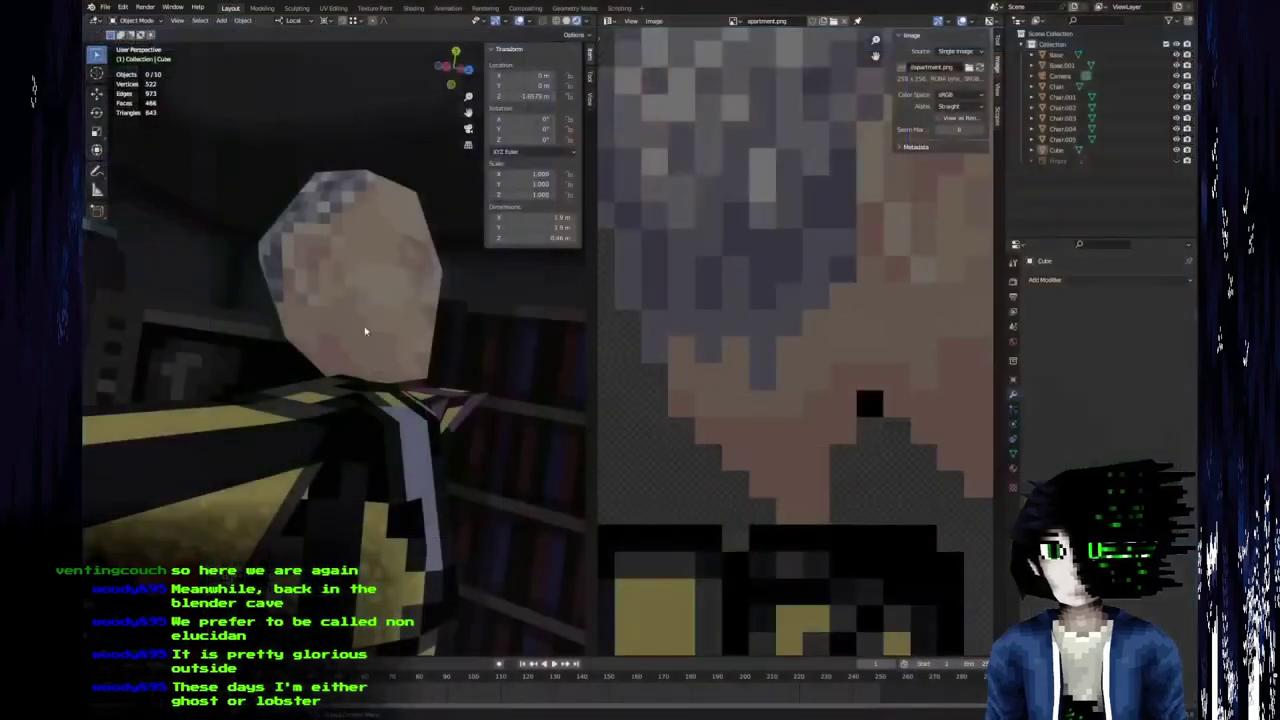
middle_click_drag(363, 337, 355, 347)
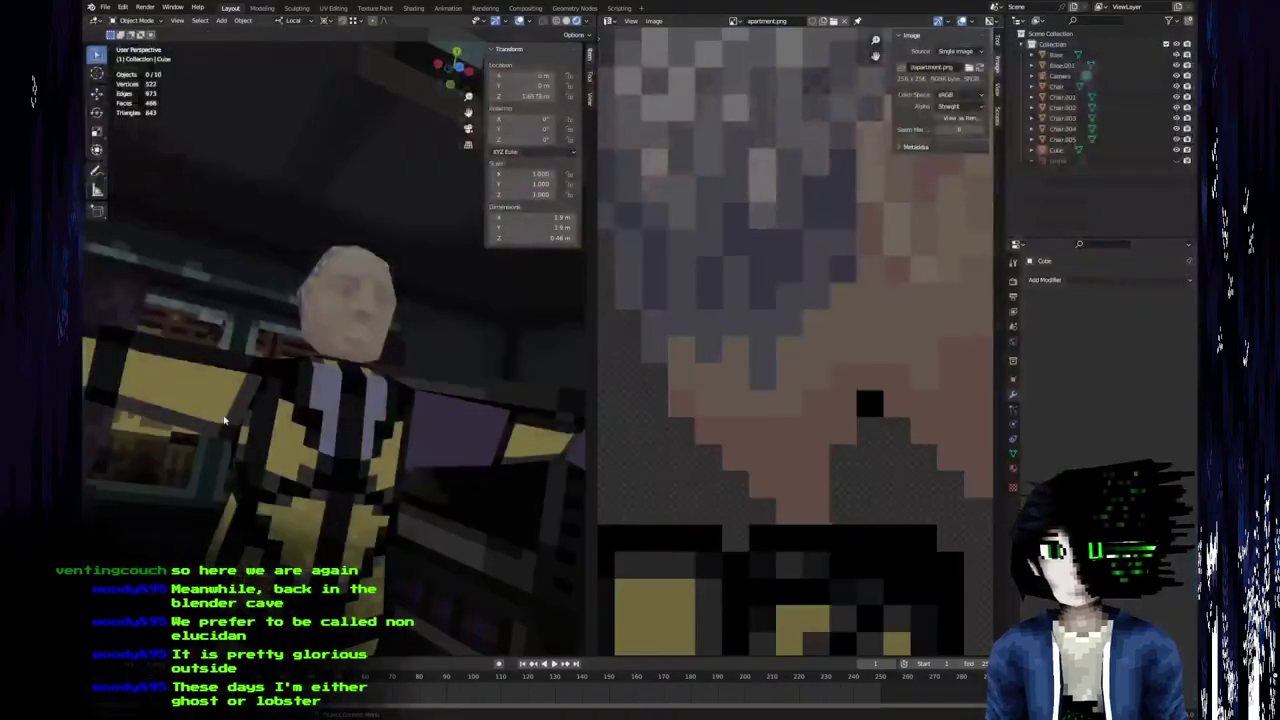
middle_click_drag(320, 440, 315, 445)
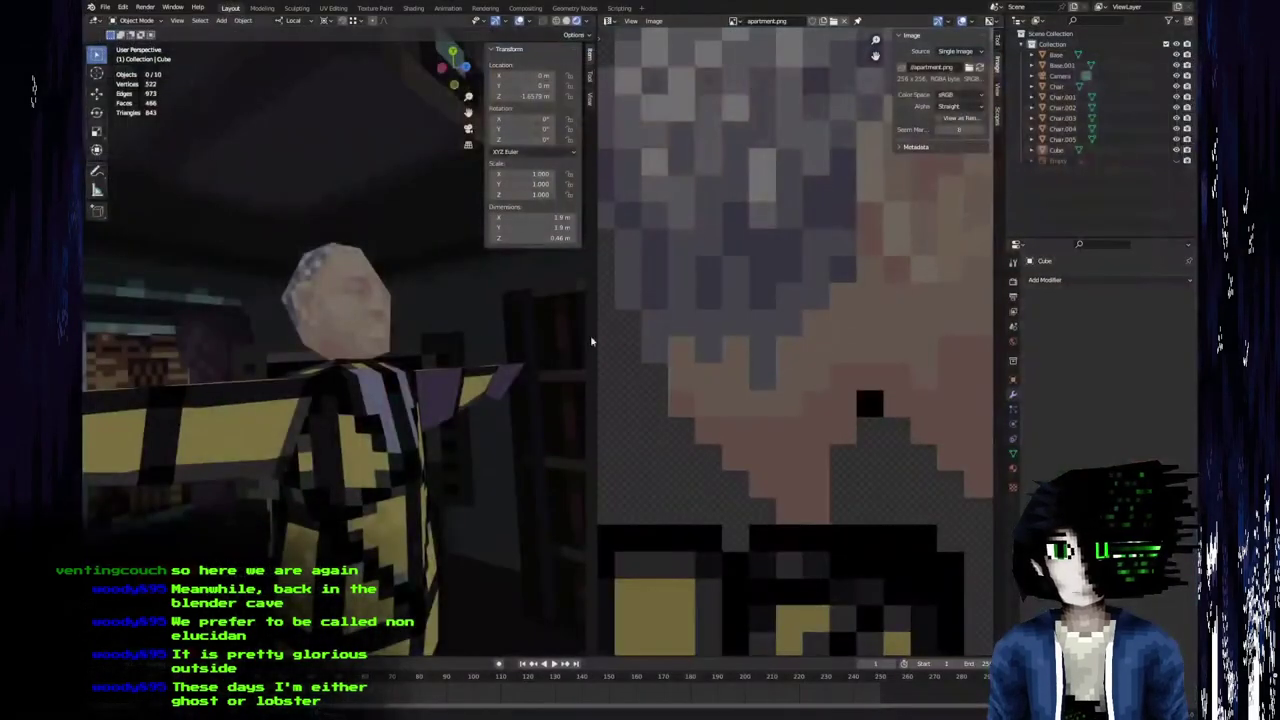
mouse_move(412, 350)
middle_mouse_down()
mouse_move(520, 326)
mouse_move(416, 341)
middle_mouse_up()
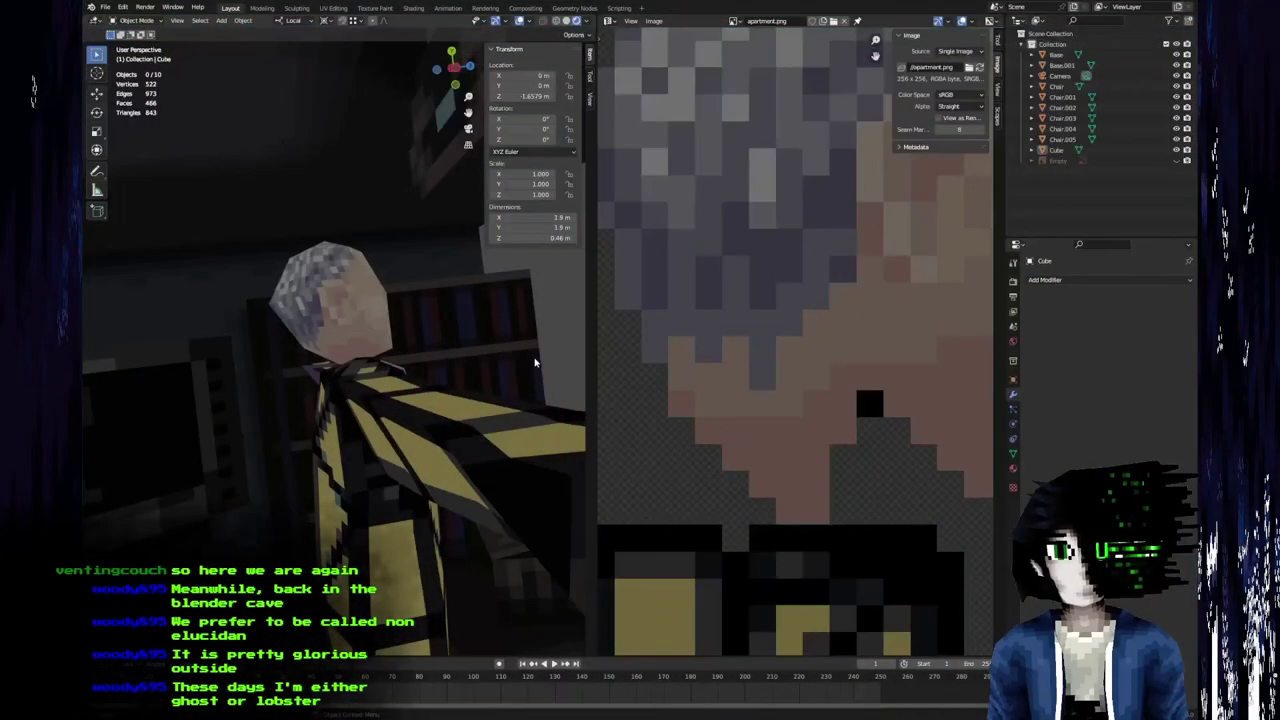
middle_click_drag(537, 363, 428, 280)
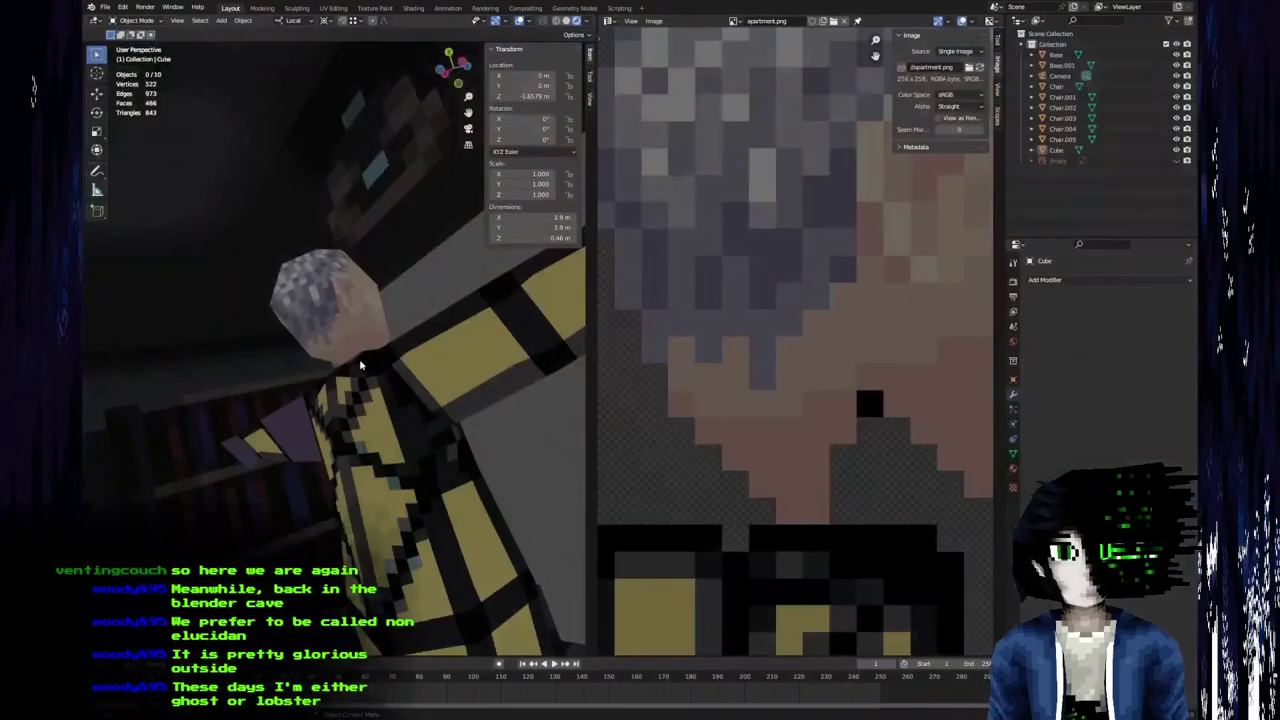
middle_click_drag(359, 358, 410, 300)
Undo the red pixels beside the nose, darken the skin beneath both nostrils with 63564e and compare the face in Blender.
scroll(410, 300, "up", 4)
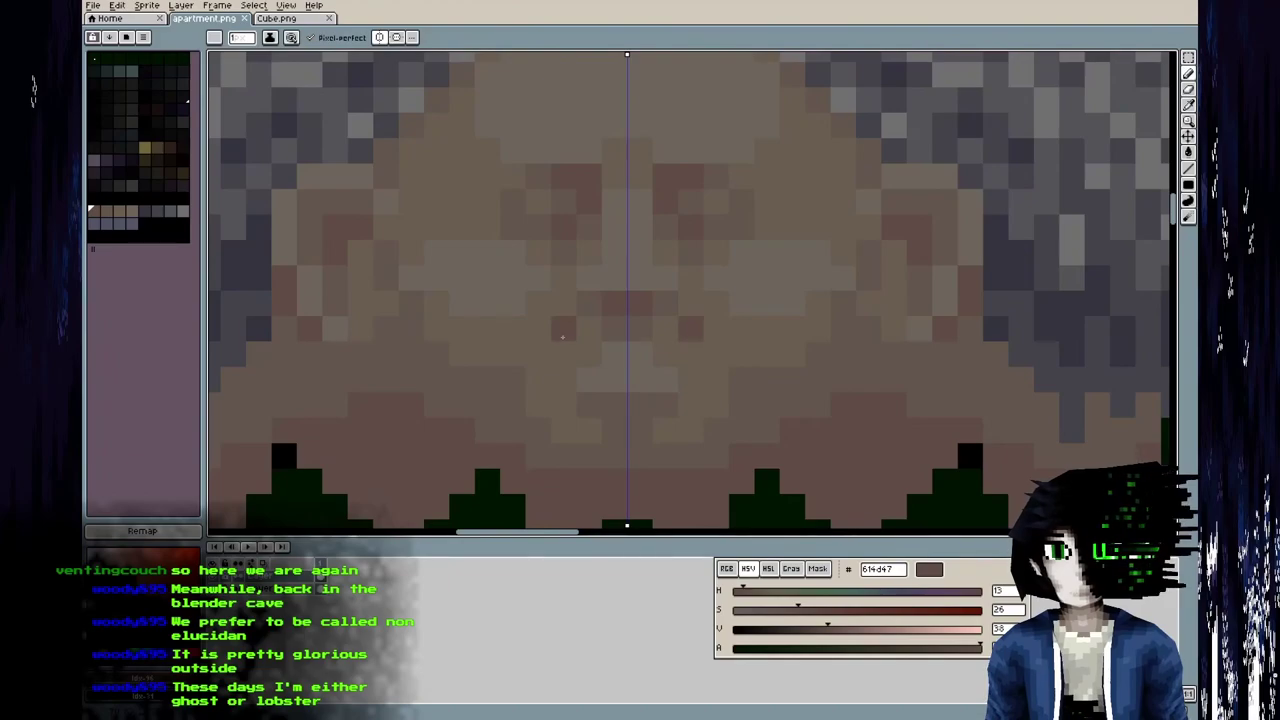
key("ctrl+z")
left_click(506, 377, "alt")
left_click(566, 329)
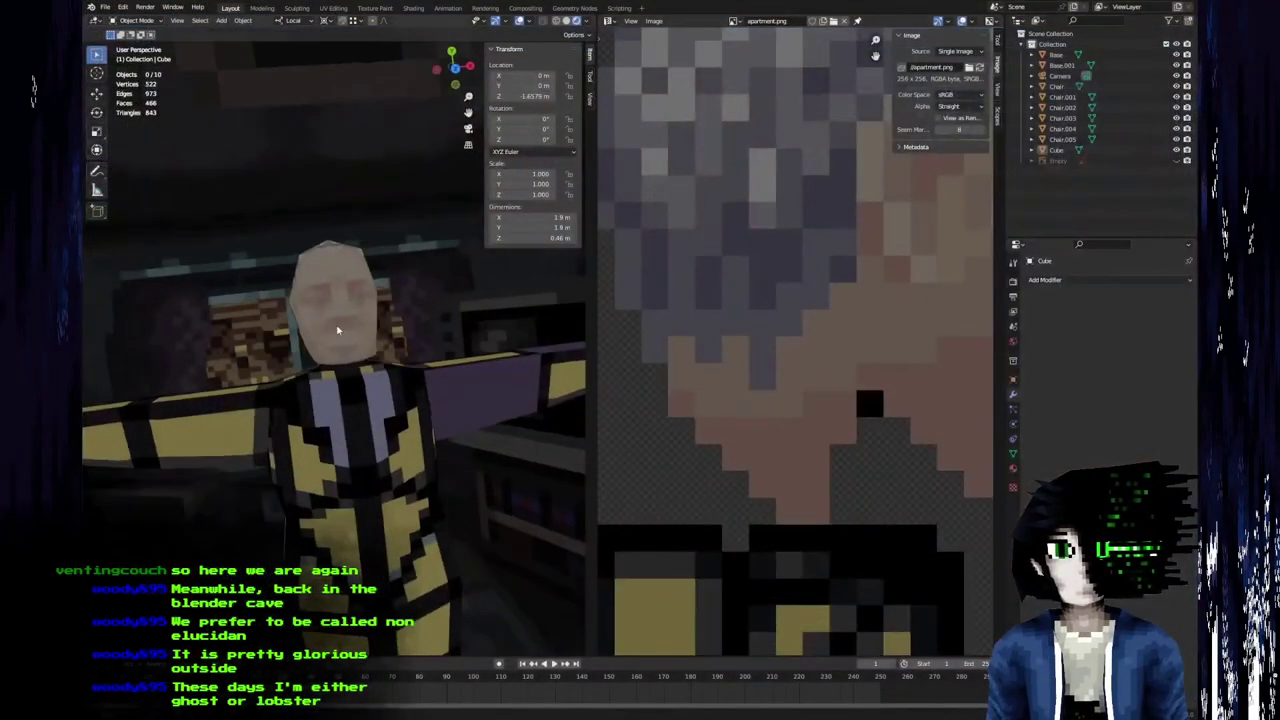
middle_click_drag(405, 325, 275, 272)
scroll(354, 268, "down", 4)
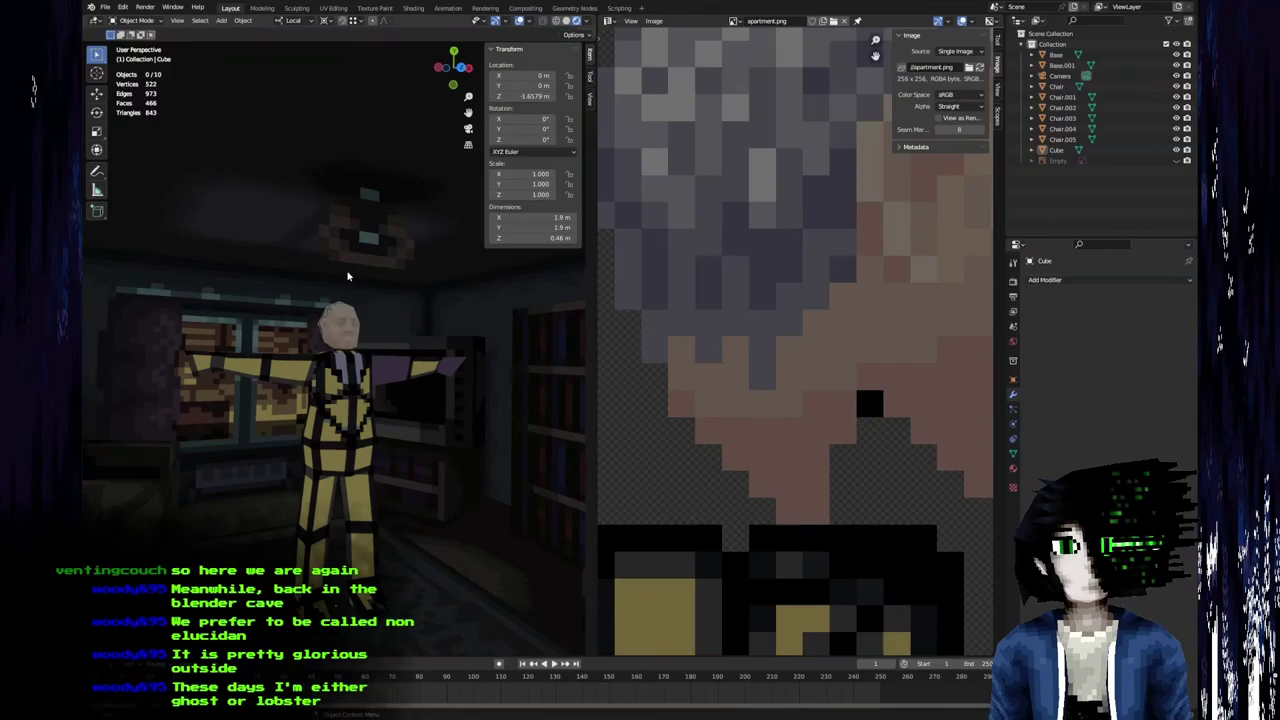
scroll(345, 276, "up", 4)
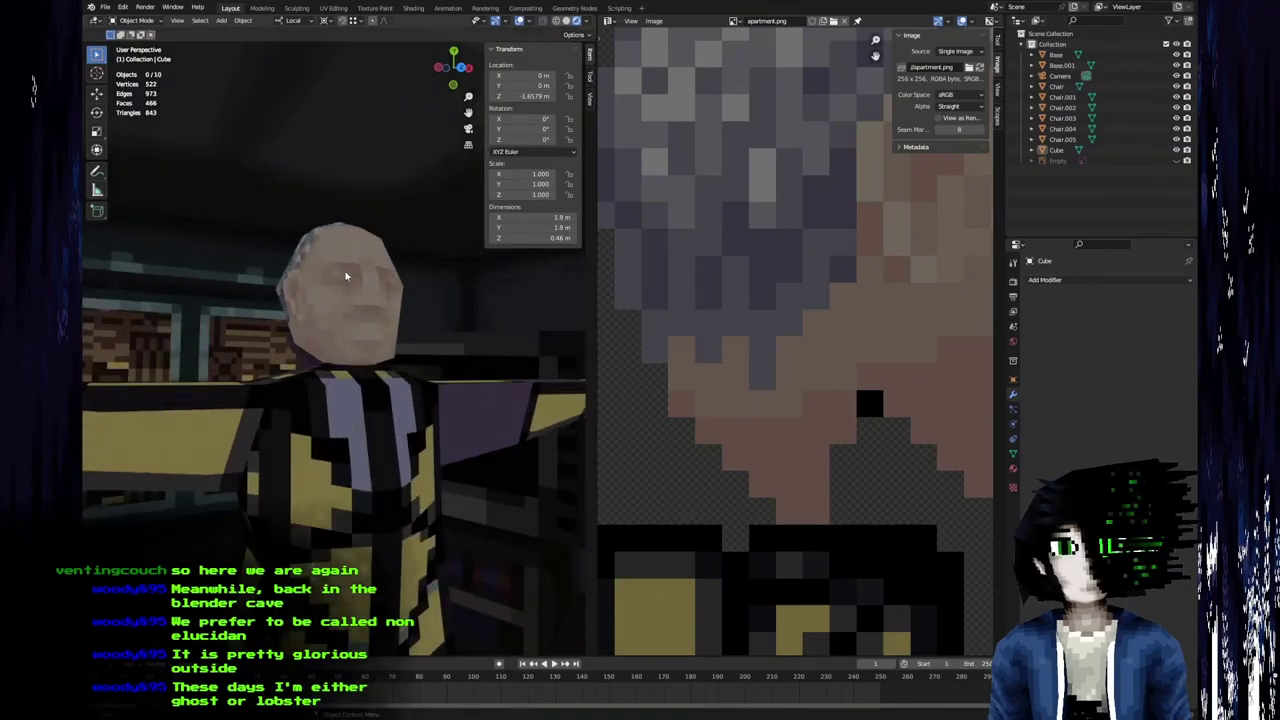
key("alt+Tab")
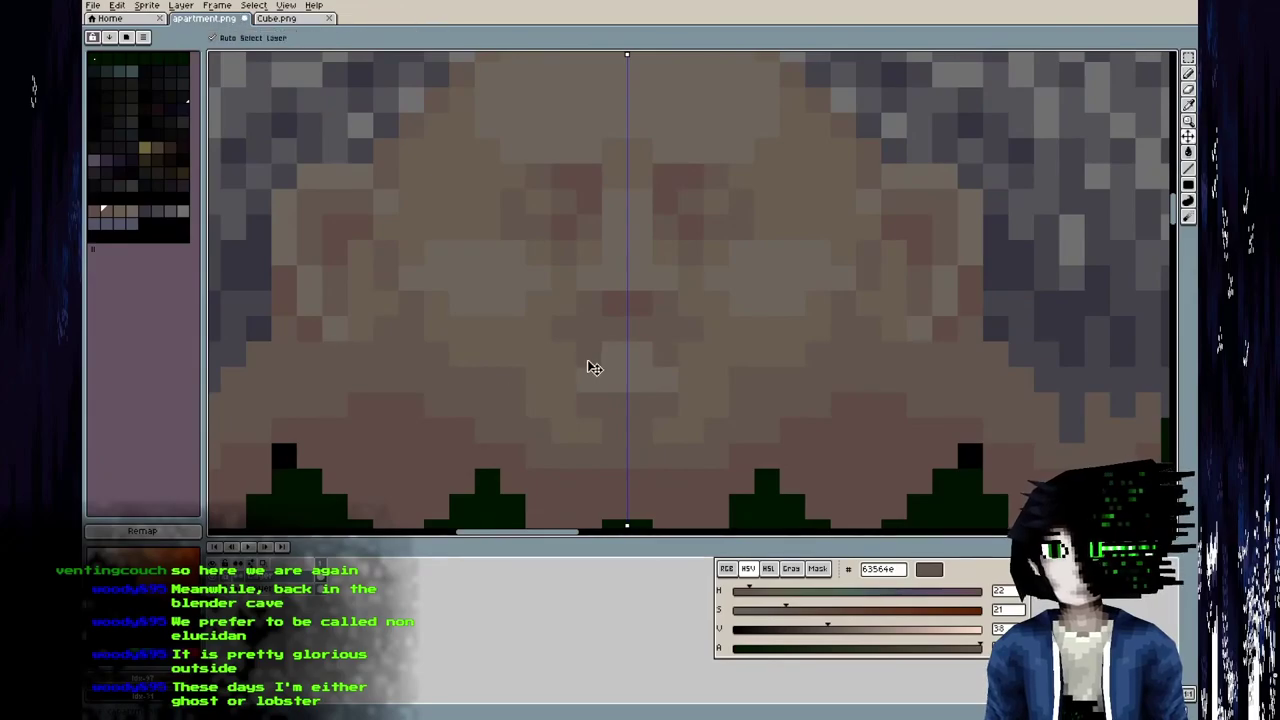
key("alt+Tab")
key("alt+Tab")
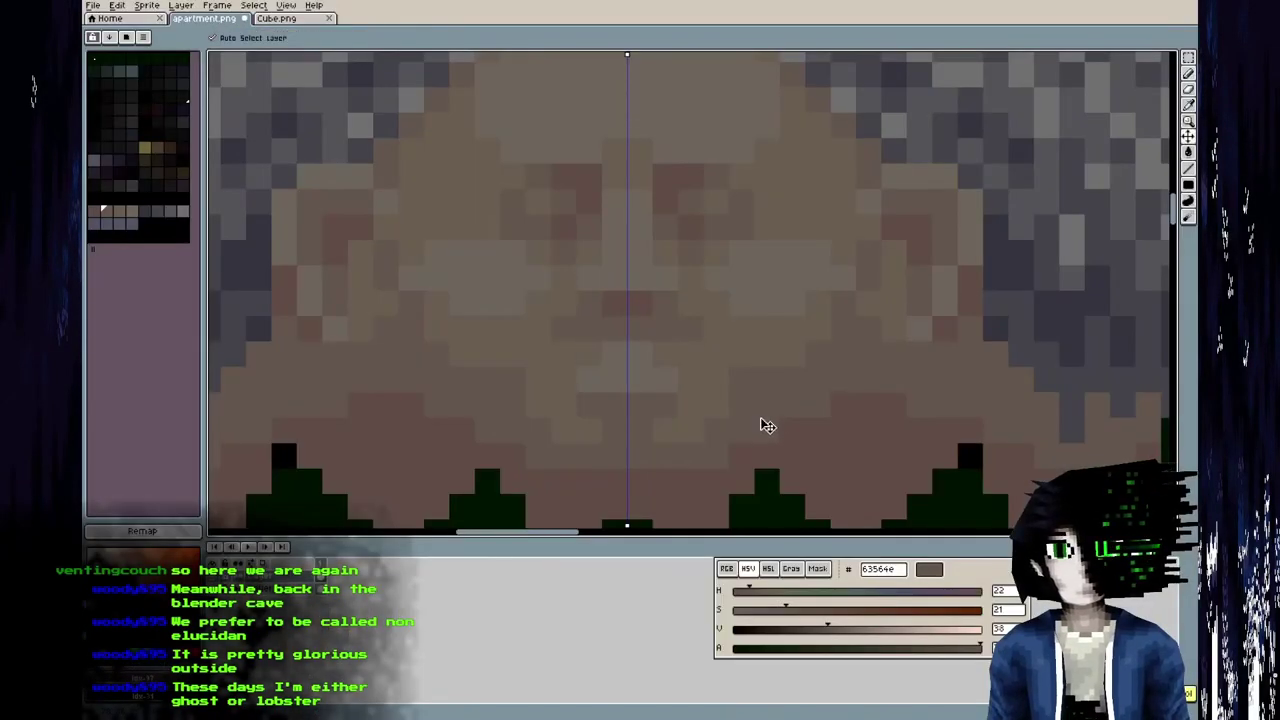
Examine the whole character in the Blender room from near and far.
key("alt+Tab")
scroll(325, 405, "down", 3)
scroll(325, 408, "down", 2)
middle_click_drag(294, 426, 315, 365)
scroll(356, 436, "up", 3)
scroll(358, 436, "down", 2)
scroll(358, 436, "down", 2)
scroll(315, 365, "up", 3)
Return to apartment.png and mix the dark blue 2d3145 with hue 231, saturation 34 and value 27.
key("alt+Tab")
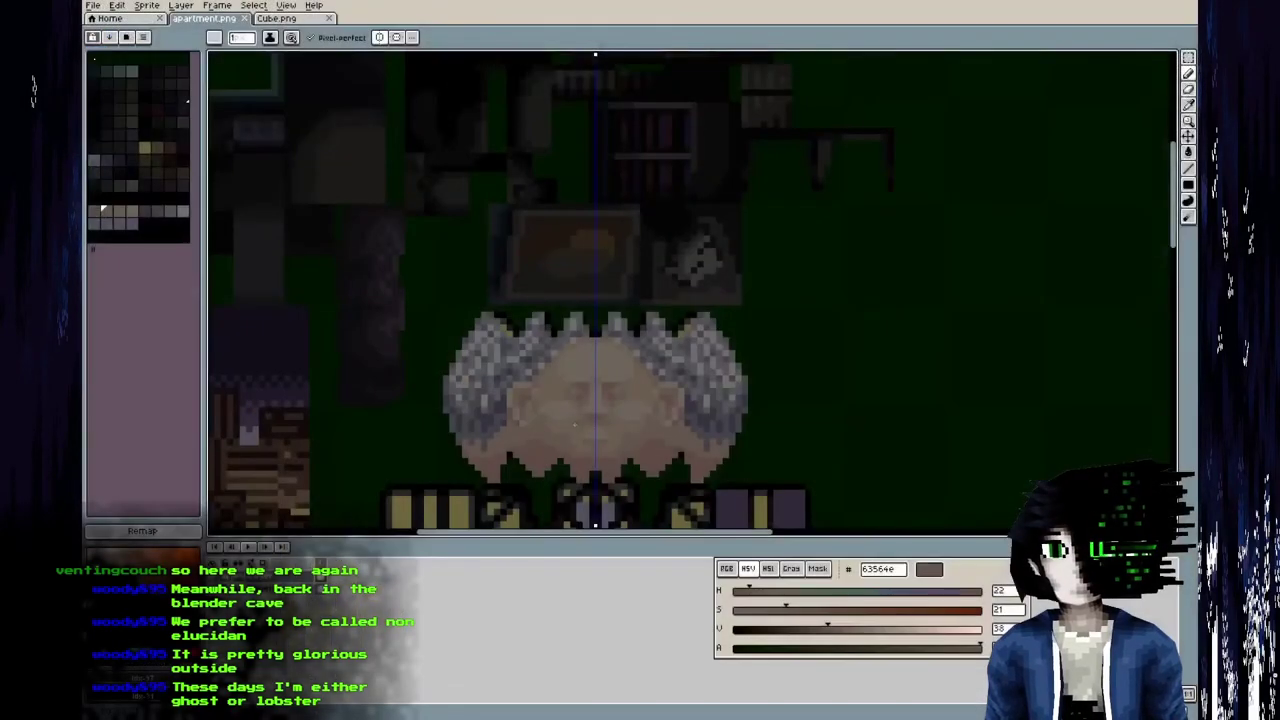
scroll(574, 331, "up", 4)
scroll(574, 331, "down", 2)
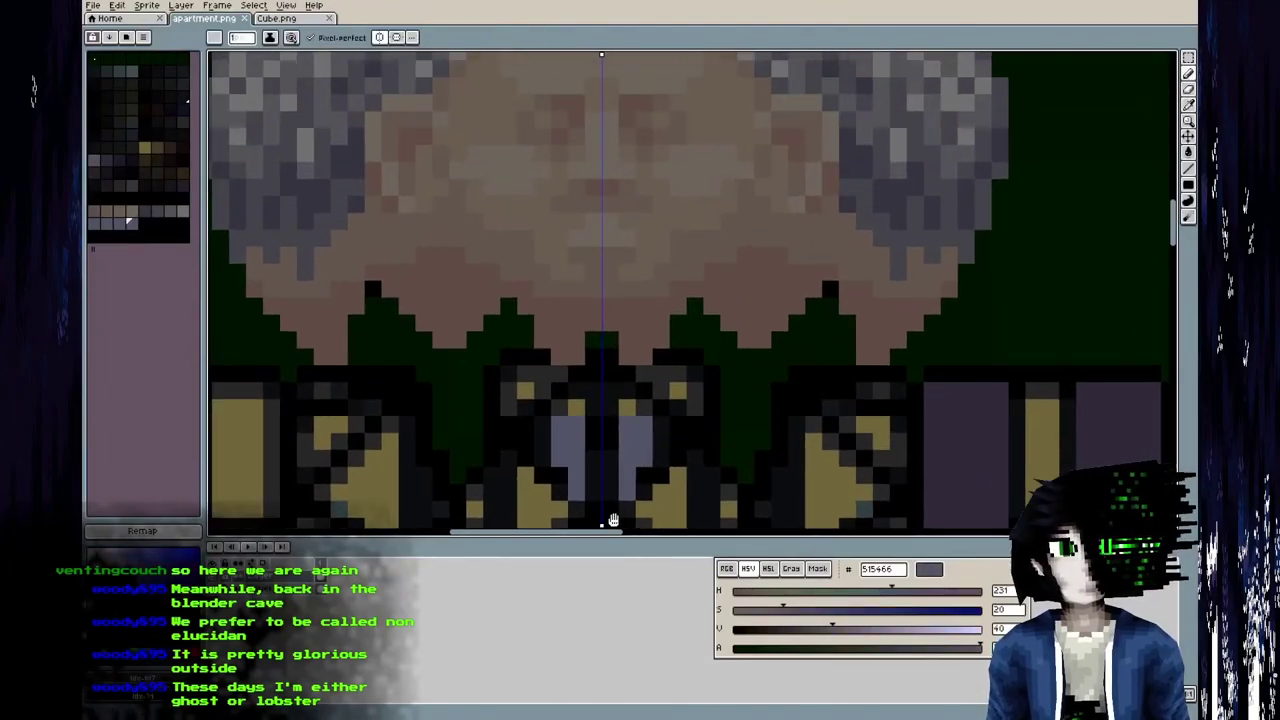
scroll(586, 351, "up", 2)
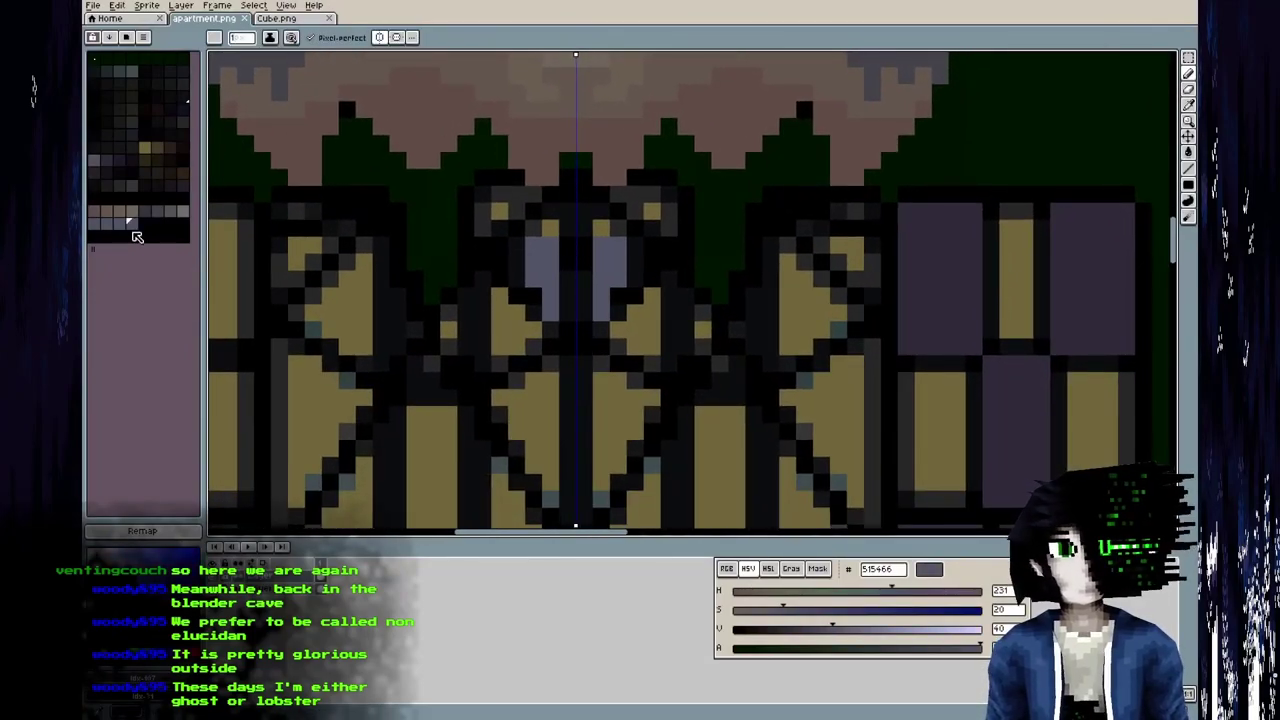
left_click(120, 222)
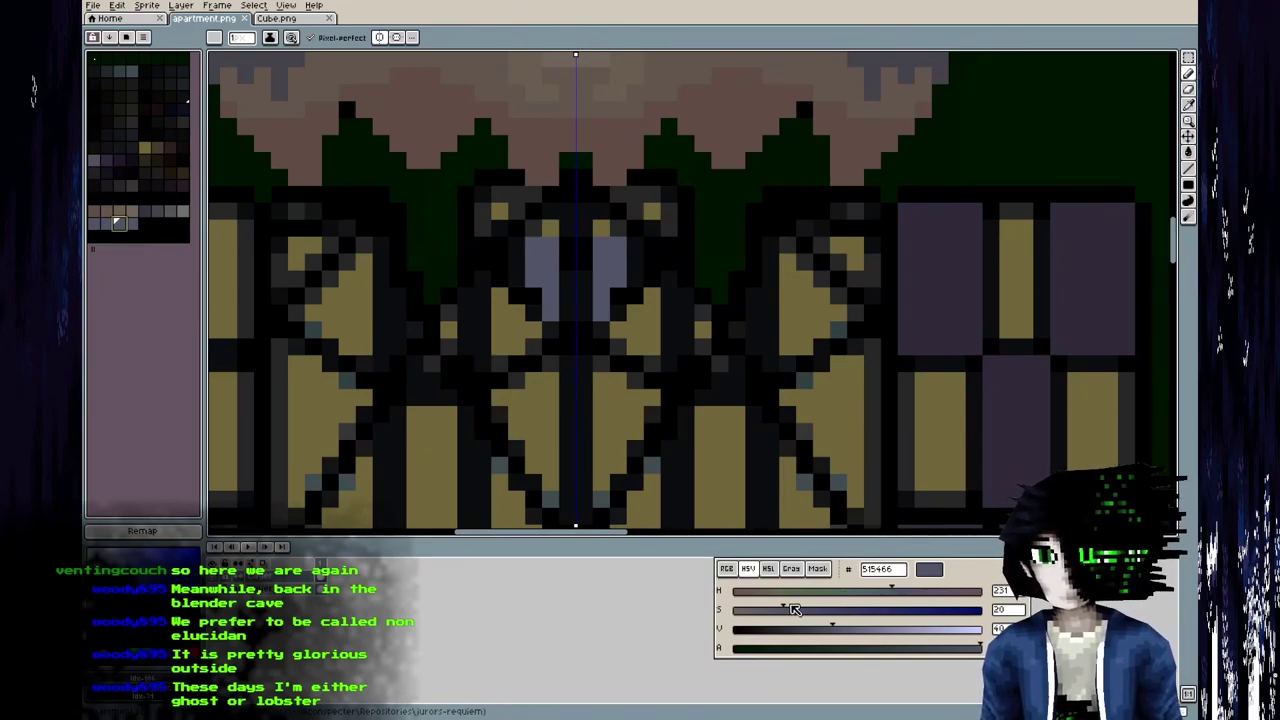
key("ctrl+z")
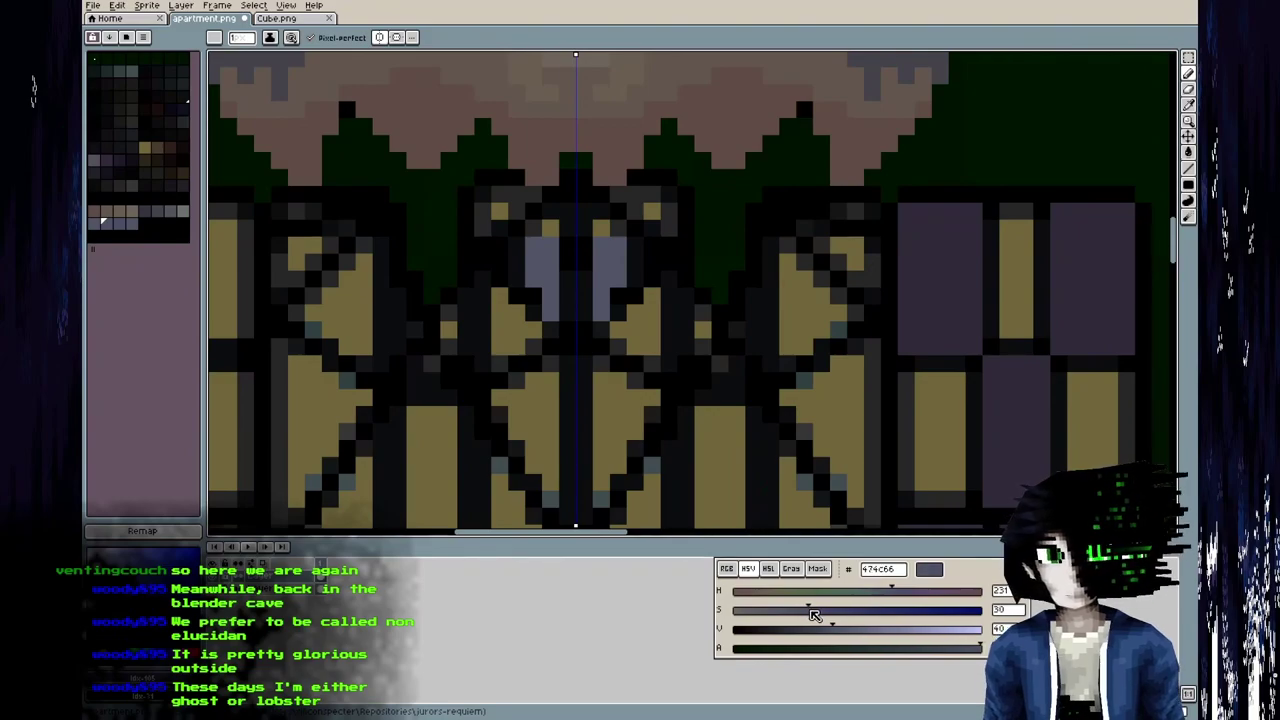
key("bracketright")
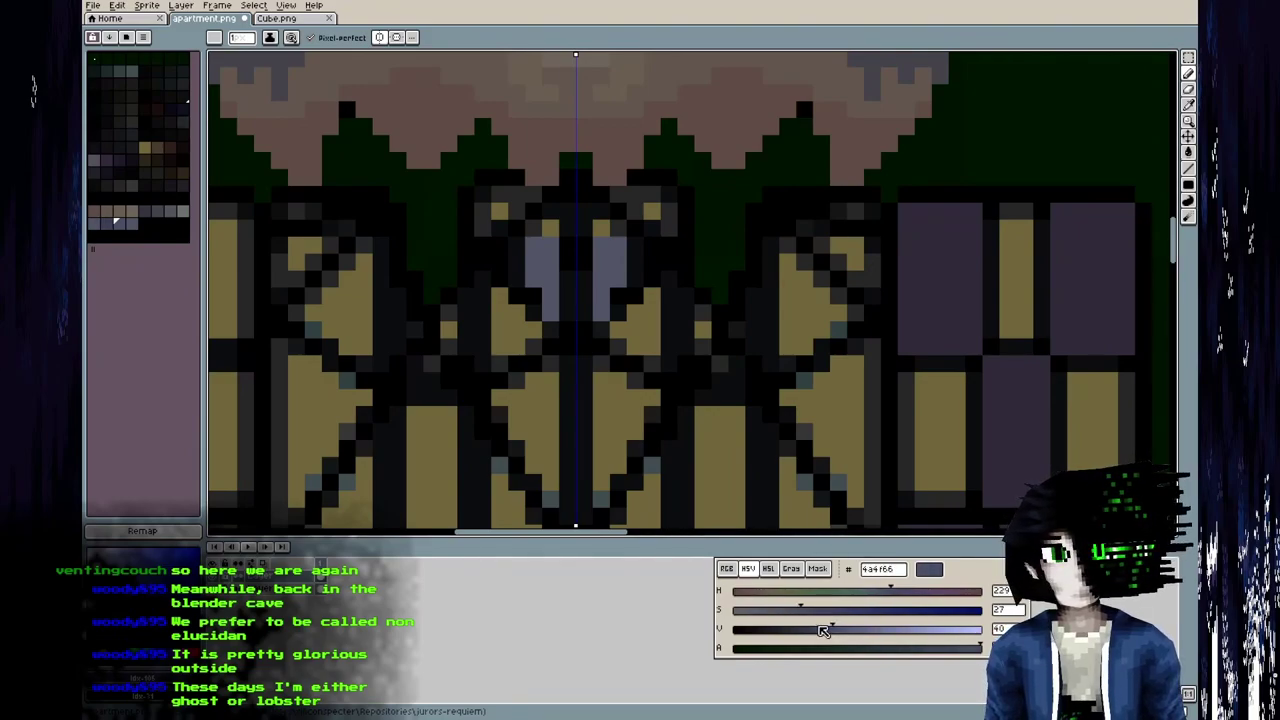
key("bracketleft")
left_click(818, 610)
left_click(808, 629)
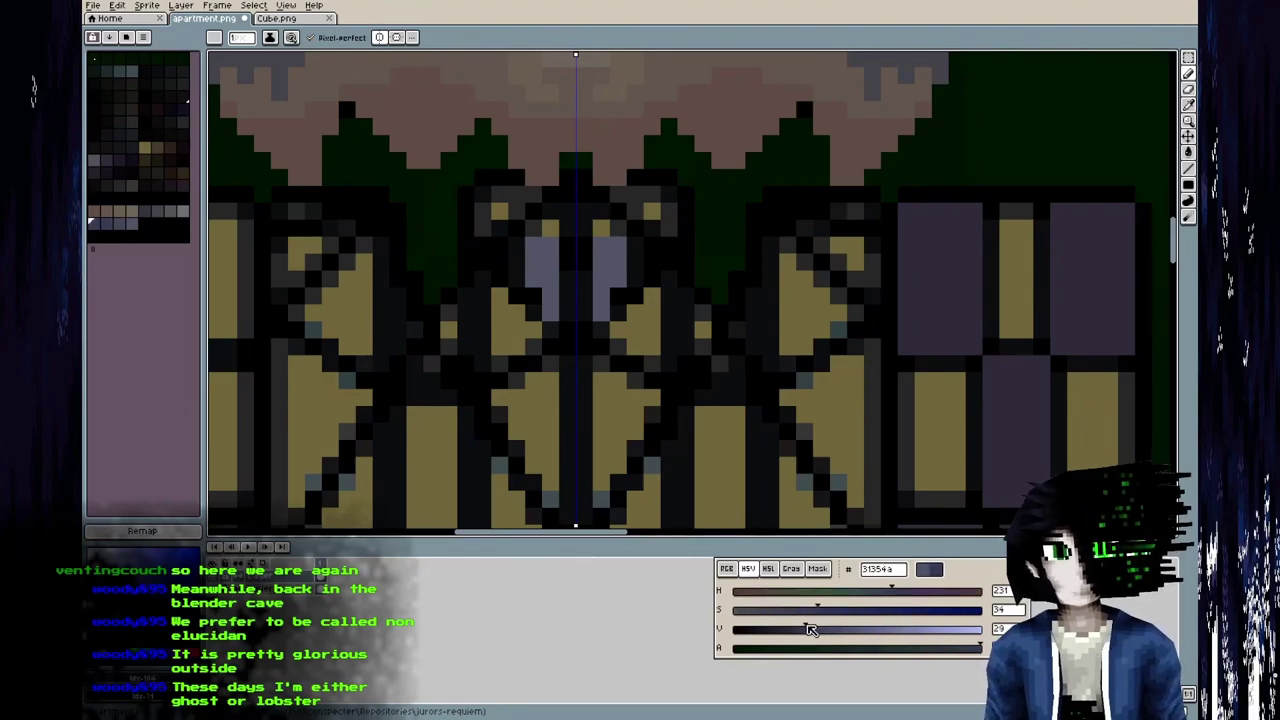
left_click_drag(805, 626, 802, 626)
Paint a 2d3145 centre strip from between the shirt panels down the suit front, widening it near the waist, and save.
middle_click_drag(630, 330, 646, 364)
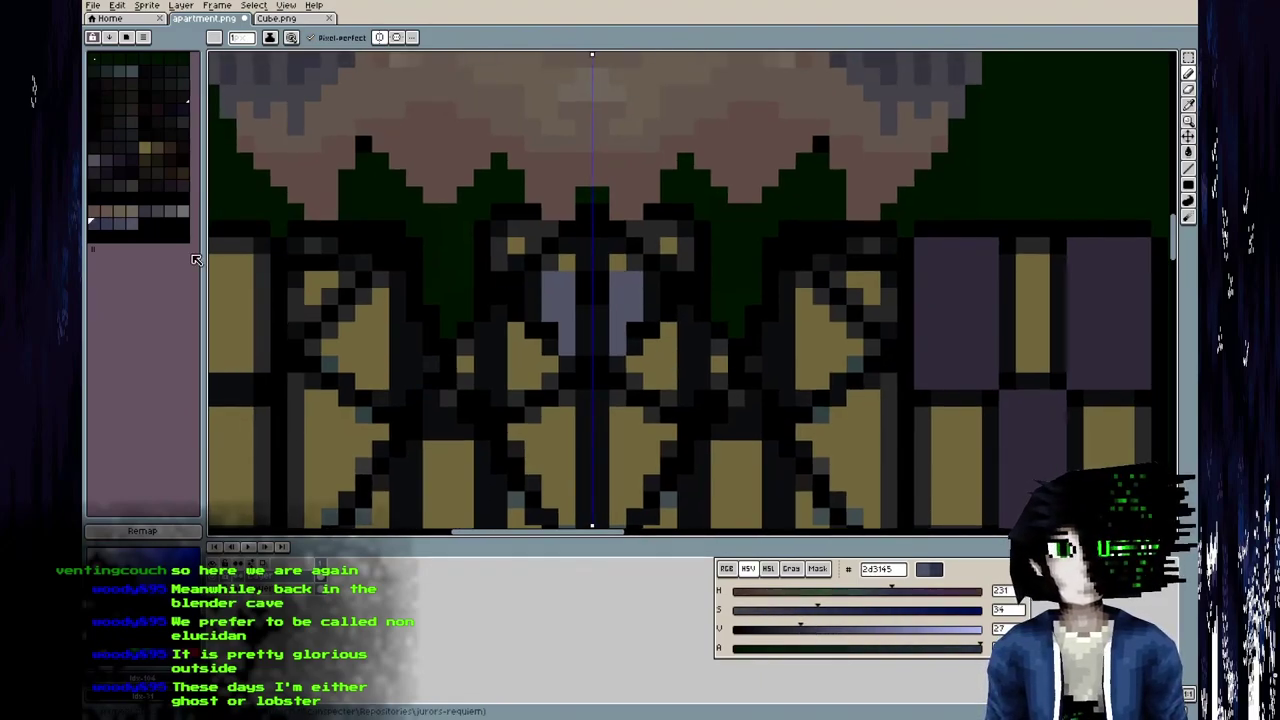
left_click_drag(588, 291, 583, 375)
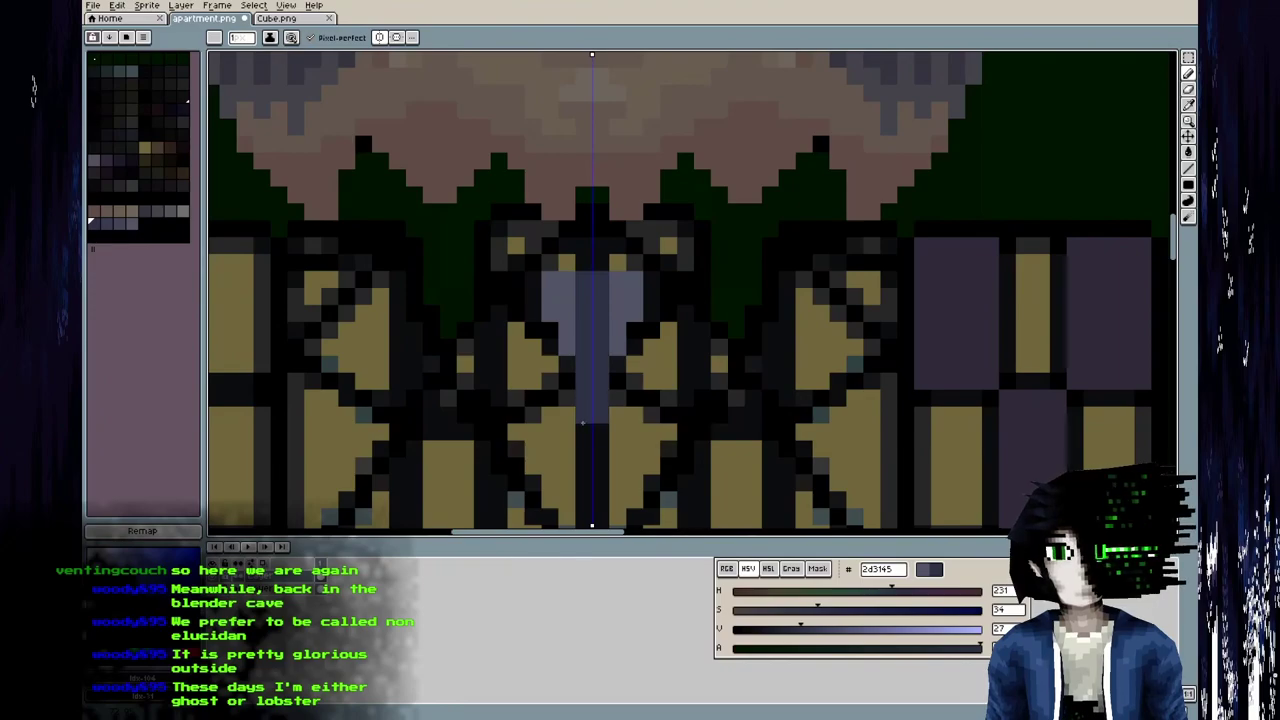
middle_click_drag(578, 438, 570, 352)
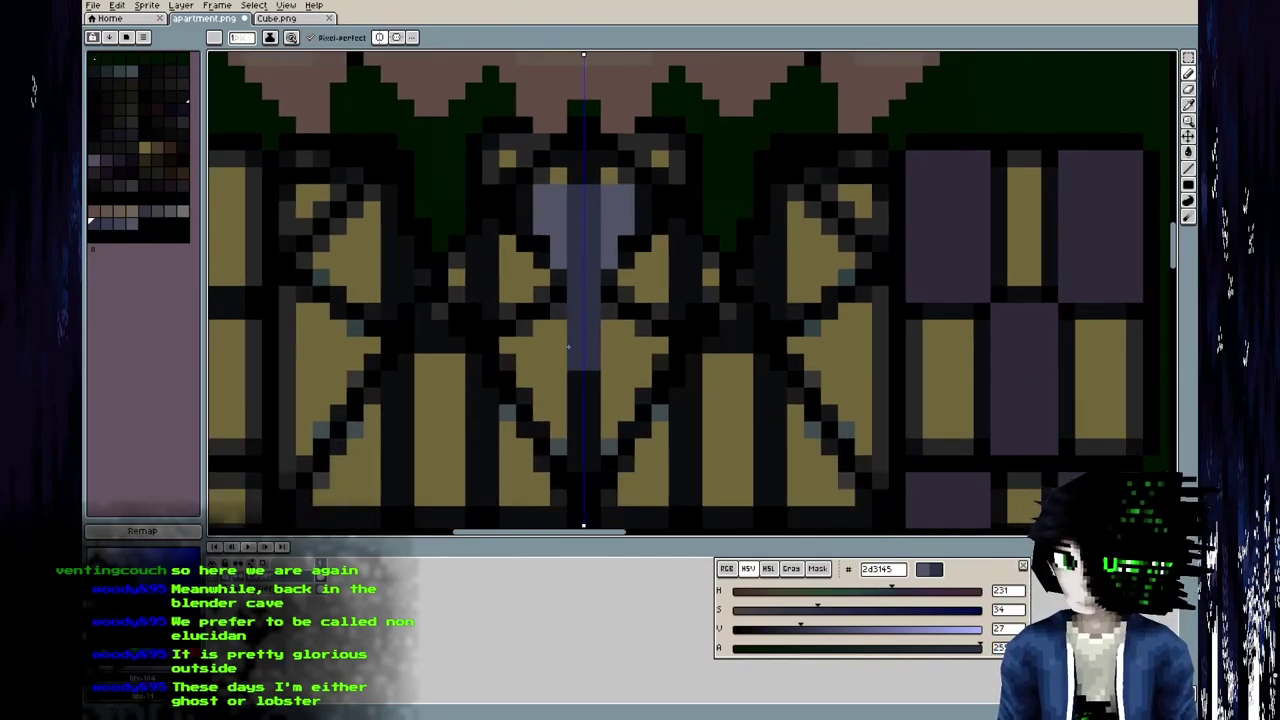
left_click_drag(570, 370, 566, 414)
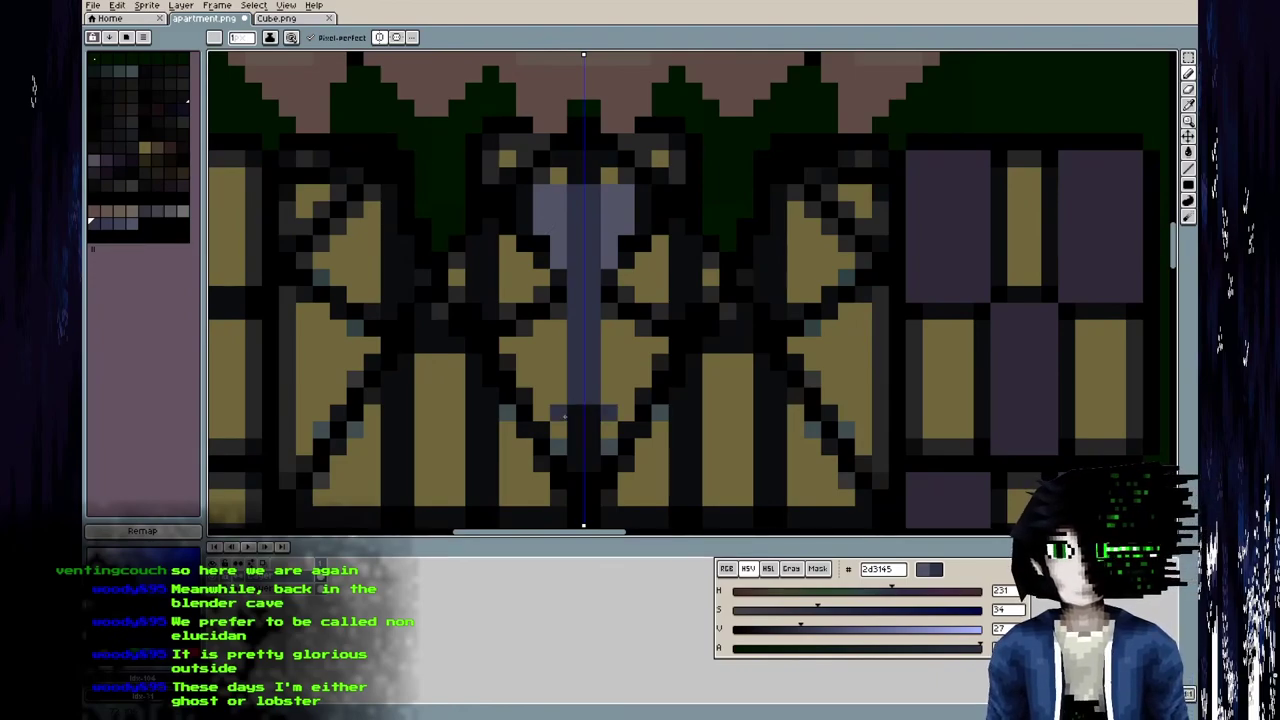
middle_click_drag(600, 447, 602, 403)
key("ctrl+s")
key("Return")
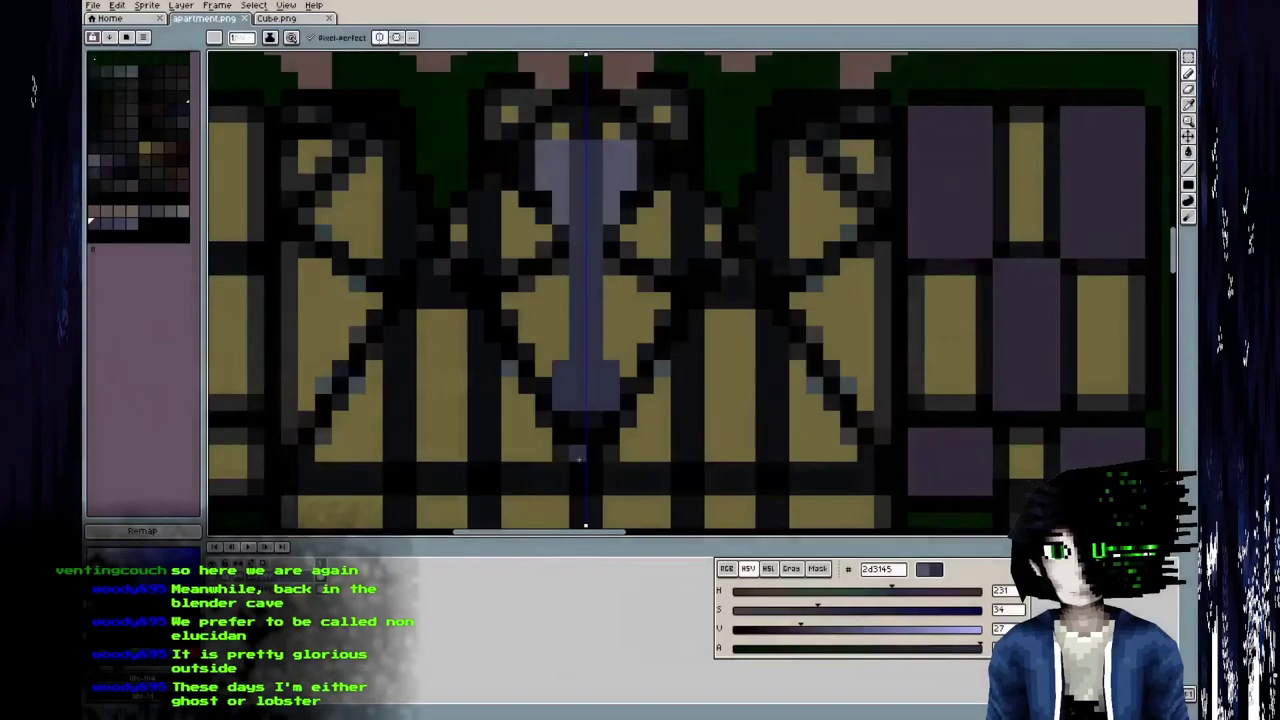
Extend the widened 2d3145 strip down to the jacket's hem, save and compare the suit on the model in Blender.
middle_click_drag(578, 456, 568, 362)
mouse_move(565, 472)
left_mouse_down()
mouse_move(570, 330)
mouse_move(563, 408)
left_mouse_up()
mouse_move(561, 312)
left_mouse_down()
mouse_move(538, 462)
mouse_move(533, 453)
left_mouse_up()
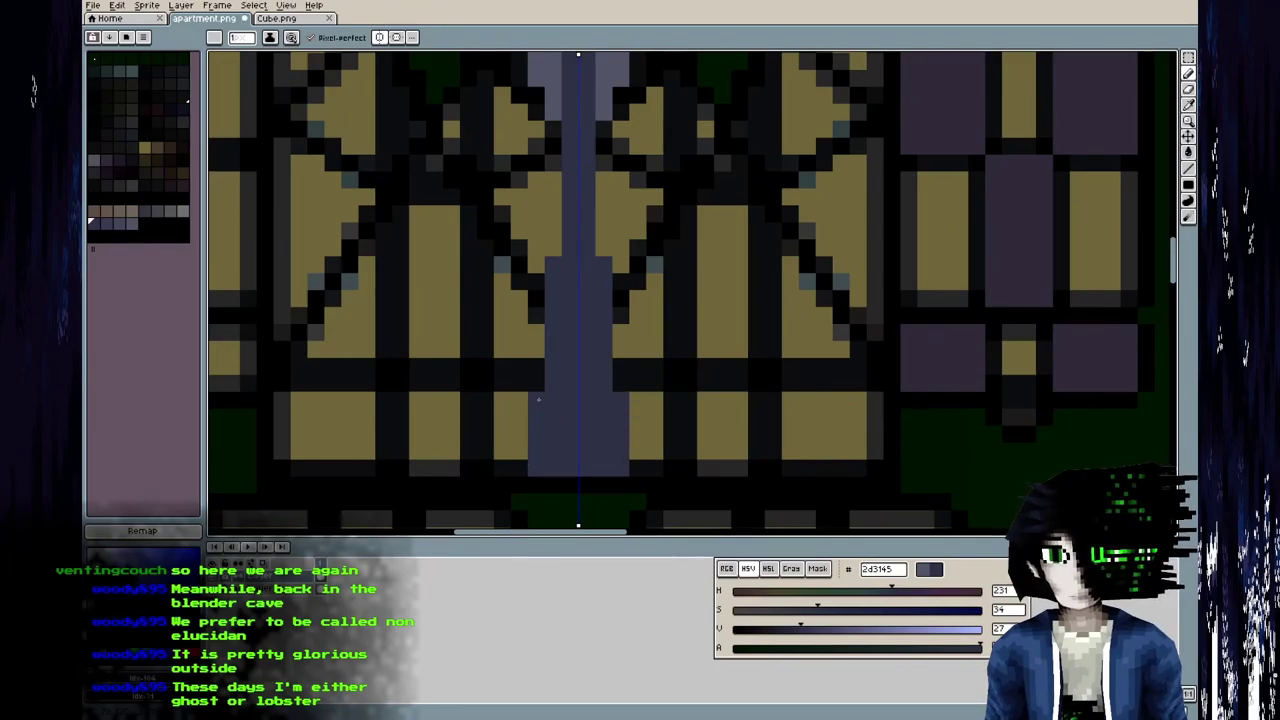
key("ctrl+s")
key("alt+Tab")
key("alt+r")
middle_click_drag(420, 430, 301, 451)
key("alt+Tab")
right_click_drag(573, 283, 574, 298)
key("ctrl+s")
key("alt+Tab")
middle_click_drag(452, 320, 366, 402)
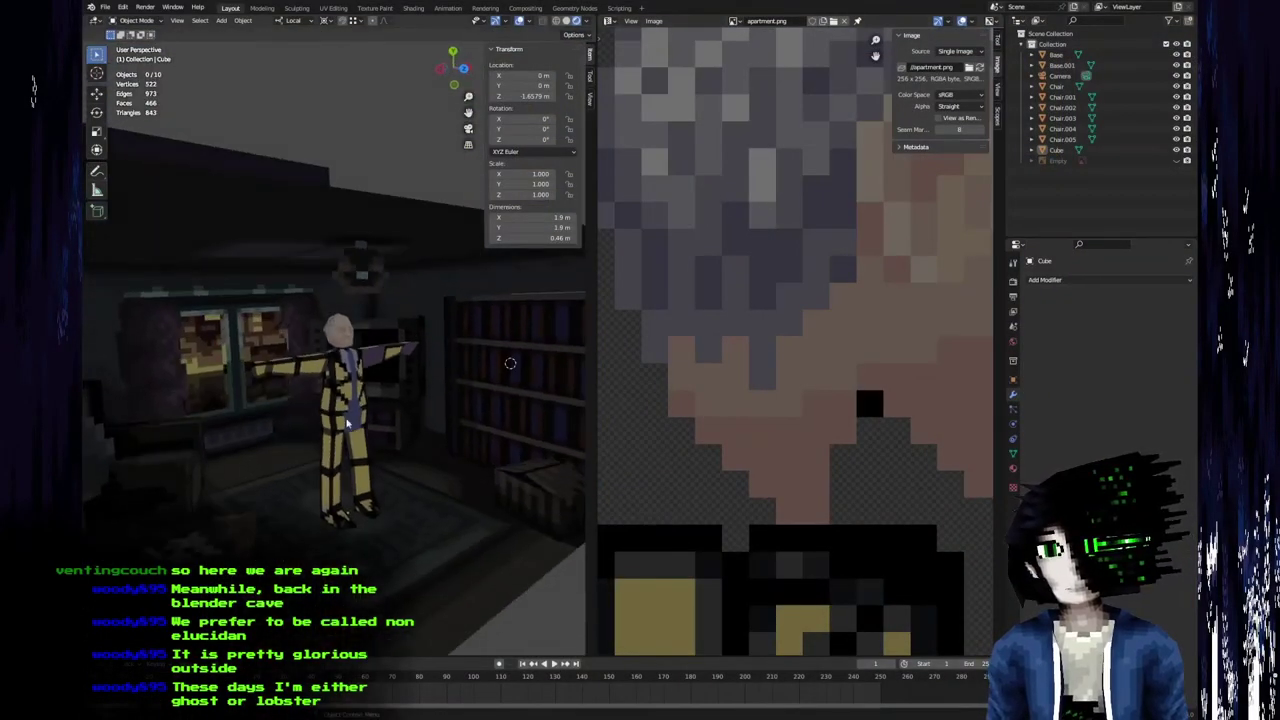
Erase the outer columns on both sides of the strip's lower part, save and check the model's front in Blender.
key("alt+Tab")
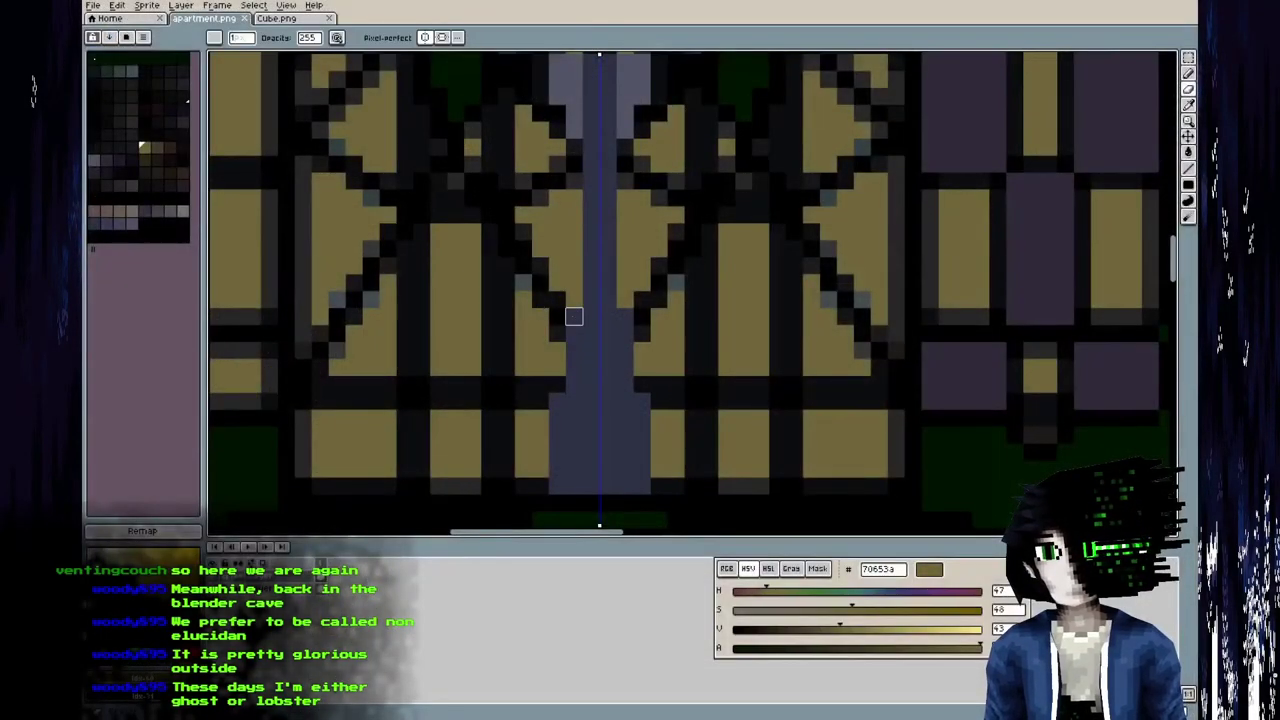
left_click_drag(573, 349, 557, 486)
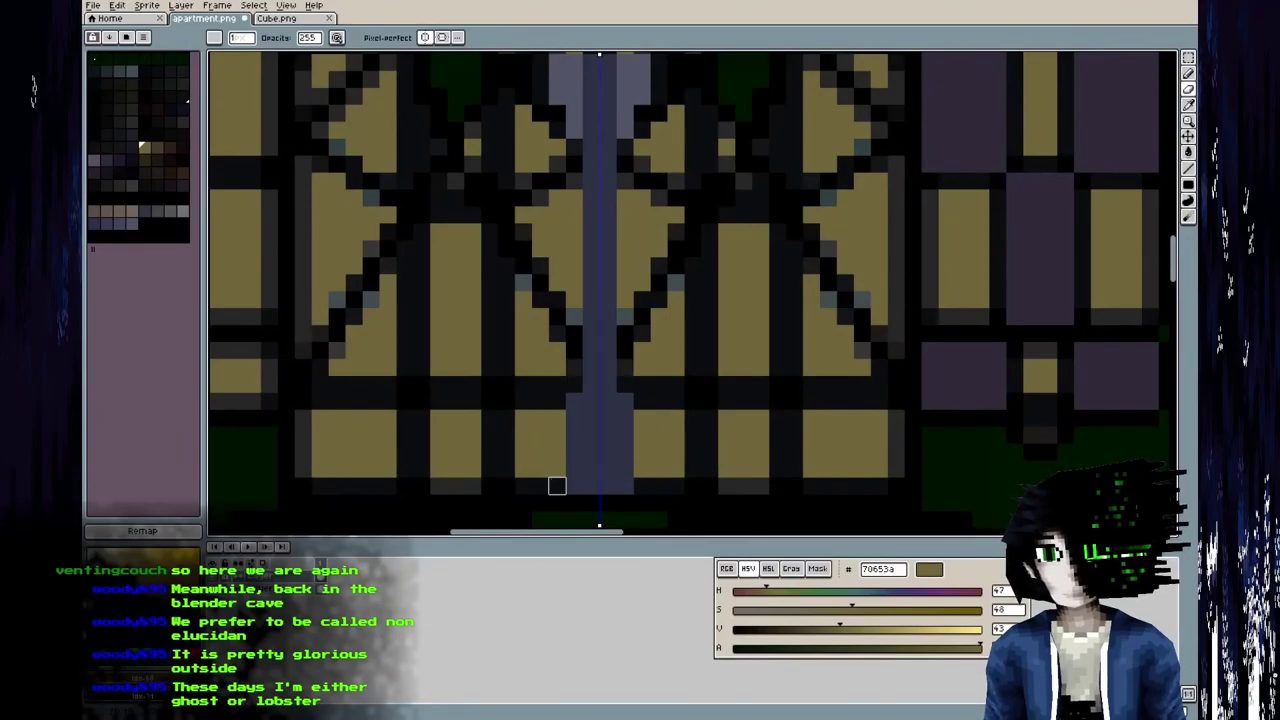
key("ctrl+s")
key("alt+Tab")
middle_click_drag(400, 380, 268, 410)
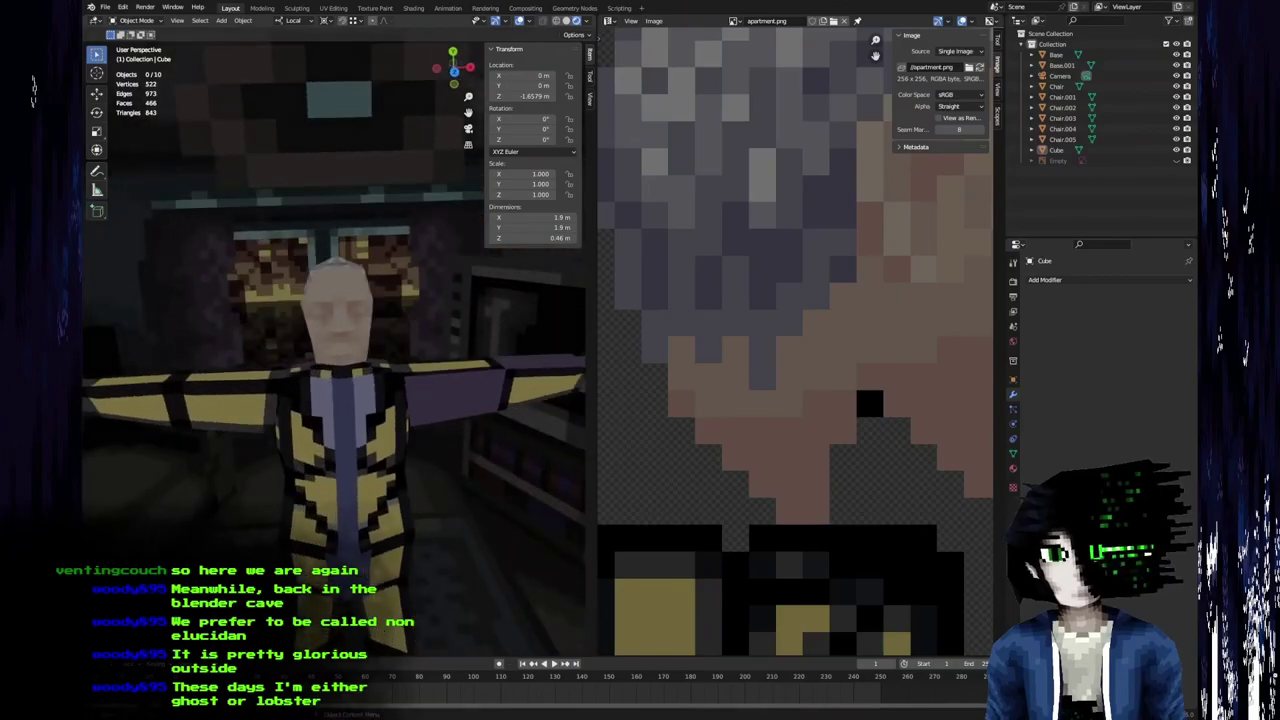
Add a 2d3145 row across the collar opening with a 614d47 skin row above it, and check the model in Blender.
key("alt+Tab")
middle_click_drag(554, 216, 564, 284)
left_click(563, 337, "alt")
key("b")
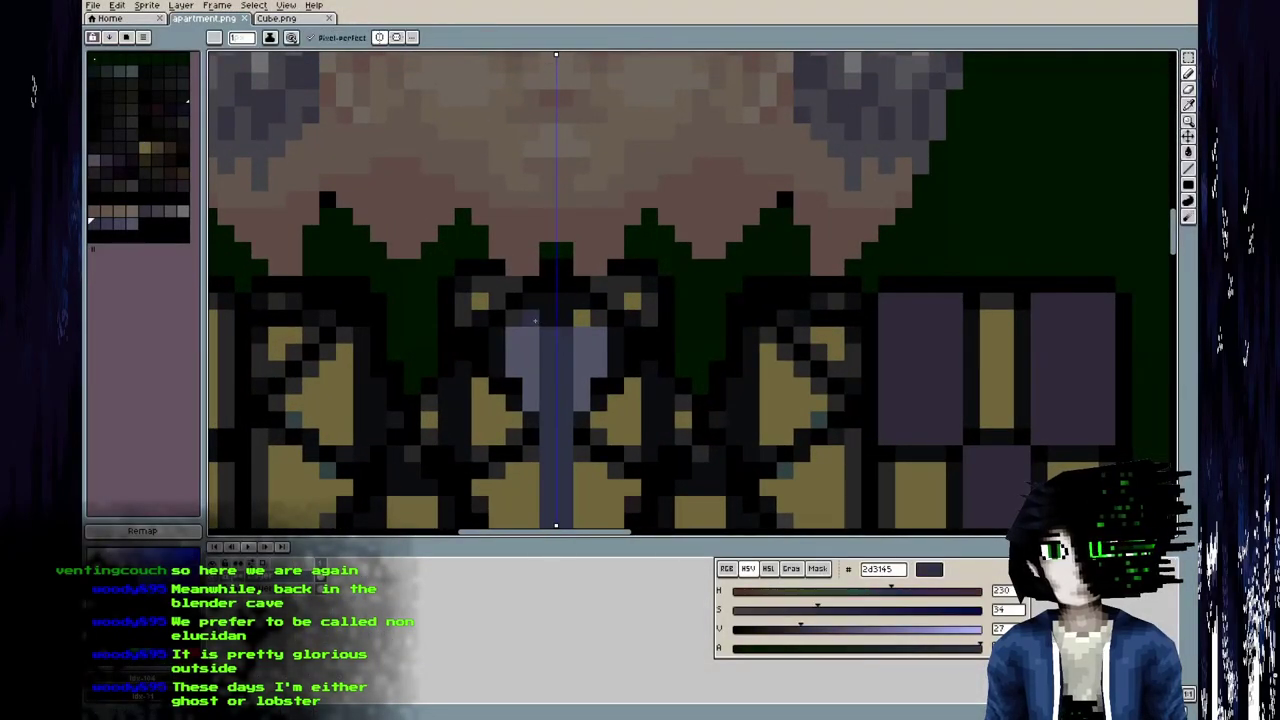
left_click(534, 235, "alt")
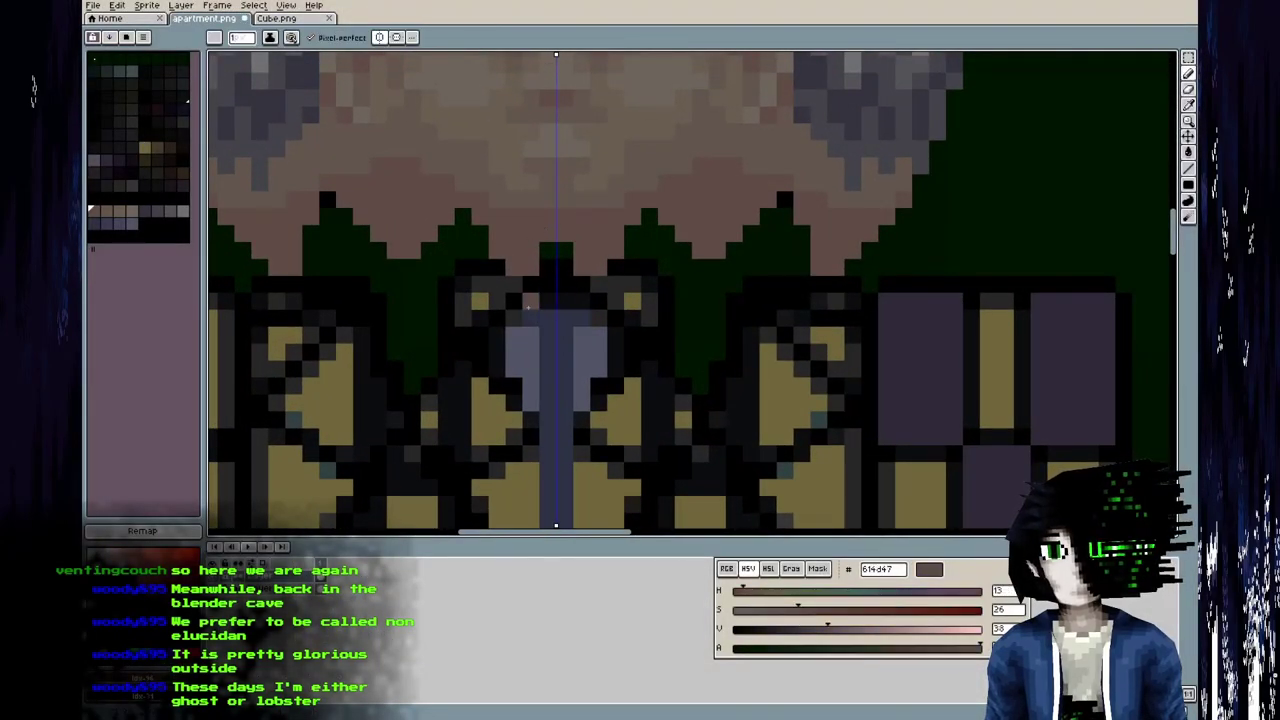
key("alt+Tab")
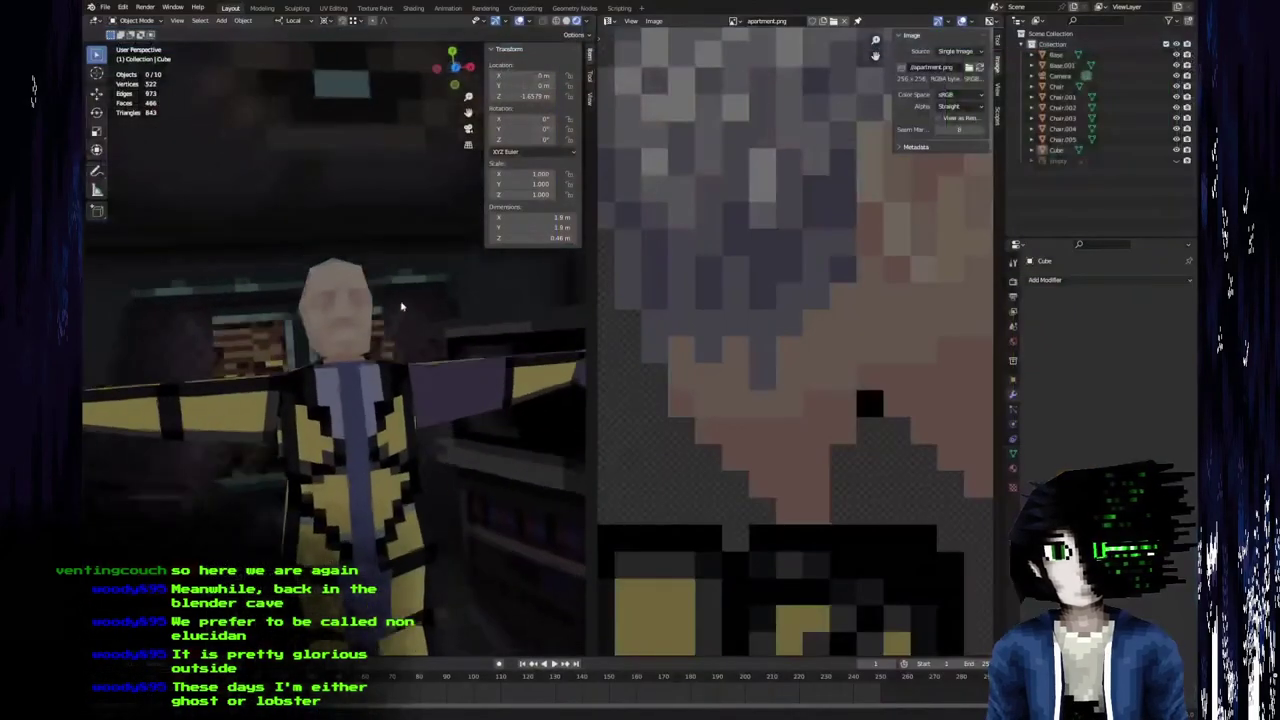
middle_click_drag(354, 318, 334, 397)
middle_click_drag(249, 366, 335, 332)
scroll(308, 351, "down", 5)
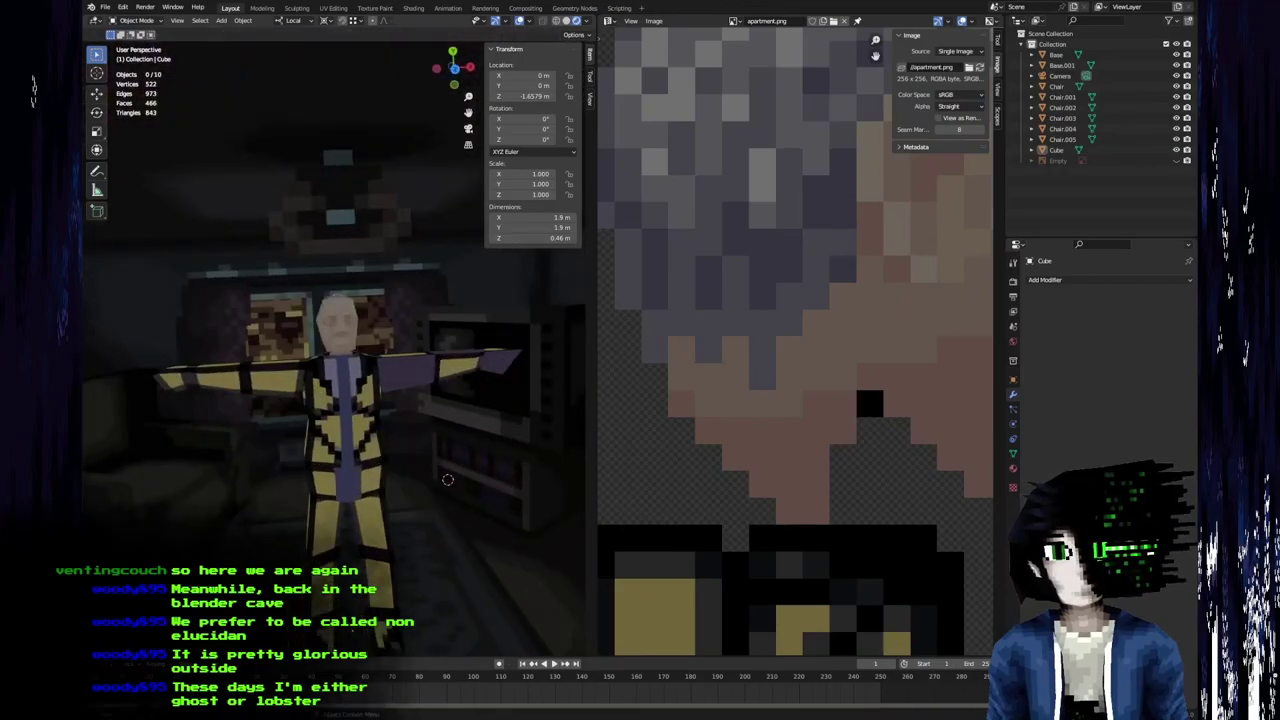
Shade the lower and outer parts of both light shirt panels with 414659 and save apartment.png.
key("alt+Tab")
middle_click_drag(606, 357, 621, 294)
left_click(628, 277, "alt")
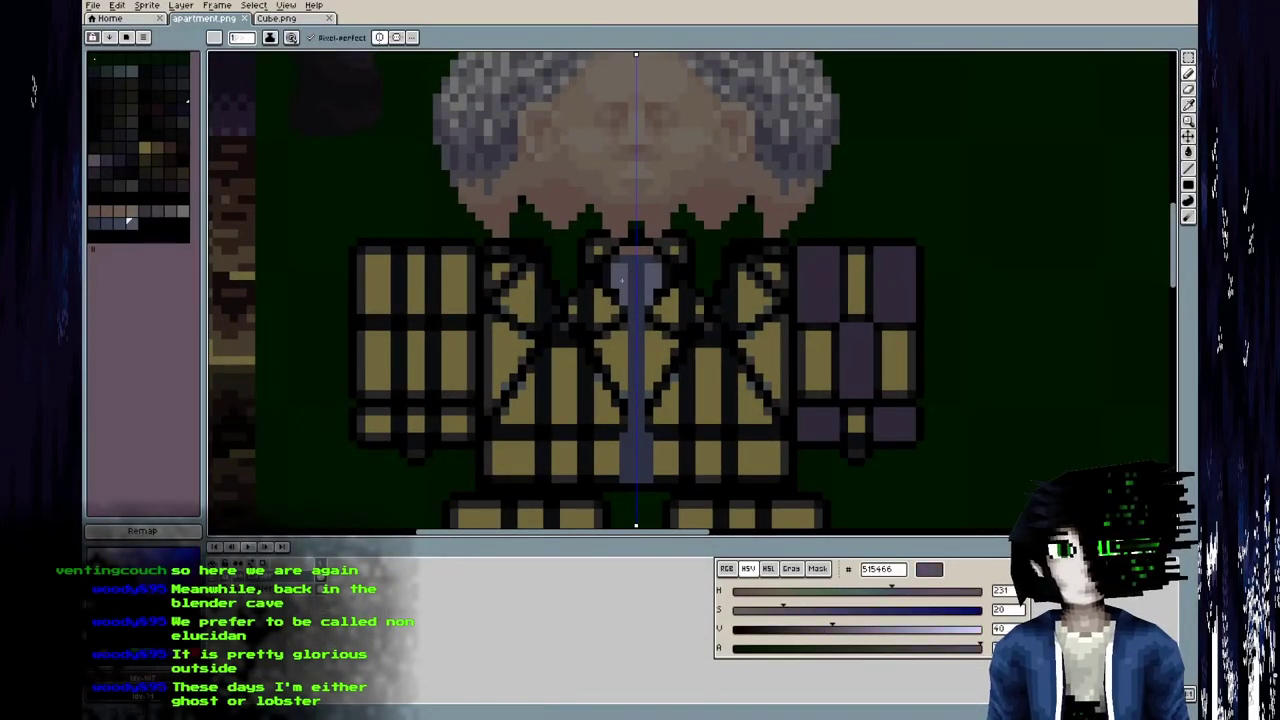
scroll(624, 272, "up", 3)
key("[")
left_click_drag(621, 361, 621, 338)
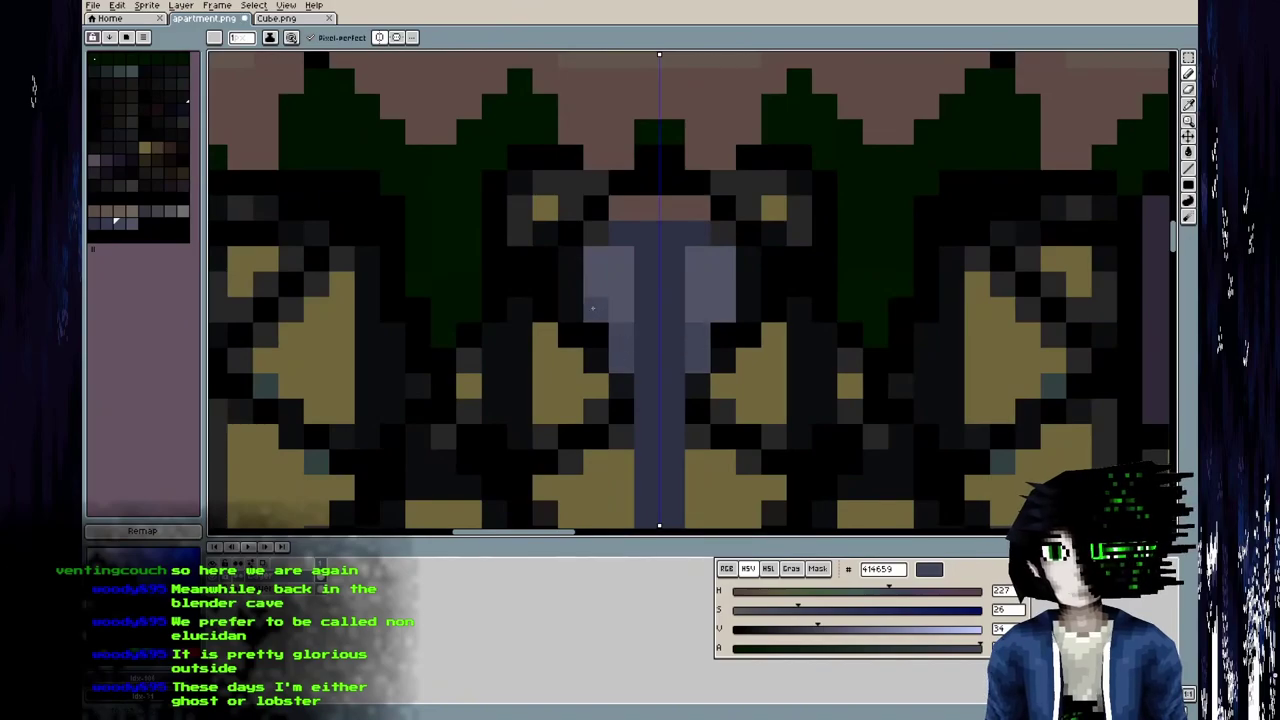
left_click(723, 287)
key("ctrl+s")
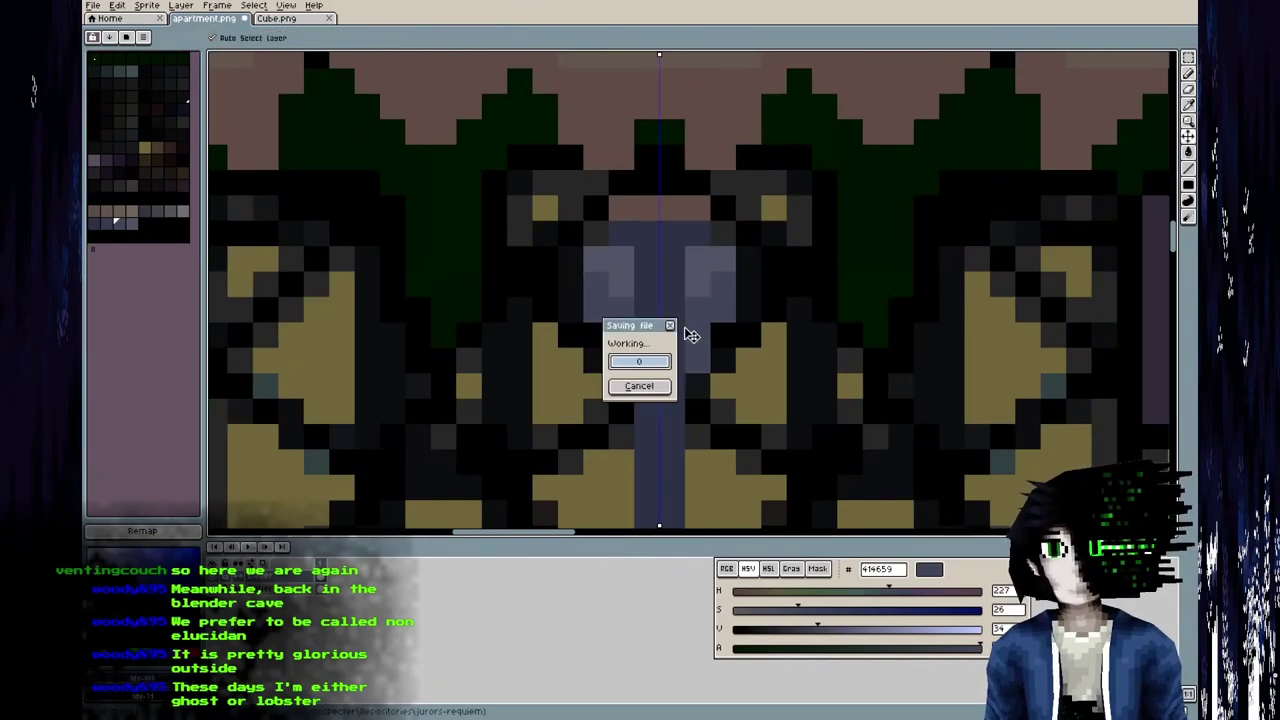
key("ctrl+z")
key("ctrl+z")
Examine the shirt and centre strip on the character in the Blender room from different angles and distances.
key("alt+Tab")
middle_click_drag(304, 335, 402, 315)
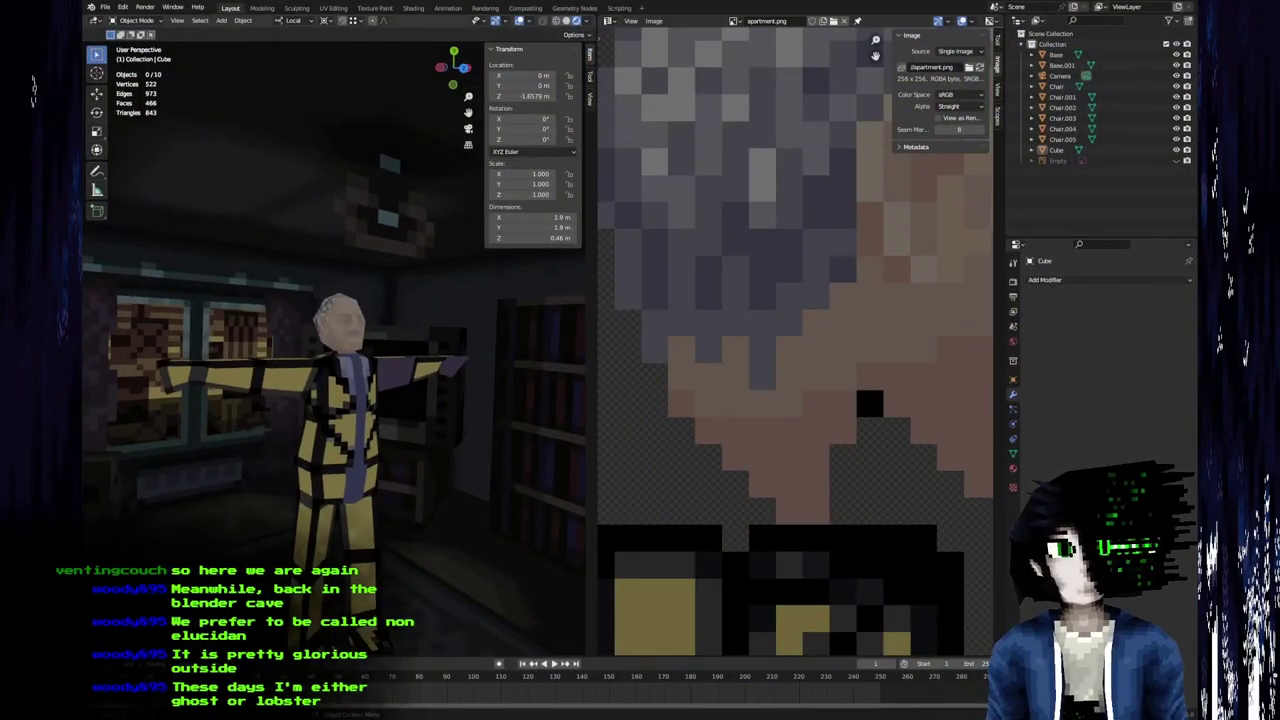
key("alt+Tab")
scroll(735, 290, "down", 4)
key("alt+Tab")
middle_click_drag(404, 308, 380, 330)
scroll(379, 307, "down", 4)
scroll(382, 304, "down", 3)
scroll(349, 287, "up", 4)
scroll(380, 325, "up", 3)
key("alt+Tab")
key("alt+Tab")
scroll(390, 328, "down", 2)
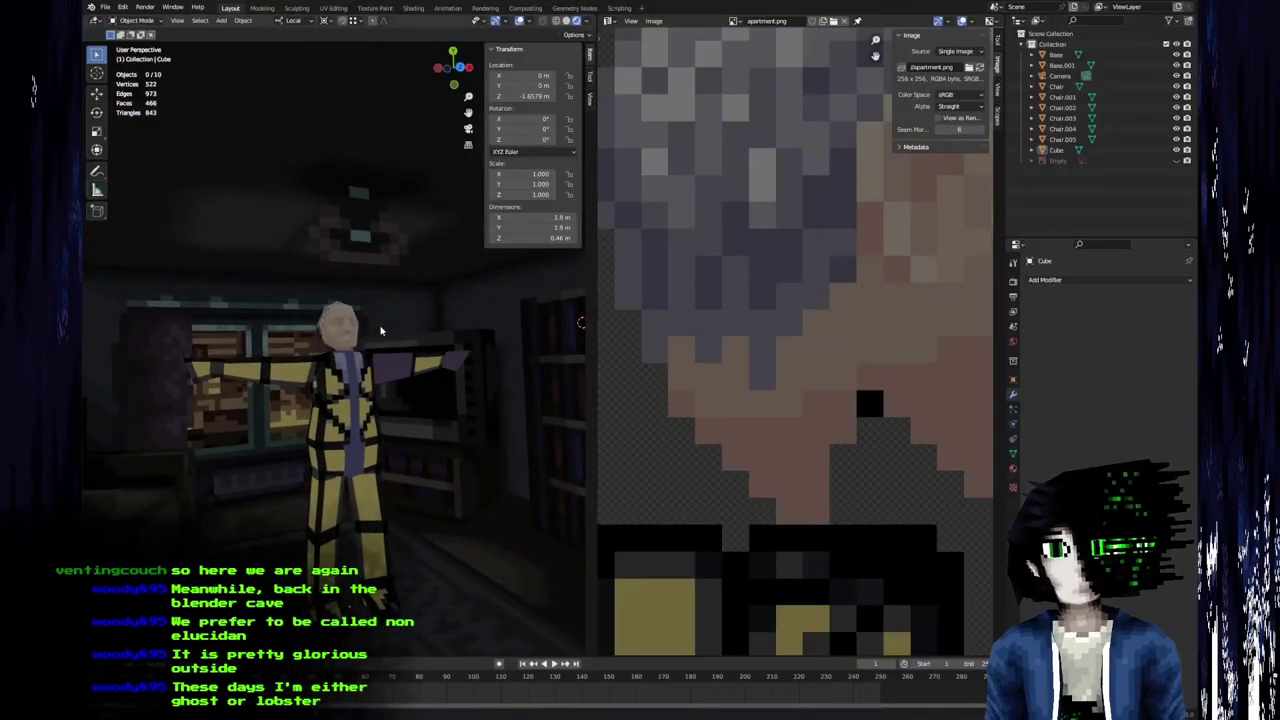
Return to apartment.png and lighten the middle of the centre strip's wide lower end with 383c54.
key("alt+Tab")
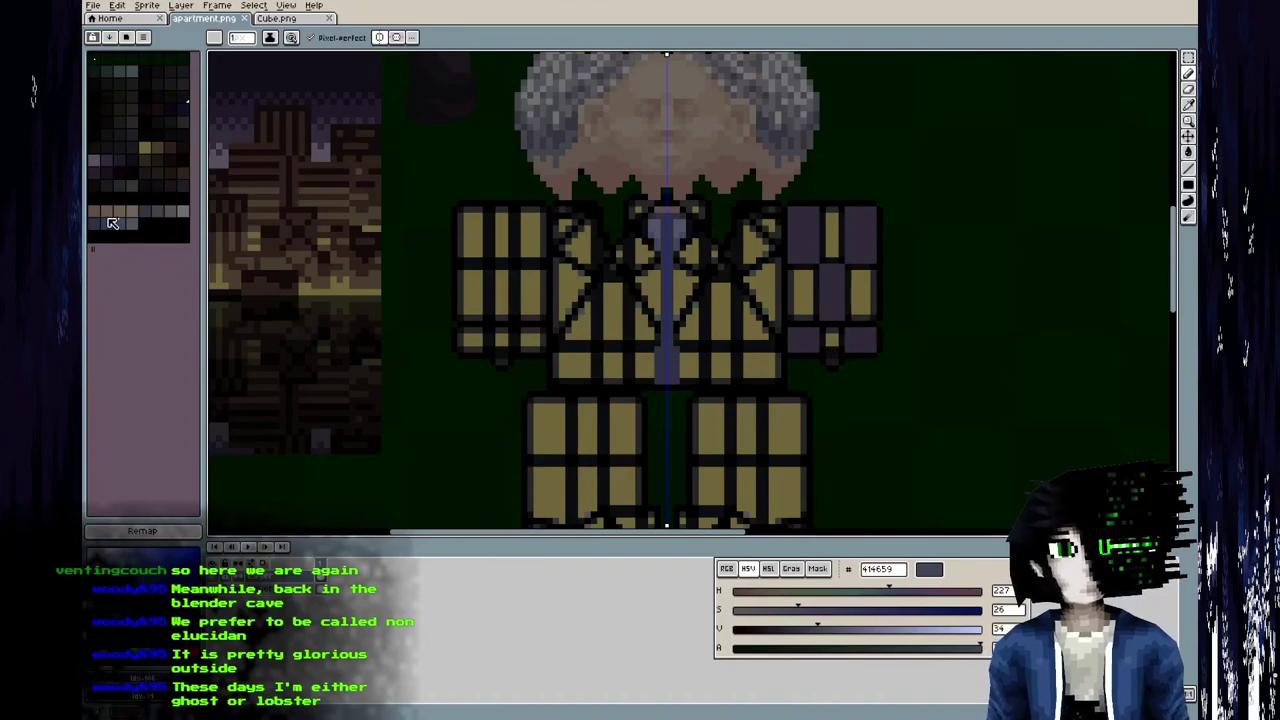
middle_click_drag(587, 245, 521, 255)
scroll(530, 265, "up", 1)
left_click(95, 224)
scroll(565, 413, "up", 2)
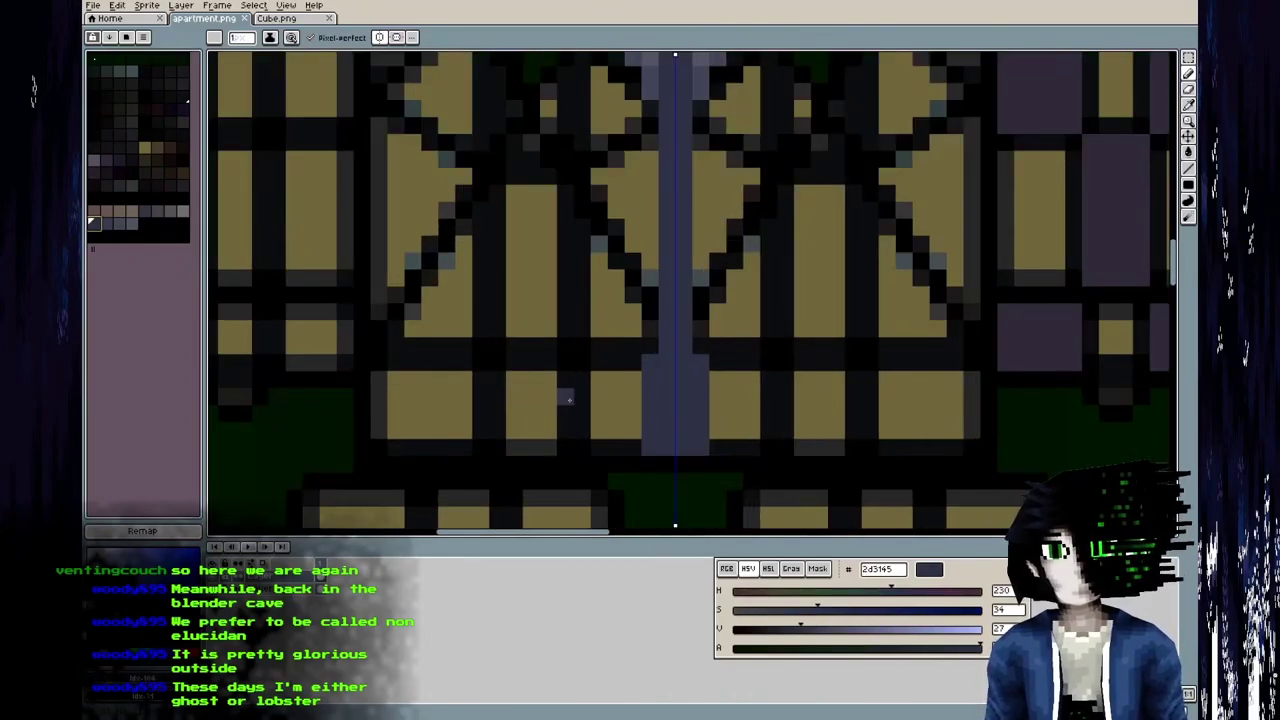
left_click(108, 225)
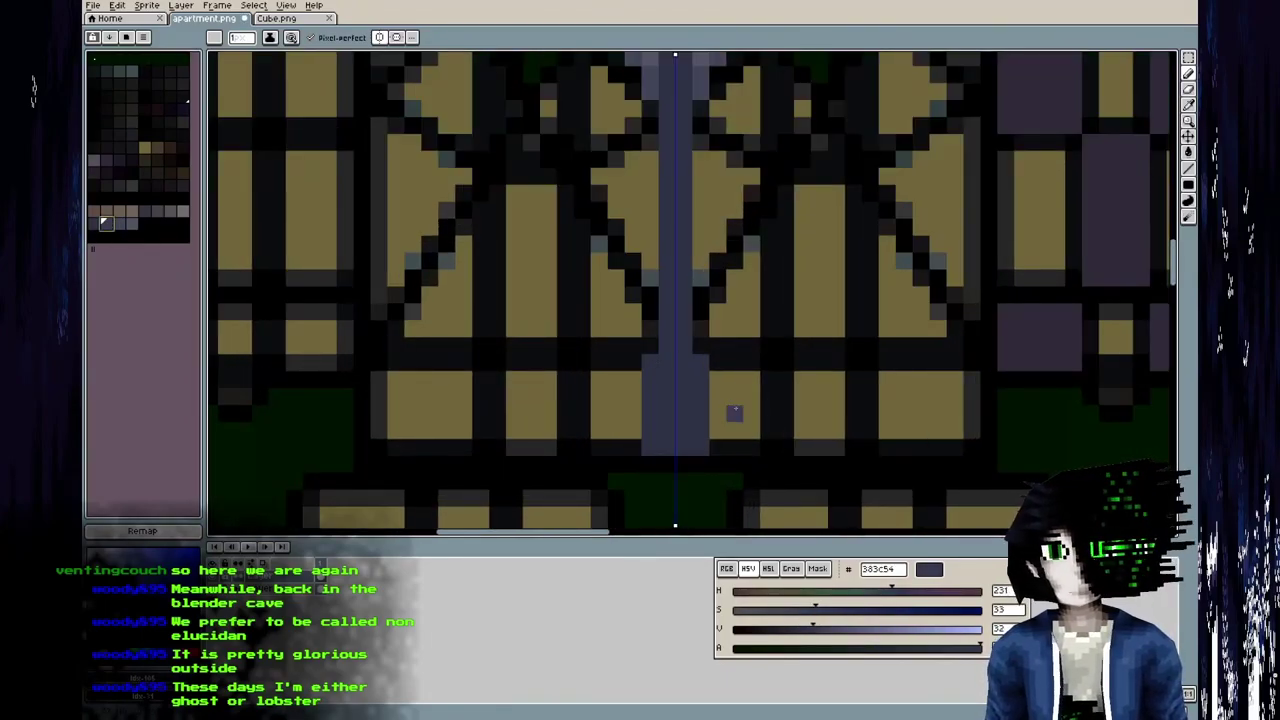
left_click_drag(665, 387, 663, 393)
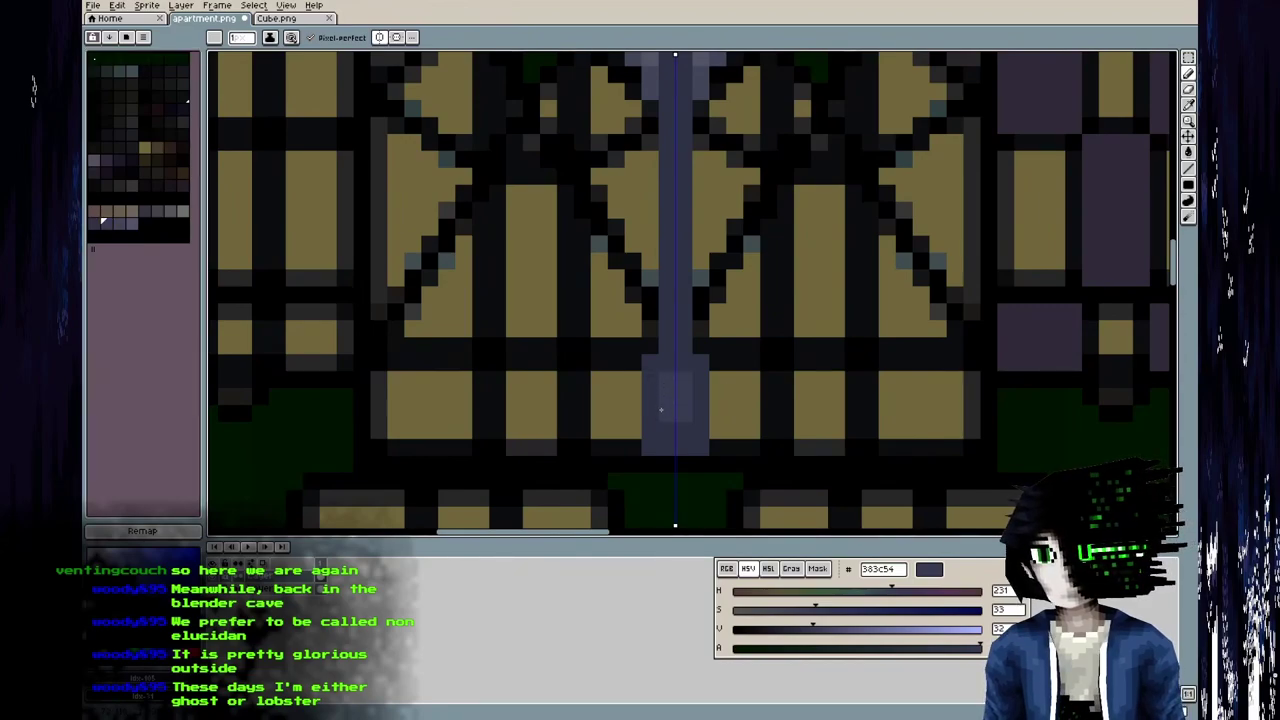
Shade the narrow part of the centre strip with 2d3145 above and 383c54 in its lower half, and save apartment.png.
middle_click_drag(669, 291, 655, 426)
left_click_drag(653, 258, 656, 310)
key("ctrl+z")
left_click_drag(652, 208, 652, 265)
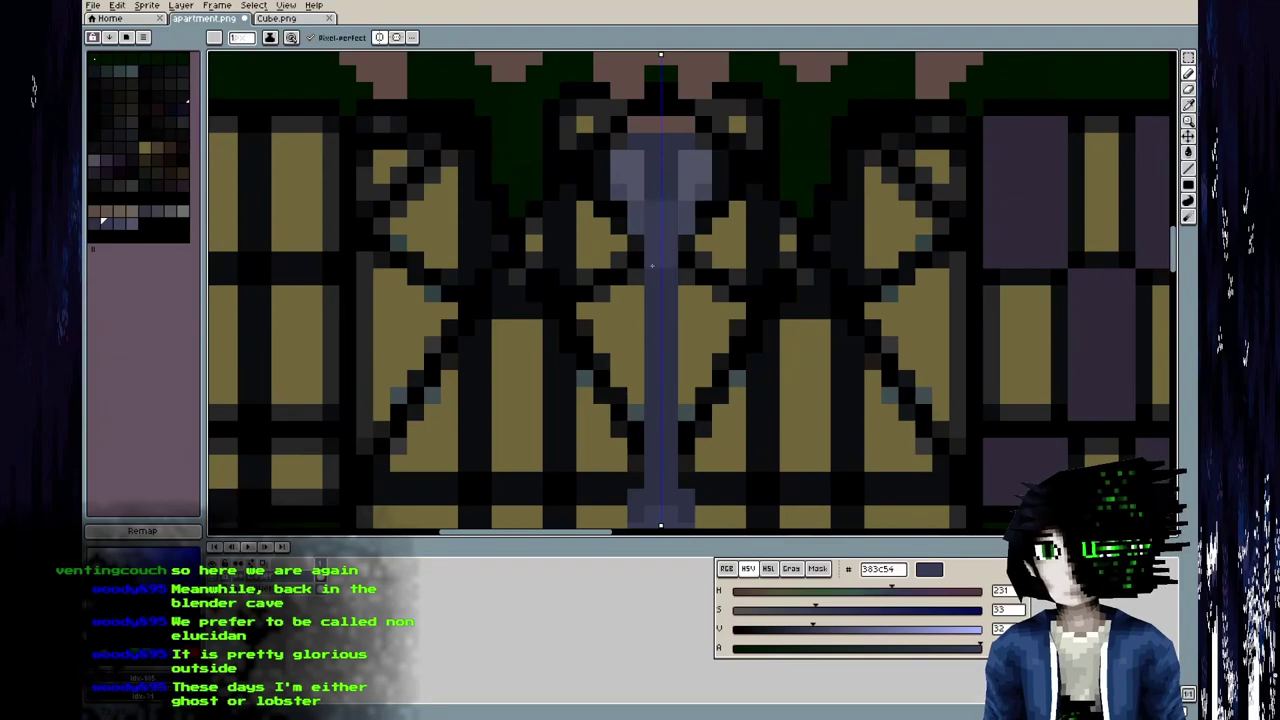
key("i")
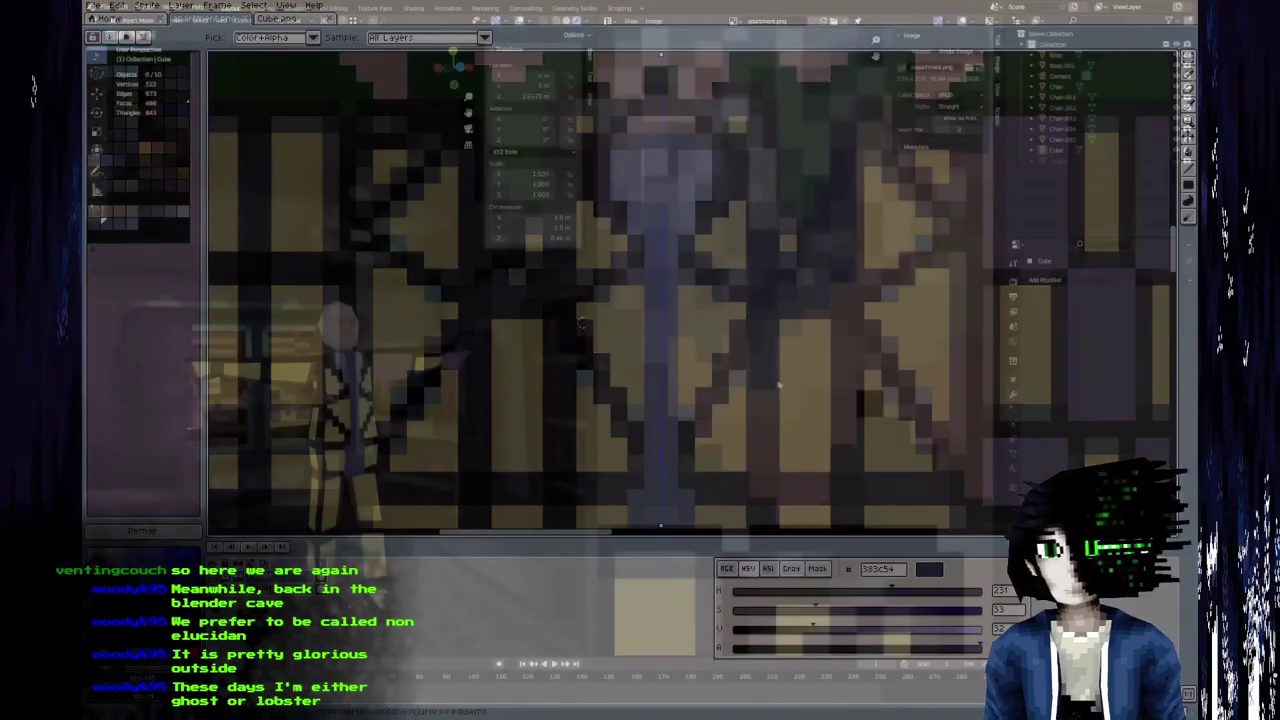
left_click(673, 279)
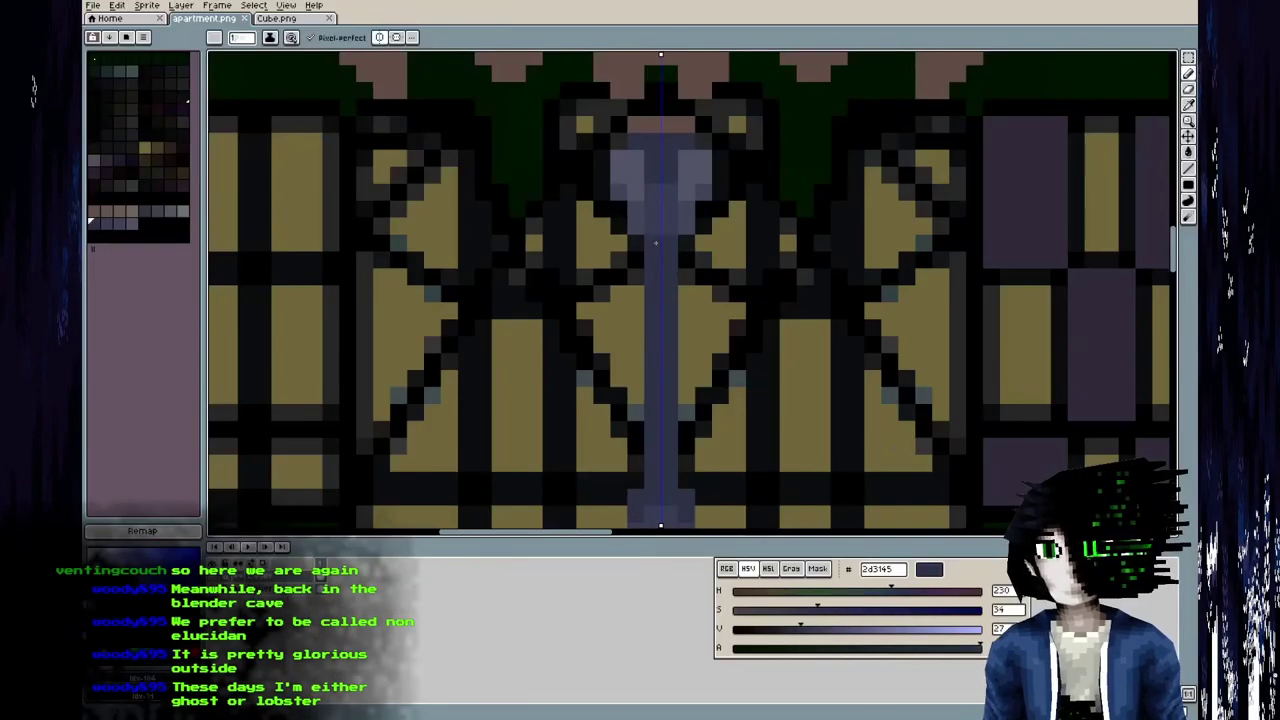
left_click(658, 172, "alt")
left_click(658, 252, "alt")
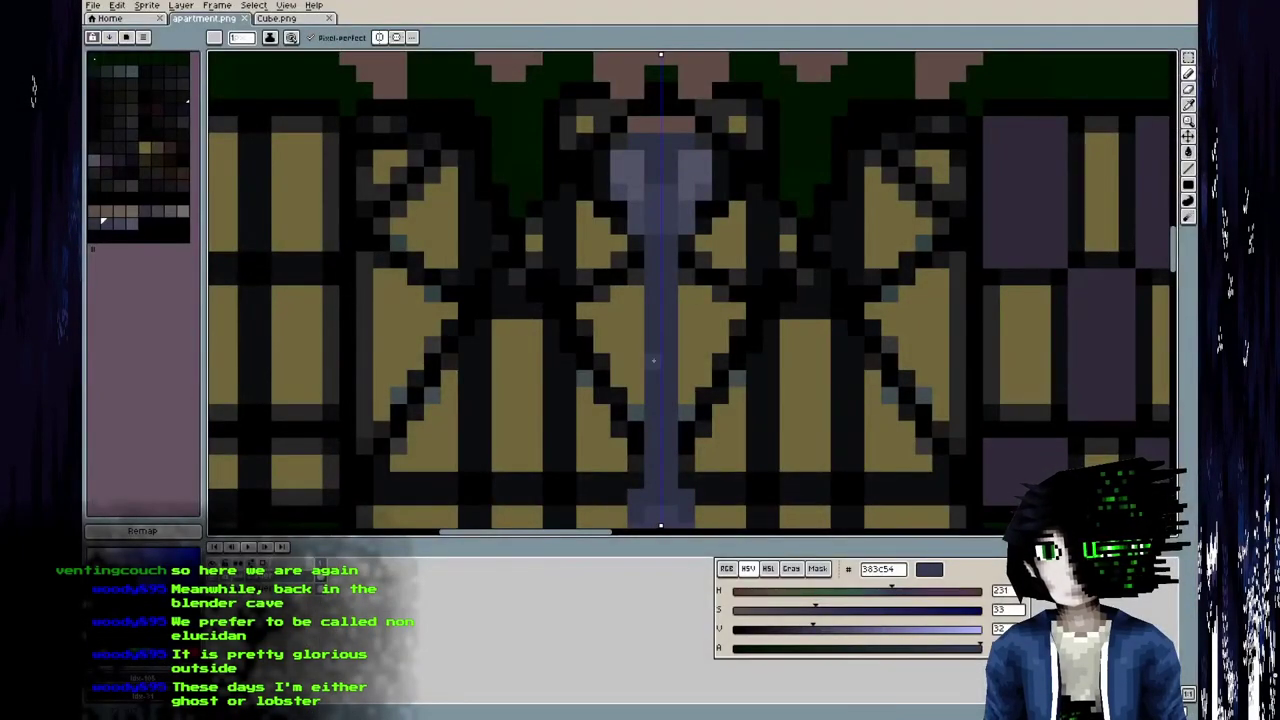
key("alt")
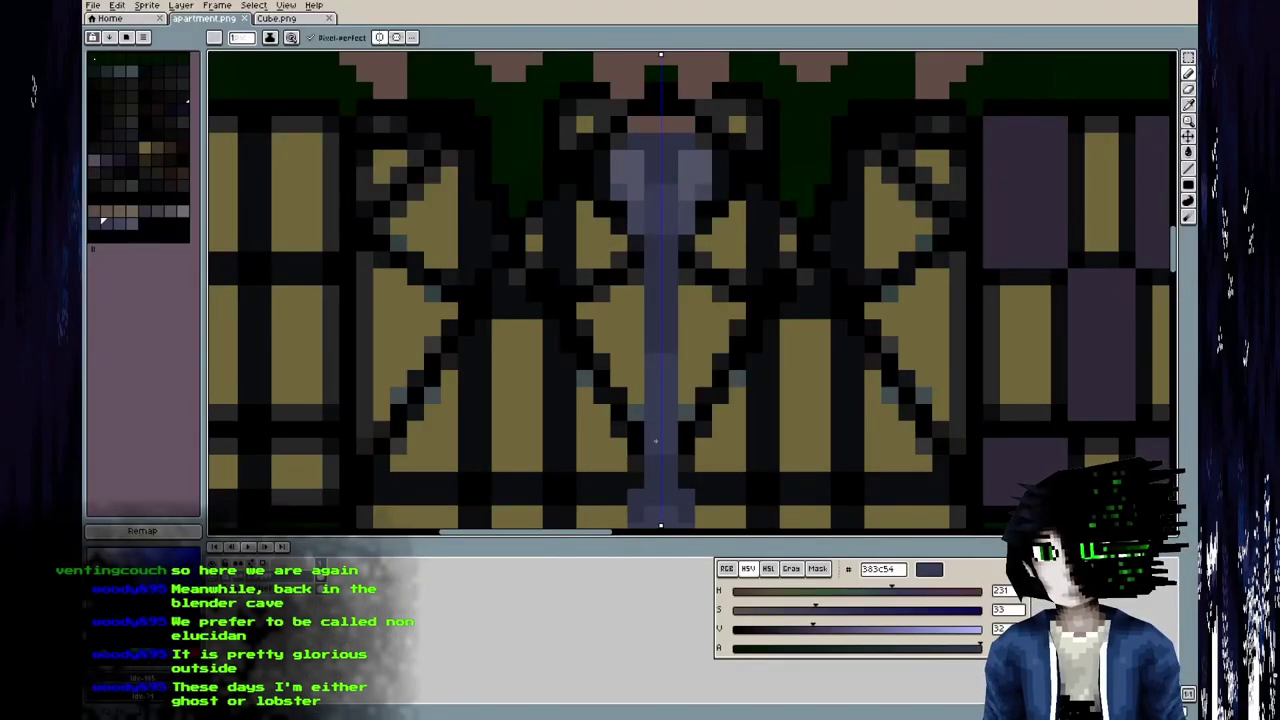
key("ctrl+s")
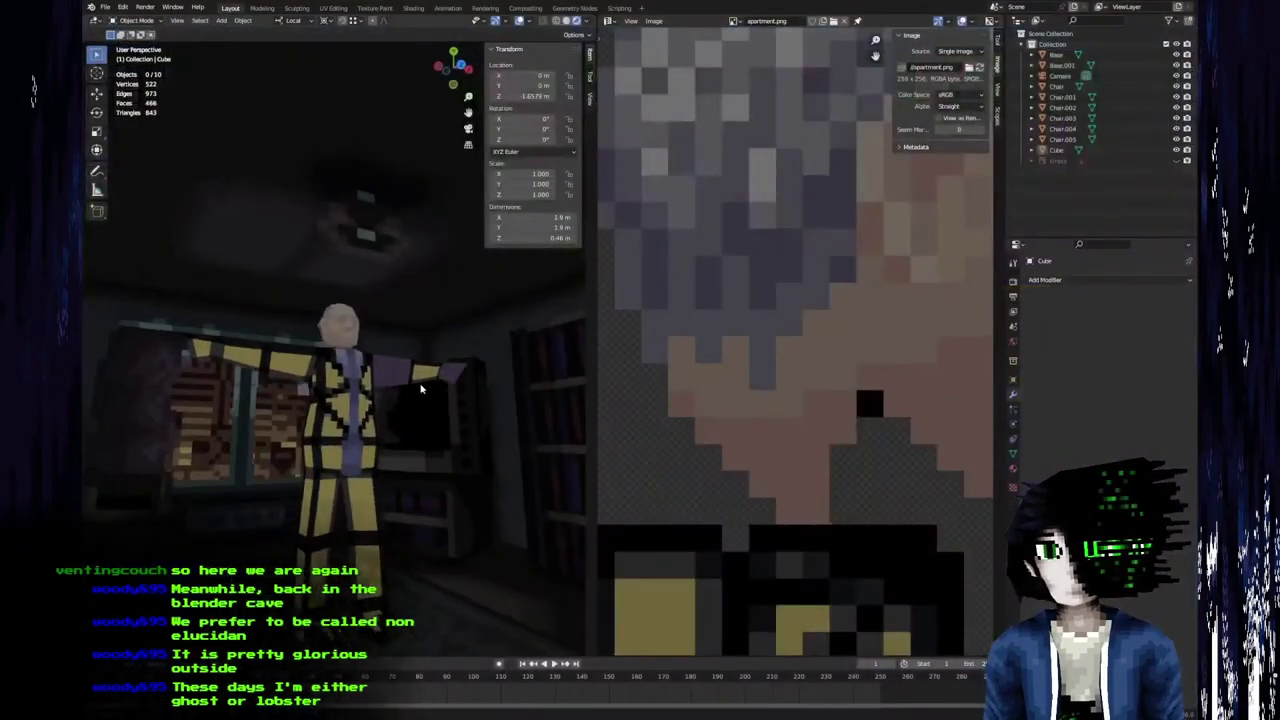
Switch to Blender and examine the reshaded centre strip on the character from several angles and distances.
scroll(274, 433, "down", 5)
middle_click_drag(274, 433, 297, 400)
middle_click_drag(230, 402, 350, 325)
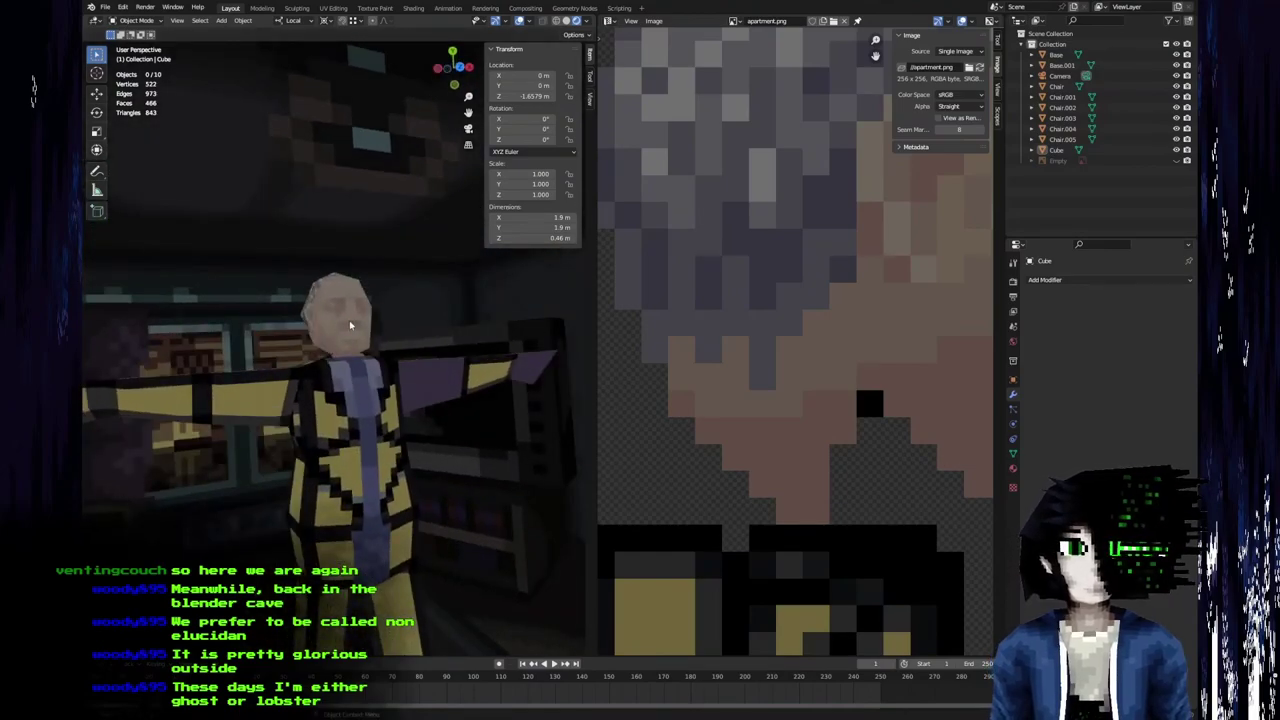
scroll(350, 325, "down", 5)
middle_click_drag(350, 325, 418, 387)
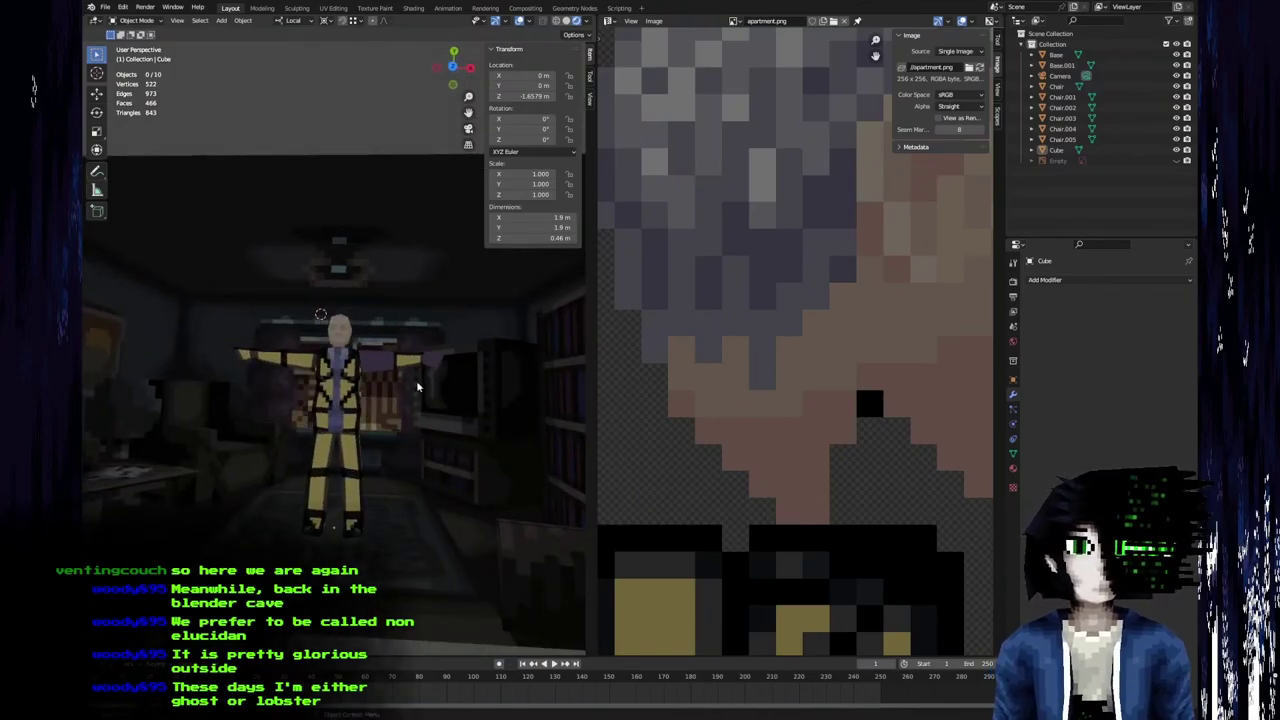
middle_click_drag(268, 354, 350, 368)
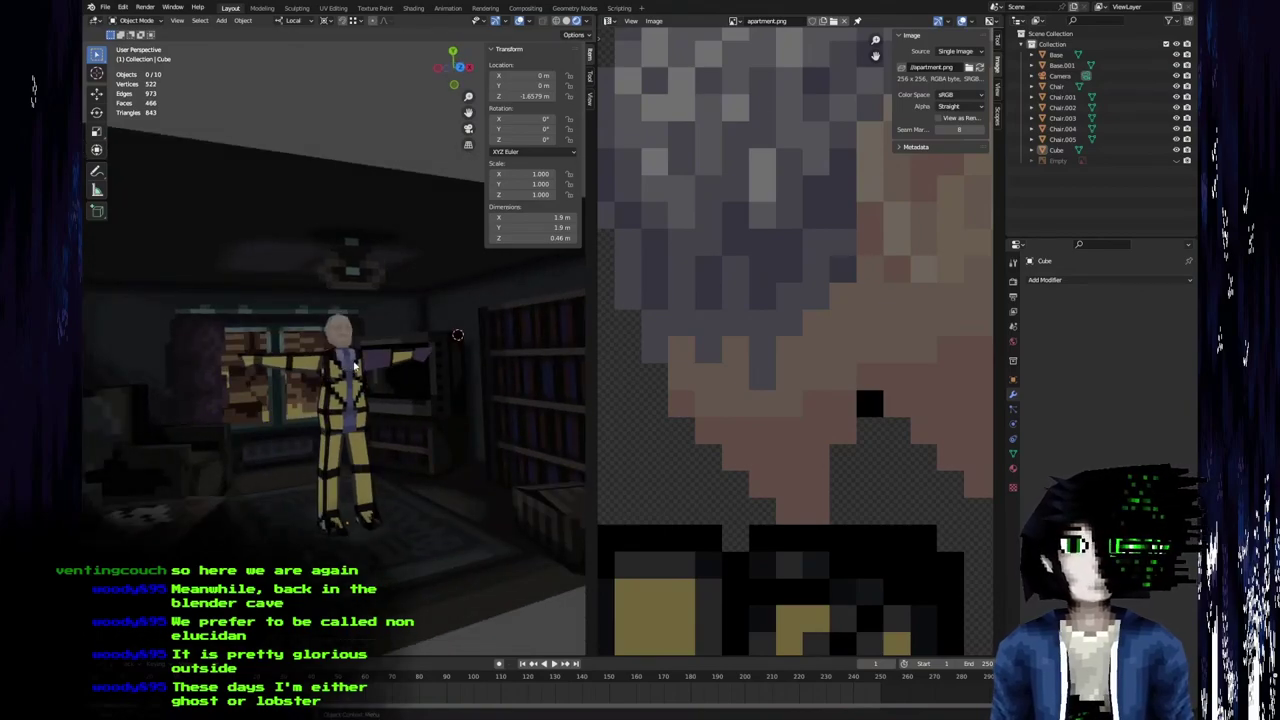
middle_click_drag(292, 342, 316, 281)
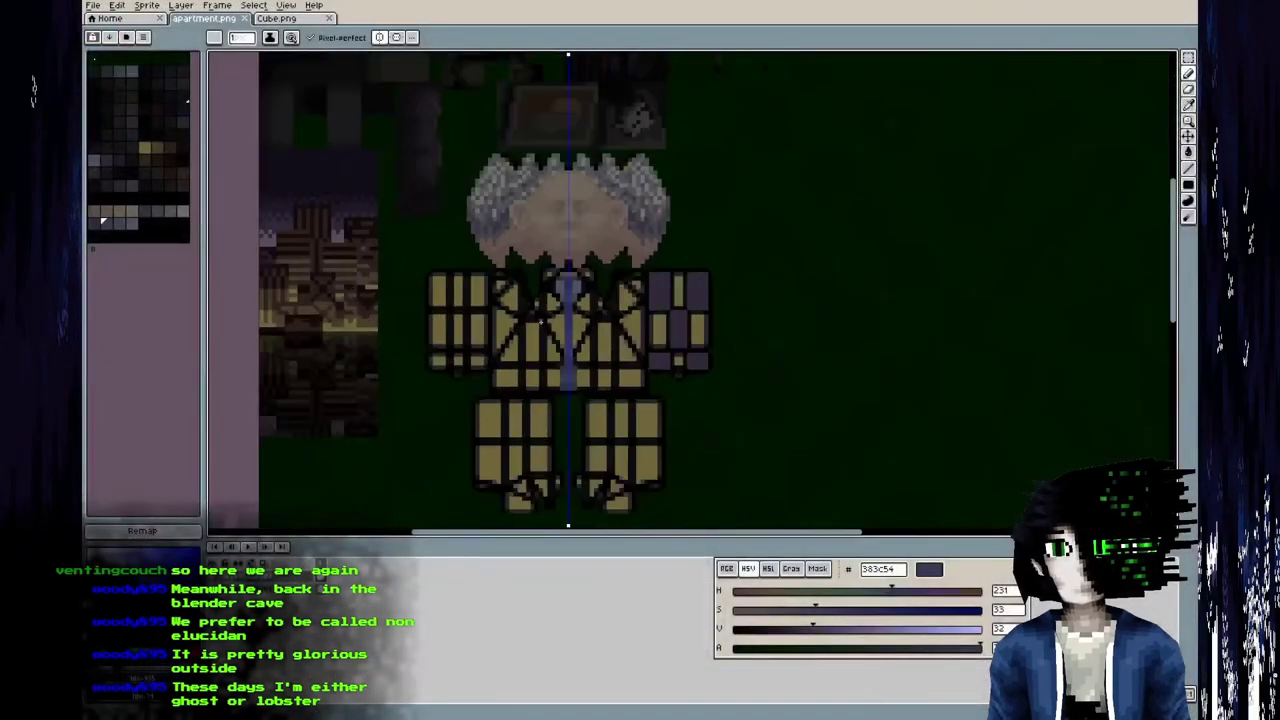
Return to apartment.png and mix a muted brown 4d443f in the empty palette slot after the blues.
scroll(596, 300, "up", 2)
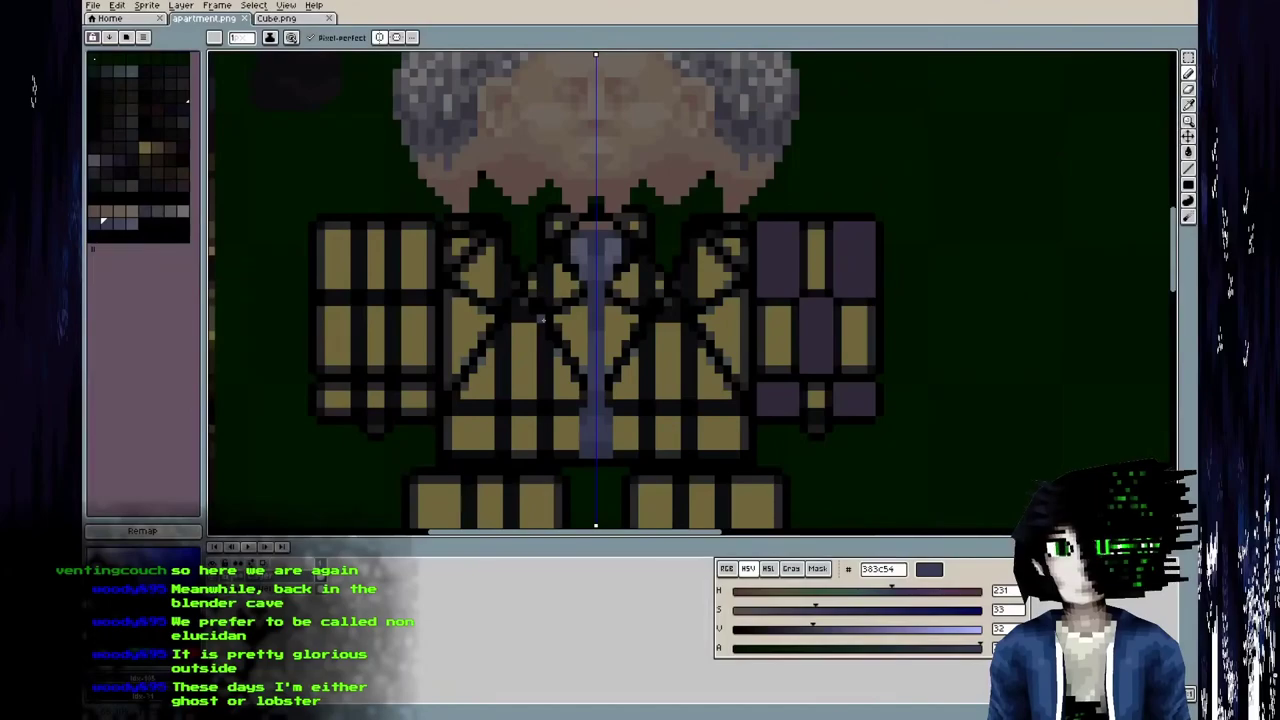
left_click(142, 221)
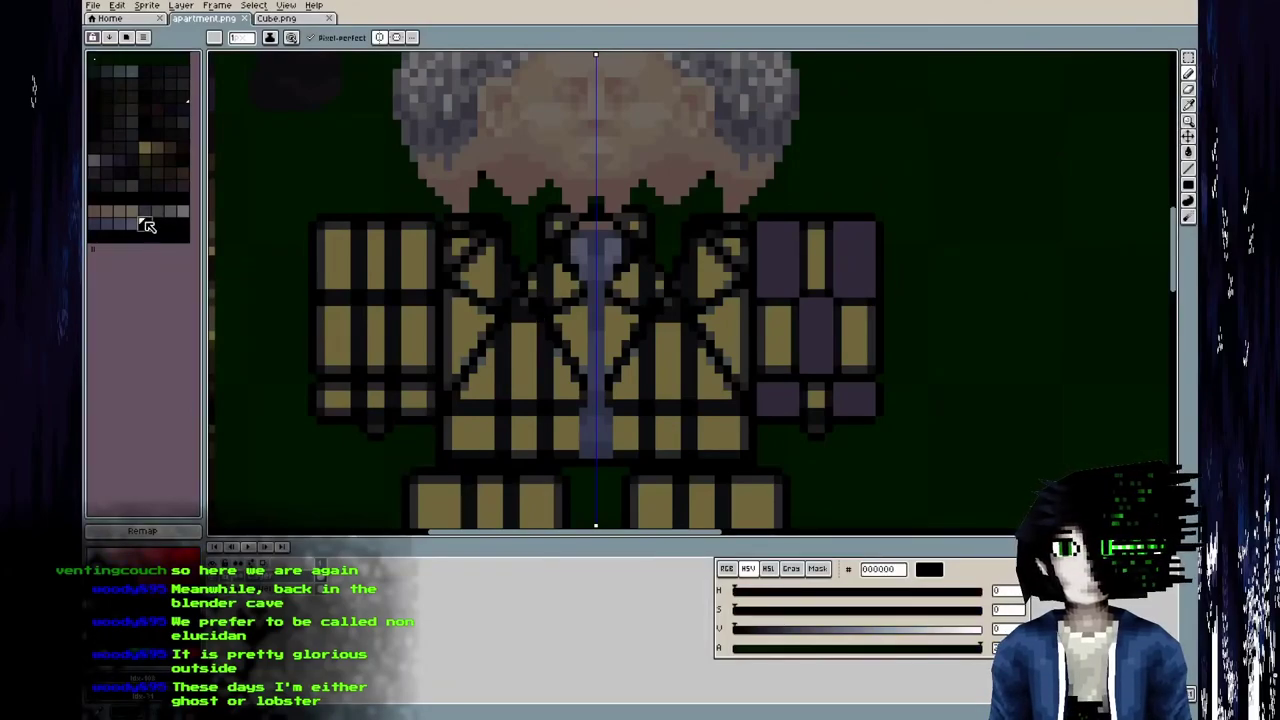
left_click_drag(828, 636, 815, 632)
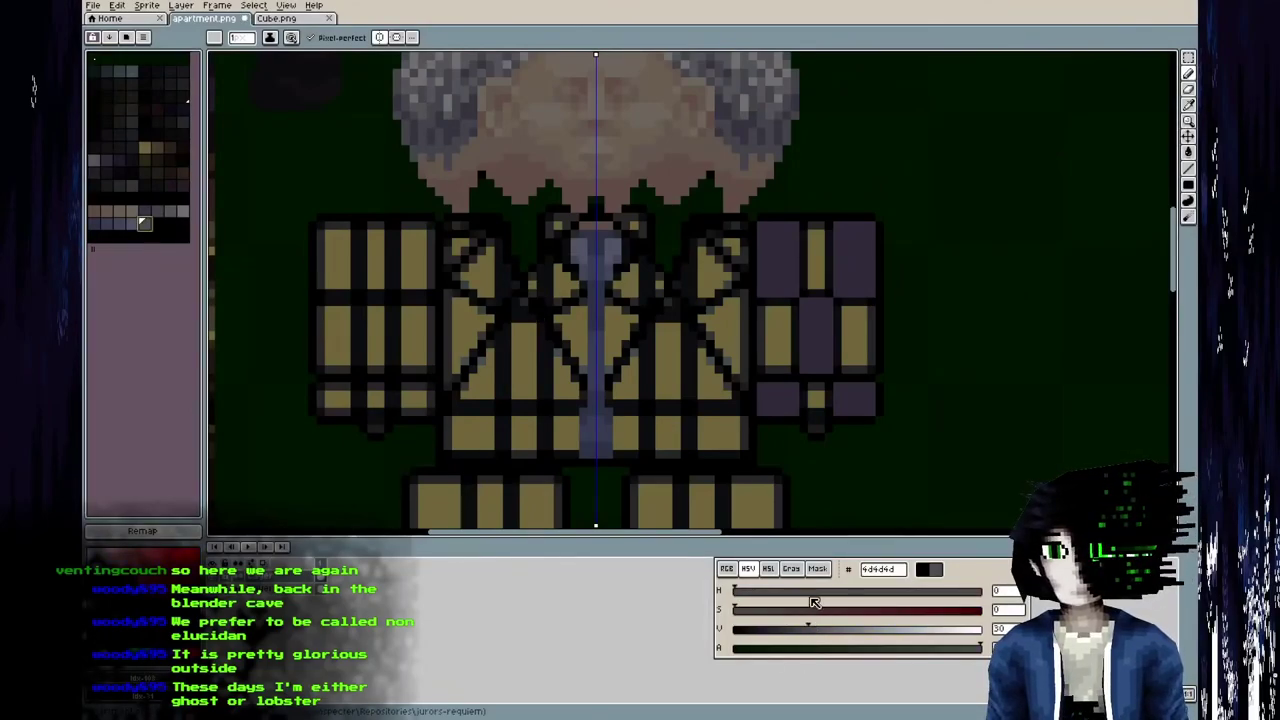
mouse_move(776, 591)
left_mouse_down()
mouse_move(759, 592)
mouse_move(779, 610)
left_mouse_up()
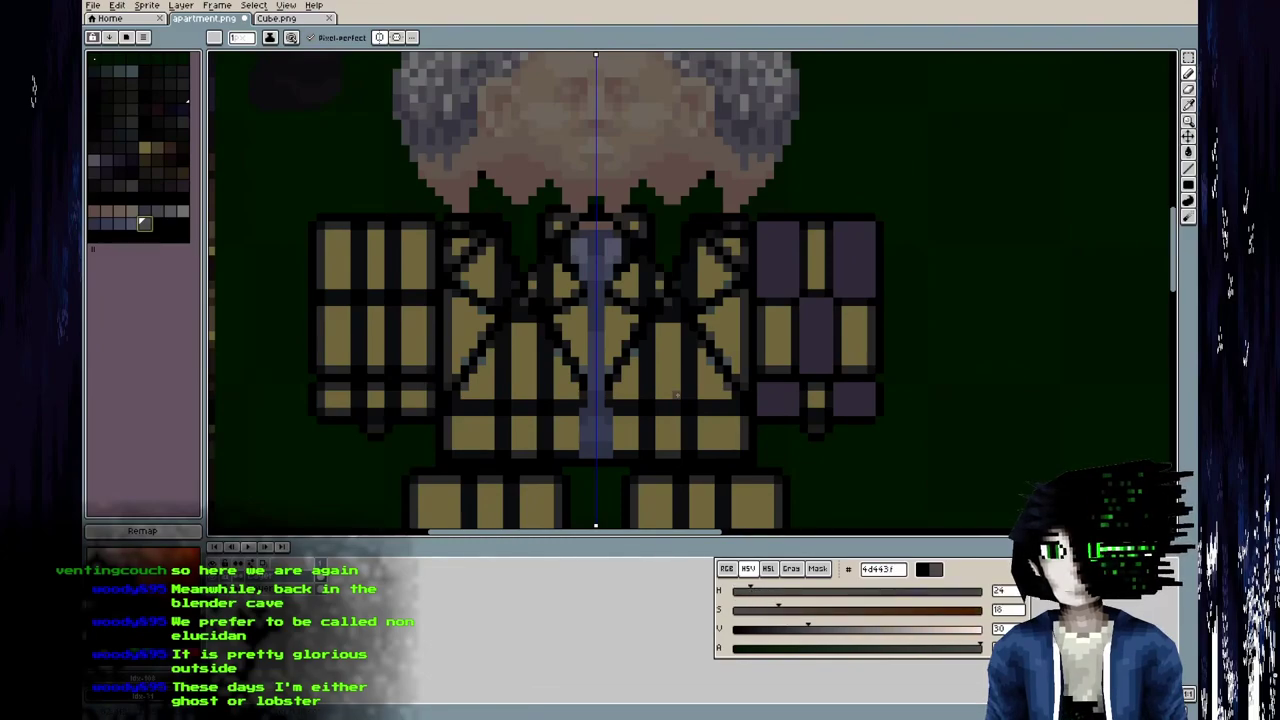
Copy the brown into the next three palette slots, darken one copy to 3b3430, and pick the last slot for drawing.
left_click(148, 226)
key("ctrl+c")
left_click(157, 225)
key("ctrl+v")
left_click(170, 226)
key("ctrl+v")
left_click(183, 225)
key("ctrl+v")
mouse_move(808, 629)
left_mouse_down()
mouse_move(773, 629)
mouse_move(797, 630)
left_mouse_up()
key("ctrl+z")
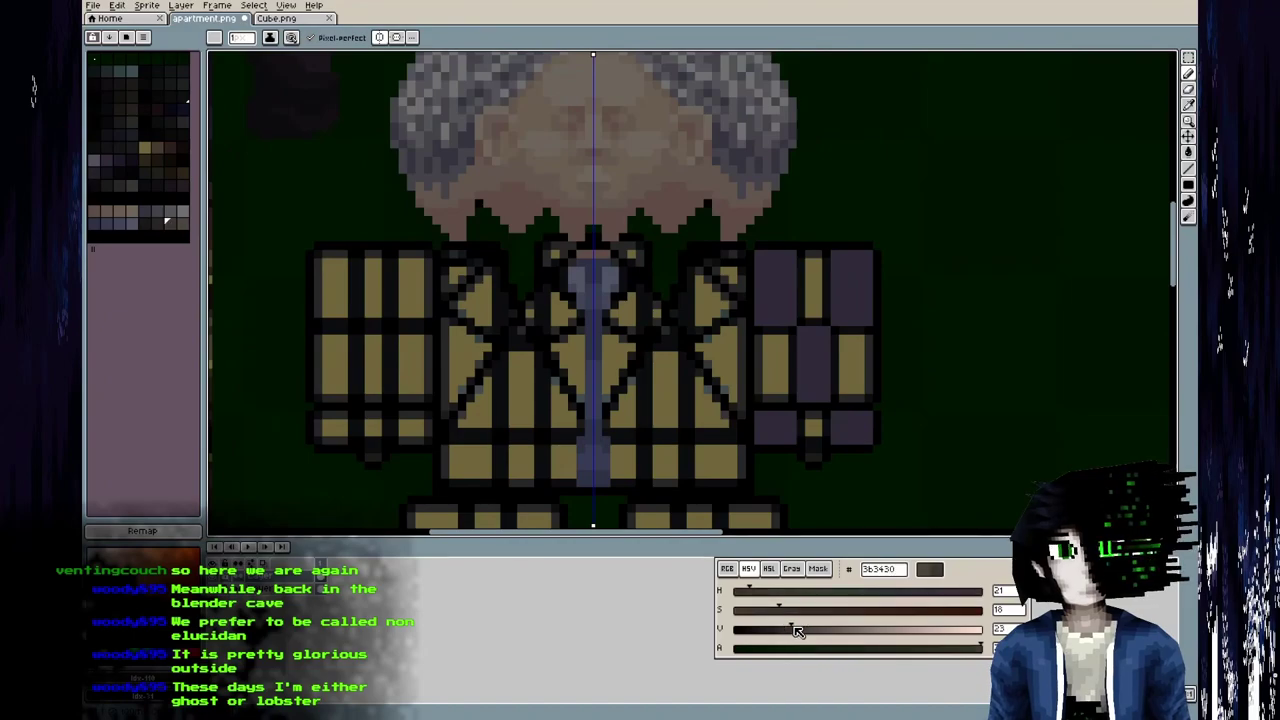
middle_click_drag(489, 267, 487, 252)
left_click(183, 226)
Switch to Blender and put the character mesh in Edit Mode with the torso's UV layout over the texture in view.
middle_click_drag(590, 347, 554, 418)
scroll(517, 358, "up", 2)
key("alt+Tab")
middle_click_drag(426, 403, 292, 392)
scroll(292, 392, "up", 4)
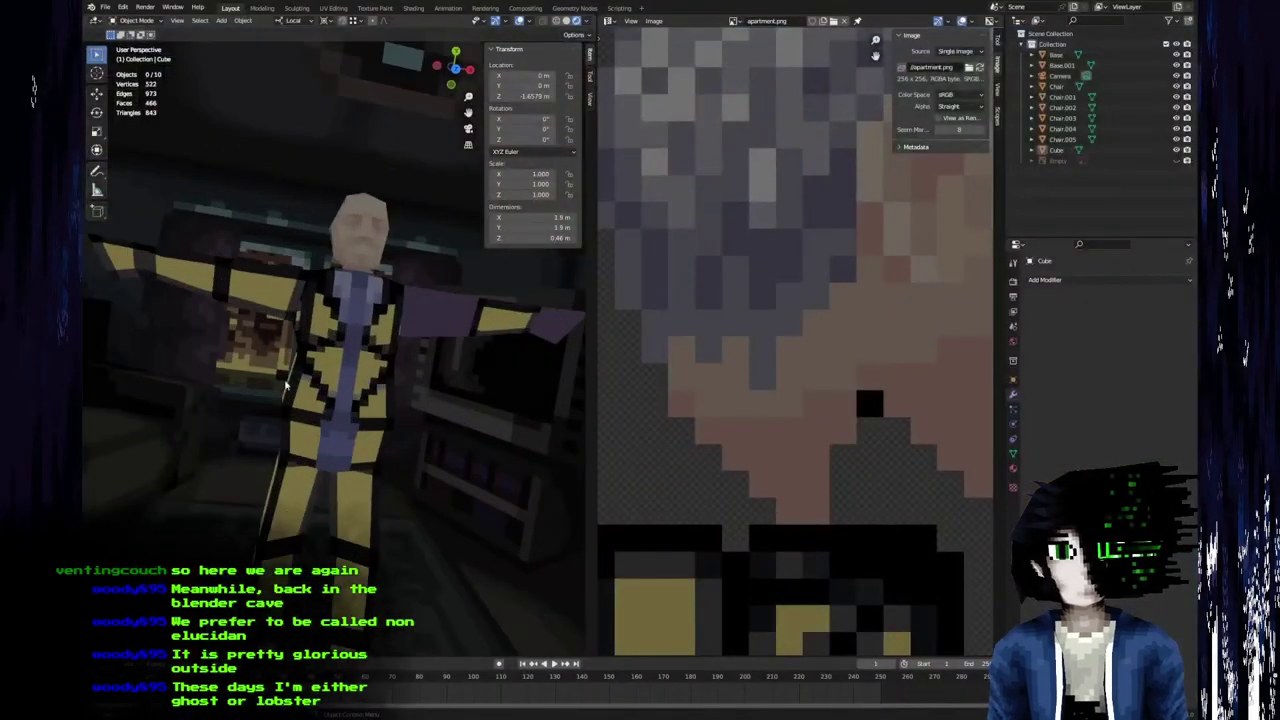
left_click(293, 393)
key("Tab")
scroll(789, 371, "down", 3)
scroll(815, 260, "up", 3)
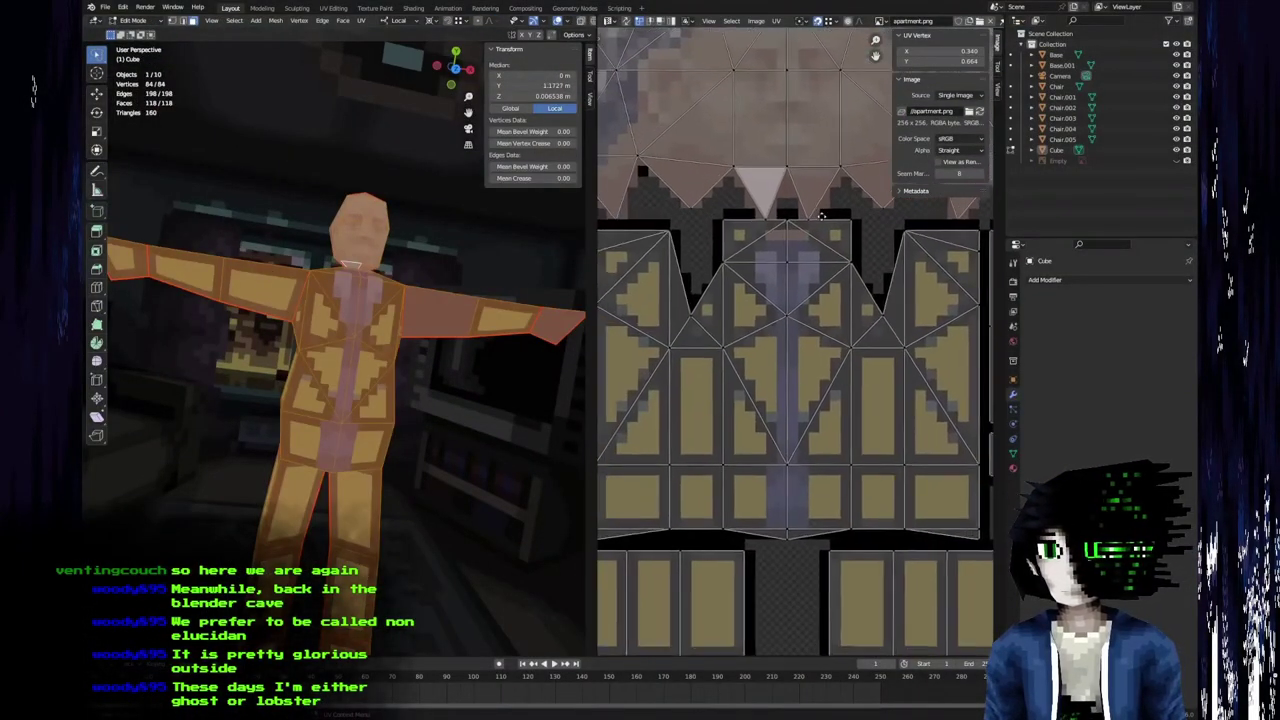
middle_click_drag(820, 214, 833, 234)
Paint the collar and shoulder edges of the jacket with 4d443f in apartment.png, following the UV outline shown in Blender.
key("alt+Tab")
mouse_move(510, 231)
left_mouse_down()
mouse_move(581, 229)
mouse_move(535, 267)
mouse_move(555, 250)
mouse_move(571, 259)
mouse_move(586, 334)
mouse_move(552, 318)
mouse_move(569, 304)
left_mouse_up()
key("alt")
key("alt+Tab")
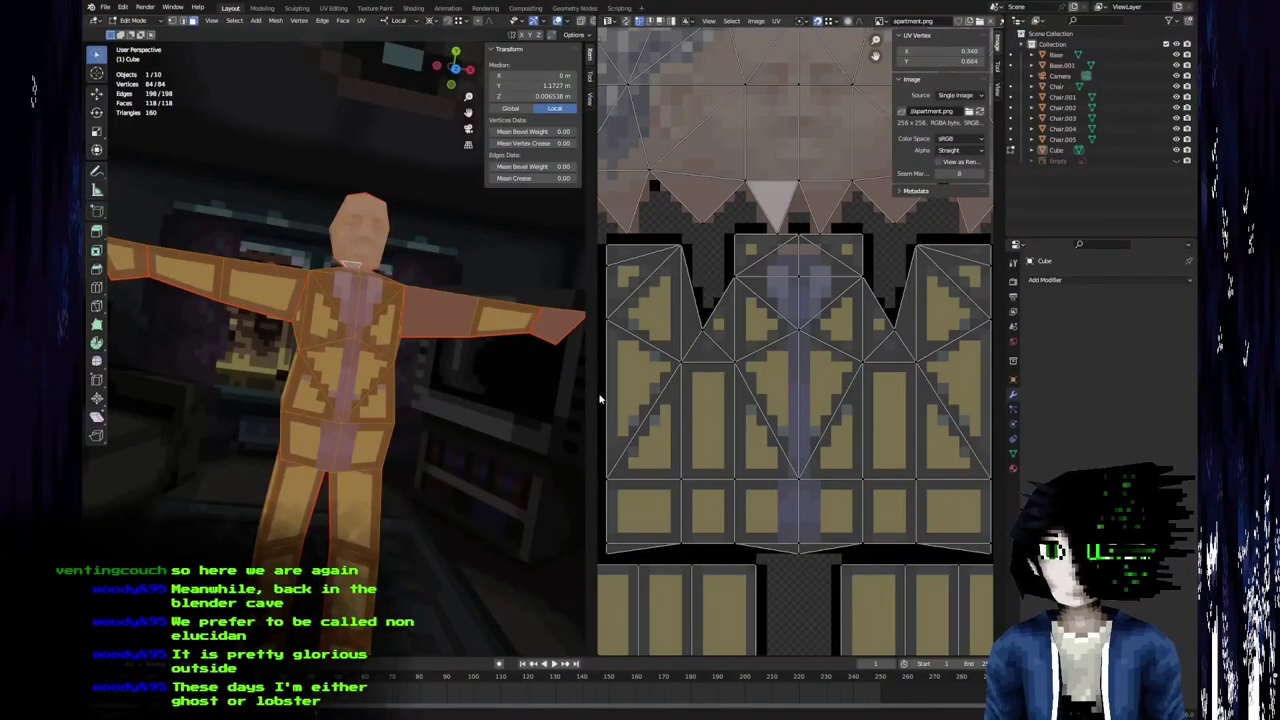
key("alt+Tab")
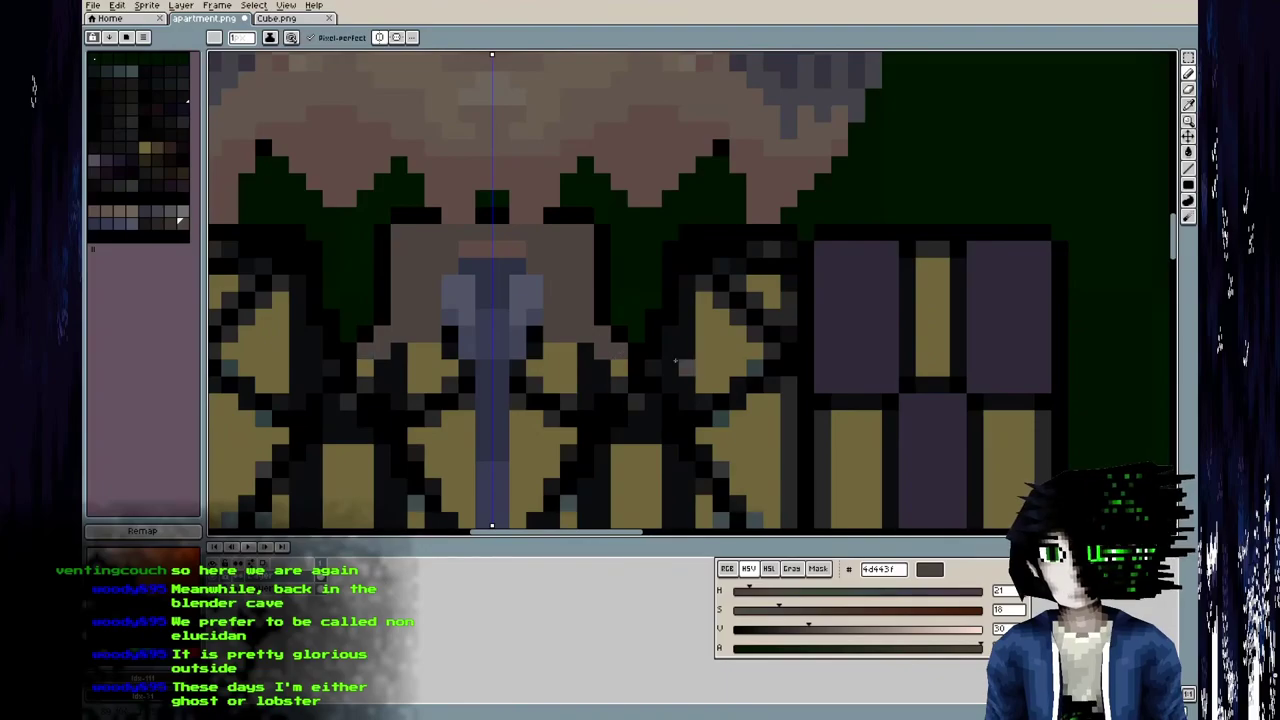
key("alt+Tab")
scroll(657, 286, "up", 4)
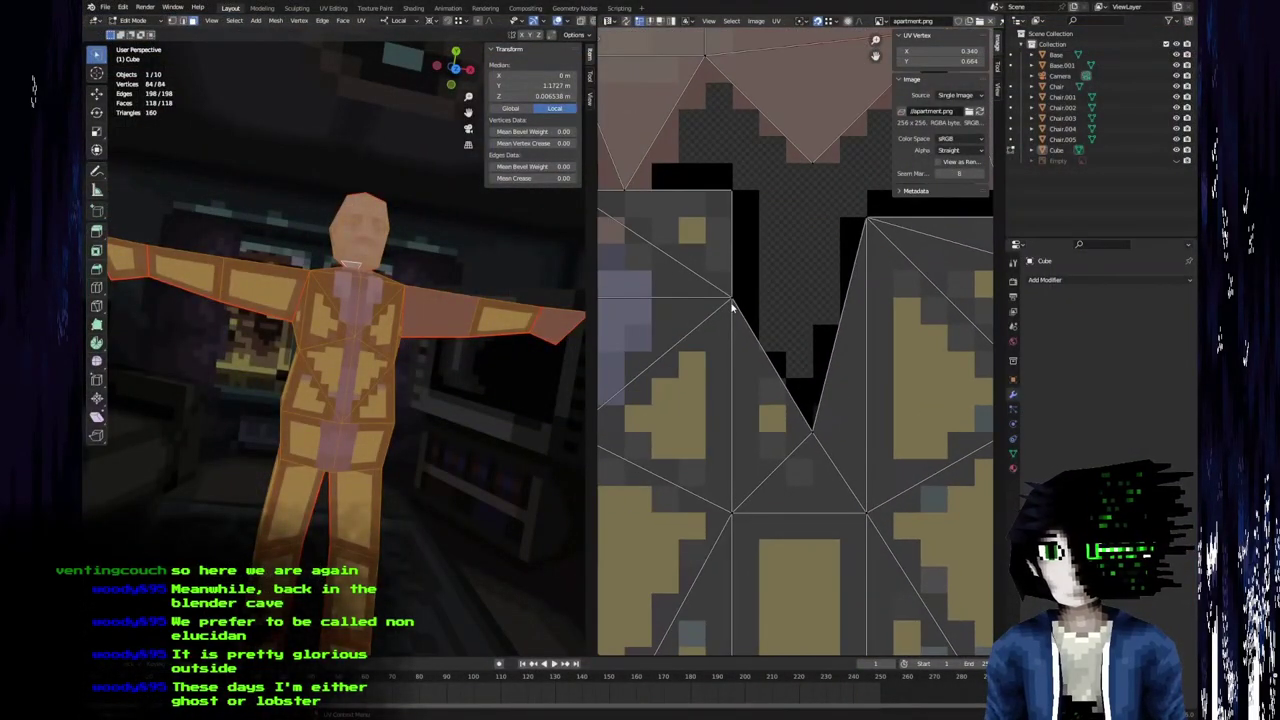
key("alt+Tab")
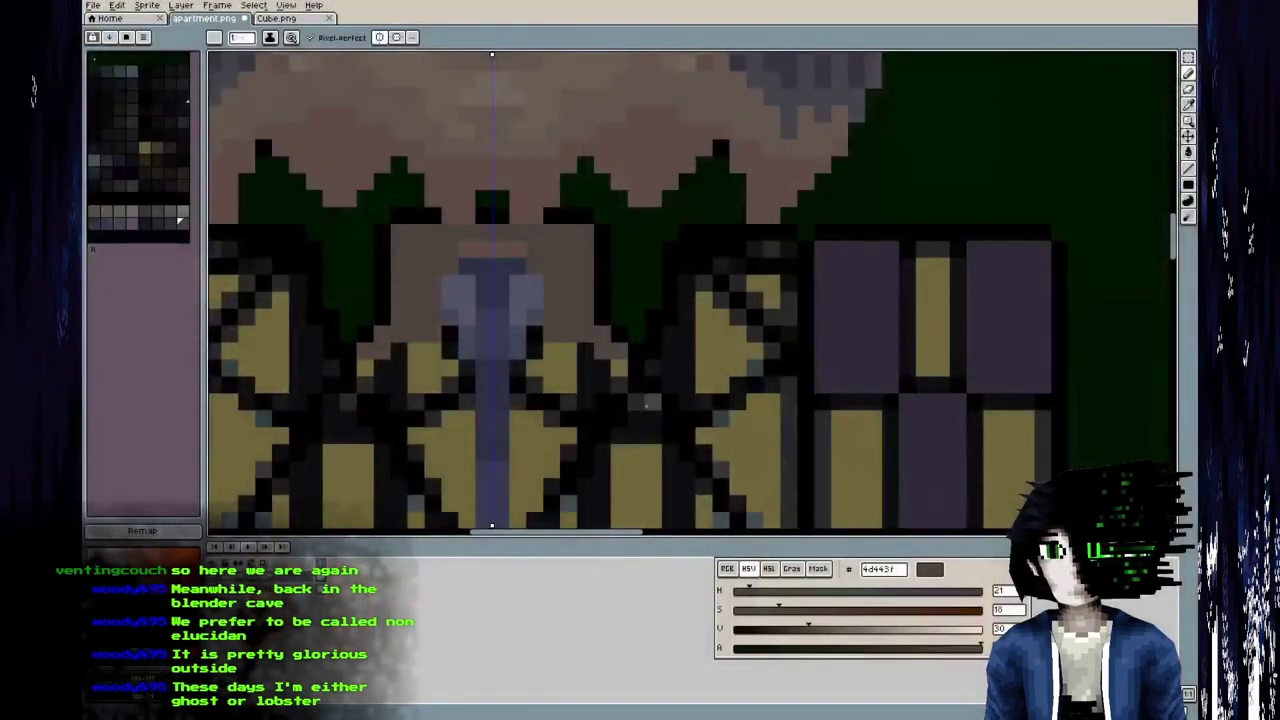
mouse_move(577, 350)
left_mouse_down()
mouse_move(605, 385)
mouse_move(645, 385)
mouse_move(693, 290)
mouse_move(781, 255)
left_mouse_up()
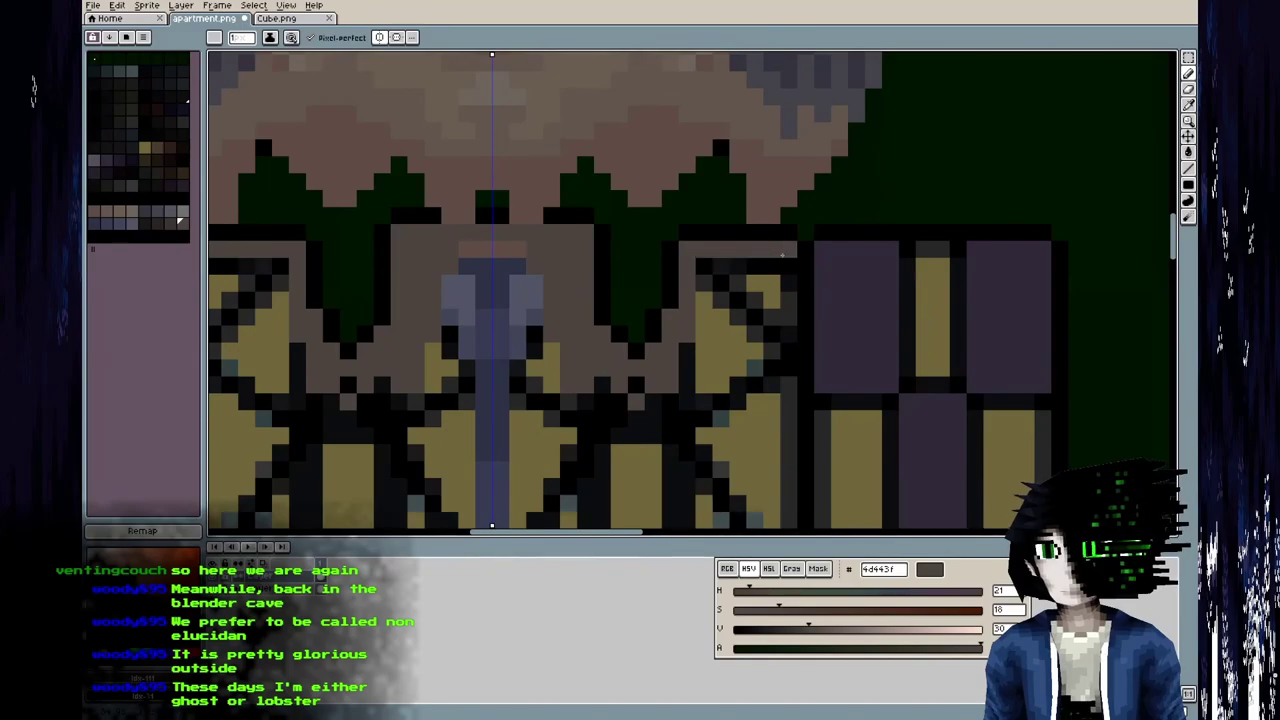
scroll(790, 328, "down", 5)
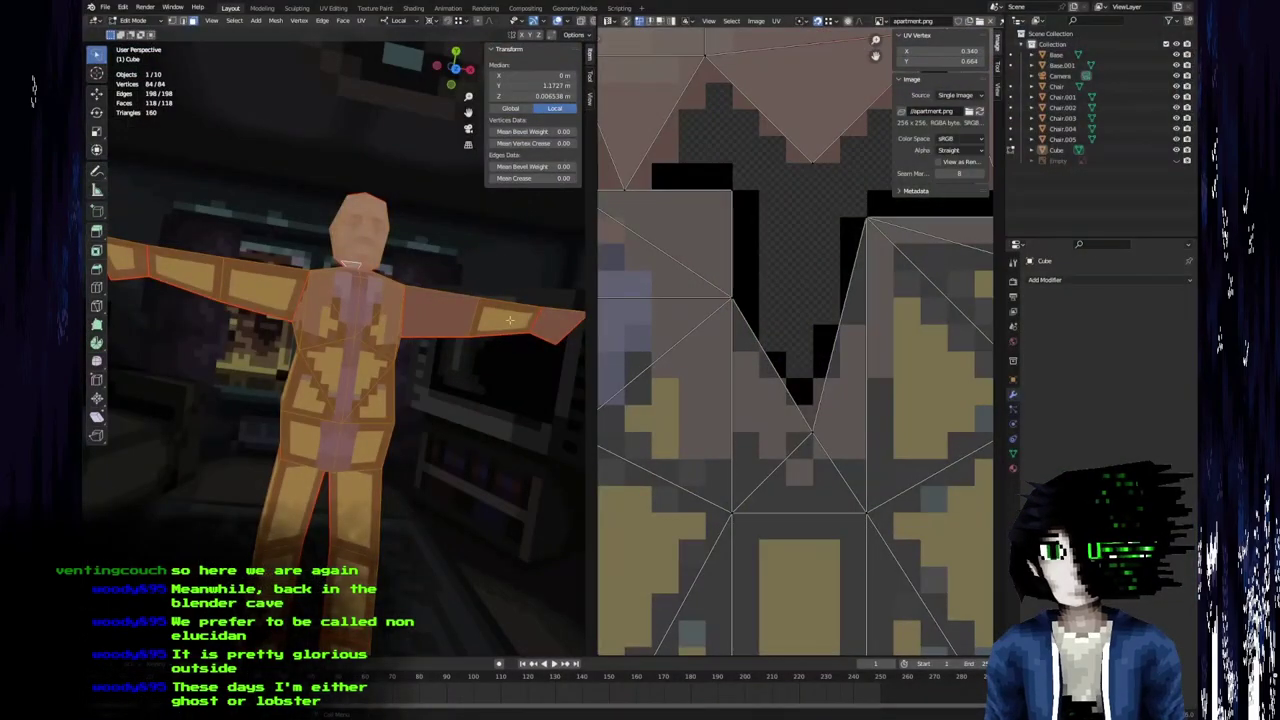
In Blender, select all linked geometry of the character's head and move it forward along its local Z axis.
middle_click_drag(510, 320, 560, 330)
scroll(763, 371, "down", 2)
key("Tab")
middle_click_drag(458, 333, 347, 356)
scroll(381, 421, "down", 3)
left_click(348, 356)
key("Tab")
left_click(365, 335)
key("ctrl+l")
key("g")
key("y")
key("z")
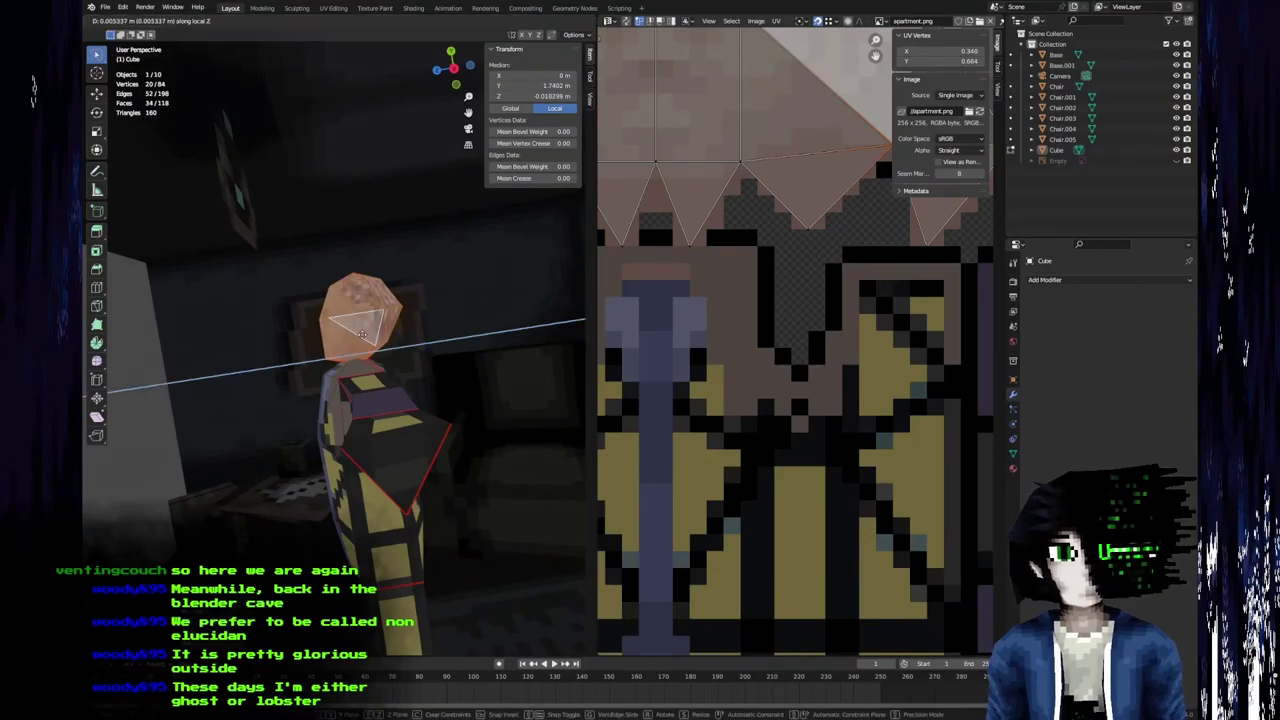
left_click(358, 337)
Leave mesh editing and examine the head position and brown shoulders on the character from the front.
key("Tab")
key("alt+a")
middle_click_drag(243, 363, 318, 369)
scroll(328, 354, "up", 3)
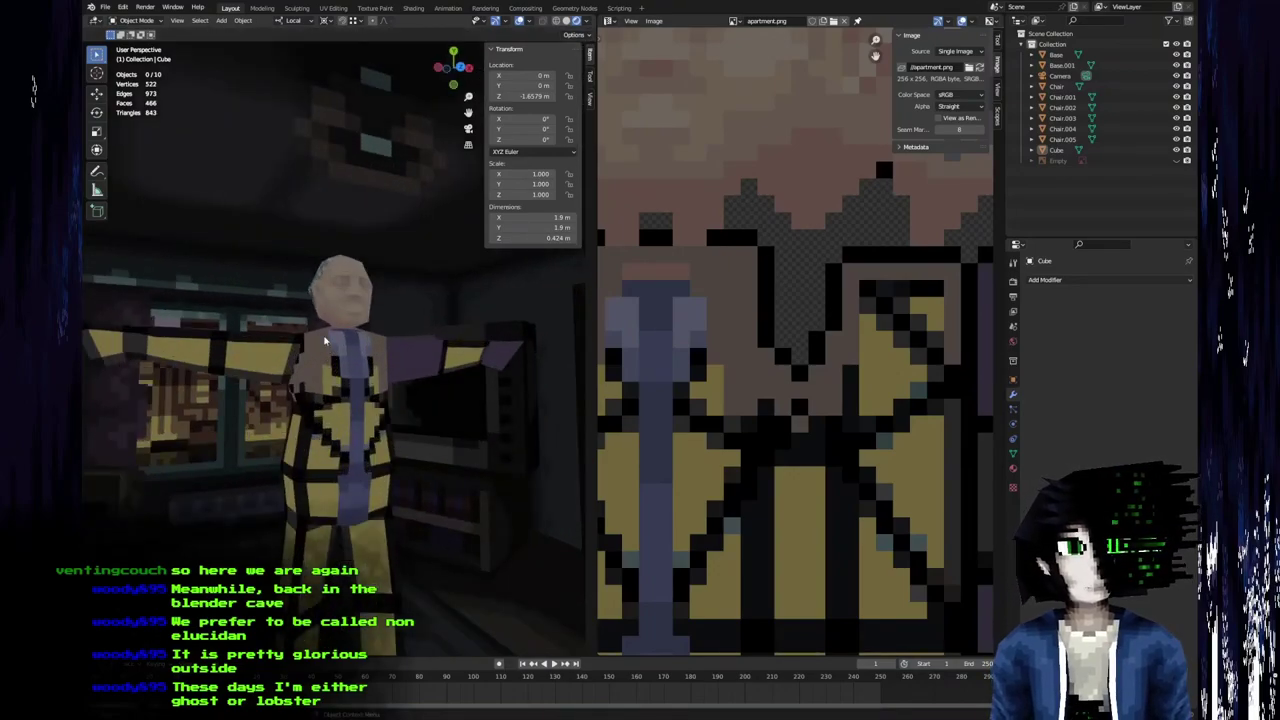
middle_click_drag(369, 349, 362, 352)
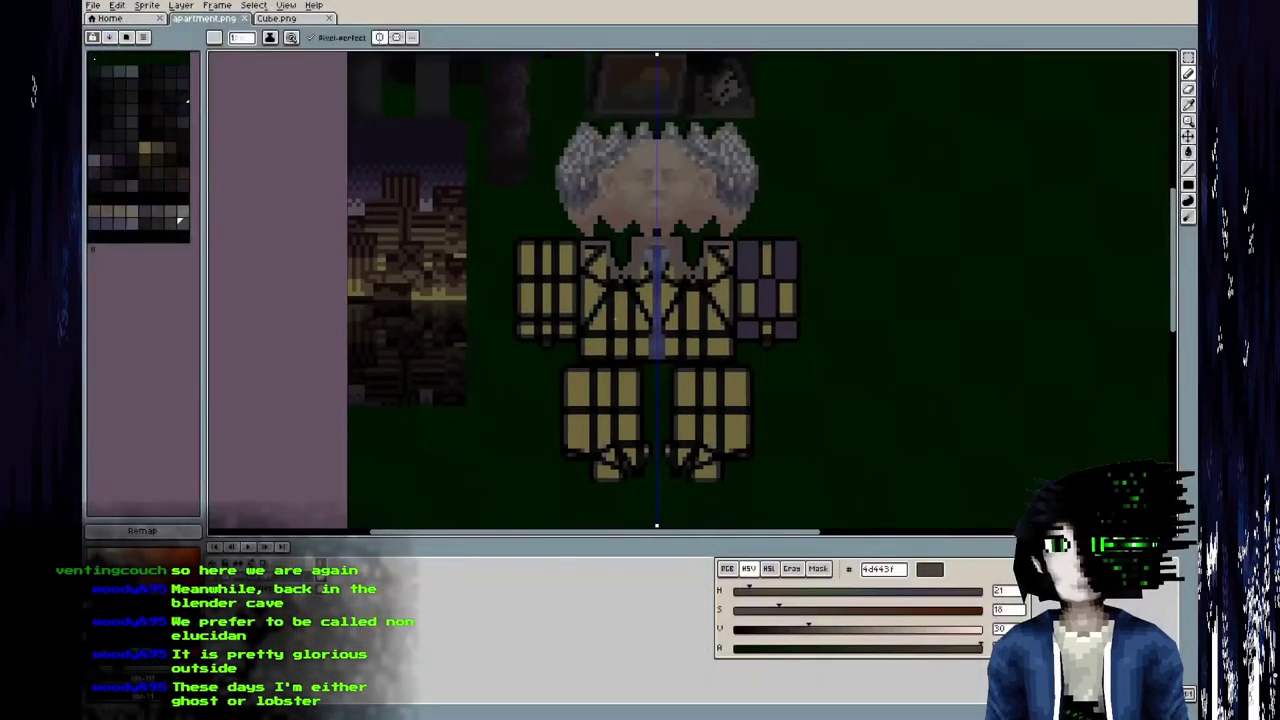
Cover the whole jacket torso around the blue centre strip with 4d443f in apartment.png.
scroll(536, 366, "up", 3)
middle_click_drag(825, 257, 808, 222)
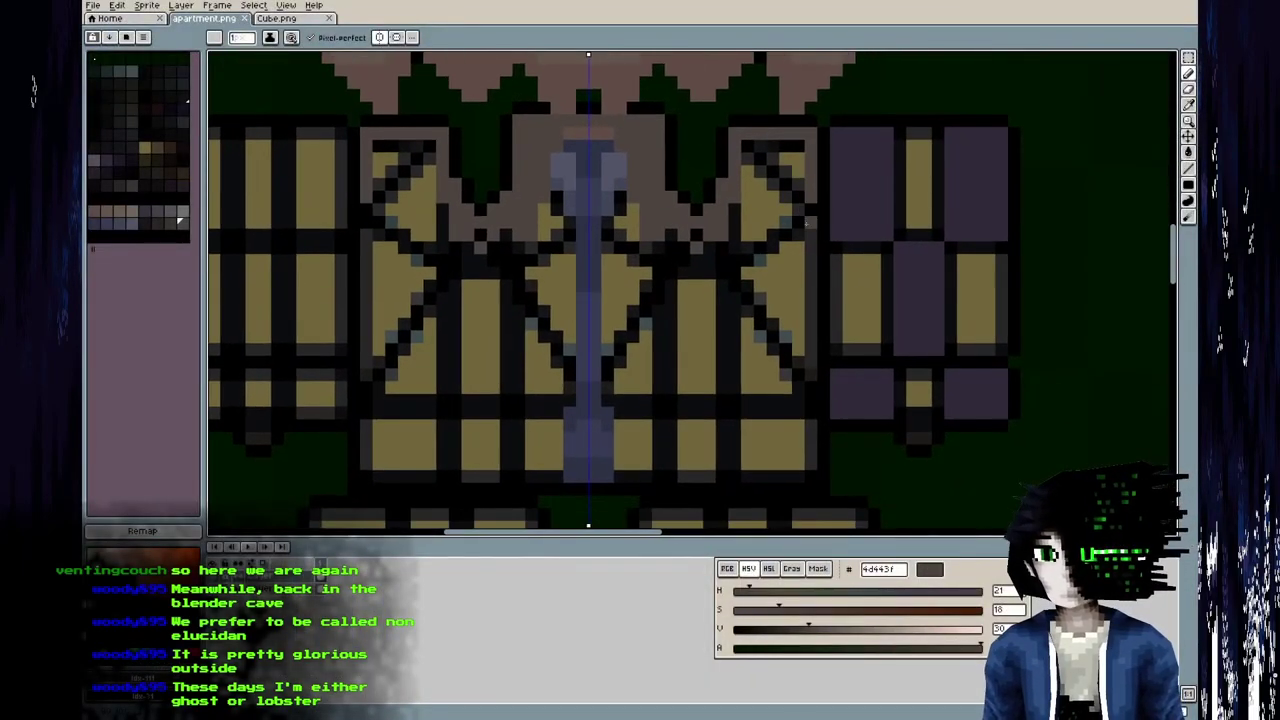
key("l")
mouse_move(812, 208)
left_mouse_down()
mouse_move(813, 452)
mouse_move(641, 476)
left_mouse_up()
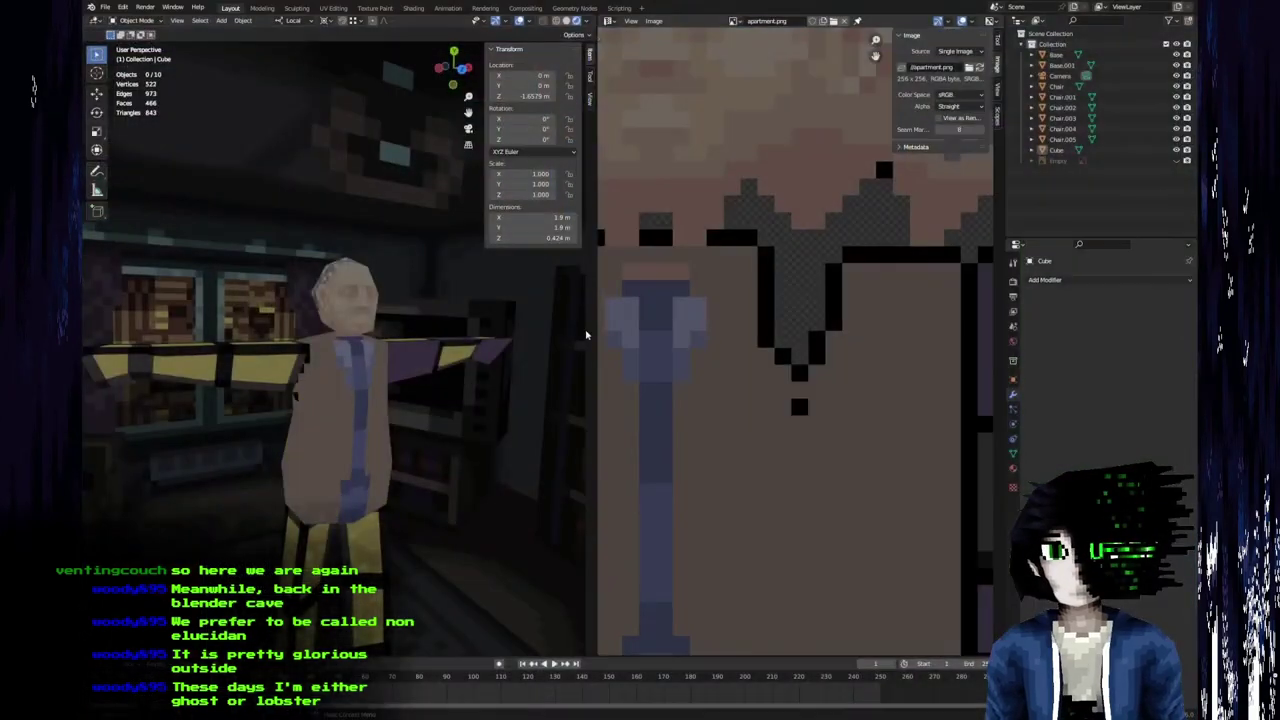
Show all the character's UVs in Blender, then extend the jacket's 4d443f over the black edges of the neck notches.
middle_click_drag(587, 335, 406, 337)
key("Tab")
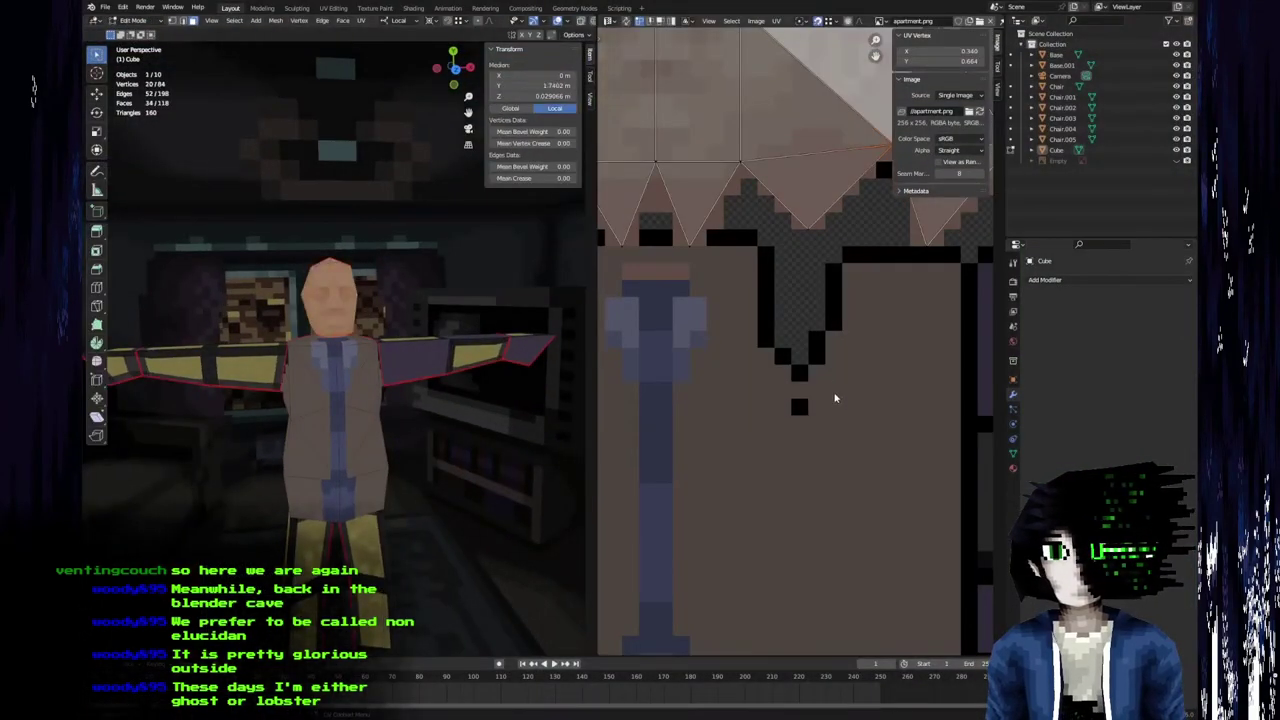
key("a")
scroll(771, 406, "up", 3)
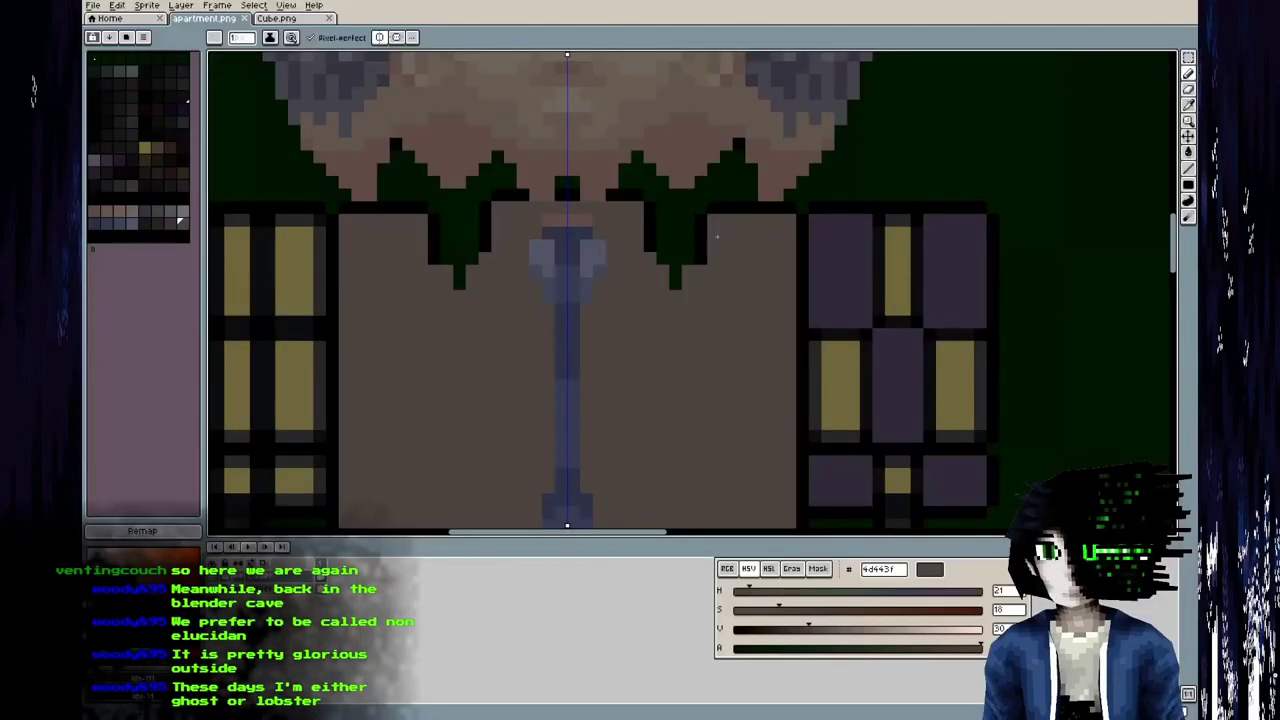
left_click_drag(703, 257, 701, 215)
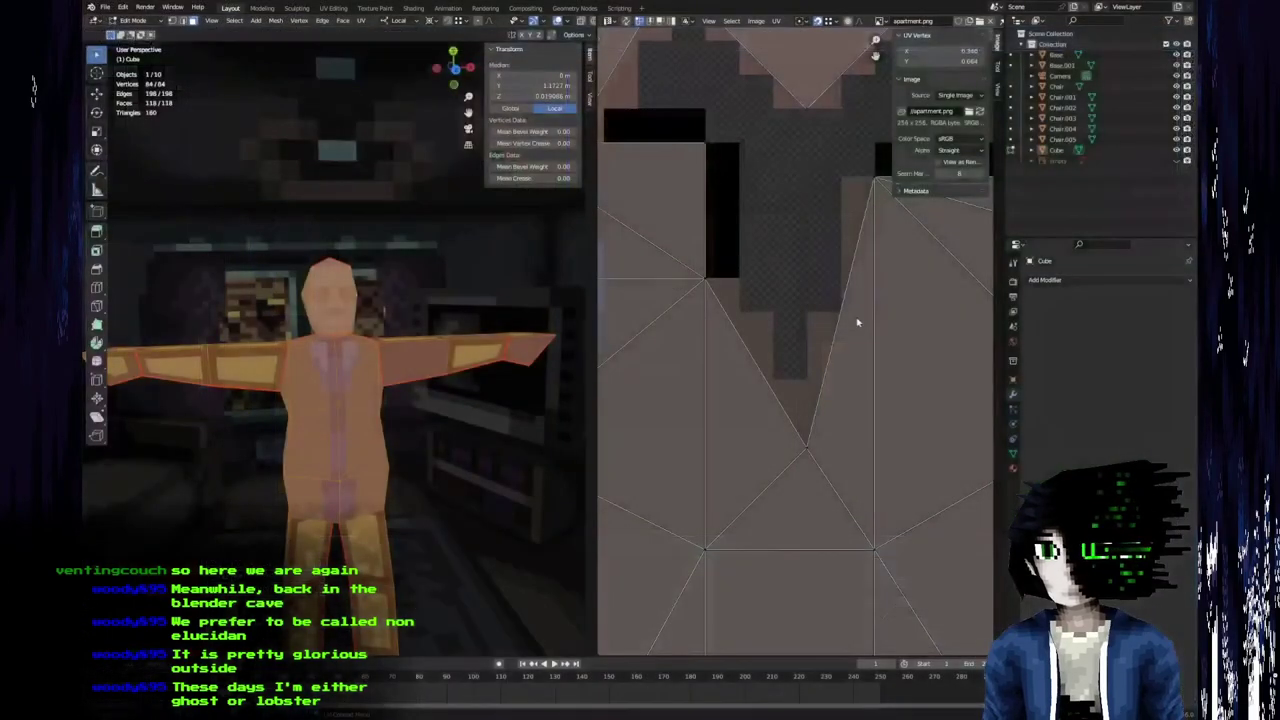
Following the UV outlines in Blender, extend the jacket's 4d443f over the black hem edge at its outer corners and centre in apartment.png.
scroll(846, 327, "down", 4)
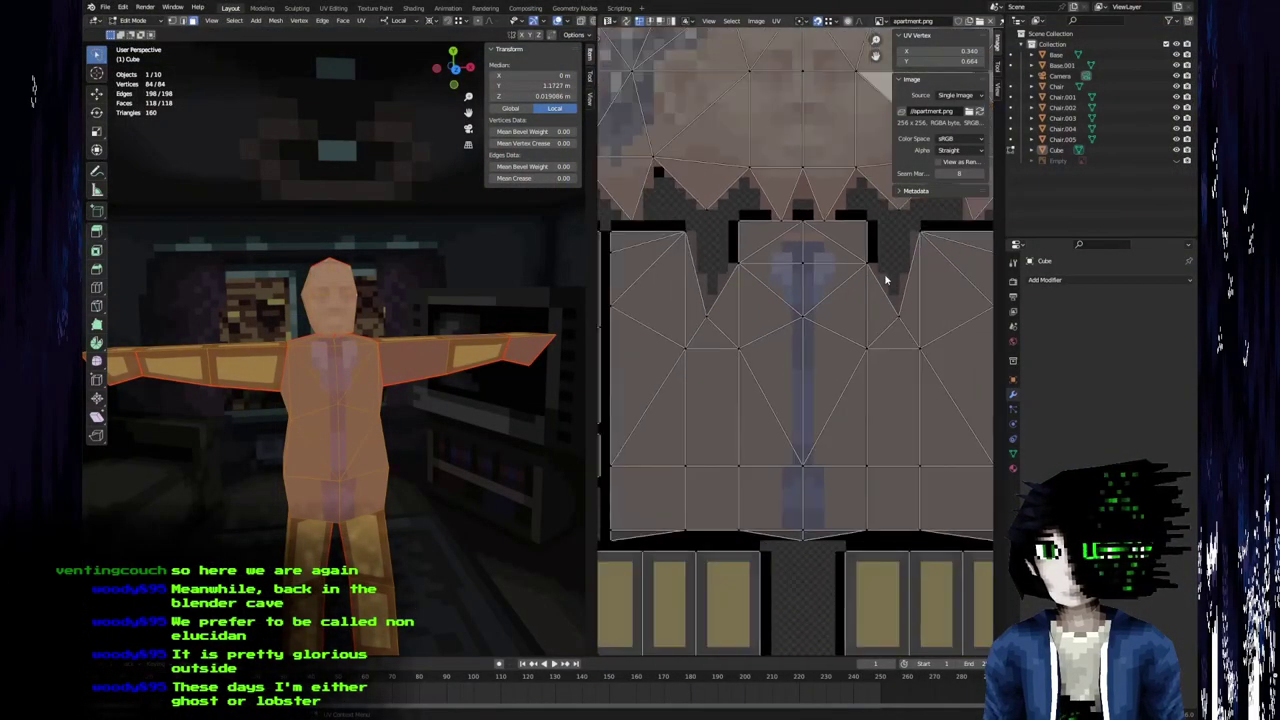
middle_click_drag(733, 297, 727, 219)
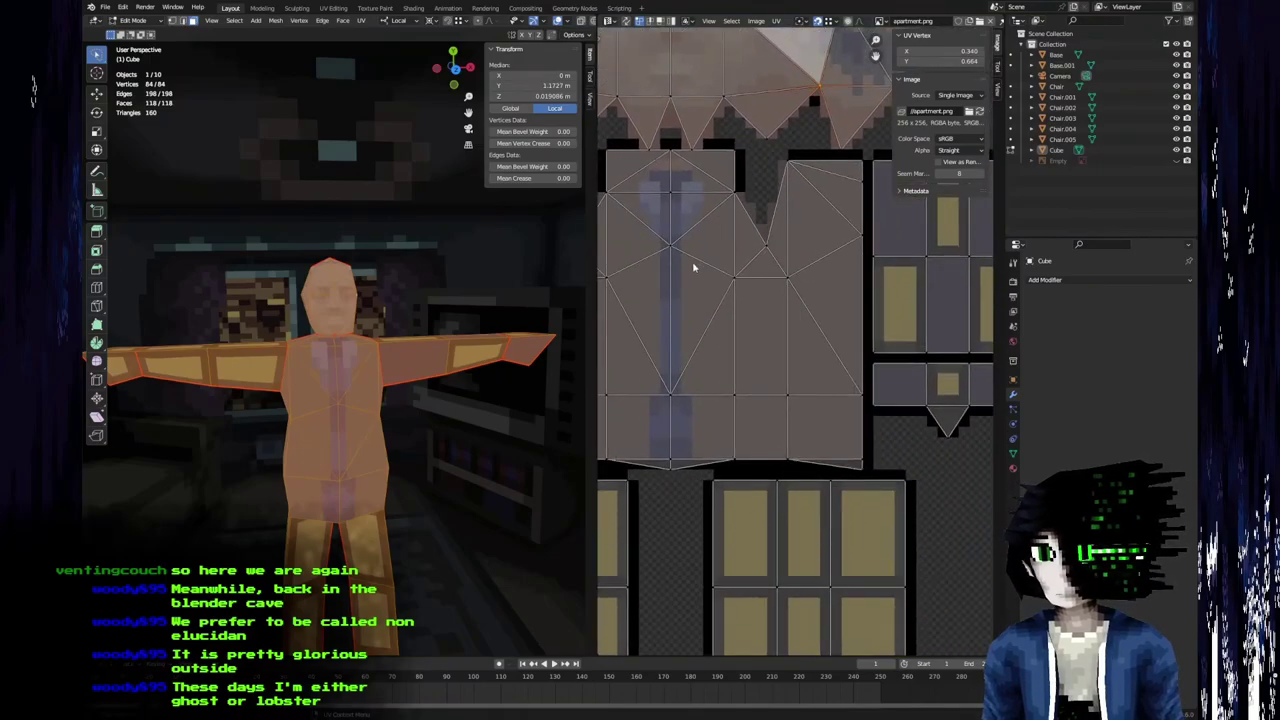
key("alt+Tab")
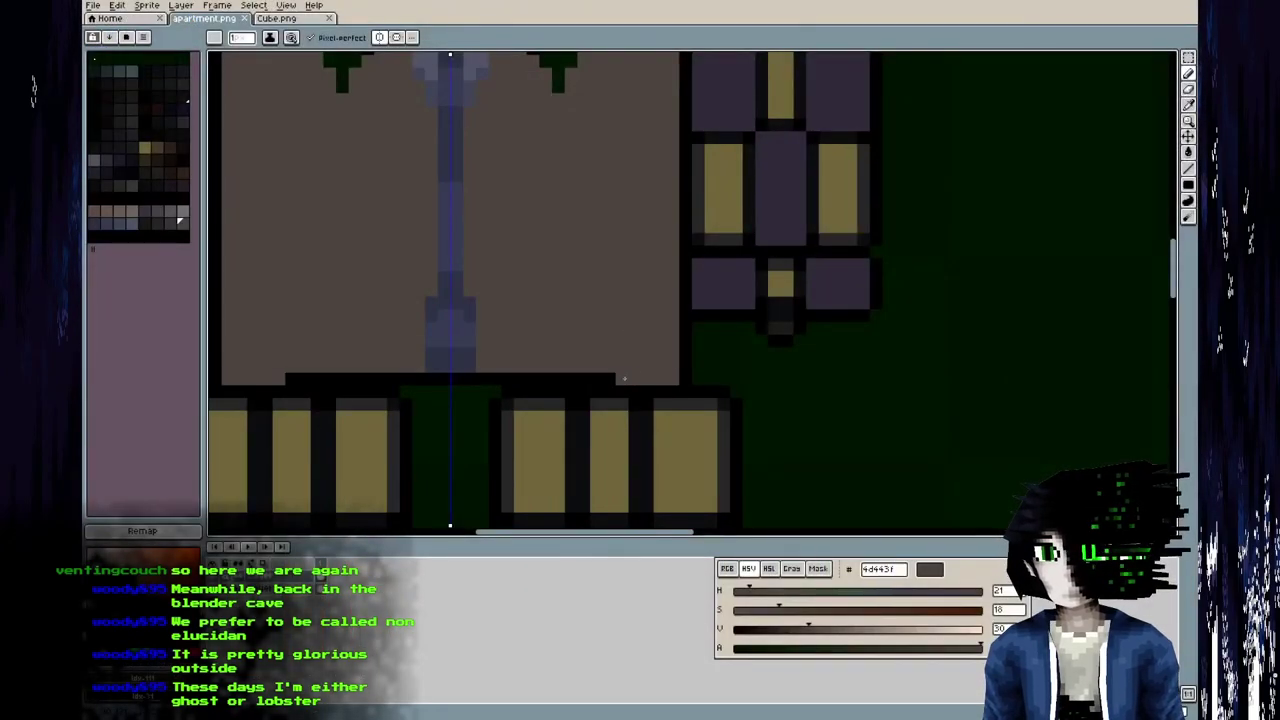
key("alt+Tab")
key("alt+Tab")
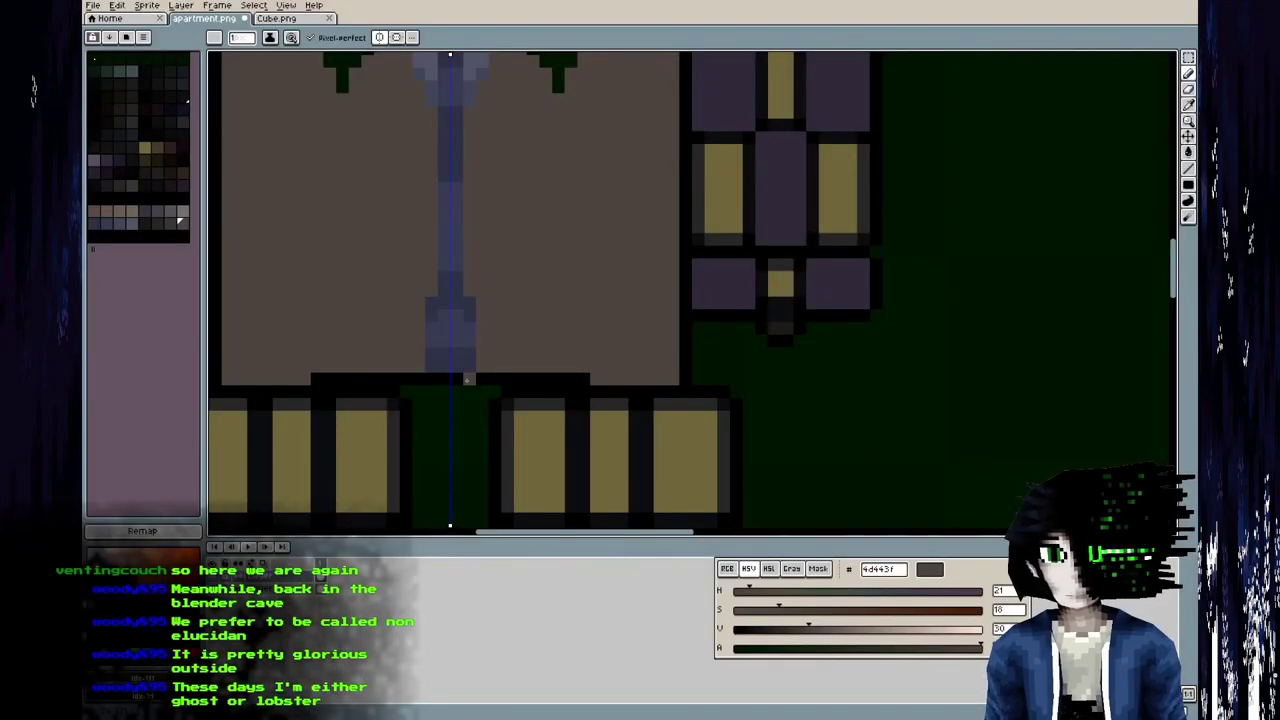
key("alt+Tab")
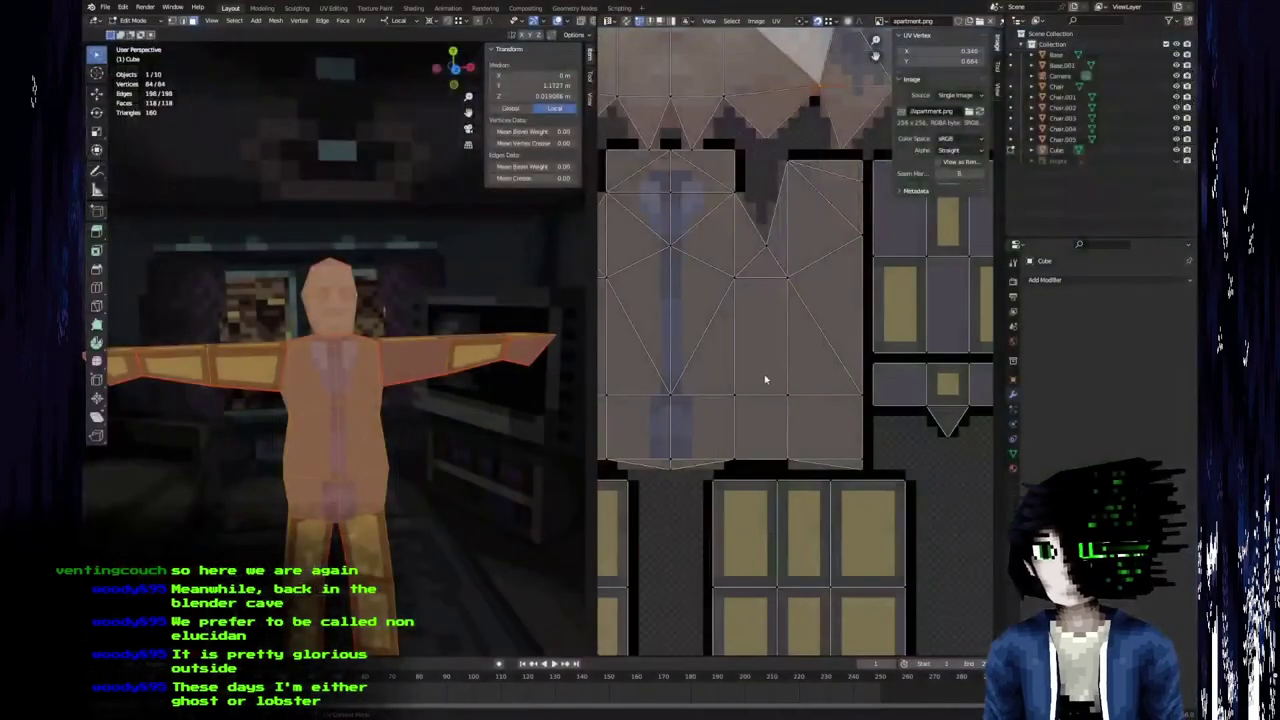
key("alt+Tab")
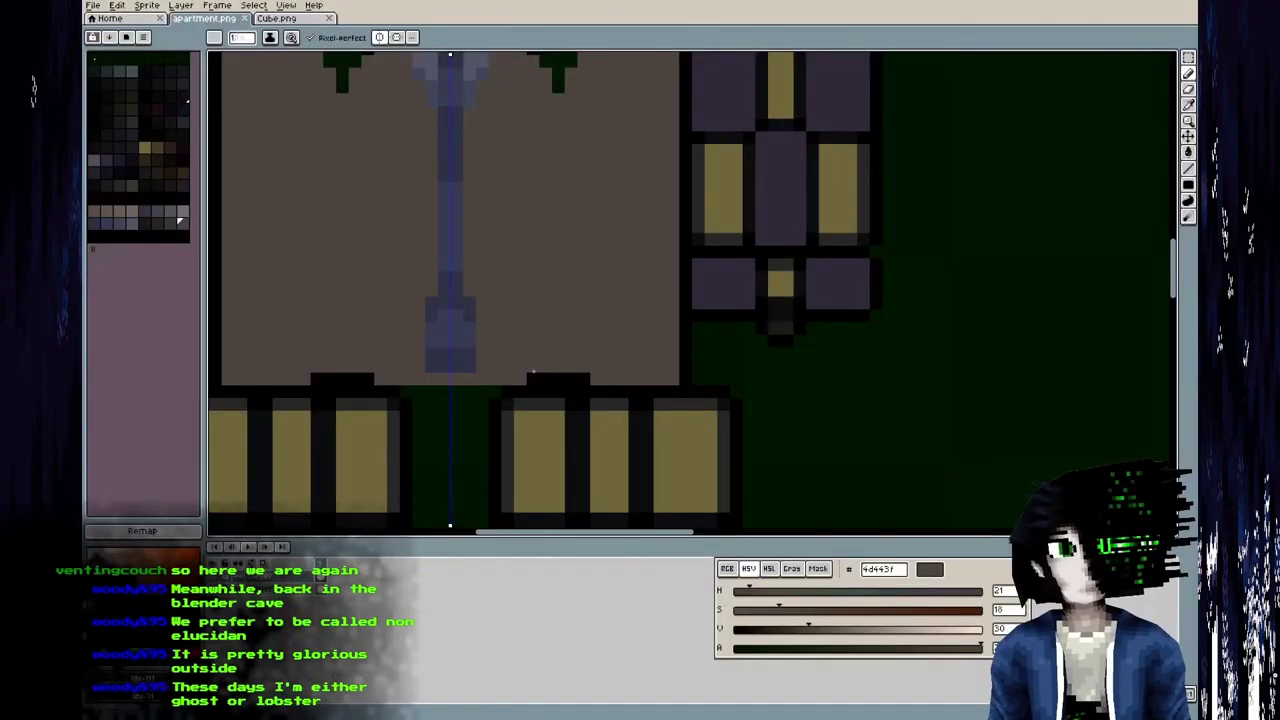
Compare the jacket's hem with the UV layout in Blender, then leave mesh editing and examine the whole character in the room.
key("alt+Tab")
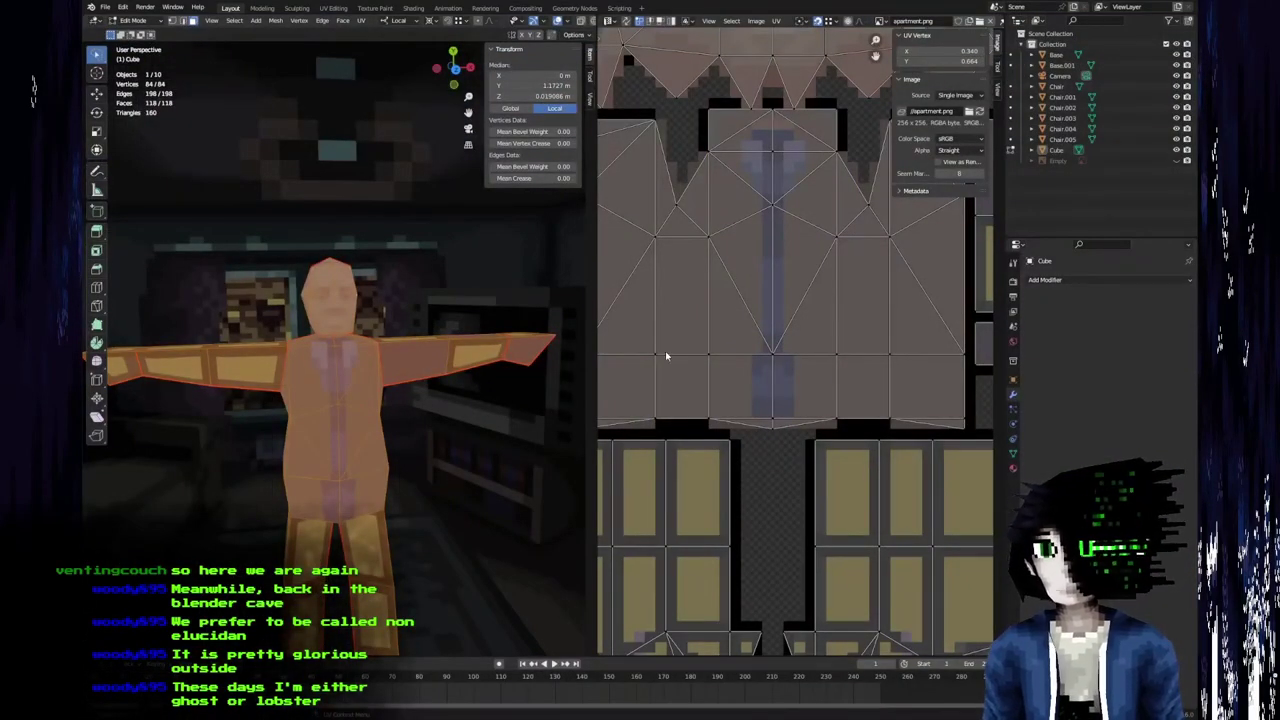
middle_click_drag(706, 271, 763, 435)
scroll(757, 465, "down", 2)
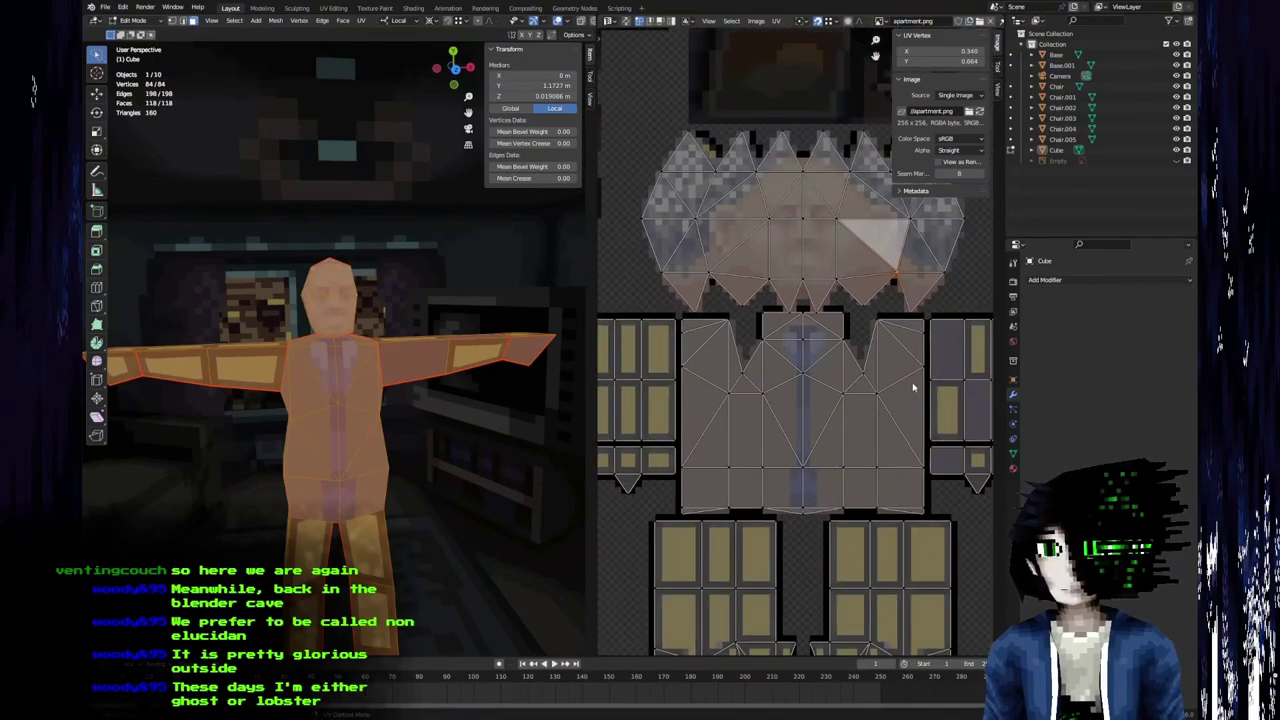
key("Tab")
middle_click_drag(517, 403, 406, 412)
scroll(430, 312, "down", 5)
scroll(350, 383, "down", 2)
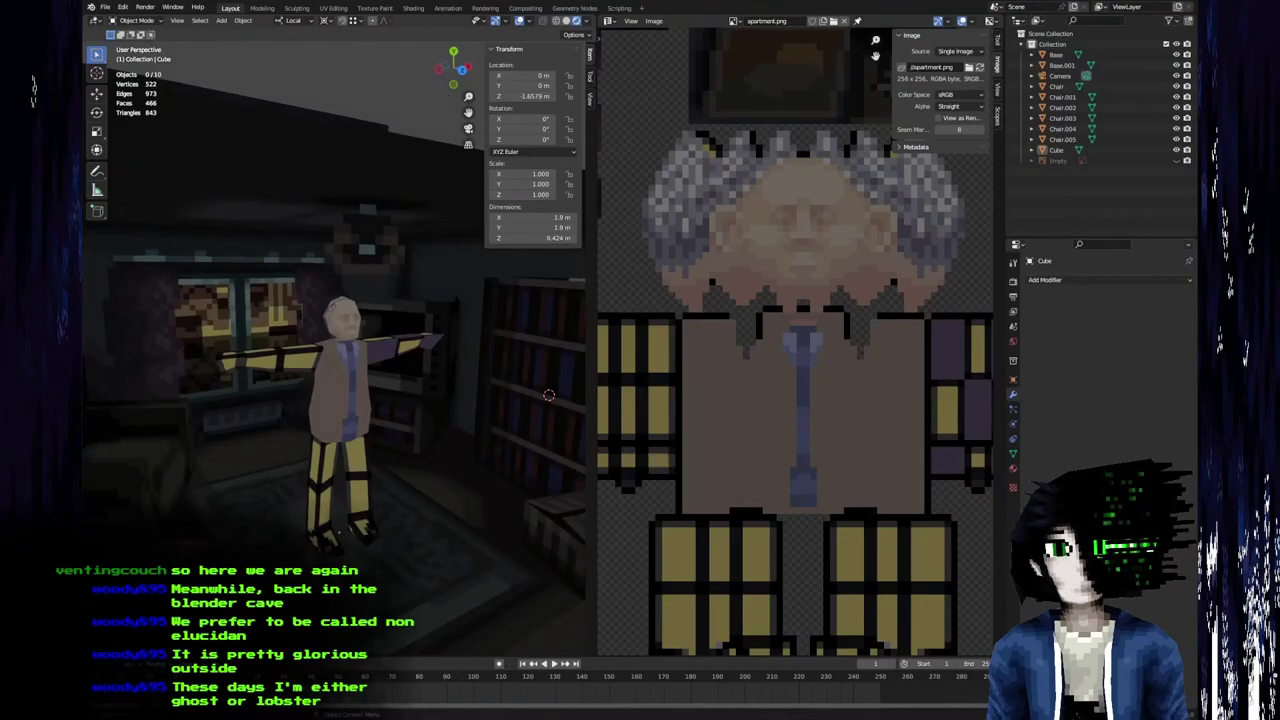
In apartment.png, shade the jacket under both shirt collar wings with mirrored 1a1715 pixels, stepping through 292421 to 3b3430 toward the centre strip.
key("alt+Tab")
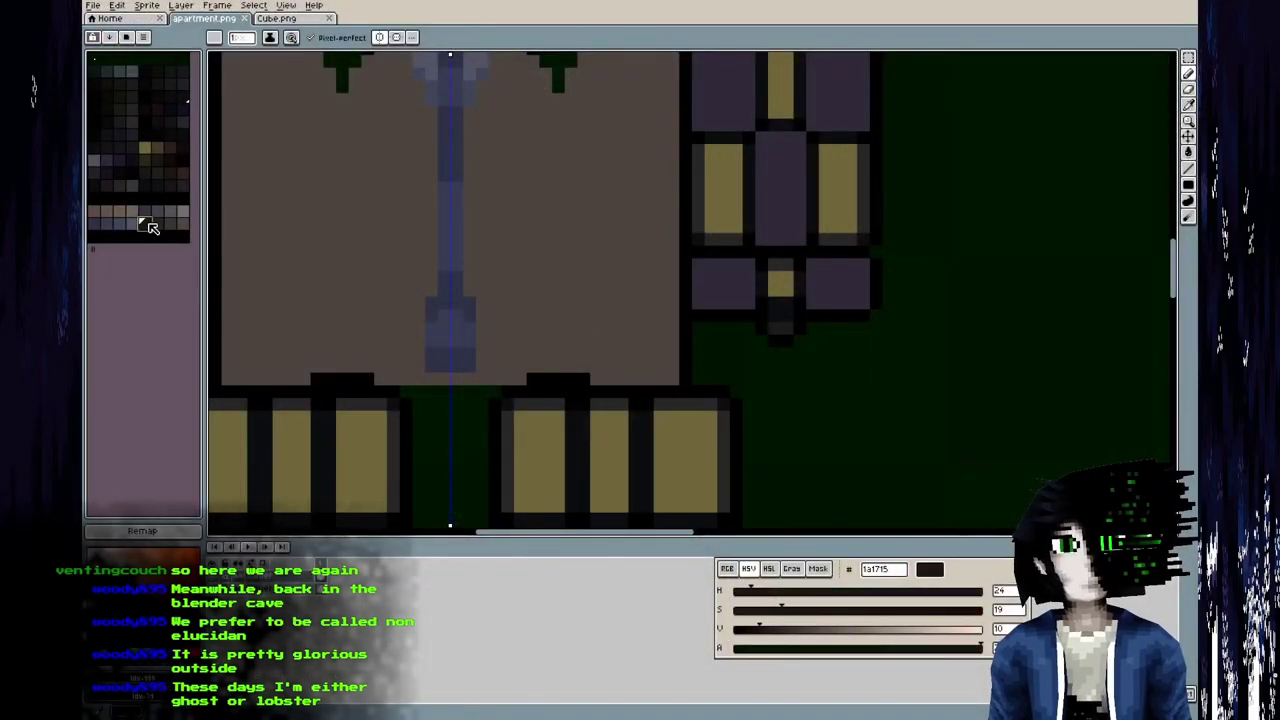
middle_click_drag(507, 165, 571, 383)
scroll(568, 375, "up", 2)
left_click(538, 290)
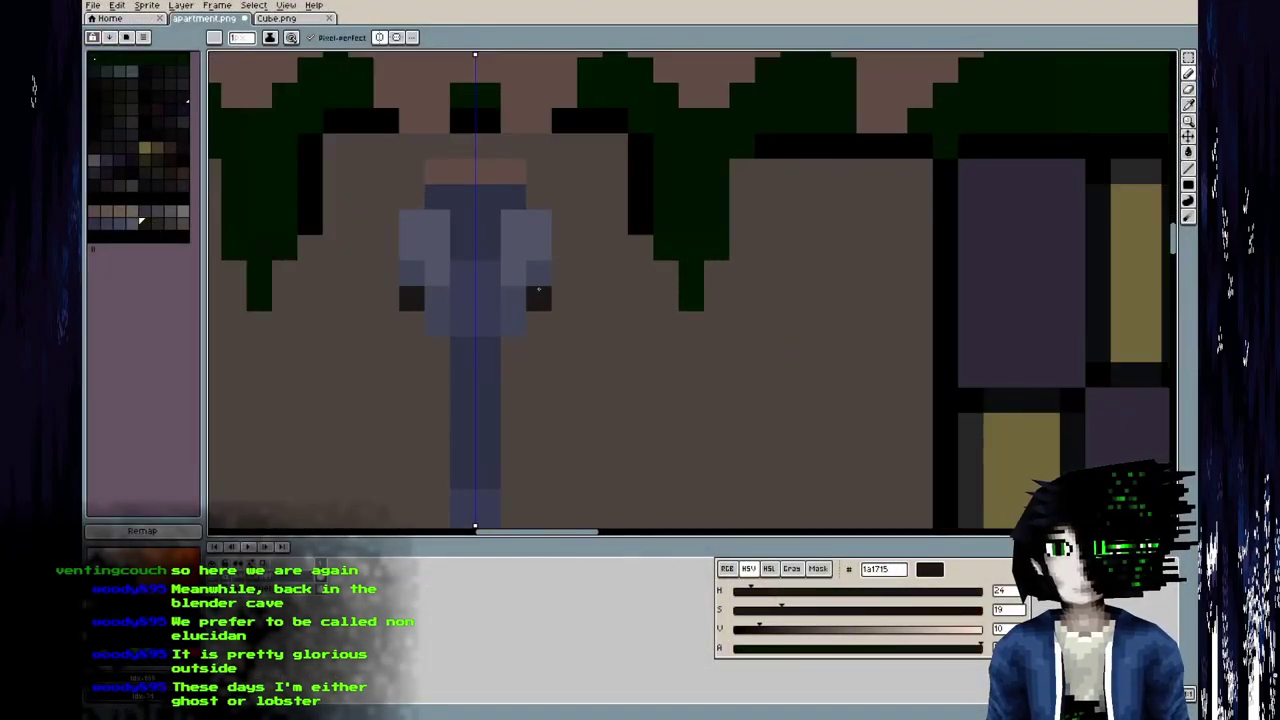
left_click_drag(538, 290, 538, 324)
key("bracketright")
left_click(516, 350)
key("bracketright")
left_click(515, 352)
left_click(516, 371)
key("bracketleft")
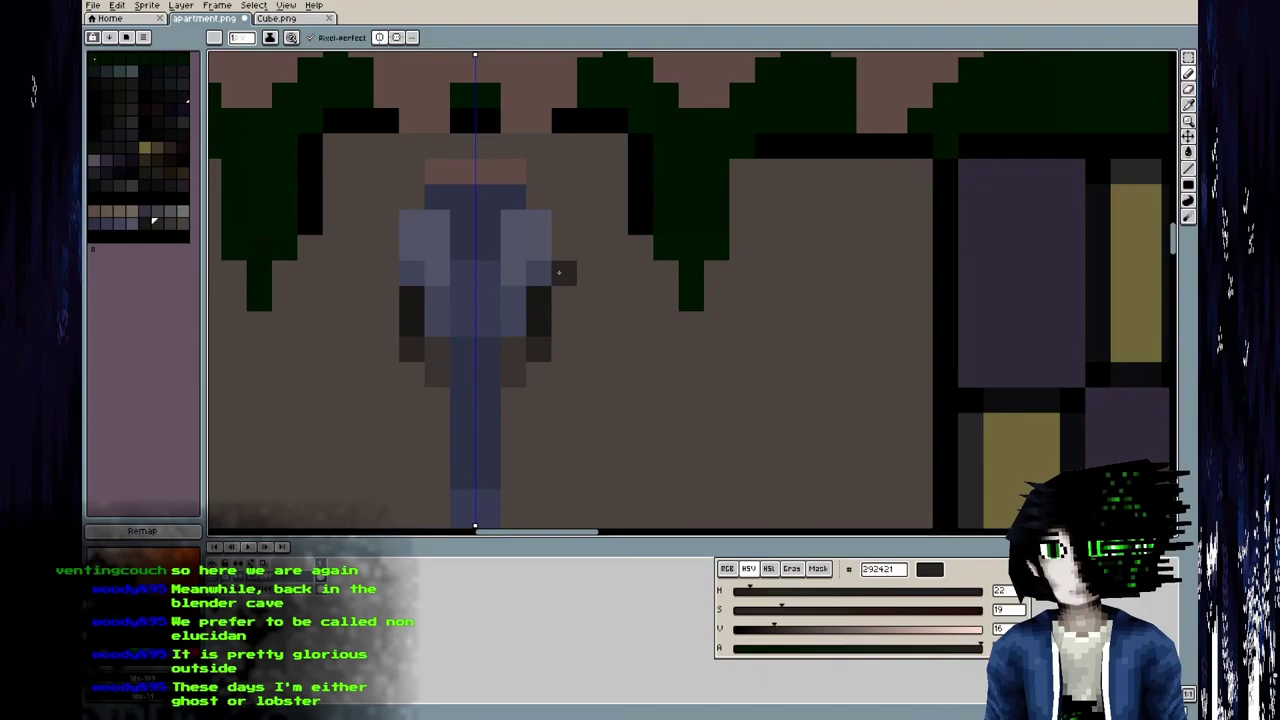
Add mirrored 3b3430 shadow pixels to the jacket beside the outer edges of the shirt collar.
key("0")
left_click(558, 248)
left_click(538, 196)
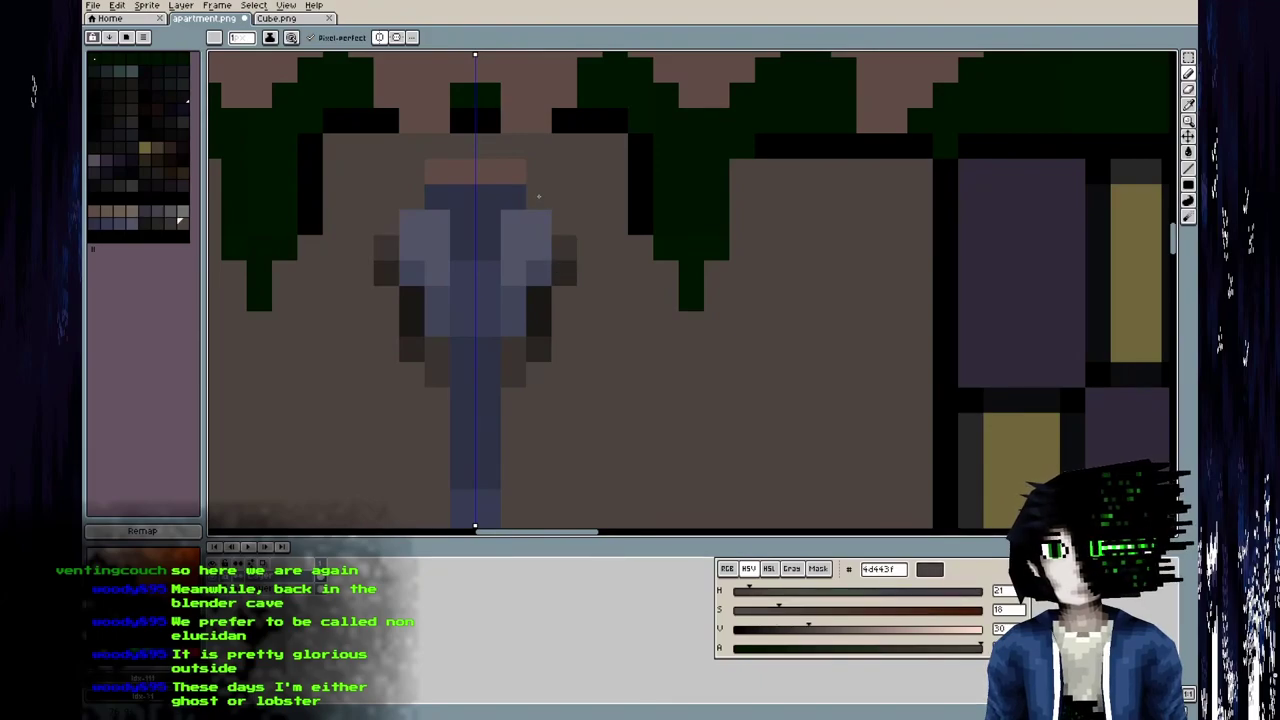
Darken the jacket around the tips of both neck notches with 1a1715, and extend the shadow below them with 292421.
scroll(566, 224, "down", 3)
scroll(594, 240, "up", 2)
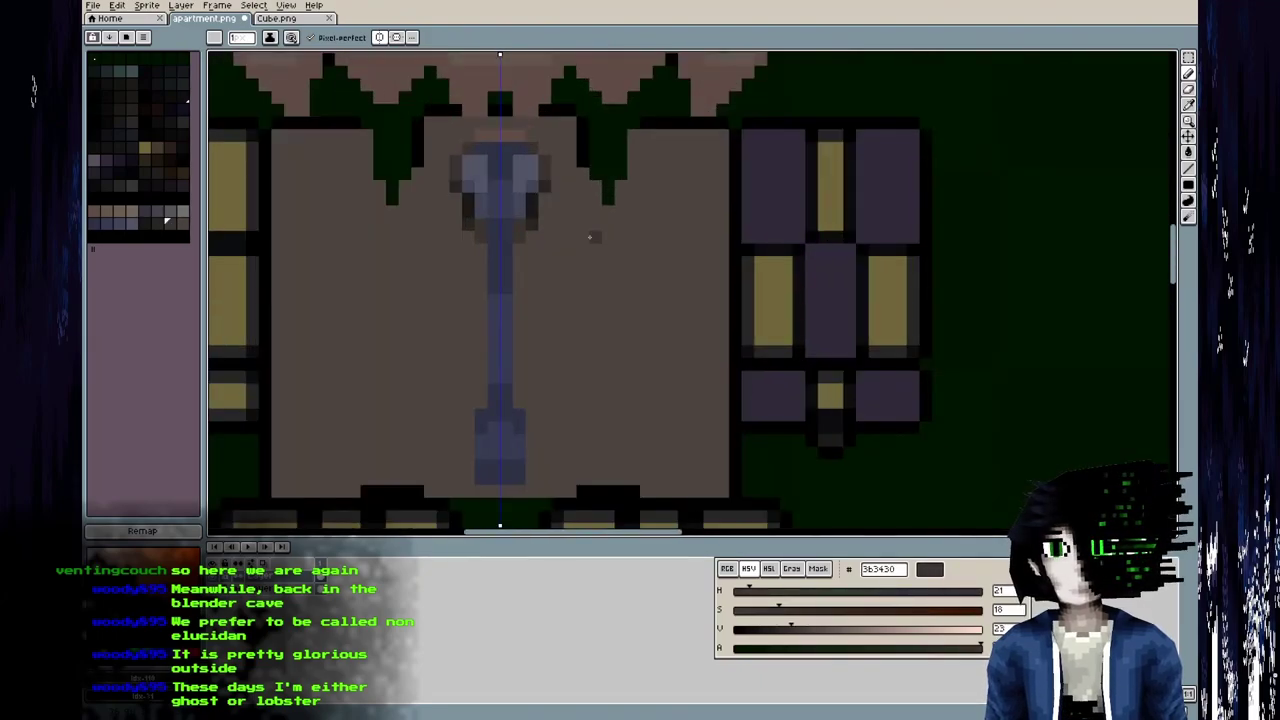
key("9")
key("9")
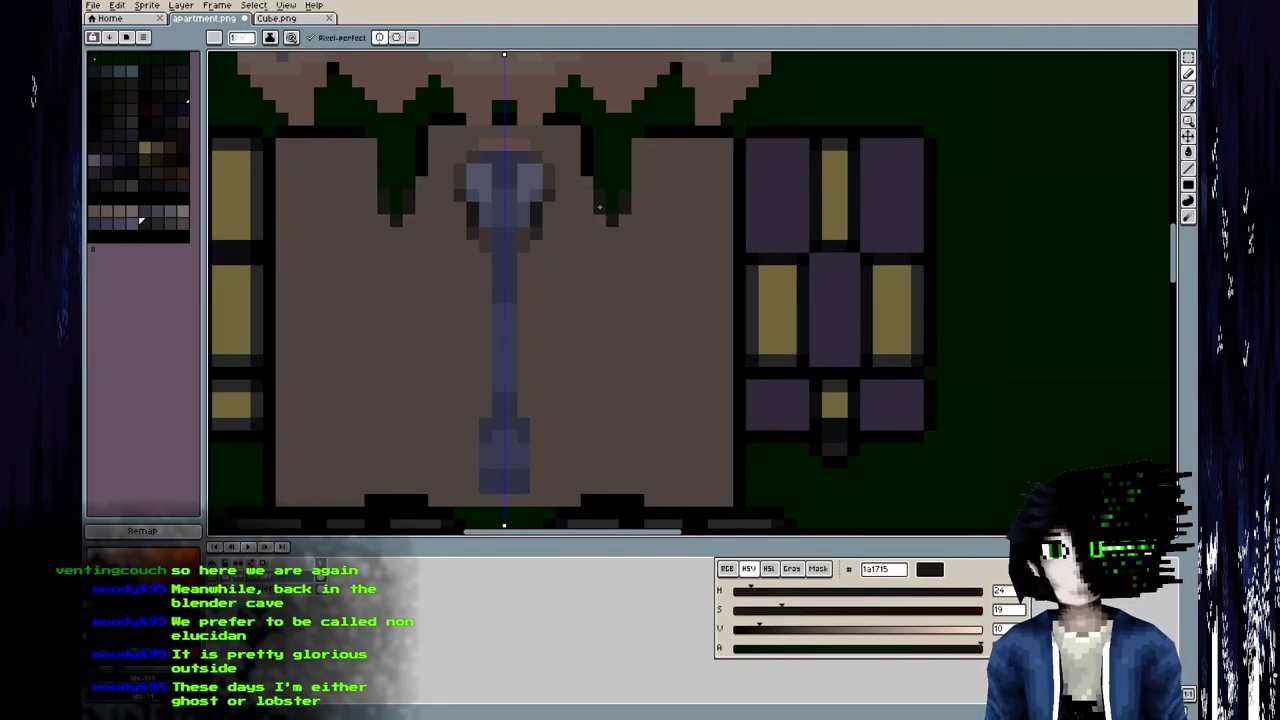
key("bracketright")
left_click(621, 231)
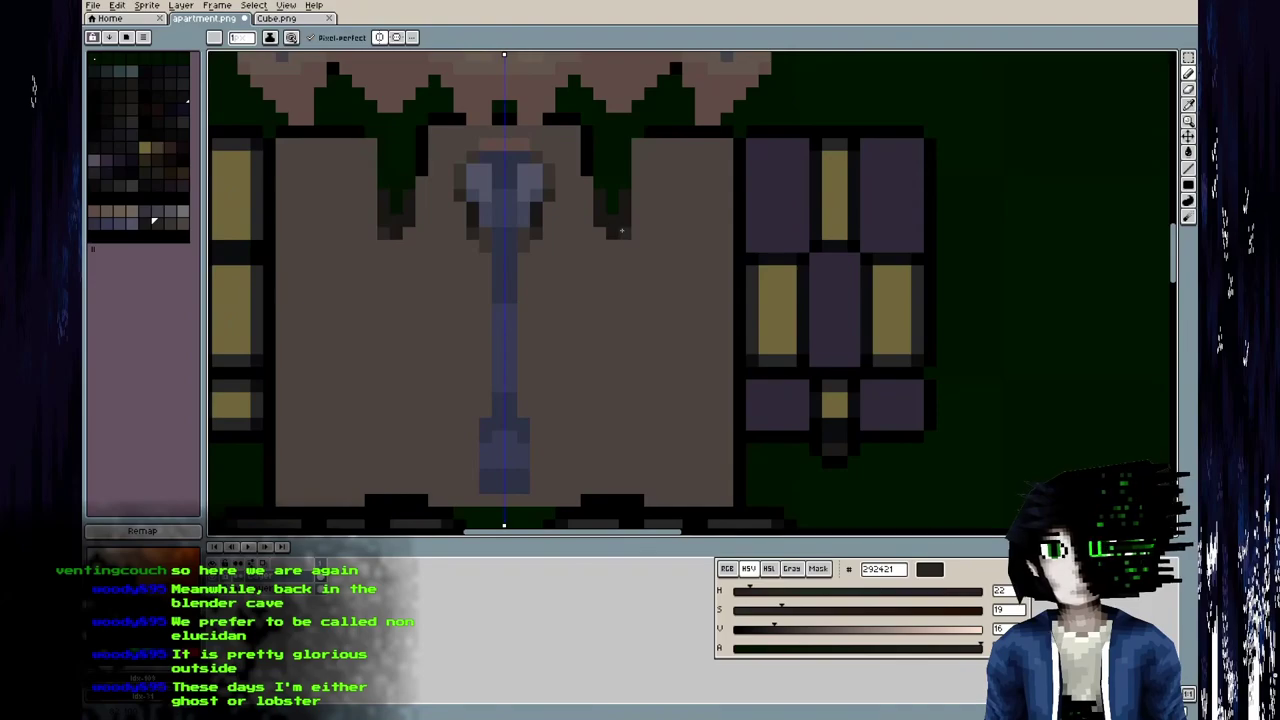
left_click(614, 266)
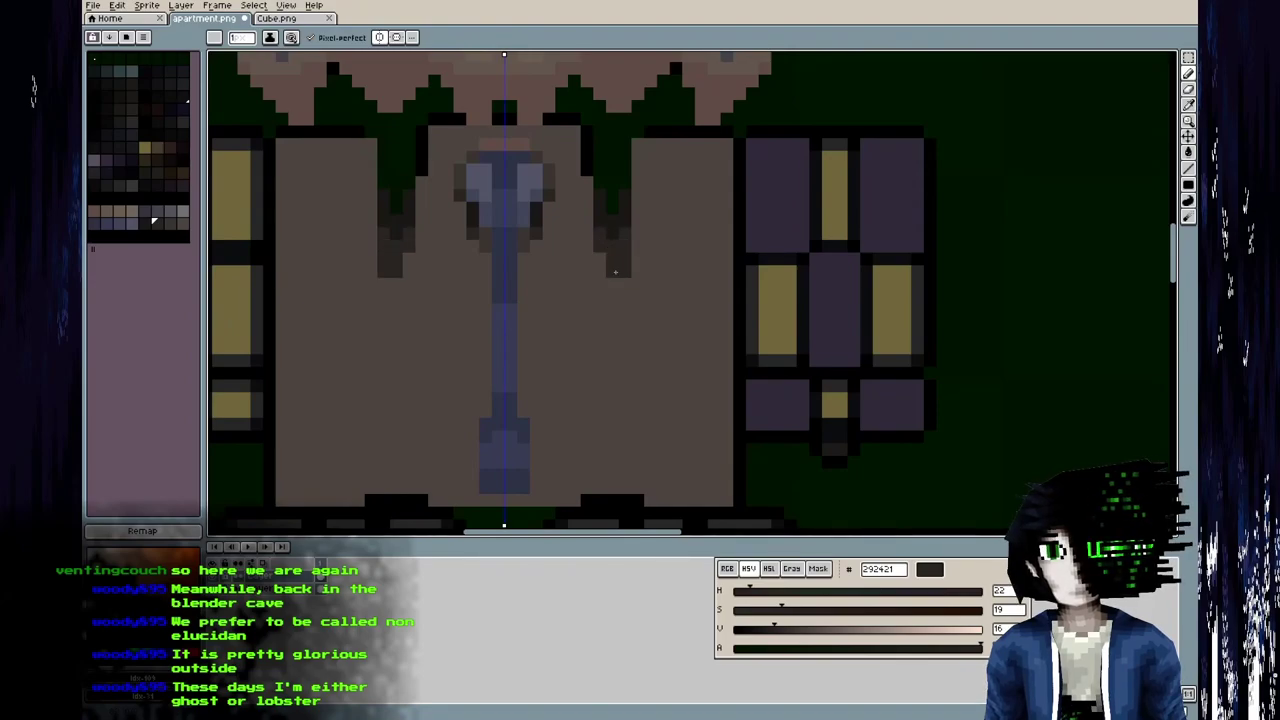
Taper the notch shadows downward with 3b3430, widen them outward with darker pixels, and check them on the character in Blender.
key("bracketright")
left_click_drag(614, 263, 617, 297)
key("bracketleft")
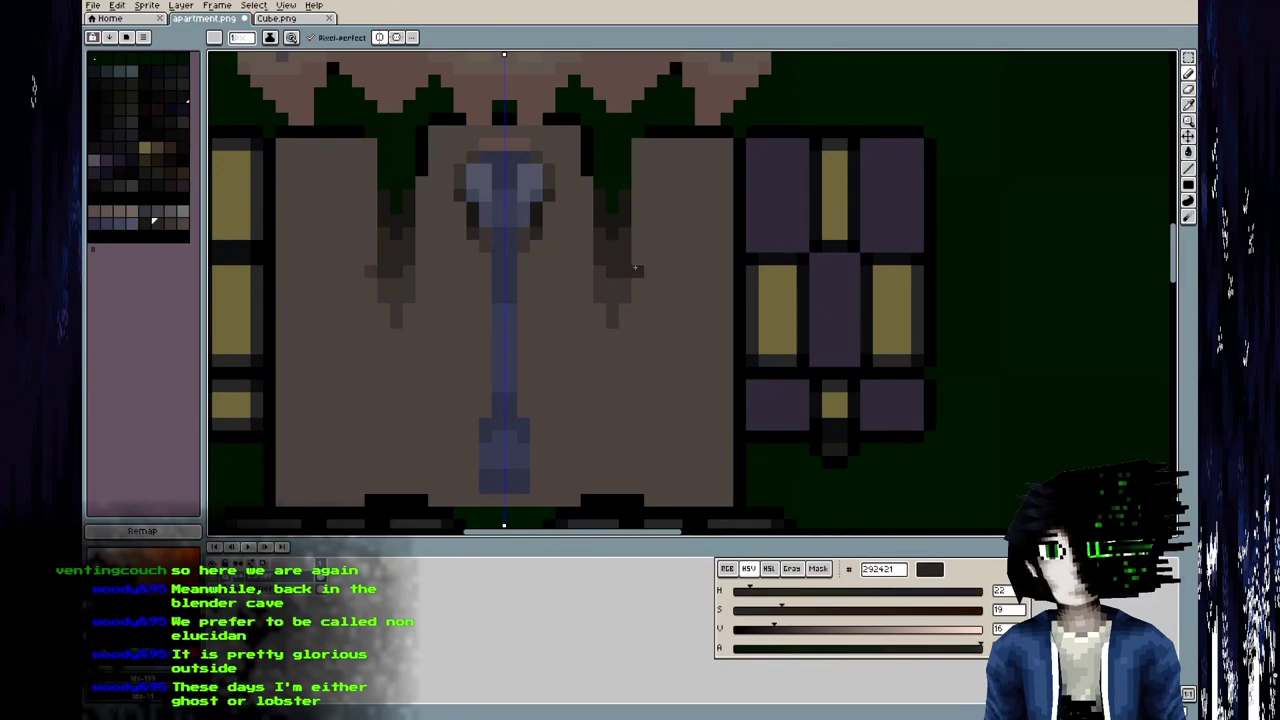
left_click(634, 241)
key("bracketleft")
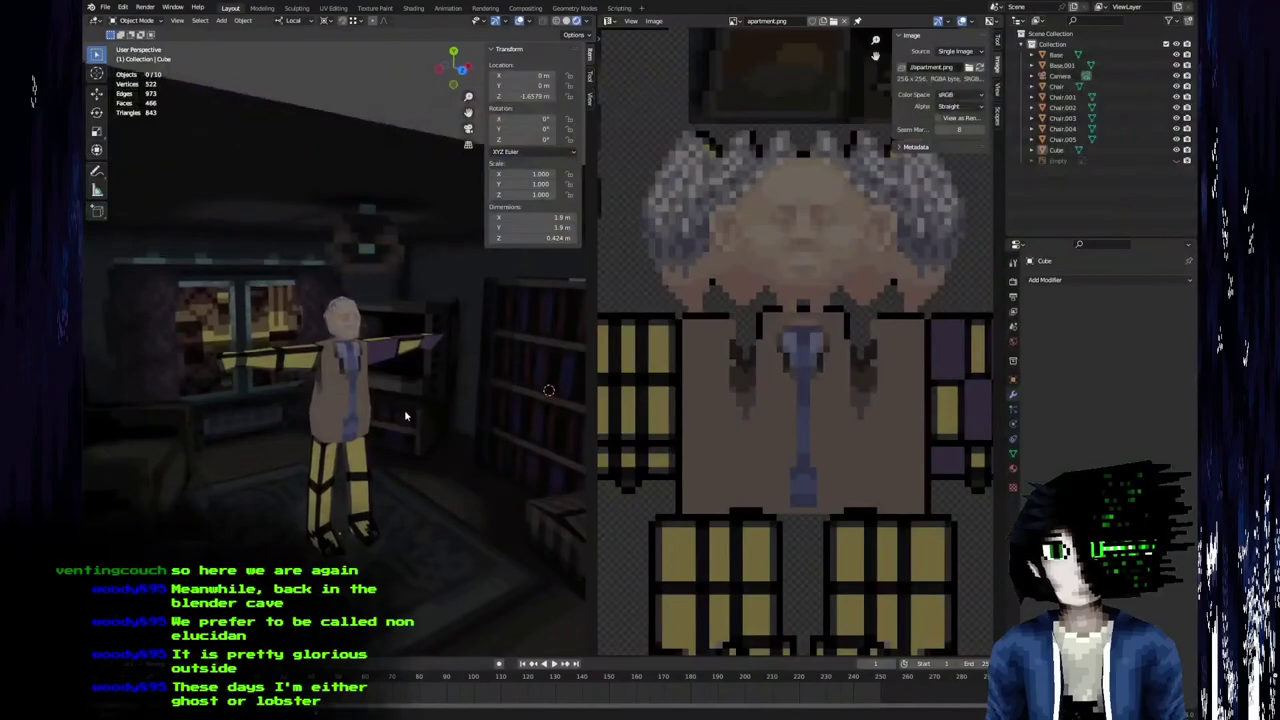
middle_click_drag(518, 370, 372, 483)
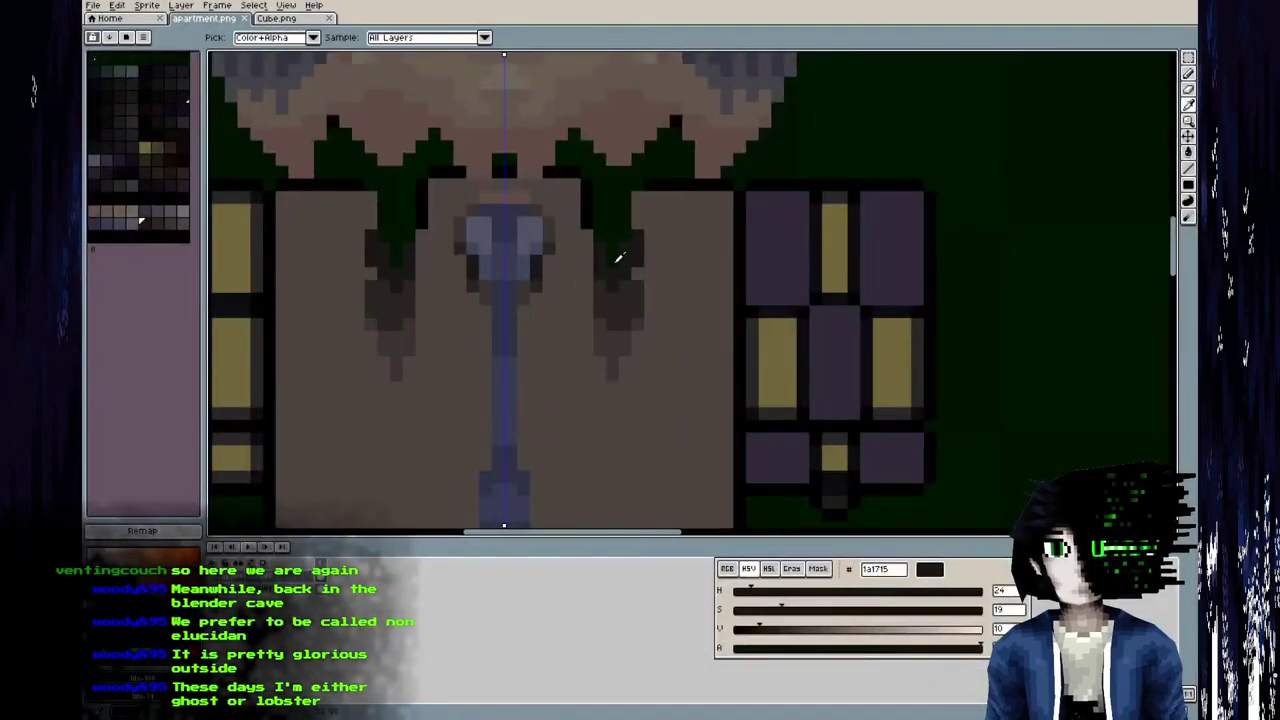
Shade the jacket between each neck notch and the collar with 1a1715, 292421 and 3b3430, then save apartment.png.
key("b")
left_click(588, 260)
left_click(605, 288, "alt")
left_click(587, 273)
left_click_drag(575, 261, 574, 228)
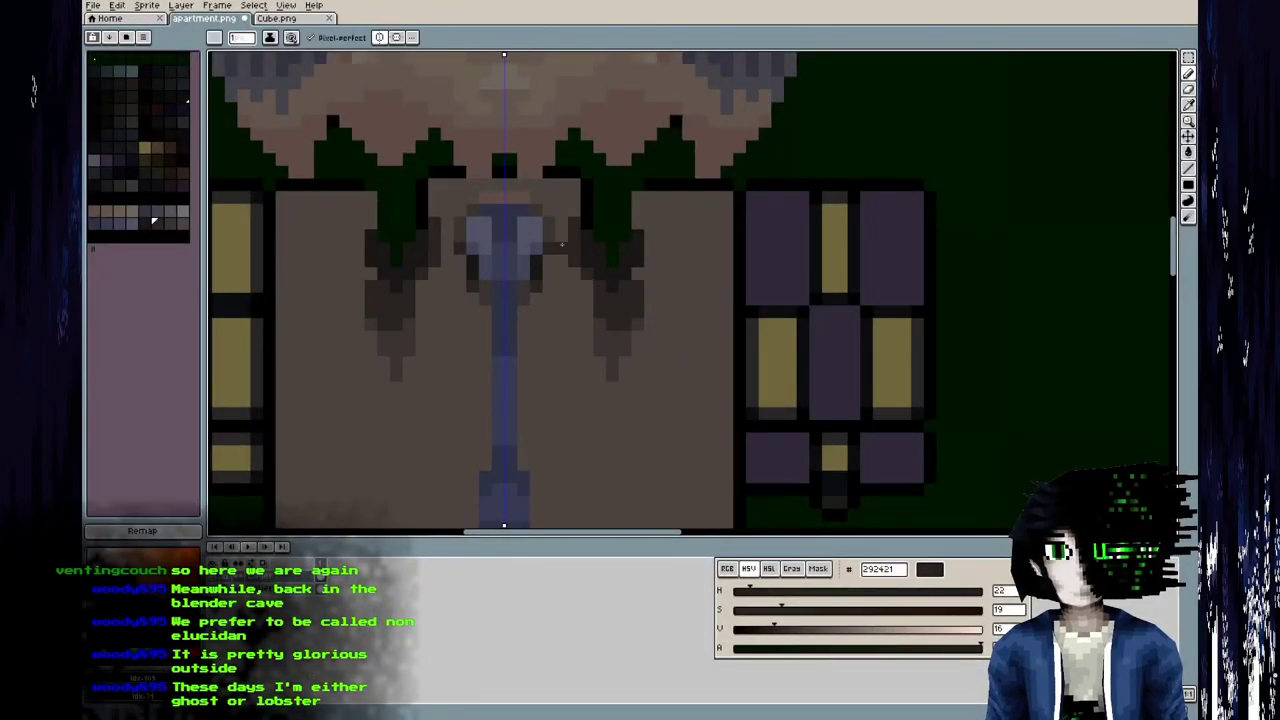
left_click(606, 338, "alt")
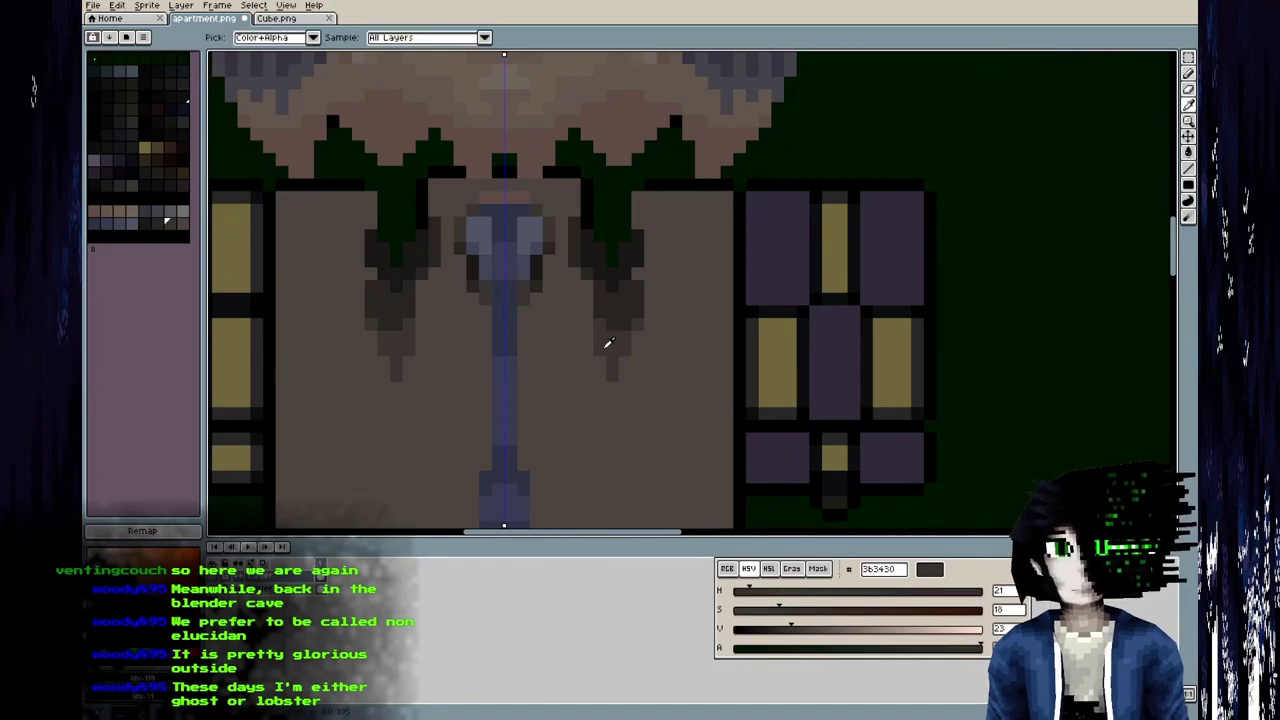
mouse_move(561, 261)
left_mouse_down()
mouse_move(549, 273)
mouse_move(560, 273)
left_mouse_up()
key("ctrl+s")
Check the collar shading on the model in Blender, then extend 3b3430 upward beside the neck in apartment.png.
key("alt+Tab")
middle_click_drag(310, 385, 294, 414)
key("alt+Tab")
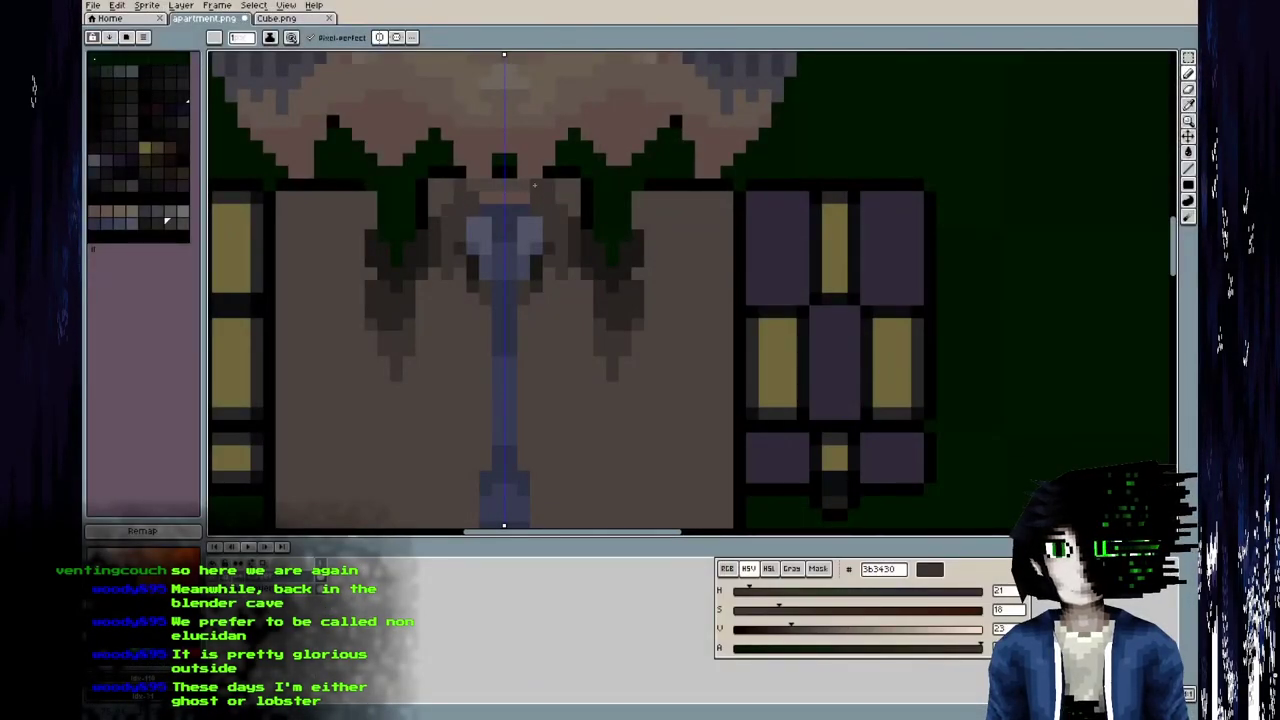
Examine the shaded jacket's collar, shoulder and underarm in Blender from the front, side and above, comparing them with apartment.png.
key("alt+Tab")
scroll(366, 363, "down", 6)
middle_click_drag(366, 363, 543, 380)
scroll(375, 315, "up", 6)
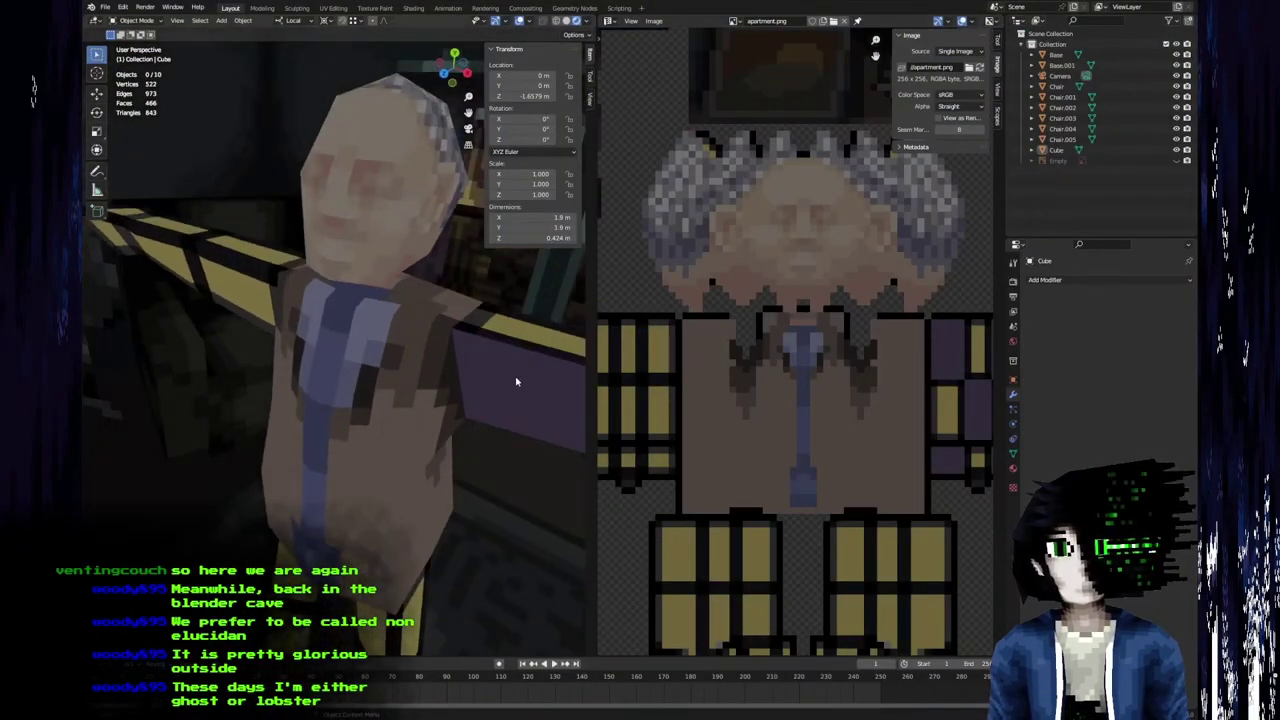
scroll(471, 340, "down", 4)
middle_click_drag(471, 340, 372, 376)
scroll(474, 325, "up", 2)
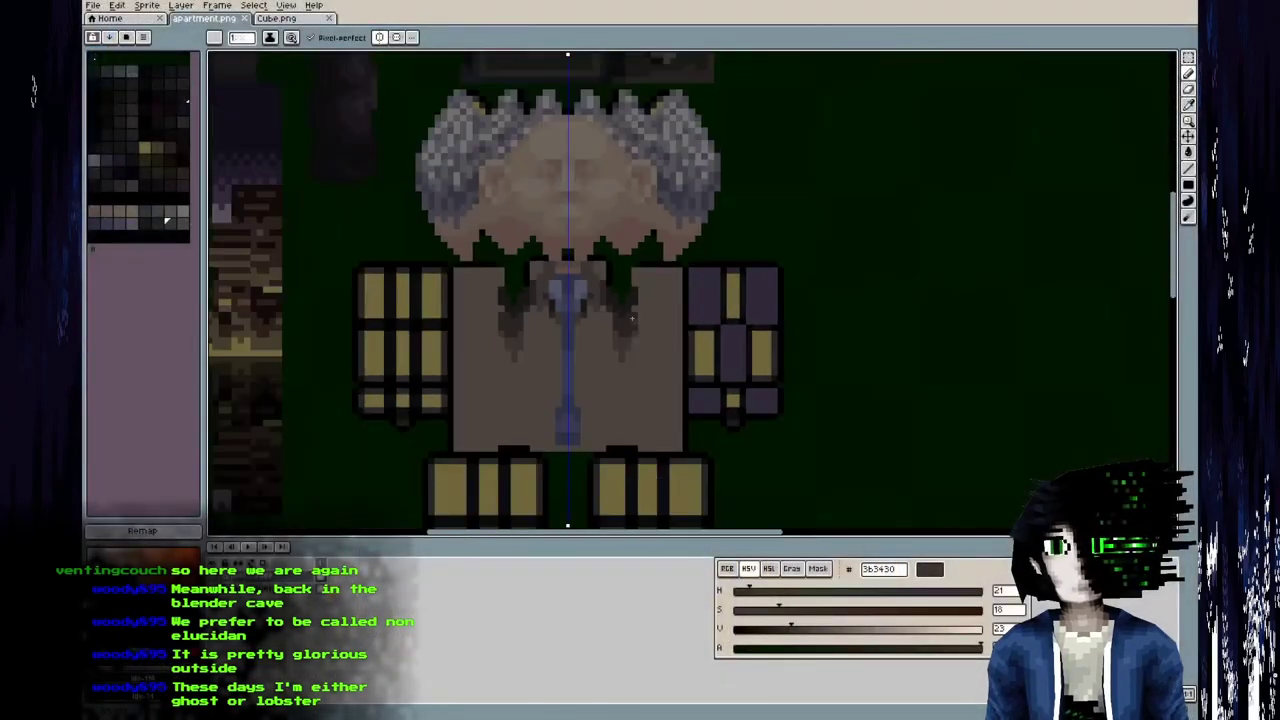
middle_click_drag(650, 292, 594, 300)
key("i")
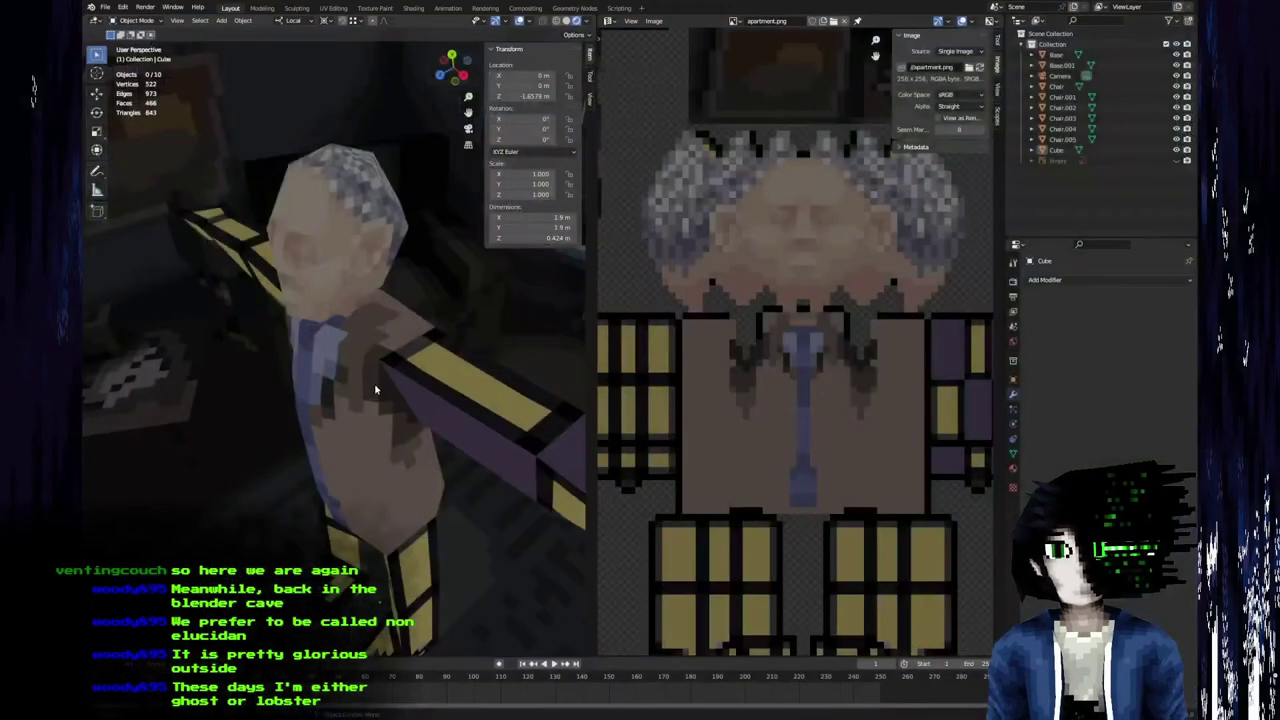
middle_click_drag(374, 383, 400, 370)
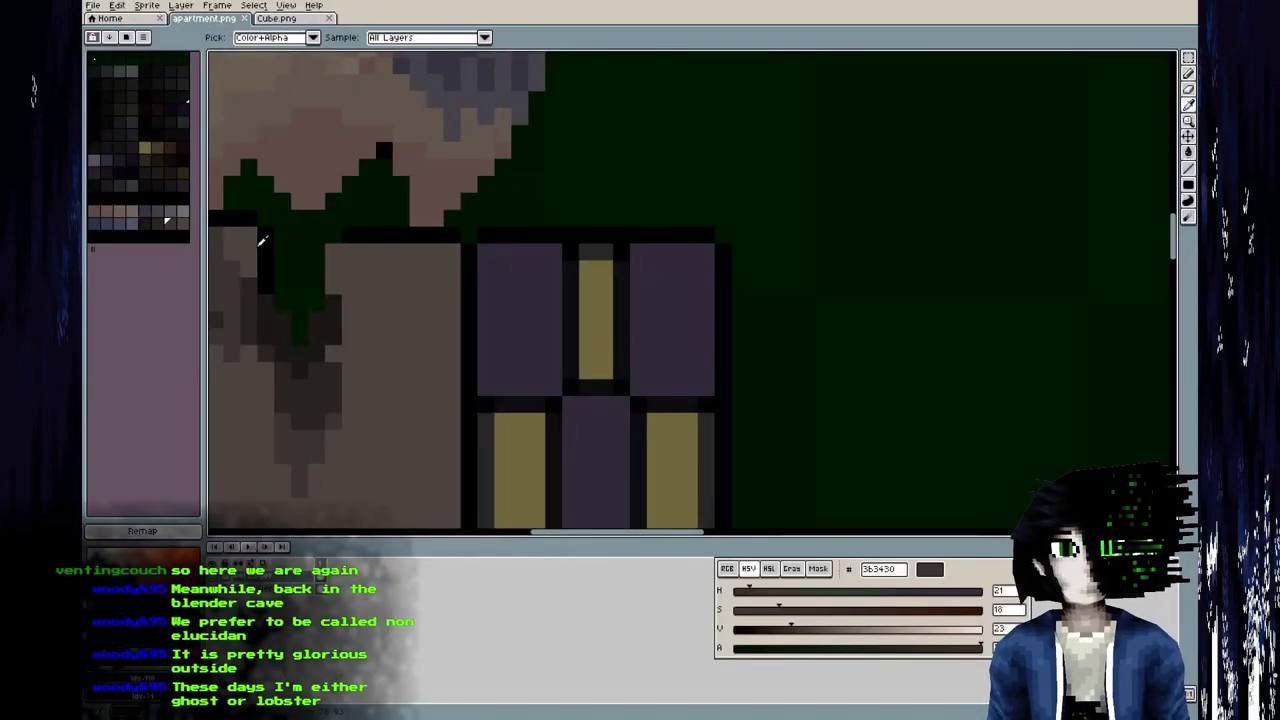
Pick the jacket's 4d443f and paint it over the yellow centre strip of the purple sleeve's upper segment.
left_click(255, 246, "alt")
mouse_move(570, 252)
left_mouse_down()
mouse_move(621, 251)
mouse_move(571, 268)
mouse_move(619, 267)
mouse_move(597, 325)
mouse_move(610, 380)
mouse_move(615, 371)
left_mouse_up()
middle_click_drag(591, 356, 640, 286)
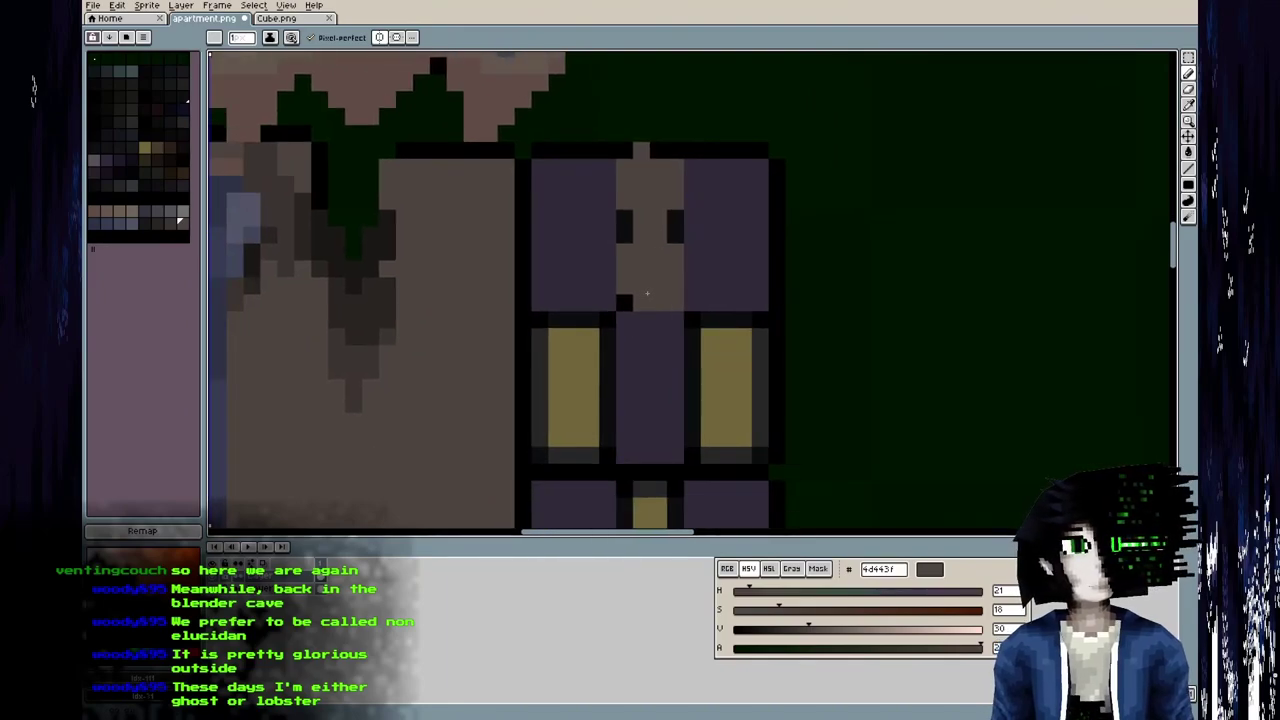
Paint a 3b3430 shadow patch with a 292421 core at the sleeve's upper joint beside the centre strip, and save the texture.
key("[")
left_click_drag(624, 303, 628, 316)
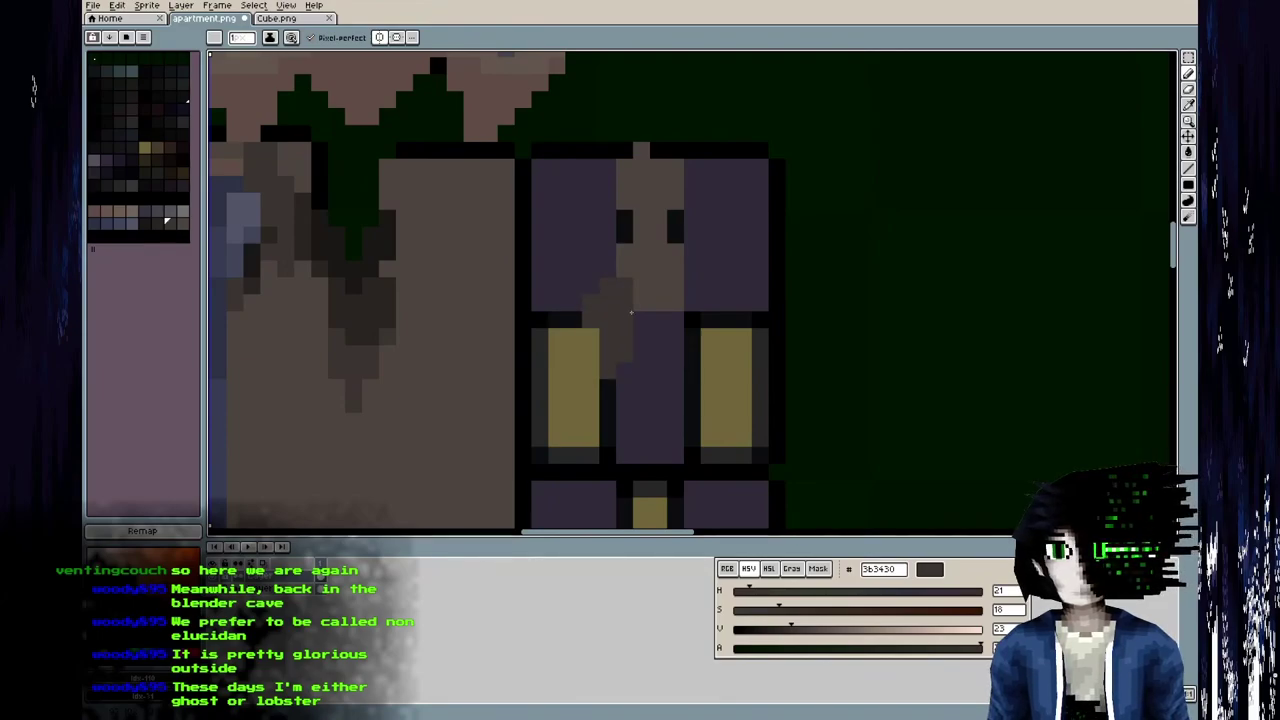
key("[")
left_click_drag(608, 304, 622, 312)
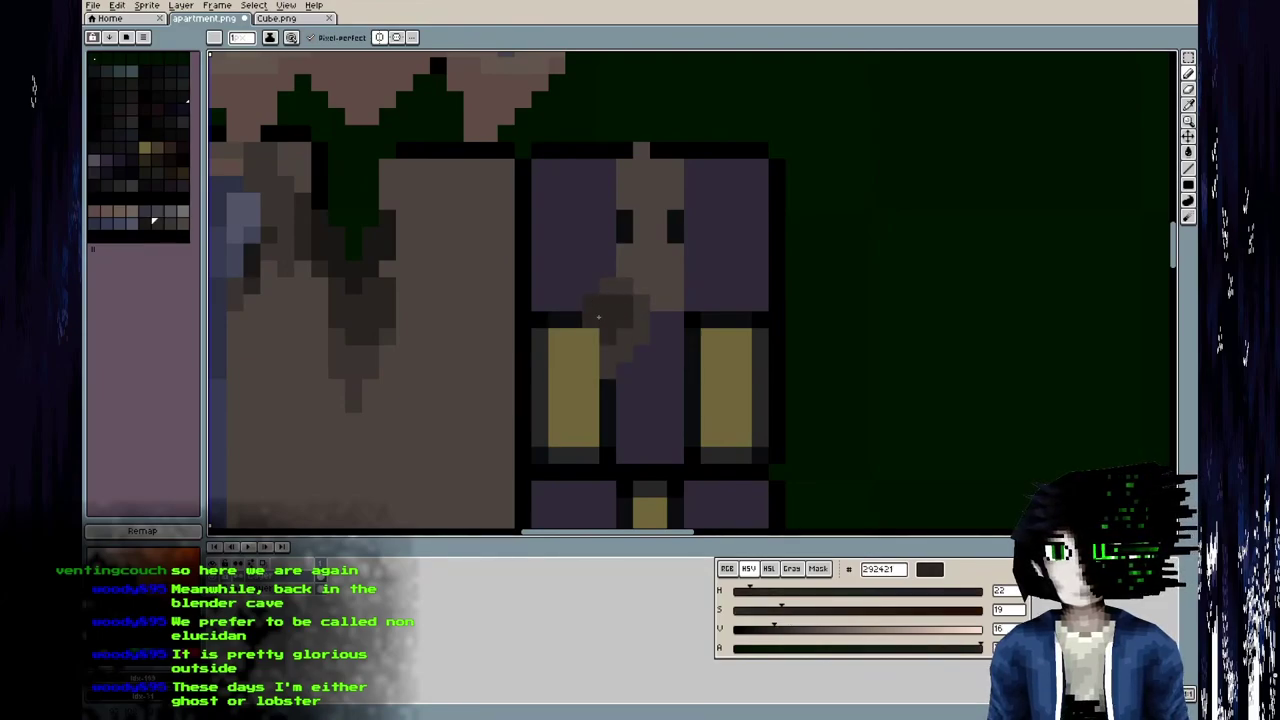
left_click(591, 319)
key("ctrl+s")
Check the sleeve joint in Blender, then extend its 292421 shadow to the sleeve's torso-side edge and border it with 3b3430.
key("alt+Tab")
mouse_move(357, 337)
middle_mouse_down()
mouse_move(380, 243)
mouse_move(317, 277)
mouse_move(277, 339)
mouse_move(358, 287)
mouse_move(360, 158)
mouse_move(350, 390)
mouse_move(300, 494)
mouse_move(328, 483)
mouse_move(330, 440)
middle_mouse_up()
scroll(382, 272, "down", 4)
scroll(380, 243, "up", 3)
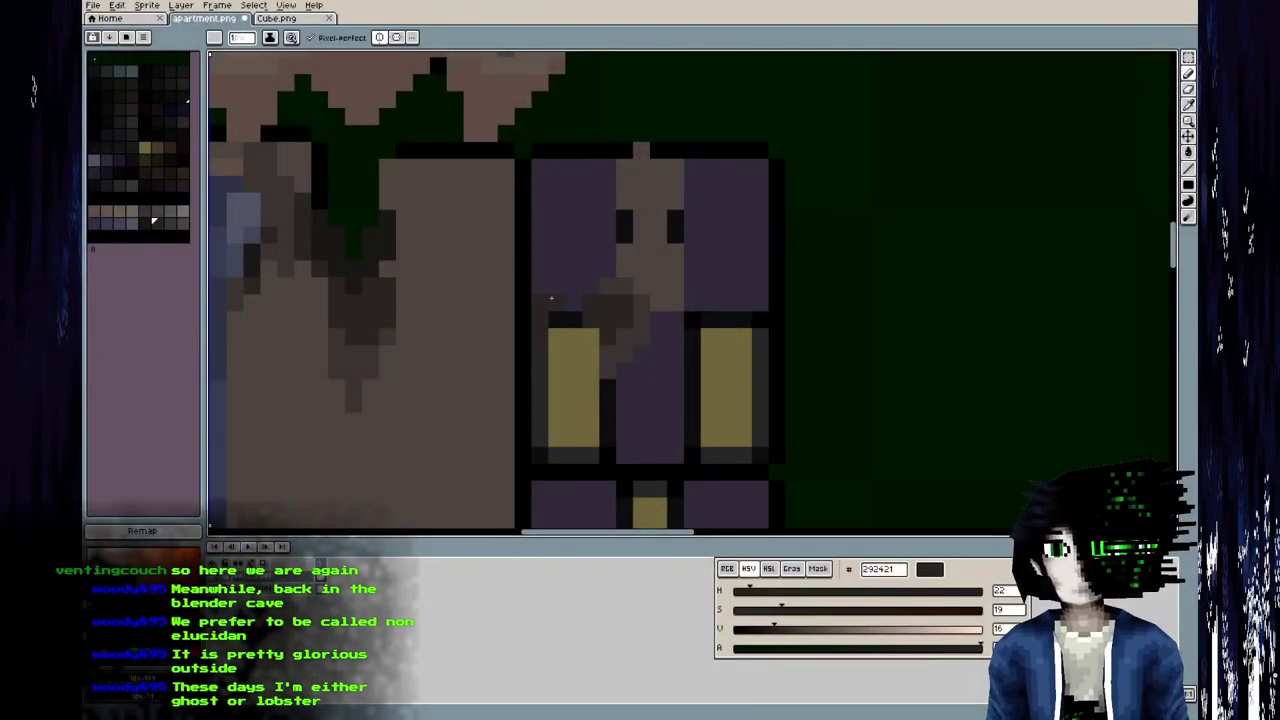
left_click(570, 287, "alt")
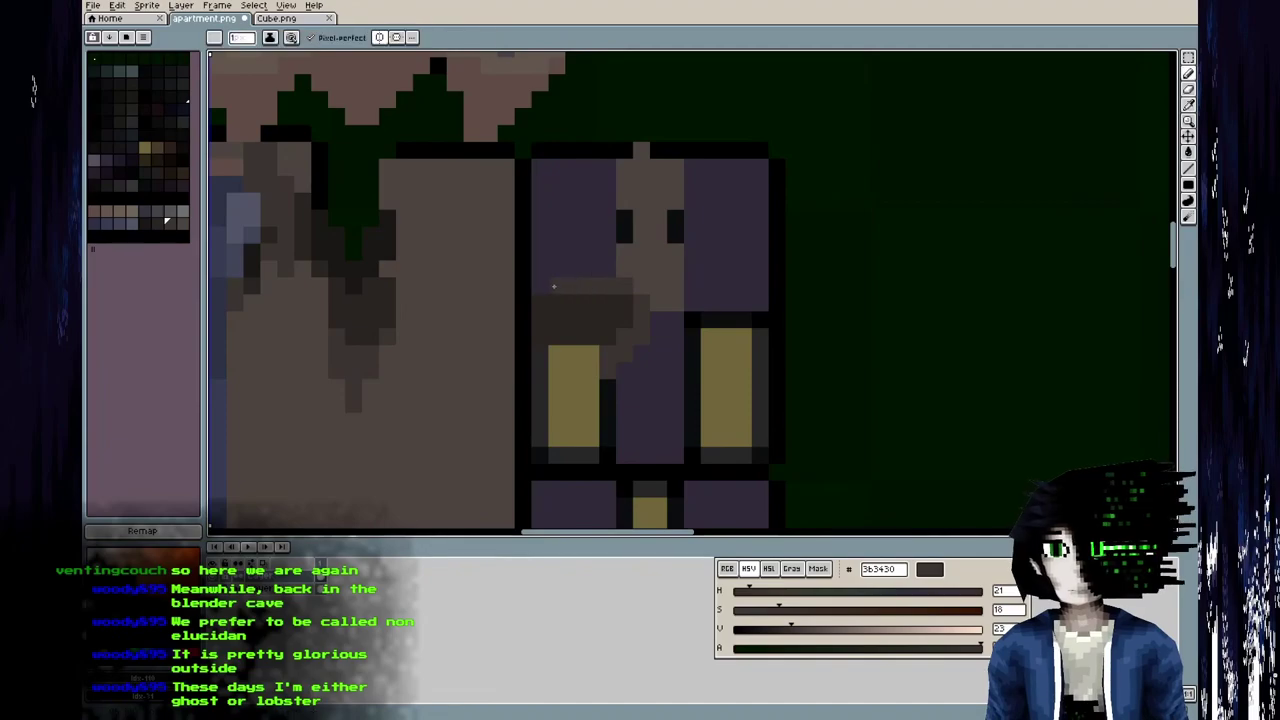
left_click_drag(603, 357, 546, 354)
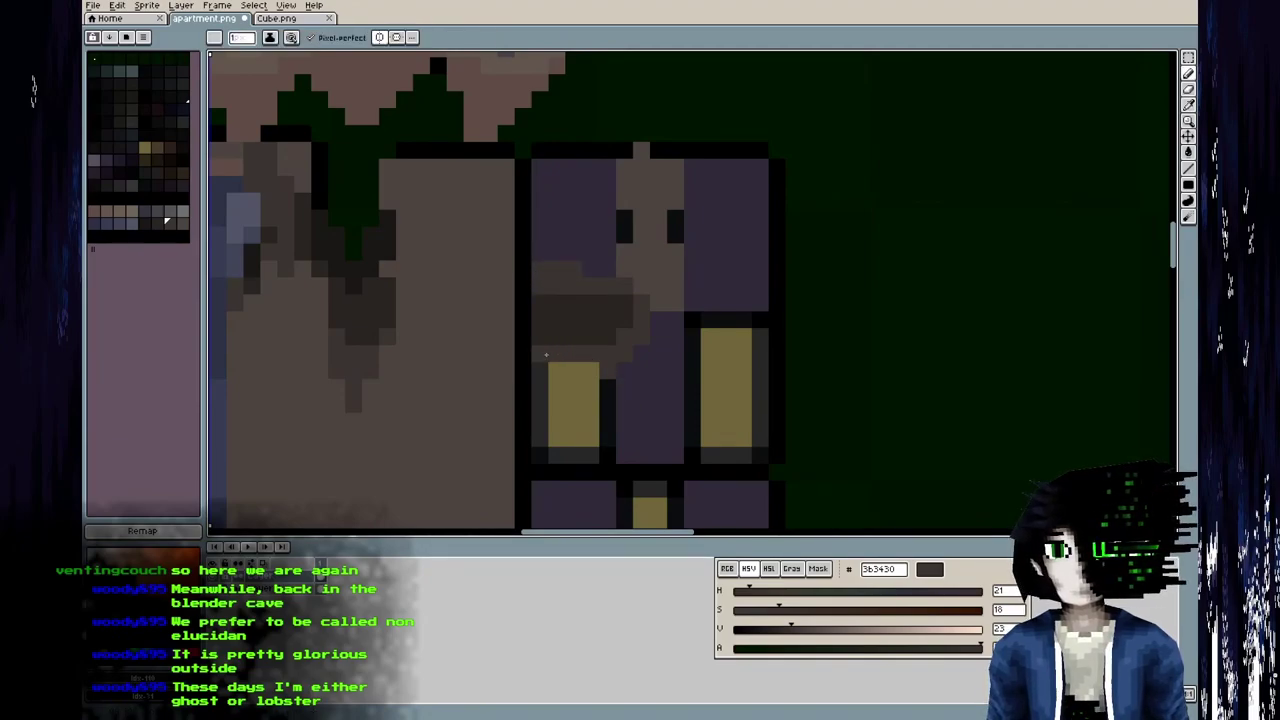
Enlarge the joint shadow's 292421 core, round its lower border with 3b3430, and darken the torso-side end with 1a1715.
left_click(547, 348, "alt")
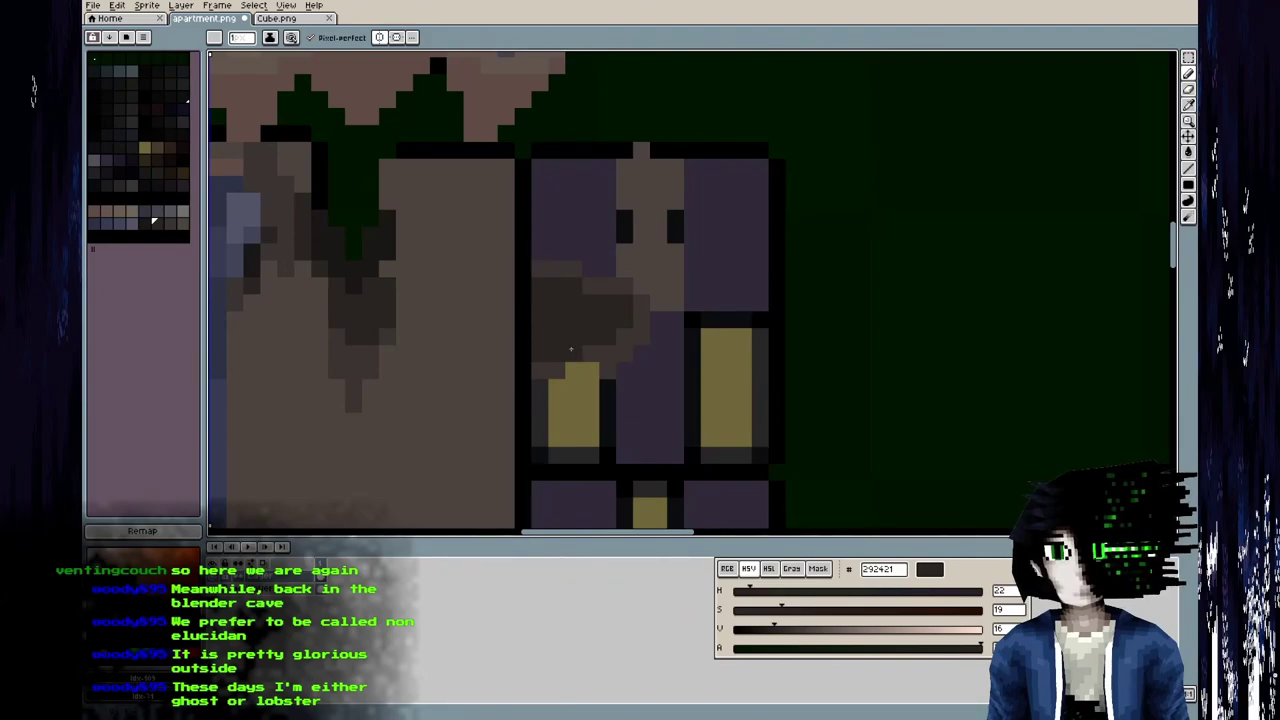
left_click(561, 367, "alt")
left_click(573, 369)
left_click(559, 326, "alt")
left_click(533, 336, "alt")
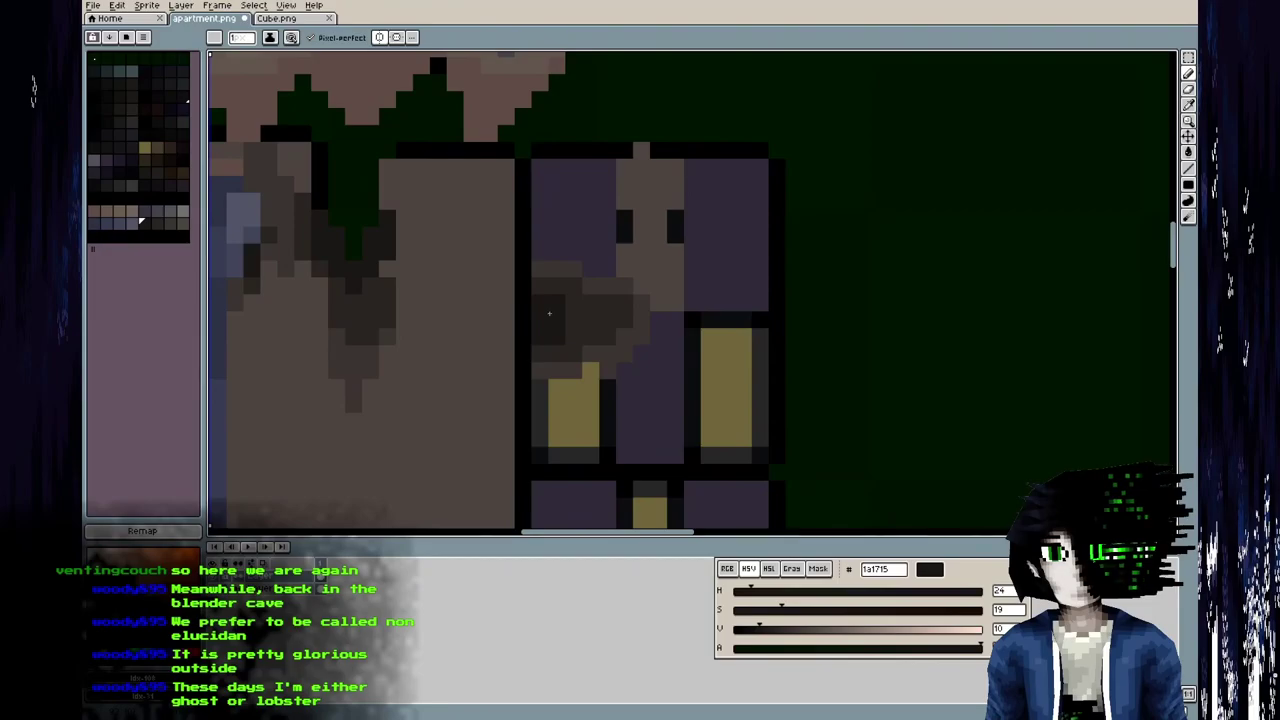
Inspect the sleeve joint's shadow on the character model from the front in Blender.
scroll(572, 318, "down", 4)
key("alt+Tab")
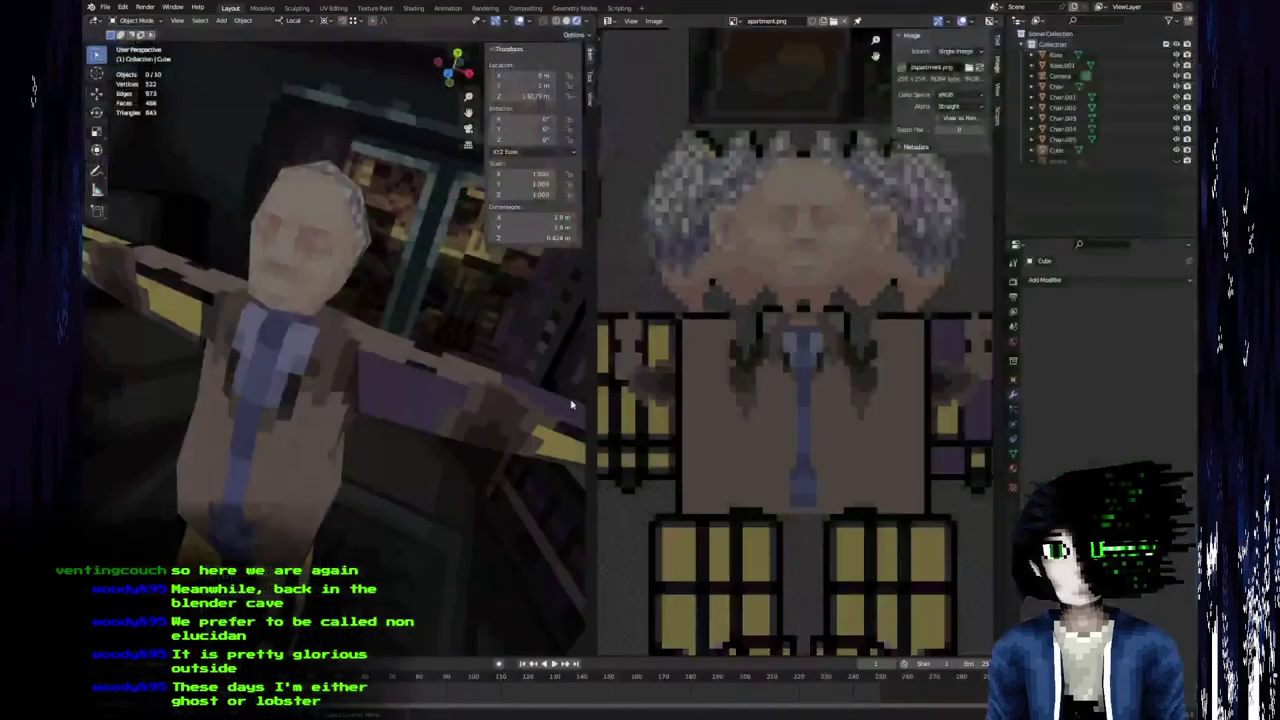
scroll(481, 326, "down", 5)
middle_click_drag(309, 354, 309, 391)
scroll(323, 386, "up", 5)
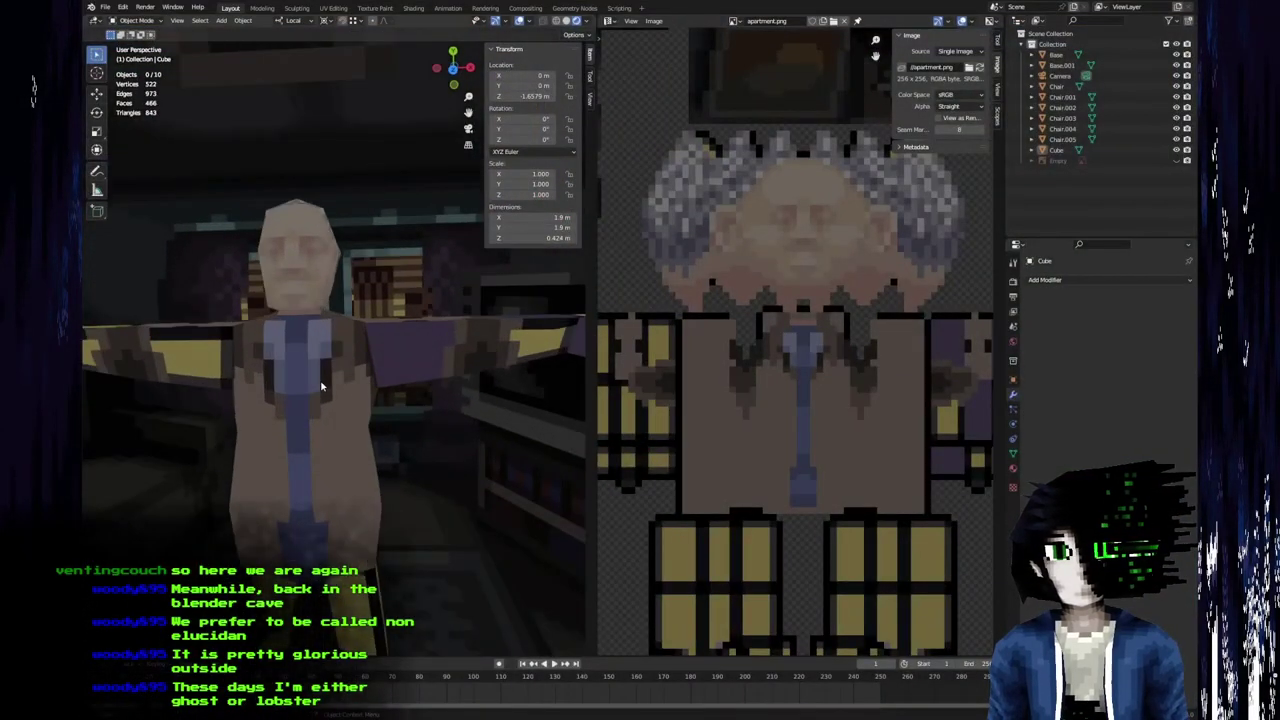
key("alt+Tab")
scroll(574, 300, "up", 4)
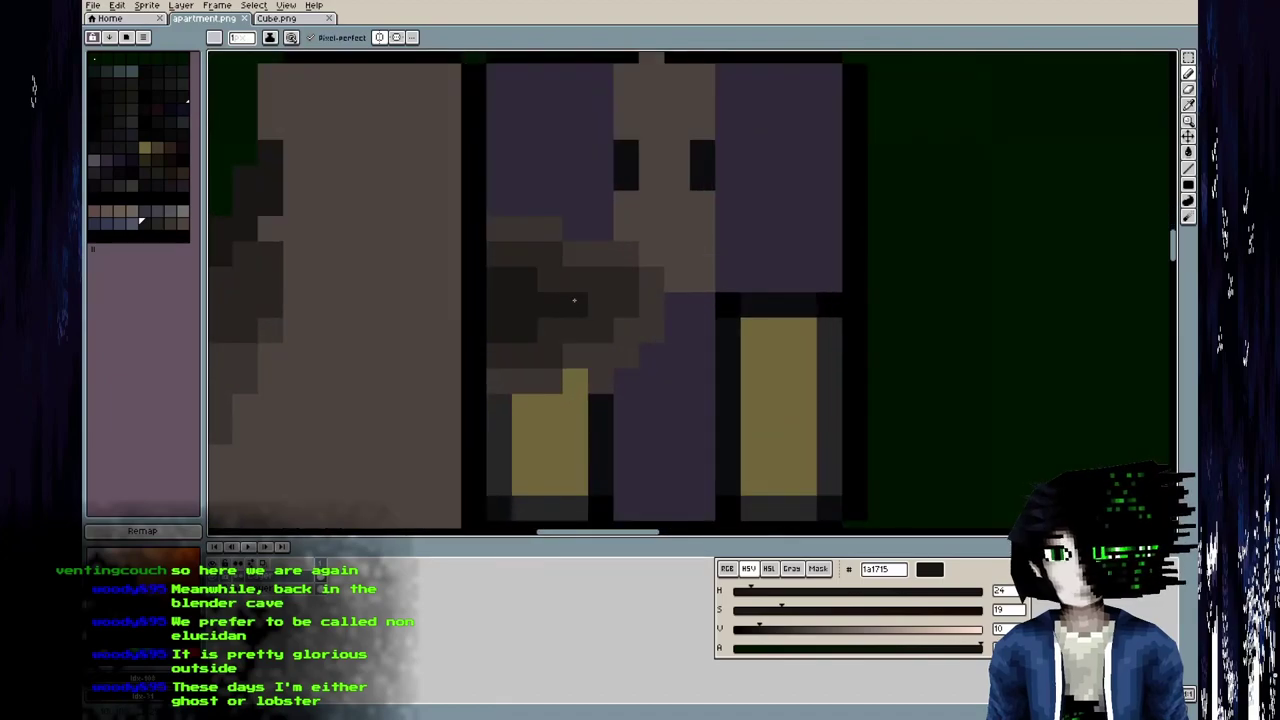
Try to shift the torso-side part of the sleeve's joint shadow two pixels away from the torso, then undo the move.
key("m")
left_click_drag(487, 216, 590, 388)
left_click_drag(531, 351, 573, 363)
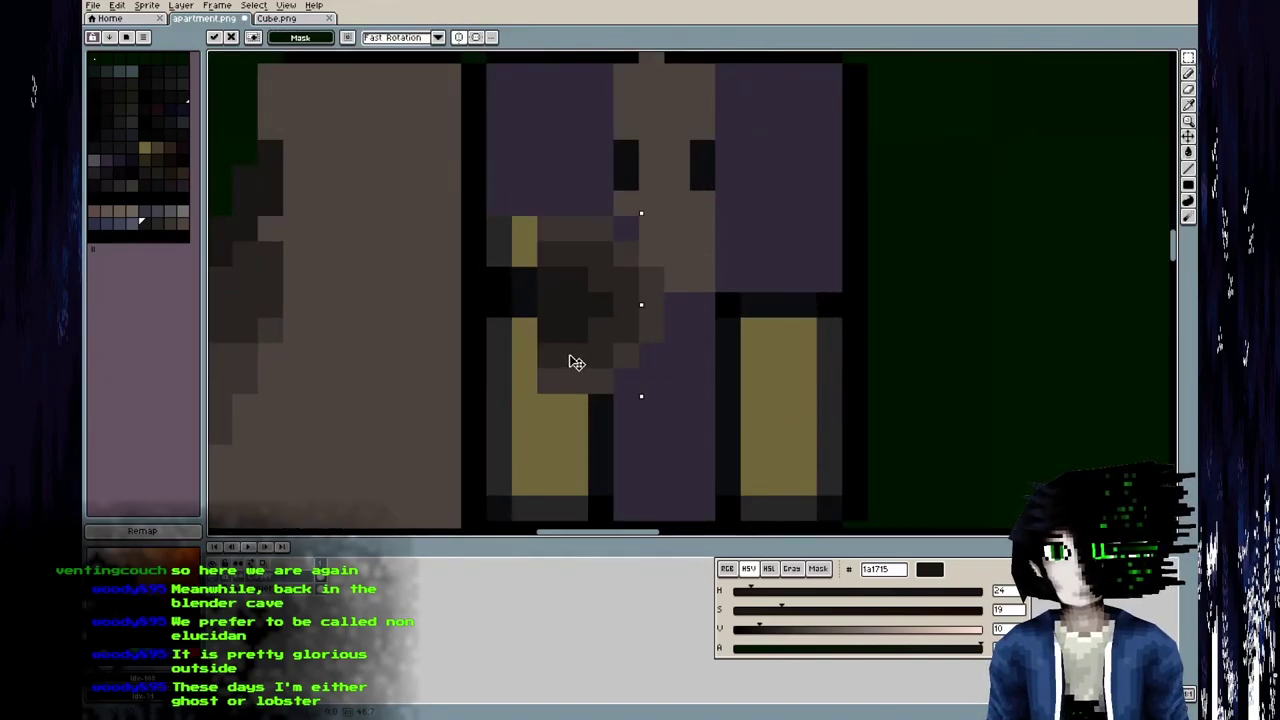
key("Return")
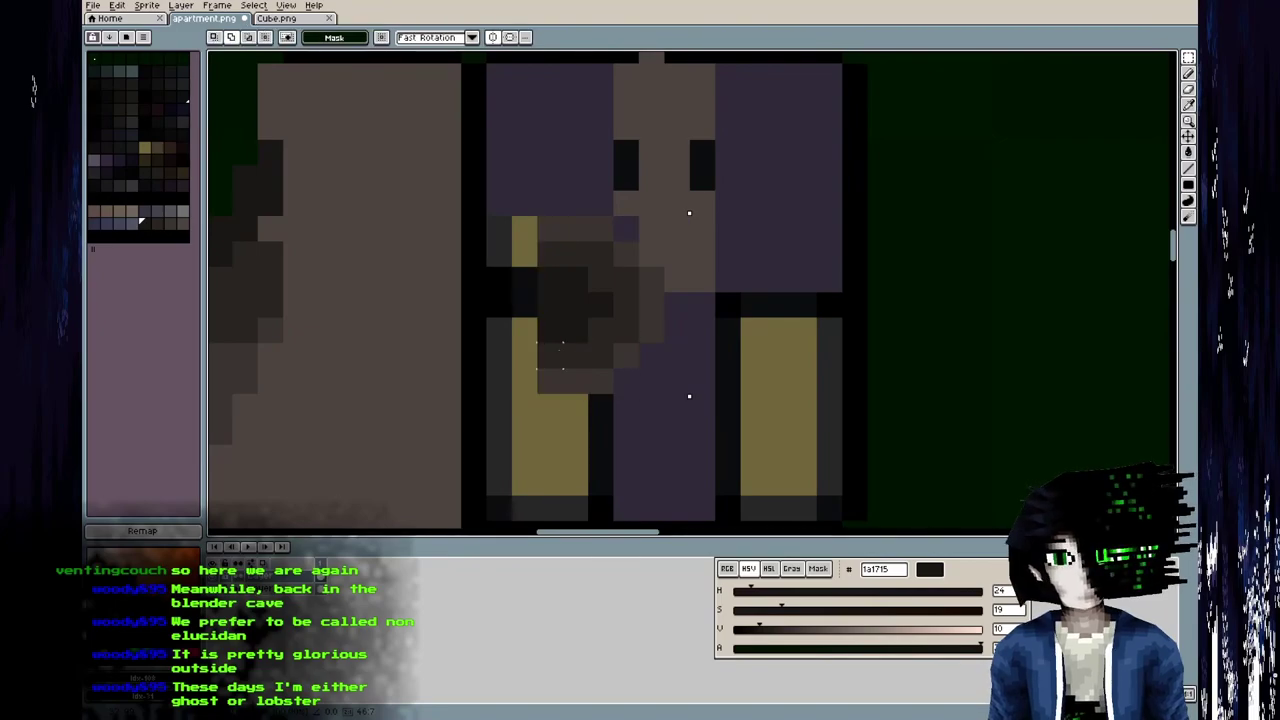
scroll(630, 362, "down", 7)
key("ctrl+z")
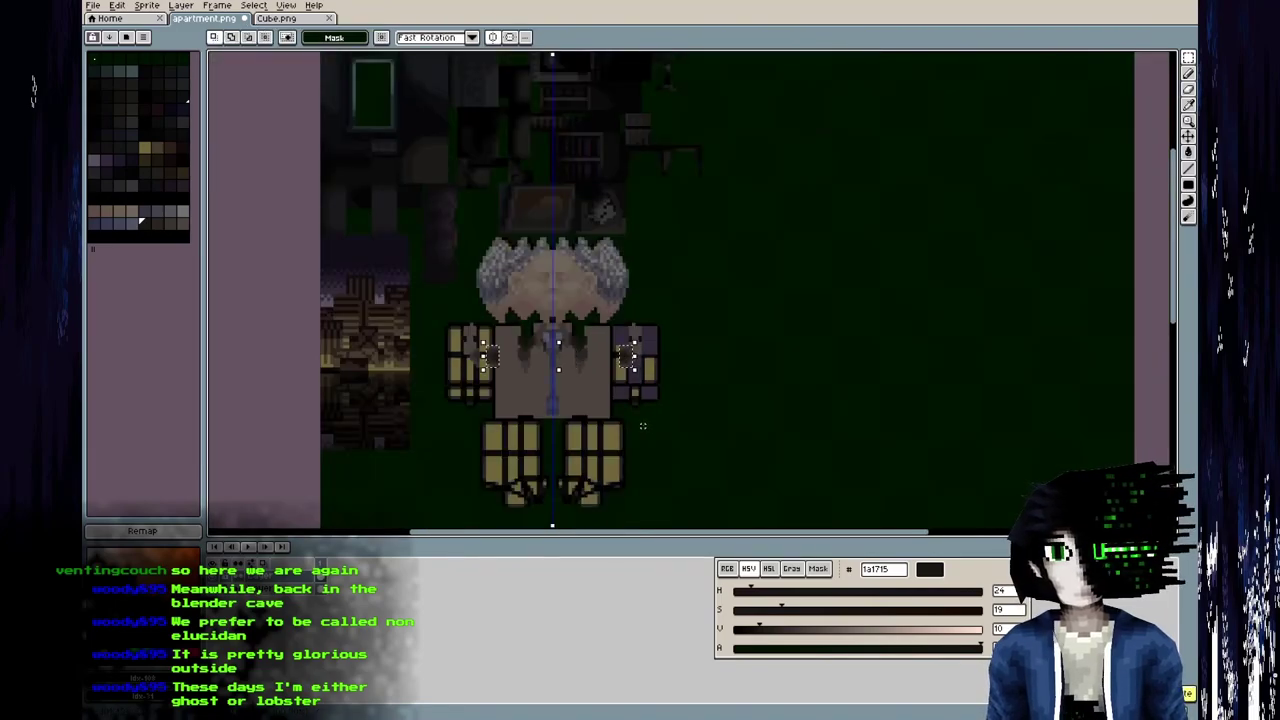
key("ctrl+z")
key("ctrl+z")
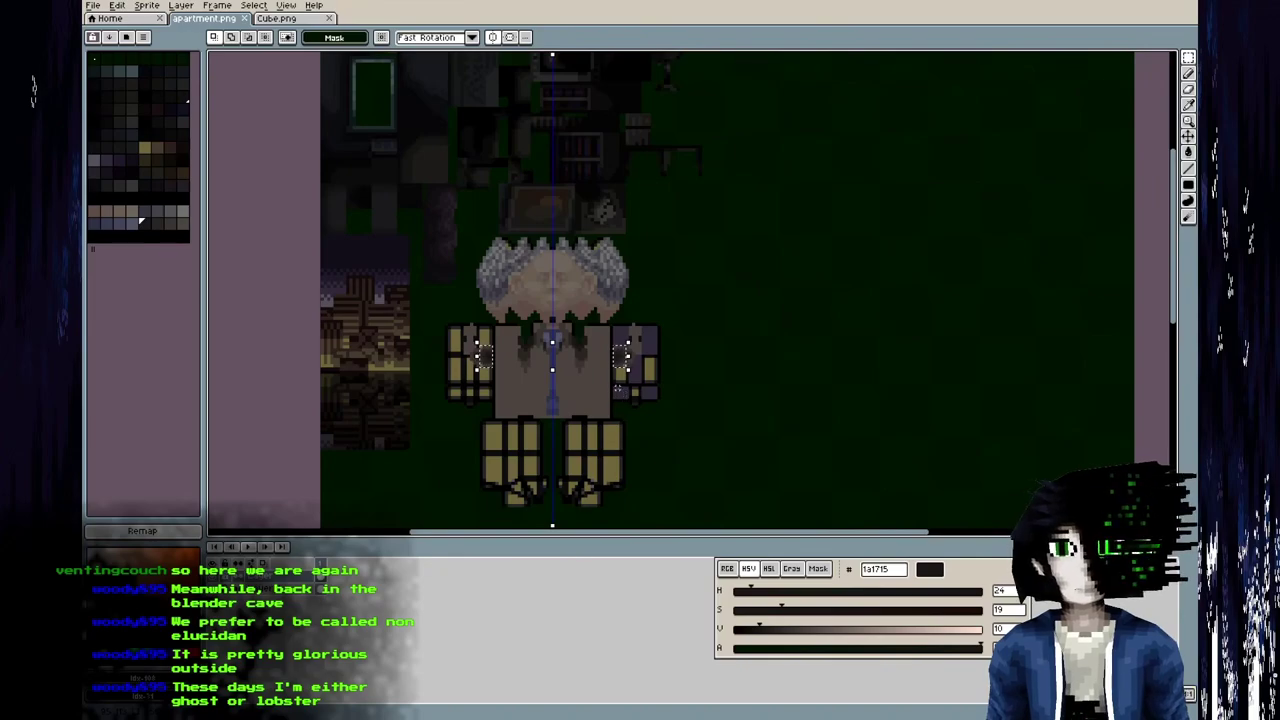
scroll(622, 372, "up", 2)
scroll(622, 370, "up", 2)
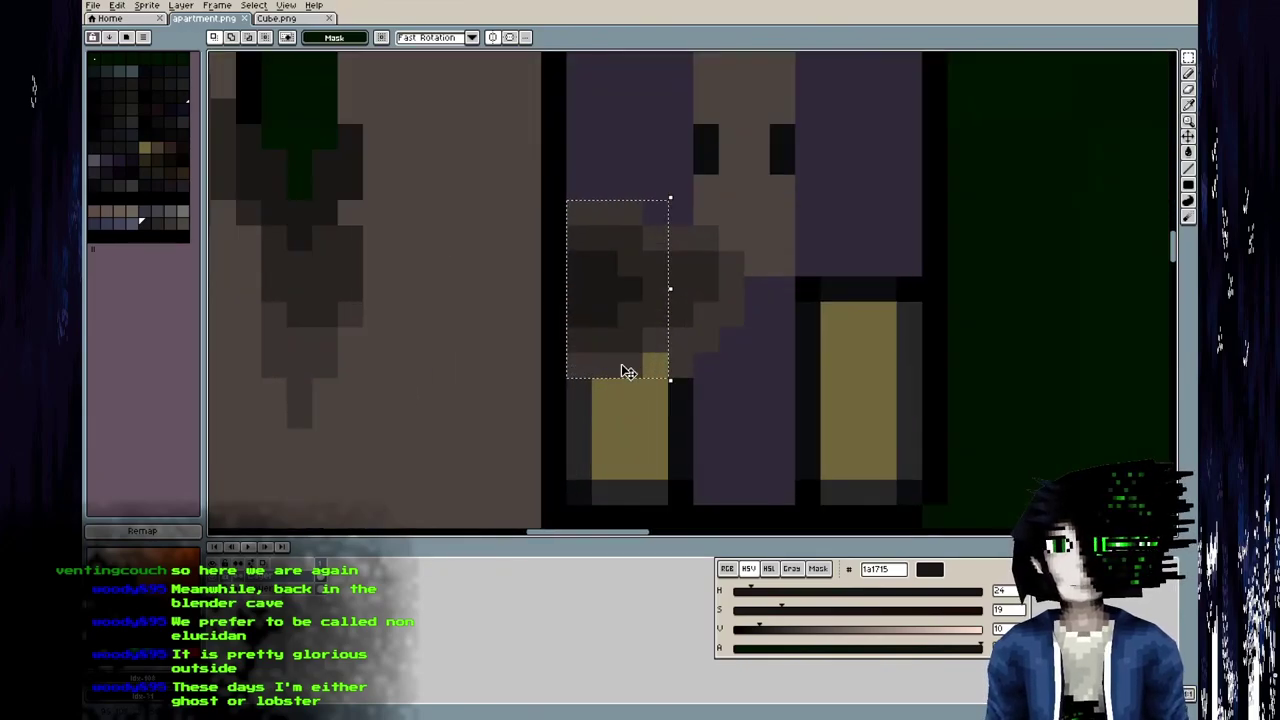
key("ctrl+d")
Enlarge the joint shadow's 1a1715 core toward the sleeve's centre strip and touch up its upper border with 292421.
key("b")
left_click(628, 297, "alt")
left_click(650, 279)
left_click_drag(669, 292, 646, 321)
left_click(632, 282)
left_click(638, 352, "alt")
left_click(651, 263)
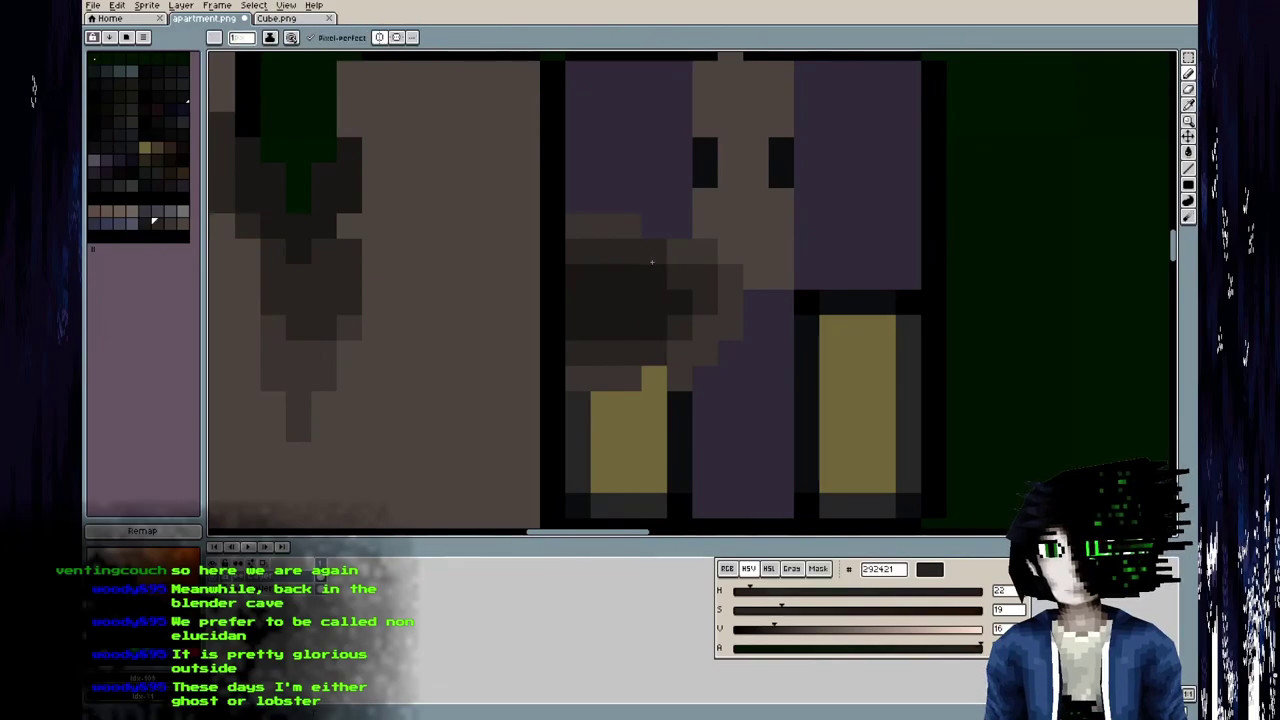
scroll(651, 275, "down", 2)
key("m")
left_click_drag(620, 262, 760, 335)
scroll(620, 340, "down", 3)
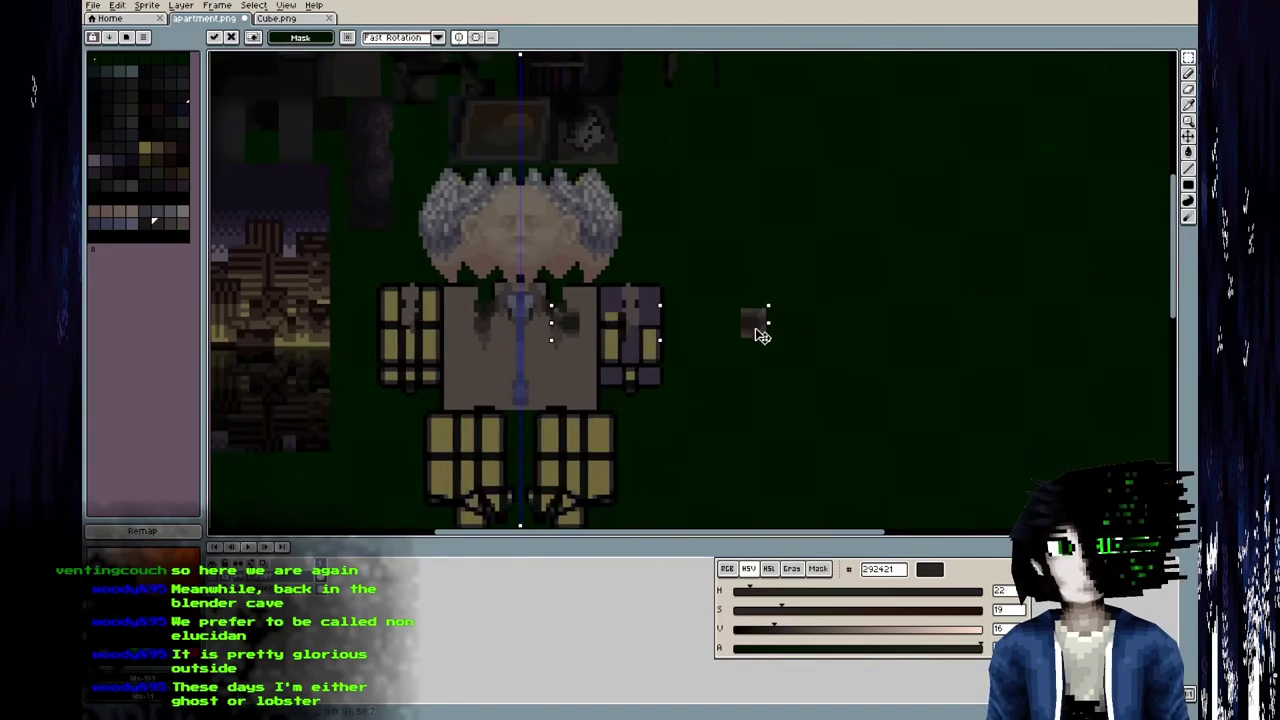
key("ctrl+z")
scroll(664, 339, "up", 4)
middle_click_drag(664, 339, 750, 379)
key("ctrl+d")
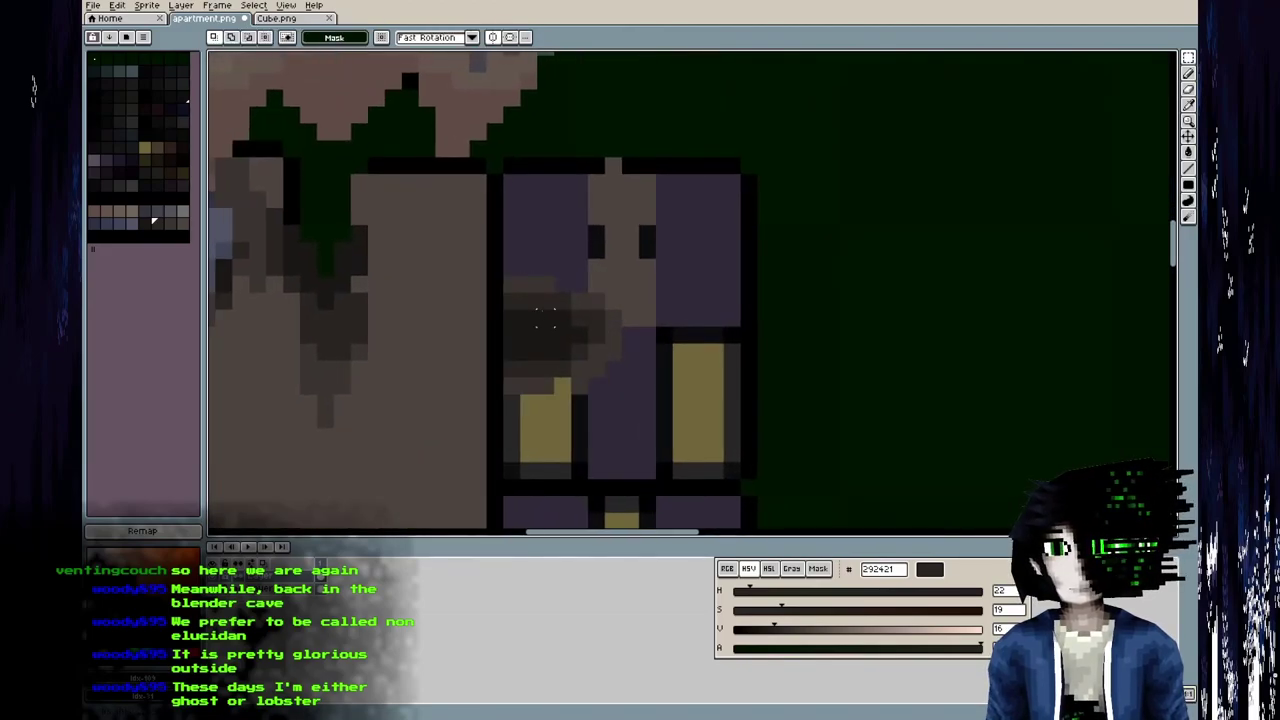
Round off the torso-side end of the joint shadow with 292421 and 3b3430 around its 1a1715 core.
key("i")
key("b")
left_click(523, 298, "alt")
left_click(548, 298, "alt")
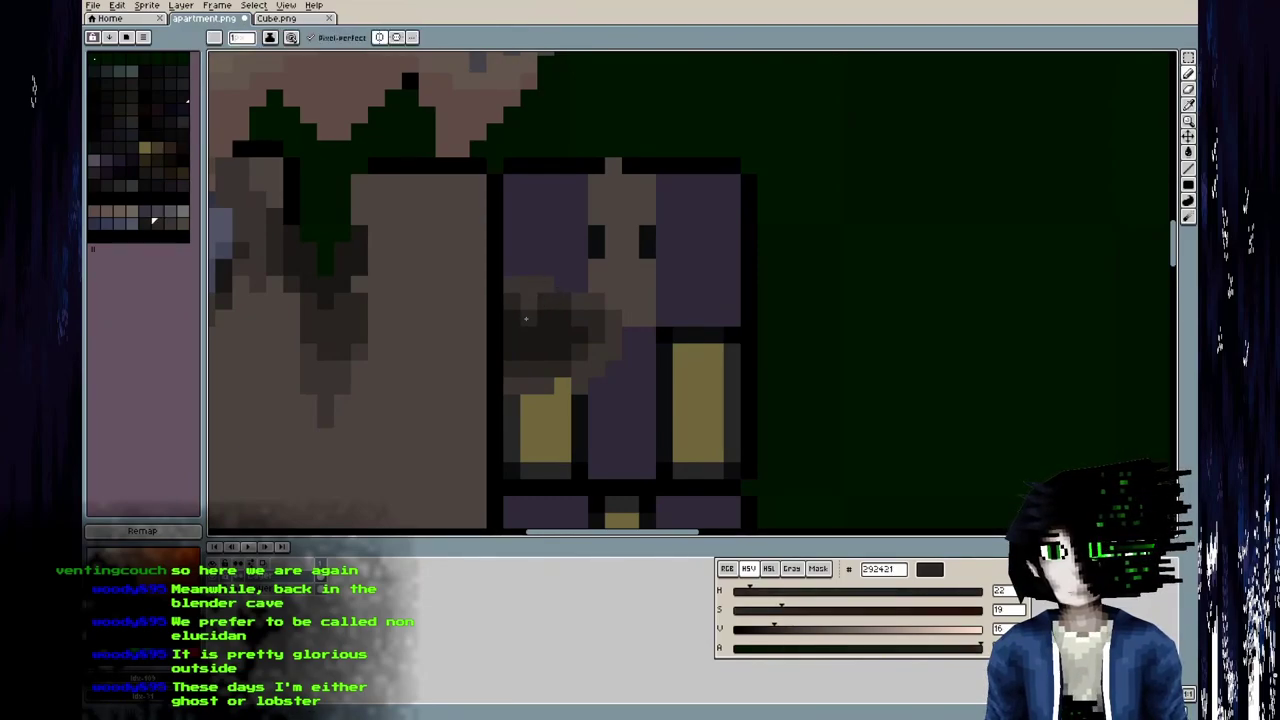
key("alt")
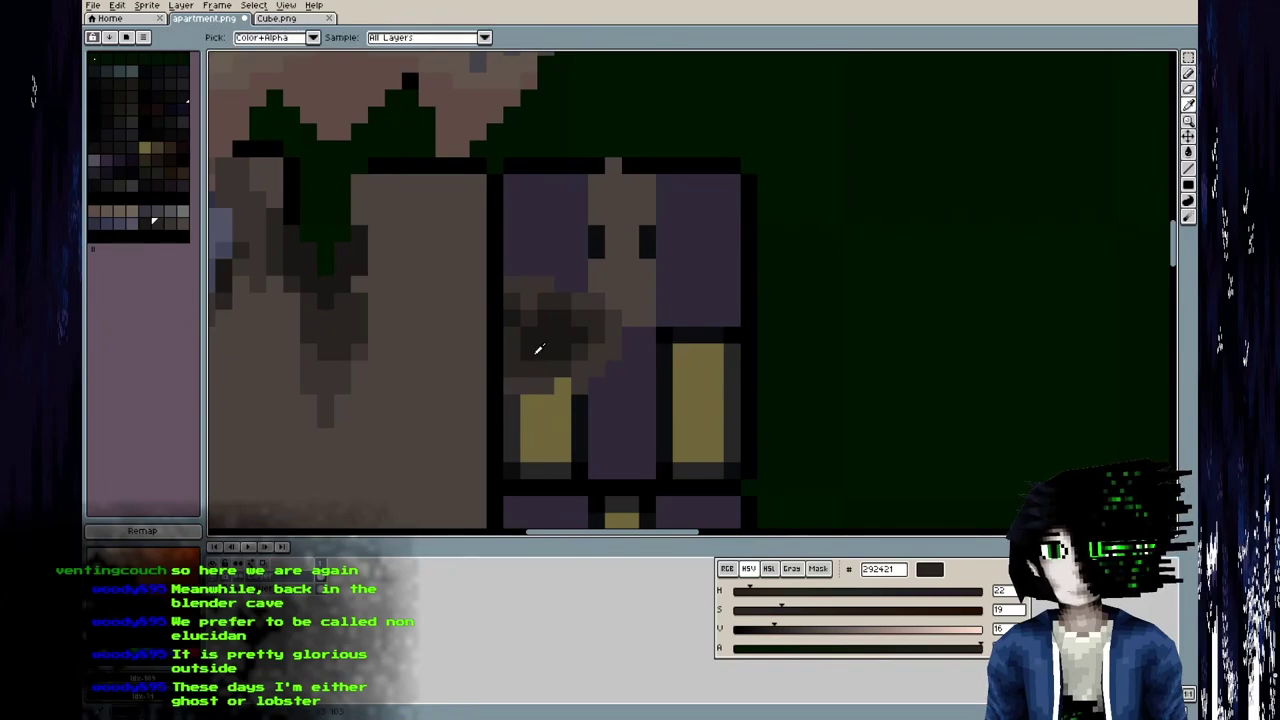
left_click(515, 313, "alt")
left_click(530, 297, "alt")
left_click(513, 344, "alt")
left_click(528, 369)
left_click(547, 337, "alt")
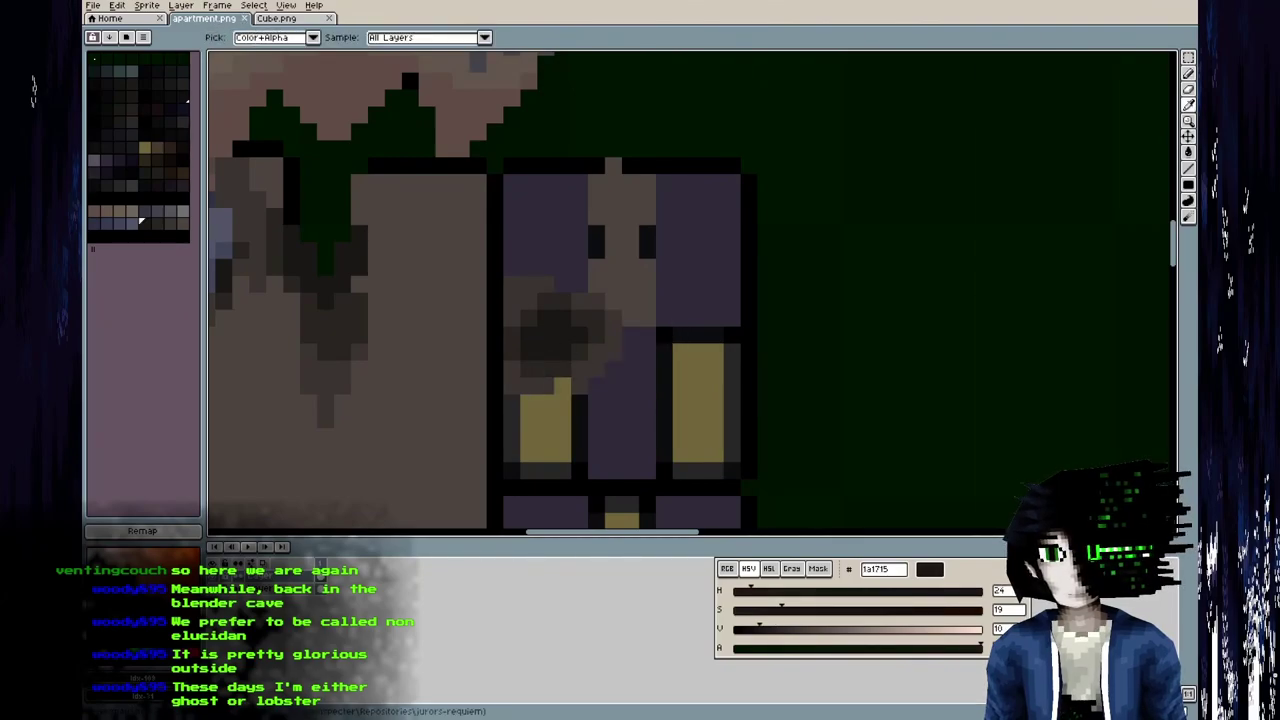
Check the sleeve in Blender, then outline and fill the purple torso-side face of its upper segment with 3b3430.
key("alt+Tab")
middle_click_drag(405, 441, 381, 331)
key("alt+Tab")
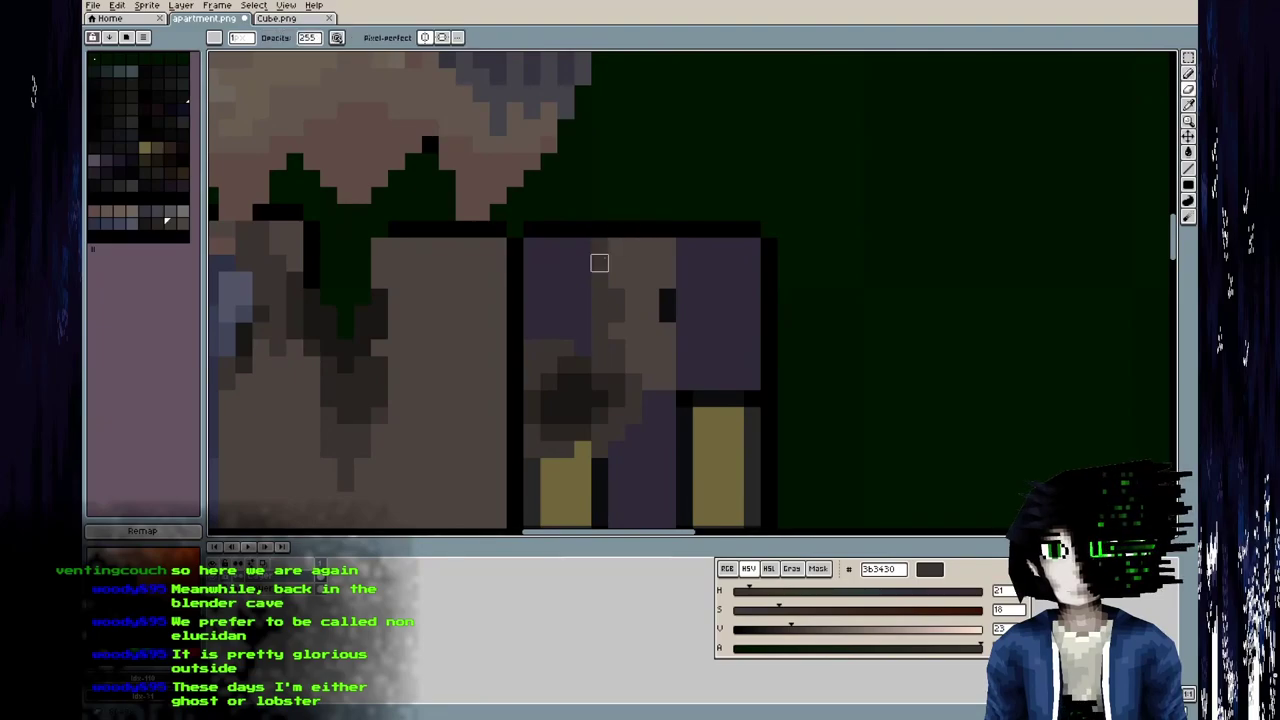
mouse_move(592, 246)
left_mouse_down()
mouse_move(531, 248)
mouse_move(539, 342)
left_mouse_up()
key("g")
left_click(559, 325)
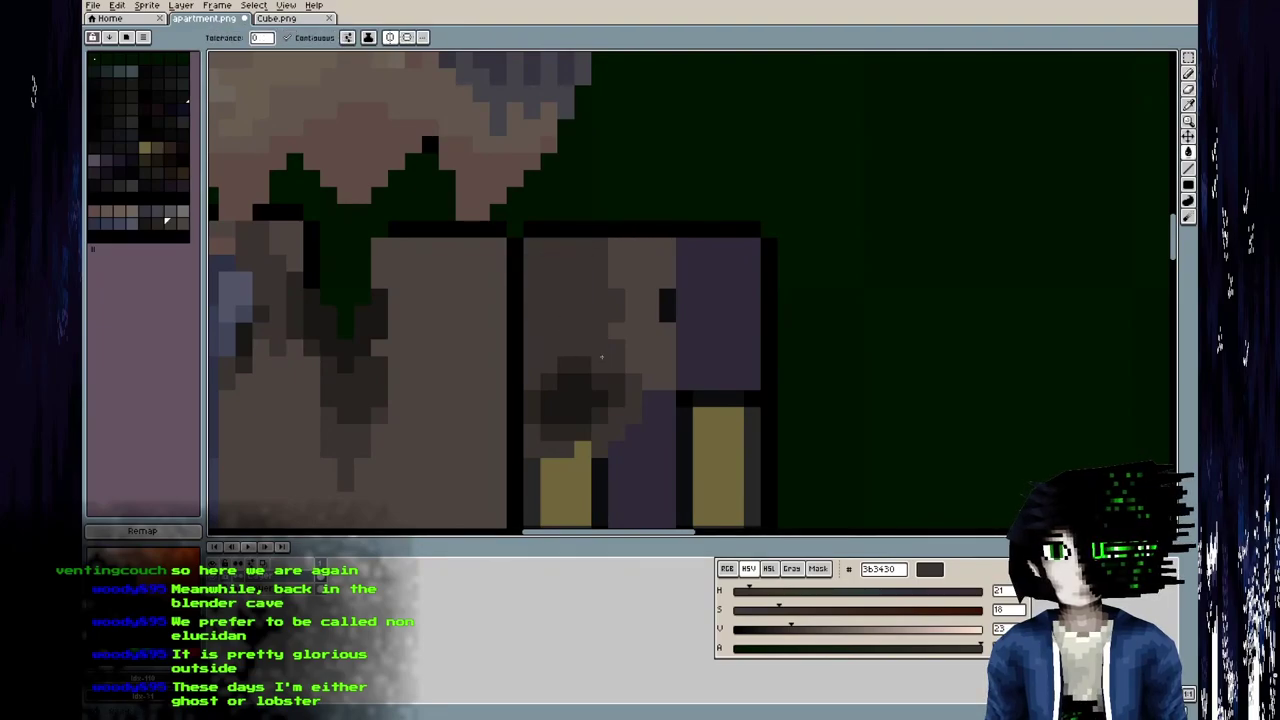
Outline and fill a 292421 shadow band at the shoulder end of the sleeve's torso-side face, save, and check it in Blender.
left_click(568, 367, "alt")
key("b")
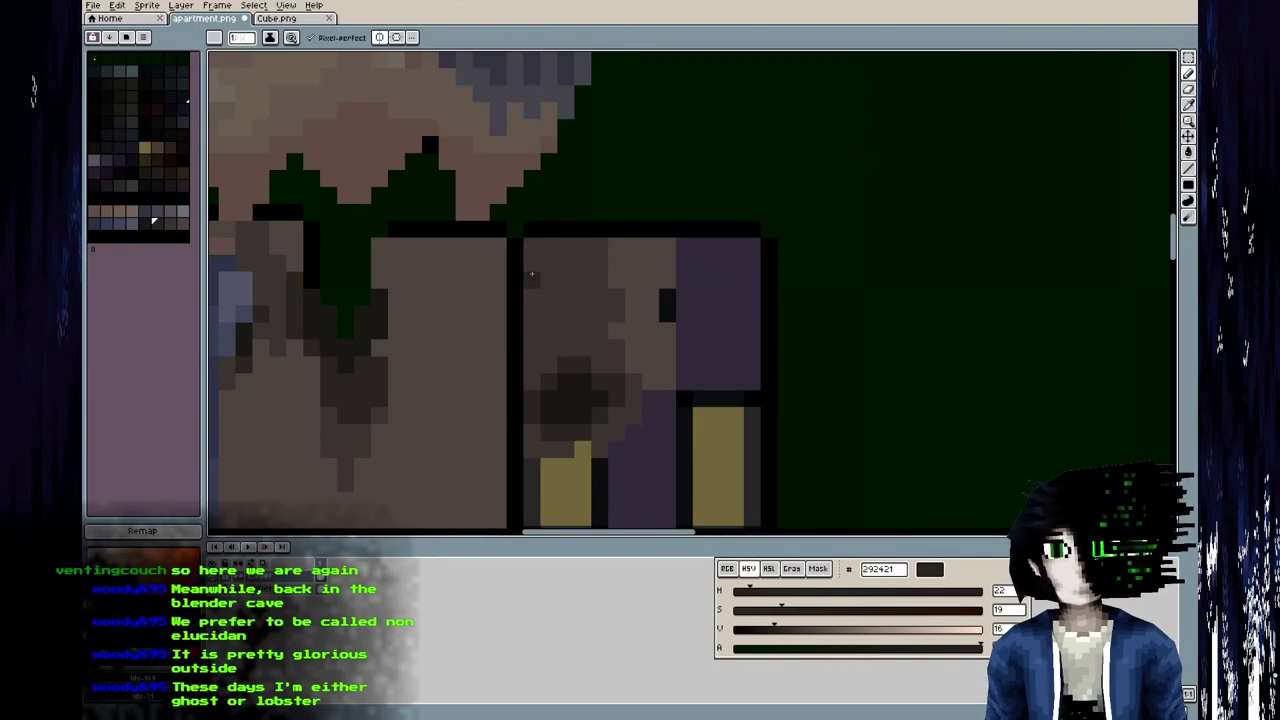
left_click(531, 280)
left_click_drag(587, 288, 600, 246)
key("g")
left_click(563, 257)
key("ctrl+s")
key("alt+Tab")
middle_click_drag(440, 385, 382, 458)
key("alt+Tab")
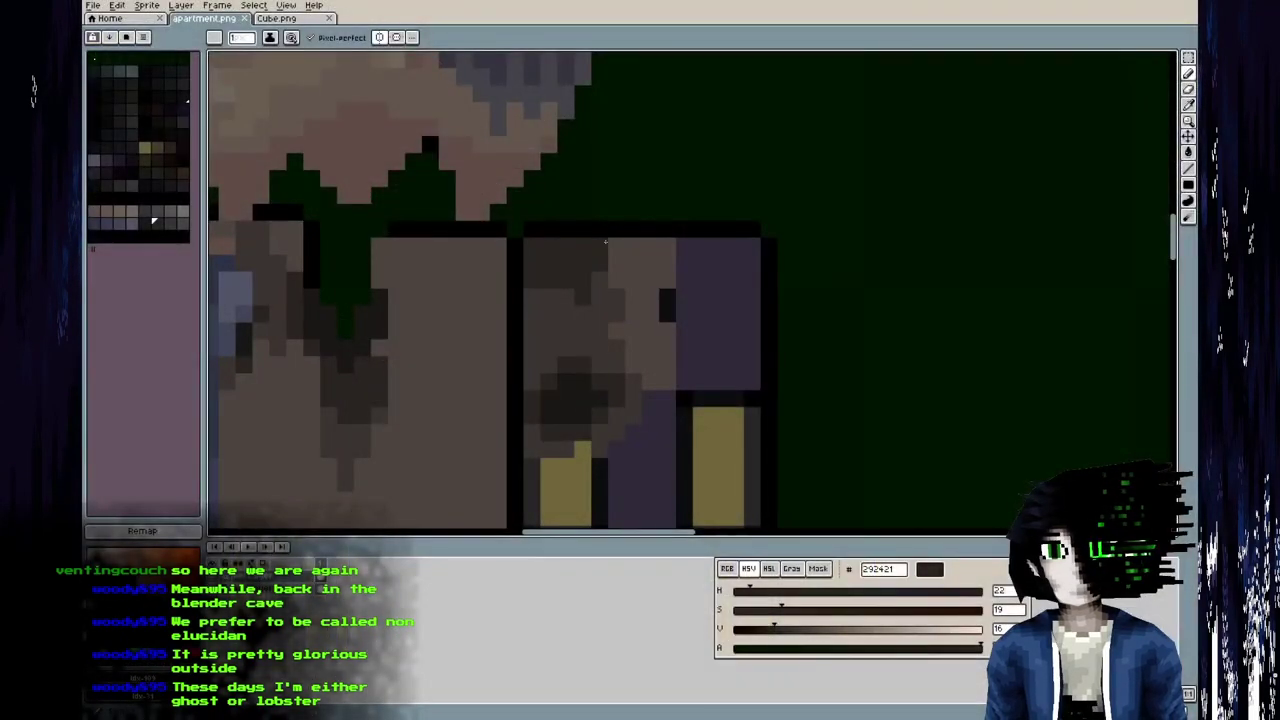
Add a 1a1715 accent to the sleeve's shoulder shadow band, save the texture, and reload it on the Blender model.
left_click(579, 273, "alt")
left_click(573, 398, "alt")
left_click(548, 280)
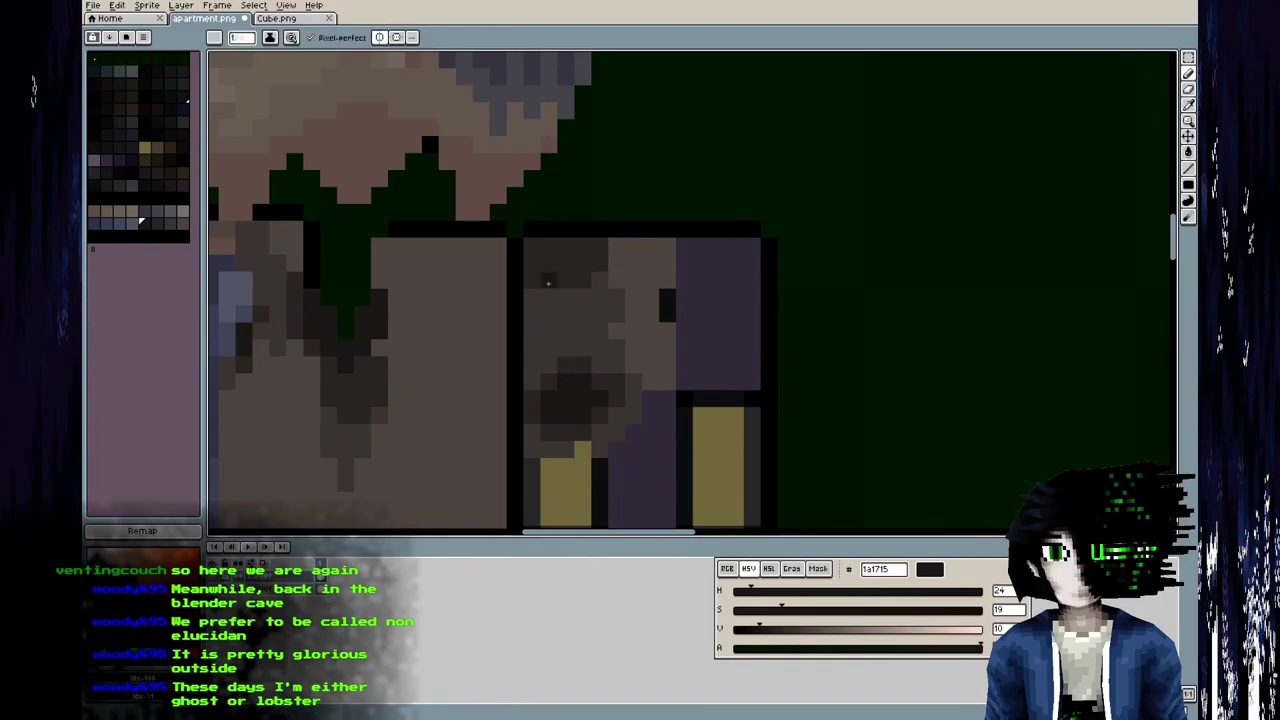
key("ctrl+s")
key("alt+Tab")
key("alt+r")
middle_click_drag(440, 410, 337, 277)
Save the refined shoulder shading of the sleeve and check it from several angles in Blender.
key("alt+Tab")
key("ctrl+s")
key("alt+Tab")
middle_click_drag(320, 420, 270, 370)
key("alt+Tab")
key("ctrl+s")
key("alt+Tab")
middle_click_drag(360, 440, 454, 432)
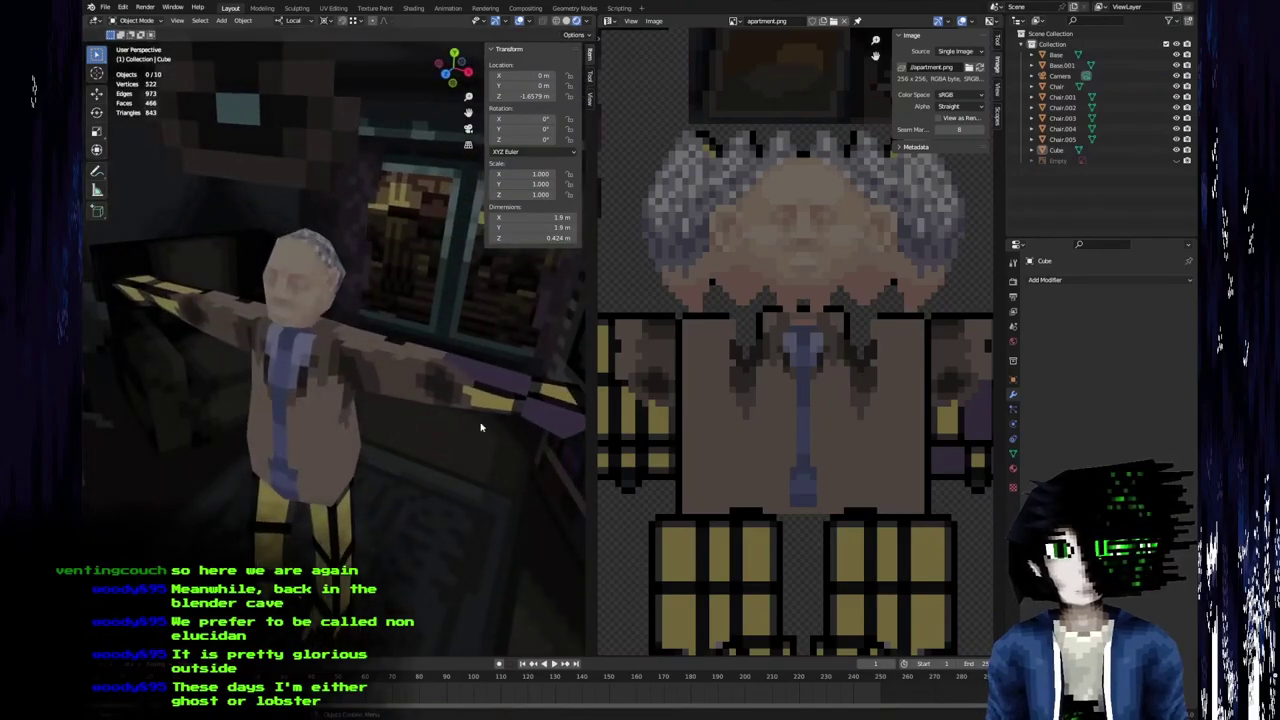
Check the chest and shoulder up close in Blender and paint 3b3430 shading on the jacket collar beside the neck.
key("alt+Tab")
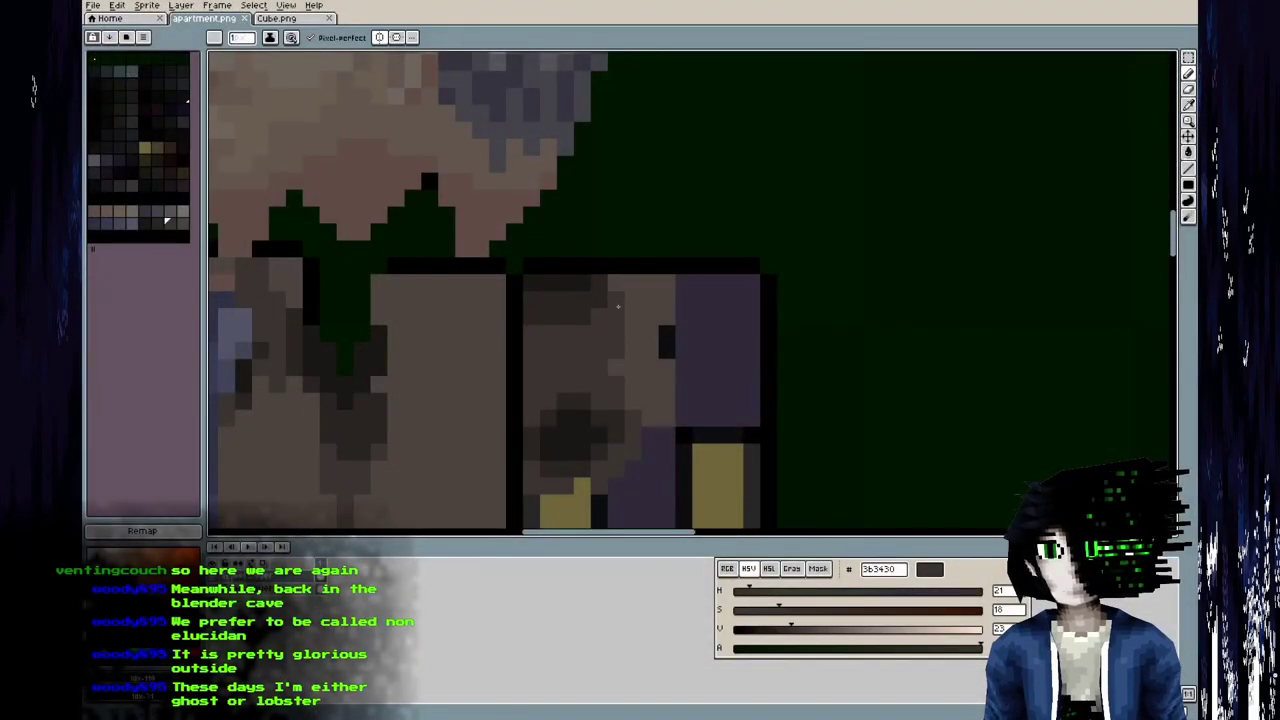
key("alt+Tab")
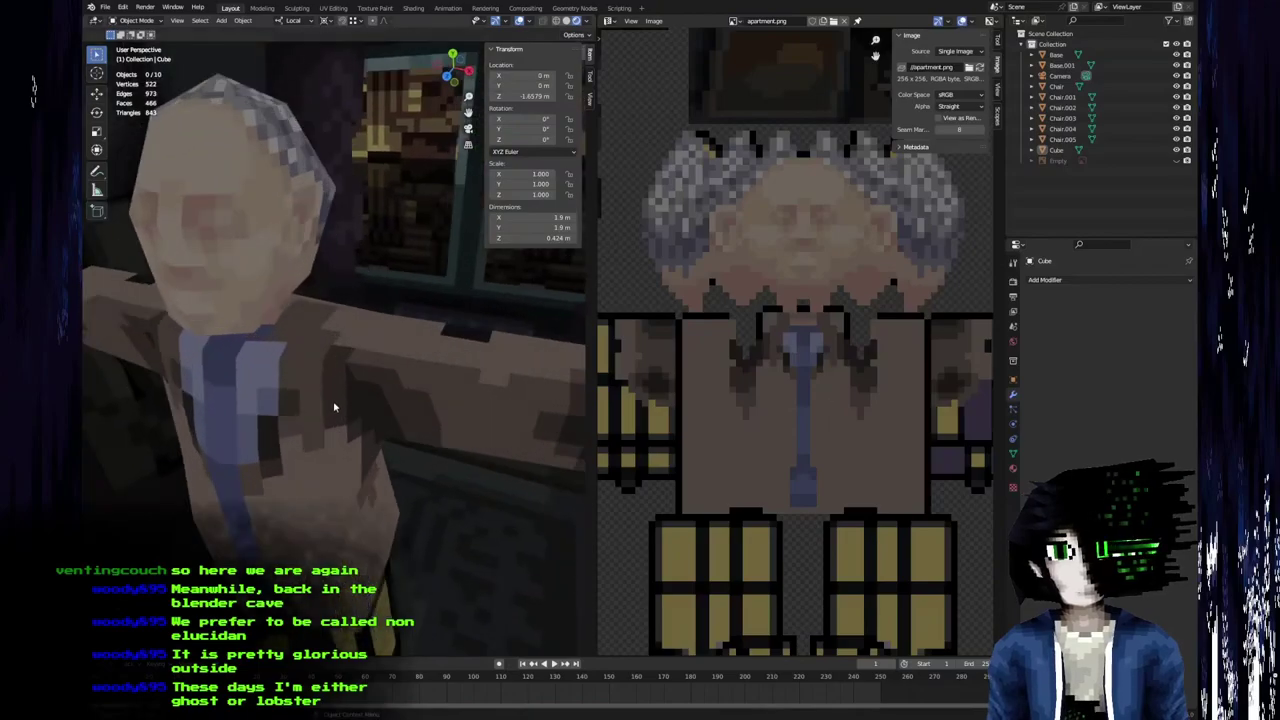
middle_click_drag(334, 407, 298, 314)
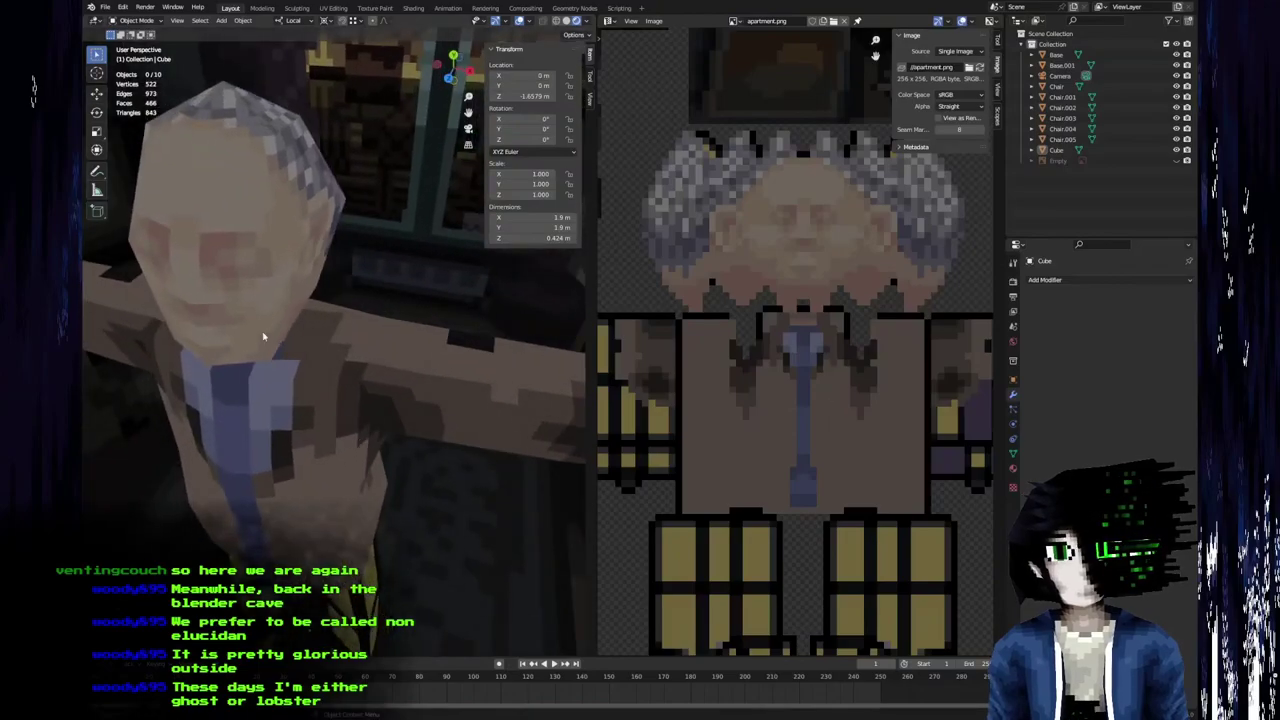
key("alt+Tab")
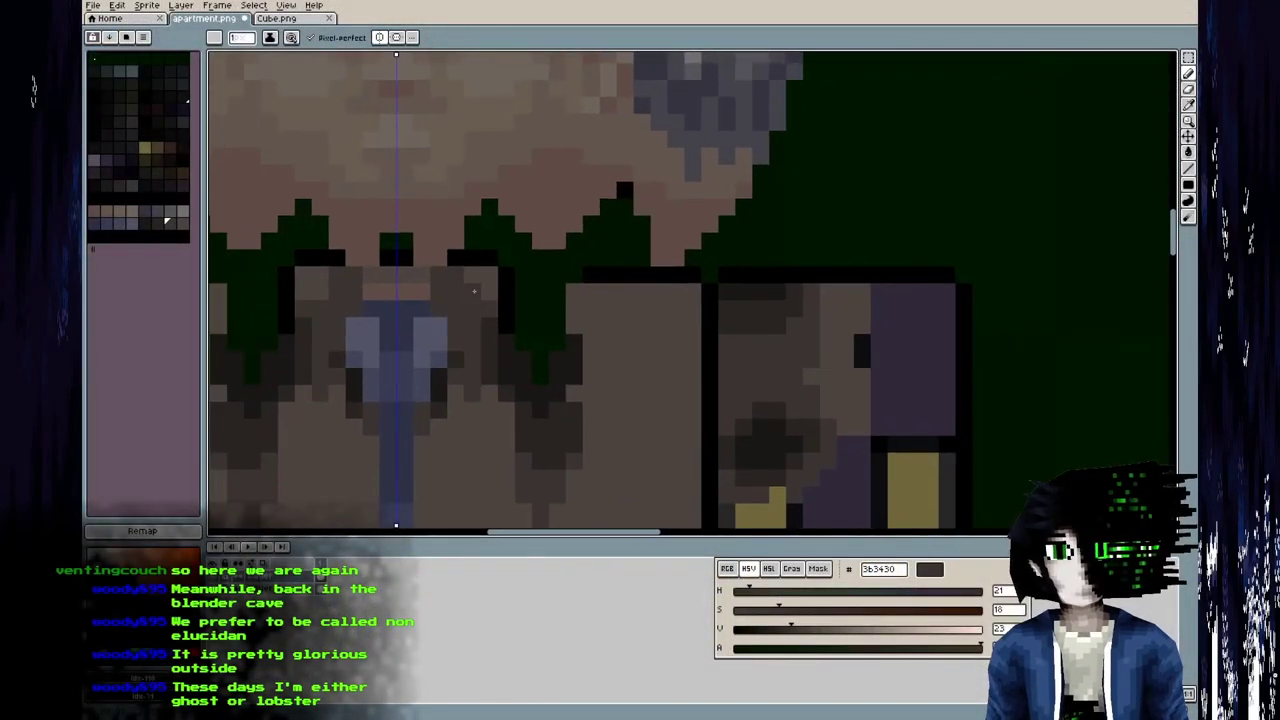
key("alt+Tab")
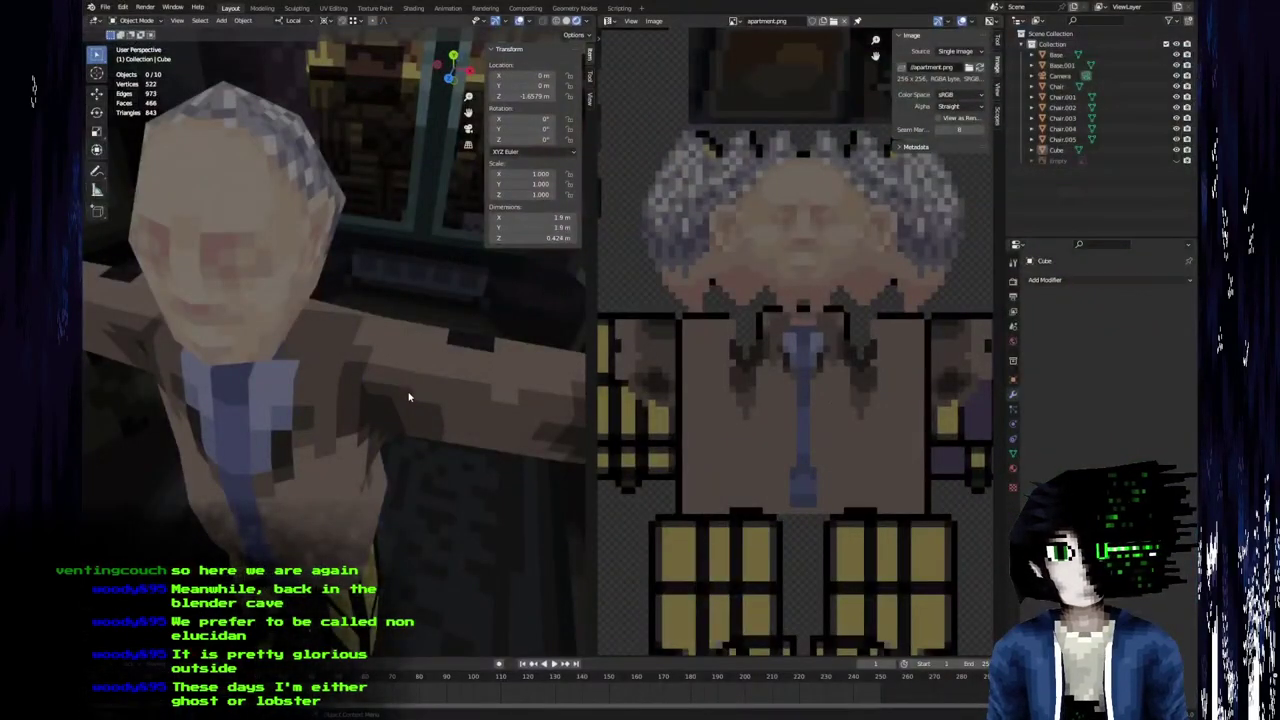
key("alt+Tab")
Darken the jacket collar's corners beside the neck with 292421 and 1a1715, checking the model in Blender.
left_click(448, 289, "alt")
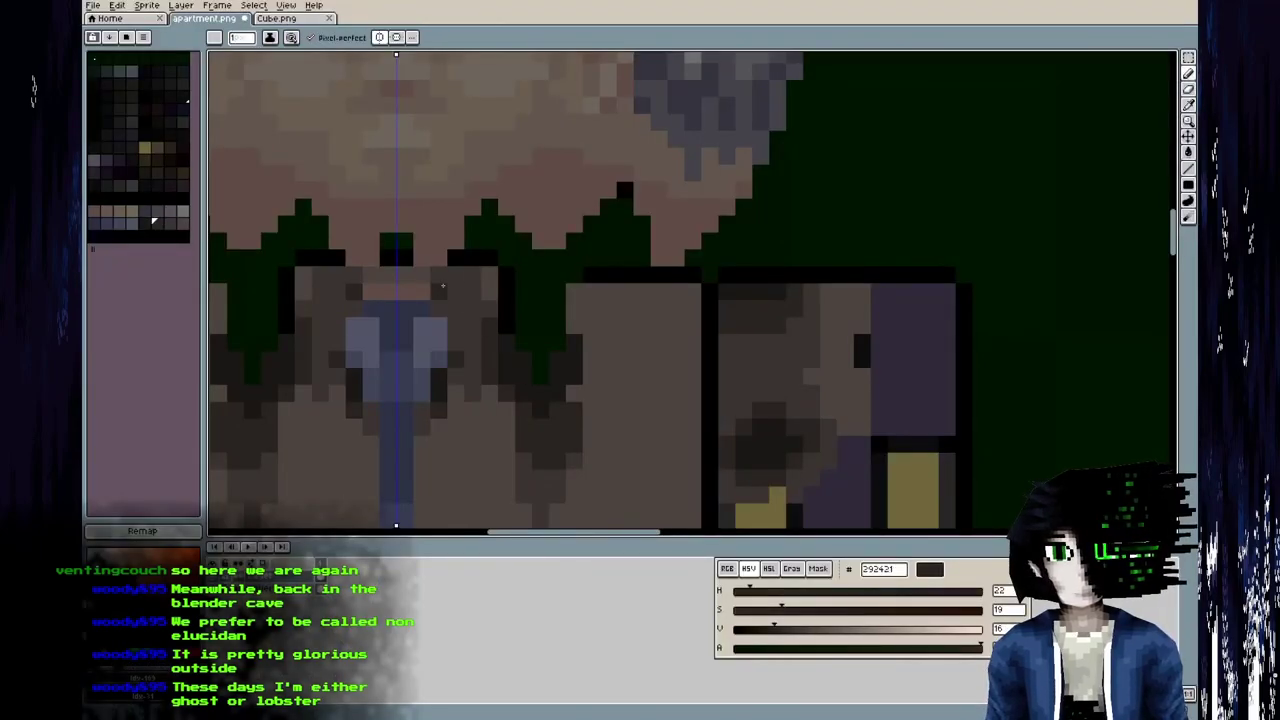
key("alt+Tab")
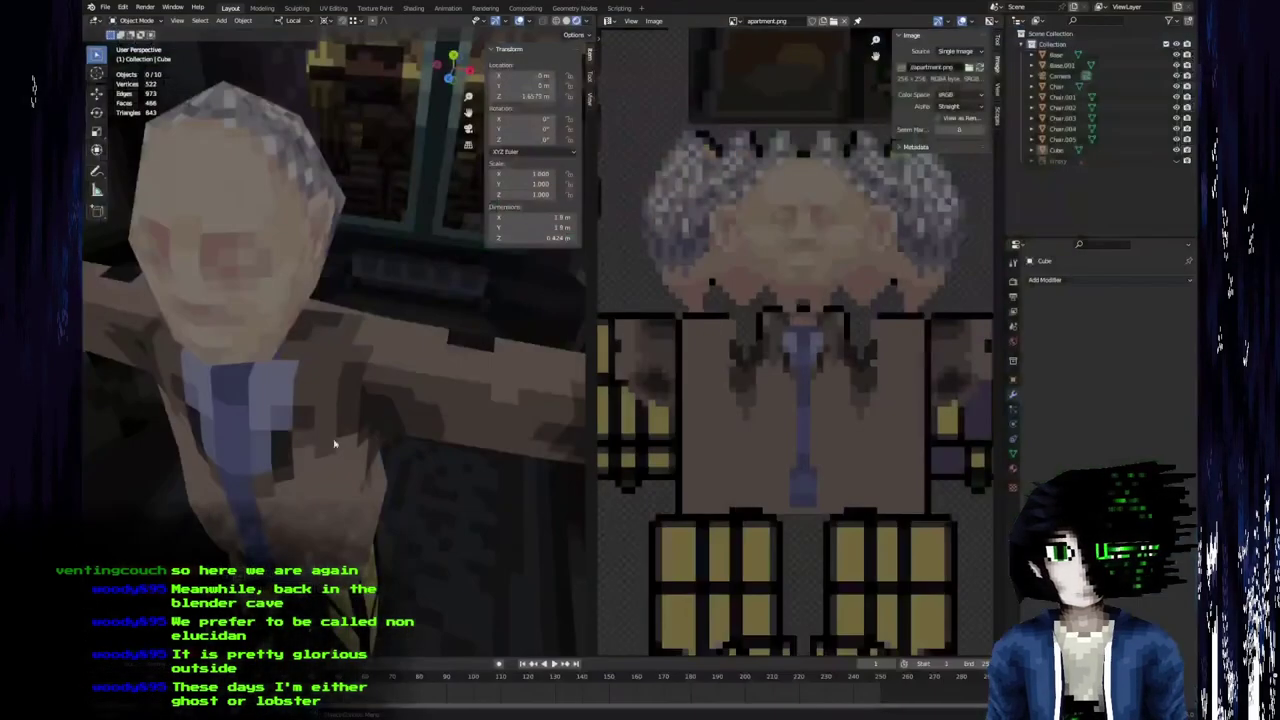
key("alt+Tab")
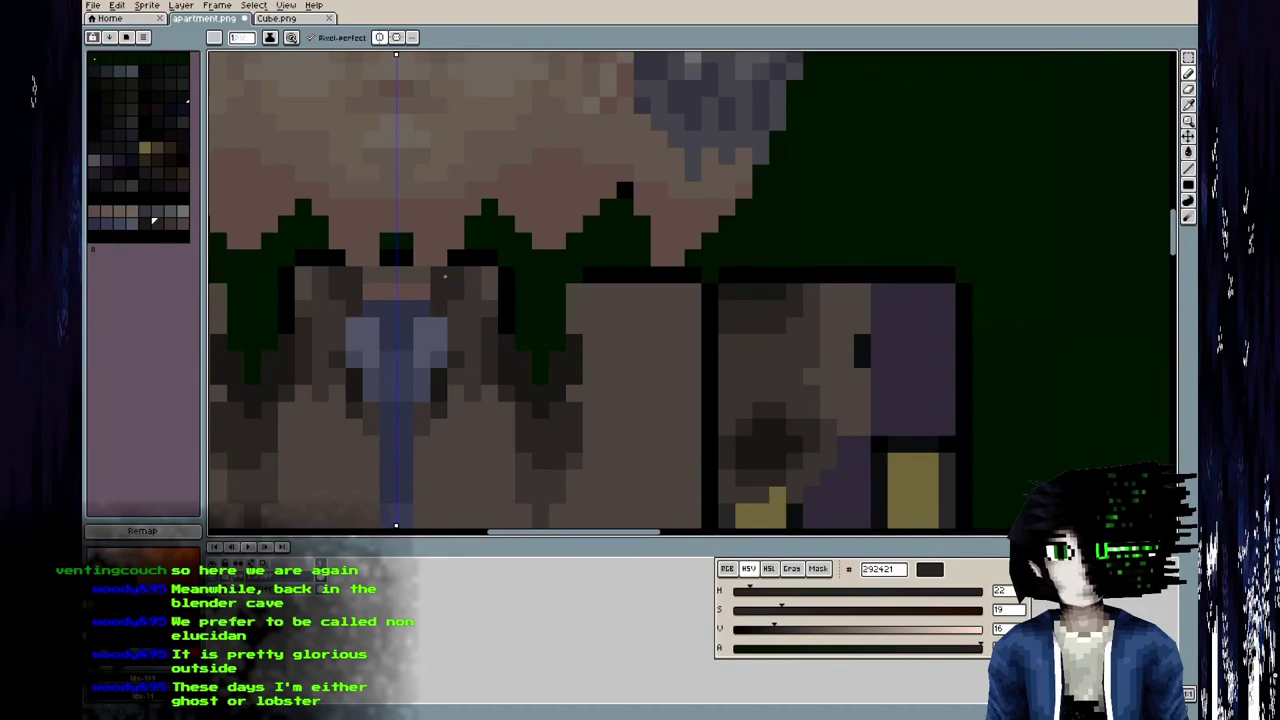
left_click(435, 276, "alt")
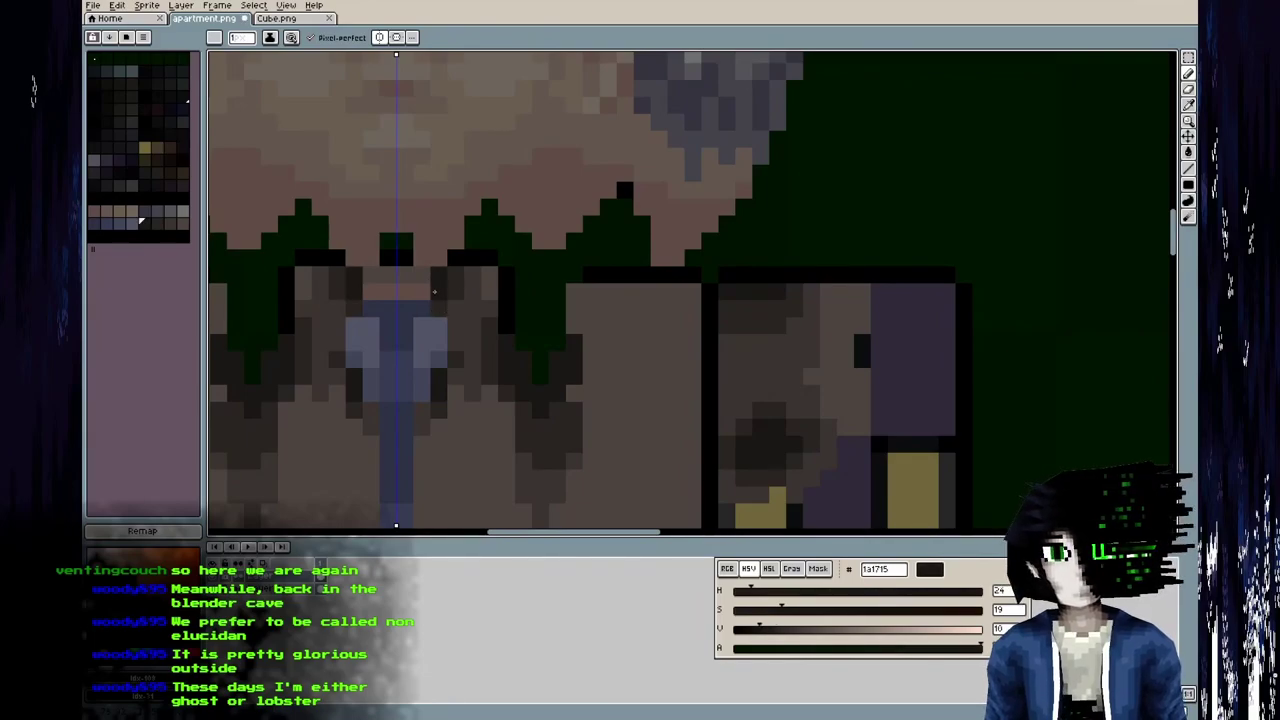
Pick the neck's 614d47, extend the skin strip up between the collar corners, and save the texture.
left_click(424, 290, "alt")
left_click_drag(422, 276, 404, 276)
key("ctrl+s")
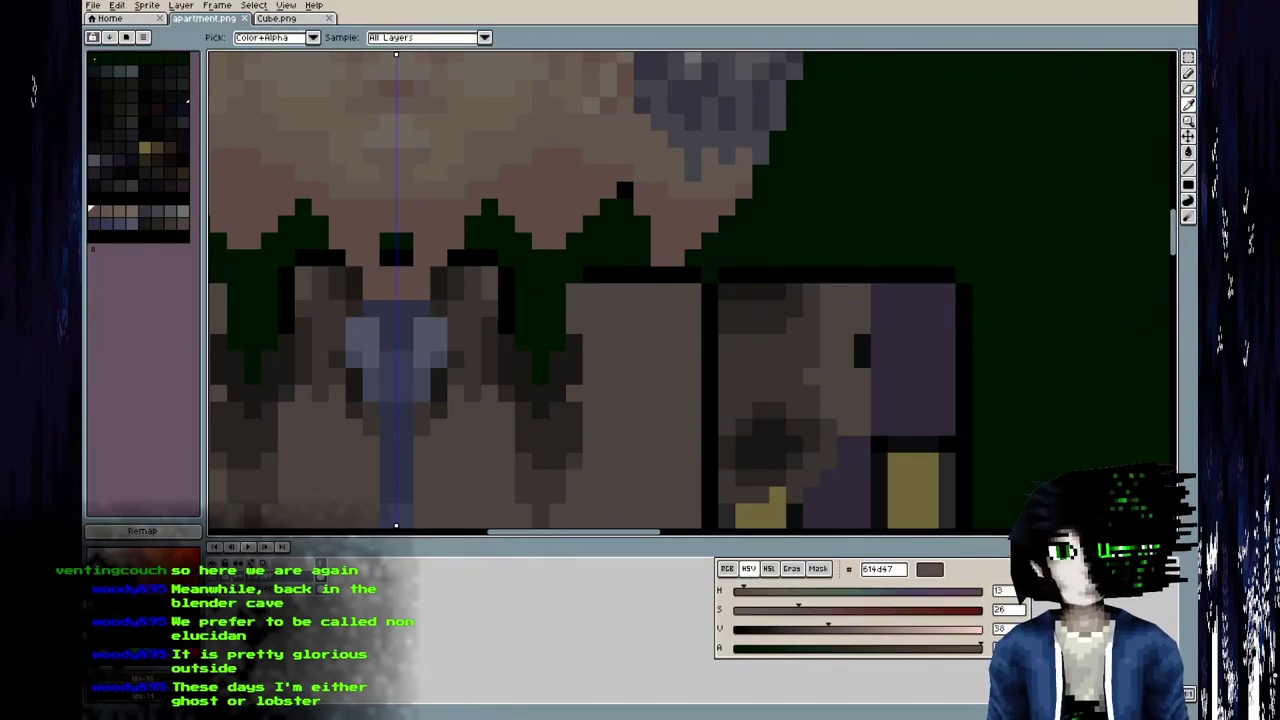
Inspect the collar, neck and jacket shading on the whole character in Blender.
key("alt+Tab")
middle_click_drag(300, 430, 466, 314)
scroll(400, 400, "down", 6)
middle_click_drag(380, 420, 344, 437)
scroll(356, 436, "down", 2)
scroll(356, 436, "up", 2)
scroll(359, 434, "up", 2)
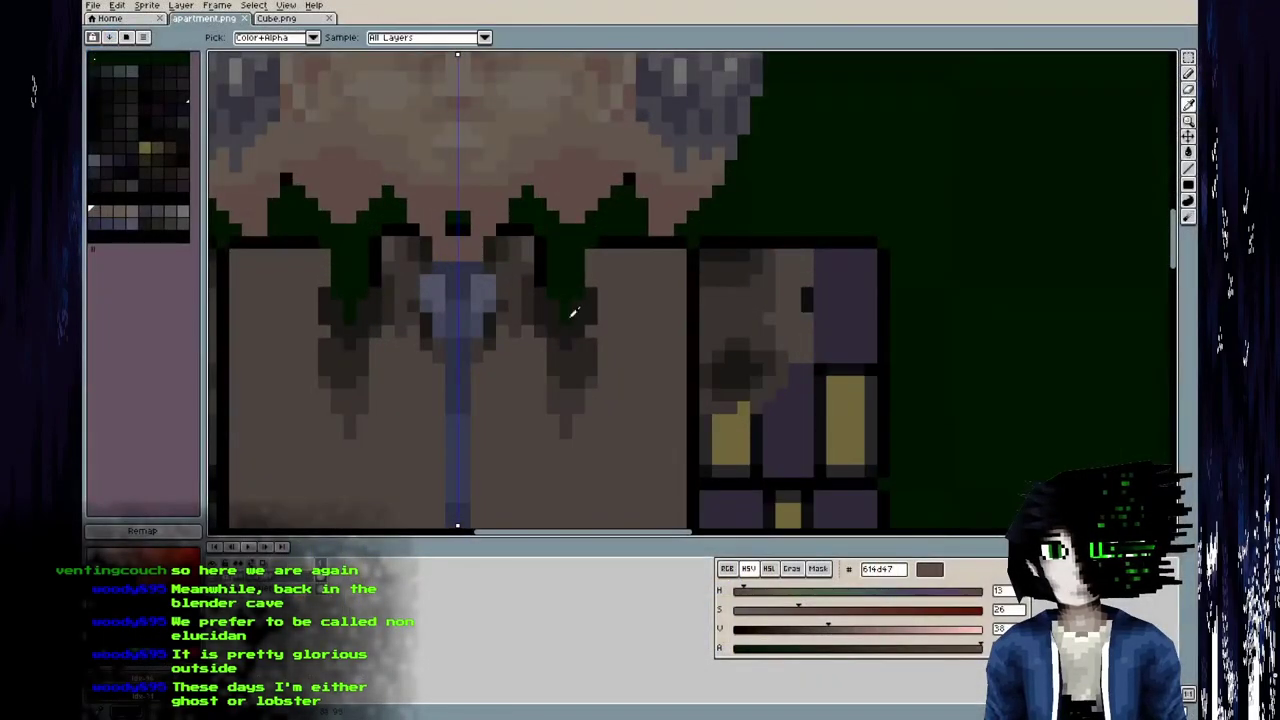
Extend the lapel shadow below the collar with 3b3430 and view the full character from different angles in Blender.
left_click(519, 316, "alt")
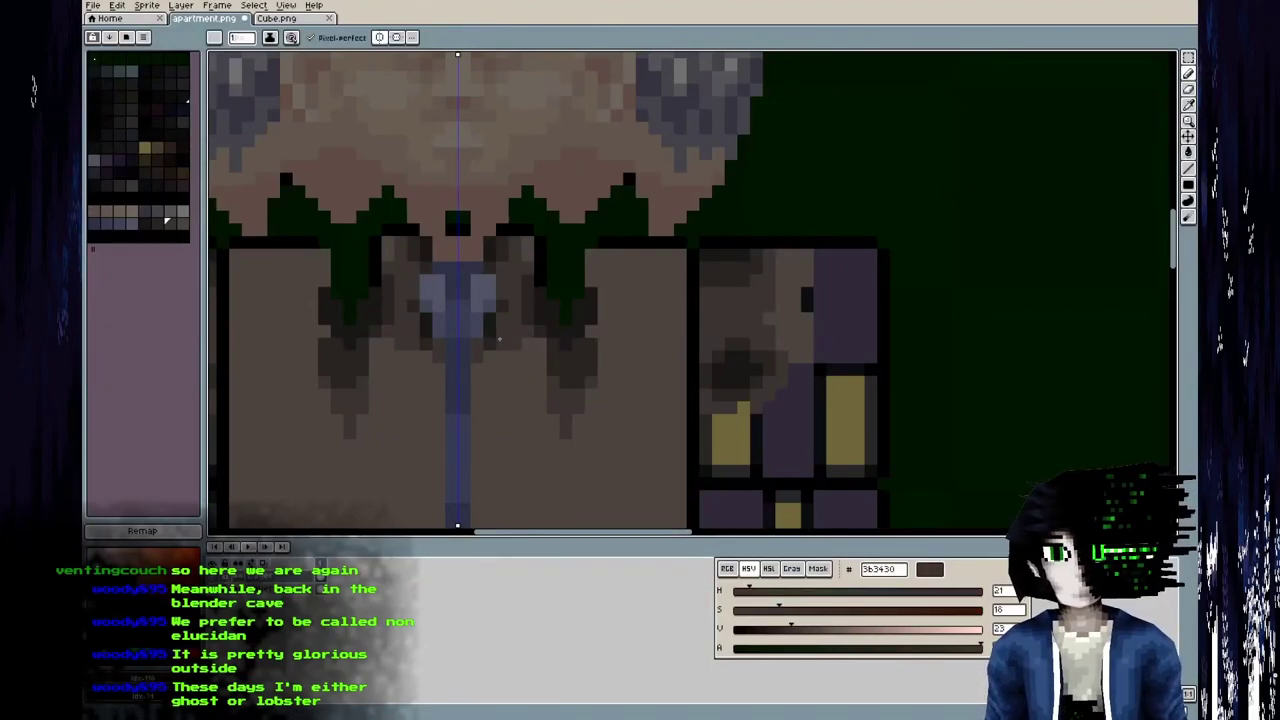
left_click(509, 360)
scroll(497, 392, "down", 4)
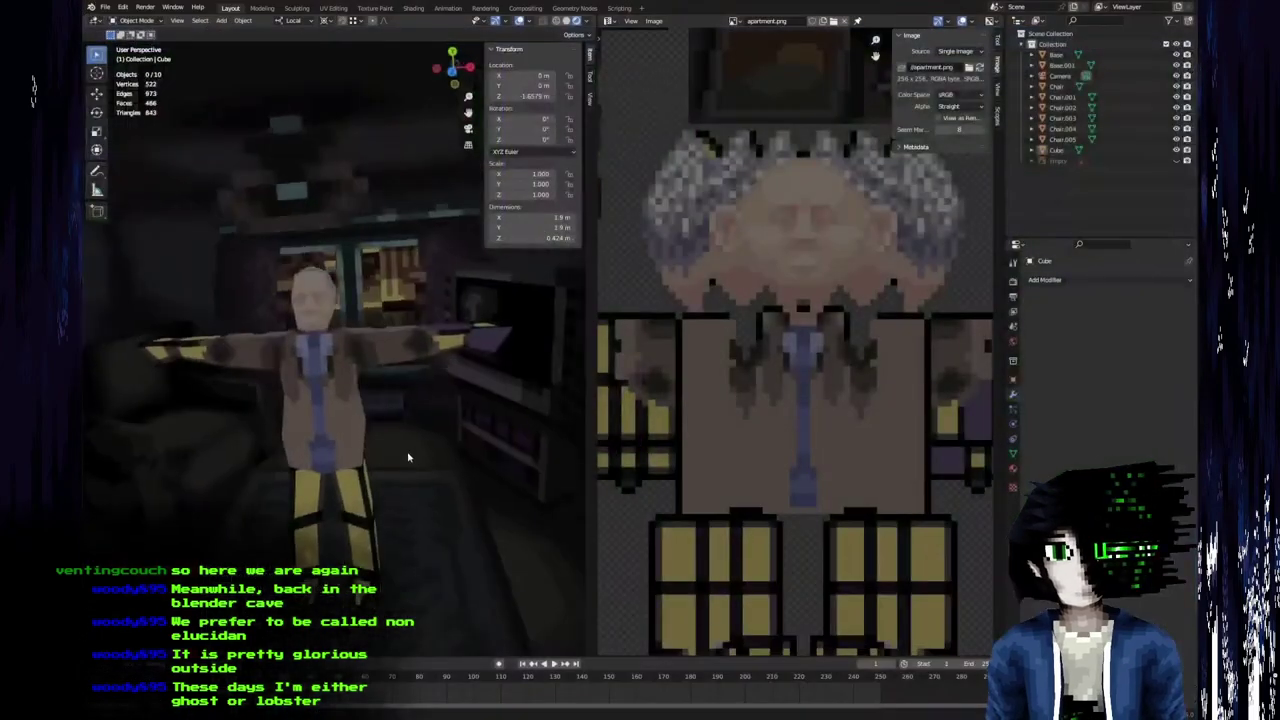
middle_click_drag(408, 457, 388, 480)
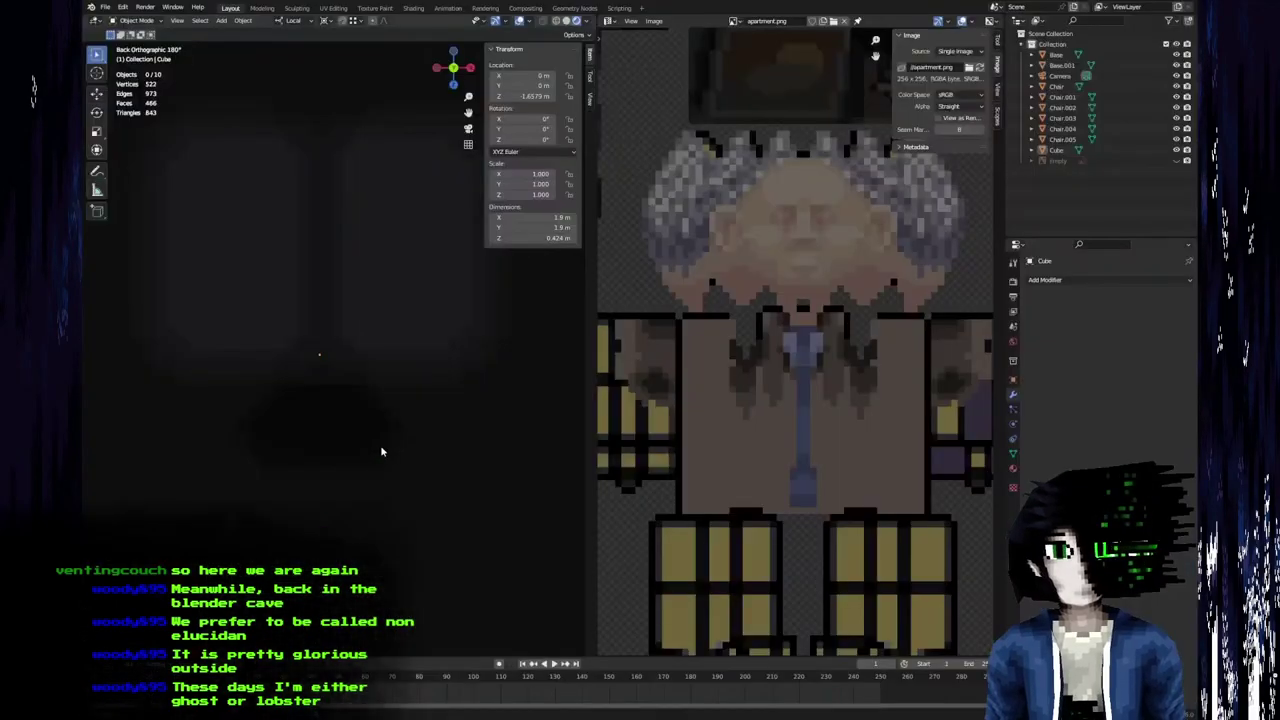
middle_click_drag(393, 421, 456, 422)
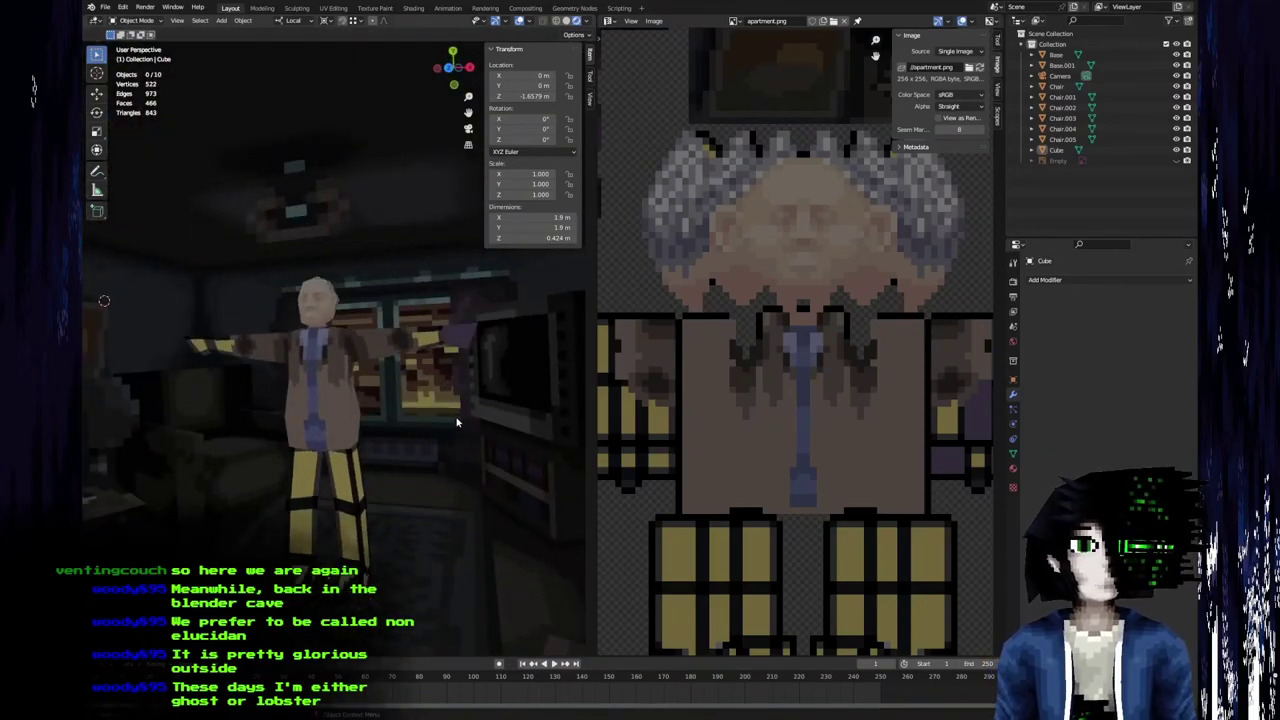
In apartment.png, mix the dark green 0c1711 in a fresh palette slot for the character's trousers.
middle_click_drag(449, 422, 381, 392)
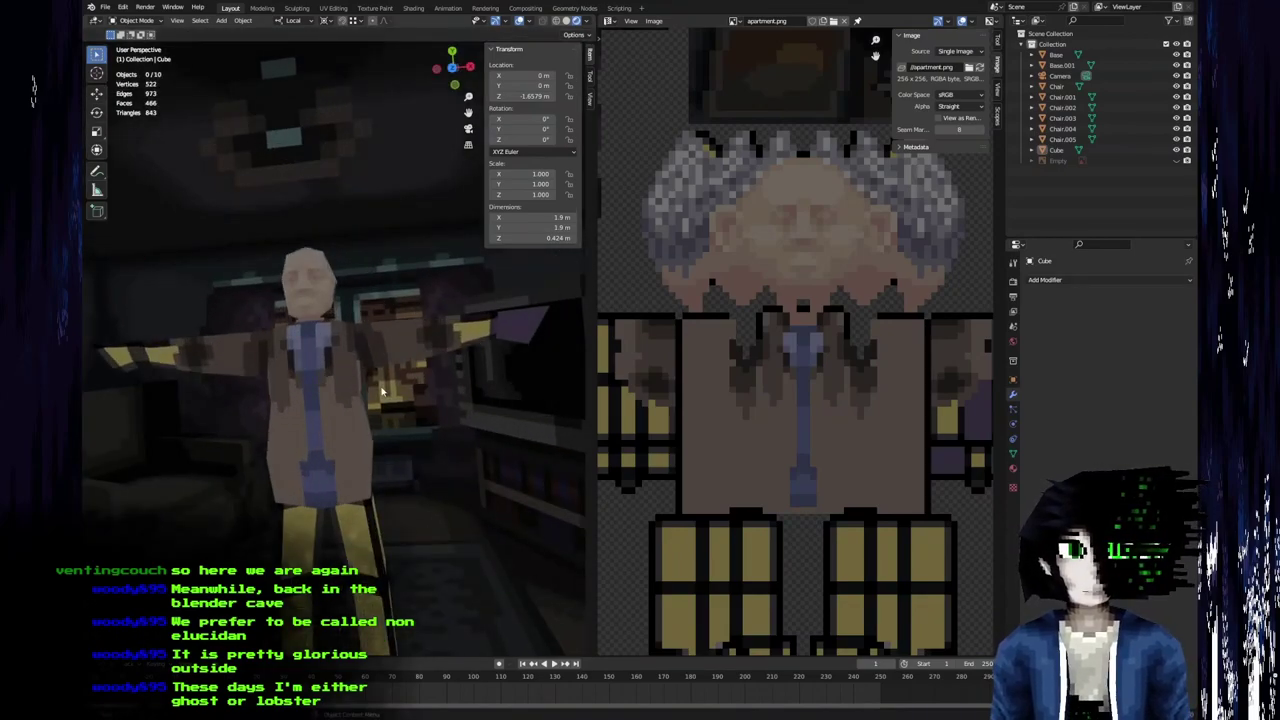
key("alt+Tab")
middle_click_drag(398, 532, 450, 455)
scroll(420, 403, "down", 2)
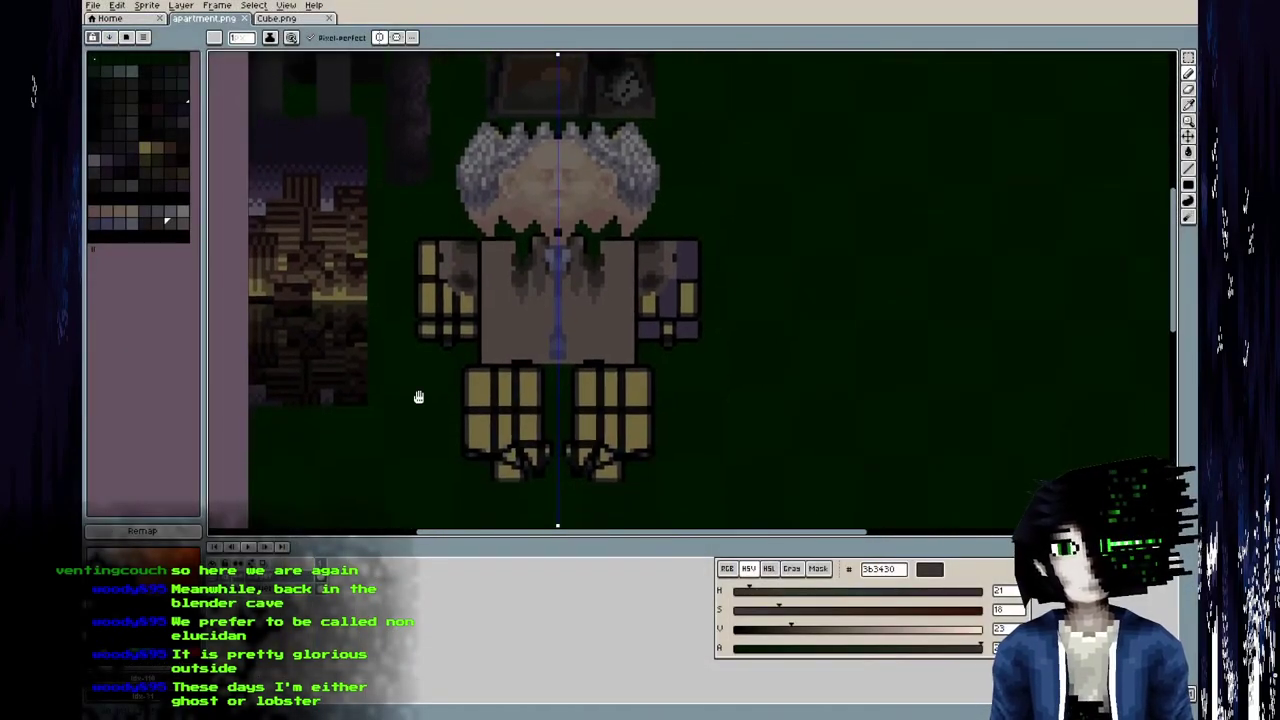
middle_click_drag(517, 363, 488, 330)
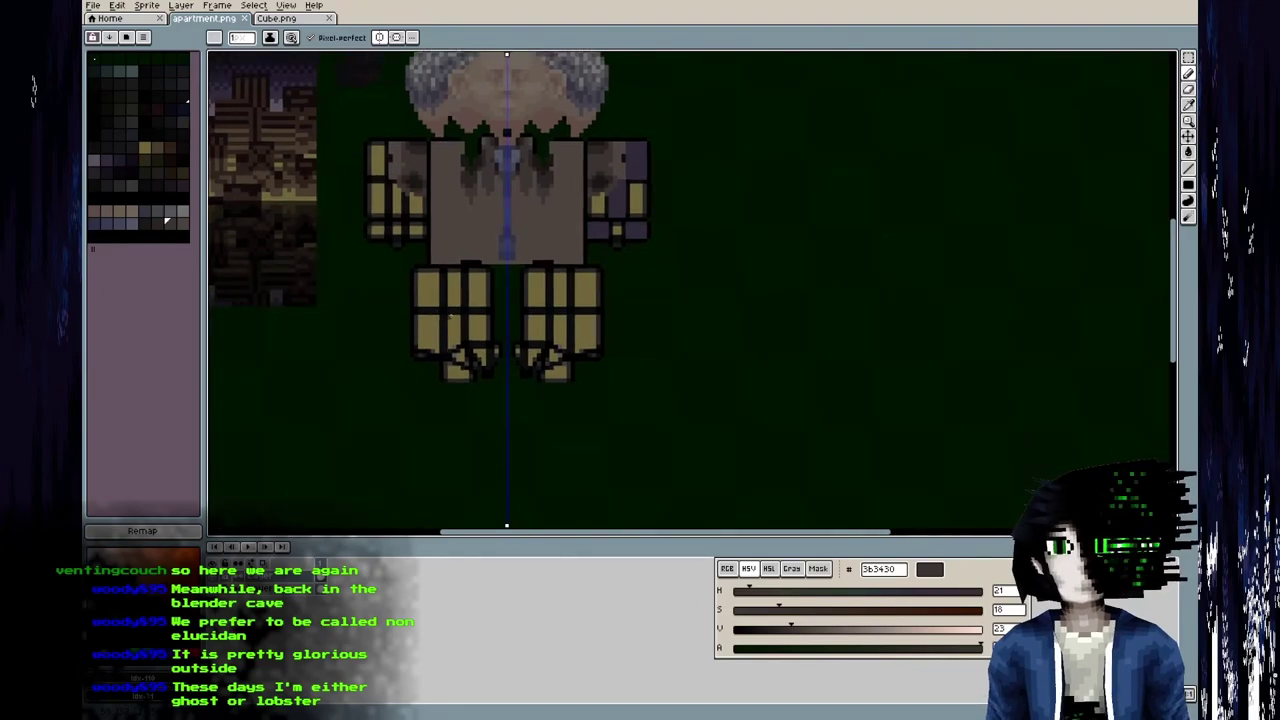
scroll(490, 322, "up", 2)
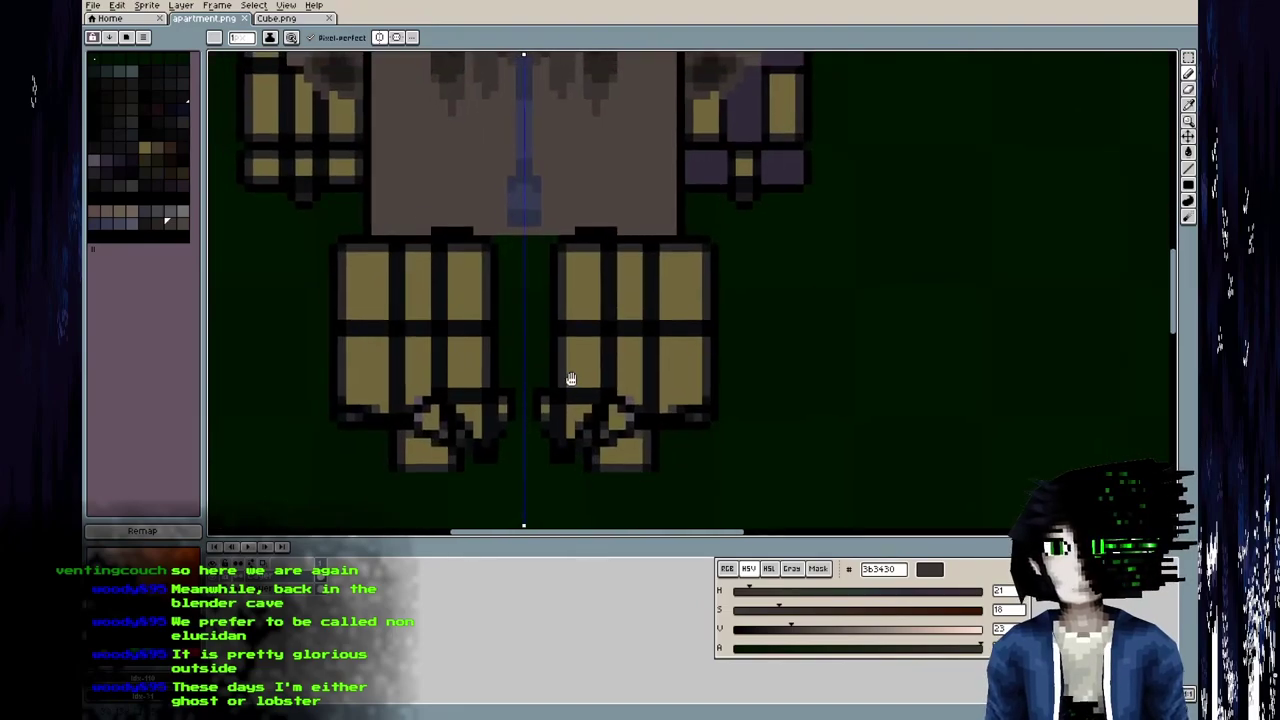
left_click(97, 237)
left_click(764, 630)
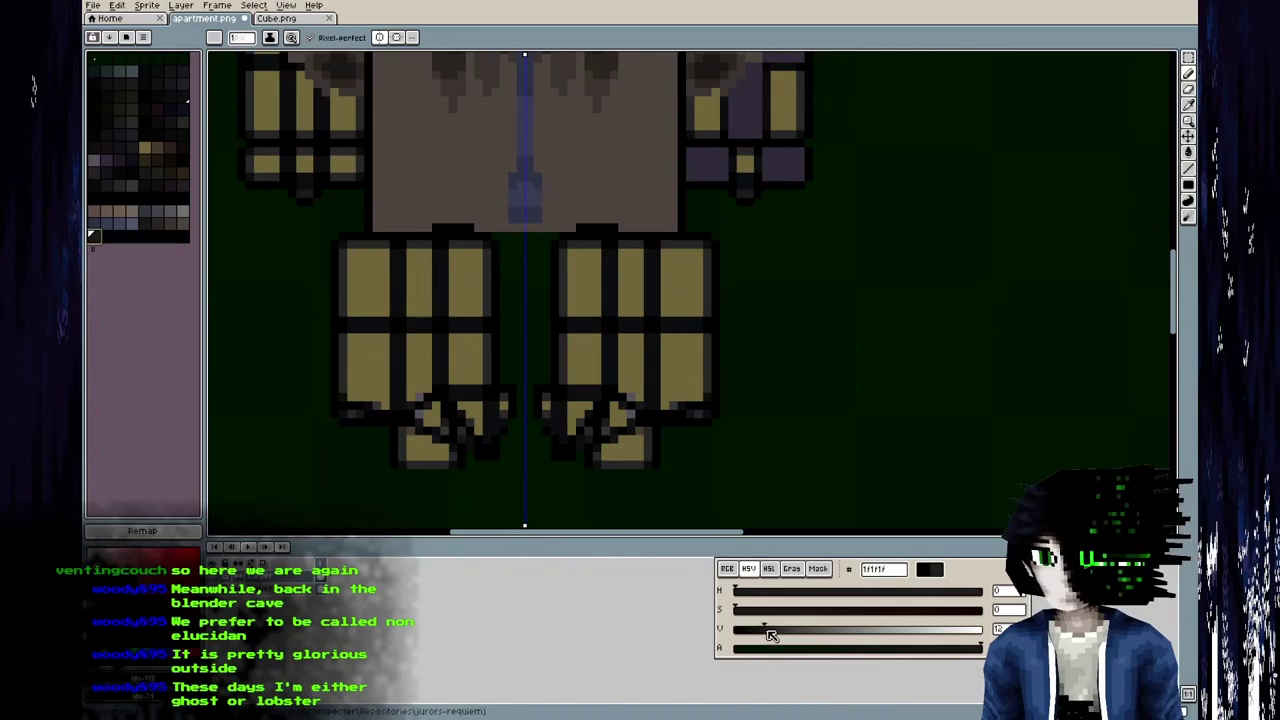
left_click_drag(747, 594, 835, 595)
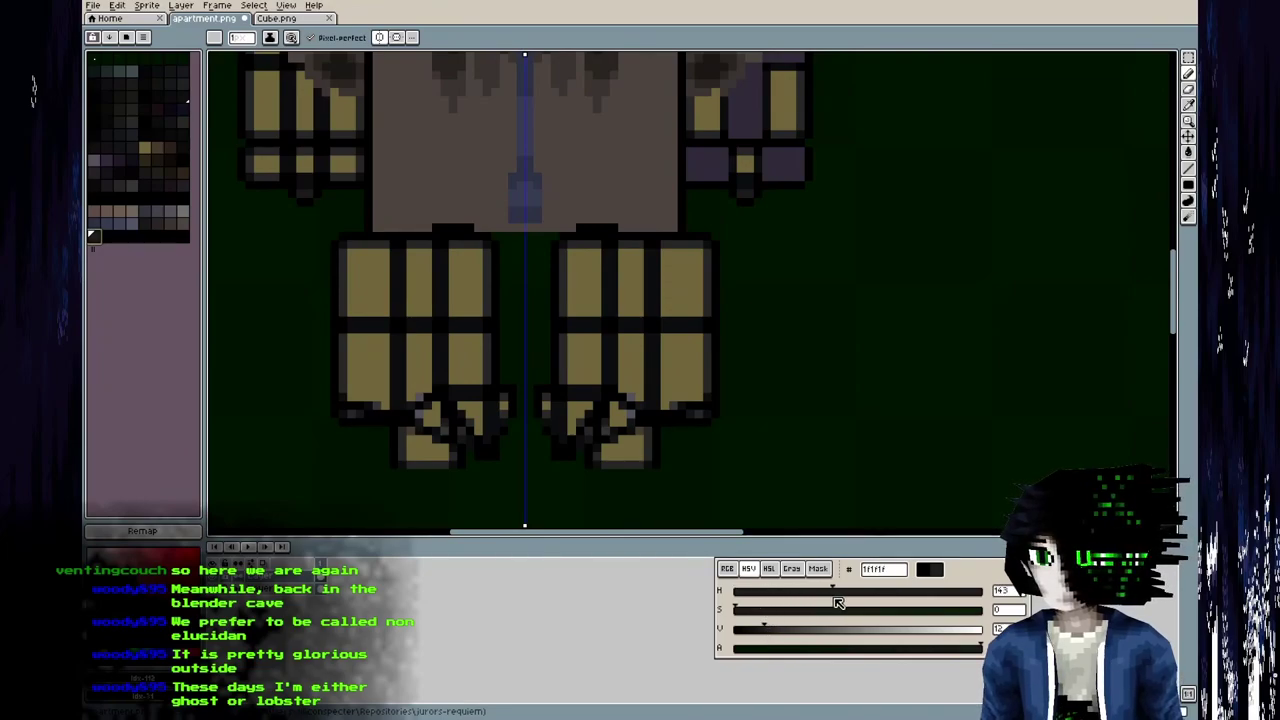
left_click_drag(763, 611, 860, 624)
left_click_drag(764, 630, 757, 630)
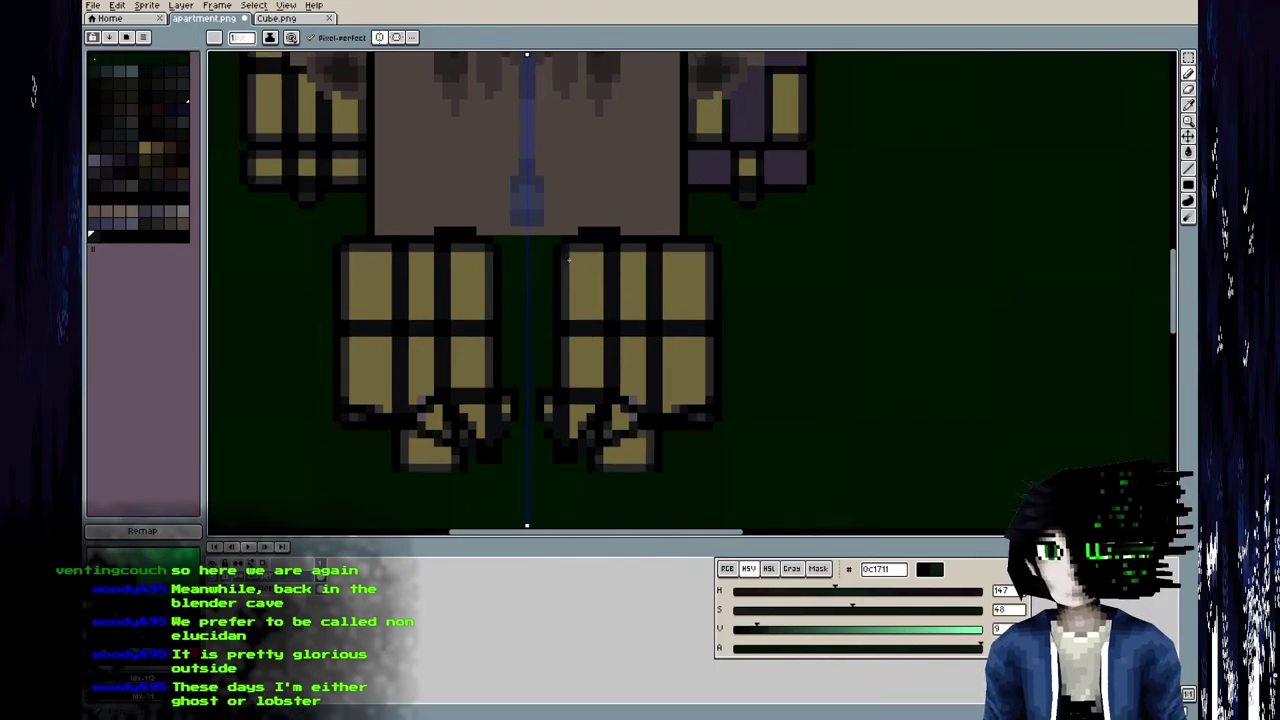
Outline and fill both trouser legs of the UV layout with 0c1711, then save the texture.
mouse_move(567, 250)
left_mouse_down()
mouse_move(694, 251)
mouse_move(712, 312)
mouse_move(712, 397)
left_mouse_up()
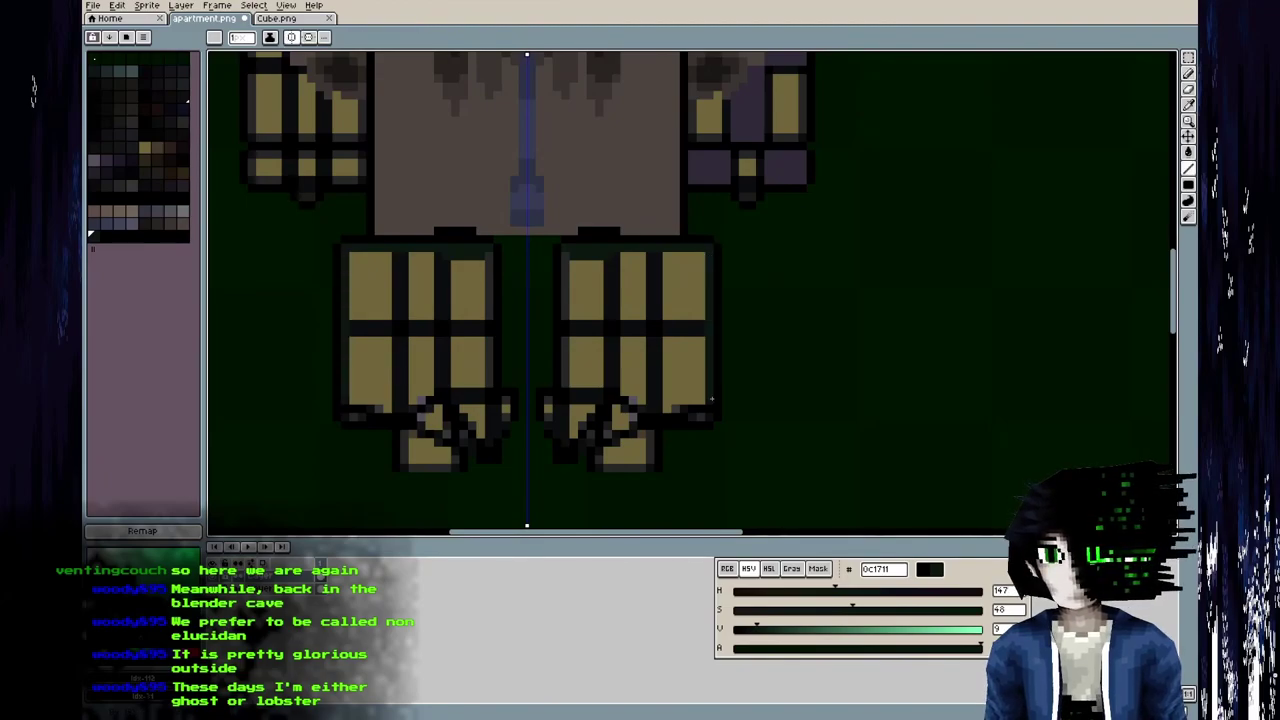
left_click_drag(566, 374, 565, 256)
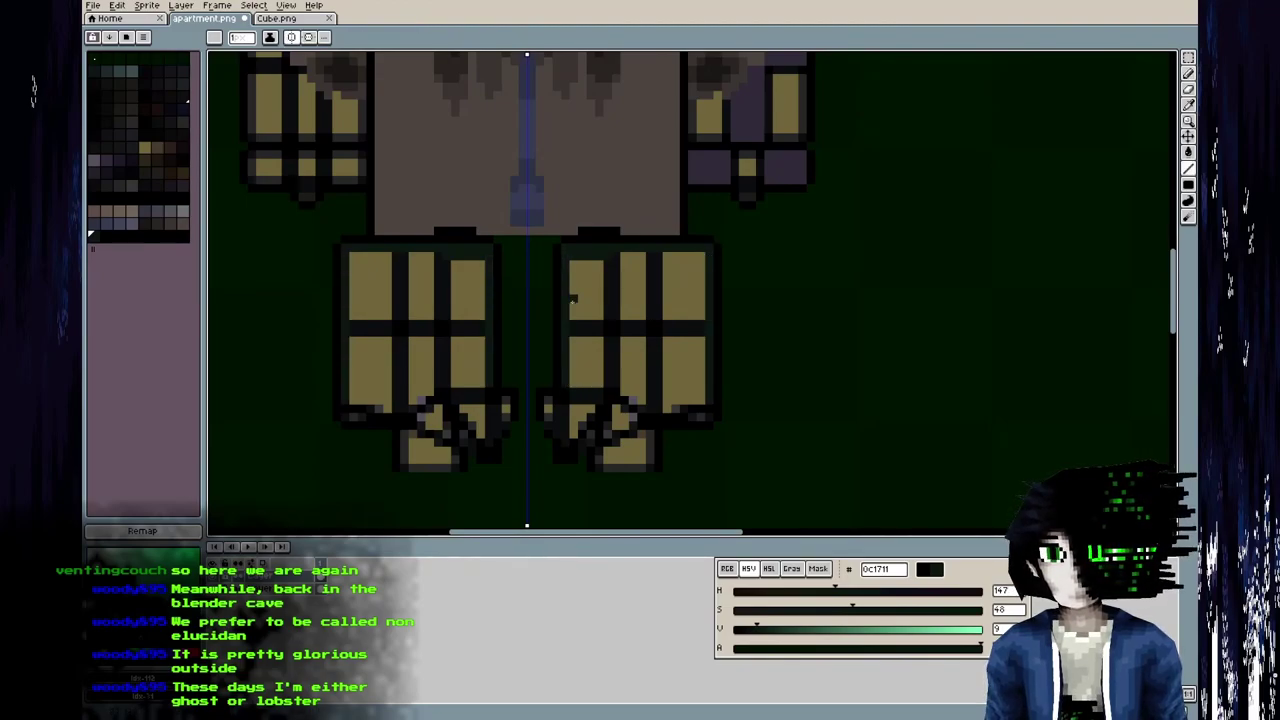
mouse_move(571, 381)
left_mouse_down()
mouse_move(615, 381)
mouse_move(644, 403)
mouse_move(704, 398)
left_mouse_up()
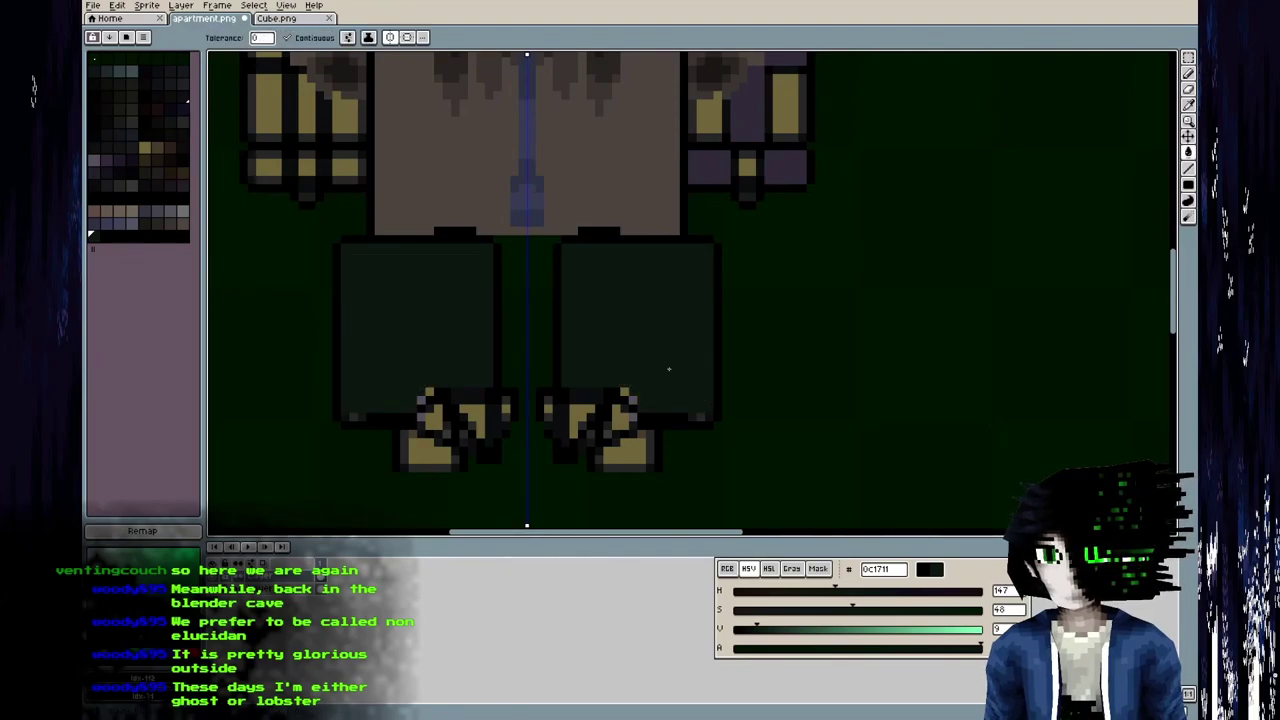
middle_click_drag(640, 334, 635, 314)
key("ctrl+s")
Switch to Blender and examine the green trousers on the whole character, then the legs and feet up close.
key("alt+Tab")
middle_click_drag(505, 469, 460, 490)
middle_click_drag(386, 545, 551, 408, "shift")
middle_click_drag(389, 361, 503, 377, "shift")
scroll(319, 343, "down", 4)
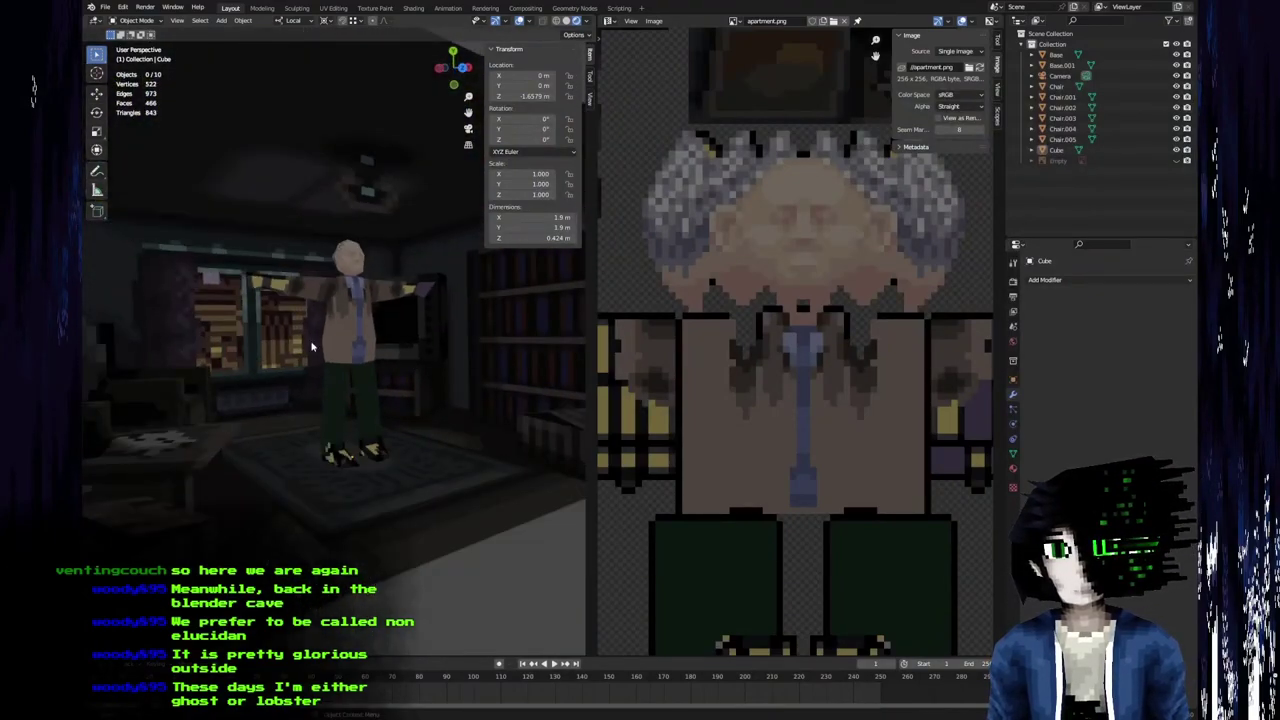
middle_click_drag(309, 348, 366, 294)
scroll(300, 307, "up", 4)
Extend the 0c1711 trouser green over the stray yellow and lilac pixels along the hem above the shoes, and save.
key("alt+Tab")
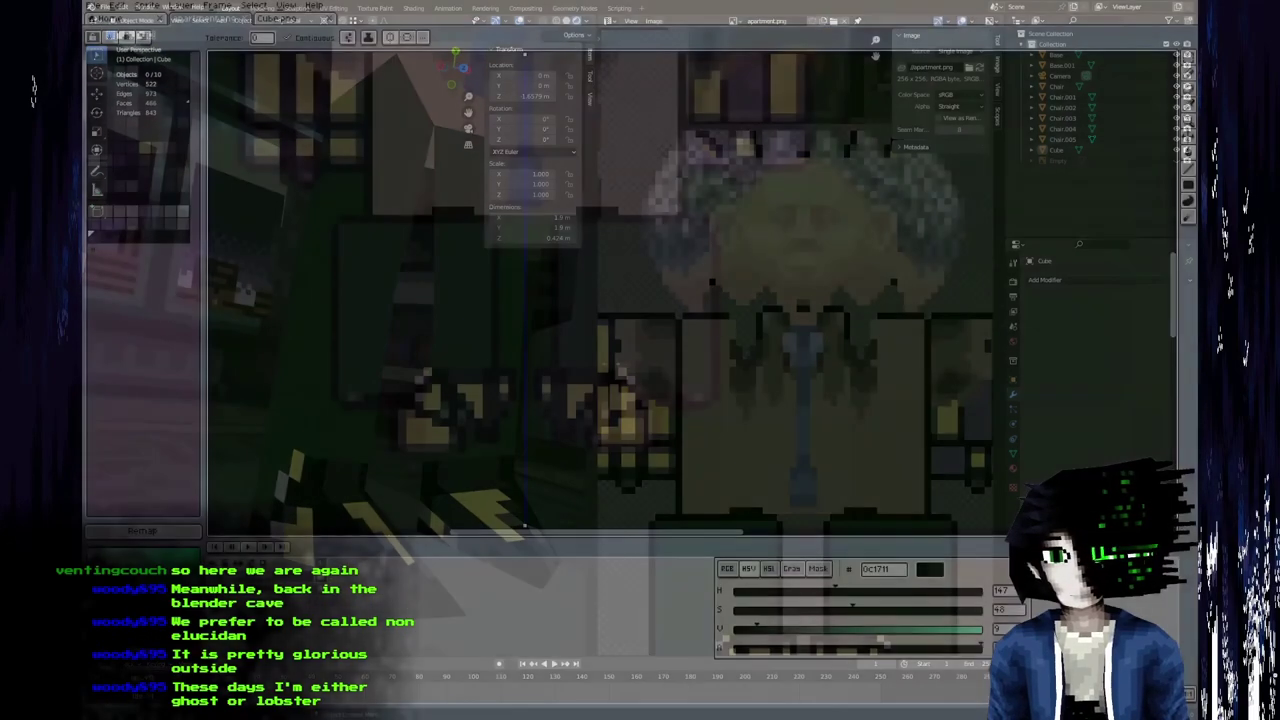
scroll(610, 313, "up", 4)
key("alt+Tab")
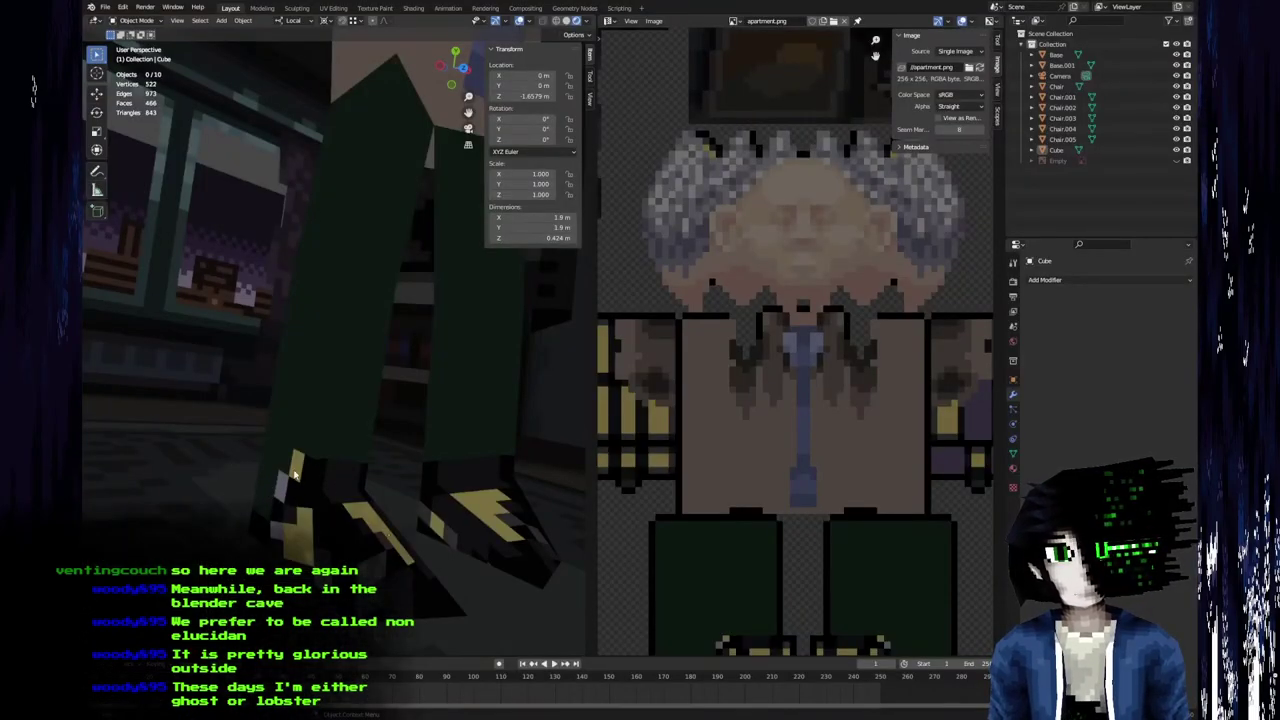
key("alt+Tab")
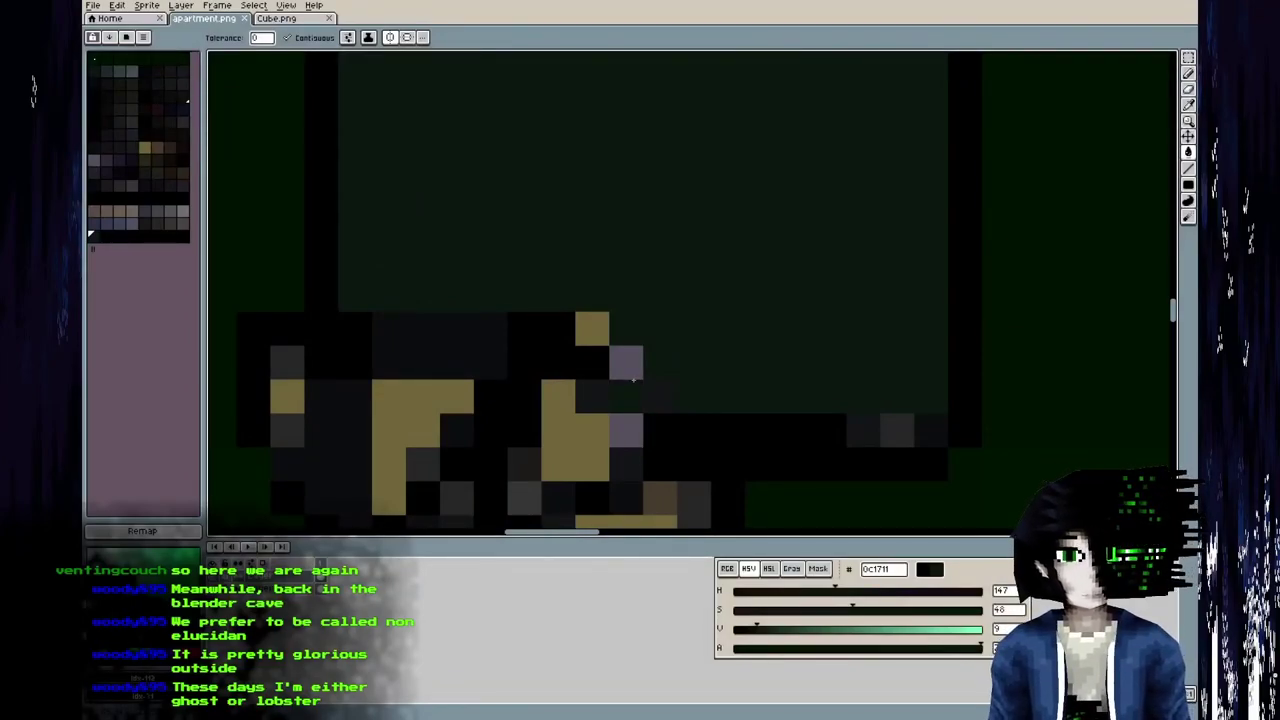
key("b")
left_click(602, 378)
mouse_move(602, 378)
left_mouse_down()
mouse_move(614, 368)
mouse_move(389, 329)
left_mouse_up()
key("ctrl+s")
key("Return")
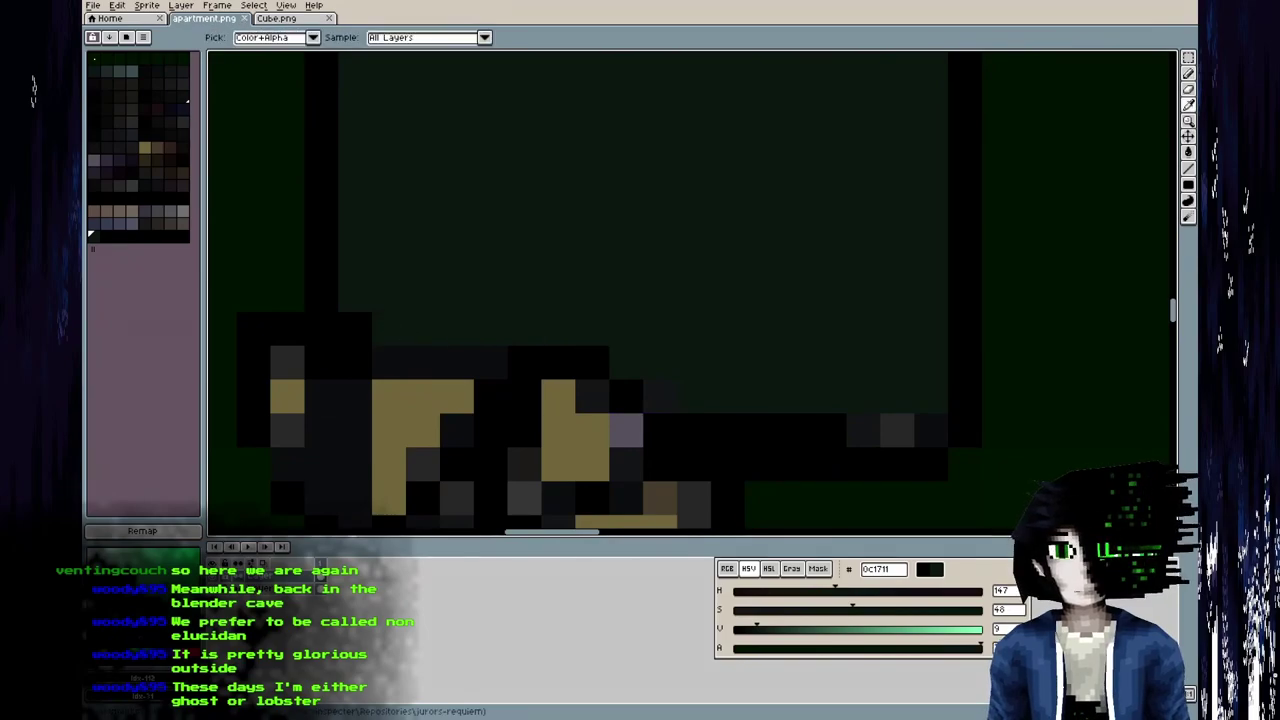
Examine the trouser hems, shoes and legs from several angles in Blender.
key("alt+Tab")
middle_click_drag(305, 491, 380, 491)
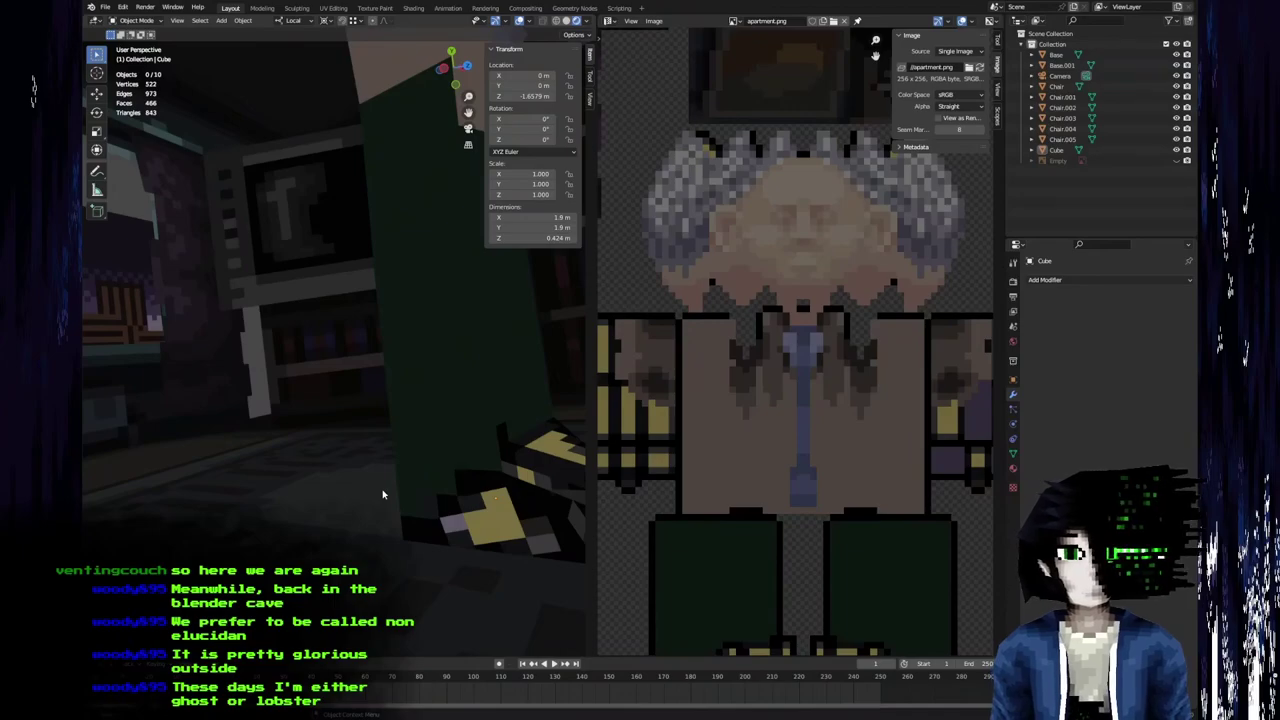
middle_click_drag(384, 457, 256, 411)
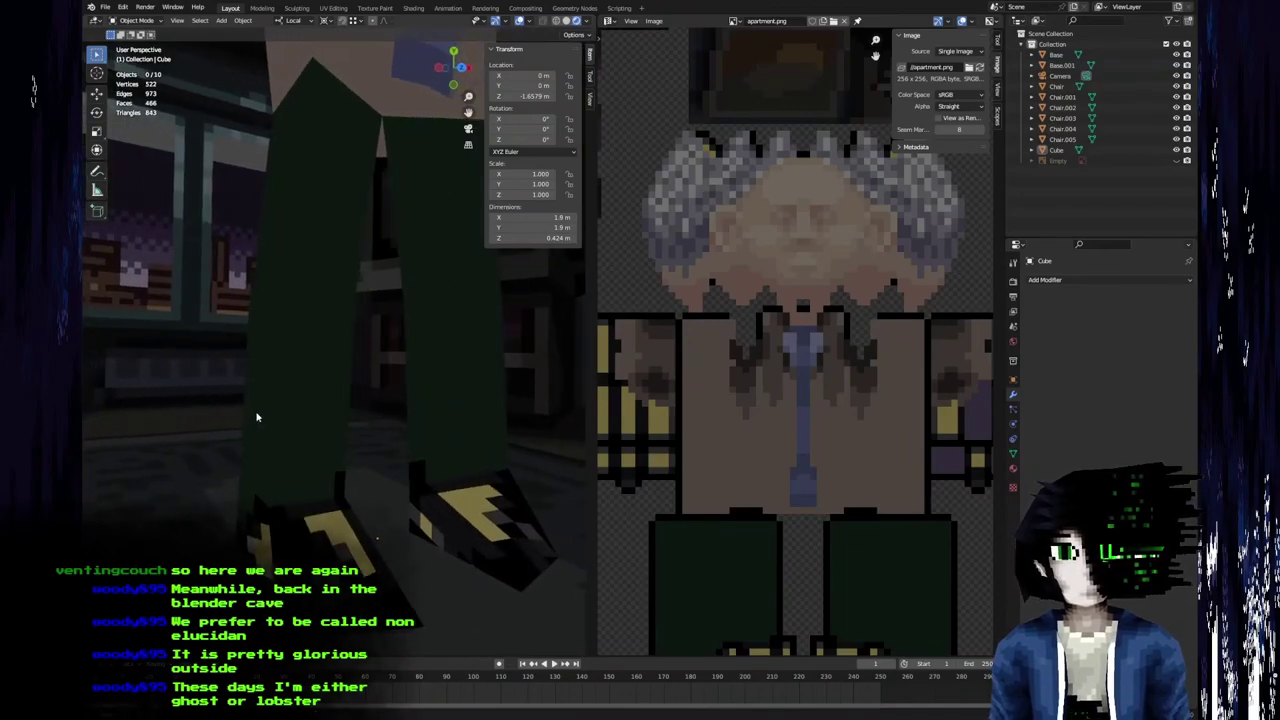
key("alt+Tab")
scroll(545, 424, "down", 2)
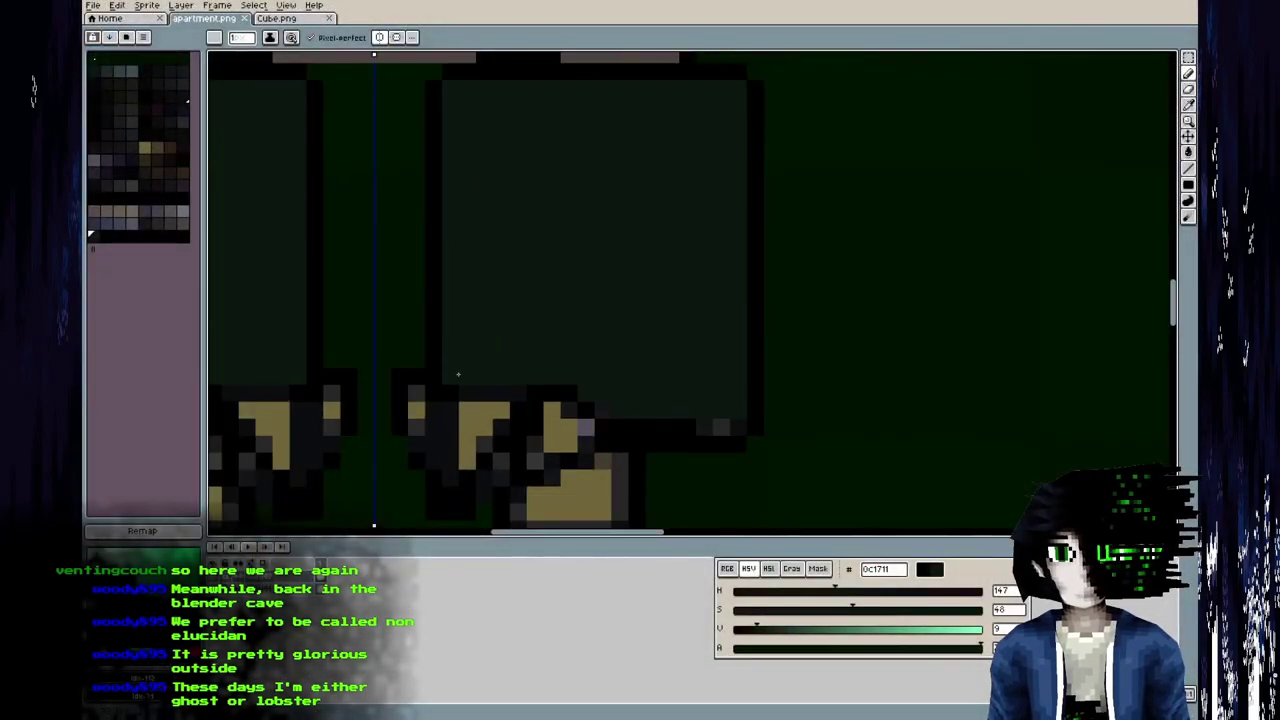
key("alt+Tab")
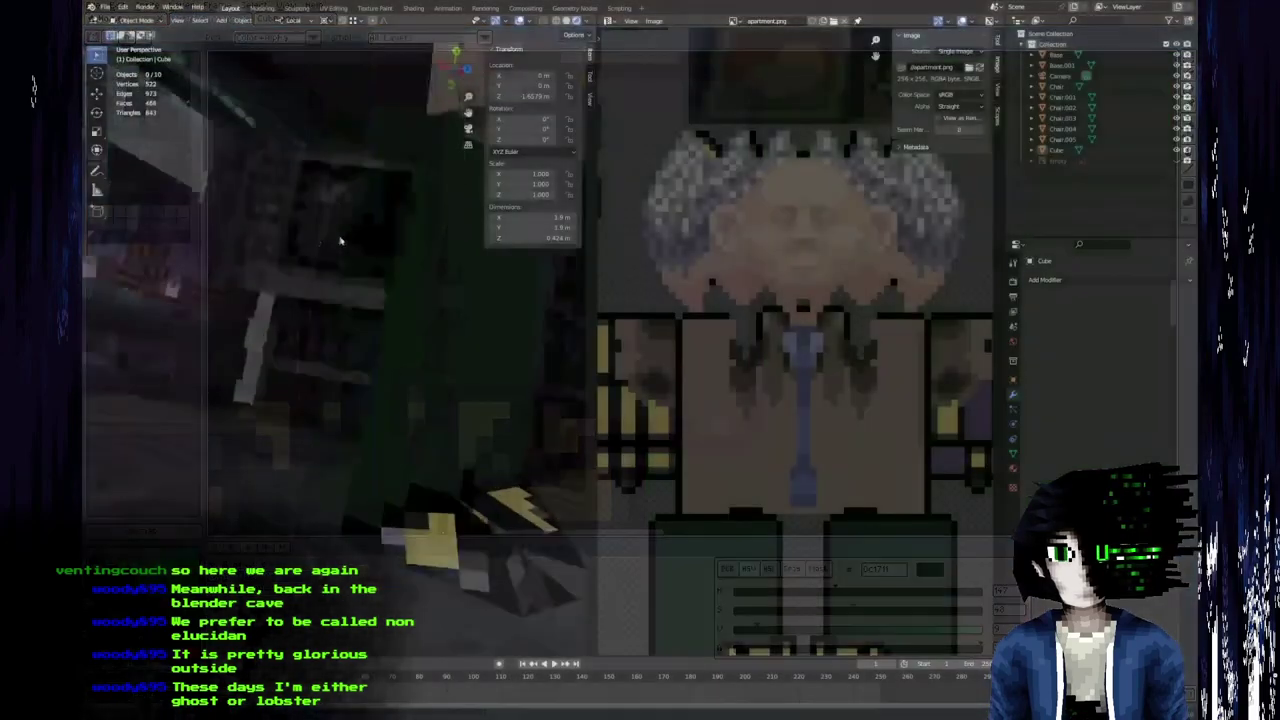
middle_click_drag(340, 241, 237, 351)
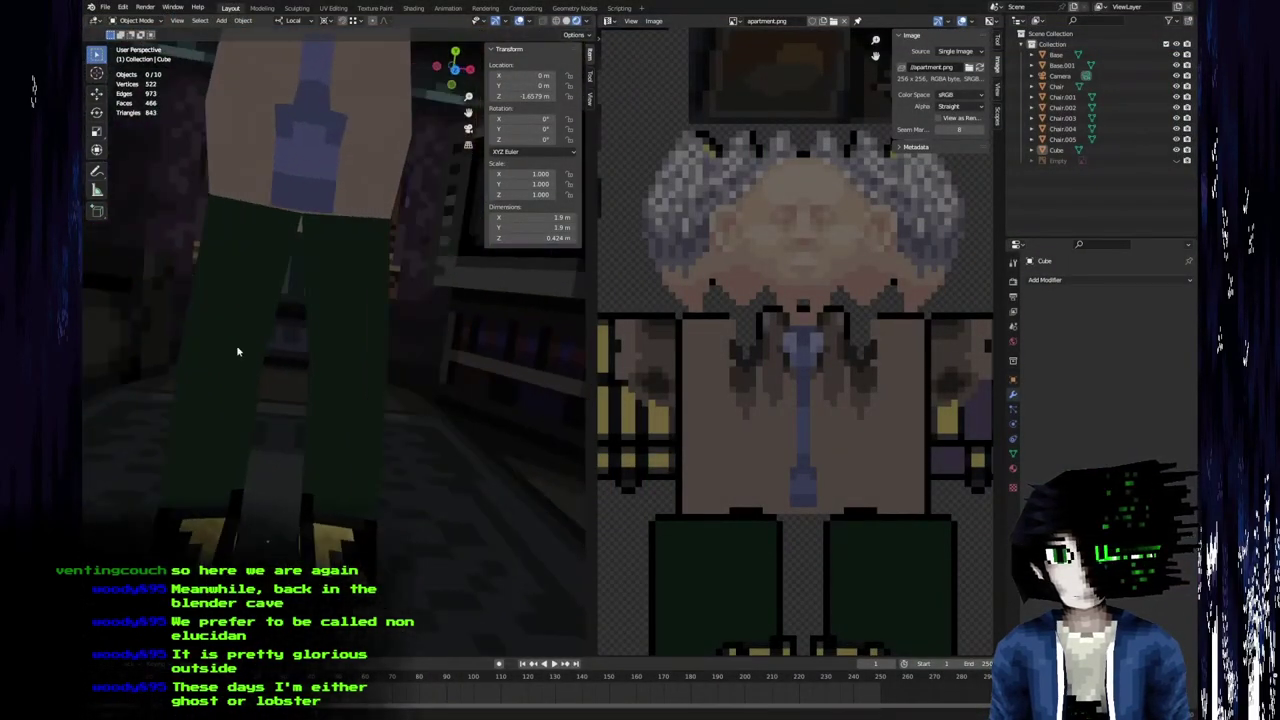
Add darker trouser greens to the palette, including 070d09 and 030504.
key("alt+Tab")
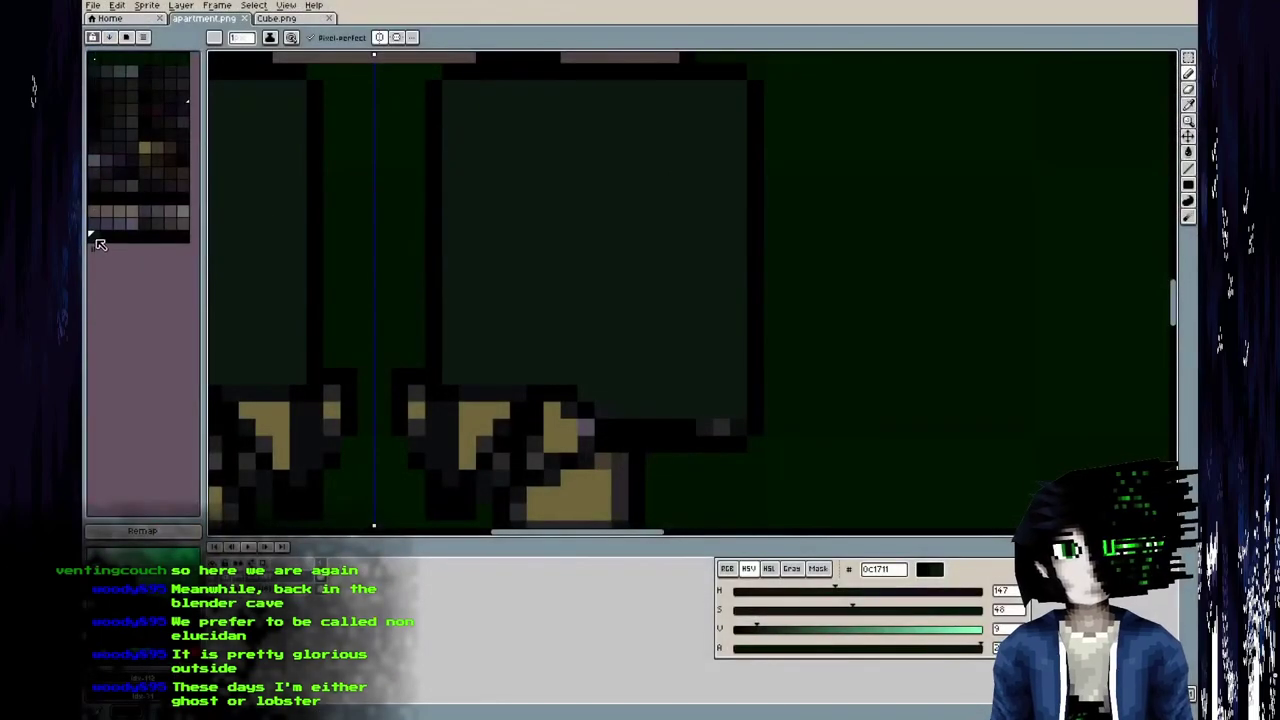
left_click(118, 238)
left_click(755, 632)
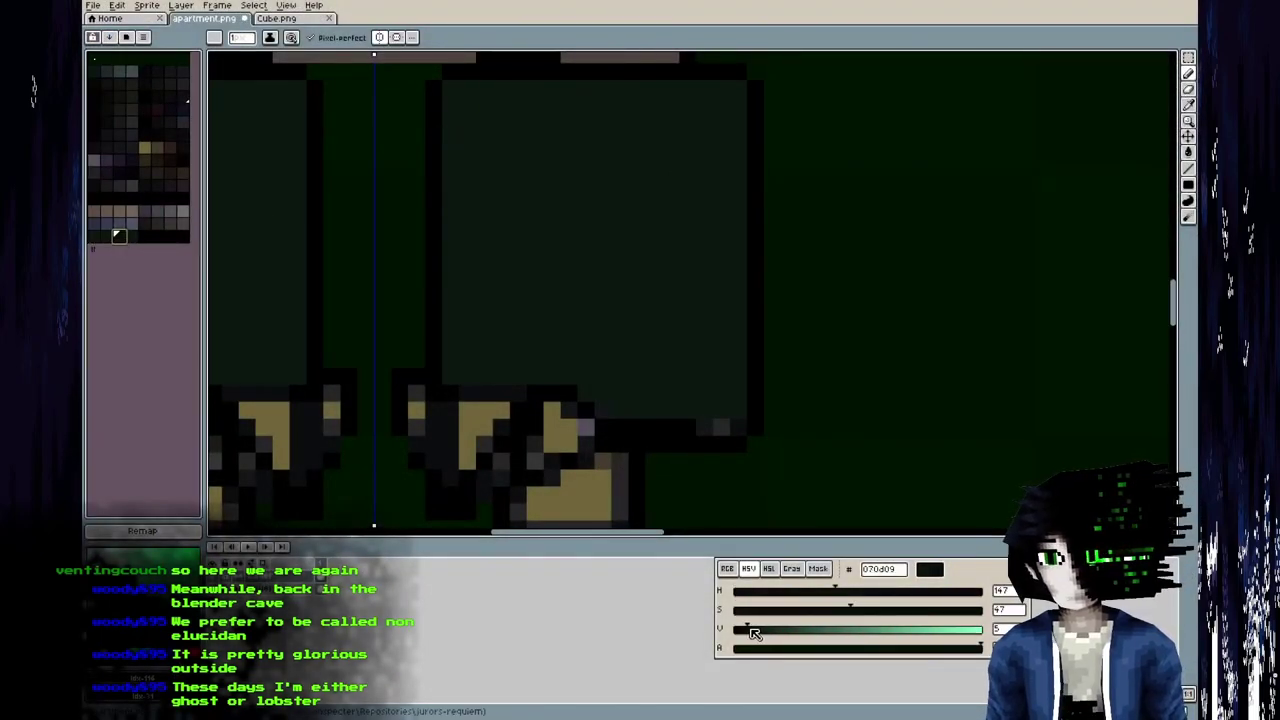
left_click_drag(751, 630, 744, 629)
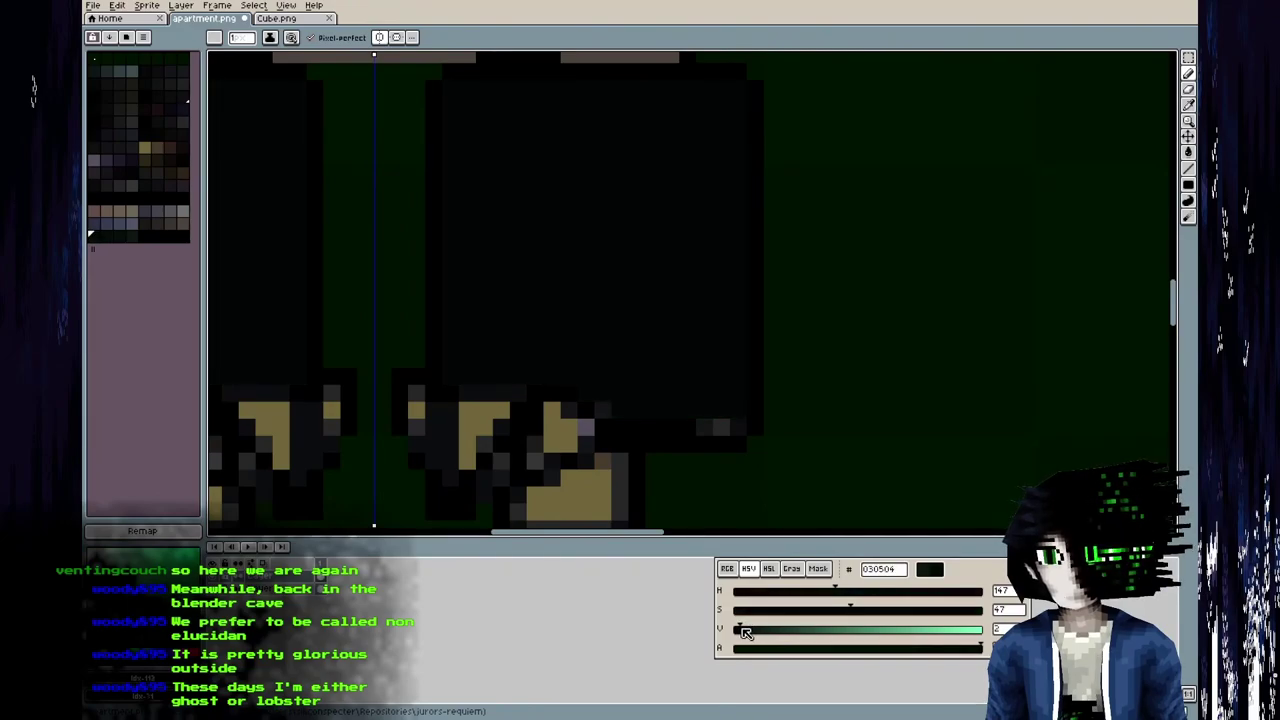
Fill the trouser legs with the palette's 0c1711, save the texture and check the legs in Blender.
left_click(132, 237)
key("g")
left_click(610, 354)
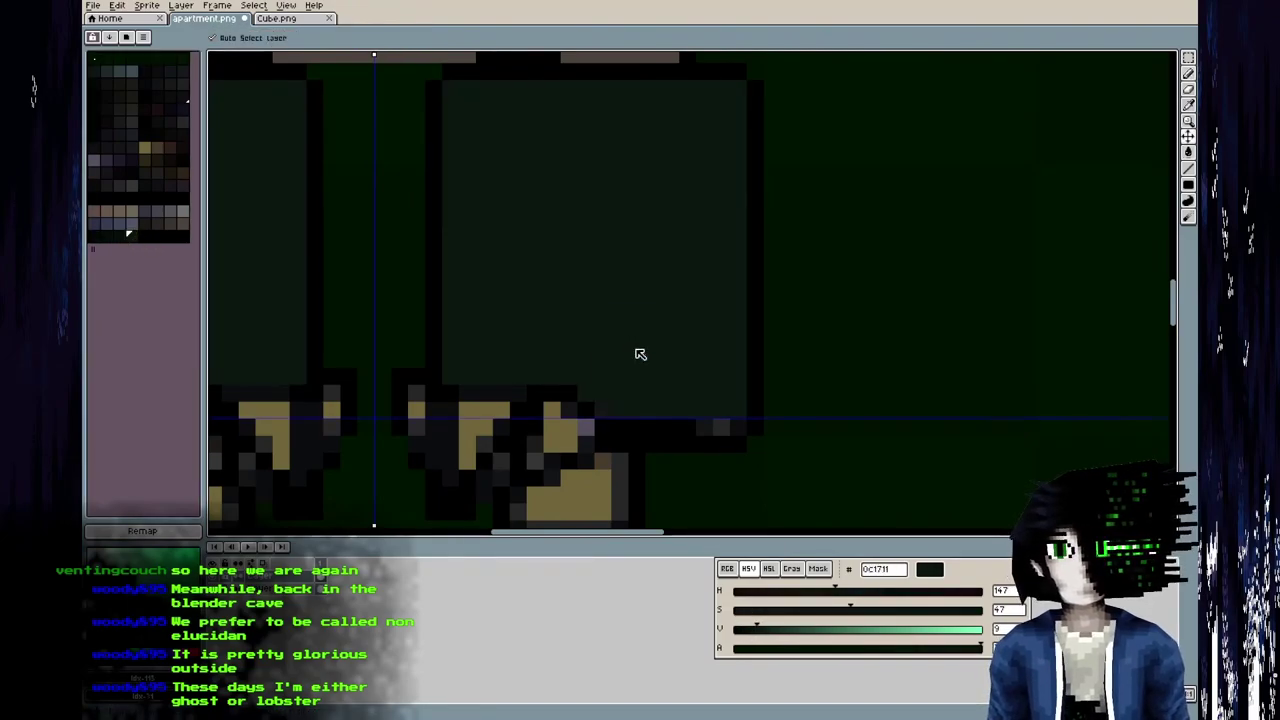
key("ctrl+s")
key("alt+Tab")
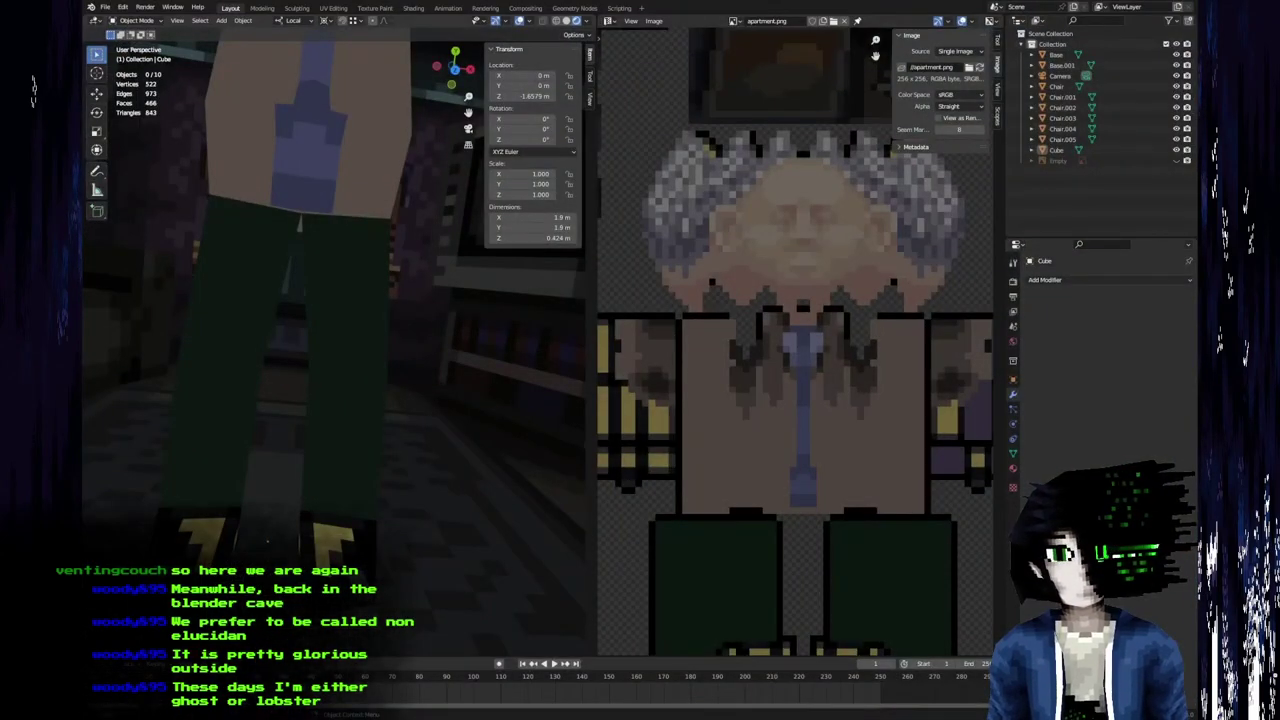
Fill both trouser legs with the darker green 050a08.
key("alt+Tab")
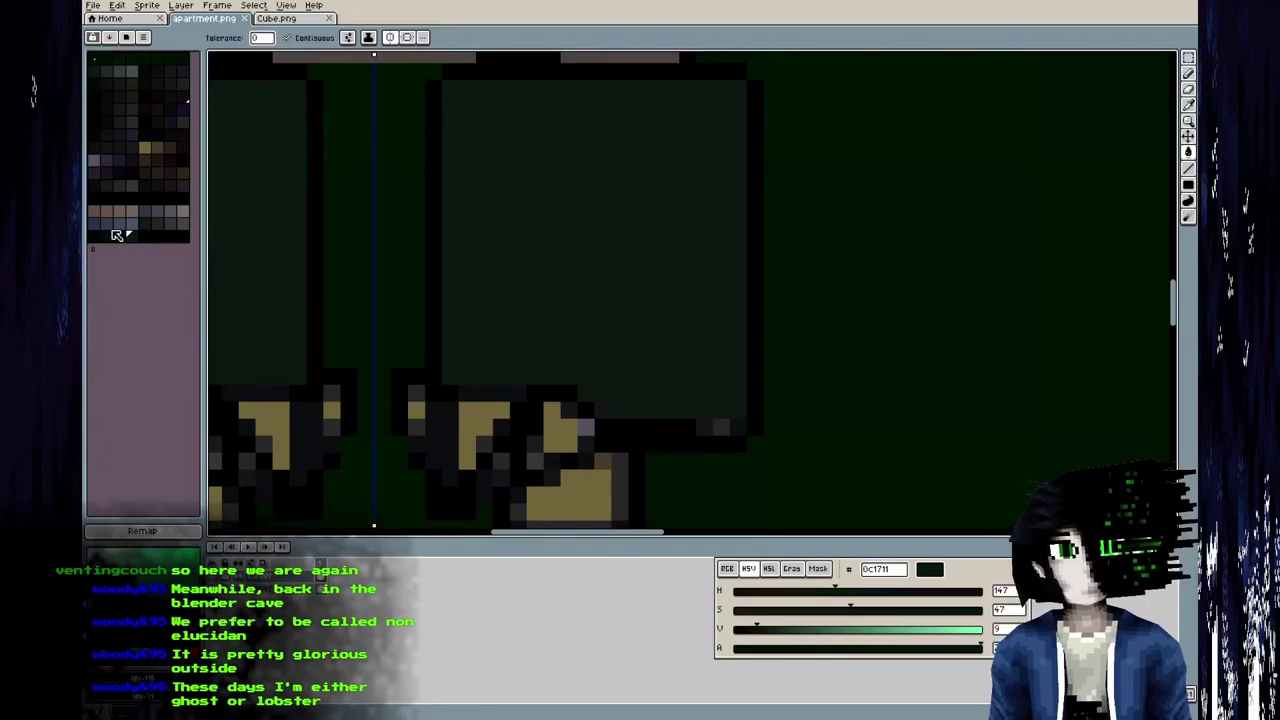
left_click(107, 238)
left_click(620, 262)
middle_click_drag(608, 314, 645, 361)
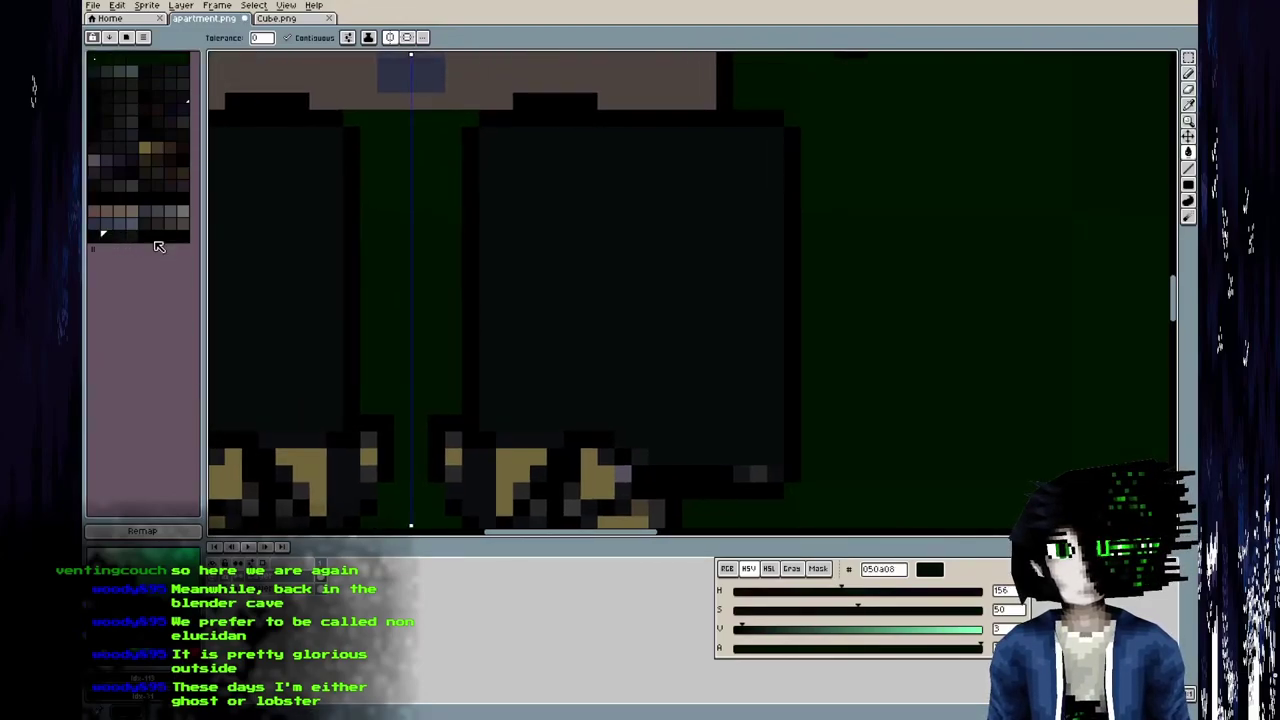
Try a tapering 030504 shadow down the upper part of both trouser legs, checking it on the model in Blender.
left_click(98, 236)
key("b")
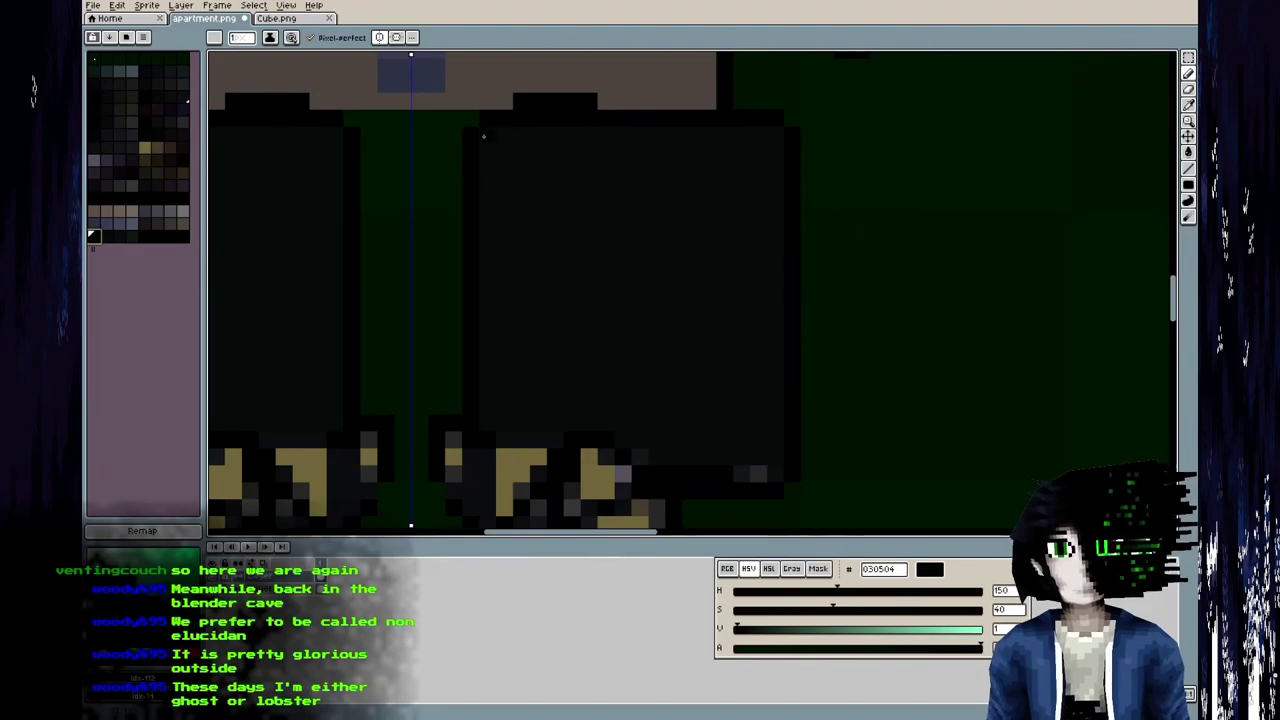
key("g")
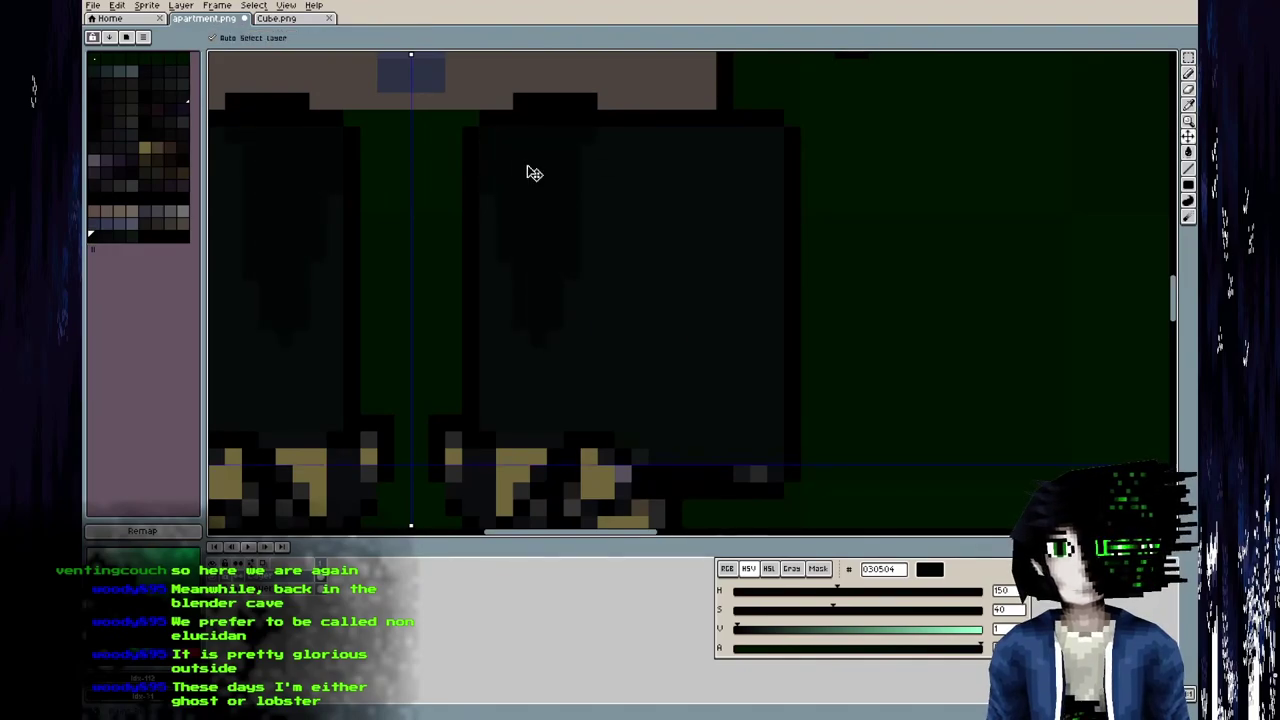
key("alt+Tab")
middle_click_drag(326, 366, 210, 391)
key("alt+Tab")
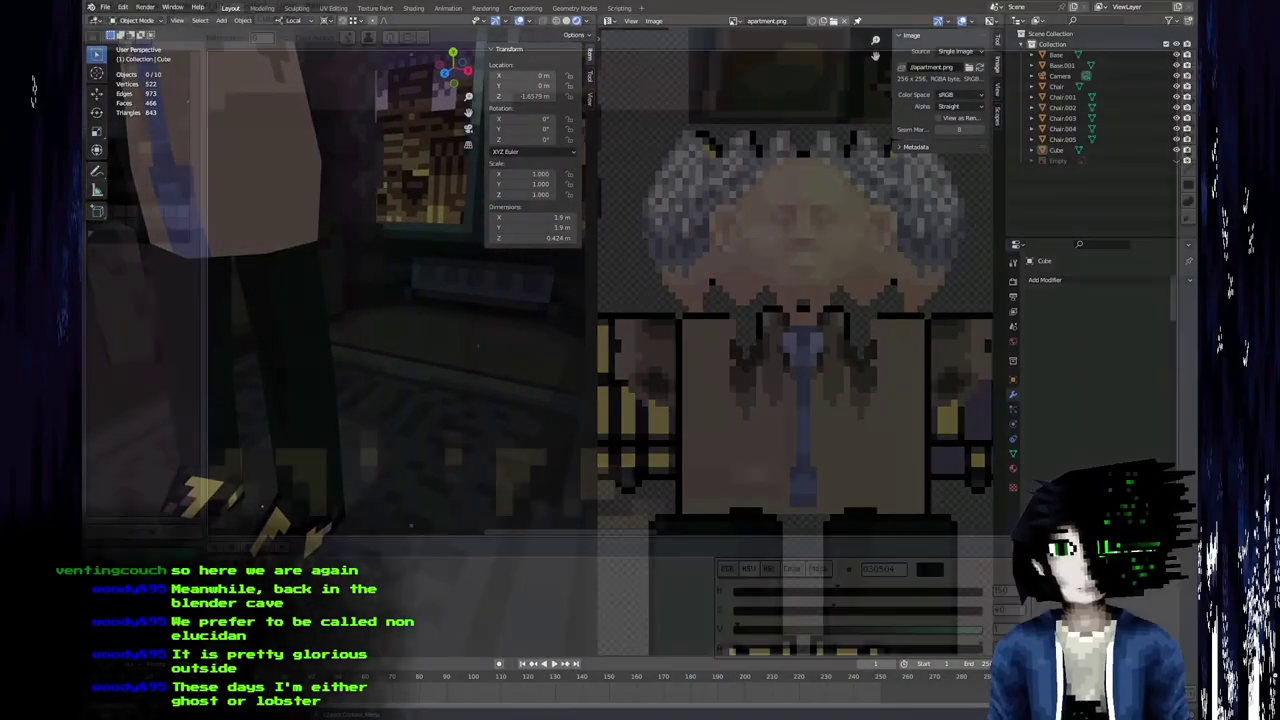
Undo the tapering shadow strokes on the trouser legs.
key("ctrl+z")
key("ctrl+z")
key("ctrl+z")
key("ctrl+z")
Try outlining a diagonal 030504 shadow patch at the legs' upper inner corners, comparing its position with the Blender model.
key("b")
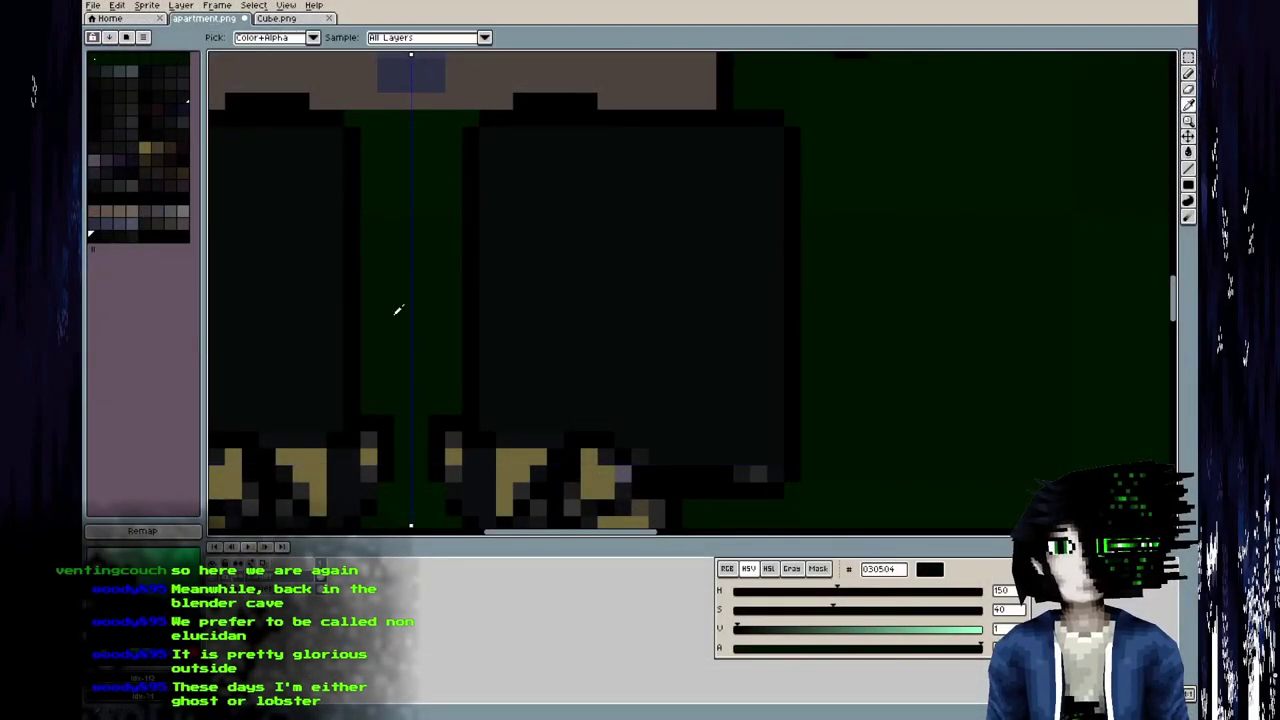
key("alt+Tab")
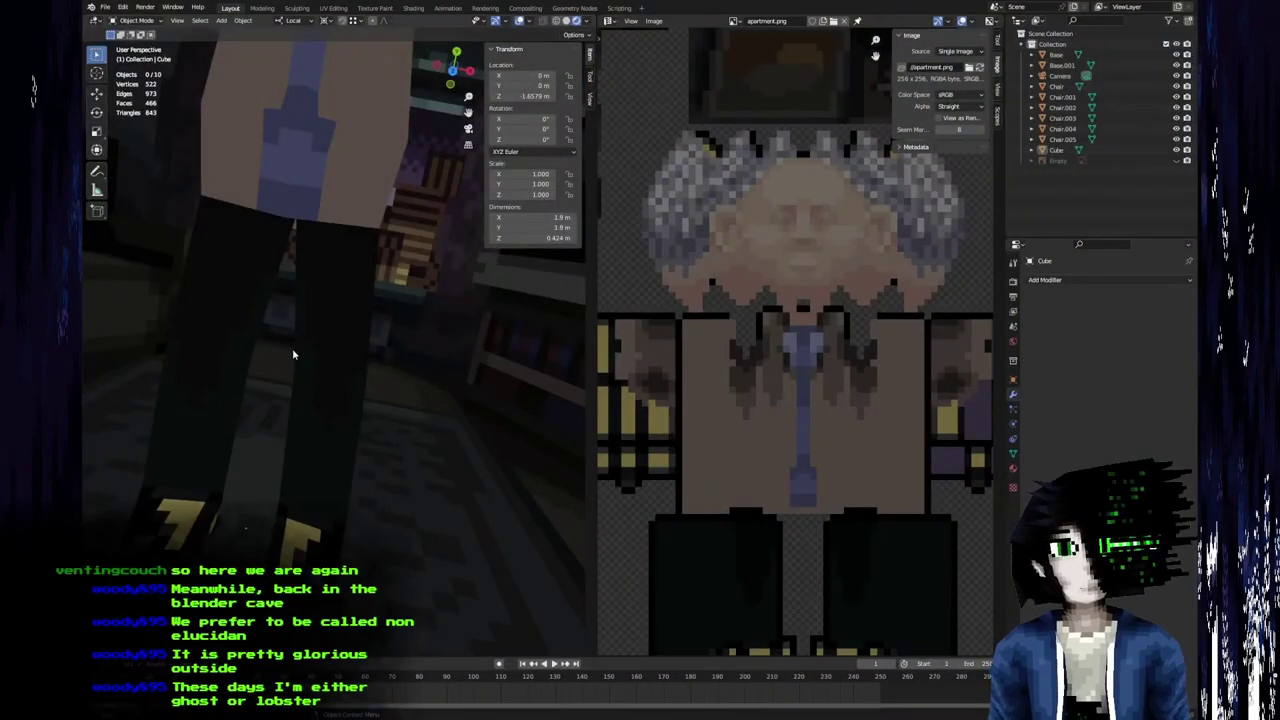
key("alt+Tab")
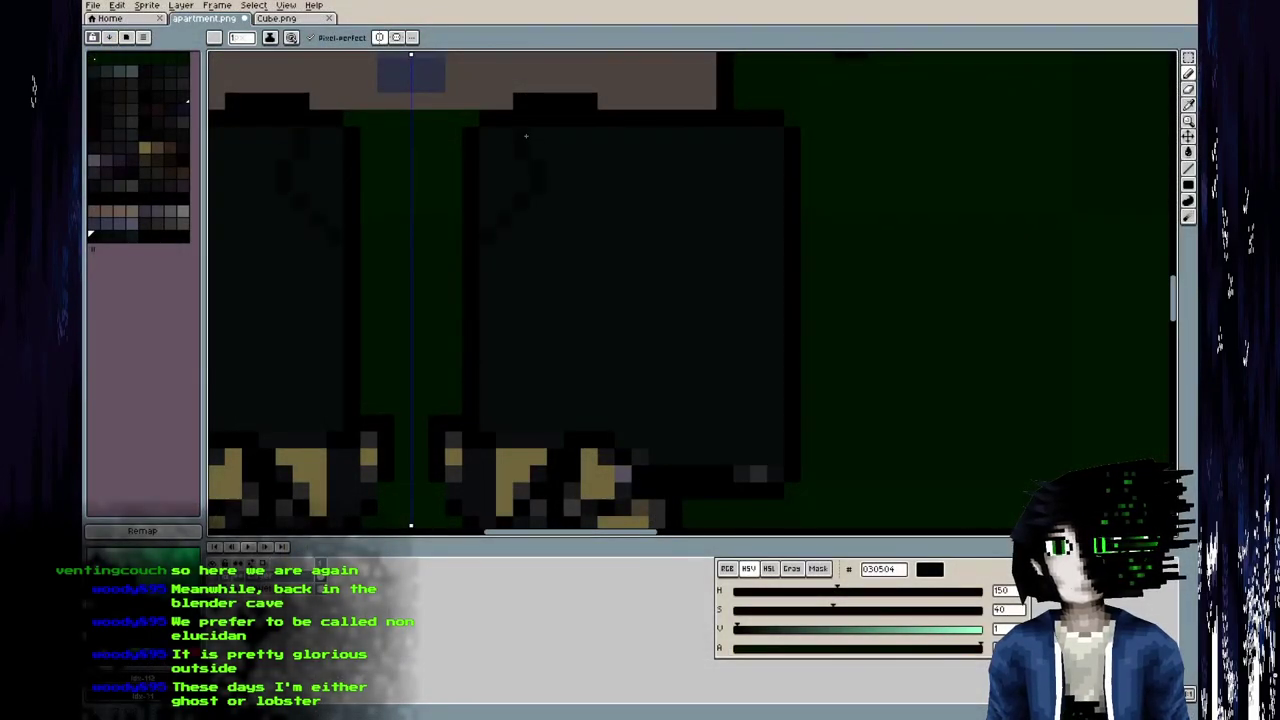
key("alt+Tab")
middle_click_drag(427, 415, 337, 431)
key("alt+Tab")
Shade the inner edge of both trouser legs with a 030504 line, widening it in steps towards the waist.
key("w")
key("b")
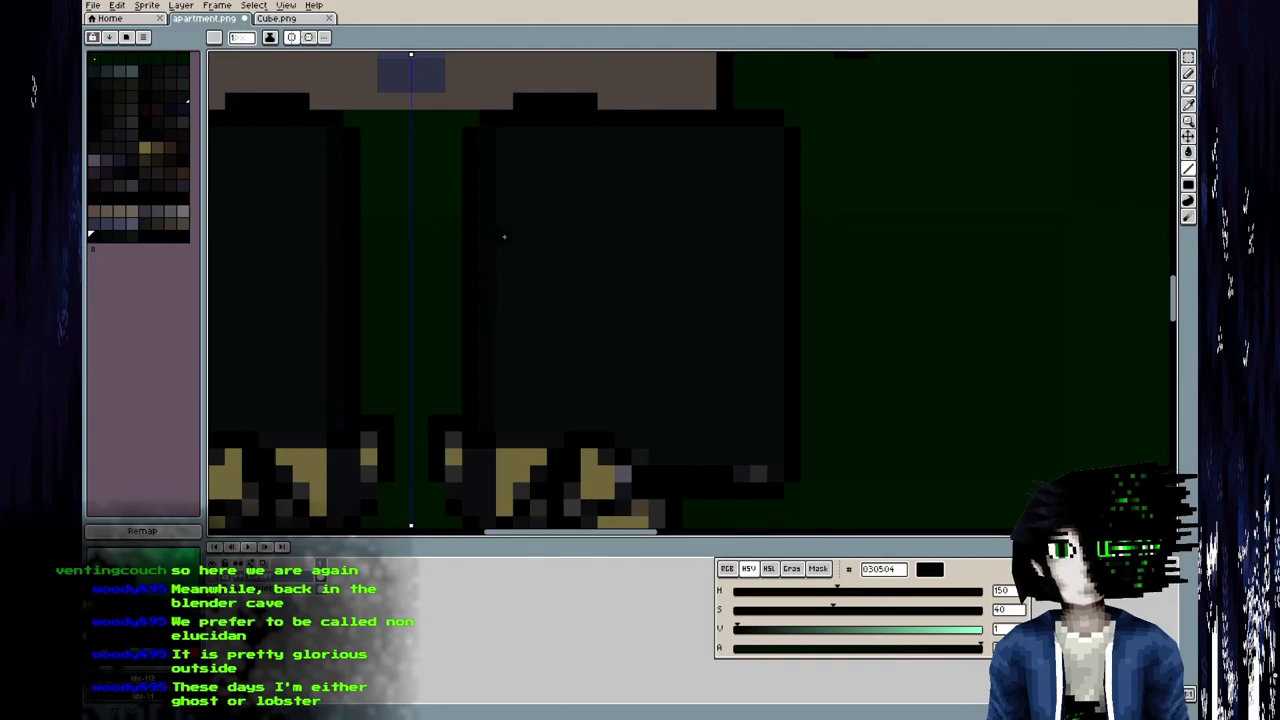
key("b")
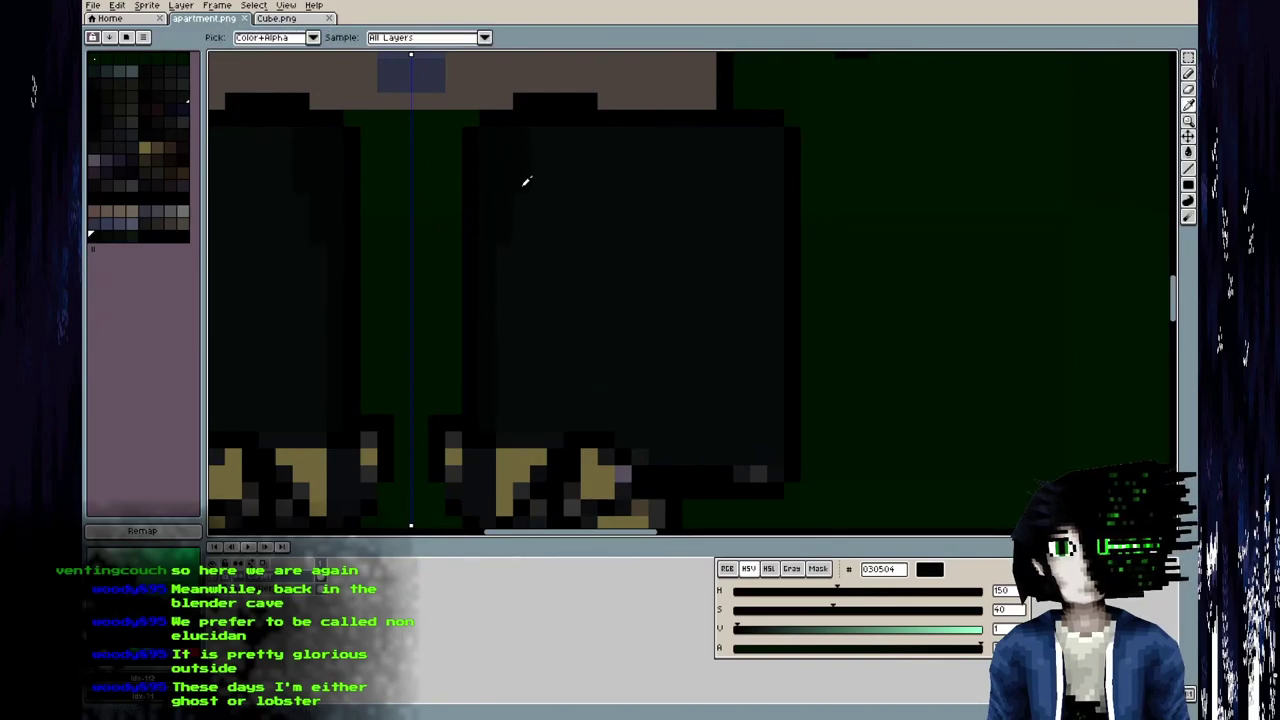
Shade the outer upper corners of both trouser legs with stepped 030504 pixels, save, and check the shadow on the Blender model.
key("alt+Tab")
middle_click_drag(310, 320, 409, 341)
key("alt+Tab")
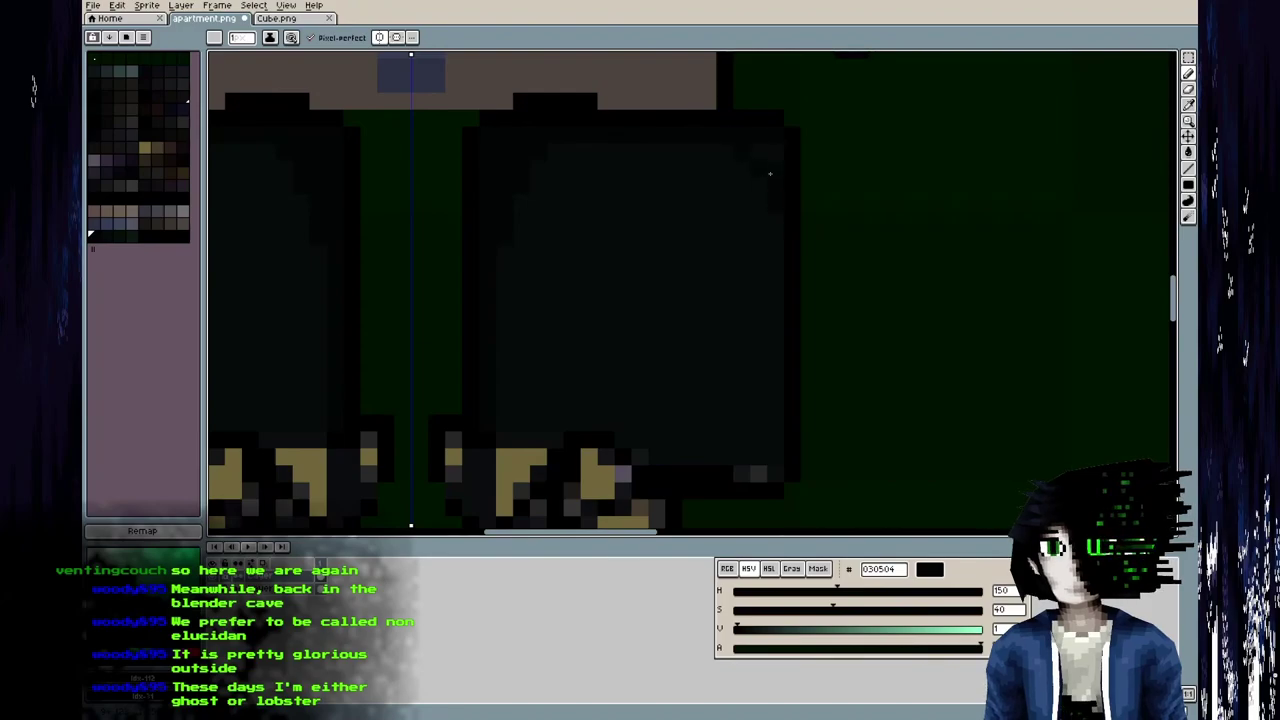
key("ctrl+s")
key("alt+Tab")
middle_click_drag(220, 327, 290, 369)
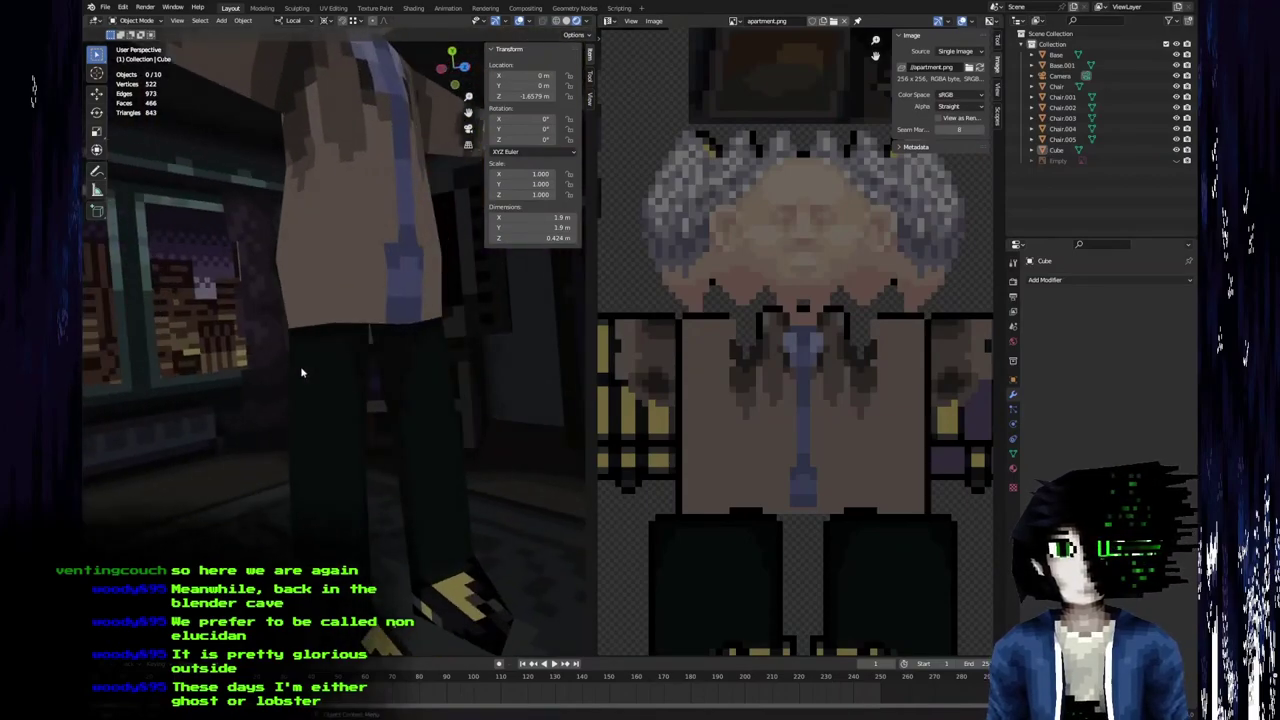
Paint a faint 070d09 highlight patch on the thigh of both trouser legs, save, and compare its placement with the Blender model.
key("alt+Tab")
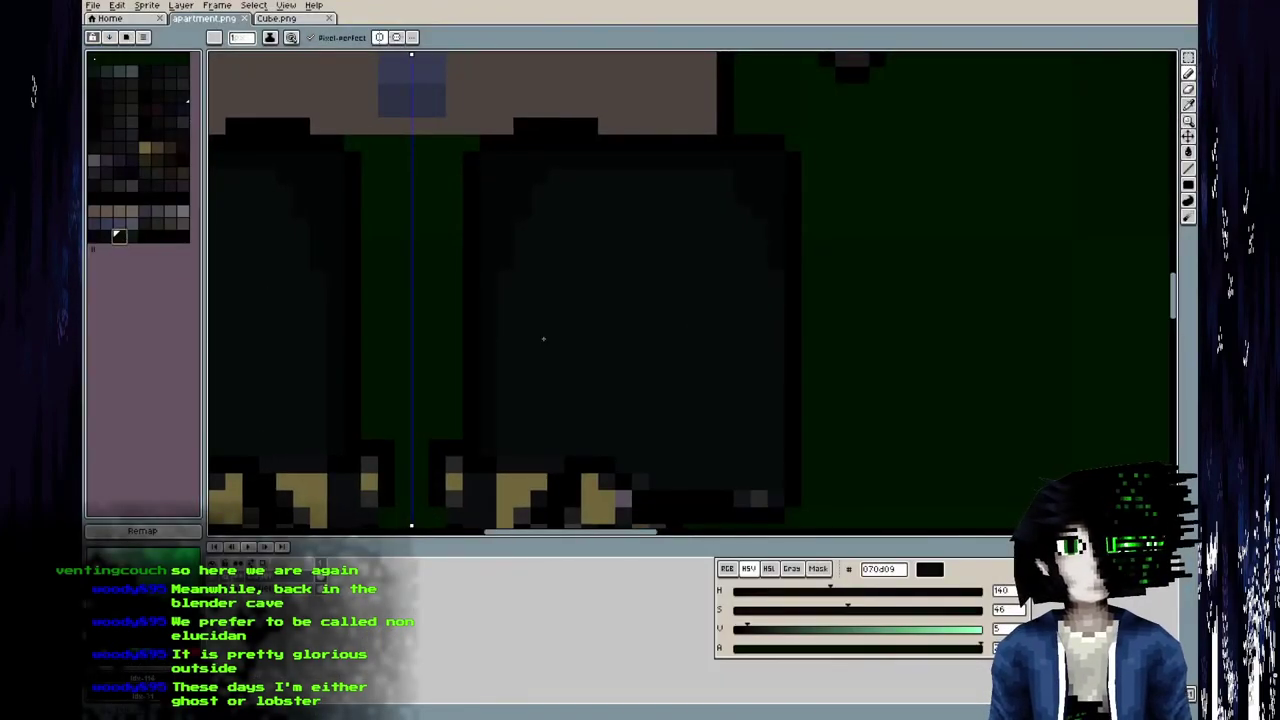
key("alt+Tab")
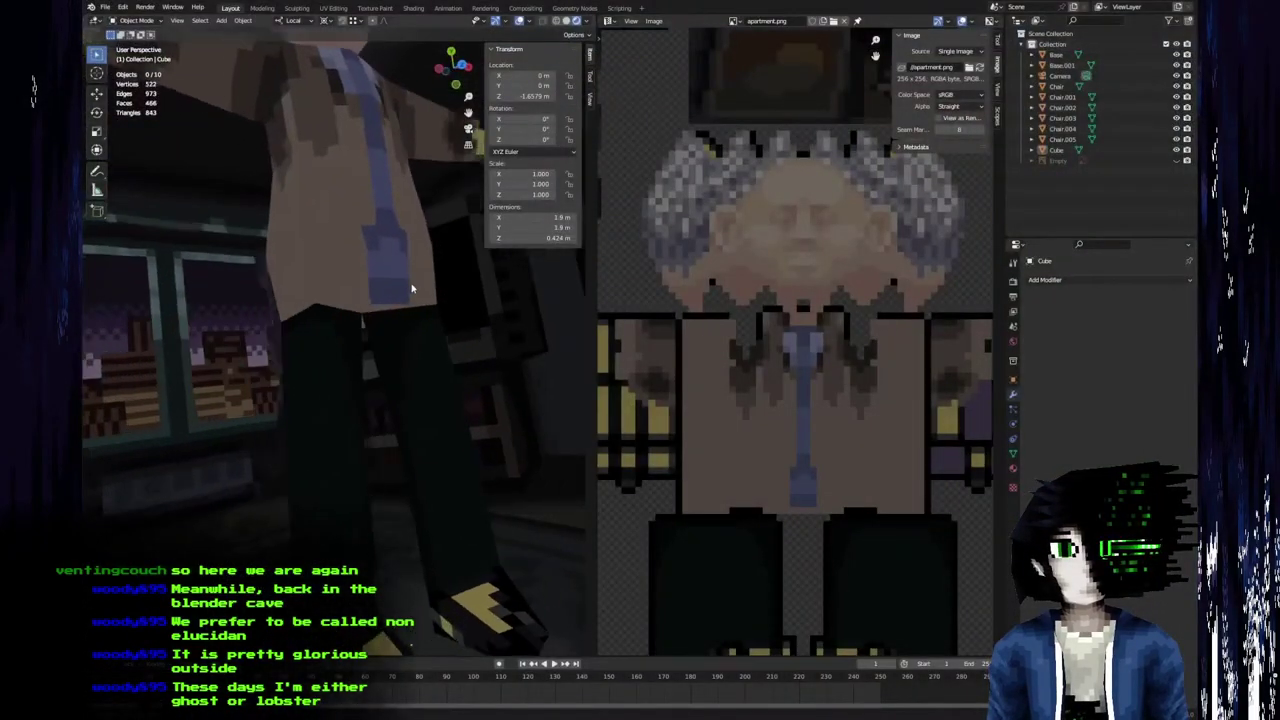
middle_click_drag(412, 288, 375, 287)
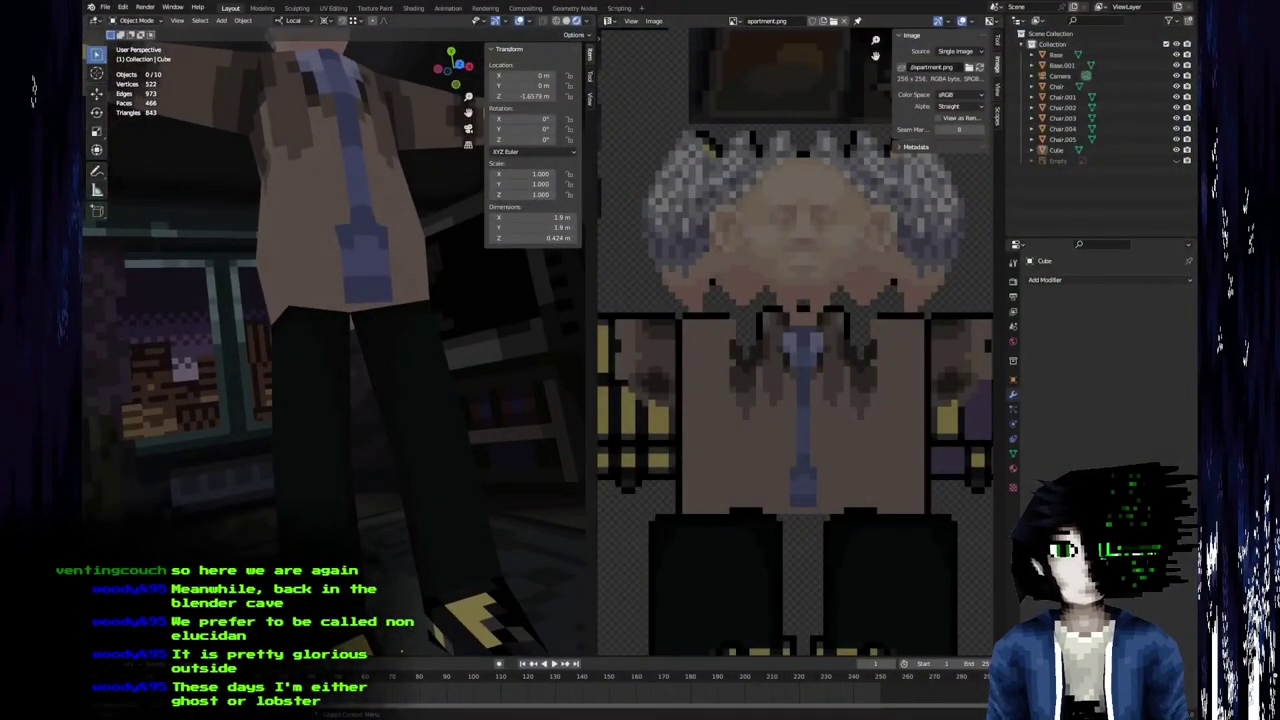
key("alt+Tab")
key("ctrl+s")
key("Return")
key("alt+Tab")
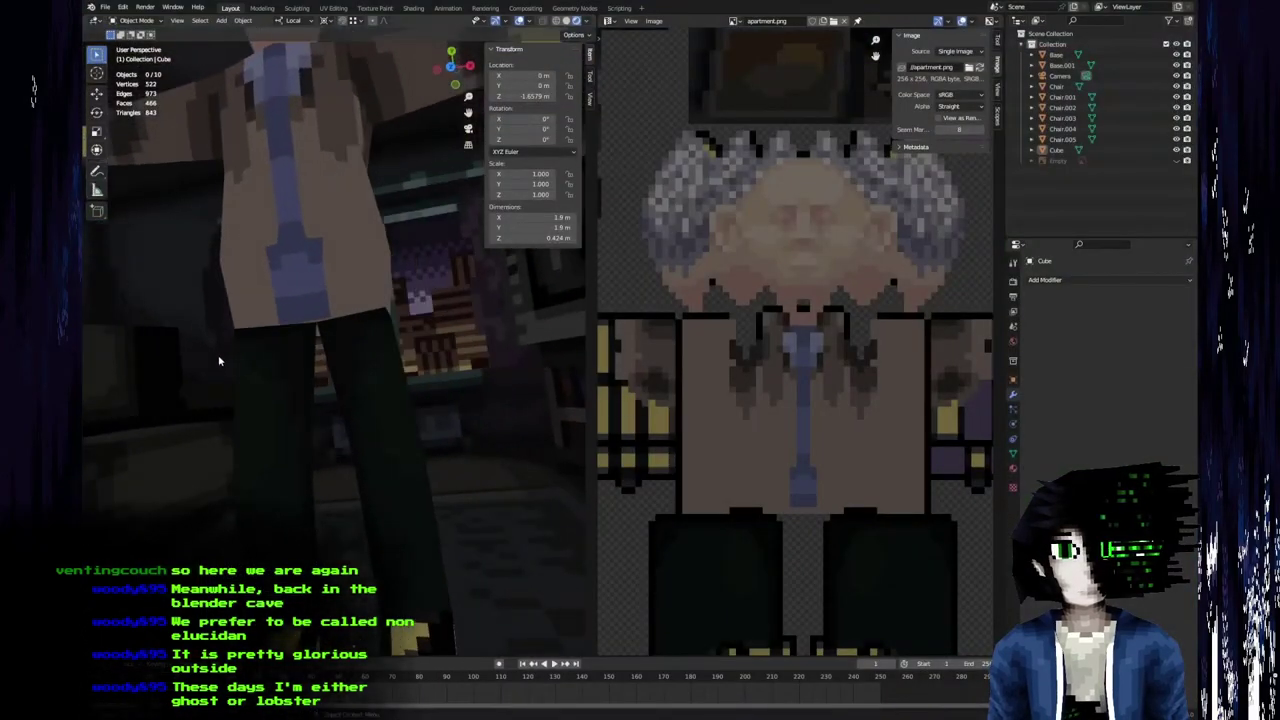
Brighten the thigh highlight patches to 0a120c, try a darker 040806 fill for the surrounding leg, and save.
key("alt+Tab")
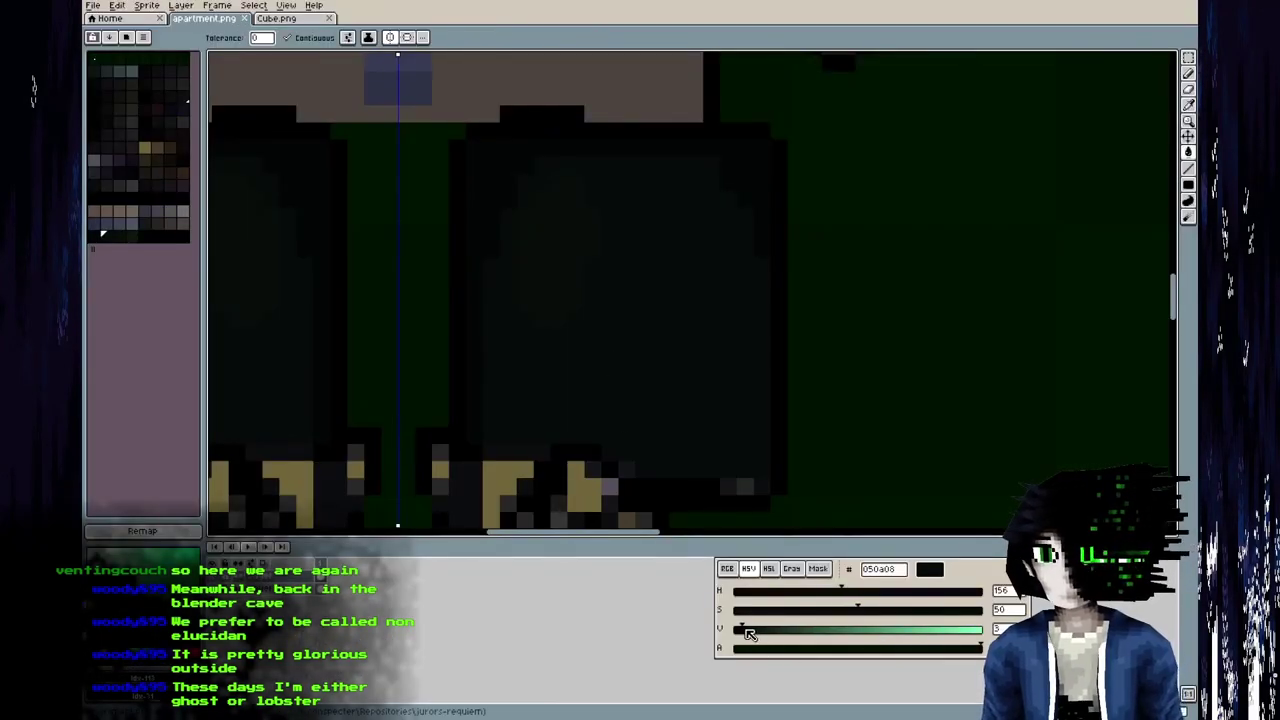
left_click(744, 629)
left_click(550, 334, "alt")
left_click_drag(756, 630, 758, 630)
left_click(748, 629)
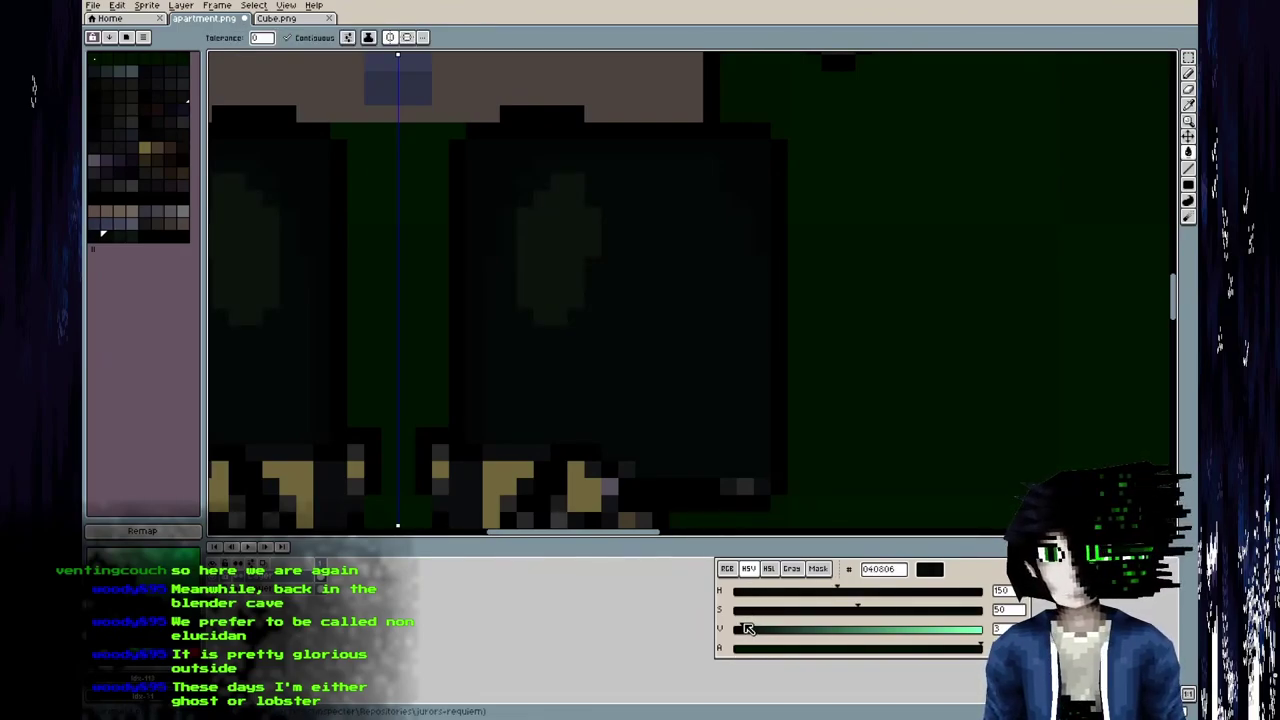
key("ctrl+s")
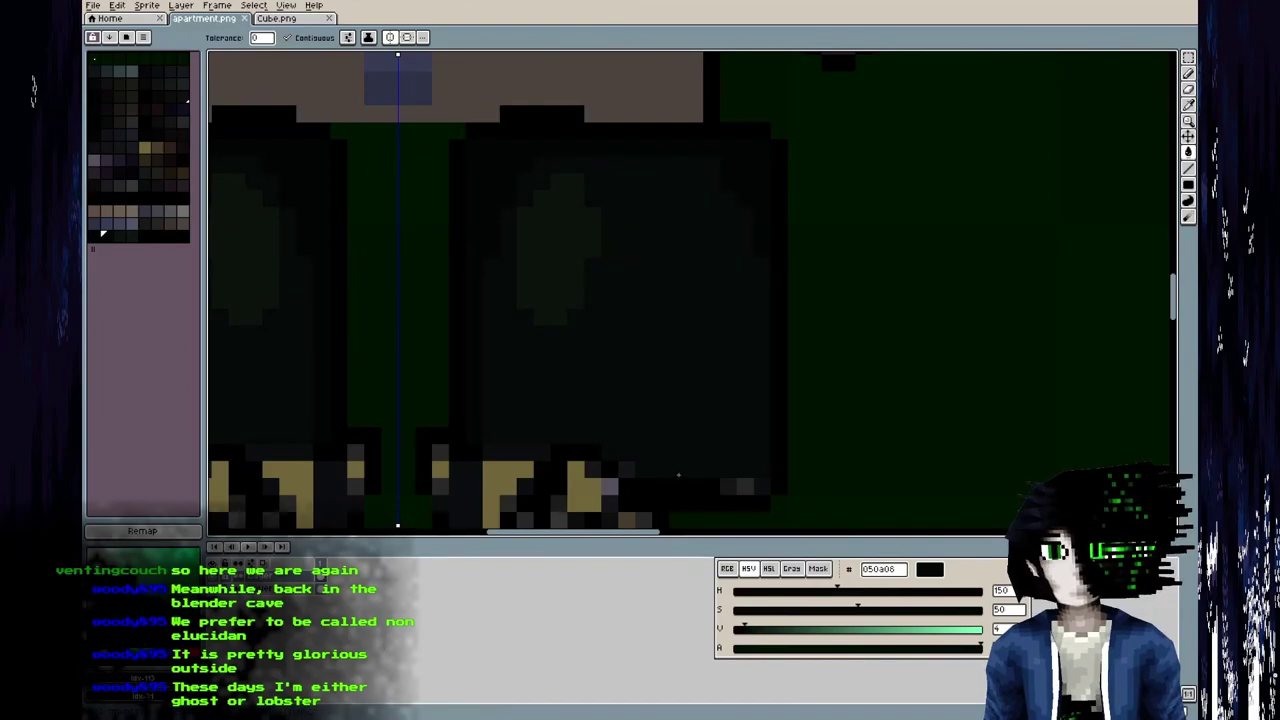
Reload the texture in Blender and examine the thigh highlights on the whole character and from a low front view.
key("alt+Tab")
key("alt+r")
scroll(360, 366, "down", 4)
mouse_move(360, 366)
middle_mouse_down()
mouse_move(408, 349)
mouse_move(284, 378)
mouse_move(364, 342)
middle_mouse_up()
scroll(365, 348, "up", 2)
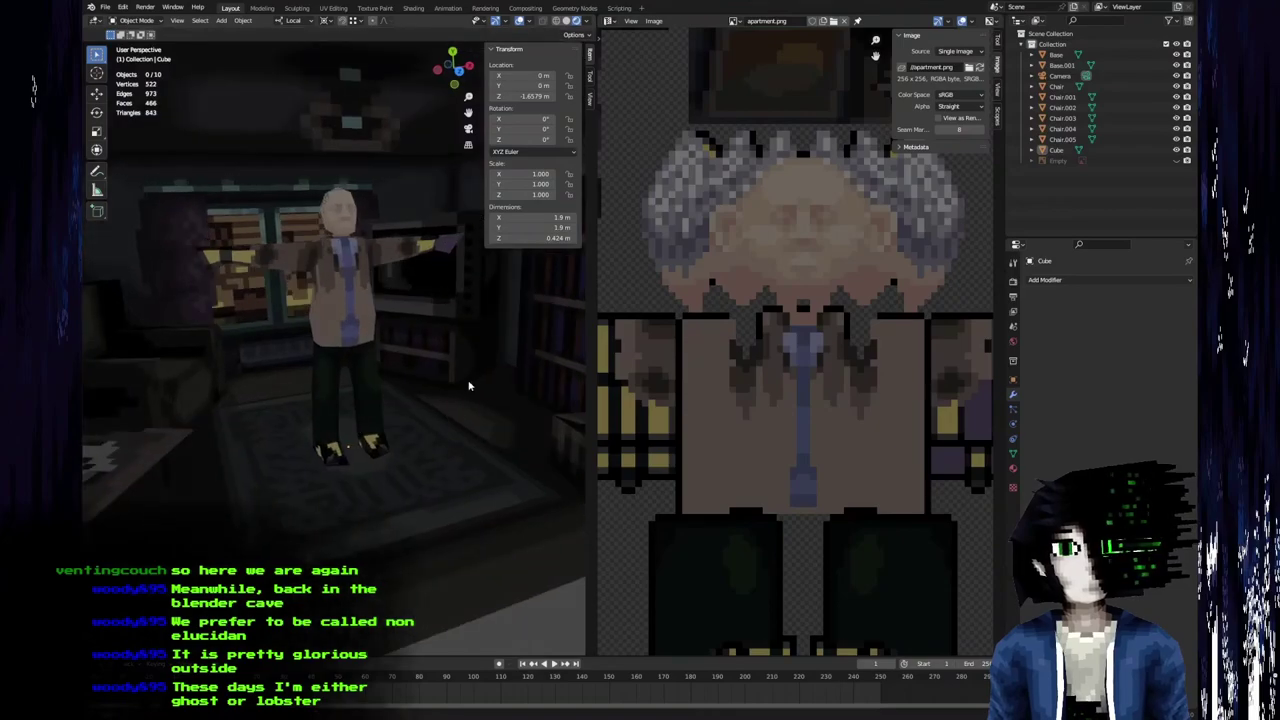
middle_click_drag(383, 399, 322, 394)
scroll(322, 394, "up", 3)
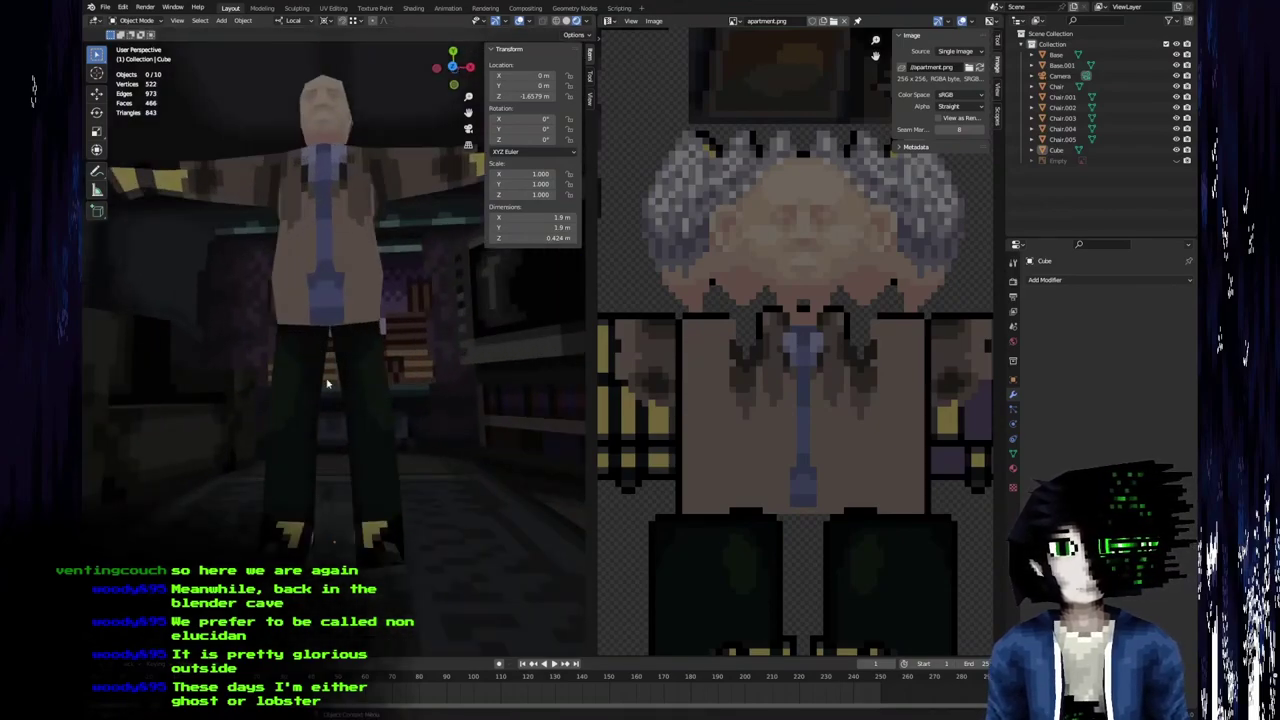
Widen the thigh highlights towards the legs' inner edge with 0a120c and compare them with the Blender model.
key("alt+Tab")
left_click(550, 263, "alt")
left_click(492, 250)
left_click(509, 219, "alt")
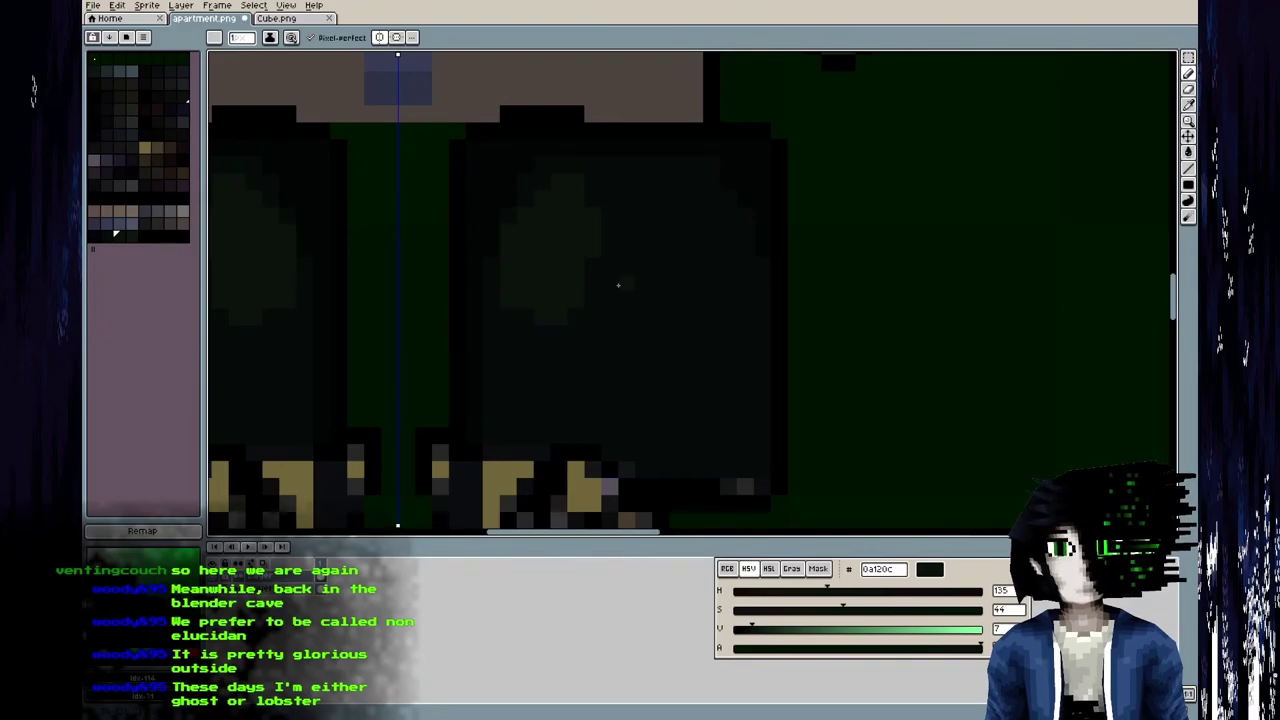
key("alt+Tab")
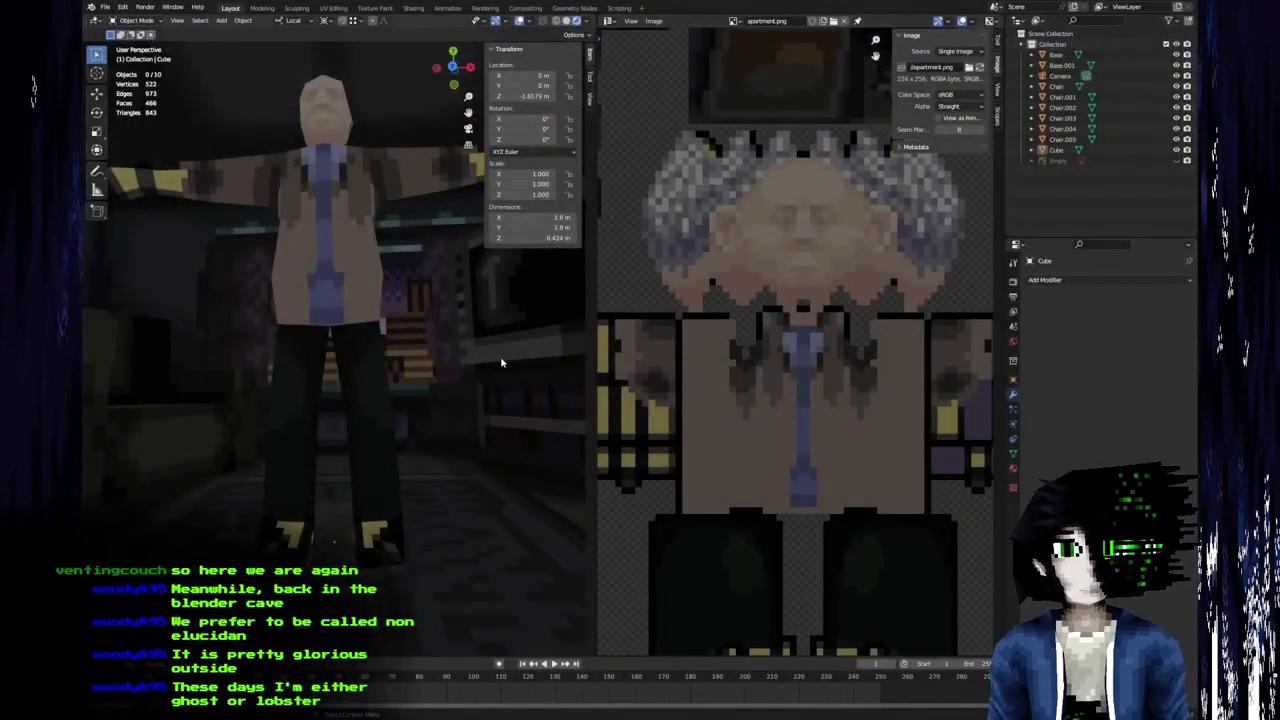
Trim the outer side of the thigh highlights with 050a08, save, and check the narrower shape on the Blender model.
key("alt+Tab")
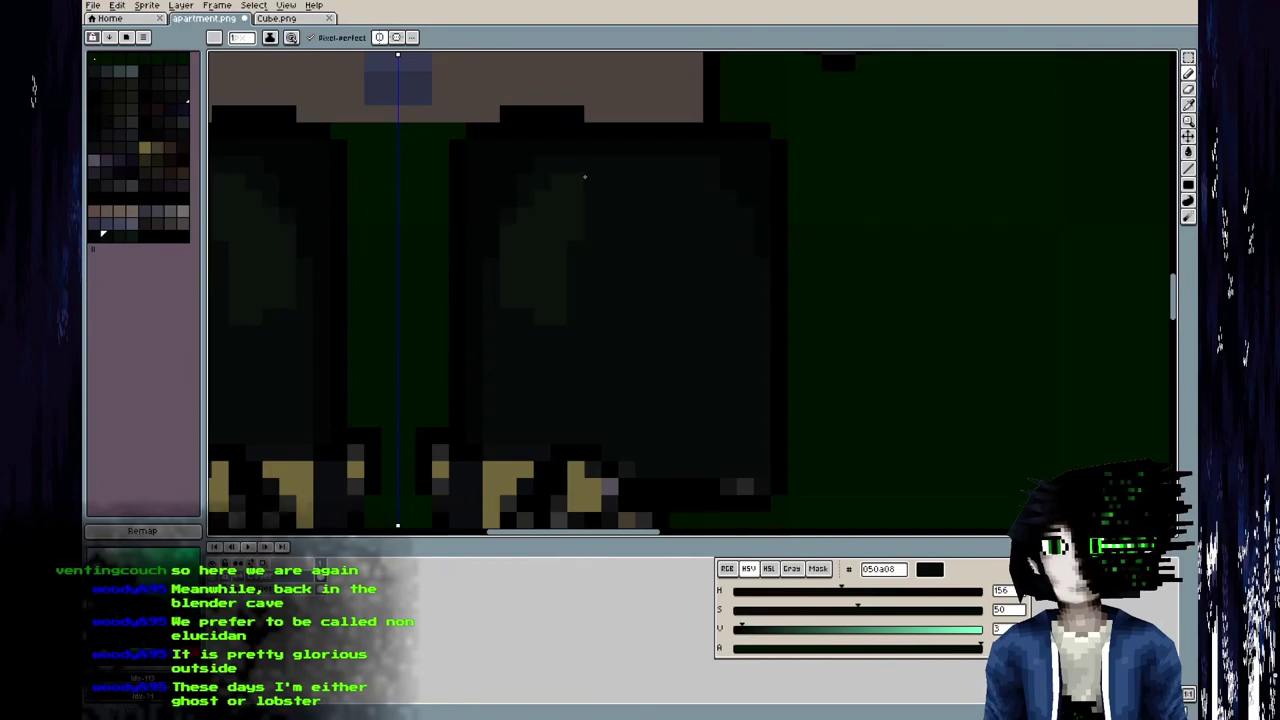
left_click(541, 314, "alt")
left_click(528, 314)
key("ctrl+s")
key("alt+Tab")
middle_click_drag(386, 329, 423, 374)
scroll(420, 361, "down", 4)
scroll(365, 376, "down", 3)
scroll(382, 320, "up", 6)
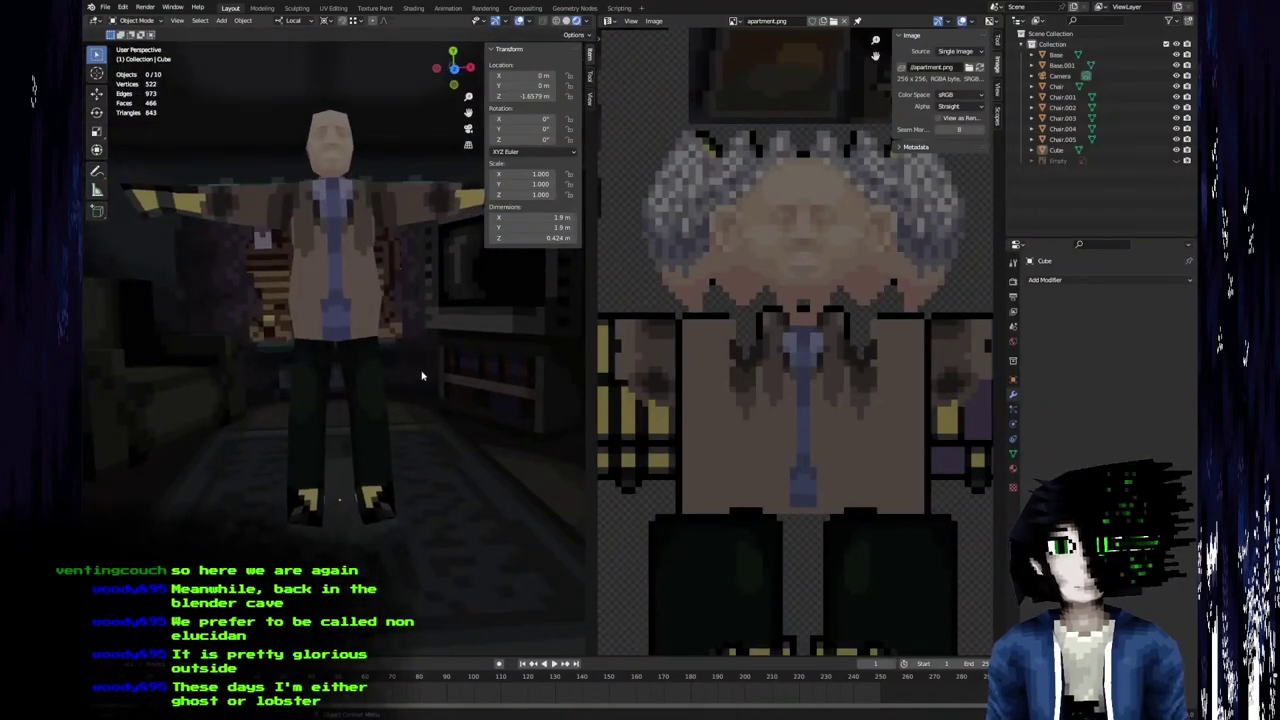
Taper the top of the thigh highlights, deepen the waist shadow above them with 030504, and save the texture.
key("alt+Tab")
key("alt+Tab")
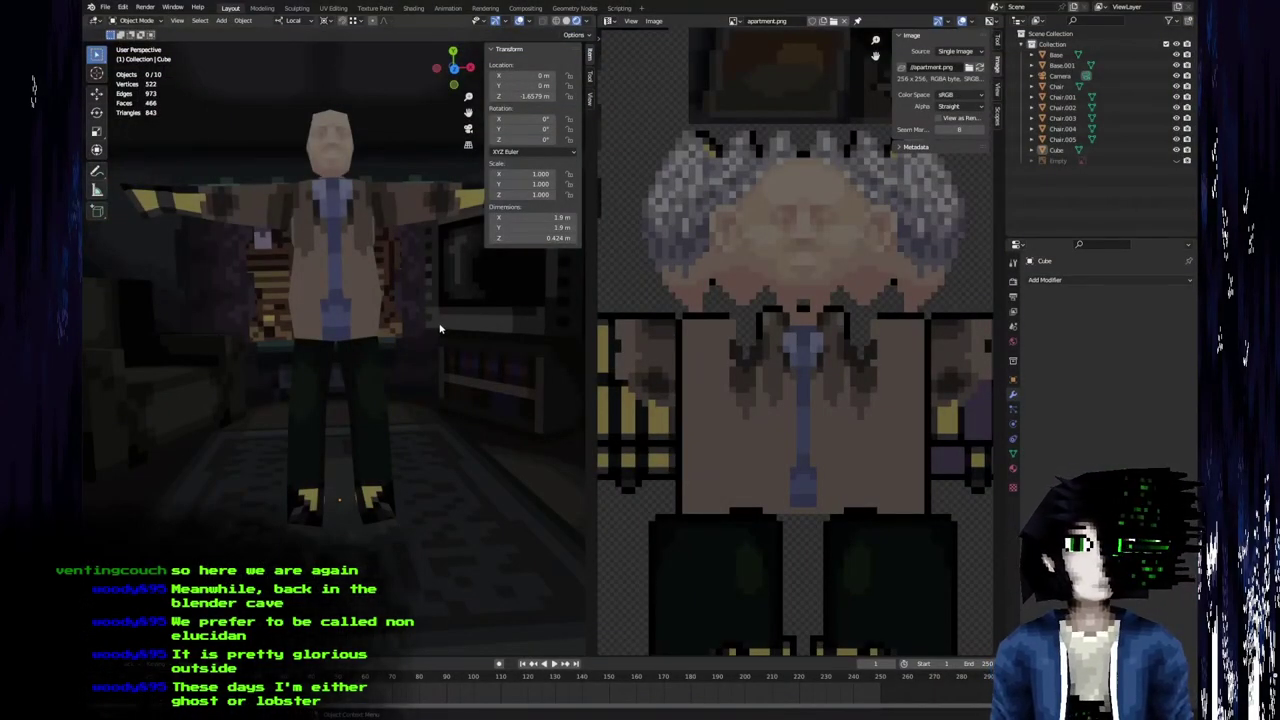
key("alt+Tab")
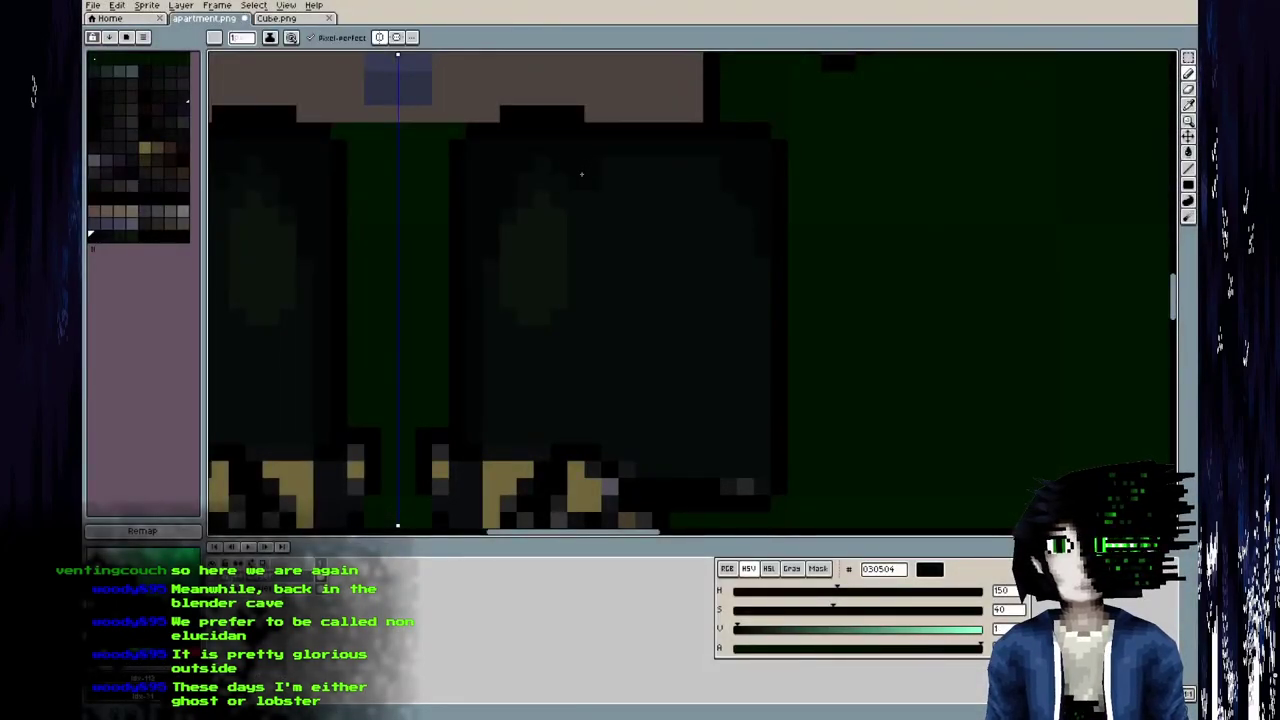
key("ctrl+s")
key("alt+Tab")
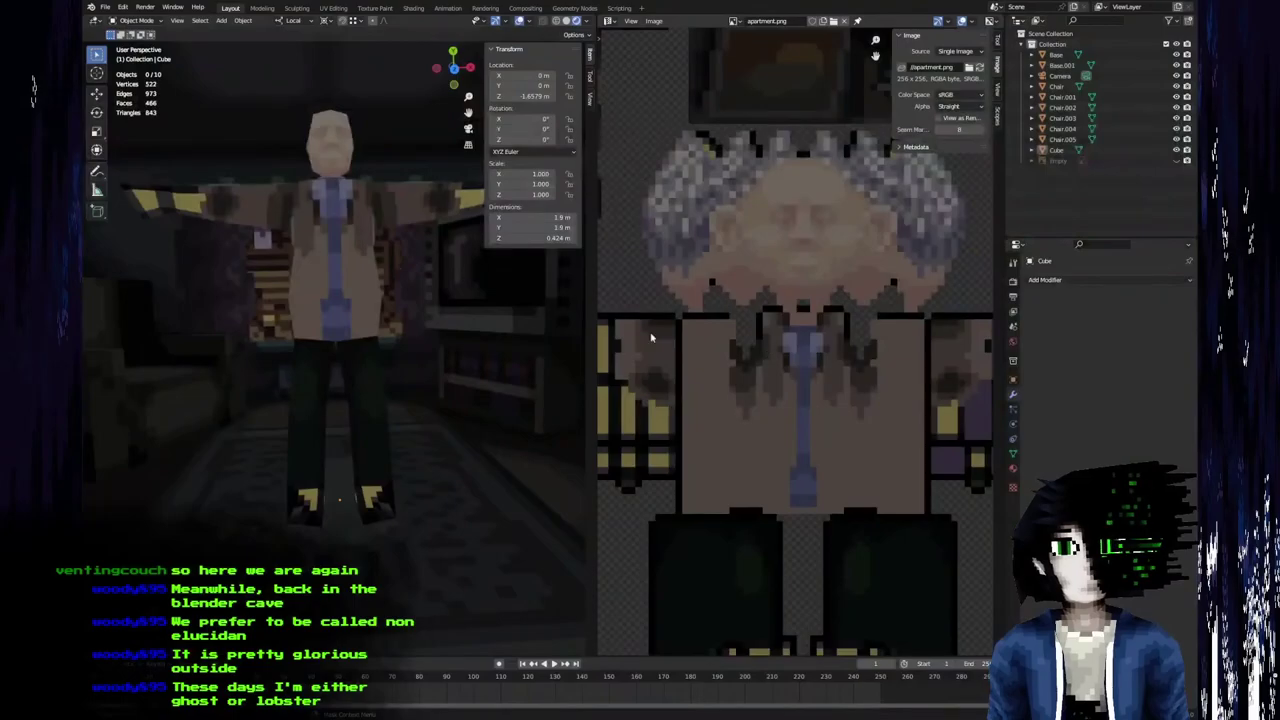
Examine the trouser shading in Blender from the side, up close from the front, and at room distance.
middle_click_drag(267, 395, 503, 297)
scroll(272, 436, "up", 4)
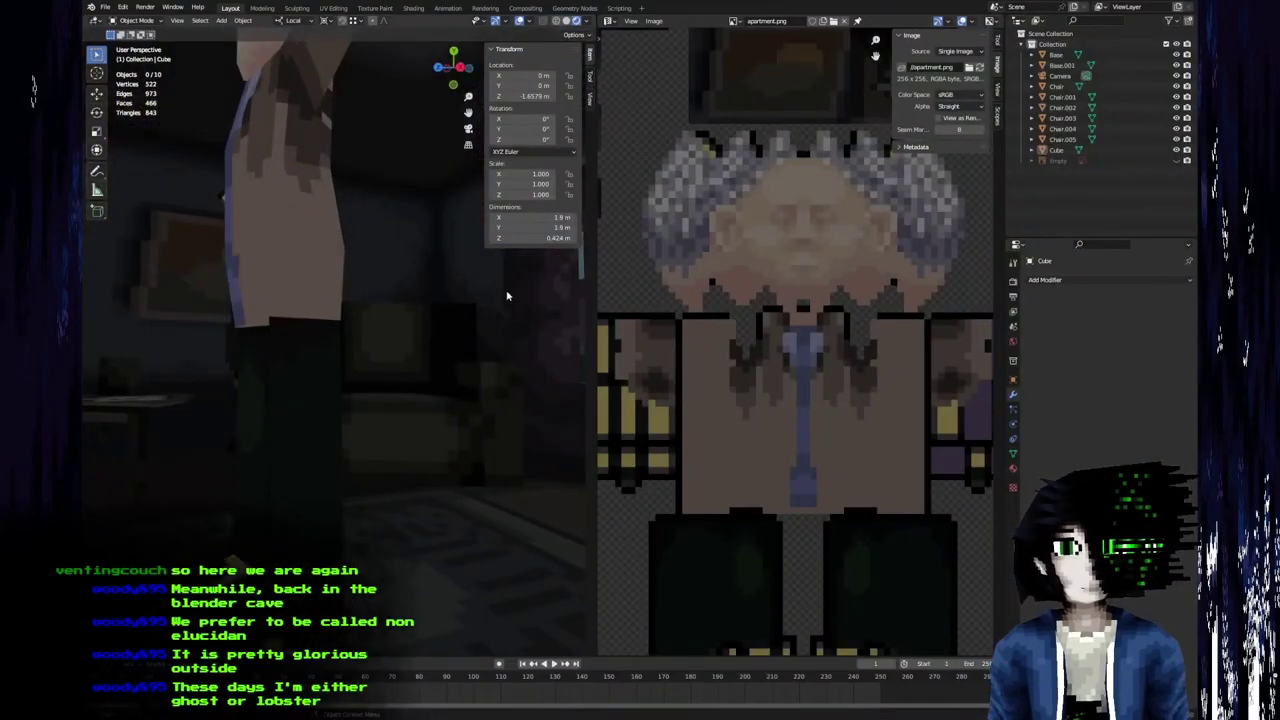
key("alt+Tab")
key("alt+Tab")
middle_click_drag(300, 325, 437, 306)
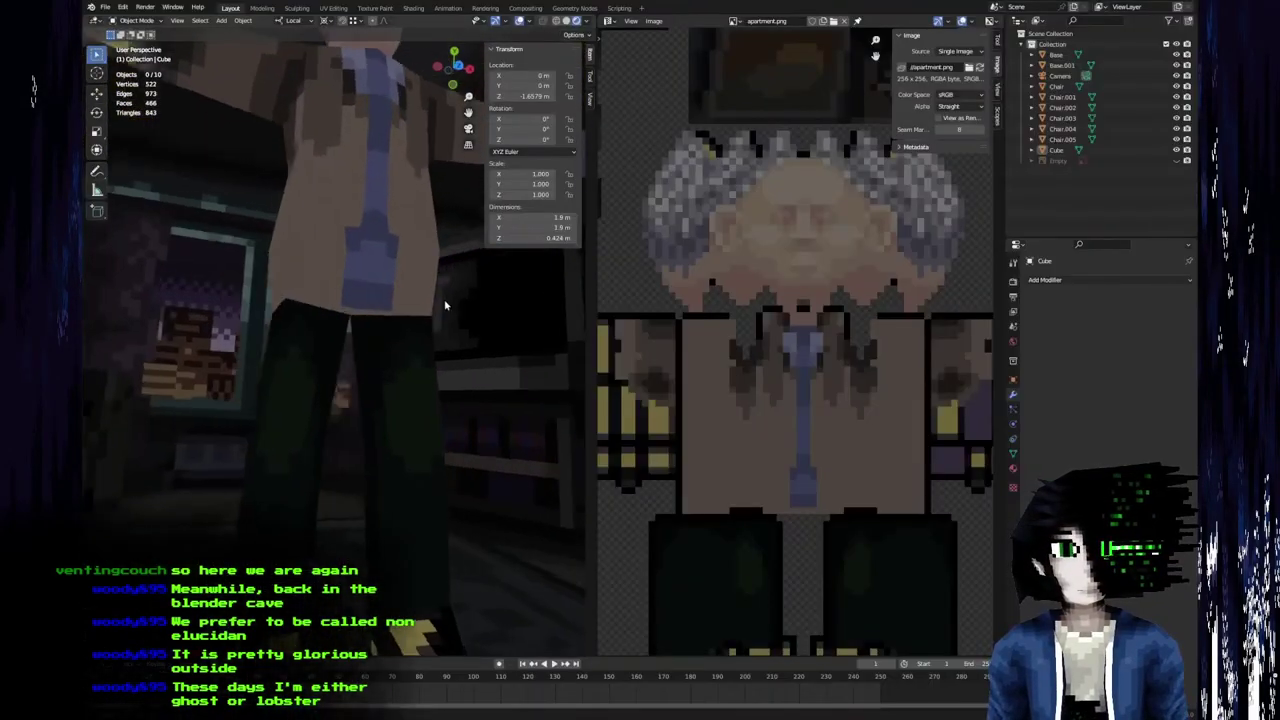
scroll(407, 265, "down", 5)
middle_click_drag(407, 264, 301, 361)
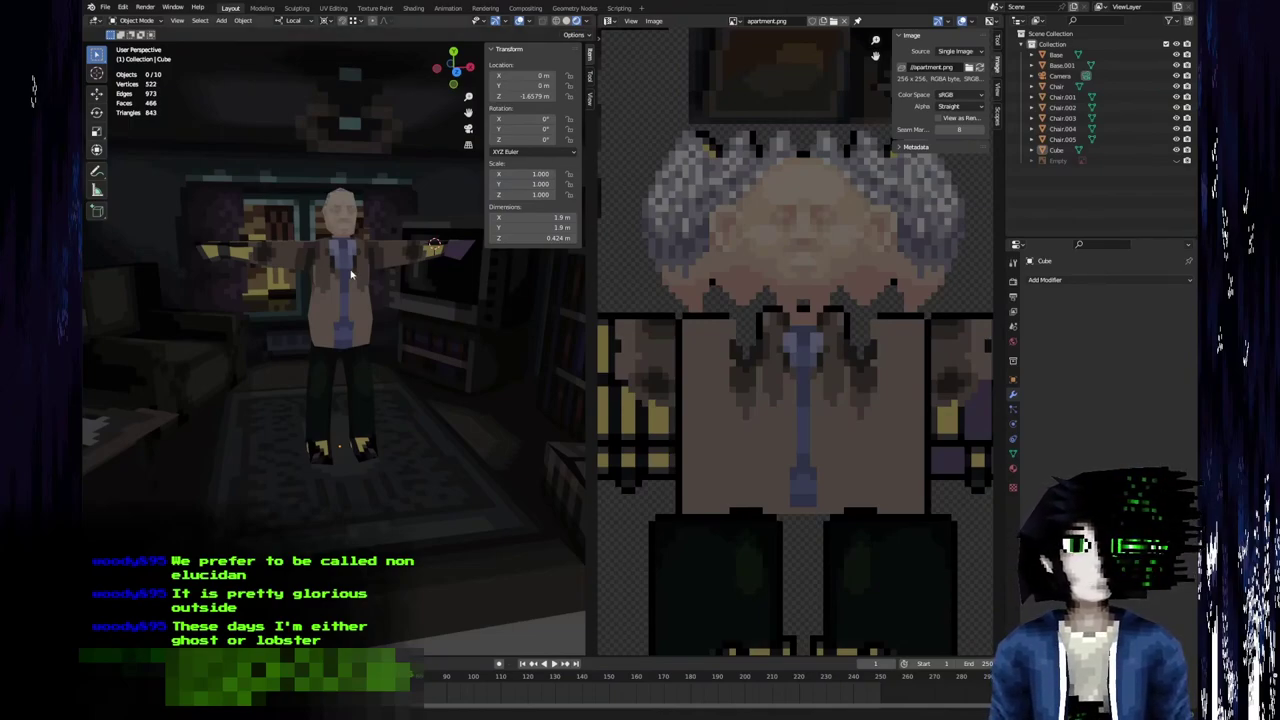
middle_click_drag(357, 286, 369, 347, "shift")
scroll(358, 376, "up", 4)
scroll(369, 347, "down", 3)
scroll(369, 347, "down", 4)
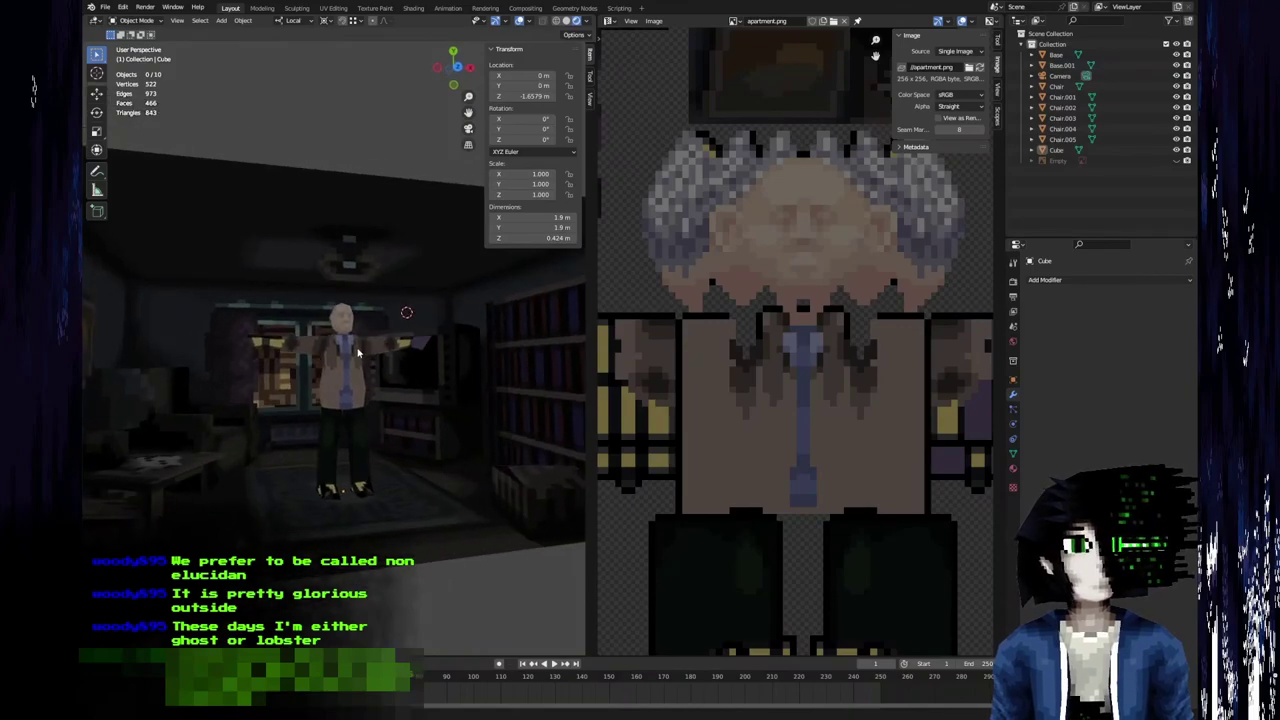
scroll(360, 353, "up", 2)
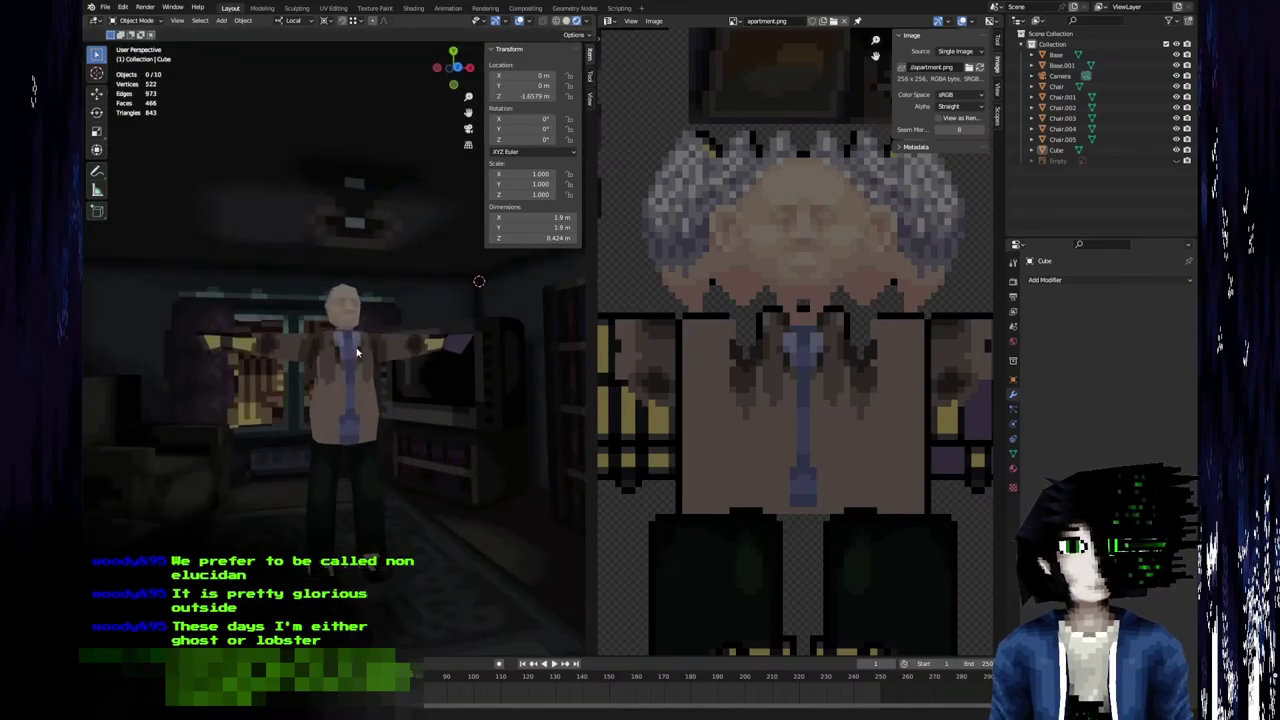
mouse_move(363, 370)
middle_mouse_down()
mouse_move(361, 390)
mouse_move(365, 373)
middle_mouse_up()
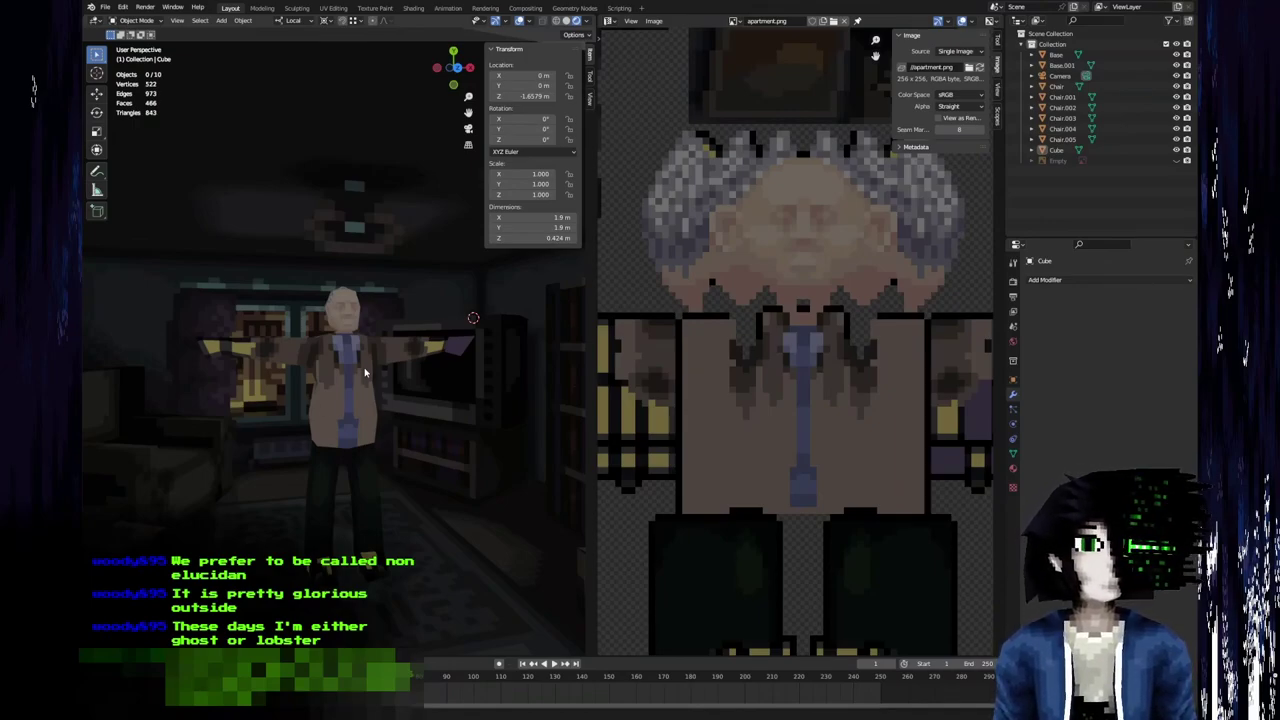
Paint rounded 0a120c highlight patches on both shins below the knee and check them on the Blender model.
middle_click_drag(442, 384, 497, 247)
scroll(390, 341, "up", 4)
key("alt+Tab")
left_click(589, 200, "alt")
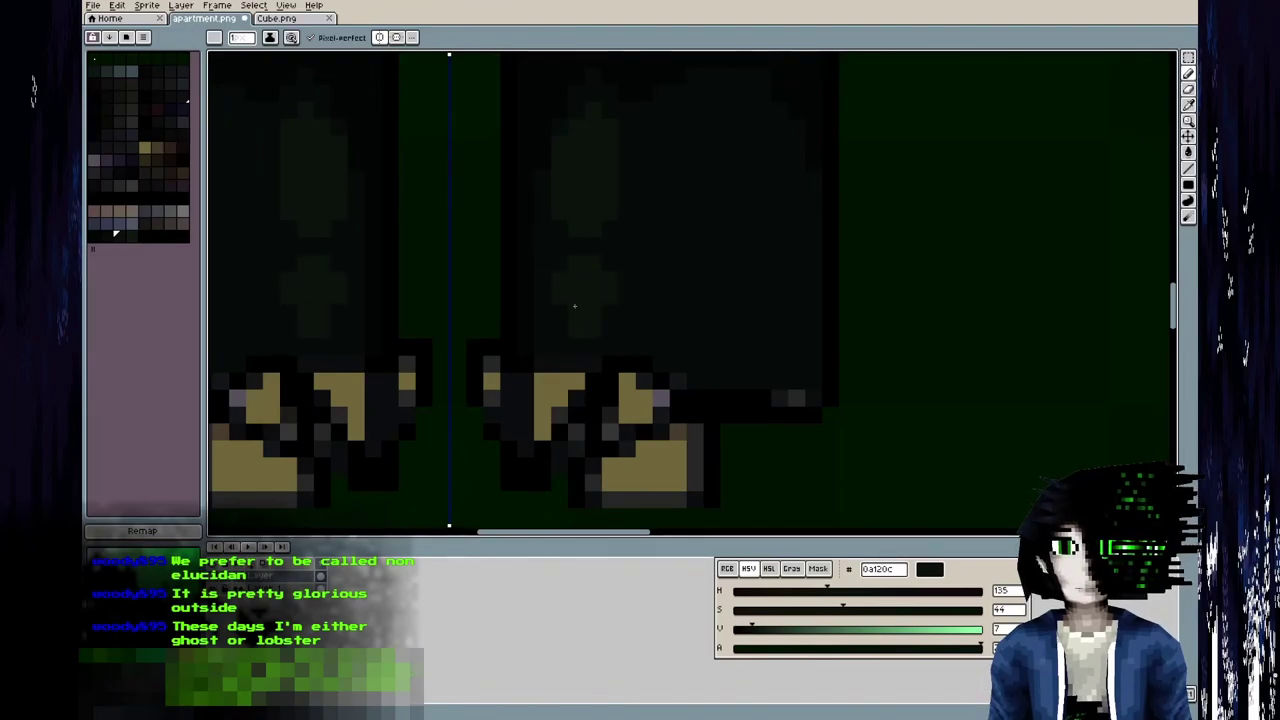
key("alt+Tab")
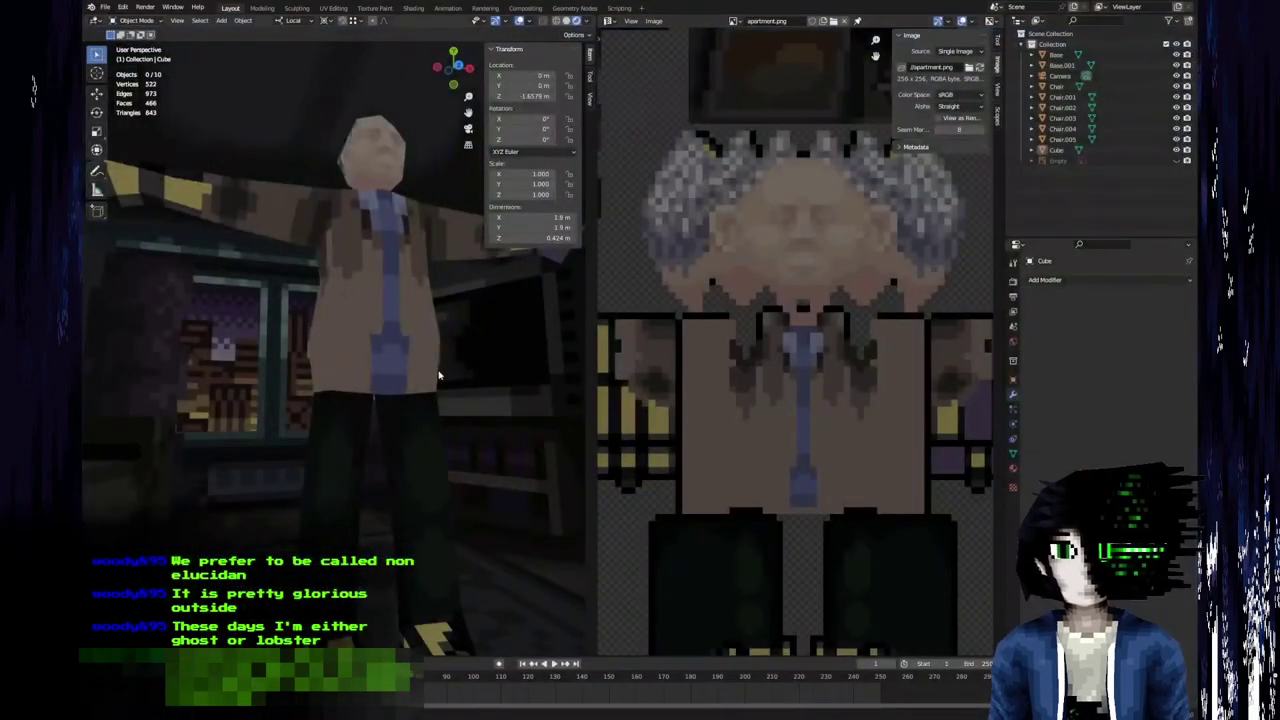
middle_click_drag(439, 375, 364, 484)
scroll(325, 393, "down", 4)
key("alt+Tab")
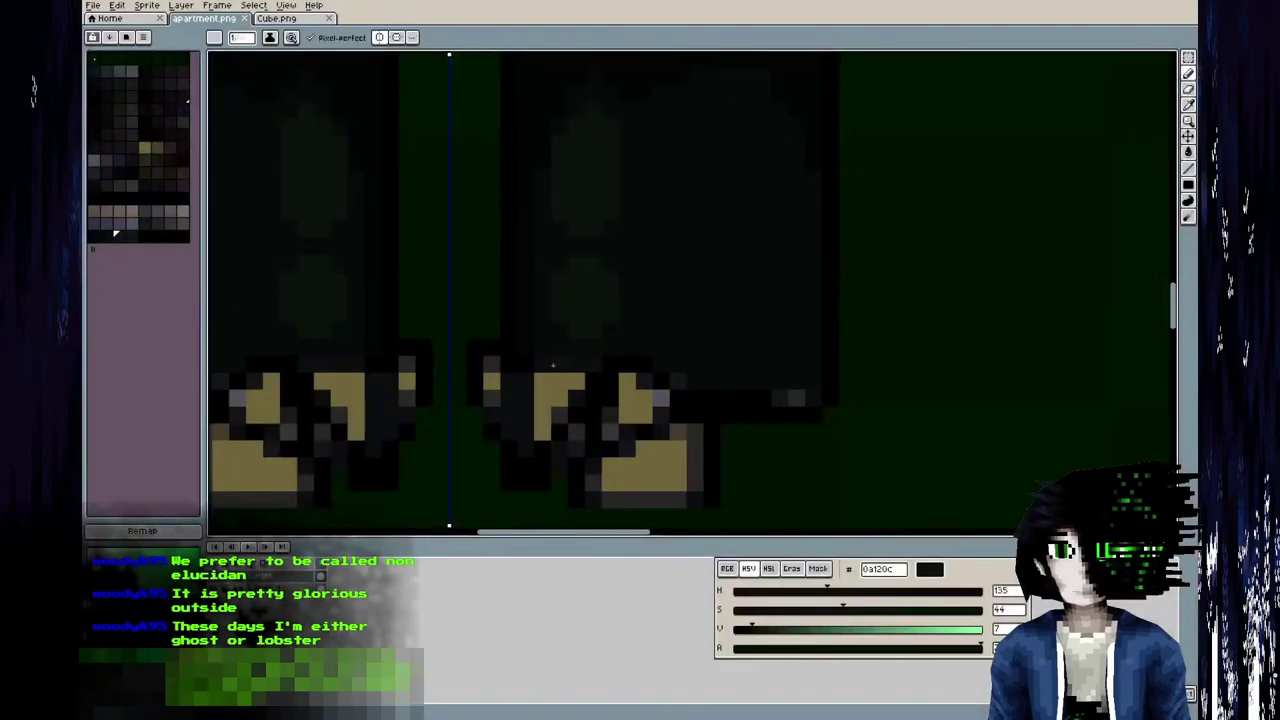
key("alt+Tab")
middle_click_drag(311, 391, 291, 286)
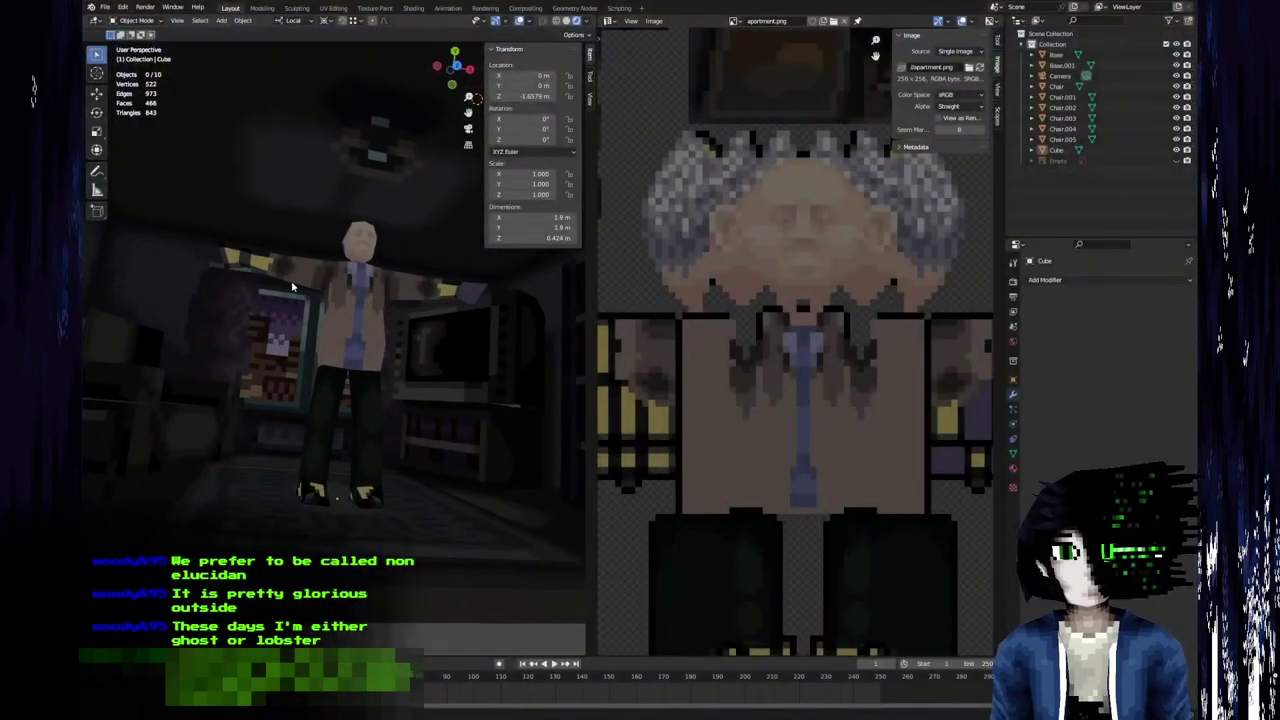
Add 0a120c pixels along the trouser hems, cover the grey hem pixels at the back, and check the legs in Blender.
key("alt+Tab")
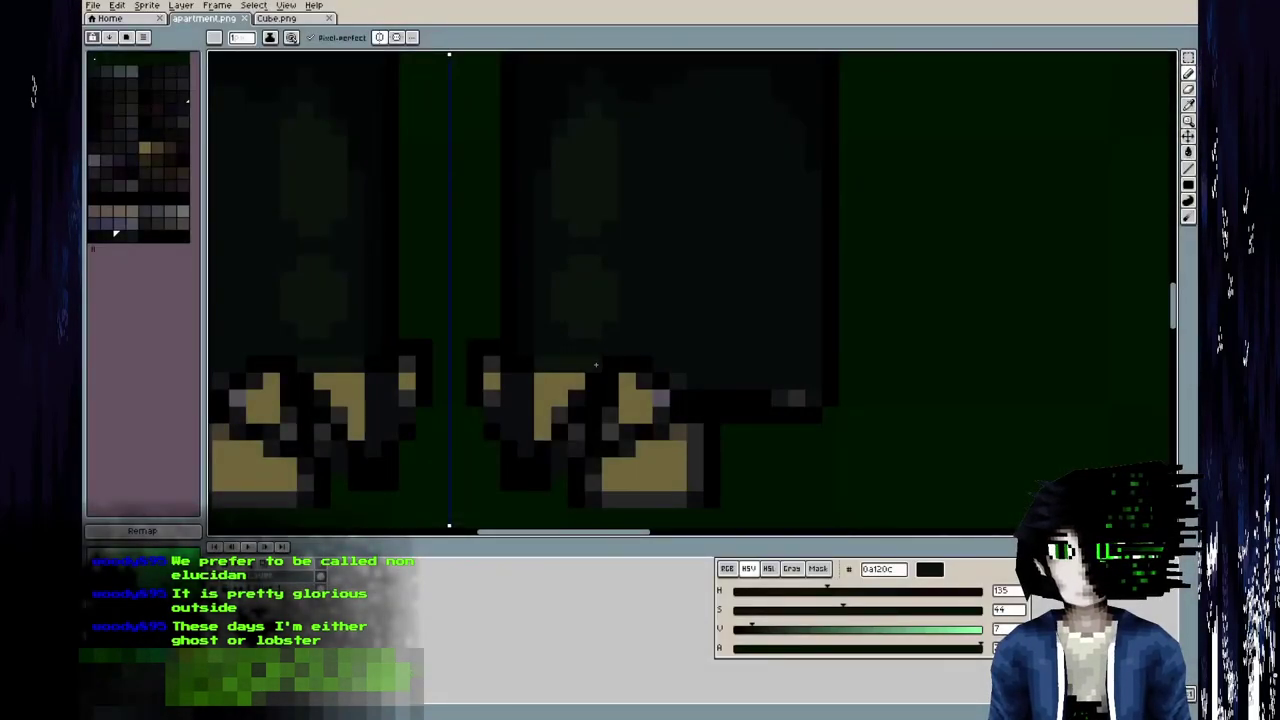
key("alt+Tab")
mouse_move(347, 460)
middle_mouse_down("shift")
mouse_move(360, 332)
mouse_move(345, 420)
mouse_move(365, 443)
middle_mouse_up("shift")
scroll(360, 332, "up", 5)
key("alt+Tab")
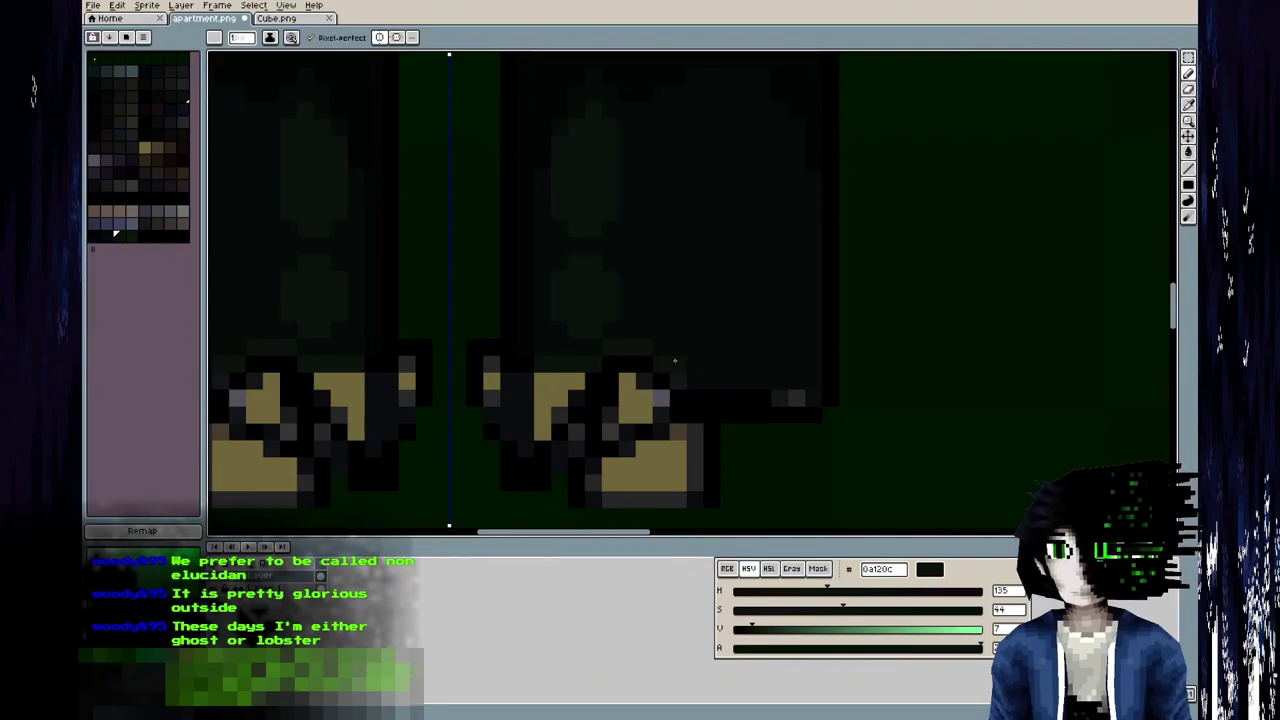
left_click(801, 393)
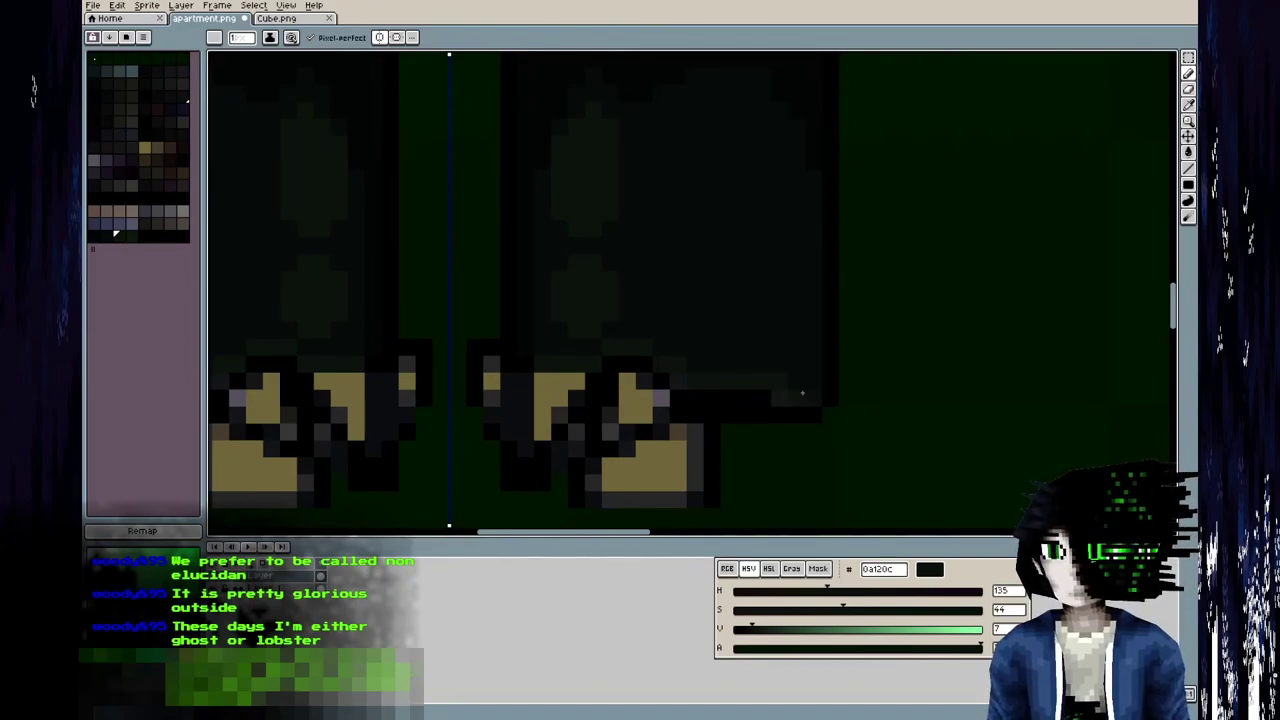
key("alt+Tab")
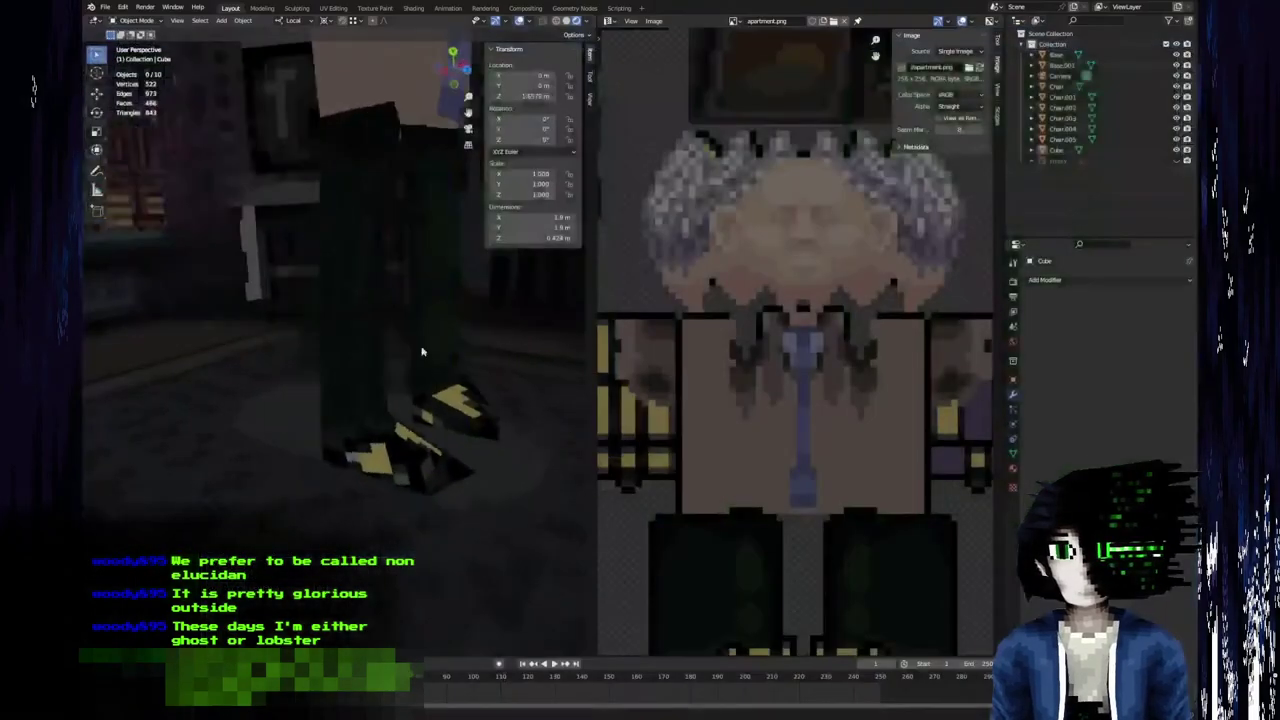
middle_click_drag(450, 327, 455, 391)
scroll(335, 400, "up", 2)
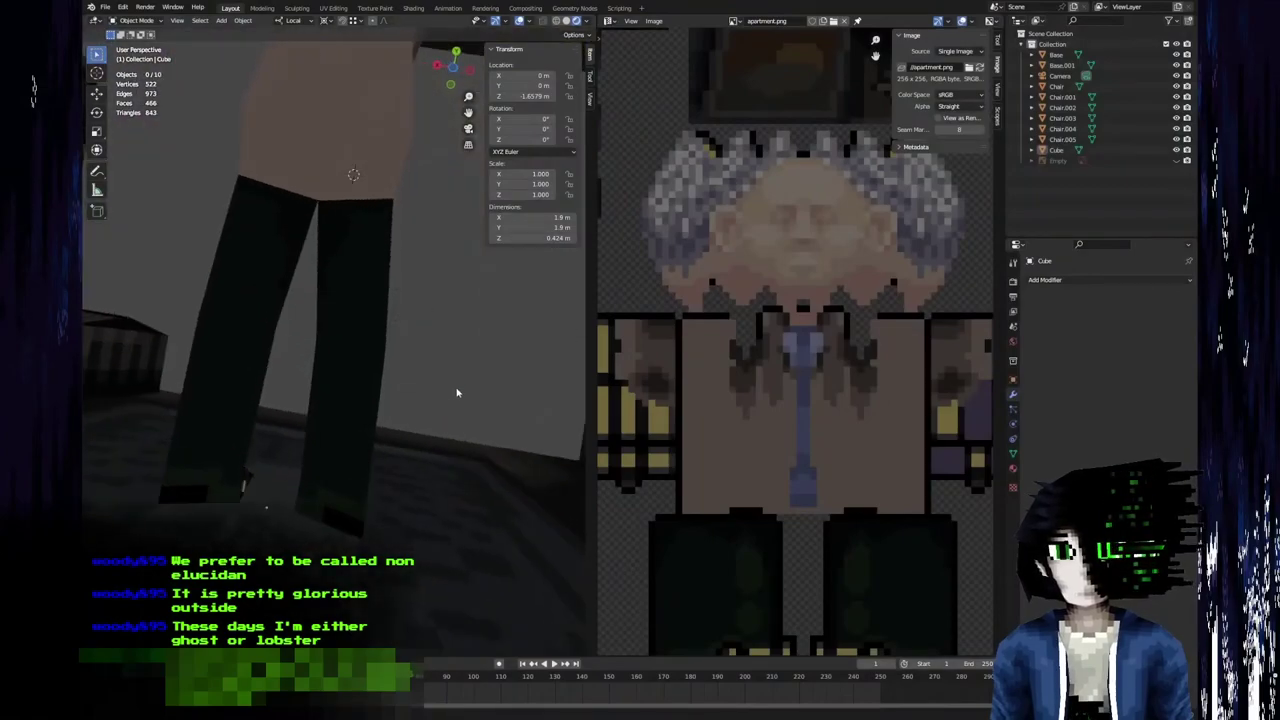
Paint a 0a120c highlight patch on the outer lower part of both trouser legs and save the texture.
key("alt+Tab")
middle_click_drag(633, 289, 610, 351)
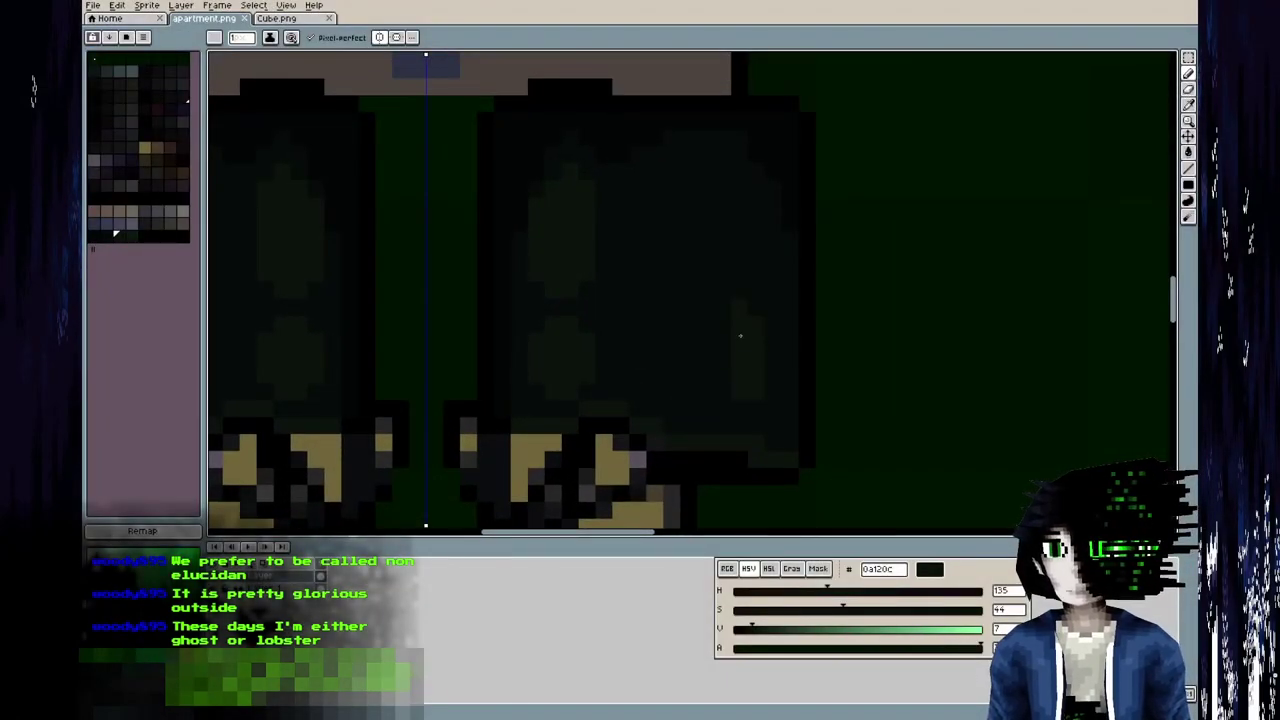
key("ctrl+s")
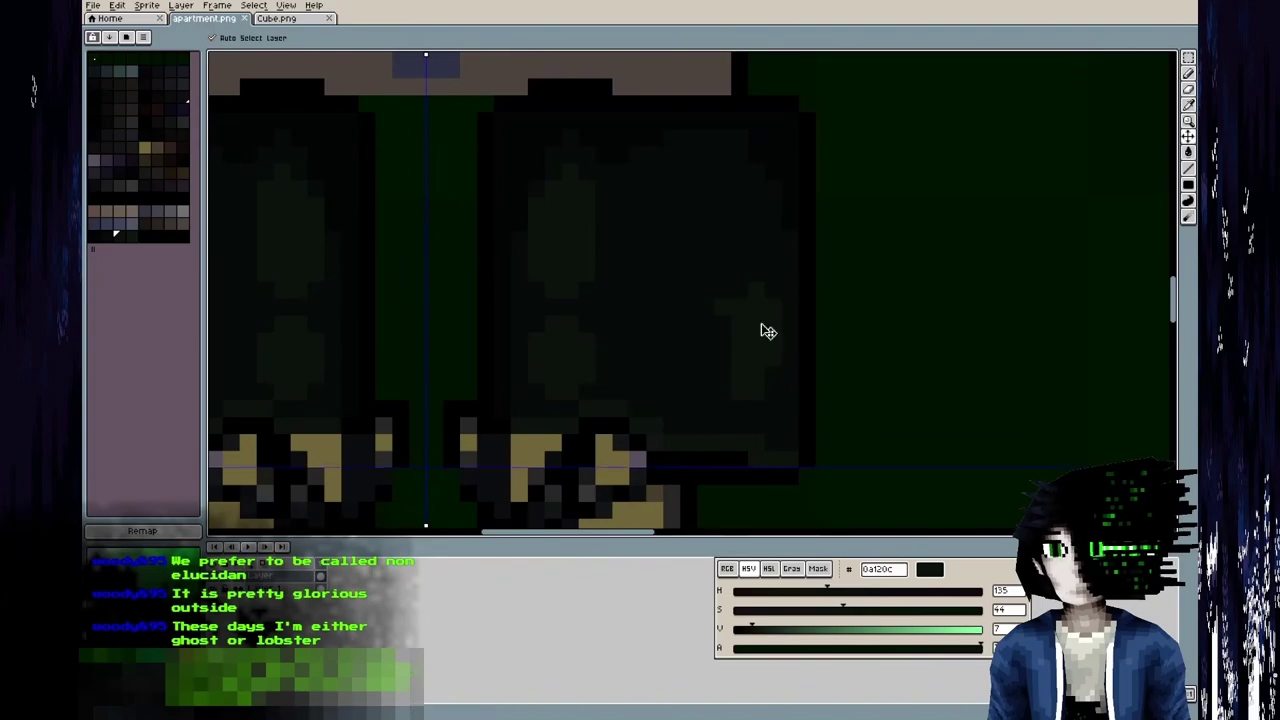
Widen the 0a120c highlight on the outer lower part of both trouser legs, save the texture and check it in Blender.
key("alt+Tab")
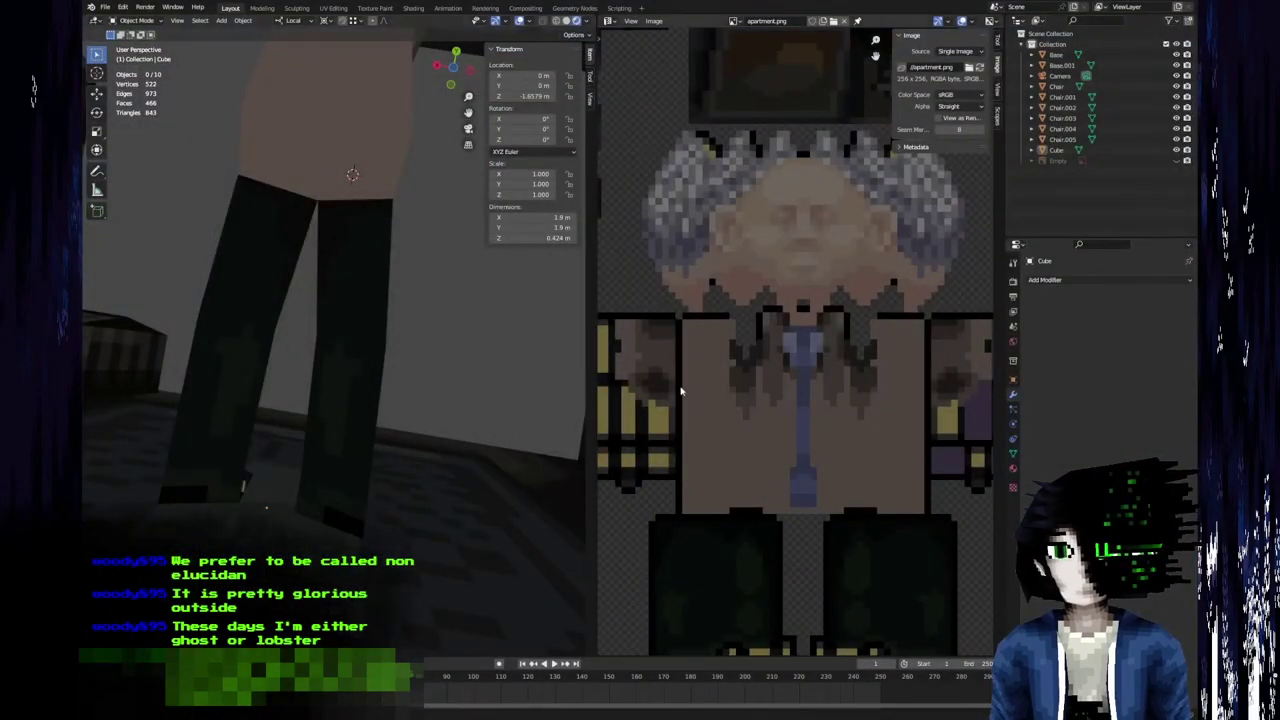
middle_click_drag(470, 440, 500, 480)
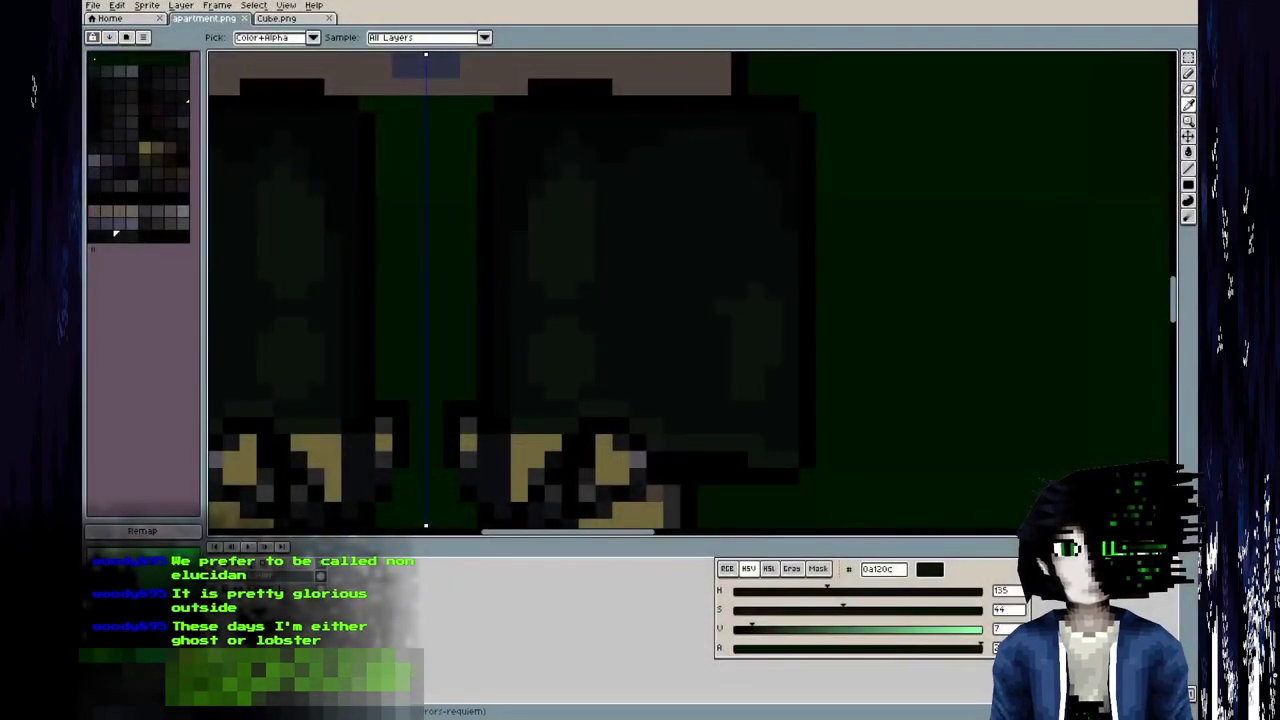
key("alt+Tab")
middle_click_drag(526, 383, 520, 376)
key("alt+Tab")
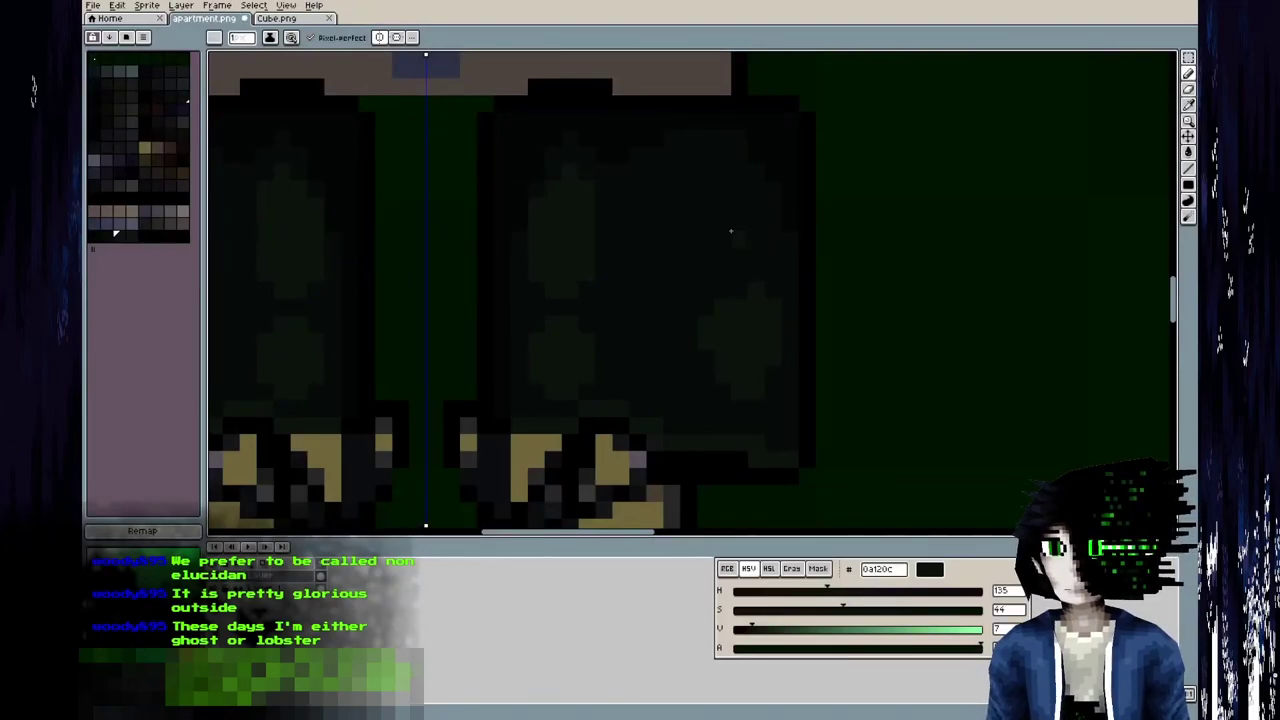
key("ctrl+s")
key("alt+Tab")
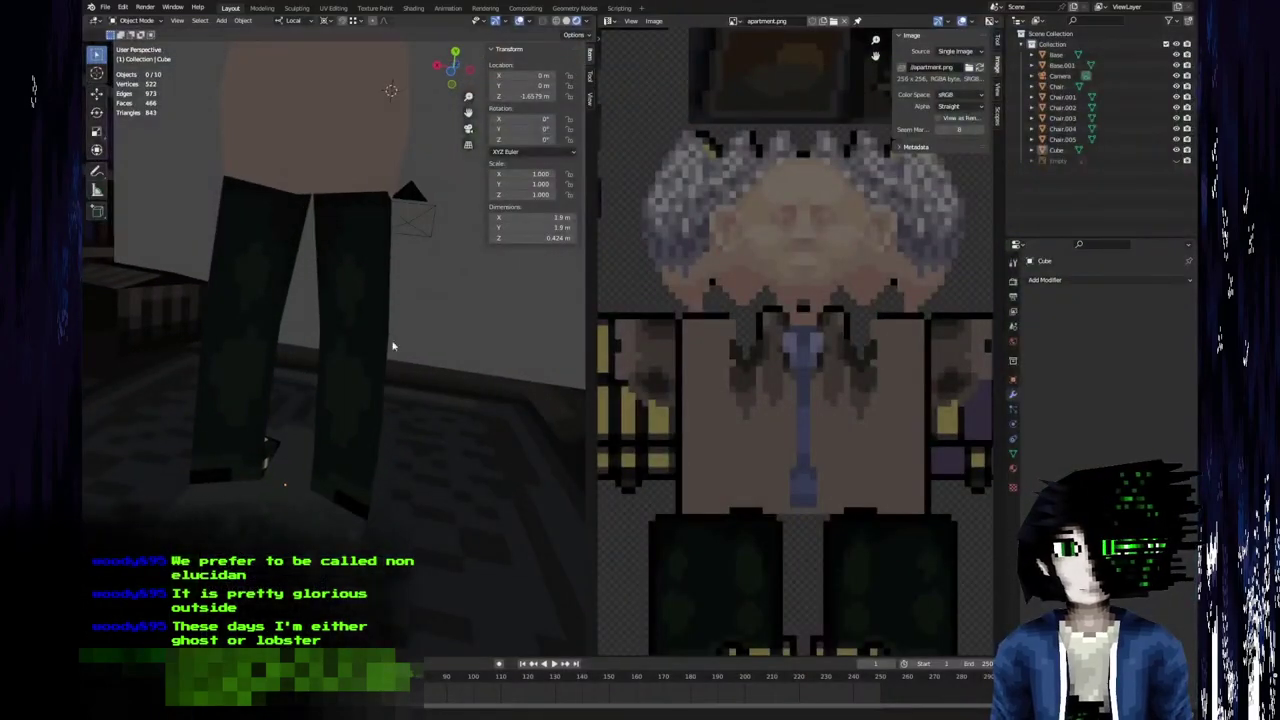
Paint a small 0a120c highlight patch on the outer upper part of both trouser legs, save, and view it in Blender.
key("alt+Tab")
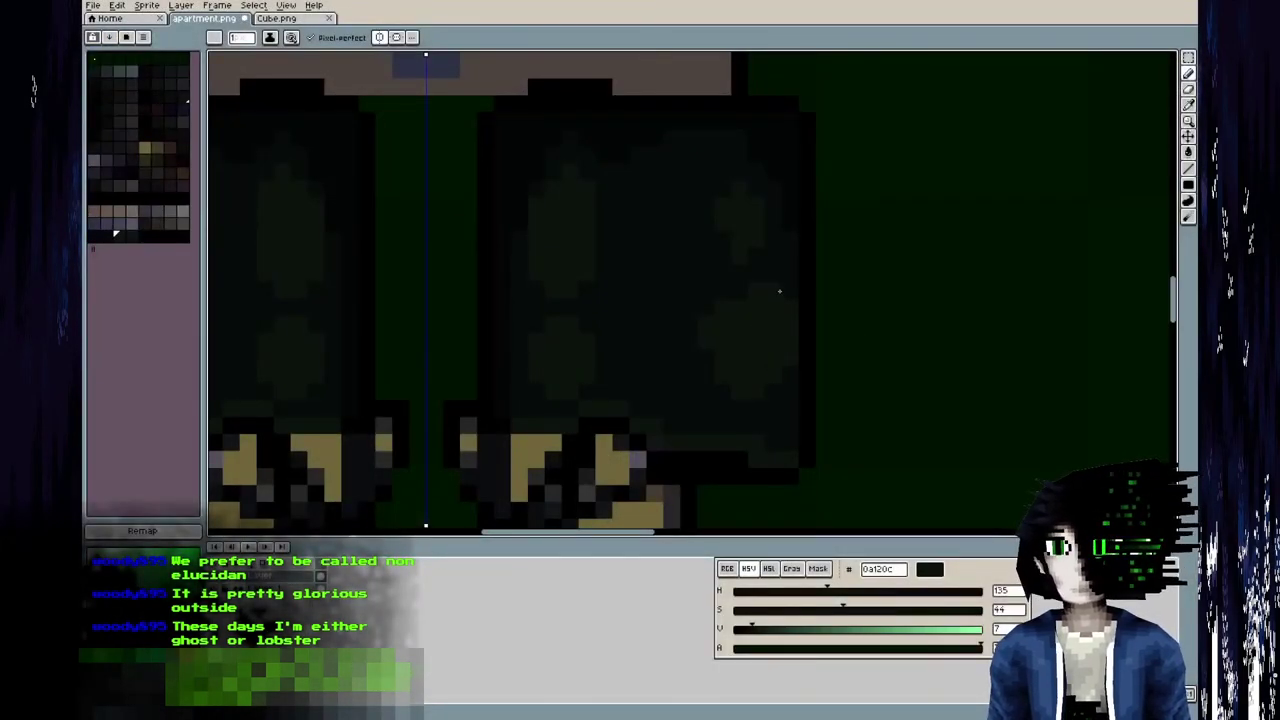
key("ctrl+s")
key("alt+Tab")
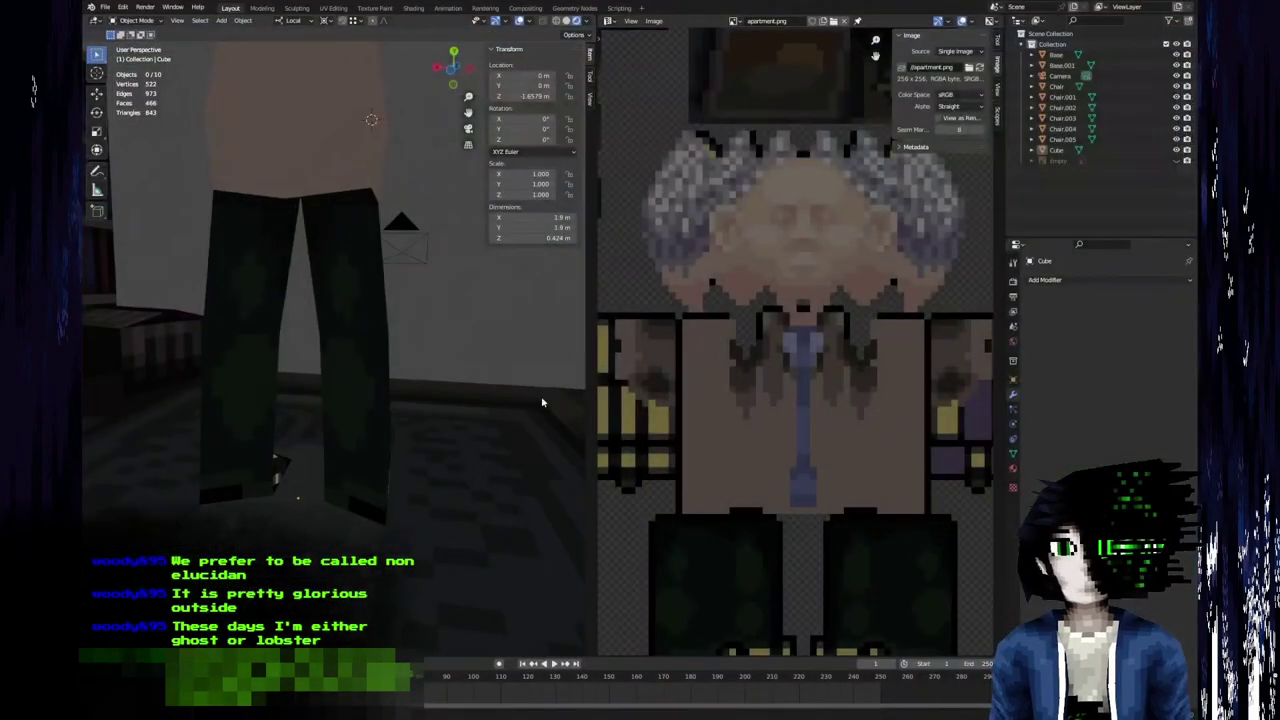
Extend the outer lower highlights inward with 0a120c, save, and trim their outer edge using the 050a08 trouser colour.
key("alt+Tab")
key("b")
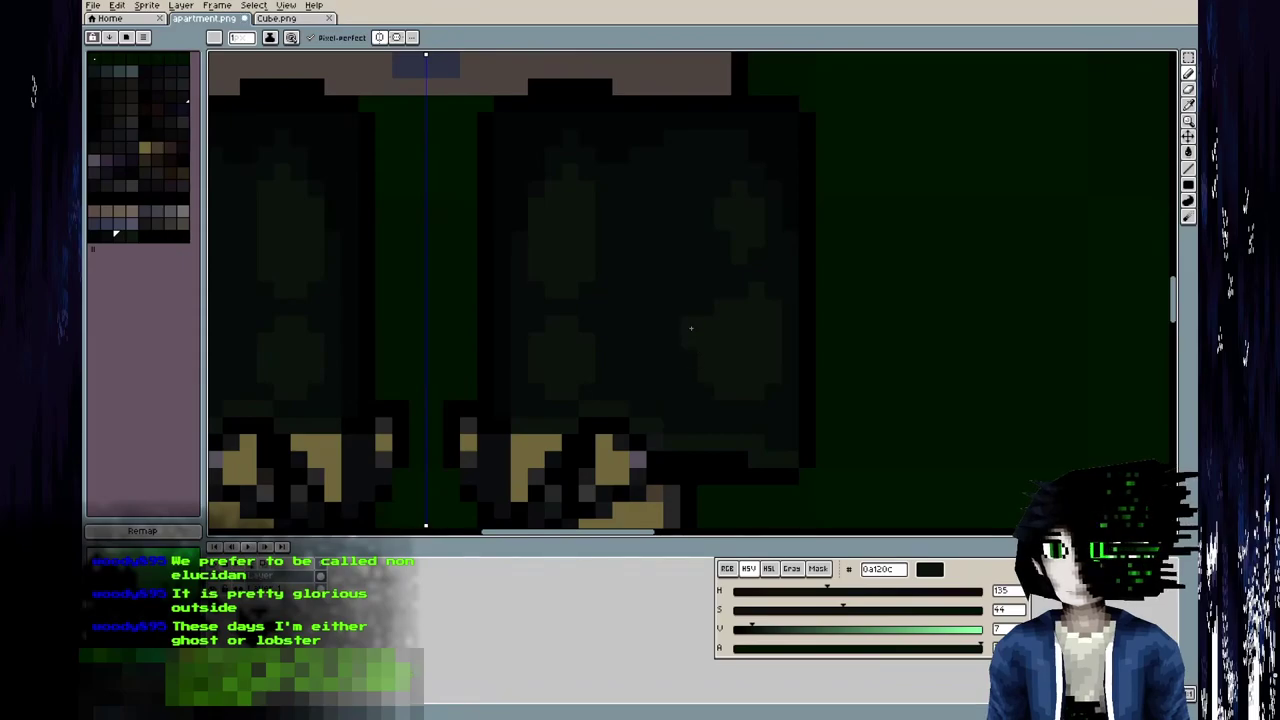
key("alt+Tab")
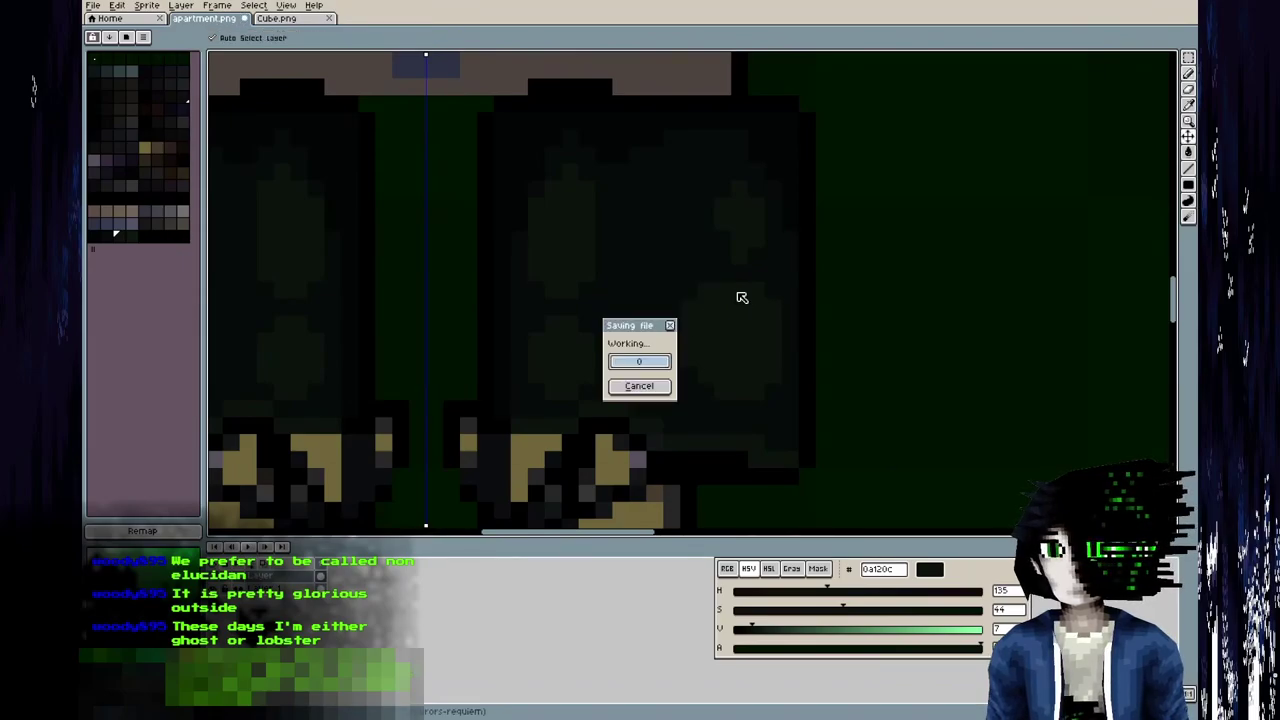
key("alt+Tab")
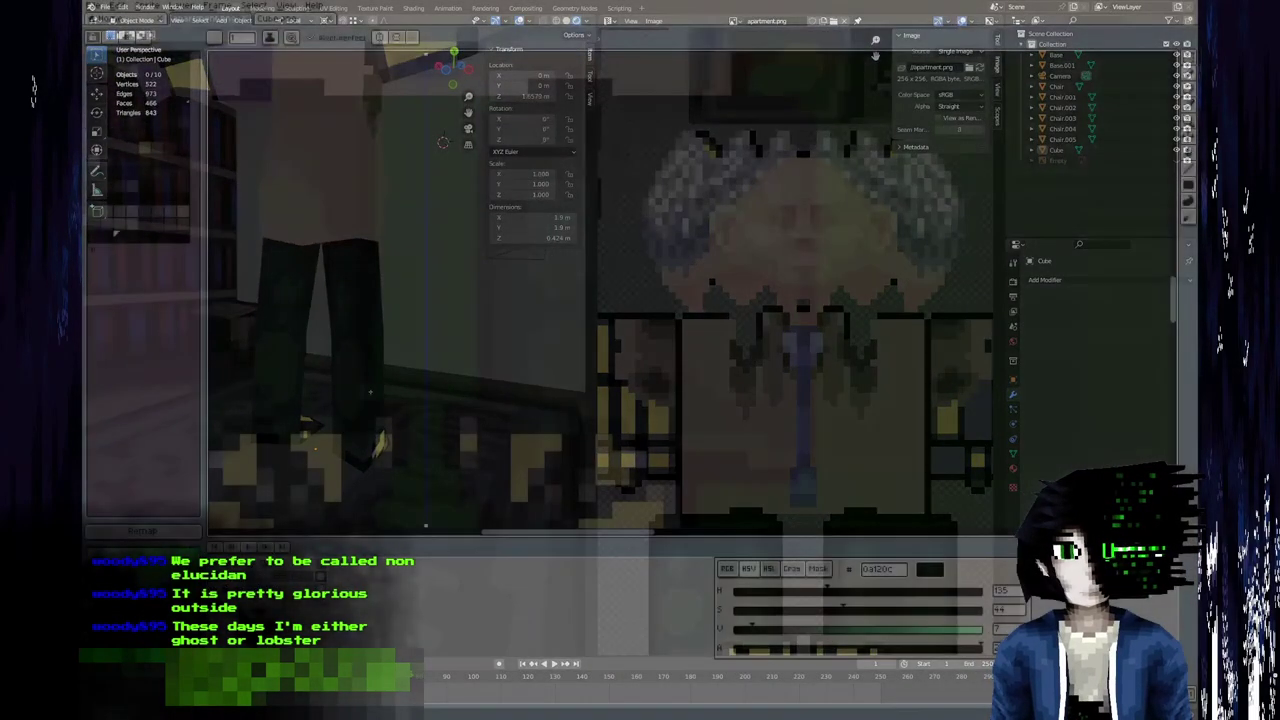
left_click(797, 334, "alt")
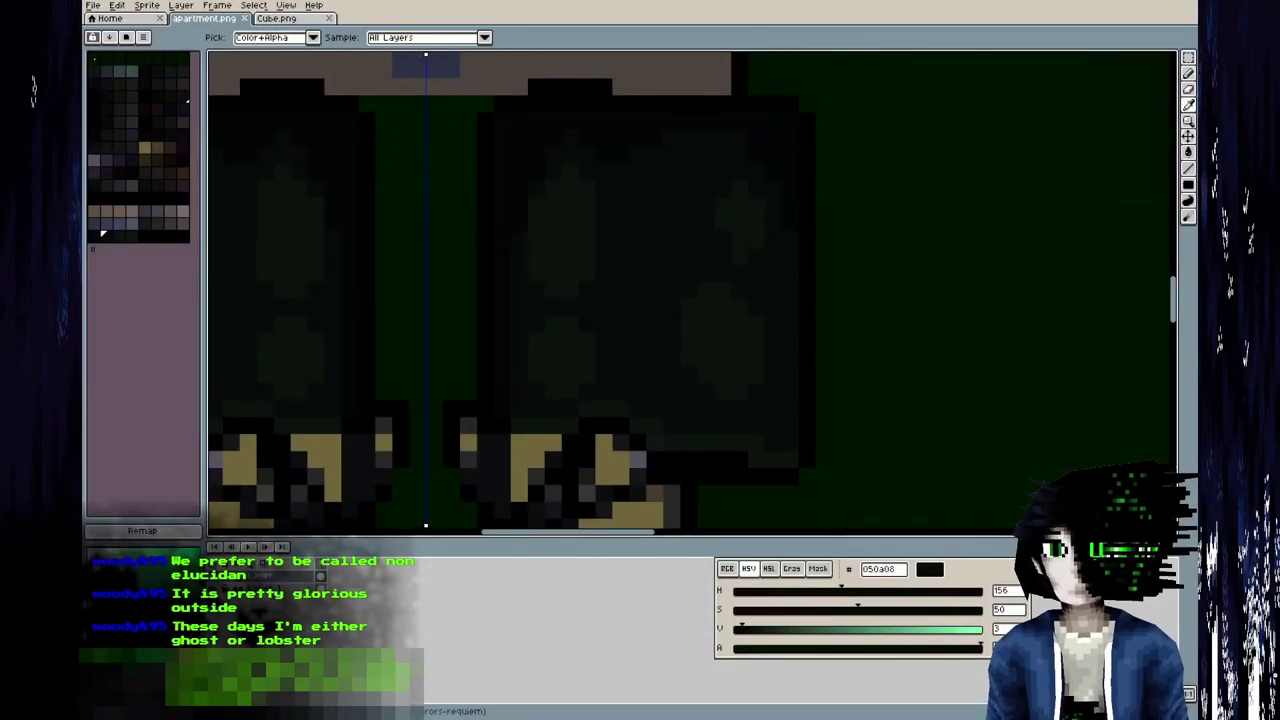
Check the legs in Blender and round out the inner side of the outer lower highlights with 0a120c.
key("alt+Tab")
middle_click_drag(522, 376, 298, 384)
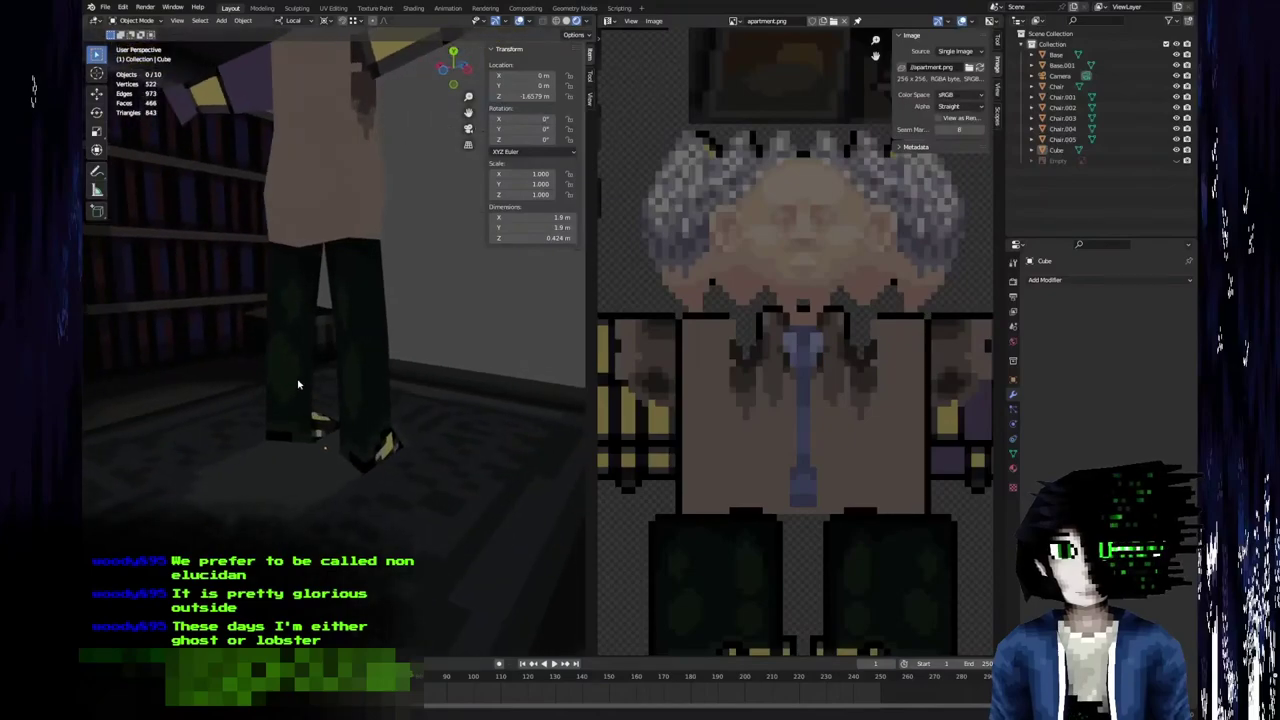
key("alt+Tab")
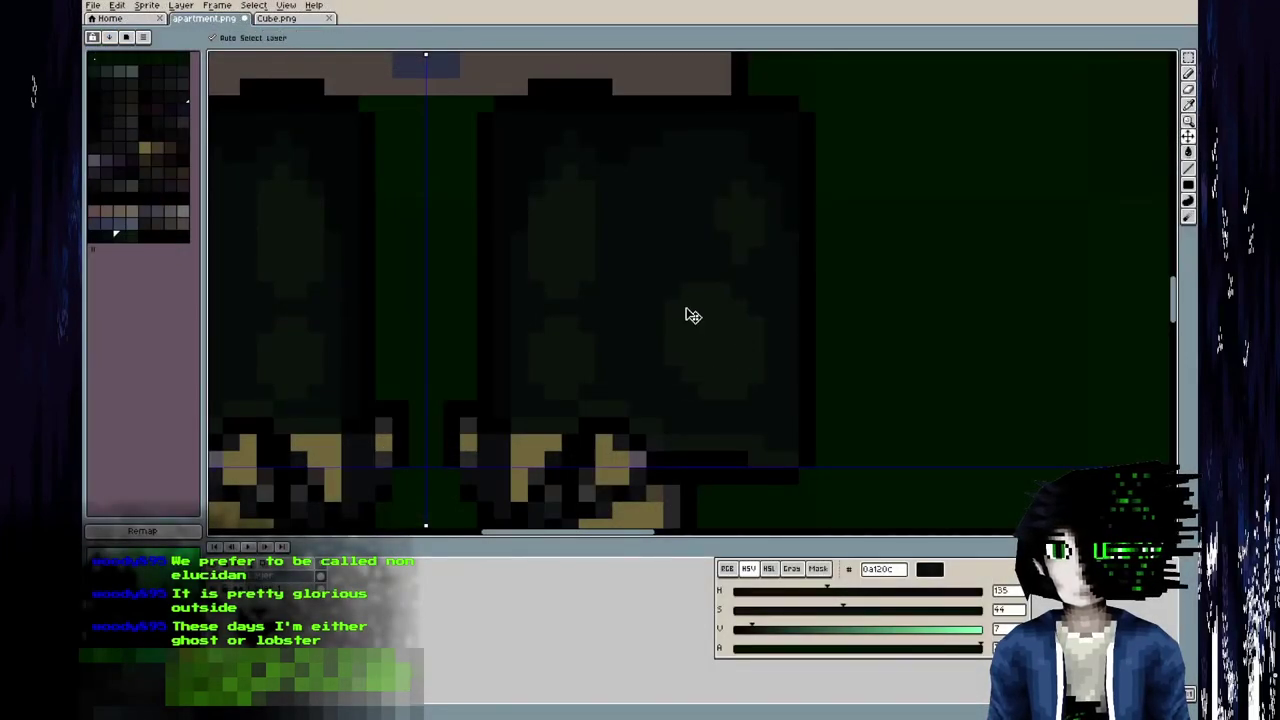
key("alt+Tab")
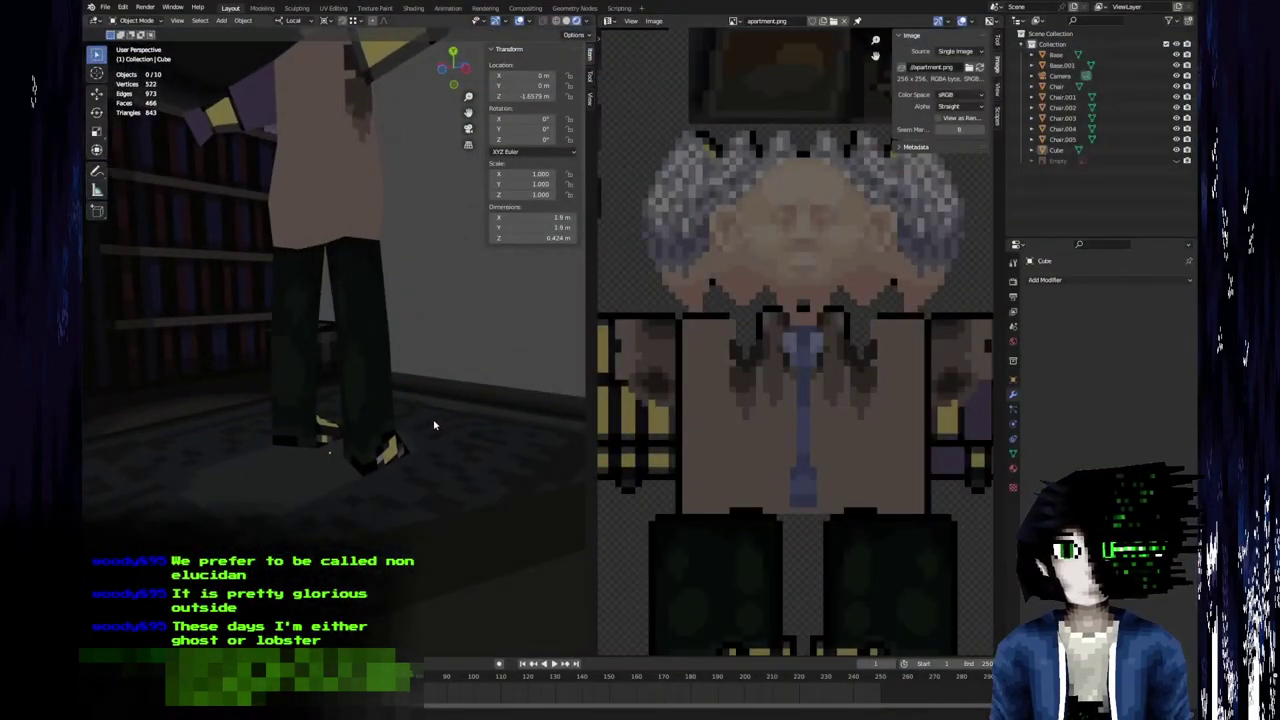
Try joining the shin highlight to the outer lower highlight with a 0a120c band and inspect the legs in Blender.
key("alt+Tab")
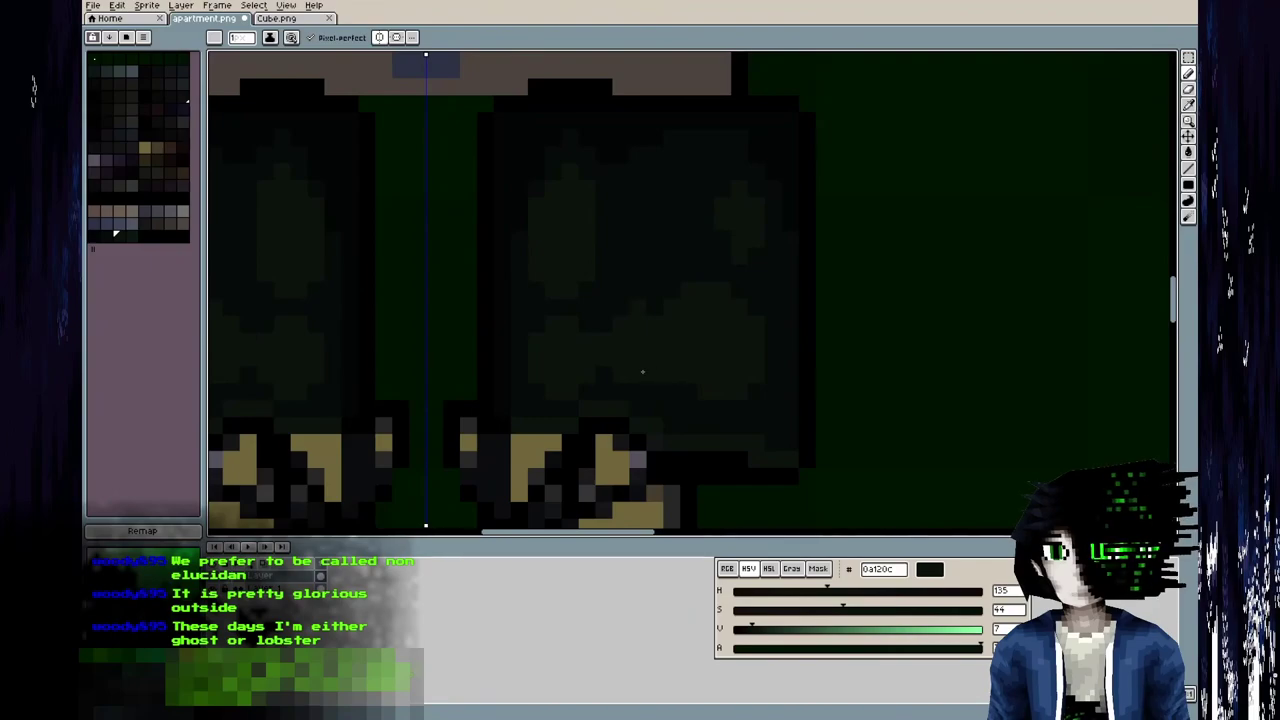
key("ctrl+s")
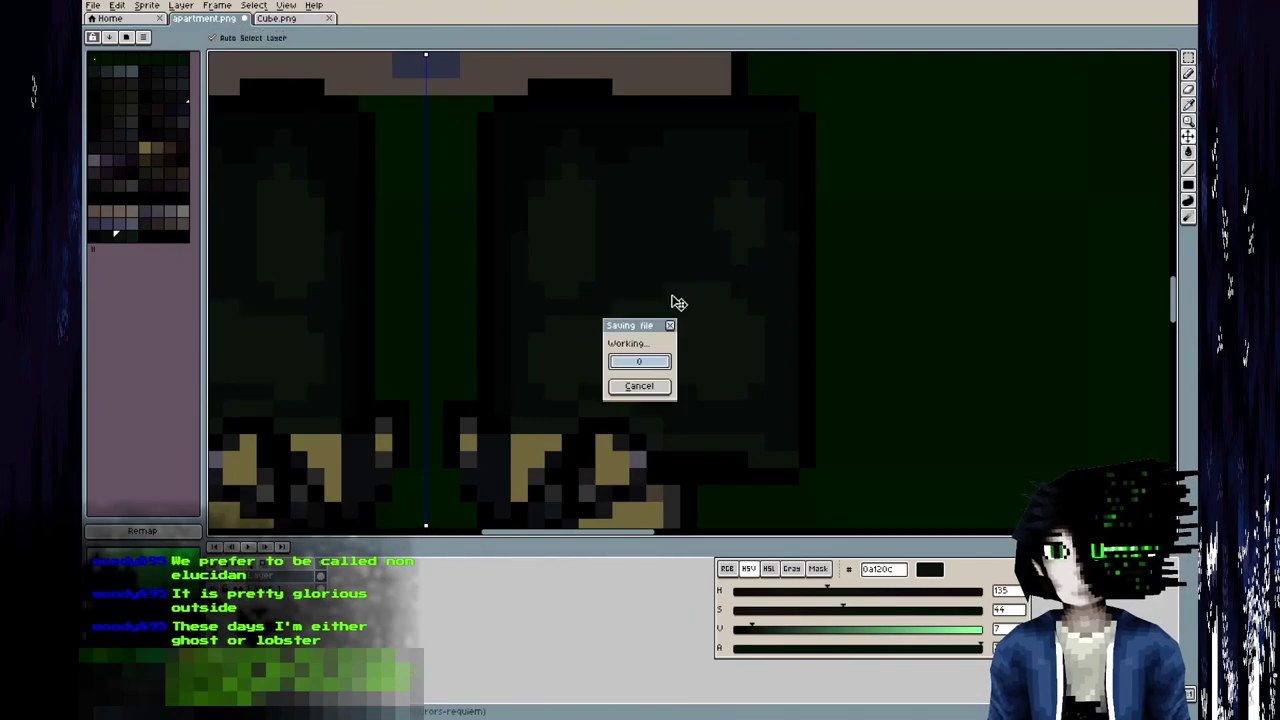
key("alt+Tab")
middle_click_drag(225, 370, 345, 380)
key("alt+Tab")
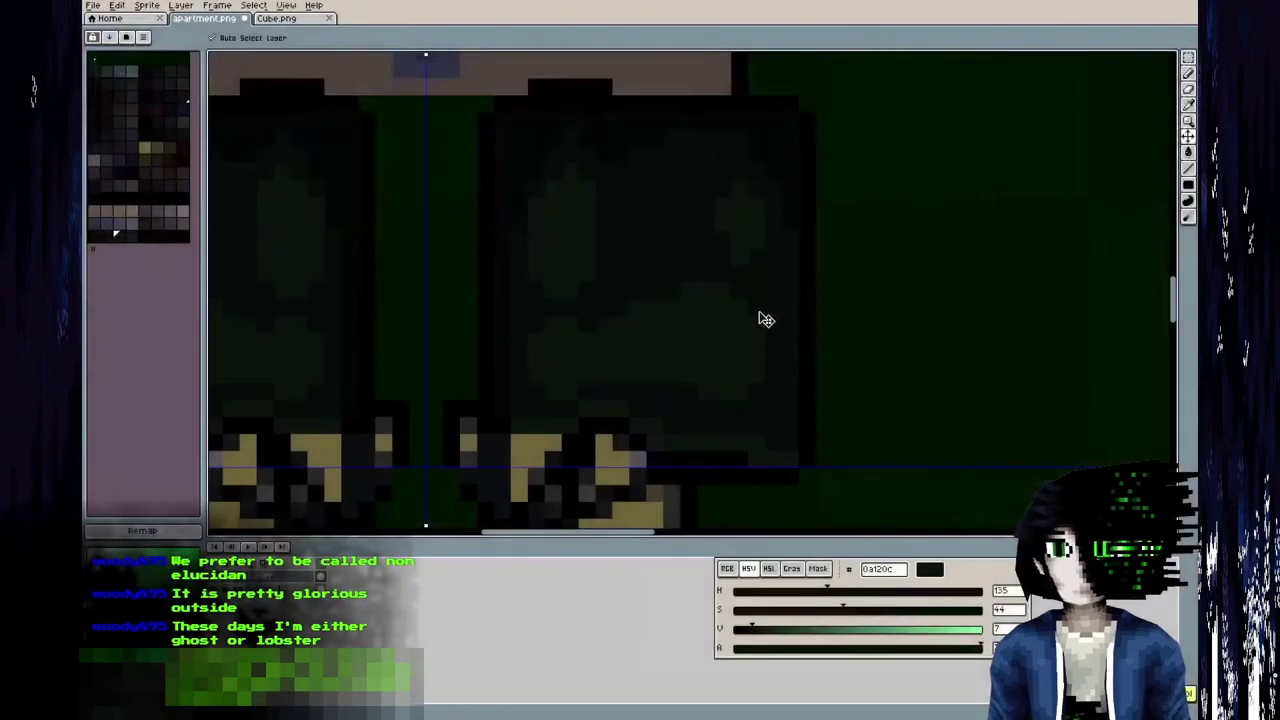
key("ctrl+s")
key("alt+Tab")
middle_click_drag(416, 331, 360, 391)
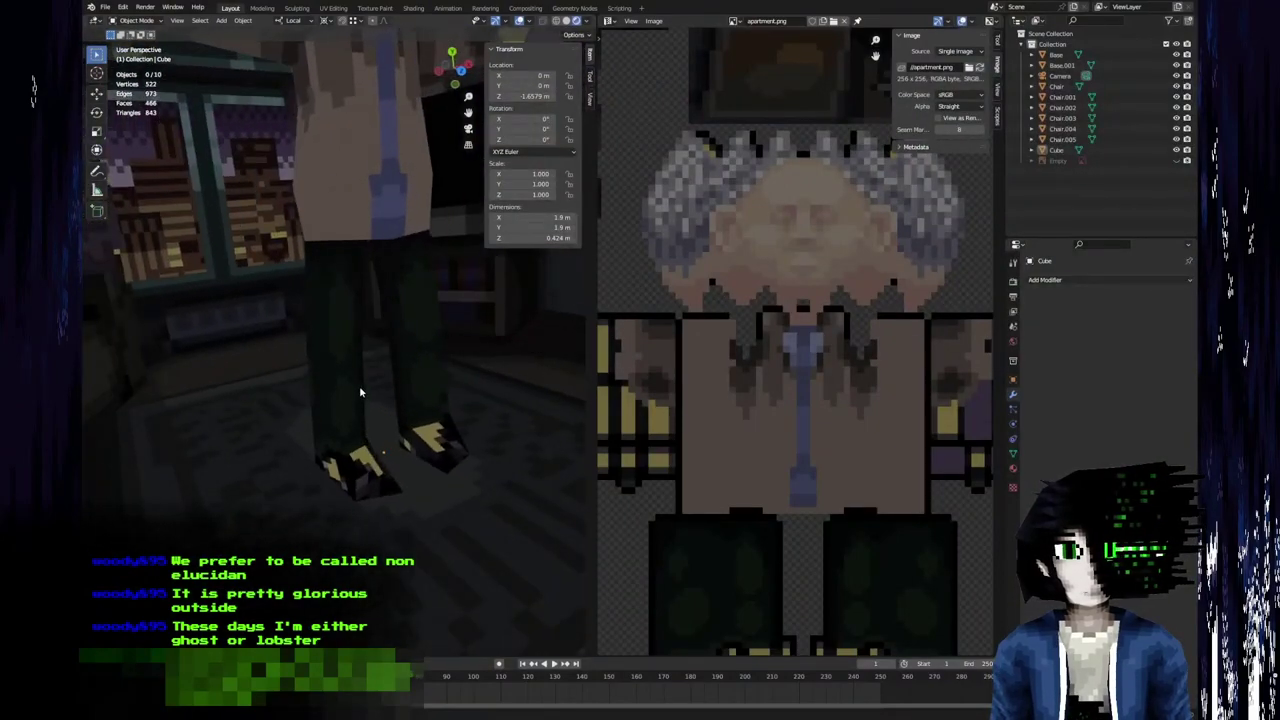
Enlarge the outer upper highlight patch on both trouser legs inward with 0a120c, checking the placement on the Blender model.
key("alt+Tab")
scroll(640, 295, "up", 2)
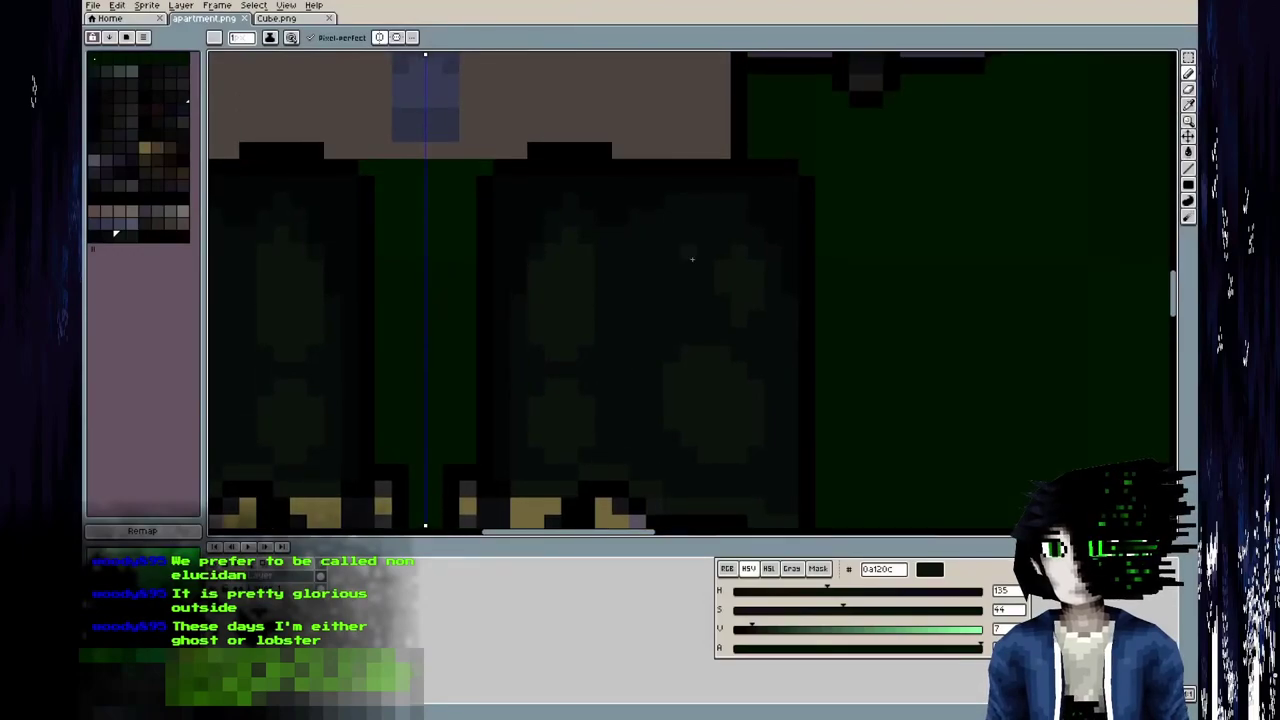
key("alt+Tab")
middle_click_drag(410, 378, 572, 377)
key("alt+Tab")
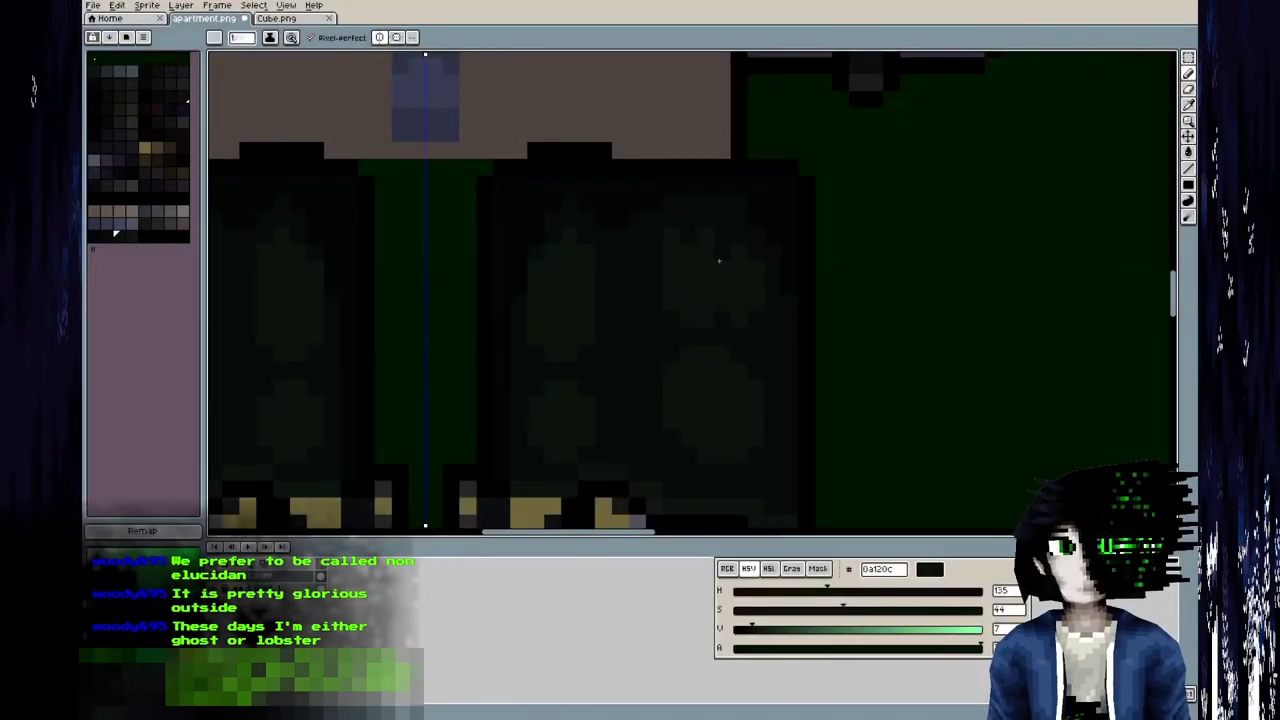
Trim the corners of the outer upper highlights with 050a08, save the texture, and check the trousers from behind in Blender.
left_click(658, 236, "alt")
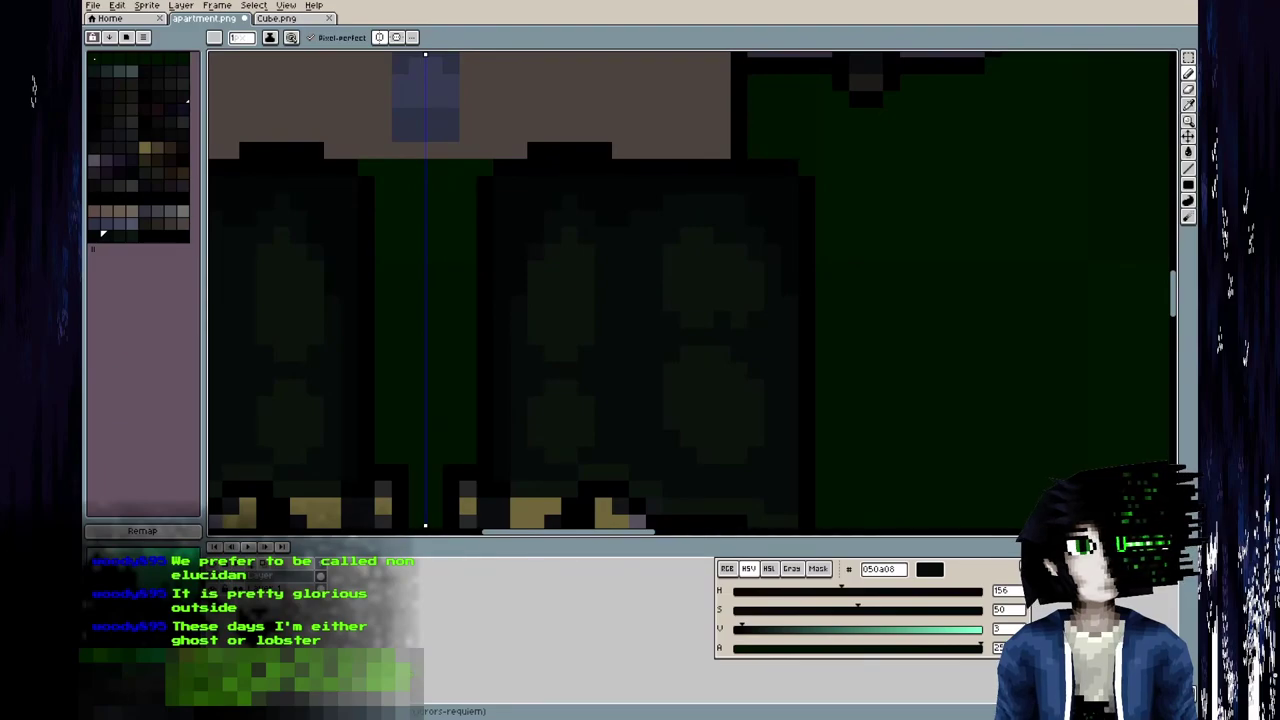
middle_click_drag(600, 226, 608, 277)
scroll(586, 216, "down", 3)
key("ctrl+s")
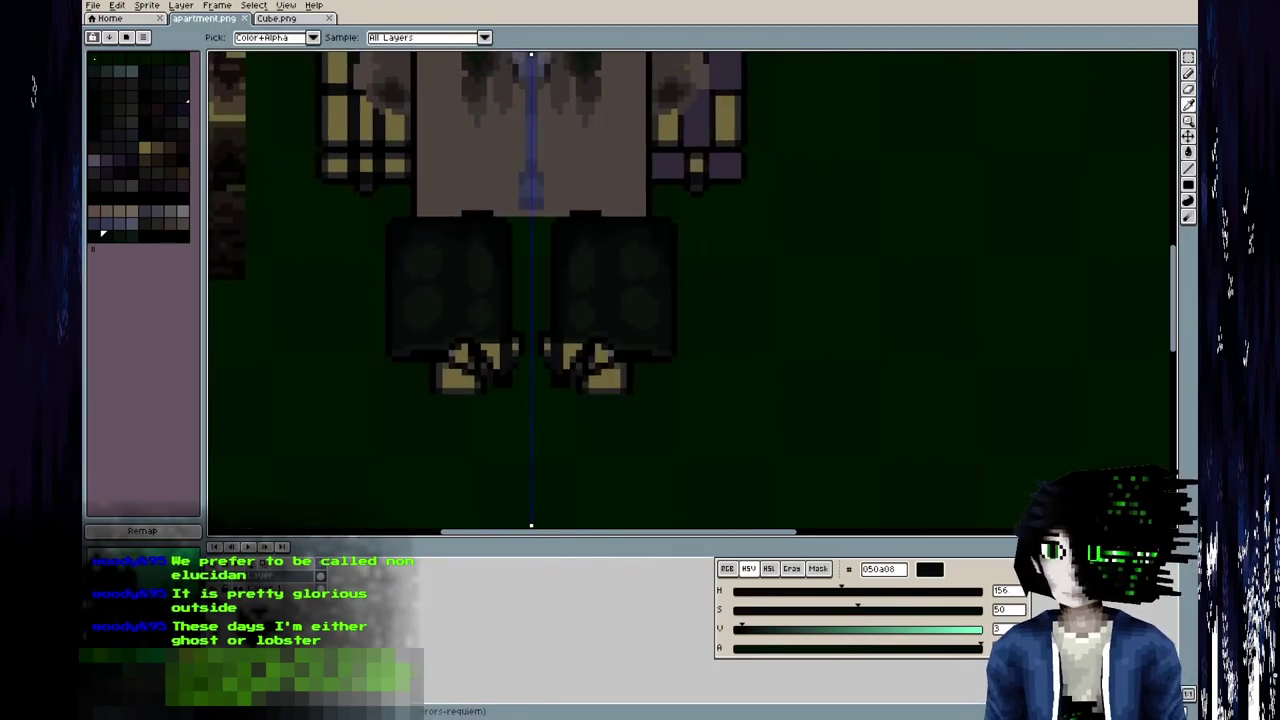
key("alt+Tab")
middle_click_drag(717, 356, 717, 360)
middle_click_drag(350, 360, 450, 339)
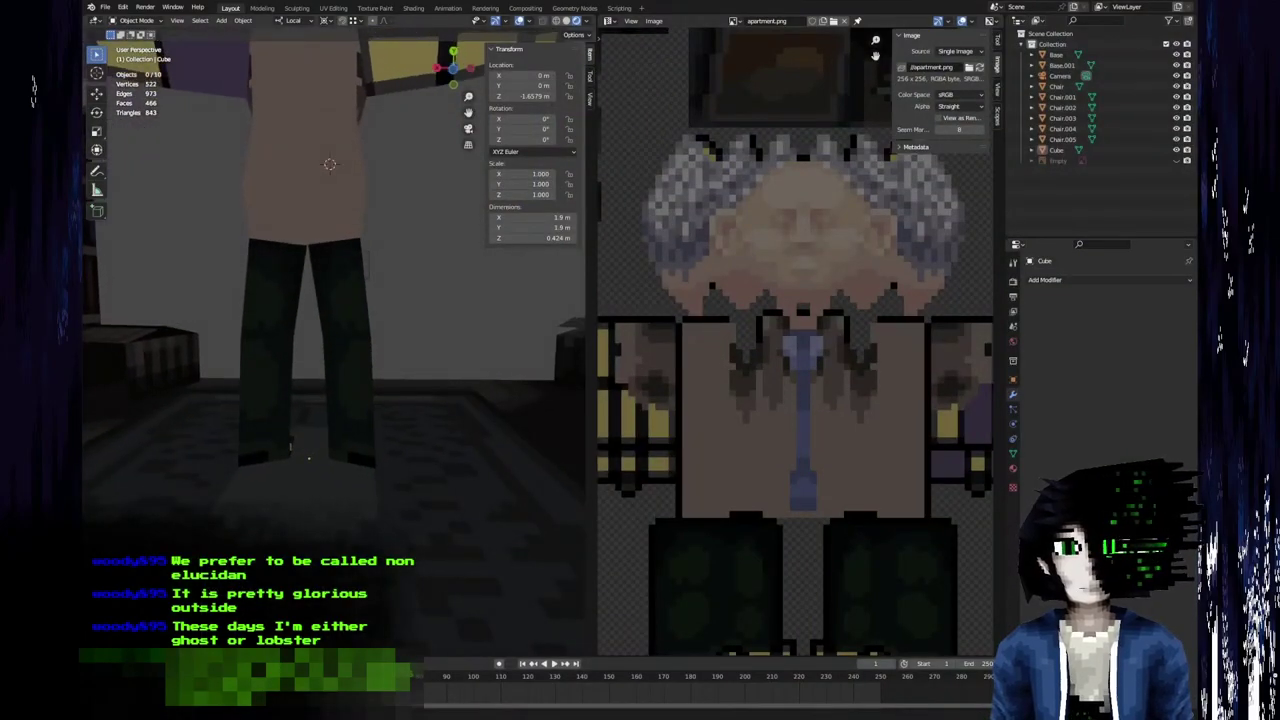
Round off the lower edge of the outer upper highlights with 050a08, save the texture and check the legs in Blender.
key("alt+Tab")
scroll(645, 262, "up", 3)
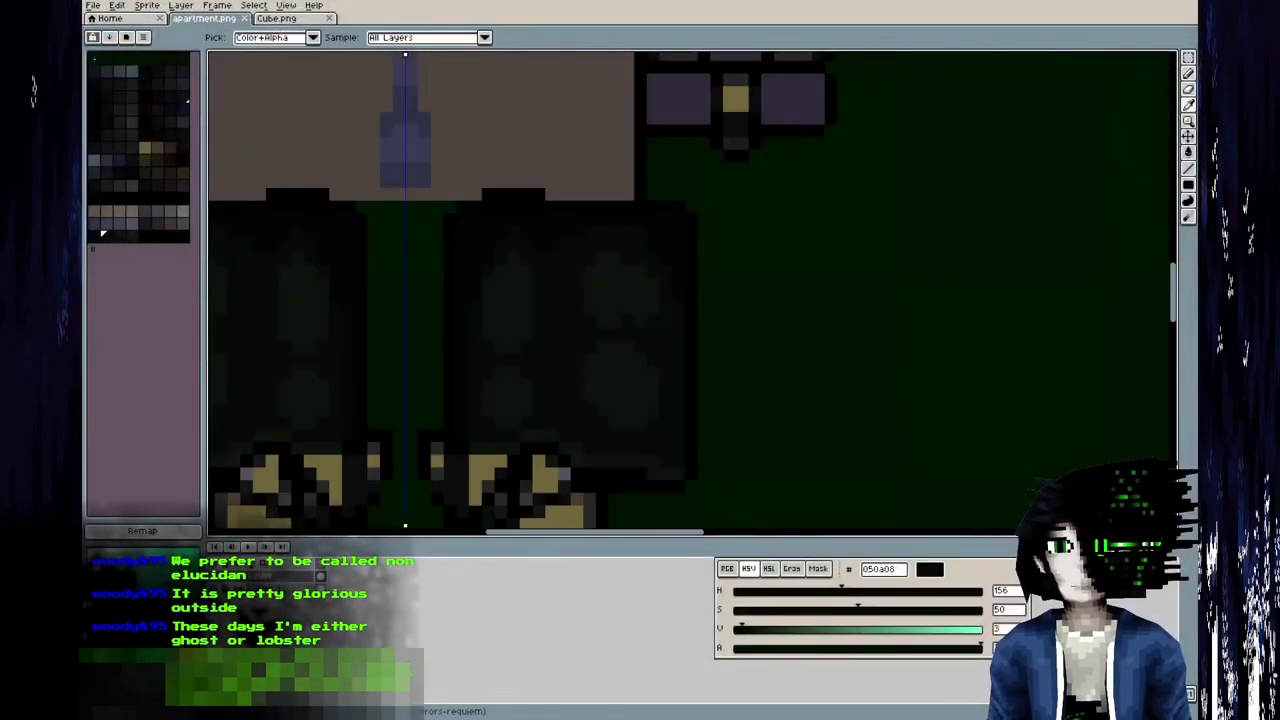
key("alt+Tab")
middle_click_drag(396, 338, 394, 315)
key("alt+Tab")
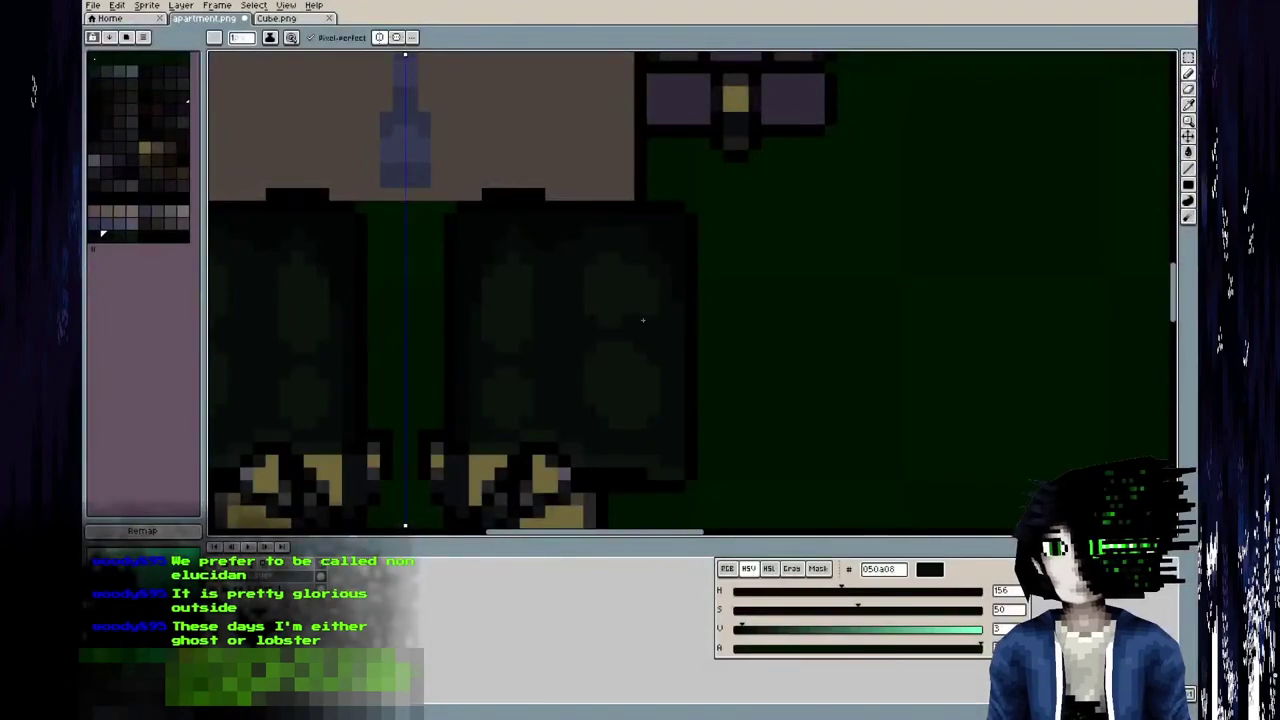
left_click(627, 308, "alt")
key("ctrl+s")
key("alt+Tab")
middle_click_drag(345, 377, 392, 363)
key("alt+Tab")
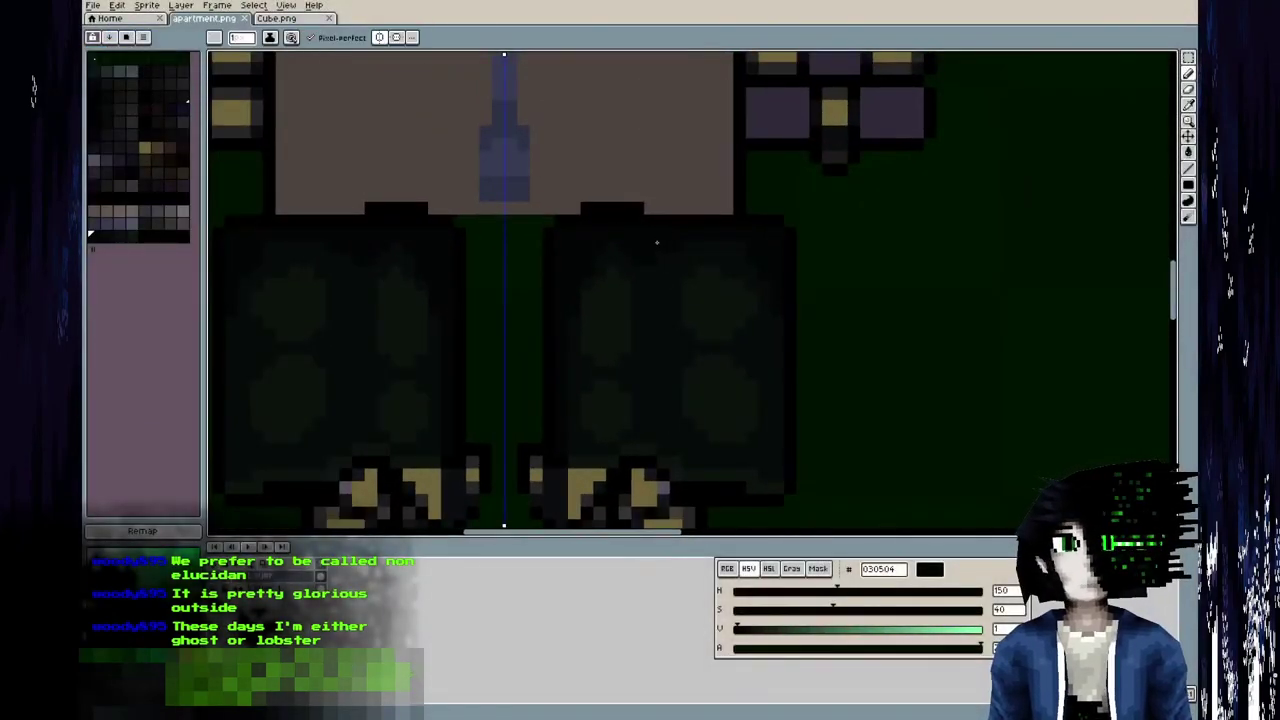
Fill all the highlight patches on both trouser legs with the lighter green 0c1711 using the Paint Bucket.
left_click(655, 268, "alt")
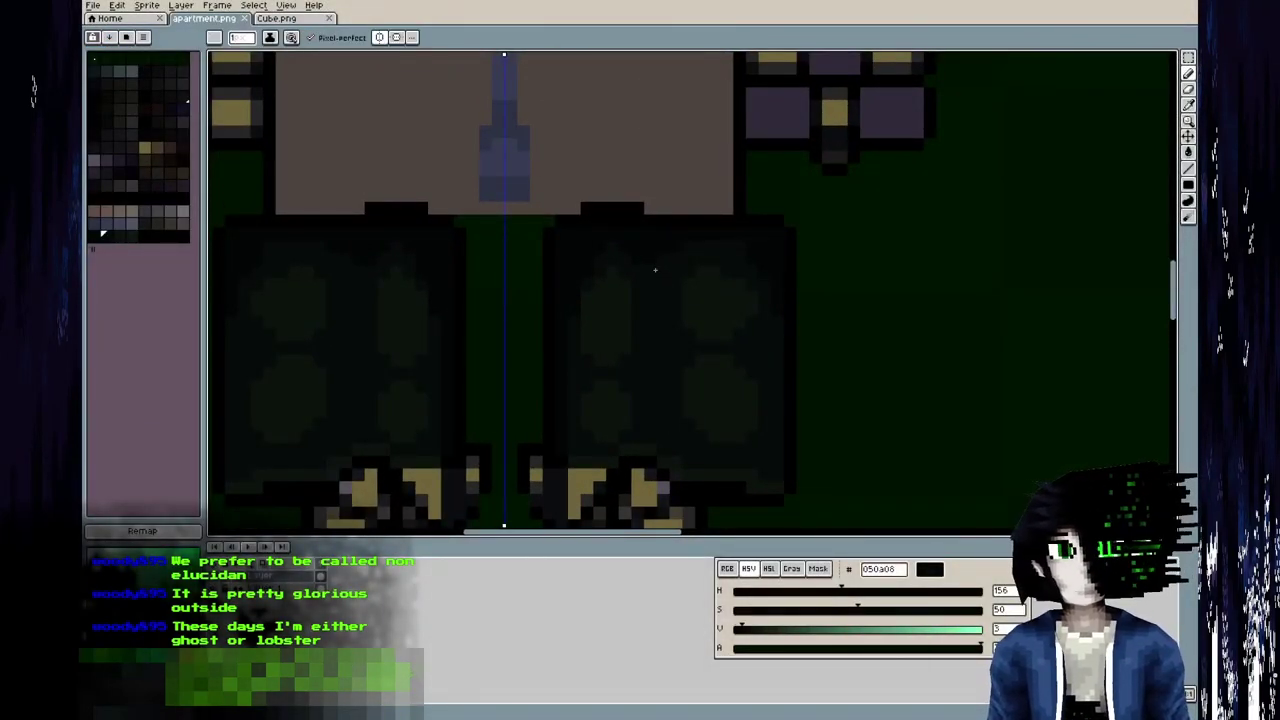
left_click(700, 294, "alt")
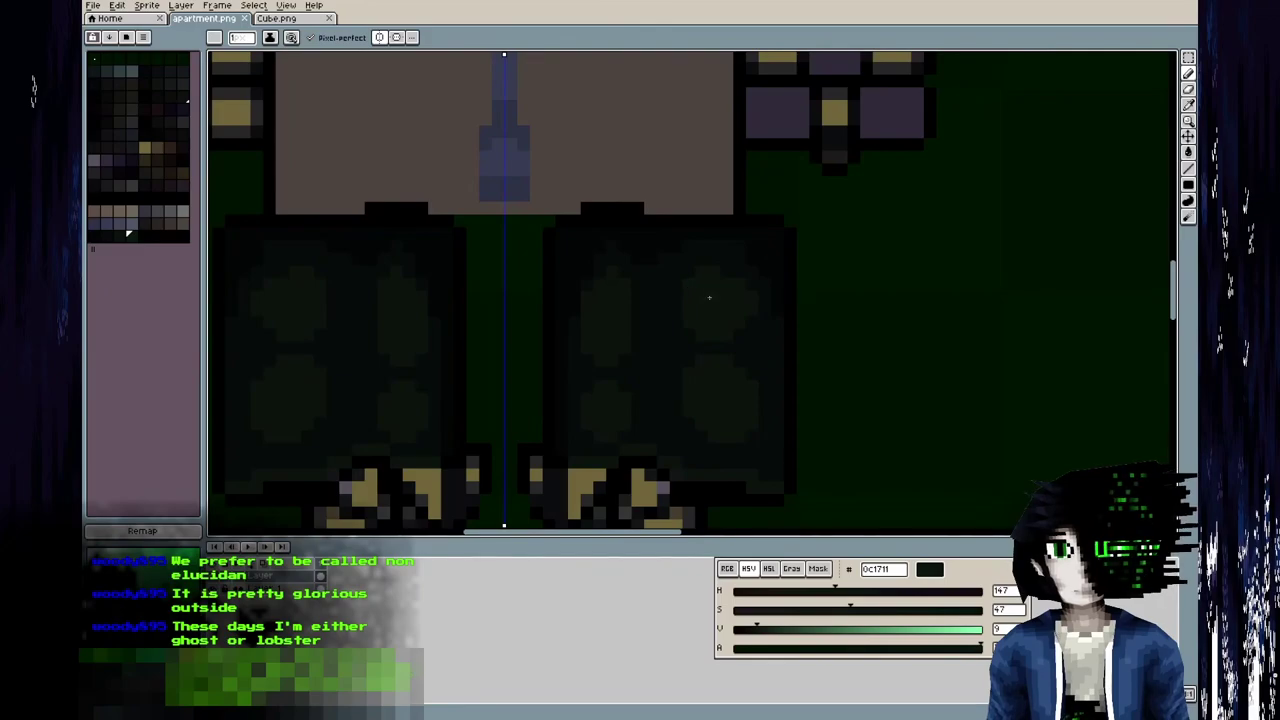
key("g")
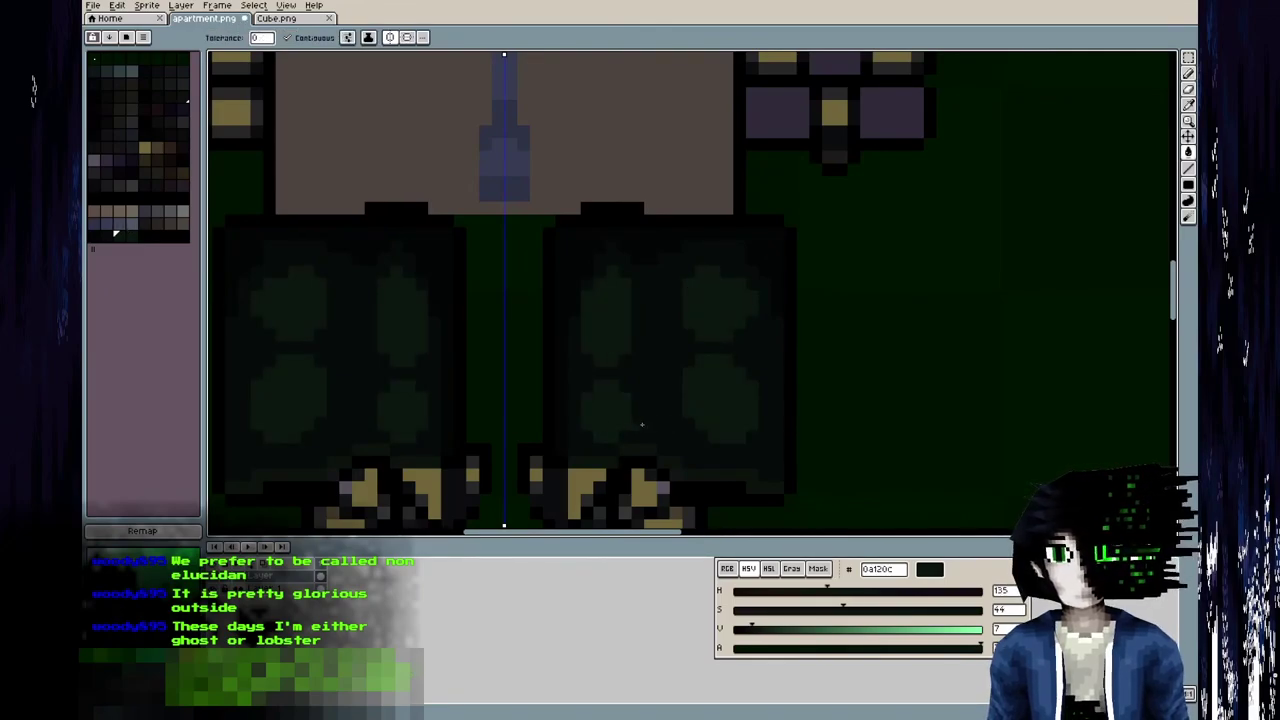
Paint 0a120c transition shading between the highlight patches on both legs and check the trousers on the Blender model.
key("b")
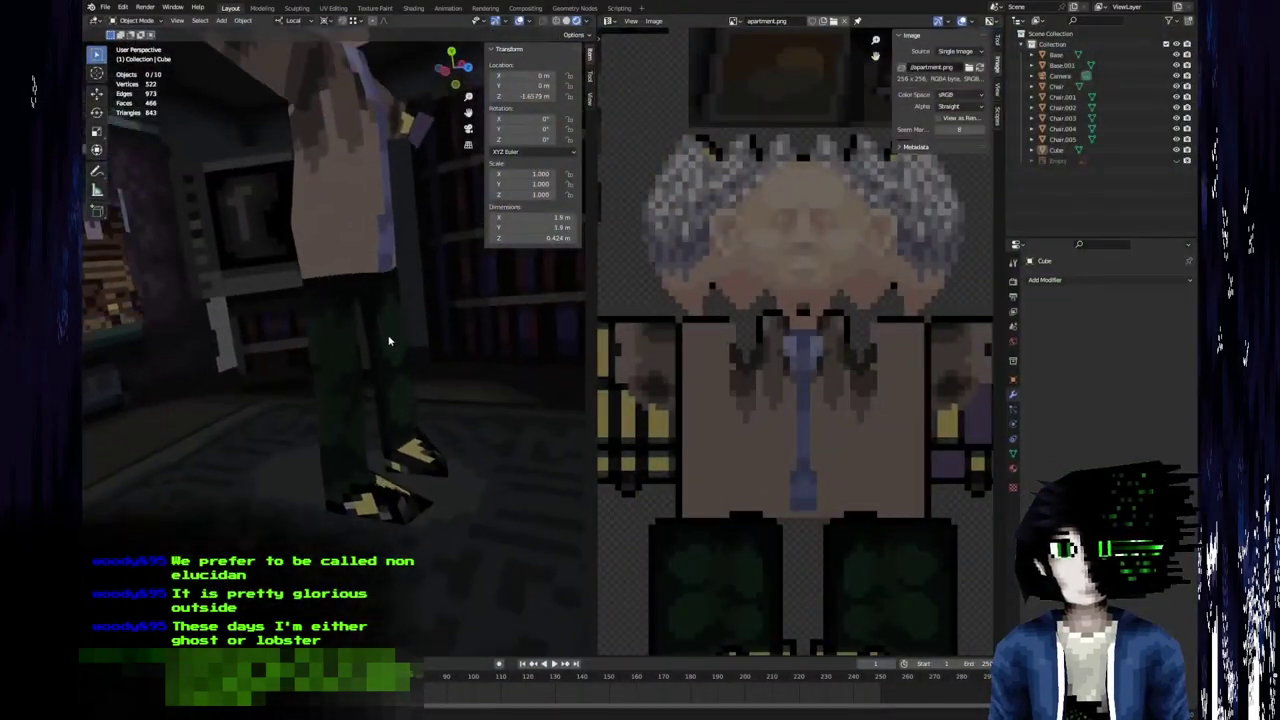
middle_click_drag(389, 341, 265, 335)
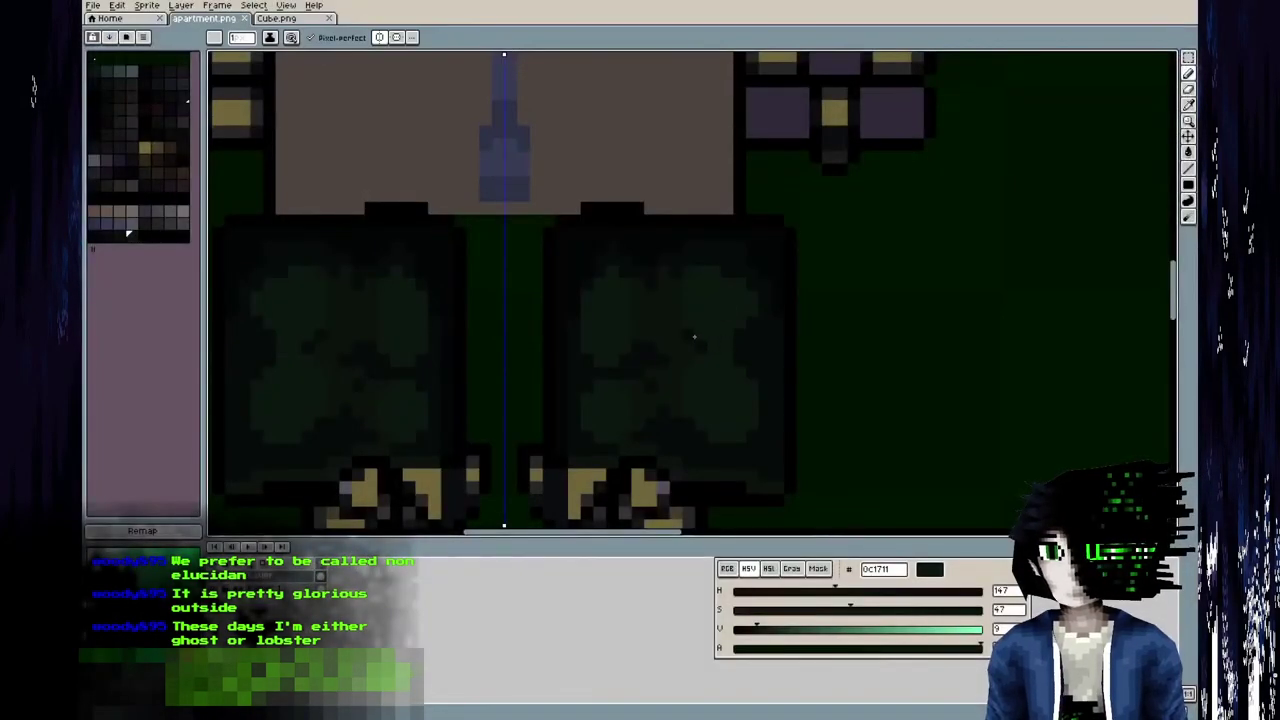
scroll(688, 272, "down", 2)
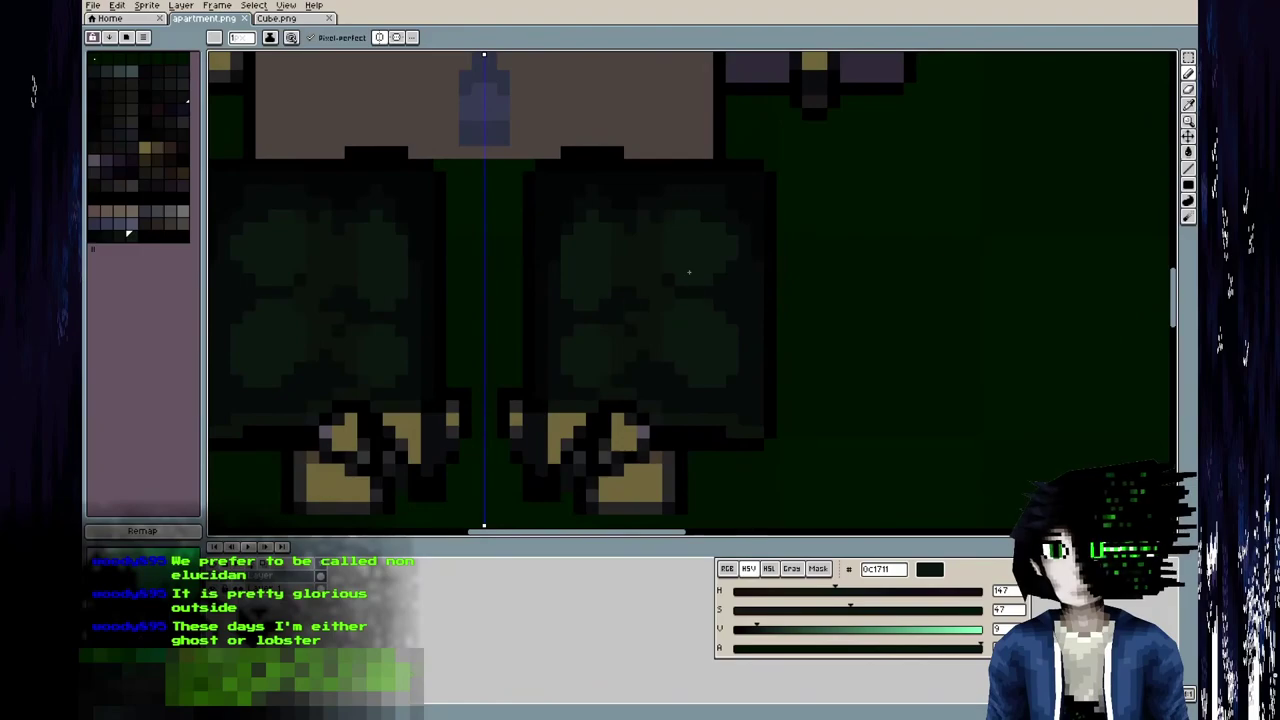